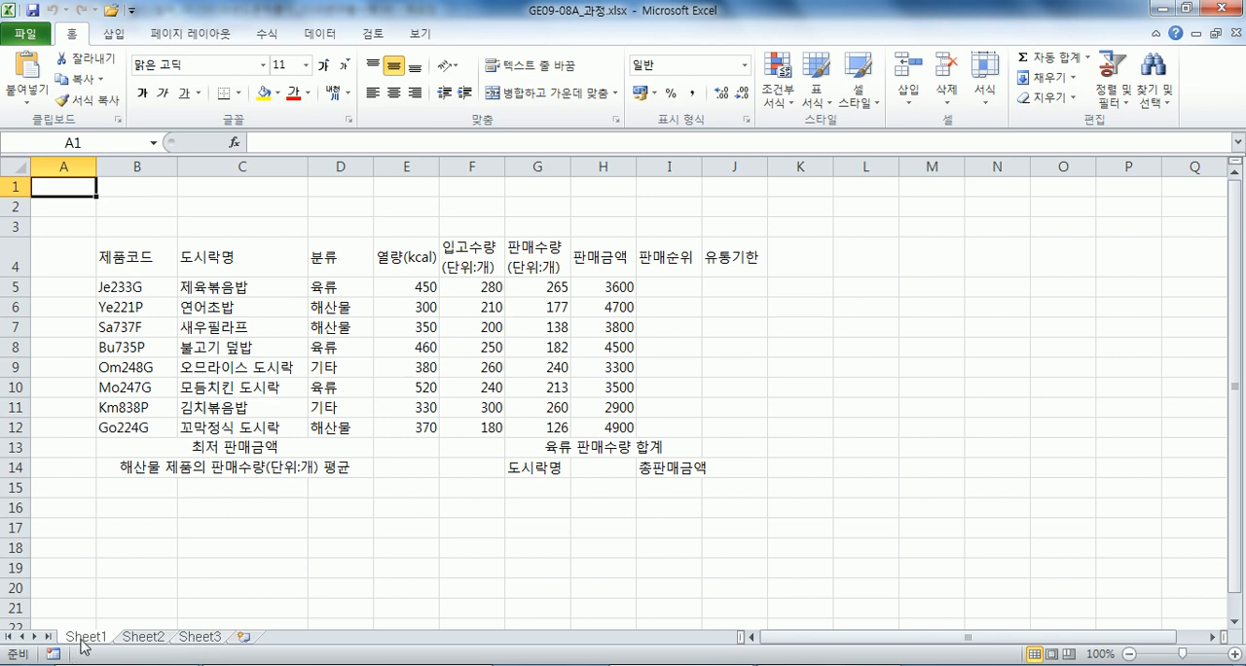
{"action": "left_click", "coordinate": [202, 637], "text": "shift"}
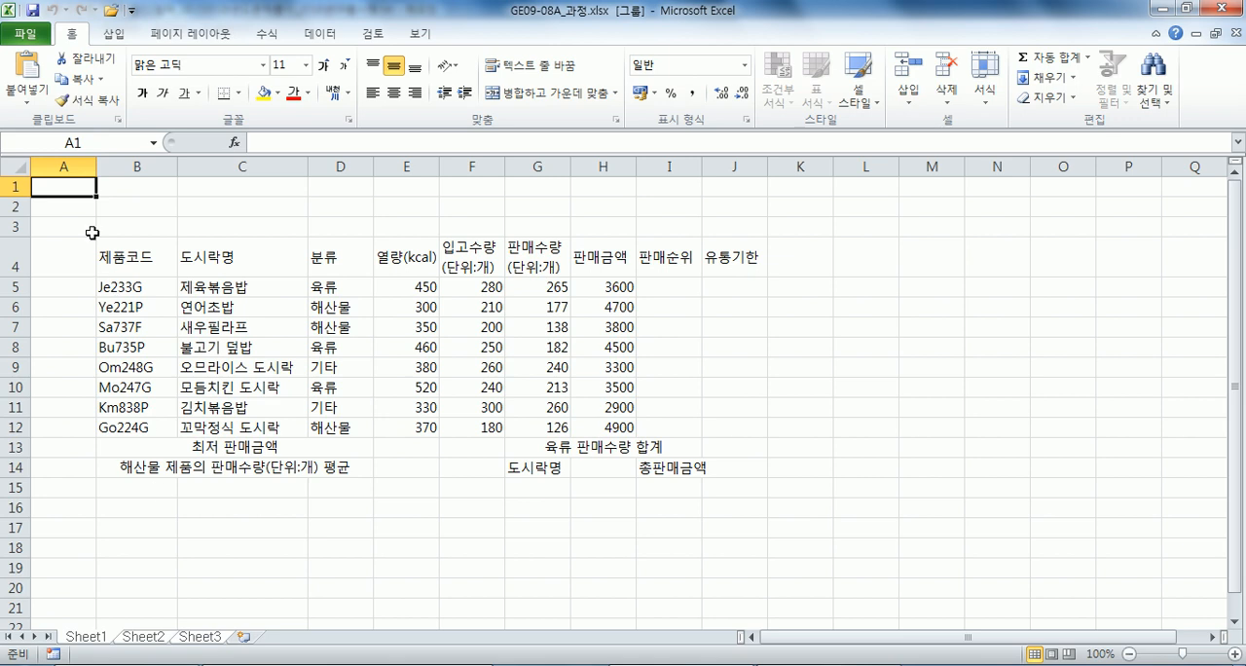
{"action": "right_click", "coordinate": [88, 167]}
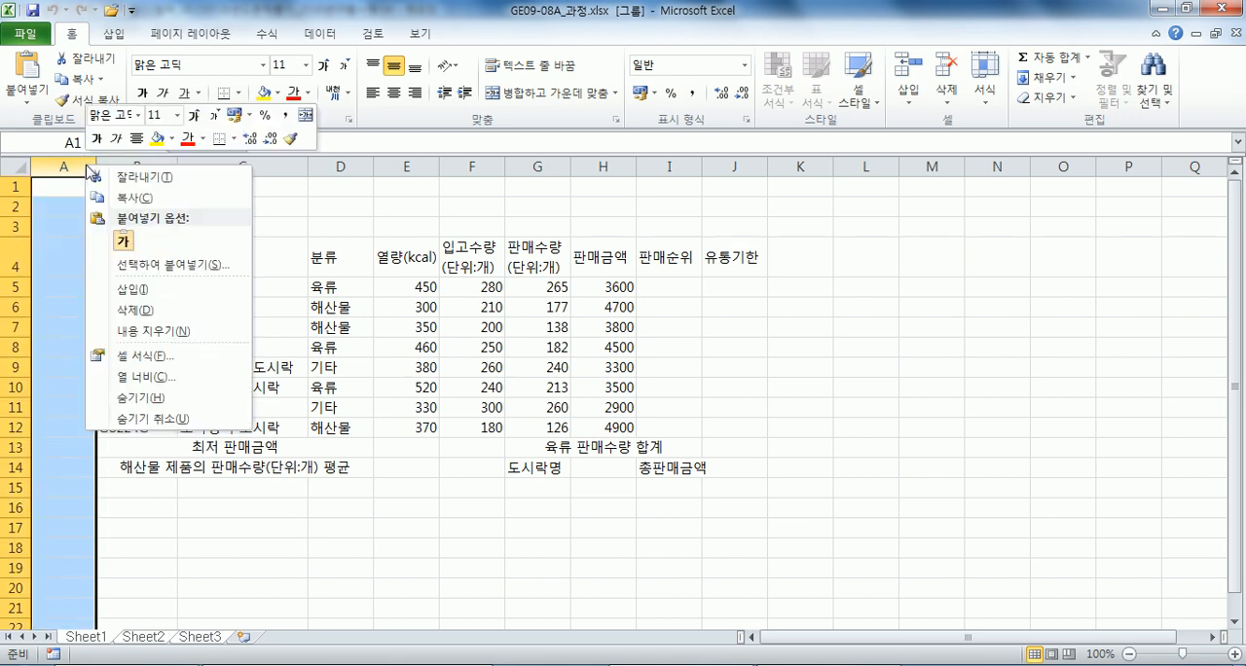
{"action": "left_click", "coordinate": [87, 642]}
{"action": "left_click", "coordinate": [119, 641]}
{"action": "left_click", "coordinate": [194, 639]}
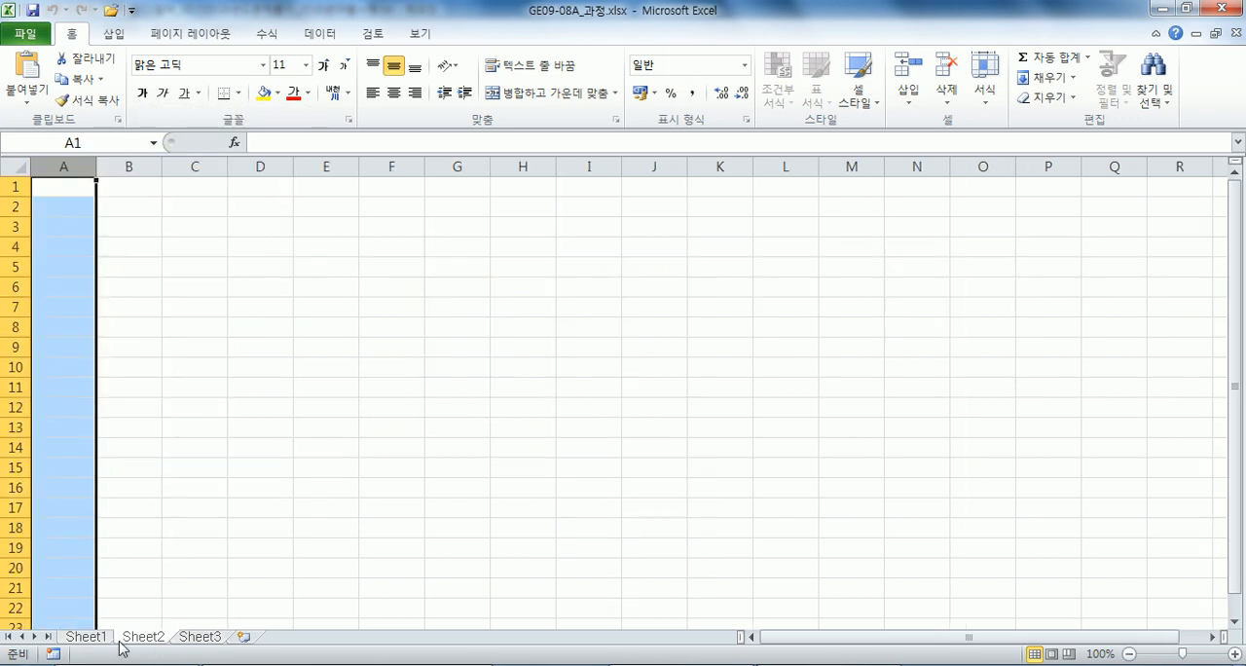
Group Sheet1 through Sheet3 and set the width of column A to 1 on all of them.
{"action": "left_click", "coordinate": [71, 641]}
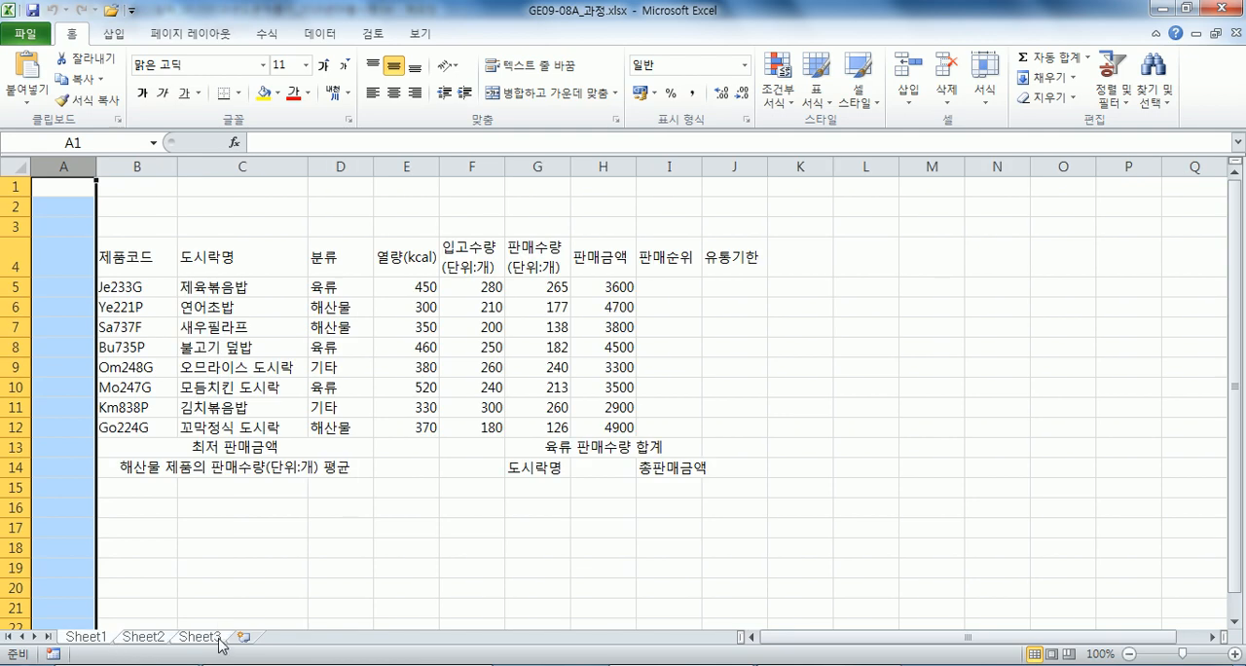
{"action": "left_click", "coordinate": [199, 637], "text": "shift"}
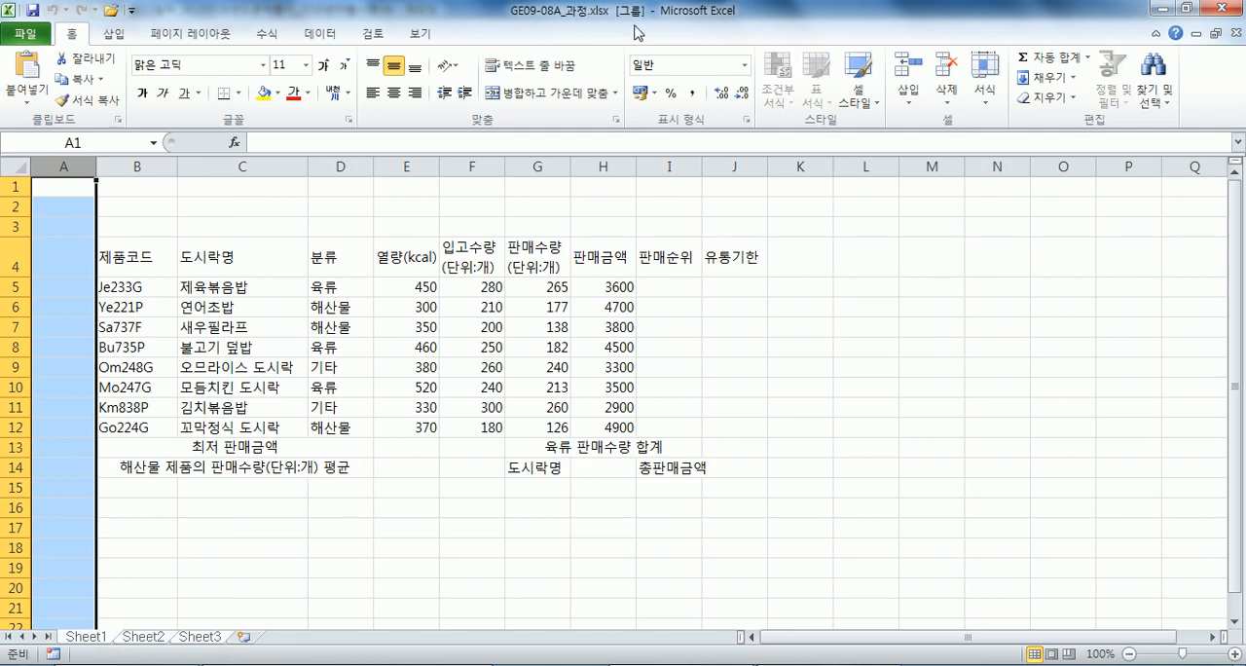
{"action": "right_click", "coordinate": [63, 167]}
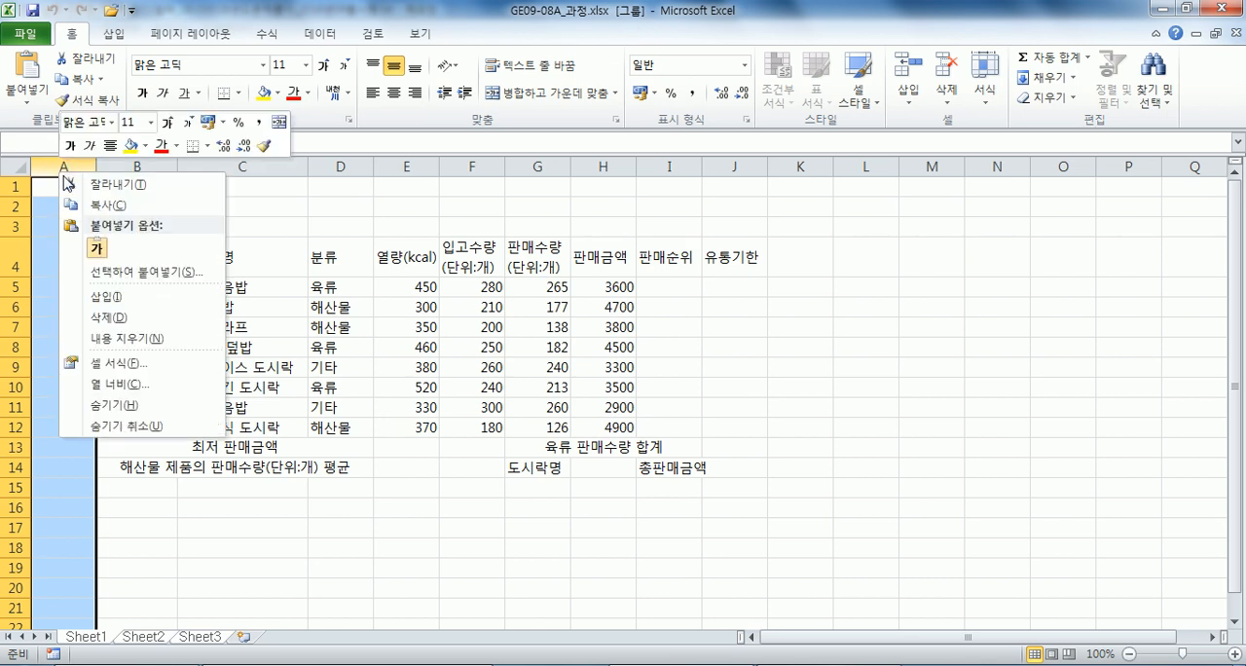
{"action": "left_click", "coordinate": [121, 384]}
{"action": "left_click", "coordinate": [101, 397]}
{"action": "left_click_drag", "start_coordinate": [155, 371], "coordinate": [85, 372]}
{"action": "type", "text": "1"}
{"action": "left_click", "coordinate": [87, 399]}
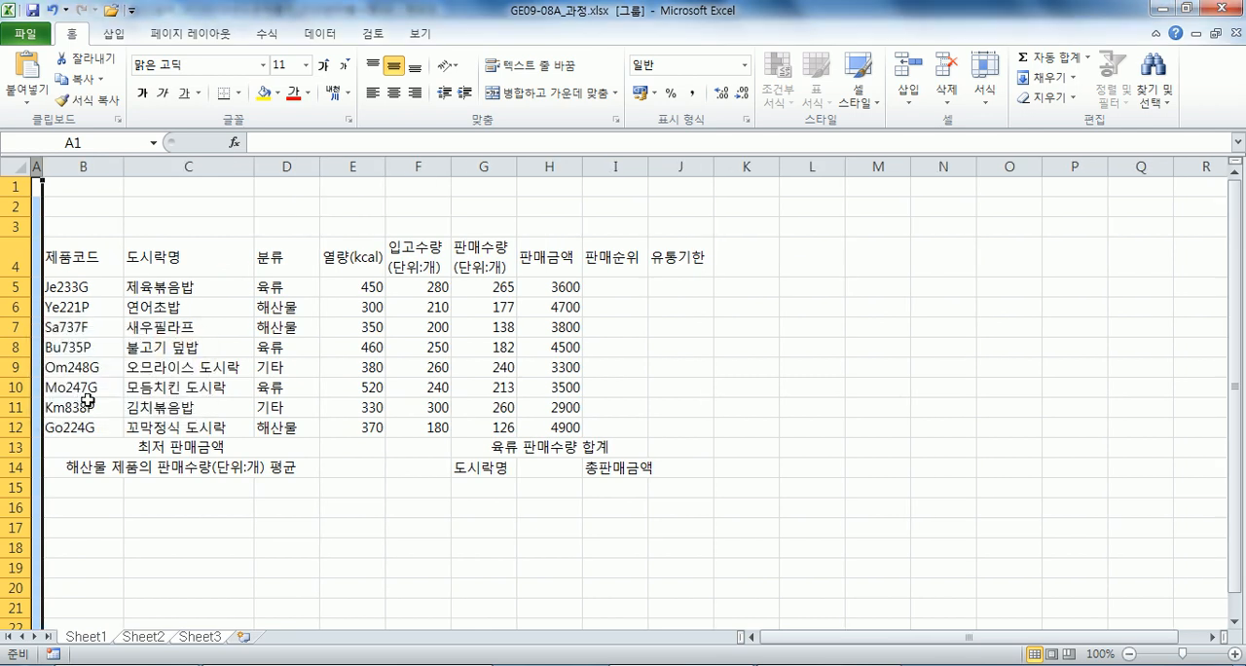
Ungroup the sheets and rename Sheet3 as 제3작업.
{"action": "left_click", "coordinate": [98, 240]}
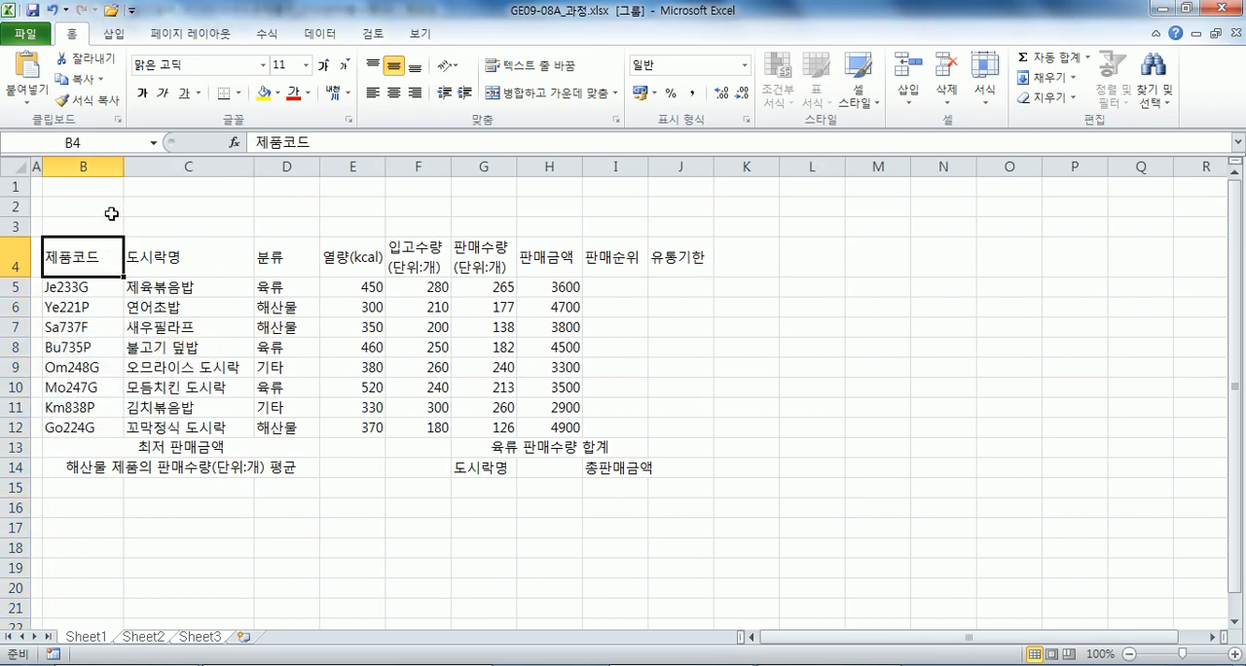
{"action": "left_click", "coordinate": [110, 212]}
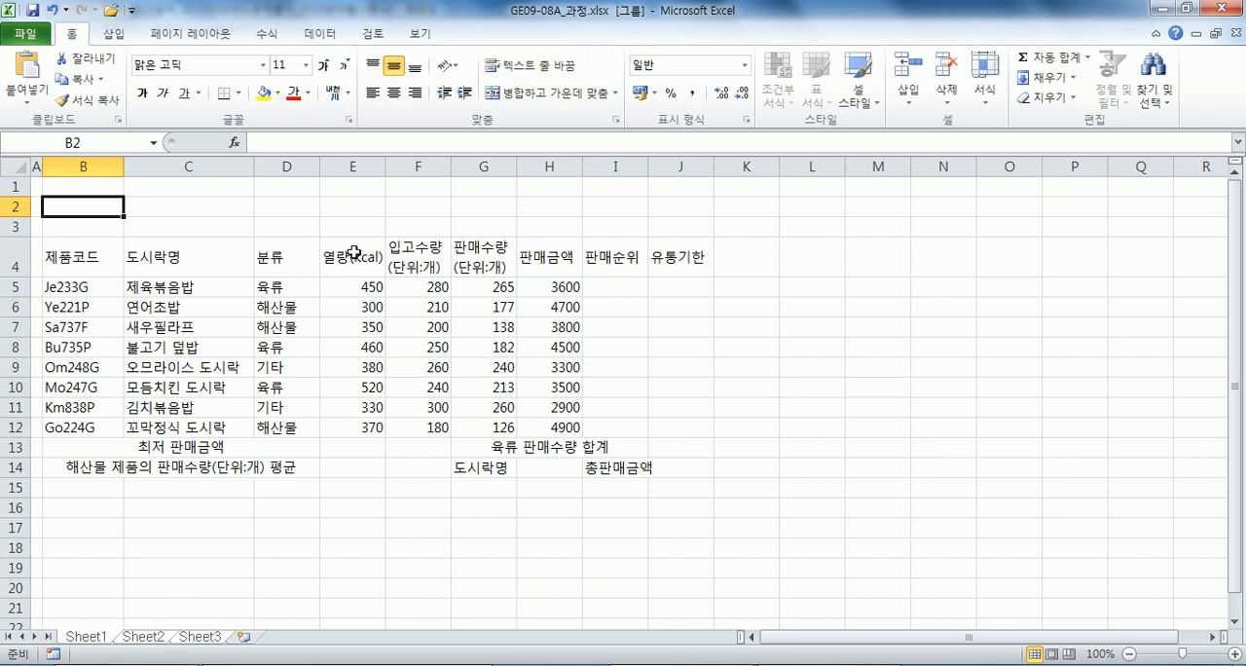
{"action": "left_click", "coordinate": [202, 636]}
{"action": "double_click", "coordinate": [202, 636]}
{"action": "type", "text": "제2"}
{"action": "type", "text": "장"}
{"action": "type", "text": "업"}
{"action": "key", "text": "Return"}
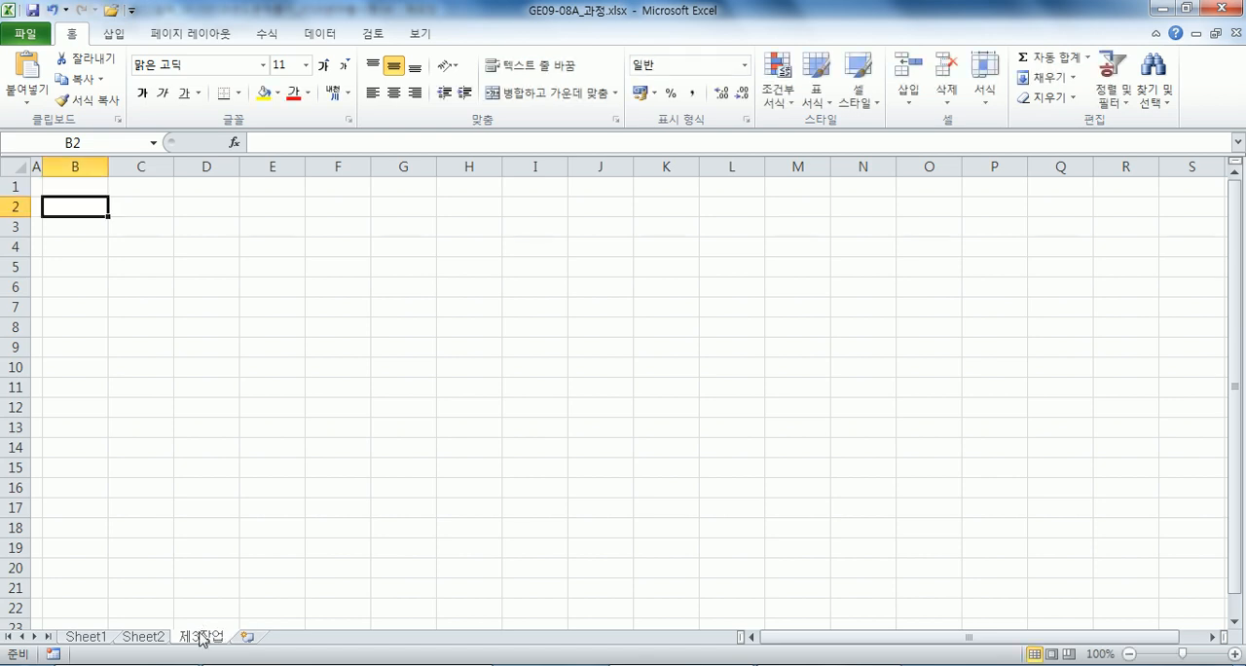
Rename Sheet2 as 제2작업 and Sheet1 as 제1작업.
{"action": "double_click", "coordinate": [143, 637]}
{"action": "type", "text": "제2작ㅇ"}
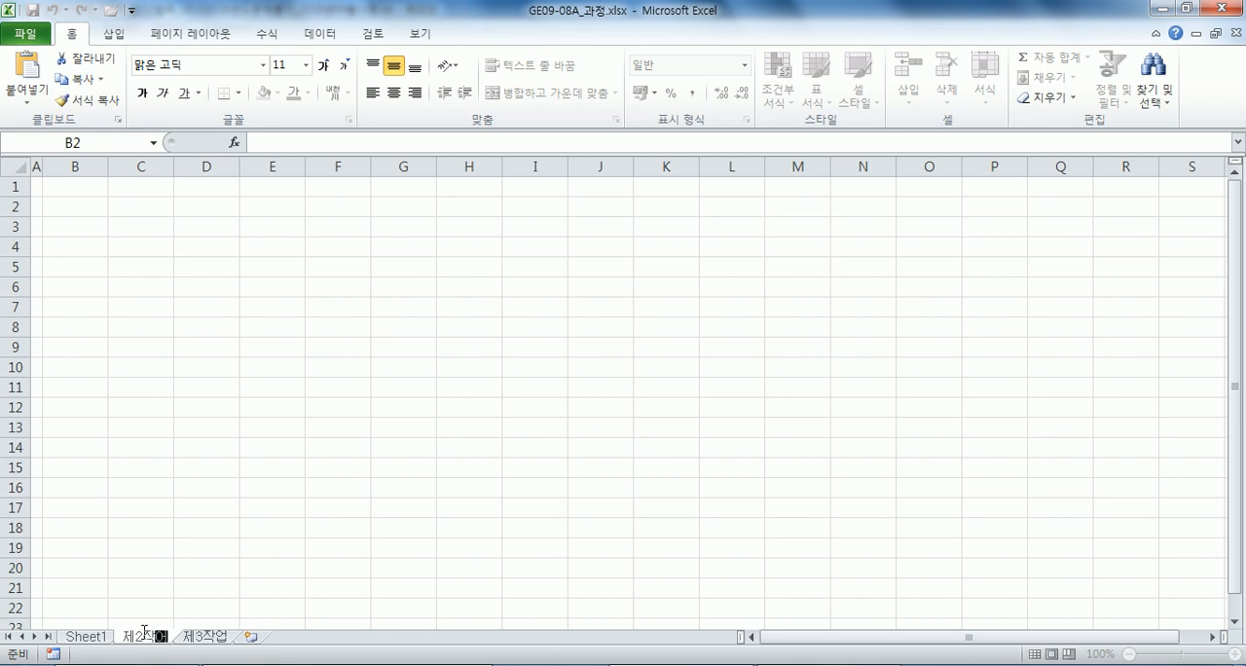
{"action": "type", "text": "ㅓㅂ"}
{"action": "double_click", "coordinate": [86, 637]}
{"action": "type", "text": "제1작업"}
{"action": "key", "text": "Return"}
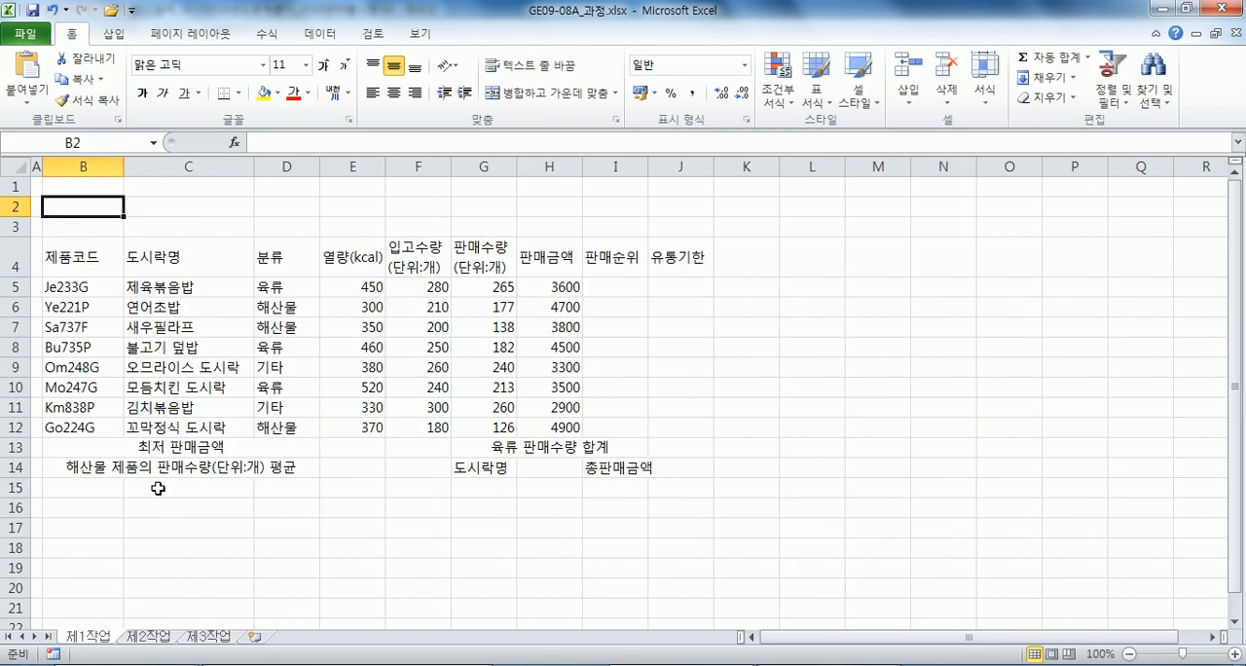
Set the font of the entire 제1작업 sheet to 굴림 and centre all its cells horizontally.
{"action": "left_click_drag", "start_coordinate": [87, 264], "coordinate": [665, 470]}
{"action": "left_click", "coordinate": [18, 167]}
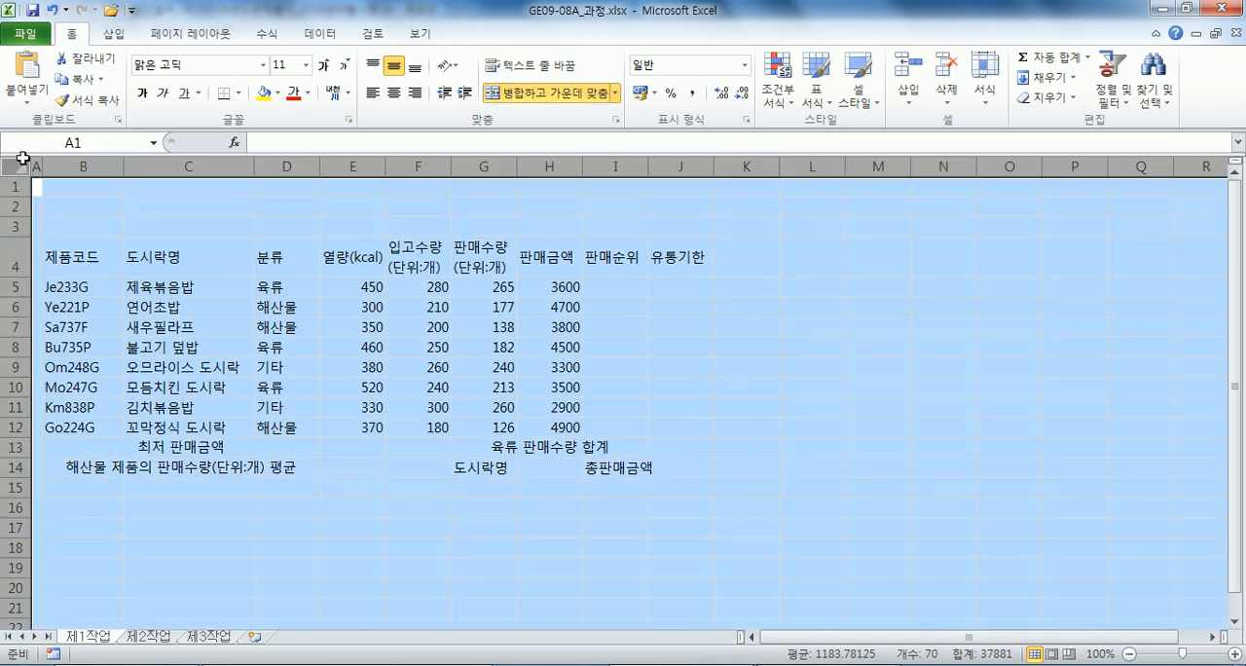
{"action": "left_click", "coordinate": [241, 69]}
{"action": "type", "text": "ㄱ"}
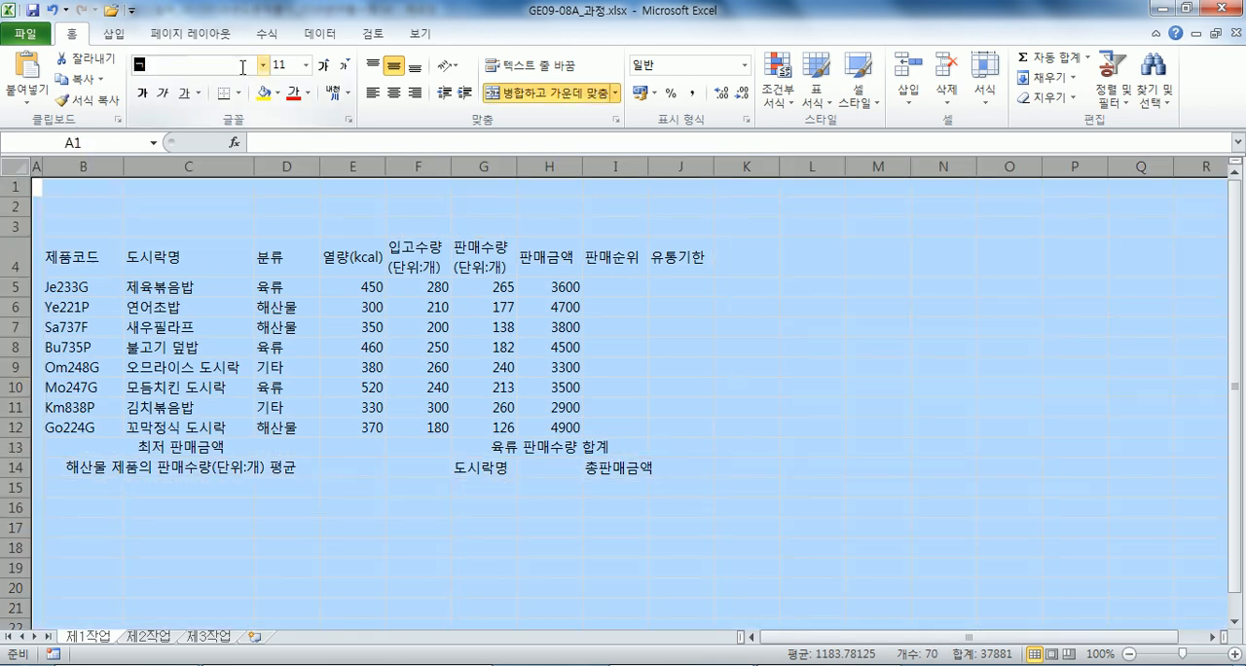
{"action": "type", "text": "굴림"}
{"action": "key", "text": "Return"}
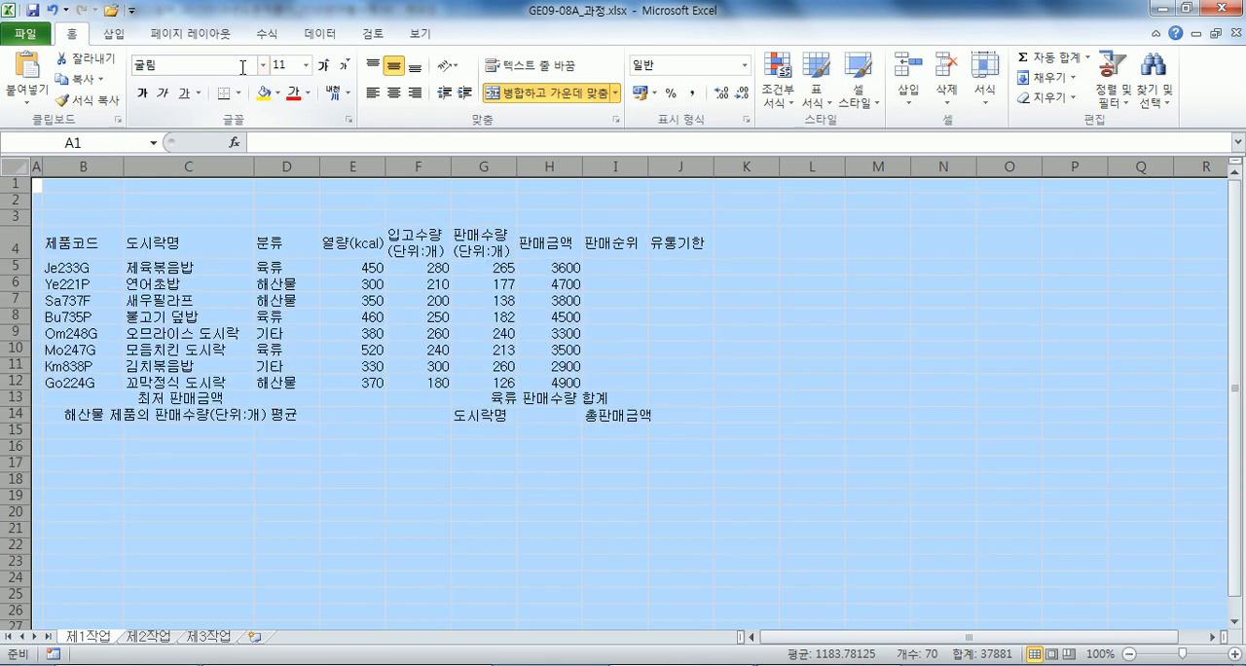
{"action": "left_click", "coordinate": [396, 95]}
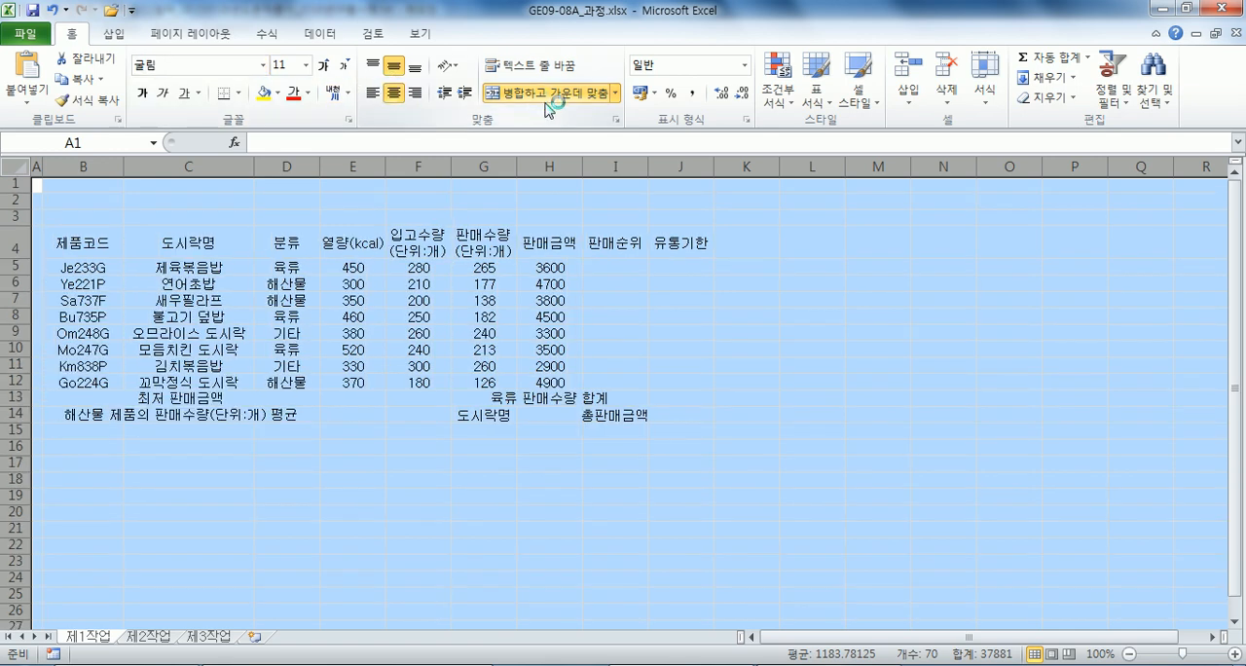
{"action": "left_click", "coordinate": [434, 254]}
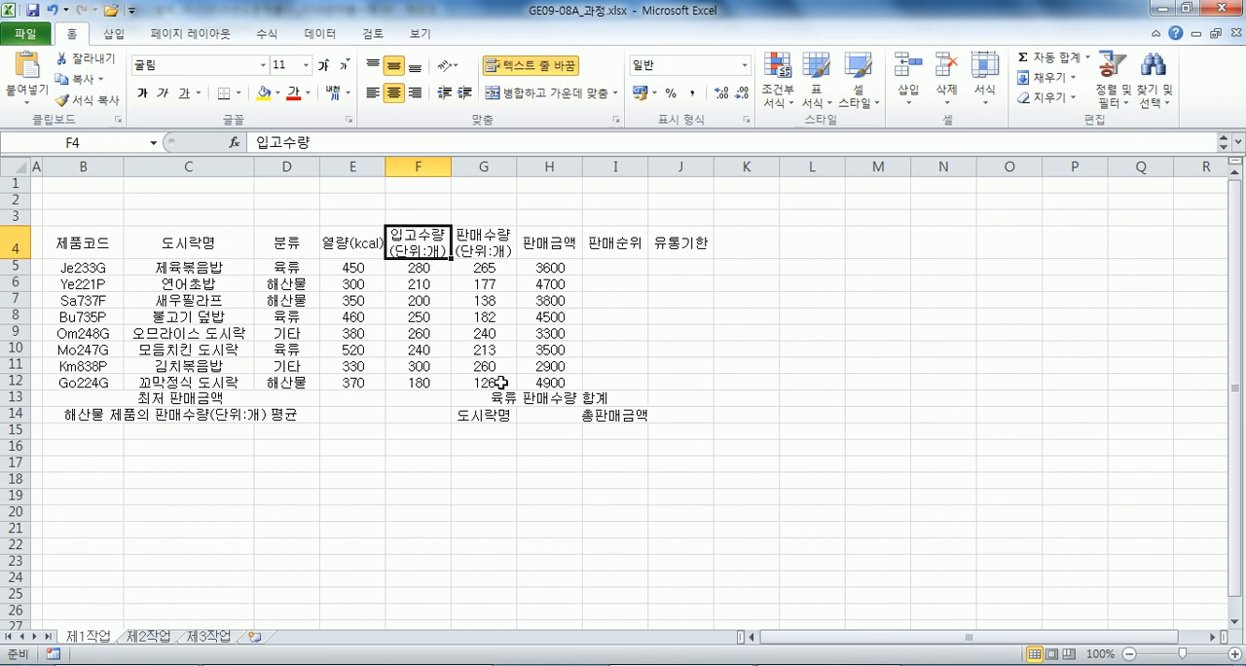
{"action": "left_click", "coordinate": [219, 400]}
Apply all borders and a thick outer box to B4:J14, plus a thick box around the data rows B5:J12.
{"action": "left_click_drag", "start_coordinate": [92, 244], "coordinate": [672, 407]}
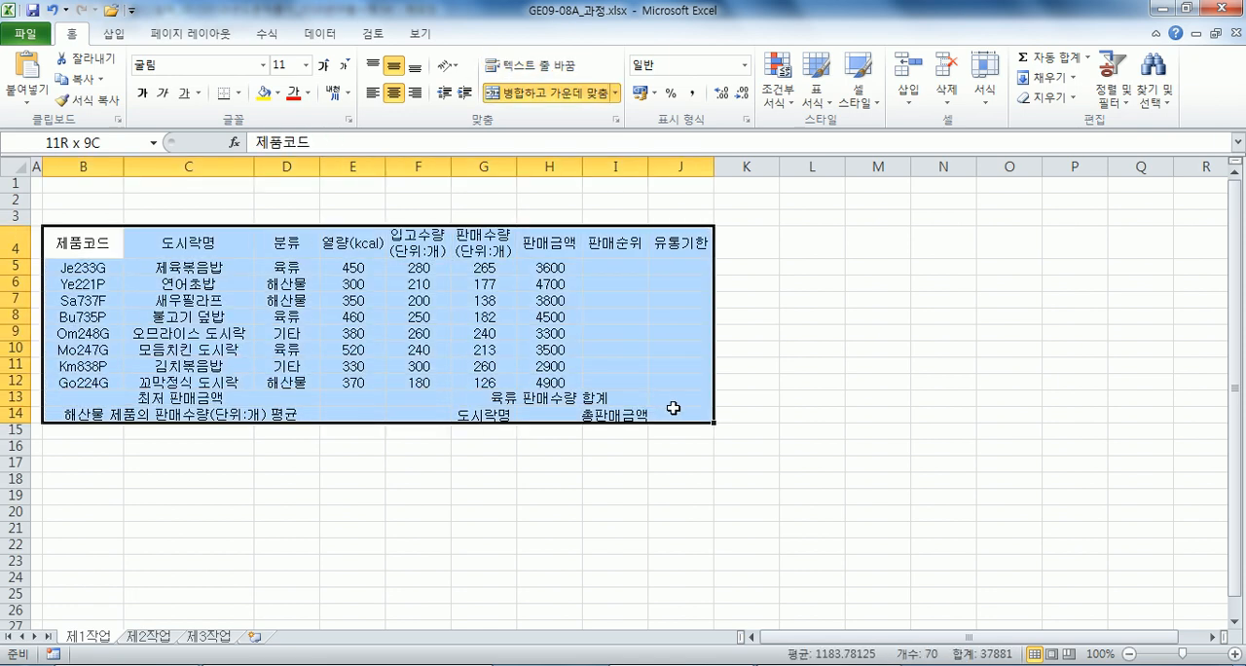
{"action": "left_click", "coordinate": [236, 94]}
{"action": "left_click", "coordinate": [266, 243]}
{"action": "left_click", "coordinate": [239, 94]}
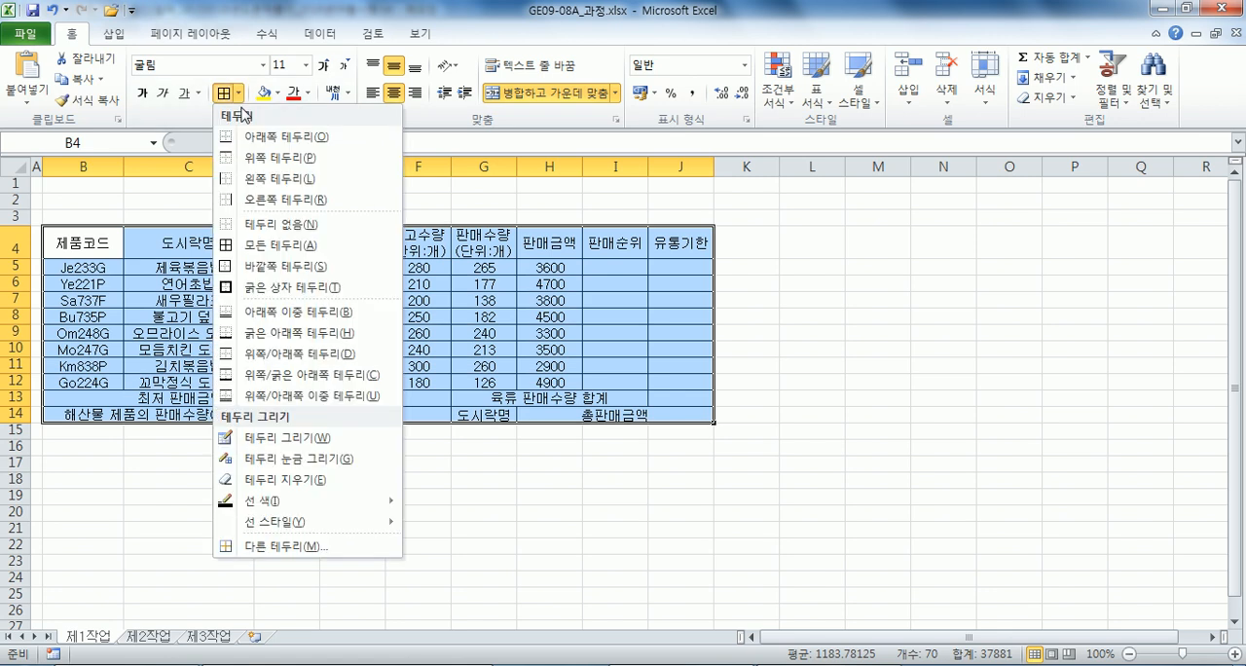
{"action": "left_click", "coordinate": [250, 286]}
{"action": "left_click_drag", "start_coordinate": [83, 267], "coordinate": [655, 386]}
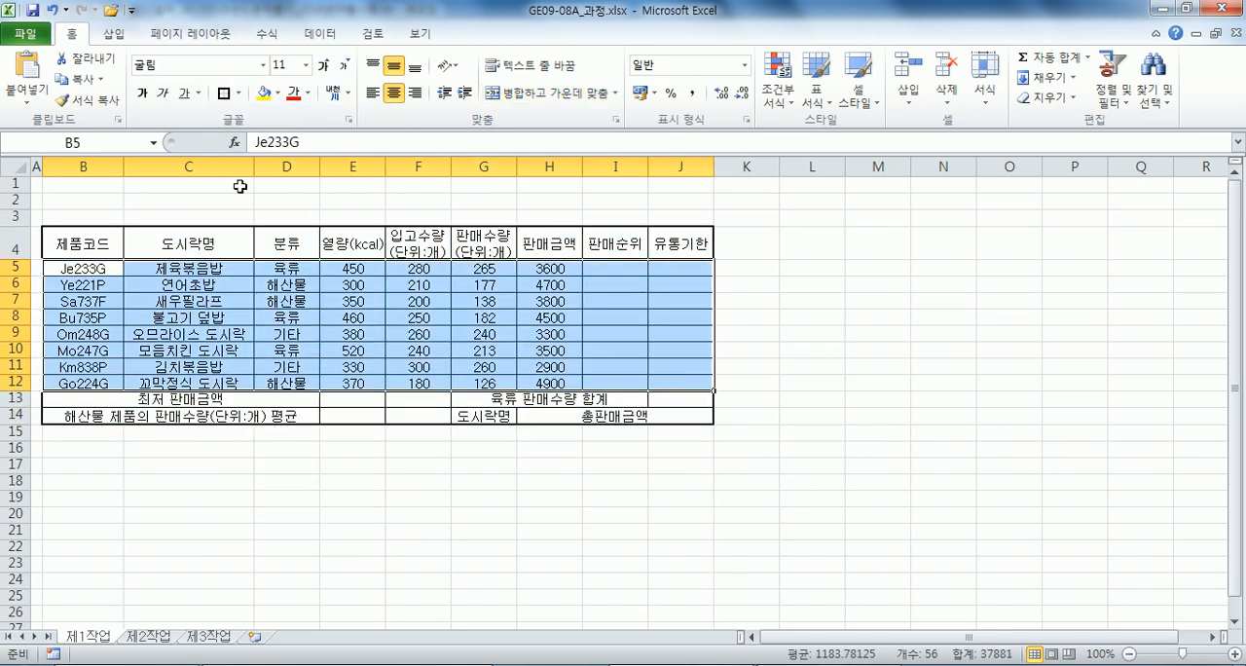
{"action": "left_click", "coordinate": [225, 95]}
Merge F13:F14 and cross the merged cell with both diagonal borders.
{"action": "left_click_drag", "start_coordinate": [409, 399], "coordinate": [411, 416]}
{"action": "left_click", "coordinate": [516, 97]}
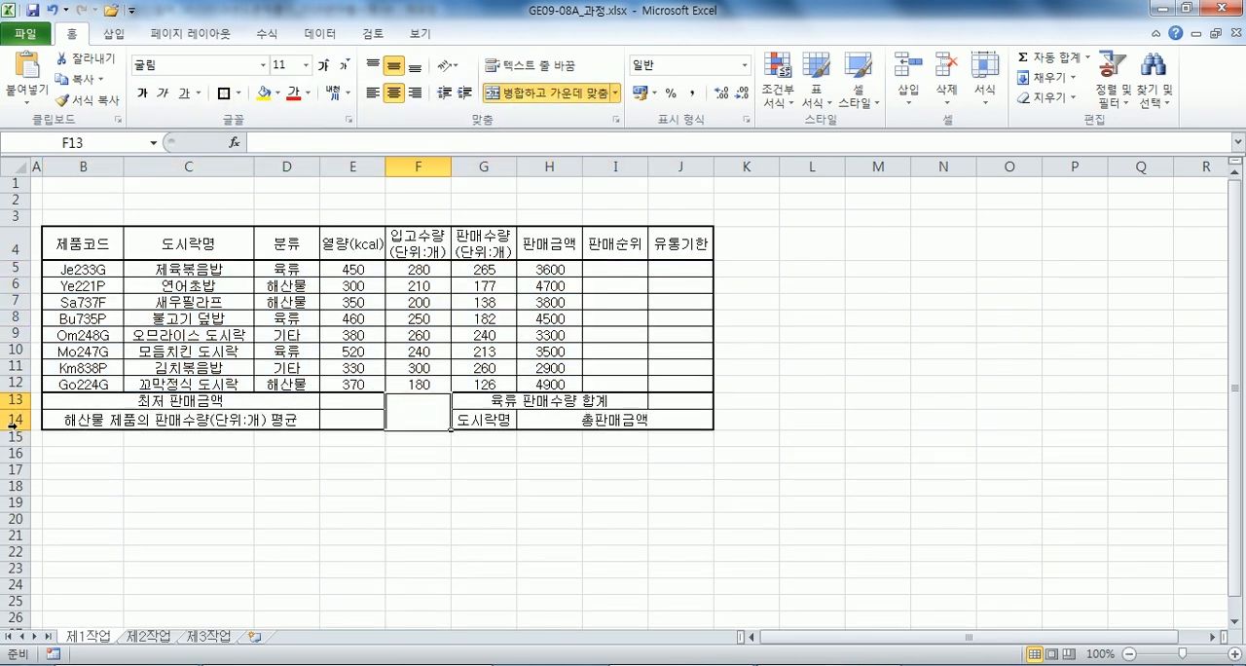
{"action": "key", "text": "ctrl+1"}
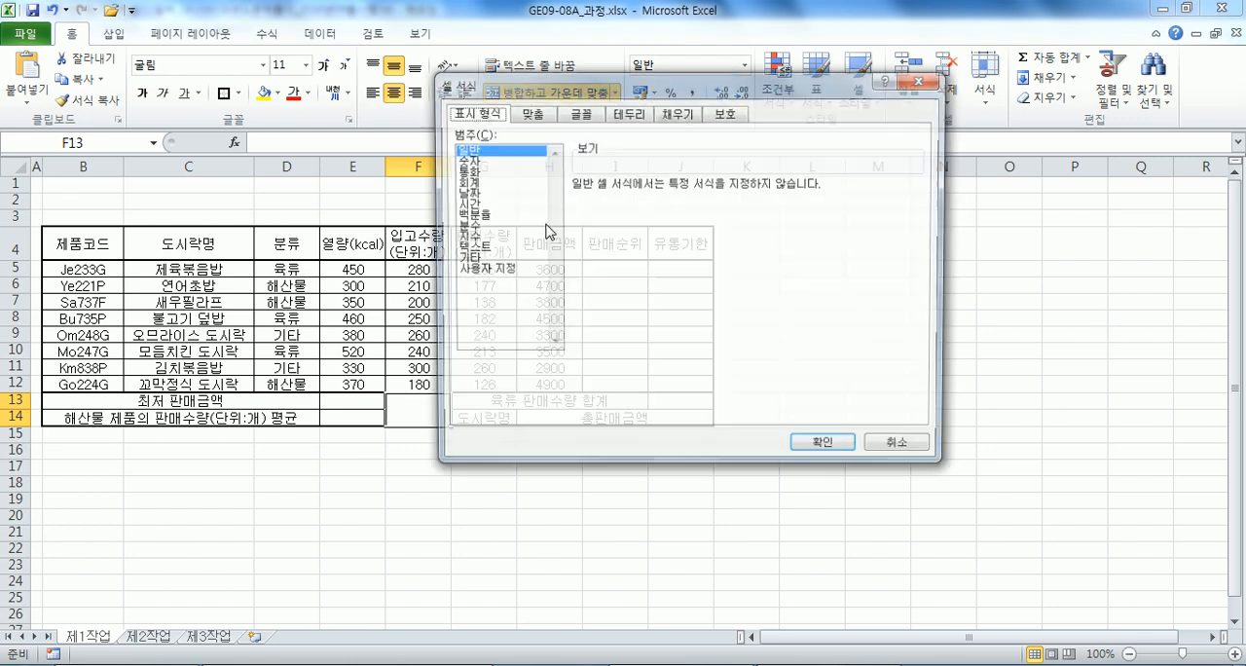
{"action": "left_click", "coordinate": [627, 113]}
{"action": "left_click", "coordinate": [644, 248]}
{"action": "left_click", "coordinate": [667, 275]}
{"action": "left_click", "coordinate": [826, 448]}
{"action": "left_click", "coordinate": [500, 379]}
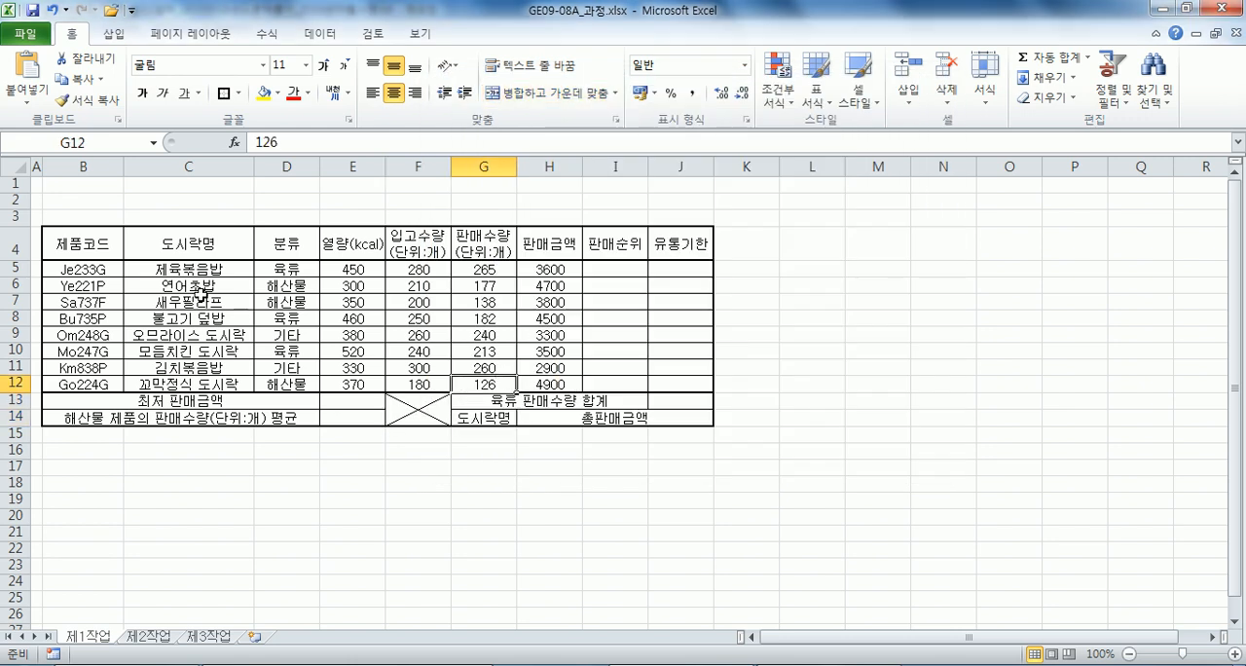
Build a small bordered grid in L3:O4 with a narrowed column L and L3:L4 merged.
{"action": "left_click_drag", "start_coordinate": [832, 219], "coordinate": [1012, 248]}
{"action": "left_click", "coordinate": [238, 94]}
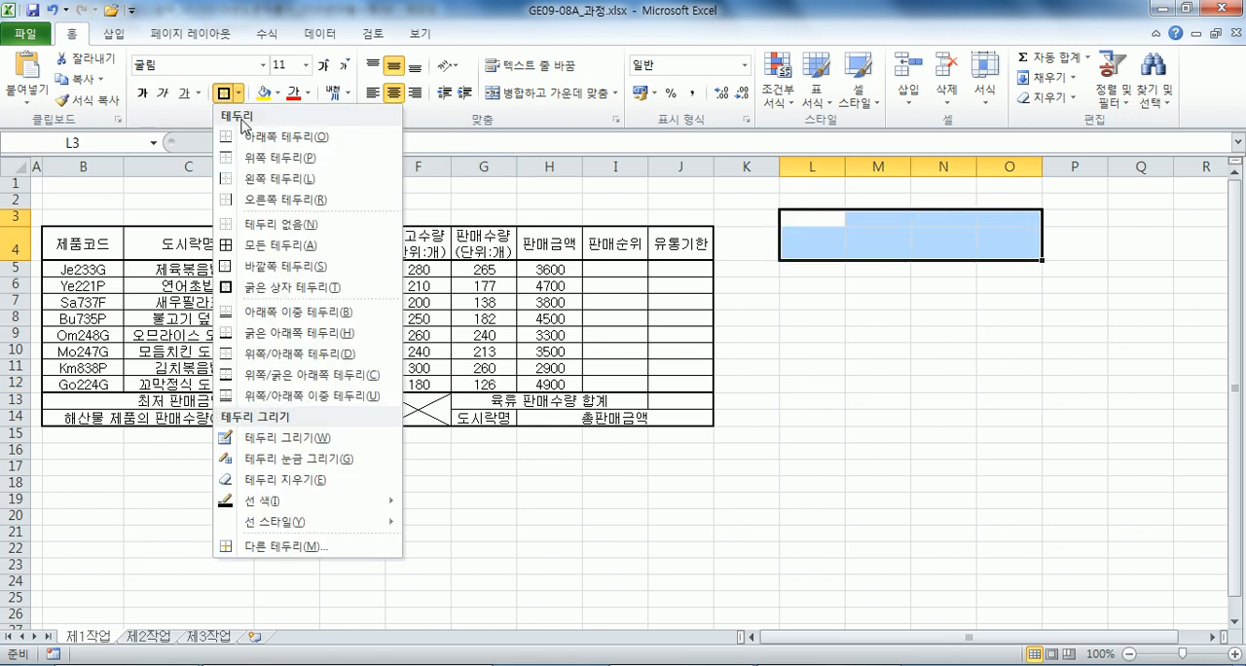
{"action": "left_click", "coordinate": [250, 246]}
{"action": "left_click_drag", "start_coordinate": [845, 166], "coordinate": [814, 167]}
{"action": "left_click_drag", "start_coordinate": [795, 218], "coordinate": [795, 246]}
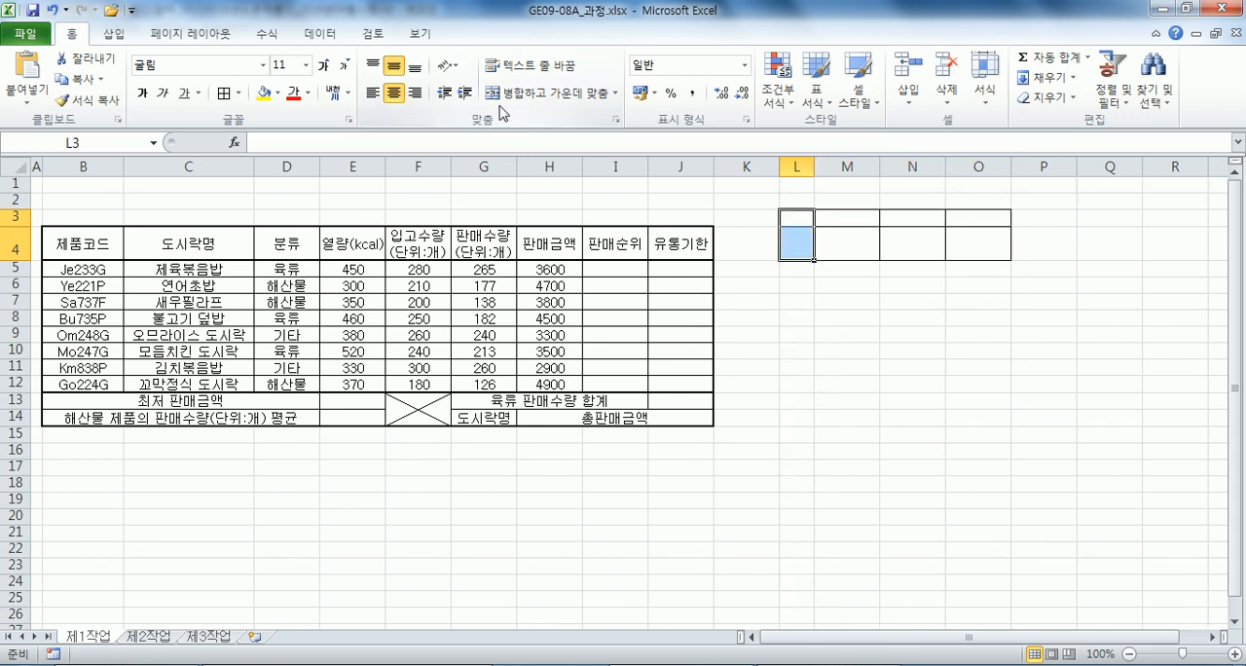
{"action": "left_click", "coordinate": [516, 101]}
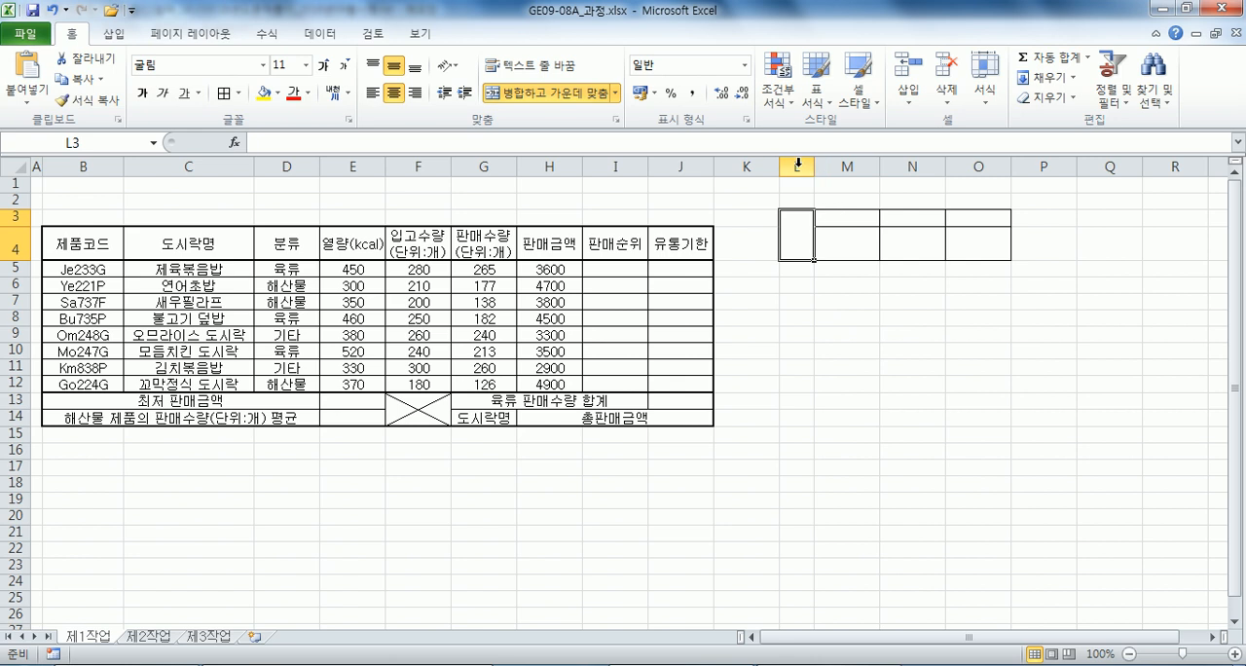
Copy L3:O4, paste it as a picture, and move the picture over columns G to J above the table.
{"action": "left_click_drag", "start_coordinate": [798, 214], "coordinate": [993, 241]}
{"action": "key", "text": "ctrl+c"}
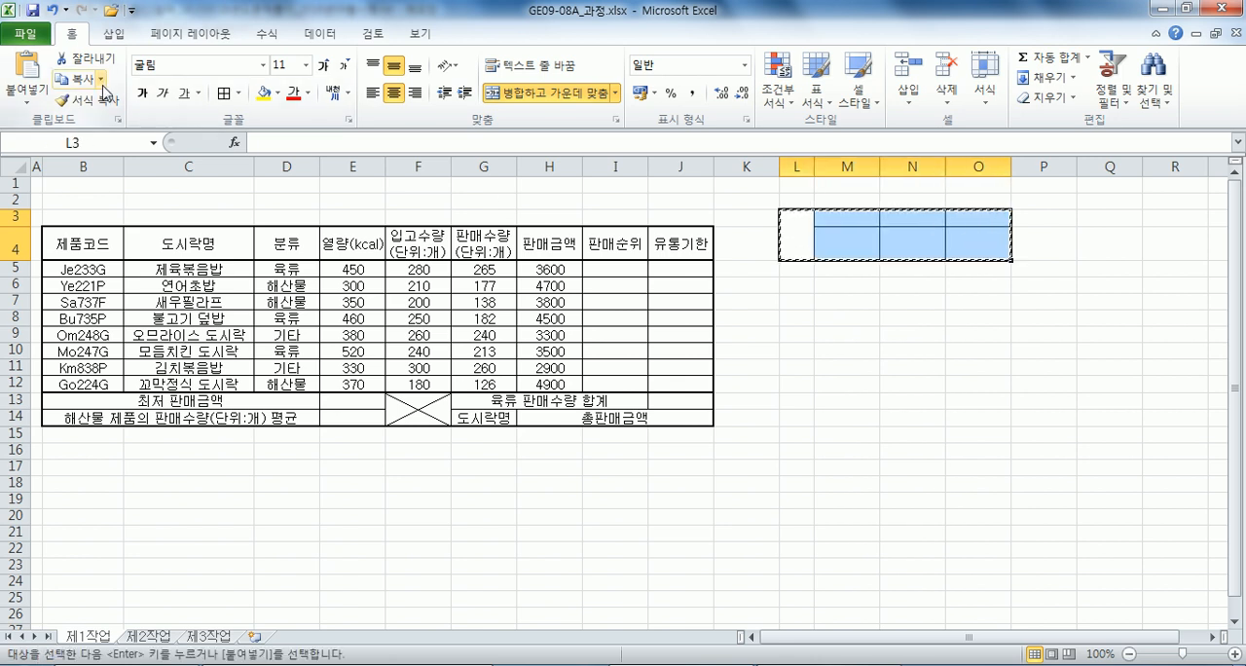
{"action": "left_click", "coordinate": [28, 97]}
{"action": "left_click", "coordinate": [73, 262]}
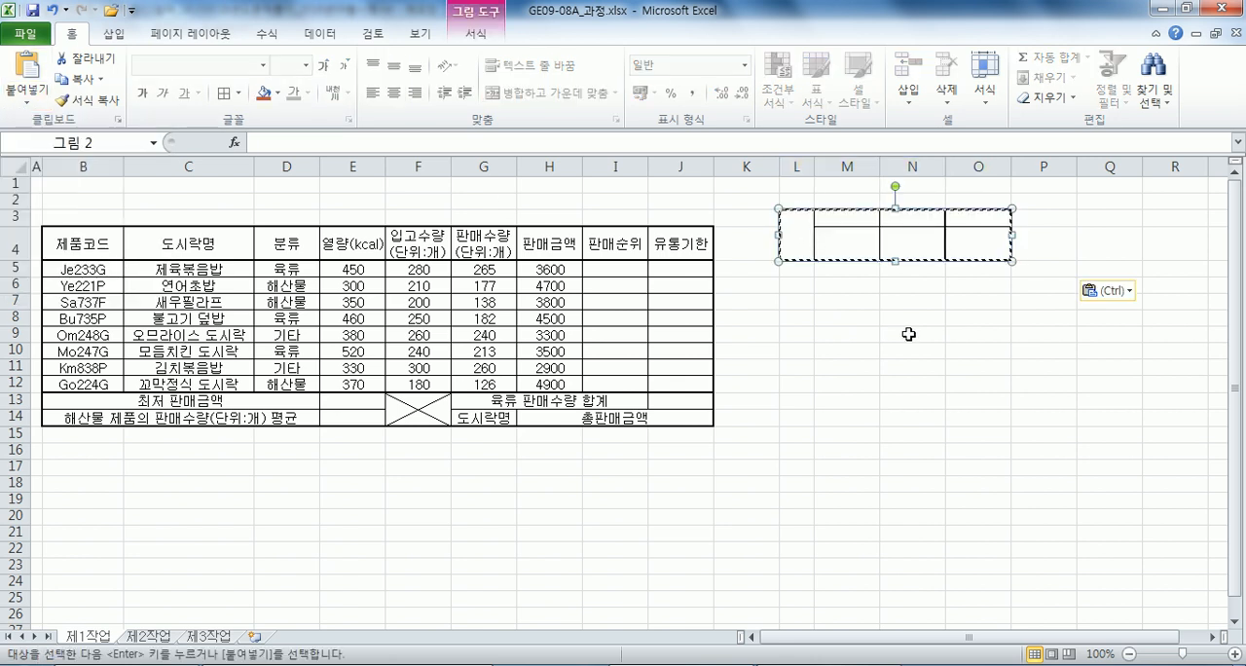
{"action": "left_click_drag", "start_coordinate": [890, 241], "coordinate": [597, 222]}
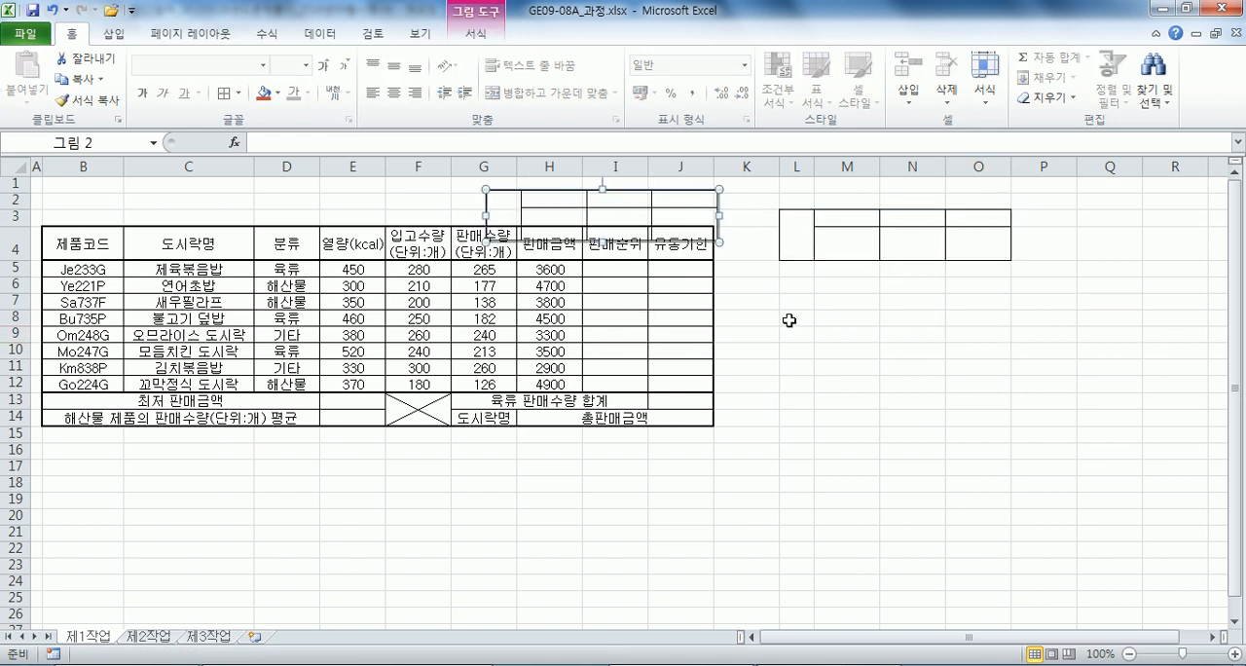
Delete columns L to O, which hold the original small grid.
{"action": "left_click", "coordinate": [785, 308]}
{"action": "left_click", "coordinate": [807, 166]}
{"action": "left_click_drag", "start_coordinate": [805, 163], "coordinate": [971, 165]}
{"action": "right_click", "coordinate": [967, 165]}
{"action": "key", "text": "d"}
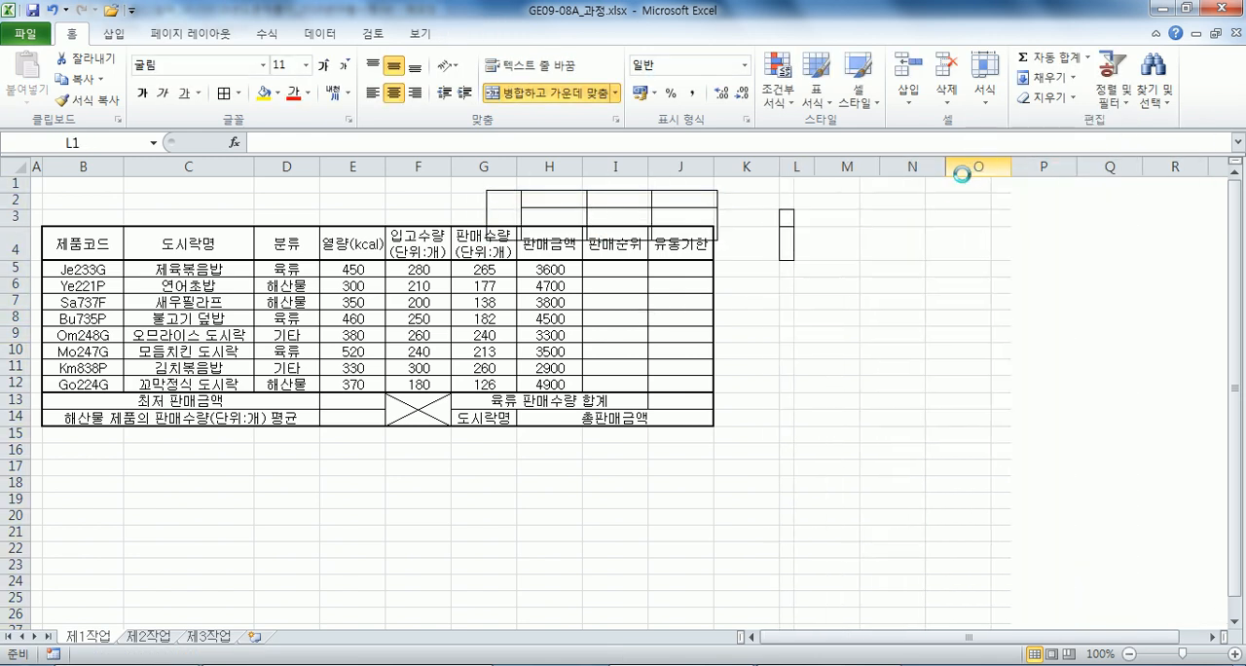
Increase the height of rows 1 to 3 and fit the pasted picture above the table, flush with its right edge.
{"action": "left_click", "coordinate": [216, 285]}
{"action": "left_click_drag", "start_coordinate": [14, 183], "coordinate": [19, 216]}
{"action": "left_click", "coordinate": [91, 204]}
{"action": "left_click", "coordinate": [530, 218]}
Deselect the picture and turn off the gridlines on the 제1작업 sheet.
{"action": "left_click", "coordinate": [352, 233]}
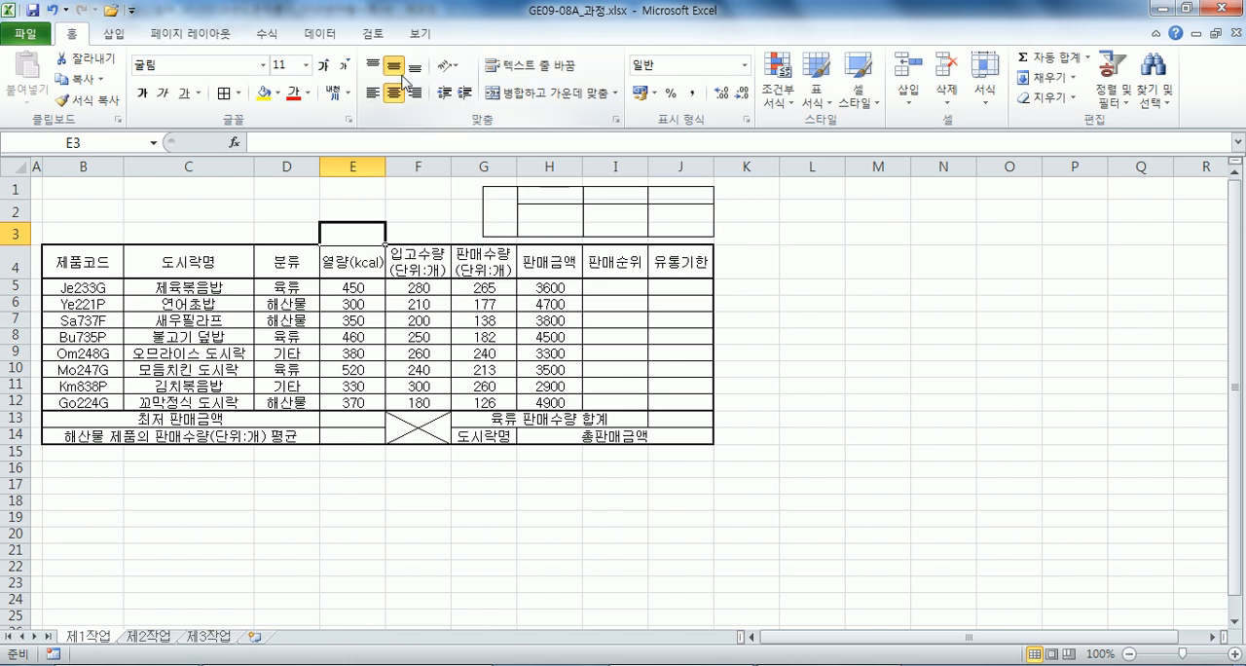
{"action": "left_click", "coordinate": [419, 33]}
{"action": "left_click", "coordinate": [302, 94]}
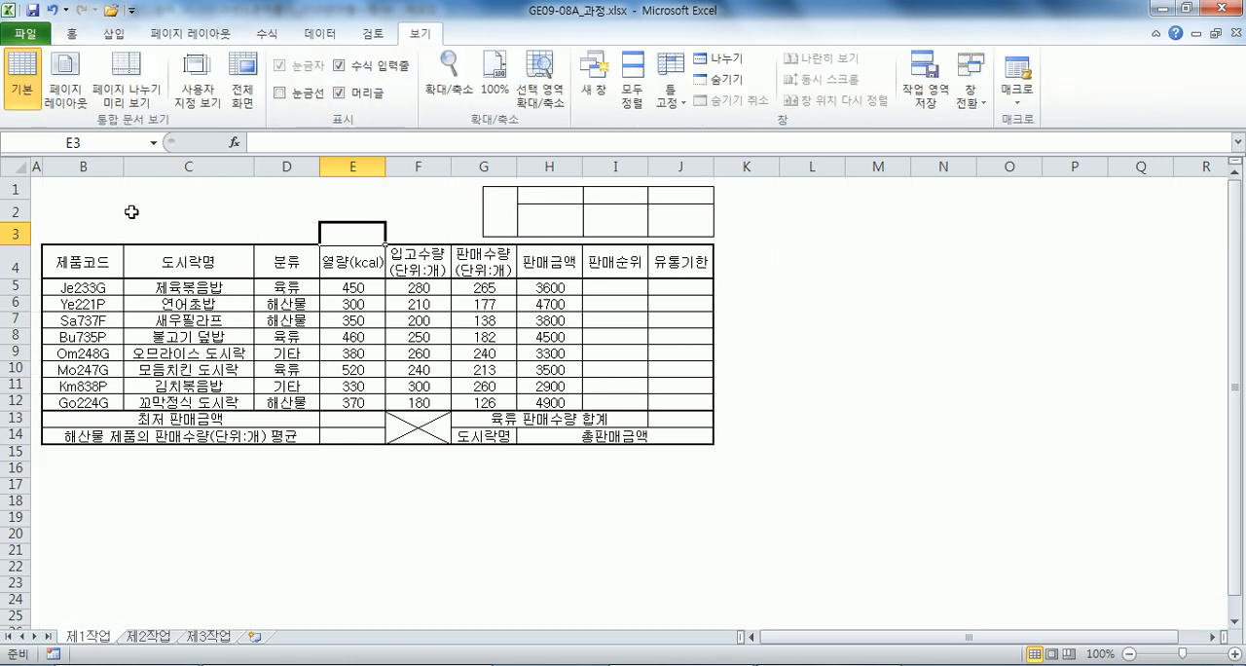
Draw a trapezoid about 12.28 cm wide and 1.64 cm high over rows 1 to 3, beside the pasted picture.
{"action": "left_click", "coordinate": [113, 33]}
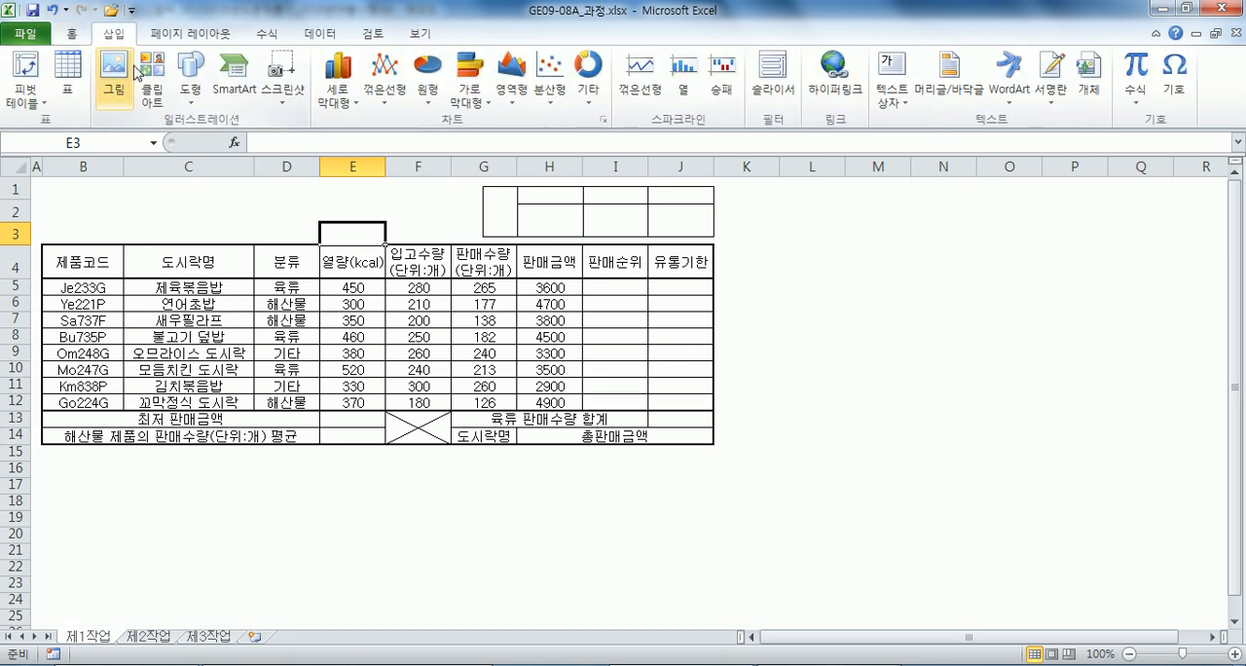
{"action": "left_click", "coordinate": [189, 70]}
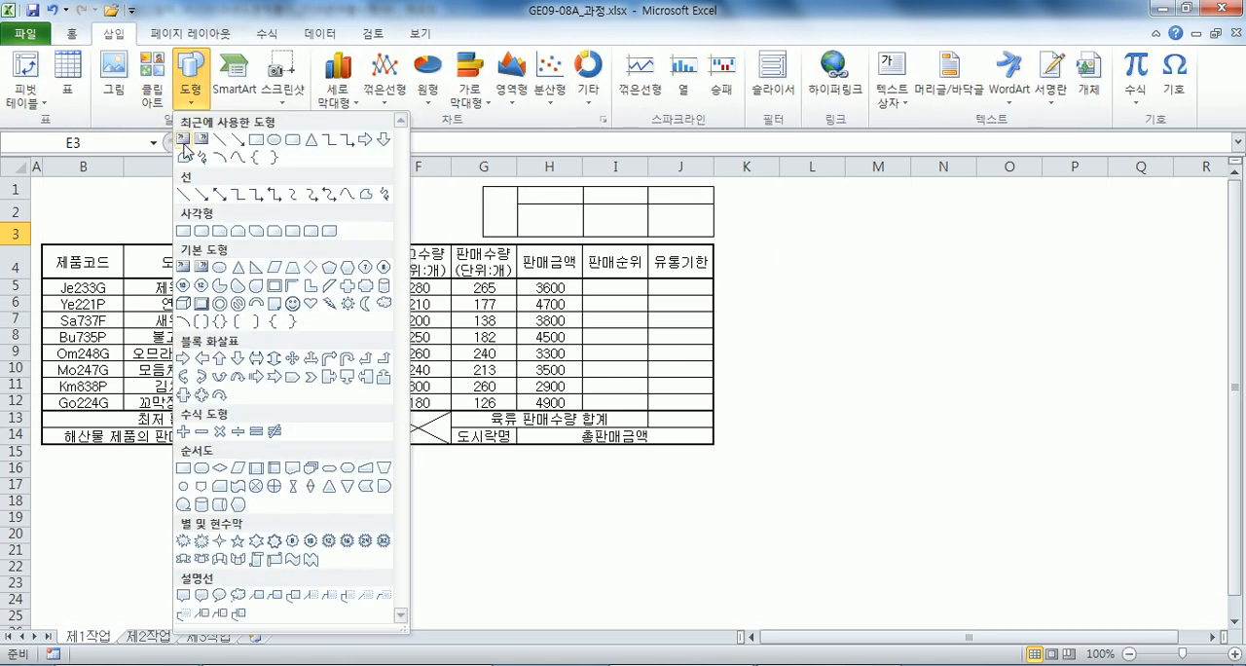
{"action": "left_click", "coordinate": [292, 267]}
{"action": "mouse_move", "coordinate": [49, 182]}
{"action": "left_mouse_down"}
{"action": "mouse_move", "coordinate": [351, 204]}
{"action": "mouse_move", "coordinate": [470, 239]}
{"action": "left_mouse_up"}
{"action": "left_click_drag", "start_coordinate": [48, 208], "coordinate": [45, 208]}
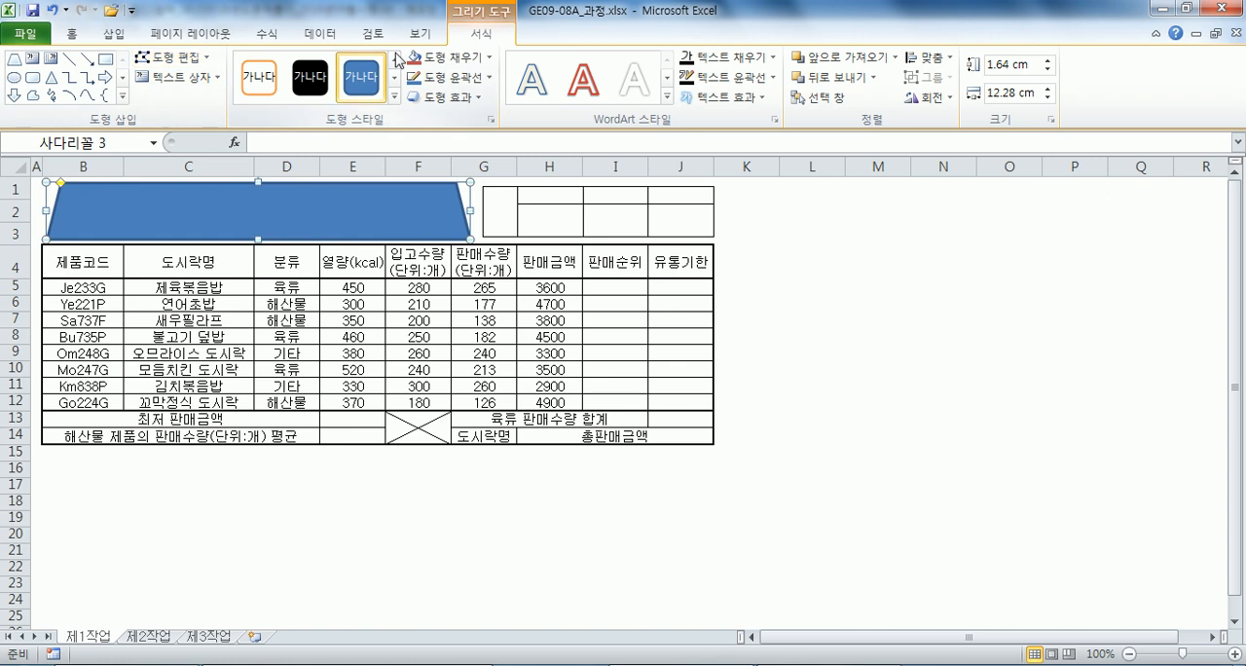
Fill the trapezoid with yellow and apply the first outer (바깥쪽) shadow preset to it.
{"action": "left_click", "coordinate": [473, 60]}
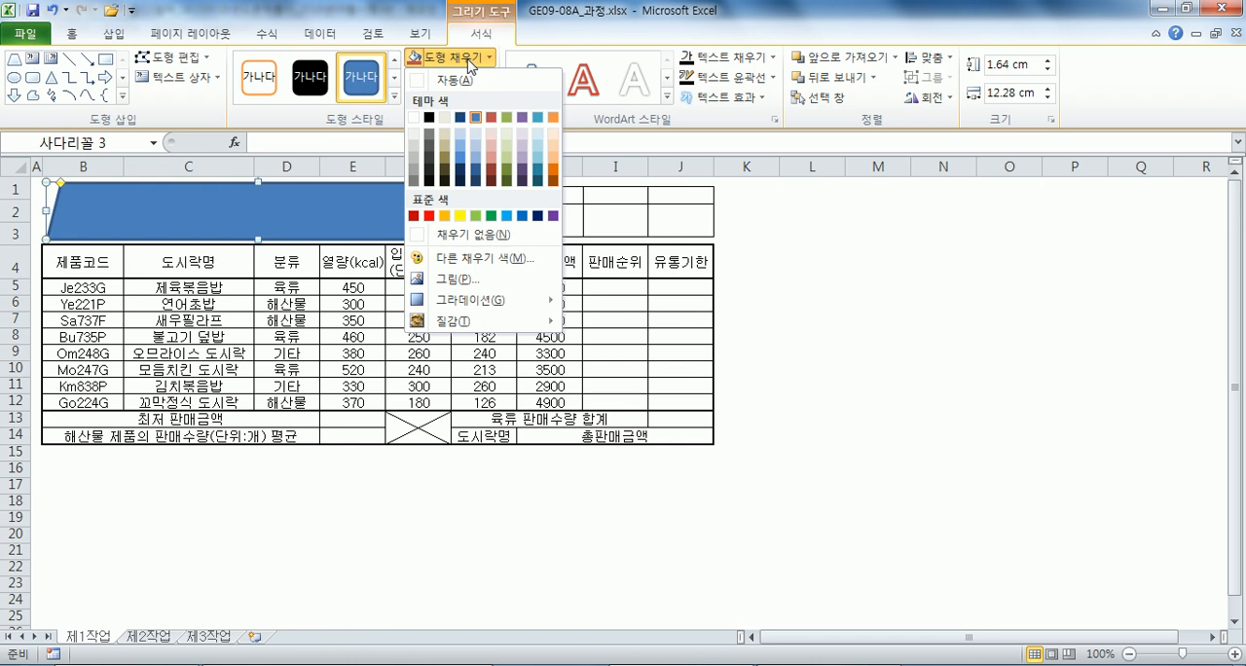
{"action": "left_click", "coordinate": [460, 215]}
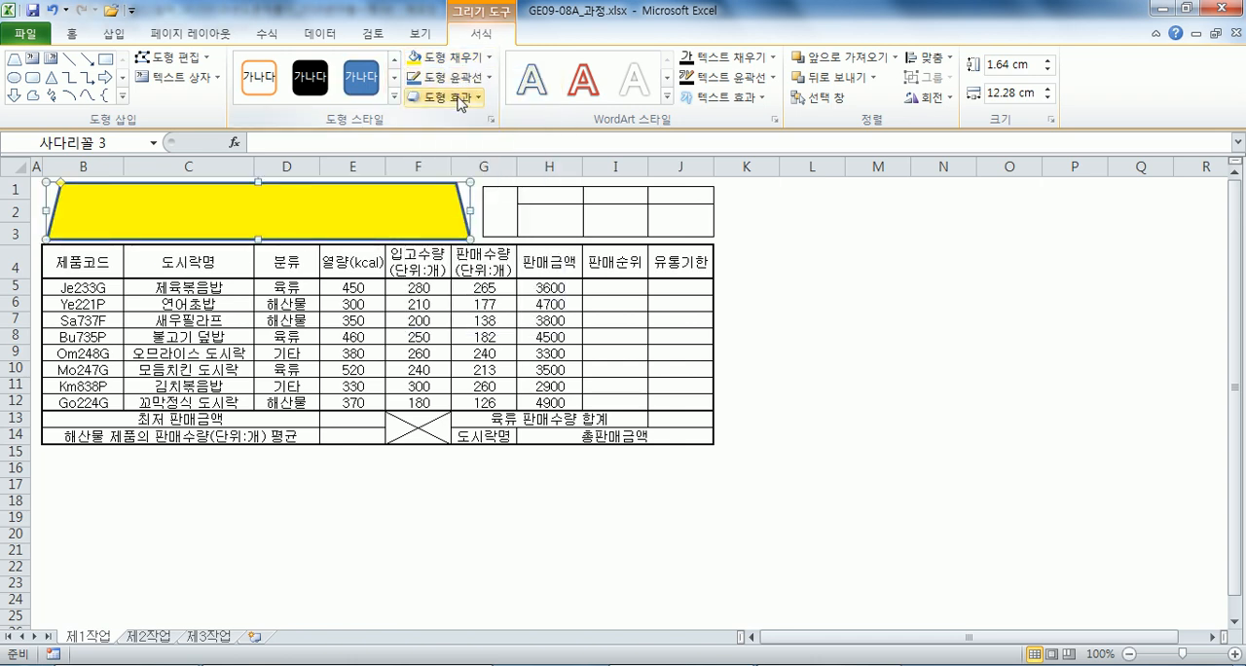
{"action": "left_click", "coordinate": [459, 99]}
{"action": "mouse_move", "coordinate": [463, 175]}
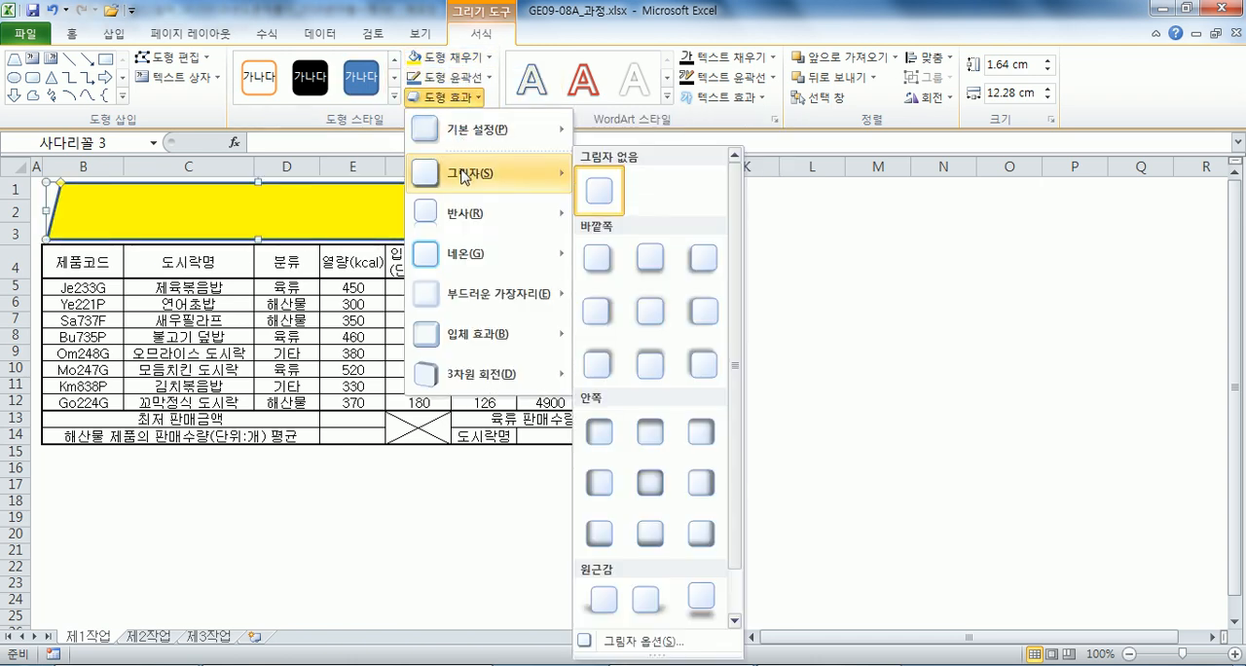
{"action": "left_click", "coordinate": [610, 273]}
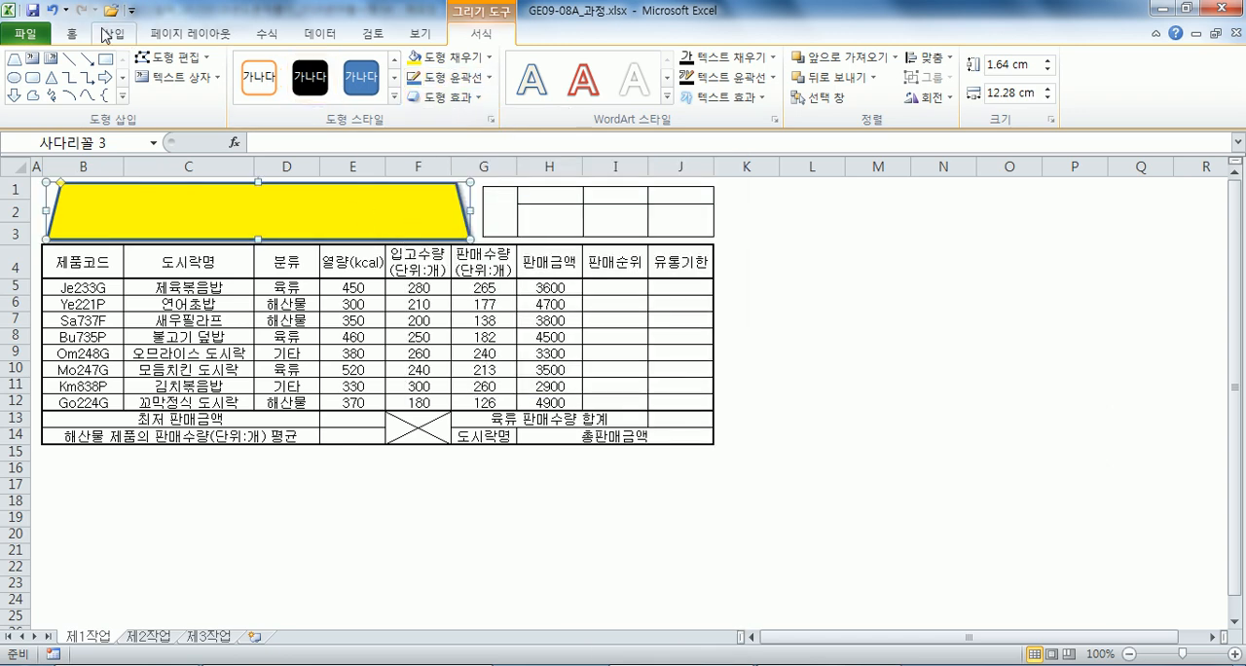
Set the trapezoid's font colour to black and centre its text horizontally and vertically.
{"action": "left_click", "coordinate": [71, 33]}
{"action": "left_click", "coordinate": [309, 94]}
{"action": "left_click", "coordinate": [320, 118]}
{"action": "left_click", "coordinate": [397, 95]}
{"action": "left_click", "coordinate": [394, 68]}
Enter 도시락 일일 판매 현황 in the trapezoid and format the title as bold 24-point text.
{"action": "type", "text": "도시"}
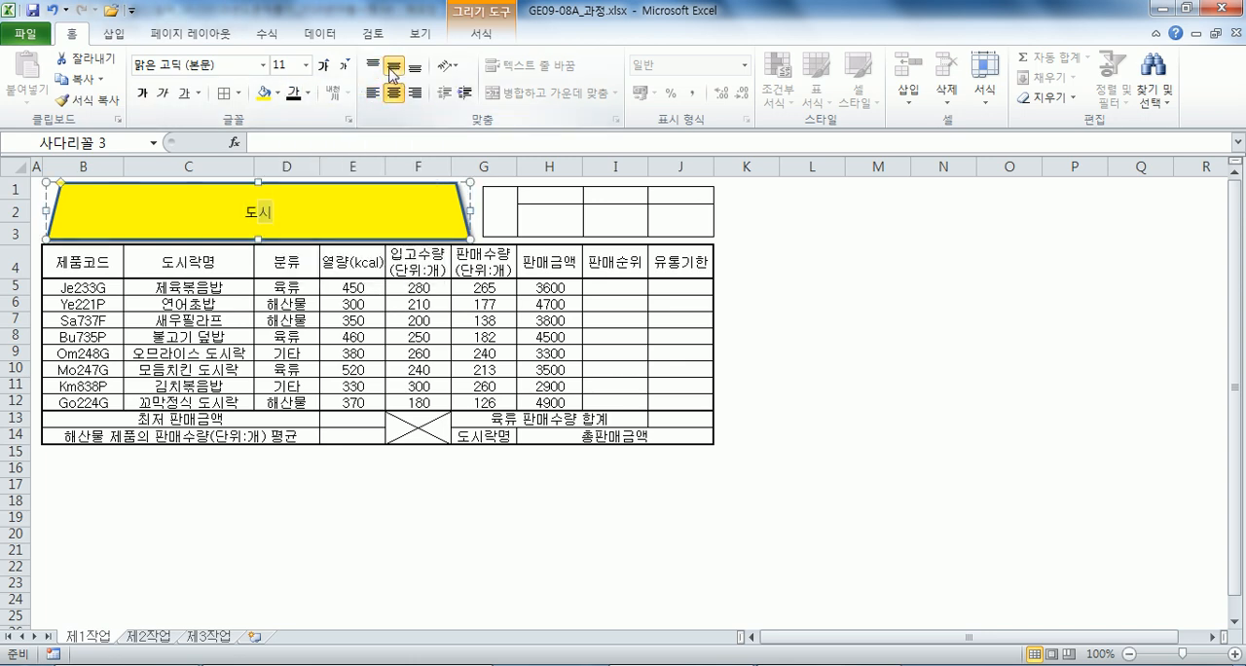
{"action": "type", "text": "락 일일 판"}
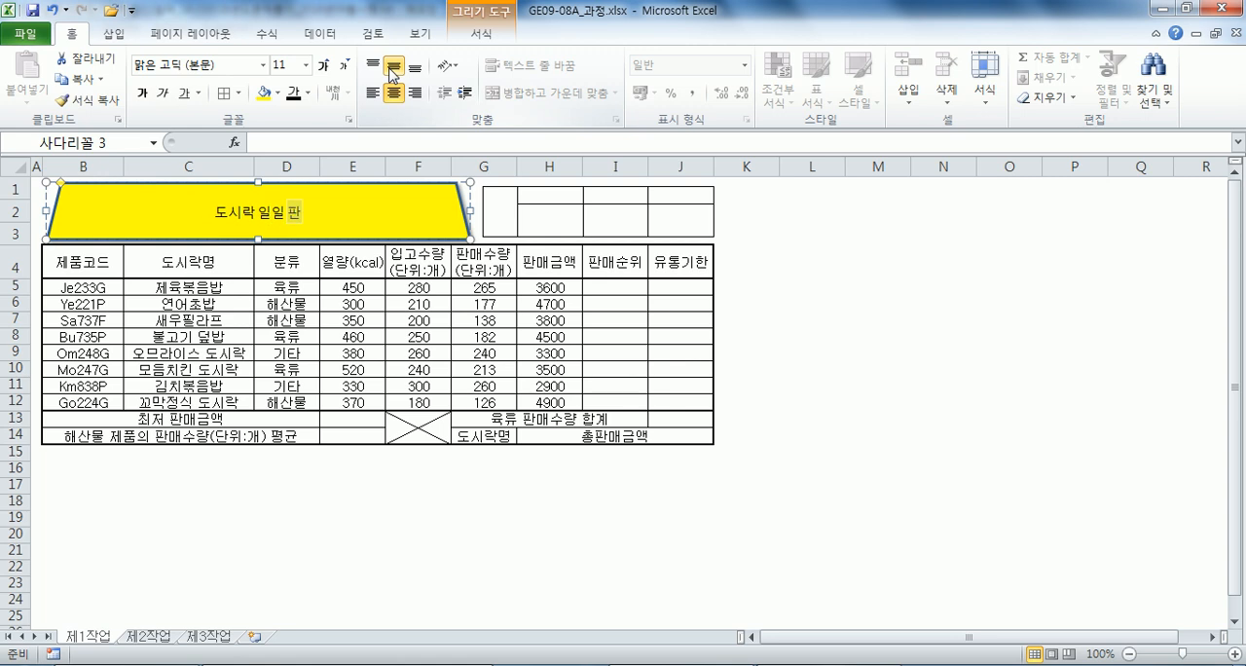
{"action": "type", "text": "매 현화"}
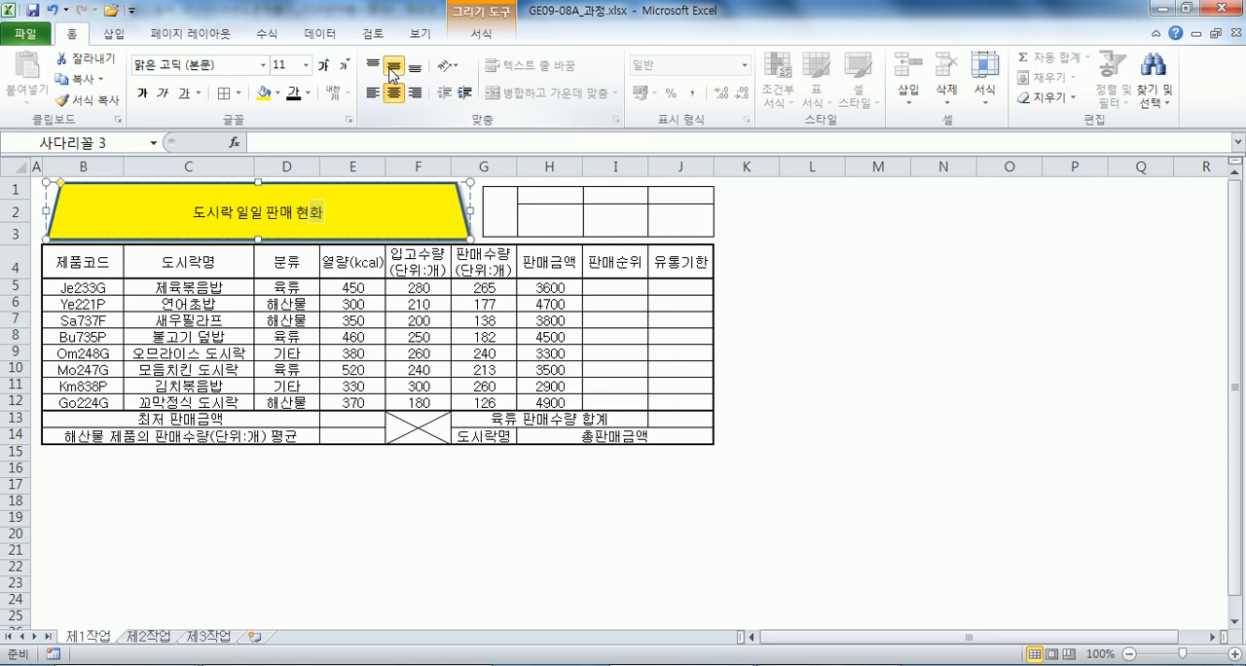
{"action": "left_click", "coordinate": [330, 68]}
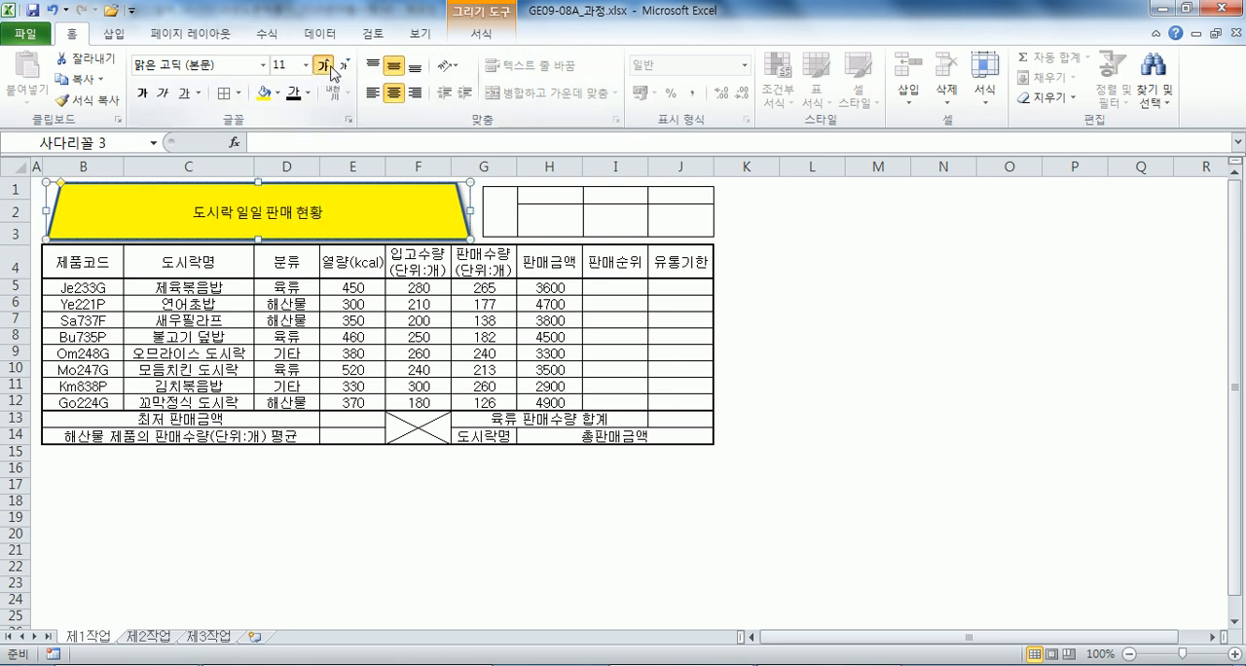
{"action": "left_click", "coordinate": [330, 68]}
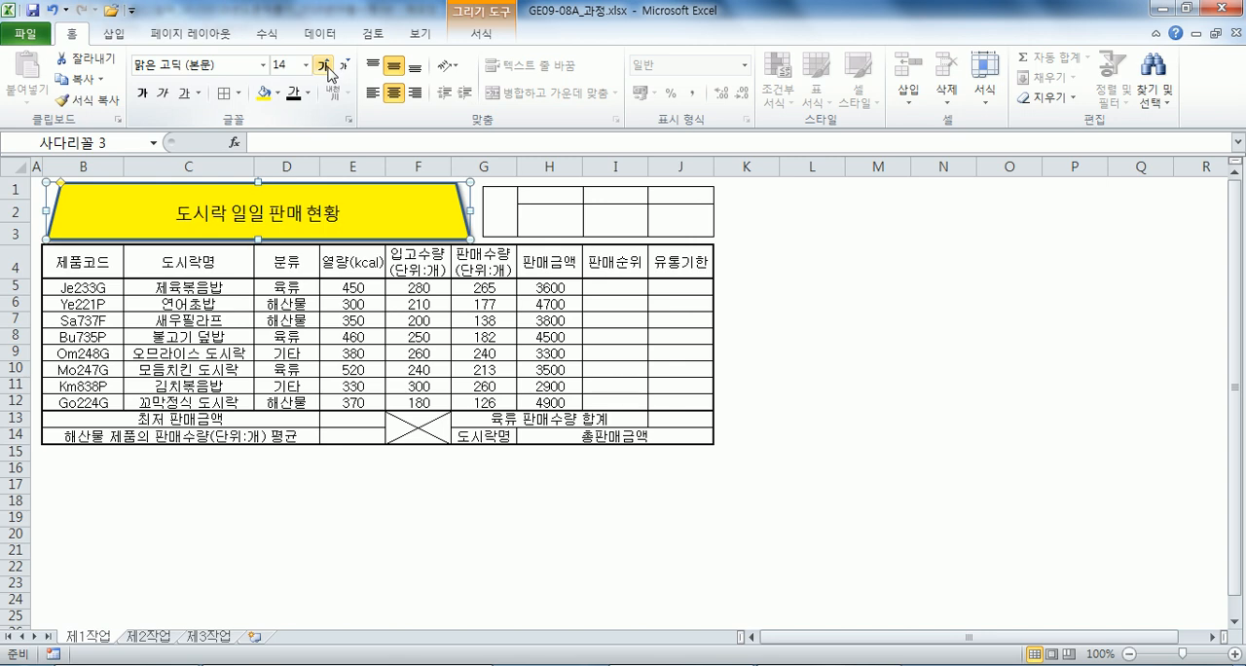
{"action": "left_click", "coordinate": [330, 68]}
{"action": "left_click", "coordinate": [330, 68]}
{"action": "left_click", "coordinate": [330, 68]}
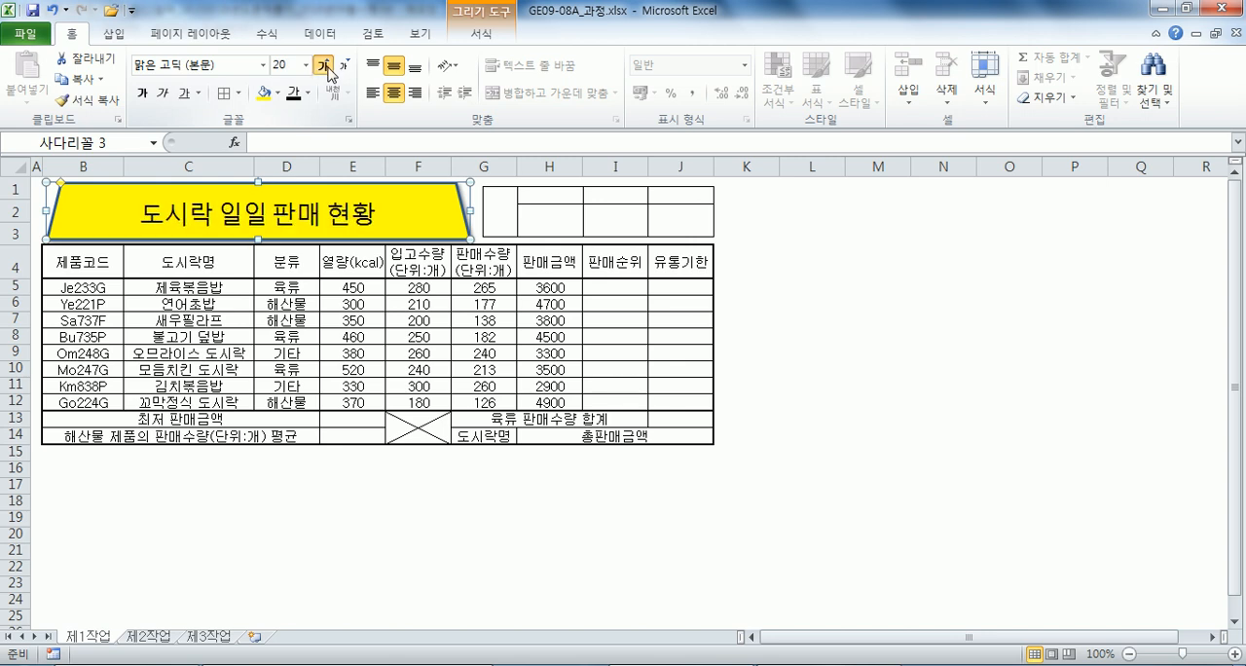
{"action": "left_click", "coordinate": [330, 69]}
{"action": "left_click", "coordinate": [330, 69]}
{"action": "left_click", "coordinate": [145, 93]}
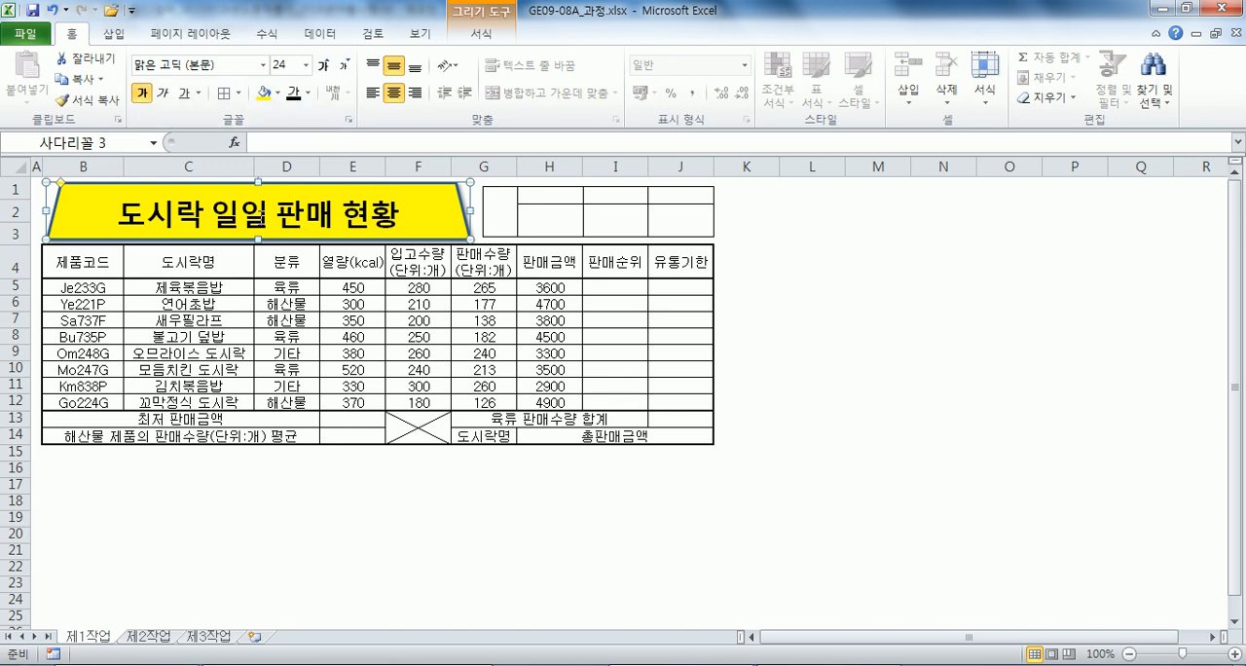
Fill the header cells B4:J4 and the label cells G14 and I14 with orange.
{"action": "left_click_drag", "start_coordinate": [97, 261], "coordinate": [628, 265]}
{"action": "left_click", "coordinate": [605, 436], "text": "ctrl"}
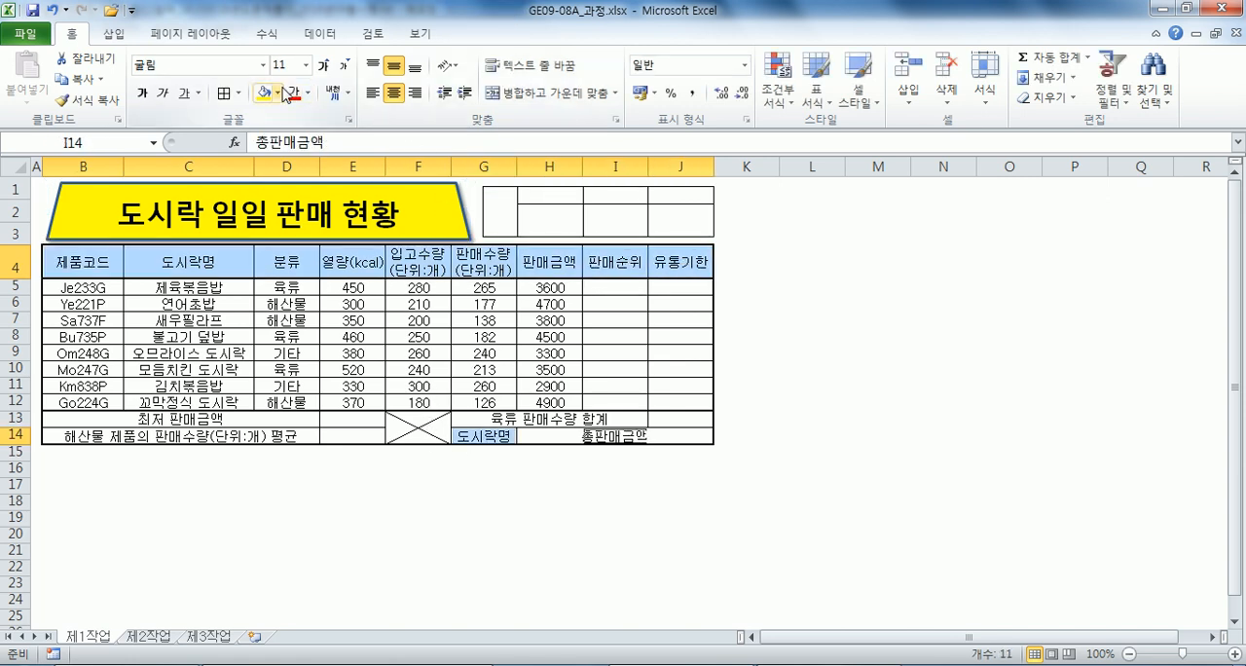
{"action": "left_click", "coordinate": [278, 93]}
{"action": "left_click", "coordinate": [295, 230]}
{"action": "left_click", "coordinate": [549, 369]}
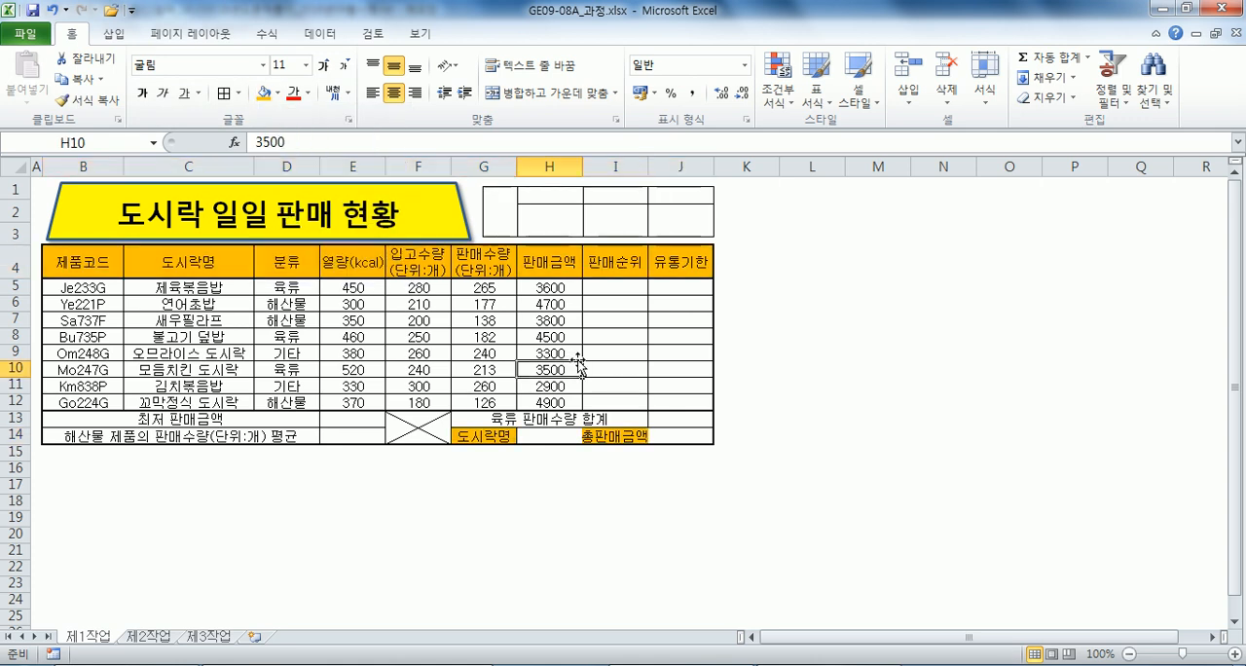
Widen columns I and H, and refit the grid picture and the trapezoid above the wider table.
{"action": "left_click_drag", "start_coordinate": [646, 167], "coordinate": [660, 166]}
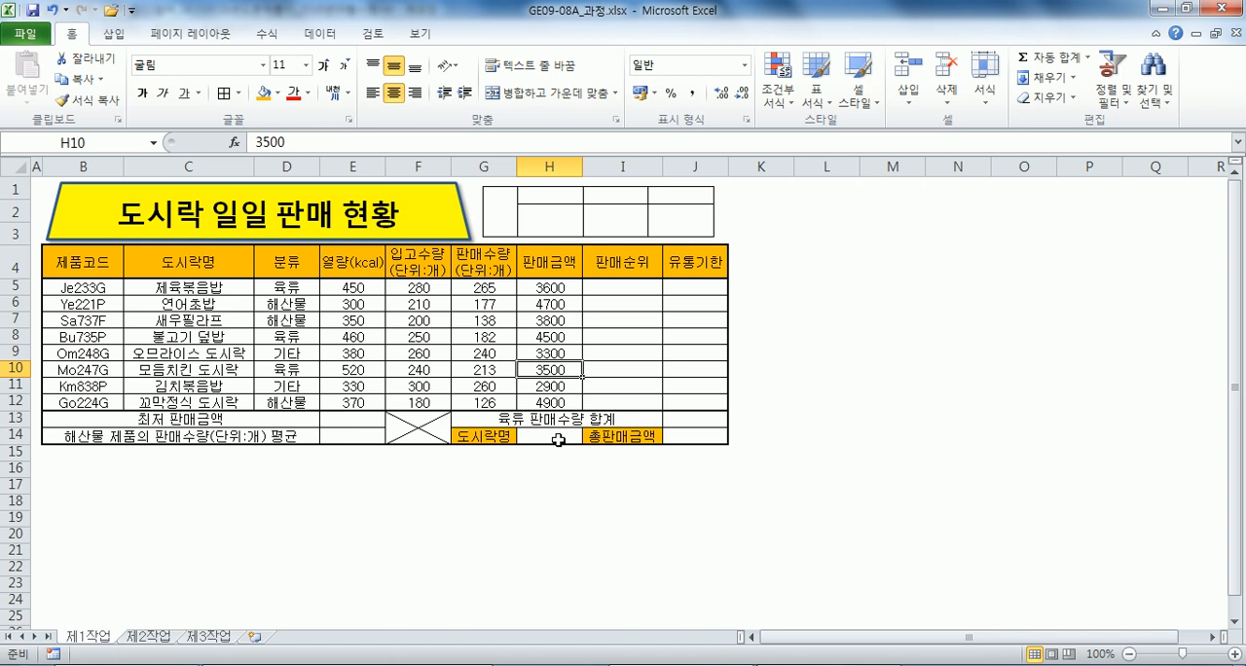
{"action": "left_click_drag", "start_coordinate": [582, 166], "coordinate": [608, 167]}
{"action": "left_click", "coordinate": [597, 215]}
{"action": "left_click_drag", "start_coordinate": [597, 214], "coordinate": [633, 214]}
{"action": "left_click", "coordinate": [469, 212]}
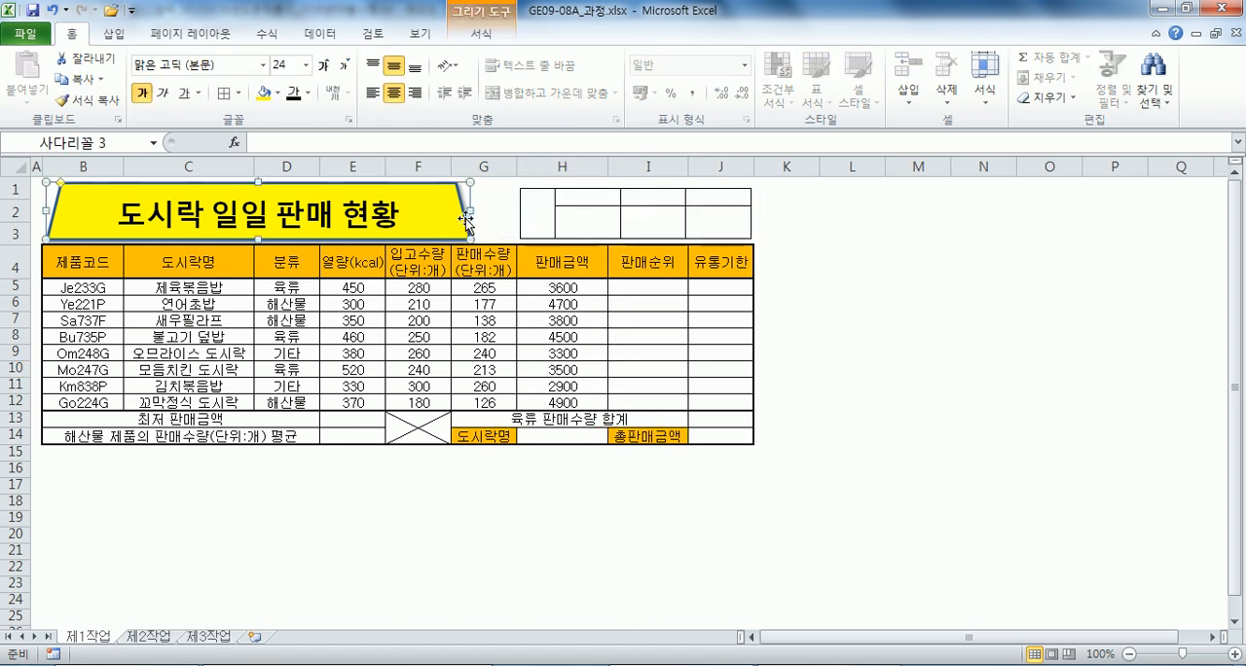
{"action": "left_click_drag", "start_coordinate": [471, 209], "coordinate": [495, 209]}
Add list data validation to cell H14 with the lunch box names in C5:C12 as its source.
{"action": "left_click", "coordinate": [584, 435]}
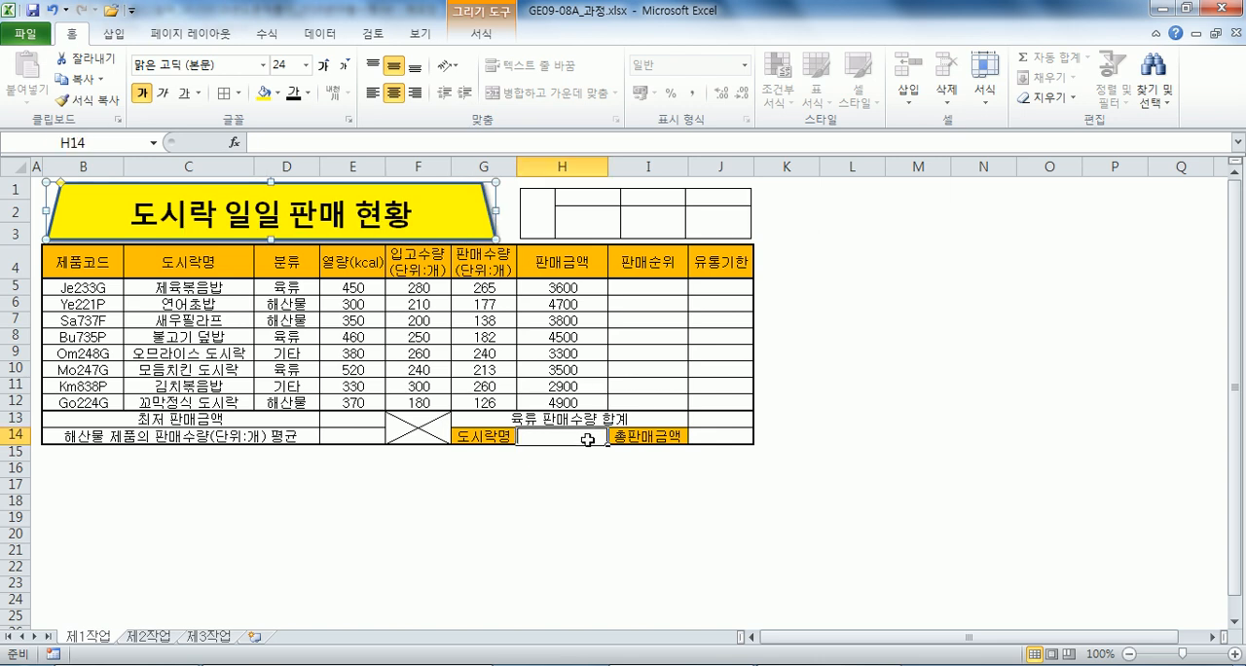
{"action": "left_click", "coordinate": [777, 94]}
{"action": "left_click", "coordinate": [321, 35]}
{"action": "left_click", "coordinate": [656, 74]}
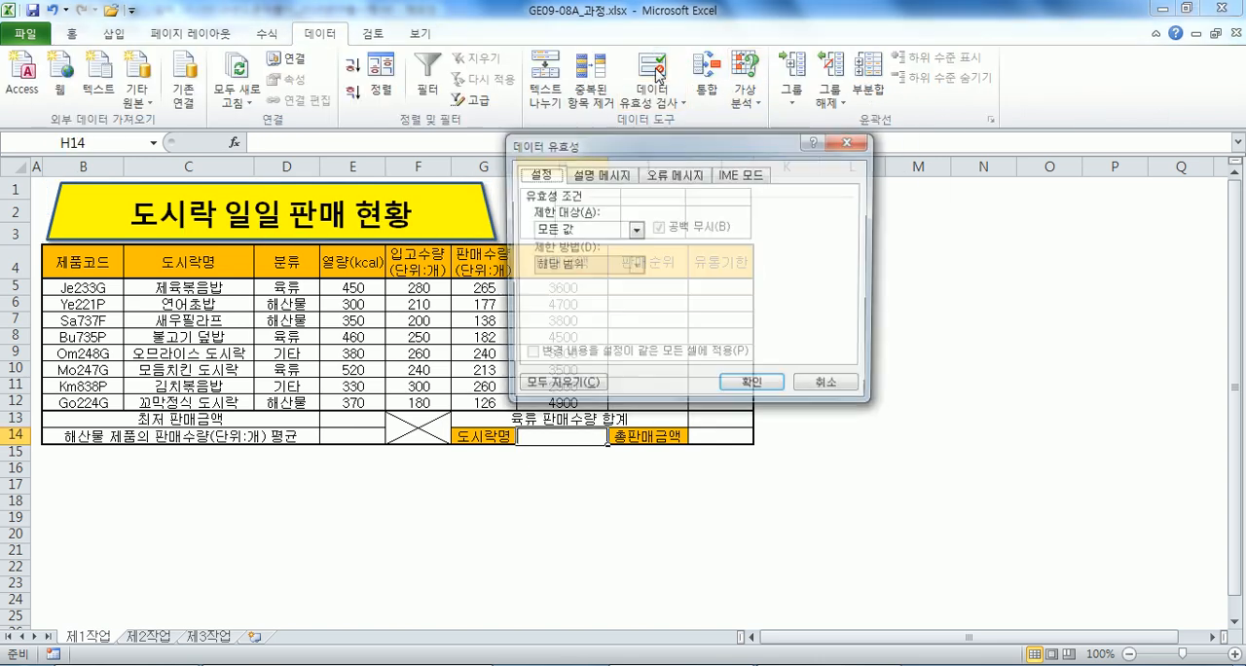
{"action": "left_click", "coordinate": [634, 229]}
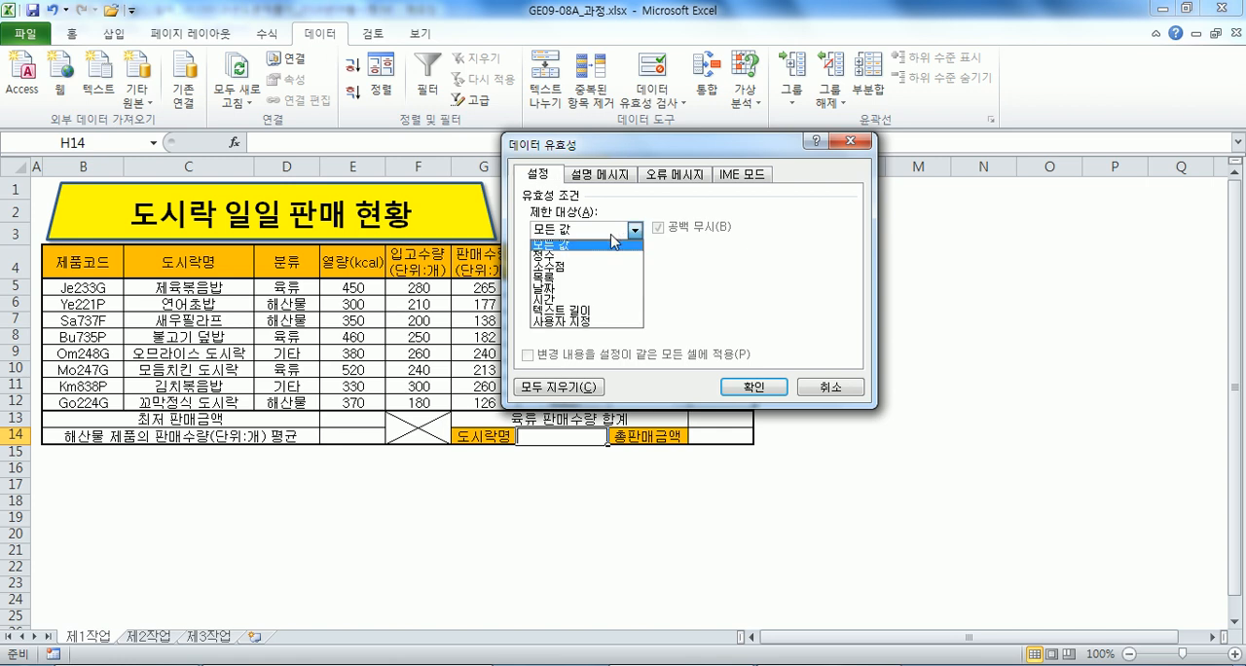
{"action": "left_click", "coordinate": [556, 279]}
{"action": "left_click", "coordinate": [553, 298]}
{"action": "left_click_drag", "start_coordinate": [188, 286], "coordinate": [175, 387]}
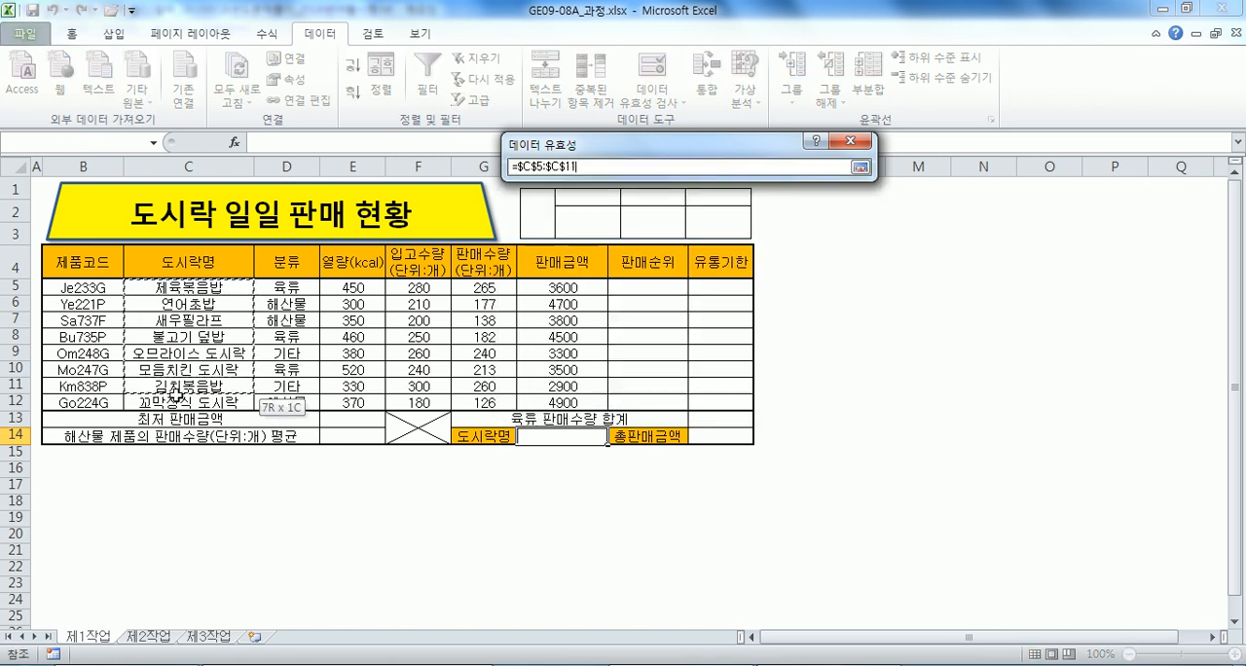
{"action": "left_click", "coordinate": [754, 389]}
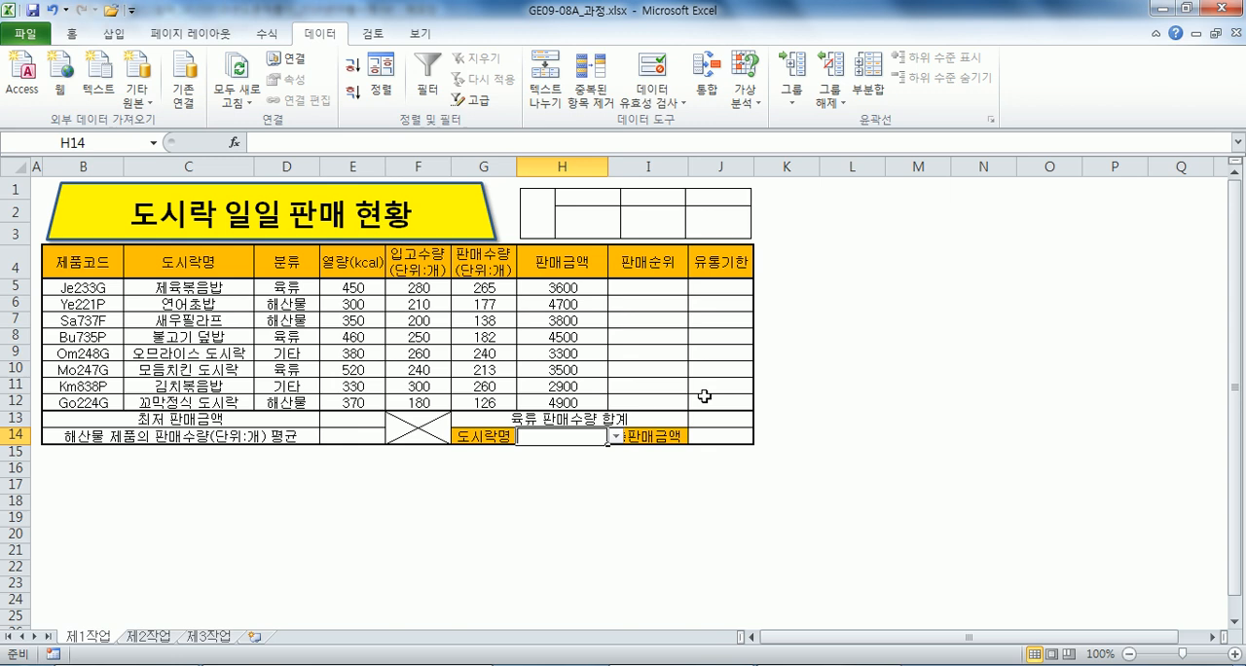
Widen column H until 오므라이스 도시락 fits in H14, and choose 제육볶음밥 from that cell's list.
{"action": "left_click", "coordinate": [615, 436]}
{"action": "left_click", "coordinate": [591, 497]}
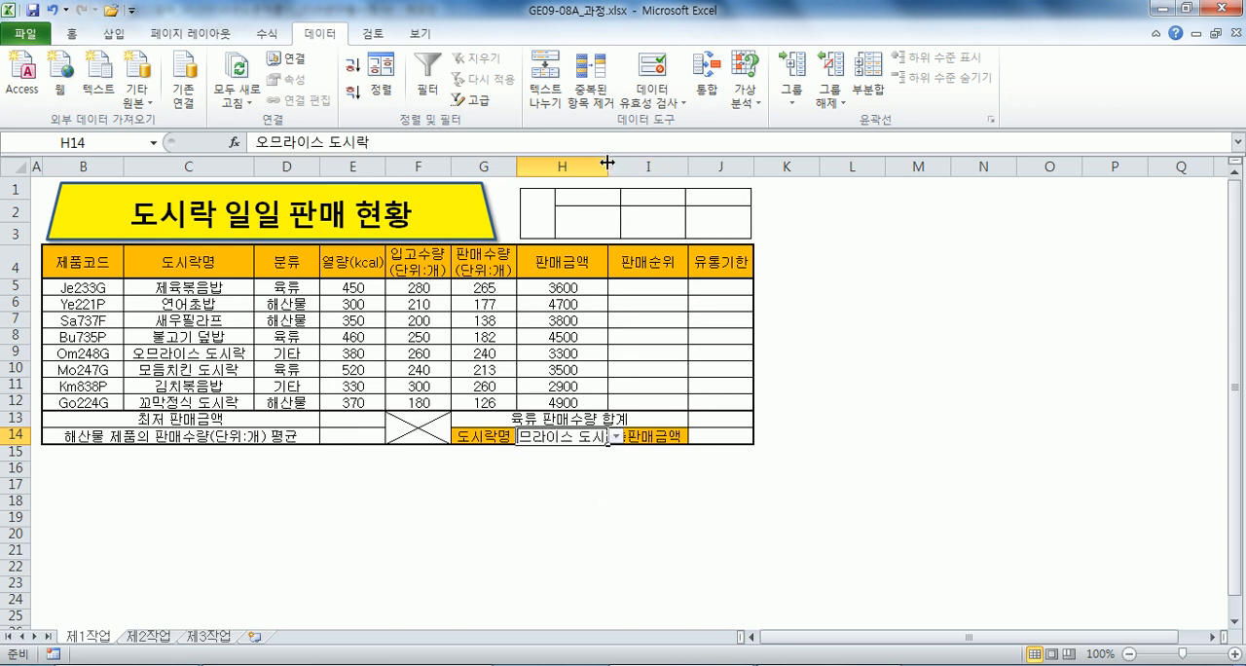
{"action": "left_click_drag", "start_coordinate": [603, 161], "coordinate": [648, 161]}
{"action": "left_click", "coordinate": [655, 437]}
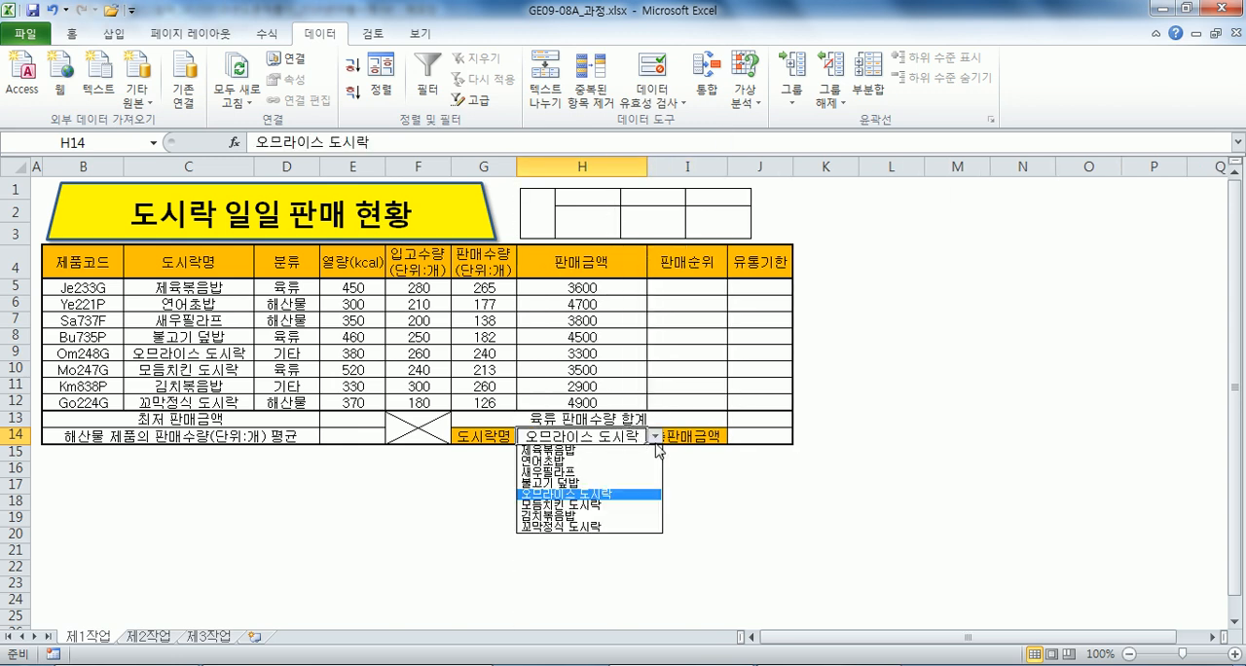
{"action": "left_click", "coordinate": [599, 449]}
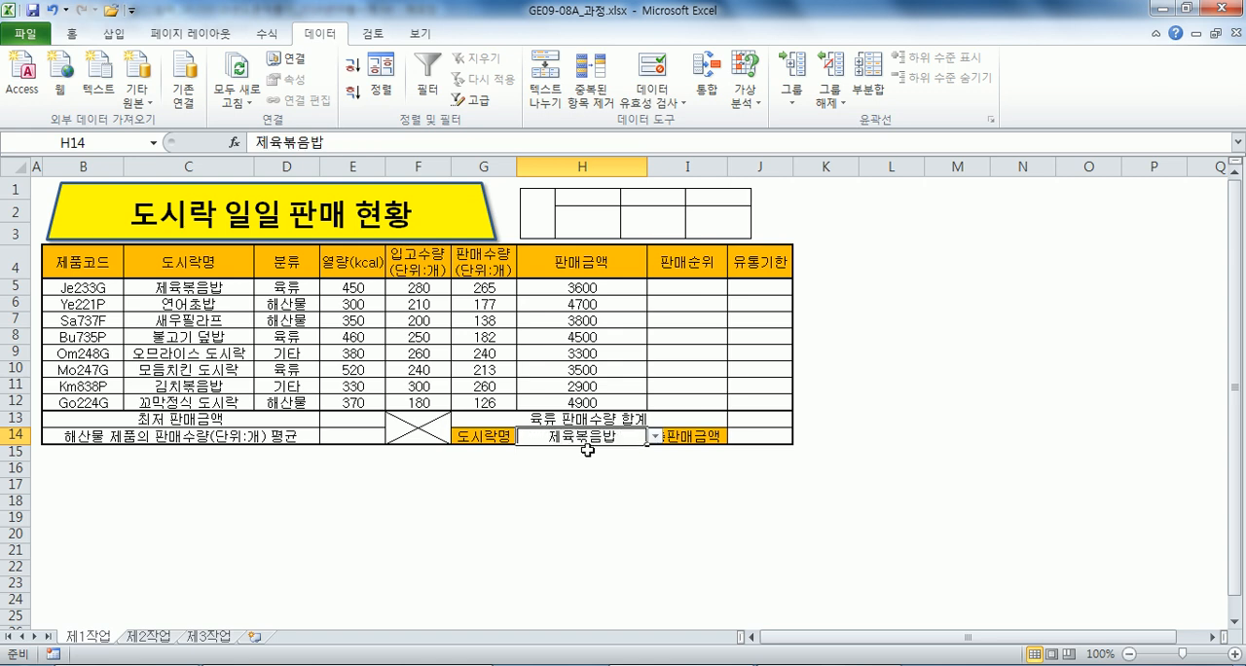
Narrow column H slightly and refit the grid picture so it spans columns H to J above the table.
{"action": "left_click", "coordinate": [687, 214]}
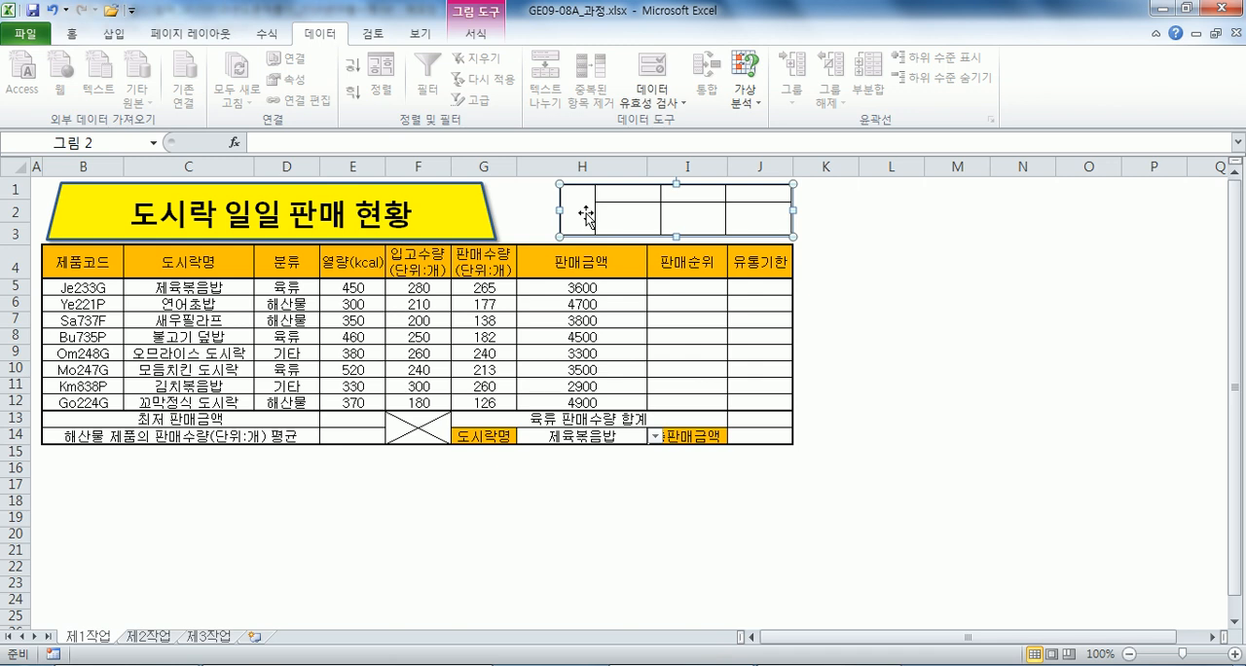
{"action": "left_click_drag", "start_coordinate": [648, 166], "coordinate": [634, 166]}
{"action": "mouse_move", "coordinate": [560, 210]}
{"action": "left_mouse_down"}
{"action": "mouse_move", "coordinate": [531, 210]}
{"action": "mouse_move", "coordinate": [575, 212]}
{"action": "left_mouse_up"}
{"action": "left_click", "coordinate": [587, 304]}
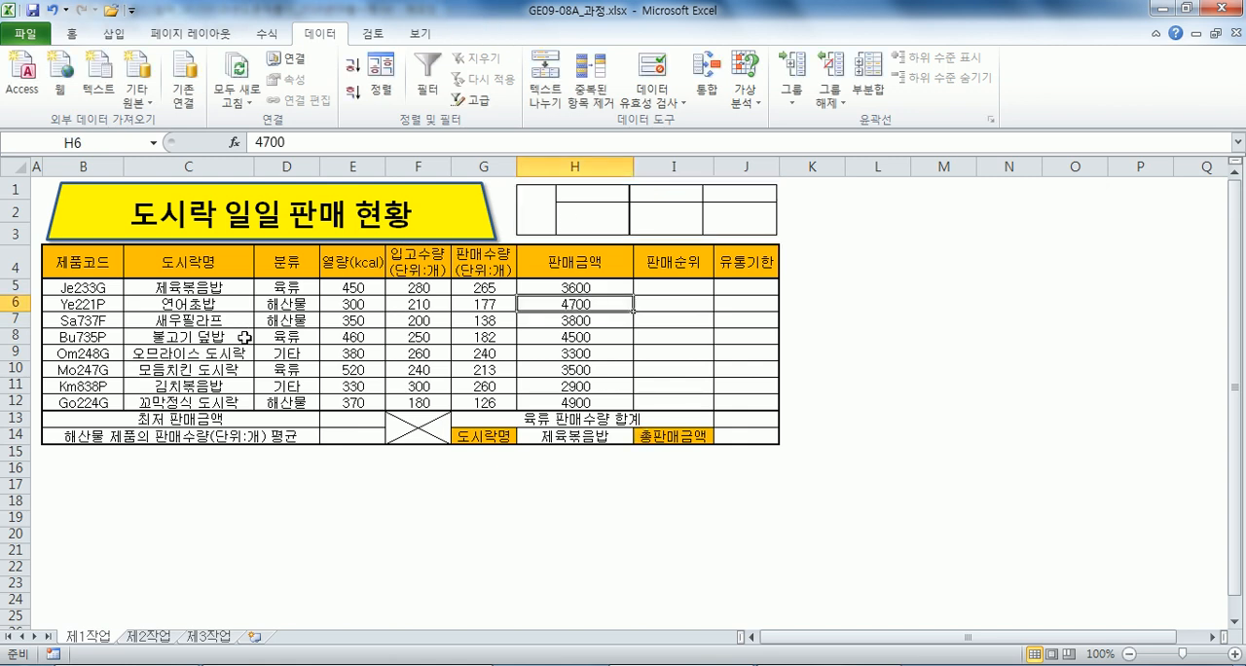
Apply the custom number format #,##0원 to the 판매금액 values in H5:H12.
{"action": "left_click_drag", "start_coordinate": [570, 288], "coordinate": [571, 395]}
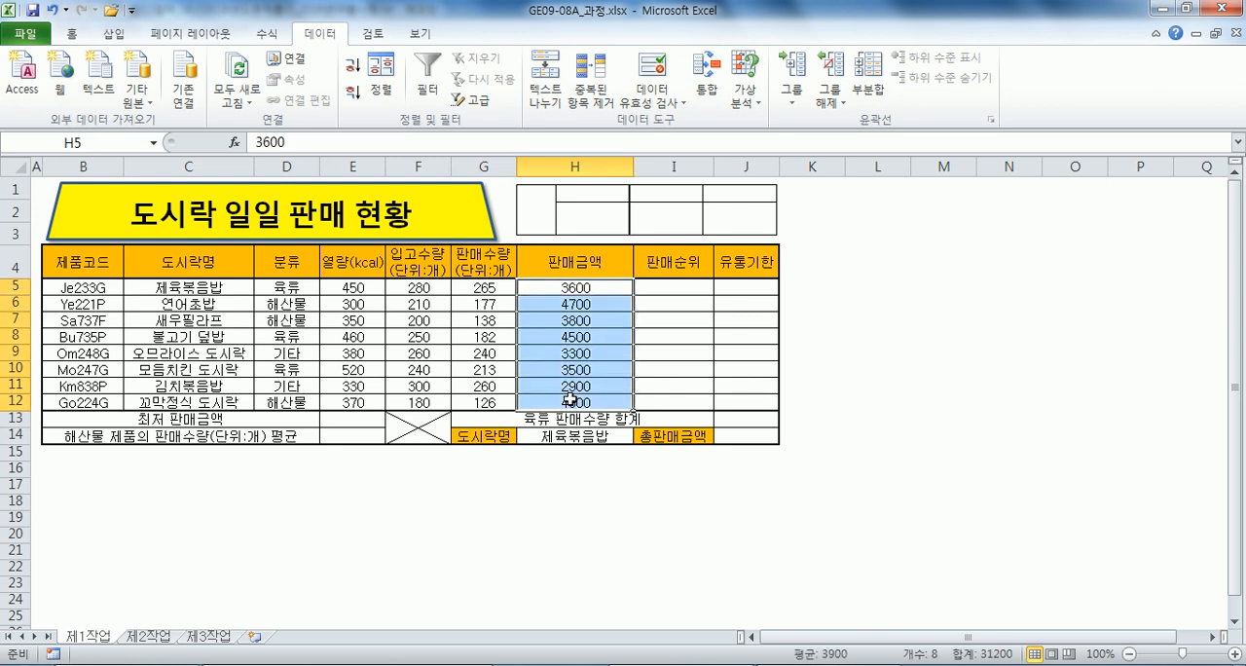
{"action": "key", "text": "ctrl+grave"}
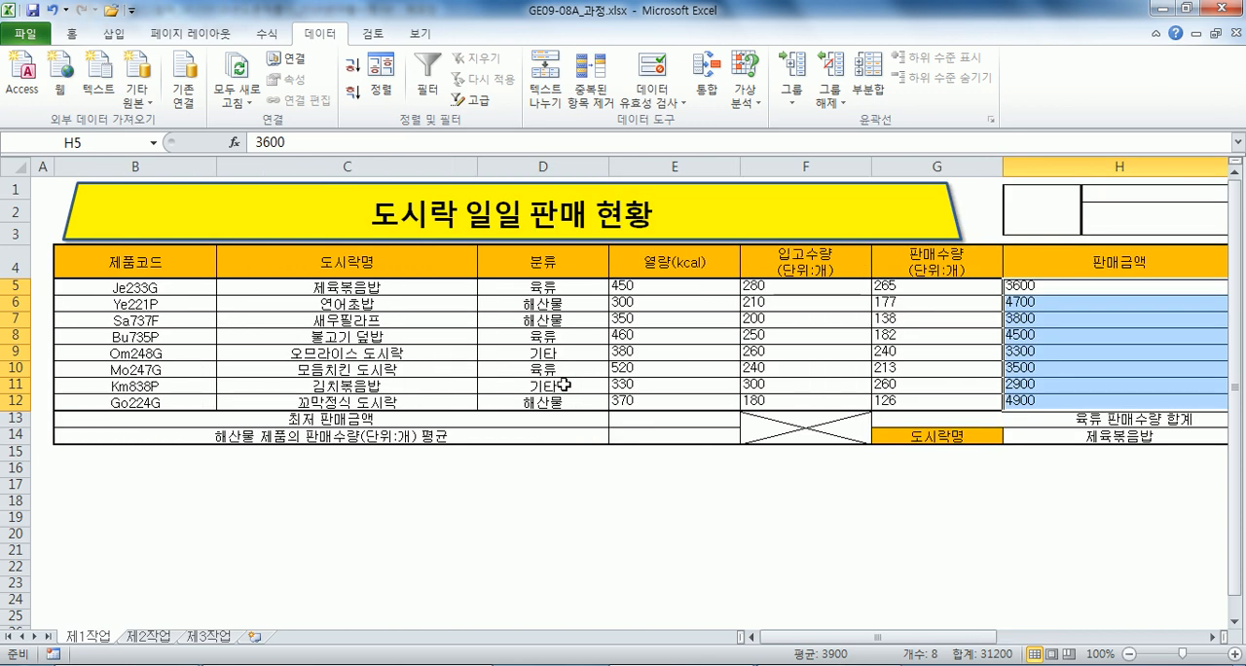
{"action": "key", "text": "ctrl+grave"}
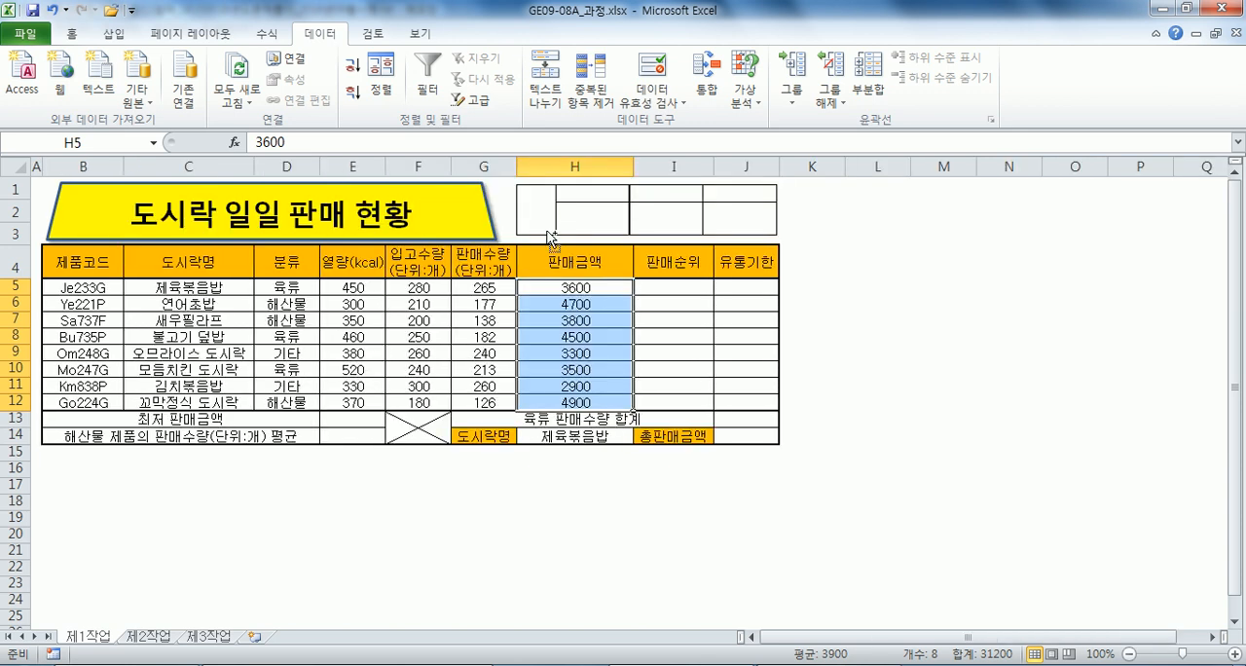
{"action": "key", "text": "ctrl+grave"}
{"action": "key", "text": "ctrl+grave"}
{"action": "key", "text": "ctrl+1"}
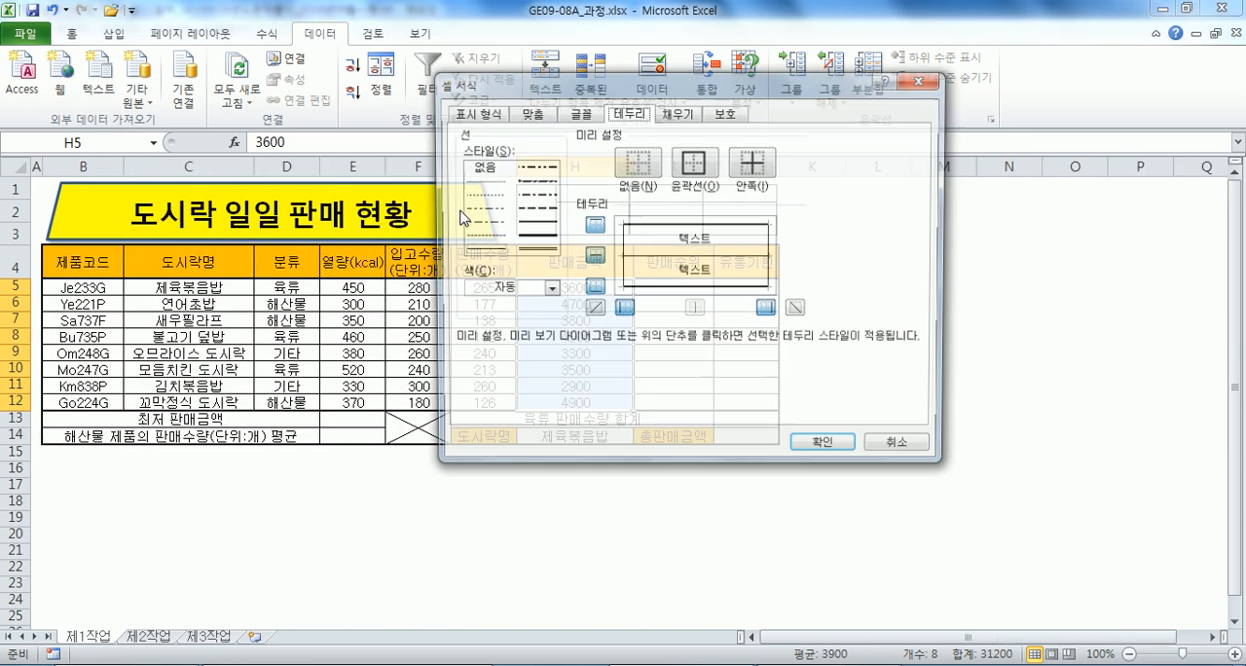
{"action": "left_click", "coordinate": [494, 114]}
{"action": "left_click", "coordinate": [496, 269]}
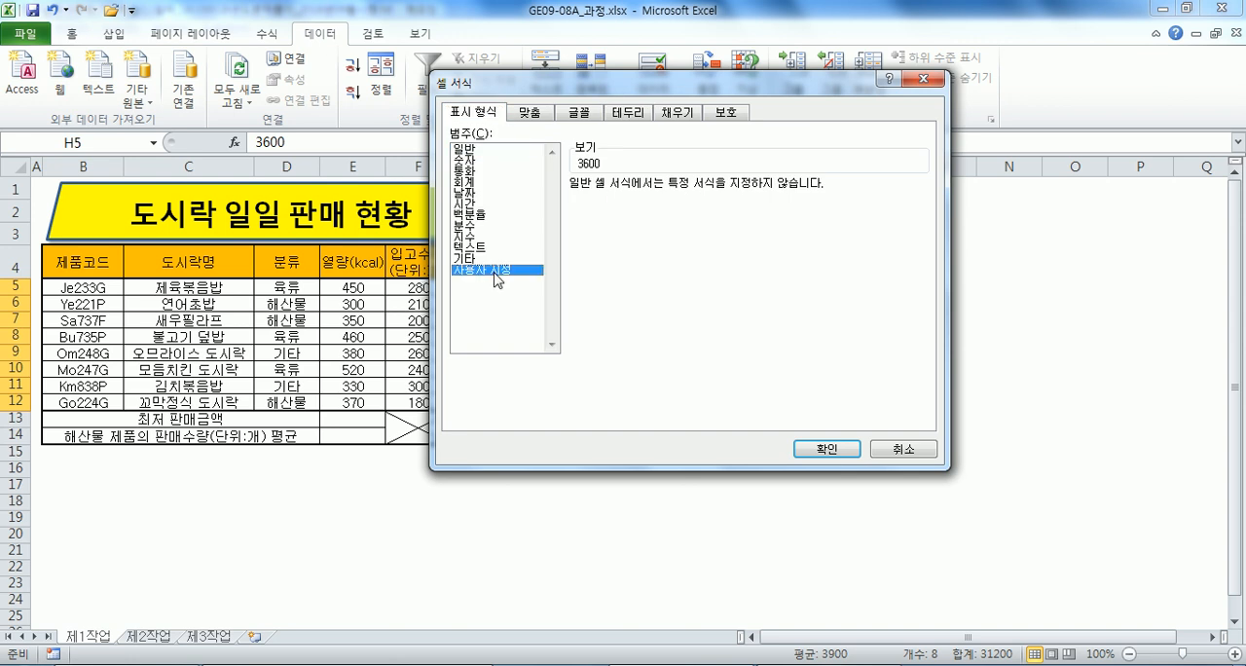
{"action": "left_click", "coordinate": [589, 249]}
{"action": "type", "text": "원"}
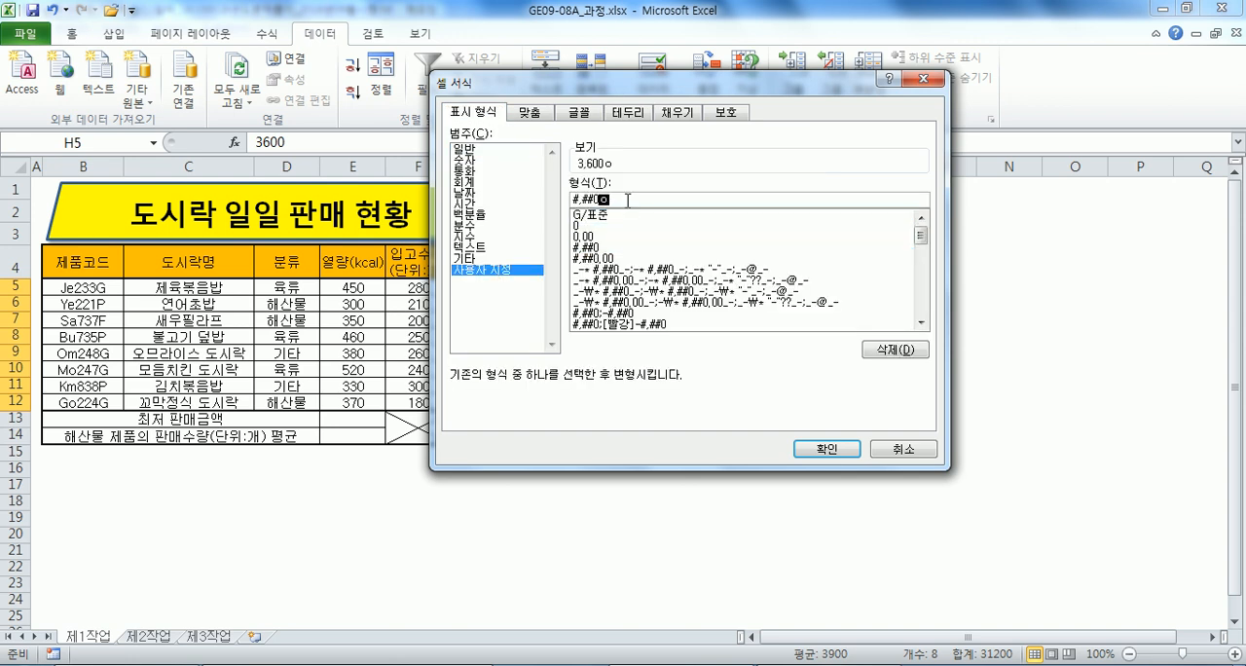
{"action": "key", "text": "Return"}
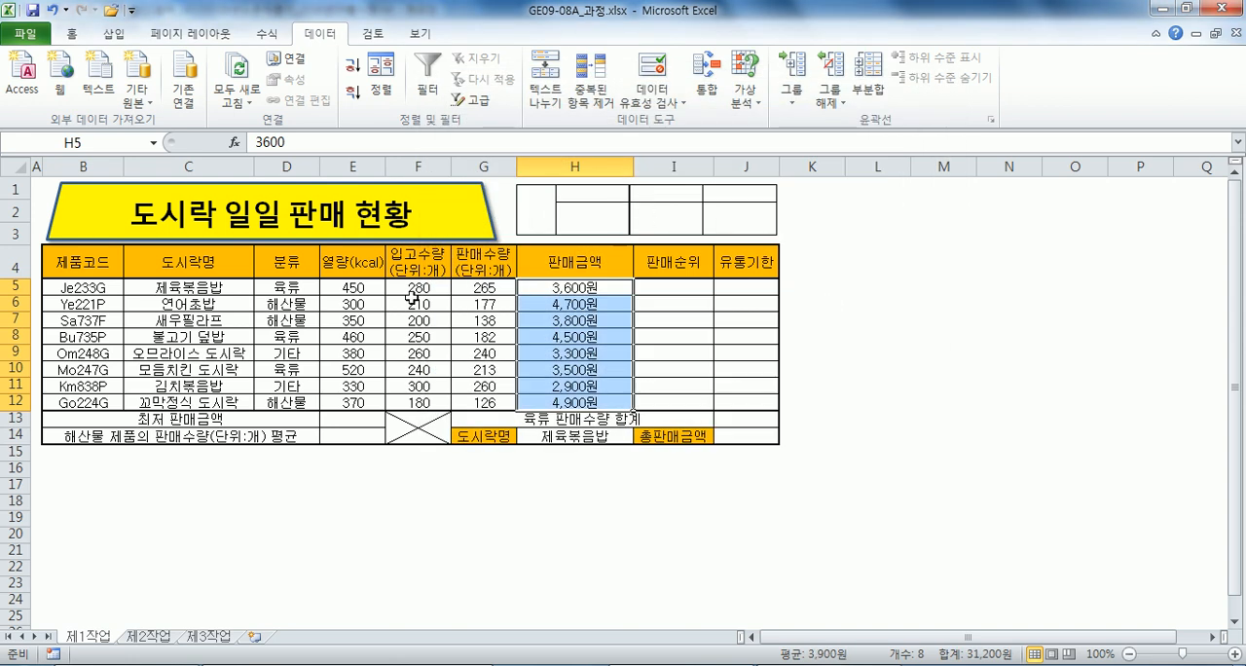
Right-align the numeric values in E5:H12.
{"action": "left_click_drag", "start_coordinate": [360, 289], "coordinate": [572, 401]}
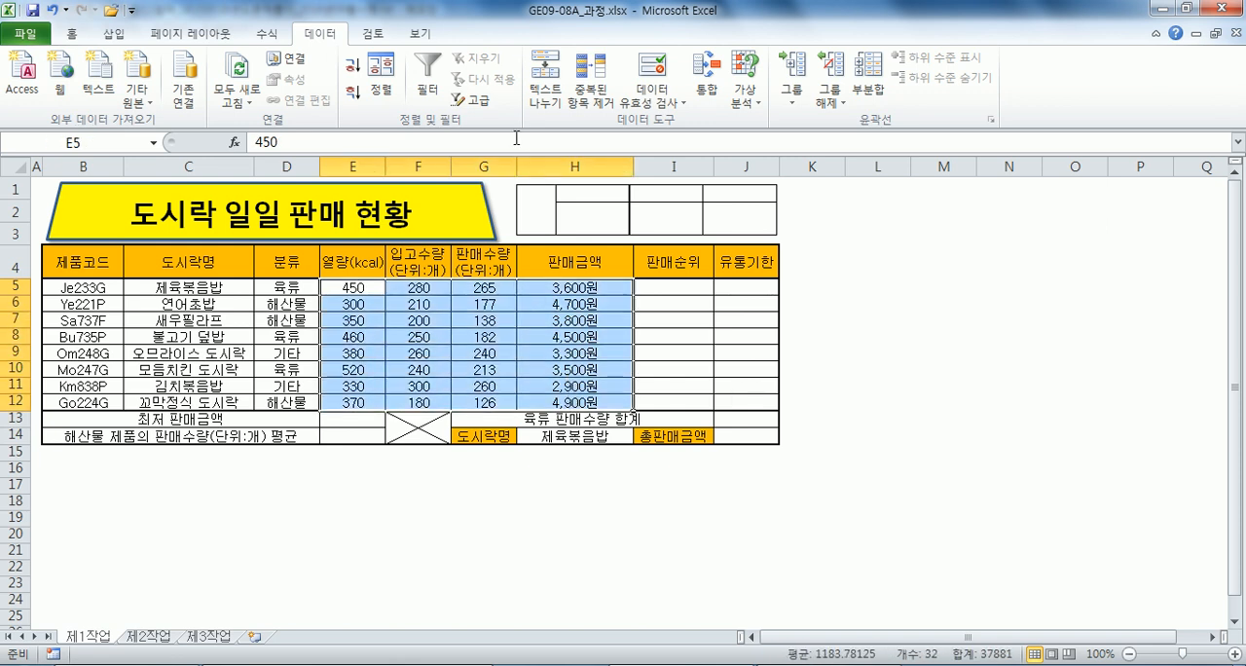
{"action": "left_click", "coordinate": [71, 33]}
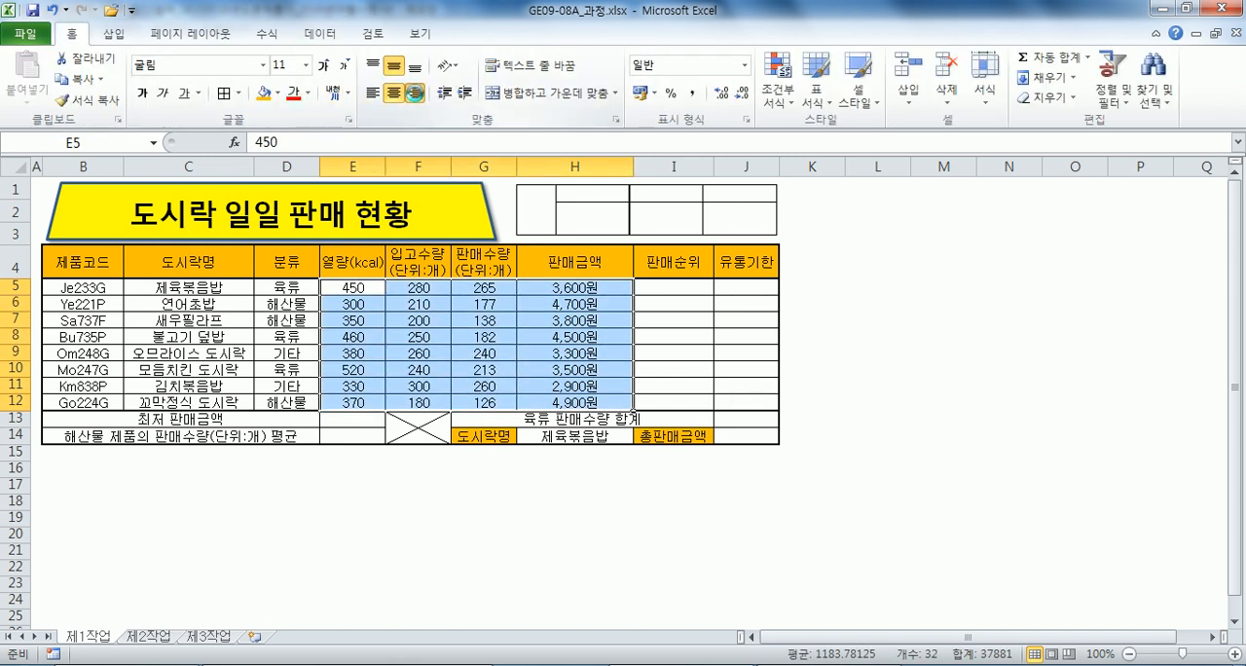
{"action": "left_click", "coordinate": [415, 93]}
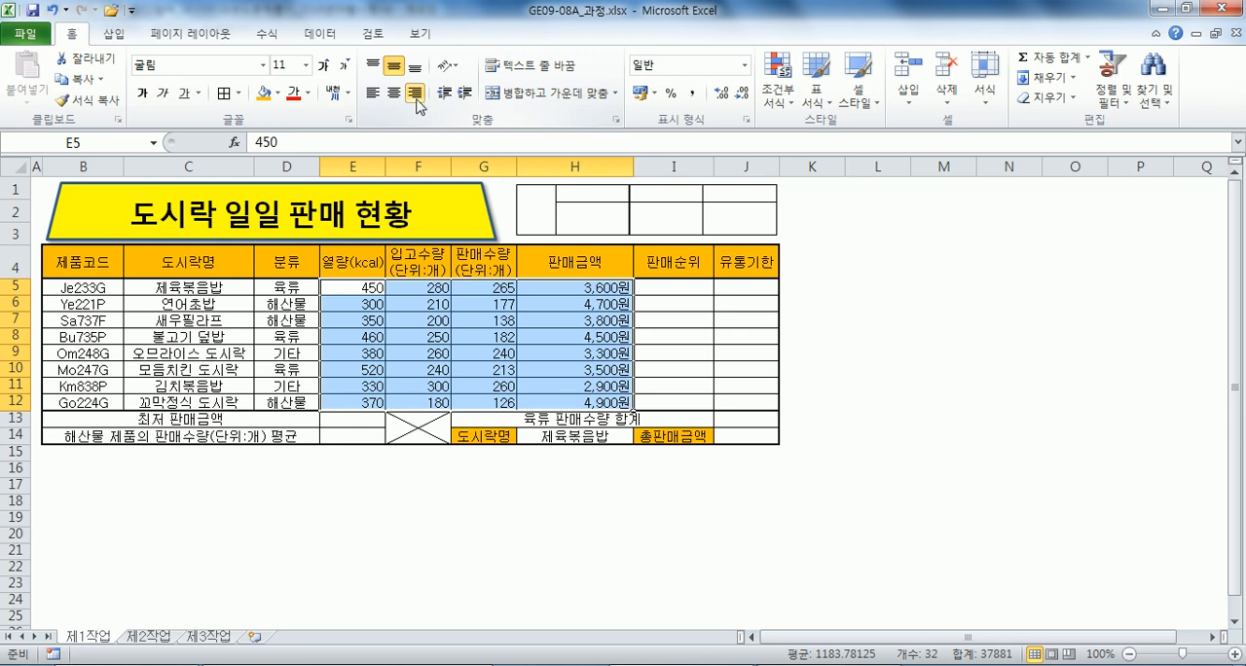
Define the name 판매금액 for the range H5:H12.
{"action": "left_click_drag", "start_coordinate": [576, 287], "coordinate": [572, 401]}
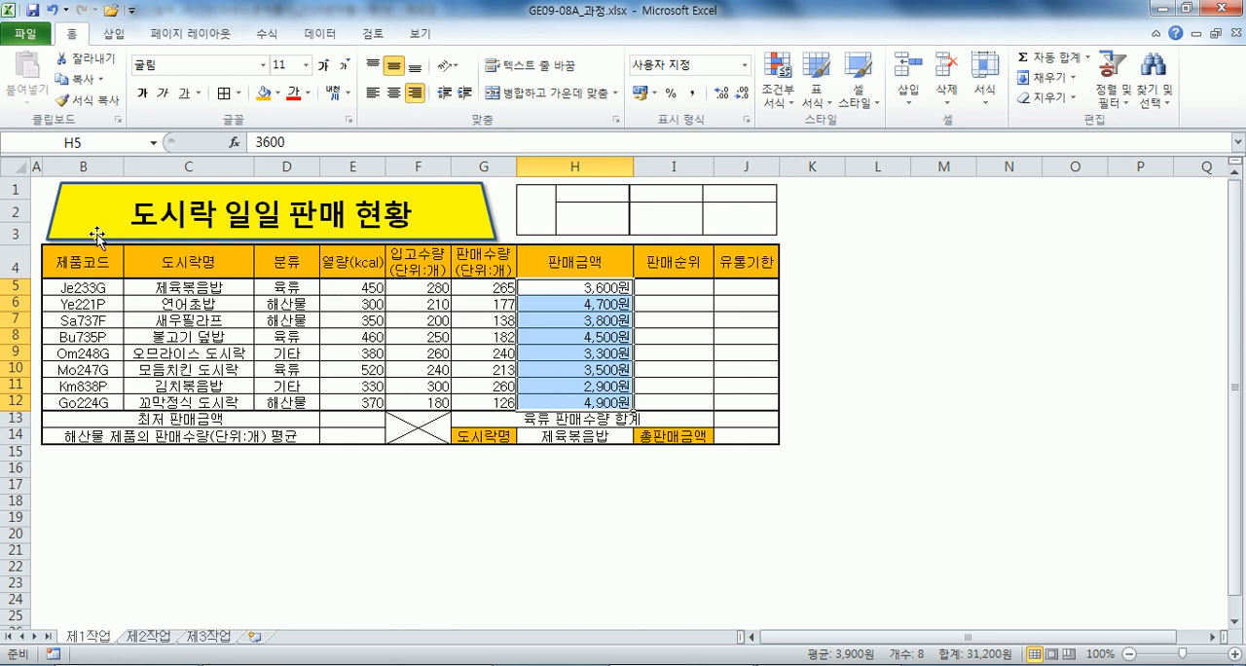
{"action": "left_click", "coordinate": [131, 141]}
{"action": "type", "text": "파ㄴ매금액"}
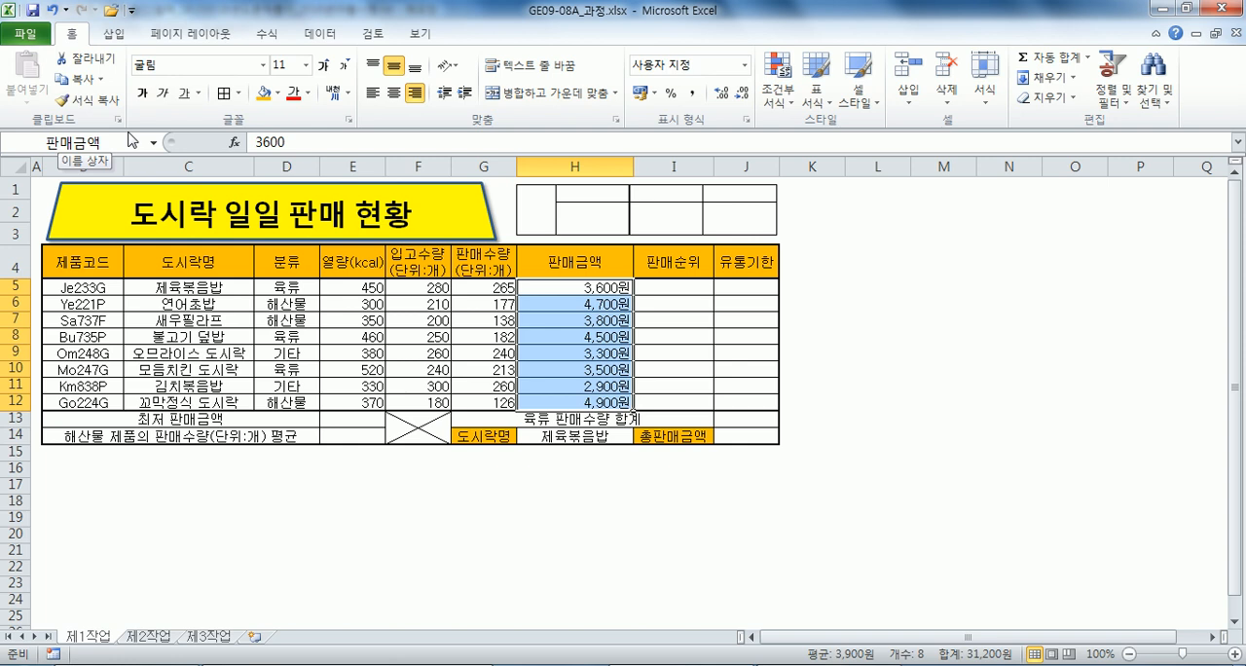
{"action": "left_click", "coordinate": [184, 318]}
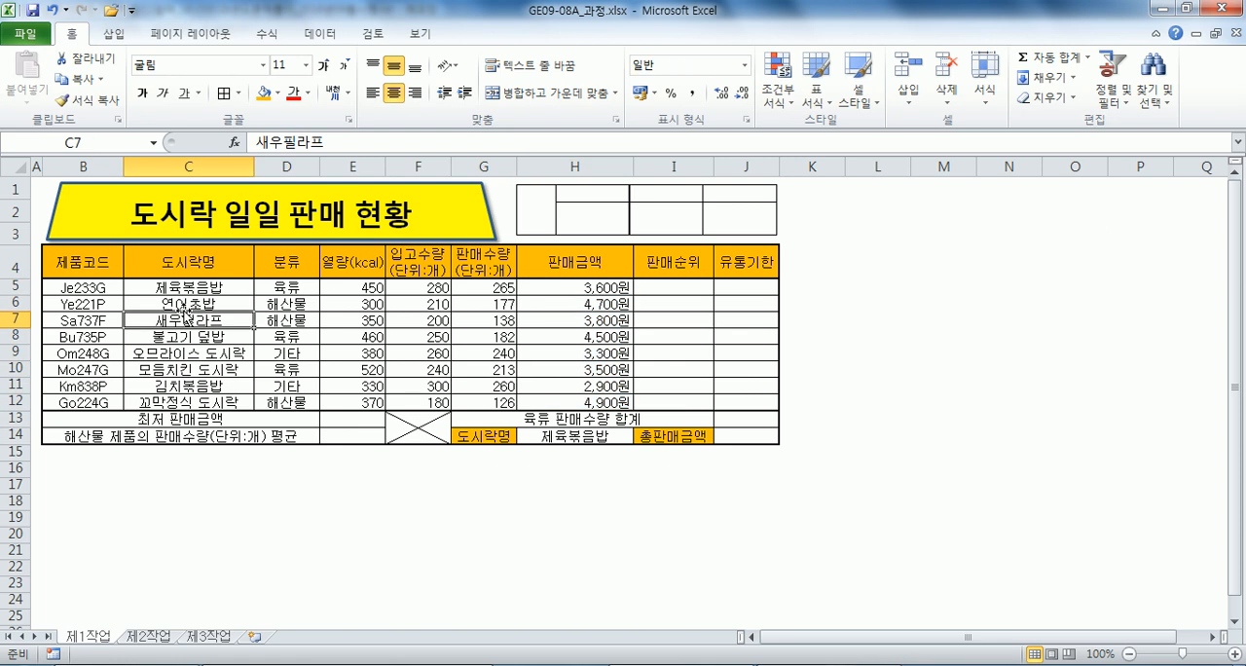
Delete the empty grid picture above the table, reduce the height around row 4 slightly, and apply all borders to L3:O4.
{"action": "left_click", "coordinate": [522, 228]}
{"action": "key", "text": "Delete"}
{"action": "left_click", "coordinate": [850, 251]}
{"action": "left_click", "coordinate": [862, 216]}
{"action": "left_click_drag", "start_coordinate": [862, 231], "coordinate": [1083, 257]}
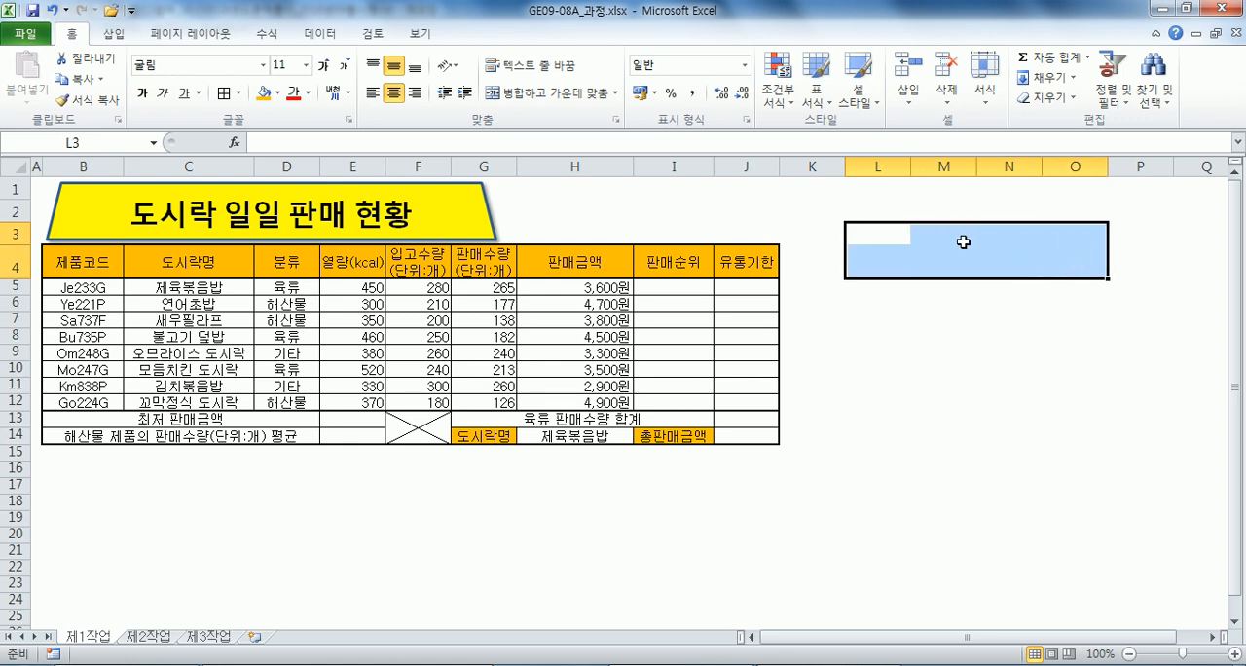
{"action": "left_click_drag", "start_coordinate": [15, 245], "coordinate": [21, 240]}
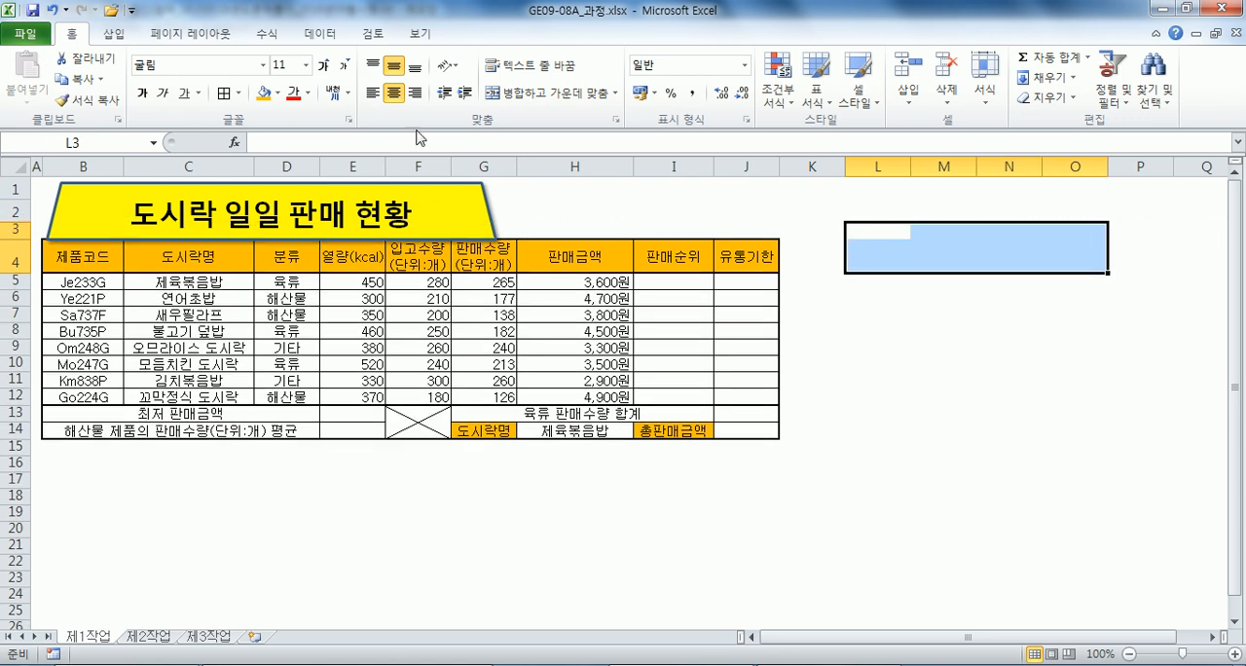
{"action": "left_click", "coordinate": [224, 93]}
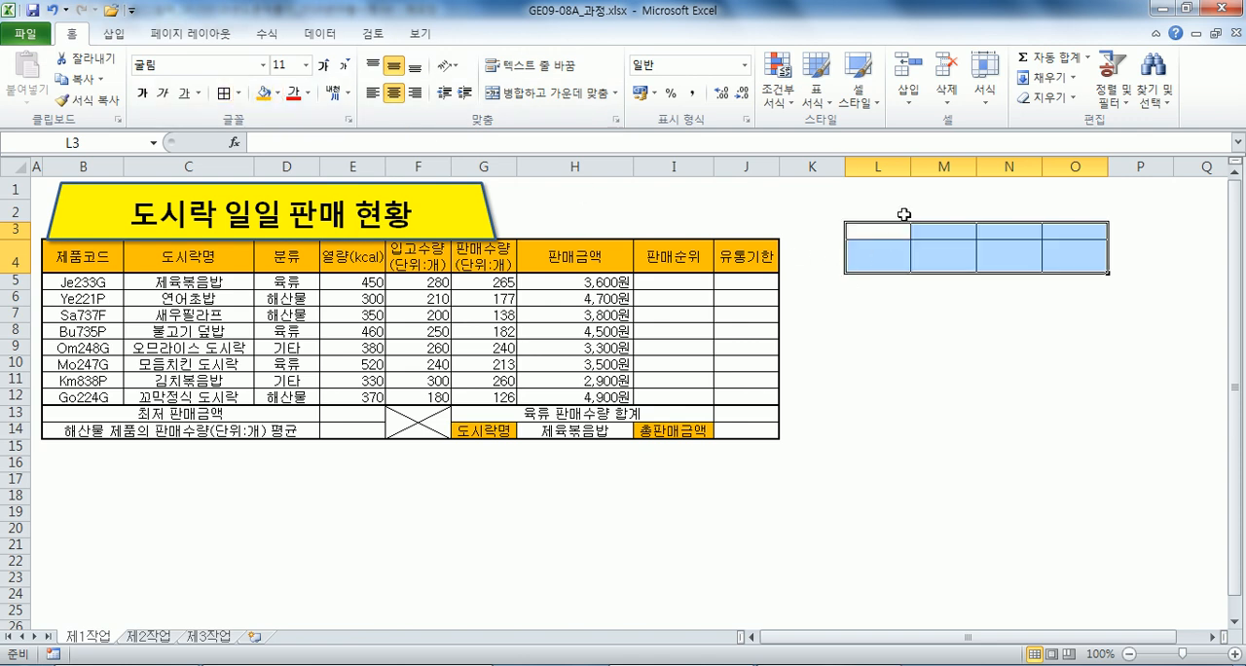
Merge and center L3:L4, and narrow column L to about half its width.
{"action": "left_click_drag", "start_coordinate": [877, 230], "coordinate": [879, 248]}
{"action": "left_click", "coordinate": [550, 92]}
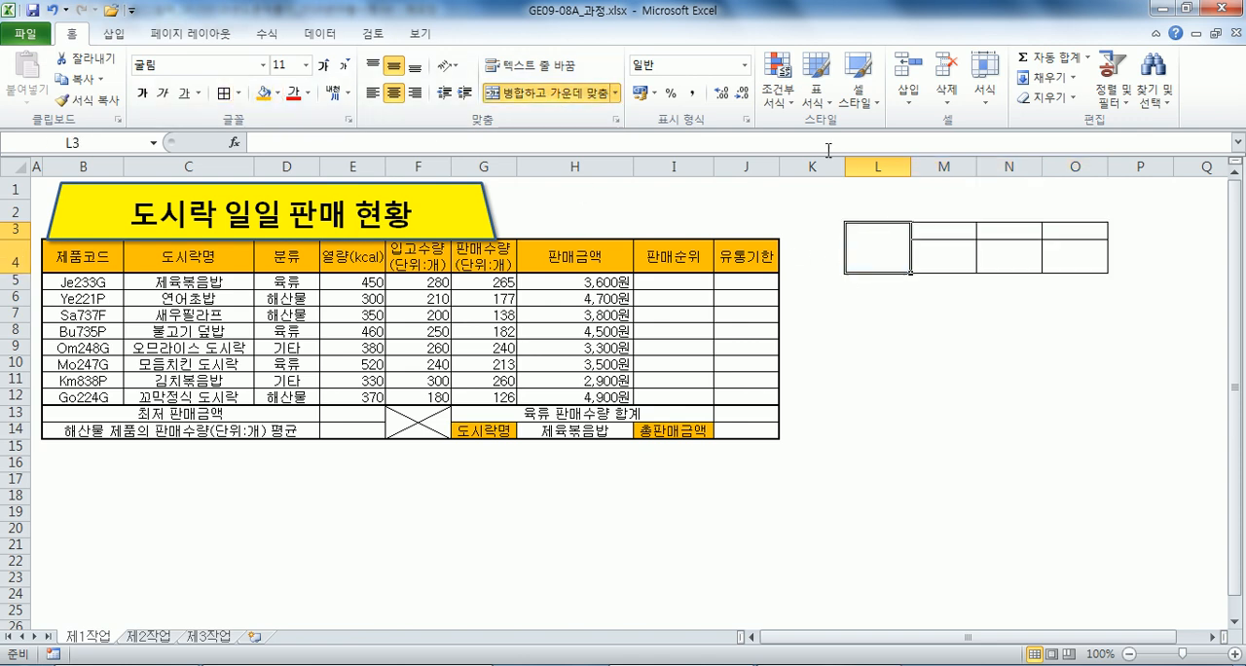
{"action": "left_click_drag", "start_coordinate": [910, 160], "coordinate": [878, 164]}
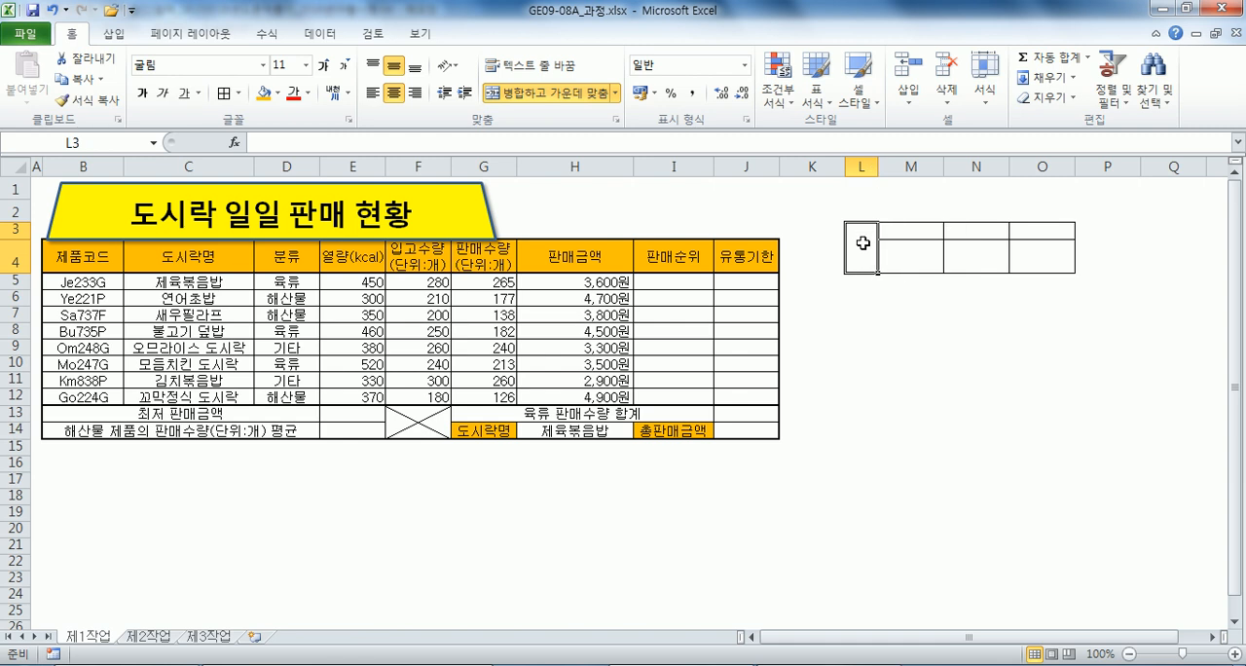
Enter 결재 split over two lines in the merged L3 cell, and 담당, 팀장 and 부장 in M3:O3.
{"action": "type", "text": "결ㅈ"}
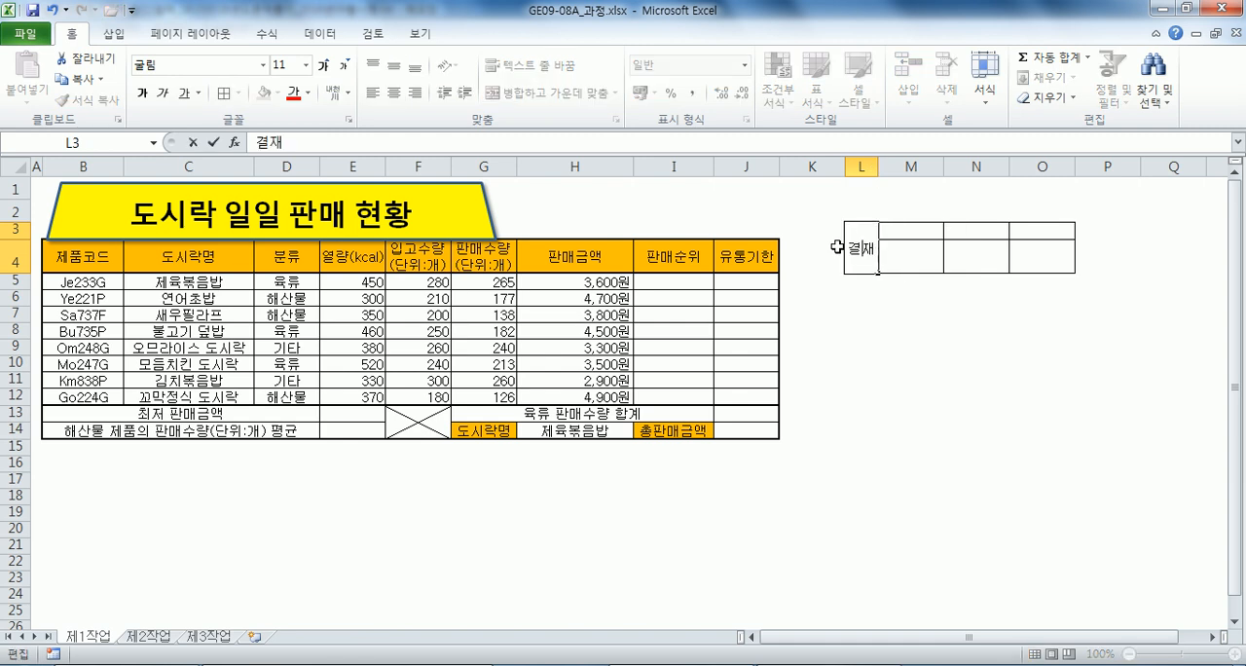
{"action": "type", "text": "ㅐ"}
{"action": "key", "text": "Left"}
{"action": "key", "text": "alt+Return"}
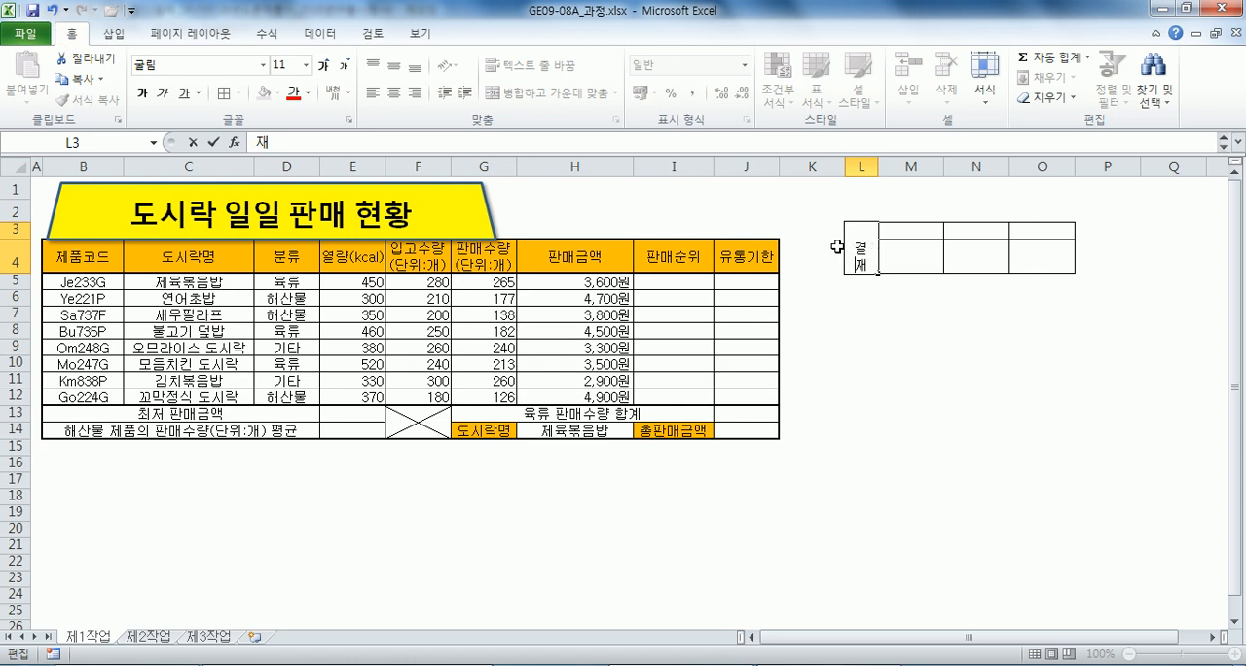
{"action": "key", "text": "Tab"}
{"action": "type", "text": "담당"}
{"action": "key", "text": "Tab"}
{"action": "type", "text": "팀장"}
{"action": "key", "text": "Tab"}
{"action": "type", "text": "부장"}
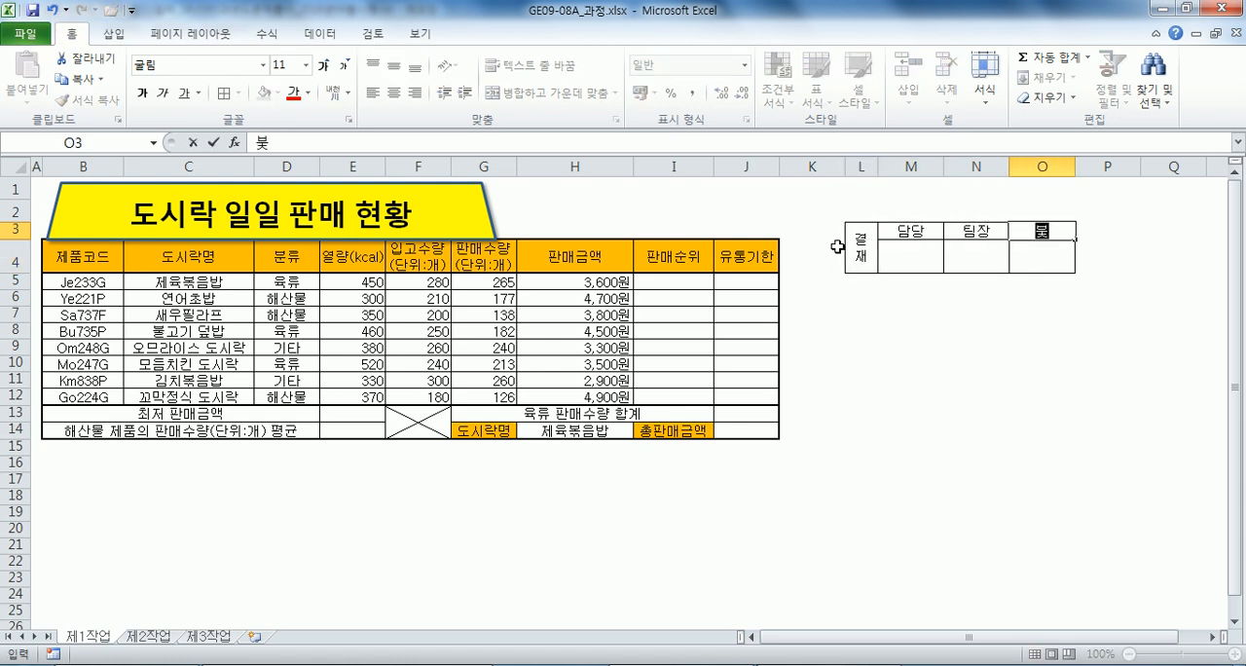
Copy the approval box L3:O4, paste it as a picture at H1, and align it with the table's outer edge at column J.
{"action": "left_click_drag", "start_coordinate": [834, 246], "coordinate": [1034, 255]}
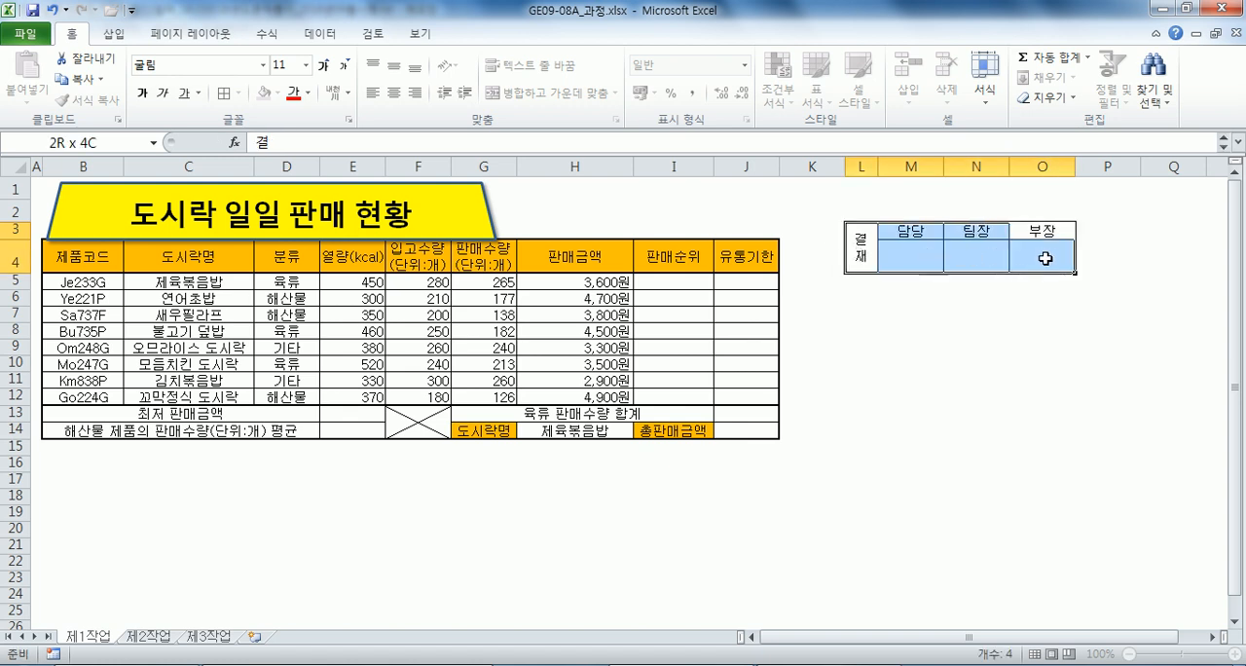
{"action": "key", "text": "ctrl+c"}
{"action": "left_click", "coordinate": [561, 184]}
{"action": "left_click", "coordinate": [26, 92]}
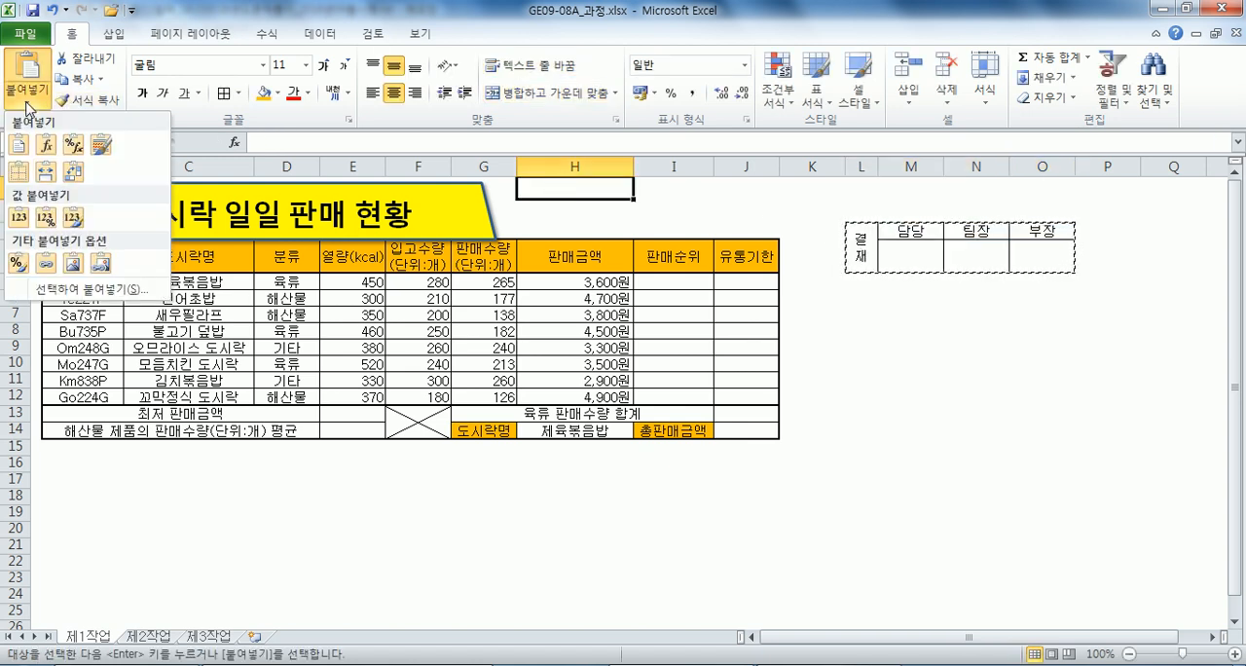
{"action": "left_click", "coordinate": [73, 262]}
{"action": "left_click_drag", "start_coordinate": [696, 204], "coordinate": [729, 211]}
{"action": "left_click", "coordinate": [901, 384]}
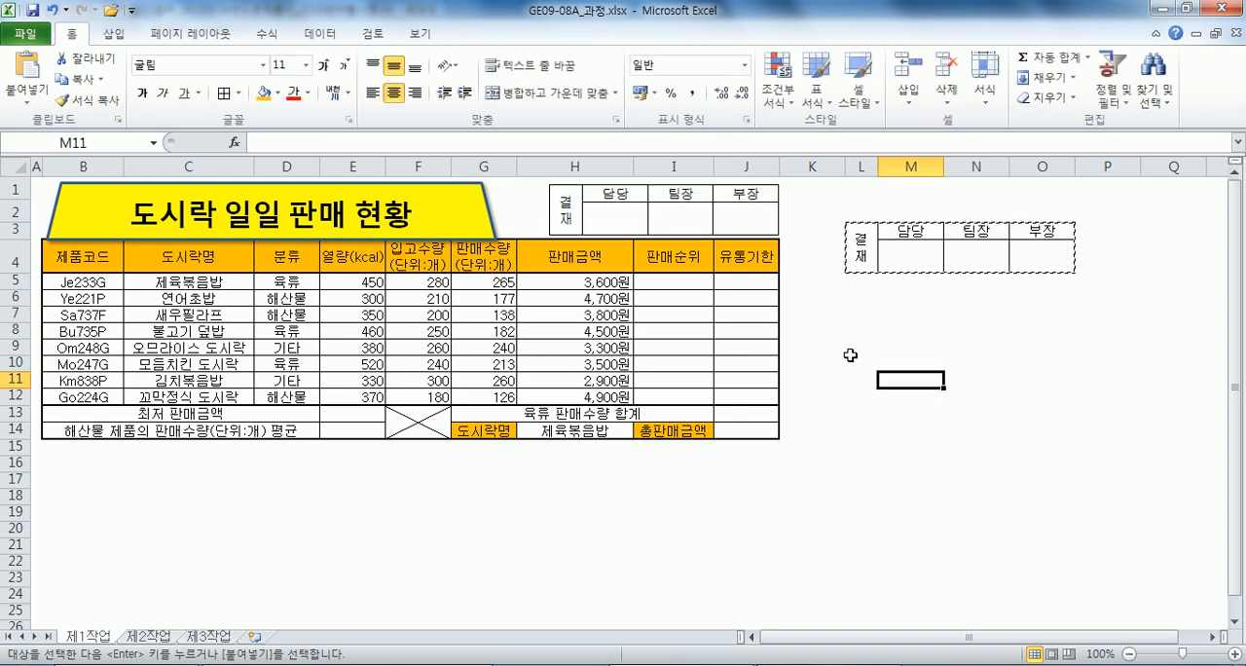
{"action": "key", "text": "Escape"}
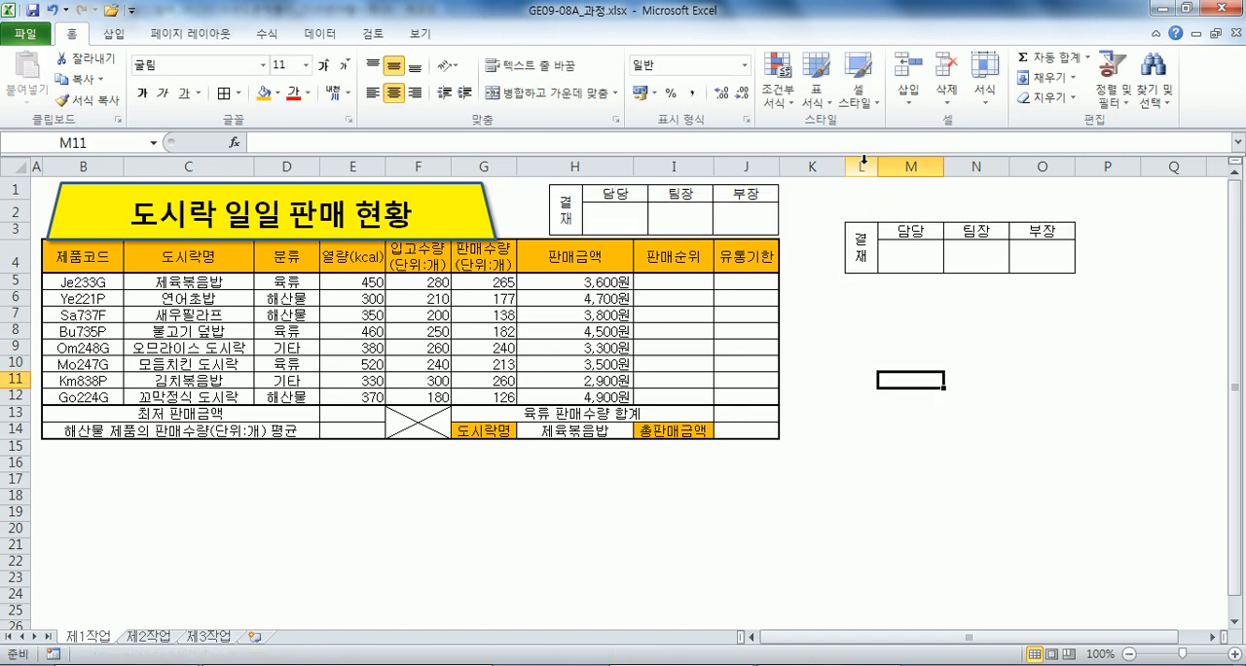
Stretch the approval box picture sideways toward the title shape so it starts at the edge of column G.
{"action": "left_click", "coordinate": [863, 161]}
{"action": "left_click", "coordinate": [808, 313]}
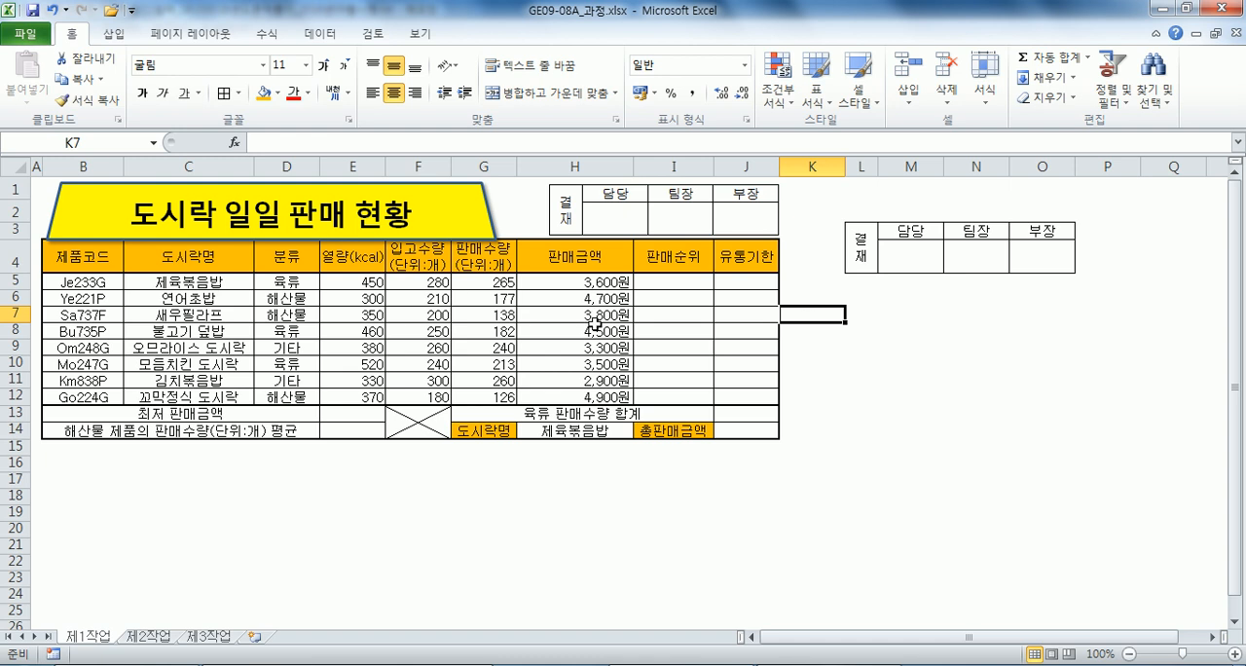
{"action": "left_click", "coordinate": [599, 222]}
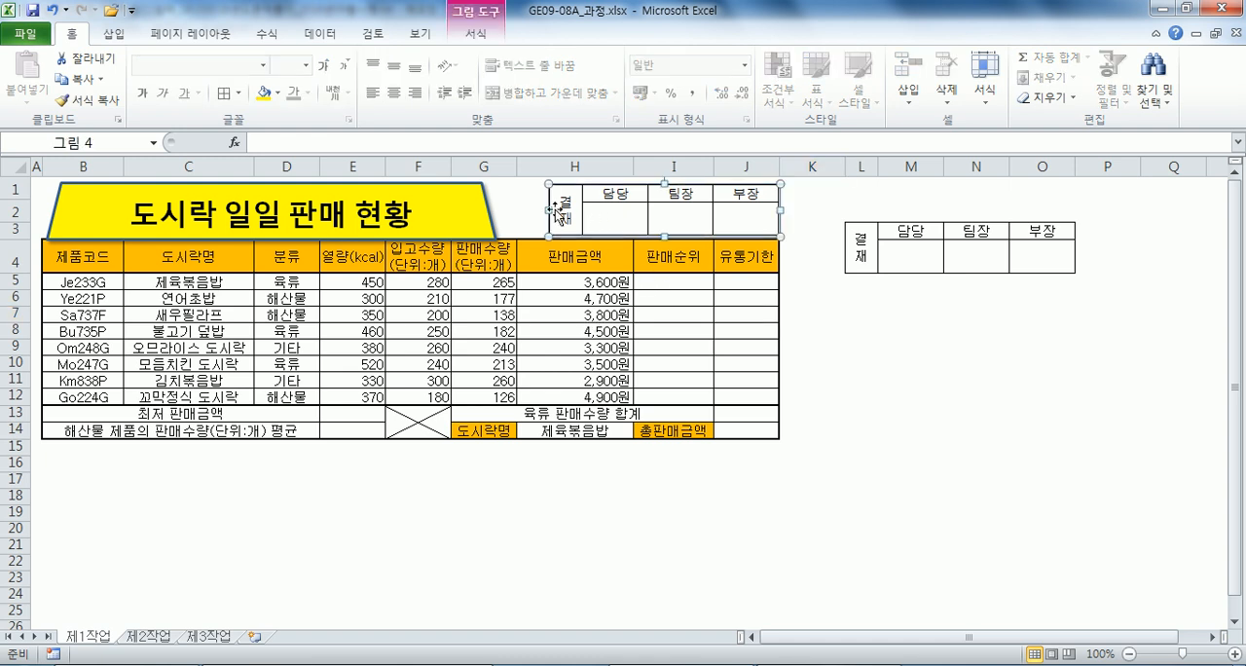
{"action": "left_click_drag", "start_coordinate": [545, 207], "coordinate": [501, 207]}
{"action": "left_click", "coordinate": [706, 329]}
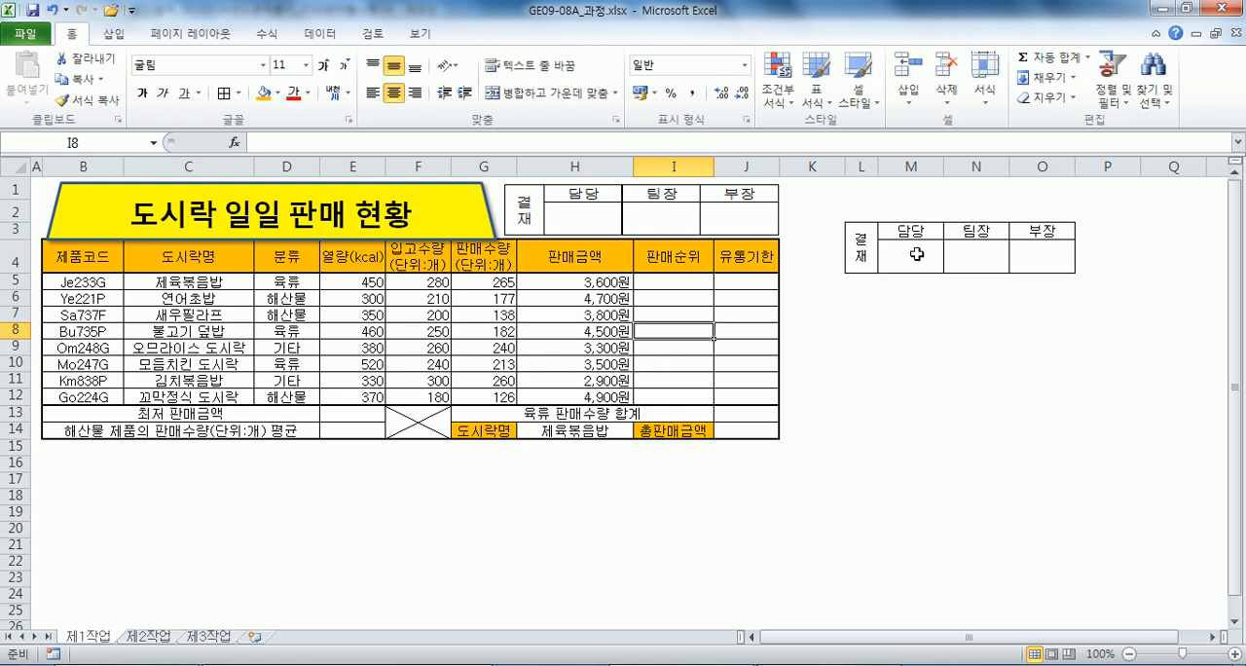
Delete columns L to O holding the original approval box, and return to cell A1.
{"action": "left_click_drag", "start_coordinate": [862, 167], "coordinate": [1045, 168]}
{"action": "key", "text": "ctrl+minus"}
{"action": "key", "text": "ctrl+Home"}
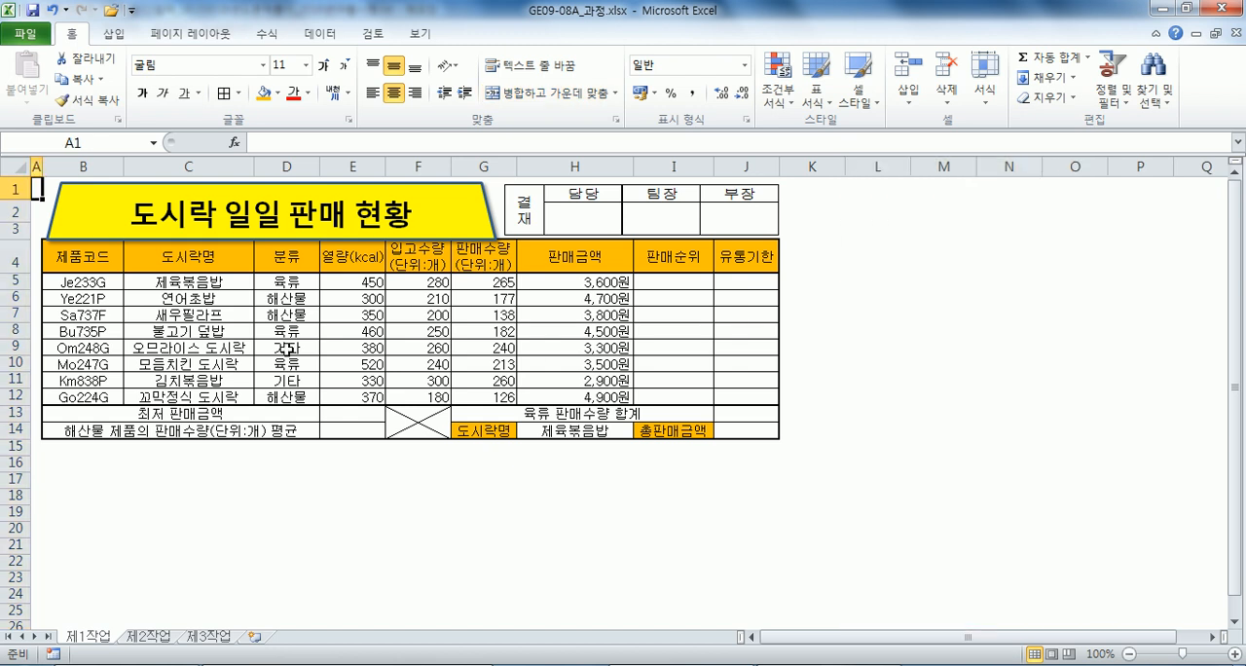
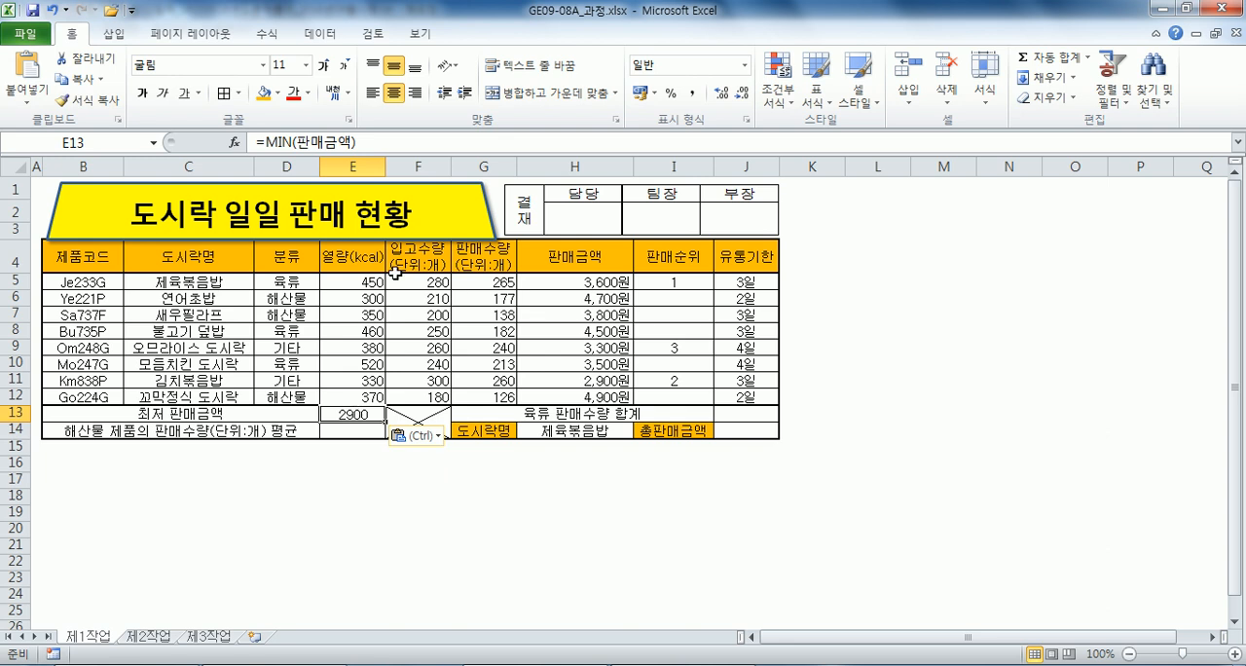
Right-align the minimum sales amount in E13, and add an empty line below item (4) in the Notepad notes.
{"action": "left_click", "coordinate": [415, 92]}
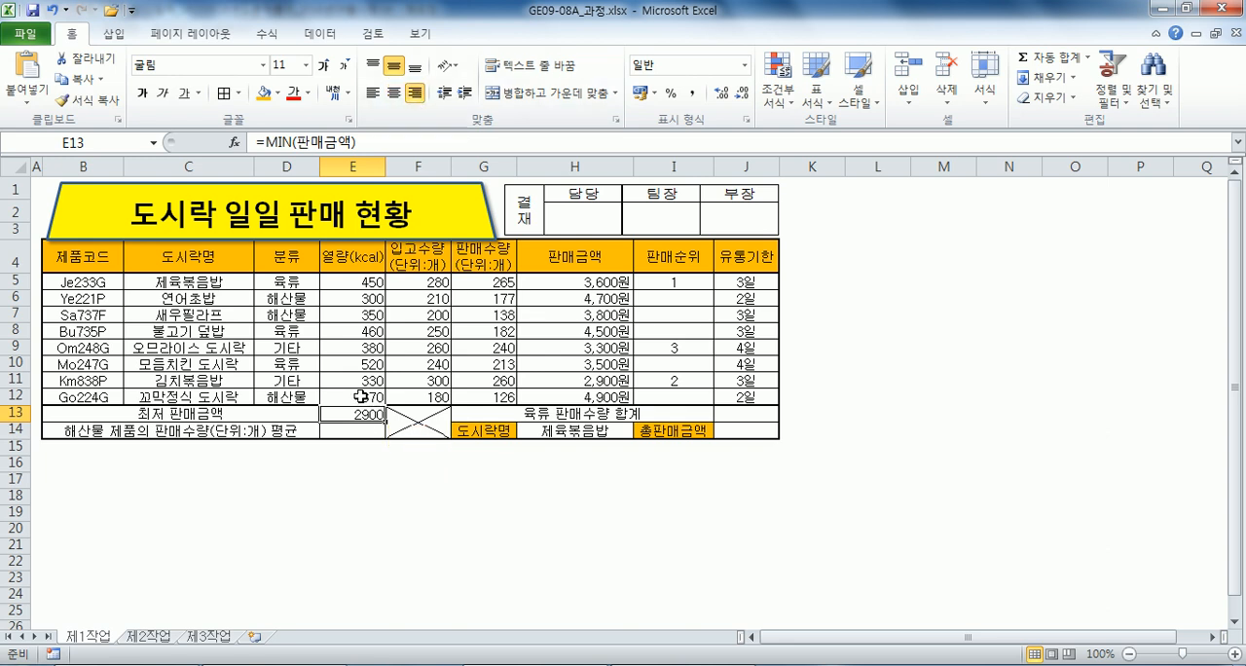
{"action": "left_click", "coordinate": [358, 433]}
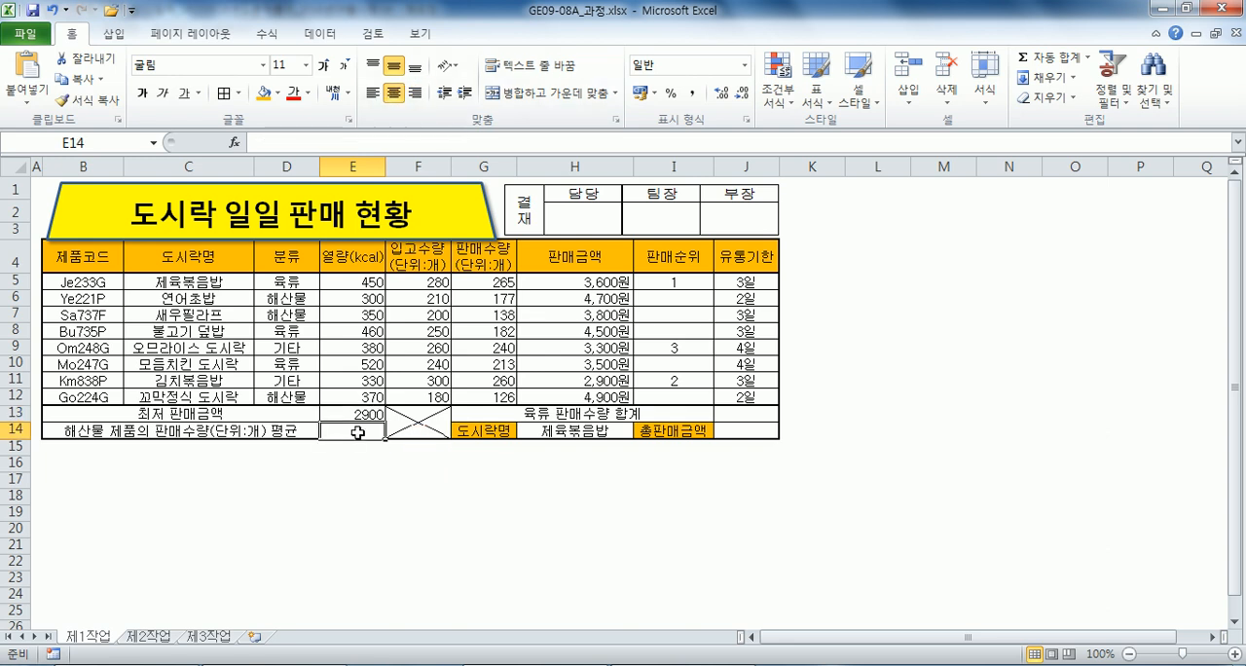
{"action": "scroll", "coordinate": [361, 428], "scroll_direction": "down", "scroll_amount": 1}
{"action": "key", "text": "alt+Tab"}
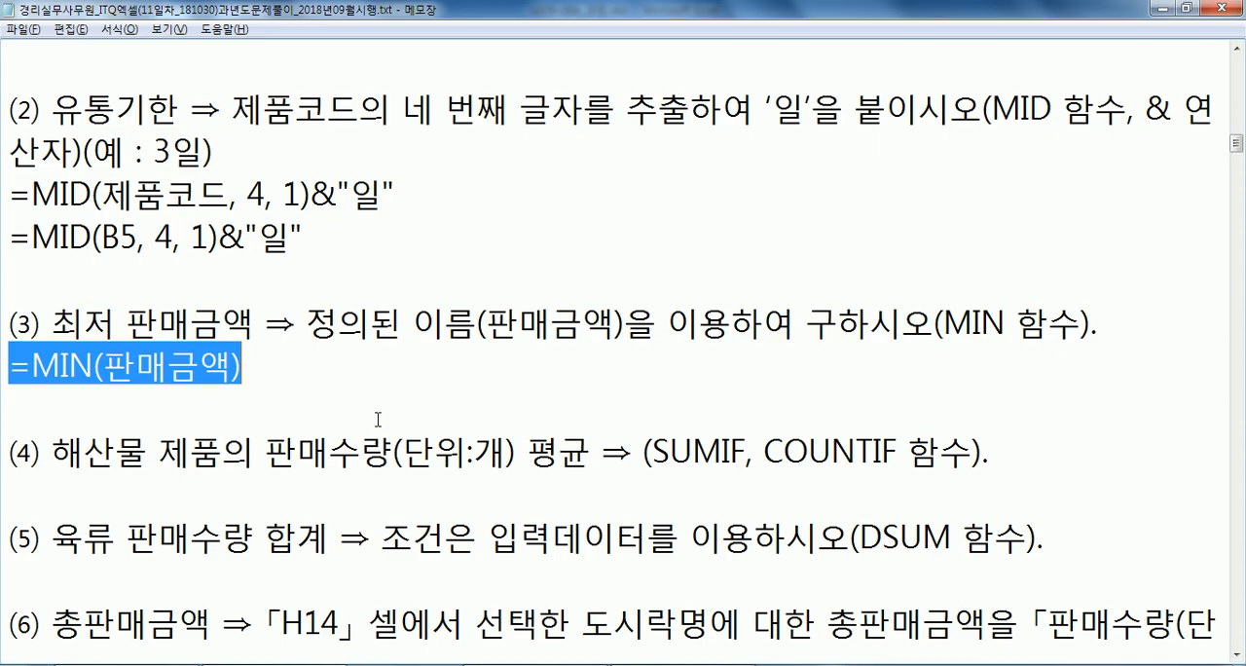
{"action": "left_click", "coordinate": [253, 484]}
{"action": "scroll", "coordinate": [302, 442], "scroll_direction": "down", "scroll_amount": 2}
{"action": "key", "text": "Return"}
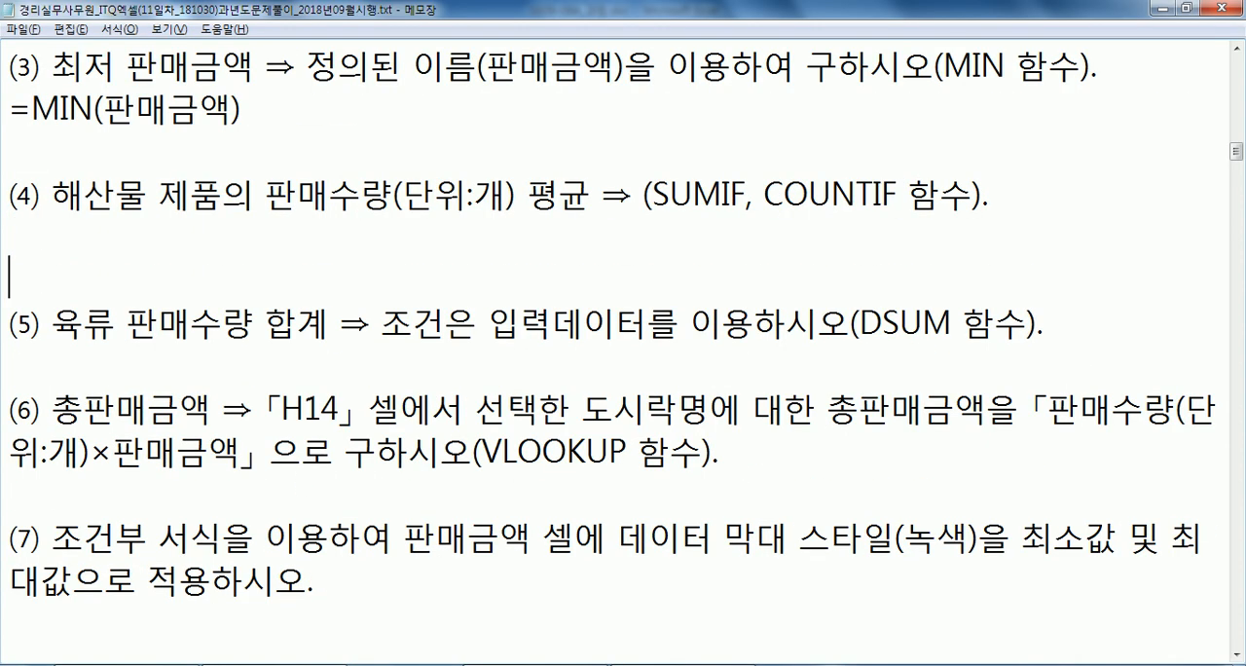
{"action": "key", "text": "Up"}
Check the Excel table's category and sales quantity columns, and write =SUMIF/COUNTIF under item (4) in the Notepad notes.
{"action": "key", "text": "alt+Tab"}
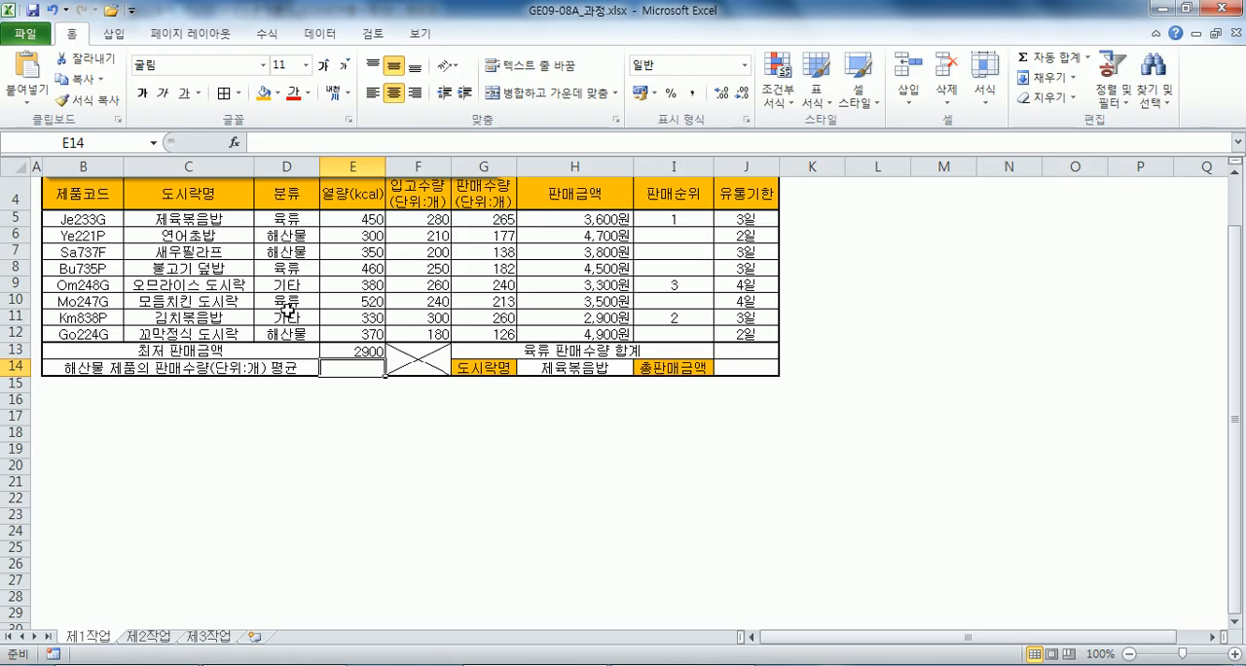
{"action": "key", "text": "alt+Tab"}
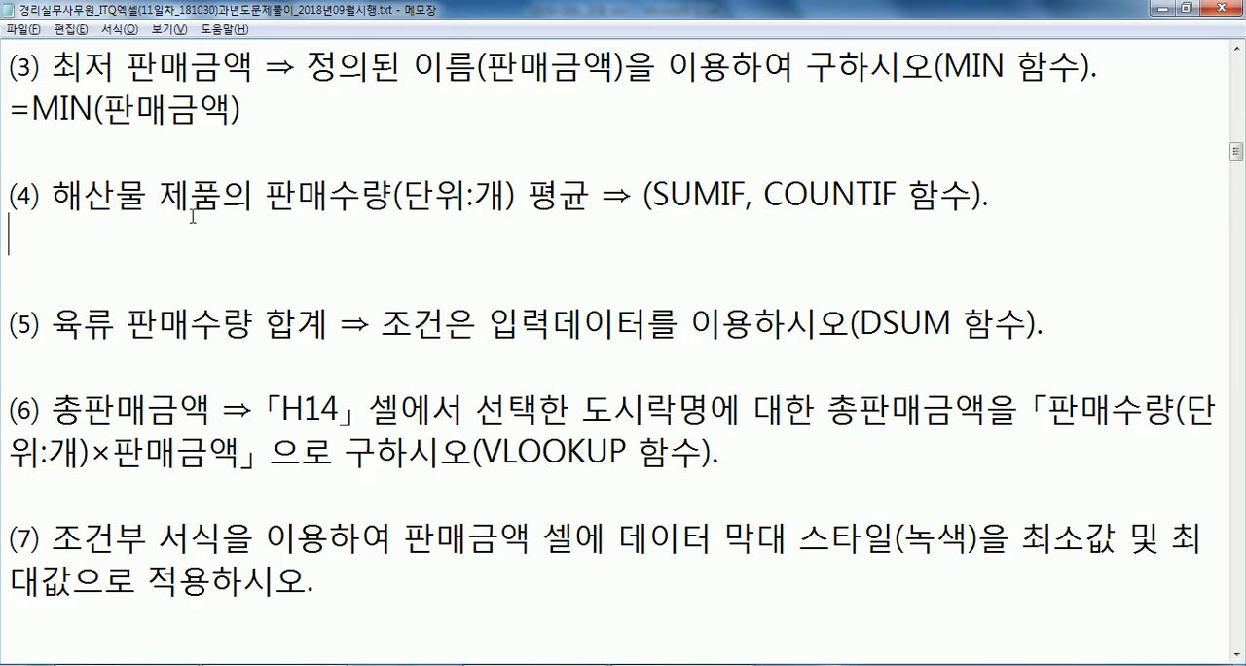
{"action": "key", "text": "alt+Tab"}
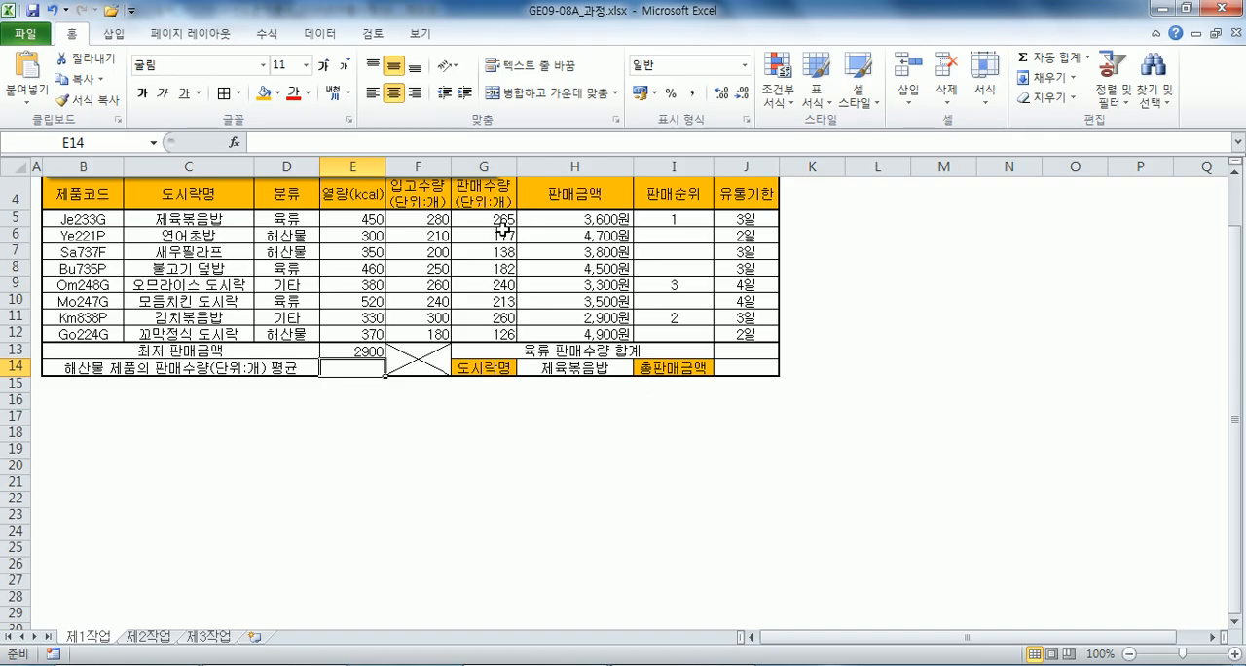
{"action": "key", "text": "alt+Tab"}
{"action": "type", "text": "=SUMIF"}
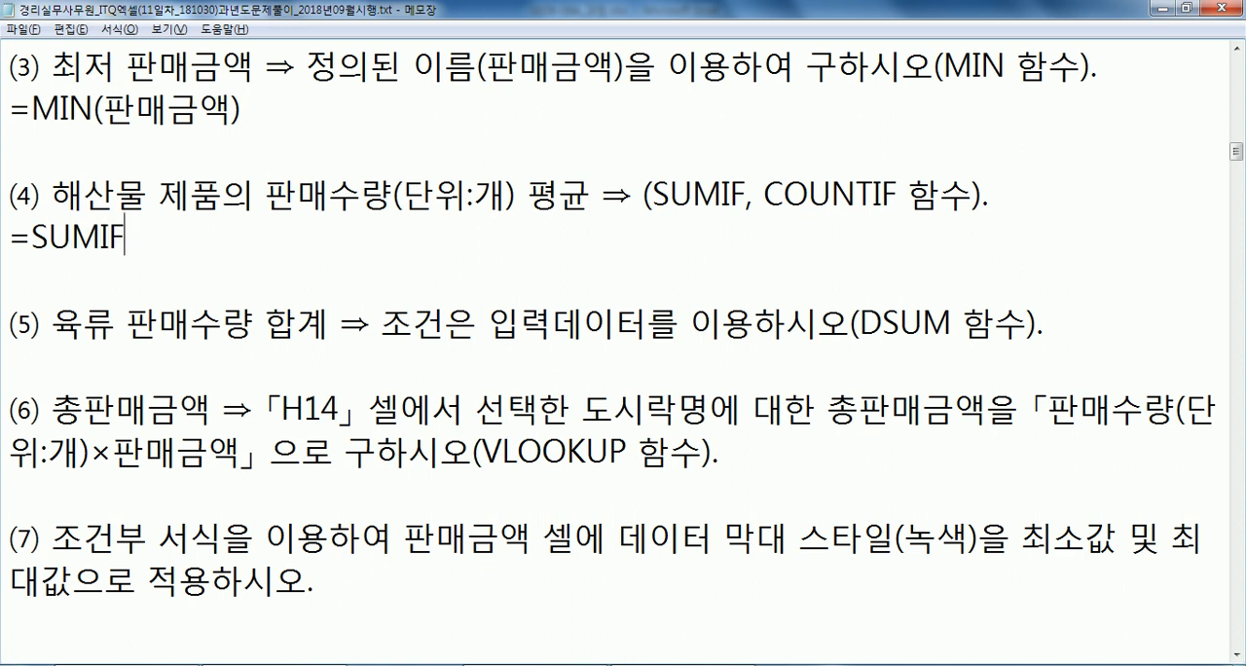
{"action": "type", "text": "/COUNTIF"}
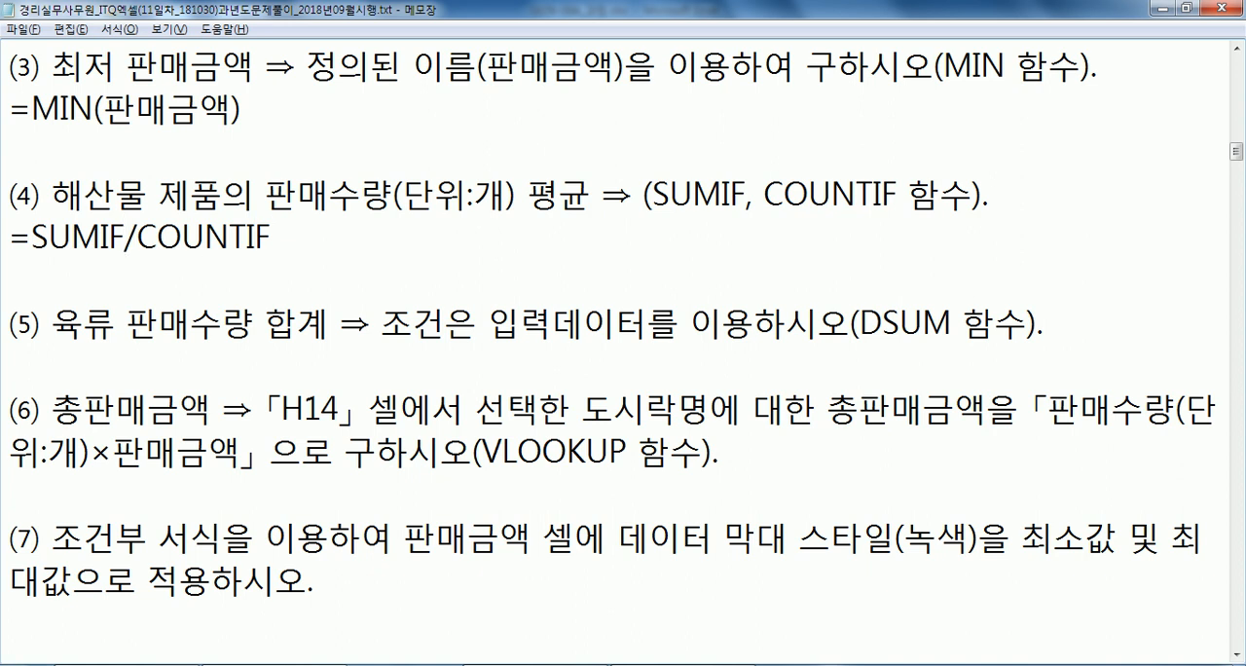
Add placeholder arguments to the item (4) formula so it reads =SUMIF(범위, 조건, 합계를 구할 범위) / COUNTIF(범위, 조건).
{"action": "left_click", "coordinate": [133, 237]}
{"action": "type", "text": "("}
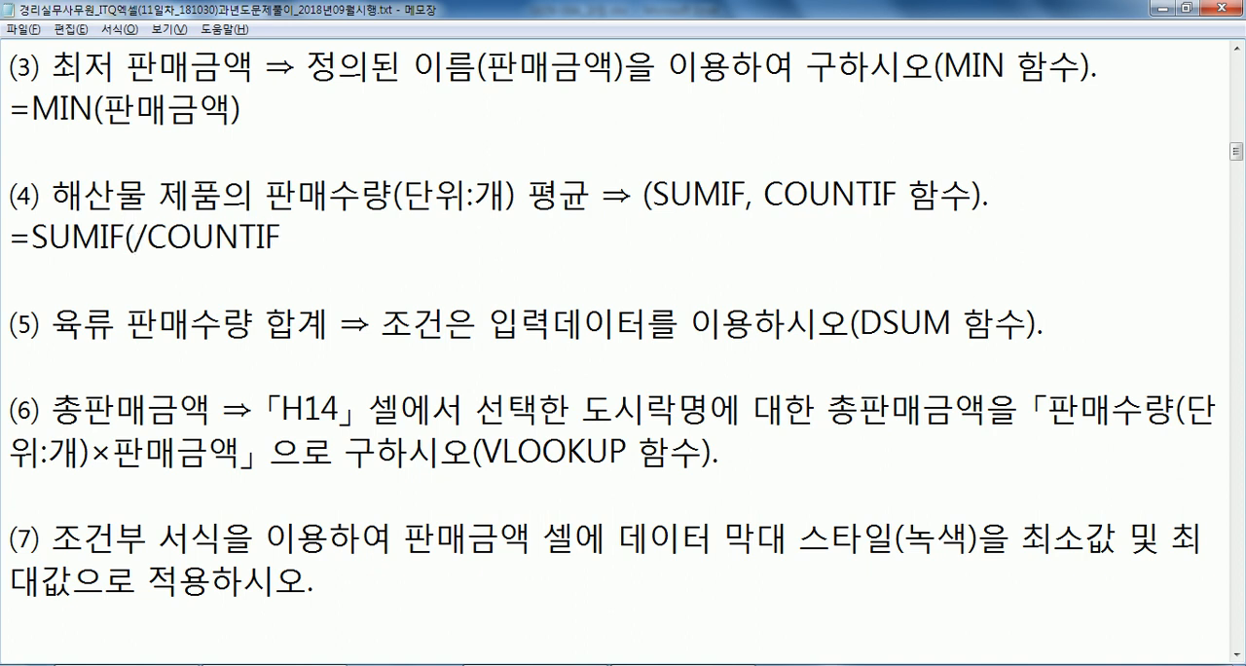
{"action": "type", "text": "범위, 조건, 합계를 구할 범위)"}
{"action": "key", "text": "Right"}
{"action": "key", "text": "End"}
{"action": "type", "text": "(범"}
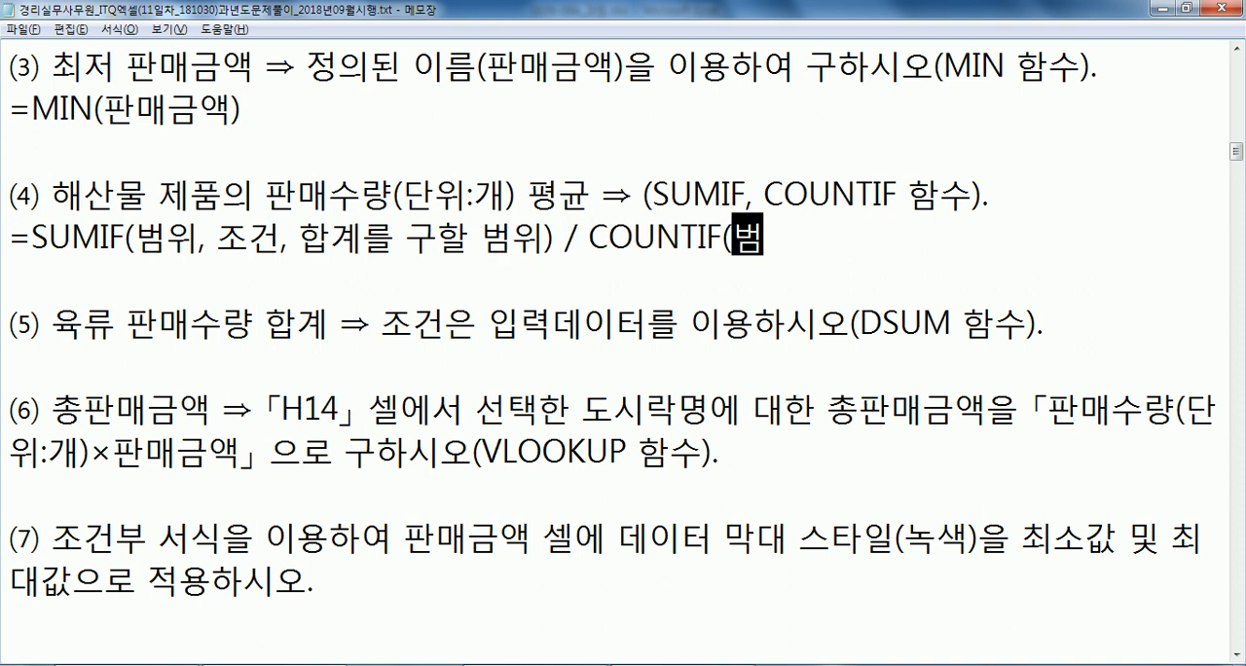
{"action": "type", "text": "위, 족건)"}
Duplicate the SUMIF / COUNTIF template line onto the line directly below it.
{"action": "key", "text": "Return"}
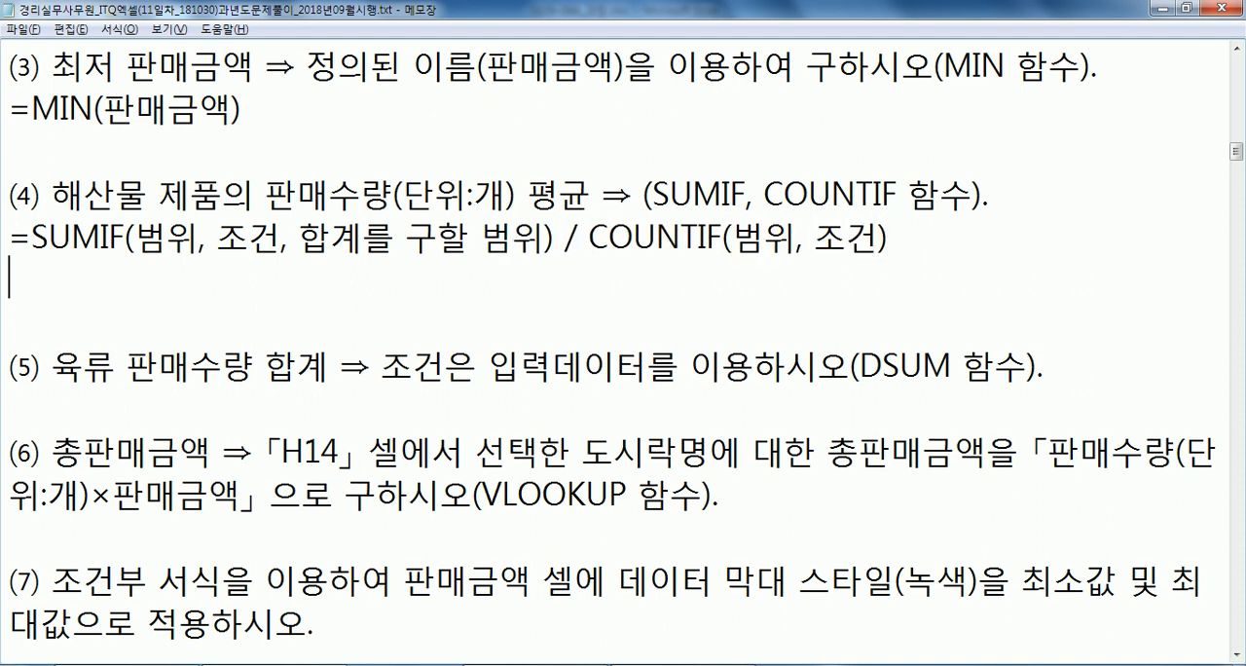
{"action": "key", "text": "shift+End"}
{"action": "key", "text": "ctrl+c"}
{"action": "key", "text": "Down"}
{"action": "key", "text": "ctrl+v"}
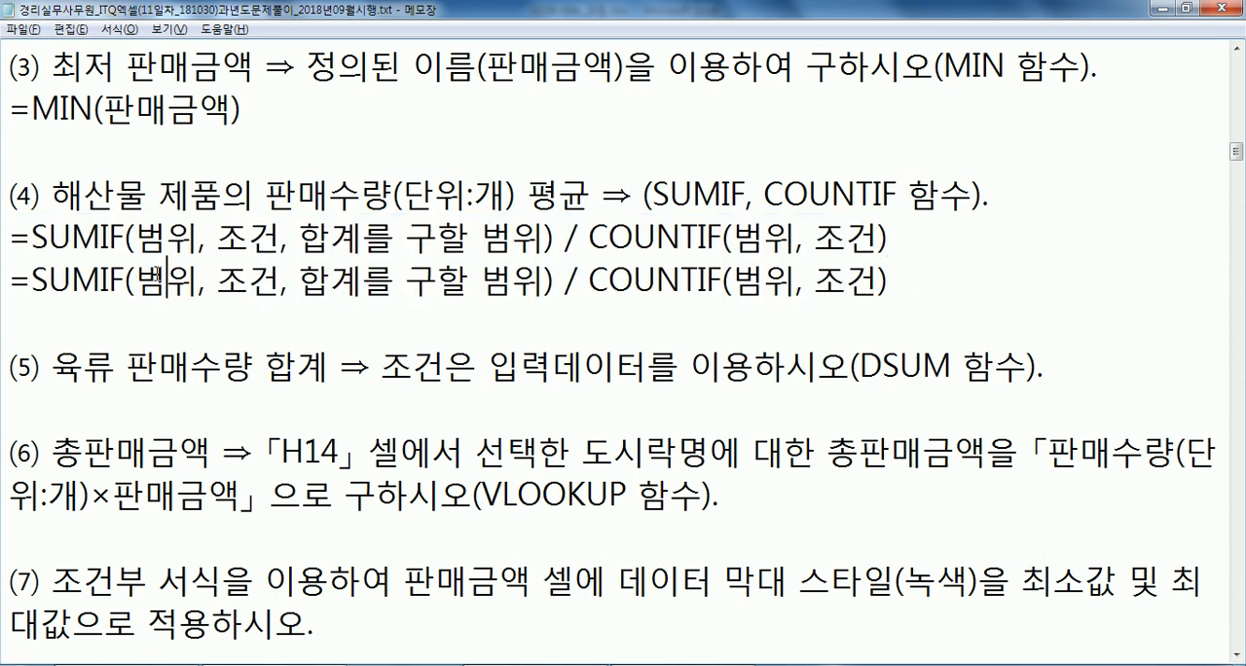
Replace both 범위 range placeholders in the duplicated formula with D5:D12, checking the category range in the Excel table.
{"action": "key", "text": "alt+Tab"}
{"action": "left_click_drag", "start_coordinate": [308, 220], "coordinate": [298, 332]}
{"action": "key", "text": "alt+Tab"}
{"action": "left_click_drag", "start_coordinate": [141, 279], "coordinate": [199, 279]}
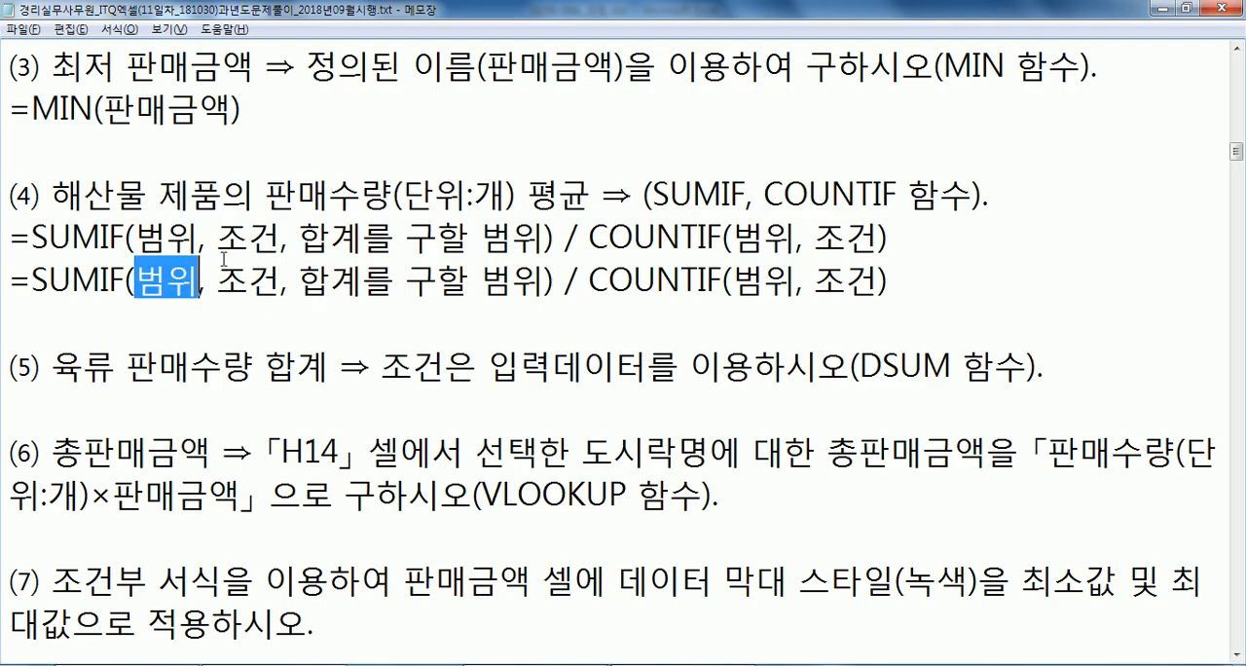
{"action": "type", "text": "D5:D12"}
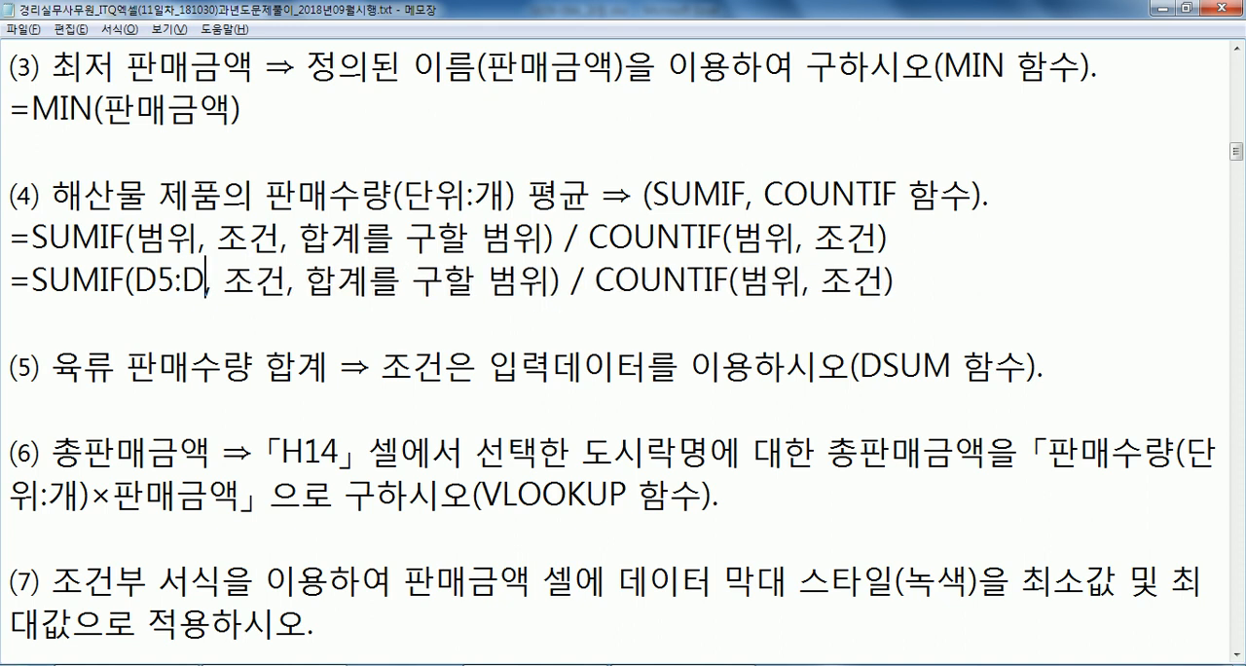
{"action": "left_click_drag", "start_coordinate": [773, 280], "coordinate": [837, 279]}
{"action": "type", "text": "D5:D12"}
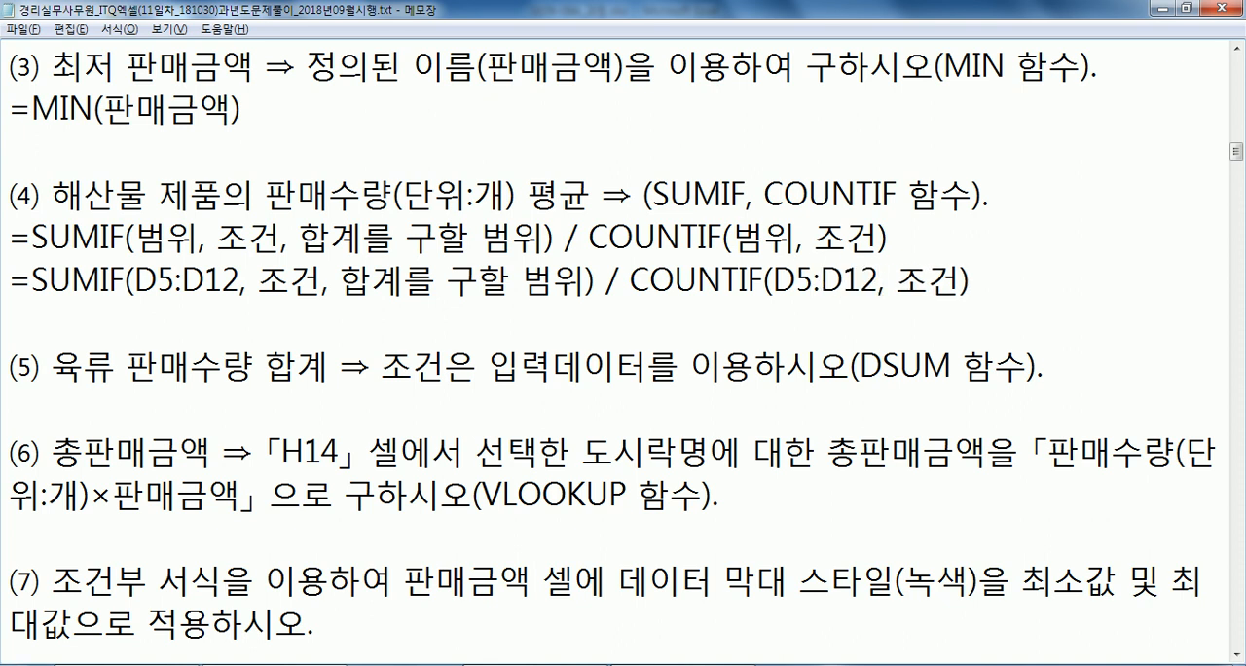
Replace both 조건 placeholders in the duplicated formula with "해산물", including the quotation marks.
{"action": "left_click_drag", "start_coordinate": [261, 280], "coordinate": [314, 288]}
{"action": "key", "text": "alt+Tab"}
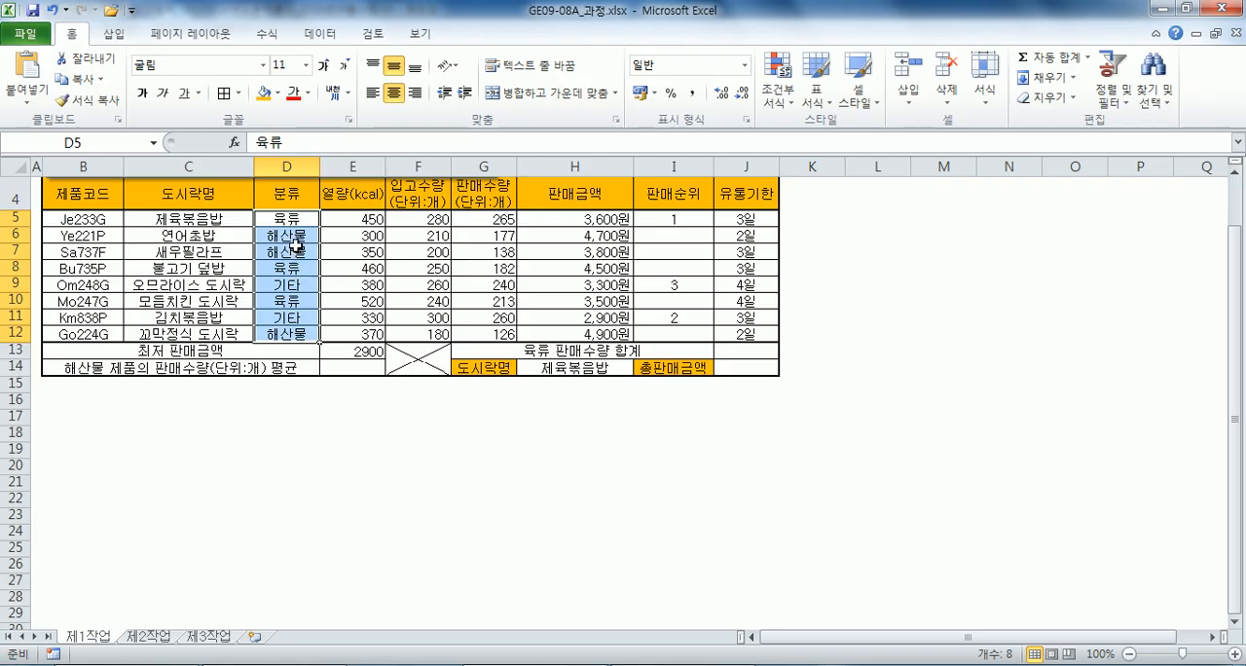
{"action": "key", "text": "alt+Tab"}
{"action": "type", "text": "\"GOI"}
{"action": "key", "text": "BackSpace"}
{"action": "key", "text": "BackSpace"}
{"action": "key", "text": "BackSpace"}
{"action": "type", "text": "해산물\""}
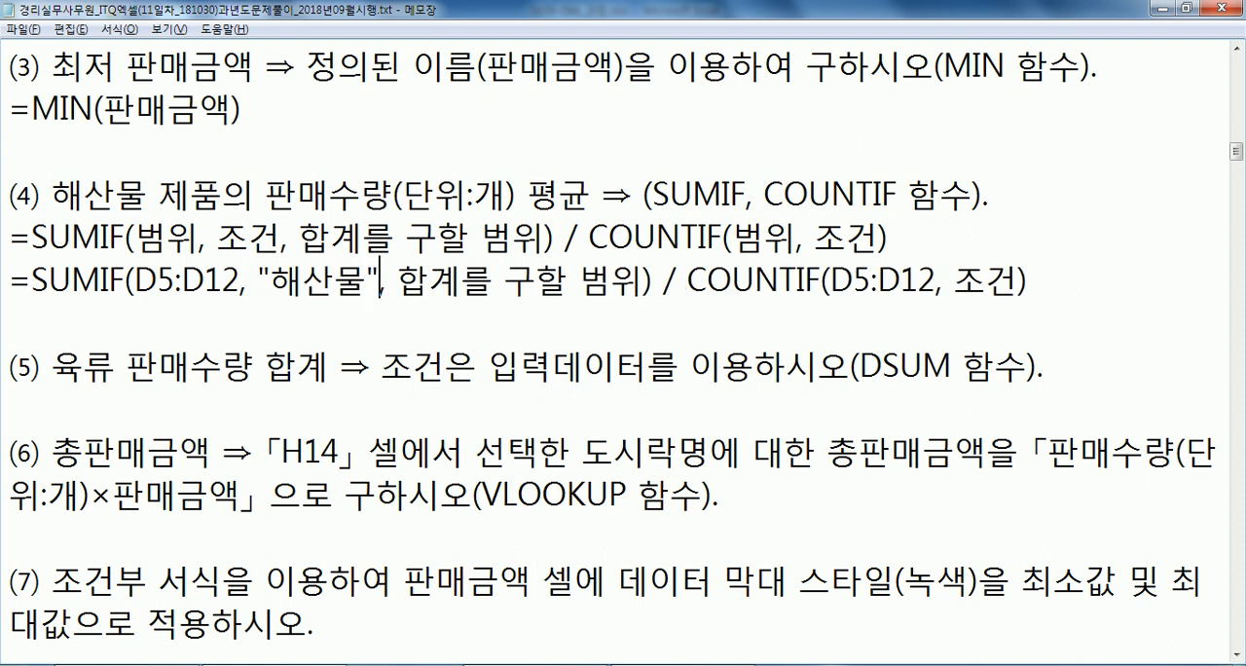
{"action": "left_click_drag", "start_coordinate": [956, 280], "coordinate": [1010, 279]}
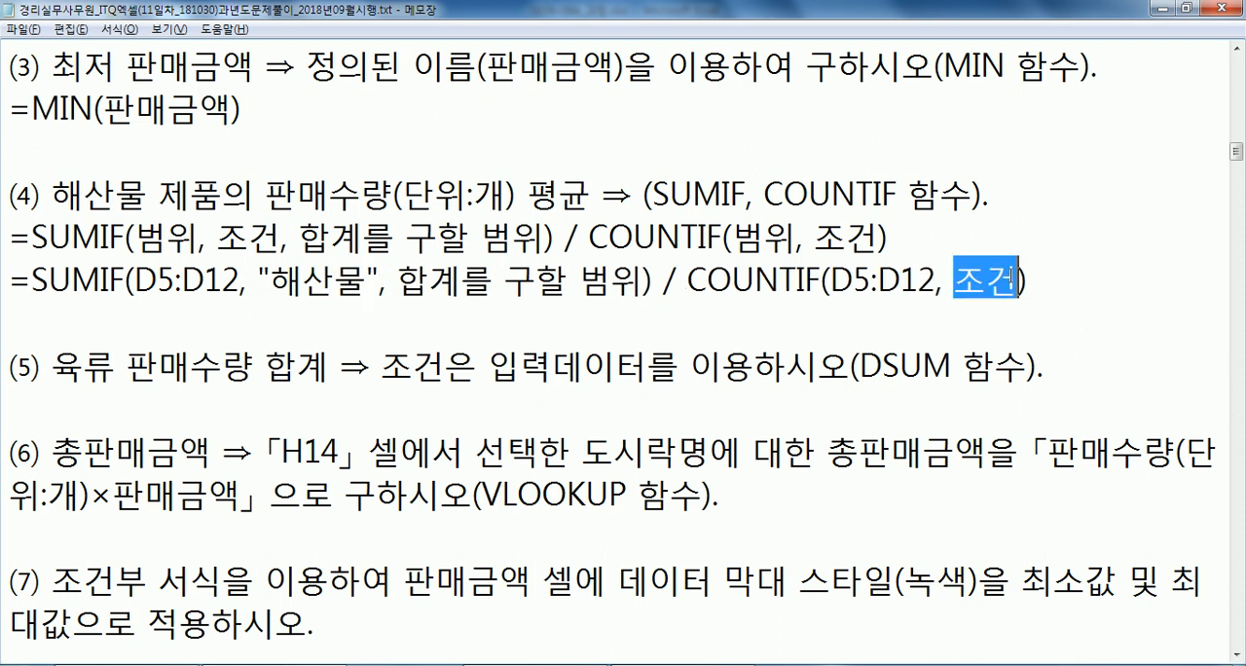
{"action": "type", "text": "\"해산물\""}
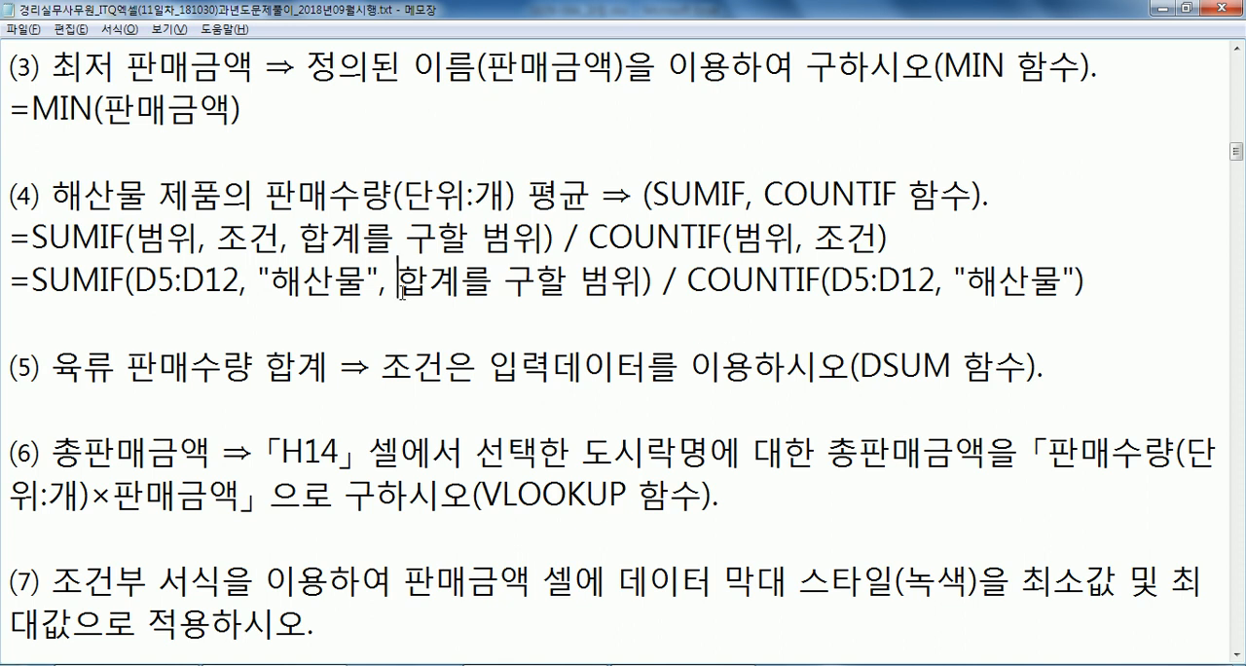
Replace the 합계를 구할 범위 placeholder with the sales quantity range G5:G12, after checking it in the Excel table.
{"action": "key", "text": "alt+Tab"}
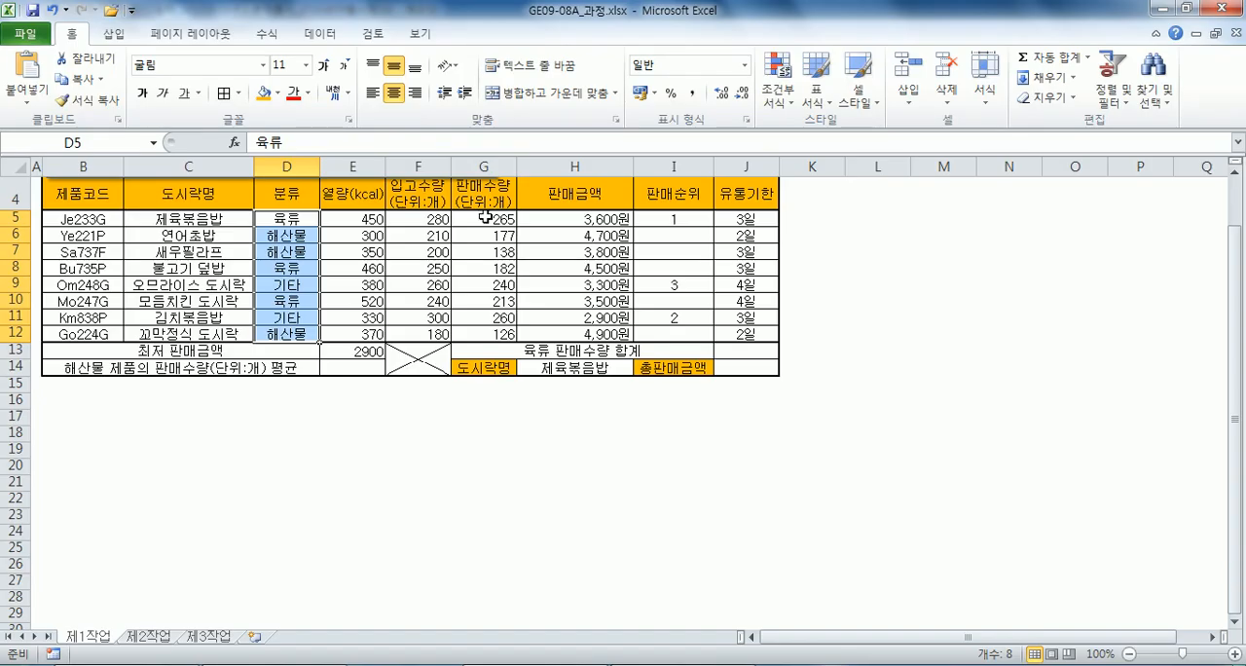
{"action": "key", "text": "alt+Tab"}
{"action": "left_click_drag", "start_coordinate": [397, 283], "coordinate": [639, 282]}
{"action": "type", "text": "G5:G12"}
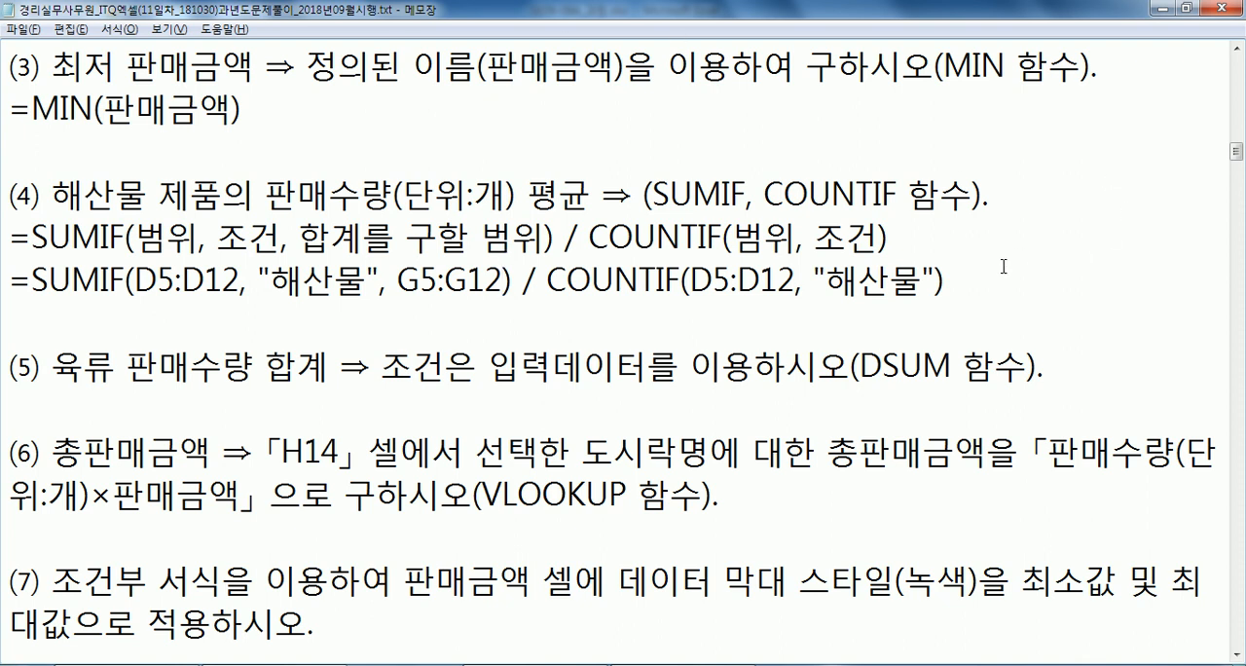
Copy the completed SUMIF / COUNTIF formula from Notepad into cell E14 in Excel and right-align the cell.
{"action": "left_click_drag", "start_coordinate": [946, 280], "coordinate": [2, 266]}
{"action": "key", "text": "ctrl+c"}
{"action": "key", "text": "alt+Tab"}
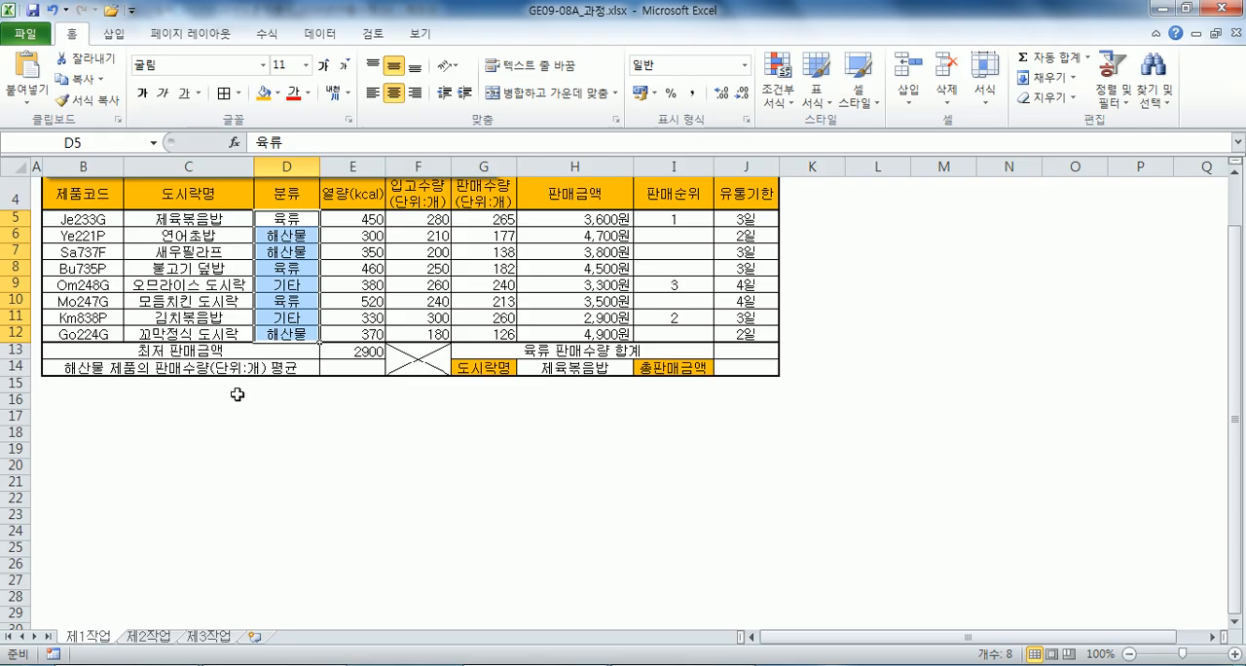
{"action": "left_click", "coordinate": [358, 368]}
{"action": "key", "text": "ctrl+v"}
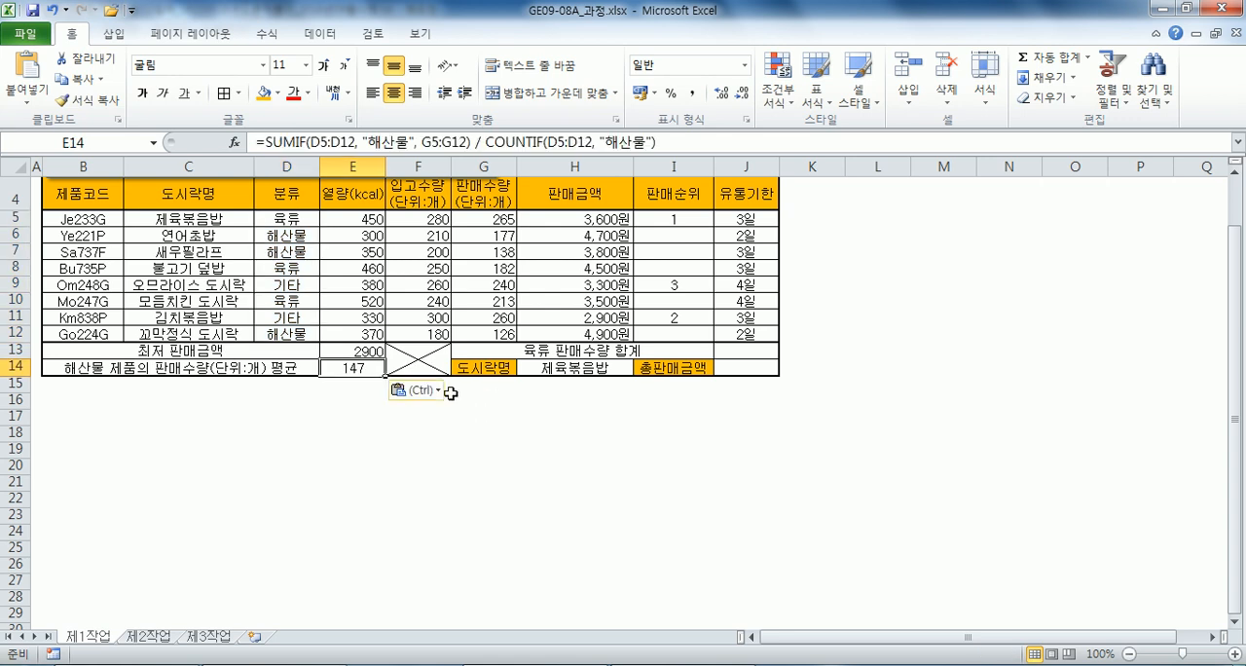
{"action": "left_click", "coordinate": [414, 93]}
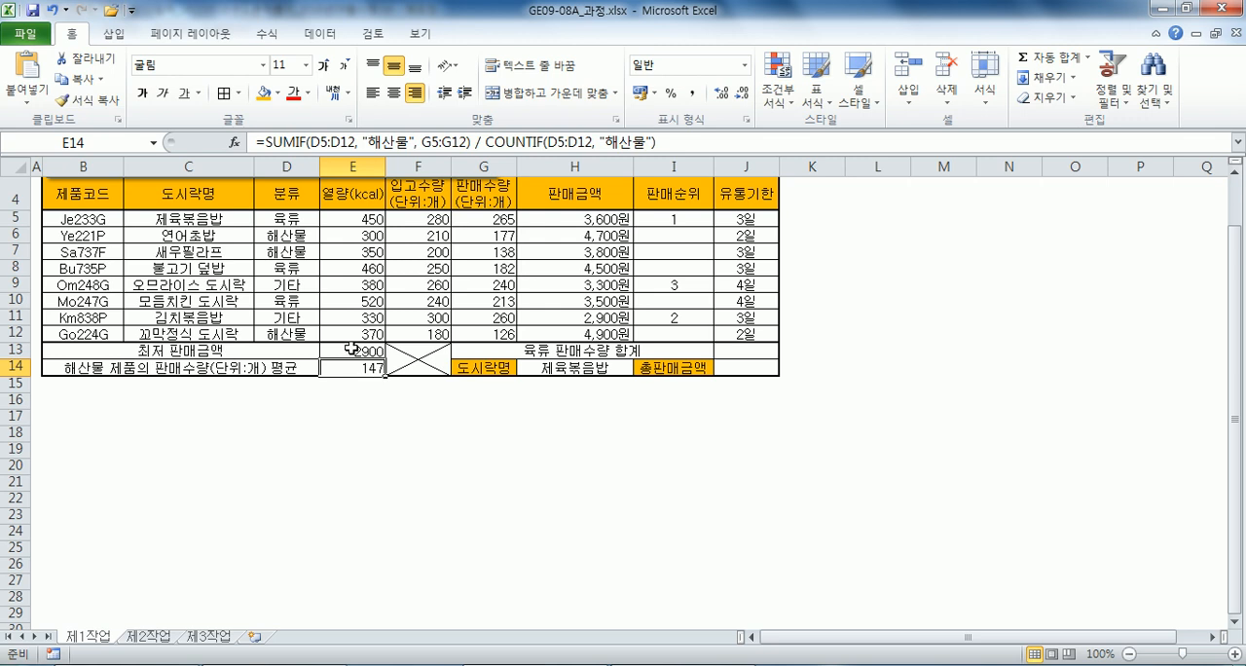
{"action": "left_click", "coordinate": [735, 351]}
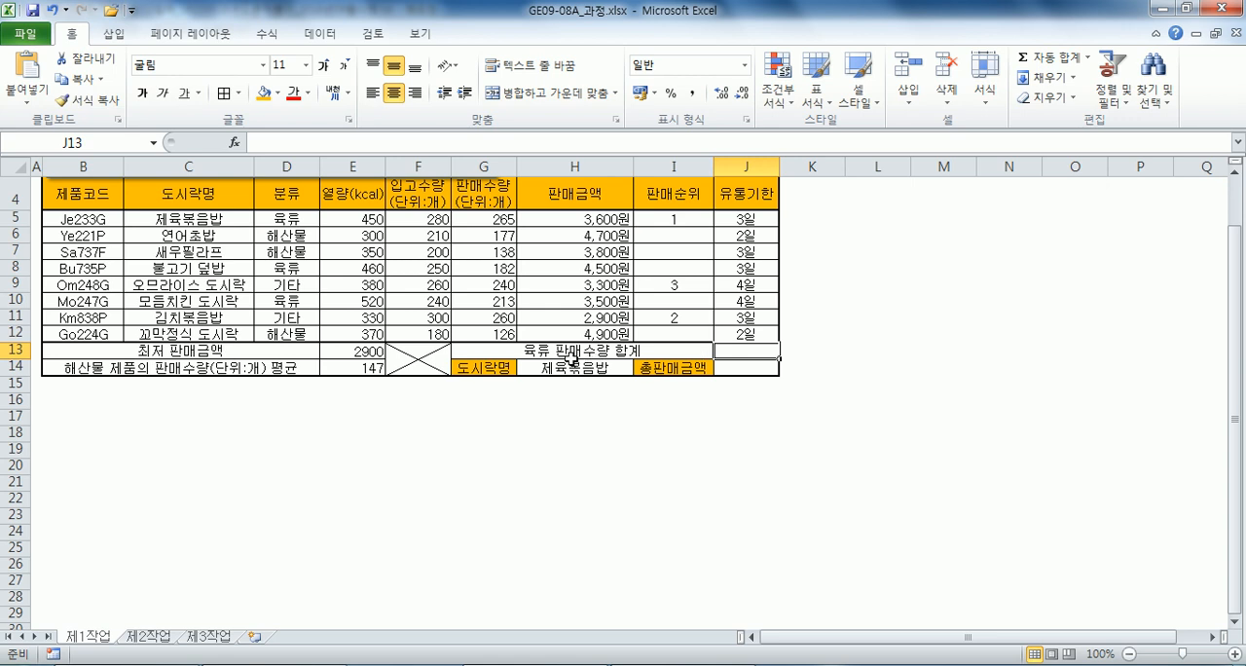
{"action": "left_click", "coordinate": [294, 196]}
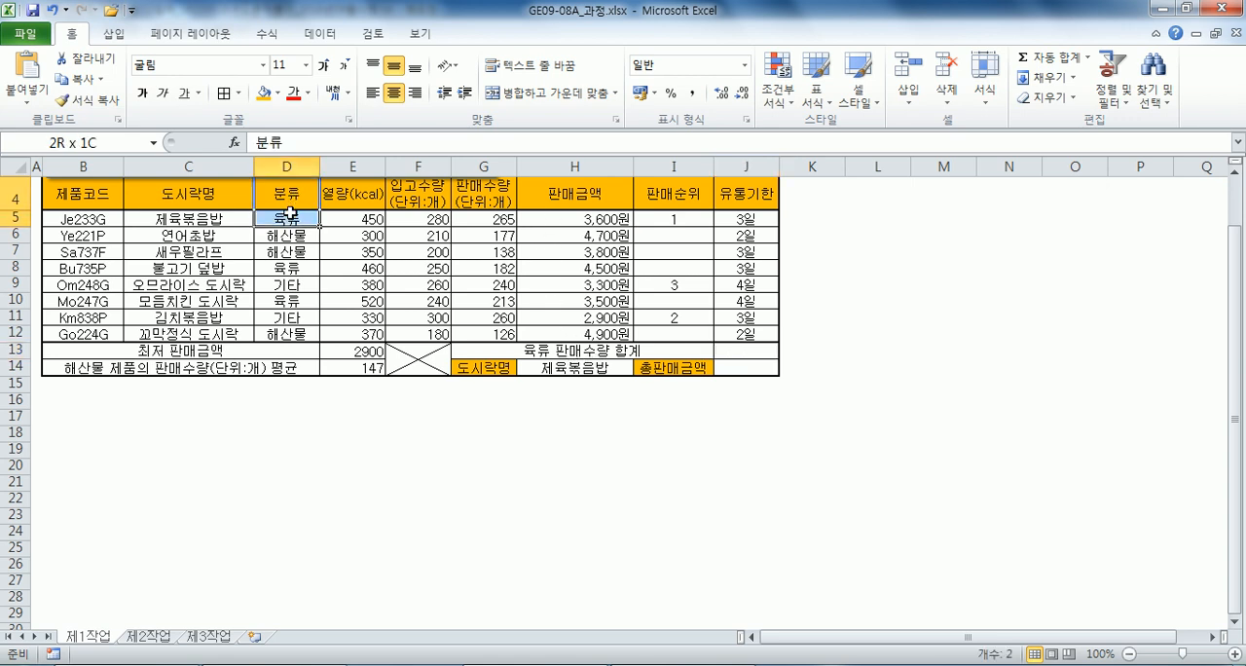
{"action": "left_click_drag", "start_coordinate": [572, 196], "coordinate": [567, 278]}
{"action": "left_click", "coordinate": [561, 300]}
Enter =DSUM(B4:H12,H4,D4:D5) in cell J13 for the 육류 sales quantity total.
{"action": "left_click", "coordinate": [741, 356]}
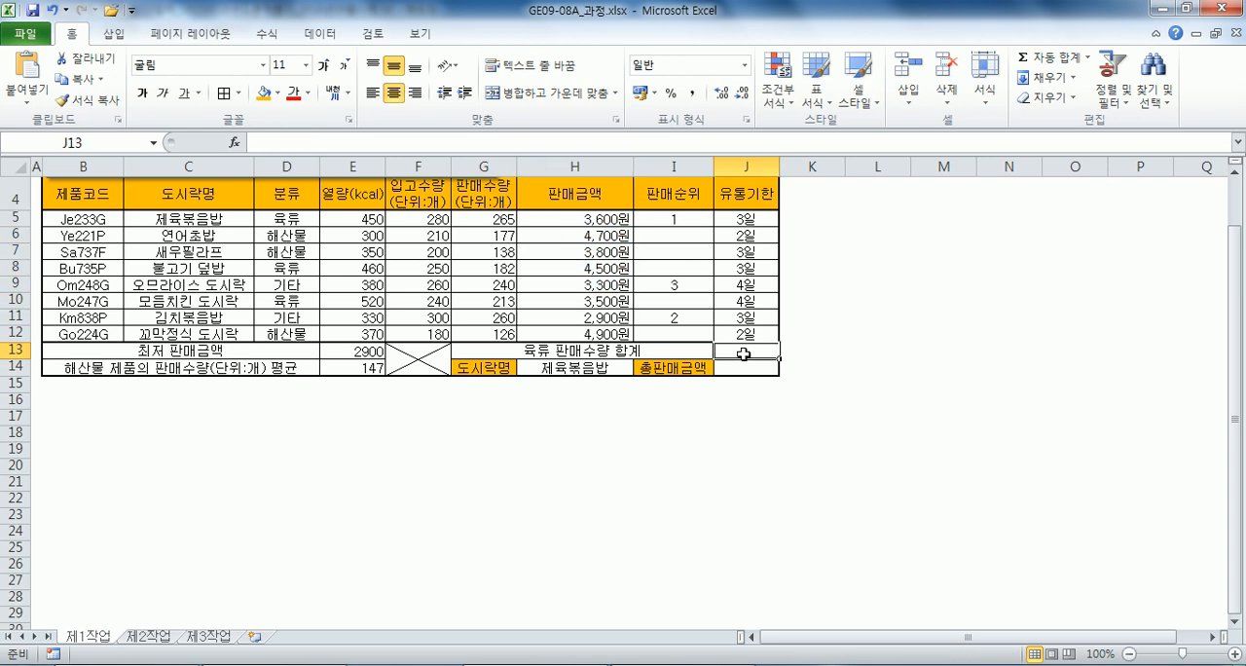
{"action": "type", "text": "=DS"}
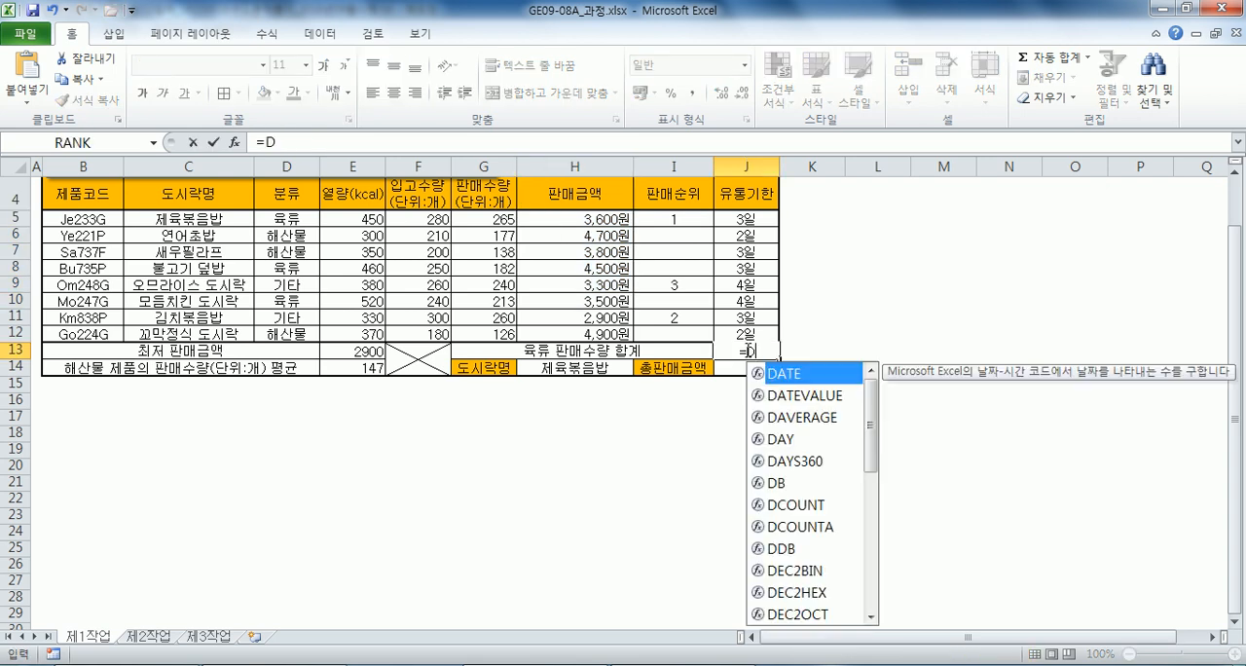
{"action": "key", "text": "Down"}
{"action": "key", "text": "Down"}
{"action": "key", "text": "Tab"}
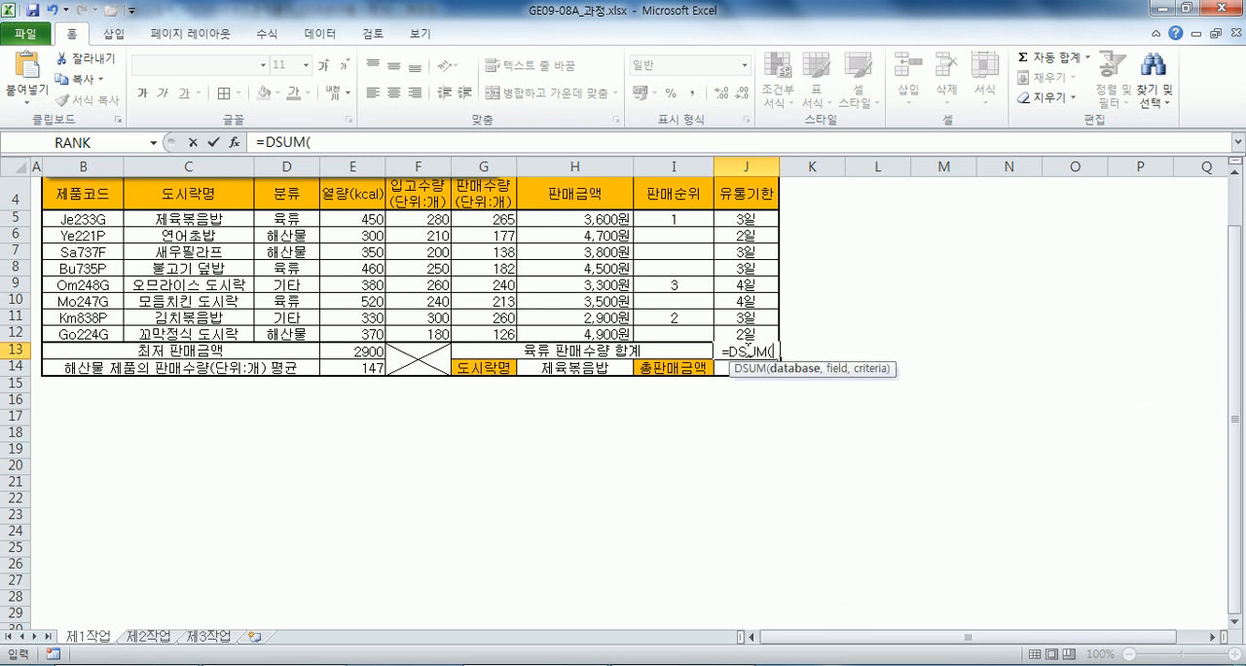
{"action": "left_click_drag", "start_coordinate": [57, 195], "coordinate": [590, 333]}
{"action": "type", "text": ","}
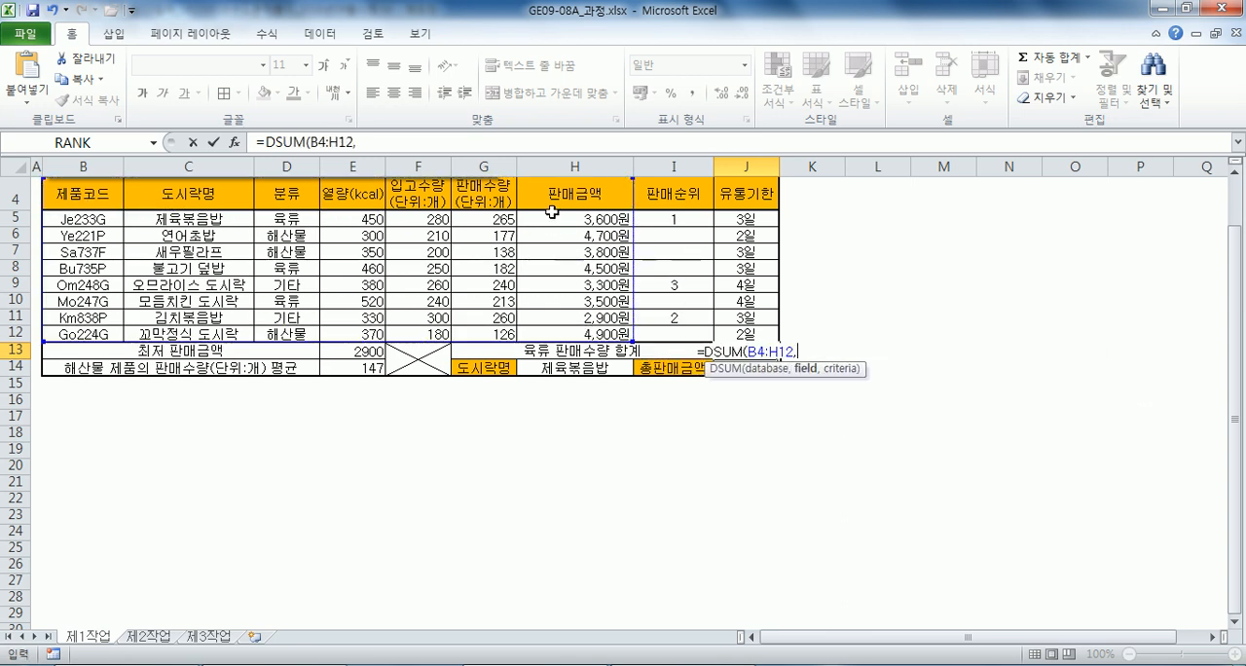
{"action": "left_click", "coordinate": [551, 193]}
{"action": "type", "text": ","}
{"action": "left_click_drag", "start_coordinate": [292, 193], "coordinate": [289, 214]}
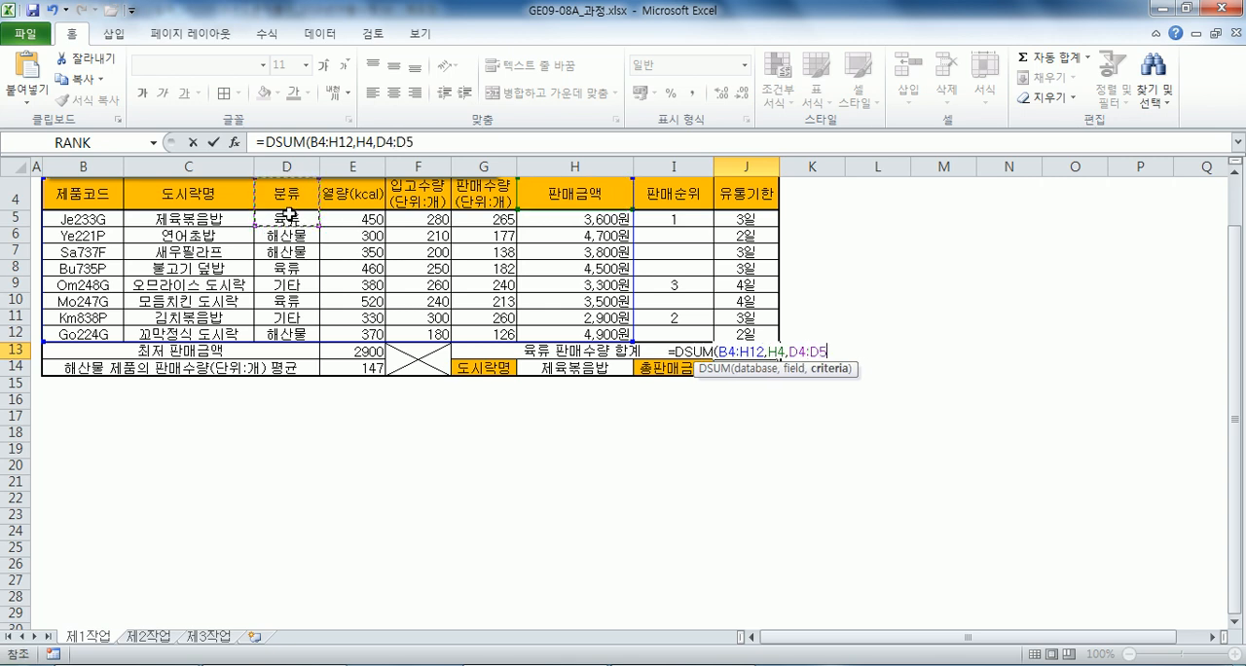
{"action": "type", "text": ")"}
{"action": "key", "text": "Return"}
Copy the DSUM formula text from J13 and right-align the cell.
{"action": "left_click", "coordinate": [744, 351]}
{"action": "left_click", "coordinate": [452, 146]}
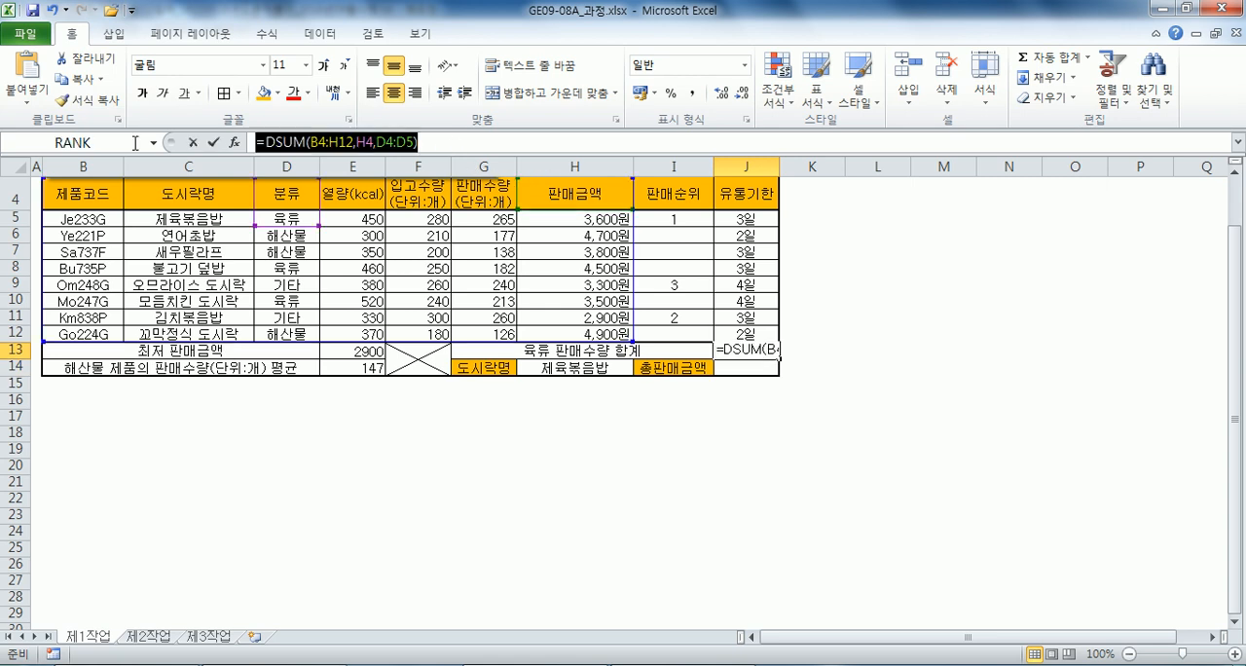
{"action": "key", "text": "Escape"}
{"action": "left_click", "coordinate": [415, 92]}
Switch to Notepad and paste the copied DSUM formula under item (5), followed by a new line.
{"action": "key", "text": "alt+Tab"}
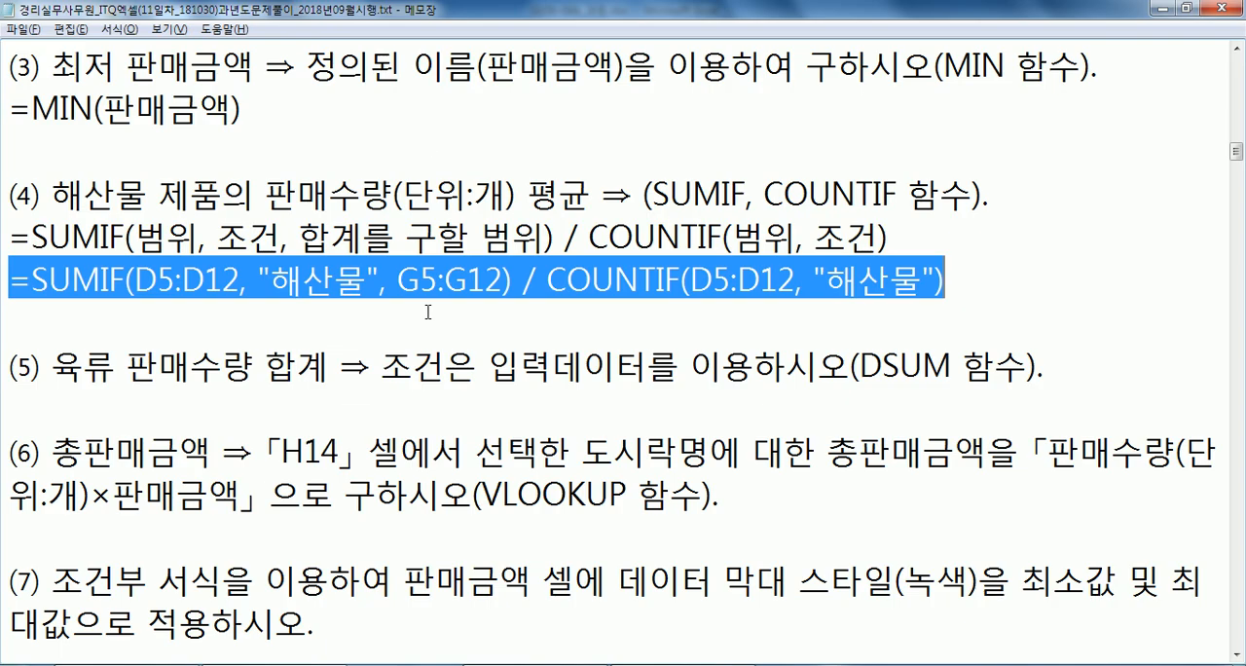
{"action": "left_click", "coordinate": [250, 399]}
{"action": "key", "text": "ctrl+v"}
{"action": "key", "text": "Return"}
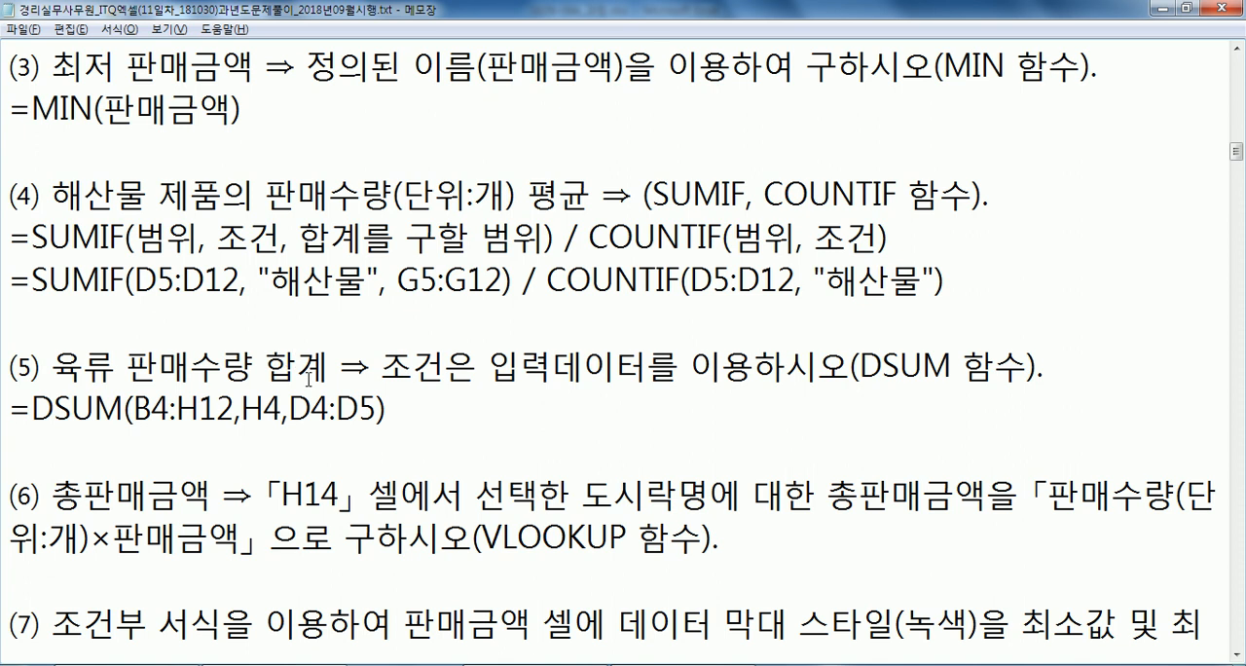
Add a space after each comma in the DSUM formula under item (5) so it reads =DSUM(B4:H12, H4, D4:D5).
{"action": "scroll", "coordinate": [313, 392], "scroll_direction": "down", "scroll_amount": 1}
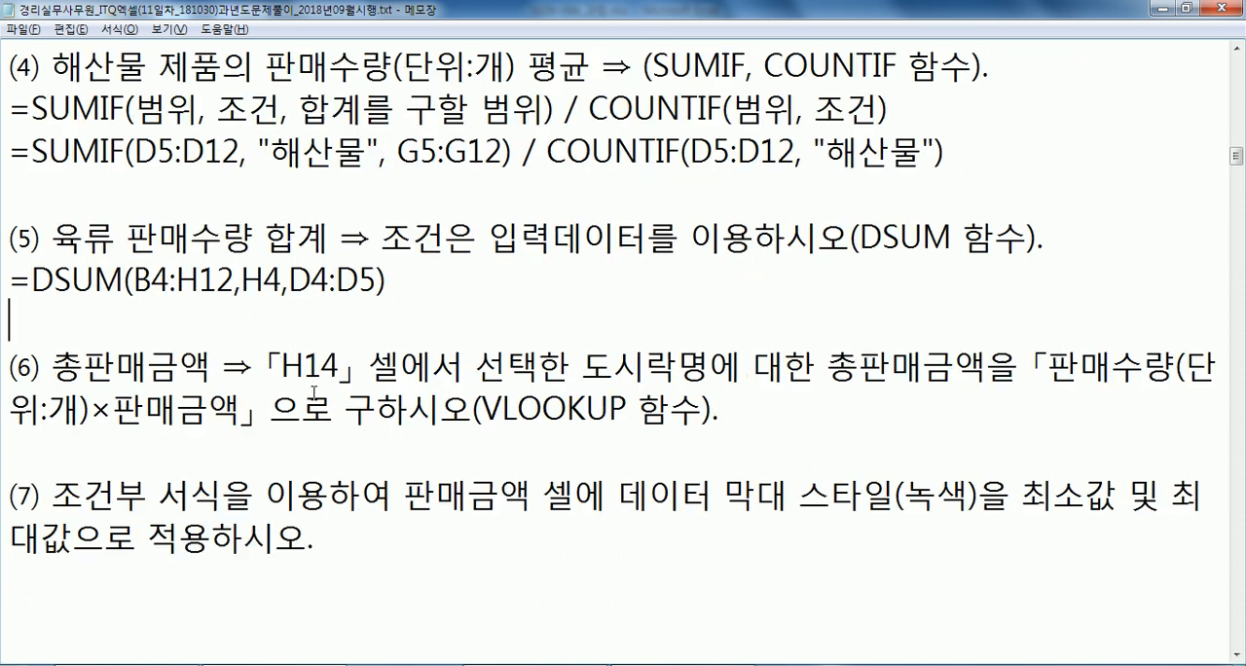
{"action": "left_click", "coordinate": [244, 282]}
{"action": "left_click", "coordinate": [300, 281]}
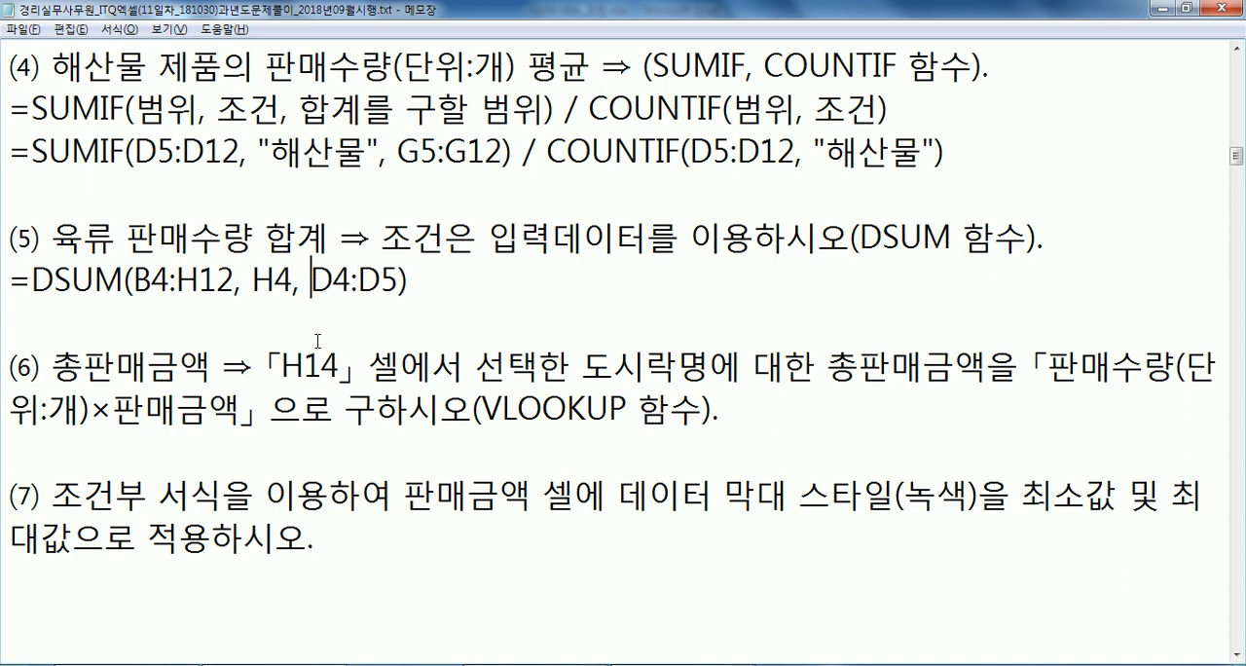
Insert a blank line before item (7) and place the text cursor on the empty line directly below item (6).
{"action": "left_click", "coordinate": [143, 461]}
{"action": "key", "text": "Return"}
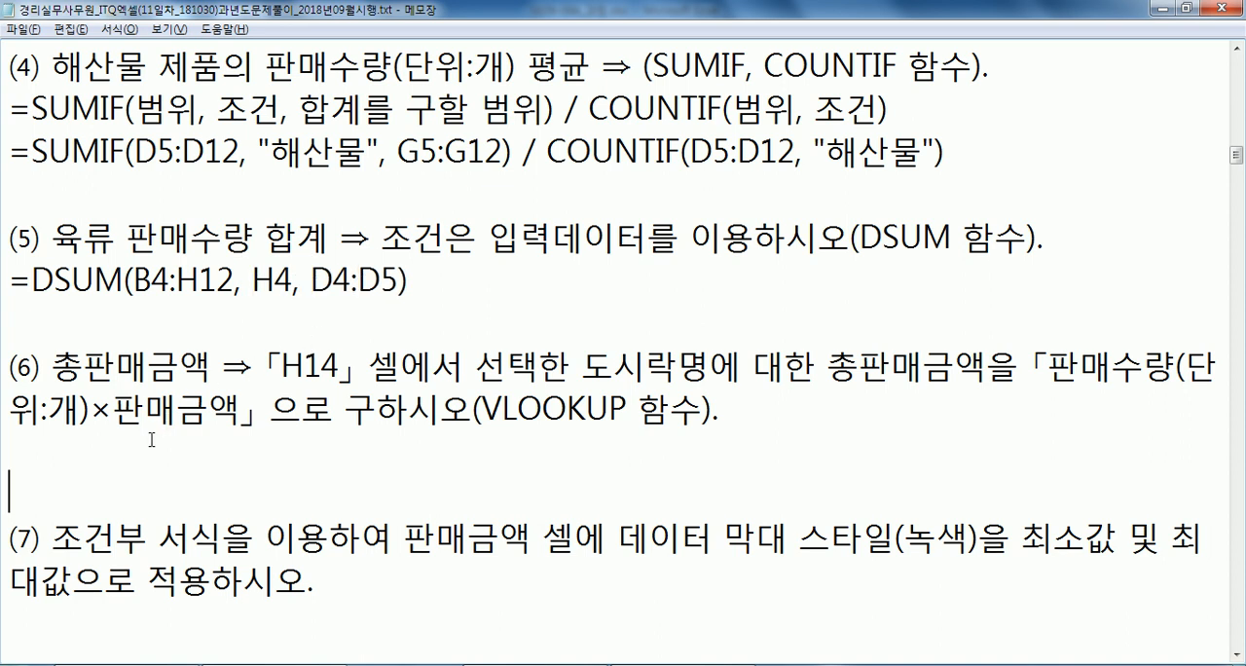
{"action": "scroll", "coordinate": [151, 447], "scroll_direction": "down", "scroll_amount": 1}
{"action": "left_click", "coordinate": [121, 318]}
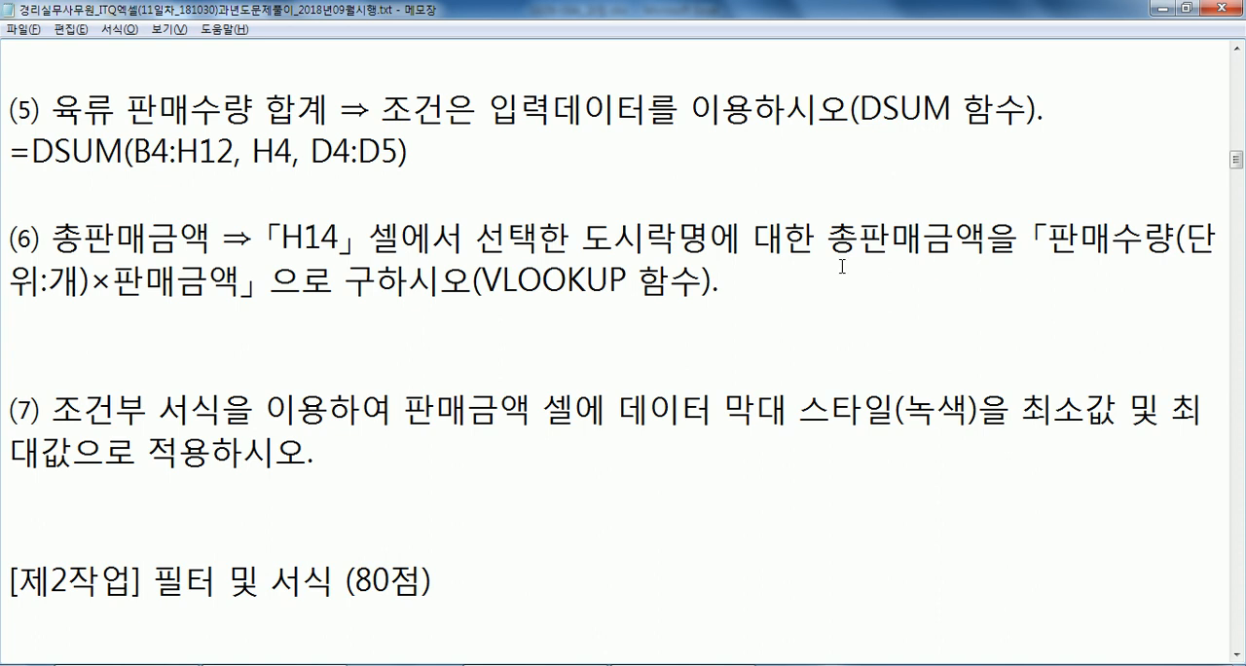
Compare the item (6) instruction in Notepad with cell J14 and the sales quantity and sales amount columns in Excel.
{"action": "key", "text": "alt+Tab"}
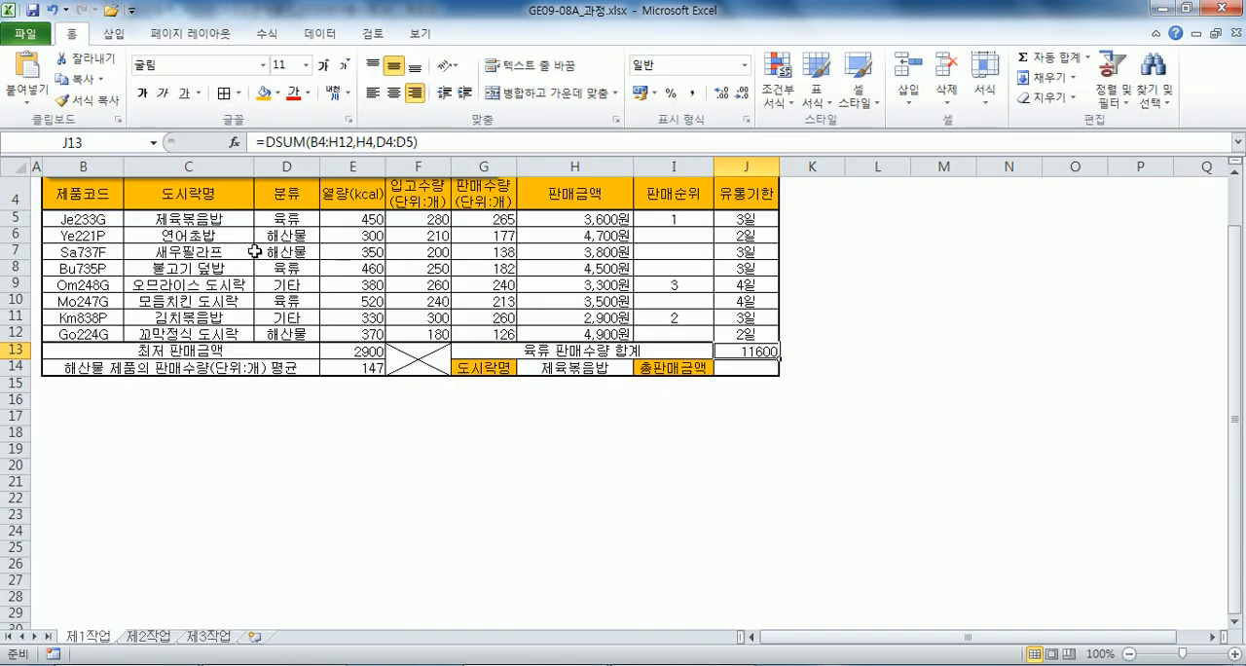
{"action": "left_click", "coordinate": [601, 360]}
{"action": "key", "text": "Right"}
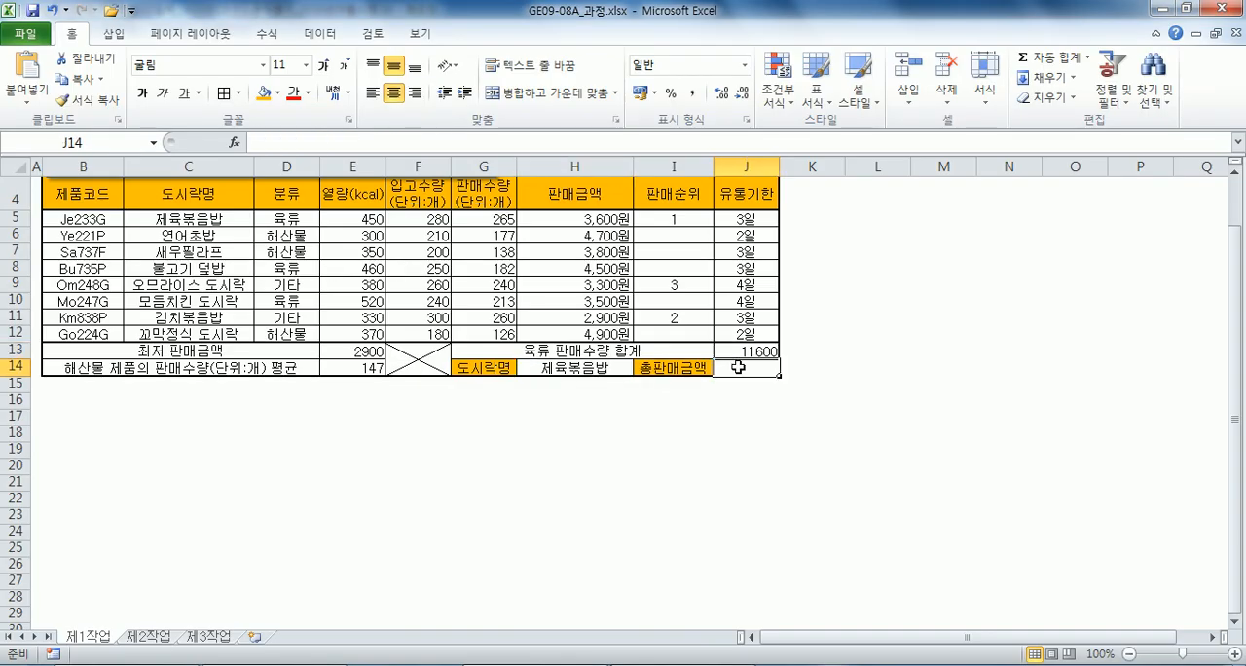
{"action": "key", "text": "alt+Tab"}
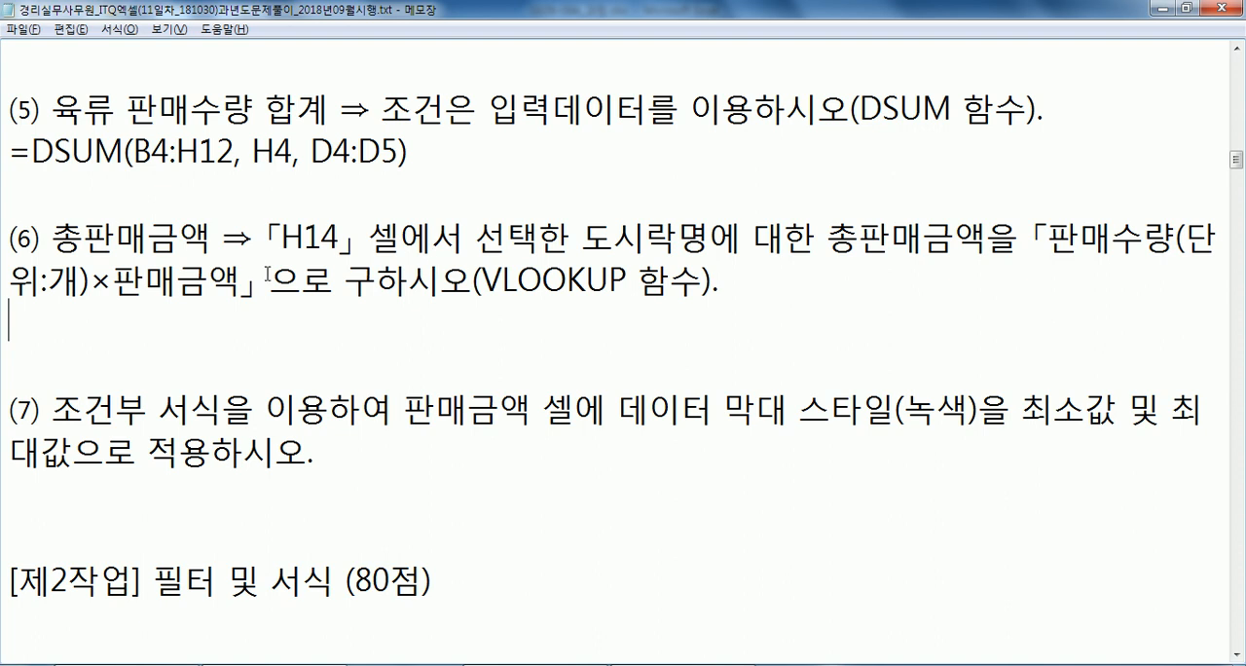
{"action": "key", "text": "alt+Tab"}
{"action": "key", "text": "Right"}
{"action": "left_click_drag", "start_coordinate": [472, 220], "coordinate": [508, 325]}
{"action": "key", "text": "alt+Tab"}
{"action": "key", "text": "alt+Tab"}
{"action": "left_click_drag", "start_coordinate": [588, 221], "coordinate": [574, 332]}
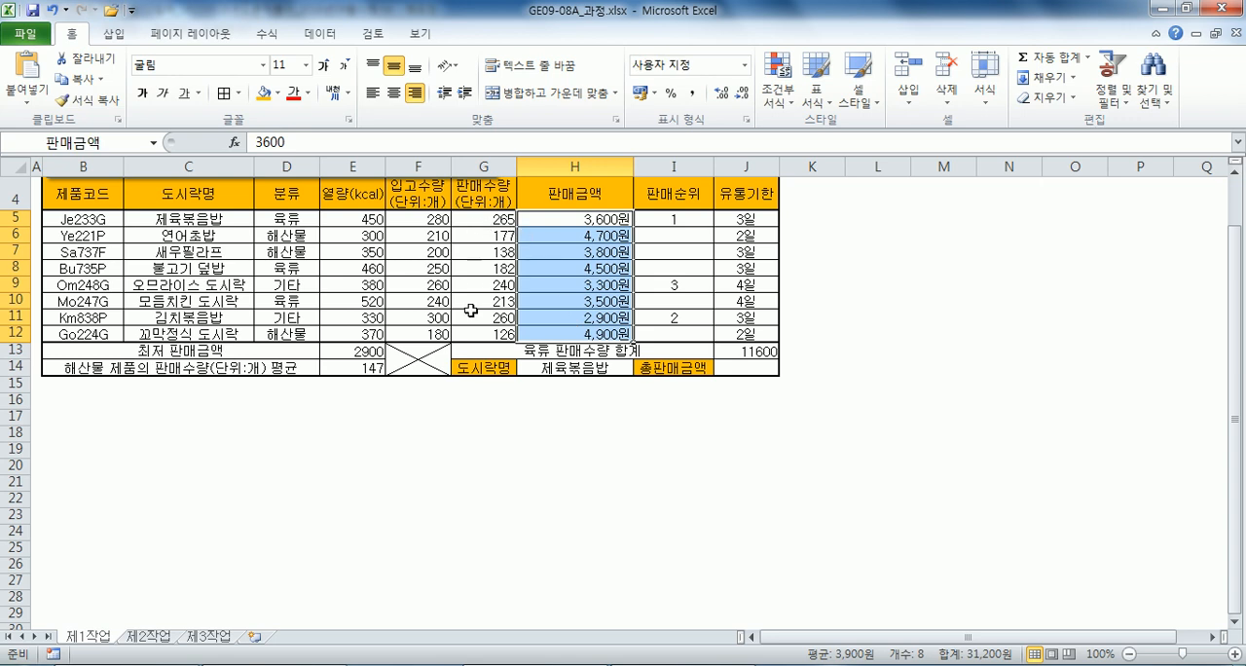
{"action": "left_click", "coordinate": [482, 223]}
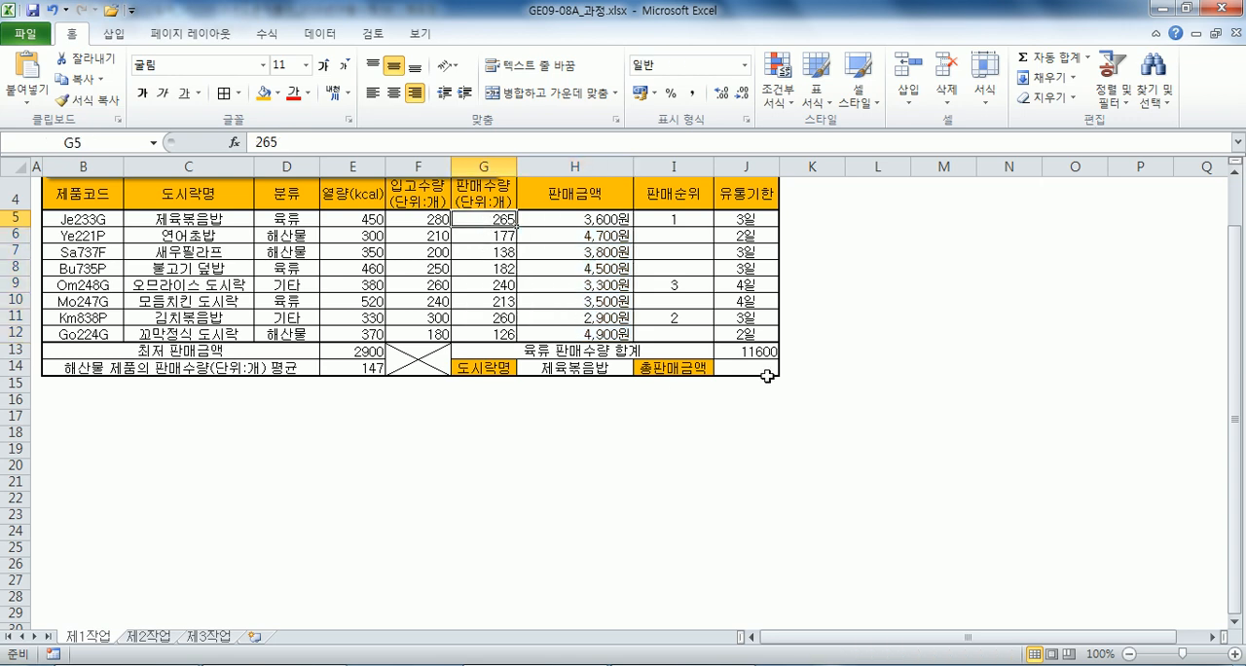
Start the formula in cell J14 with =VLOOKUP(H14,C5:H12,5,0) to look up the selected lunch box's sales quantity.
{"action": "left_click", "coordinate": [725, 369]}
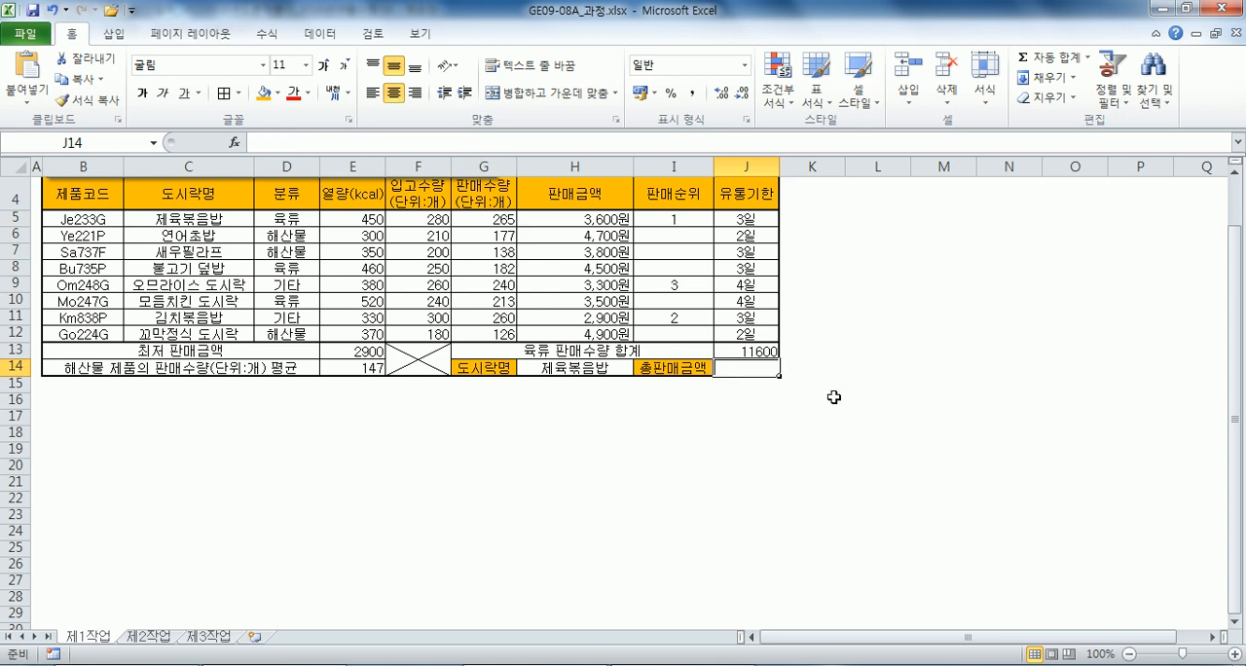
{"action": "type", "text": "=VLOOKUP("}
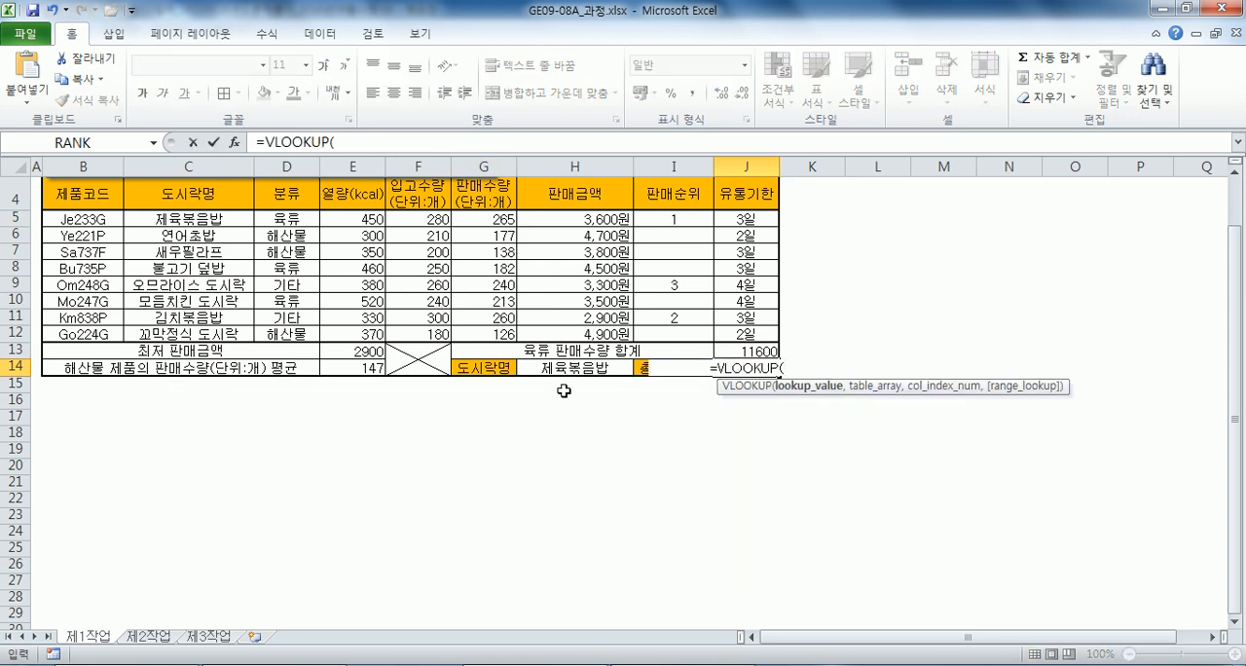
{"action": "left_click", "coordinate": [564, 371]}
{"action": "type", "text": ","}
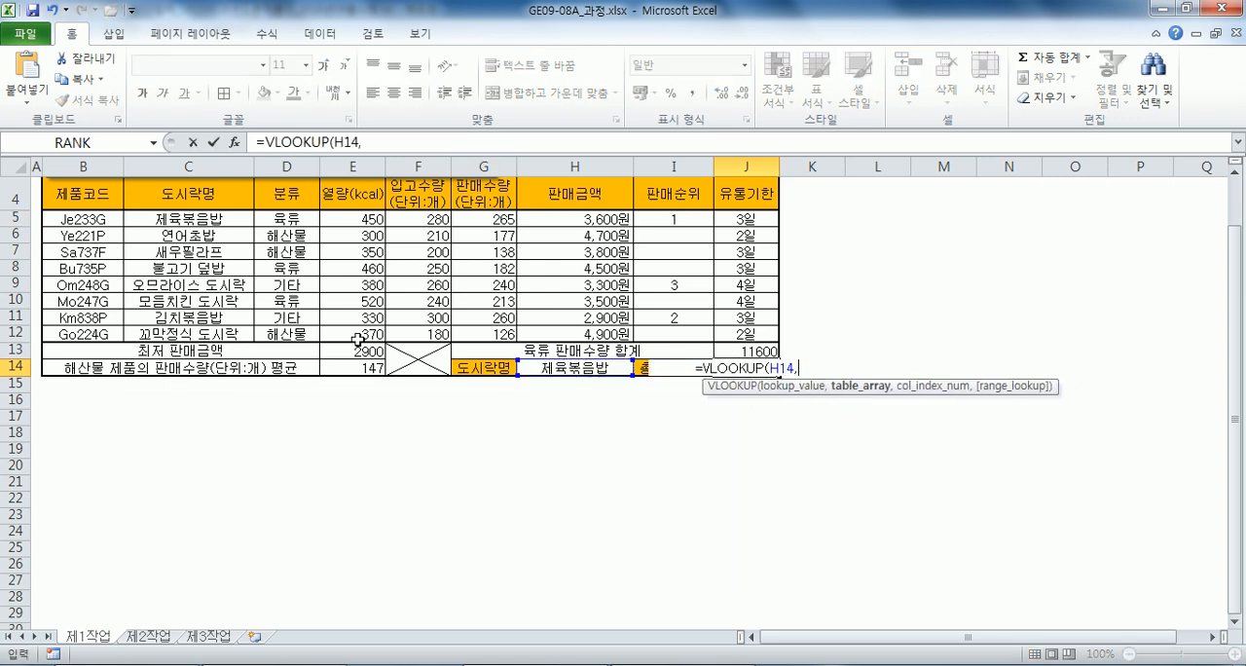
{"action": "left_click_drag", "start_coordinate": [194, 221], "coordinate": [565, 333]}
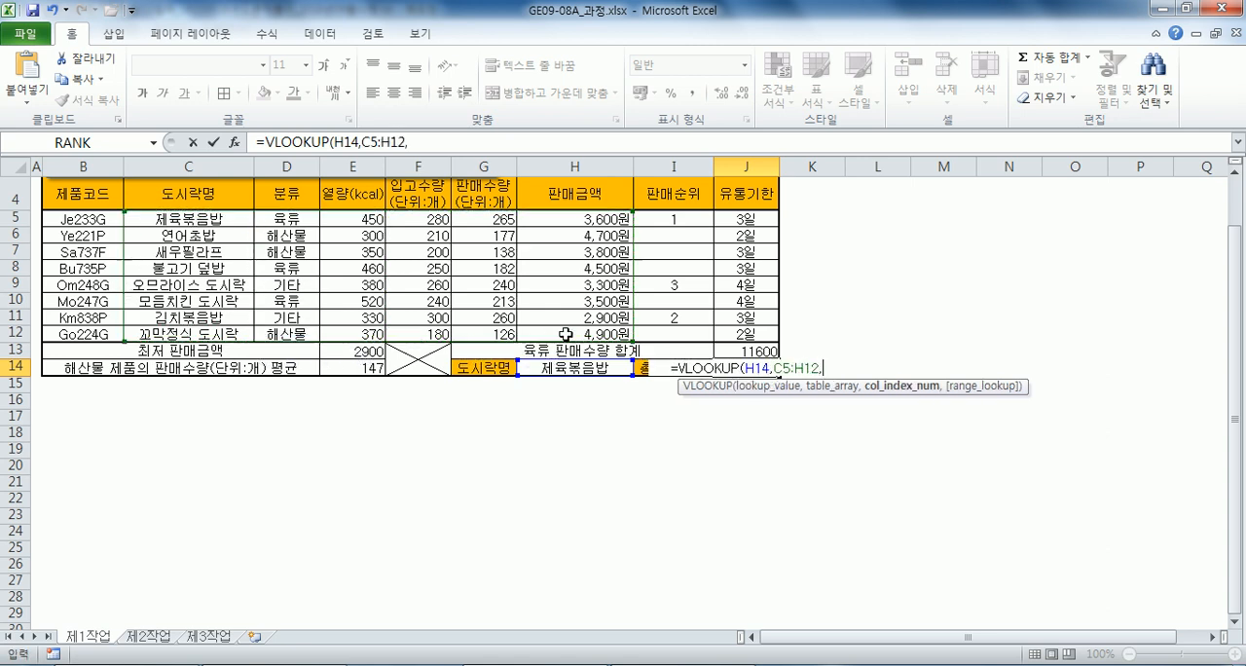
{"action": "type", "text": ",5,0"}
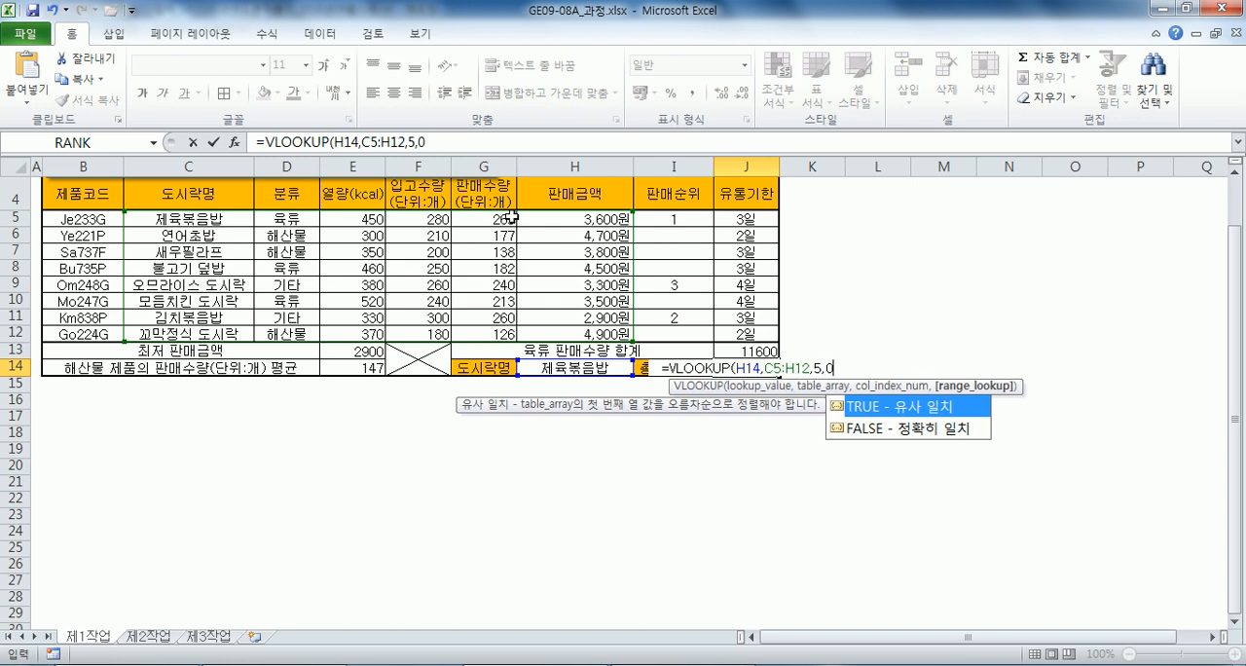
{"action": "type", "text": ")"}
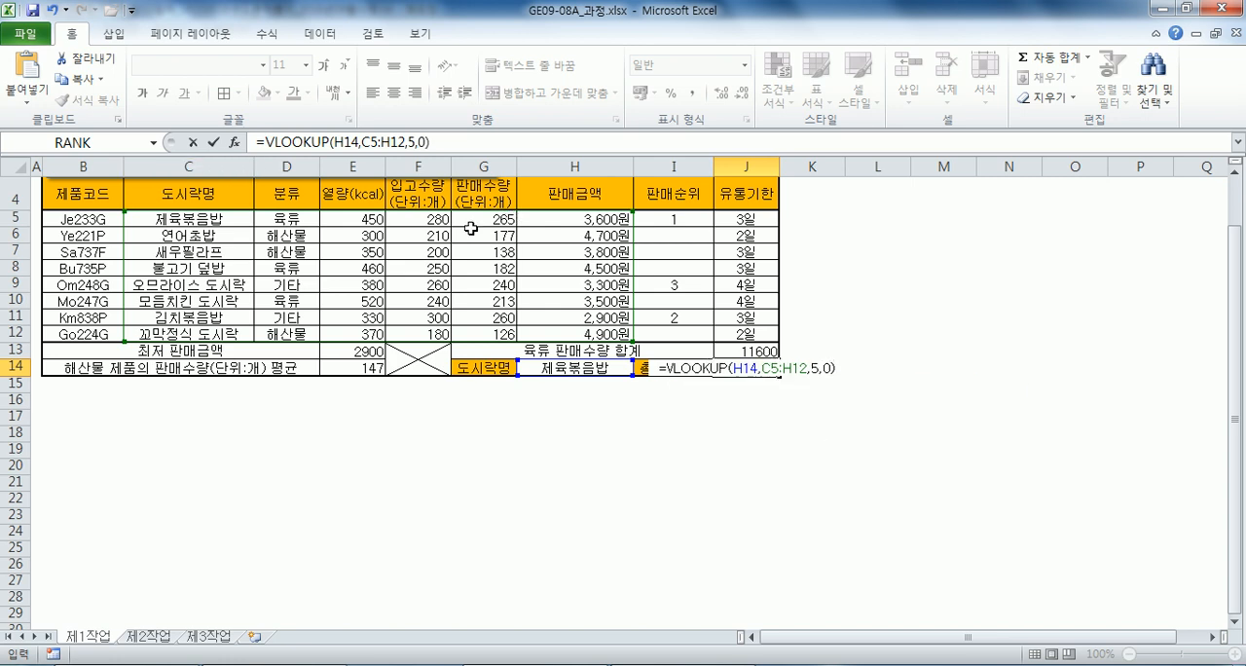
{"action": "type", "text": "*"}
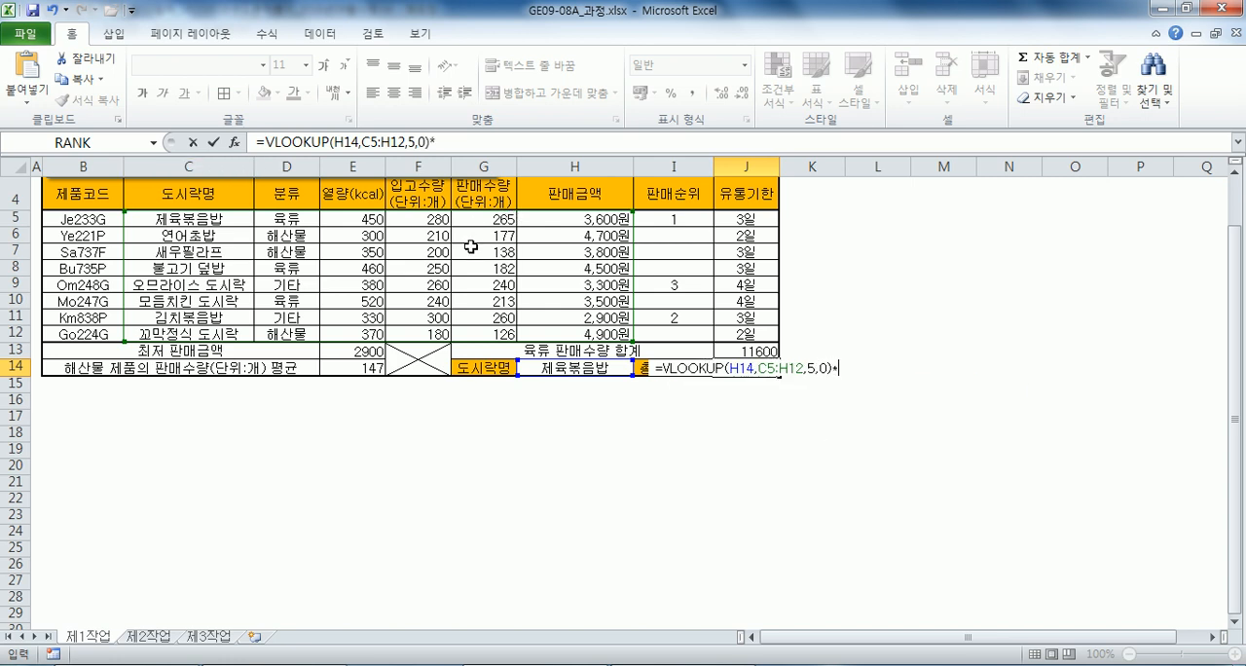
{"action": "type", "text": "VLOOKUP("}
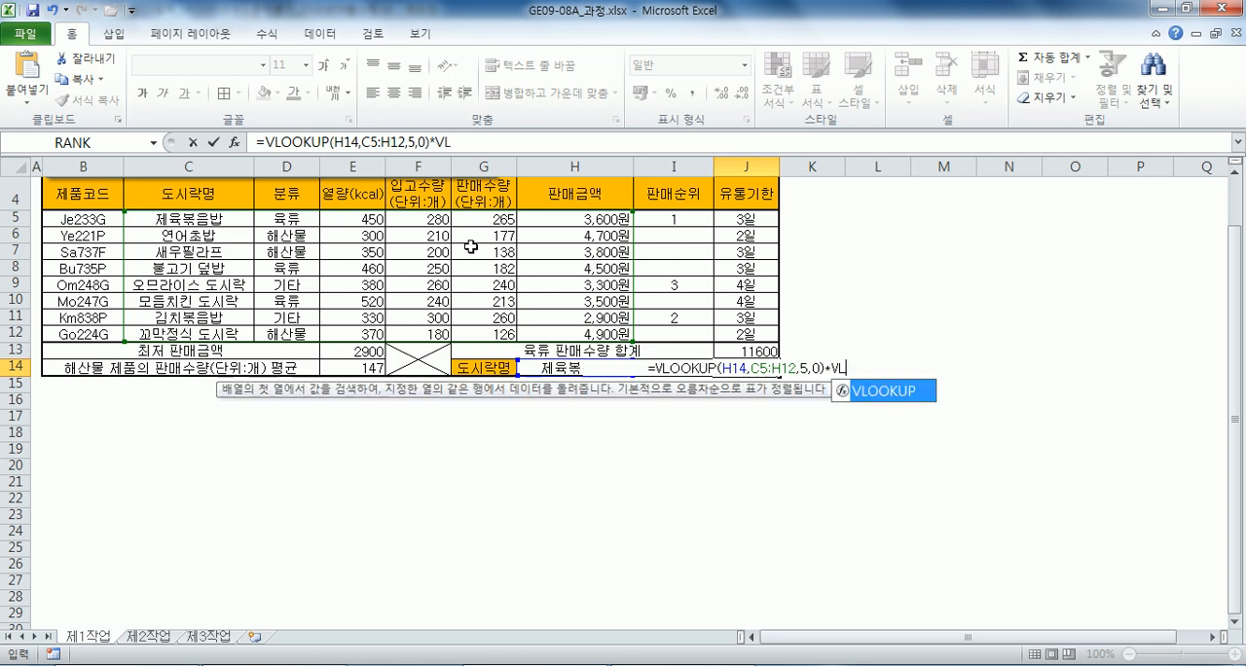
Multiply the J14 lookup by VLOOKUP(H14,C5:H12,6,0) for the sales amount and enter the formula.
{"action": "left_click", "coordinate": [540, 367]}
{"action": "type", "text": ","}
{"action": "left_click_drag", "start_coordinate": [214, 222], "coordinate": [563, 336]}
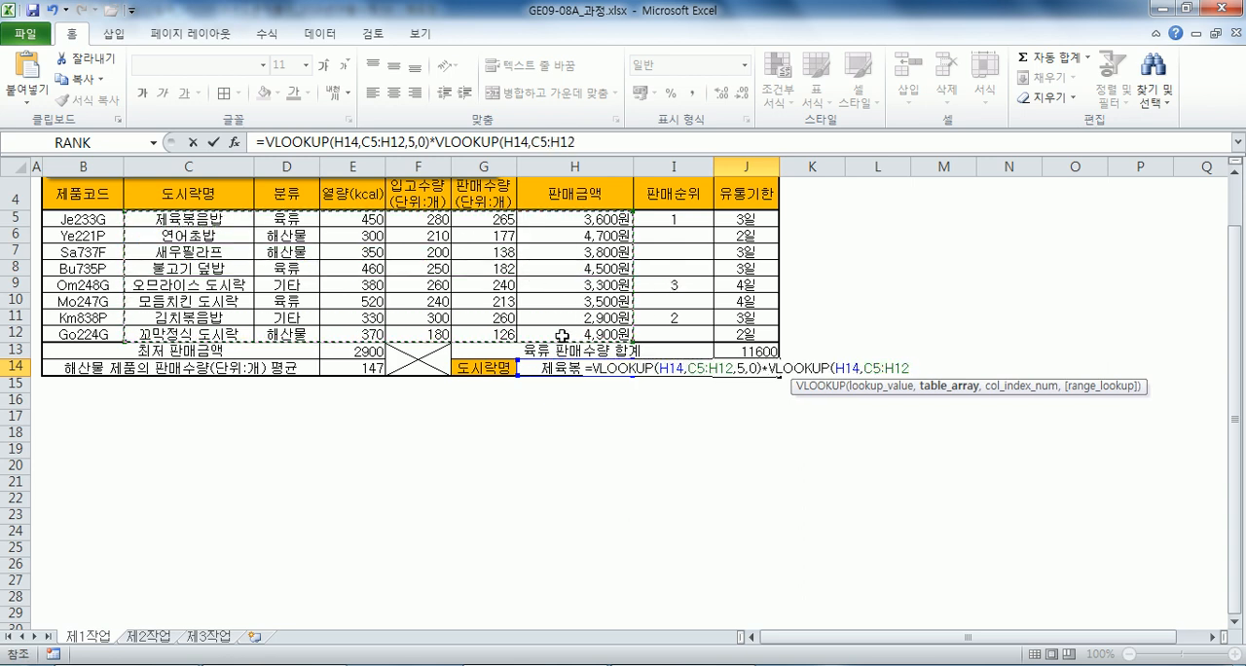
{"action": "type", "text": ","}
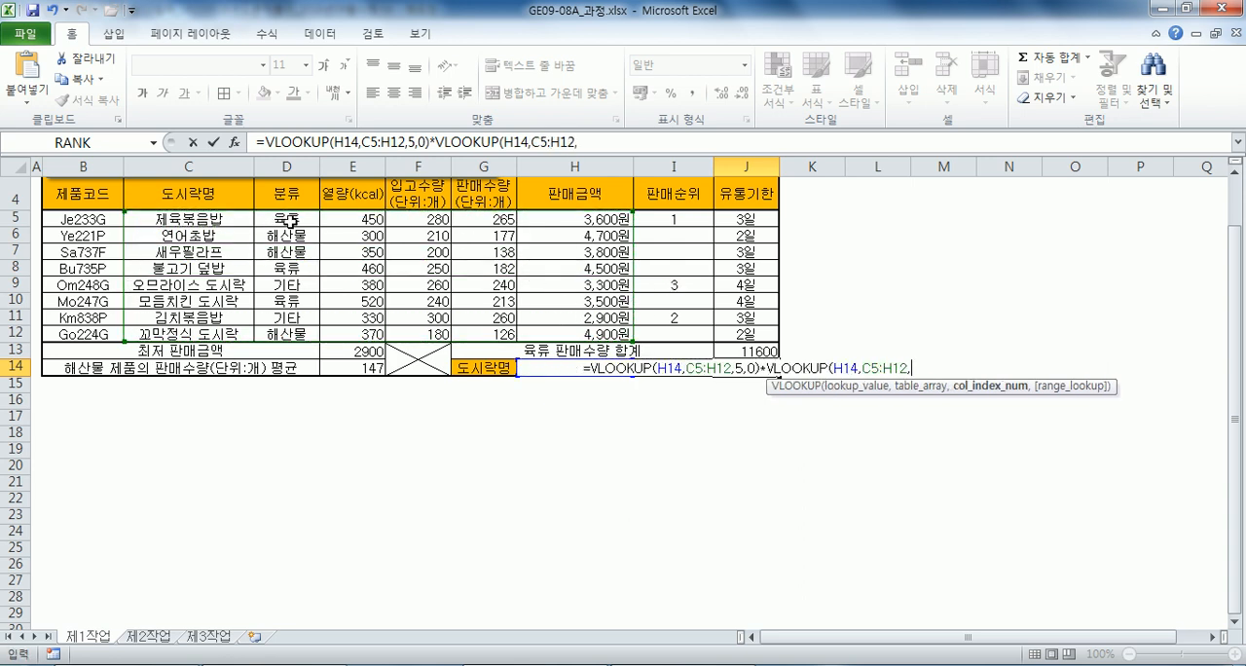
{"action": "type", "text": "6,"}
{"action": "type", "text": ")"}
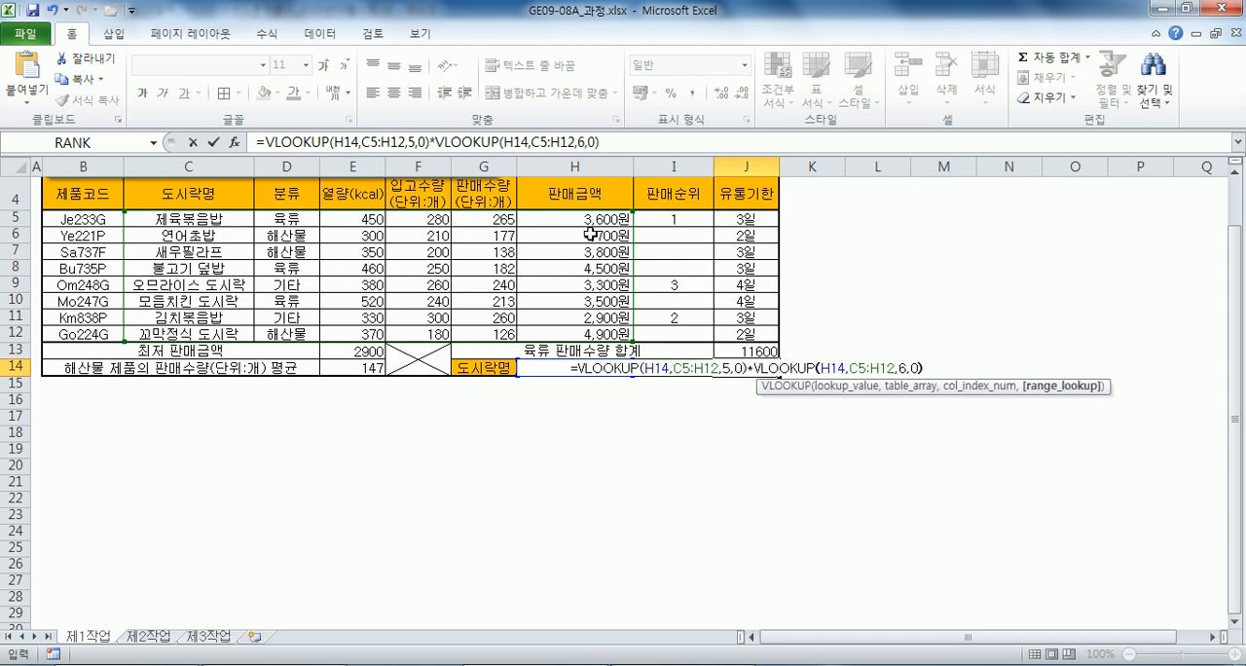
{"action": "key", "text": "Return"}
Right-align cell J14 and copy its VLOOKUP formula text.
{"action": "left_click", "coordinate": [753, 367]}
{"action": "left_click", "coordinate": [414, 92]}
{"action": "left_click_drag", "start_coordinate": [620, 148], "coordinate": [255, 142]}
{"action": "key", "text": "ctrl+c"}
Switch to Notepad and paste the copied VLOOKUP formula on the empty line under item (6).
{"action": "key", "text": "alt+Tab"}
{"action": "left_click", "coordinate": [85, 330]}
{"action": "key", "text": "ctrl+v"}
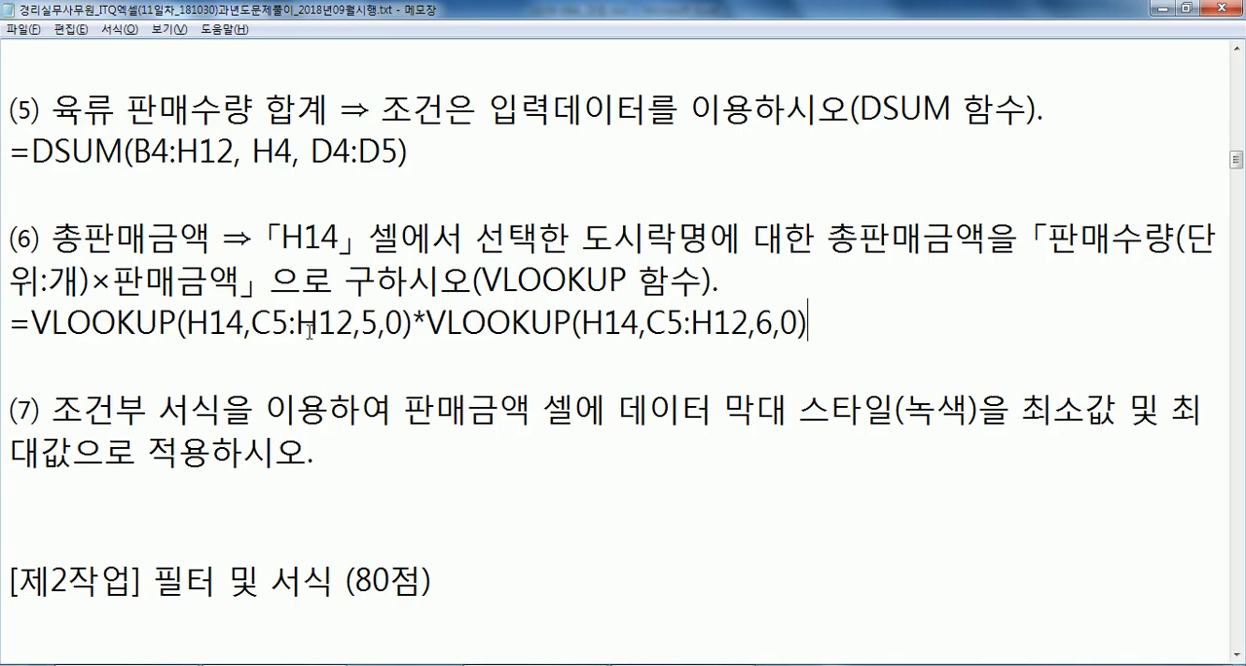
Space out the item (6) formula to read =VLOOKUP(H14, C5:H12, 5, 0) * VLOOKUP(H14, C5:H12, 6, 0).
{"action": "left_click", "coordinate": [376, 323]}
{"action": "left_click", "coordinate": [407, 323]}
{"action": "left_click", "coordinate": [451, 323]}
{"action": "left_click", "coordinate": [468, 323]}
{"action": "left_click", "coordinate": [703, 323]}
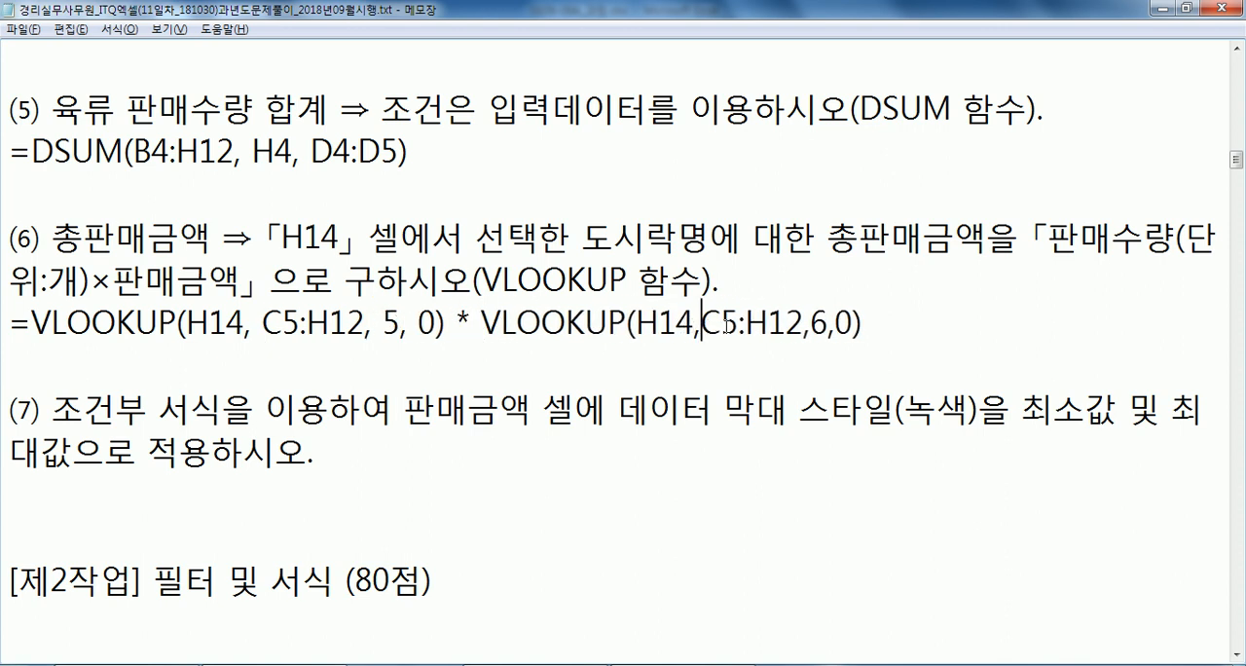
{"action": "left_click", "coordinate": [822, 323]}
{"action": "left_click", "coordinate": [856, 323]}
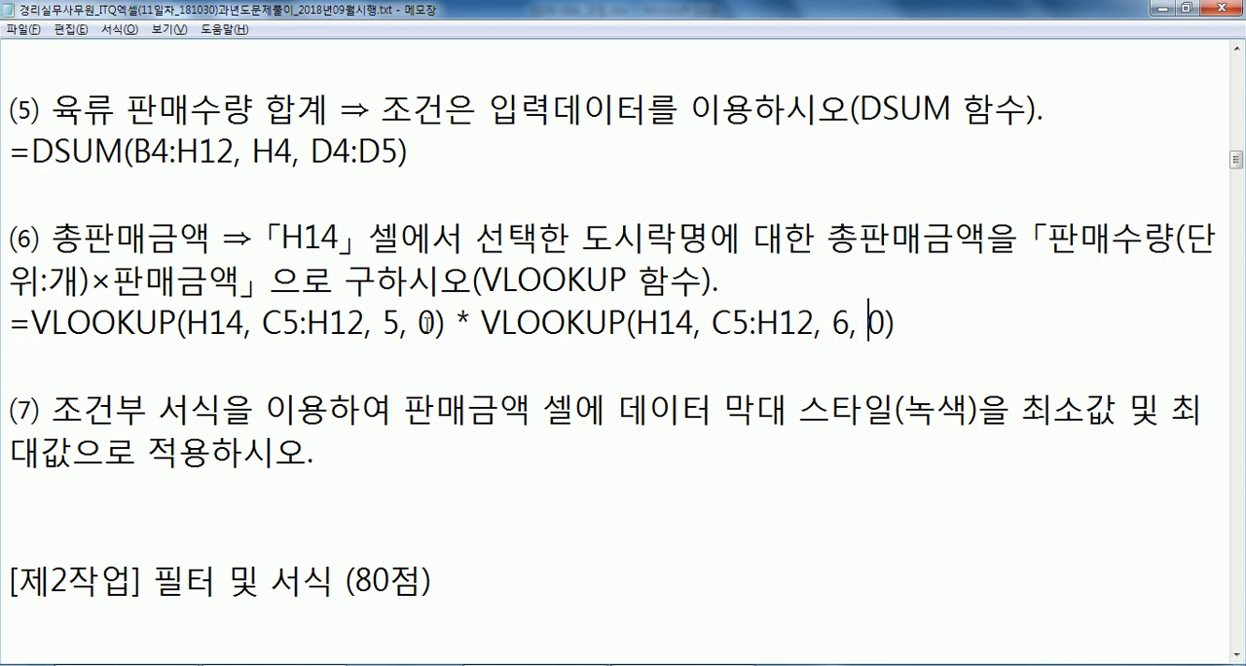
Review both VLOOKUP terms, the formulas recorded for items (1) to (6), and the item (7) conditional formatting instruction in the notes.
{"action": "left_click_drag", "start_coordinate": [445, 323], "coordinate": [33, 322]}
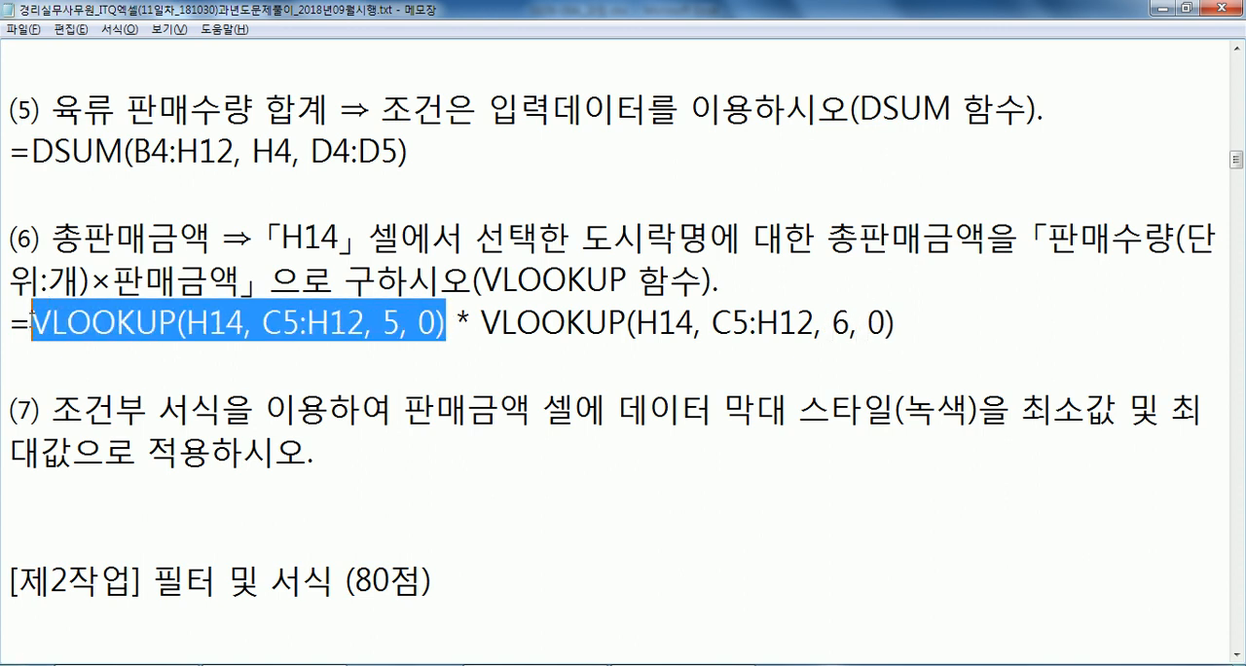
{"action": "left_click_drag", "start_coordinate": [482, 323], "coordinate": [896, 326]}
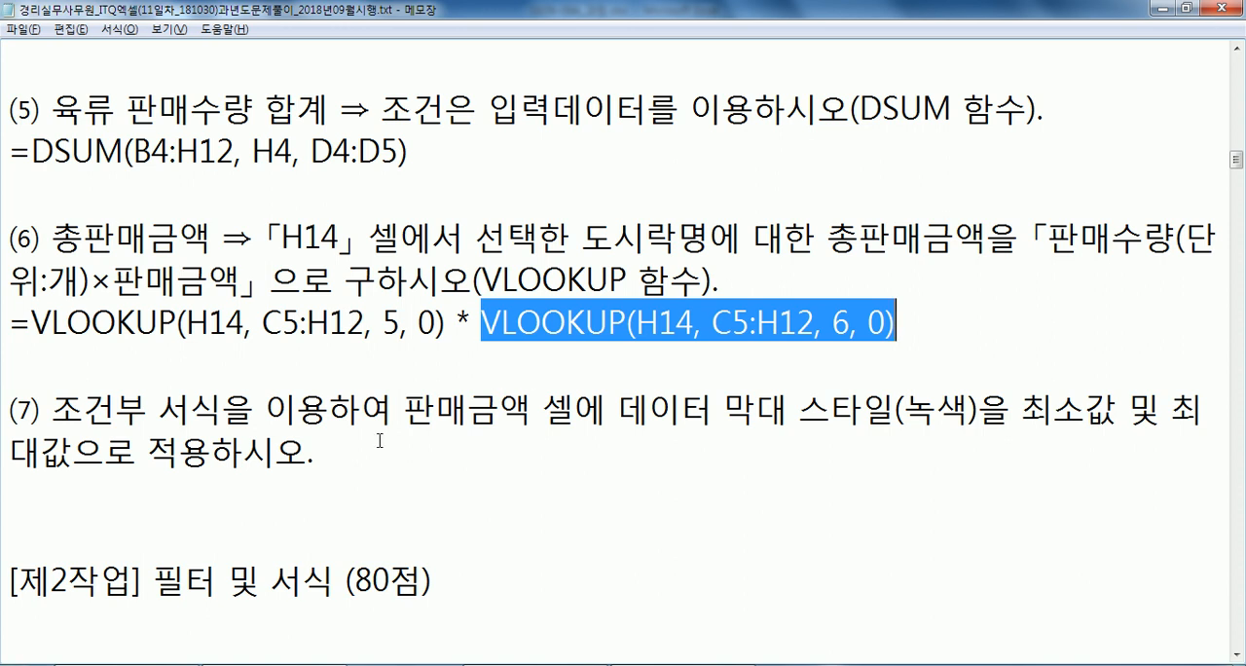
{"action": "left_click", "coordinate": [210, 486]}
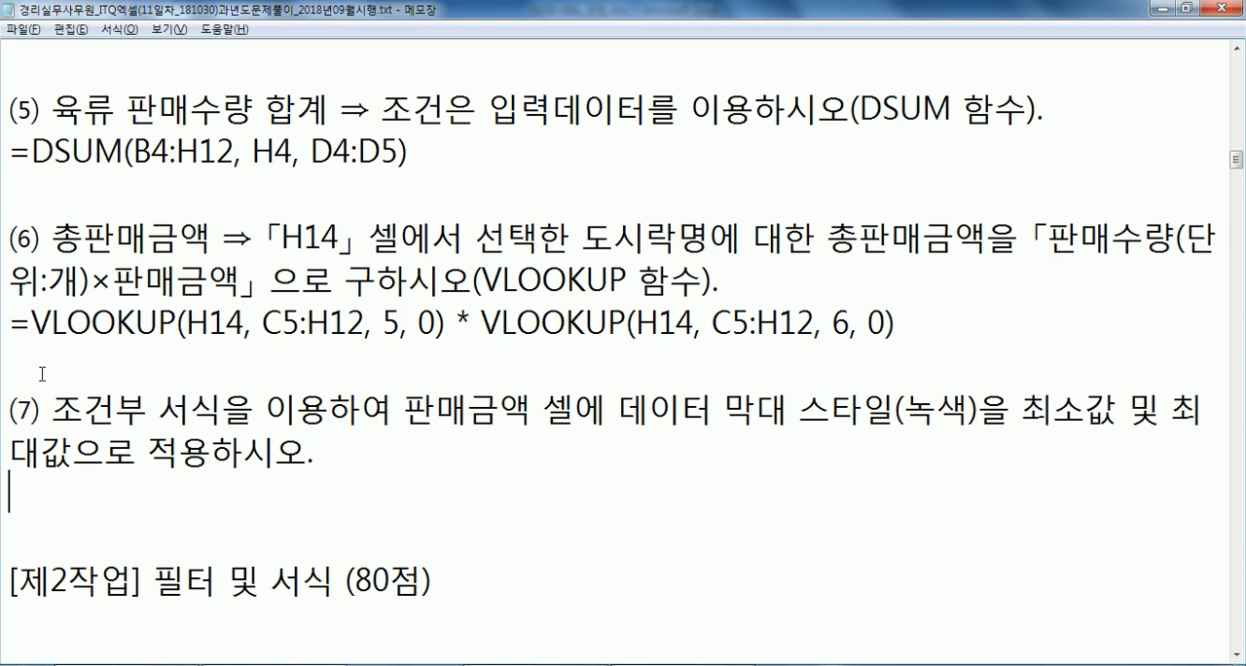
{"action": "scroll", "coordinate": [117, 195], "scroll_direction": "up", "scroll_amount": 8}
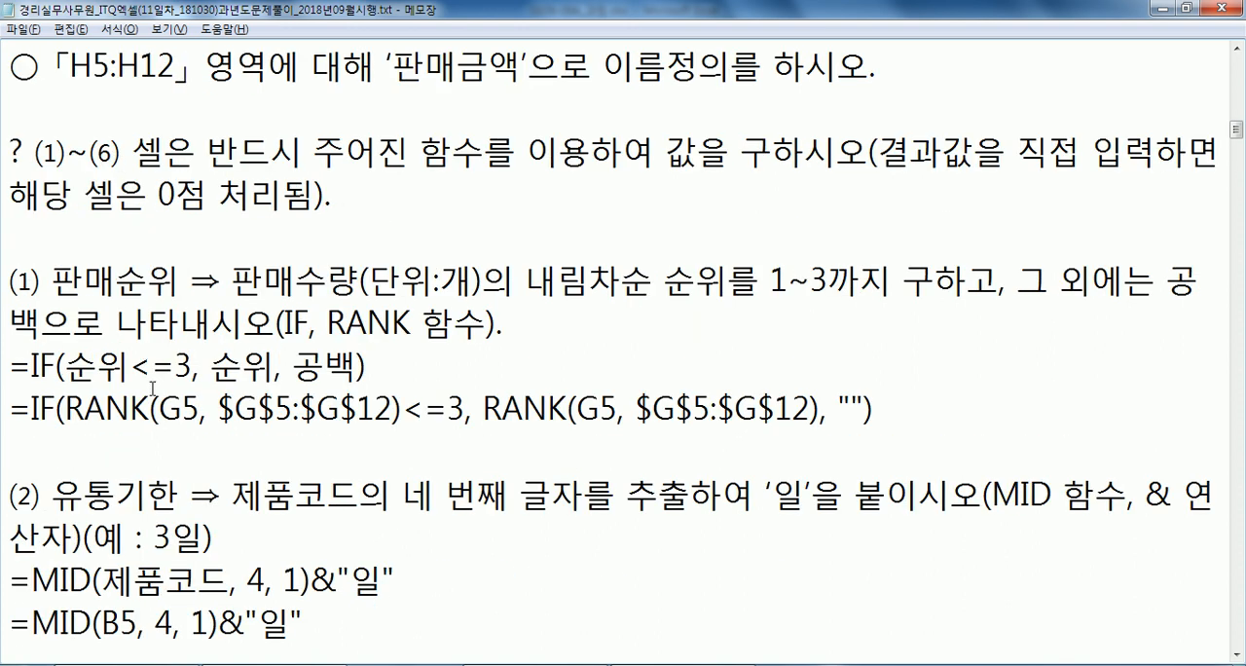
{"action": "scroll", "coordinate": [418, 434], "scroll_direction": "down", "scroll_amount": 1}
{"action": "left_click_drag", "start_coordinate": [489, 283], "coordinate": [776, 282]}
{"action": "left_click", "coordinate": [841, 281]}
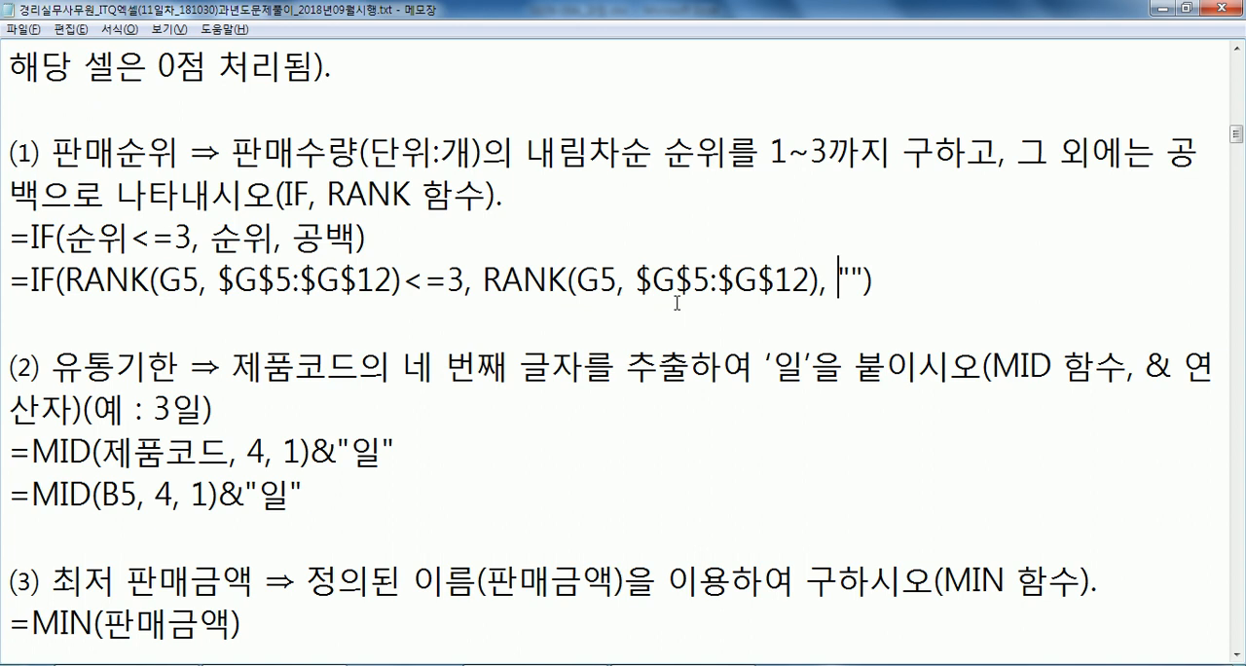
{"action": "scroll", "coordinate": [672, 310], "scroll_direction": "down", "scroll_amount": 3}
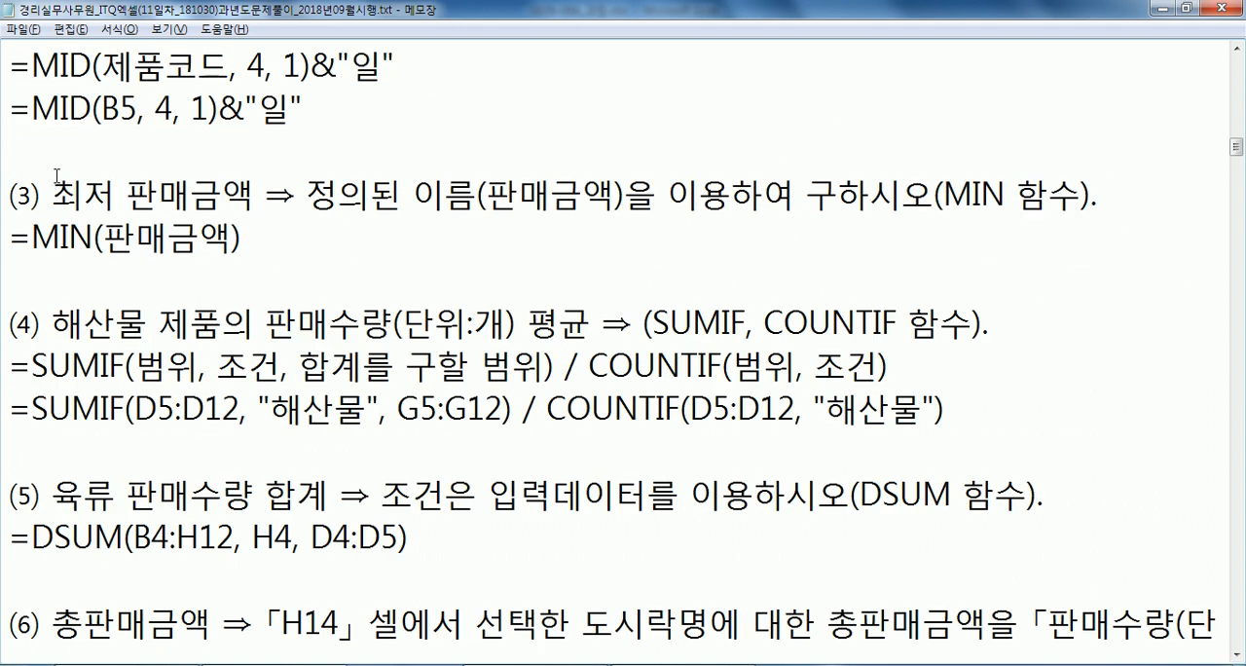
{"action": "scroll", "coordinate": [21, 160], "scroll_direction": "up", "scroll_amount": 1}
{"action": "left_click_drag", "start_coordinate": [51, 323], "coordinate": [146, 369]}
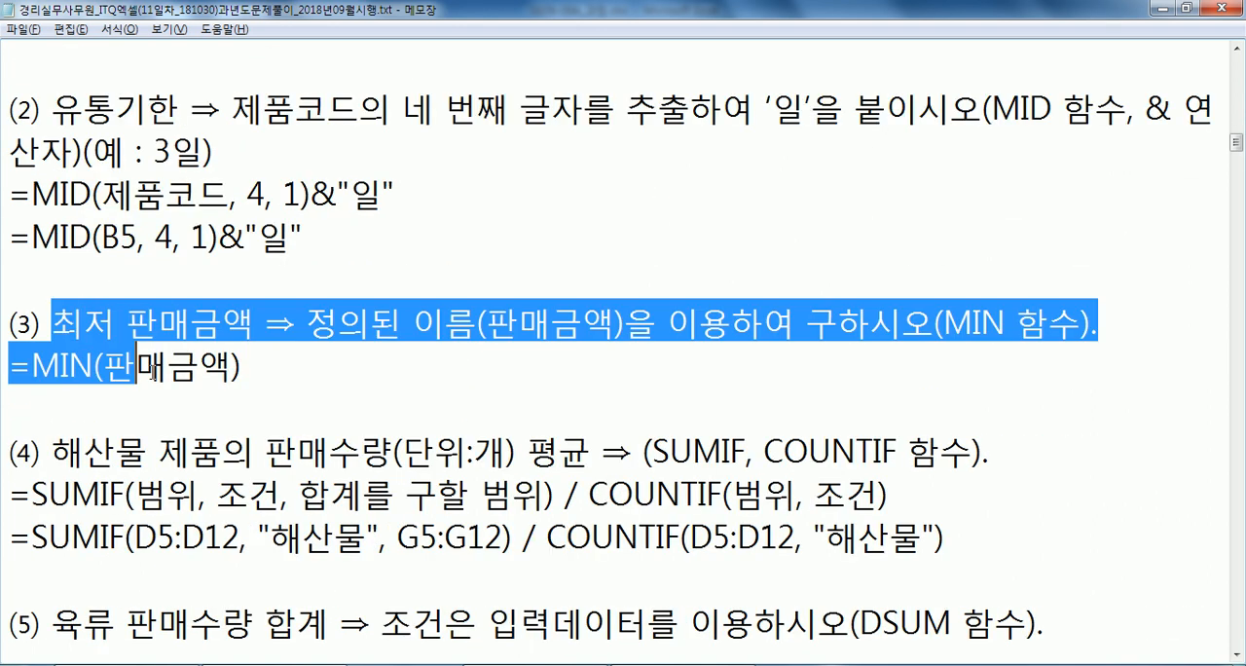
{"action": "scroll", "coordinate": [153, 371], "scroll_direction": "down", "scroll_amount": 3}
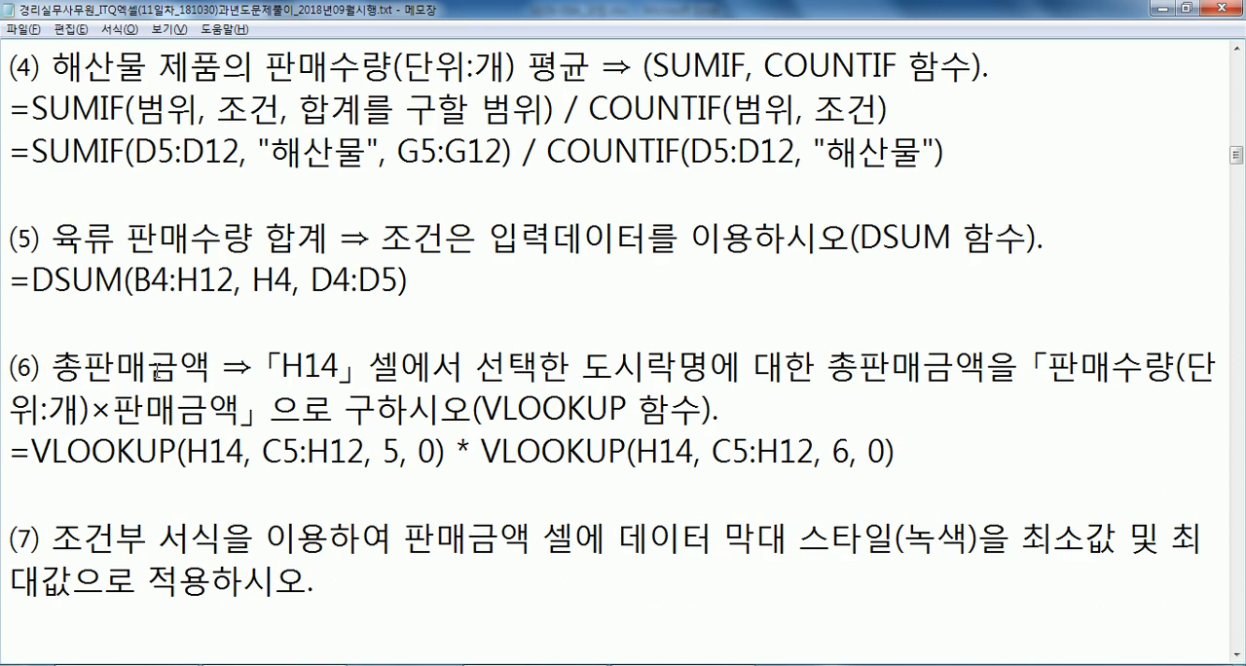
{"action": "left_click", "coordinate": [174, 314]}
{"action": "scroll", "coordinate": [525, 385], "scroll_direction": "down", "scroll_amount": 3}
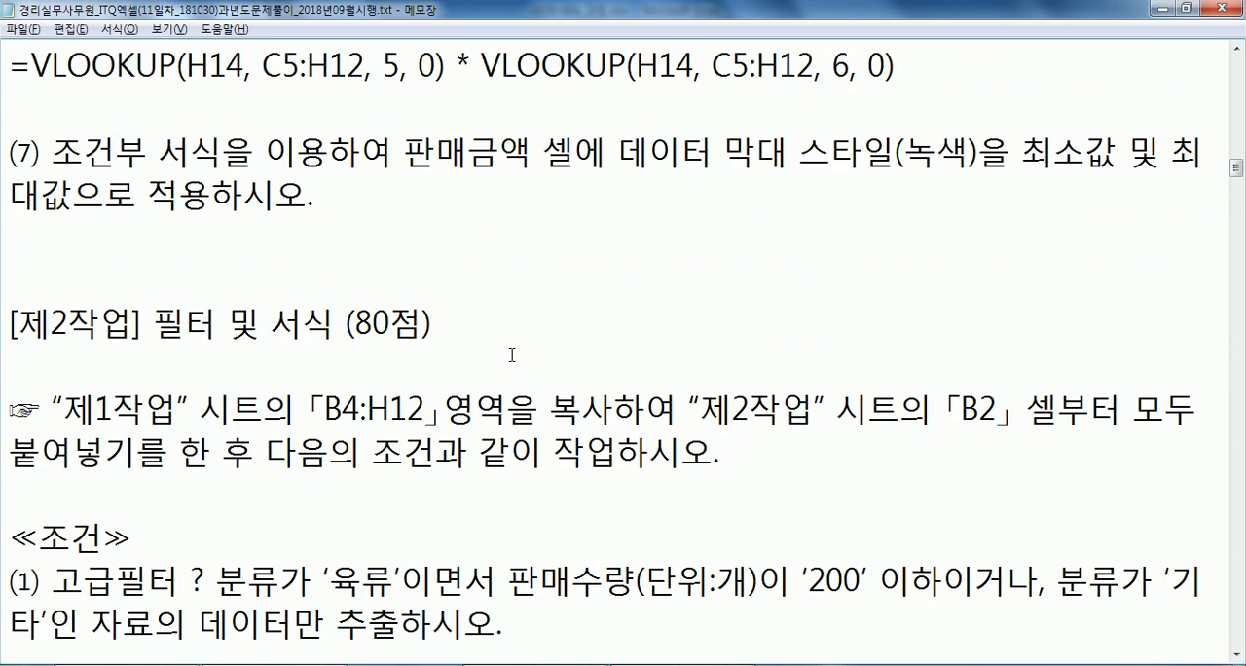
{"action": "scroll", "coordinate": [247, 252], "scroll_direction": "up", "scroll_amount": 1}
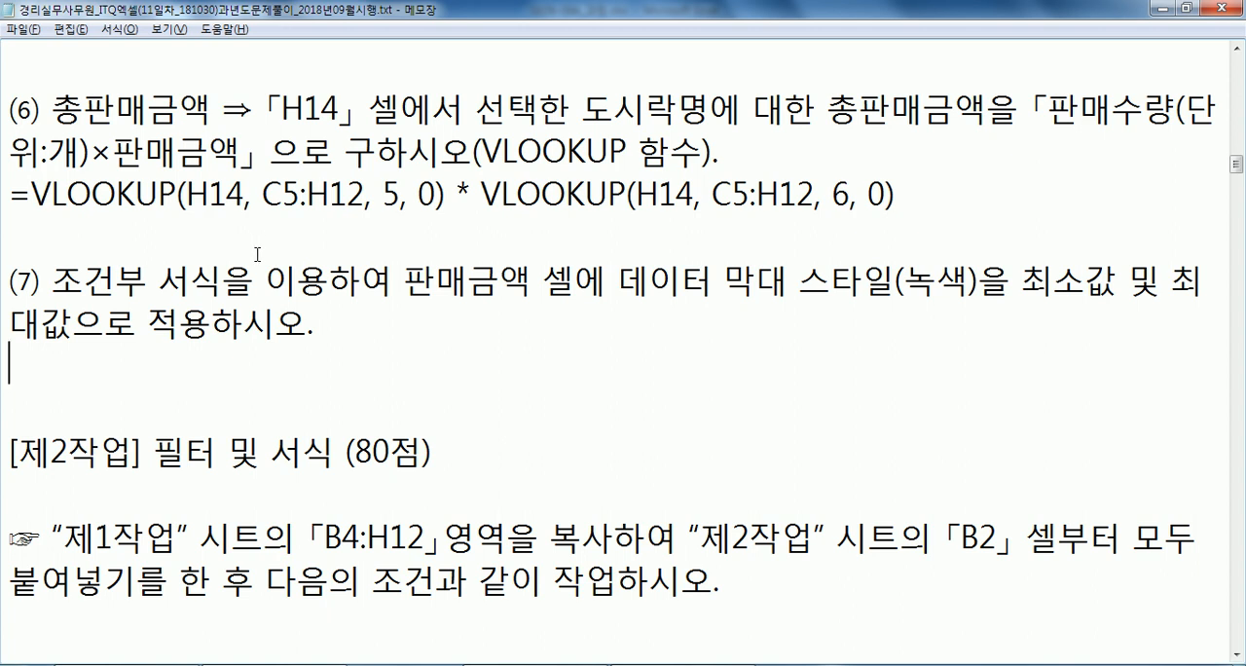
Switch to Excel and apply the green gradient-fill data bars to the 판매금액 values in H5:H12 on the 제1작업 sheet.
{"action": "key", "text": "alt+Tab"}
{"action": "key", "text": "ctrl+Return"}
{"action": "left_click_drag", "start_coordinate": [541, 216], "coordinate": [574, 334]}
{"action": "key", "text": "alt+Tab"}
{"action": "key", "text": "alt+Tab"}
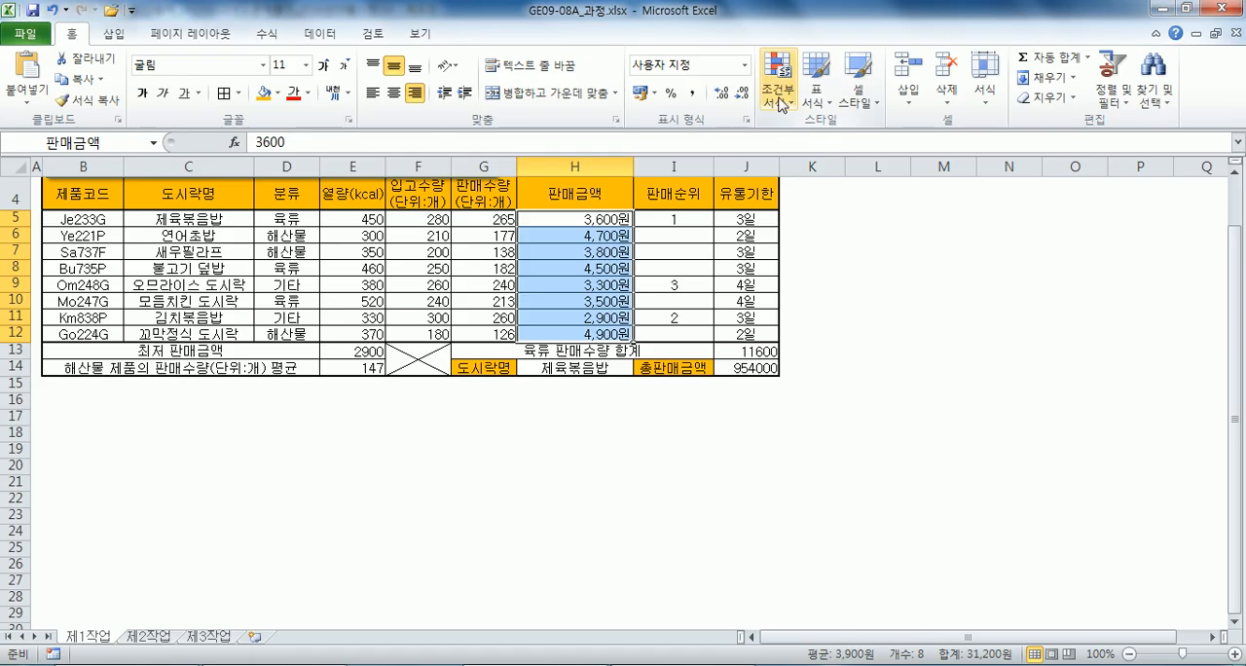
{"action": "left_click", "coordinate": [782, 90]}
{"action": "mouse_move", "coordinate": [817, 219]}
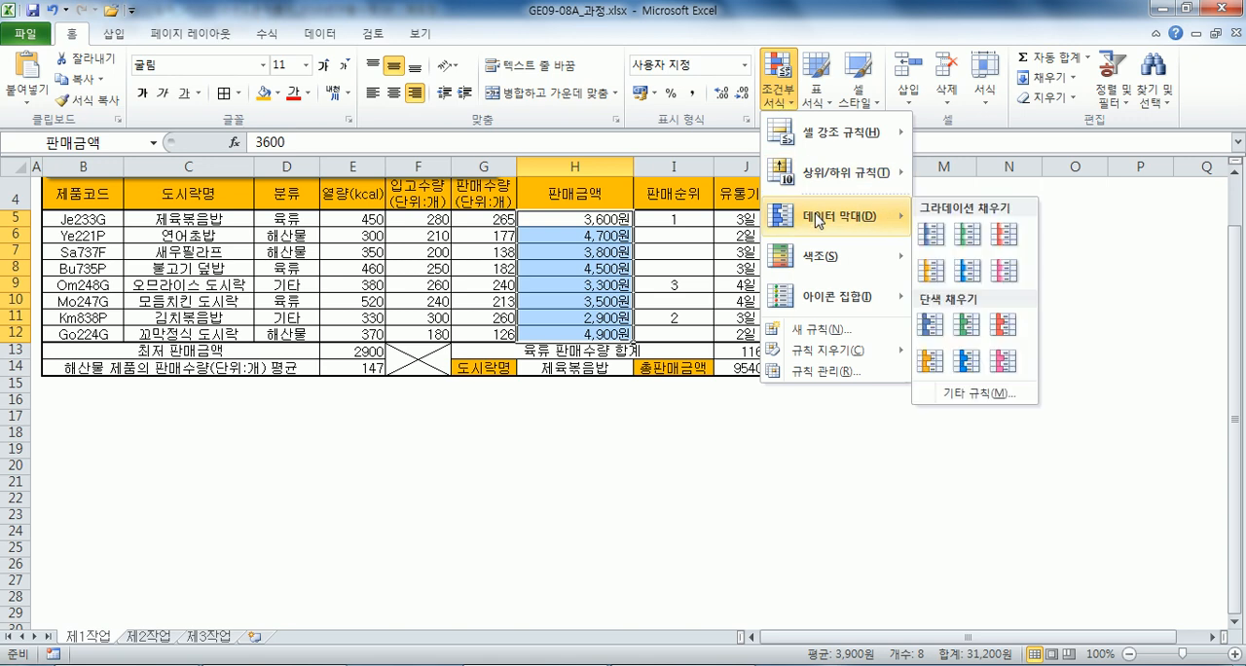
{"action": "left_click", "coordinate": [965, 236]}
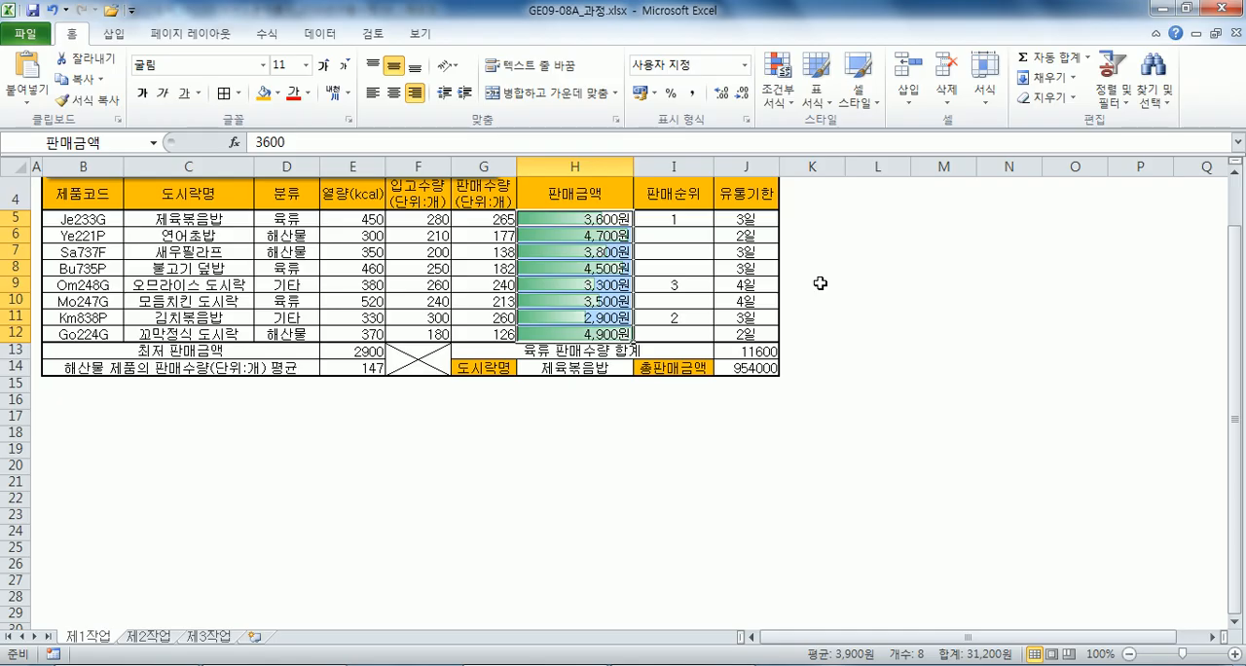
Recheck the item (7) instruction in the notes and preview the solid-fill green data bars on the 판매금액 cells without applying them.
{"action": "key", "text": "alt+Tab"}
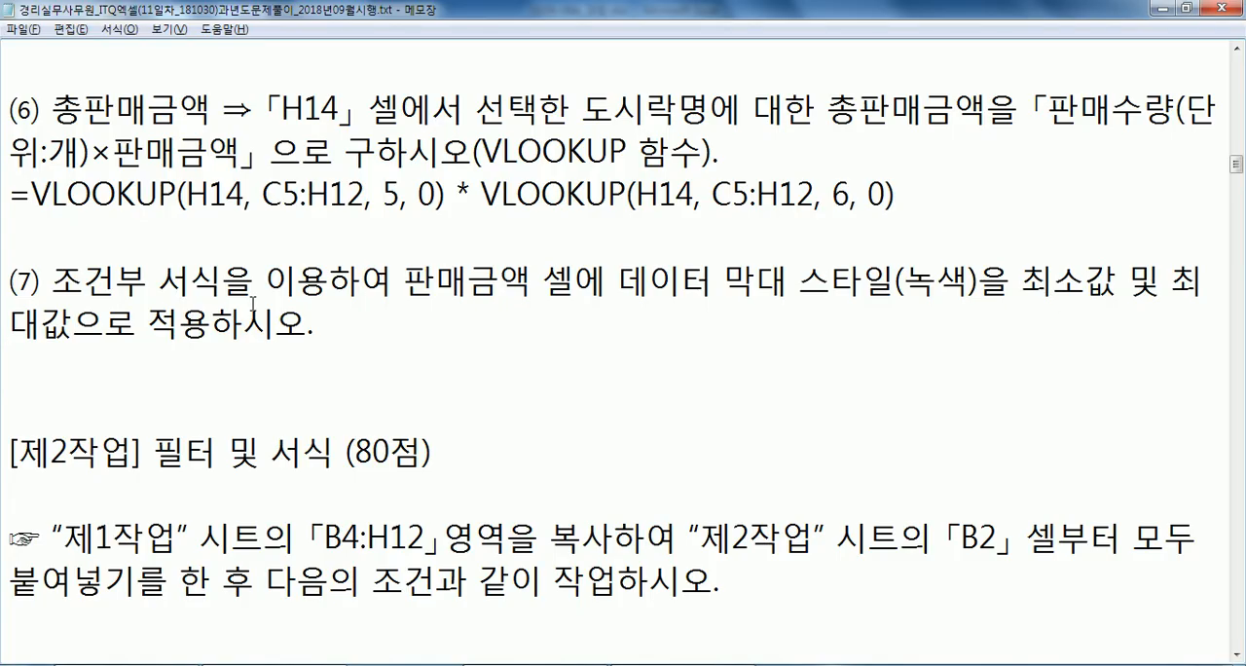
{"action": "key", "text": "alt+Tab"}
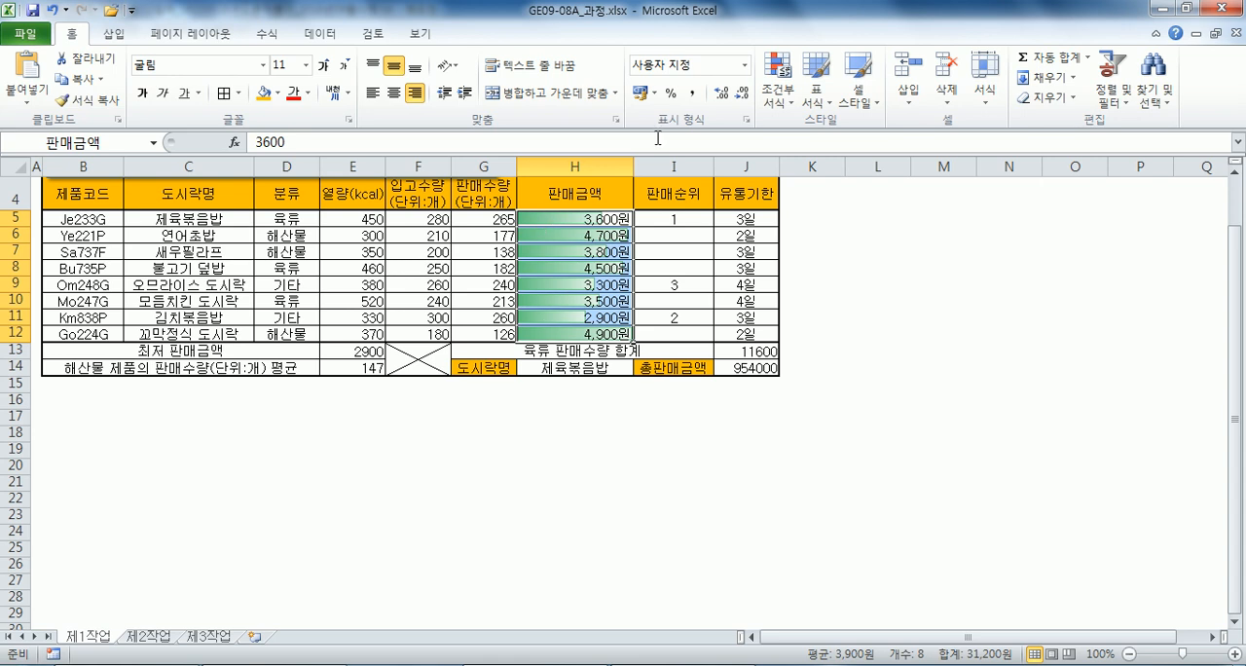
{"action": "left_click", "coordinate": [778, 78]}
{"action": "mouse_move", "coordinate": [837, 216]}
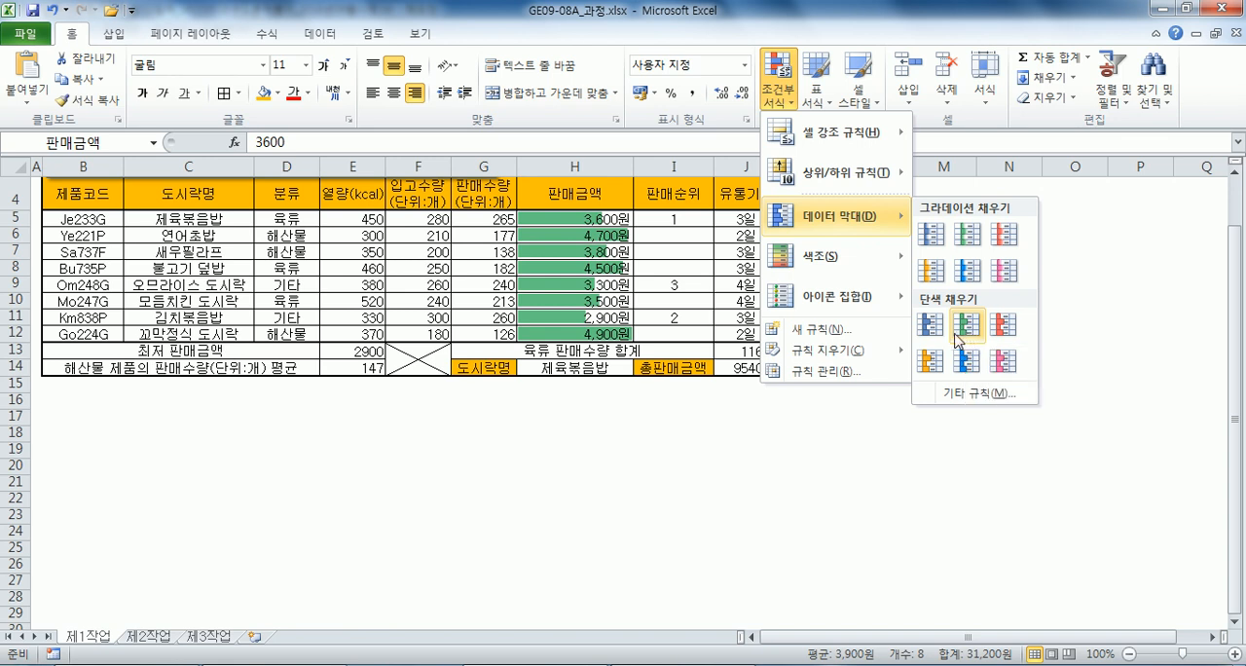
{"action": "key", "text": "Escape"}
{"action": "key", "text": "Escape"}
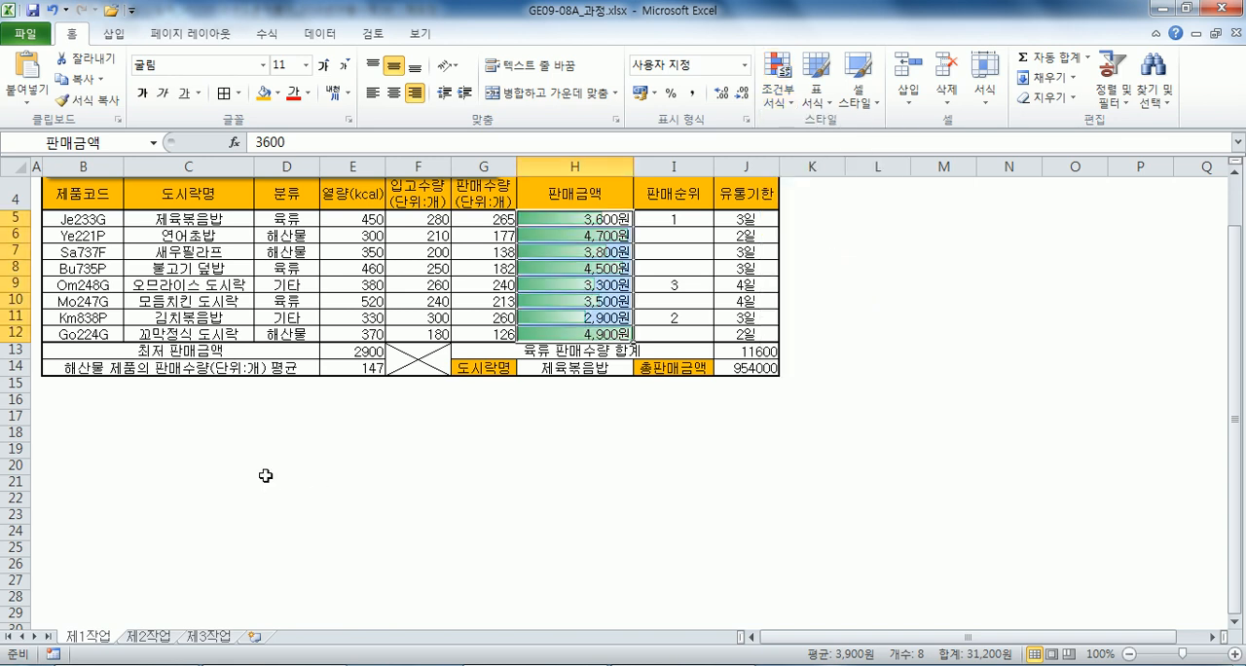
{"action": "key", "text": "ctrl+Home"}
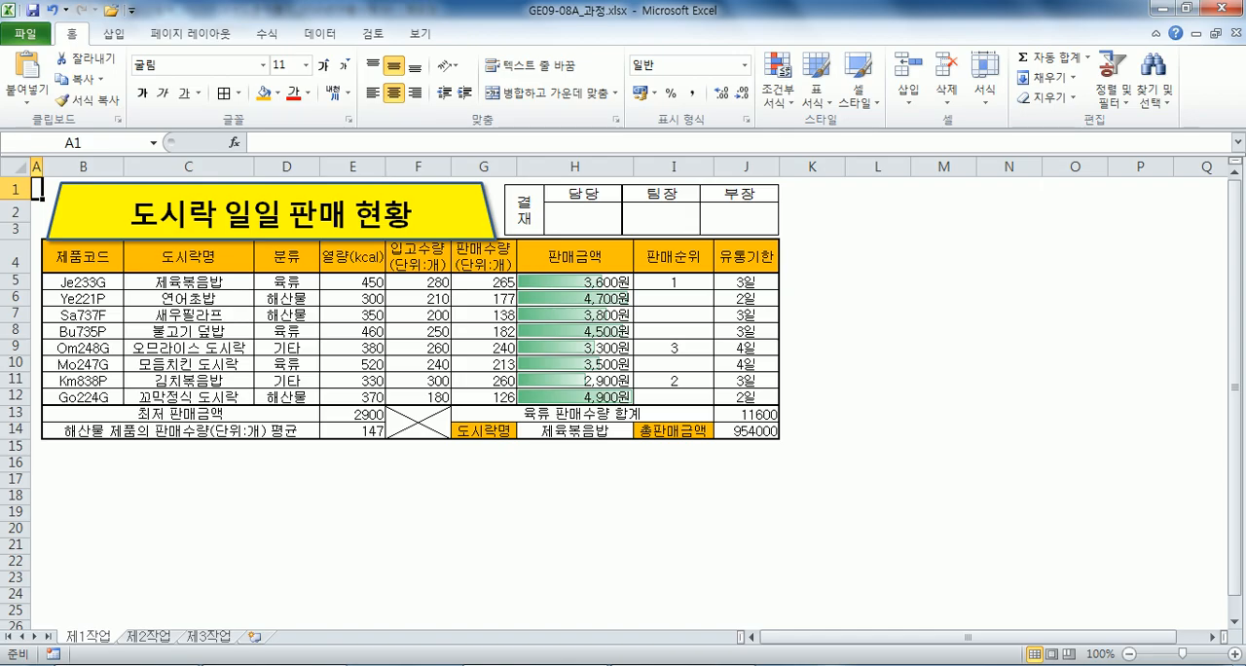
In the Notepad notes, replace the question mark after 고급필터 in condition (1) of 제2작업 with a hyphen.
{"action": "key", "text": "alt+Tab"}
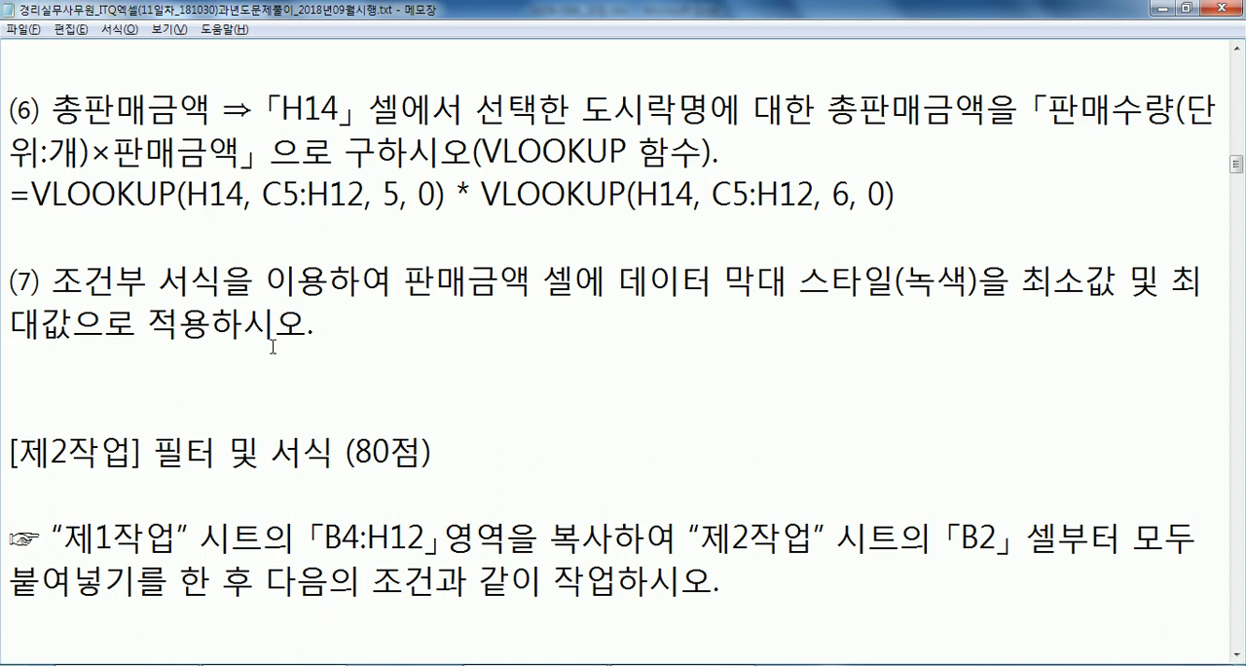
{"action": "scroll", "coordinate": [272, 346], "scroll_direction": "down", "scroll_amount": 3}
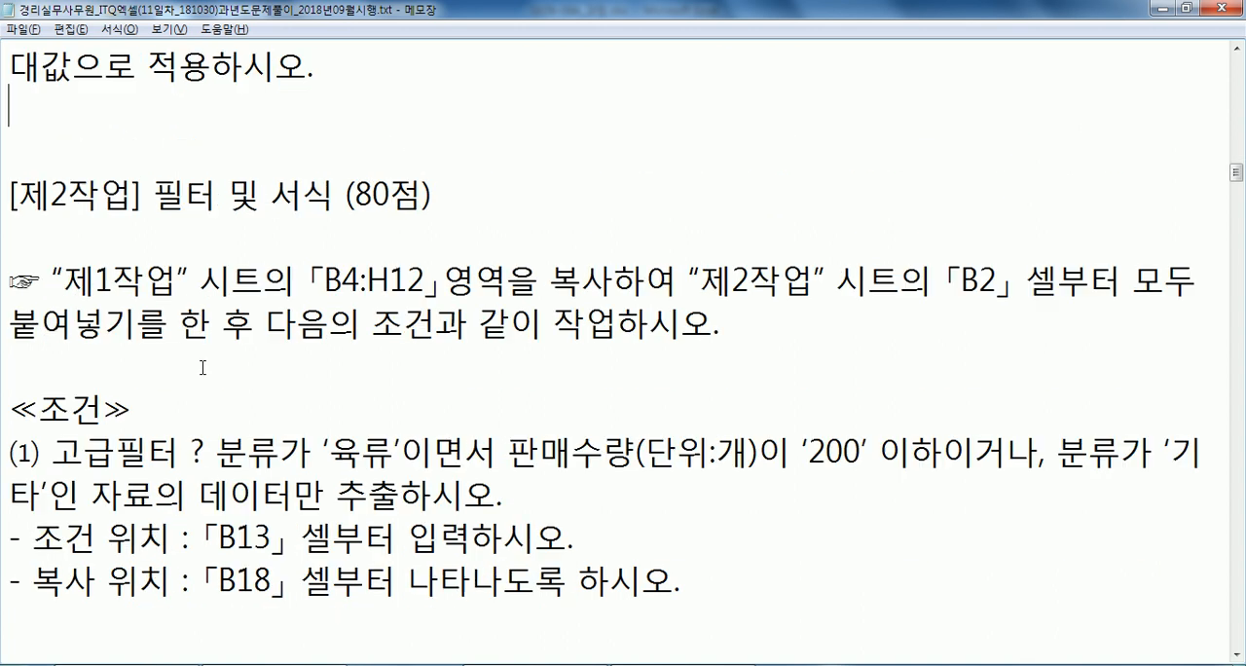
{"action": "left_click", "coordinate": [192, 329]}
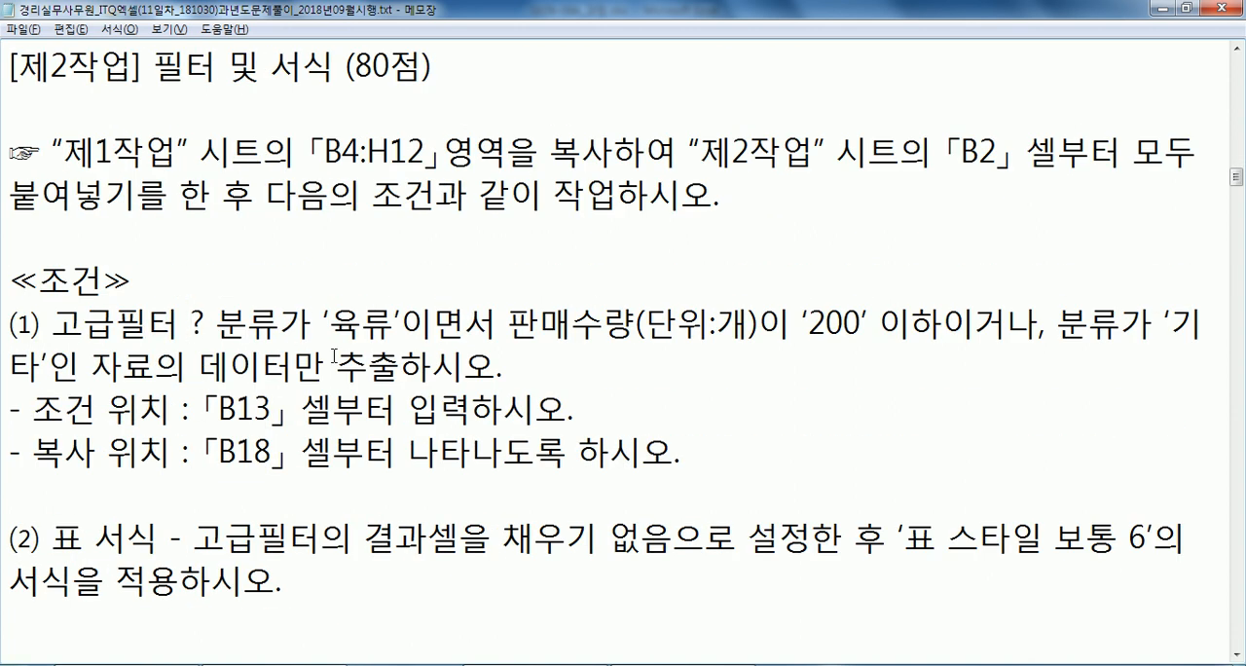
{"action": "type", "text": "-"}
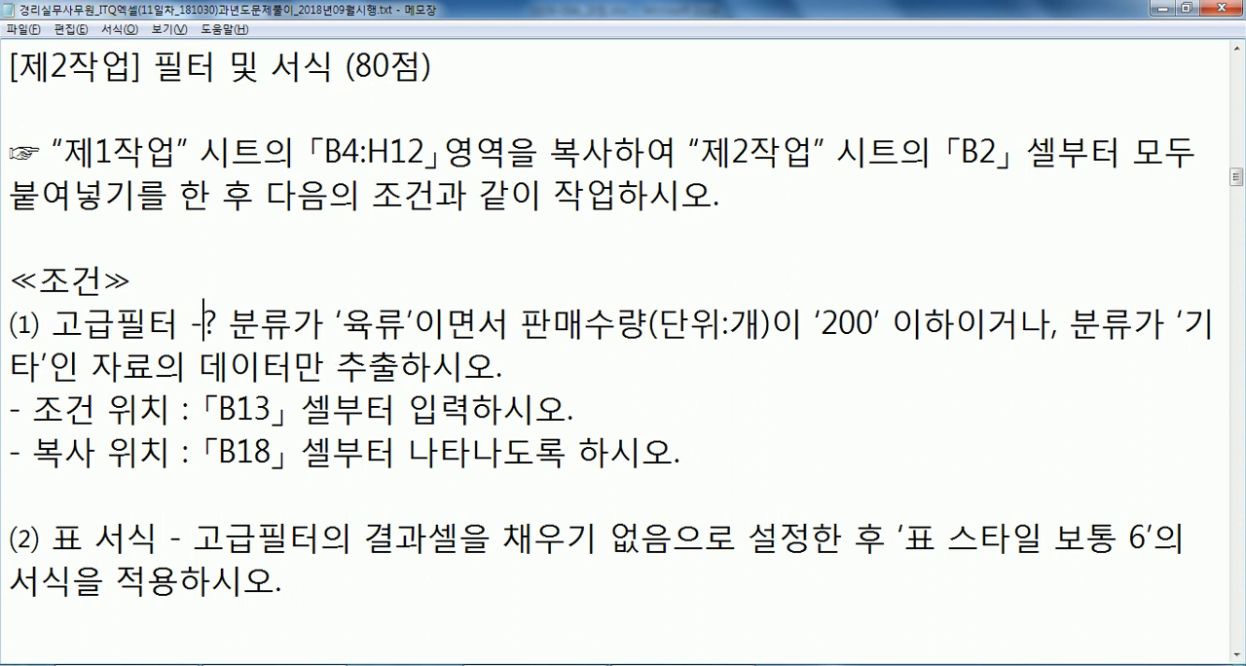
{"action": "key", "text": "Delete"}
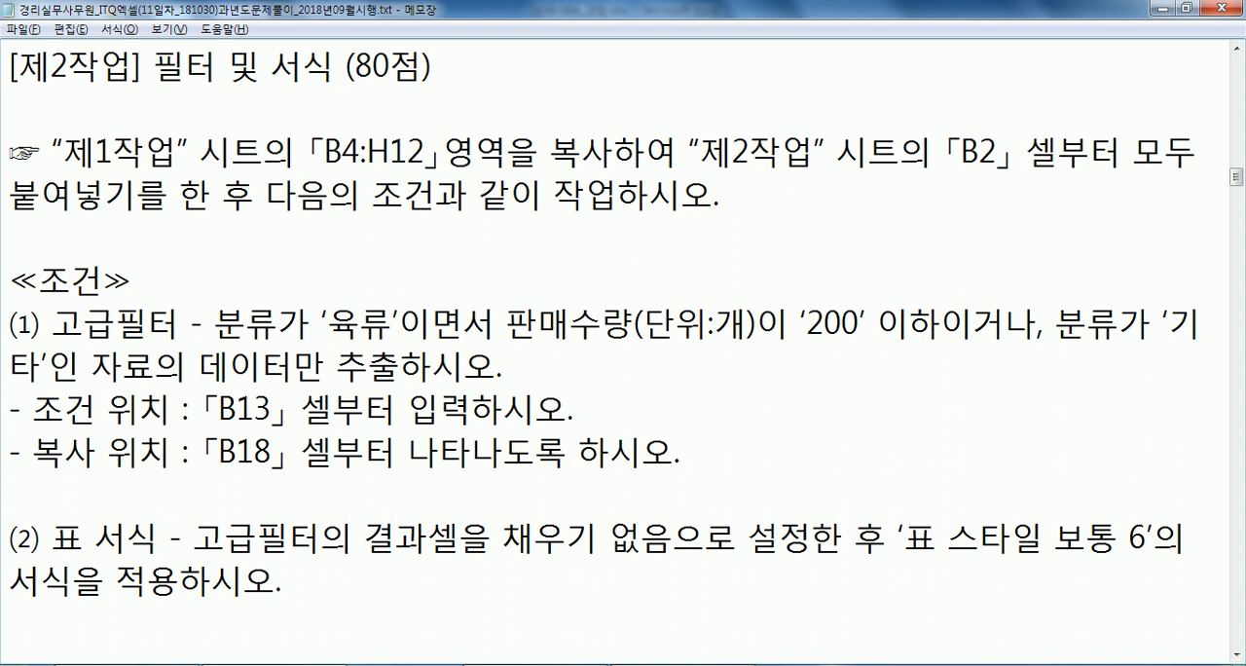
Copy B4:H12 from the 제1작업 sheet in Excel and paste it at B2 of the 제2작업 sheet, including the column widths.
{"action": "key", "text": "alt+Tab"}
{"action": "left_click_drag", "start_coordinate": [84, 257], "coordinate": [584, 393]}
{"action": "key", "text": "ctrl+c"}
{"action": "left_click", "coordinate": [154, 637]}
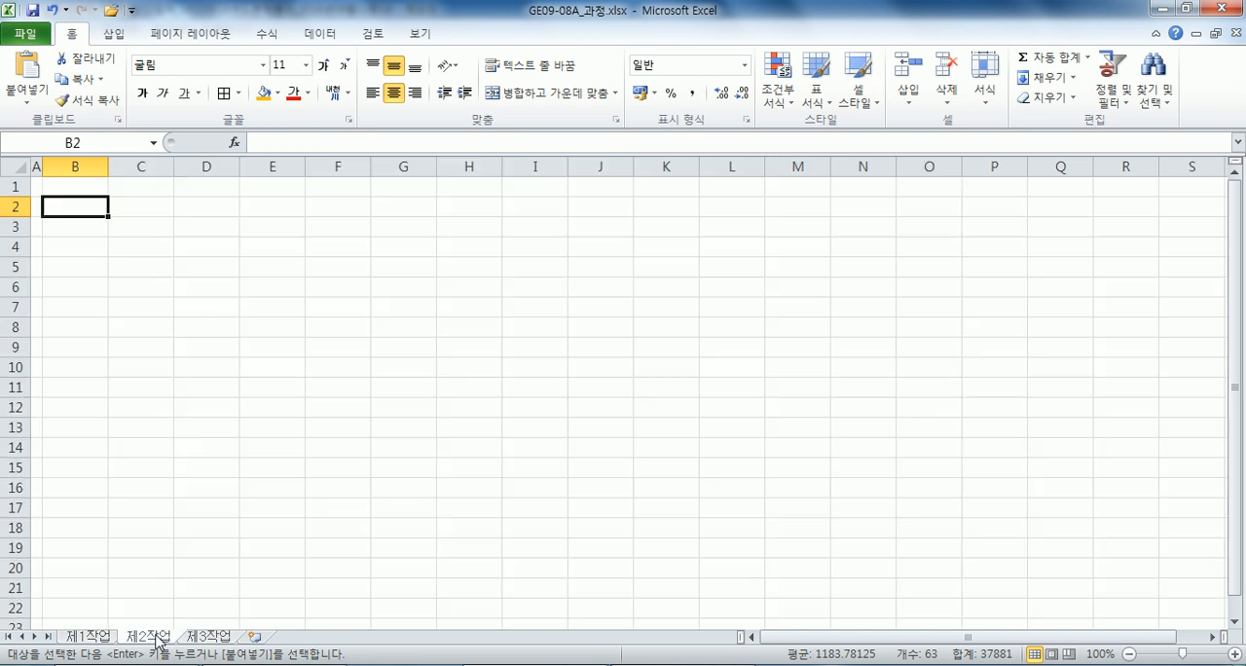
{"action": "right_click", "coordinate": [86, 207]}
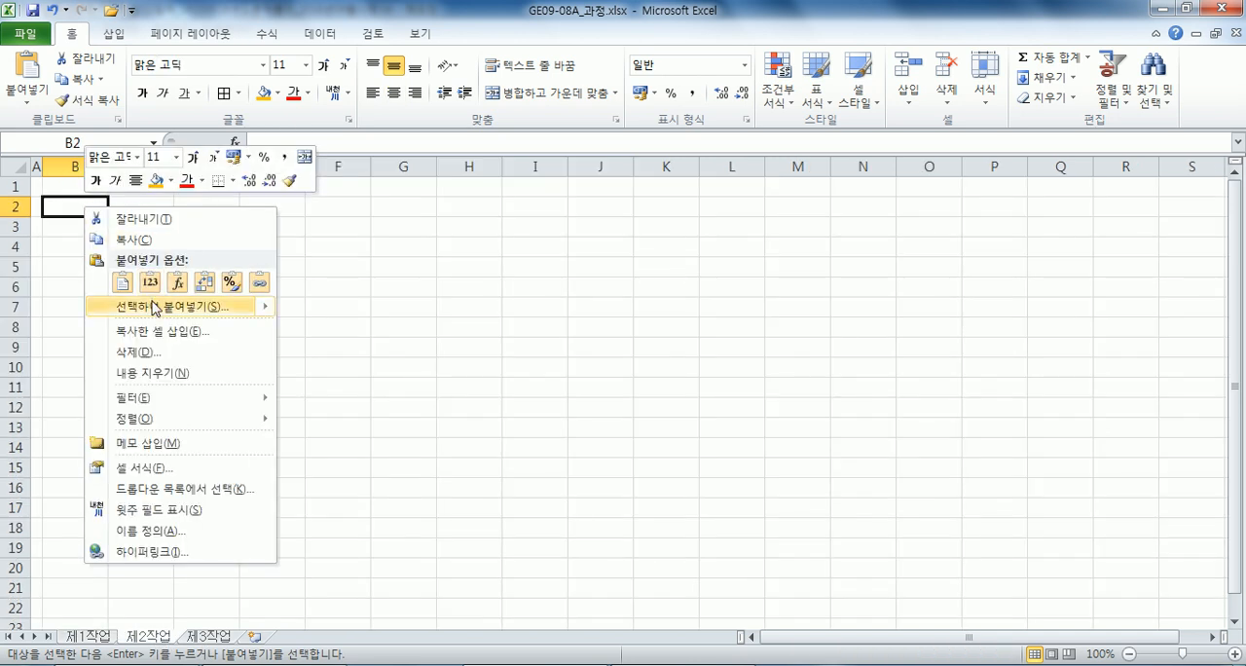
{"action": "left_click", "coordinate": [151, 307]}
{"action": "left_click", "coordinate": [235, 237]}
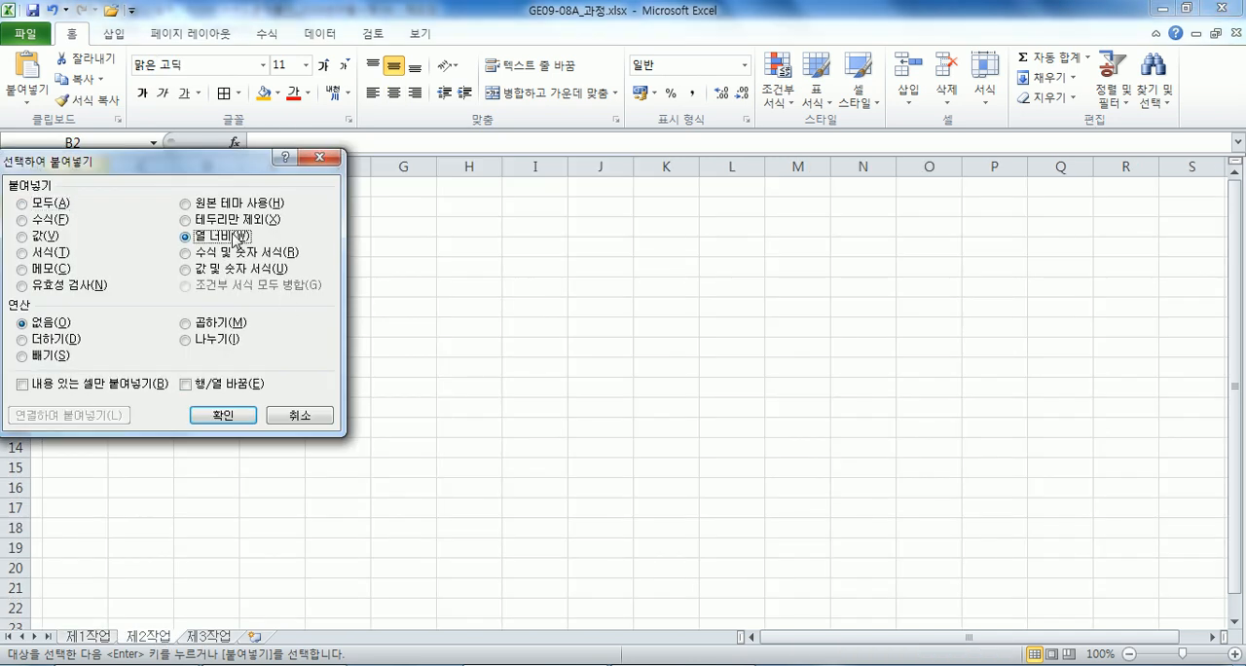
{"action": "left_click", "coordinate": [222, 414]}
{"action": "key", "text": "ctrl+v"}
{"action": "left_click", "coordinate": [104, 217]}
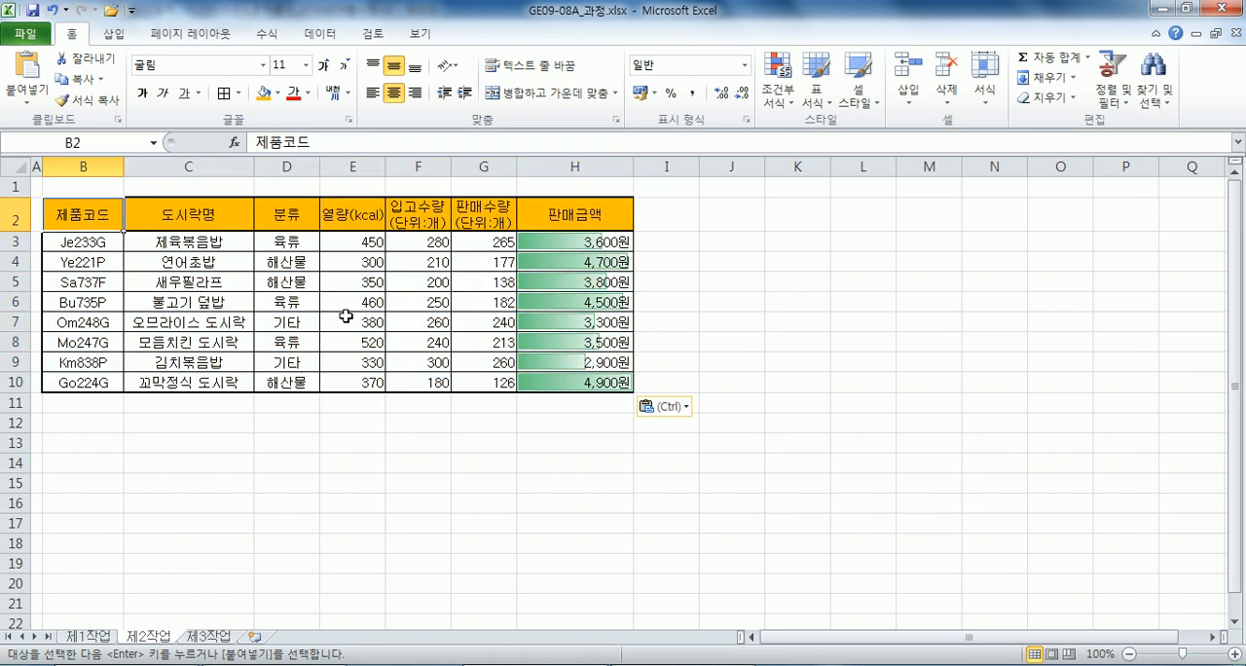
Check the advanced filter conditions in the notes and copy the 분류 header from D2 to B13 on the 제2작업 sheet.
{"action": "key", "text": "alt+Tab"}
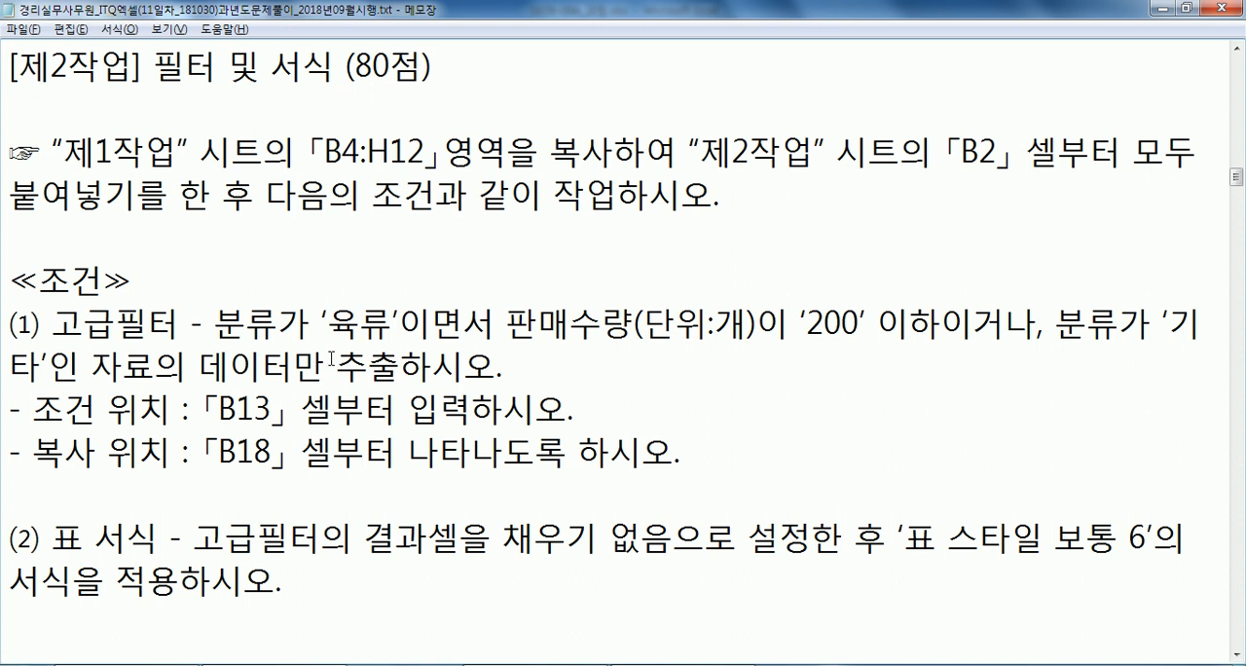
{"action": "key", "text": "alt+Tab"}
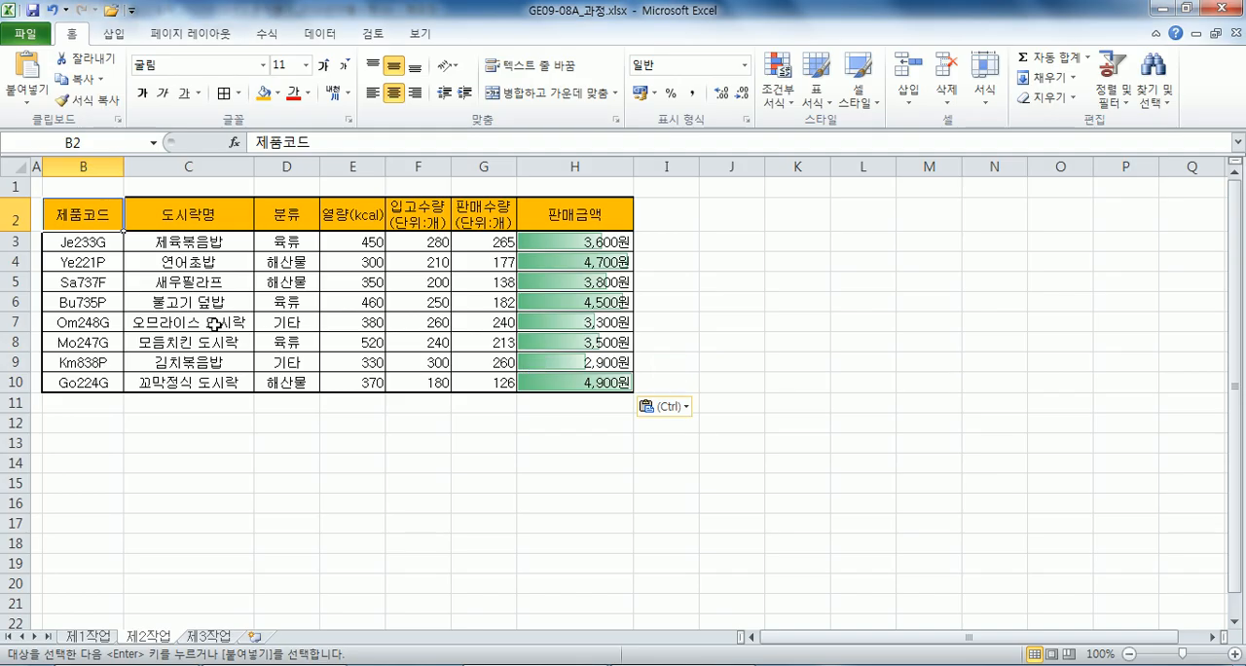
{"action": "left_click", "coordinate": [281, 216]}
{"action": "key", "text": "ctrl+c"}
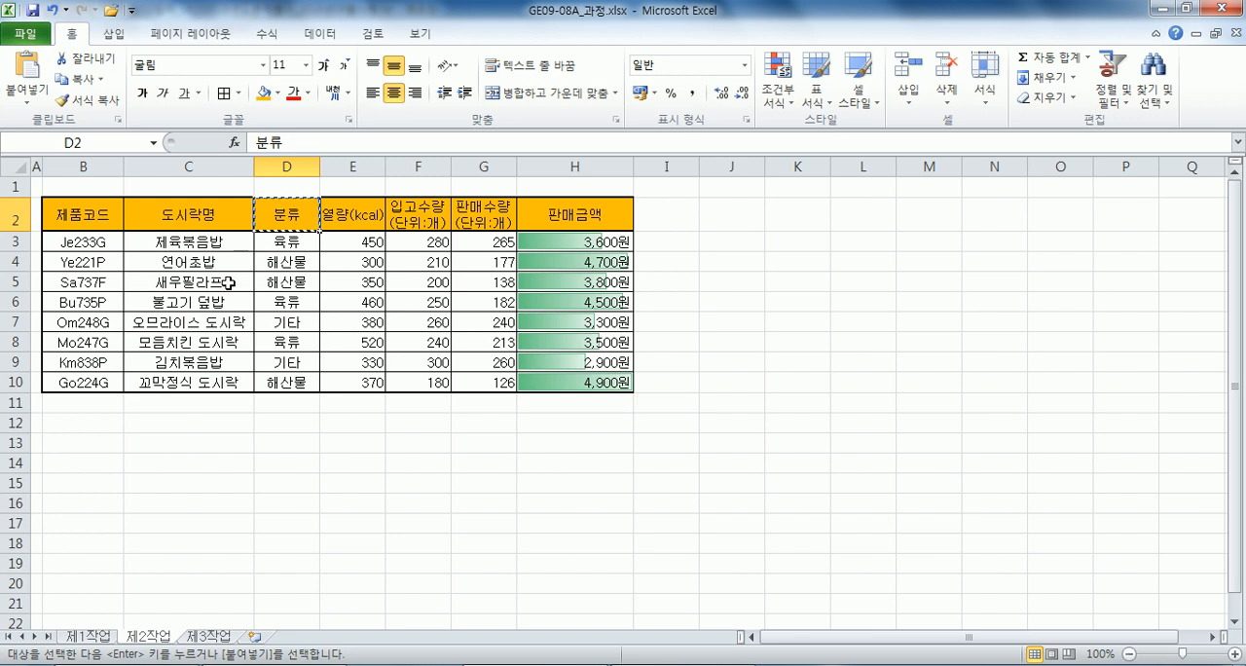
{"action": "left_click", "coordinate": [60, 470]}
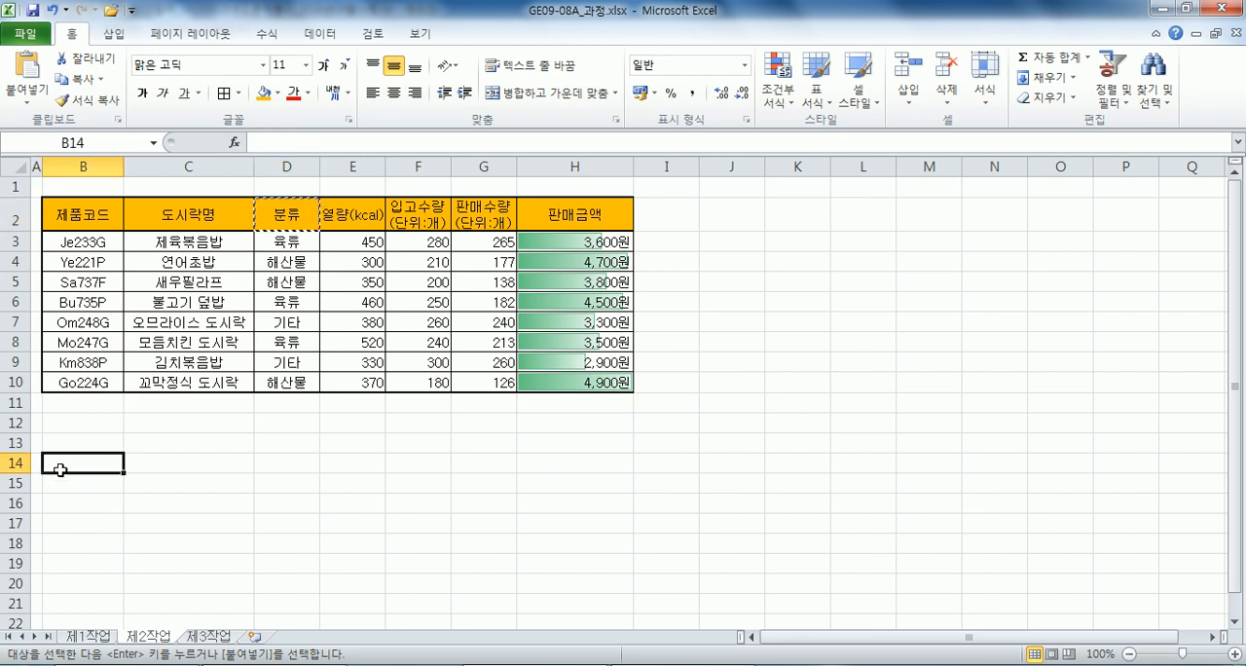
{"action": "left_click", "coordinate": [78, 439]}
{"action": "key", "text": "ctrl+v"}
{"action": "left_click", "coordinate": [78, 463]}
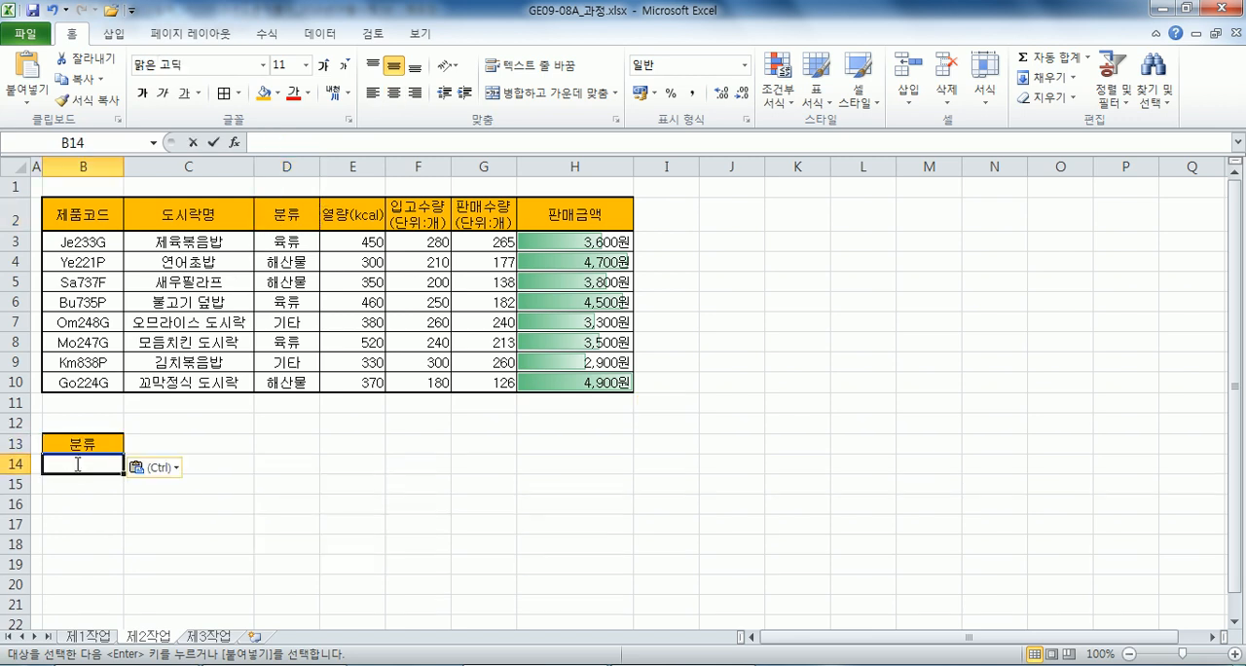
{"action": "type", "text": "DBRFB"}
{"action": "key", "text": "Return"}
{"action": "key", "text": "Up"}
{"action": "key", "text": "Up"}
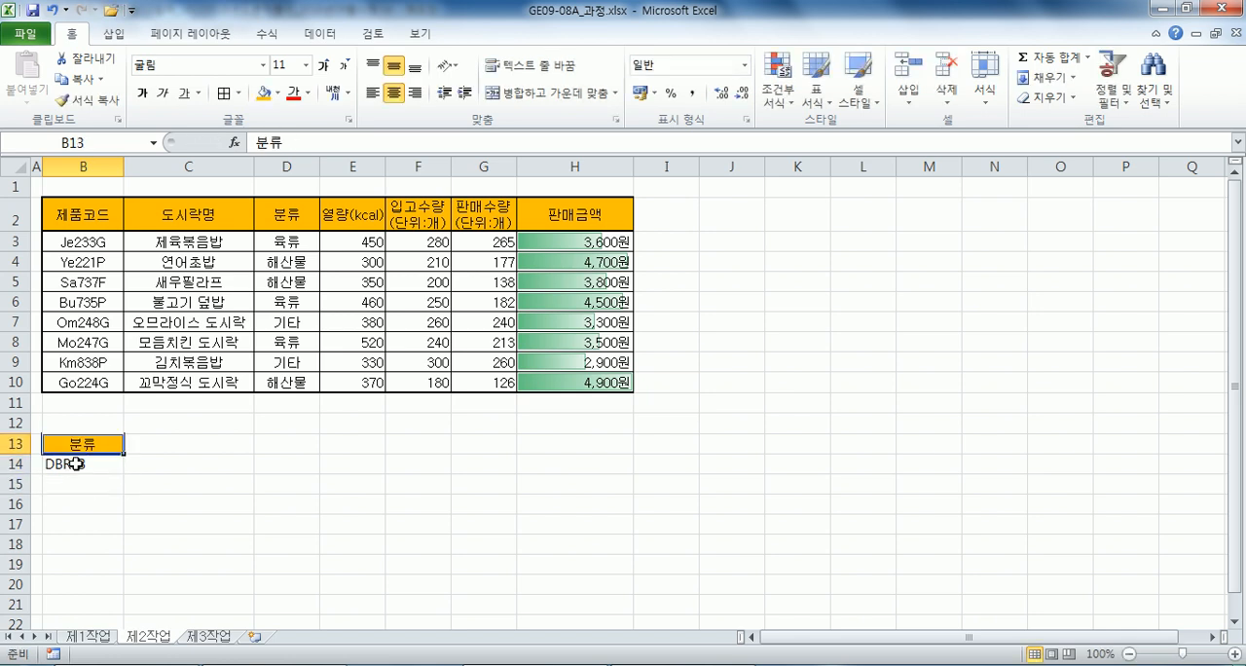
Enter 육류 in B14 as the criterion under the 분류 header.
{"action": "left_click", "coordinate": [76, 464]}
{"action": "type", "text": "육ㄹ"}
{"action": "key", "text": "Tab"}
{"action": "key", "text": "Up"}
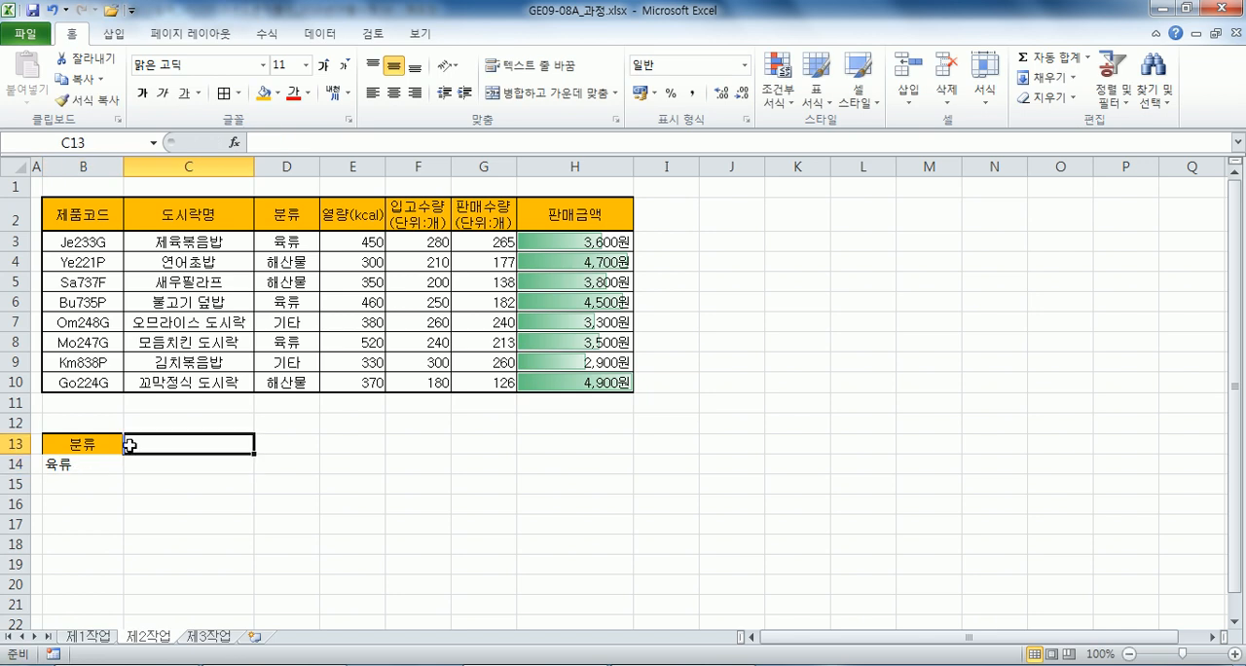
Copy the 판매수량(단위:개) header from G2 to C13 in the criteria area.
{"action": "left_click", "coordinate": [463, 216]}
{"action": "key", "text": "ctrl+c"}
{"action": "left_click", "coordinate": [146, 443]}
{"action": "key", "text": "ctrl+v"}
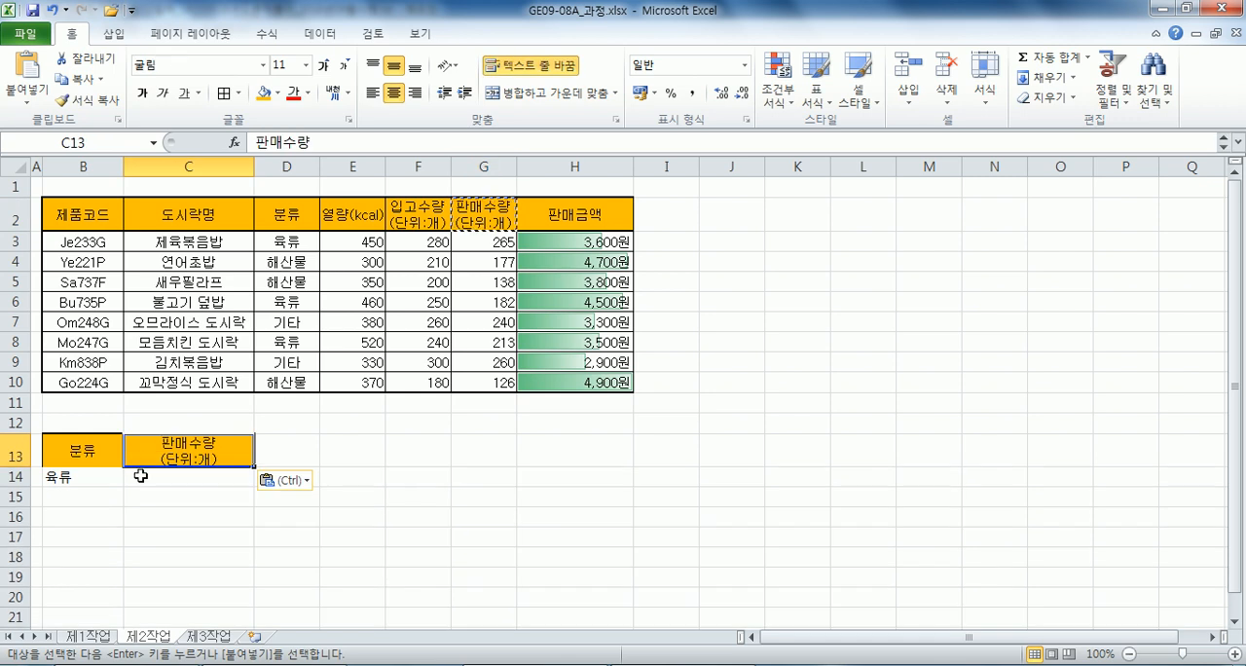
Enter the criterion <=200 in C14 under the 판매수량(단위:개) header.
{"action": "left_click", "coordinate": [142, 481]}
{"action": "left_click", "coordinate": [147, 499]}
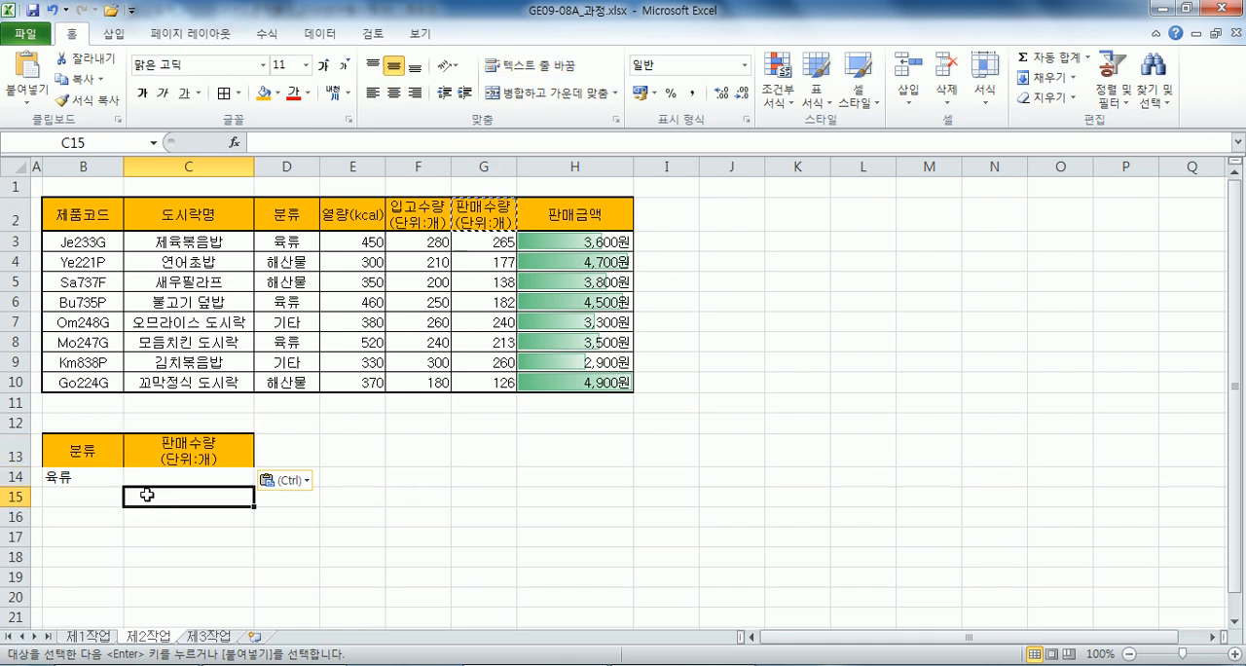
{"action": "key", "text": "Up"}
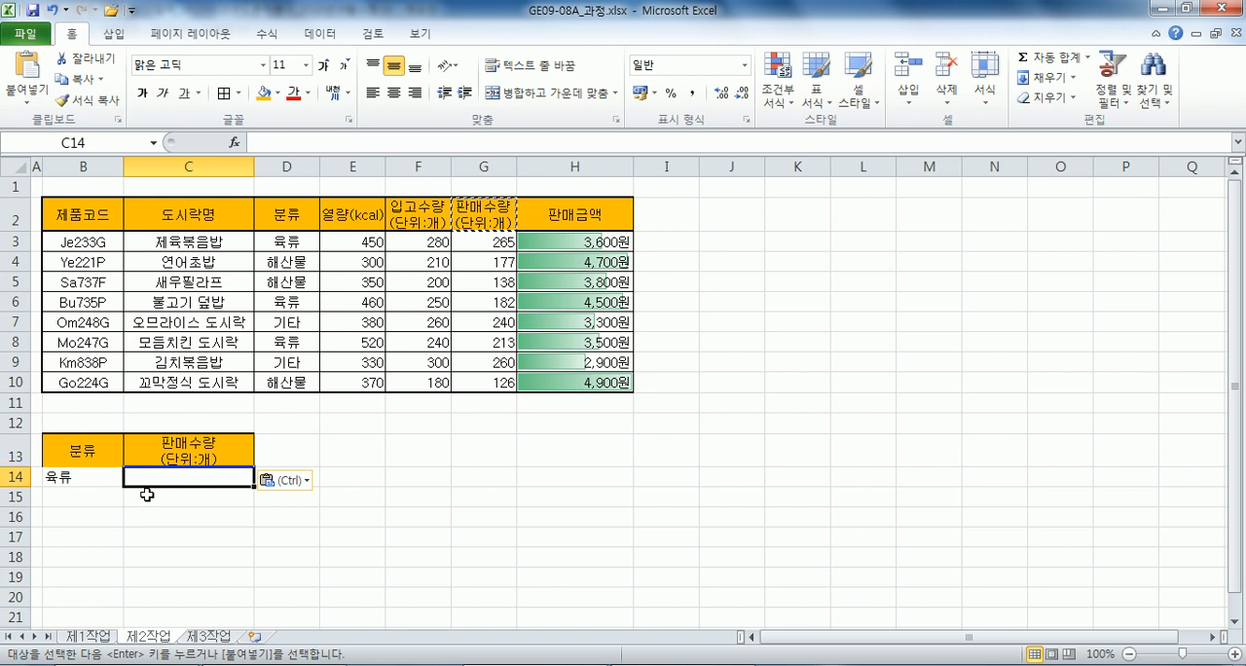
{"action": "type", "text": "<=200"}
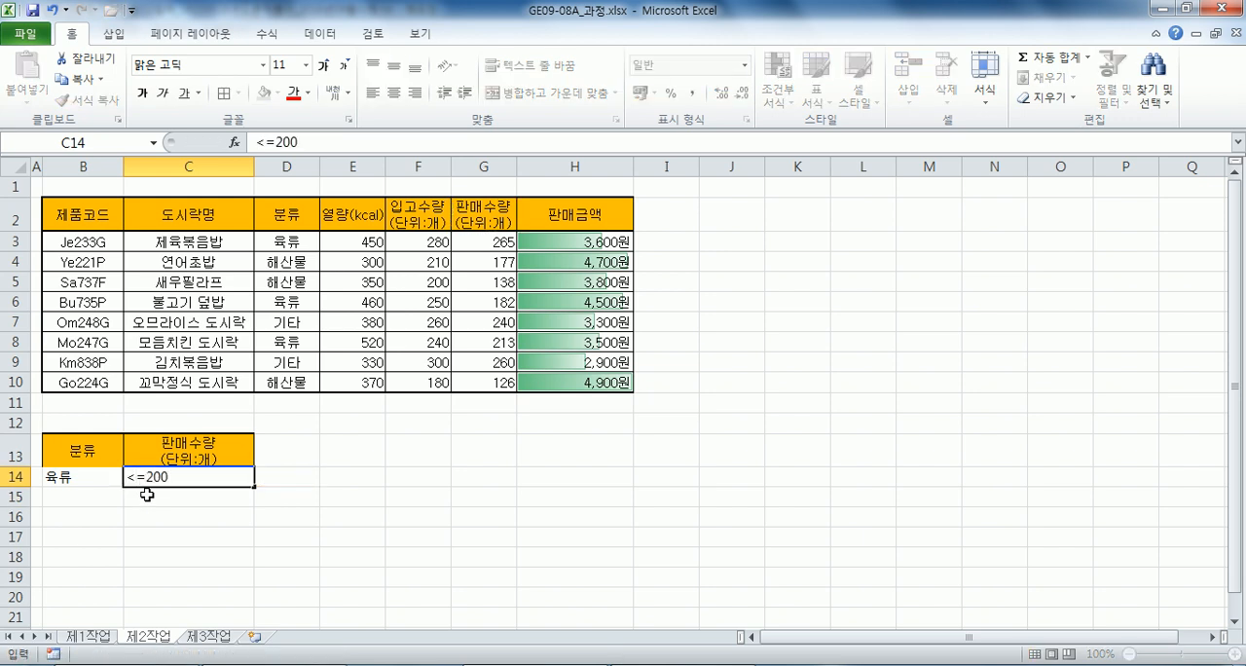
{"action": "key", "text": "Return"}
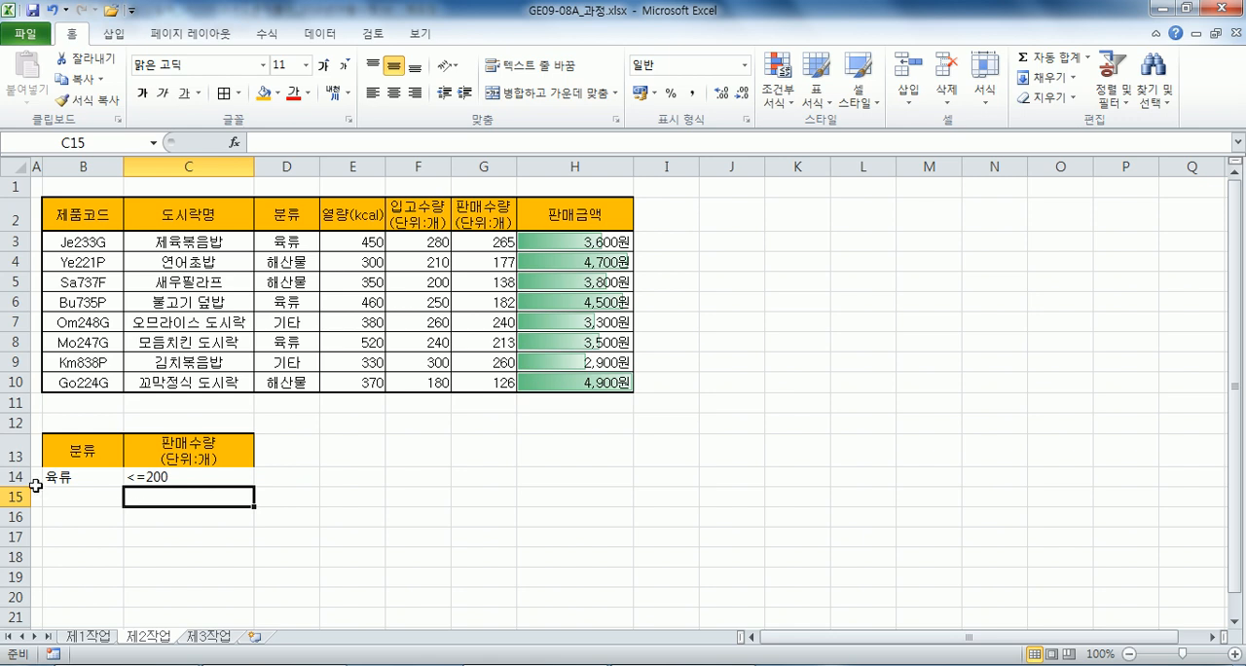
Add the OR criterion 기타 in B15, on the row below the 육류 criterion.
{"action": "left_click_drag", "start_coordinate": [47, 454], "coordinate": [151, 471]}
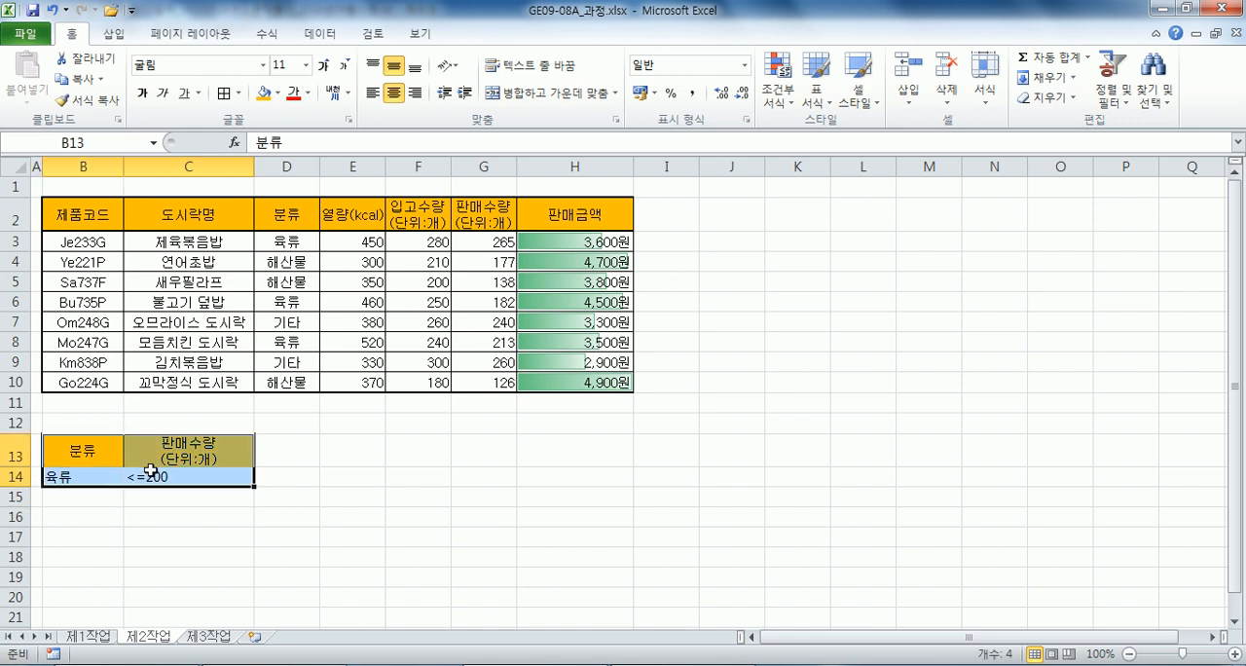
{"action": "left_click", "coordinate": [75, 499]}
{"action": "type", "text": "ㄱ기타"}
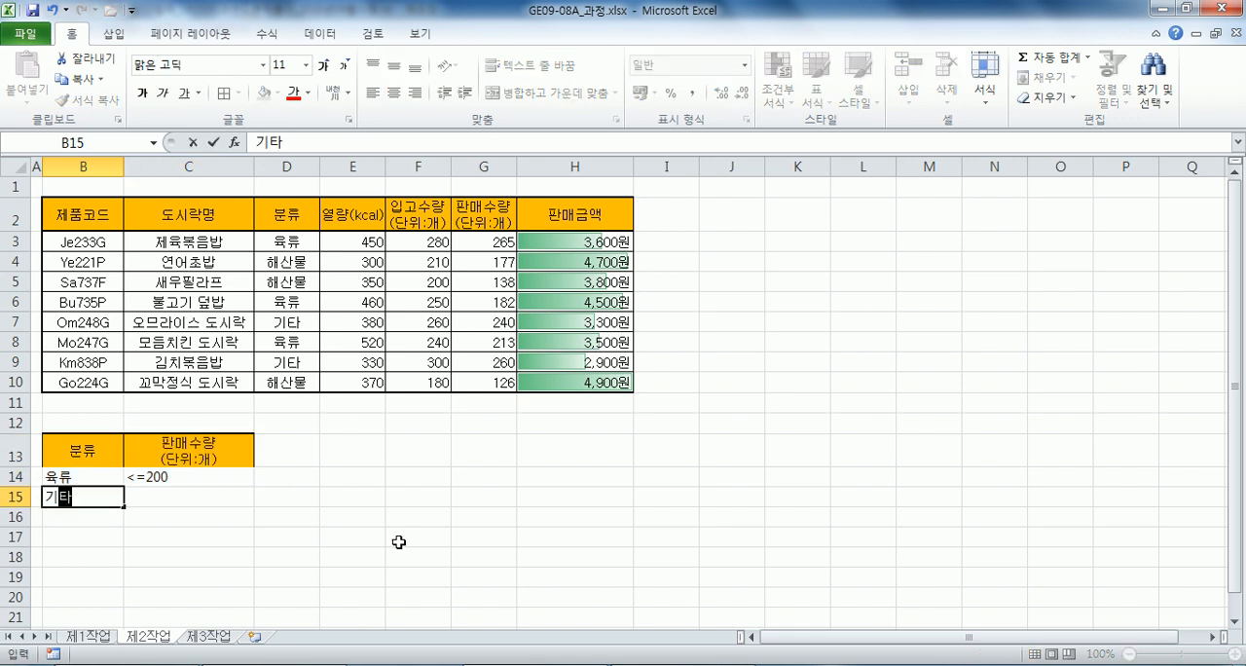
{"action": "key", "text": "Return"}
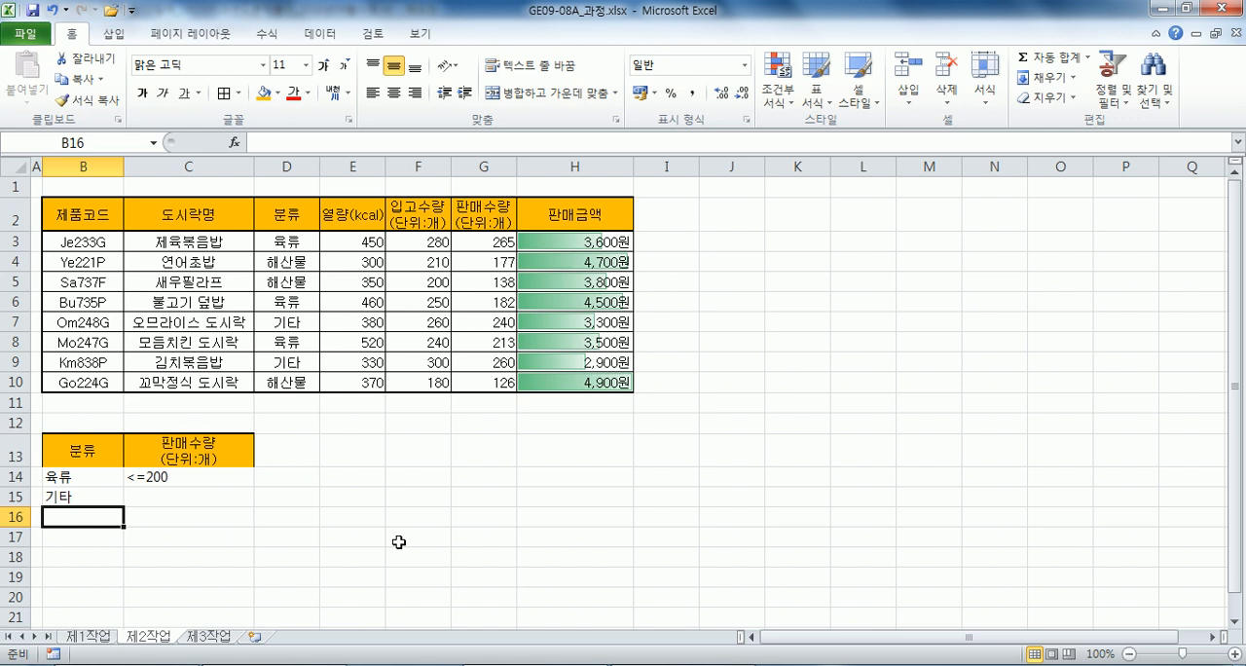
Open the completed workbook GE09-08A.xlsx from the 과년도문제풀이_2018년_08_09_10월시행_문제소스포함 folder inside 2018_4서초_경리실무사무원.
{"action": "left_click", "coordinate": [93, 665]}
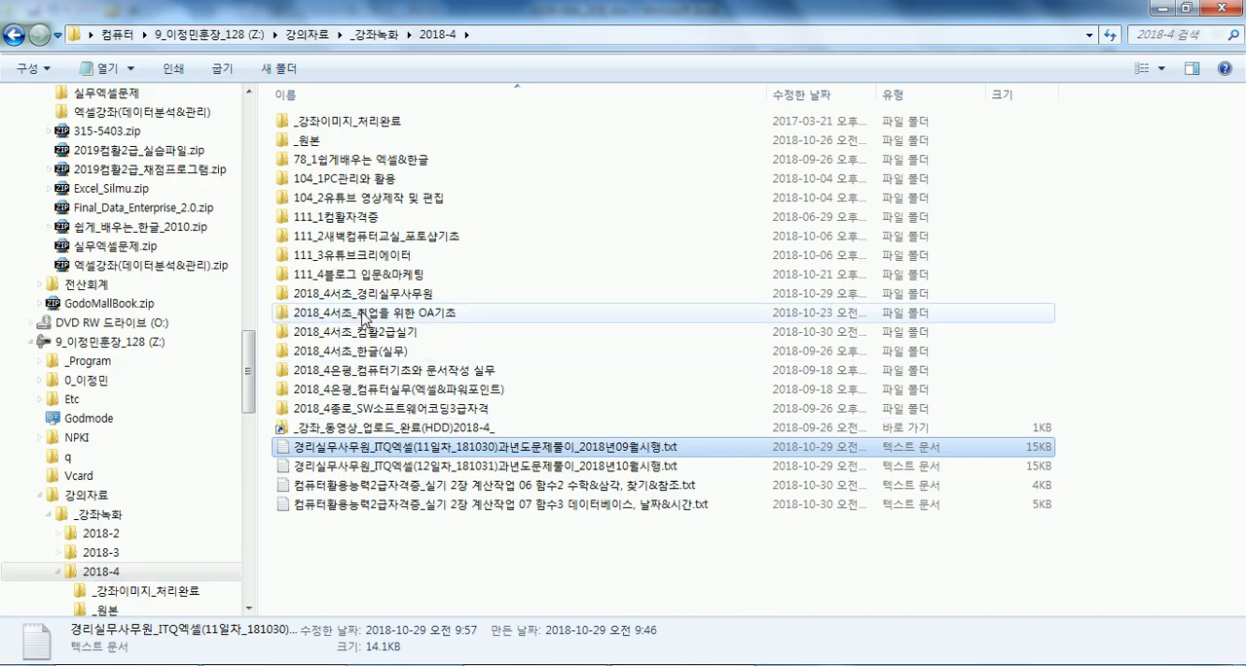
{"action": "left_click", "coordinate": [389, 322]}
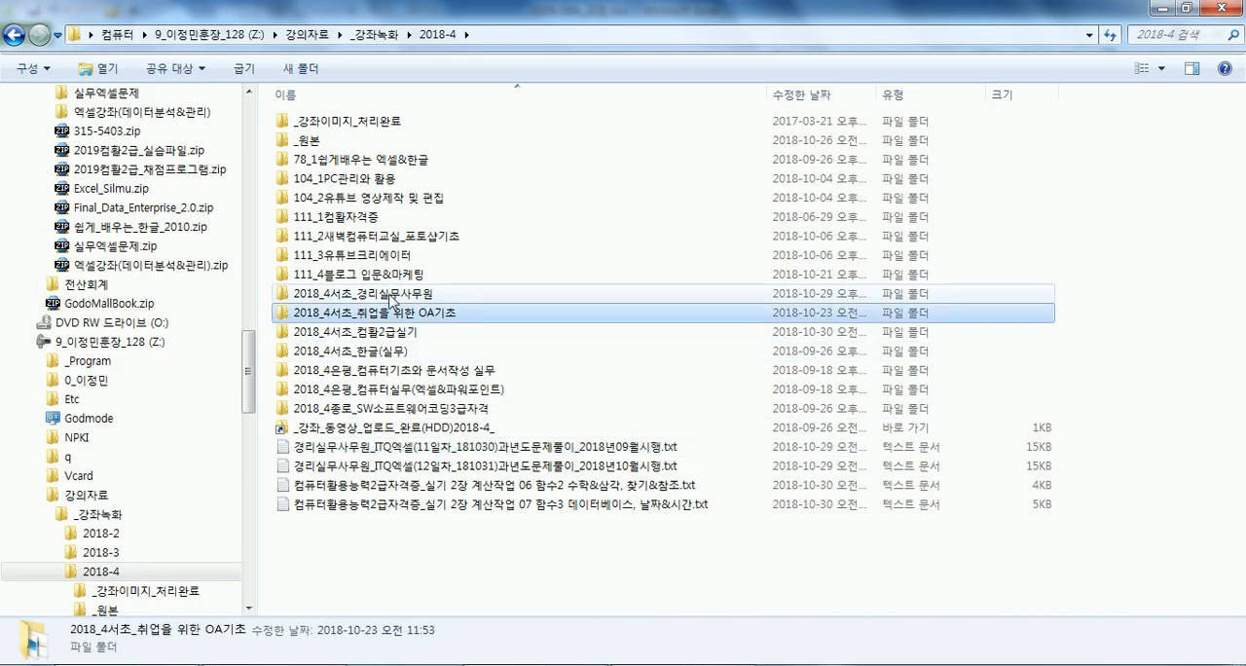
{"action": "double_click", "coordinate": [390, 296]}
{"action": "left_click", "coordinate": [474, 103]}
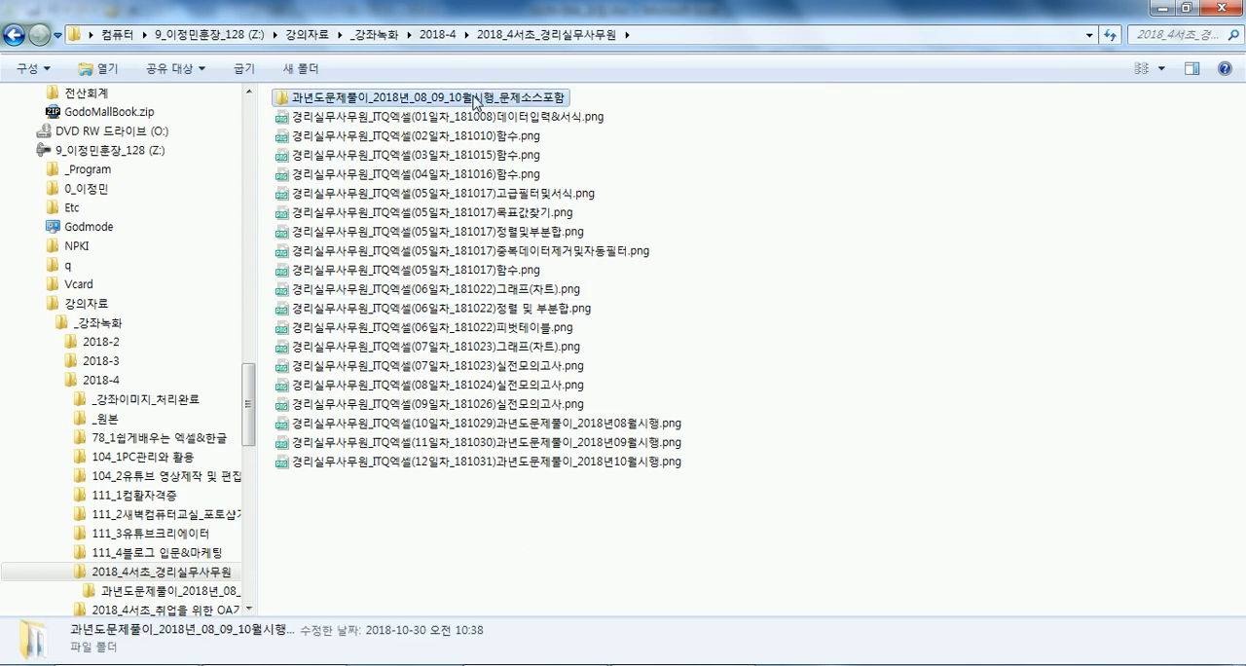
{"action": "double_click", "coordinate": [474, 100]}
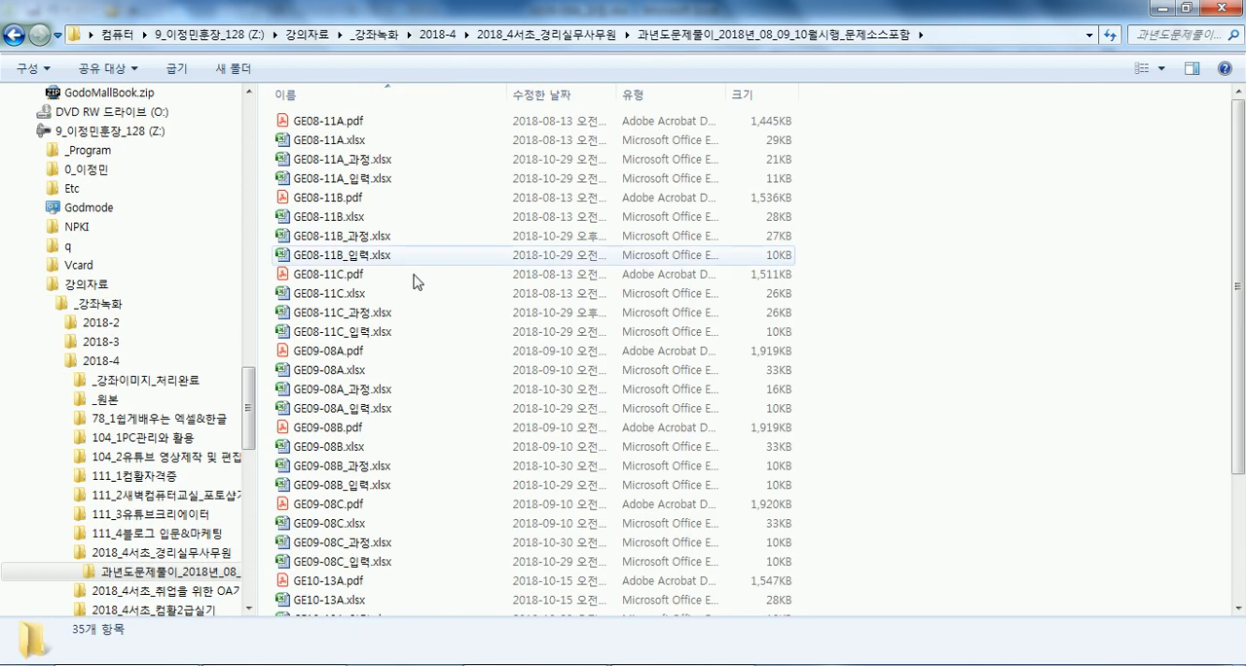
{"action": "double_click", "coordinate": [358, 376]}
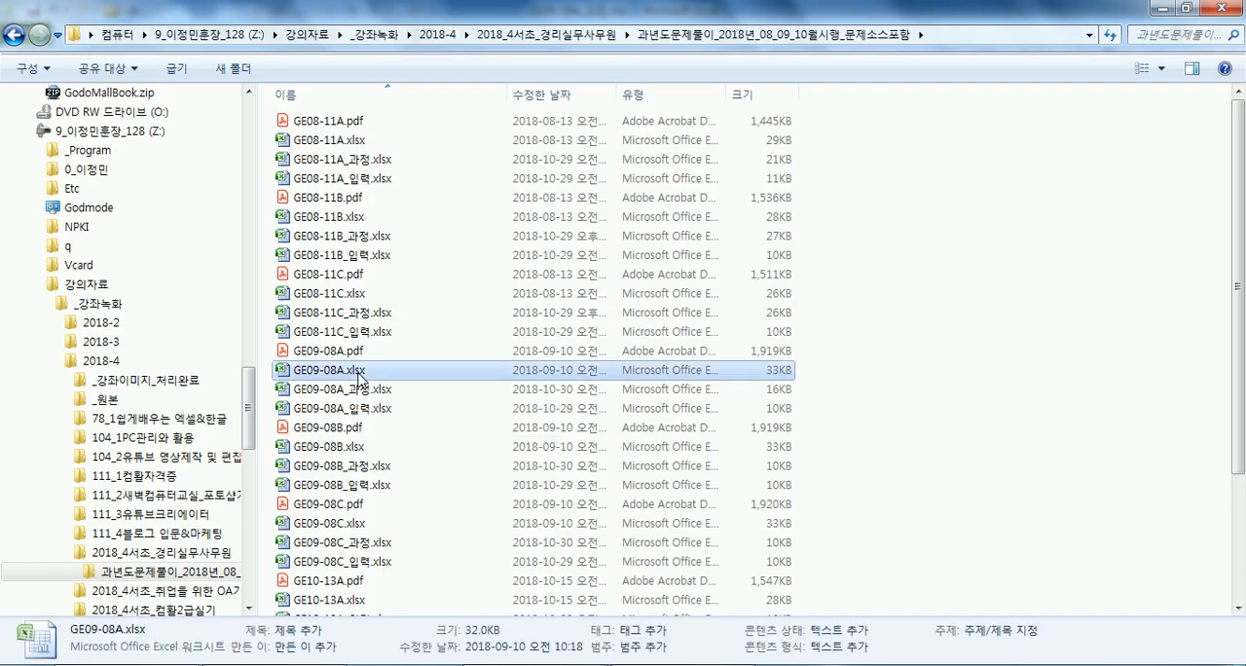
Examine the criteria range and filtered table on the 제2작업 sheet of GE09-08A.xlsx, then close that workbook.
{"action": "left_click", "coordinate": [149, 638]}
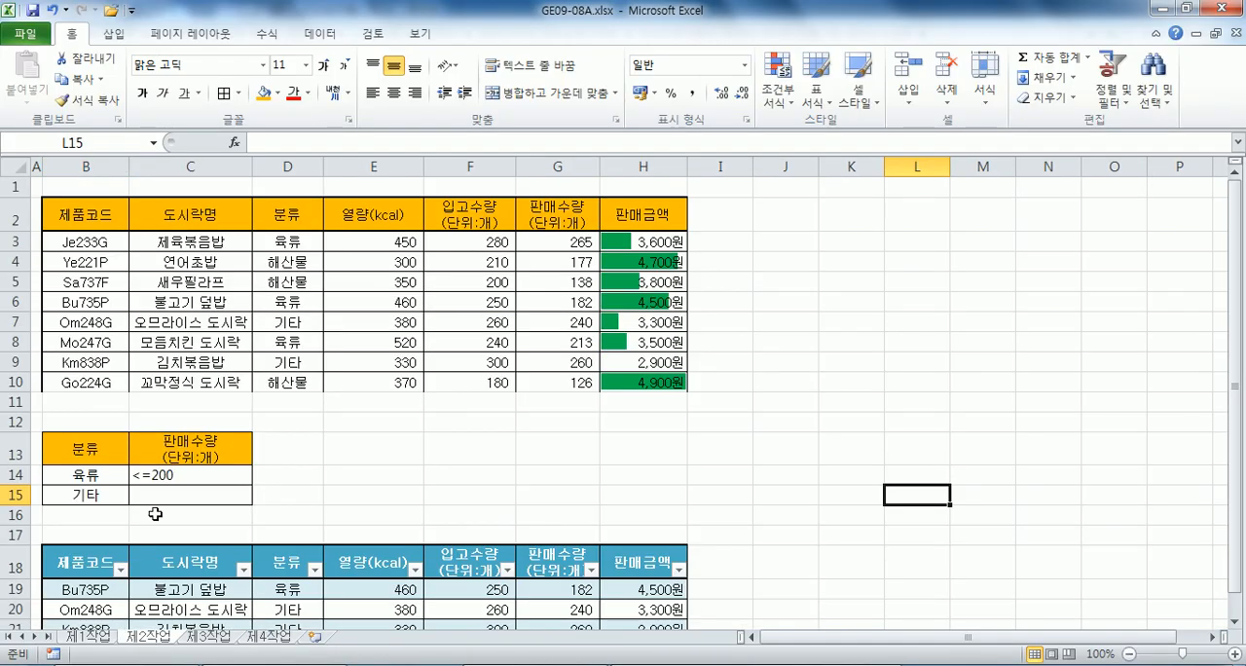
{"action": "scroll", "coordinate": [239, 449], "scroll_direction": "down", "scroll_amount": 2}
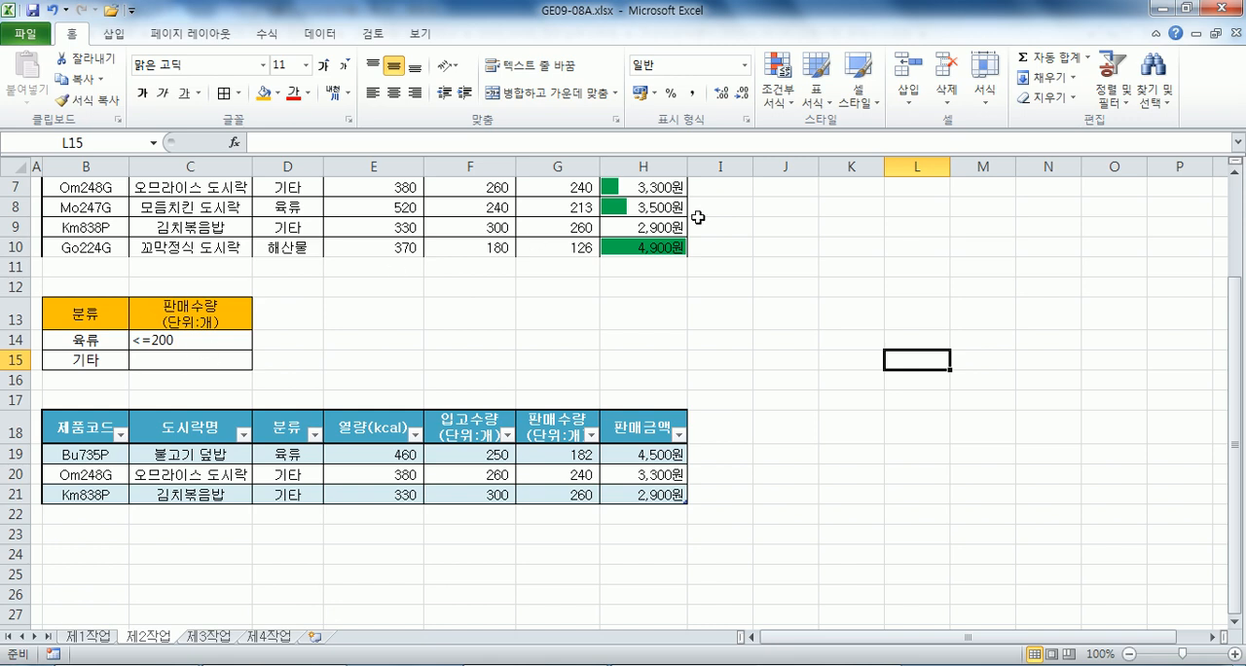
{"action": "left_click", "coordinate": [1224, 13]}
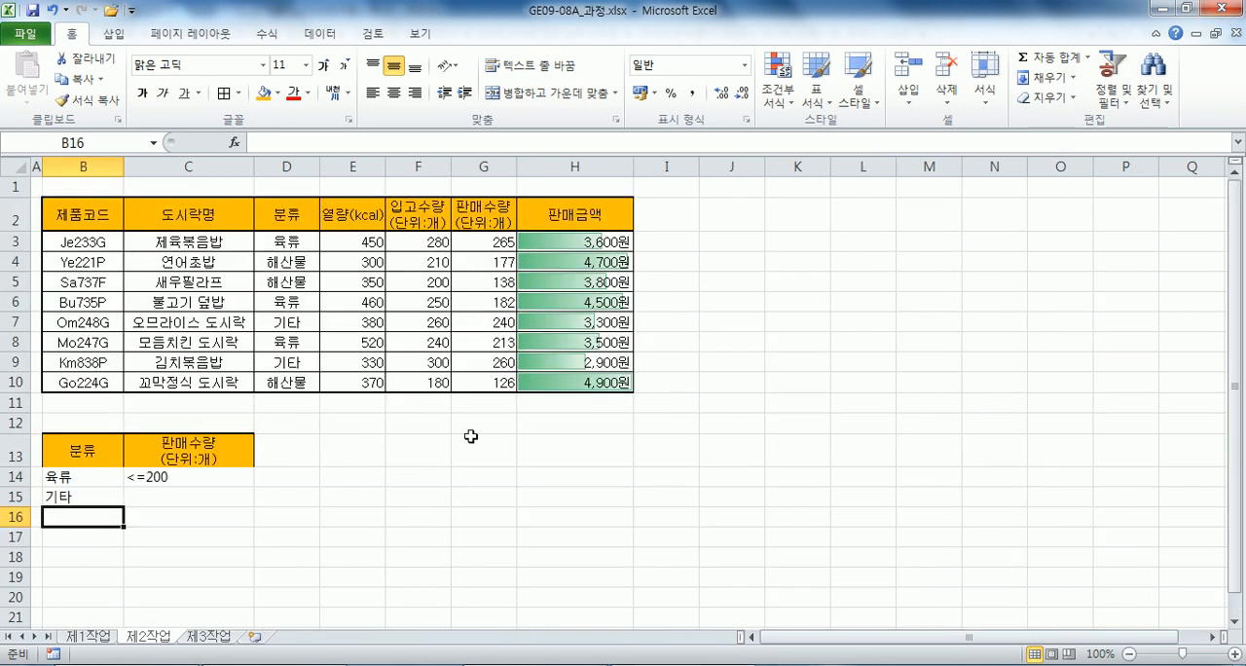
Copy the <=200 criterion from C14 to C15 beside the 기타 criterion.
{"action": "scroll", "coordinate": [178, 465], "scroll_direction": "down", "scroll_amount": 1}
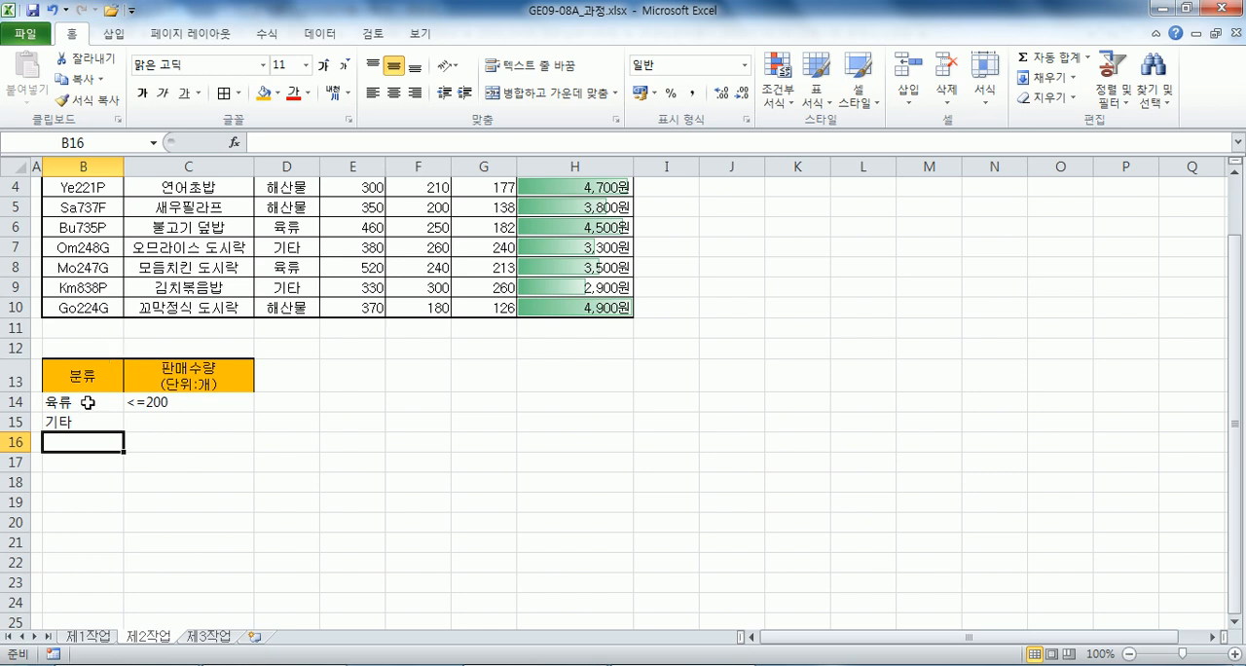
{"action": "left_click", "coordinate": [168, 403]}
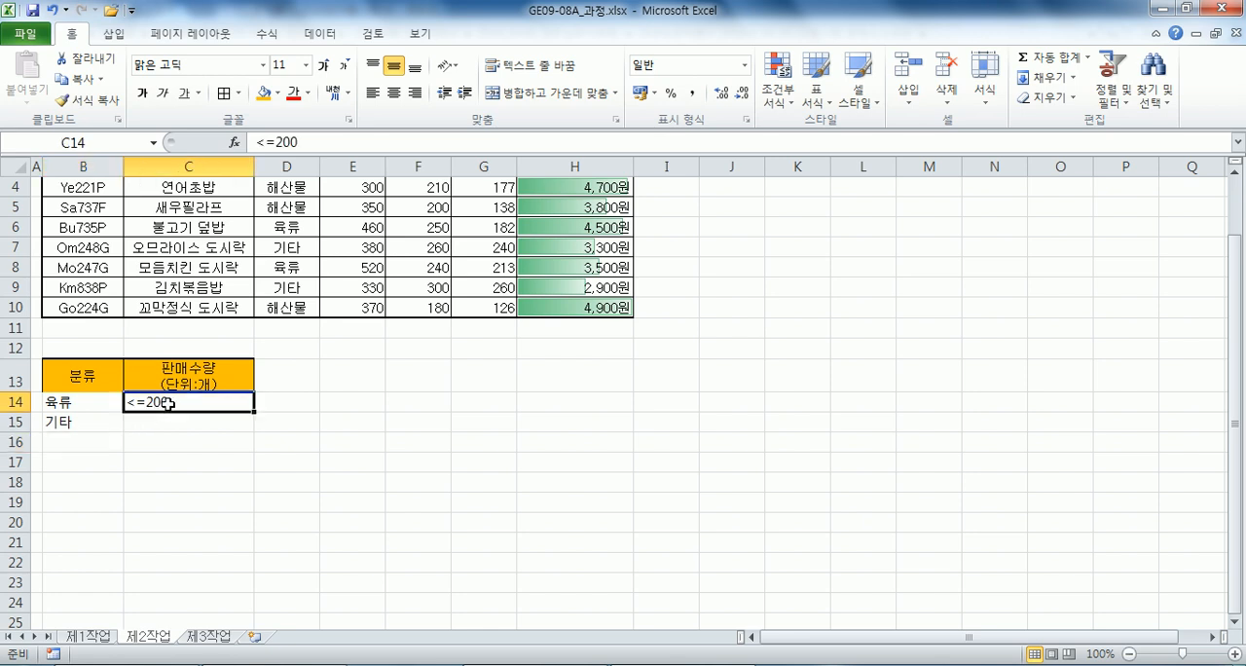
{"action": "key", "text": "ctrl+c"}
{"action": "left_click", "coordinate": [166, 420]}
{"action": "key", "text": "ctrl+v"}
{"action": "key", "text": "Escape"}
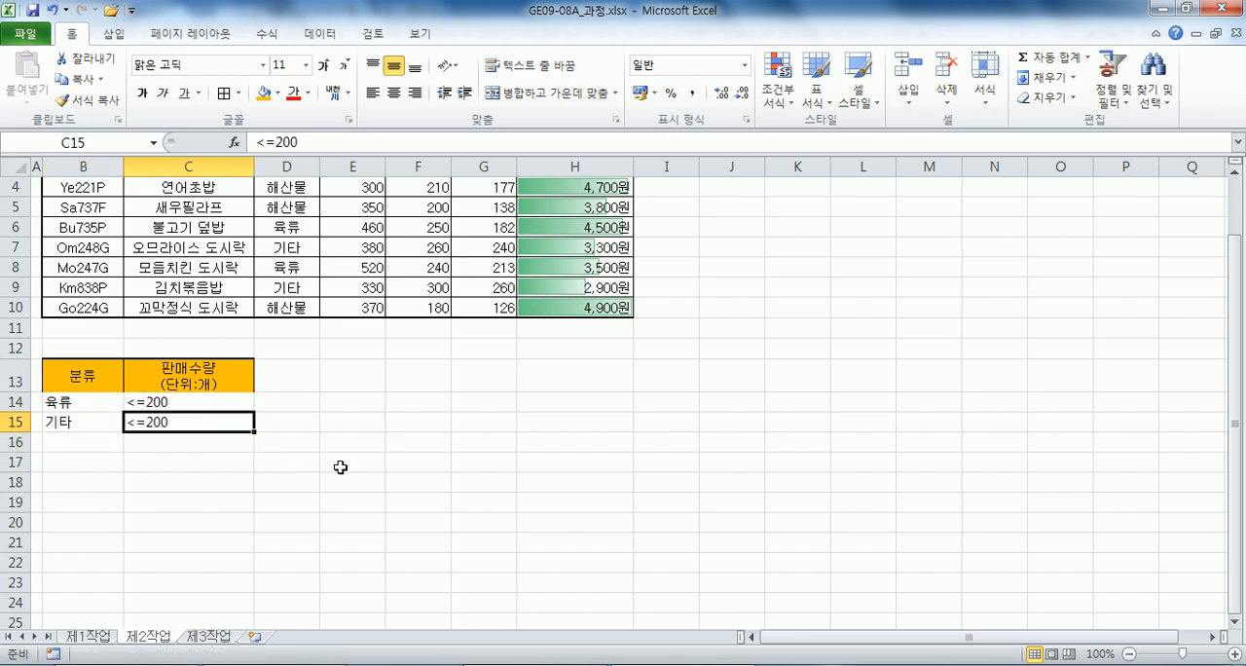
Review both criteria rows and clear the 판매수량 criterion from C15 on the 기타 row.
{"action": "scroll", "coordinate": [224, 438], "scroll_direction": "down", "scroll_amount": 1}
{"action": "left_click", "coordinate": [87, 346]}
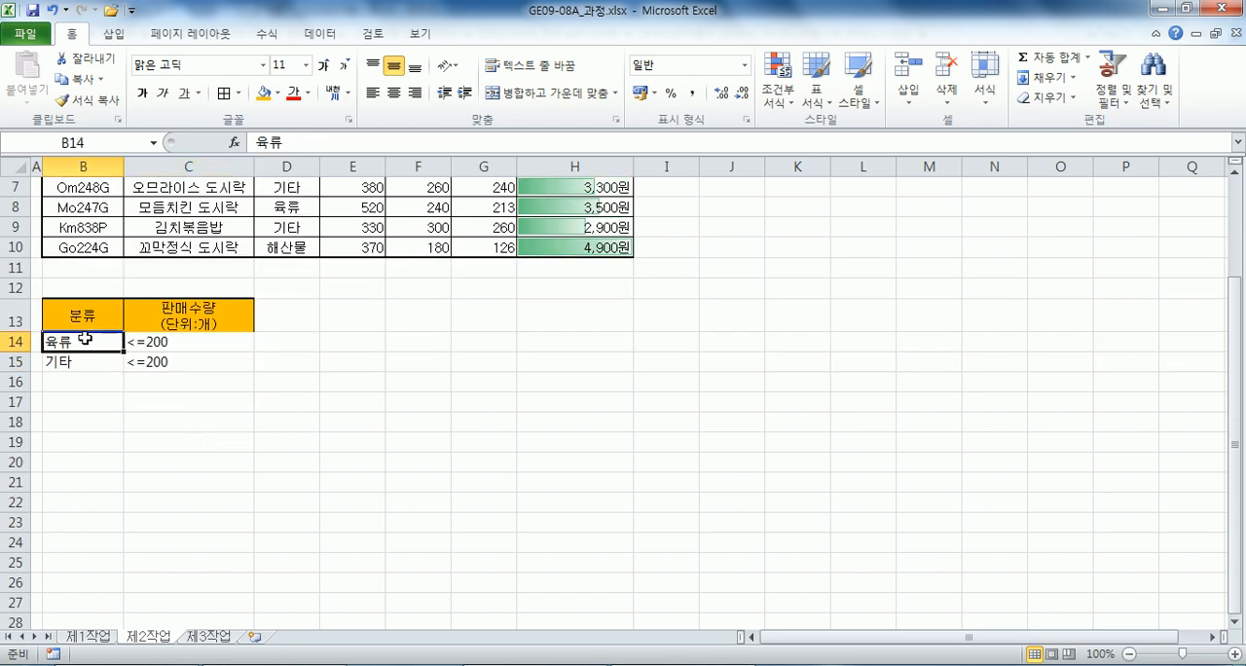
{"action": "left_click", "coordinate": [61, 364]}
{"action": "left_click_drag", "start_coordinate": [178, 341], "coordinate": [178, 358]}
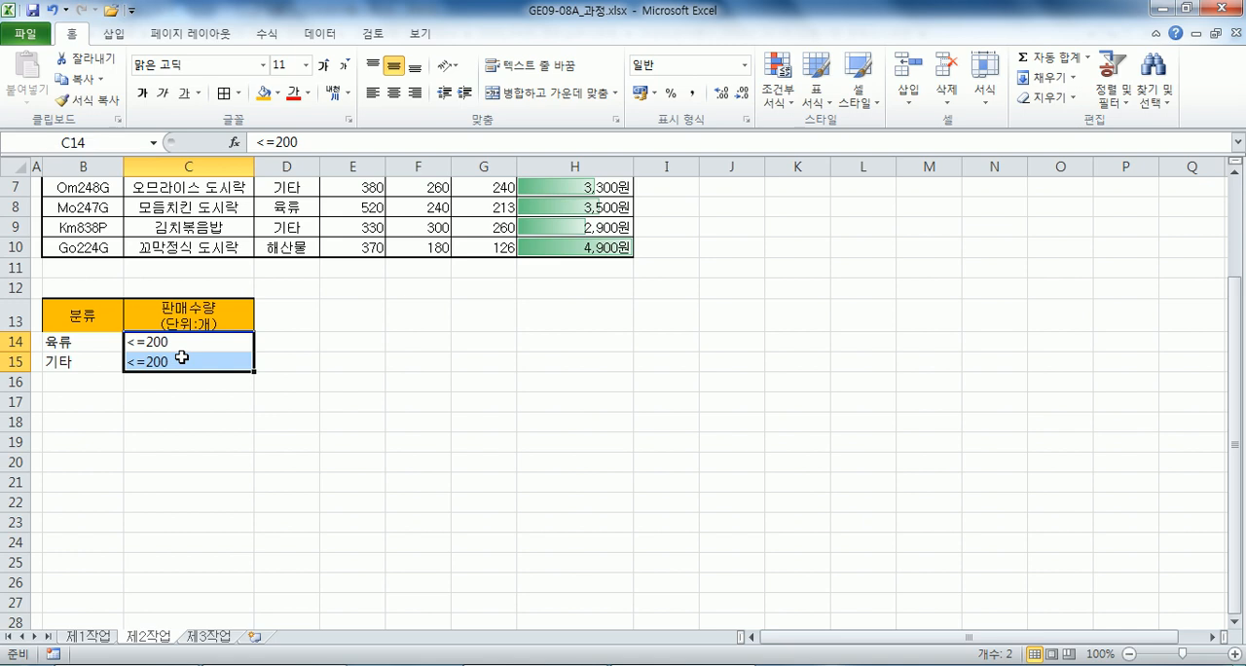
{"action": "left_click", "coordinate": [175, 358]}
{"action": "key", "text": "Delete"}
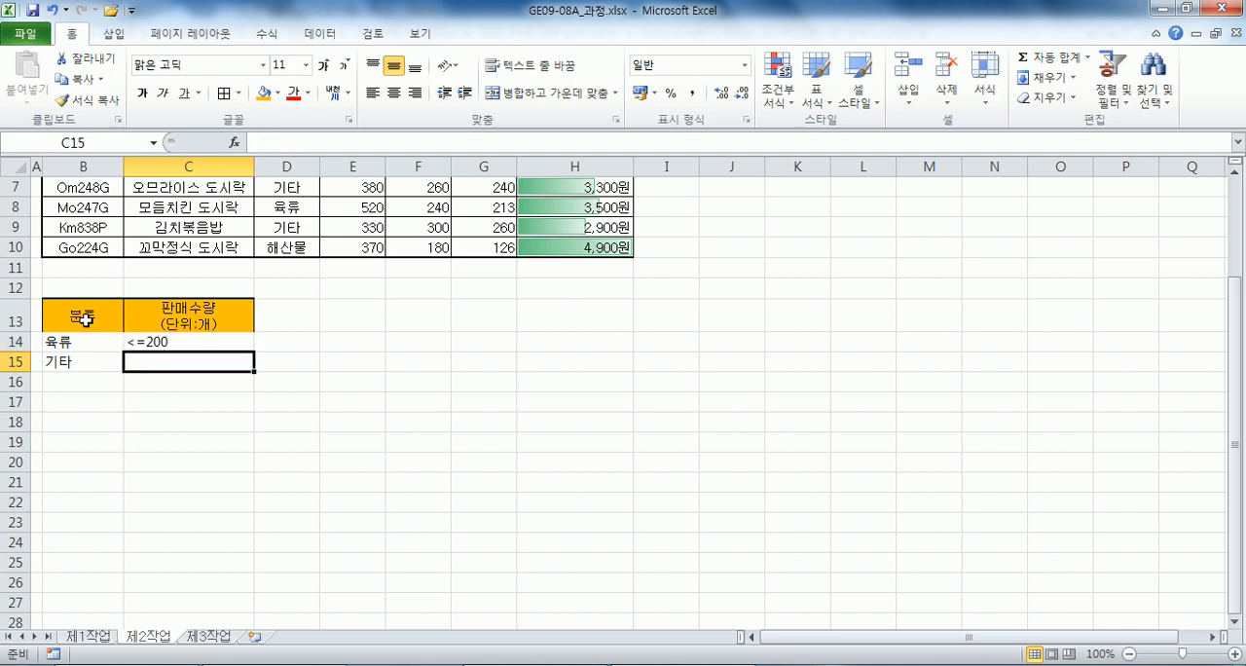
Compare the criteria in B13:C15 with the 분류 and 판매수량 values of the source table.
{"action": "left_click_drag", "start_coordinate": [85, 325], "coordinate": [160, 342]}
{"action": "left_click", "coordinate": [105, 358]}
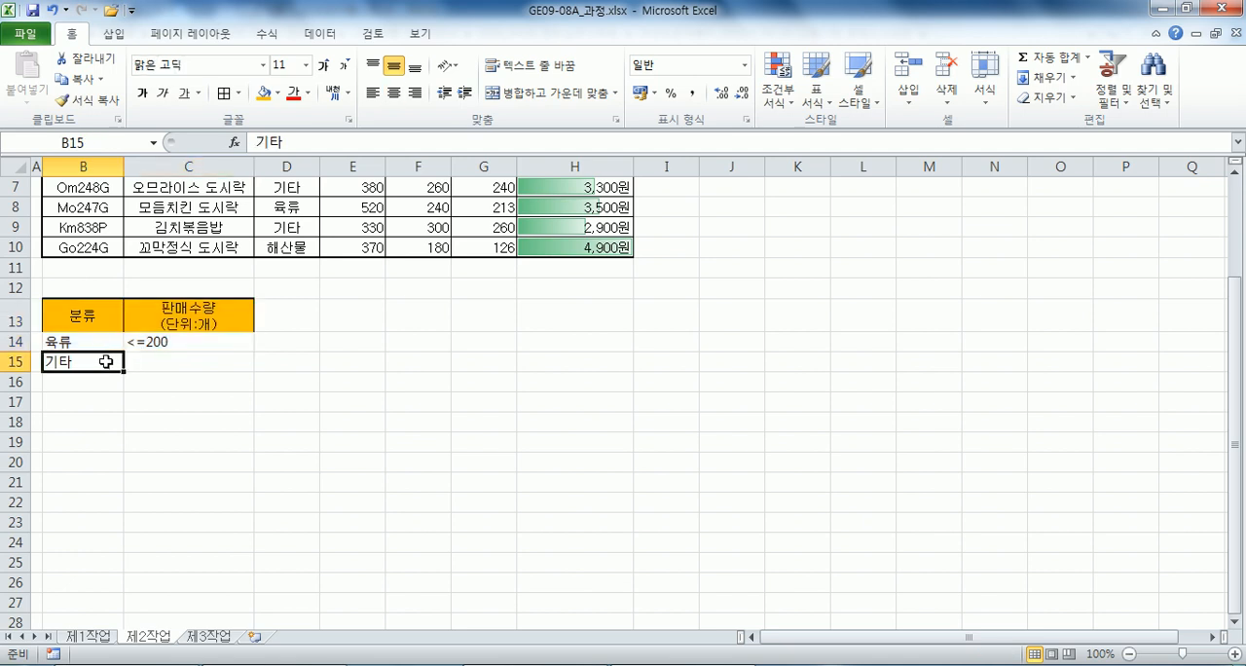
{"action": "left_click", "coordinate": [173, 361]}
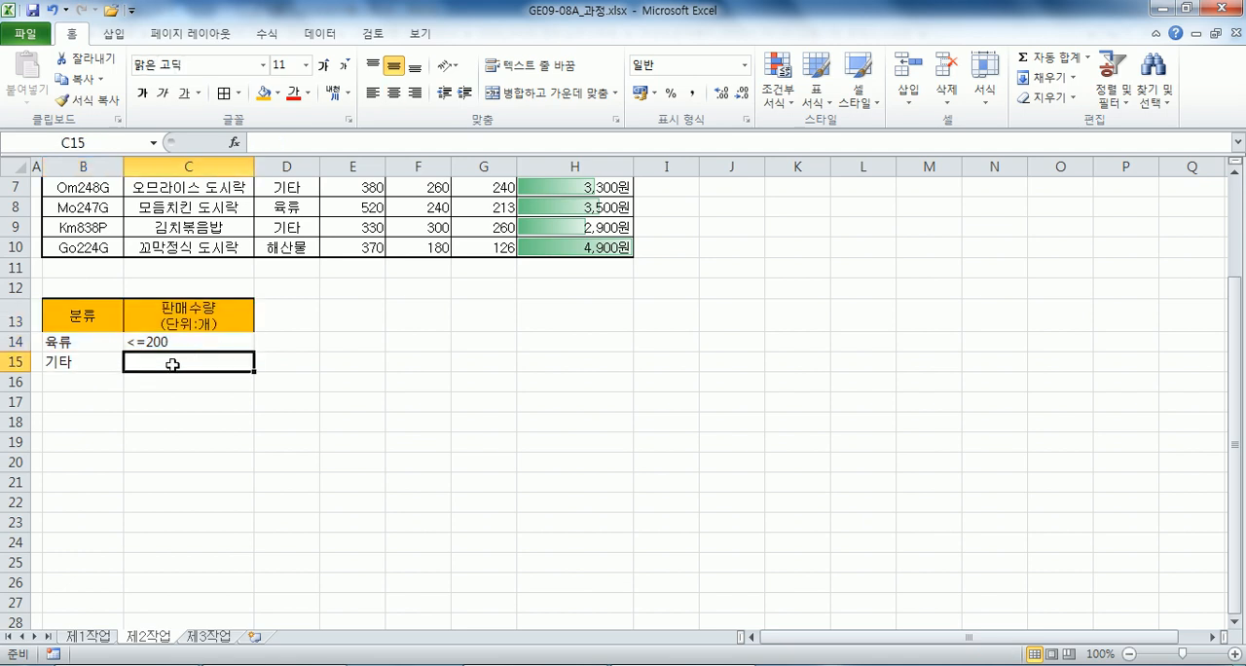
{"action": "scroll", "coordinate": [173, 364], "scroll_direction": "up", "scroll_amount": 2}
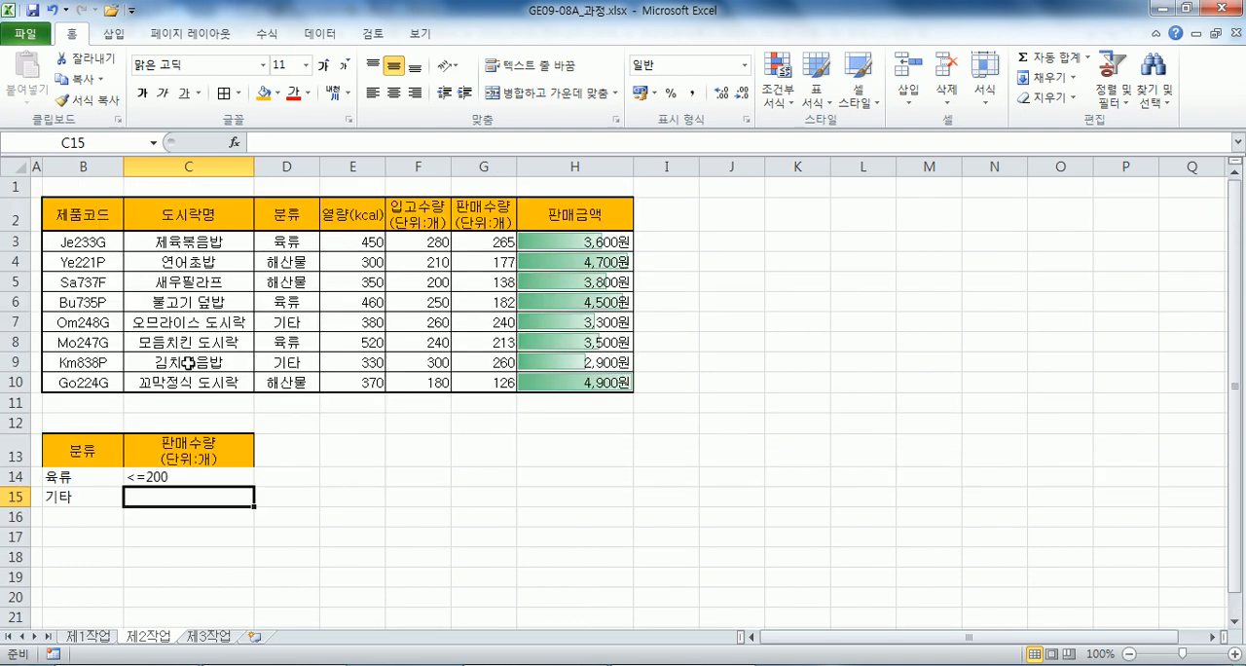
{"action": "left_click", "coordinate": [291, 321]}
{"action": "left_click", "coordinate": [287, 358]}
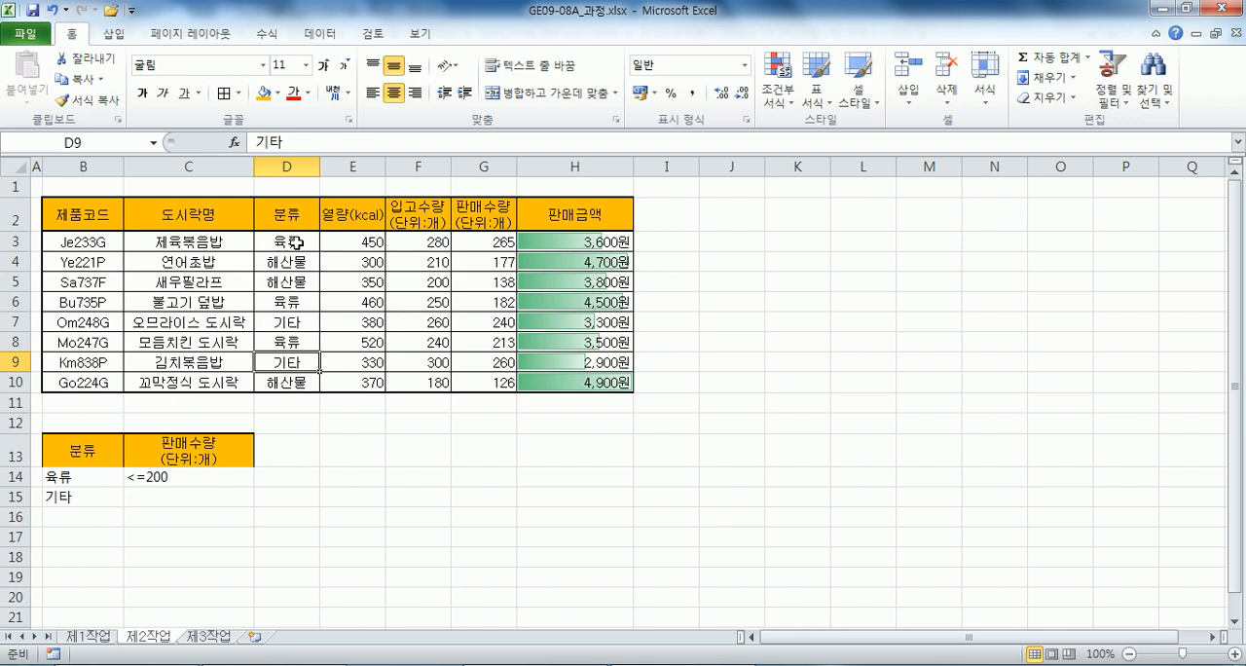
{"action": "left_click", "coordinate": [480, 241]}
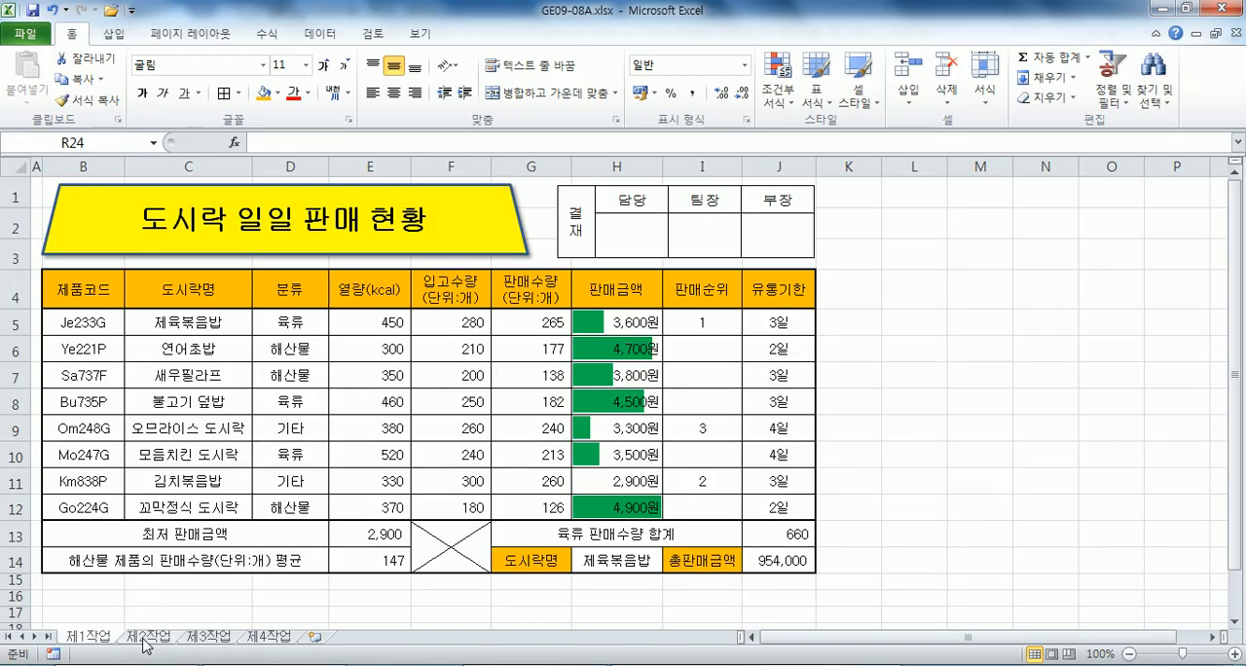
Check the filter result on the 제2작업 sheet of GE09-08A.xlsx, close it, and review the 판매수량 of the 육류 rows.
{"action": "left_click", "coordinate": [144, 641]}
{"action": "scroll", "coordinate": [107, 496], "scroll_direction": "down", "scroll_amount": 4}
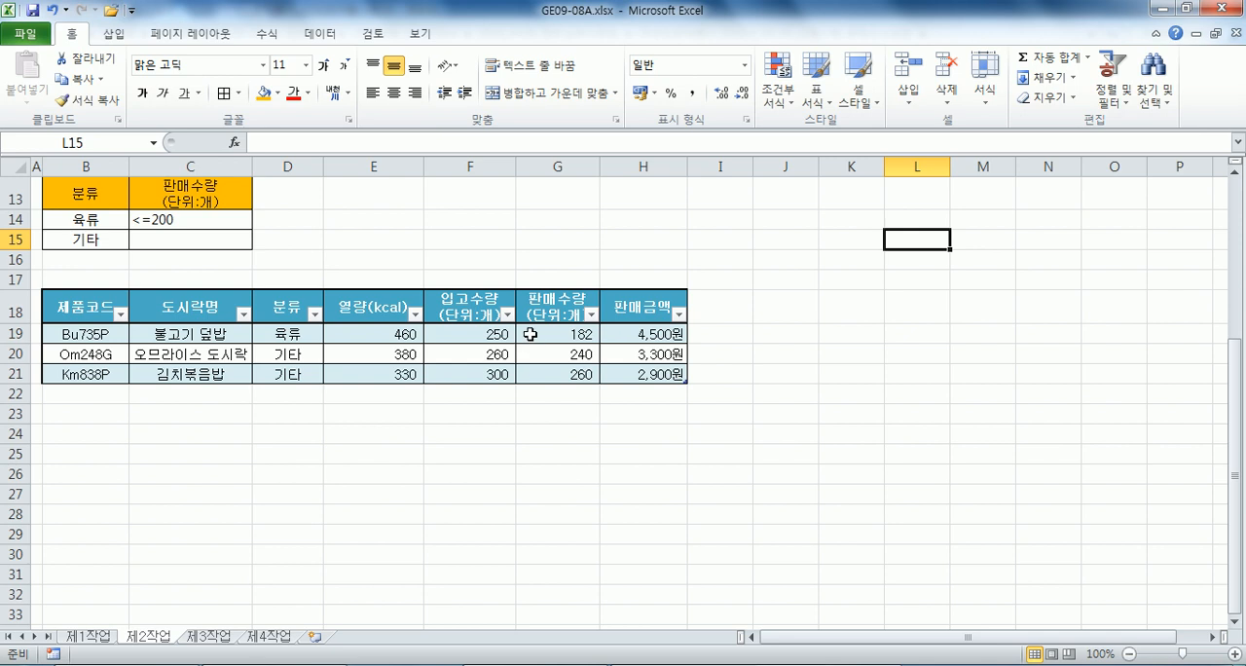
{"action": "left_click", "coordinate": [1225, 9]}
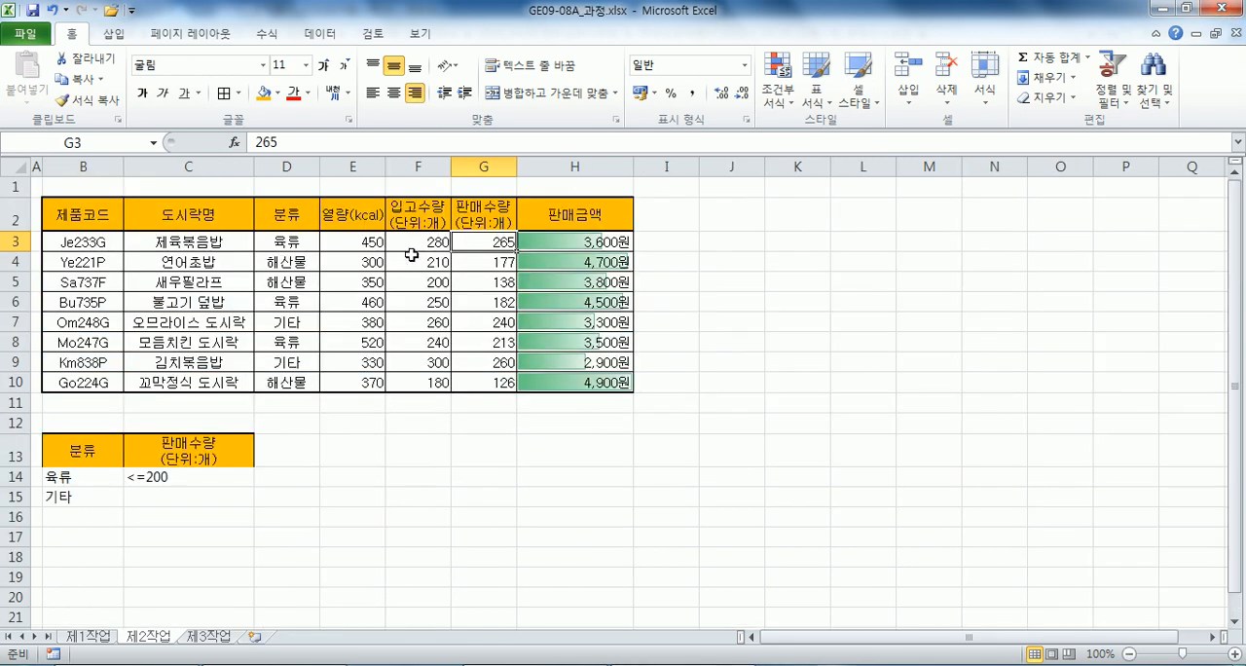
{"action": "left_click", "coordinate": [494, 303]}
{"action": "left_click", "coordinate": [494, 342]}
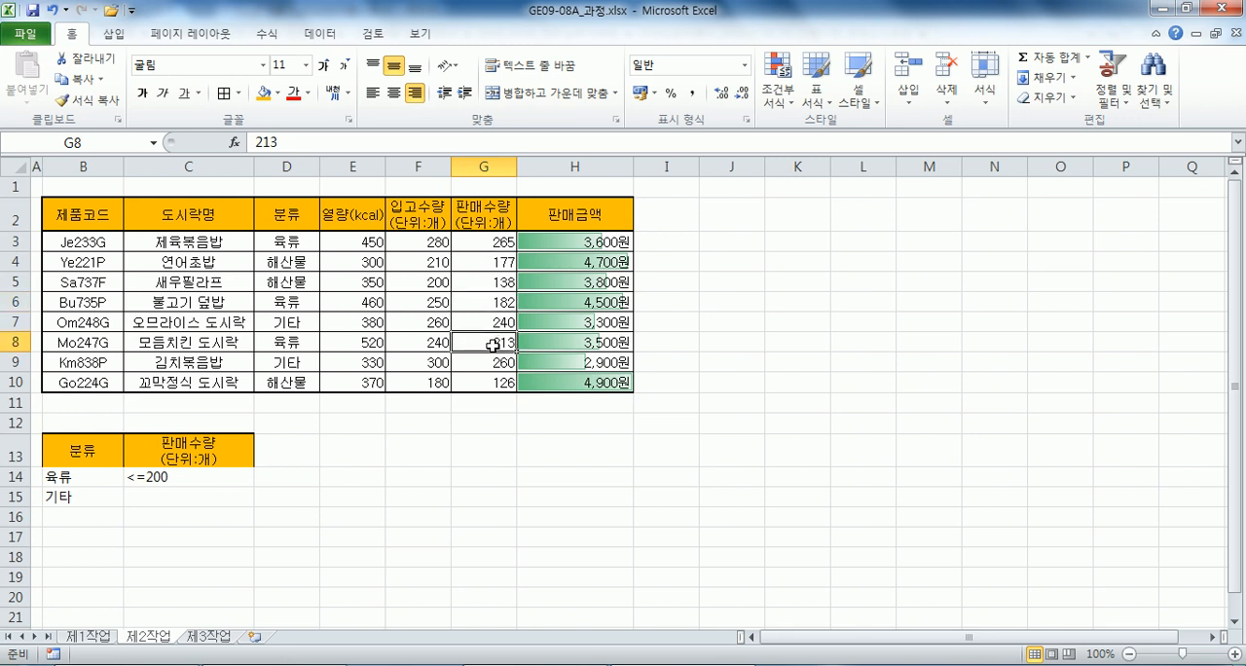
{"action": "left_click", "coordinate": [139, 262]}
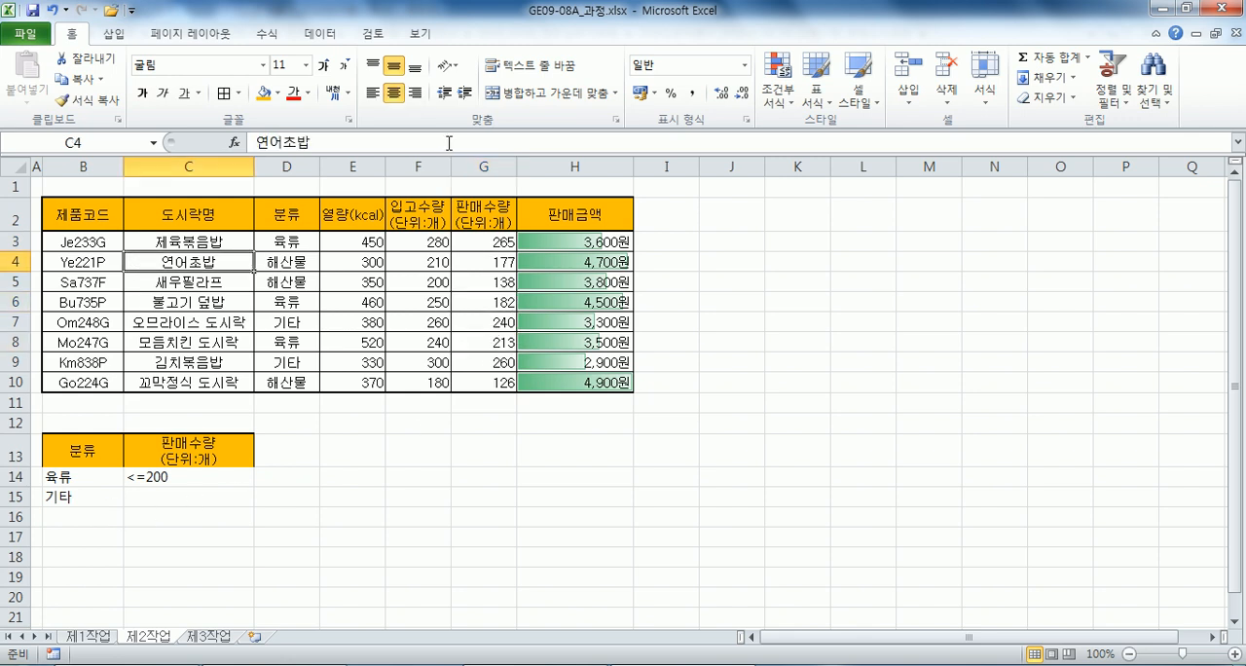
{"action": "left_click", "coordinate": [334, 36]}
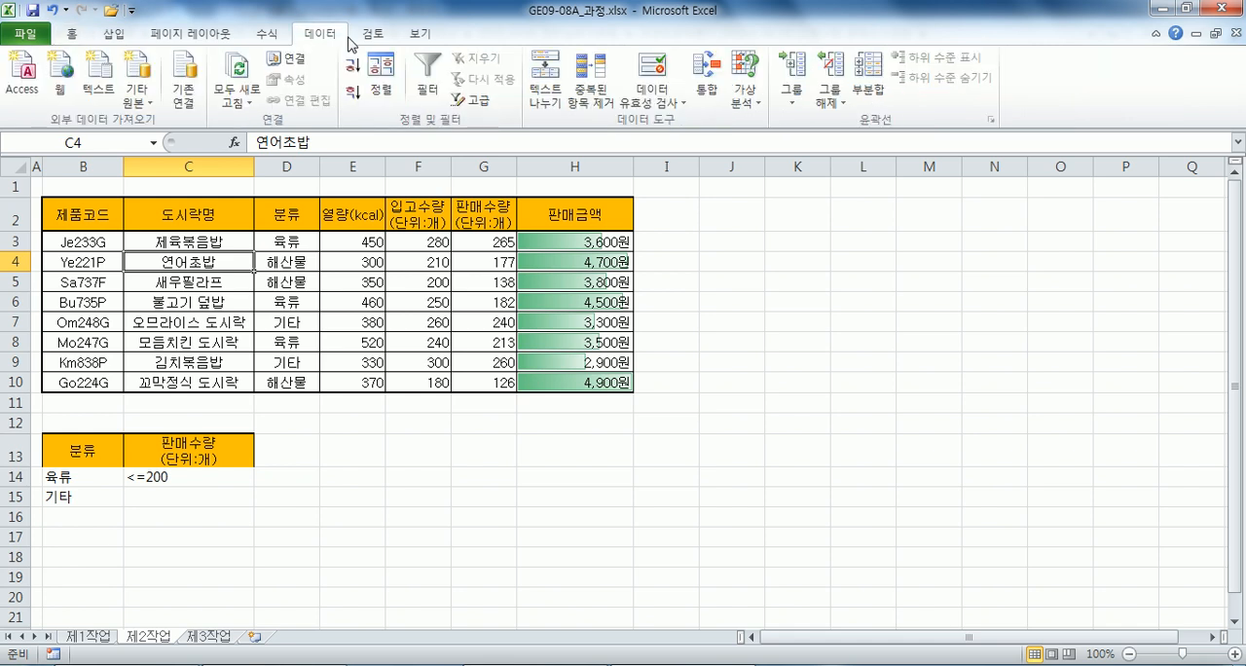
{"action": "left_click", "coordinate": [472, 99]}
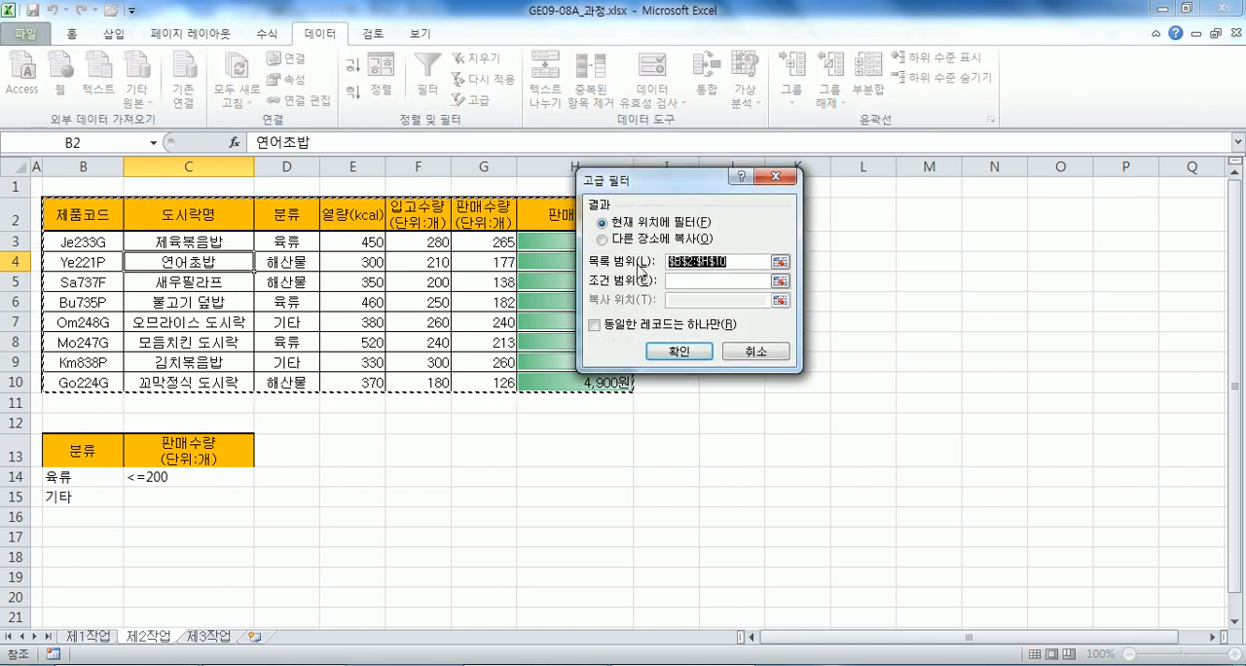
{"action": "key", "text": "Escape"}
{"action": "left_click_drag", "start_coordinate": [93, 399], "coordinate": [469, 401]}
{"action": "left_click", "coordinate": [334, 325]}
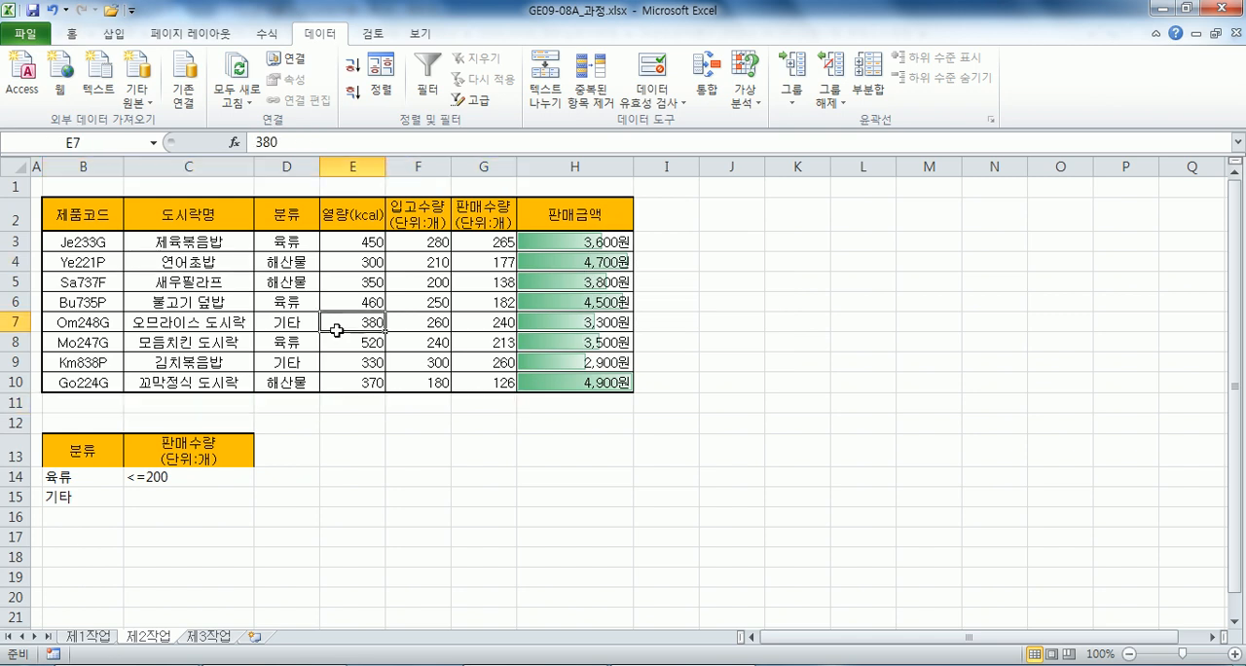
Run an advanced filter on B2:H10 with criteria range B13:C15, copying the results to another location starting at B18.
{"action": "left_click", "coordinate": [289, 245]}
{"action": "left_click", "coordinate": [475, 102]}
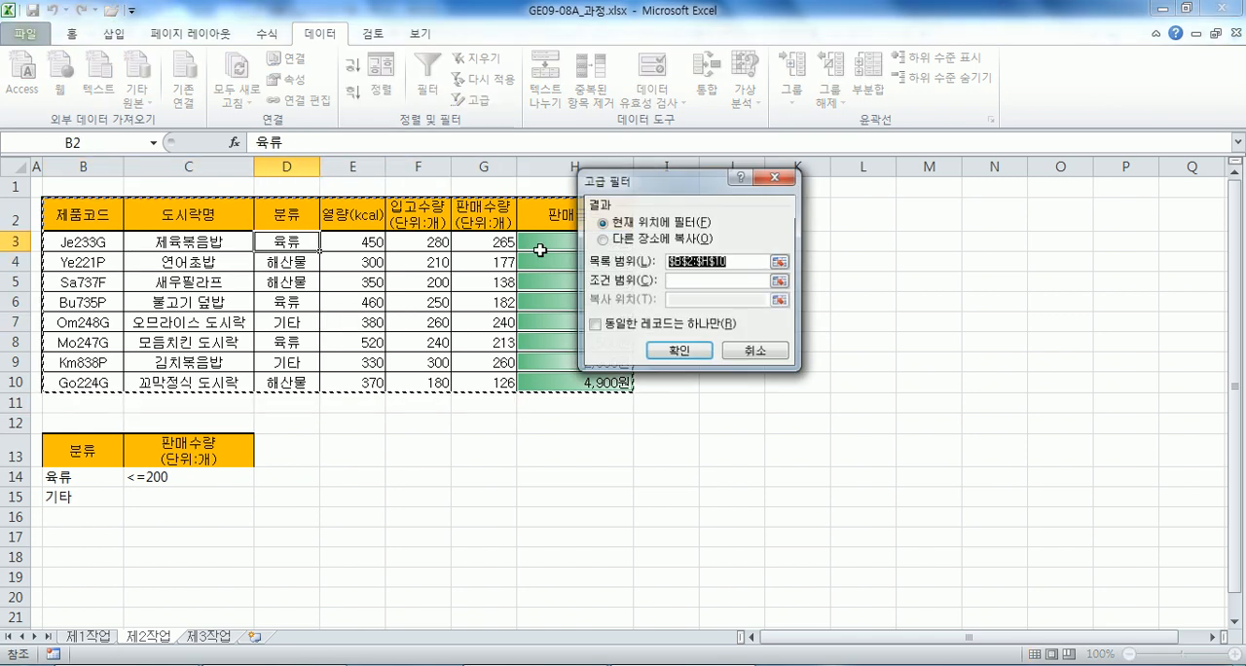
{"action": "left_click", "coordinate": [640, 242]}
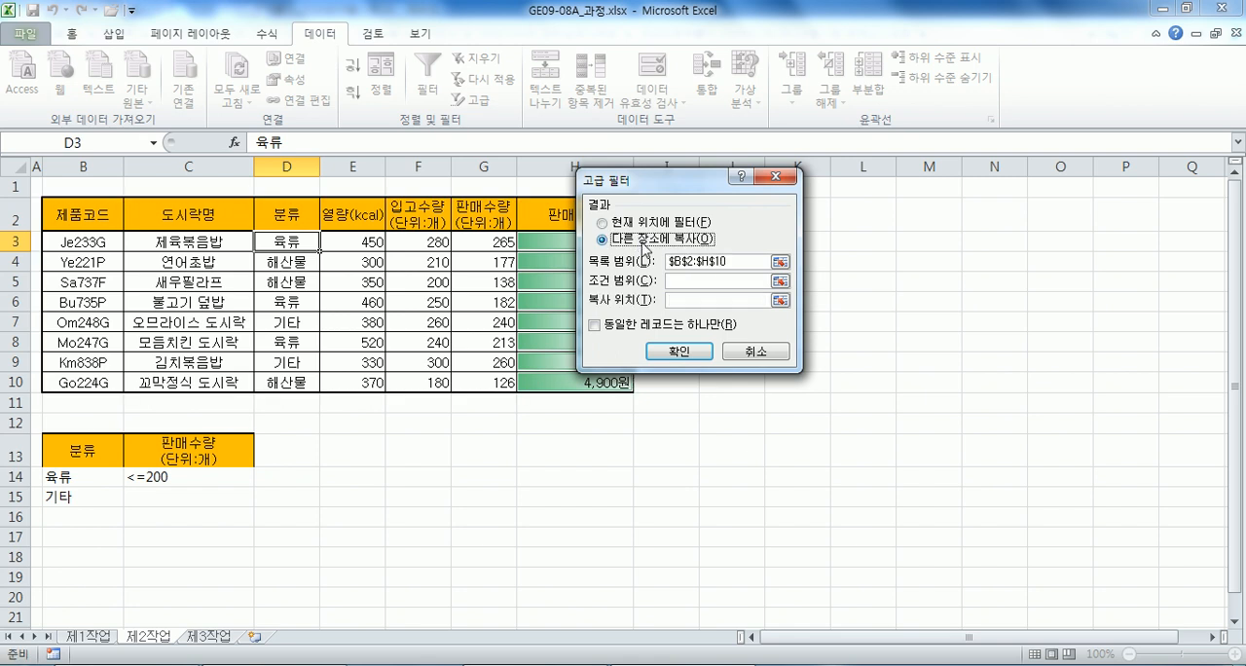
{"action": "left_click", "coordinate": [671, 280]}
{"action": "left_click_drag", "start_coordinate": [66, 455], "coordinate": [264, 493]}
{"action": "left_click", "coordinate": [681, 300]}
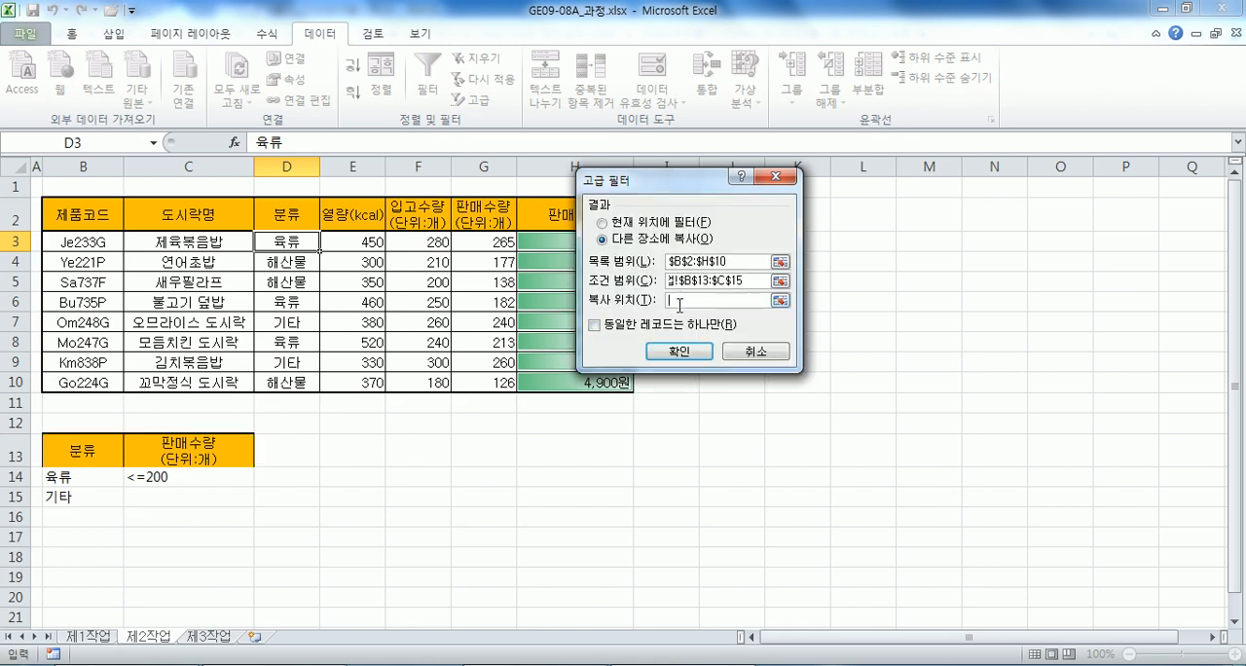
{"action": "left_click", "coordinate": [78, 555]}
{"action": "scroll", "coordinate": [213, 451], "scroll_direction": "down", "scroll_amount": 2}
{"action": "scroll", "coordinate": [212, 451], "scroll_direction": "down", "scroll_amount": 2}
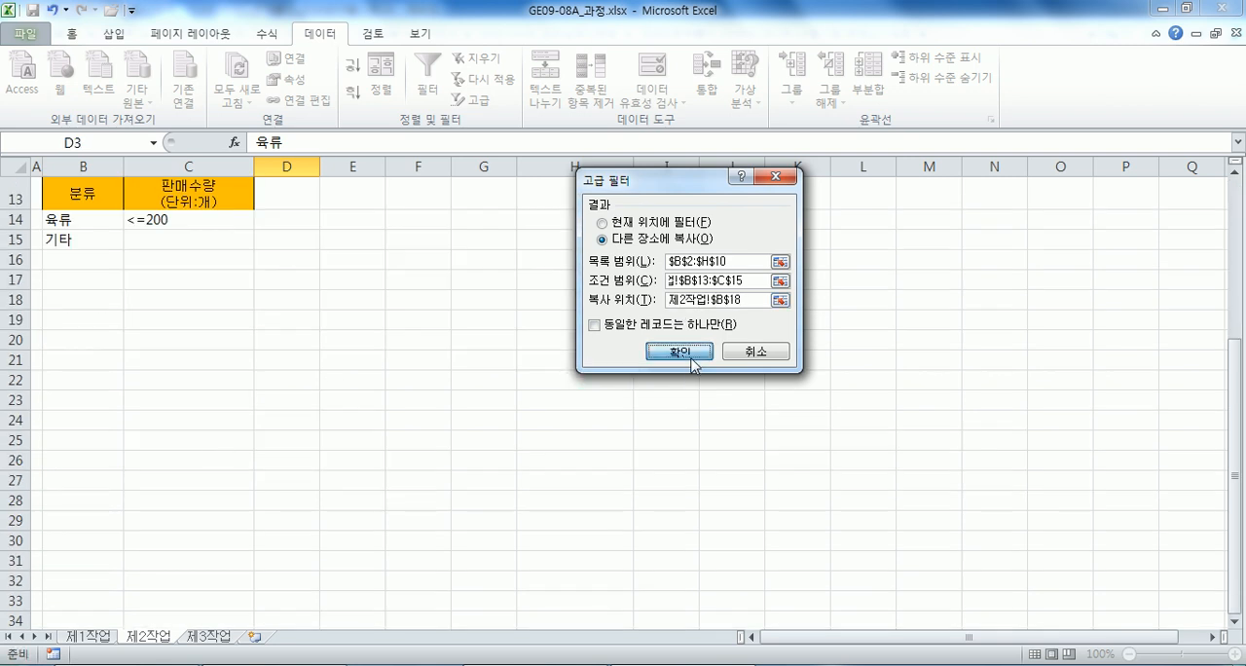
{"action": "left_click", "coordinate": [678, 352]}
{"action": "scroll", "coordinate": [299, 413], "scroll_direction": "down", "scroll_amount": 2}
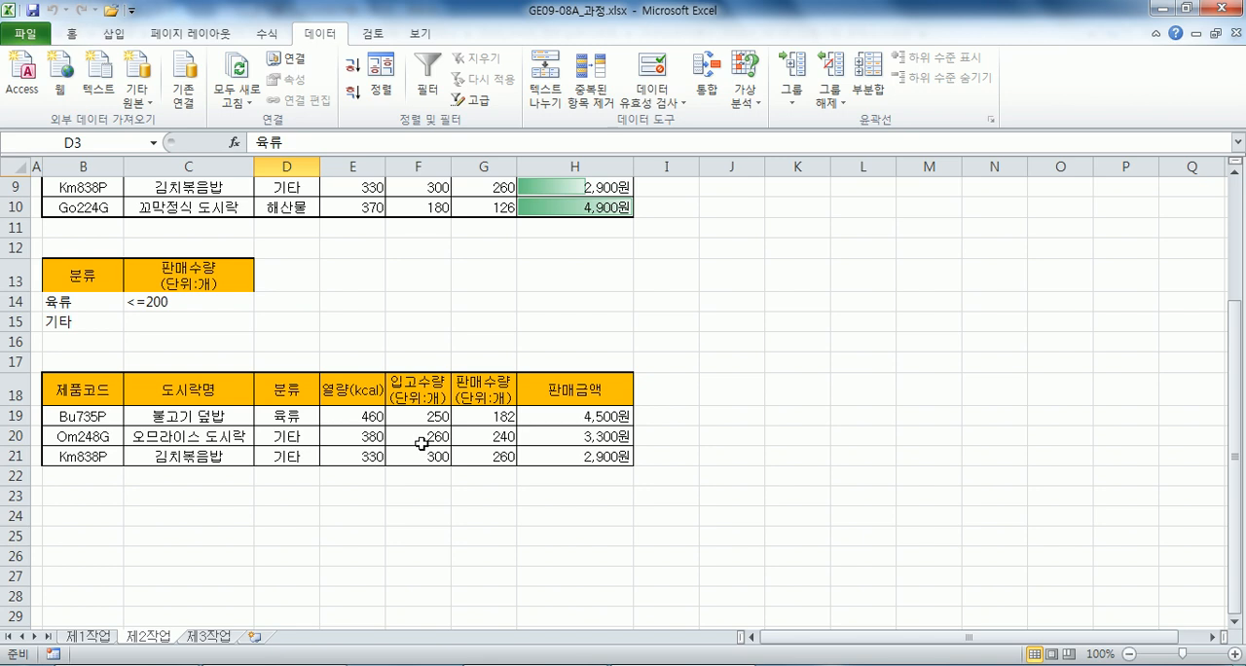
Remove the fill color from the filtered result range B18:H21.
{"action": "left_click_drag", "start_coordinate": [100, 393], "coordinate": [557, 458]}
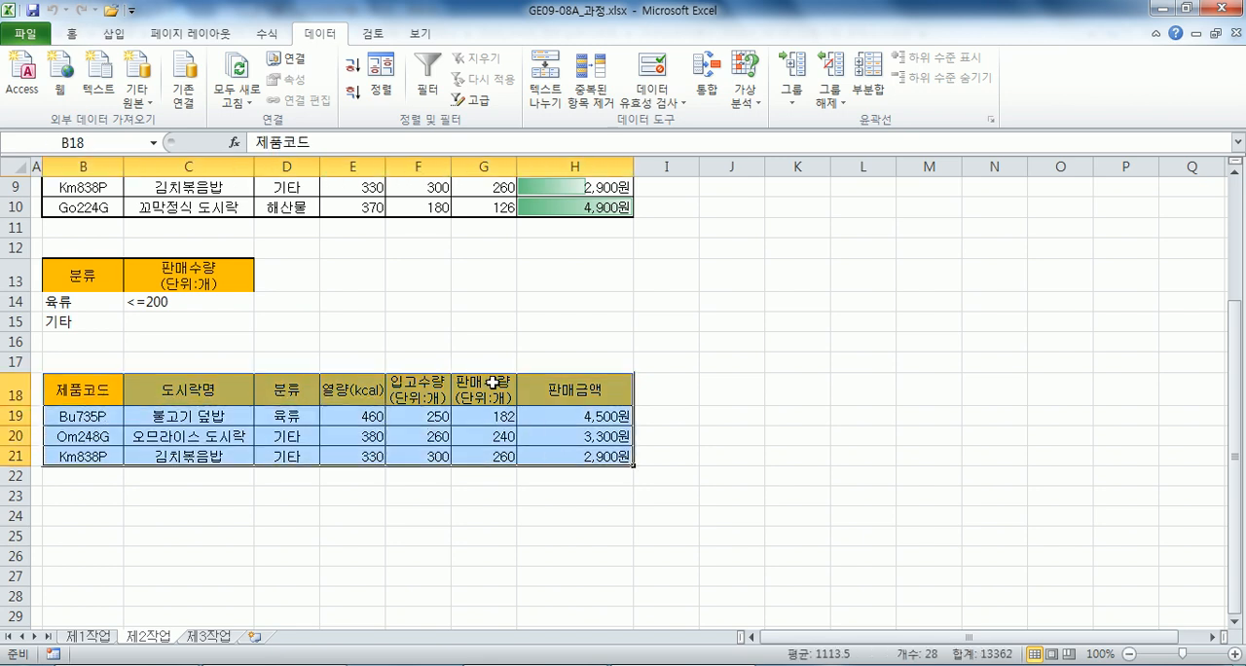
{"action": "left_click", "coordinate": [71, 32]}
{"action": "left_click", "coordinate": [279, 94]}
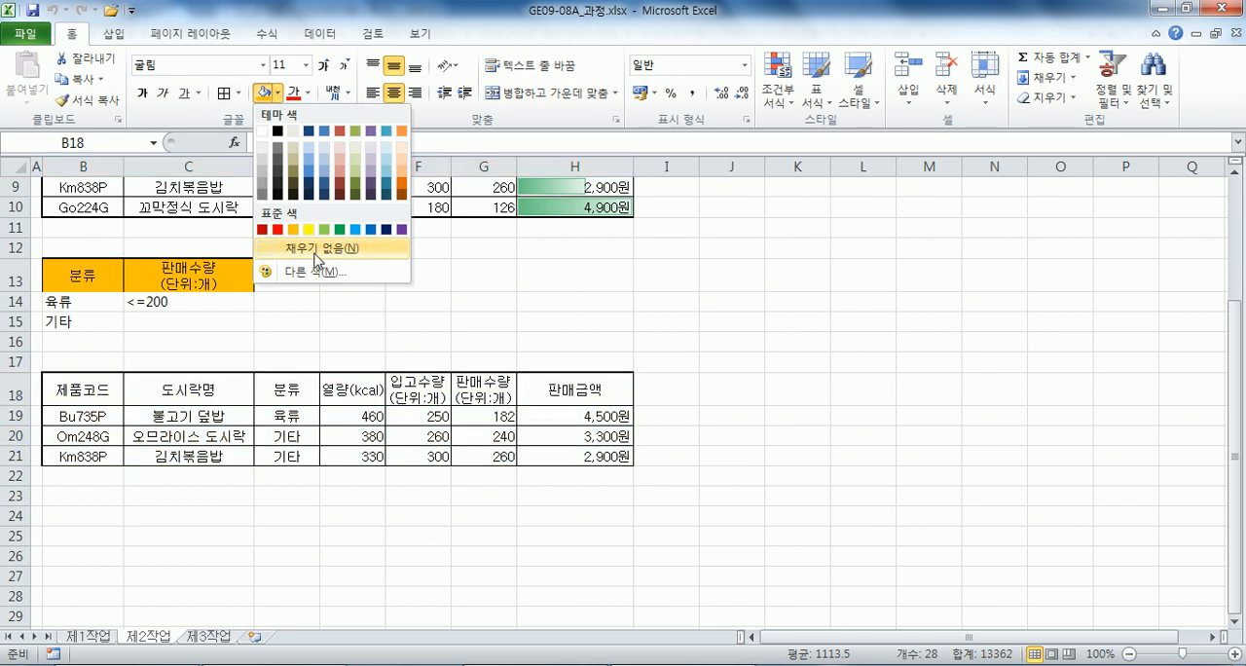
{"action": "left_click", "coordinate": [324, 247]}
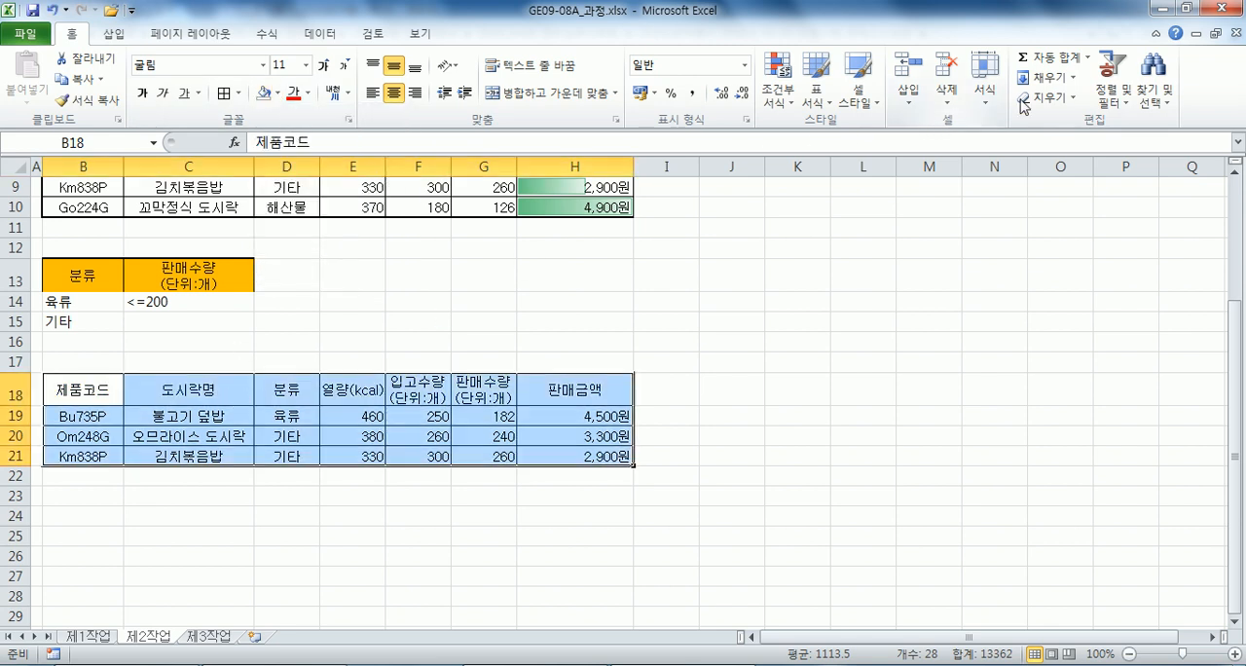
Apply the light aqua banded table style from the first row of light styles to the filtered result range B18:H21.
{"action": "left_click", "coordinate": [820, 102]}
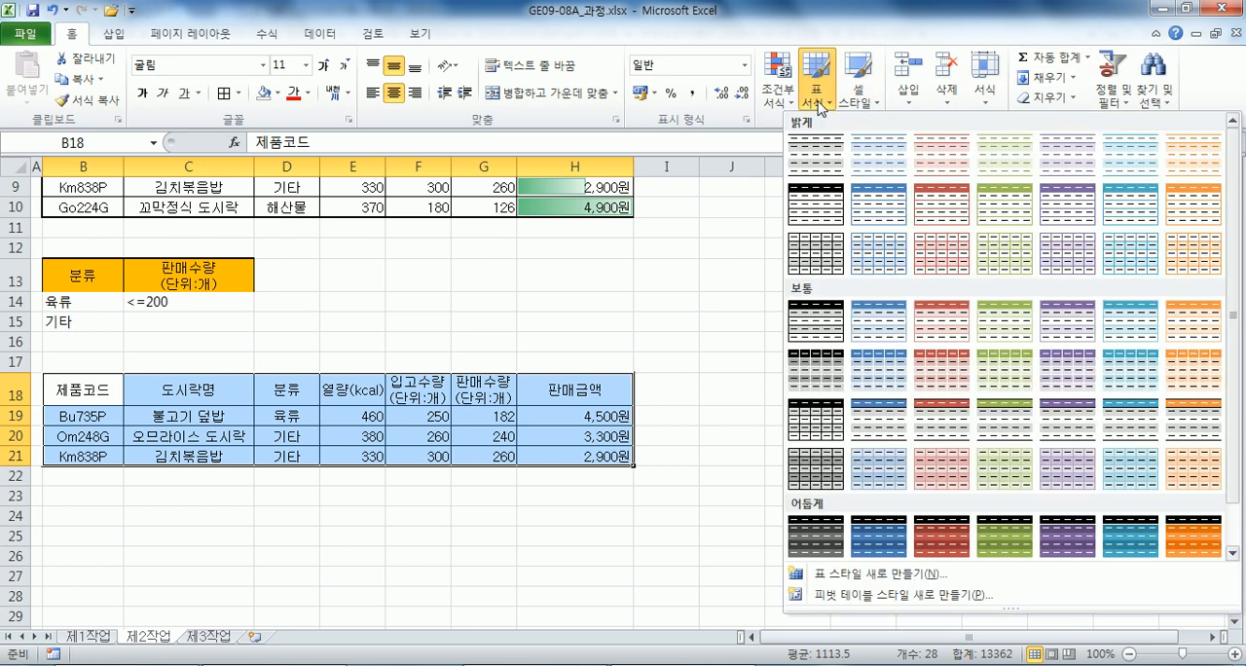
{"action": "left_click", "coordinate": [1122, 170]}
{"action": "left_click", "coordinate": [687, 320]}
{"action": "left_click", "coordinate": [463, 510]}
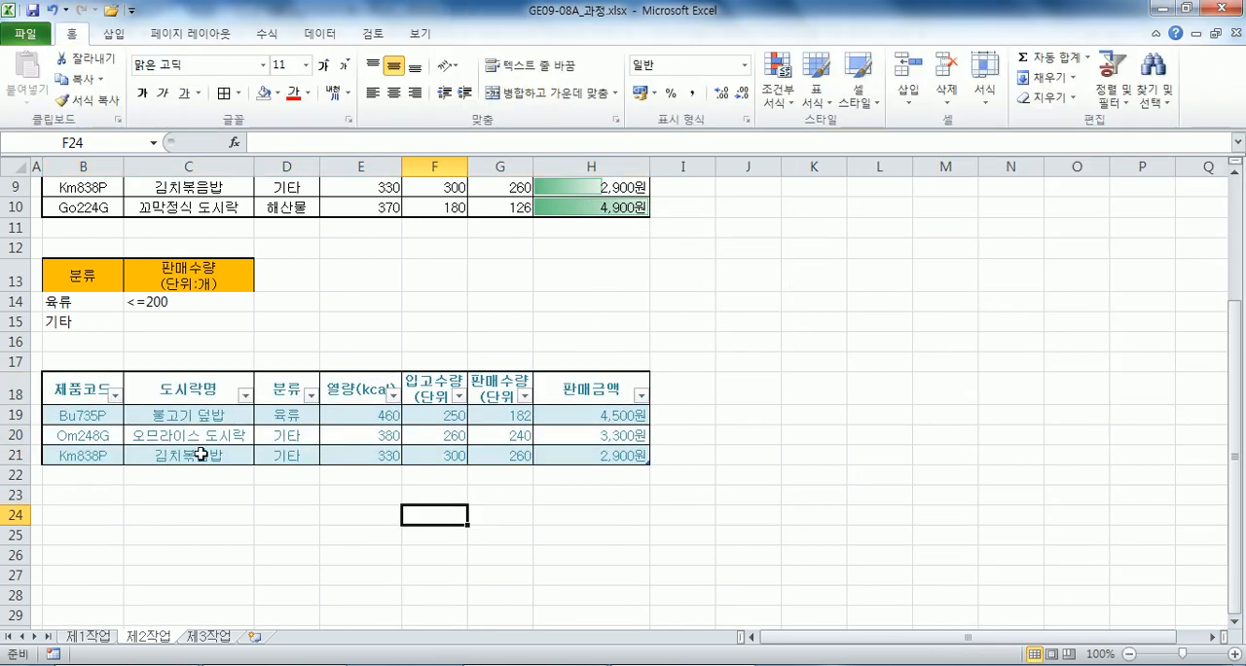
{"action": "left_click", "coordinate": [354, 421]}
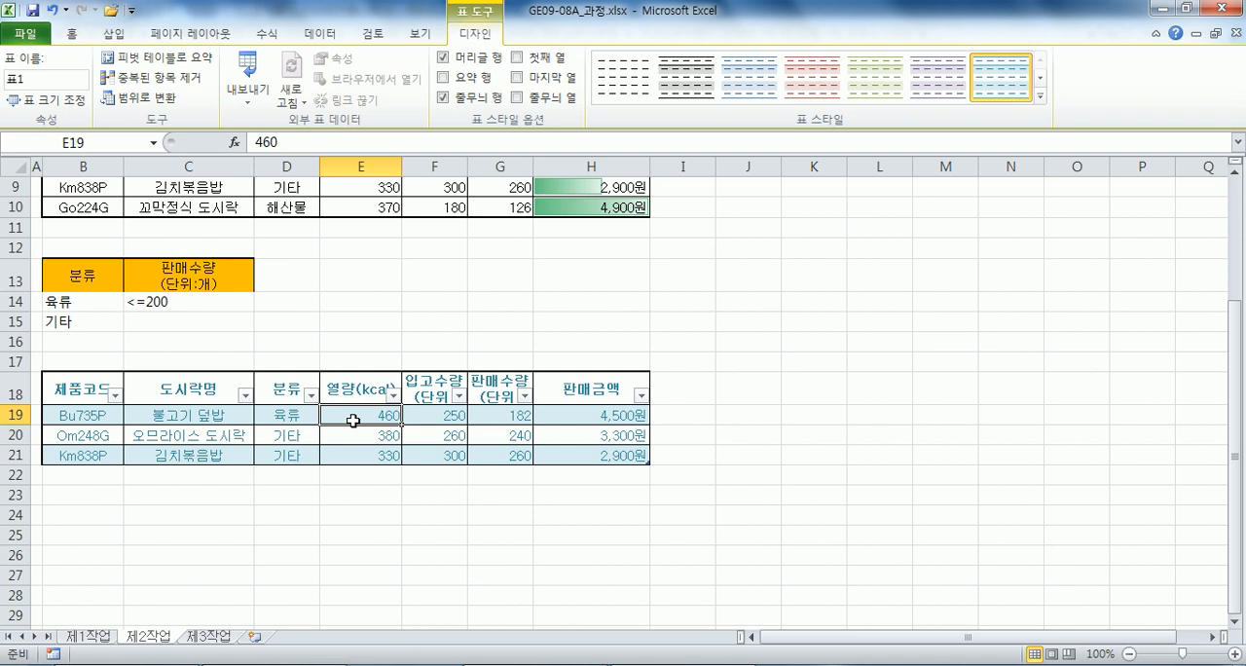
Go to the 제1작업 sheet and read the 제3작업 pivot table conditions in the Notepad file.
{"action": "left_click", "coordinate": [92, 637]}
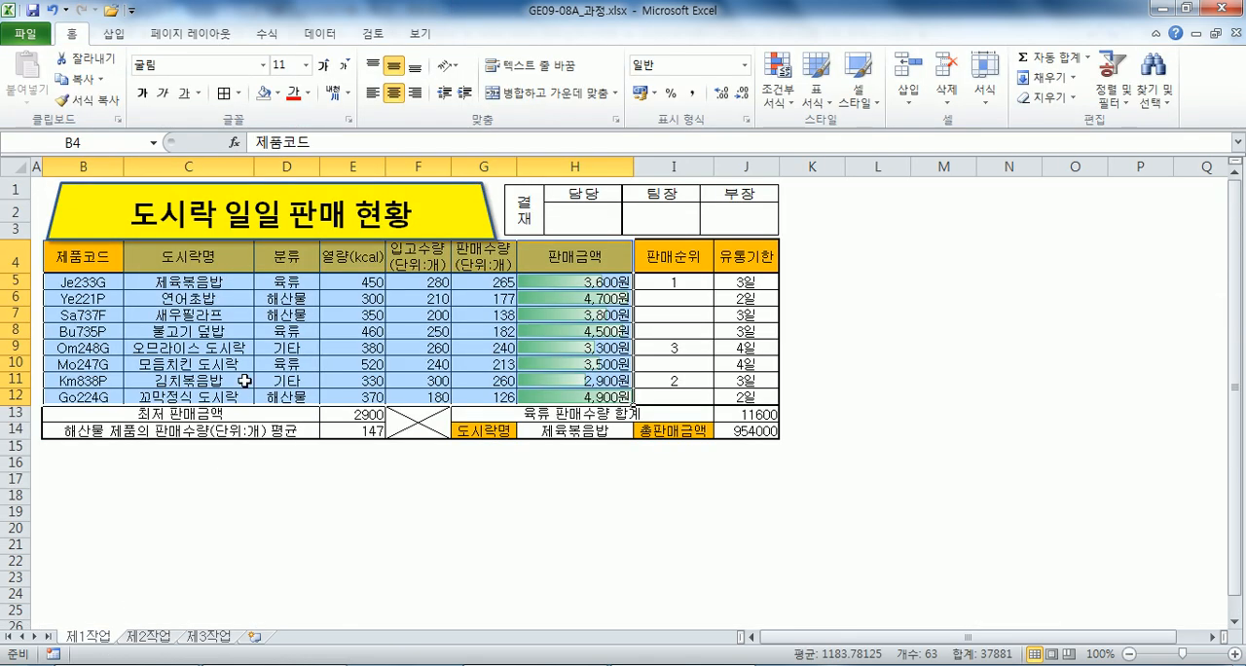
{"action": "key", "text": "alt+Tab"}
{"action": "scroll", "coordinate": [173, 362], "scroll_direction": "down", "scroll_amount": 5}
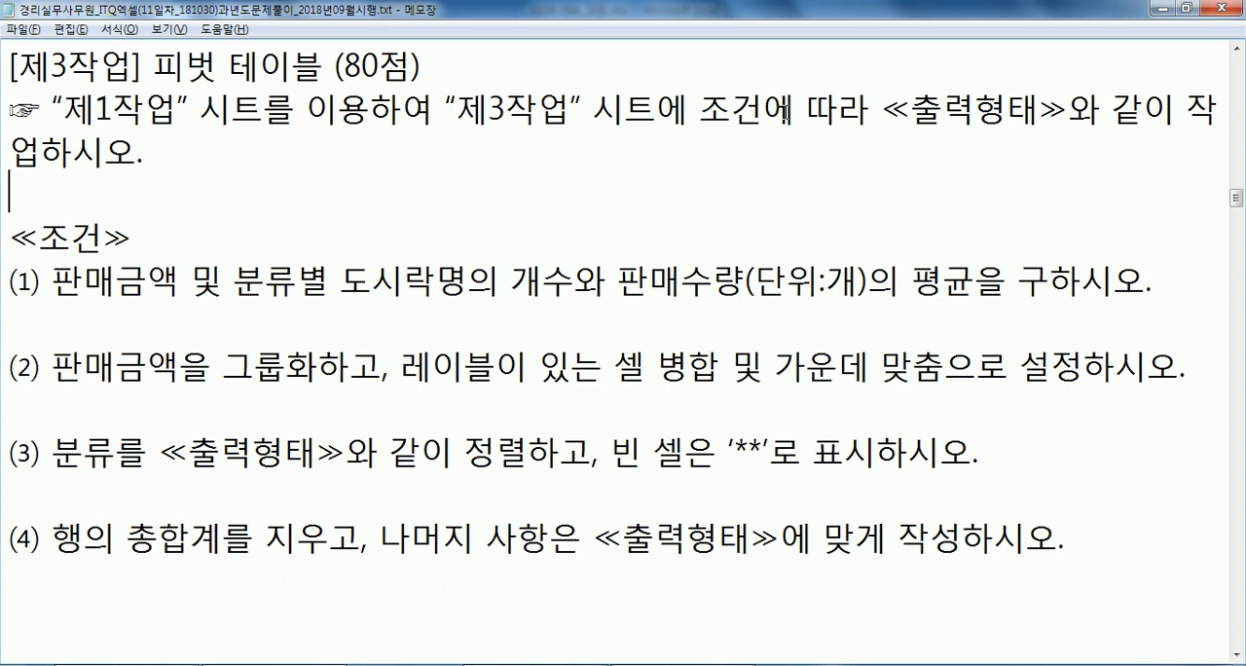
{"action": "key", "text": "alt+Tab"}
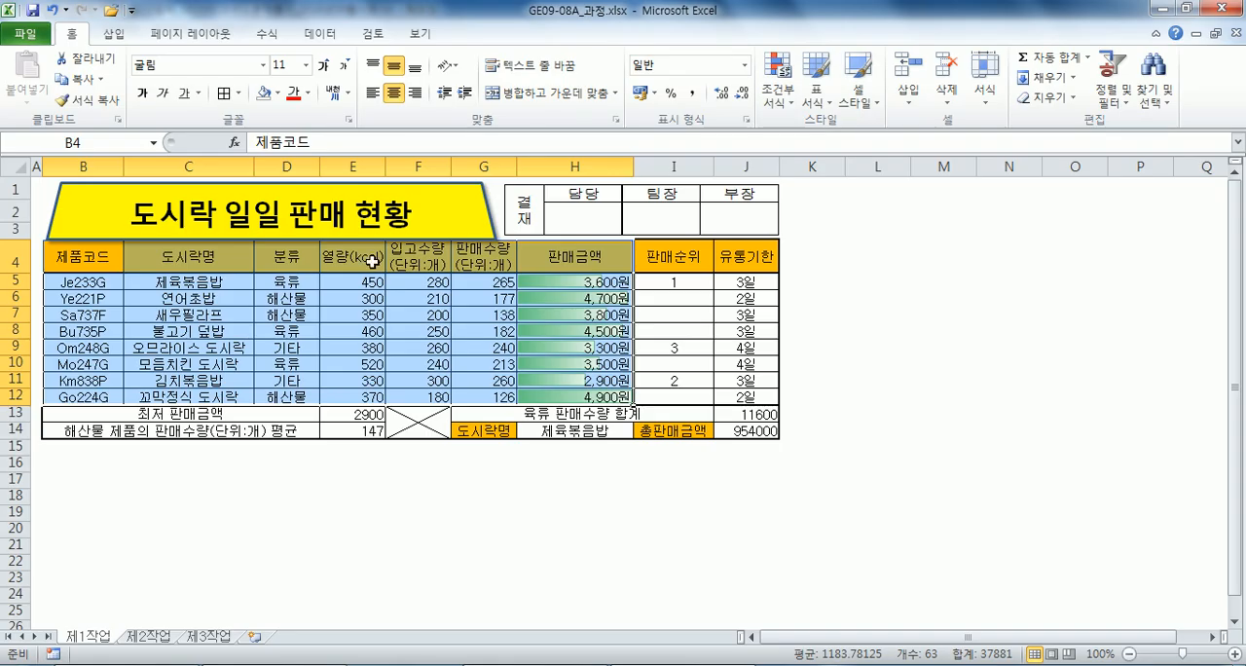
Create a pivot table from range B4:H12 of 제1작업, placed at cell B2 of the existing 제3작업 sheet.
{"action": "left_click_drag", "start_coordinate": [86, 258], "coordinate": [574, 396]}
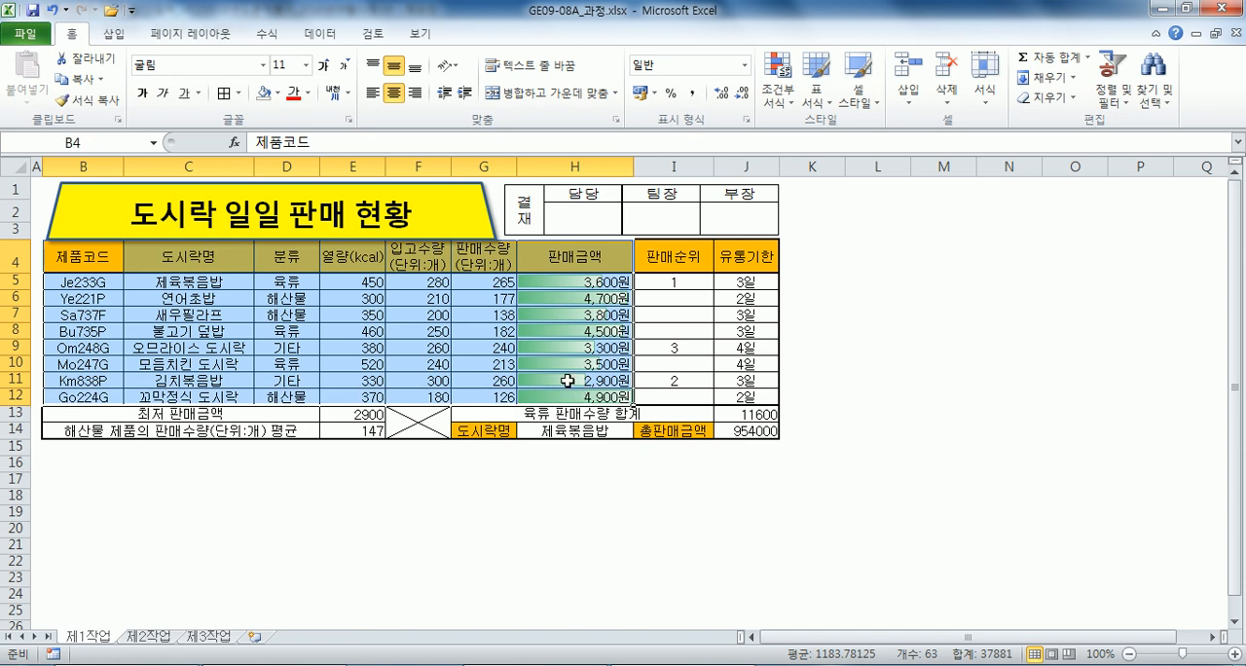
{"action": "left_click", "coordinate": [115, 37]}
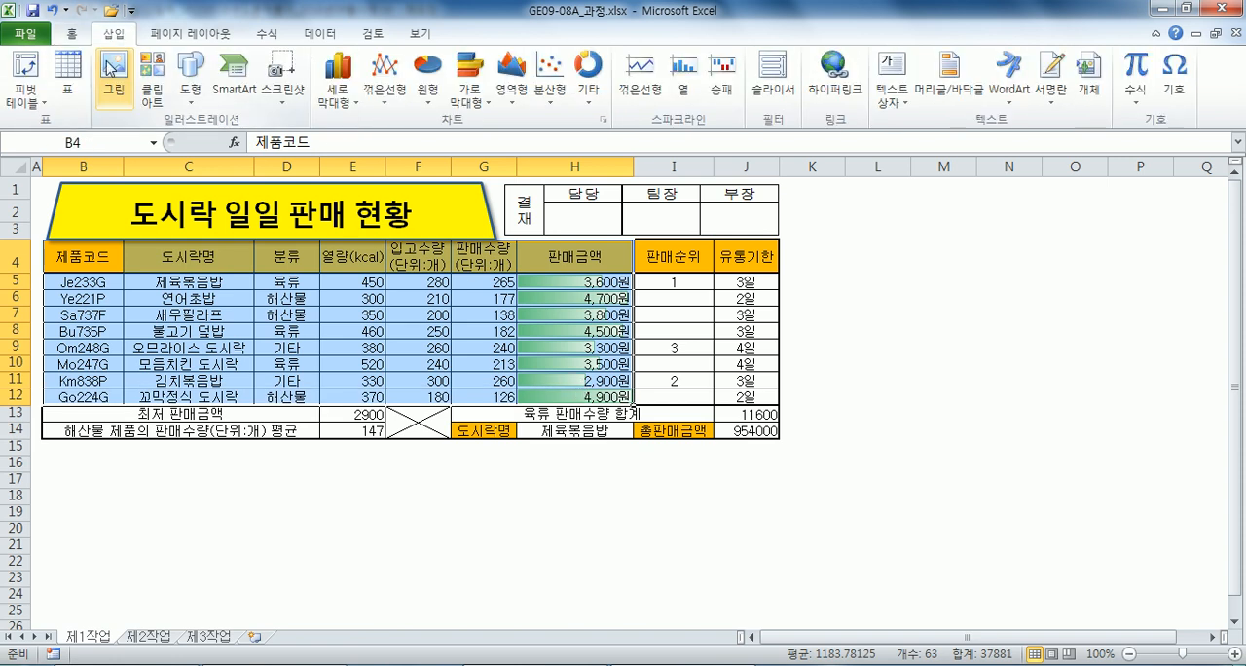
{"action": "left_click", "coordinate": [32, 68]}
{"action": "left_click_drag", "start_coordinate": [626, 155], "coordinate": [561, 44]}
{"action": "left_click", "coordinate": [487, 222]}
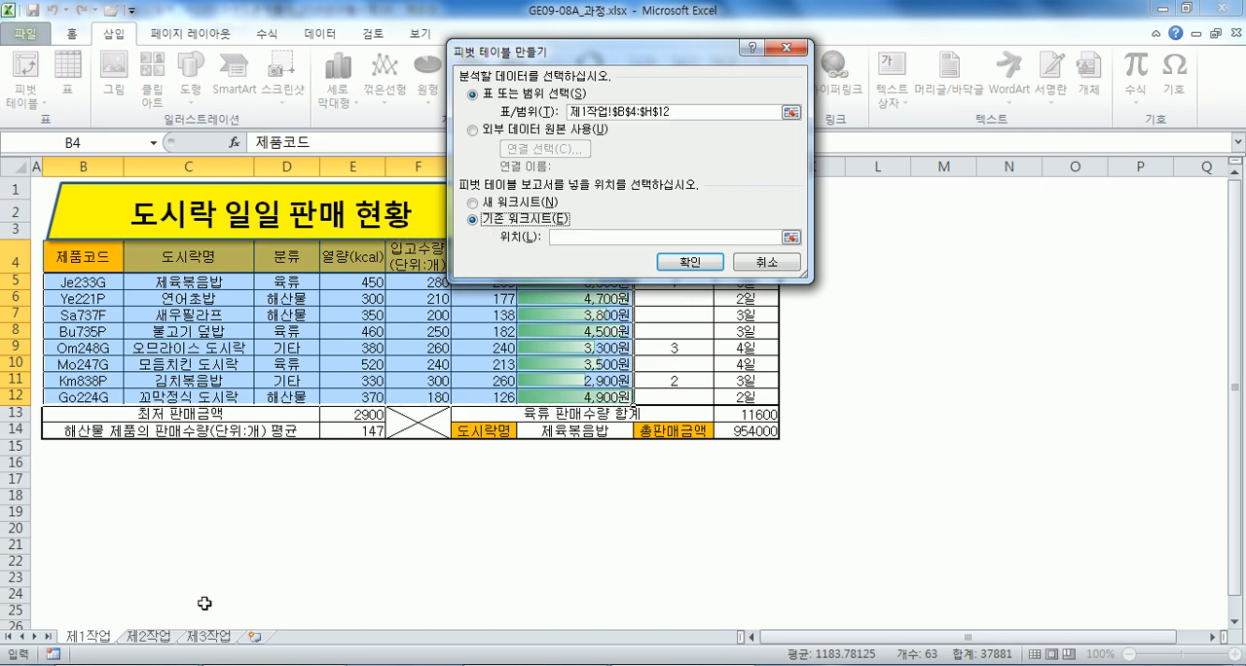
{"action": "left_click", "coordinate": [207, 637]}
{"action": "left_click", "coordinate": [89, 206]}
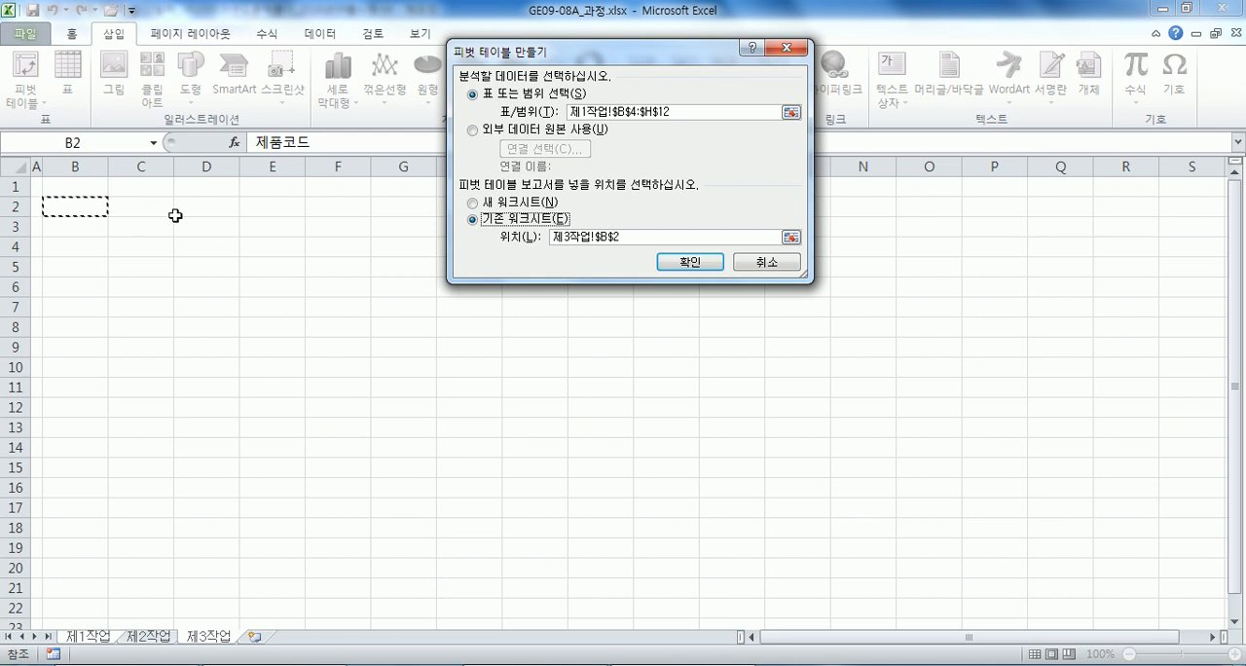
{"action": "left_click", "coordinate": [687, 265]}
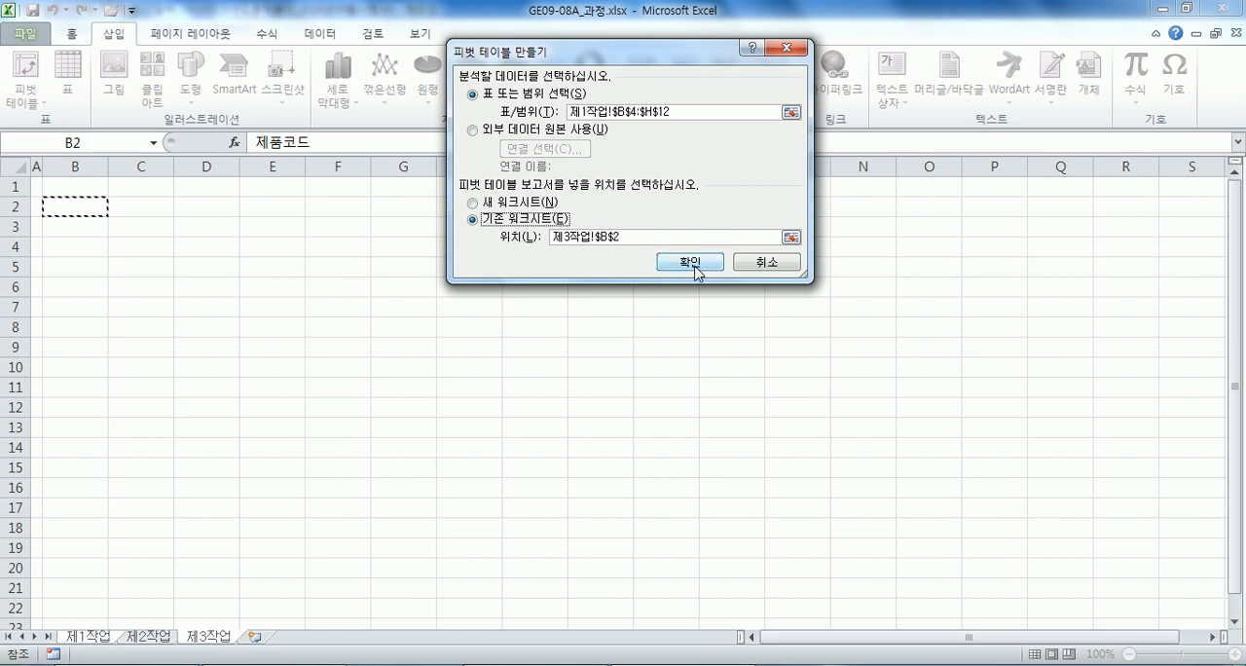
Place the 판매금액 field in the row labels and 분류 in the column labels of the pivot table.
{"action": "left_click_drag", "start_coordinate": [1022, 167], "coordinate": [402, 84]}
{"action": "left_click_drag", "start_coordinate": [437, 338], "coordinate": [438, 271]}
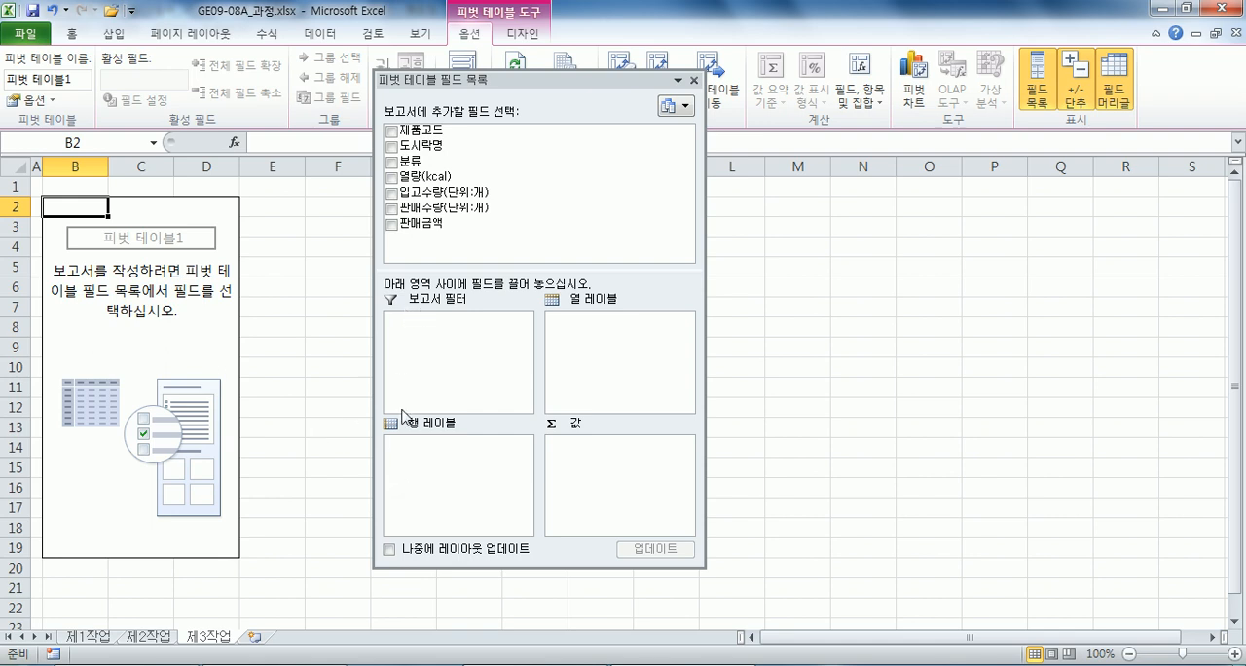
{"action": "left_click_drag", "start_coordinate": [420, 224], "coordinate": [454, 475]}
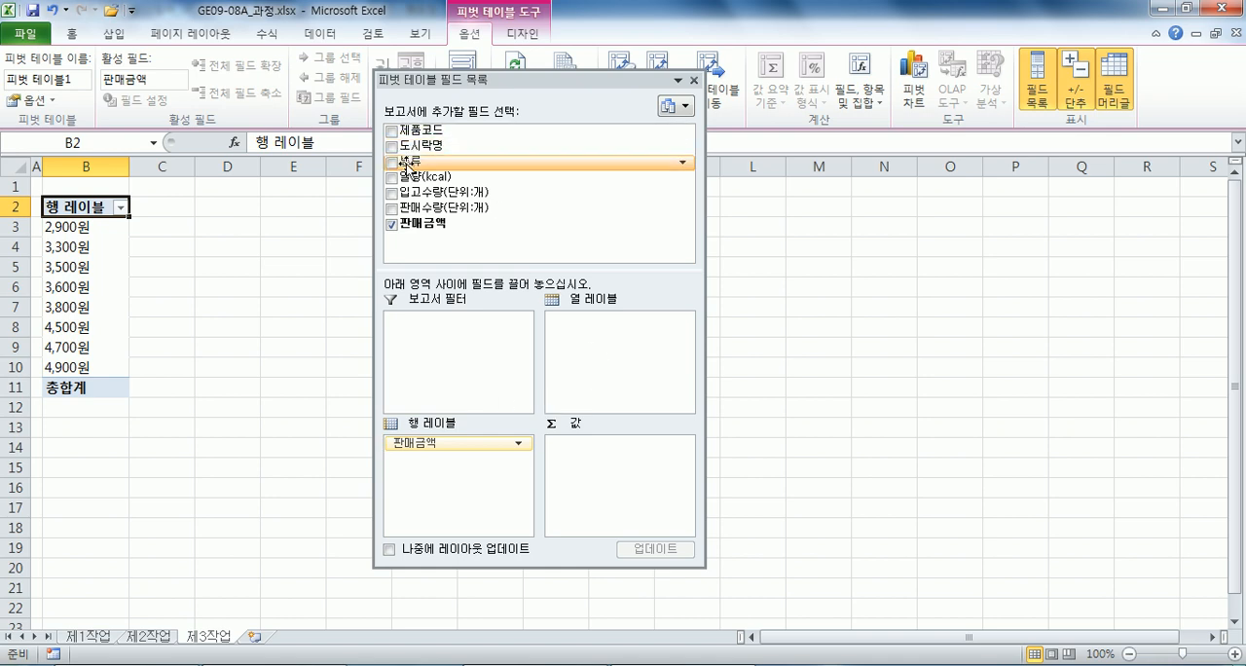
{"action": "left_click_drag", "start_coordinate": [407, 166], "coordinate": [622, 336]}
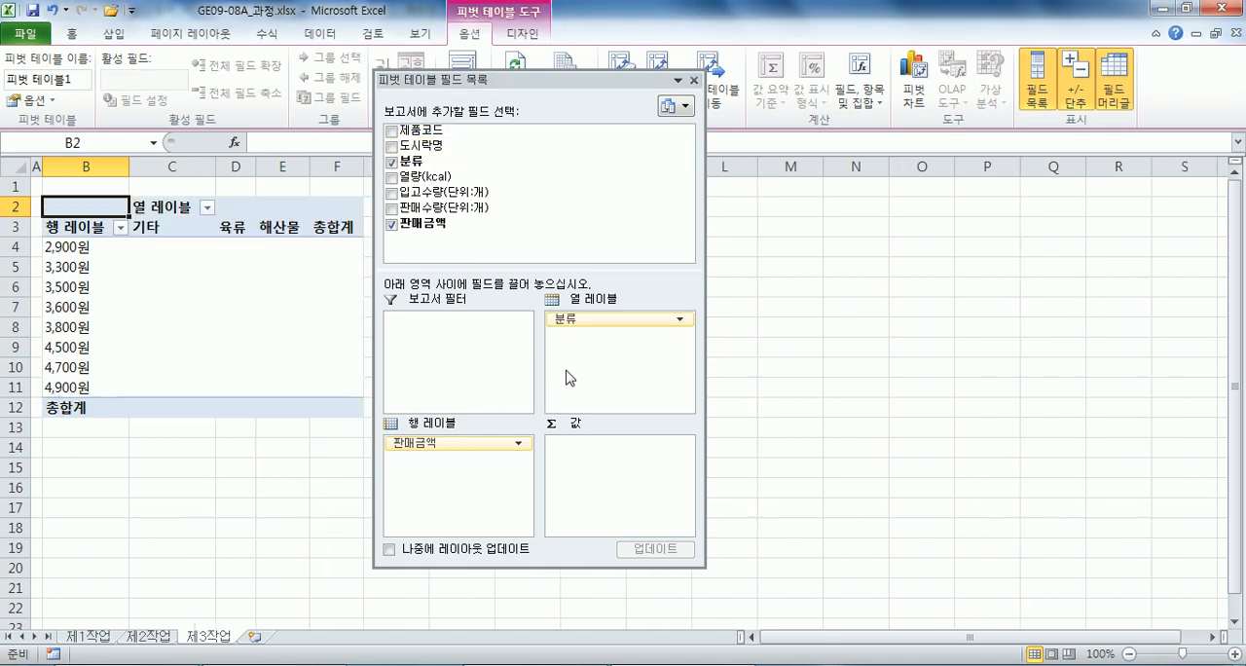
Rename the pivot table's row label heading as 판매금액 and its column label heading as 분류.
{"action": "left_click", "coordinate": [81, 226]}
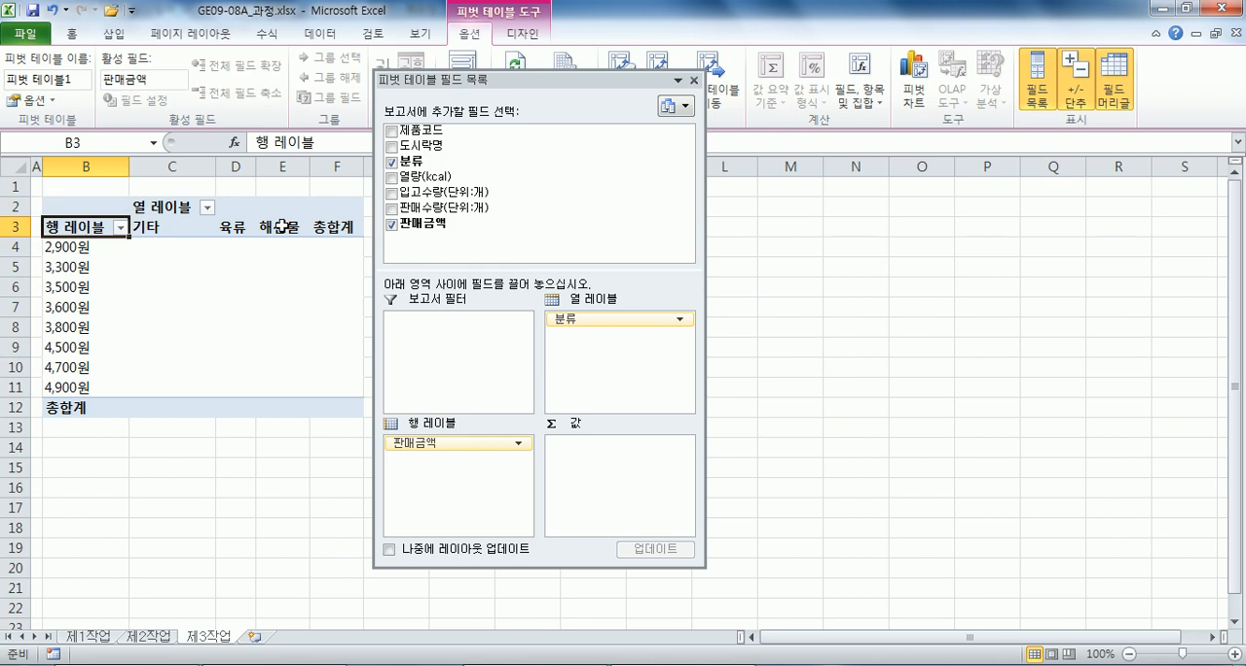
{"action": "type", "text": "판매금액"}
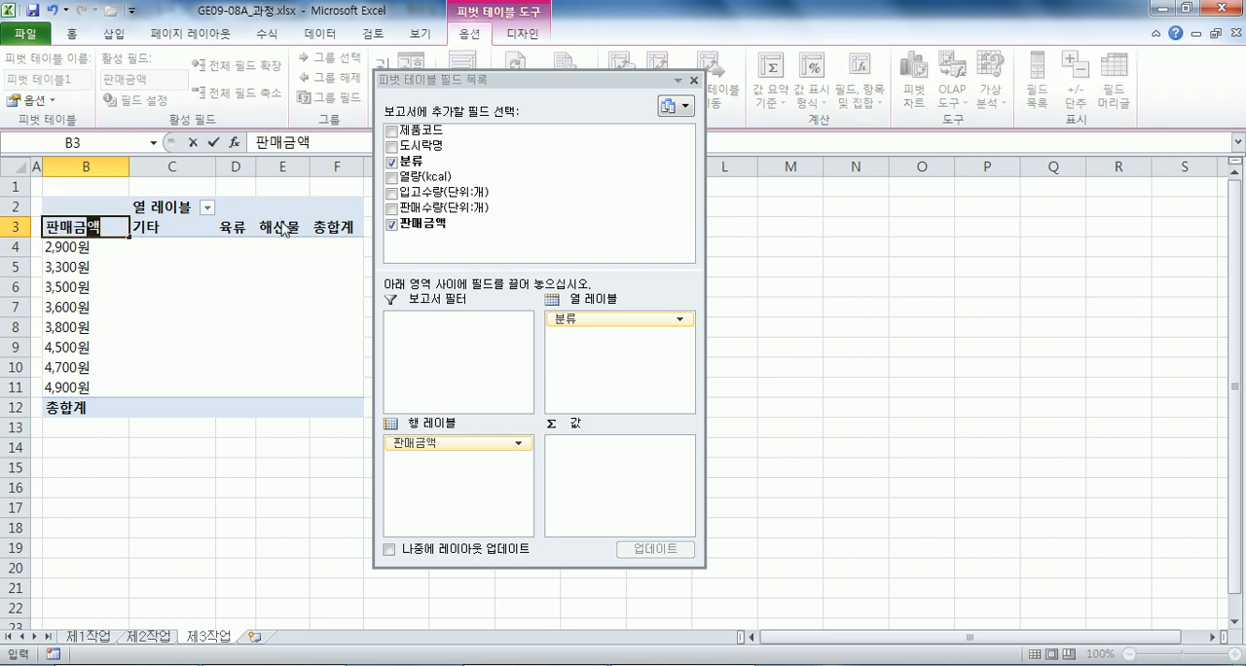
{"action": "key", "text": "Tab"}
{"action": "key", "text": "Up"}
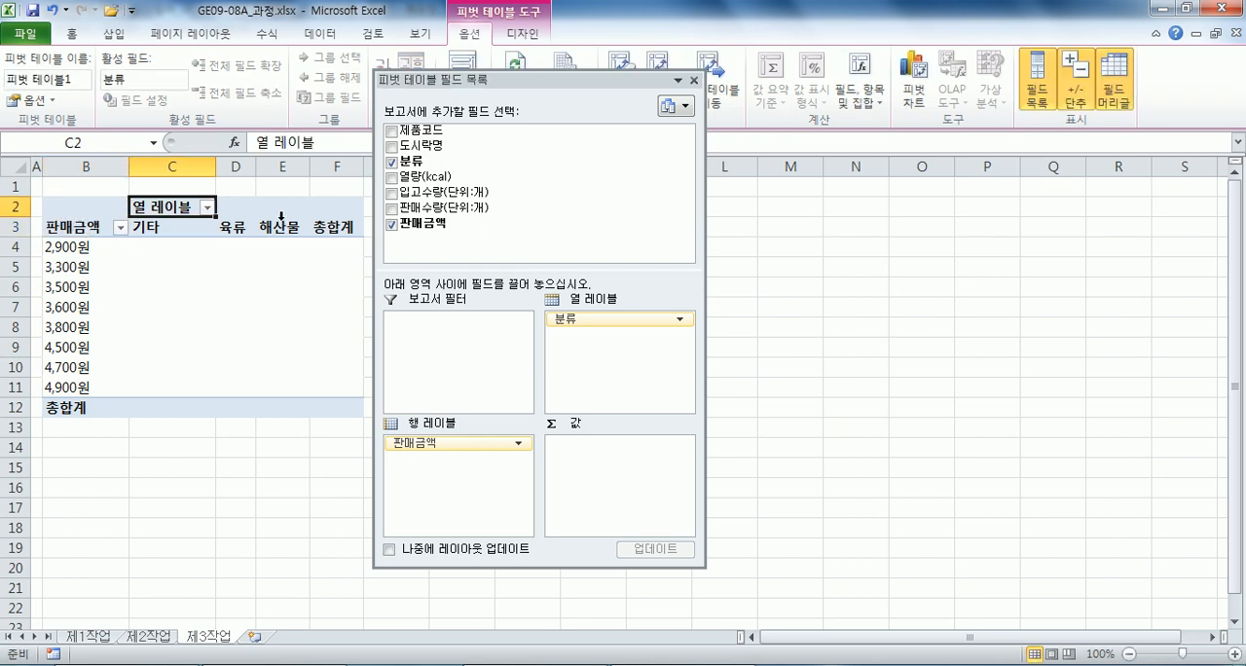
{"action": "type", "text": "분류"}
{"action": "key", "text": "Tab"}
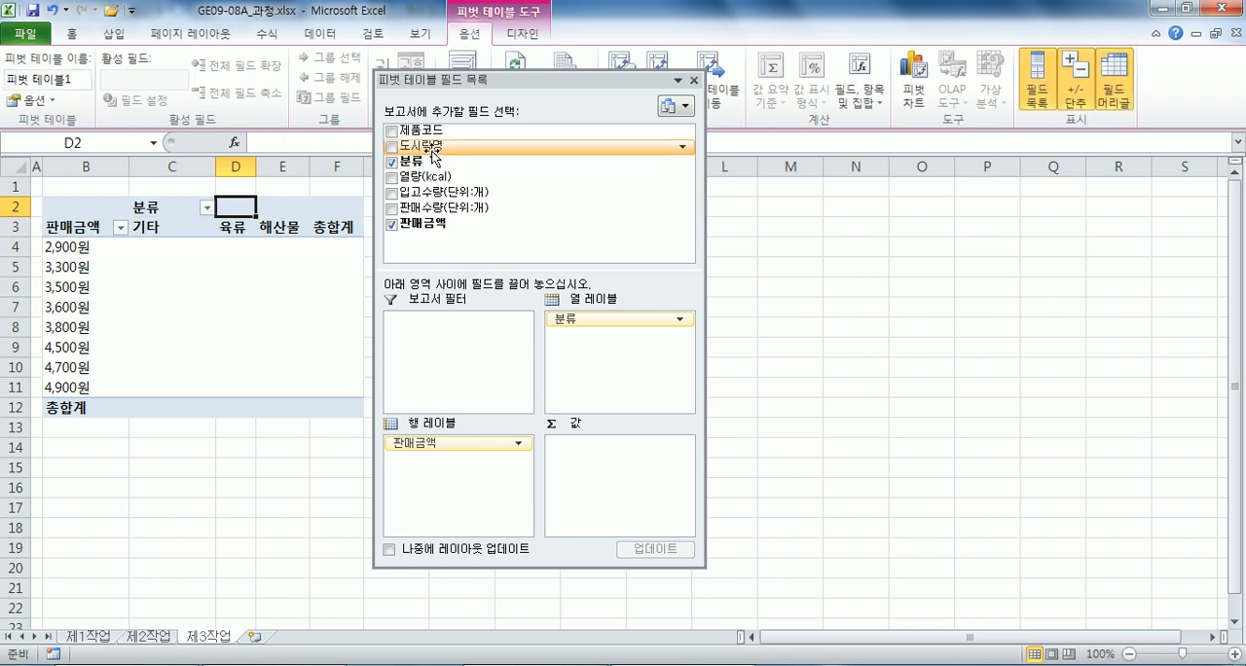
Add 도시락명 and 판매수량(단위:개) to the pivot table's values area.
{"action": "left_click_drag", "start_coordinate": [434, 154], "coordinate": [595, 465]}
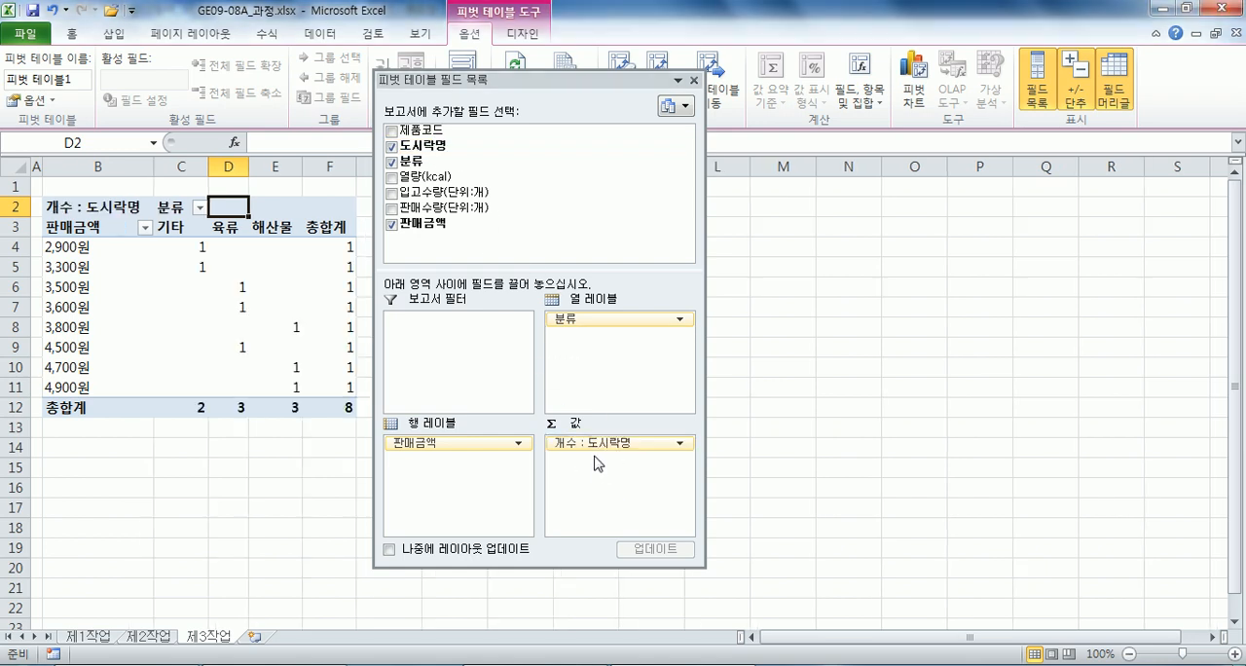
{"action": "left_click_drag", "start_coordinate": [428, 208], "coordinate": [573, 473]}
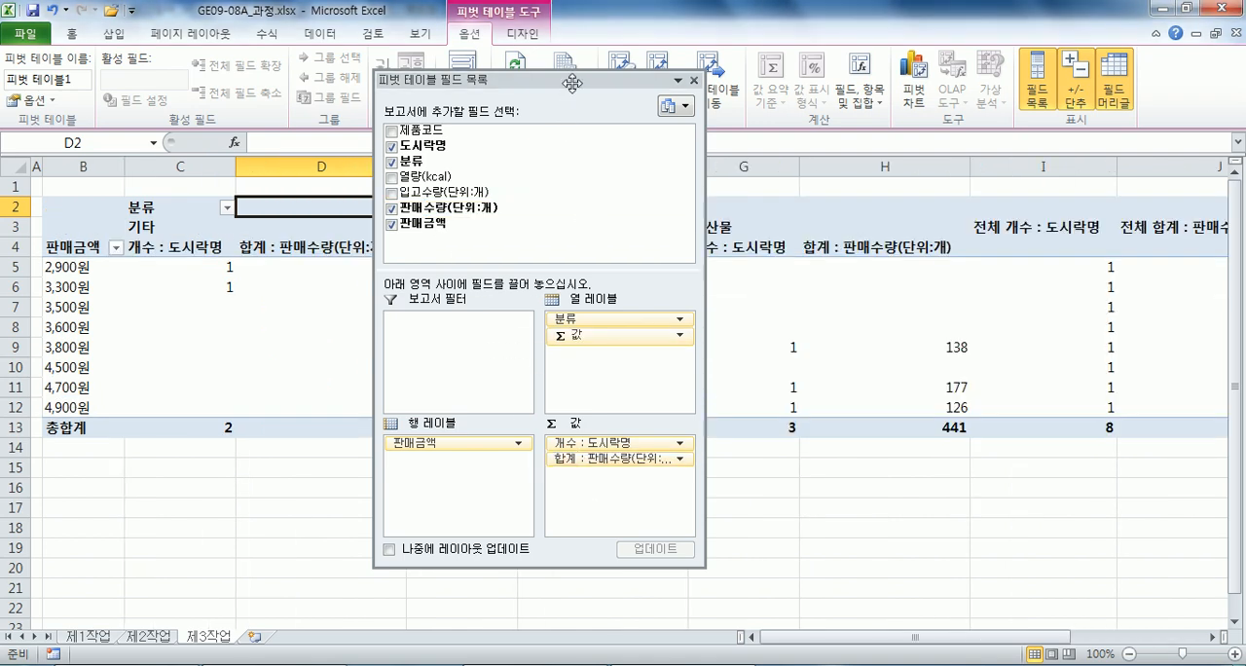
{"action": "left_click_drag", "start_coordinate": [570, 91], "coordinate": [852, 83]}
Summarize the 판매수량 value field by 개수 and name it 개수 : 판매수량(단위:개).
{"action": "left_click", "coordinate": [249, 246]}
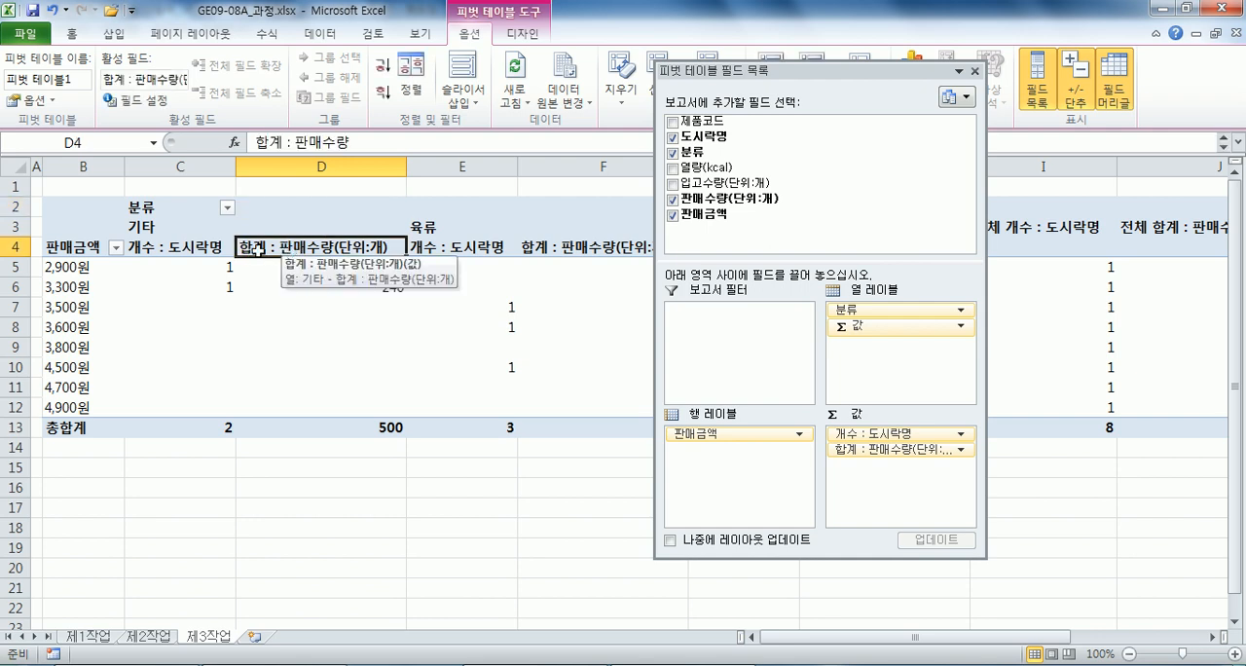
{"action": "double_click", "coordinate": [249, 247]}
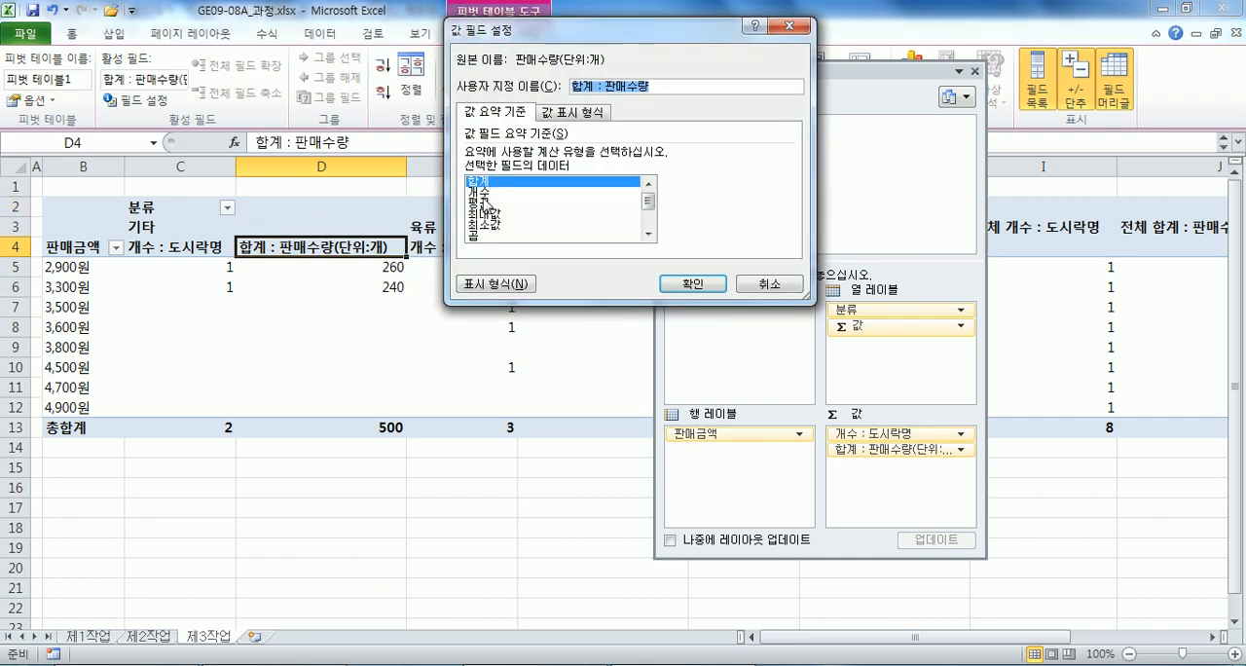
{"action": "left_click", "coordinate": [483, 192]}
{"action": "left_click", "coordinate": [664, 87]}
{"action": "type", "text": "(단위"}
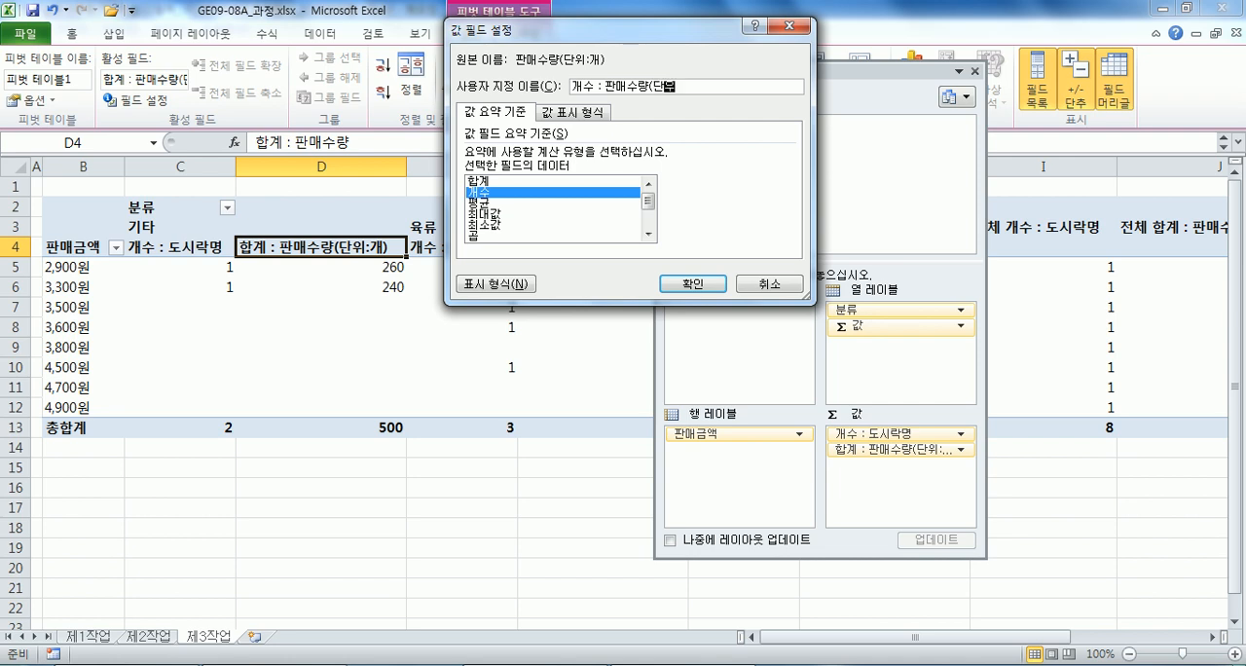
{"action": "type", "text": ":개)"}
{"action": "key", "text": "Return"}
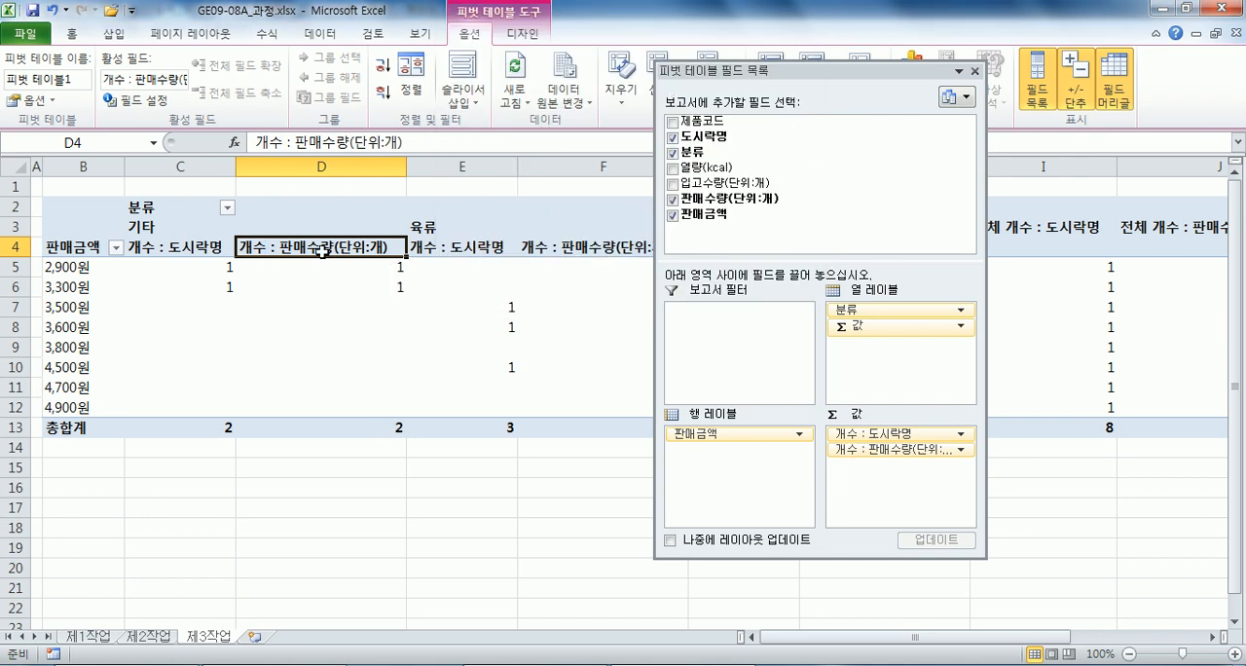
Change the 판매수량(단위:개) value field's summary calculation to 평균.
{"action": "right_click", "coordinate": [273, 251]}
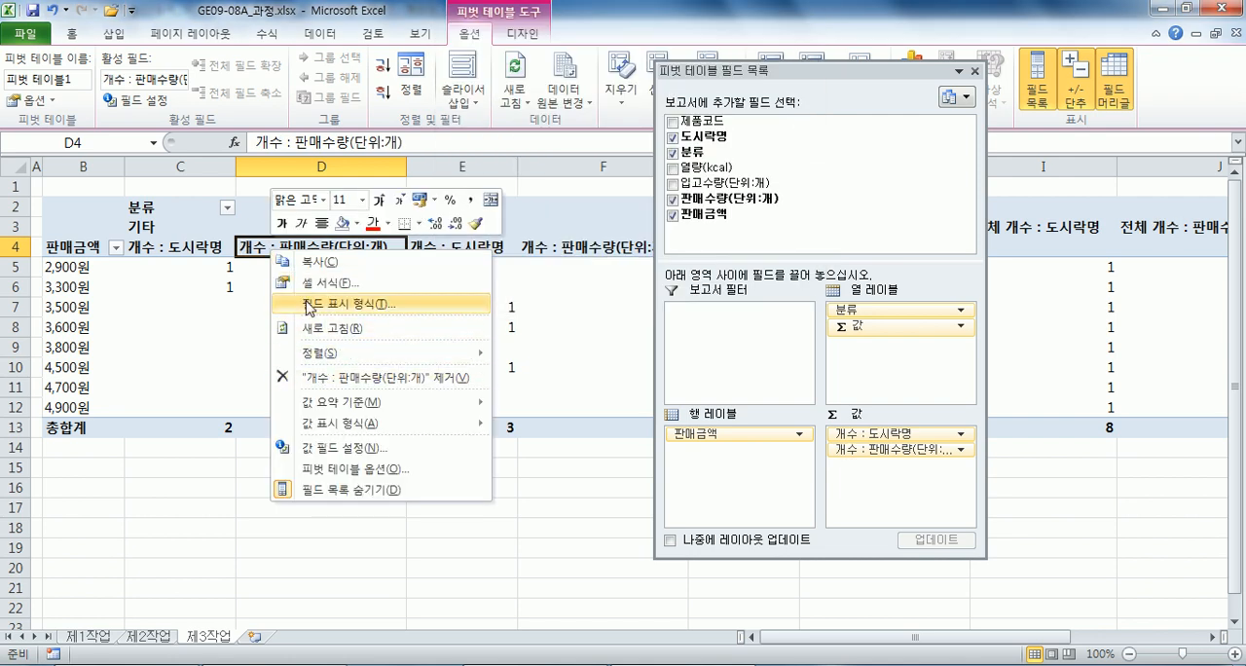
{"action": "left_click", "coordinate": [249, 248]}
{"action": "left_click", "coordinate": [266, 241]}
{"action": "double_click", "coordinate": [285, 247]}
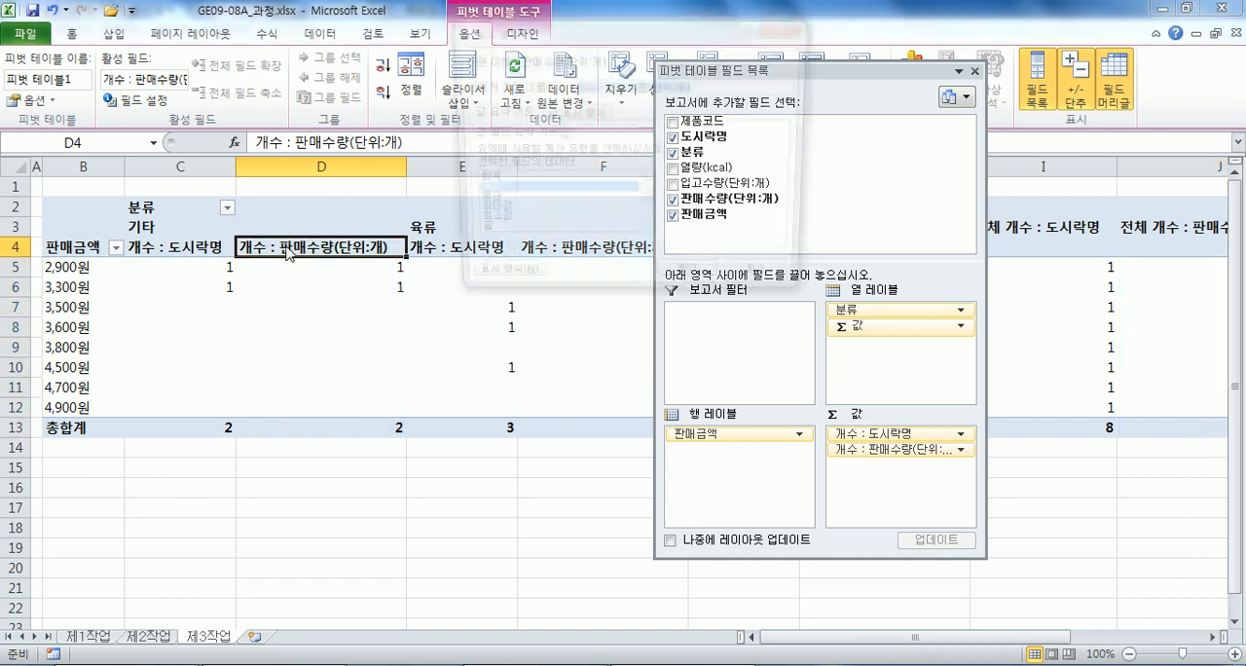
{"action": "left_click", "coordinate": [491, 203]}
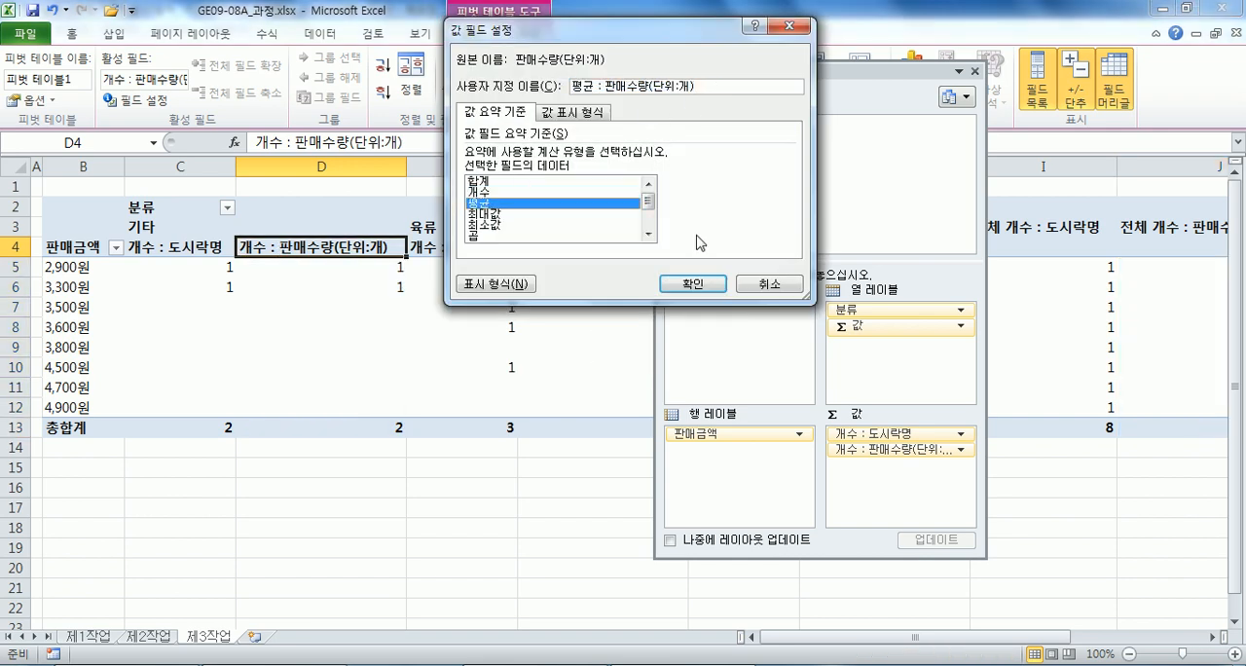
{"action": "left_click", "coordinate": [692, 283]}
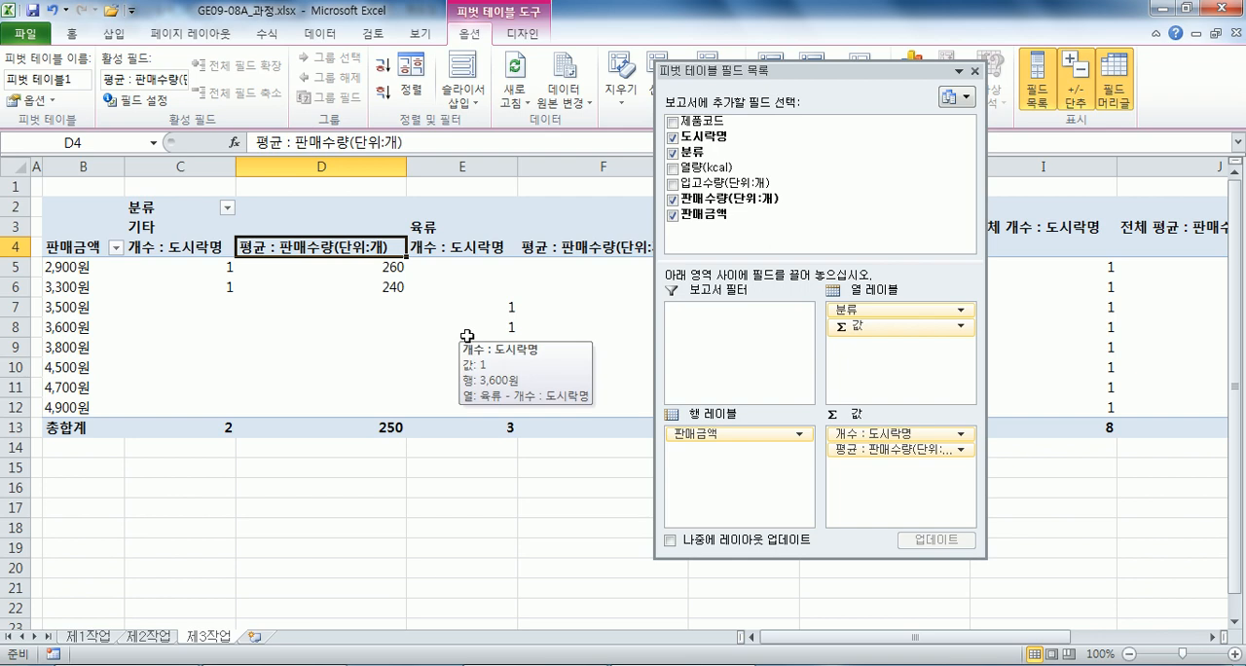
Dock the field list and group the 판매금액 row labels from 2001 to 5000 in units of 1000.
{"action": "left_click", "coordinate": [61, 266]}
{"action": "double_click", "coordinate": [830, 73]}
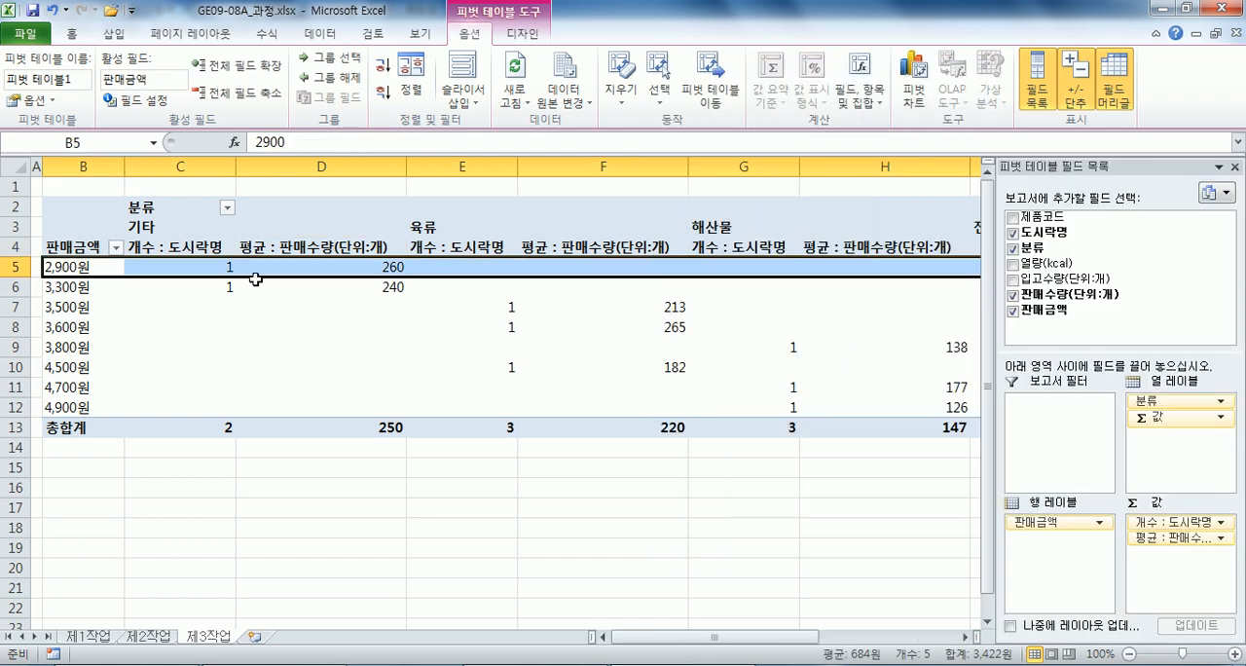
{"action": "left_click", "coordinate": [67, 268]}
{"action": "scroll", "coordinate": [61, 299], "scroll_direction": "up", "scroll_amount": 4}
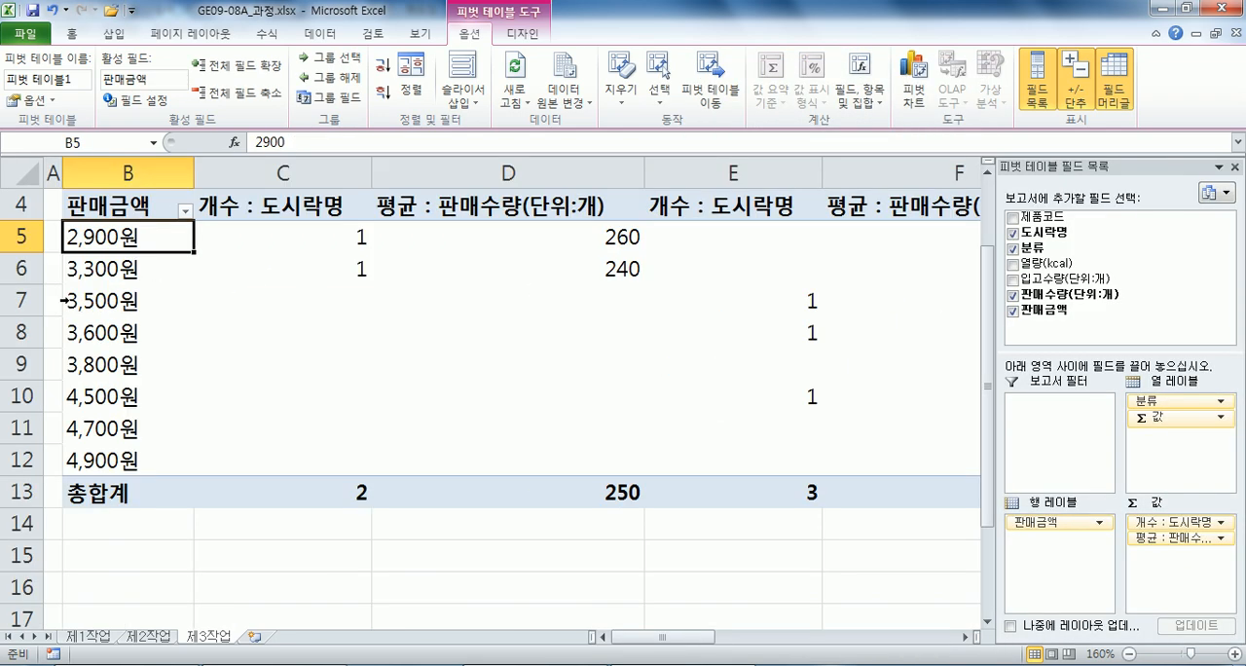
{"action": "right_click", "coordinate": [107, 242]}
{"action": "left_click", "coordinate": [146, 420]}
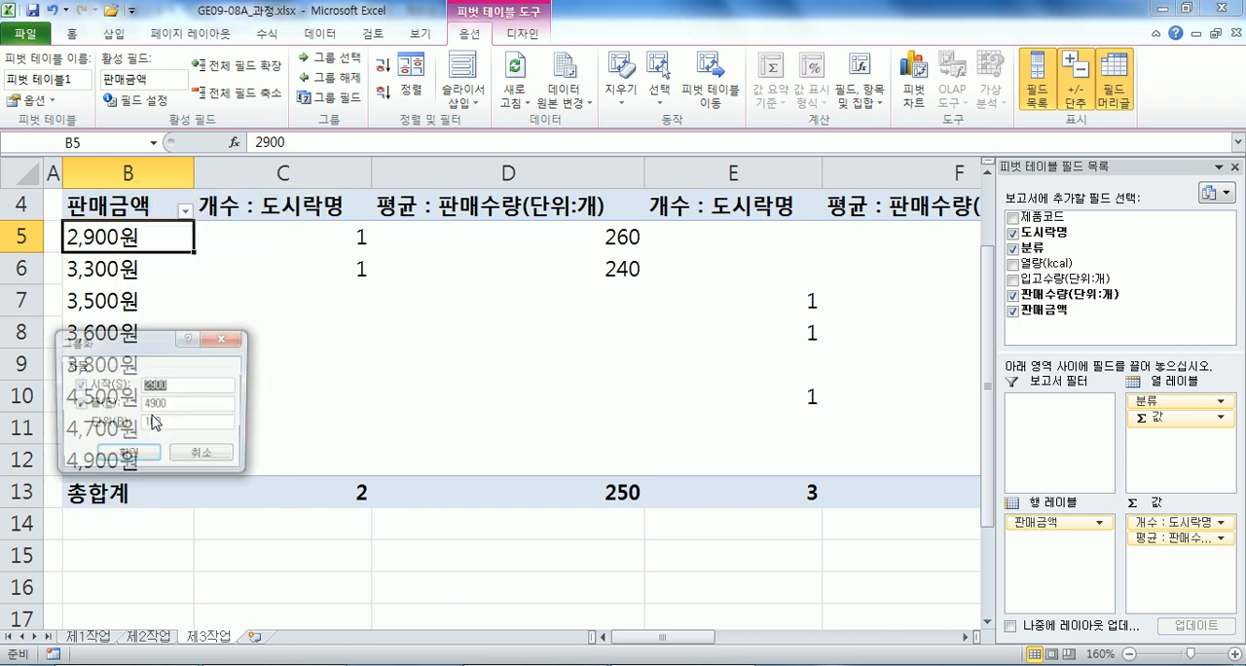
{"action": "left_click_drag", "start_coordinate": [156, 357], "coordinate": [287, 292]}
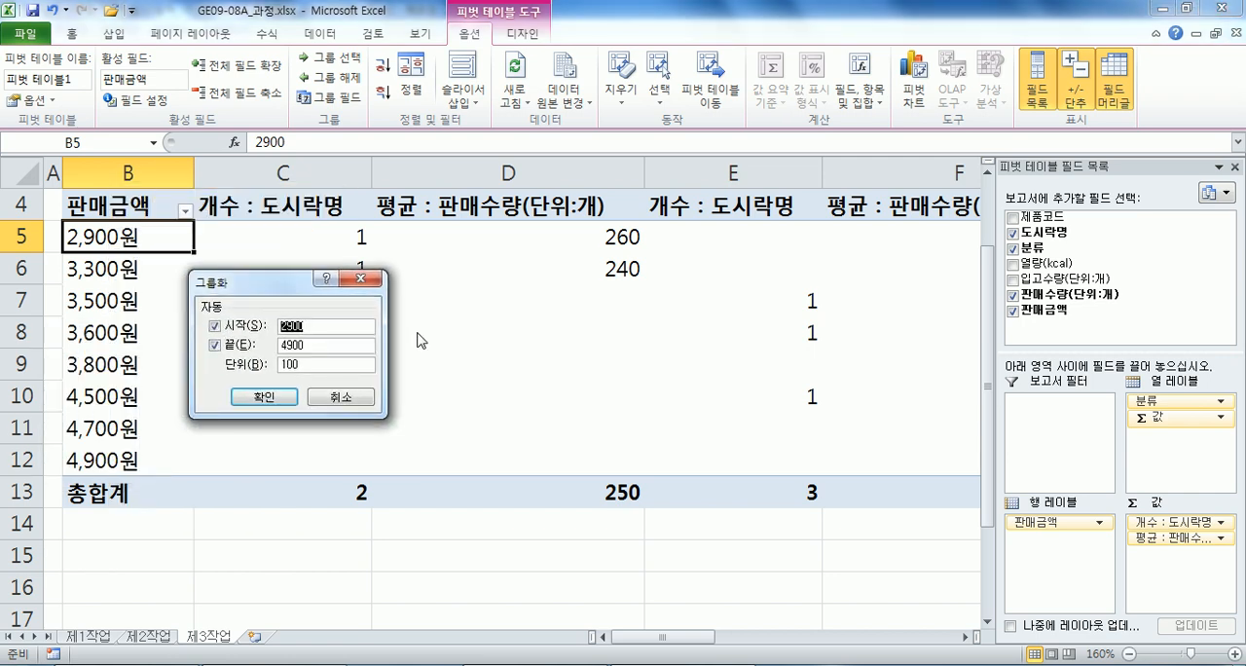
{"action": "type", "text": "2001"}
{"action": "key", "text": "Tab"}
{"action": "key", "text": "Tab"}
{"action": "type", "text": "500"}
{"action": "key", "text": "Tab"}
{"action": "type", "text": "1"}
{"action": "key", "text": "Return"}
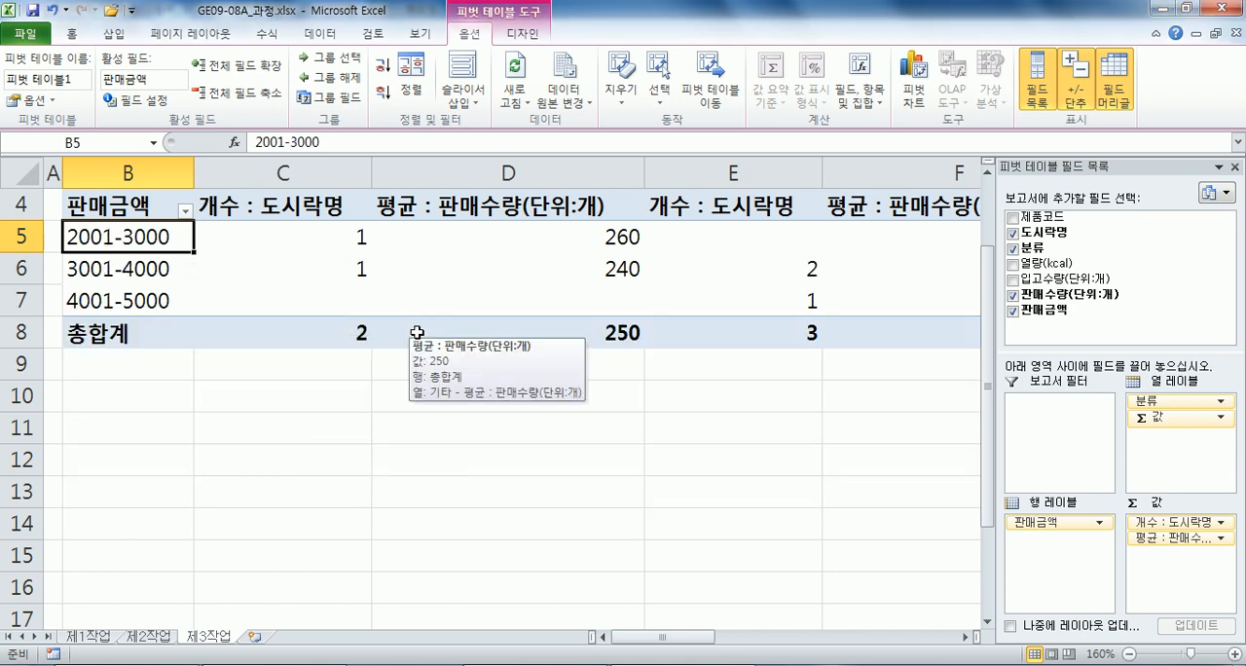
Review the start, end and unit values in the 판매금액 grouping settings.
{"action": "right_click", "coordinate": [133, 236]}
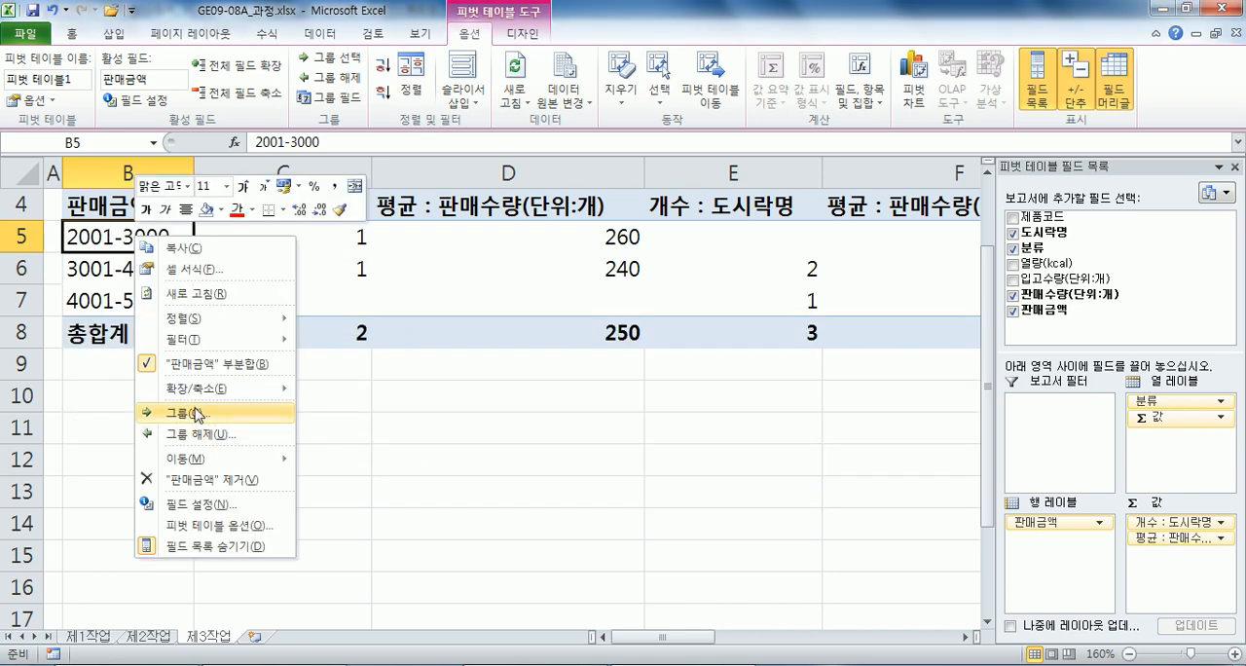
{"action": "left_click", "coordinate": [198, 416]}
{"action": "left_click_drag", "start_coordinate": [143, 333], "coordinate": [318, 196]}
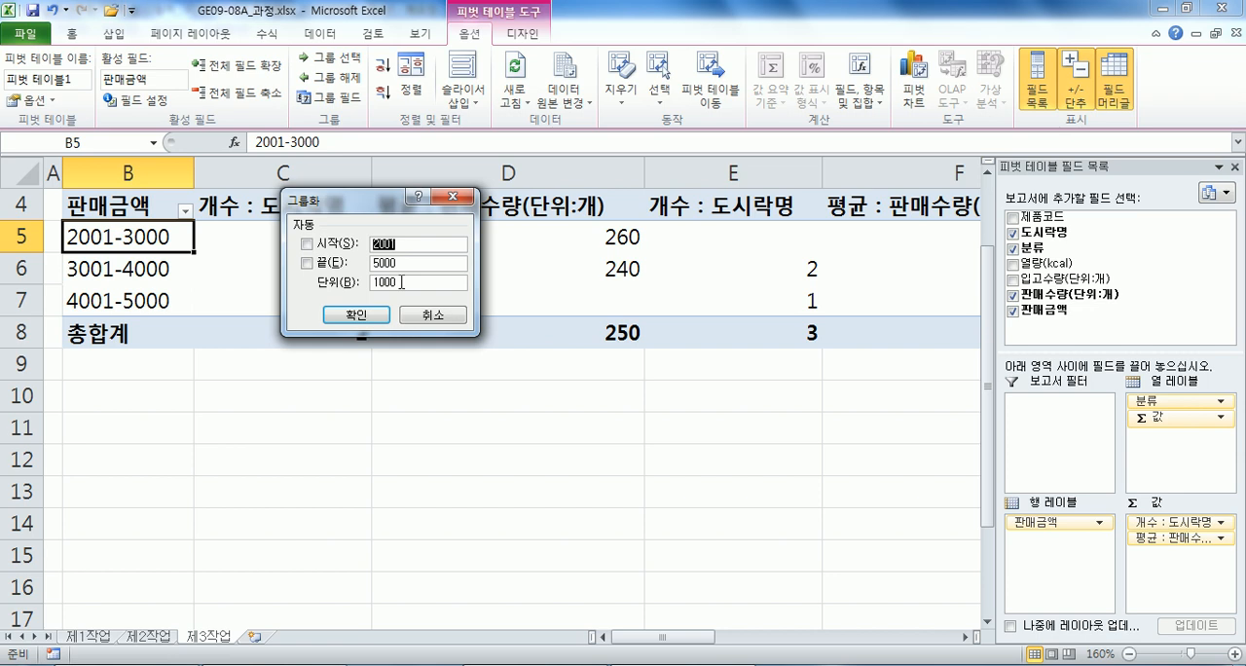
{"action": "left_click", "coordinate": [357, 324]}
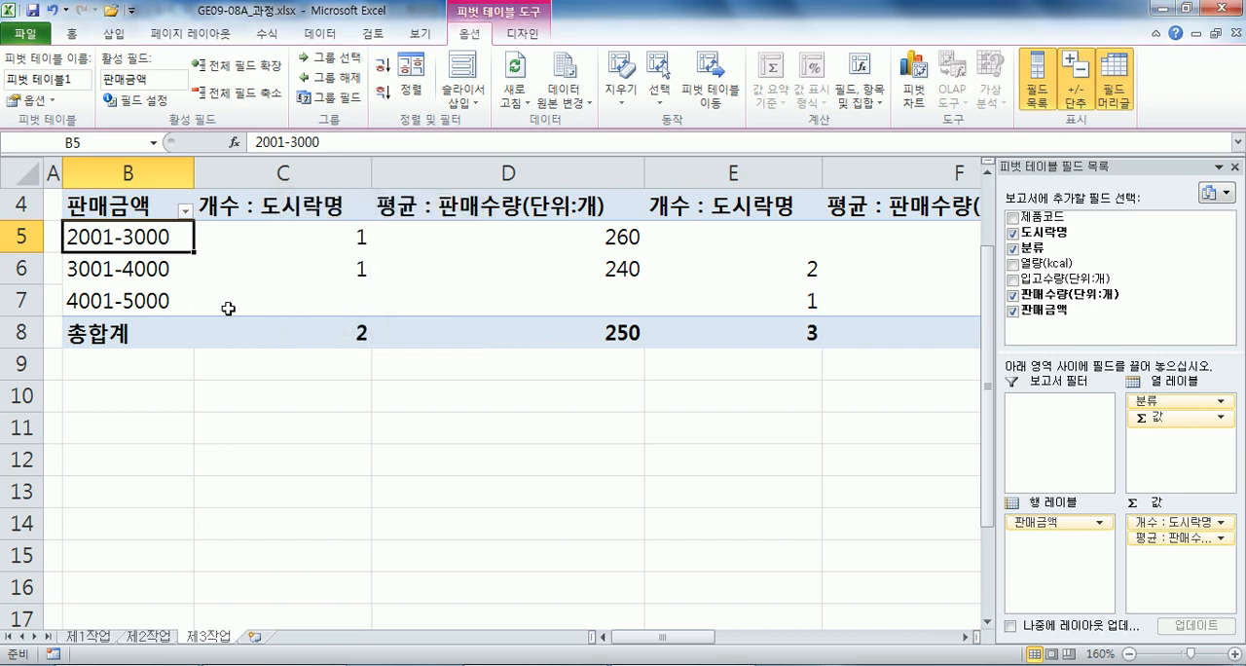
Set the pivot table options to merge and center cells with labels and to show ** in empty cells.
{"action": "scroll", "coordinate": [229, 309], "scroll_direction": "up", "scroll_amount": 1}
{"action": "scroll", "coordinate": [227, 308], "scroll_direction": "down", "scroll_amount": 2}
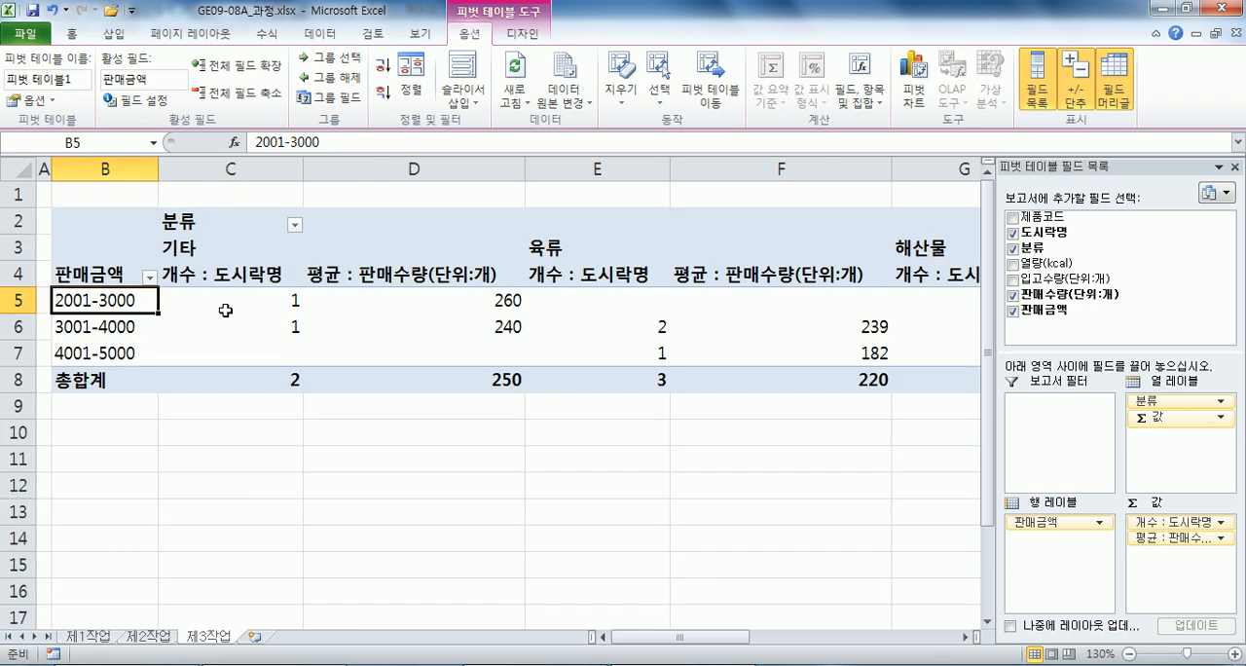
{"action": "left_click", "coordinate": [29, 101]}
{"action": "left_click", "coordinate": [487, 104]}
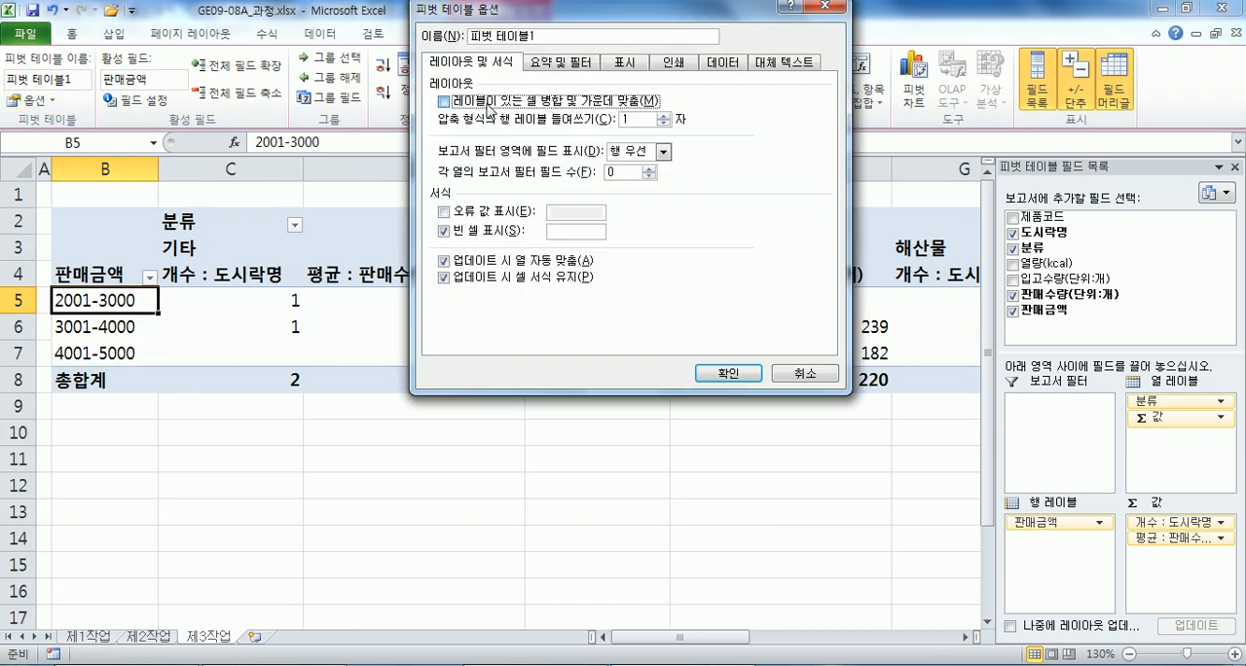
{"action": "left_click", "coordinate": [567, 233]}
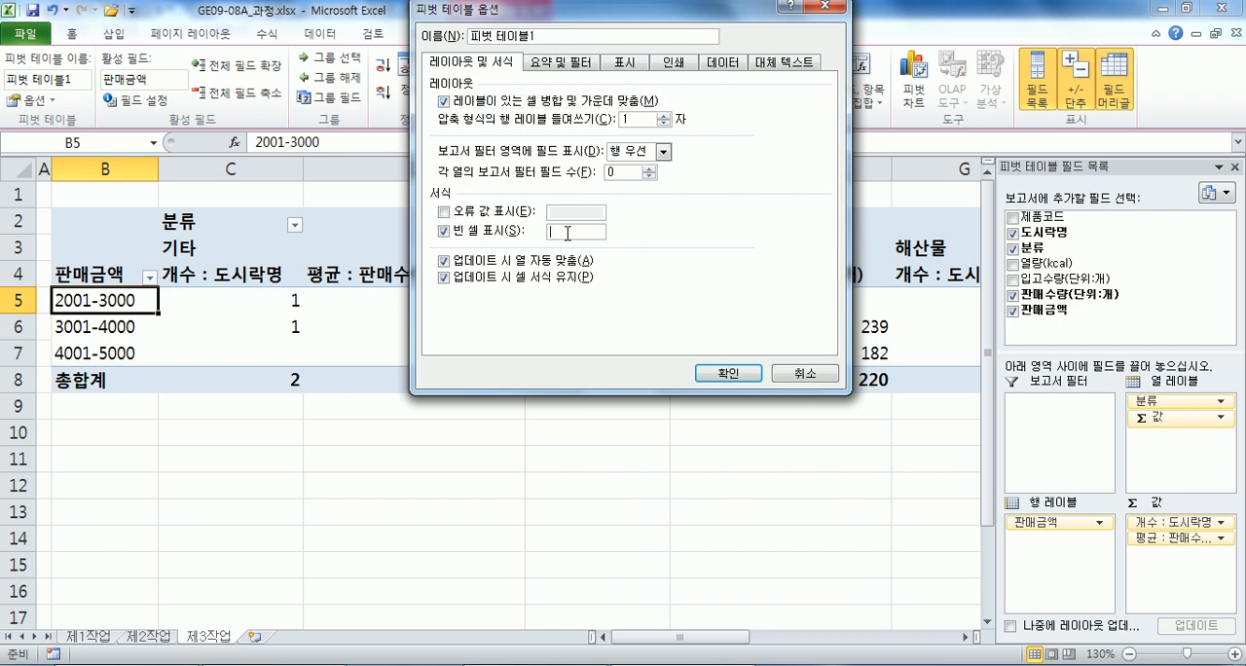
{"action": "type", "text": "**"}
Turn off the grand totals for rows in the pivot table options and apply the settings.
{"action": "left_click", "coordinate": [557, 62]}
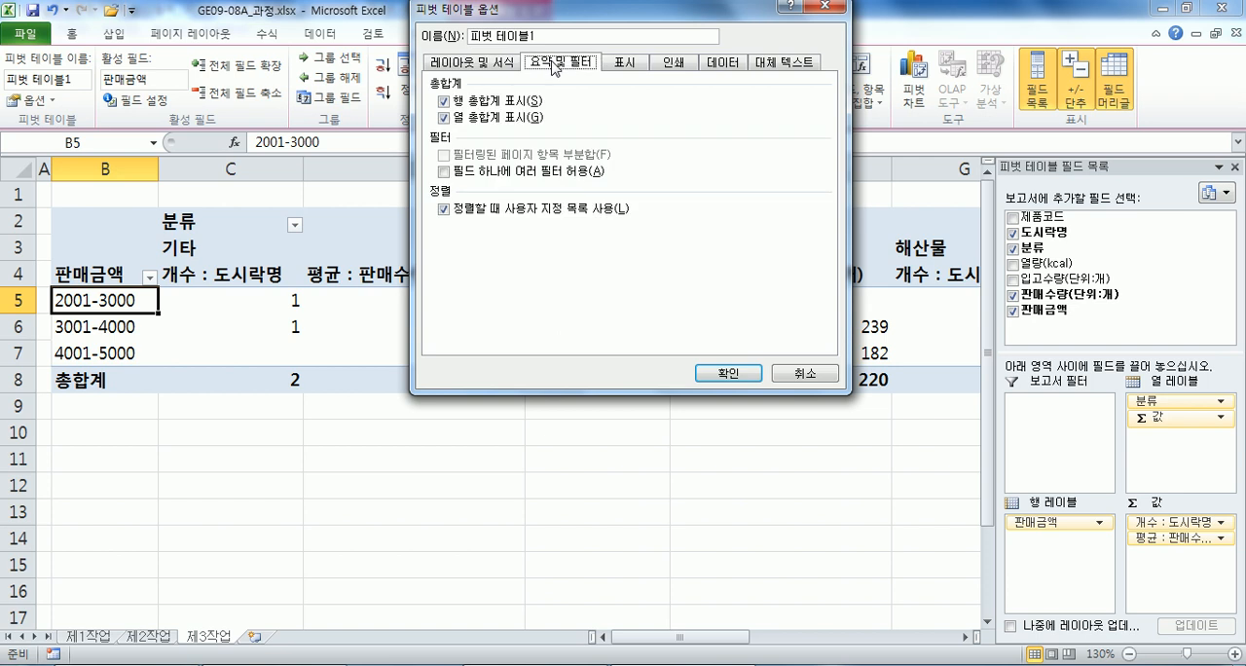
{"action": "left_click", "coordinate": [471, 101]}
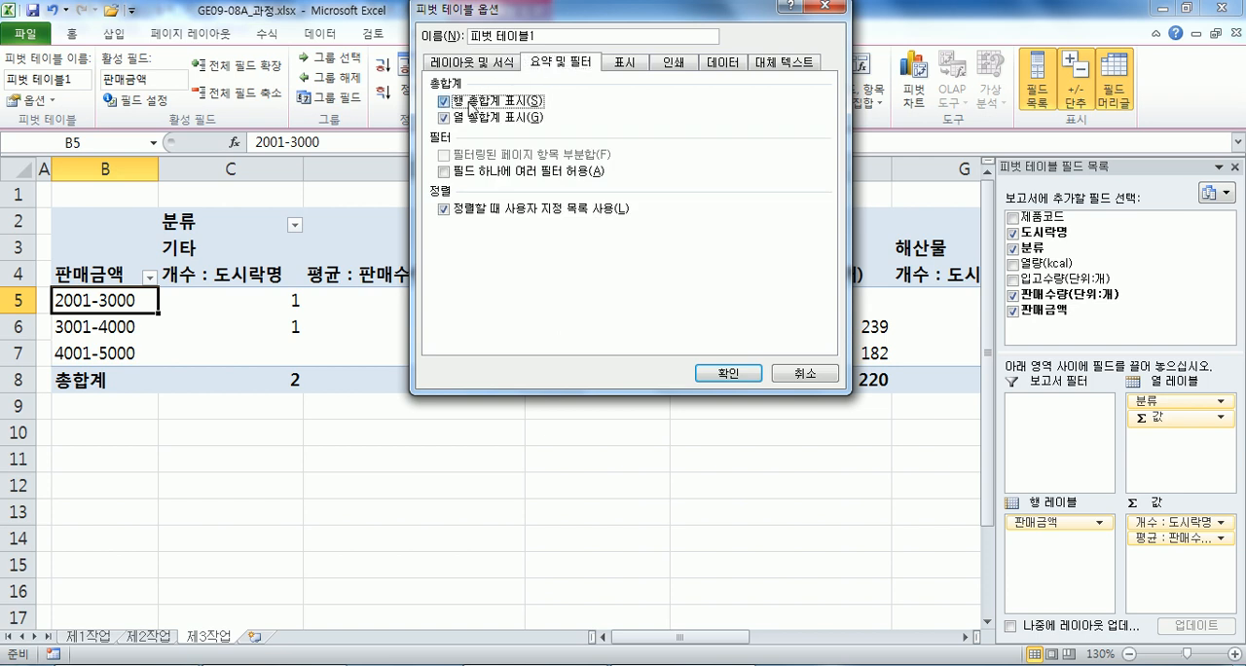
{"action": "left_click", "coordinate": [703, 372]}
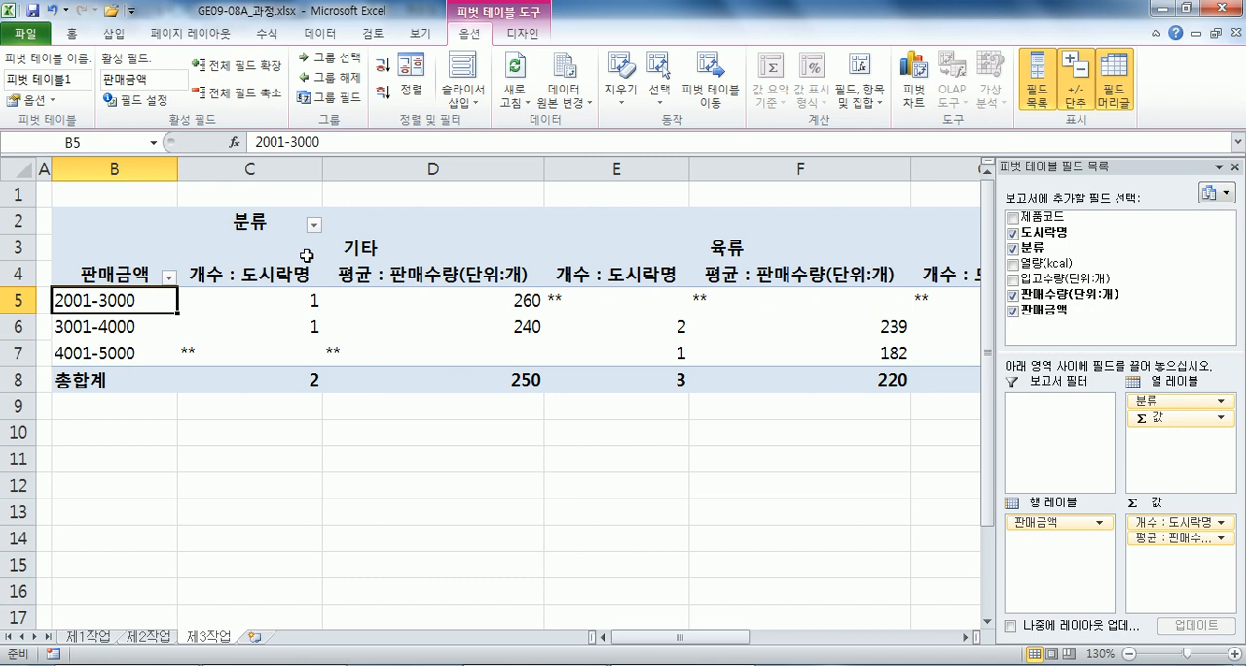
Sort the 분류 column labels of the pivot table in descending order.
{"action": "left_click", "coordinate": [366, 251]}
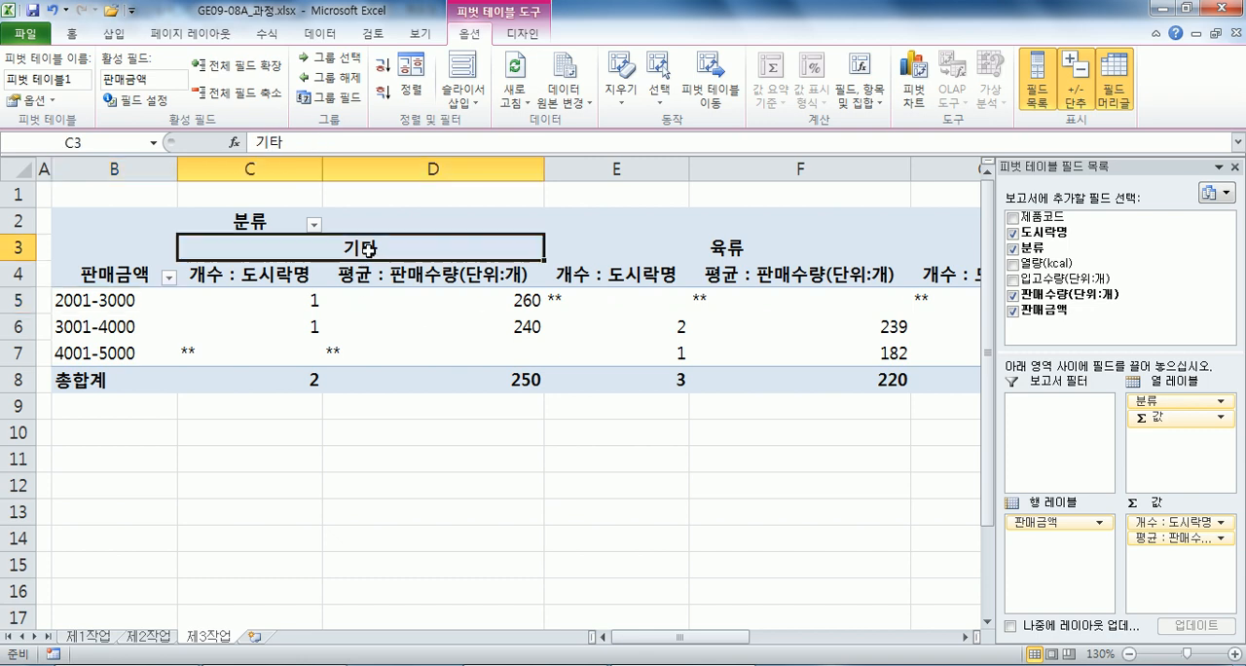
{"action": "left_click", "coordinate": [383, 94]}
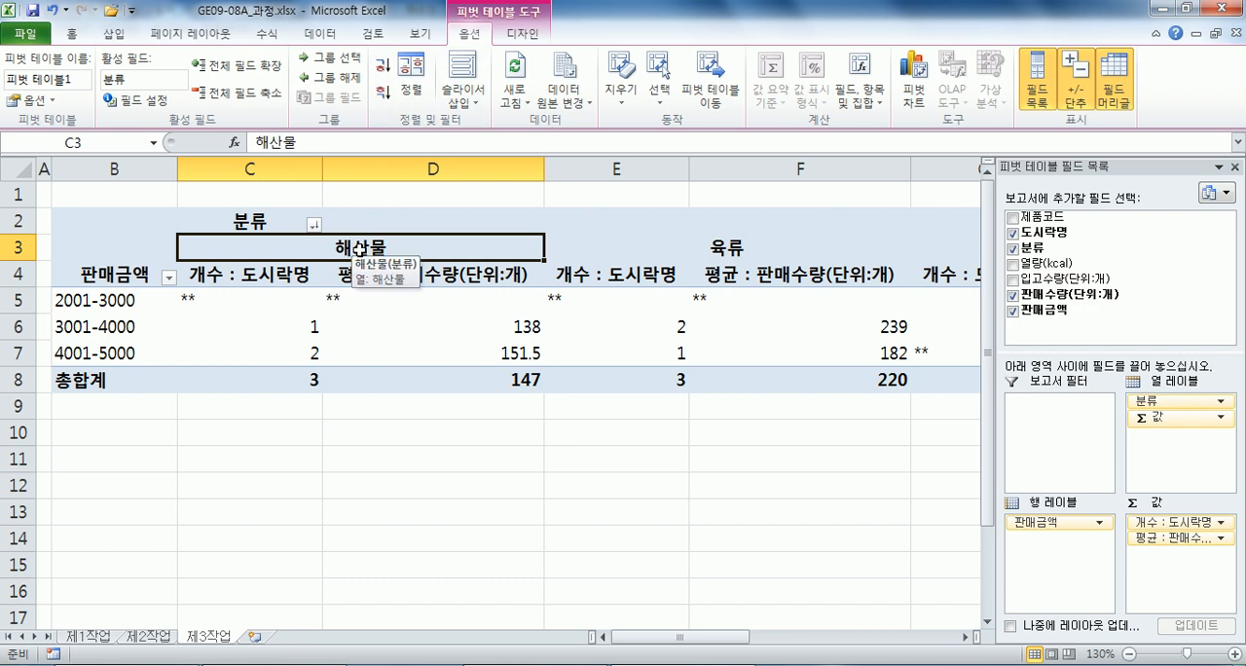
{"action": "scroll", "coordinate": [328, 276], "scroll_direction": "down", "scroll_amount": 4}
{"action": "scroll", "coordinate": [326, 280], "scroll_direction": "up", "scroll_amount": 2}
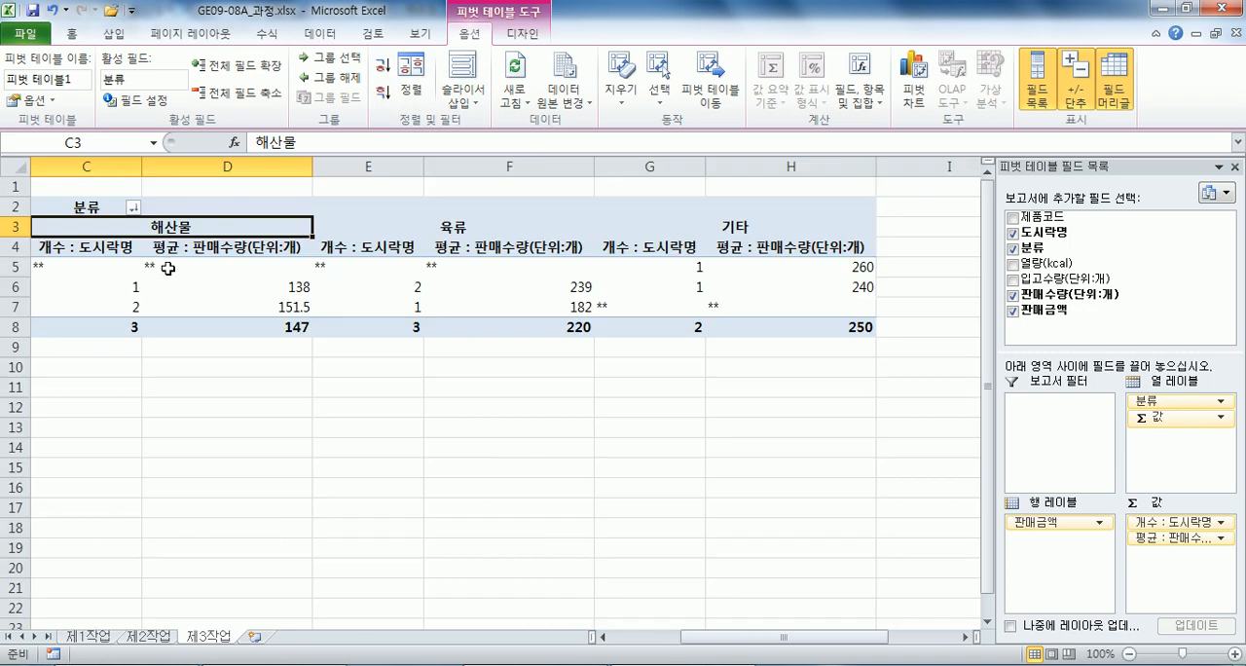
Center the pivot table values in C5:H8 and apply the comma number style to them.
{"action": "mouse_move", "coordinate": [164, 267]}
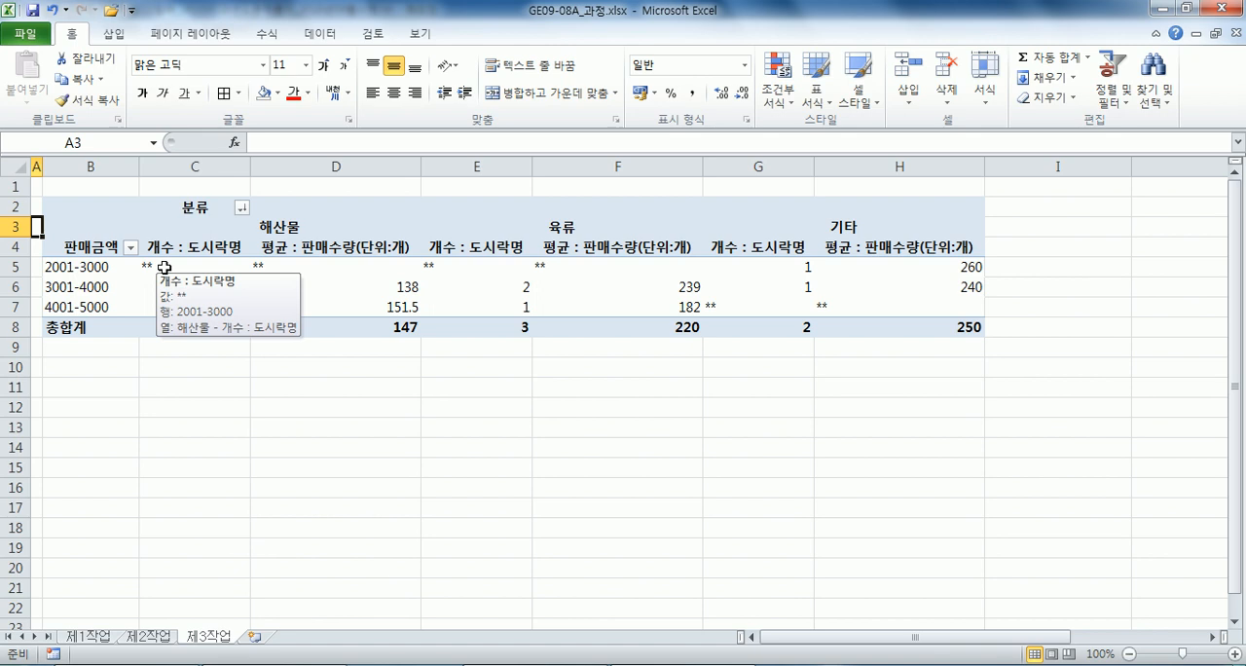
{"action": "left_click_drag", "start_coordinate": [161, 267], "coordinate": [828, 326]}
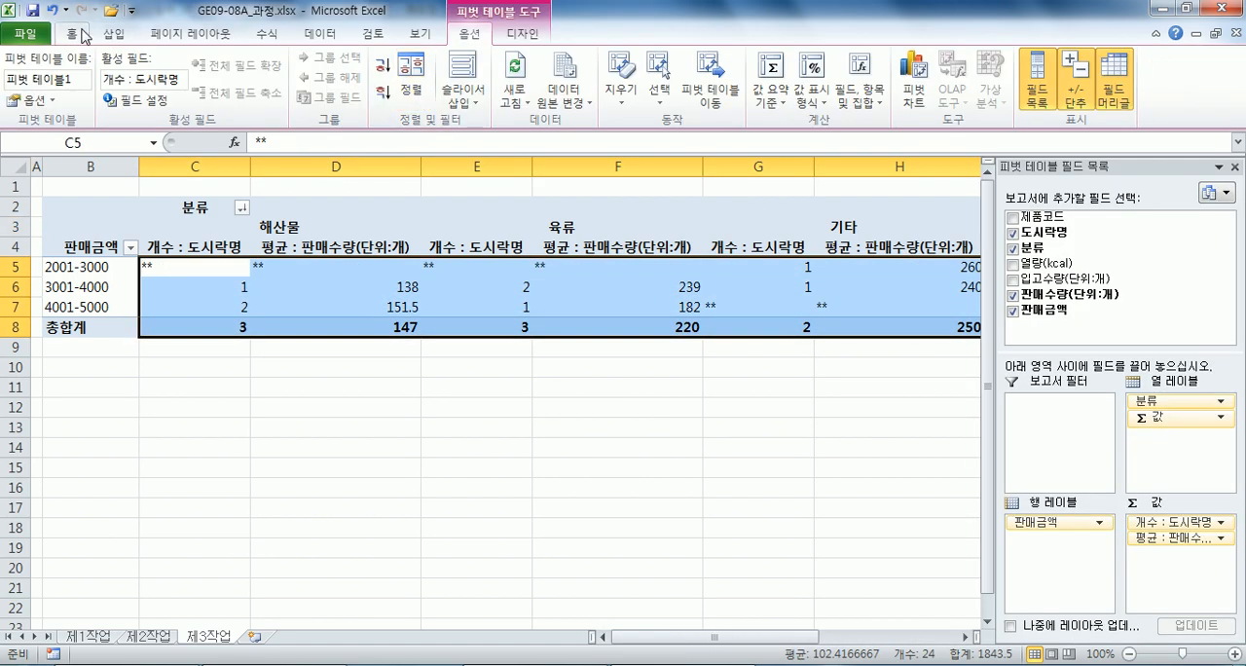
{"action": "left_click", "coordinate": [85, 36]}
{"action": "left_click", "coordinate": [393, 92]}
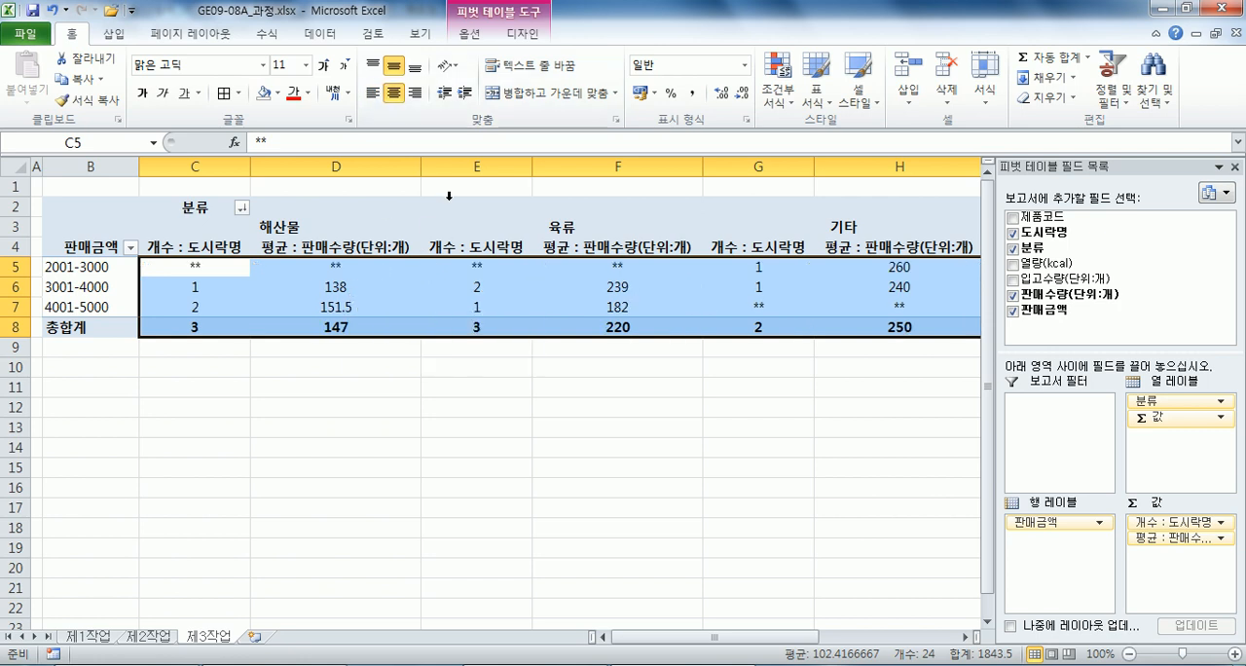
{"action": "left_click", "coordinate": [691, 93]}
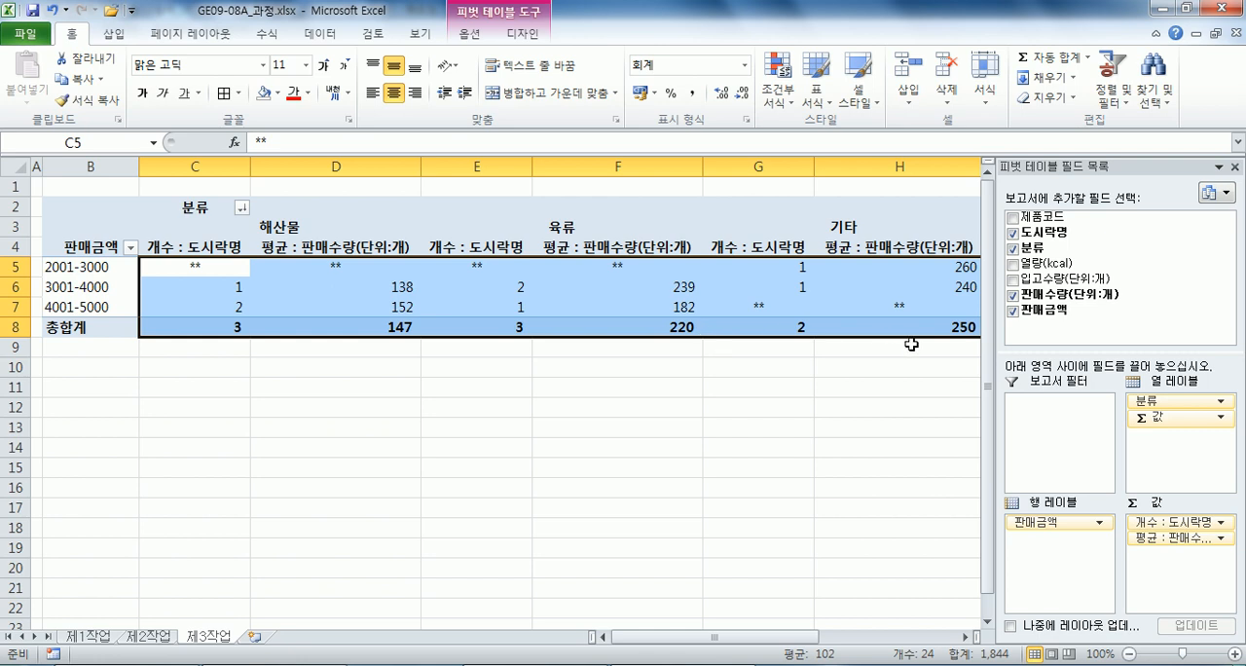
{"action": "mouse_move", "coordinate": [605, 324]}
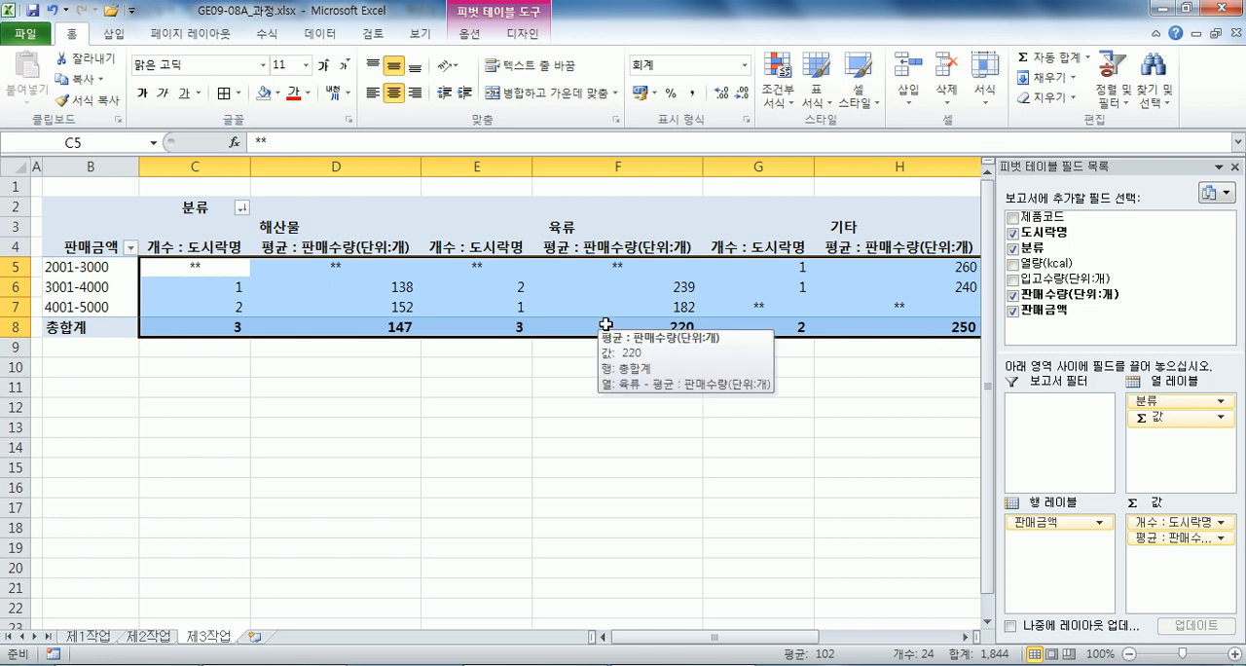
Move the 육류 columns manually ahead of 해산물, and sort the 분류 labels in descending order again.
{"action": "left_click", "coordinate": [438, 290]}
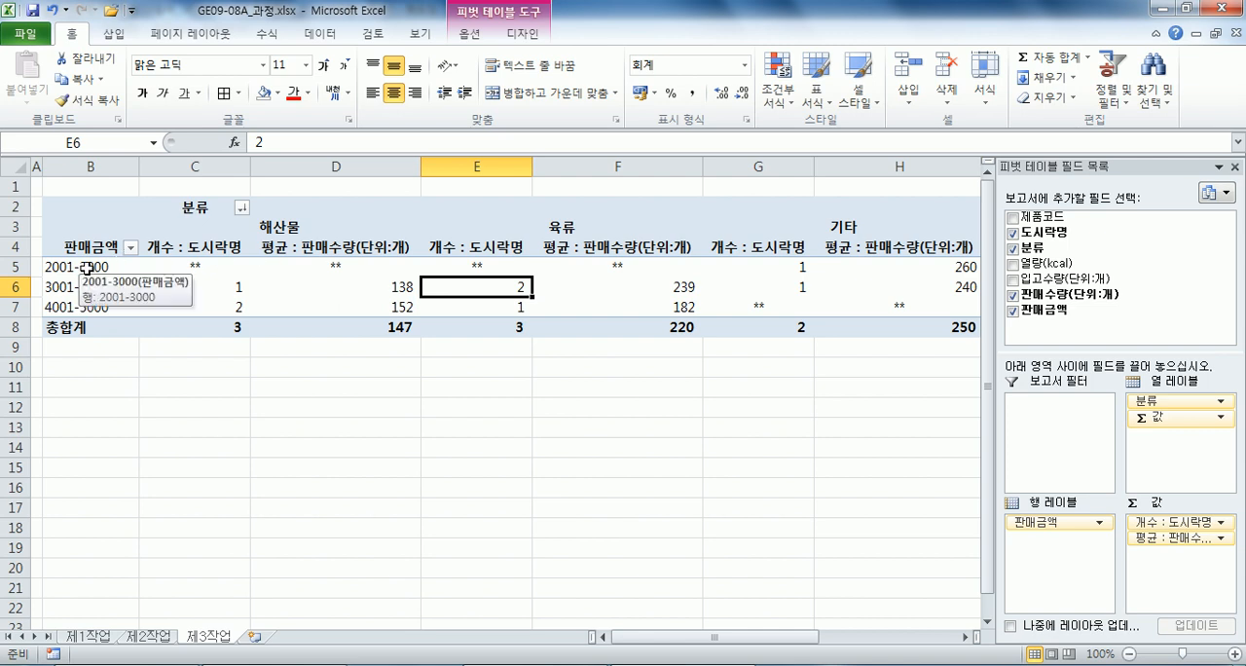
{"action": "left_click", "coordinate": [282, 224]}
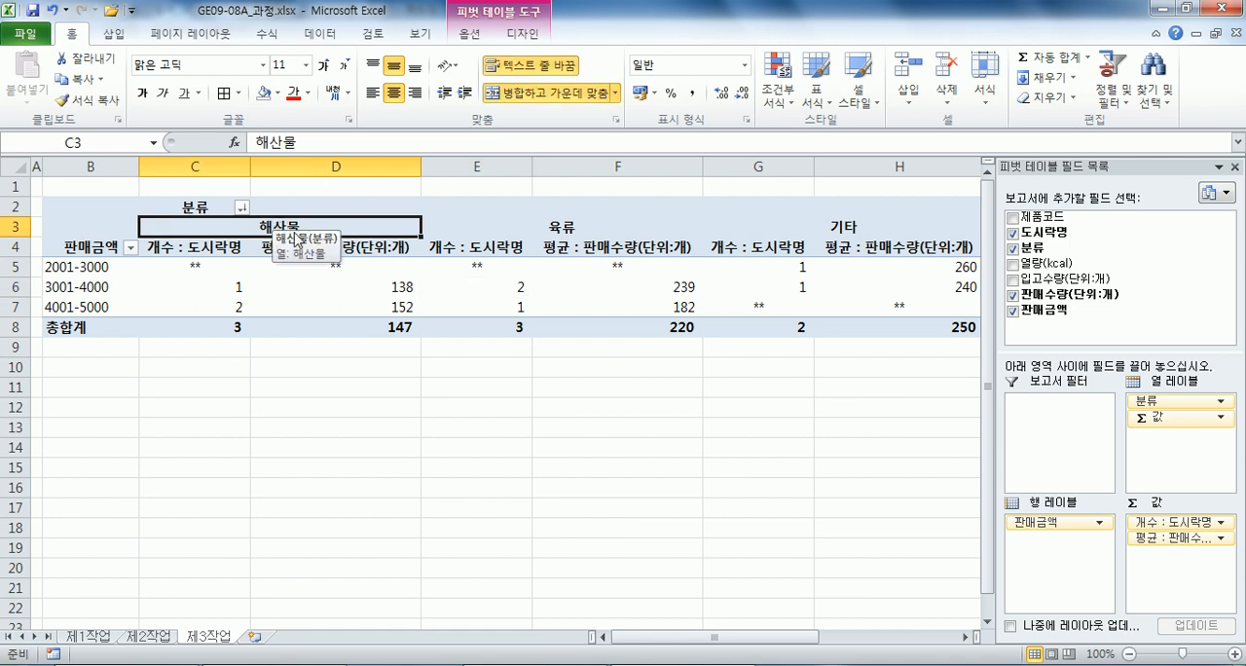
{"action": "left_click", "coordinate": [531, 225]}
{"action": "left_click_drag", "start_coordinate": [533, 237], "coordinate": [175, 255]}
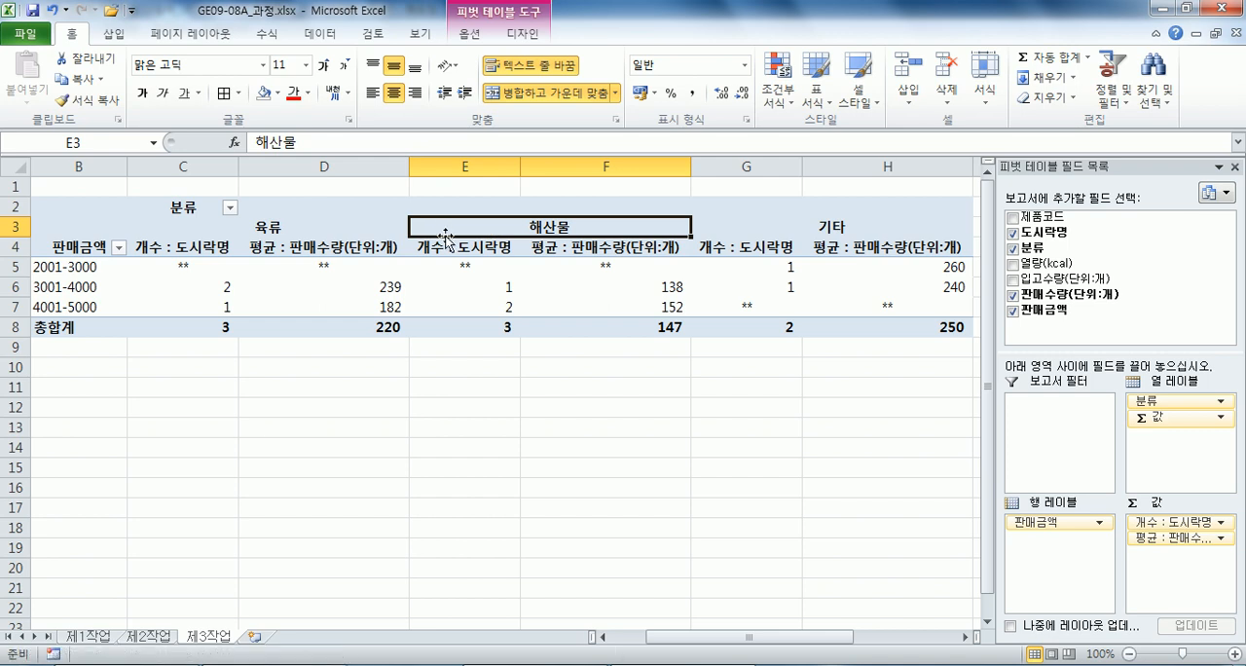
{"action": "left_click", "coordinate": [469, 33]}
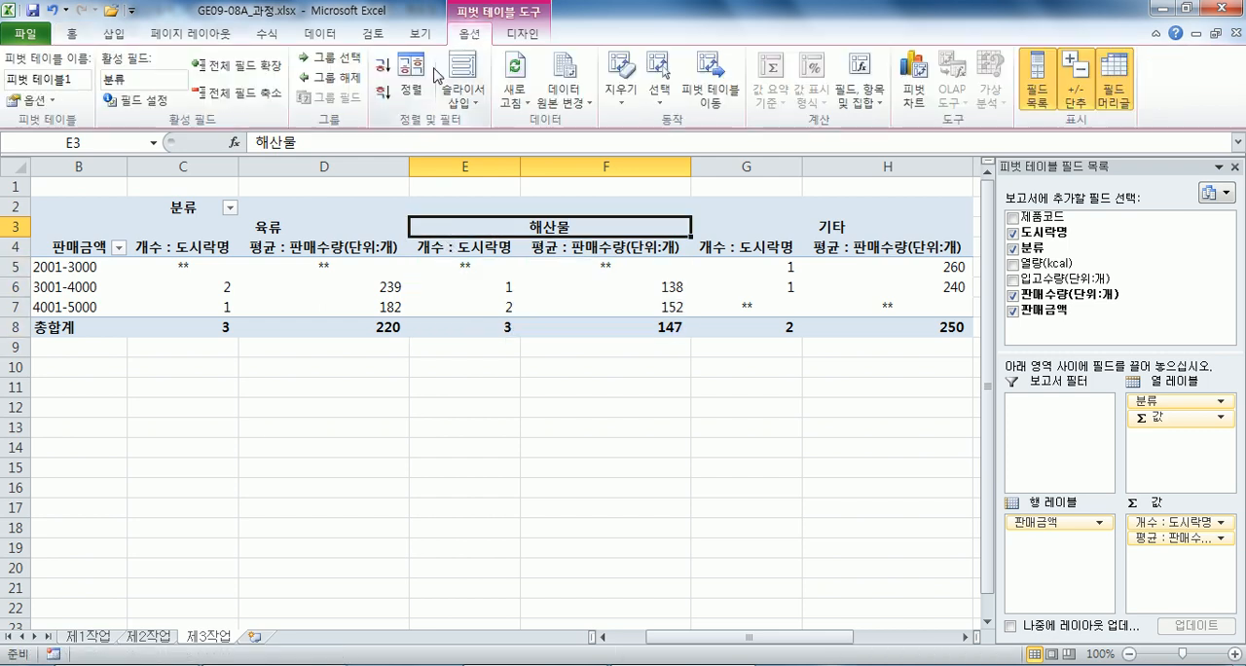
{"action": "left_click", "coordinate": [381, 94]}
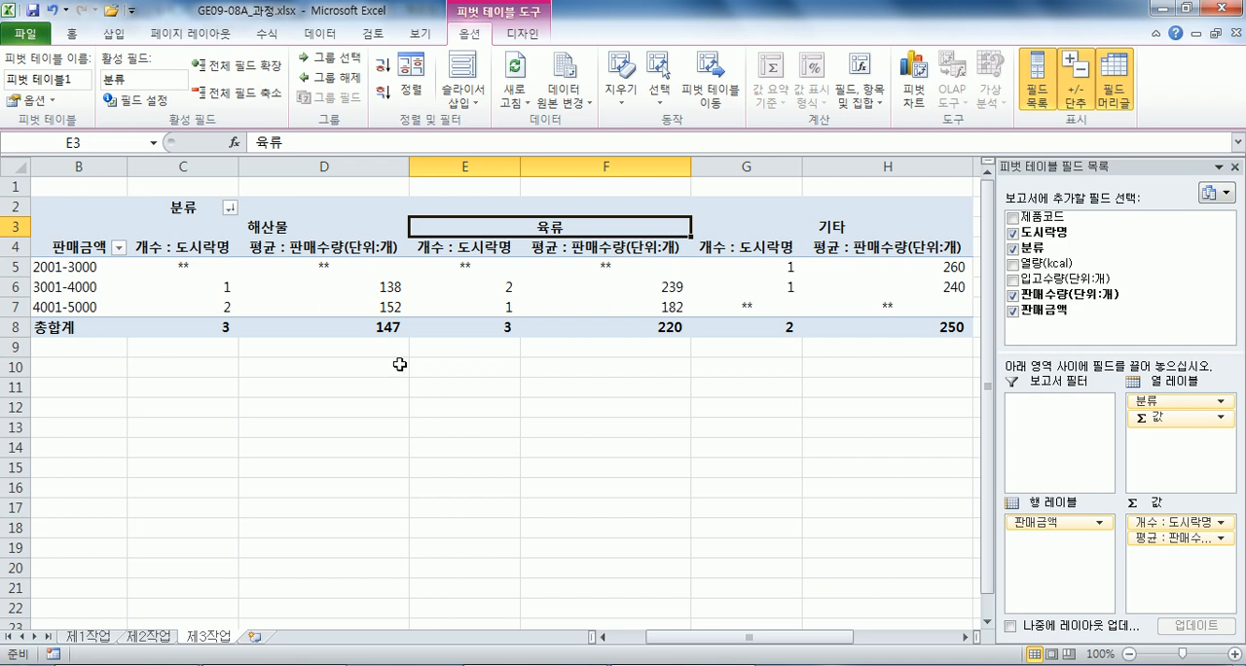
Switch to the exam text in Notepad and read the 제4작업 chart conditions, starting with the chart type.
{"action": "key", "text": "alt+Tab"}
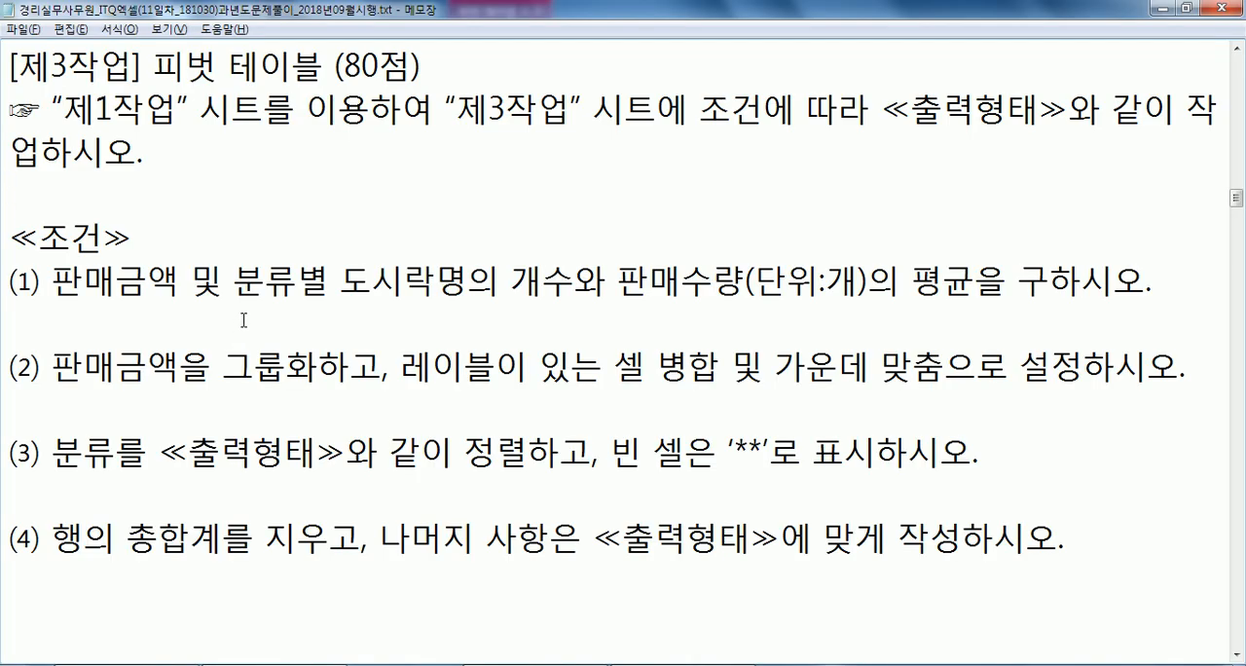
{"action": "scroll", "coordinate": [256, 308], "scroll_direction": "down", "scroll_amount": 5}
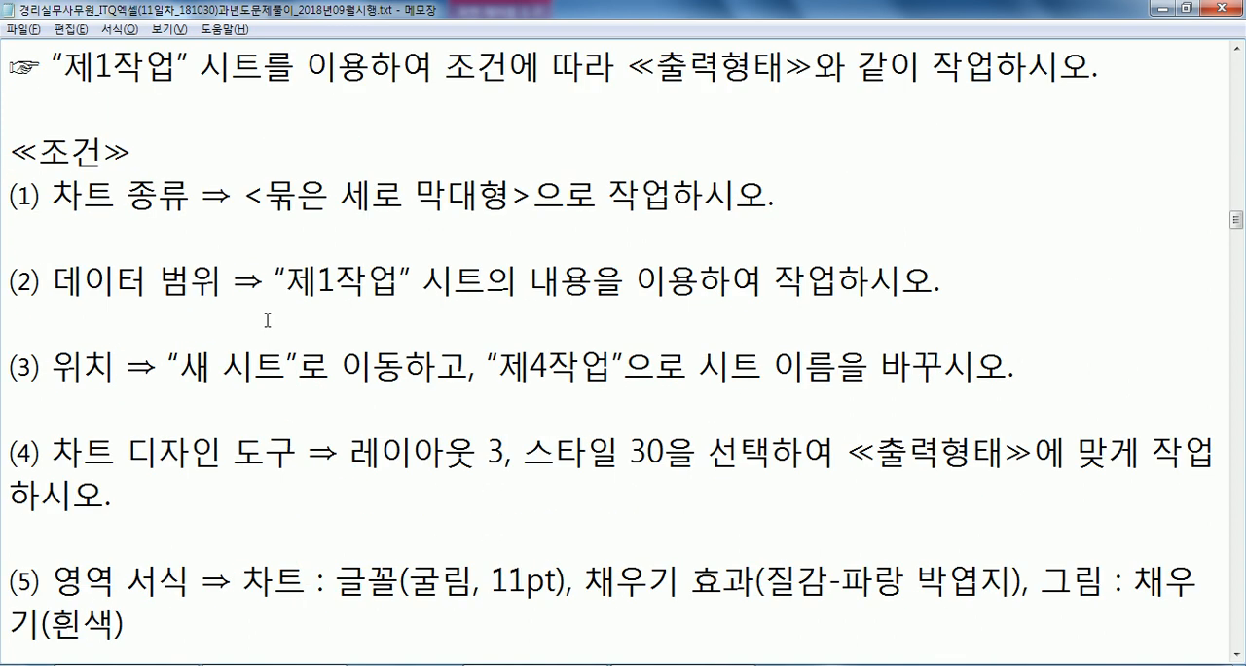
{"action": "left_click", "coordinate": [268, 192]}
{"action": "left_click_drag", "start_coordinate": [268, 192], "coordinate": [509, 193]}
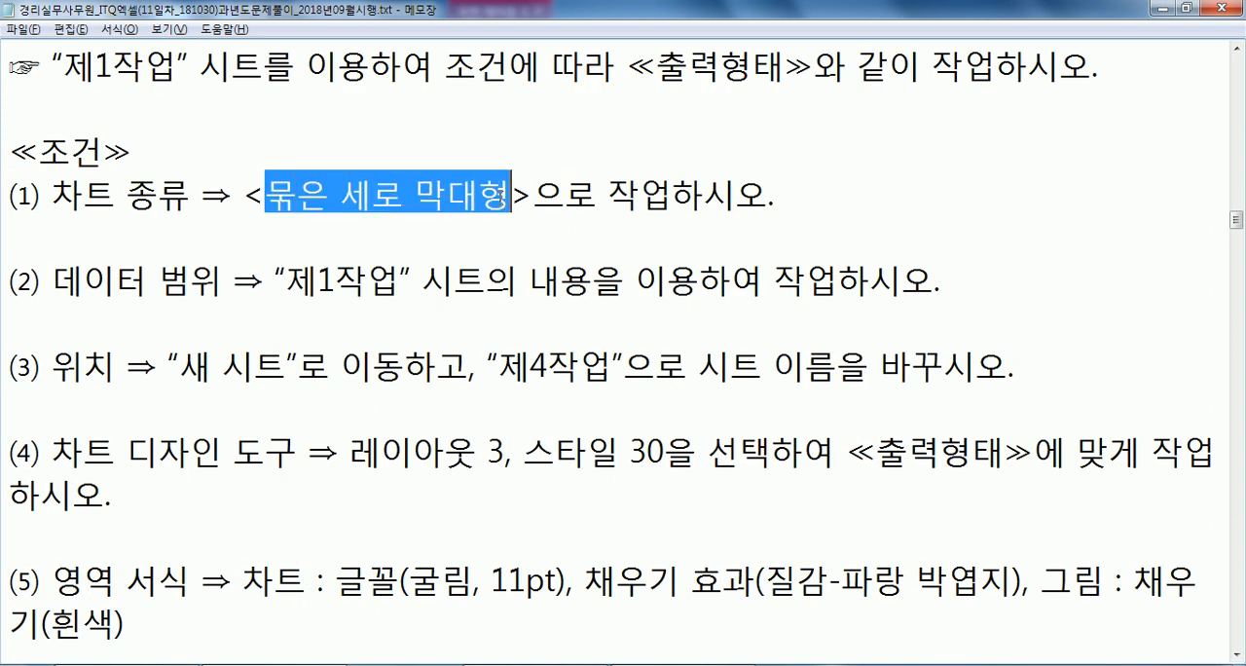
{"action": "scroll", "coordinate": [478, 249], "scroll_direction": "down", "scroll_amount": 2}
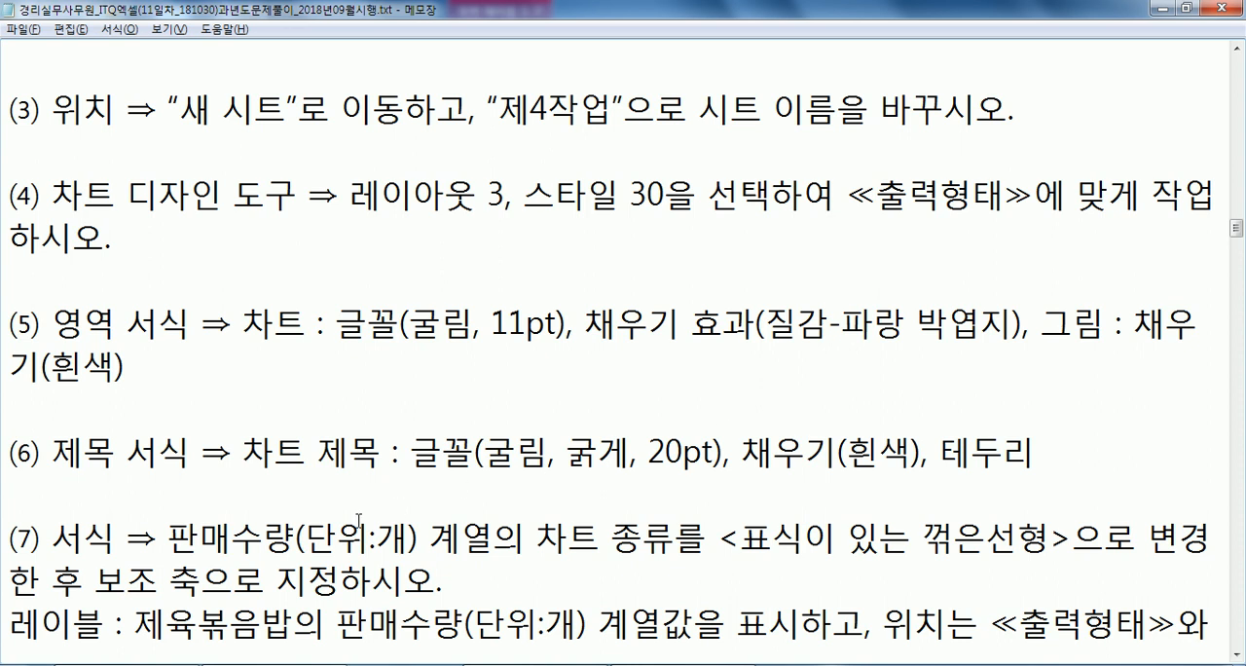
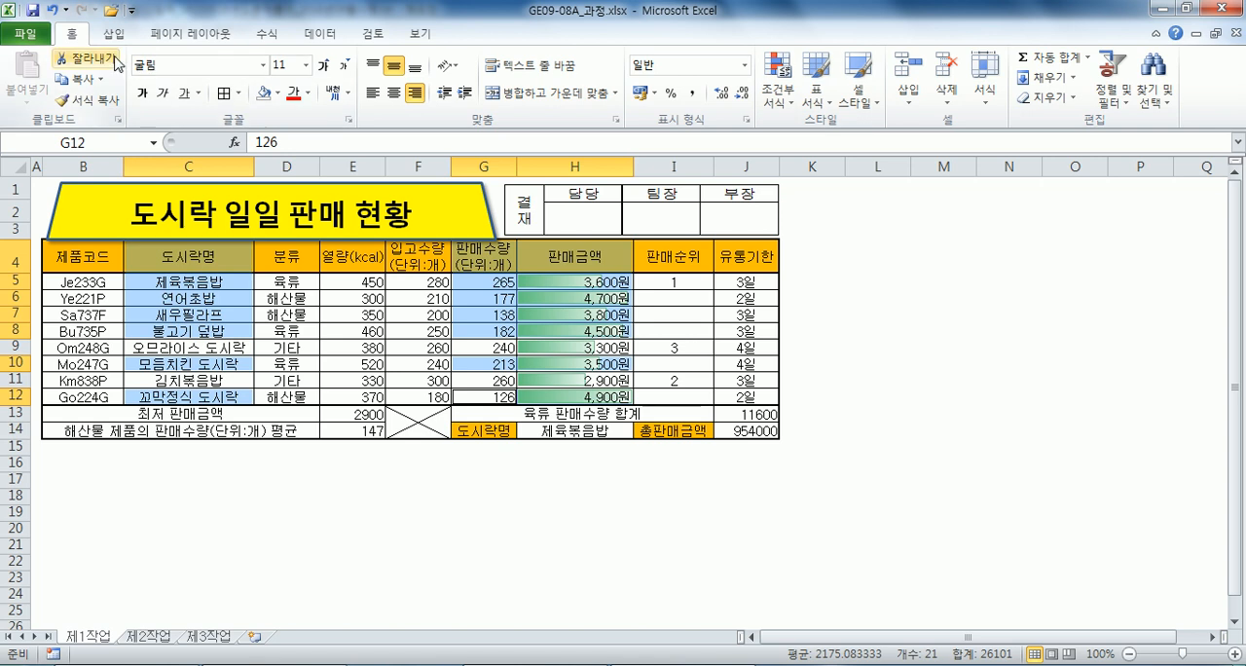
Insert a clustered column chart from the selected 도시락명, 판매수량 and 판매금액 data of the 육류 and 해산물 items.
{"action": "left_click", "coordinate": [114, 33]}
{"action": "left_click", "coordinate": [334, 80]}
{"action": "left_click", "coordinate": [347, 160]}
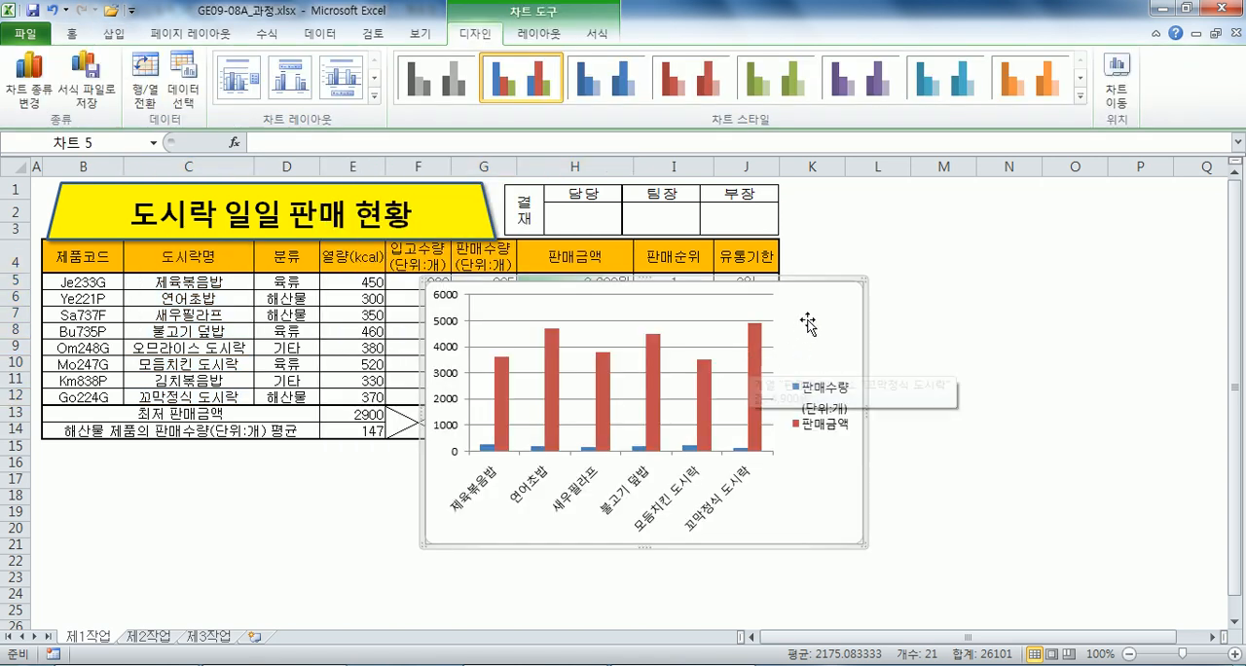
Move the chart to a new sheet named 제4작업 and place that sheet after 제3작업.
{"action": "left_click", "coordinate": [1116, 87]}
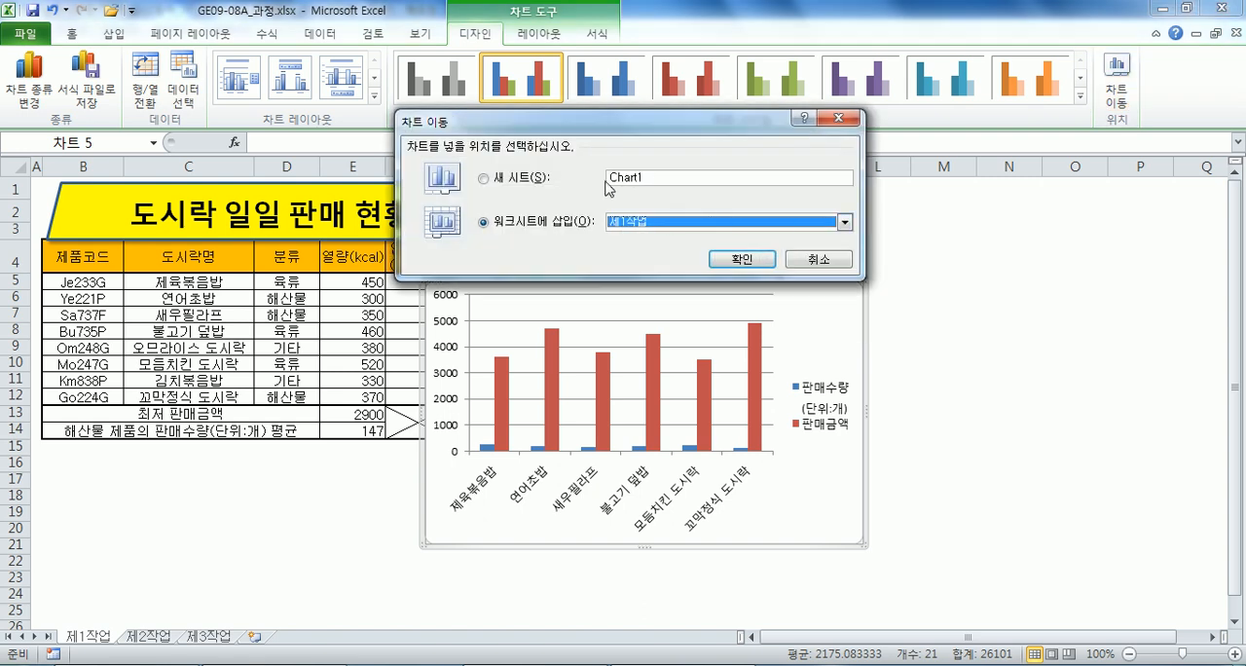
{"action": "type", "text": "제"}
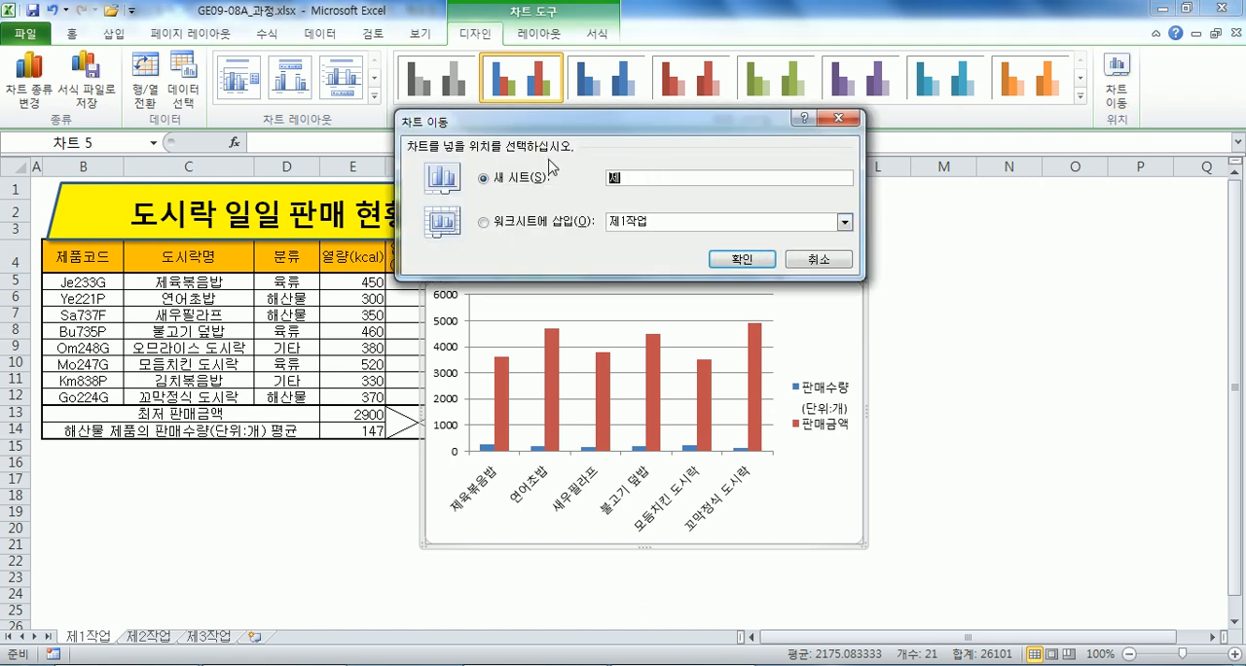
{"action": "type", "text": "4작업"}
{"action": "key", "text": "Return"}
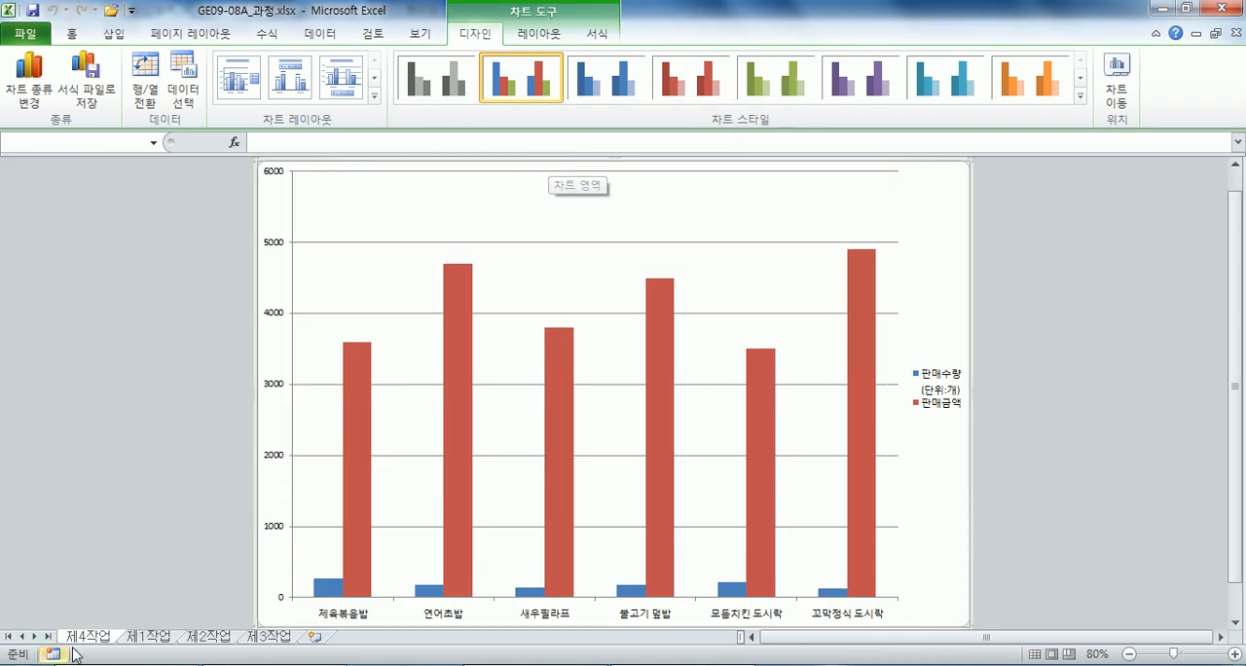
{"action": "left_click_drag", "start_coordinate": [86, 637], "coordinate": [317, 639]}
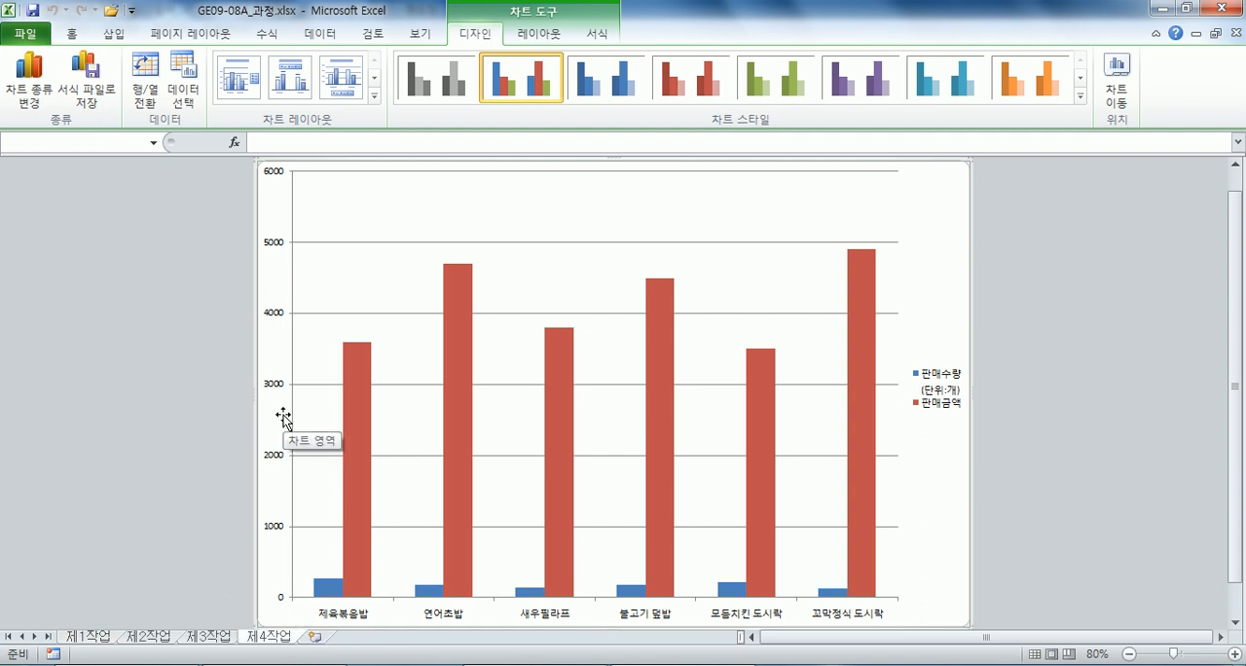
Switch to the exam text in Notepad and review the chart's data range and location conditions, items (2) and (3).
{"action": "key", "text": "alt+Tab"}
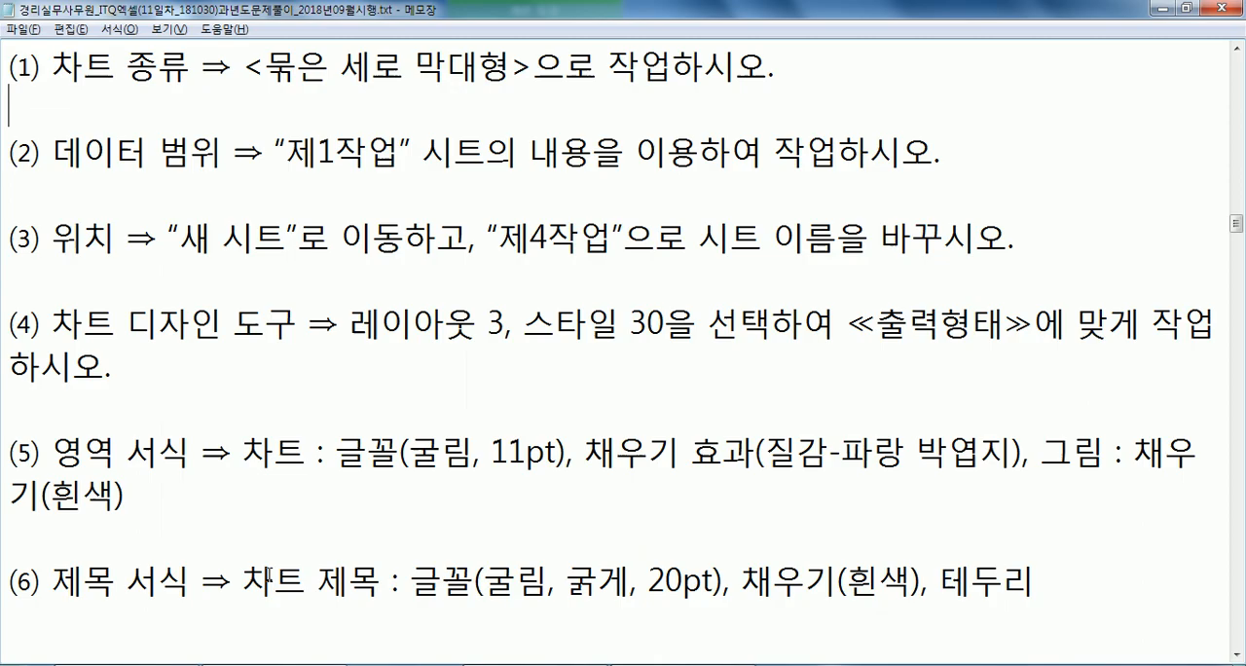
{"action": "left_click_drag", "start_coordinate": [144, 156], "coordinate": [378, 166]}
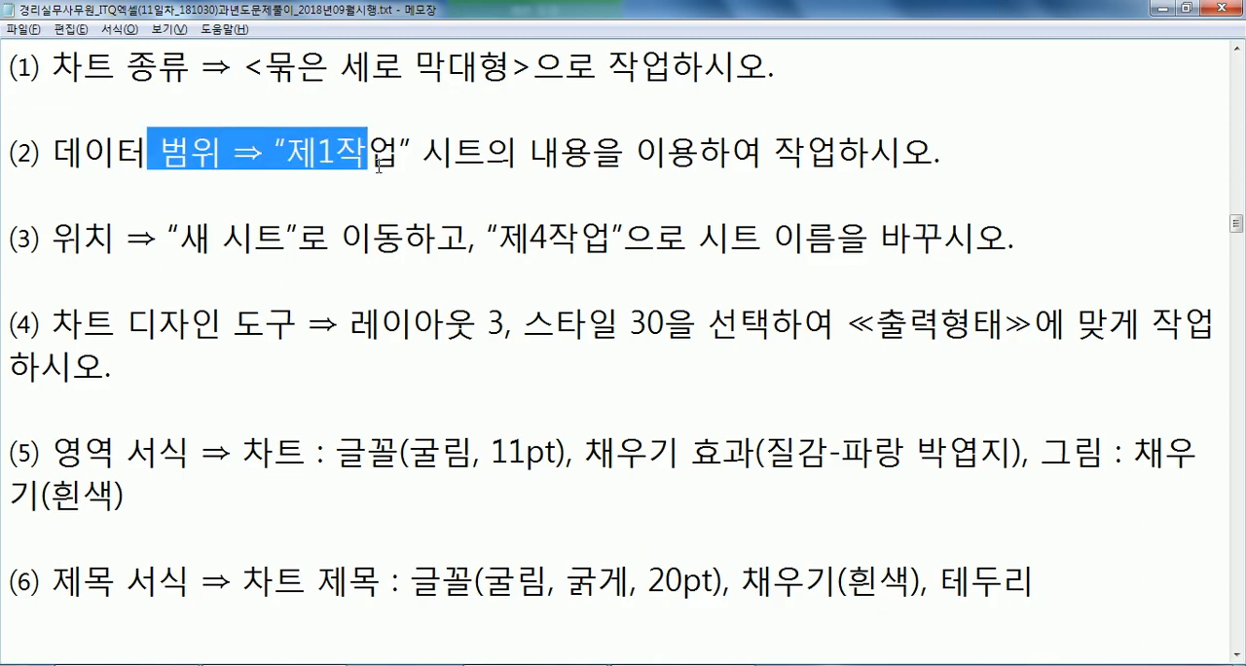
{"action": "left_click_drag", "start_coordinate": [211, 237], "coordinate": [439, 239]}
{"action": "left_click_drag", "start_coordinate": [527, 238], "coordinate": [669, 251]}
{"action": "left_click", "coordinate": [662, 268]}
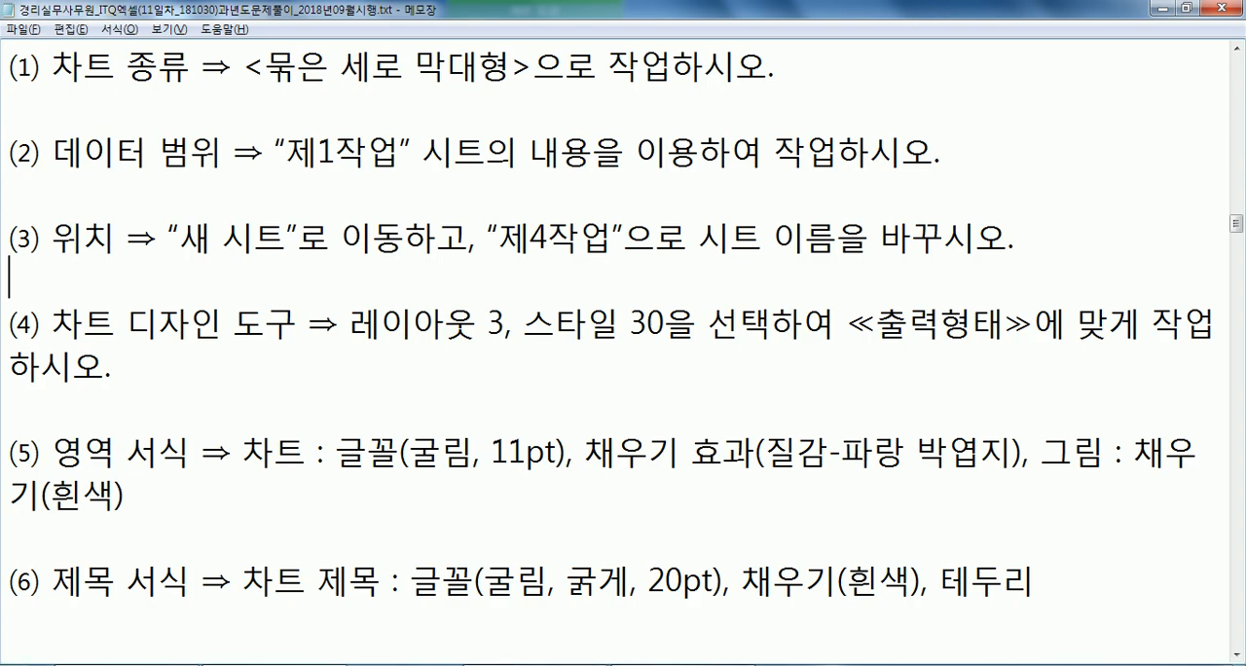
Return to the chart in Excel and apply chart layout 3 and chart style 30 to it.
{"action": "left_click", "coordinate": [683, 664]}
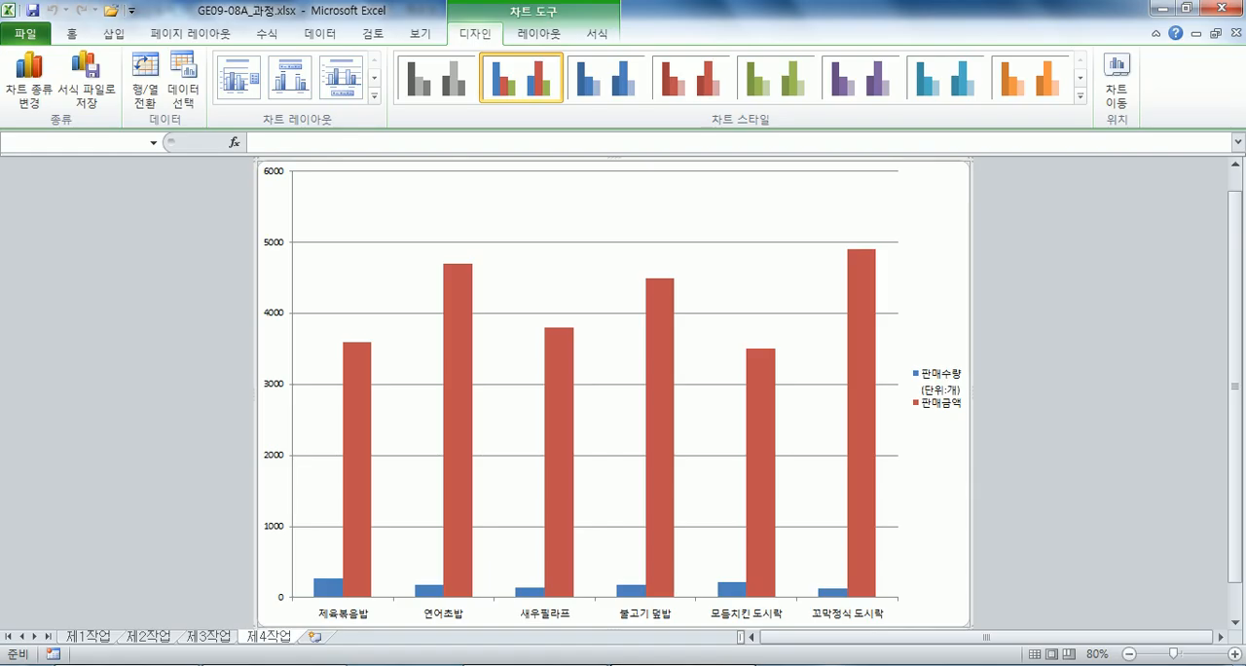
{"action": "left_click", "coordinate": [343, 84]}
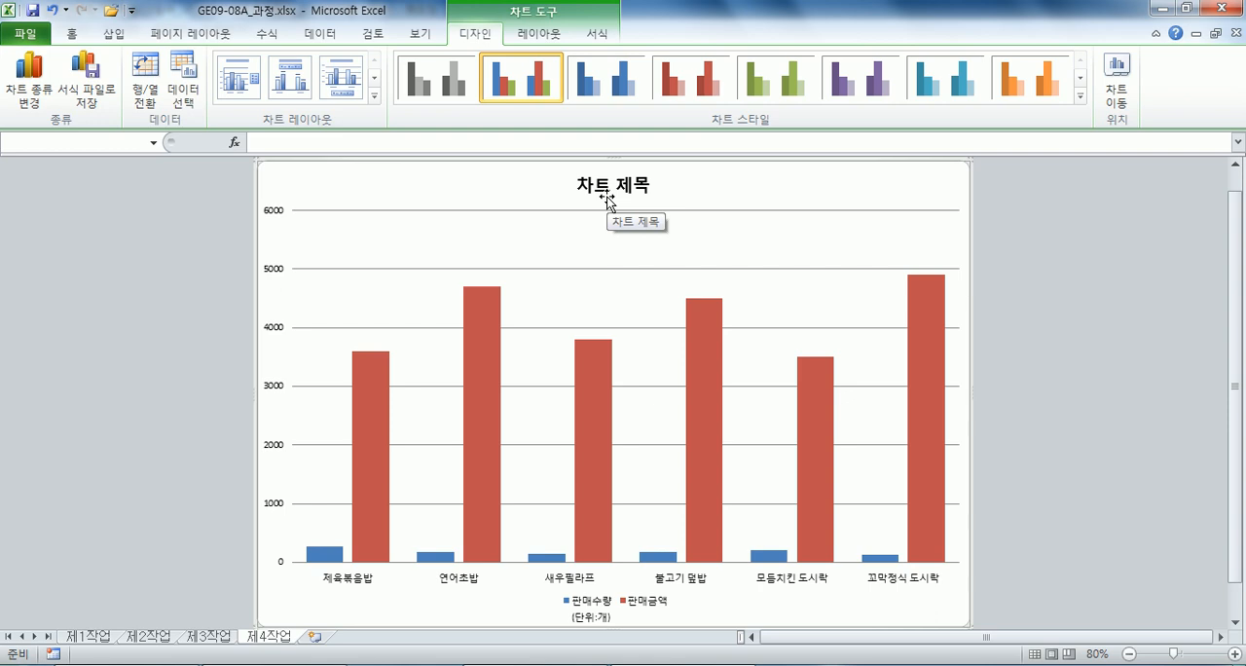
{"action": "left_click", "coordinate": [1079, 96]}
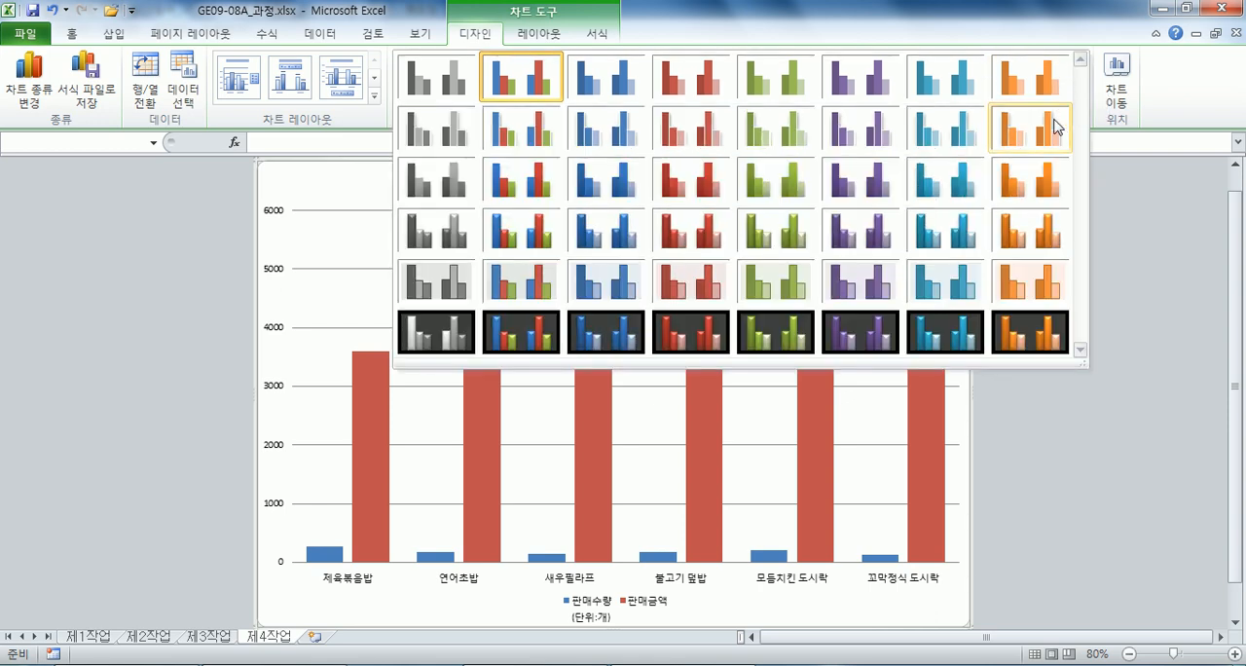
{"action": "left_click", "coordinate": [850, 243]}
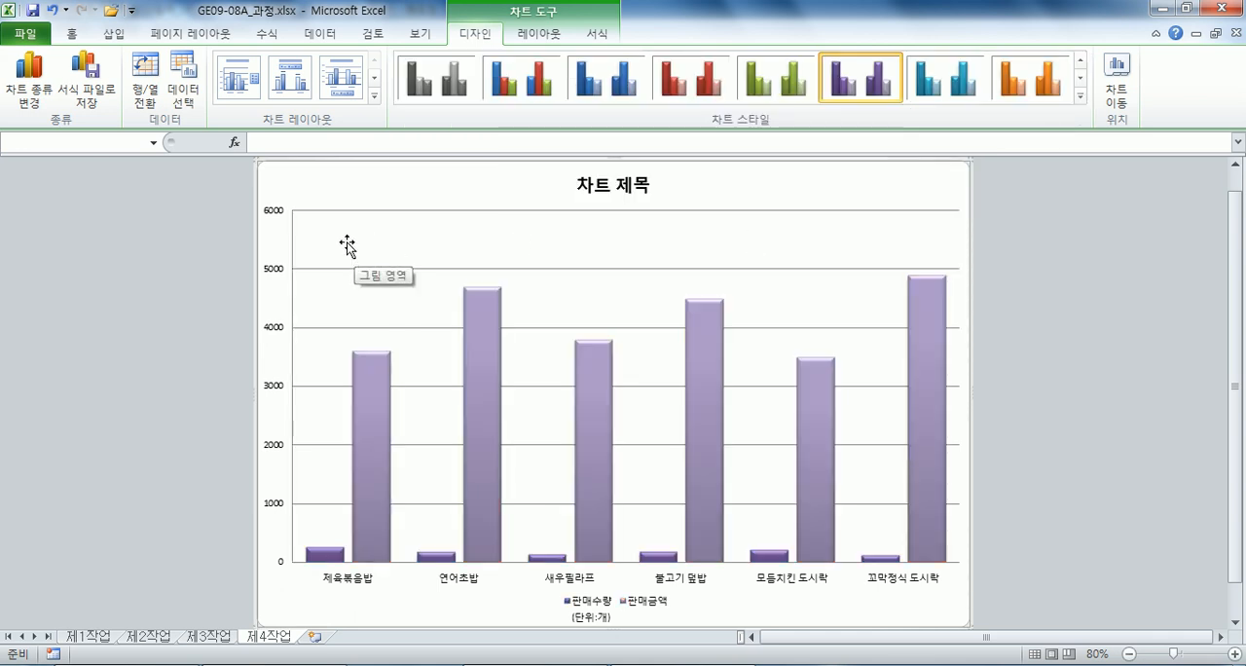
Set the font of the whole chart area to 굴림, 11 pt.
{"action": "left_click", "coordinate": [74, 35]}
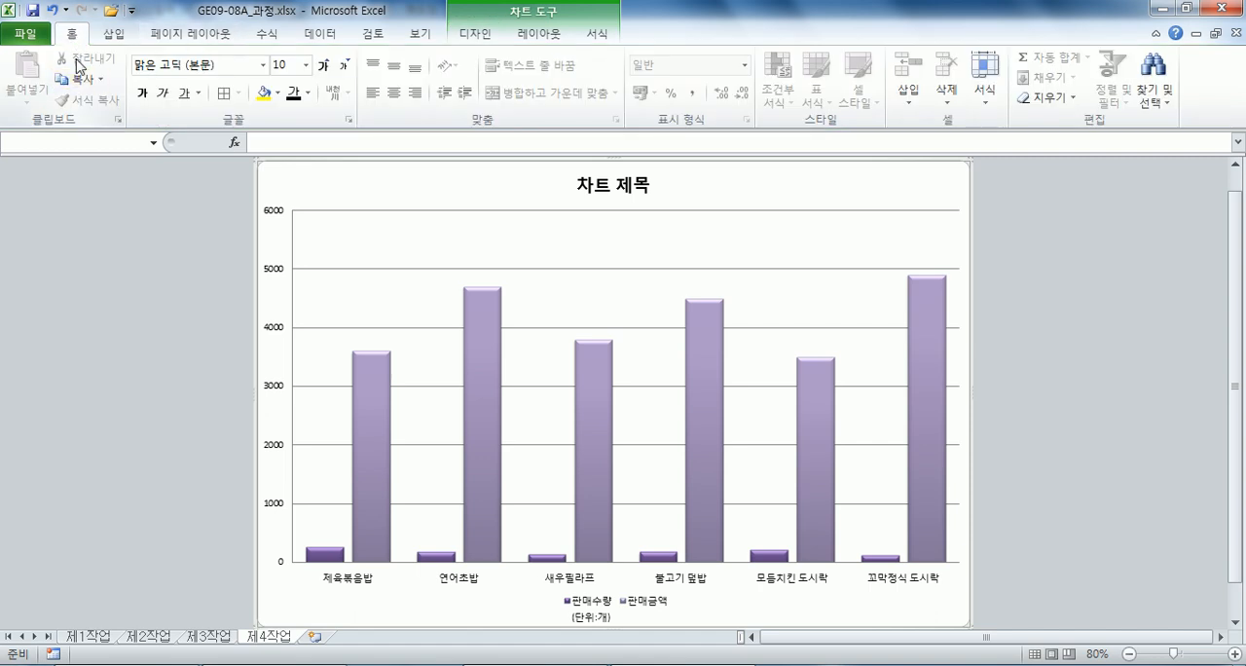
{"action": "left_click", "coordinate": [262, 64]}
{"action": "type", "text": "굴림"}
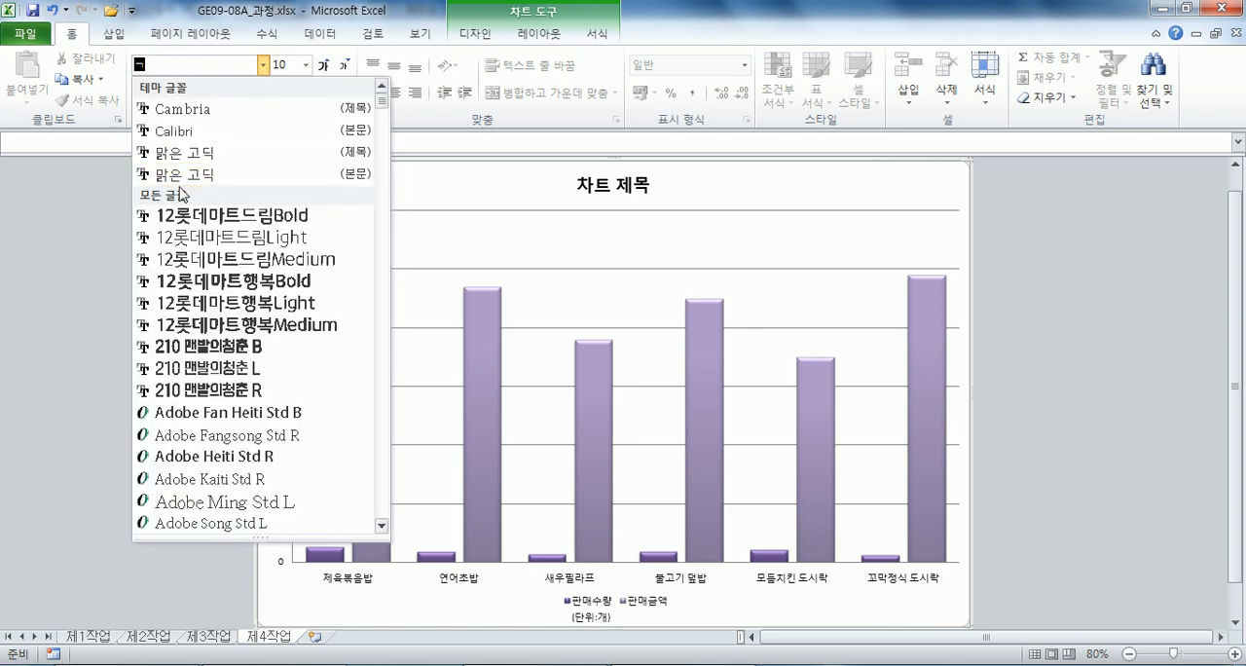
{"action": "key", "text": "Return"}
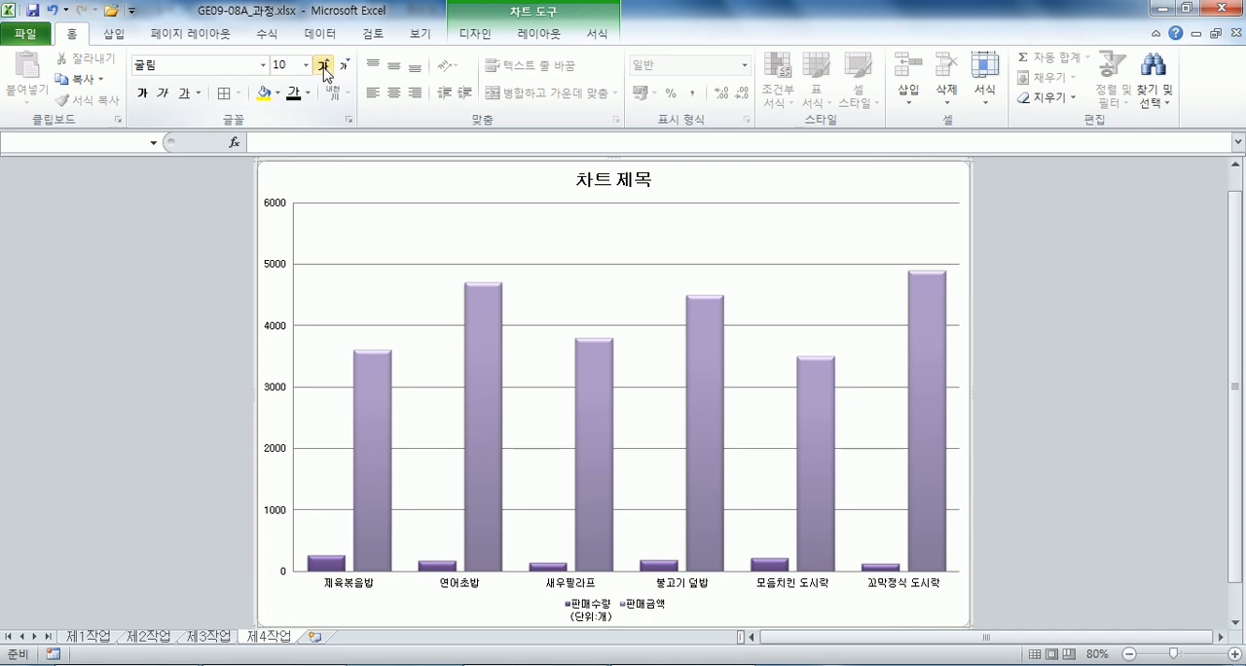
{"action": "left_click", "coordinate": [325, 65]}
{"action": "left_click", "coordinate": [331, 69]}
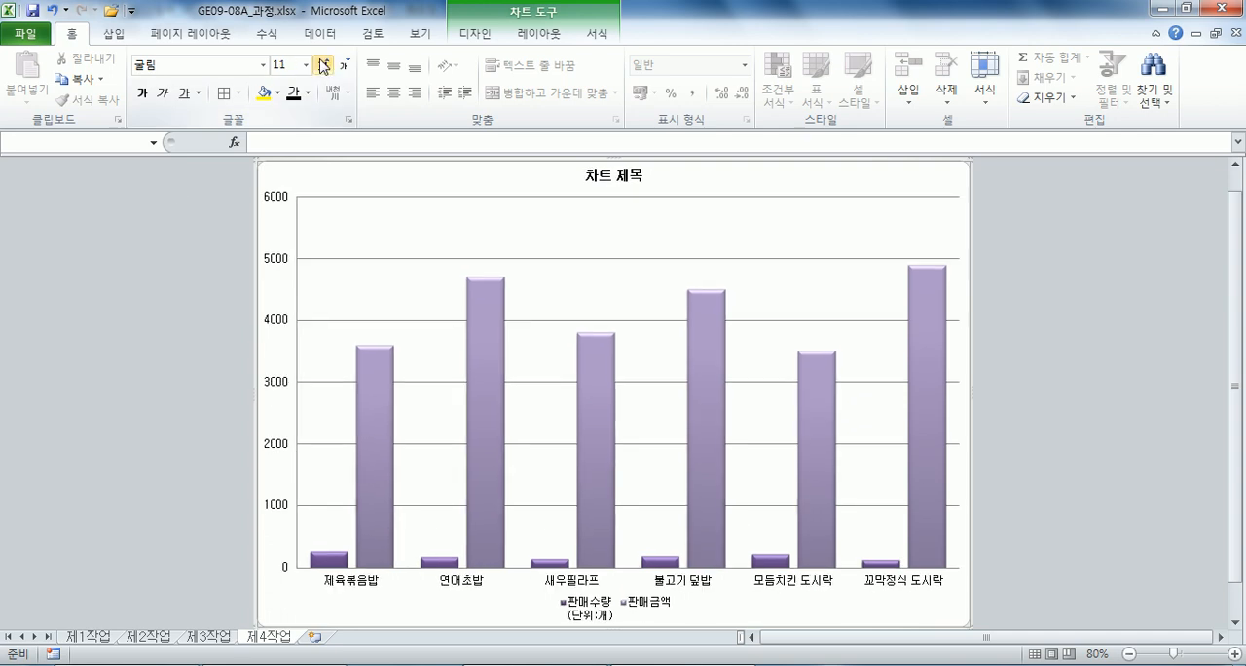
Fill the chart area with the 파랑 박엽지 texture.
{"action": "left_click", "coordinate": [596, 37]}
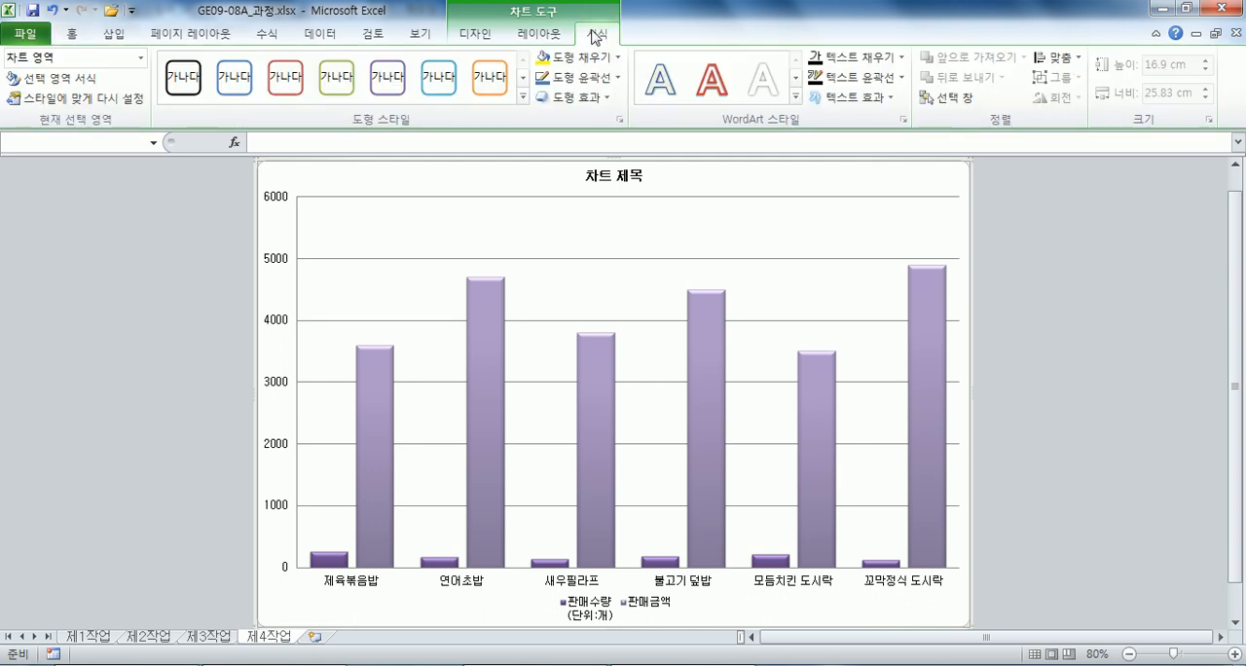
{"action": "left_click", "coordinate": [576, 57]}
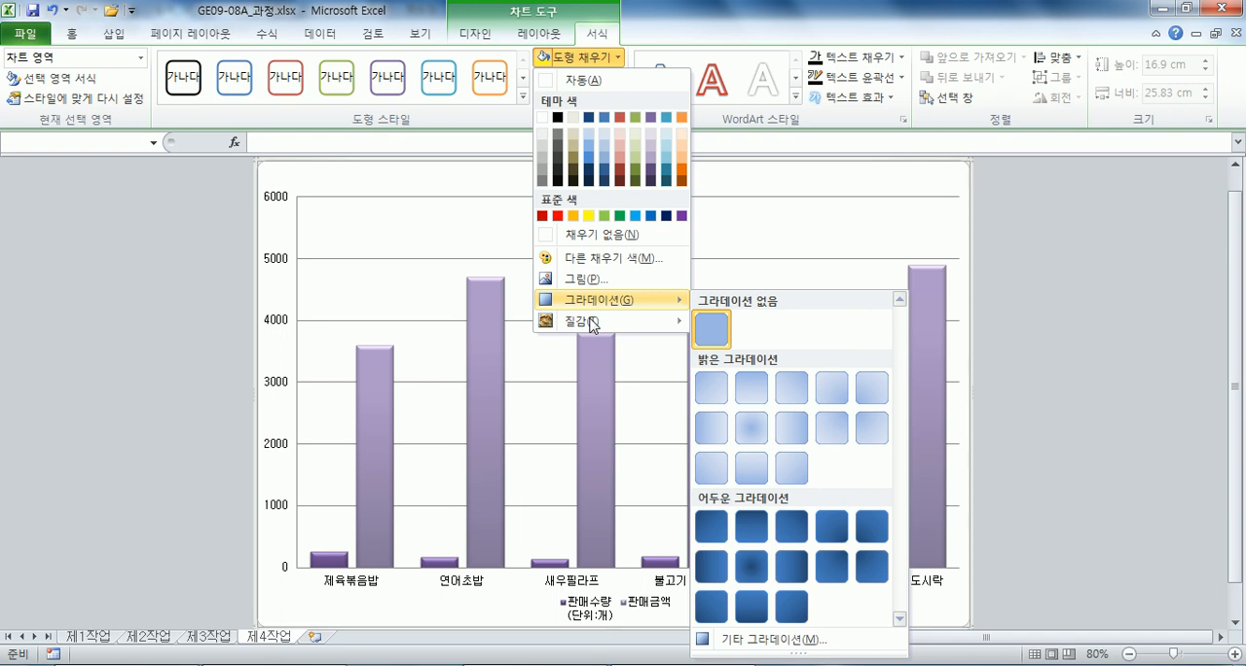
{"action": "mouse_move", "coordinate": [571, 323]}
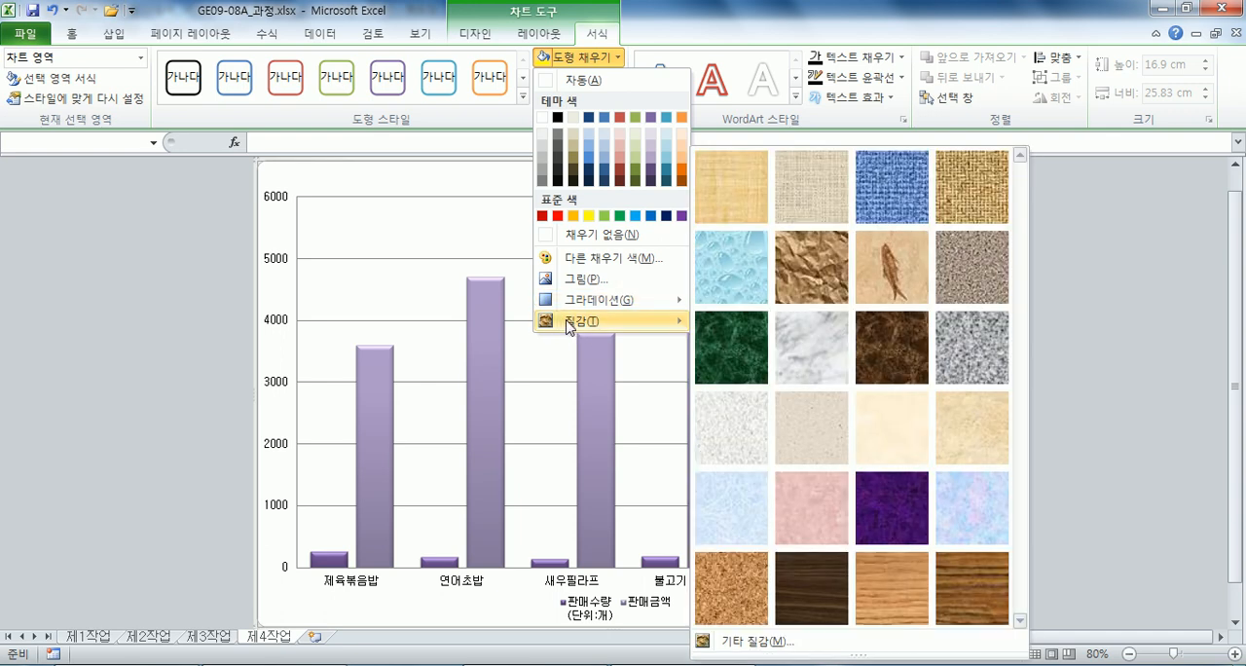
{"action": "left_click", "coordinate": [730, 516]}
Fill the plot area with white (흰색, 배경 1).
{"action": "left_click", "coordinate": [384, 231]}
{"action": "left_click", "coordinate": [612, 61]}
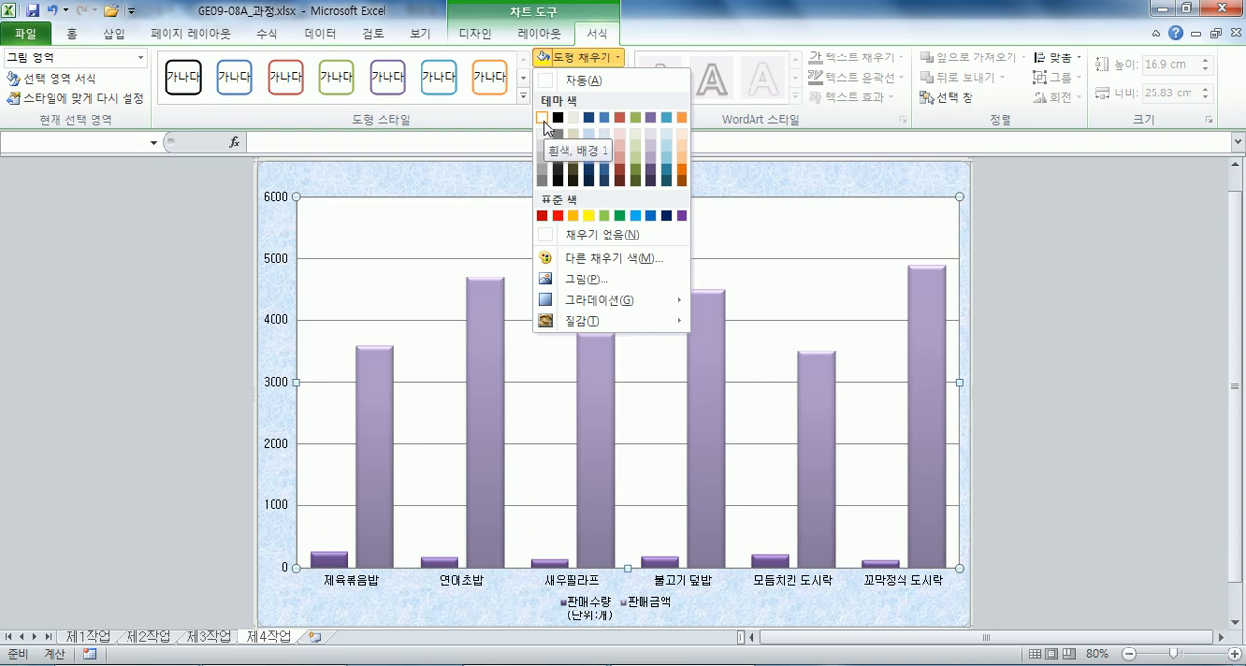
{"action": "left_click", "coordinate": [542, 118]}
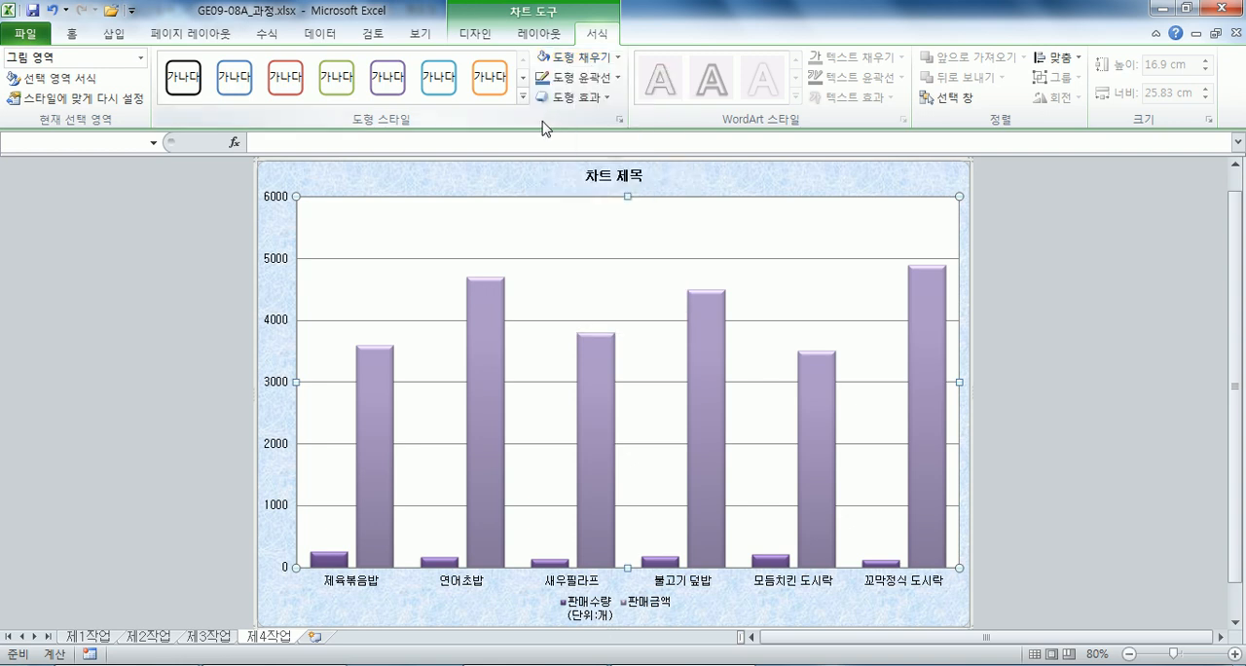
Increase the chart title's font size to 20 pt.
{"action": "left_click", "coordinate": [587, 178]}
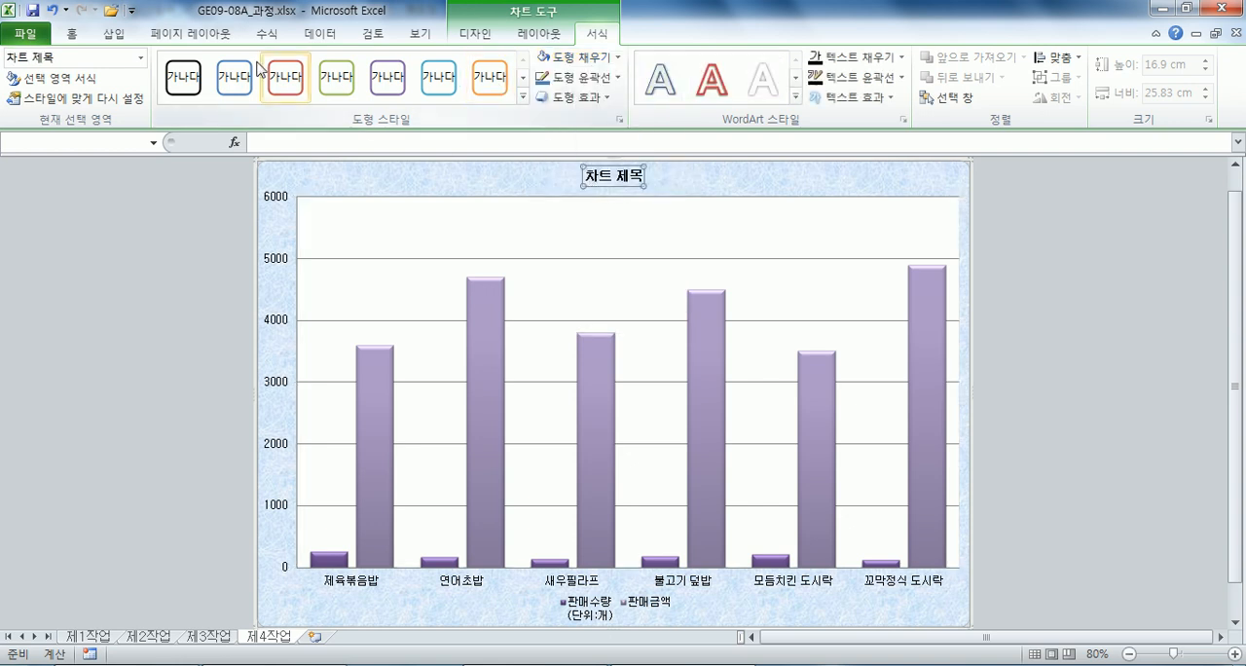
{"action": "left_click", "coordinate": [78, 34]}
{"action": "left_click", "coordinate": [325, 68]}
{"action": "left_click", "coordinate": [325, 68]}
{"action": "left_click", "coordinate": [325, 68]}
{"action": "left_click", "coordinate": [325, 68]}
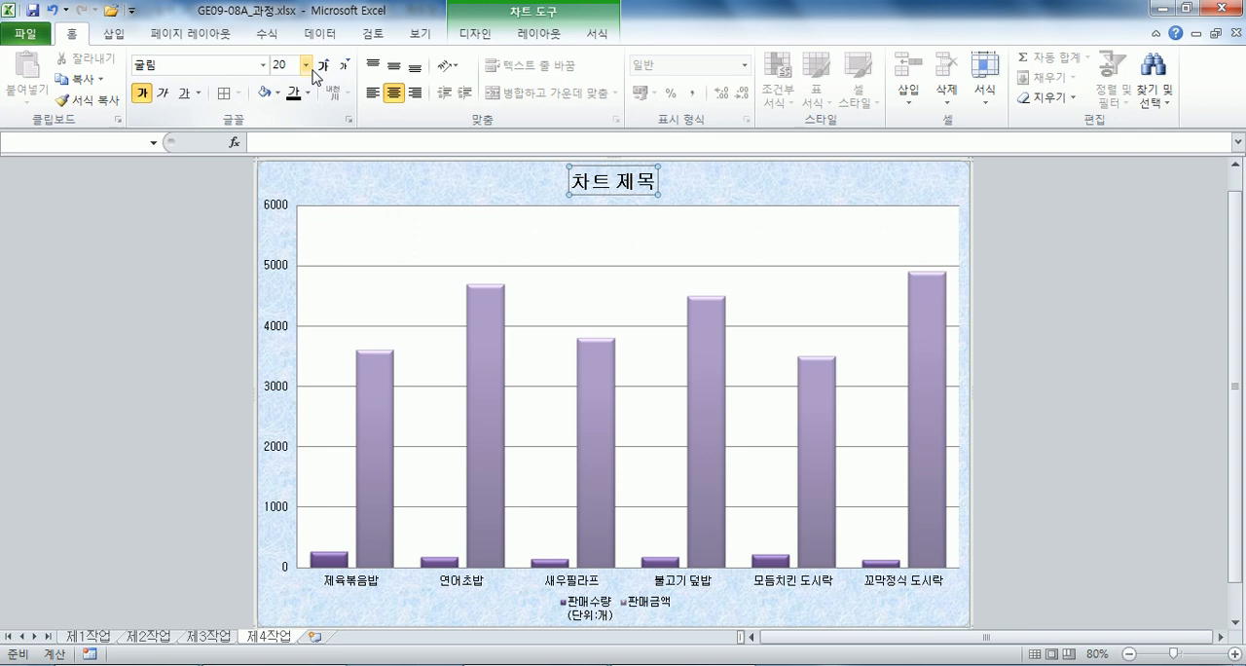
Give the chart title a white fill and an outline in the automatic colour.
{"action": "left_click", "coordinate": [595, 34]}
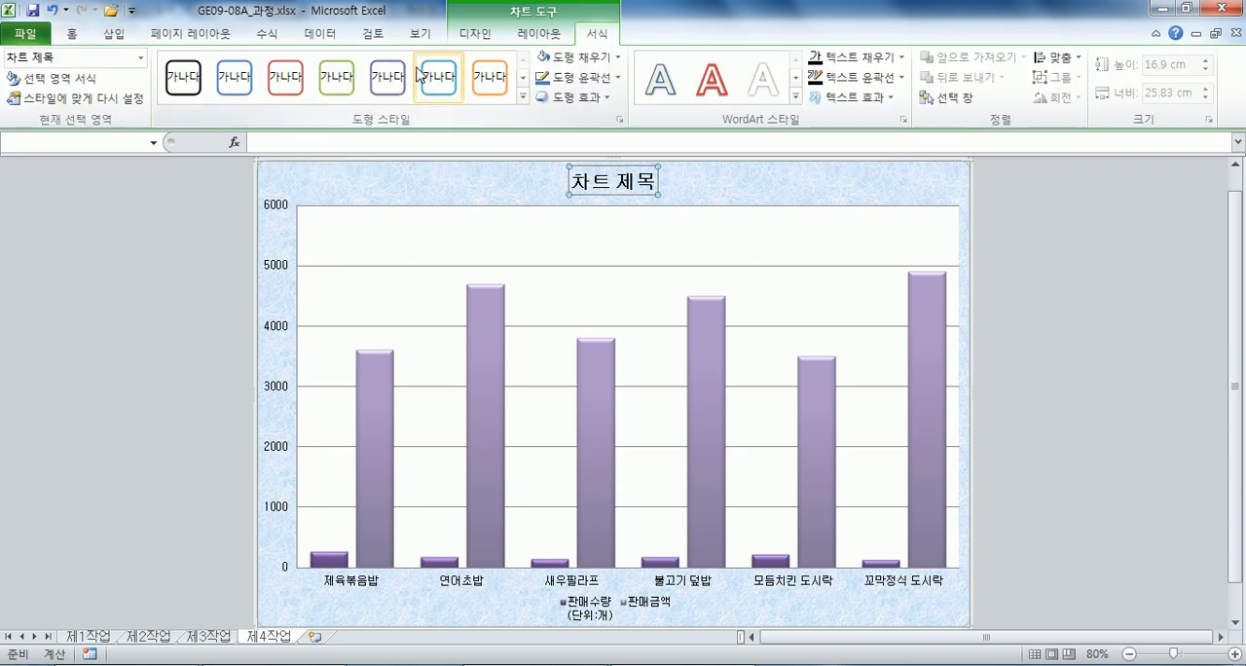
{"action": "left_click", "coordinate": [582, 57]}
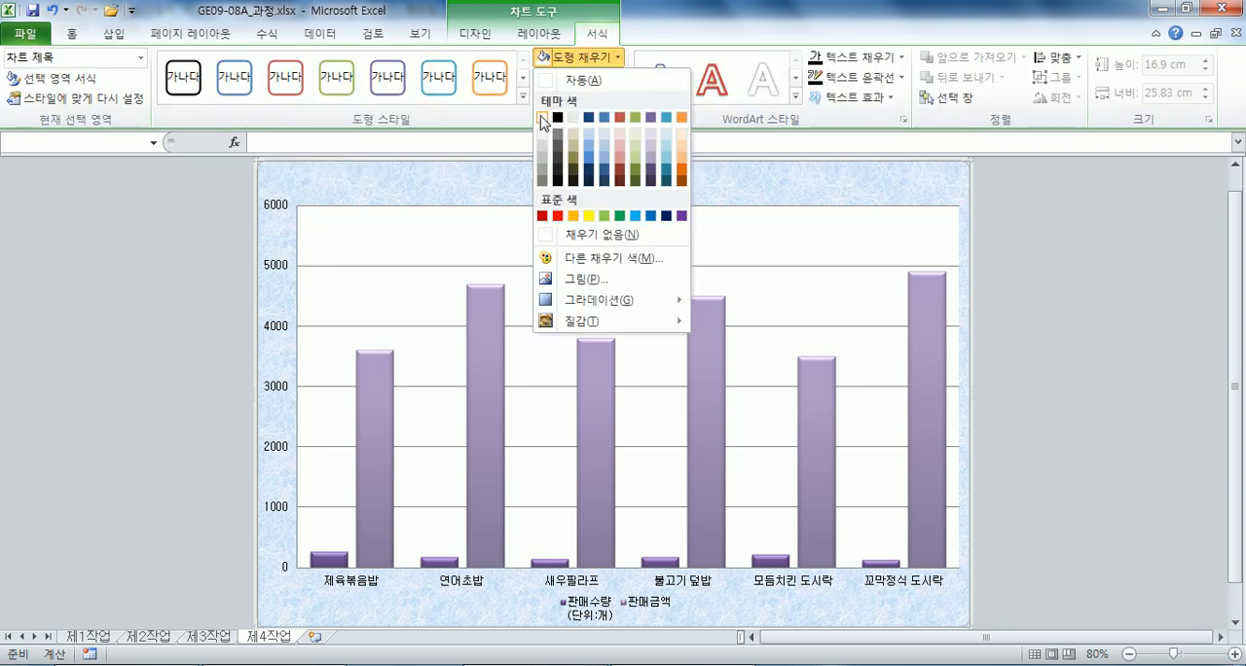
{"action": "left_click", "coordinate": [542, 119]}
{"action": "left_click", "coordinate": [582, 78]}
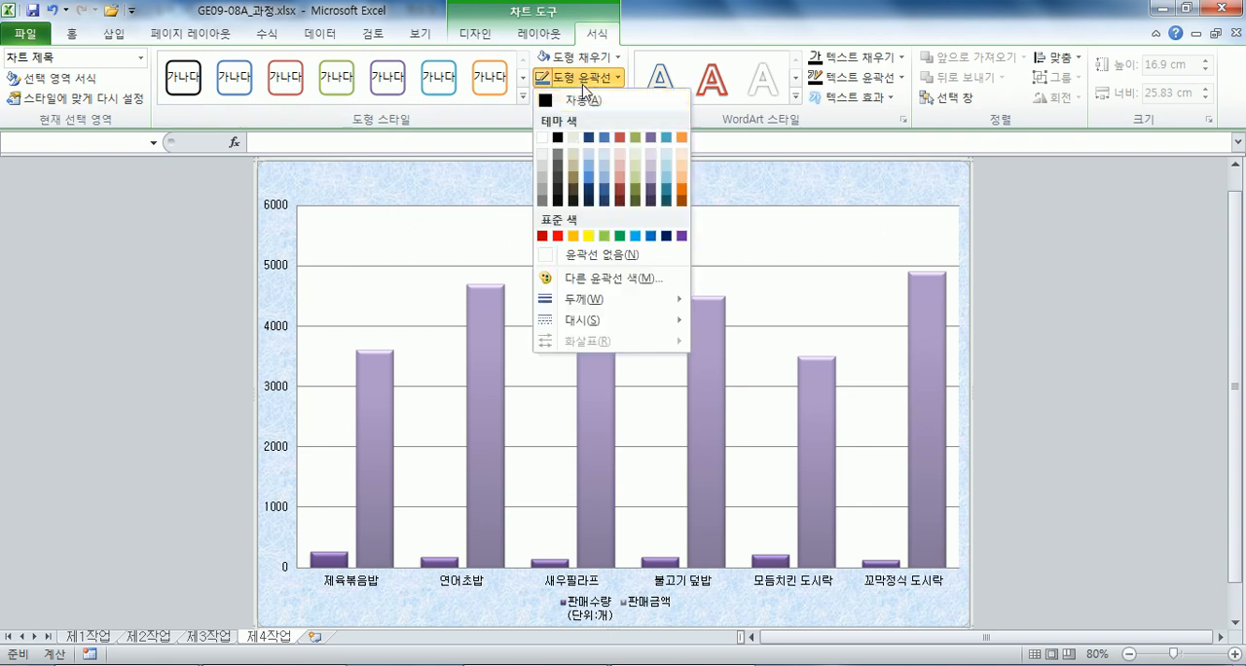
{"action": "left_click", "coordinate": [582, 101]}
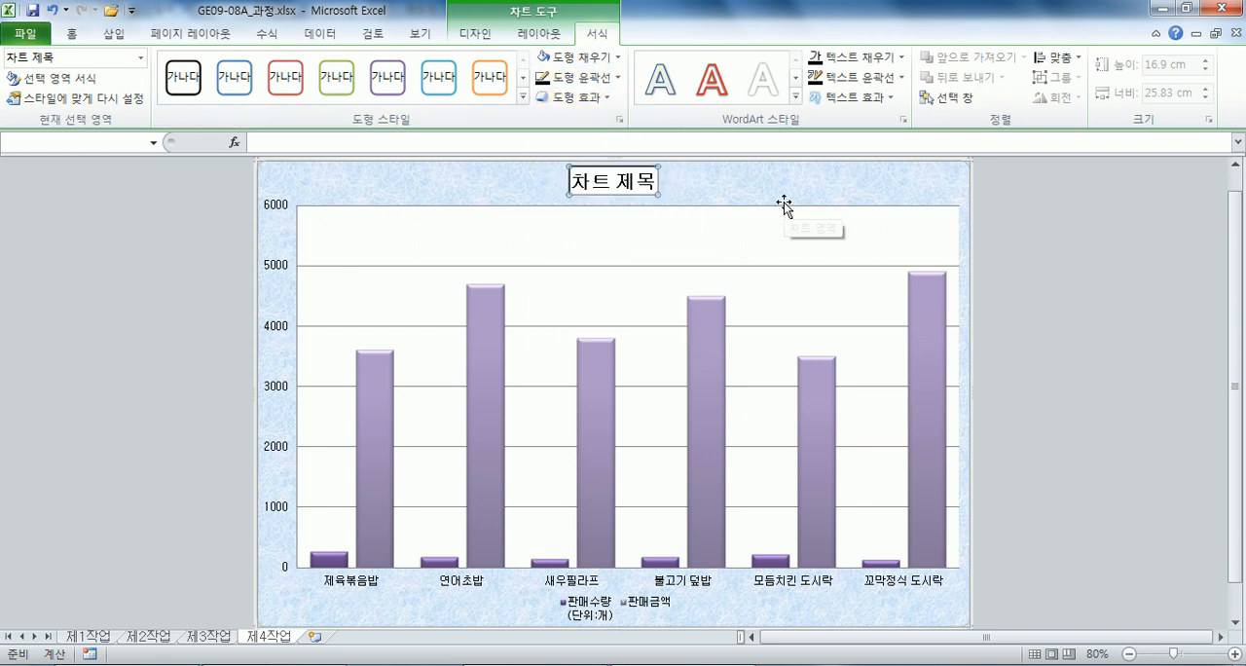
Replace the placeholder chart title text with "육류 및 해산물 도시락 판매 현황".
{"action": "type", "text": "육ㄹ류 및 "}
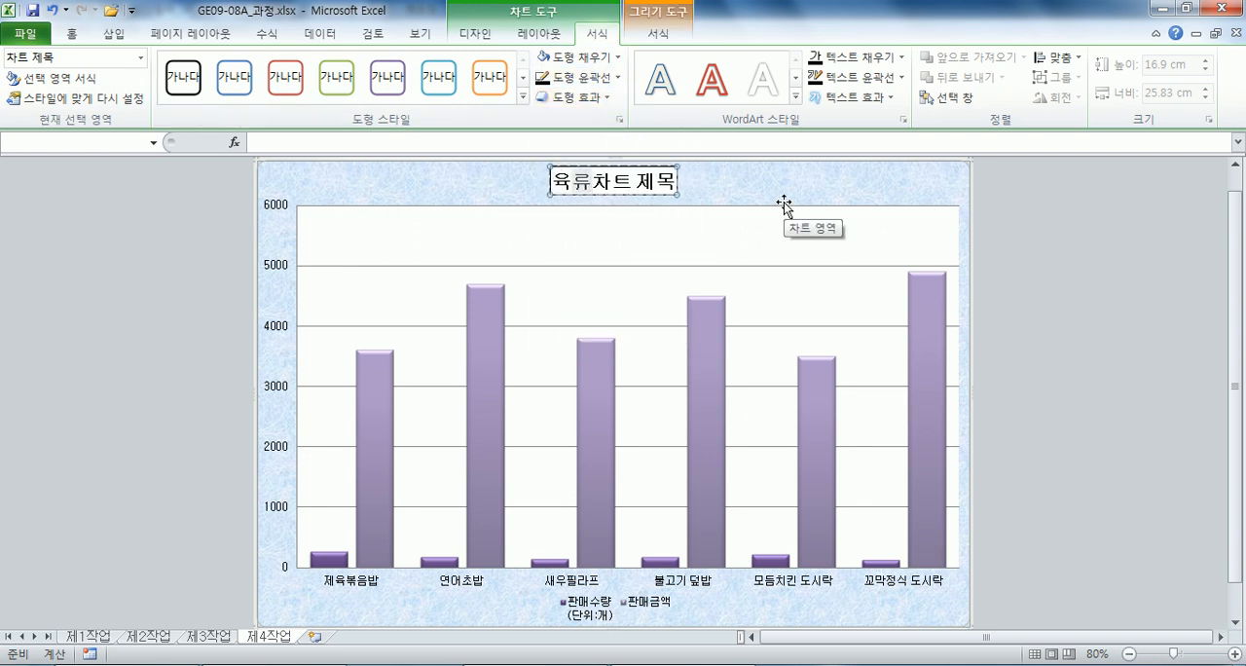
{"action": "type", "text": "해산물"}
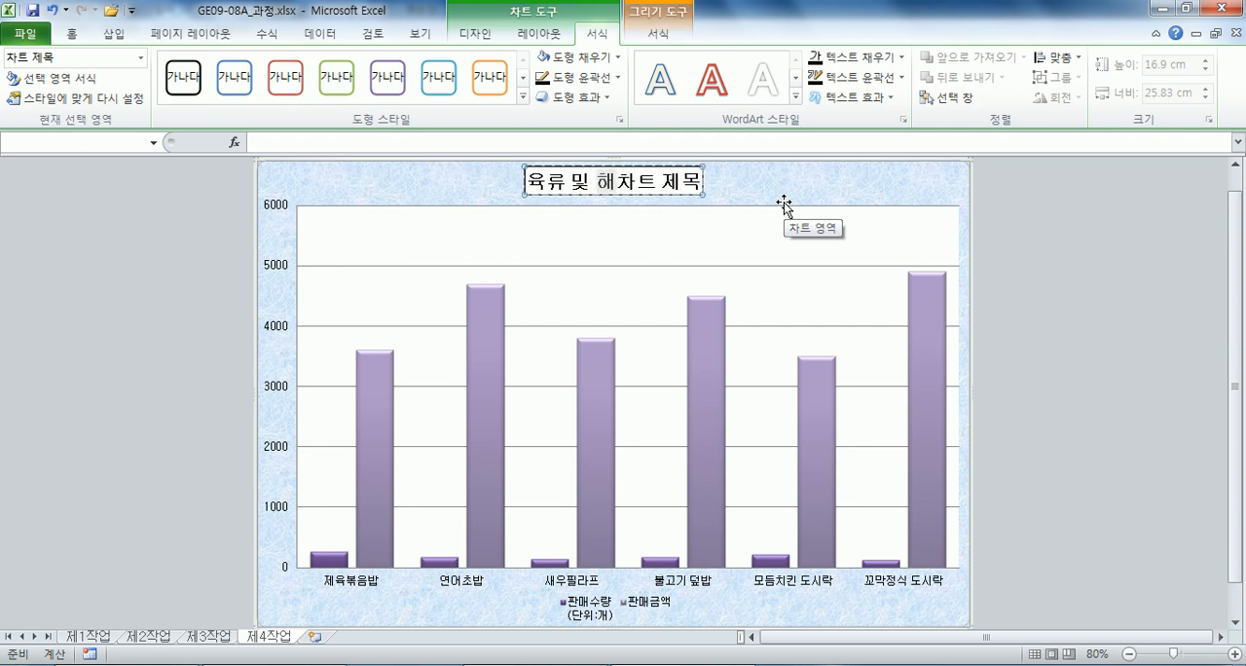
{"action": "type", "text": " 도시락 판매 ㅎ"}
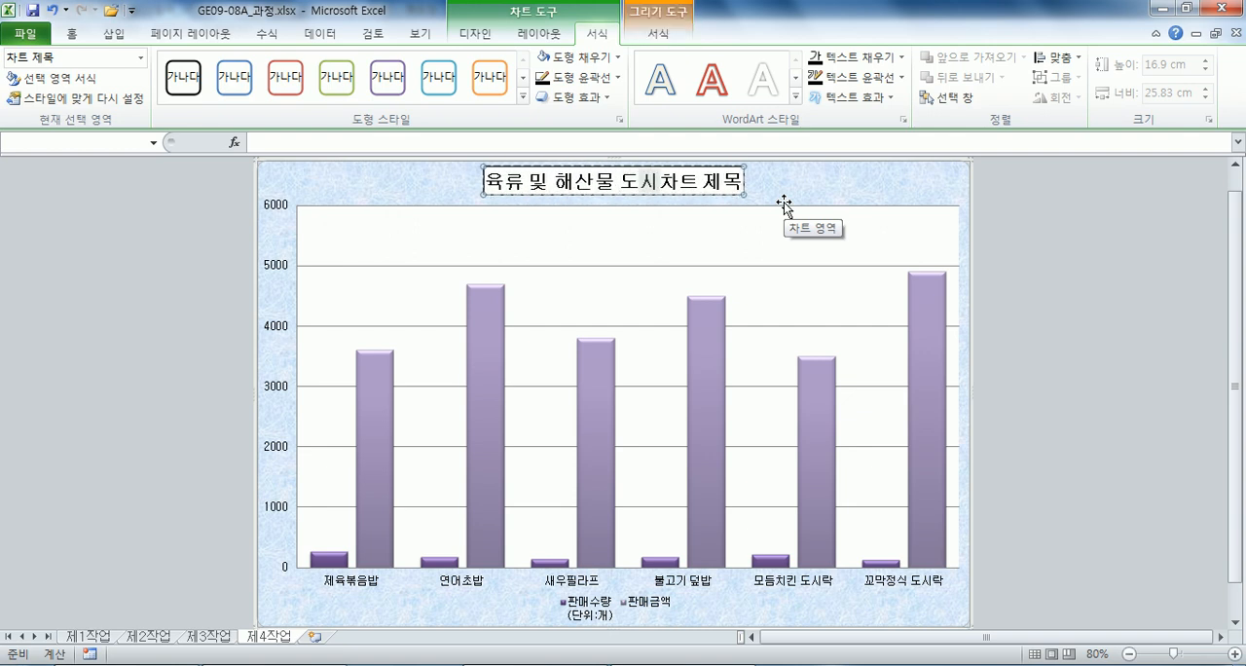
{"action": "type", "text": "화"}
{"action": "key", "text": "Delete"}
{"action": "key", "text": "Delete"}
{"action": "key", "text": "Delete"}
{"action": "key", "text": "Delete"}
{"action": "key", "text": "Delete"}
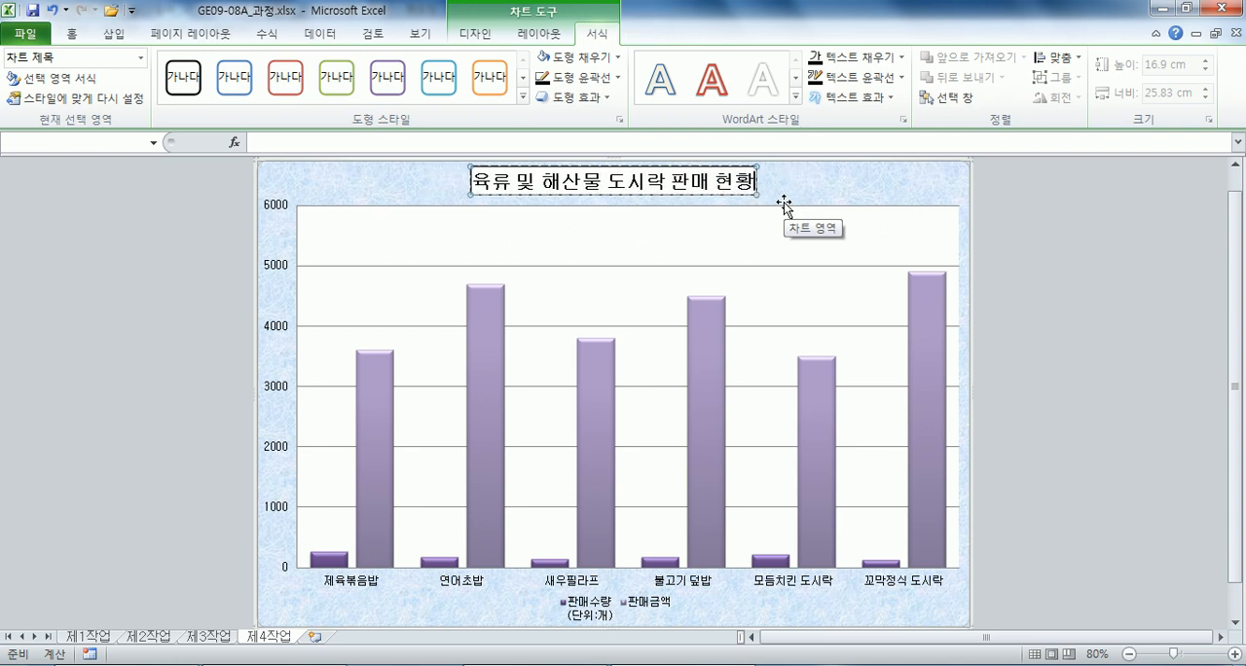
{"action": "left_click", "coordinate": [783, 205]}
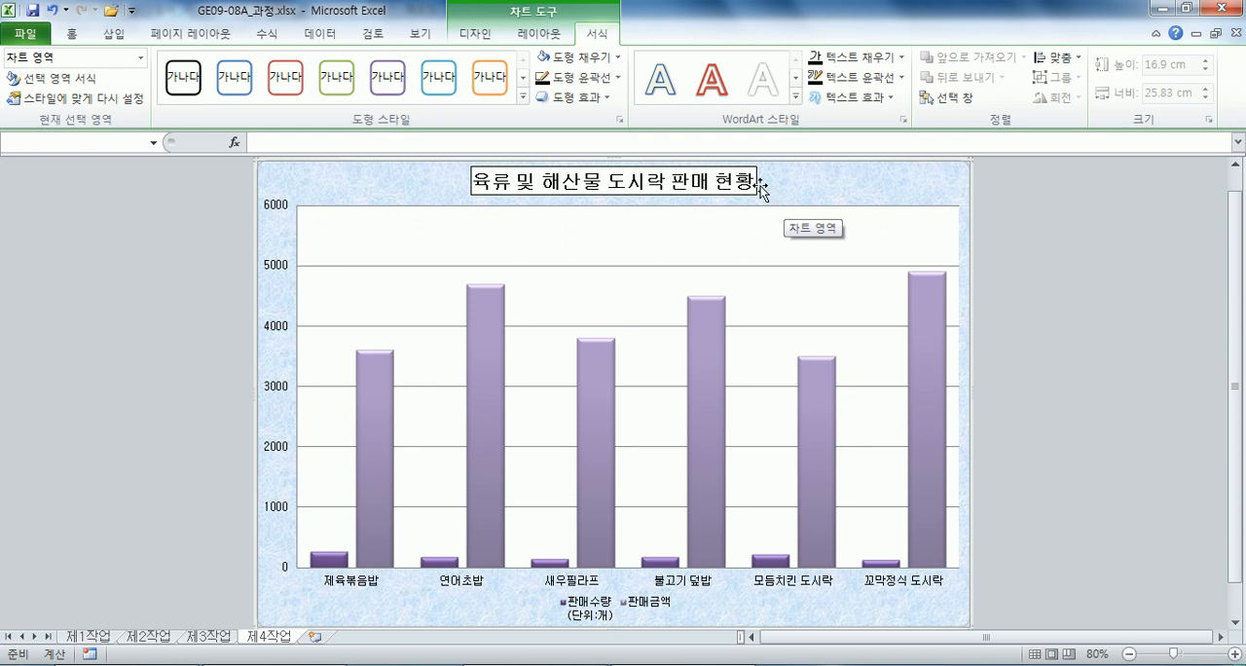
Change the chart type of the 판매수량 series to a line with markers.
{"action": "left_click", "coordinate": [333, 560]}
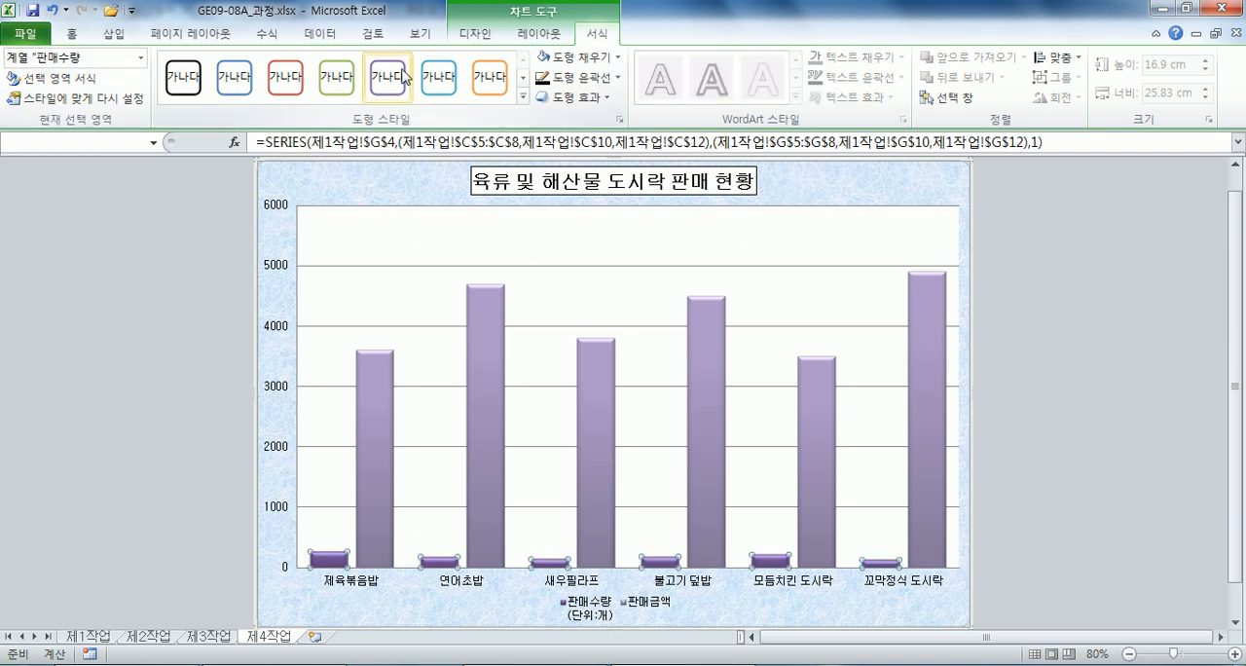
{"action": "left_click", "coordinate": [475, 33]}
{"action": "left_click", "coordinate": [29, 77]}
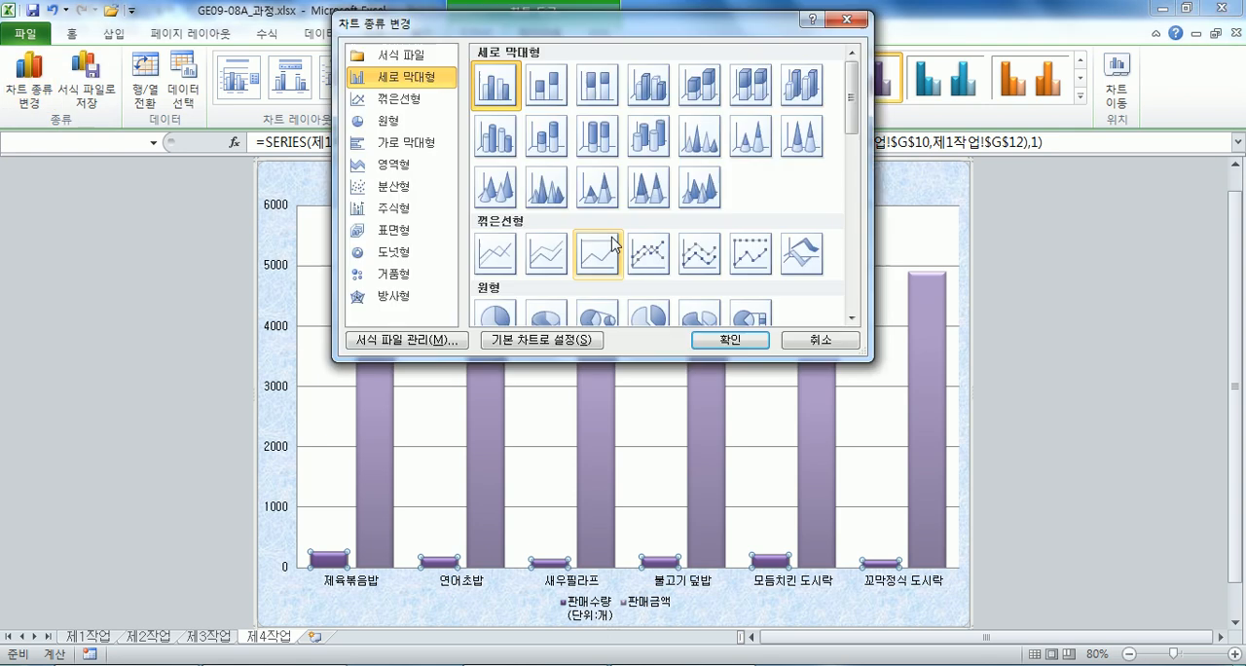
{"action": "left_click", "coordinate": [659, 255]}
{"action": "left_click", "coordinate": [705, 338]}
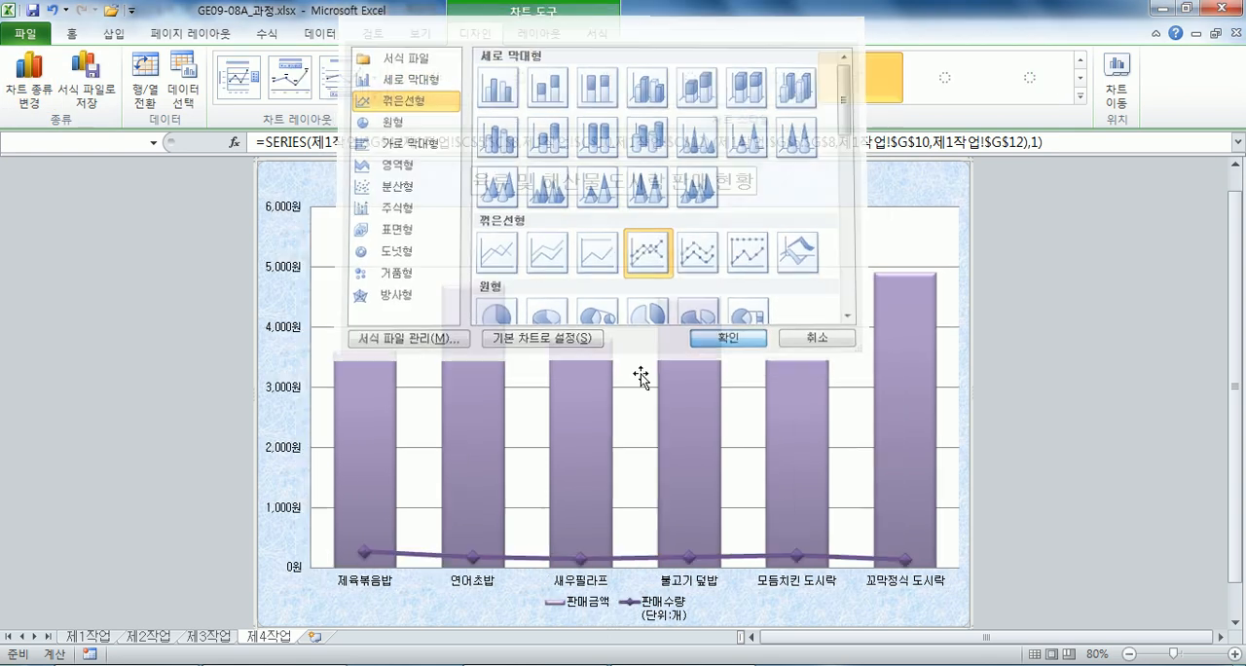
Plot the 판매수량 line series on the secondary axis (보조 축).
{"action": "right_click", "coordinate": [418, 564]}
{"action": "left_click", "coordinate": [448, 541]}
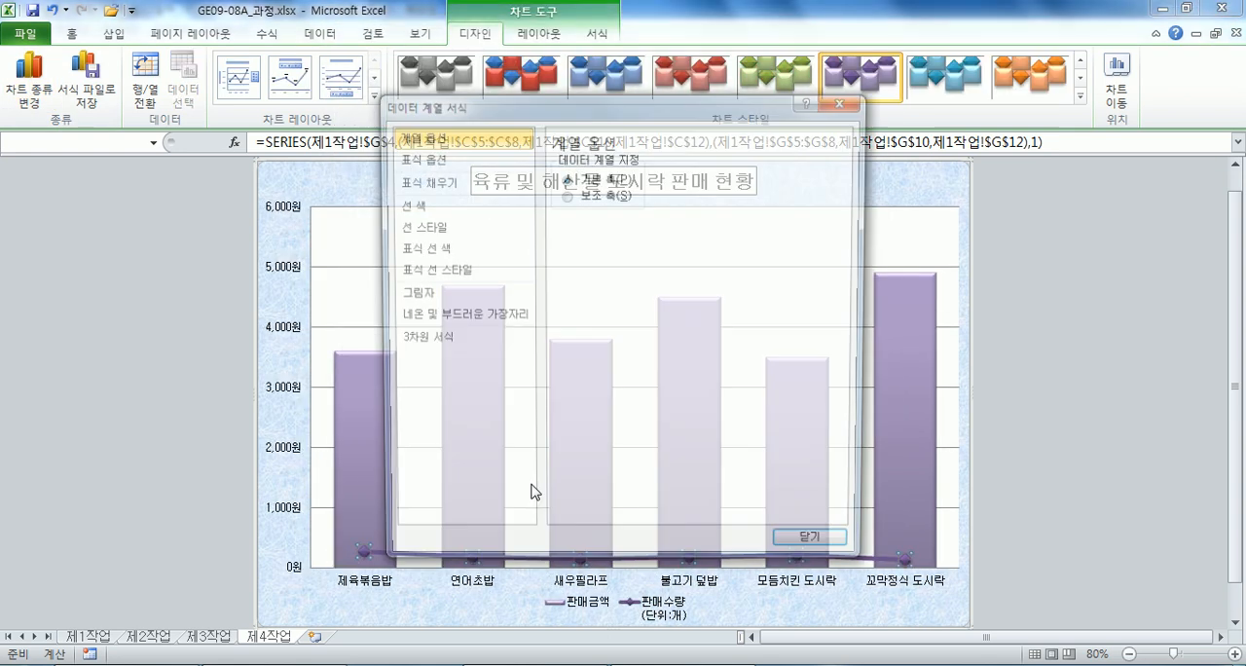
{"action": "left_click", "coordinate": [590, 193]}
{"action": "left_click_drag", "start_coordinate": [588, 111], "coordinate": [1053, 136]}
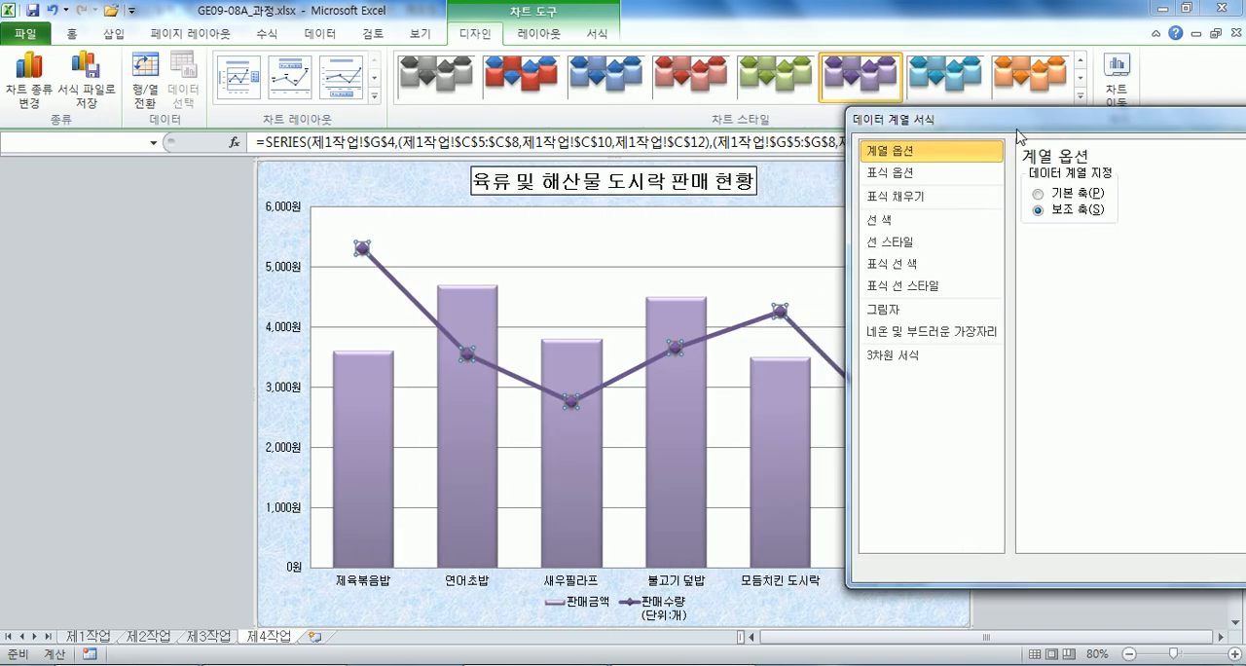
Add a data label above only the 제육볶음밥 point of the 판매수량 line.
{"action": "left_click", "coordinate": [363, 251]}
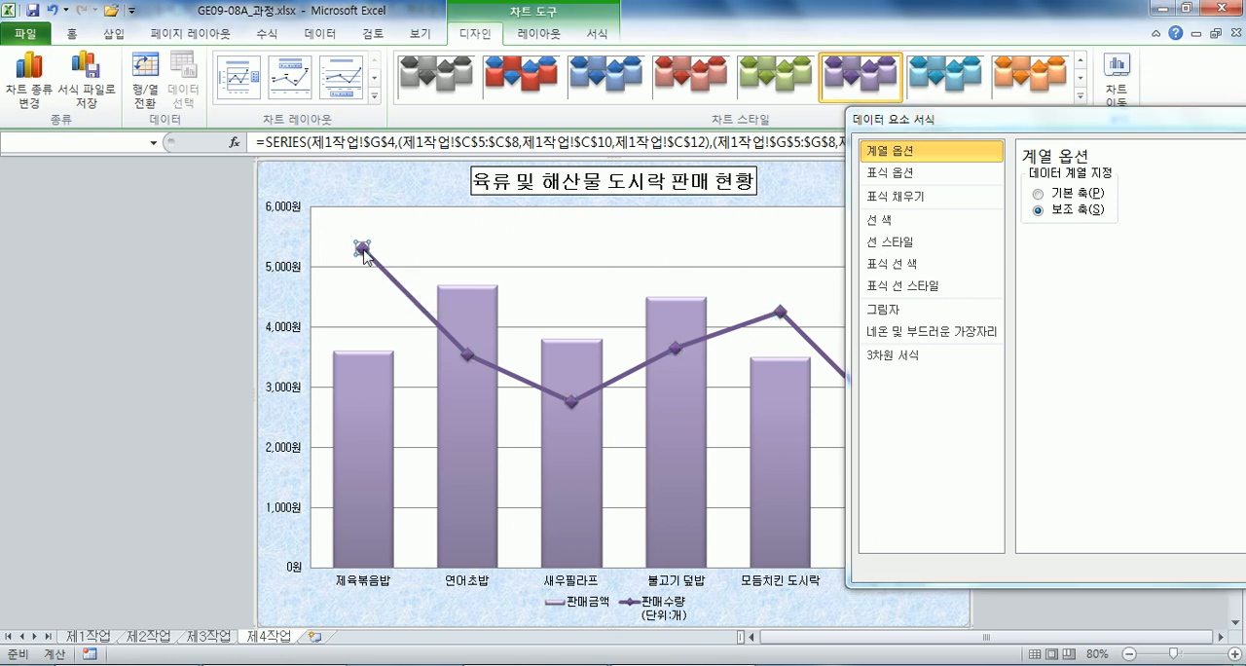
{"action": "left_click", "coordinate": [538, 33]}
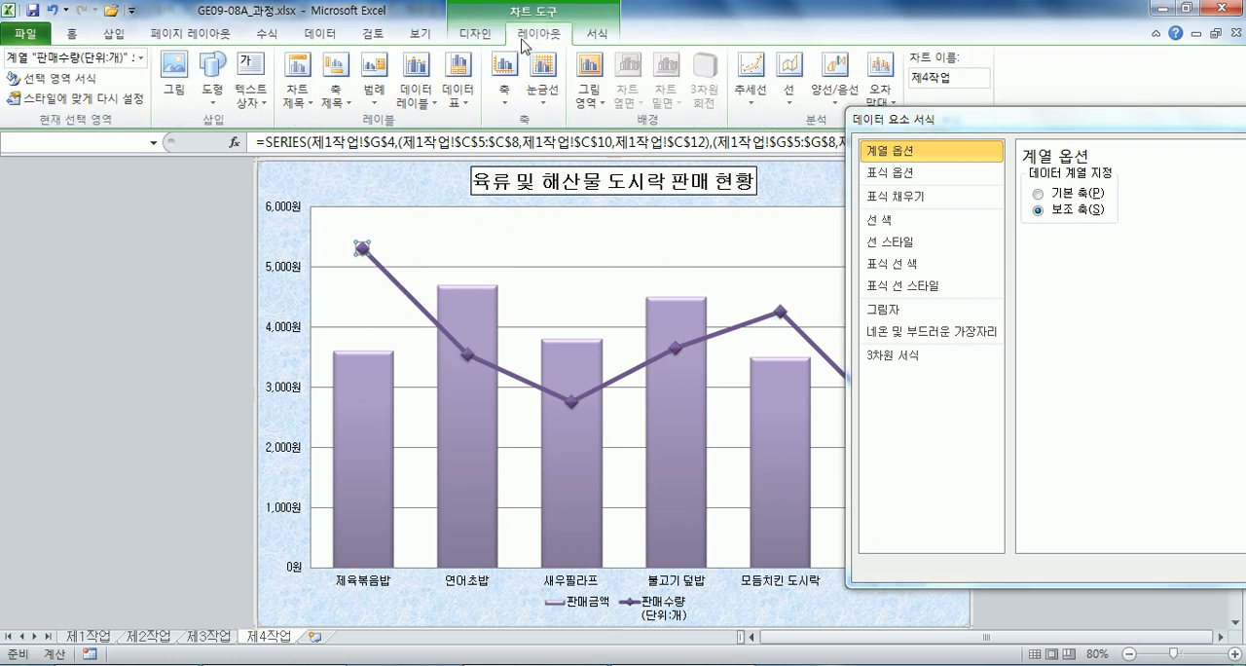
{"action": "left_click", "coordinate": [422, 111]}
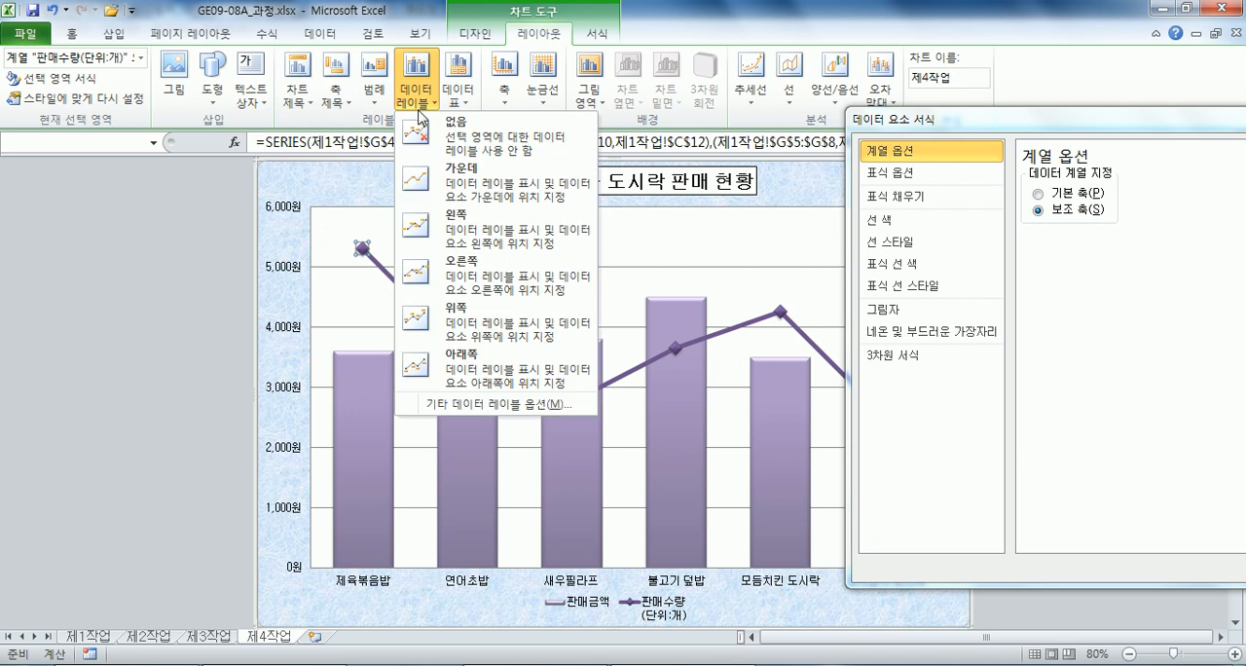
{"action": "left_click", "coordinate": [487, 326]}
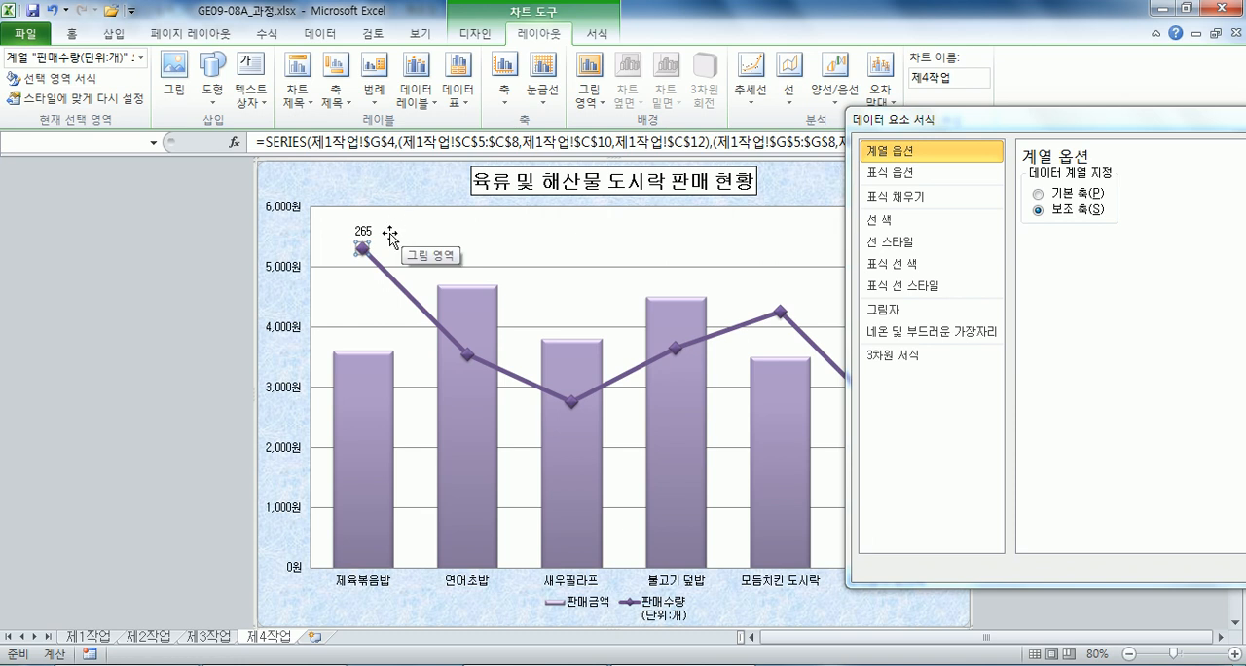
{"action": "left_click", "coordinate": [573, 266]}
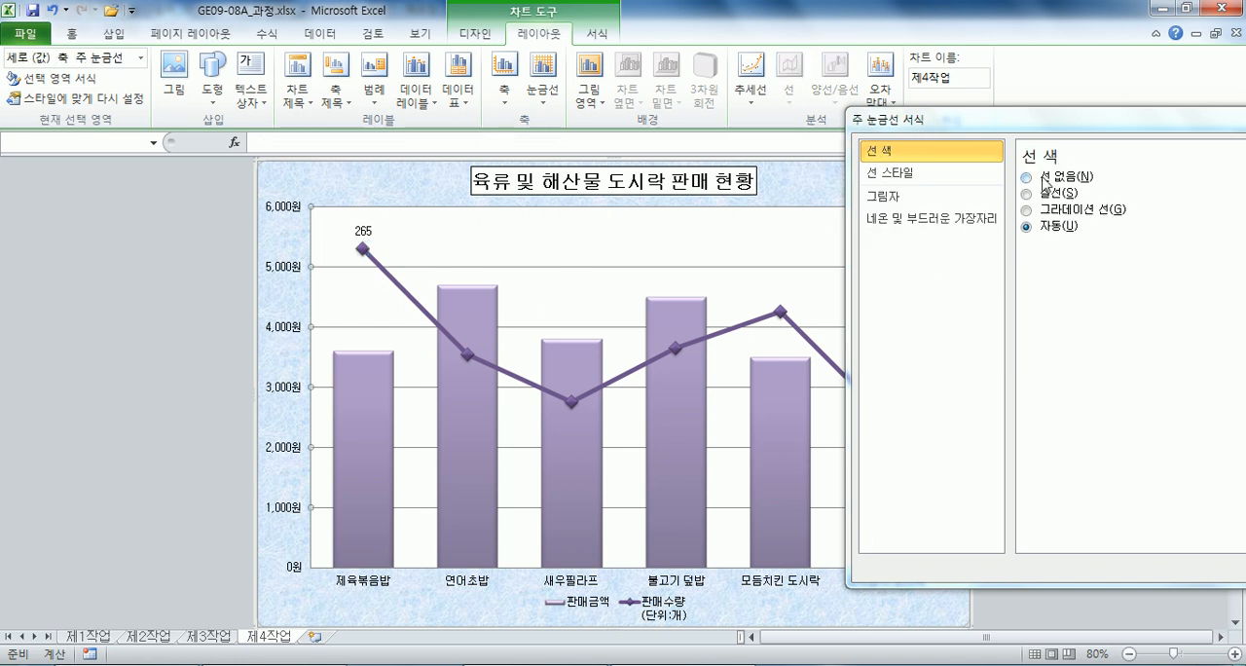
{"action": "left_click", "coordinate": [976, 172]}
{"action": "left_click", "coordinate": [1119, 226]}
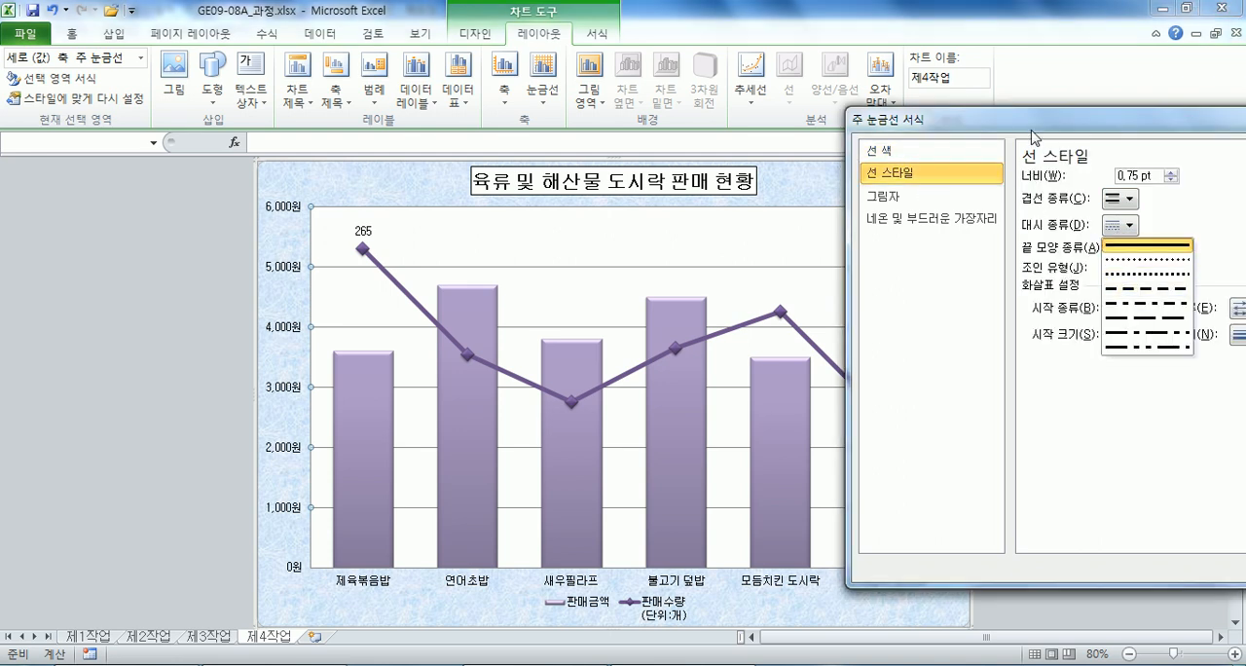
{"action": "left_click_drag", "start_coordinate": [1034, 137], "coordinate": [875, 100]}
{"action": "left_click", "coordinate": [1044, 91]}
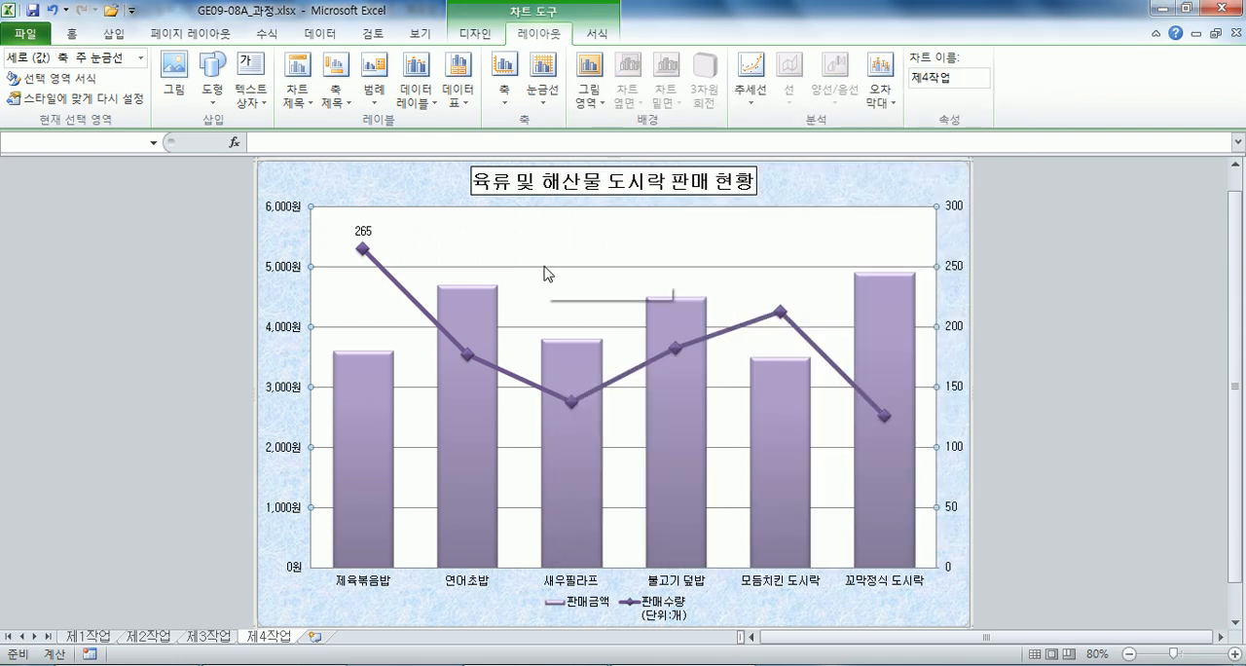
Open the major gridline format settings and view the fill options of the chart title, plot area and chart area.
{"action": "double_click", "coordinate": [544, 267]}
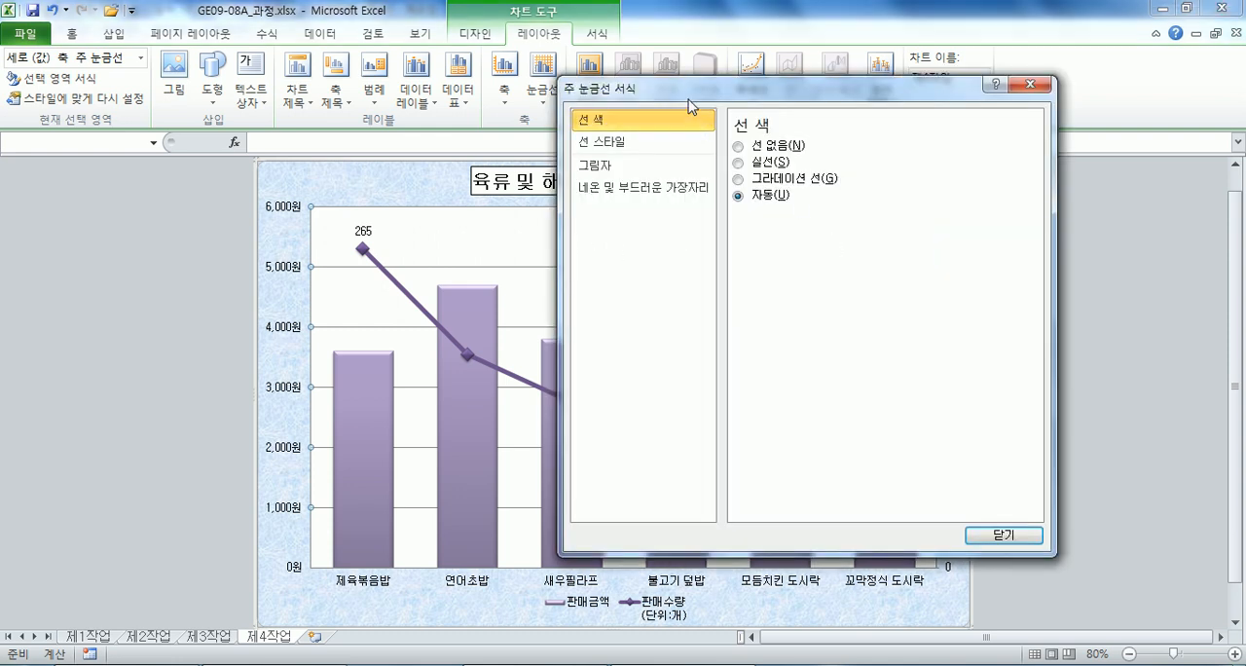
{"action": "left_click_drag", "start_coordinate": [693, 88], "coordinate": [842, 77]}
{"action": "left_click", "coordinate": [510, 191]}
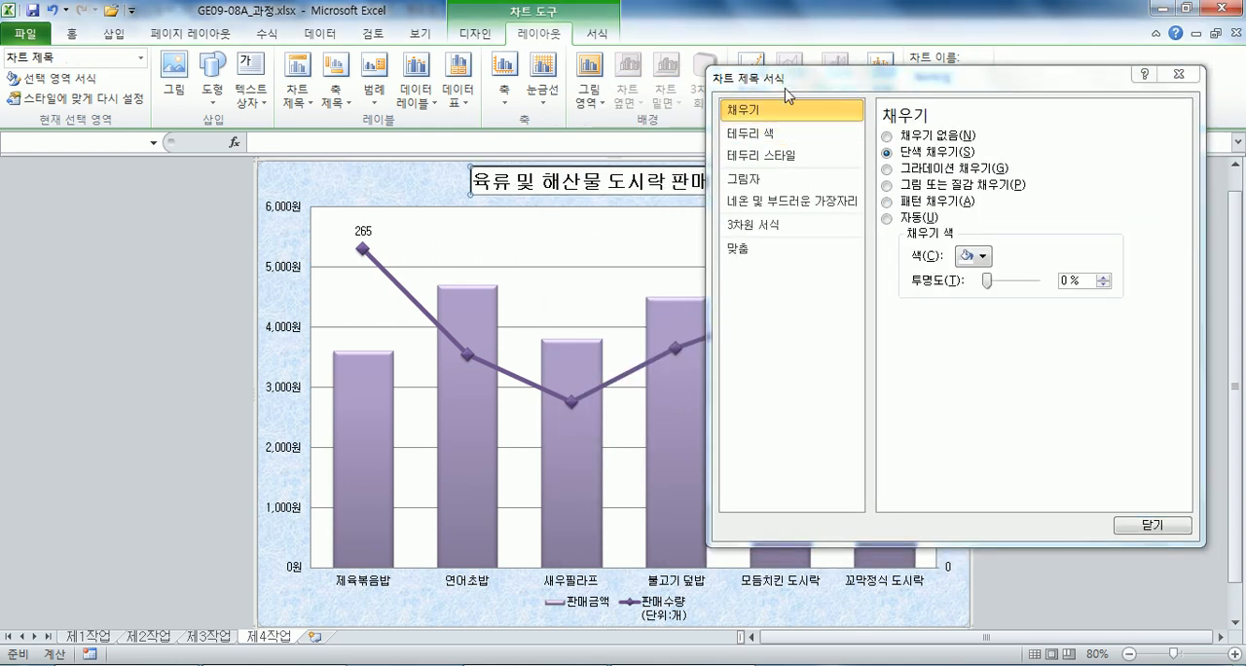
{"action": "left_click", "coordinate": [502, 245]}
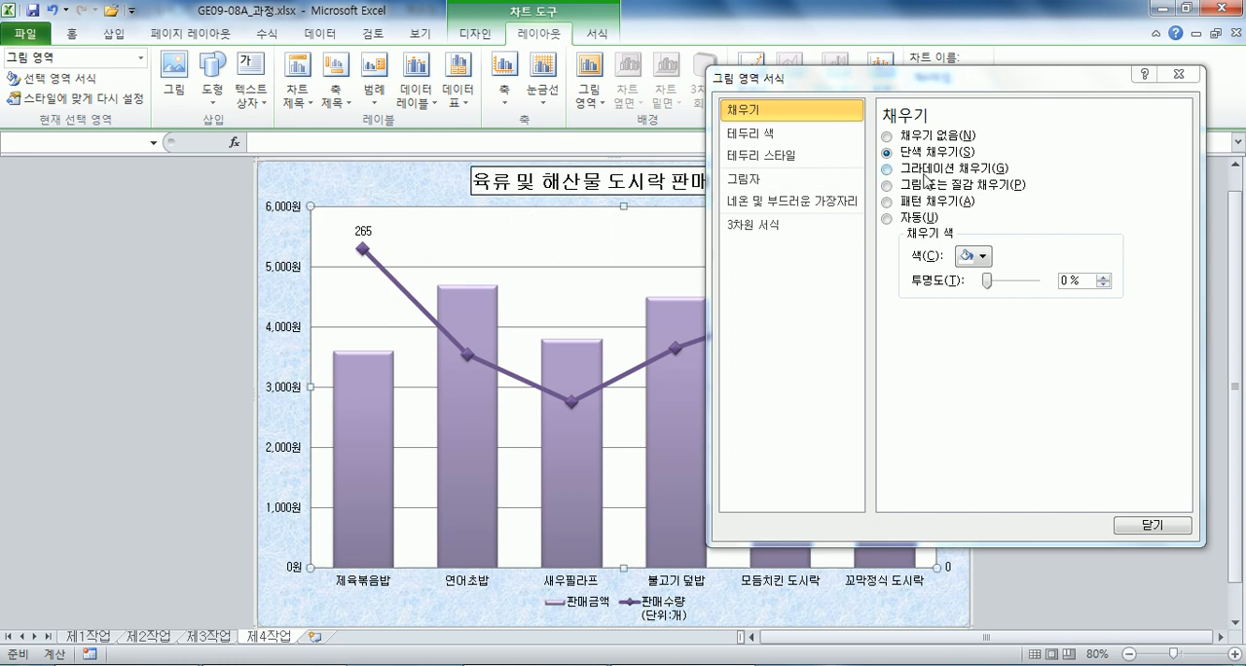
{"action": "left_click", "coordinate": [373, 181]}
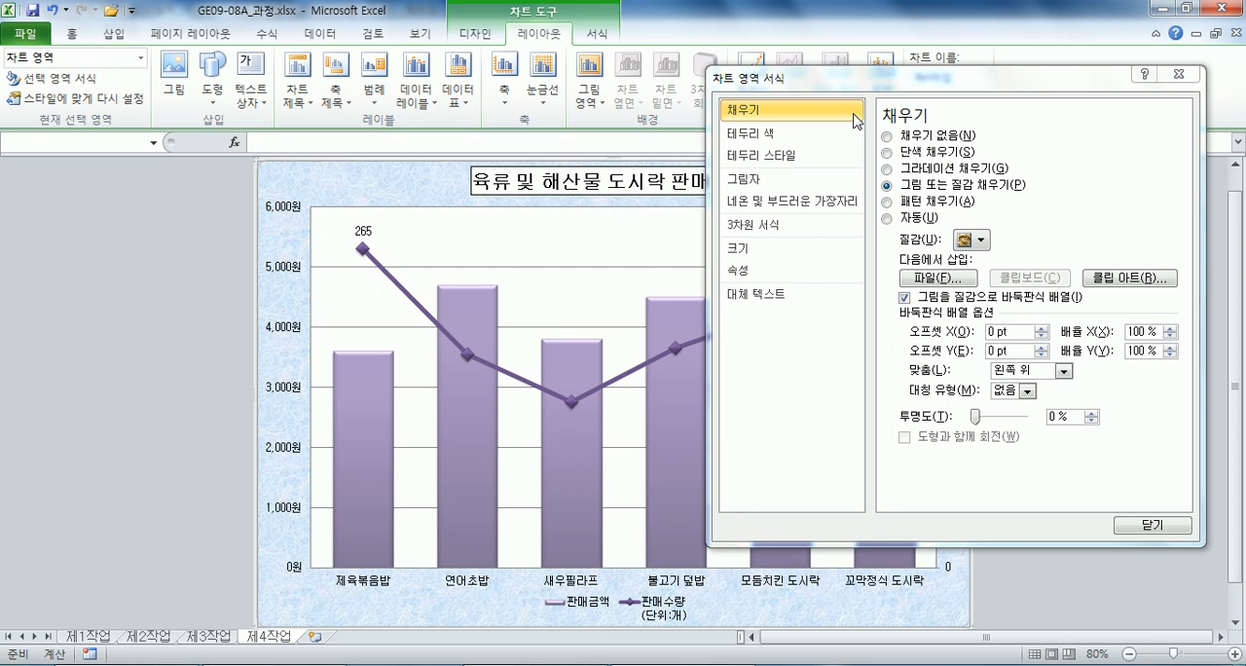
Give the value axis's major gridlines a thick-thin compound line type and a dashed line style.
{"action": "left_click", "coordinate": [535, 266]}
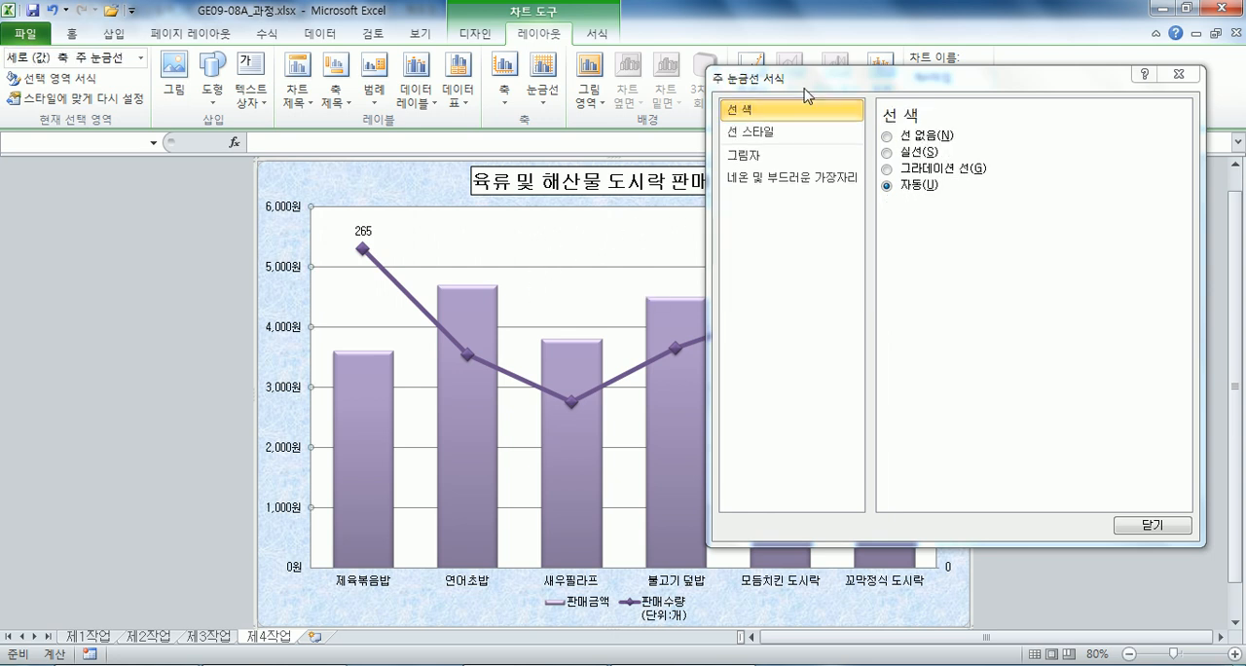
{"action": "left_click", "coordinate": [769, 134]}
{"action": "left_click", "coordinate": [979, 161]}
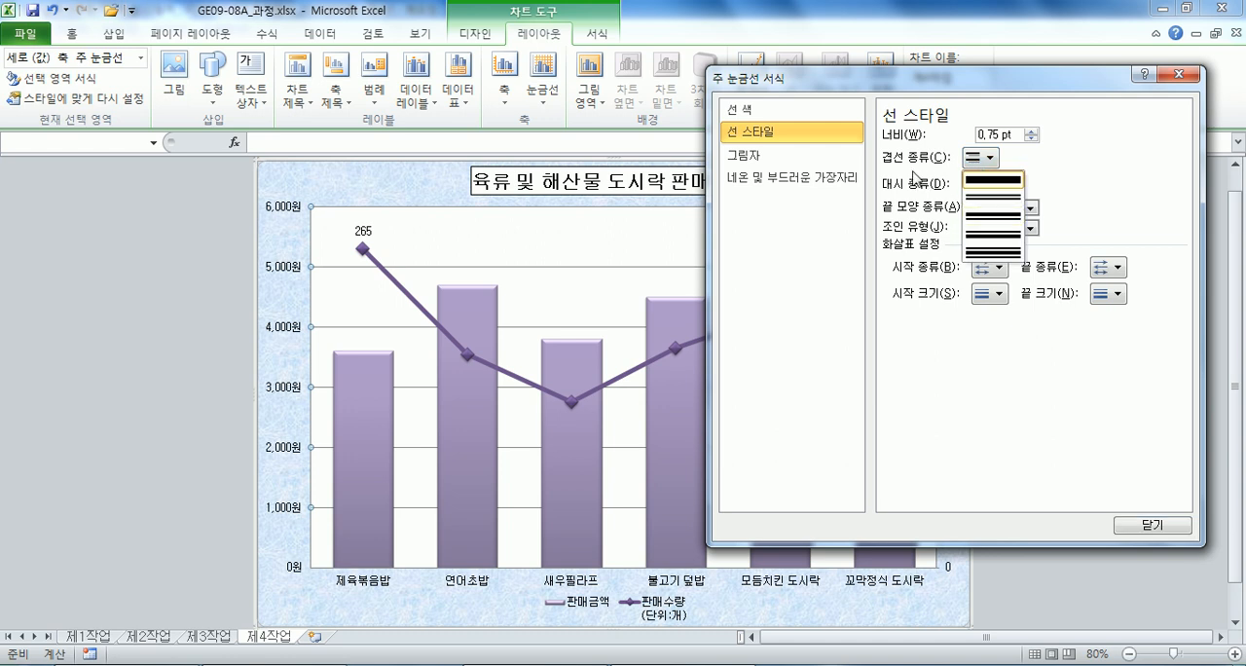
{"action": "left_click", "coordinate": [992, 216]}
{"action": "left_click", "coordinate": [979, 182]}
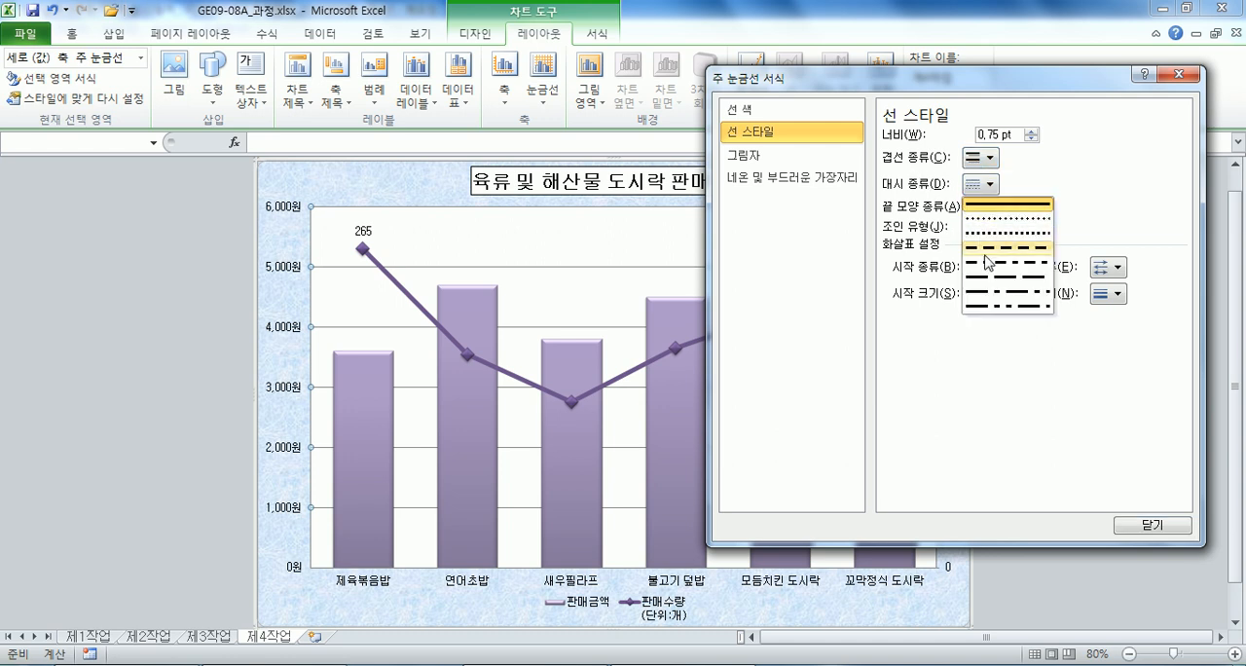
{"action": "left_click", "coordinate": [984, 247]}
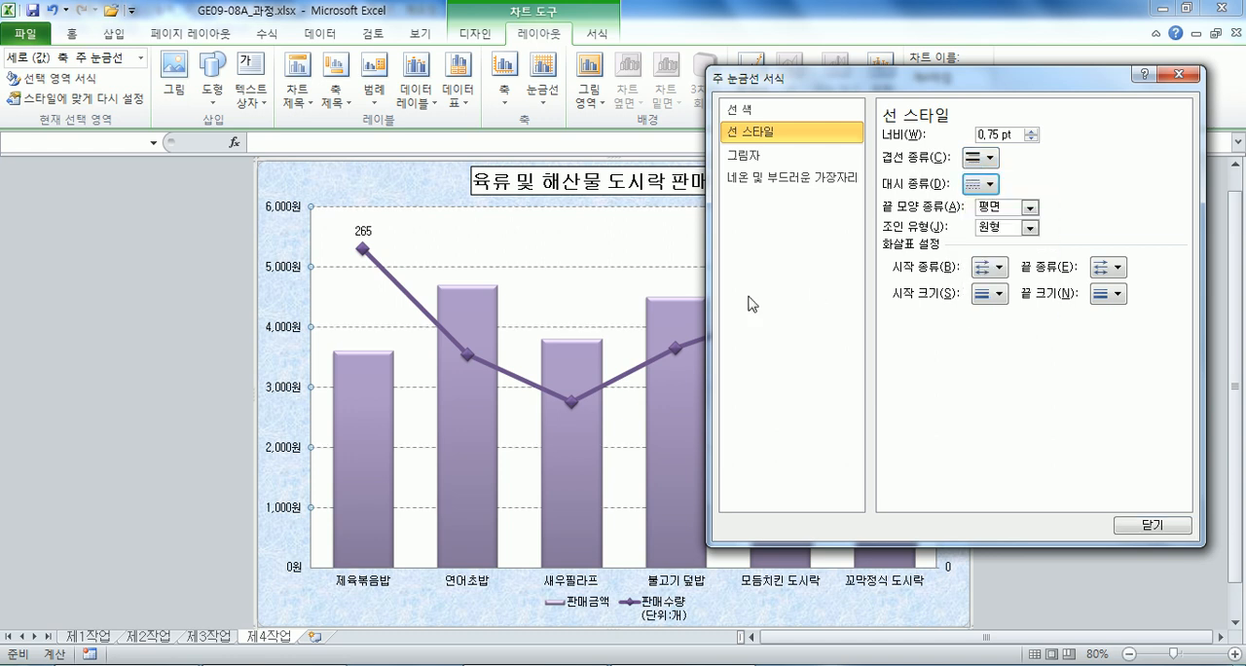
{"action": "left_click_drag", "start_coordinate": [1028, 76], "coordinate": [892, 69]}
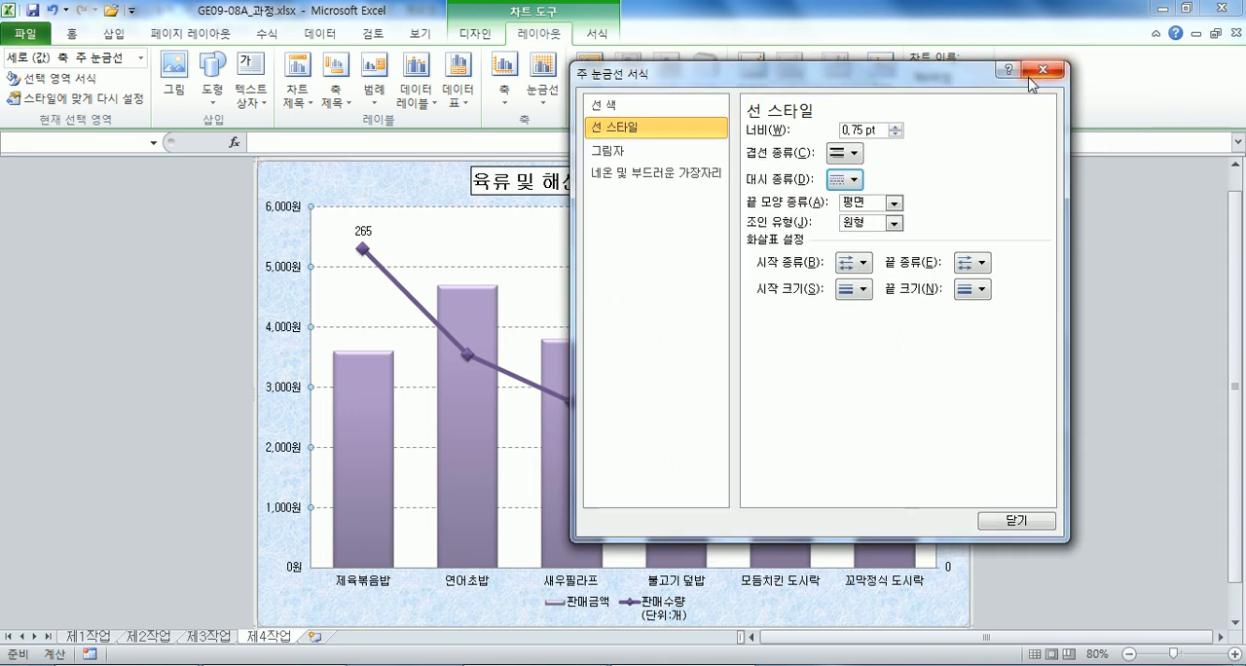
{"action": "left_click_drag", "start_coordinate": [777, 78], "coordinate": [969, 44]}
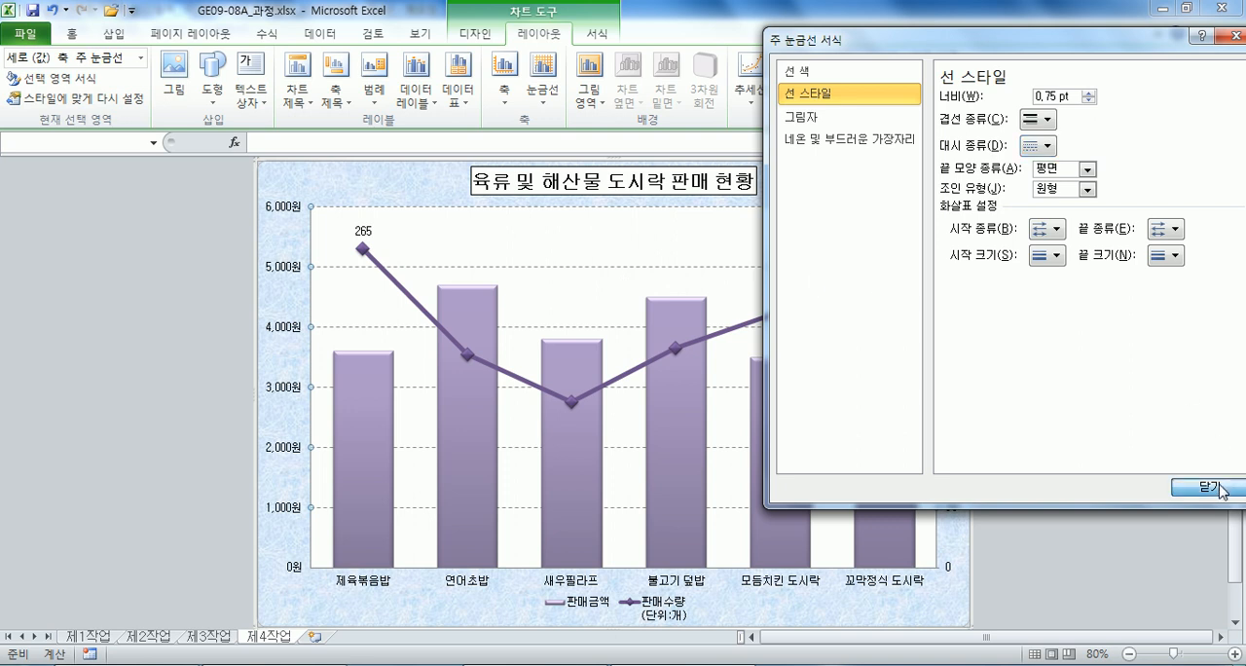
{"action": "left_click", "coordinate": [1183, 483]}
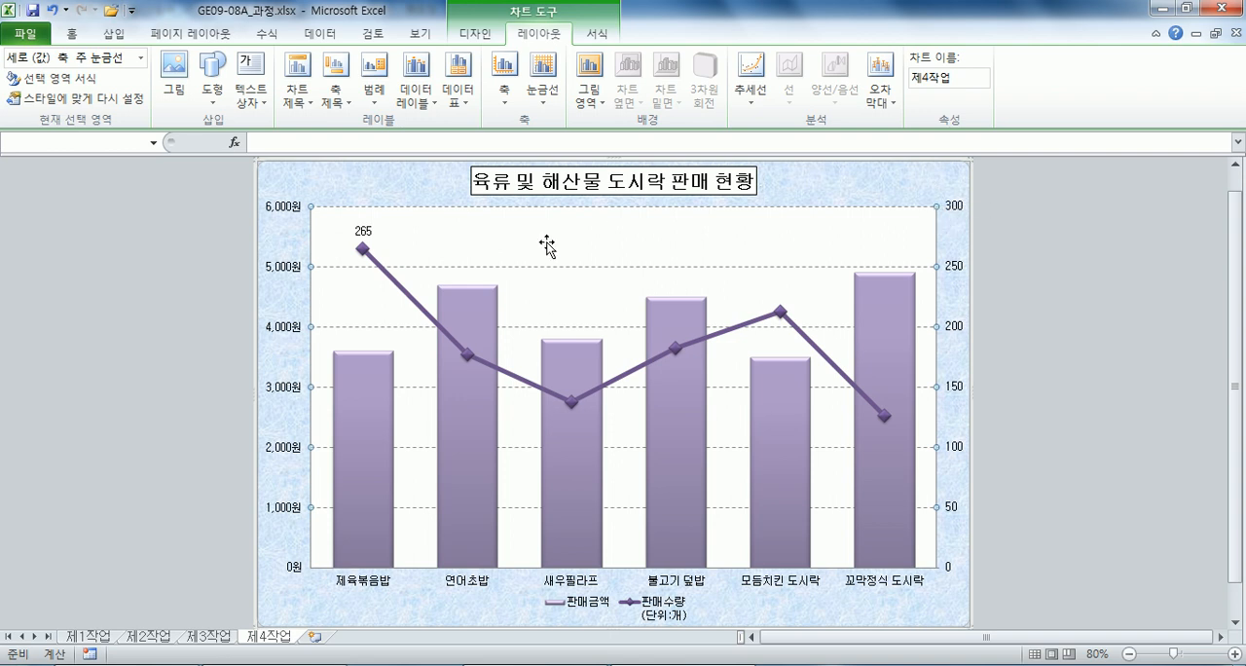
Open the plot area's format settings to view the fill options and close them without changes.
{"action": "left_click", "coordinate": [572, 222]}
{"action": "double_click", "coordinate": [572, 222]}
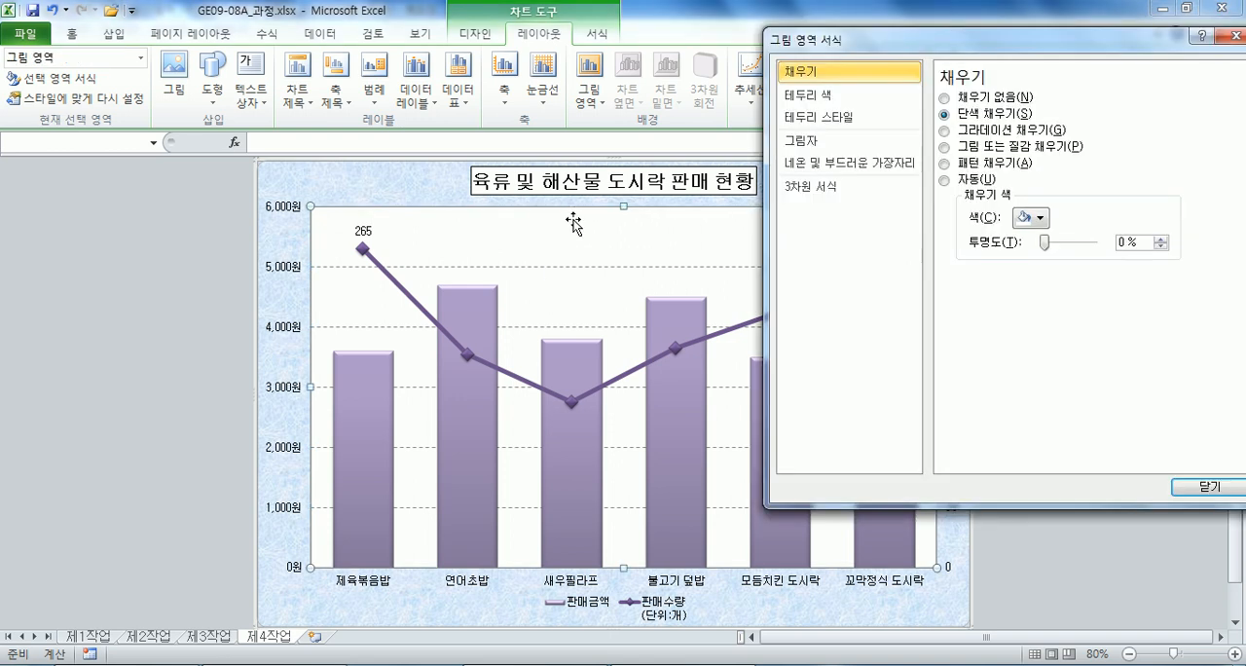
{"action": "key", "text": "Escape"}
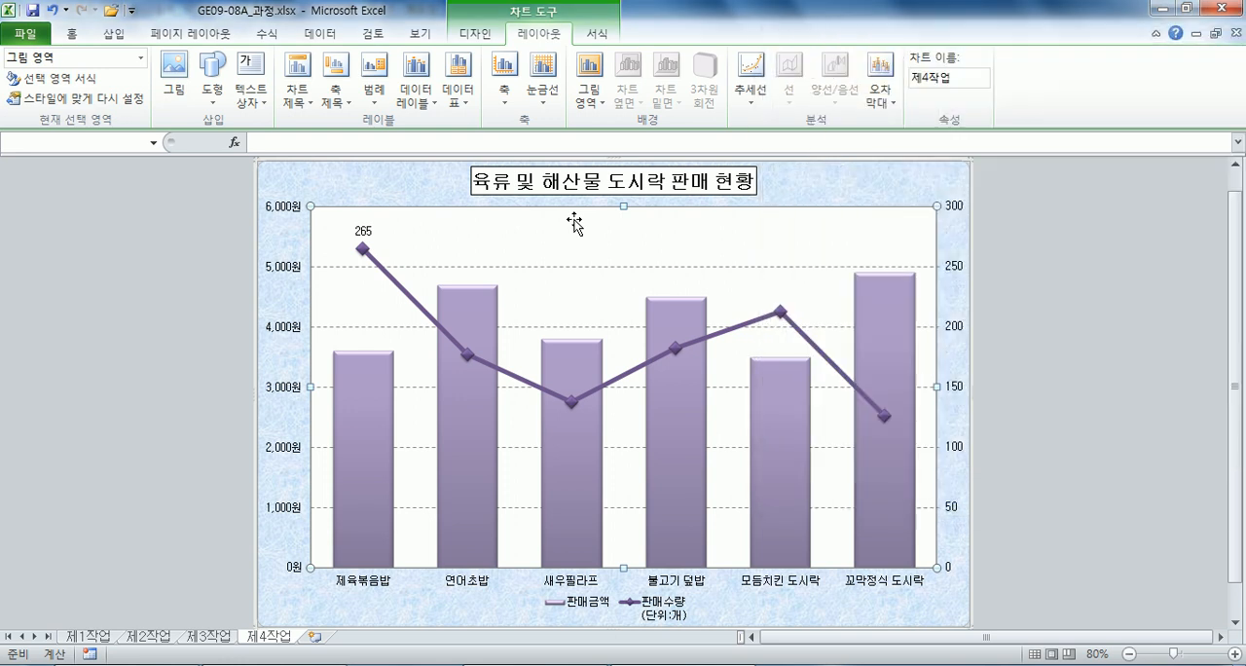
{"action": "double_click", "coordinate": [574, 224]}
{"action": "key", "text": "Escape"}
{"action": "double_click", "coordinate": [567, 239]}
{"action": "left_click_drag", "start_coordinate": [943, 48], "coordinate": [694, 76]}
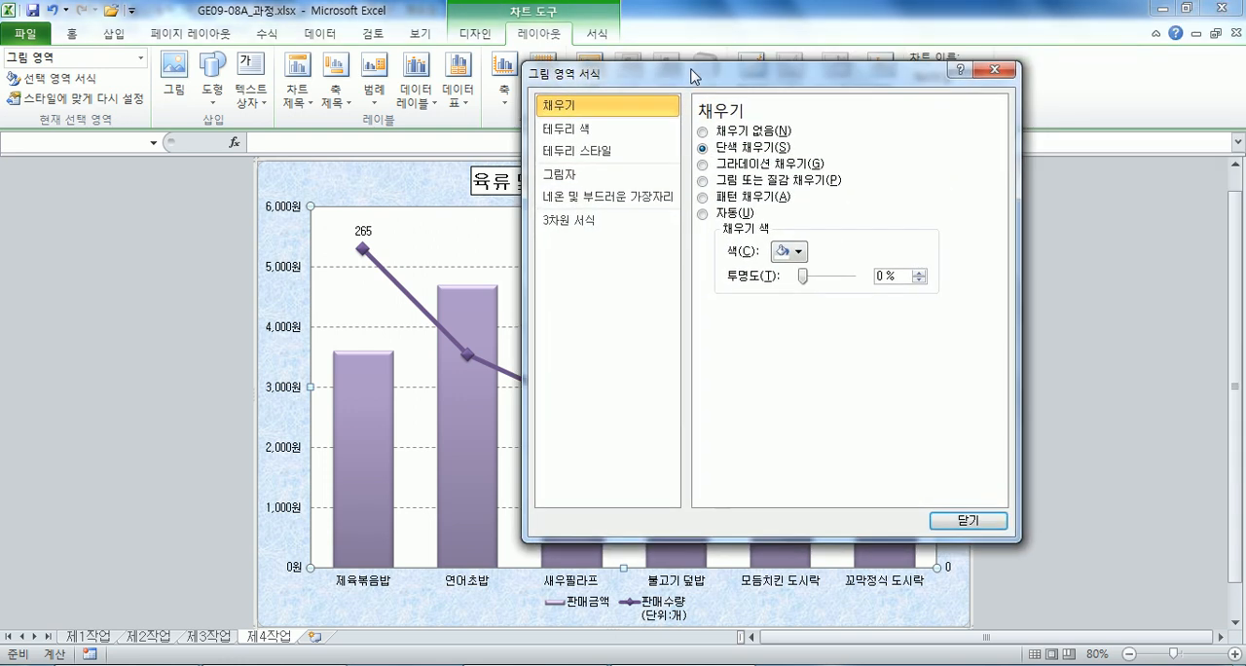
{"action": "left_click", "coordinate": [993, 69]}
Look at the pivot table on the 제3작업 sheet and recheck the plot area's fill options on 제4작업.
{"action": "left_click", "coordinate": [208, 636]}
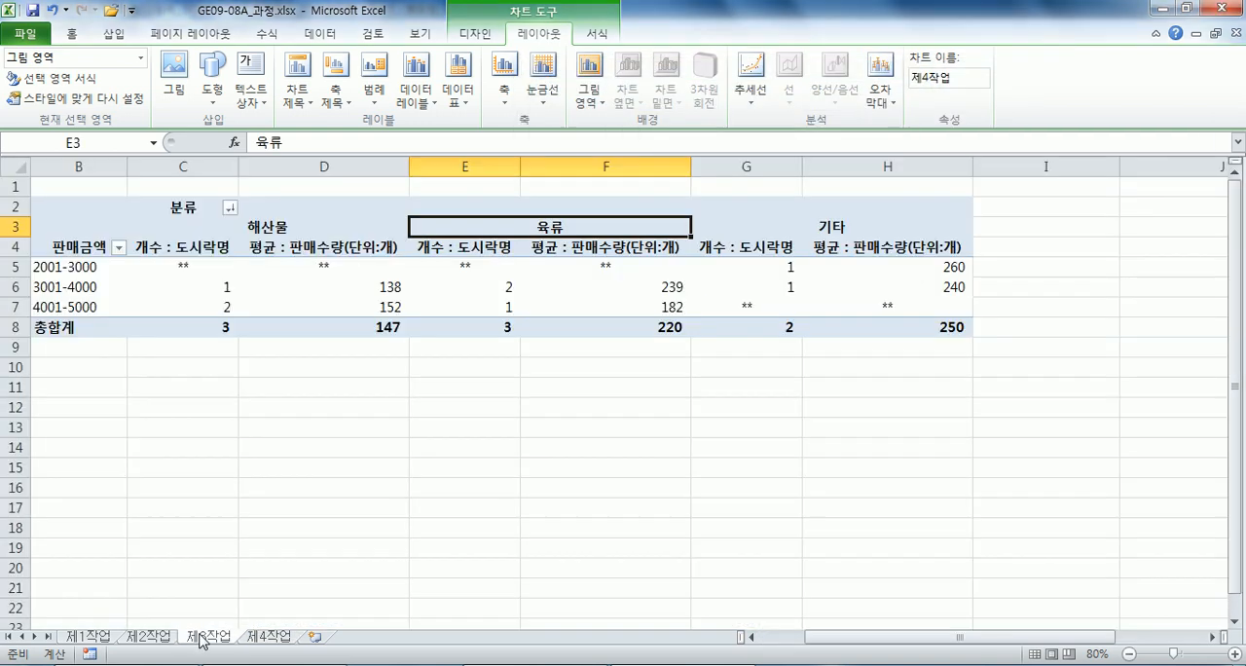
{"action": "left_click", "coordinate": [298, 288]}
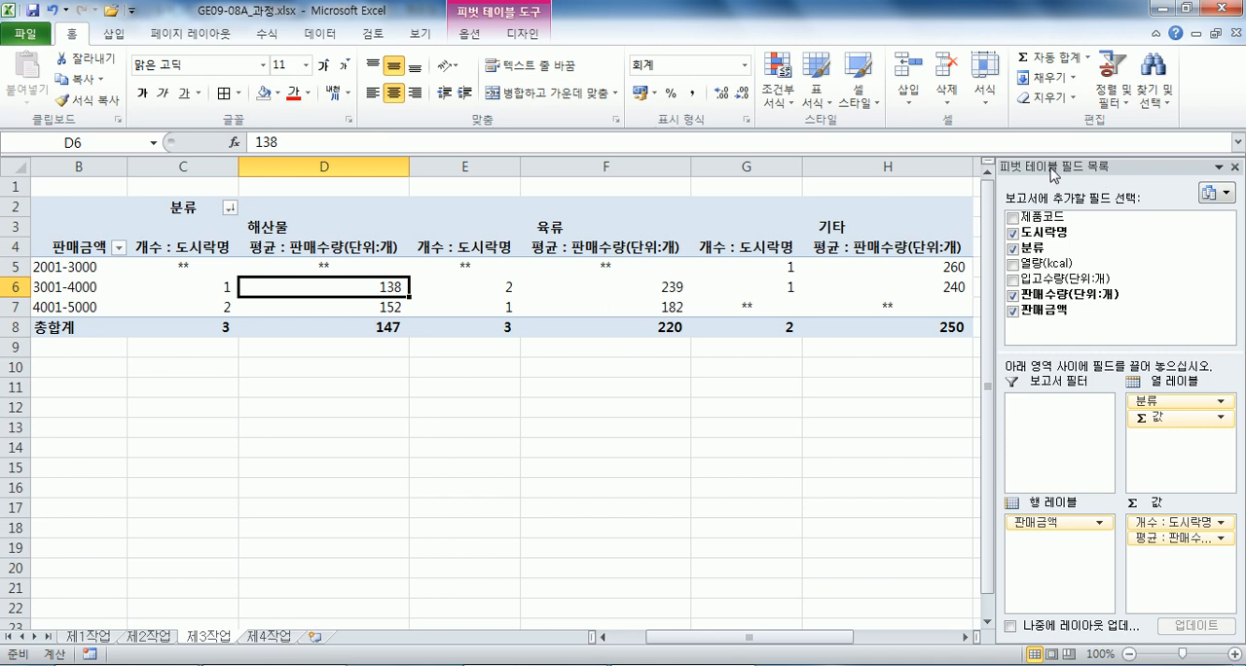
{"action": "left_click", "coordinate": [271, 641]}
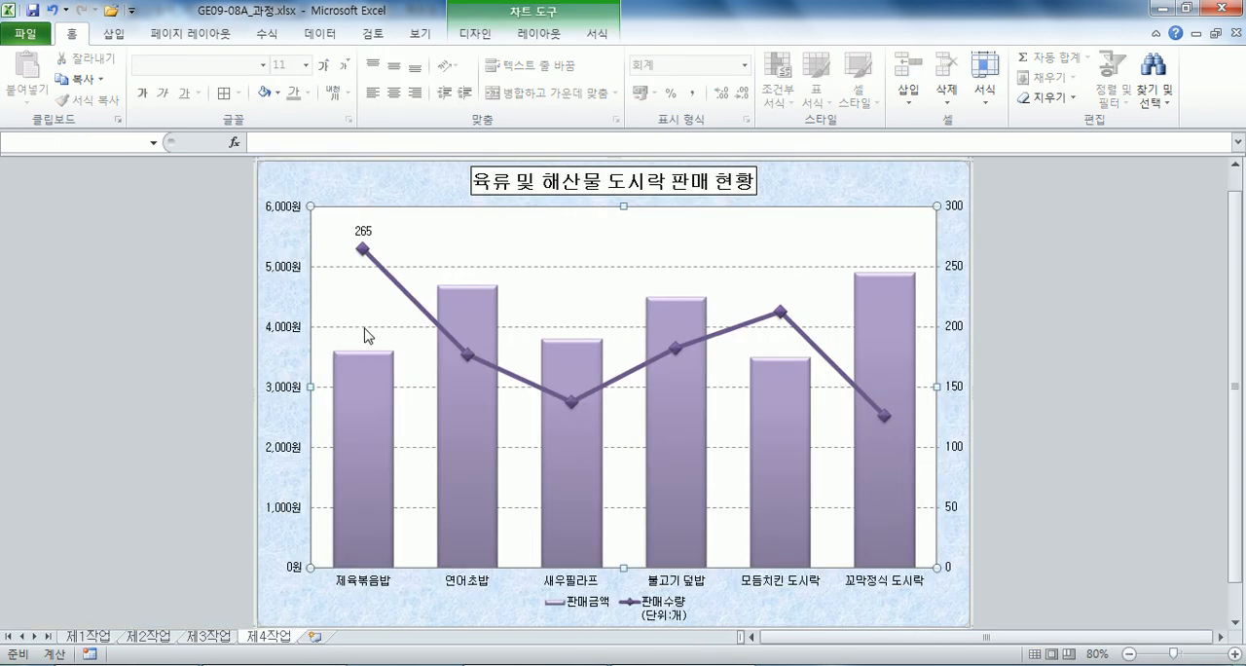
{"action": "double_click", "coordinate": [518, 251]}
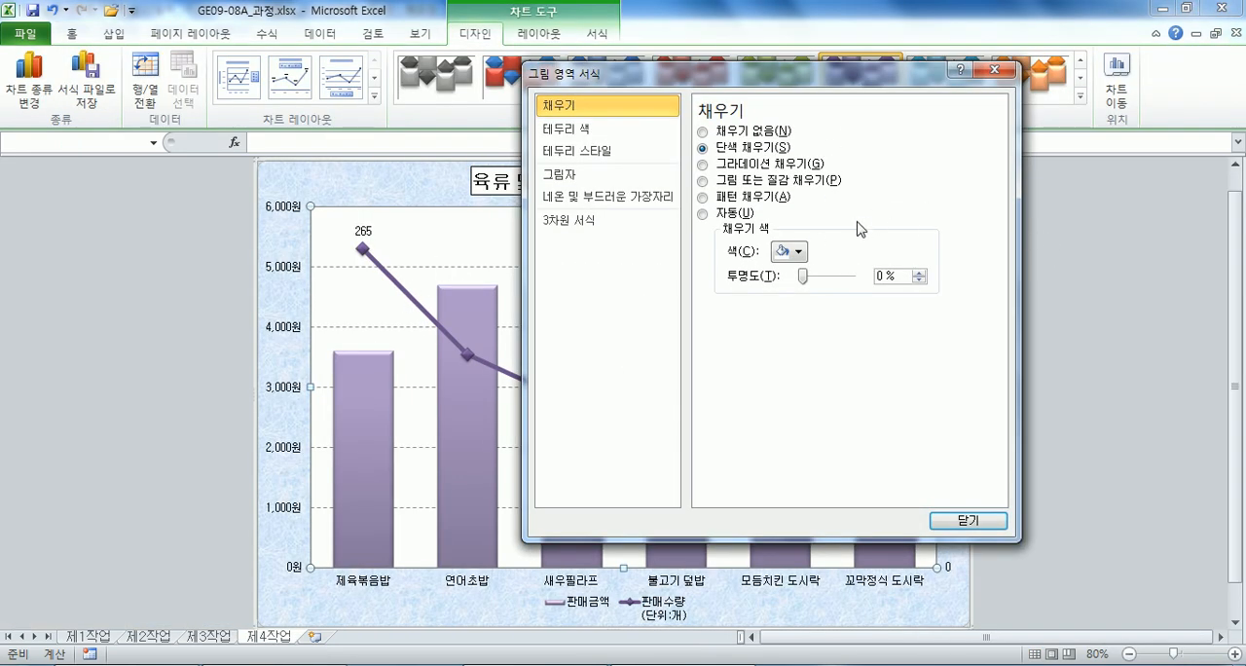
{"action": "left_click", "coordinate": [995, 71]}
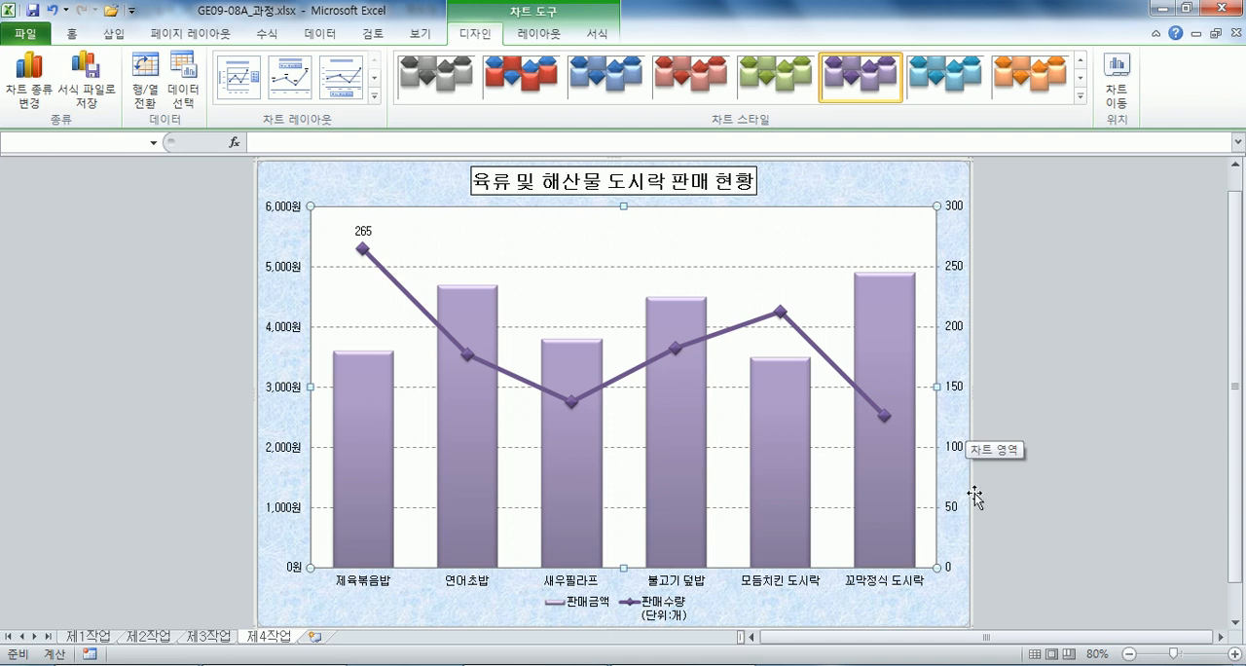
Set the secondary vertical axis's major unit to a fixed value of 60.
{"action": "left_click", "coordinate": [959, 273]}
{"action": "double_click", "coordinate": [959, 272]}
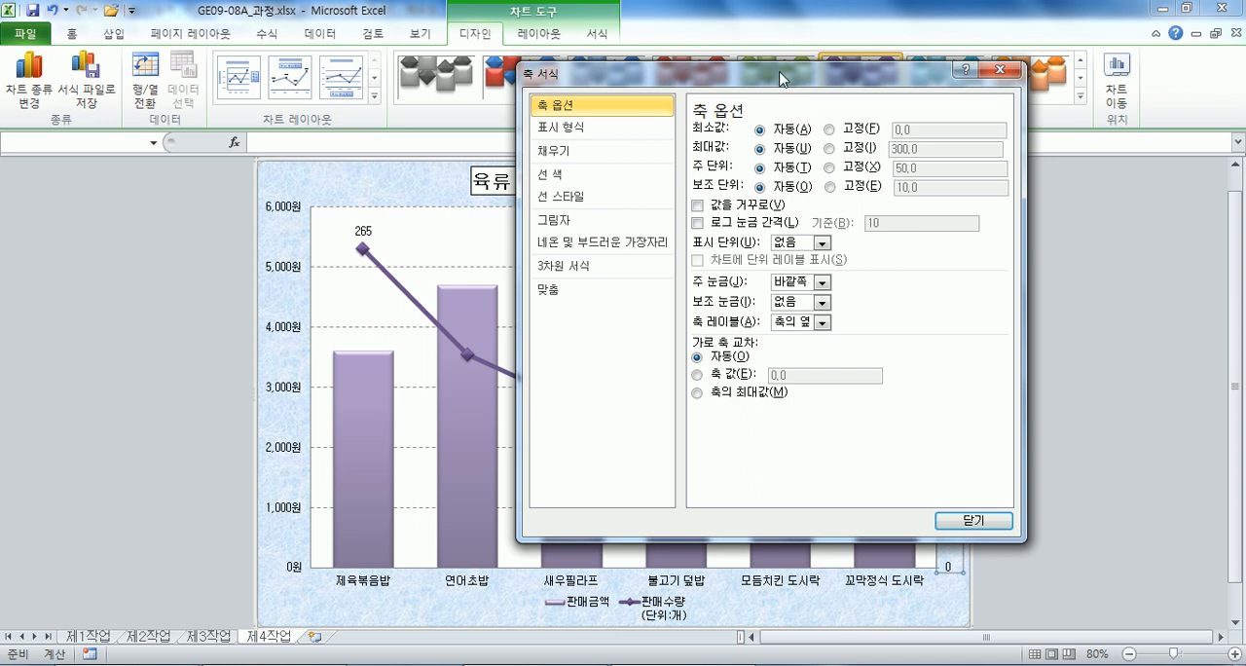
{"action": "left_click_drag", "start_coordinate": [781, 72], "coordinate": [459, 63]}
{"action": "left_click", "coordinate": [519, 157]}
{"action": "left_click_drag", "start_coordinate": [624, 154], "coordinate": [555, 166]}
{"action": "type", "text": "60"}
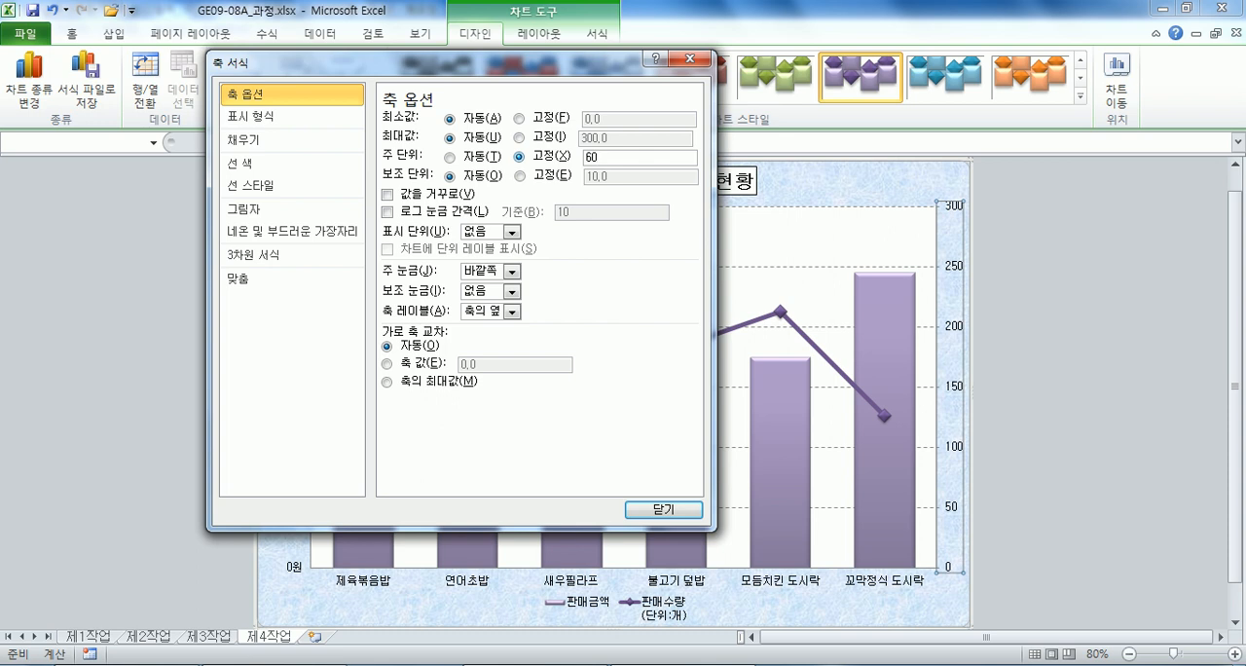
{"action": "key", "text": "Return"}
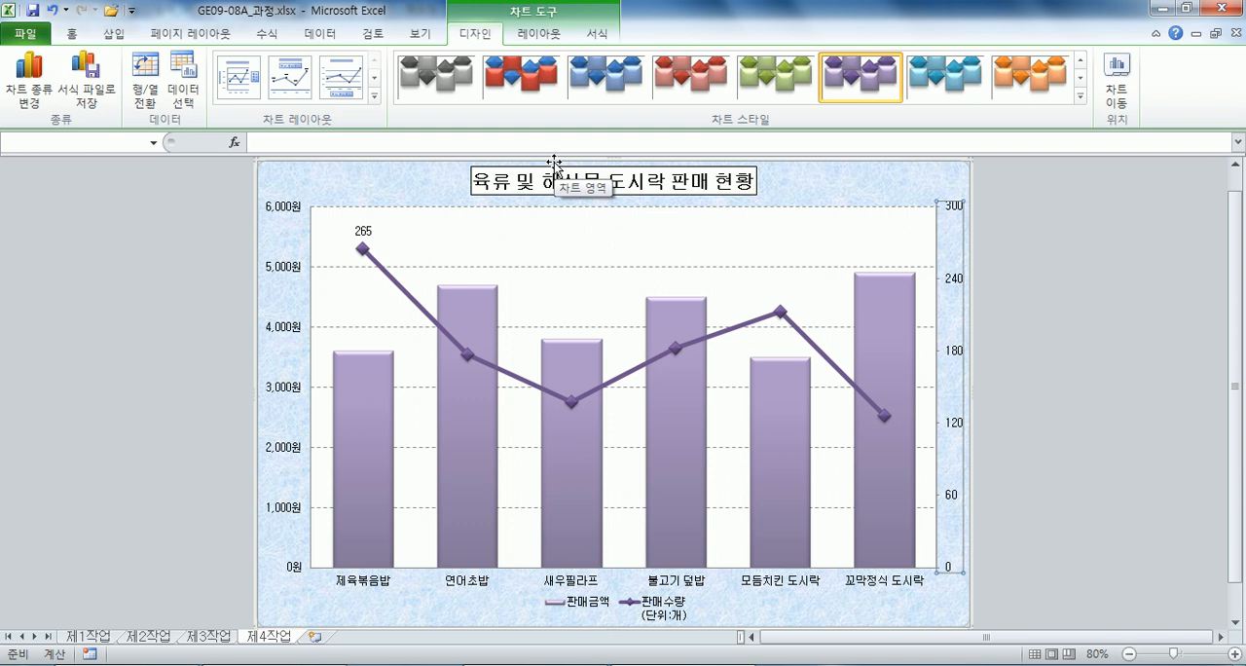
Rename the 판매수량 data series in the chart's source data as 판매수량(단위:개) on a single line.
{"action": "left_click", "coordinate": [190, 103]}
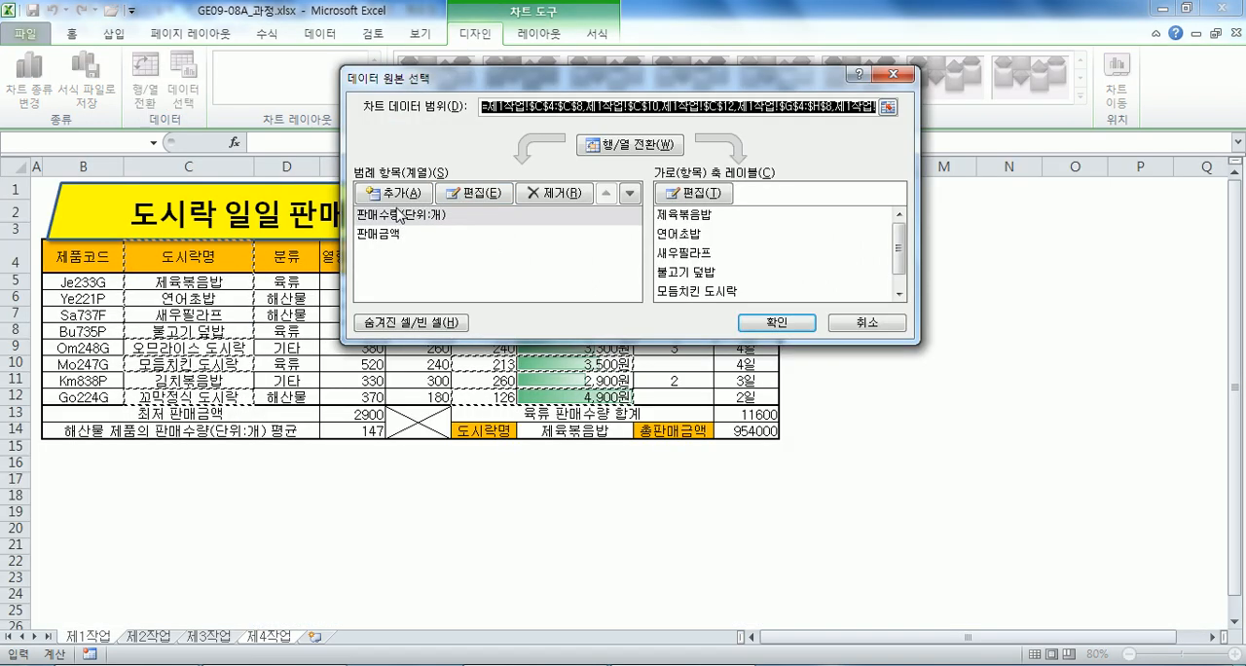
{"action": "left_click", "coordinate": [397, 214]}
{"action": "left_click_drag", "start_coordinate": [584, 78], "coordinate": [694, 122]}
{"action": "left_click", "coordinate": [605, 230]}
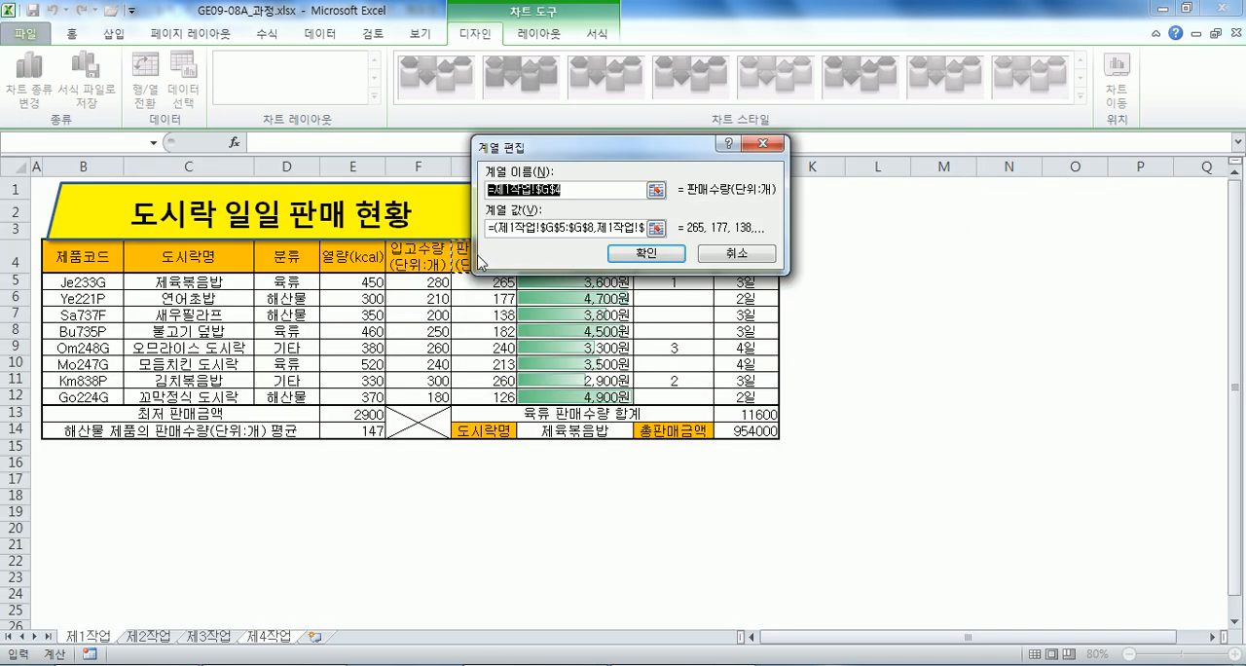
{"action": "left_click_drag", "start_coordinate": [590, 146], "coordinate": [725, 119]}
{"action": "type", "text": "판매"}
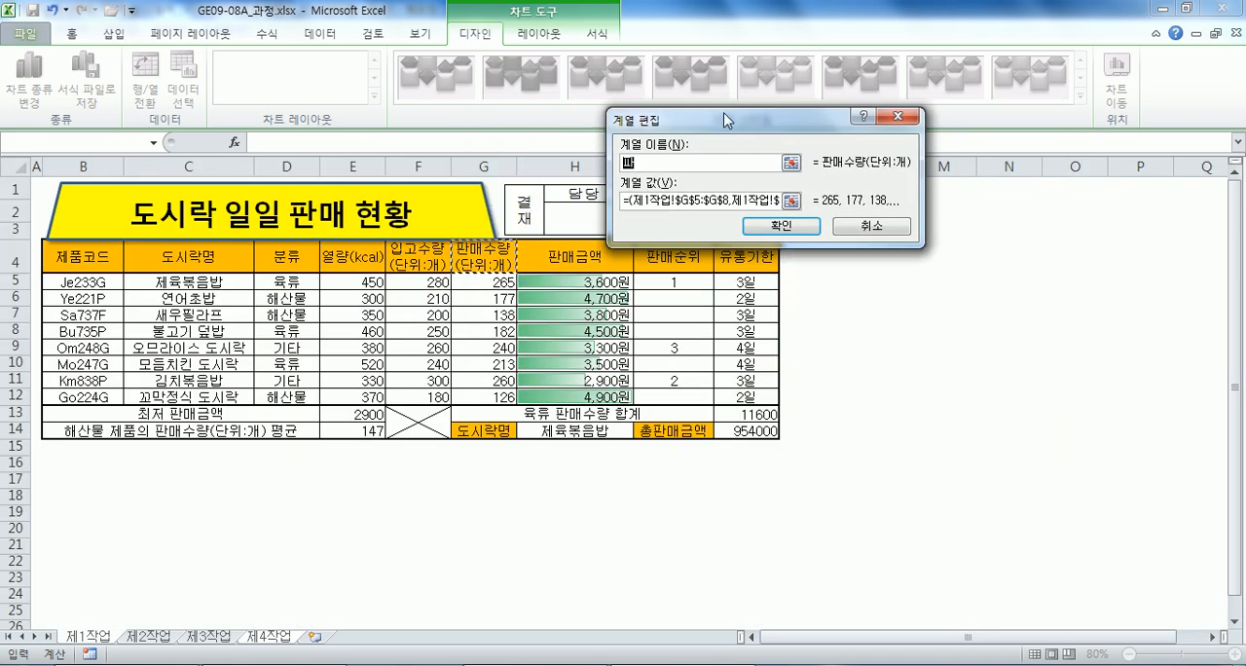
{"action": "type", "text": "수량(단ㅇ"}
{"action": "type", "text": ":개)"}
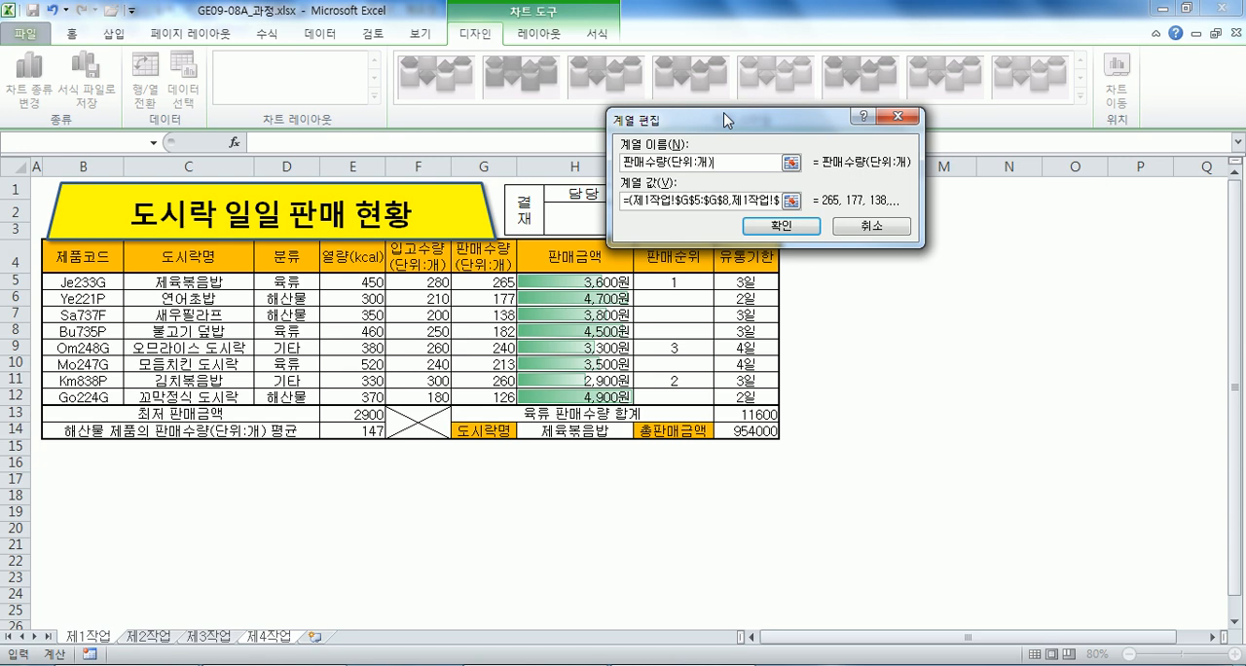
{"action": "key", "text": "Return"}
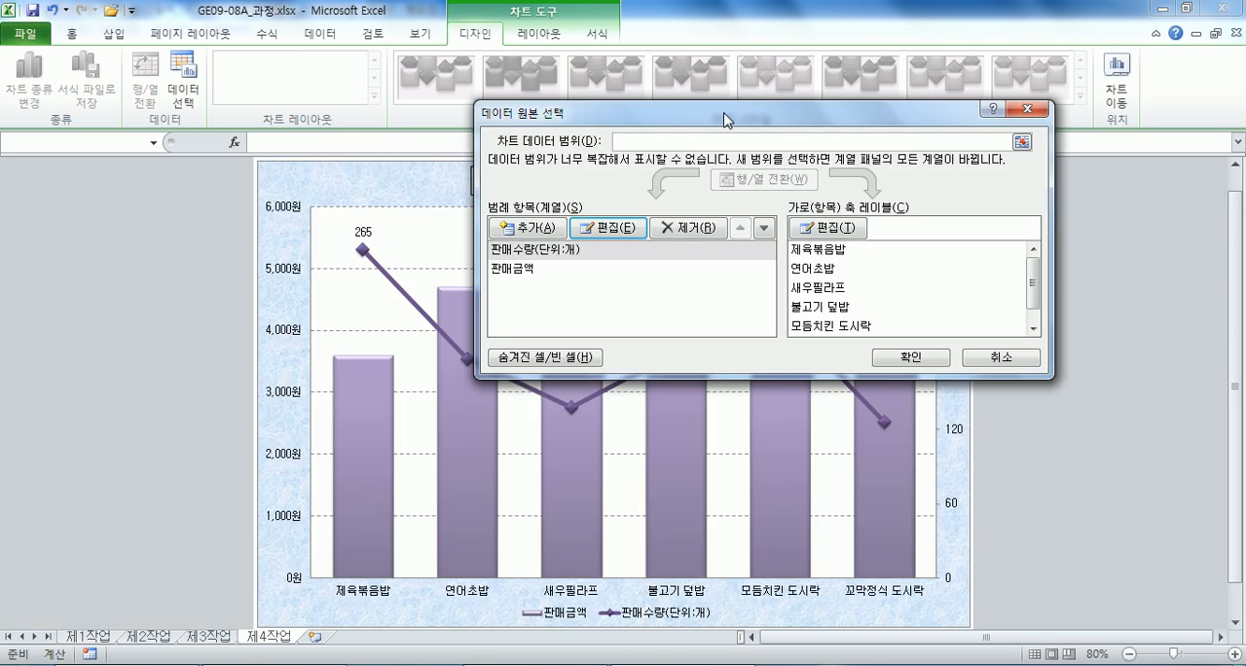
{"action": "left_click", "coordinate": [902, 359]}
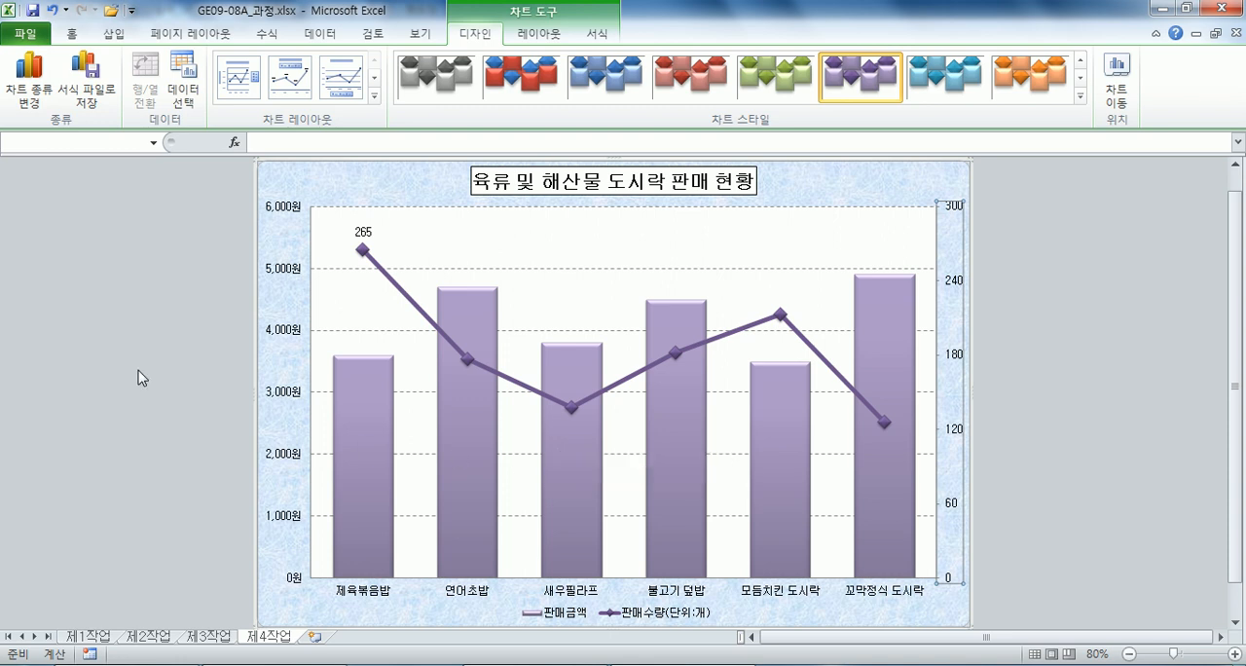
Insert a rounded rectangular callout about 1.39 cm by 3.41 cm beside the 265 data label, with its tail pointing at the label.
{"action": "left_click", "coordinate": [530, 33]}
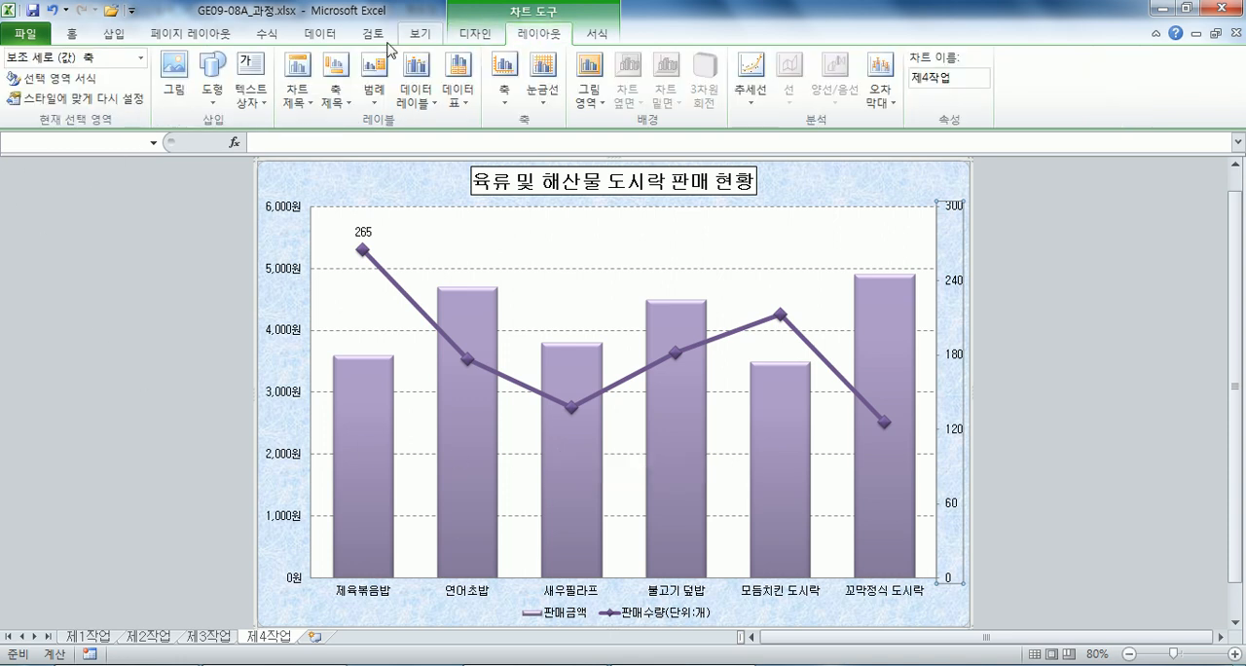
{"action": "left_click", "coordinate": [211, 89]}
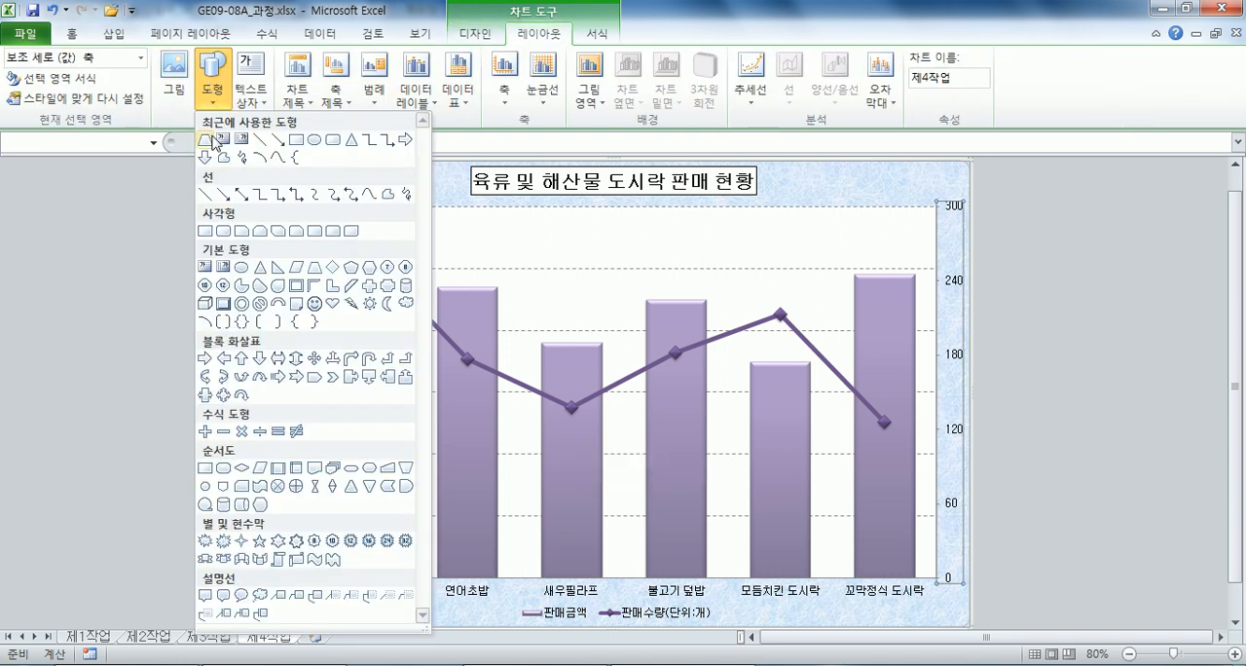
{"action": "left_click", "coordinate": [234, 595]}
{"action": "mouse_move", "coordinate": [417, 214]}
{"action": "left_mouse_down"}
{"action": "mouse_move", "coordinate": [543, 256]}
{"action": "mouse_move", "coordinate": [502, 243]}
{"action": "left_mouse_up"}
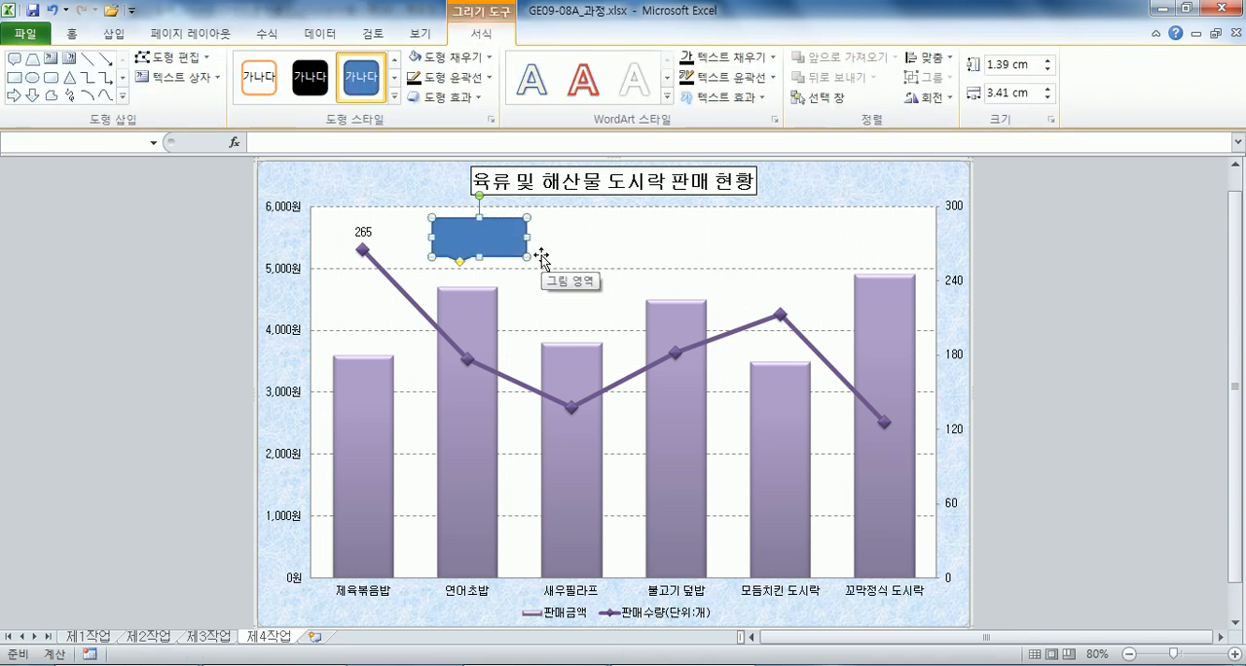
{"action": "left_click_drag", "start_coordinate": [460, 261], "coordinate": [391, 231]}
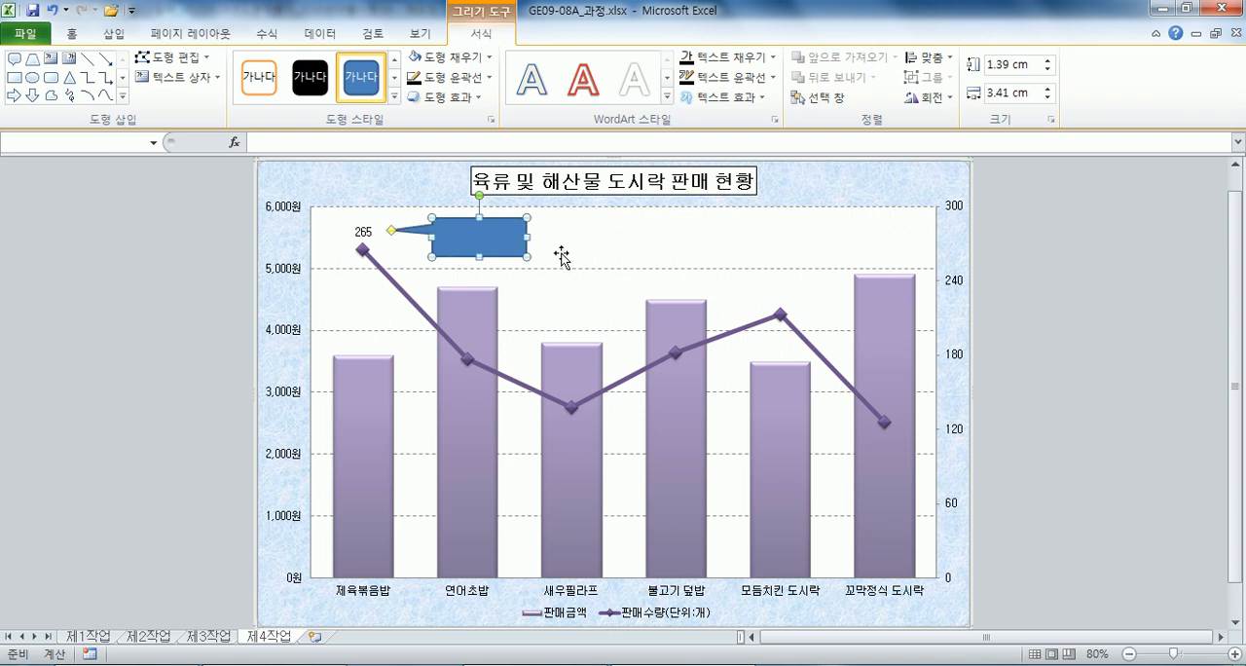
Fill the callout shape with white.
{"action": "left_click", "coordinate": [72, 33]}
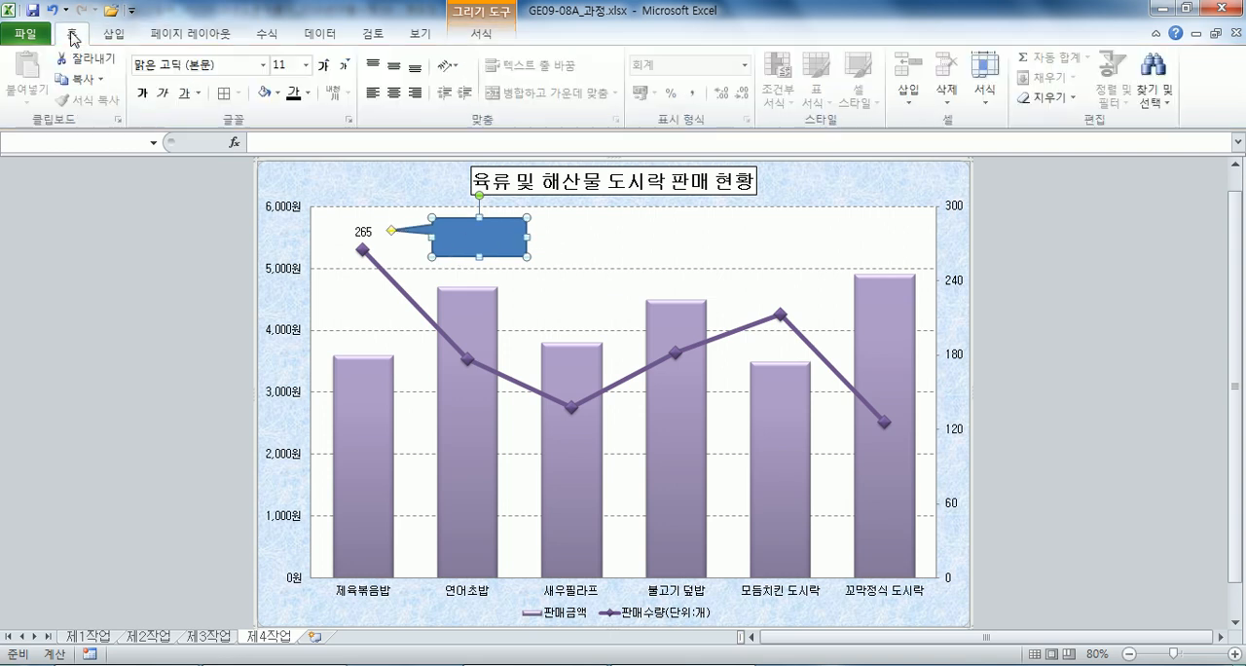
{"action": "left_click", "coordinate": [481, 33]}
{"action": "left_click", "coordinate": [484, 61]}
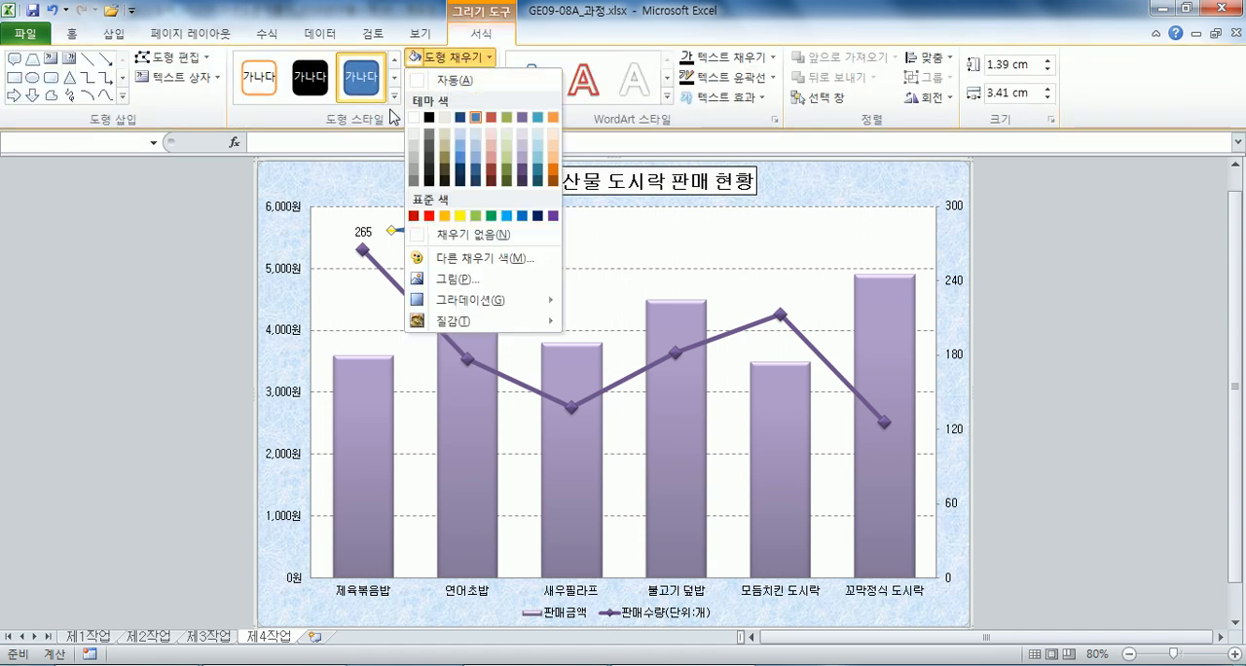
{"action": "left_click", "coordinate": [414, 118]}
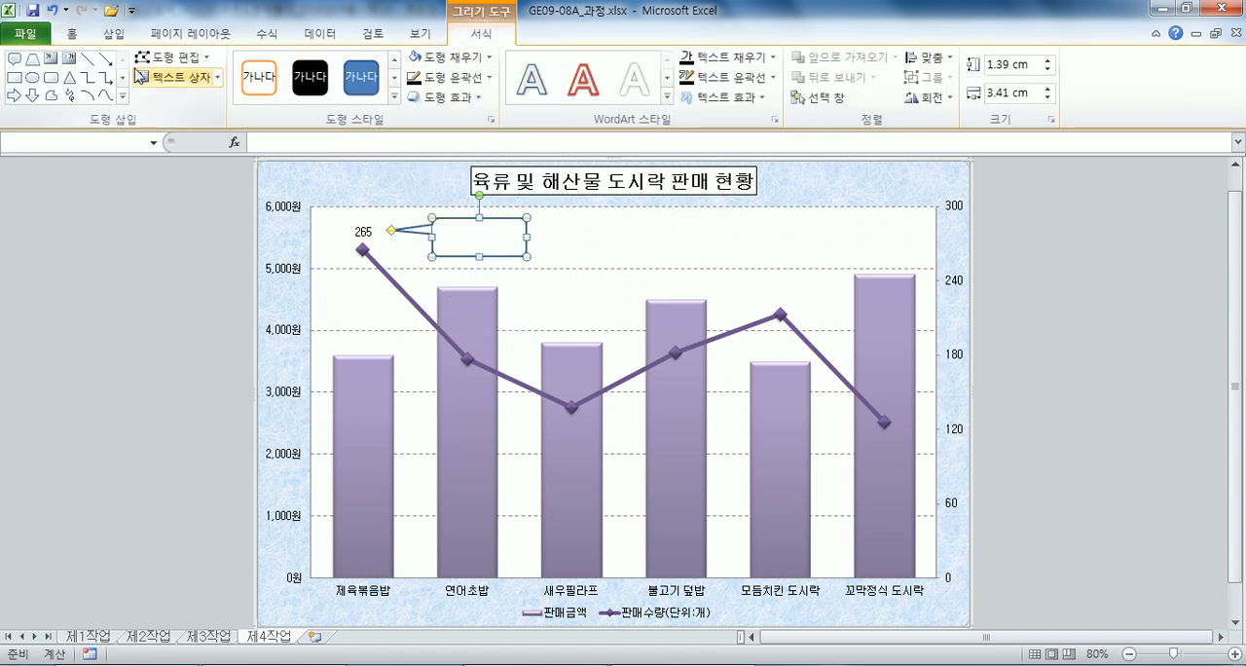
Centre the callout's text and enter 인기 도시락 in it.
{"action": "left_click", "coordinate": [74, 33]}
{"action": "left_click", "coordinate": [404, 68]}
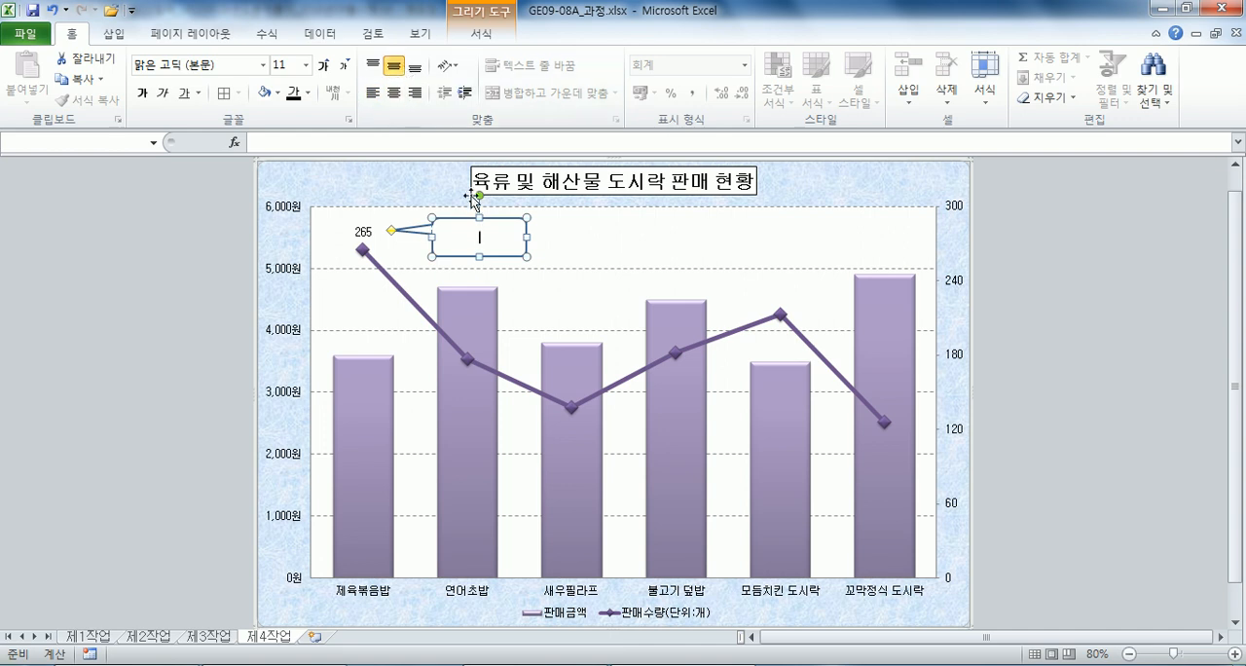
{"action": "type", "text": "인기 도시락"}
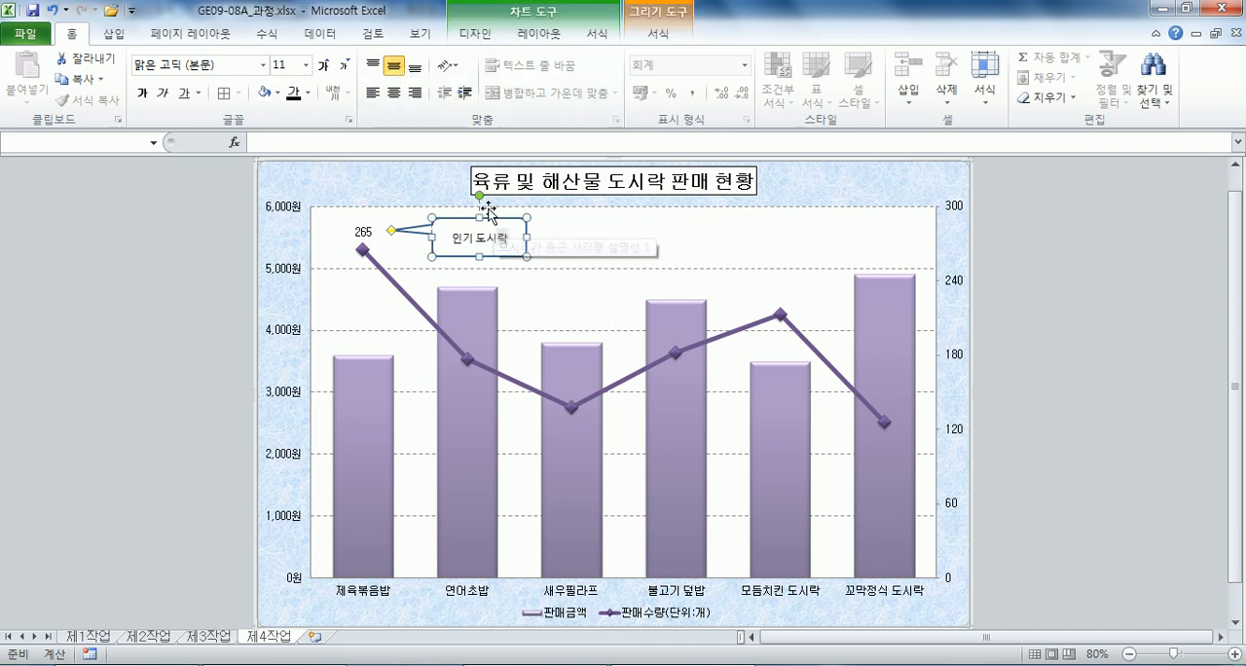
{"action": "left_click", "coordinate": [634, 247]}
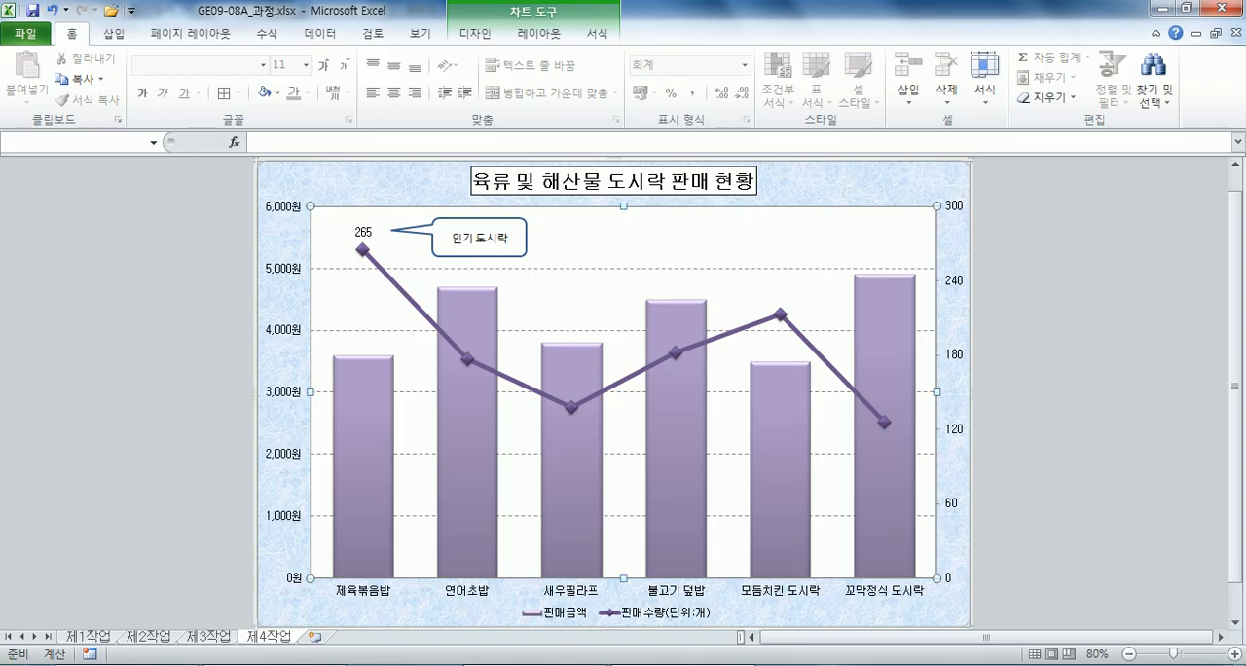
Switch to the Notepad exam notes and review the 제4작업 chart conditions (1) to (10), comparing them with the finished chart.
{"action": "key", "text": "alt+Tab"}
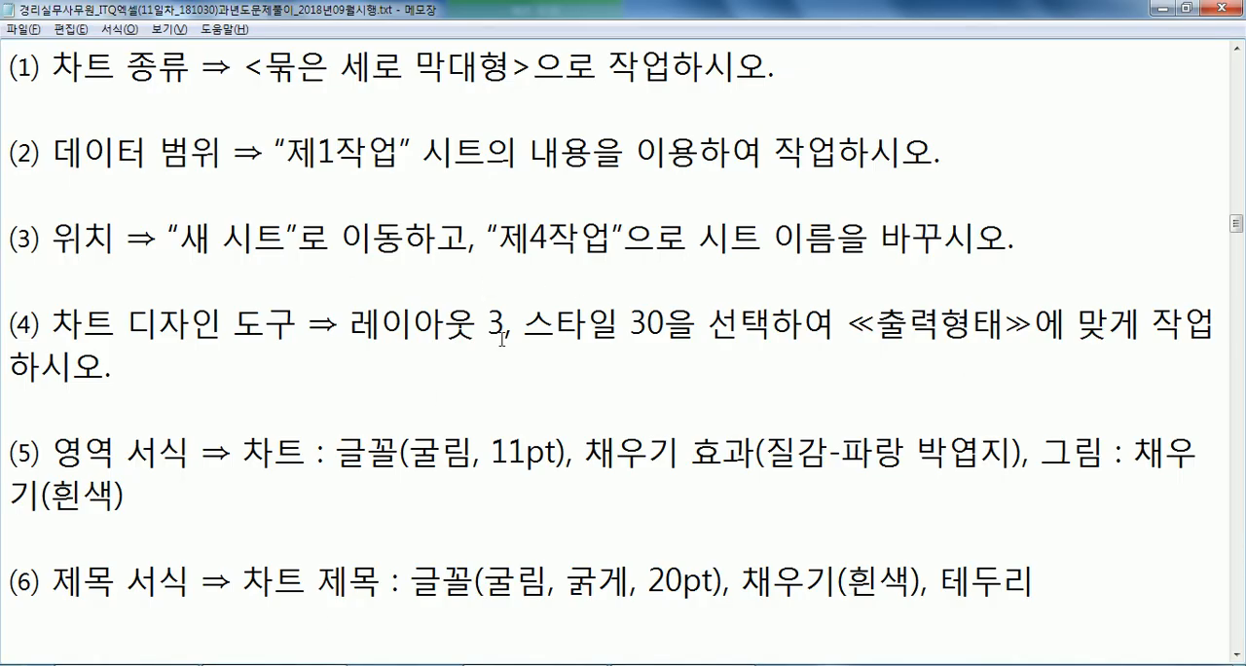
{"action": "left_click_drag", "start_coordinate": [383, 322], "coordinate": [631, 321]}
{"action": "scroll", "coordinate": [580, 331], "scroll_direction": "down", "scroll_amount": 2}
{"action": "left_click_drag", "start_coordinate": [366, 192], "coordinate": [547, 191]}
{"action": "left_click_drag", "start_coordinate": [348, 320], "coordinate": [550, 320]}
{"action": "scroll", "coordinate": [583, 311], "scroll_direction": "down", "scroll_amount": 2}
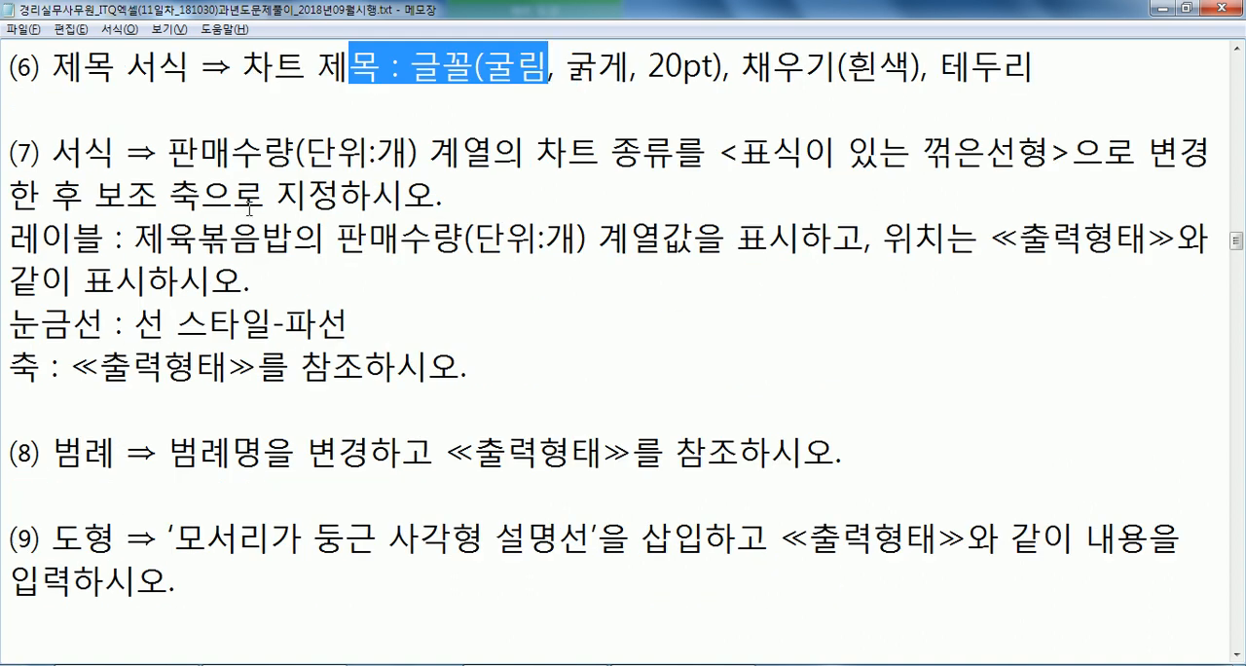
{"action": "left_click_drag", "start_coordinate": [94, 192], "coordinate": [280, 191]}
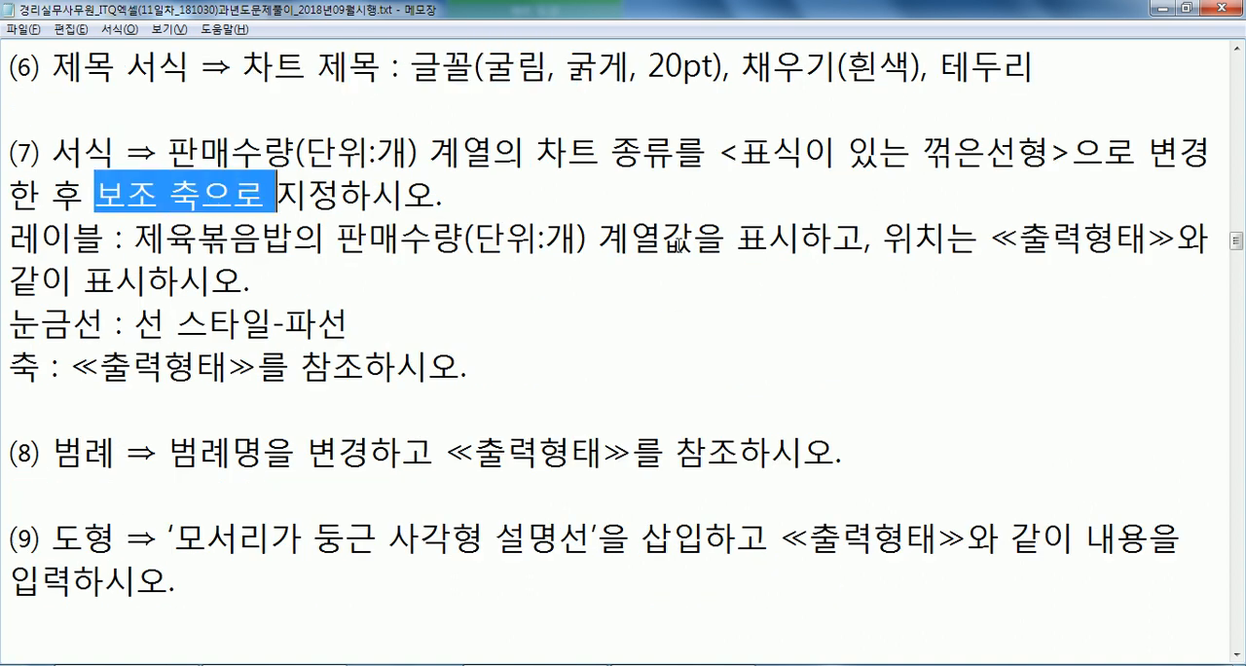
{"action": "left_click_drag", "start_coordinate": [629, 243], "coordinate": [774, 243]}
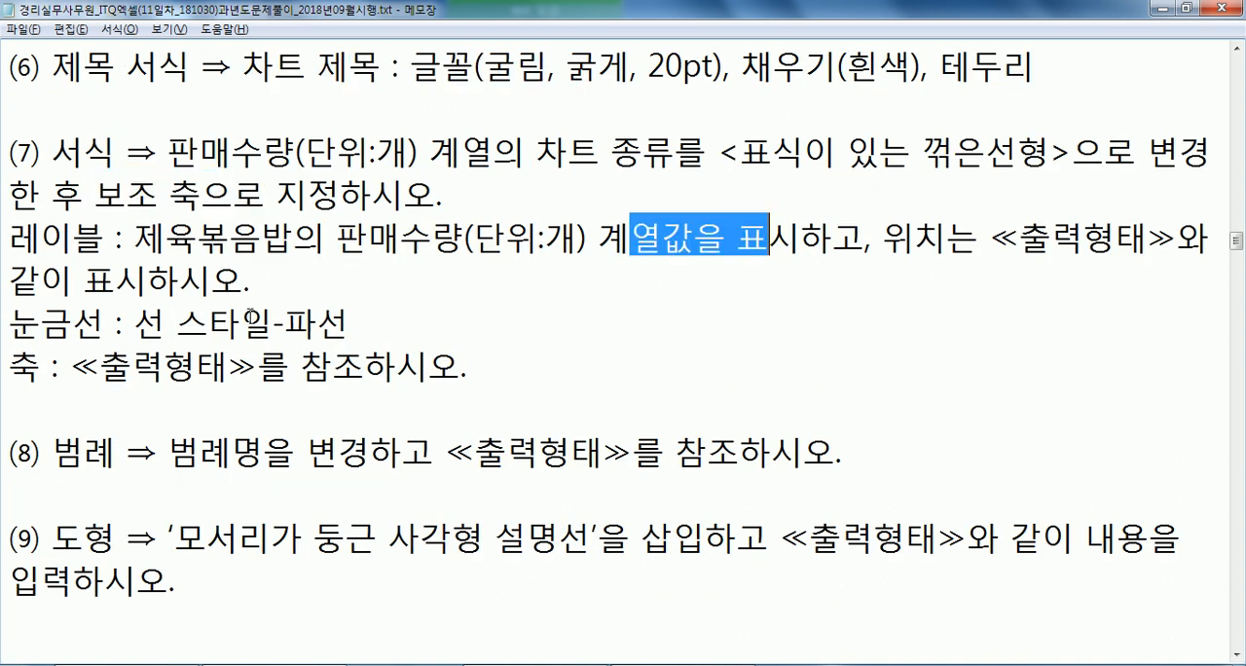
{"action": "left_click_drag", "start_coordinate": [241, 321], "coordinate": [347, 321]}
{"action": "scroll", "coordinate": [348, 321], "scroll_direction": "down", "scroll_amount": 1}
{"action": "left_click_drag", "start_coordinate": [167, 321], "coordinate": [296, 322]}
{"action": "left_click_drag", "start_coordinate": [151, 407], "coordinate": [343, 409]}
{"action": "scroll", "coordinate": [462, 381], "scroll_direction": "down", "scroll_amount": 2}
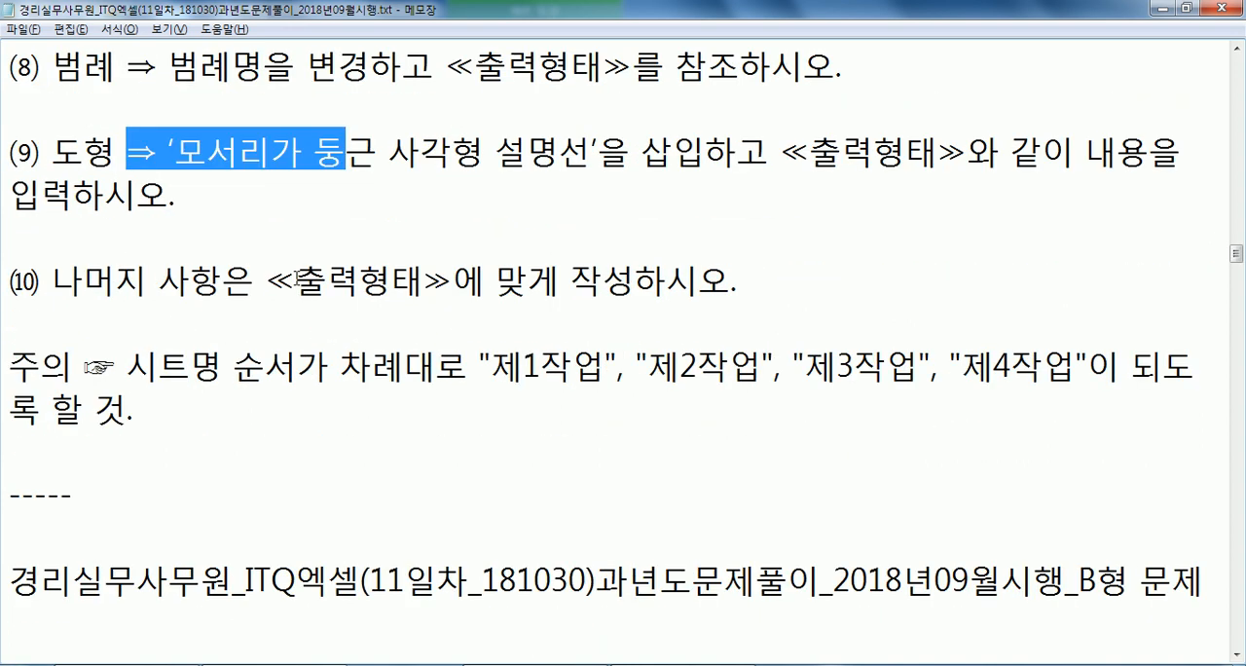
{"action": "left_click_drag", "start_coordinate": [293, 280], "coordinate": [467, 278]}
{"action": "key", "text": "alt+Tab"}
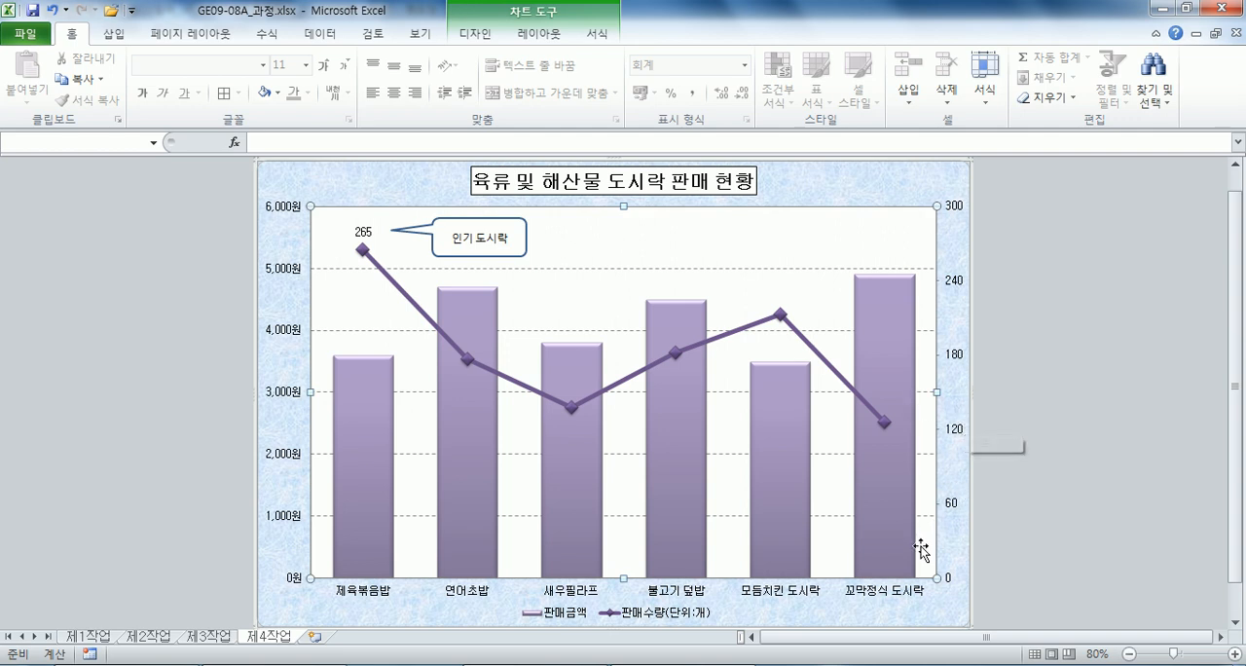
{"action": "key", "text": "alt+Tab"}
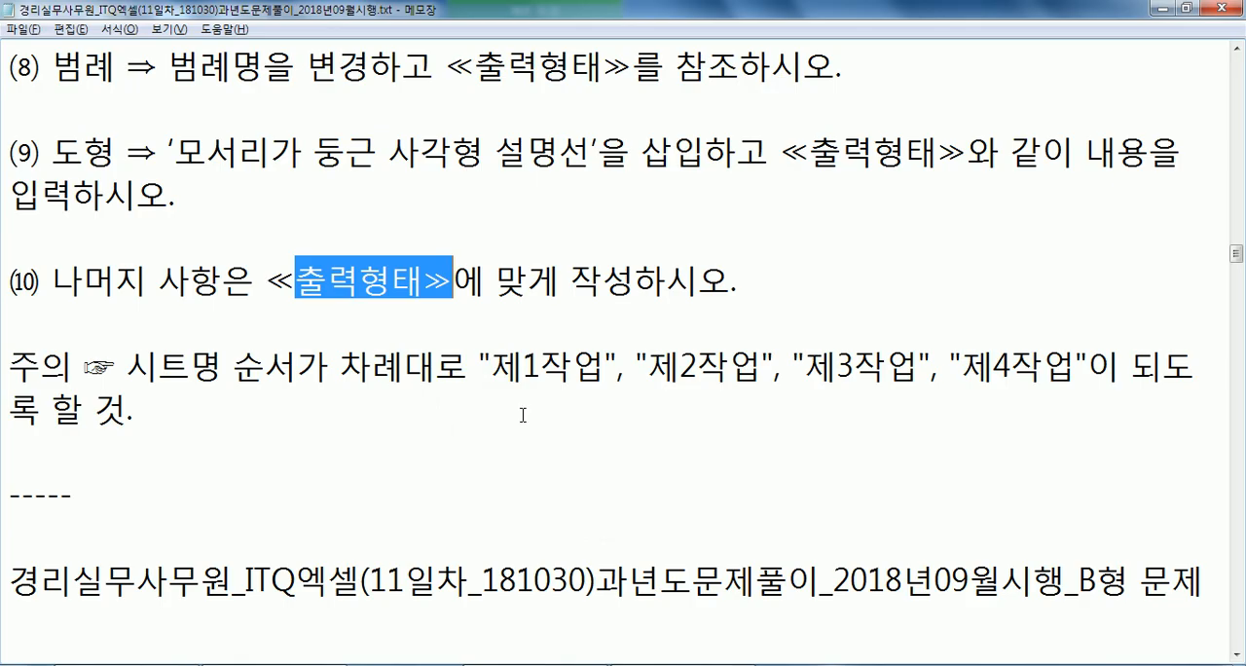
{"action": "left_click", "coordinate": [397, 417]}
{"action": "scroll", "coordinate": [389, 419], "scroll_direction": "down", "scroll_amount": 2}
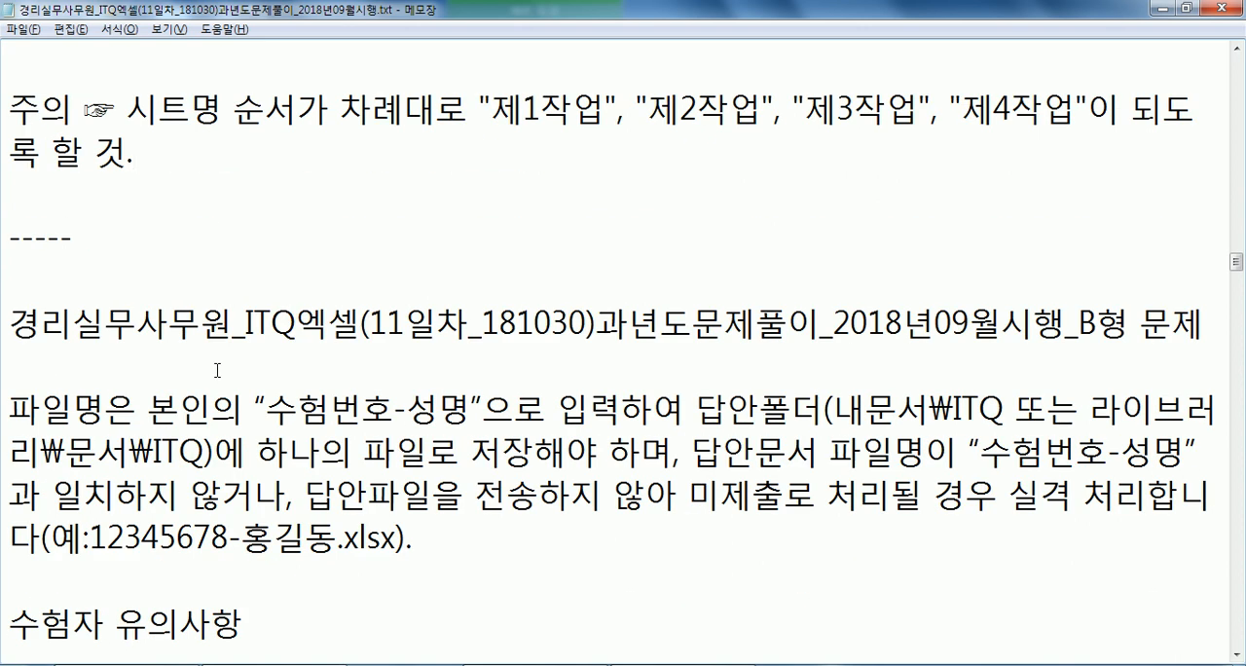
{"action": "scroll", "coordinate": [217, 370], "scroll_direction": "down", "scroll_amount": 2}
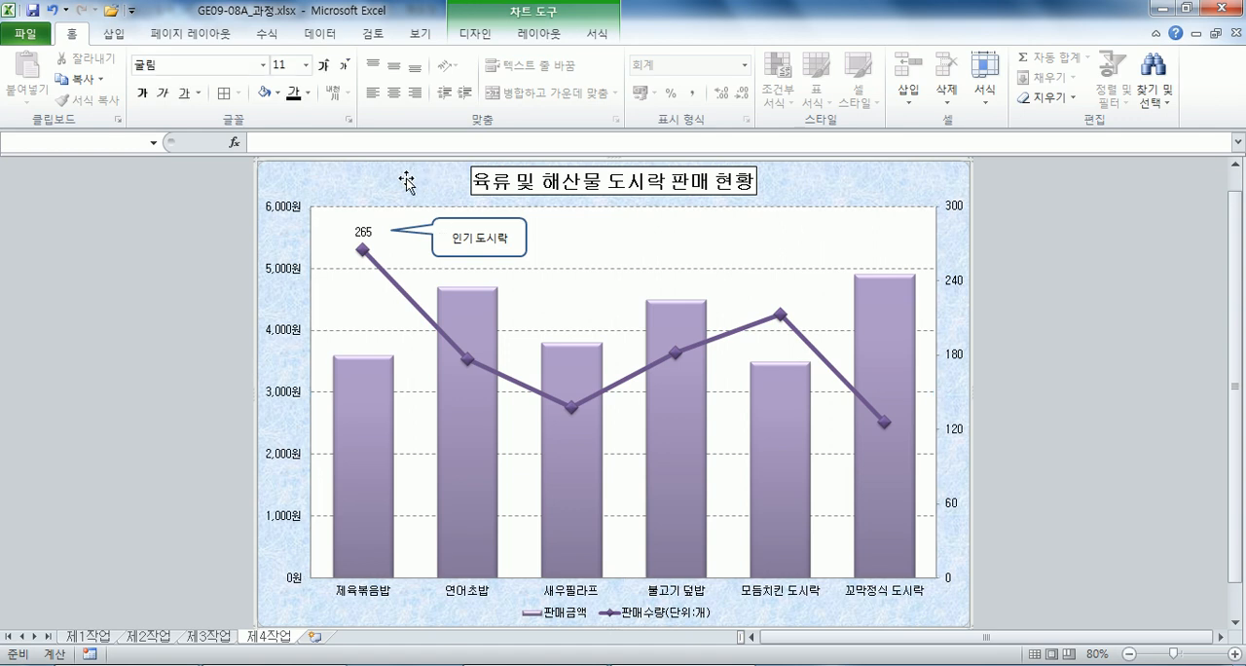
Go back through the workbook's sheets from 제4작업 to 제1작업.
{"action": "key", "text": "ctrl+Page_Up"}
{"action": "key", "text": "ctrl+Page_Up"}
{"action": "key", "text": "ctrl+Page_Up"}
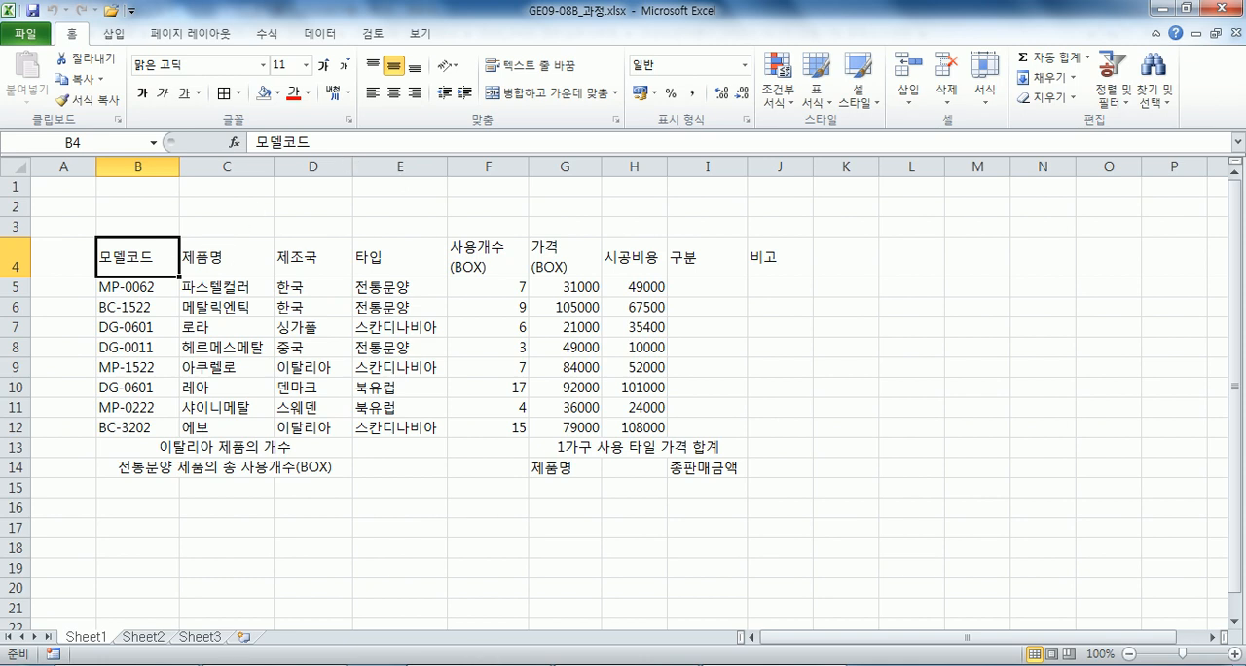
Read the B형 problem's 제1작업 conditions in the Notepad exam notes, from the file-name rules to the function tasks.
{"action": "left_click", "coordinate": [278, 646]}
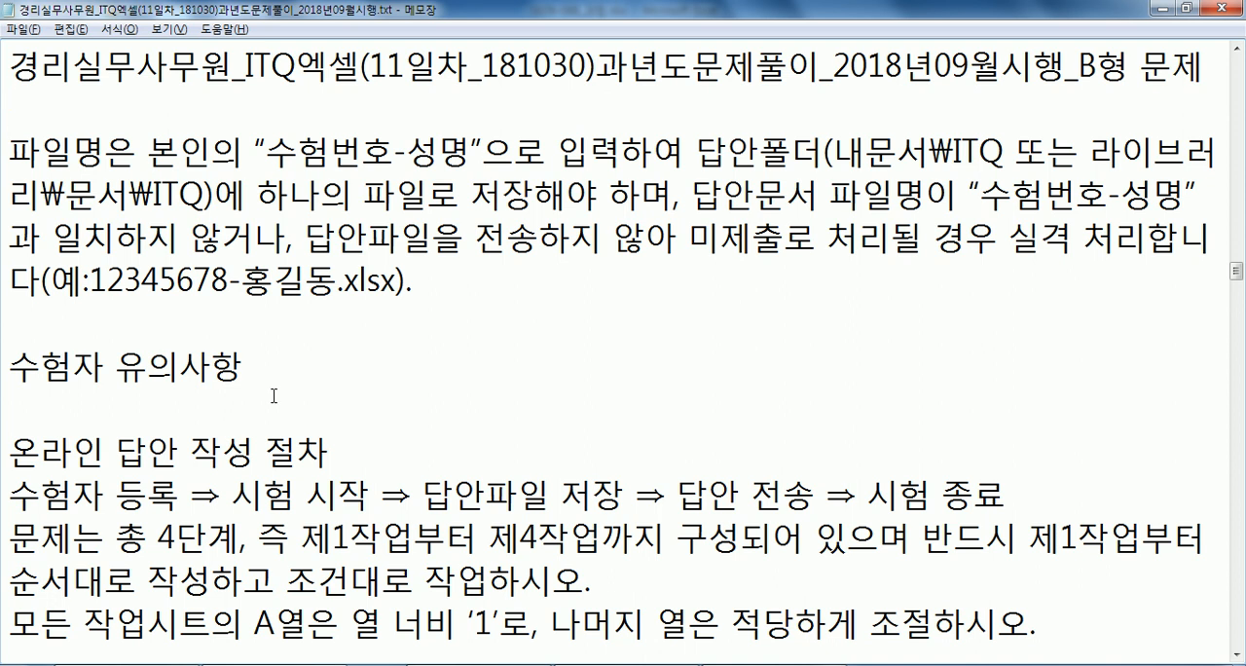
{"action": "scroll", "coordinate": [277, 391], "scroll_direction": "down", "scroll_amount": 8}
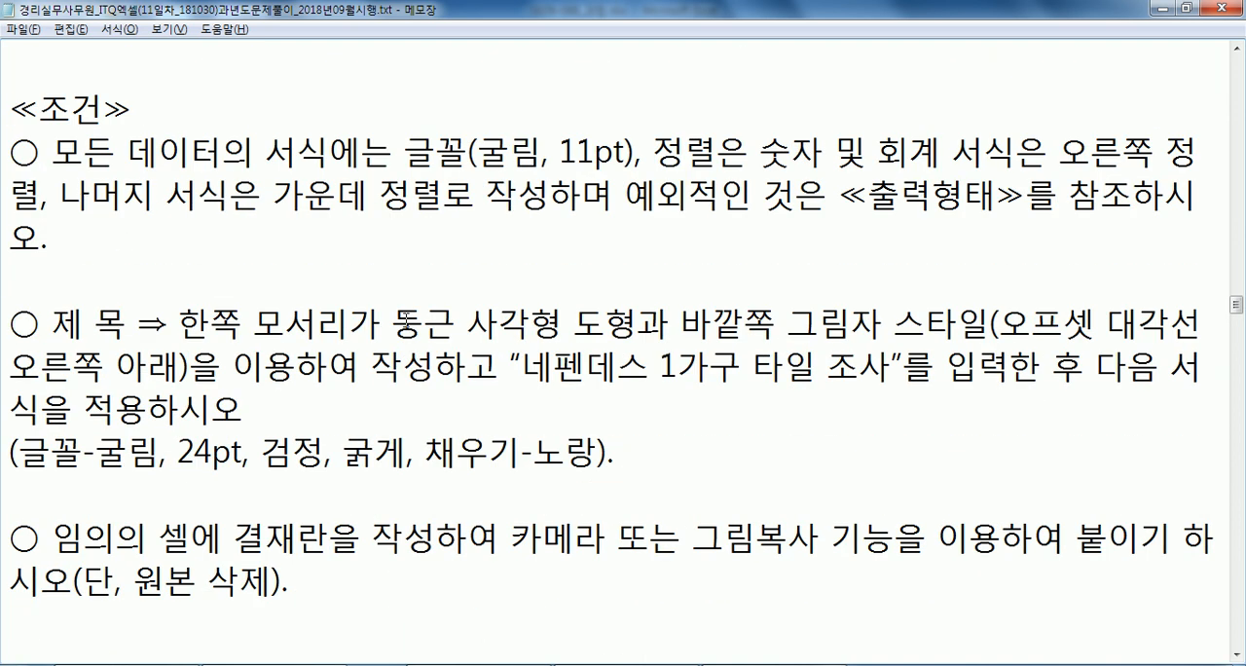
{"action": "scroll", "coordinate": [328, 397], "scroll_direction": "down", "scroll_amount": 4}
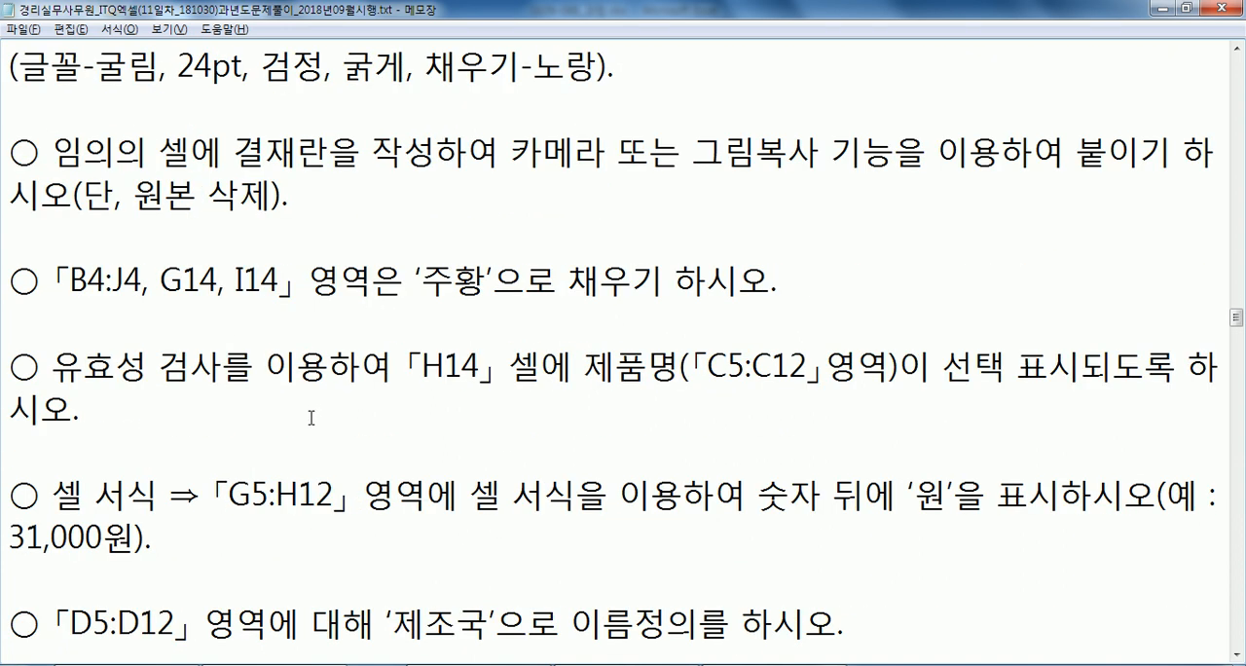
{"action": "left_click_drag", "start_coordinate": [86, 233], "coordinate": [255, 236]}
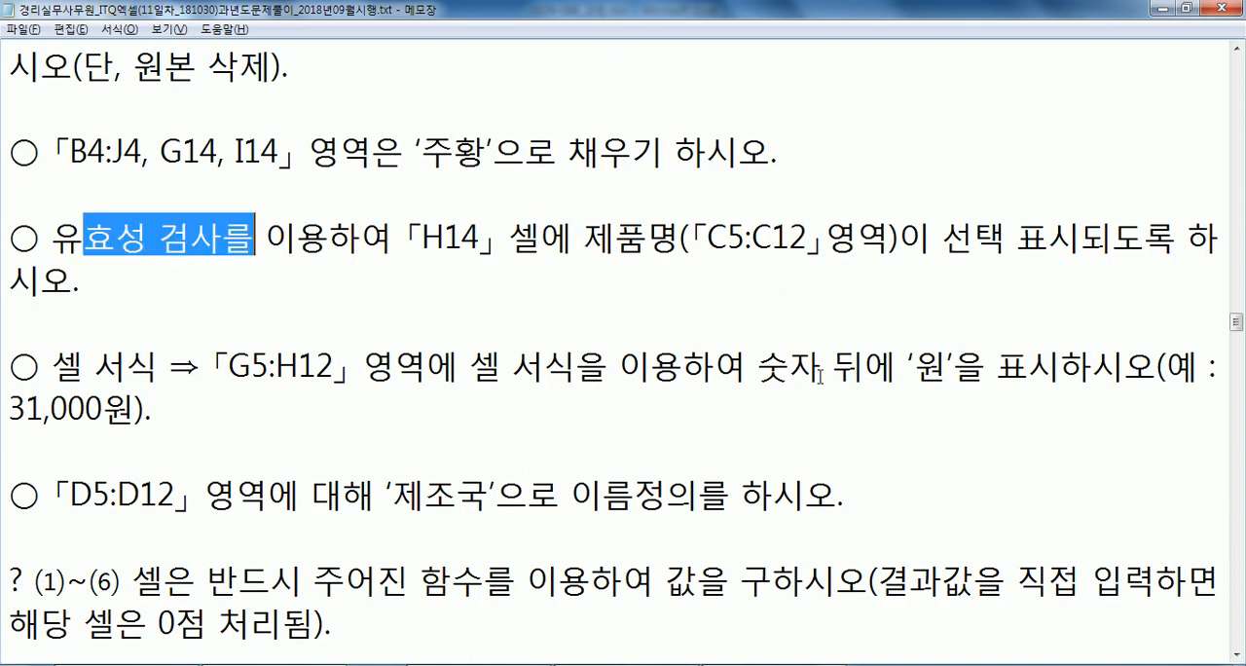
{"action": "left_click_drag", "start_coordinate": [820, 375], "coordinate": [942, 373]}
{"action": "left_click_drag", "start_coordinate": [342, 491], "coordinate": [490, 491]}
{"action": "scroll", "coordinate": [491, 492], "scroll_direction": "down", "scroll_amount": 2}
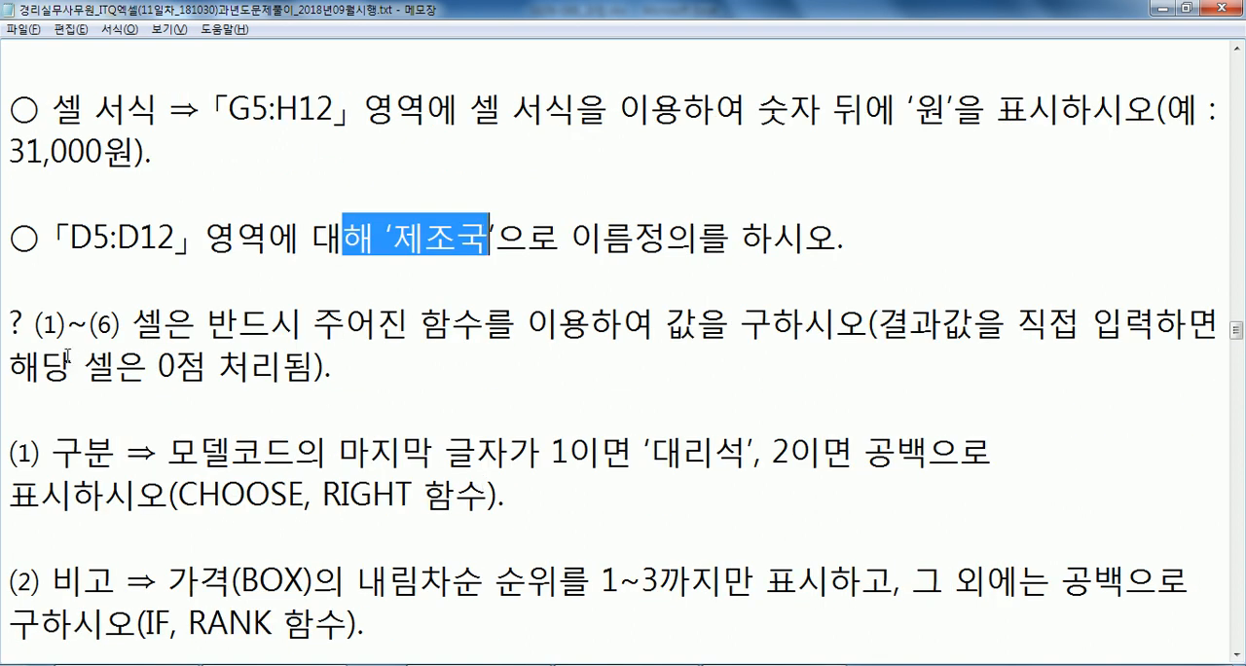
Replace the question mark in front of the (1)~(6) function condition in the notes with an asterisk.
{"action": "left_click_drag", "start_coordinate": [25, 322], "coordinate": [8, 324]}
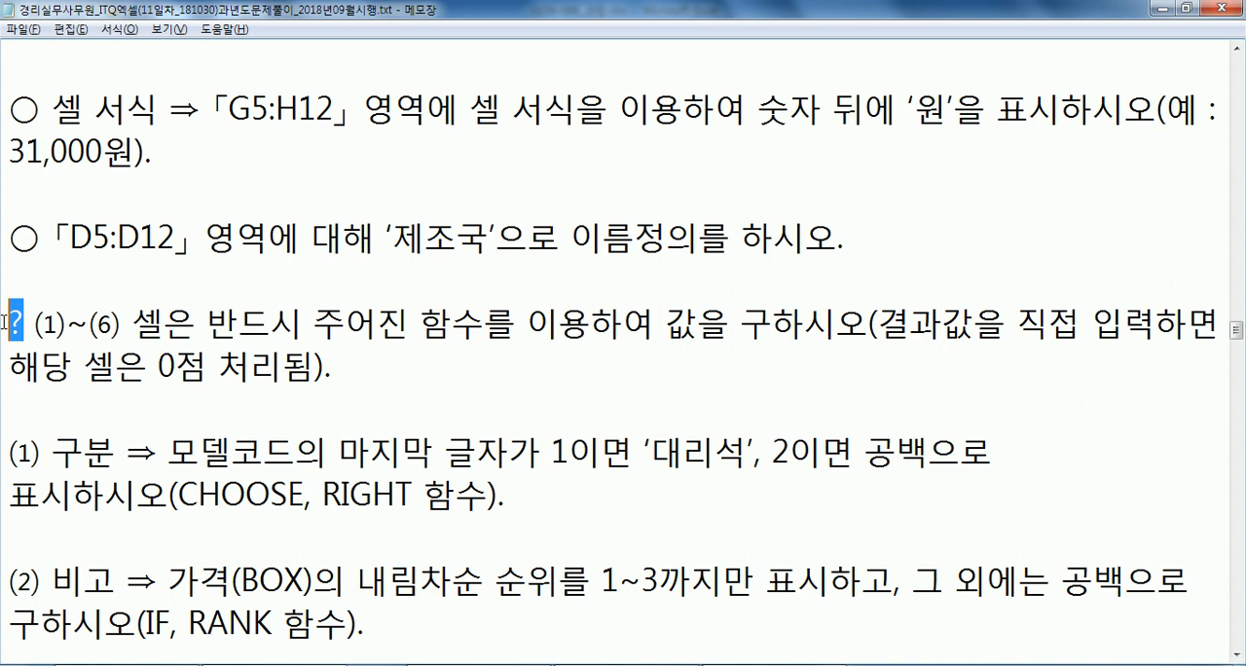
{"action": "type", "text": "*"}
Switch to the Excel workbook GE09-08B_과정.xlsx and horizontally centre all cells of Sheet1.
{"action": "key", "text": "alt+Tab"}
{"action": "left_click_drag", "start_coordinate": [151, 260], "coordinate": [778, 447]}
{"action": "left_click", "coordinate": [15, 166]}
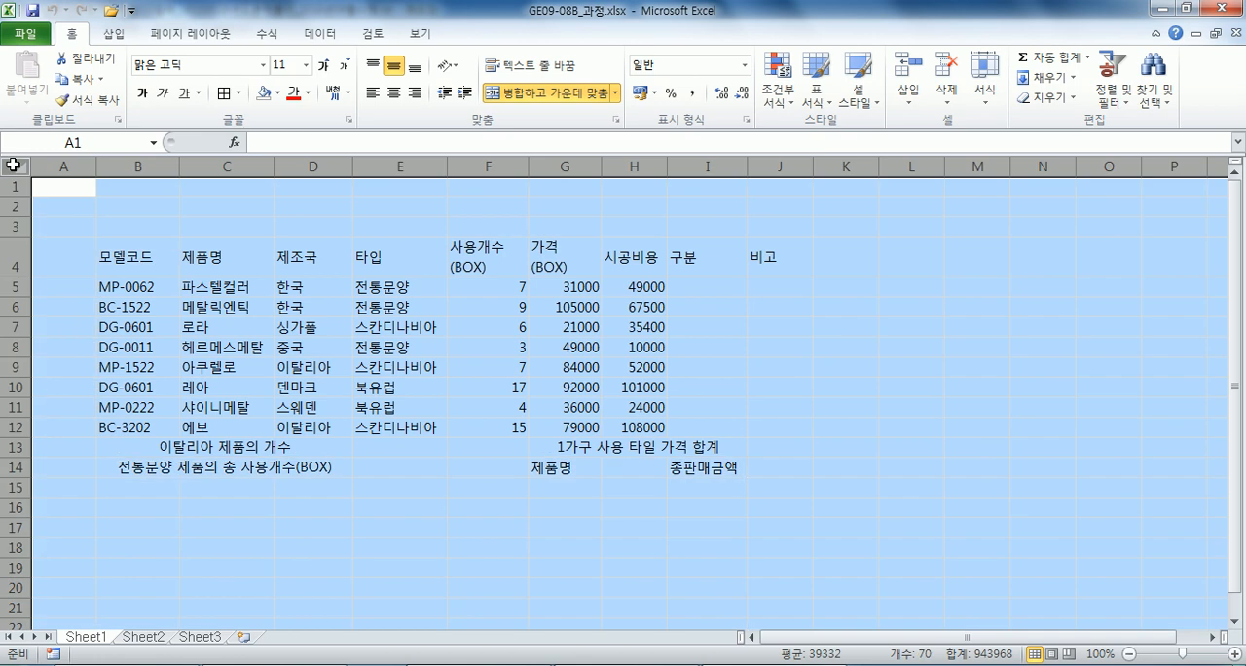
{"action": "left_click", "coordinate": [393, 92]}
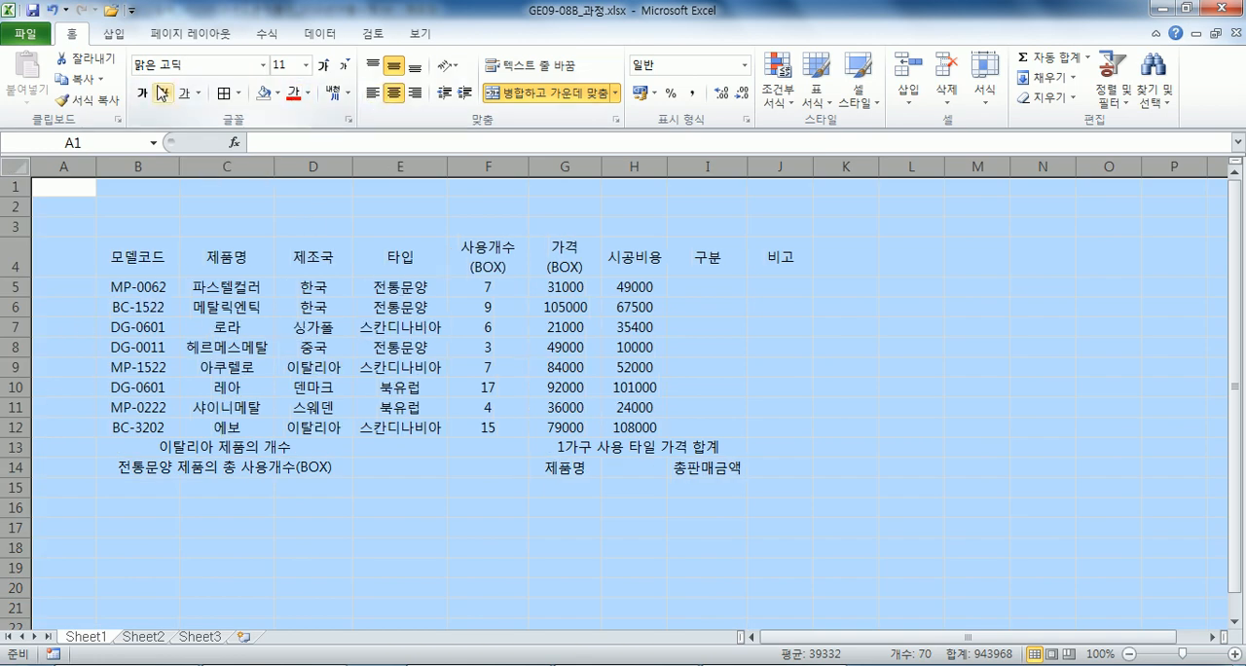
Set the font of all cells in Sheet1 to 굴림.
{"action": "left_click", "coordinate": [231, 67]}
{"action": "type", "text": "ㄱ"}
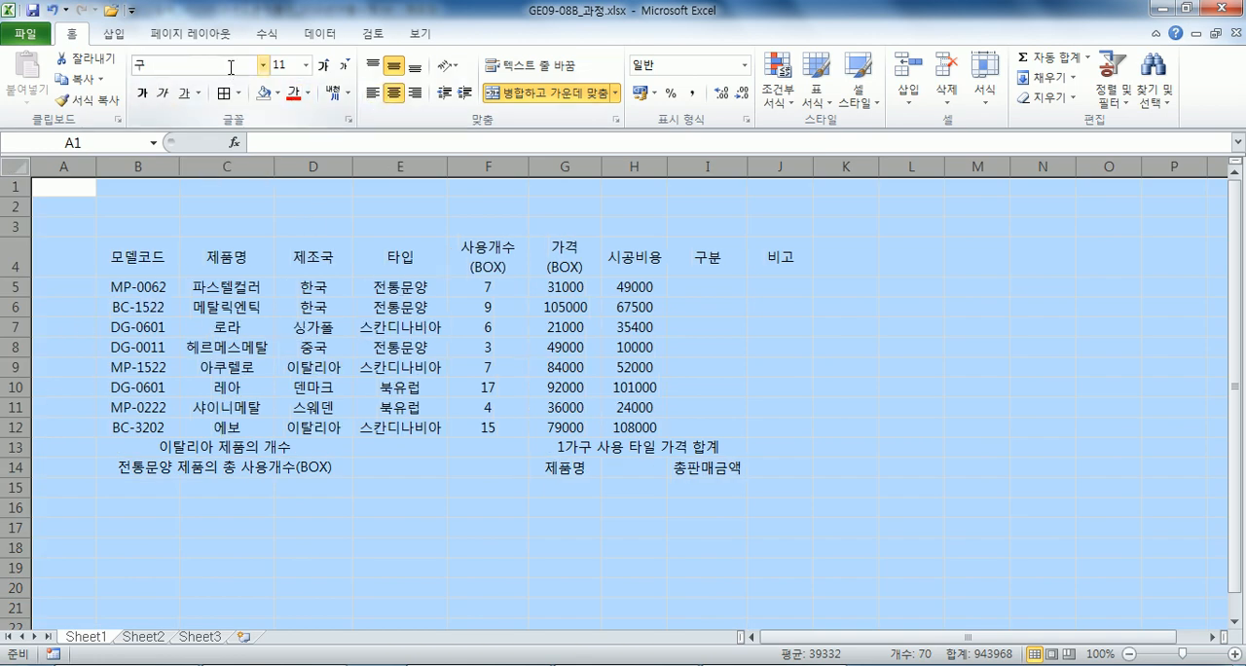
{"action": "type", "text": "림"}
{"action": "key", "text": "Return"}
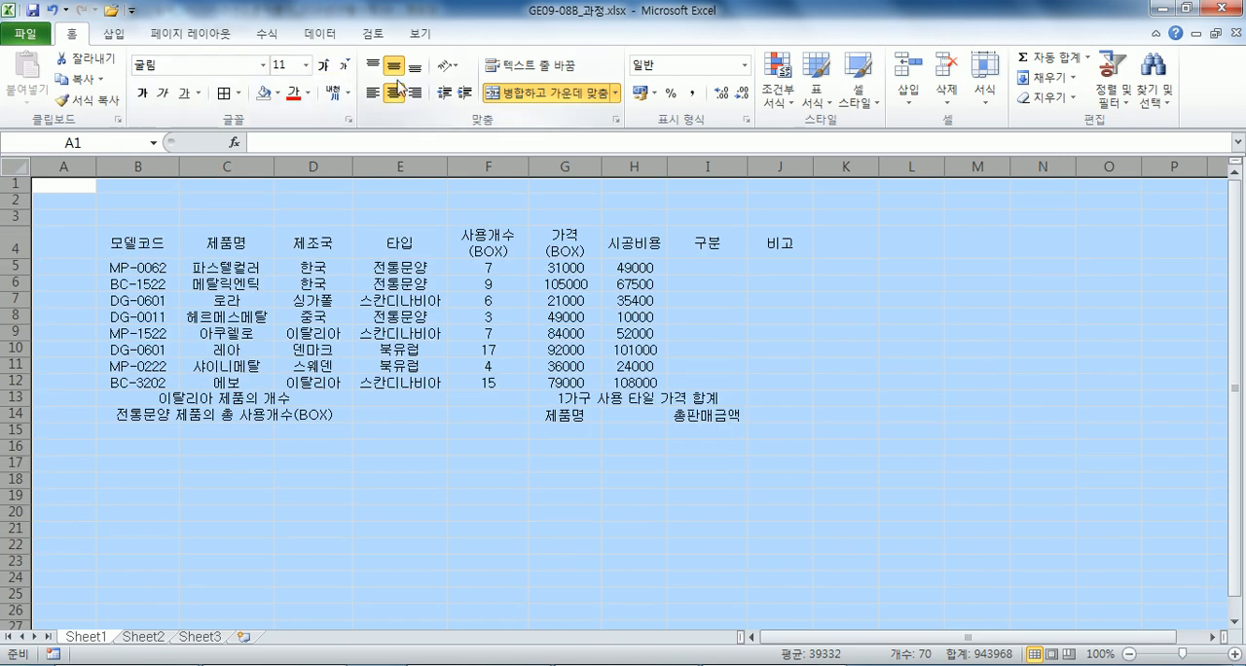
Apply all borders to table B4:J14, with thick box borders around B4:J14 and around the data rows B5:J12.
{"action": "left_click_drag", "start_coordinate": [129, 242], "coordinate": [772, 415]}
{"action": "left_click", "coordinate": [223, 92]}
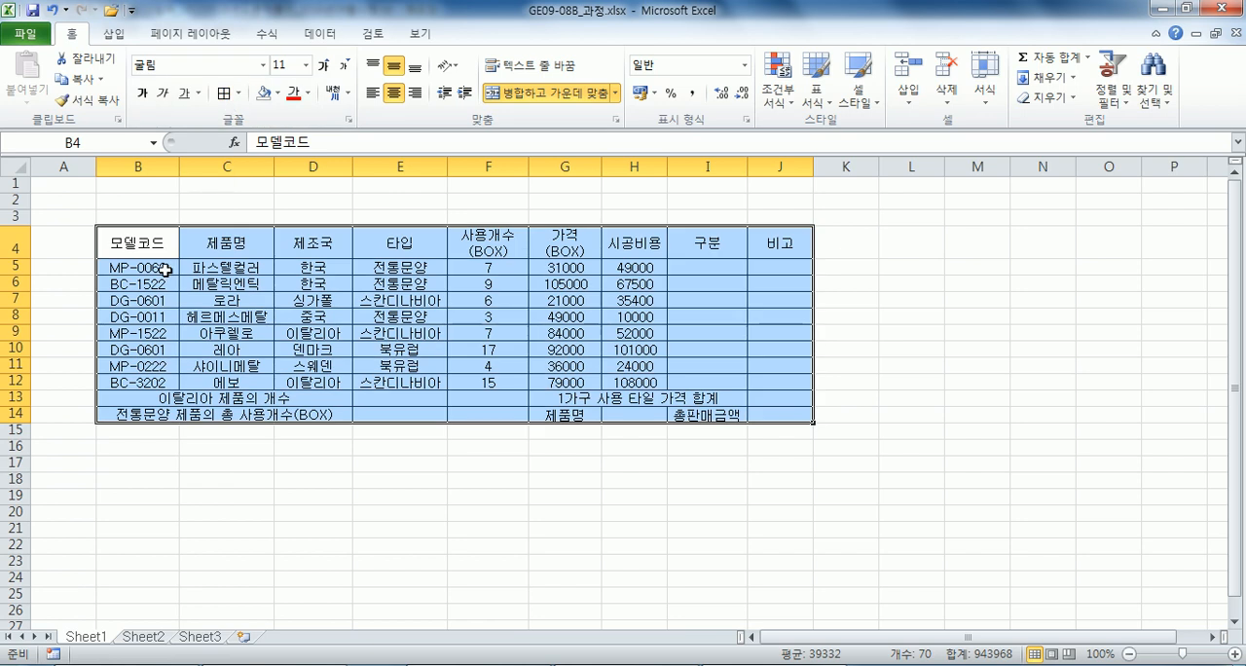
{"action": "left_click", "coordinate": [157, 270]}
{"action": "left_click_drag", "start_coordinate": [157, 269], "coordinate": [214, 284]}
{"action": "left_click_drag", "start_coordinate": [160, 243], "coordinate": [784, 416]}
{"action": "left_click", "coordinate": [238, 93]}
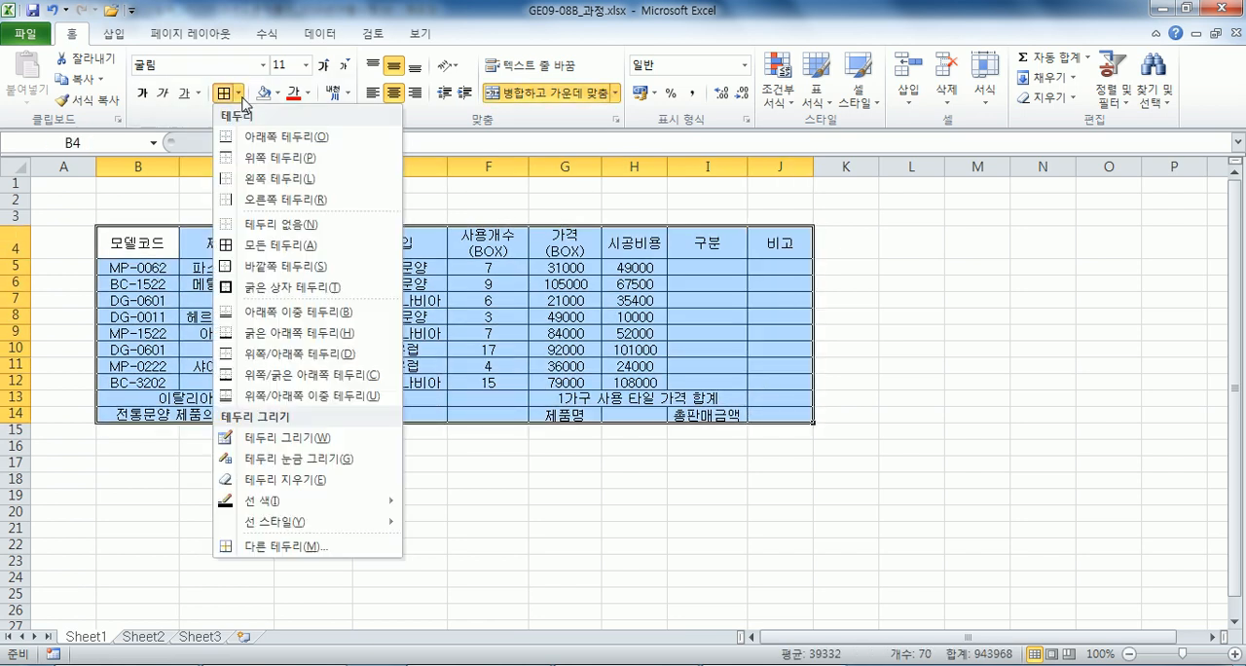
{"action": "left_click", "coordinate": [282, 287]}
{"action": "left_click_drag", "start_coordinate": [131, 268], "coordinate": [754, 390]}
{"action": "left_click", "coordinate": [223, 93]}
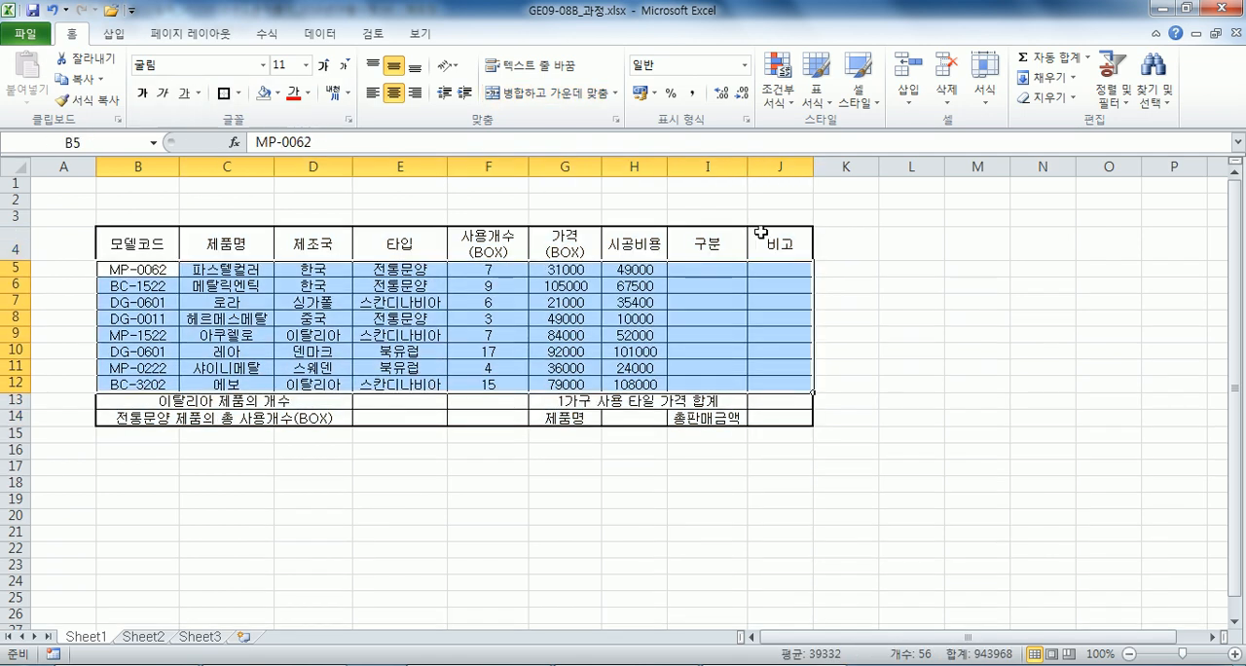
Build the approval box frame in L3:O4 with all borders, a narrower column L and L3:L4 merged.
{"action": "left_click_drag", "start_coordinate": [925, 216], "coordinate": [1126, 244]}
{"action": "left_click", "coordinate": [238, 95]}
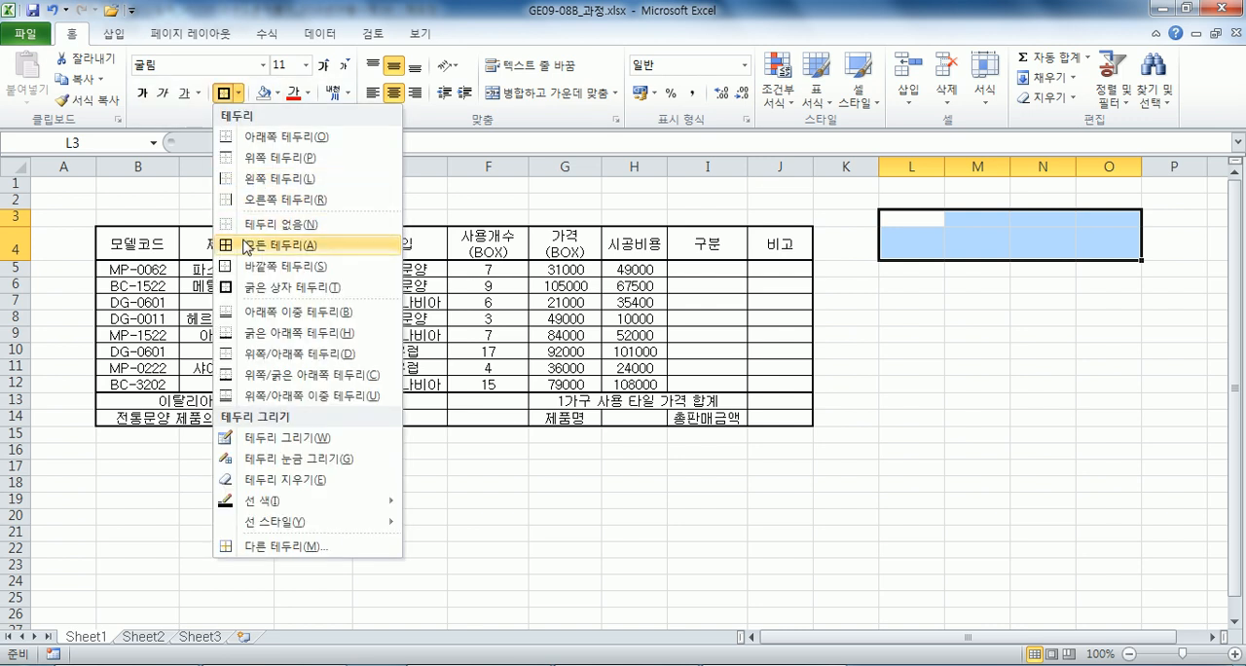
{"action": "left_click", "coordinate": [279, 227]}
{"action": "left_click_drag", "start_coordinate": [944, 167], "coordinate": [915, 164]}
{"action": "left_click_drag", "start_coordinate": [895, 218], "coordinate": [895, 242]}
{"action": "left_click", "coordinate": [545, 93]}
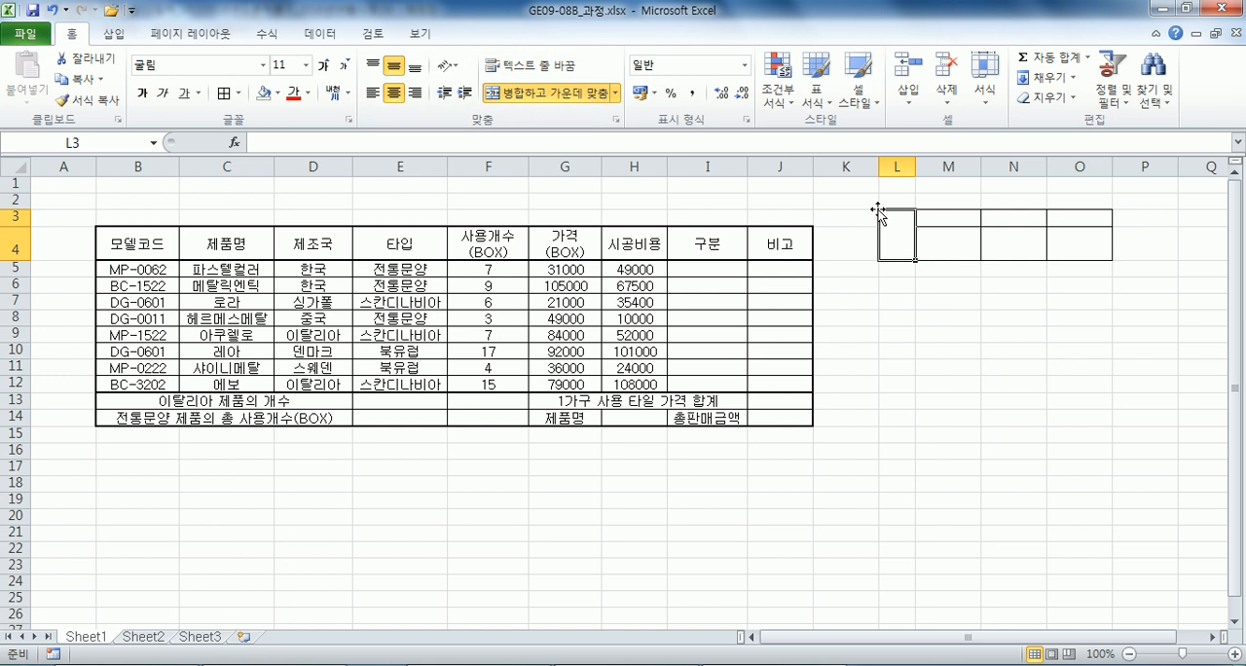
Fill the approval box with 결재 on two lines in L3, and 담당, 과장 and 본부장 in M3:O3.
{"action": "type", "text": "결"}
{"action": "key", "text": "alt+Return"}
{"action": "type", "text": "재"}
{"action": "key", "text": "Tab"}
{"action": "type", "text": "담당"}
{"action": "key", "text": "Tab"}
{"action": "type", "text": "교자"}
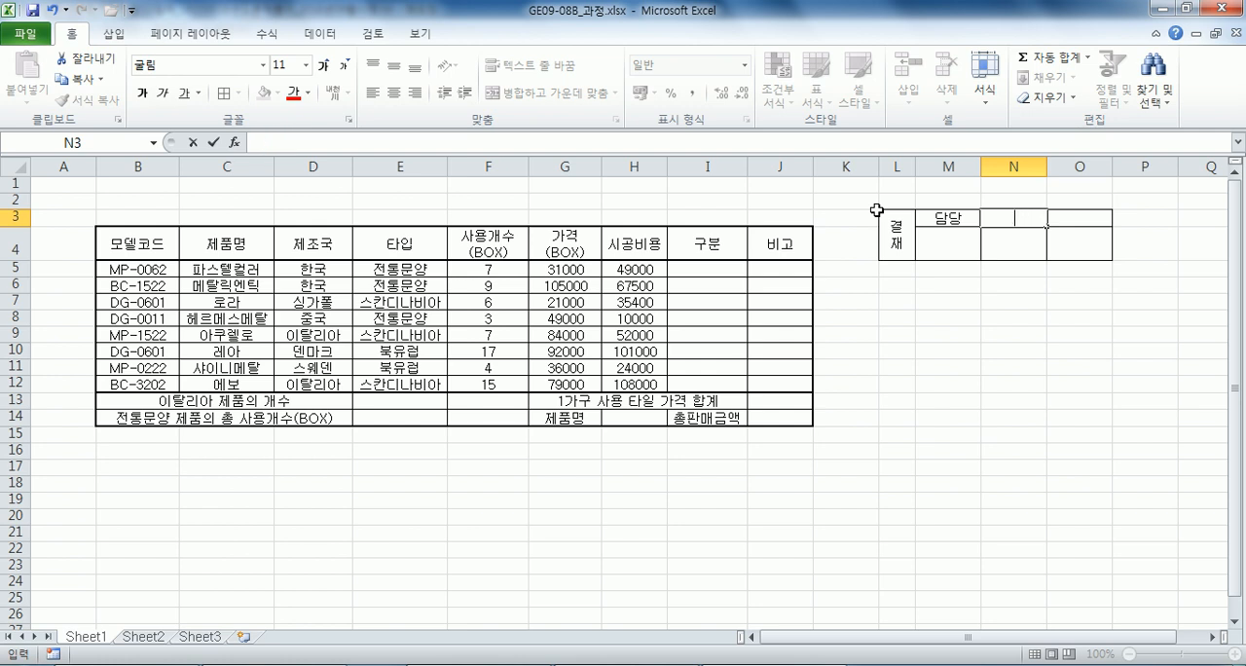
{"action": "type", "text": "장"}
{"action": "key", "text": "Tab"}
{"action": "type", "text": "본부자"}
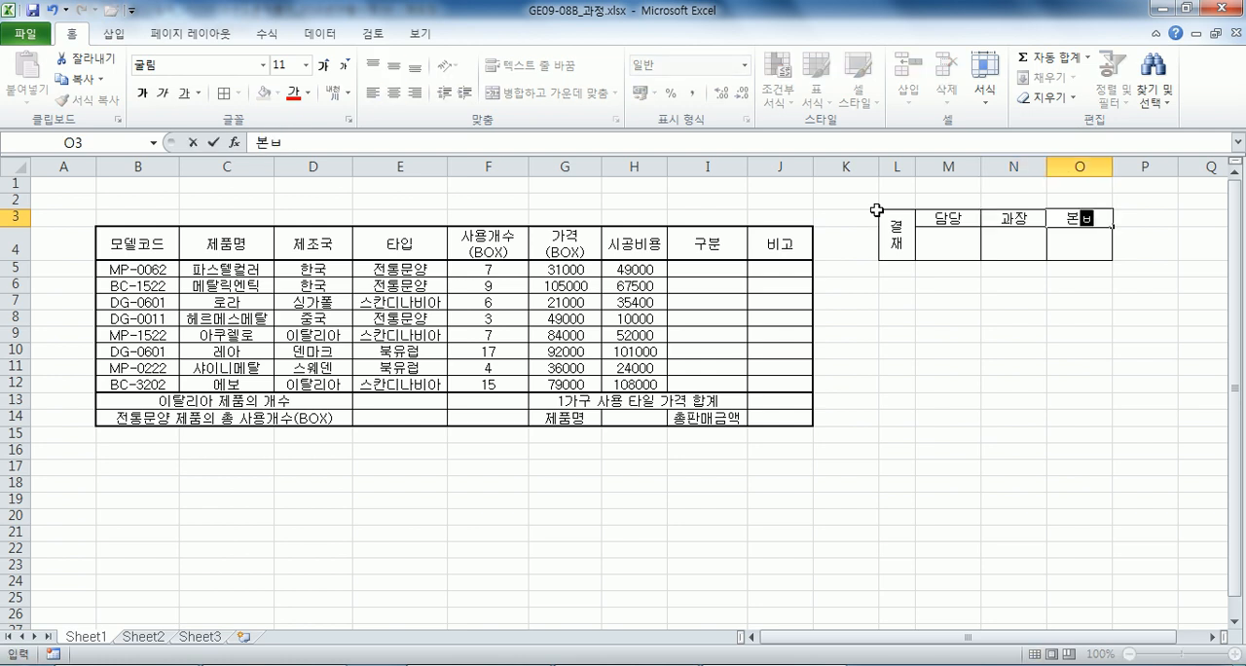
{"action": "type", "text": "ㅇ"}
{"action": "key", "text": "Return"}
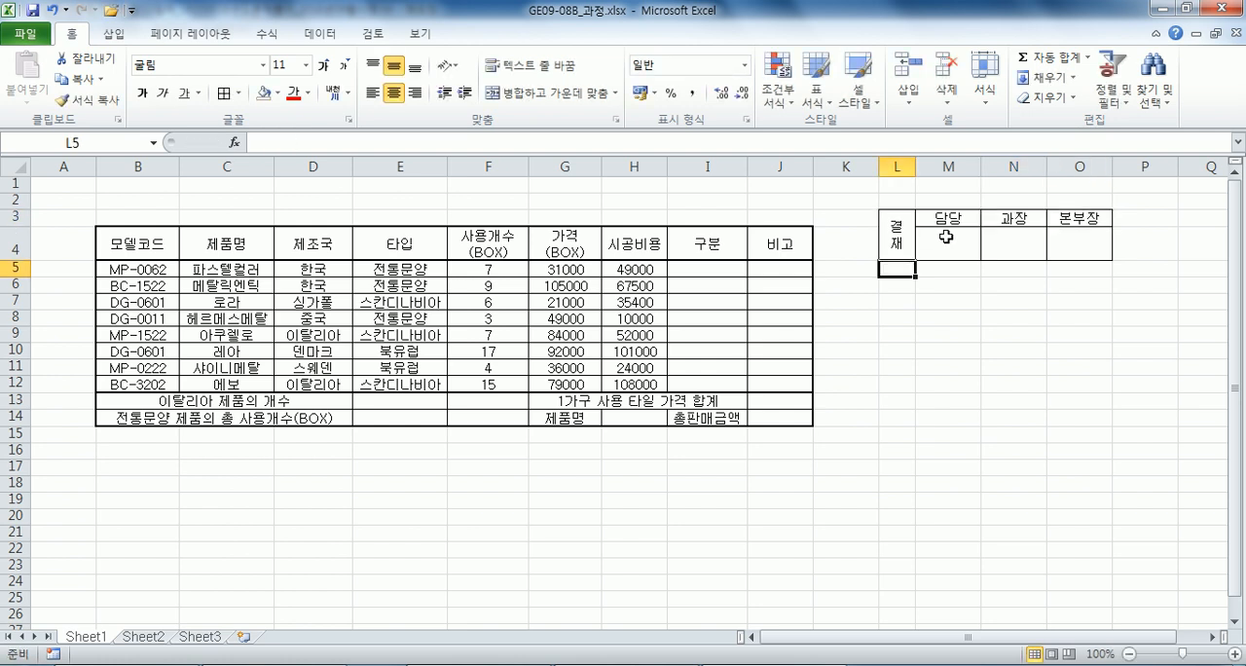
Narrow column L slightly and paste a copy of the approval box L3:O4 as a picture at H1.
{"action": "left_click", "coordinate": [898, 229]}
{"action": "left_click_drag", "start_coordinate": [915, 167], "coordinate": [906, 167]}
{"action": "left_click_drag", "start_coordinate": [888, 229], "coordinate": [1070, 238]}
{"action": "key", "text": "ctrl+c"}
{"action": "left_click", "coordinate": [633, 184]}
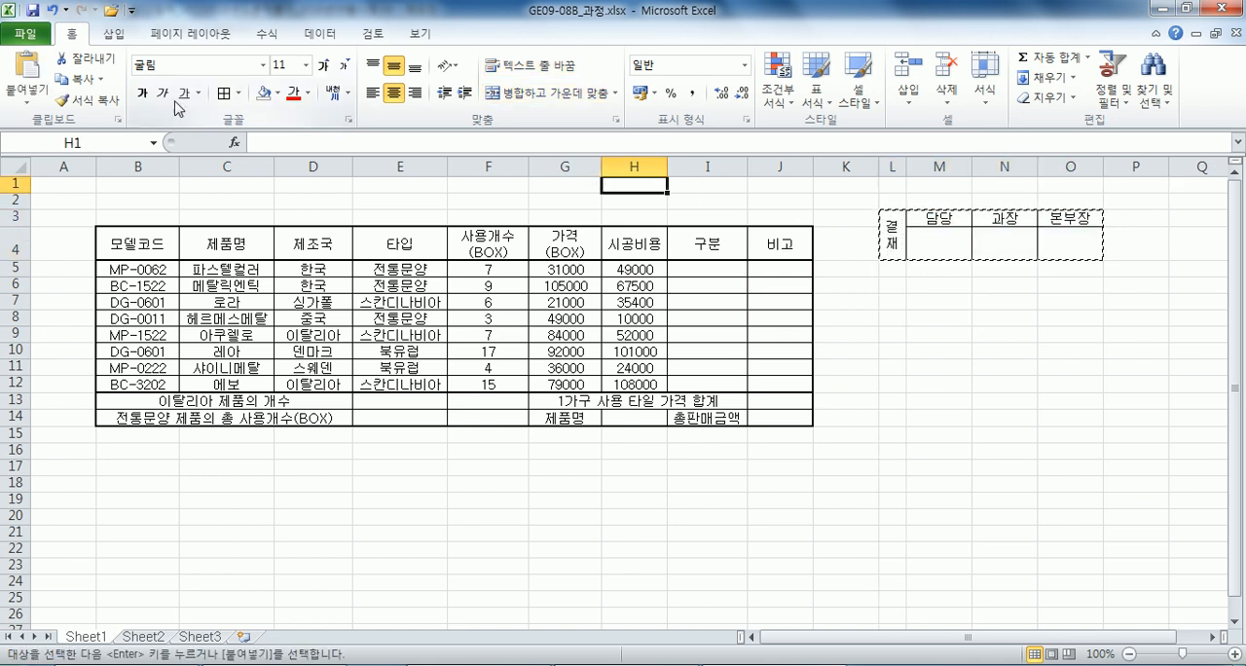
{"action": "left_click", "coordinate": [27, 99]}
{"action": "left_click", "coordinate": [74, 265]}
Increase the height of rows 1 to 3 to make room for the title area.
{"action": "left_click", "coordinate": [137, 197]}
{"action": "left_click_drag", "start_coordinate": [15, 183], "coordinate": [15, 216]}
{"action": "left_click", "coordinate": [41, 258]}
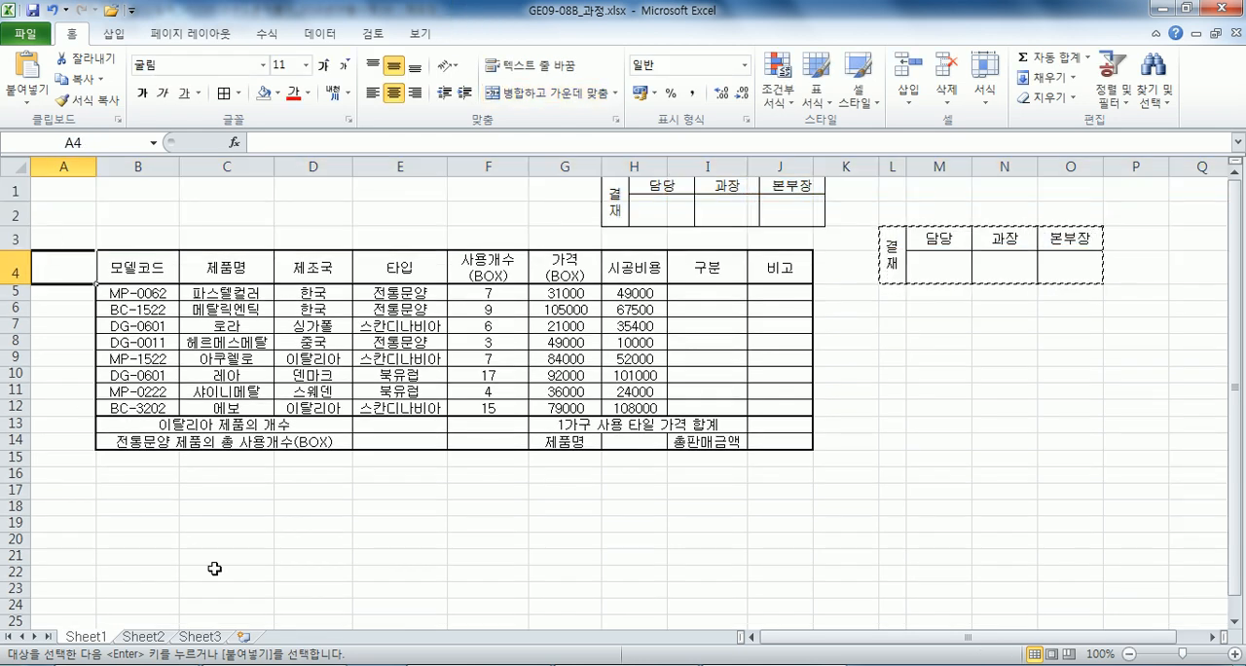
Group Sheet1 through Sheet3 and set the width of column A to 1 on all of them.
{"action": "left_click", "coordinate": [209, 639], "text": "shift"}
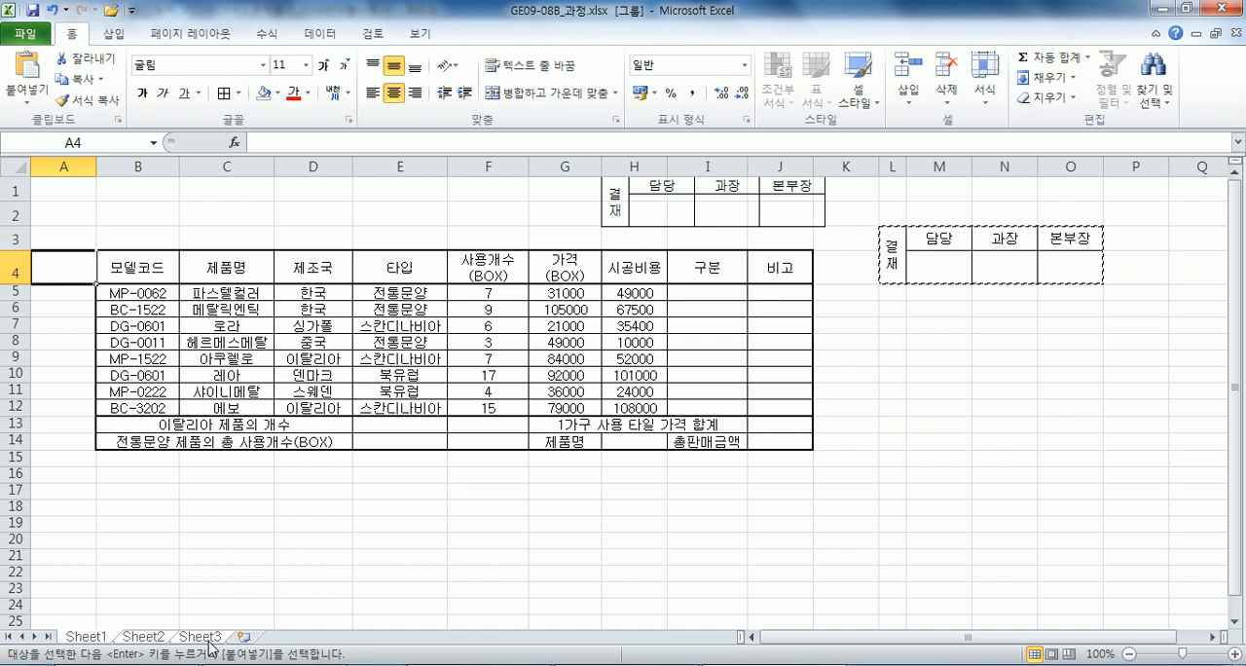
{"action": "right_click", "coordinate": [77, 167]}
{"action": "left_click", "coordinate": [131, 377]}
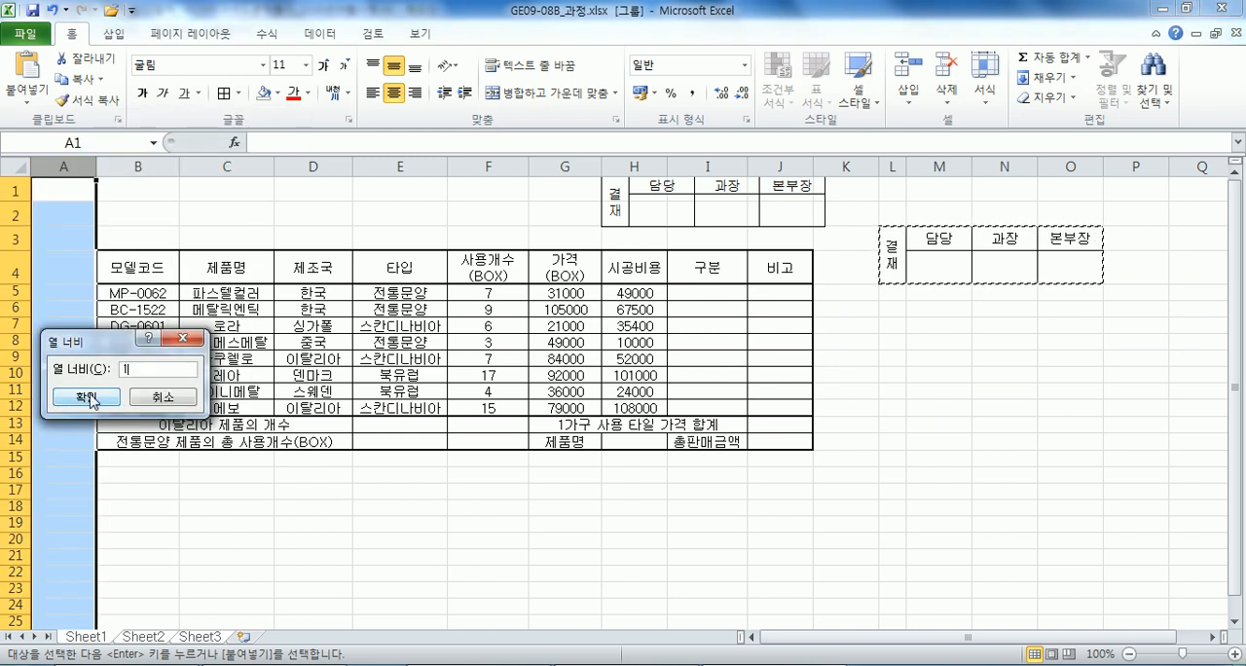
{"action": "type", "text": "1"}
{"action": "left_click", "coordinate": [104, 474]}
{"action": "left_click", "coordinate": [80, 218]}
Ungroup the sheets and rename Sheet3, Sheet2 and Sheet1 as 제3작업, 제2작업 and 제1작업.
{"action": "left_click", "coordinate": [200, 639]}
{"action": "double_click", "coordinate": [200, 638]}
{"action": "type", "text": "지"}
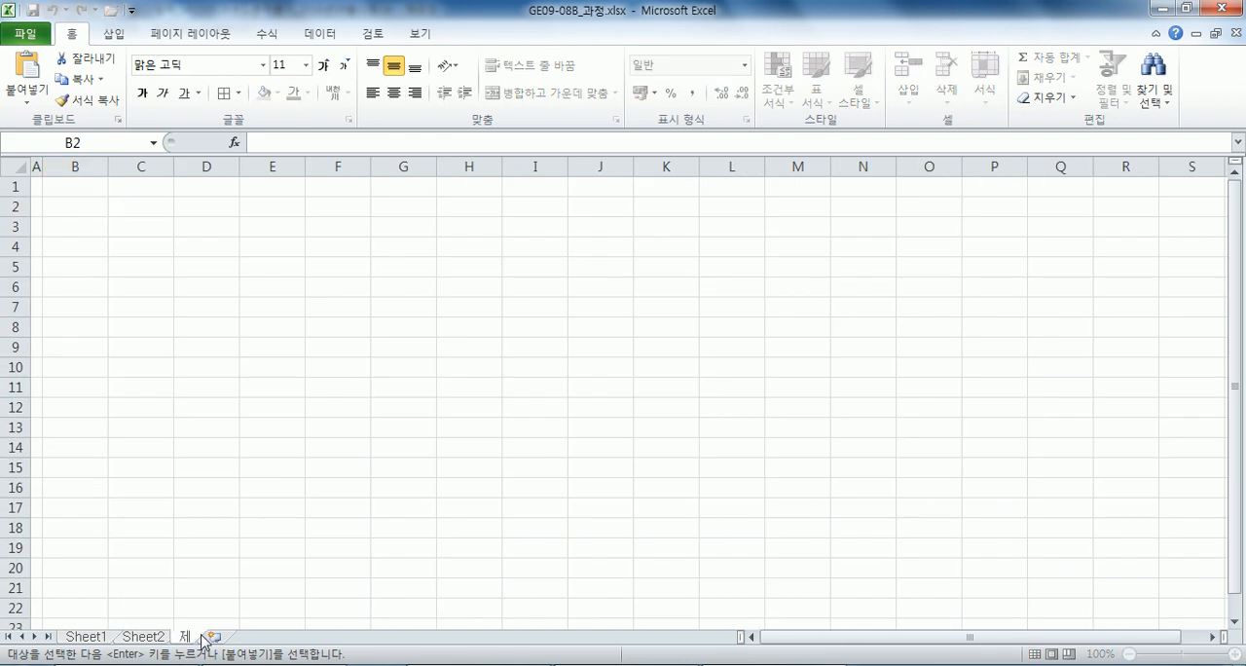
{"action": "type", "text": "3장"}
{"action": "key", "text": "Return"}
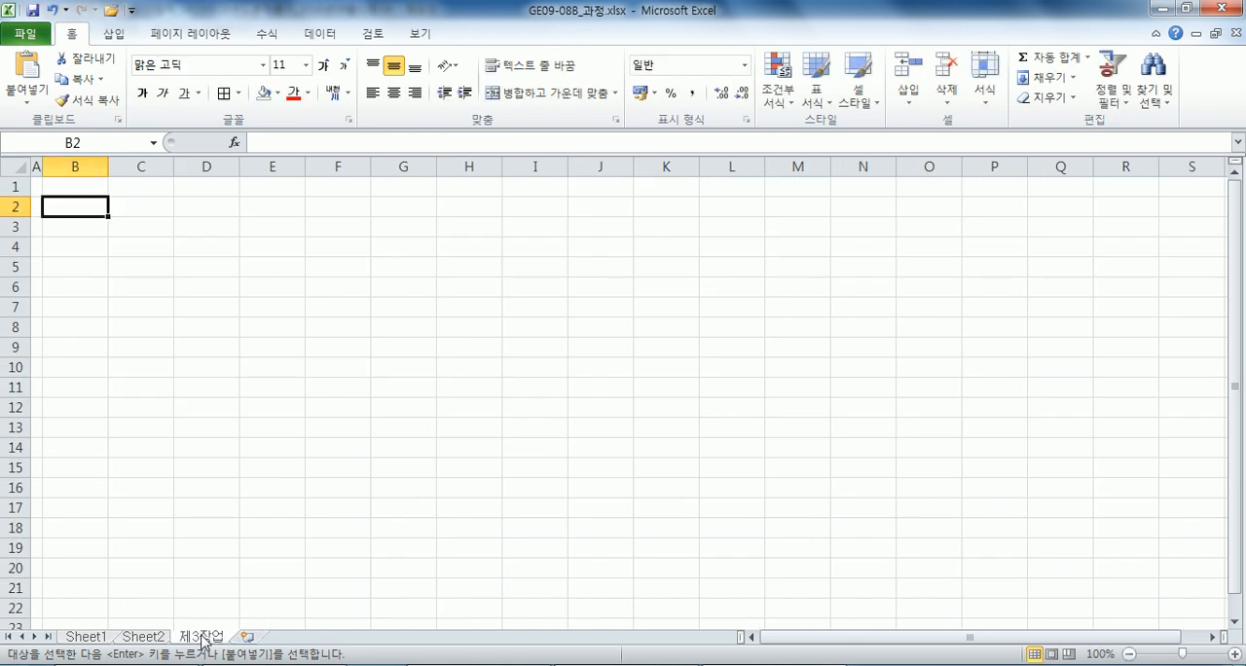
{"action": "double_click", "coordinate": [144, 639]}
{"action": "type", "text": "제2작ㅇ"}
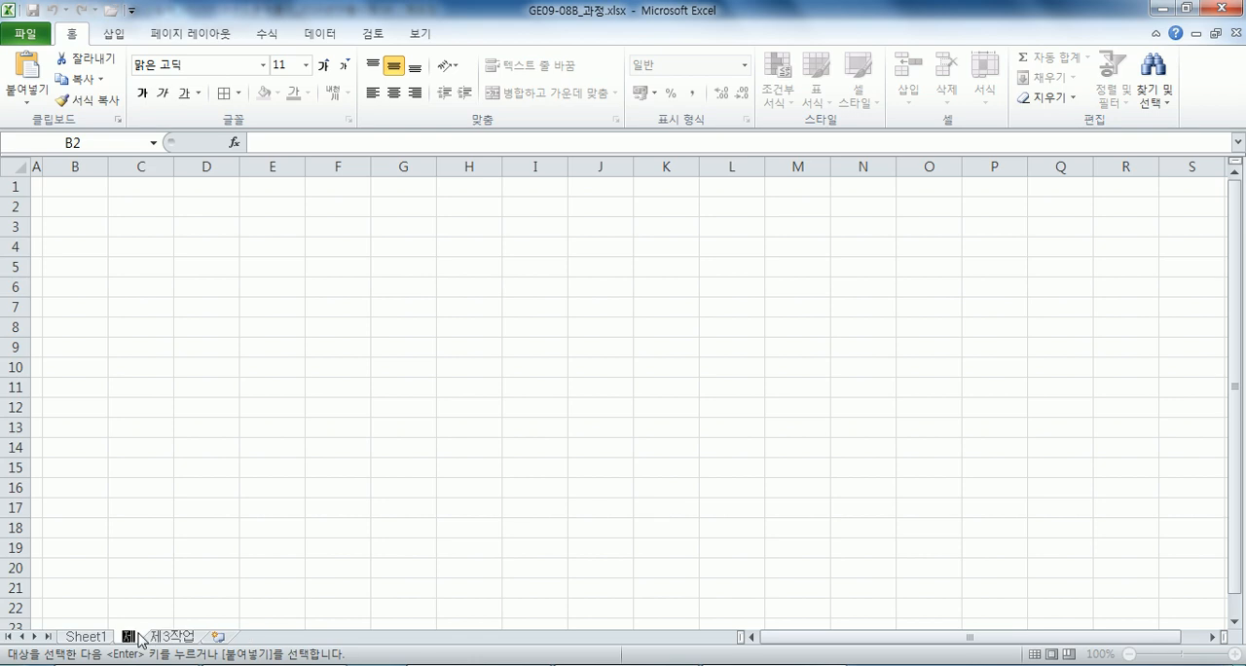
{"action": "double_click", "coordinate": [86, 636]}
{"action": "type", "text": "제1작ㅇㅓㅂ"}
{"action": "key", "text": "Return"}
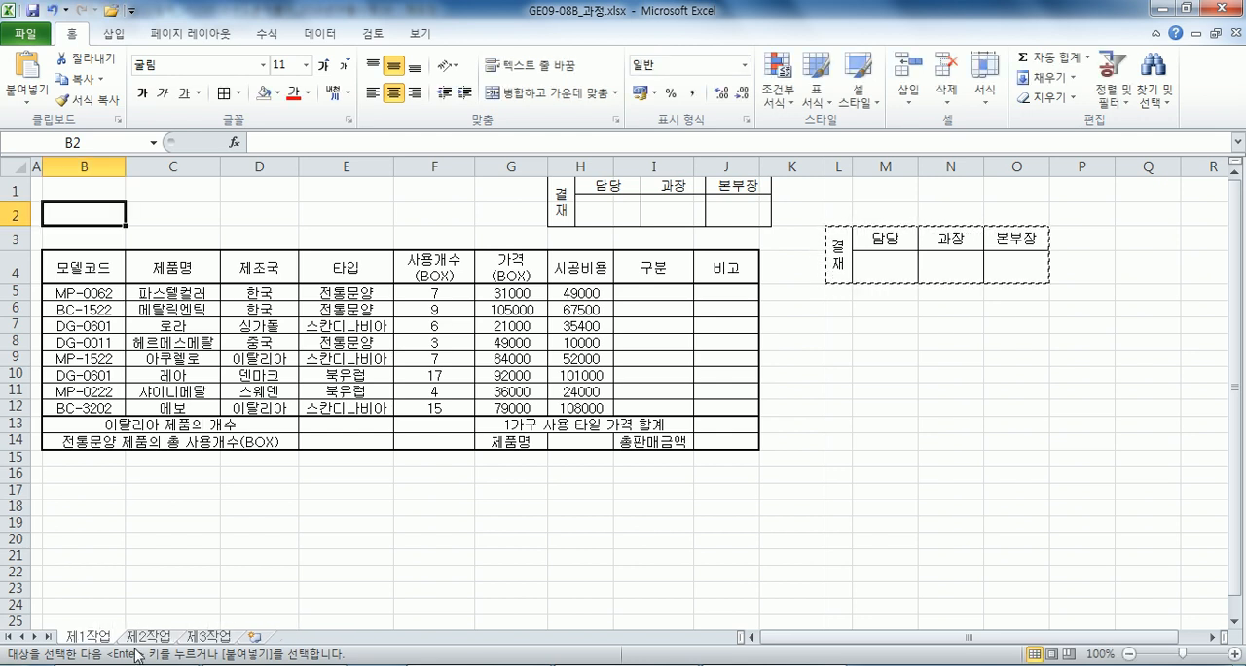
Clear the copy selection and delete columns L to O holding the original approval box.
{"action": "key", "text": "Escape"}
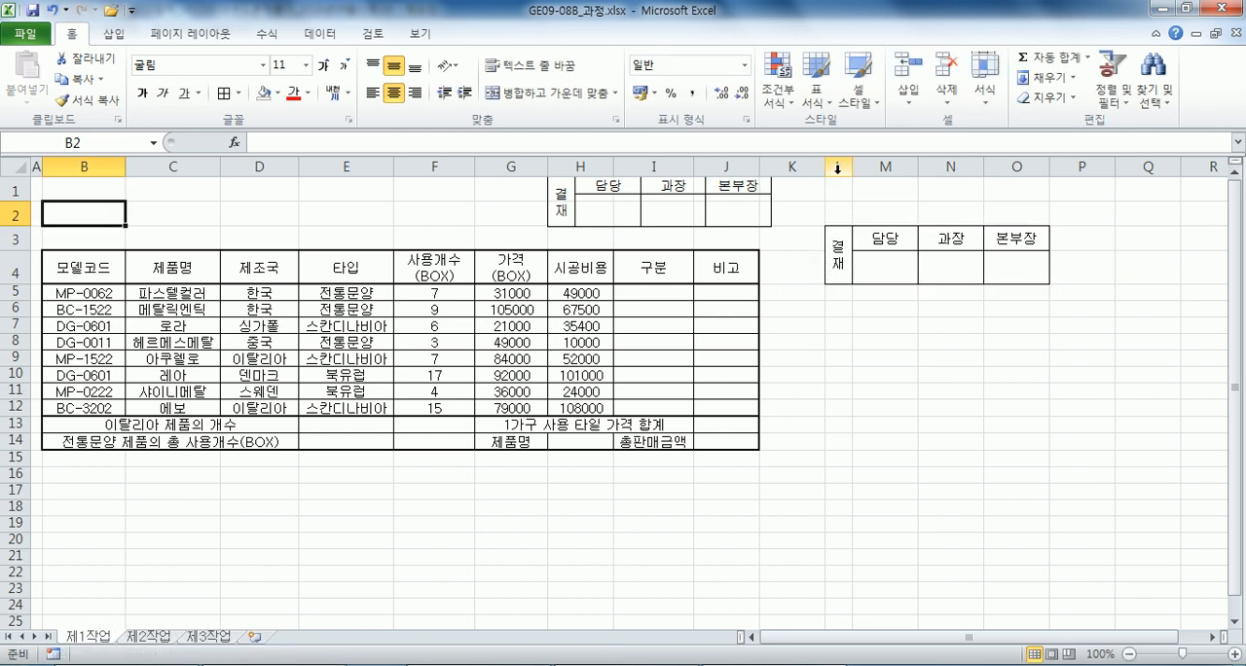
{"action": "left_click_drag", "start_coordinate": [838, 168], "coordinate": [1022, 168]}
{"action": "right_click", "coordinate": [948, 240]}
{"action": "left_click", "coordinate": [994, 386]}
{"action": "left_click", "coordinate": [410, 359]}
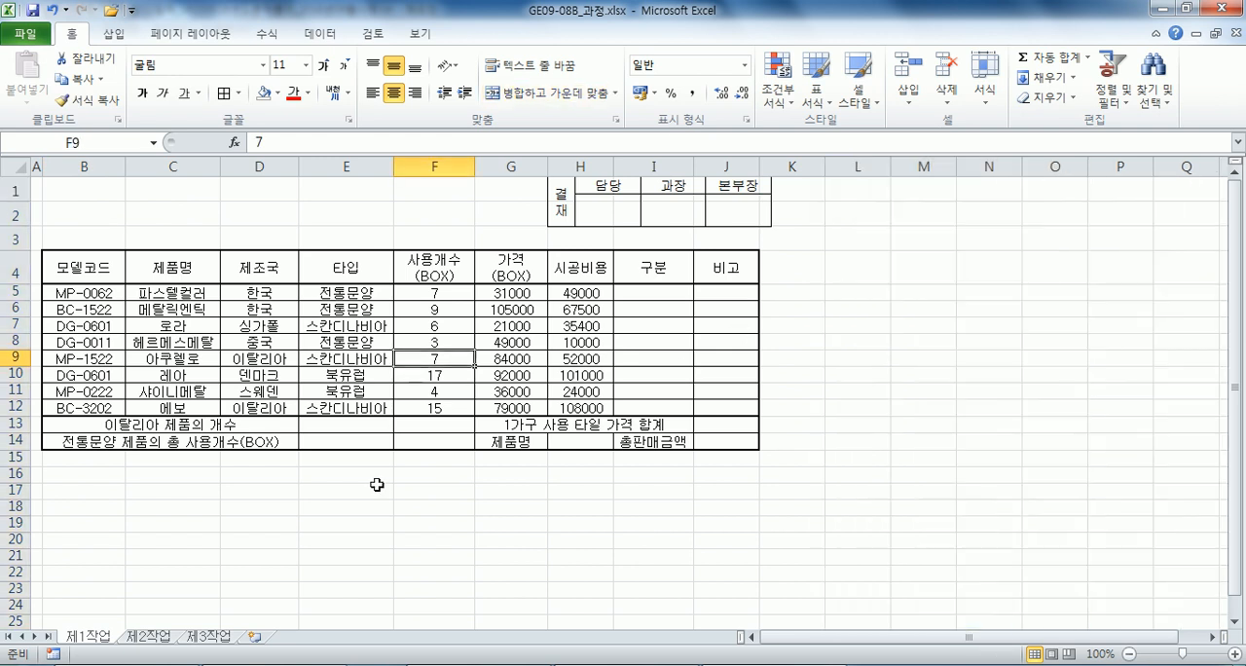
Check the other renamed sheets, then move the approval box picture on 제1작업 to fit just above the table's G to J columns.
{"action": "left_click", "coordinate": [222, 638]}
{"action": "left_click", "coordinate": [148, 638]}
{"action": "left_click", "coordinate": [112, 639]}
{"action": "left_click_drag", "start_coordinate": [593, 236], "coordinate": [576, 250]}
{"action": "left_click", "coordinate": [565, 378]}
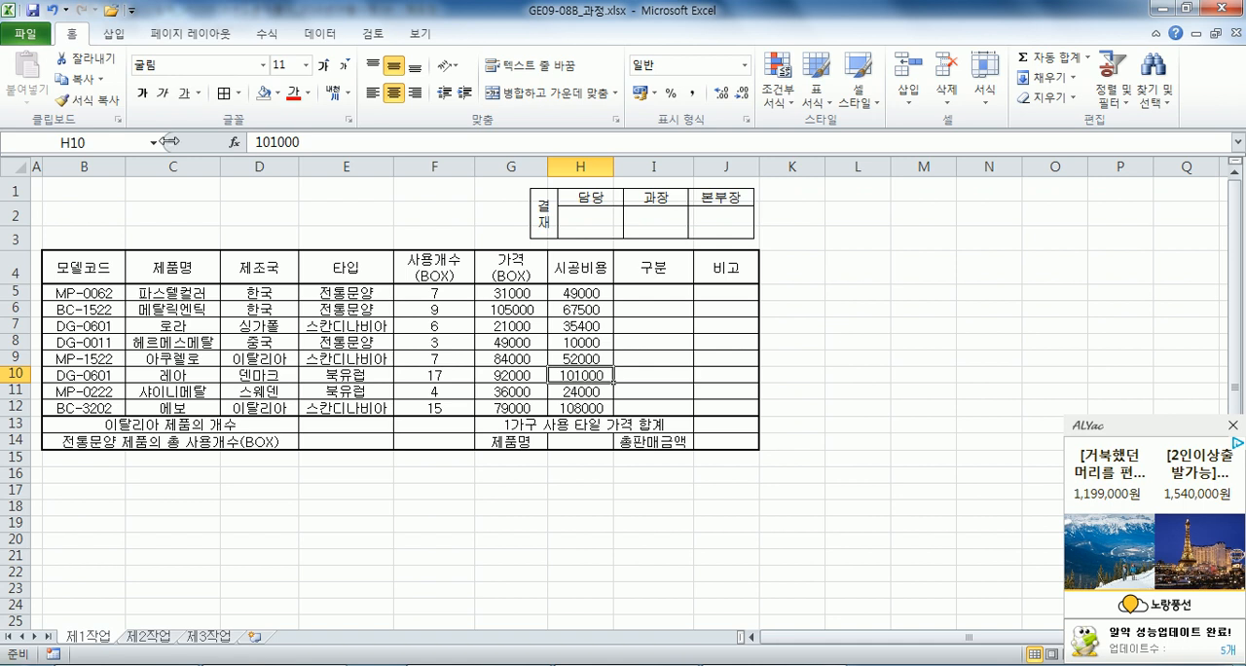
Draw a rectangle with one rounded corner, about 13.26 × 1.77 cm, across B1:G3 above the table.
{"action": "left_click", "coordinate": [105, 189]}
{"action": "left_click", "coordinate": [114, 33]}
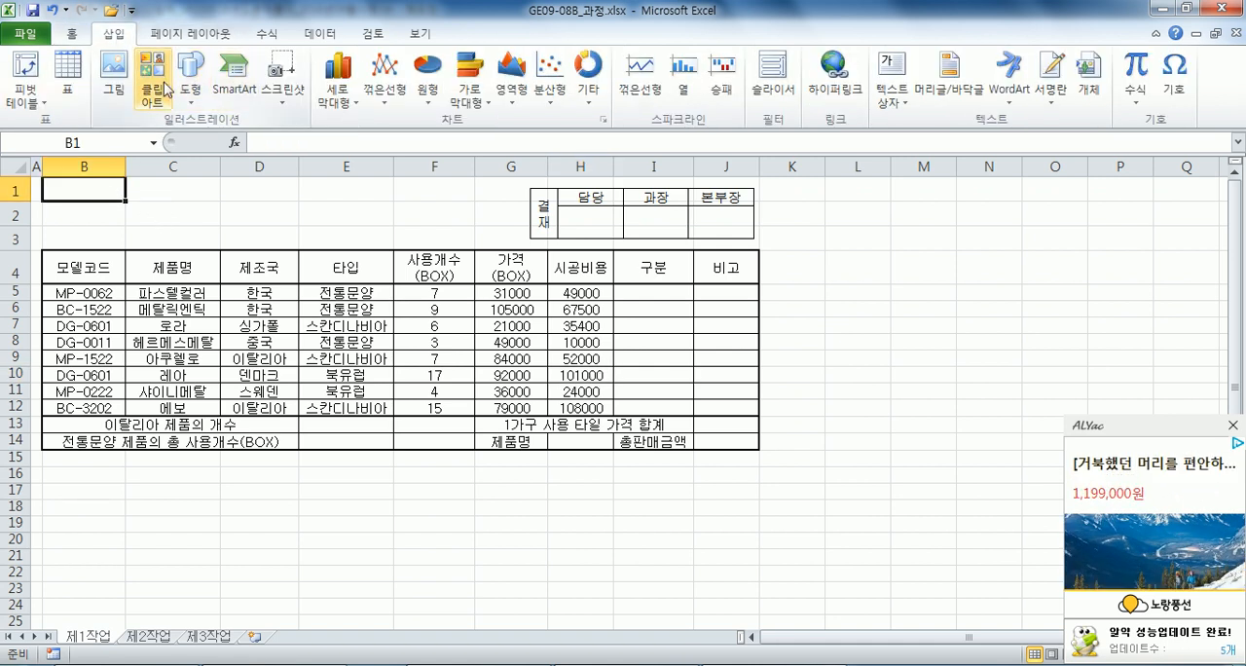
{"action": "left_click", "coordinate": [191, 78]}
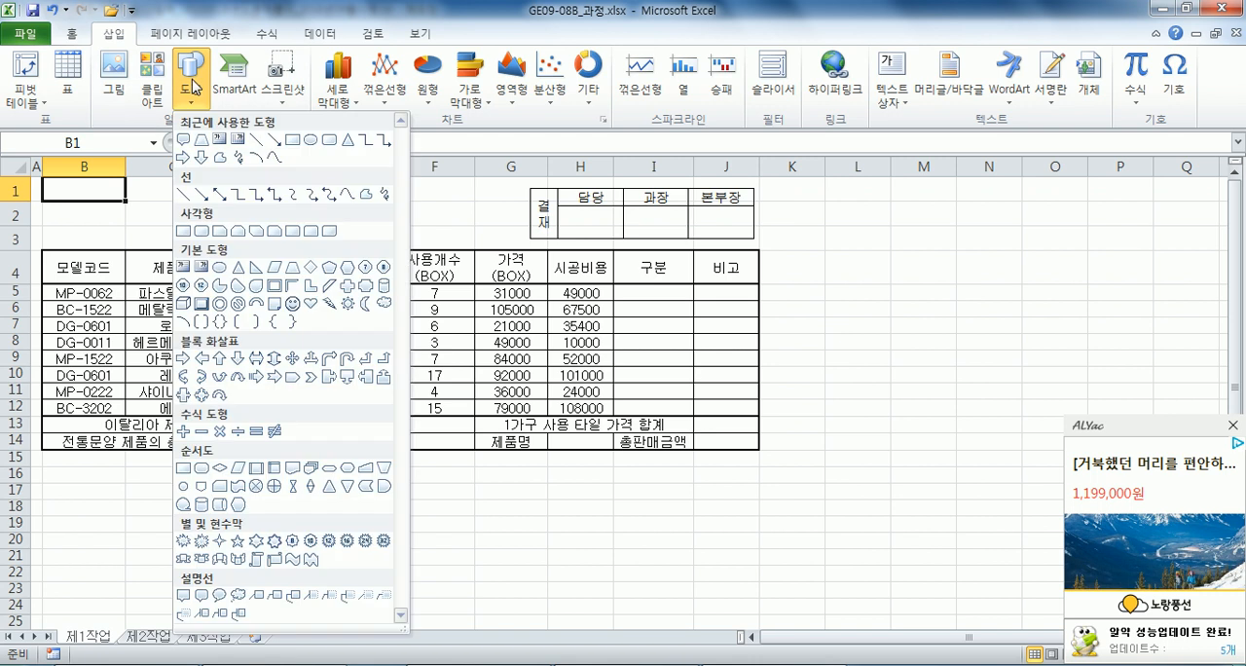
{"action": "left_click", "coordinate": [292, 232]}
{"action": "left_click_drag", "start_coordinate": [46, 180], "coordinate": [503, 241]}
Fill the title shape with yellow and add an outer shadow offset to the lower right.
{"action": "left_click", "coordinate": [487, 58]}
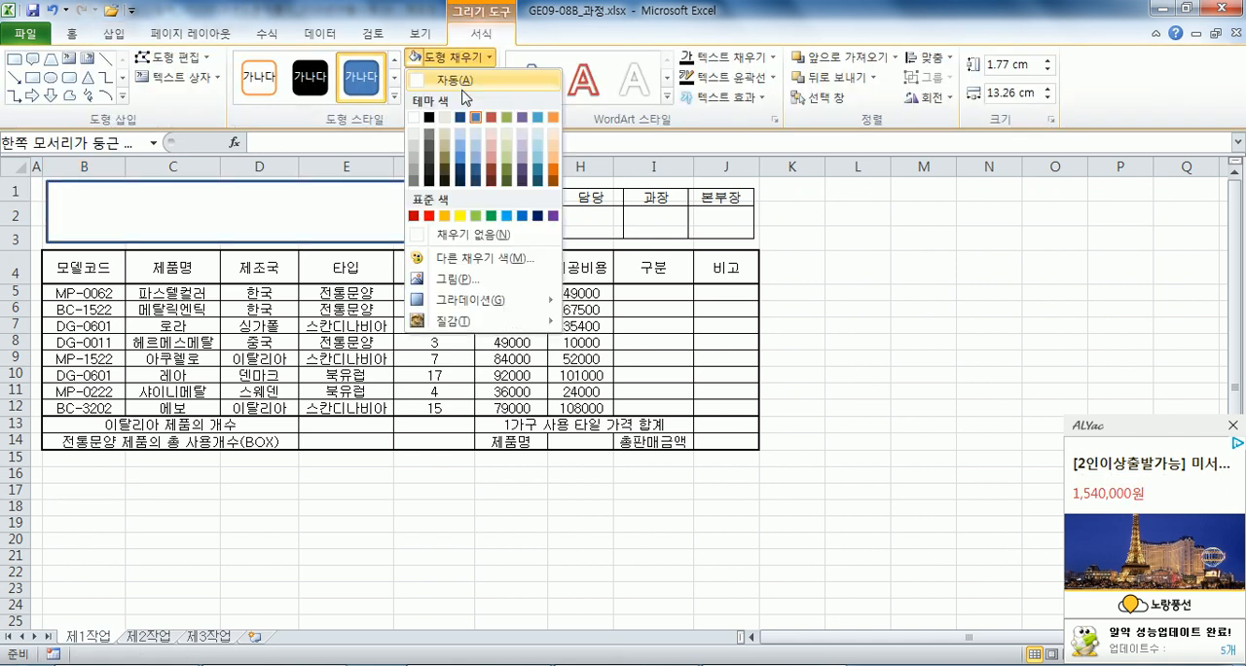
{"action": "left_click", "coordinate": [460, 216]}
{"action": "left_click", "coordinate": [466, 99]}
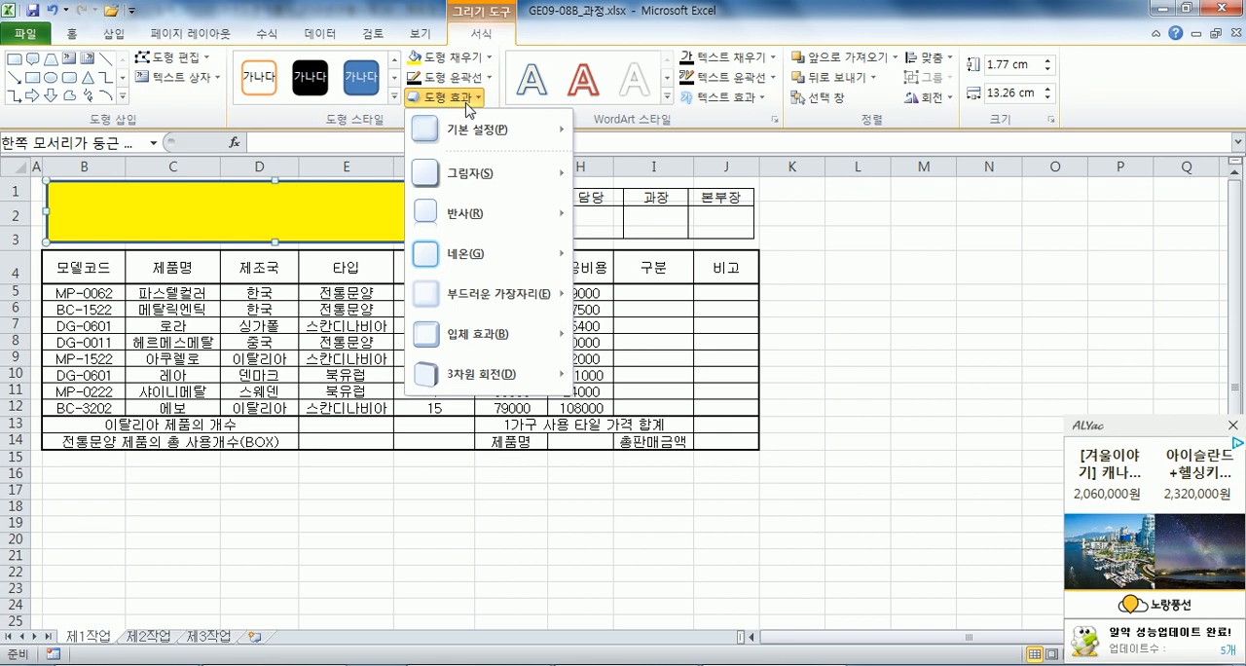
{"action": "mouse_move", "coordinate": [525, 185]}
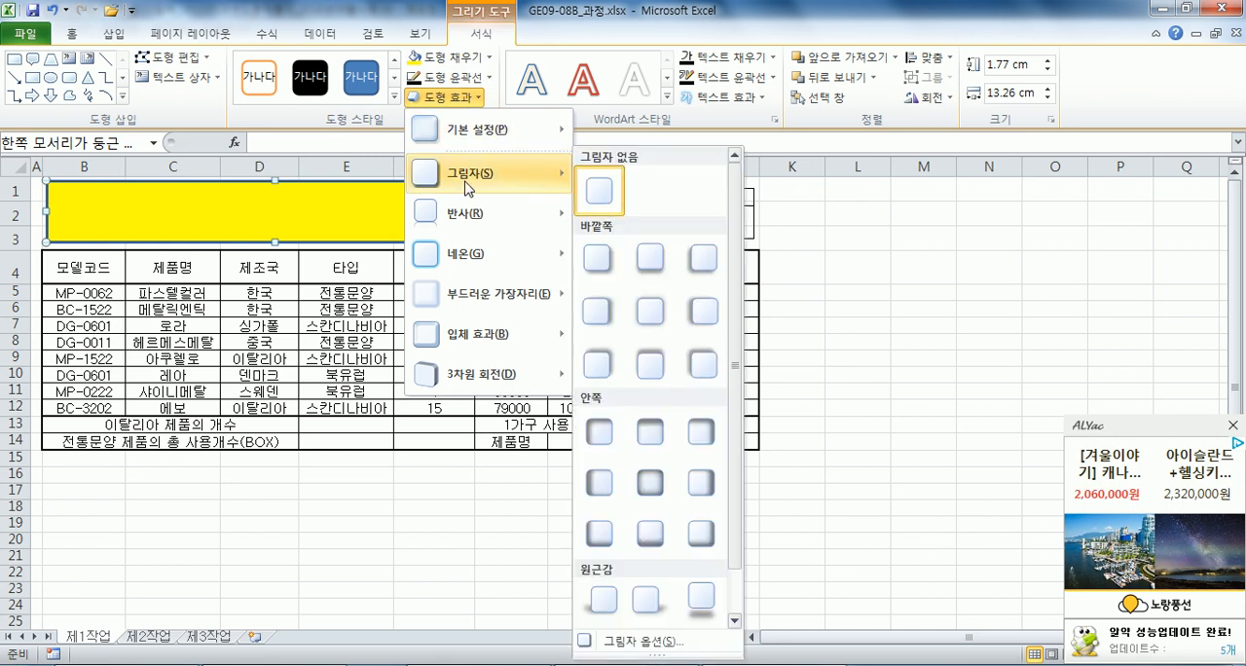
{"action": "left_click", "coordinate": [597, 268]}
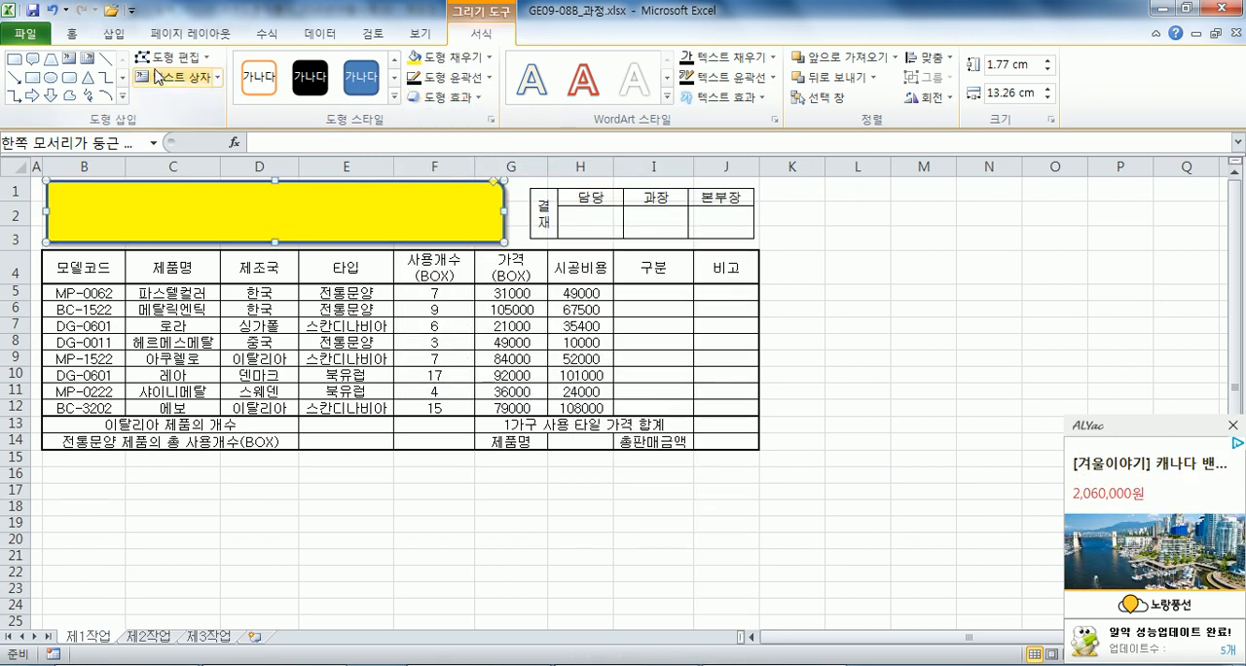
Format the title shape's text as 굴림, 24 pt, black, centred horizontally and vertically.
{"action": "left_click", "coordinate": [71, 33]}
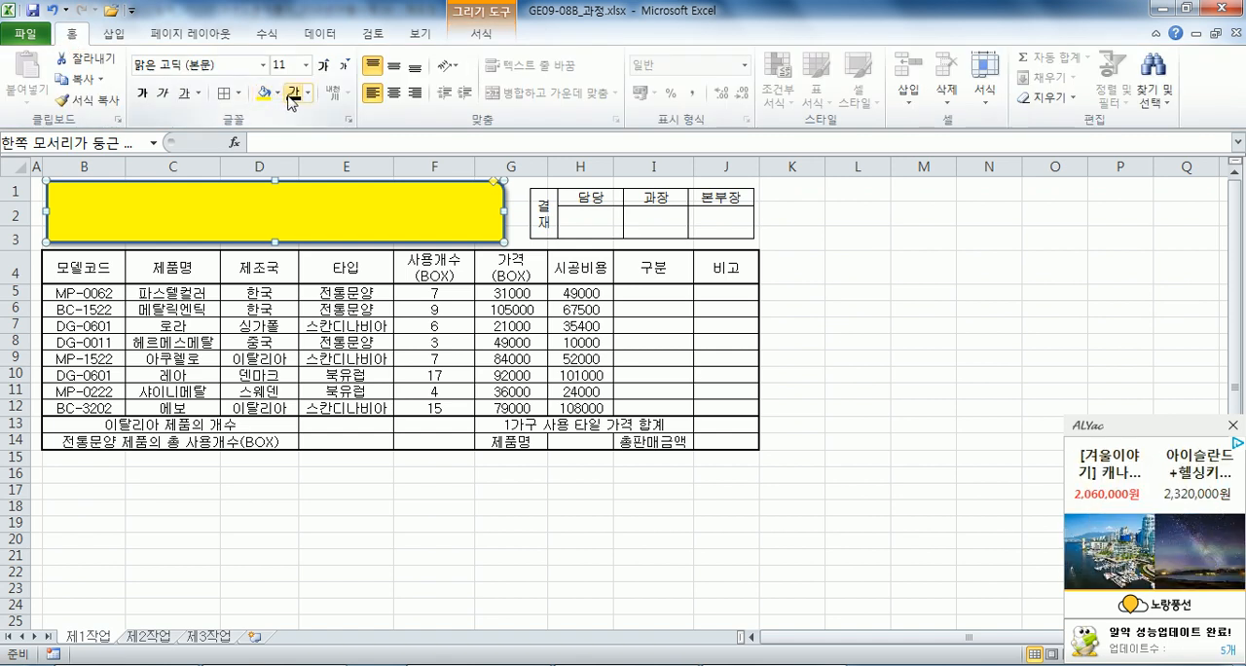
{"action": "left_click", "coordinate": [394, 92]}
{"action": "left_click", "coordinate": [393, 66]}
{"action": "left_click", "coordinate": [238, 68]}
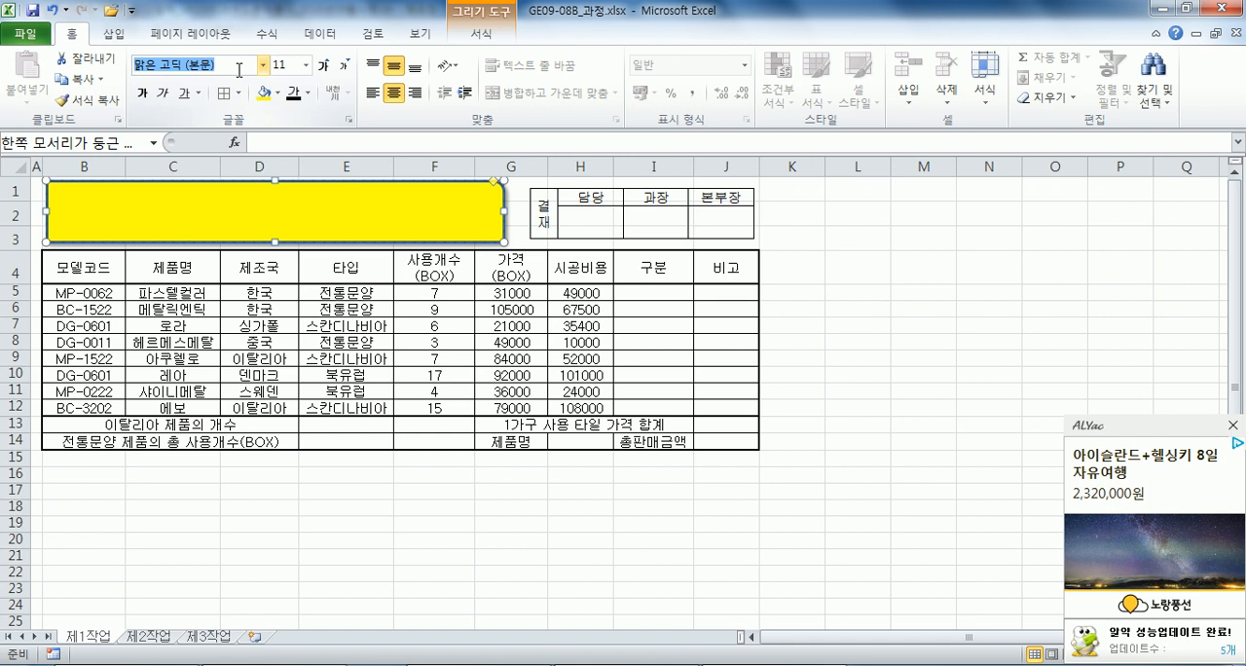
{"action": "left_click", "coordinate": [263, 66]}
{"action": "left_click", "coordinate": [162, 228]}
{"action": "left_click", "coordinate": [325, 66]}
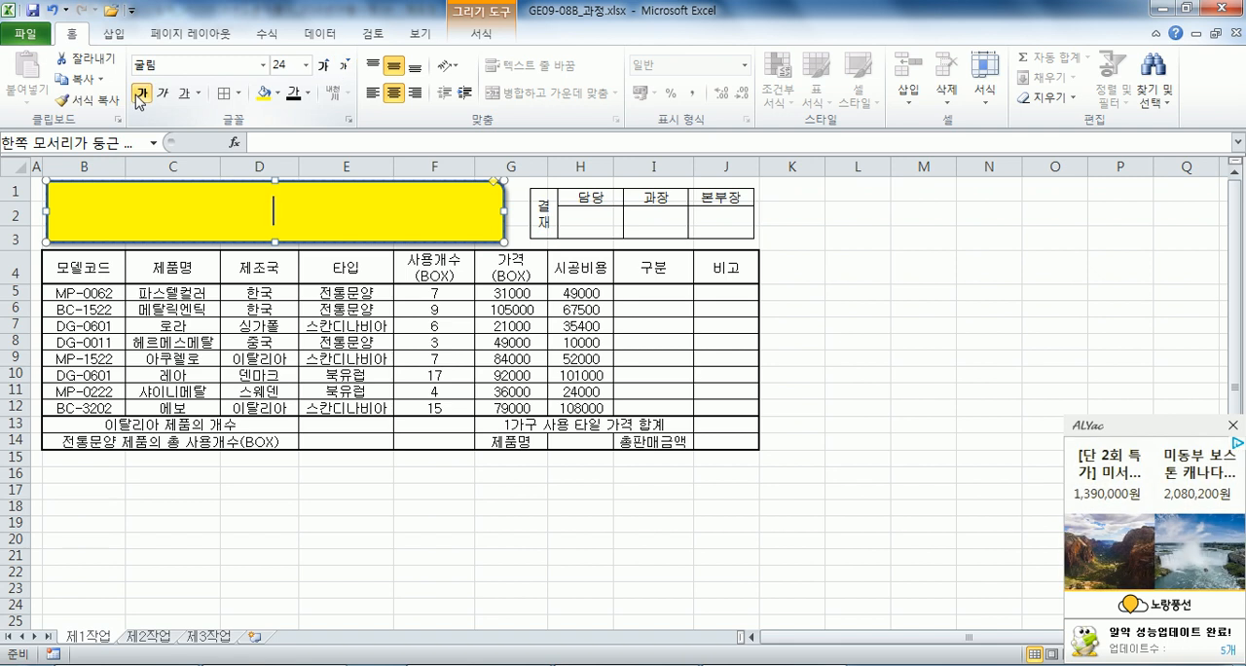
Enter the bold title 네펜데스 1가구 타일 조사 in the yellow shape.
{"action": "type", "text": "네펜"}
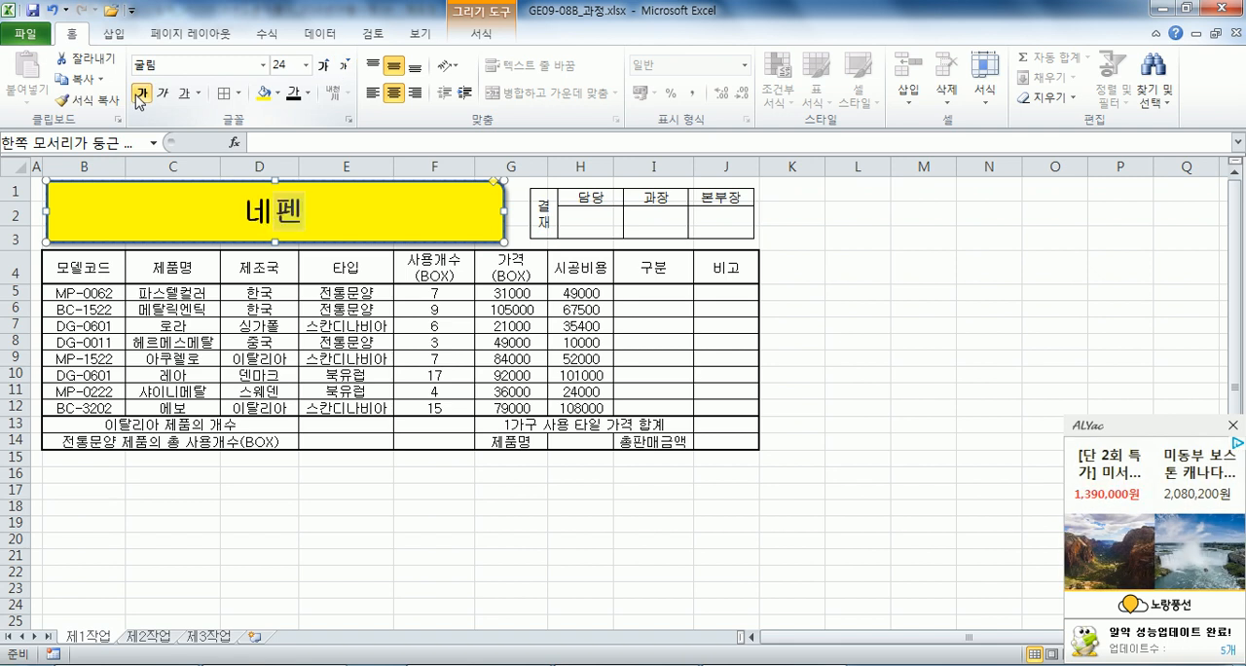
{"action": "type", "text": "데스 1가구 타"}
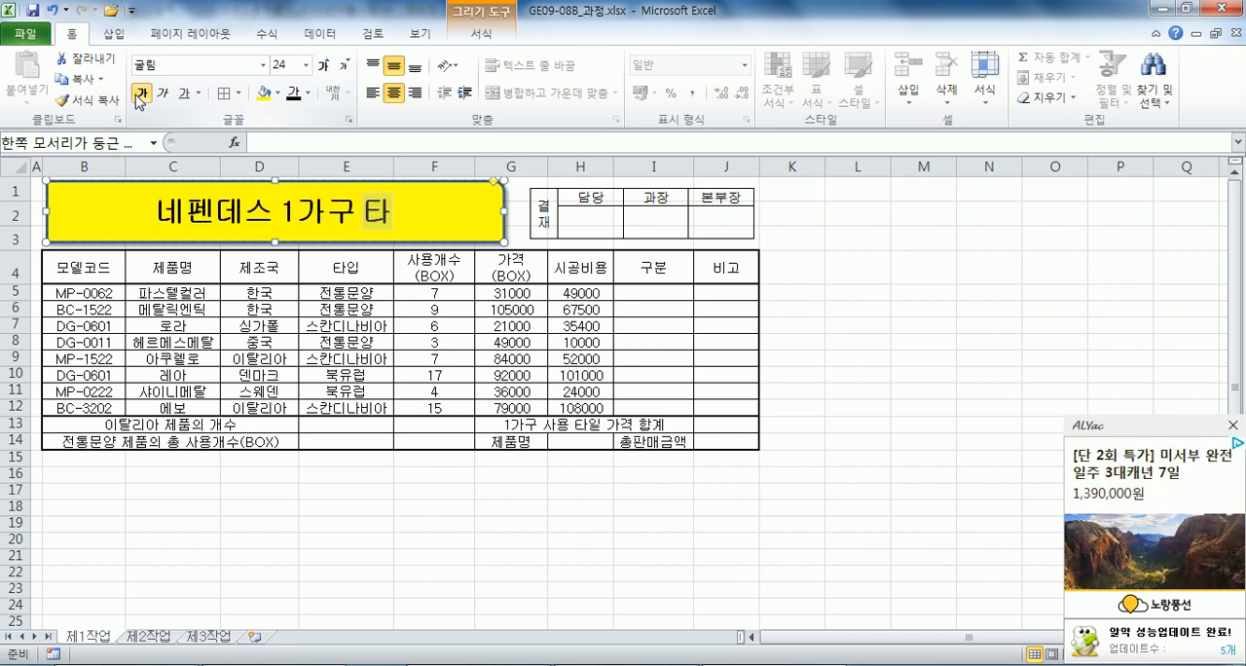
{"action": "type", "text": "일 조사"}
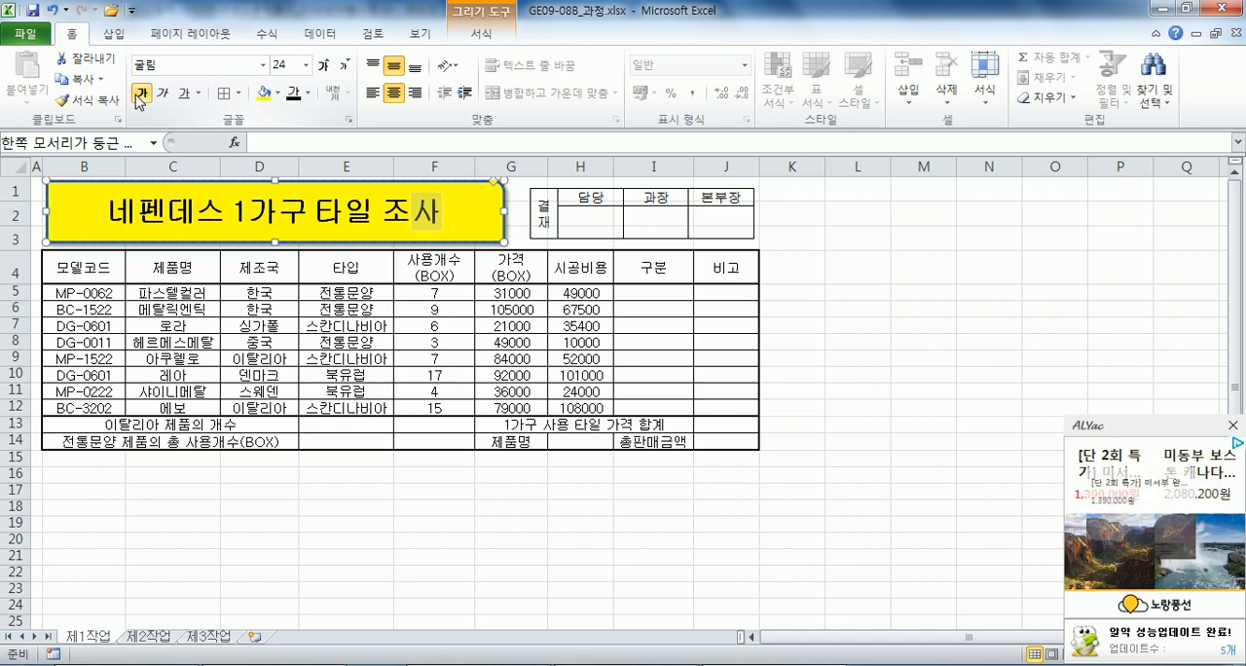
{"action": "left_click", "coordinate": [139, 93]}
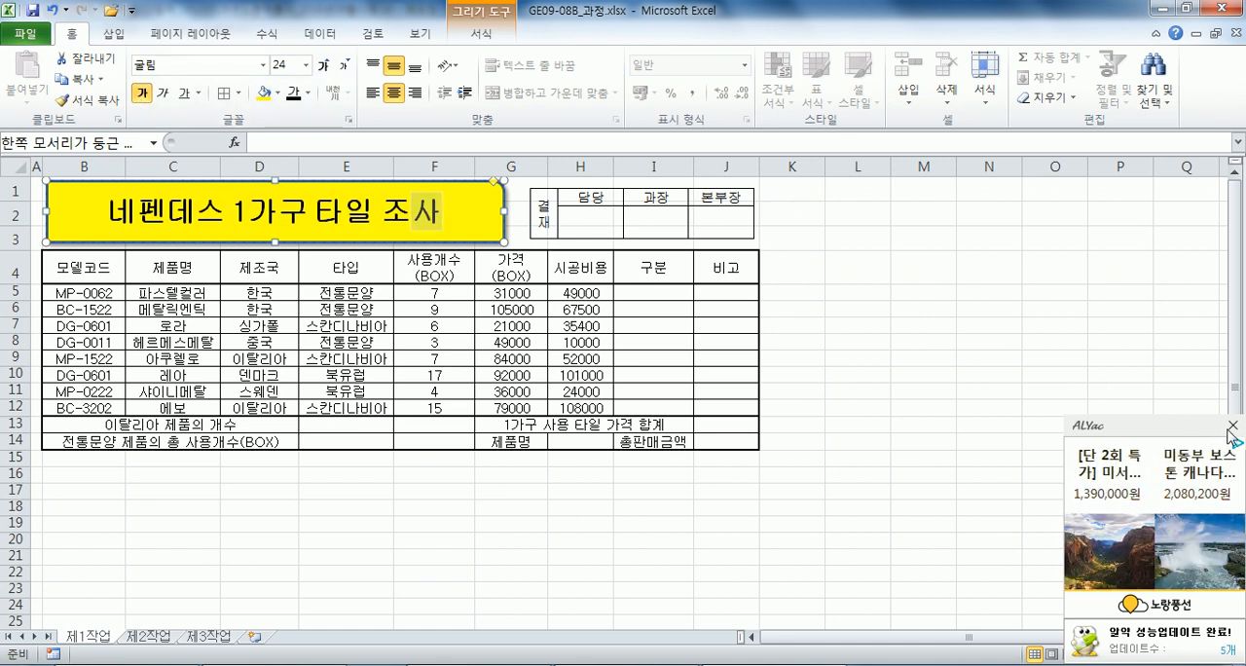
{"action": "left_click", "coordinate": [241, 324]}
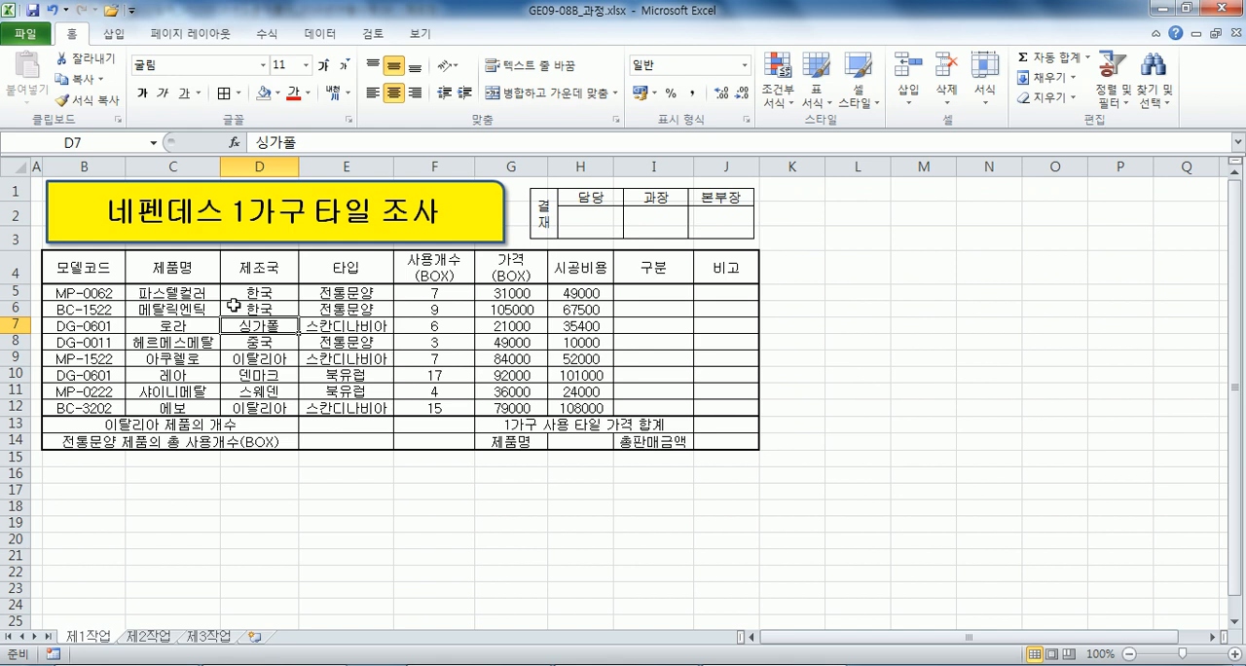
Fill the header cells B4:J4 and the labels in G14 and I14 with orange.
{"action": "left_click_drag", "start_coordinate": [87, 274], "coordinate": [716, 269]}
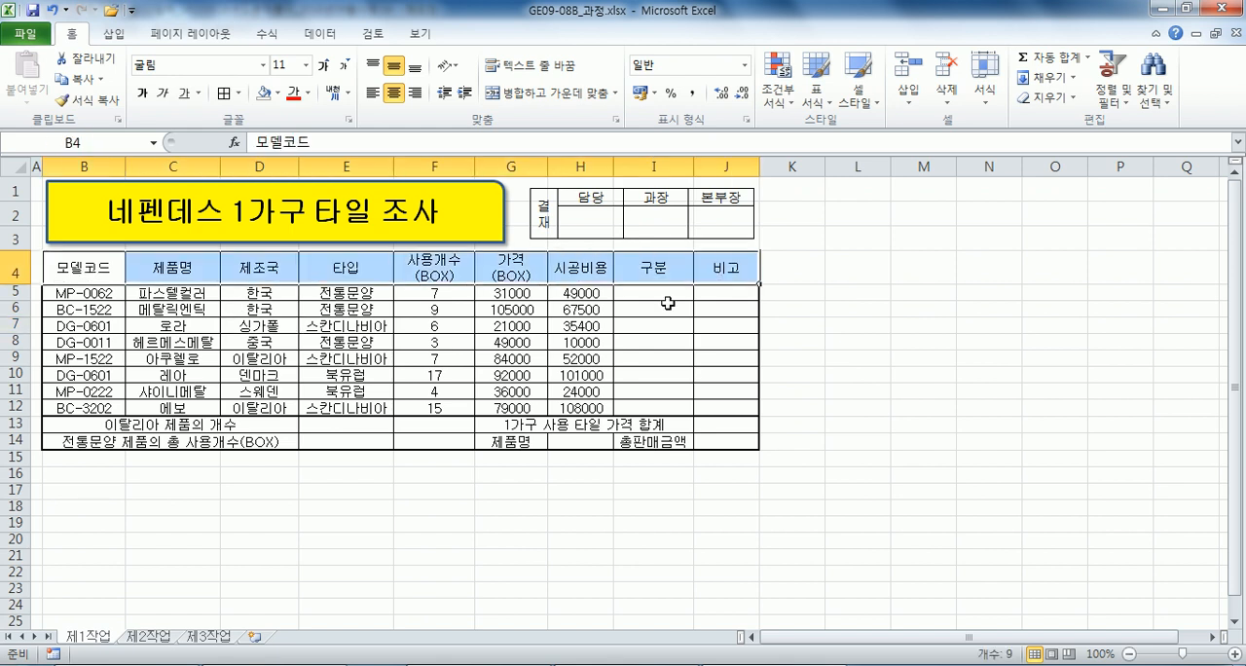
{"action": "left_click", "coordinate": [514, 441], "text": "ctrl"}
{"action": "left_click", "coordinate": [642, 442], "text": "ctrl"}
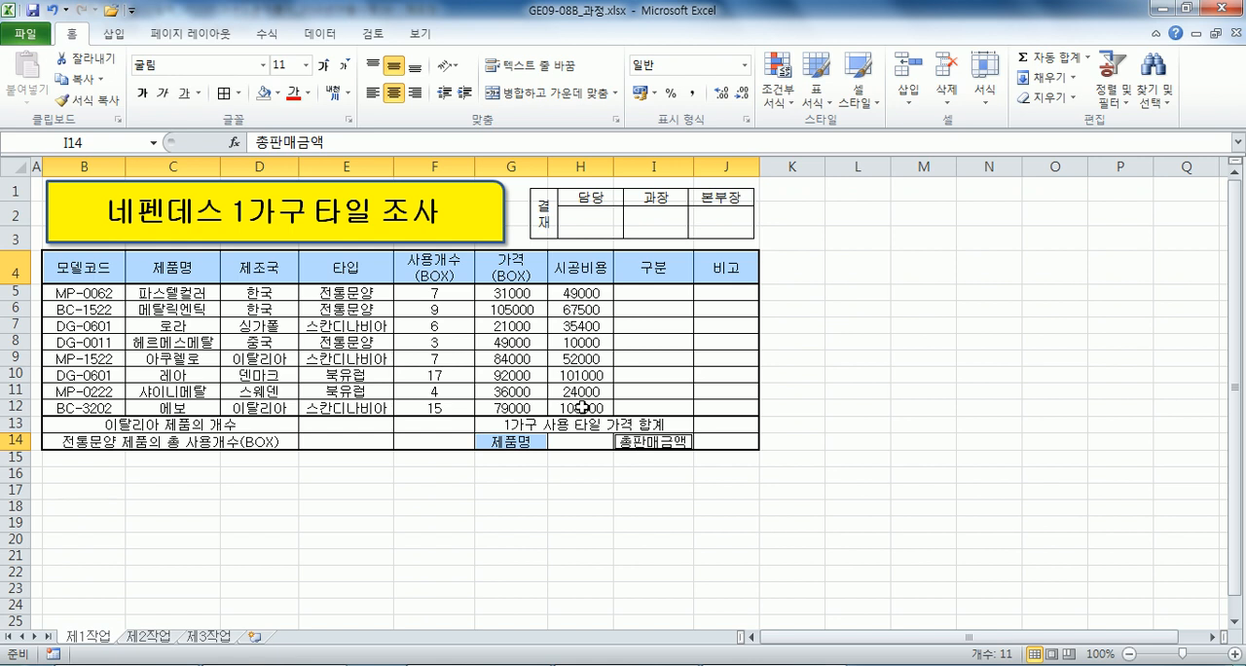
{"action": "left_click", "coordinate": [277, 94]}
{"action": "left_click", "coordinate": [293, 231]}
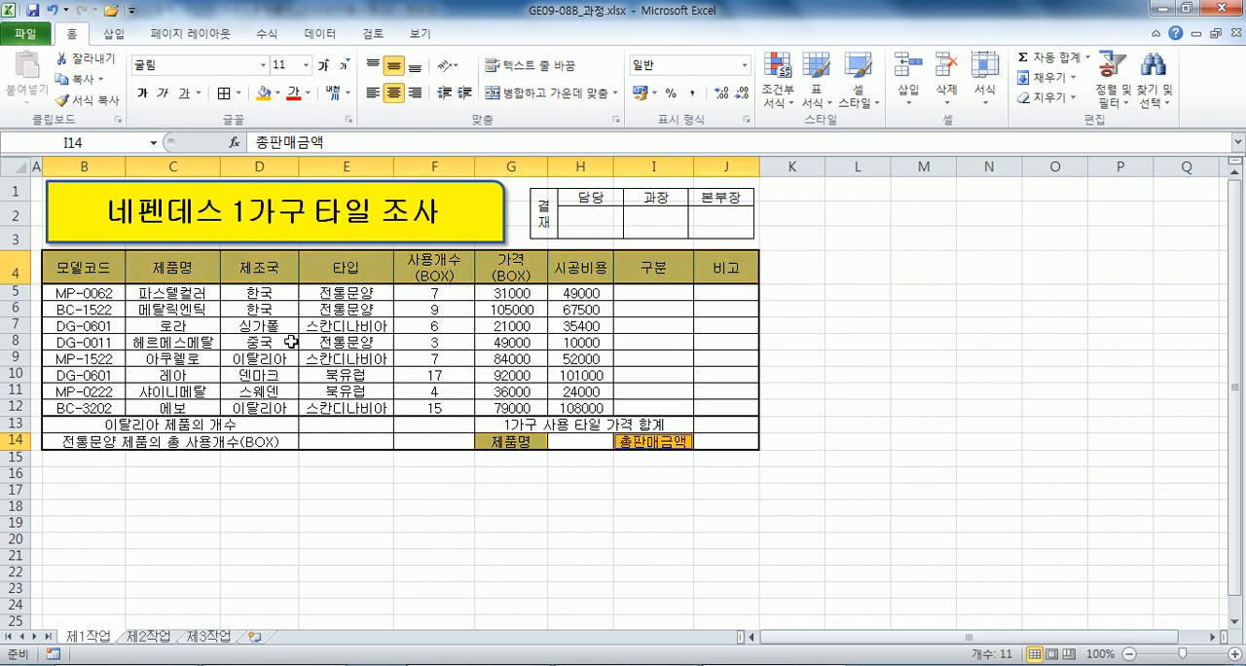
Right-align the numeric data in F5:H12.
{"action": "left_click", "coordinate": [291, 342]}
{"action": "left_click_drag", "start_coordinate": [431, 291], "coordinate": [588, 407]}
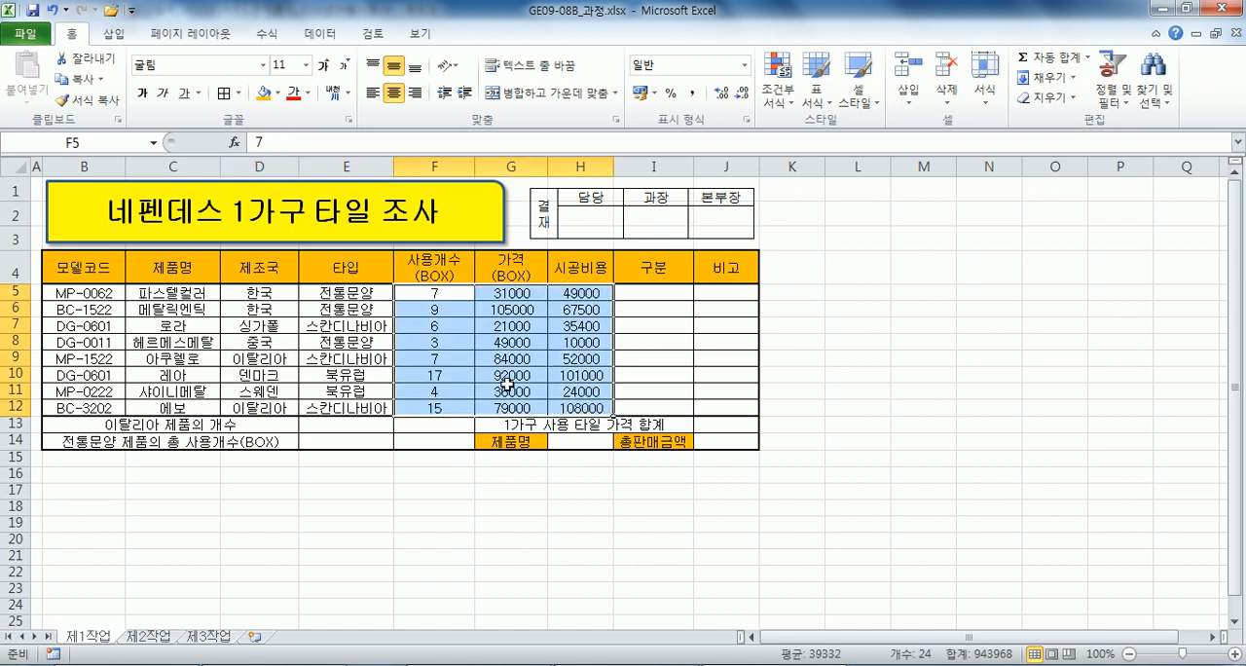
{"action": "left_click", "coordinate": [415, 93]}
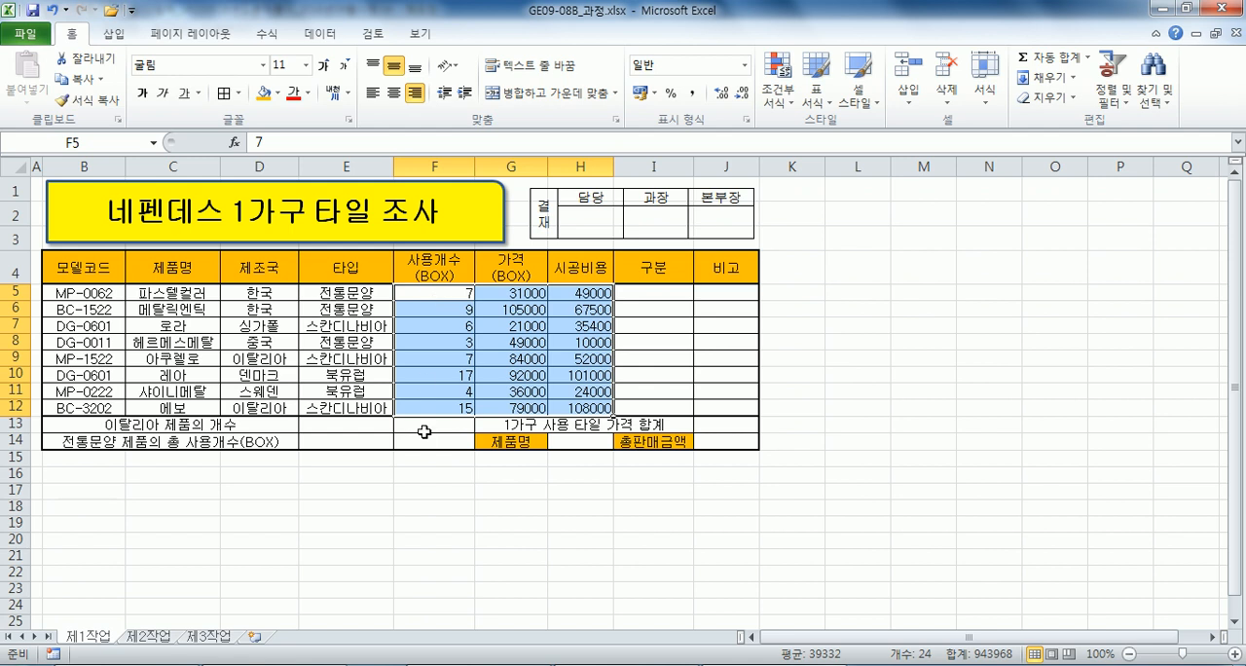
Merge and centre cells F13:F14.
{"action": "left_click_drag", "start_coordinate": [434, 425], "coordinate": [434, 443]}
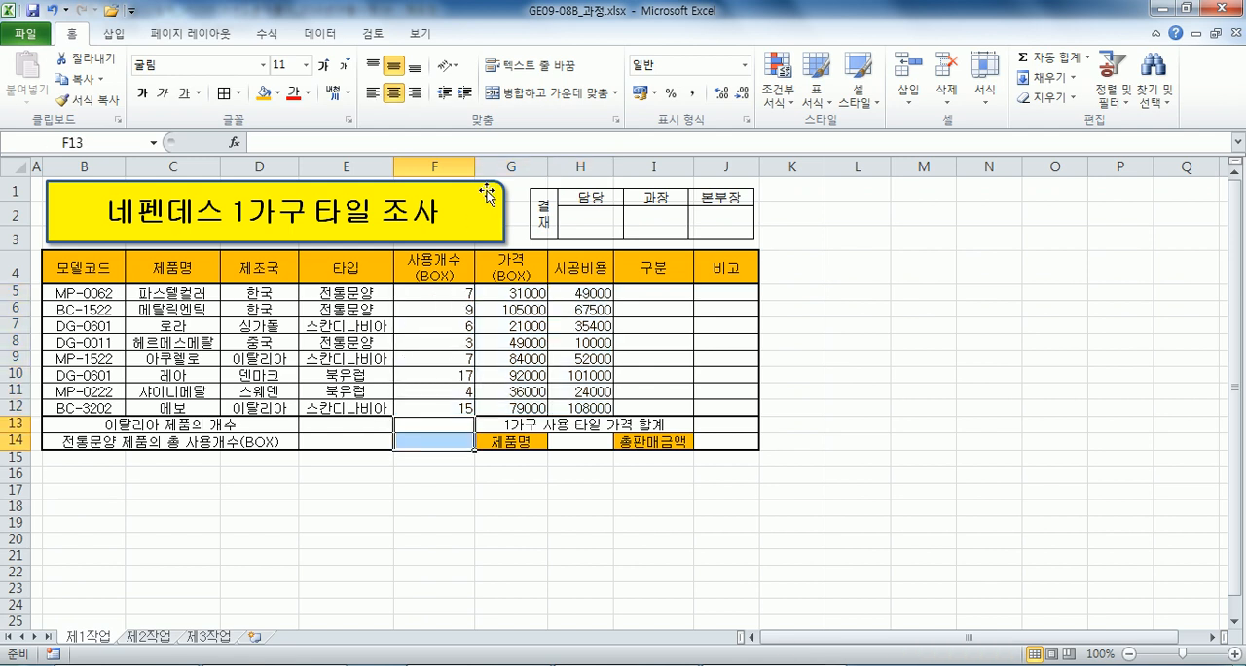
{"action": "left_click", "coordinate": [532, 97]}
{"action": "key", "text": "ctrl+1"}
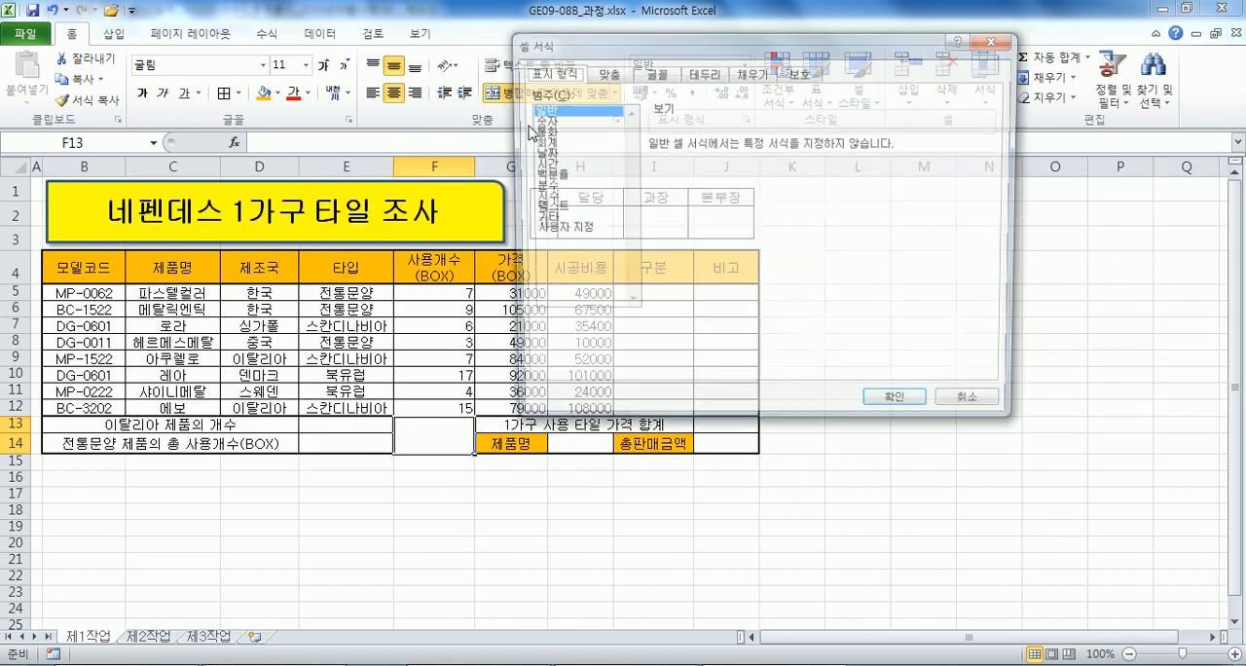
{"action": "left_click", "coordinate": [703, 73]}
{"action": "left_click", "coordinate": [710, 234]}
{"action": "left_click", "coordinate": [730, 205]}
{"action": "key", "text": "Escape"}
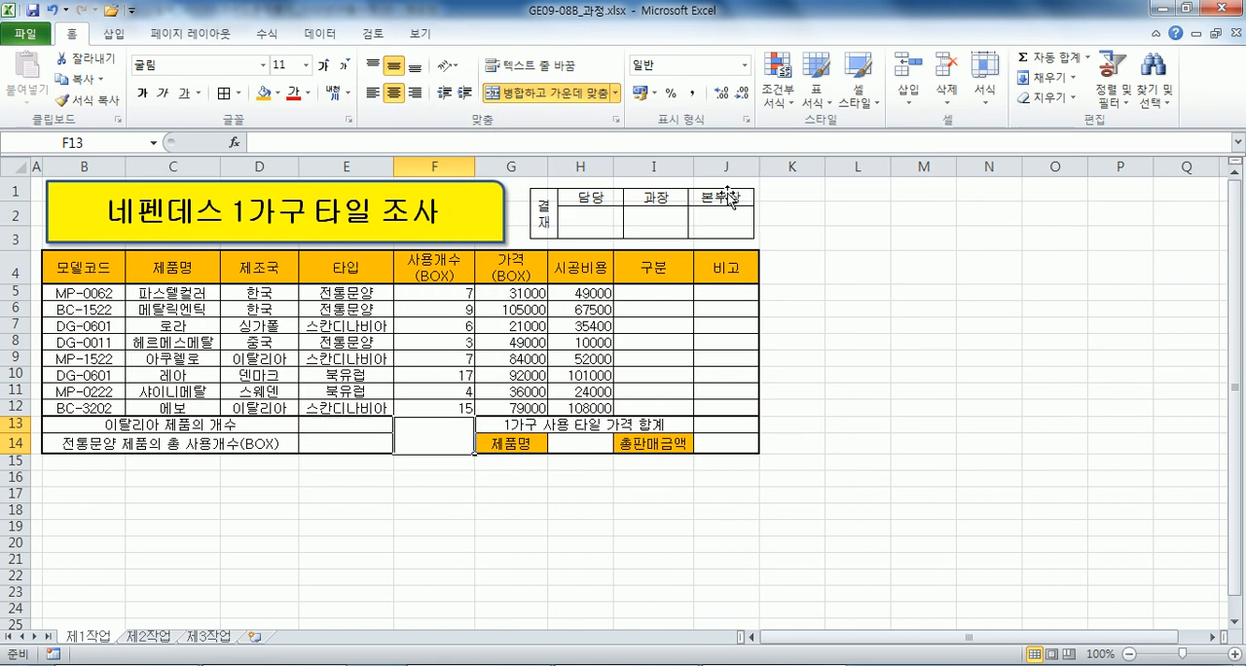
Cross out the merged cell F13:F14 with both diagonal borders.
{"action": "key", "text": "ctrl+1"}
{"action": "left_click", "coordinate": [668, 270]}
{"action": "left_click", "coordinate": [872, 269]}
{"action": "left_click", "coordinate": [897, 409]}
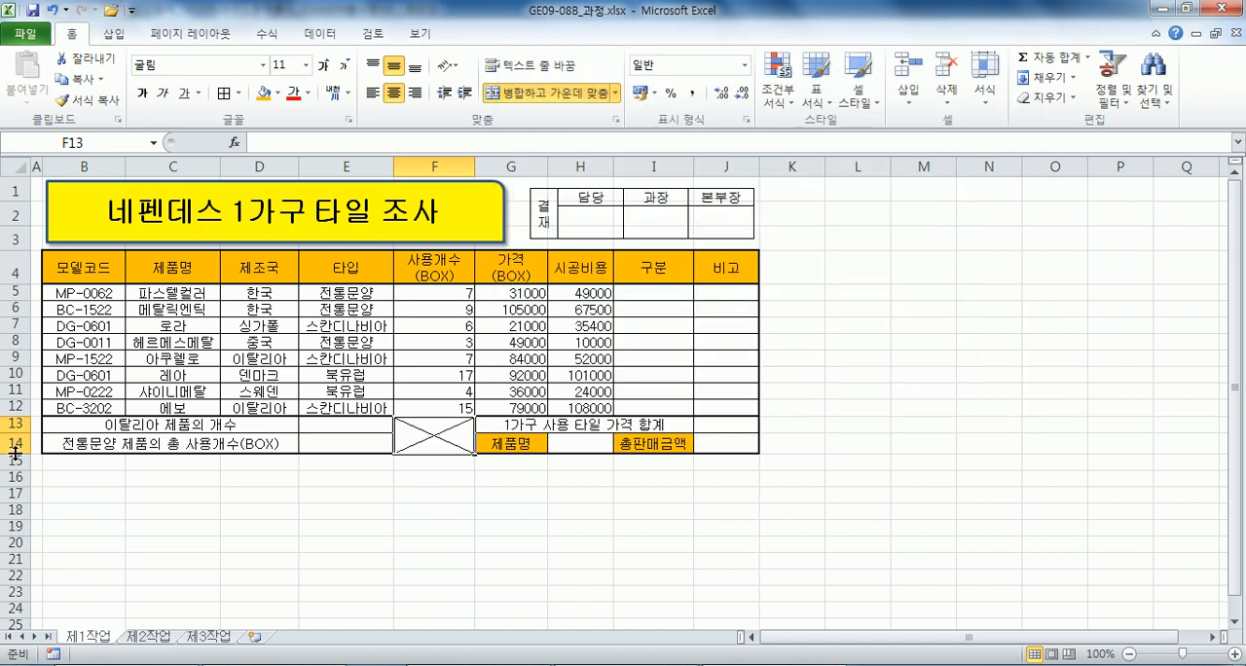
{"action": "left_click", "coordinate": [362, 429]}
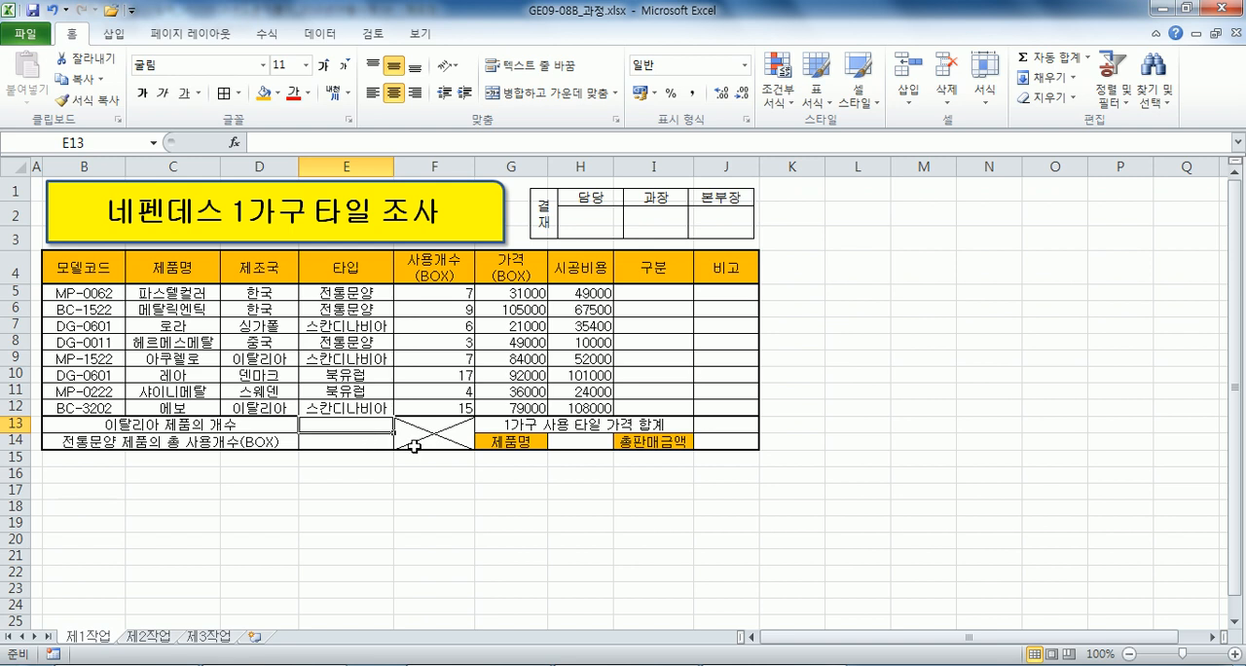
Add list data validation to H14 using the product names in C5:C12 as the source.
{"action": "left_click", "coordinate": [566, 445]}
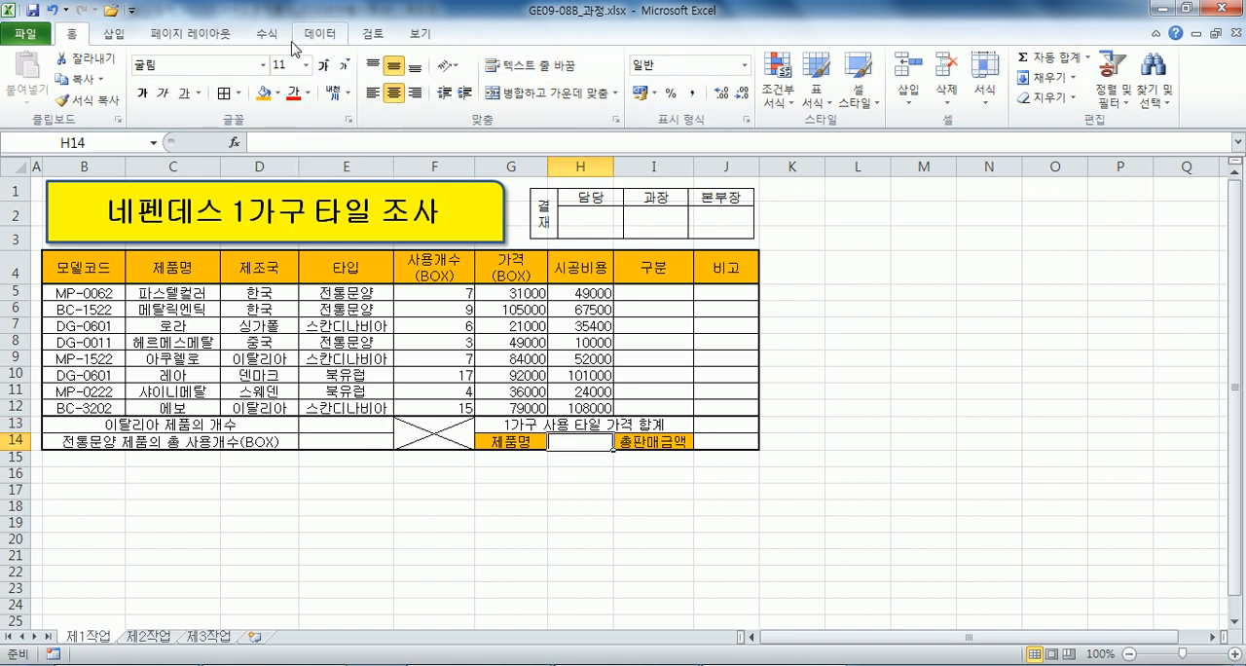
{"action": "left_click", "coordinate": [320, 34]}
{"action": "left_click", "coordinate": [650, 70]}
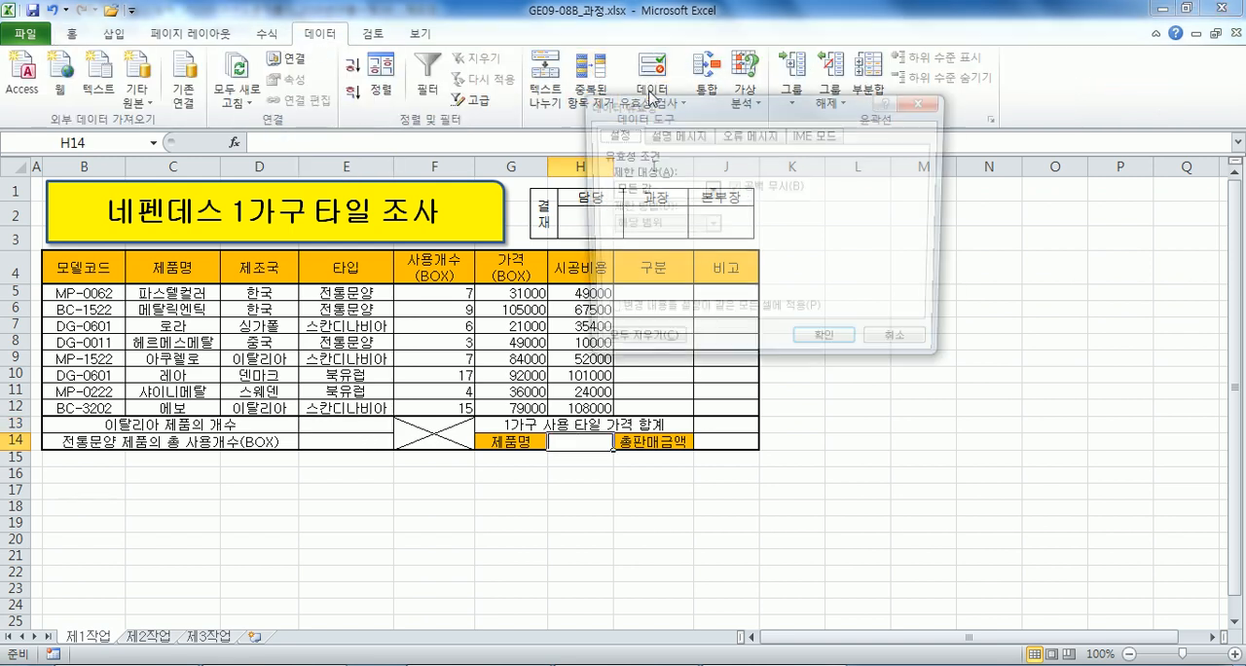
{"action": "left_click", "coordinate": [654, 190]}
{"action": "left_click", "coordinate": [634, 241]}
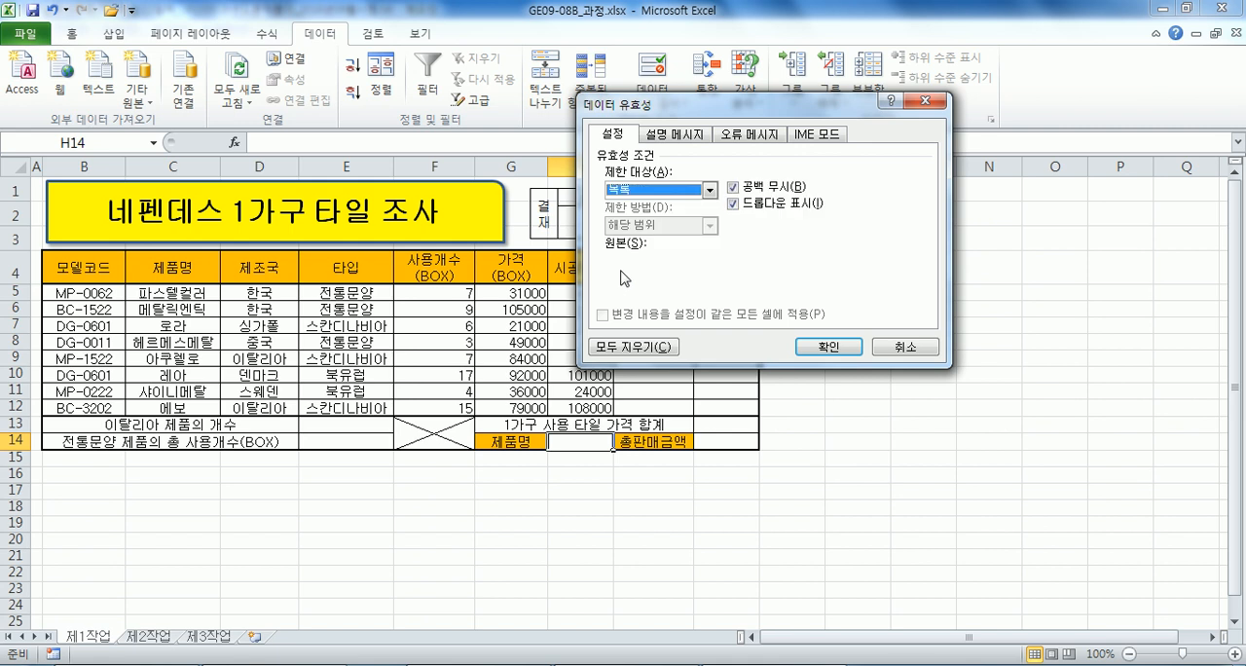
{"action": "left_click", "coordinate": [623, 261]}
{"action": "left_click_drag", "start_coordinate": [173, 294], "coordinate": [175, 409]}
{"action": "left_click", "coordinate": [828, 346]}
Auto-fit column H with 헤르메스메탈 chosen in H14, and set H14 to 파스텔컬러 from its list.
{"action": "left_click", "coordinate": [620, 441]}
{"action": "left_click", "coordinate": [579, 478]}
{"action": "double_click", "coordinate": [616, 170]}
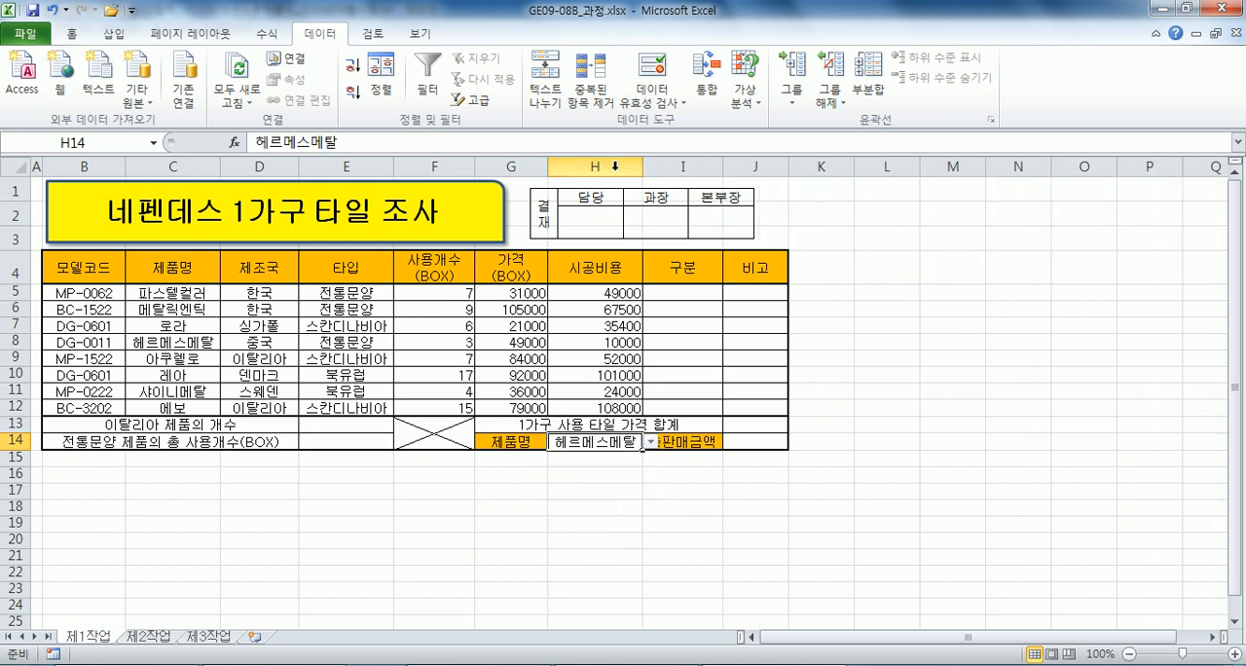
{"action": "left_click", "coordinate": [649, 441]}
{"action": "left_click", "coordinate": [580, 454]}
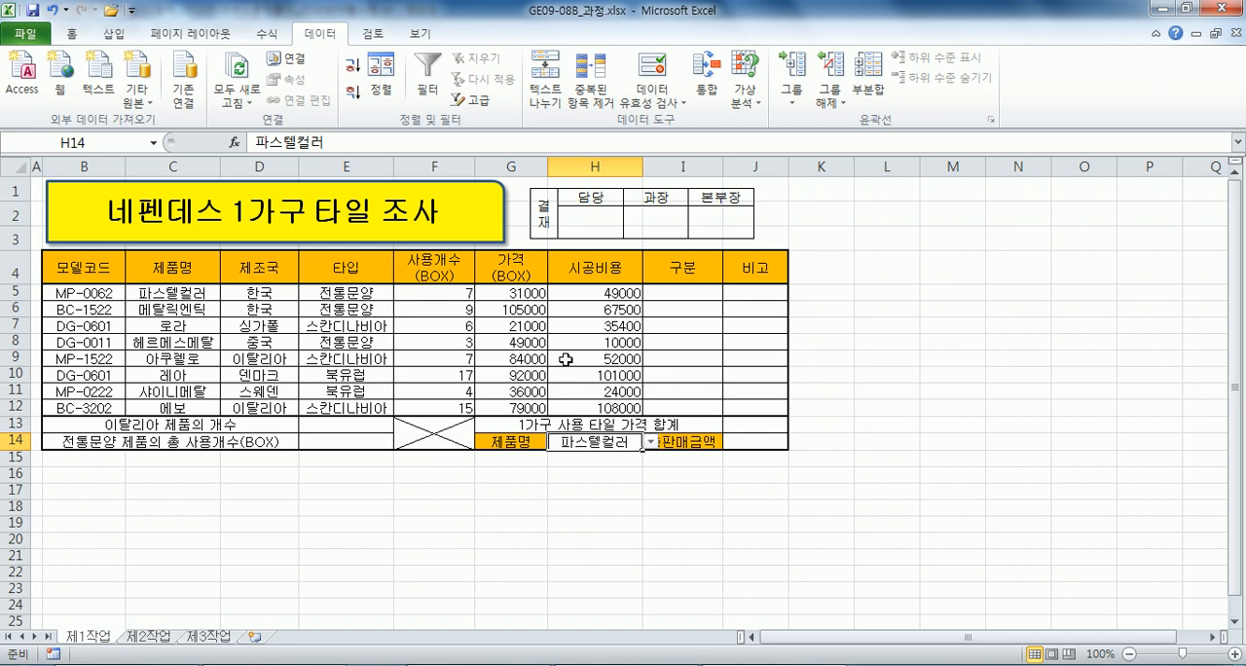
Apply the custom number format #,##0"원" to the prices and installation costs in G5:H12.
{"action": "left_click_drag", "start_coordinate": [505, 285], "coordinate": [560, 402]}
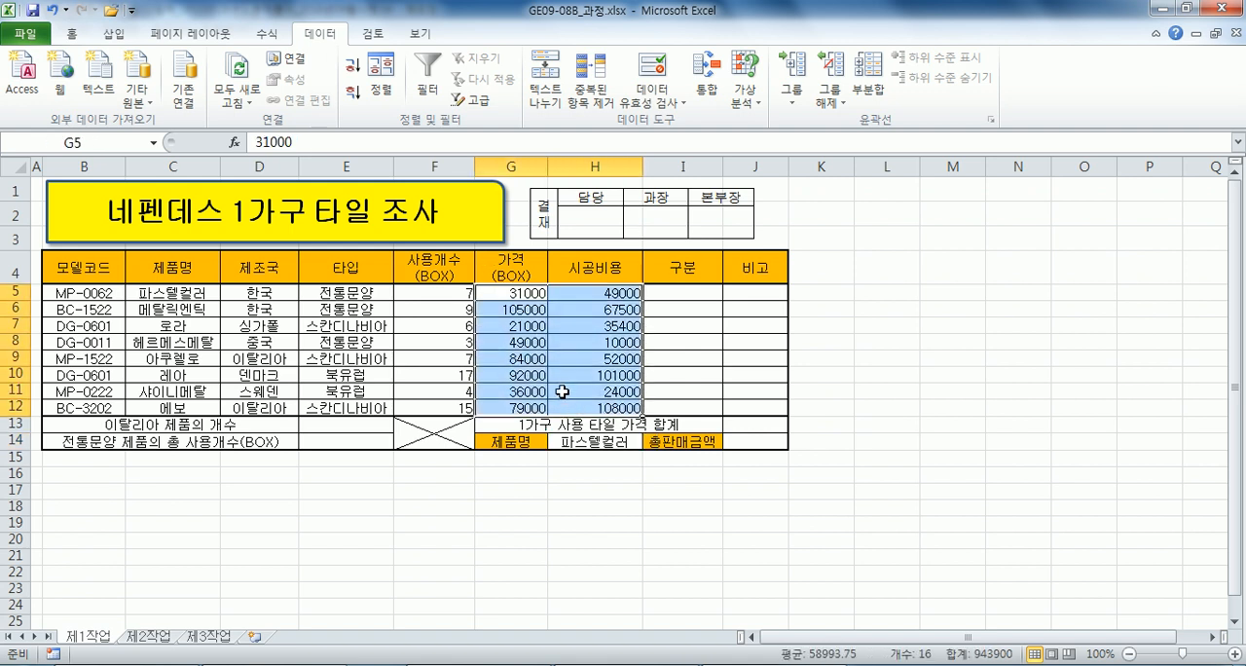
{"action": "key", "text": "ctrl+1"}
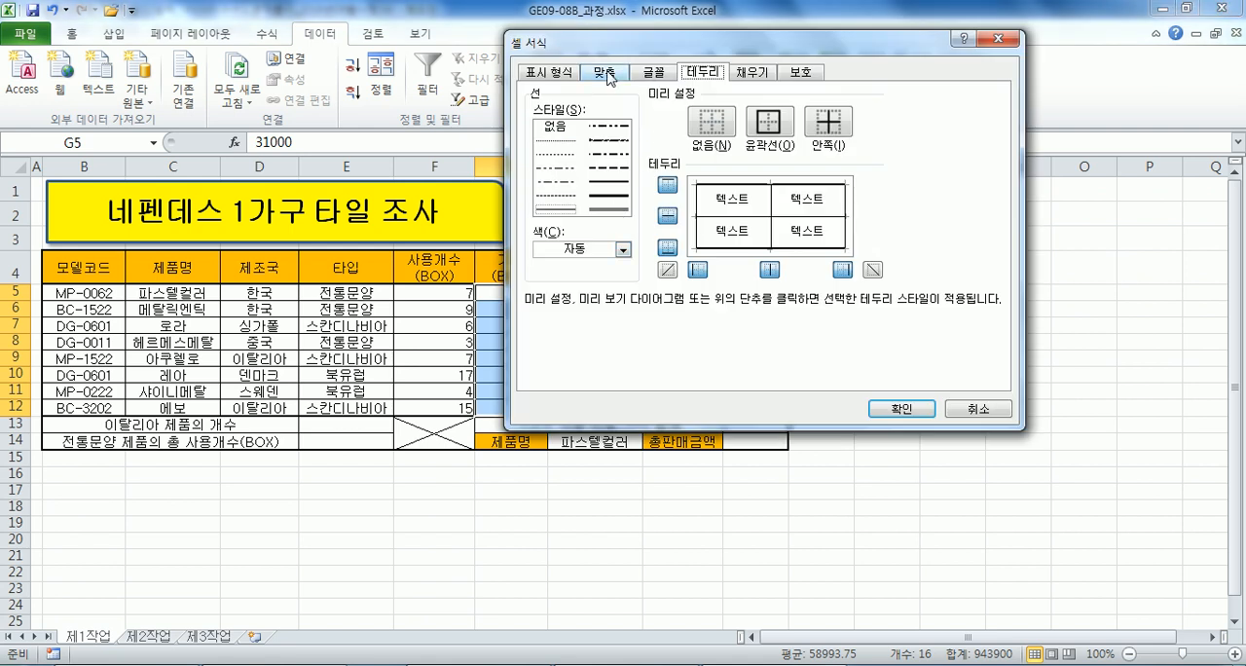
{"action": "left_click", "coordinate": [551, 72]}
{"action": "left_click", "coordinate": [558, 231]}
{"action": "left_click", "coordinate": [671, 206]}
{"action": "type", "text": "\"원\""}
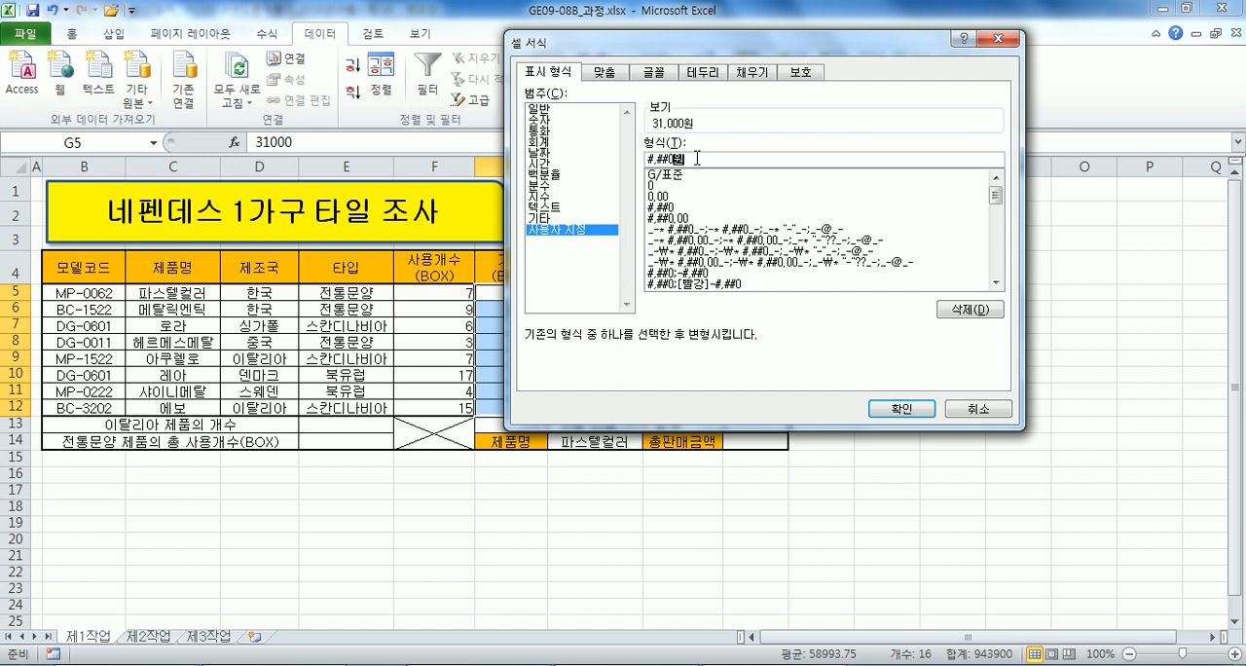
{"action": "key", "text": "Return"}
{"action": "left_click", "coordinate": [439, 293]}
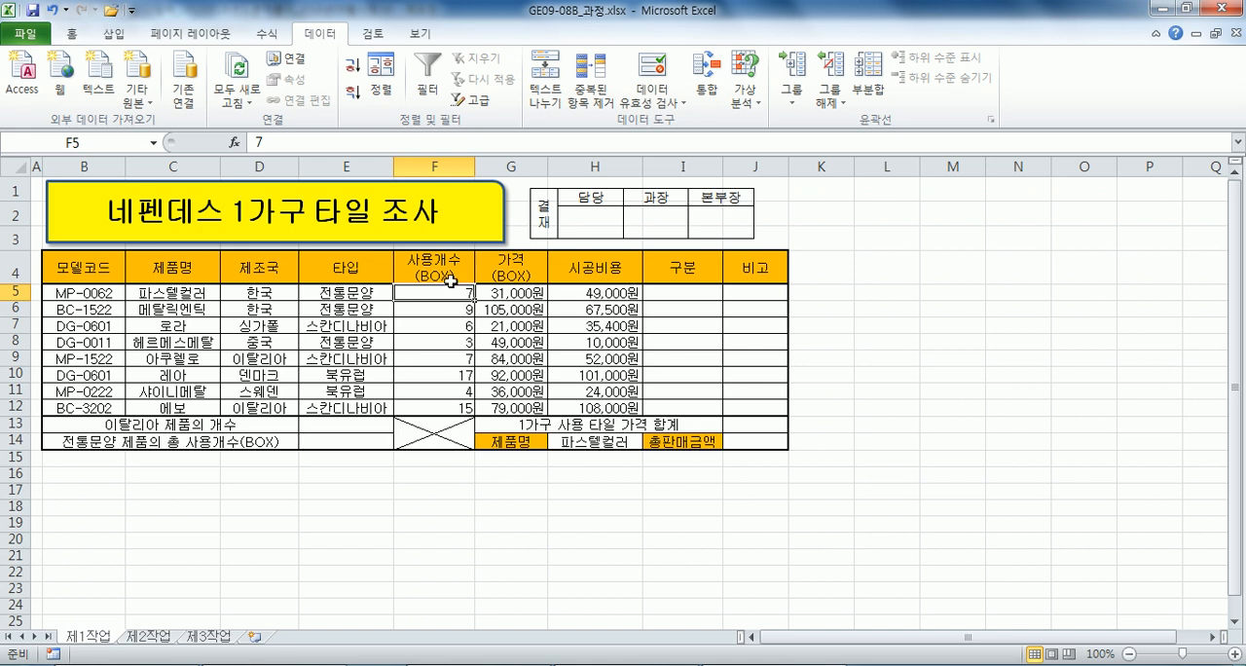
Define the name 제조국 for the range D5:D12.
{"action": "left_click_drag", "start_coordinate": [274, 294], "coordinate": [260, 407]}
{"action": "left_click", "coordinate": [100, 142]}
{"action": "type", "text": "젲조구"}
{"action": "key", "text": "Home"}
{"action": "type", "text": "재"}
{"action": "key", "text": "BackSpace"}
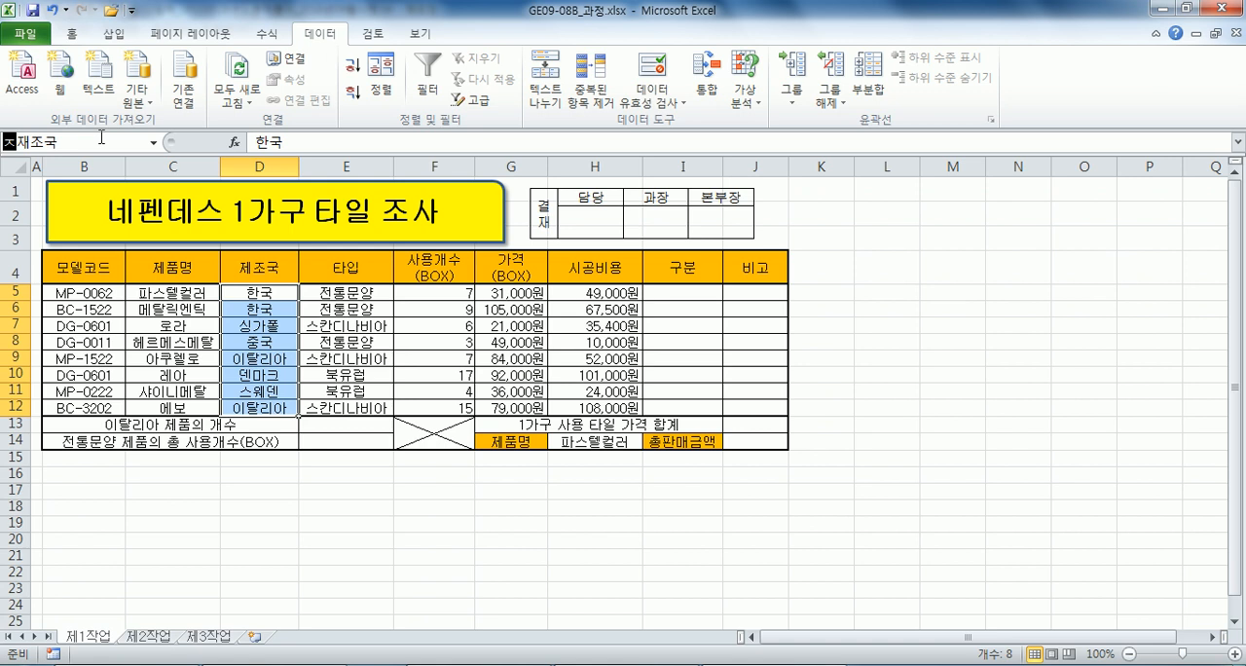
{"action": "key", "text": "Delete"}
{"action": "key", "text": "Return"}
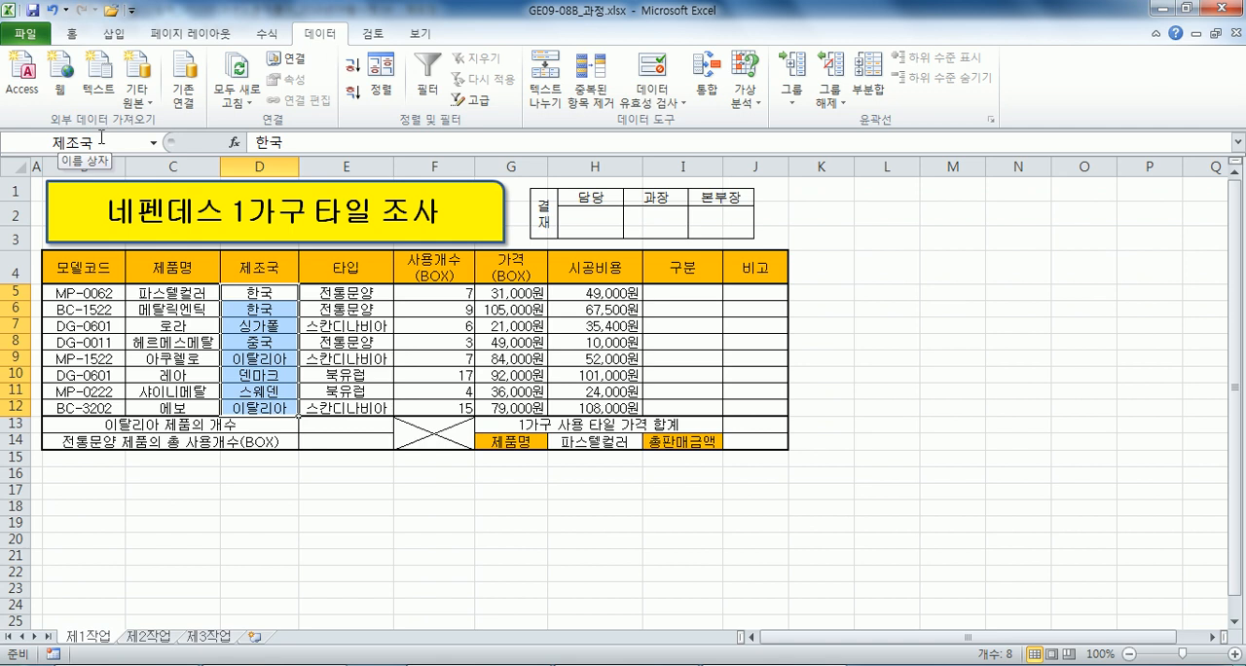
{"action": "key", "text": "ctrl+Home"}
Move the approval box picture flush with the table's right edge and widen the title shape slightly to the right.
{"action": "left_click_drag", "start_coordinate": [713, 222], "coordinate": [750, 223]}
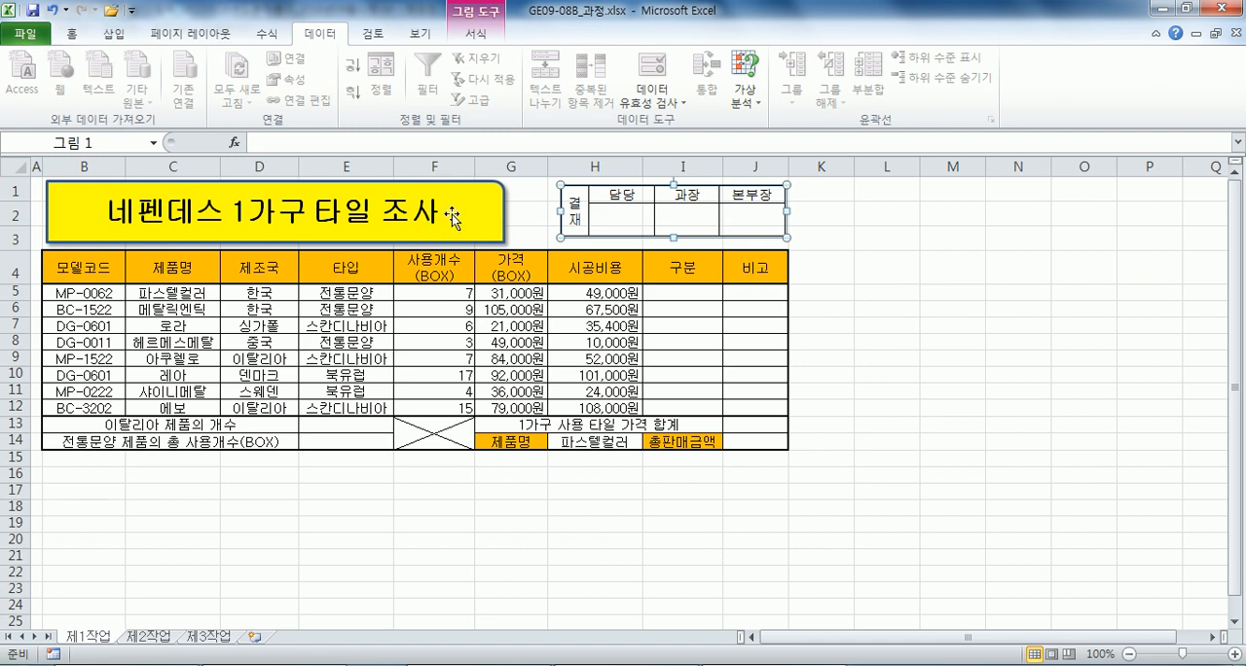
{"action": "left_click", "coordinate": [481, 220]}
{"action": "left_click_drag", "start_coordinate": [506, 214], "coordinate": [514, 214]}
Widen the approval box picture leftward so it starts just past the title shape.
{"action": "left_click", "coordinate": [577, 219]}
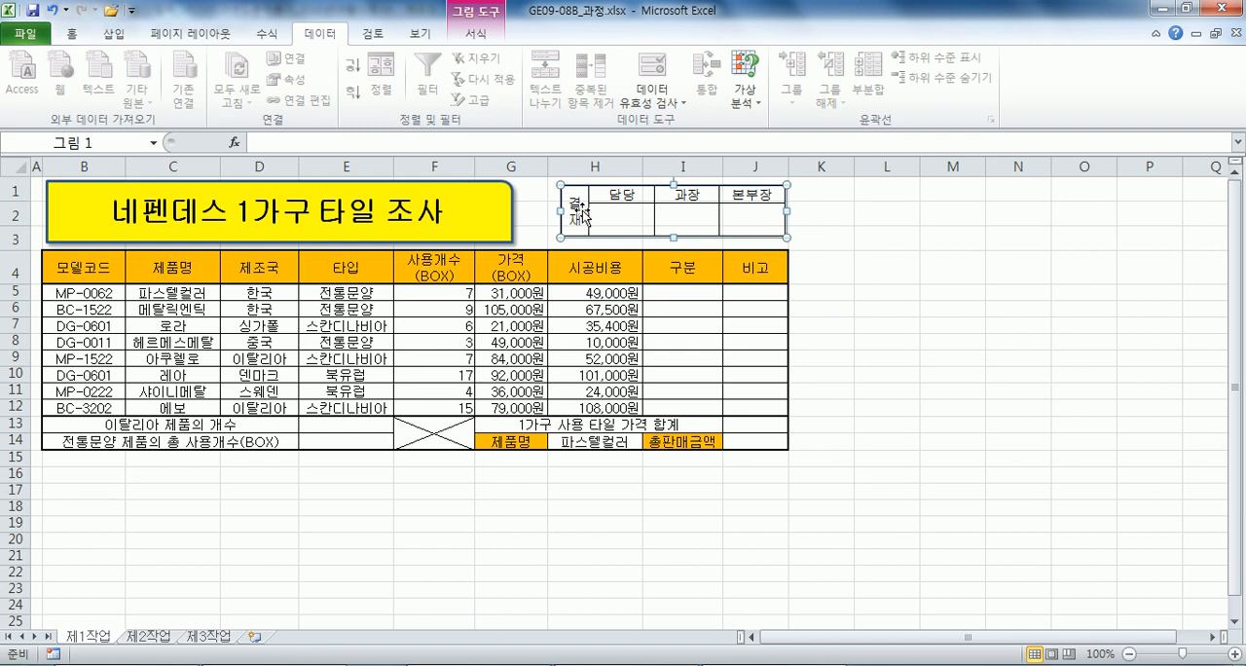
{"action": "left_click_drag", "start_coordinate": [724, 168], "coordinate": [724, 168]}
{"action": "left_click_drag", "start_coordinate": [536, 213], "coordinate": [536, 213]}
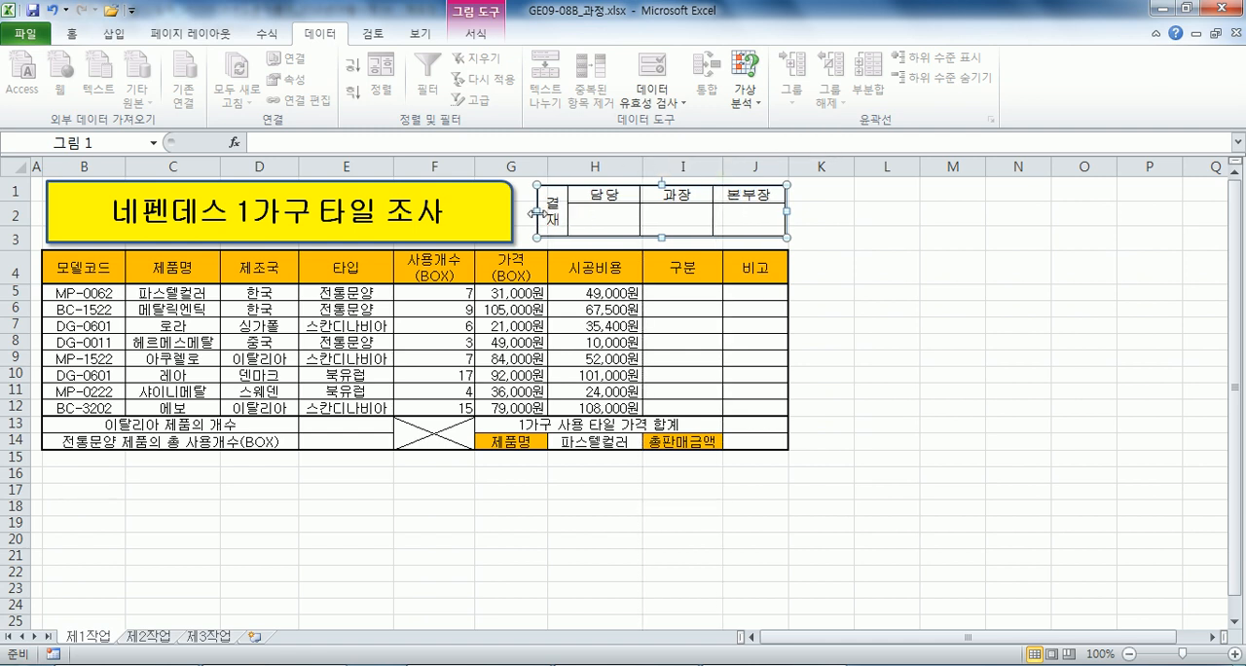
{"action": "left_click", "coordinate": [876, 255]}
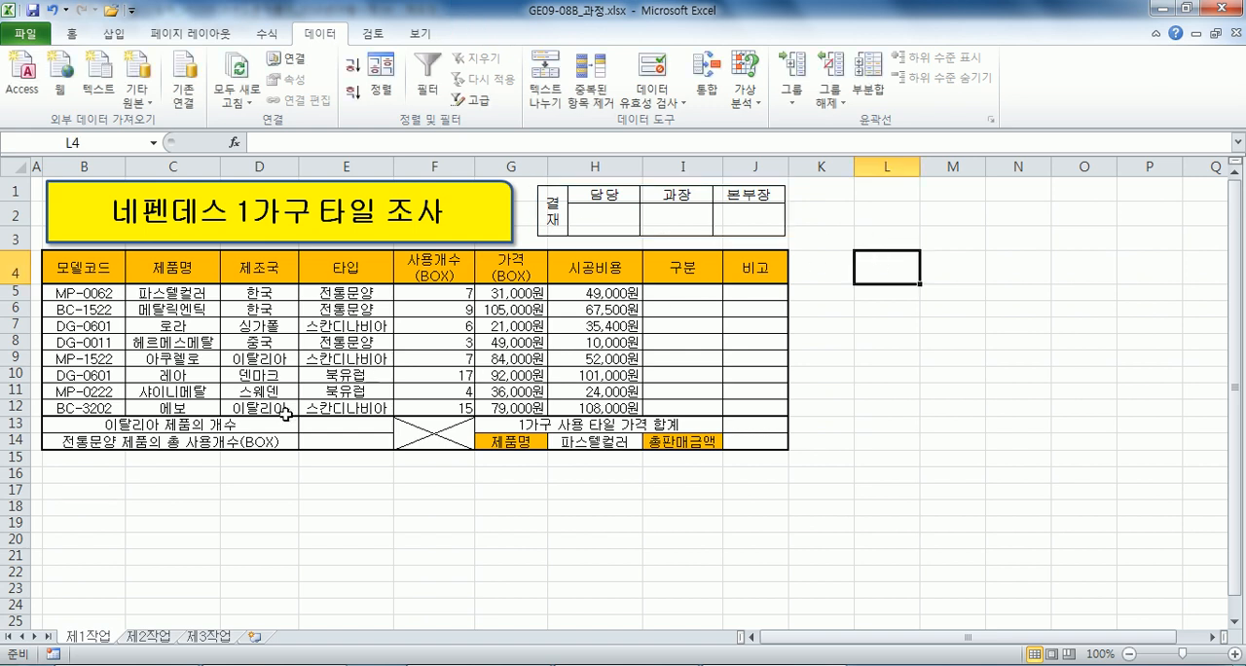
{"action": "key", "text": "ctrl+Home"}
Switch to the Notepad exam notes and insert an empty line below condition (1) 구분.
{"action": "left_click", "coordinate": [681, 290]}
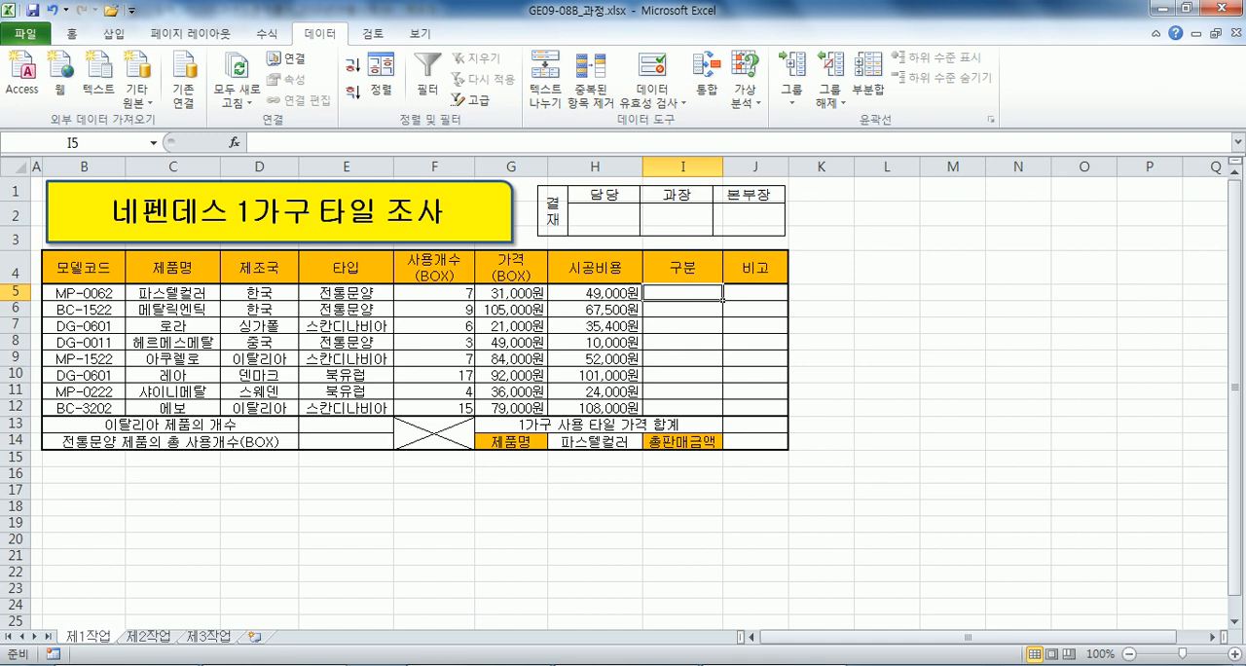
{"action": "left_click", "coordinate": [395, 663]}
{"action": "scroll", "coordinate": [192, 373], "scroll_direction": "down", "scroll_amount": 1}
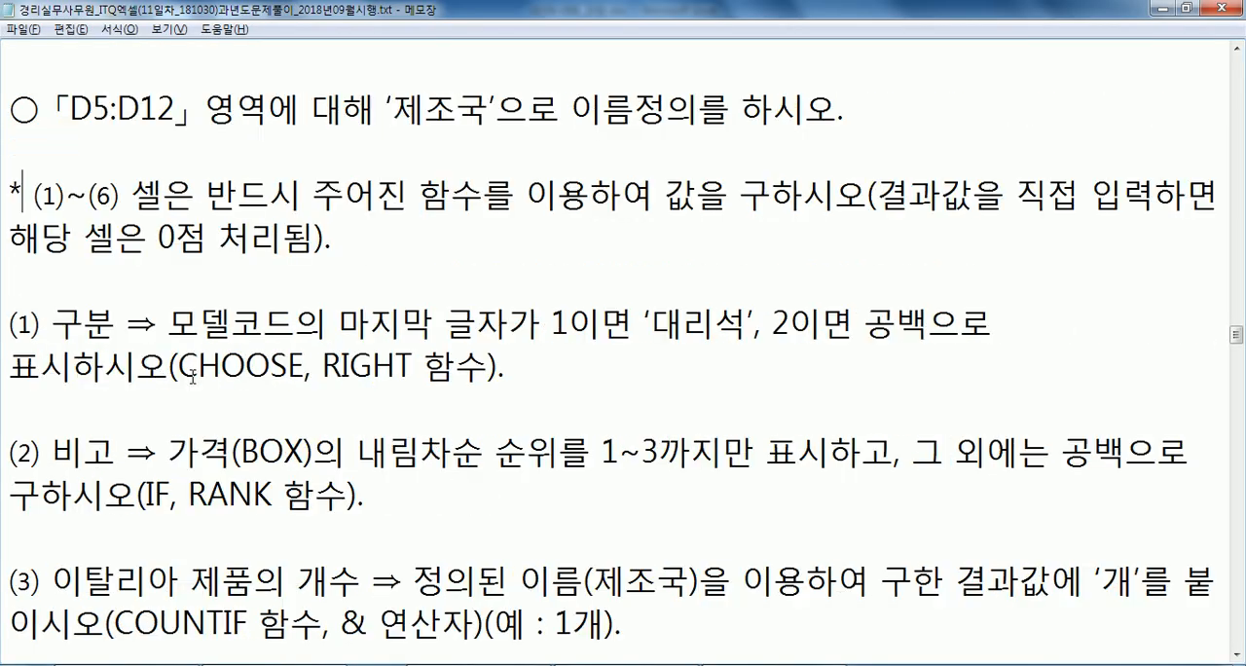
{"action": "scroll", "coordinate": [211, 280], "scroll_direction": "down", "scroll_amount": 1}
{"action": "left_click", "coordinate": [158, 266]}
{"action": "key", "text": "Return"}
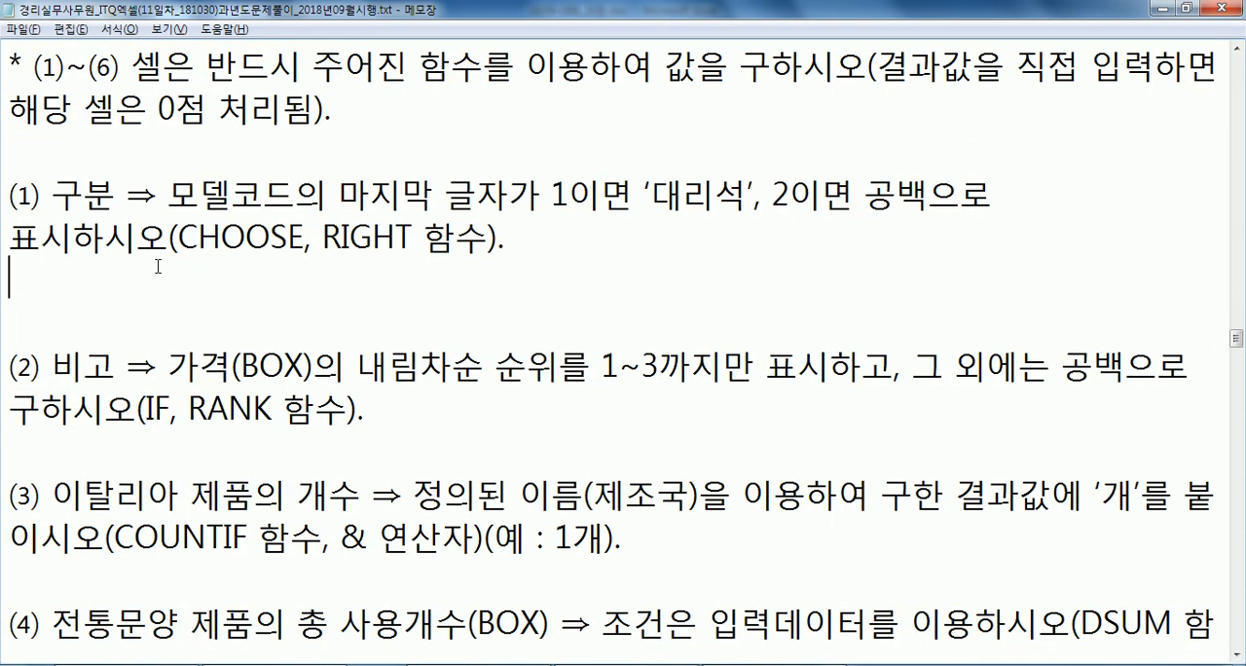
{"action": "key", "text": "Home"}
{"action": "key", "text": "Delete"}
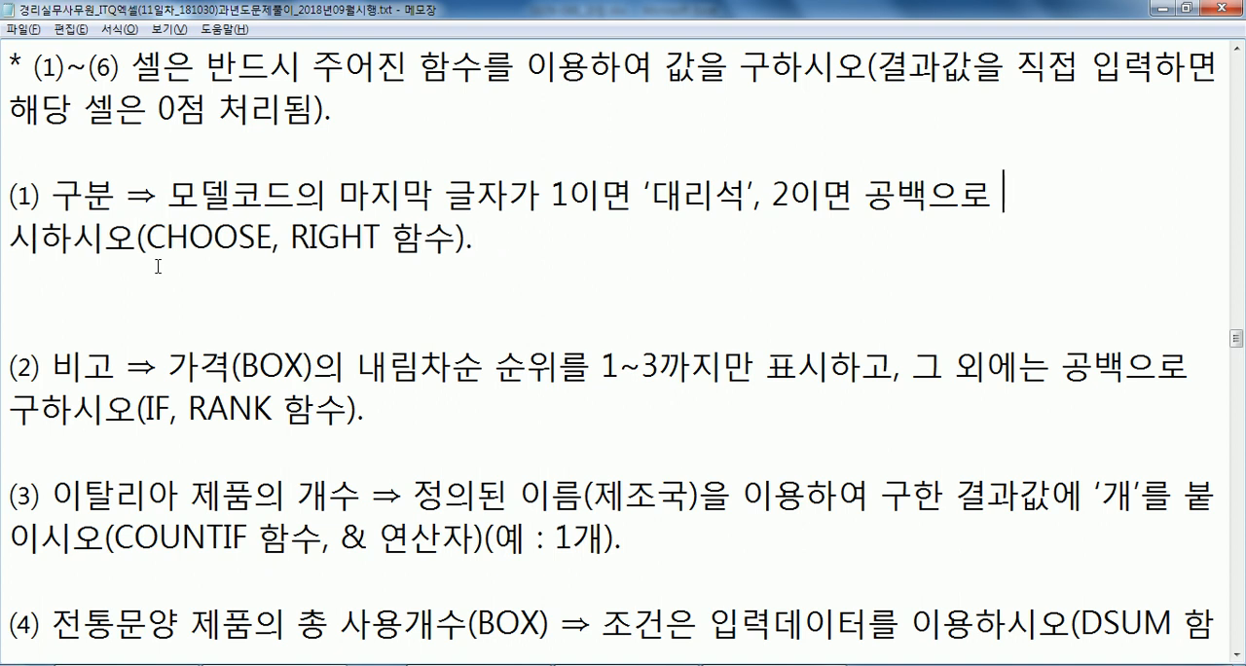
{"action": "type", "text": "표"}
{"action": "key", "text": "Right"}
{"action": "key", "text": "Down"}
Begin the 구분 formula with =CHOOSE( on the empty line below condition (1).
{"action": "type", "text": "=초"}
{"action": "key", "text": "BackSpace"}
{"action": "key", "text": "BackSpace"}
{"action": "type", "text": "CHOOSE("}
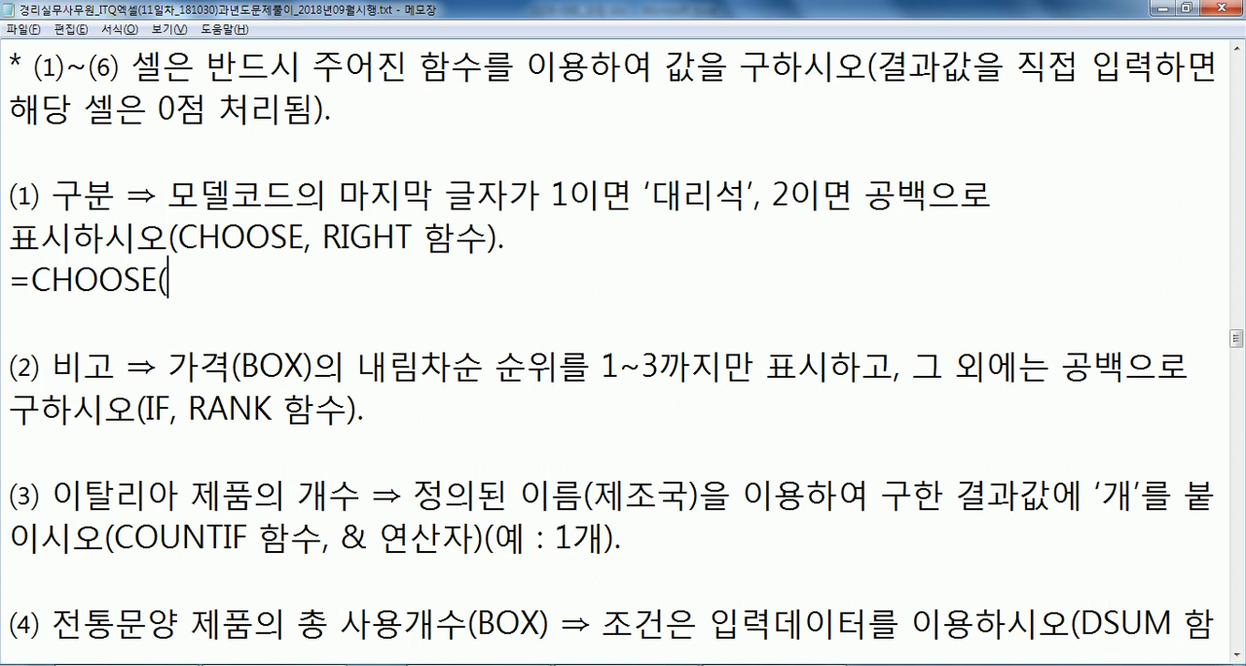
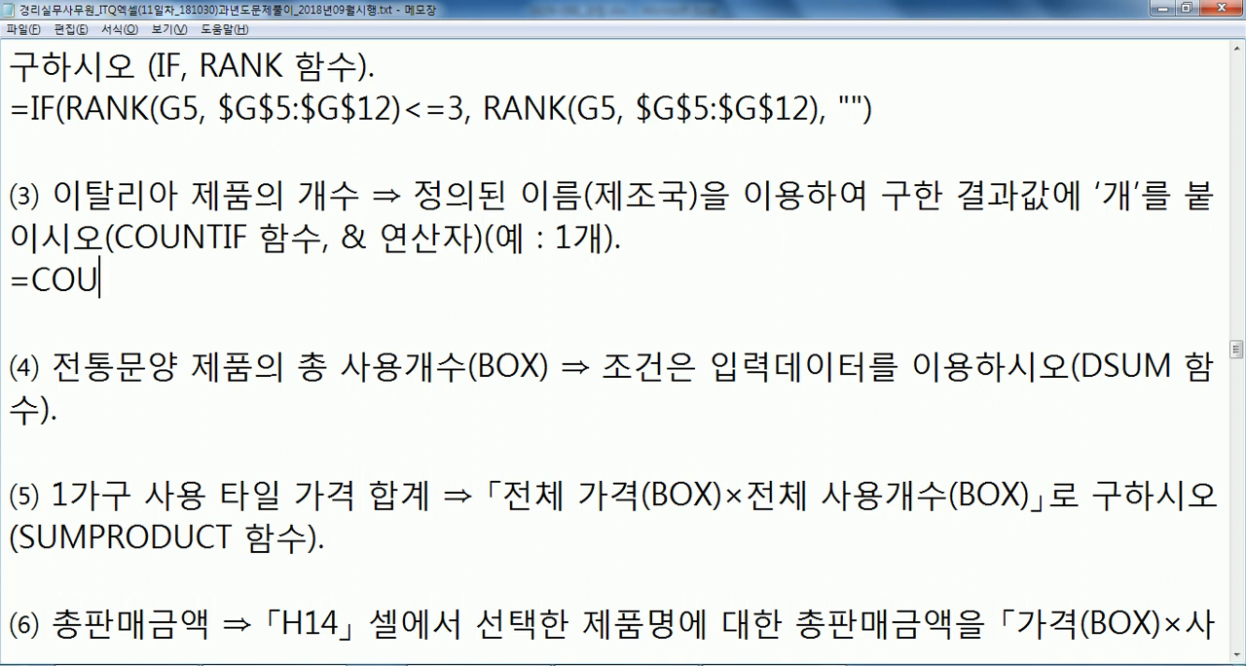
Complete the condition (3) formula pattern as =COUNTIF(범위, 조건)&"개" and duplicate it on the line below.
{"action": "type", "text": "위, 조건)"}
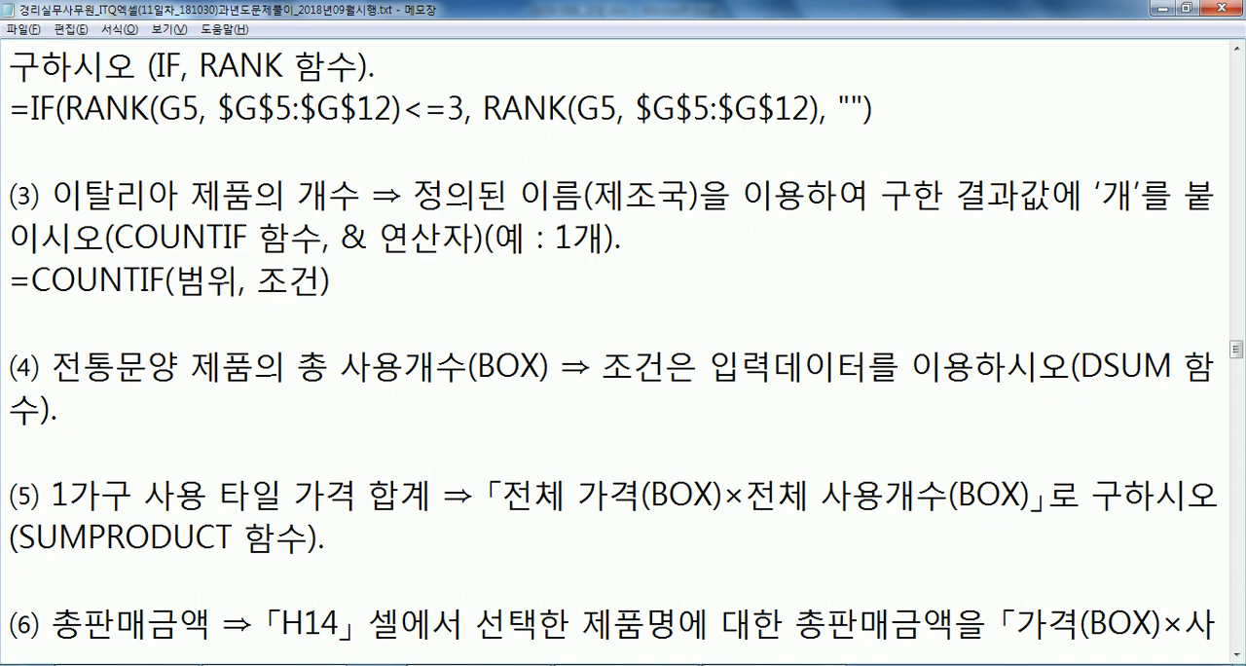
{"action": "type", "text": "&\"개\""}
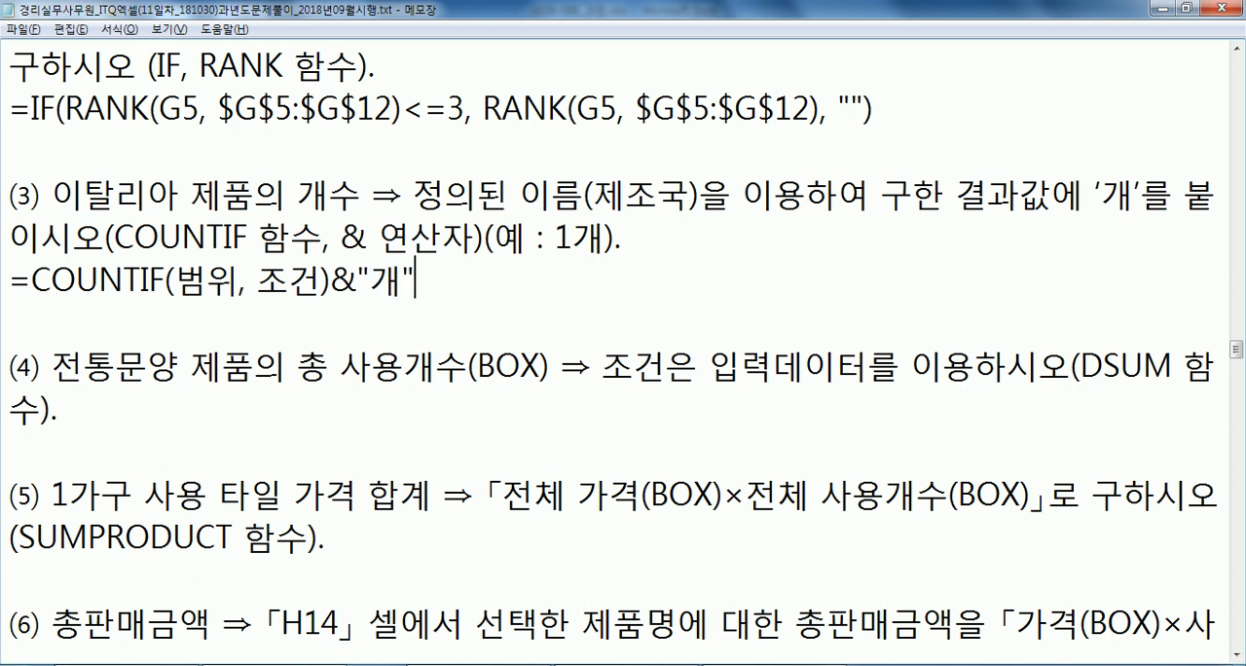
{"action": "key", "text": "Home"}
{"action": "key", "text": "shift+Down"}
{"action": "key", "text": "ctrl+c"}
{"action": "key", "text": "ctrl+v"}
{"action": "key", "text": "ctrl+v"}
In the duplicated COUNTIF line, replace 범위 with 제조국 and 조건 with "이탈리아".
{"action": "key", "text": "Up"}
{"action": "key", "text": "Right"}
{"action": "key", "text": "Right"}
{"action": "key", "text": "Right"}
{"action": "key", "text": "Right"}
{"action": "key", "text": "Right"}
{"action": "key", "text": "Right"}
{"action": "key", "text": "Right"}
{"action": "key", "text": "Right"}
{"action": "key", "text": "Right"}
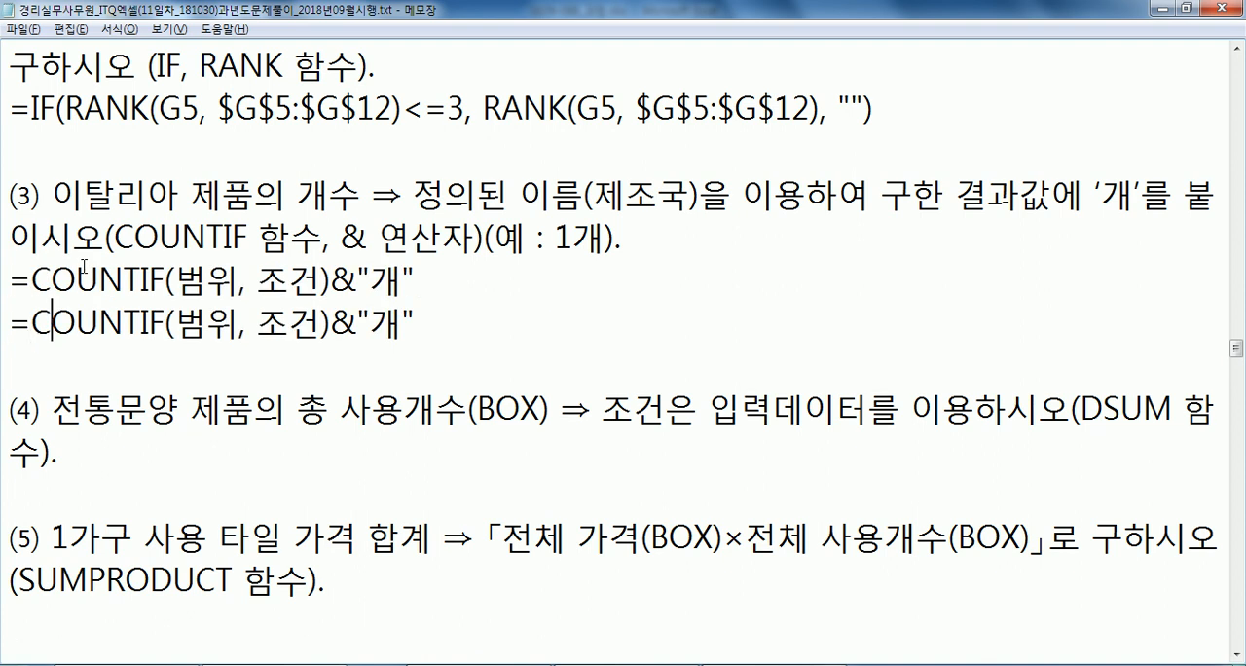
{"action": "key", "text": "shift+Right"}
{"action": "key", "text": "shift+Right"}
{"action": "type", "text": "제조국"}
{"action": "key", "text": "Right"}
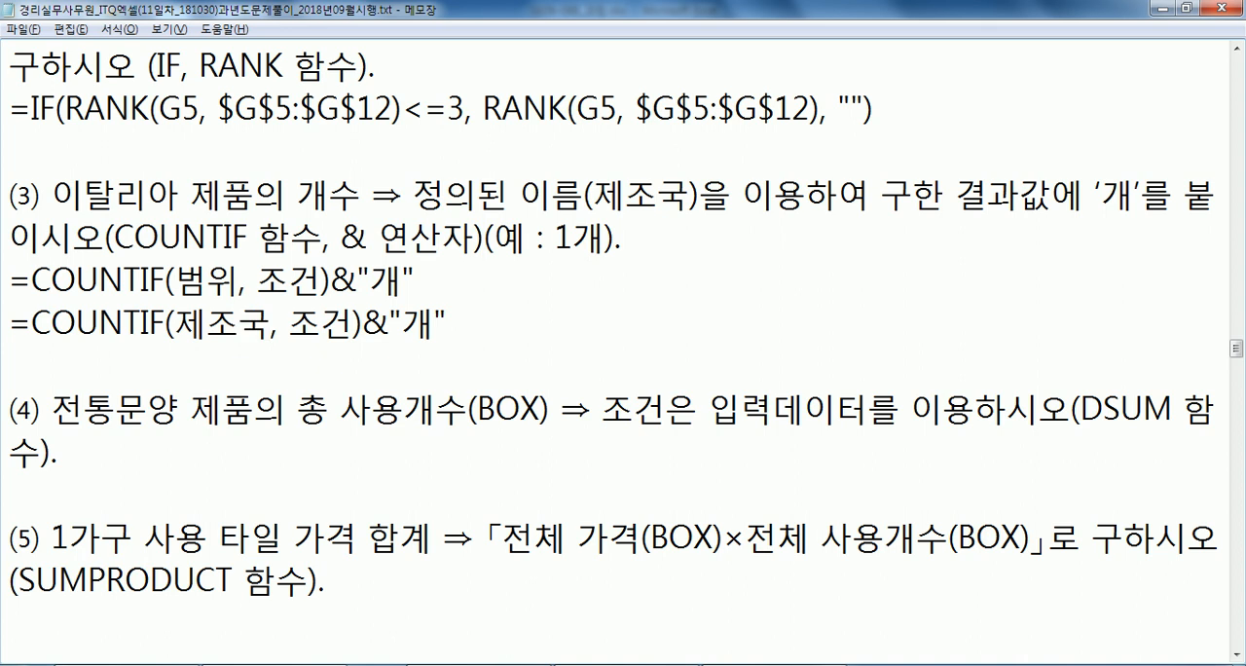
{"action": "key", "text": "shift+Right"}
{"action": "key", "text": "shift+Right"}
{"action": "type", "text": "\"이탈리아"}
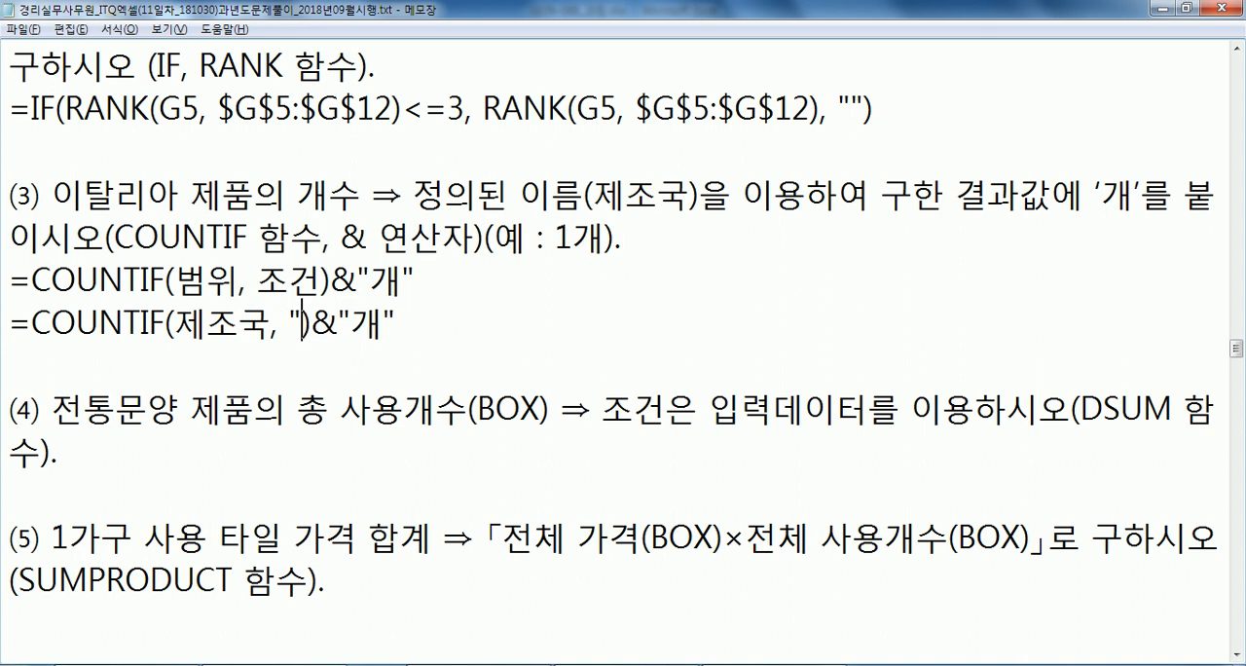
{"action": "type", "text": "\""}
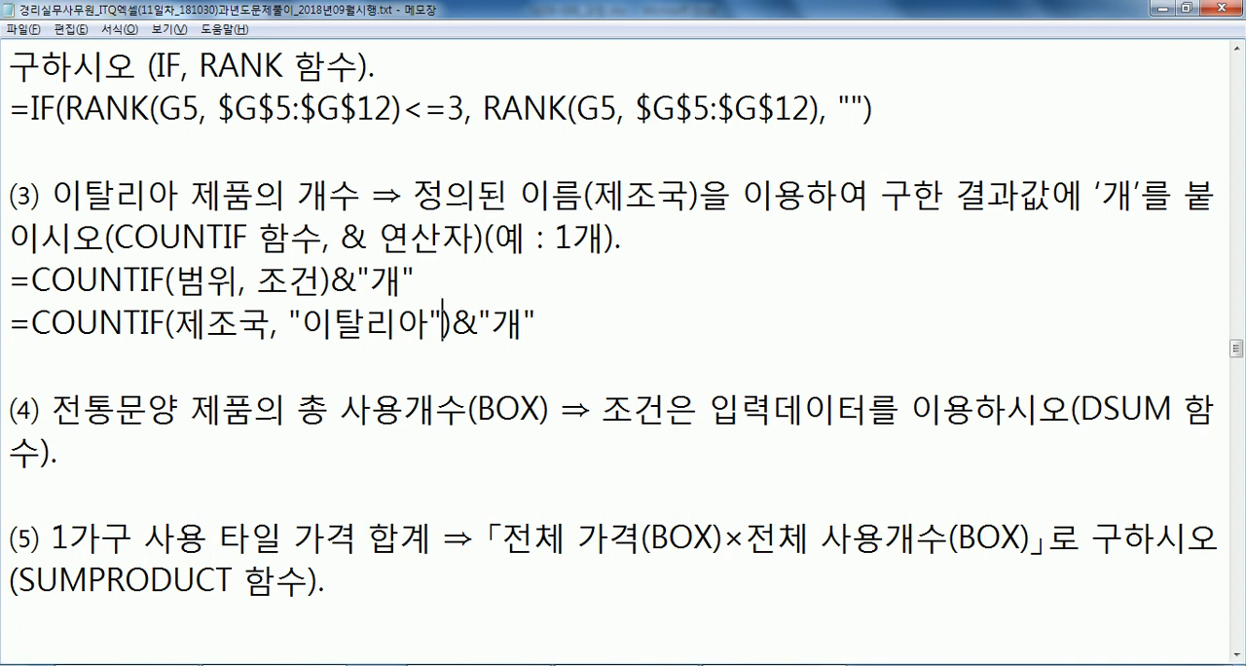
Copy =COUNTIF(제조국, "이탈리아")&"개" from the notes into cell E13 of the 제1작업 sheet in Excel.
{"action": "key", "text": "Home"}
{"action": "key", "text": "shift+End"}
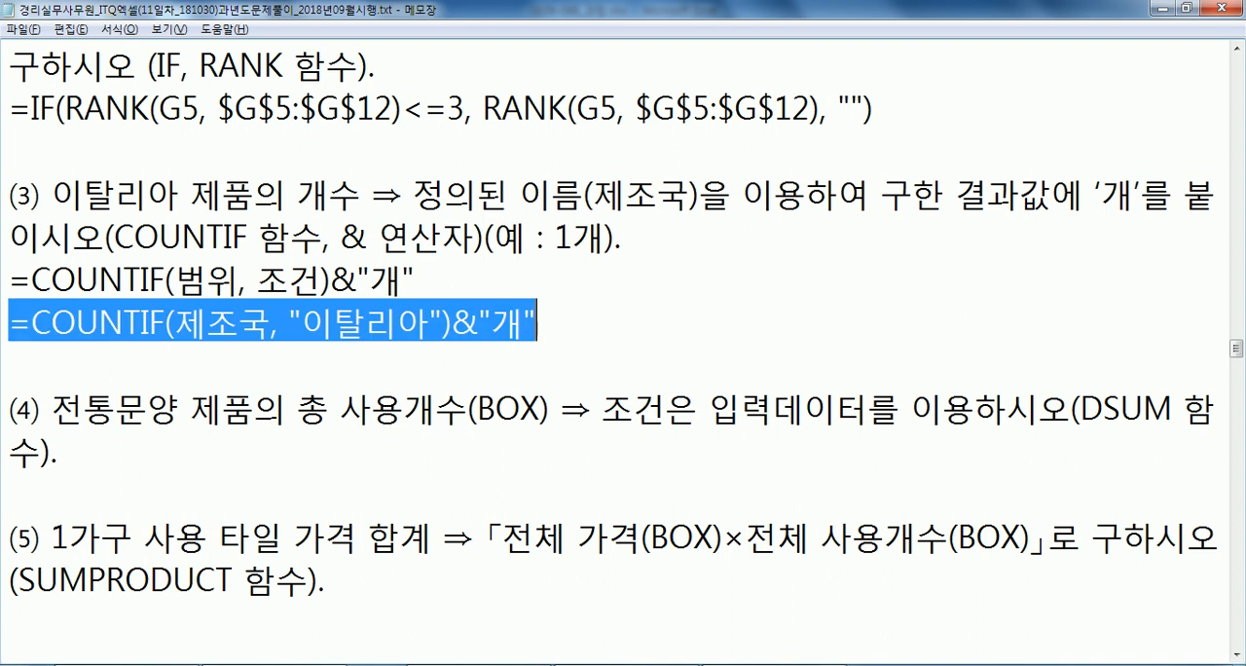
{"action": "key", "text": "alt+Tab"}
{"action": "key", "text": "Down"}
{"action": "key", "text": "Down"}
{"action": "key", "text": "Down"}
{"action": "key", "text": "Down"}
{"action": "key", "text": "Down"}
{"action": "key", "text": "Down"}
{"action": "key", "text": "Down"}
{"action": "key", "text": "Down"}
{"action": "key", "text": "Left"}
{"action": "key", "text": "Left"}
{"action": "key", "text": "Left"}
{"action": "key", "text": "Right"}
{"action": "key", "text": "ctrl+v"}
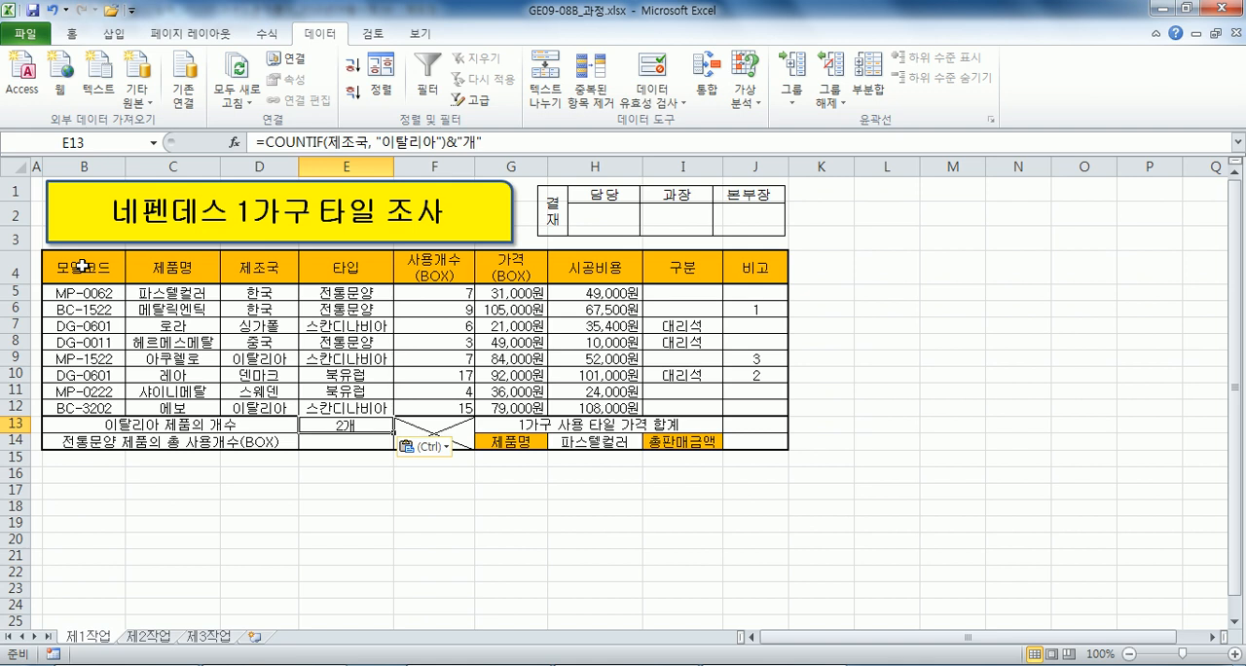
Switch back to the Notepad notes and insert an empty line below condition (4) for its DSUM formula.
{"action": "key", "text": "alt+Tab"}
{"action": "left_click", "coordinate": [214, 363]}
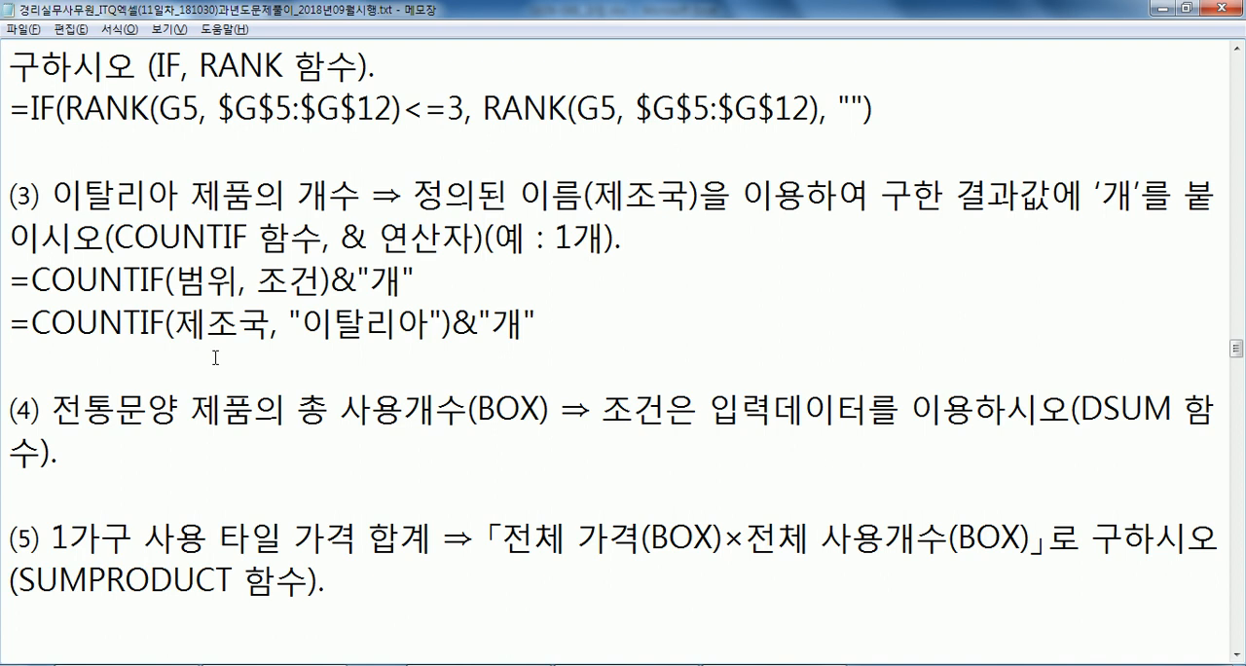
{"action": "scroll", "coordinate": [215, 357], "scroll_direction": "down", "scroll_amount": 1}
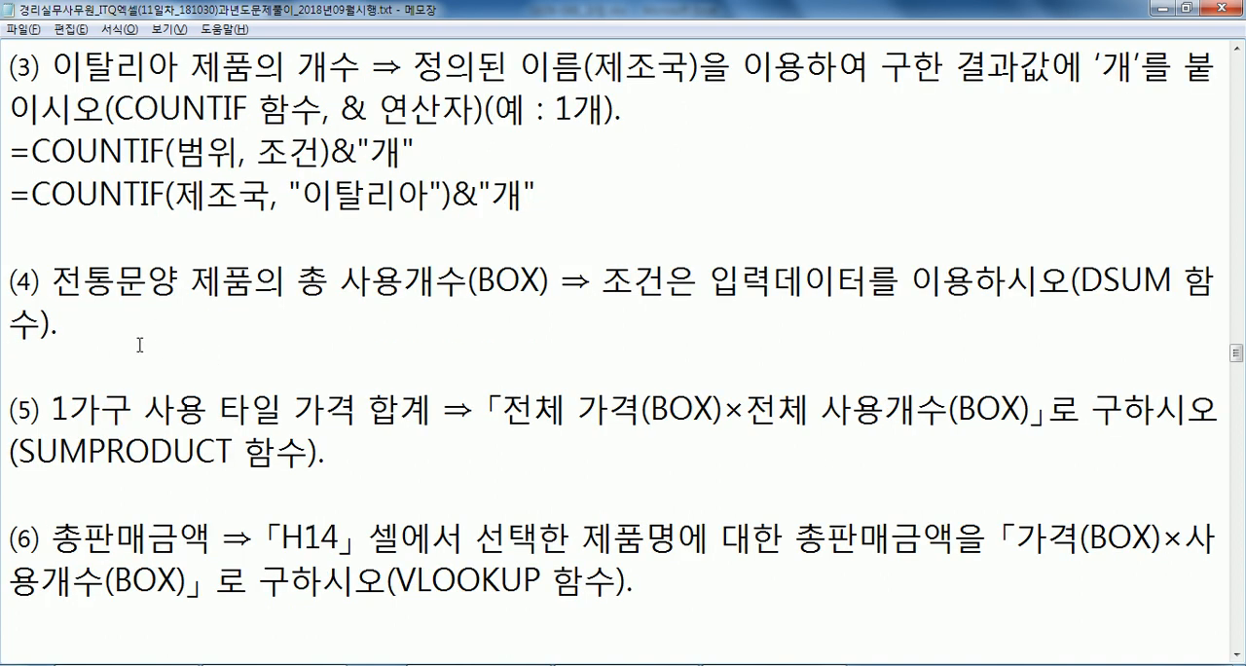
{"action": "key", "text": "Return"}
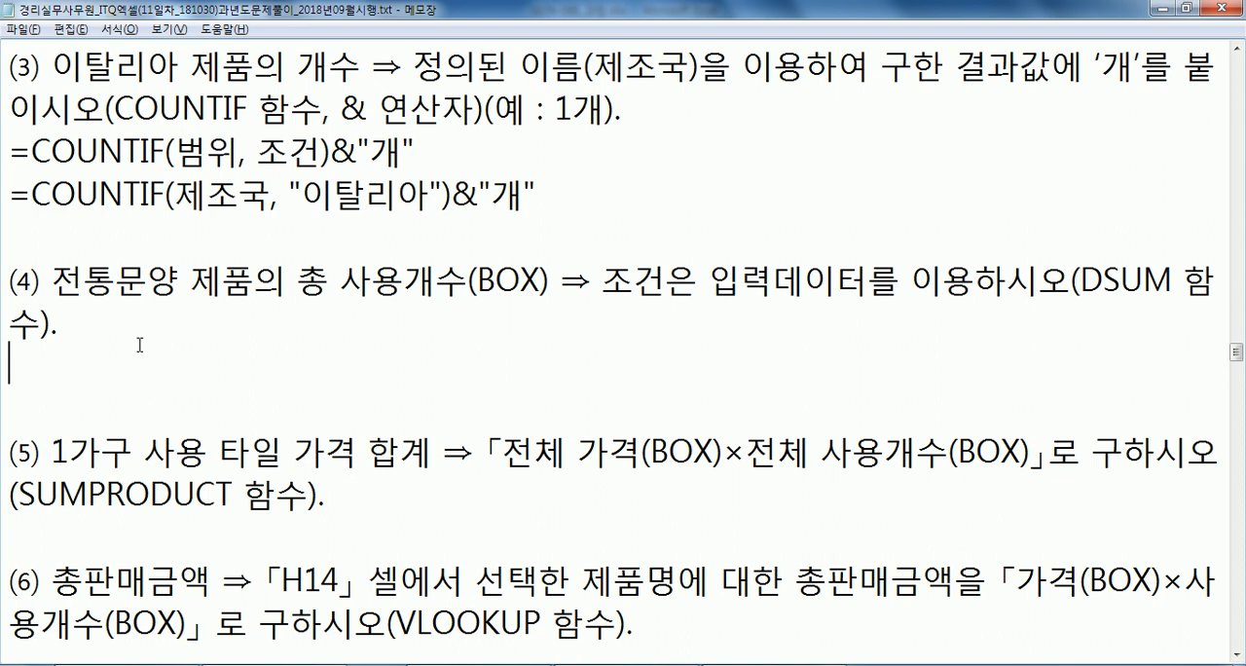
Compare condition (4) in Notepad with the 사용개수(BOX) header and the 타입 header and first entry in the Excel table.
{"action": "key", "text": "alt+Tab"}
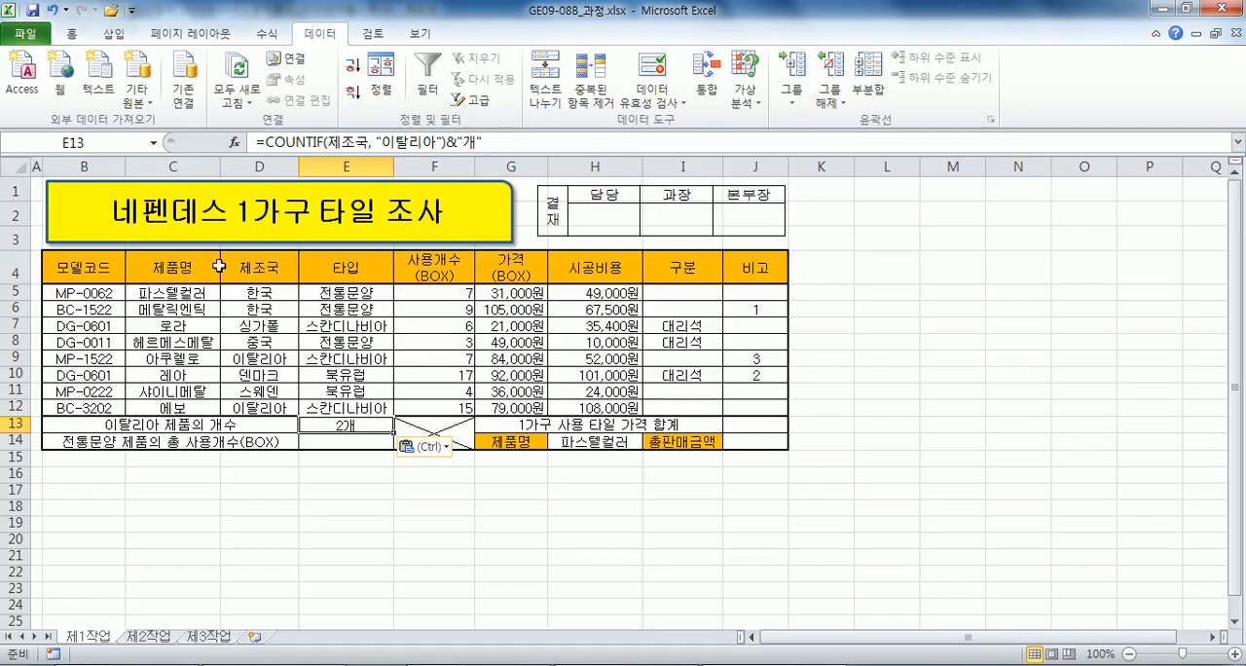
{"action": "left_click_drag", "start_coordinate": [320, 270], "coordinate": [330, 289]}
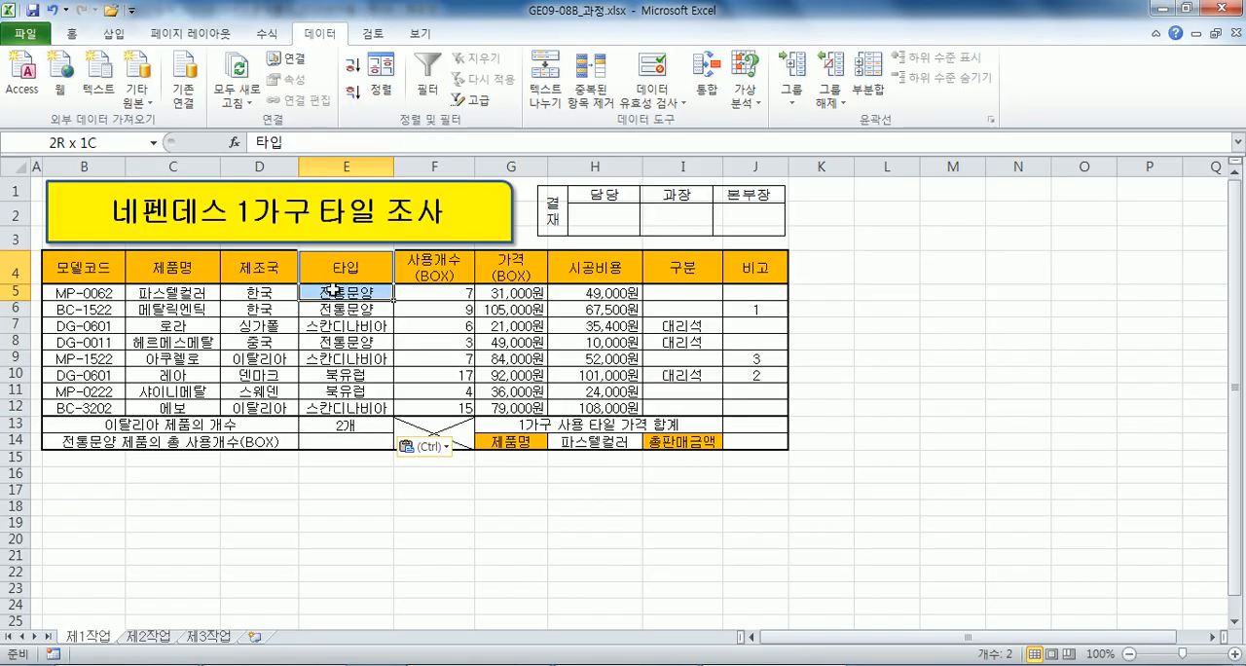
{"action": "key", "text": "alt+Tab"}
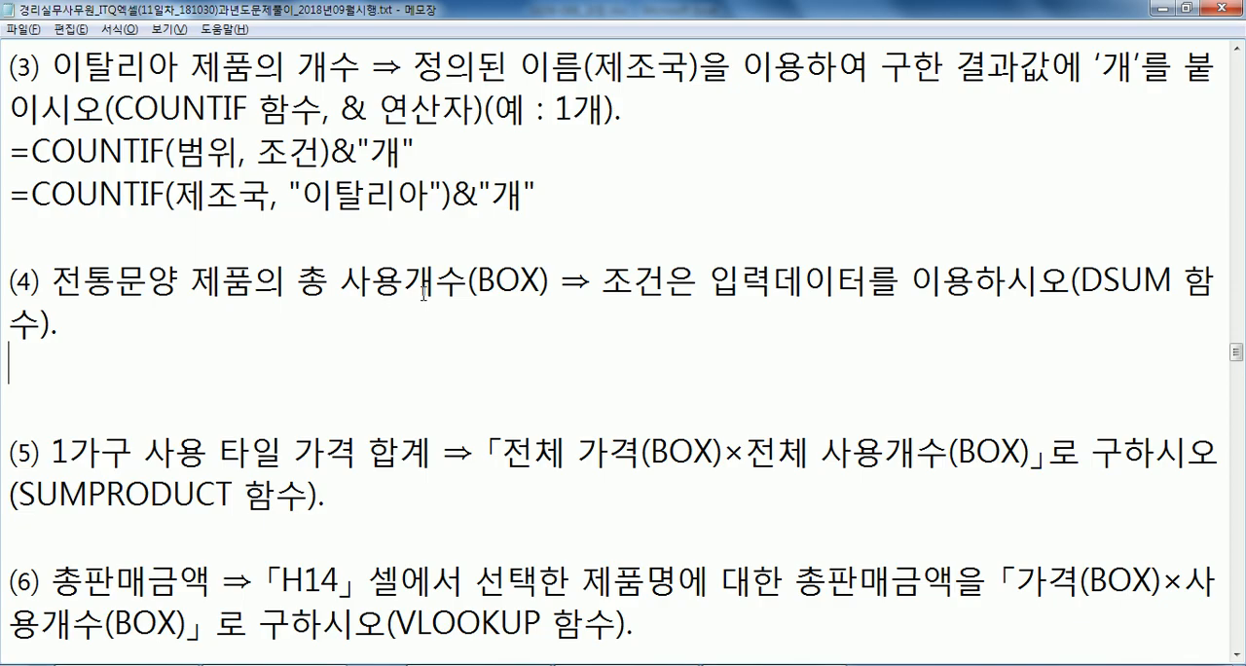
{"action": "key", "text": "alt+Tab"}
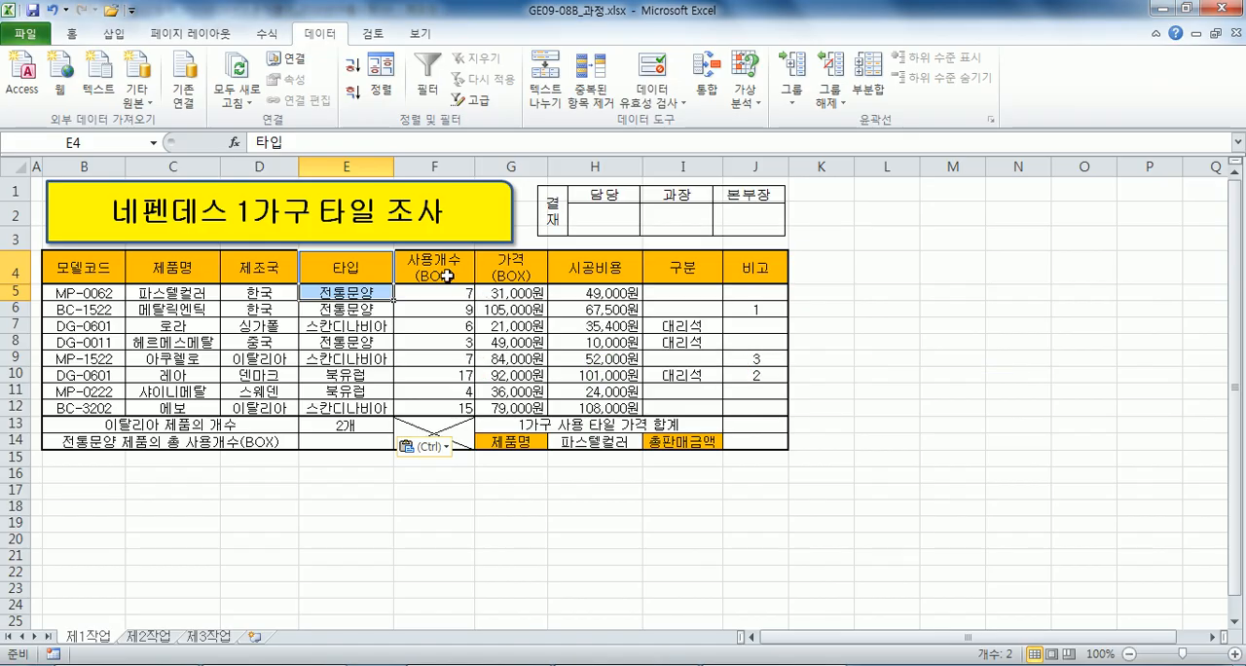
{"action": "key", "text": "alt+Tab"}
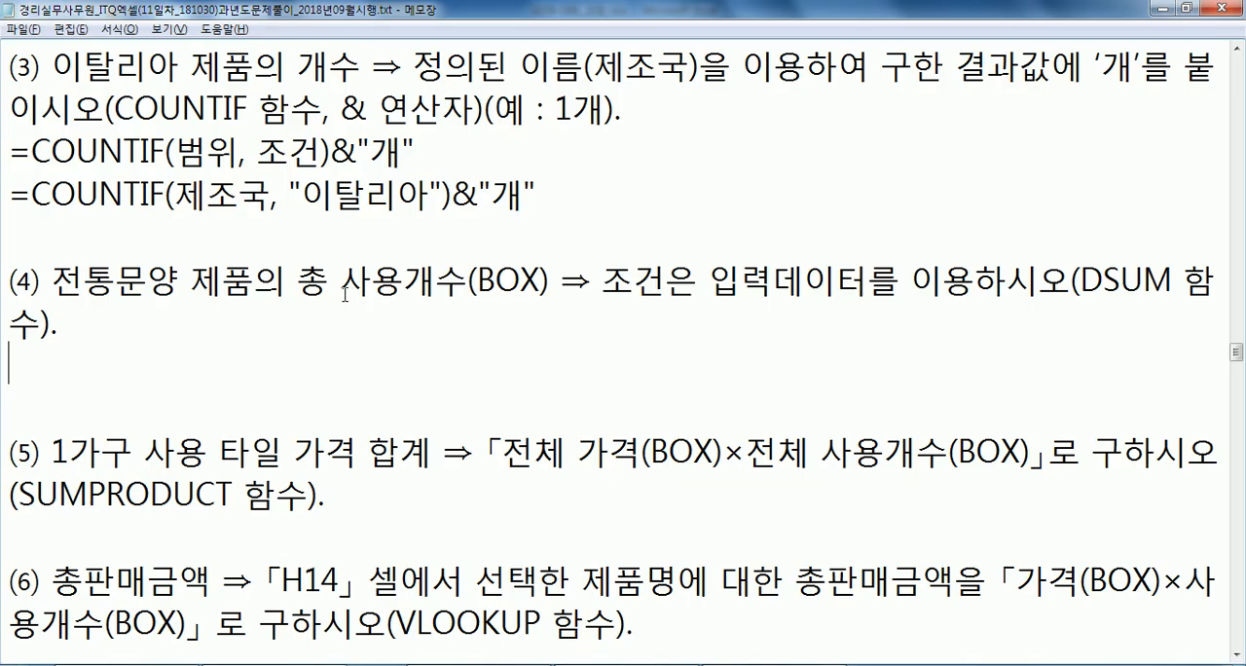
{"action": "key", "text": "alt+Tab"}
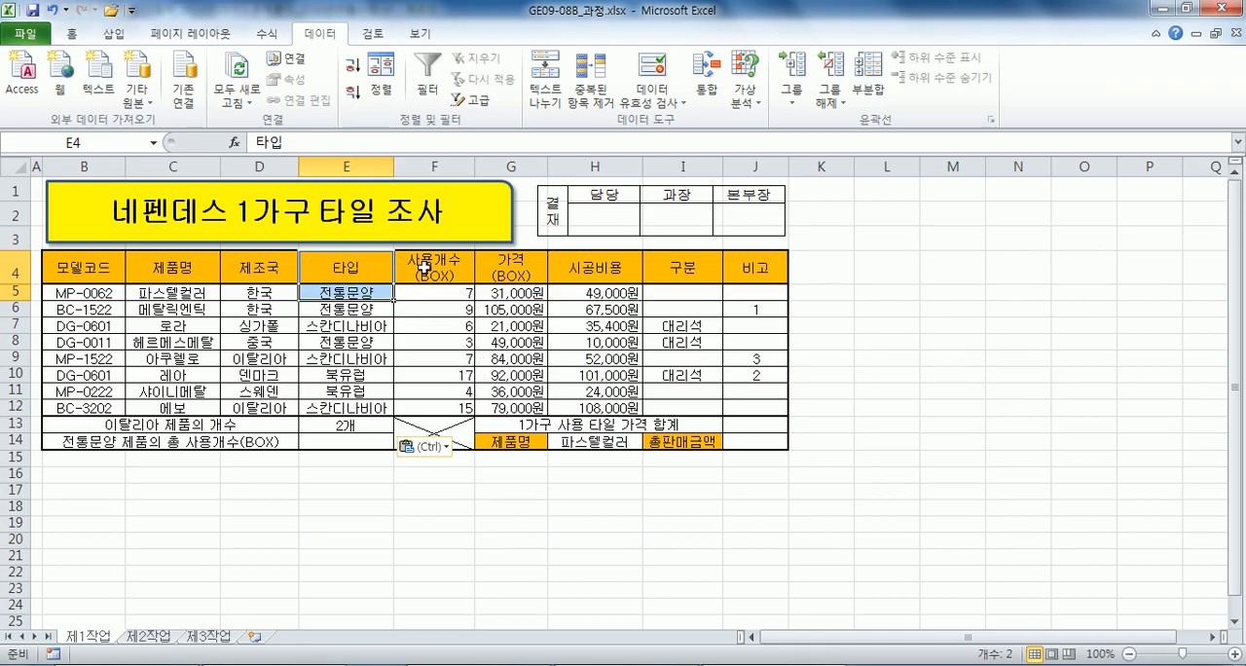
{"action": "left_click", "coordinate": [424, 268]}
{"action": "left_click_drag", "start_coordinate": [352, 268], "coordinate": [348, 292]}
Enter =DSUM(B4:H12,F4,E4:E5) in cell E14 for the total 전통문양 box usage.
{"action": "left_click", "coordinate": [327, 440]}
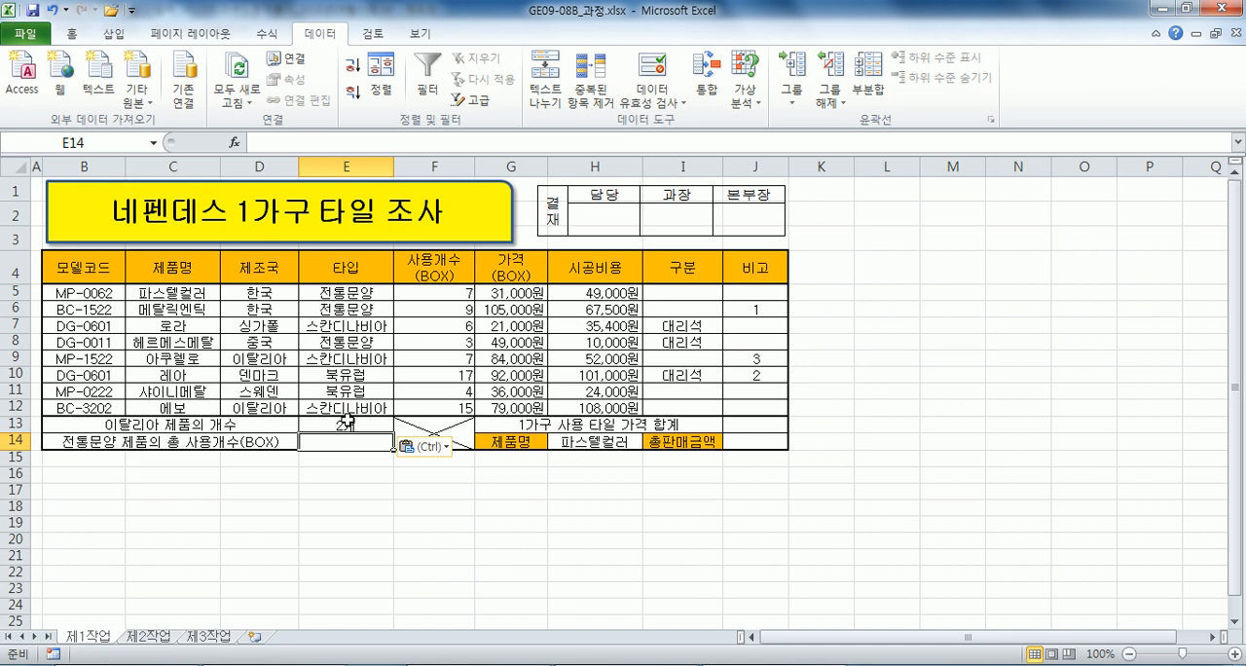
{"action": "type", "text": "=ㅇ녀ㅡ("}
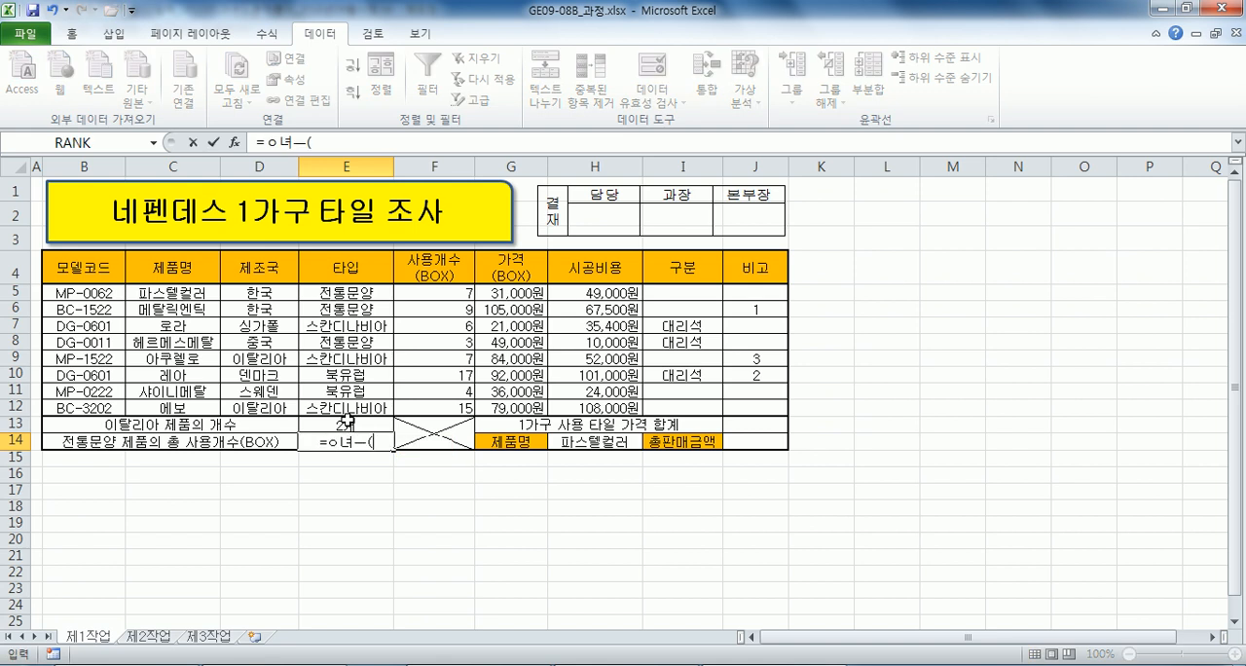
{"action": "key", "text": "Escape"}
{"action": "type", "text": "D"}
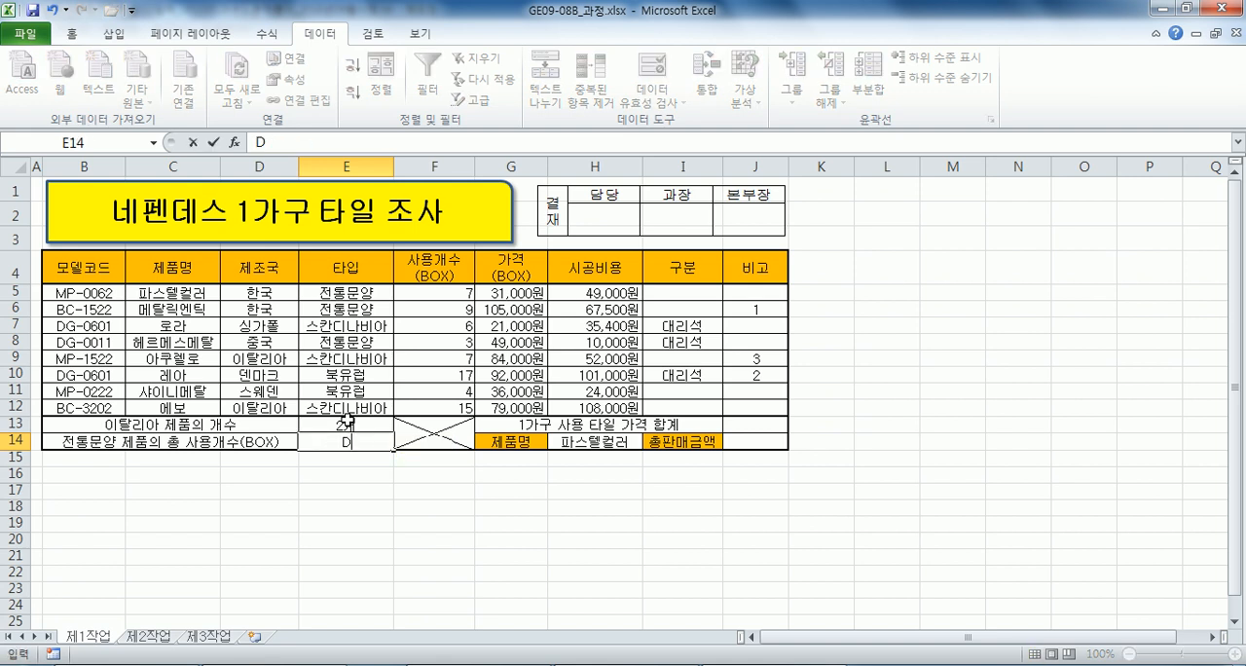
{"action": "type", "text": "=DSUM("}
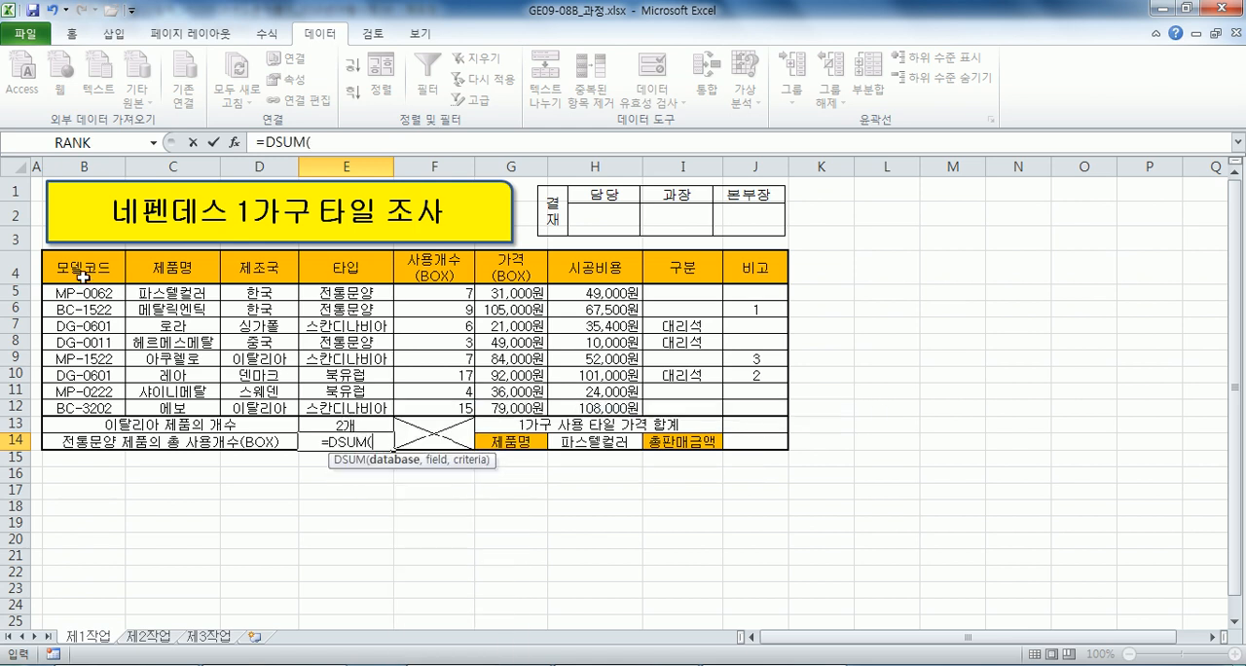
{"action": "left_click_drag", "start_coordinate": [84, 273], "coordinate": [576, 401]}
{"action": "type", "text": ","}
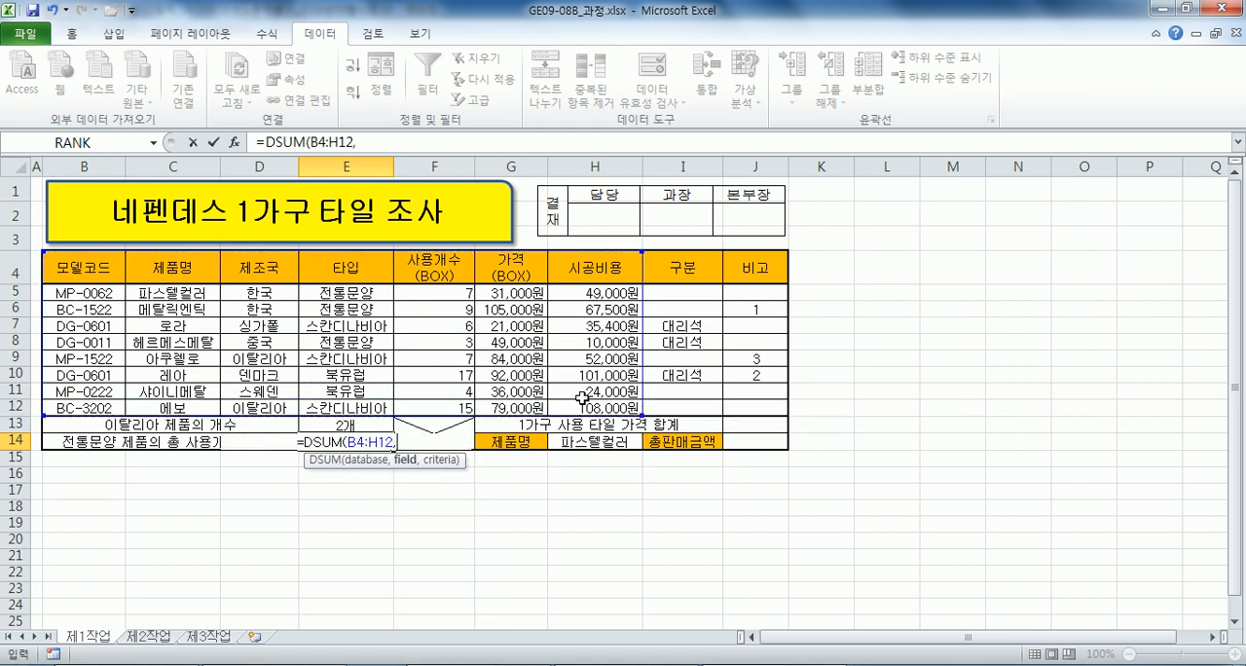
{"action": "left_click", "coordinate": [447, 269]}
{"action": "type", "text": ","}
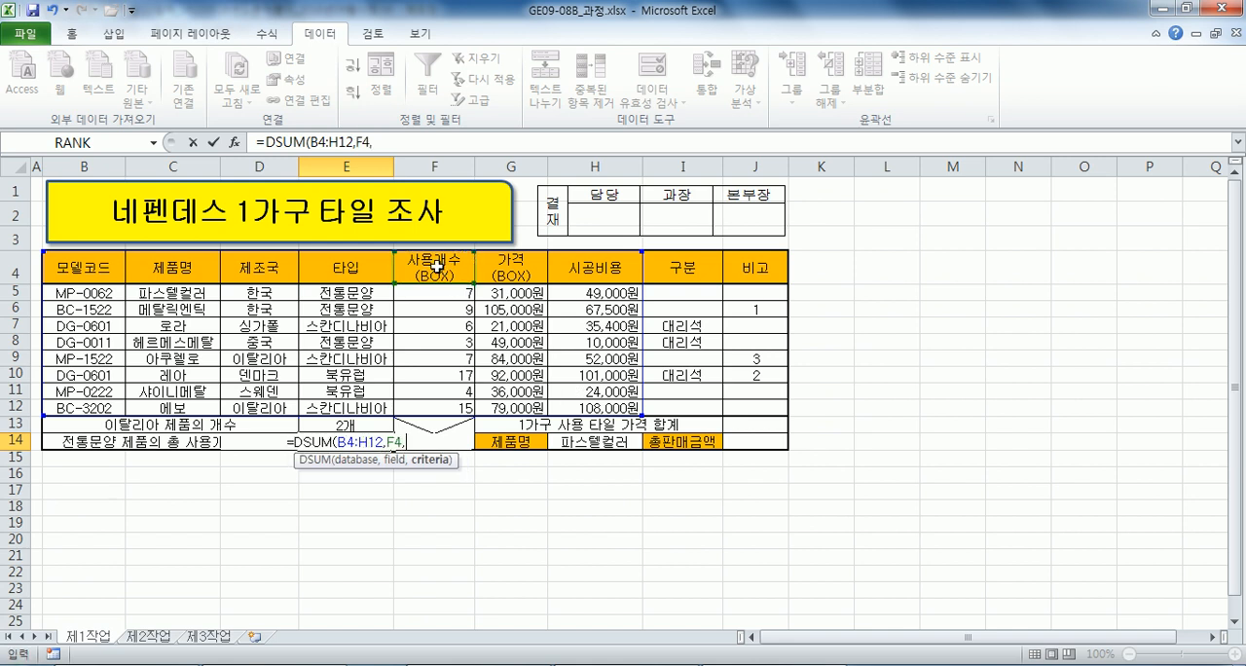
{"action": "left_click_drag", "start_coordinate": [343, 265], "coordinate": [335, 291]}
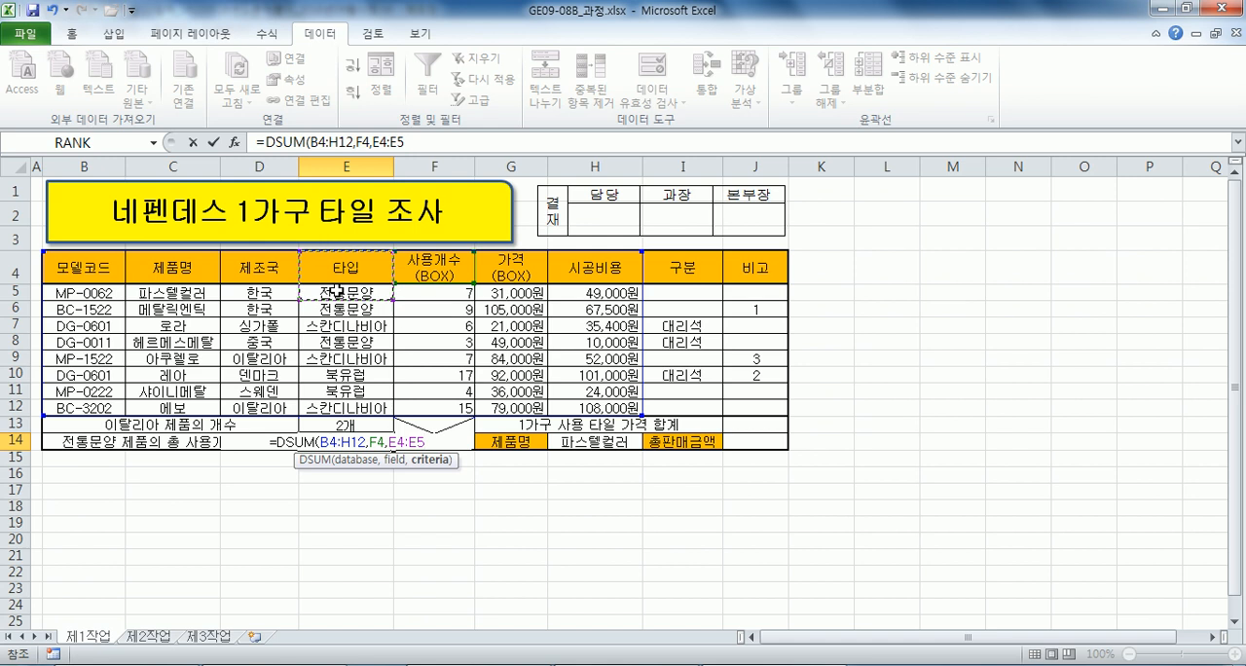
{"action": "key", "text": "Return"}
{"action": "key", "text": "Up"}
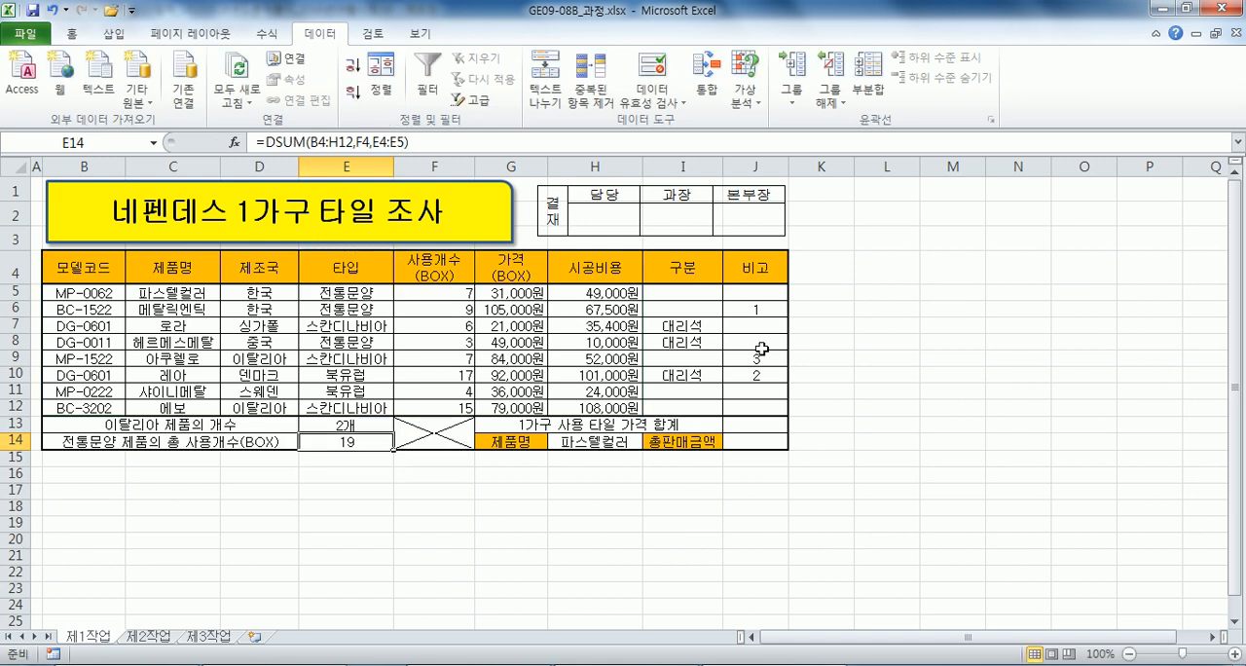
Copy the E14 formula into the Notepad line under condition (4) and space its arguments as =DSUM(B4:H12, F4, E4:E5).
{"action": "left_click", "coordinate": [400, 141]}
{"action": "left_click_drag", "start_coordinate": [400, 140], "coordinate": [255, 141]}
{"action": "key", "text": "ctrl+c"}
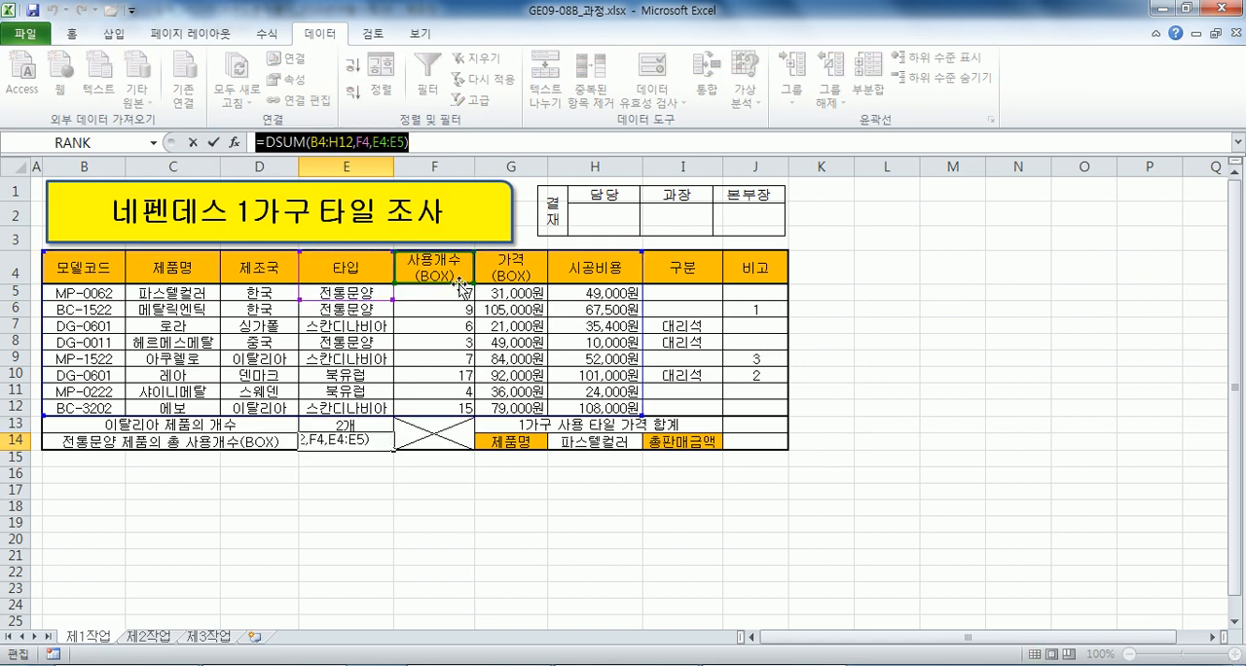
{"action": "key", "text": "alt+Tab"}
{"action": "key", "text": "ctrl+v"}
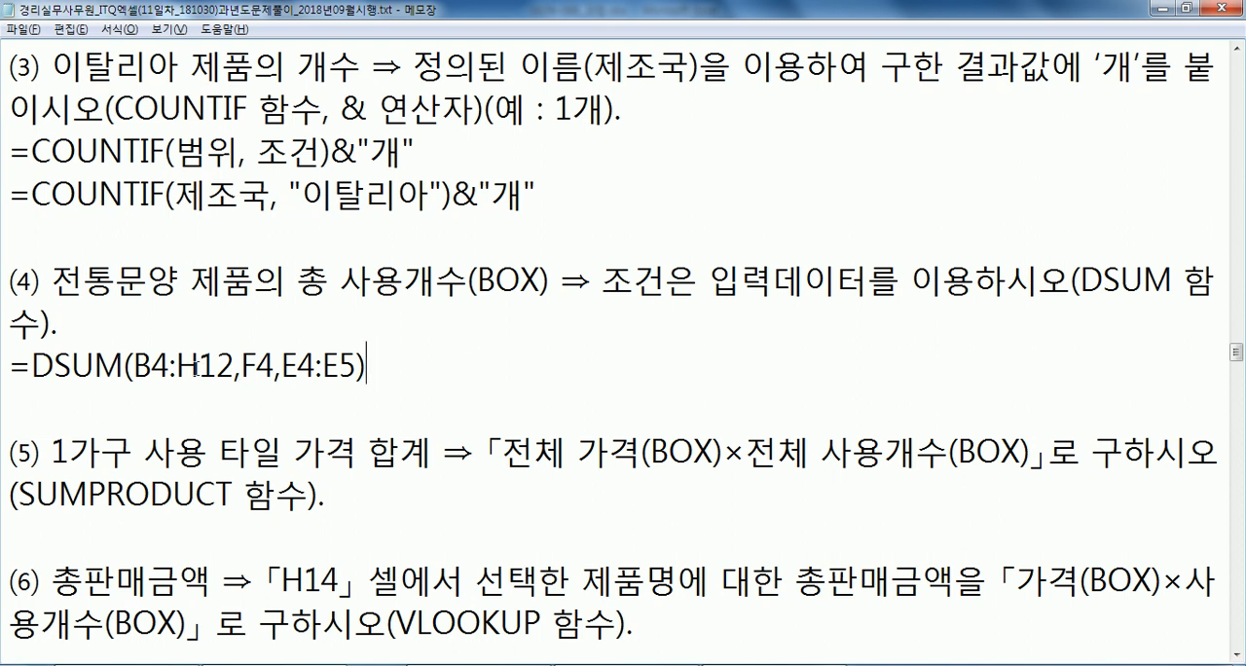
{"action": "left_click", "coordinate": [245, 366]}
{"action": "left_click", "coordinate": [291, 365]}
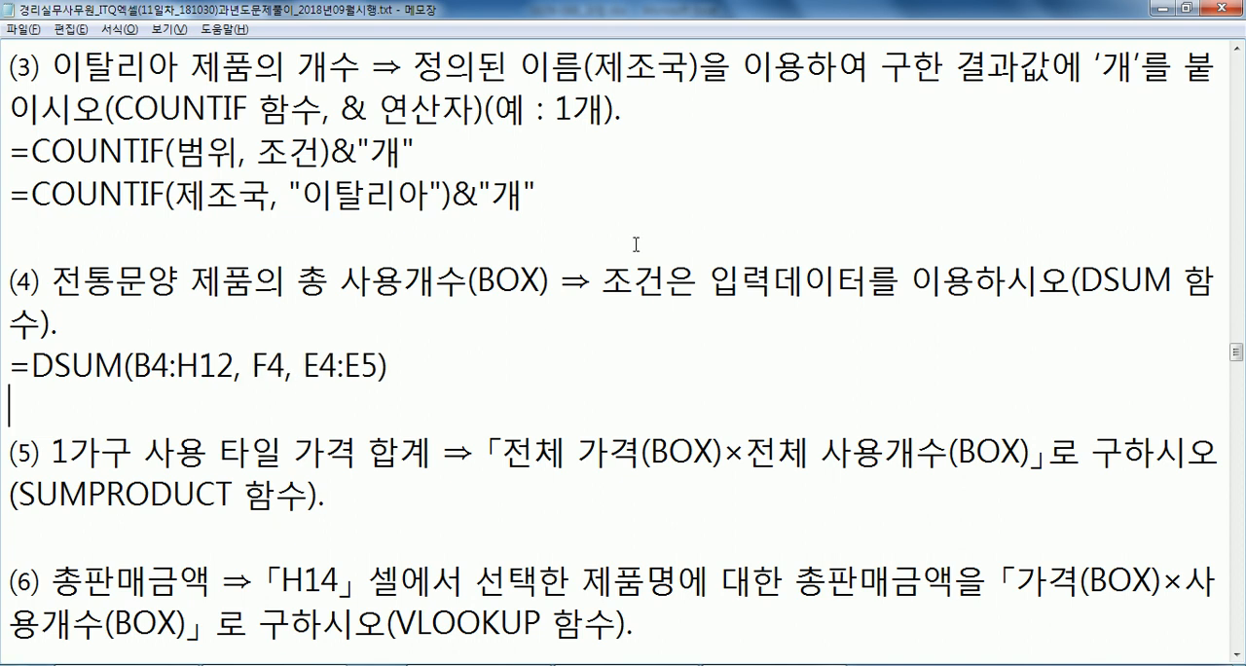
Review the criteria wording of condition (4) in the notes, then return to Excel and leave E14's formula editing.
{"action": "left_click_drag", "start_coordinate": [601, 284], "coordinate": [869, 283]}
{"action": "left_click", "coordinate": [843, 283]}
{"action": "key", "text": "alt+Tab"}
{"action": "key", "text": "Escape"}
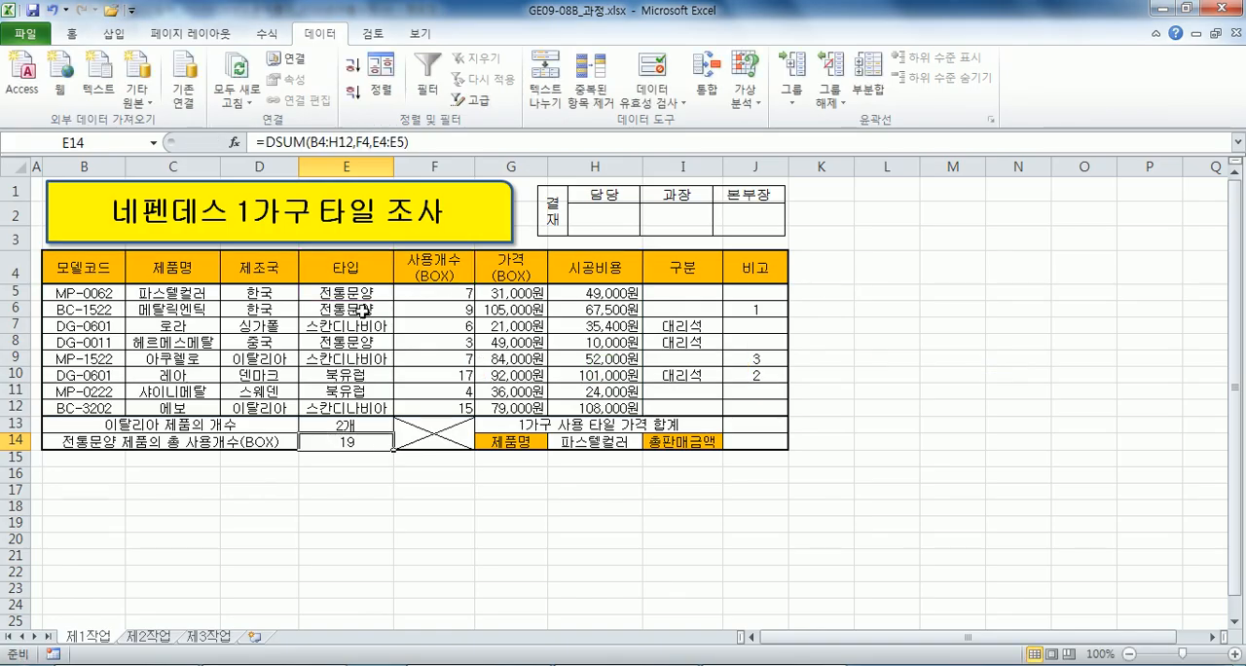
Copy the 타입 header in E4 together with 스칸디나비아 in E7 to cells C17:C18 as a separate criteria block.
{"action": "left_click", "coordinate": [333, 325]}
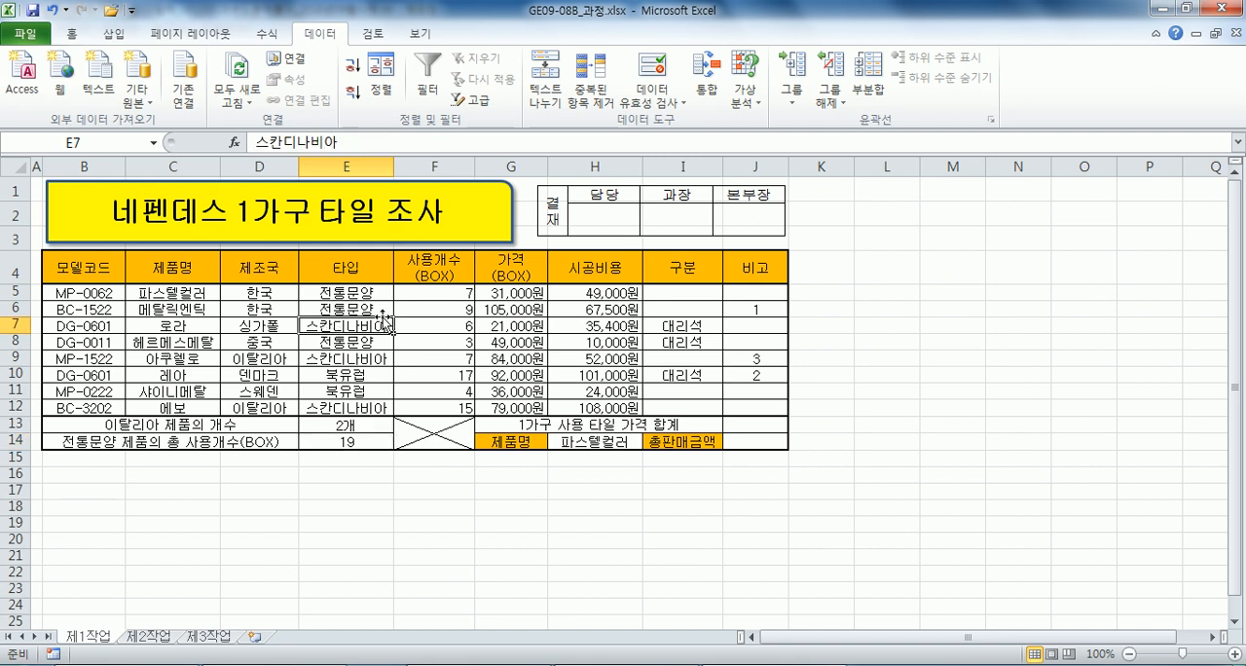
{"action": "left_click", "coordinate": [340, 273]}
{"action": "left_click", "coordinate": [330, 325]}
{"action": "left_click", "coordinate": [363, 269]}
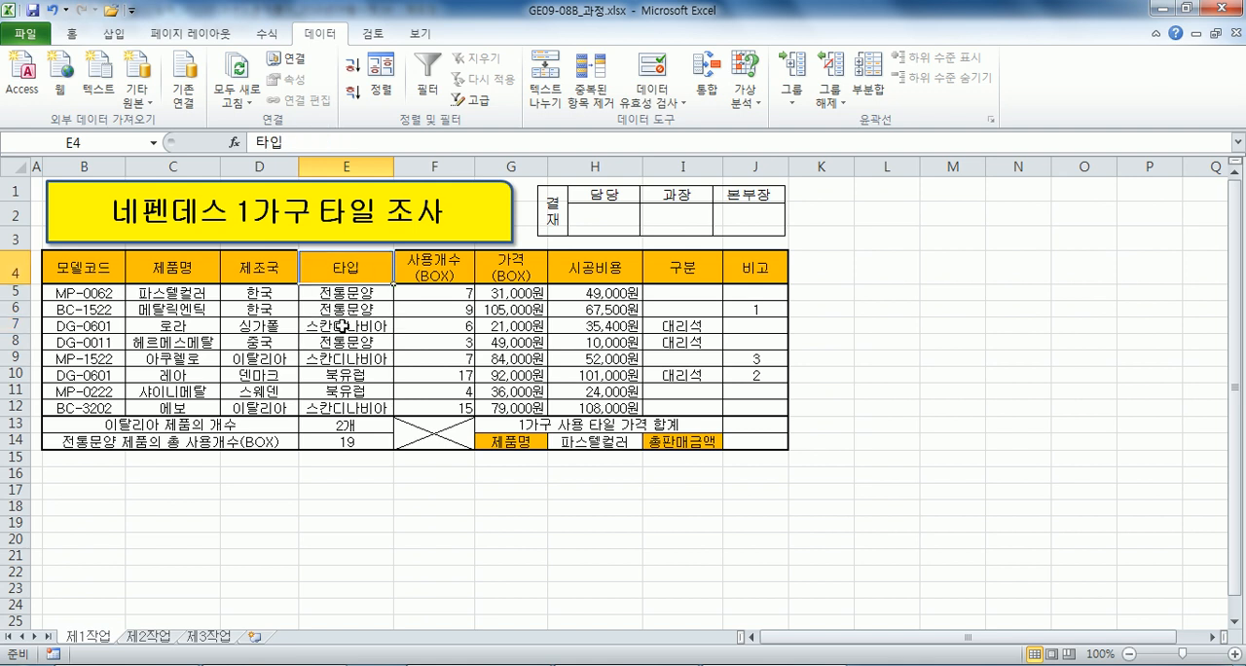
{"action": "left_click", "coordinate": [342, 326], "text": "ctrl"}
{"action": "left_click", "coordinate": [344, 265]}
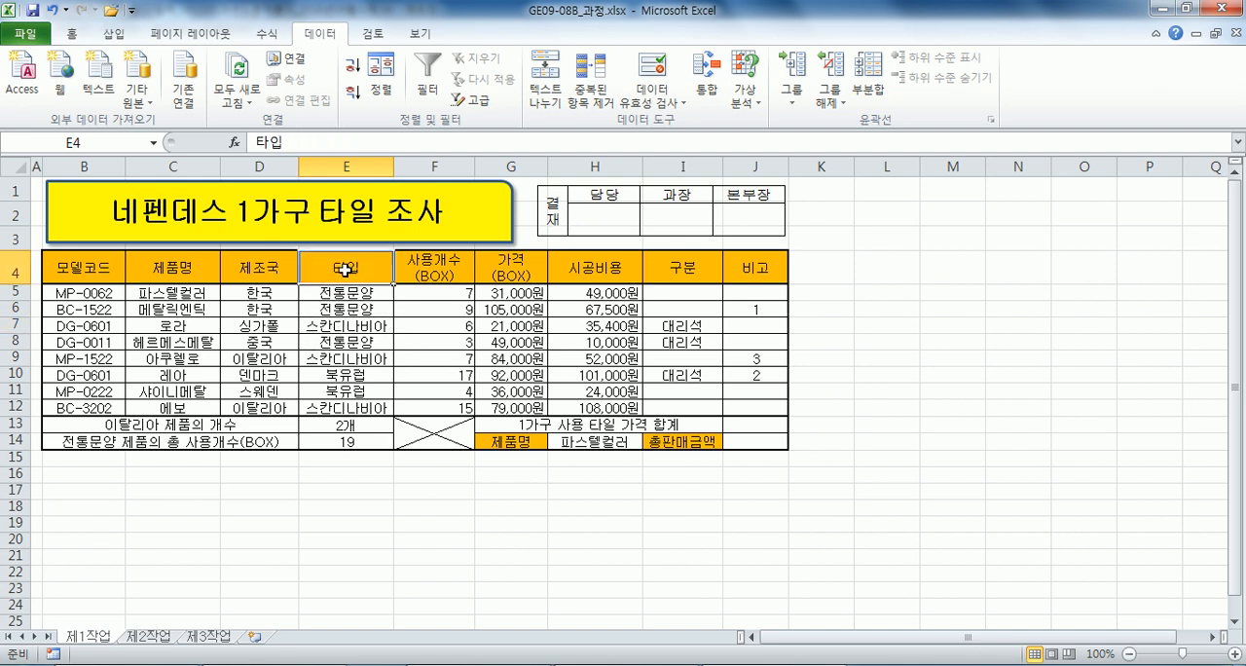
{"action": "left_click", "coordinate": [336, 326], "text": "ctrl"}
{"action": "left_click", "coordinate": [348, 261]}
{"action": "left_click", "coordinate": [339, 323], "text": "ctrl"}
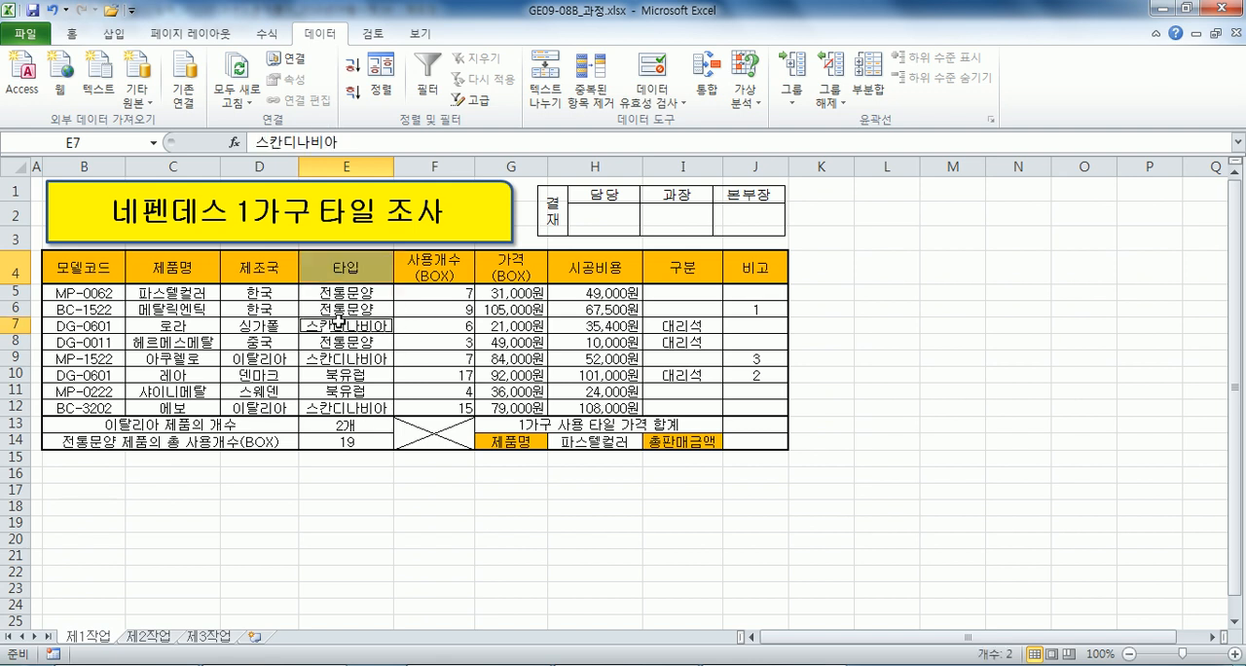
{"action": "key", "text": "ctrl+c"}
{"action": "left_click", "coordinate": [134, 491]}
{"action": "key", "text": "ctrl+v"}
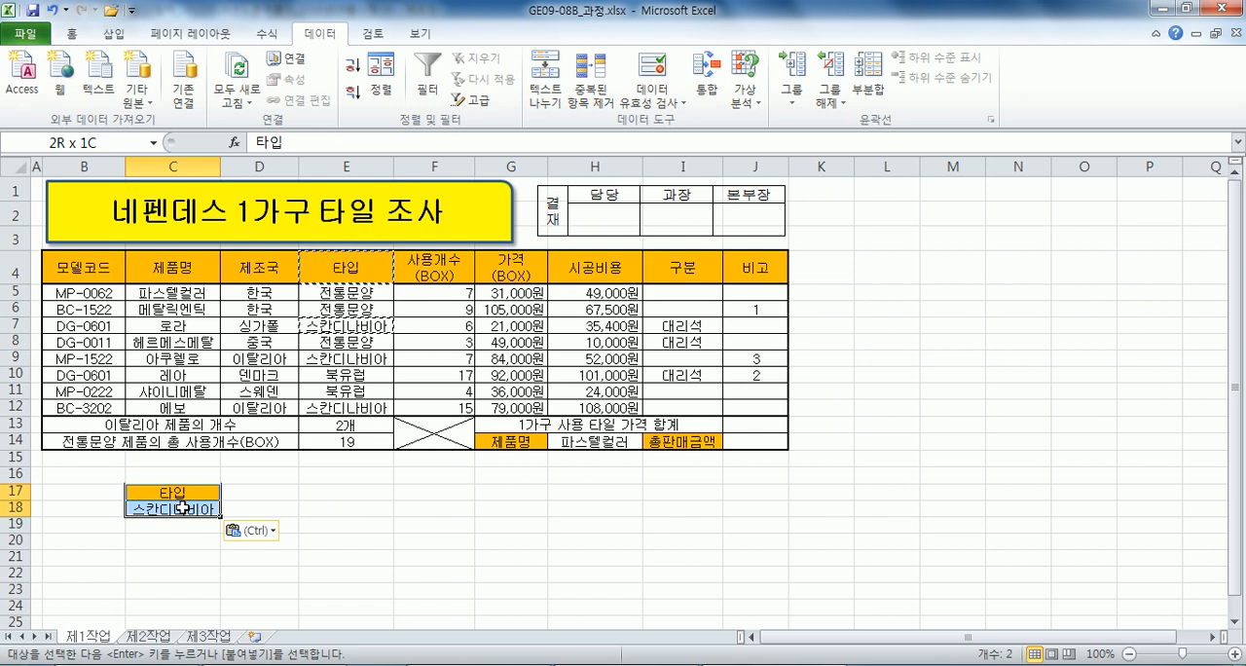
{"action": "key", "text": "Escape"}
Examine the adjacent criteria cells E4:E5 in the table and switch back to the Notepad notes.
{"action": "left_click_drag", "start_coordinate": [344, 266], "coordinate": [342, 292]}
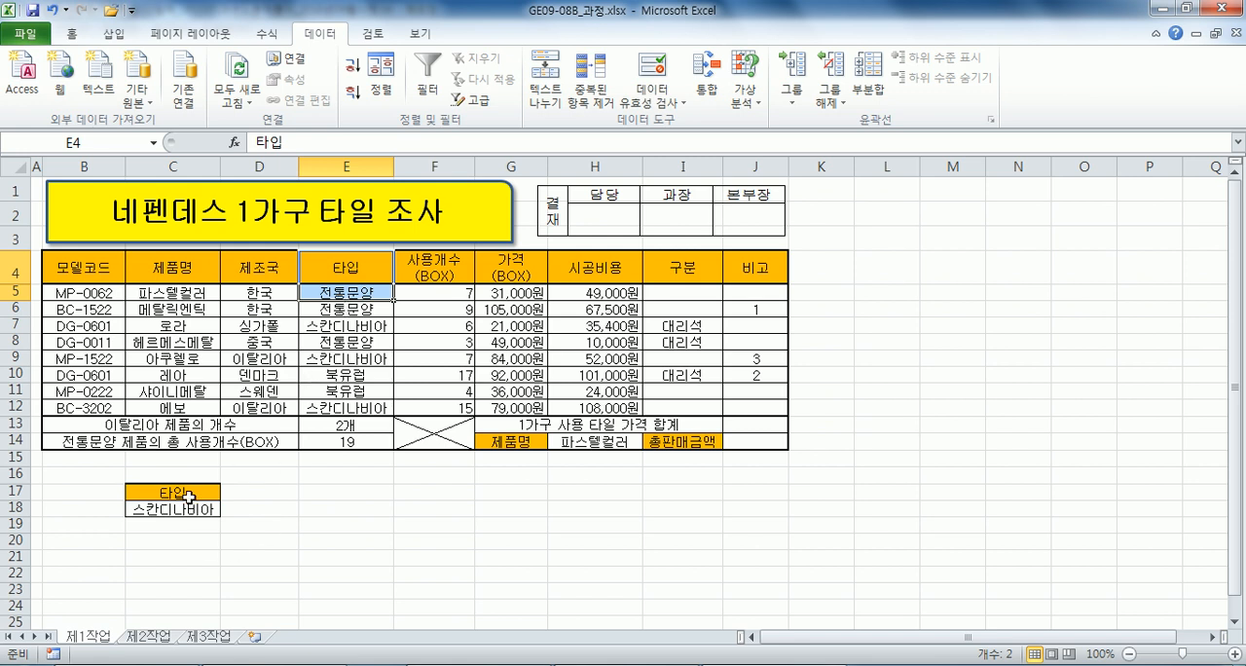
{"action": "left_click", "coordinate": [324, 486]}
{"action": "key", "text": "alt+Tab"}
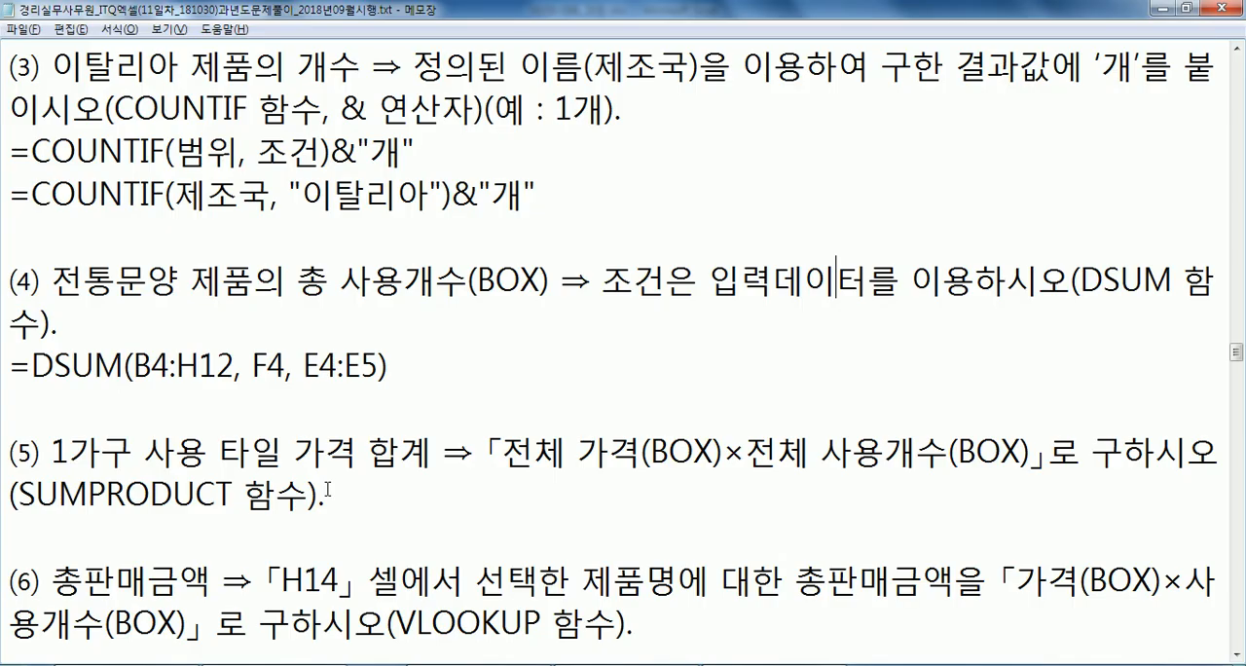
Insert a new line below condition (5) in the Notepad notes for its formula.
{"action": "scroll", "coordinate": [362, 431], "scroll_direction": "down", "scroll_amount": 1}
{"action": "left_click", "coordinate": [381, 375]}
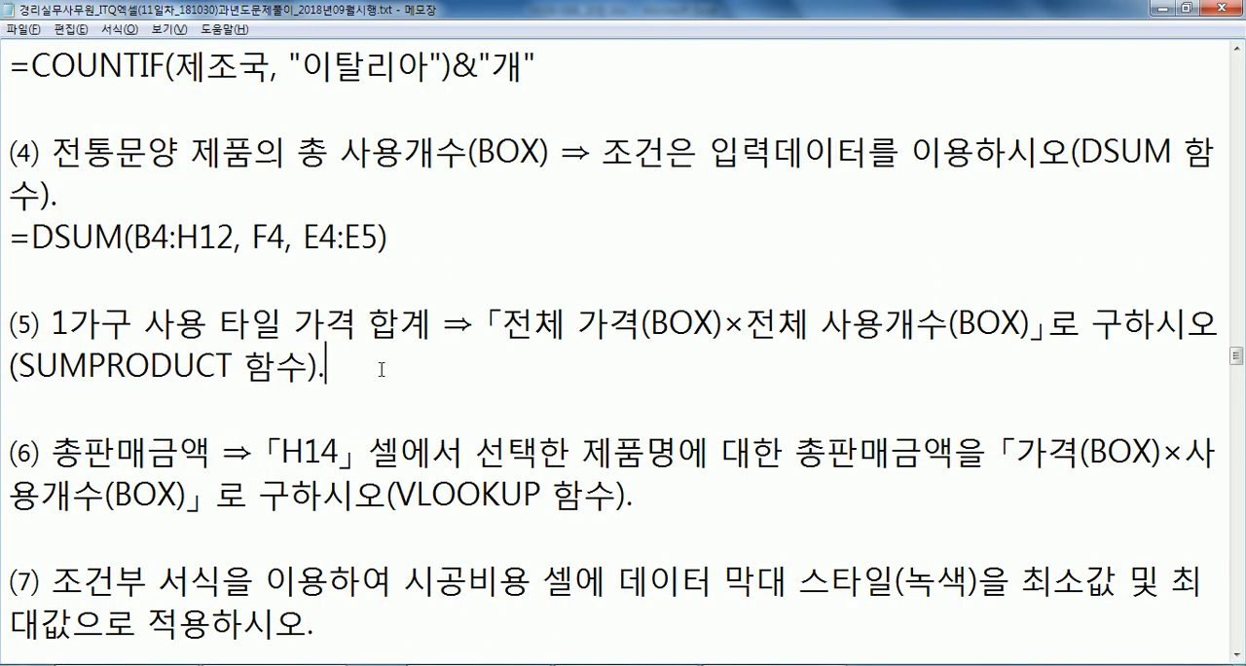
{"action": "key", "text": "Return"}
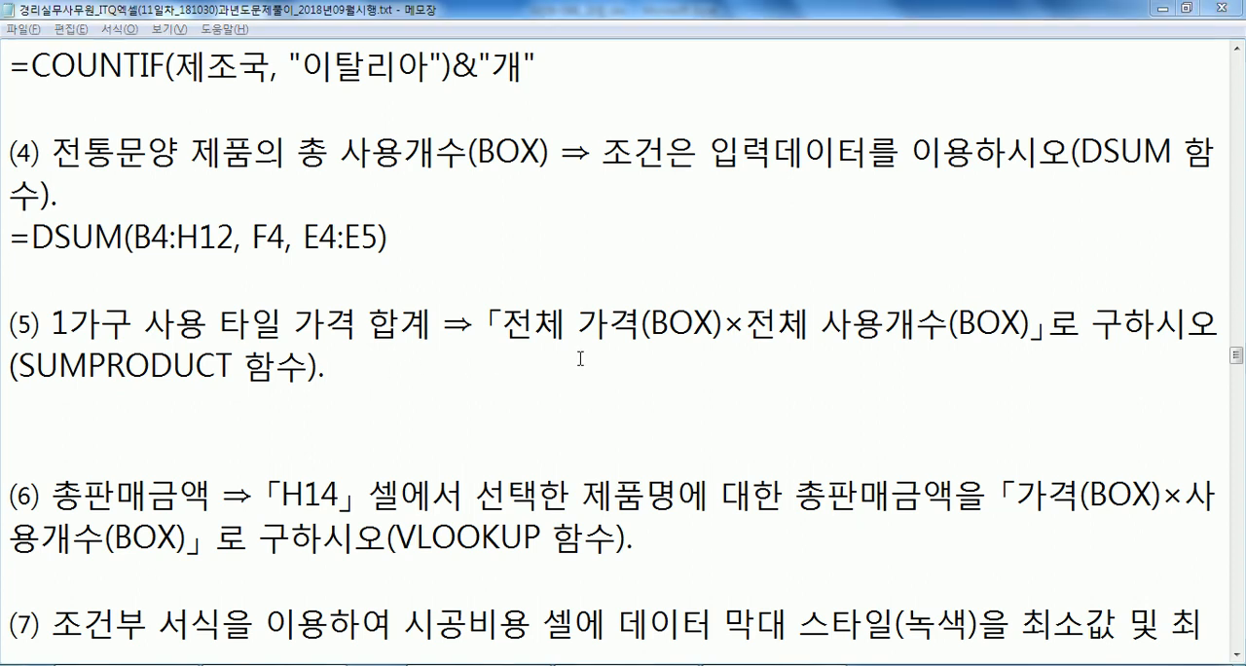
Compare the 가격(BOX) and 사용개수(BOX) data columns in Excel with the wording of condition (5), ending back in the Notepad notes.
{"action": "key", "text": "alt+Tab"}
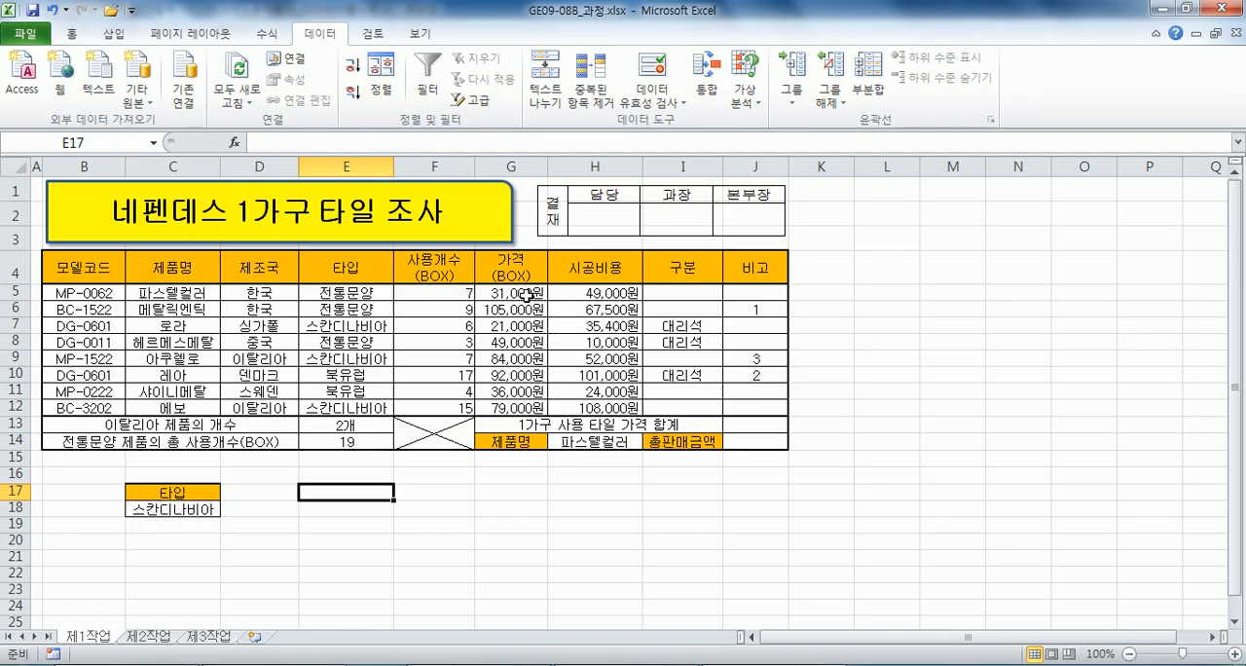
{"action": "key", "text": "alt+Tab"}
{"action": "key", "text": "alt+Tab"}
{"action": "key", "text": "alt+Tab"}
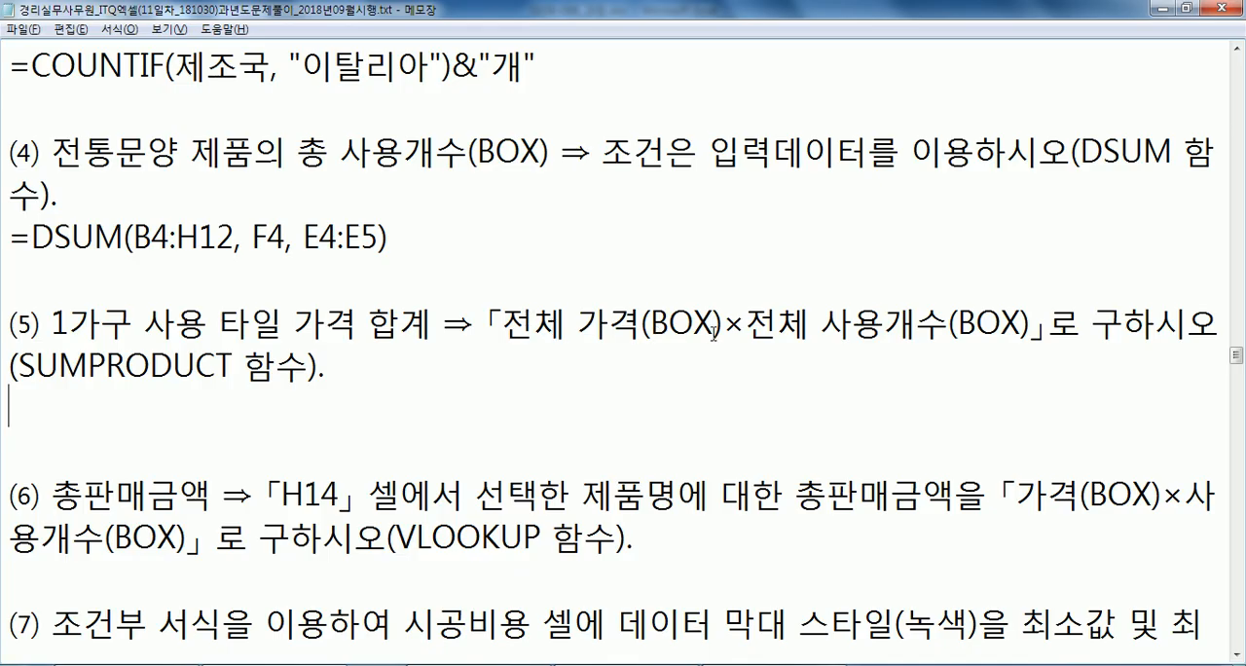
{"action": "key", "text": "alt+Tab"}
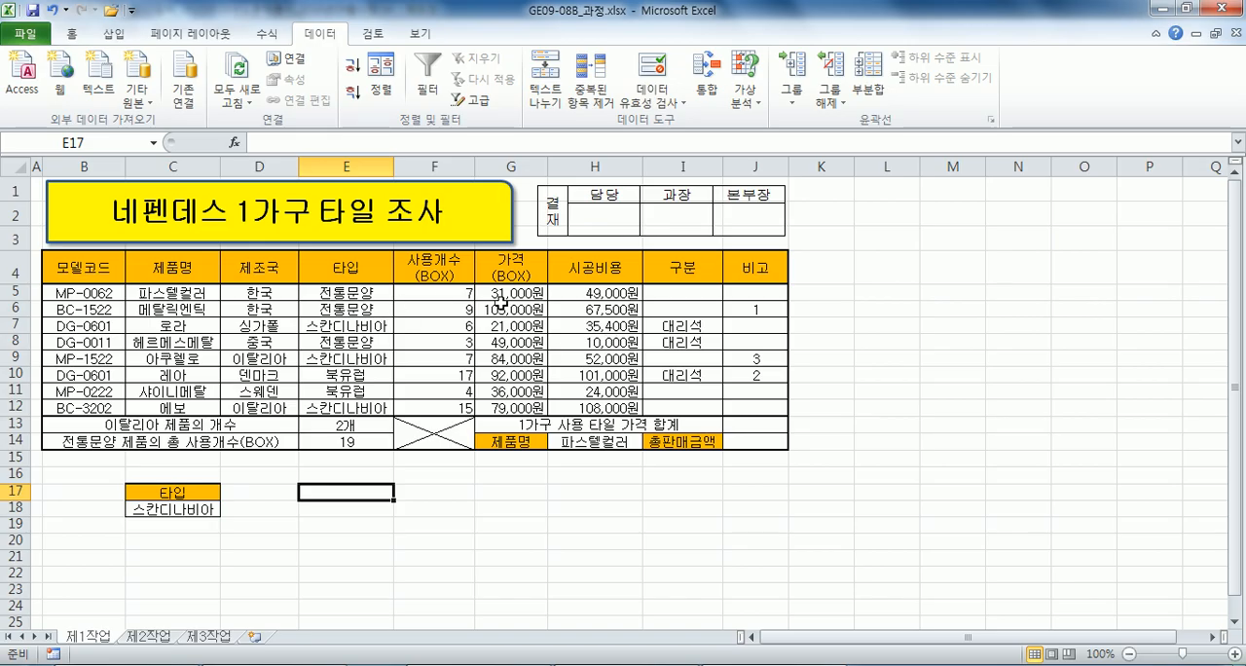
{"action": "left_click_drag", "start_coordinate": [491, 298], "coordinate": [496, 409]}
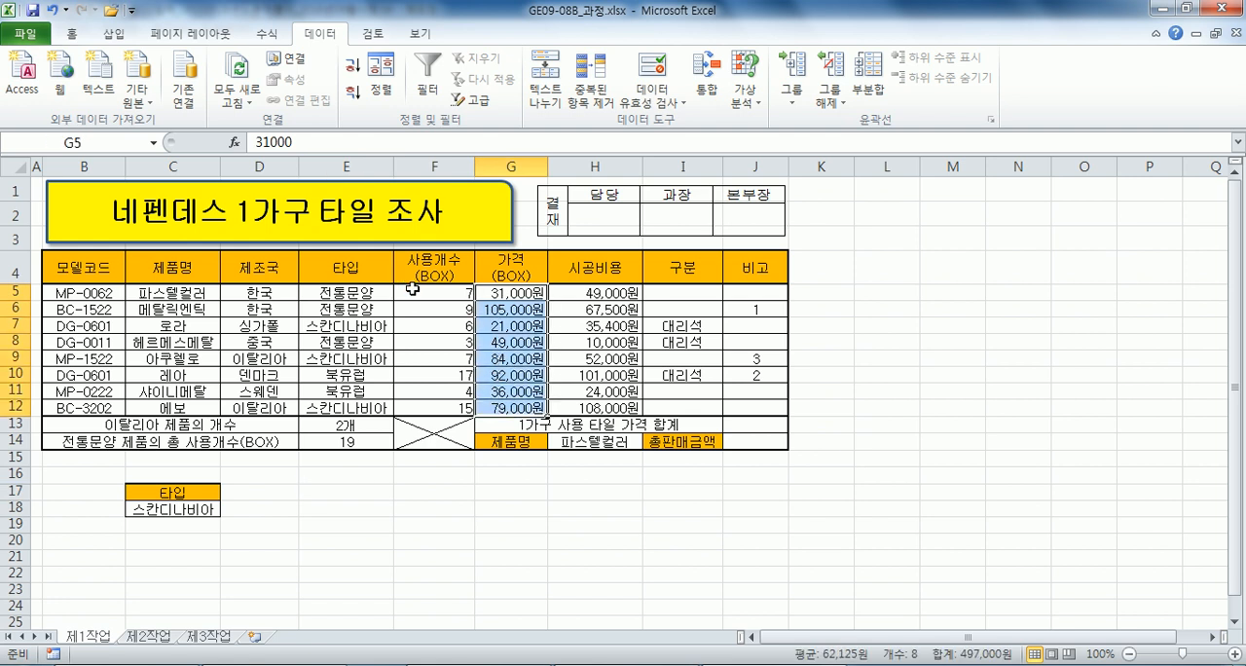
{"action": "left_click_drag", "start_coordinate": [413, 289], "coordinate": [417, 409]}
{"action": "left_click_drag", "start_coordinate": [515, 294], "coordinate": [508, 408]}
{"action": "key", "text": "alt+Tab"}
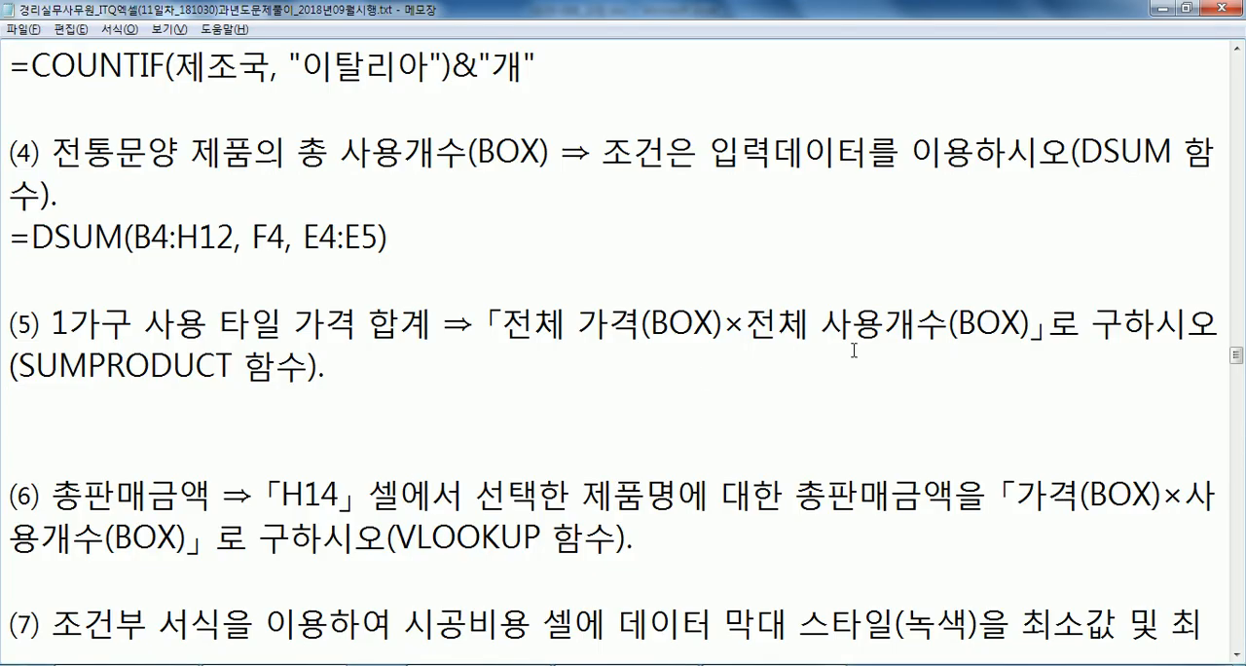
{"action": "key", "text": "alt+Tab"}
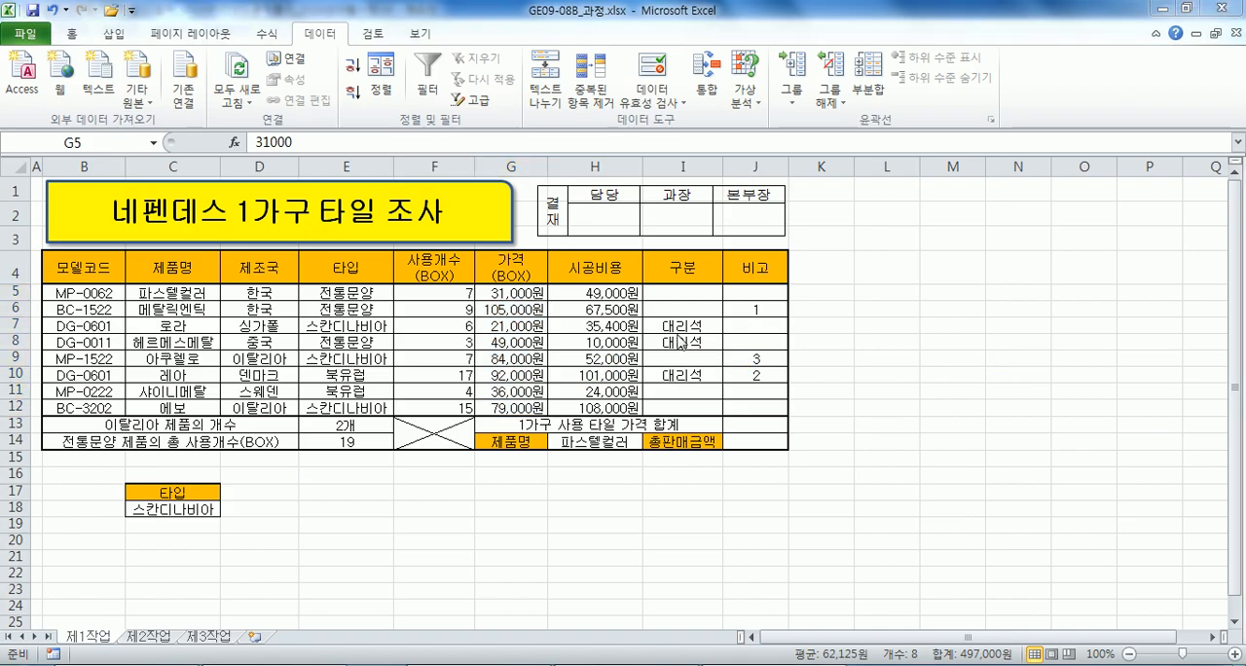
{"action": "key", "text": "alt+Tab"}
{"action": "key", "text": "alt+Tab"}
{"action": "left_click_drag", "start_coordinate": [511, 292], "coordinate": [502, 404]}
{"action": "key", "text": "alt+Tab"}
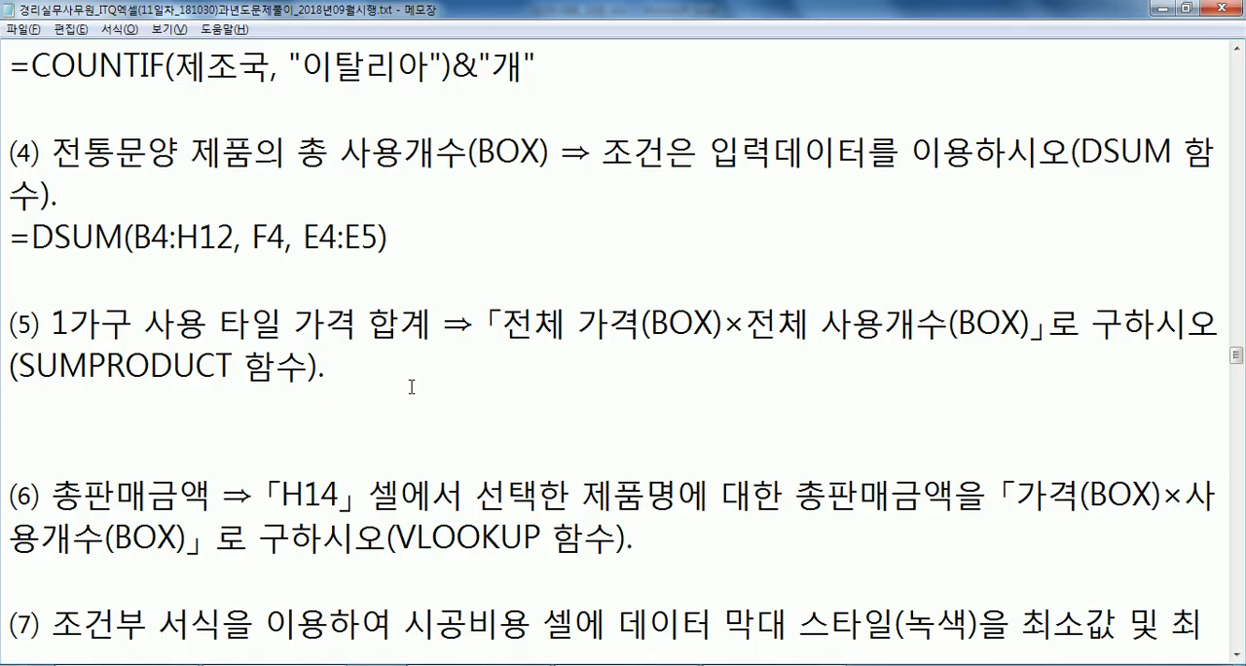
Write the syntax line =SUMPRODUCT(사용개수 범위, 가격 범위) under condition (5) in the notes.
{"action": "type", "text": "=SUMPRODUCT("}
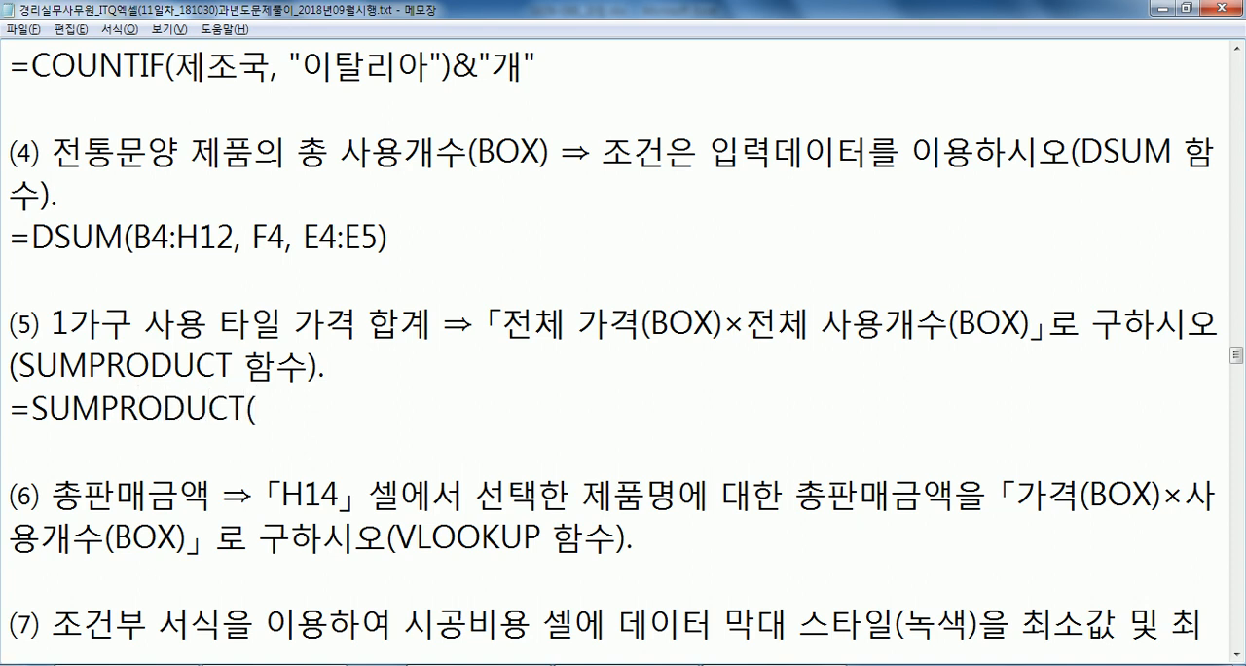
{"action": "type", "text": "TKDYDRO"}
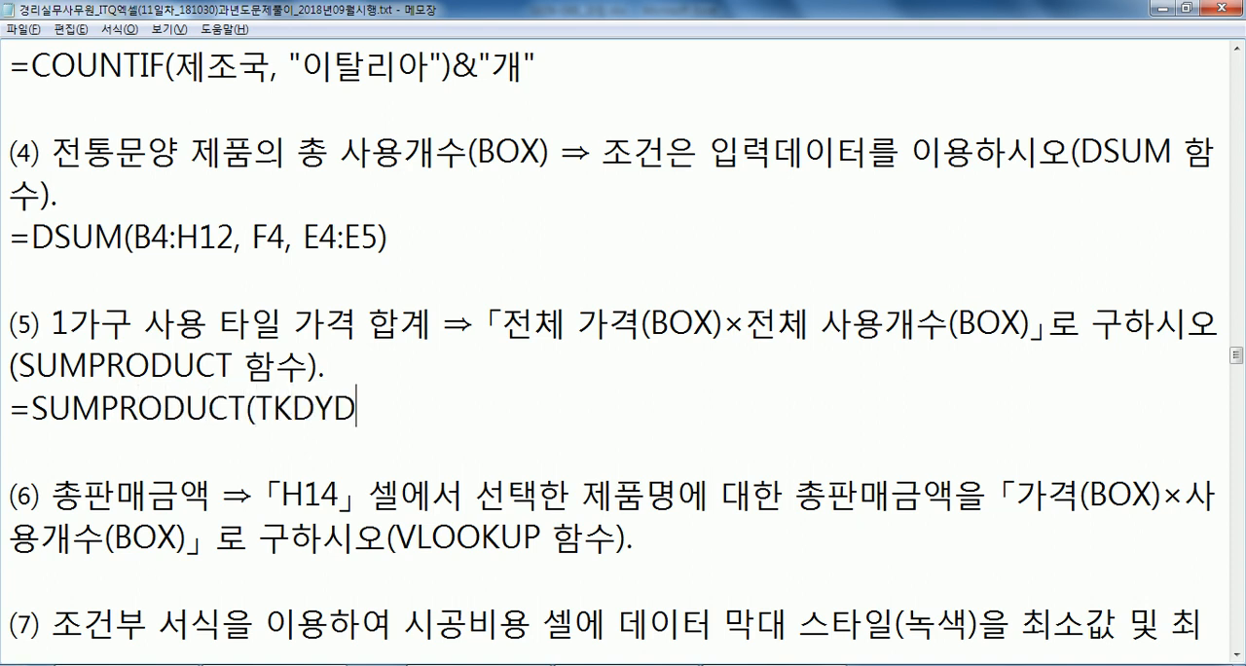
{"action": "key", "text": "BackSpace"}
{"action": "key", "text": "BackSpace"}
{"action": "key", "text": "BackSpace"}
{"action": "key", "text": "BackSpace"}
{"action": "key", "text": "BackSpace"}
{"action": "key", "text": "BackSpace"}
{"action": "key", "text": "BackSpace"}
{"action": "type", "text": "사용개수"}
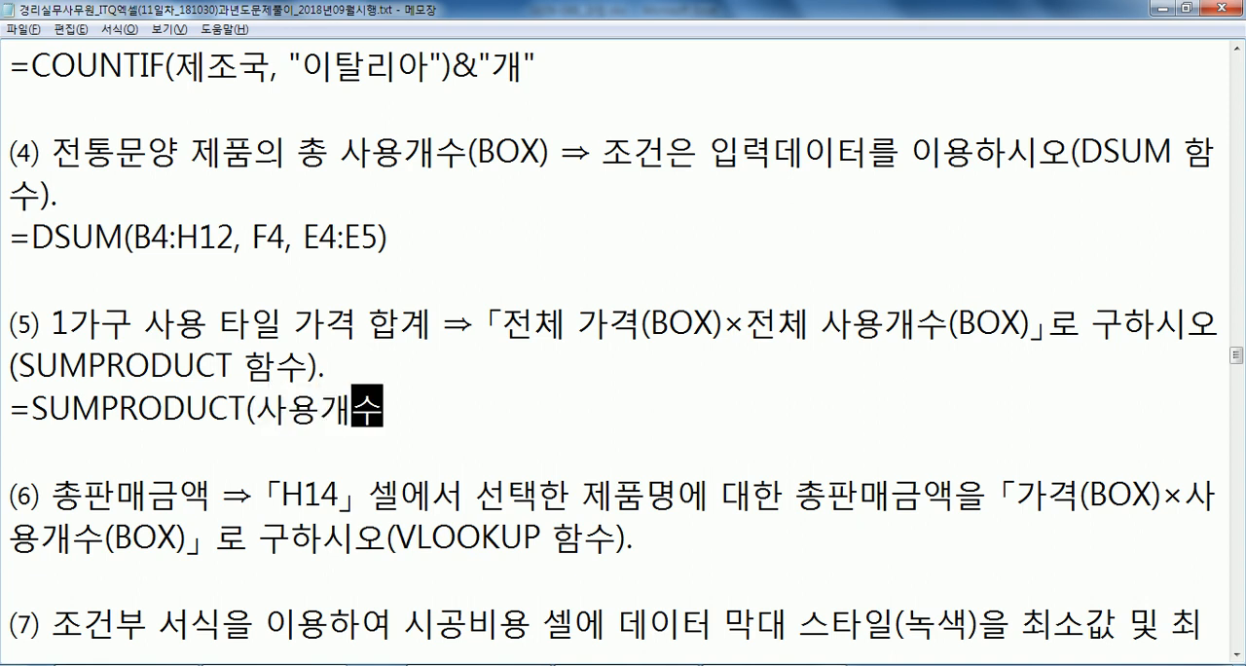
{"action": "type", "text": " 범위, "}
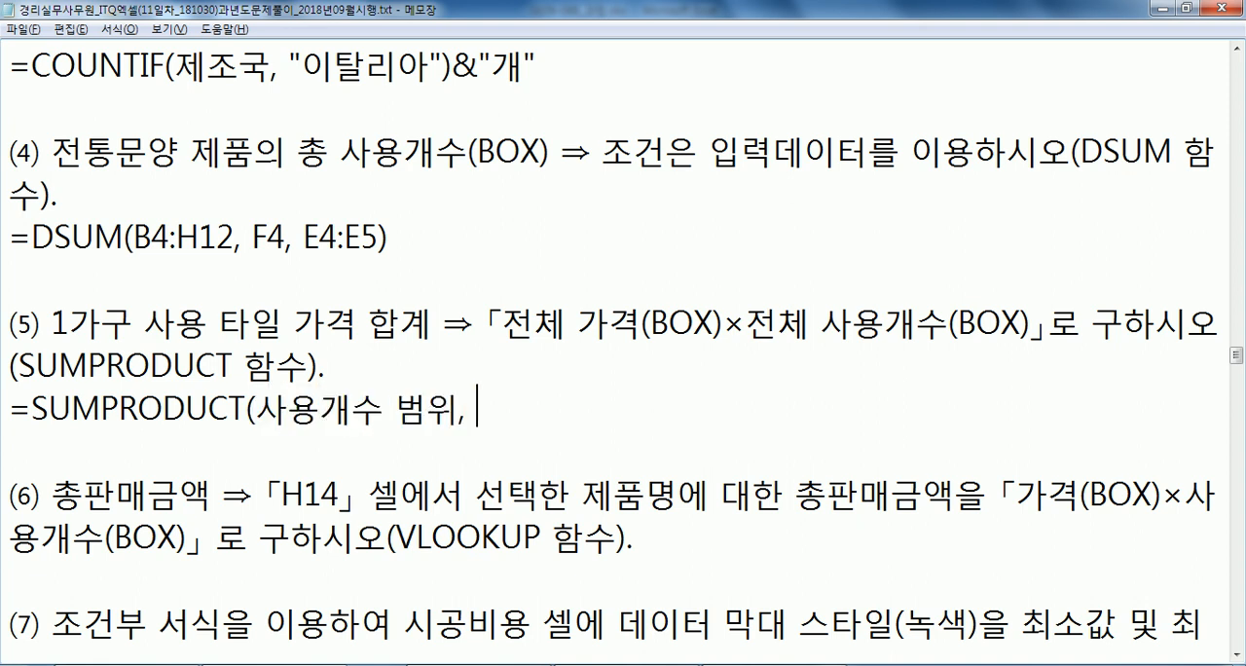
{"action": "type", "text": "가격 범위)"}
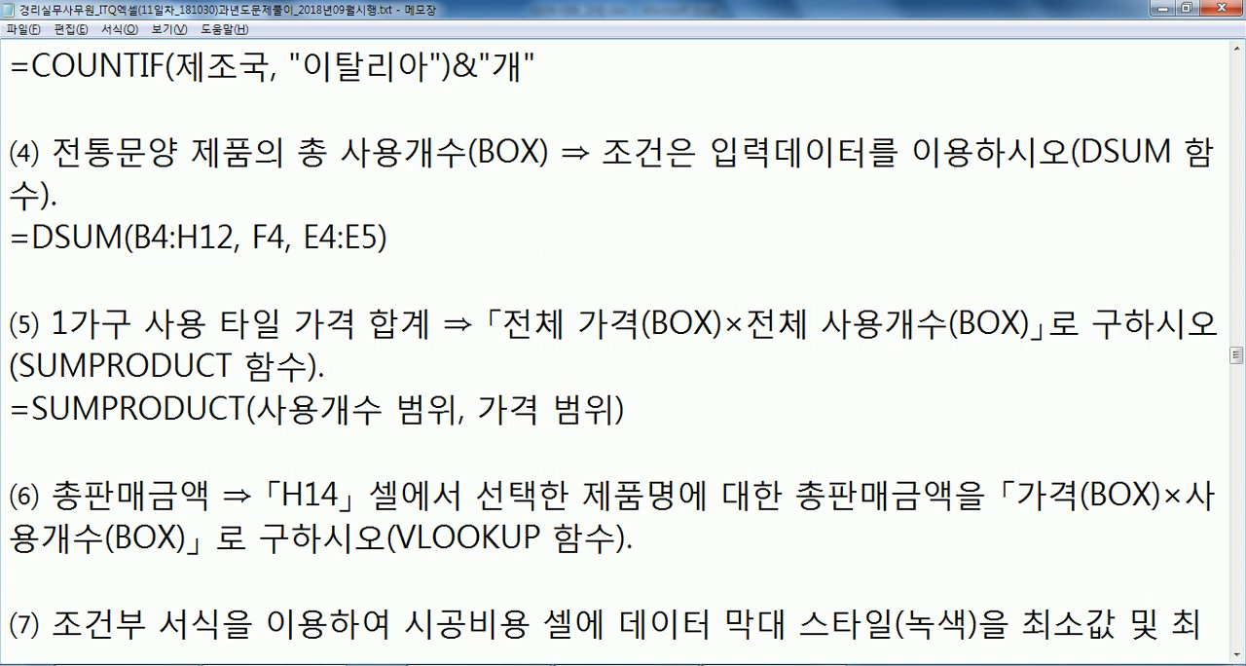
Switch to Excel and examine the SUMPRODUCT argument ranges F5:F12 and G5:G12 in the tile table.
{"action": "key", "text": "super"}
{"action": "key", "text": "super"}
{"action": "key", "text": "alt+Tab"}
{"action": "left_click_drag", "start_coordinate": [498, 296], "coordinate": [503, 409]}
{"action": "left_click_drag", "start_coordinate": [439, 294], "coordinate": [438, 408]}
{"action": "key", "text": "alt+Tab"}
{"action": "key", "text": "alt+Tab"}
{"action": "left_click_drag", "start_coordinate": [438, 294], "coordinate": [435, 397]}
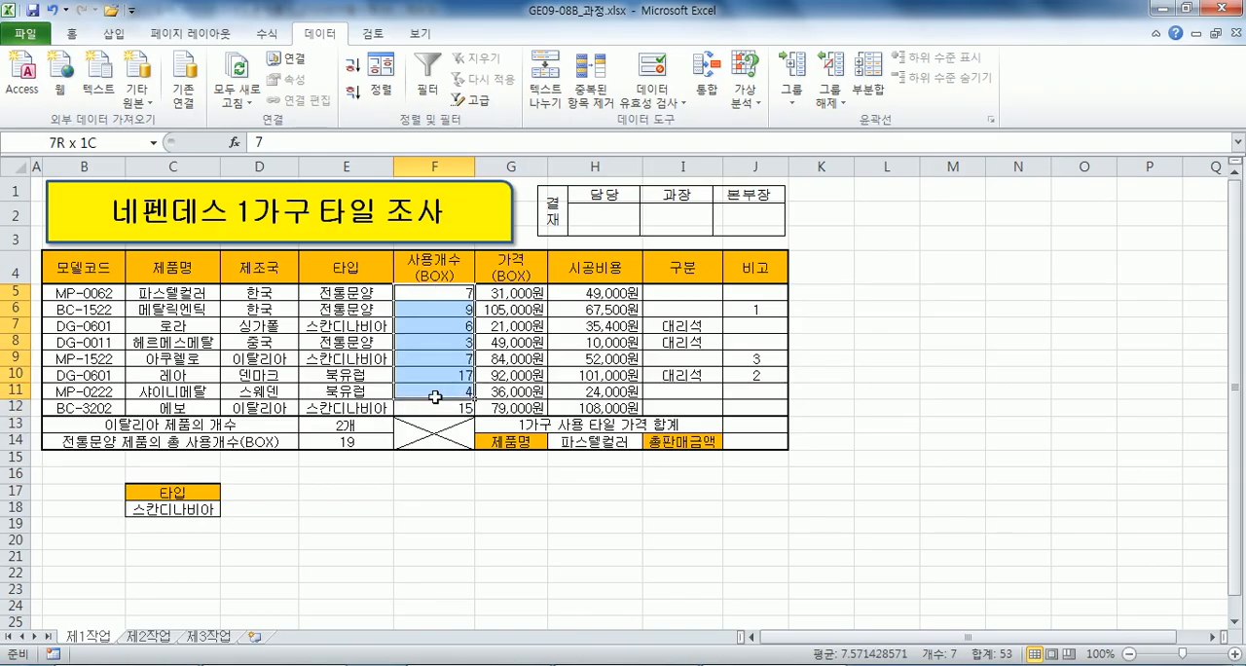
{"action": "left_click", "coordinate": [498, 295]}
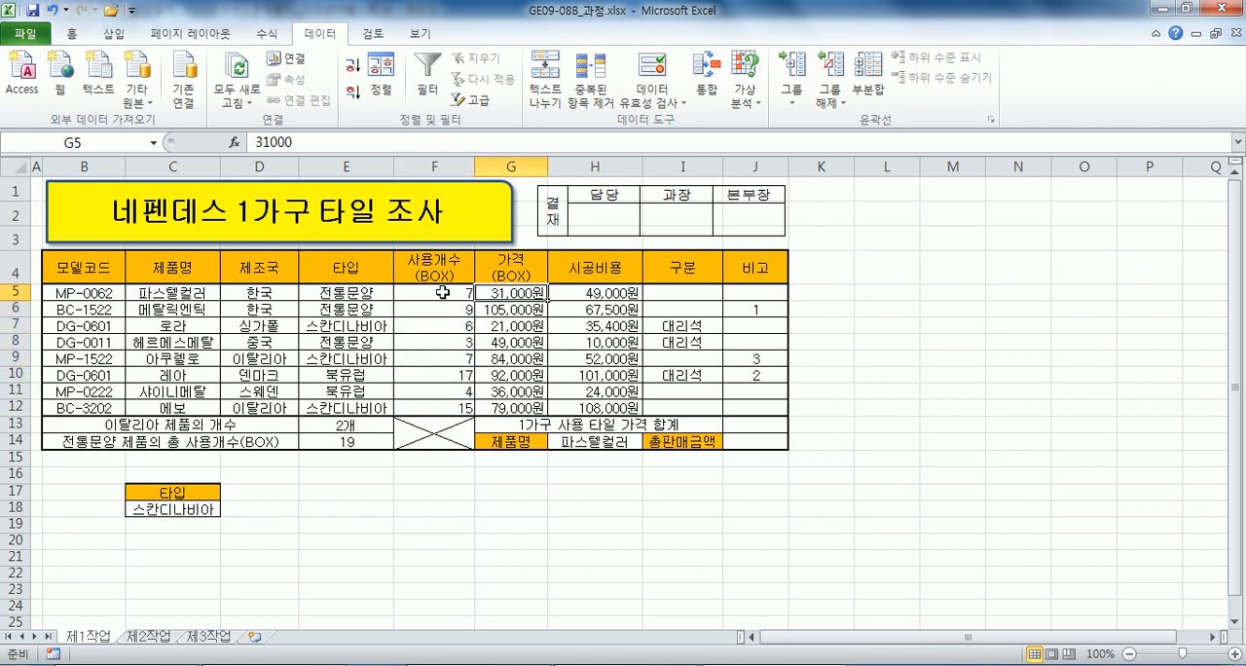
{"action": "left_click_drag", "start_coordinate": [438, 292], "coordinate": [427, 405]}
{"action": "left_click_drag", "start_coordinate": [506, 292], "coordinate": [506, 409]}
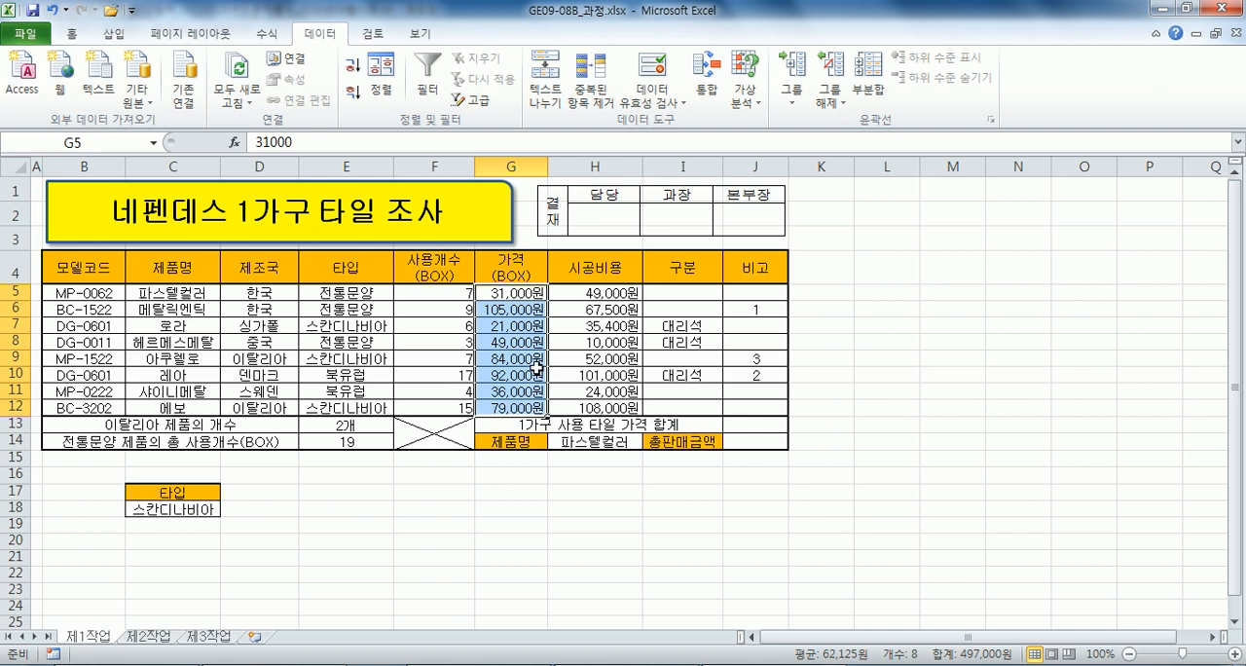
Enter =SUMPRODUCT(G5:G12, F5:F12) in J13 for the 1가구 사용 타일 가격 합계.
{"action": "left_click", "coordinate": [766, 425]}
{"action": "type", "text": "=SUMP"}
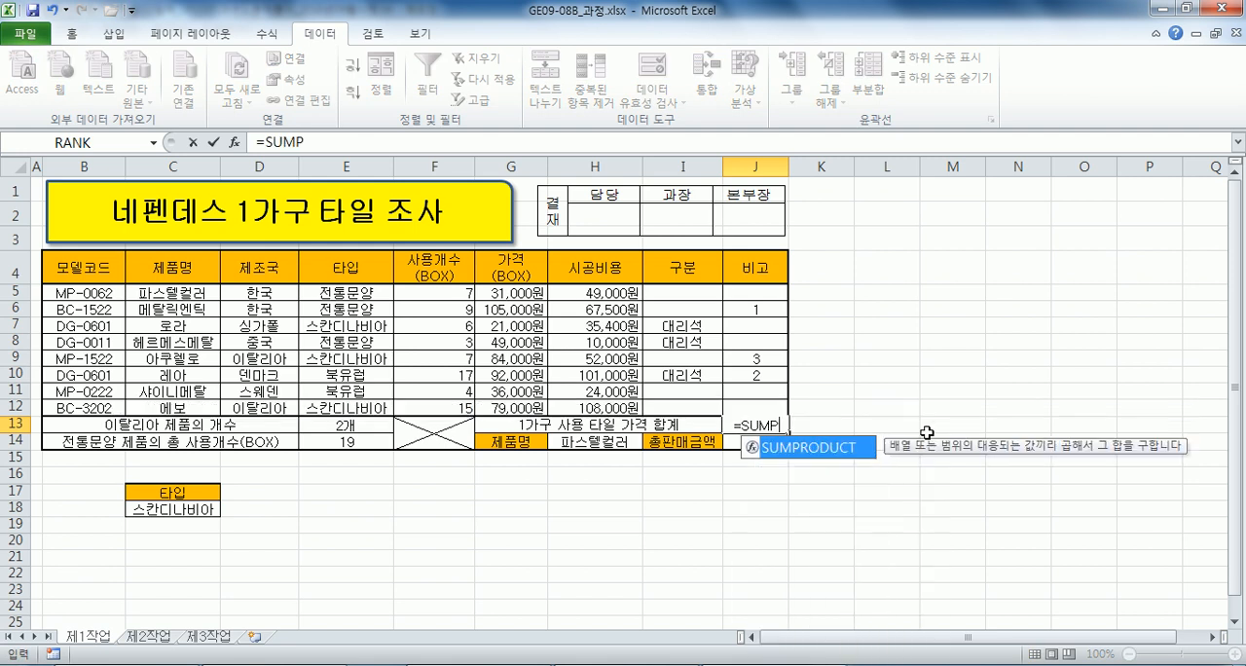
{"action": "key", "text": "Tab"}
{"action": "left_click_drag", "start_coordinate": [511, 292], "coordinate": [513, 403]}
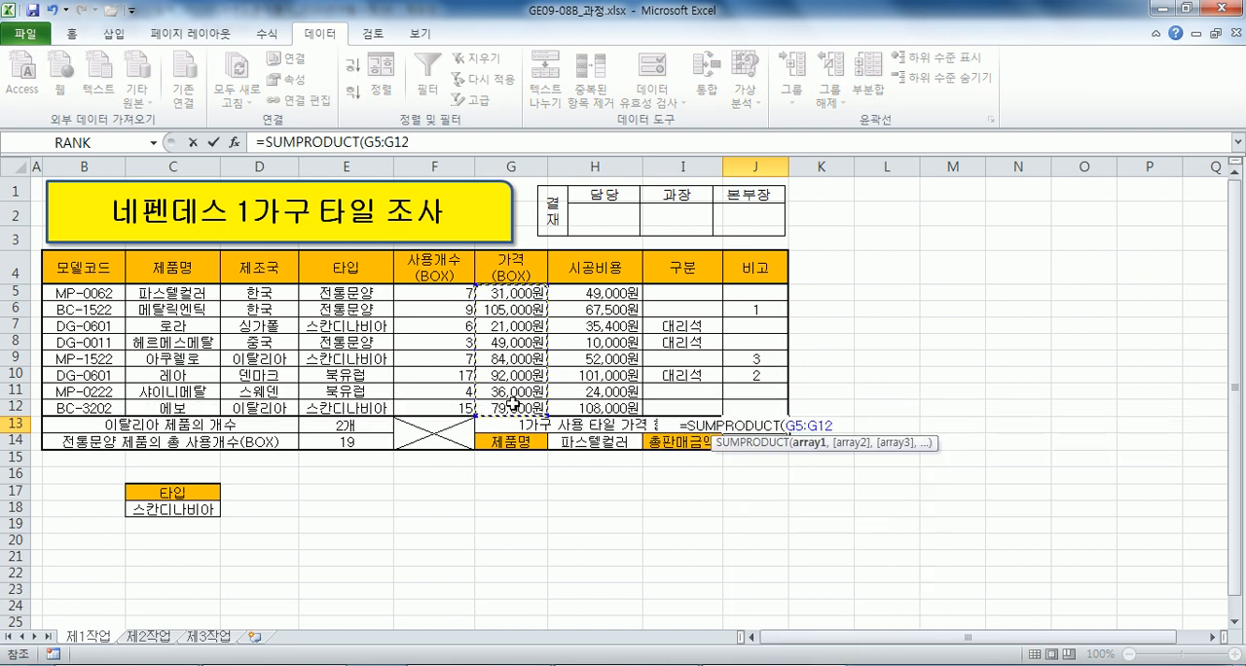
{"action": "type", "text": ","}
{"action": "left_click_drag", "start_coordinate": [429, 290], "coordinate": [427, 402]}
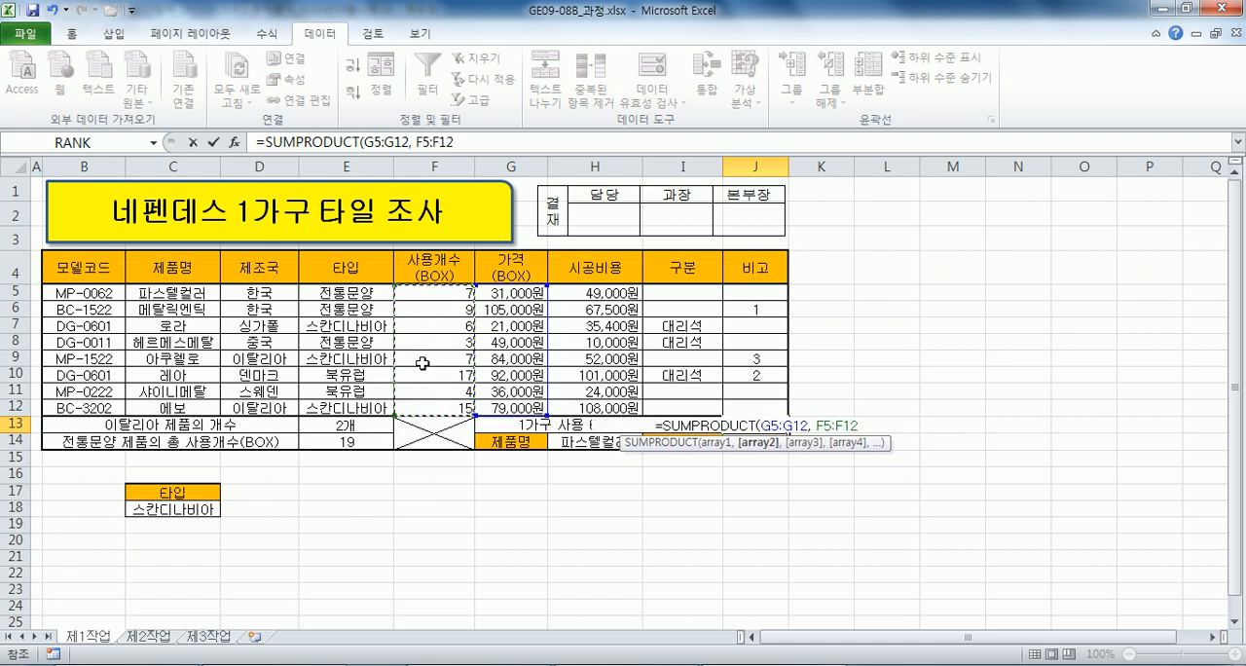
{"action": "key", "text": "Return"}
Copy the J13 formula onto a new Notepad line beneath the SUMPRODUCT syntax, then finish editing the cell in Excel.
{"action": "left_click", "coordinate": [759, 427]}
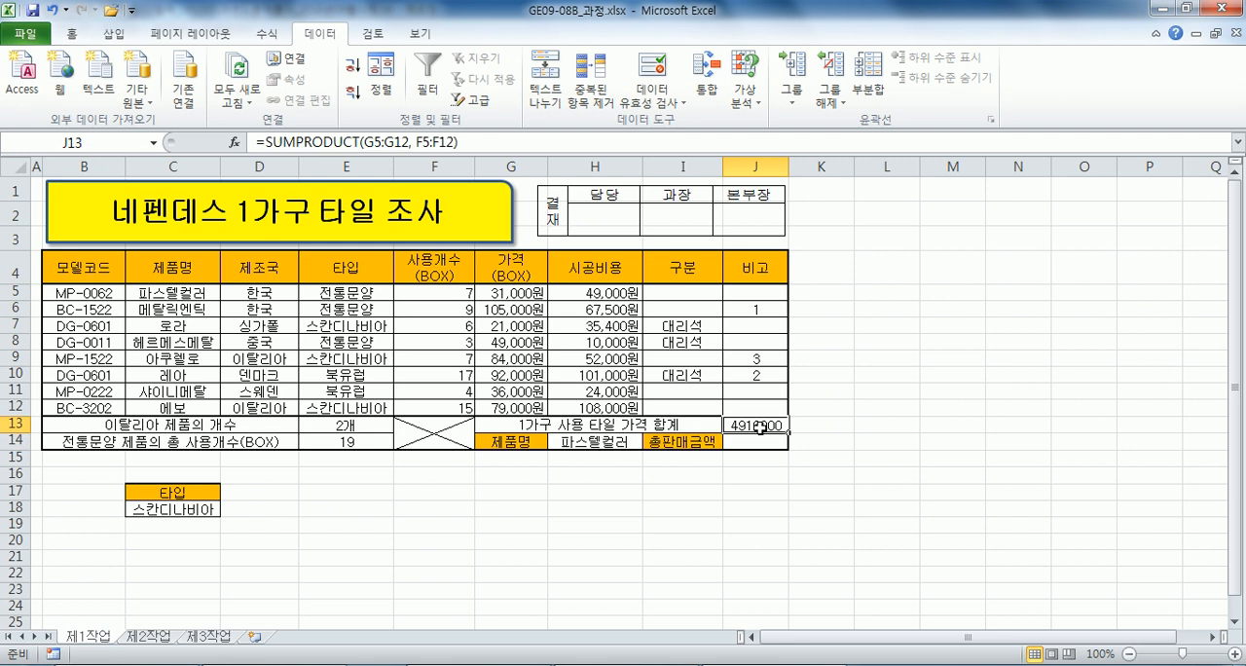
{"action": "left_click_drag", "start_coordinate": [489, 143], "coordinate": [60, 140]}
{"action": "key", "text": "ctrl+c"}
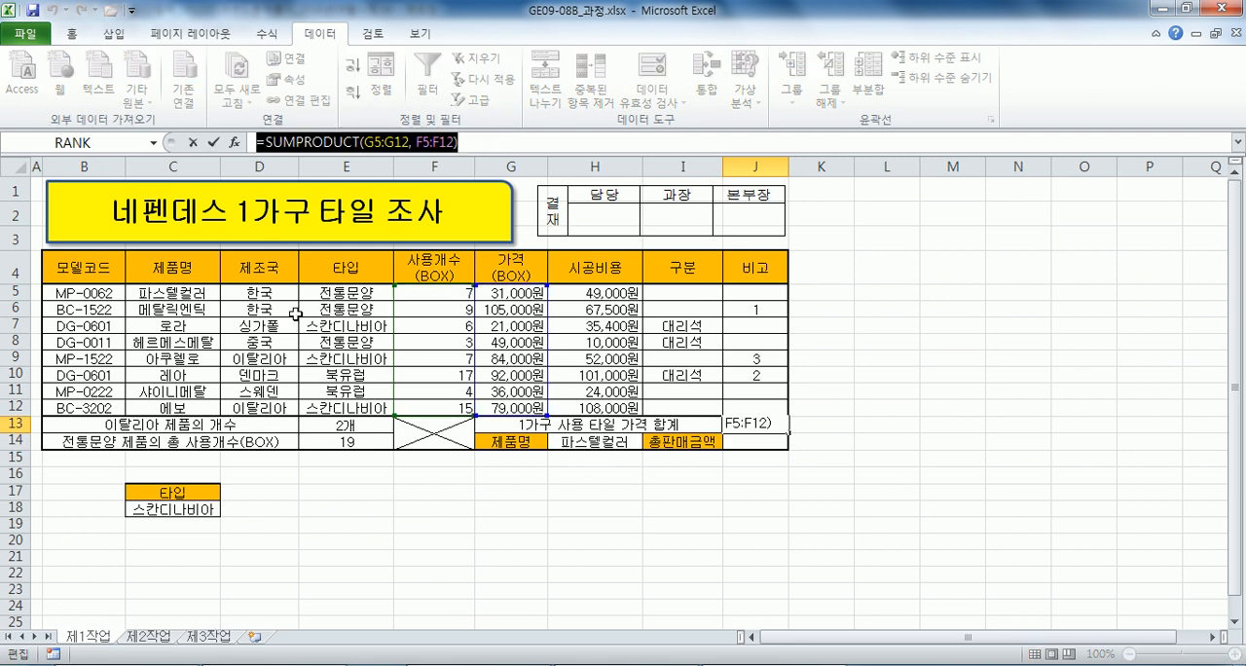
{"action": "key", "text": "alt+Tab"}
{"action": "key", "text": "Return"}
{"action": "key", "text": "ctrl+v"}
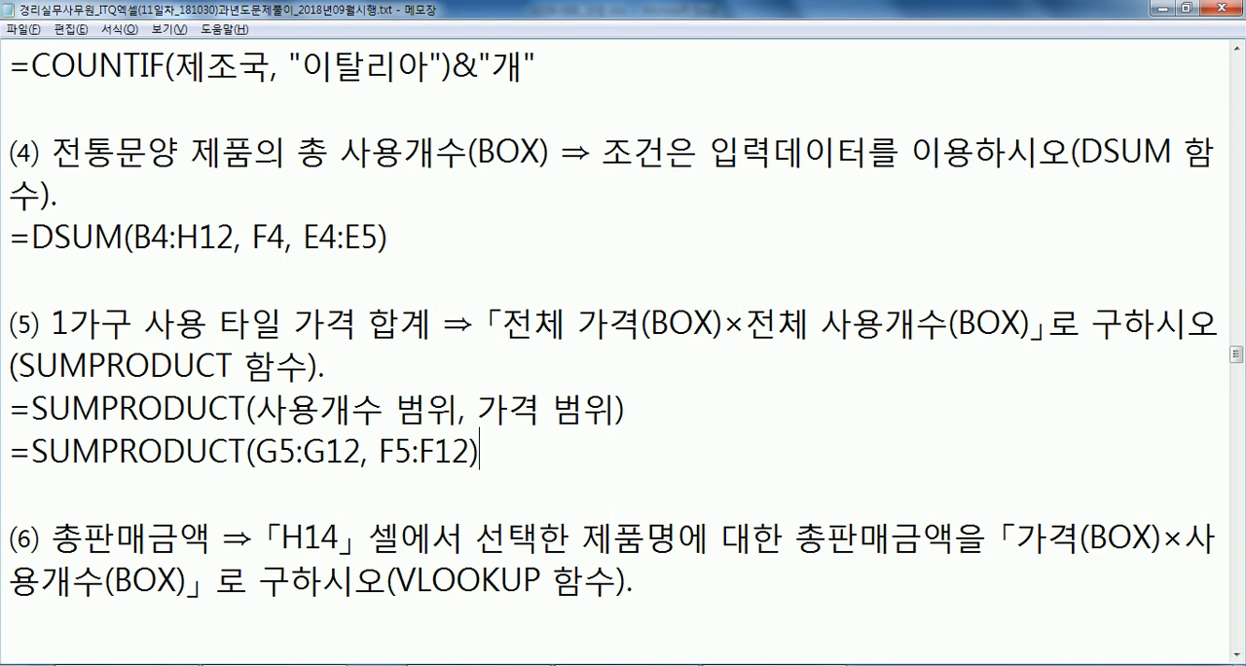
{"action": "key", "text": "alt+Tab"}
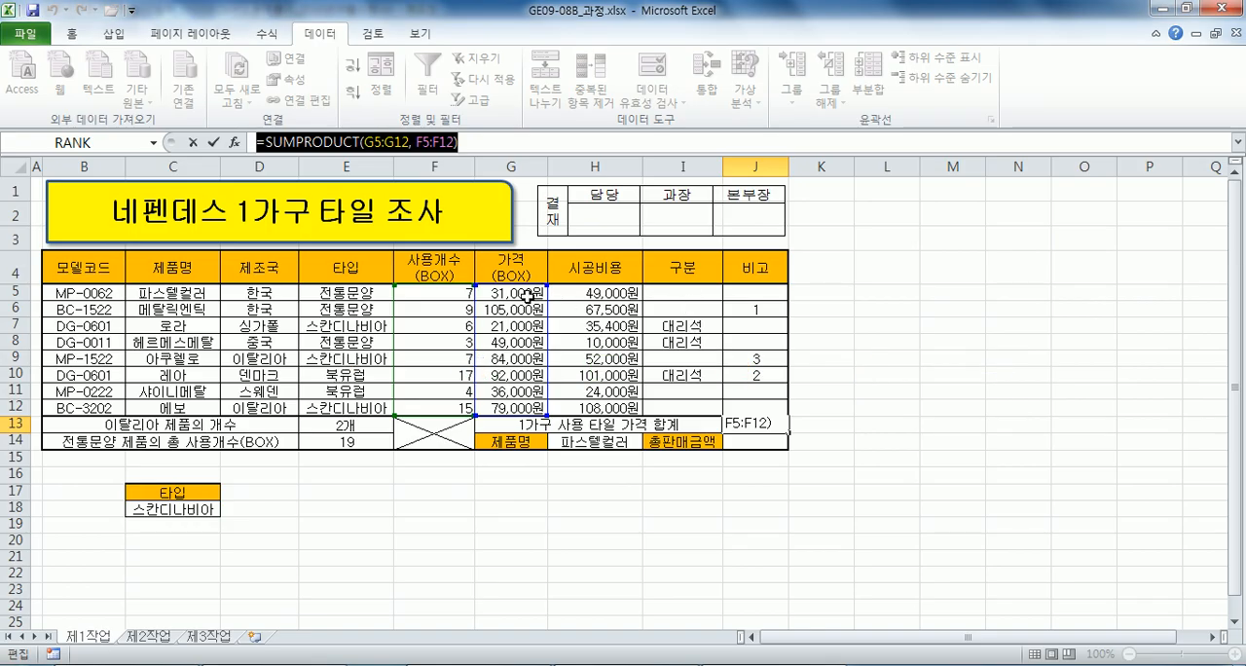
{"action": "key", "text": "ctrl+Return"}
Reorder the arguments of the Notepad syntax line under condition (5) to =SUMPRODUCT(가격 범위, 사용개수 범위).
{"action": "key", "text": "alt+Tab"}
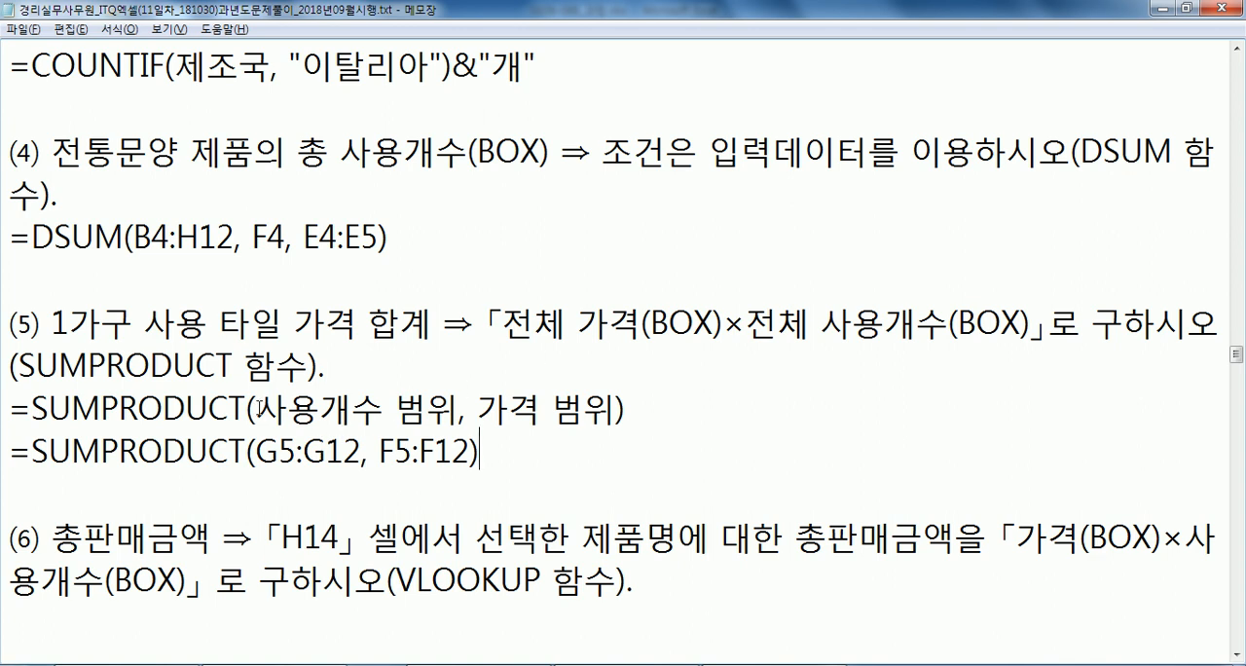
{"action": "key", "text": "alt+Tab"}
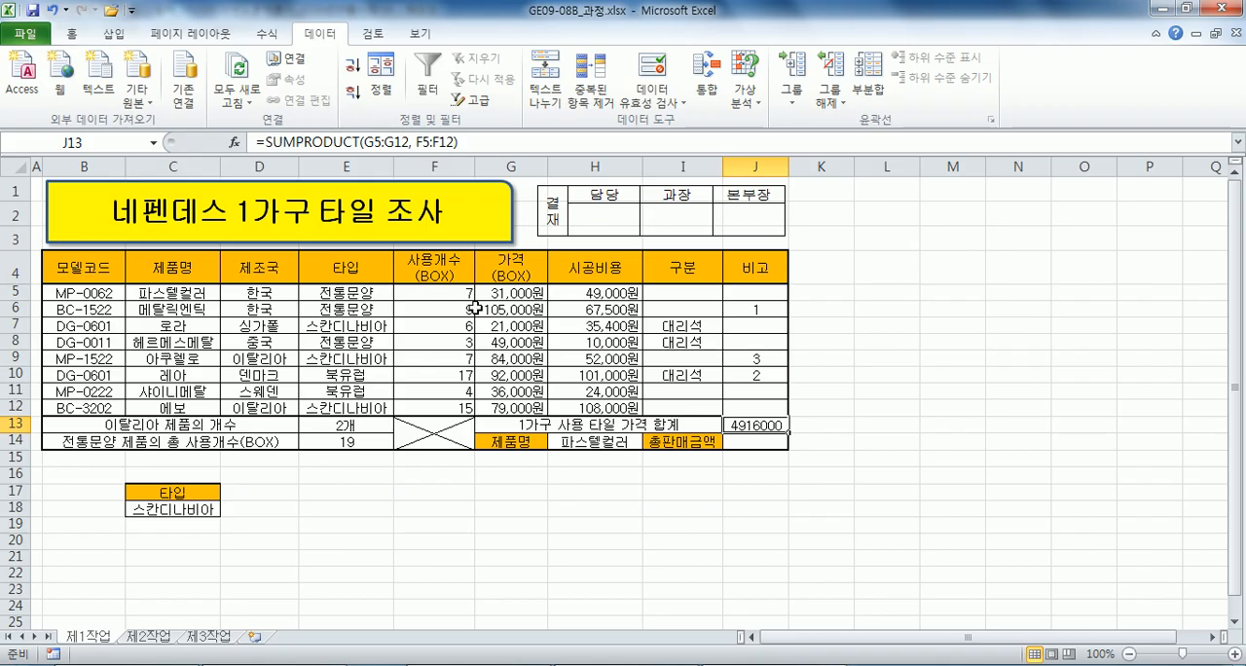
{"action": "key", "text": "alt+Tab"}
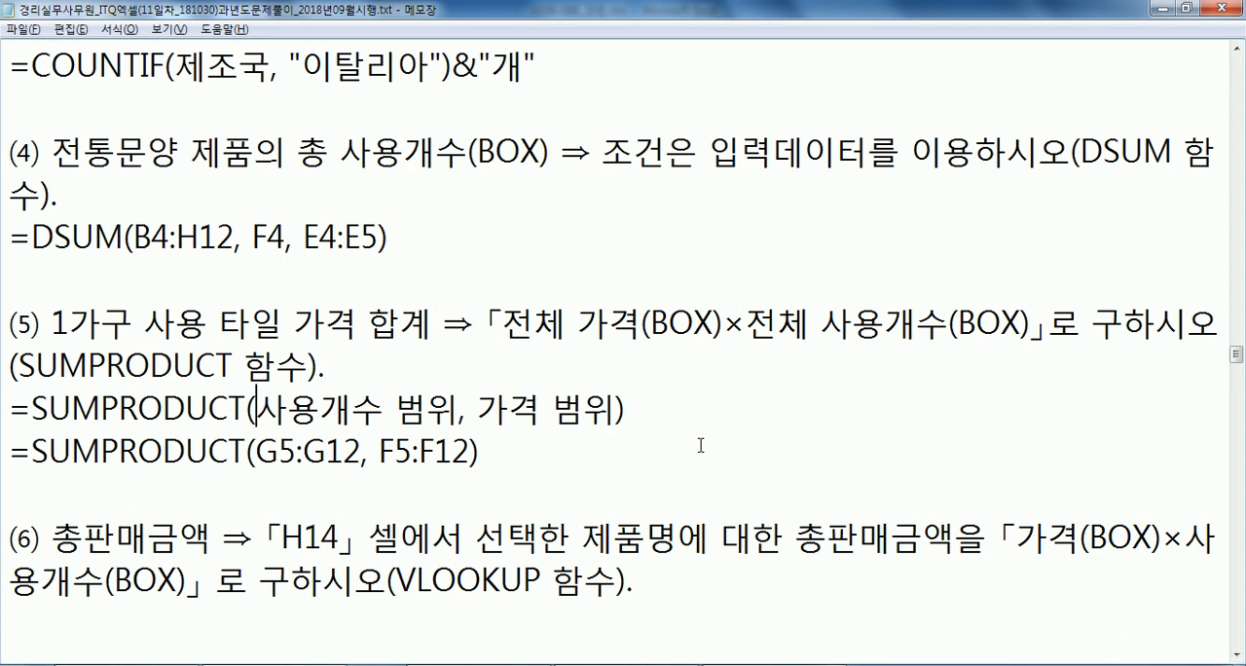
{"action": "type", "text": "가격 버"}
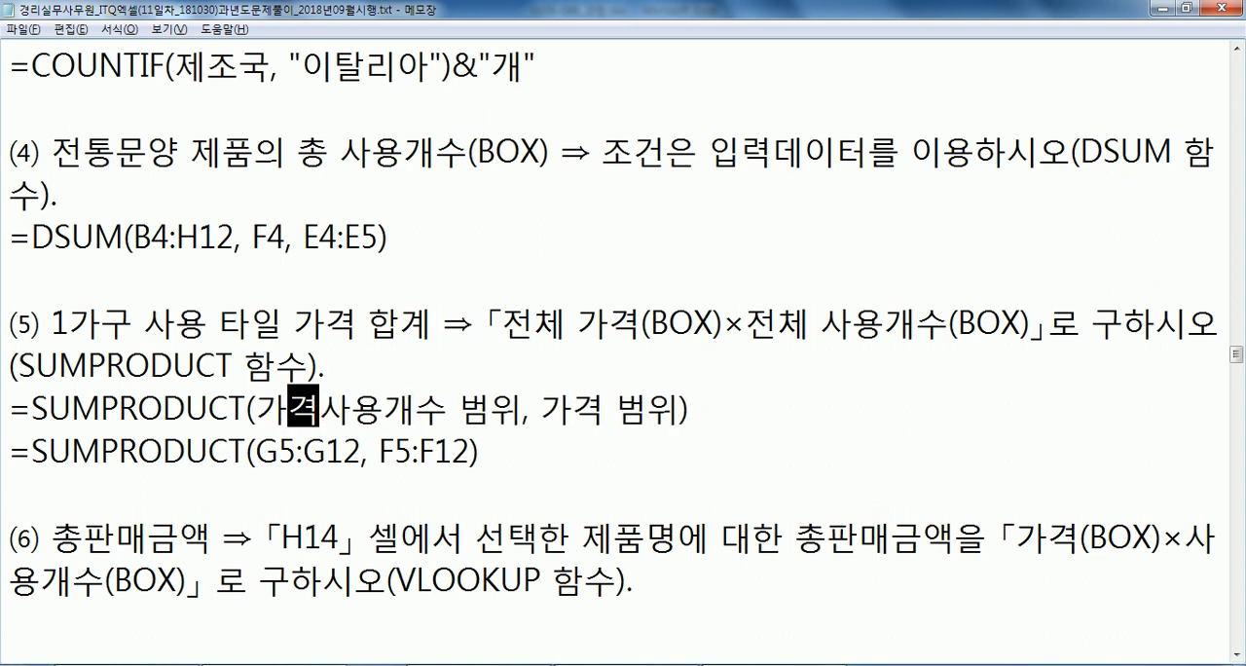
{"action": "type", "text": "ㅁ위,"}
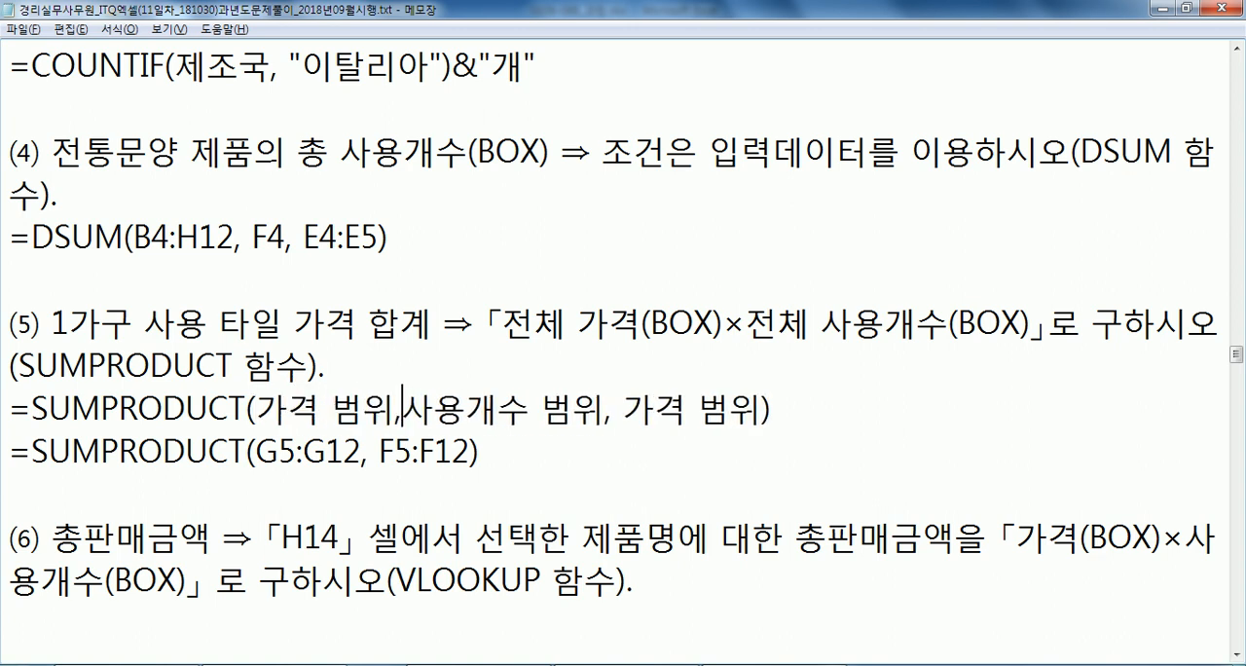
{"action": "key", "text": "Right"}
{"action": "key", "text": "Right"}
{"action": "key", "text": "Right"}
{"action": "key", "text": "Right"}
{"action": "key", "text": "Right"}
{"action": "key", "text": "Right"}
{"action": "key", "text": "Right"}
{"action": "key", "text": "Delete"}
{"action": "key", "text": "Delete"}
{"action": "key", "text": "Delete"}
{"action": "key", "text": "Delete"}
{"action": "key", "text": "Delete"}
{"action": "key", "text": "Delete"}
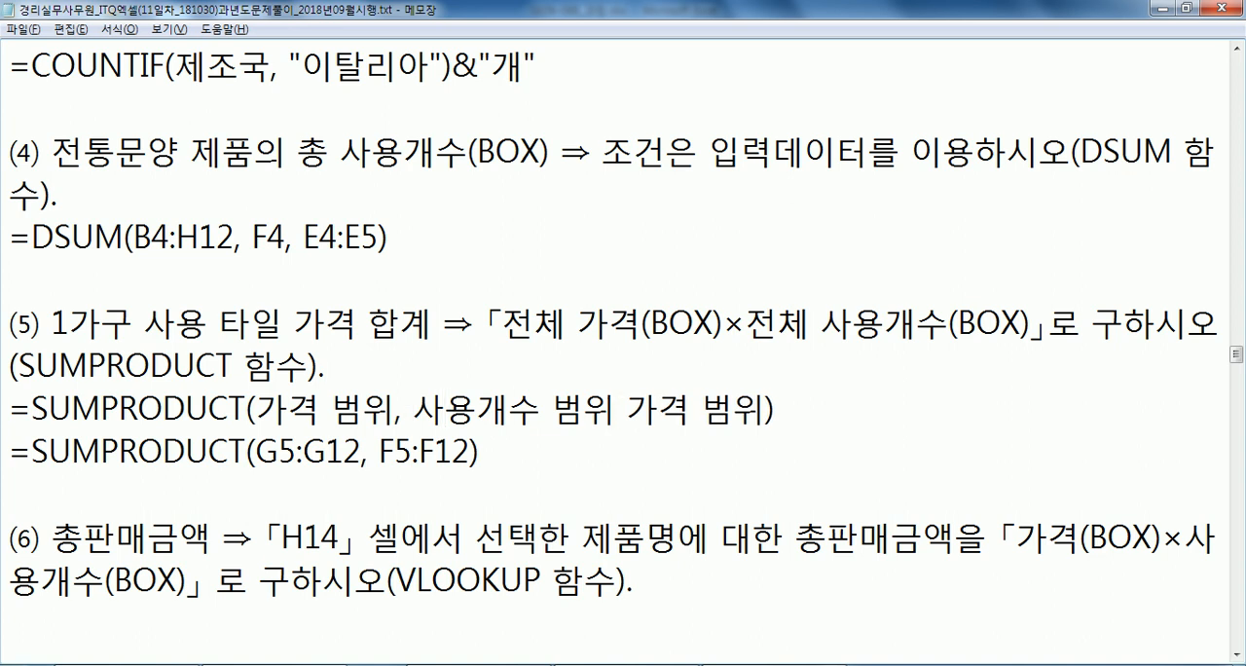
{"action": "key", "text": "Delete"}
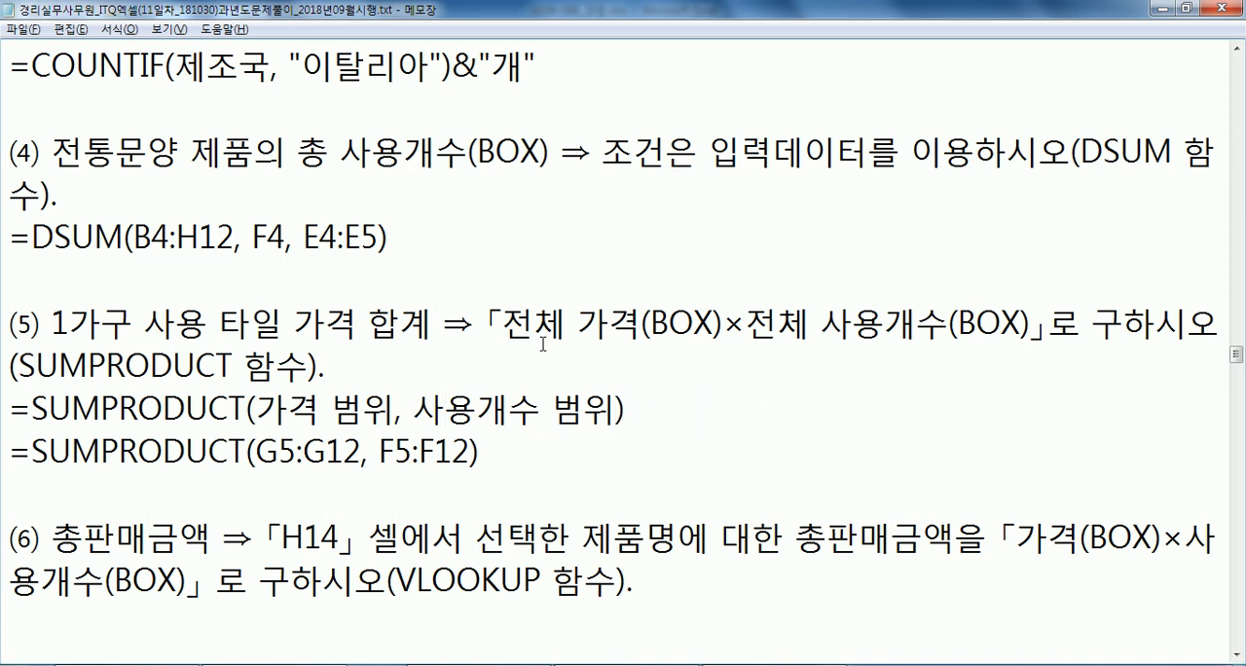
Check the wording and argument order of condition (5) against the price range G5:G12 and usage range F5:F12 in Excel.
{"action": "left_click_drag", "start_coordinate": [535, 321], "coordinate": [919, 321]}
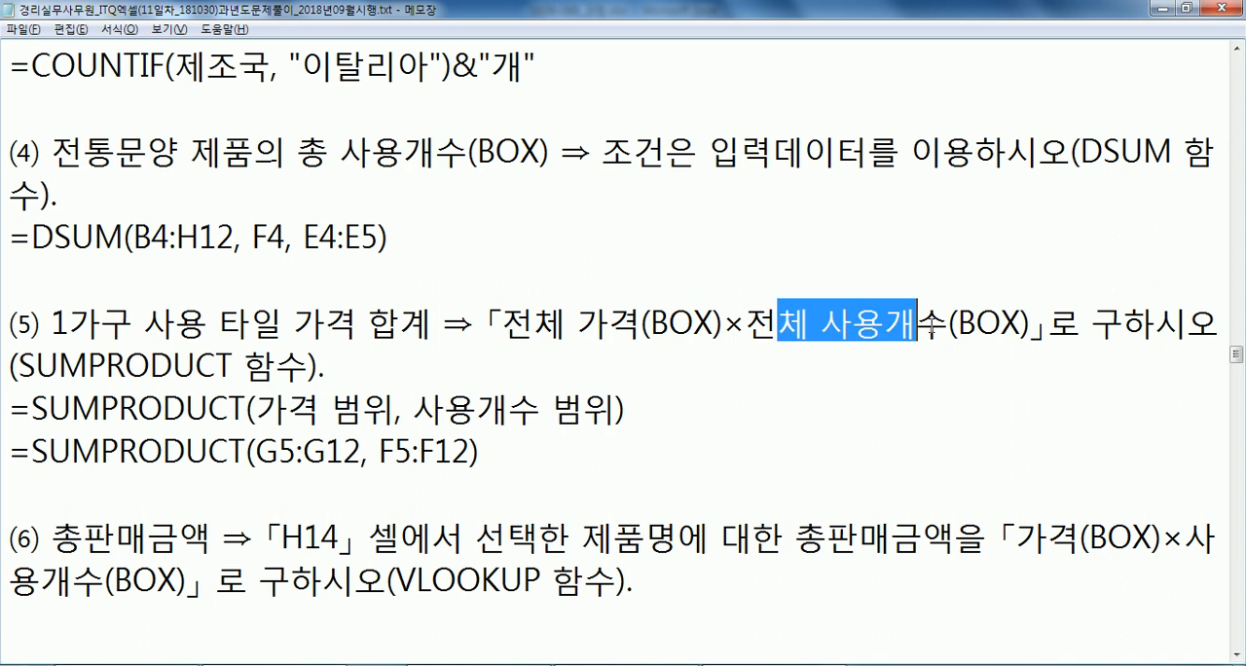
{"action": "left_click_drag", "start_coordinate": [283, 408], "coordinate": [367, 409]}
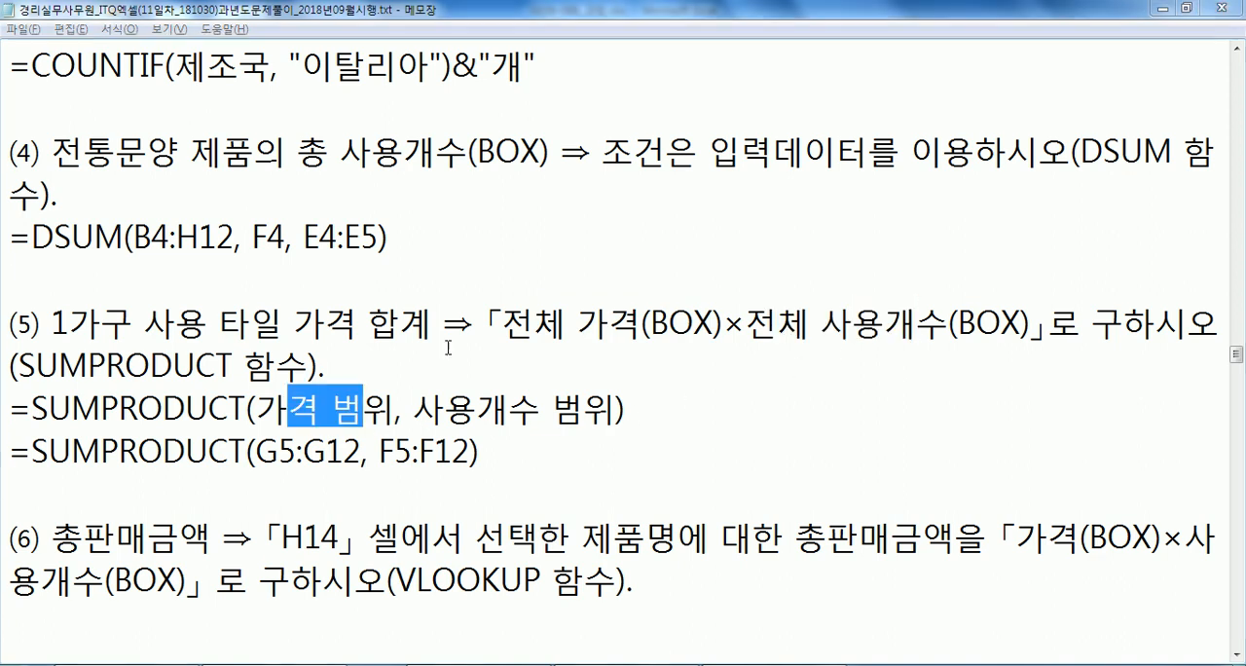
{"action": "key", "text": "alt+Tab"}
{"action": "left_click_drag", "start_coordinate": [513, 294], "coordinate": [513, 407]}
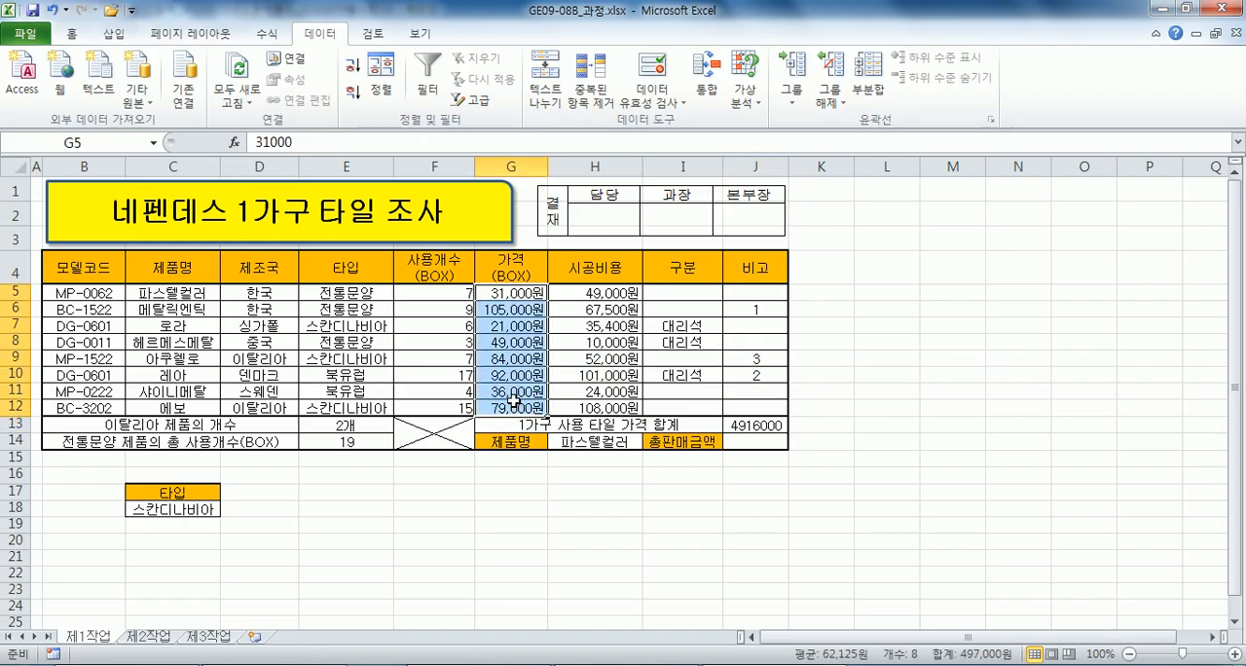
{"action": "left_click_drag", "start_coordinate": [434, 292], "coordinate": [434, 410]}
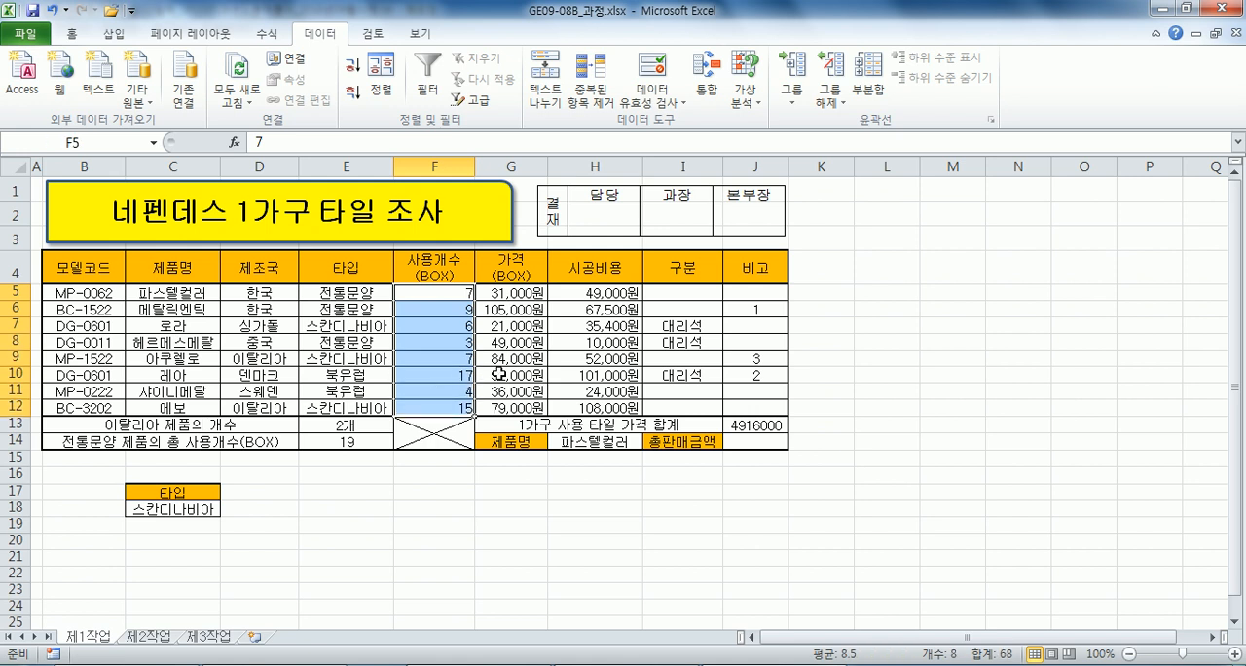
Switch to Notepad and review the 전체 가격 and 전체 사용개수 wording in condition (5).
{"action": "key", "text": "alt+Tab"}
{"action": "left_click", "coordinate": [549, 486]}
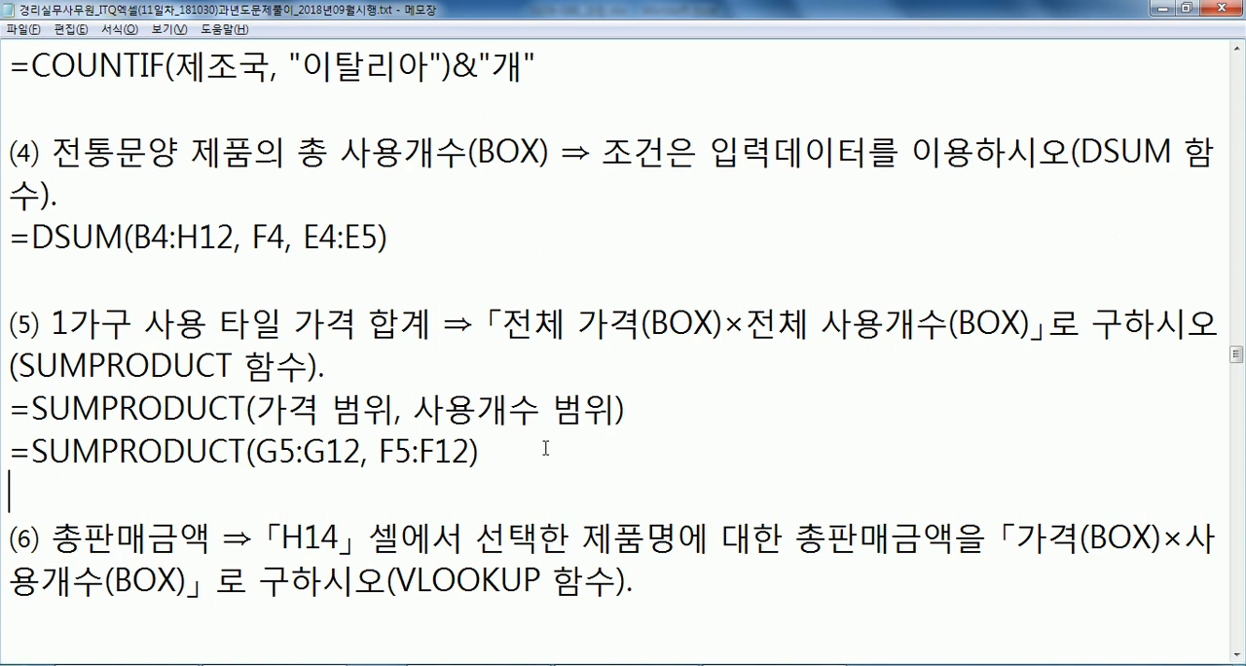
{"action": "scroll", "coordinate": [637, 371], "scroll_direction": "down", "scroll_amount": 1}
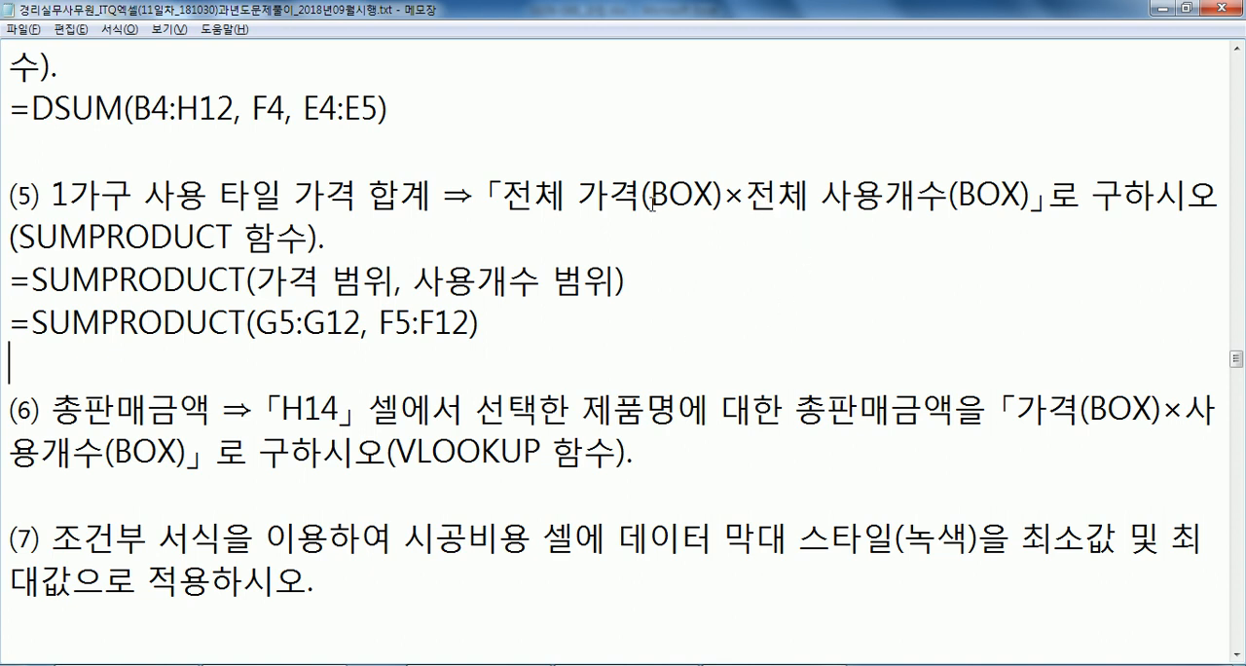
{"action": "left_click_drag", "start_coordinate": [564, 194], "coordinate": [654, 195]}
{"action": "left_click_drag", "start_coordinate": [808, 195], "coordinate": [883, 195]}
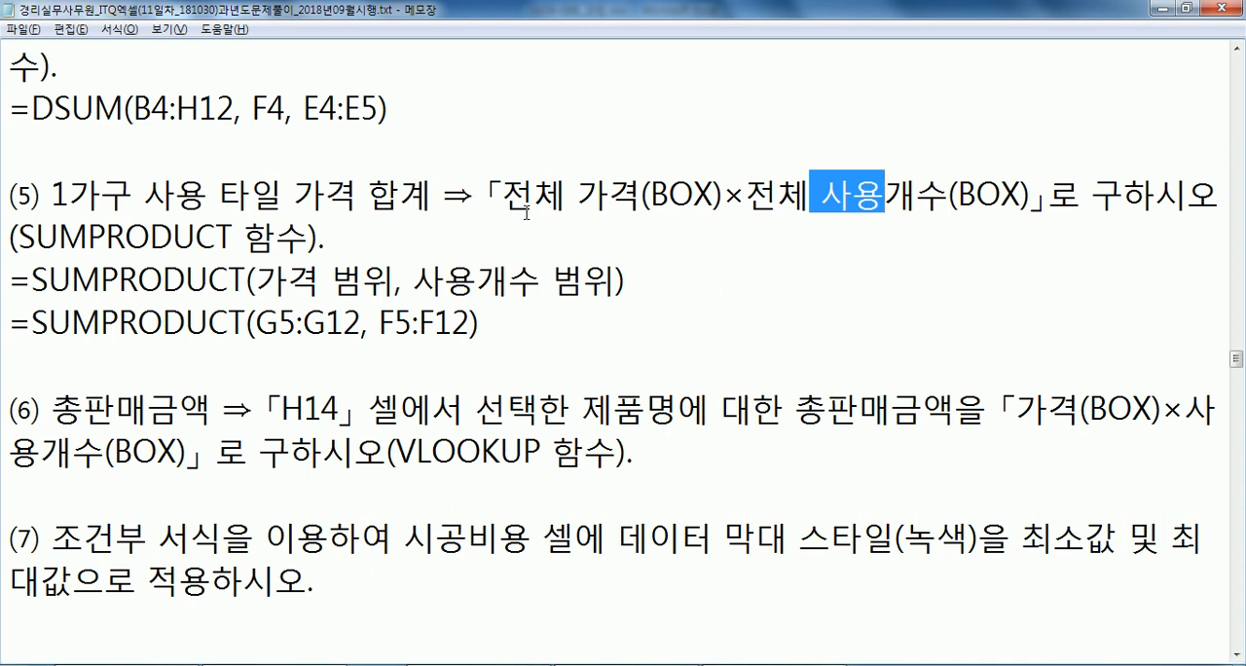
Insert a blank line beneath condition (6) in Notepad and check the first 사용개수(BOX) cell F5 in Excel.
{"action": "scroll", "coordinate": [515, 370], "scroll_direction": "down", "scroll_amount": 1}
{"action": "left_click", "coordinate": [322, 363]}
{"action": "key", "text": "Return"}
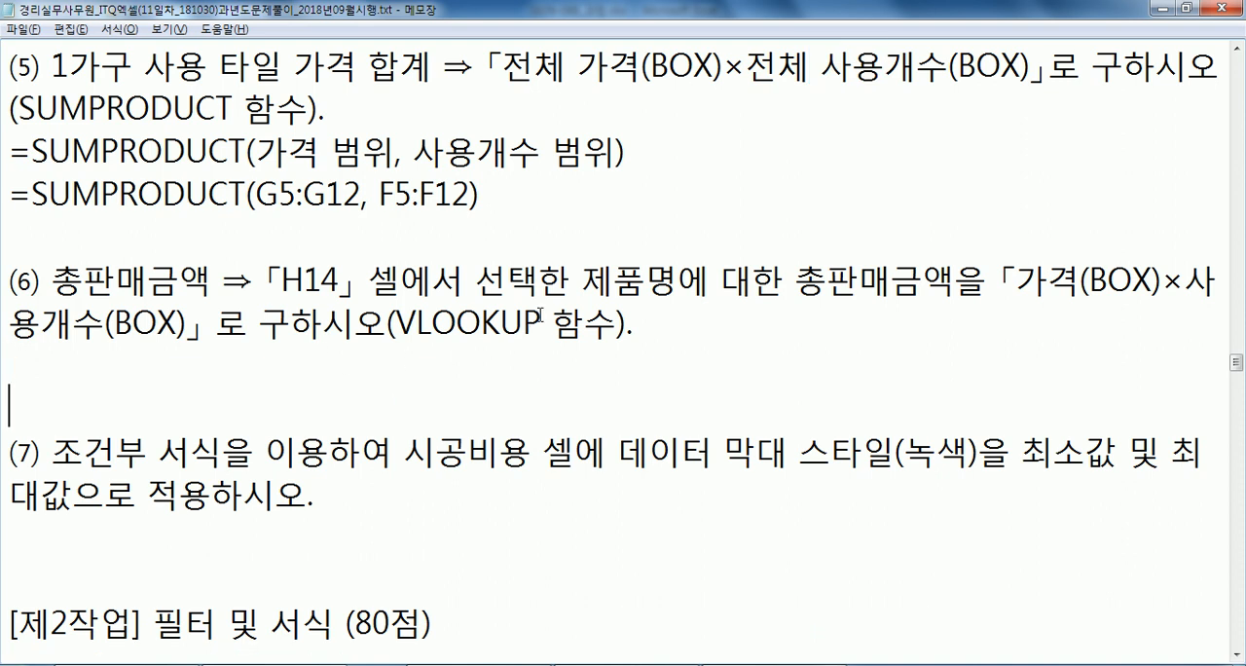
{"action": "left_click", "coordinate": [247, 352]}
{"action": "key", "text": "alt+Tab"}
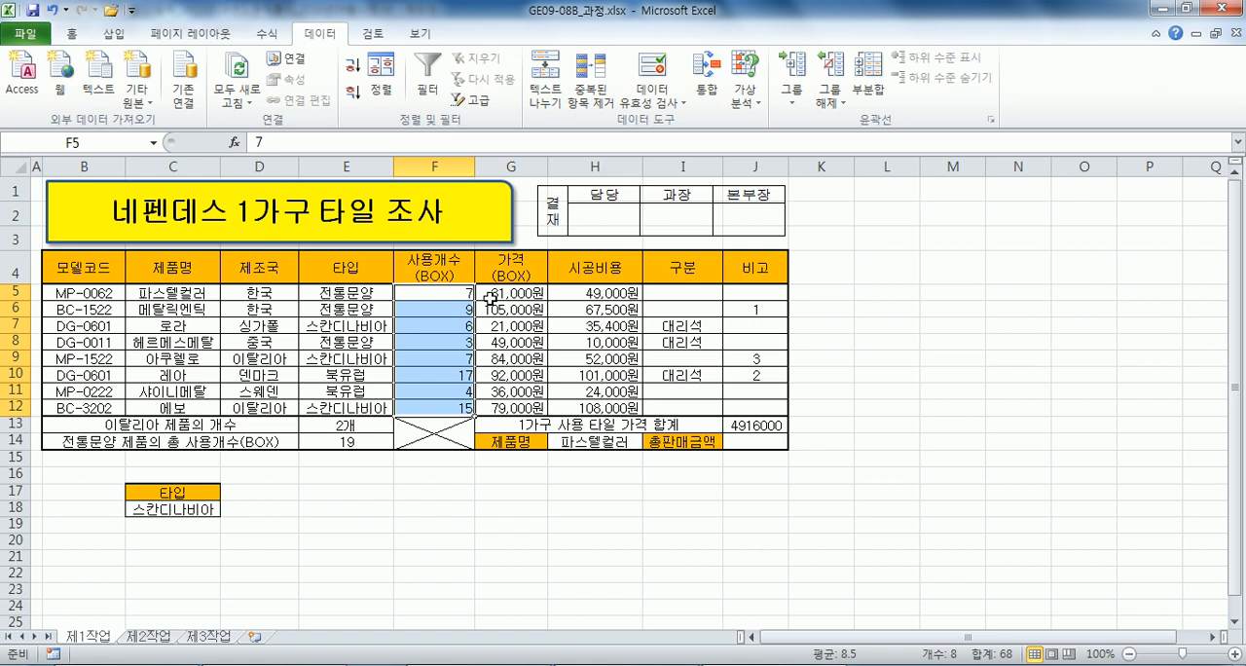
{"action": "left_click", "coordinate": [456, 292]}
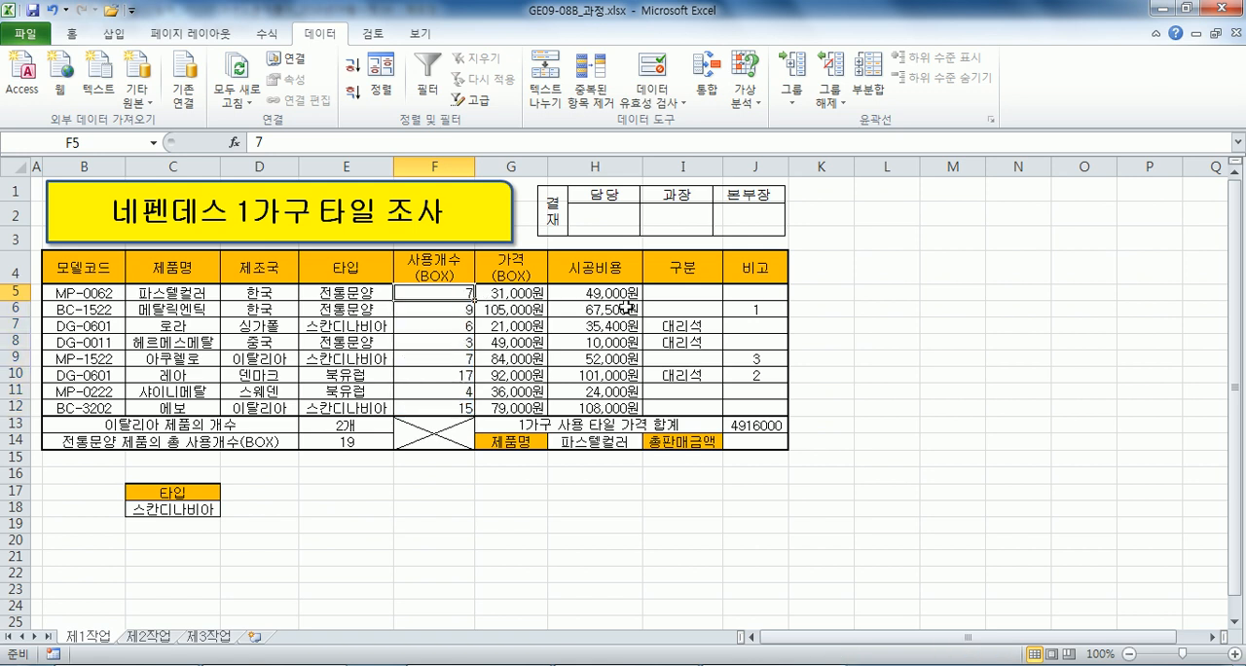
Write =가격 * 사용개수 in Notepad directly beneath condition (6).
{"action": "key", "text": "alt+Tab"}
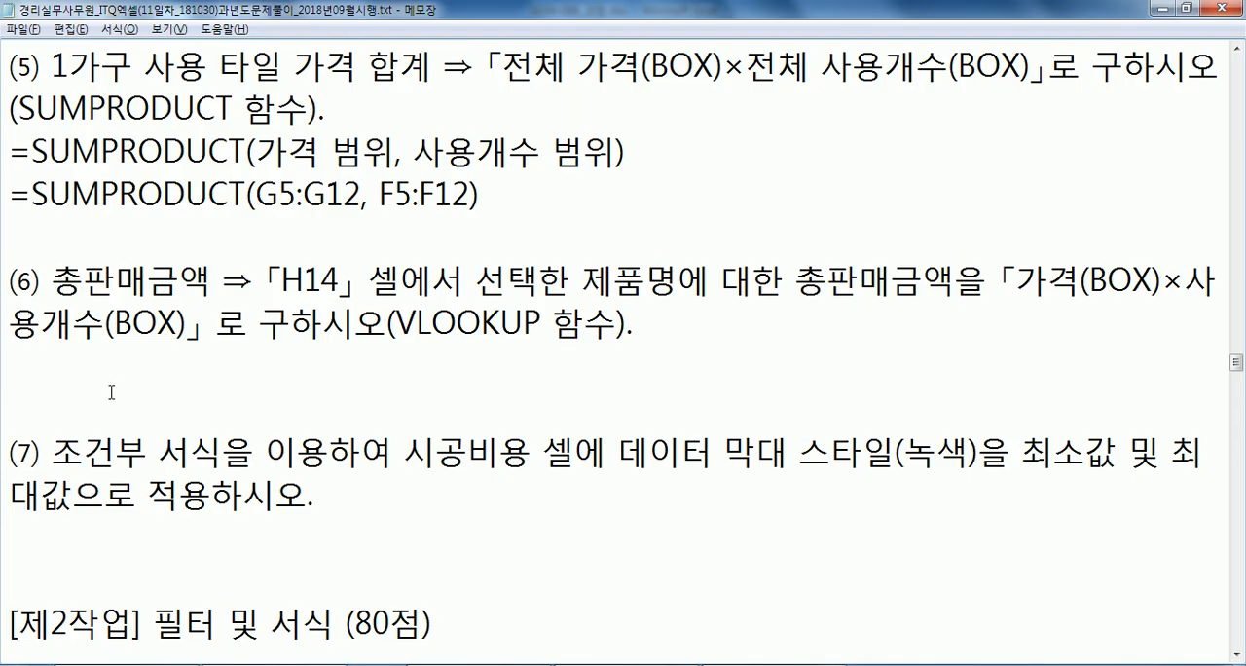
{"action": "type", "text": "="}
{"action": "type", "text": "RKRUR"}
{"action": "key", "text": "BackSpace"}
{"action": "key", "text": "BackSpace"}
{"action": "key", "text": "BackSpace"}
{"action": "key", "text": "BackSpace"}
{"action": "key", "text": "BackSpace"}
{"action": "type", "text": "가격 * "}
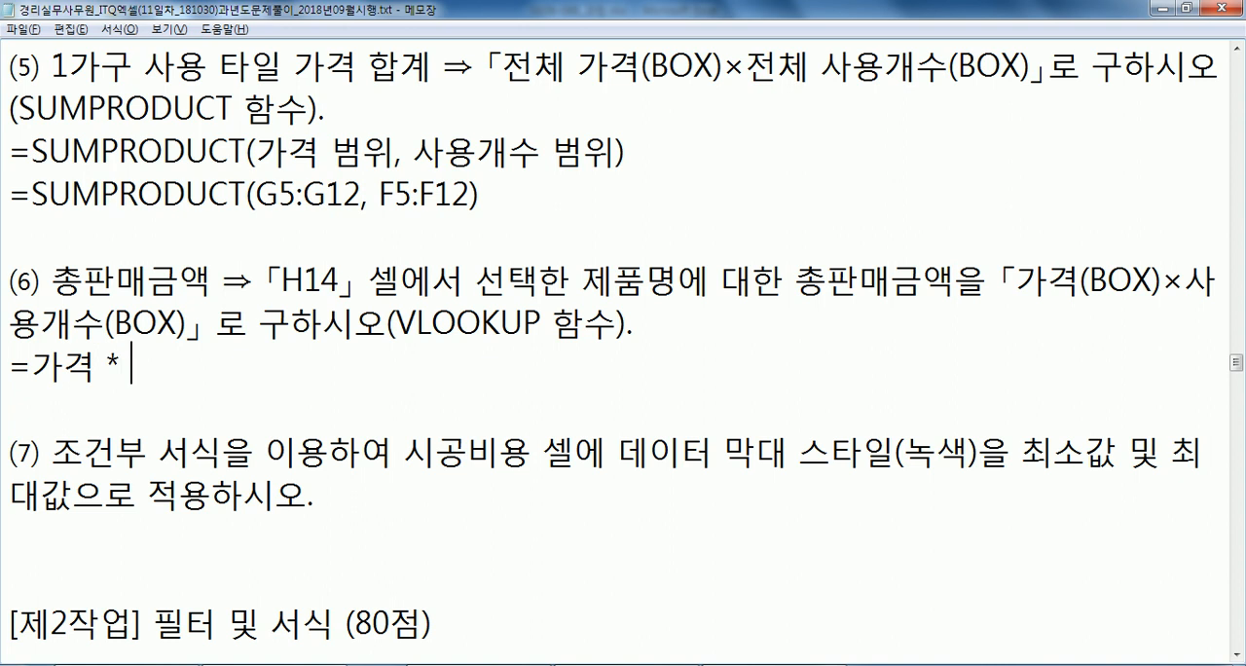
{"action": "type", "text": "사용개수"}
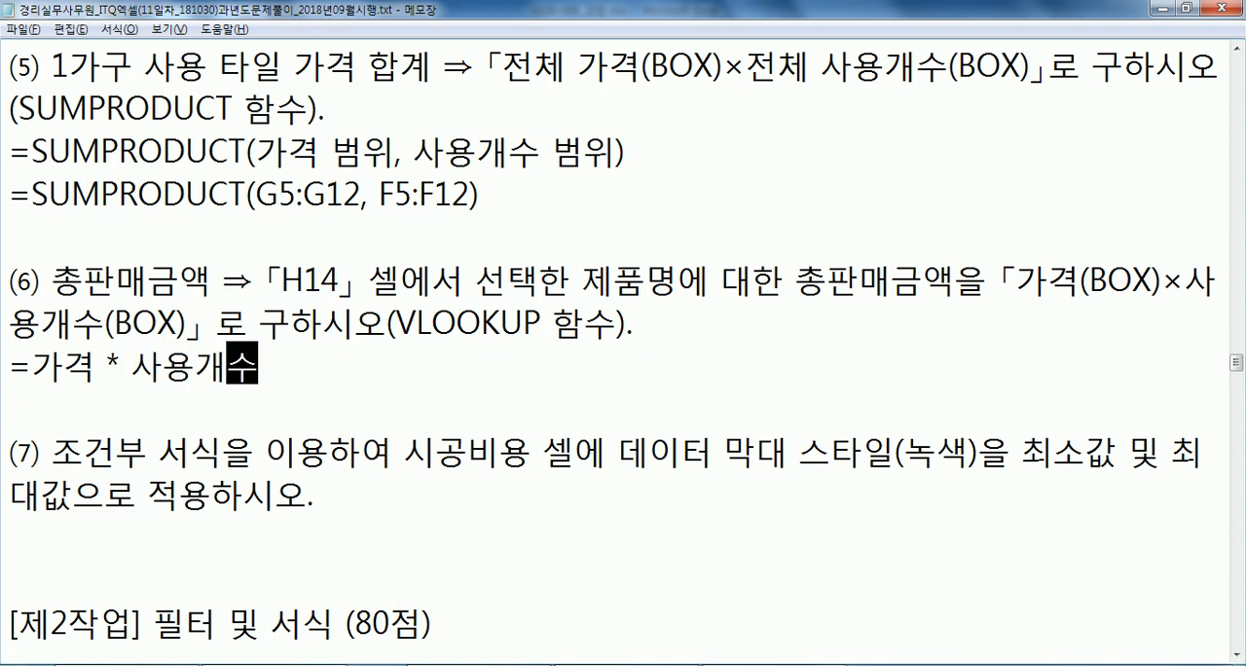
Add the formula outline =VLOOKUP() * VLOOKUP() on a new Notepad line beneath =가격 * 사용개수.
{"action": "key", "text": "Return"}
{"action": "type", "text": "="}
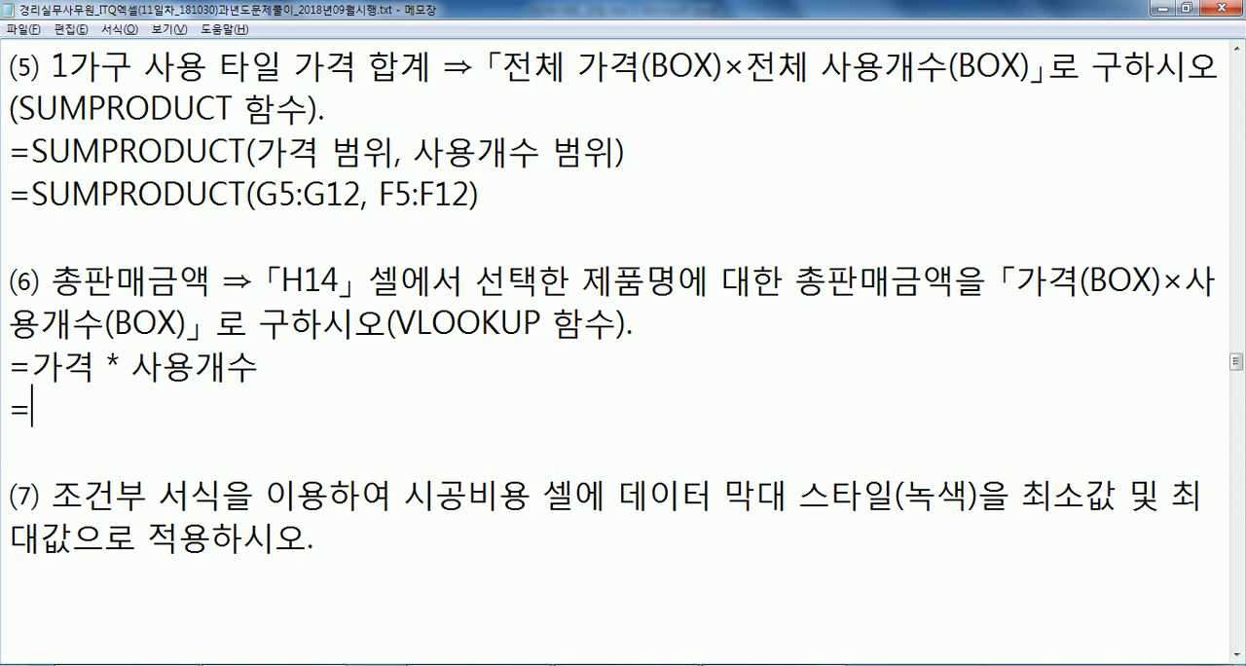
{"action": "type", "text": "VLOOKUP"}
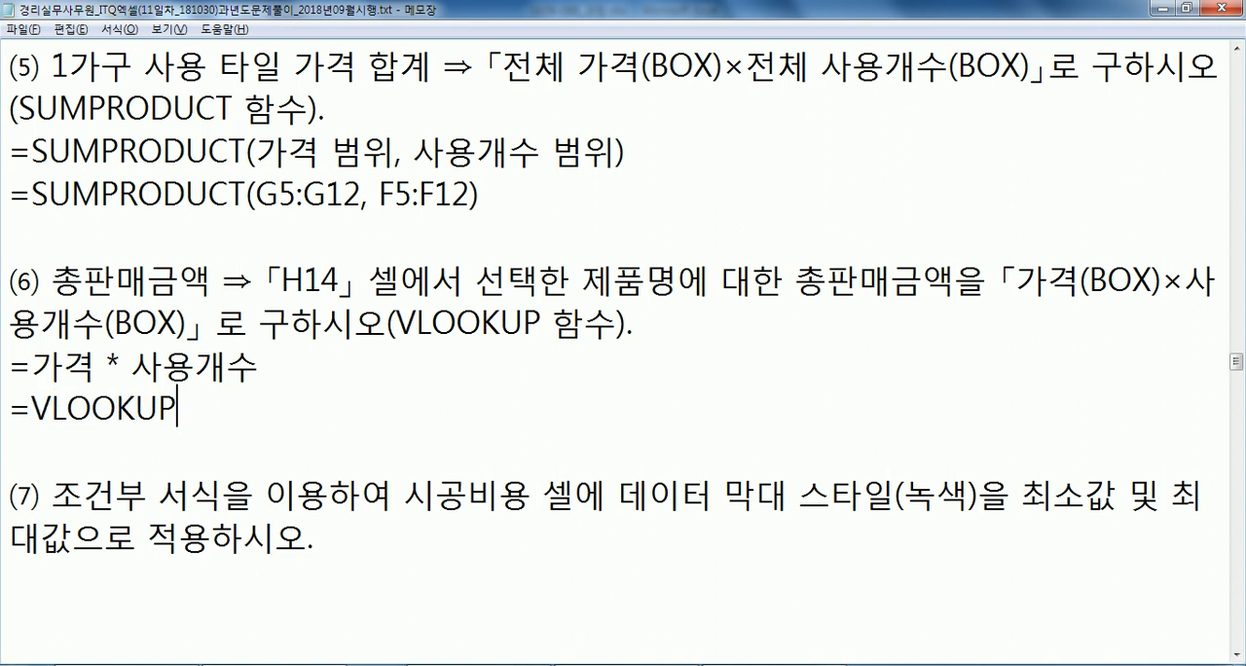
{"action": "type", "text": "() * "}
{"action": "type", "text": "VLOOKU"}
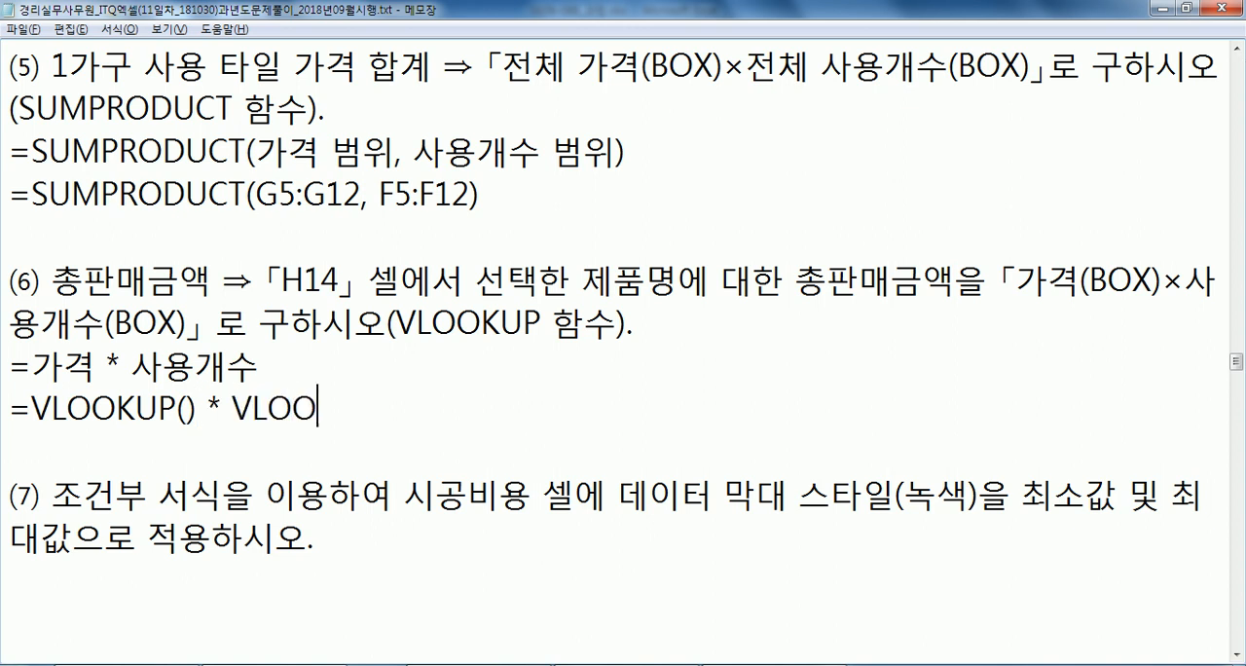
{"action": "type", "text": "P()"}
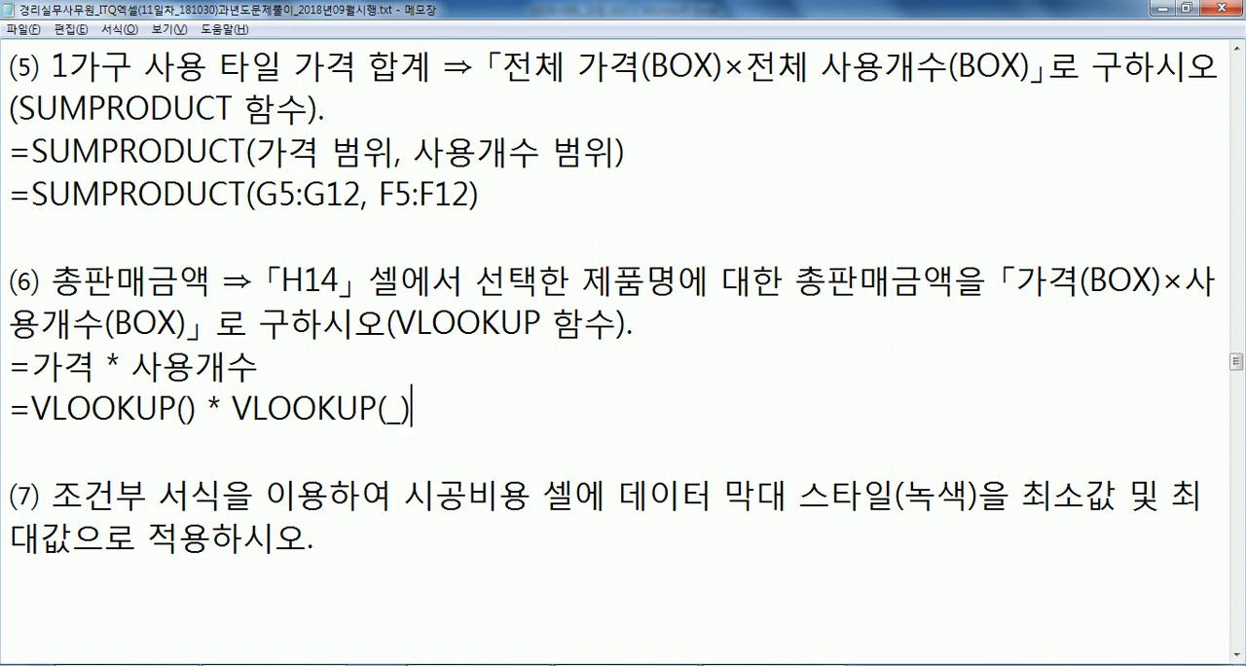
{"action": "key", "text": "Left"}
{"action": "key", "text": "Left"}
{"action": "key", "text": "Left"}
{"action": "key", "text": "Left"}
{"action": "key", "text": "Left"}
{"action": "key", "text": "Left"}
{"action": "key", "text": "Left"}
{"action": "key", "text": "Left"}
{"action": "key", "text": "Left"}
{"action": "key", "text": "Left"}
{"action": "key", "text": "Left"}
{"action": "key", "text": "Left"}
{"action": "key", "text": "Left"}
{"action": "key", "text": "Right"}
In Excel, start the 총판매금액 formula in J14 with the price lookup =VLOOKUP(H14,C5:H12,5,0)*.
{"action": "key", "text": "alt+Tab"}
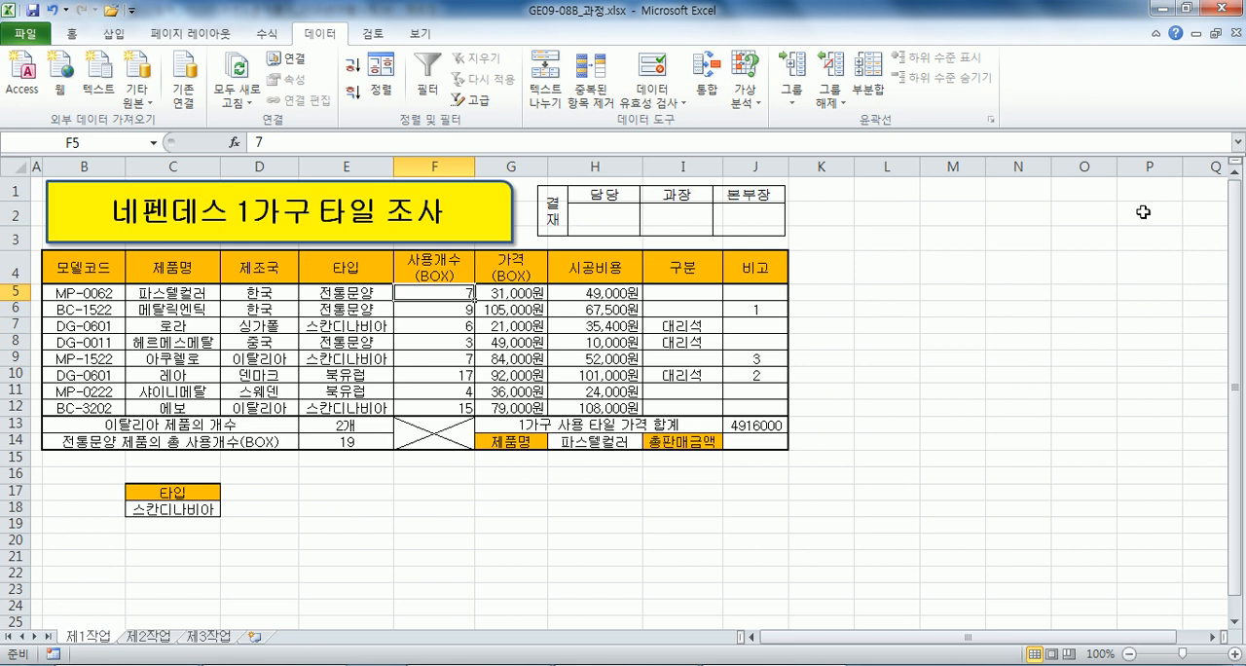
{"action": "left_click", "coordinate": [762, 439]}
{"action": "type", "text": "="}
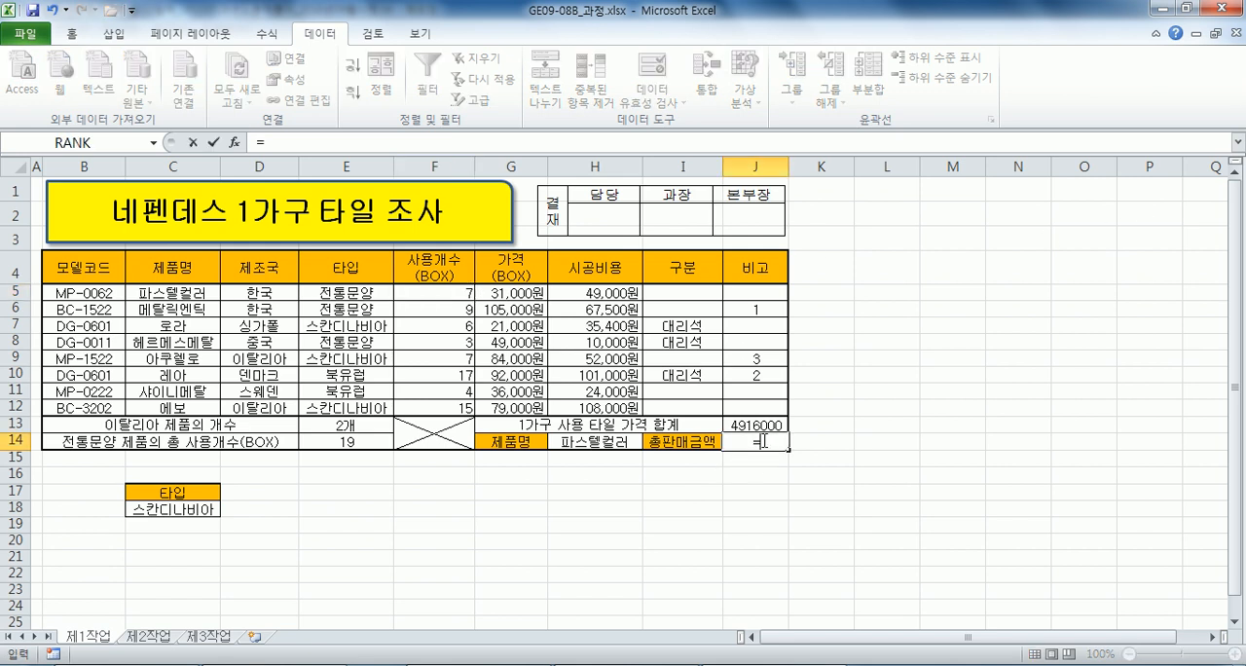
{"action": "type", "text": "VL"}
{"action": "key", "text": "Tab"}
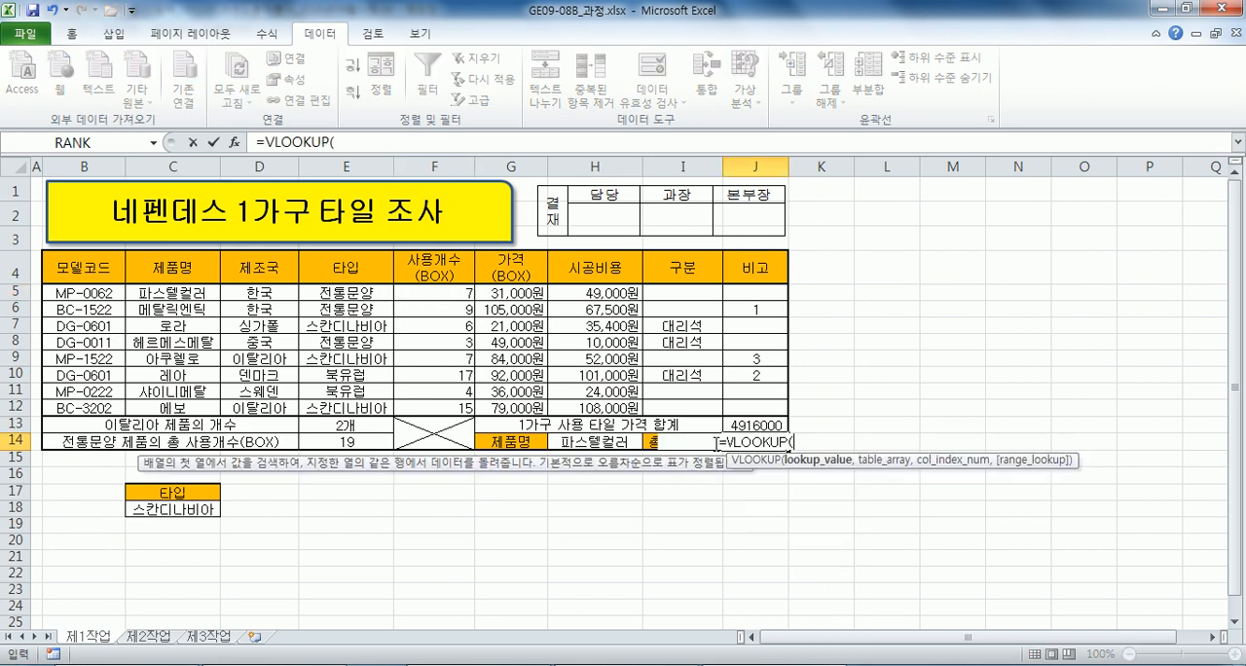
{"action": "left_click", "coordinate": [607, 442]}
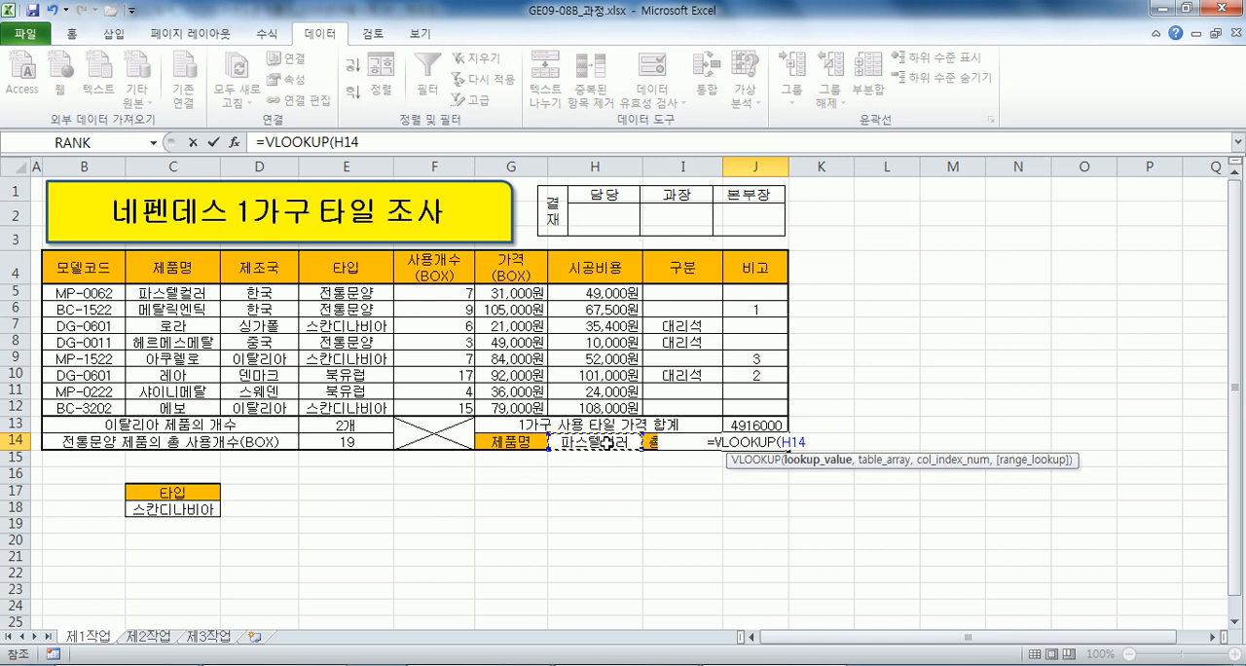
{"action": "type", "text": ","}
{"action": "left_click_drag", "start_coordinate": [154, 292], "coordinate": [570, 416]}
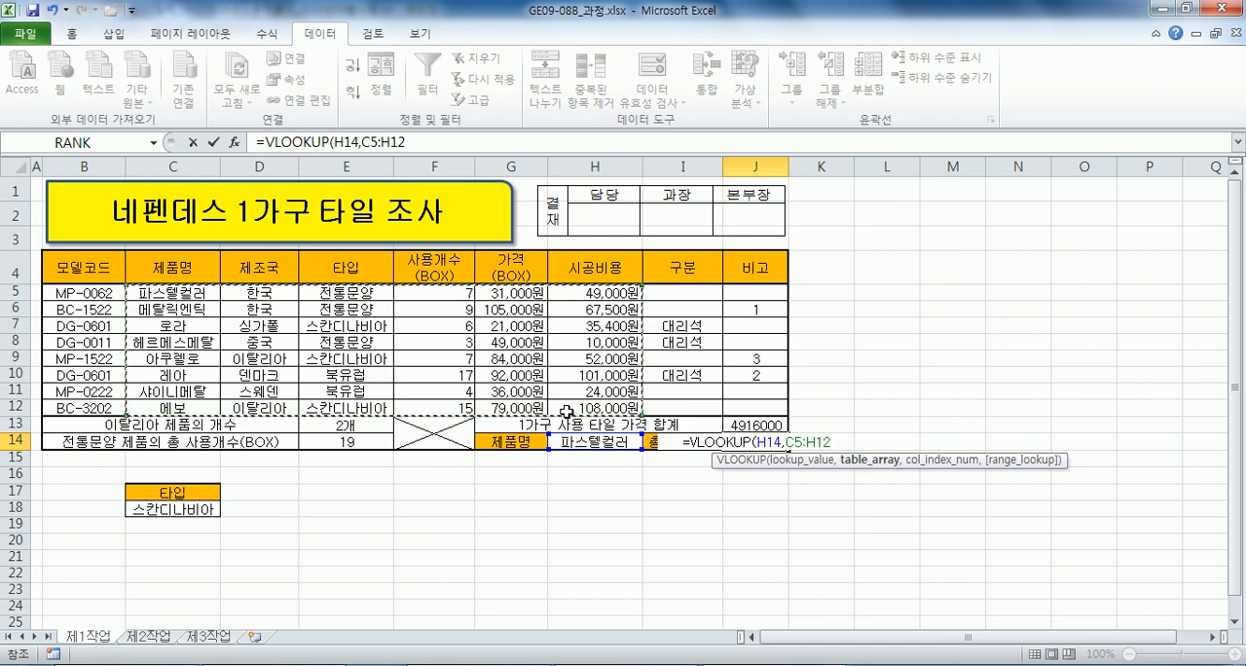
{"action": "type", "text": ","}
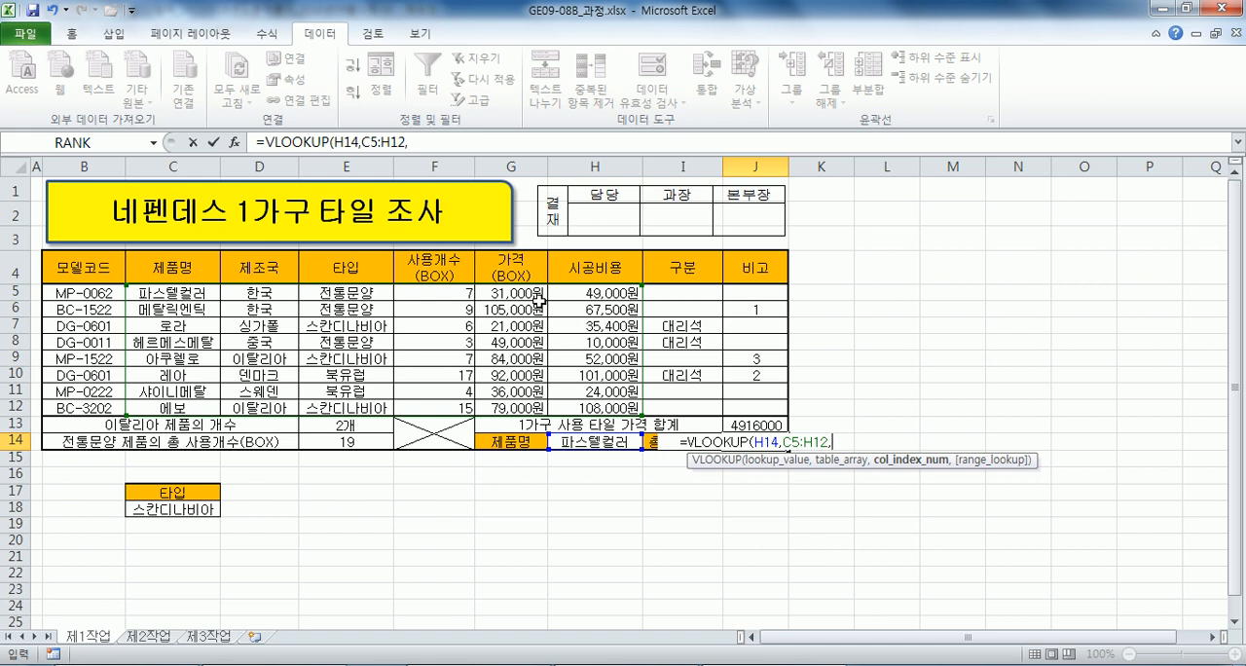
{"action": "type", "text": "5"}
{"action": "type", "text": ",0"}
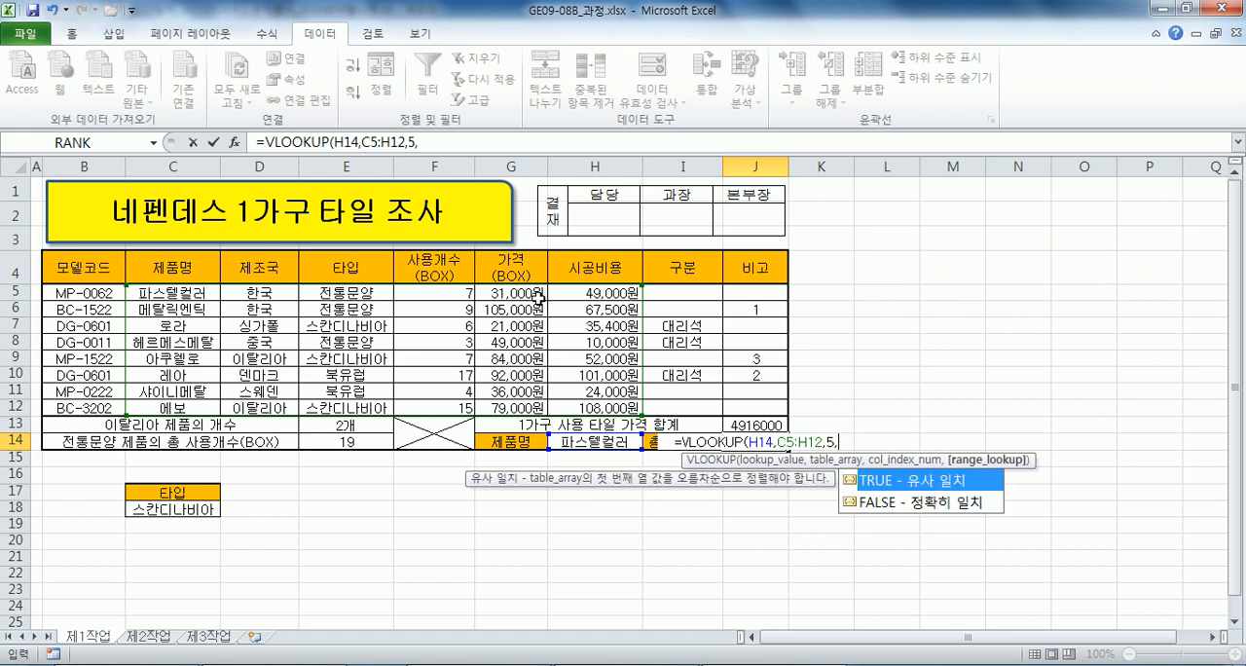
{"action": "type", "text": ")*-"}
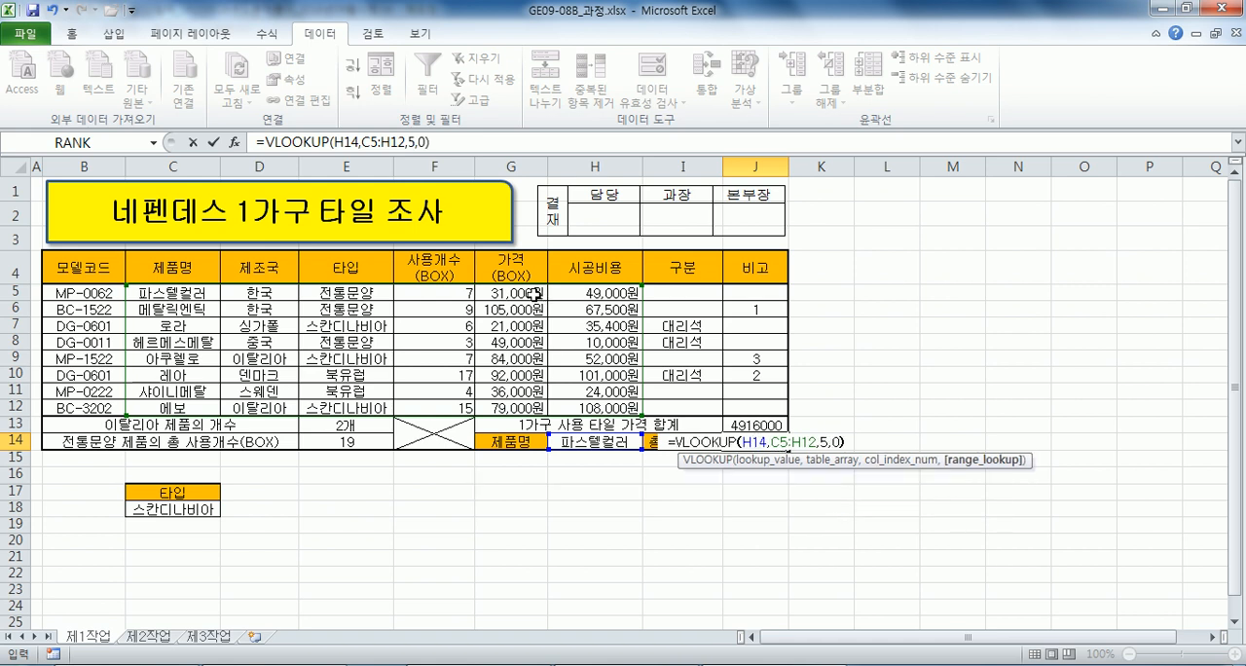
{"action": "key", "text": "BackSpace"}
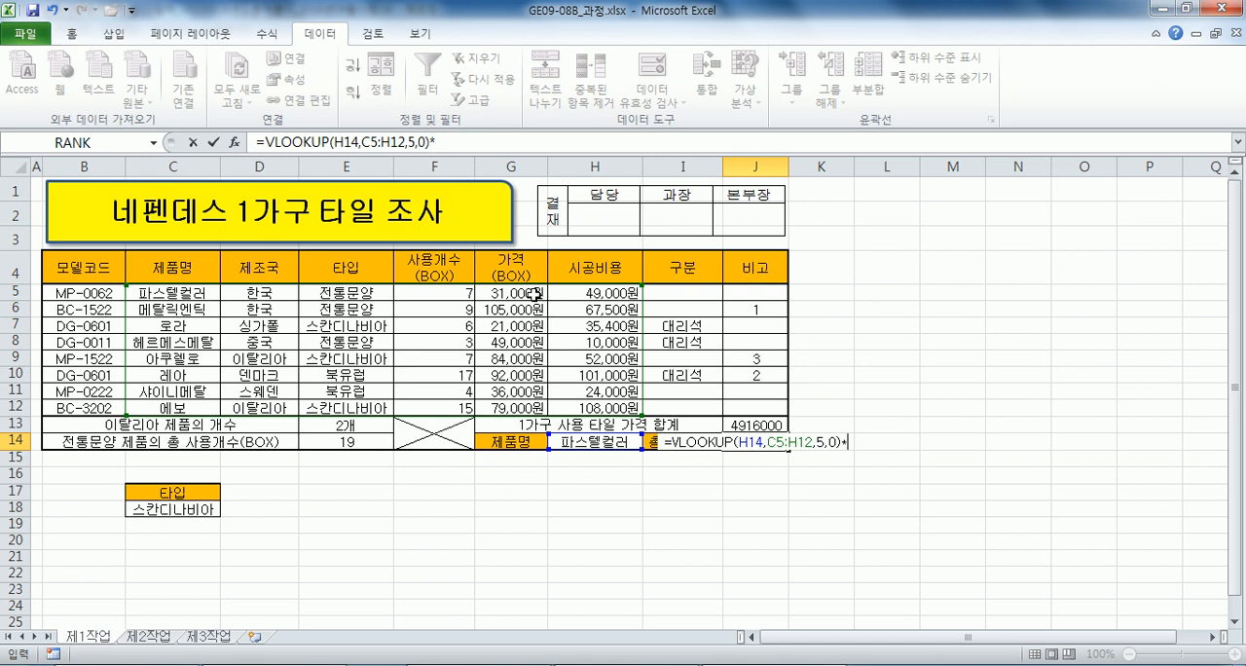
Complete the J14 formula with the usage count lookup VLOOKUP(H14,C5:H12,4,0) and reselect the cell.
{"action": "type", "text": "VLOOKUP("}
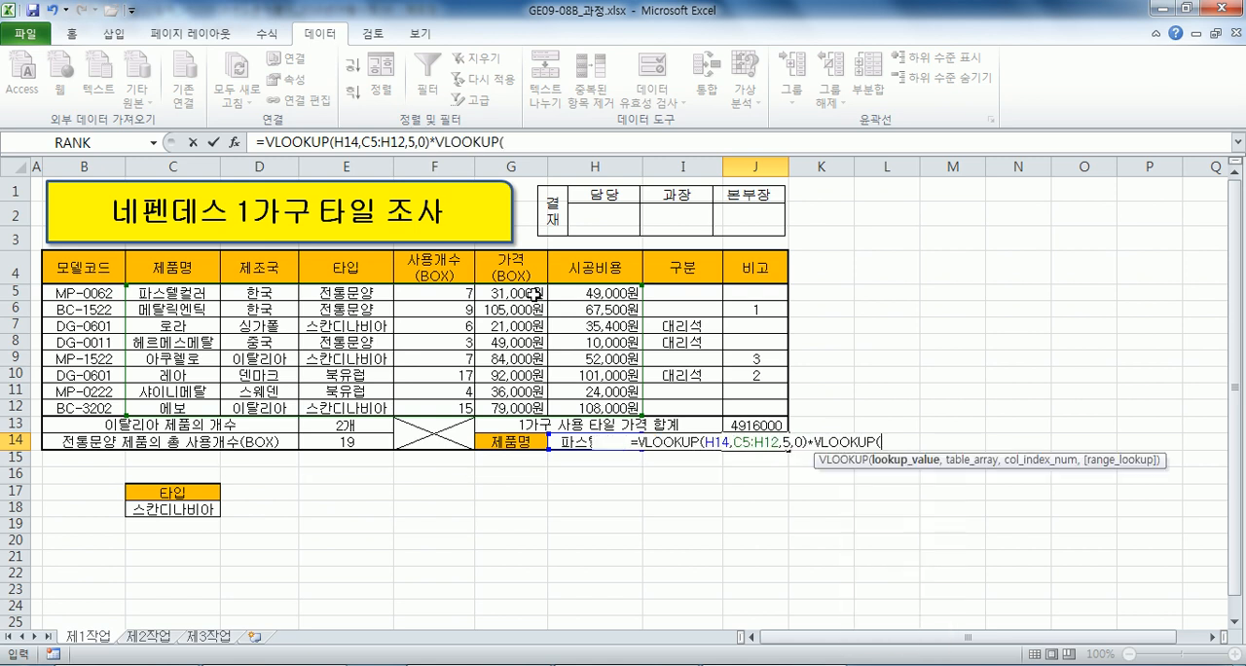
{"action": "left_click", "coordinate": [579, 441]}
{"action": "type", "text": ","}
{"action": "left_click_drag", "start_coordinate": [190, 293], "coordinate": [562, 403]}
{"action": "type", "text": ","}
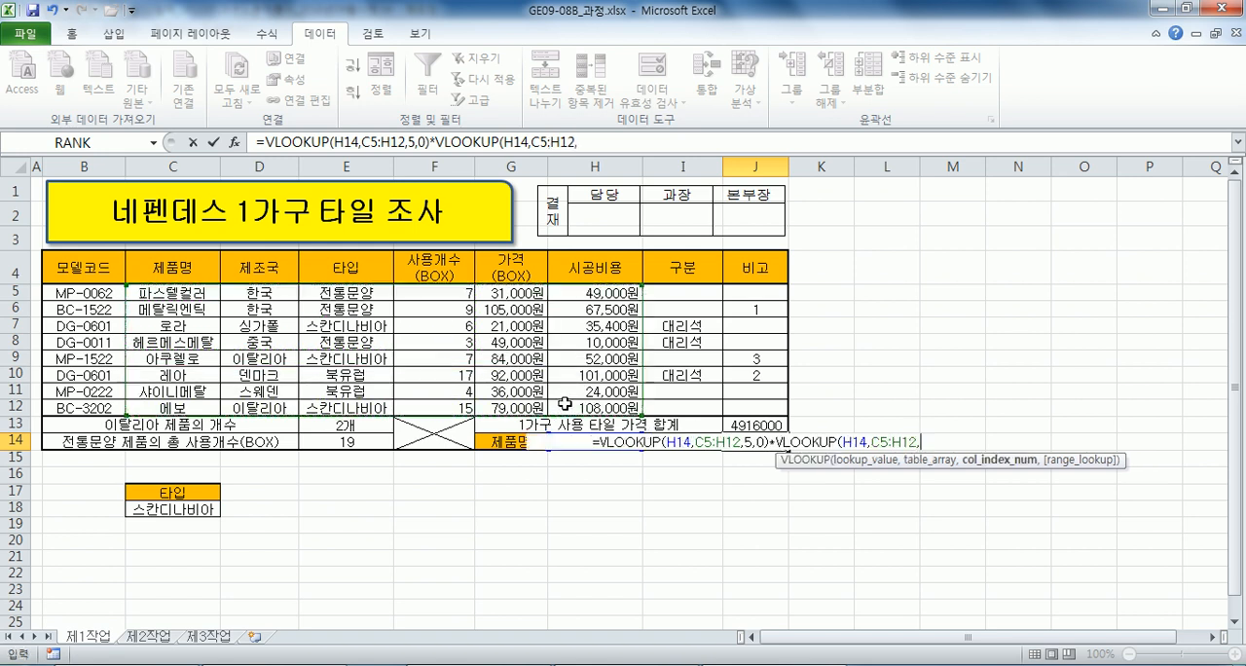
{"action": "type", "text": "4,0"}
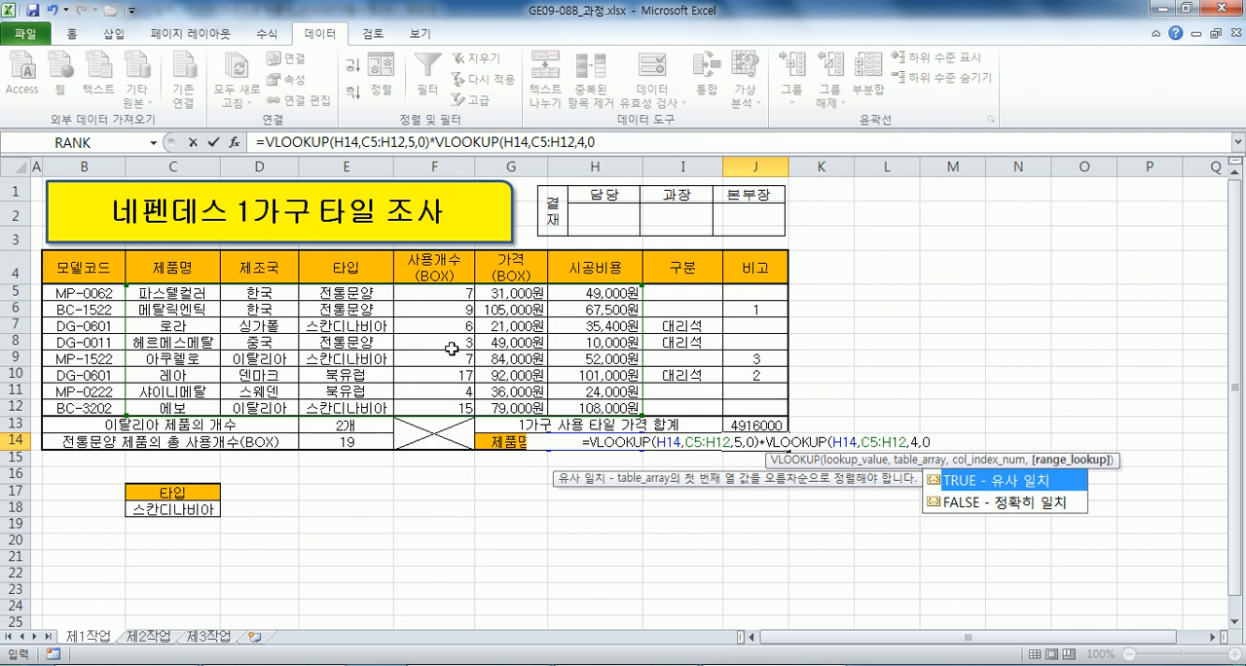
{"action": "type", "text": ")"}
{"action": "key", "text": "Return"}
{"action": "left_click", "coordinate": [740, 441]}
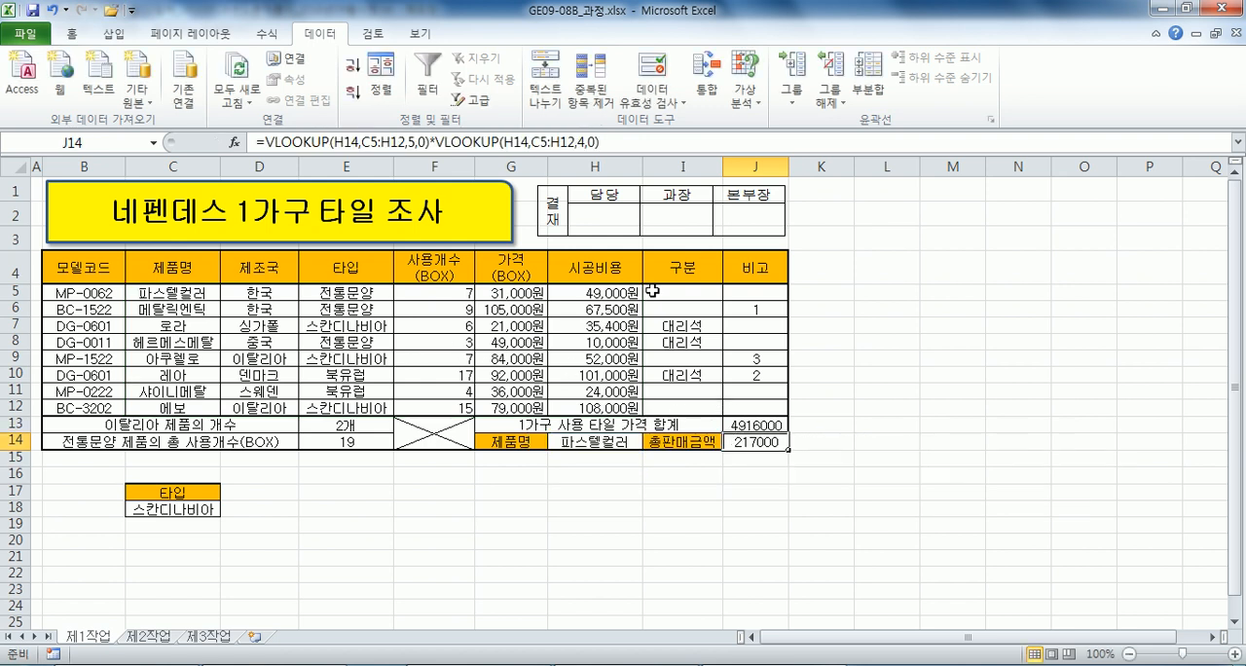
Test the J14 formula by choosing 메탈릭엔틱 as the product name in H14 and switching back to 파스텔컬러.
{"action": "left_click", "coordinate": [619, 444]}
{"action": "left_click", "coordinate": [649, 440]}
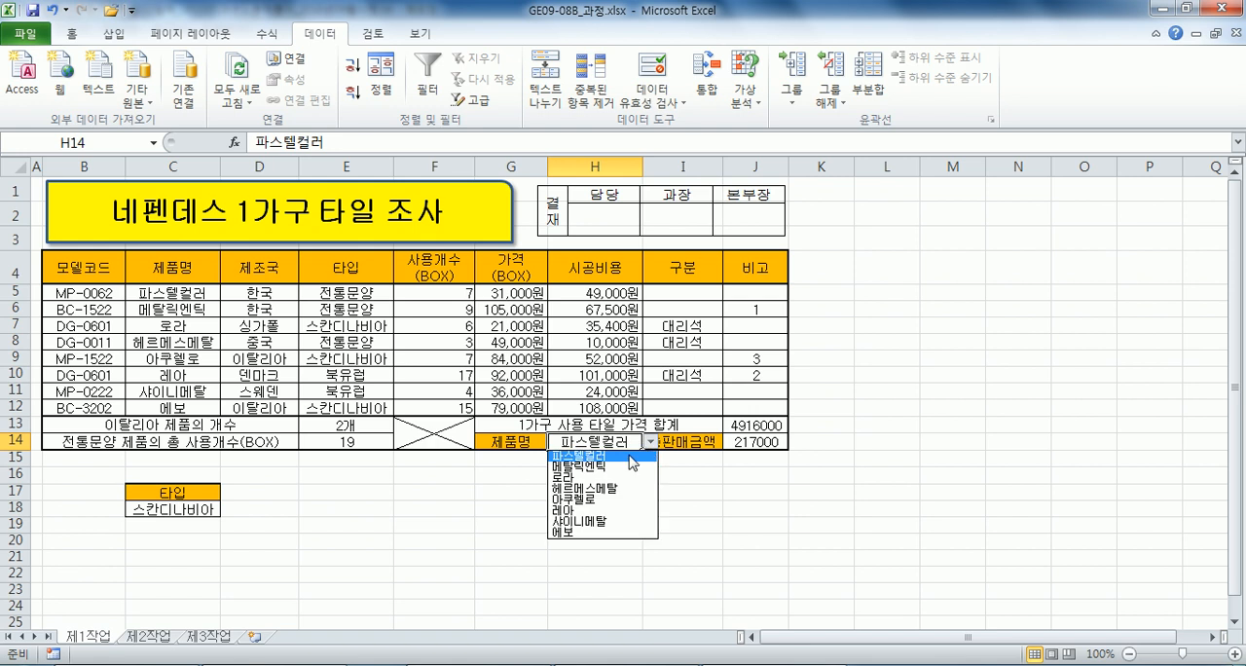
{"action": "left_click", "coordinate": [623, 468]}
{"action": "left_click", "coordinate": [649, 441]}
{"action": "left_click", "coordinate": [609, 454]}
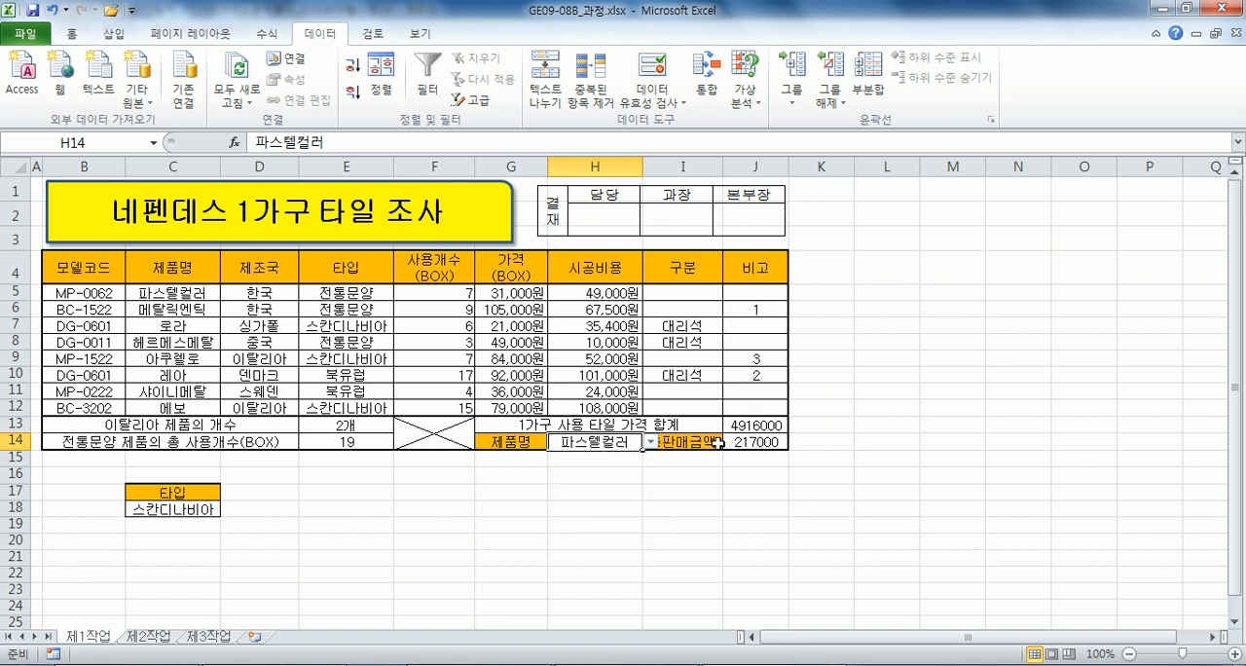
Copy the full J14 formula onto a new Notepad line beneath =VLOOKUP() * VLOOKUP().
{"action": "left_click", "coordinate": [718, 442]}
{"action": "key", "text": "F2"}
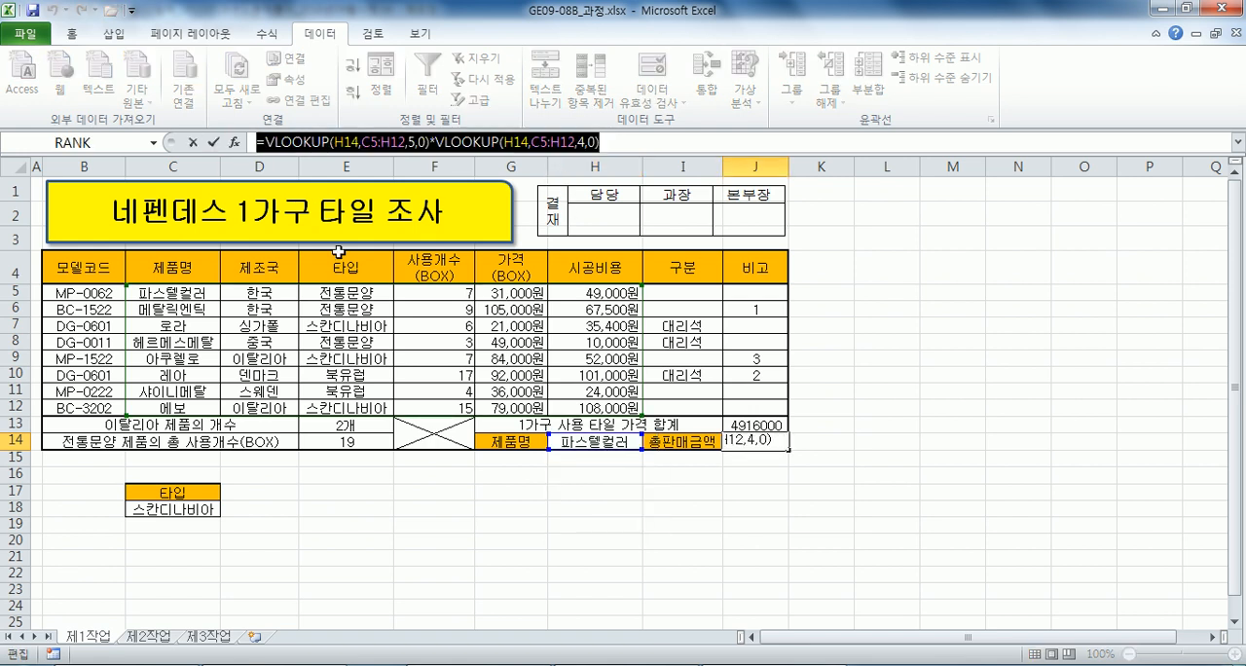
{"action": "key", "text": "alt+Tab"}
{"action": "left_click", "coordinate": [425, 424]}
{"action": "key", "text": "Return"}
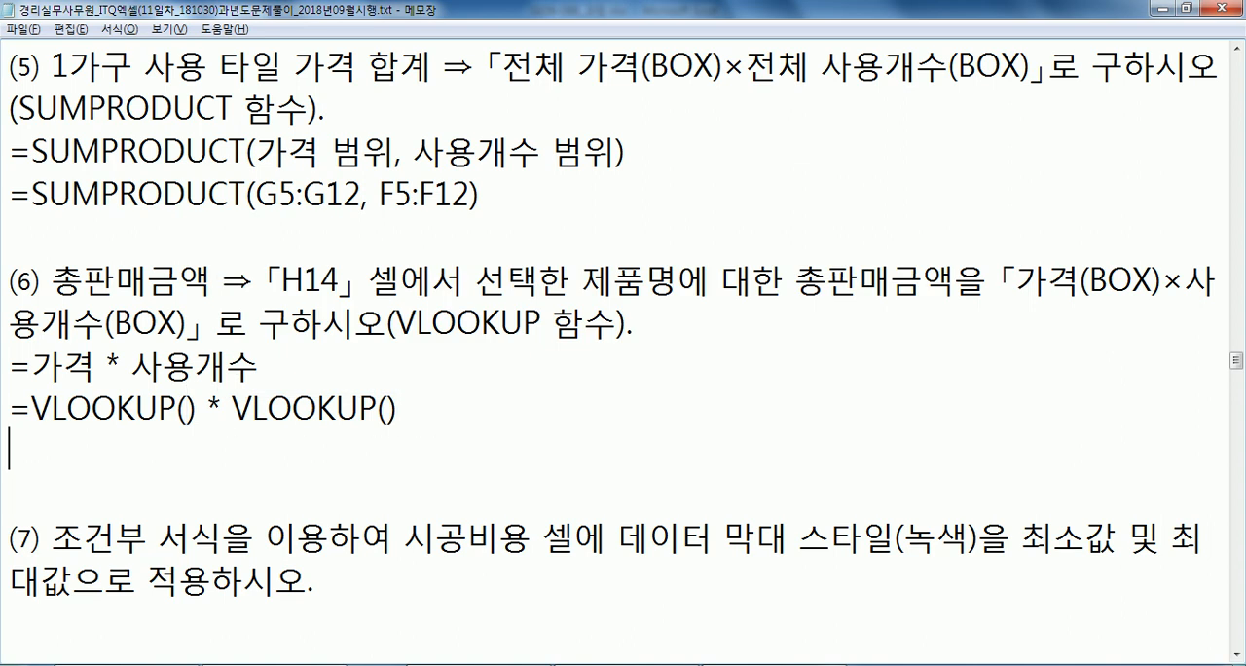
{"action": "key", "text": "ctrl+v"}
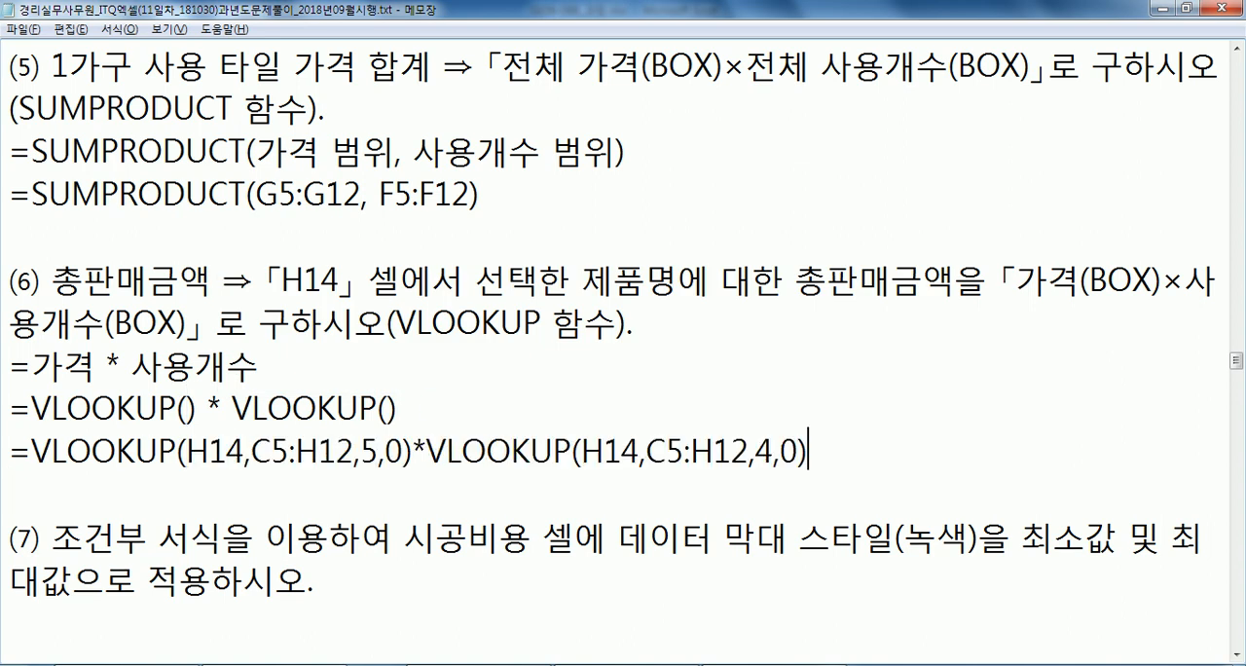
Space out the pasted Notepad formula to read =VLOOKUP(H14, C5:H12, 5, 0) * VLOOKUP(H14, C5:H12, 4, 0).
{"action": "left_click", "coordinate": [255, 453]}
{"action": "key", "text": "Right"}
{"action": "key", "text": "Right"}
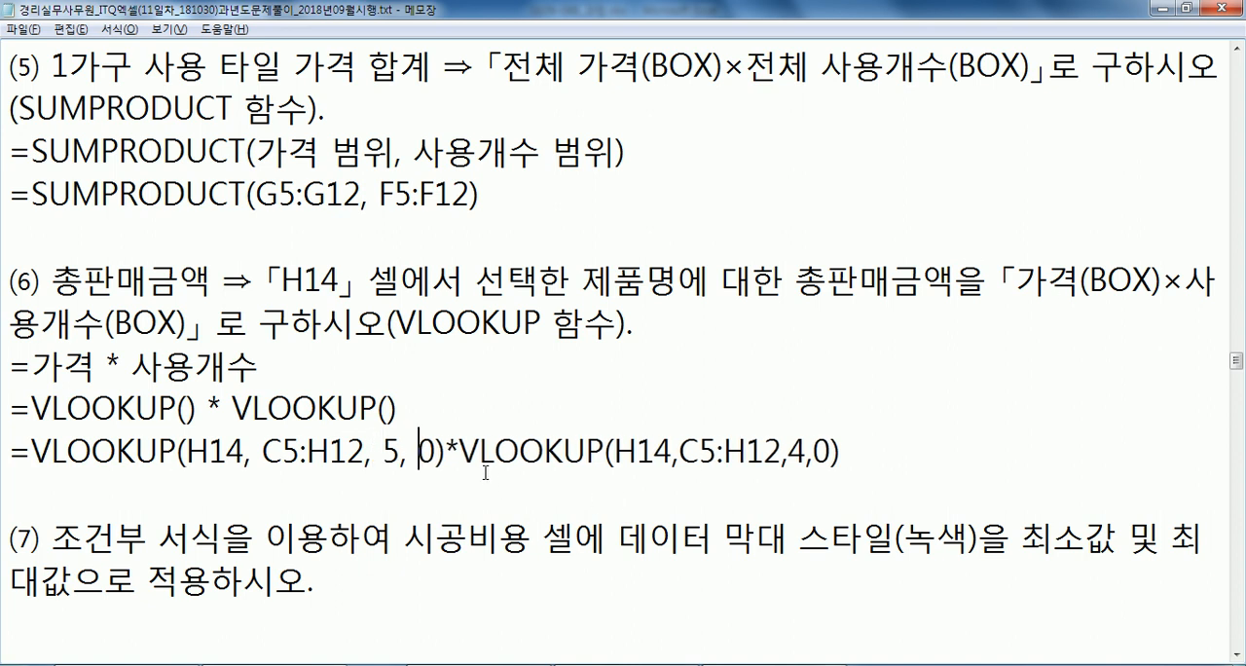
{"action": "left_click", "coordinate": [451, 452]}
{"action": "key", "text": "Right"}
{"action": "left_click", "coordinate": [702, 453]}
{"action": "left_click", "coordinate": [822, 453]}
{"action": "key", "text": "Right"}
{"action": "key", "text": "Right"}
Review the column index arguments 4 and 5 in the Notepad formula and read condition (7).
{"action": "left_click_drag", "start_coordinate": [830, 452], "coordinate": [849, 453]}
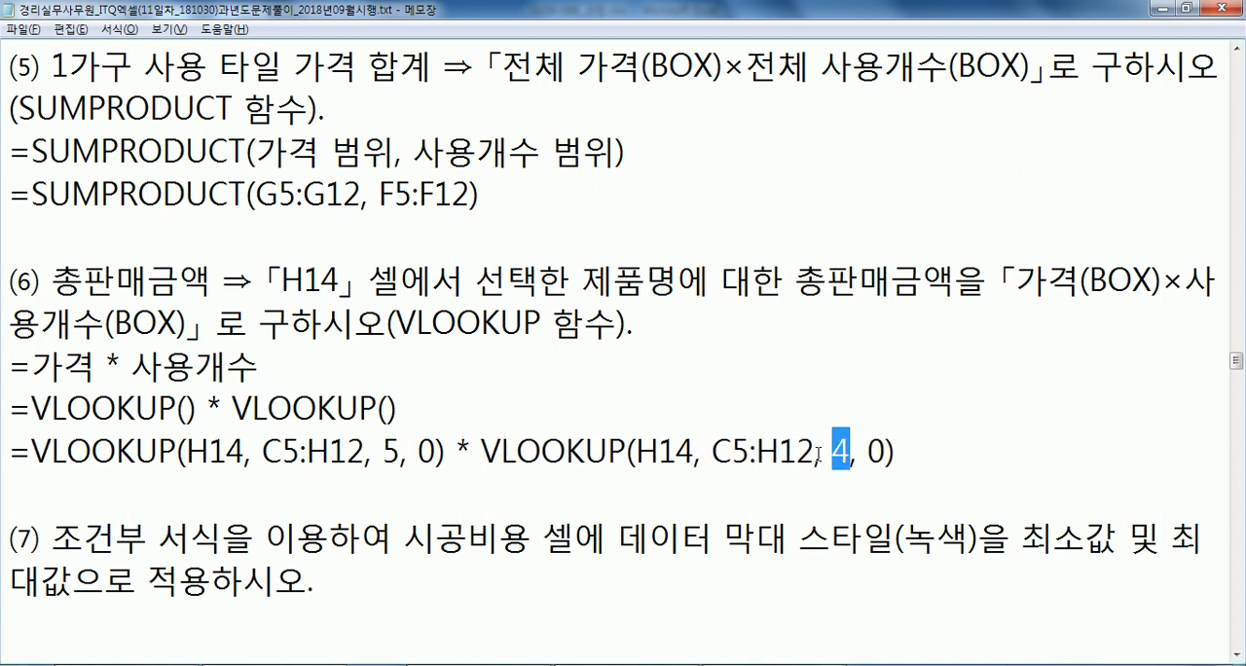
{"action": "left_click", "coordinate": [386, 453]}
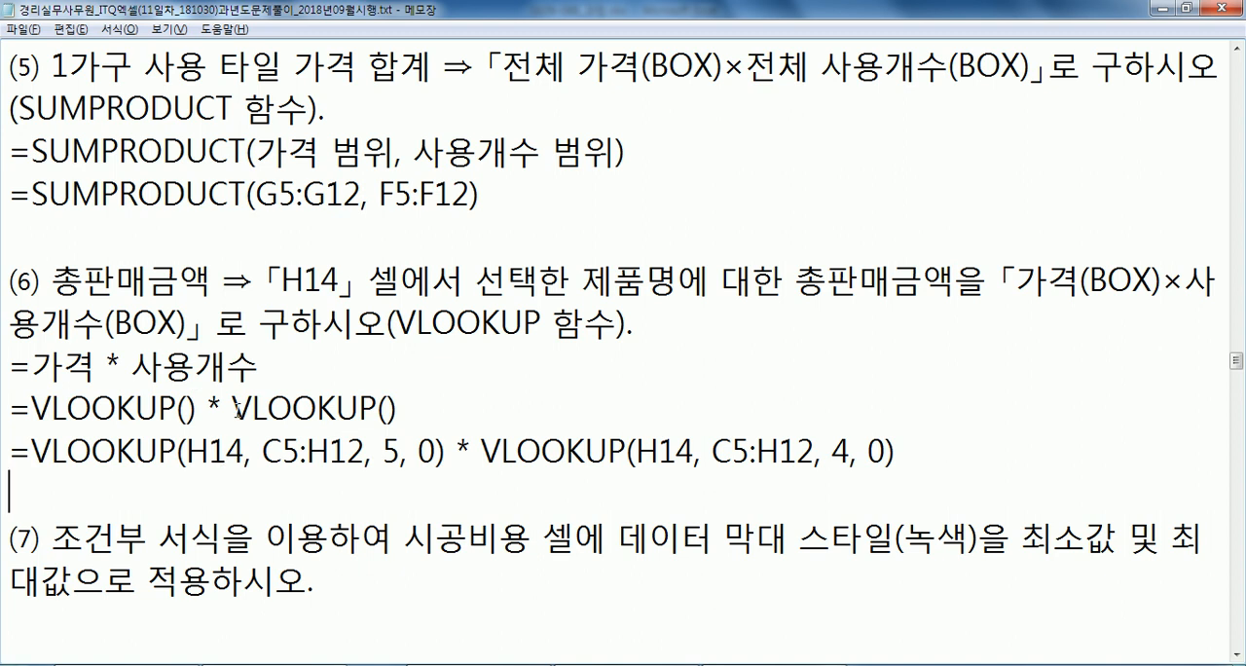
{"action": "scroll", "coordinate": [236, 402], "scroll_direction": "down", "scroll_amount": 2}
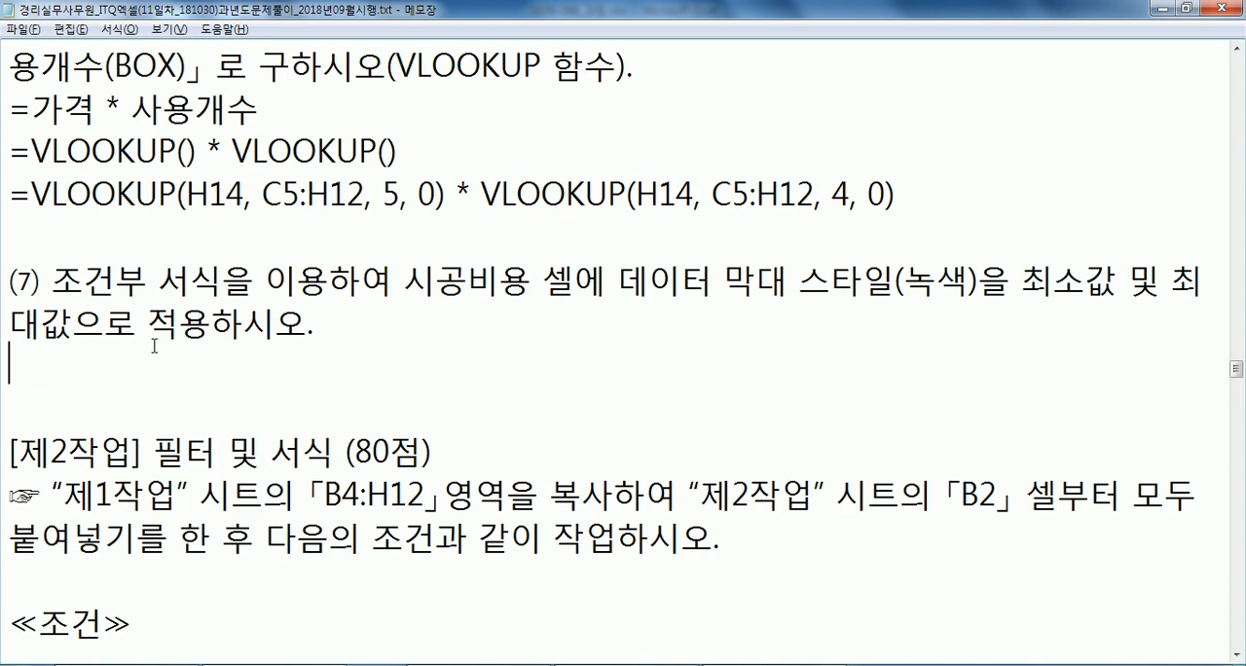
Apply the green gradient data bar conditional format to the 시공비용 cells H5:H12 on the 제1작업 sheet.
{"action": "key", "text": "alt+Tab"}
{"action": "key", "text": "Escape"}
{"action": "left_click_drag", "start_coordinate": [596, 293], "coordinate": [596, 408]}
{"action": "key", "text": "alt+Tab"}
{"action": "key", "text": "alt+Tab"}
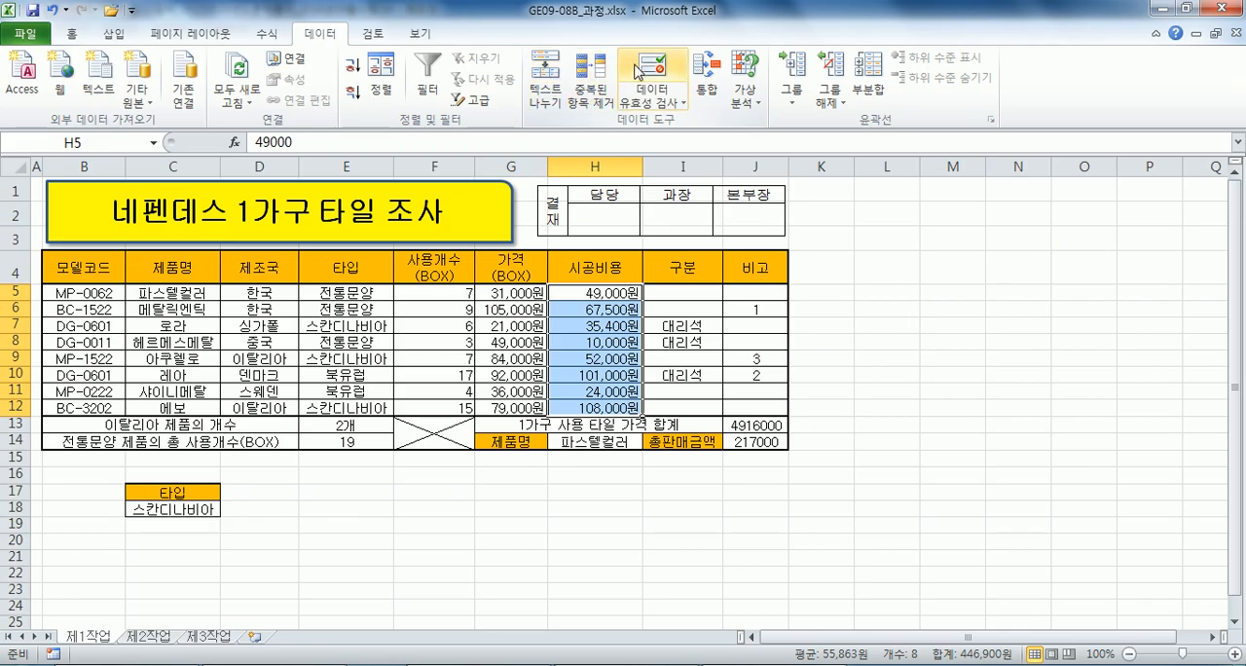
{"action": "left_click", "coordinate": [71, 32]}
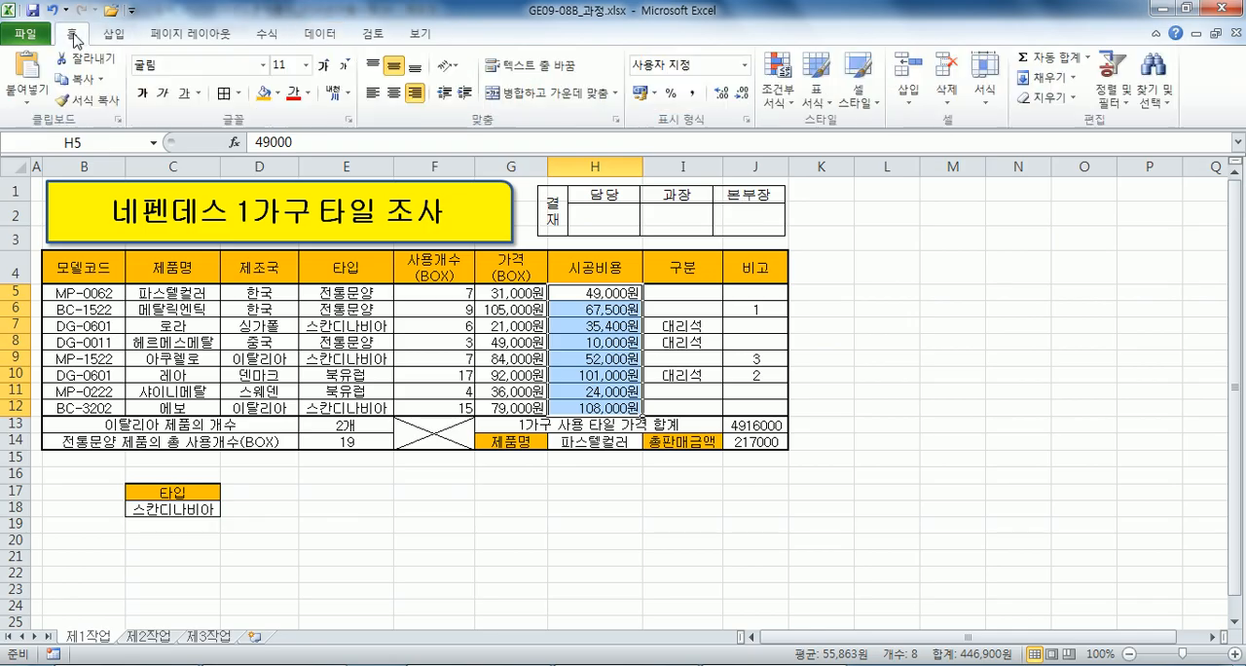
{"action": "left_click", "coordinate": [782, 80]}
{"action": "mouse_move", "coordinate": [835, 216]}
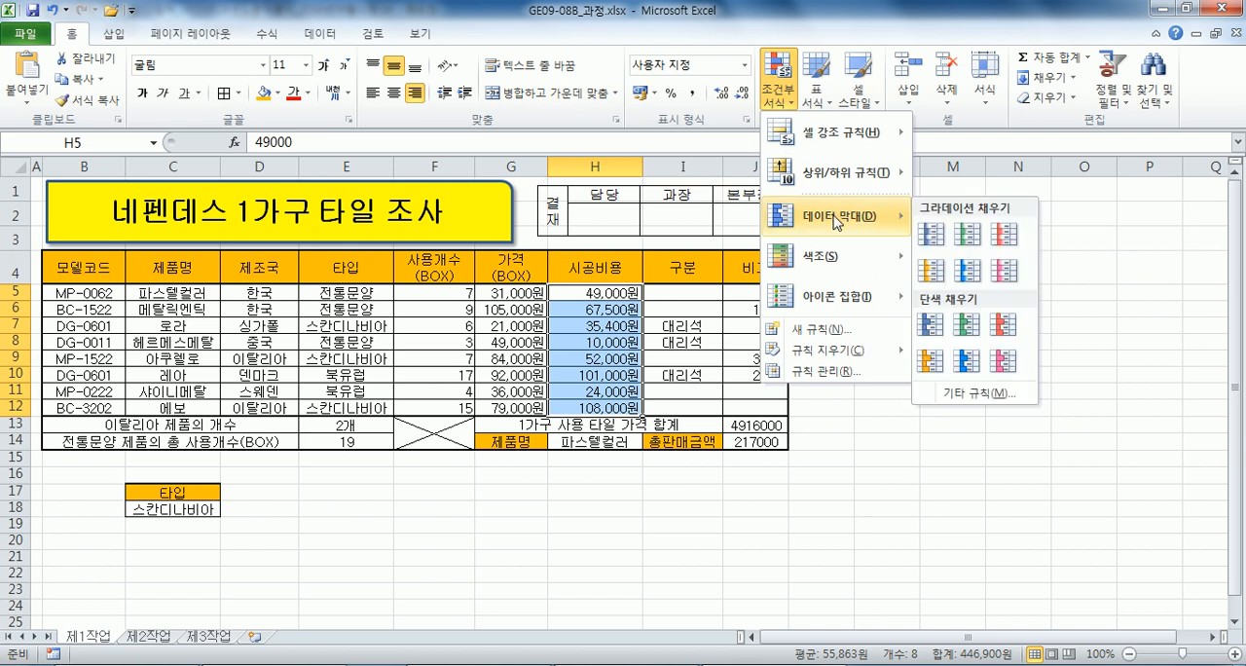
{"action": "left_click", "coordinate": [968, 234]}
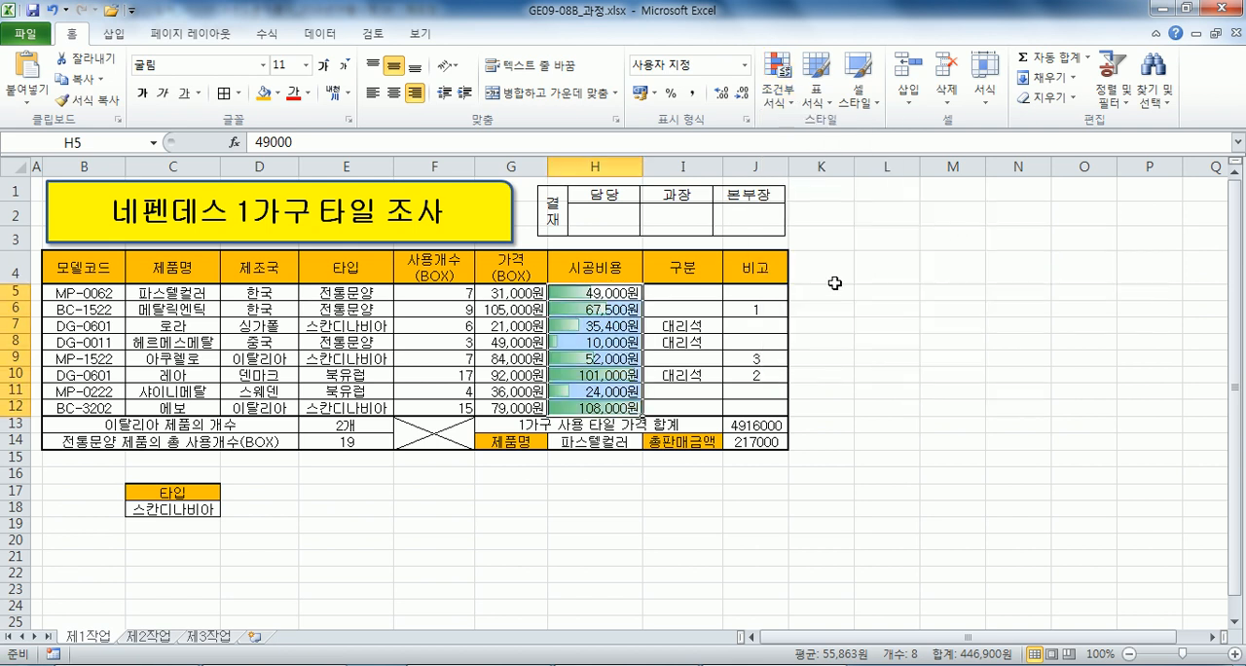
{"action": "left_click", "coordinate": [603, 294]}
Read the [제2작업] copy instruction and the advanced filter condition (1) in the Notepad file.
{"action": "key", "text": "alt+Tab"}
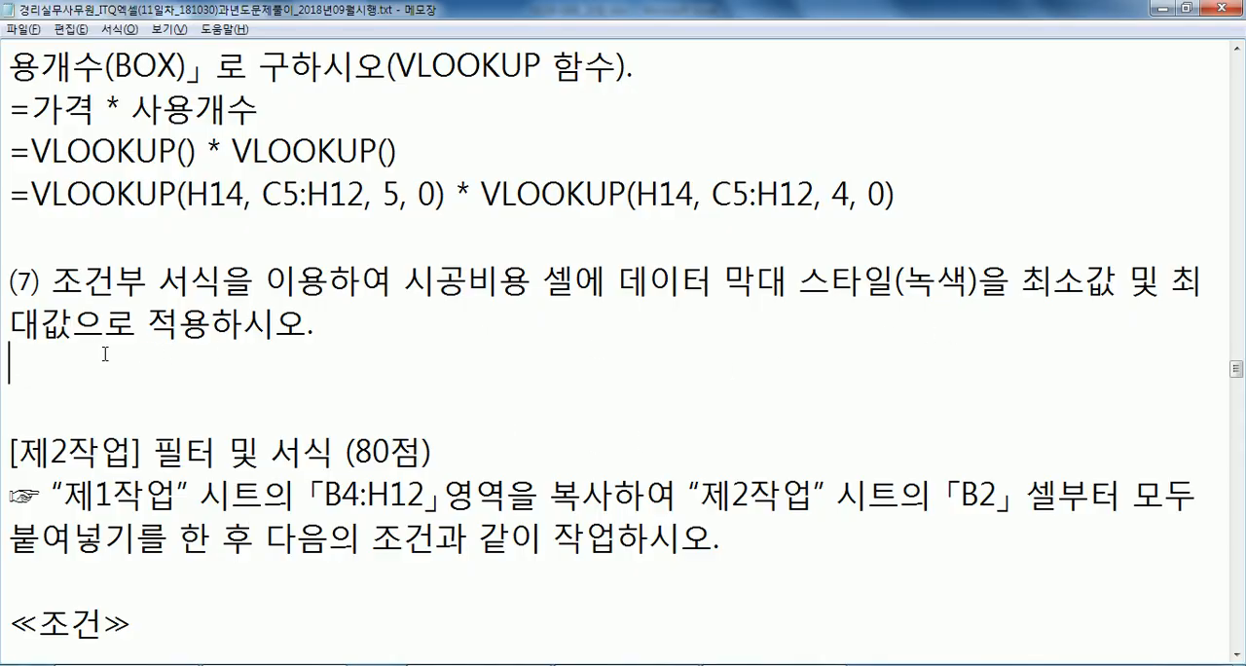
{"action": "scroll", "coordinate": [129, 346], "scroll_direction": "down", "scroll_amount": 2}
{"action": "left_click", "coordinate": [16, 341]}
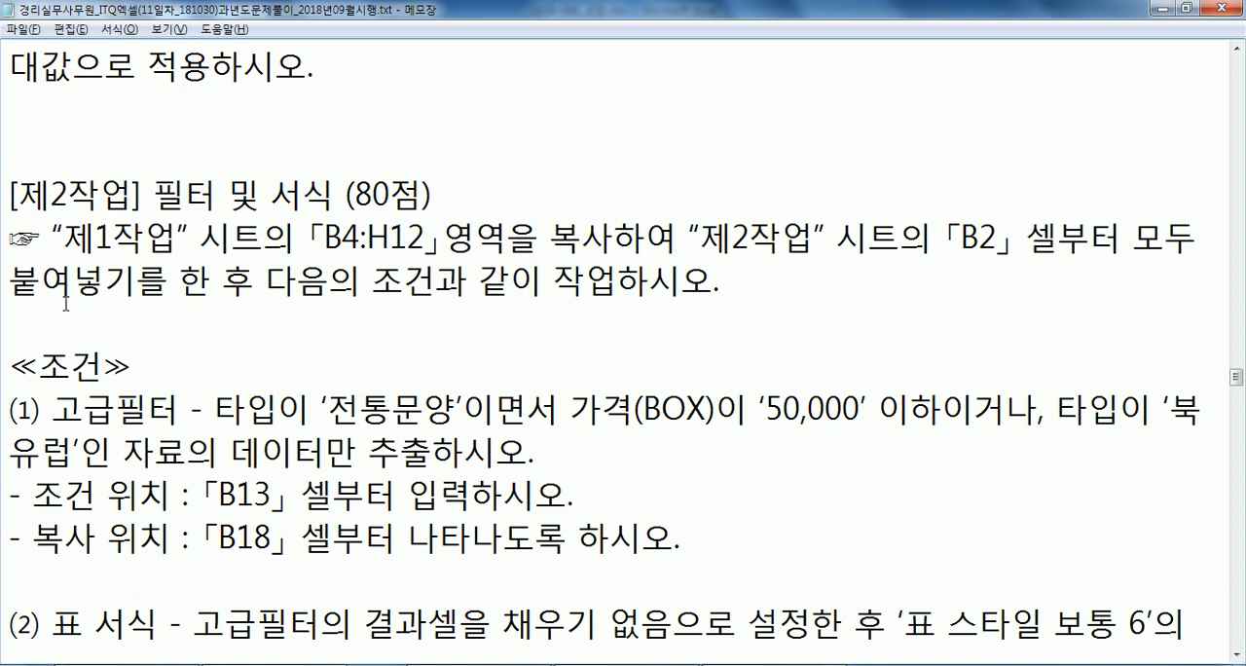
{"action": "scroll", "coordinate": [65, 303], "scroll_direction": "down", "scroll_amount": 2}
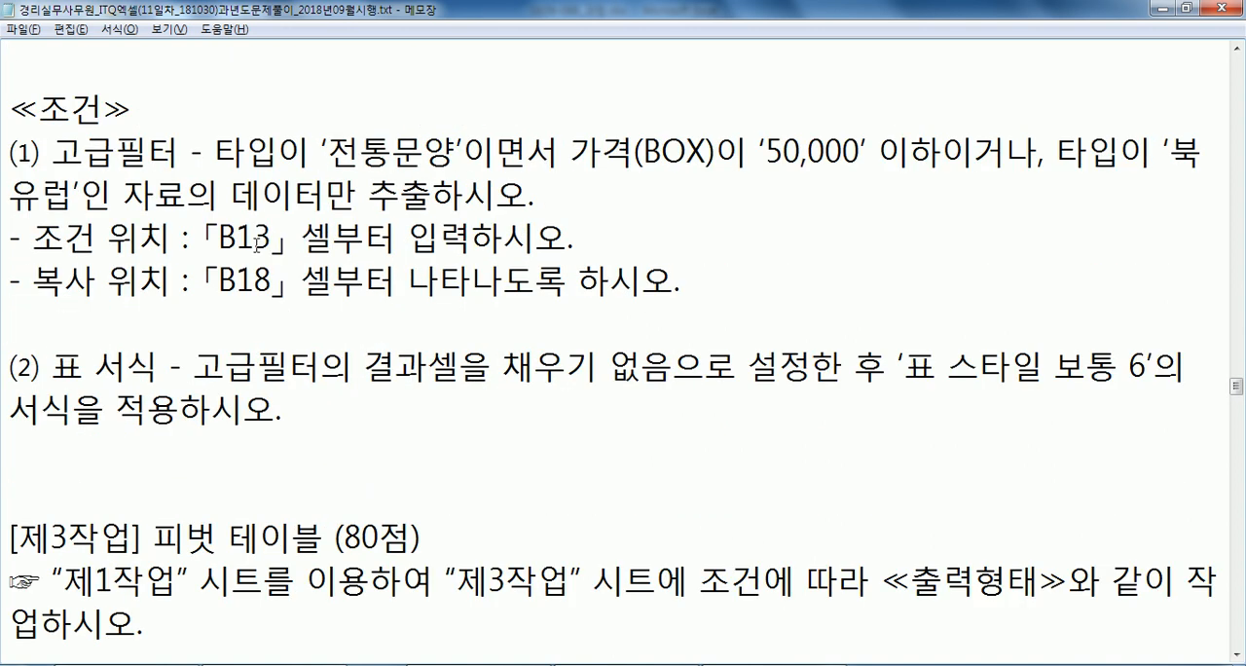
{"action": "left_click_drag", "start_coordinate": [360, 151], "coordinate": [552, 157]}
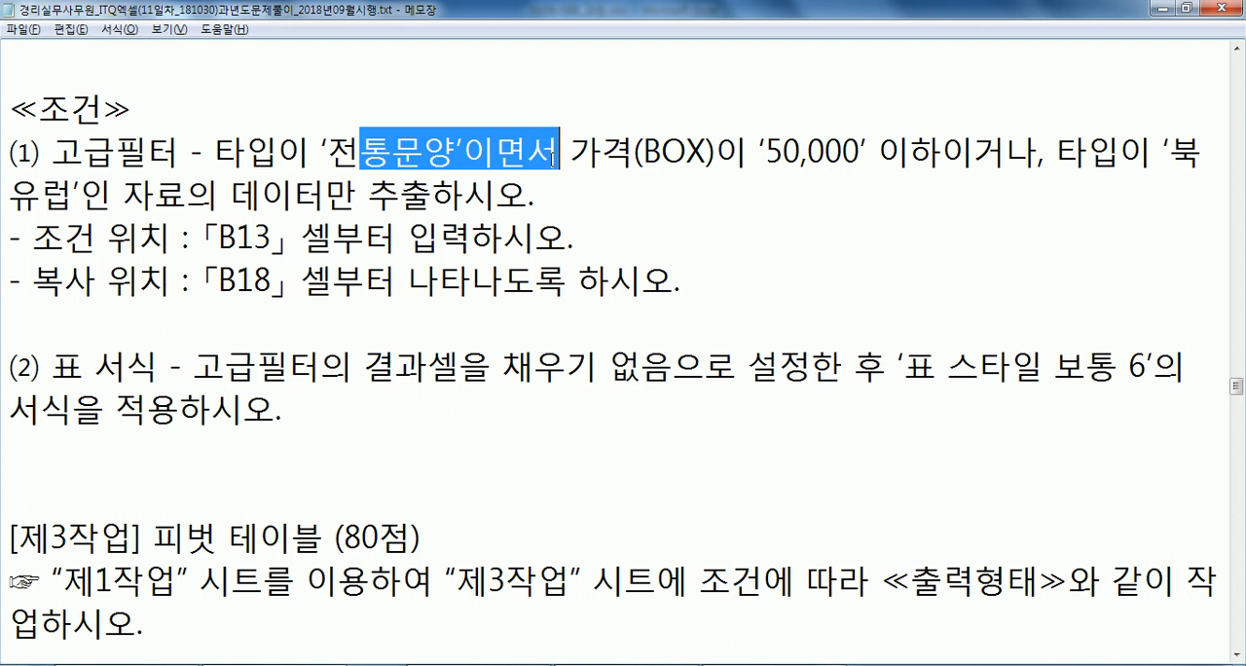
{"action": "left_click_drag", "start_coordinate": [643, 151], "coordinate": [973, 154]}
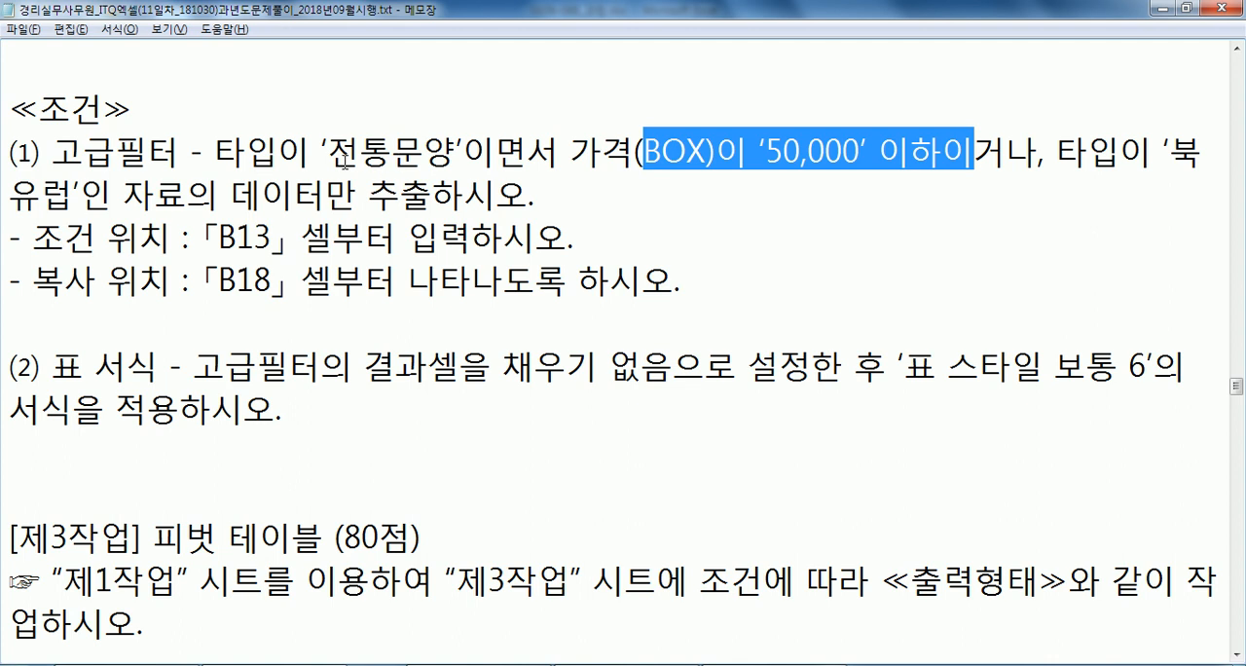
Copy B4:H12 from the 제1작업 sheet and paste it at B2 of the 제2작업 sheet with the source column widths.
{"action": "key", "text": "alt+Tab"}
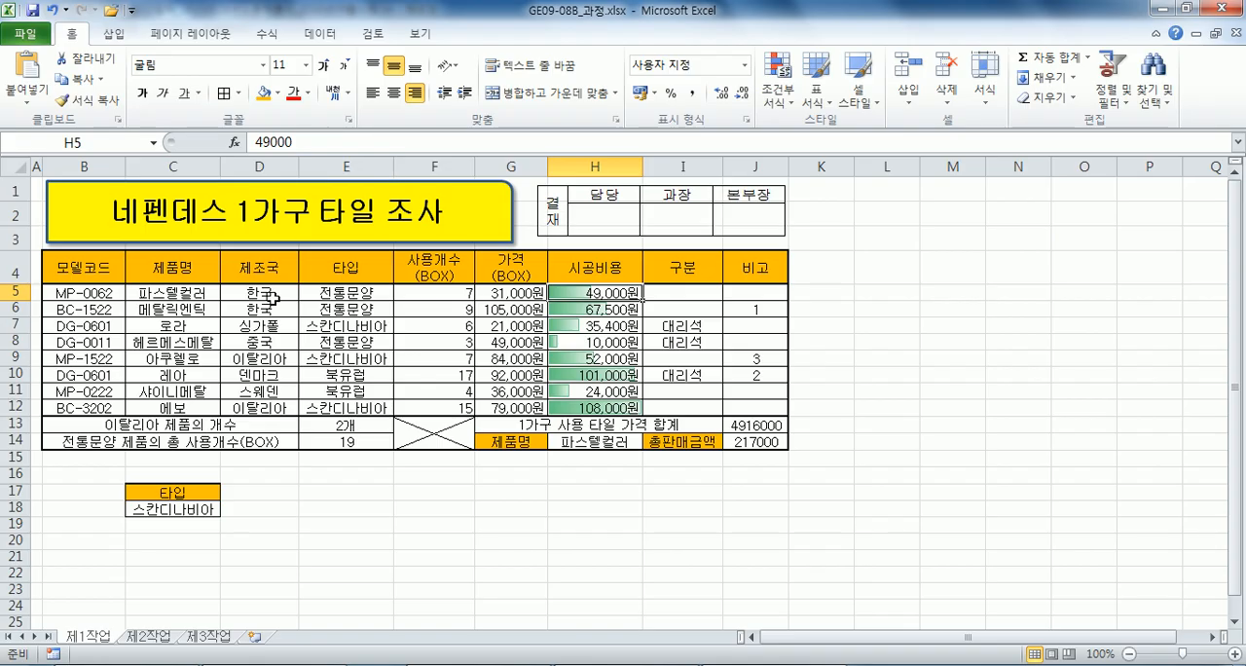
{"action": "left_click_drag", "start_coordinate": [95, 261], "coordinate": [584, 408]}
{"action": "key", "text": "ctrl+c"}
{"action": "left_click", "coordinate": [148, 636]}
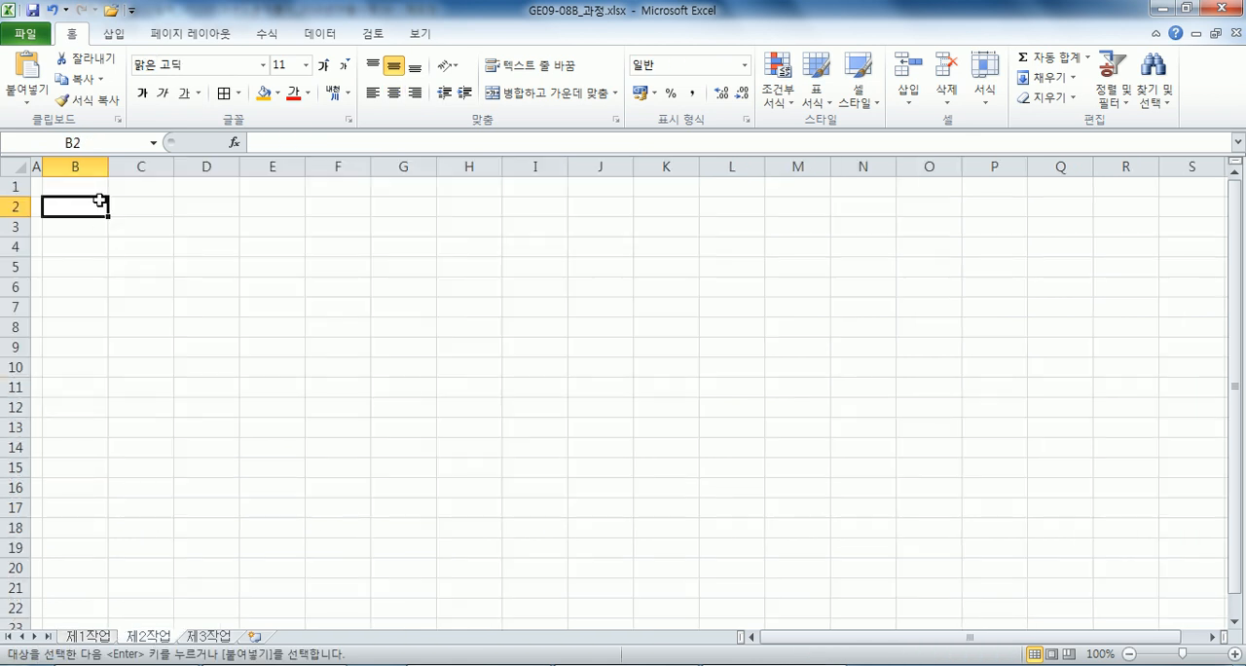
{"action": "right_click", "coordinate": [102, 202]}
{"action": "left_click", "coordinate": [279, 294]}
{"action": "left_click", "coordinate": [234, 237]}
{"action": "left_click", "coordinate": [239, 408]}
{"action": "key", "text": "ctrl+v"}
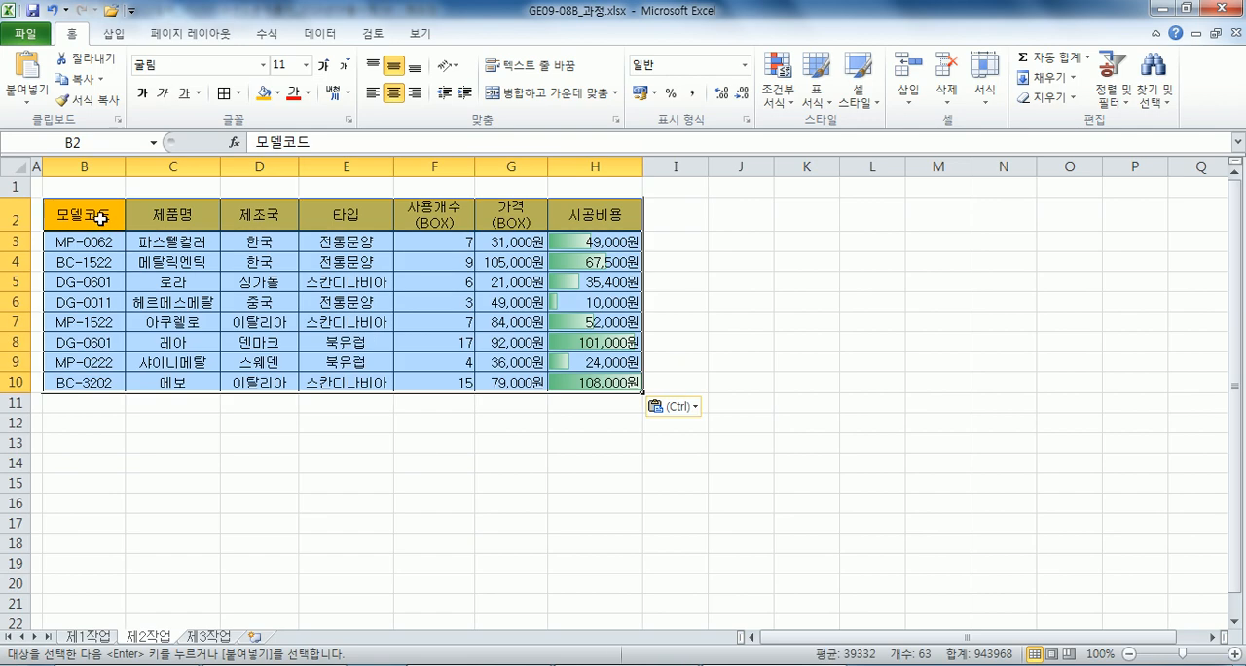
Copy the 타입 header from E2 into B13 as the first criteria heading.
{"action": "left_click", "coordinate": [104, 219]}
{"action": "left_click", "coordinate": [342, 209]}
{"action": "key", "text": "ctrl+c"}
{"action": "left_click", "coordinate": [85, 442]}
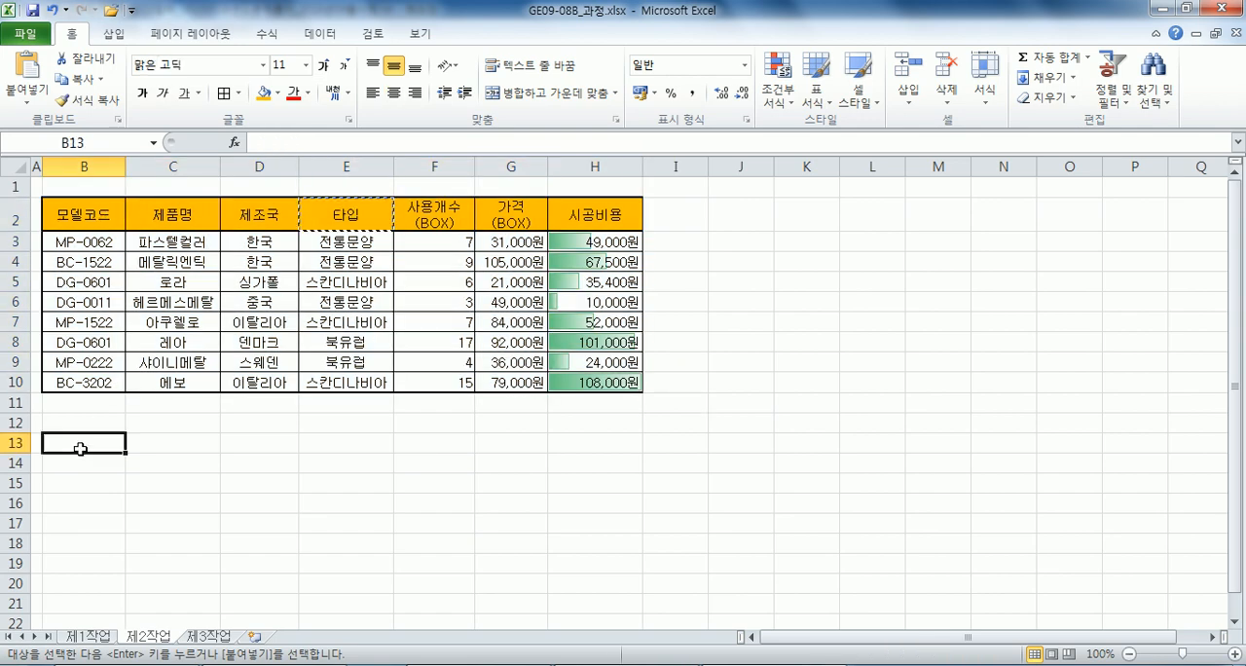
{"action": "key", "text": "ctrl+v"}
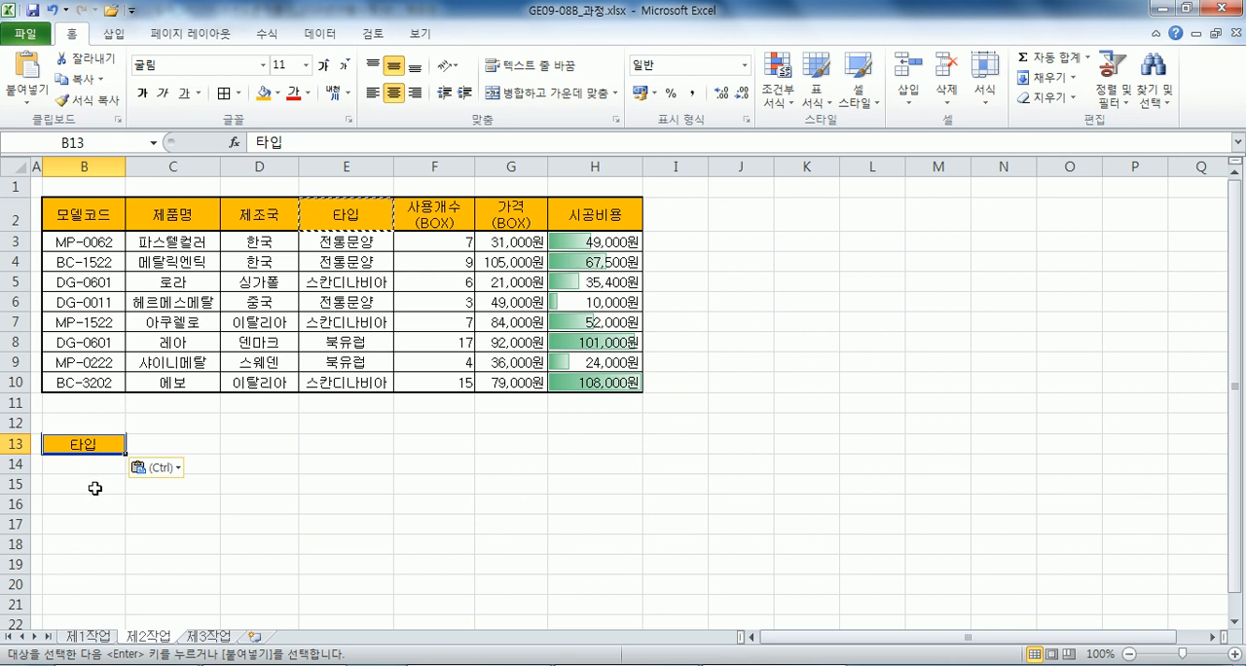
Enter 전통문양 in B14 as the 타입 criterion.
{"action": "left_click", "coordinate": [92, 466]}
{"action": "type", "text": "WJXD"}
{"action": "key", "text": "Escape"}
{"action": "type", "text": "전통문야"}
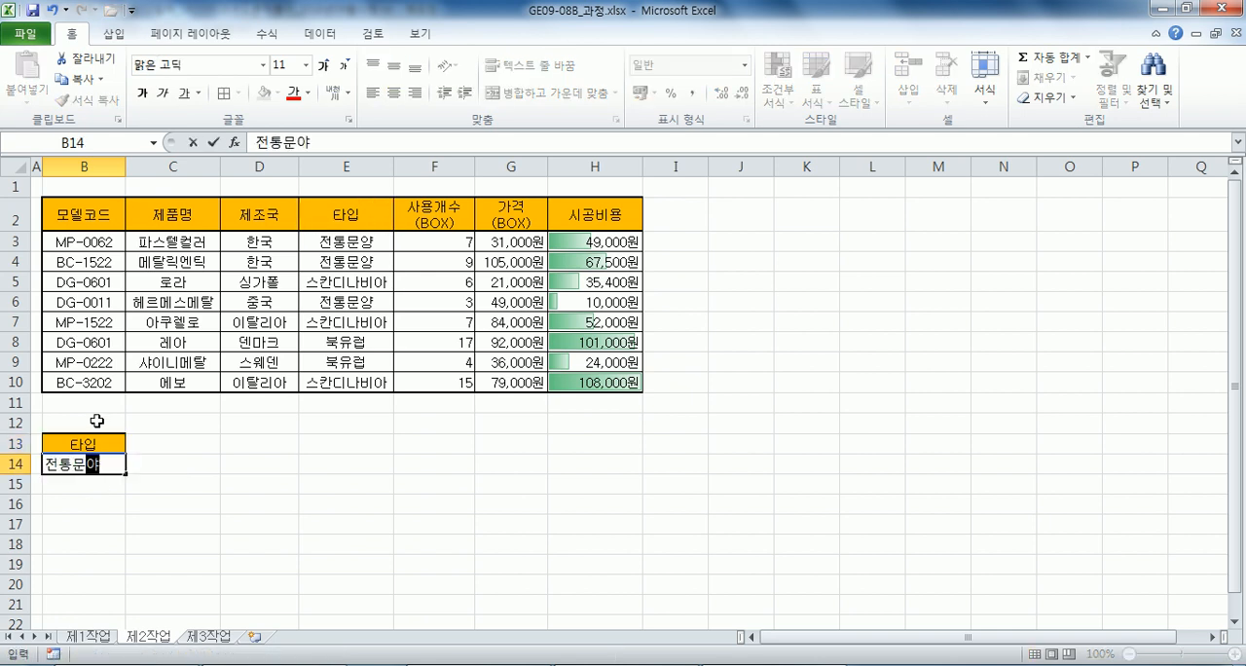
{"action": "type", "text": "ㅇ"}
{"action": "key", "text": "Tab"}
{"action": "key", "text": "Up"}
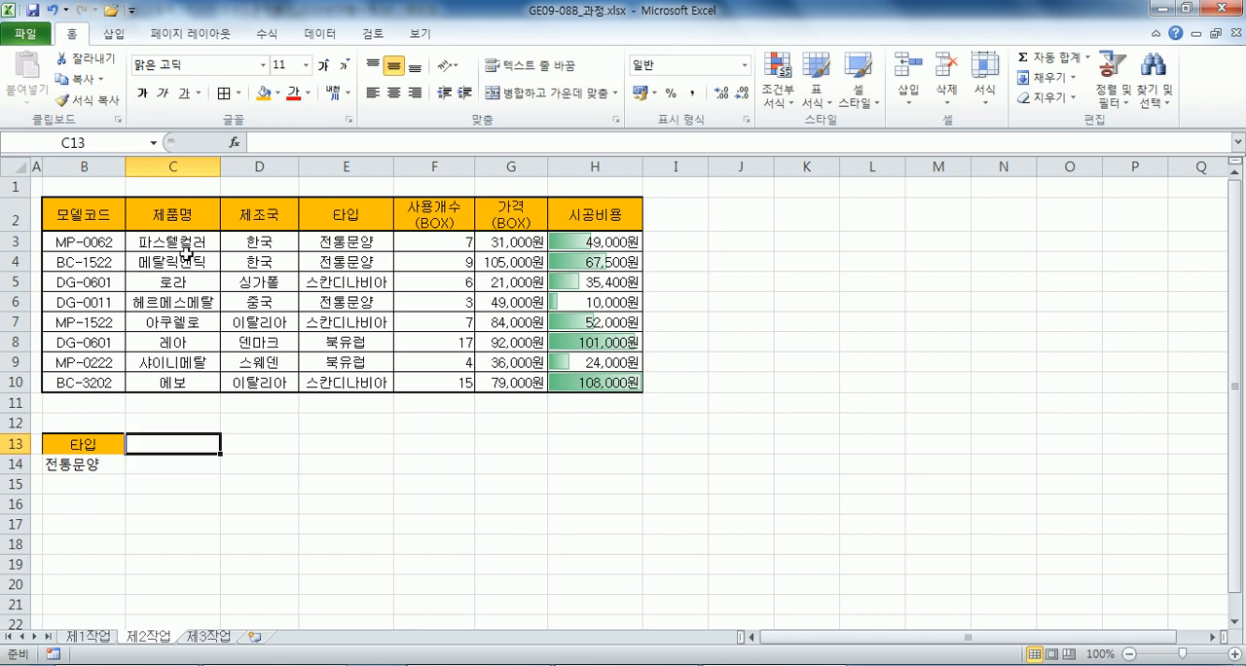
Copy the 가격(BOX) header from G2 into C13 and enter <=50000 below it in C14.
{"action": "left_click", "coordinate": [511, 216]}
{"action": "key", "text": "ctrl+c"}
{"action": "left_click", "coordinate": [170, 445]}
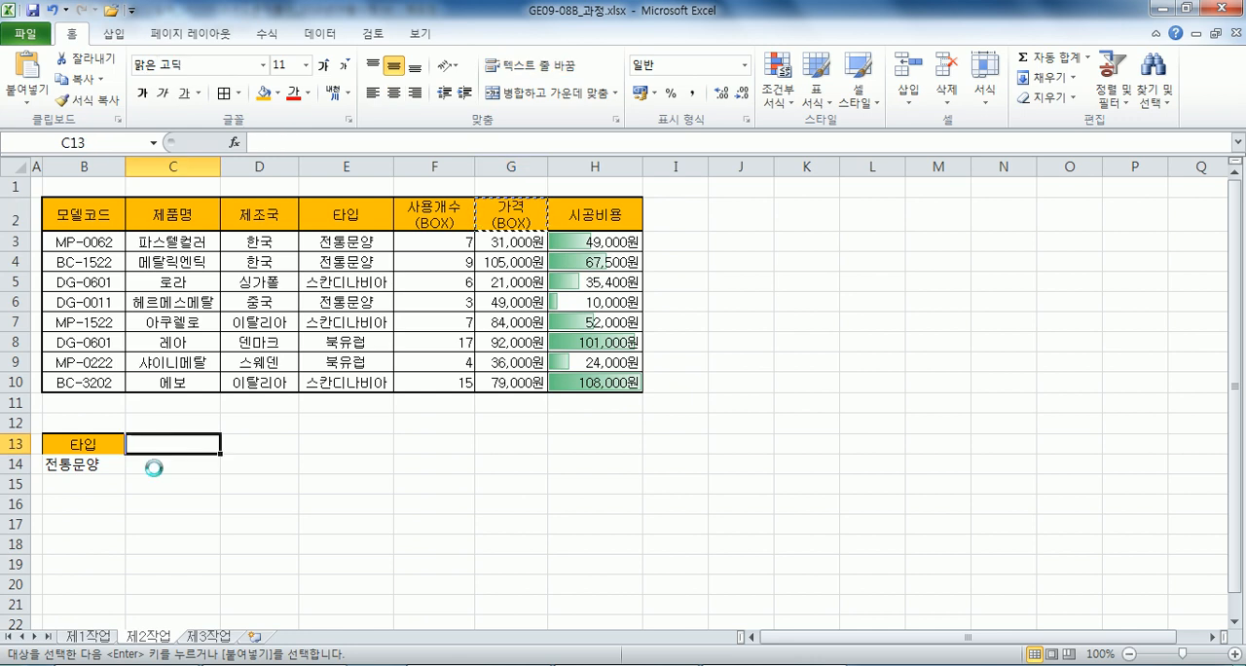
{"action": "key", "text": "ctrl+v"}
{"action": "left_click", "coordinate": [154, 471]}
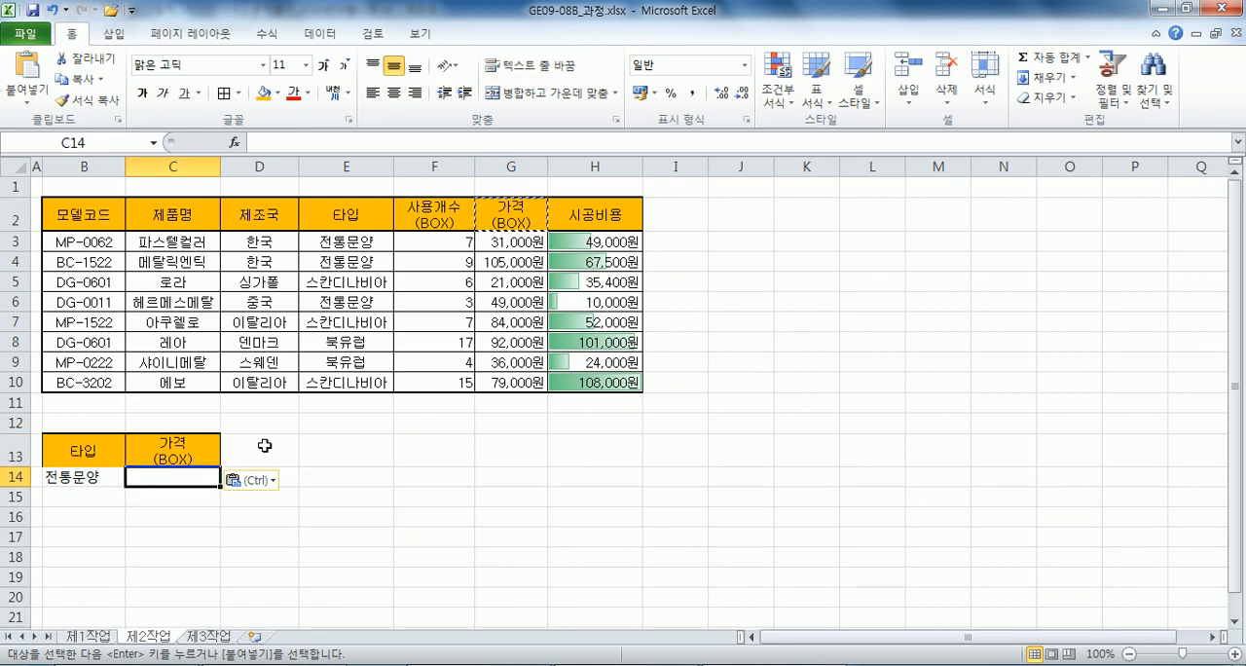
{"action": "type", "text": "<=50000"}
{"action": "key", "text": "Return"}
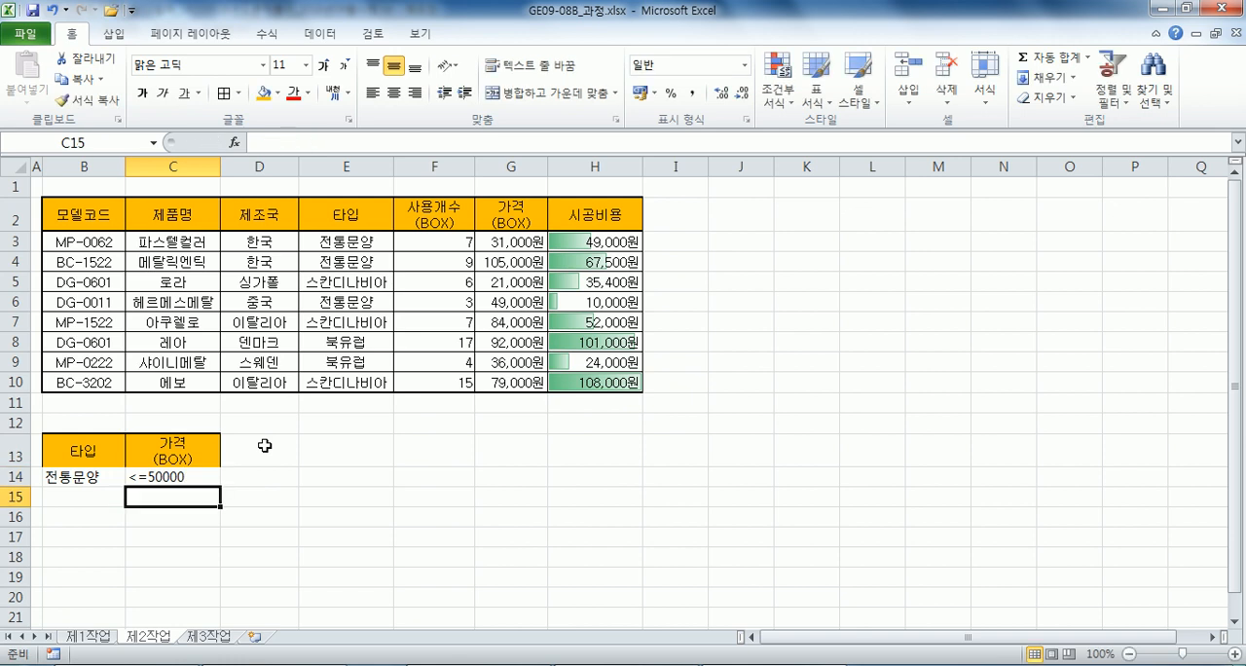
Enter 북유럽 in B15 as the alternative 타입 criterion.
{"action": "left_click_drag", "start_coordinate": [84, 450], "coordinate": [132, 477]}
{"action": "left_click", "coordinate": [110, 497]}
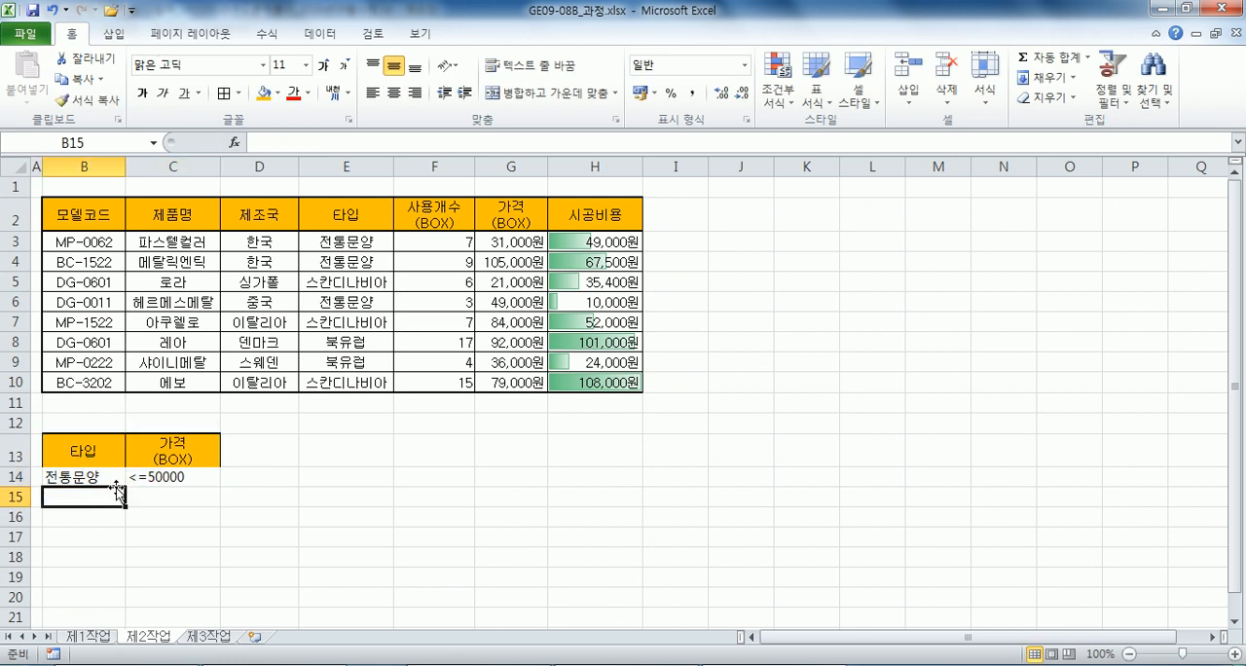
{"action": "type", "text": "북유ㄹ"}
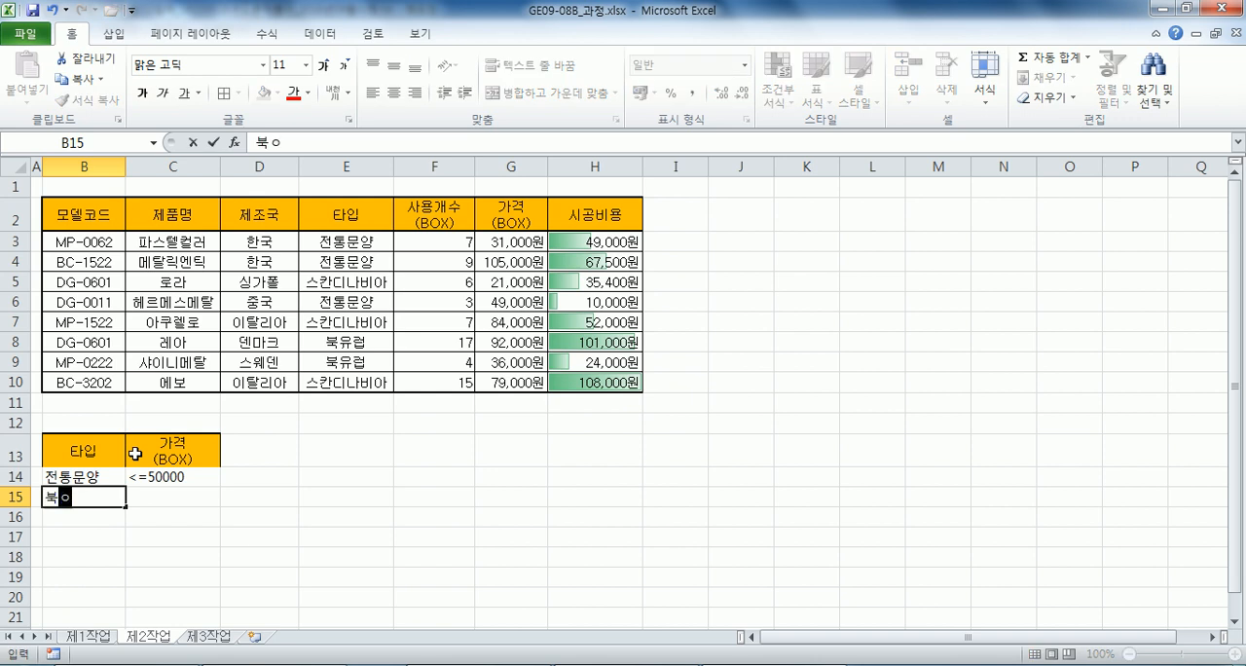
{"action": "type", "text": "ㅓㅂ"}
{"action": "key", "text": "Return"}
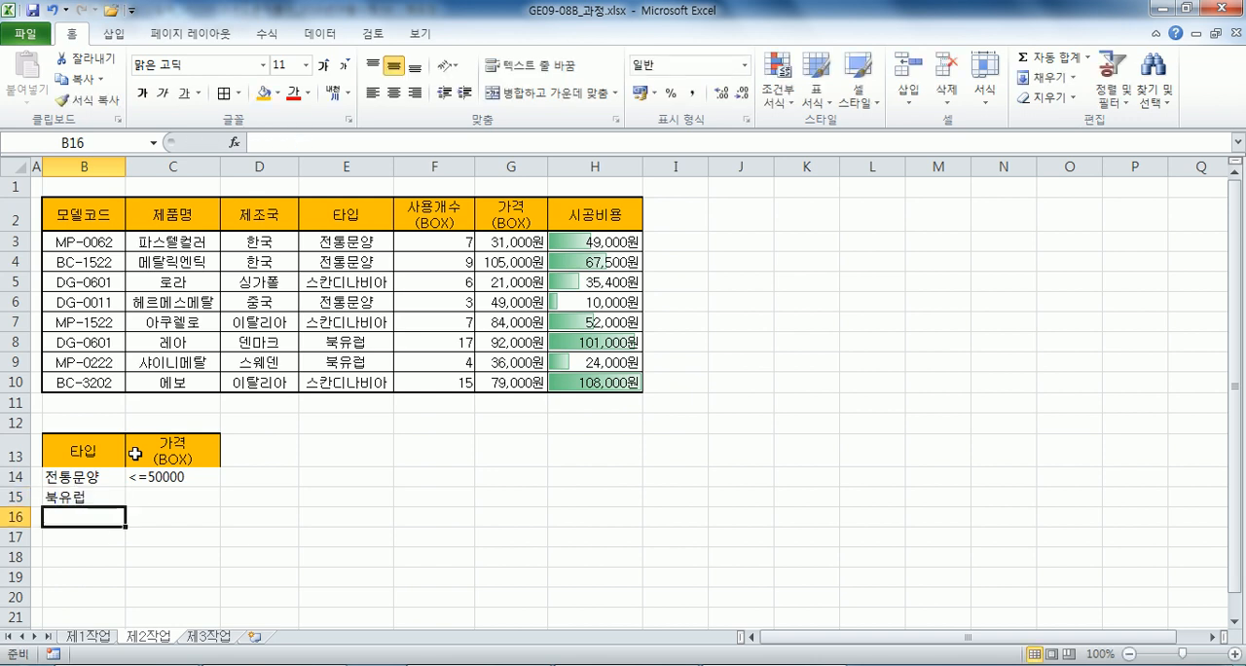
Start an advanced filter on B2:H10 that copies to another location, with B13:C15 as the criteria range.
{"action": "left_click_drag", "start_coordinate": [84, 436], "coordinate": [174, 496]}
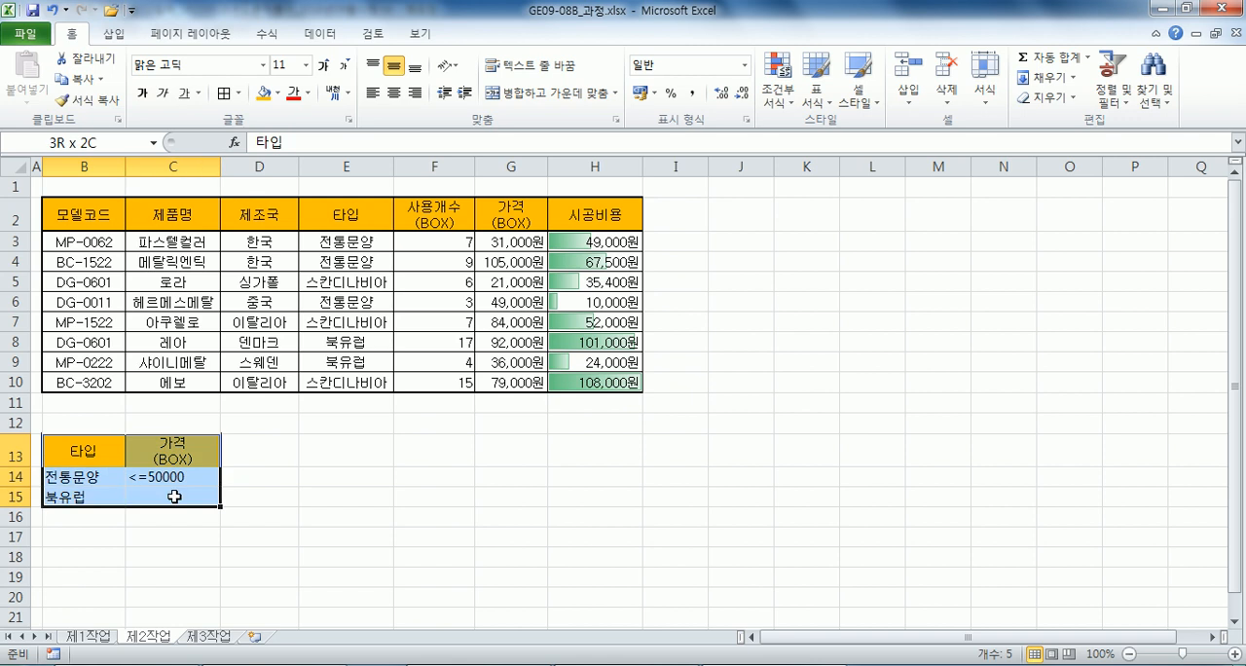
{"action": "left_click", "coordinate": [153, 281]}
{"action": "left_click_drag", "start_coordinate": [78, 210], "coordinate": [507, 369]}
{"action": "left_click", "coordinate": [419, 322]}
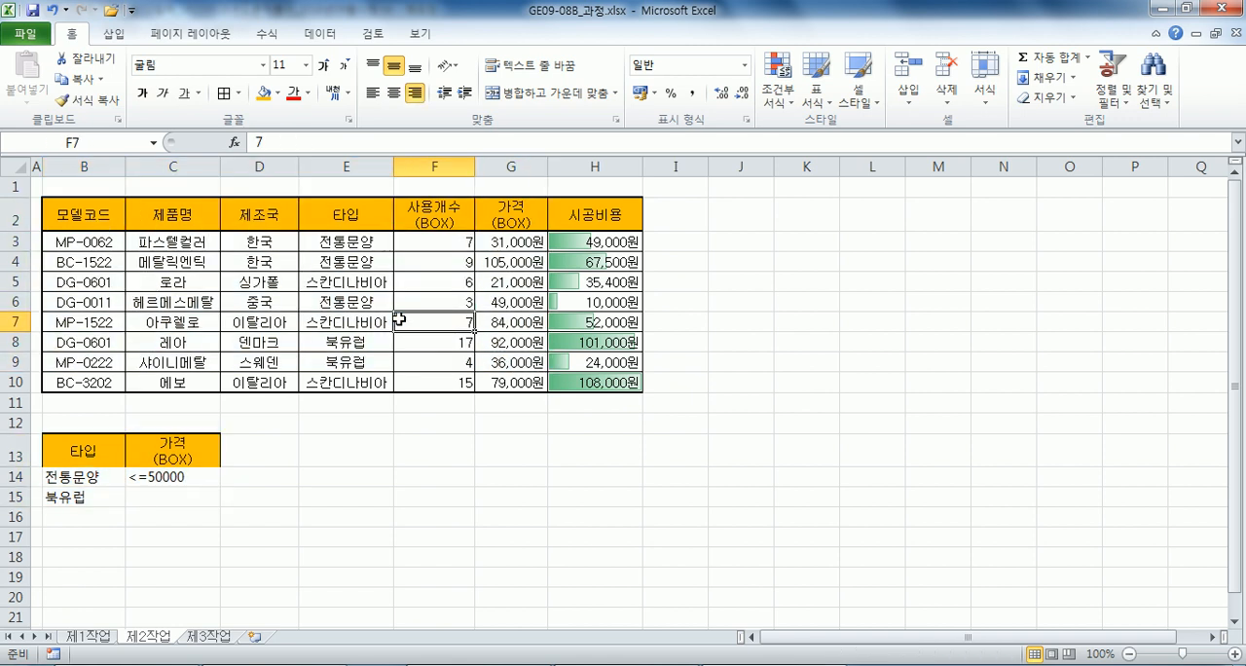
{"action": "left_click", "coordinate": [333, 36]}
{"action": "left_click", "coordinate": [472, 99]}
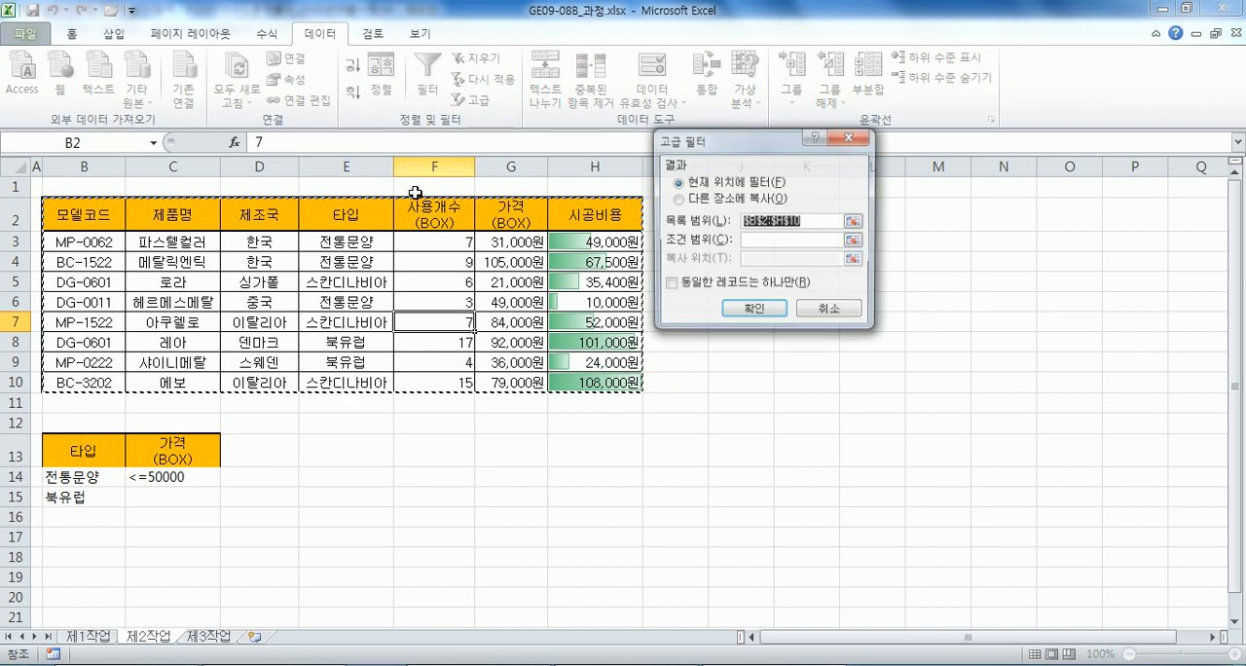
{"action": "left_click", "coordinate": [703, 202]}
{"action": "left_click", "coordinate": [753, 241]}
{"action": "left_click_drag", "start_coordinate": [98, 454], "coordinate": [161, 494]}
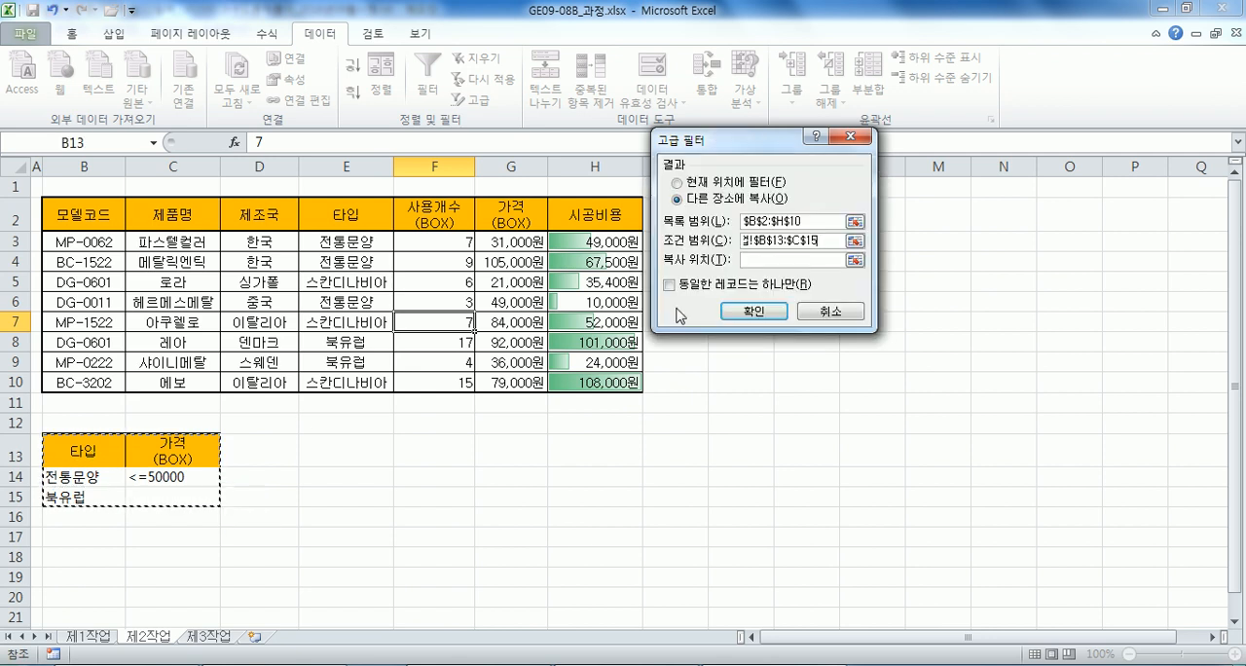
Set B18 as the advanced filter's copy destination and run the filter.
{"action": "left_click", "coordinate": [753, 260]}
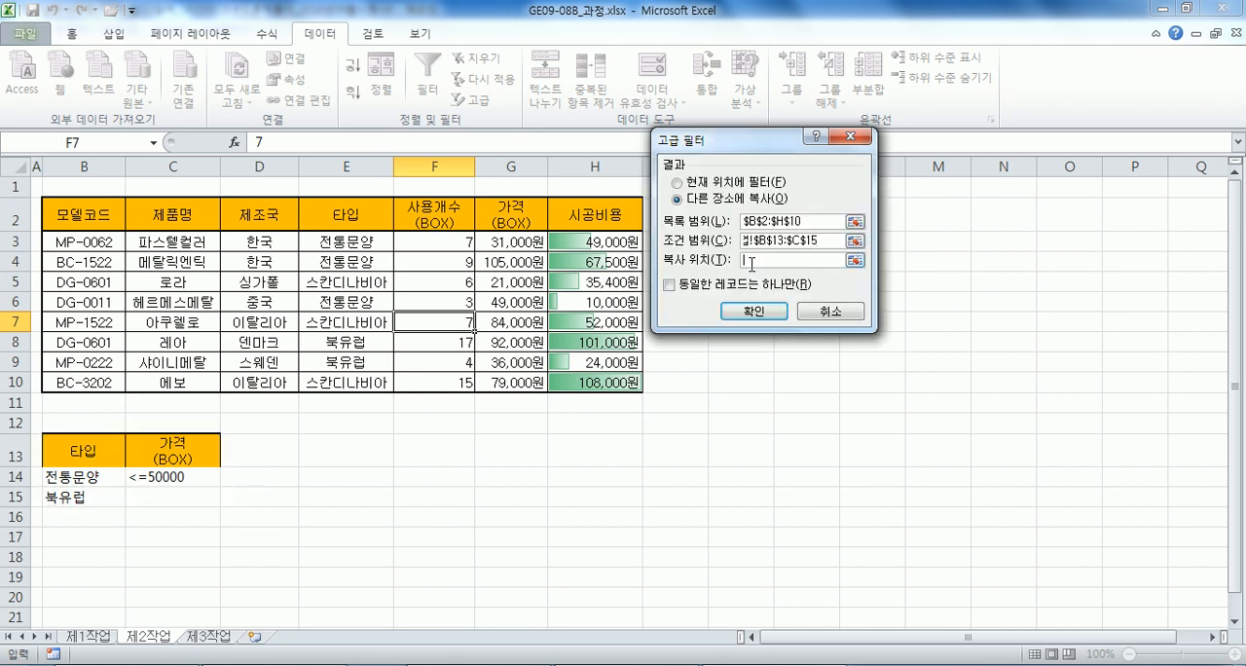
{"action": "left_click", "coordinate": [55, 557]}
{"action": "scroll", "coordinate": [114, 475], "scroll_direction": "down", "scroll_amount": 2}
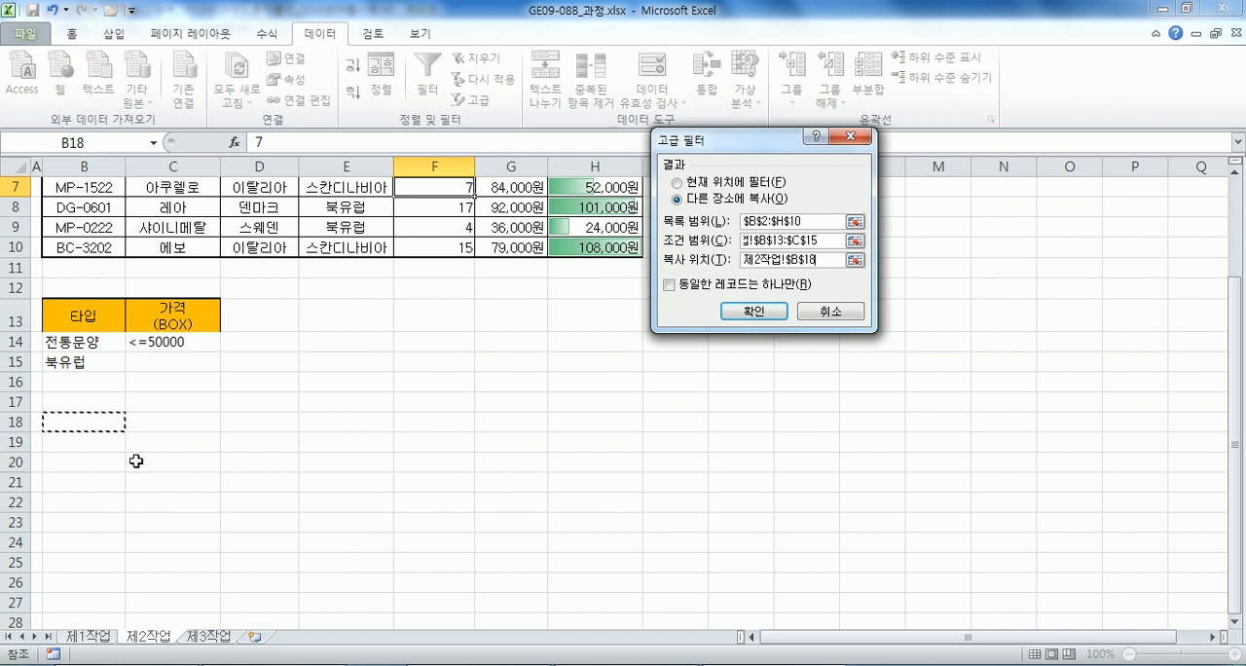
{"action": "left_click", "coordinate": [757, 313]}
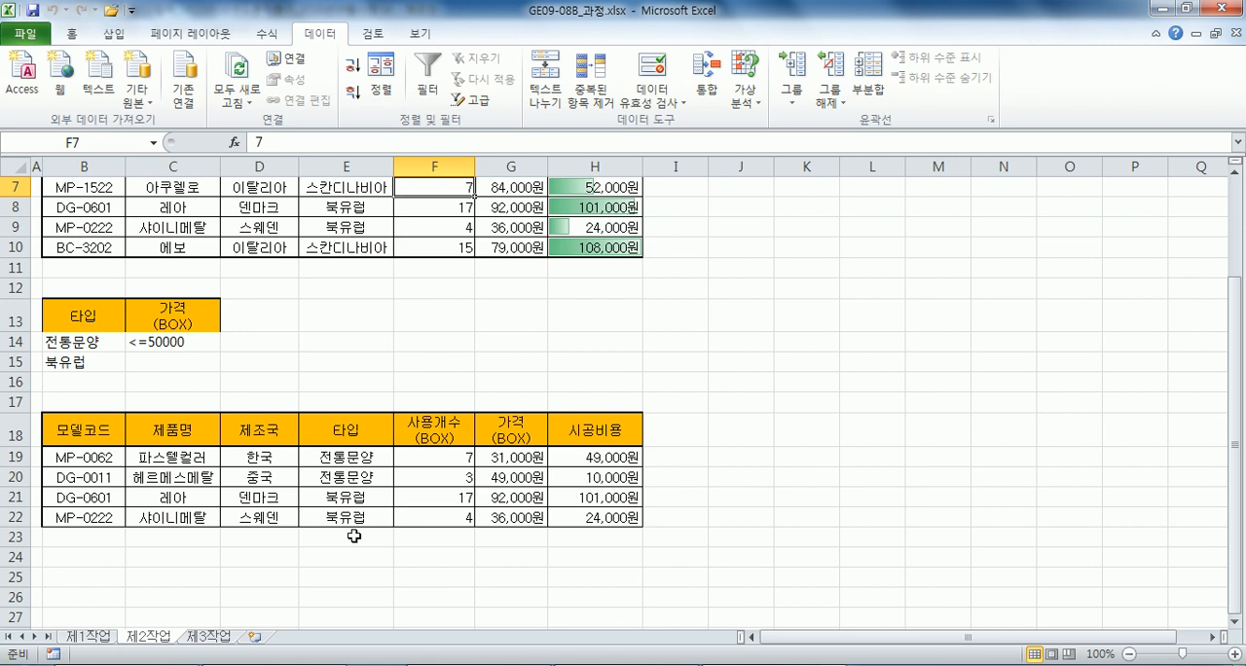
Open the answer file GE09-08B.xlsx, examine the filter result table on its 제2작업 sheet, and close the file.
{"action": "key", "text": "alt+Tab"}
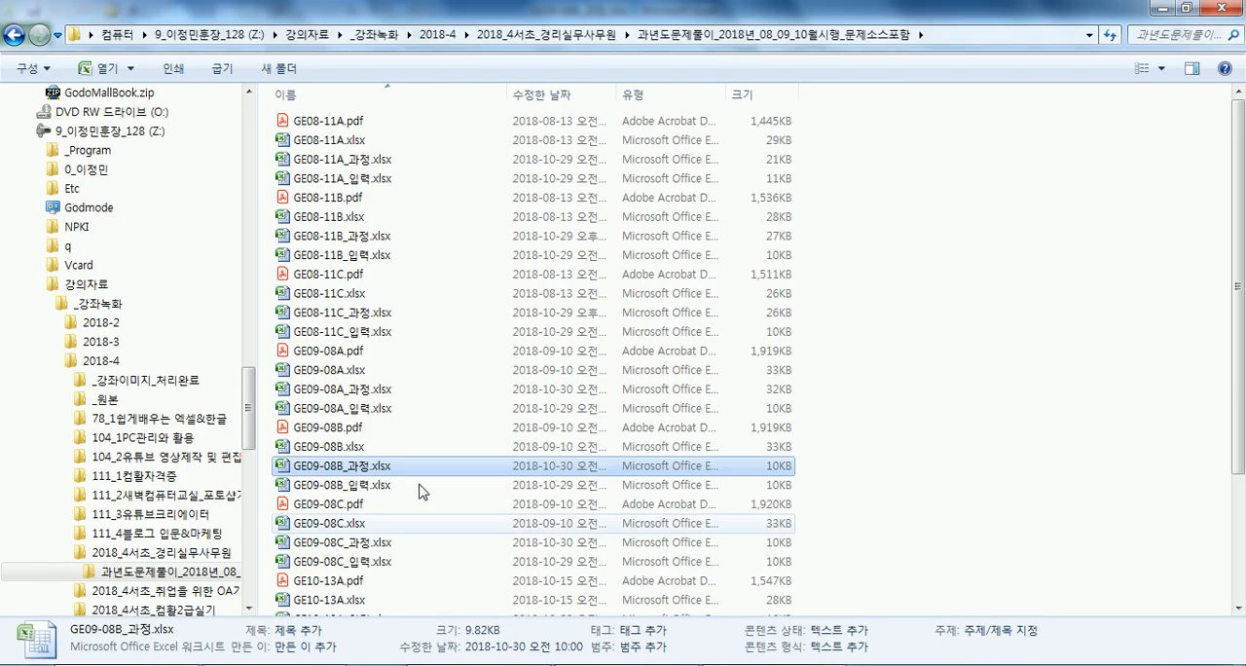
{"action": "double_click", "coordinate": [358, 445]}
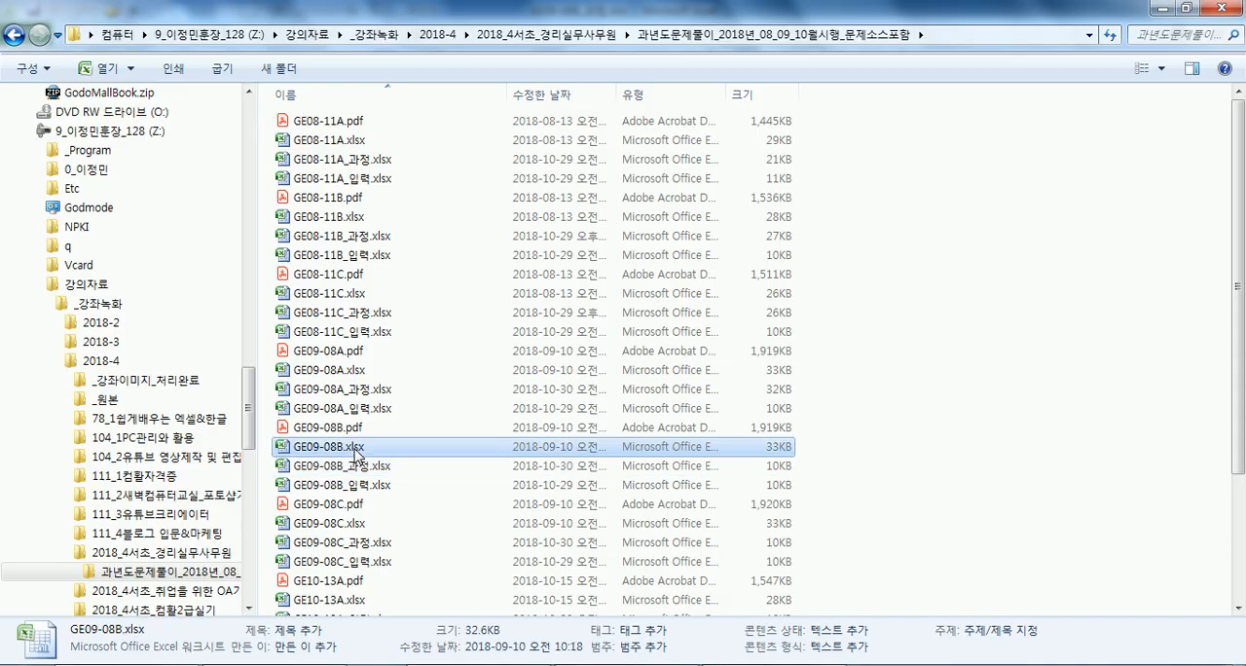
{"action": "left_click", "coordinate": [156, 637]}
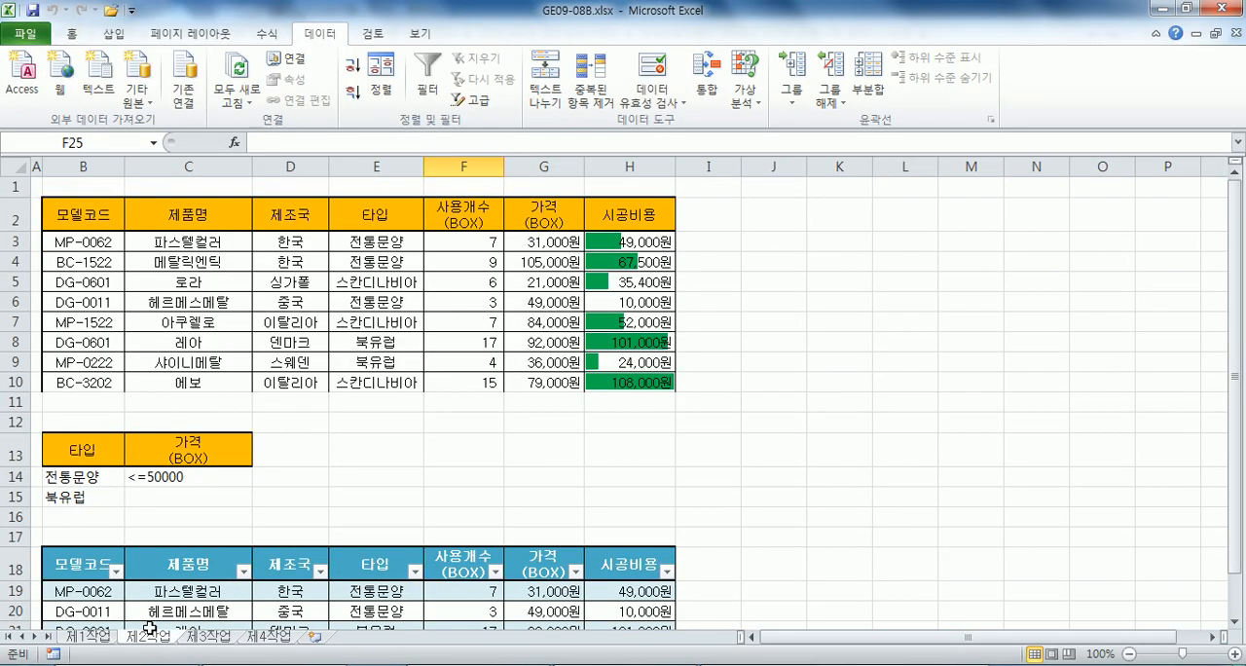
{"action": "scroll", "coordinate": [198, 479], "scroll_direction": "down", "scroll_amount": 1}
{"action": "scroll", "coordinate": [233, 502], "scroll_direction": "down", "scroll_amount": 1}
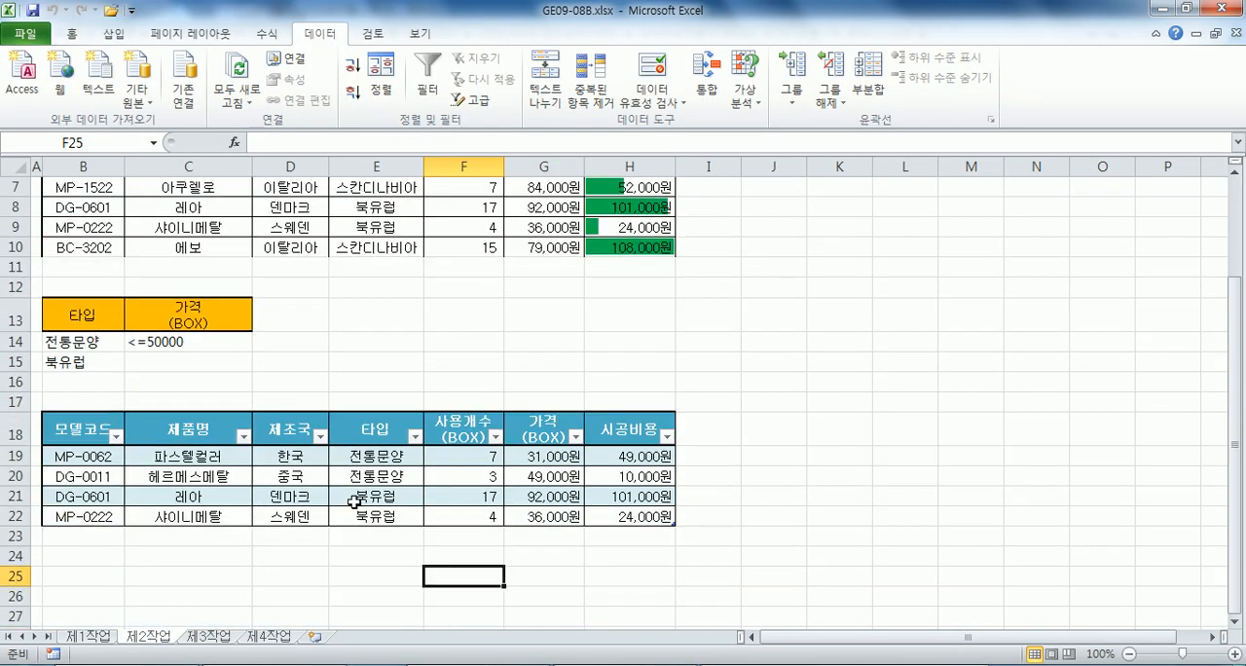
{"action": "left_click", "coordinate": [1223, 9]}
Check the table format condition in the exam text file and set the filter result B18:H22 to no fill.
{"action": "left_click_drag", "start_coordinate": [80, 436], "coordinate": [593, 512]}
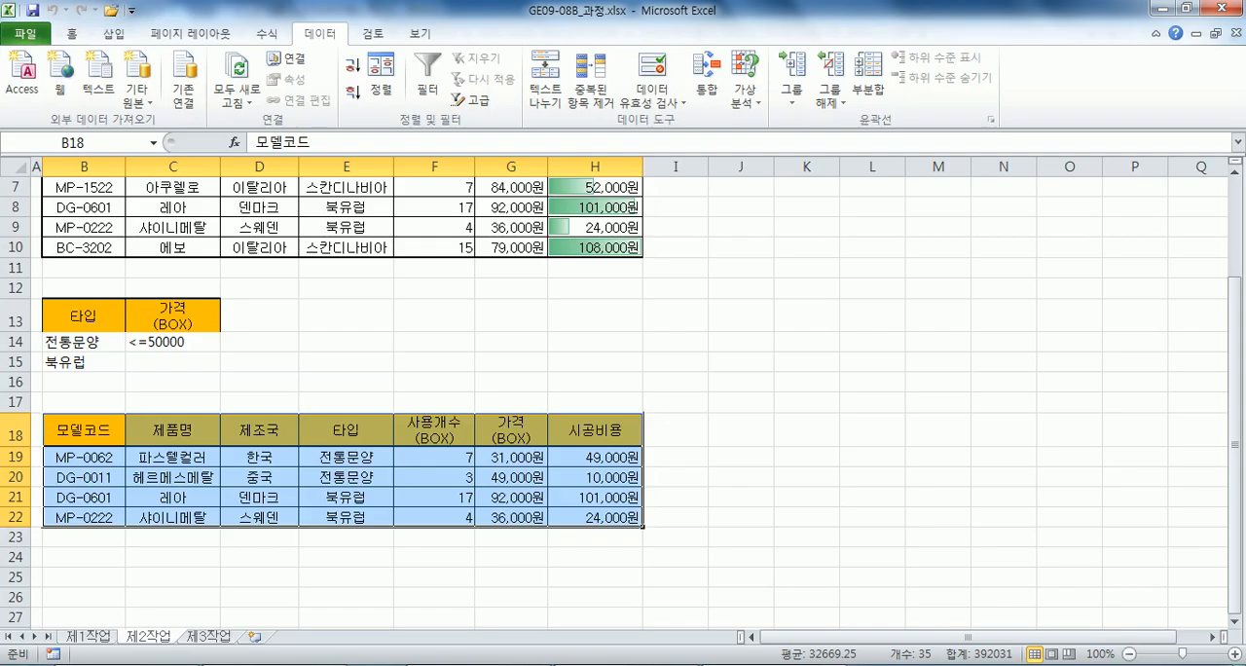
{"action": "key", "text": "alt+Tab"}
{"action": "left_click_drag", "start_coordinate": [393, 372], "coordinate": [855, 370]}
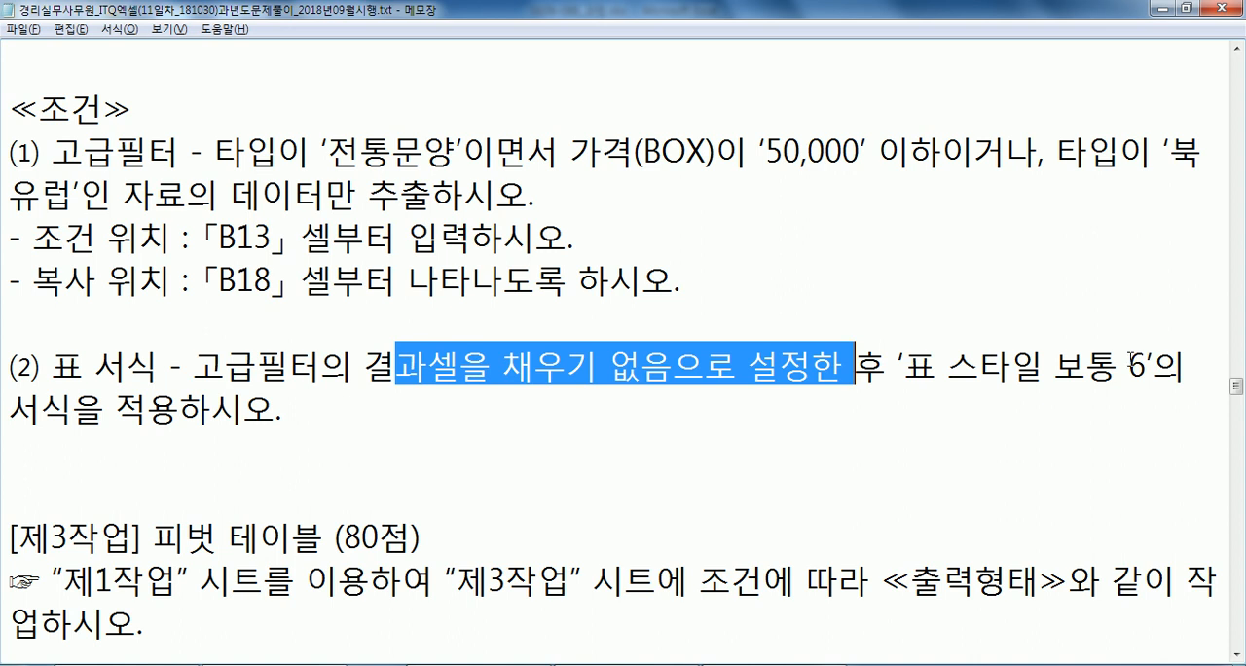
{"action": "key", "text": "alt+Tab"}
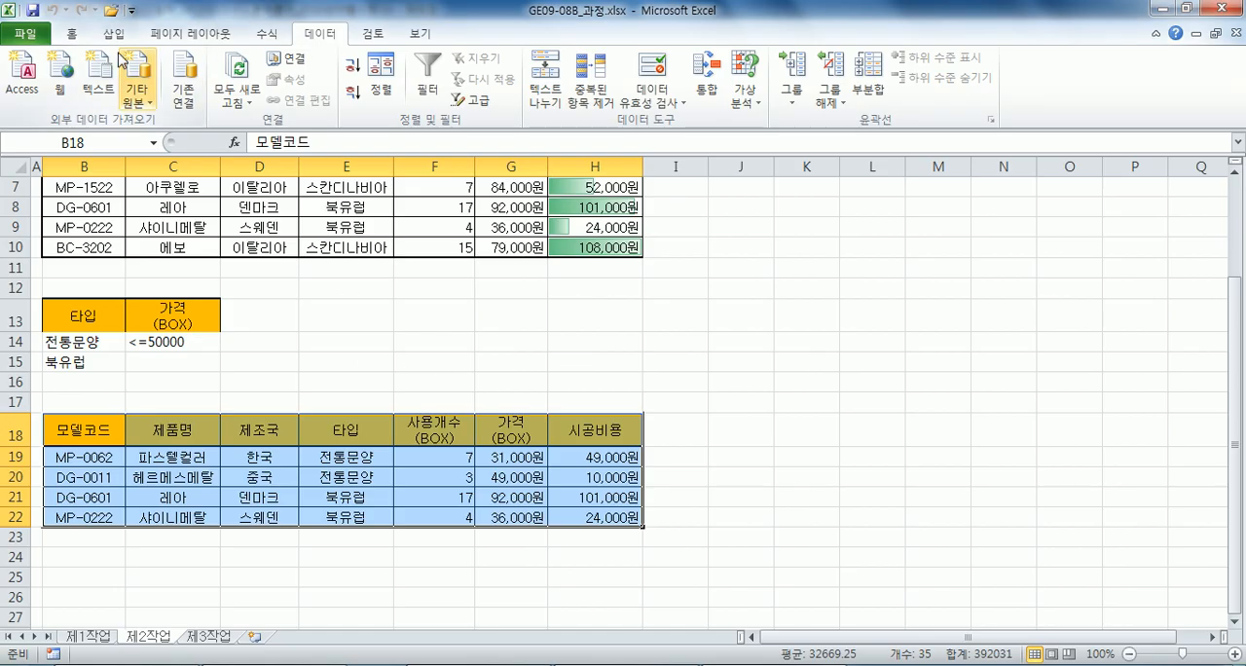
{"action": "left_click", "coordinate": [71, 33]}
{"action": "left_click", "coordinate": [280, 94]}
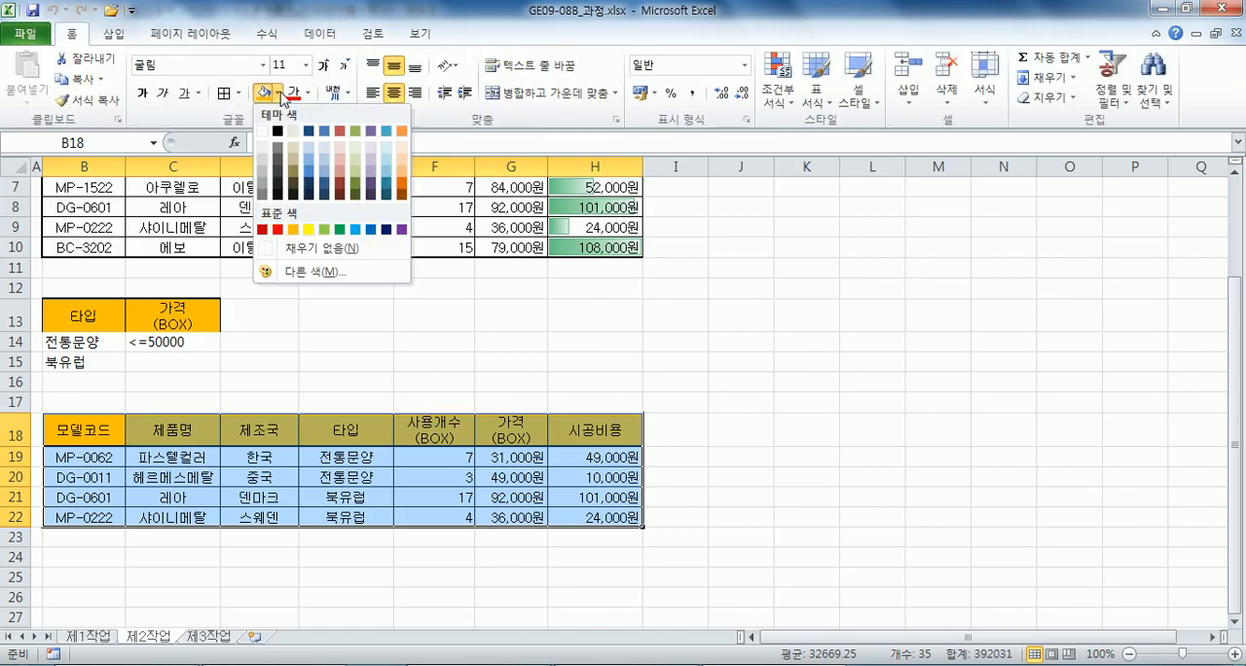
{"action": "left_click", "coordinate": [318, 256]}
Leave the table style gallery without applying a style and undo the fill removal on B18:H22.
{"action": "left_click", "coordinate": [813, 102]}
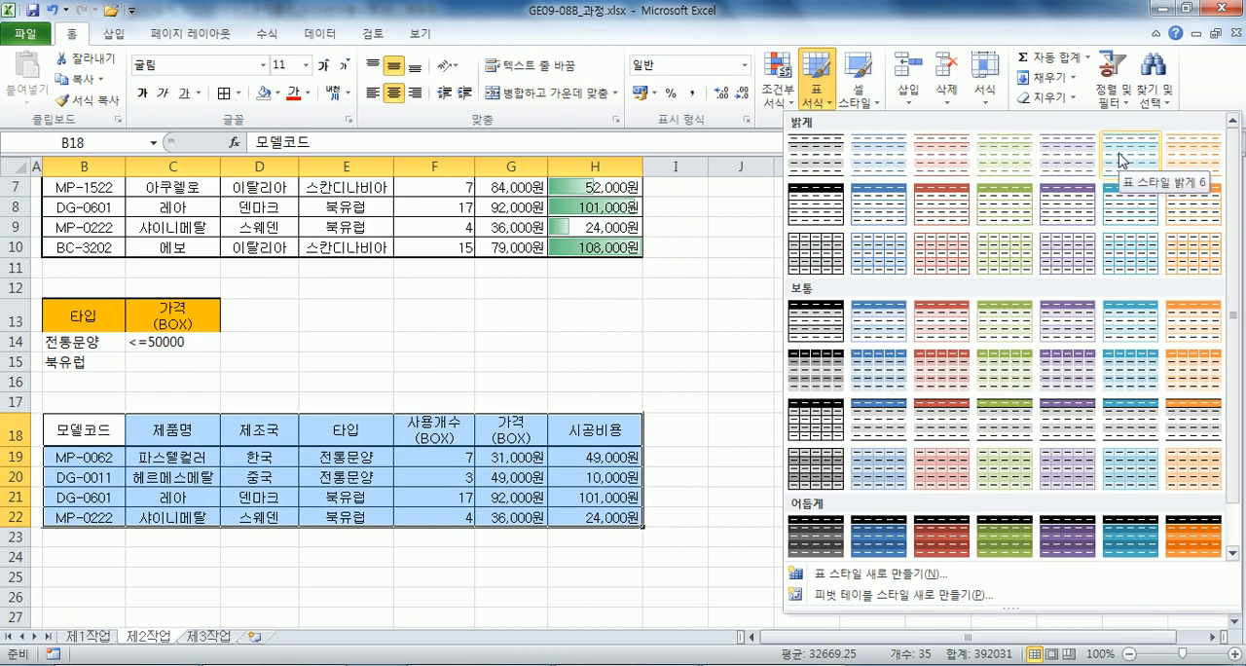
{"action": "left_click", "coordinate": [573, 372]}
{"action": "left_click_drag", "start_coordinate": [109, 452], "coordinate": [144, 404]}
{"action": "left_click", "coordinate": [104, 431]}
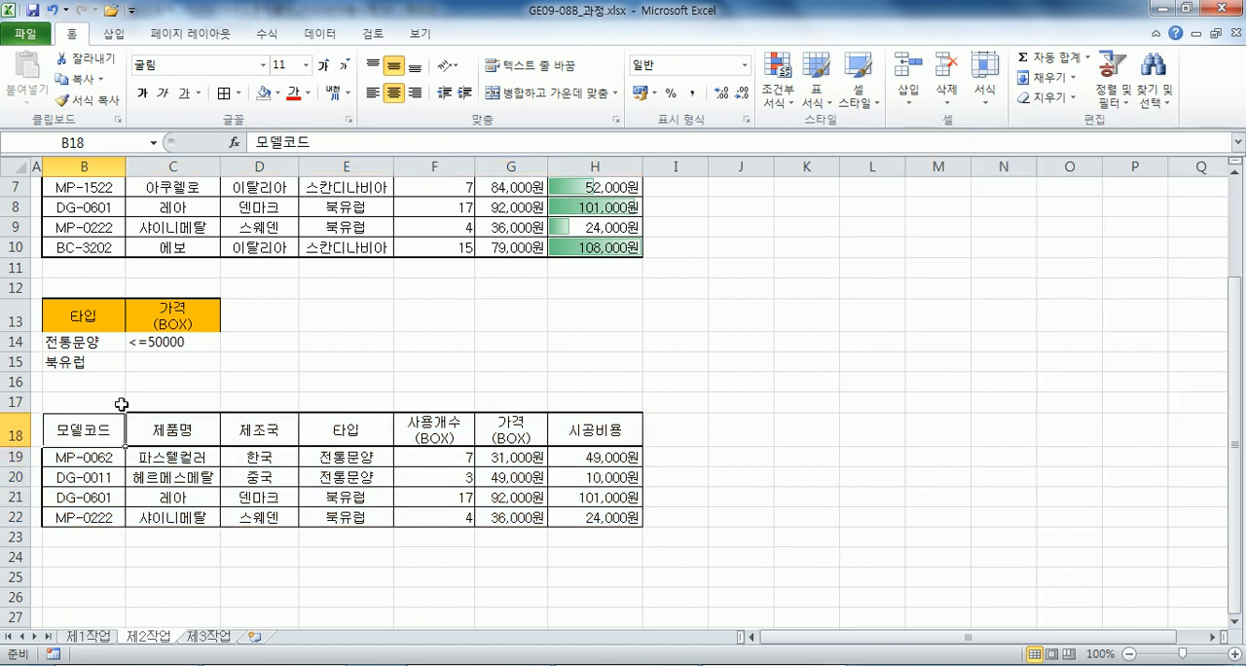
{"action": "key", "text": "ctrl+z"}
{"action": "left_click", "coordinate": [555, 368]}
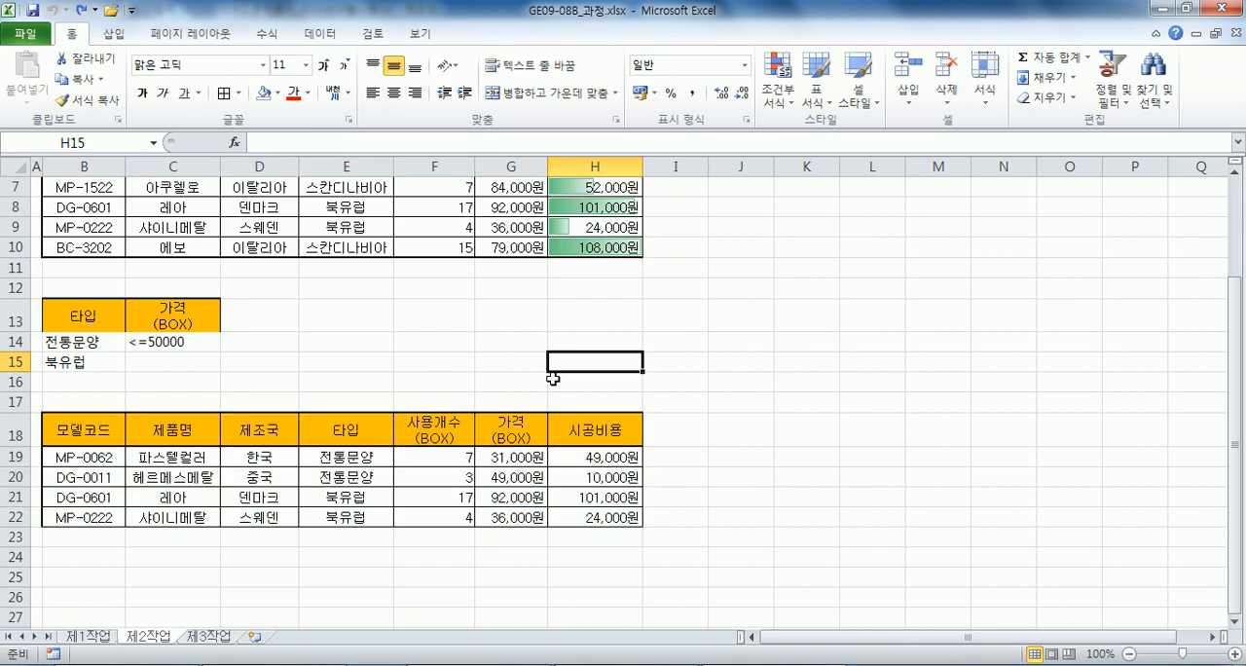
Format the filter result B18:H22 as a table with the style 표 스타일 밝게 6.
{"action": "left_click_drag", "start_coordinate": [93, 431], "coordinate": [575, 518]}
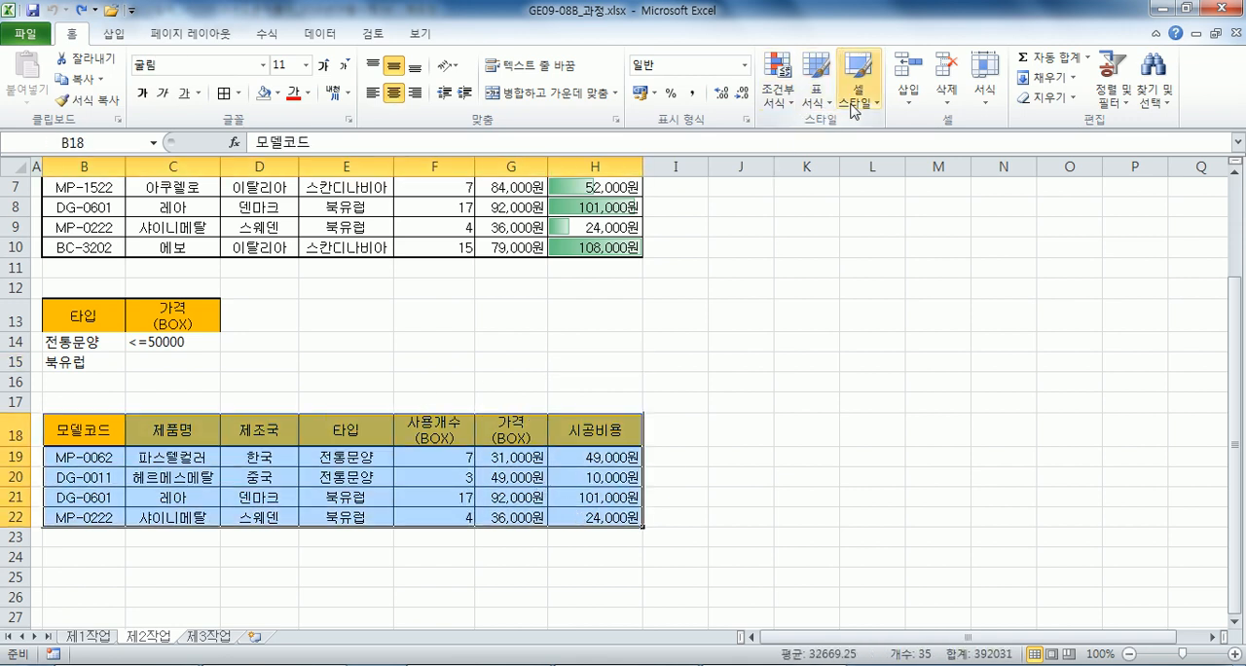
{"action": "left_click", "coordinate": [818, 94]}
{"action": "left_click", "coordinate": [1129, 172]}
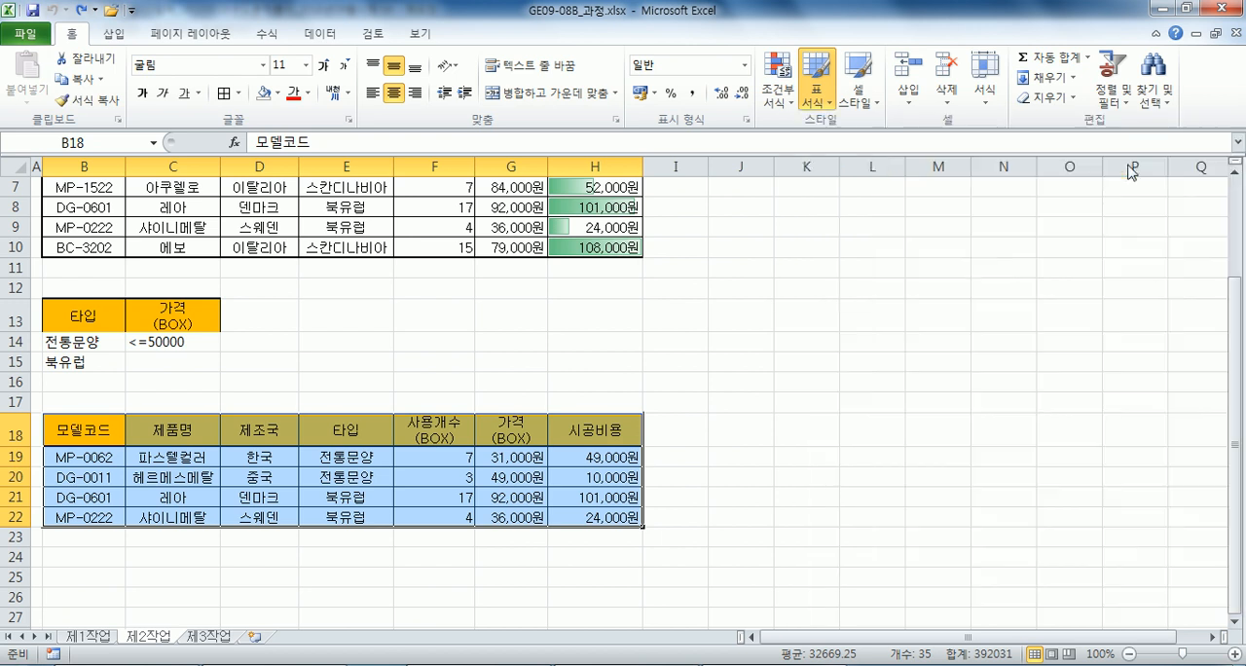
{"action": "left_click", "coordinate": [754, 277]}
{"action": "left_click", "coordinate": [740, 430]}
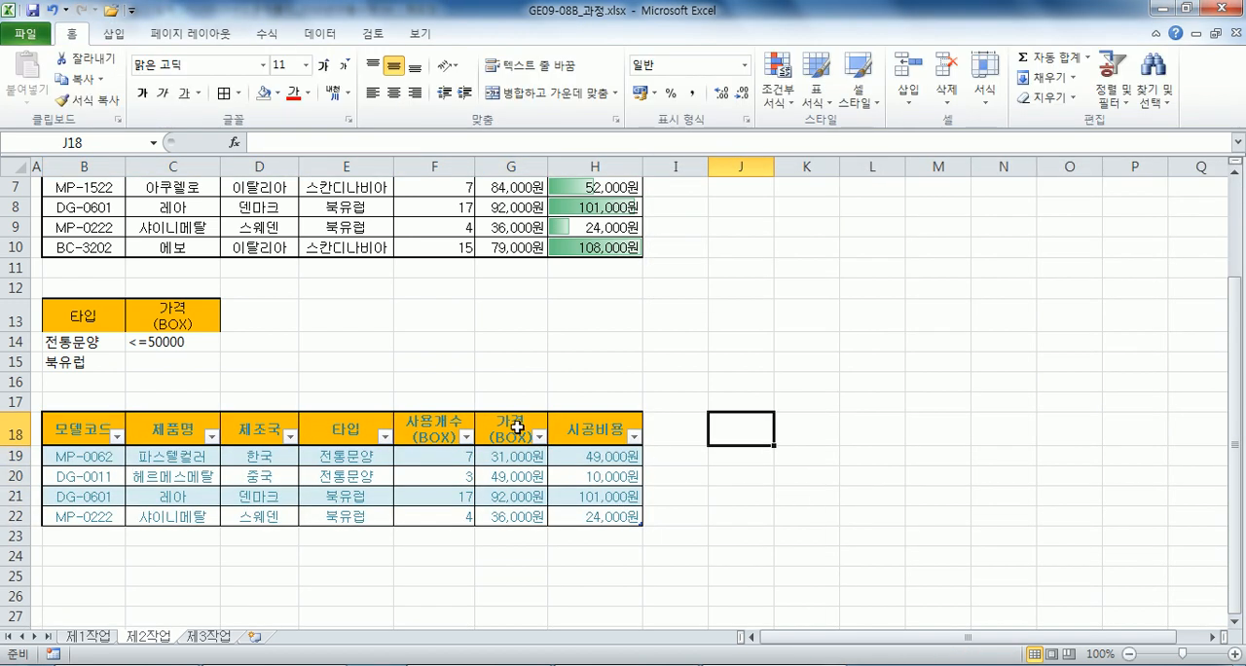
Set the formatted filter result table B18:H22 to no fill.
{"action": "left_click", "coordinate": [78, 427]}
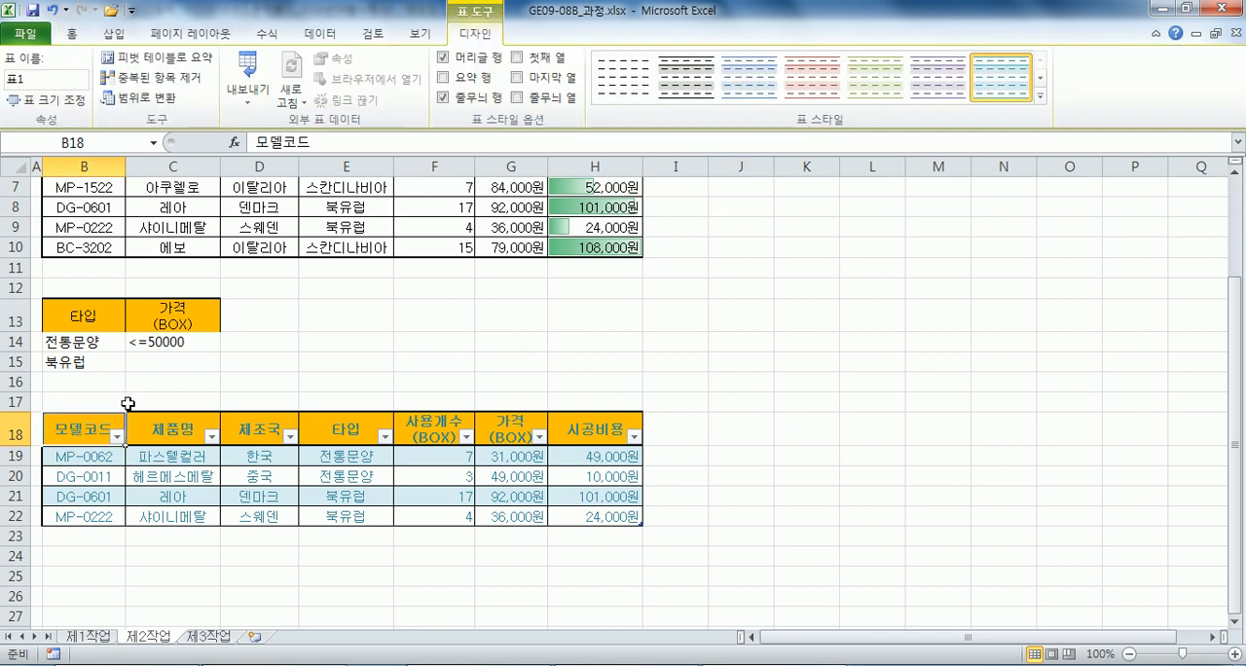
{"action": "left_click_drag", "start_coordinate": [77, 425], "coordinate": [570, 511]}
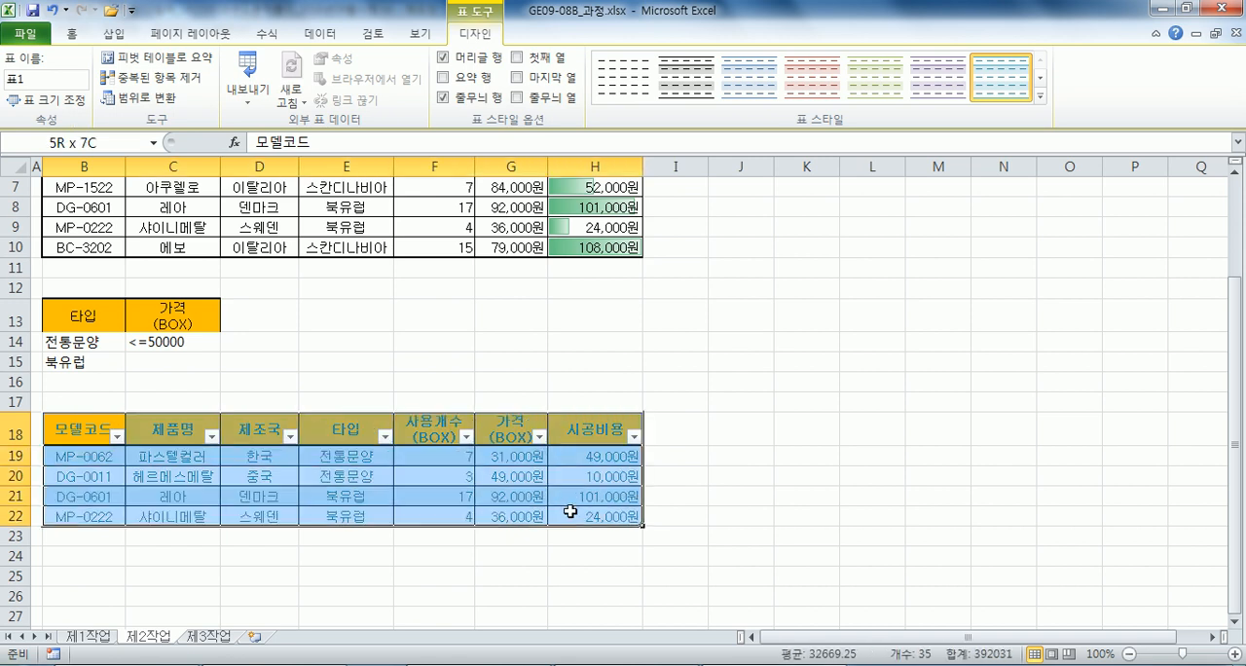
{"action": "left_click", "coordinate": [71, 33]}
{"action": "left_click", "coordinate": [278, 94]}
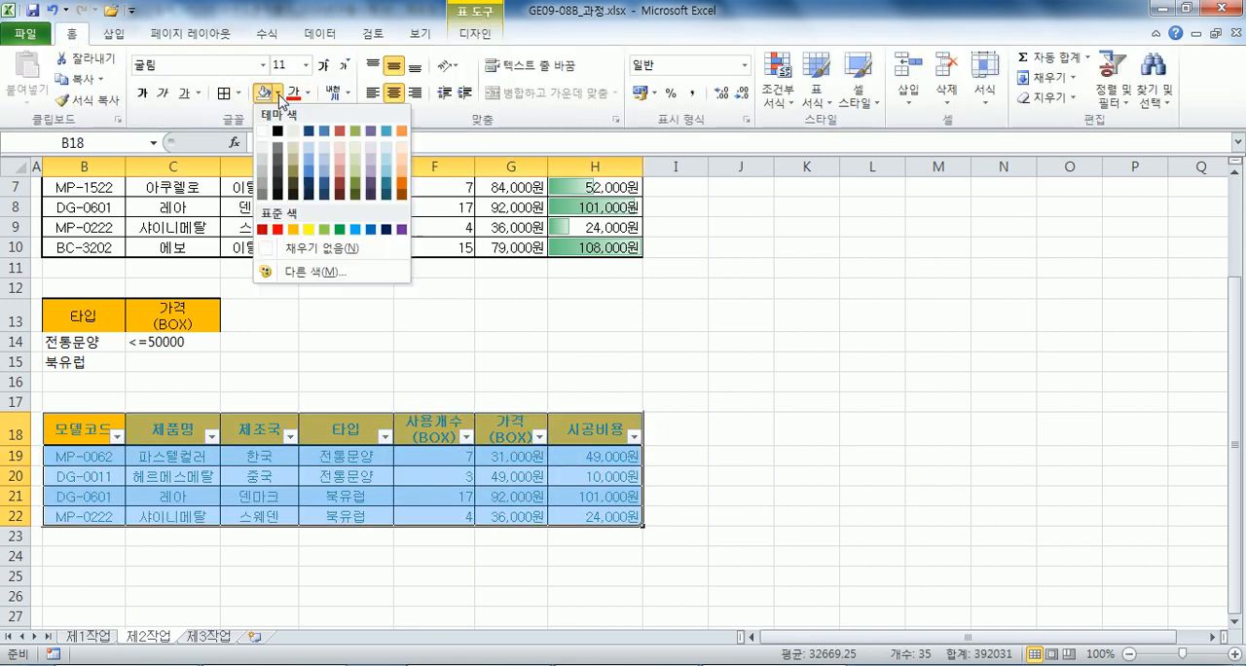
{"action": "left_click", "coordinate": [321, 248]}
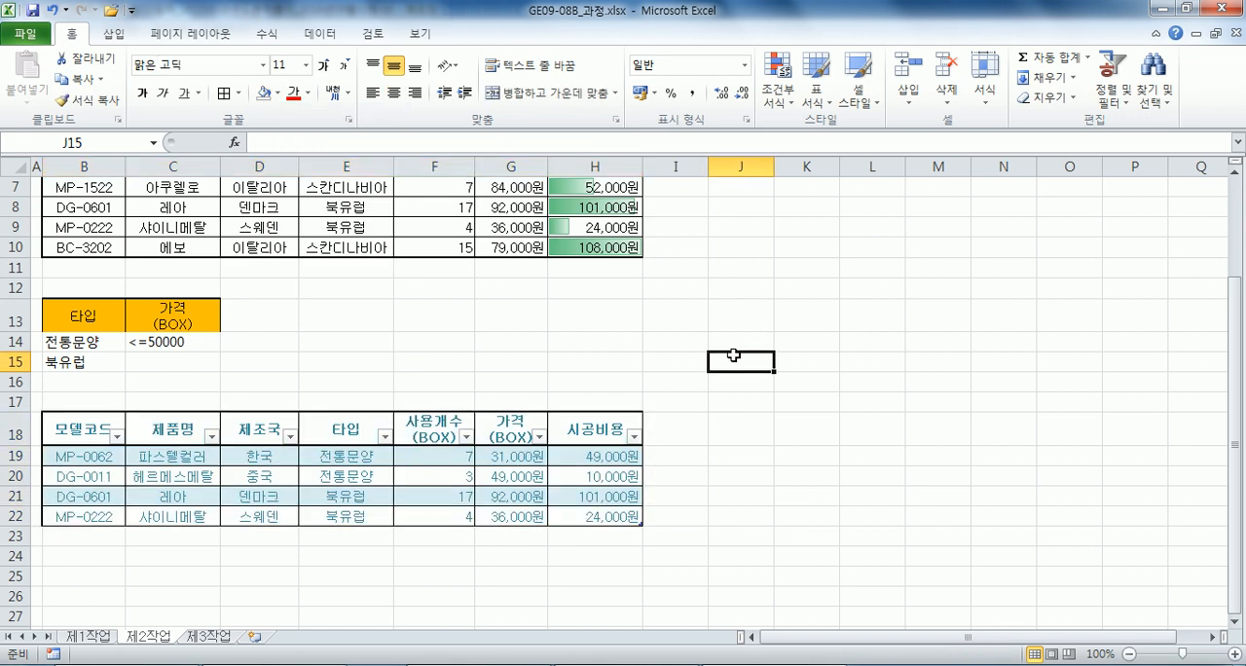
Try formatting only the header row B2:H2 as a table with the header option off, and undo it.
{"action": "scroll", "coordinate": [630, 358], "scroll_direction": "up", "scroll_amount": 2}
{"action": "left_click_drag", "start_coordinate": [83, 214], "coordinate": [589, 212]}
{"action": "left_click", "coordinate": [814, 90]}
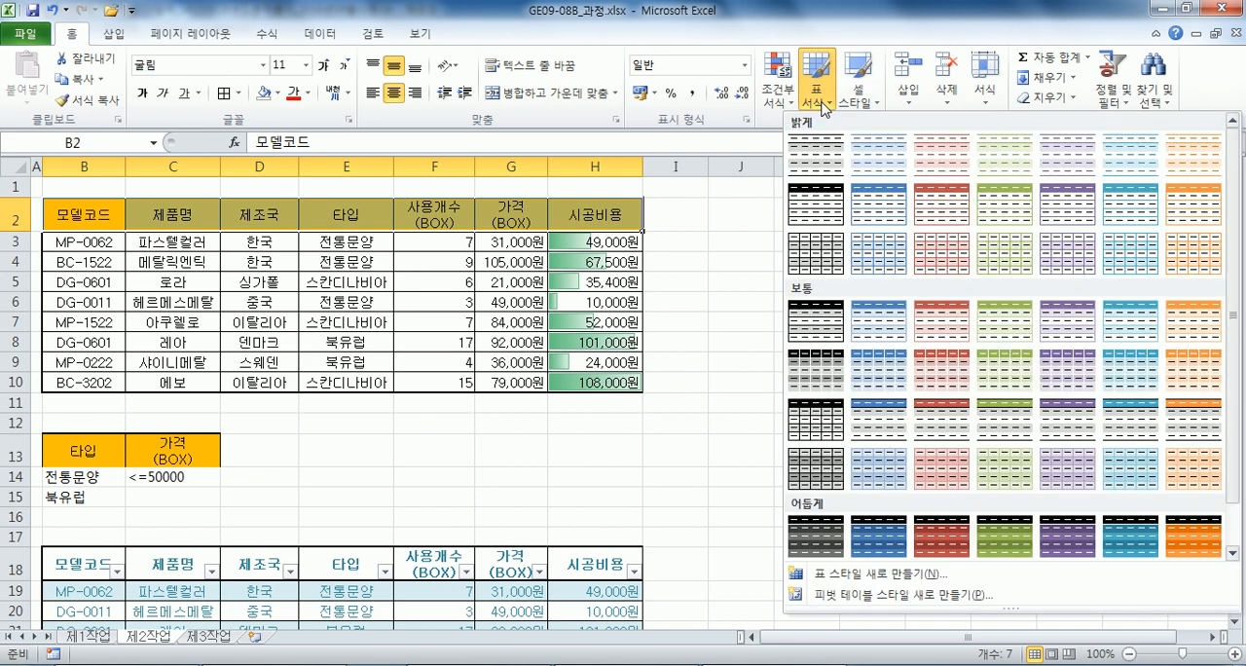
{"action": "left_click", "coordinate": [937, 257]}
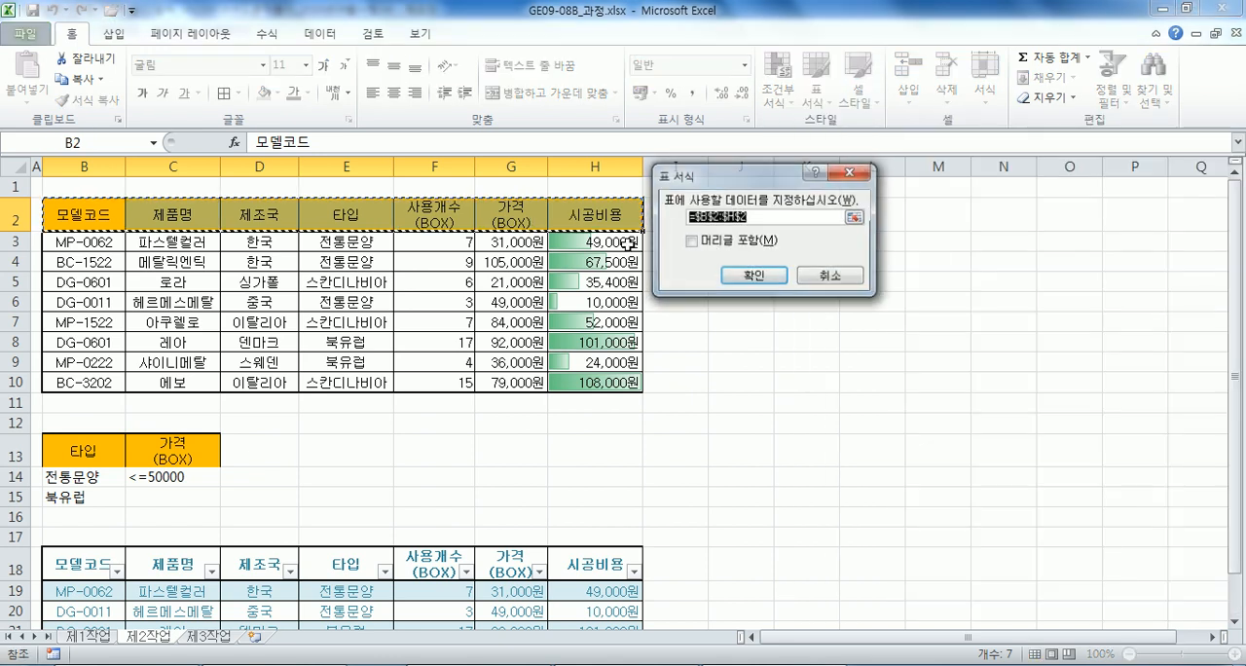
{"action": "left_click", "coordinate": [745, 273]}
{"action": "left_click", "coordinate": [742, 443]}
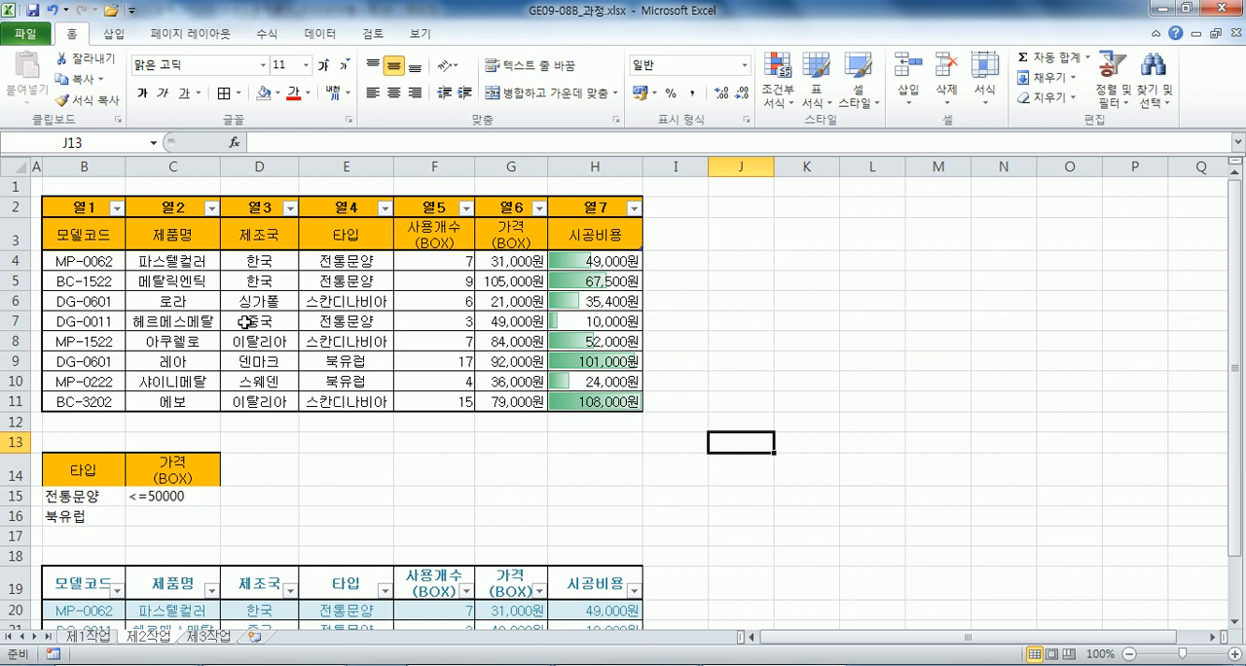
{"action": "key", "text": "ctrl+z"}
{"action": "left_click", "coordinate": [194, 281]}
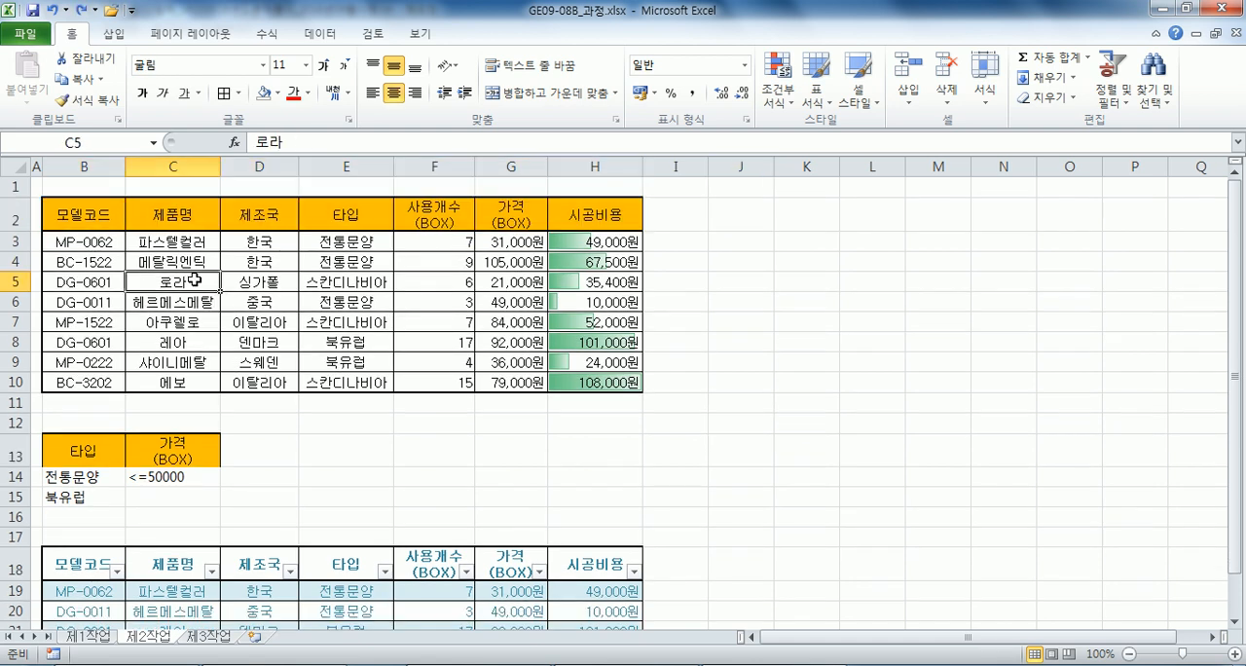
Change the filter result table at B18 to the style 표 스타일 보통 6.
{"action": "scroll", "coordinate": [193, 280], "scroll_direction": "down", "scroll_amount": 2}
{"action": "left_click", "coordinate": [82, 424]}
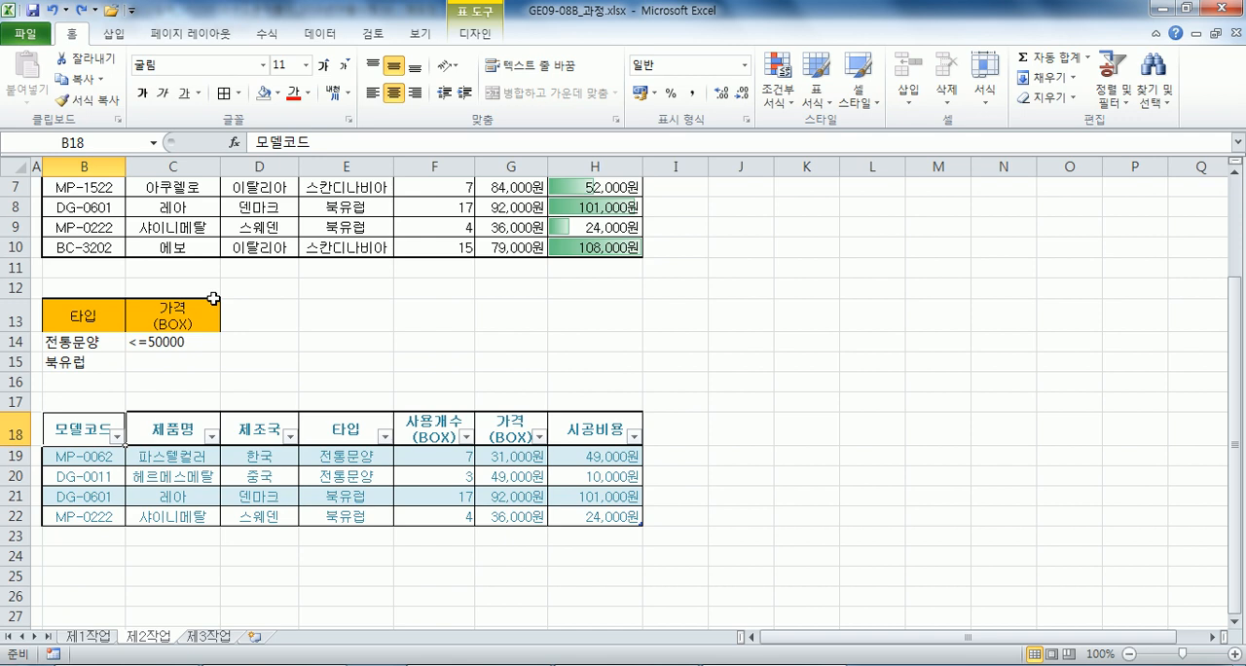
{"action": "left_click", "coordinate": [338, 431]}
{"action": "left_click", "coordinate": [336, 474]}
{"action": "left_click", "coordinate": [476, 35]}
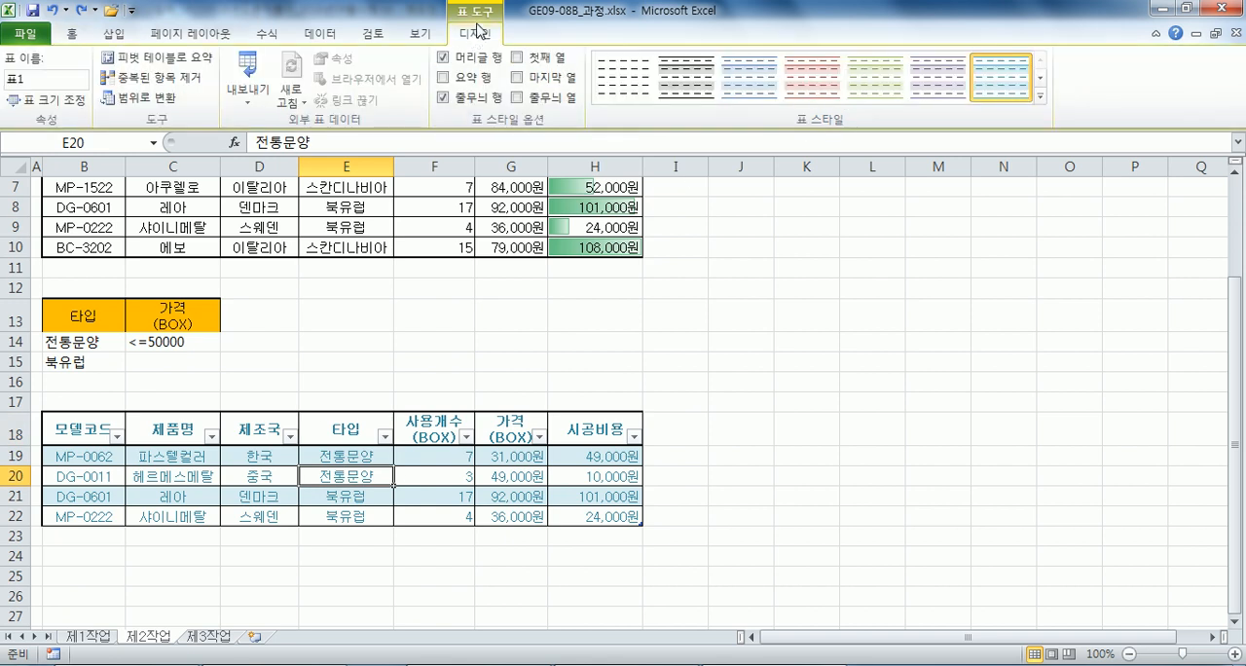
{"action": "left_click", "coordinate": [73, 33]}
{"action": "left_click", "coordinate": [482, 35]}
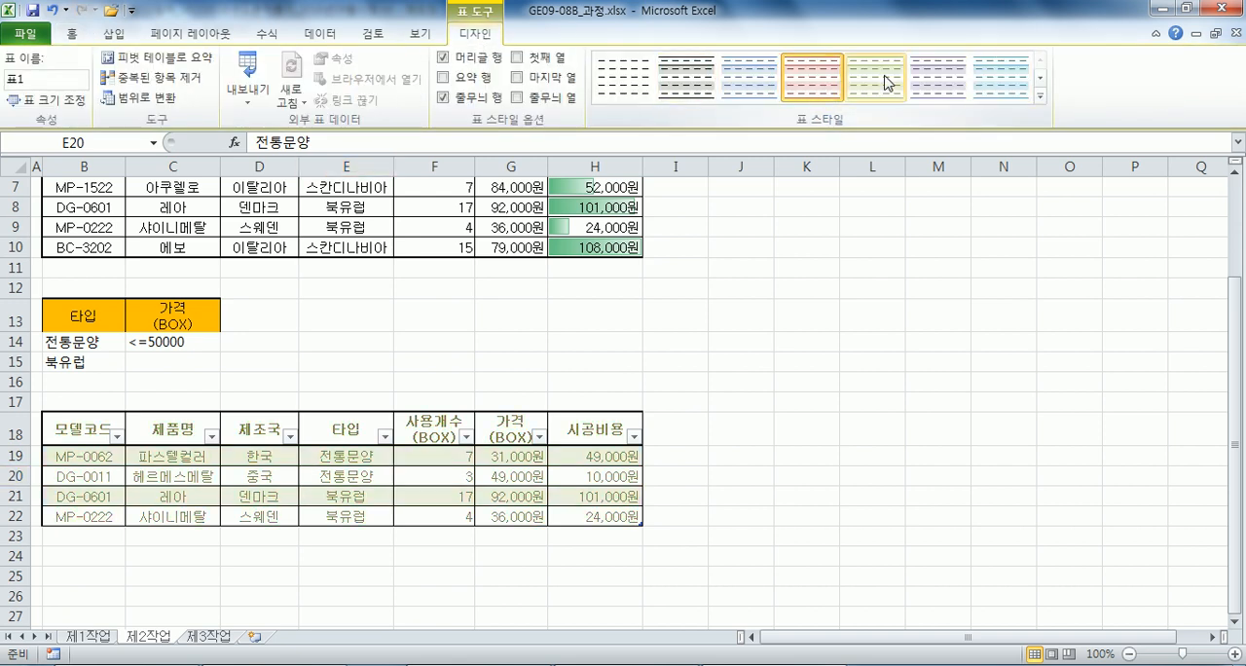
{"action": "left_click", "coordinate": [1040, 95]}
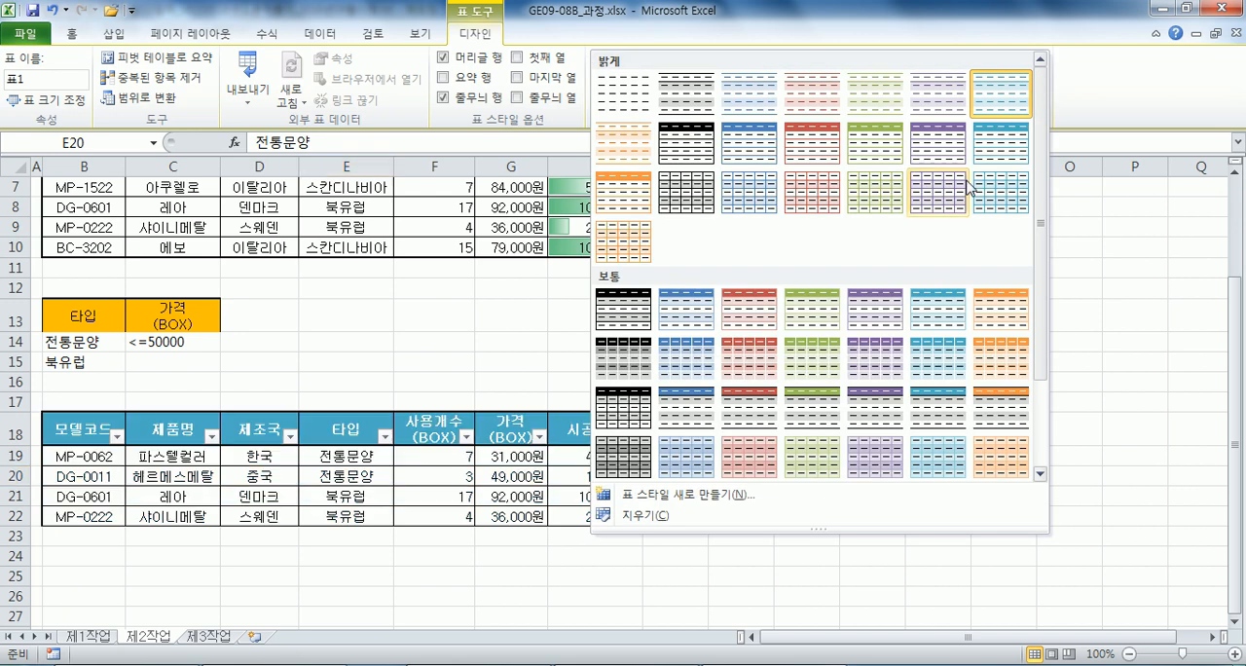
{"action": "left_click", "coordinate": [940, 305]}
Try other medium styles, including an orange one, on the filter result table, and return it to 표 스타일 밝게 6.
{"action": "left_click", "coordinate": [1039, 101]}
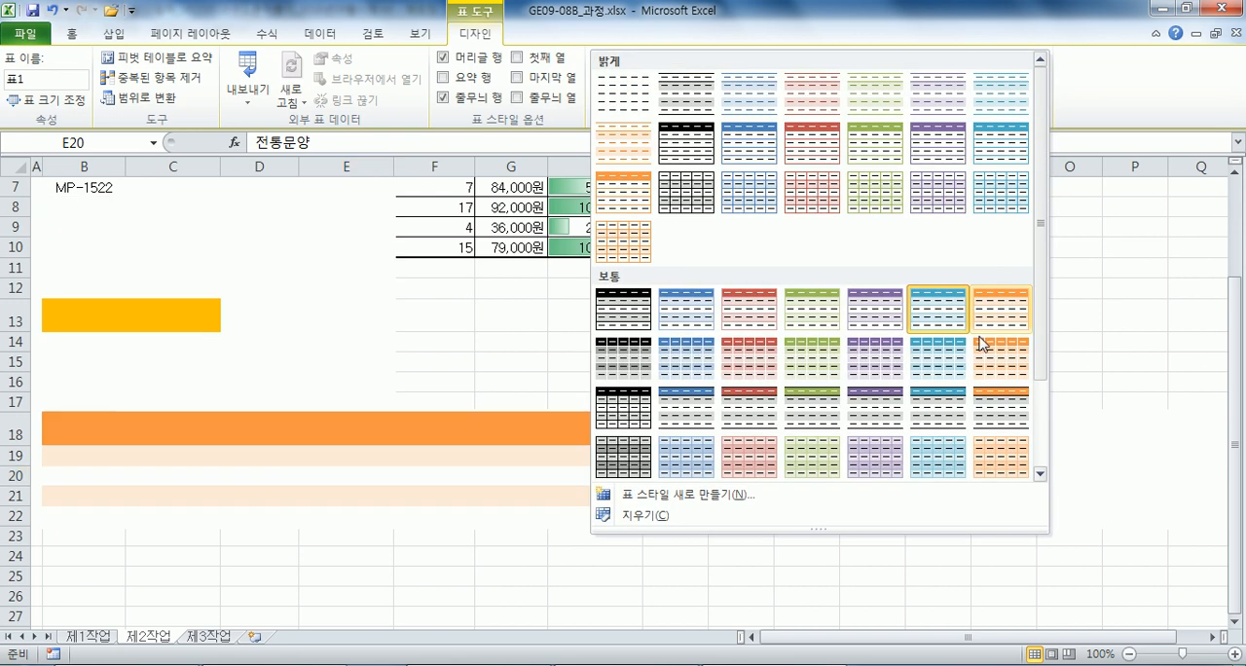
{"action": "left_click", "coordinate": [936, 416]}
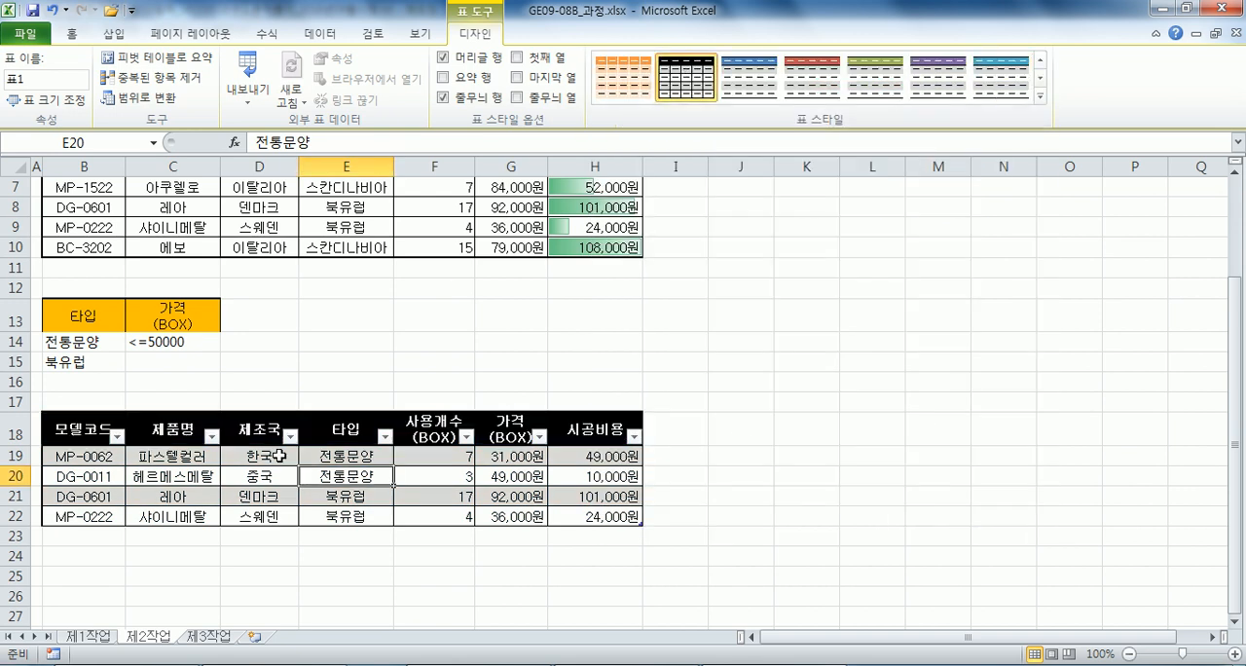
{"action": "left_click", "coordinate": [622, 78]}
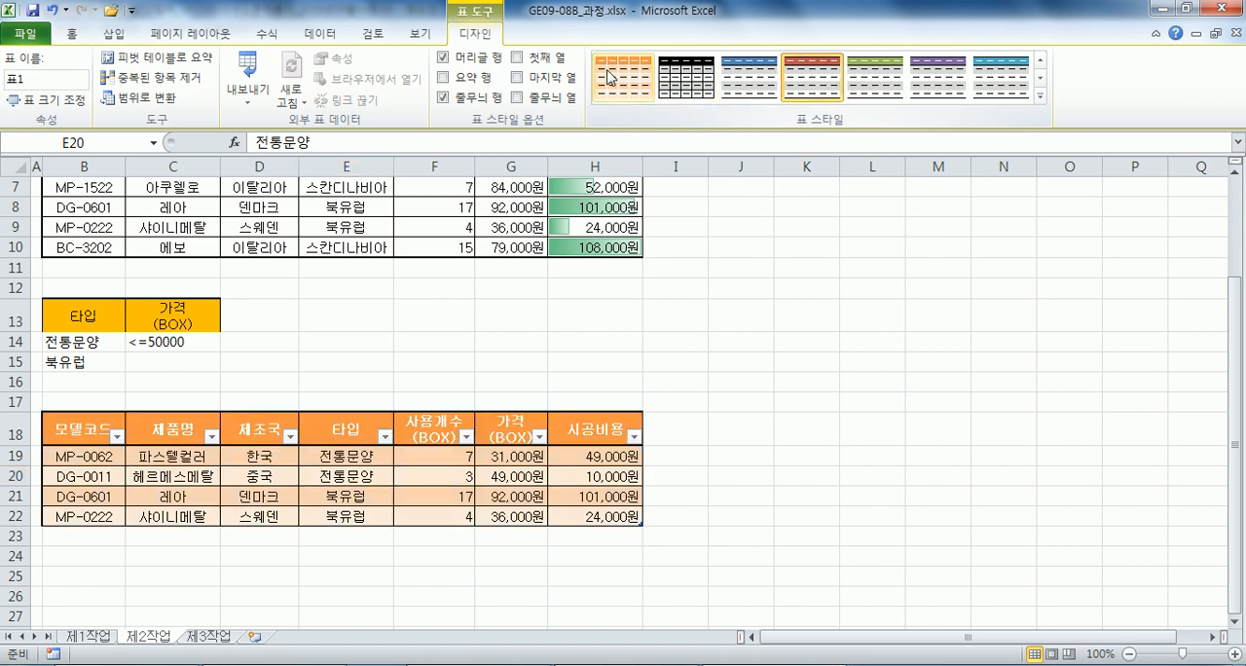
{"action": "left_click", "coordinate": [1039, 97]}
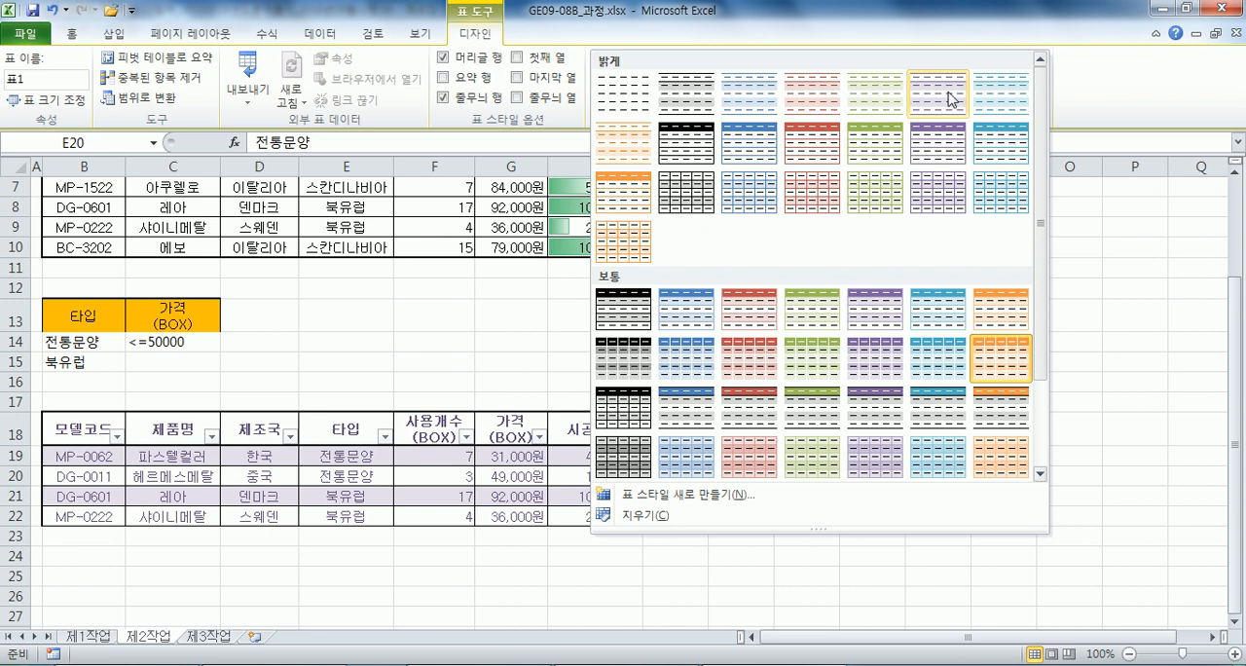
{"action": "left_click", "coordinate": [991, 98]}
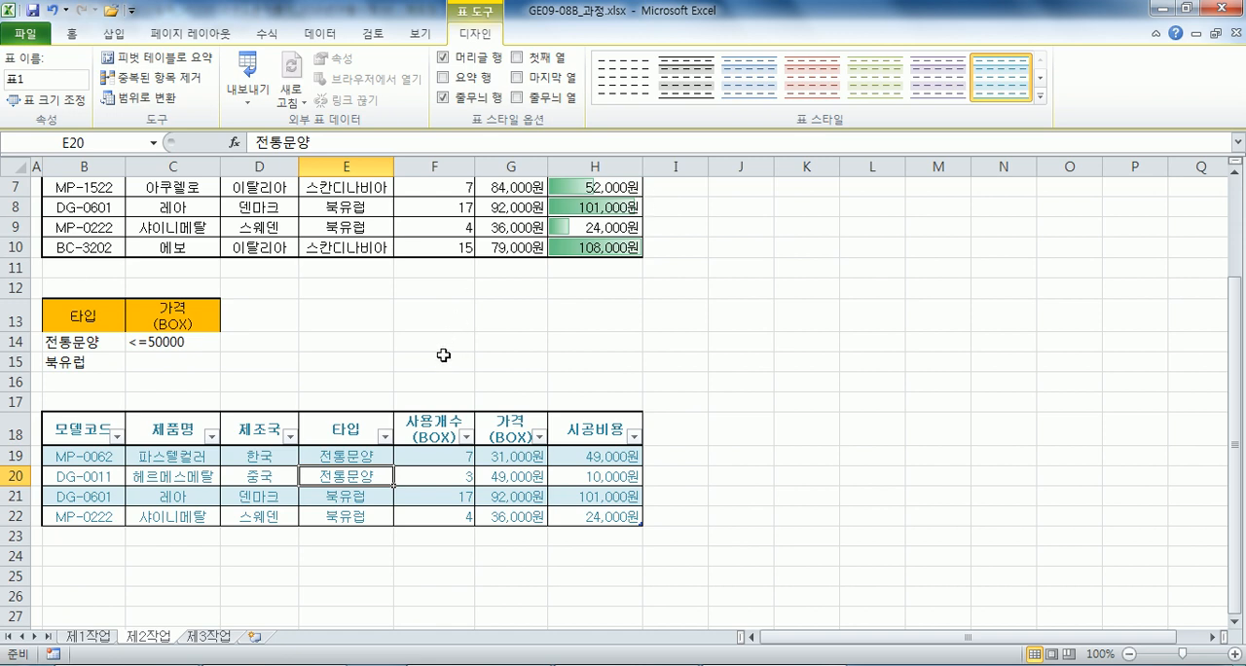
Examine the filter result on 제2작업 and the source table on 제1작업, and return to the 제2작업 data.
{"action": "scroll", "coordinate": [443, 355], "scroll_direction": "down", "scroll_amount": 2}
{"action": "left_click", "coordinate": [131, 397]}
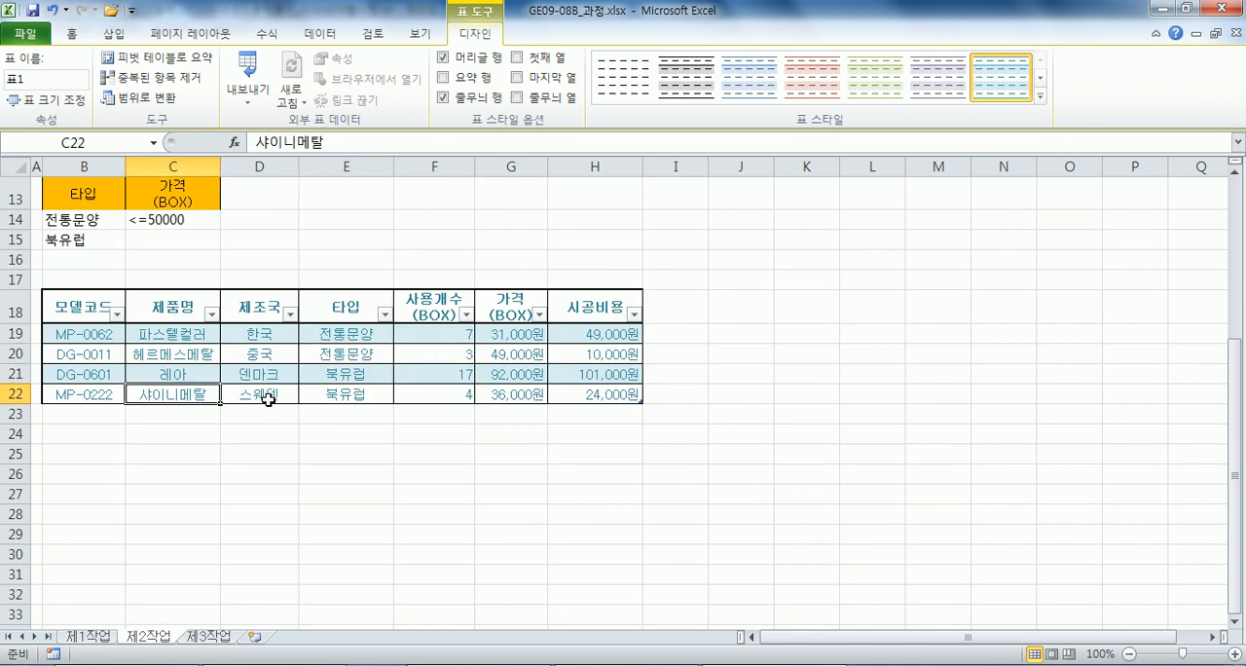
{"action": "scroll", "coordinate": [272, 400], "scroll_direction": "up", "scroll_amount": 3}
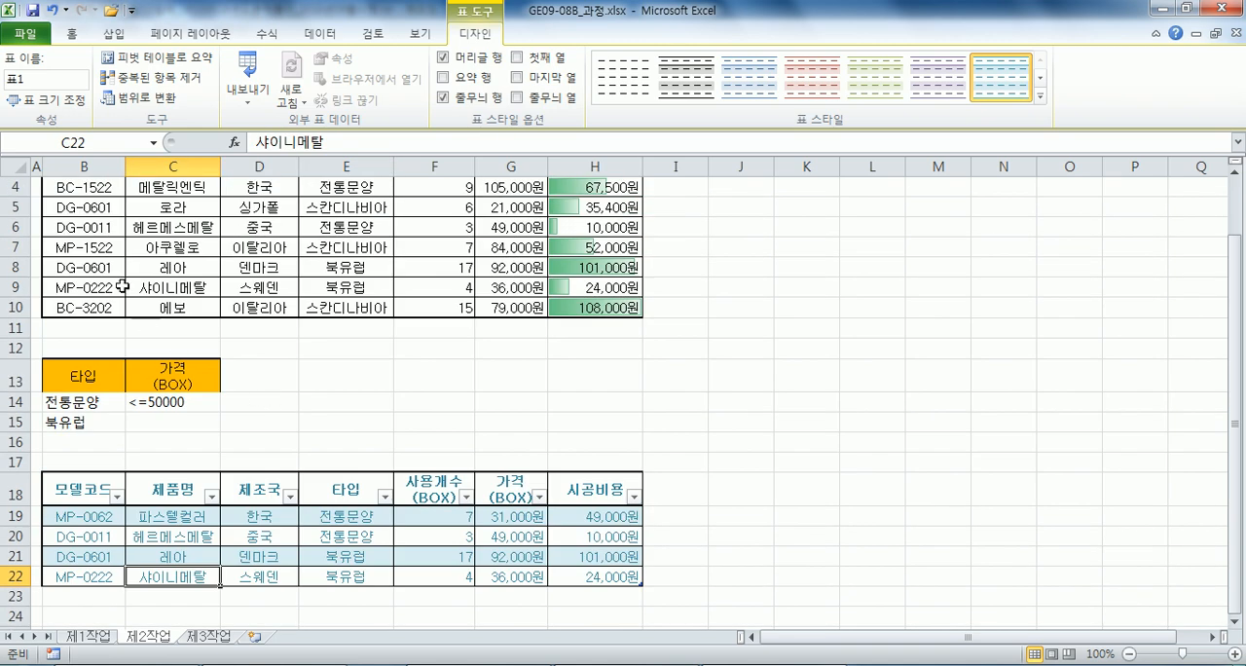
{"action": "scroll", "coordinate": [214, 397], "scroll_direction": "down", "scroll_amount": 2}
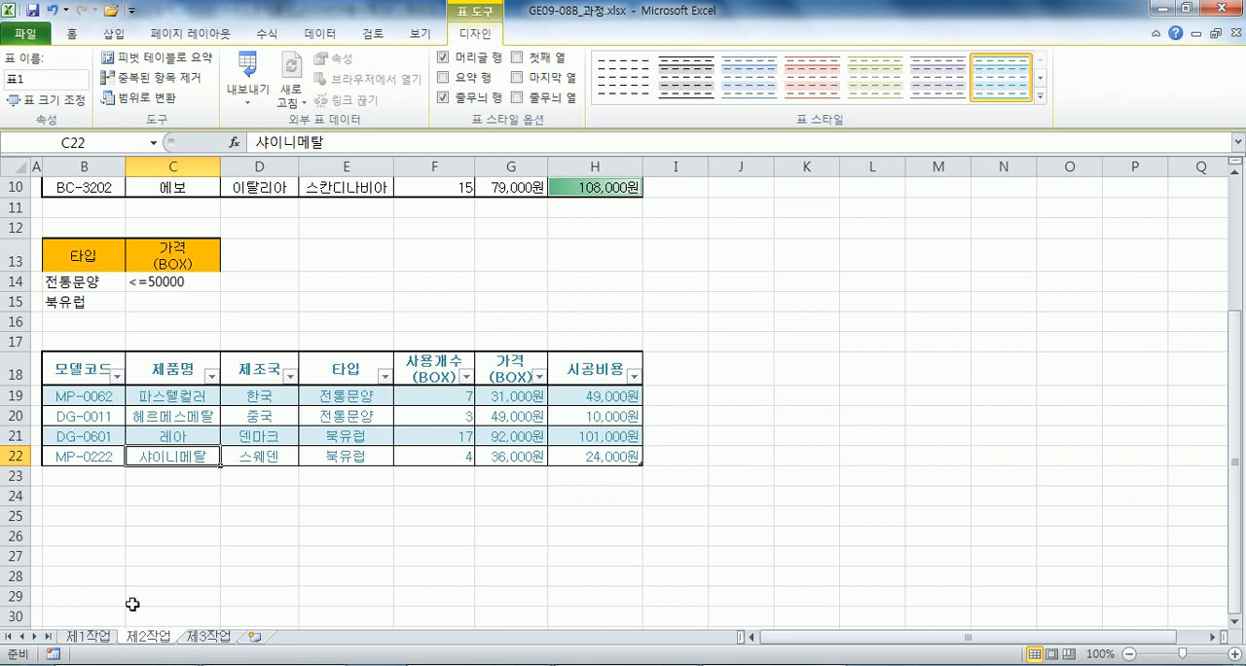
{"action": "left_click", "coordinate": [89, 637]}
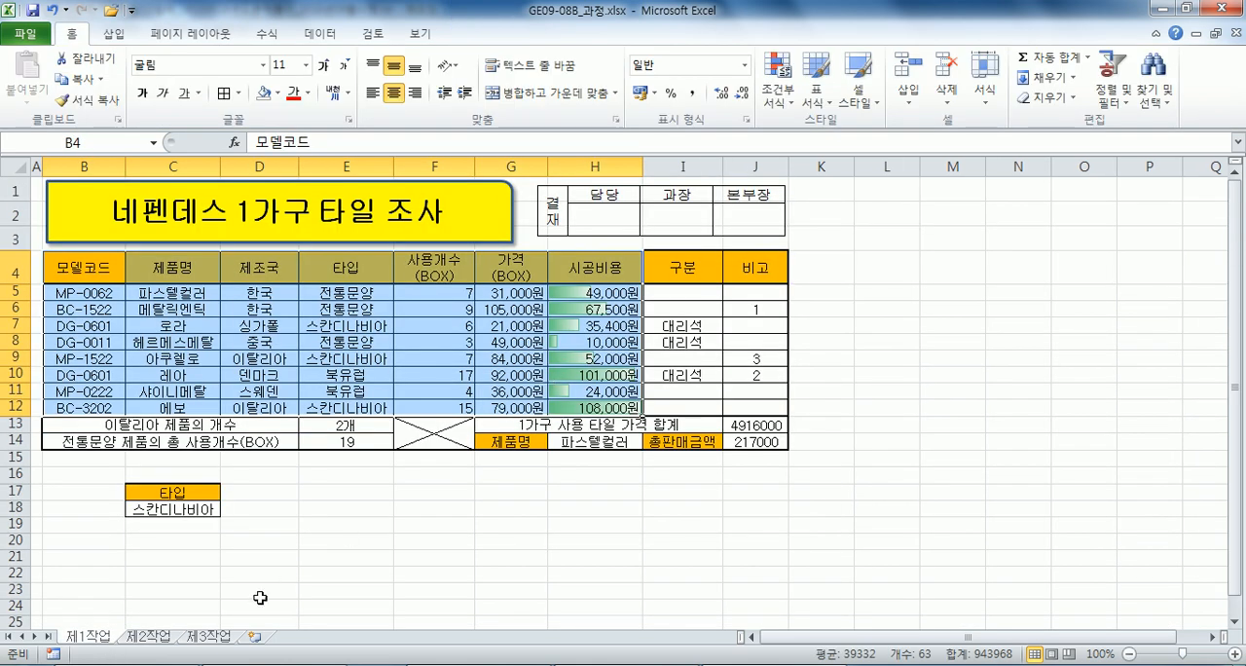
{"action": "left_click", "coordinate": [150, 639]}
{"action": "scroll", "coordinate": [153, 323], "scroll_direction": "up", "scroll_amount": 2}
{"action": "scroll", "coordinate": [153, 323], "scroll_direction": "up", "scroll_amount": 1}
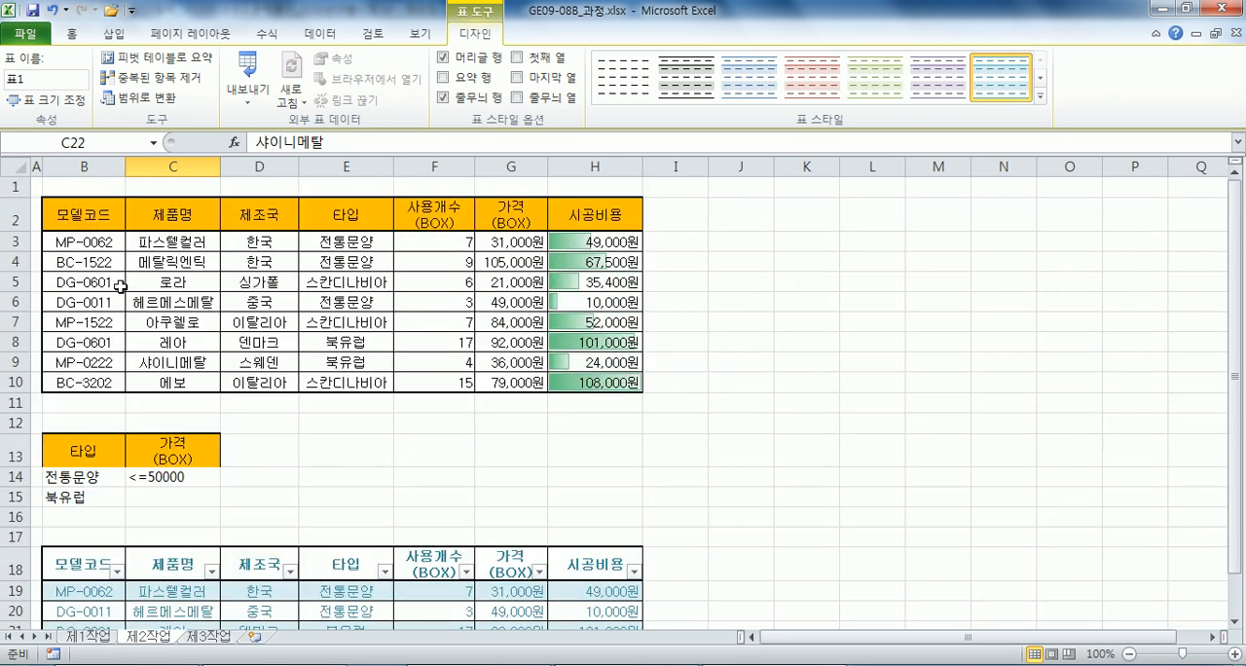
Copy B2:H10 on 제2작업 and paste only its column widths starting at L2.
{"action": "left_click_drag", "start_coordinate": [84, 220], "coordinate": [633, 382]}
{"action": "key", "text": "ctrl+c"}
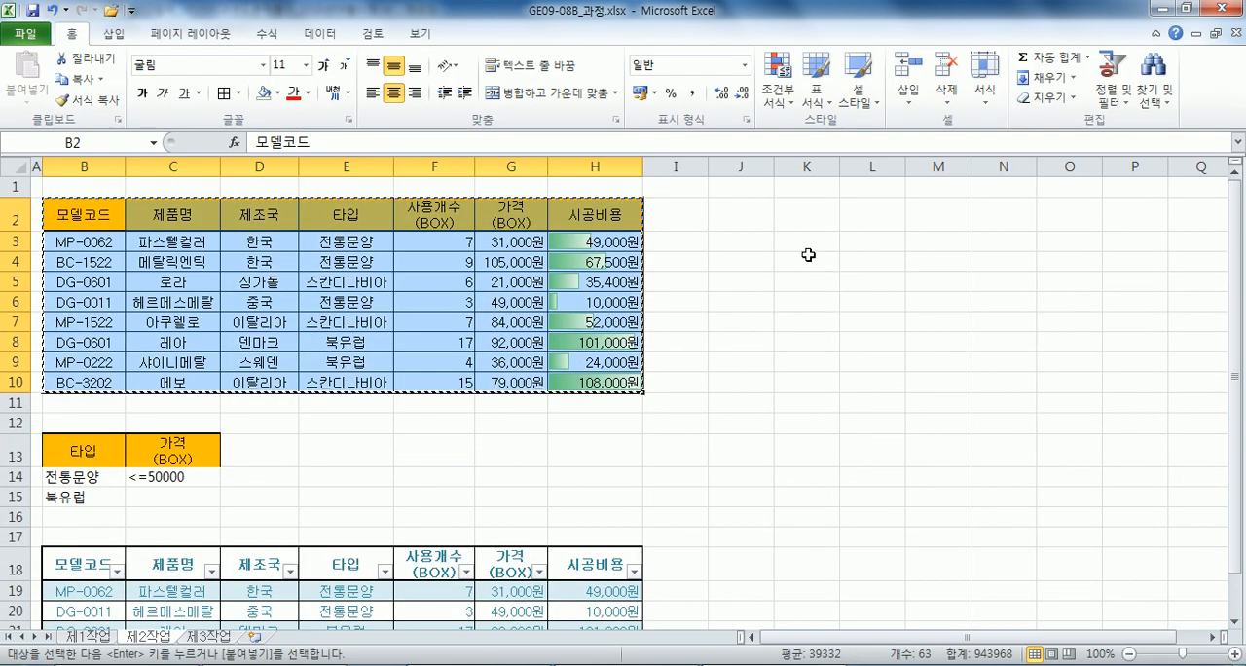
{"action": "right_click", "coordinate": [870, 211]}
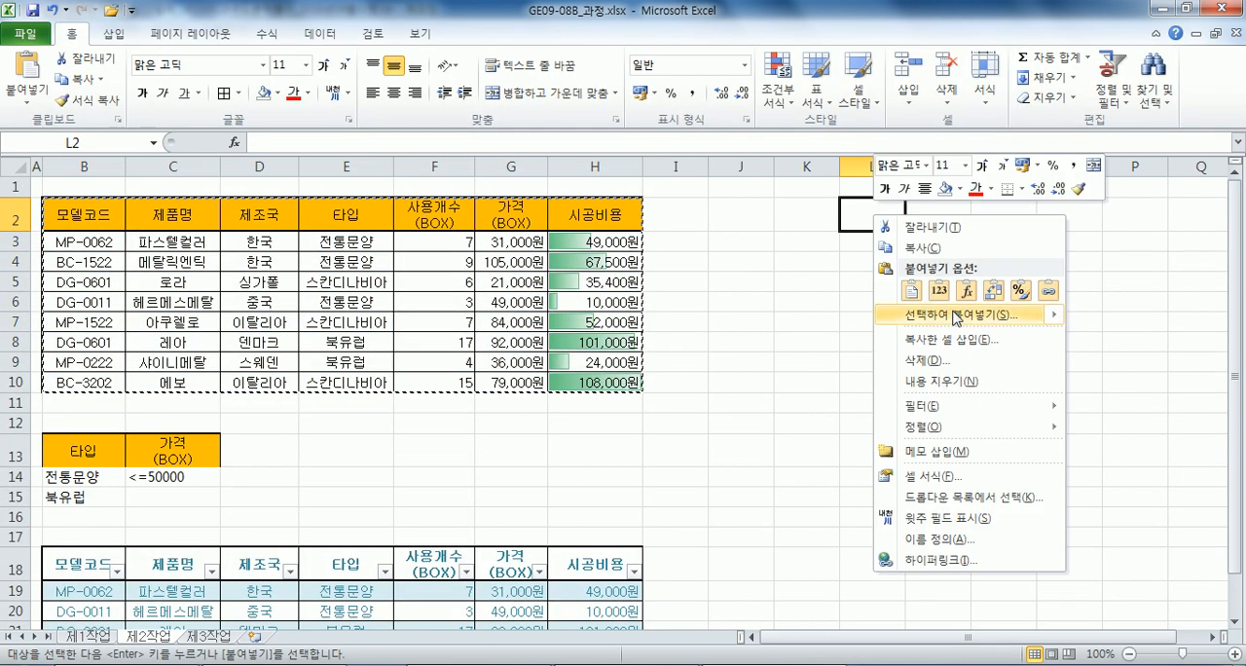
{"action": "left_click", "coordinate": [949, 231]}
{"action": "left_click", "coordinate": [981, 245]}
{"action": "left_click", "coordinate": [1000, 411]}
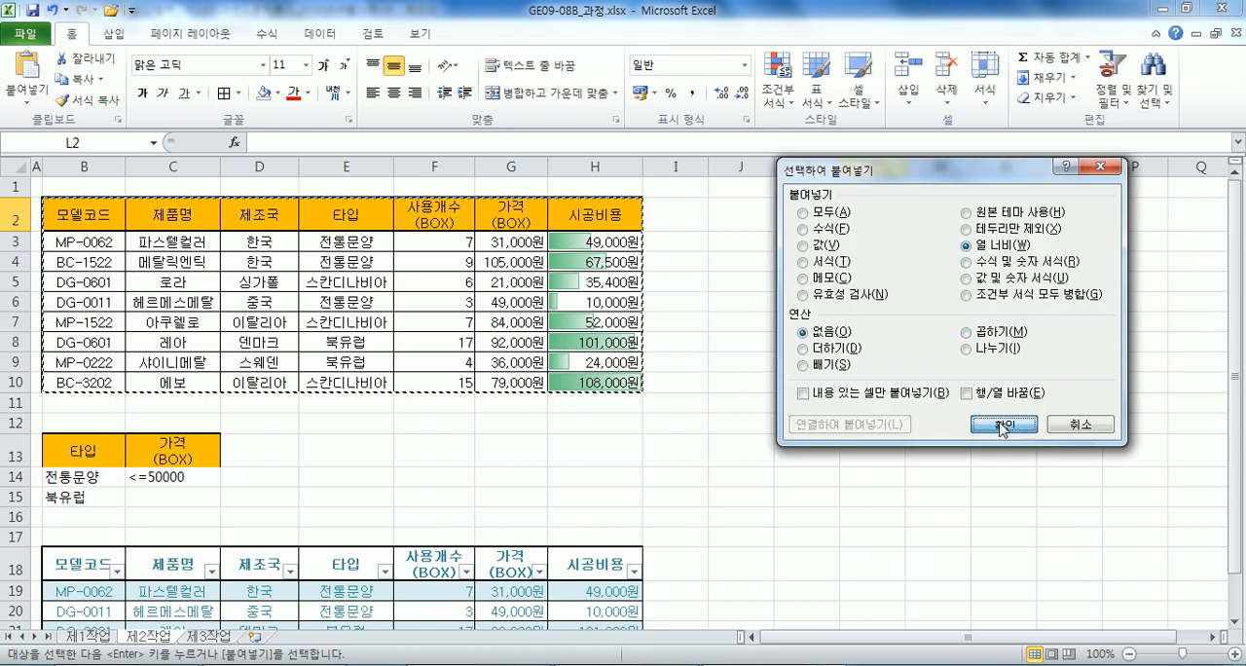
Paste the contents of the copied table B2:H10 at L2 and check the pasted copy.
{"action": "left_click", "coordinate": [889, 238]}
{"action": "left_click_drag", "start_coordinate": [962, 637], "coordinate": [1126, 639]}
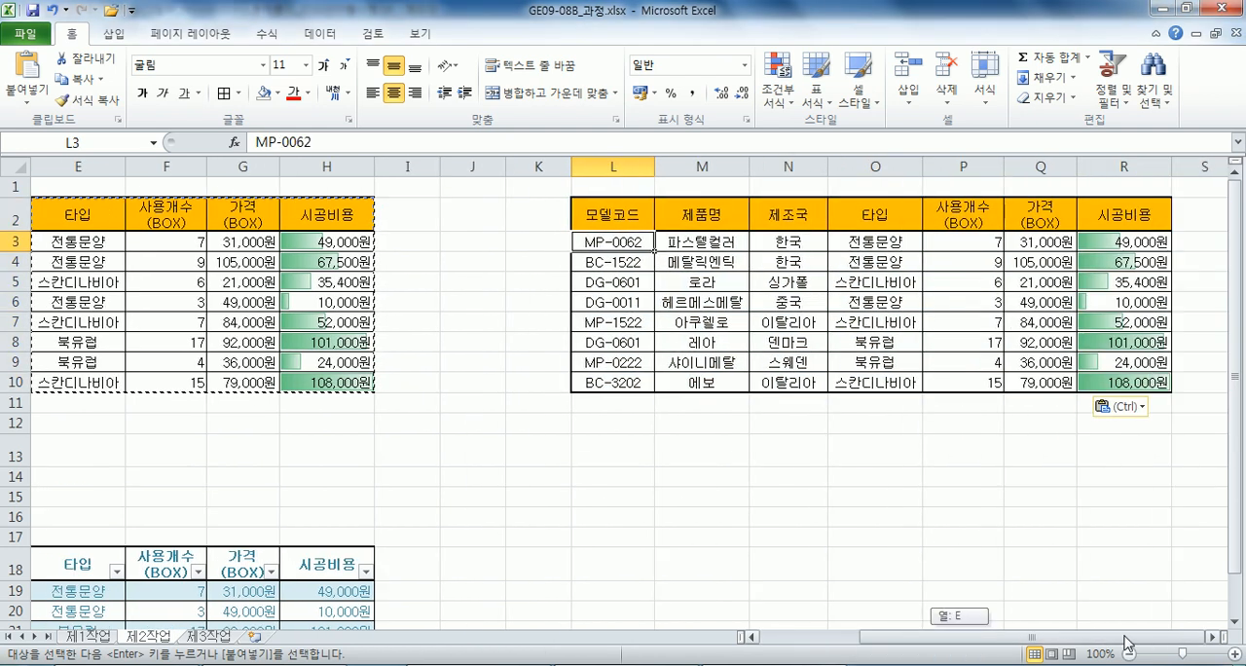
{"action": "left_click", "coordinate": [933, 380]}
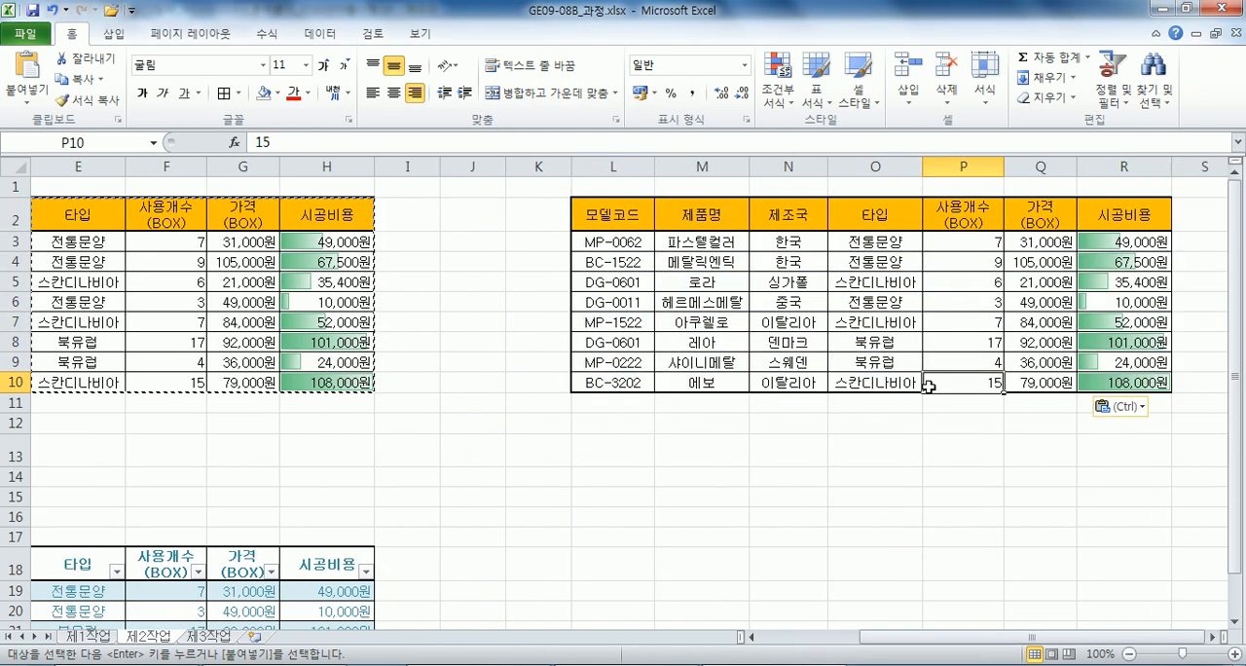
{"action": "left_click", "coordinate": [1214, 638]}
{"action": "left_click", "coordinate": [1213, 638]}
{"action": "left_click", "coordinate": [1213, 637]}
{"action": "left_click", "coordinate": [1214, 638]}
{"action": "left_click", "coordinate": [602, 358]}
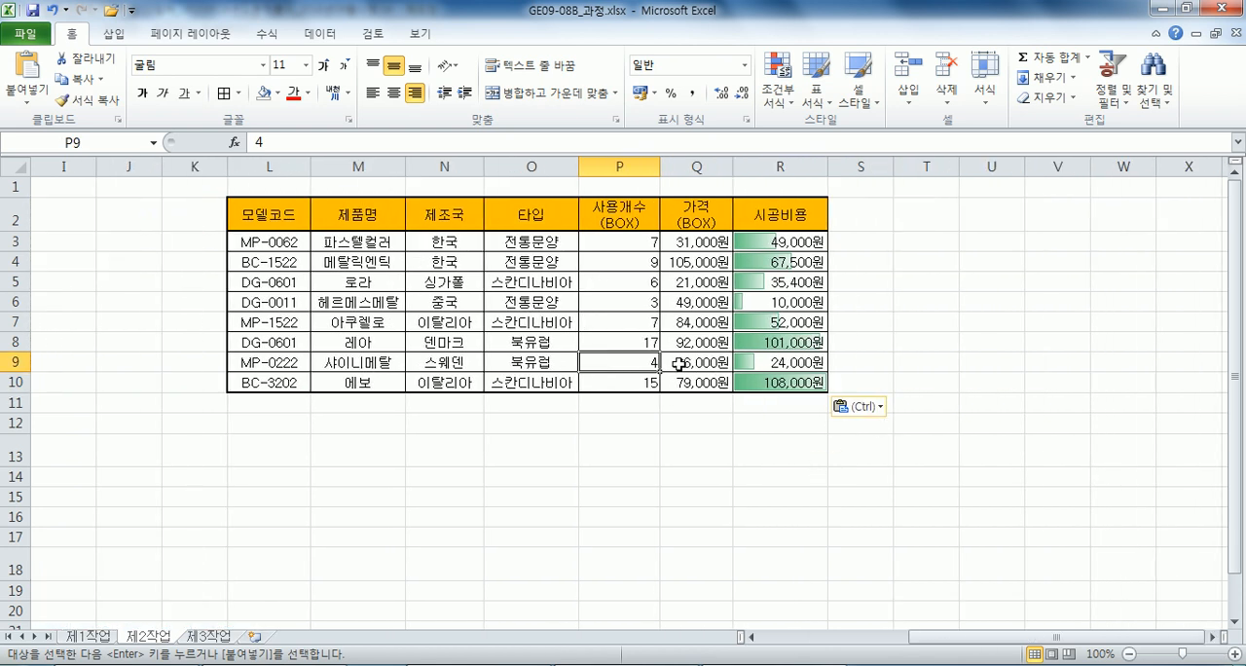
Examine cell-by-cell movement along the copied table's last row, the blank rows below it and its header row.
{"action": "left_click", "coordinate": [253, 405]}
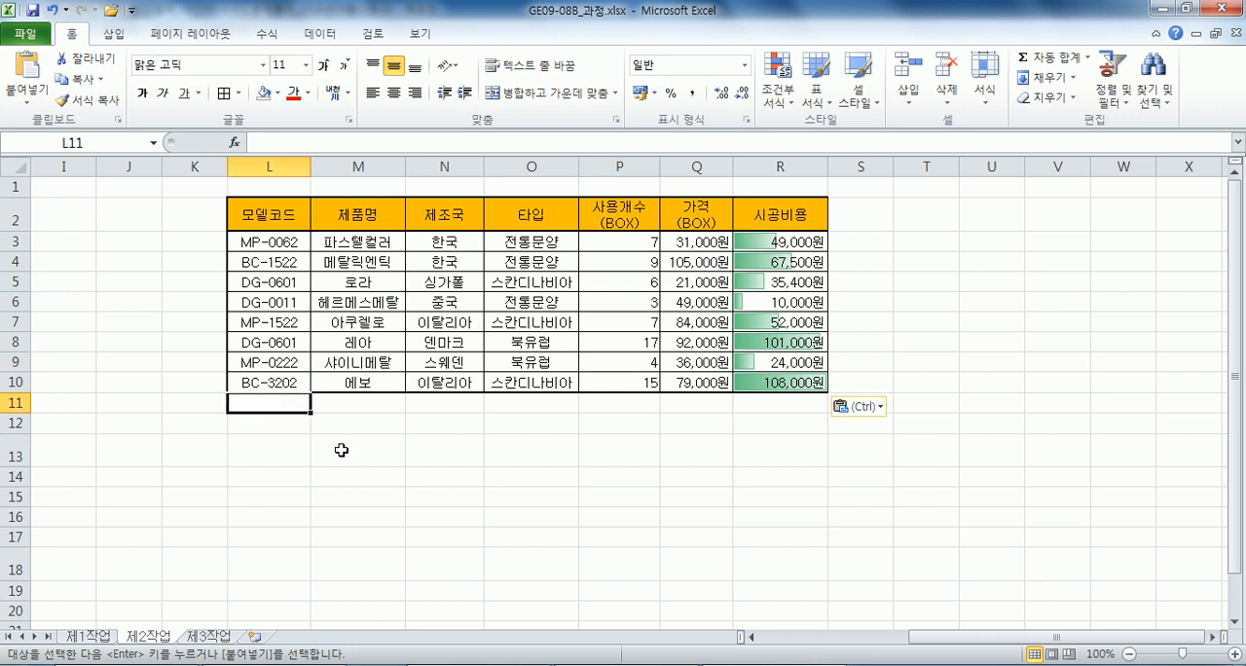
{"action": "left_click", "coordinate": [342, 390]}
{"action": "key", "text": "Right"}
{"action": "key", "text": "Right"}
{"action": "key", "text": "Right"}
{"action": "key", "text": "Right"}
{"action": "key", "text": "Right"}
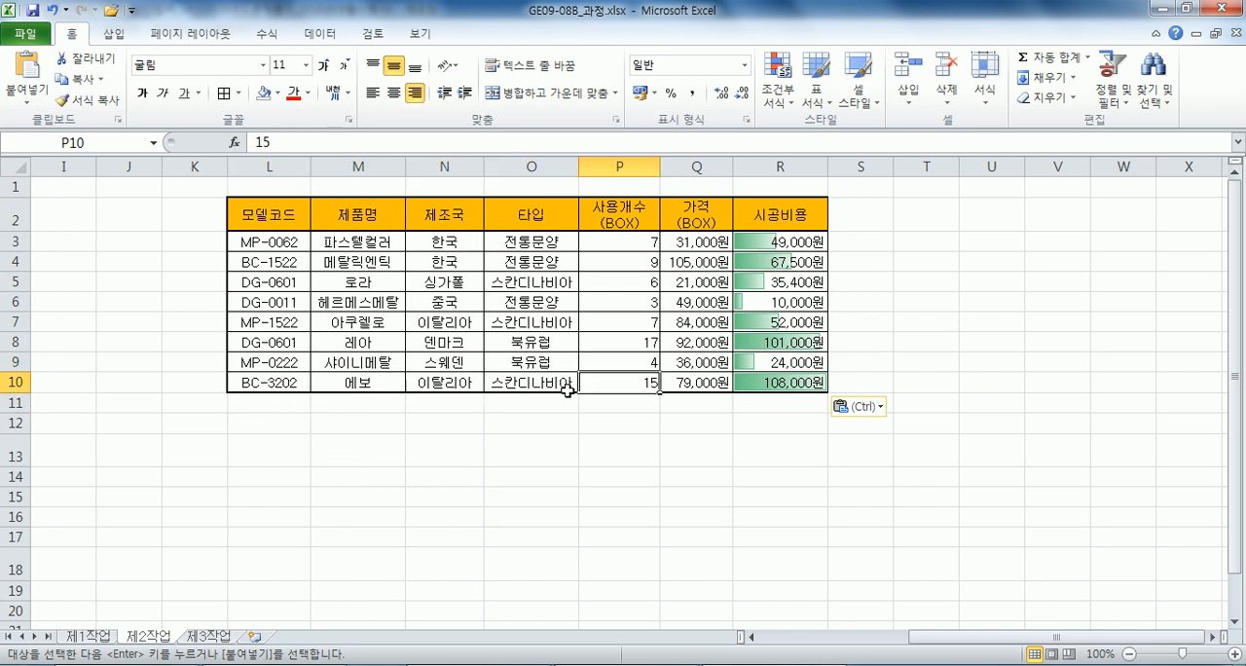
{"action": "key", "text": "Right"}
{"action": "key", "text": "Right"}
{"action": "key", "text": "Right"}
{"action": "key", "text": "Right"}
{"action": "key", "text": "Right"}
{"action": "key", "text": "Right"}
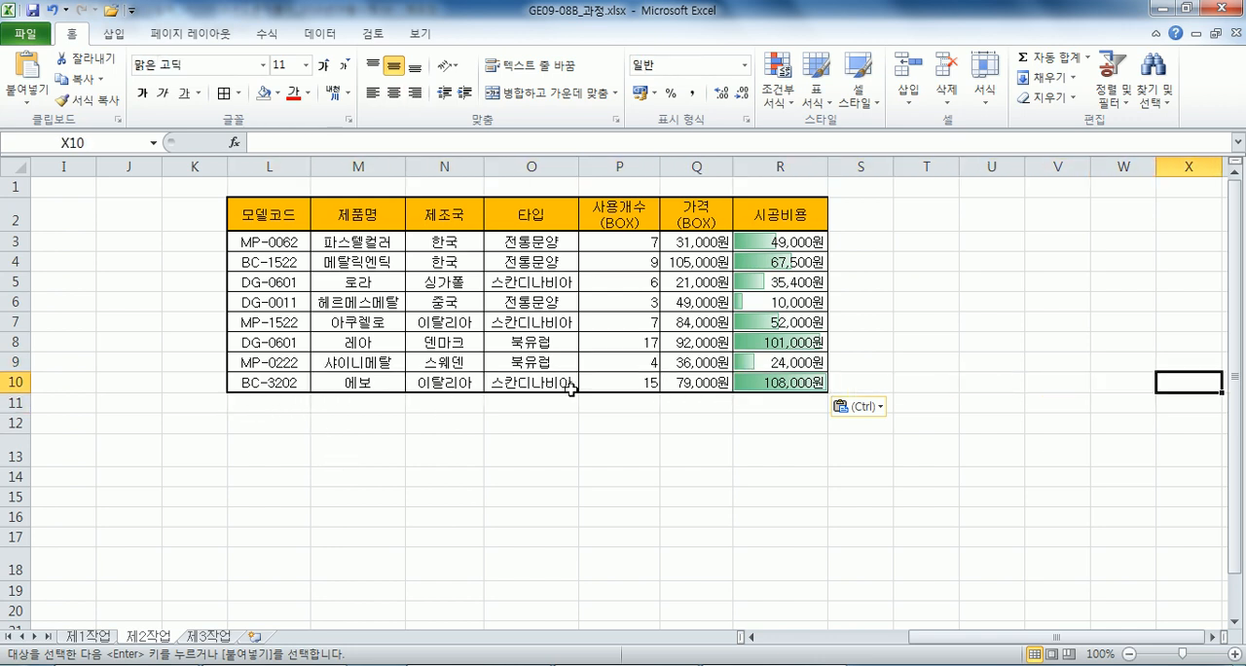
{"action": "left_click", "coordinate": [312, 426]}
{"action": "key", "text": "Right"}
{"action": "key", "text": "Right"}
{"action": "key", "text": "Right"}
{"action": "key", "text": "Right"}
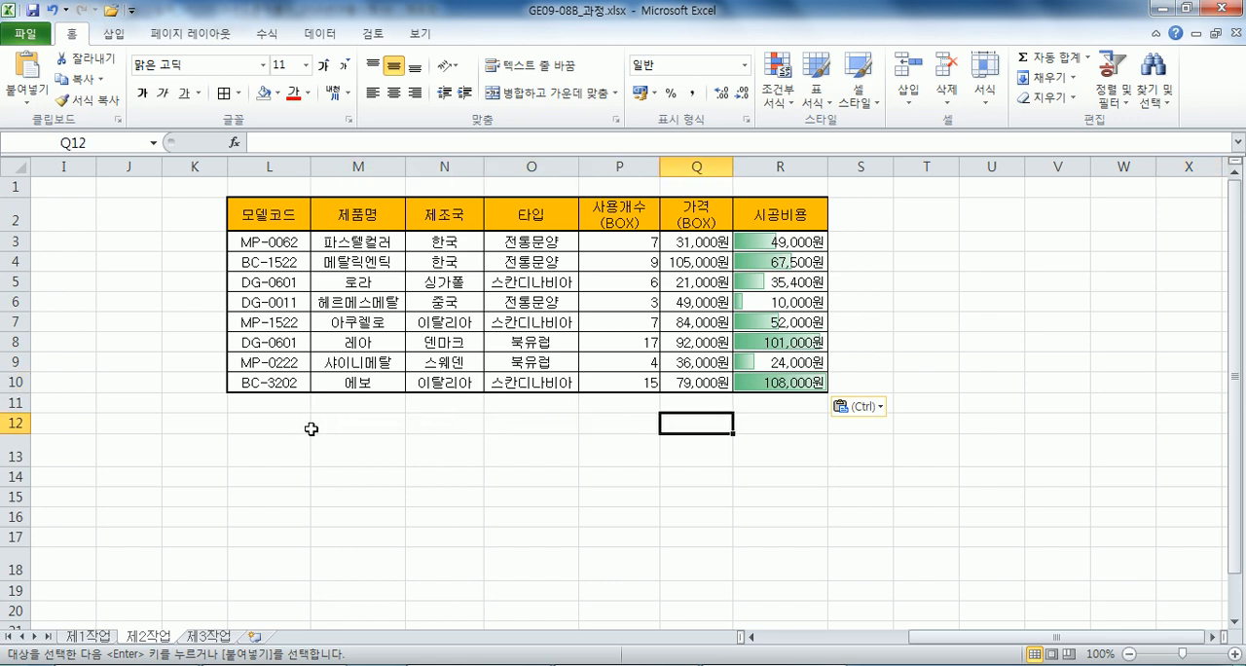
{"action": "left_click", "coordinate": [263, 216]}
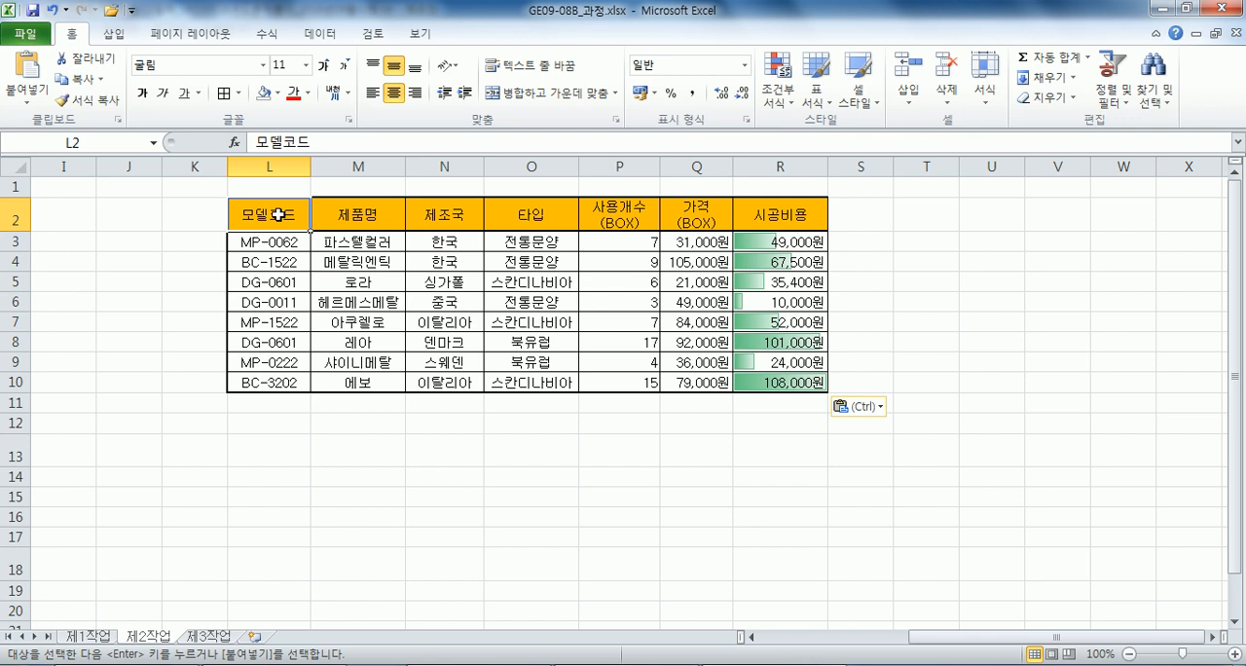
{"action": "key", "text": "Right"}
{"action": "key", "text": "Right"}
{"action": "key", "text": "Right"}
{"action": "key", "text": "Right"}
{"action": "key", "text": "Right"}
{"action": "key", "text": "Right"}
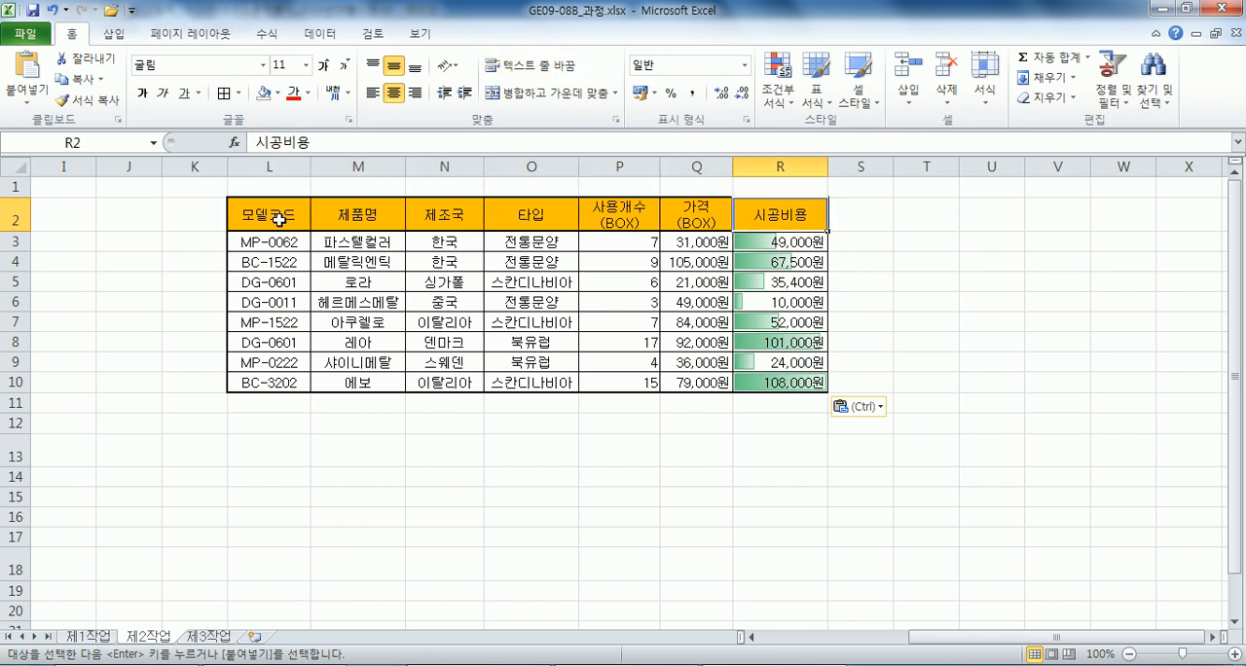
Examine the copied table's first data columns and the empty cells below and beyond it as a plain range.
{"action": "left_click_drag", "start_coordinate": [269, 251], "coordinate": [271, 381]}
{"action": "left_click_drag", "start_coordinate": [350, 243], "coordinate": [335, 382]}
{"action": "left_click_drag", "start_coordinate": [438, 245], "coordinate": [438, 380]}
{"action": "left_click", "coordinate": [295, 247]}
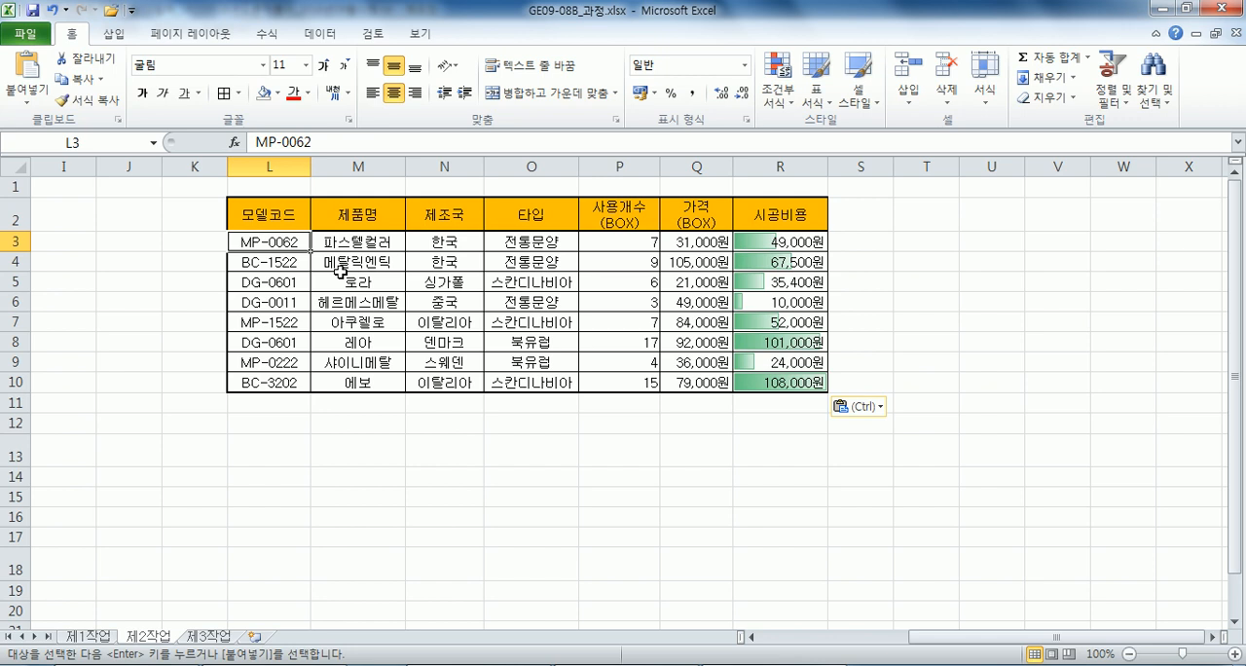
{"action": "left_click_drag", "start_coordinate": [283, 403], "coordinate": [284, 518]}
{"action": "left_click_drag", "start_coordinate": [347, 406], "coordinate": [346, 518]}
{"action": "left_click", "coordinate": [283, 407]}
{"action": "key", "text": "Right"}
{"action": "key", "text": "Right"}
{"action": "key", "text": "Right"}
{"action": "key", "text": "Right"}
{"action": "key", "text": "Right"}
{"action": "key", "text": "Right"}
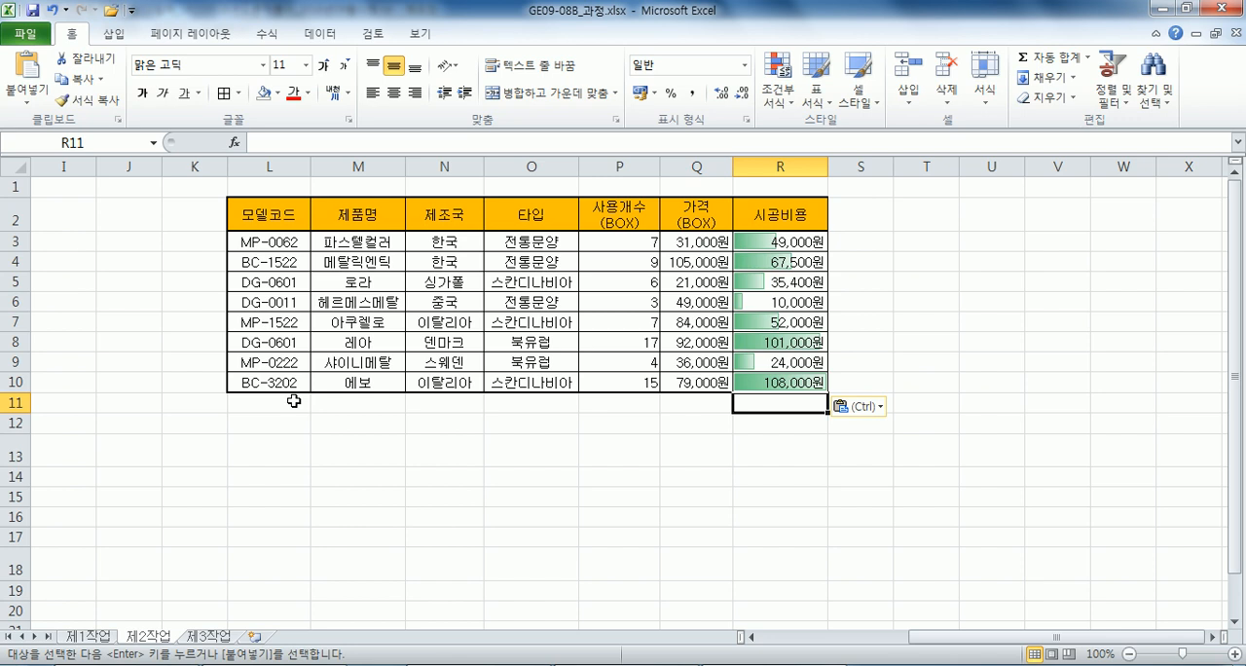
{"action": "key", "text": "Right"}
{"action": "key", "text": "Right"}
{"action": "key", "text": "Right"}
{"action": "key", "text": "Right"}
{"action": "key", "text": "Right"}
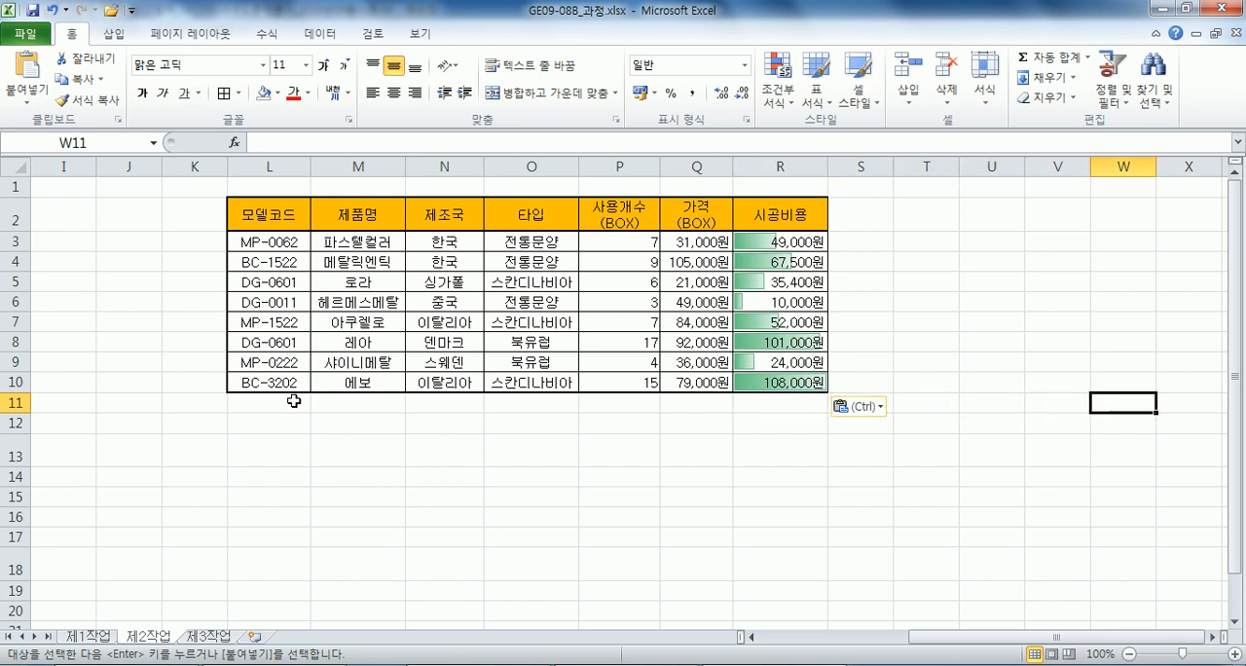
{"action": "key", "text": "Right"}
{"action": "key", "text": "Right"}
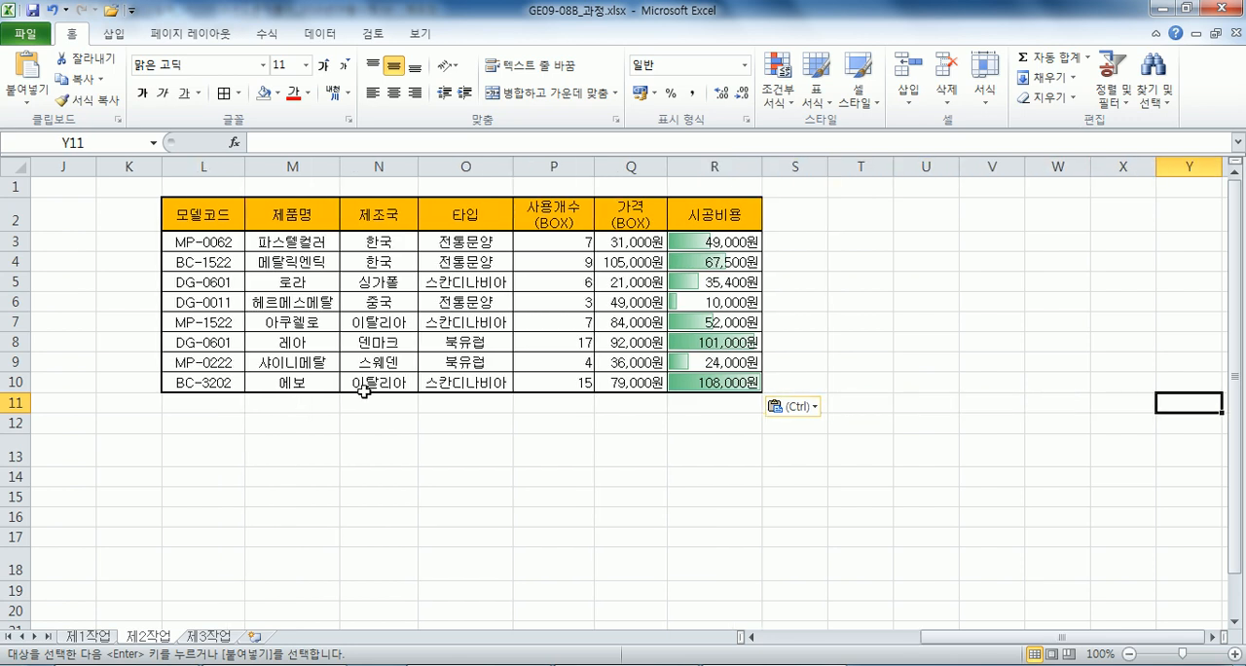
{"action": "left_click", "coordinate": [250, 382]}
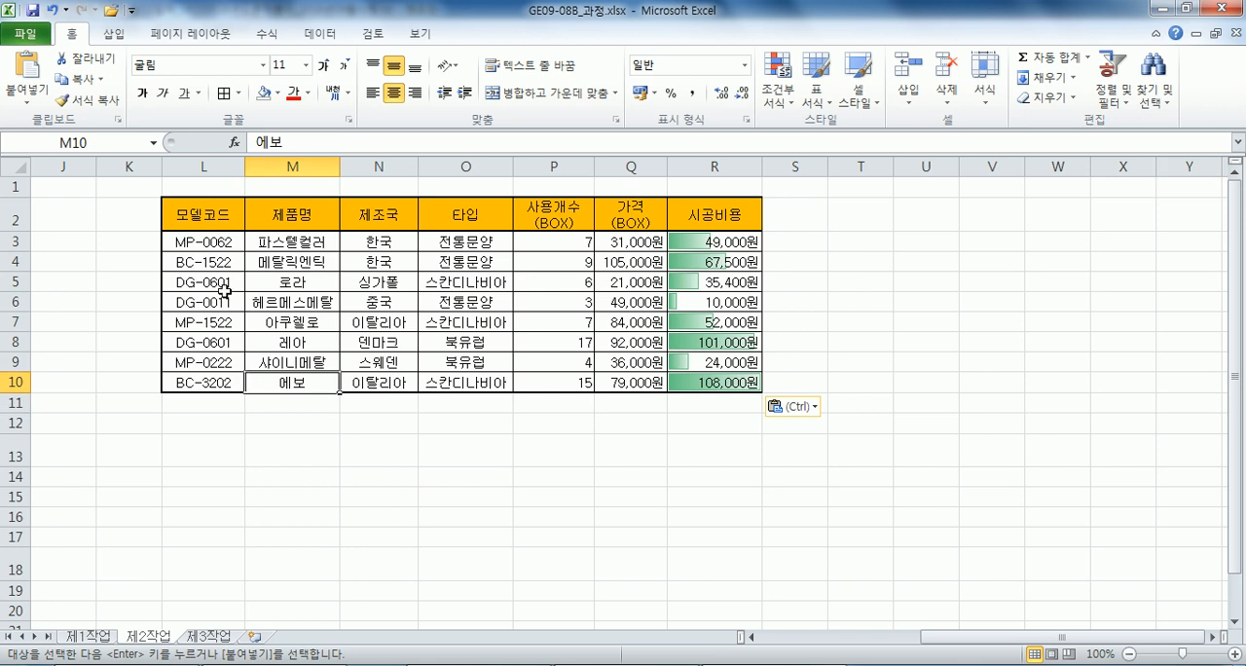
Remove the fill colour from the copied table L2:R10.
{"action": "left_click_drag", "start_coordinate": [193, 216], "coordinate": [663, 384]}
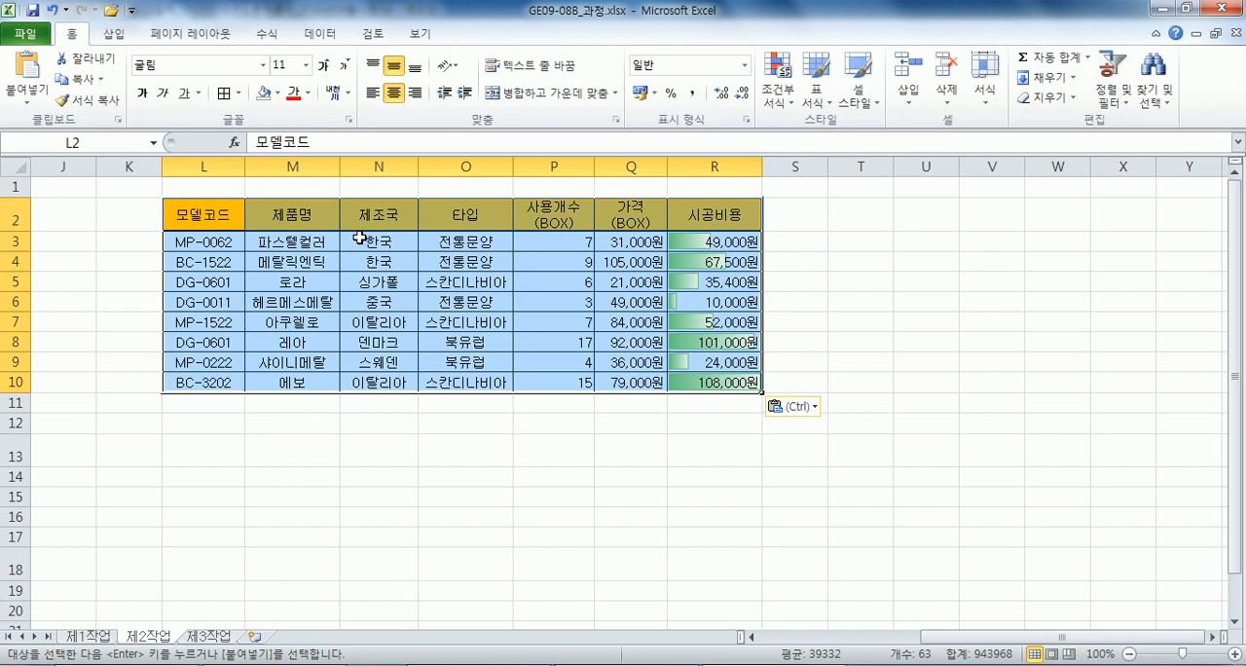
{"action": "left_click", "coordinate": [278, 94]}
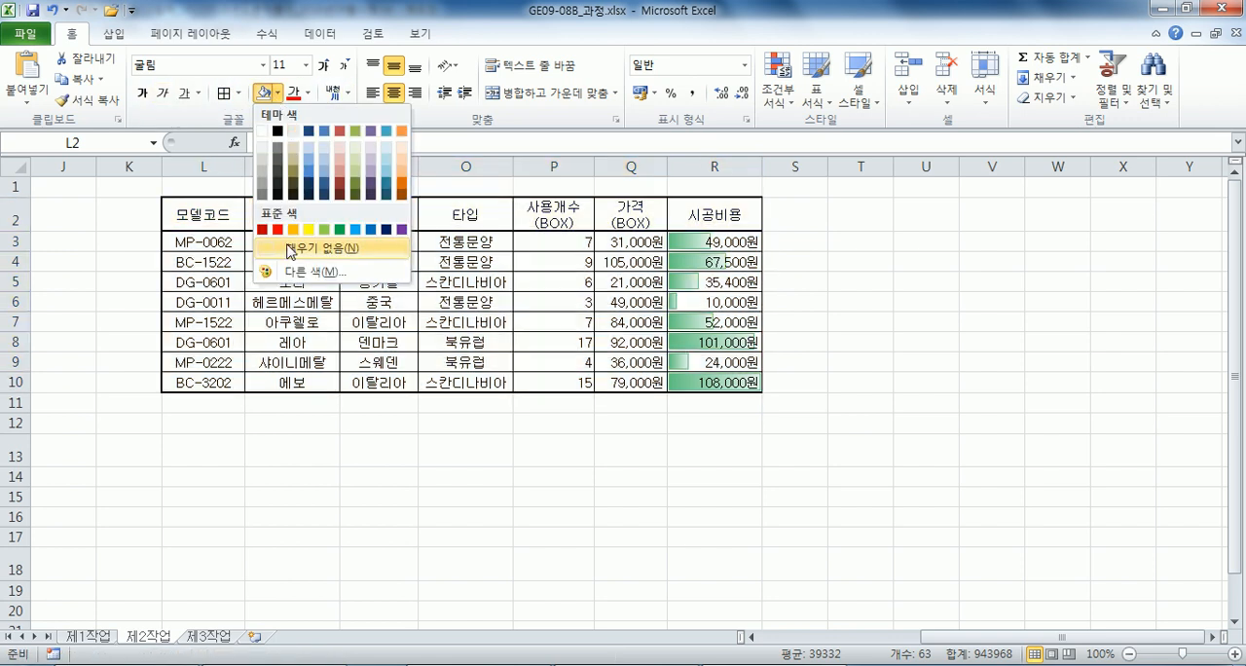
{"action": "left_click", "coordinate": [292, 249]}
{"action": "left_click", "coordinate": [521, 443]}
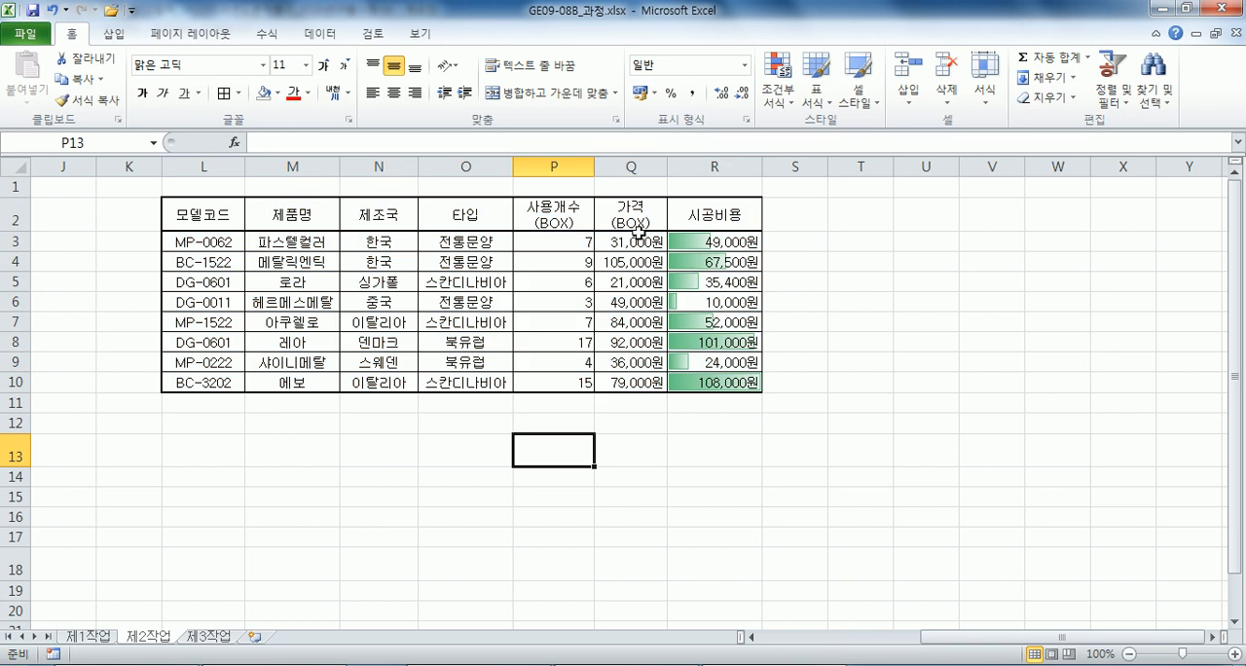
Clear the conditional formatting rules from the 시공비용 values in R3:R10.
{"action": "left_click_drag", "start_coordinate": [687, 239], "coordinate": [708, 382]}
{"action": "left_click", "coordinate": [778, 83]}
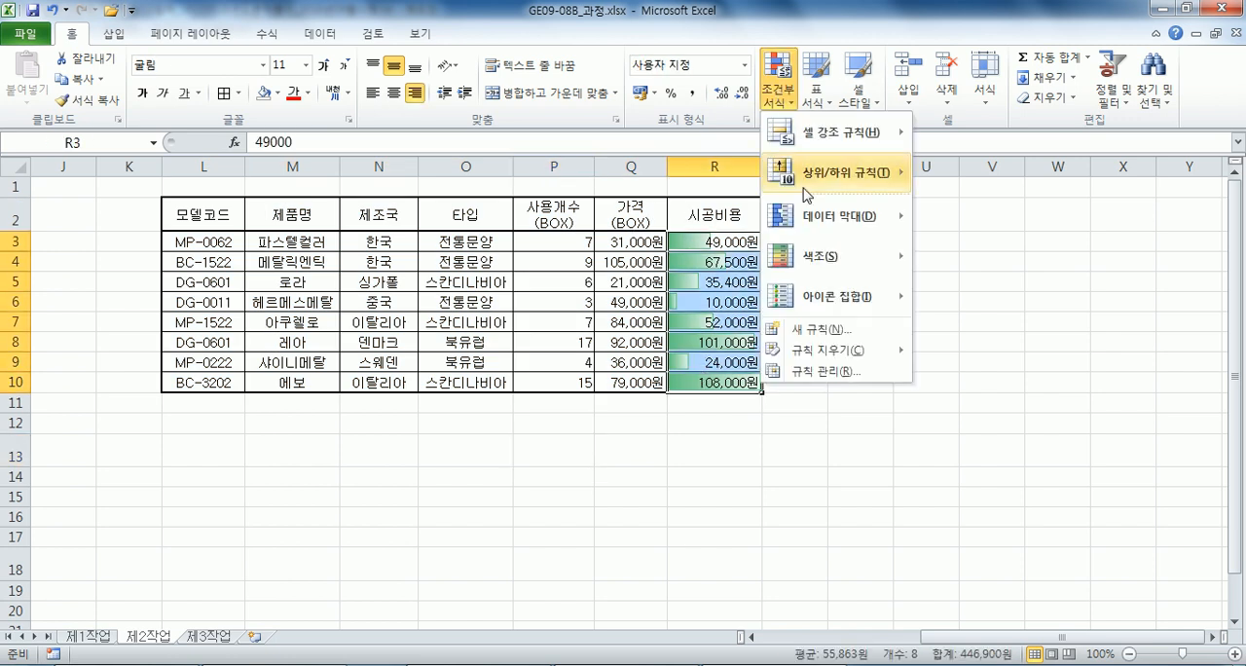
{"action": "mouse_move", "coordinate": [827, 350]}
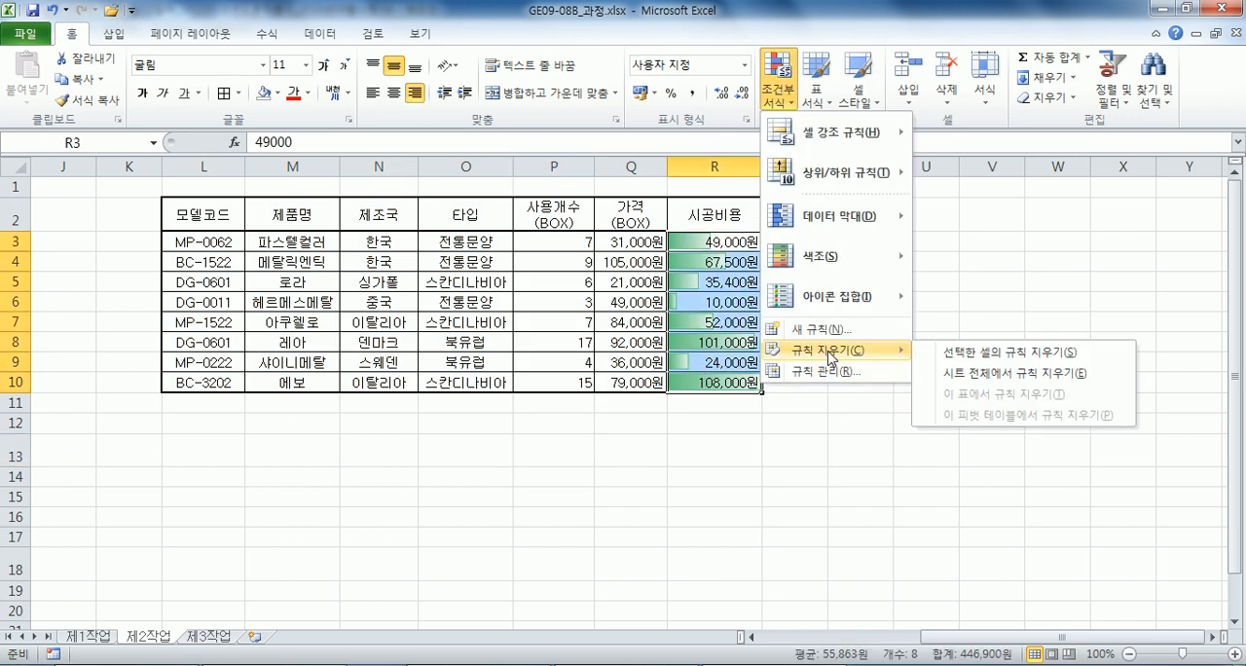
{"action": "left_click", "coordinate": [964, 358]}
{"action": "left_click", "coordinate": [442, 326]}
{"action": "left_click", "coordinate": [335, 305]}
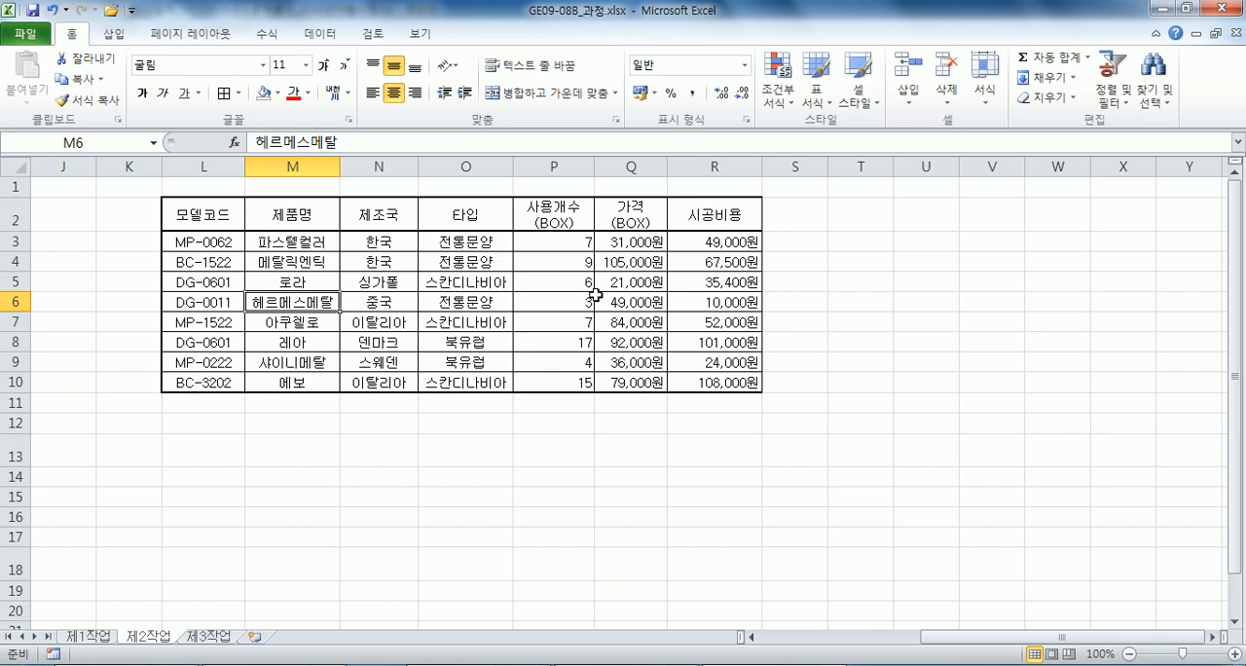
Compare with the source table on 제1작업, and remove all borders from the copied table L2:R10 on 제2작업.
{"action": "key", "text": "ctrl+Page_Up"}
{"action": "left_click", "coordinate": [363, 292]}
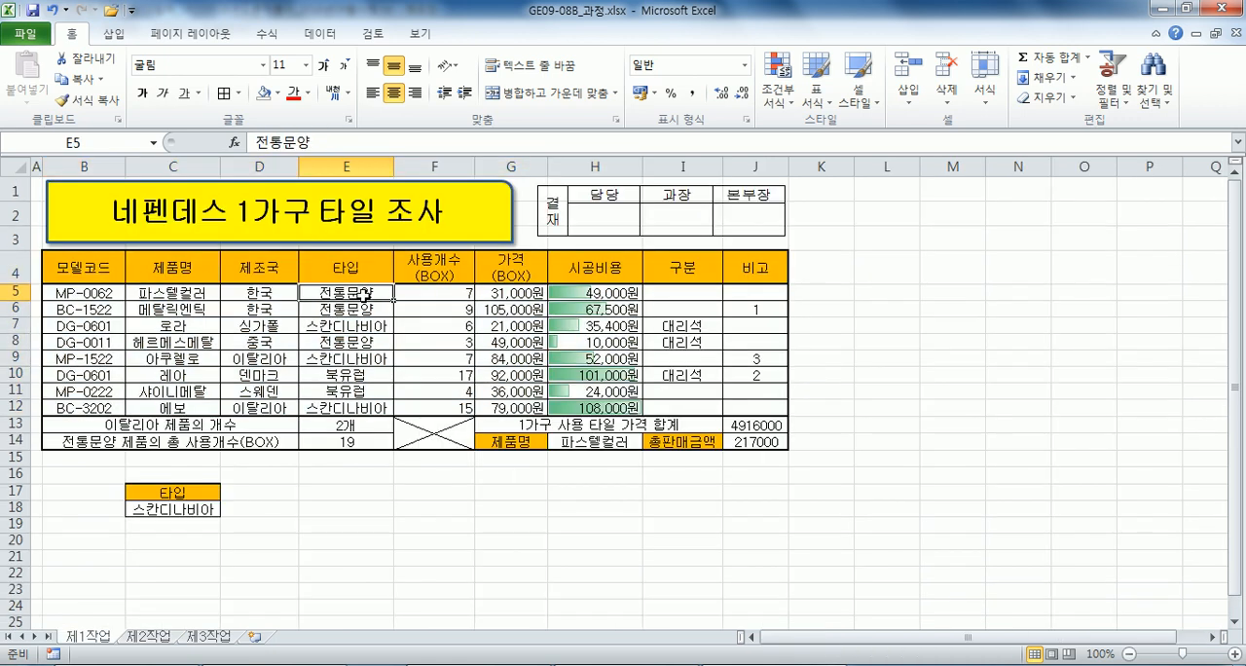
{"action": "key", "text": "ctrl+Page_Down"}
{"action": "left_click_drag", "start_coordinate": [200, 214], "coordinate": [715, 214]}
{"action": "left_click", "coordinate": [576, 315]}
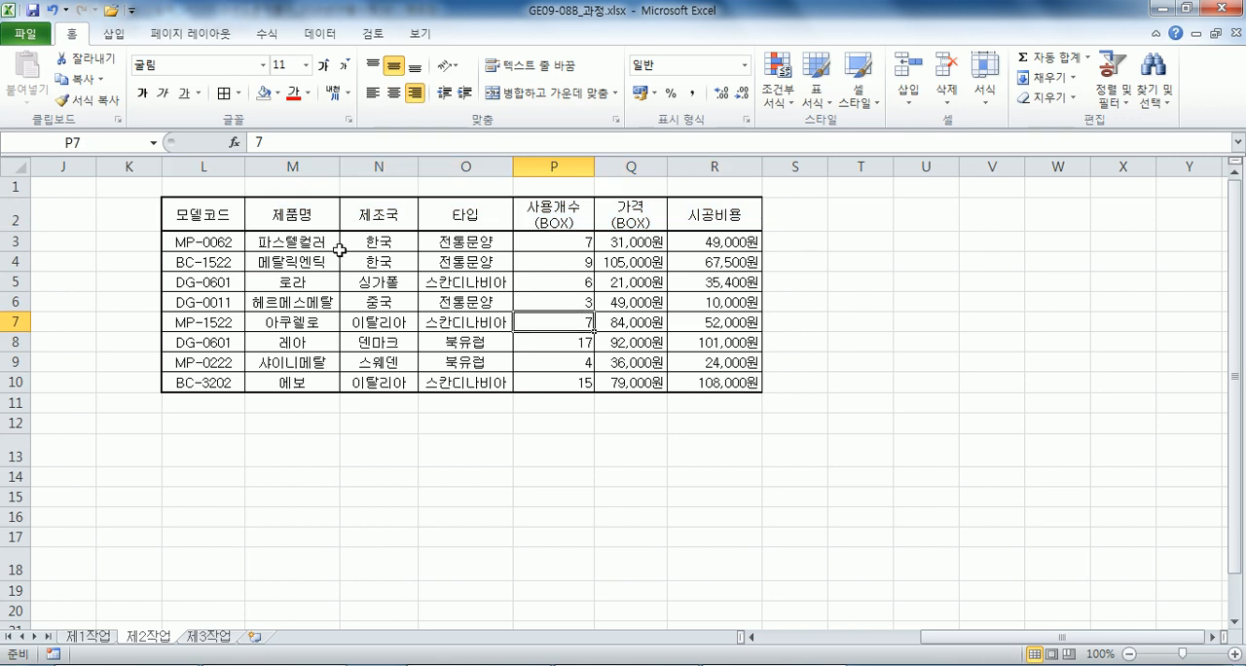
{"action": "left_click_drag", "start_coordinate": [203, 212], "coordinate": [691, 388]}
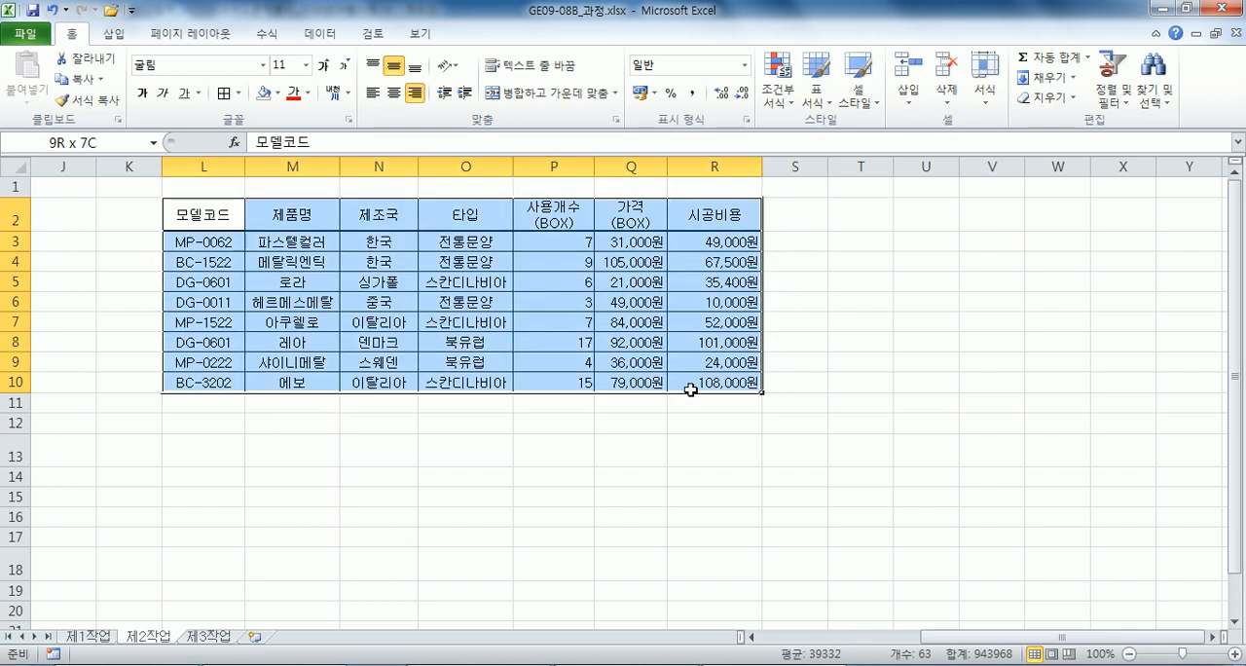
{"action": "left_click", "coordinate": [239, 93]}
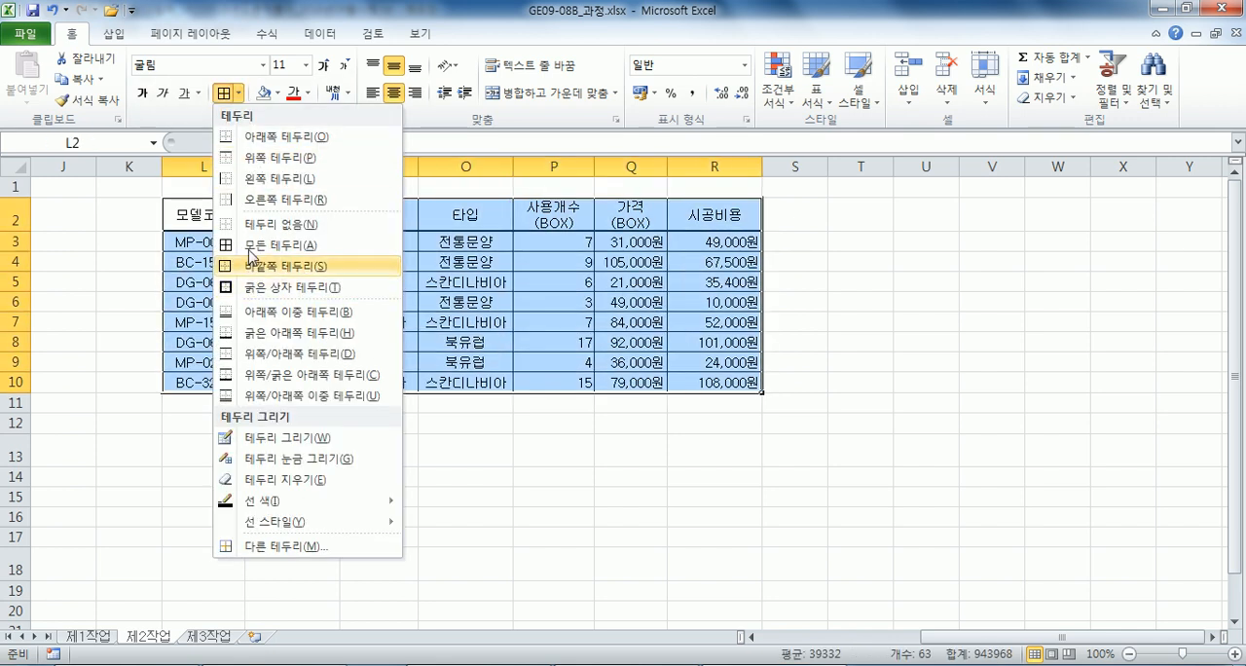
{"action": "left_click", "coordinate": [255, 230]}
{"action": "left_click", "coordinate": [341, 439]}
{"action": "left_click", "coordinate": [255, 317]}
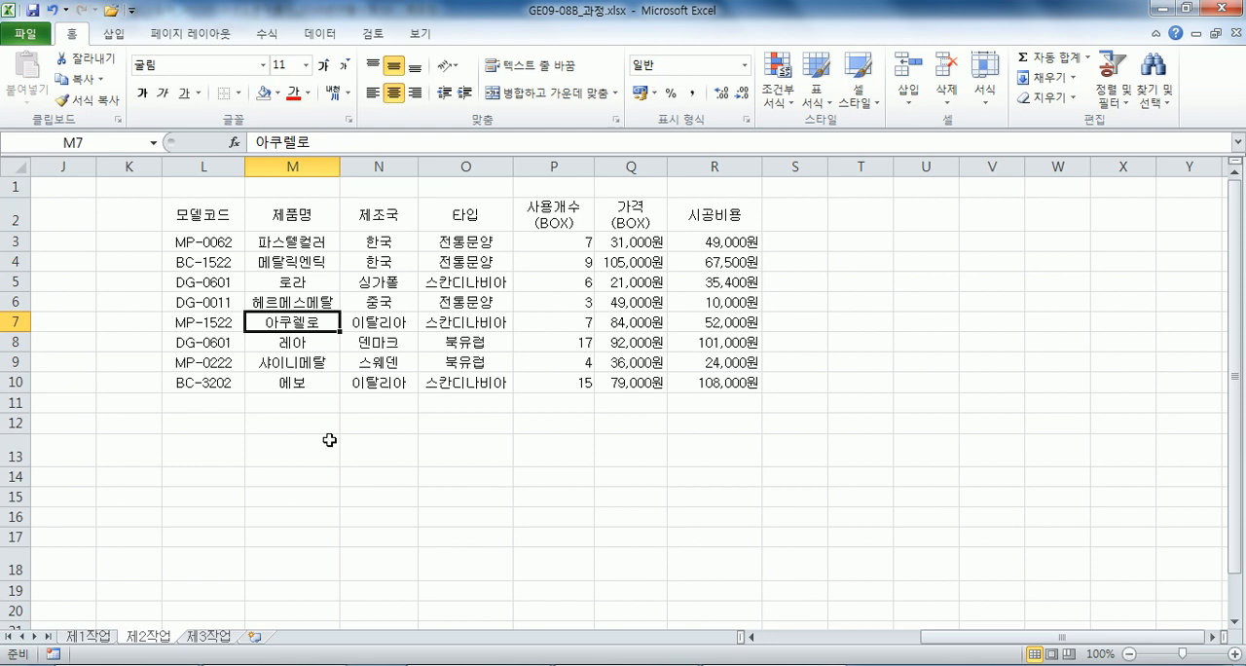
Convert the range L2:R10 into a table with the first light style, using black lines and gray banded rows.
{"action": "left_click", "coordinate": [362, 315]}
{"action": "left_click", "coordinate": [817, 97]}
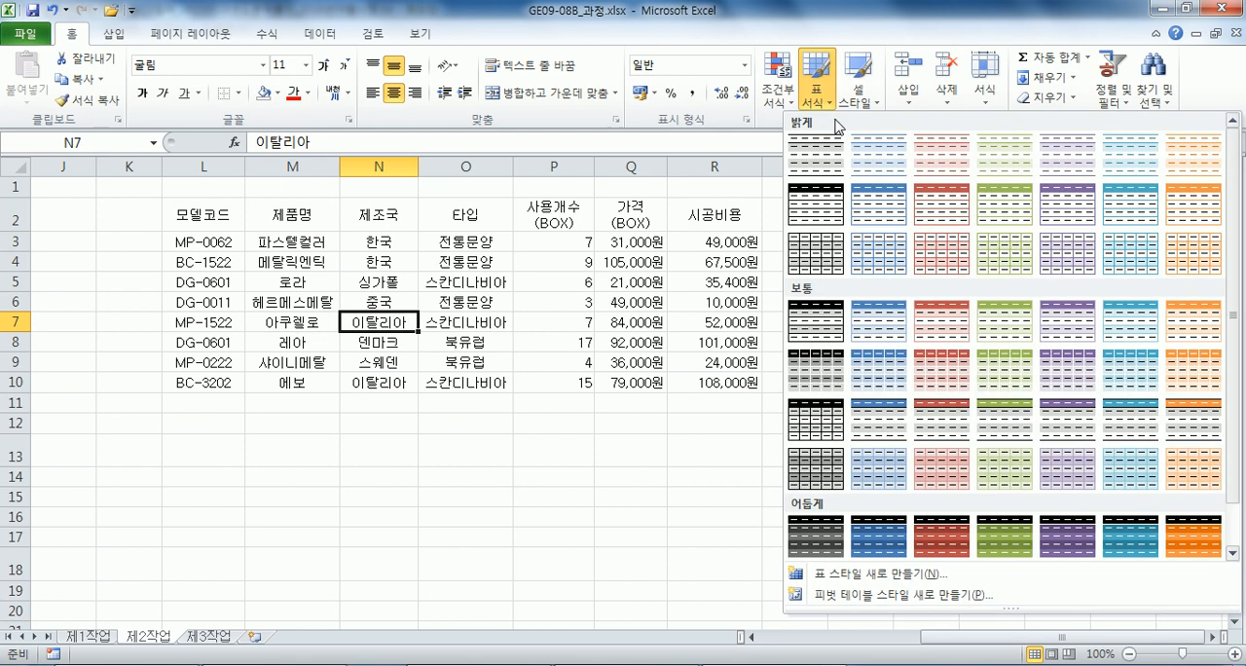
{"action": "left_click", "coordinate": [832, 167]}
{"action": "left_click", "coordinate": [750, 272]}
{"action": "left_click", "coordinate": [559, 342]}
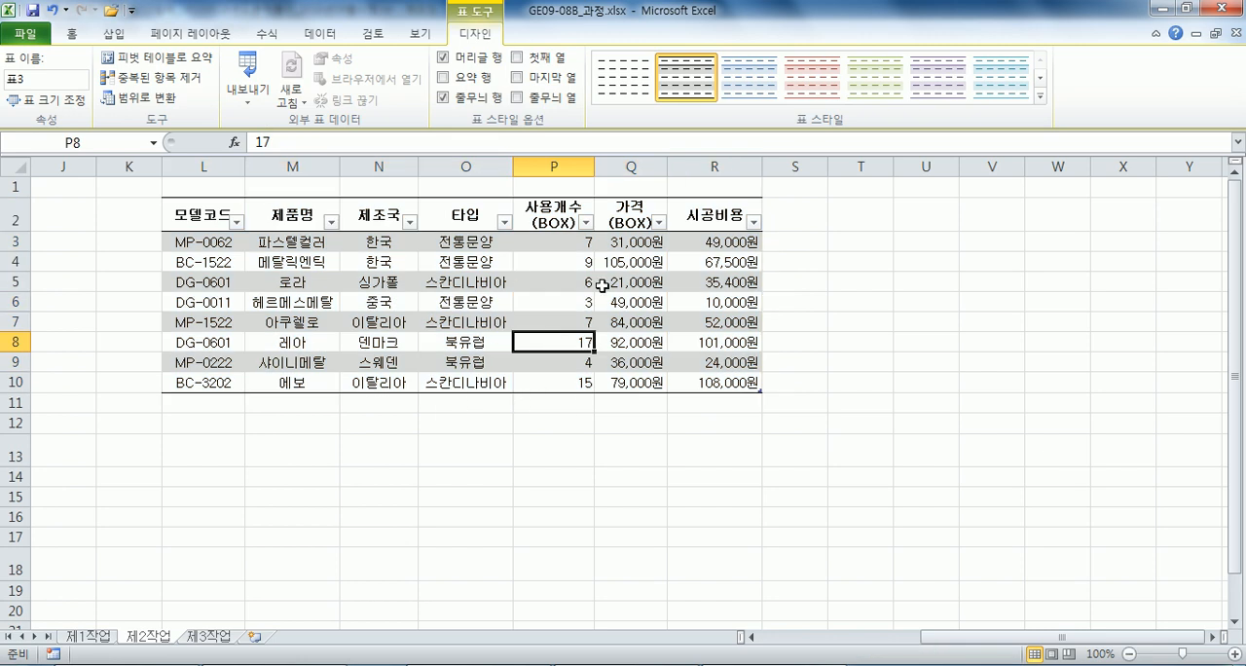
Try other light styles and the black medium style on the table at L2, and apply the teal medium style.
{"action": "left_click", "coordinate": [813, 83]}
{"action": "left_click", "coordinate": [1000, 86]}
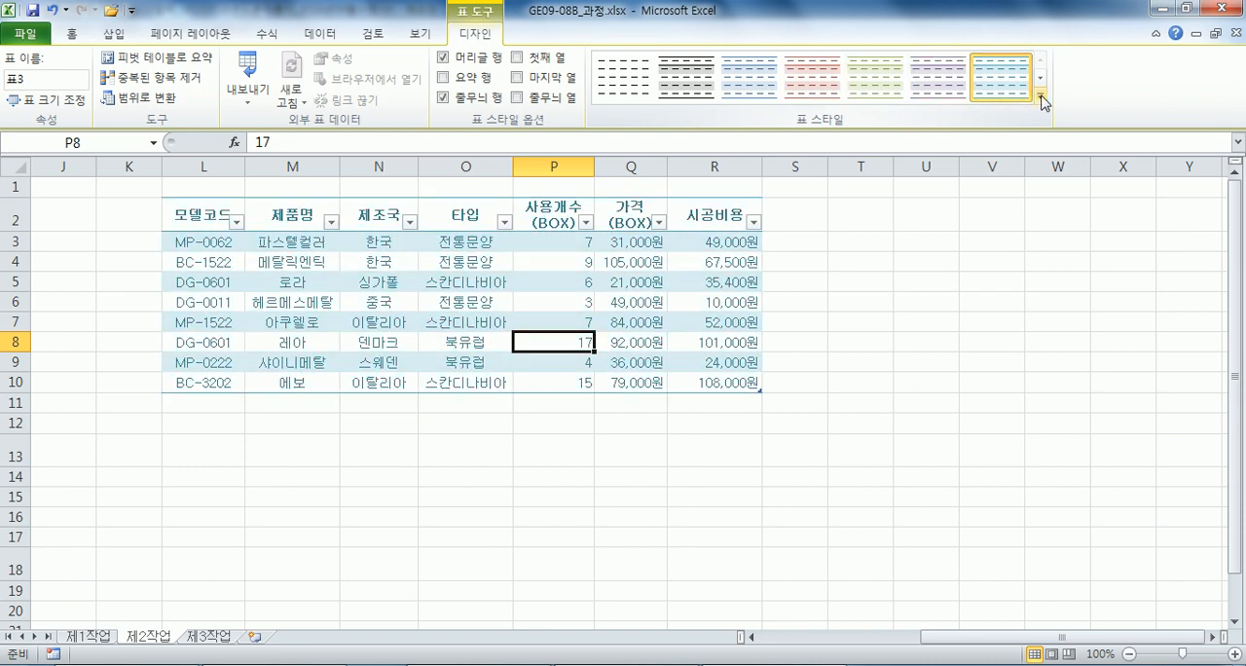
{"action": "left_click", "coordinate": [1040, 95]}
{"action": "left_click", "coordinate": [623, 309]}
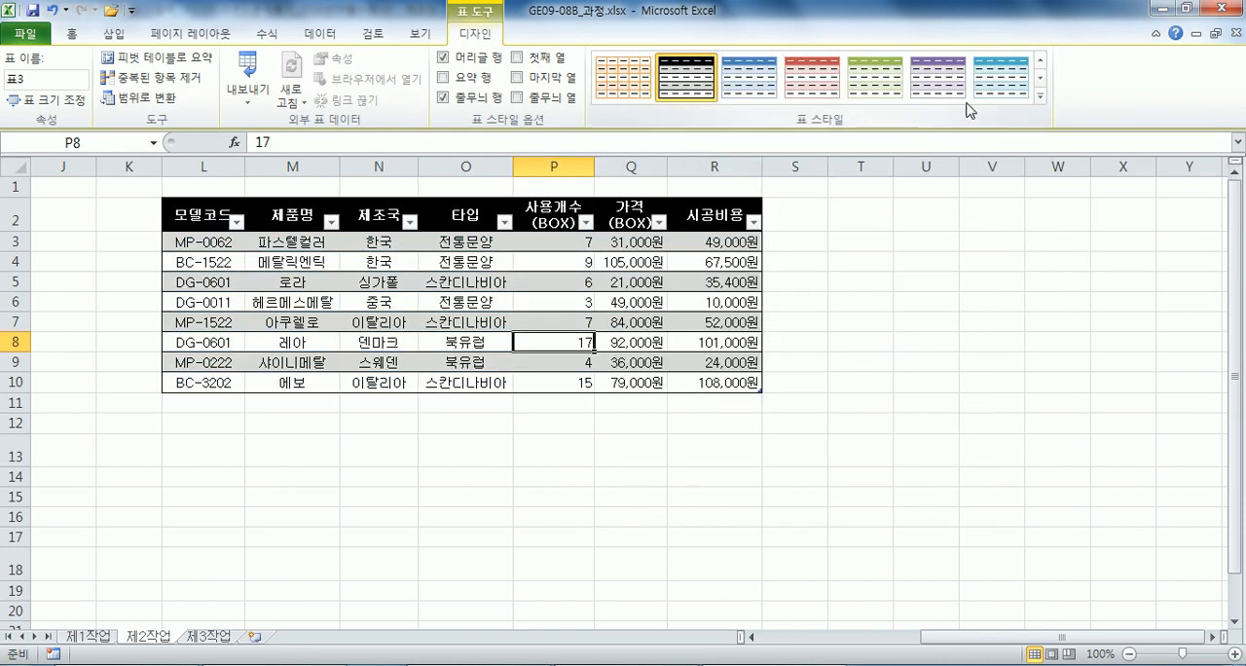
{"action": "left_click", "coordinate": [1000, 82]}
Examine how the selection moves cell by cell through rows 8 to 10 of the table, ending at R10.
{"action": "left_click", "coordinate": [470, 341]}
{"action": "key", "text": "Tab"}
{"action": "key", "text": "Tab"}
{"action": "key", "text": "Tab"}
{"action": "key", "text": "Tab"}
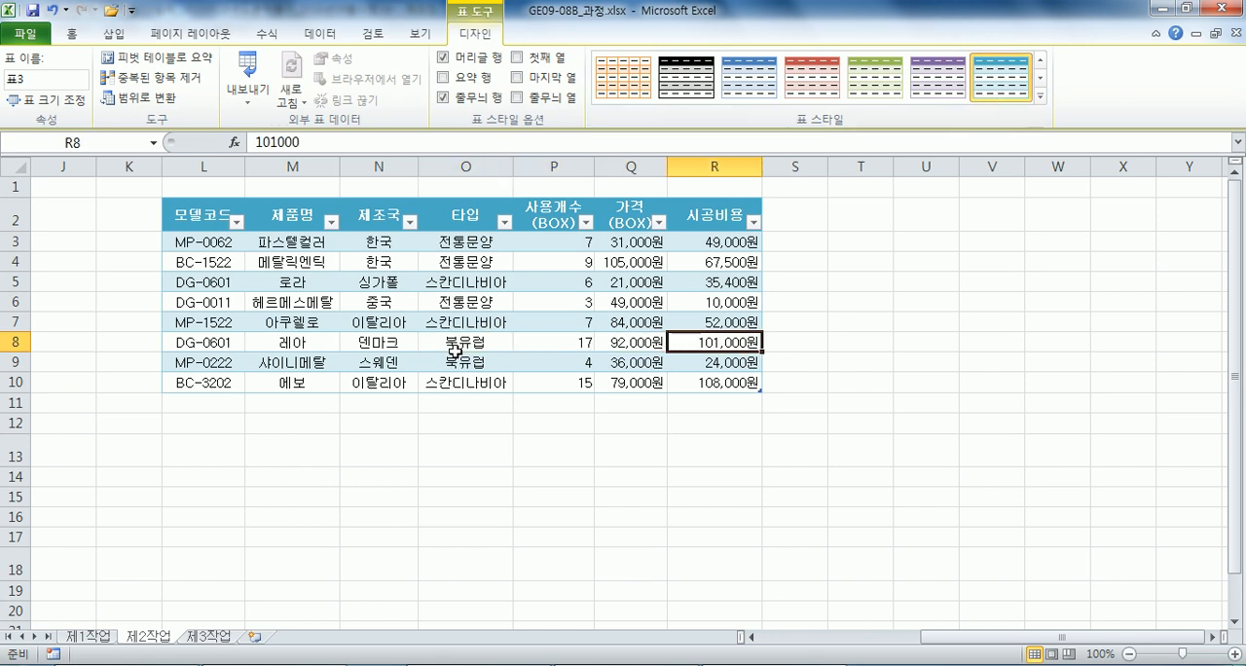
{"action": "left_click", "coordinate": [862, 325]}
{"action": "left_click", "coordinate": [631, 342]}
{"action": "key", "text": "Tab"}
{"action": "key", "text": "Tab"}
{"action": "key", "text": "Tab"}
{"action": "key", "text": "Tab"}
{"action": "key", "text": "Tab"}
{"action": "key", "text": "Tab"}
{"action": "key", "text": "Tab"}
{"action": "key", "text": "Tab"}
{"action": "key", "text": "Tab"}
{"action": "key", "text": "Tab"}
{"action": "key", "text": "Tab"}
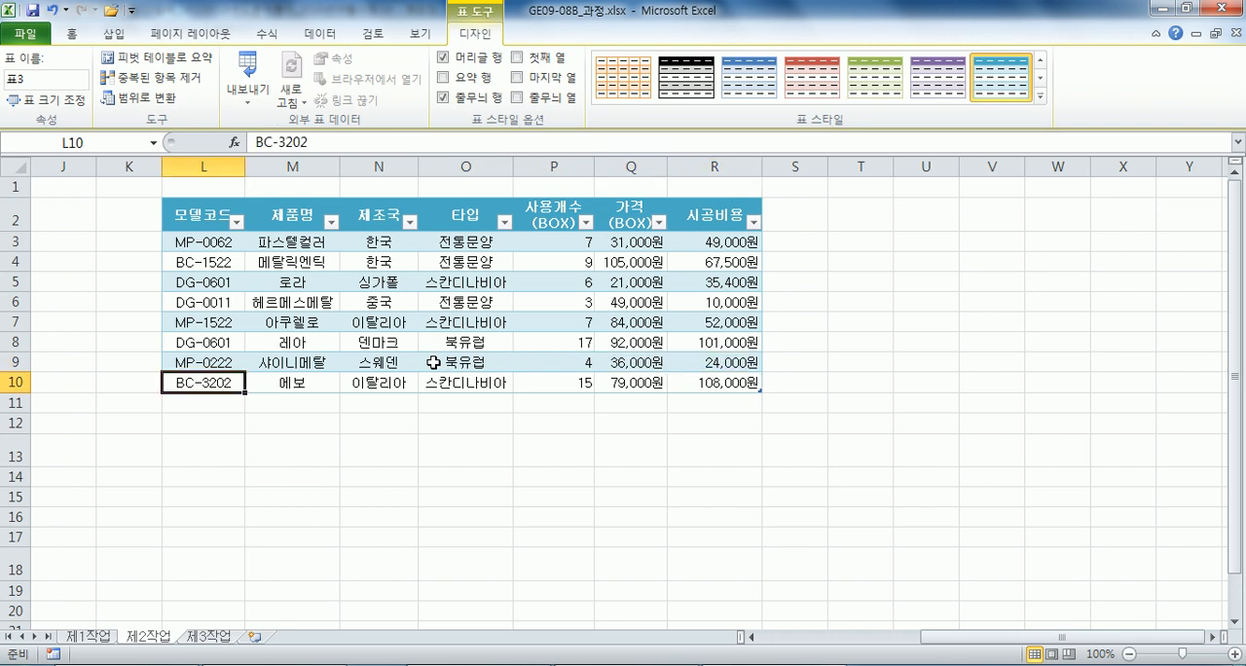
{"action": "key", "text": "Tab"}
{"action": "key", "text": "Tab"}
{"action": "key", "text": "Tab"}
{"action": "key", "text": "Tab"}
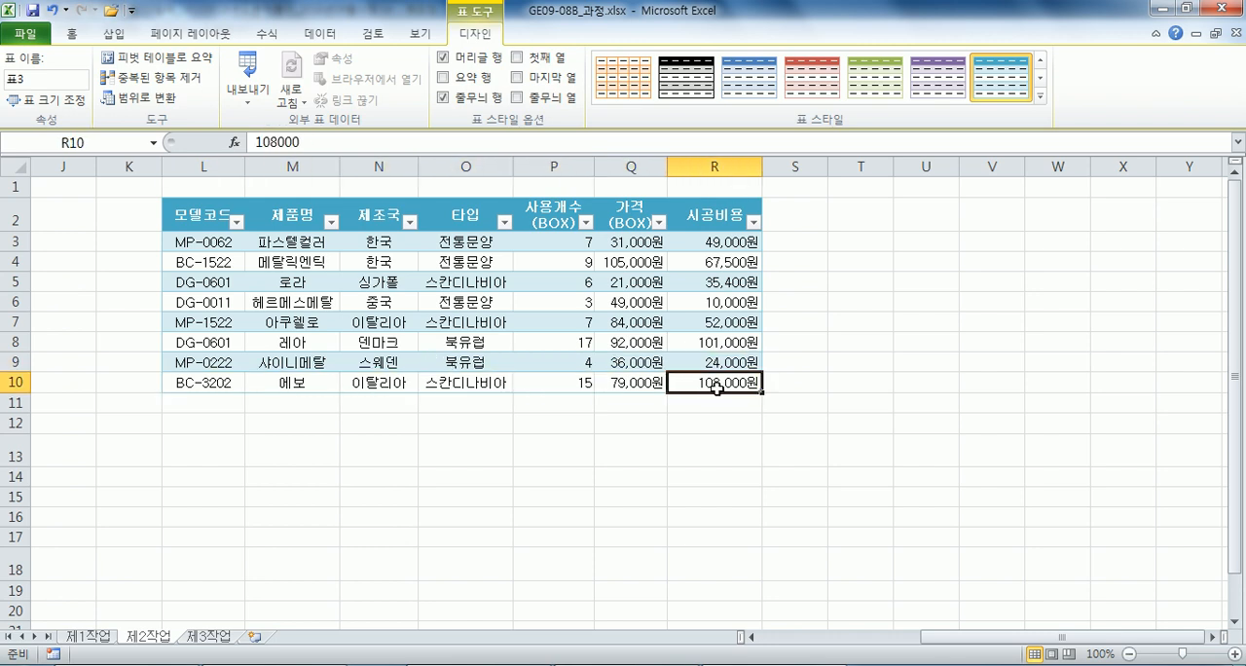
Add a new row after the table's last record and enter AA-1234 as its 모델코드 in L11.
{"action": "key", "text": "Tab"}
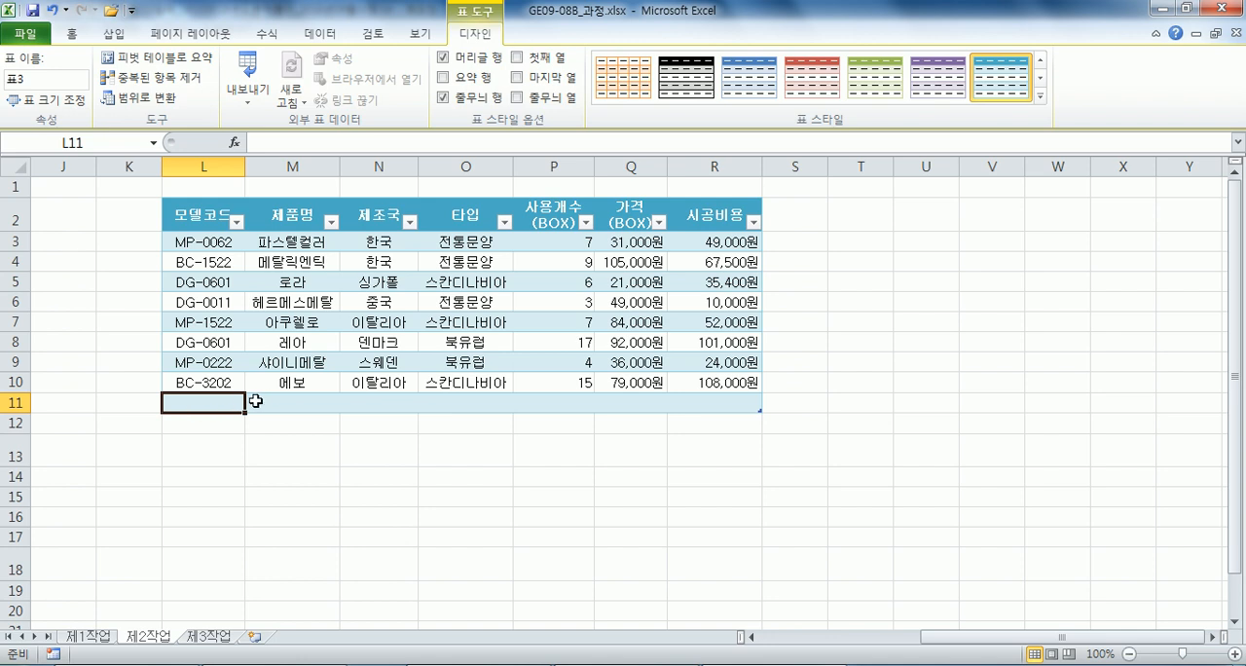
{"action": "type", "text": "ㅁ"}
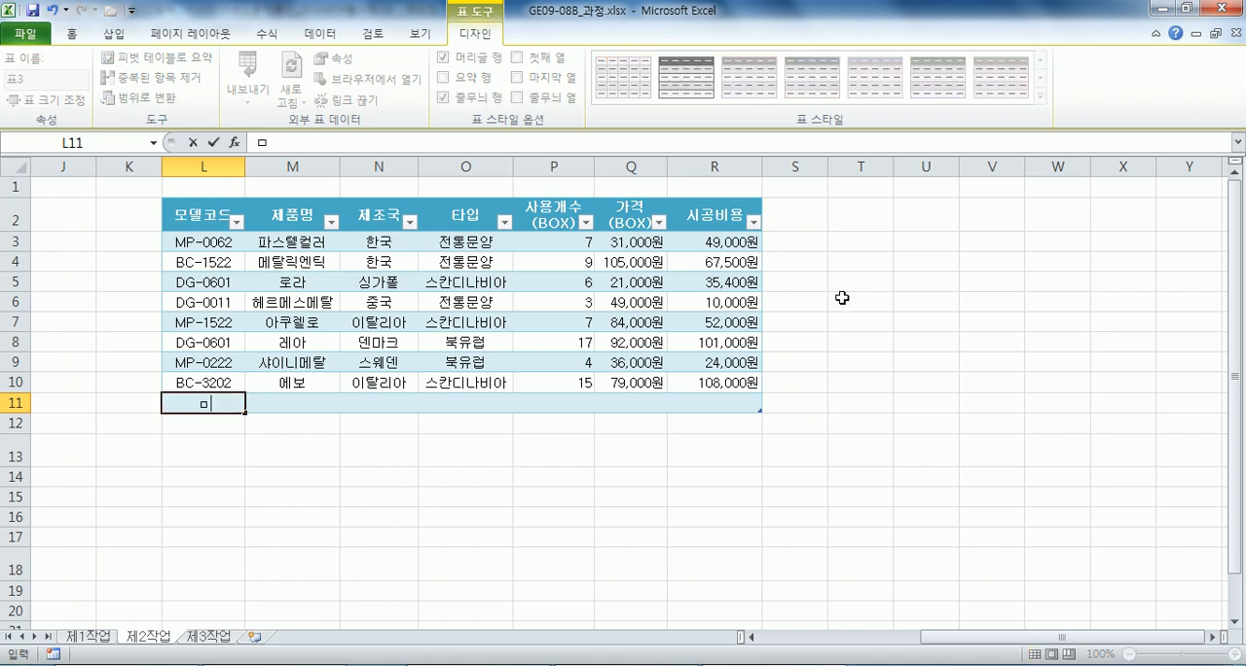
{"action": "type", "text": "1234"}
{"action": "key", "text": "Tab"}
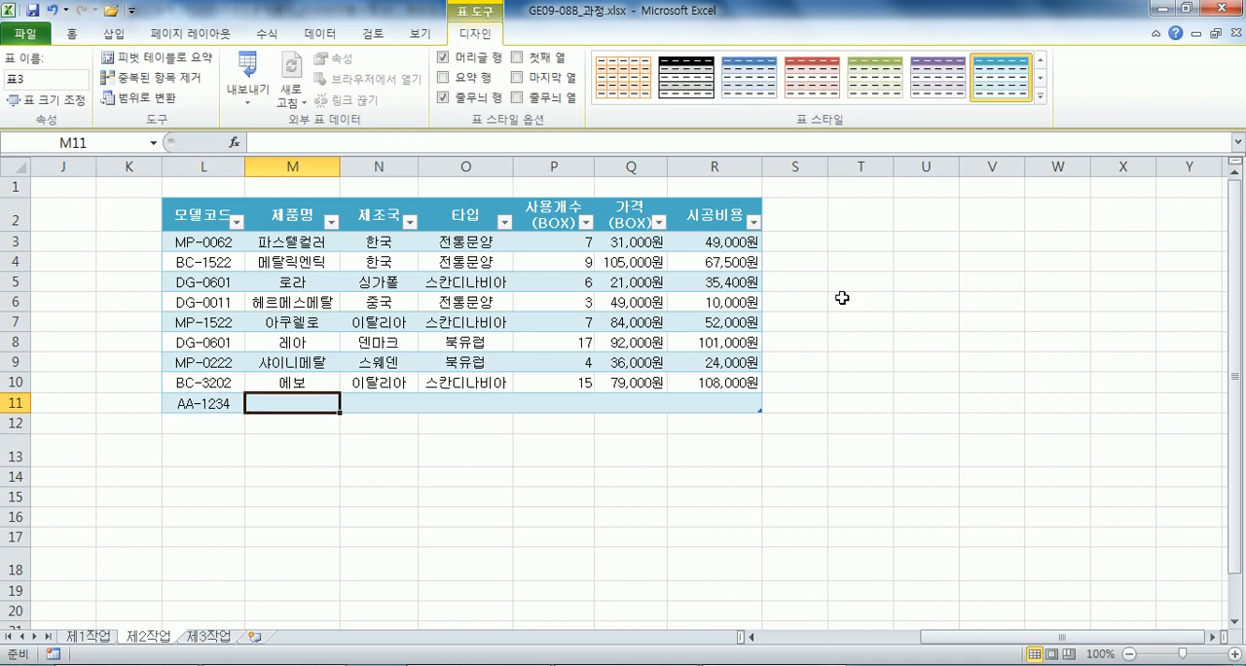
Fill in the new record in row 11 with 제품명 멋쟁이, 제조국 한국 and 타입 전통문양.
{"action": "type", "text": "AJT"}
{"action": "key", "text": "BackSpace"}
{"action": "key", "text": "BackSpace"}
{"action": "key", "text": "BackSpace"}
{"action": "type", "text": "멋쟁이"}
{"action": "key", "text": "Tab"}
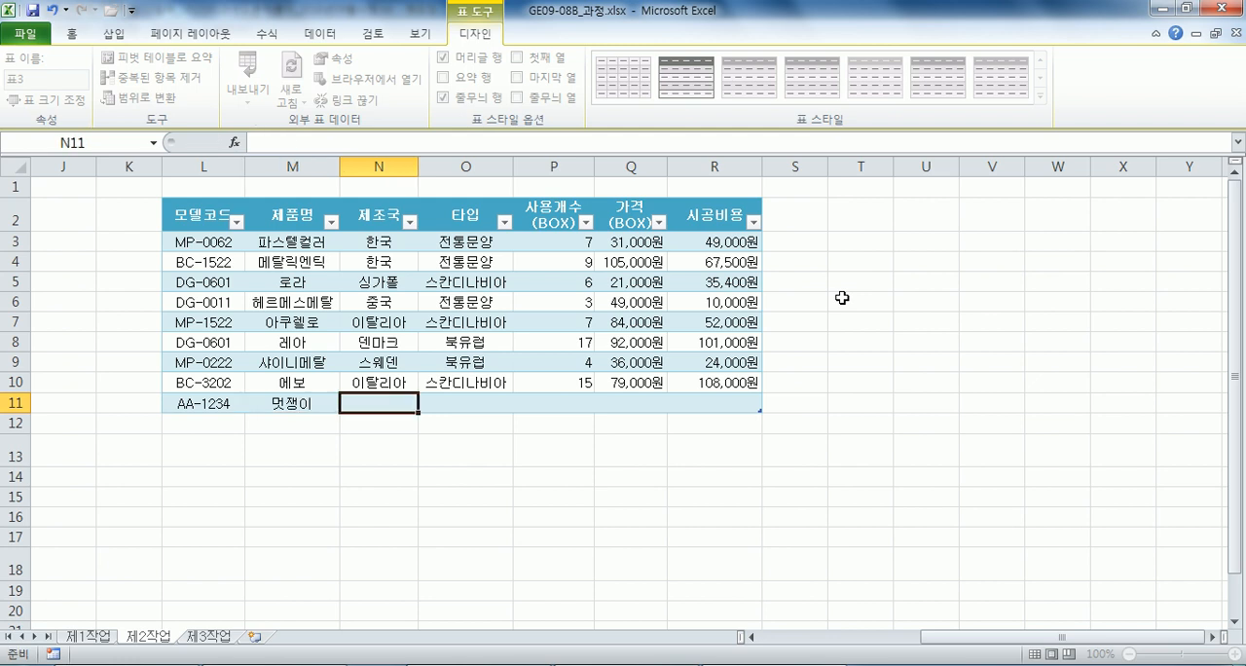
{"action": "type", "text": "하ㄴ국"}
{"action": "key", "text": "Tab"}
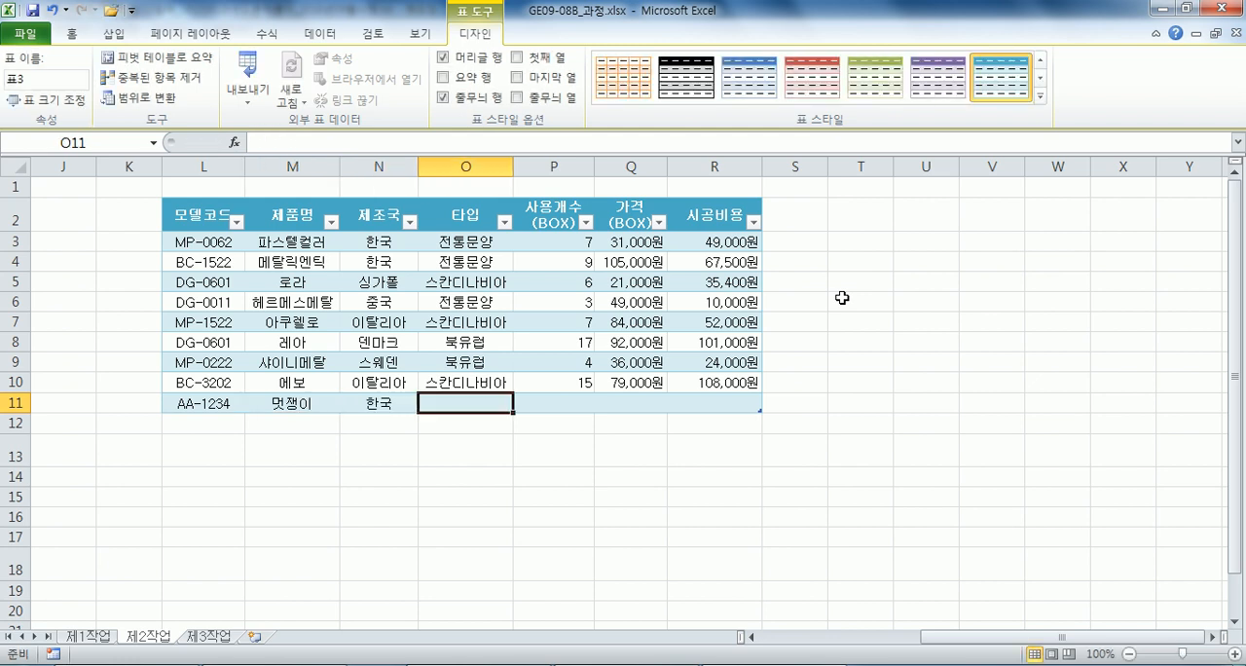
{"action": "type", "text": "전통문양"}
{"action": "key", "text": "Tab"}
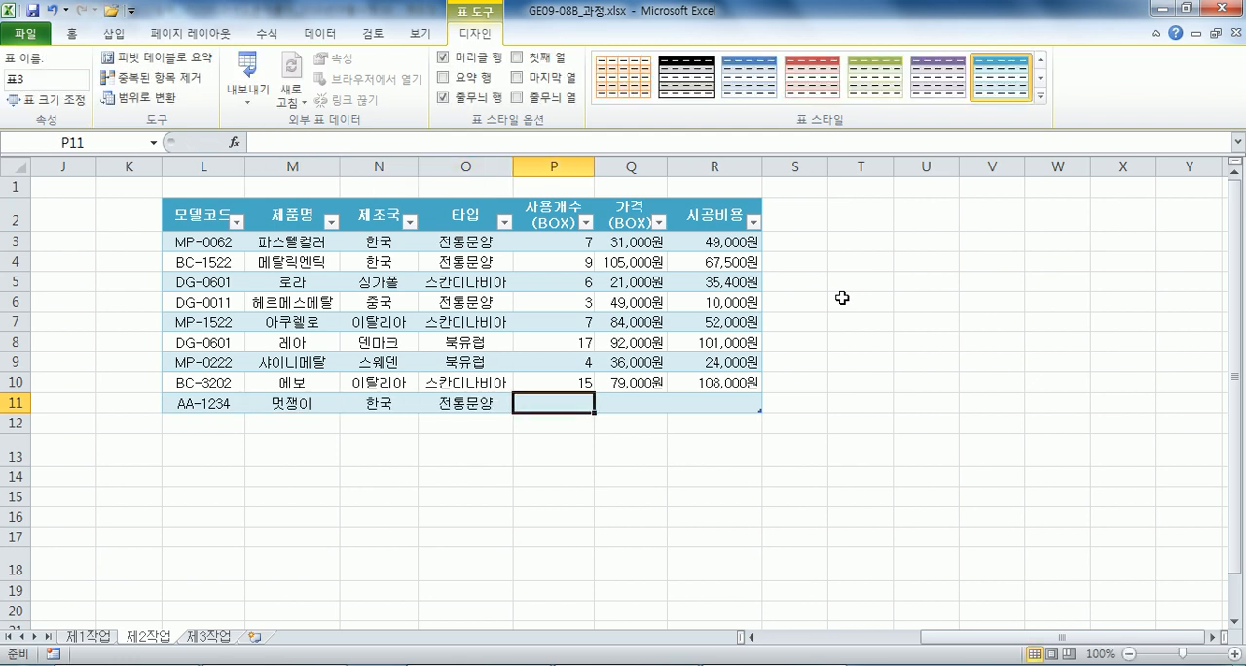
Complete row 11 with 사용개수 5, 가격 55,000 and 시공비용 750000, and append an empty table row below it.
{"action": "type", "text": "5"}
{"action": "key", "text": "Tab"}
{"action": "type", "text": "55"}
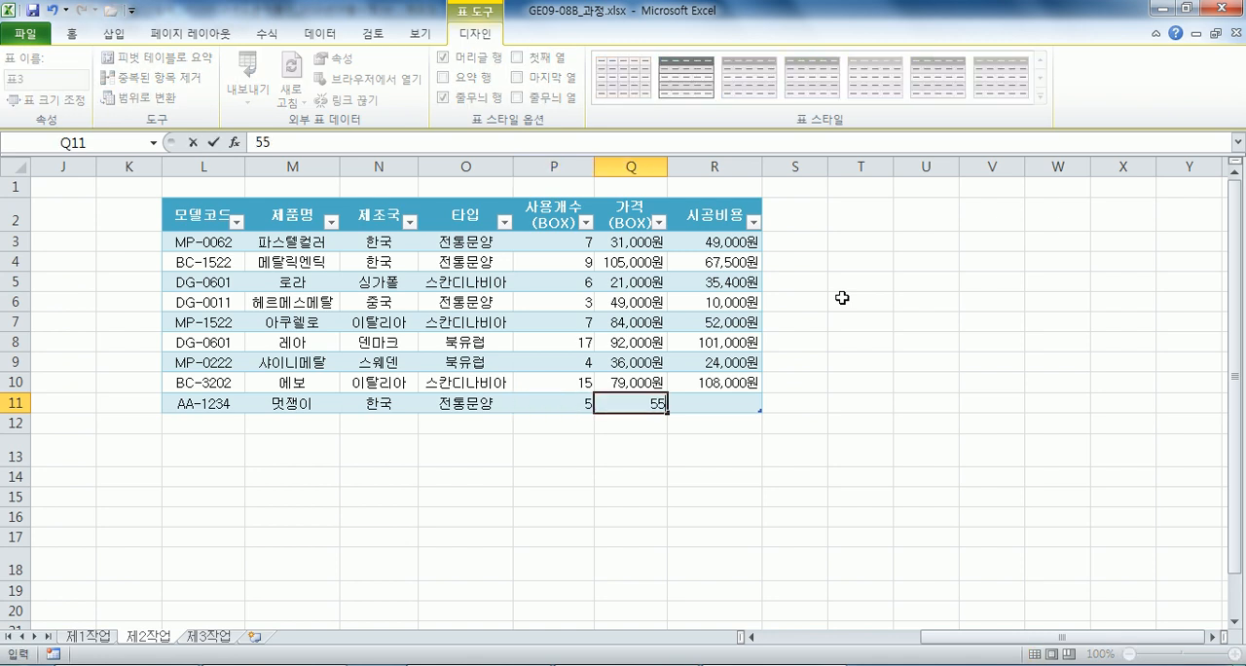
{"action": "type", "text": ",000"}
{"action": "key", "text": "Tab"}
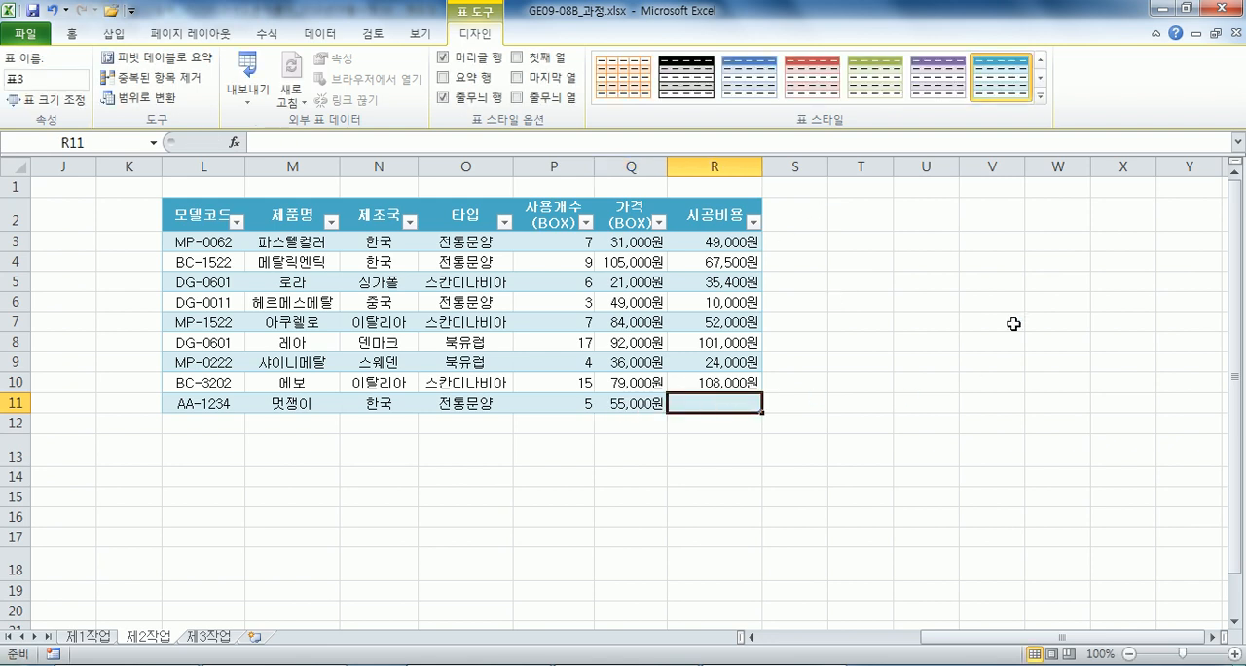
{"action": "type", "text": "750000"}
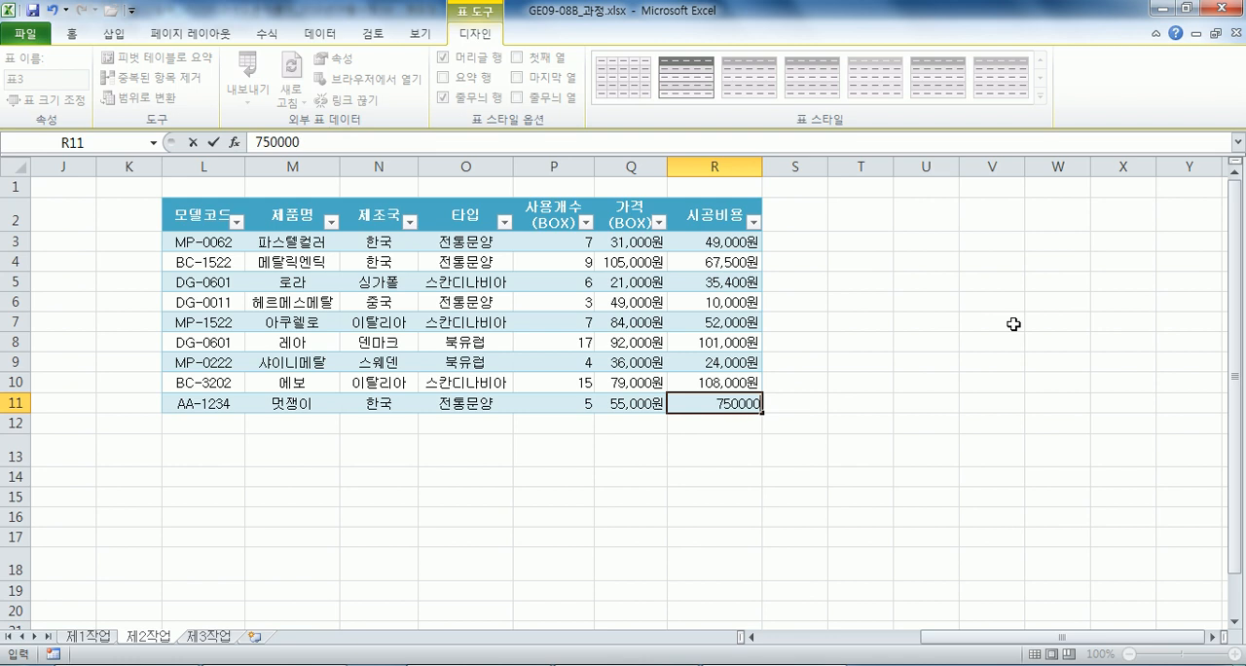
{"action": "key", "text": "Return"}
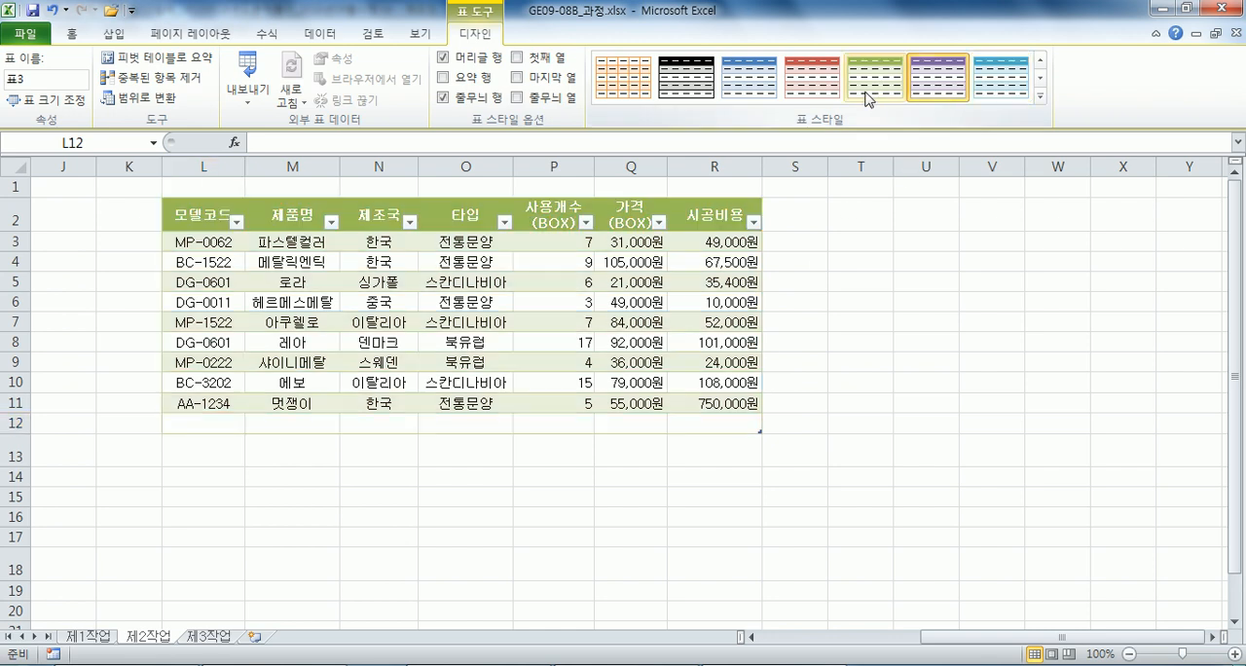
Apply the blue medium style with banded rows to the table at L2.
{"action": "left_click", "coordinate": [750, 78]}
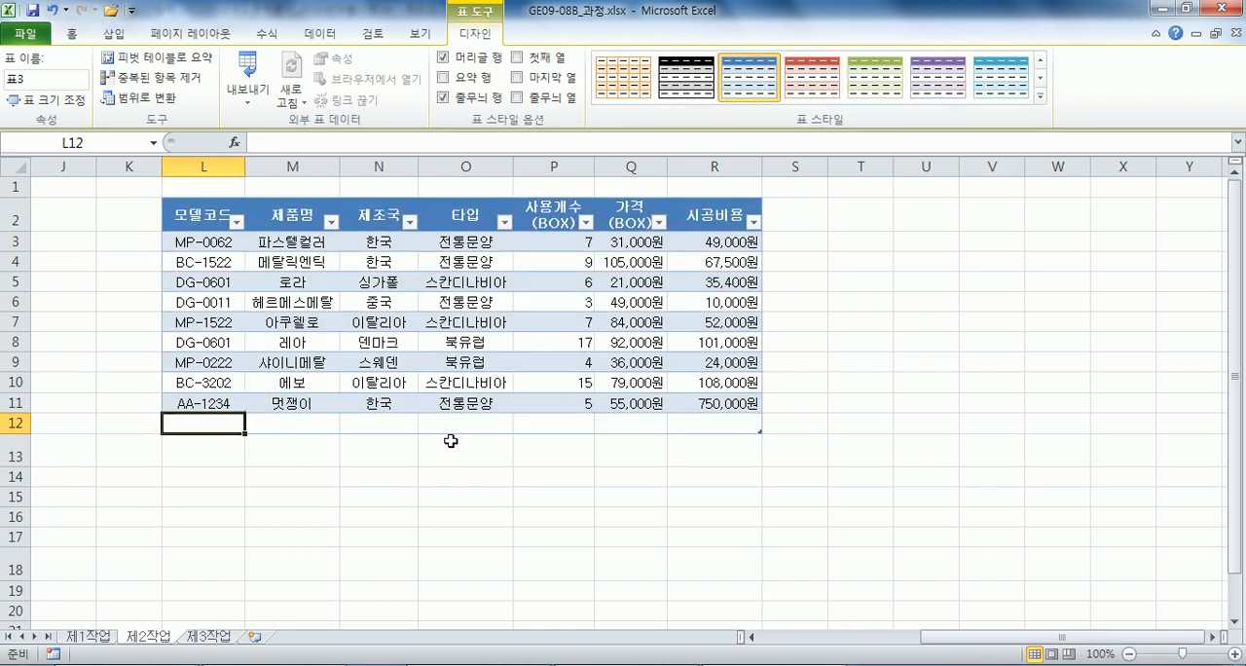
{"action": "scroll", "coordinate": [730, 345], "scroll_direction": "down", "scroll_amount": 2}
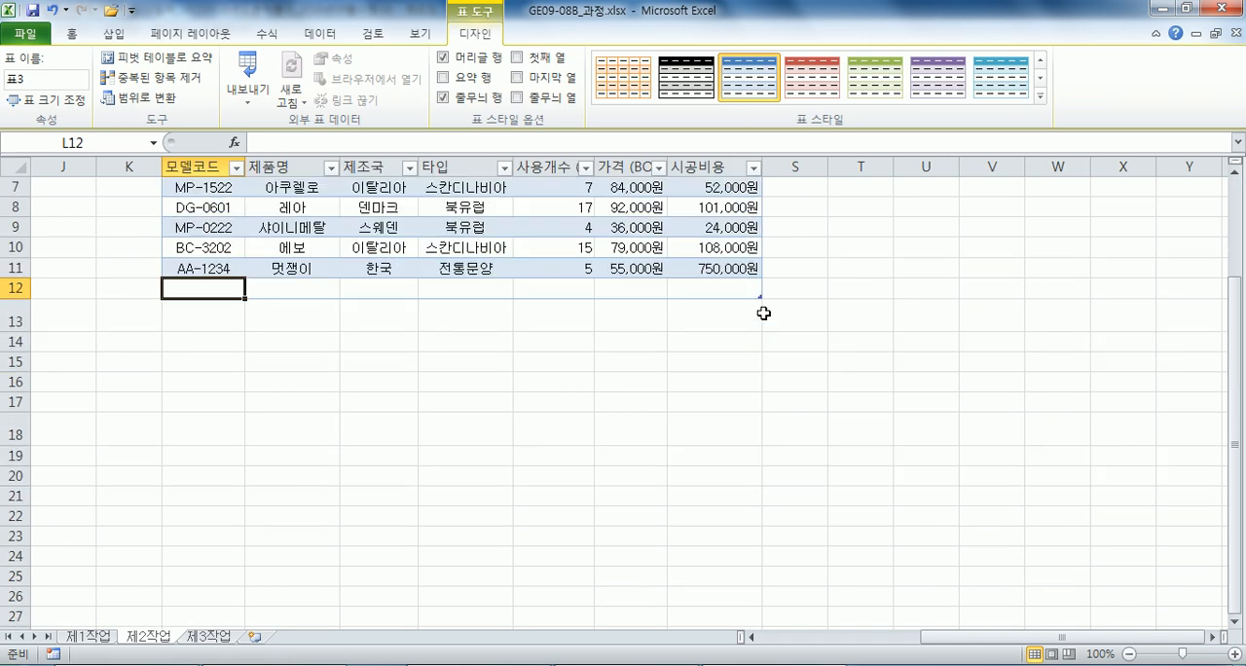
{"action": "scroll", "coordinate": [755, 323], "scroll_direction": "up", "scroll_amount": 3}
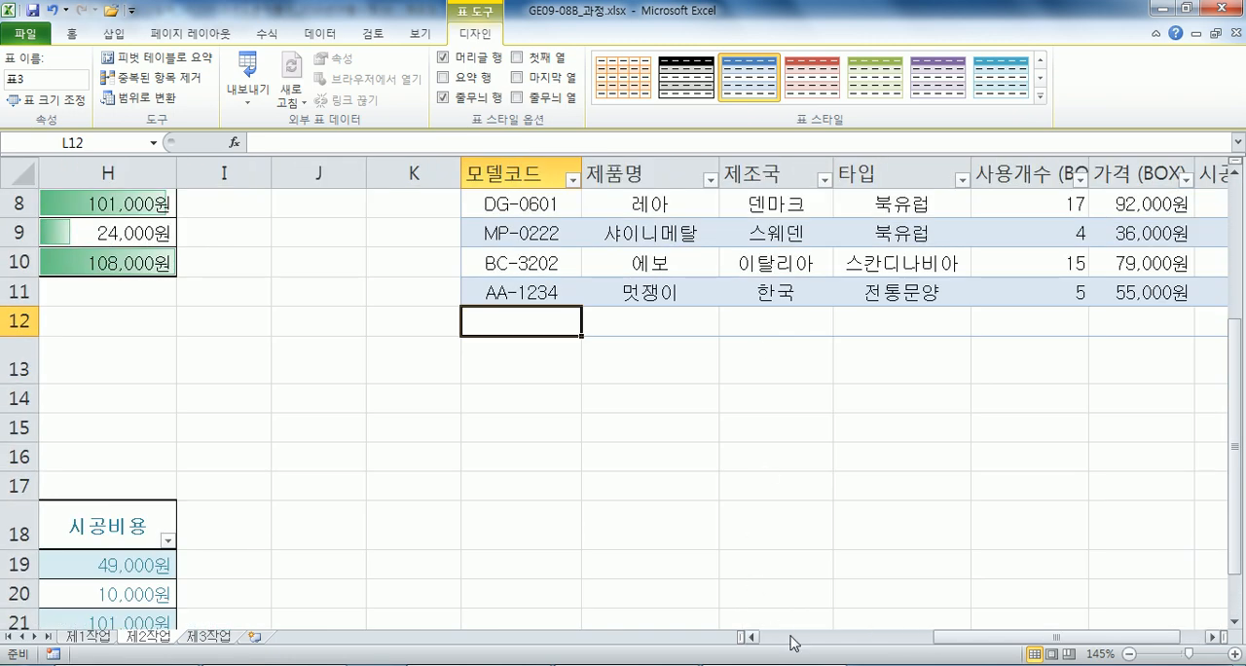
Examine the table's resize handle at the corner of R12, comparing it with cells selected inside and outside the table.
{"action": "left_click_drag", "start_coordinate": [967, 636], "coordinate": [1097, 644]}
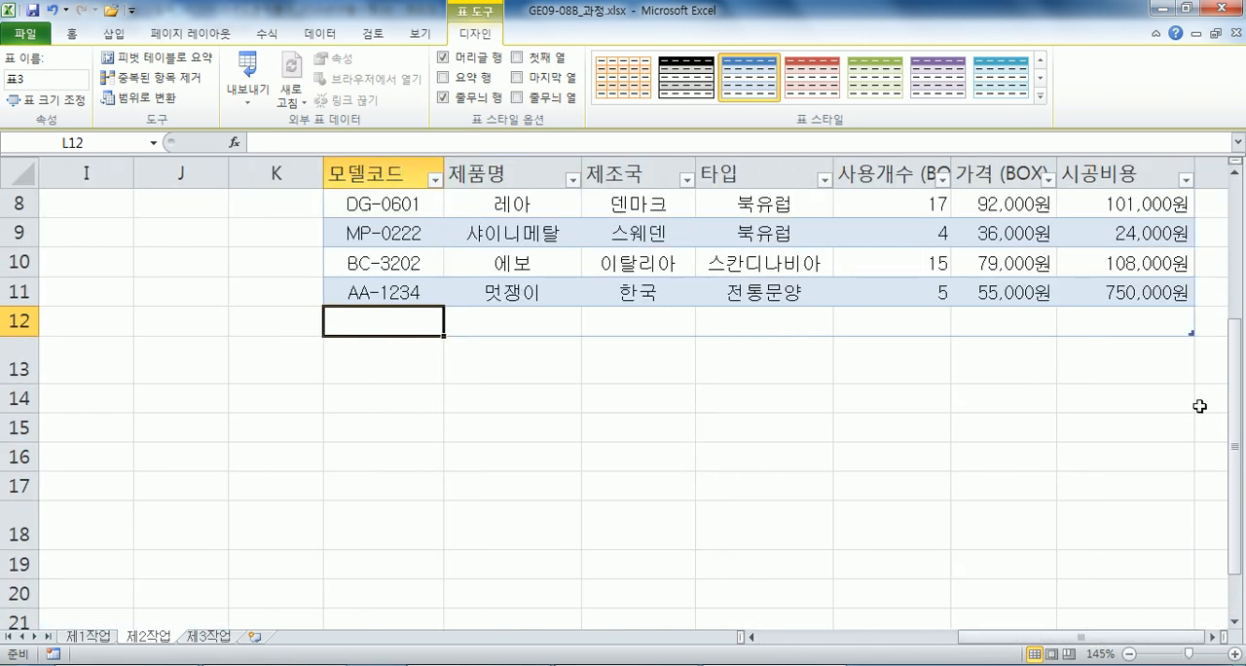
{"action": "left_click", "coordinate": [1208, 435]}
{"action": "key", "text": "Right"}
{"action": "key", "text": "Right"}
{"action": "left_click", "coordinate": [903, 395]}
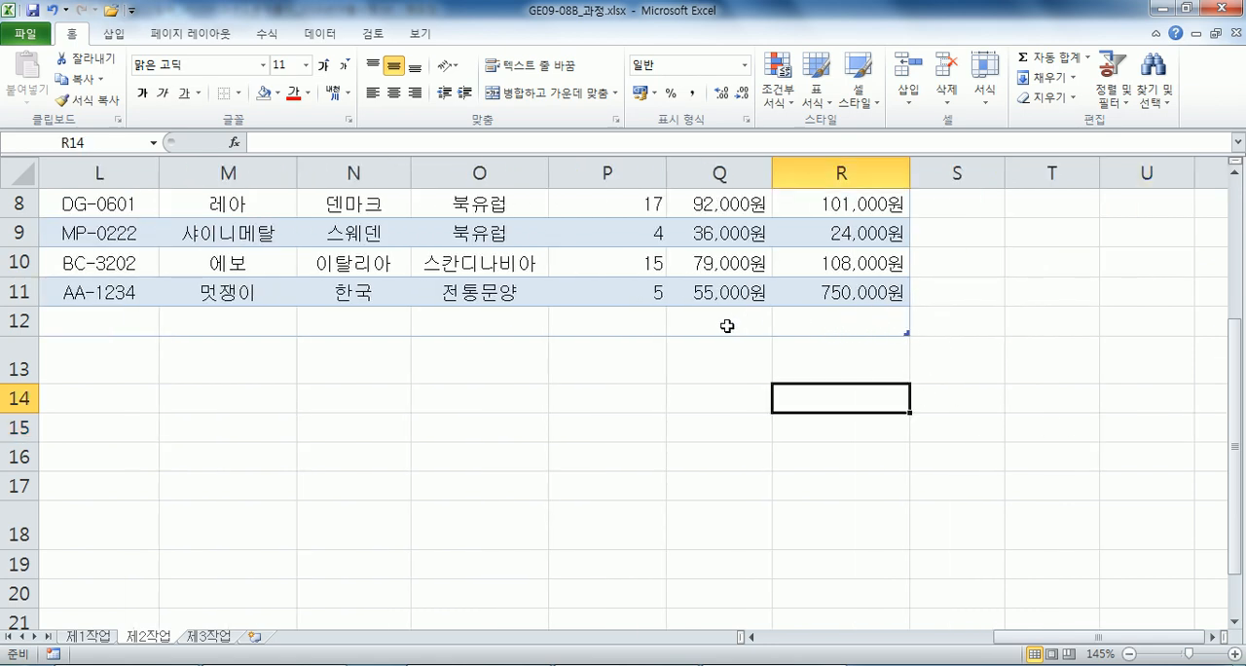
{"action": "left_click", "coordinate": [826, 326]}
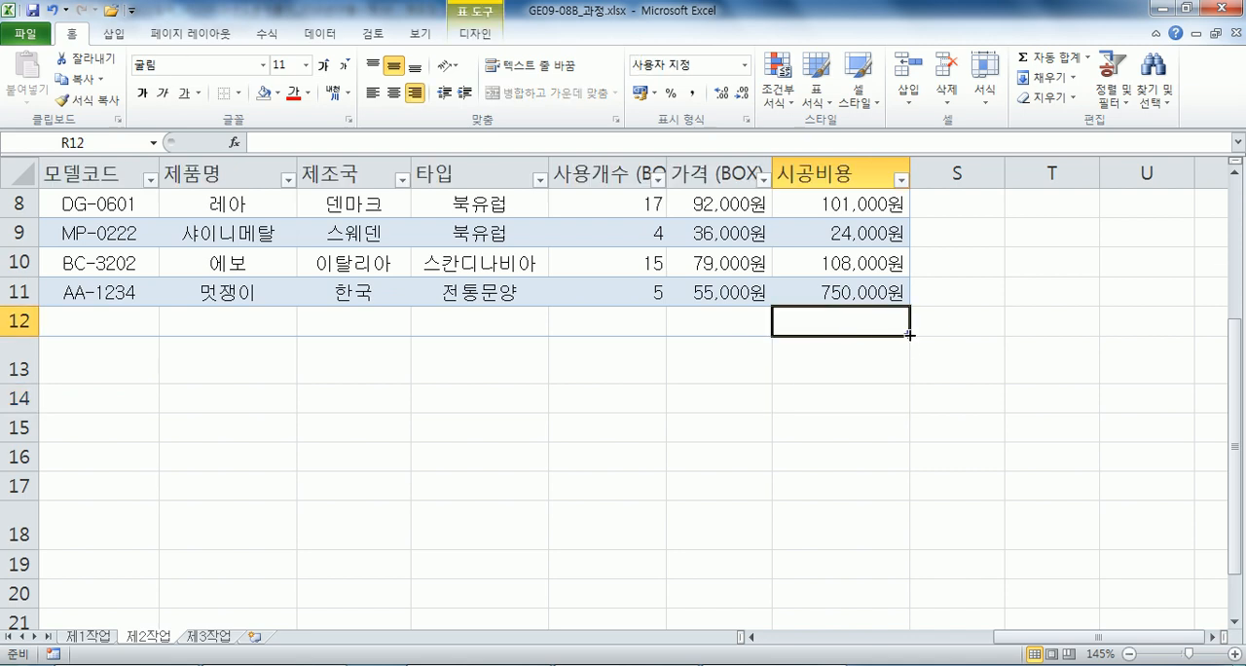
{"action": "left_click", "coordinate": [1051, 369]}
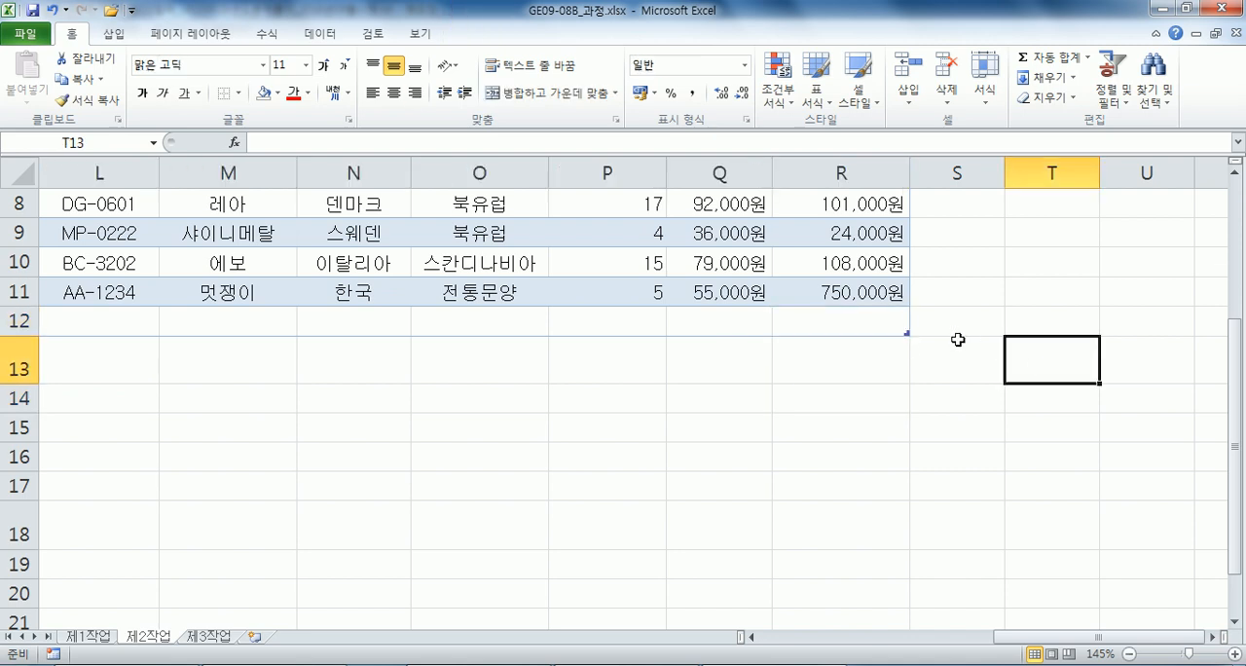
{"action": "left_click", "coordinate": [848, 332]}
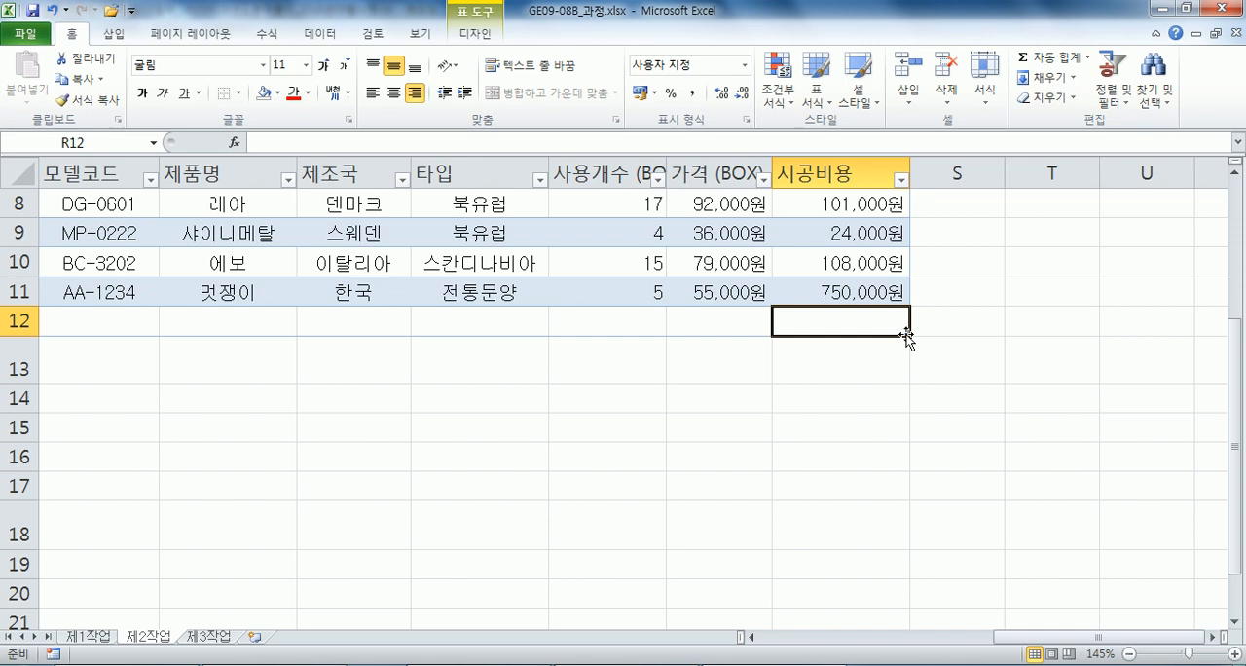
{"action": "left_click", "coordinate": [727, 395]}
{"action": "left_click", "coordinate": [857, 329]}
{"action": "left_click", "coordinate": [1057, 365]}
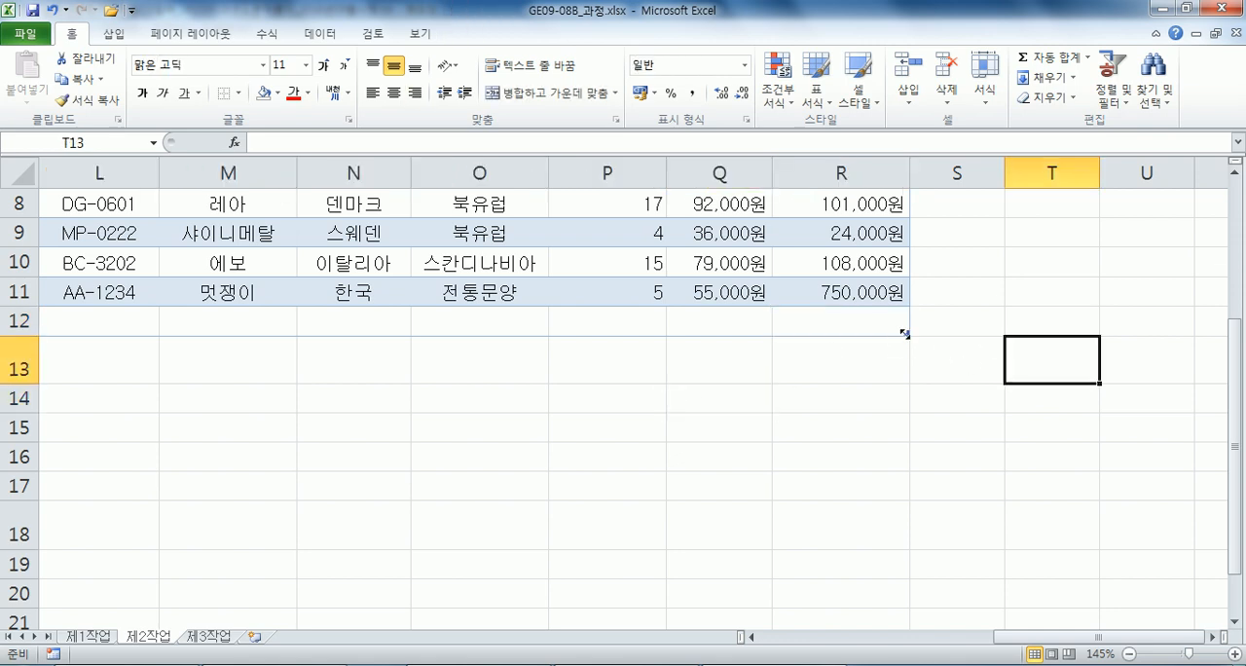
Extend the table's range downward so that it ends at row 17.
{"action": "left_click_drag", "start_coordinate": [905, 347], "coordinate": [911, 515]}
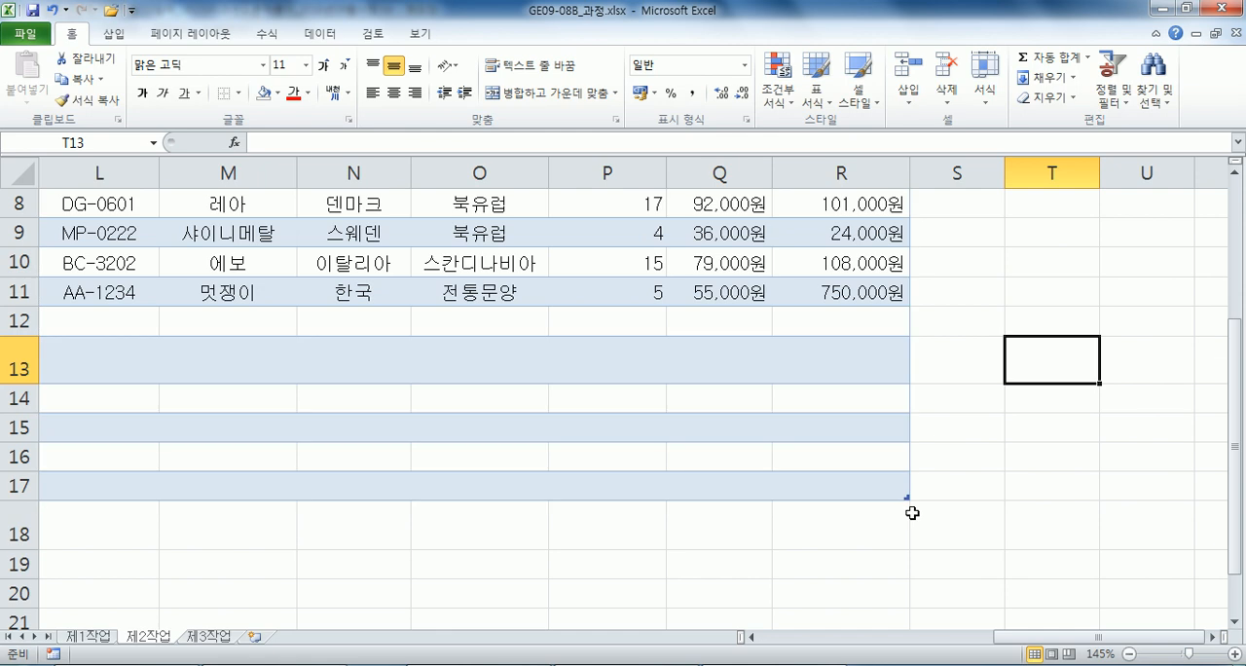
{"action": "left_click", "coordinate": [379, 376]}
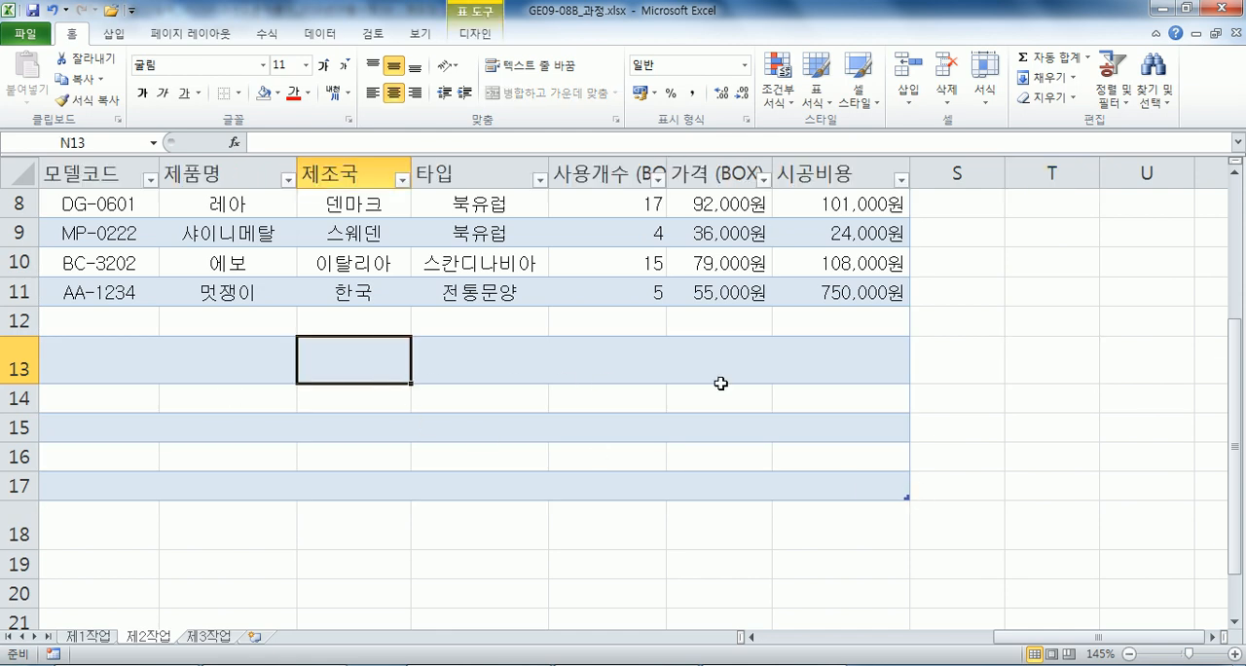
{"action": "scroll", "coordinate": [425, 381], "scroll_direction": "down", "scroll_amount": 3}
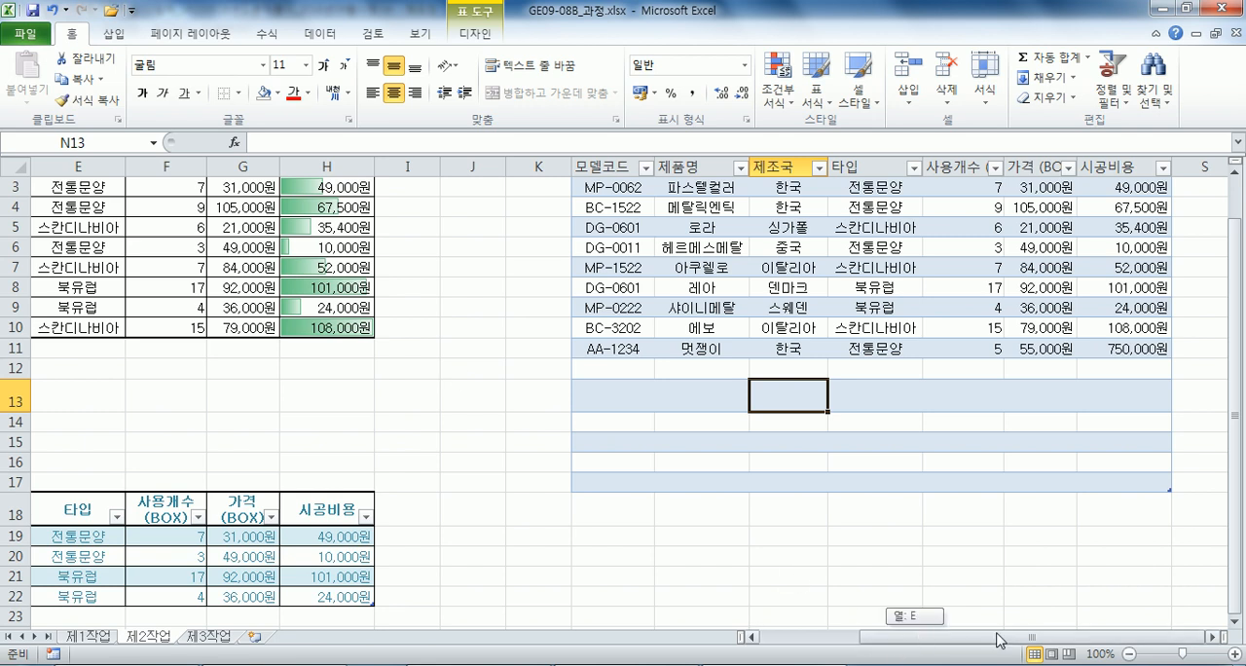
{"action": "left_click", "coordinate": [1211, 638]}
{"action": "left_click", "coordinate": [1211, 637]}
{"action": "scroll", "coordinate": [1152, 364], "scroll_direction": "up", "scroll_amount": 1}
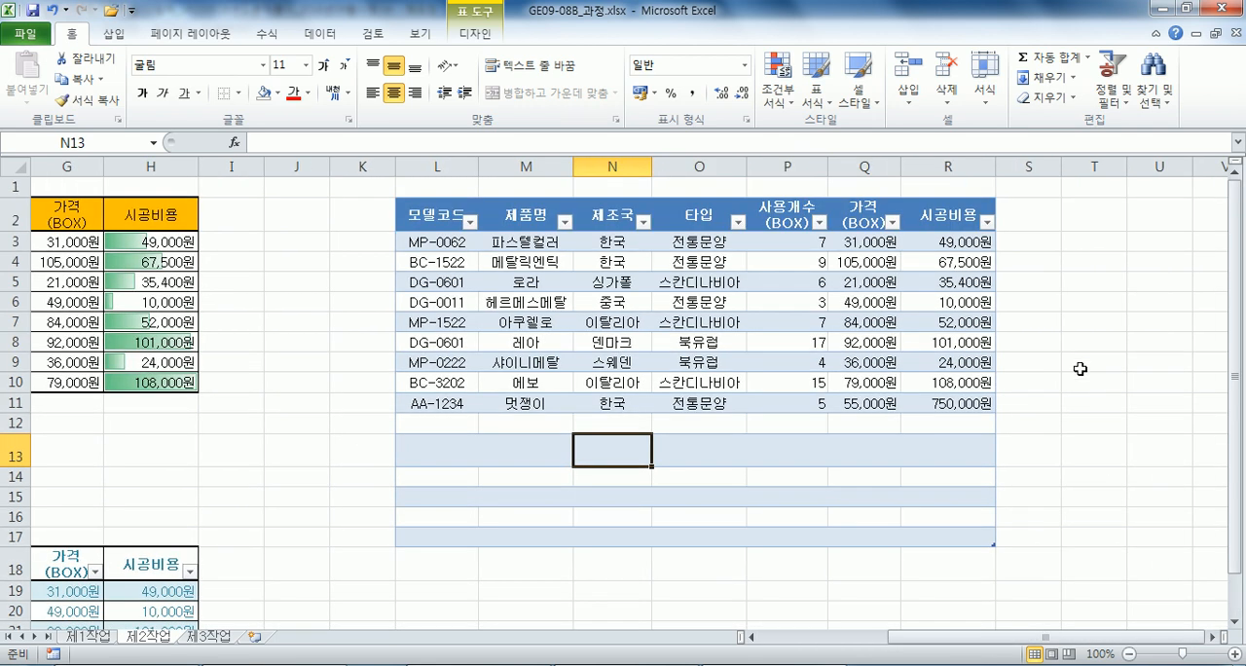
Add a new table column next to 시공비용 by entering the header 비용 in S2.
{"action": "left_click", "coordinate": [790, 240]}
{"action": "left_click", "coordinate": [864, 241]}
{"action": "left_click", "coordinate": [1034, 224]}
{"action": "type", "text": "비용"}
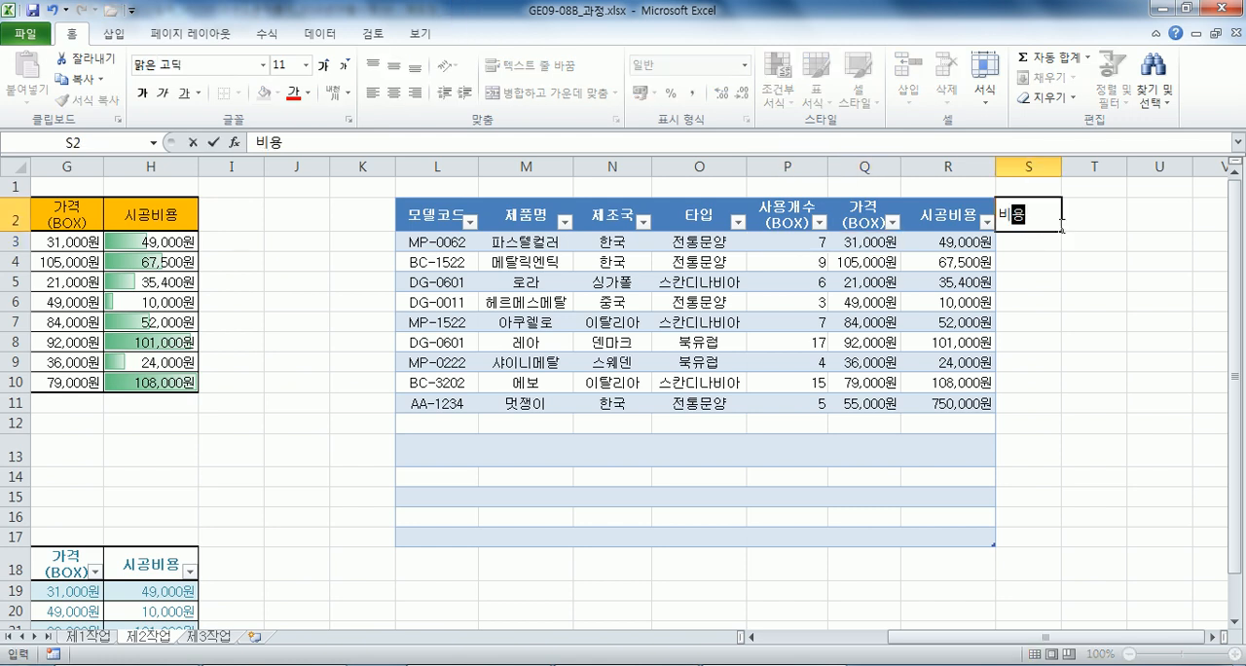
{"action": "key", "text": "Return"}
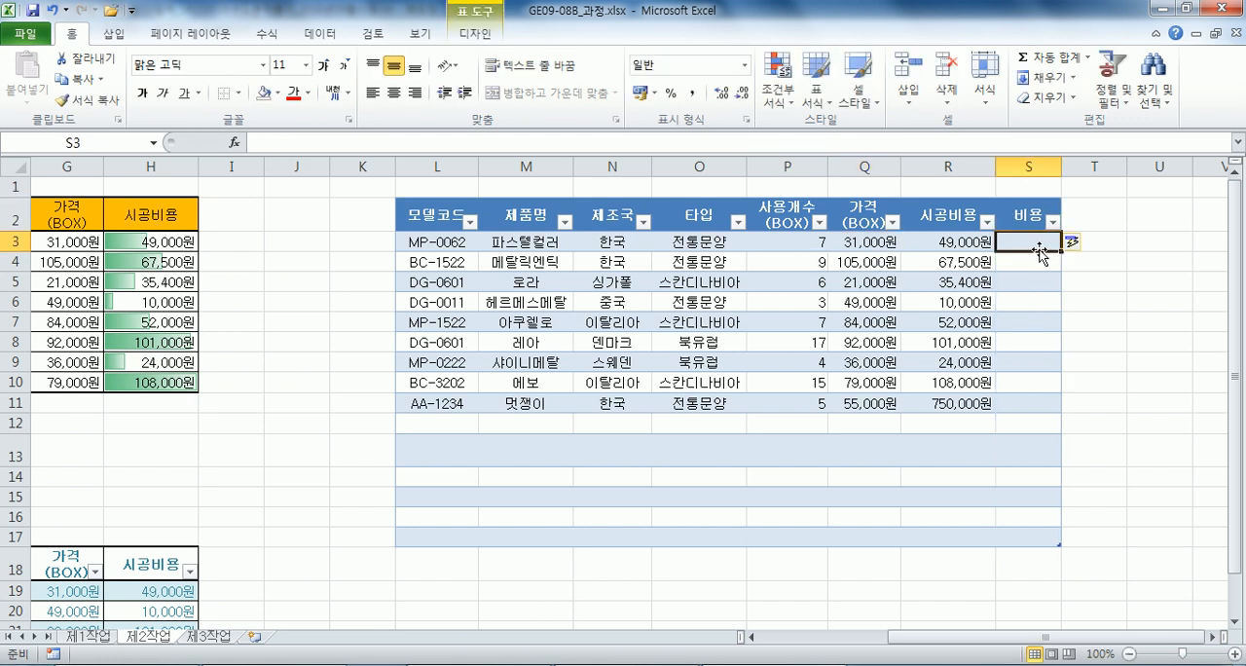
Calculate the 비용 column from S3 with a structured-reference formula multiplying 사용개수(BOX) by 가격(BOX).
{"action": "left_click", "coordinate": [798, 242]}
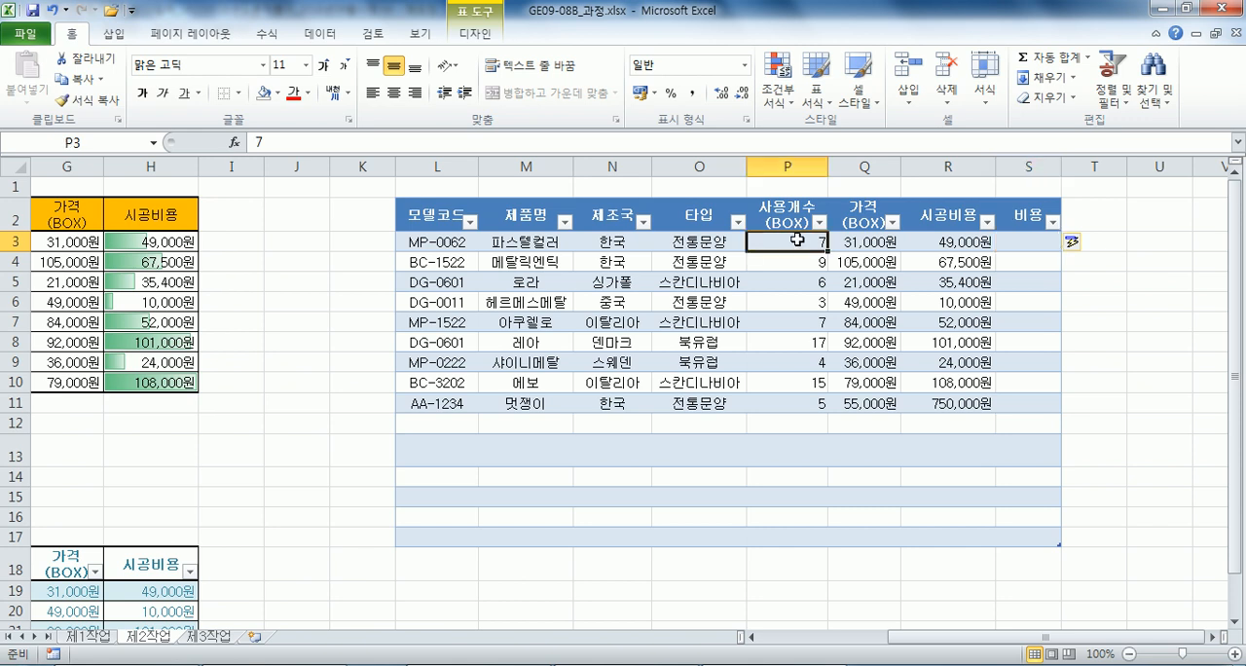
{"action": "left_click", "coordinate": [862, 243]}
{"action": "left_click", "coordinate": [1028, 244]}
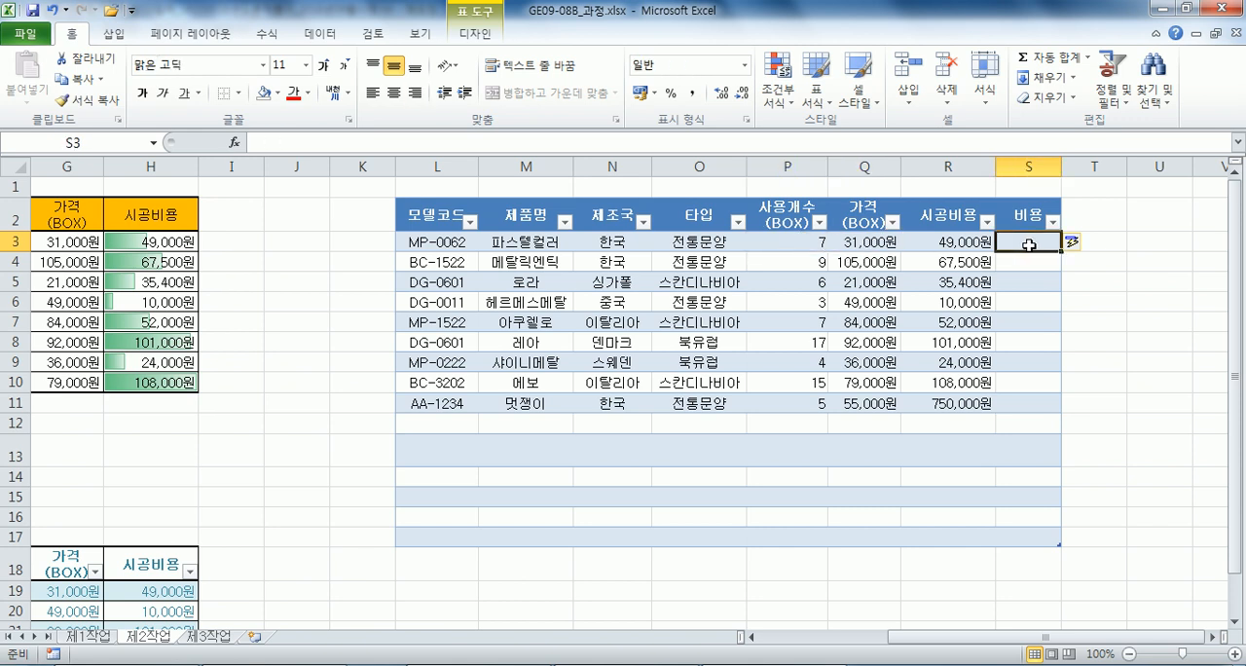
{"action": "type", "text": "="}
{"action": "left_click", "coordinate": [779, 242]}
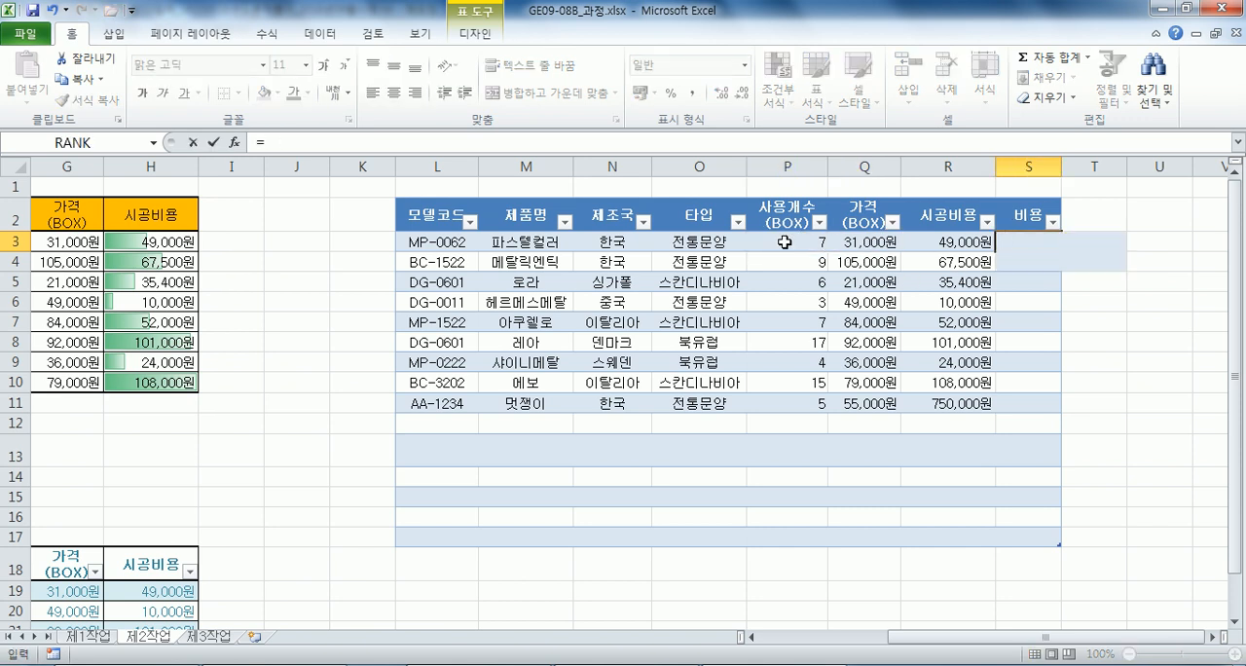
{"action": "type", "text": "*"}
{"action": "left_click", "coordinate": [873, 241]}
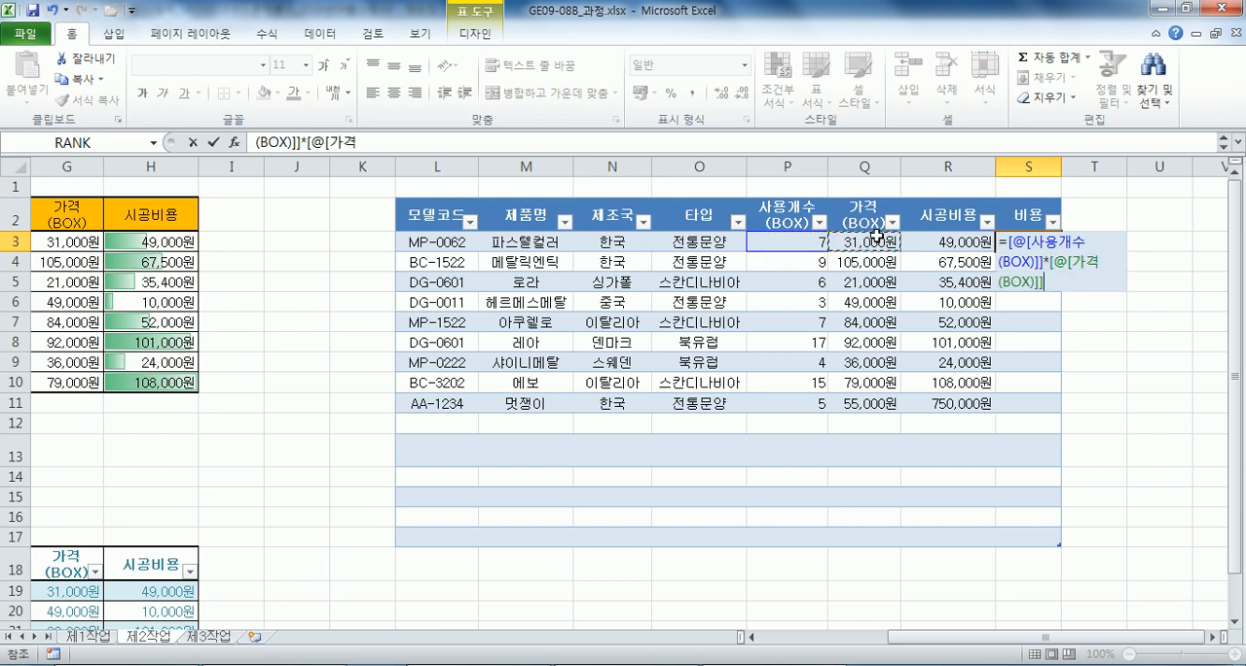
{"action": "key", "text": "Return"}
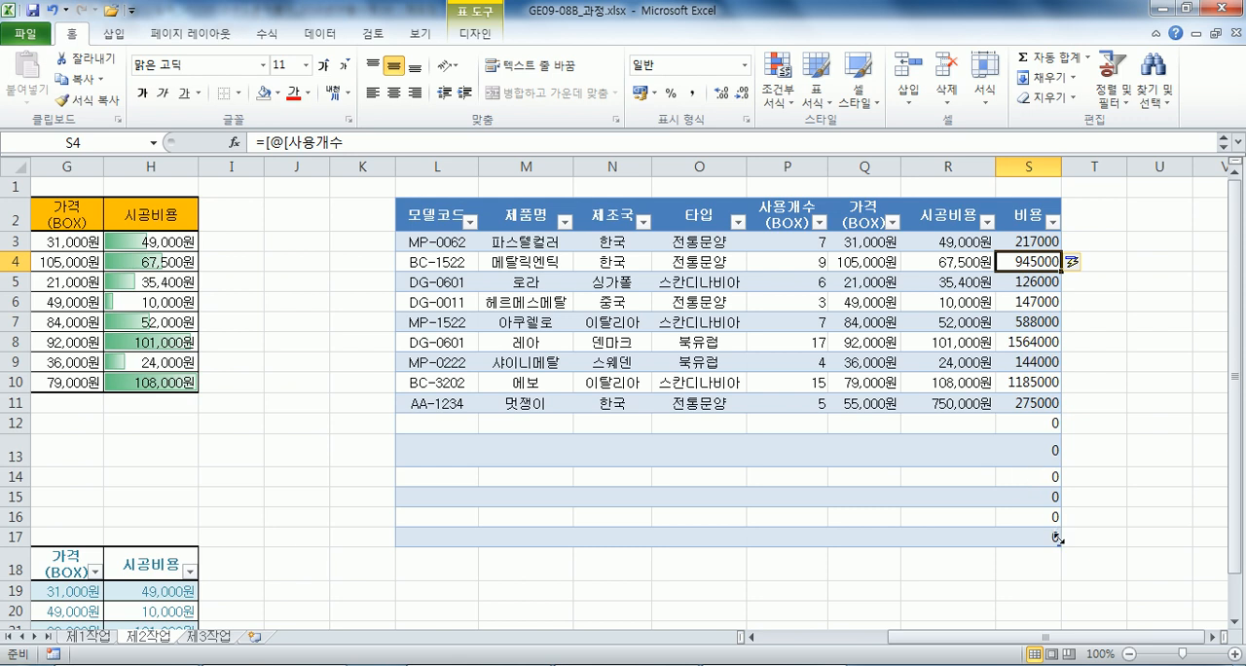
Shrink the table's range to end at row 11 and clear the leftover formulas in S12:S17.
{"action": "left_click", "coordinate": [447, 428]}
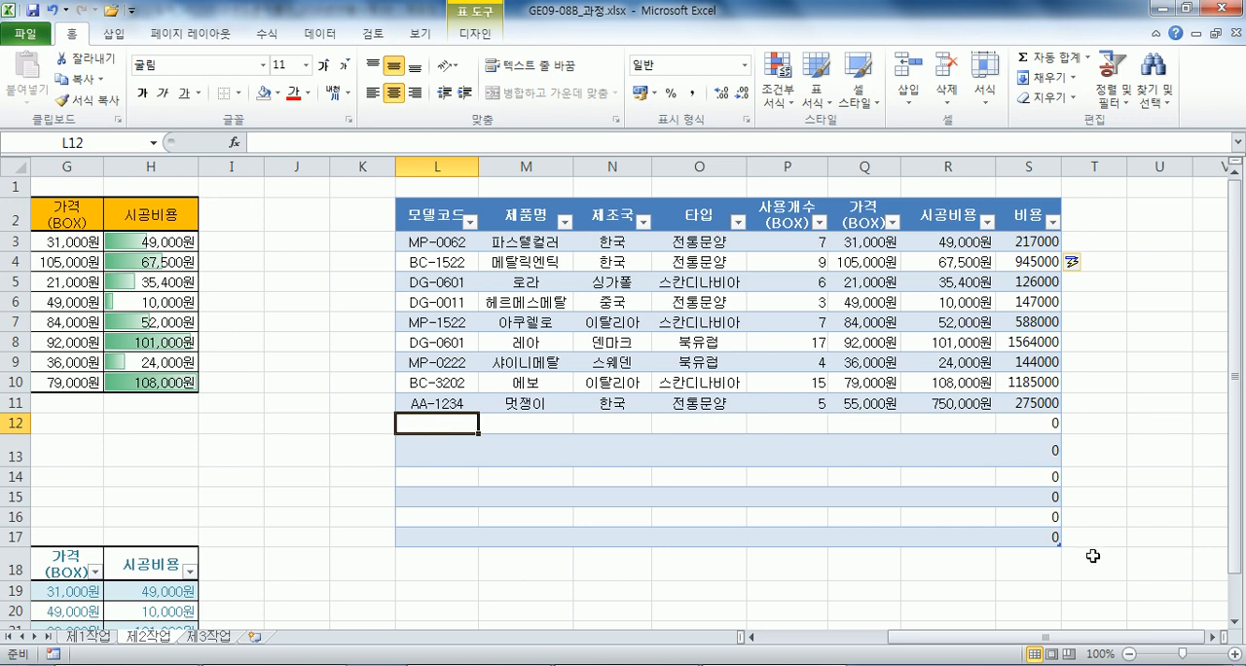
{"action": "mouse_move", "coordinate": [1059, 543]}
{"action": "left_mouse_down"}
{"action": "mouse_move", "coordinate": [1050, 409]}
{"action": "mouse_move", "coordinate": [1016, 535]}
{"action": "left_mouse_up"}
{"action": "key", "text": "Delete"}
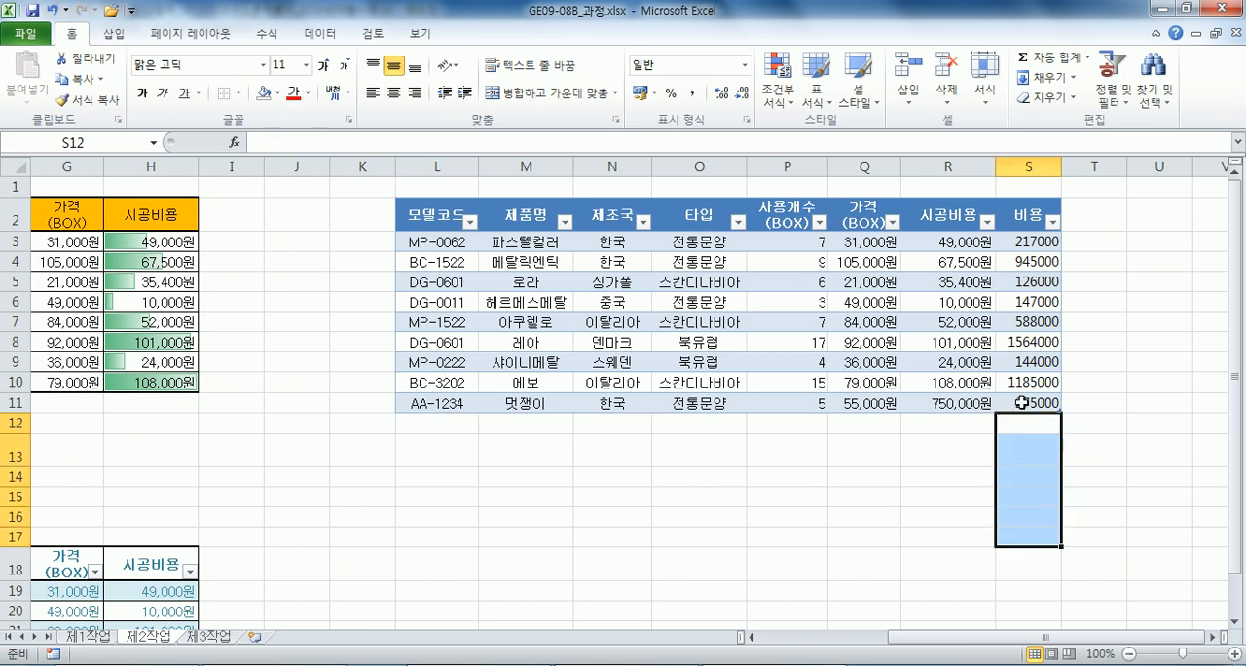
Append a new row after the table's last record and enter BB-3333 as its 모델코드 in L12.
{"action": "left_click", "coordinate": [1022, 403]}
{"action": "key", "text": "Tab"}
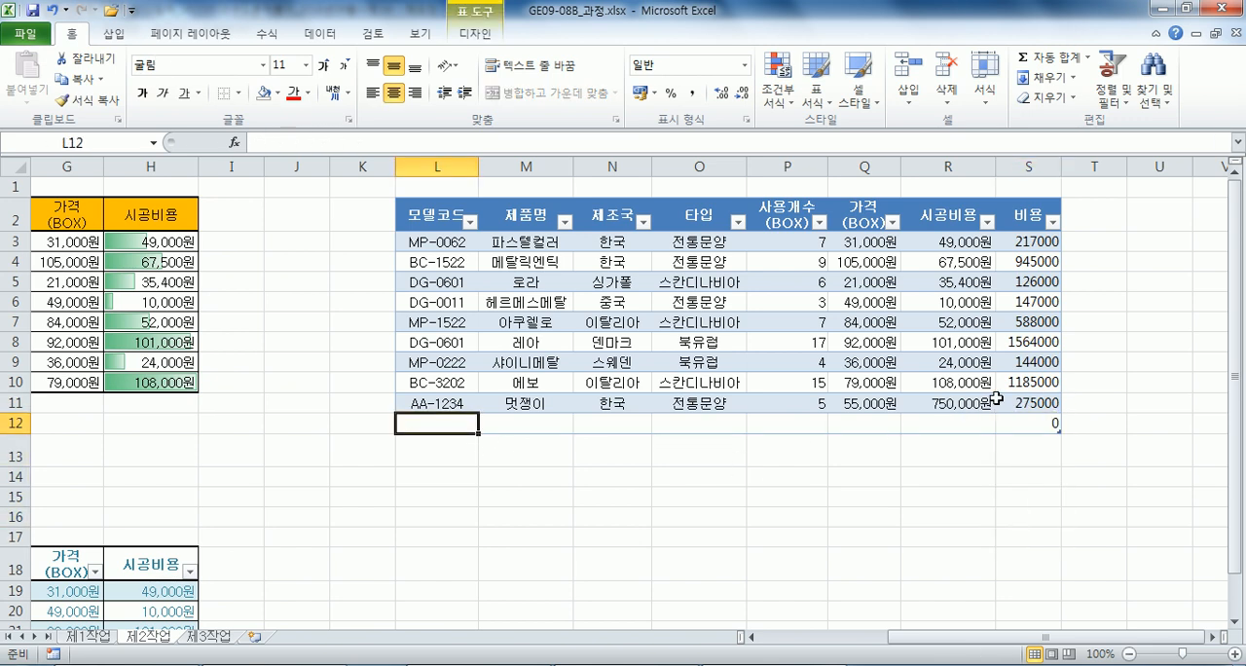
{"action": "type", "text": "ㅠBB-3333"}
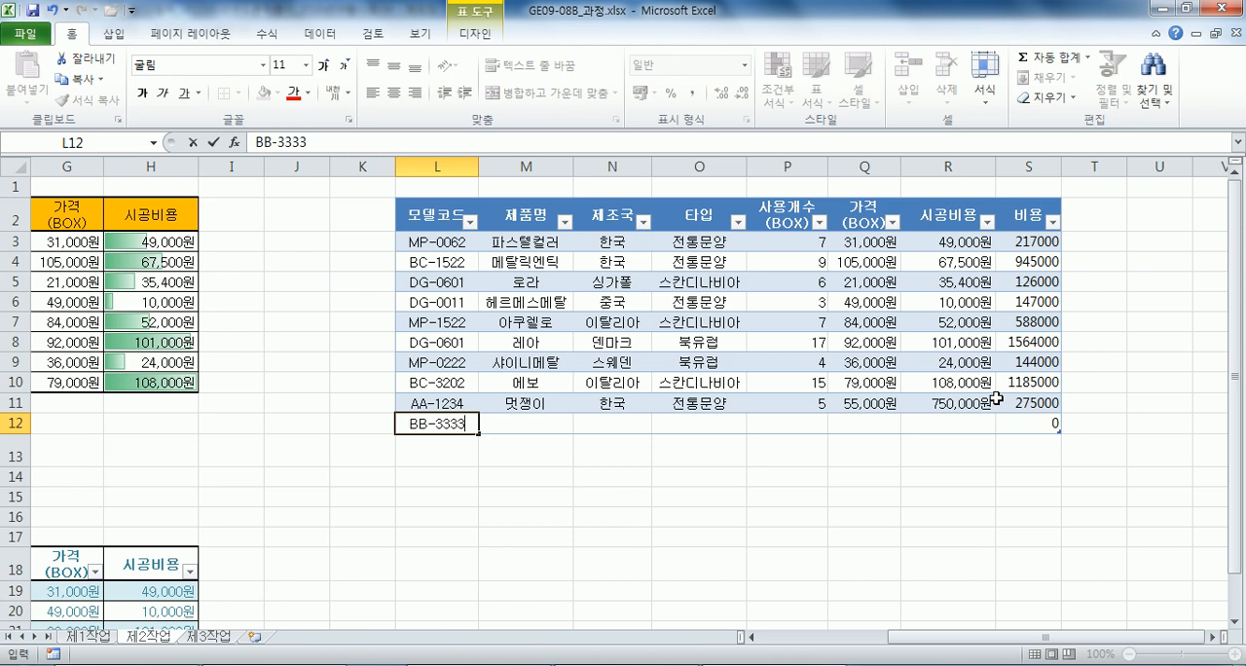
{"action": "key", "text": "Tab"}
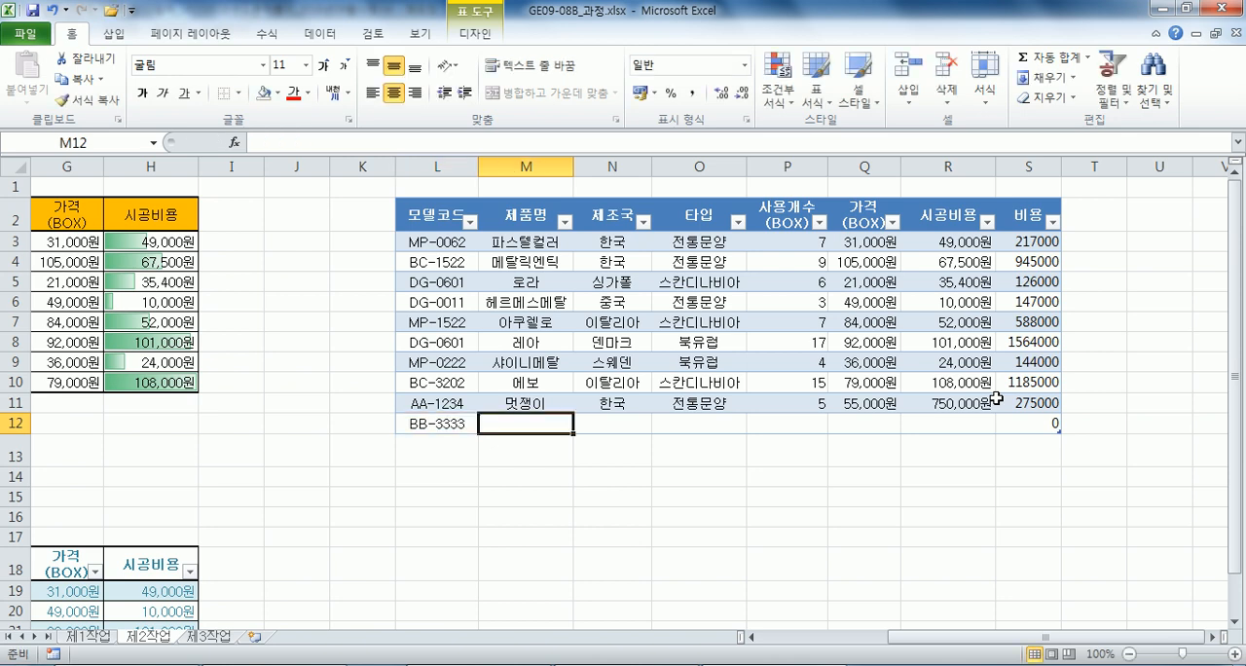
Enter 멋스러움 as the 제품명 and 이탈리아 as the 제조국 of the record in row 12.
{"action": "type", "text": "QLDH"}
{"action": "key", "text": "Escape"}
{"action": "type", "text": "멋스럼ㅇ"}
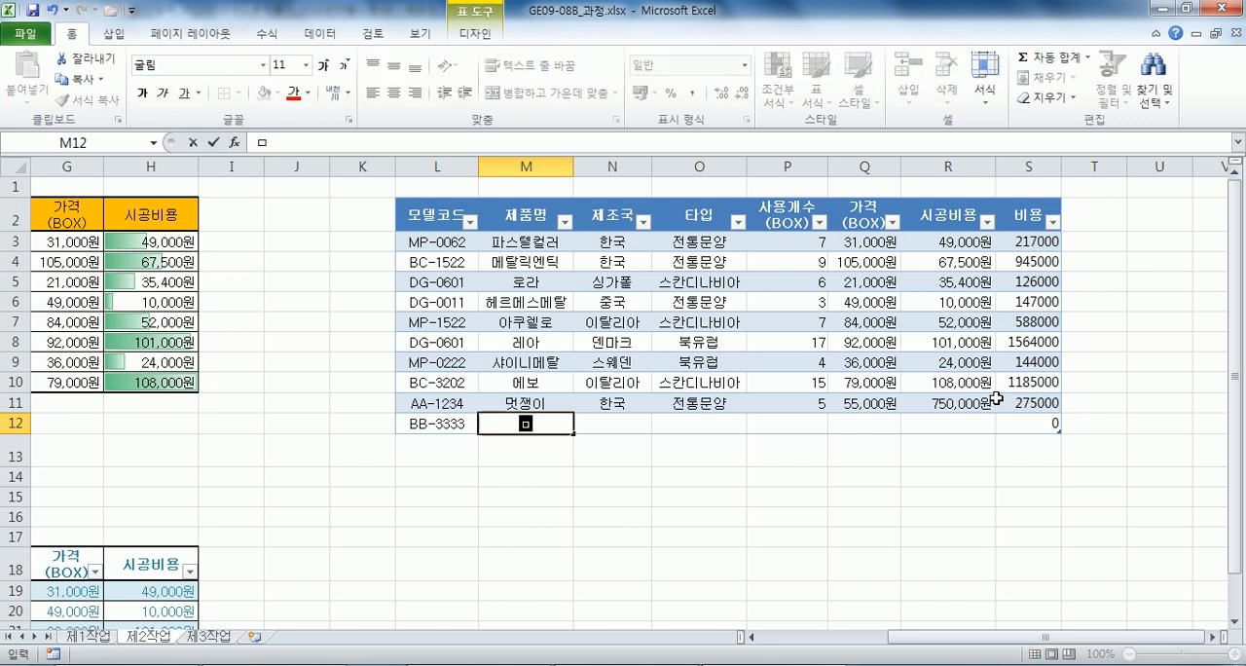
{"action": "key", "text": "BackSpace"}
{"action": "key", "text": "BackSpace"}
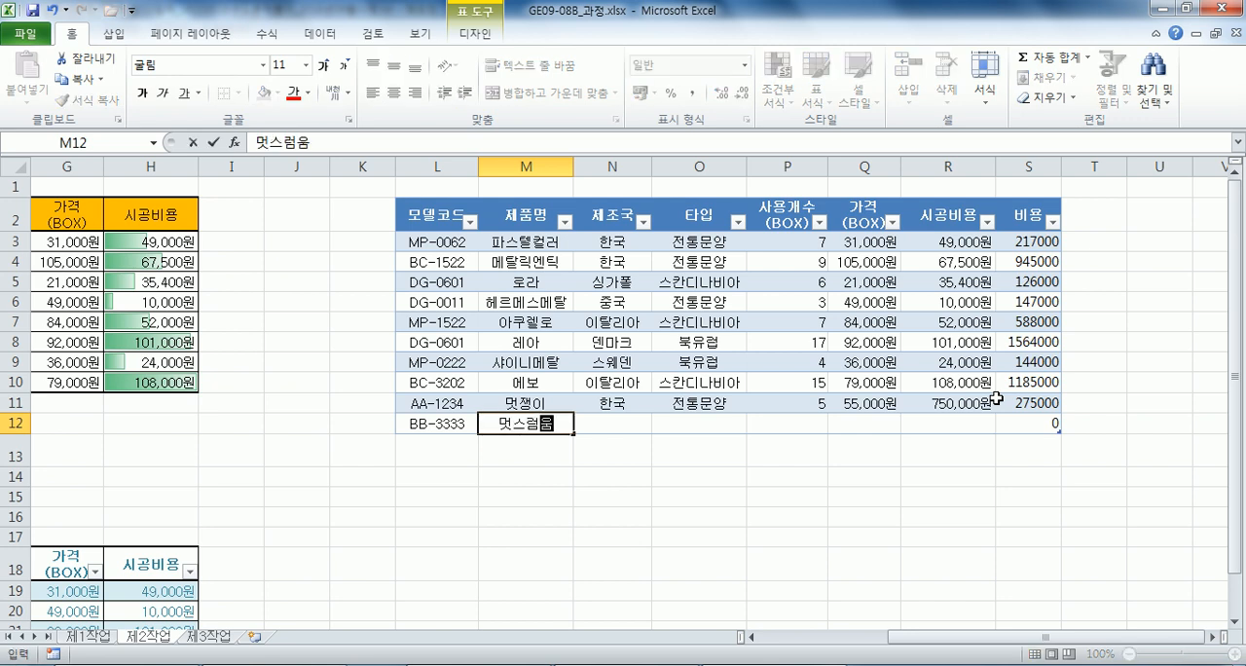
{"action": "type", "text": "렁움"}
{"action": "key", "text": "Tab"}
{"action": "type", "text": "이탈리아"}
{"action": "key", "text": "Tab"}
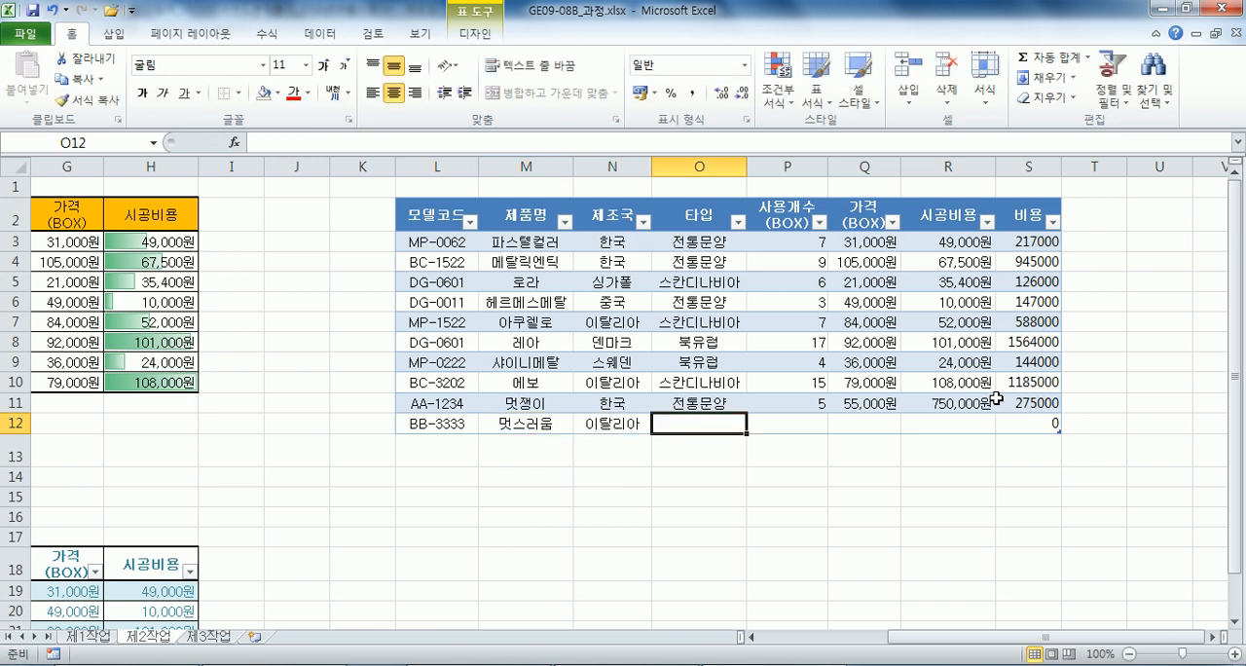
Complete row 12 with 스칸디나비아 as 타입, 10 as 사용개수(BOX), 77000 as 가격(BOX) and 25000 as 시공비용.
{"action": "type", "text": "스"}
{"action": "key", "text": "Tab"}
{"action": "type", "text": "10"}
{"action": "key", "text": "Tab"}
{"action": "type", "text": "77,00"}
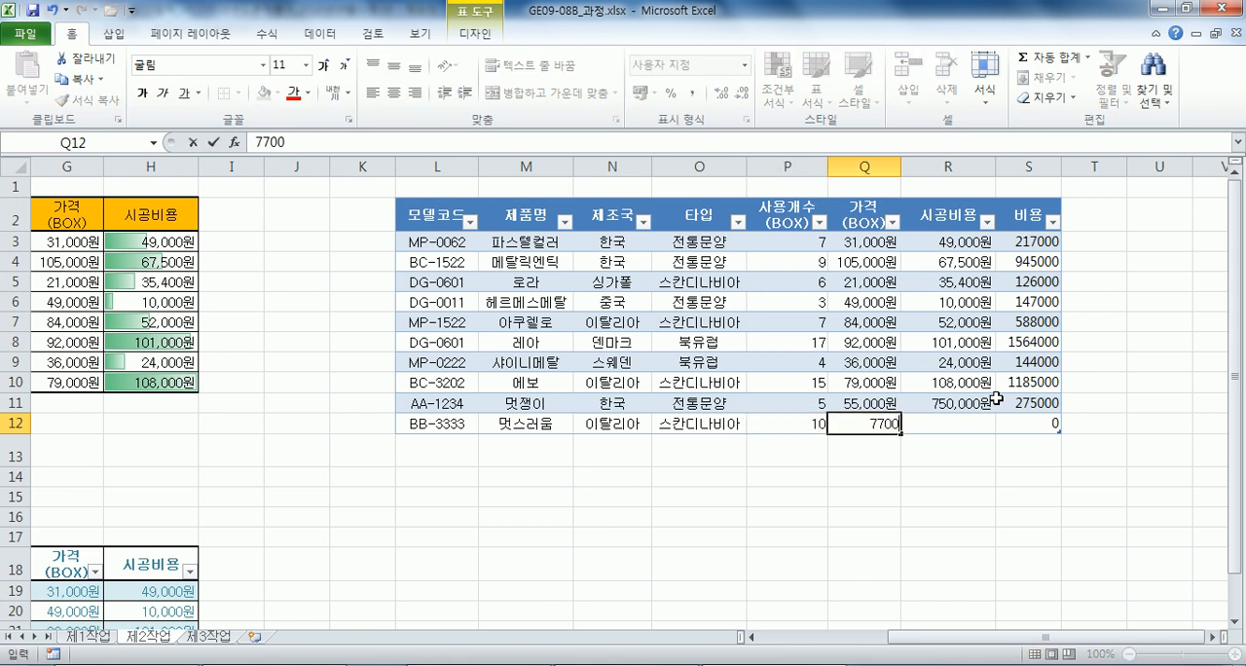
{"action": "type", "text": "0"}
{"action": "key", "text": "Tab"}
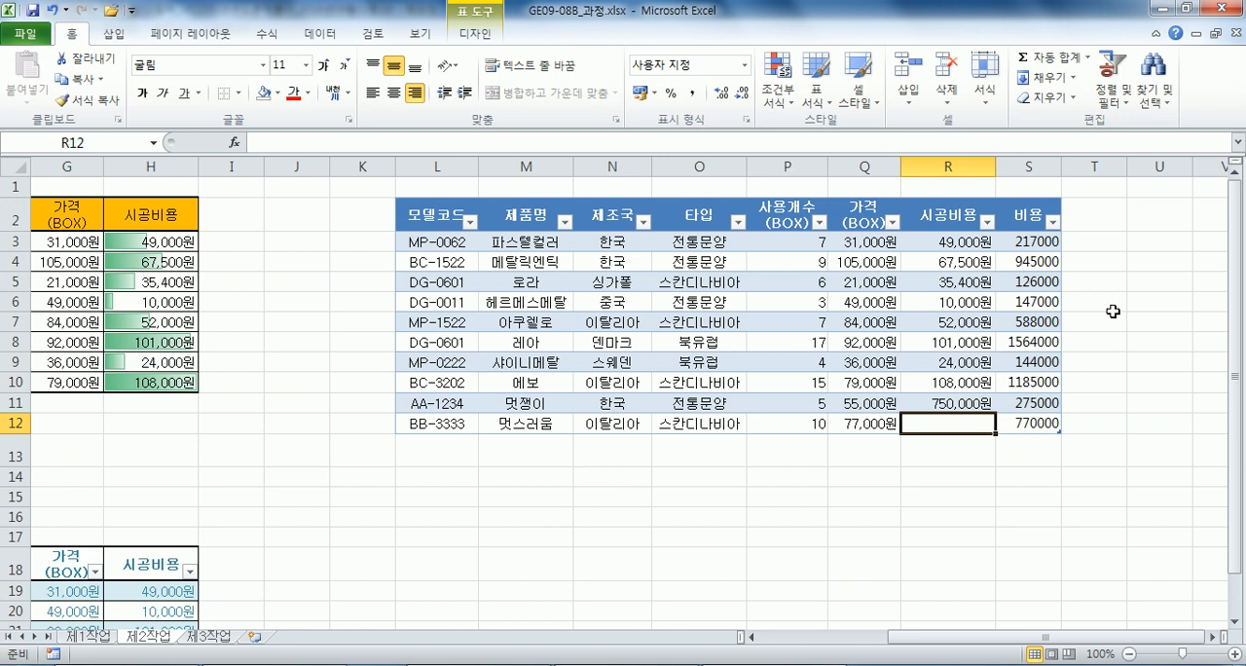
{"action": "type", "text": "25000"}
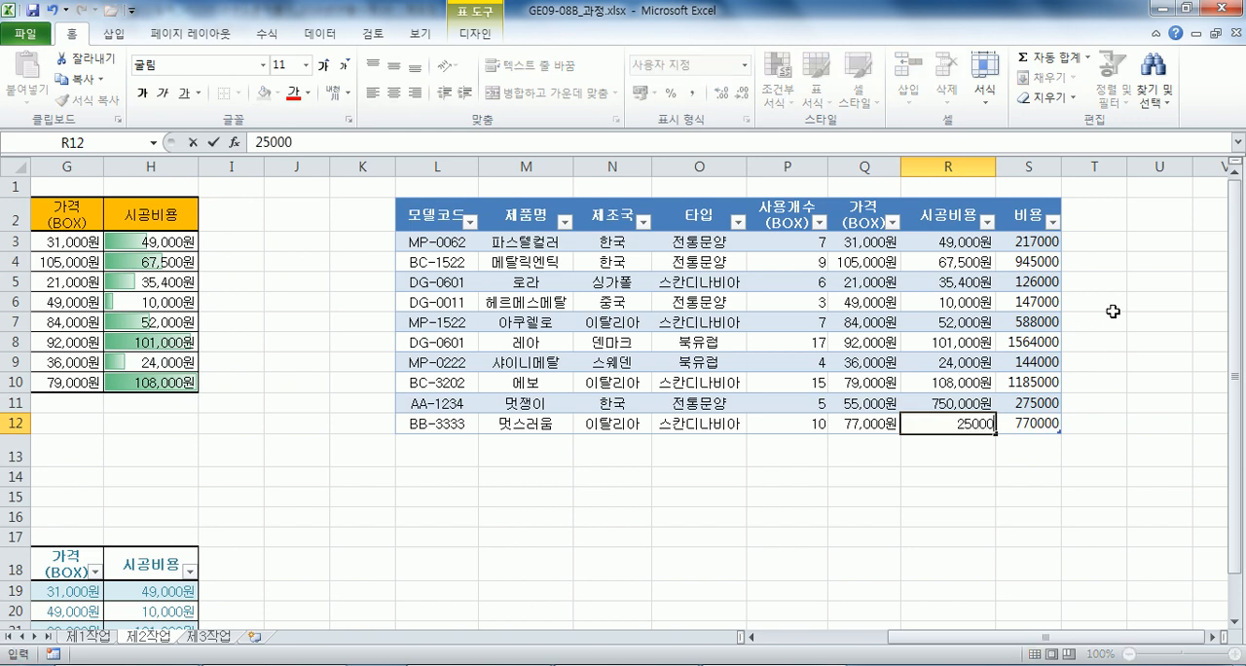
{"action": "key", "text": "Tab"}
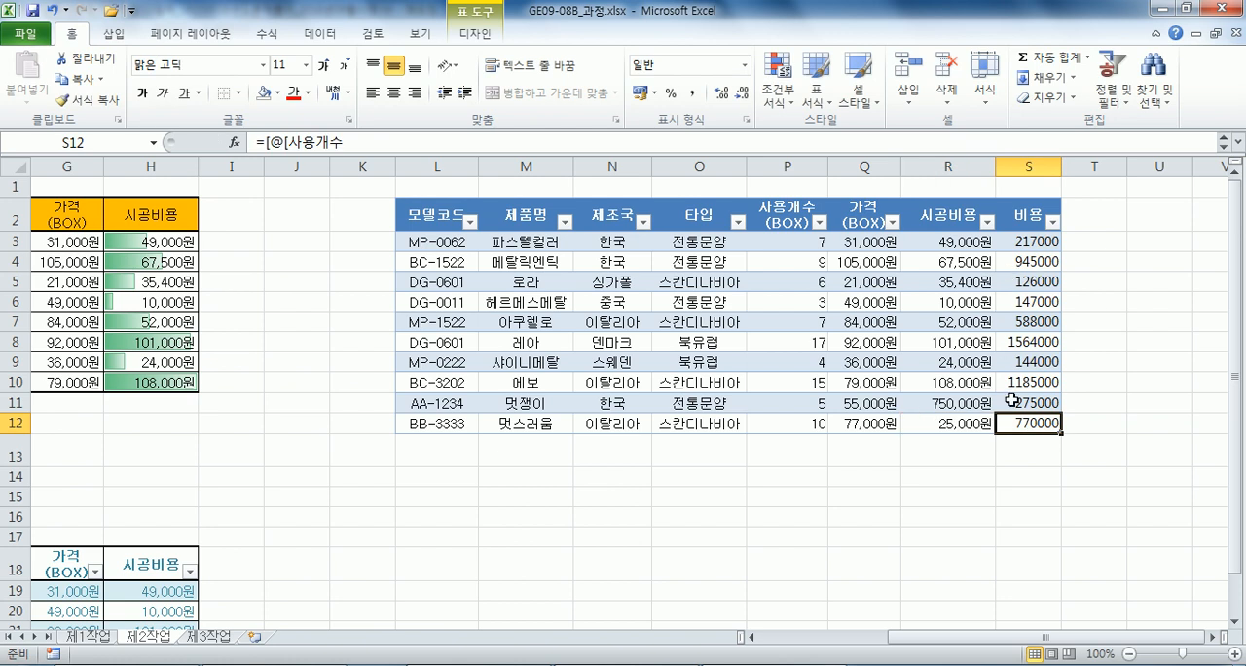
{"action": "key", "text": "Tab"}
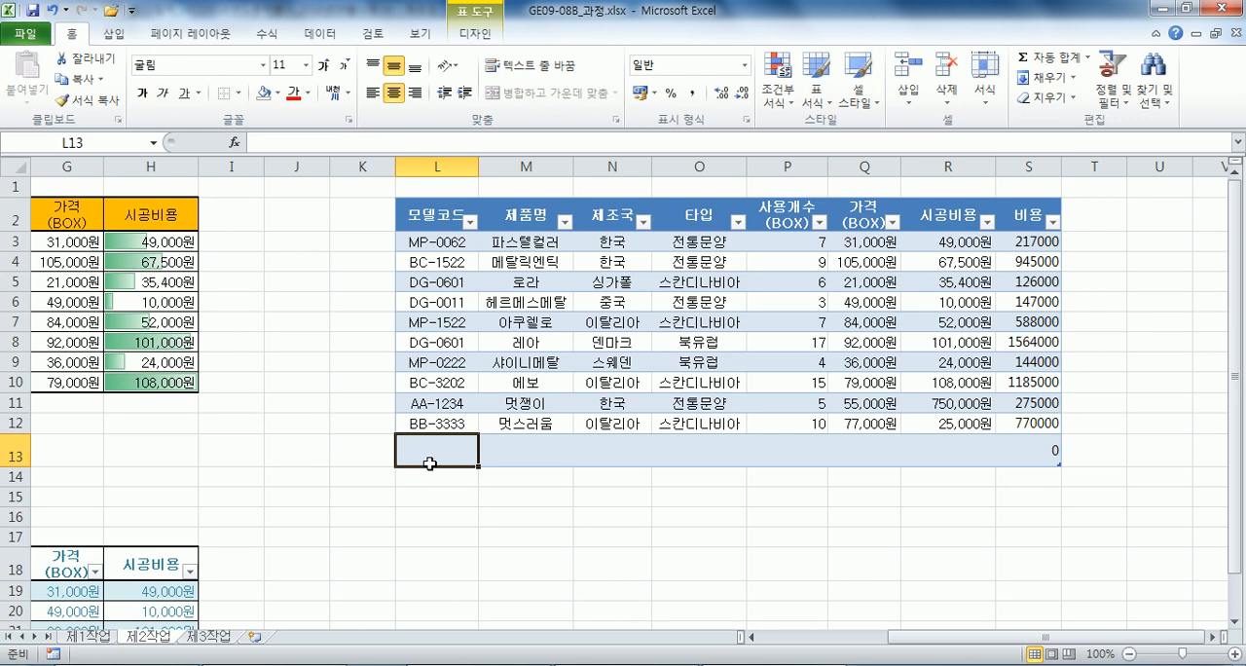
{"action": "key", "text": "ctrl+z"}
Convert the table at L2:S12 to a normal range.
{"action": "left_click", "coordinate": [446, 324]}
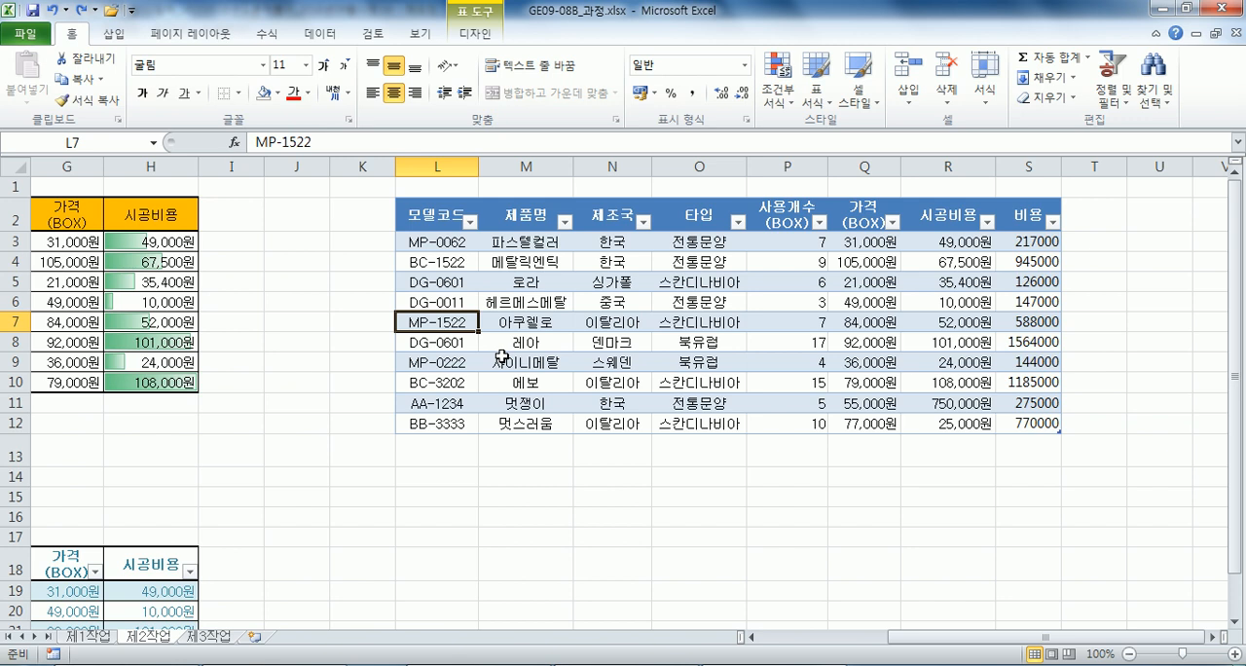
{"action": "left_click", "coordinate": [508, 340]}
{"action": "left_click", "coordinate": [475, 32]}
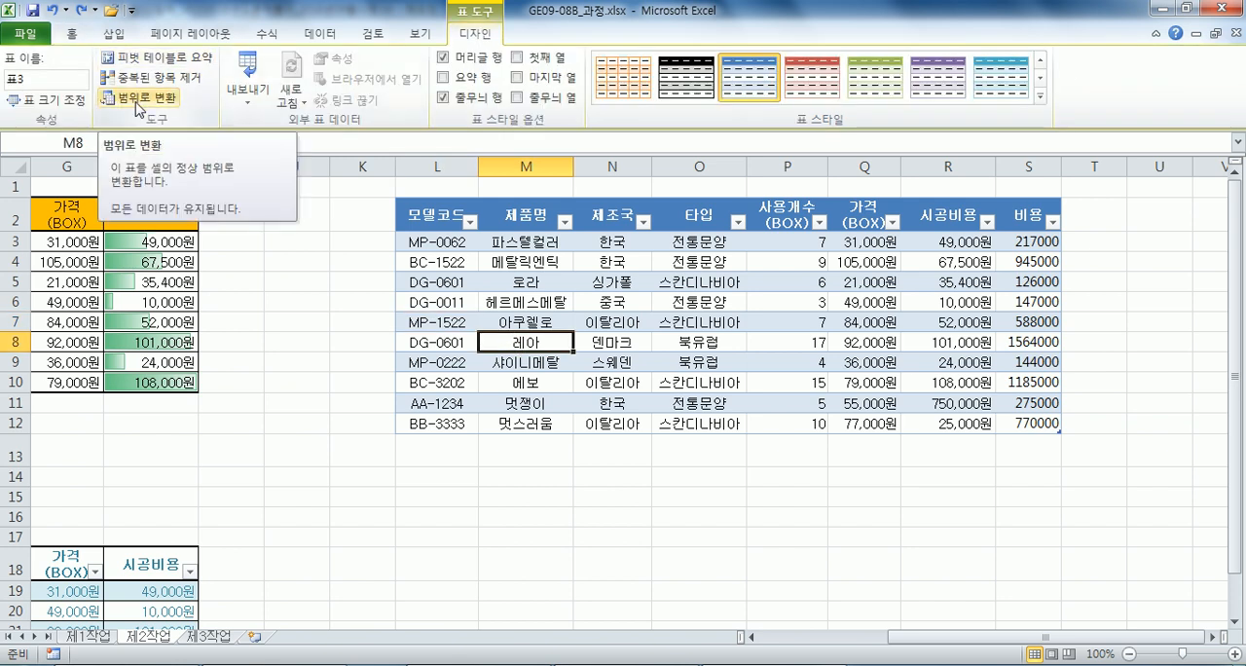
{"action": "left_click", "coordinate": [155, 299]}
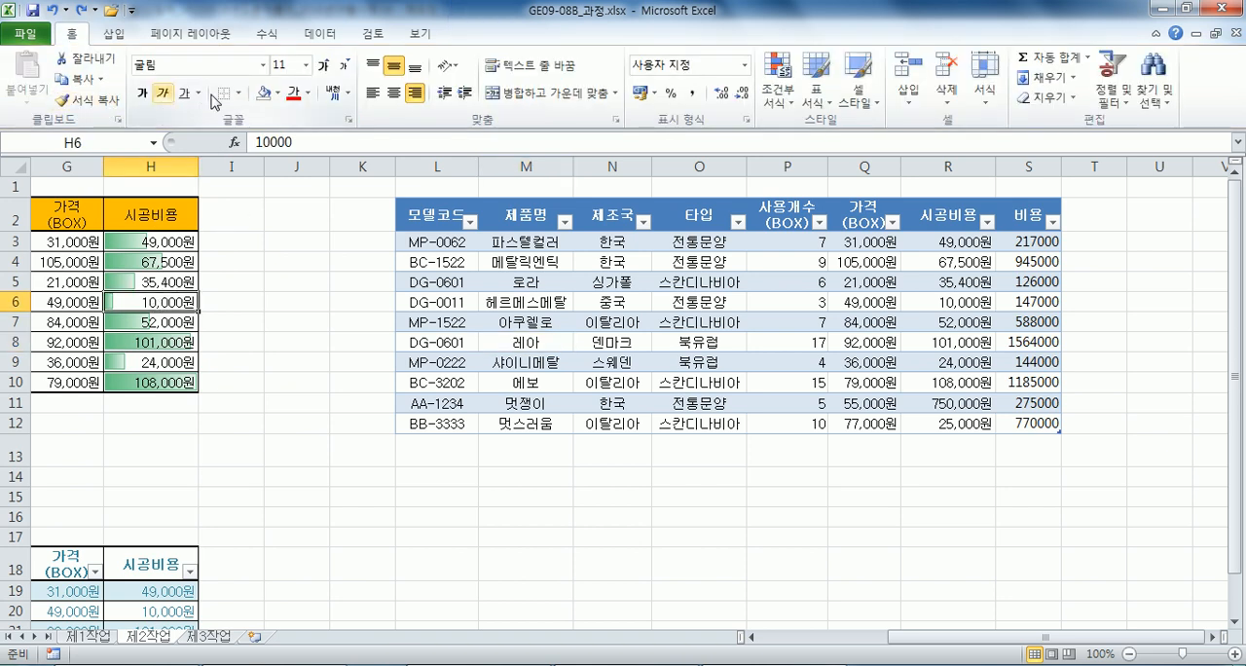
{"action": "left_click", "coordinate": [533, 299]}
{"action": "left_click", "coordinate": [152, 99]}
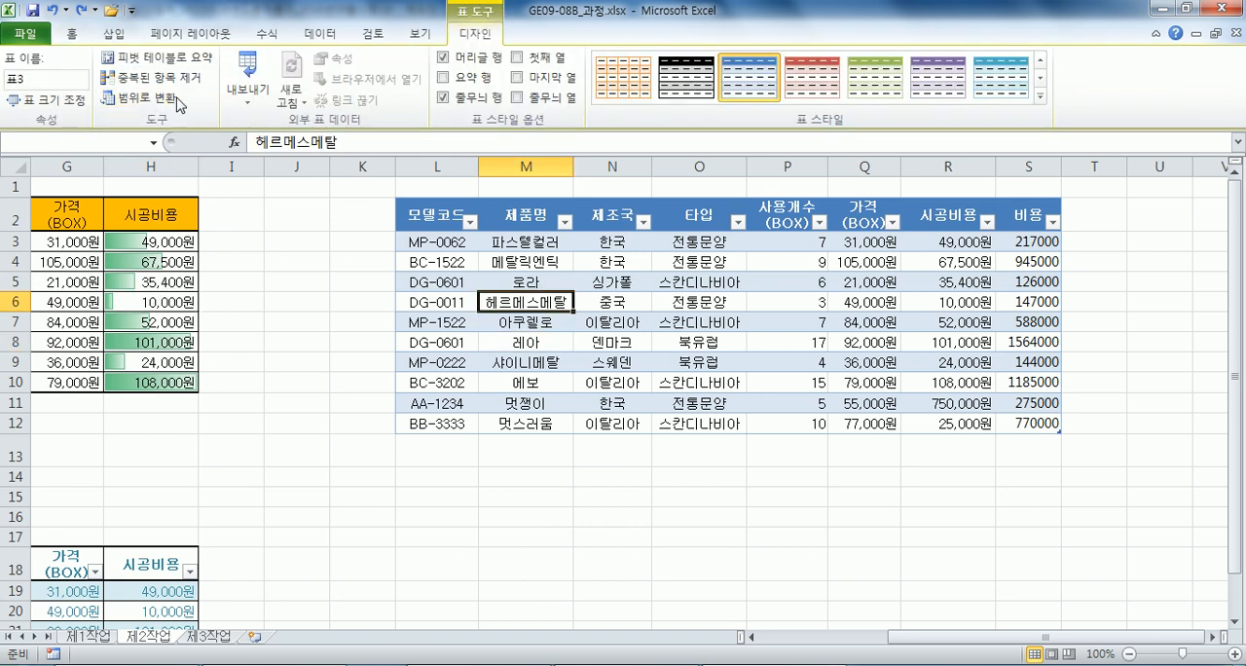
{"action": "left_click", "coordinate": [571, 384]}
Examine the converted range L2:S12 and the cells beside it for remaining formatting and table features.
{"action": "left_click", "coordinate": [454, 494]}
{"action": "left_click", "coordinate": [520, 280]}
{"action": "left_click", "coordinate": [910, 403]}
{"action": "key", "text": "Right"}
{"action": "key", "text": "Right"}
{"action": "key", "text": "Right"}
{"action": "key", "text": "Right"}
{"action": "key", "text": "Right"}
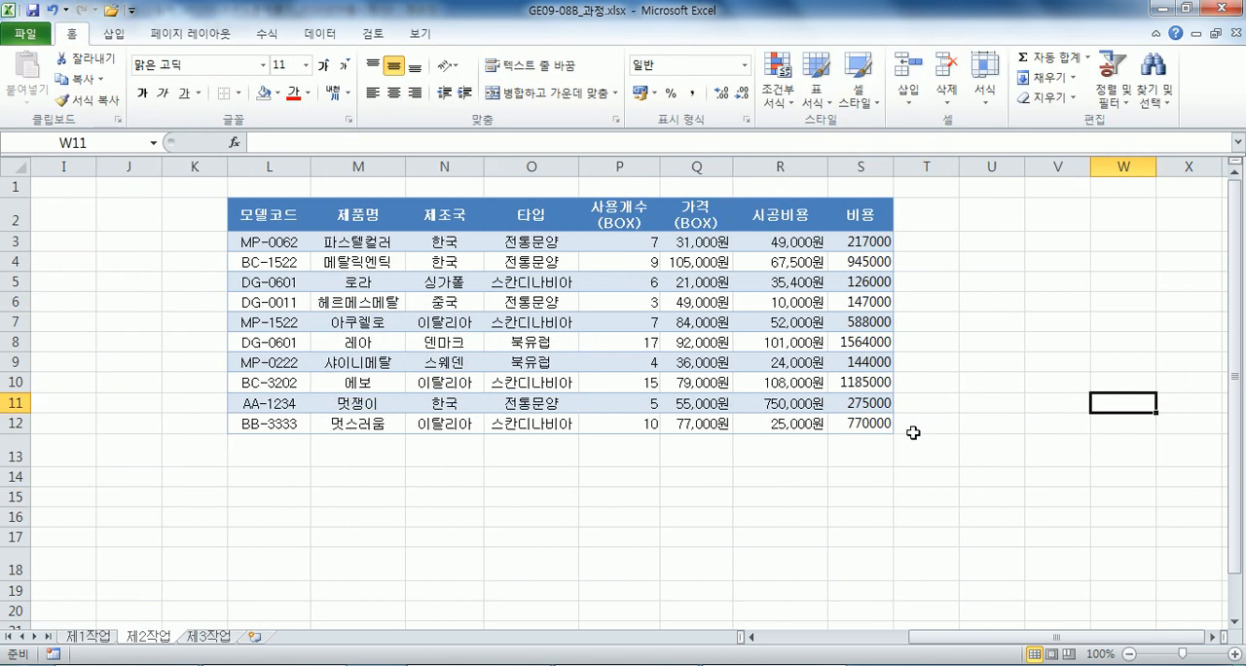
{"action": "left_click", "coordinate": [384, 274]}
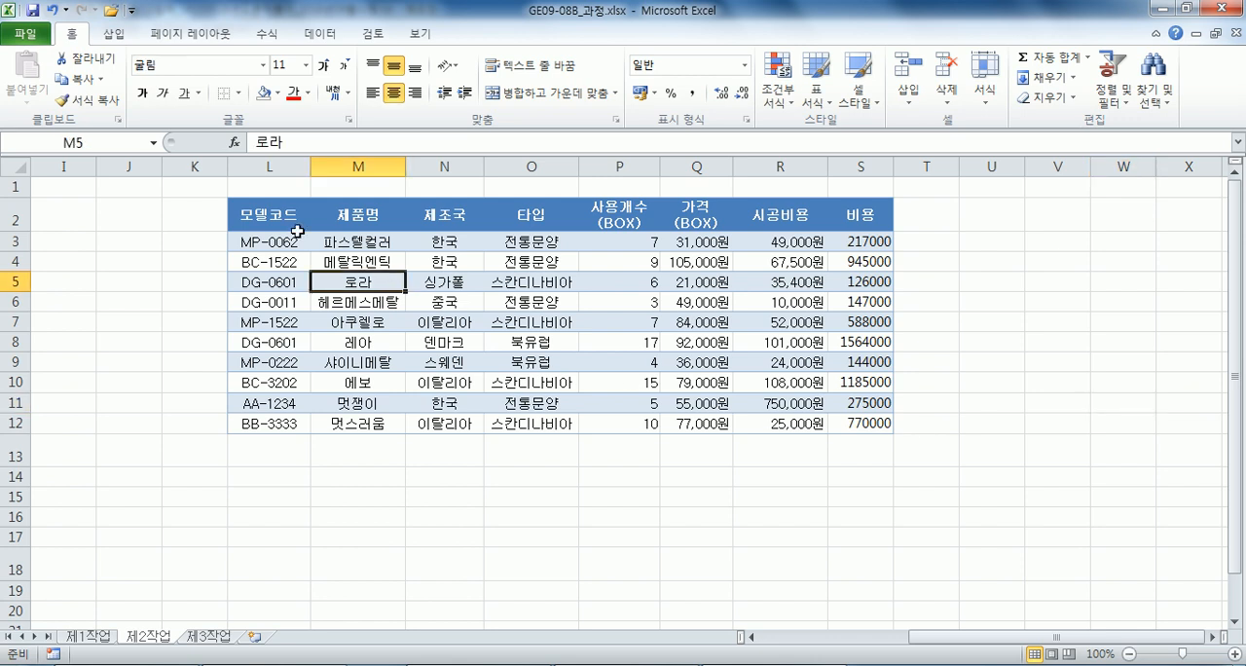
{"action": "left_click", "coordinate": [691, 379]}
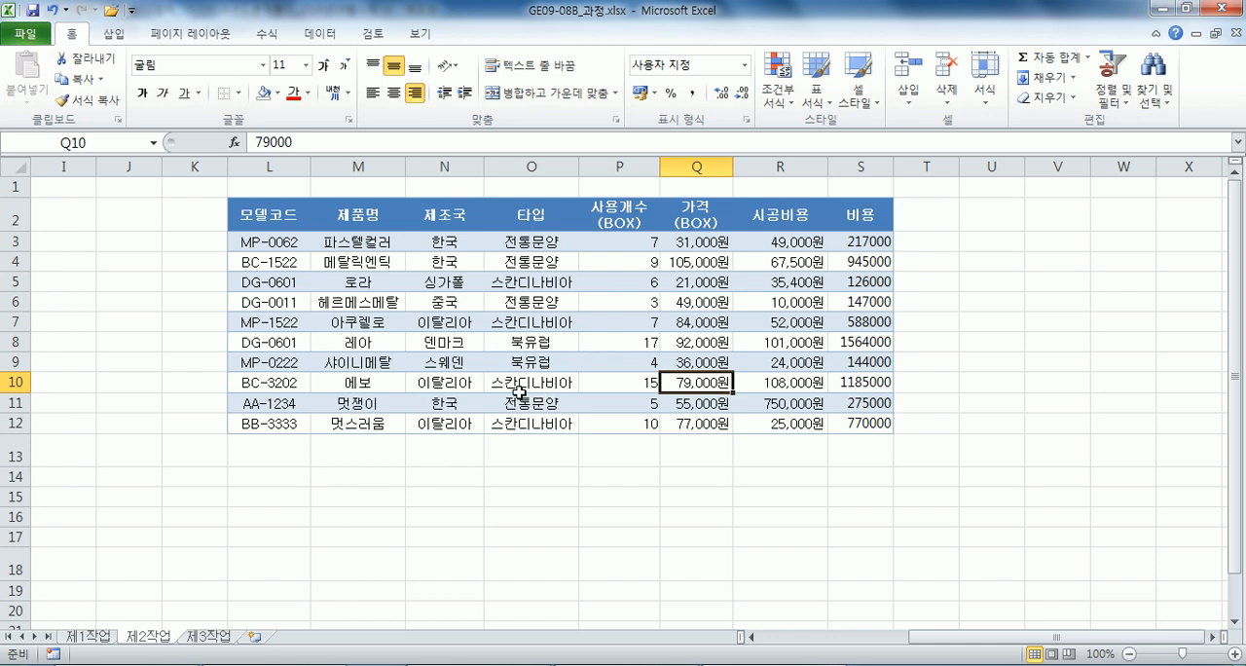
{"action": "left_click_drag", "start_coordinate": [272, 212], "coordinate": [881, 425]}
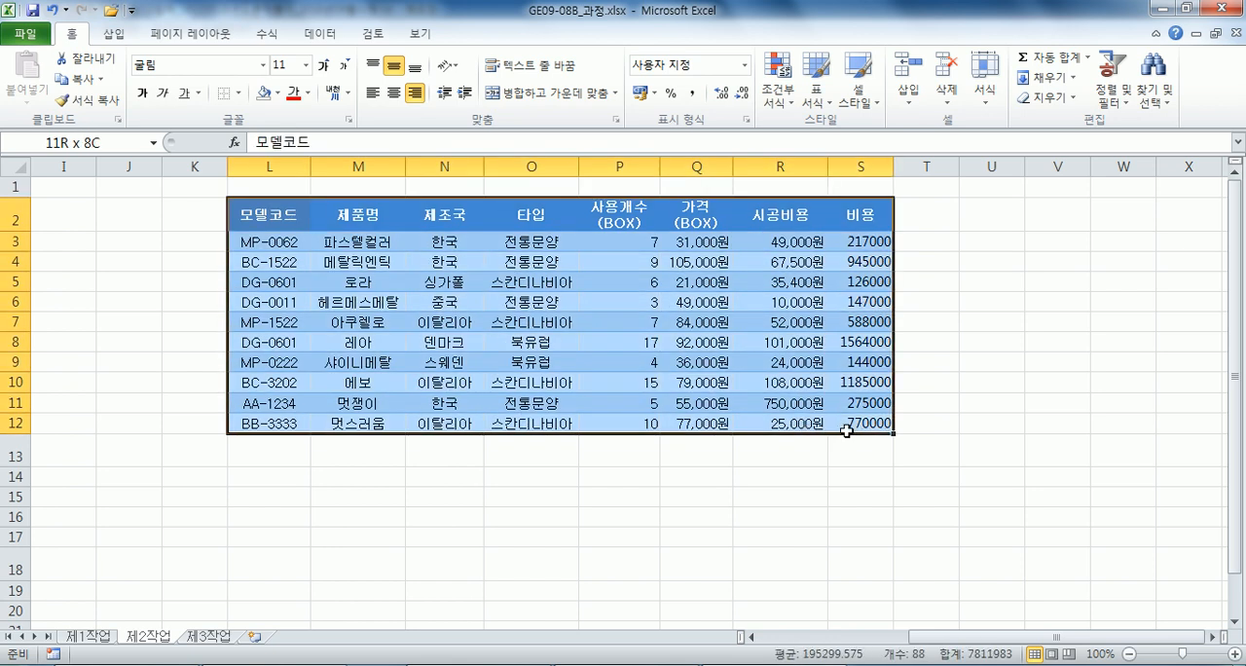
{"action": "left_click", "coordinate": [817, 83]}
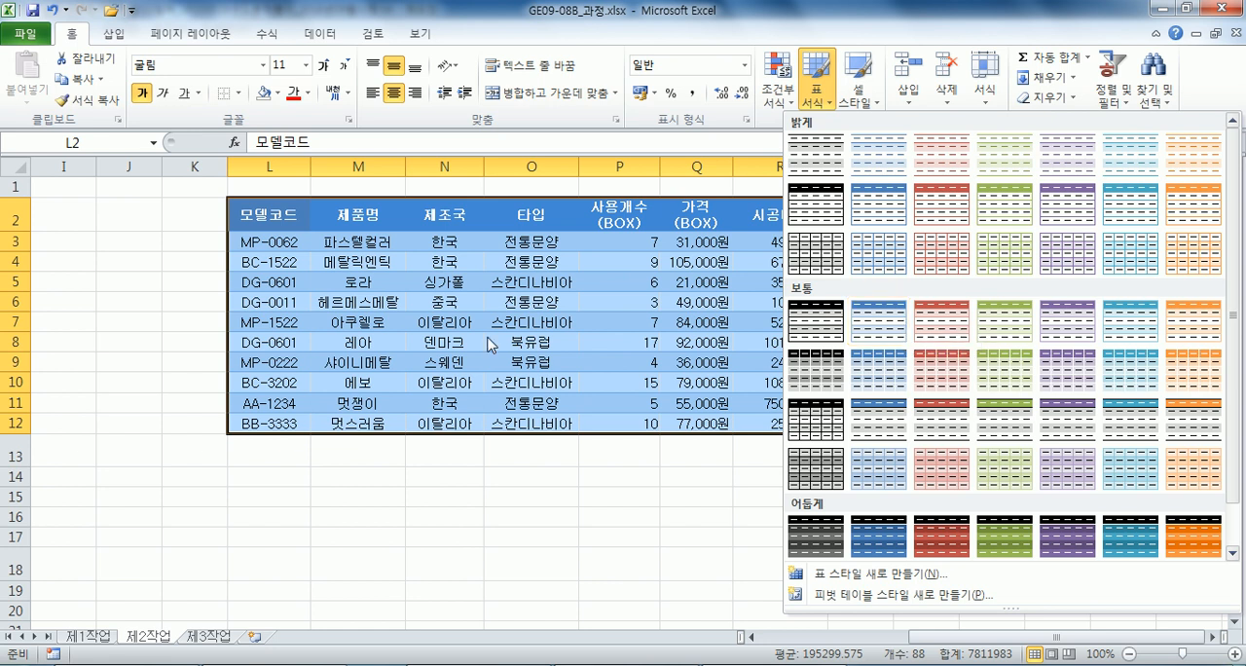
{"action": "left_click", "coordinate": [423, 380]}
Remove the fill colour from the converted range L2:S12.
{"action": "left_click_drag", "start_coordinate": [270, 220], "coordinate": [842, 421]}
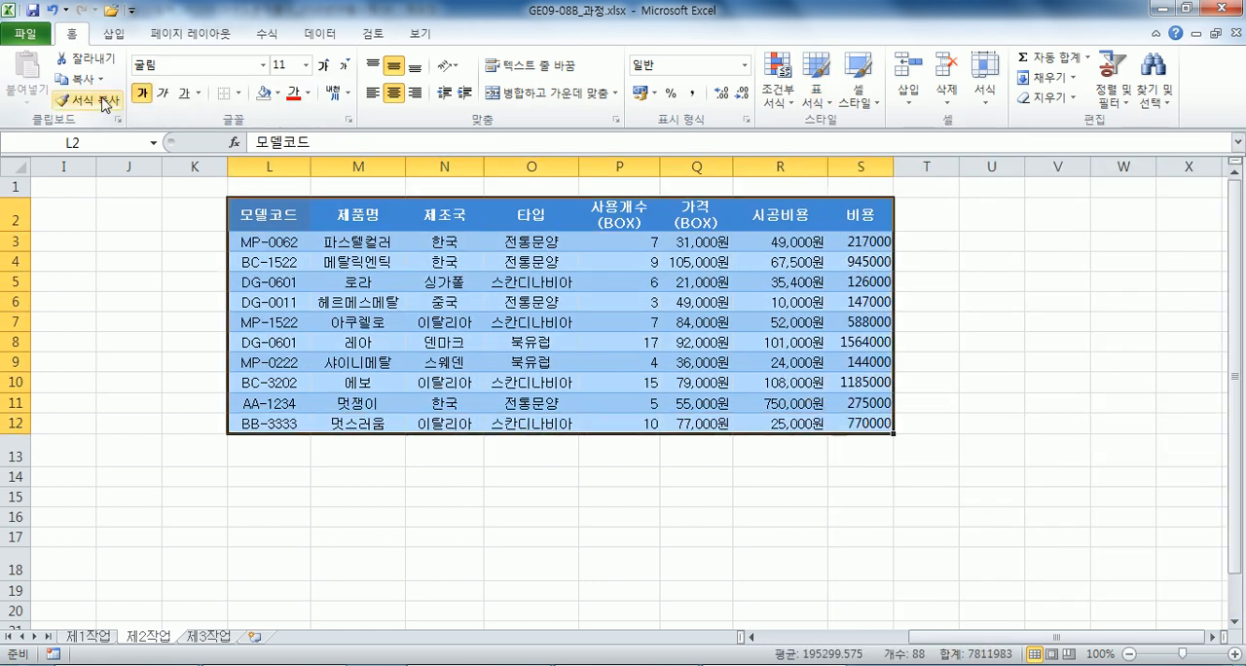
{"action": "left_click", "coordinate": [278, 93]}
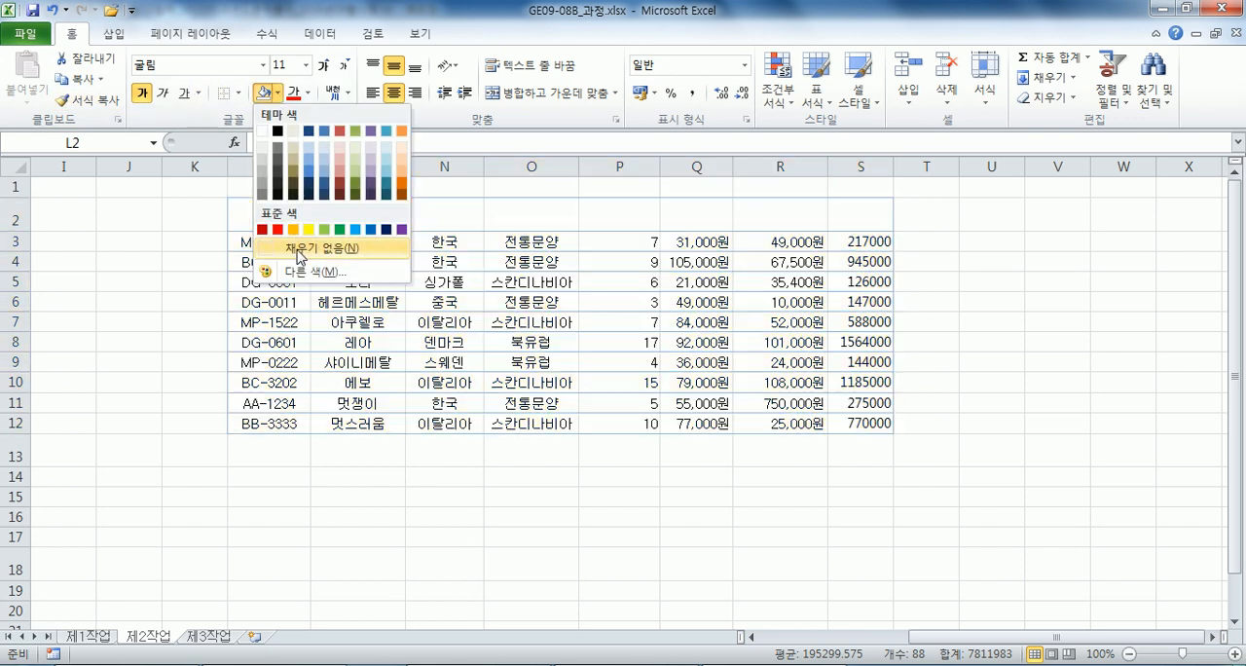
{"action": "left_click", "coordinate": [298, 252]}
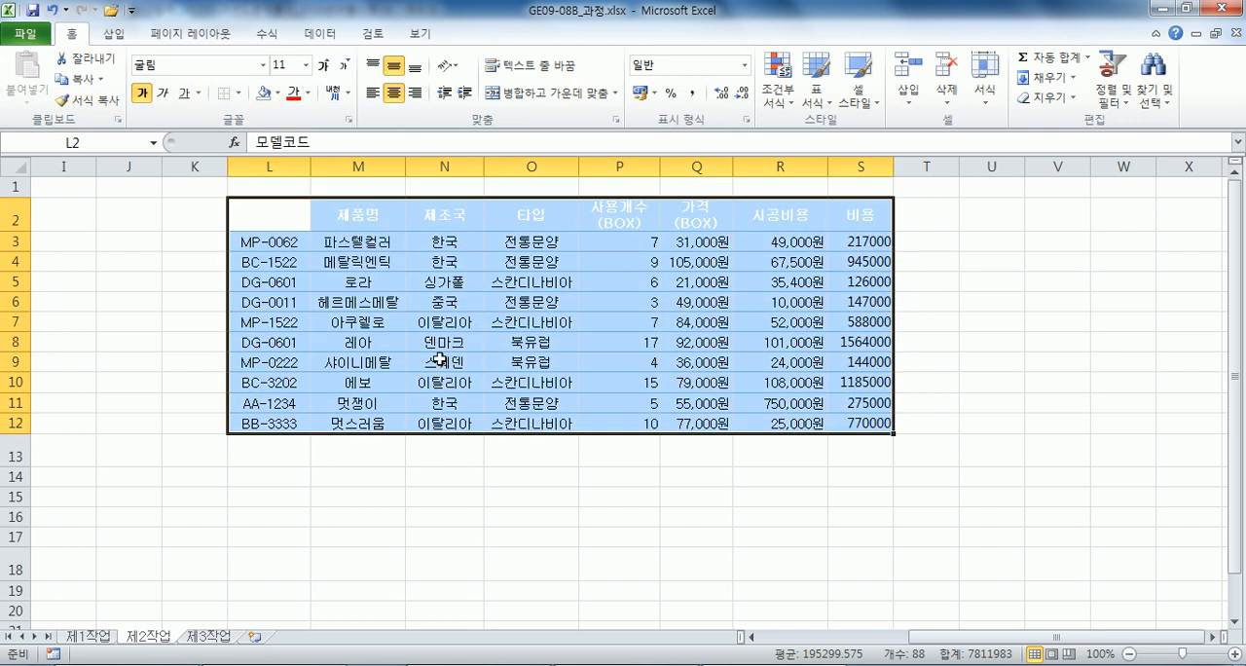
Format the range L2:S12 as a table with headers, using the purple style from the first row of 보통 styles.
{"action": "left_click", "coordinate": [500, 377]}
{"action": "left_click", "coordinate": [817, 78]}
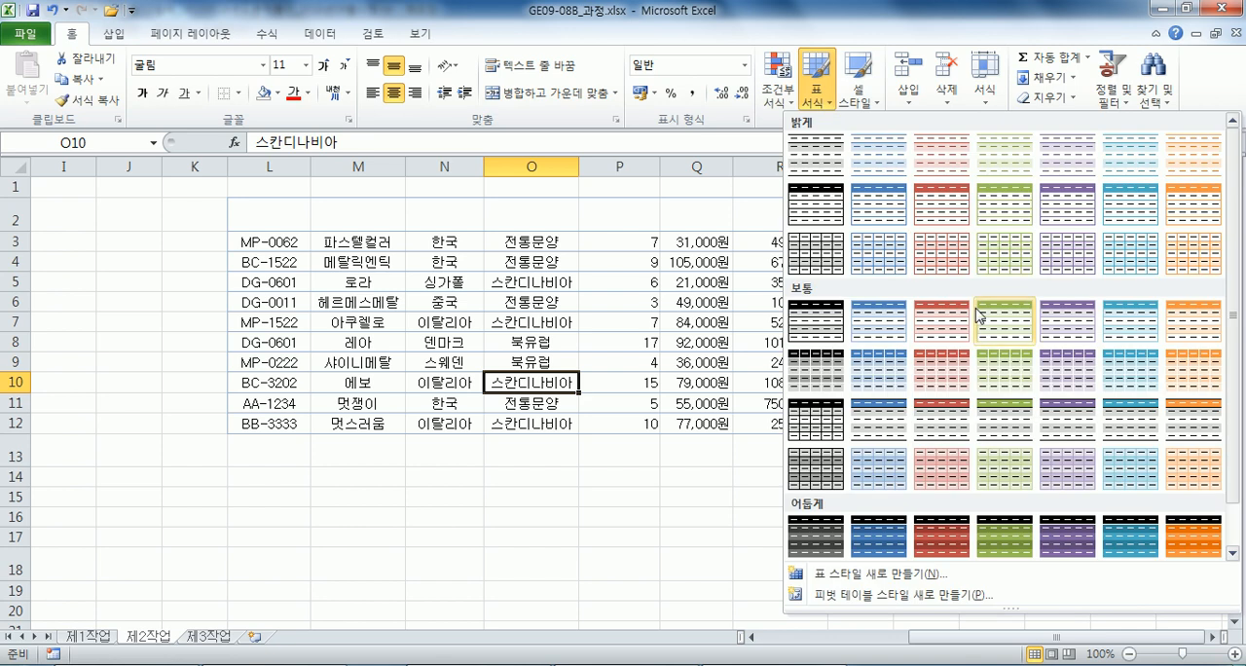
{"action": "left_click", "coordinate": [1086, 333]}
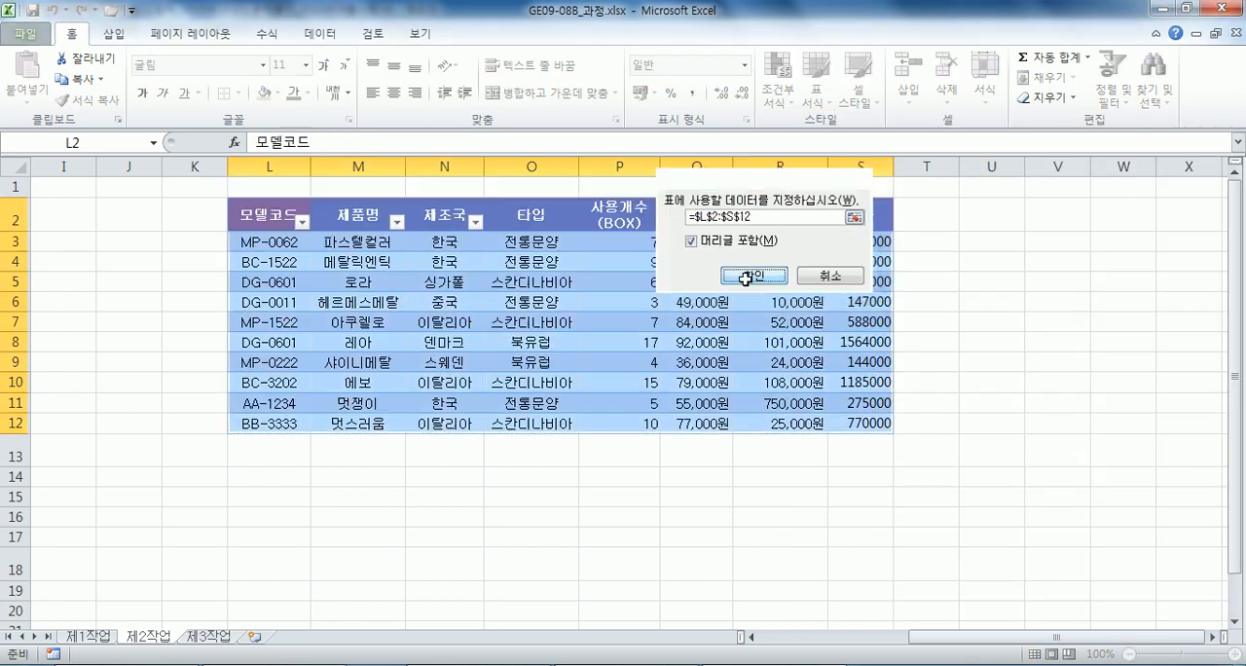
{"action": "left_click", "coordinate": [801, 272]}
Switch the new table's style through black and blue to the red banded style.
{"action": "left_click", "coordinate": [634, 382]}
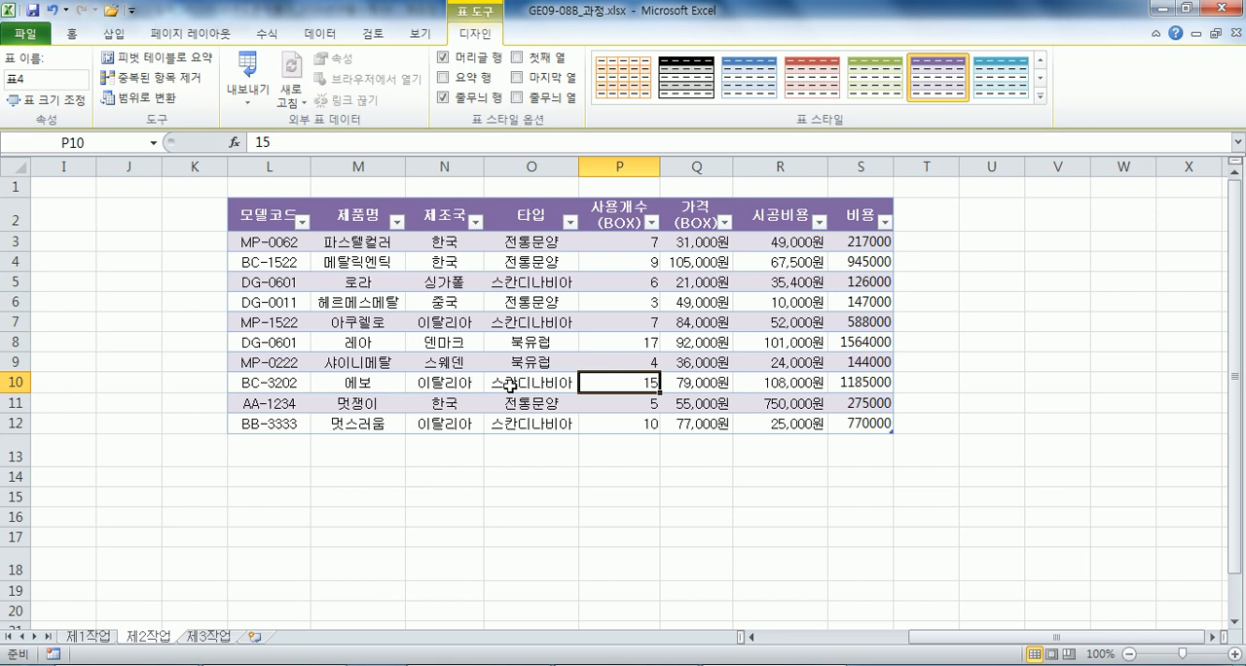
{"action": "left_click", "coordinate": [686, 77]}
{"action": "left_click", "coordinate": [737, 89]}
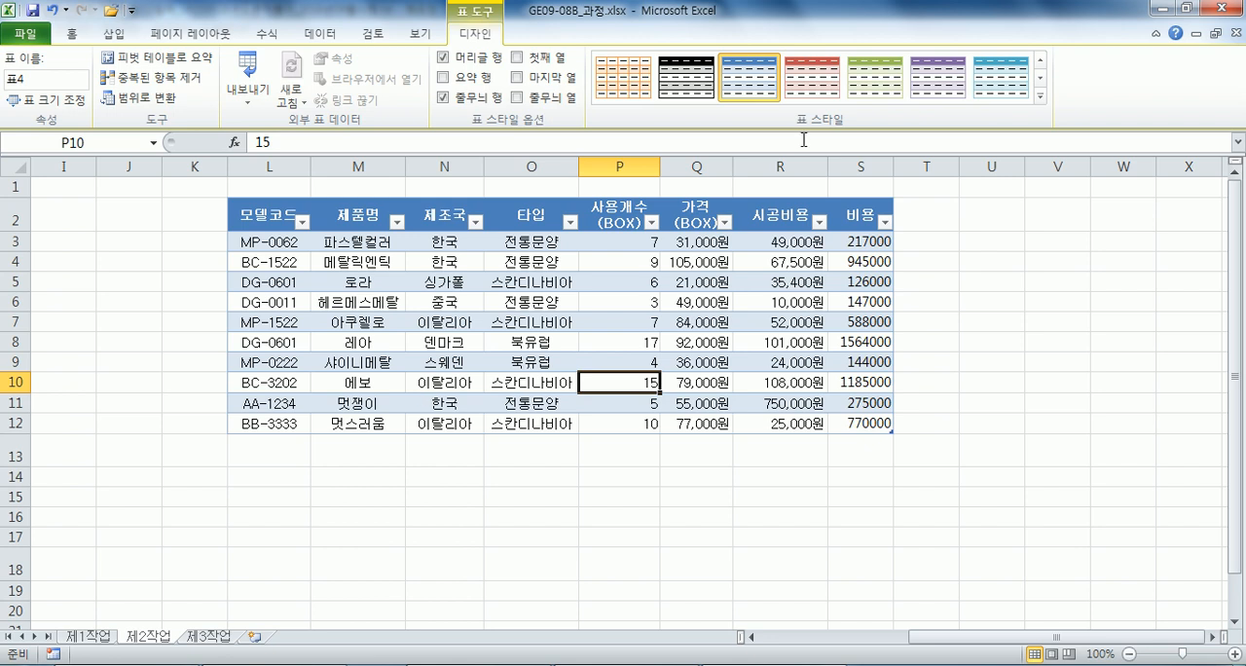
{"action": "left_click", "coordinate": [812, 78]}
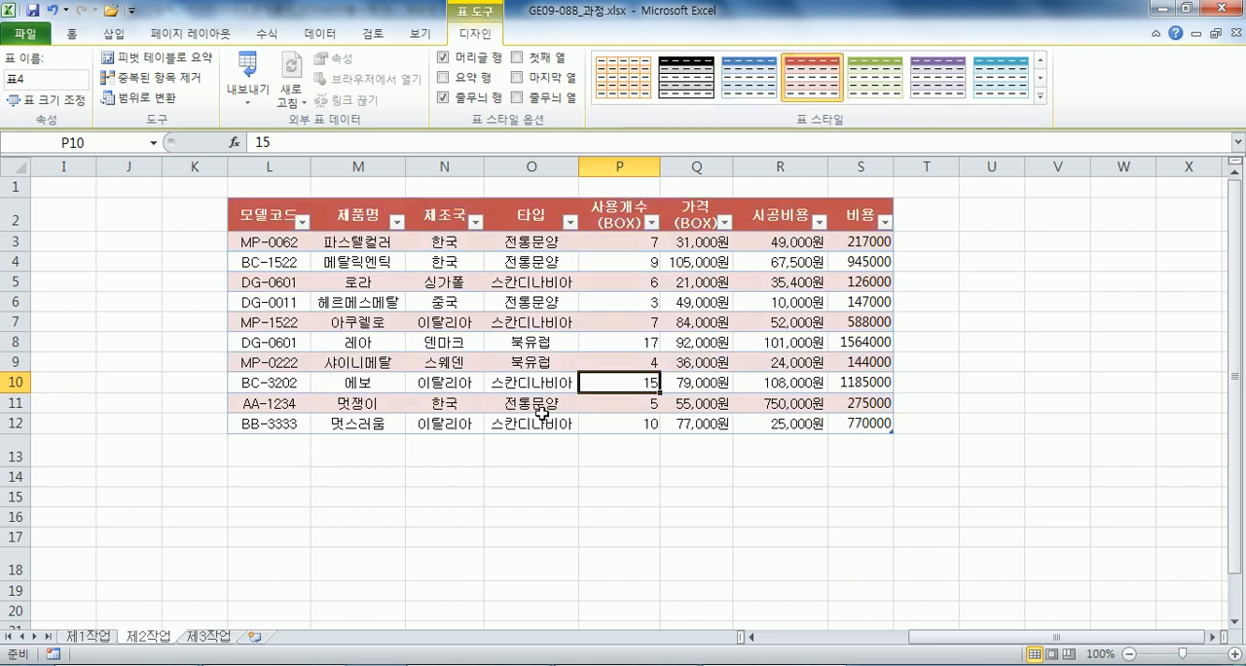
Examine the extracted result table at B18:H22 and its design tools, compared with the original data range.
{"action": "key", "text": "Home"}
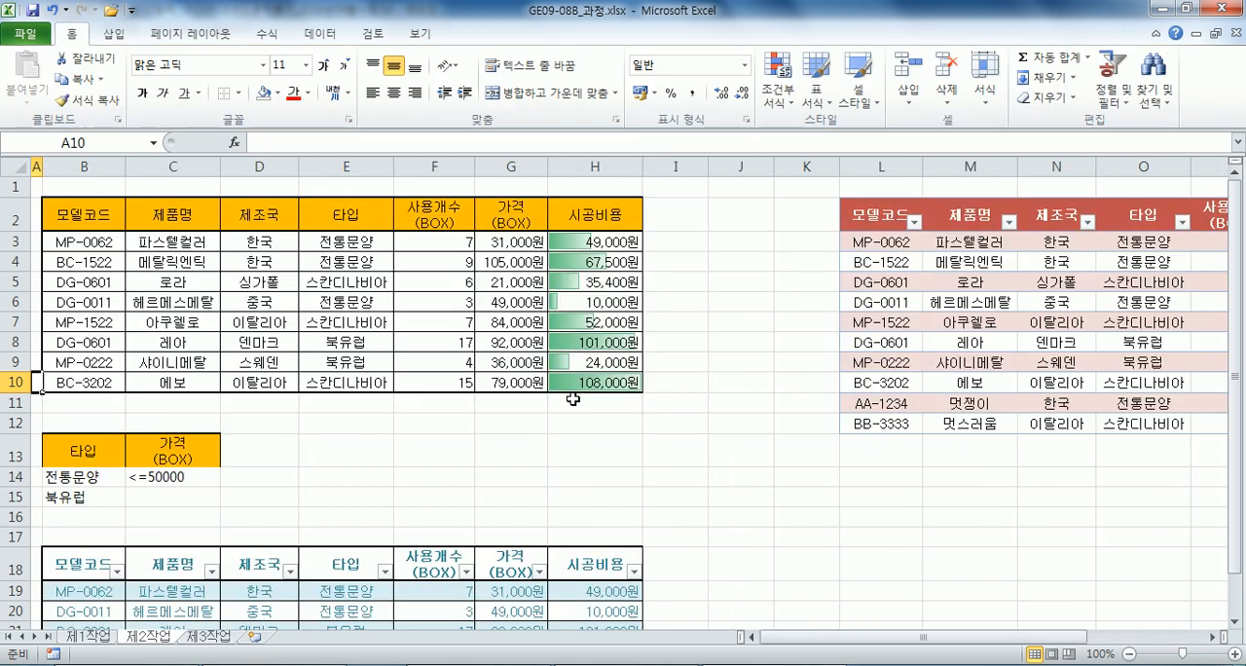
{"action": "scroll", "coordinate": [564, 408], "scroll_direction": "down", "scroll_amount": 3}
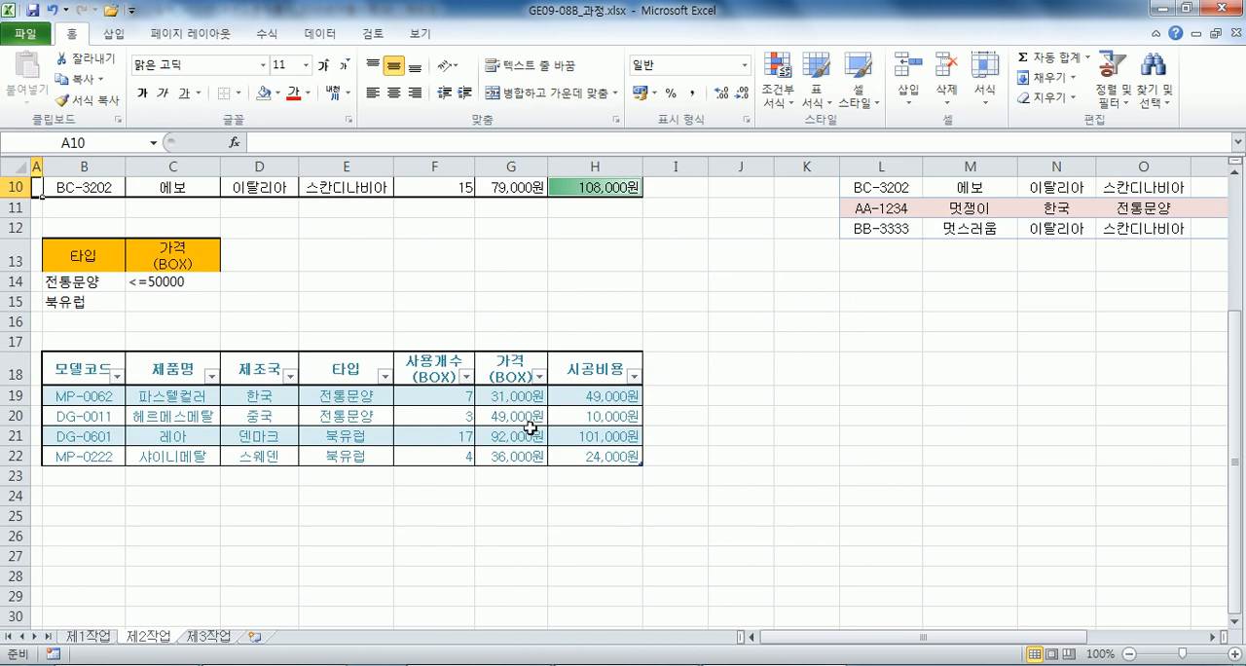
{"action": "left_click", "coordinate": [528, 433]}
{"action": "left_click", "coordinate": [888, 208]}
{"action": "left_click", "coordinate": [543, 391]}
{"action": "left_click", "coordinate": [475, 32]}
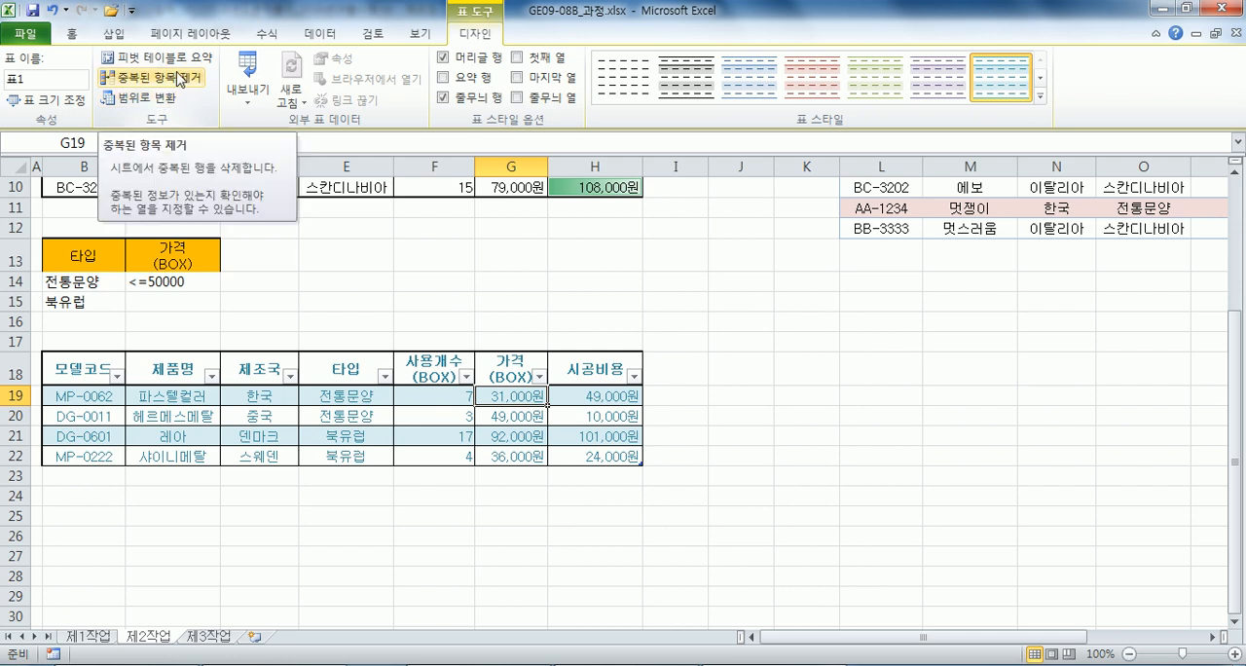
{"action": "left_click", "coordinate": [207, 396]}
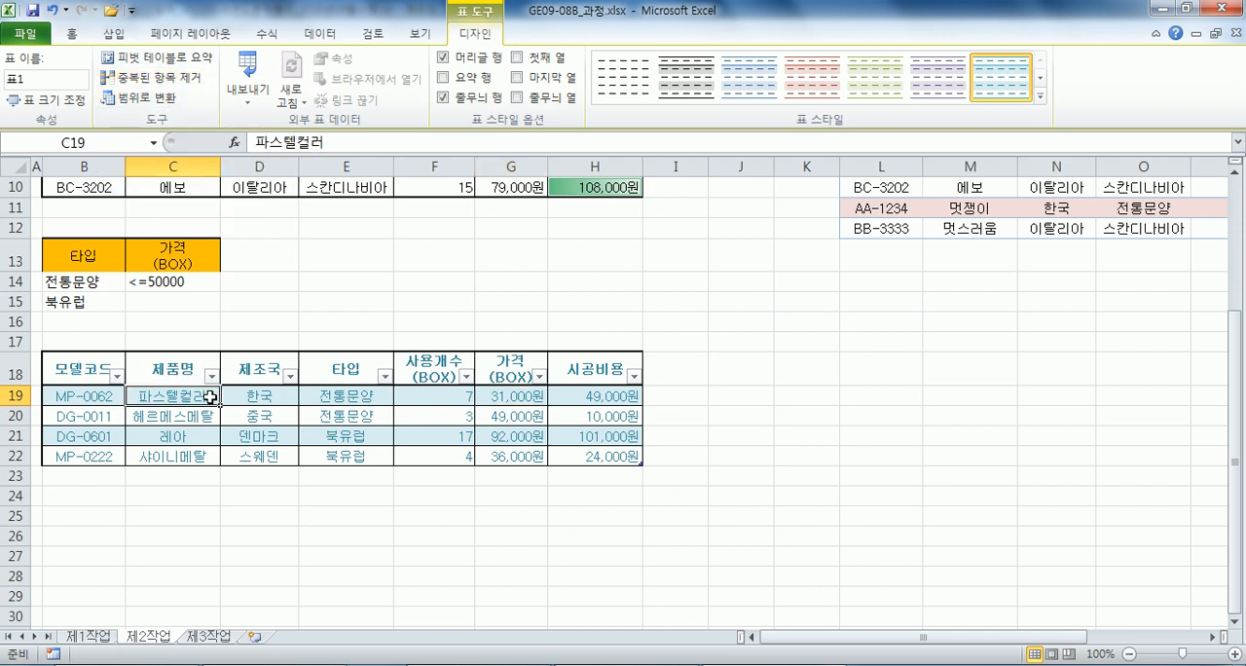
{"action": "scroll", "coordinate": [236, 317], "scroll_direction": "up", "scroll_amount": 3}
{"action": "left_click", "coordinate": [236, 306]}
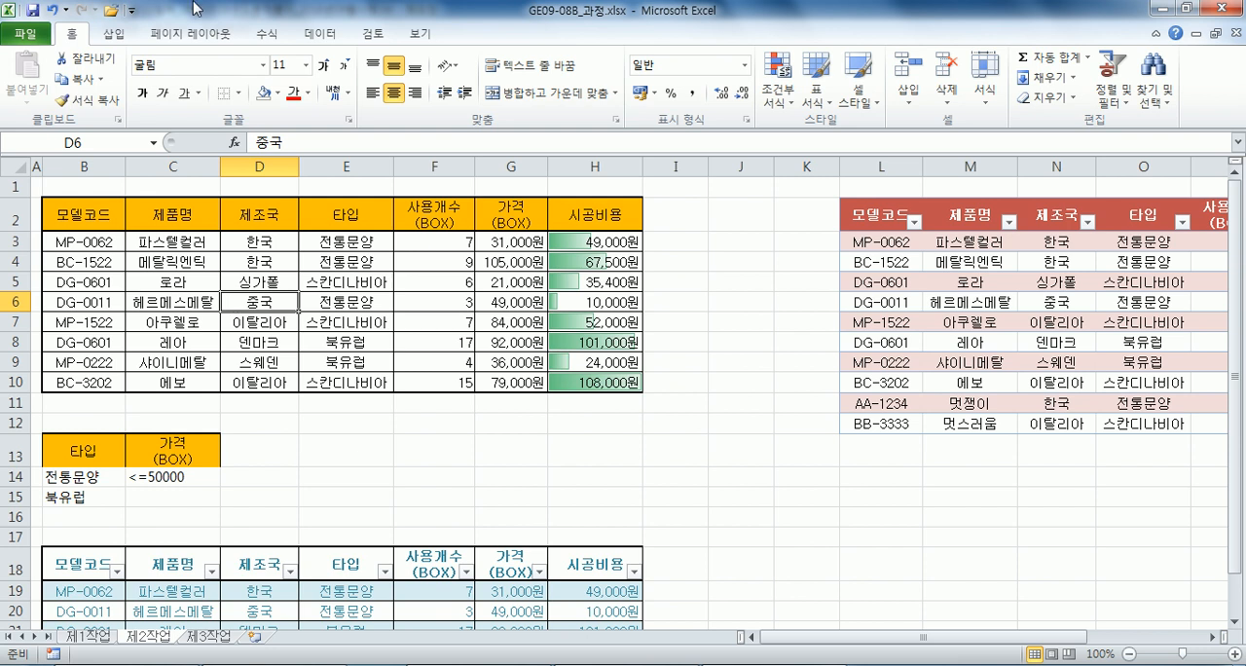
Inspect the 시공비용 values in H19:H22 of the extracted result table as a selected range.
{"action": "scroll", "coordinate": [234, 87], "scroll_direction": "down", "scroll_amount": 3}
{"action": "scroll", "coordinate": [555, 389], "scroll_direction": "down", "scroll_amount": 3}
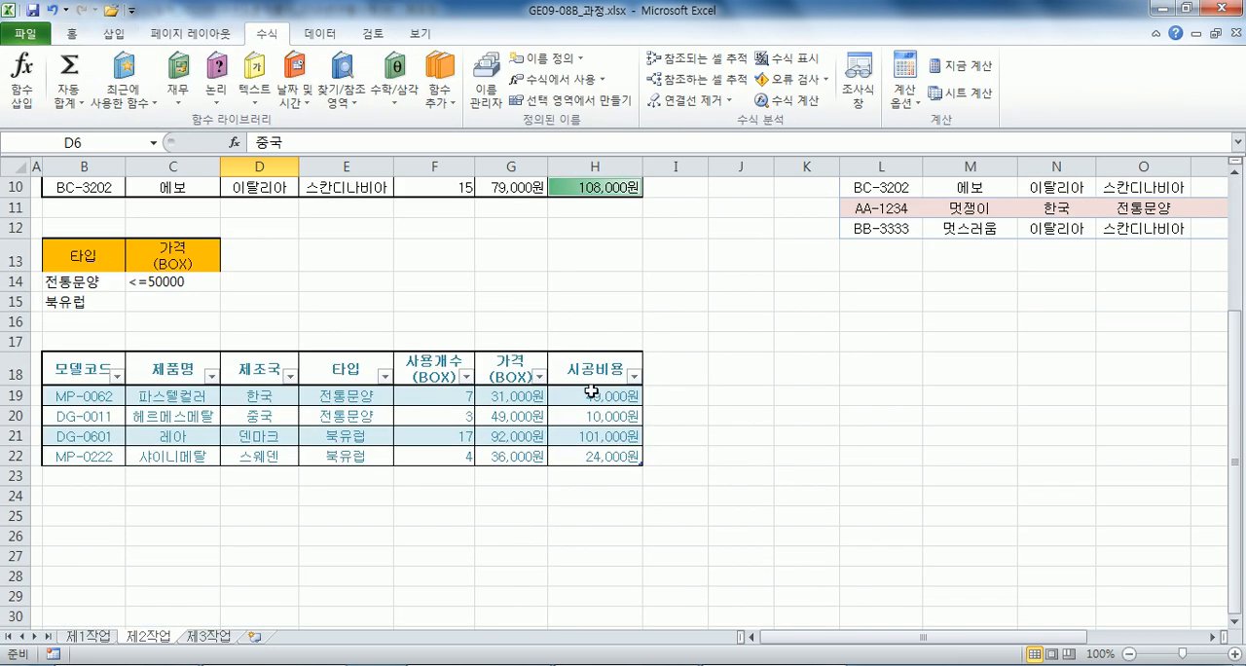
{"action": "left_click_drag", "start_coordinate": [592, 392], "coordinate": [587, 455]}
{"action": "left_click", "coordinate": [591, 320]}
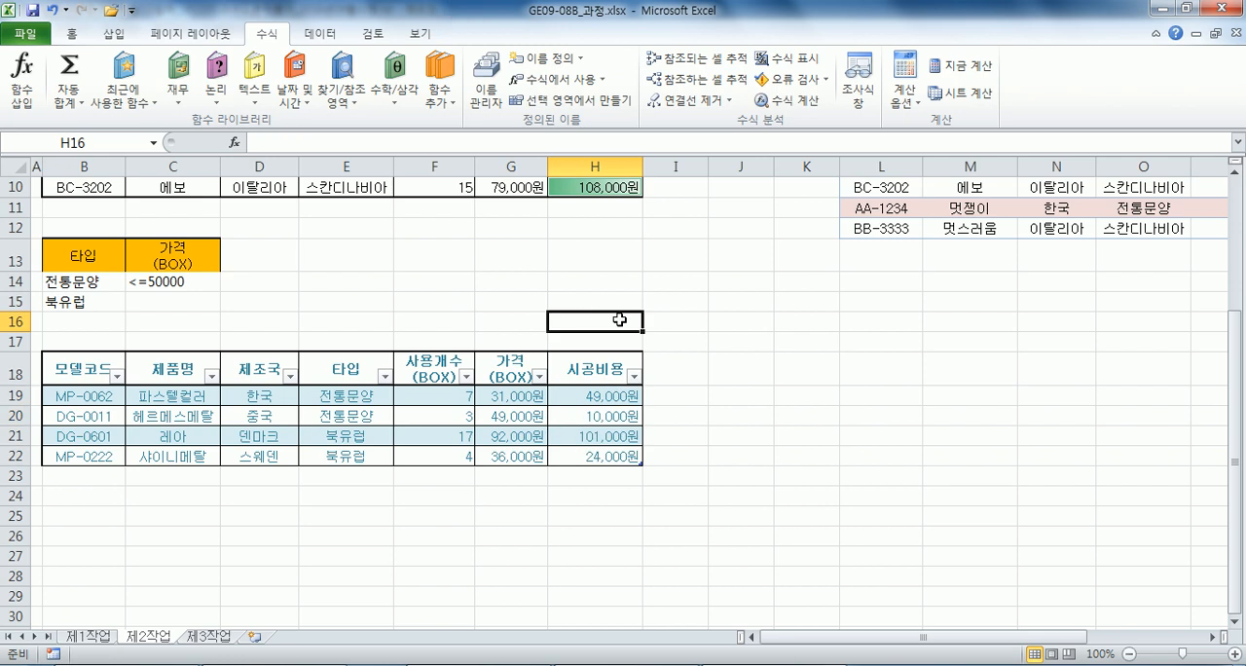
{"action": "left_click_drag", "start_coordinate": [574, 399], "coordinate": [581, 452]}
{"action": "left_click", "coordinate": [578, 322]}
Try appending a new row after the last record of the table at B18:H22, and undo it.
{"action": "left_click", "coordinate": [590, 453]}
{"action": "key", "text": "Tab"}
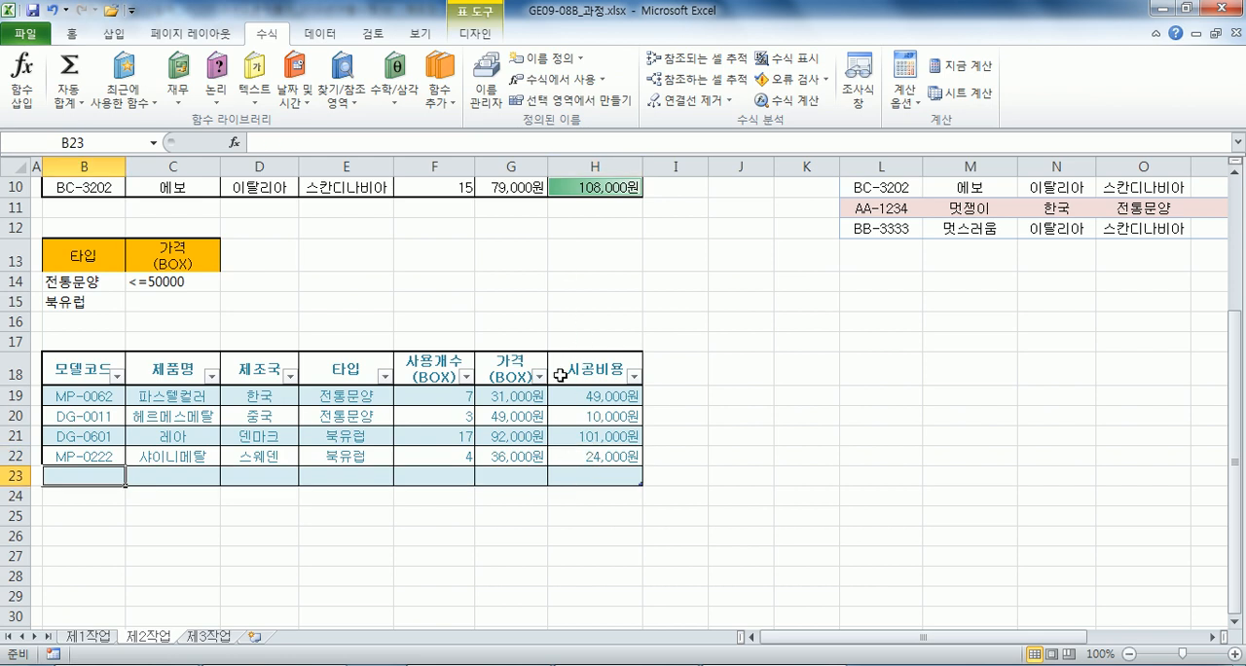
{"action": "key", "text": "ctrl+z"}
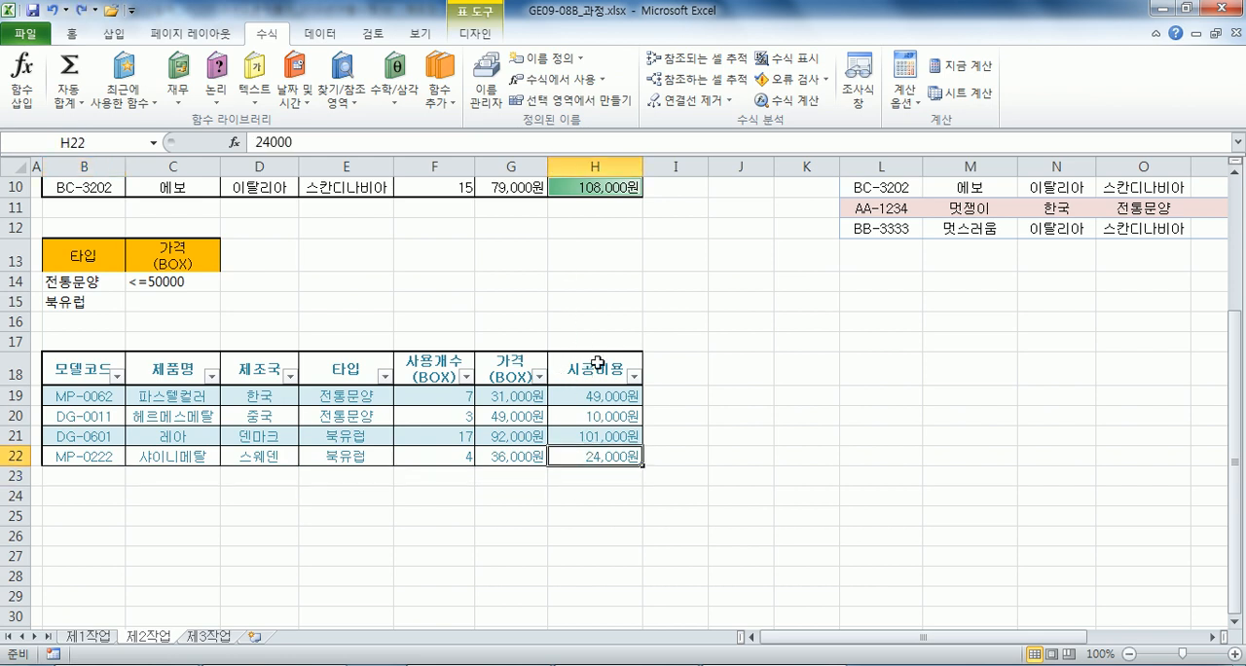
Inspect the 시공비용 values in H3:H10 of the original data range and the empty cell below them.
{"action": "scroll", "coordinate": [584, 370], "scroll_direction": "up", "scroll_amount": 3}
{"action": "left_click", "coordinate": [584, 187]}
{"action": "left_click", "coordinate": [606, 406]}
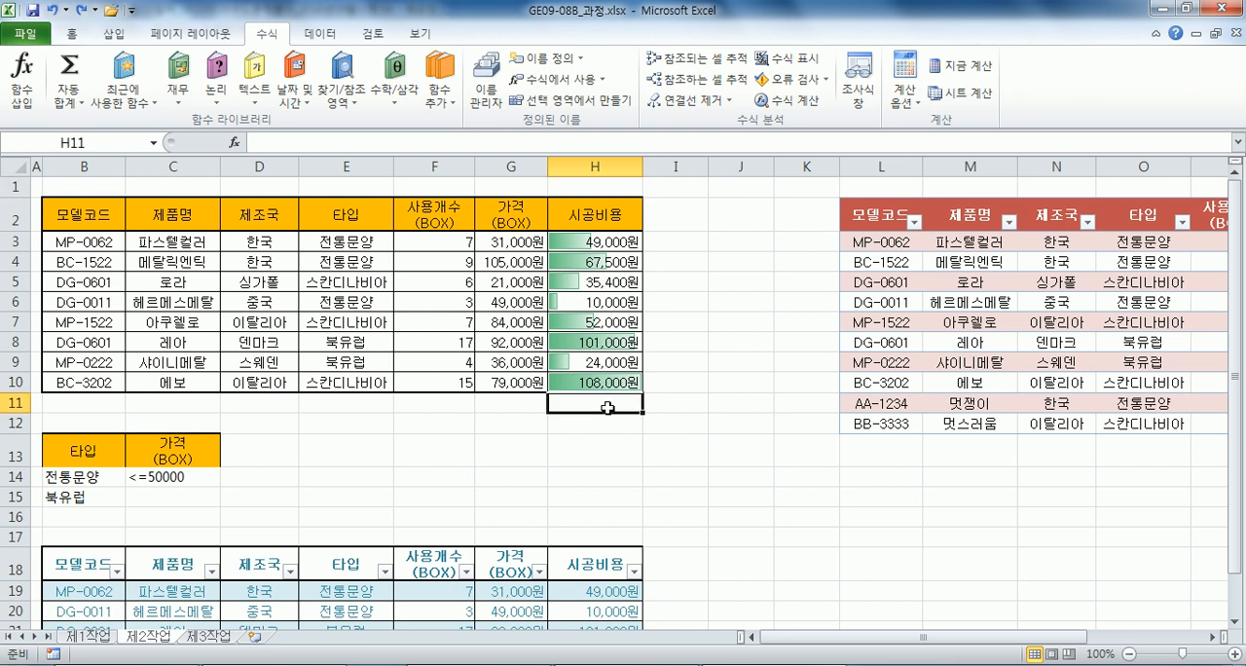
{"action": "left_click_drag", "start_coordinate": [580, 242], "coordinate": [595, 382]}
{"action": "left_click", "coordinate": [567, 401]}
{"action": "left_click_drag", "start_coordinate": [590, 243], "coordinate": [588, 378]}
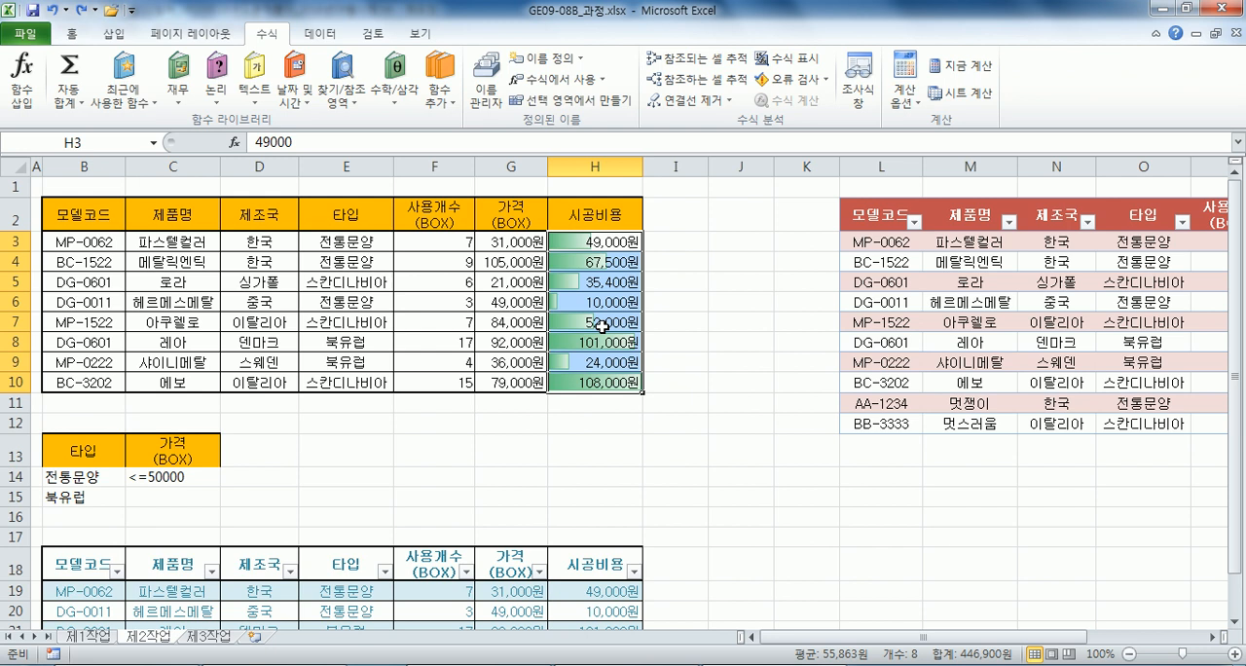
{"action": "scroll", "coordinate": [552, 423], "scroll_direction": "down", "scroll_amount": 3}
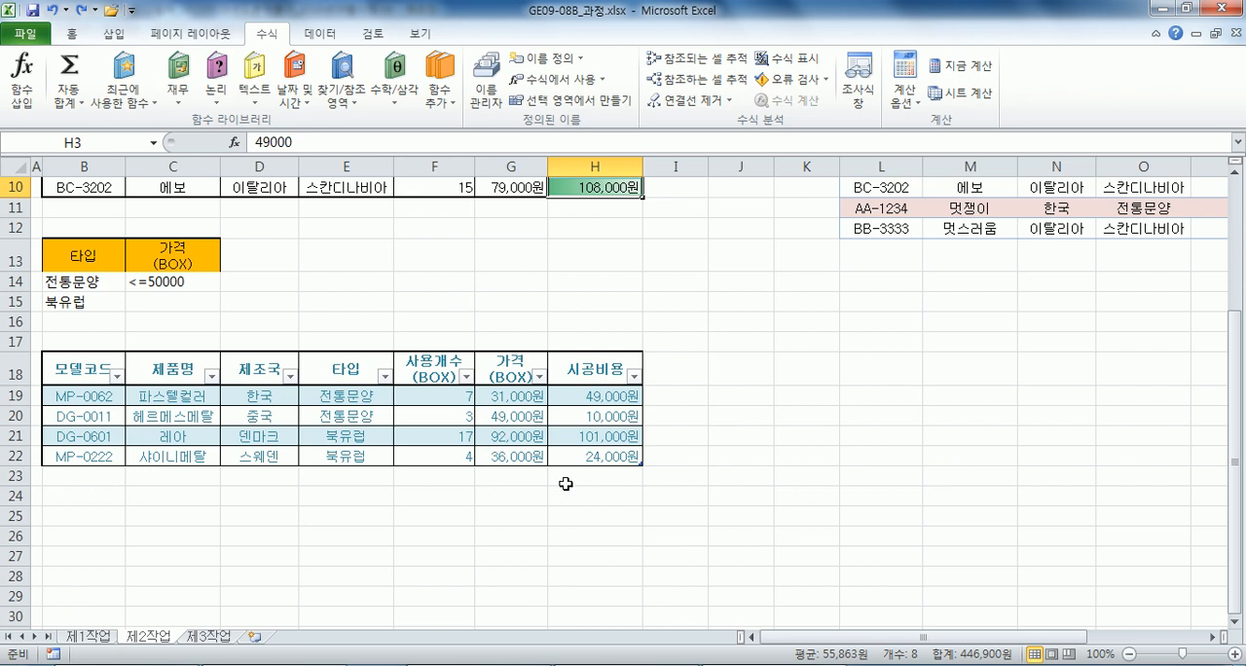
{"action": "left_click", "coordinate": [568, 480]}
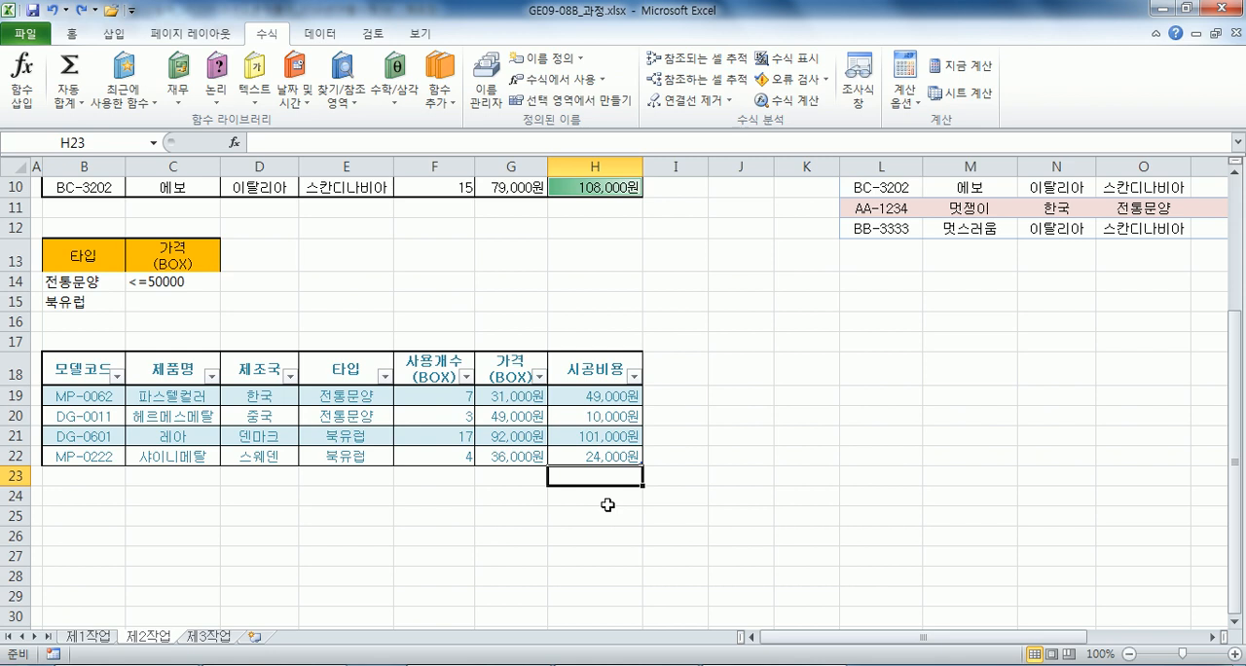
{"action": "left_click", "coordinate": [581, 329]}
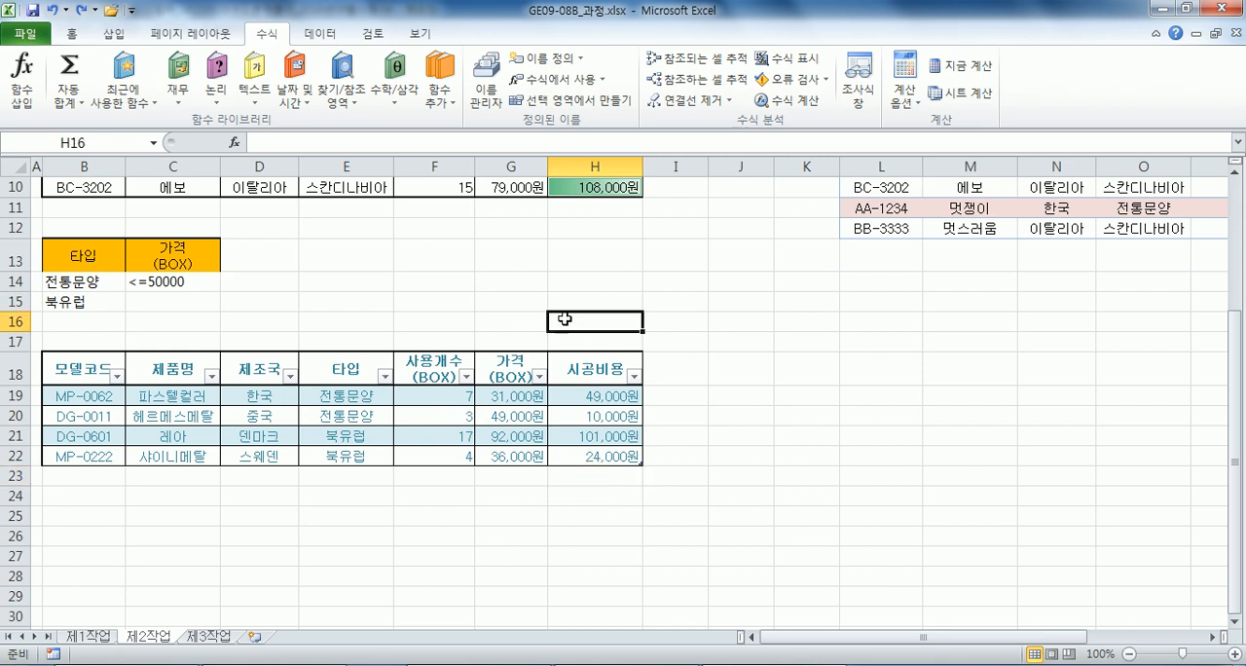
{"action": "left_click", "coordinate": [578, 498]}
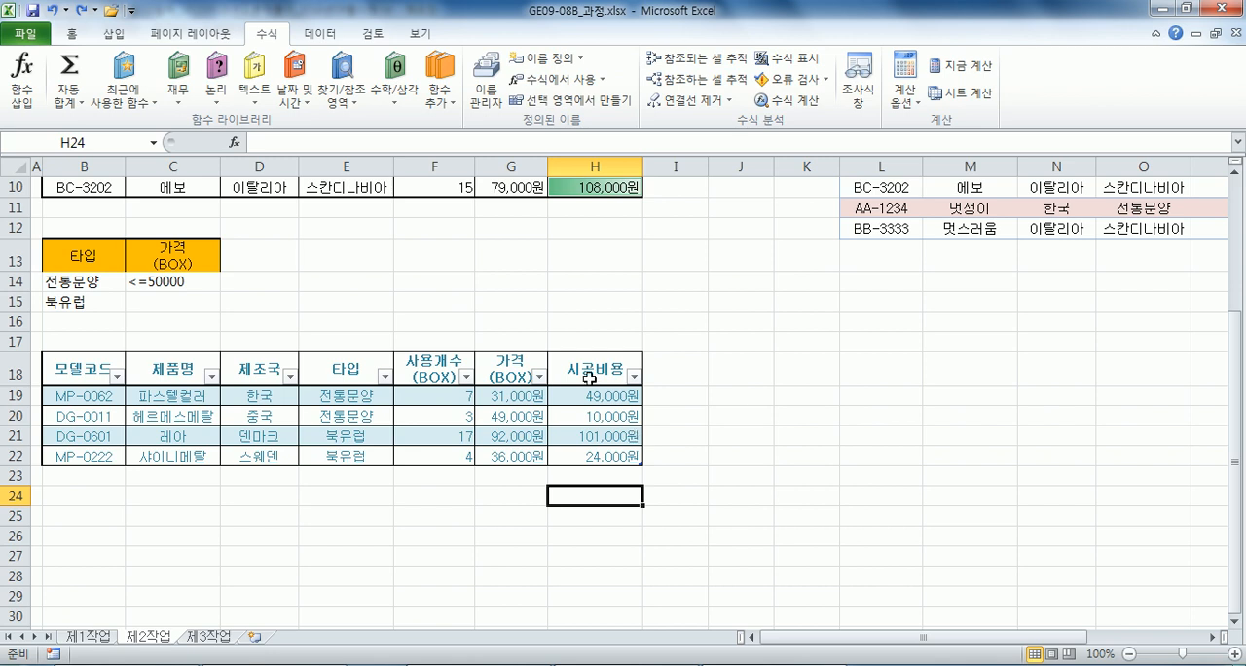
{"action": "scroll", "coordinate": [589, 378], "scroll_direction": "up", "scroll_amount": 3}
{"action": "left_click", "coordinate": [360, 319]}
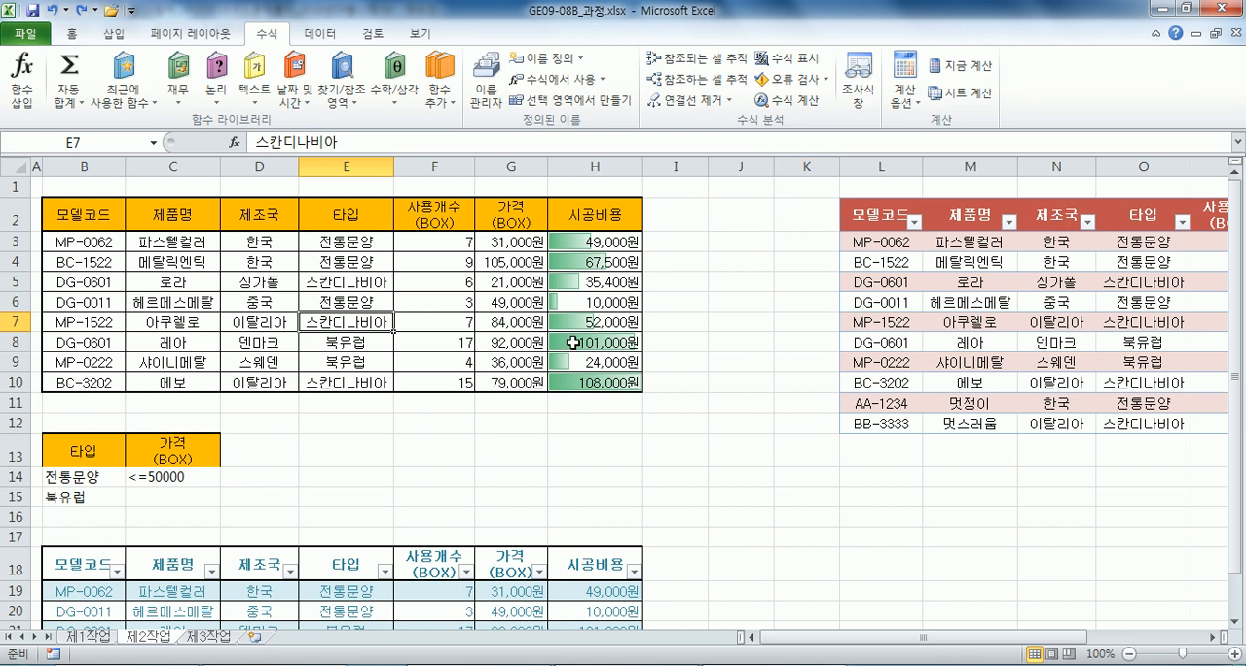
{"action": "scroll", "coordinate": [572, 342], "scroll_direction": "down", "scroll_amount": 1}
{"action": "left_click", "coordinate": [142, 284]}
{"action": "left_click", "coordinate": [49, 479]}
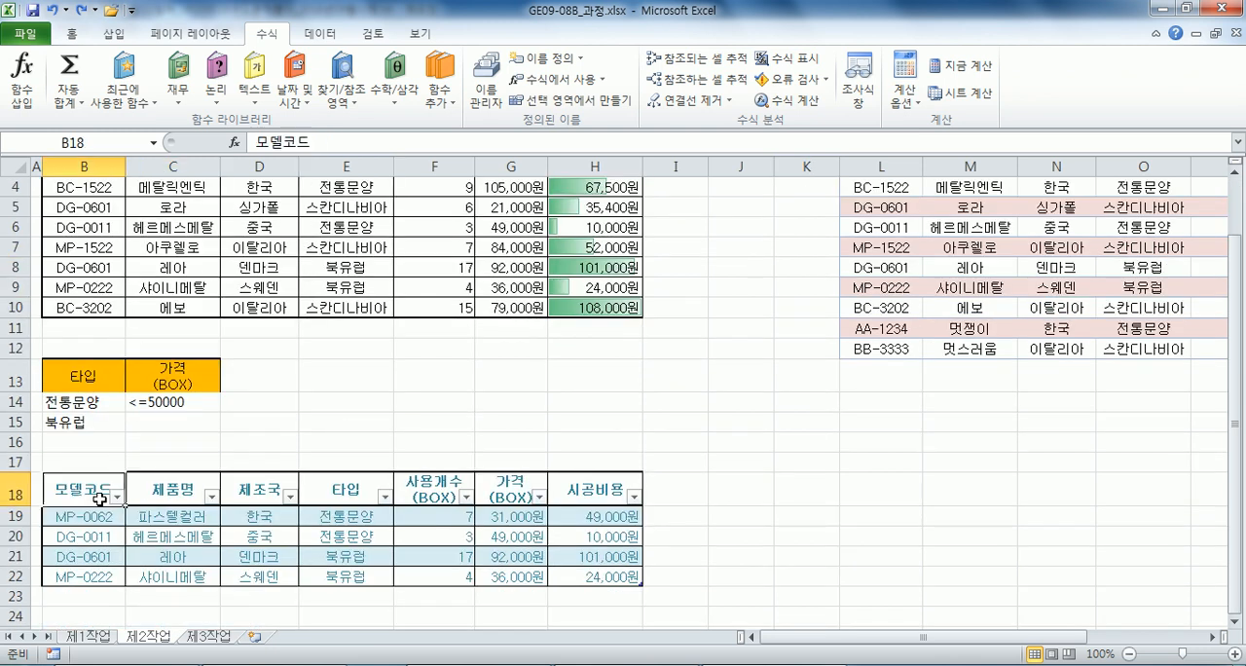
{"action": "left_click", "coordinate": [384, 540]}
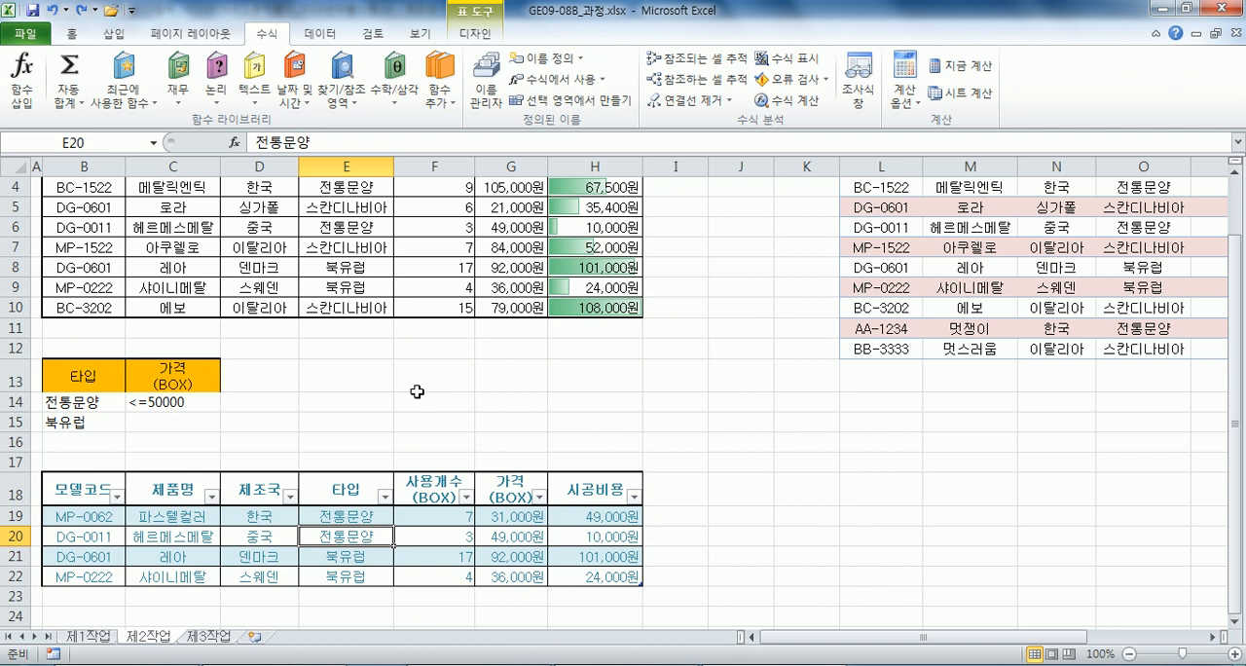
Create a pivot table from B4:H12 of 제1작업, placed at cell B2 of the existing sheet 제3작업.
{"action": "left_click", "coordinate": [316, 264]}
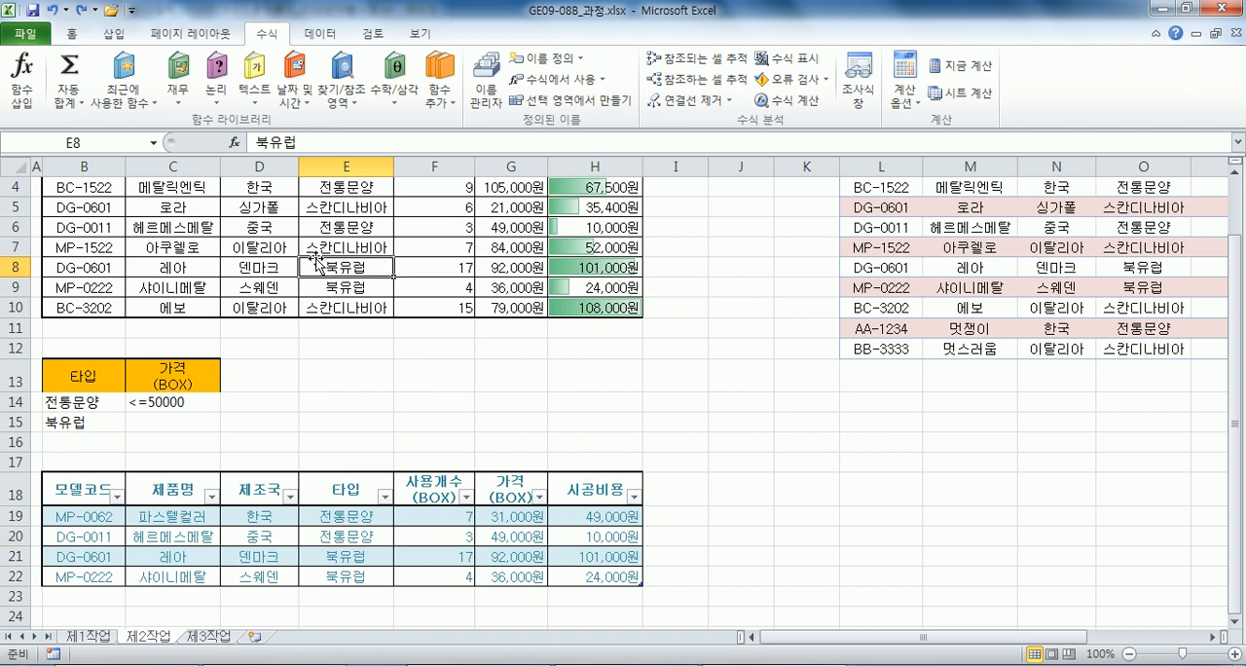
{"action": "left_click", "coordinate": [94, 637]}
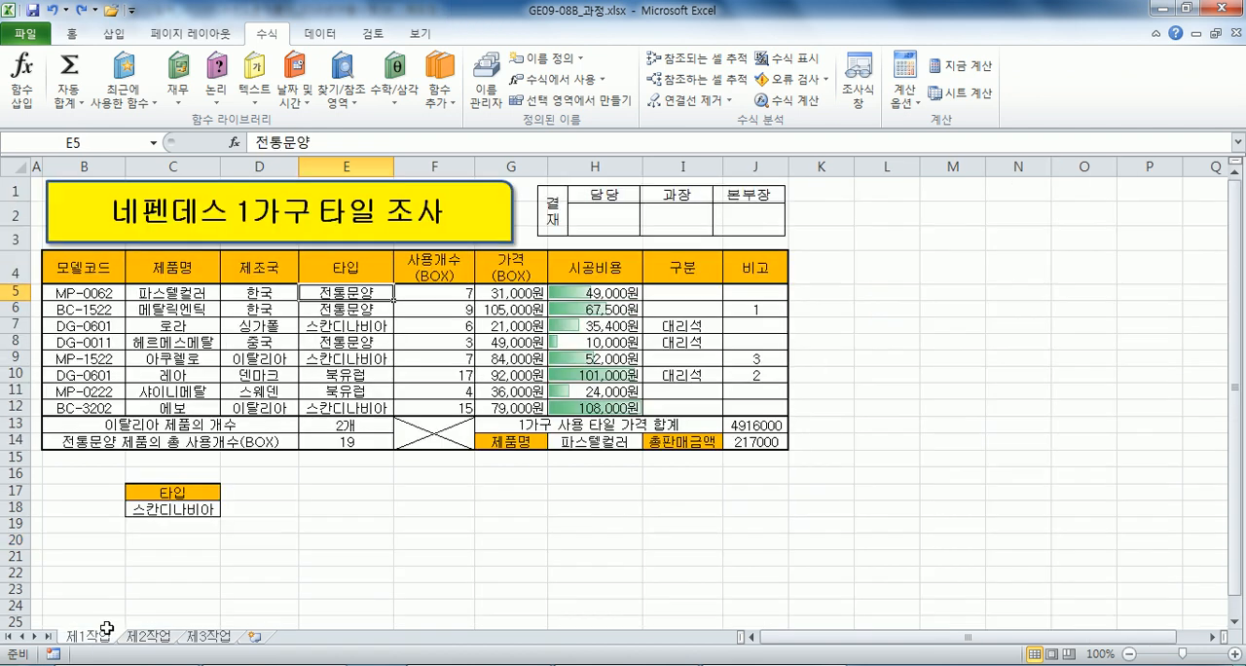
{"action": "left_click_drag", "start_coordinate": [101, 283], "coordinate": [572, 405]}
{"action": "left_click", "coordinate": [114, 33]}
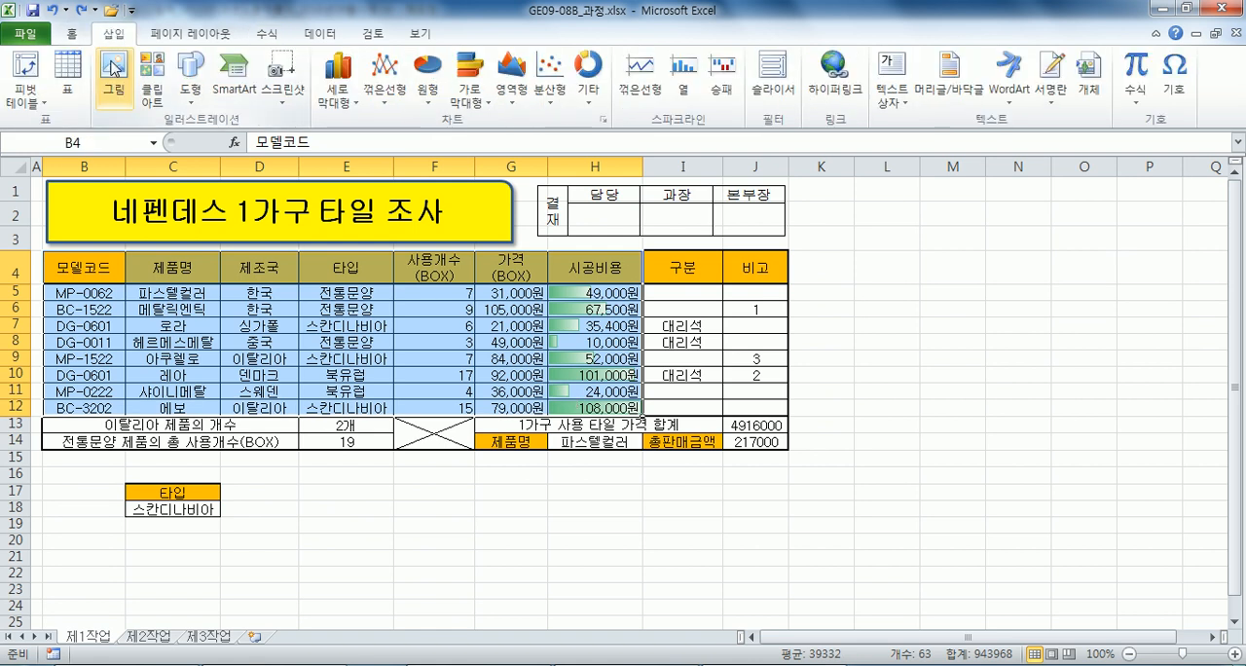
{"action": "left_click", "coordinate": [26, 66]}
{"action": "left_click", "coordinate": [611, 287]}
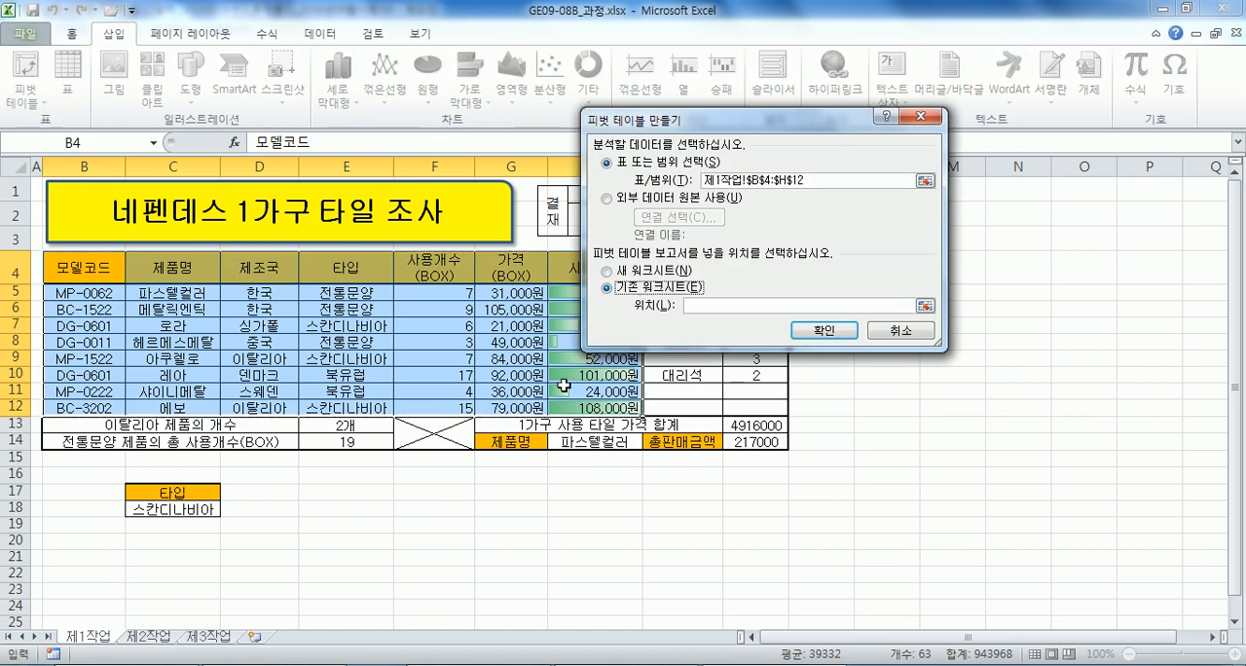
{"action": "left_click", "coordinate": [209, 635]}
{"action": "left_click", "coordinate": [93, 203]}
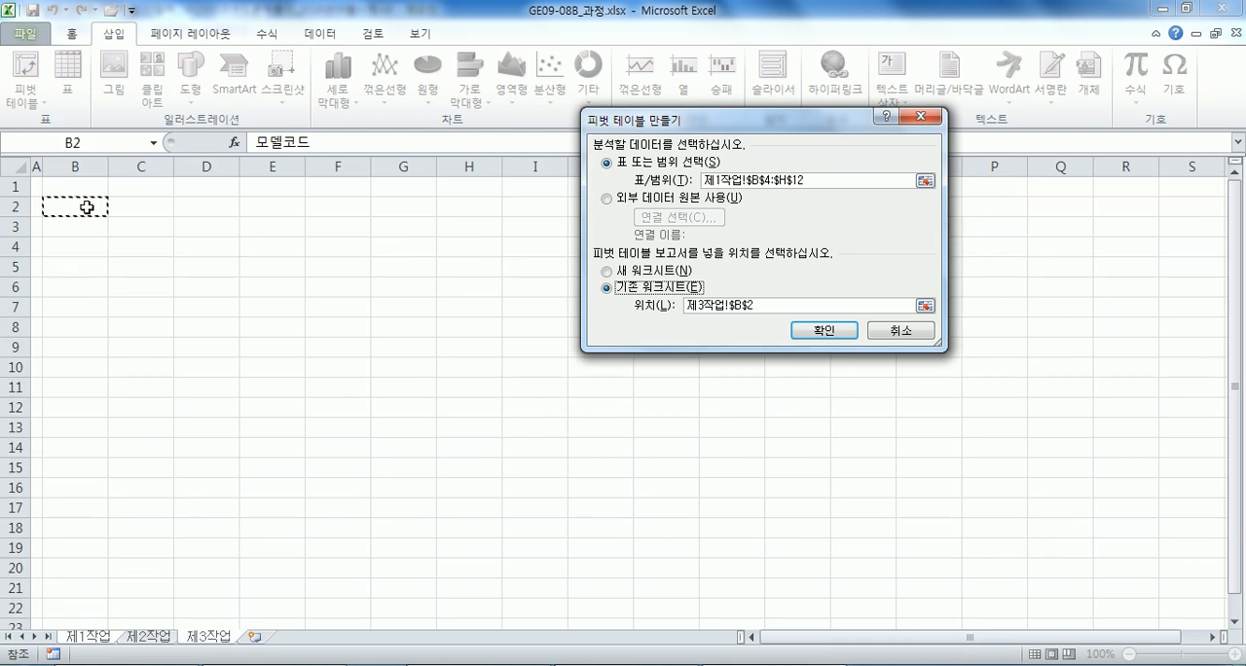
{"action": "left_click", "coordinate": [823, 330]}
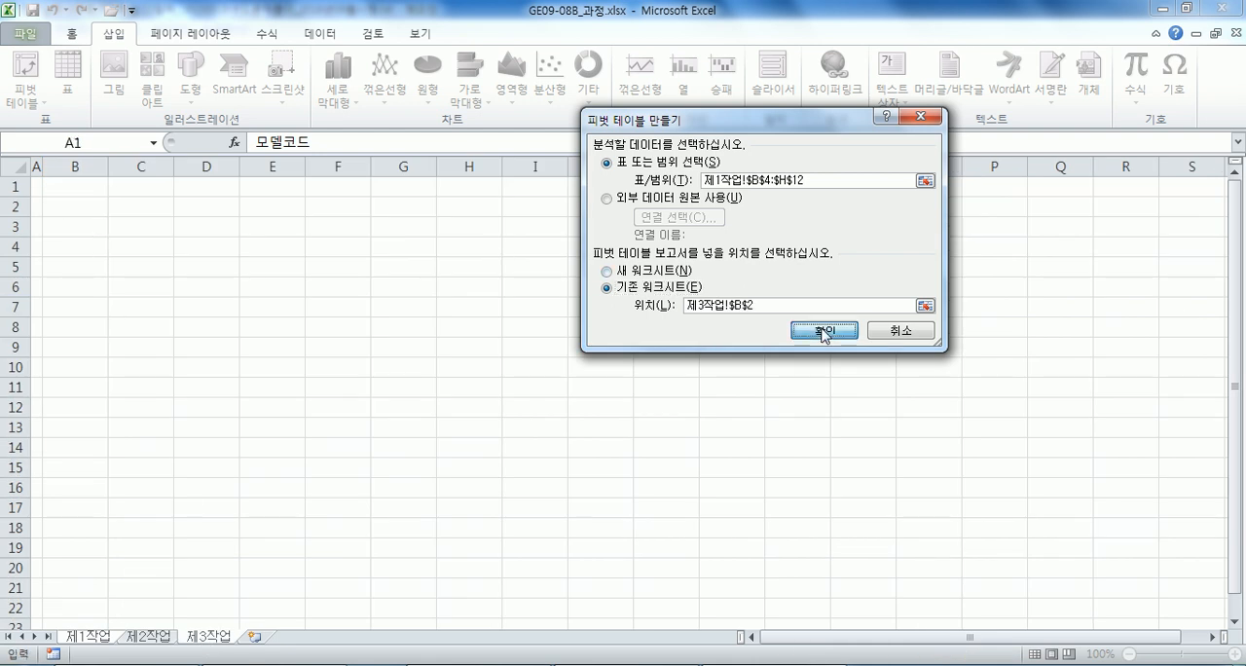
Lay out the pivot table with 가격(BOX) as row labels, 타입 as column labels, and 제품명 and 사용개수(BOX) as values.
{"action": "left_click_drag", "start_coordinate": [998, 164], "coordinate": [490, 64]}
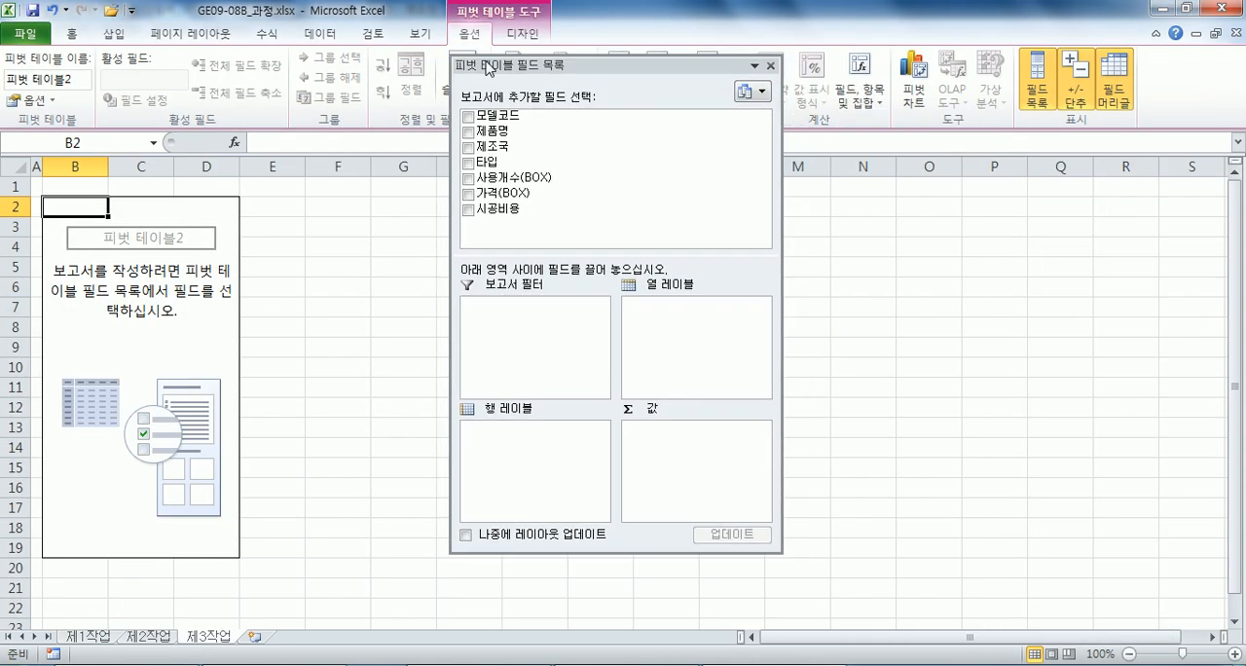
{"action": "left_click_drag", "start_coordinate": [508, 193], "coordinate": [516, 462]}
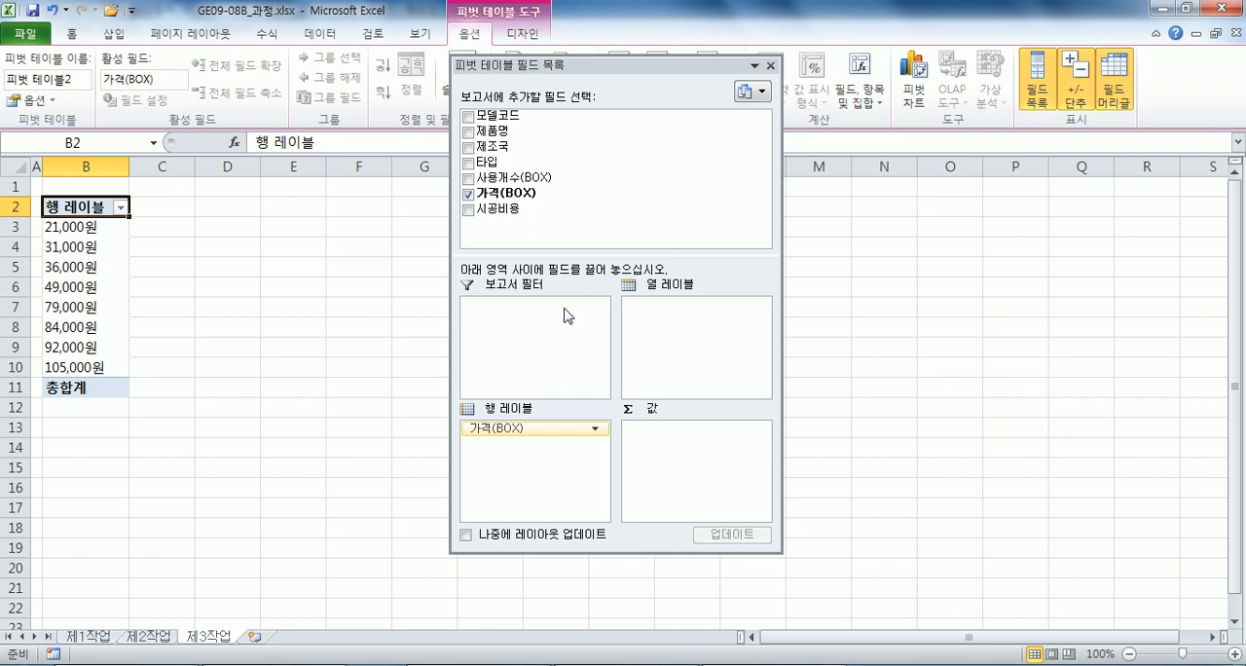
{"action": "left_click_drag", "start_coordinate": [491, 162], "coordinate": [678, 324]}
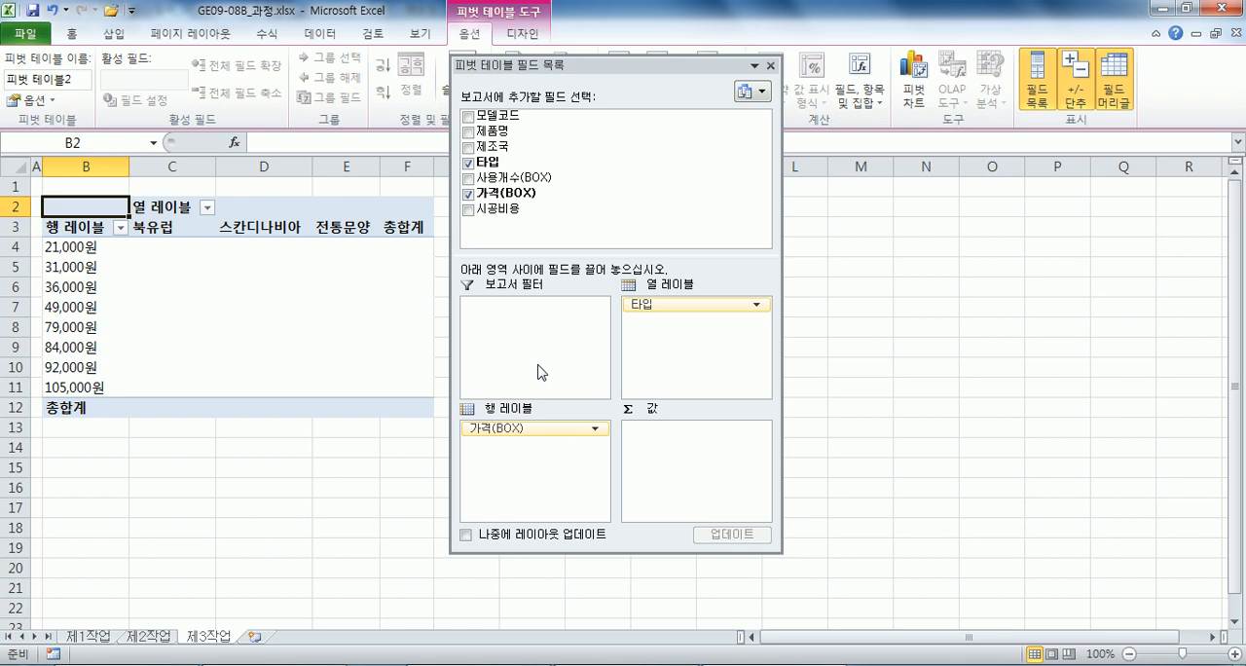
{"action": "left_click_drag", "start_coordinate": [511, 131], "coordinate": [662, 455]}
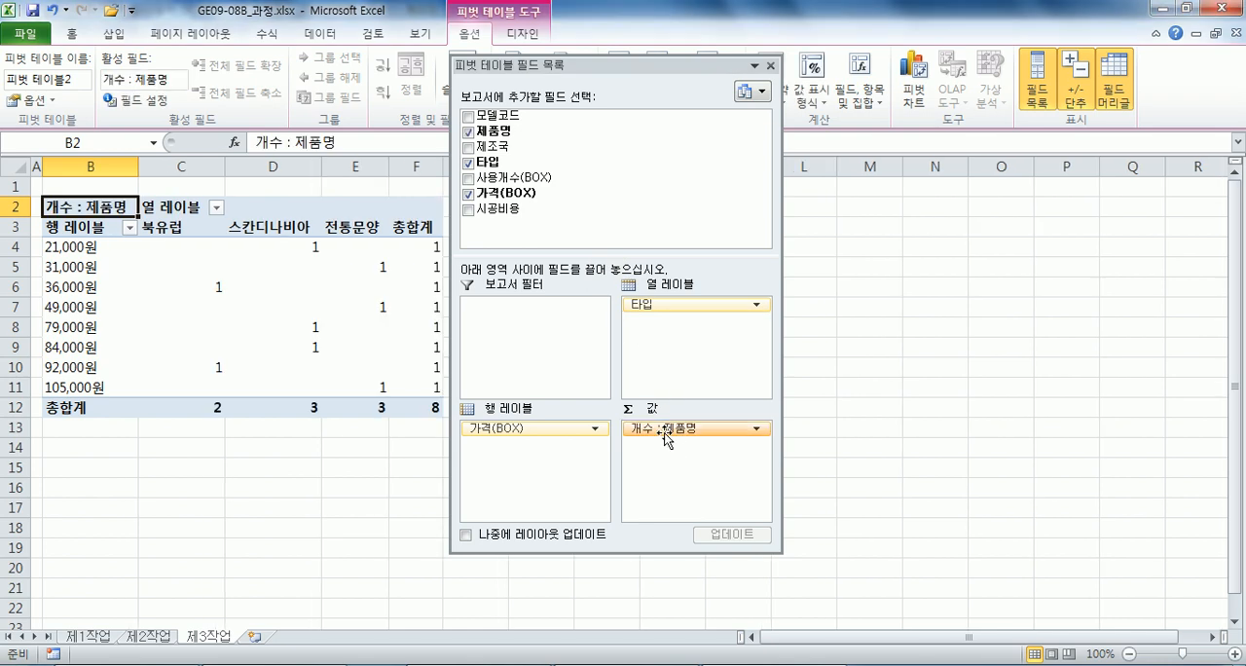
{"action": "left_click_drag", "start_coordinate": [540, 180], "coordinate": [661, 453]}
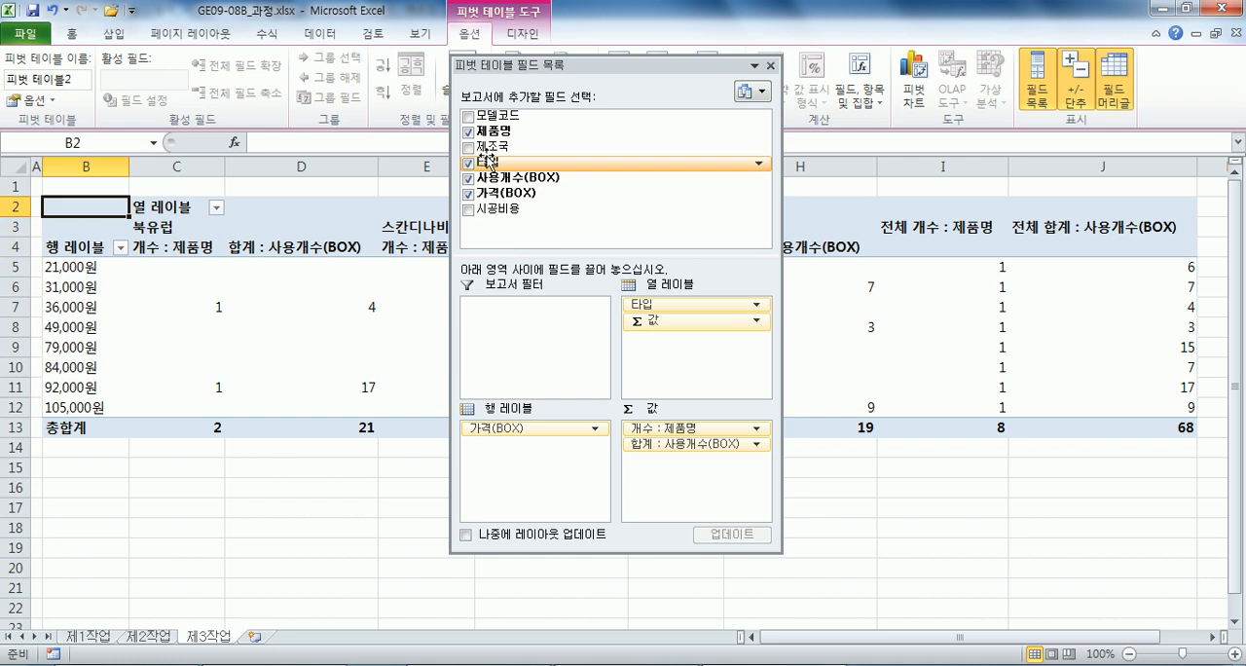
Try 제조국 as the report filter, filtering the pivot table by 덴마크 and by 싱가폴.
{"action": "left_click_drag", "start_coordinate": [508, 154], "coordinate": [546, 331]}
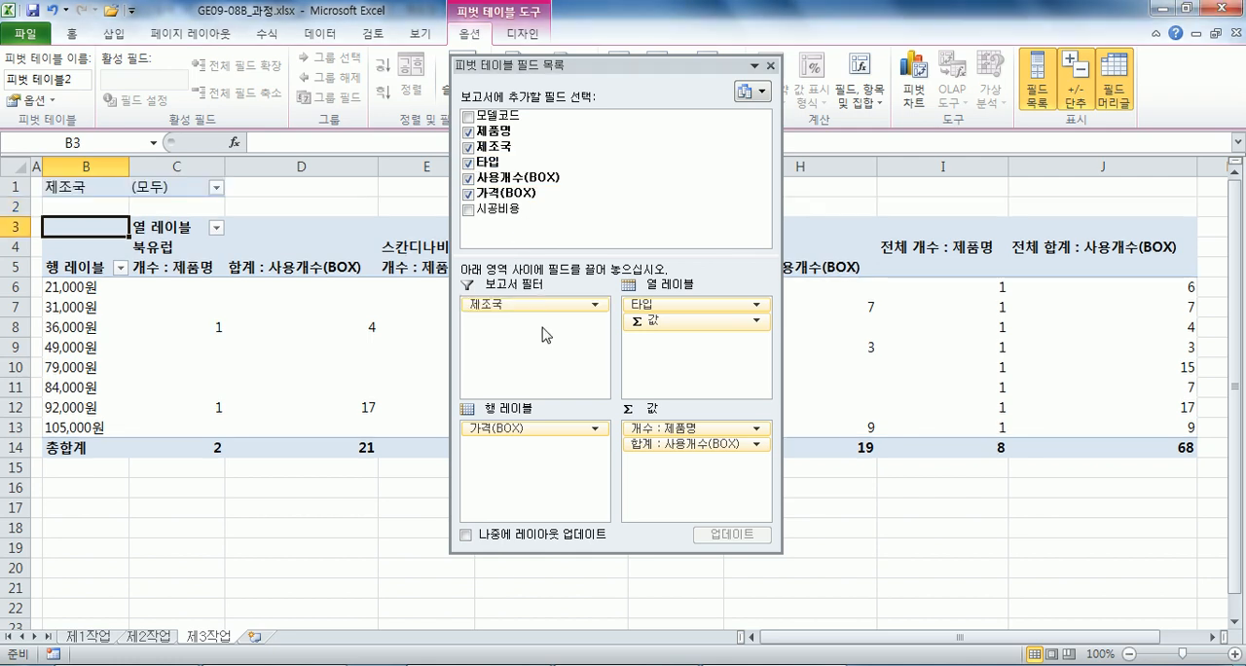
{"action": "left_click", "coordinate": [216, 187]}
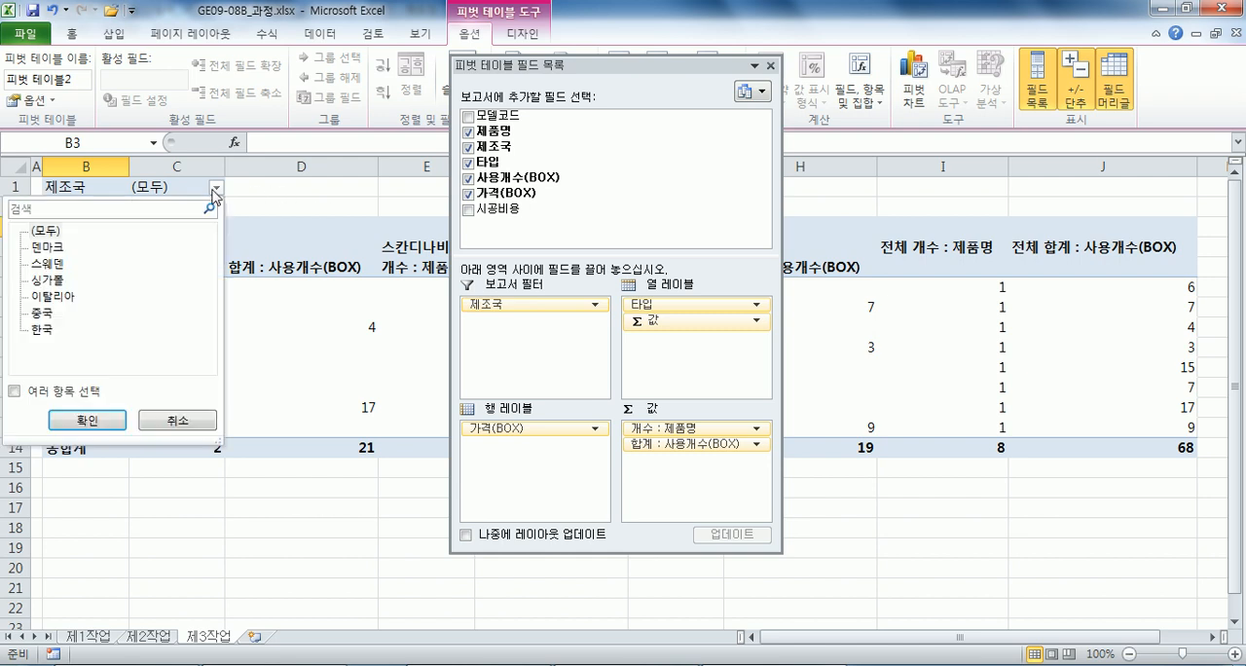
{"action": "left_click", "coordinate": [48, 247]}
{"action": "left_click", "coordinate": [89, 419]}
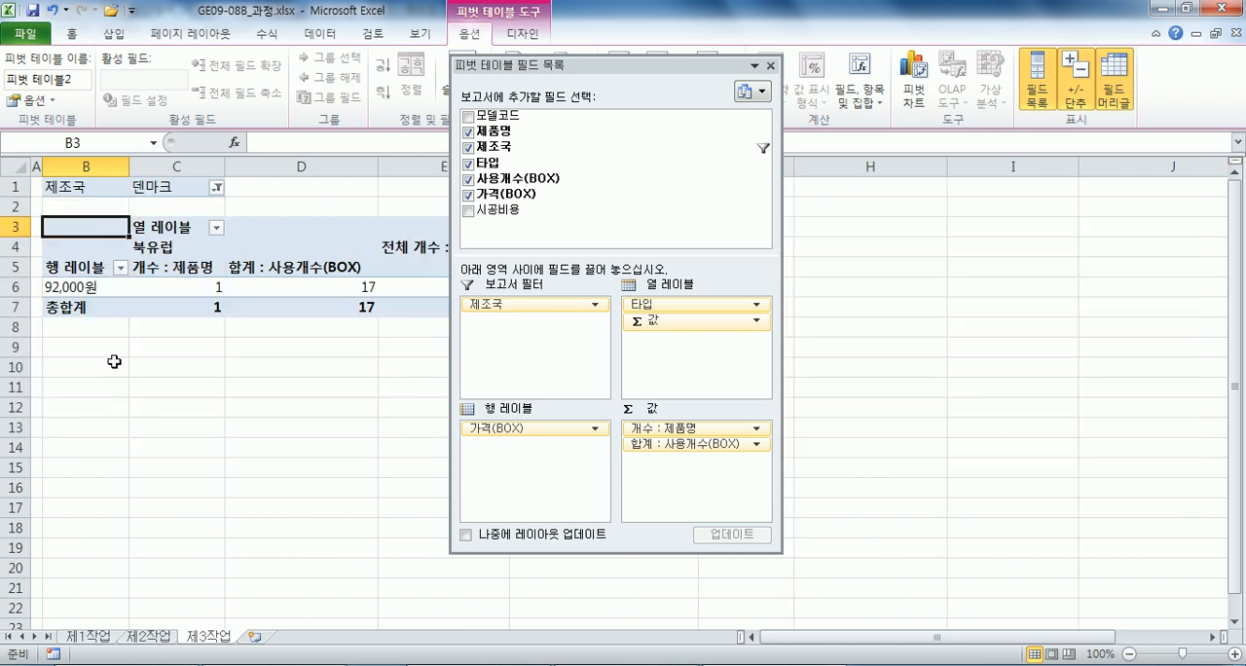
{"action": "left_click", "coordinate": [216, 188]}
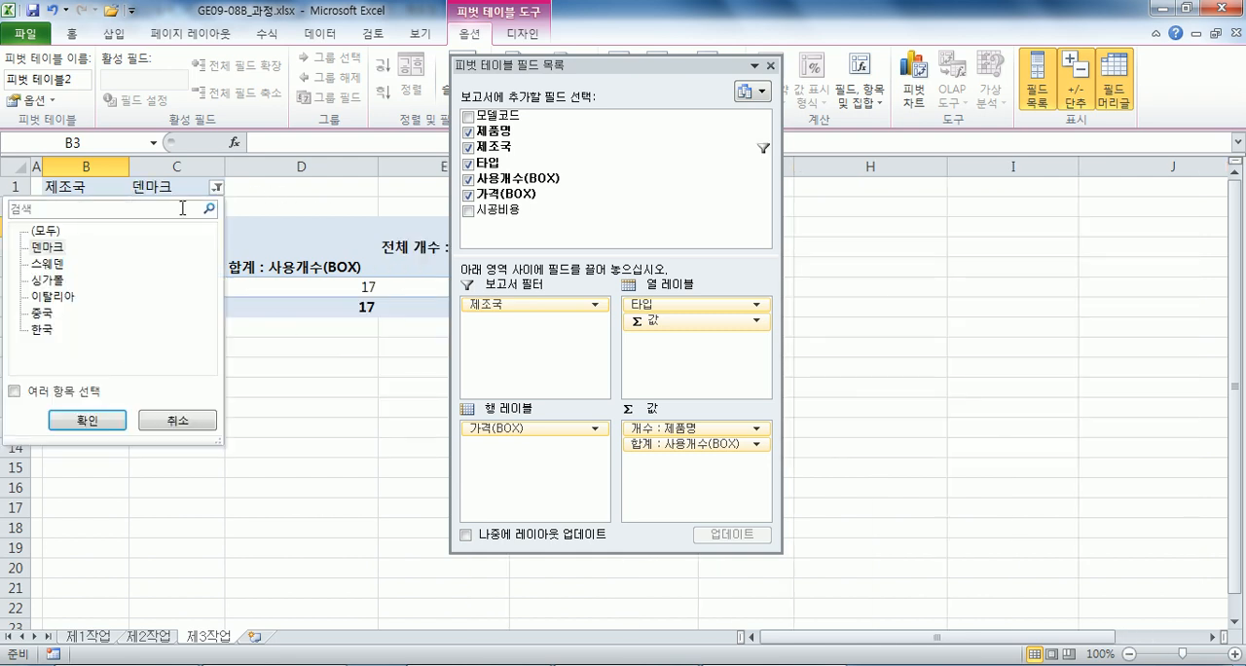
{"action": "left_click", "coordinate": [51, 281]}
{"action": "left_click", "coordinate": [87, 420]}
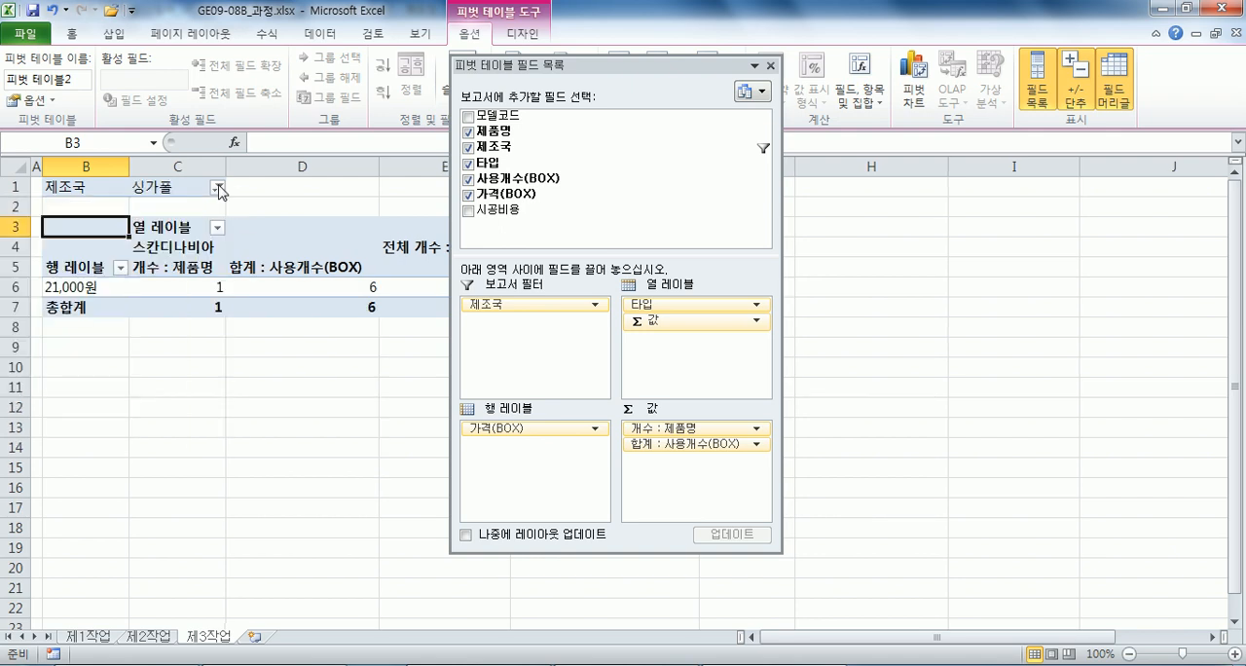
Try filtering 제조국 by multiple items, 싱가폴 and 한국, and remove 제조국 from the report filter.
{"action": "left_click", "coordinate": [217, 189]}
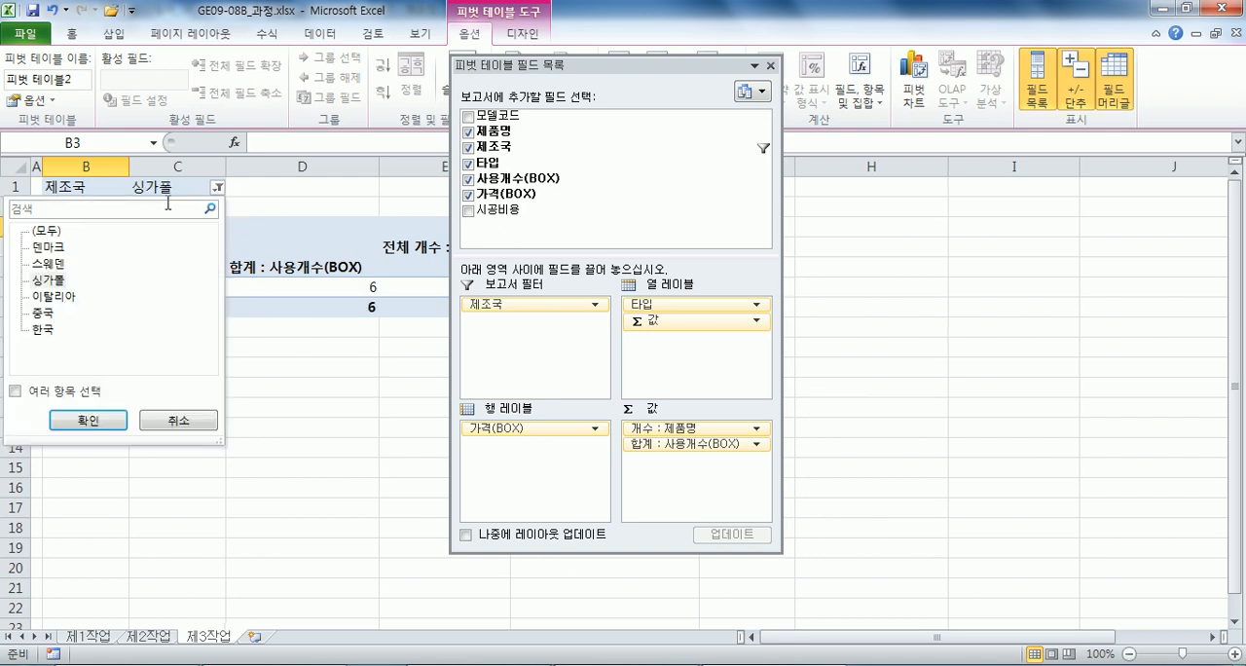
{"action": "left_click", "coordinate": [15, 392]}
{"action": "left_click", "coordinate": [35, 329]}
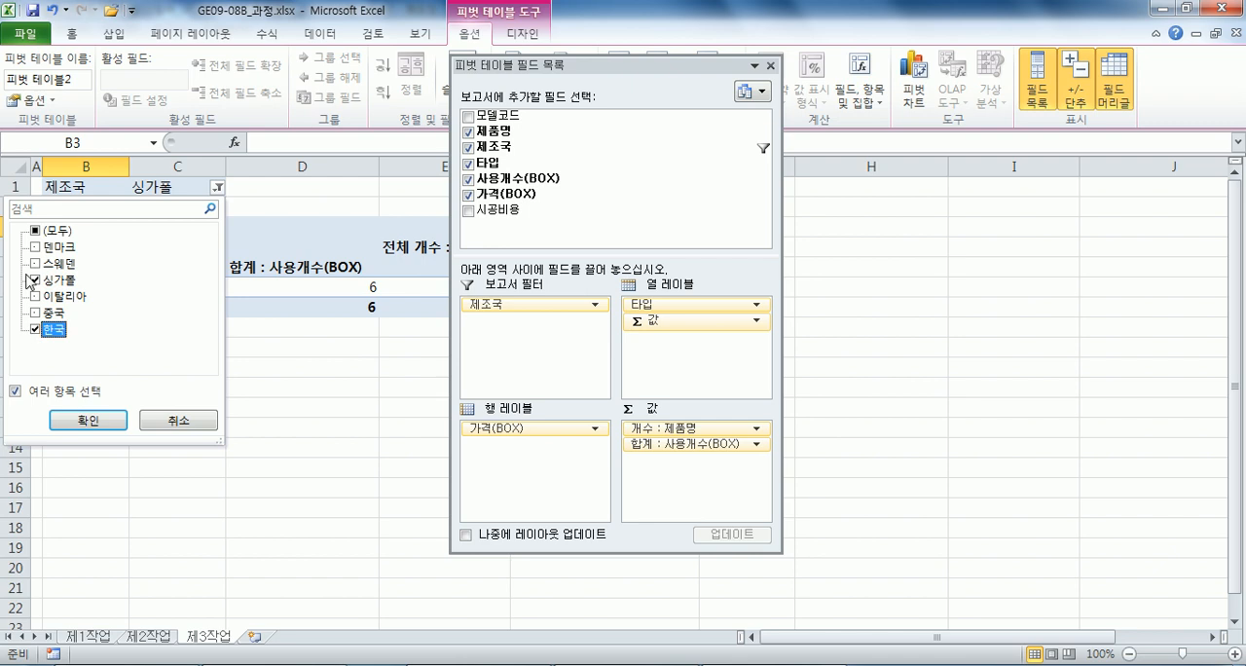
{"action": "left_click", "coordinate": [88, 420]}
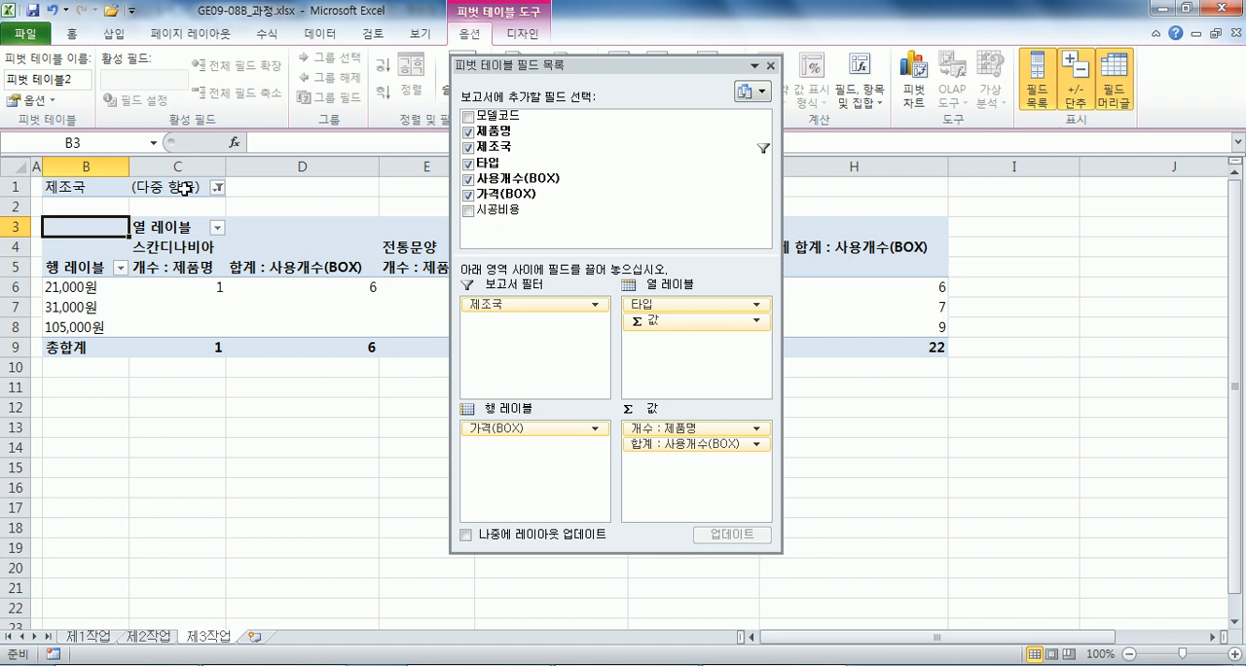
{"action": "left_click_drag", "start_coordinate": [508, 305], "coordinate": [290, 397]}
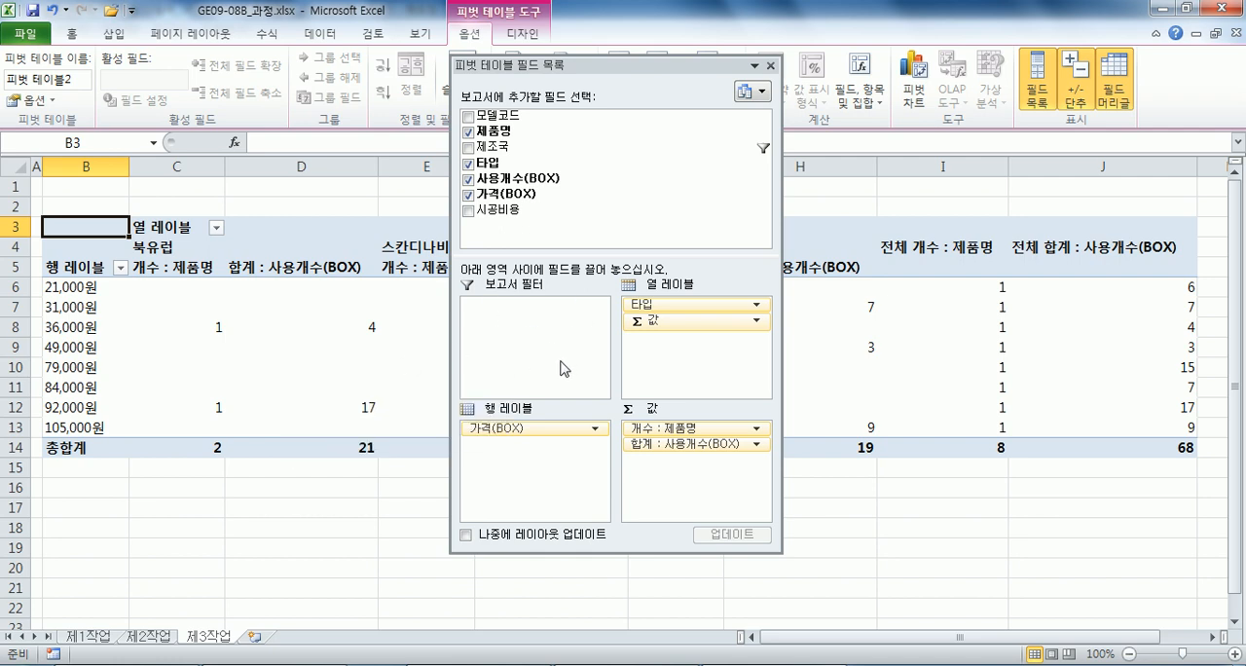
Rename the pivot table's row label header in B5 as 가격(BOX).
{"action": "left_click", "coordinate": [70, 265]}
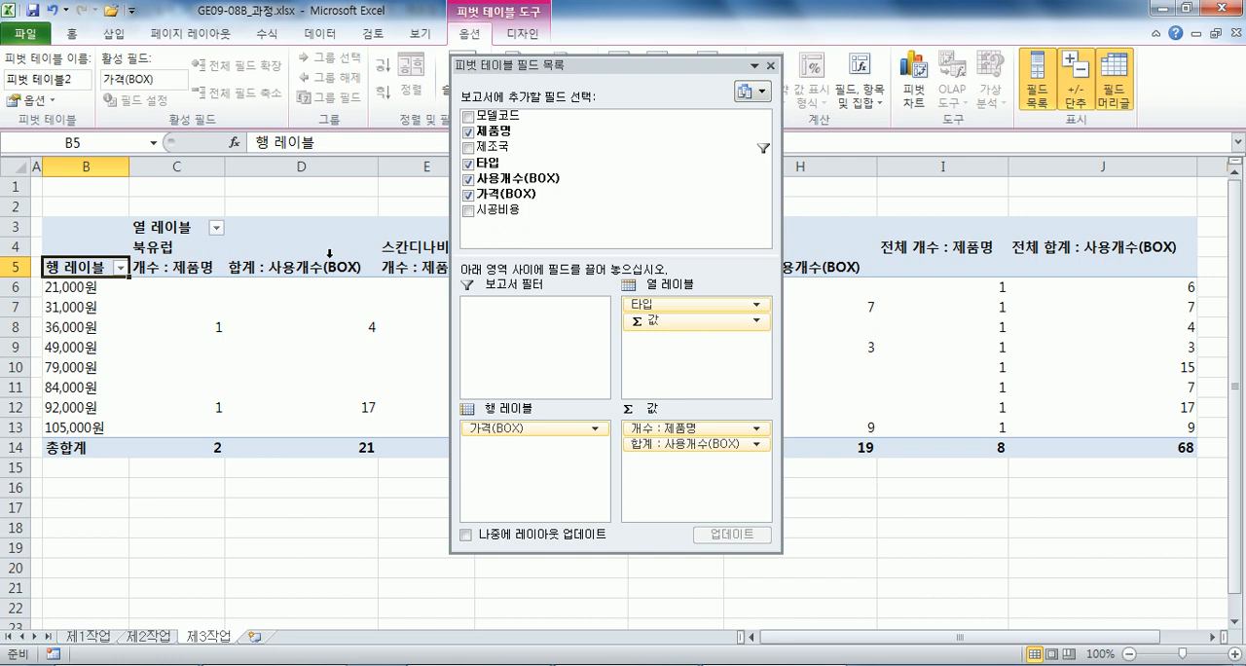
{"action": "type", "text": "가거"}
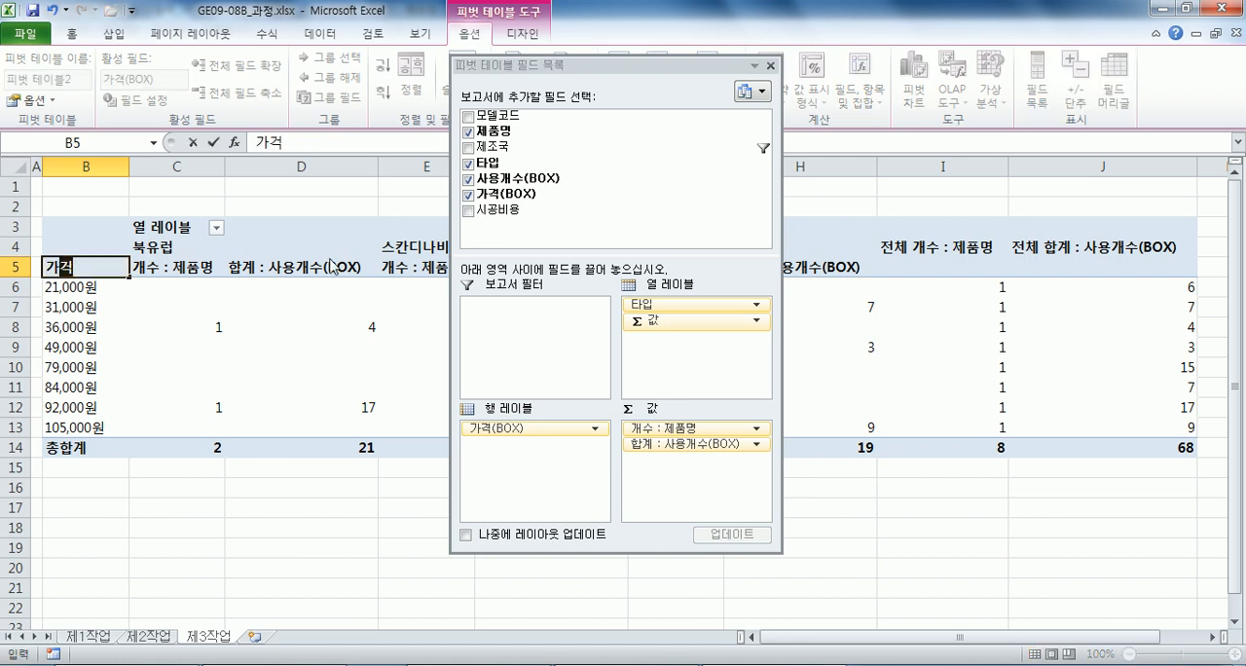
{"action": "type", "text": "(box"}
{"action": "key", "text": "BackSpace"}
{"action": "key", "text": "BackSpace"}
{"action": "key", "text": "BackSpace"}
{"action": "type", "text": "BOX)"}
{"action": "key", "text": "Tab"}
Rename the pivot table's column label header in C3 as 타입.
{"action": "key", "text": "Up"}
{"action": "key", "text": "Up"}
{"action": "type", "text": "XKDLQ"}
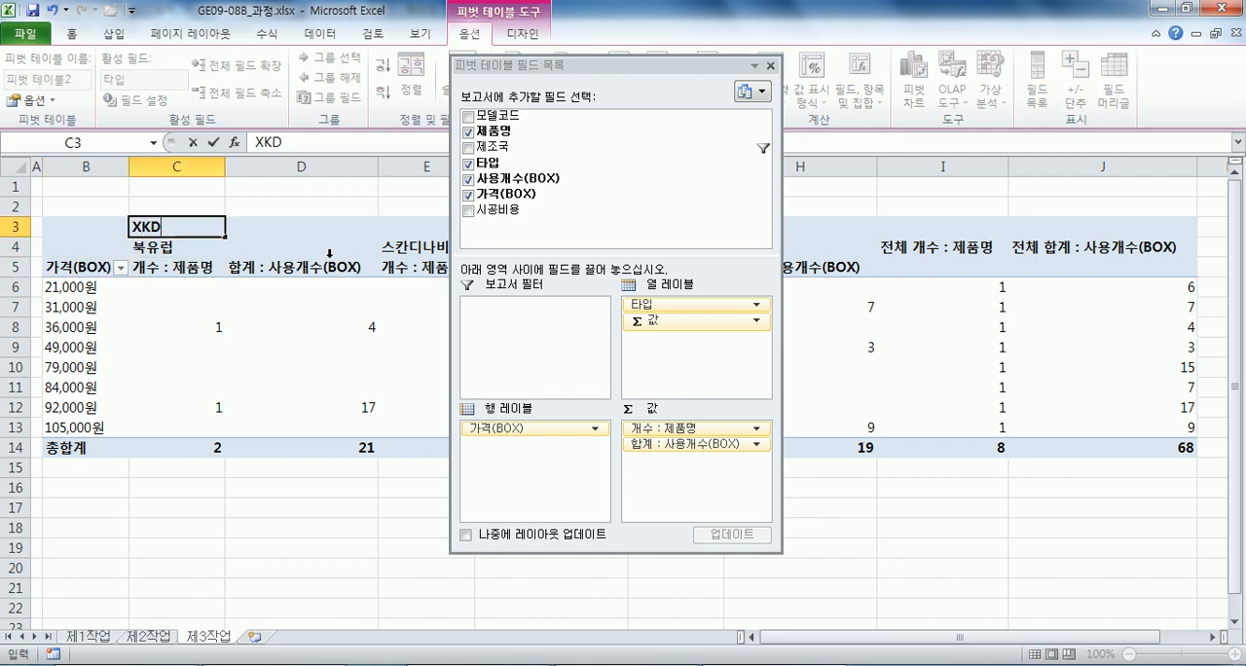
{"action": "key", "text": "BackSpace"}
{"action": "key", "text": "BackSpace"}
{"action": "key", "text": "BackSpace"}
{"action": "key", "text": "BackSpace"}
{"action": "key", "text": "BackSpace"}
{"action": "type", "text": "타입"}
{"action": "left_click", "coordinate": [339, 232]}
{"action": "key", "text": "Down"}
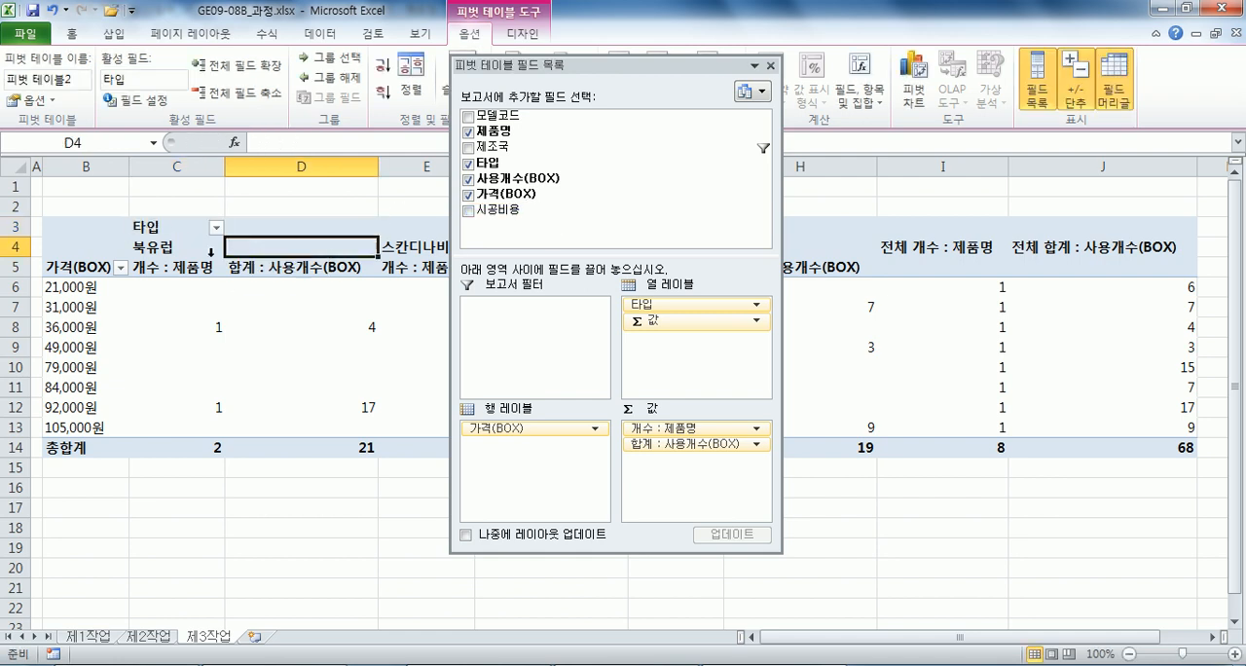
Sort the 타입 column labels in descending order and dock the pivot table field list beside the sheet.
{"action": "left_click", "coordinate": [217, 251]}
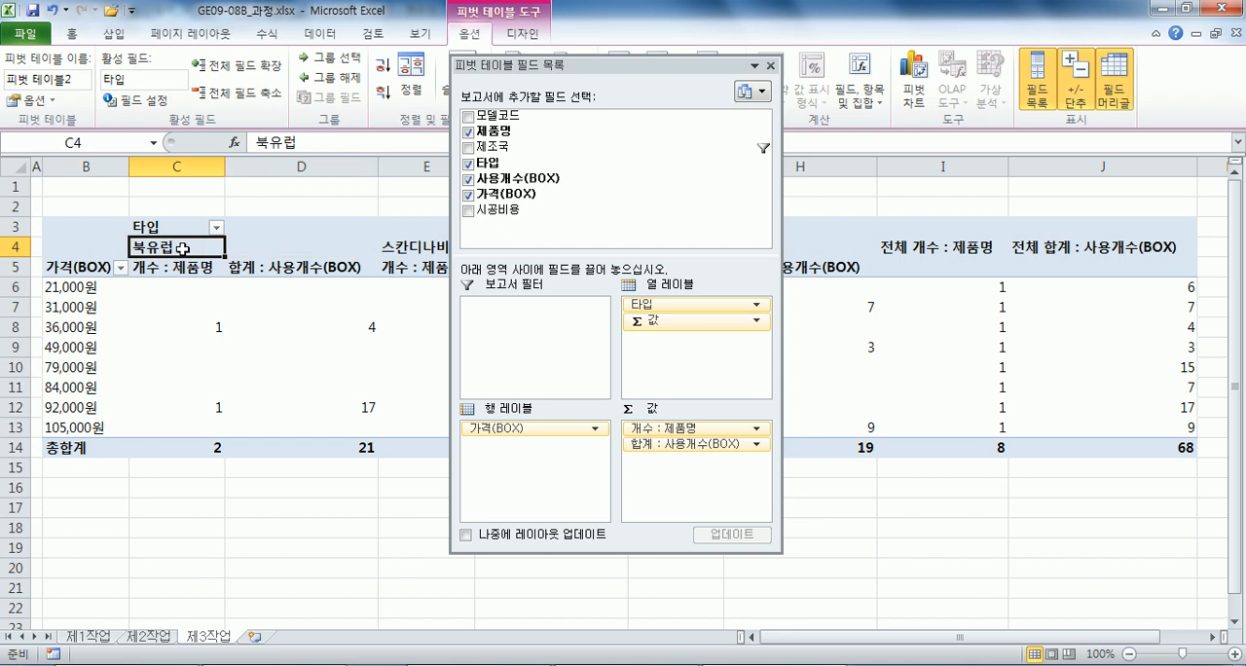
{"action": "left_click", "coordinate": [381, 91]}
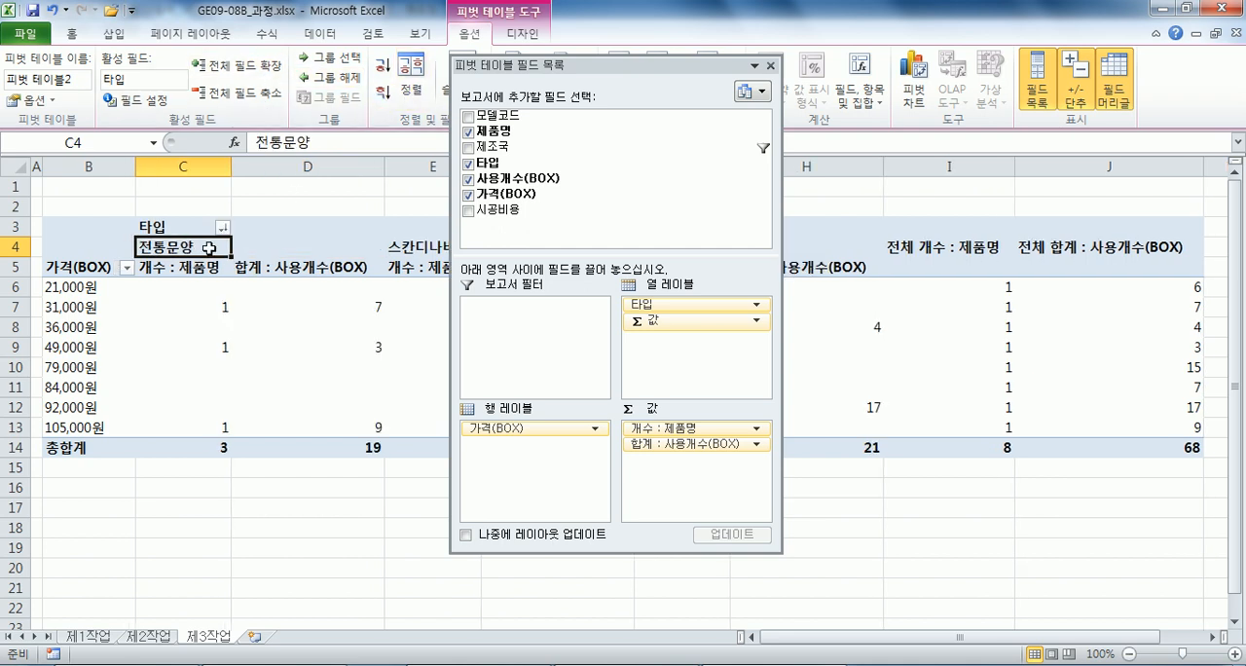
{"action": "left_click_drag", "start_coordinate": [579, 65], "coordinate": [619, 84]}
{"action": "double_click", "coordinate": [619, 84]}
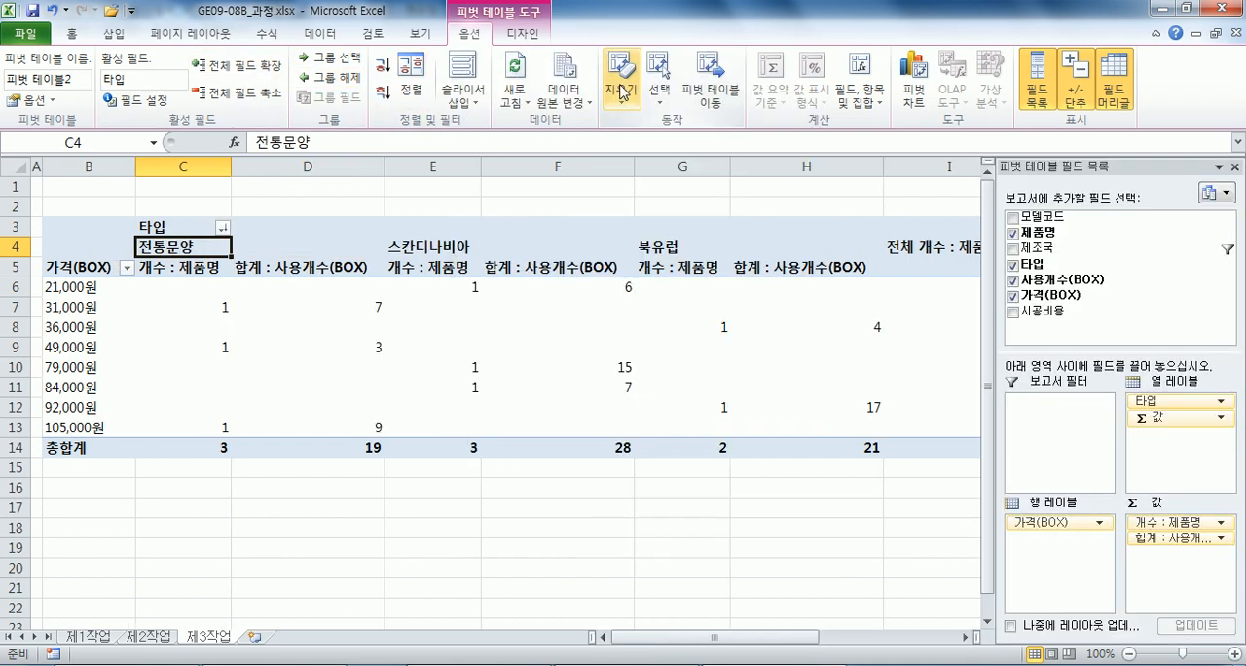
Summarize the 사용개수(BOX) value field by 평균 with the custom name 평균 : 사용개수(BOX).
{"action": "double_click", "coordinate": [307, 266]}
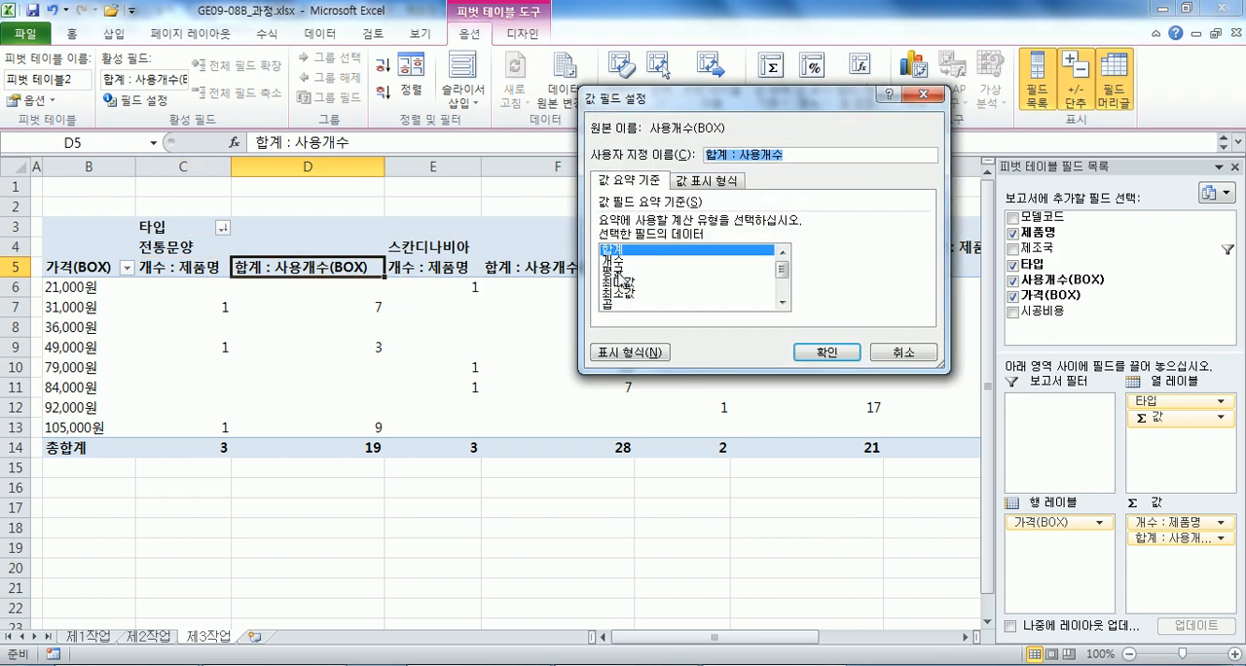
{"action": "left_click", "coordinate": [623, 271]}
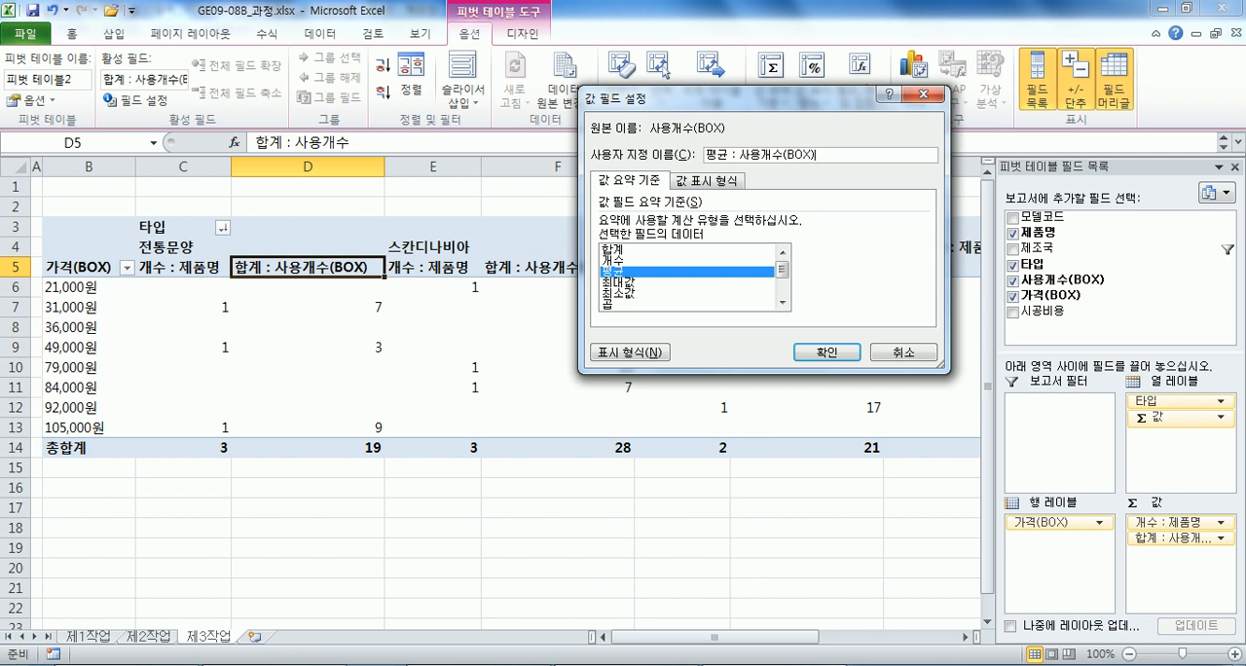
{"action": "key", "text": "Return"}
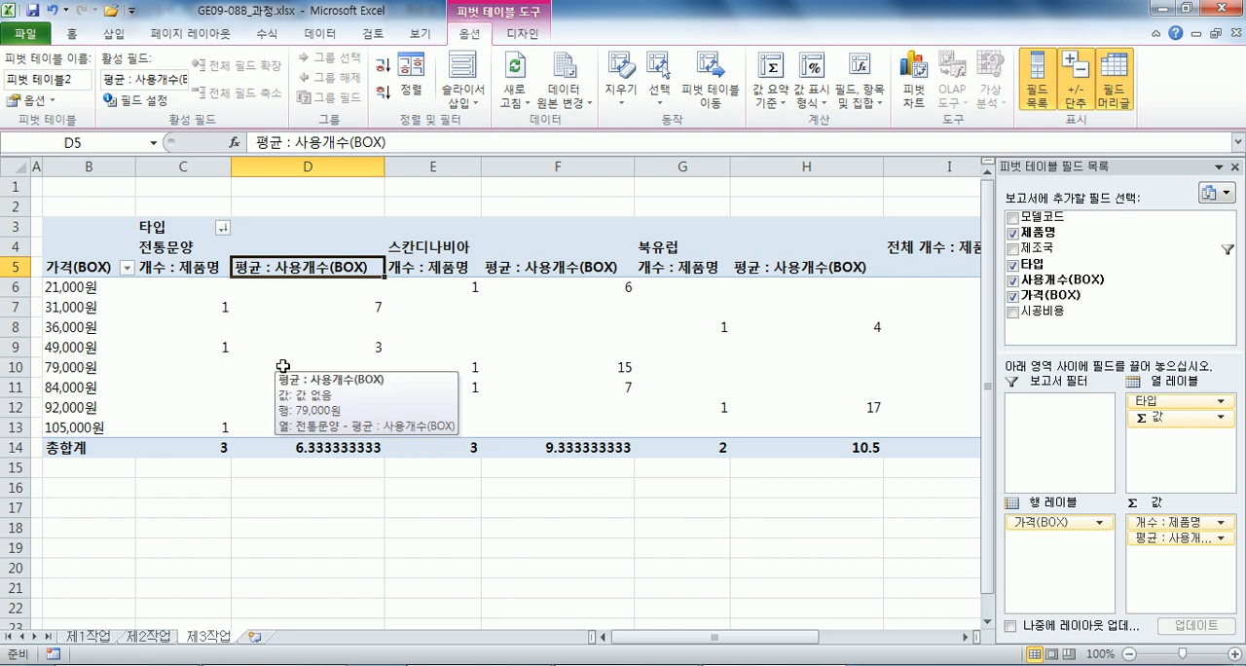
Group the 가격(BOX) row labels from 1 to 150000 in intervals of 50000.
{"action": "left_click", "coordinate": [72, 289]}
{"action": "right_click", "coordinate": [73, 289]}
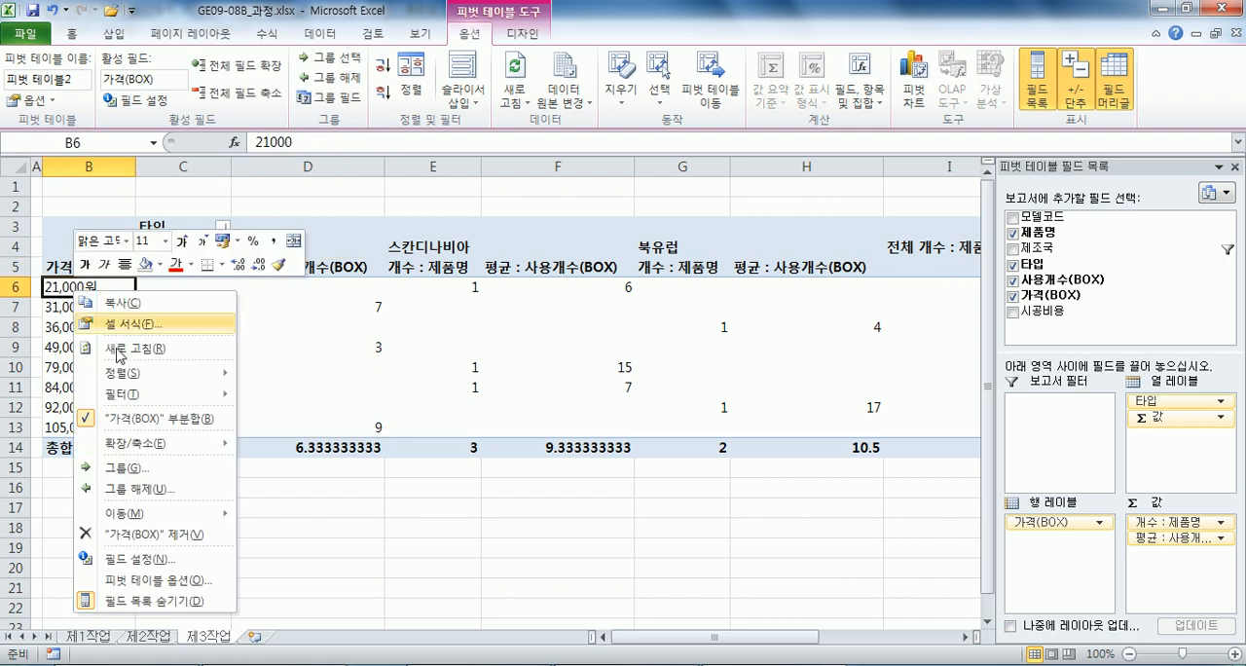
{"action": "left_click", "coordinate": [125, 467]}
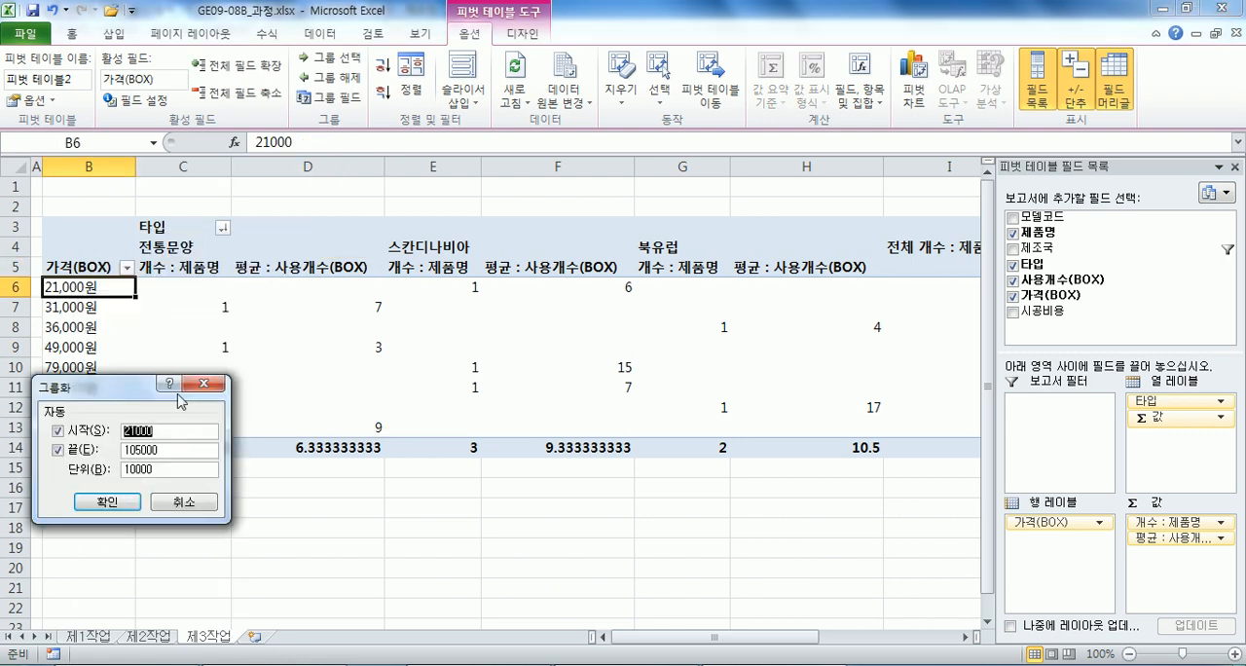
{"action": "left_click_drag", "start_coordinate": [146, 386], "coordinate": [397, 246]}
{"action": "type", "text": "1"}
{"action": "key", "text": "Tab"}
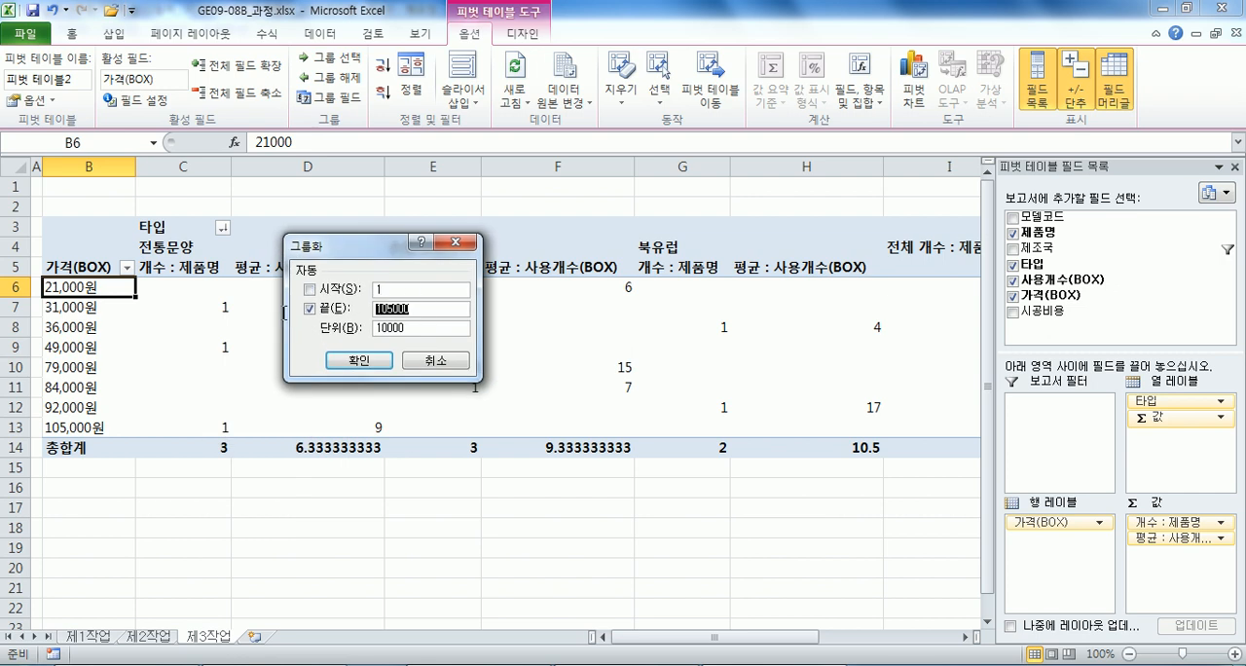
{"action": "type", "text": "150"}
{"action": "key", "text": "Tab"}
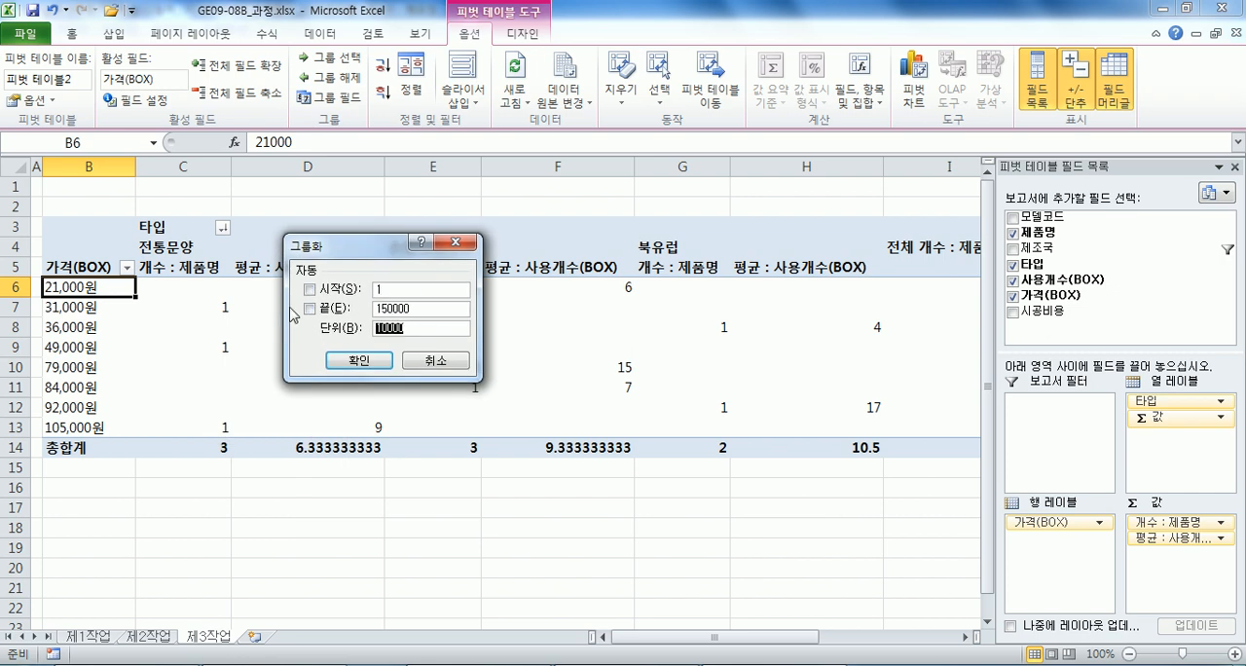
{"action": "type", "text": "5"}
{"action": "left_click", "coordinate": [359, 361]}
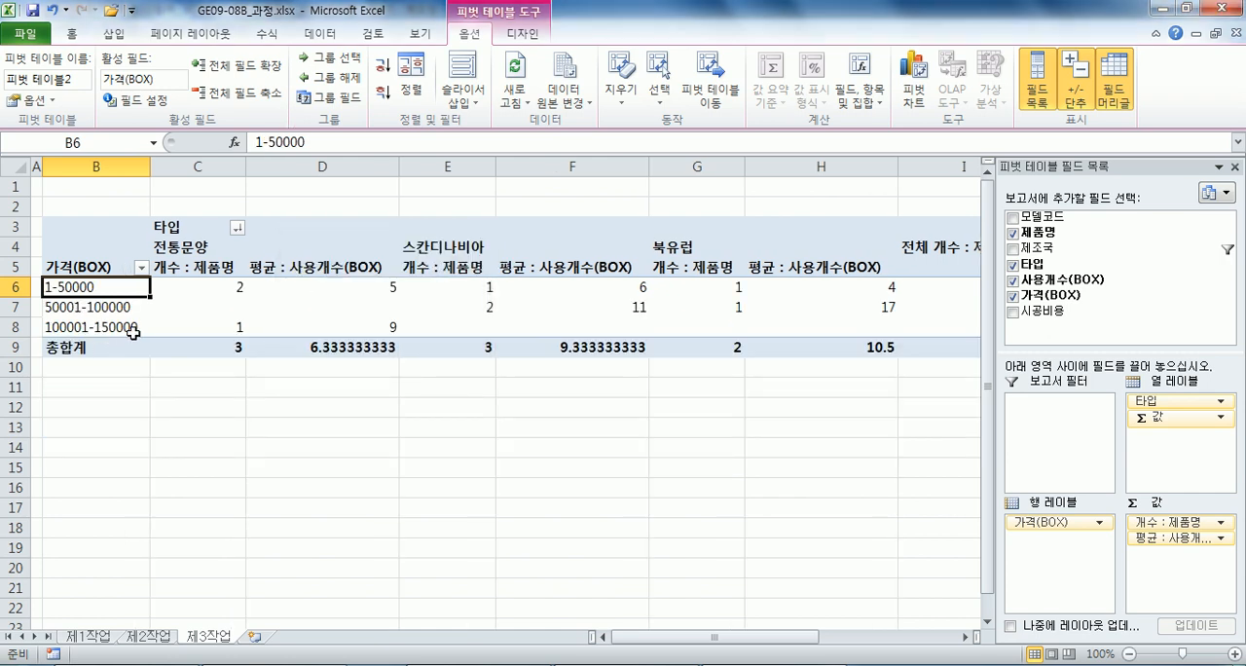
In the pivot table options, merge and center cells with labels, show empty cells as **, and turn off row grand totals.
{"action": "mouse_move", "coordinate": [247, 312]}
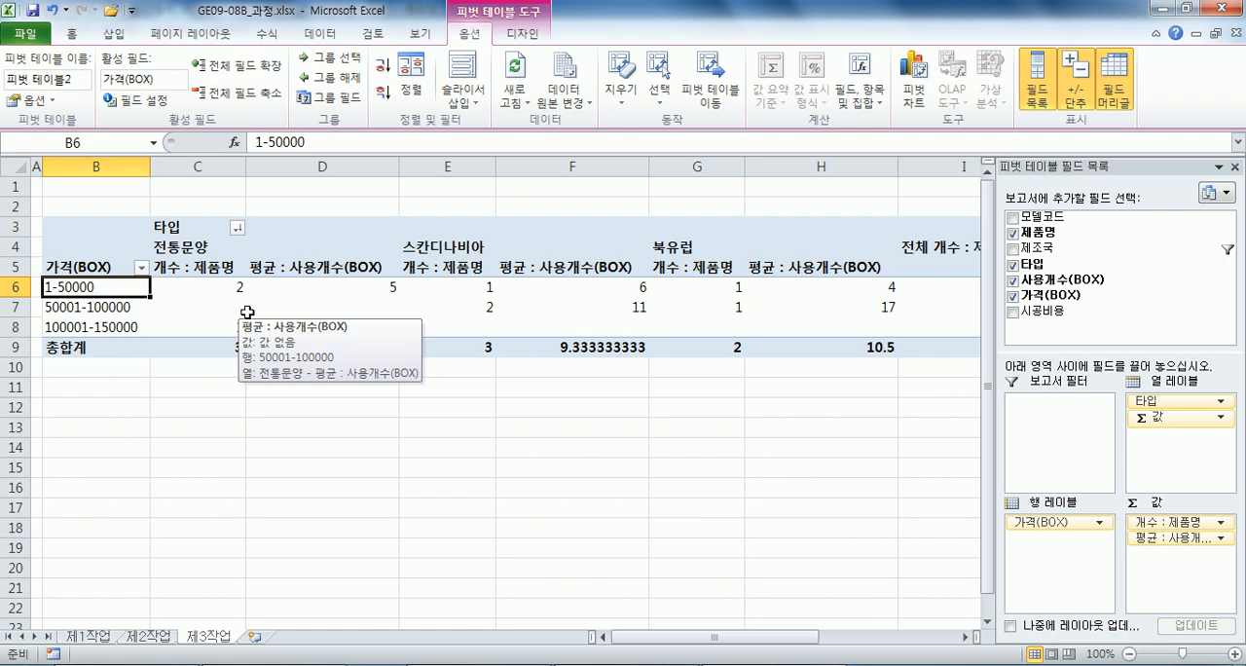
{"action": "left_click", "coordinate": [26, 101]}
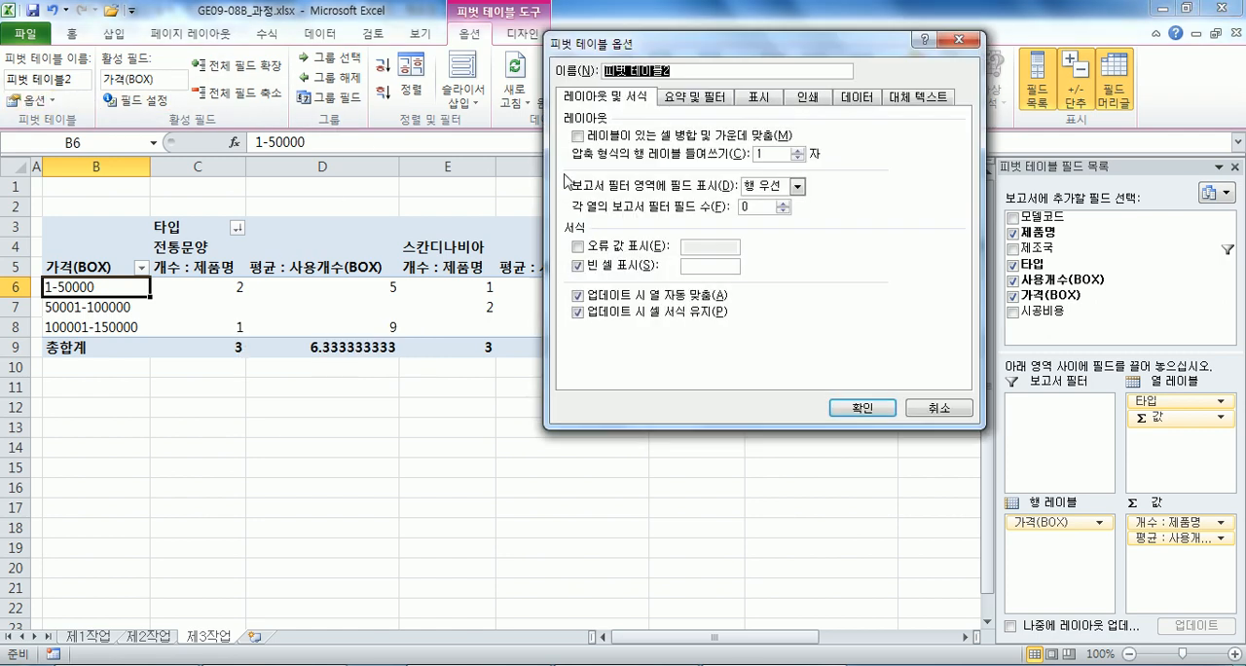
{"action": "left_click", "coordinate": [622, 139]}
{"action": "left_click", "coordinate": [717, 266]}
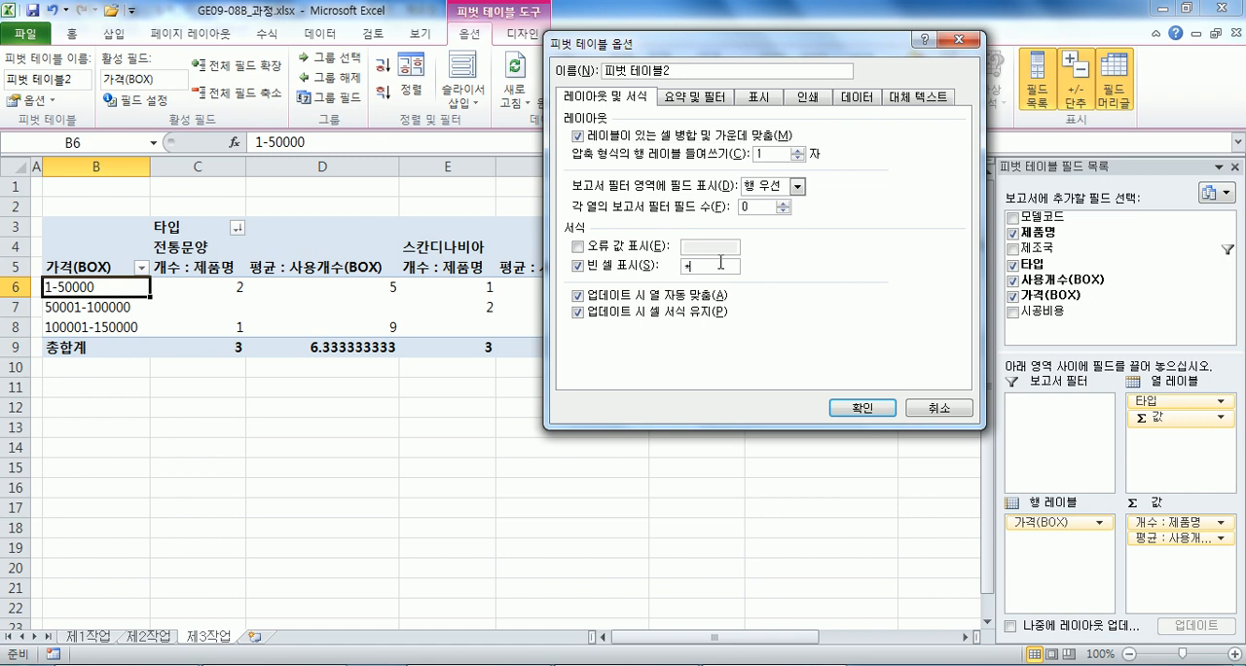
{"action": "type", "text": "**"}
{"action": "left_click", "coordinate": [694, 97]}
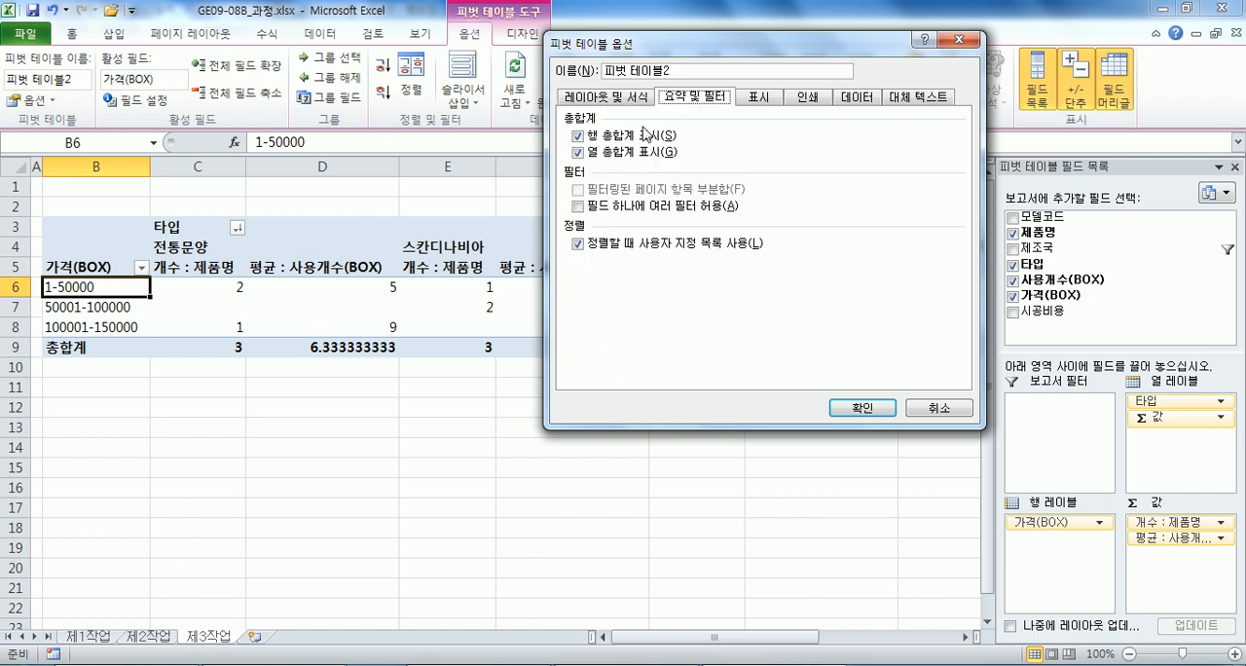
{"action": "left_click", "coordinate": [614, 139]}
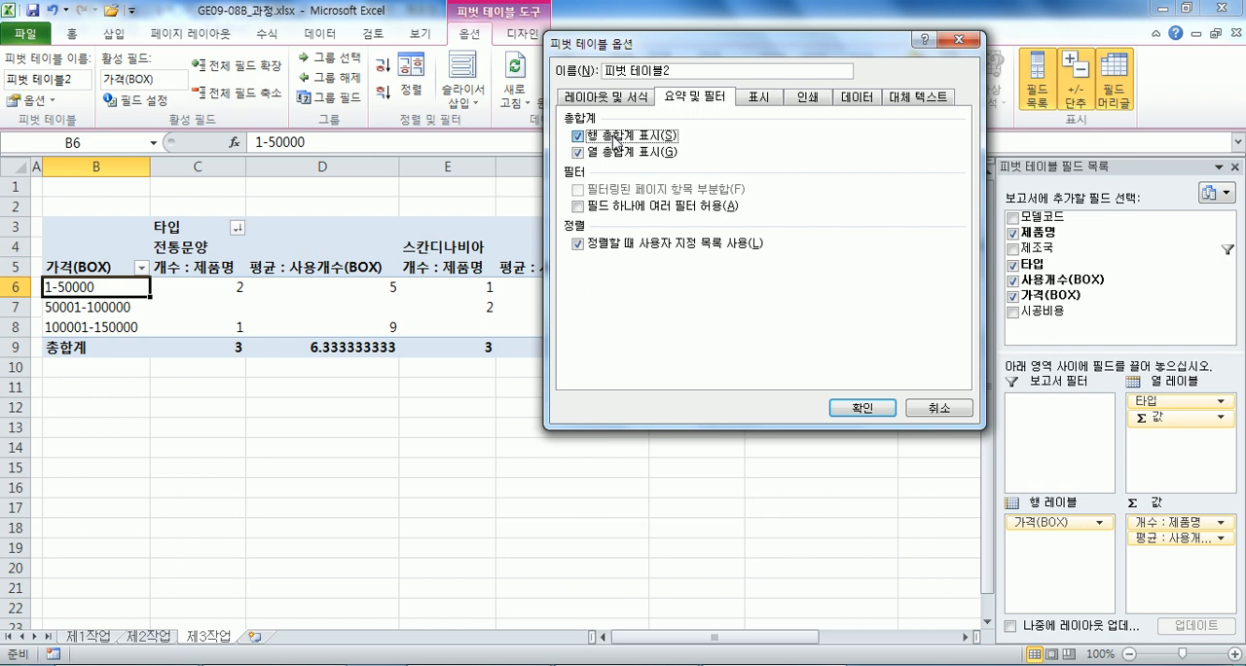
{"action": "left_click", "coordinate": [860, 408]}
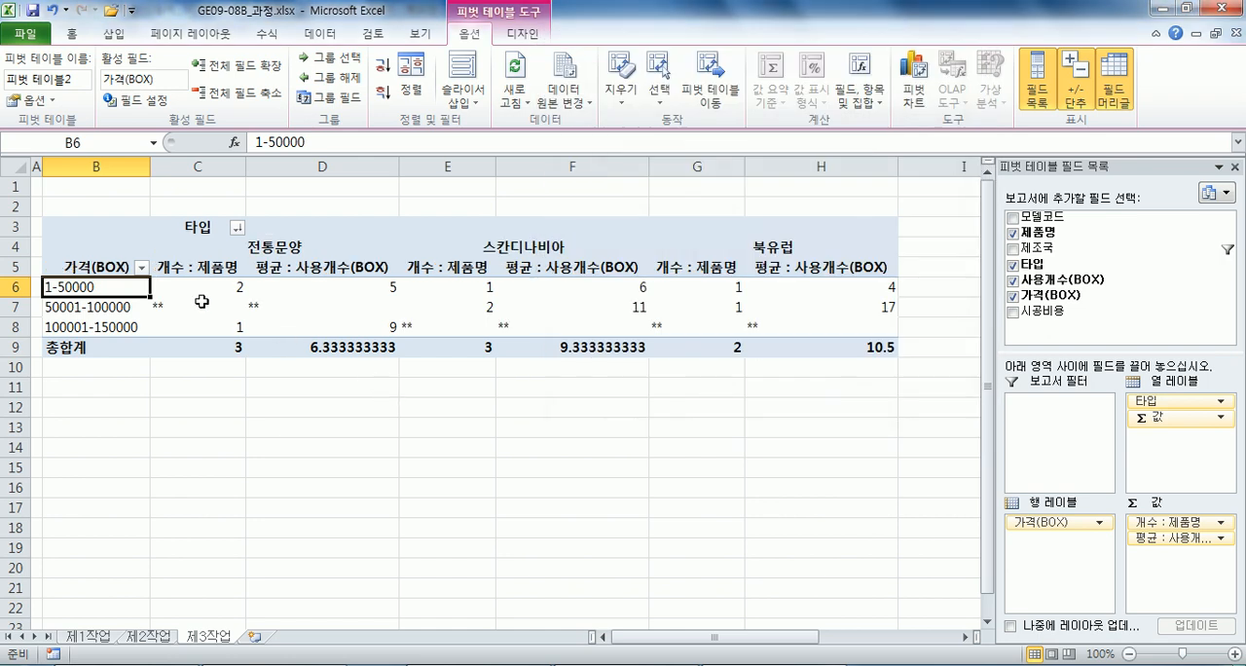
Center the pivot table values in C6:H9 and apply the comma style to them.
{"action": "left_click_drag", "start_coordinate": [177, 279], "coordinate": [818, 347]}
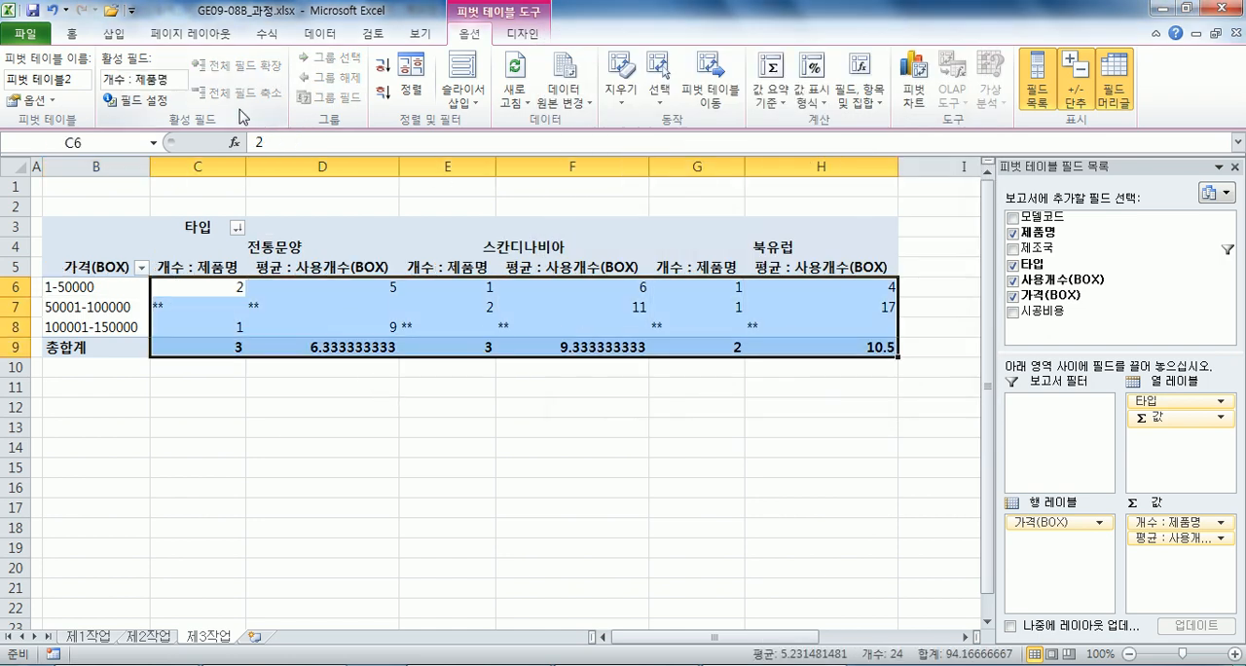
{"action": "left_click", "coordinate": [73, 37]}
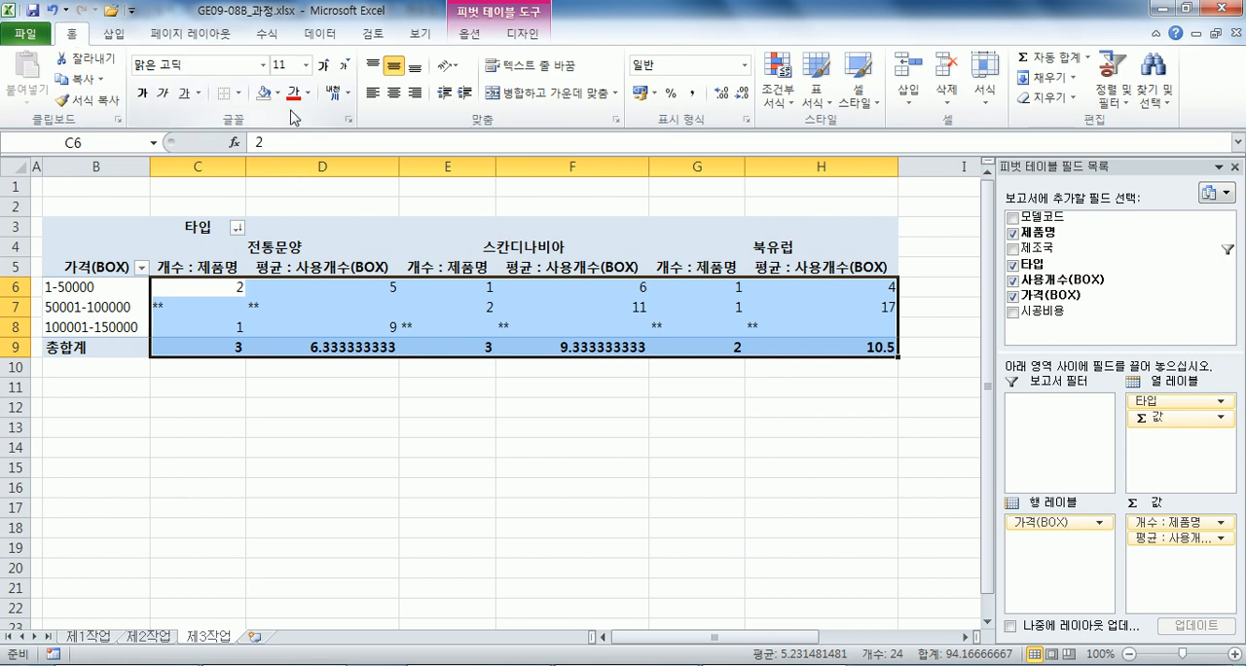
{"action": "left_click", "coordinate": [393, 92]}
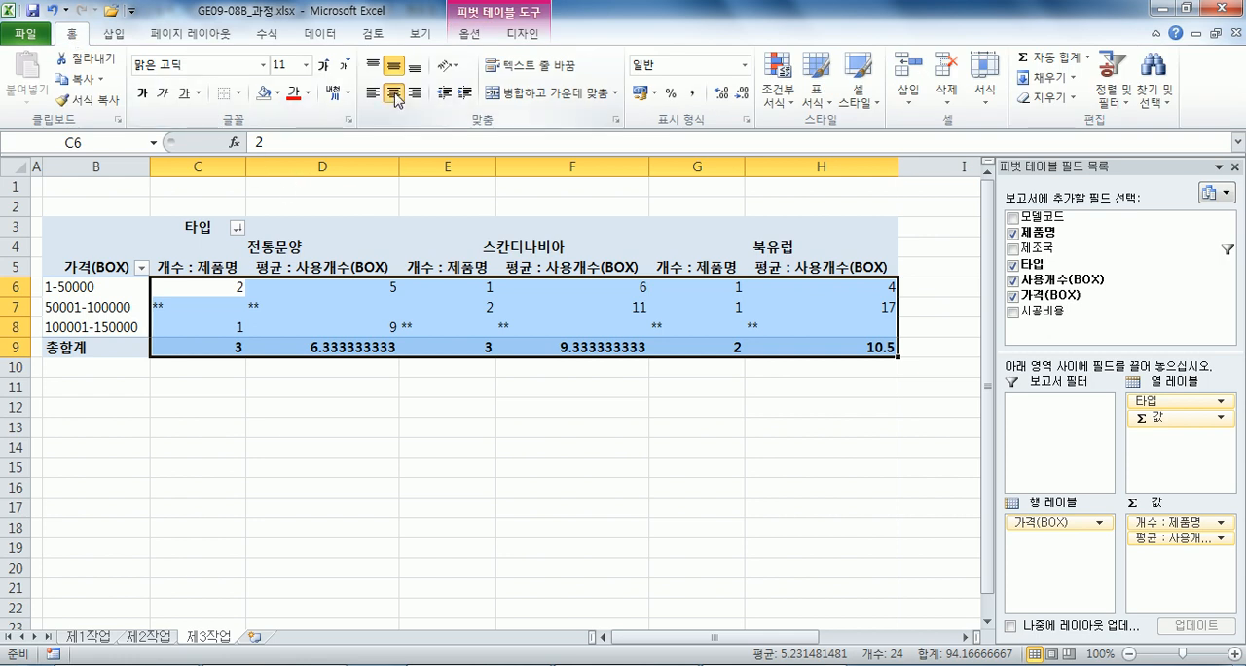
{"action": "left_click", "coordinate": [692, 93]}
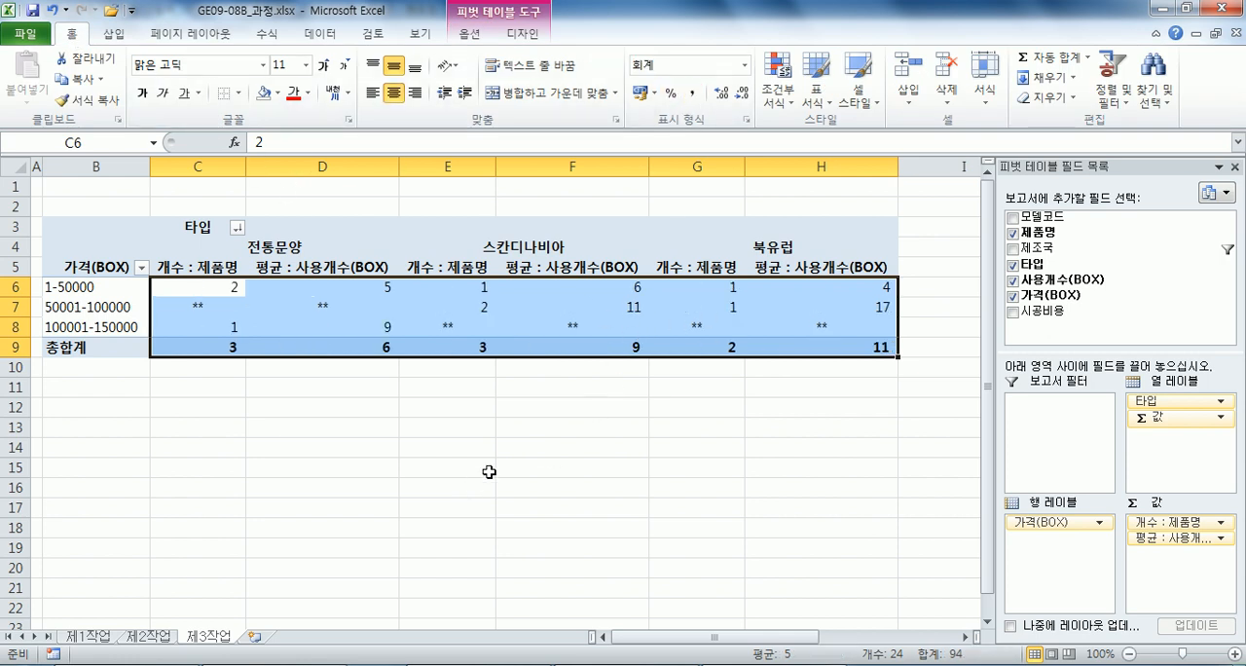
{"action": "left_click", "coordinate": [381, 340]}
{"action": "left_click", "coordinate": [491, 342]}
{"action": "left_click", "coordinate": [617, 352]}
{"action": "left_click", "coordinate": [726, 353]}
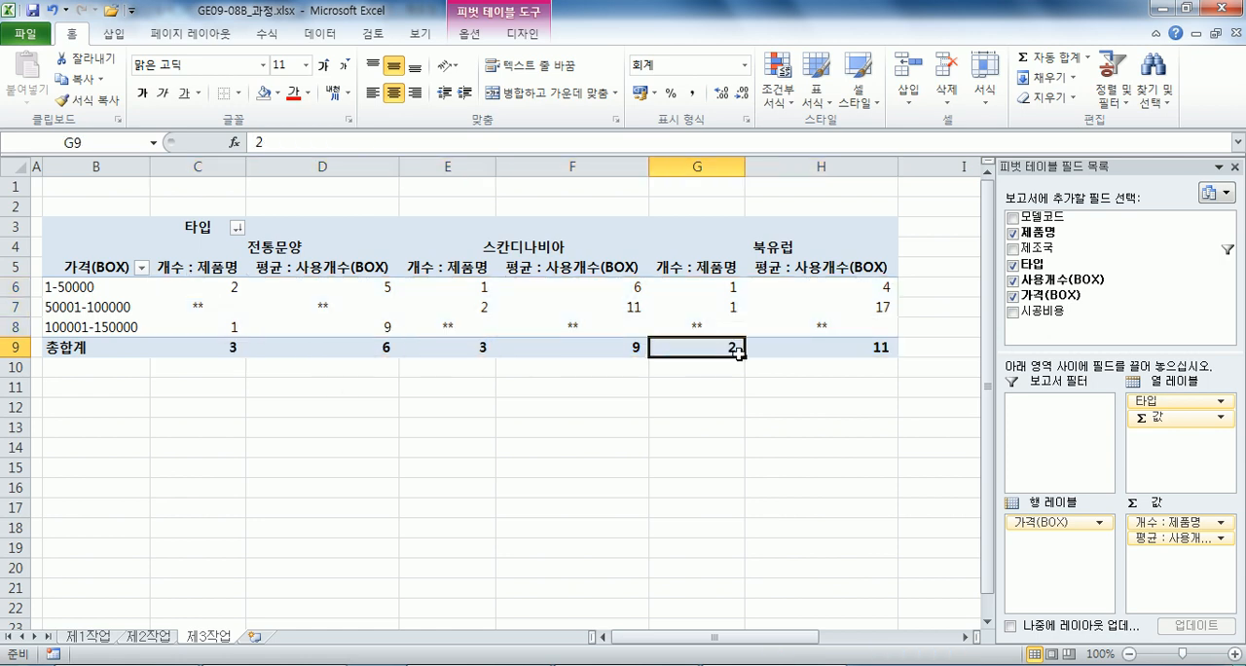
{"action": "left_click", "coordinate": [858, 347]}
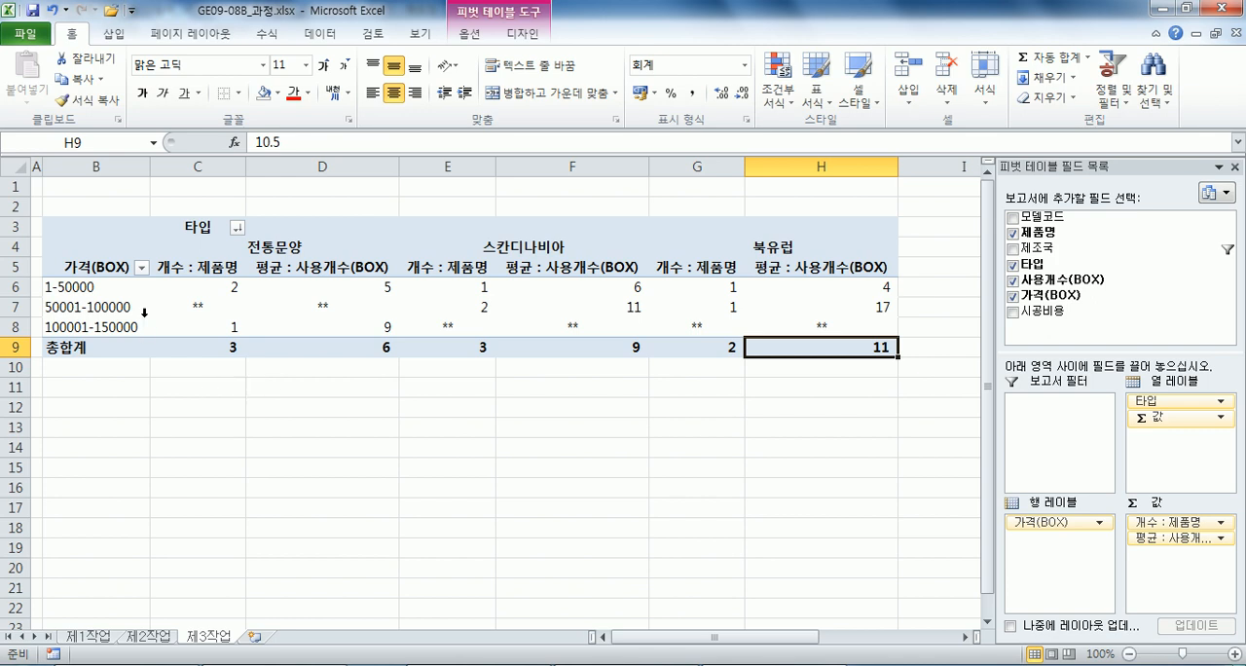
{"action": "left_click", "coordinate": [258, 304]}
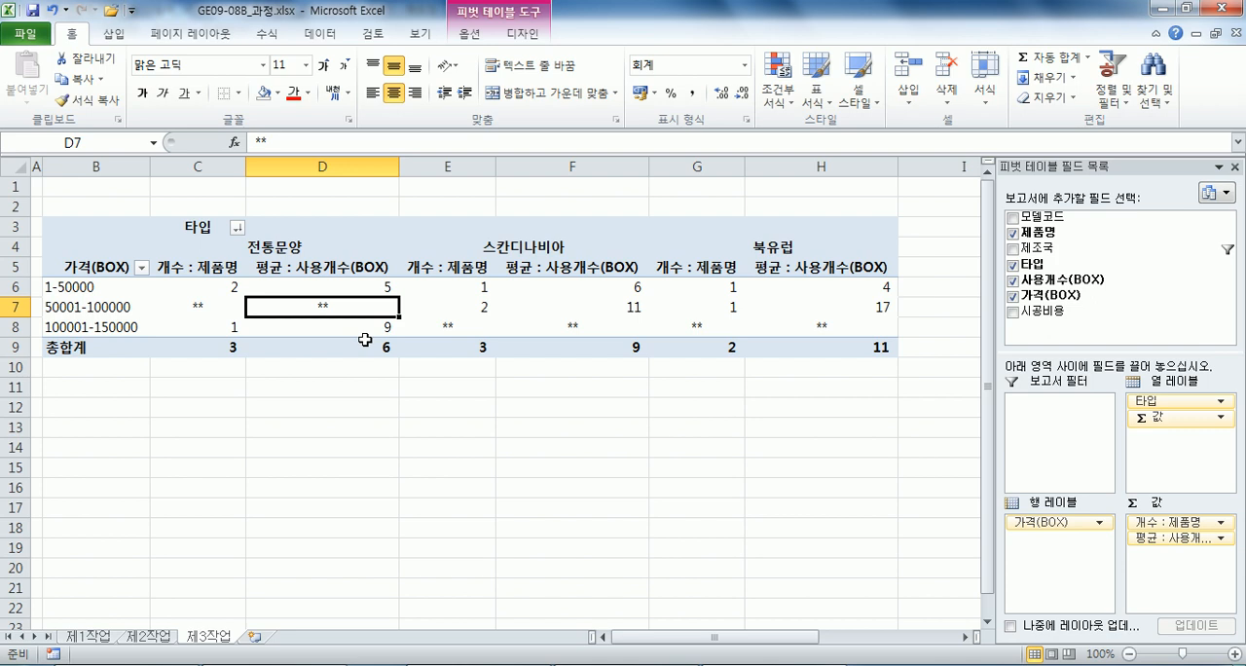
Switch to the Notepad task text and compare 제3작업 condition (1) on 제품명 count and 사용개수(BOX) average with the pivot table's headers.
{"action": "mouse_move", "coordinate": [364, 339]}
{"action": "key", "text": "alt+Tab"}
{"action": "scroll", "coordinate": [374, 322], "scroll_direction": "down", "scroll_amount": 1}
{"action": "left_click", "coordinate": [374, 321]}
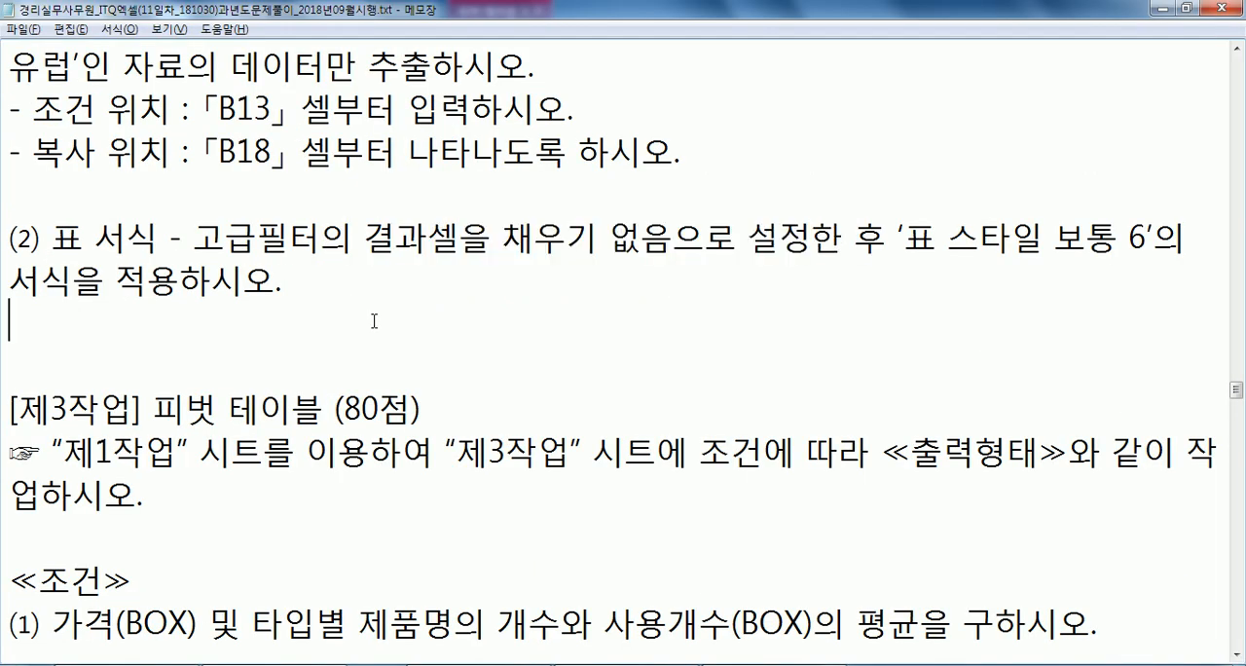
{"action": "scroll", "coordinate": [373, 321], "scroll_direction": "down", "scroll_amount": 4}
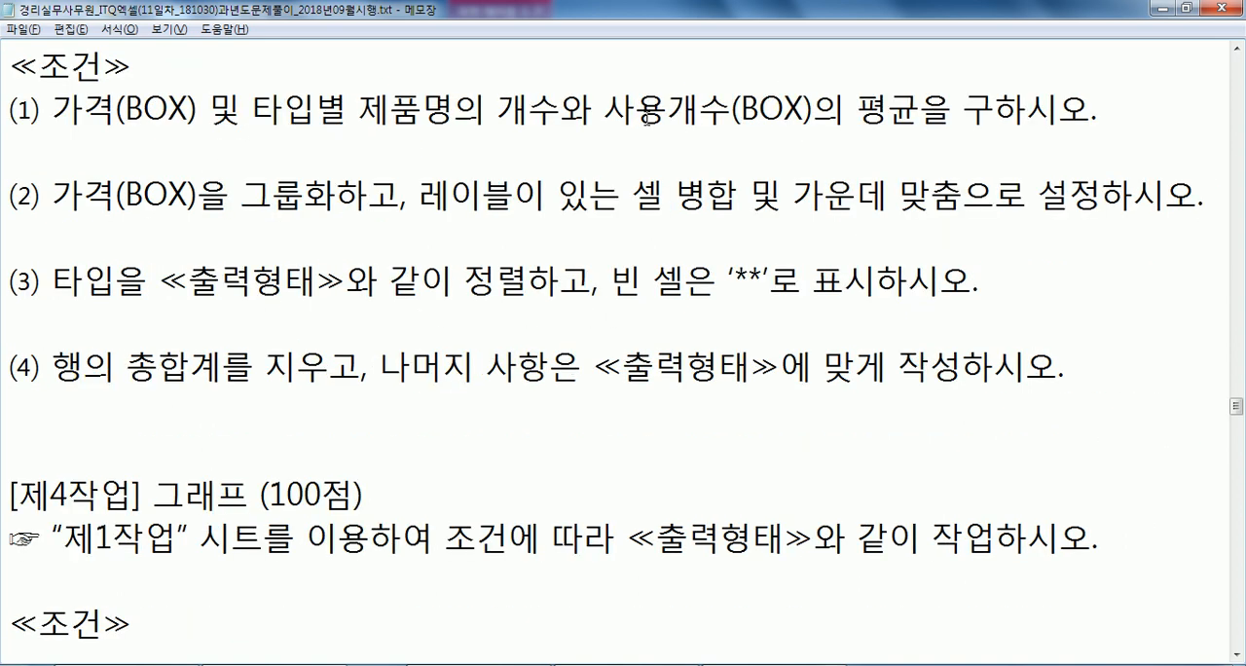
{"action": "left_click_drag", "start_coordinate": [589, 115], "coordinate": [668, 115]}
{"action": "left_click_drag", "start_coordinate": [348, 110], "coordinate": [454, 110]}
{"action": "key", "text": "alt+Tab"}
{"action": "left_click", "coordinate": [190, 265]}
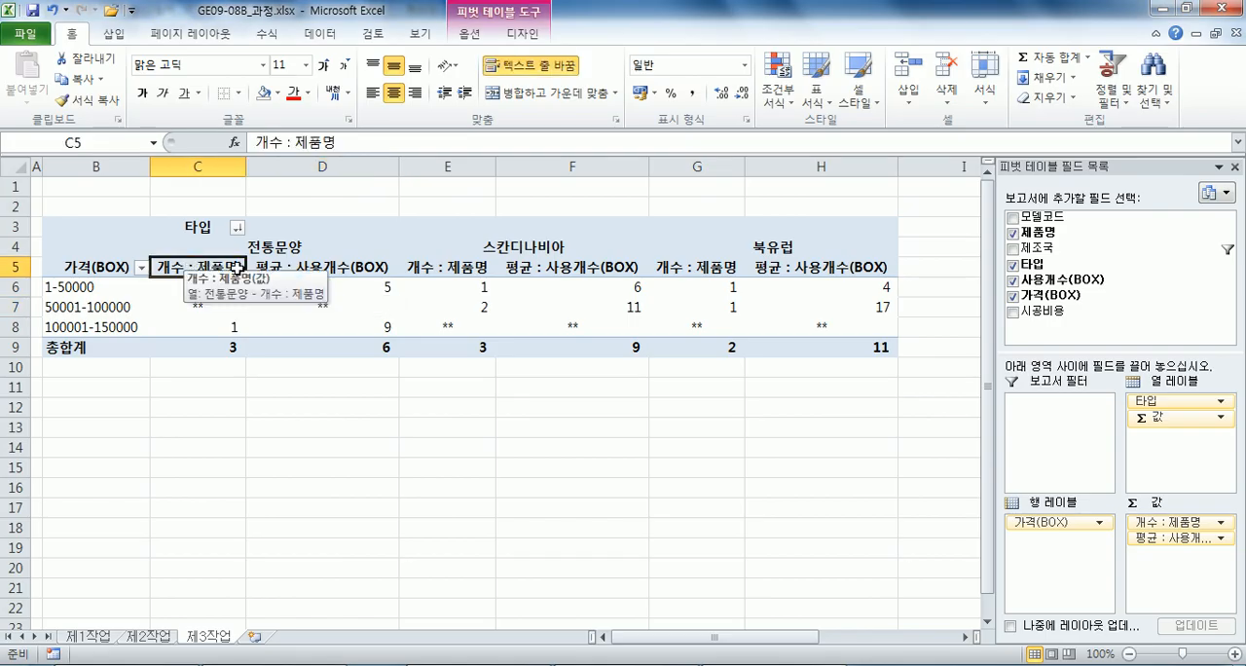
{"action": "key", "text": "alt+Tab"}
{"action": "left_click_drag", "start_coordinate": [565, 110], "coordinate": [484, 110]}
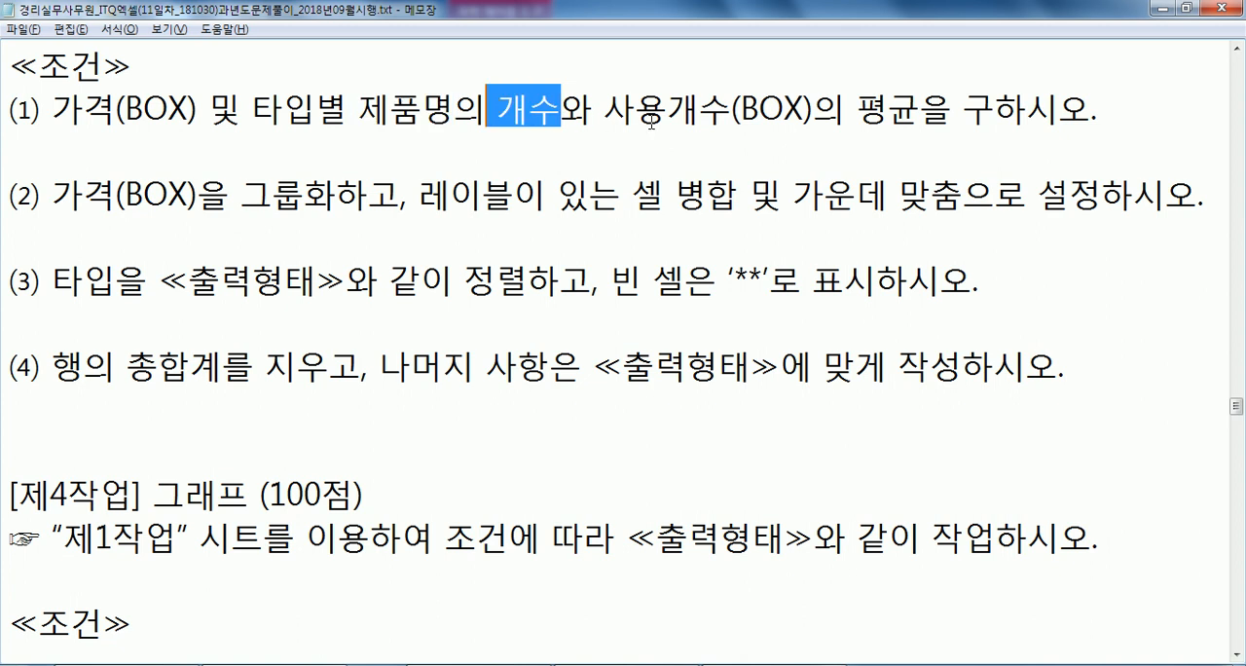
{"action": "left_click", "coordinate": [813, 110]}
{"action": "left_click_drag", "start_coordinate": [814, 110], "coordinate": [605, 110]}
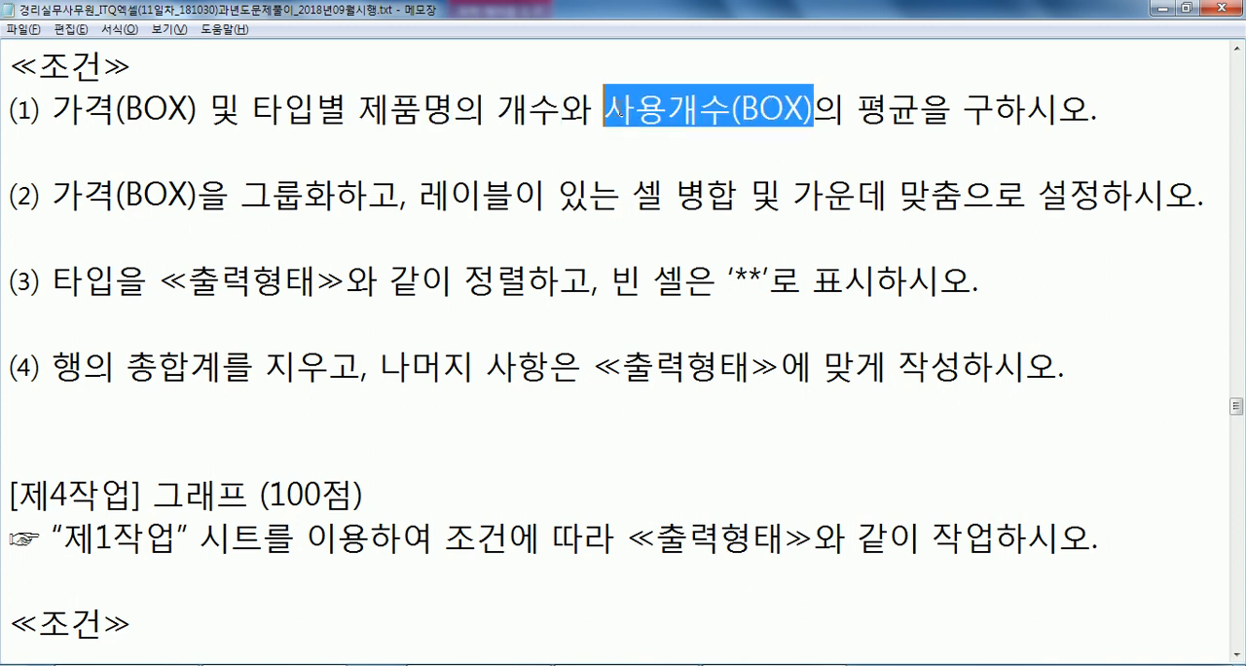
{"action": "key", "text": "alt+Tab"}
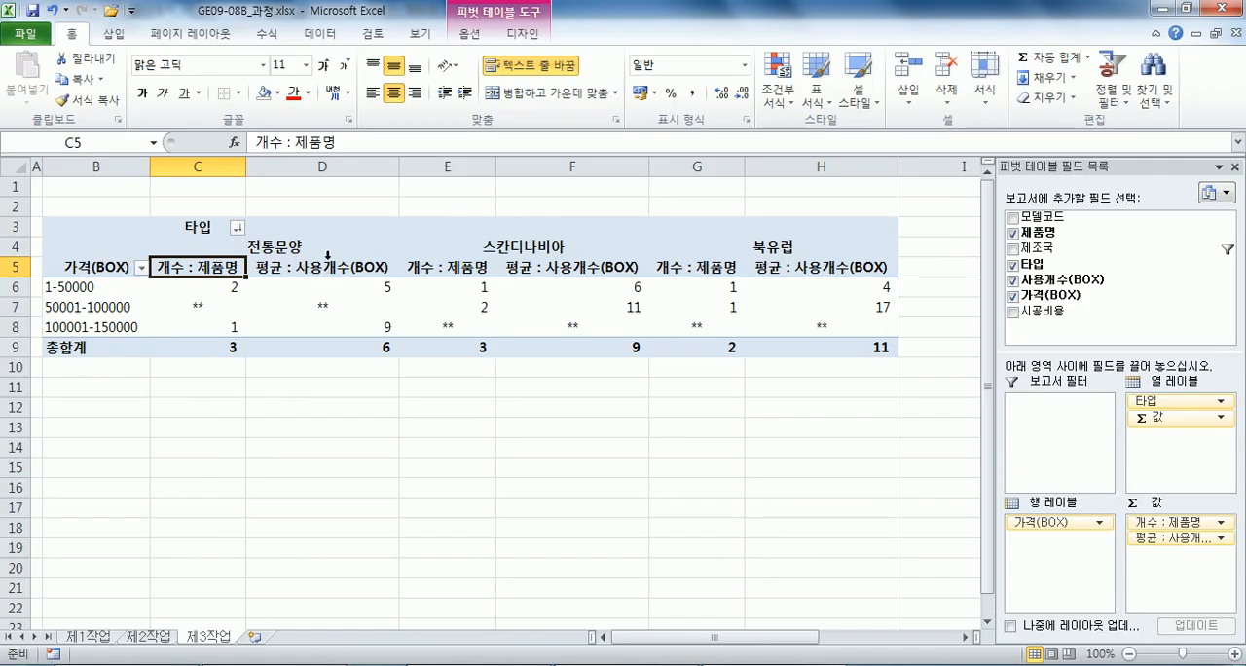
{"action": "key", "text": "alt+Tab"}
{"action": "left_click_drag", "start_coordinate": [864, 110], "coordinate": [921, 110]}
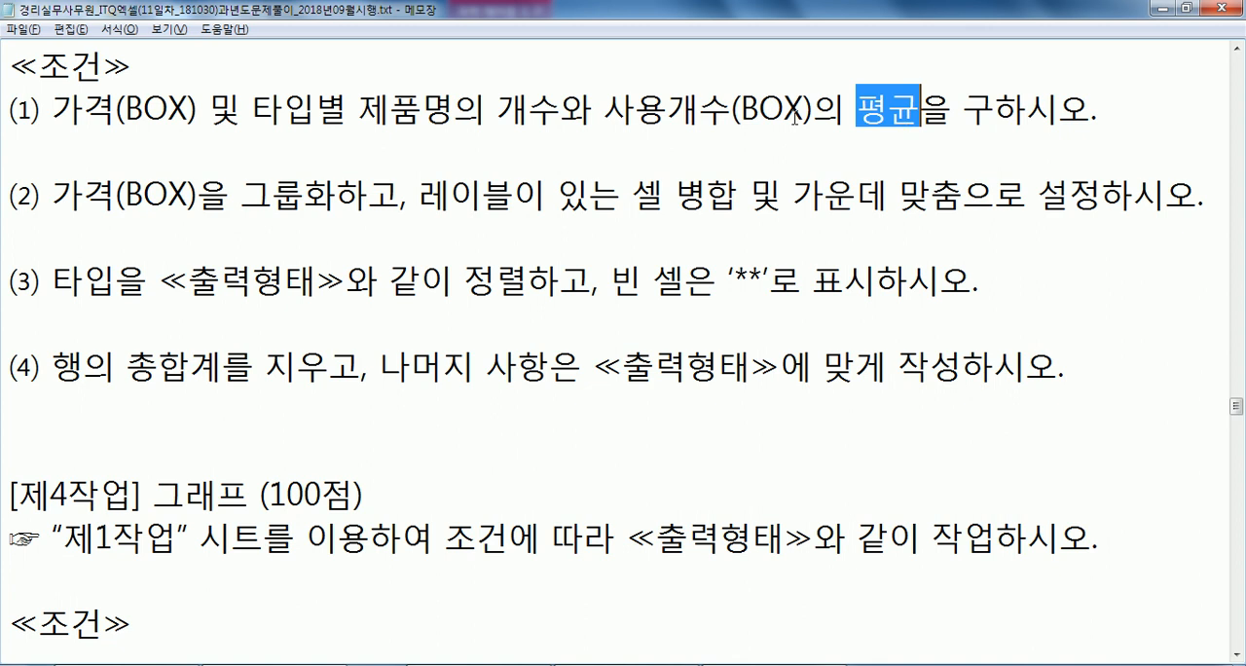
{"action": "left_click_drag", "start_coordinate": [603, 110], "coordinate": [826, 114]}
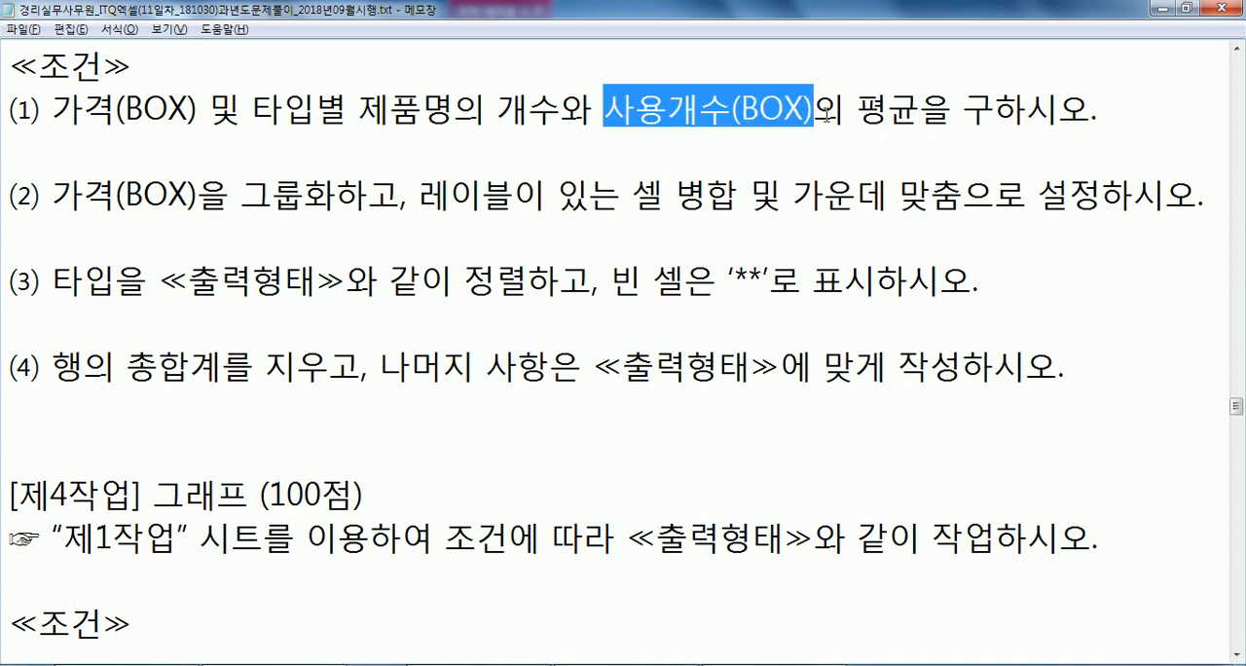
{"action": "key", "text": "alt+Tab"}
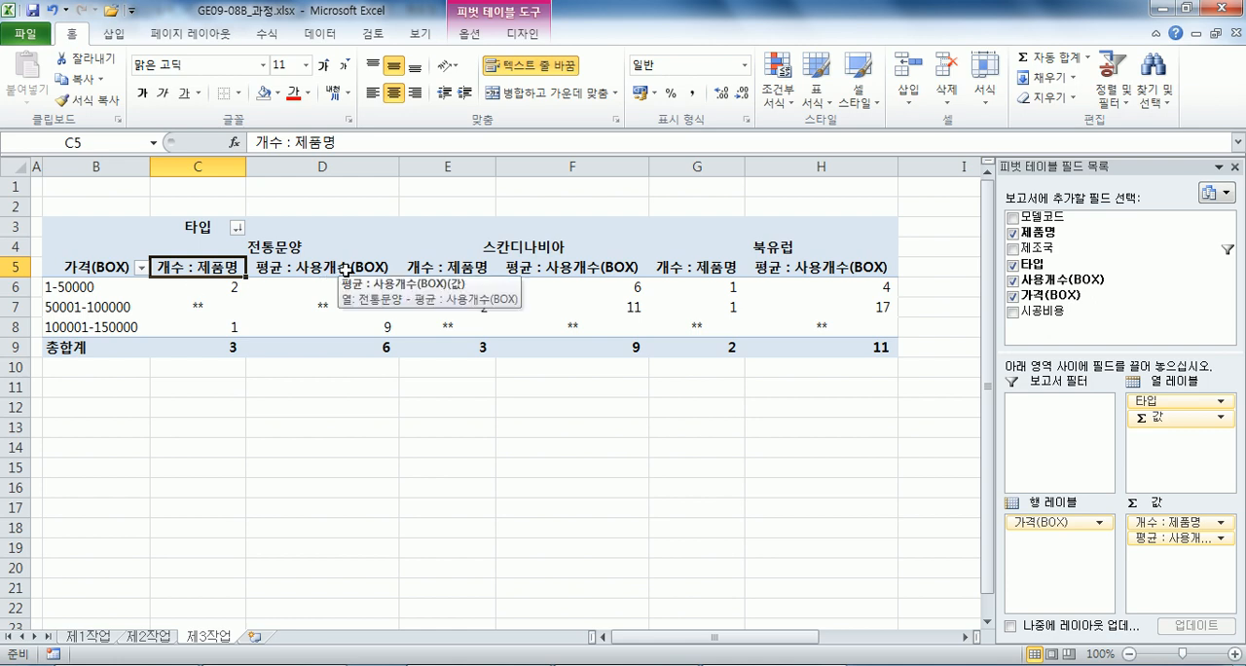
Review 제3작업 conditions (2) to (4) in the Notepad task text: grouping, merged labels, 타입 sorting, empty cells and row grand totals.
{"action": "key", "text": "alt+Tab"}
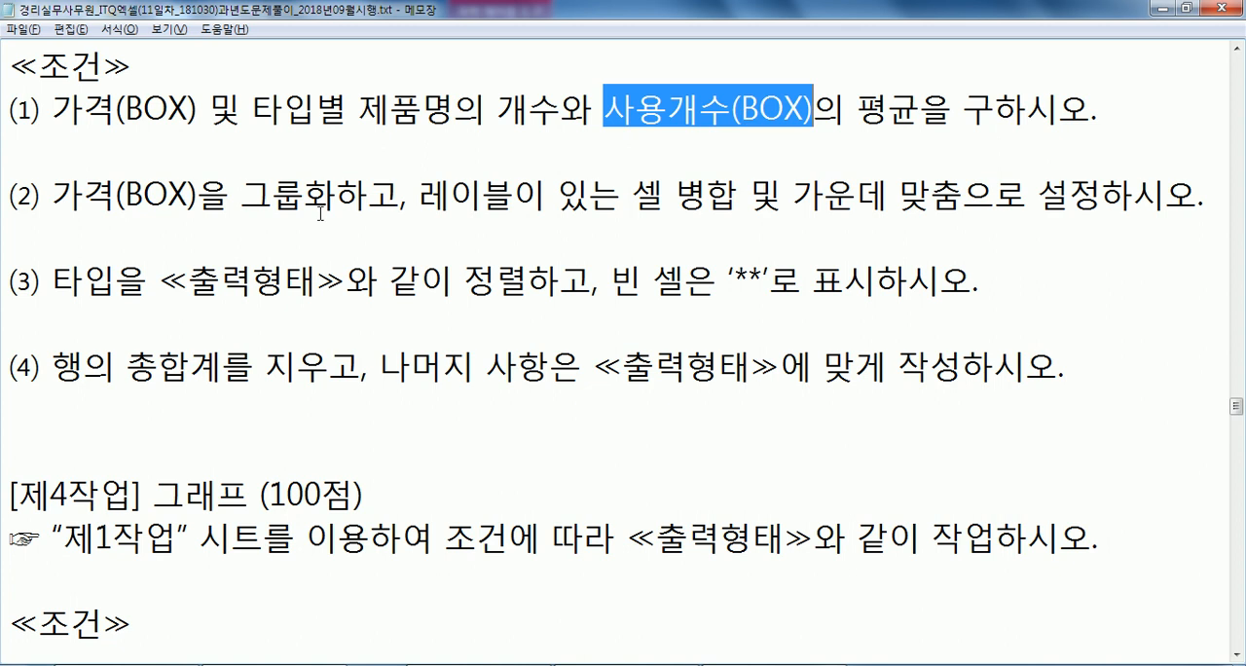
{"action": "left_click_drag", "start_coordinate": [336, 199], "coordinate": [240, 198]}
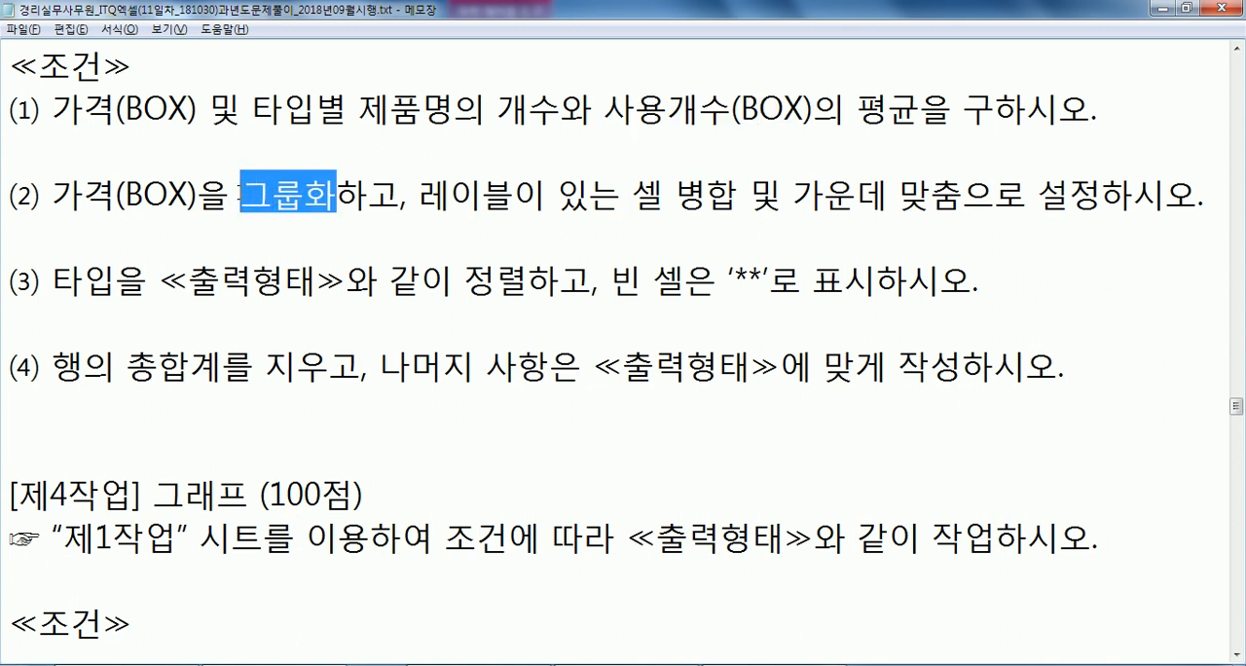
{"action": "left_click_drag", "start_coordinate": [664, 194], "coordinate": [963, 195]}
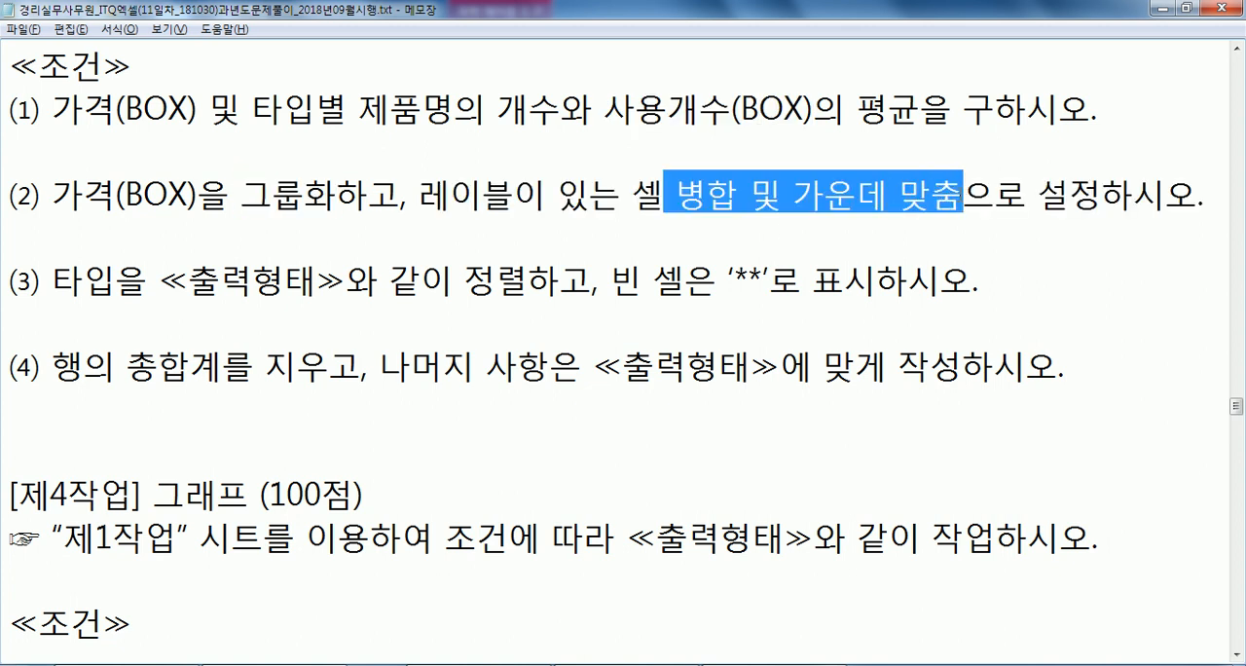
{"action": "left_click_drag", "start_coordinate": [454, 283], "coordinate": [528, 283]}
{"action": "left_click_drag", "start_coordinate": [643, 283], "coordinate": [800, 283]}
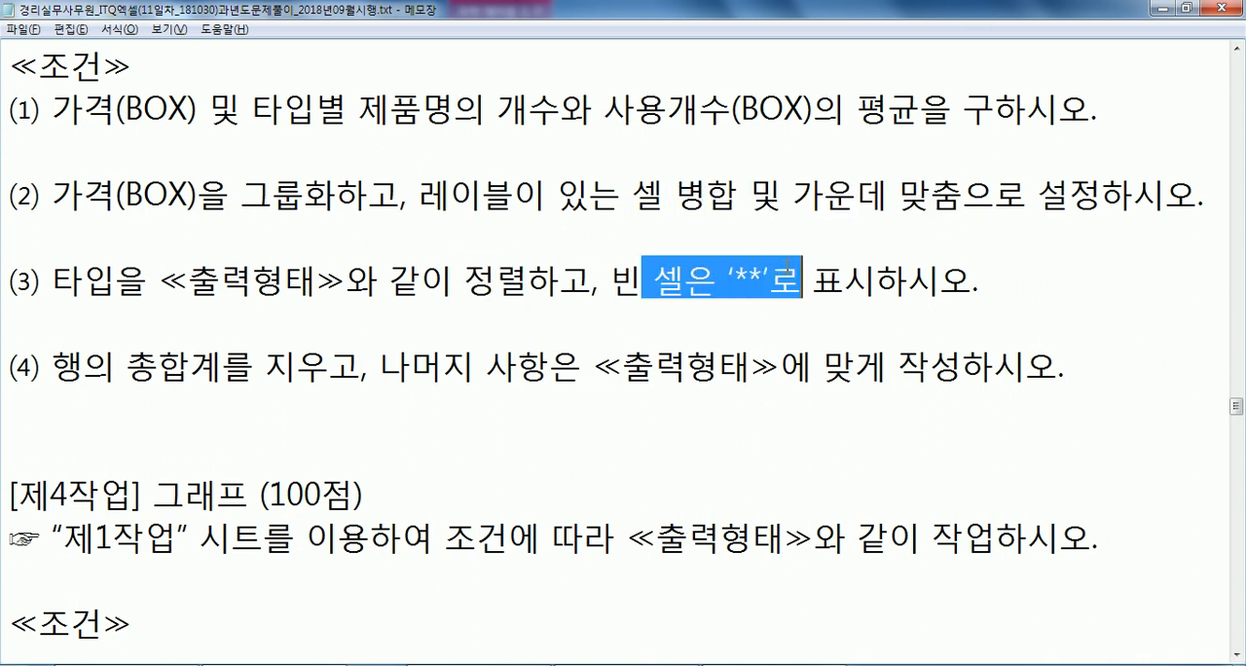
{"action": "left_click_drag", "start_coordinate": [83, 367], "coordinate": [265, 368]}
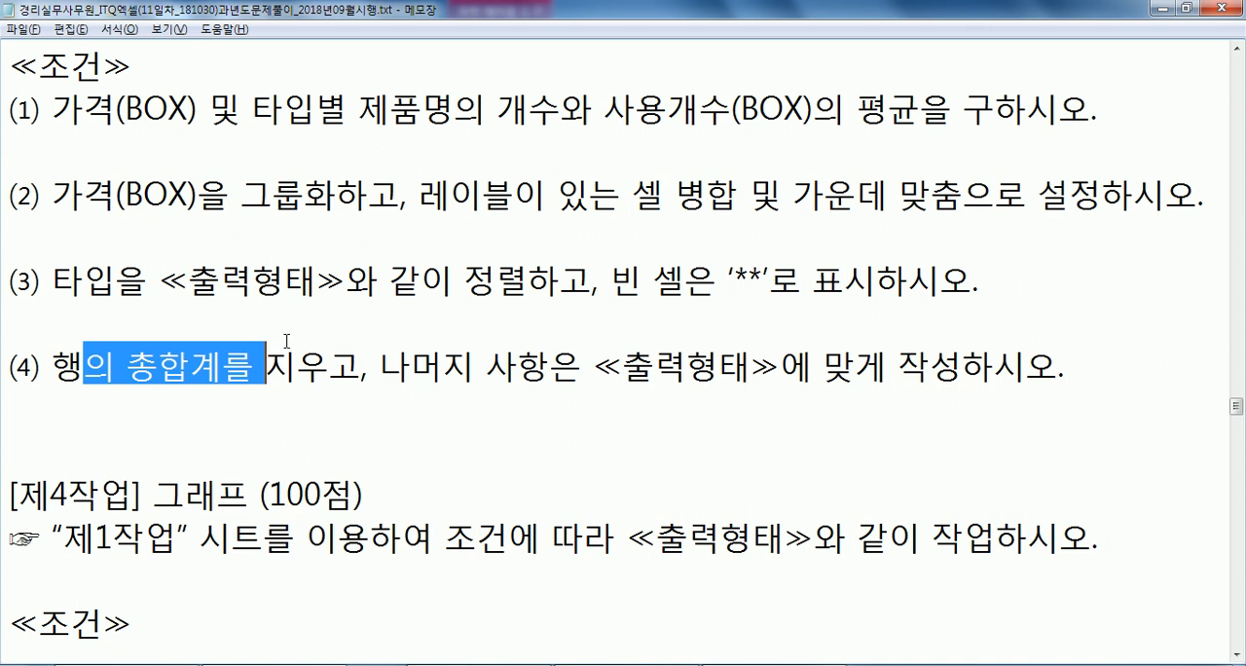
{"action": "left_click_drag", "start_coordinate": [589, 194], "coordinate": [781, 194]}
{"action": "left_click_drag", "start_coordinate": [557, 191], "coordinate": [780, 197]}
{"action": "left_click_drag", "start_coordinate": [611, 294], "coordinate": [843, 290]}
{"action": "left_click_drag", "start_coordinate": [329, 358], "coordinate": [52, 365]}
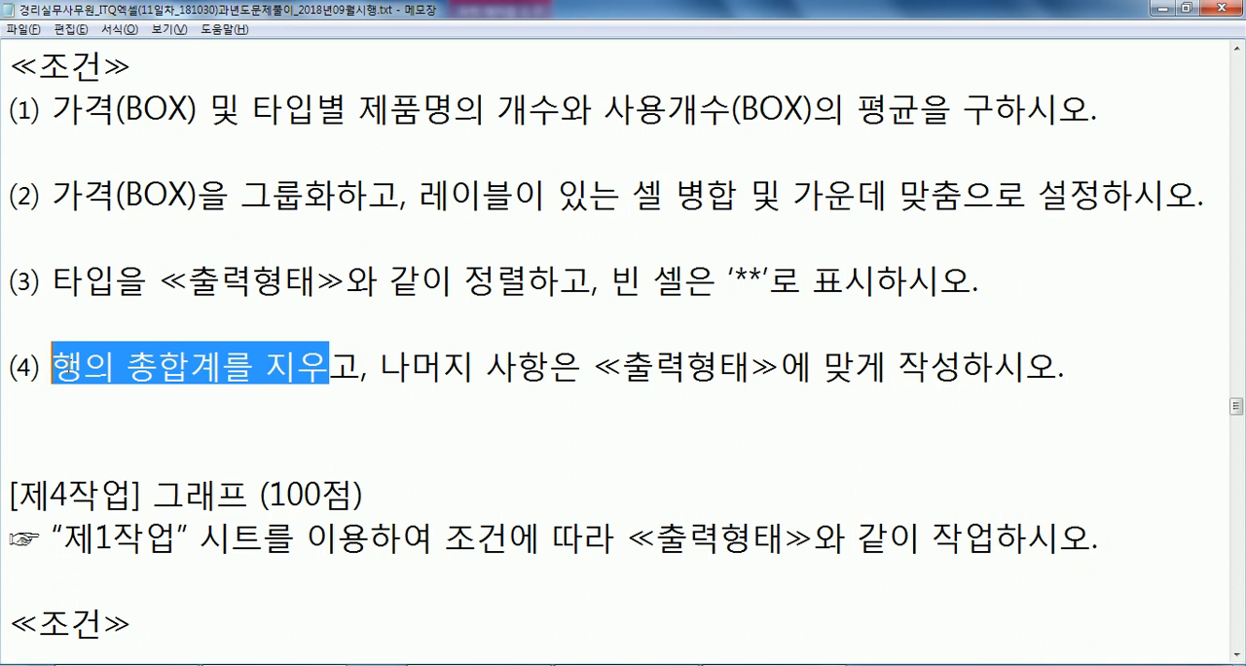
{"action": "left_click", "coordinate": [420, 282]}
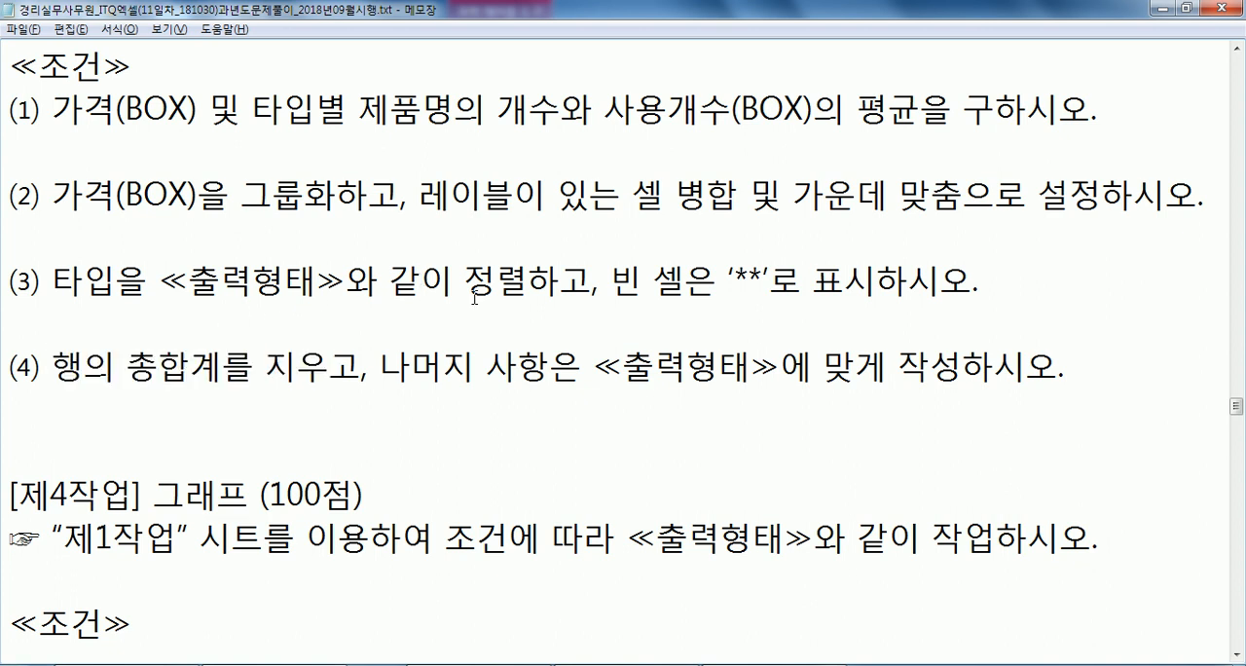
{"action": "left_click_drag", "start_coordinate": [526, 282], "coordinate": [389, 284]}
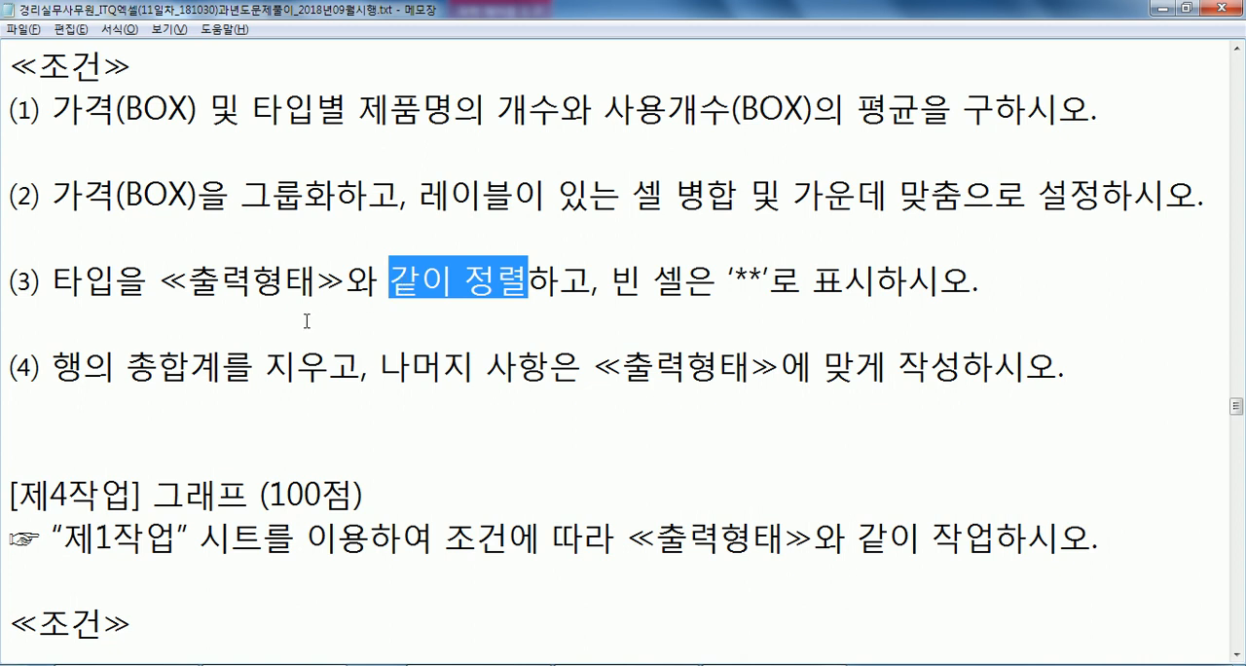
Read the [제4작업] 그래프 conditions on chart type, data range, location and design in the task text.
{"action": "scroll", "coordinate": [297, 297], "scroll_direction": "down", "scroll_amount": 1}
{"action": "left_click", "coordinate": [218, 308]}
{"action": "scroll", "coordinate": [220, 309], "scroll_direction": "down", "scroll_amount": 2}
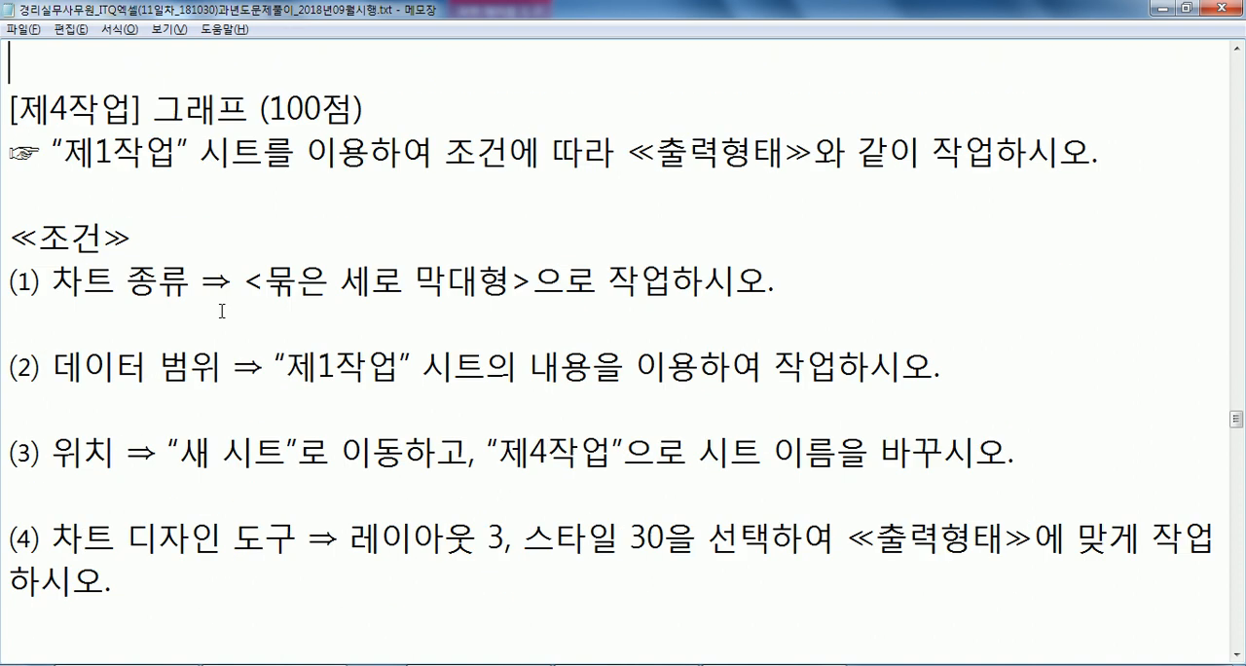
{"action": "left_click", "coordinate": [146, 195]}
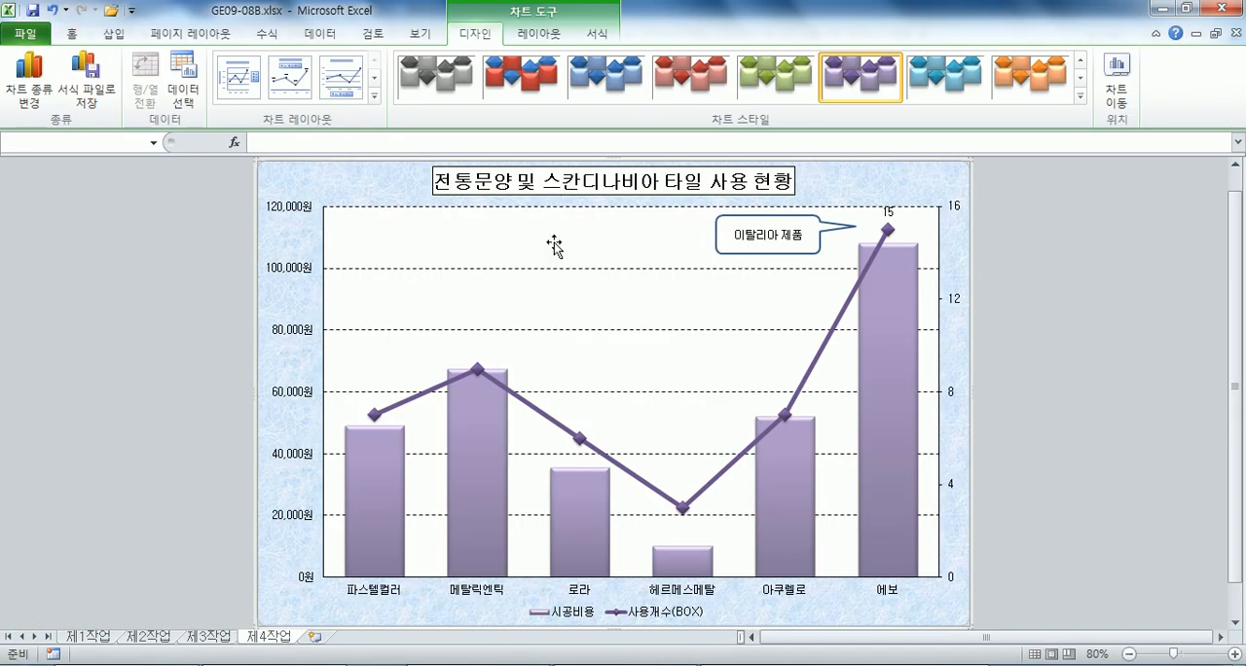
Switch to GE09-08B.xlsx in Excel and examine the 제4작업 sample chart's two vertical axes and 시공비용 column series.
{"action": "left_click", "coordinate": [299, 215]}
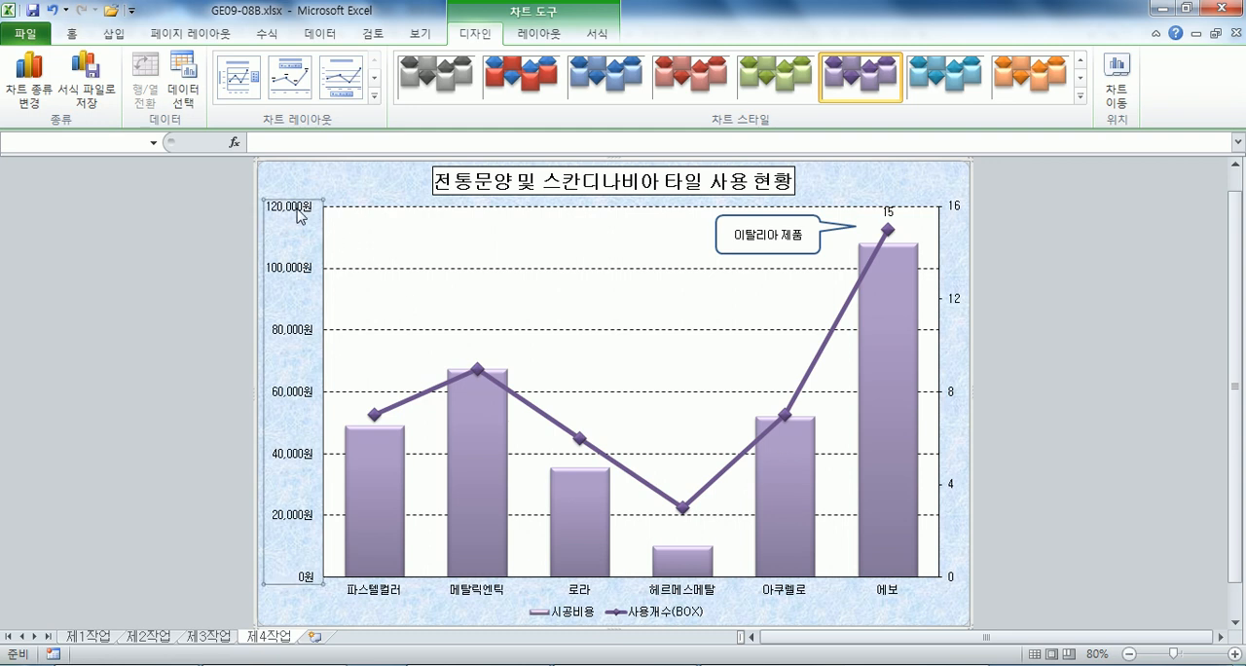
{"action": "left_click", "coordinate": [958, 213]}
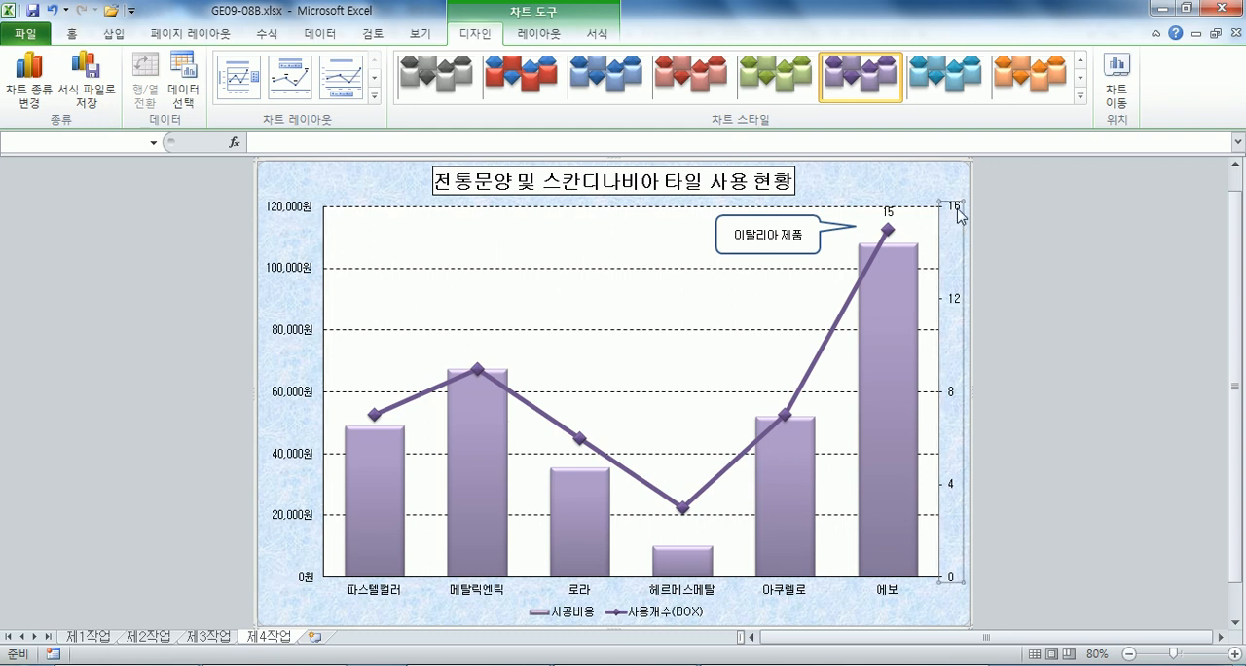
{"action": "left_click", "coordinate": [387, 462]}
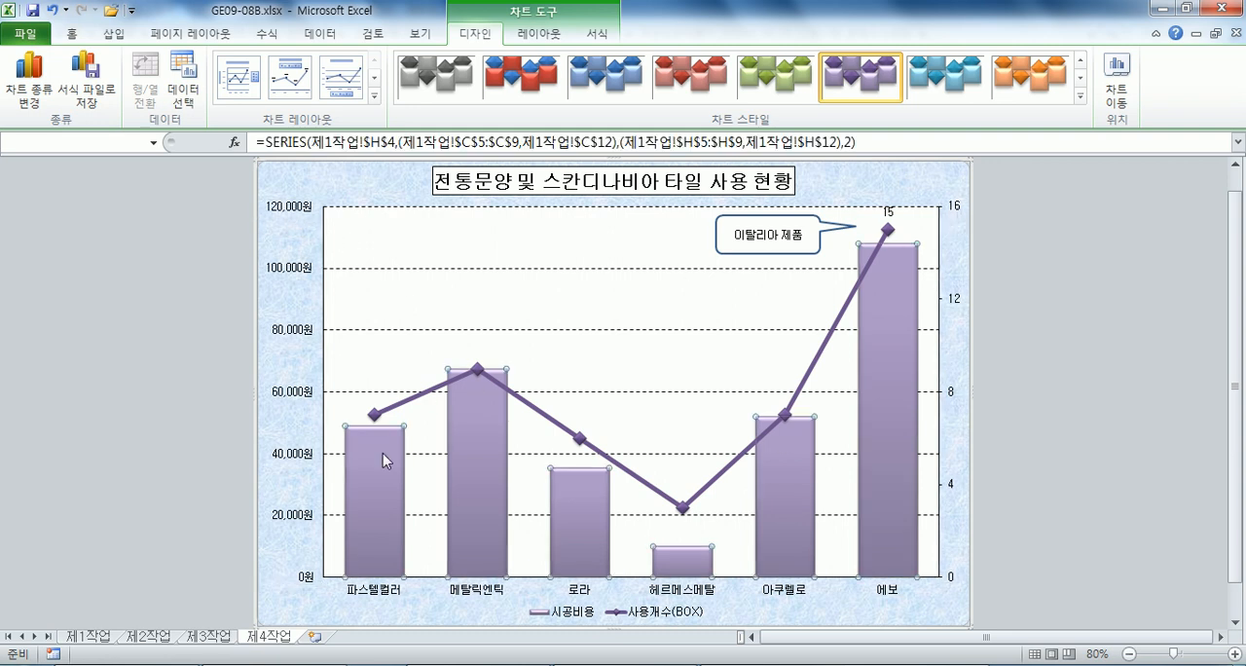
Examine the sample chart's 사용개수(BOX) line series and the 사용개수 and 가격 values in the 제1작업 sheet of GE09-08B_과정.xlsx.
{"action": "left_click", "coordinate": [563, 420]}
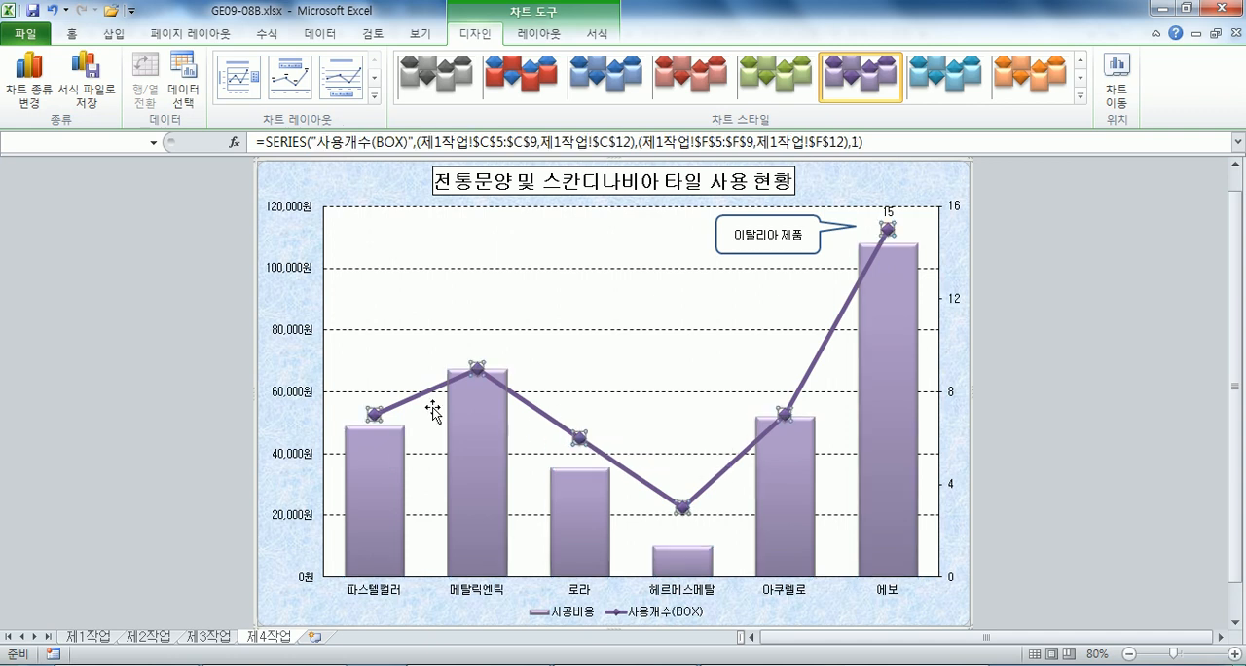
{"action": "key", "text": "Escape"}
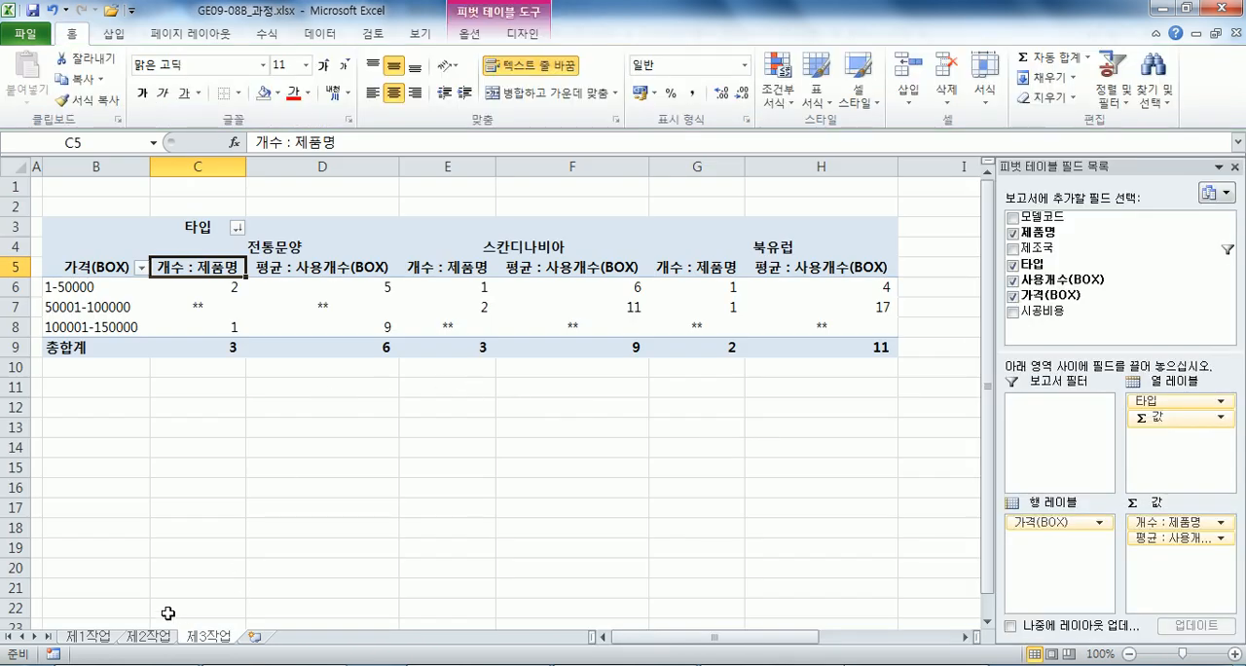
{"action": "left_click", "coordinate": [87, 635]}
{"action": "left_click_drag", "start_coordinate": [452, 292], "coordinate": [453, 404]}
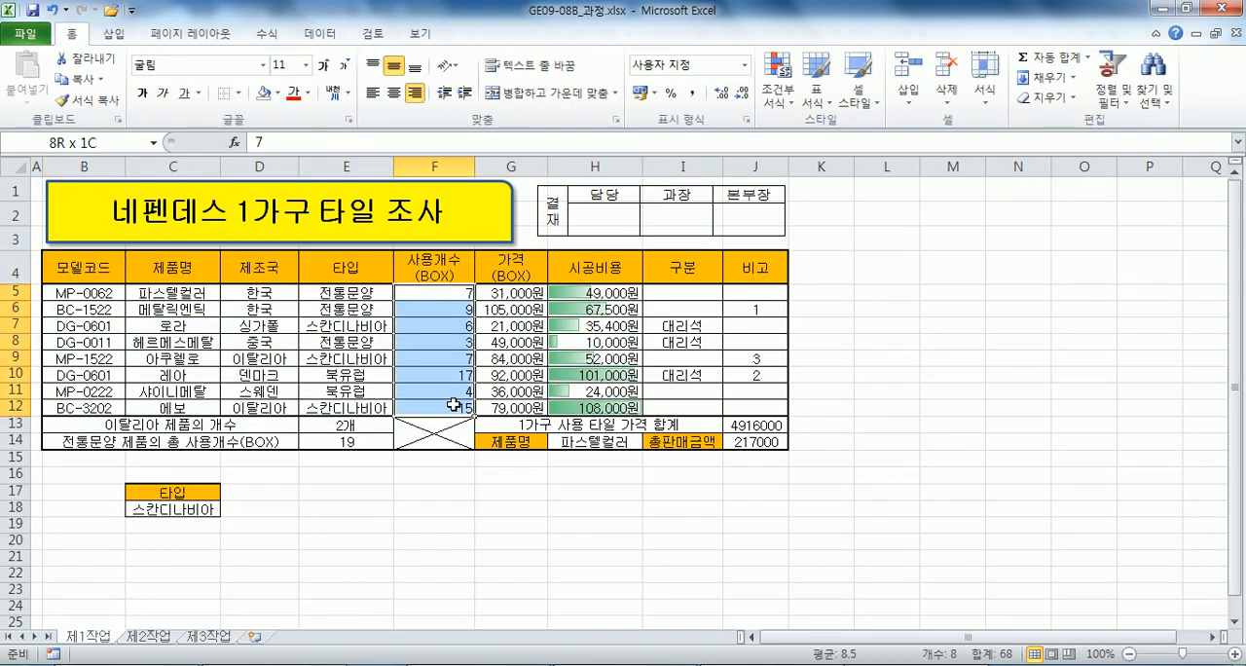
{"action": "left_click", "coordinate": [511, 292]}
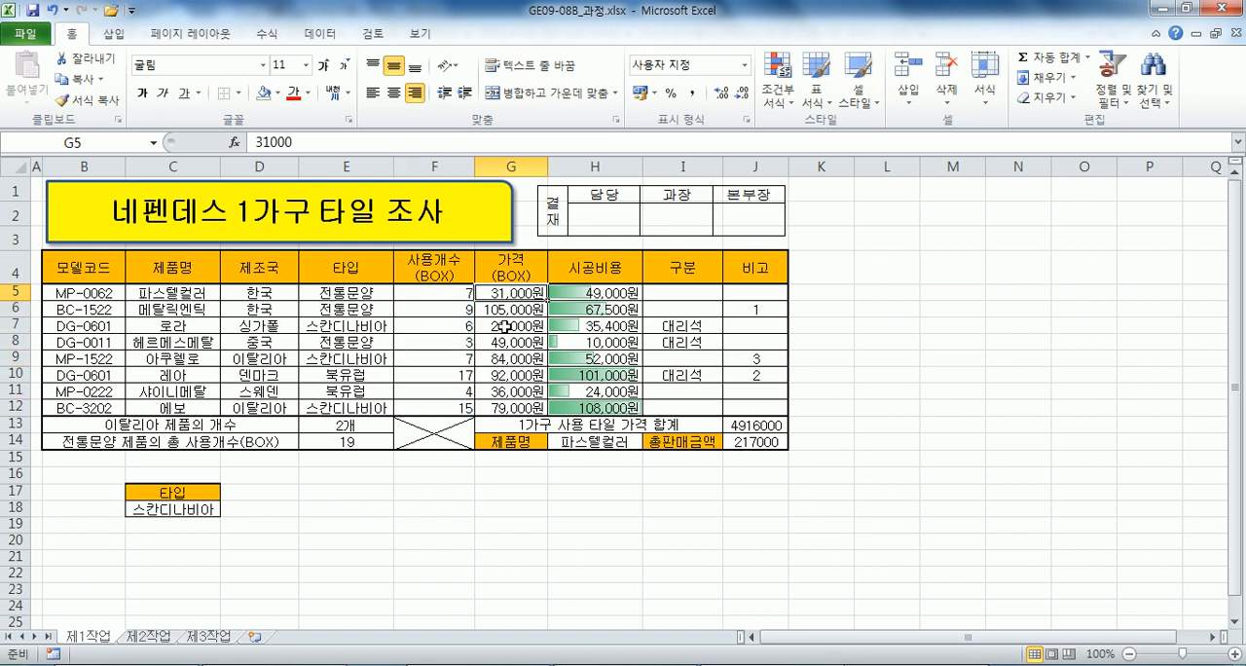
{"action": "left_click_drag", "start_coordinate": [443, 291], "coordinate": [500, 408]}
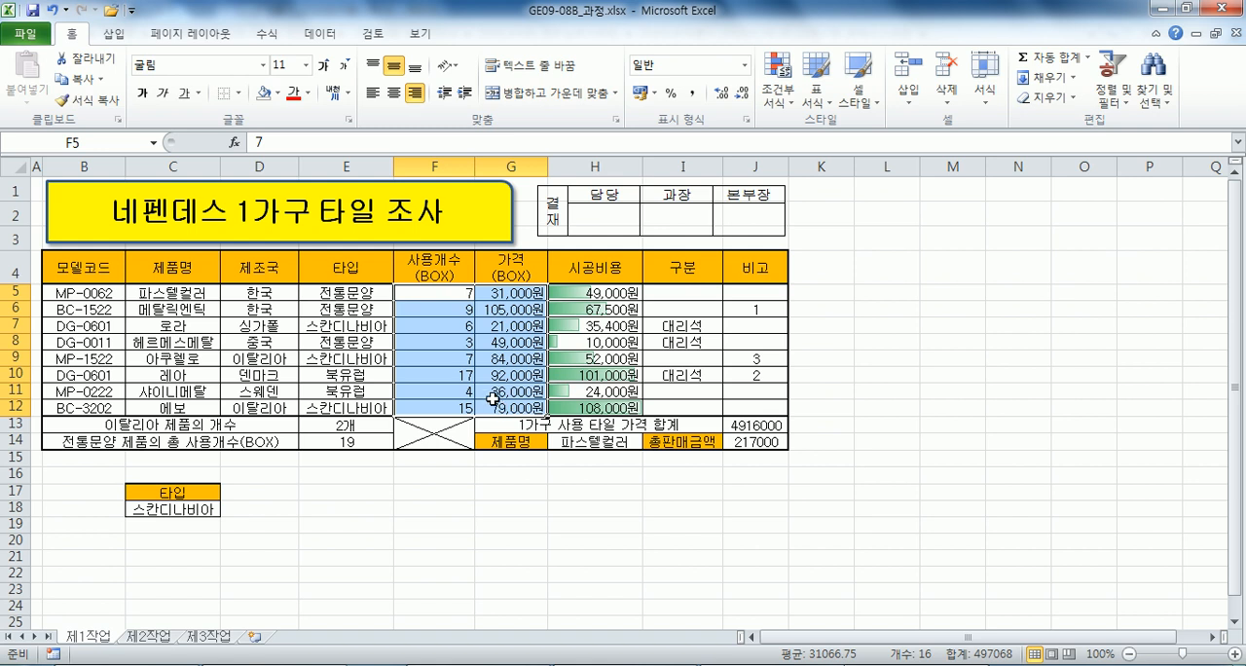
{"action": "left_click", "coordinate": [439, 296]}
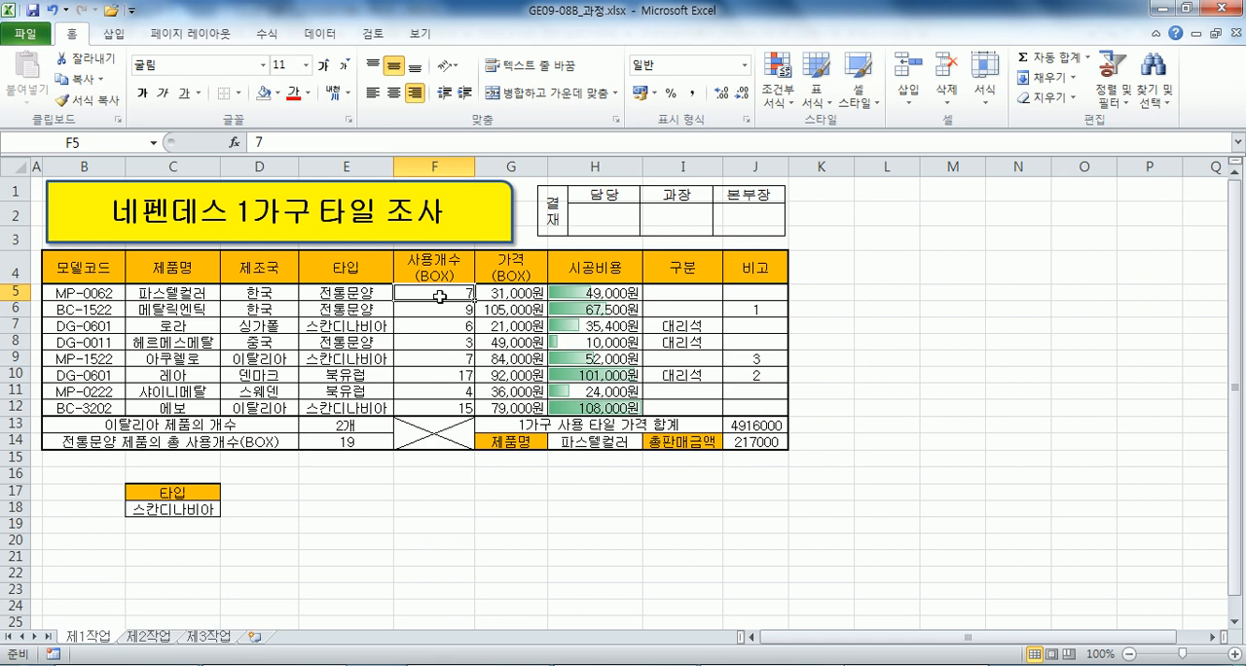
Switch to GE09-08B.xlsx, view its 제3작업 pivot table and close that workbook.
{"action": "key", "text": "alt+Tab"}
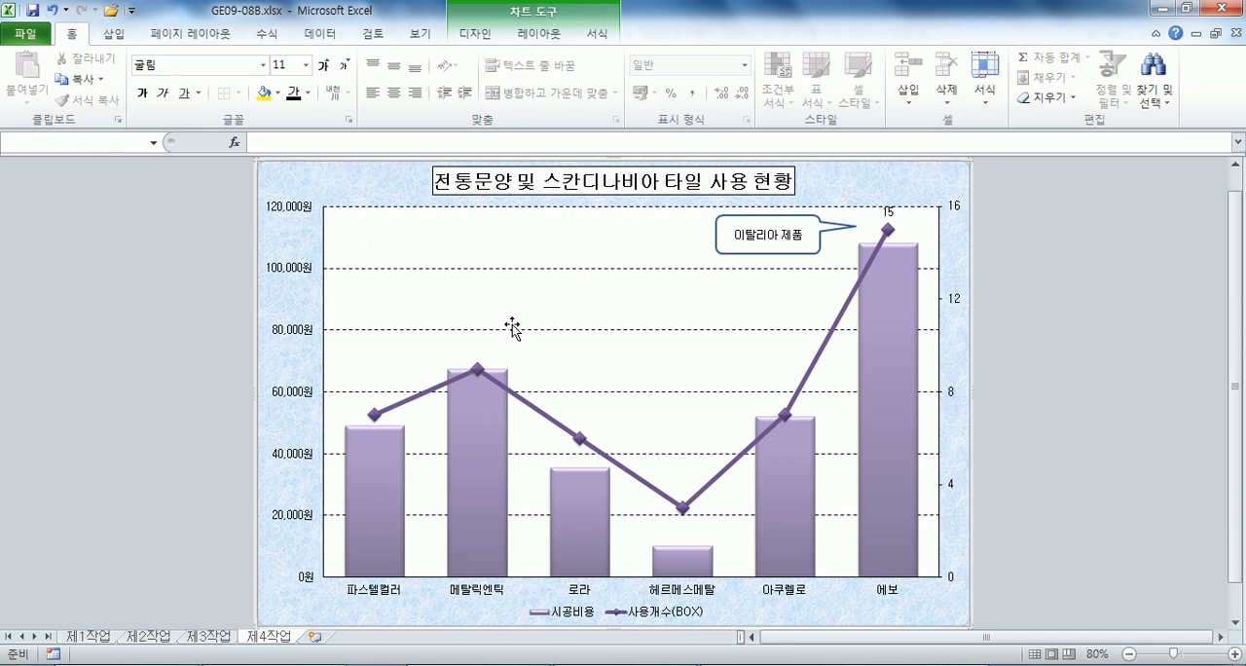
{"action": "left_click", "coordinate": [227, 637]}
{"action": "left_click", "coordinate": [214, 271]}
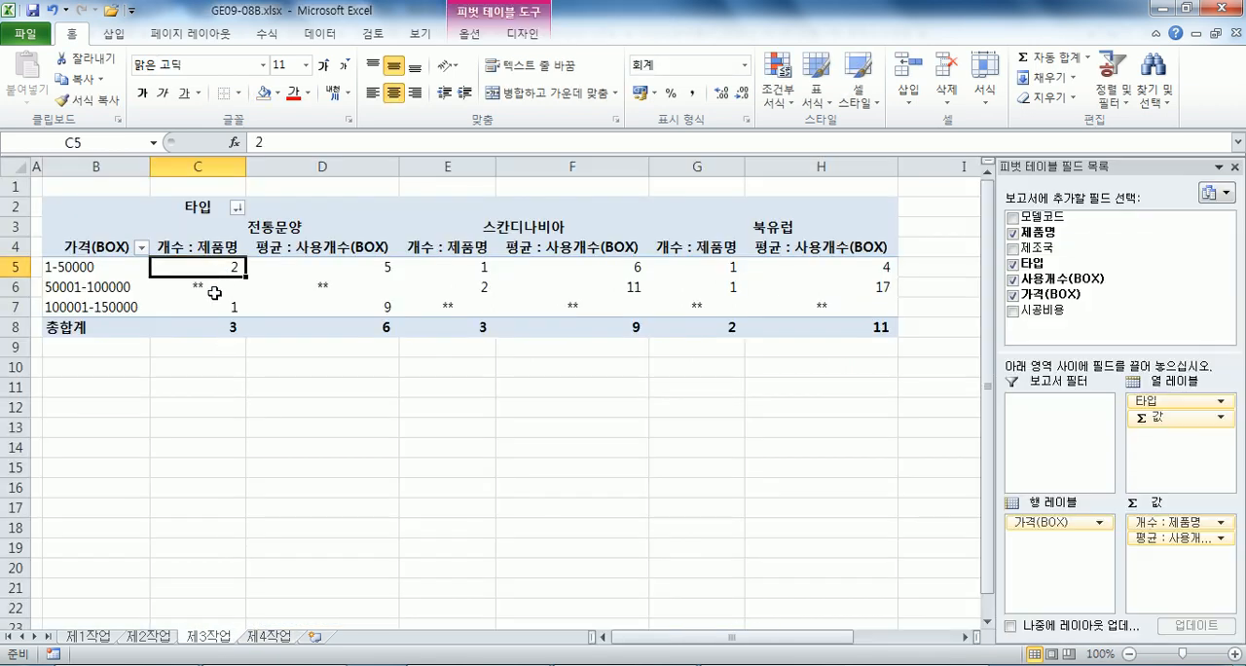
{"action": "left_click", "coordinate": [1228, 8]}
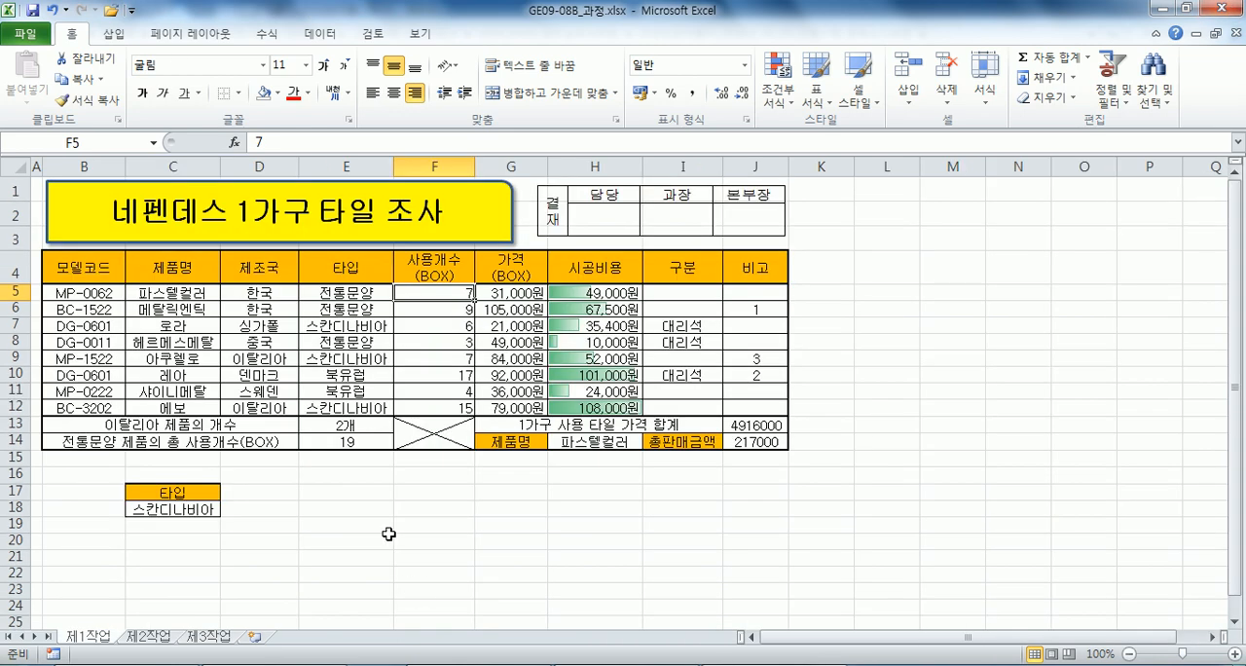
Examine the summary functions, including 분산, offered for the 사용개수(BOX) value field in the 제3작업 pivot table.
{"action": "left_click", "coordinate": [216, 637]}
{"action": "left_click", "coordinate": [310, 274]}
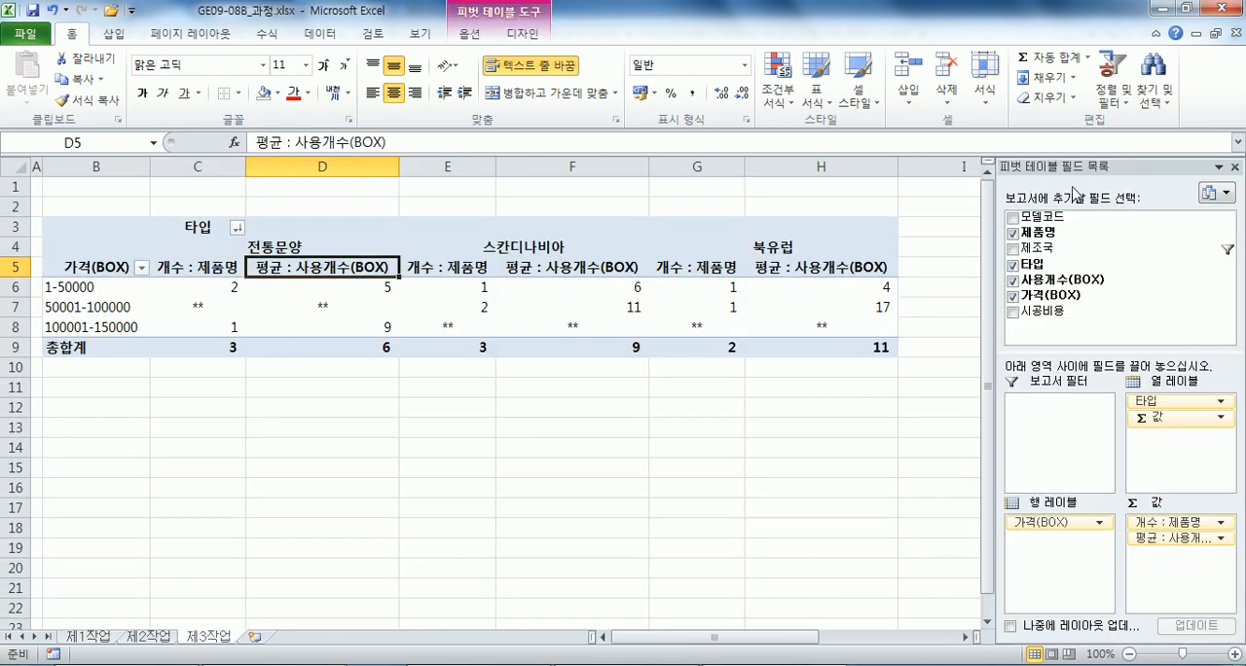
{"action": "double_click", "coordinate": [305, 268]}
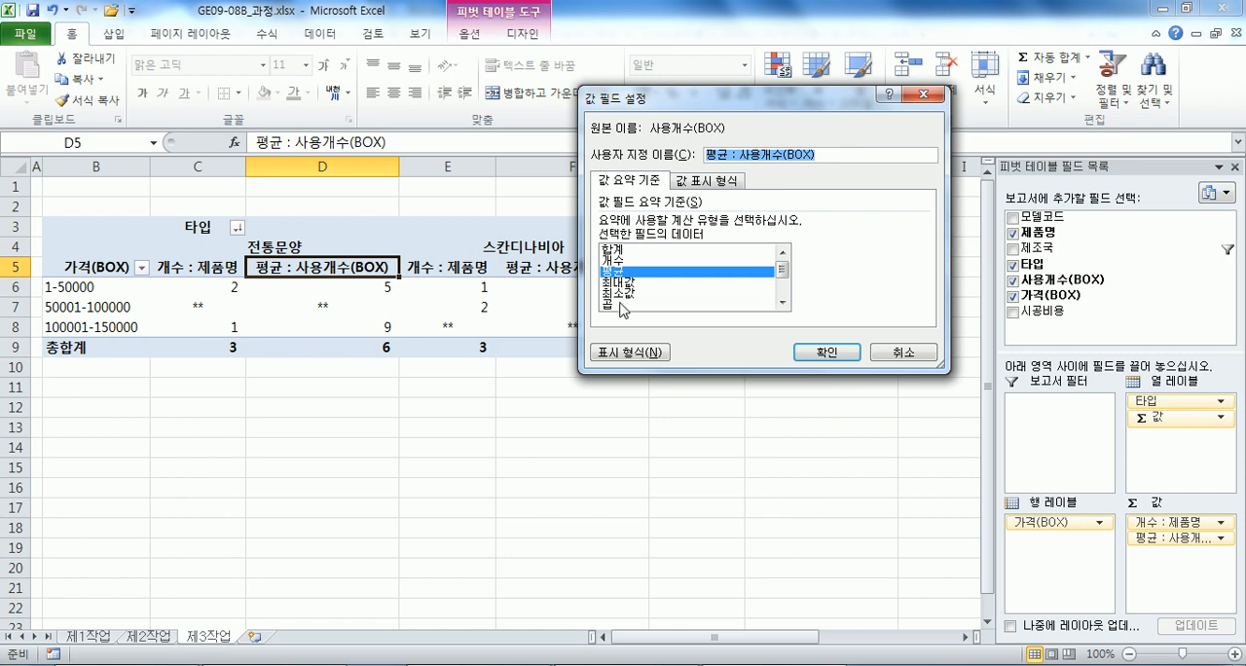
{"action": "scroll", "coordinate": [785, 284], "scroll_direction": "down", "scroll_amount": 1}
{"action": "scroll", "coordinate": [784, 292], "scroll_direction": "down", "scroll_amount": 1}
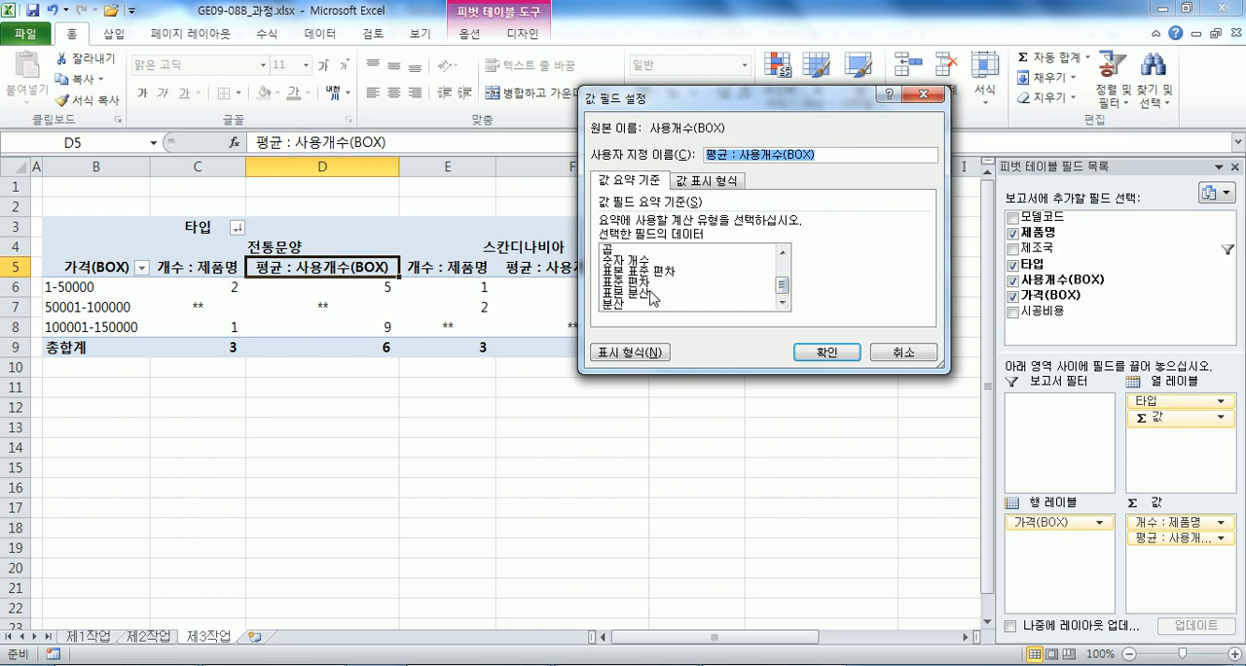
{"action": "left_click", "coordinate": [625, 305]}
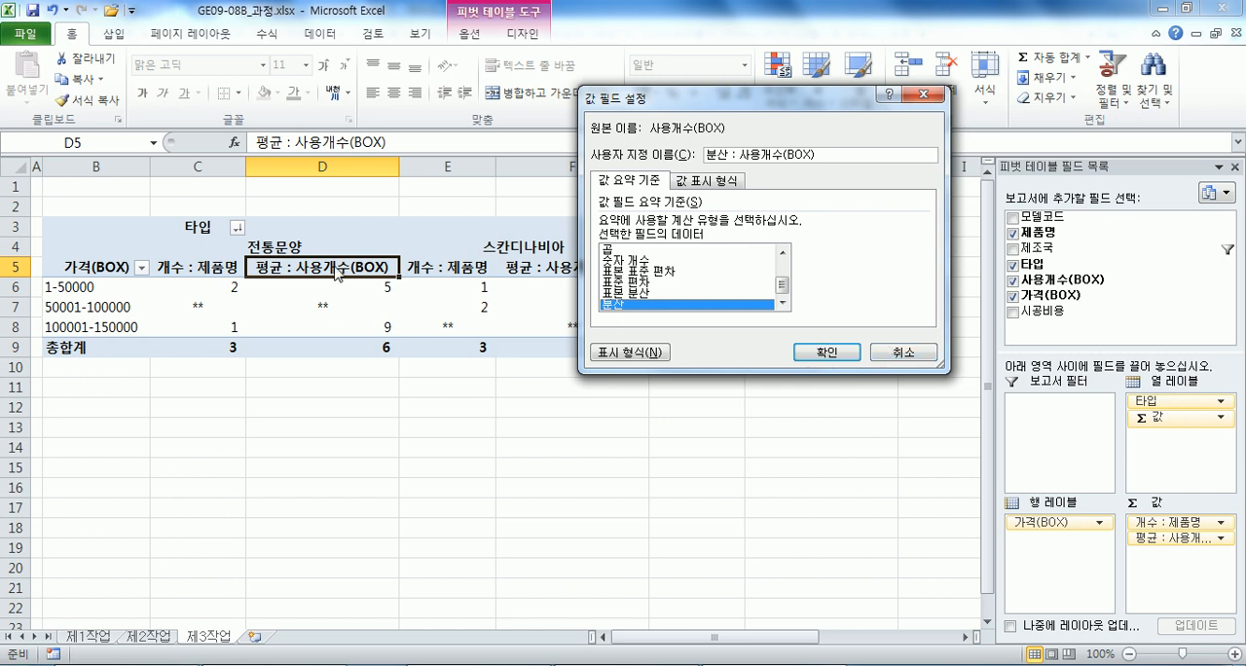
{"action": "left_click_drag", "start_coordinate": [782, 287], "coordinate": [782, 269]}
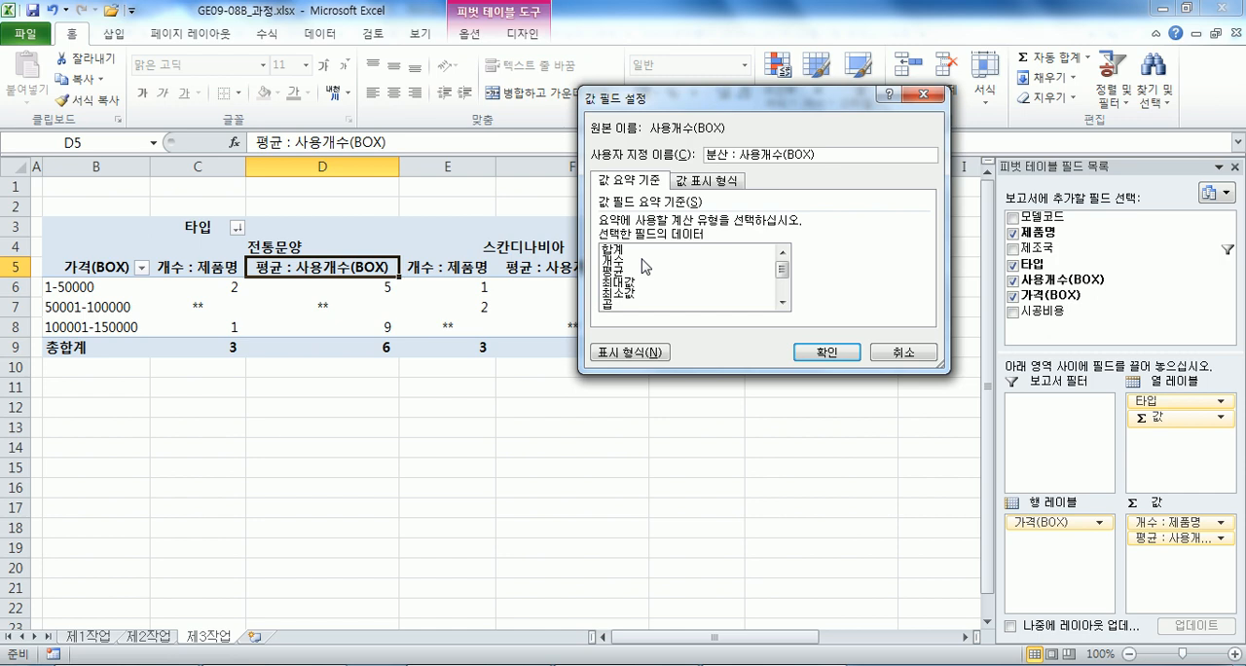
{"action": "key", "text": "Escape"}
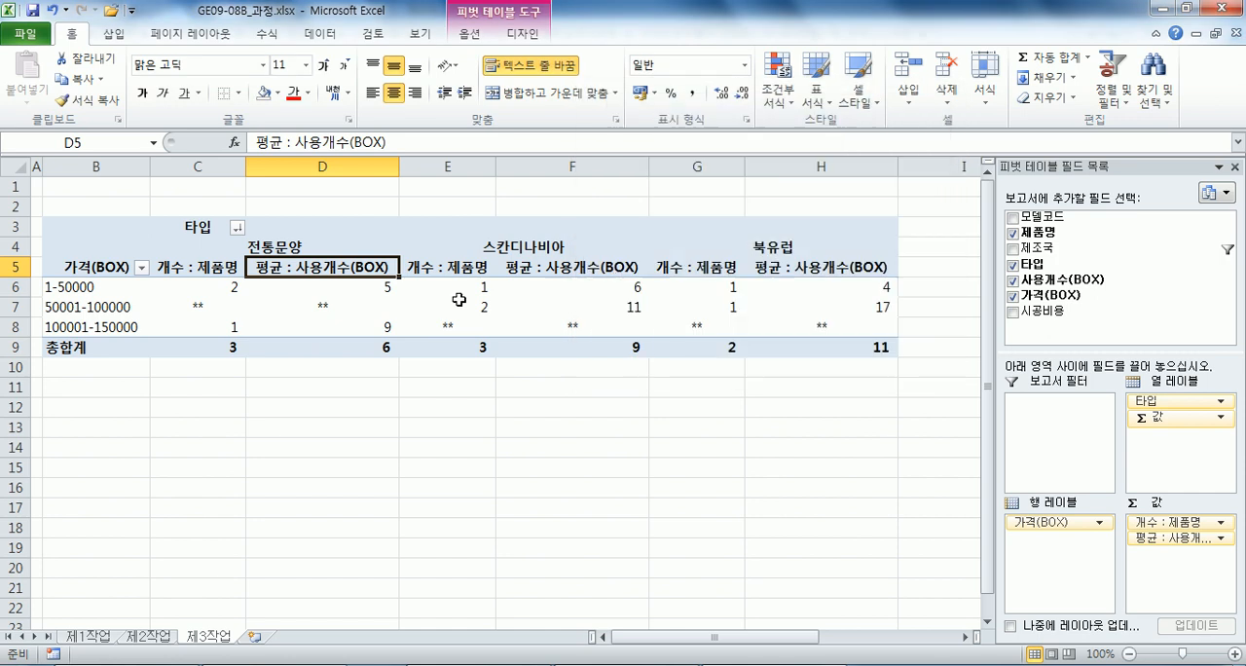
{"action": "left_click", "coordinate": [455, 292]}
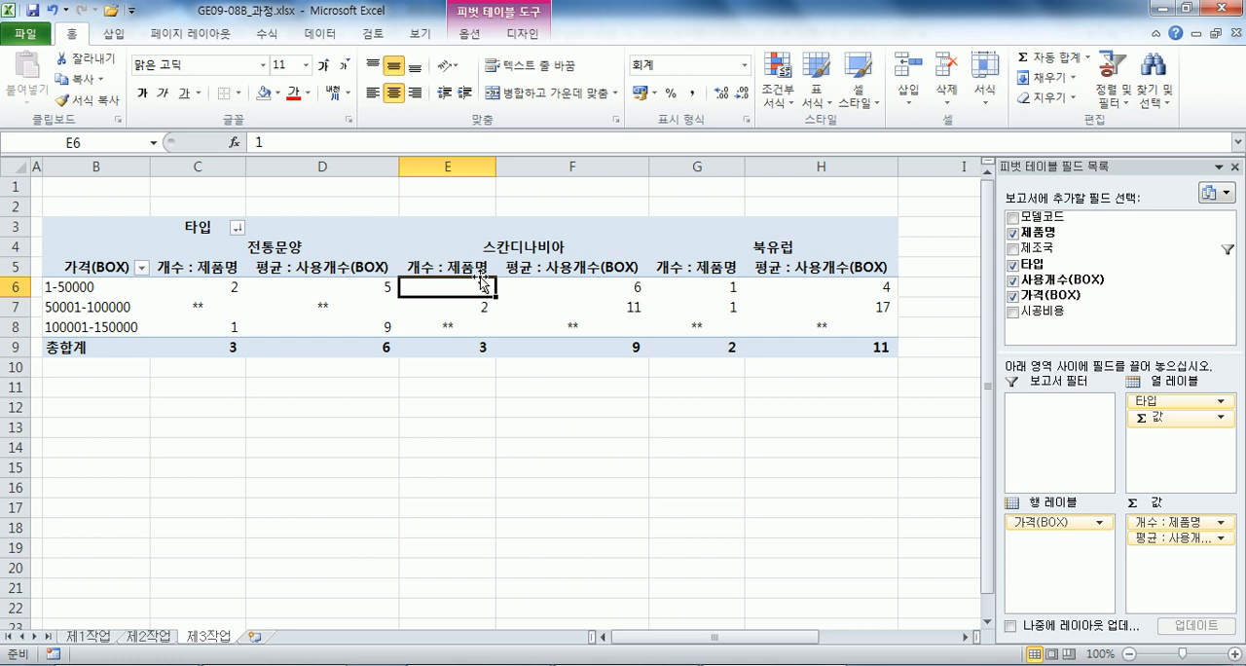
Insert a clustered column chart from the 제품명, 사용개수(BOX) and 시공비용 columns of 제1작업, using rows 4 to 9 and row 12.
{"action": "left_click", "coordinate": [98, 639]}
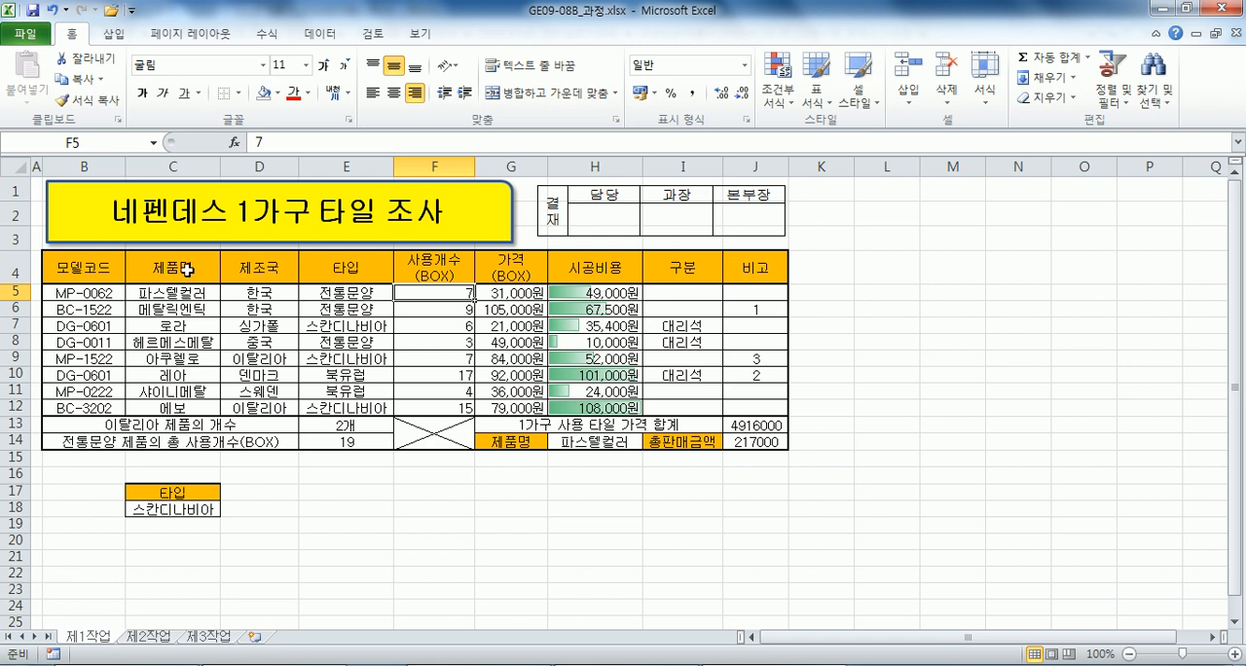
{"action": "left_click", "coordinate": [187, 270]}
{"action": "left_click_drag", "start_coordinate": [187, 271], "coordinate": [176, 360]}
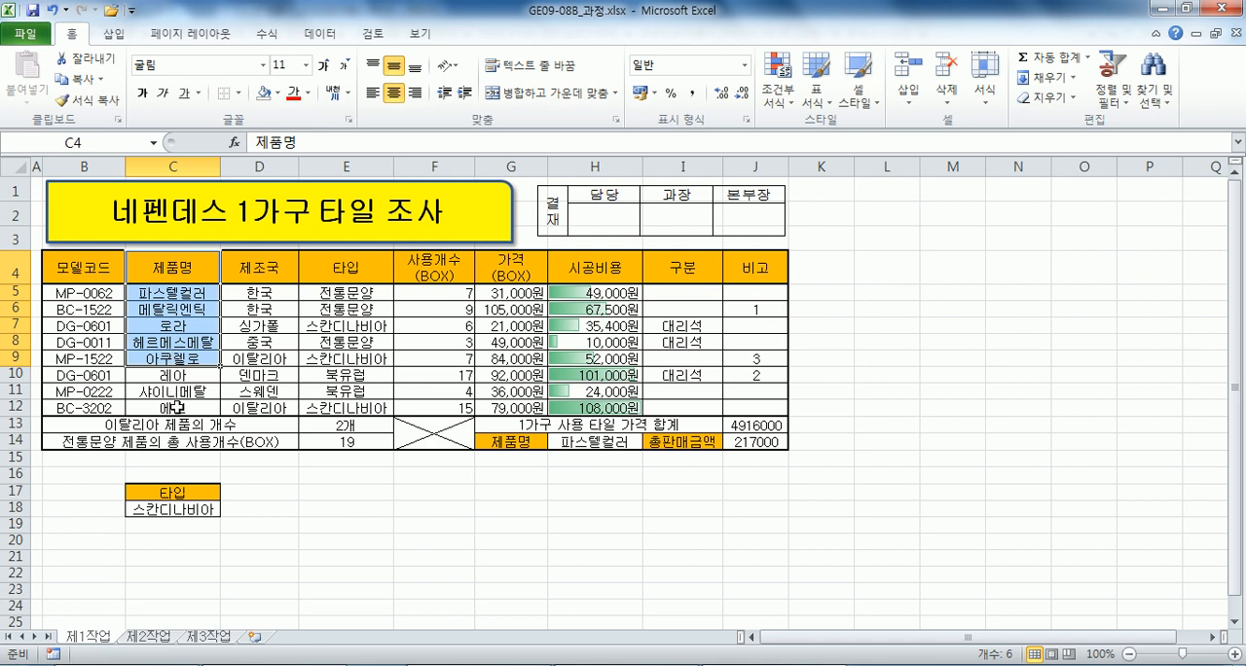
{"action": "left_click", "coordinate": [177, 407], "text": "ctrl"}
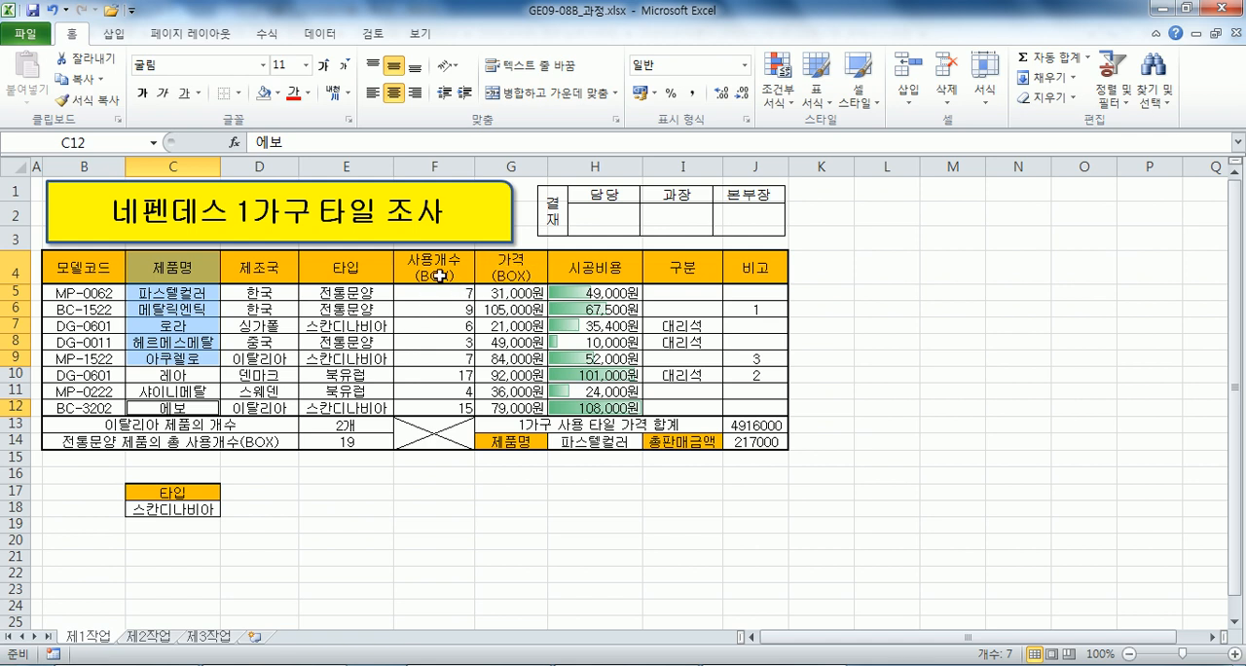
{"action": "left_click_drag", "start_coordinate": [434, 272], "coordinate": [418, 359]}
{"action": "left_click", "coordinate": [410, 402], "text": "ctrl"}
{"action": "left_click_drag", "start_coordinate": [576, 278], "coordinate": [569, 359]}
{"action": "left_click", "coordinate": [560, 407], "text": "ctrl"}
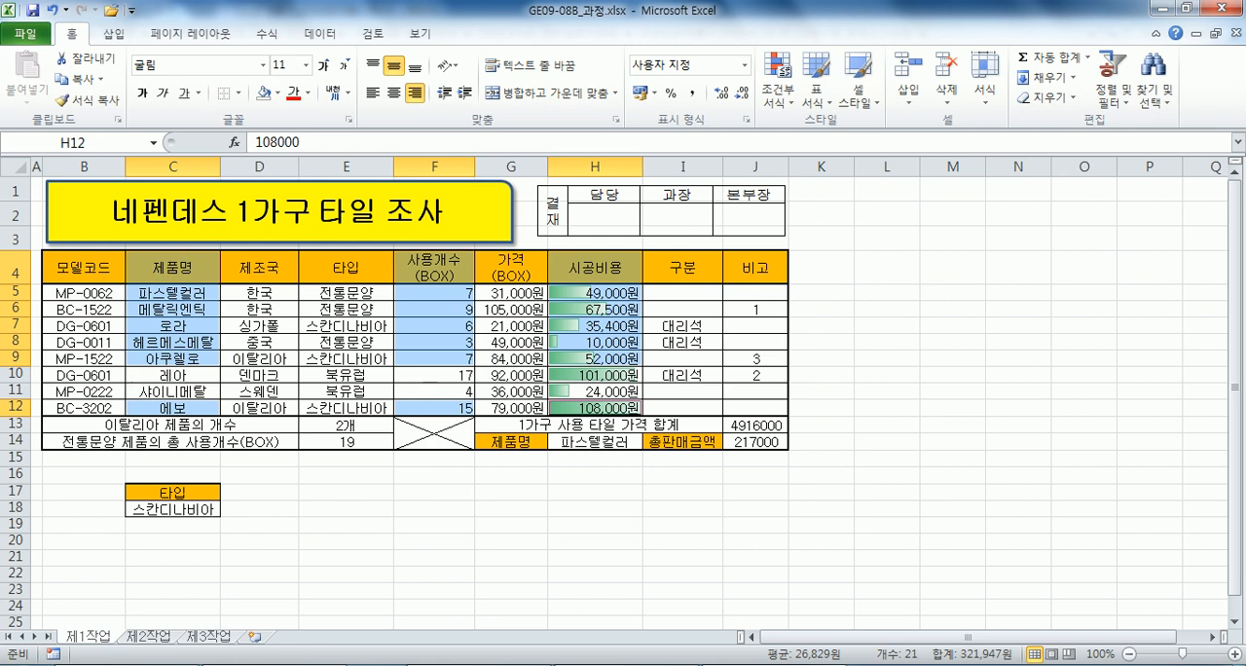
{"action": "left_click", "coordinate": [114, 33]}
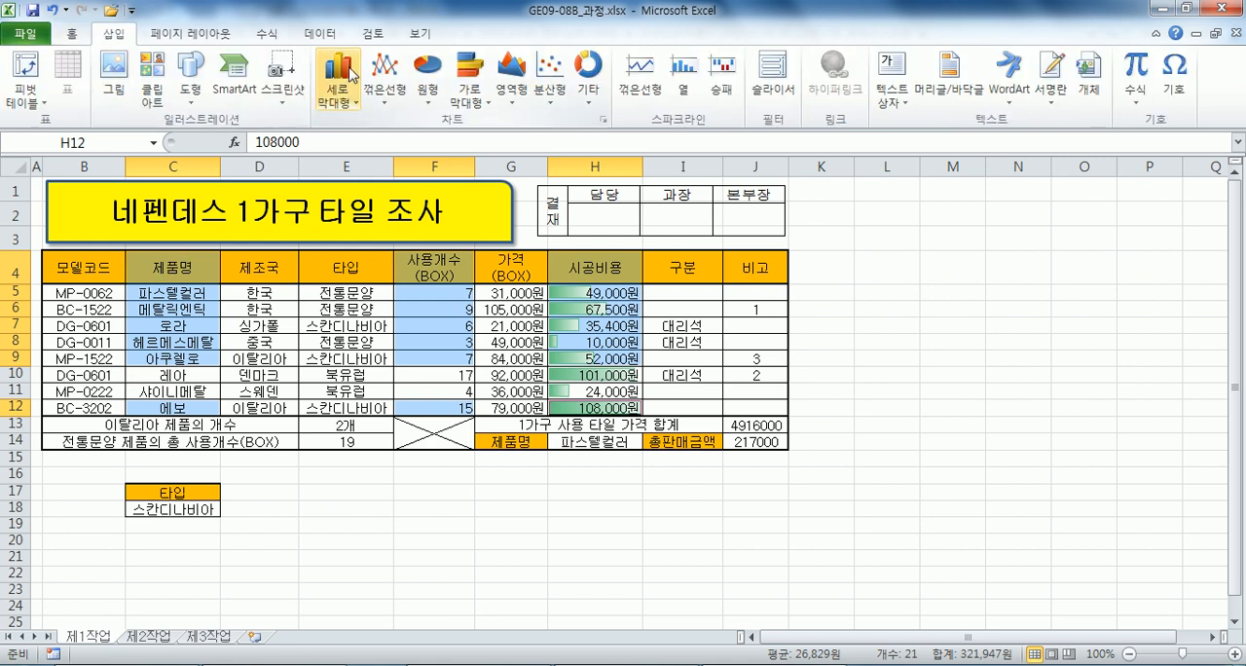
{"action": "left_click", "coordinate": [338, 85]}
{"action": "left_click", "coordinate": [341, 157]}
{"action": "left_click_drag", "start_coordinate": [850, 300], "coordinate": [910, 222]}
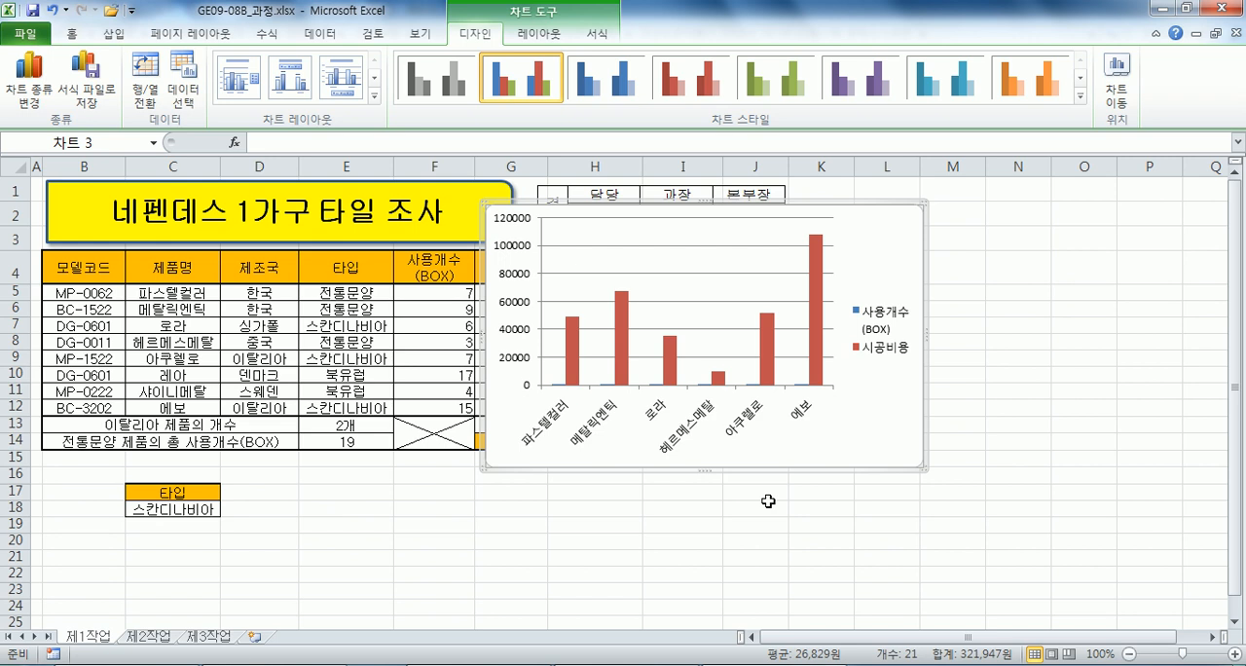
Relocate the chart to a new sheet named 제4작업 and place that sheet after 제3작업.
{"action": "left_click", "coordinate": [1115, 83]}
{"action": "left_click", "coordinate": [683, 211]}
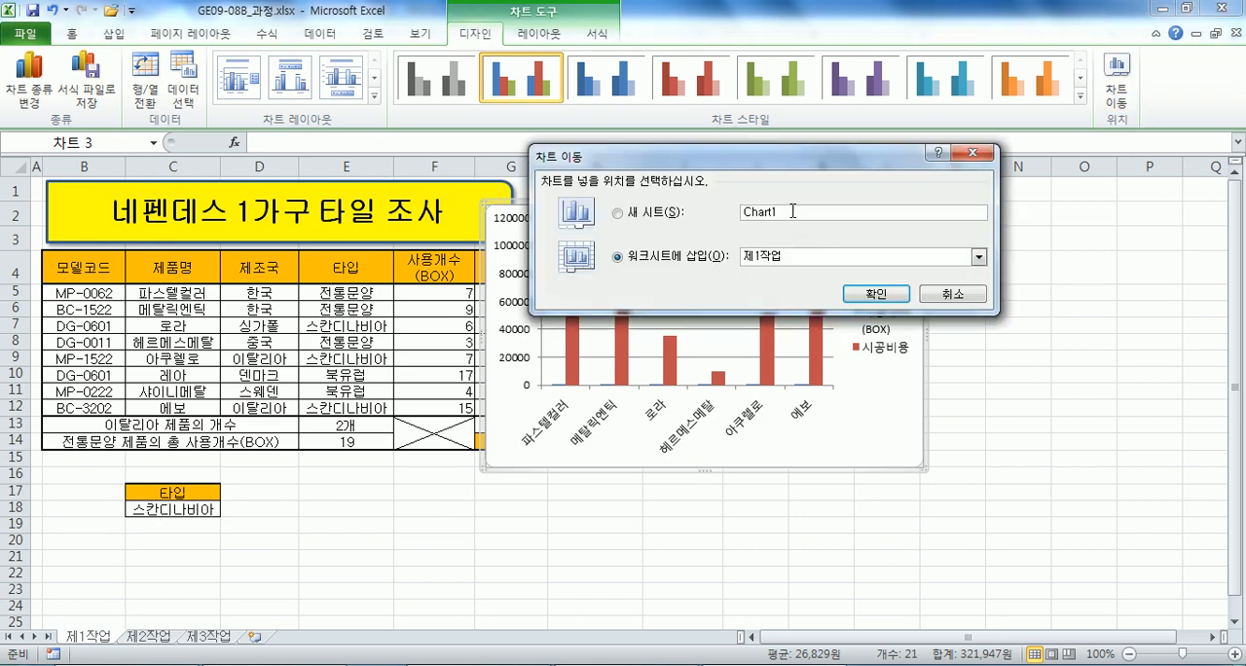
{"action": "type", "text": "₩"}
{"action": "type", "text": "4작ㅇ"}
{"action": "type", "text": "업"}
{"action": "key", "text": "Return"}
{"action": "left_click_drag", "start_coordinate": [81, 640], "coordinate": [316, 638]}
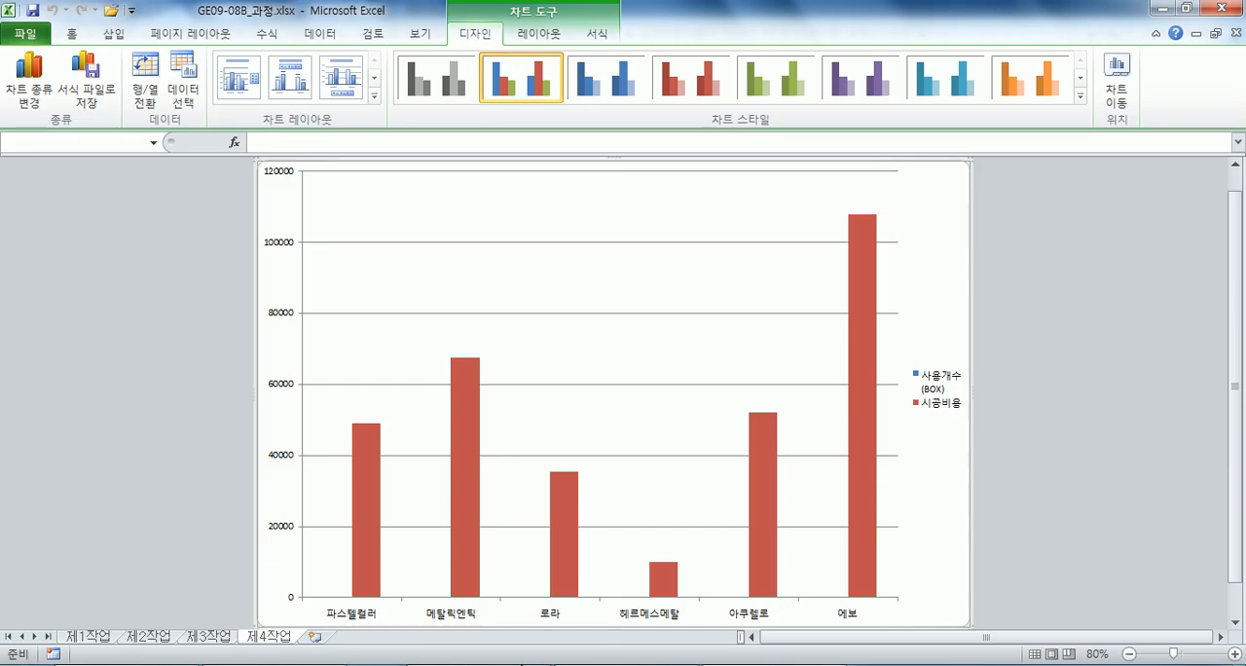
Read condition (4) in the Notepad task text and apply chart layout 3 and chart style 30 to the 제4작업 chart.
{"action": "left_click", "coordinate": [282, 664]}
{"action": "scroll", "coordinate": [307, 361], "scroll_direction": "down", "scroll_amount": 2}
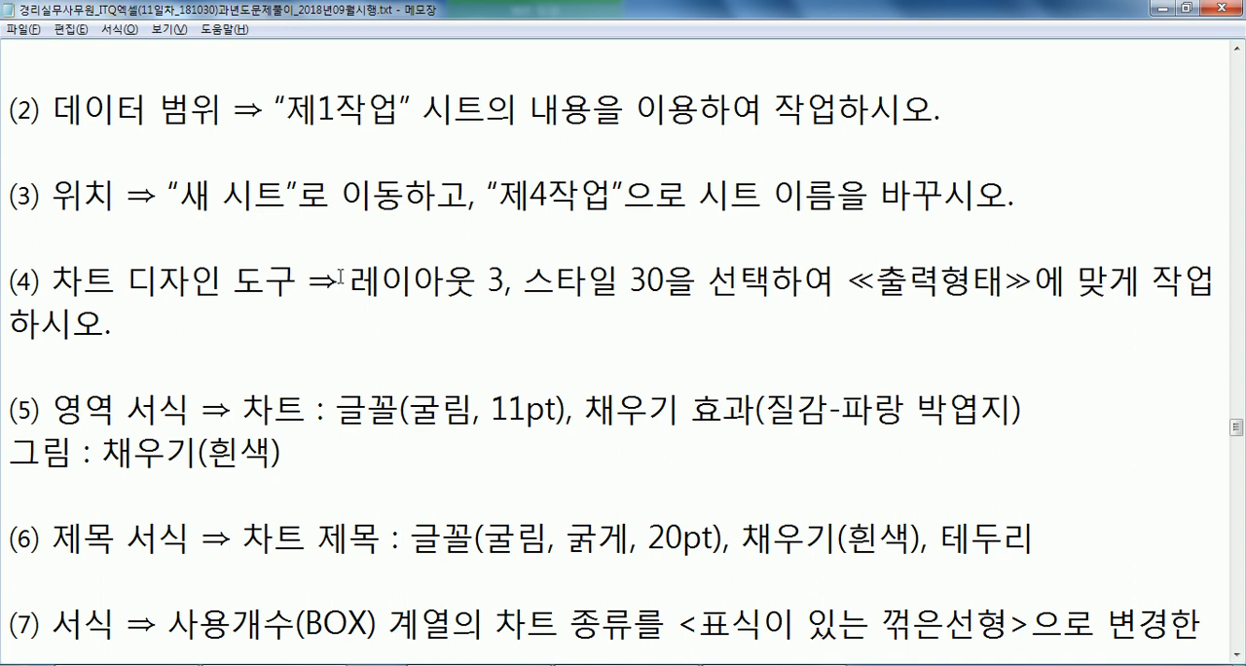
{"action": "left_click_drag", "start_coordinate": [354, 280], "coordinate": [517, 280]}
{"action": "left_click", "coordinate": [620, 279]}
{"action": "key", "text": "alt+Tab"}
{"action": "left_click", "coordinate": [340, 78]}
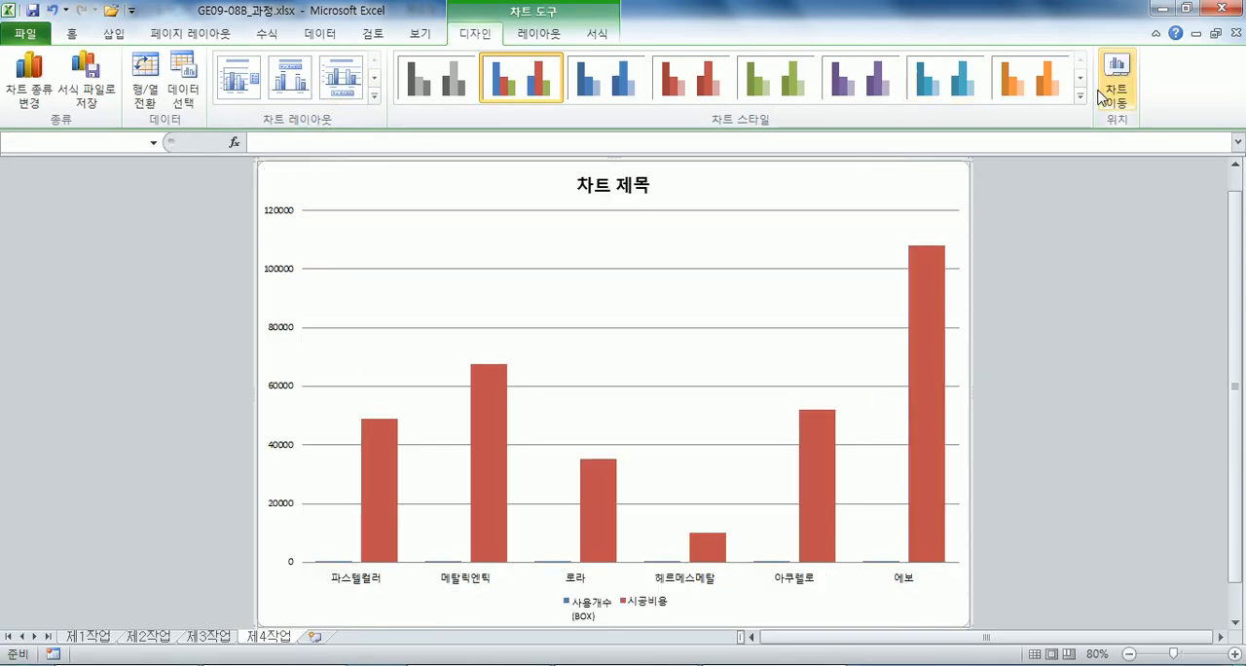
{"action": "left_click", "coordinate": [1079, 94]}
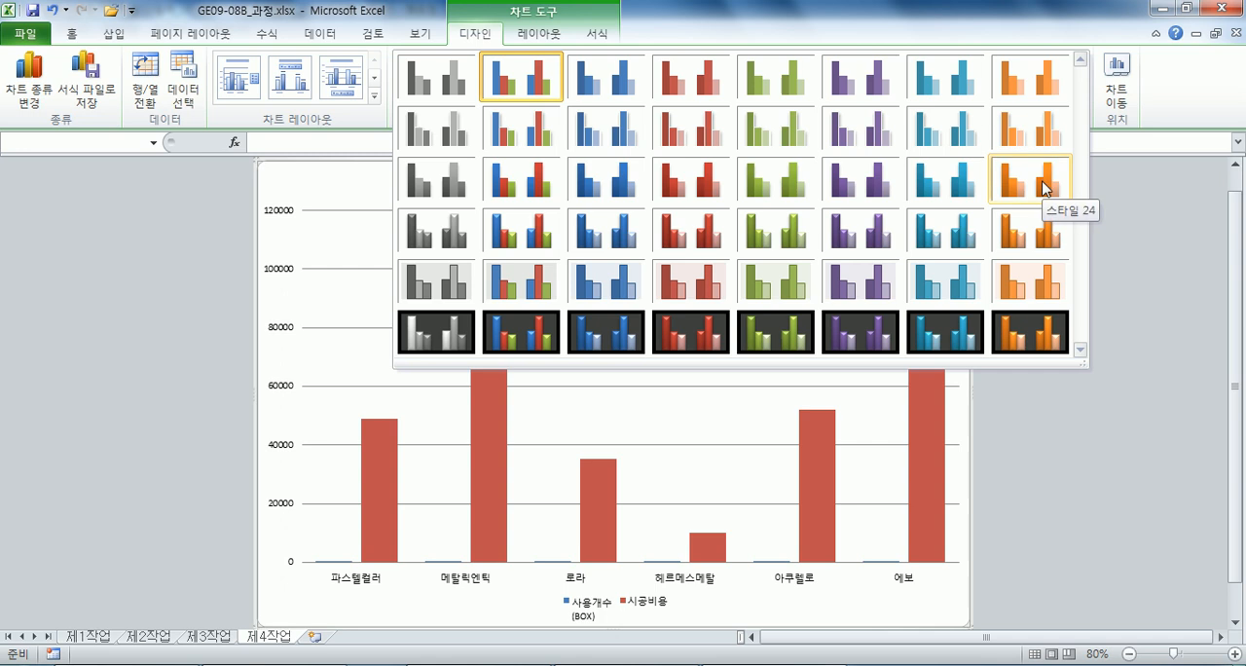
{"action": "left_click", "coordinate": [869, 233]}
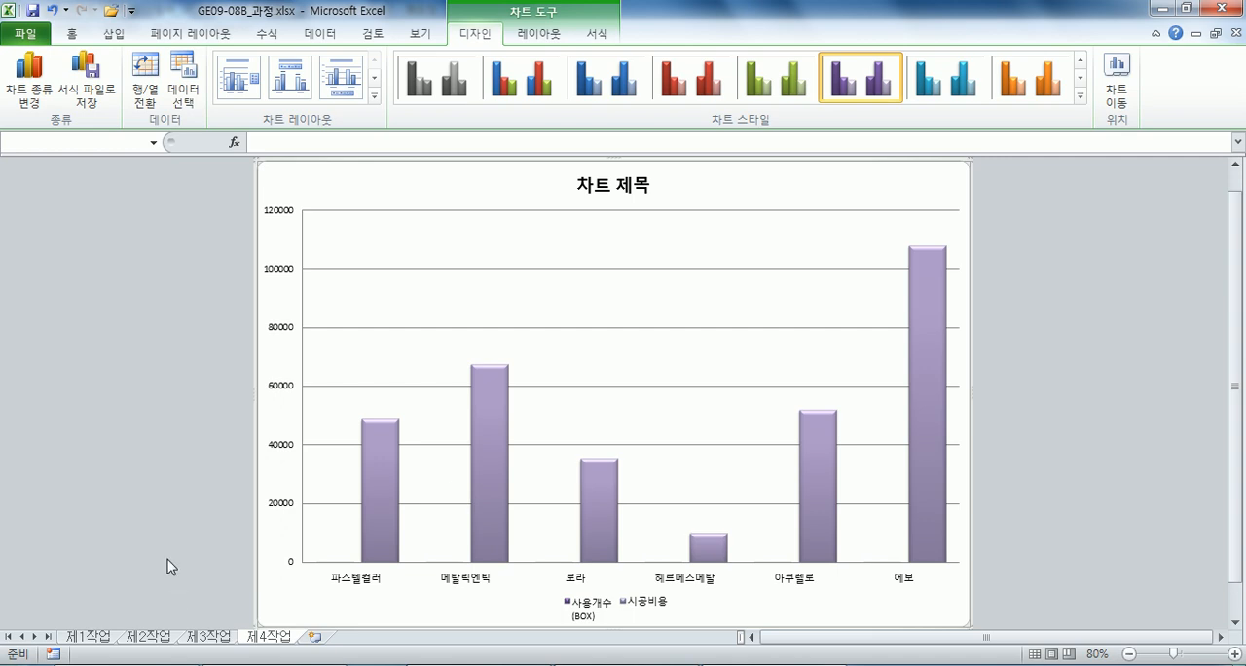
Read condition (5) in the Notepad task text and set the whole chart's font to 굴림, 11 pt.
{"action": "key", "text": "alt+Tab"}
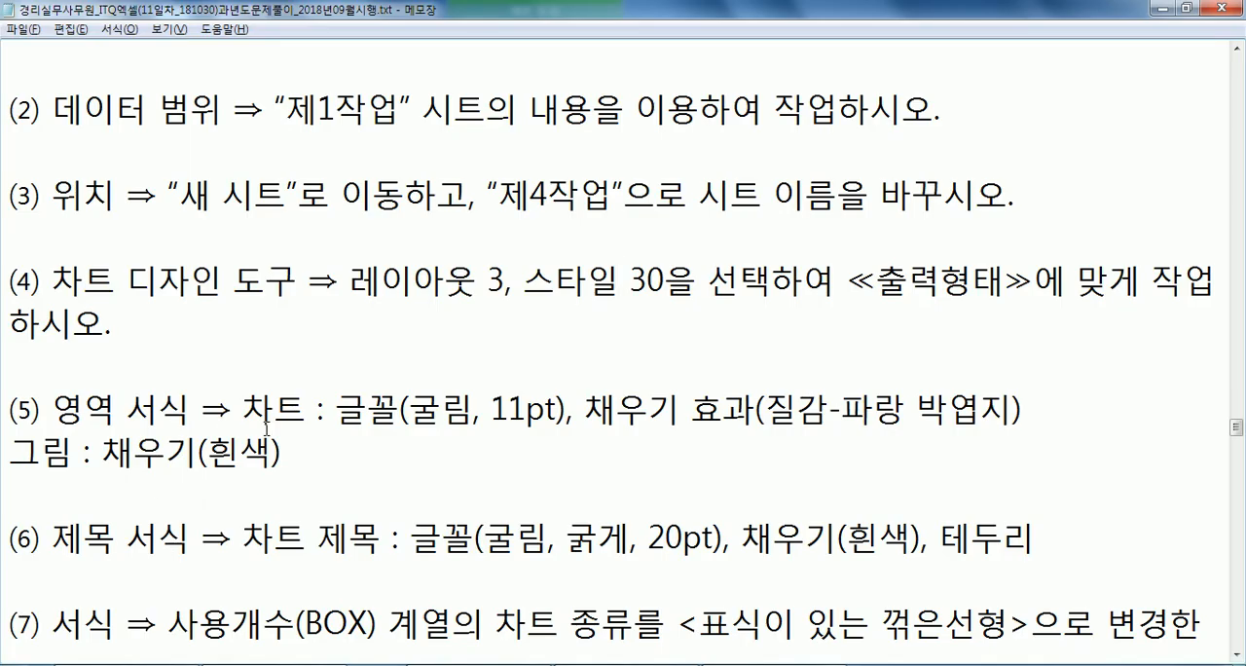
{"action": "scroll", "coordinate": [281, 425], "scroll_direction": "down", "scroll_amount": 2}
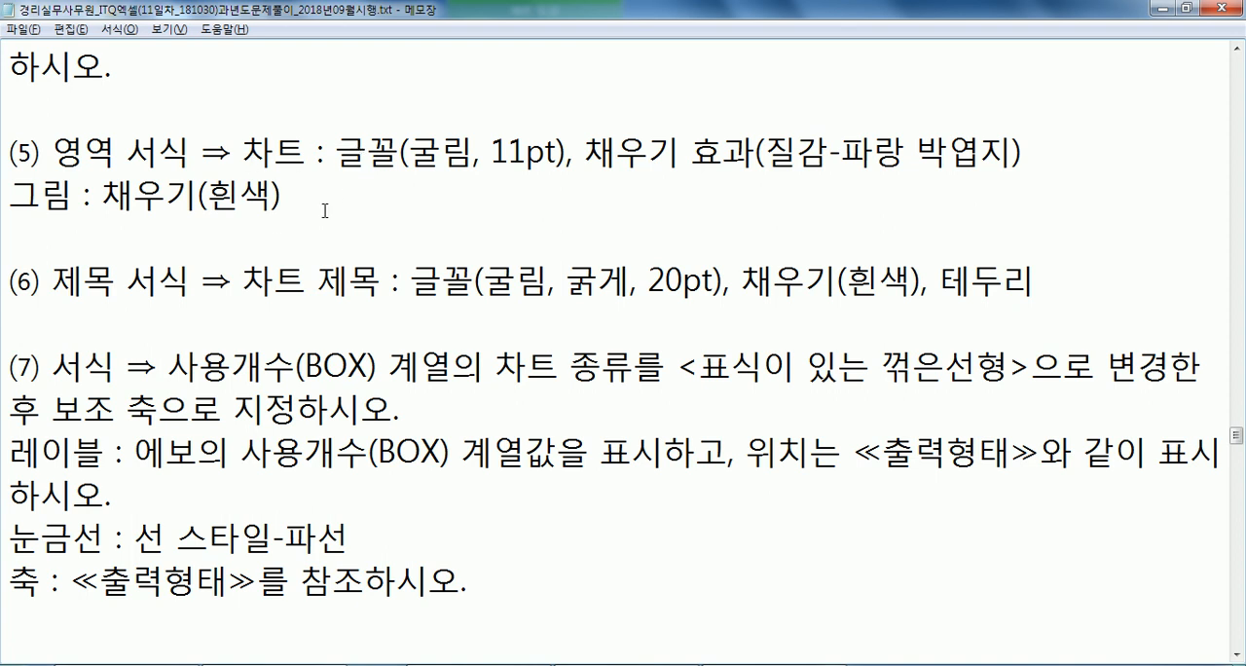
{"action": "key", "text": "alt+Tab"}
{"action": "left_click", "coordinate": [74, 35]}
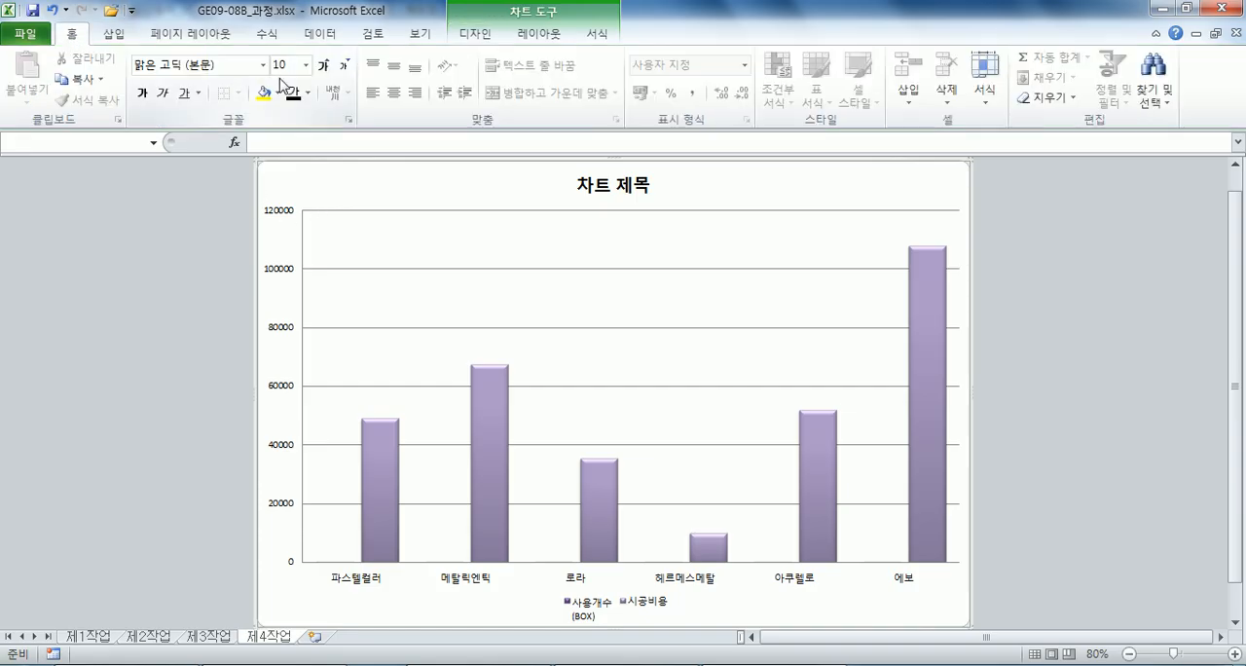
{"action": "left_click", "coordinate": [261, 65]}
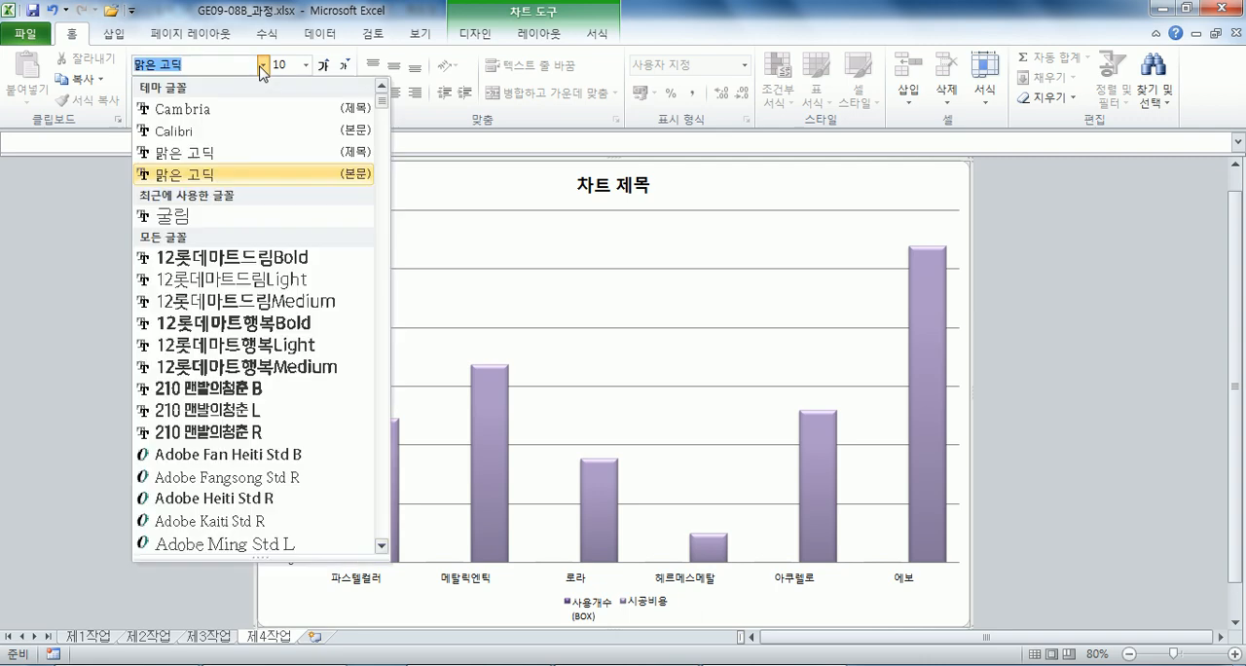
{"action": "left_click", "coordinate": [161, 214]}
{"action": "left_click", "coordinate": [324, 68]}
{"action": "left_click", "coordinate": [324, 68]}
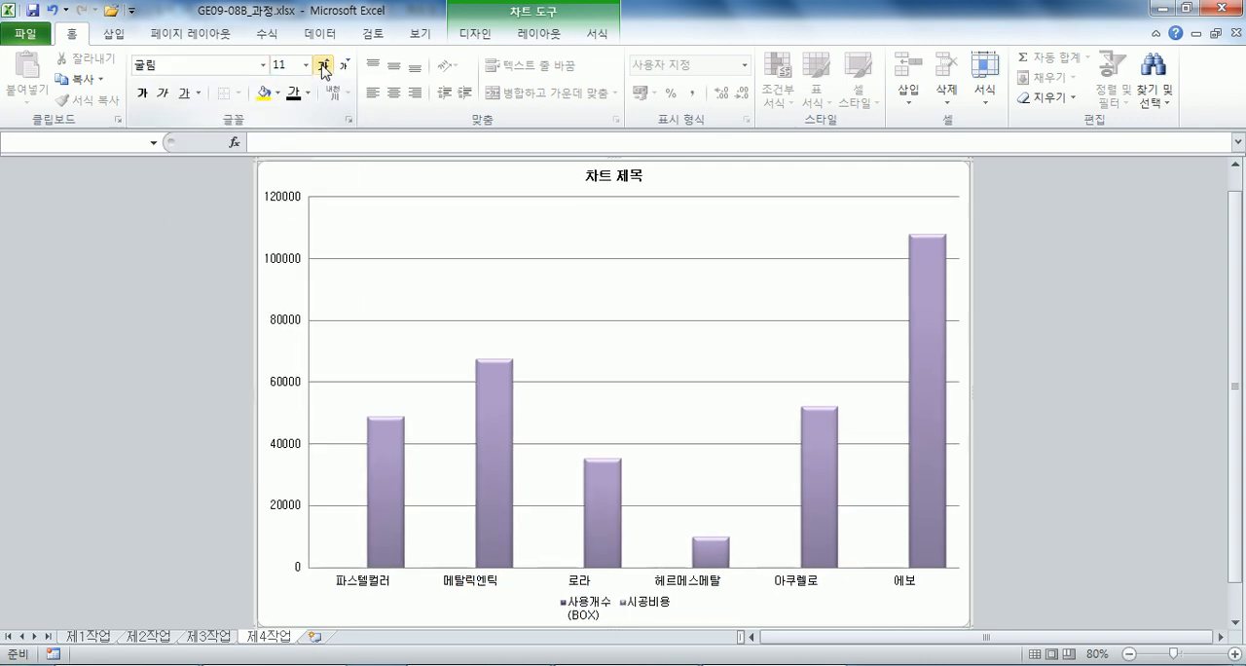
Fill the chart area of the 제4작업 chart with the light blue tissue-paper texture.
{"action": "left_click", "coordinate": [597, 34]}
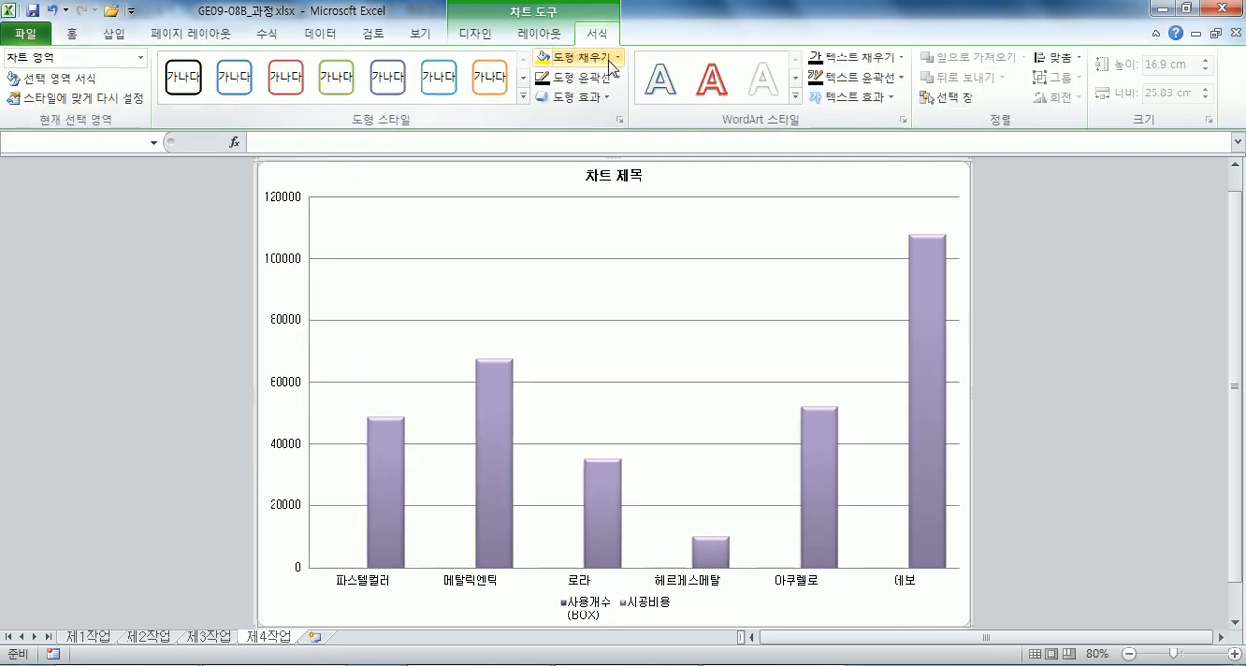
{"action": "left_click", "coordinate": [611, 58]}
{"action": "mouse_move", "coordinate": [634, 327]}
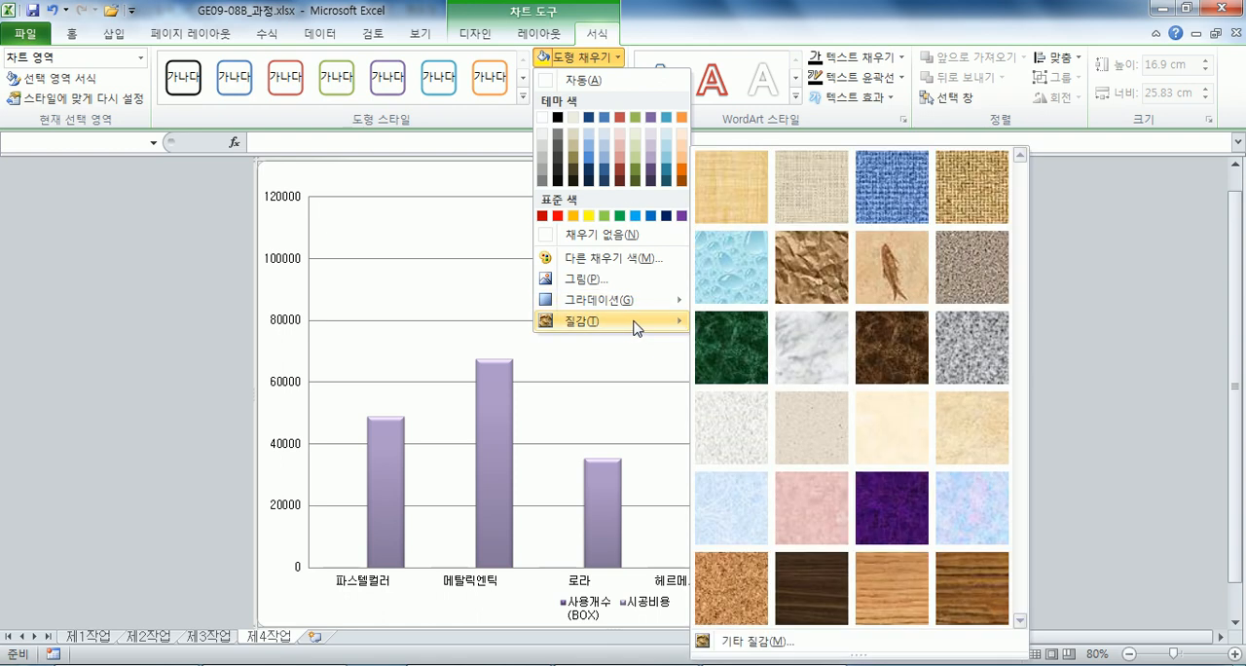
{"action": "left_click", "coordinate": [747, 517]}
Try the plot area without a fill and give it a solid white fill.
{"action": "left_click", "coordinate": [448, 230]}
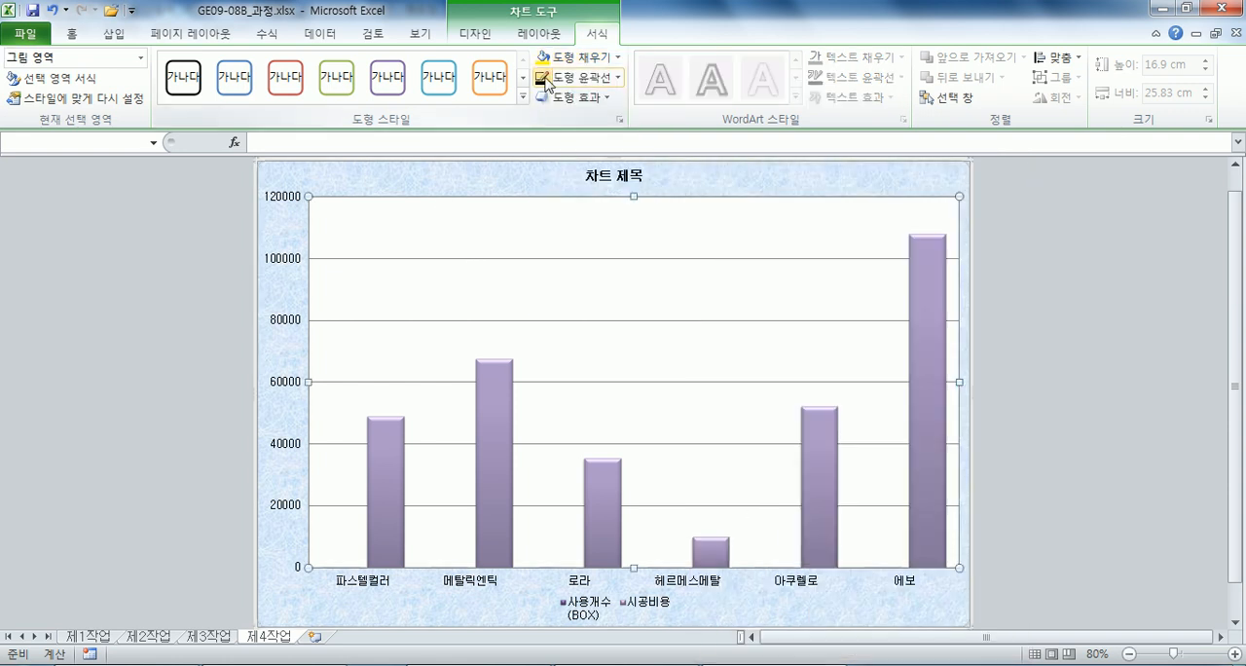
{"action": "left_click", "coordinate": [584, 57]}
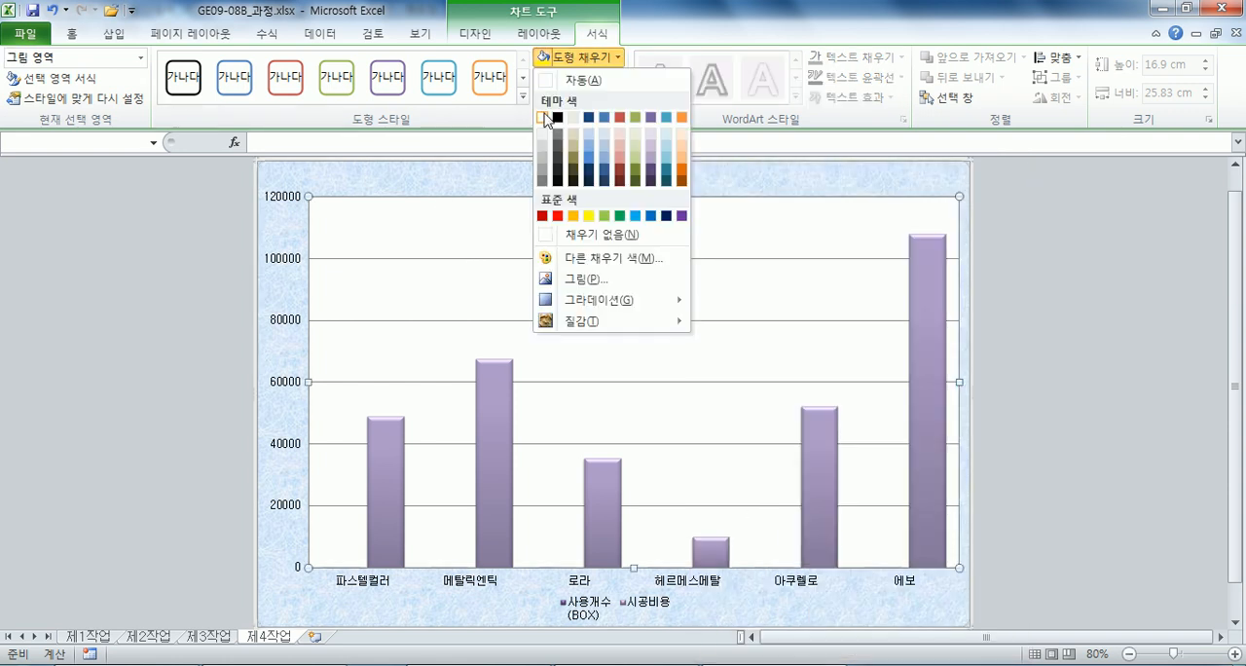
{"action": "left_click", "coordinate": [544, 117]}
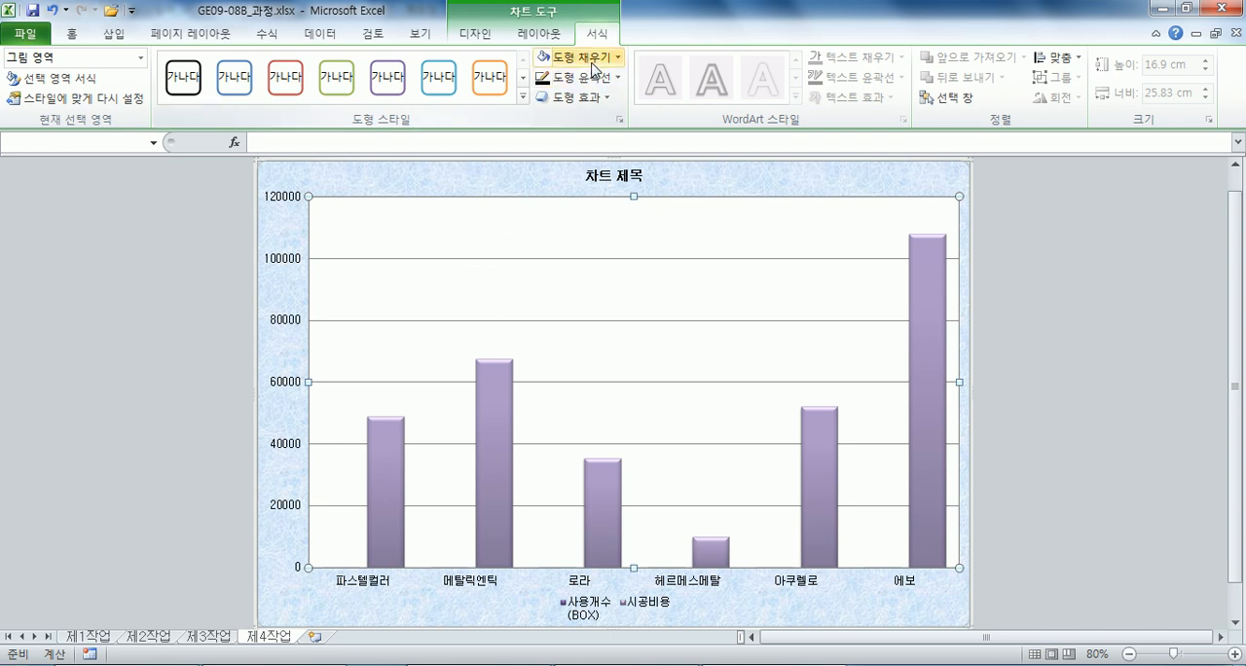
{"action": "left_click", "coordinate": [587, 59]}
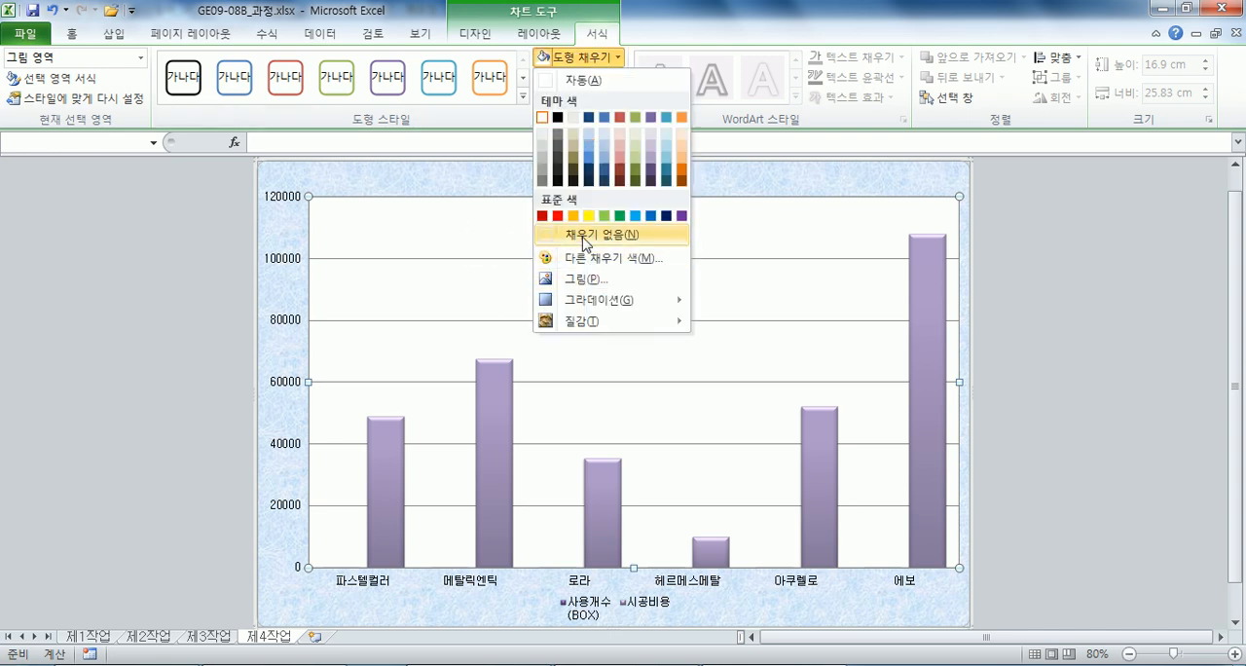
{"action": "left_click", "coordinate": [586, 234]}
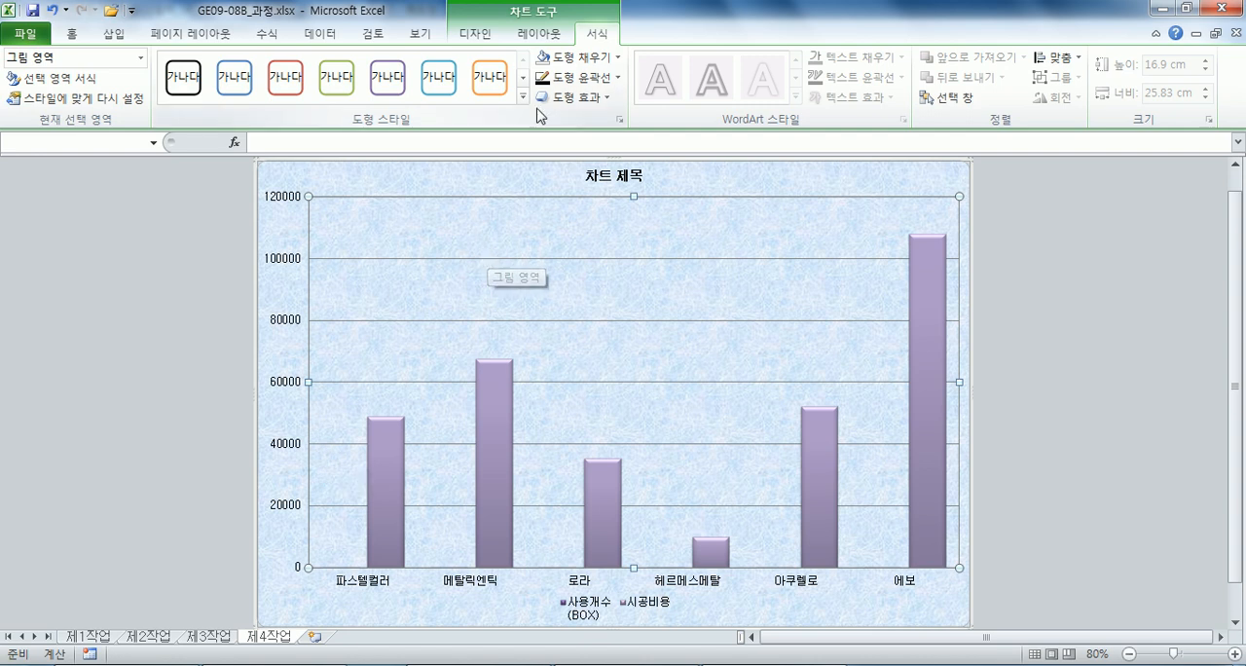
{"action": "left_click", "coordinate": [580, 60]}
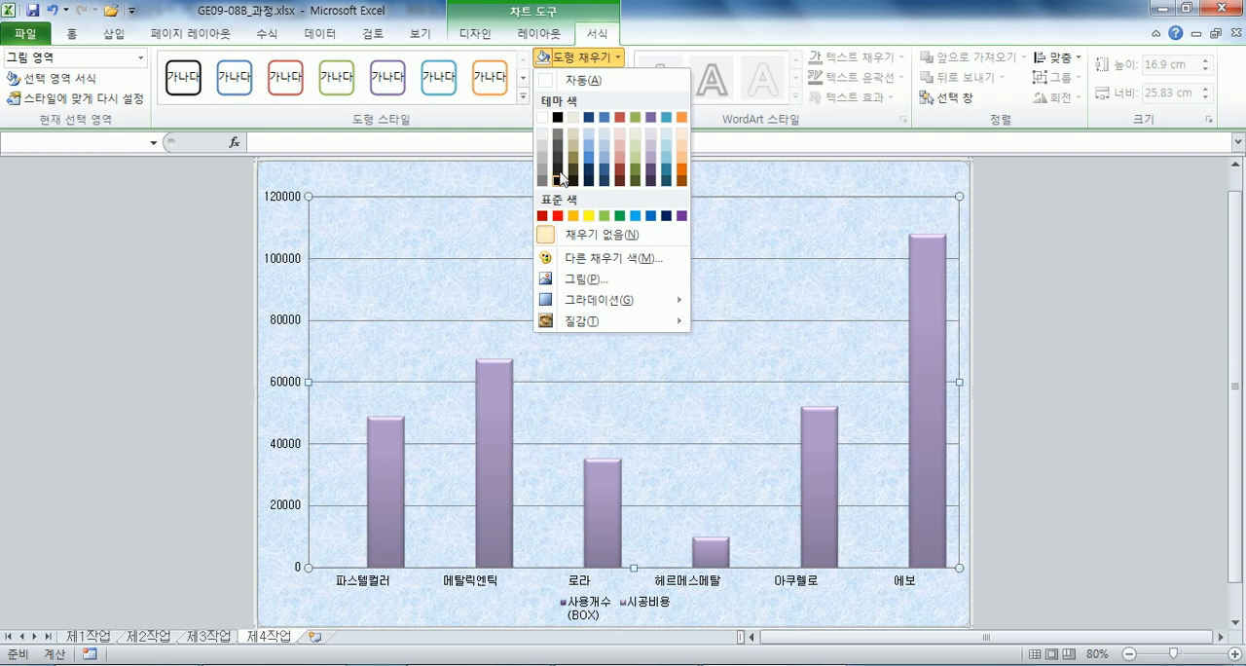
{"action": "left_click", "coordinate": [543, 119]}
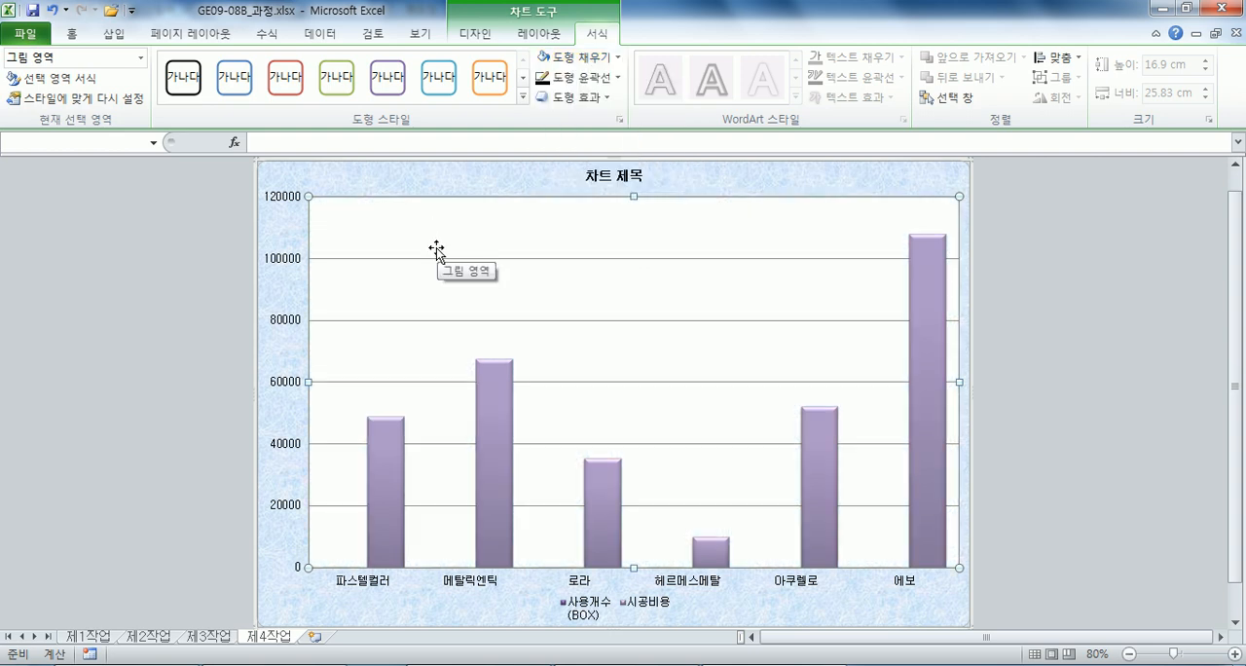
Enlarge the chart title's font to 20 pt.
{"action": "left_click", "coordinate": [596, 178]}
{"action": "left_click", "coordinate": [72, 33]}
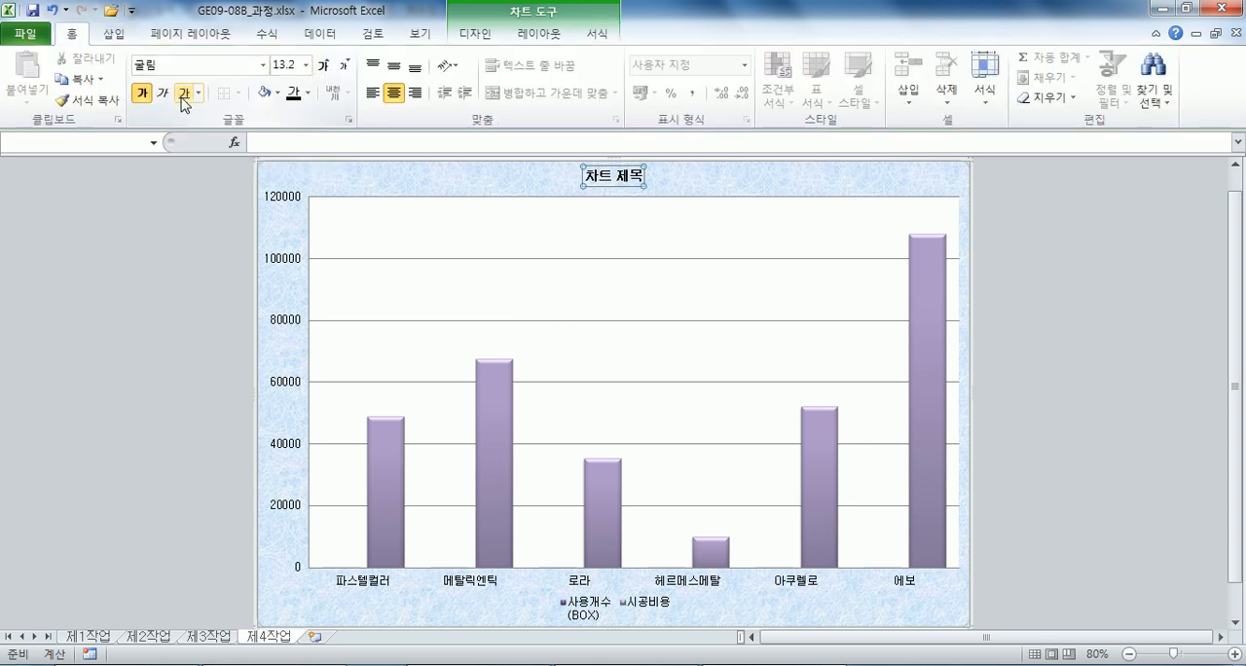
{"action": "left_click", "coordinate": [323, 65]}
{"action": "left_click", "coordinate": [323, 65]}
{"action": "left_click", "coordinate": [323, 66]}
{"action": "left_click", "coordinate": [323, 65]}
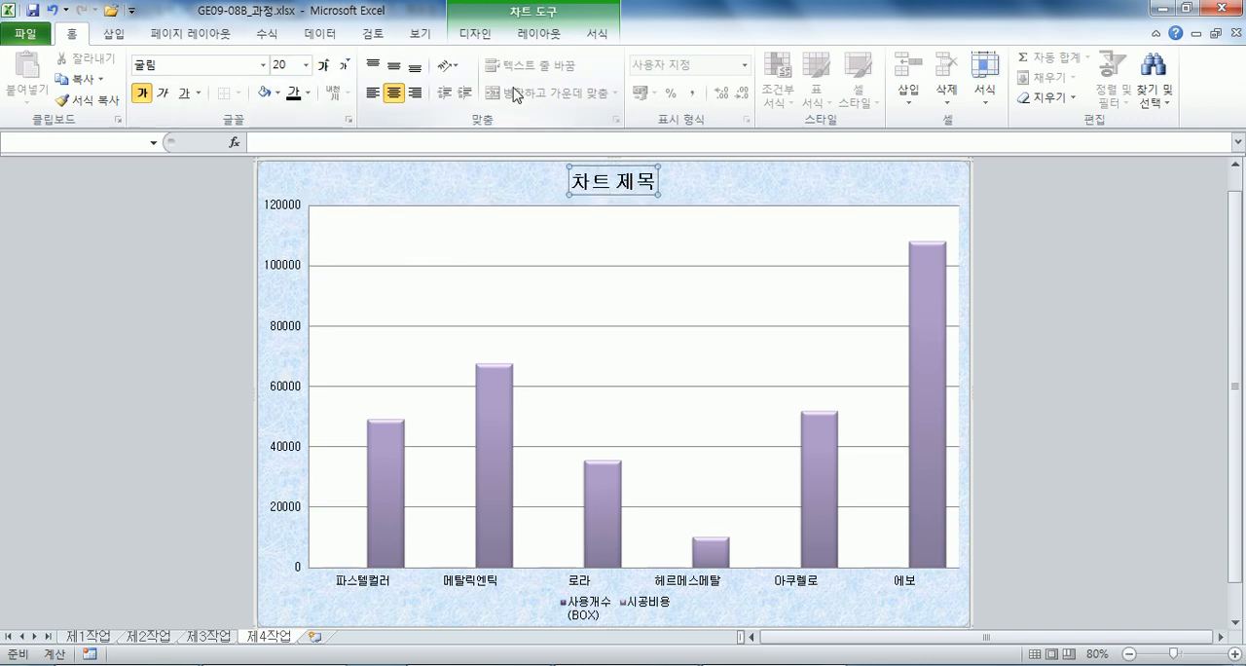
Give the chart title a white fill and an automatic-colour outline.
{"action": "left_click", "coordinate": [603, 34]}
{"action": "left_click", "coordinate": [568, 58]}
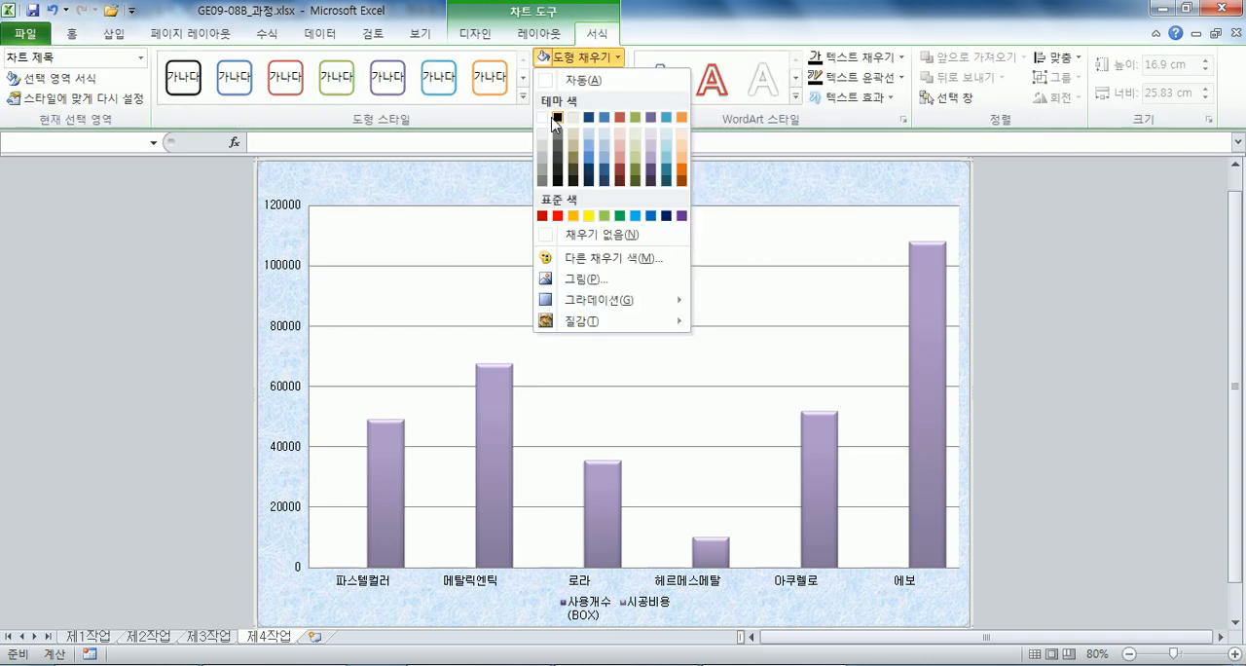
{"action": "left_click", "coordinate": [544, 119]}
{"action": "left_click", "coordinate": [586, 80]}
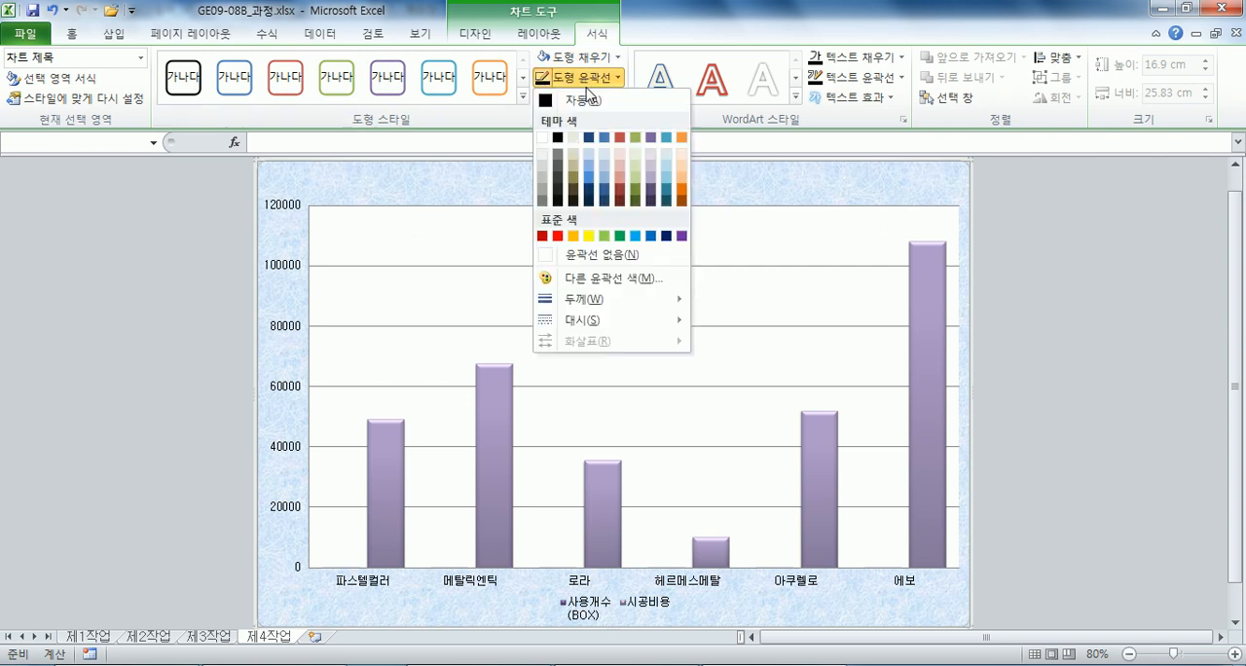
{"action": "left_click", "coordinate": [584, 101]}
{"action": "left_click", "coordinate": [699, 190]}
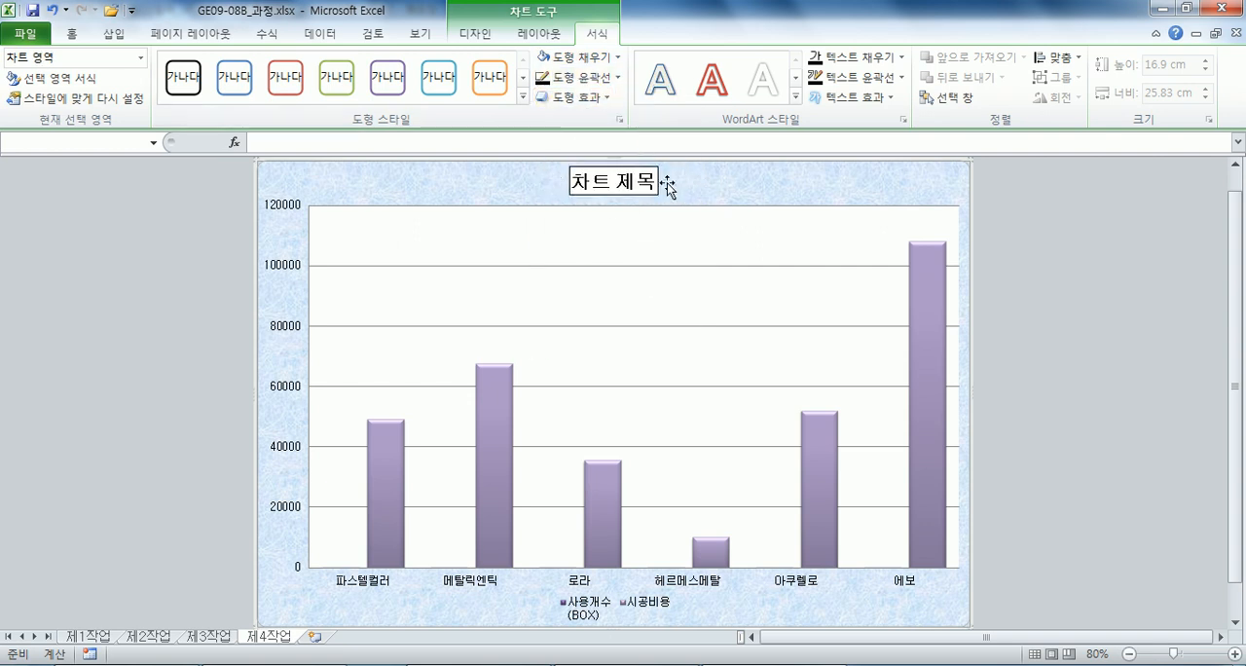
Replace the placeholder chart title with "전통문양 및 스칸디나비아 타일 사용 현황".
{"action": "left_click", "coordinate": [631, 181]}
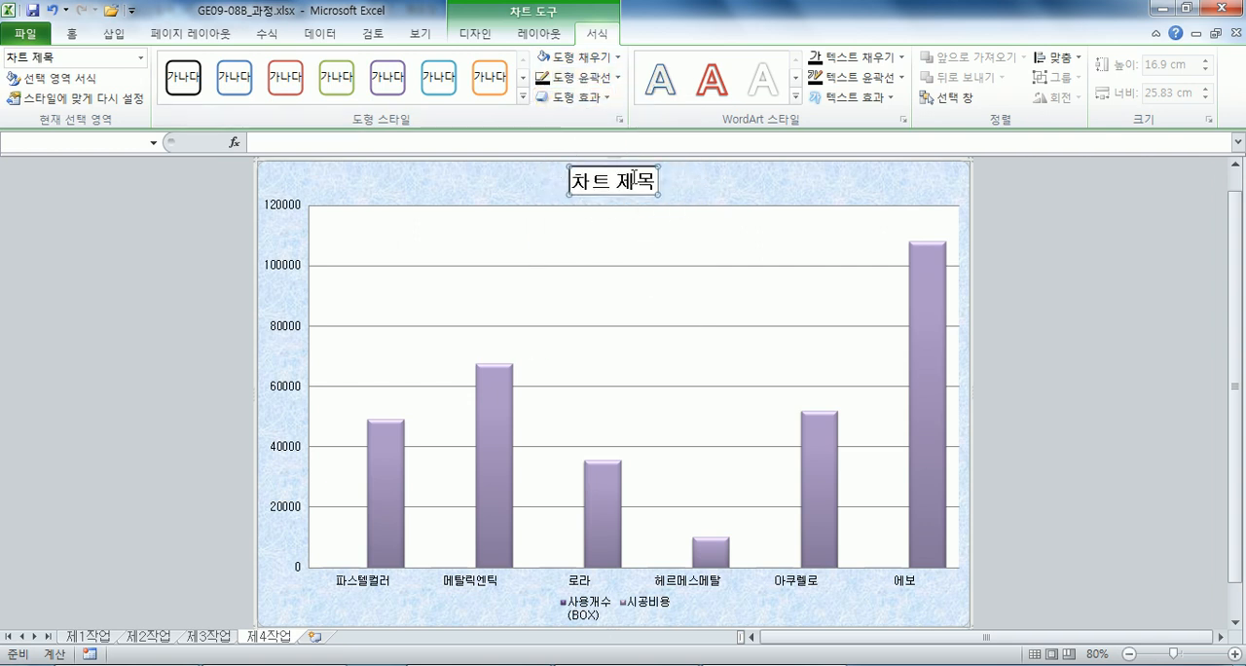
{"action": "left_click", "coordinate": [634, 178]}
{"action": "type", "text": "전통문아"}
{"action": "type", "text": "ㅇ 및 스타"}
{"action": "type", "text": "디나비아"}
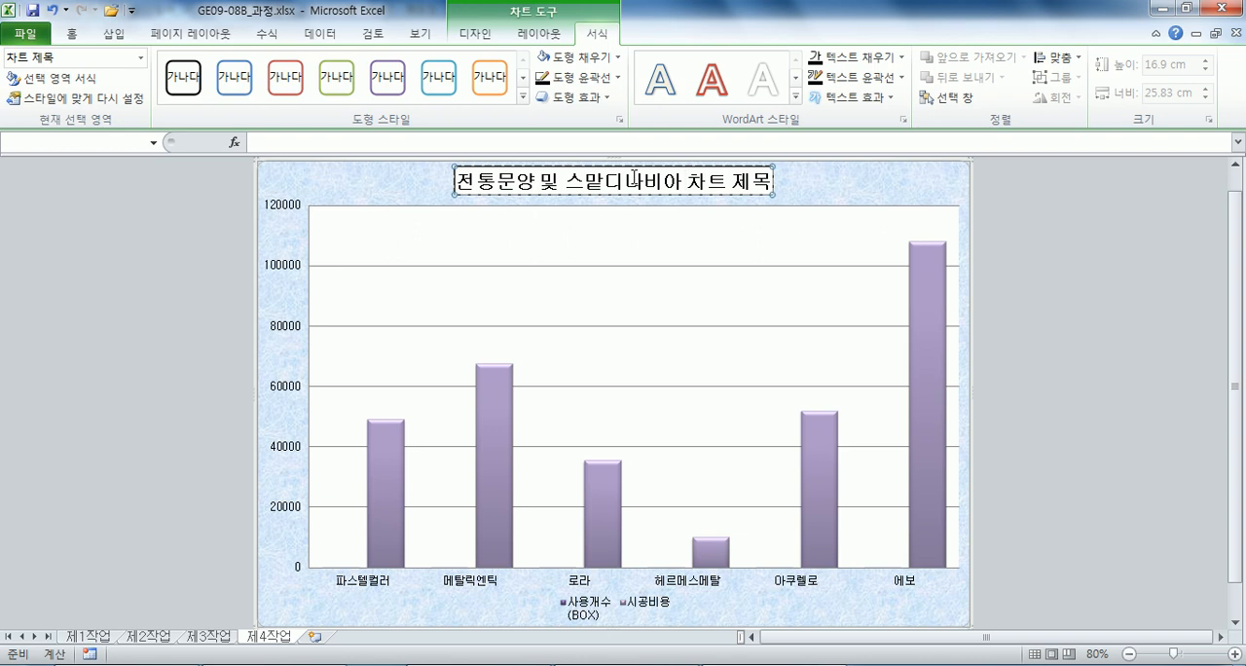
{"action": "key", "text": "BackSpace"}
{"action": "key", "text": "BackSpace"}
{"action": "key", "text": "BackSpace"}
{"action": "key", "text": "BackSpace"}
{"action": "key", "text": "BackSpace"}
{"action": "key", "text": "BackSpace"}
{"action": "type", "text": "칸"}
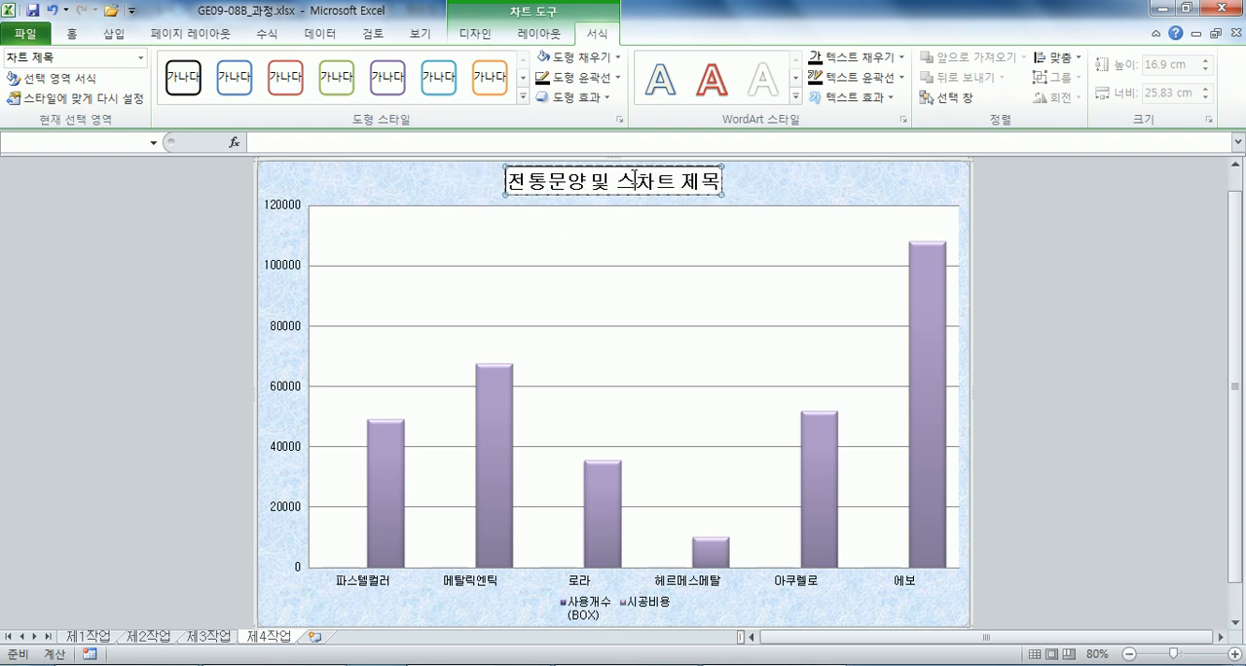
{"action": "type", "text": "디나비아 ㅌ"}
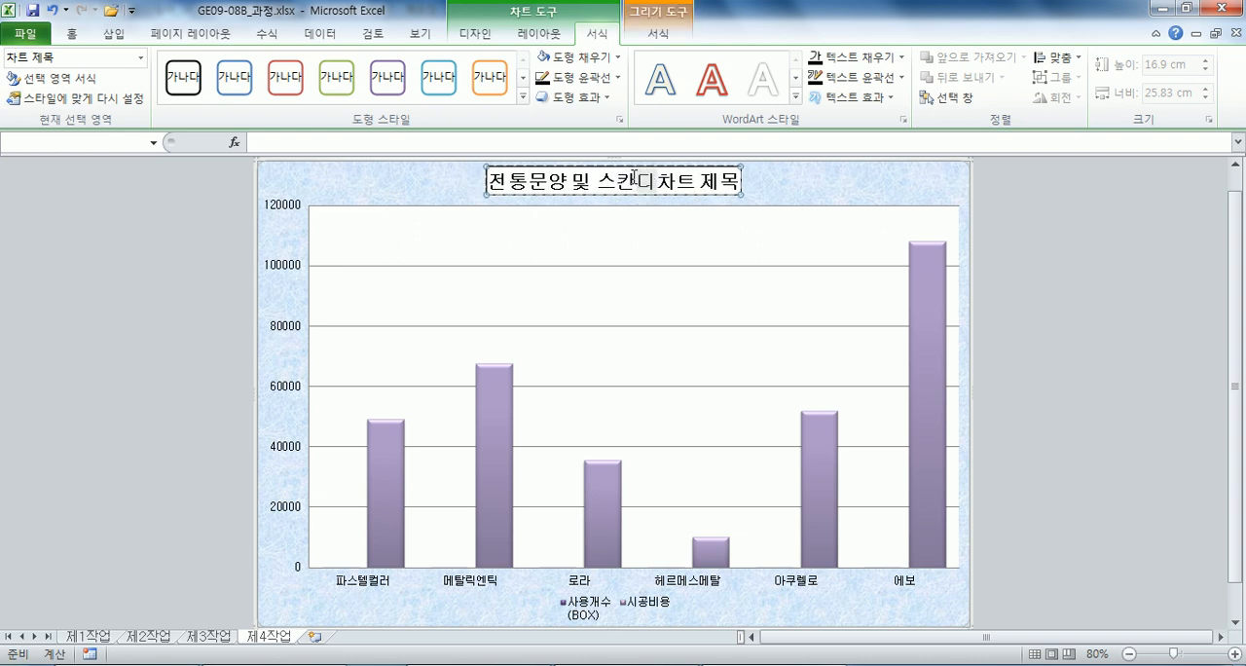
{"action": "type", "text": "ㅏ일 사용 현화"}
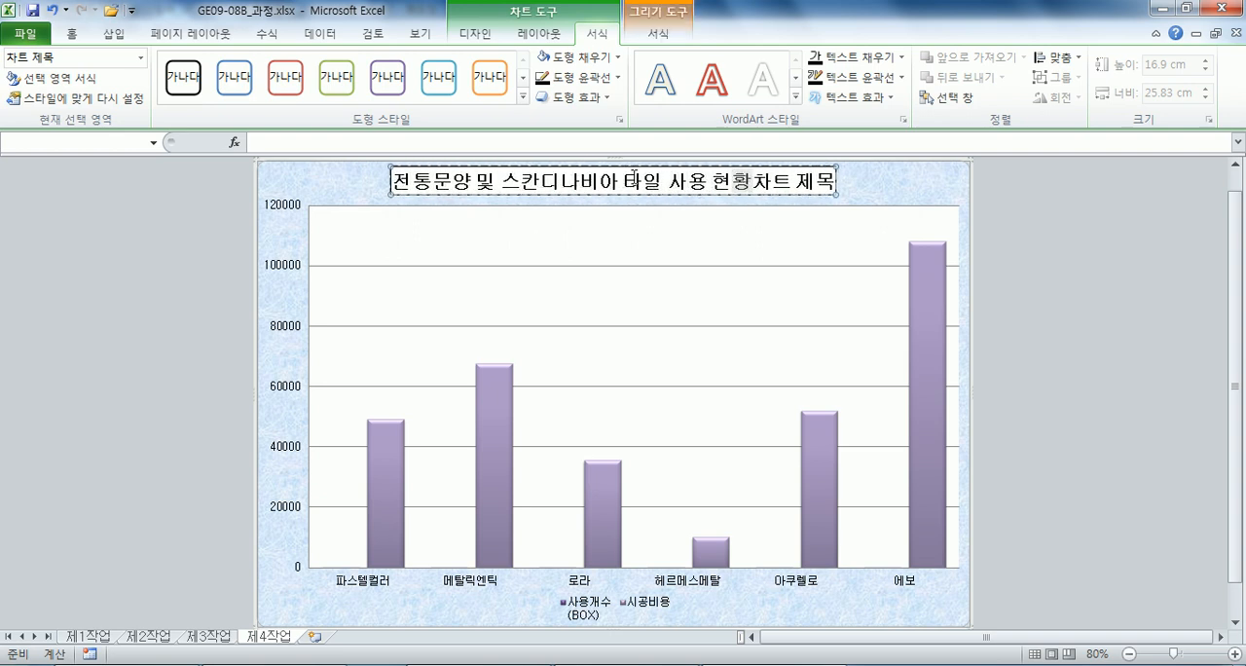
{"action": "type", "text": "ㅇ"}
{"action": "key", "text": "Delete"}
{"action": "key", "text": "Delete"}
{"action": "key", "text": "Delete"}
{"action": "key", "text": "Delete"}
{"action": "key", "text": "Delete"}
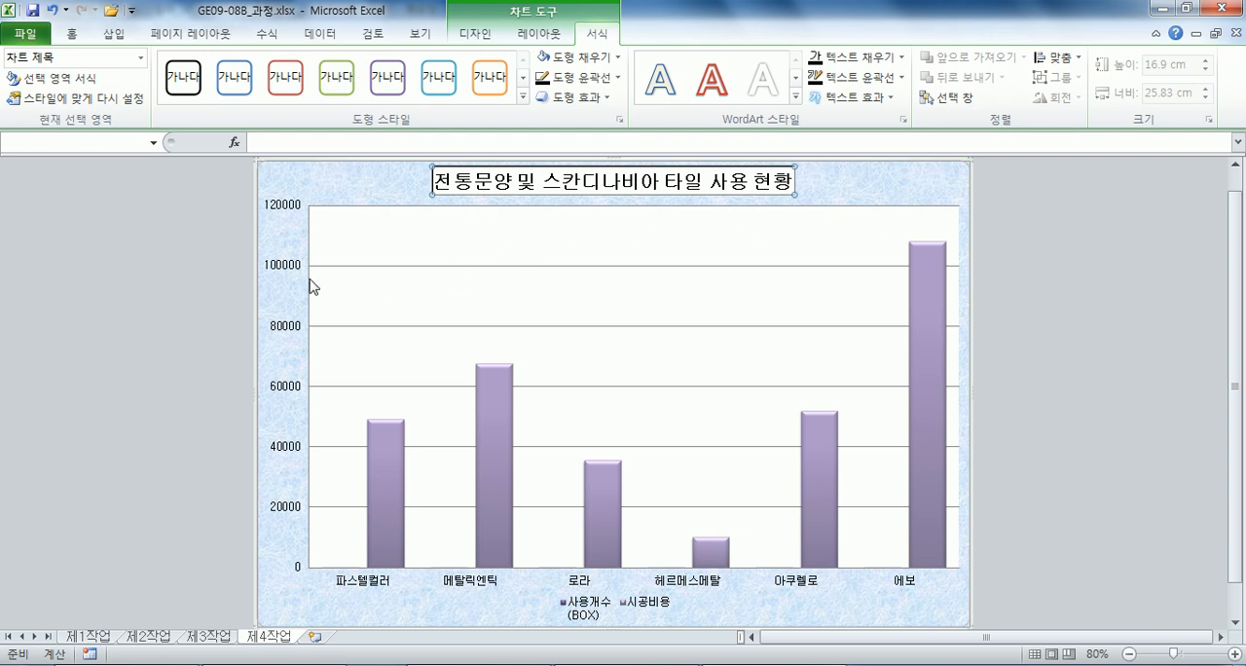
Change the vertical axis's major gridlines to a dashed line style.
{"action": "double_click", "coordinate": [470, 266]}
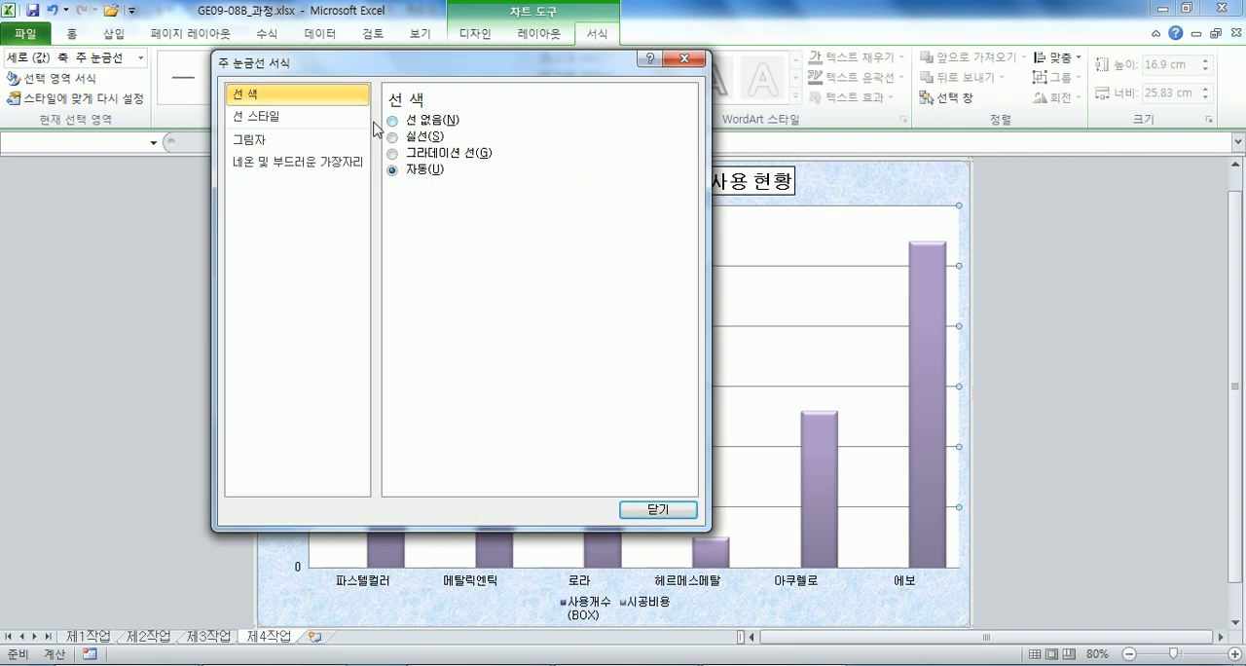
{"action": "left_click", "coordinate": [261, 118]}
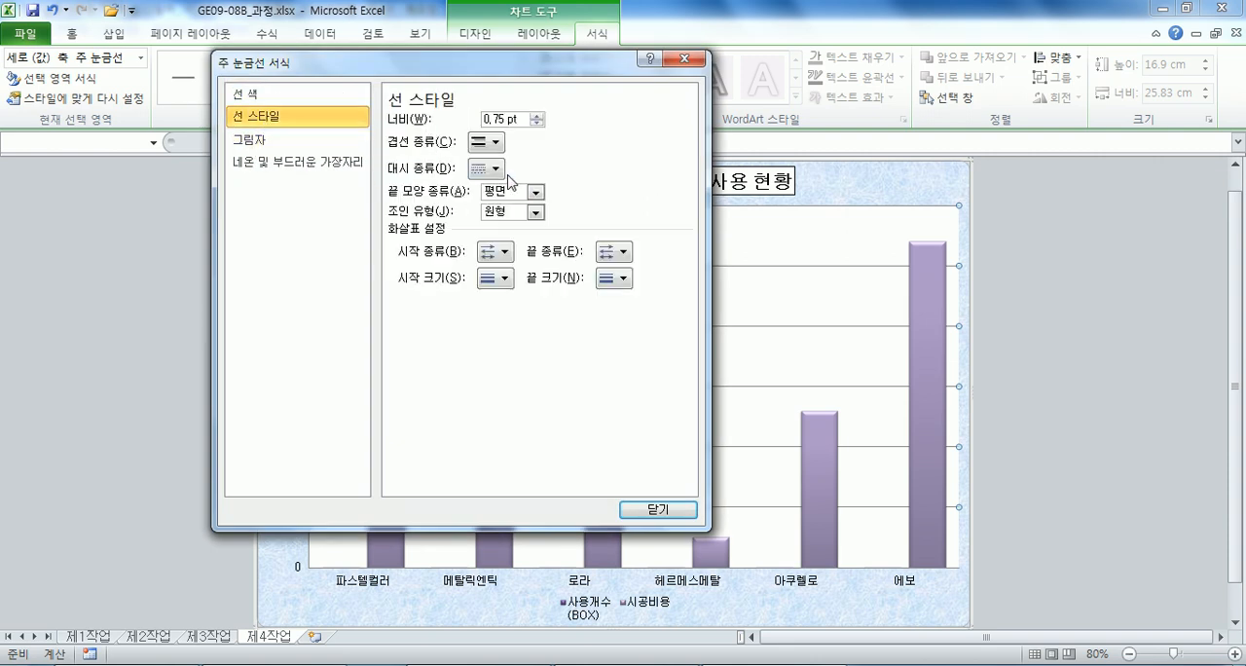
{"action": "left_click", "coordinate": [477, 172]}
{"action": "left_click", "coordinate": [513, 235]}
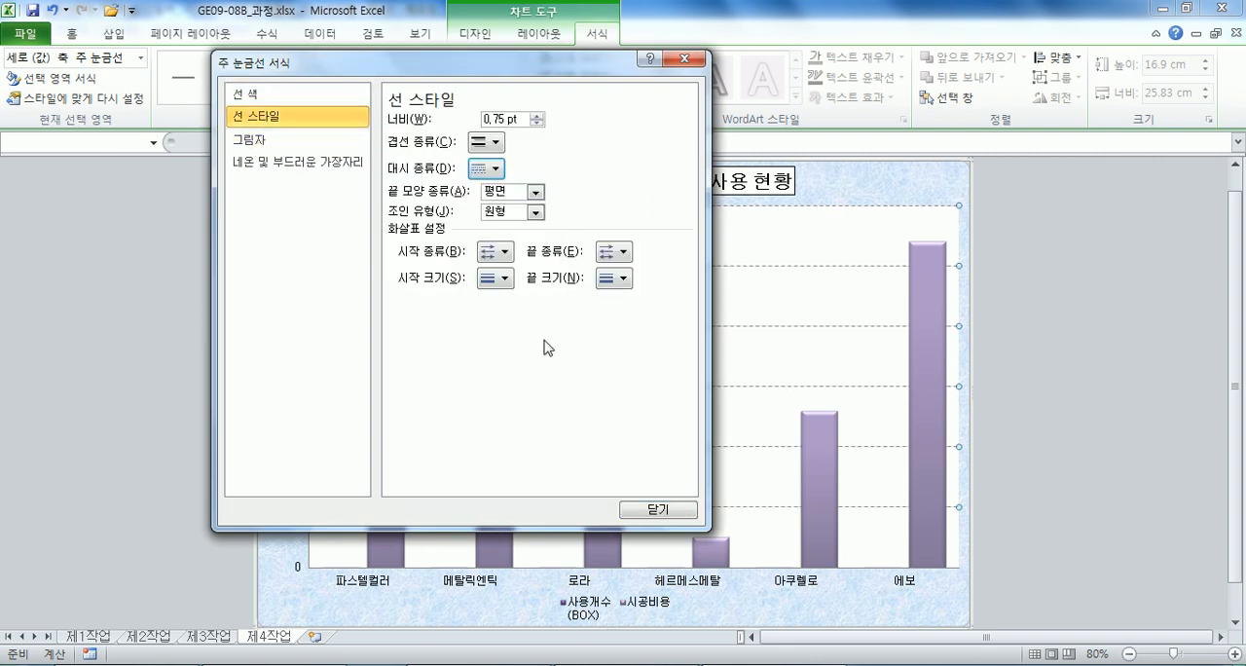
{"action": "left_click", "coordinate": [641, 513]}
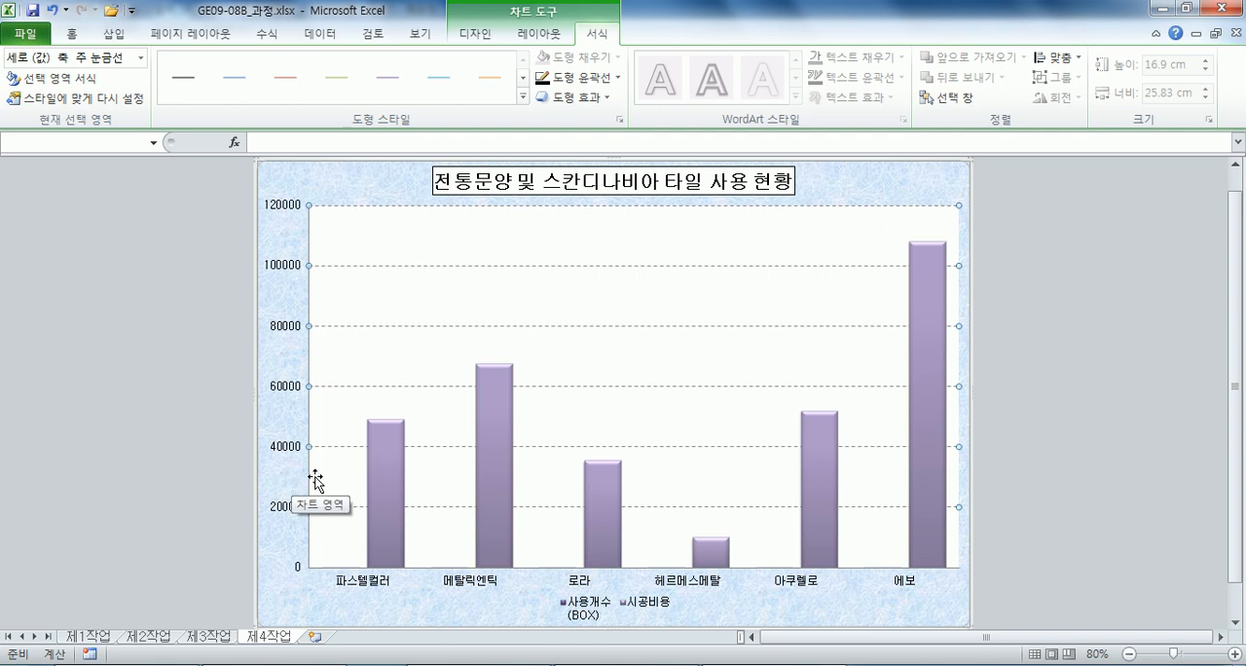
Select the 사용개수(BOX) series and change its chart type to a line with markers.
{"action": "mouse_move", "coordinate": [394, 482]}
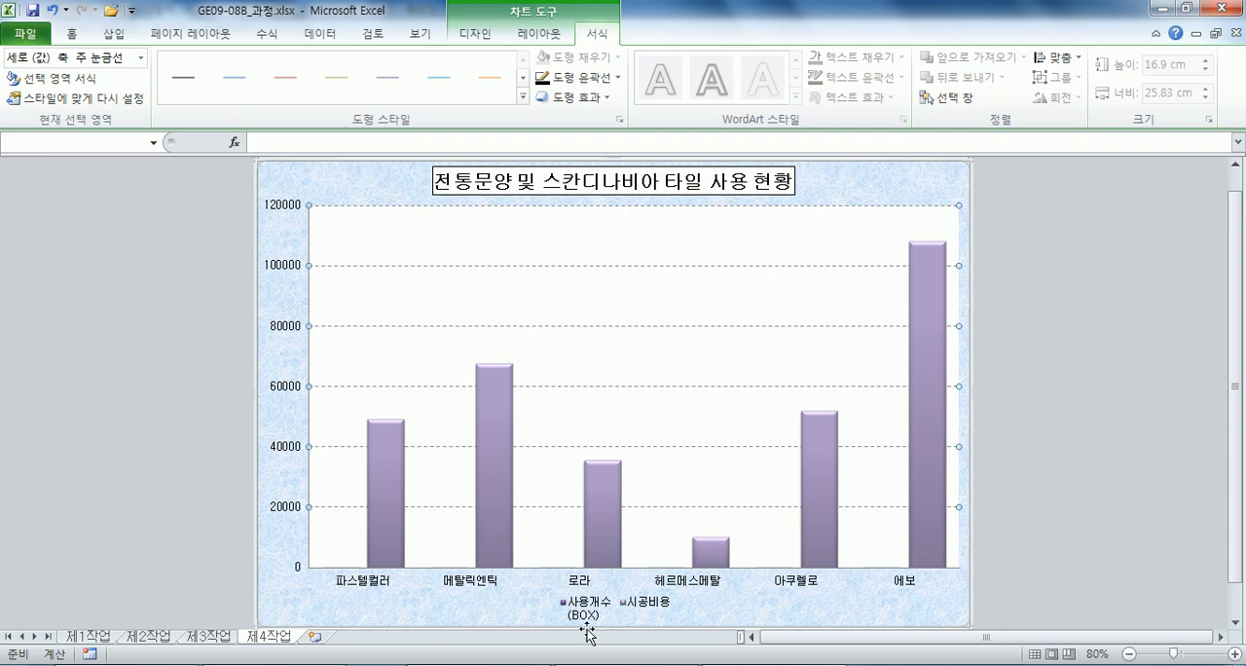
{"action": "left_click", "coordinate": [338, 572]}
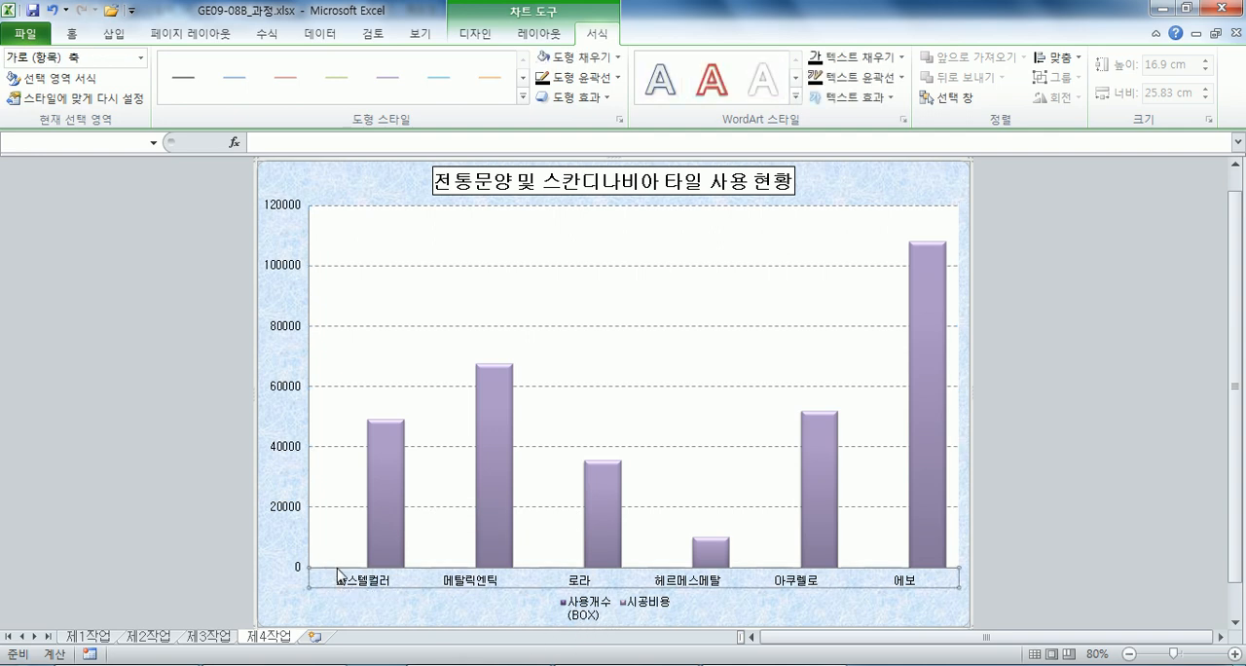
{"action": "left_click", "coordinate": [337, 570]}
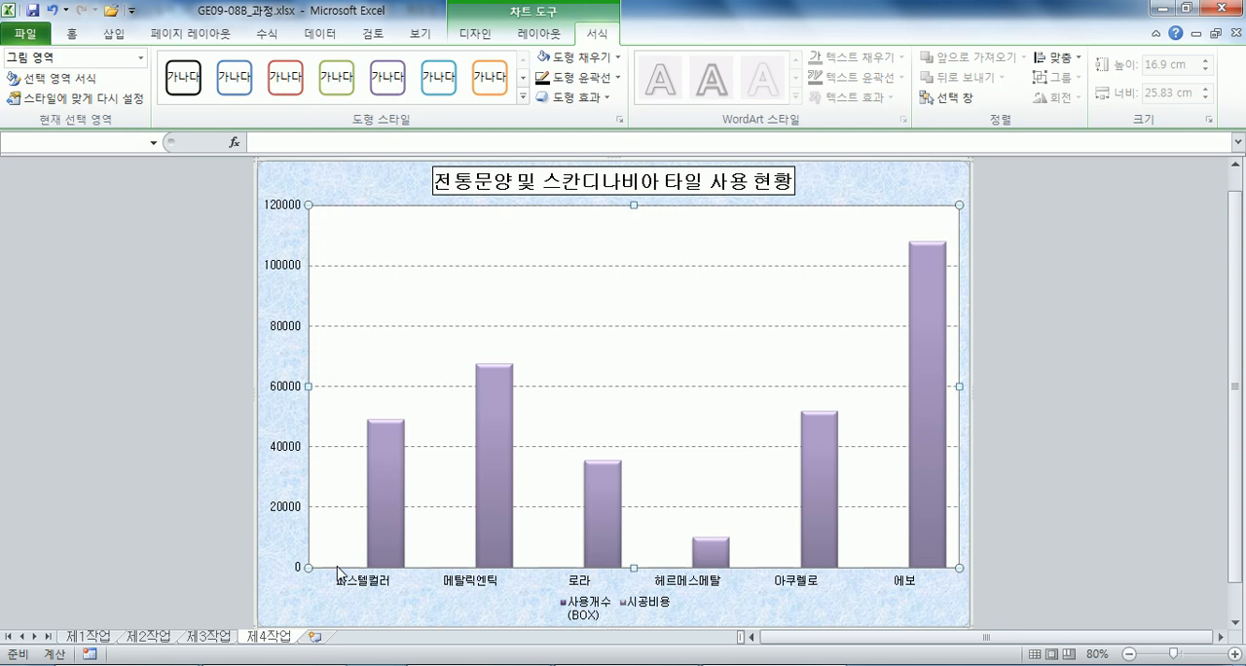
{"action": "left_click", "coordinate": [142, 57]}
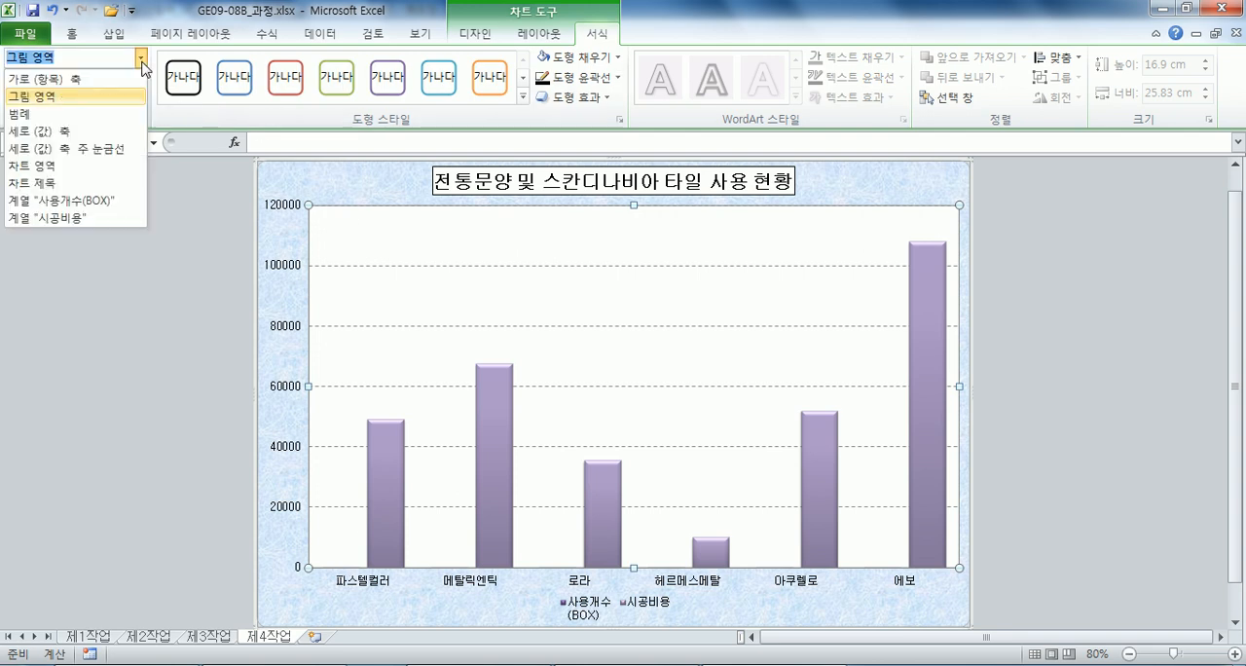
{"action": "left_click", "coordinate": [82, 200]}
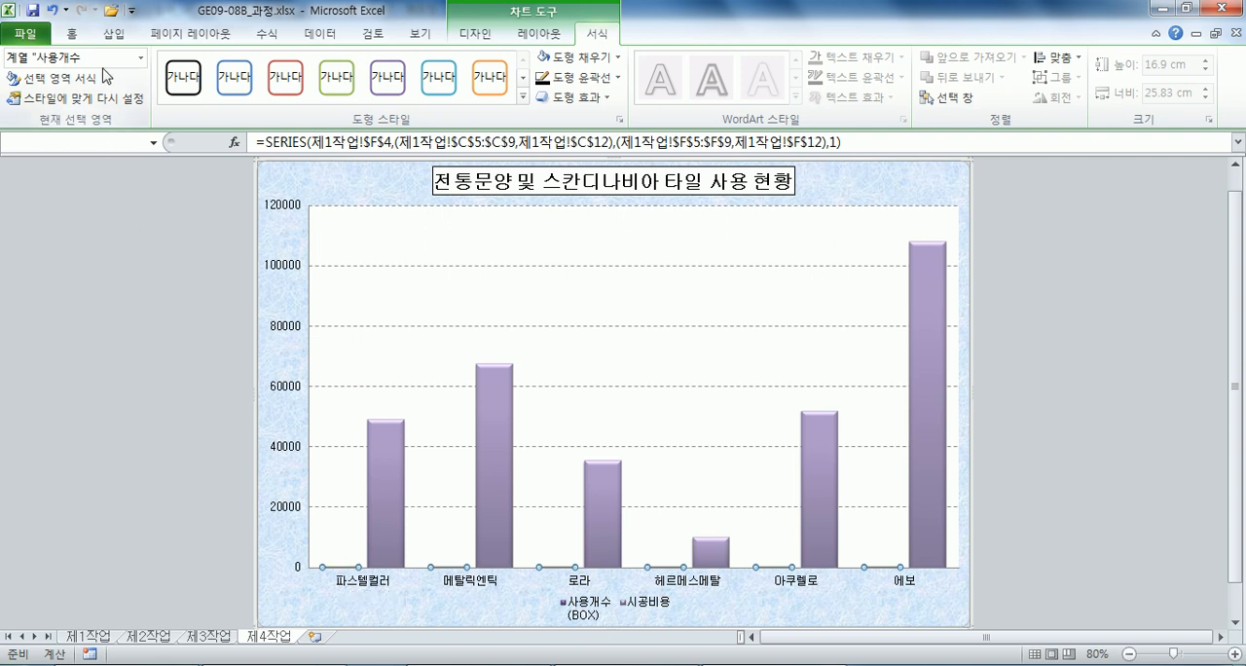
{"action": "left_click", "coordinate": [475, 33]}
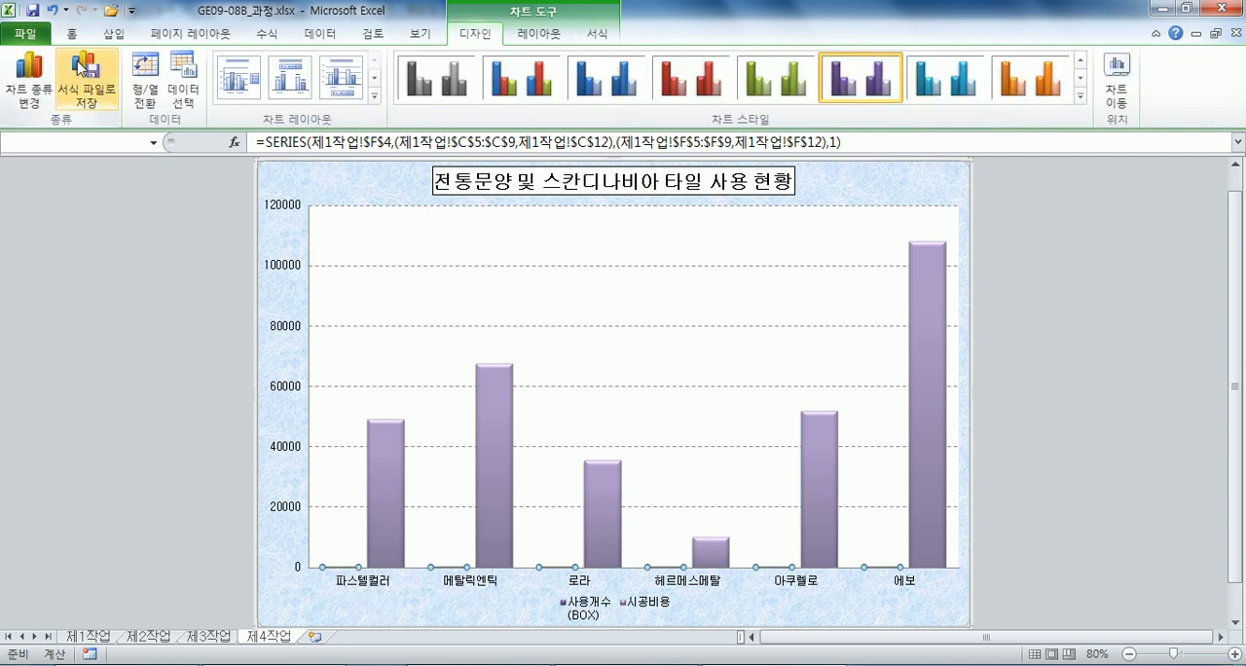
{"action": "left_click", "coordinate": [29, 78]}
{"action": "left_click", "coordinate": [648, 253]}
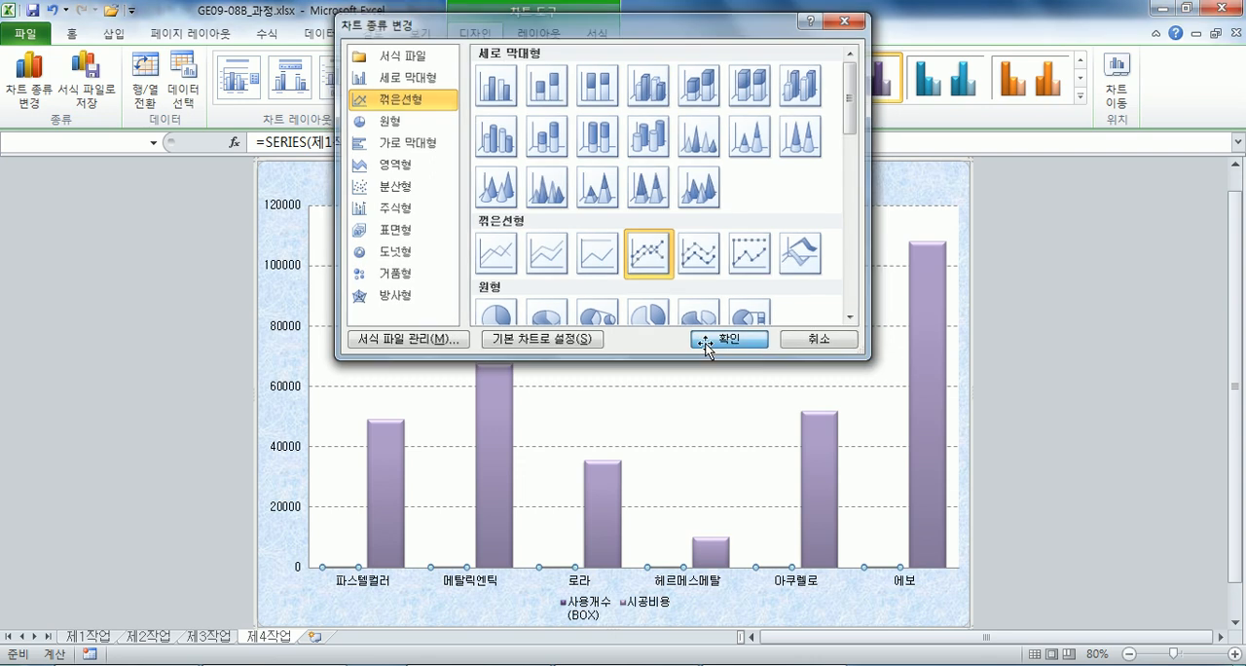
{"action": "left_click", "coordinate": [720, 339]}
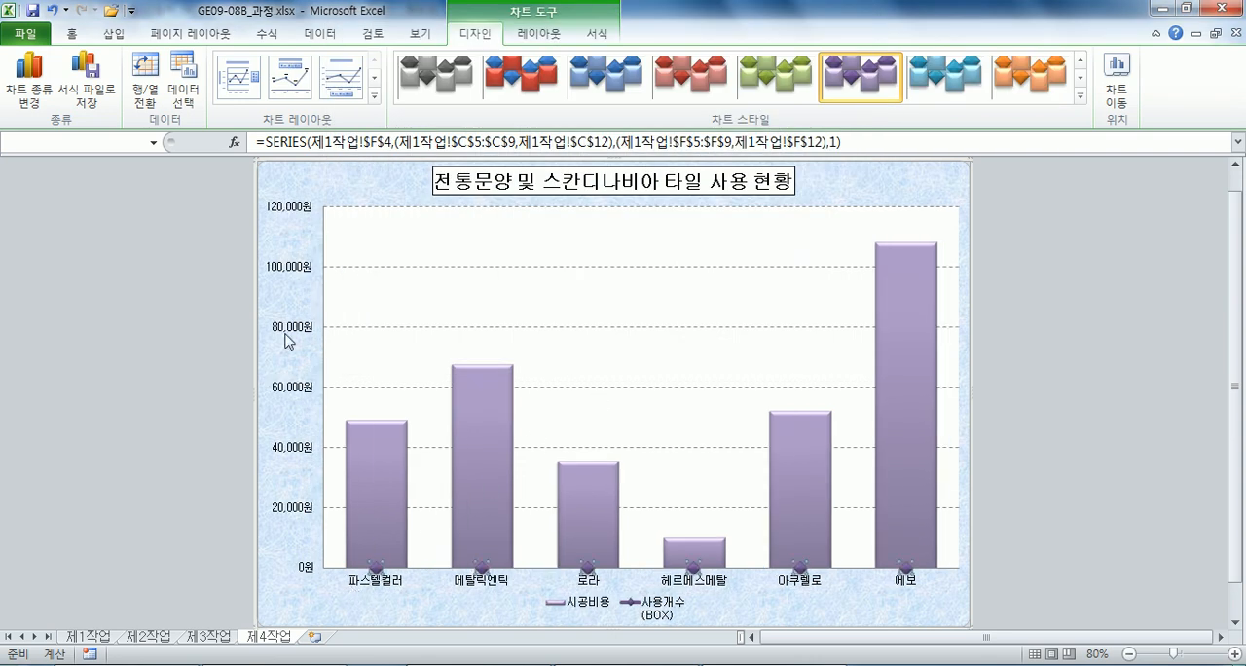
Plot the 사용개수(BOX) line series on the secondary axis (보조 축).
{"action": "double_click", "coordinate": [375, 570]}
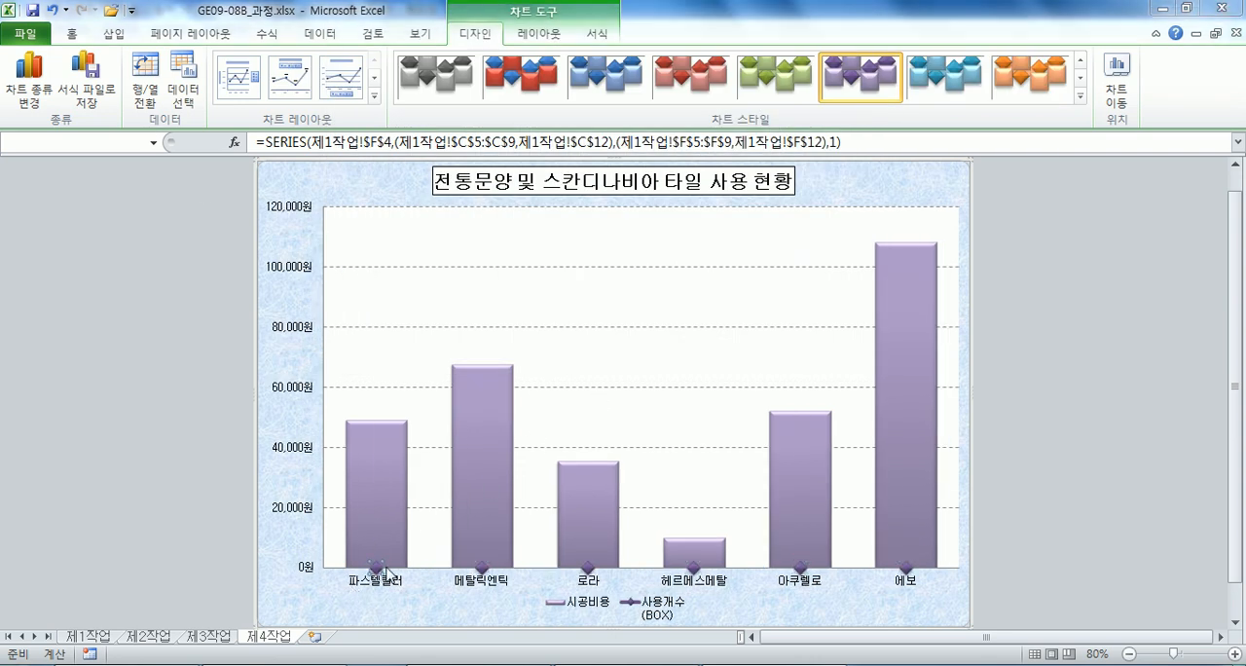
{"action": "left_click", "coordinate": [426, 153]}
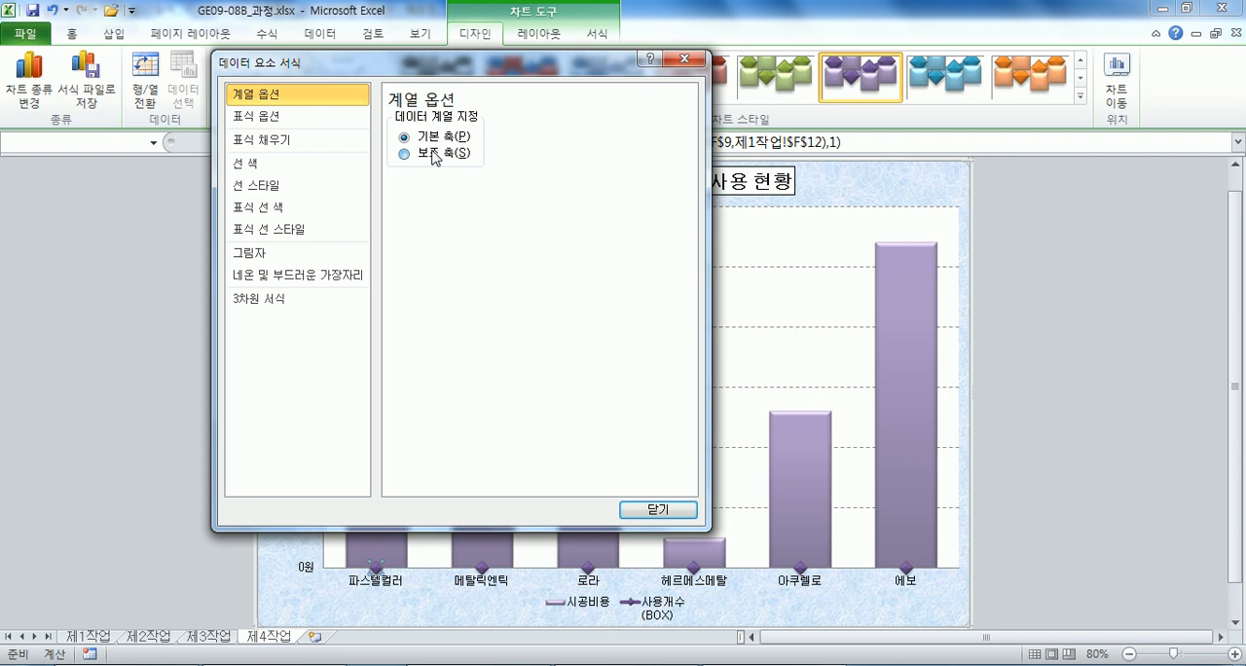
{"action": "left_click", "coordinate": [645, 508]}
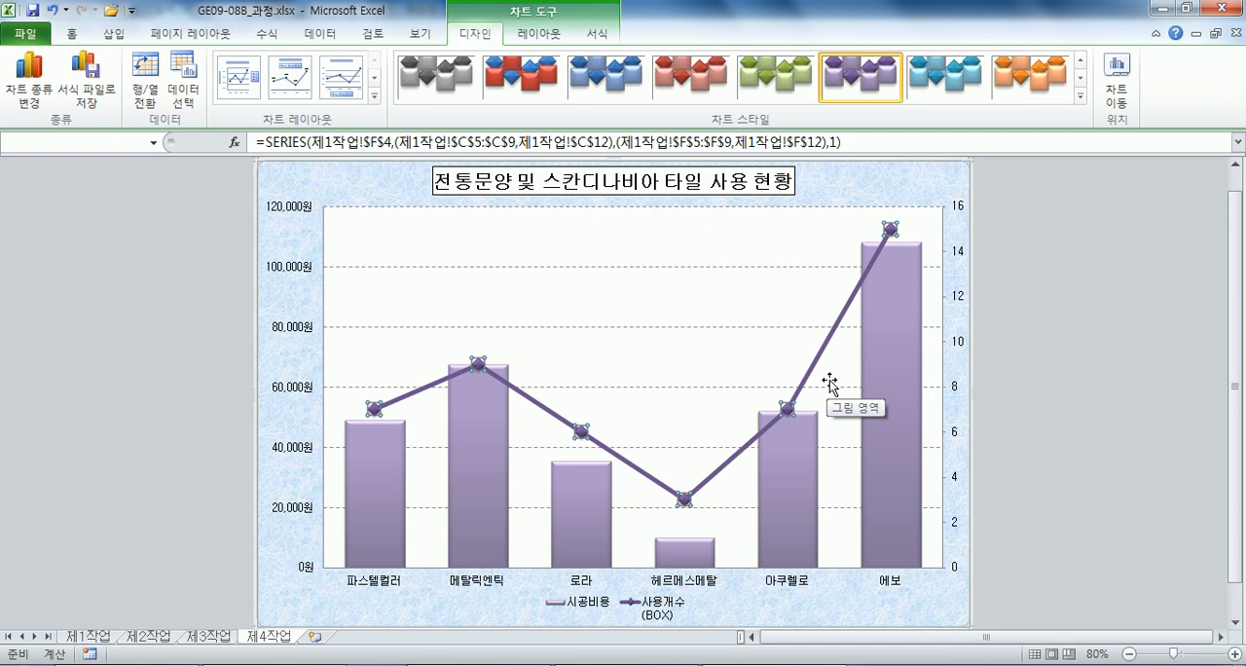
Add a data label above (위쪽) only the 에보 point of the 사용개수(BOX) line series.
{"action": "left_click", "coordinate": [891, 229]}
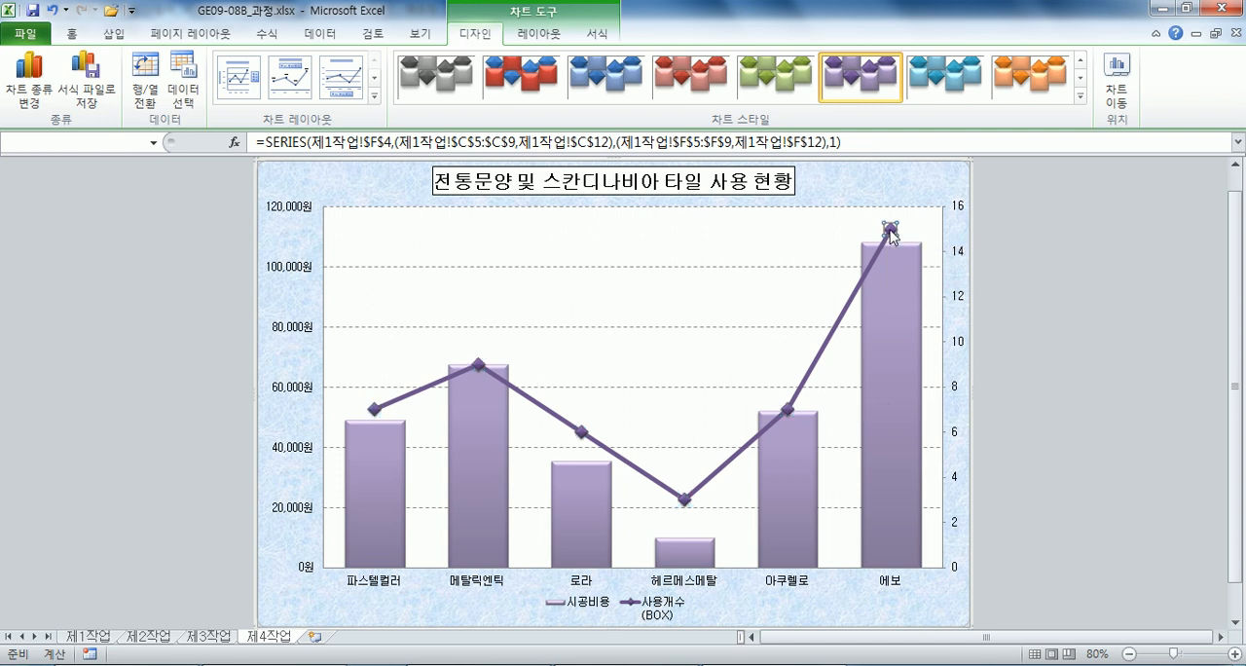
{"action": "left_click", "coordinate": [539, 33]}
{"action": "left_click", "coordinate": [416, 94]}
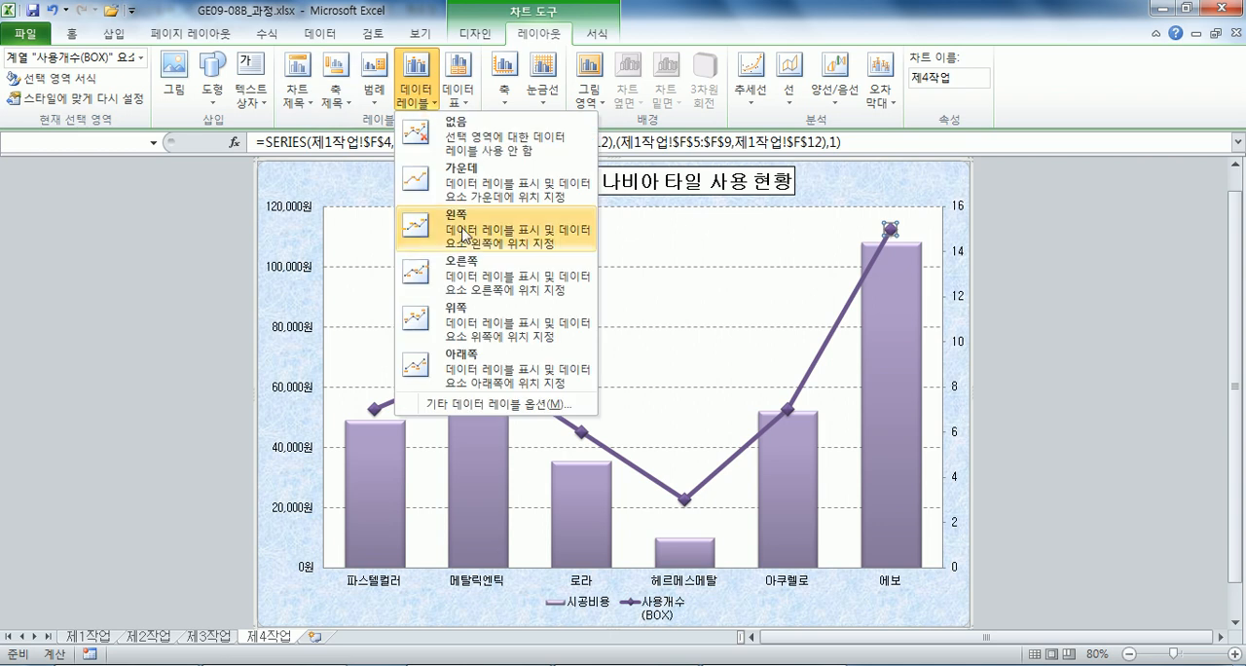
{"action": "left_click", "coordinate": [467, 331]}
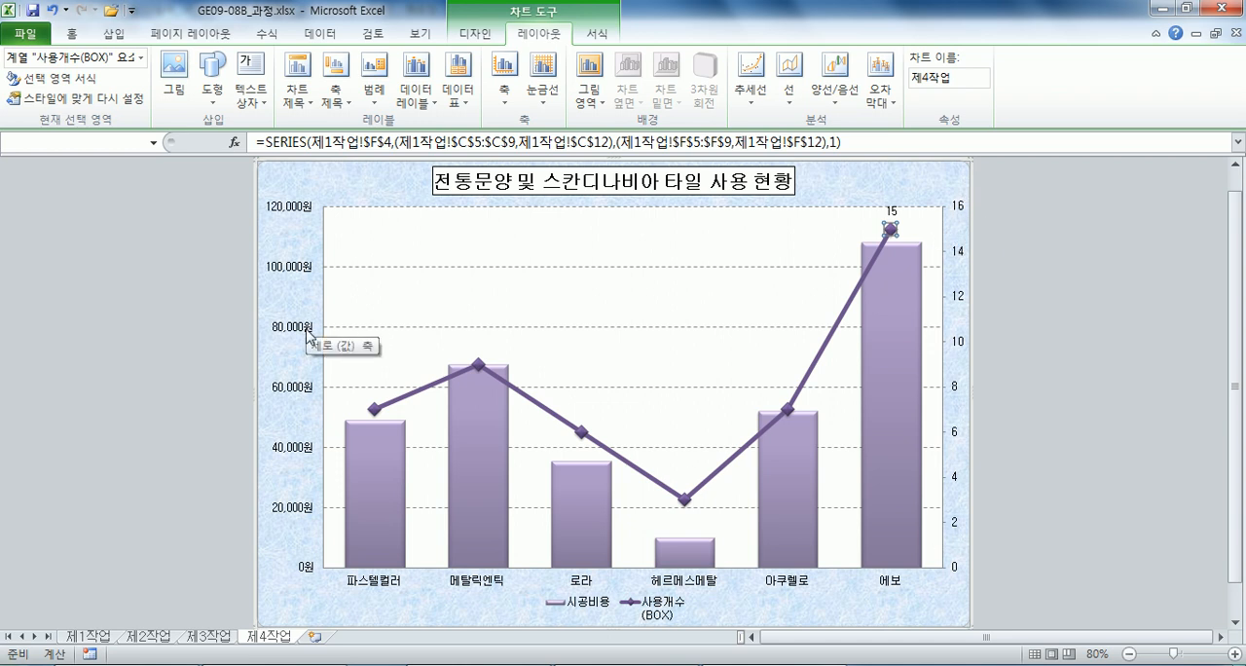
Try the accounting (회계) number format on the primary vertical axis, and restore the custom format #,##0"원".
{"action": "left_click", "coordinate": [304, 273]}
{"action": "double_click", "coordinate": [305, 273]}
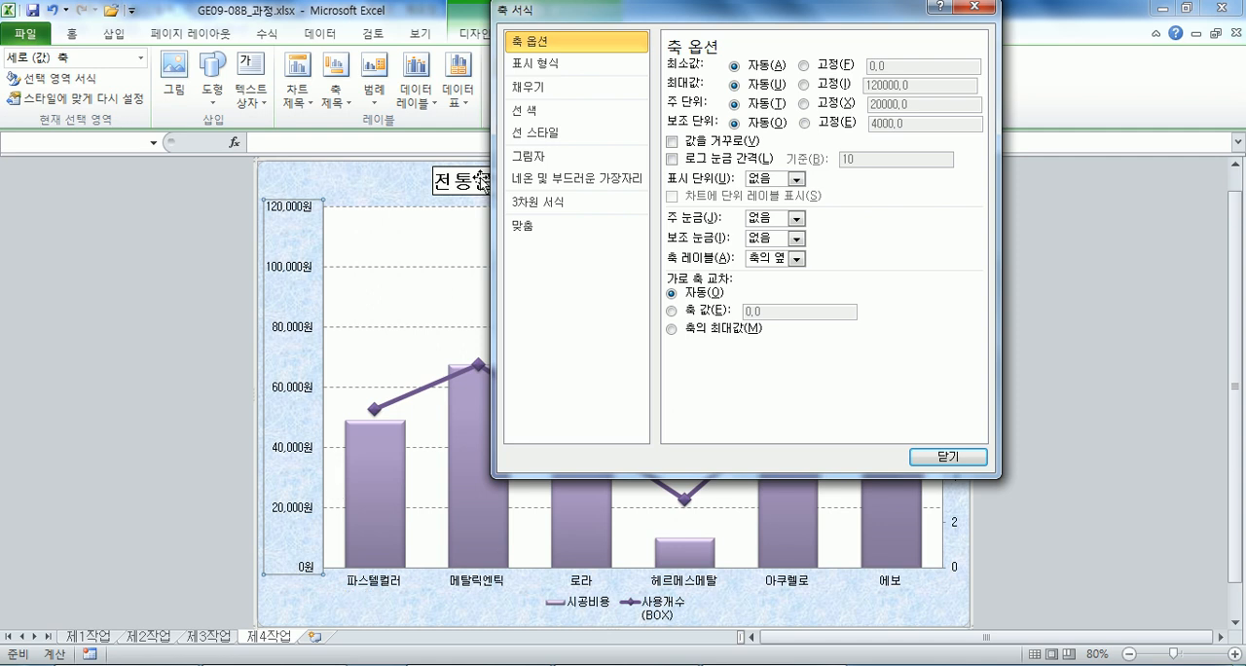
{"action": "left_click", "coordinate": [543, 64]}
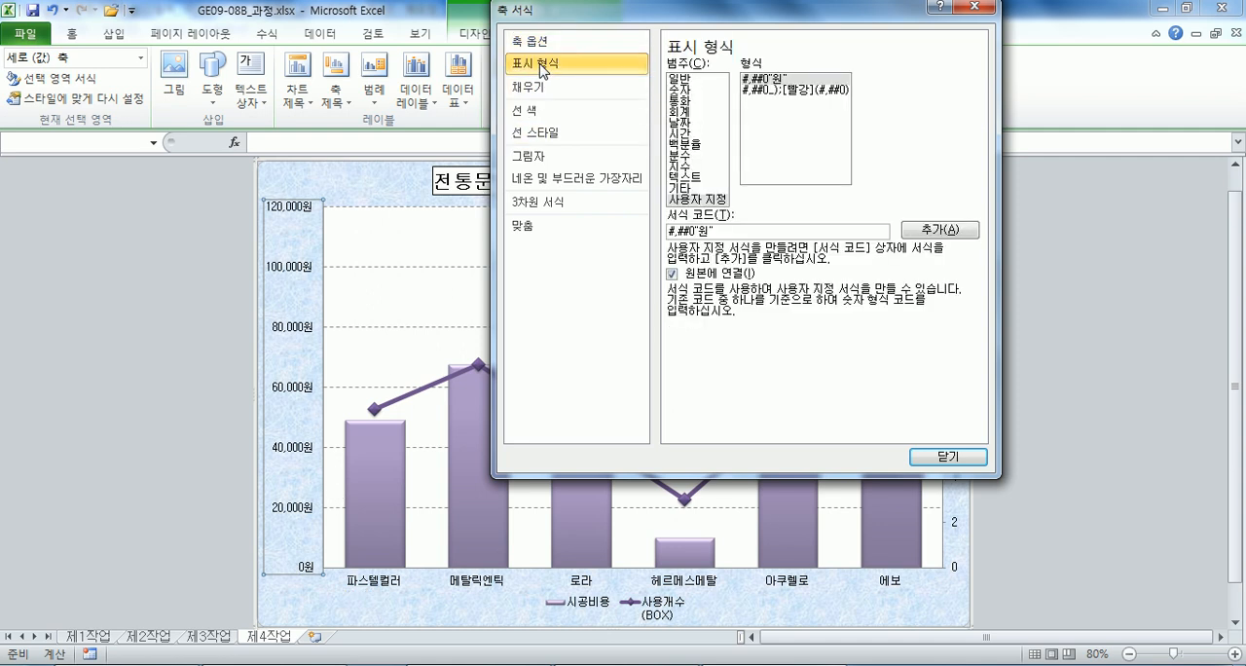
{"action": "left_click", "coordinate": [681, 112]}
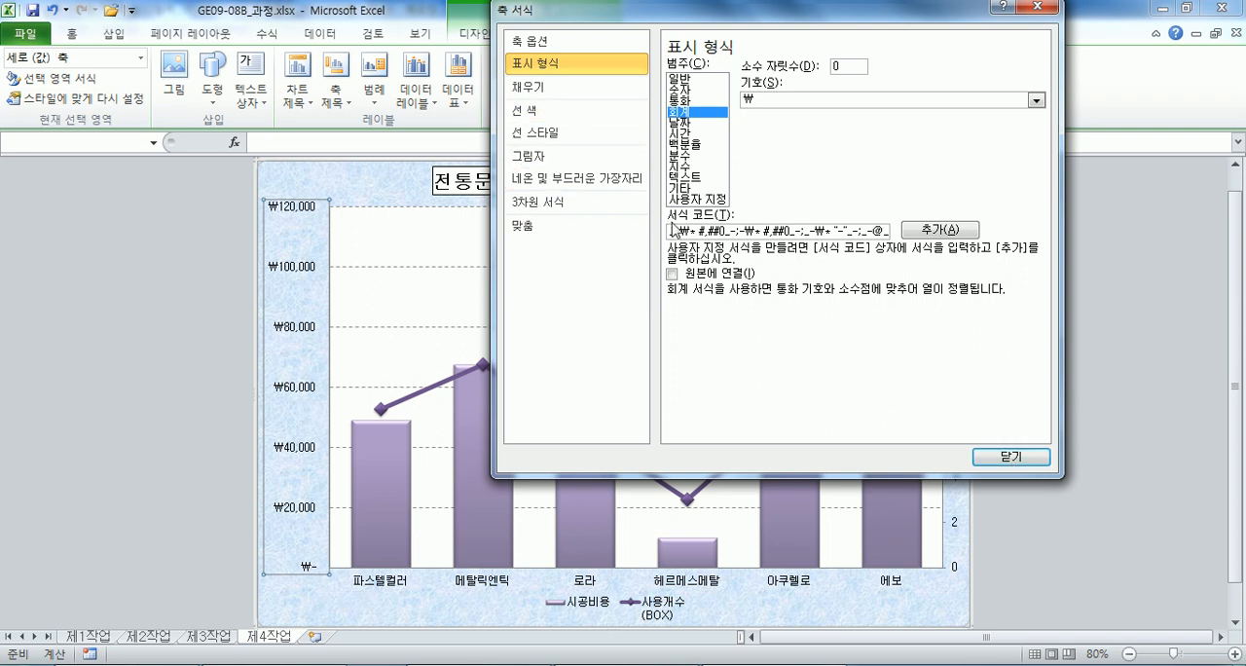
{"action": "left_click", "coordinate": [696, 199]}
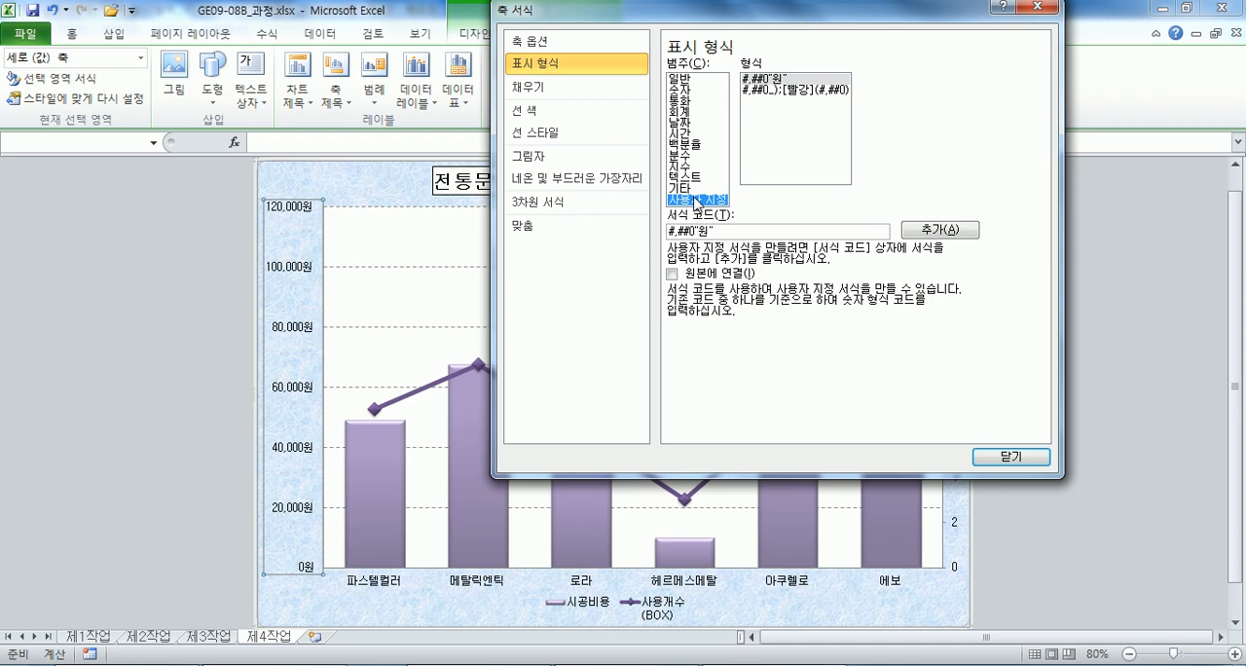
{"action": "left_click", "coordinate": [778, 80]}
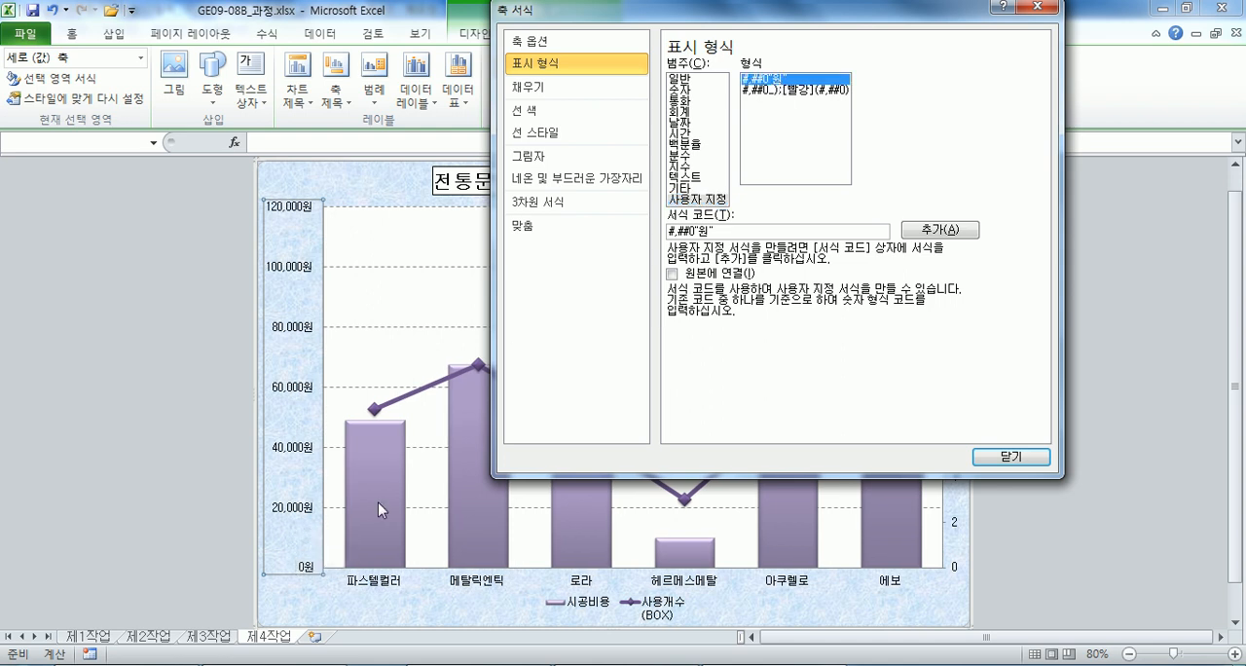
{"action": "left_click", "coordinate": [1037, 8]}
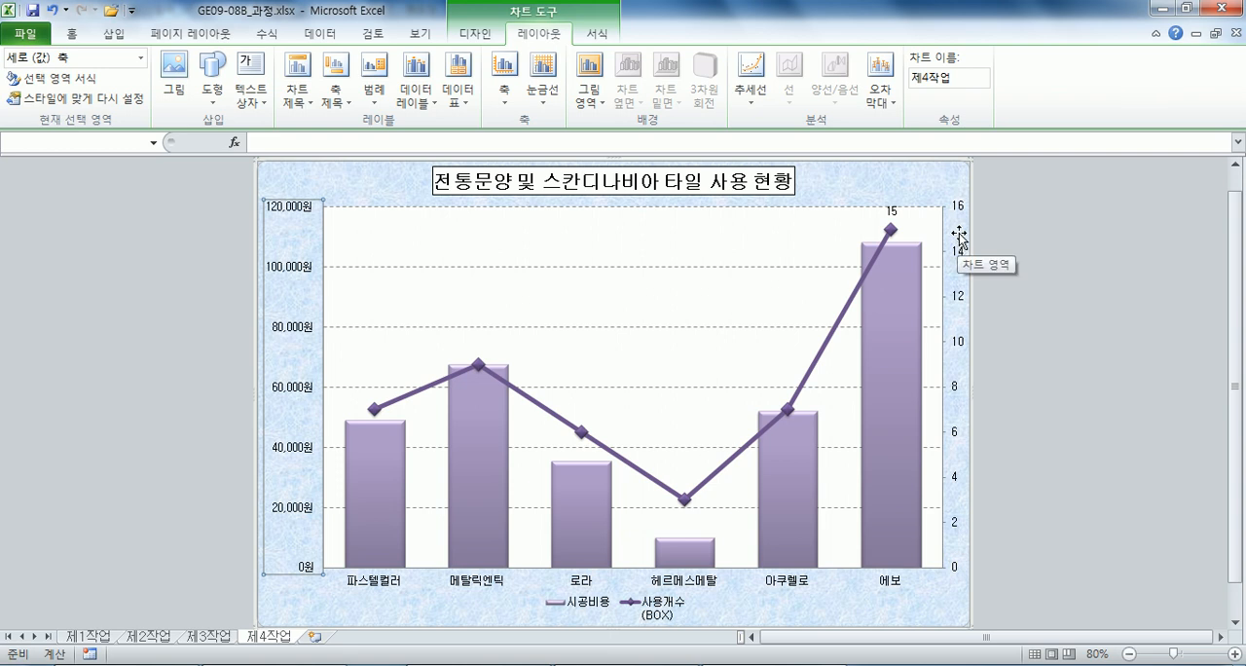
Set the secondary vertical axis's major unit (주 단위) to a fixed value of 4.
{"action": "left_click", "coordinate": [959, 299]}
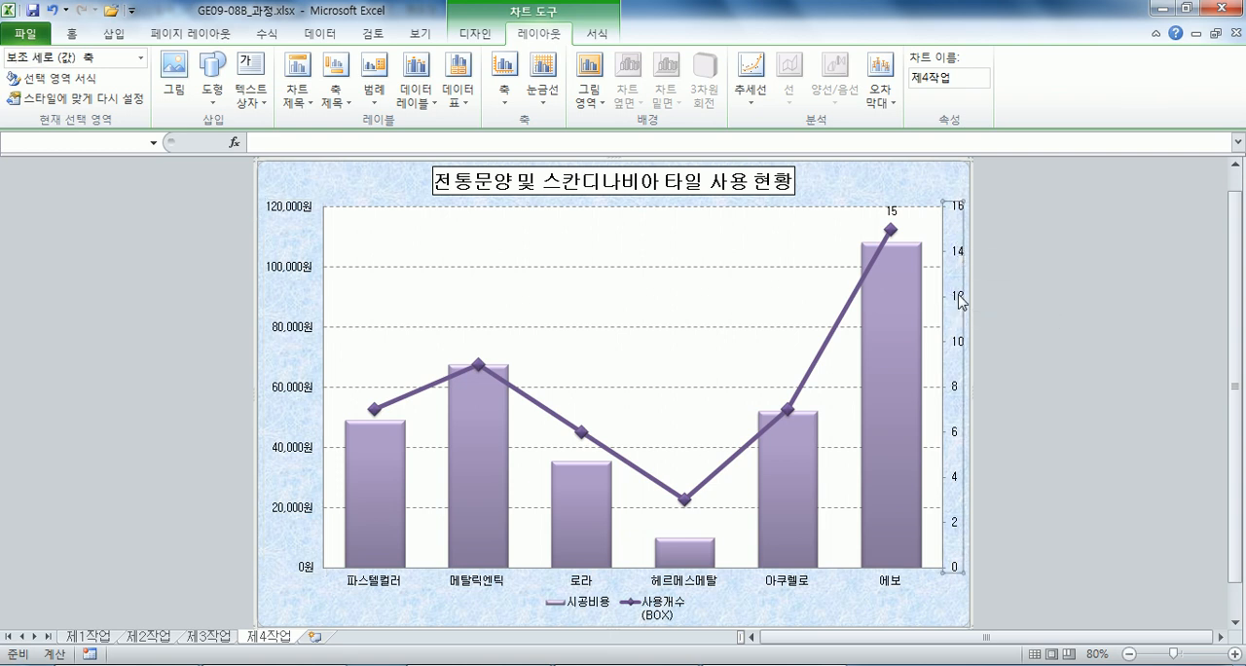
{"action": "double_click", "coordinate": [958, 299]}
{"action": "left_click", "coordinate": [835, 105]}
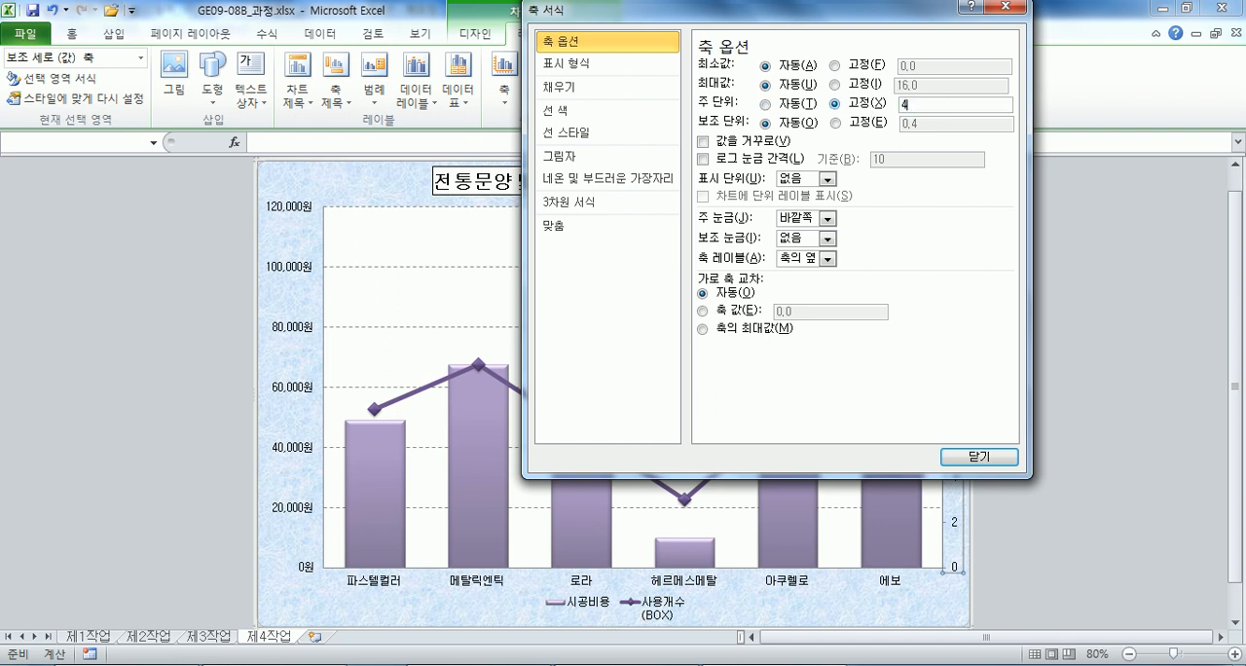
{"action": "left_click_drag", "start_coordinate": [847, 21], "coordinate": [531, 23]}
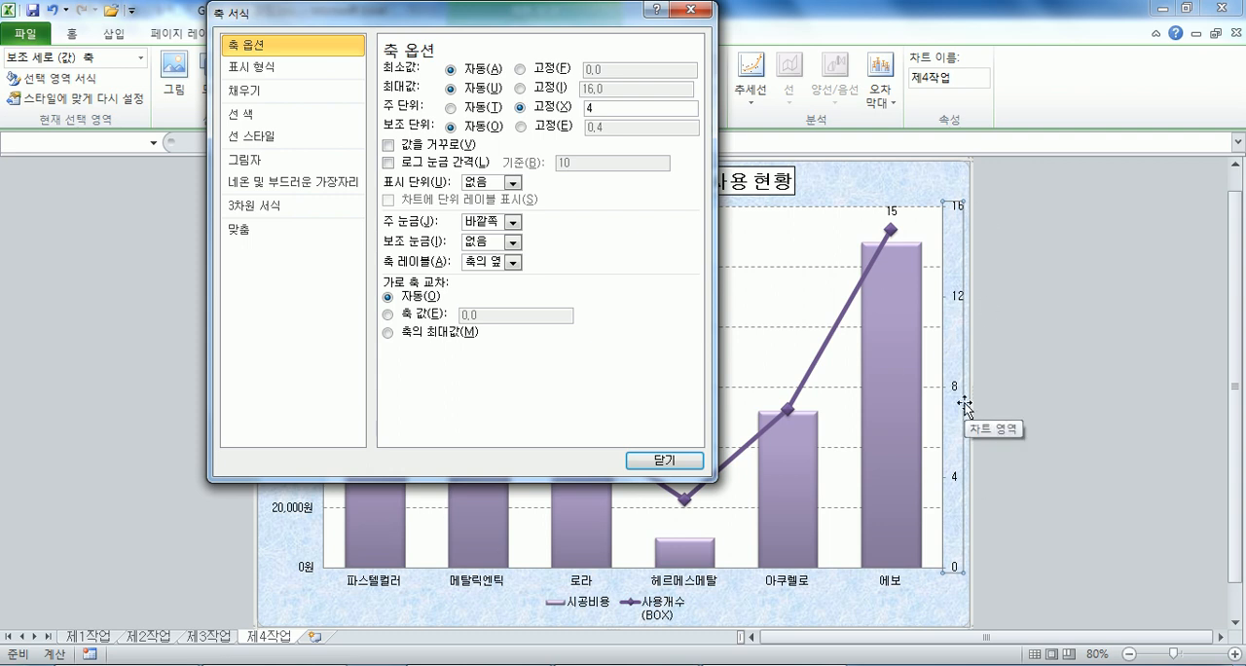
{"action": "left_click_drag", "start_coordinate": [317, 18], "coordinate": [678, 45]}
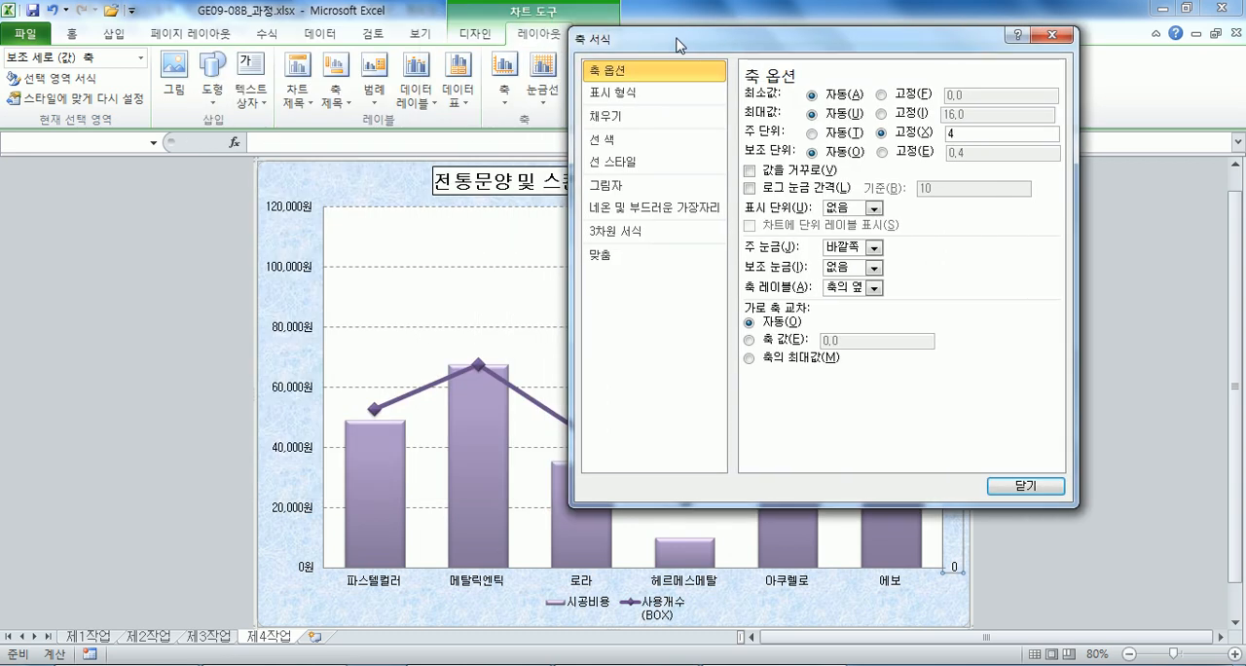
{"action": "left_click", "coordinate": [1024, 484]}
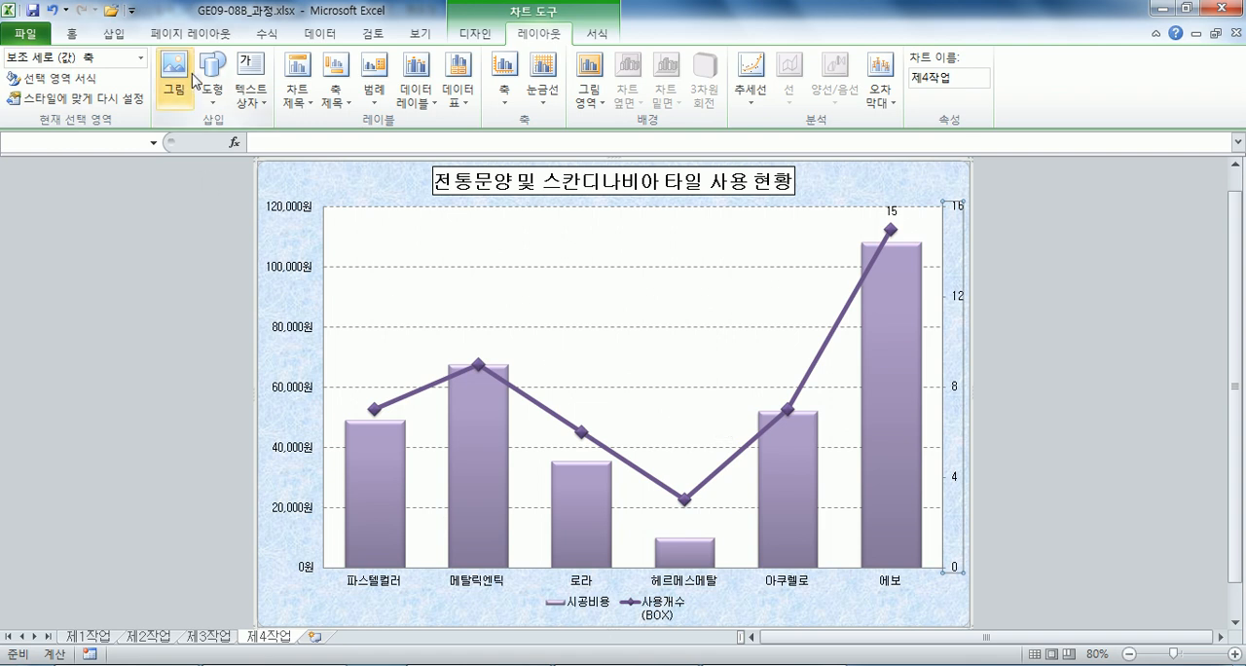
{"action": "left_click", "coordinate": [475, 32]}
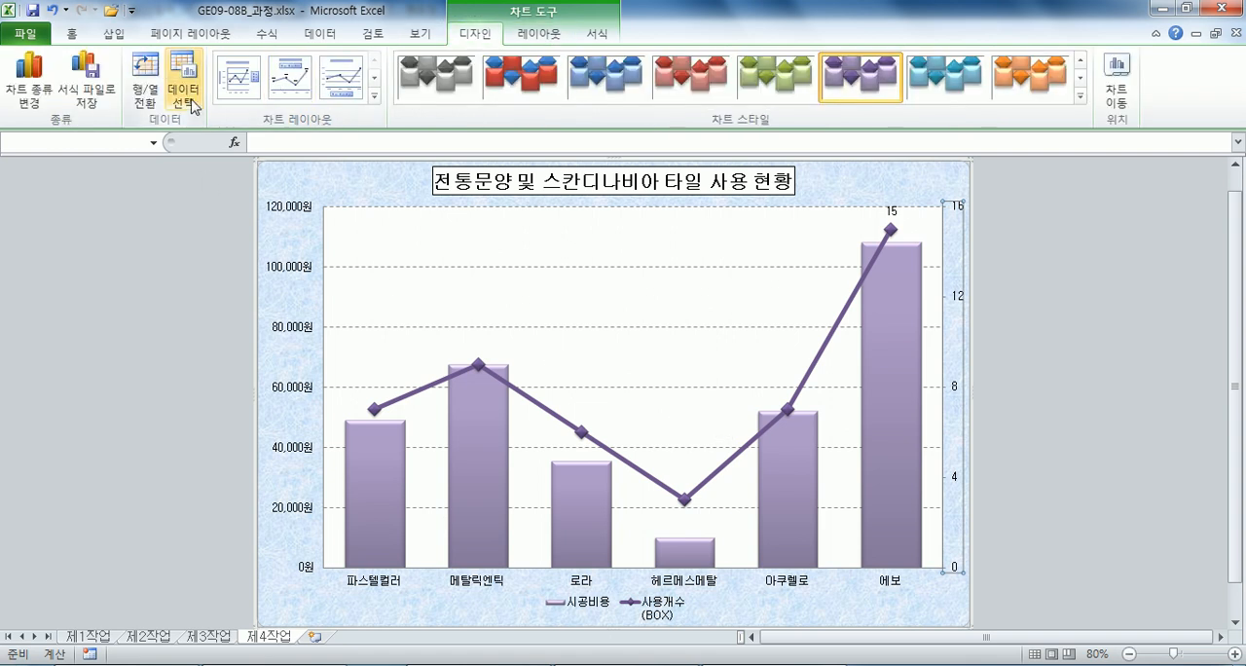
{"action": "left_click", "coordinate": [830, 188]}
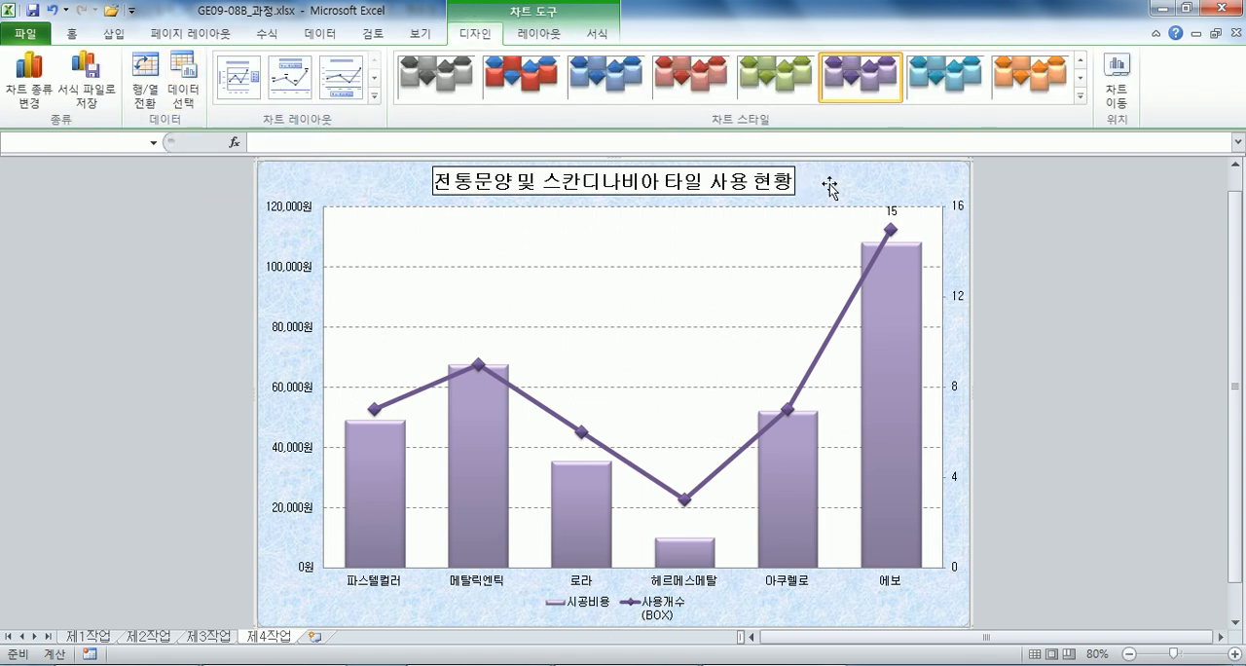
{"action": "double_click", "coordinate": [830, 188]}
{"action": "left_click_drag", "start_coordinate": [695, 46], "coordinate": [689, 80]}
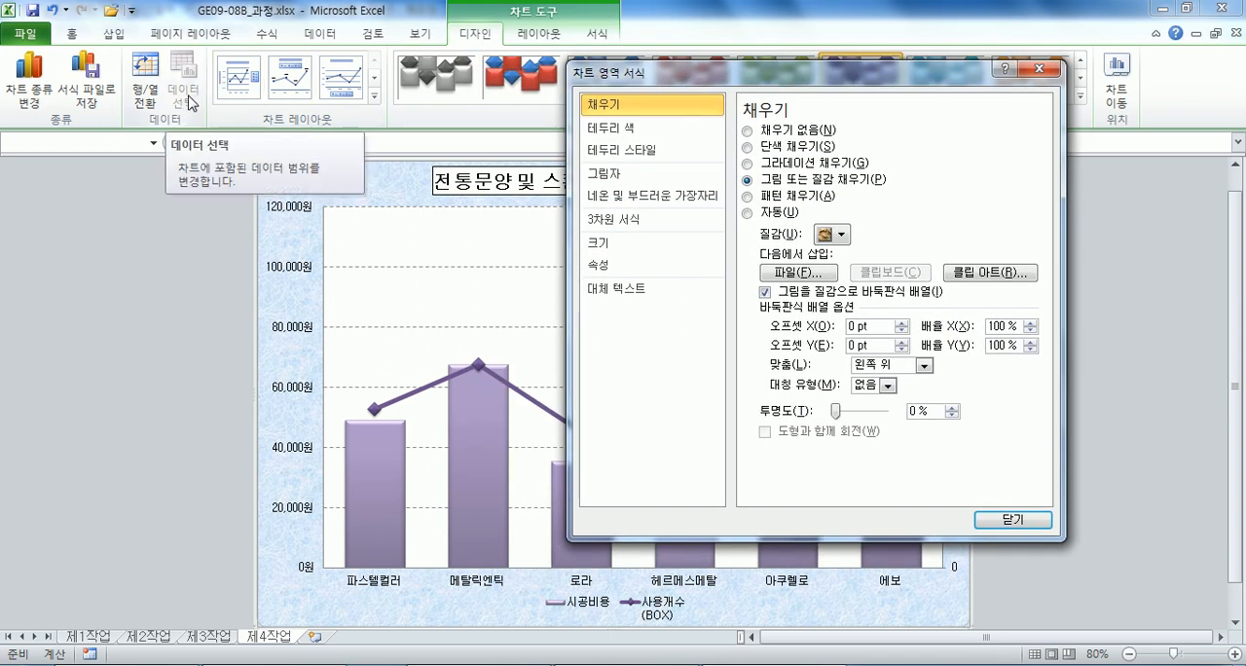
{"action": "left_click", "coordinate": [1012, 519]}
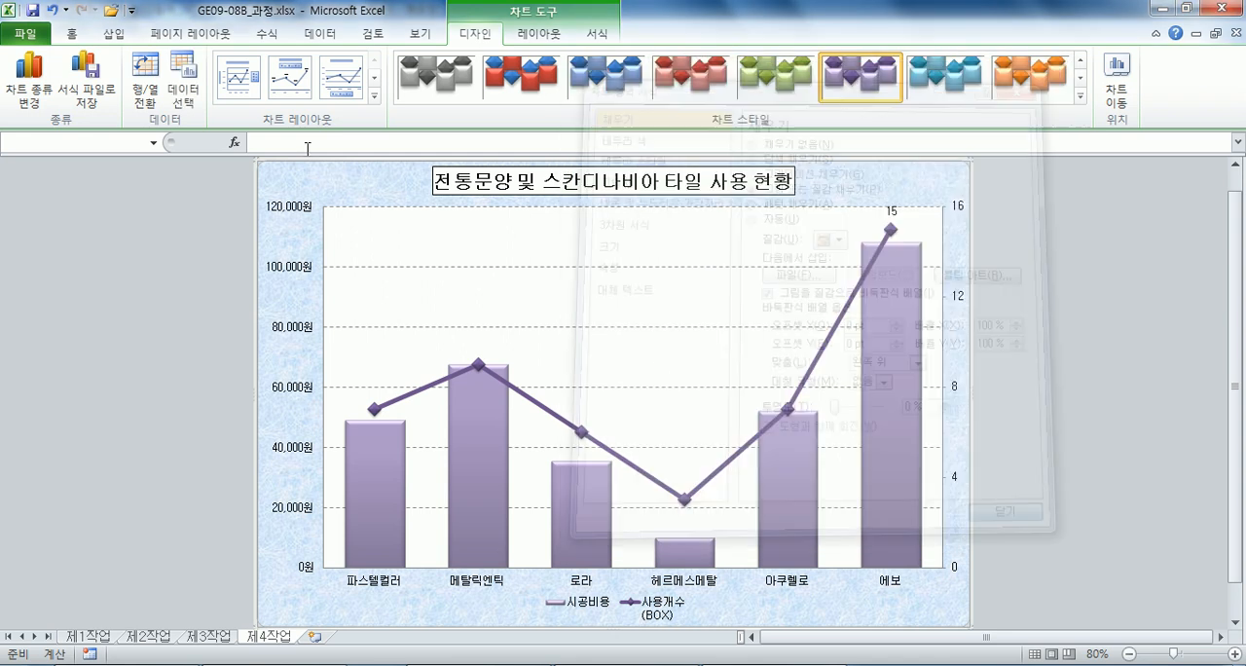
Replace the cell reference in the 사용개수(BOX) series name with the text "사용개수(BOX)" in the chart's data source.
{"action": "left_click", "coordinate": [187, 95]}
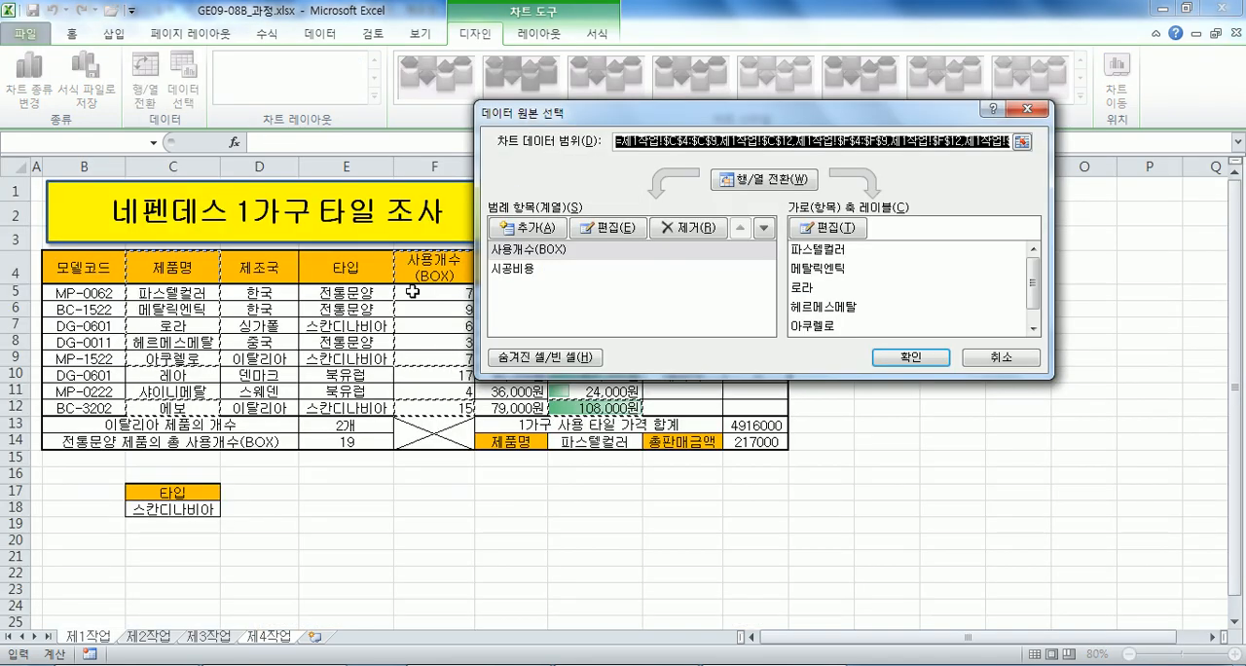
{"action": "left_click", "coordinate": [536, 255]}
{"action": "left_click_drag", "start_coordinate": [644, 126], "coordinate": [666, 193]}
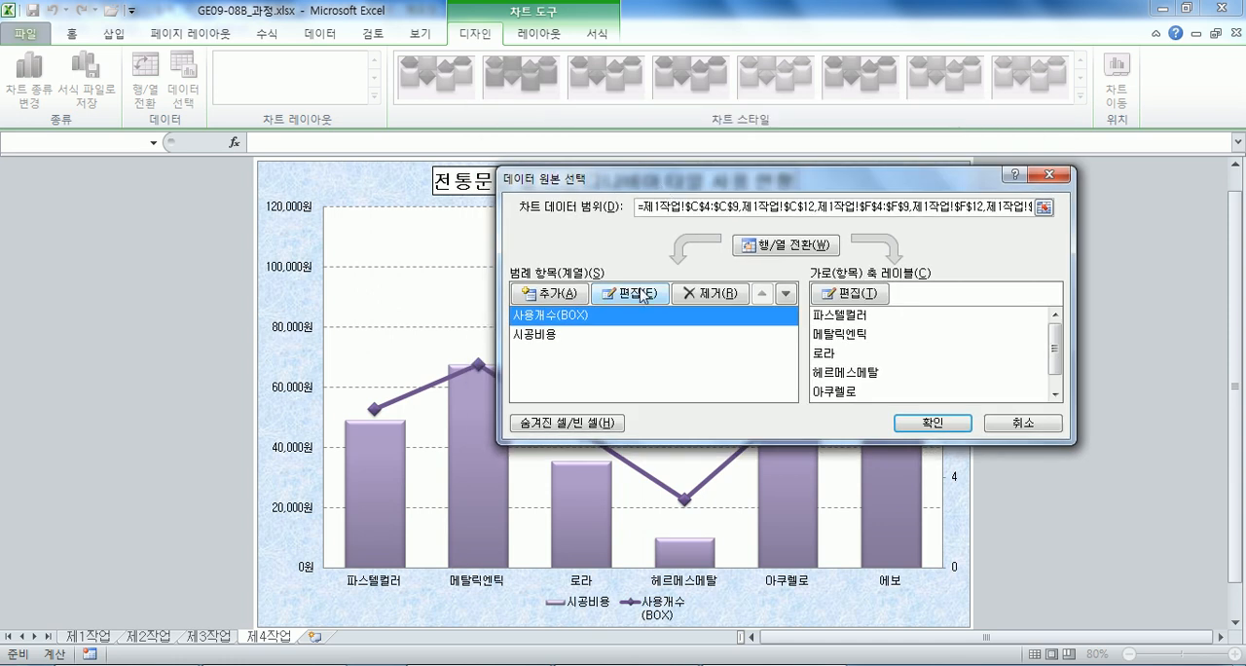
{"action": "left_click", "coordinate": [641, 295]}
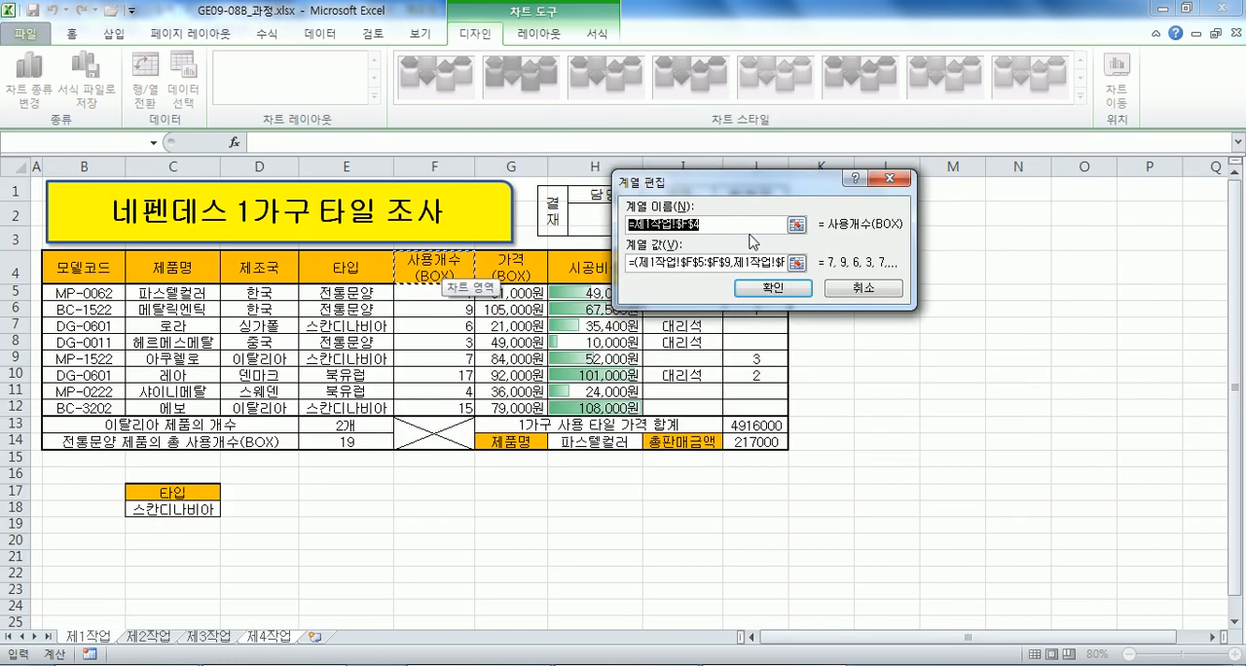
{"action": "type", "text": "사용개수(BOX"}
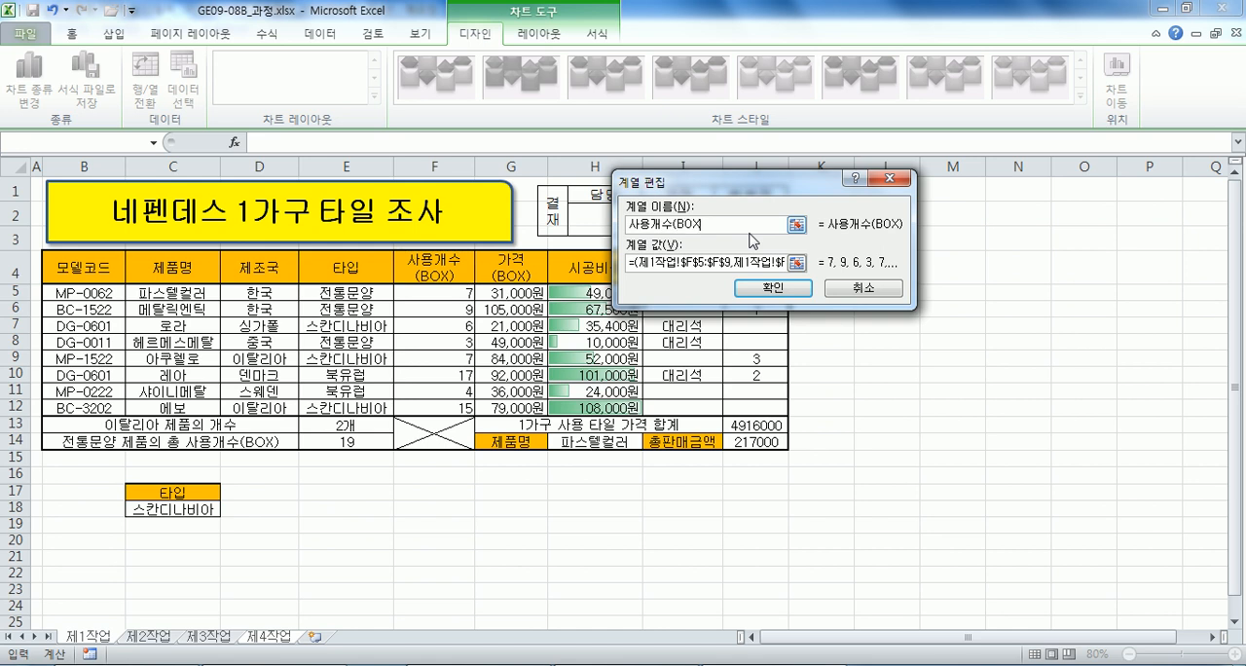
{"action": "left_click", "coordinate": [773, 288]}
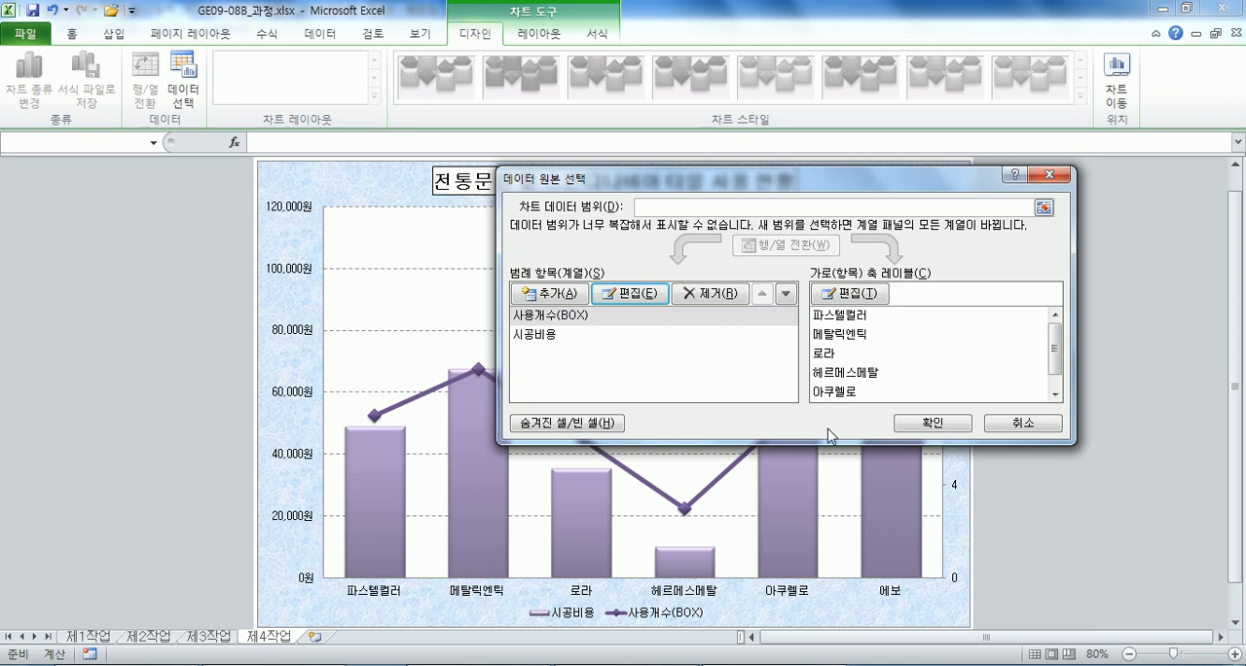
{"action": "left_click", "coordinate": [934, 422]}
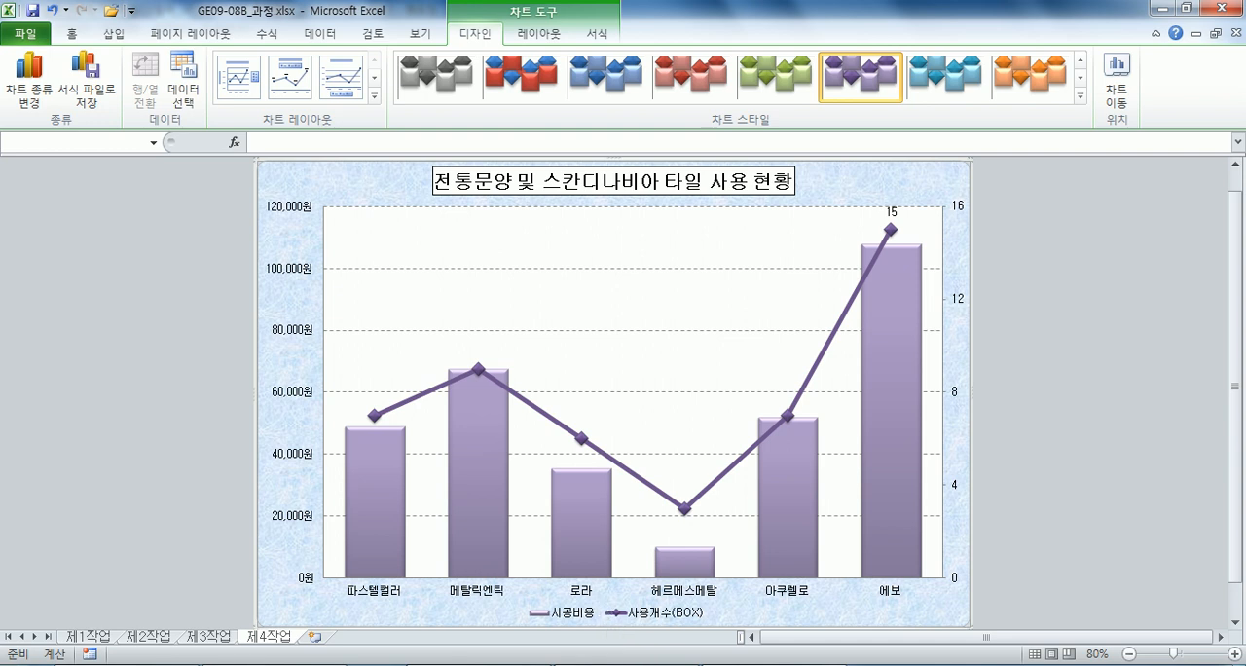
Switch to the Notepad task text and check the chart instructions for the label, gridlines, axis, legend and callout shape.
{"action": "key", "text": "alt+Tab"}
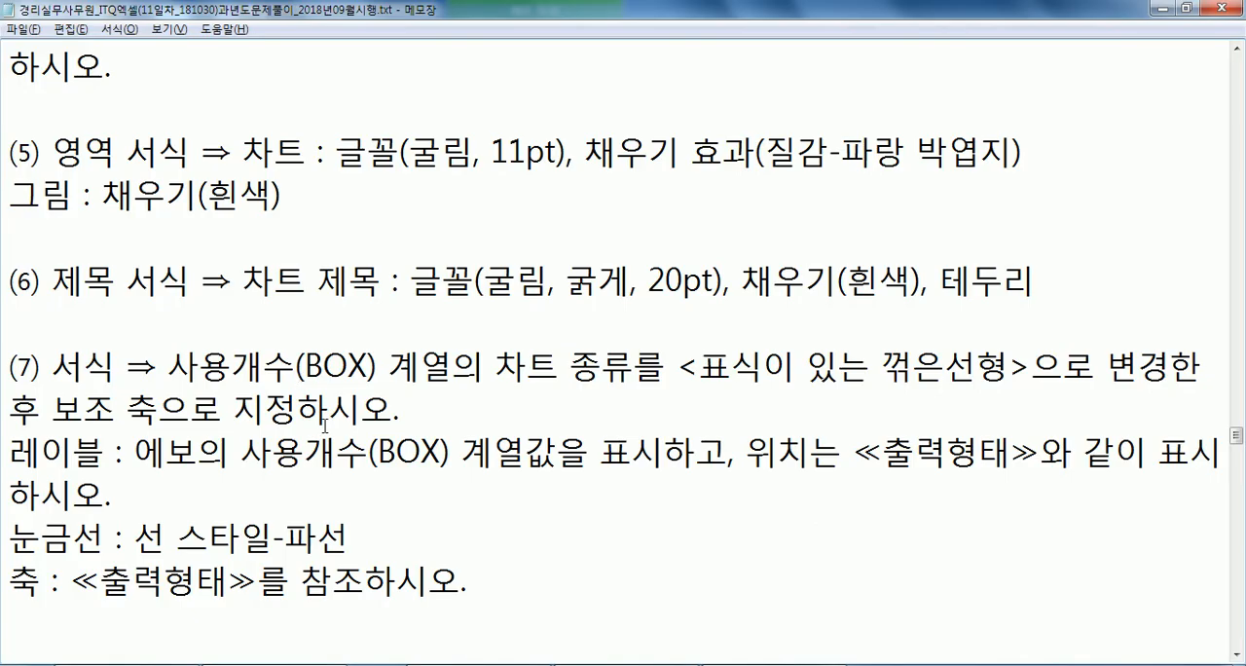
{"action": "left_click_drag", "start_coordinate": [469, 466], "coordinate": [599, 465]}
{"action": "scroll", "coordinate": [605, 465], "scroll_direction": "down", "scroll_amount": 2}
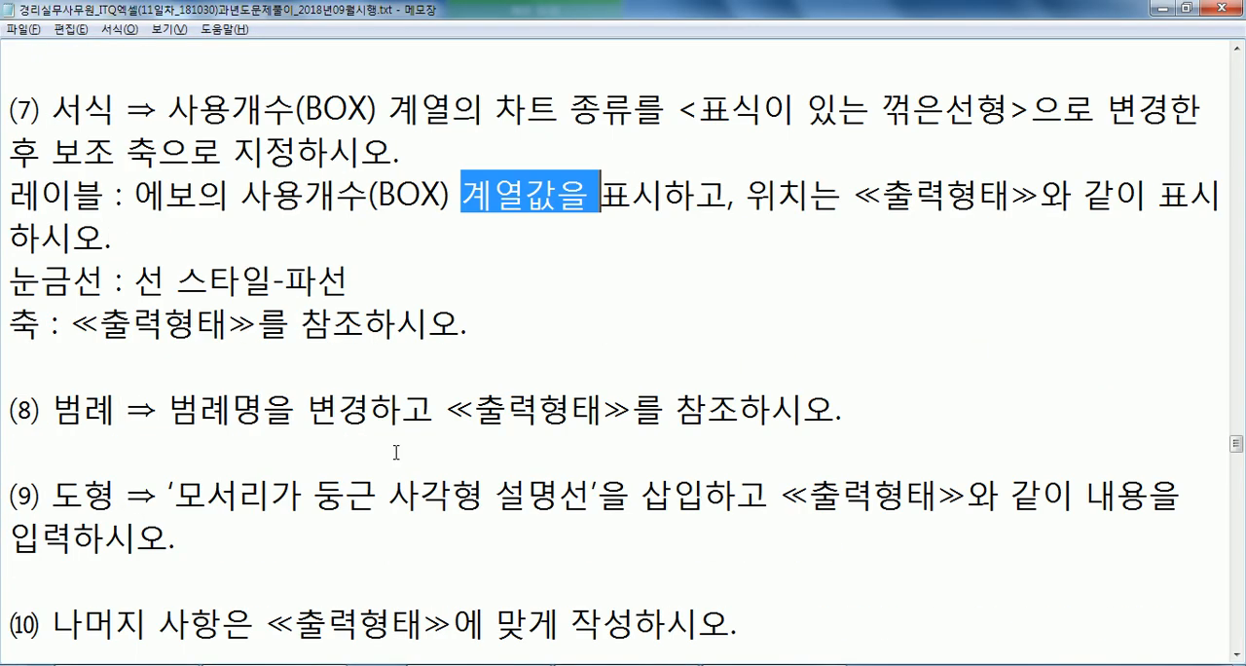
{"action": "left_click", "coordinate": [190, 249]}
{"action": "left_click", "coordinate": [321, 287]}
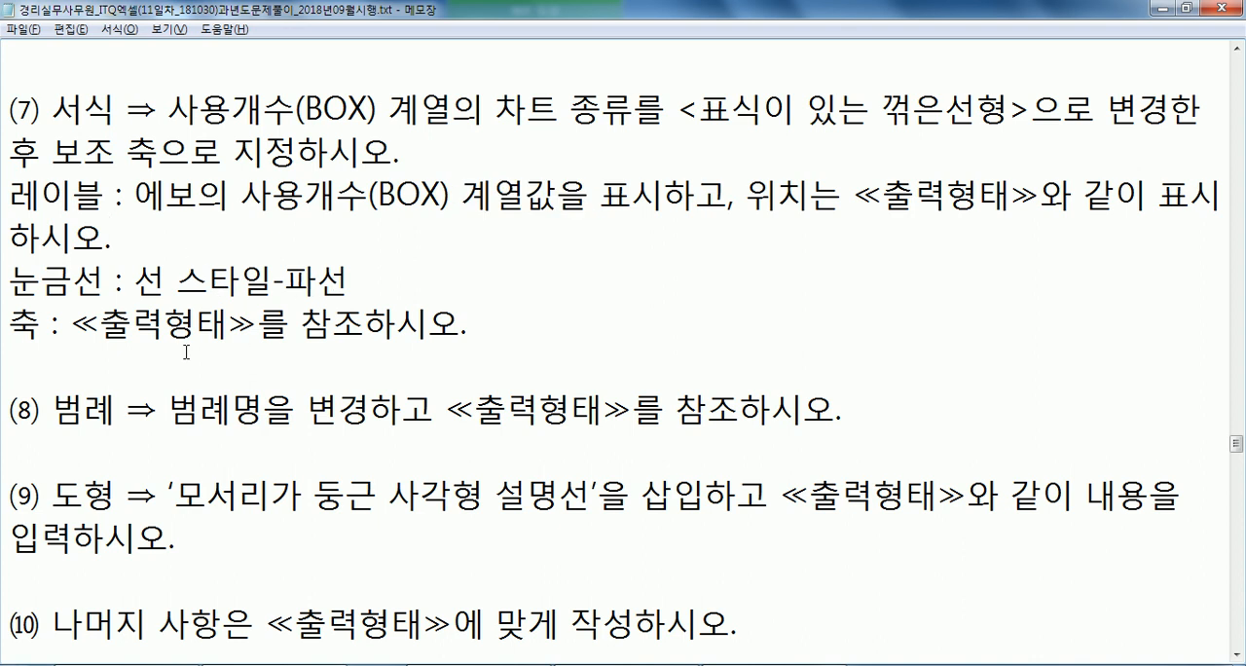
{"action": "scroll", "coordinate": [195, 346], "scroll_direction": "down", "scroll_amount": 1}
{"action": "left_click_drag", "start_coordinate": [199, 282], "coordinate": [350, 284]}
{"action": "left_click_drag", "start_coordinate": [205, 368], "coordinate": [423, 368]}
{"action": "left_click", "coordinate": [269, 410]}
{"action": "key", "text": "alt+Tab"}
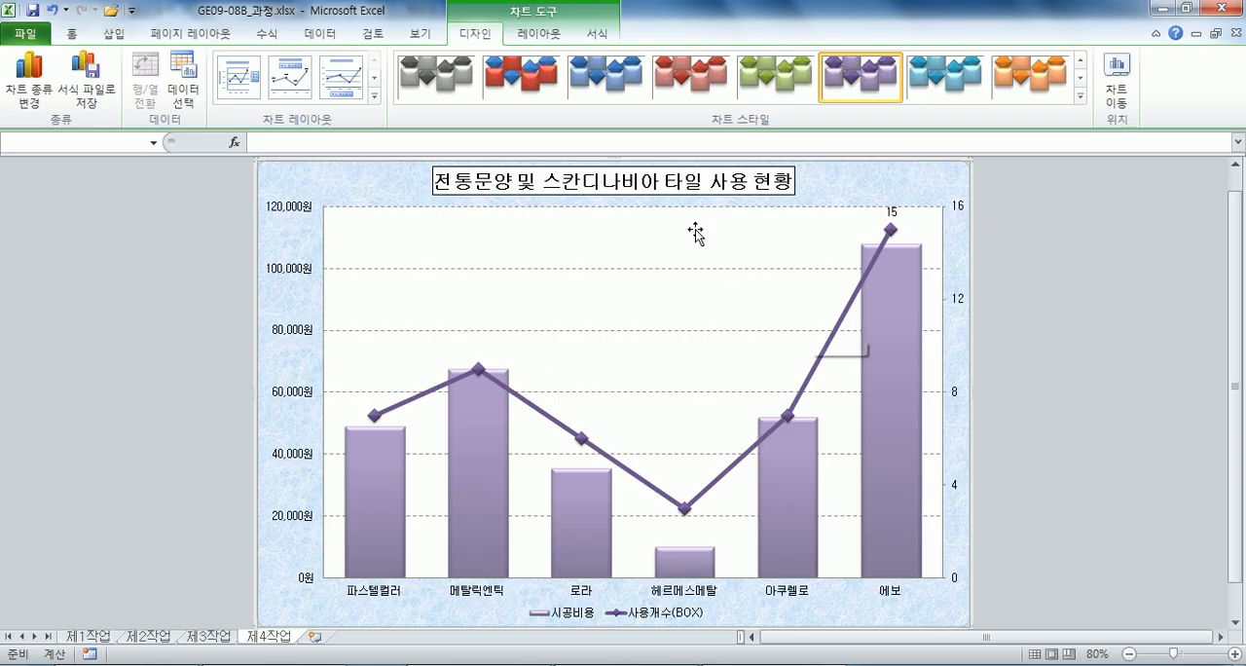
Insert a rounded rectangular callout about 3.94 cm wide and 1.36 cm high in the upper plot area, beside the 에보 point.
{"action": "left_click", "coordinate": [696, 241]}
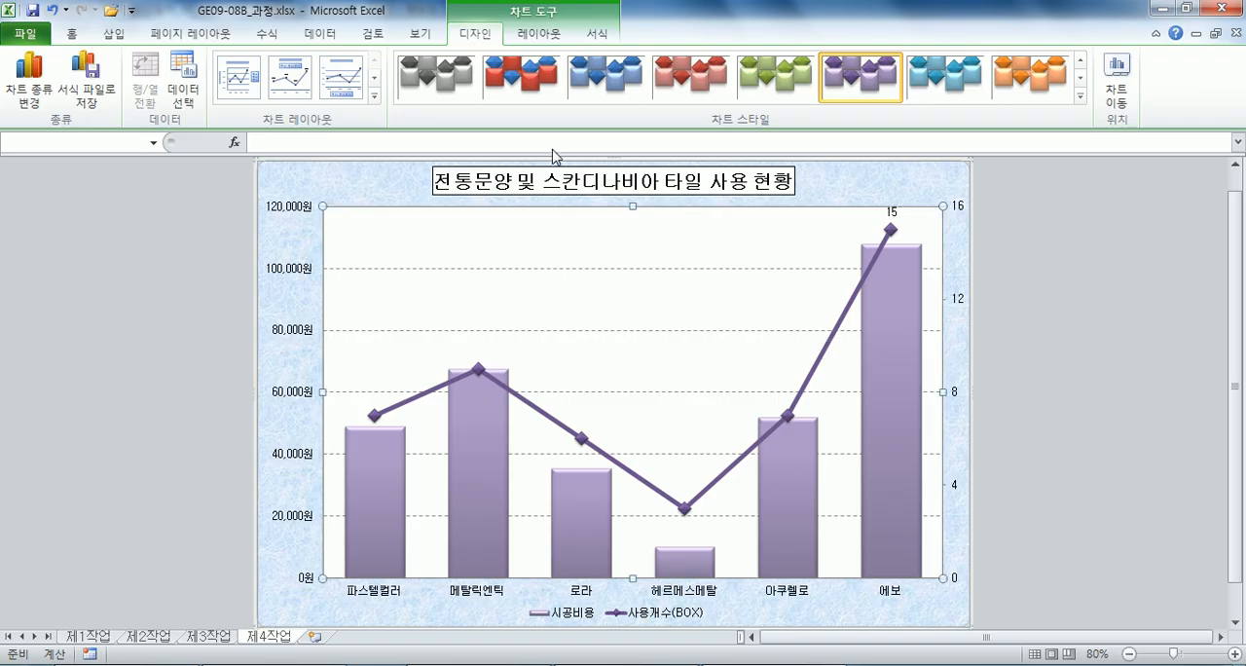
{"action": "left_click", "coordinate": [544, 41]}
{"action": "left_click", "coordinate": [214, 85]}
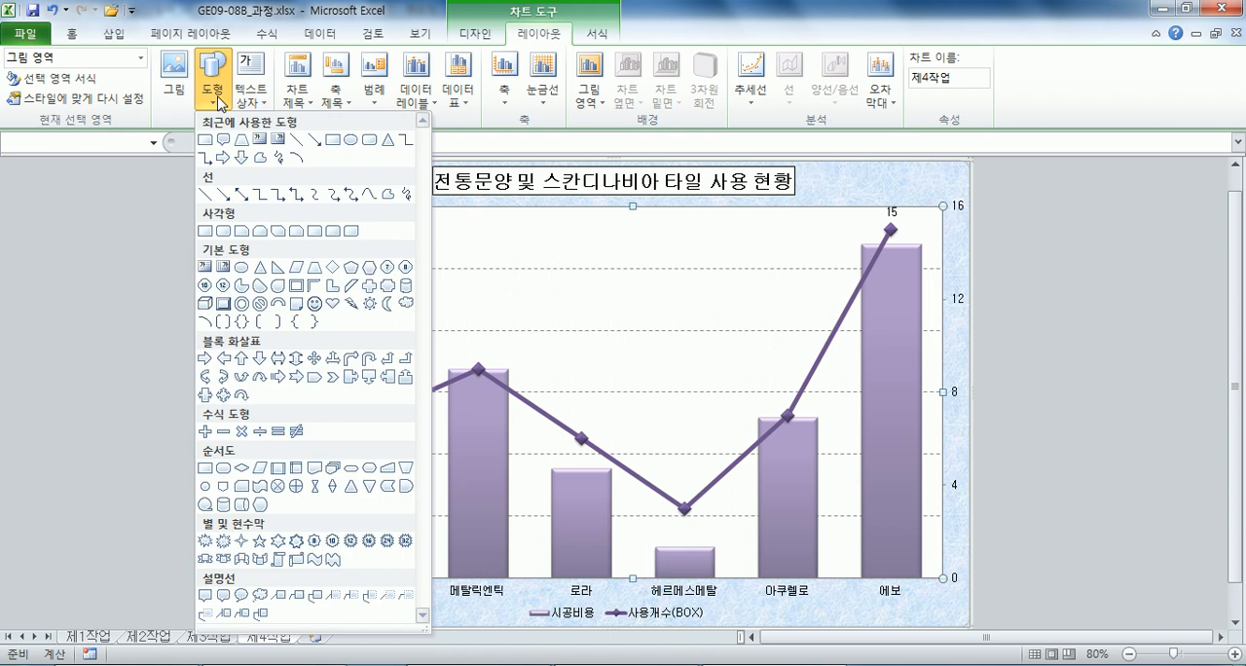
{"action": "left_click", "coordinate": [224, 595]}
{"action": "mouse_move", "coordinate": [791, 259]}
{"action": "left_mouse_down"}
{"action": "mouse_move", "coordinate": [764, 258]}
{"action": "mouse_move", "coordinate": [796, 245]}
{"action": "left_mouse_up"}
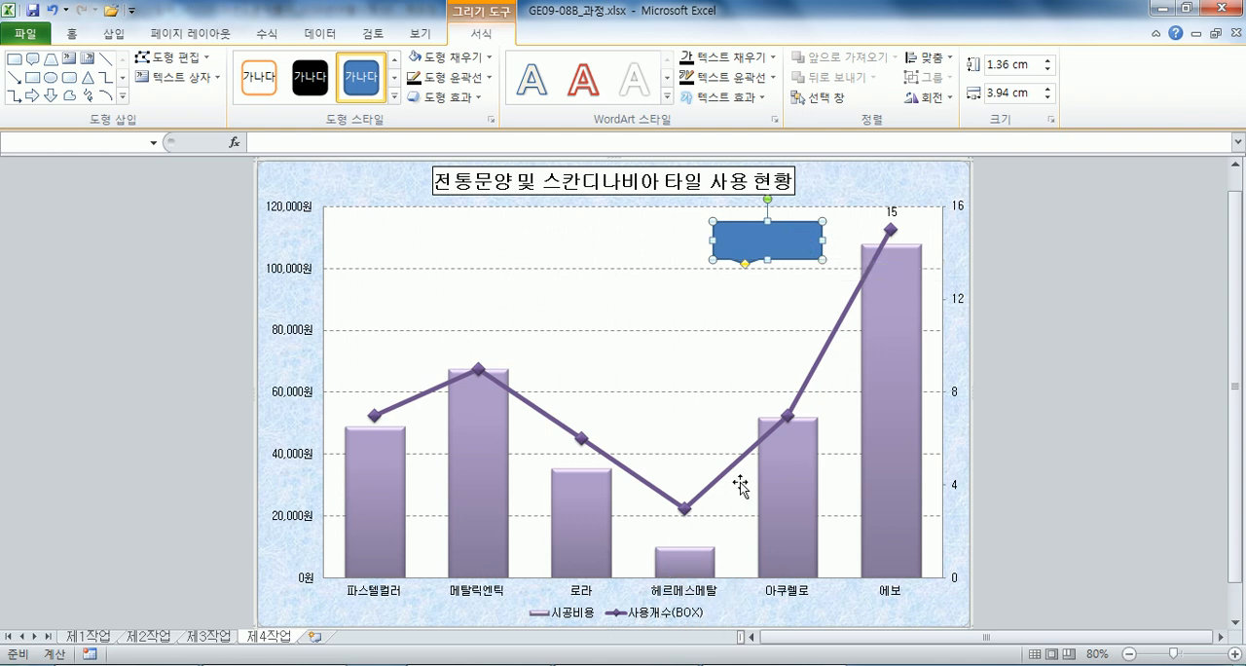
Resize the callout to about 4.23 cm wide and 1.65 cm high, and point its tail at the 에보 marker.
{"action": "left_click_drag", "start_coordinate": [721, 241], "coordinate": [652, 240]}
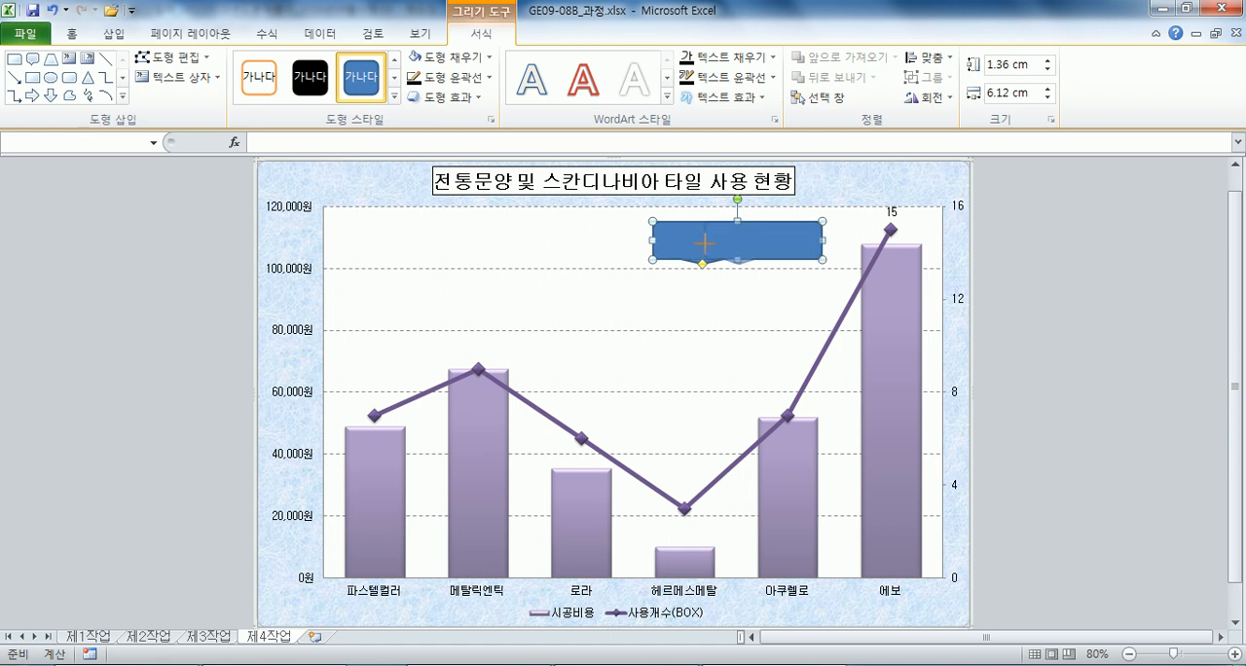
{"action": "left_click_drag", "start_coordinate": [703, 244], "coordinate": [704, 244]}
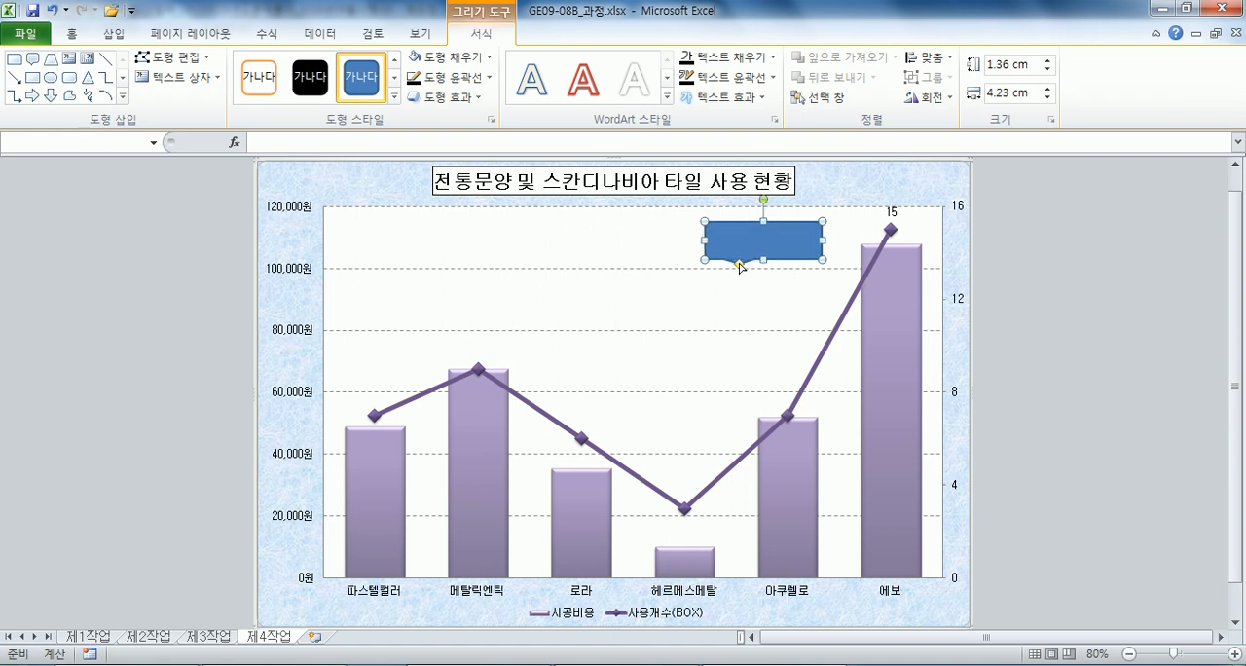
{"action": "left_click_drag", "start_coordinate": [815, 264], "coordinate": [862, 235]}
{"action": "left_click_drag", "start_coordinate": [861, 236], "coordinate": [860, 232]}
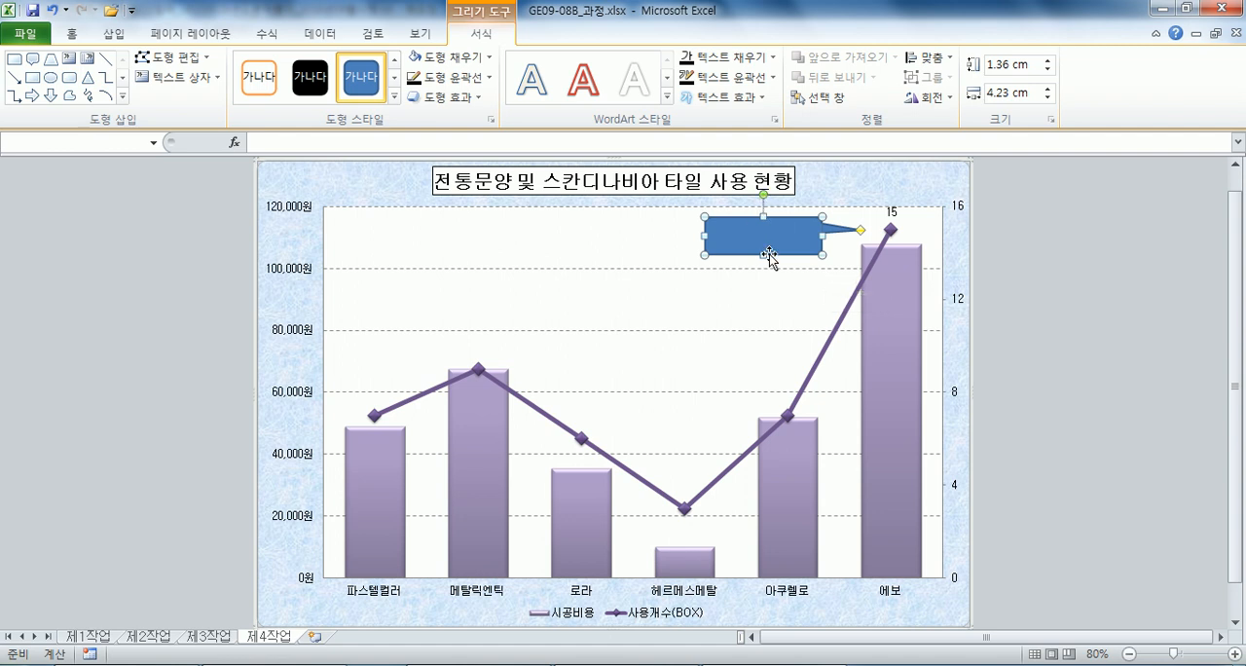
{"action": "left_click_drag", "start_coordinate": [765, 234], "coordinate": [763, 260]}
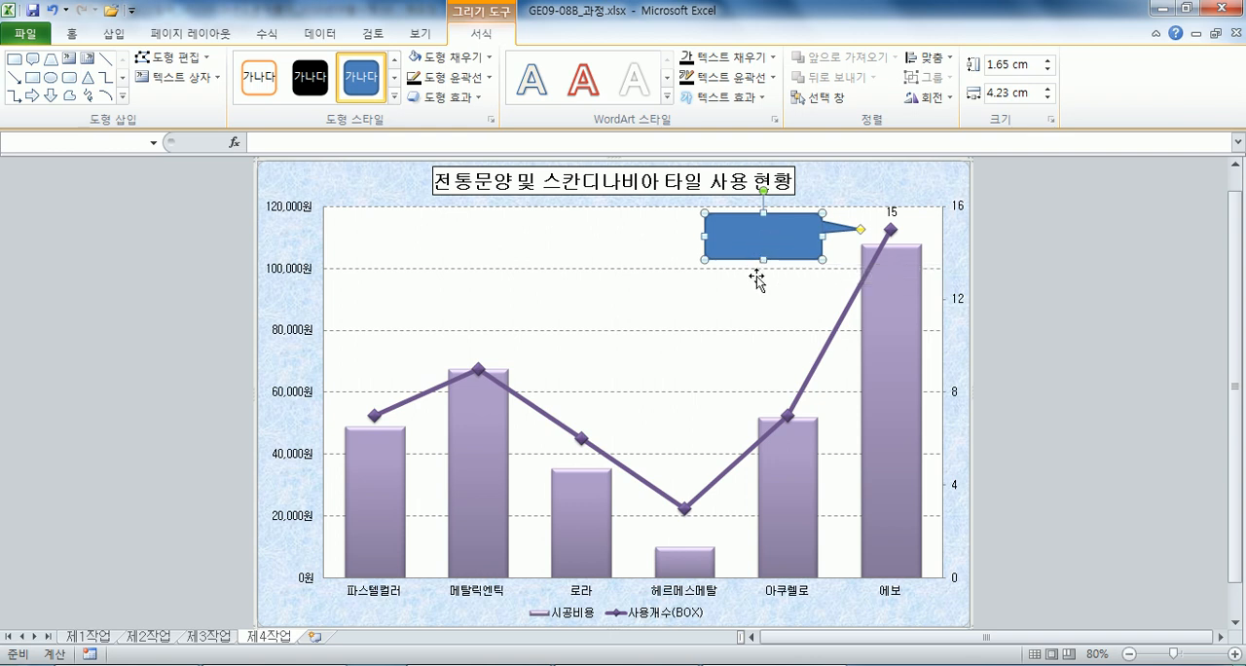
Fill the rounded rectangular callout with white and centre its text both horizontally and vertically.
{"action": "left_click", "coordinate": [477, 56]}
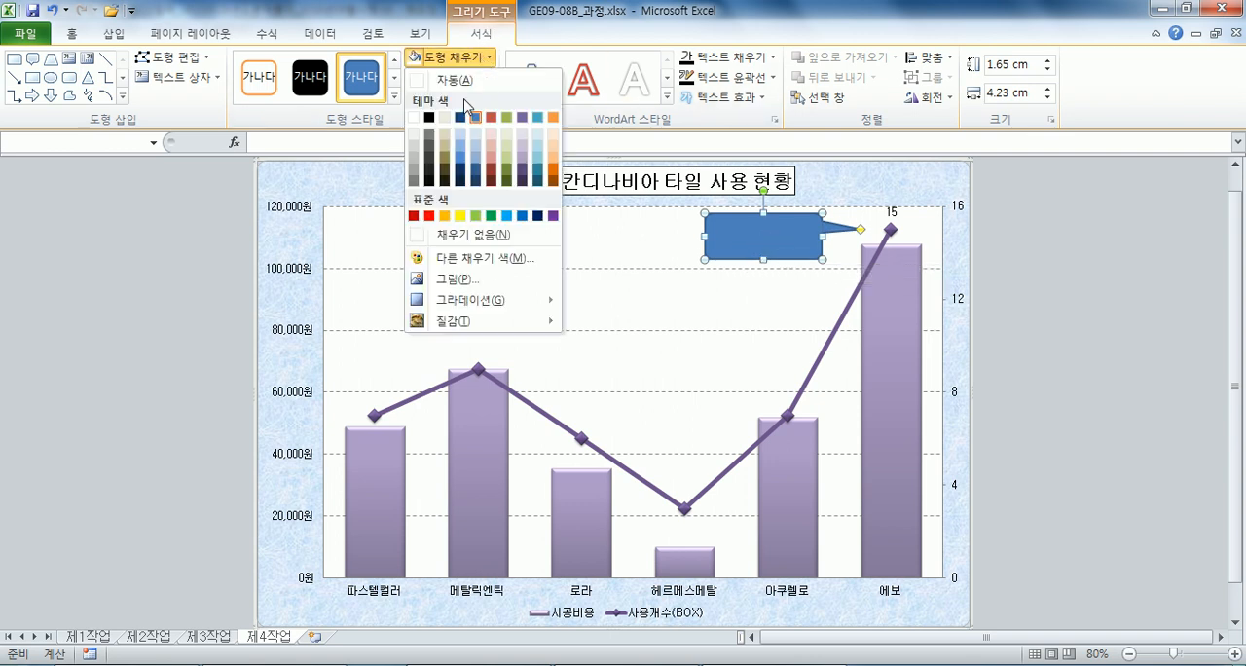
{"action": "left_click", "coordinate": [414, 118]}
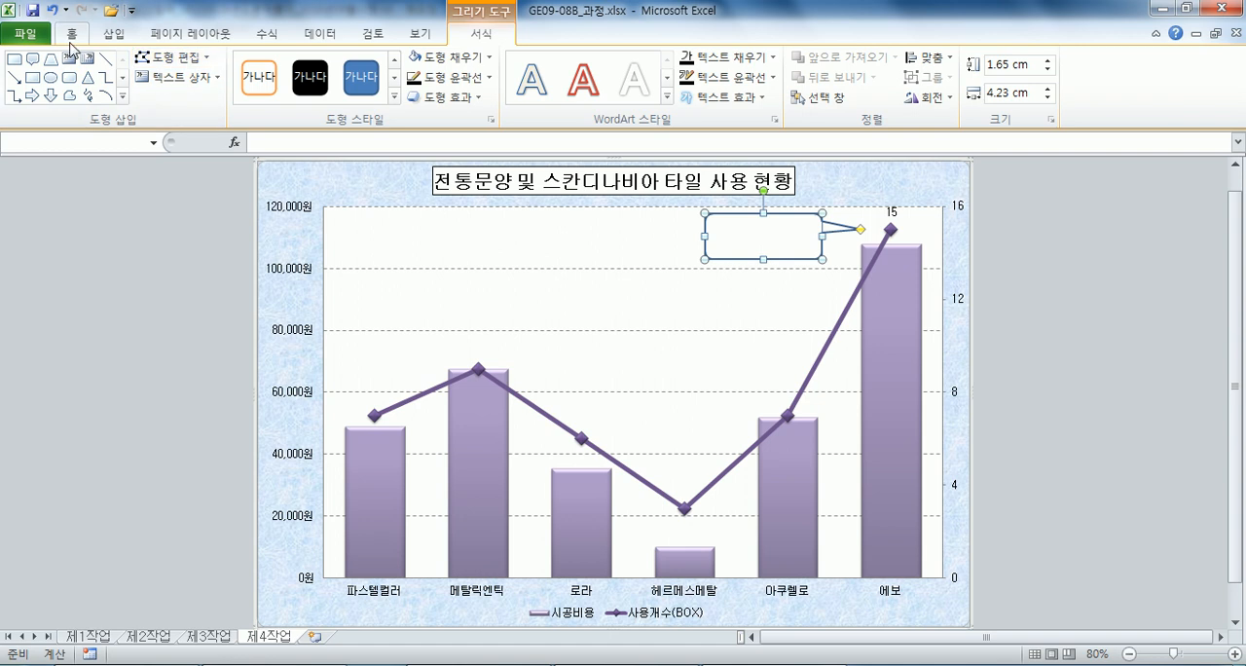
{"action": "scroll", "coordinate": [222, 60], "scroll_direction": "up", "scroll_amount": 7}
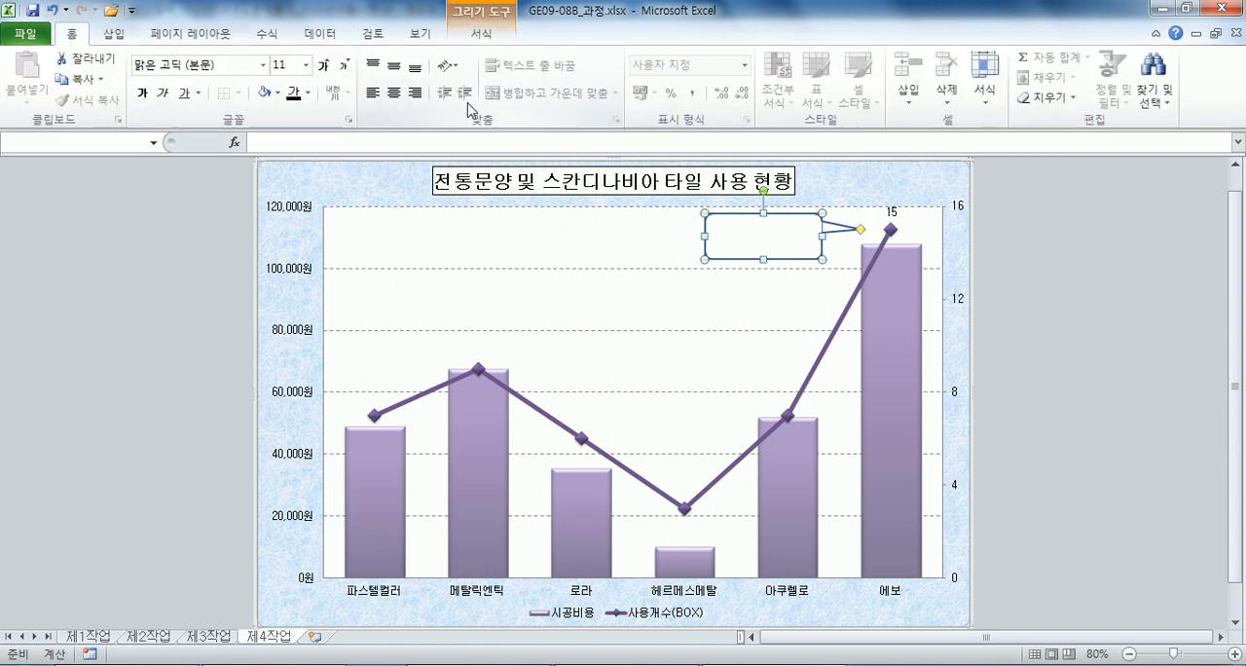
{"action": "left_click", "coordinate": [393, 93]}
{"action": "left_click", "coordinate": [394, 65]}
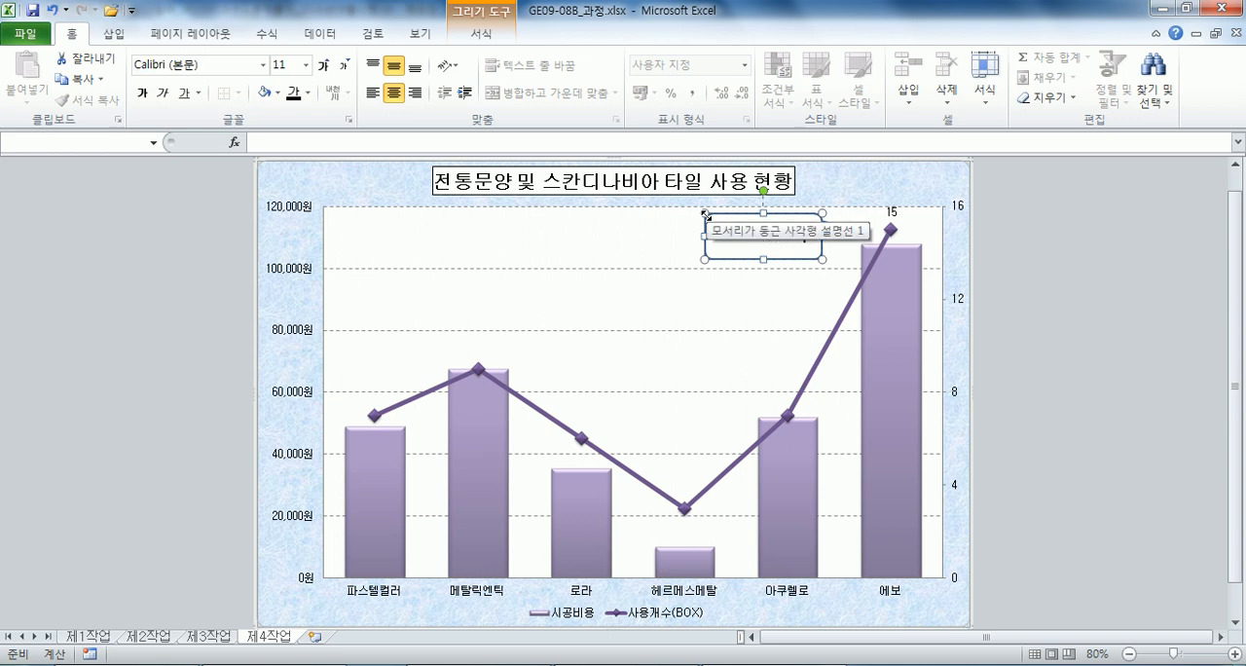
Enter the text "이탈리아 제품" in the callout beside the 에보 point, and reselect the callout shape.
{"action": "key", "text": "ctrl+a"}
{"action": "type", "text": "이탈리아 제품"}
{"action": "left_click", "coordinate": [671, 235]}
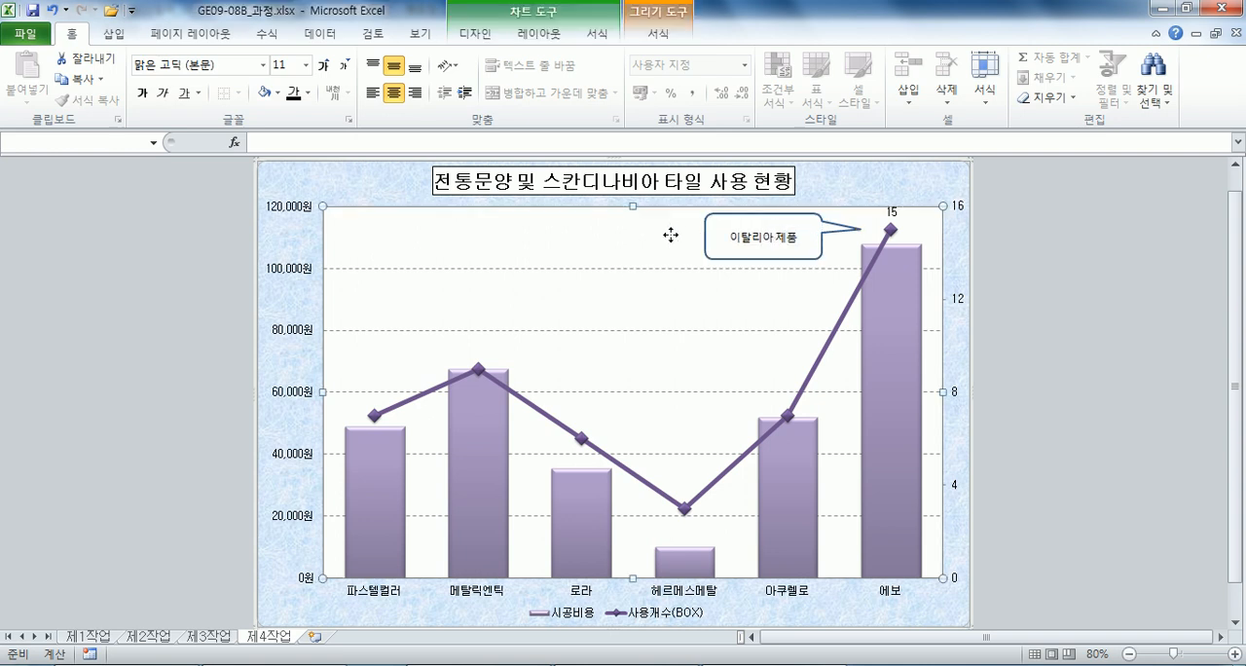
{"action": "left_click", "coordinate": [783, 248]}
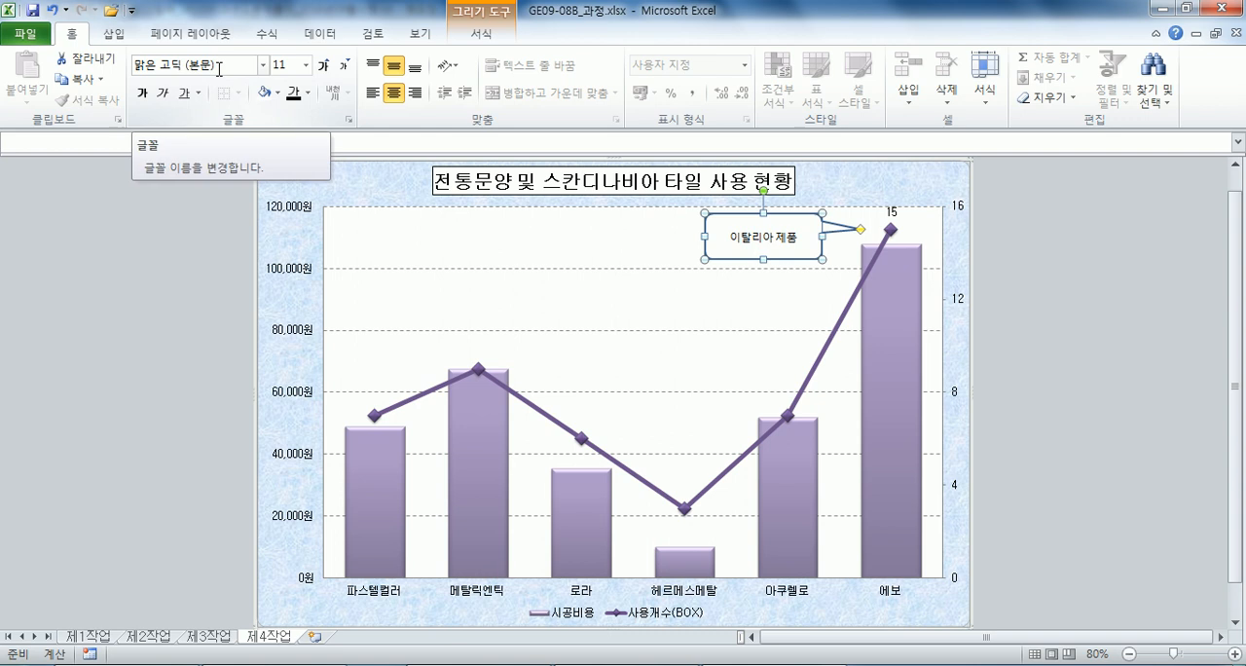
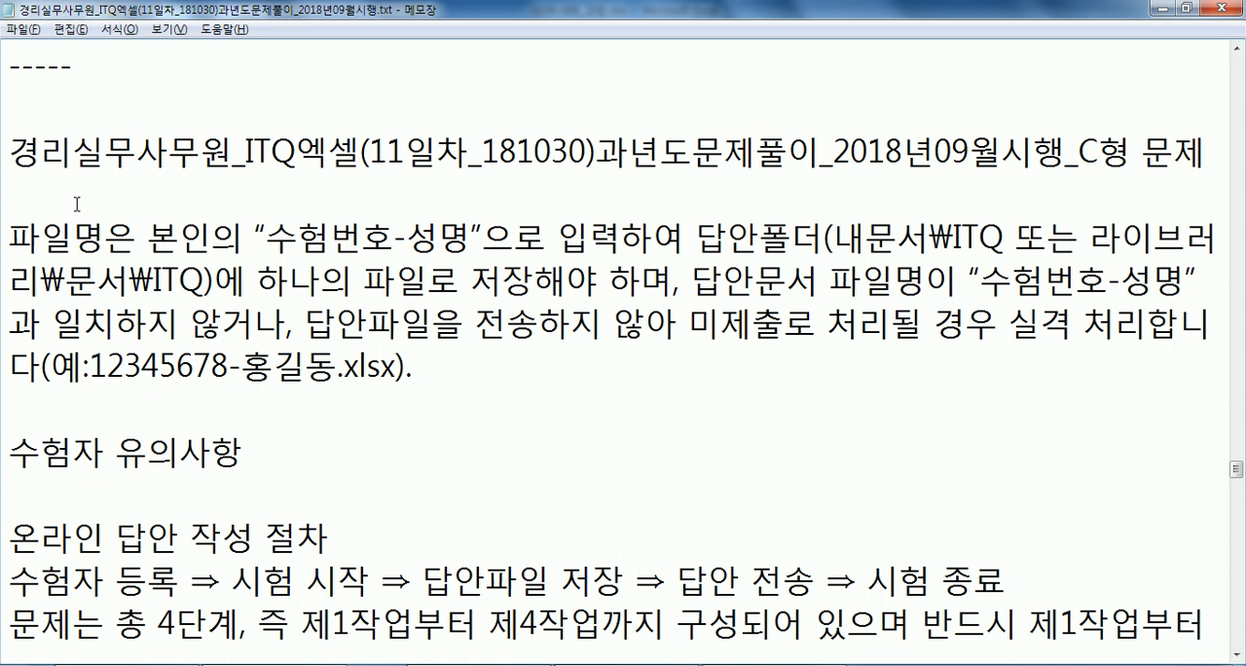
{"action": "scroll", "coordinate": [83, 204], "scroll_direction": "down", "scroll_amount": 1}
{"action": "scroll", "coordinate": [84, 204], "scroll_direction": "up", "scroll_amount": 1}
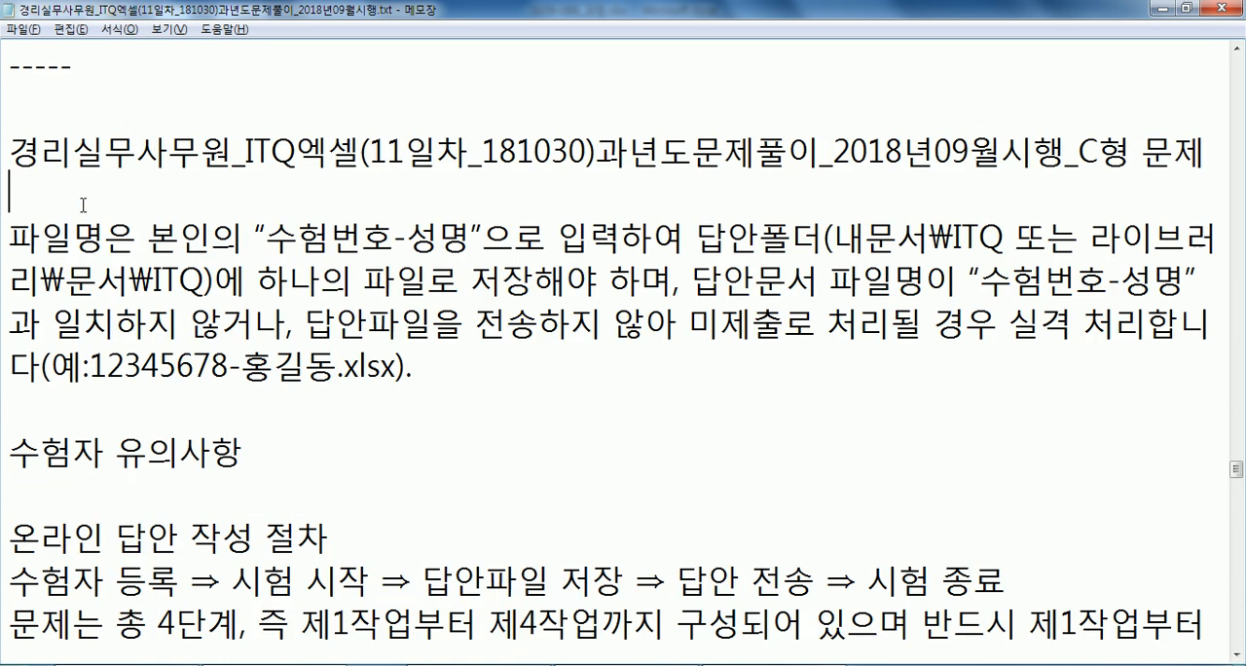
{"action": "left_click", "coordinate": [1236, 657]}
{"action": "left_click", "coordinate": [1236, 657]}
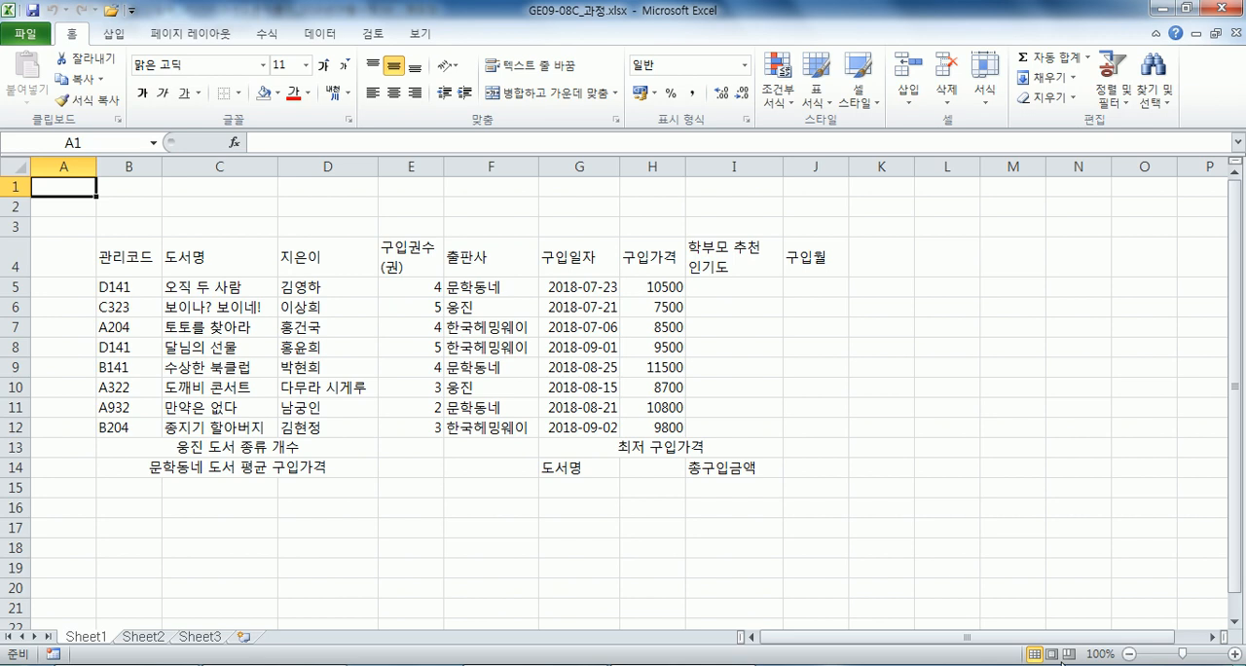
Centre the contents of all cells on the sheet horizontally and set their font to 굴림.
{"action": "left_click", "coordinate": [16, 166]}
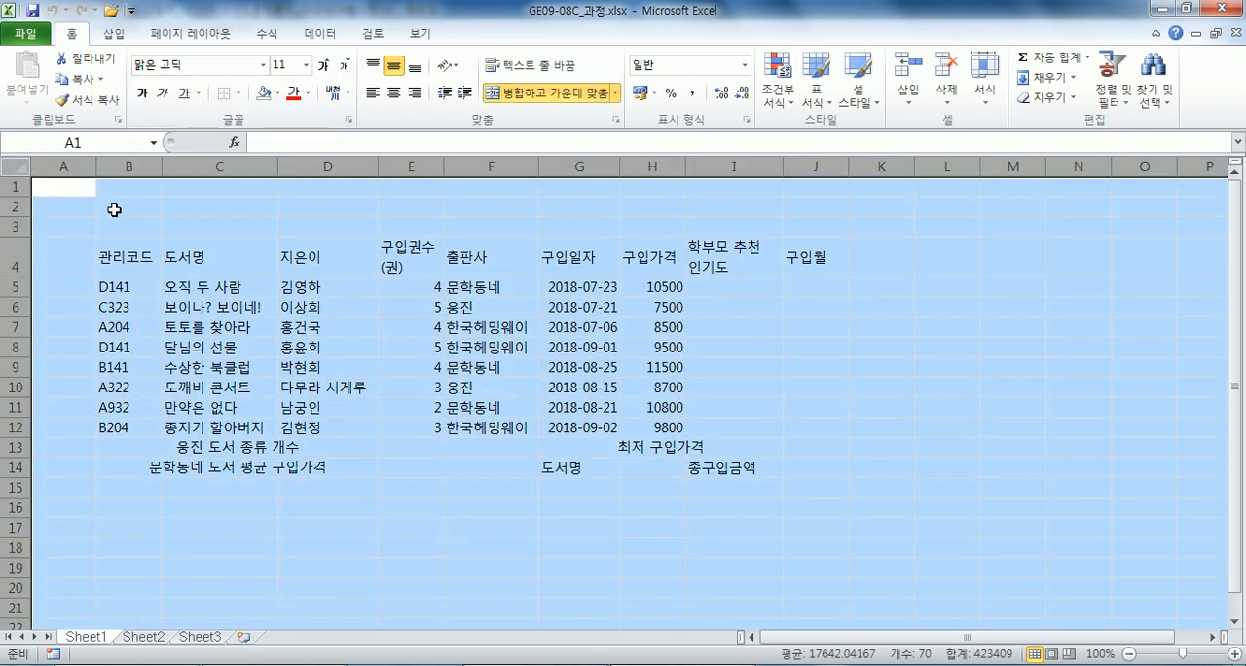
{"action": "left_click", "coordinate": [393, 93]}
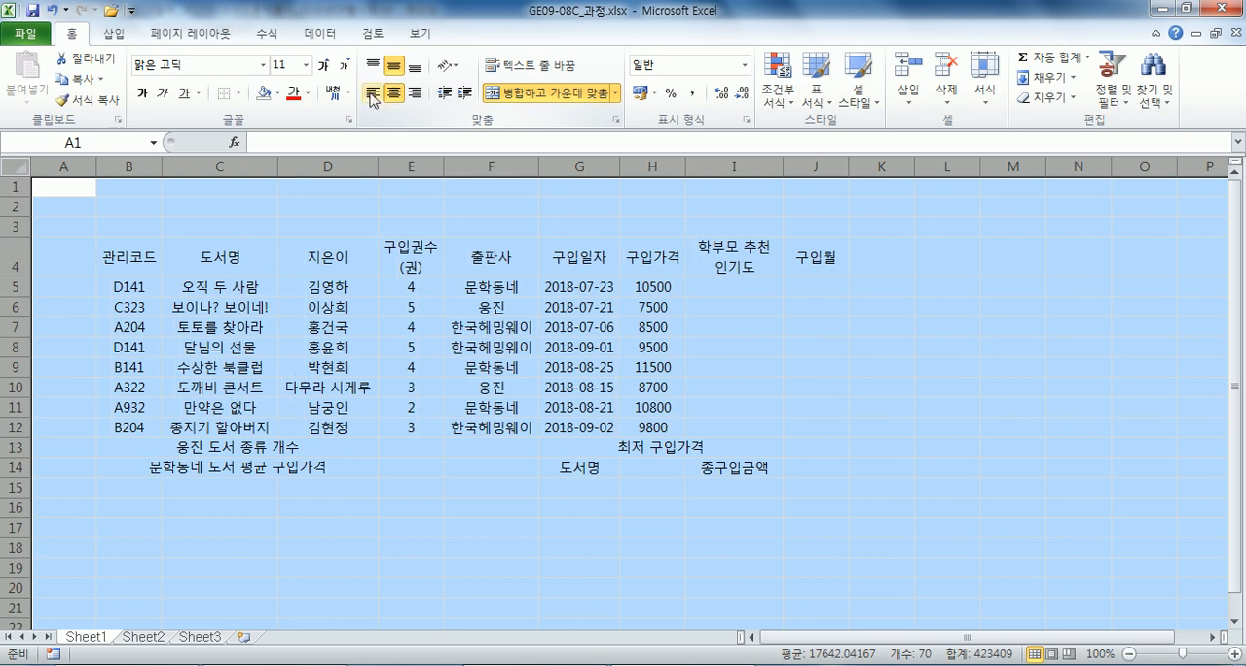
{"action": "left_click", "coordinate": [195, 68]}
{"action": "type", "text": "굴"}
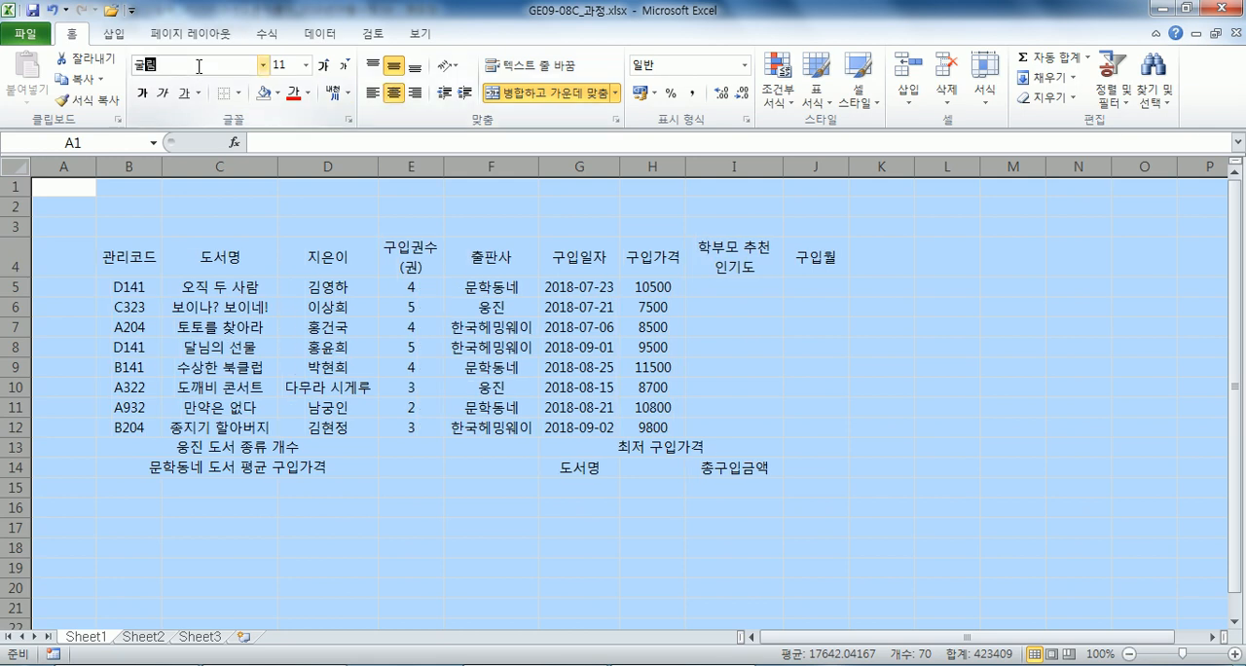
{"action": "key", "text": "Return"}
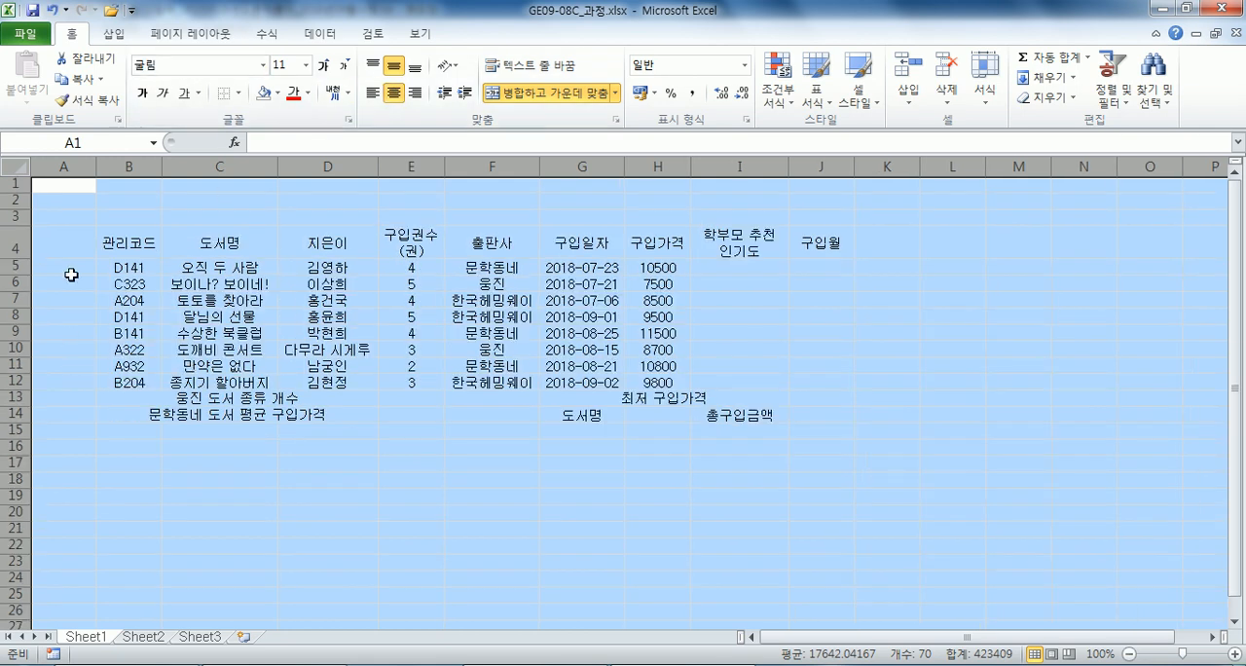
{"action": "left_click", "coordinate": [58, 200]}
Group all three sheets and set the width of column A to 1.
{"action": "left_click", "coordinate": [204, 636], "text": "shift"}
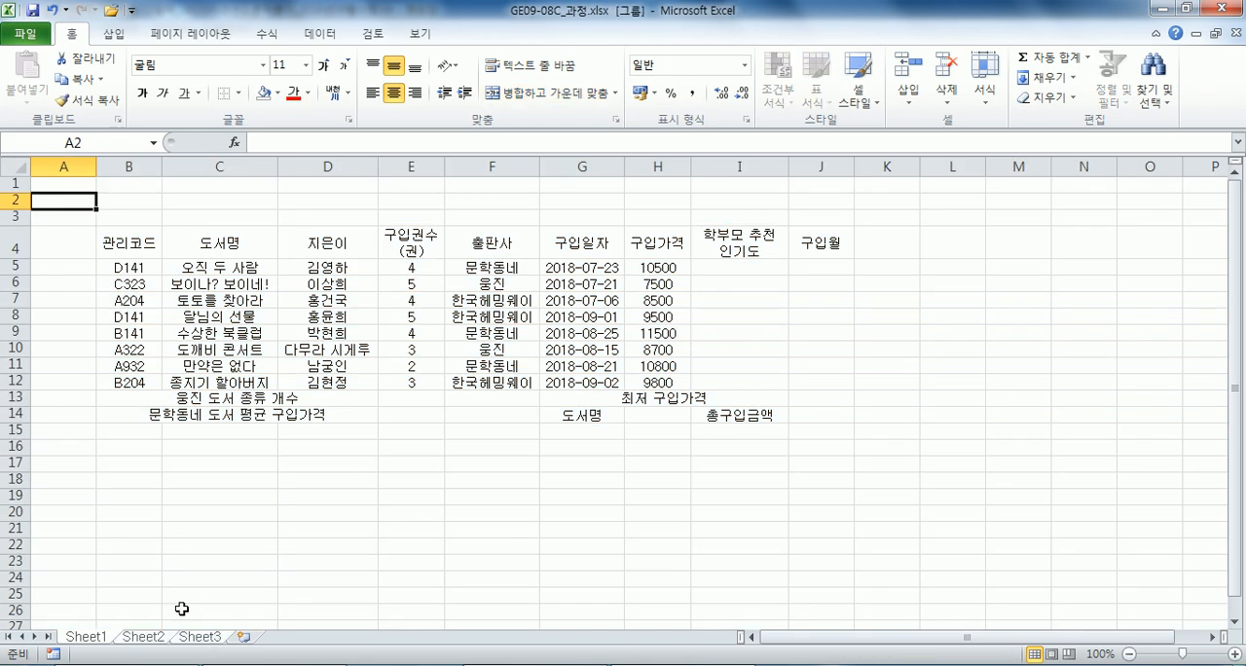
{"action": "right_click", "coordinate": [61, 163]}
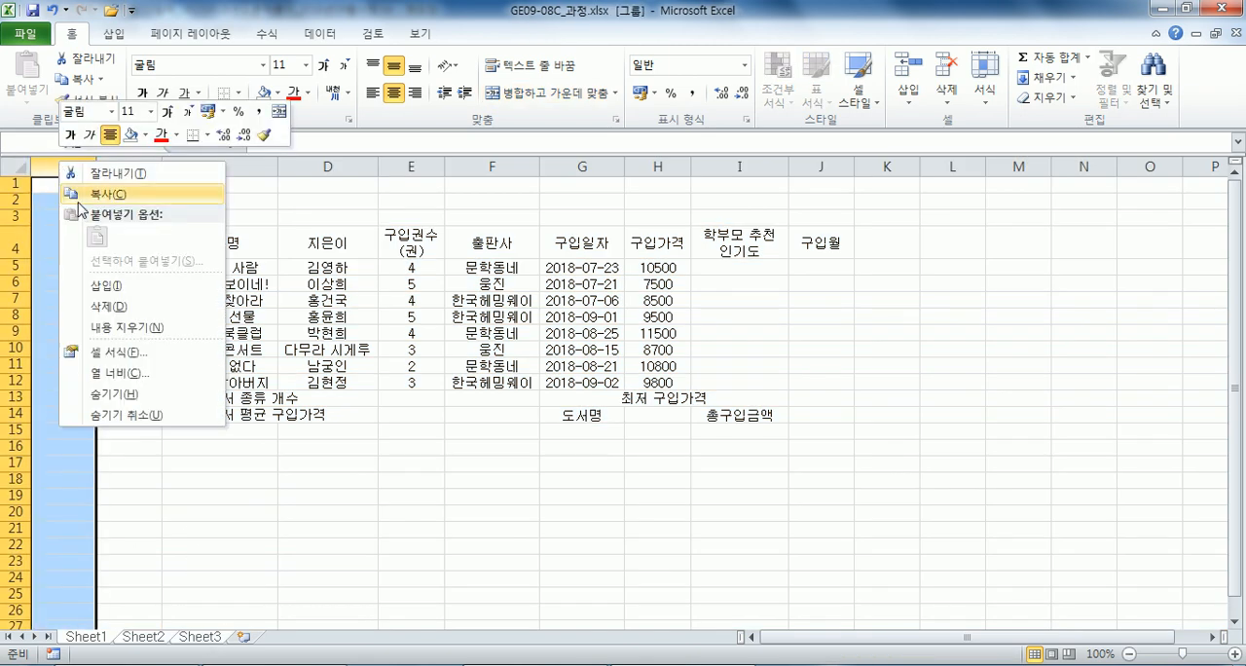
{"action": "left_click", "coordinate": [103, 376]}
{"action": "type", "text": "1"}
{"action": "left_click", "coordinate": [103, 378]}
{"action": "left_click", "coordinate": [83, 200]}
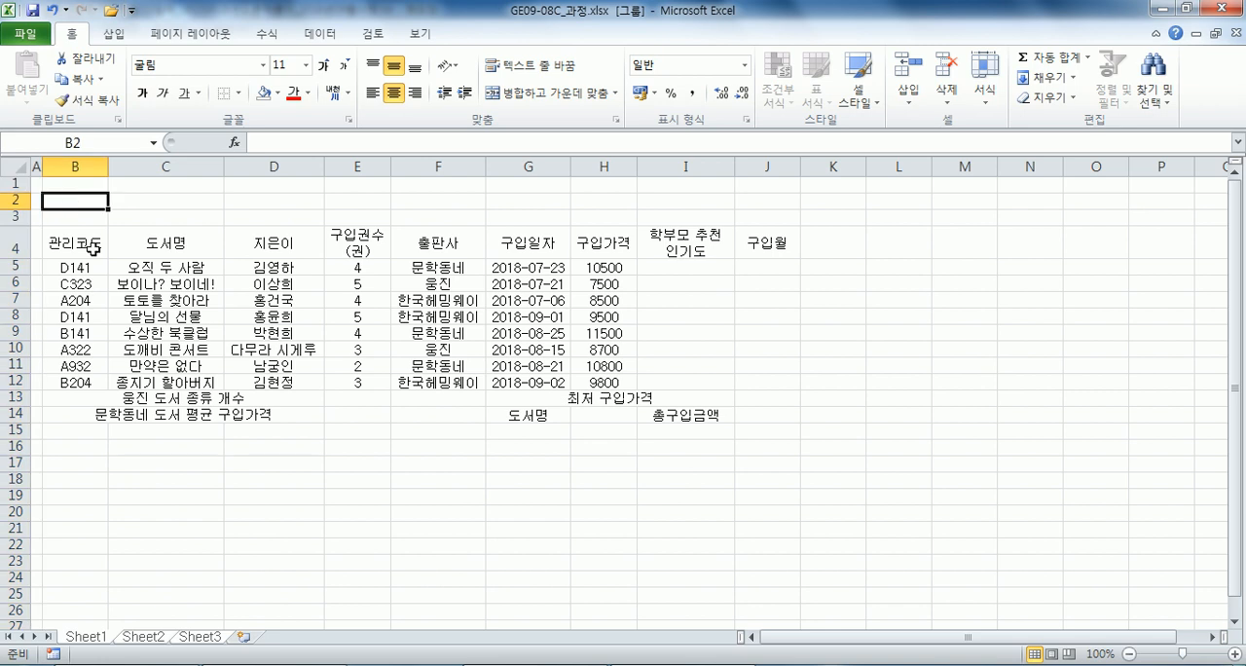
Ungroup the sheets and rename Sheet3 as 제3작업.
{"action": "left_click", "coordinate": [197, 636]}
{"action": "double_click", "coordinate": [197, 636]}
{"action": "type", "text": "ㅈ"}
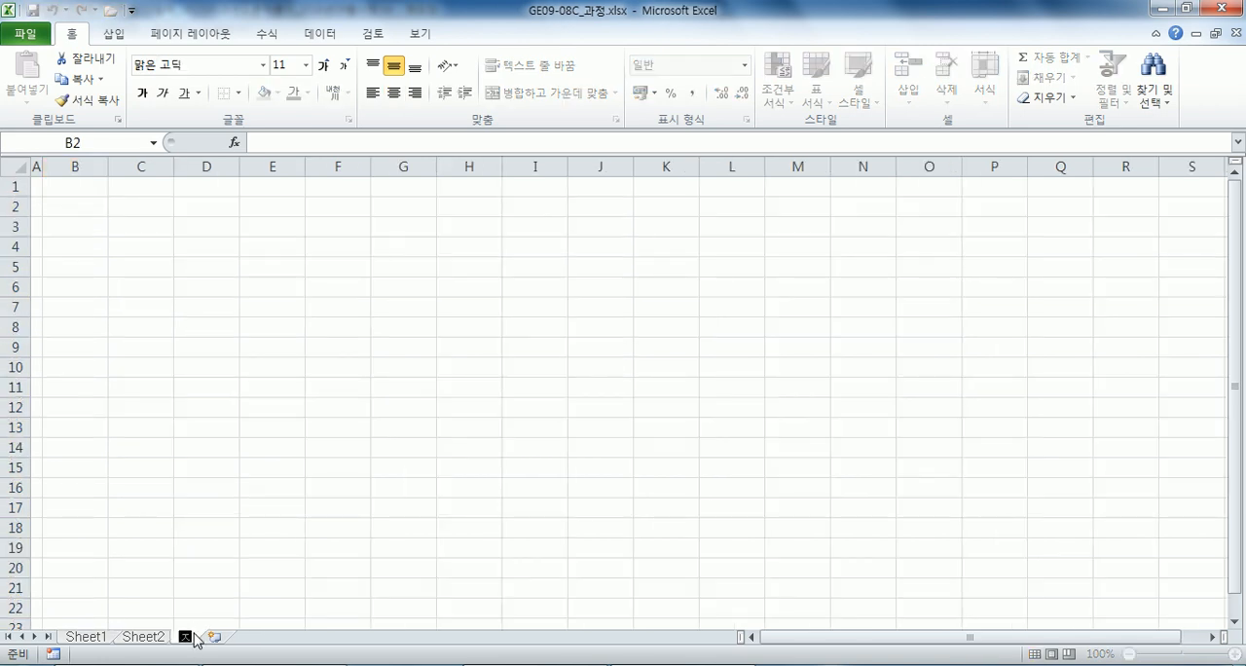
{"action": "type", "text": "제작업"}
{"action": "key", "text": "Return"}
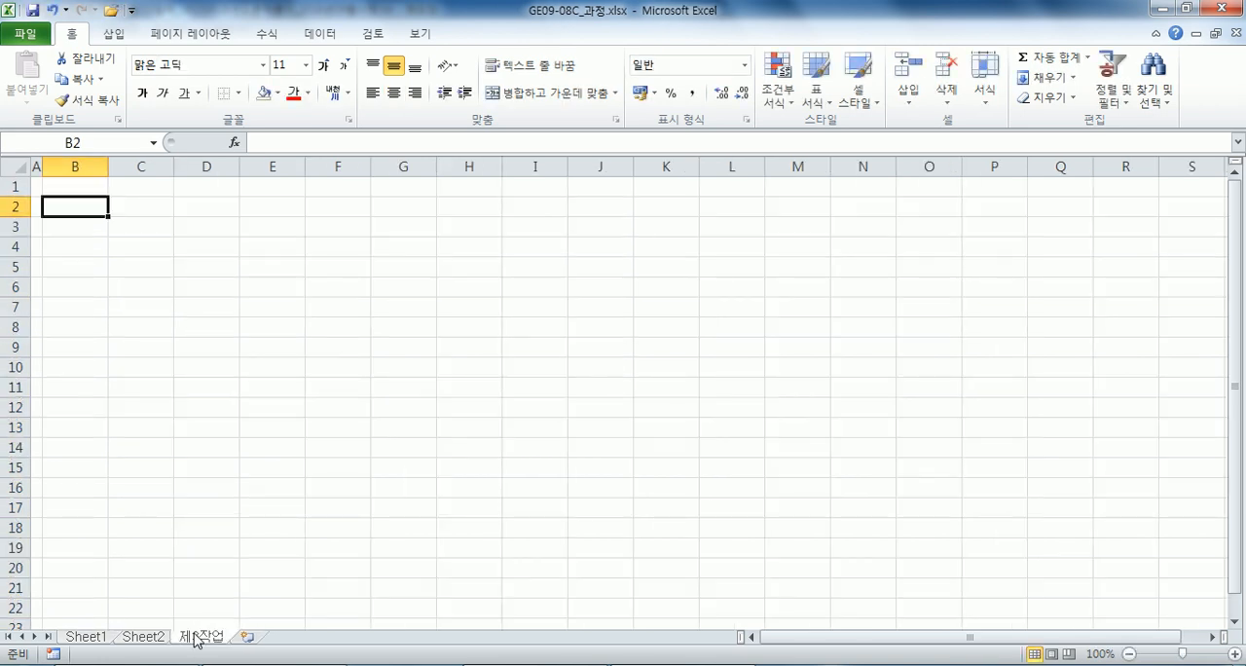
Rename Sheet2 as 제2작업.
{"action": "double_click", "coordinate": [146, 637]}
{"action": "type", "text": "제2작ㅇ"}
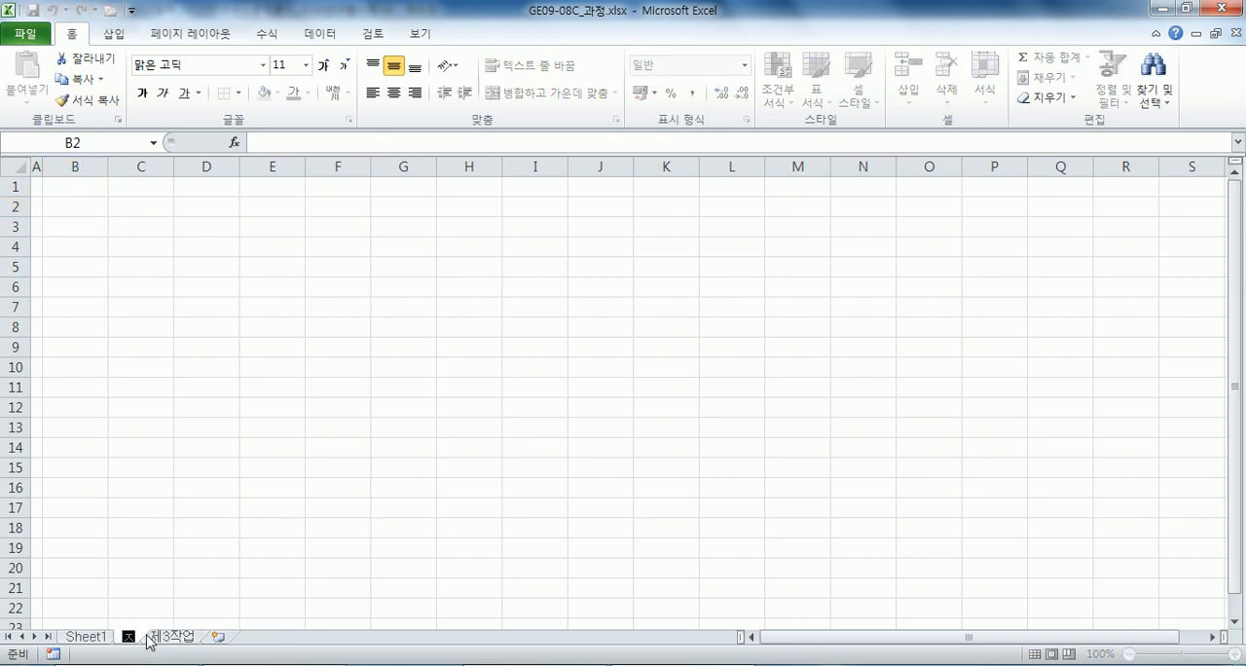
{"action": "type", "text": "버"}
{"action": "key", "text": "Return"}
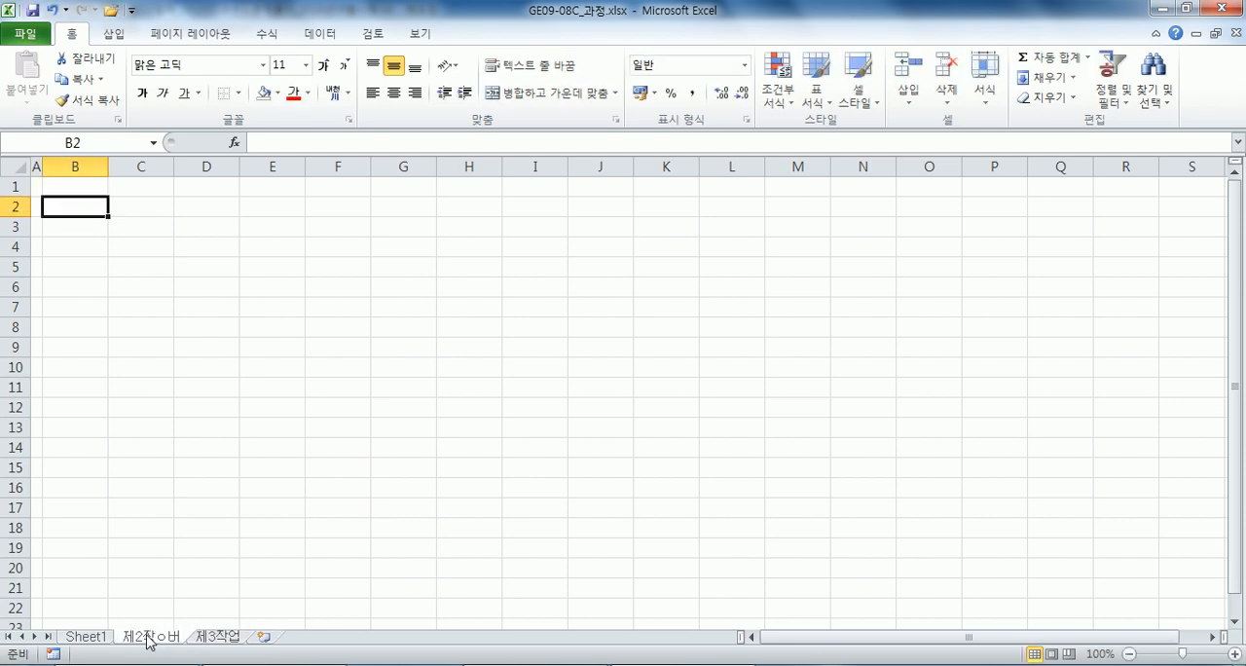
{"action": "double_click", "coordinate": [163, 639]}
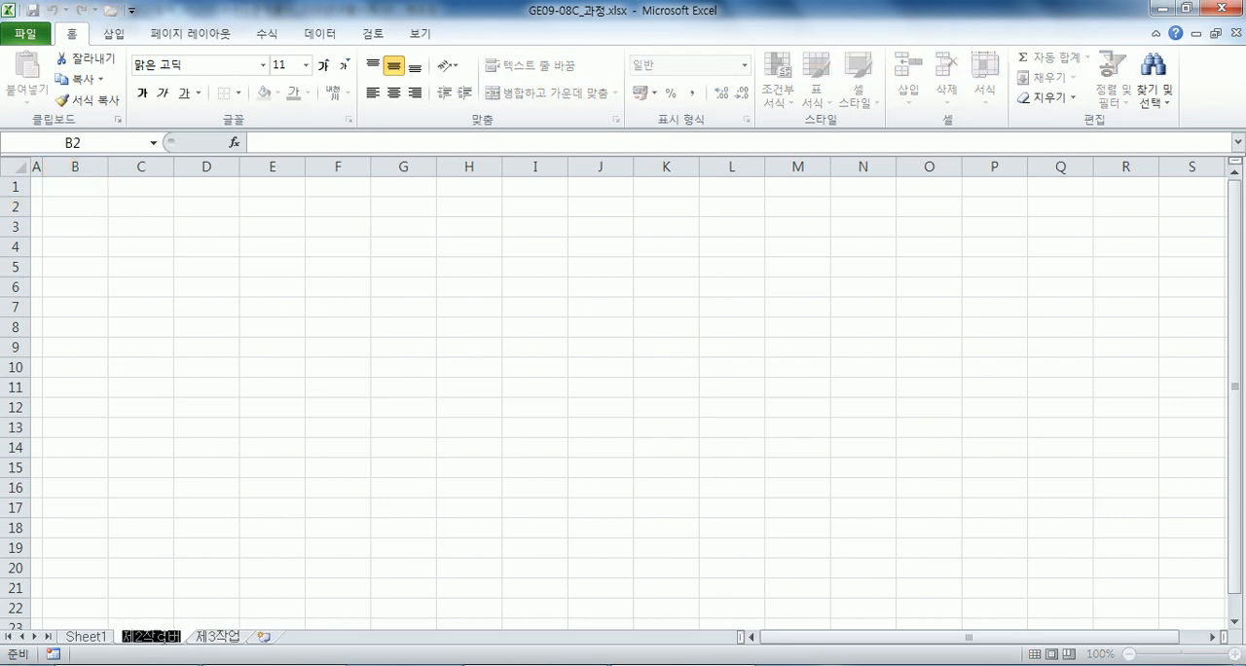
{"action": "left_click", "coordinate": [167, 640]}
{"action": "type", "text": "업"}
{"action": "key", "text": "Delete"}
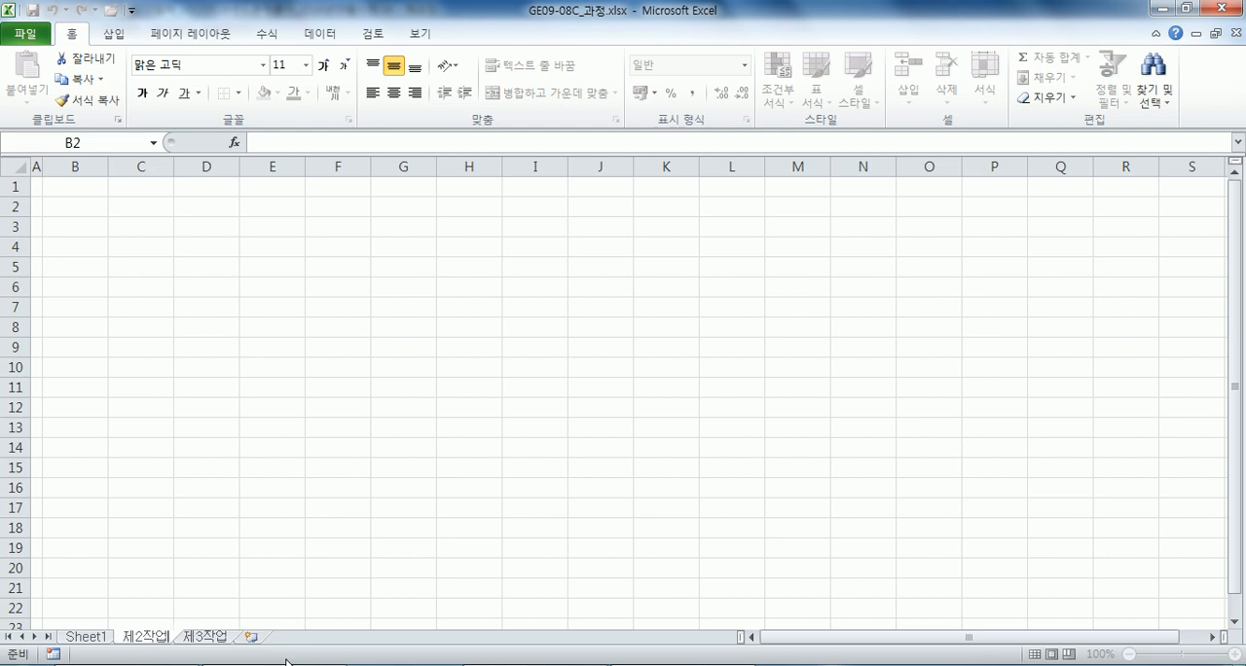
{"action": "key", "text": "Return"}
Rename Sheet1 as 제1작업.
{"action": "double_click", "coordinate": [88, 638]}
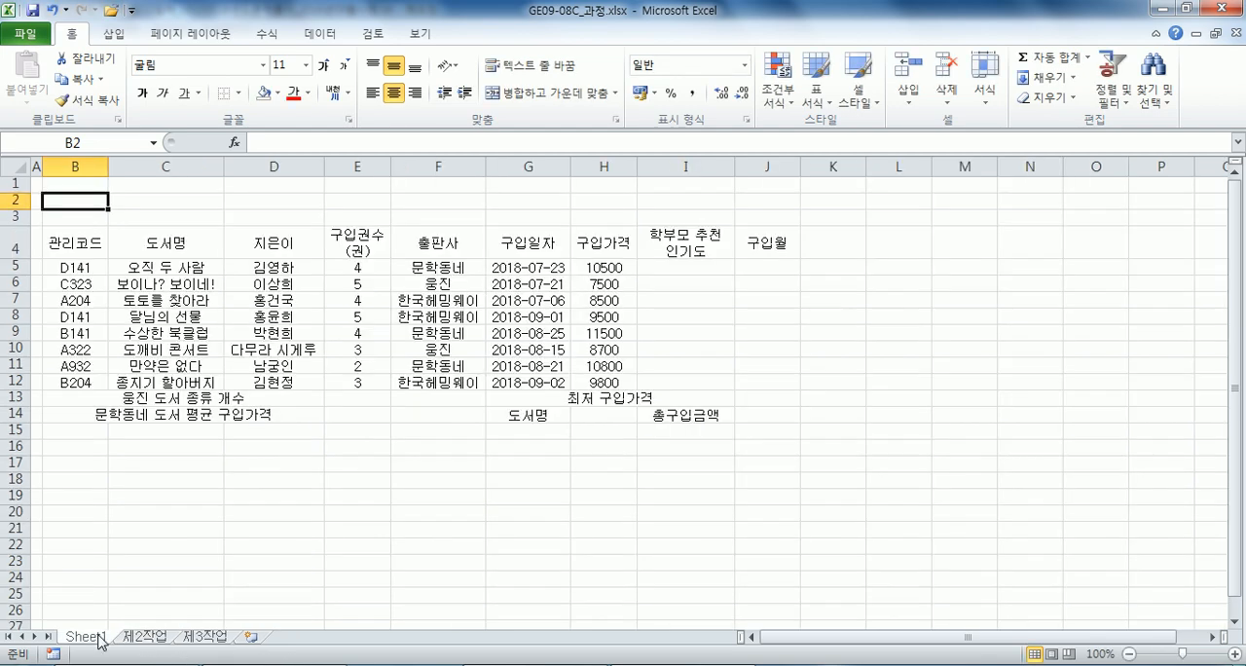
{"action": "type", "text": "제1작업"}
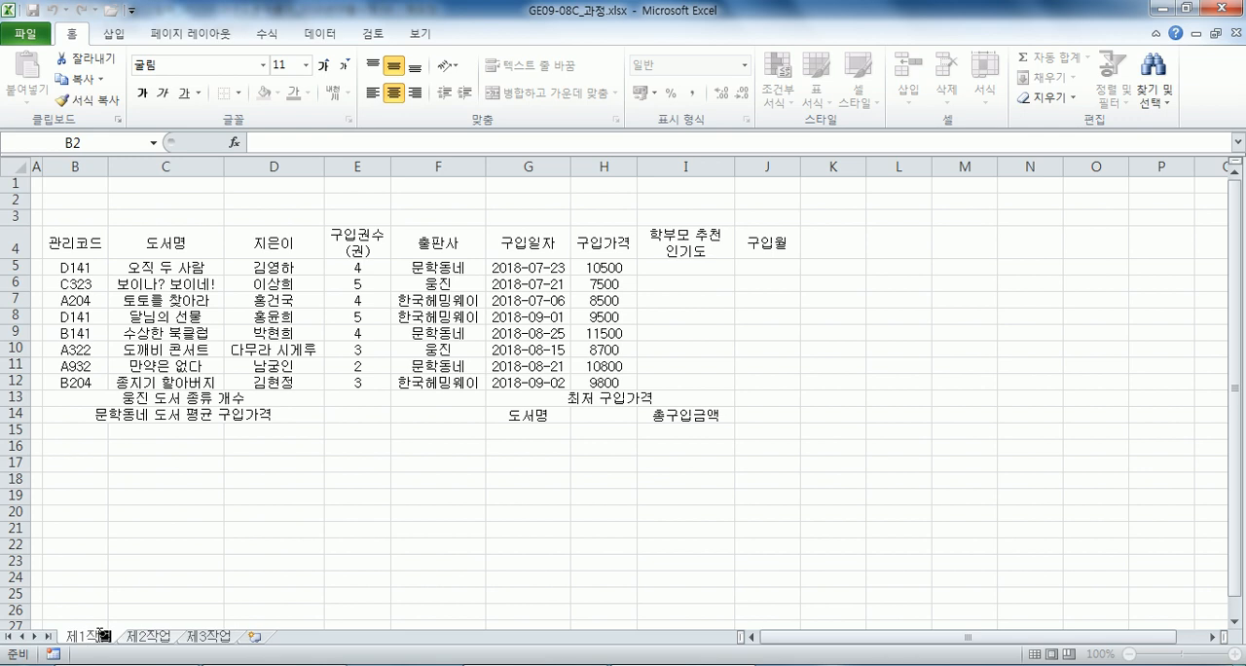
{"action": "key", "text": "Return"}
Apply all borders to the whole book table, B4:J14.
{"action": "left_click", "coordinate": [131, 329]}
{"action": "key", "text": "ctrl+a"}
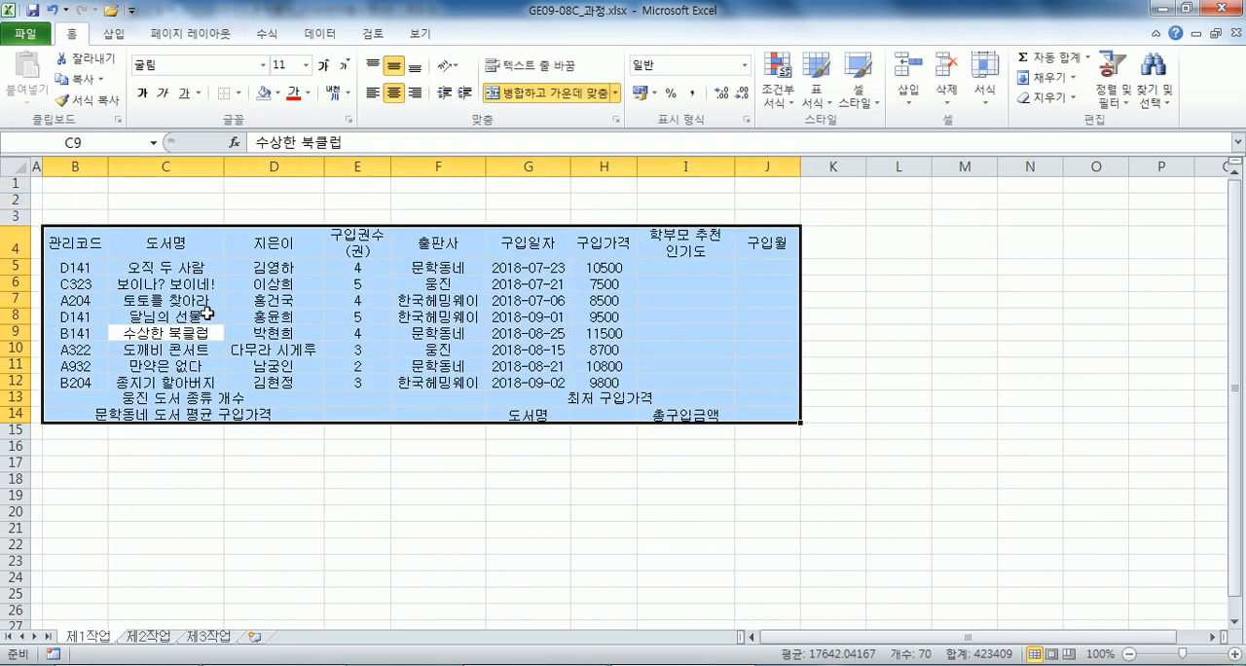
{"action": "left_click", "coordinate": [237, 93]}
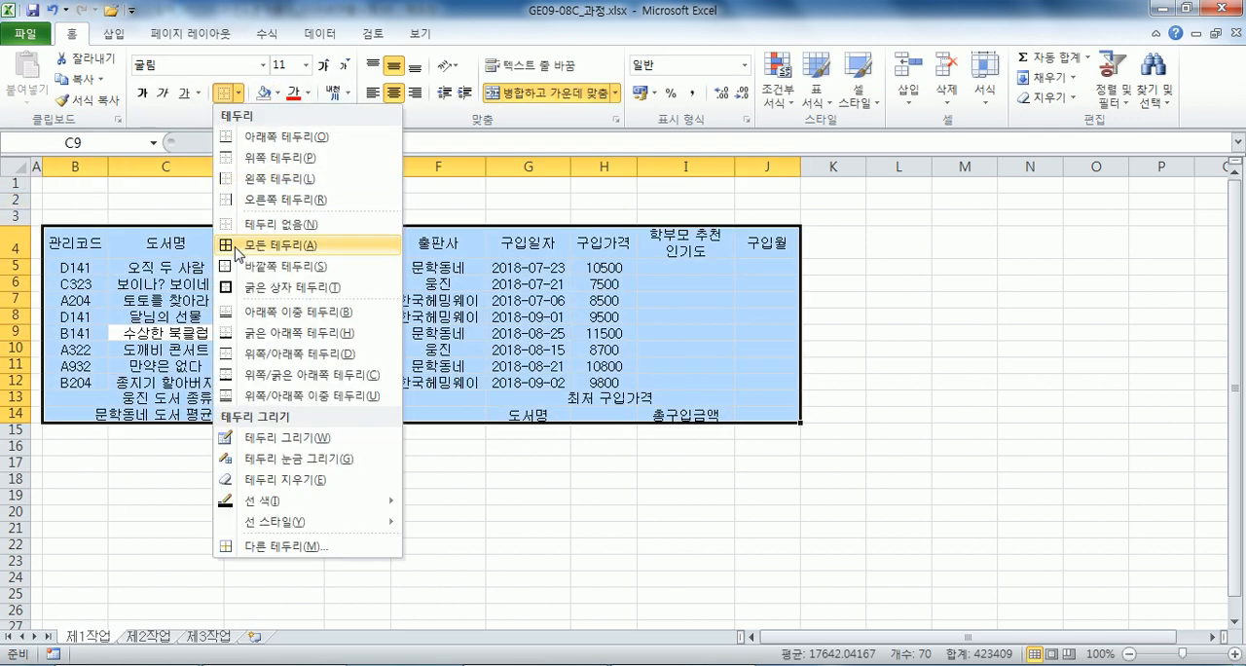
{"action": "left_click", "coordinate": [235, 250]}
Add a thick box border around the whole table and another around the data rows B5:J12.
{"action": "left_click", "coordinate": [238, 94]}
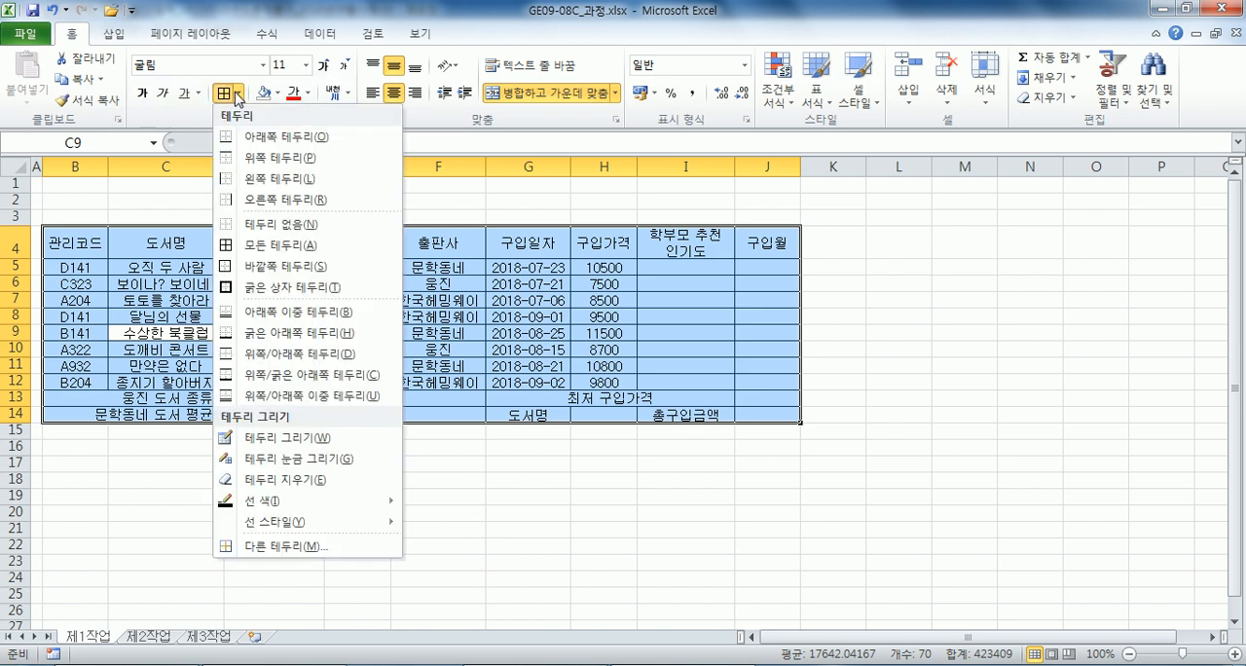
{"action": "left_click", "coordinate": [244, 287]}
{"action": "left_click_drag", "start_coordinate": [75, 268], "coordinate": [742, 381]}
{"action": "left_click", "coordinate": [224, 93]}
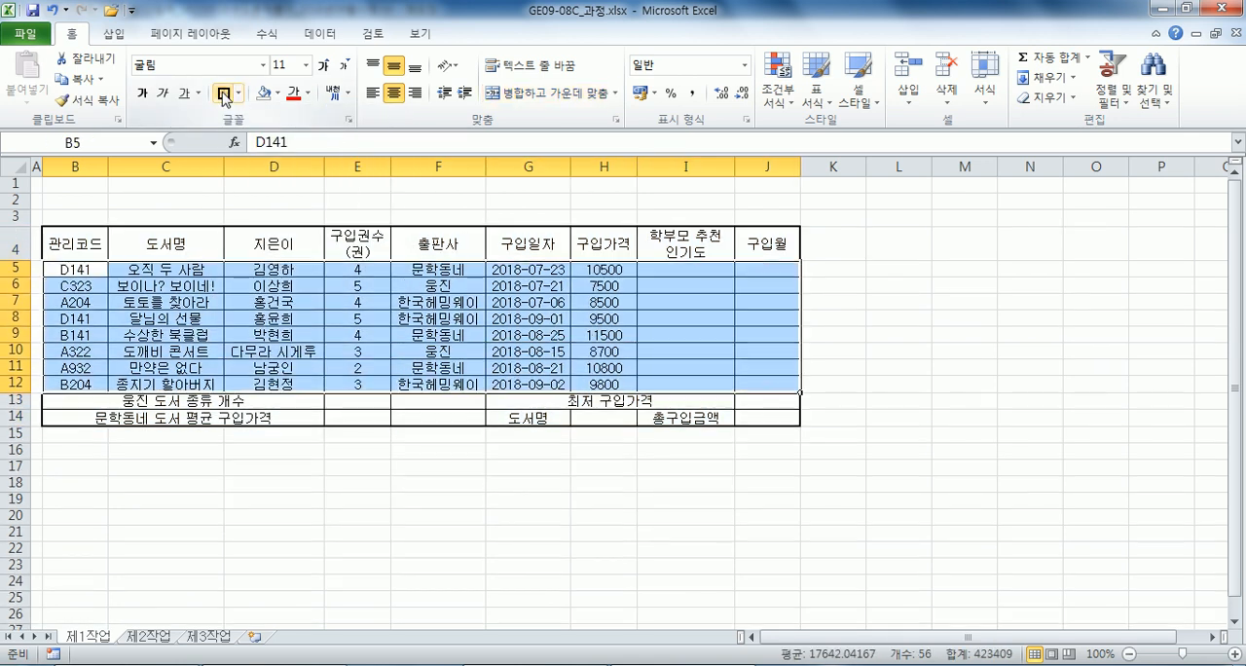
Merge and centre cells F13:F14.
{"action": "left_click_drag", "start_coordinate": [411, 397], "coordinate": [415, 416]}
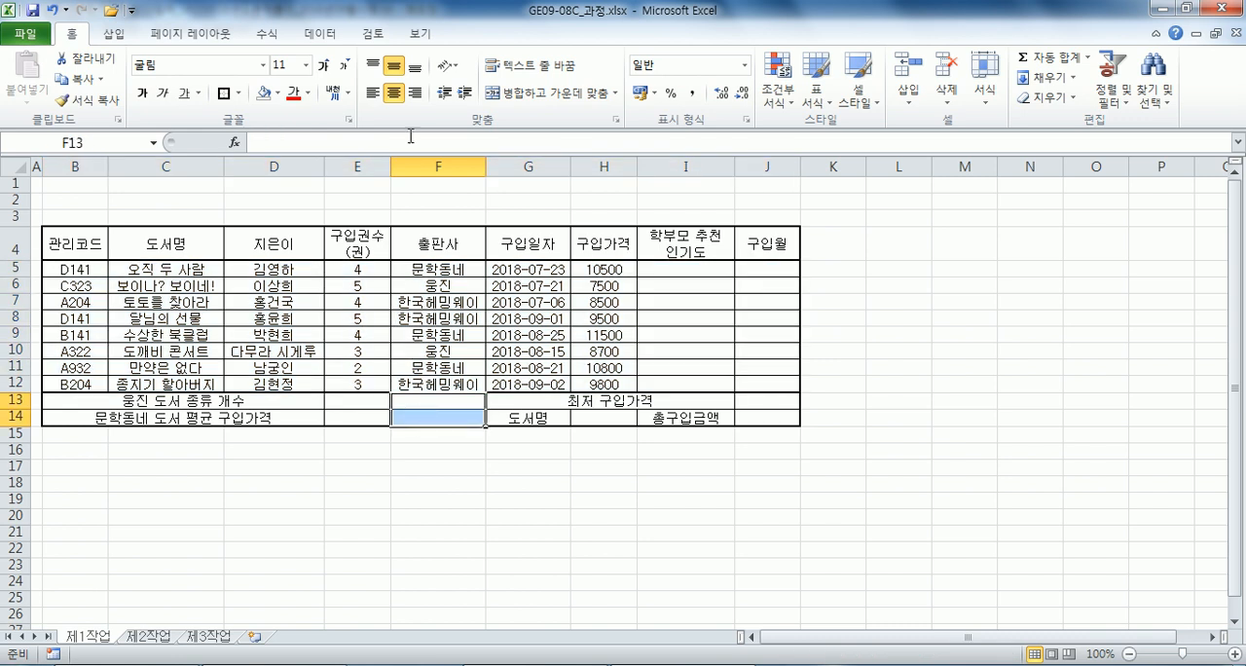
{"action": "left_click", "coordinate": [526, 93]}
{"action": "key", "text": "ctrl+1"}
{"action": "left_click", "coordinate": [731, 139]}
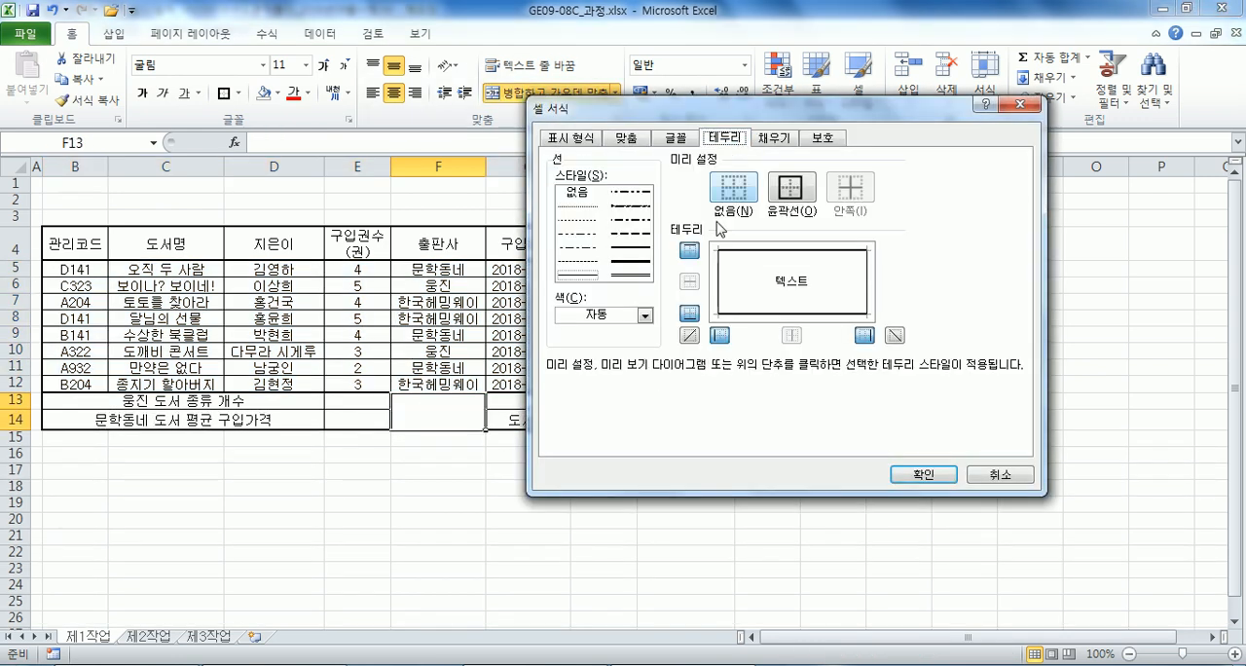
{"action": "left_click", "coordinate": [725, 310]}
{"action": "left_click", "coordinate": [747, 272]}
{"action": "left_click", "coordinate": [739, 300]}
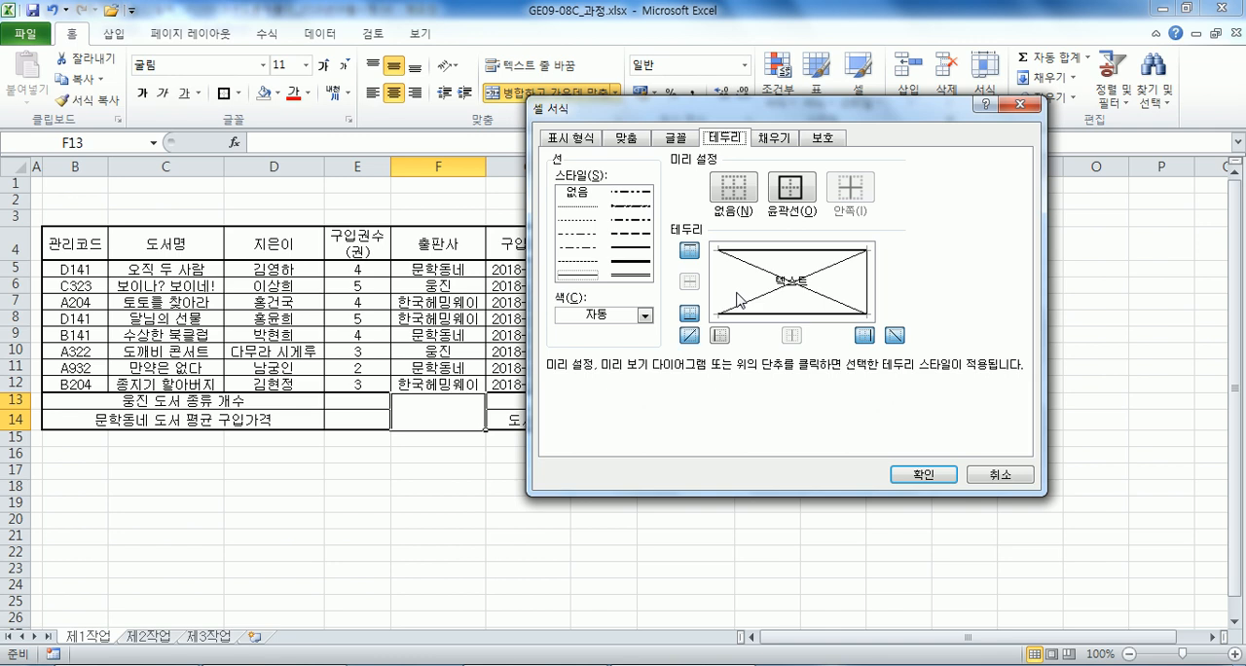
{"action": "key", "text": "Escape"}
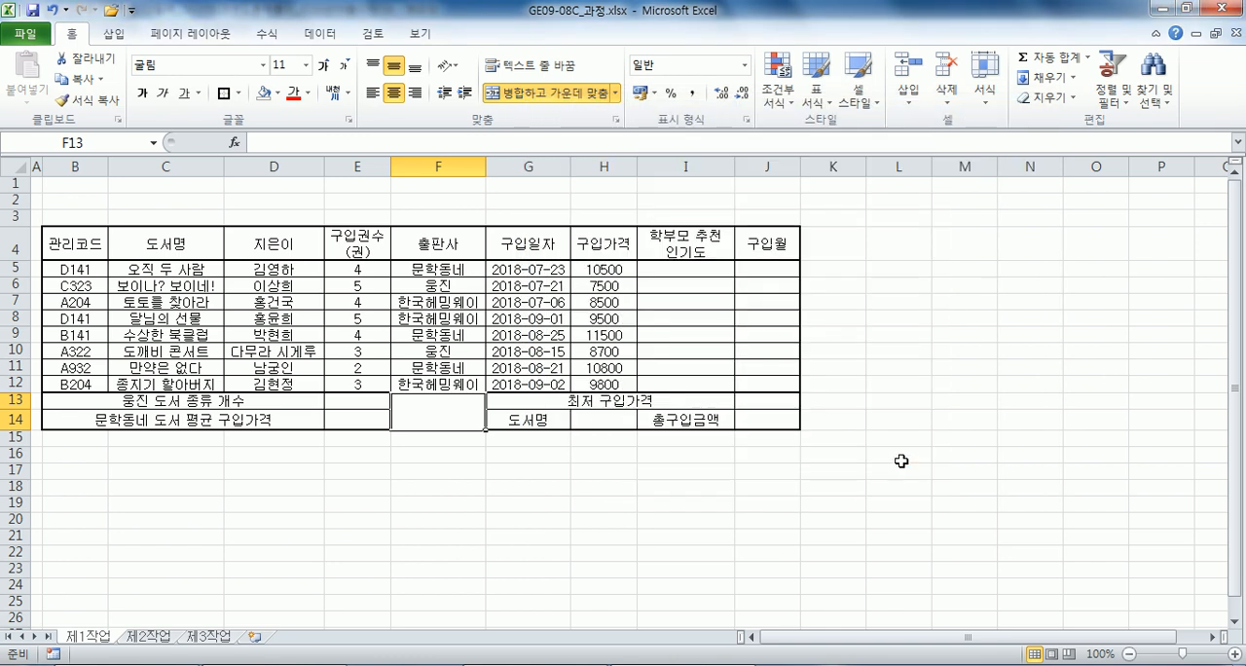
Add both diagonal borders to the merged cell F13:F14 and auto-fit the height of row 14.
{"action": "key", "text": "ctrl+1"}
{"action": "left_click", "coordinate": [782, 303]}
{"action": "left_click", "coordinate": [769, 277]}
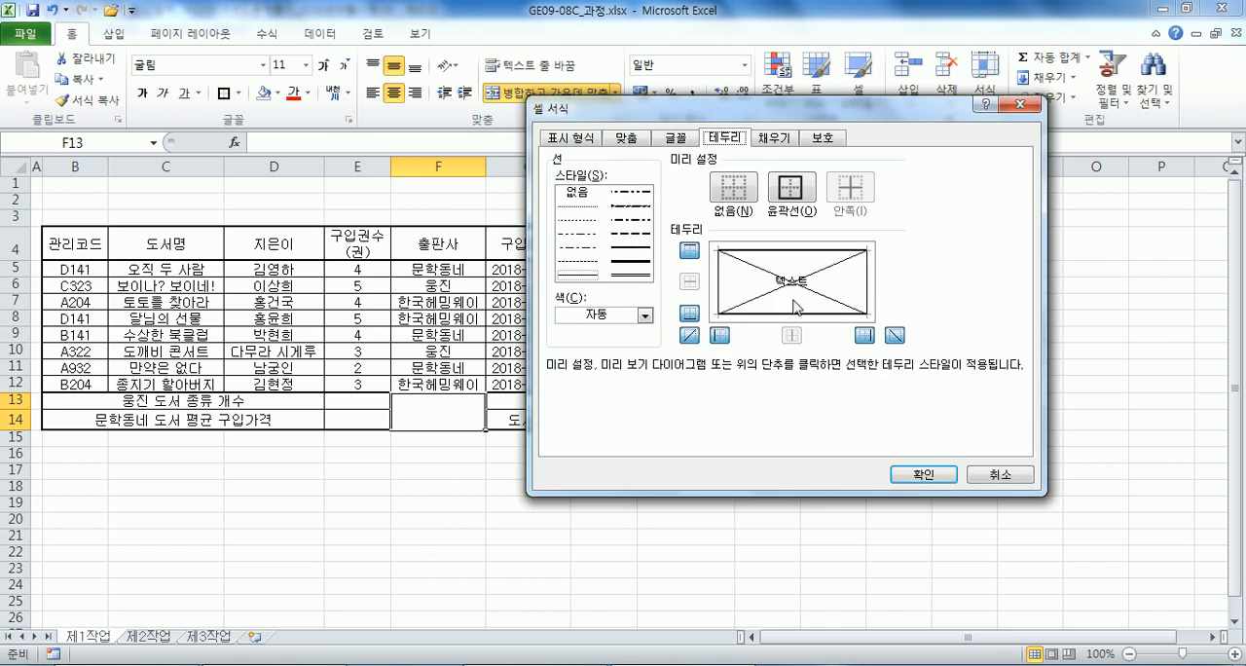
{"action": "left_click", "coordinate": [923, 474]}
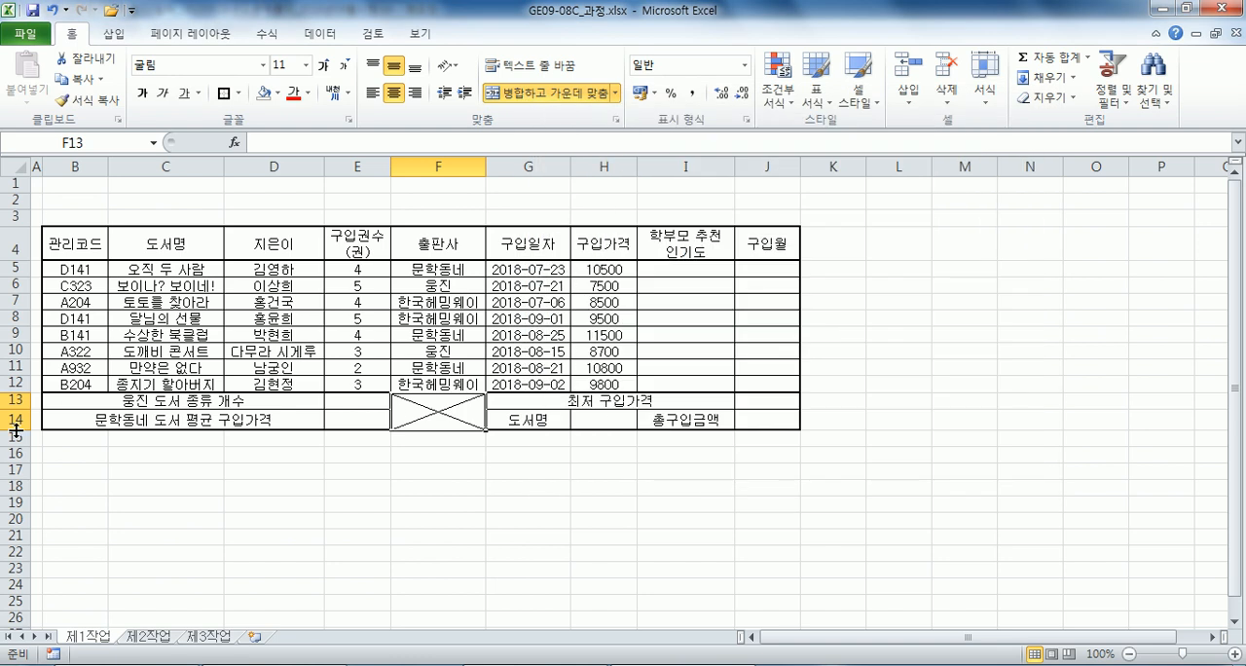
{"action": "double_click", "coordinate": [16, 430]}
Apply all borders to L3:O4 for the approval box and narrow column L.
{"action": "left_click_drag", "start_coordinate": [883, 220], "coordinate": [1106, 244]}
{"action": "left_click", "coordinate": [240, 93]}
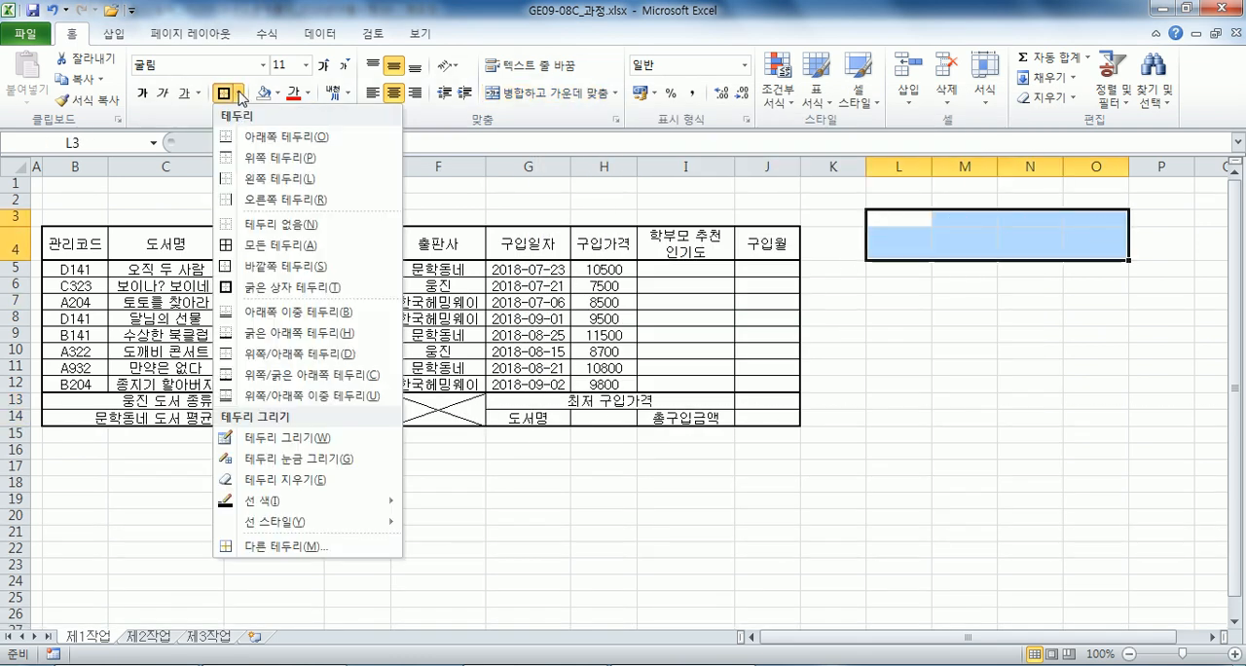
{"action": "left_click", "coordinate": [278, 245]}
{"action": "left_click_drag", "start_coordinate": [932, 167], "coordinate": [895, 168]}
Merge and centre L3:L4 and enter 결재 in it, with one character on each of two lines.
{"action": "left_click_drag", "start_coordinate": [879, 219], "coordinate": [880, 244]}
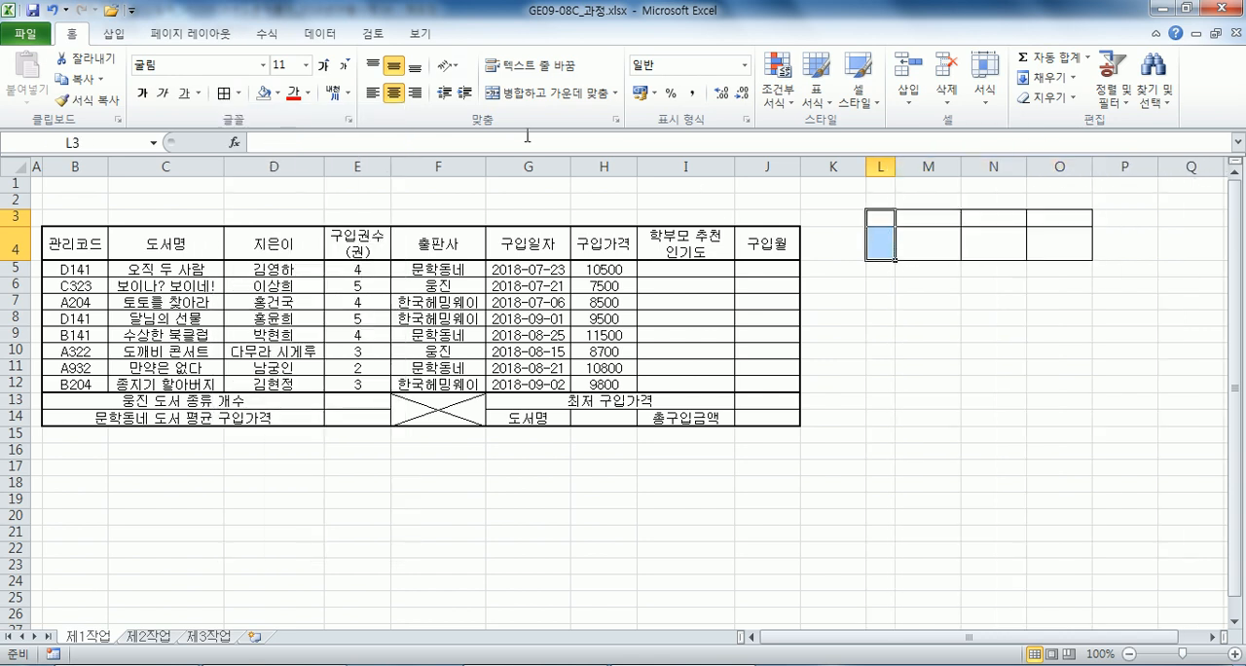
{"action": "left_click", "coordinate": [524, 97]}
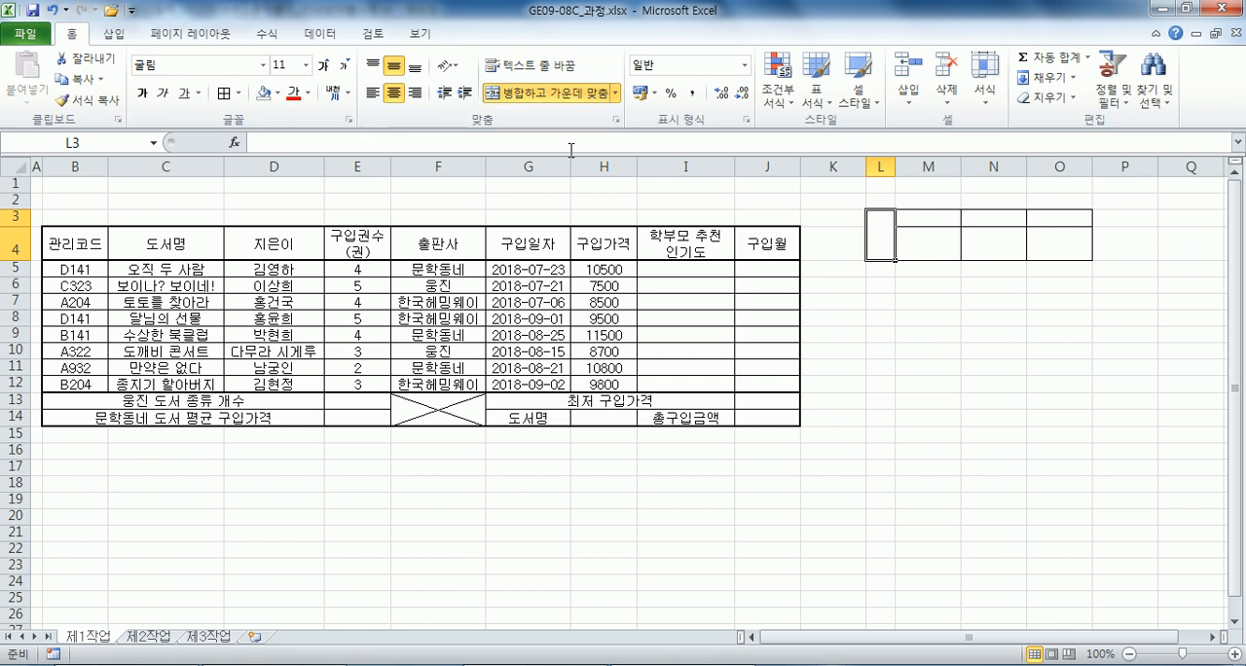
{"action": "type", "text": "결ㅈ"}
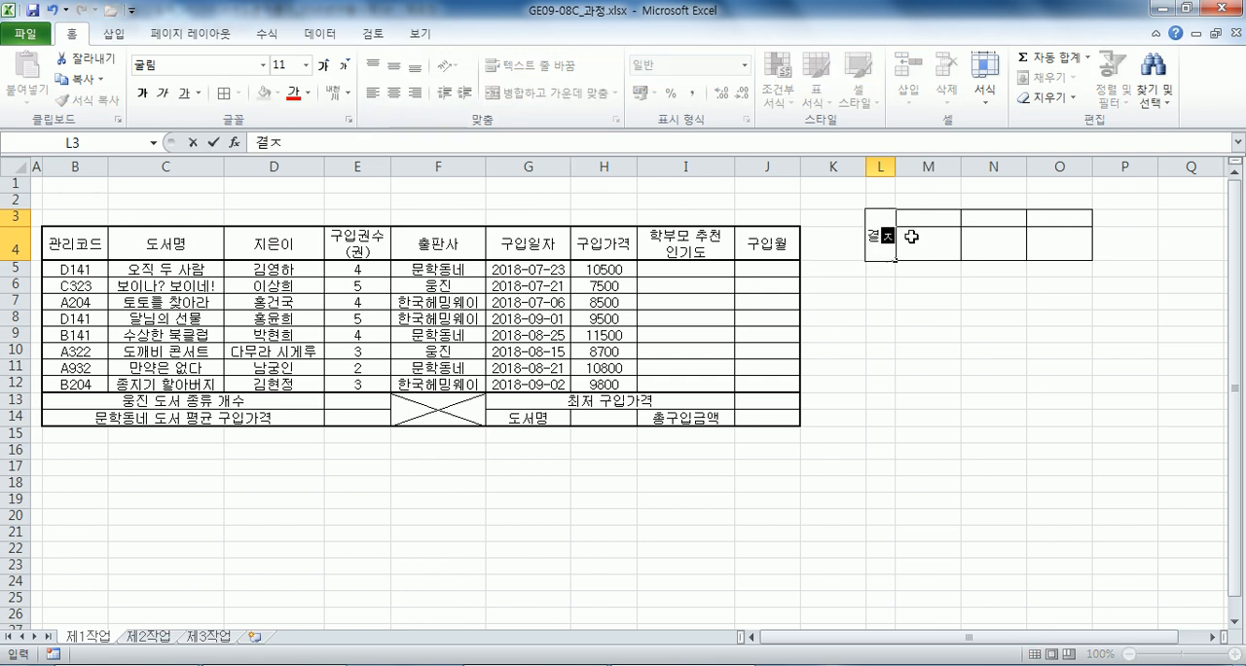
{"action": "key", "text": "BackSpace"}
{"action": "key", "text": "alt+Return"}
{"action": "type", "text": "재"}
{"action": "key", "text": "Tab"}
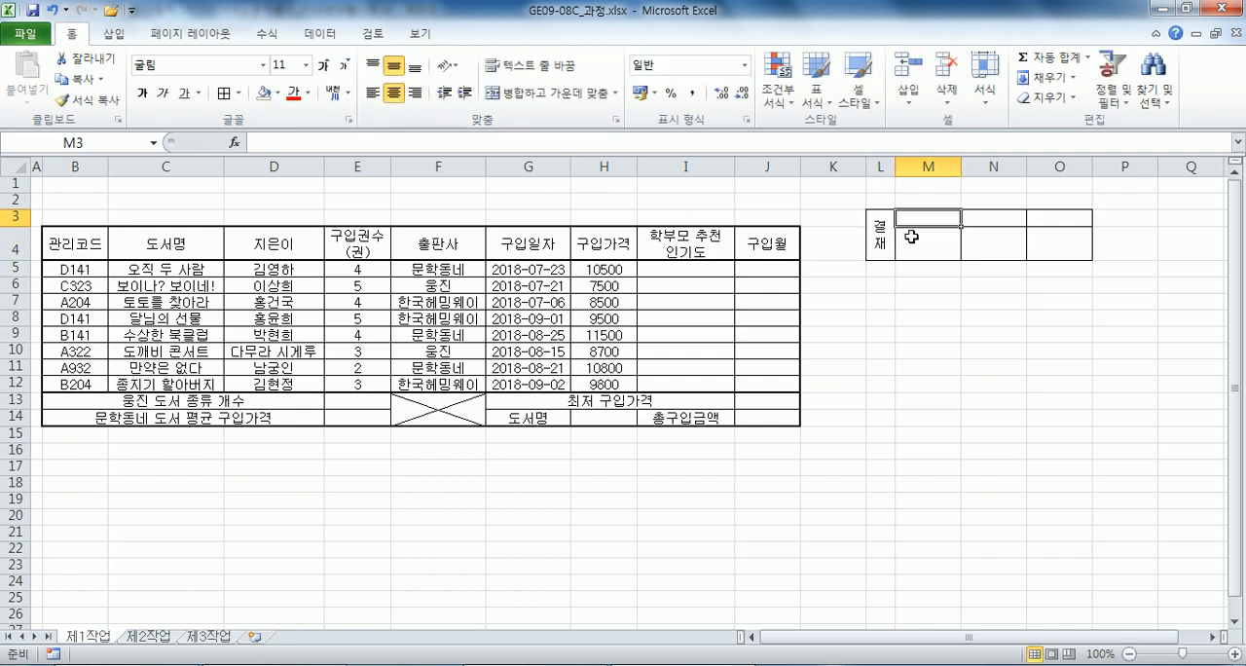
Enter the approval box headings 담당, 과장 and 부장 in cells M3, N3 and O3.
{"action": "type", "text": "담당"}
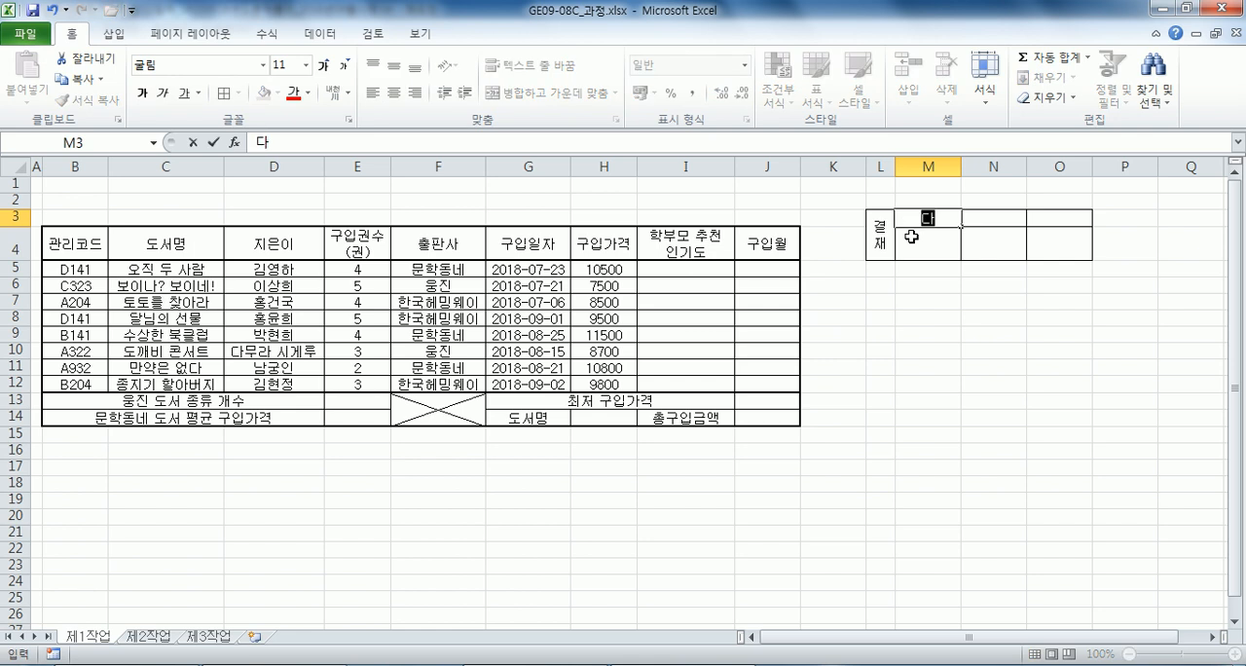
{"action": "key", "text": "Tab"}
{"action": "type", "text": "곽장"}
{"action": "key", "text": "Tab"}
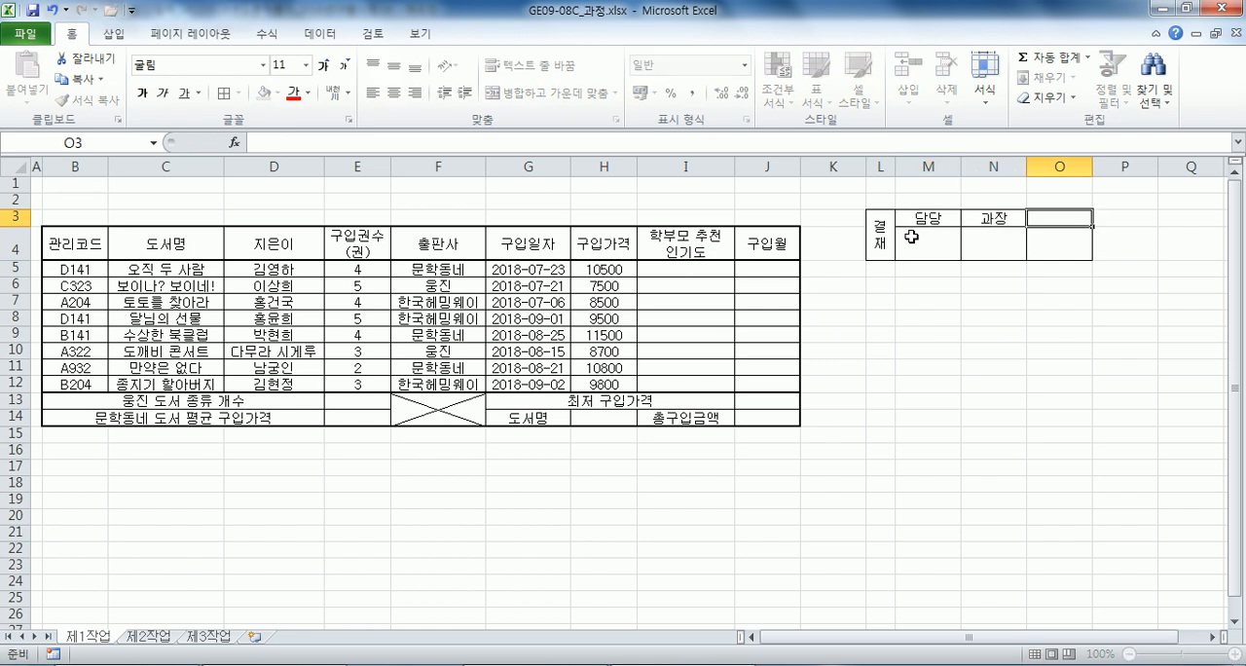
{"action": "type", "text": "부장"}
{"action": "key", "text": "Return"}
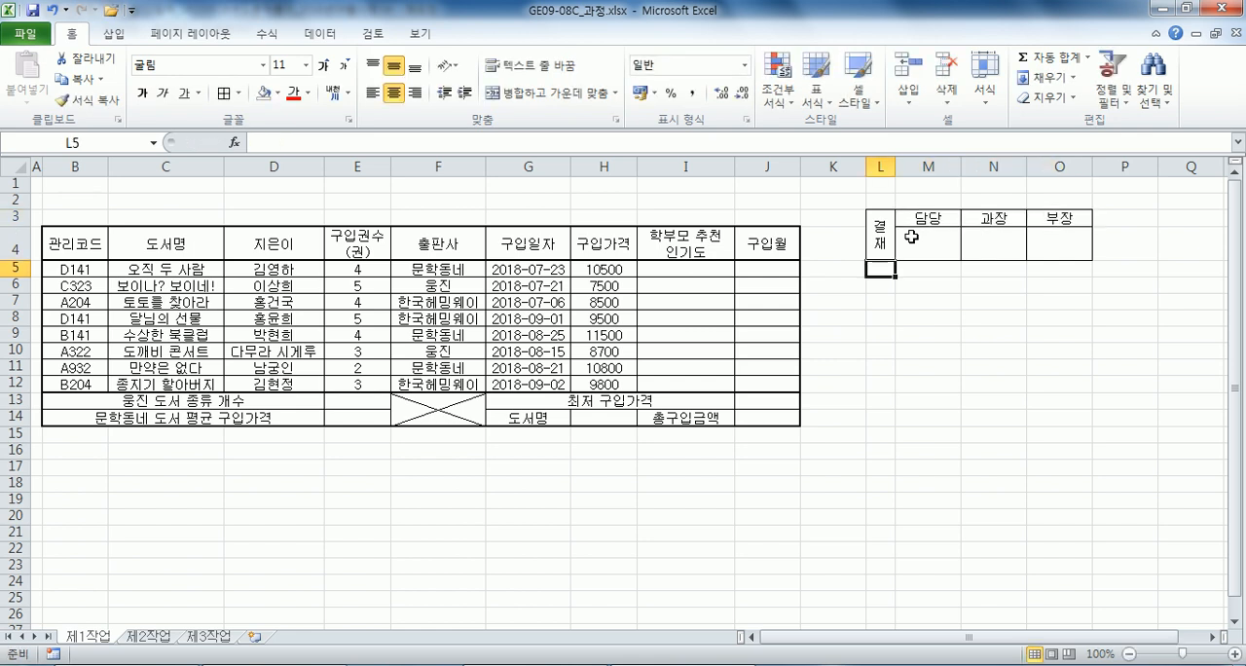
Copy the approval box L3:O4 and paste it as a picture above the table's final columns.
{"action": "left_click_drag", "start_coordinate": [881, 233], "coordinate": [1037, 243]}
{"action": "key", "text": "ctrl+c"}
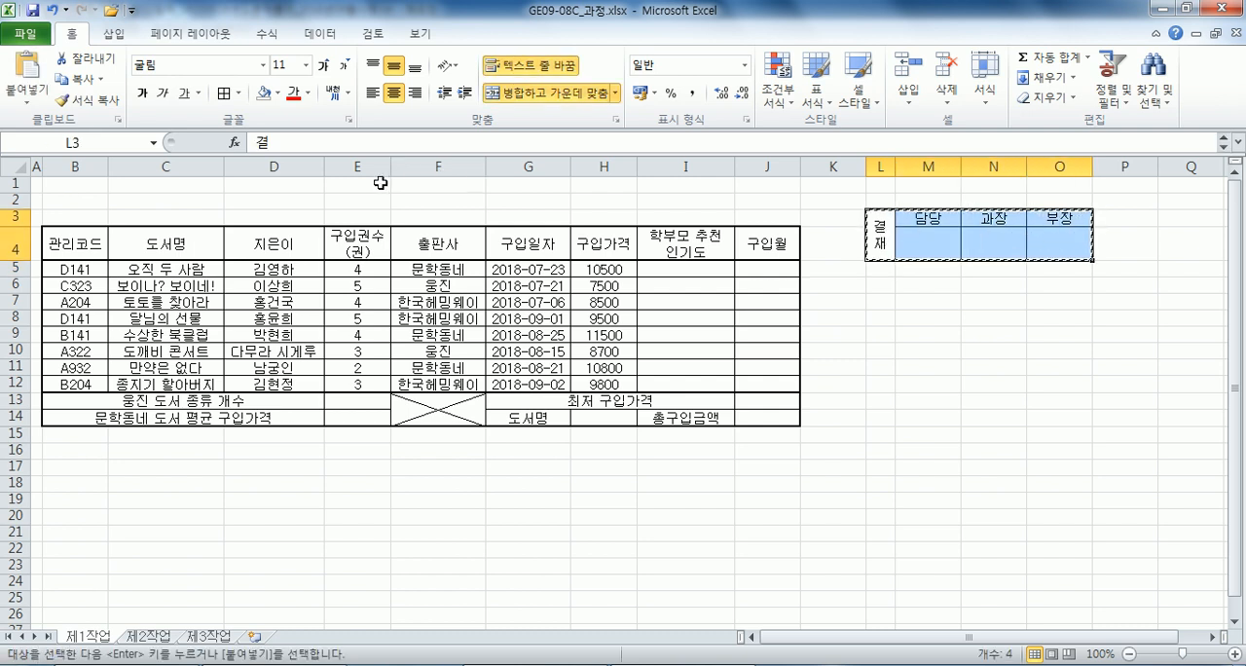
{"action": "left_click", "coordinate": [491, 185]}
{"action": "left_click", "coordinate": [27, 98]}
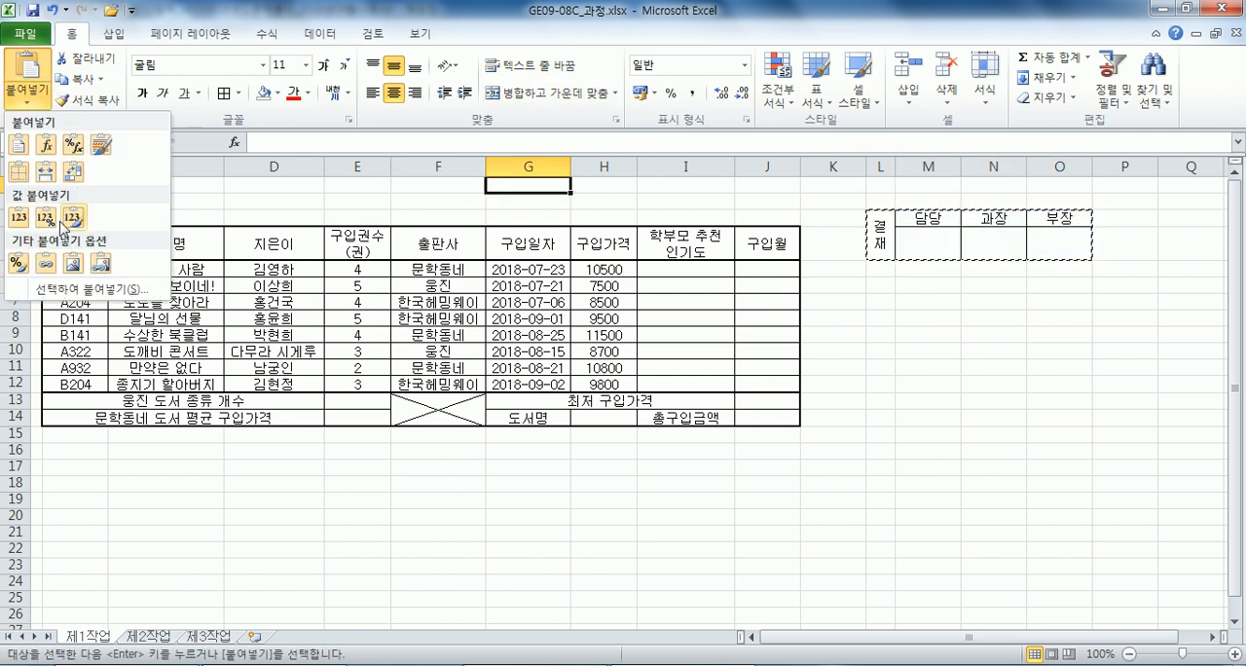
{"action": "left_click", "coordinate": [75, 268]}
{"action": "left_click_drag", "start_coordinate": [645, 205], "coordinate": [736, 209]}
{"action": "key", "text": "Escape"}
Delete columns L to O holding the original approval box cells.
{"action": "left_click_drag", "start_coordinate": [881, 168], "coordinate": [1045, 168]}
{"action": "right_click", "coordinate": [1035, 170]}
{"action": "key", "text": "d"}
Increase the height of rows 1 to 3 and centre the approval box picture vertically within them.
{"action": "left_click_drag", "start_coordinate": [12, 186], "coordinate": [23, 219]}
{"action": "left_click", "coordinate": [111, 196]}
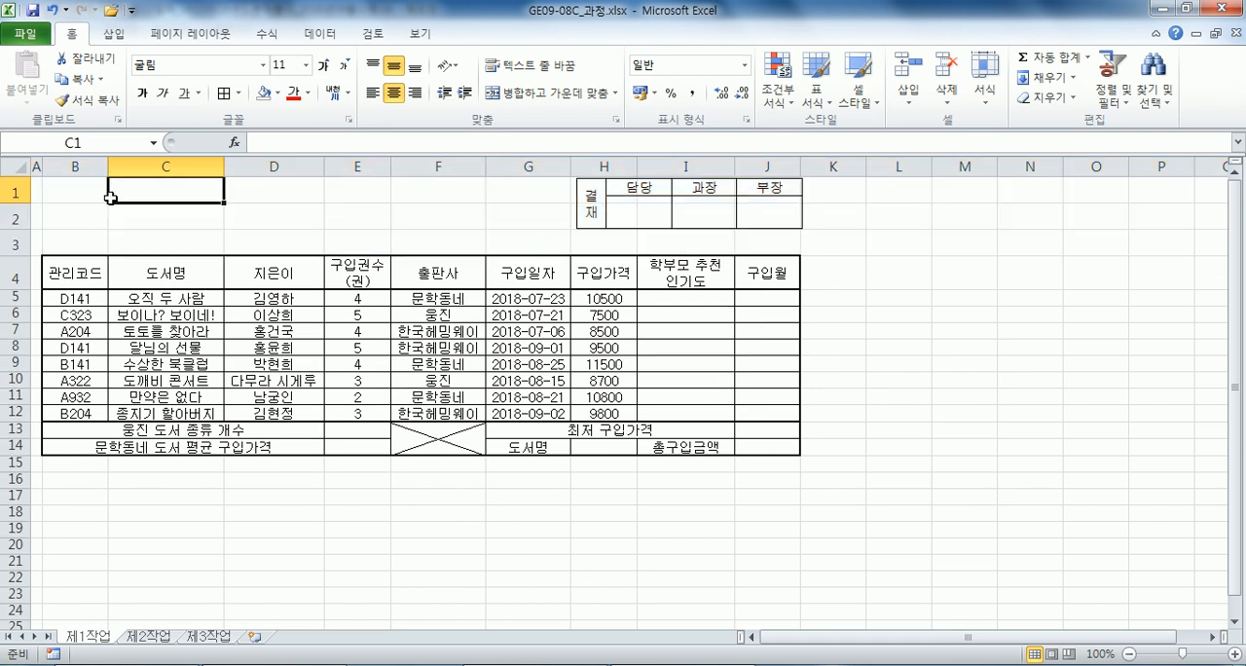
{"action": "left_click_drag", "start_coordinate": [625, 201], "coordinate": [620, 213]}
{"action": "left_click", "coordinate": [506, 213]}
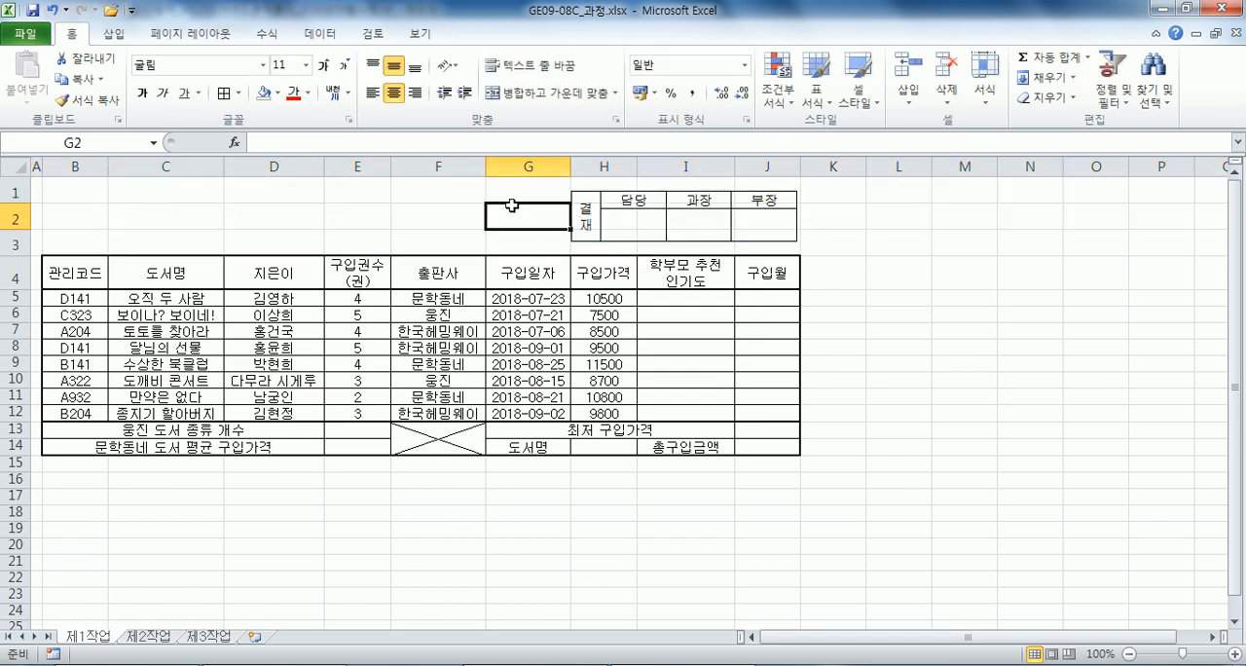
Draw a cross shape about 13.84 cm wide and 1.77 cm high across B1:G3 and fill it yellow.
{"action": "left_click", "coordinate": [114, 33]}
{"action": "left_click", "coordinate": [191, 76]}
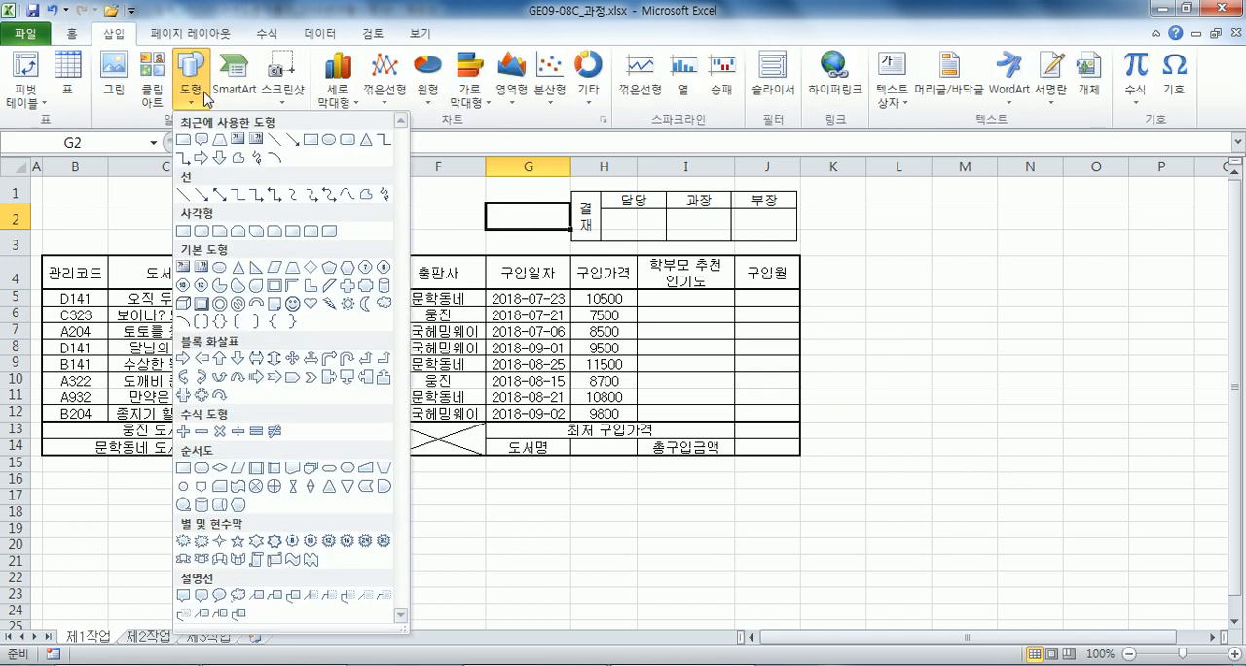
{"action": "left_click", "coordinate": [350, 286]}
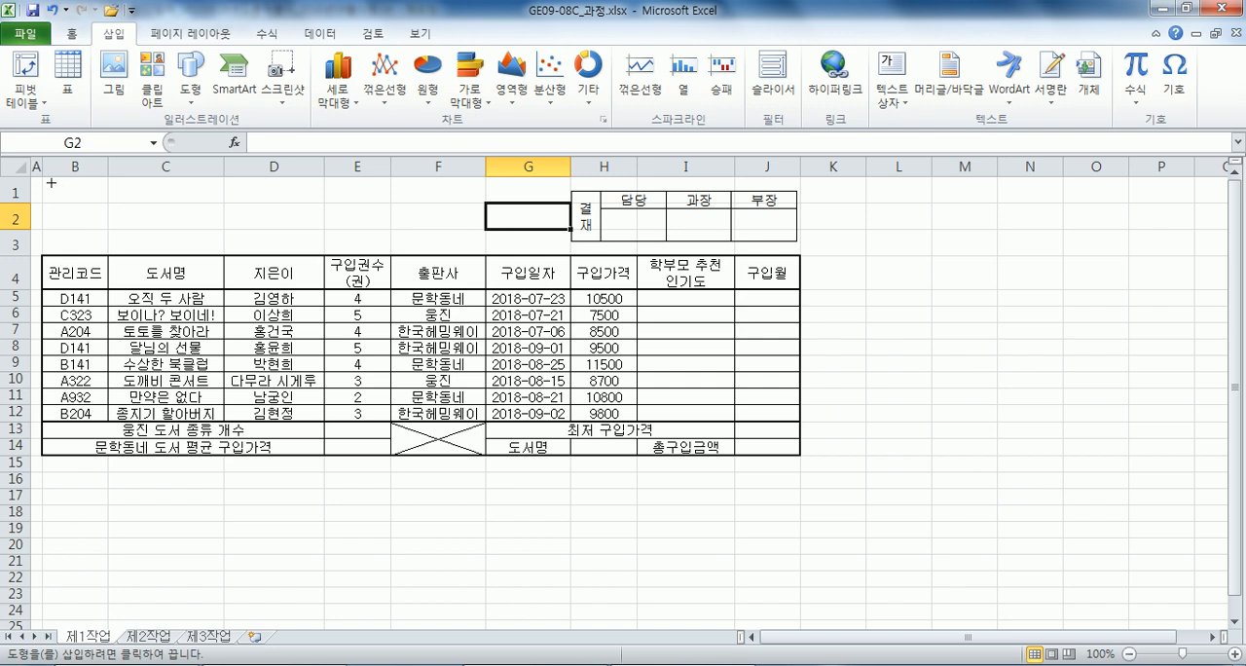
{"action": "mouse_move", "coordinate": [42, 178]}
{"action": "left_mouse_down"}
{"action": "mouse_move", "coordinate": [520, 246]}
{"action": "mouse_move", "coordinate": [505, 242]}
{"action": "left_mouse_up"}
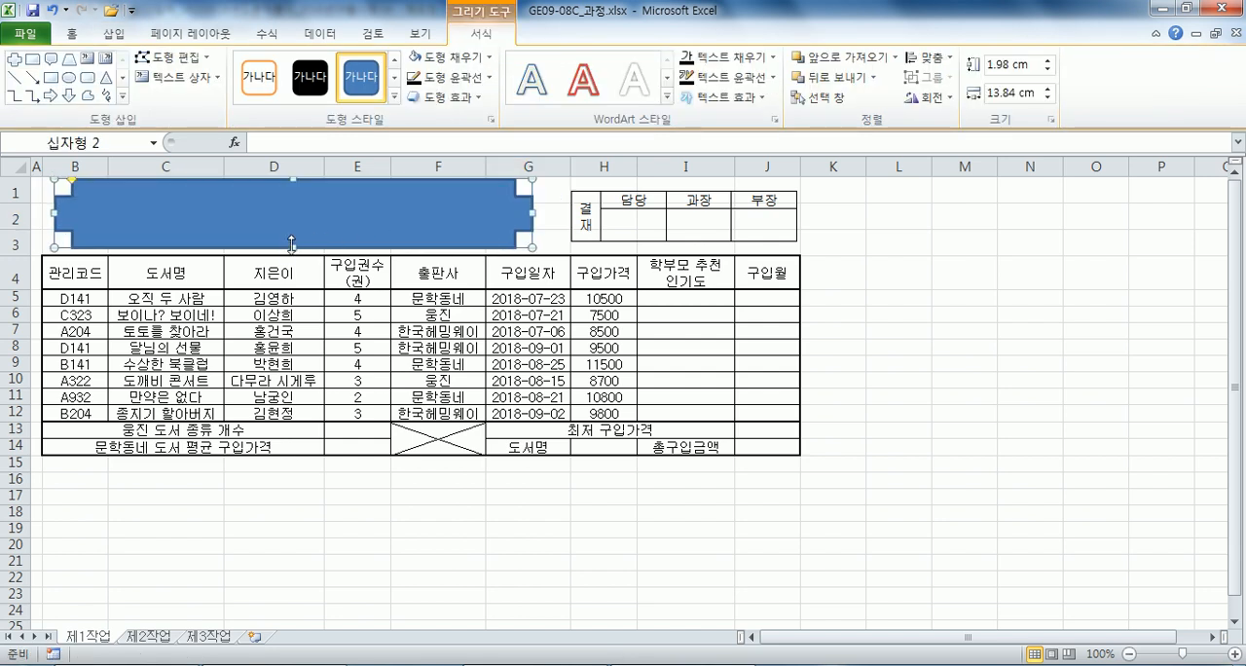
{"action": "left_click_drag", "start_coordinate": [291, 246], "coordinate": [287, 223]}
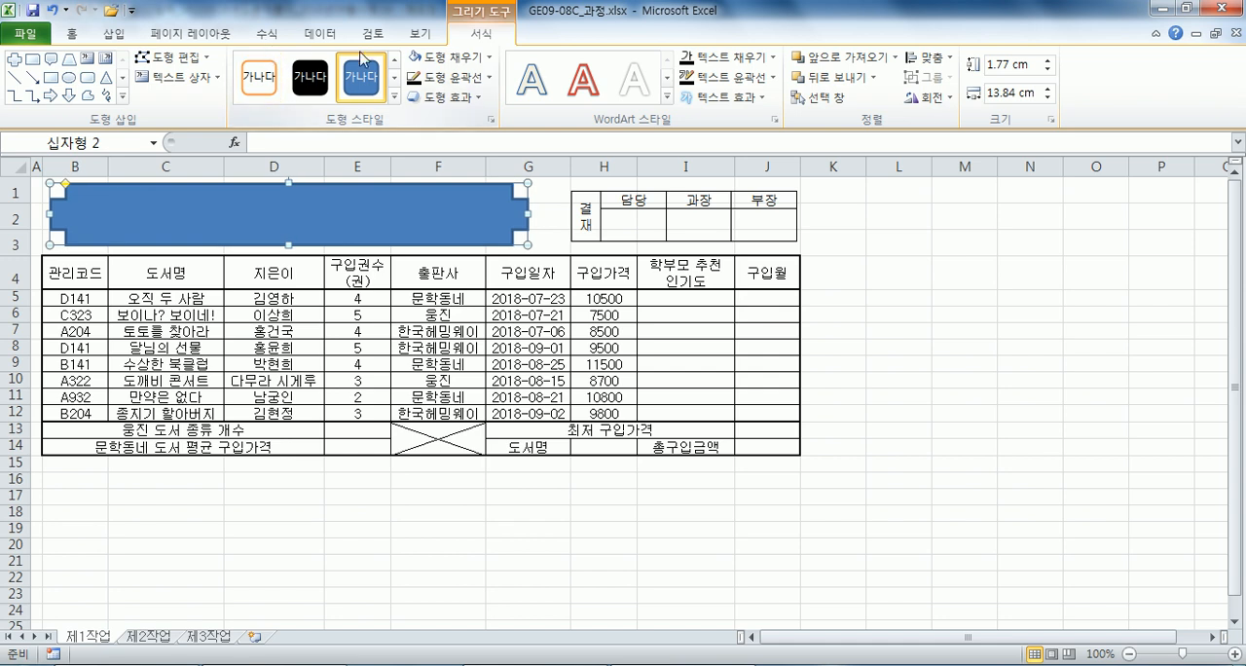
{"action": "left_click", "coordinate": [456, 59]}
{"action": "left_click", "coordinate": [459, 215]}
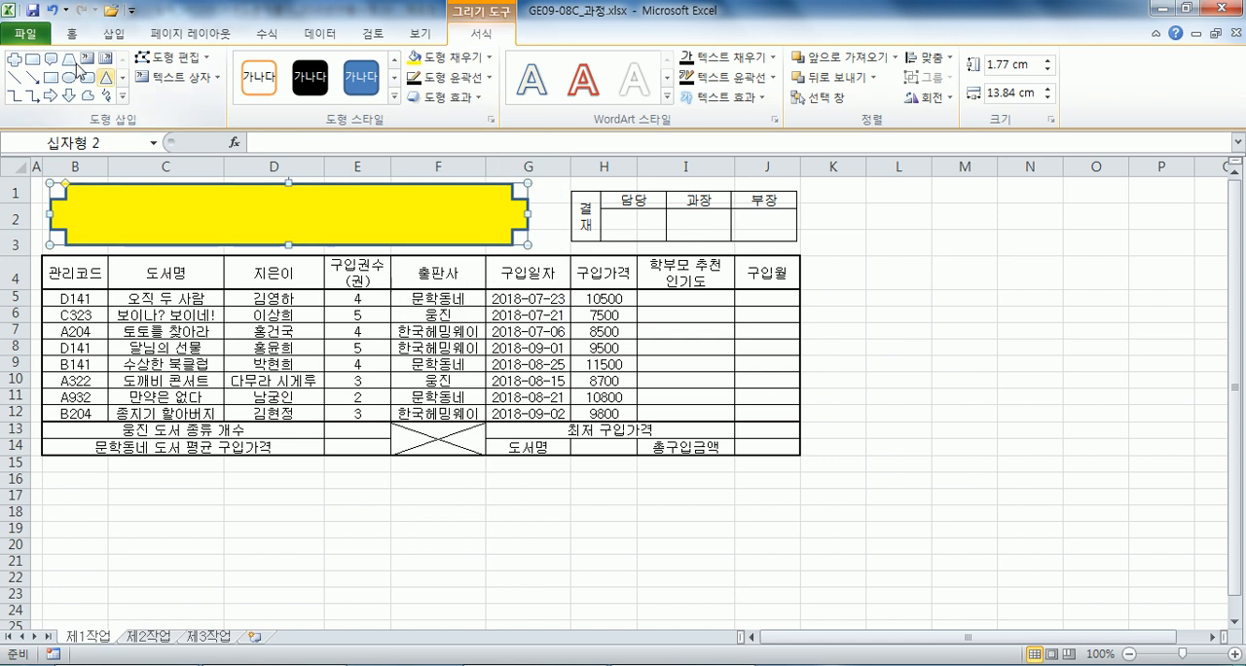
Format the cross shape's text as bold 굴림, size 24, centred horizontally and vertically.
{"action": "left_click", "coordinate": [72, 33]}
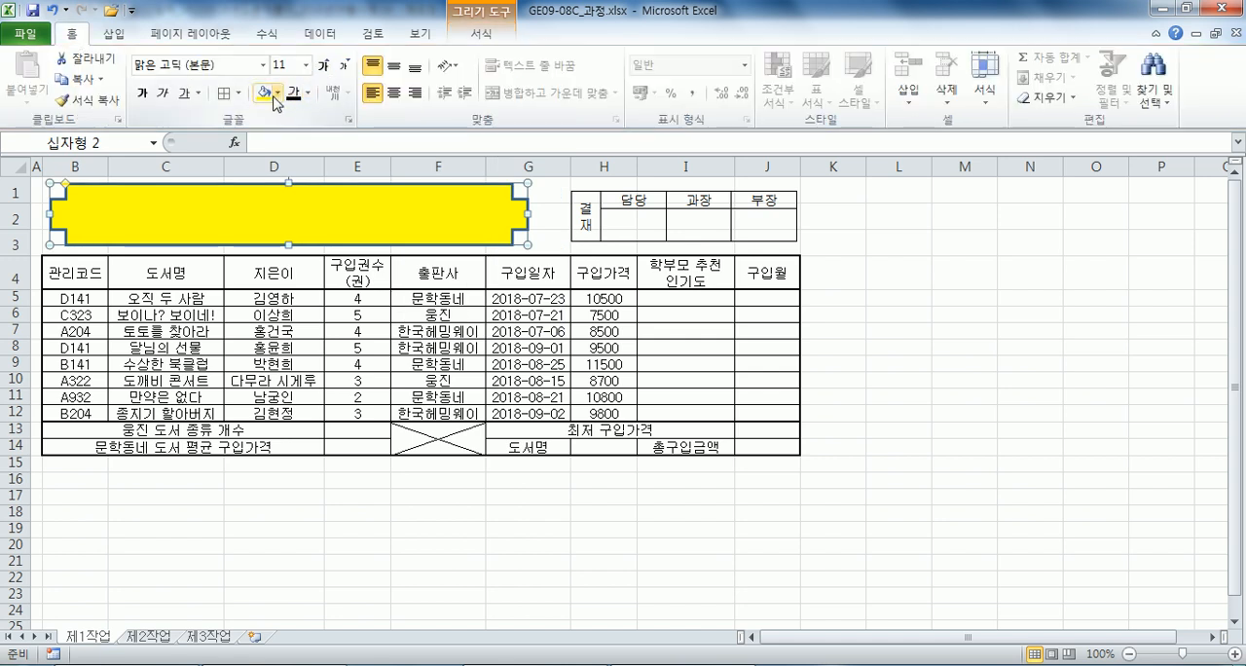
{"action": "left_click", "coordinate": [142, 93]}
{"action": "left_click", "coordinate": [393, 92]}
{"action": "left_click", "coordinate": [393, 66]}
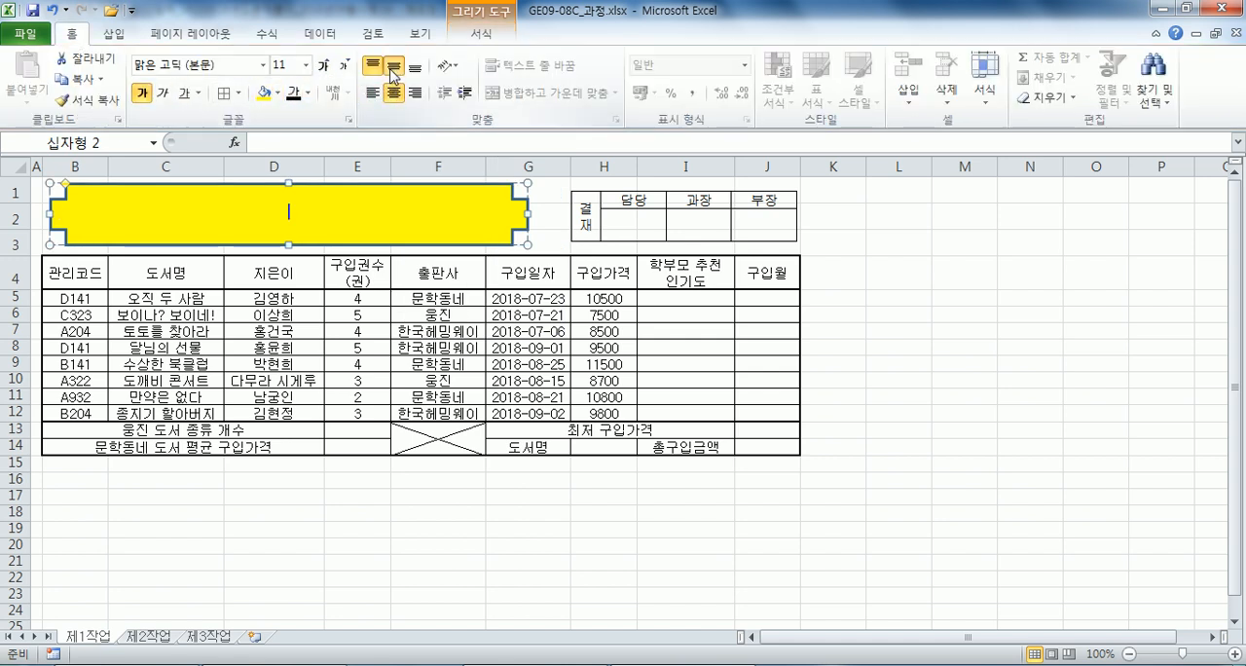
{"action": "left_click", "coordinate": [261, 65]}
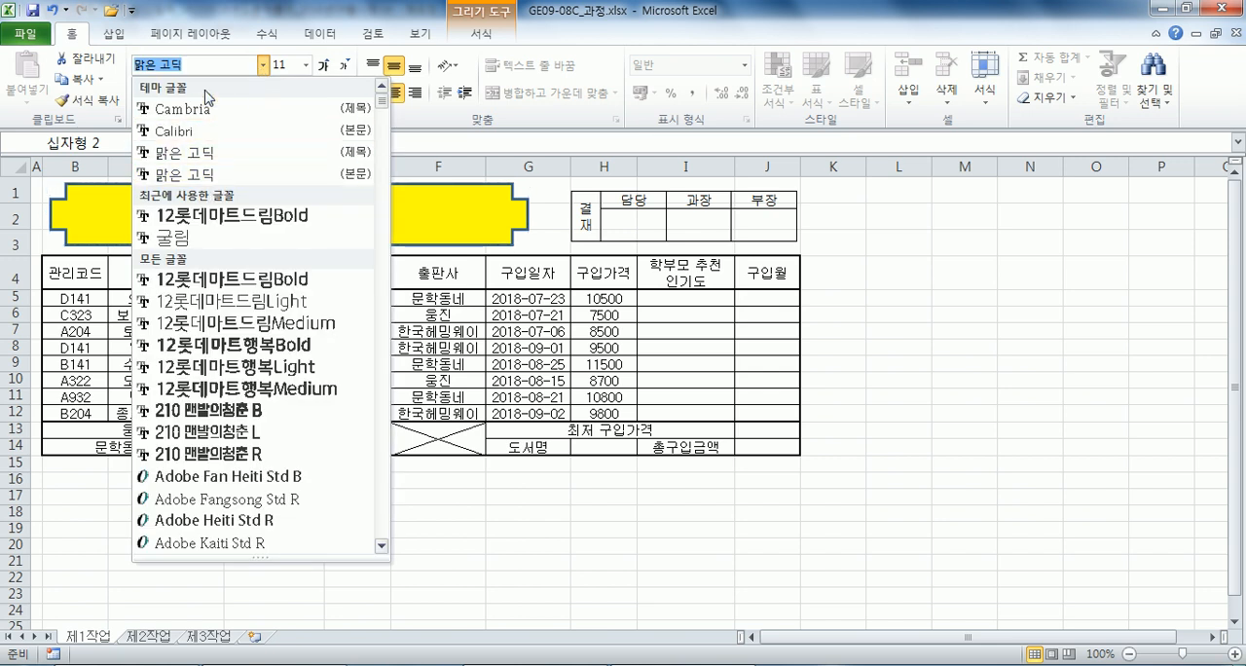
{"action": "type", "text": "ㄱ"}
{"action": "type", "text": "림"}
{"action": "key", "text": "Return"}
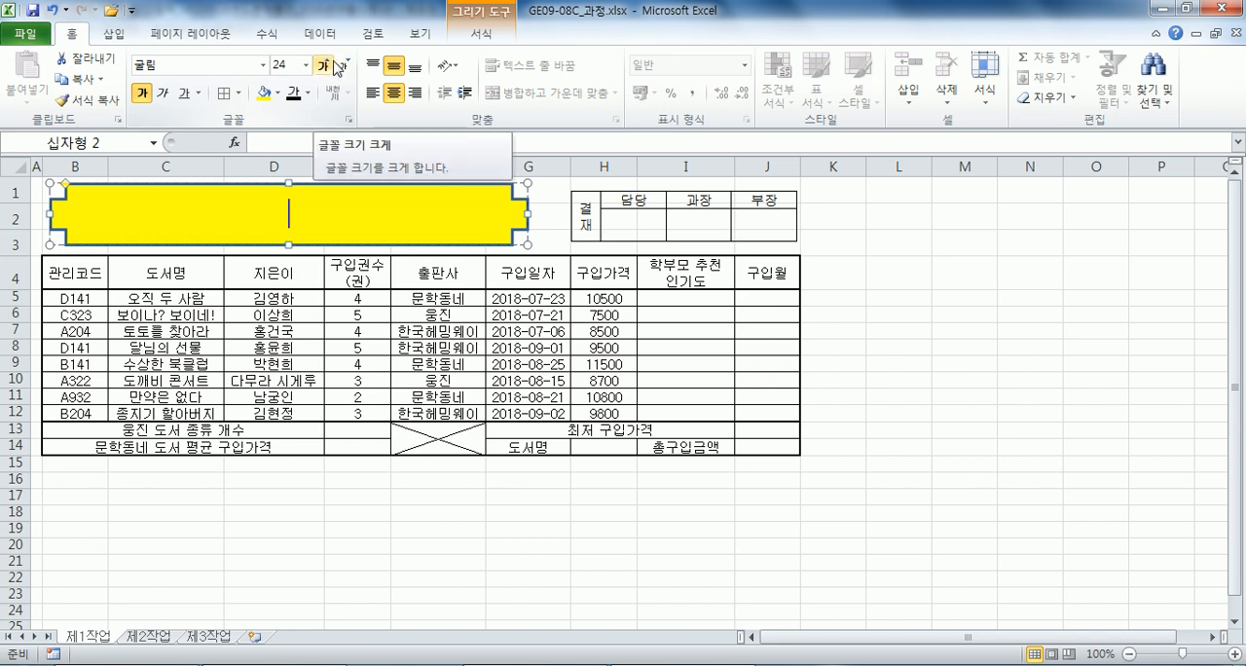
Enter the title 학부모 추천 도서 구입 현황 in the cross shape in black text.
{"action": "type", "text": "ㅎ하"}
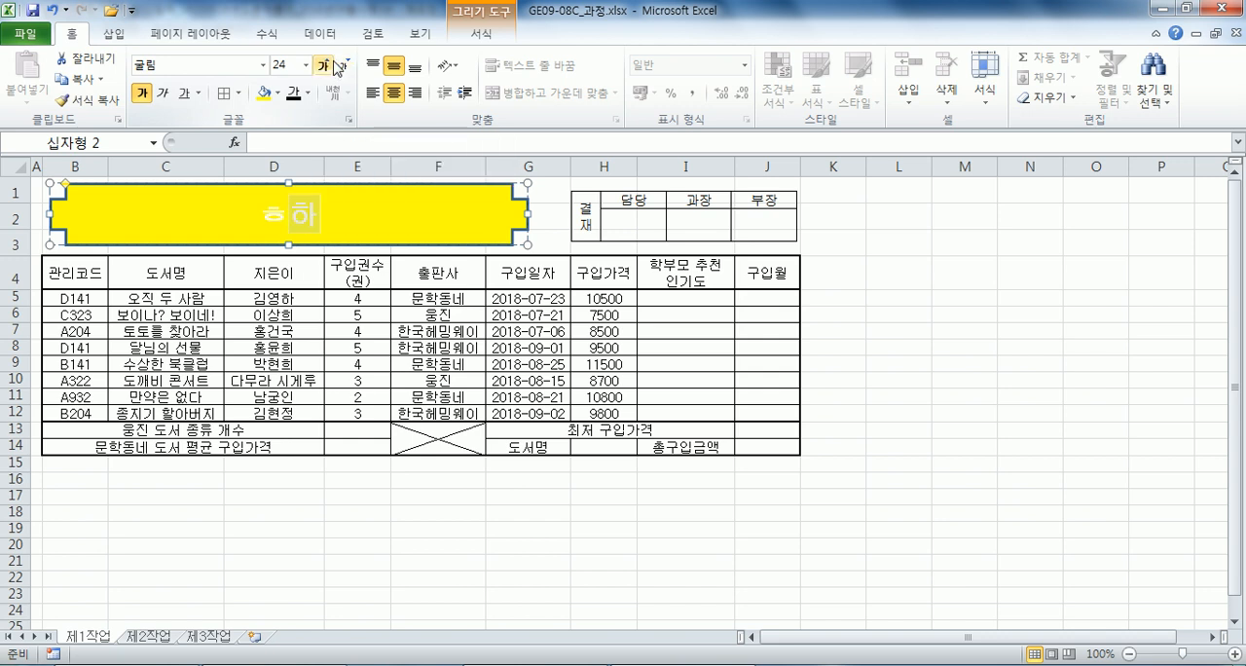
{"action": "key", "text": "BackSpace"}
{"action": "key", "text": "BackSpace"}
{"action": "key", "text": "BackSpace"}
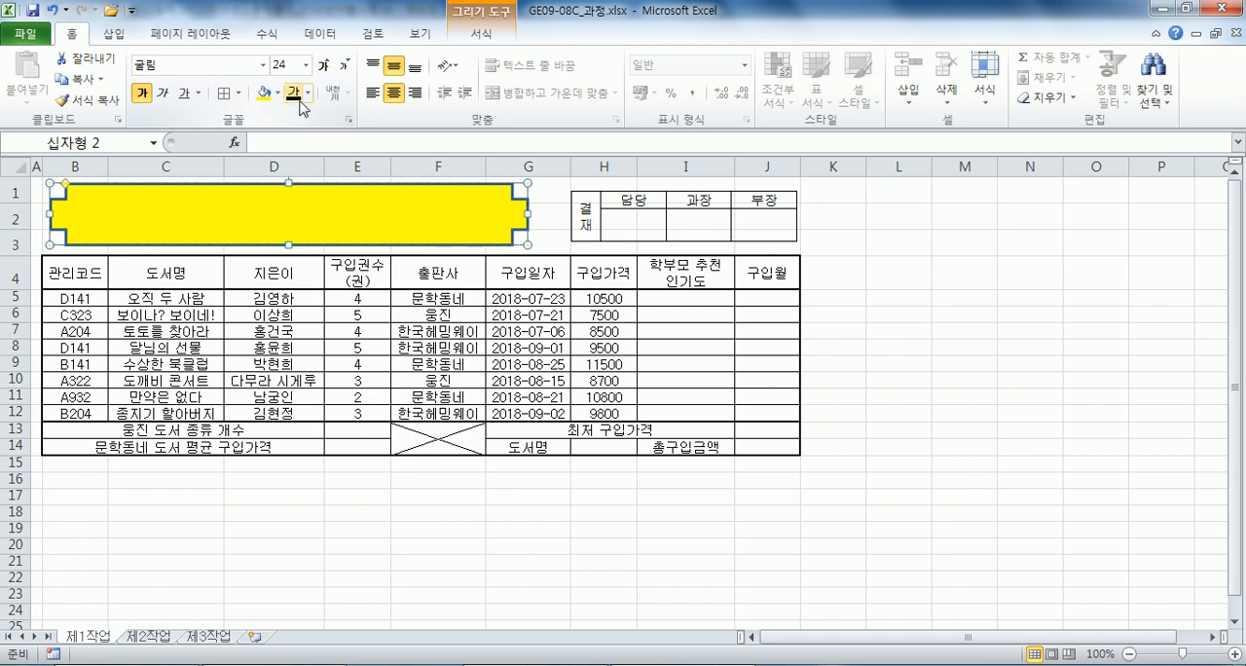
{"action": "type", "text": "학부"}
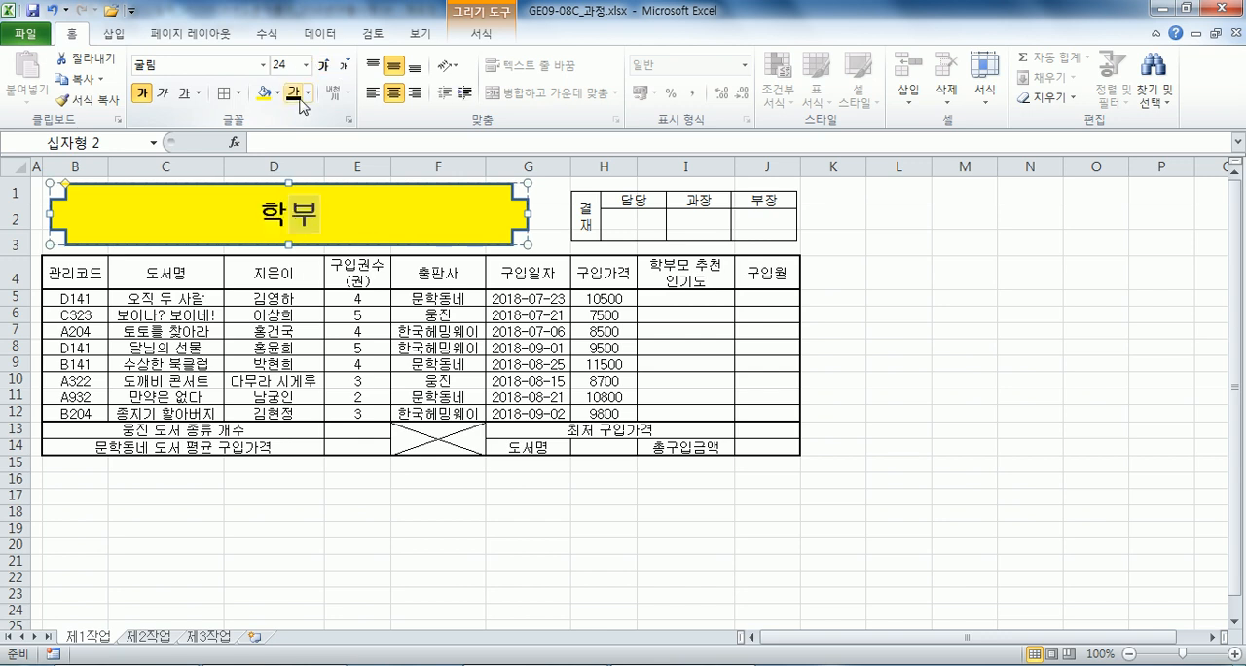
{"action": "type", "text": "모 추천 ㄱ"}
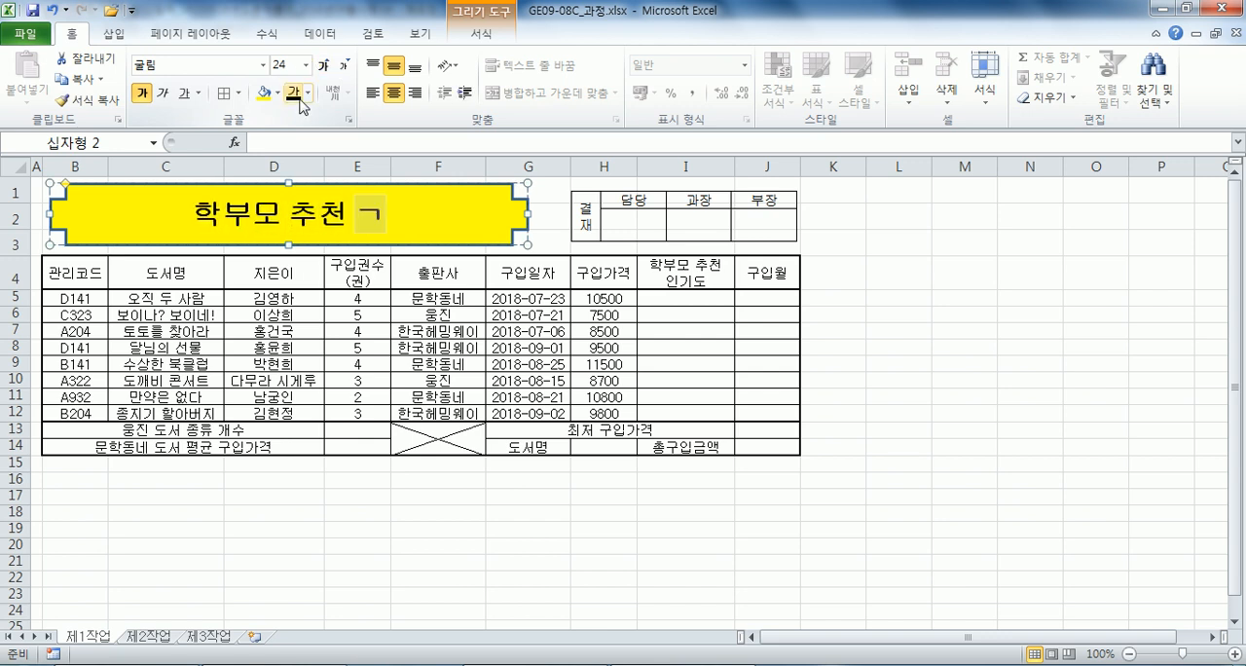
{"action": "type", "text": "도서 구입 현화"}
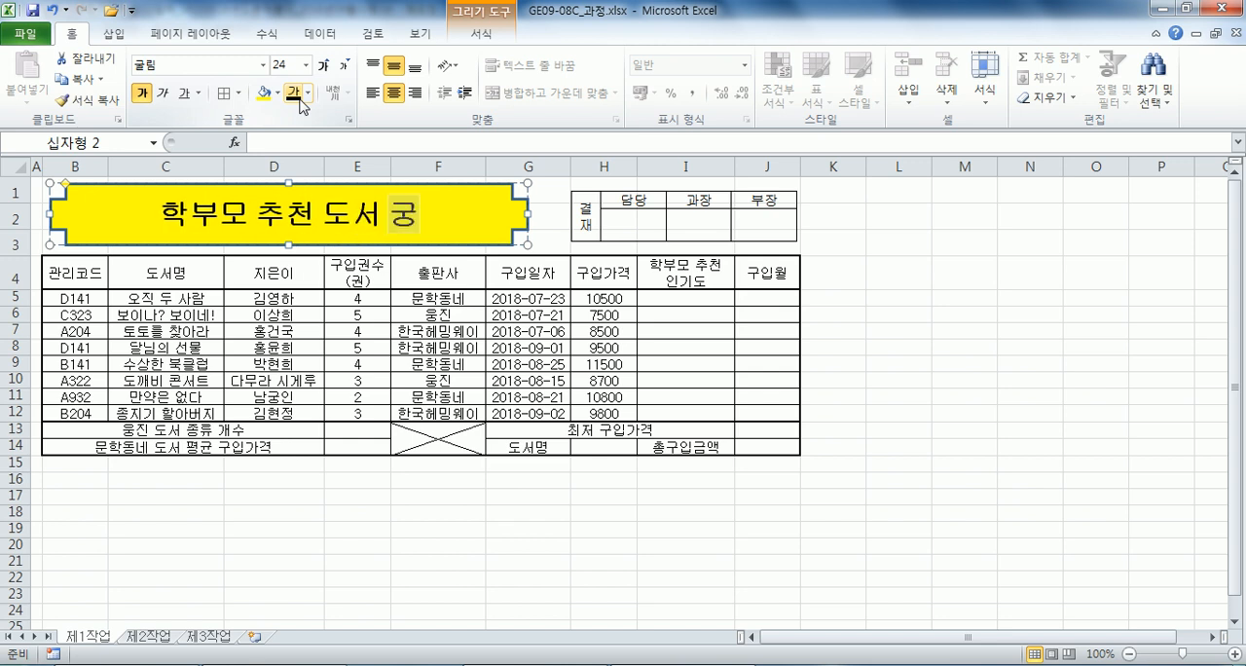
{"action": "type", "text": "ㅇ"}
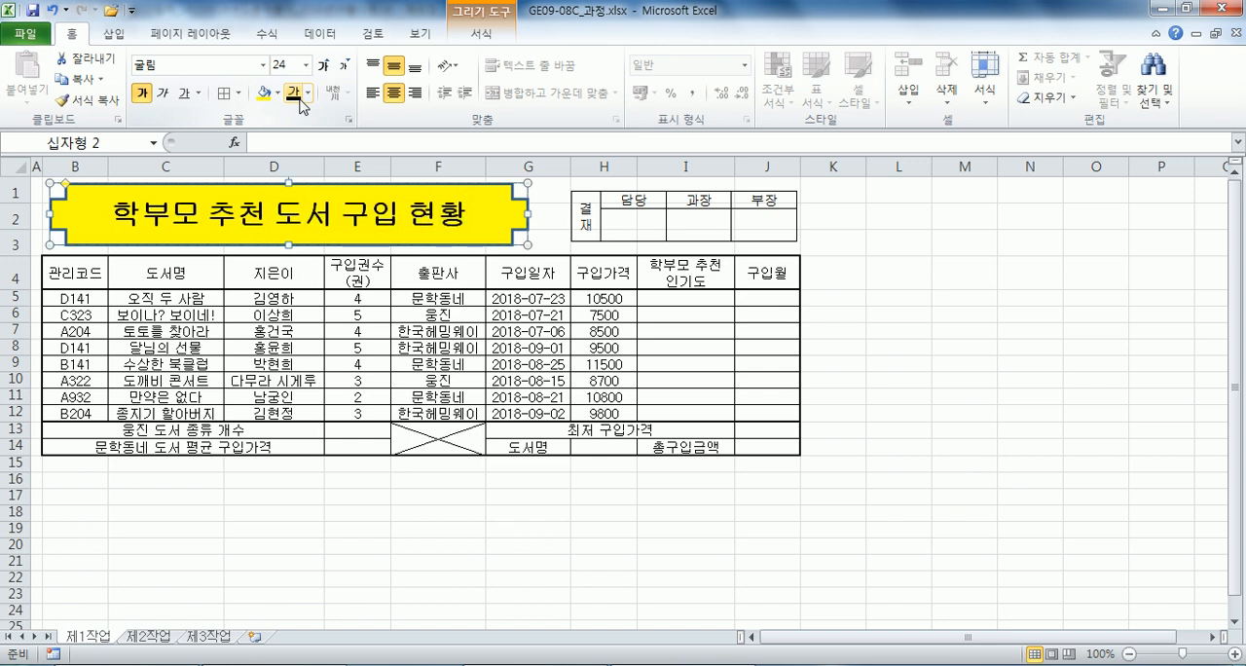
Fill the header row B4:J4 and cells G14 and I14 with the standard orange colour.
{"action": "left_click_drag", "start_coordinate": [61, 273], "coordinate": [768, 274]}
{"action": "left_click", "coordinate": [543, 446], "text": "ctrl"}
{"action": "left_click", "coordinate": [693, 446], "text": "ctrl"}
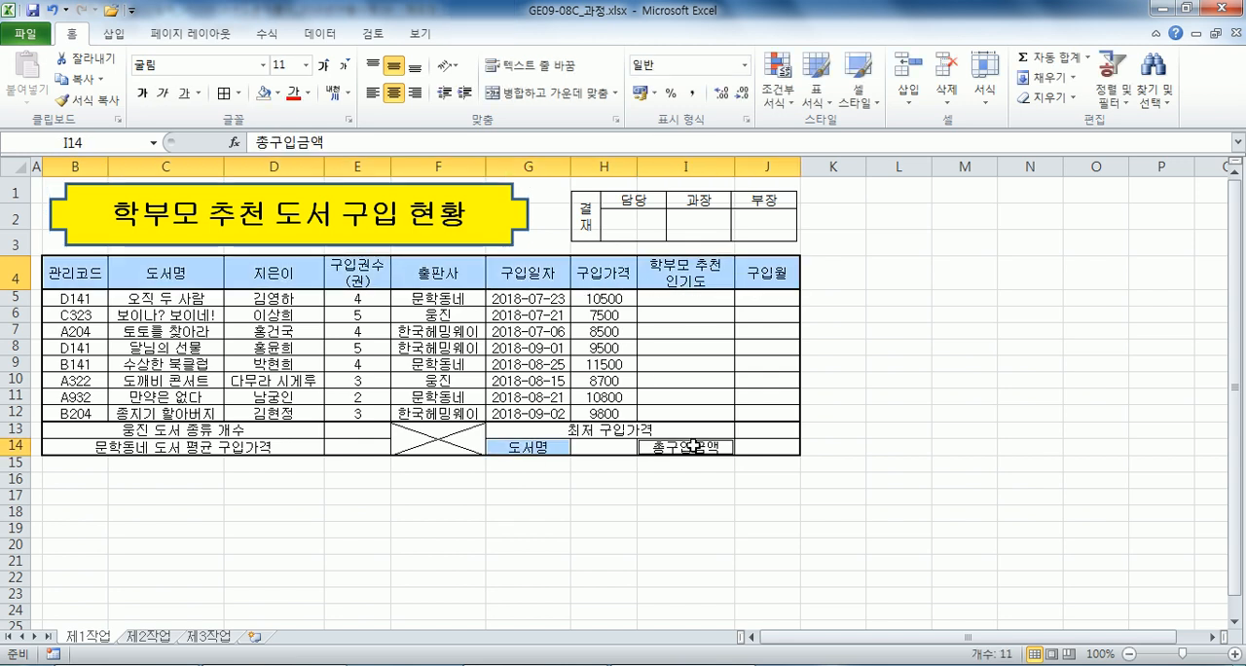
{"action": "left_click", "coordinate": [278, 94]}
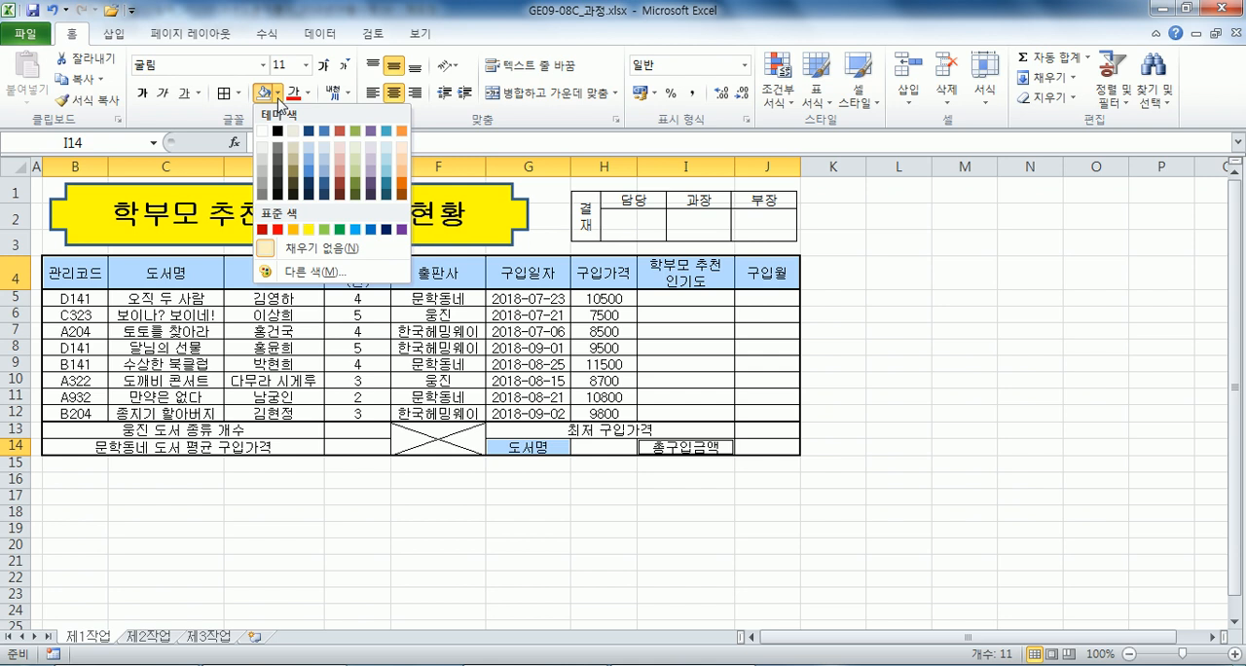
{"action": "left_click", "coordinate": [293, 229]}
{"action": "left_click", "coordinate": [544, 365]}
Add list data validation to cell H14 with the book titles =$C$5:$C$12 as its source.
{"action": "left_click", "coordinate": [603, 447]}
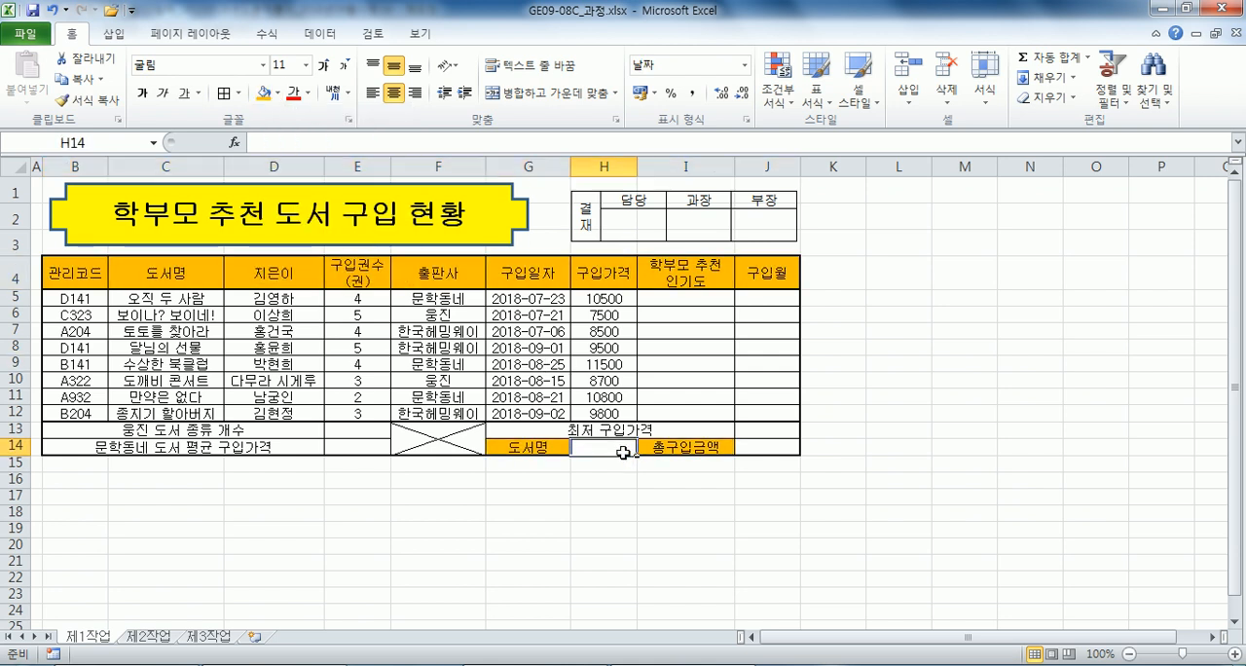
{"action": "left_click", "coordinate": [312, 33]}
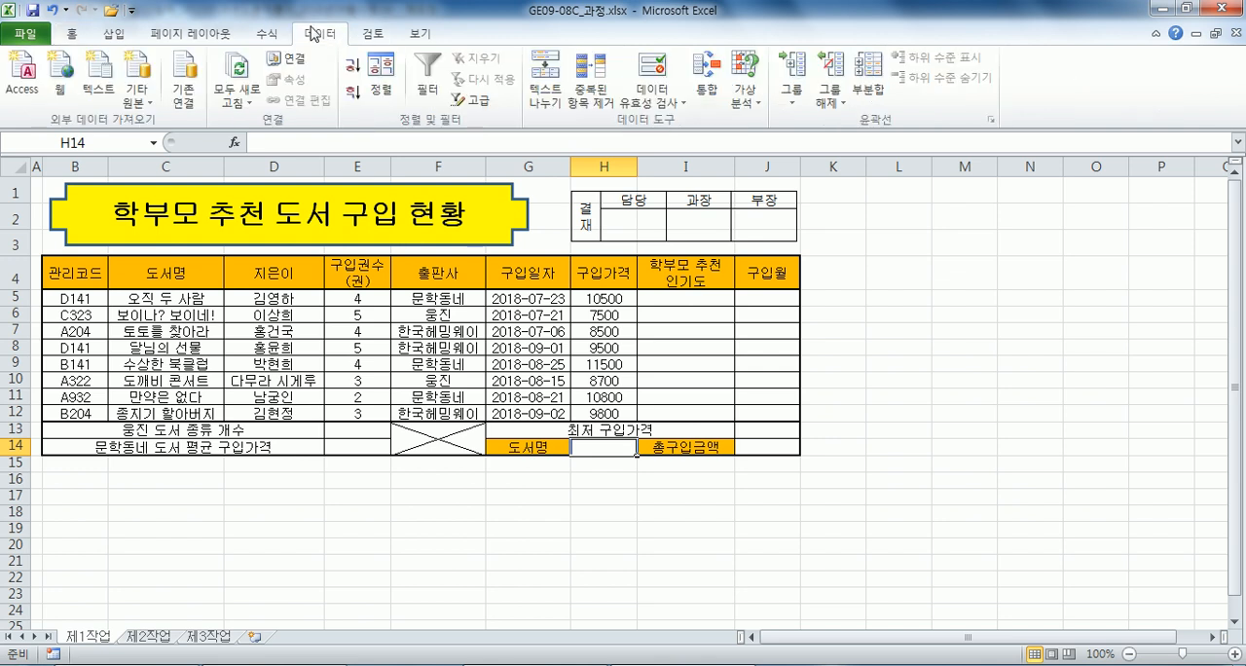
{"action": "left_click", "coordinate": [646, 68]}
{"action": "left_click", "coordinate": [658, 255]}
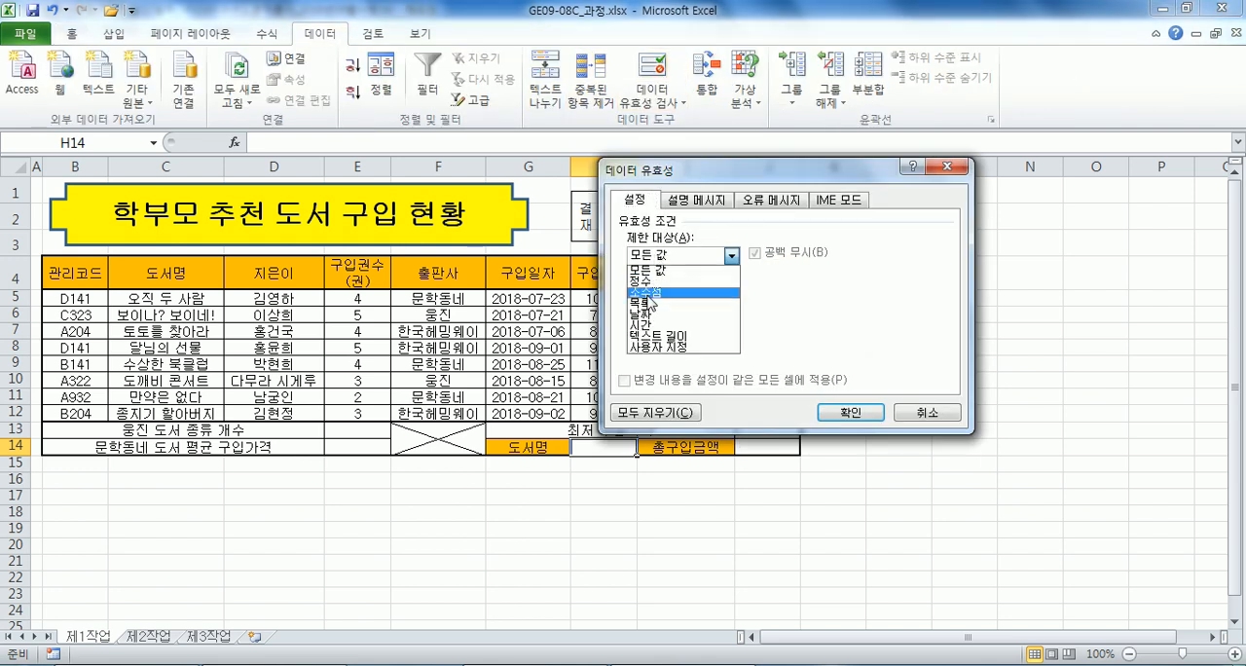
{"action": "left_click", "coordinate": [648, 302]}
{"action": "left_click", "coordinate": [643, 256]}
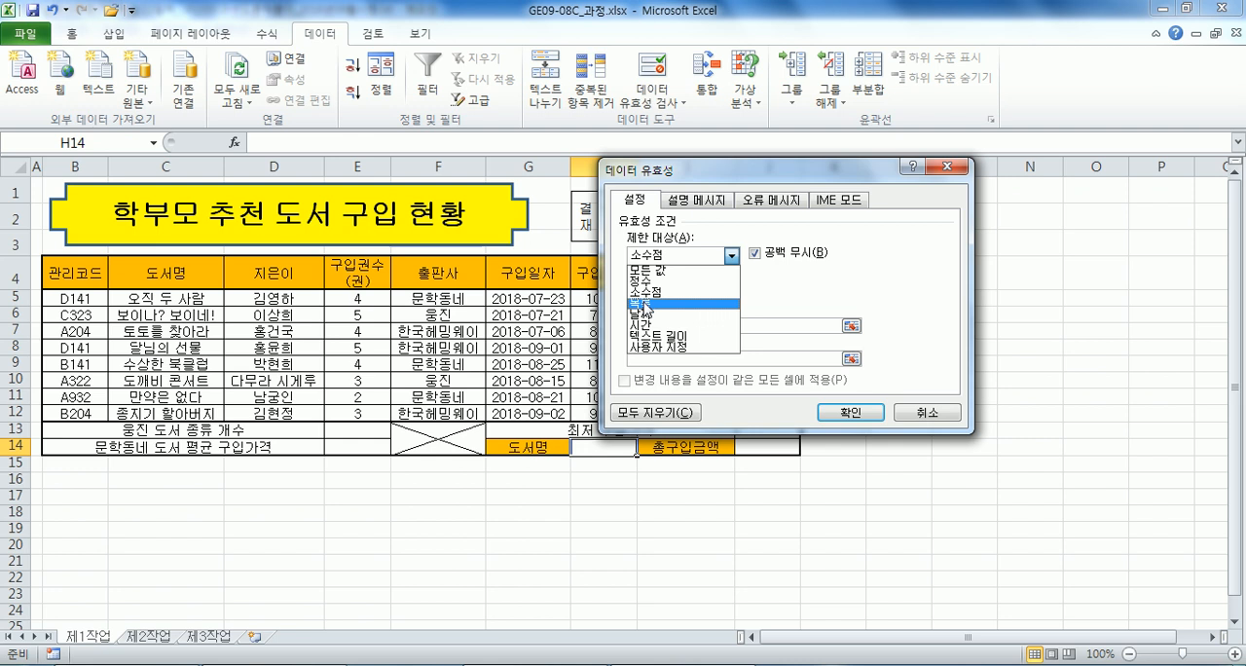
{"action": "left_click", "coordinate": [648, 310]}
{"action": "left_click", "coordinate": [654, 326]}
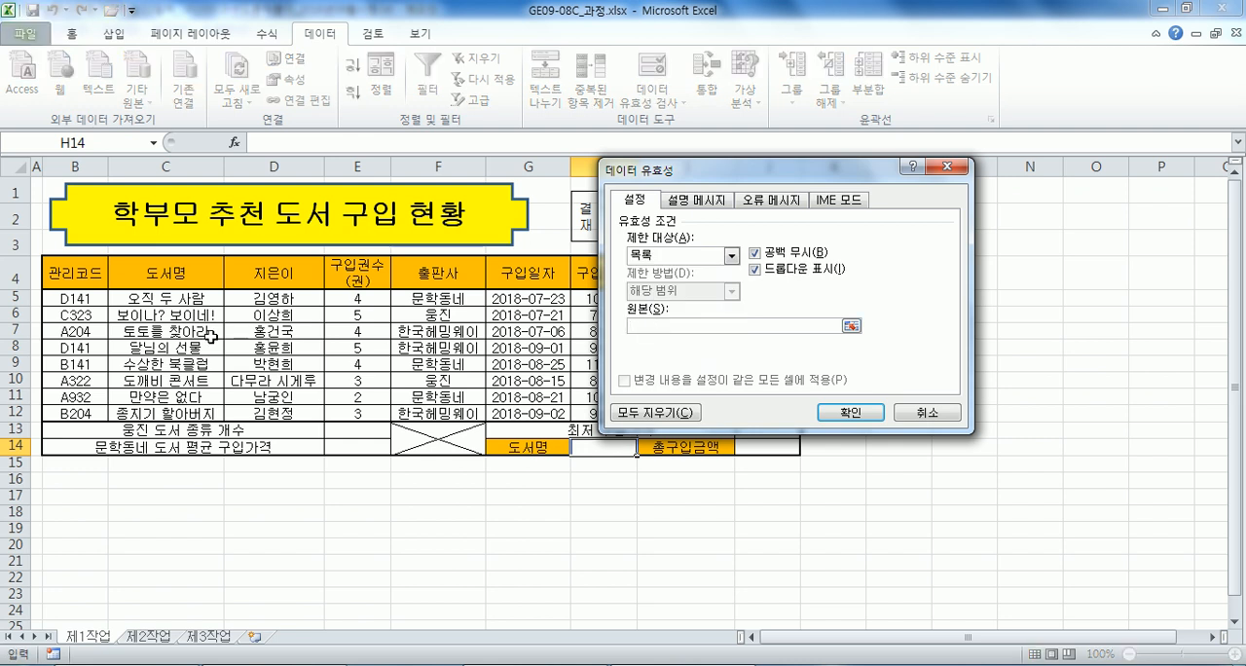
{"action": "left_click_drag", "start_coordinate": [188, 292], "coordinate": [195, 413]}
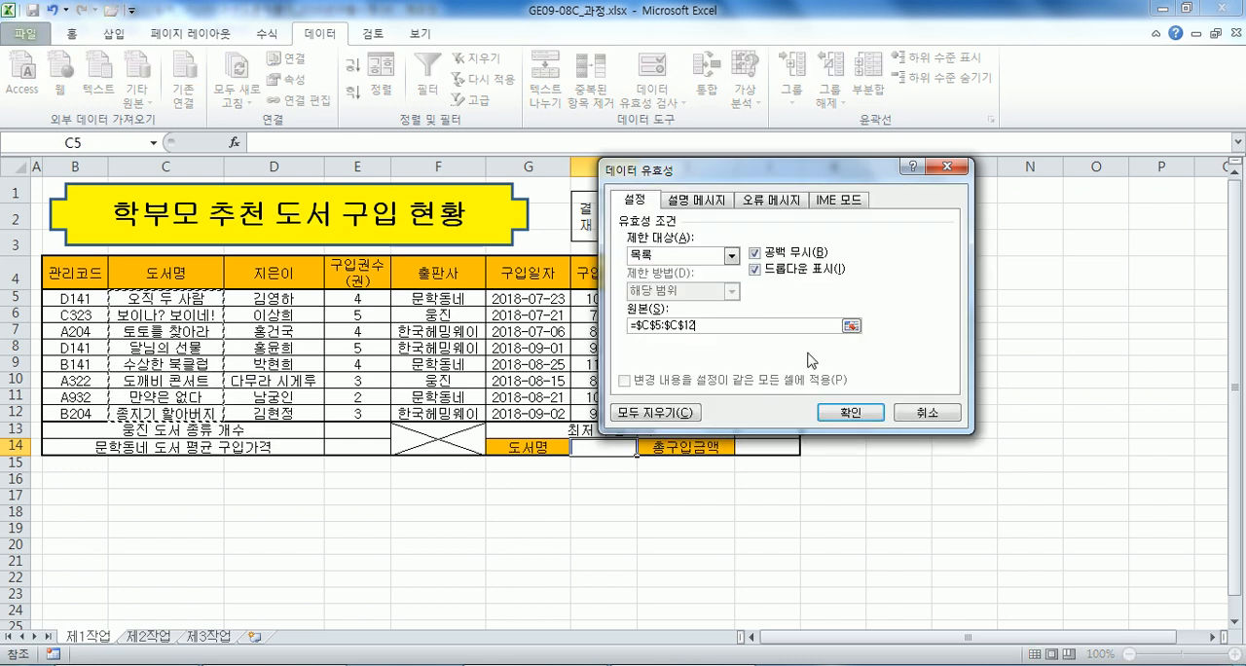
{"action": "left_click", "coordinate": [851, 412]}
Auto-fit column H to the title 보이나? 보이네! chosen in H14, and set H14 to 오직 두 사람.
{"action": "left_click", "coordinate": [643, 447]}
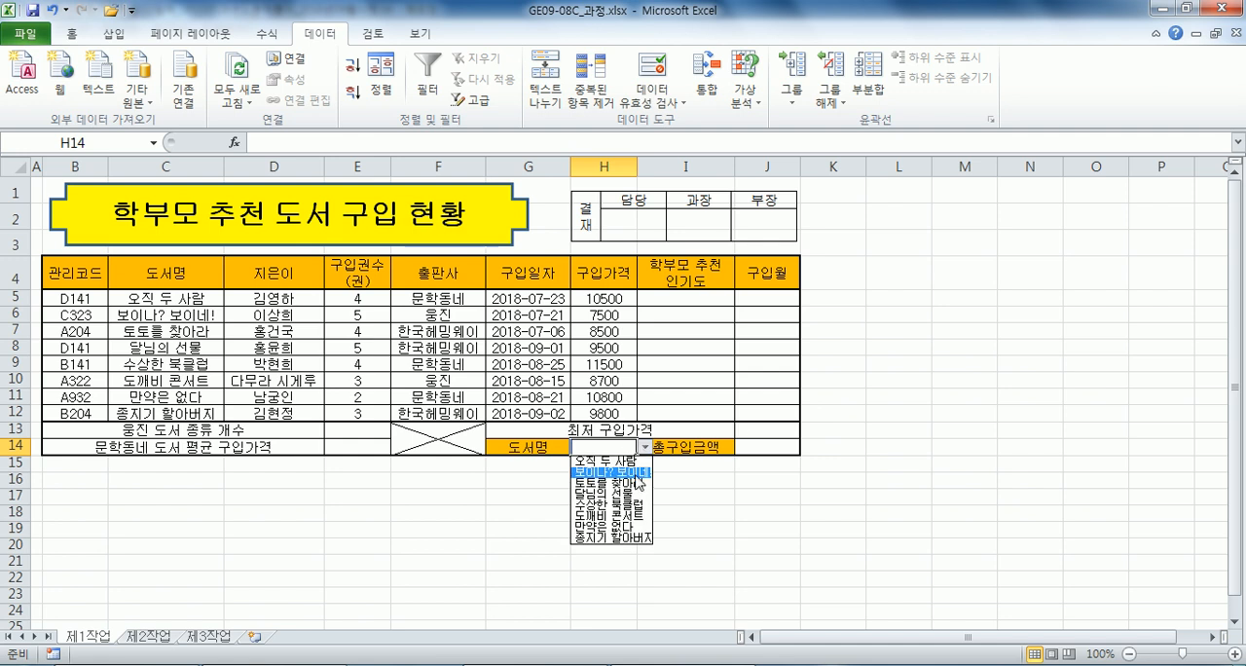
{"action": "left_click", "coordinate": [635, 473]}
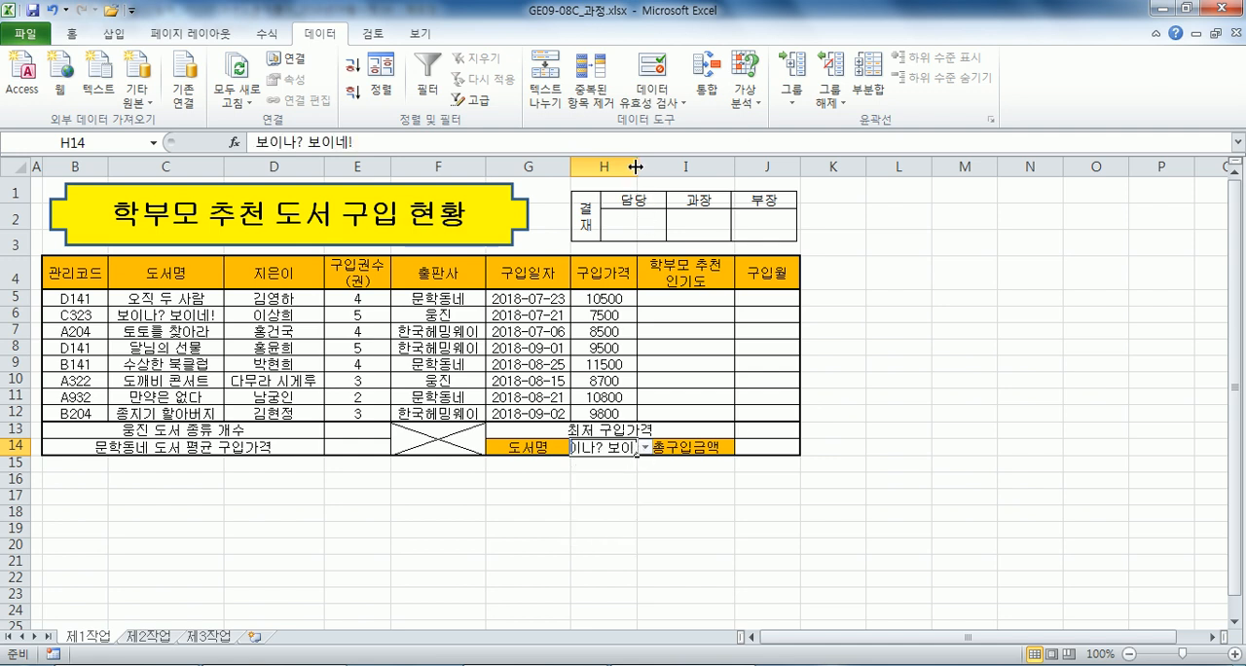
{"action": "double_click", "coordinate": [635, 168]}
{"action": "left_click", "coordinate": [693, 447]}
{"action": "left_click", "coordinate": [608, 462]}
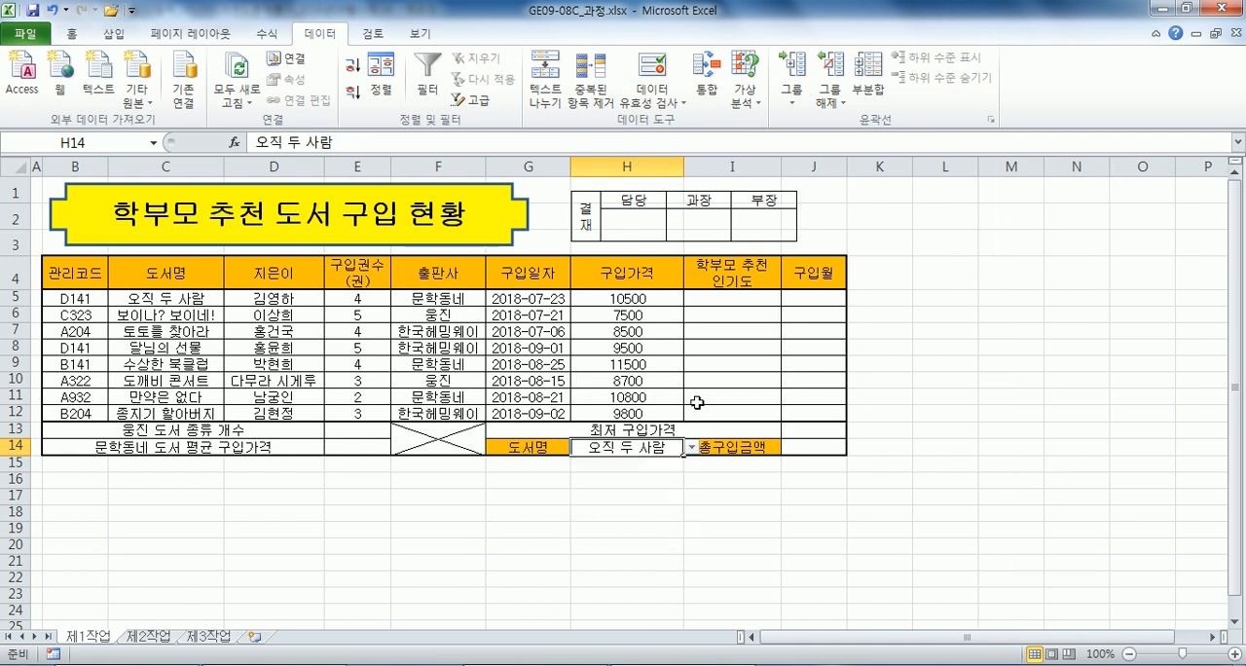
Narrow column I slightly, then move and widen the approval box picture to span columns H to J.
{"action": "left_click", "coordinate": [738, 354]}
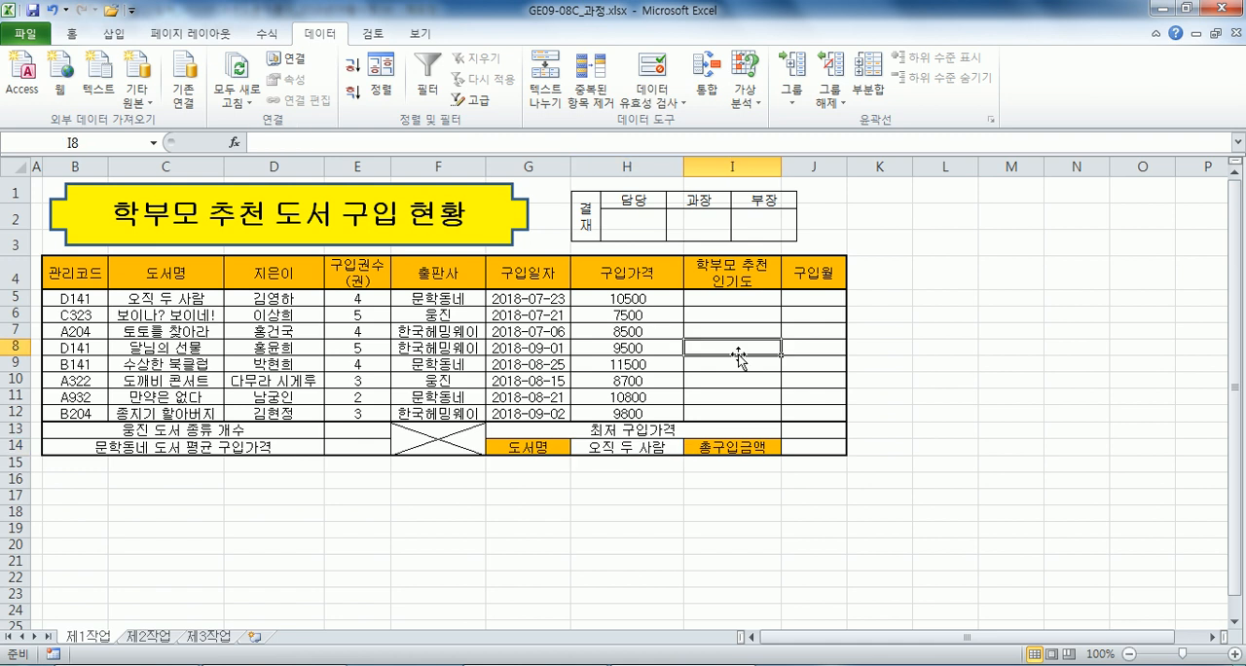
{"action": "left_click_drag", "start_coordinate": [780, 168], "coordinate": [768, 168]}
{"action": "left_click", "coordinate": [755, 224]}
{"action": "left_click_drag", "start_coordinate": [755, 224], "coordinate": [789, 224]}
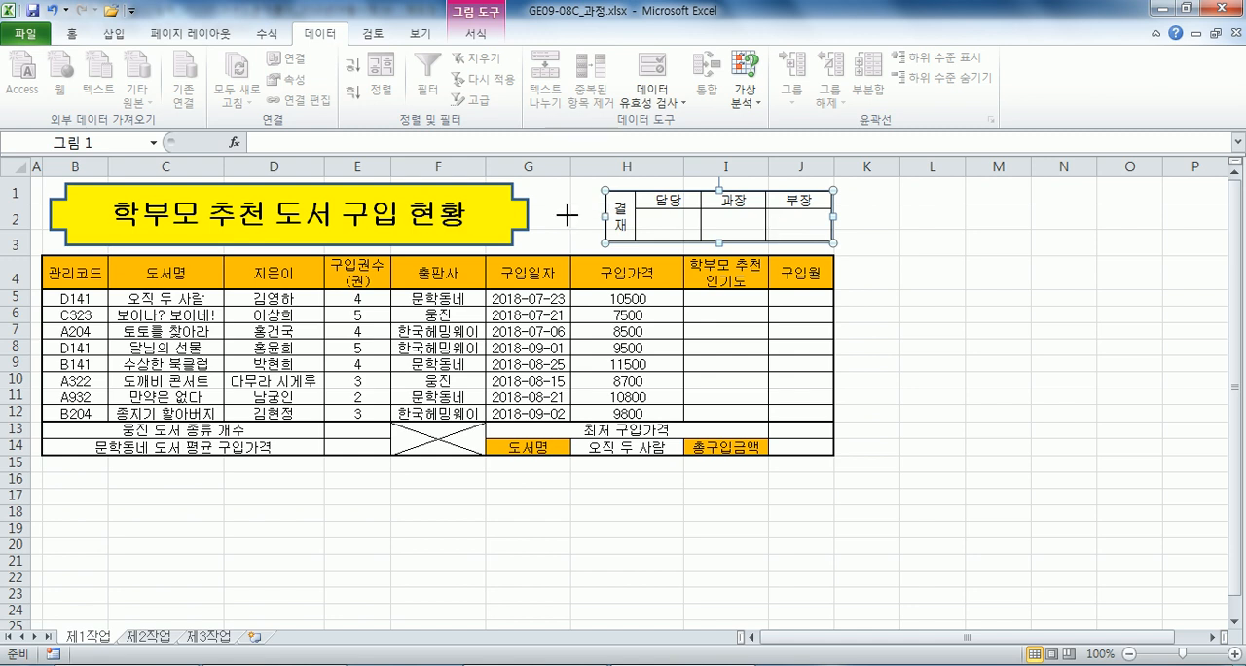
{"action": "left_click_drag", "start_coordinate": [567, 215], "coordinate": [569, 215]}
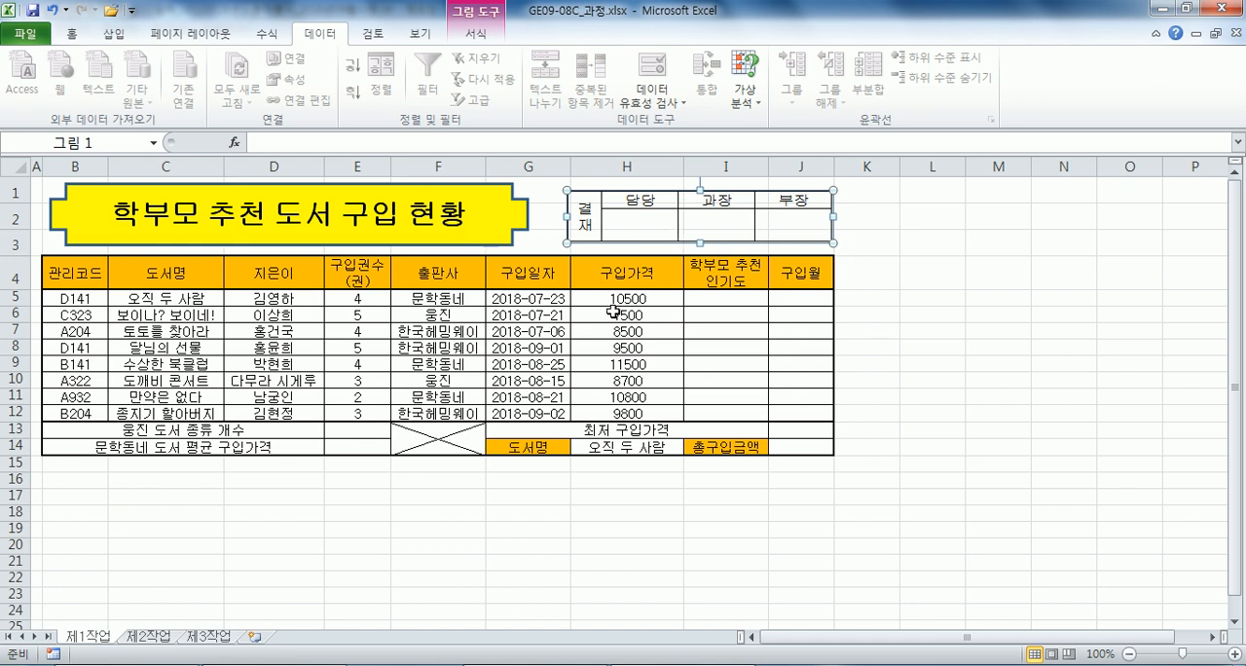
Apply the custom number format #,##0 followed by 원 to the purchase prices in H5:H12.
{"action": "left_click_drag", "start_coordinate": [617, 298], "coordinate": [620, 417]}
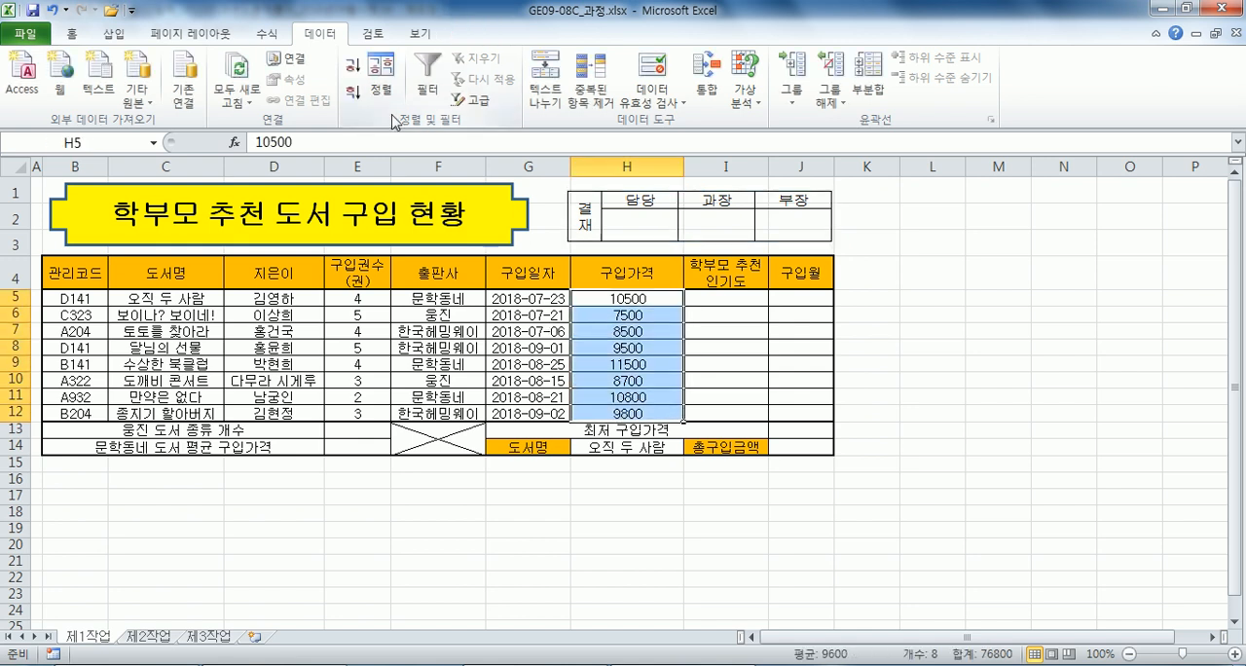
{"action": "key", "text": "ctrl+1"}
{"action": "left_click", "coordinate": [573, 138]}
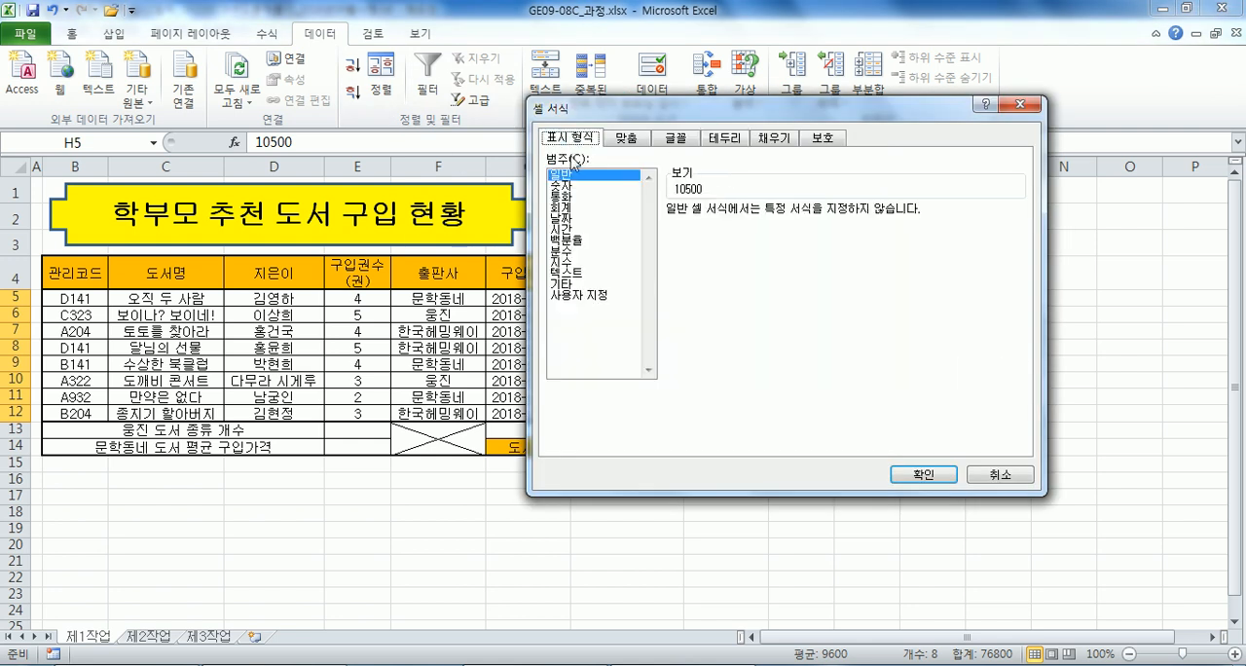
{"action": "left_click", "coordinate": [582, 296]}
{"action": "left_click", "coordinate": [687, 273]}
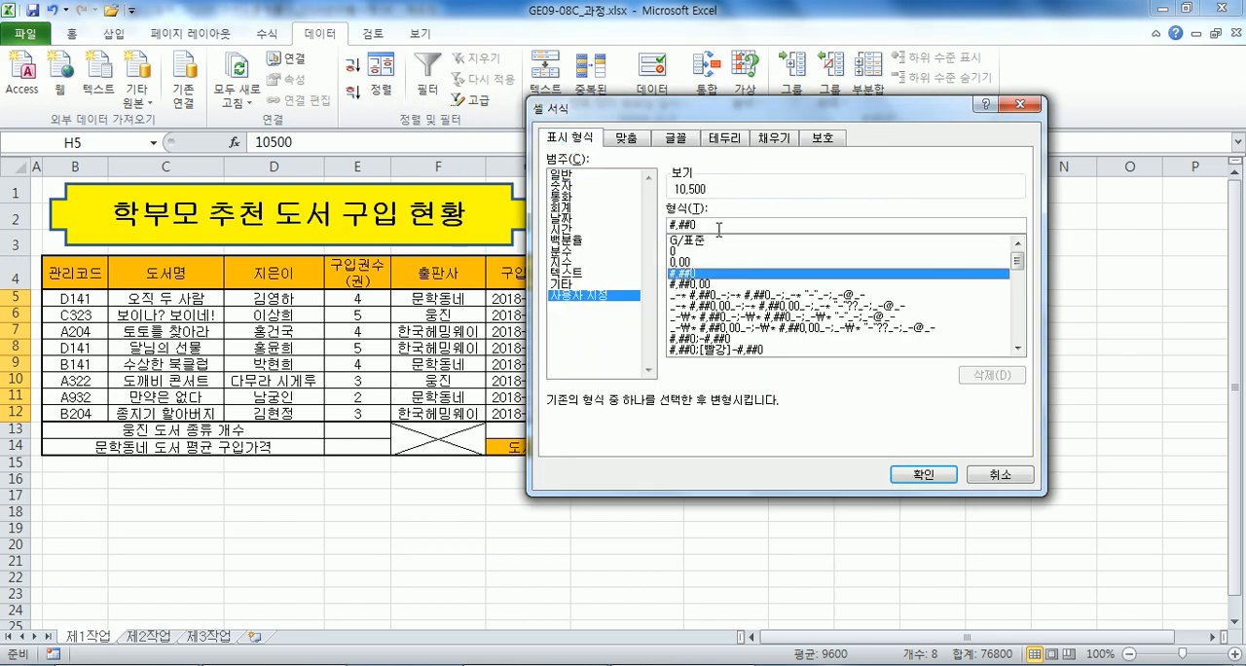
{"action": "type", "text": "우"}
{"action": "key", "text": "Return"}
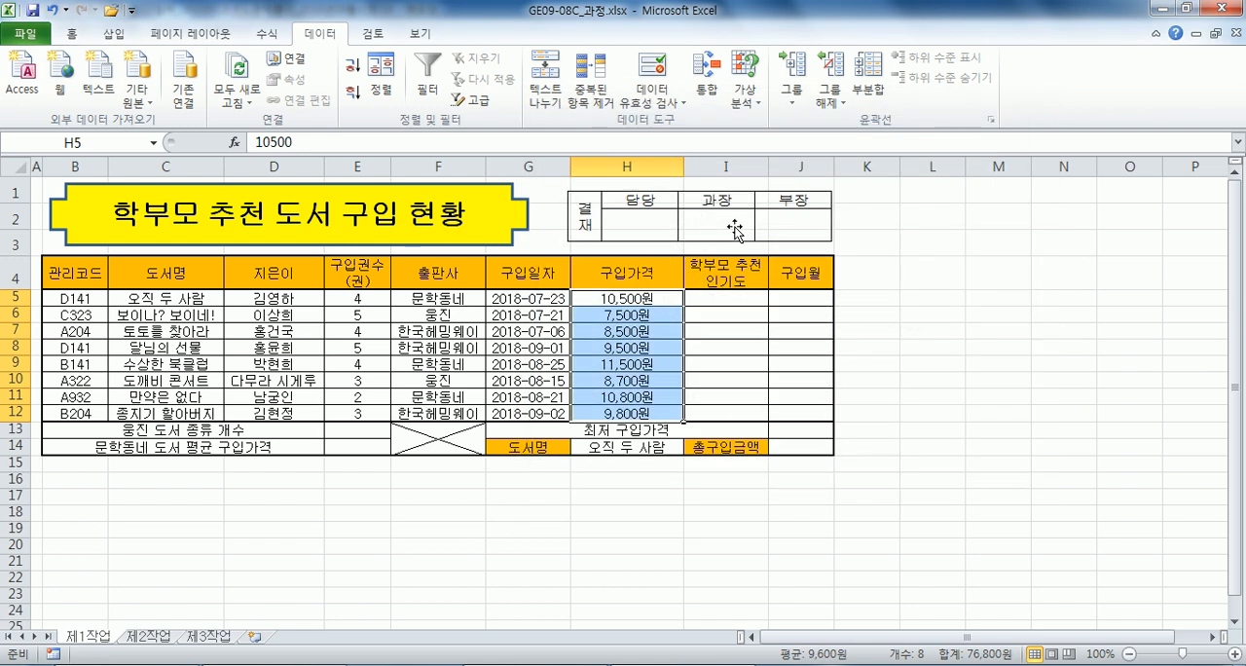
Right-align the purchase prices in H5:H12 and the purchase quantities in E5:E12.
{"action": "left_click", "coordinate": [71, 33]}
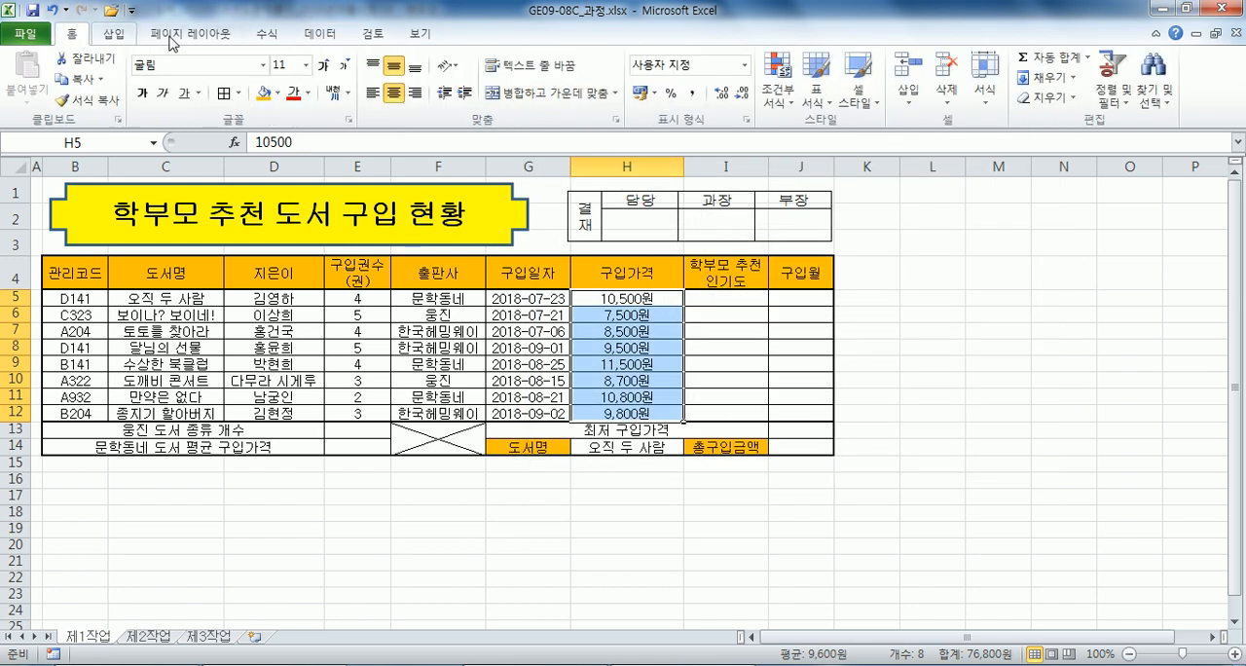
{"action": "left_click", "coordinate": [415, 92]}
{"action": "left_click_drag", "start_coordinate": [387, 301], "coordinate": [373, 409]}
{"action": "left_click", "coordinate": [414, 95]}
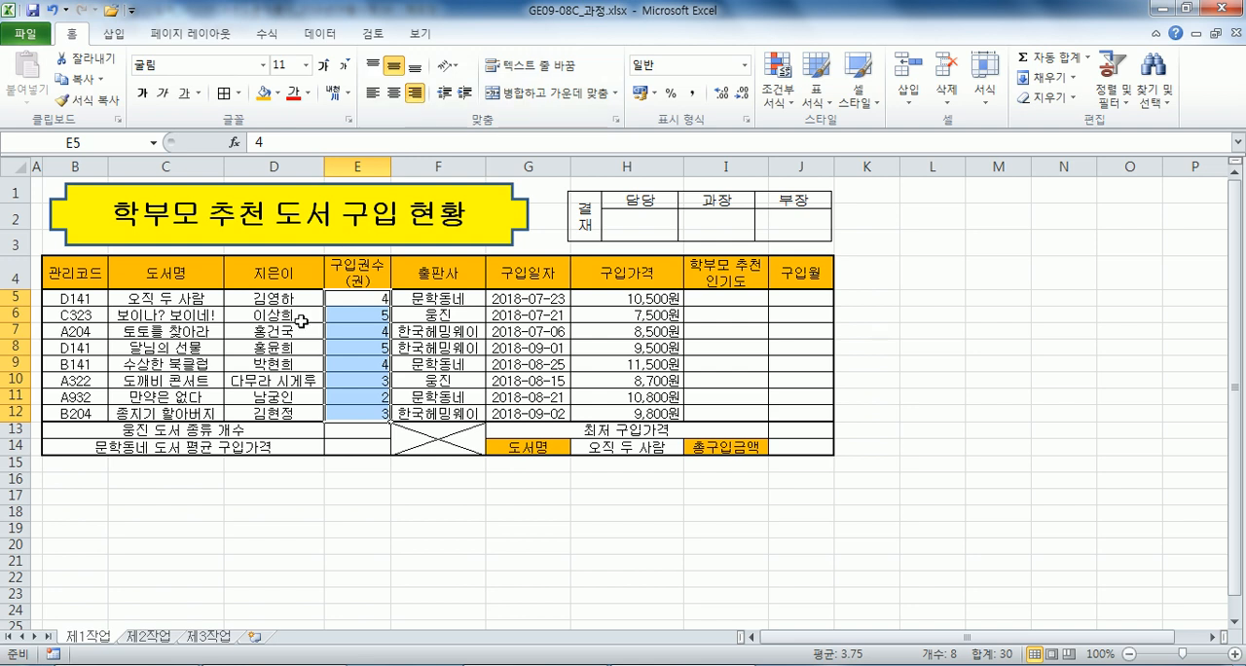
Define the name 출판사 for the publisher range F5:F12.
{"action": "left_click_drag", "start_coordinate": [444, 289], "coordinate": [453, 411]}
{"action": "left_click", "coordinate": [73, 143]}
{"action": "type", "text": "출판사"}
{"action": "key", "text": "Return"}
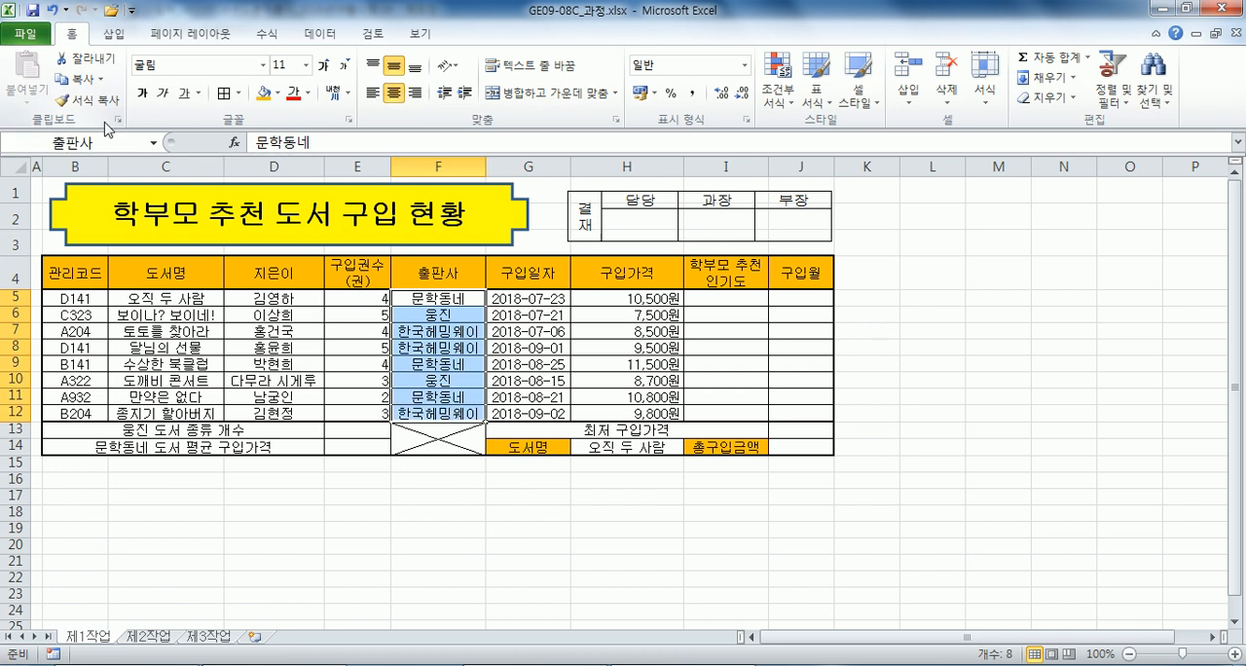
{"action": "left_click", "coordinate": [294, 330]}
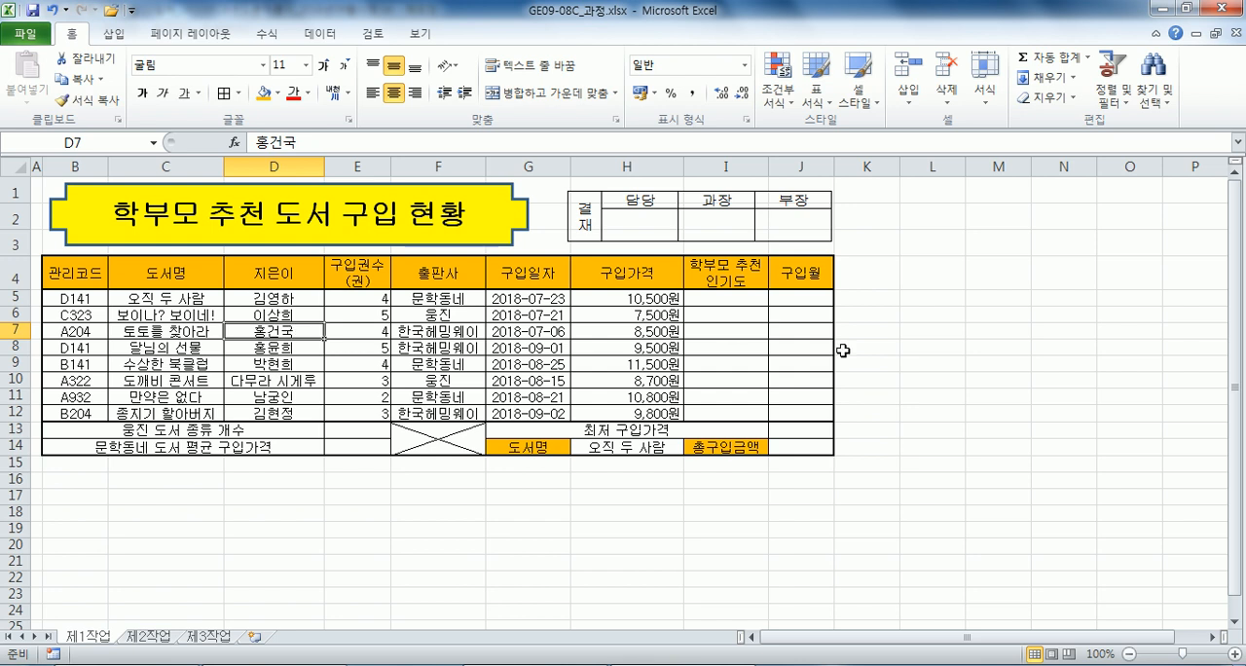
Check the validation list in H14 and the named range F5:F12, finishing on cell I5.
{"action": "left_click", "coordinate": [709, 298]}
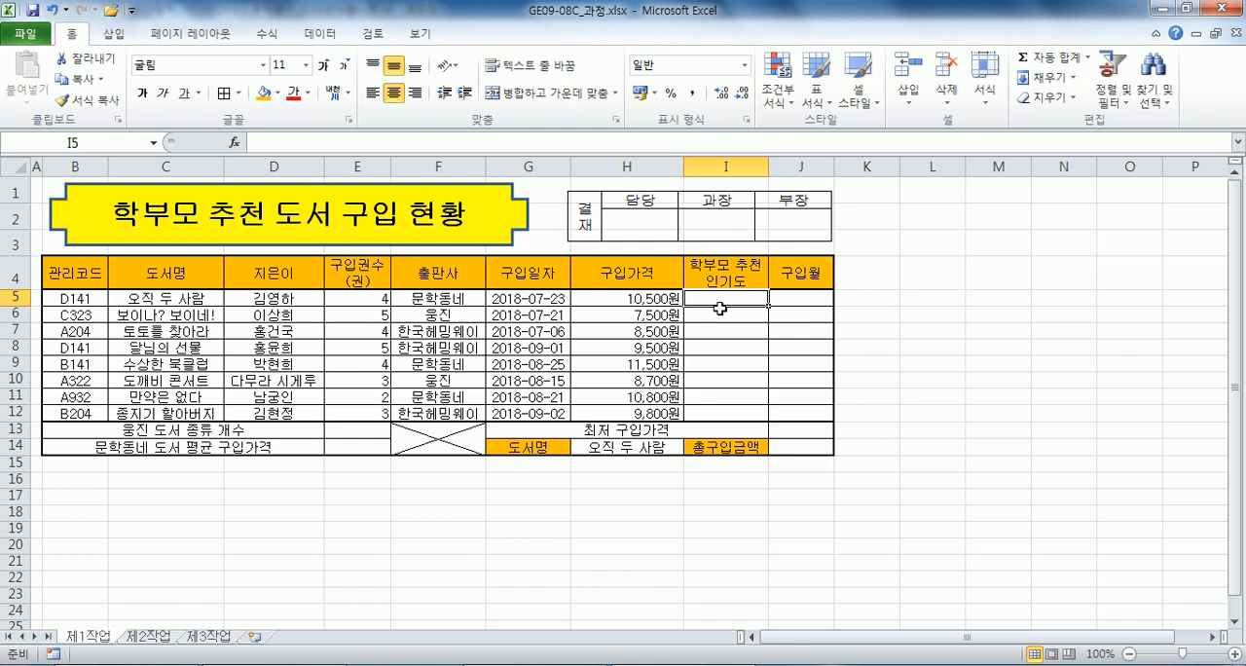
{"action": "left_click", "coordinate": [650, 448]}
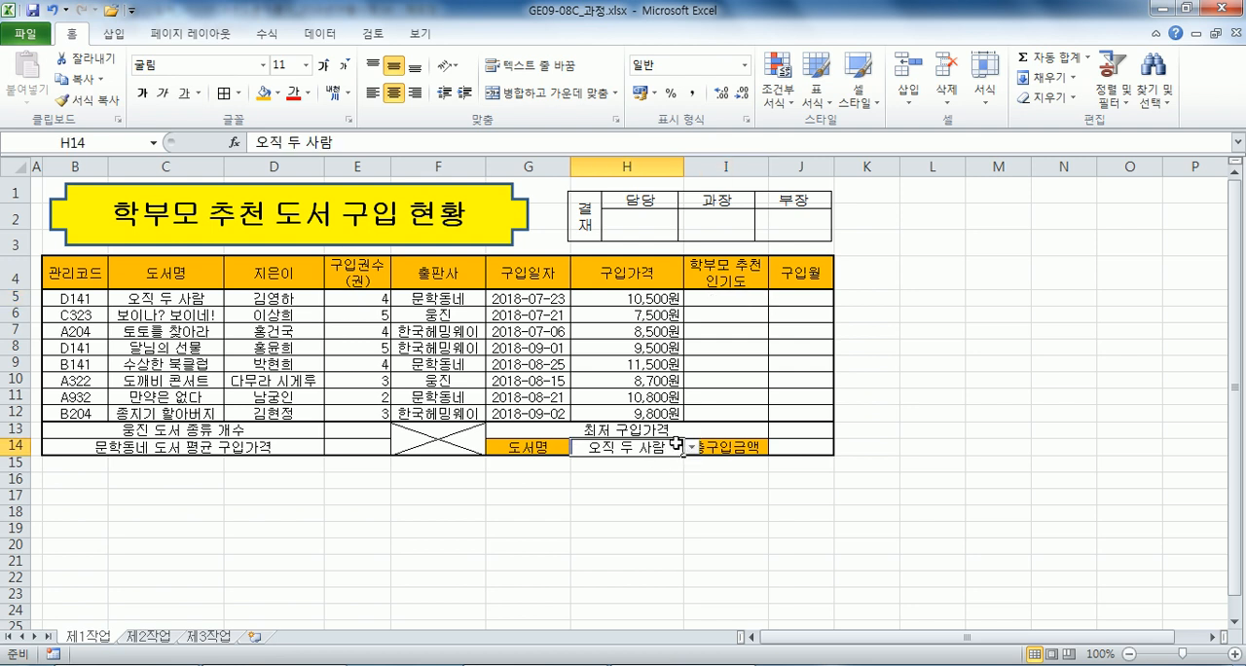
{"action": "left_click", "coordinate": [455, 304]}
{"action": "left_click_drag", "start_coordinate": [454, 305], "coordinate": [440, 448]}
{"action": "left_click", "coordinate": [446, 305]}
{"action": "left_click_drag", "start_coordinate": [445, 312], "coordinate": [452, 412]}
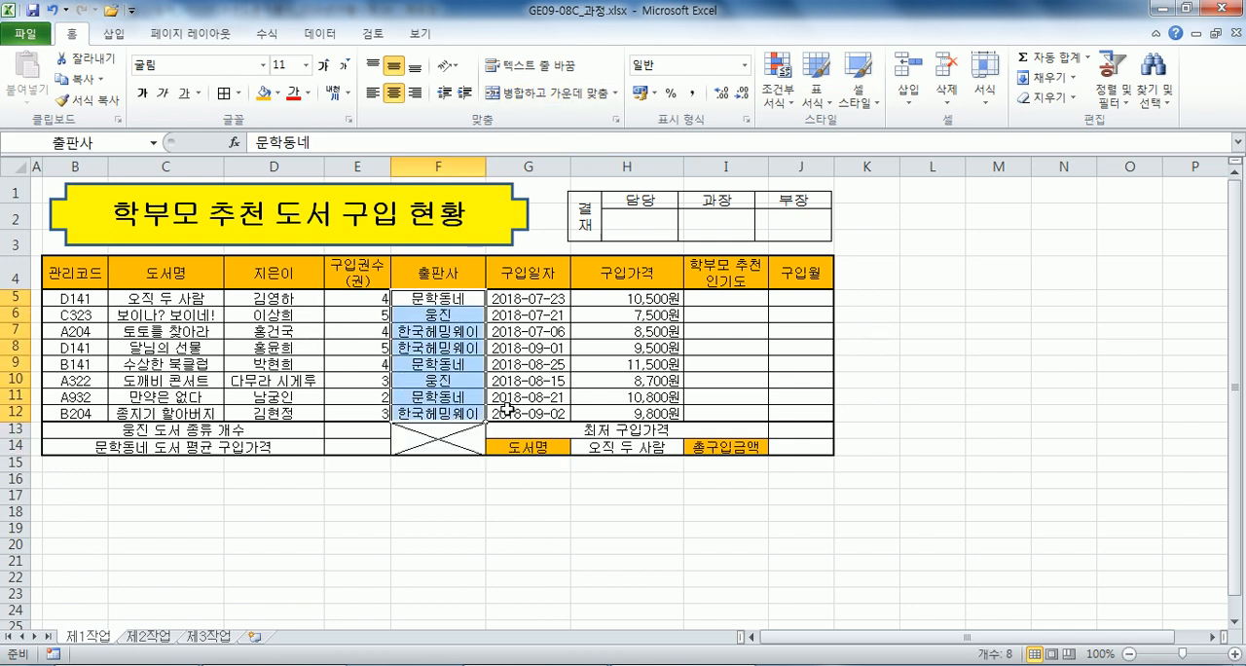
{"action": "left_click", "coordinate": [749, 300]}
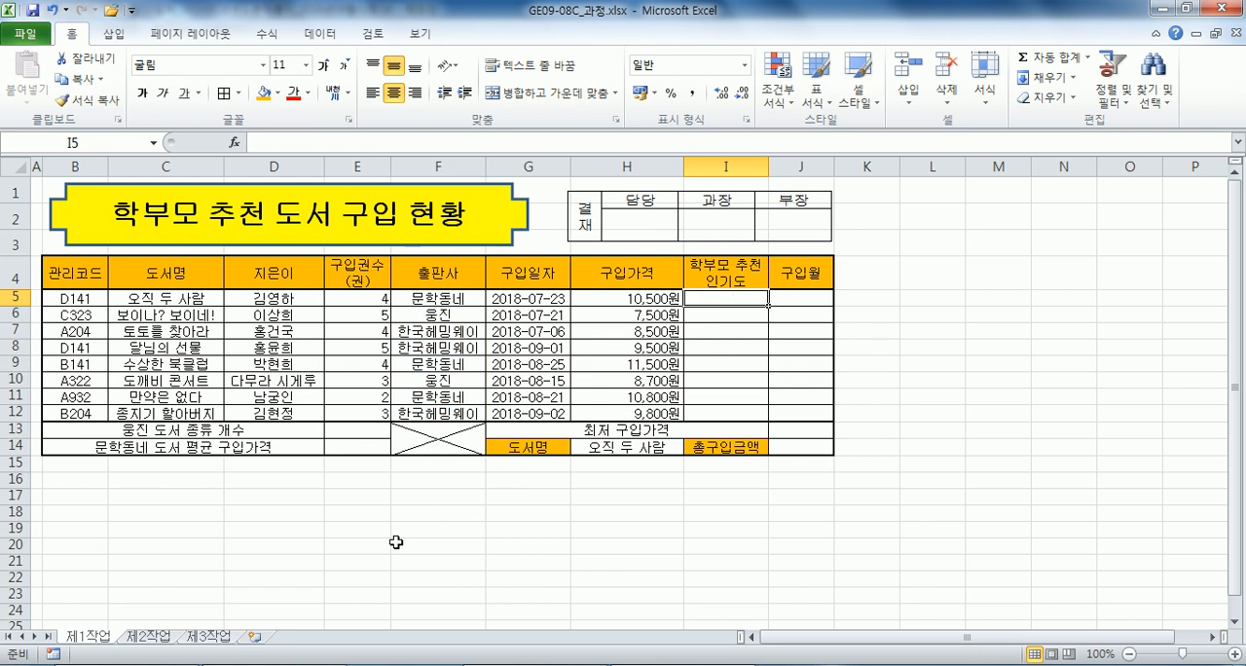
Switch to the exam notes in Notepad and review the task 1 conditions down to function item (1).
{"action": "mouse_move", "coordinate": [274, 665]}
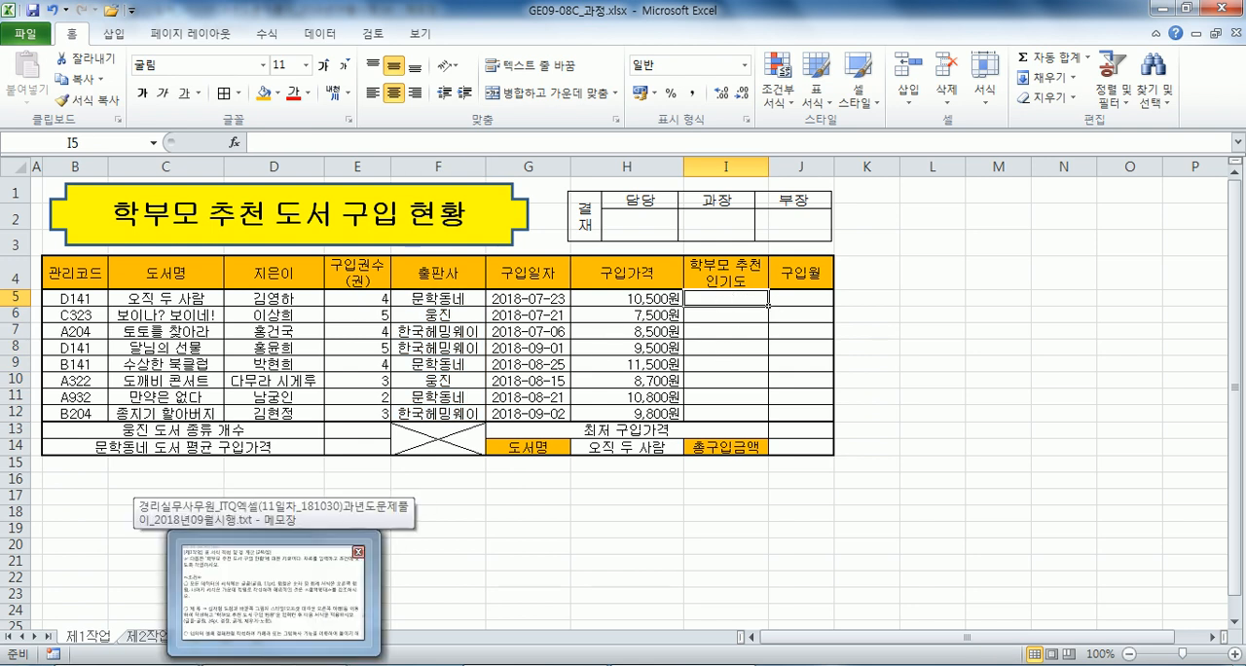
{"action": "left_click", "coordinate": [273, 594]}
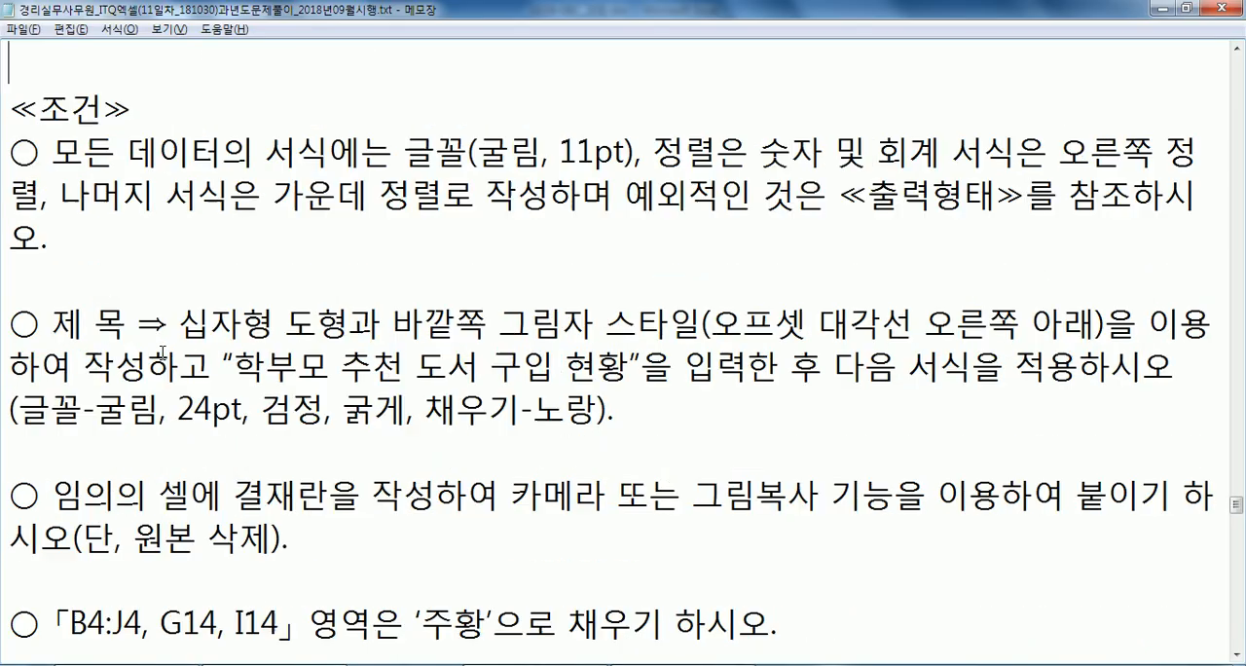
{"action": "scroll", "coordinate": [161, 352], "scroll_direction": "down", "scroll_amount": 1}
{"action": "left_click_drag", "start_coordinate": [532, 194], "coordinate": [697, 199]}
{"action": "left_click_drag", "start_coordinate": [496, 238], "coordinate": [565, 282]}
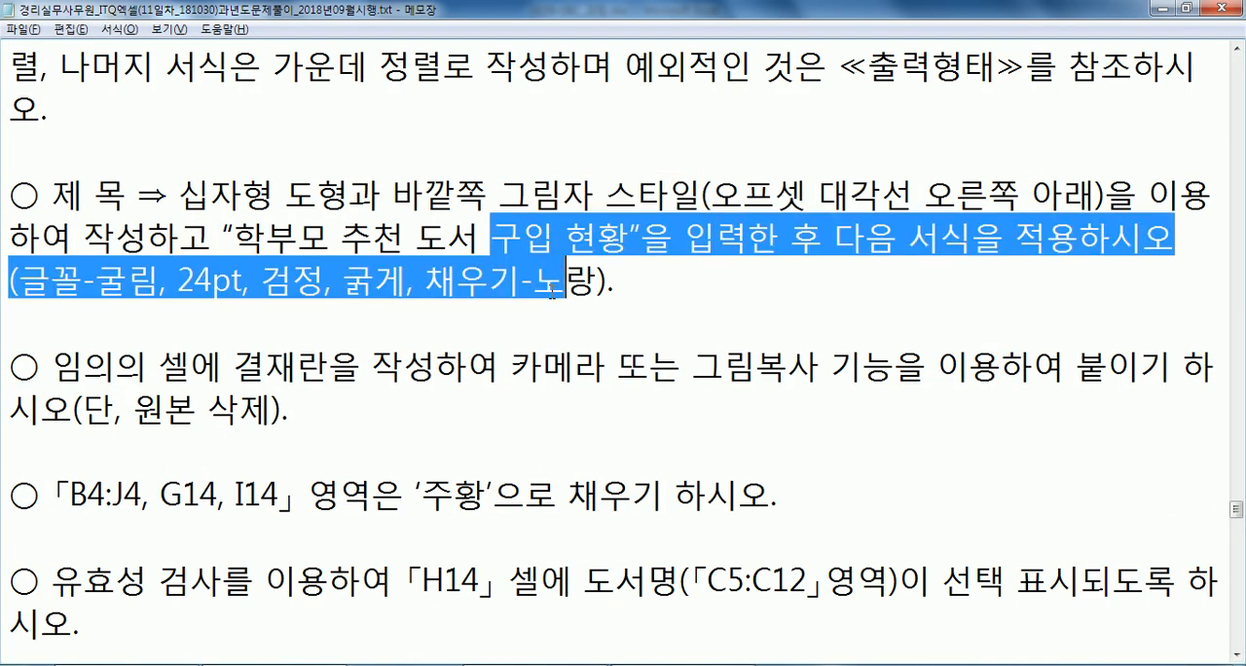
{"action": "left_click_drag", "start_coordinate": [510, 367], "coordinate": [650, 382]}
{"action": "scroll", "coordinate": [623, 370], "scroll_direction": "down", "scroll_amount": 1}
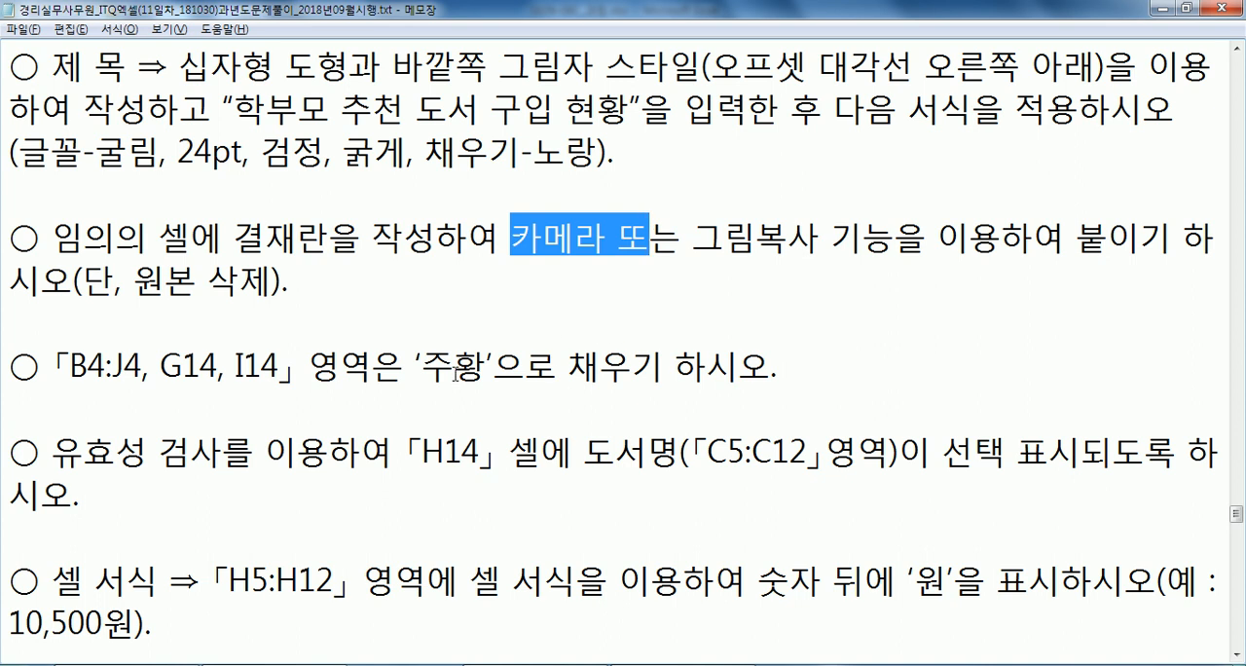
{"action": "left_click_drag", "start_coordinate": [453, 364], "coordinate": [558, 366]}
{"action": "scroll", "coordinate": [564, 366], "scroll_direction": "down", "scroll_amount": 1}
{"action": "left_click_drag", "start_coordinate": [898, 323], "coordinate": [975, 323]}
{"action": "scroll", "coordinate": [572, 340], "scroll_direction": "down", "scroll_amount": 4}
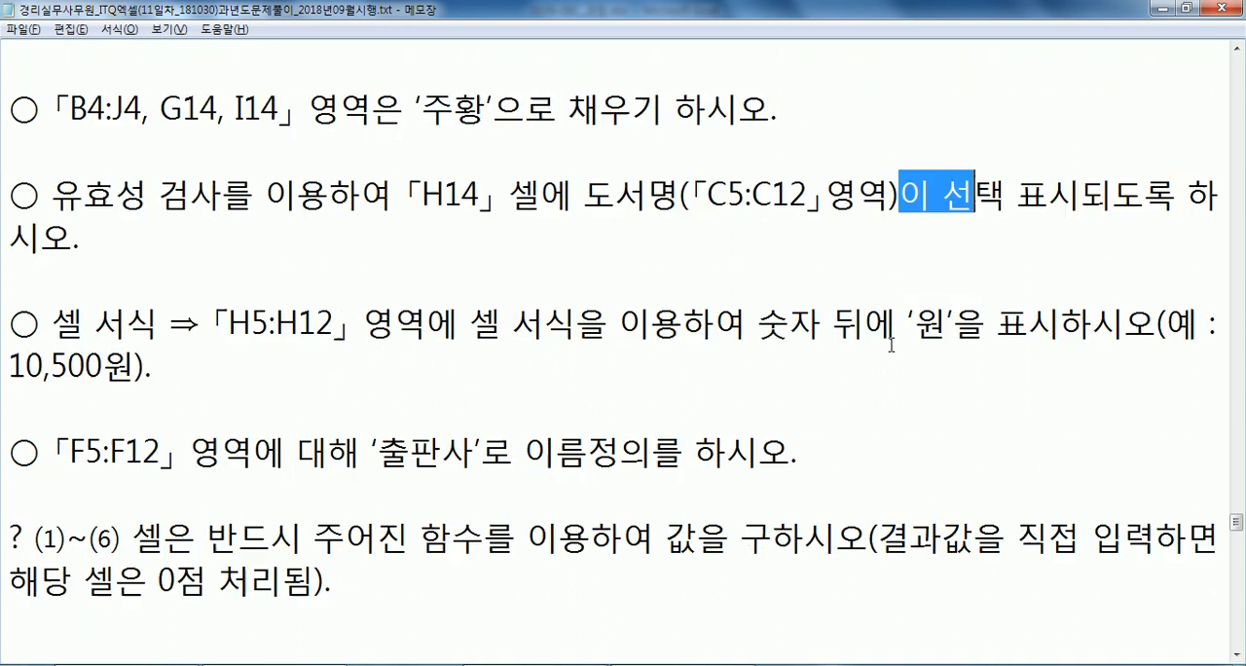
{"action": "scroll", "coordinate": [370, 333], "scroll_direction": "down", "scroll_amount": 1}
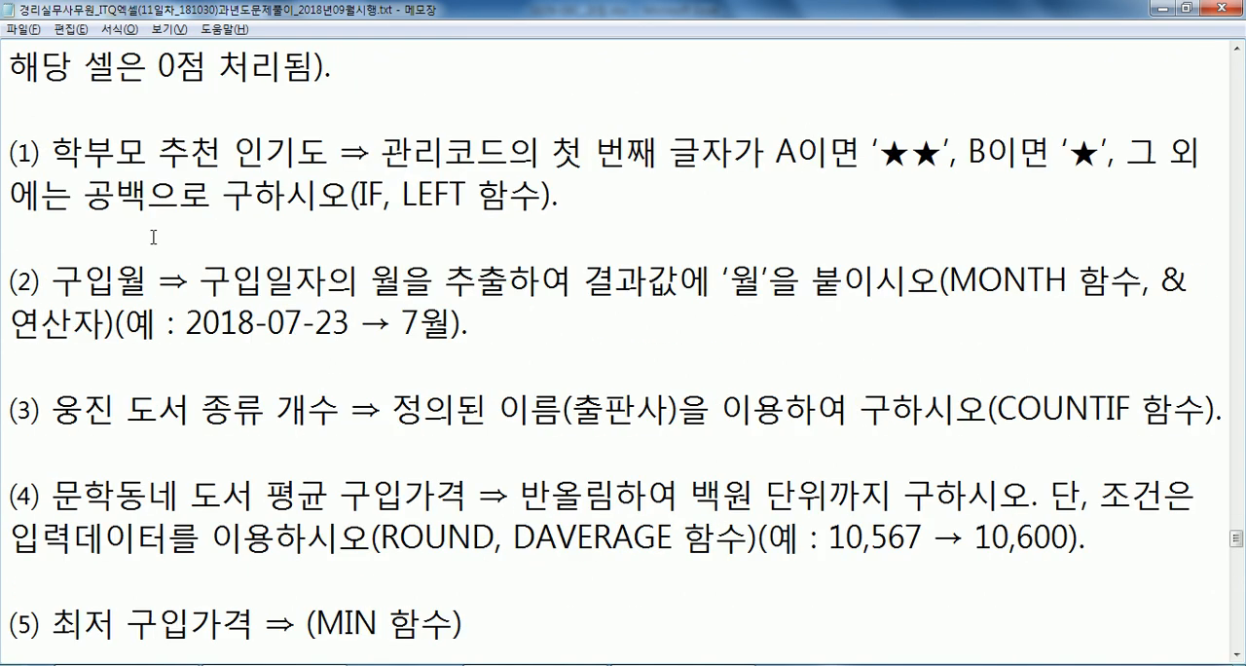
Check the first 관리코드 cell in Excel, and in Notepad's item (1) insert (B5) after 관리코드, leaving an extra line below and no break inside the sentence.
{"action": "key", "text": "Return"}
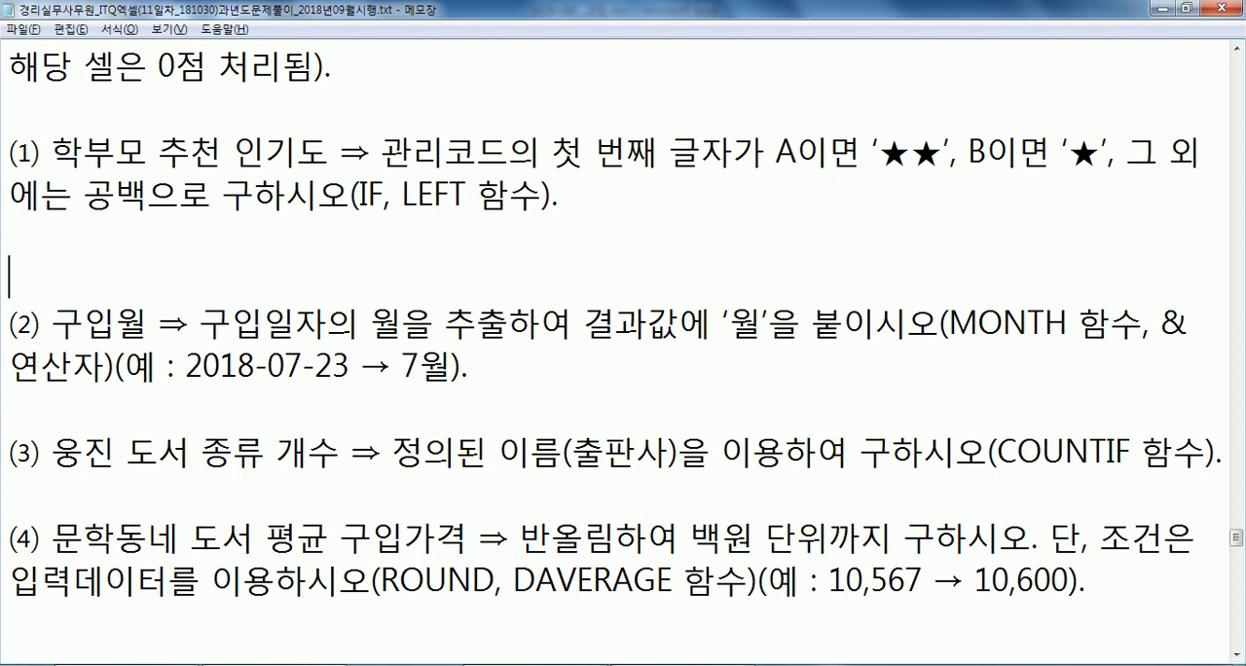
{"action": "key", "text": "alt+Tab"}
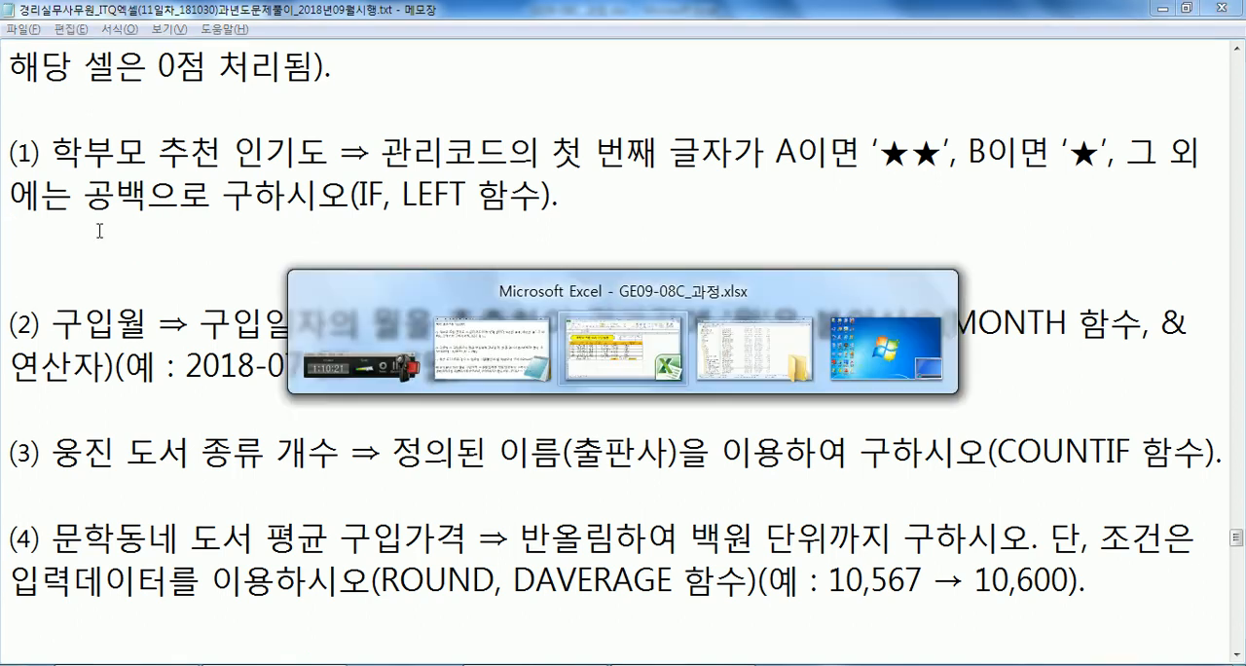
{"action": "left_click", "coordinate": [76, 299]}
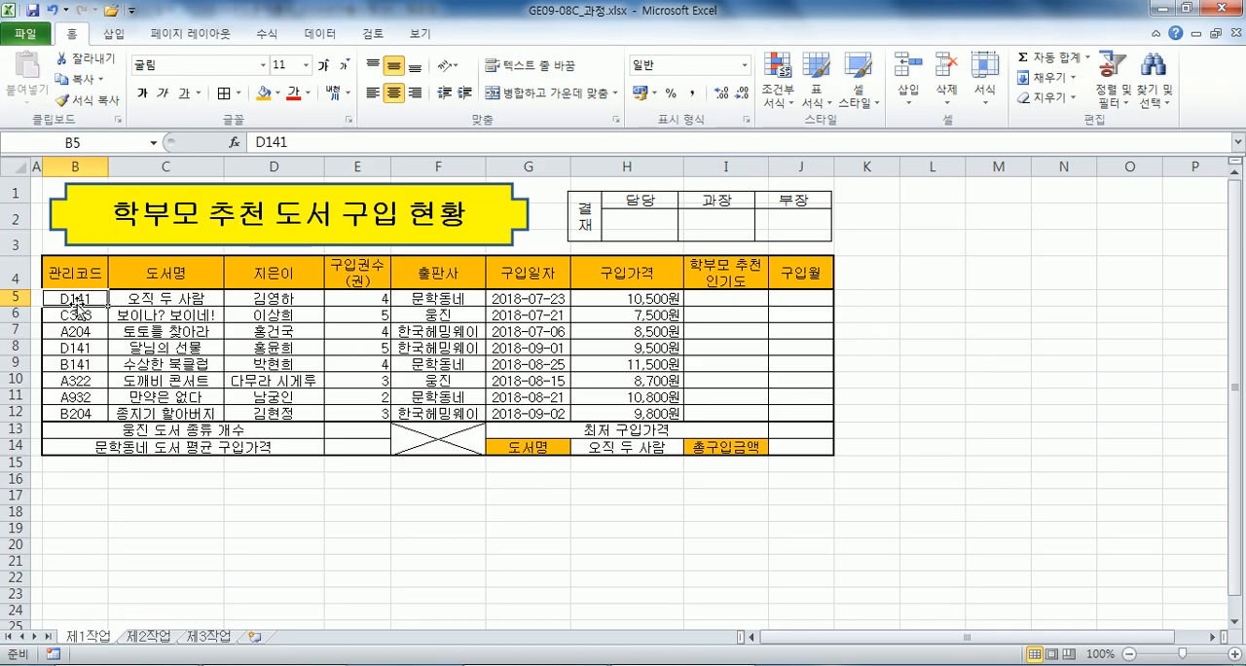
{"action": "key", "text": "alt+Tab"}
{"action": "left_click", "coordinate": [508, 151]}
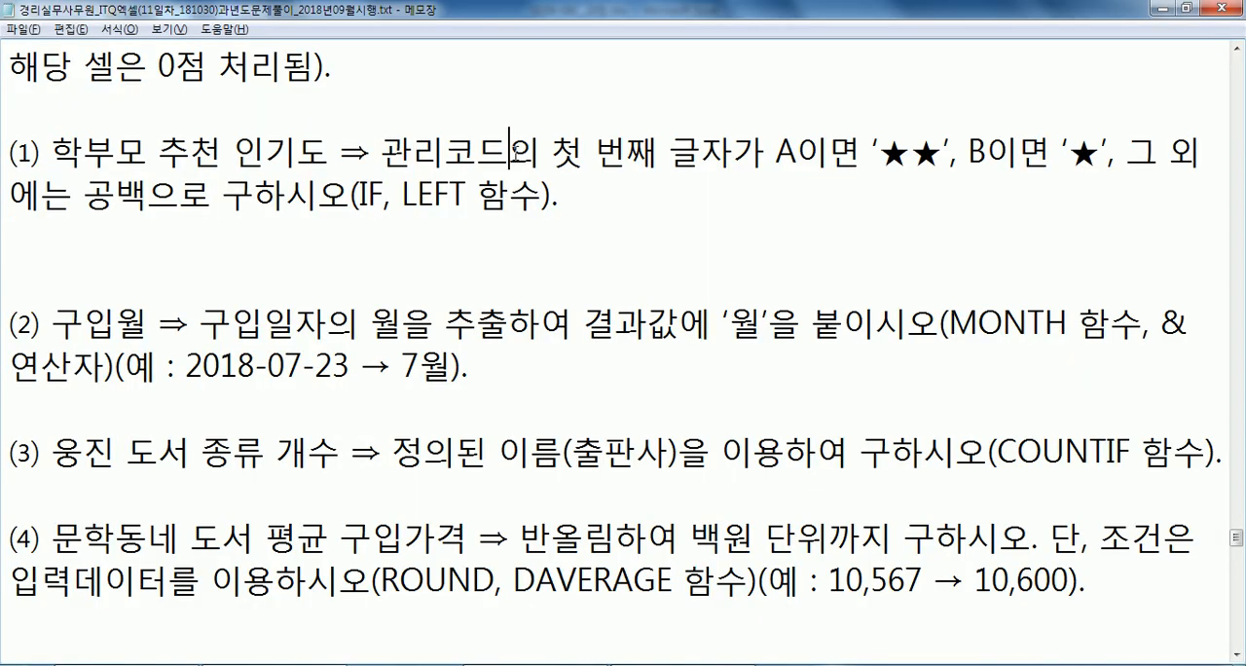
{"action": "type", "text": "(ㅠ5"}
{"action": "key", "text": "BackSpace"}
{"action": "key", "text": "BackSpace"}
{"action": "type", "text": "N"}
{"action": "key", "text": "BackSpace"}
{"action": "type", "text": "B5)"}
{"action": "key", "text": "Down"}
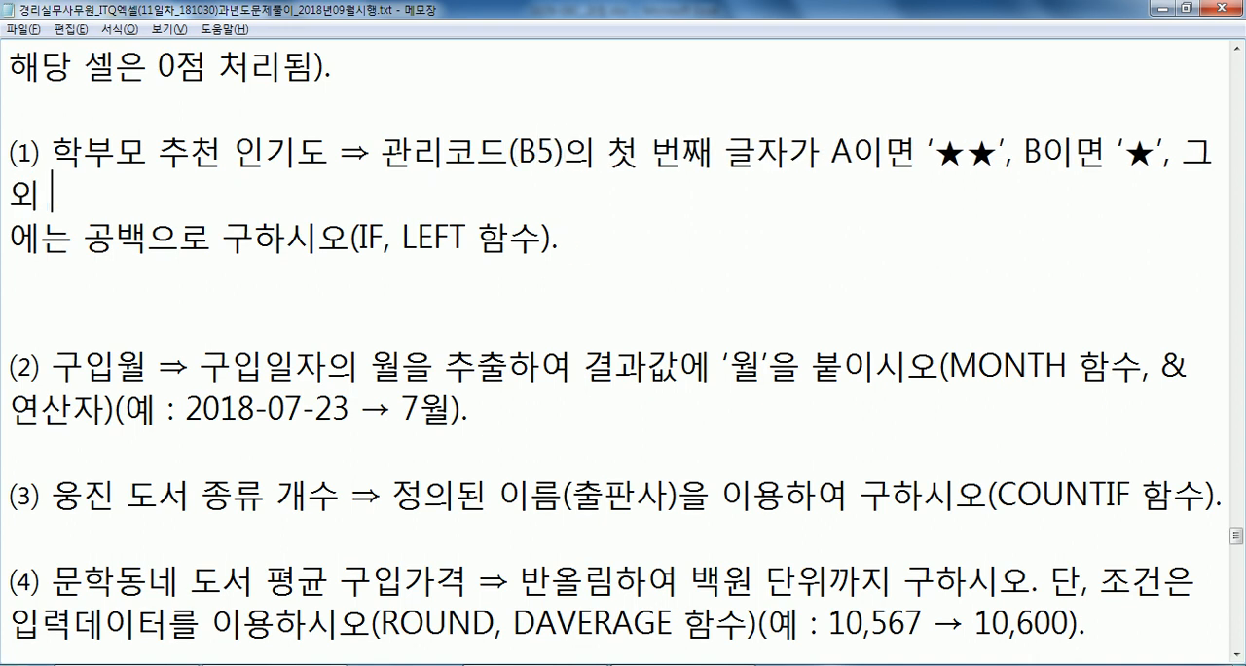
{"action": "key", "text": "Delete"}
{"action": "key", "text": "Down"}
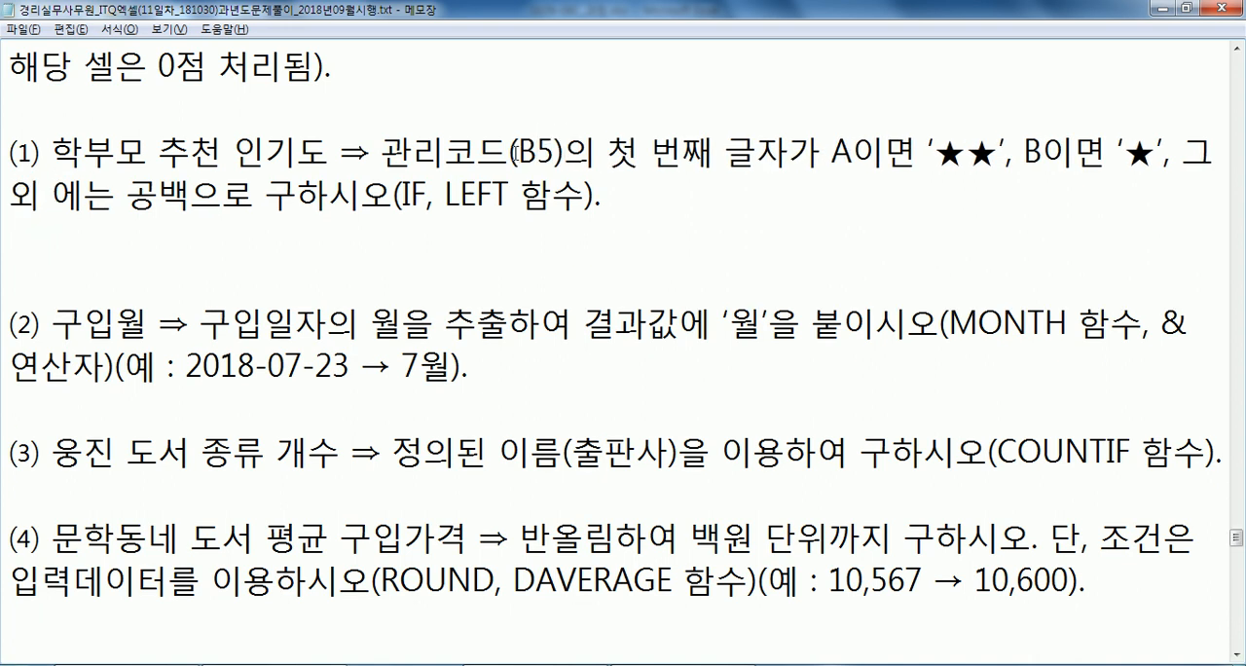
On the line below item (1), start the draft formula =IF(관리코드의 첫 번째 글자="A", with an opening quote for the true result.
{"action": "type", "text": "=IF(관리코드의 처ㅅ 번째 글자=\"A\", \""}
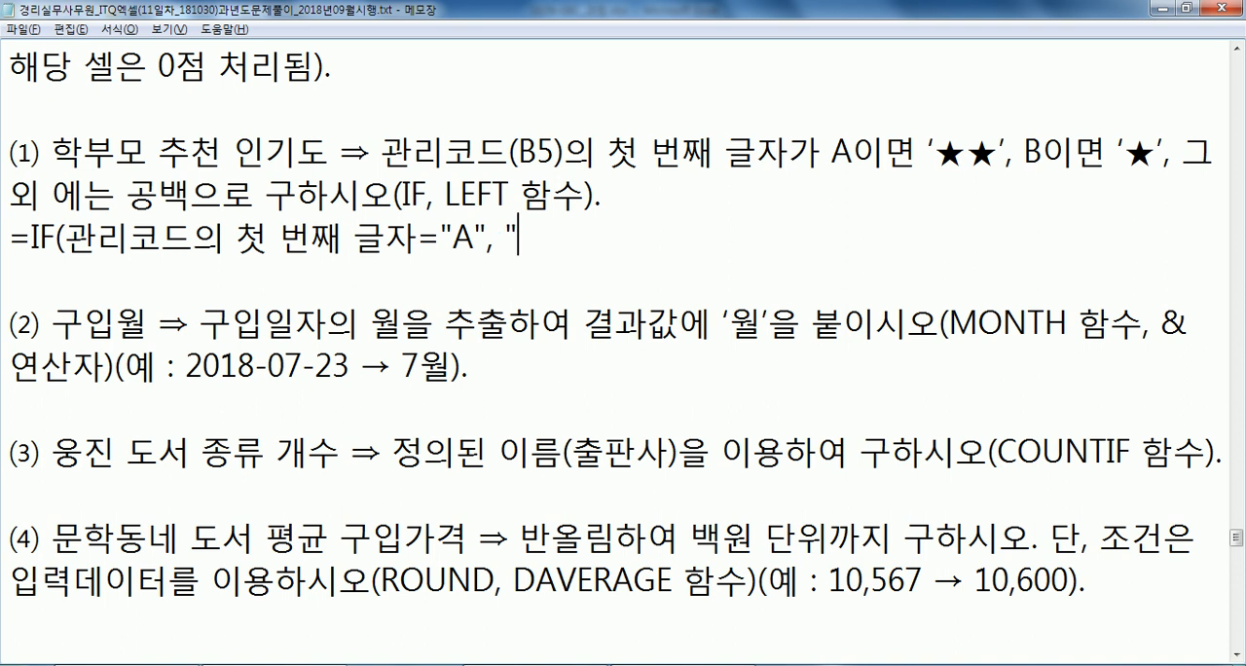
{"action": "type", "text": "A"}
Insert the ★ special character after the opening quote of the draft formula.
{"action": "key", "text": "BackSpace"}
{"action": "type", "text": "ㅁ"}
{"action": "key", "text": "Hangul_Hanja"}
{"action": "key", "text": "Tab"}
{"action": "key", "text": "Right"}
{"action": "key", "text": "Right"}
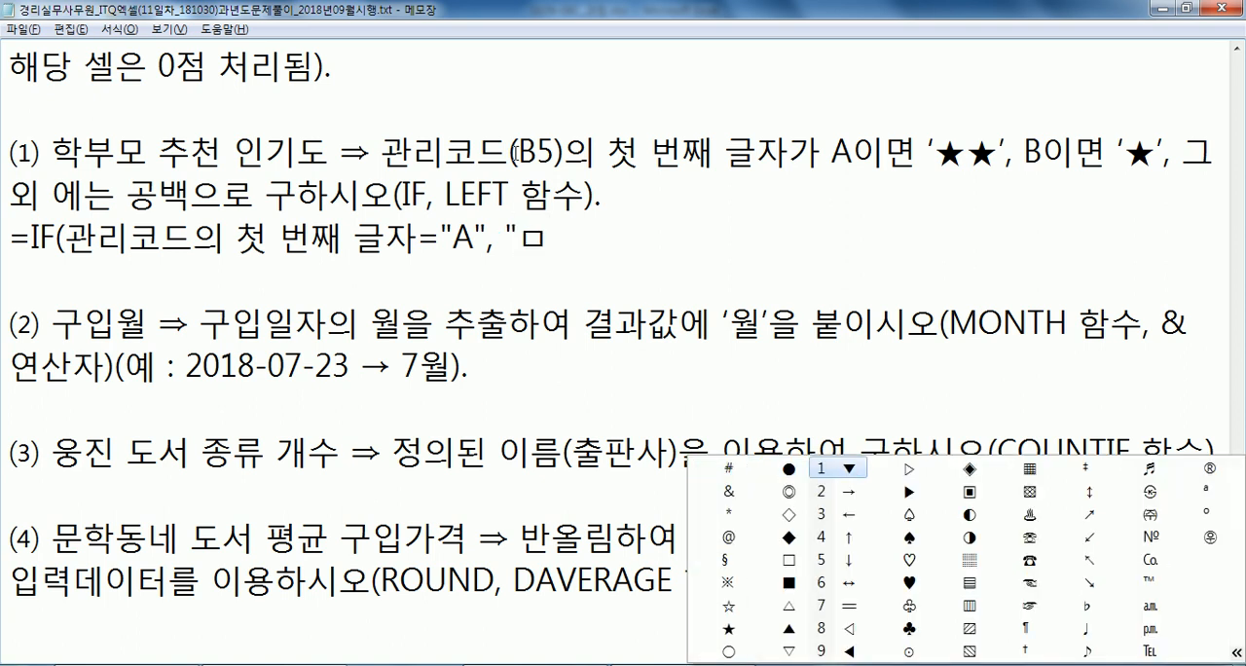
{"action": "key", "text": "Down"}
{"action": "key", "text": "Down"}
{"action": "key", "text": "Down"}
{"action": "key", "text": "Left"}
{"action": "key", "text": "Left"}
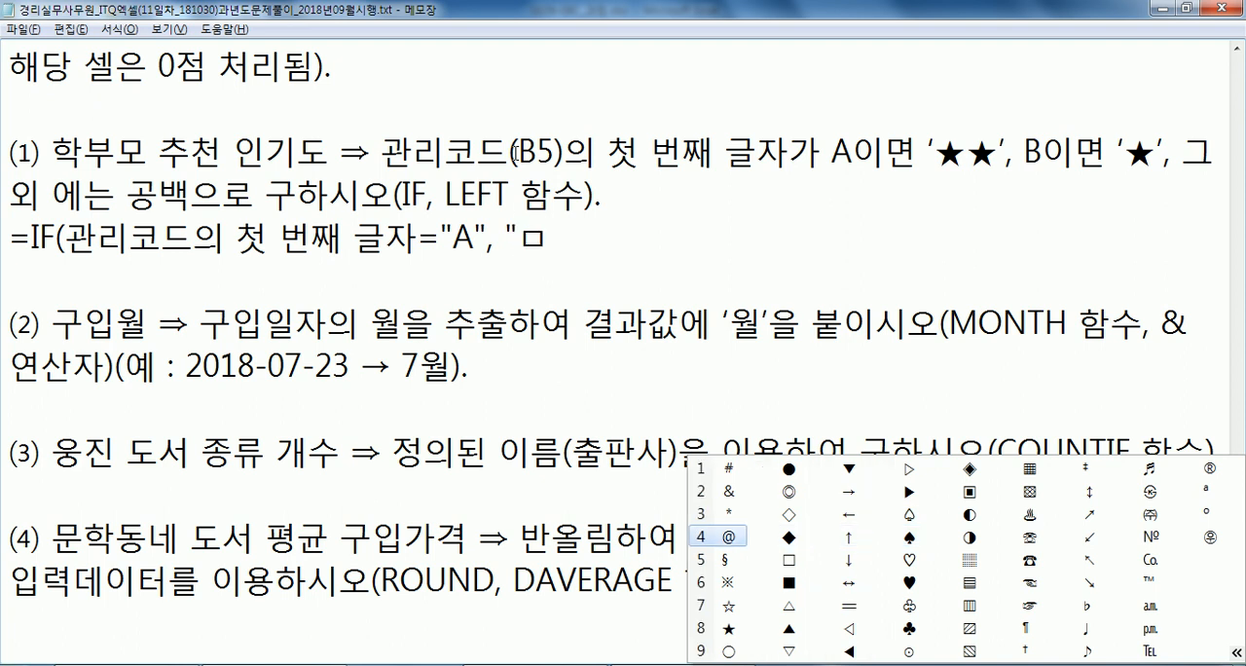
{"action": "key", "text": "8"}
Duplicate the star to make ★★, and close the argument with a quote and a comma.
{"action": "key", "text": "shift+Left"}
{"action": "key", "text": "ctrl+c"}
{"action": "key", "text": "End"}
{"action": "key", "text": "ctrl+v"}
{"action": "type", "text": "\","}
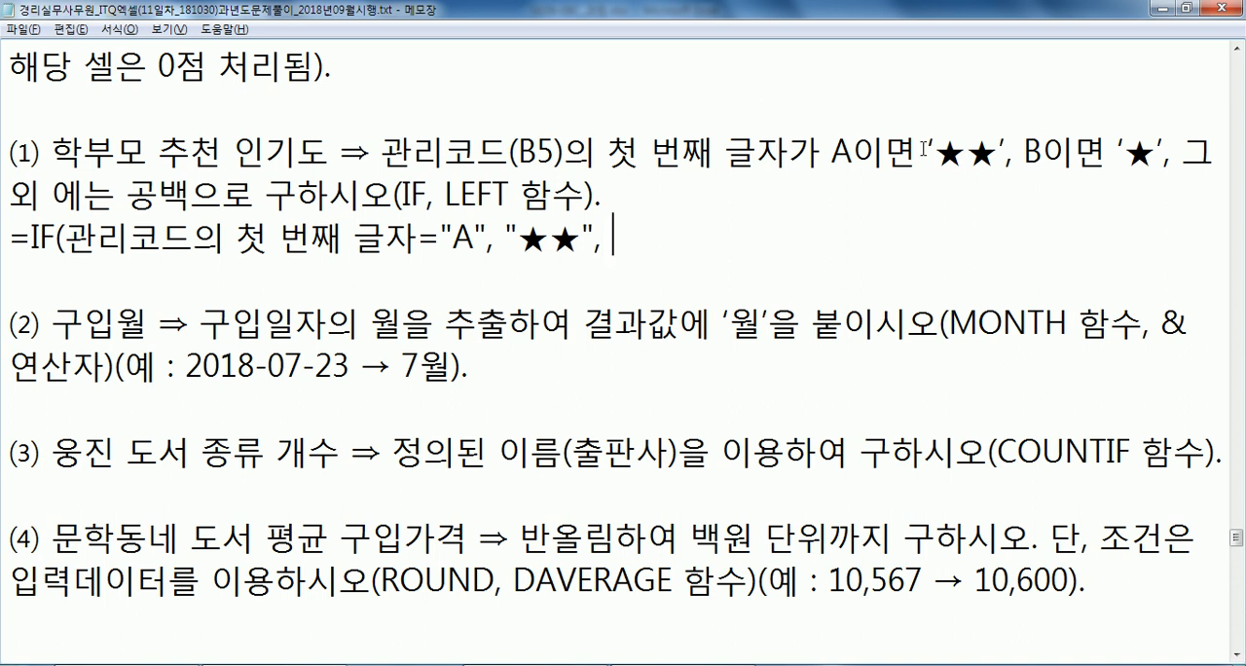
Review the B condition in item (1), and copy the first IF clause to the line's end without its equals sign as a nested IF.
{"action": "left_click", "coordinate": [854, 152]}
{"action": "left_click_drag", "start_coordinate": [856, 152], "coordinate": [886, 152]}
{"action": "left_click_drag", "start_coordinate": [1022, 151], "coordinate": [1047, 154]}
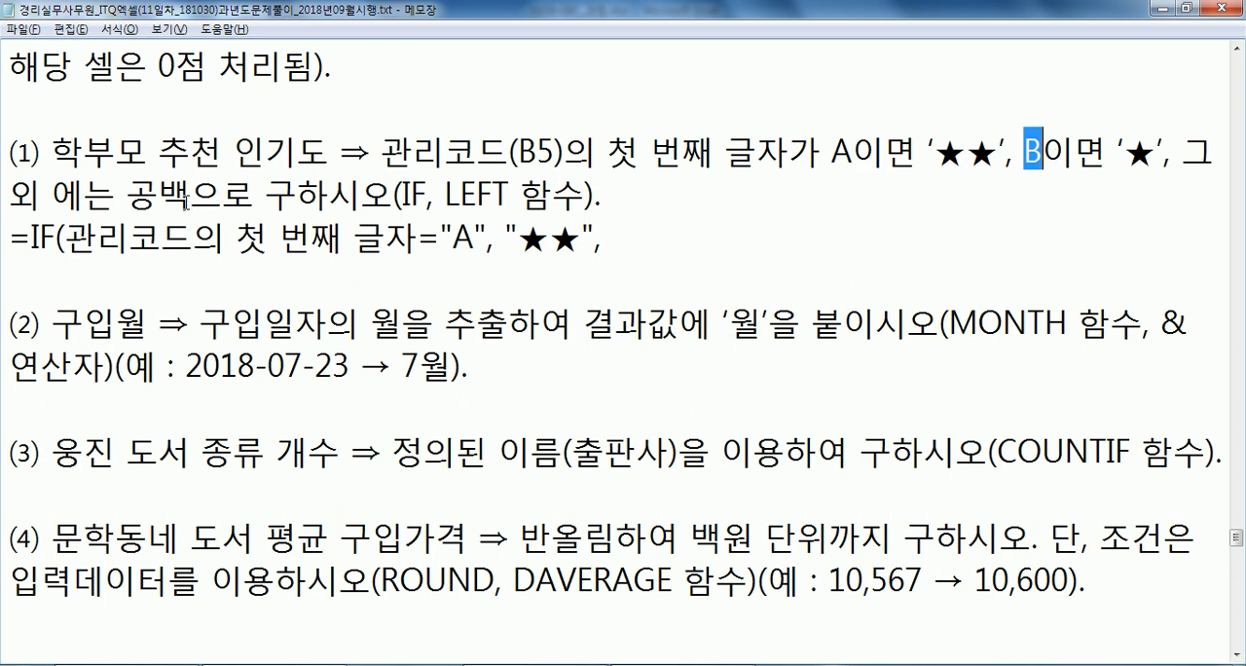
{"action": "left_click", "coordinate": [686, 235]}
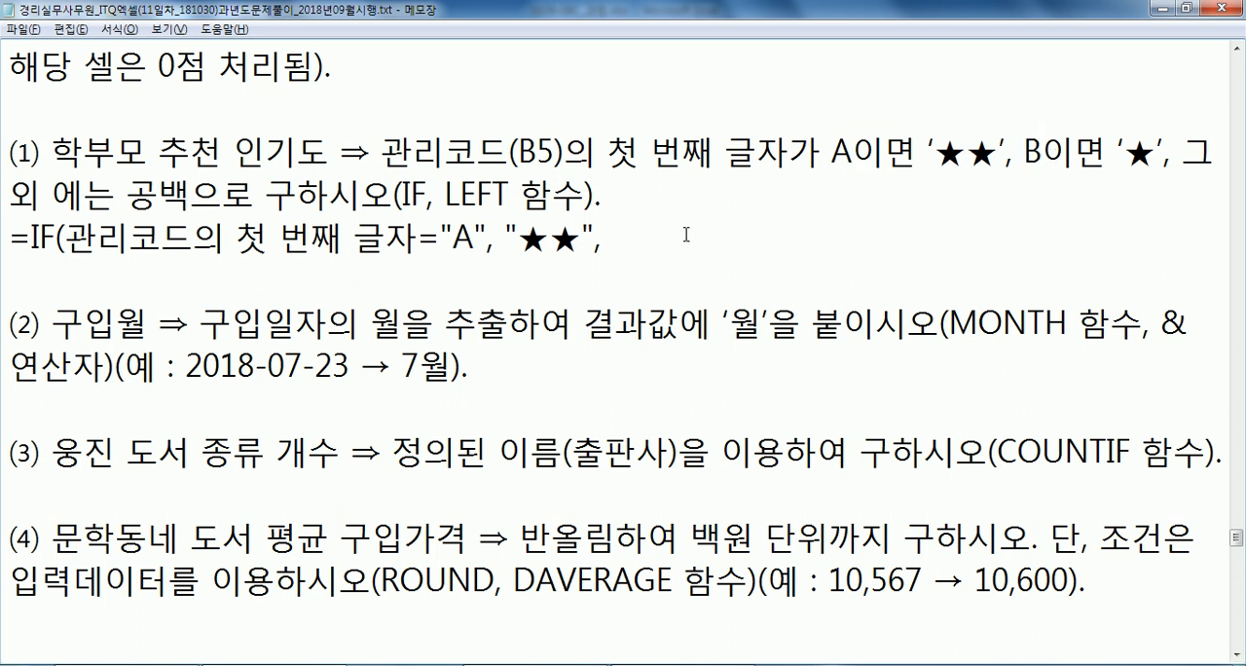
{"action": "left_click_drag", "start_coordinate": [8, 234], "coordinate": [611, 239]}
{"action": "key", "text": "ctrl+c"}
{"action": "left_click", "coordinate": [629, 238]}
{"action": "key", "text": "ctrl+v"}
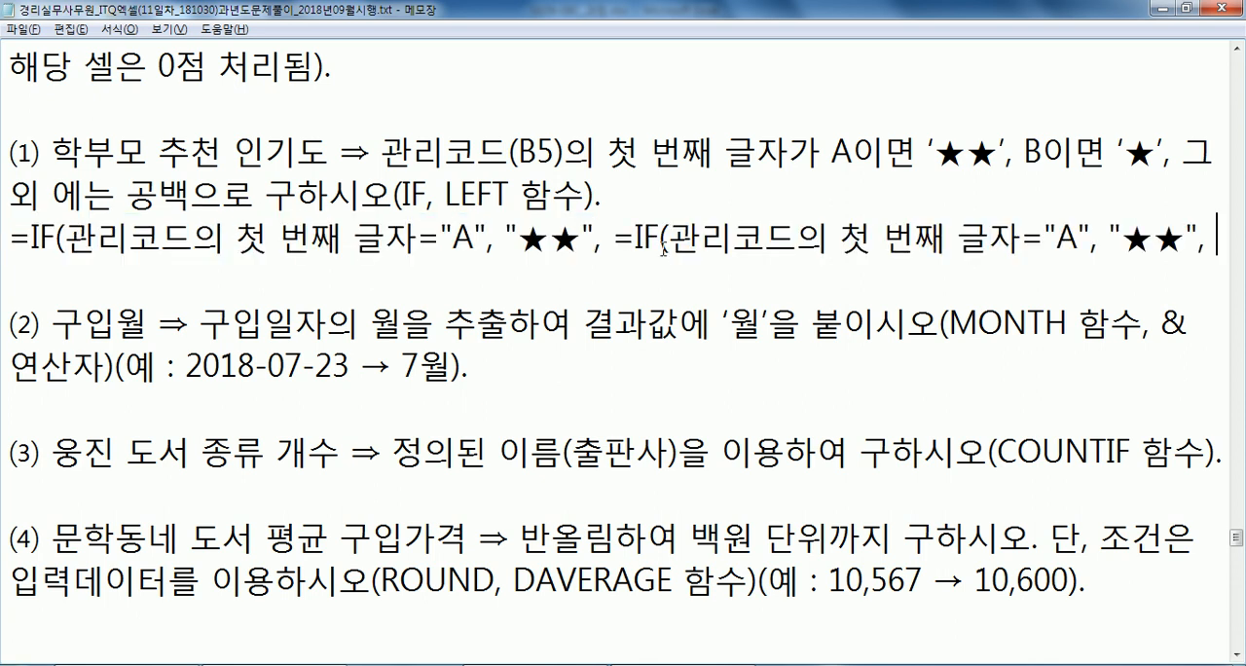
{"action": "left_click", "coordinate": [612, 239]}
{"action": "key", "text": "Delete"}
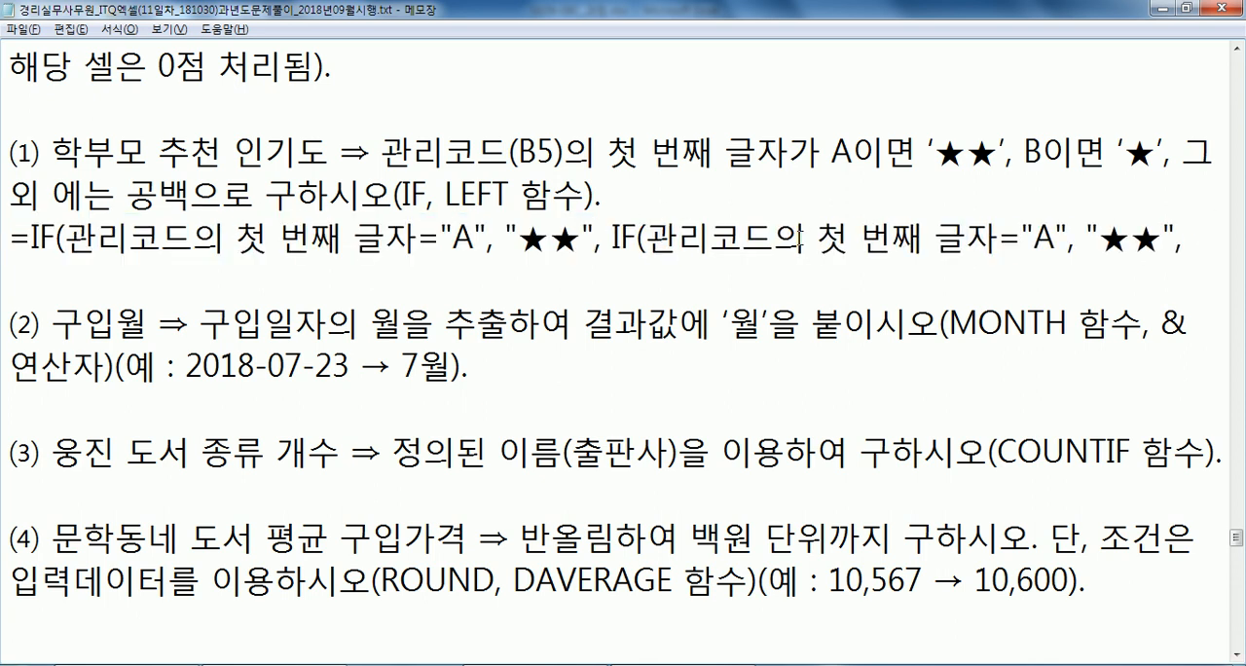
Change the nested IF to test for "B" and return "★", and complete the formula with "" and two closing parentheses.
{"action": "left_click_drag", "start_coordinate": [1032, 234], "coordinate": [1057, 233]}
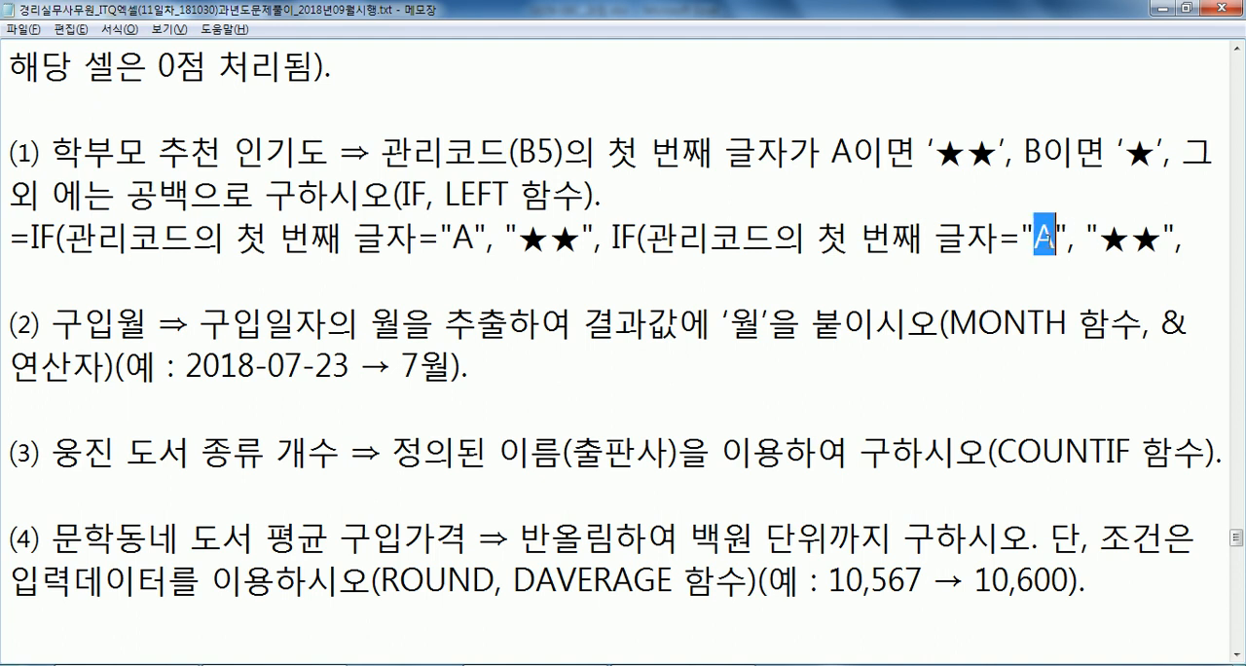
{"action": "type", "text": "ㅠㅠ"}
{"action": "key", "text": "BackSpace"}
{"action": "key", "text": "BackSpace"}
{"action": "type", "text": "B"}
{"action": "key", "text": "Right"}
{"action": "key", "text": "Right"}
{"action": "key", "text": "Right"}
{"action": "key", "text": "Right"}
{"action": "key", "text": "Delete"}
{"action": "key", "text": "End"}
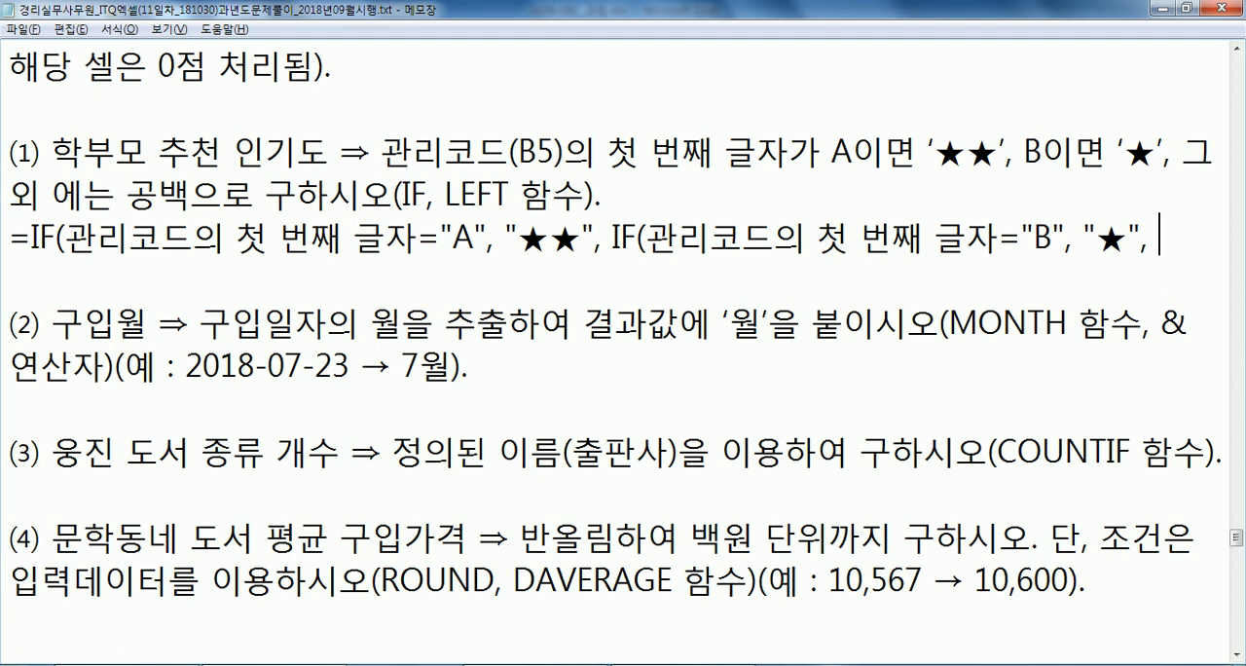
{"action": "type", "text": "\"\"))"}
Duplicate the draft IF formula onto the next line and place the cursor just before its first 관리코드.
{"action": "key", "text": "Up"}
{"action": "key", "text": "shift+Down"}
{"action": "key", "text": "ctrl+c"}
{"action": "key", "text": "Left"}
{"action": "key", "text": "ctrl+v"}
{"action": "key", "text": "Right"}
{"action": "key", "text": "Right"}
{"action": "key", "text": "Right"}
{"action": "key", "text": "Right"}
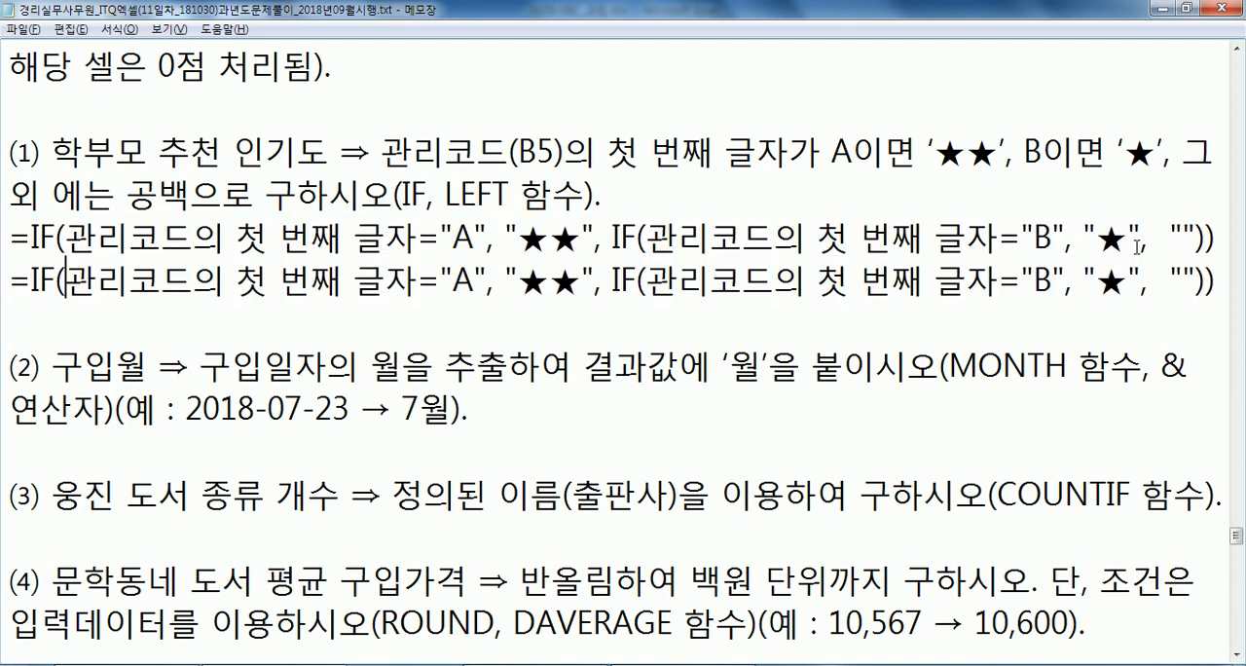
In the second draft line, replace the outer IF's 관리코드의 첫 번째 글자 with LEFT(관리코드, 1).
{"action": "type", "text": "LEFT("}
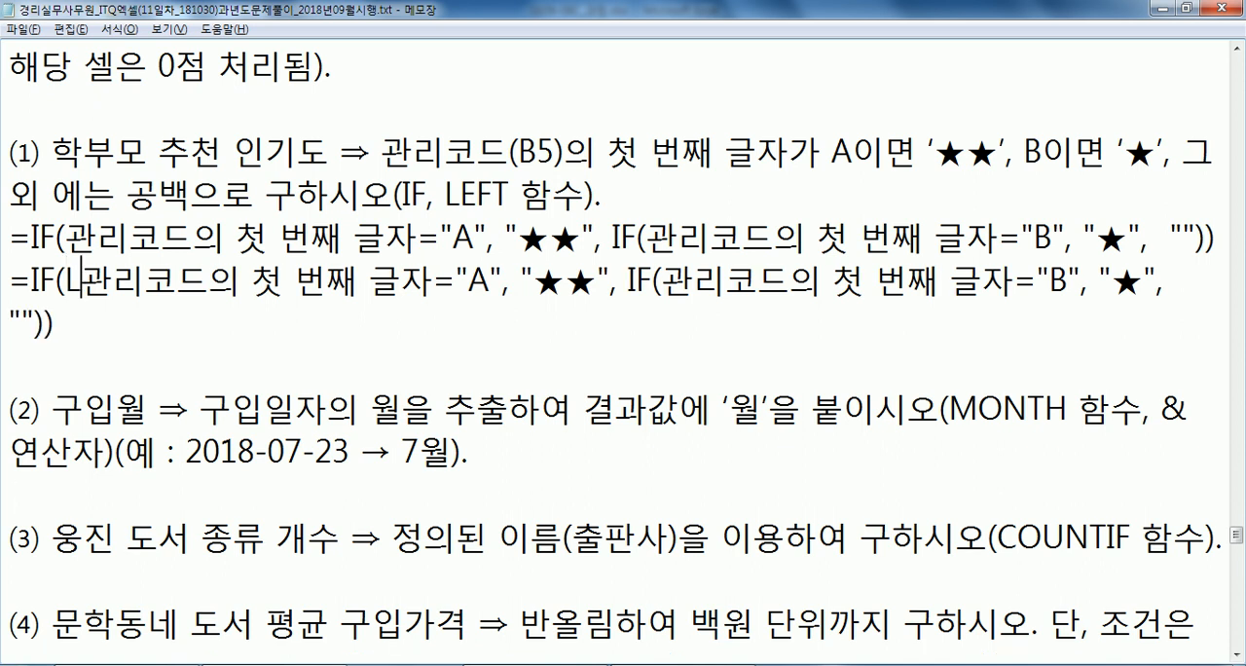
{"action": "key", "text": "Right"}
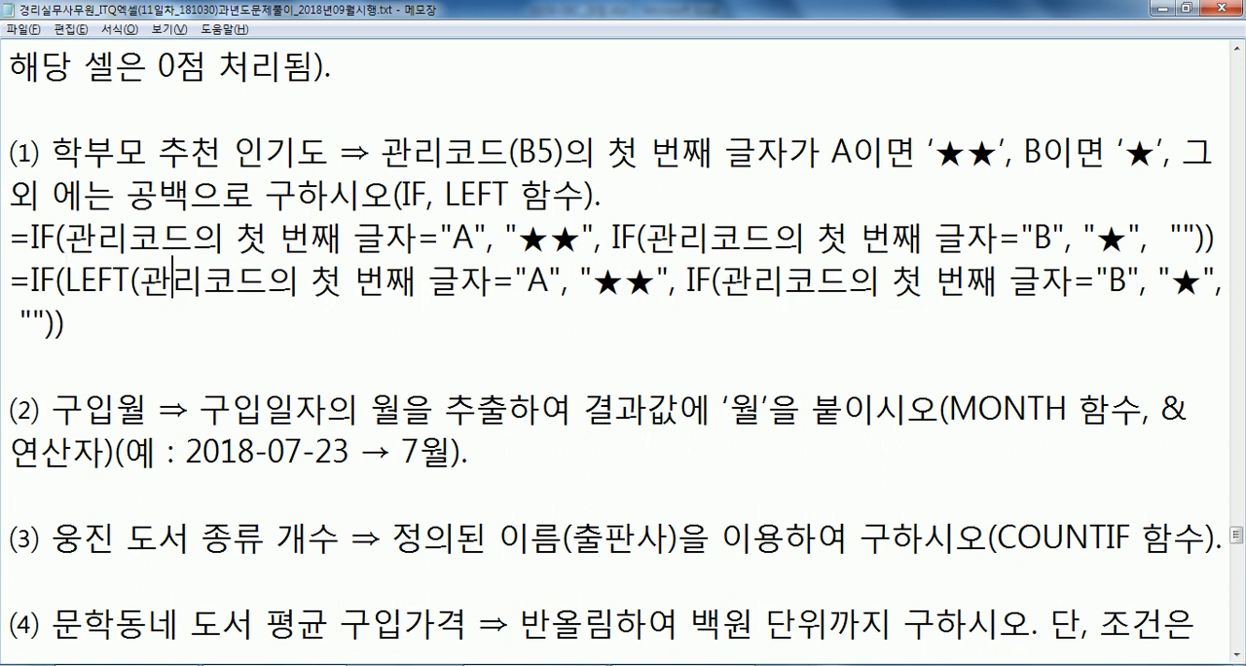
{"action": "key", "text": "Right"}
{"action": "key", "text": "Right"}
{"action": "key", "text": "Right"}
{"action": "type", "text": ", 1"}
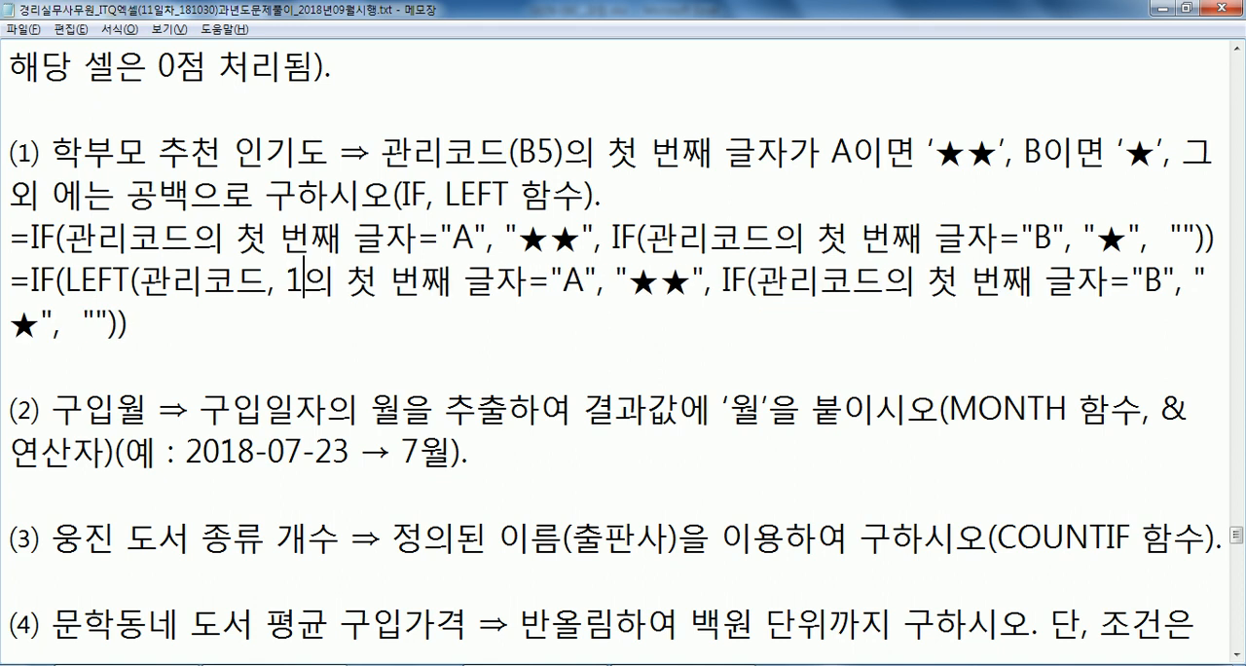
{"action": "type", "text": ")"}
{"action": "key", "text": "Delete"}
{"action": "key", "text": "Delete"}
{"action": "key", "text": "Delete"}
{"action": "key", "text": "Delete"}
{"action": "key", "text": "Delete"}
{"action": "key", "text": "Delete"}
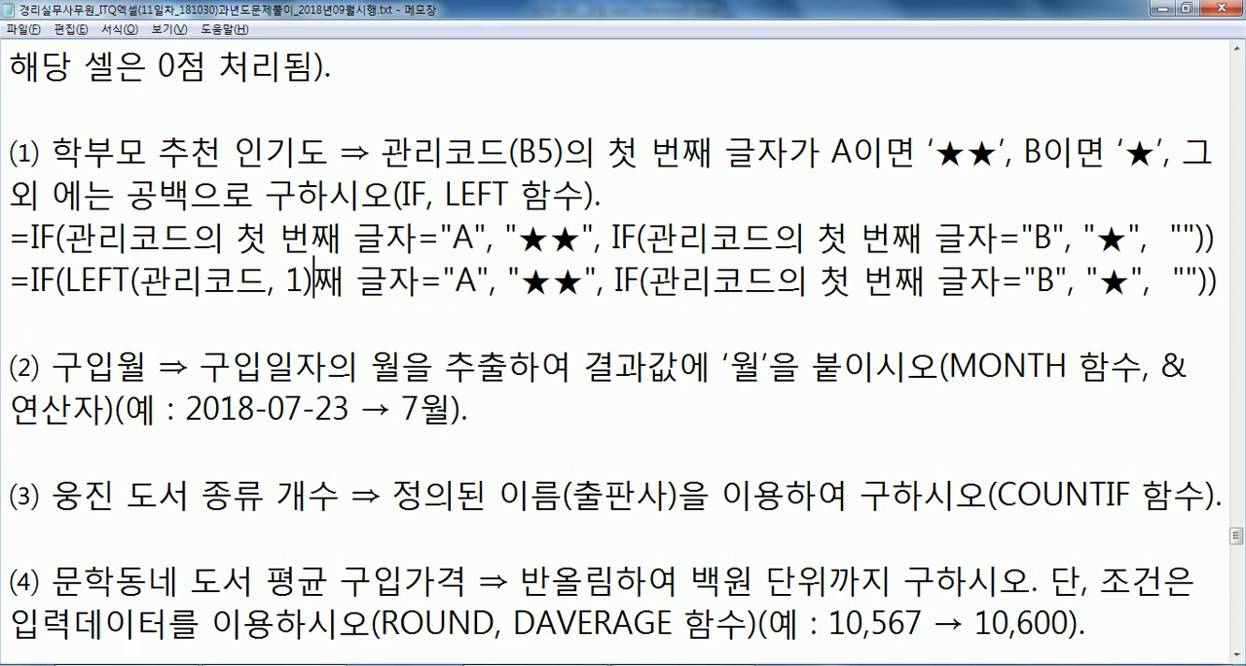
{"action": "key", "text": "Delete"}
{"action": "key", "text": "Delete"}
{"action": "key", "text": "Delete"}
Replace the nested IF's 관리코드의 첫 번째 글자 with LEFT(관리코드, 1) in the same line.
{"action": "key", "text": "Right"}
{"action": "key", "text": "Right"}
{"action": "key", "text": "Right"}
{"action": "key", "text": "Right"}
{"action": "key", "text": "Right"}
{"action": "key", "text": "Right"}
{"action": "key", "text": "Right"}
{"action": "key", "text": "Right"}
{"action": "key", "text": "Right"}
{"action": "key", "text": "Right"}
{"action": "key", "text": "Right"}
{"action": "key", "text": "Right"}
{"action": "key", "text": "Right"}
{"action": "key", "text": "Right"}
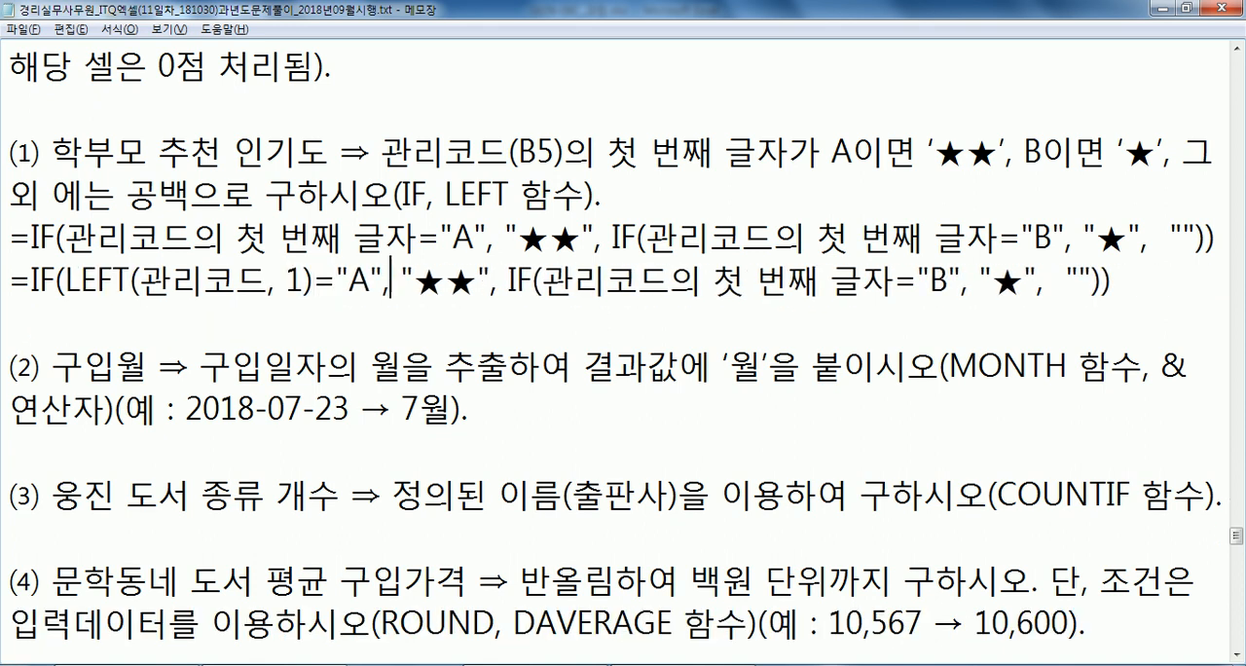
{"action": "key", "text": "Right"}
{"action": "type", "text": "LEFT("}
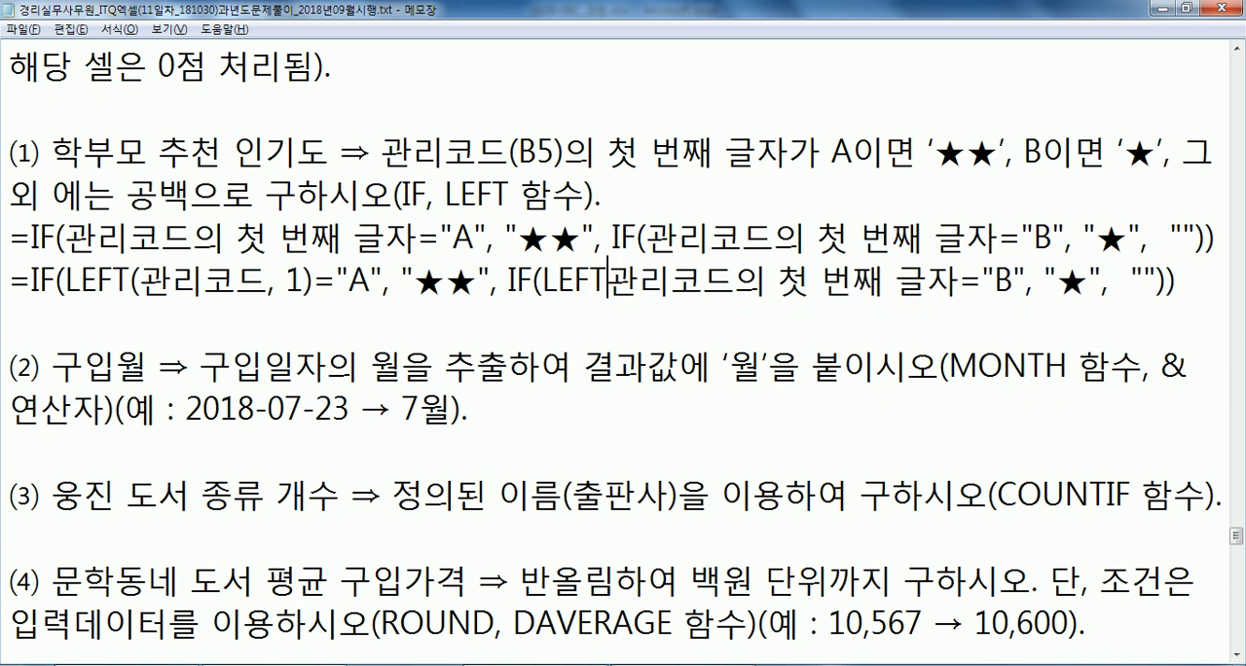
{"action": "key", "text": "Right"}
{"action": "key", "text": "Right"}
{"action": "key", "text": "Right"}
{"action": "key", "text": "Right"}
{"action": "type", "text": ","}
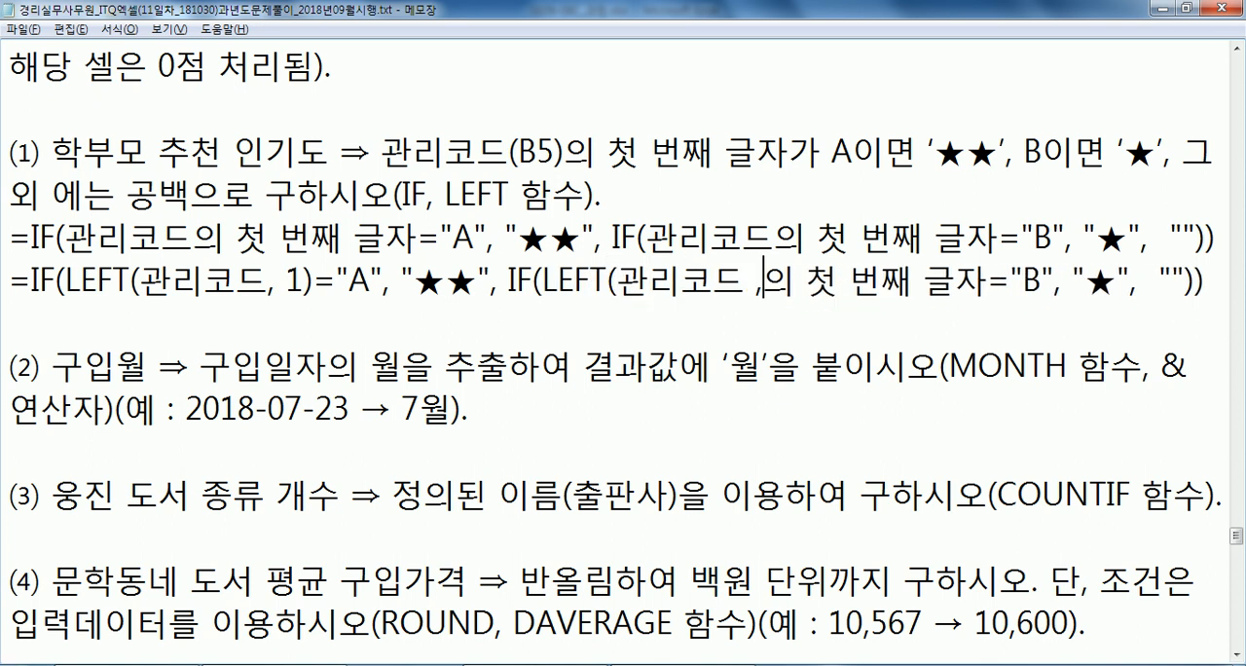
{"action": "key", "text": "BackSpace"}
{"action": "key", "text": "BackSpace"}
{"action": "type", "text": ", 1"}
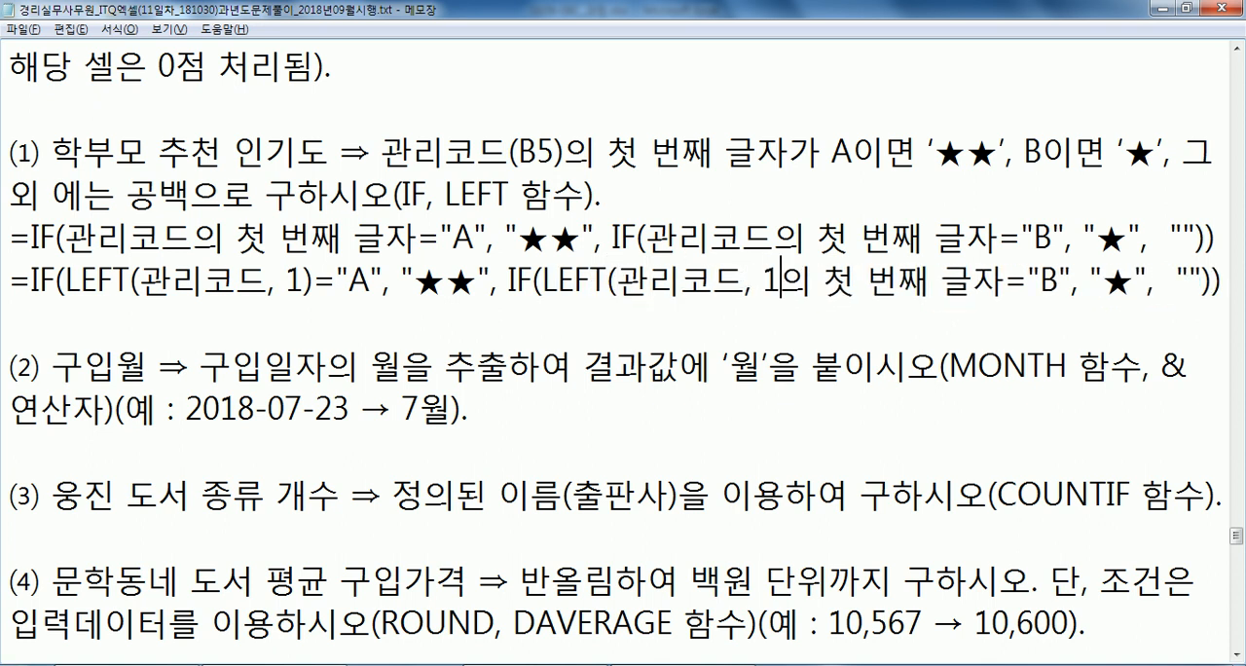
{"action": "type", "text": ")"}
{"action": "key", "text": "Delete"}
{"action": "key", "text": "Delete"}
{"action": "key", "text": "Delete"}
{"action": "key", "text": "Delete"}
{"action": "key", "text": "Delete"}
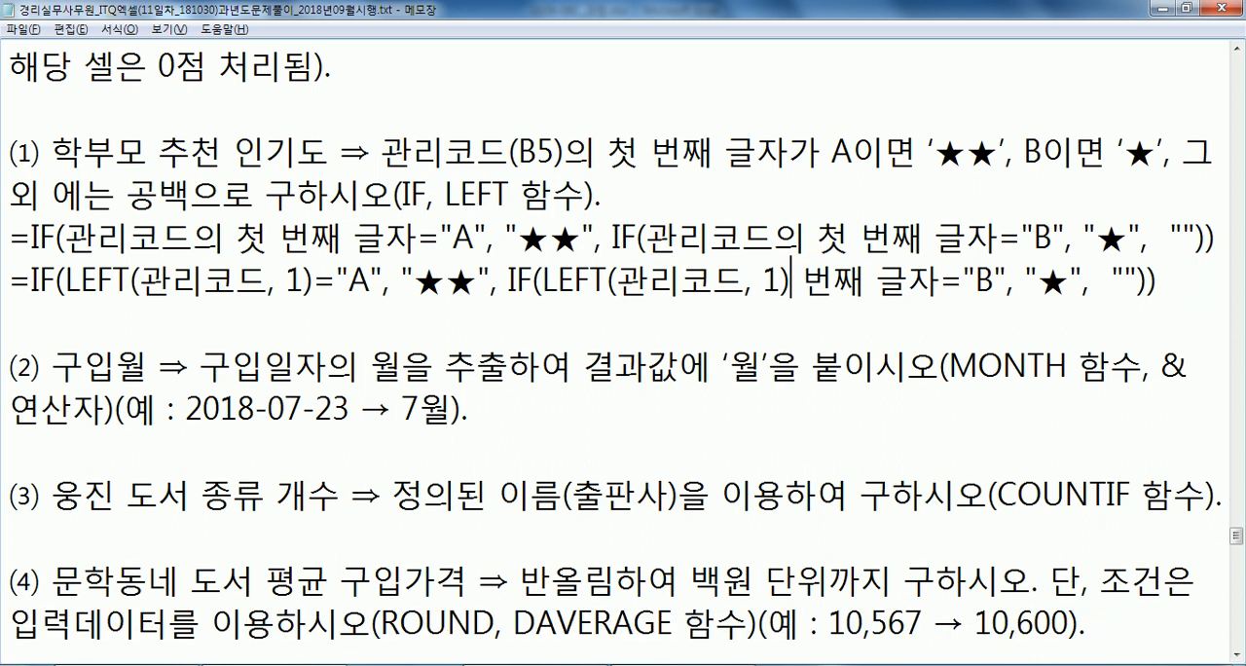
{"action": "key", "text": "Delete"}
{"action": "key", "text": "Delete"}
{"action": "key", "text": "Delete"}
{"action": "key", "text": "Delete"}
Duplicate the LEFT version of the formula onto the line below it.
{"action": "key", "text": "Down"}
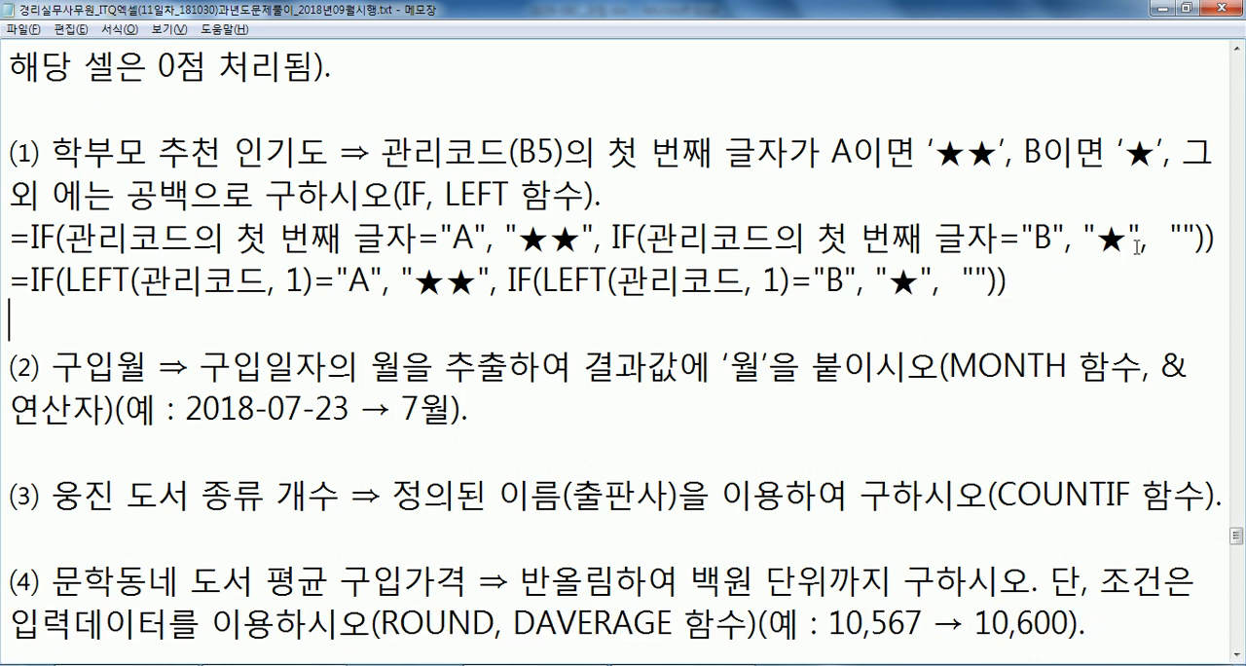
{"action": "key", "text": "shift+Up"}
{"action": "key", "text": "ctrl+c"}
{"action": "key", "text": "Left"}
{"action": "key", "text": "ctrl+v"}
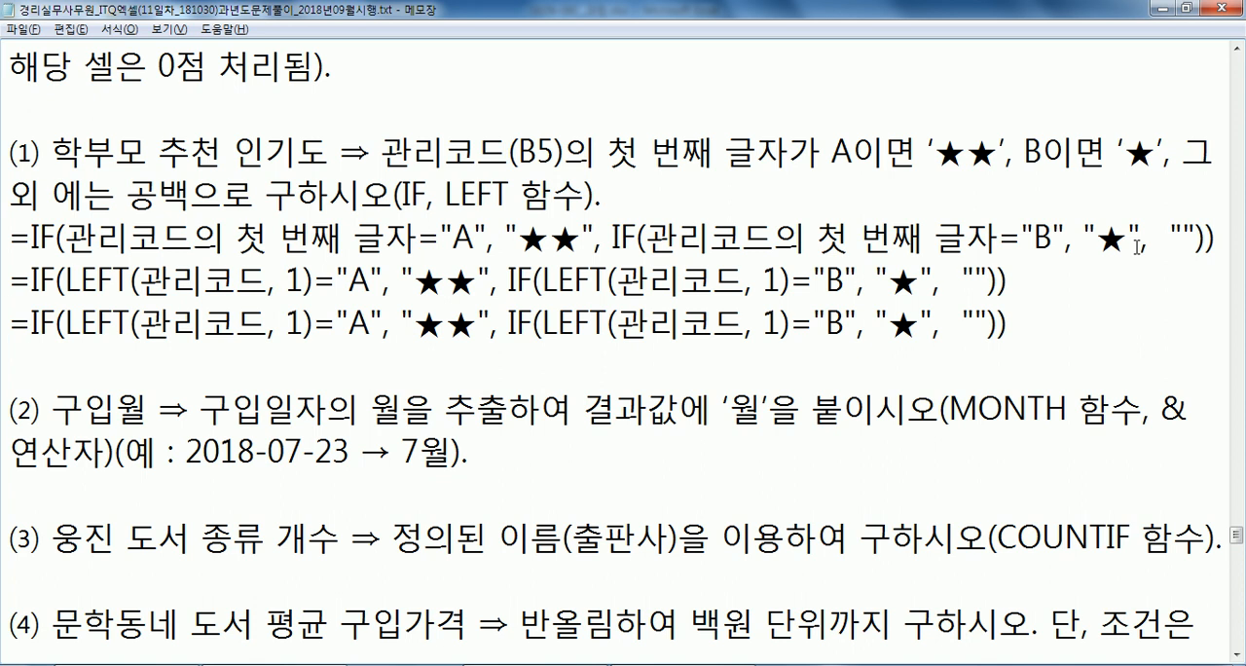
Replace 관리코드 with B5 in the first LEFT function of the duplicated formula.
{"action": "key", "text": "Right"}
{"action": "key", "text": "Right"}
{"action": "key", "text": "Right"}
{"action": "key", "text": "Right"}
{"action": "key", "text": "Right"}
{"action": "key", "text": "Right"}
{"action": "key", "text": "Right"}
{"action": "key", "text": "Right"}
{"action": "type", "text": "ㅠ5"}
{"action": "key", "text": "BackSpace"}
{"action": "key", "text": "BackSpace"}
{"action": "type", "text": "B5"}
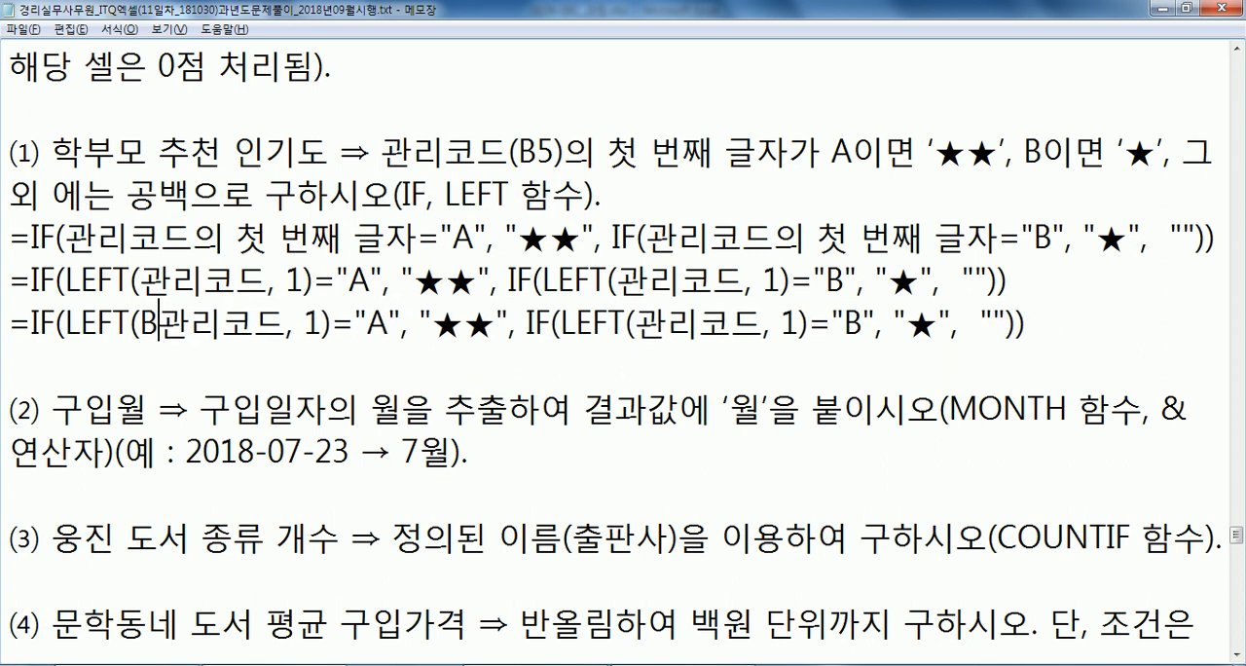
{"action": "key", "text": "Delete"}
{"action": "key", "text": "Delete"}
{"action": "key", "text": "Delete"}
{"action": "key", "text": "Delete"}
Replace 관리코드 with B5 in the nested IF's LEFT function as well.
{"action": "key", "text": "Right"}
{"action": "key", "text": "Right"}
{"action": "key", "text": "Right"}
{"action": "key", "text": "Right"}
{"action": "key", "text": "Right"}
{"action": "key", "text": "Right"}
{"action": "key", "text": "Right"}
{"action": "key", "text": "Right"}
{"action": "key", "text": "Right"}
{"action": "key", "text": "Right"}
{"action": "key", "text": "Right"}
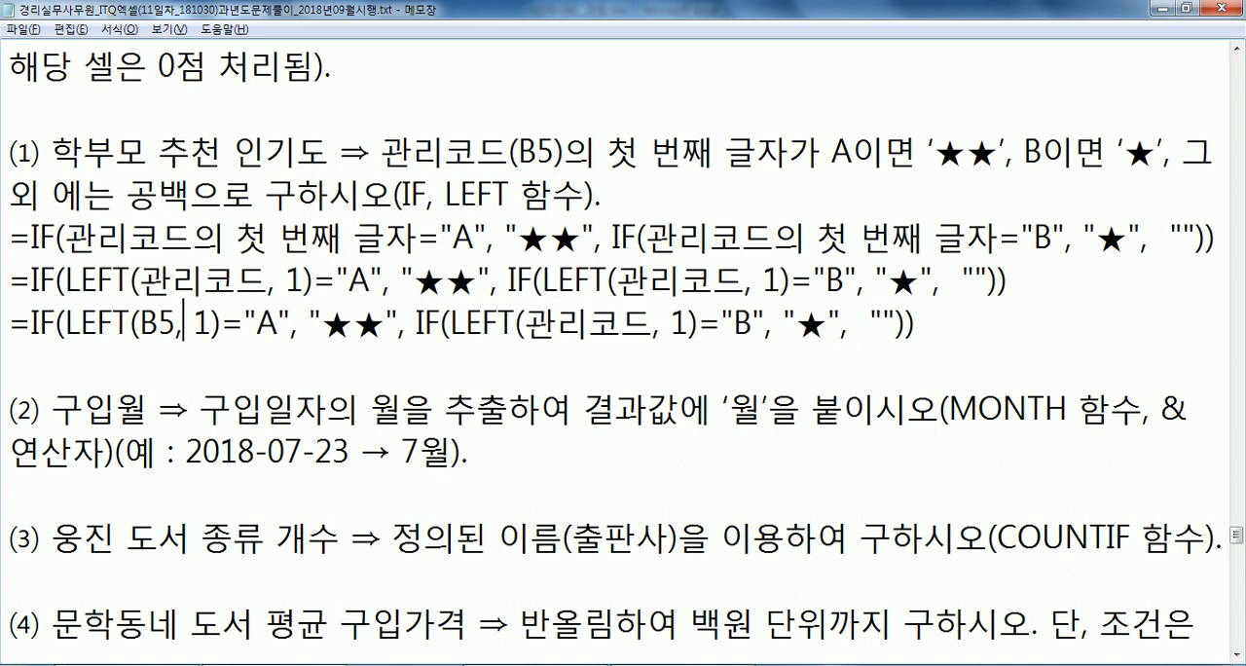
{"action": "key", "text": "Right"}
{"action": "key", "text": "Right"}
{"action": "key", "text": "Right"}
{"action": "key", "text": "Right"}
{"action": "key", "text": "Right"}
{"action": "key", "text": "Right"}
{"action": "key", "text": "Right"}
{"action": "key", "text": "Right"}
{"action": "key", "text": "Right"}
{"action": "key", "text": "Right"}
{"action": "key", "text": "Right"}
{"action": "key", "text": "Right"}
{"action": "key", "text": "Right"}
{"action": "type", "text": "B5"}
{"action": "key", "text": "Delete"}
{"action": "key", "text": "Delete"}
{"action": "key", "text": "Delete"}
{"action": "key", "text": "Delete"}
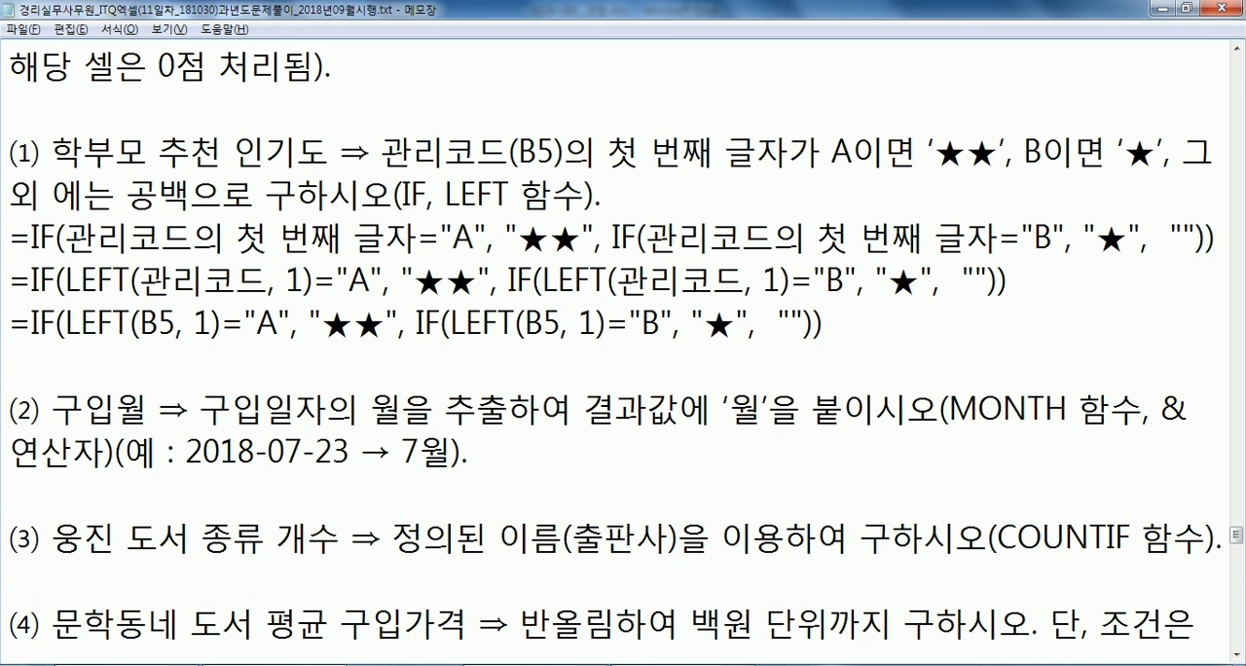
Highlight the completed B5 formula line under item (1), and switch to the GE09-08C_과정.xlsx workbook in Excel.
{"action": "key", "text": "Home"}
{"action": "key", "text": "Down"}
{"action": "scroll", "coordinate": [115, 333], "scroll_direction": "down", "scroll_amount": 1}
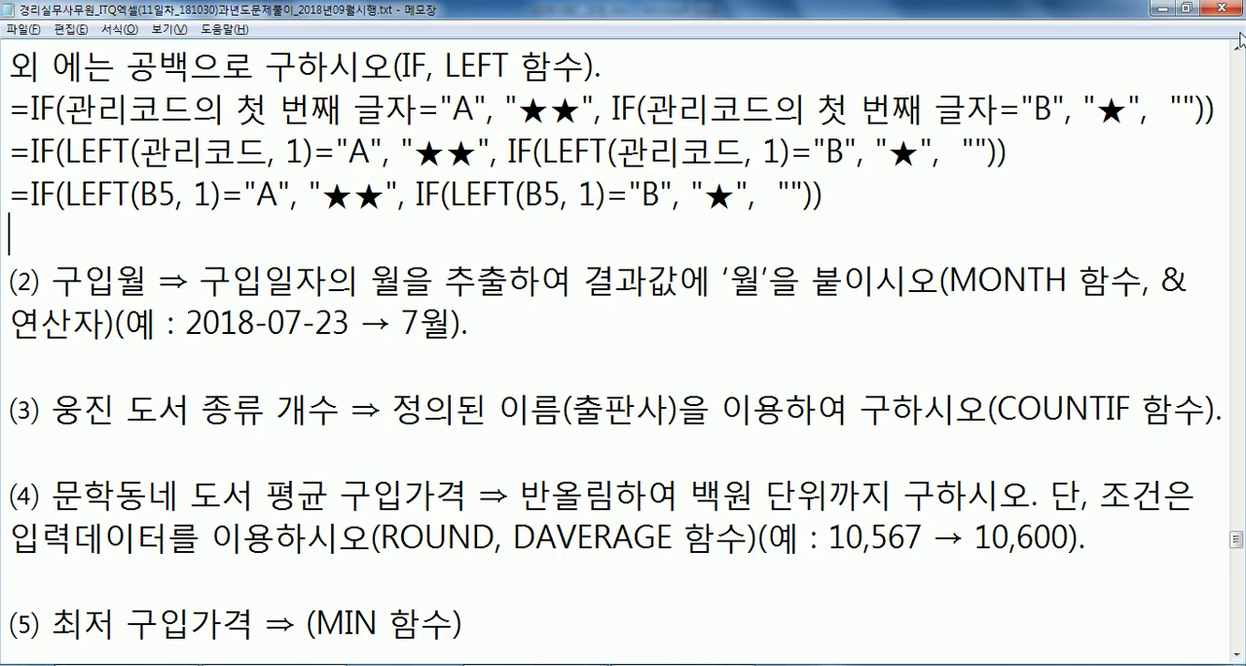
{"action": "scroll", "coordinate": [243, 300], "scroll_direction": "up", "scroll_amount": 1}
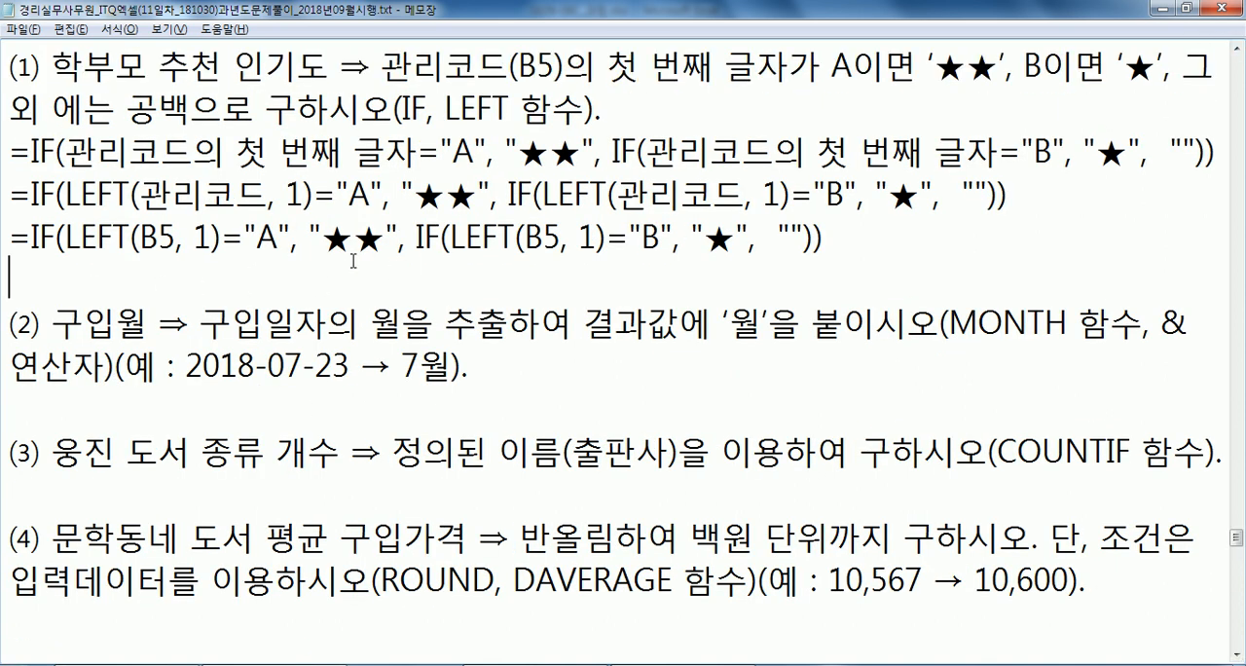
{"action": "left_click_drag", "start_coordinate": [847, 235], "coordinate": [3, 237]}
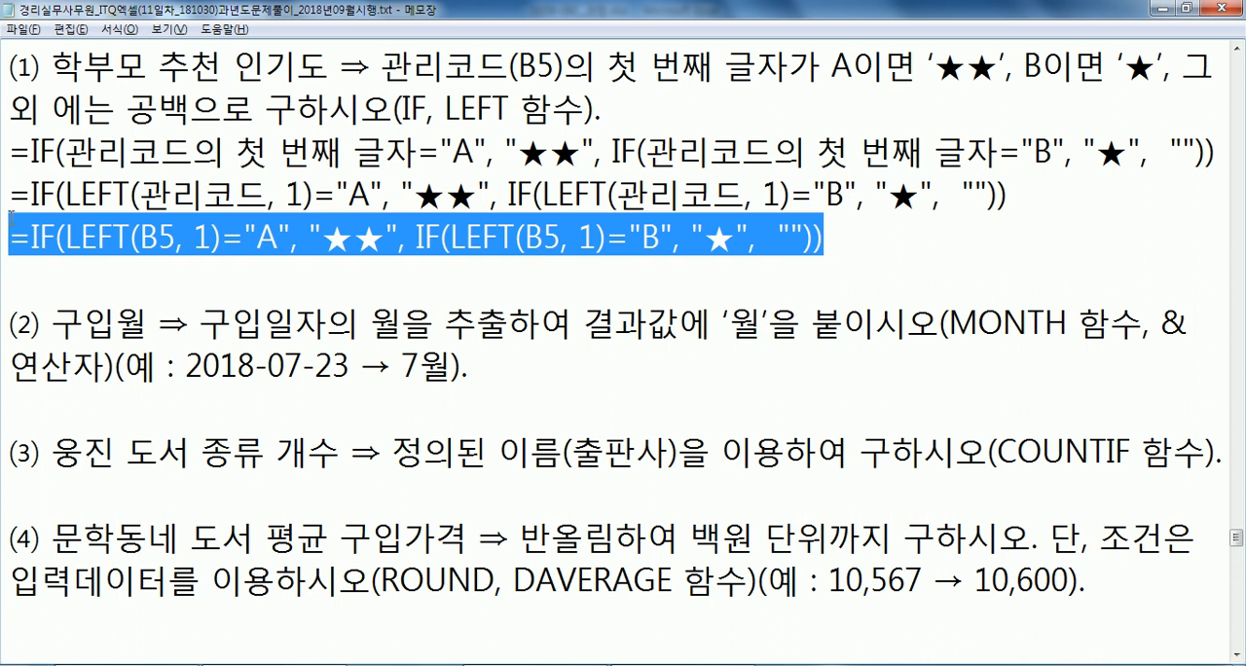
{"action": "key", "text": "alt+Tab"}
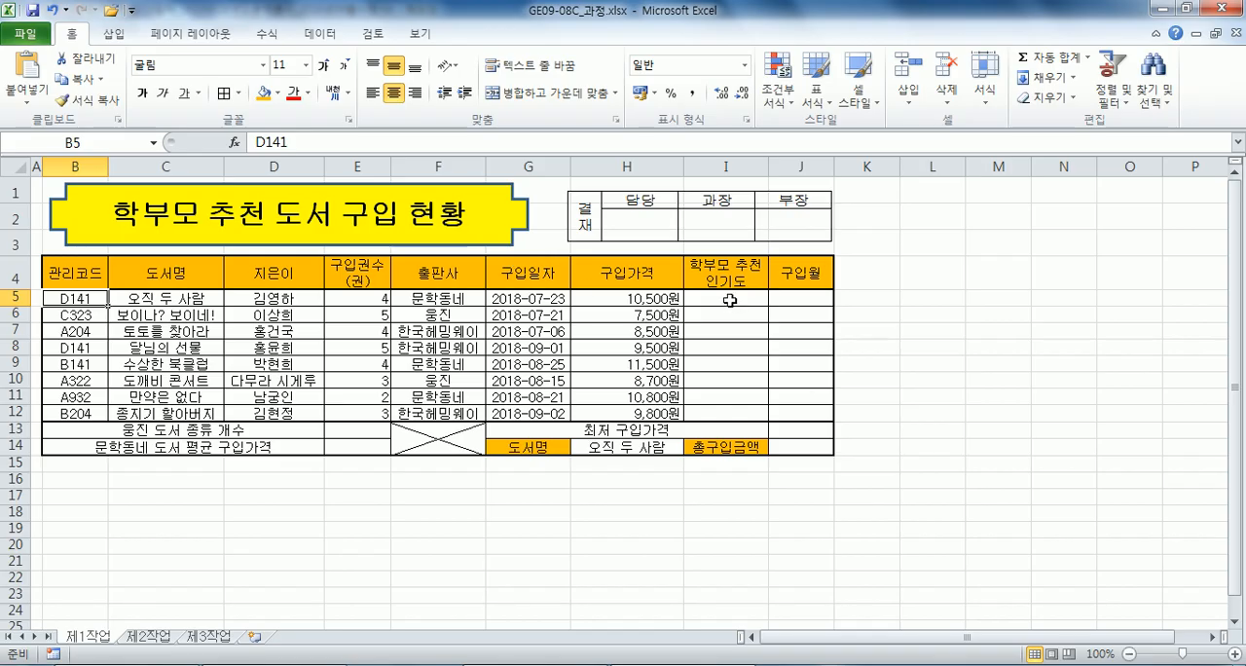
{"action": "left_click", "coordinate": [729, 300]}
{"action": "type", "text": "="}
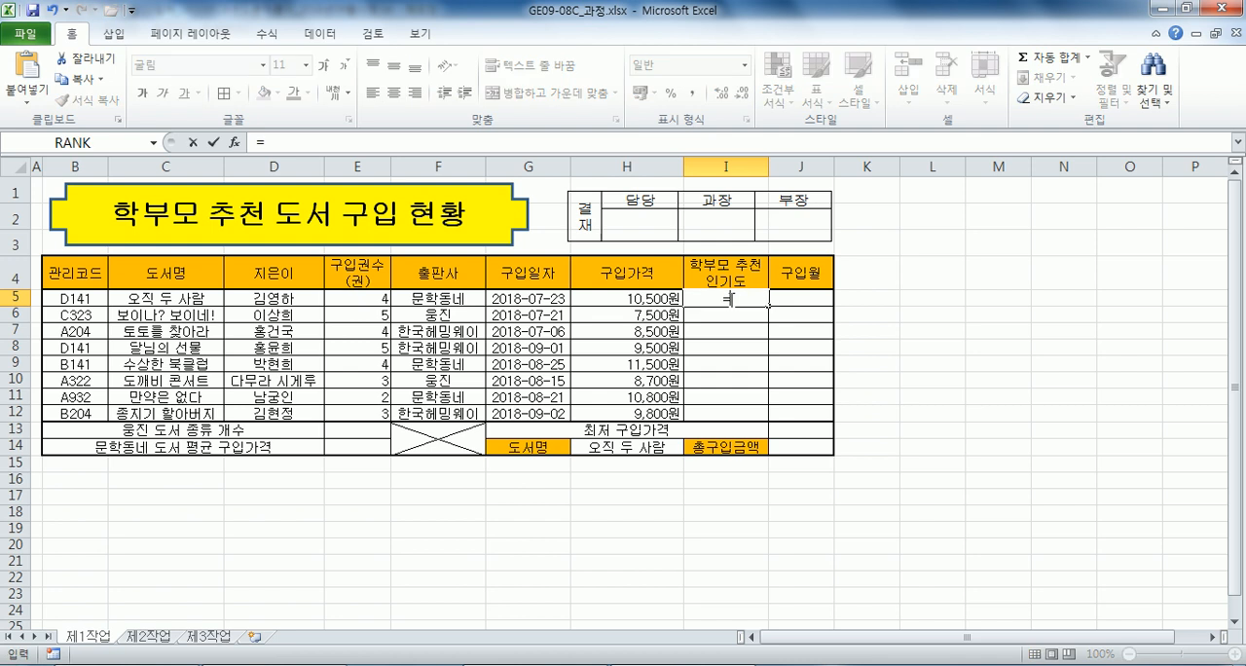
{"action": "type", "text": "IF"}
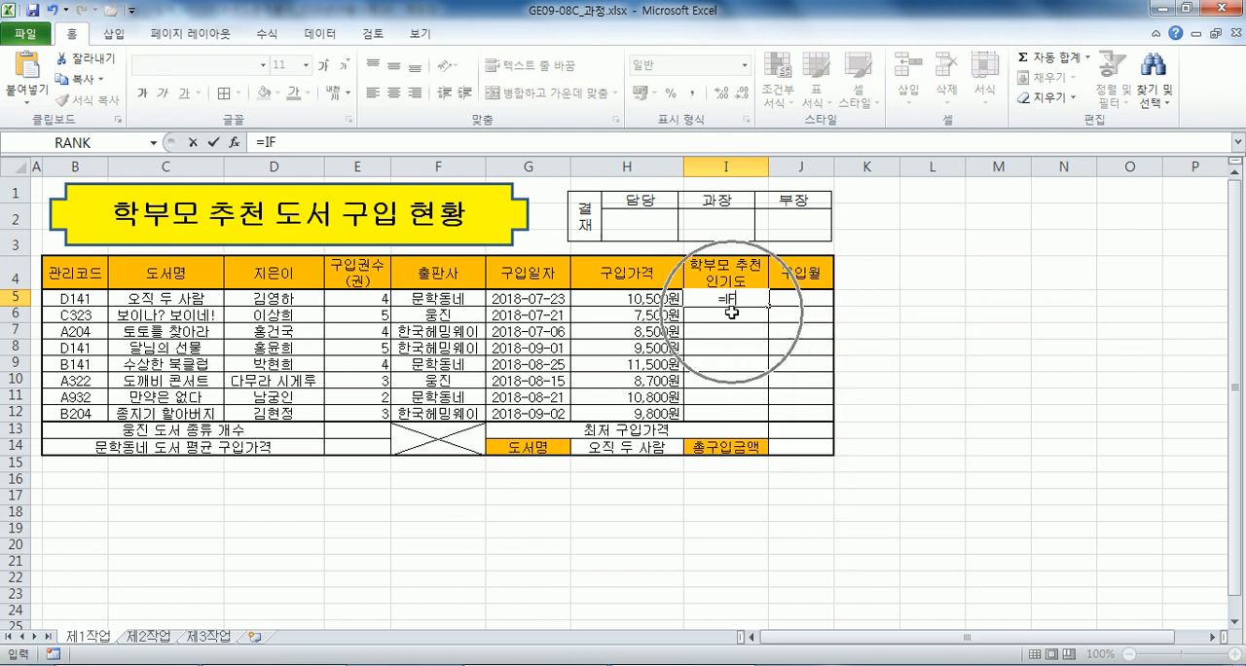
{"action": "key", "text": "Escape"}
Try to fill I5:I12 with the placeholder formula =IF(LKJLJK) in one entry, and cancel it.
{"action": "scroll", "coordinate": [730, 313], "scroll_direction": "up", "scroll_amount": 3}
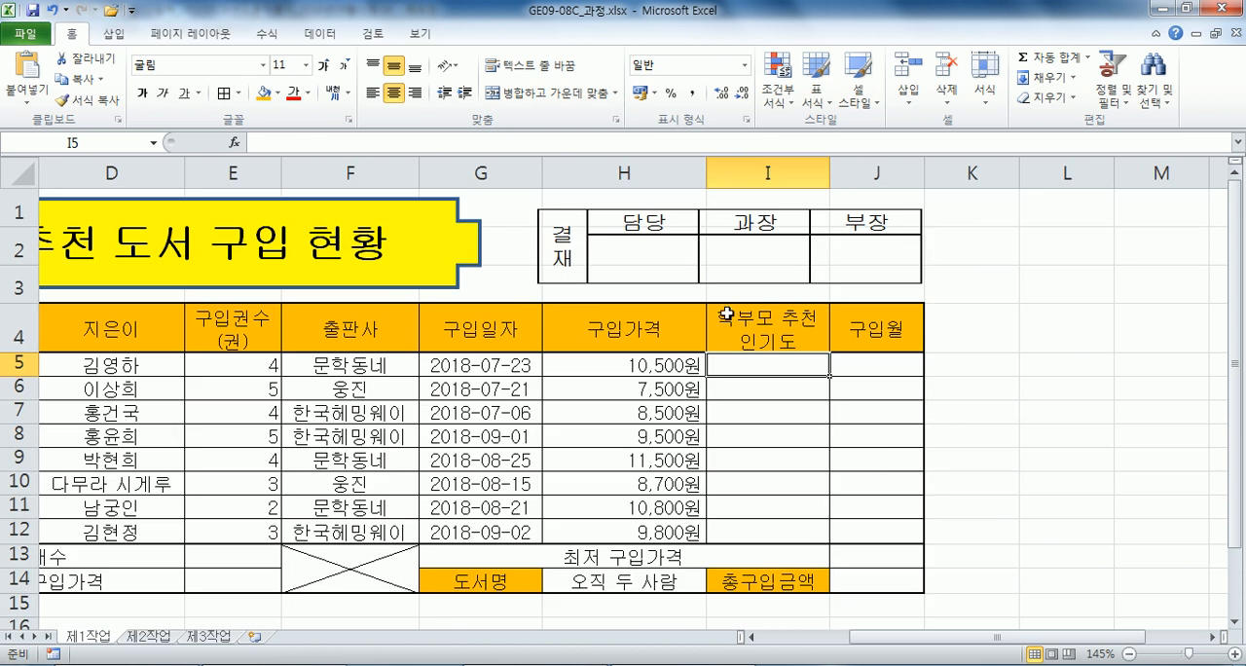
{"action": "scroll", "coordinate": [779, 321], "scroll_direction": "left", "scroll_amount": 3}
{"action": "scroll", "coordinate": [876, 370], "scroll_direction": "down", "scroll_amount": 1}
{"action": "left_click_drag", "start_coordinate": [1028, 245], "coordinate": [1020, 411]}
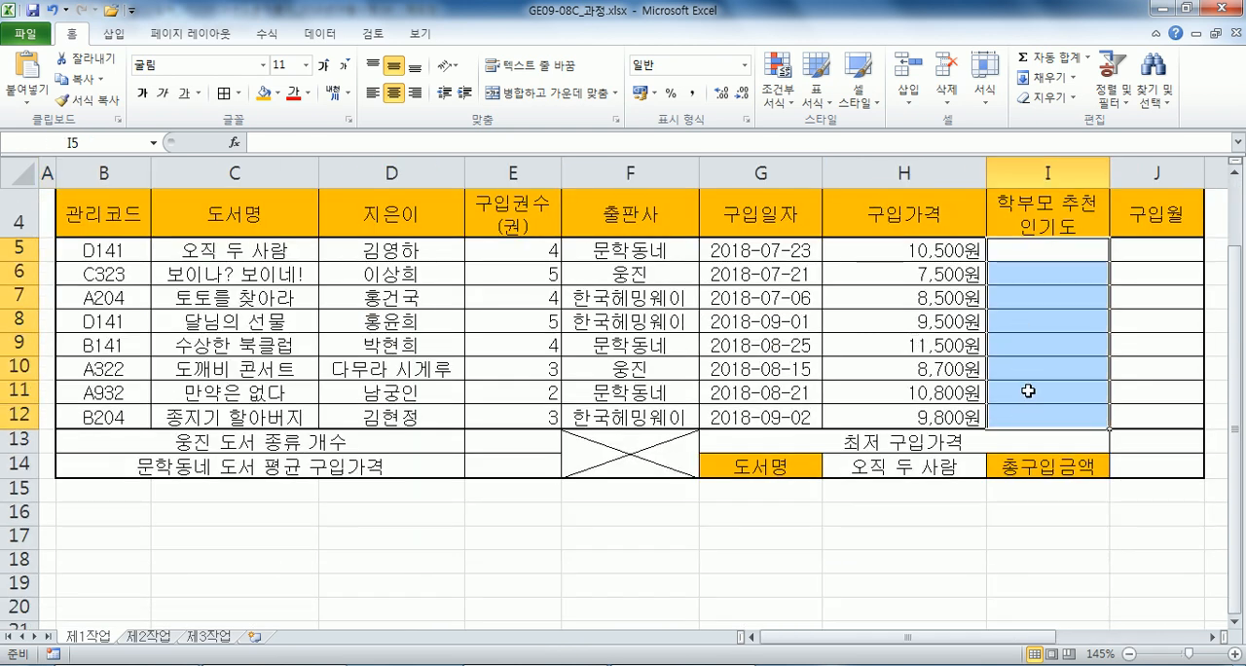
{"action": "type", "text": "=IF"}
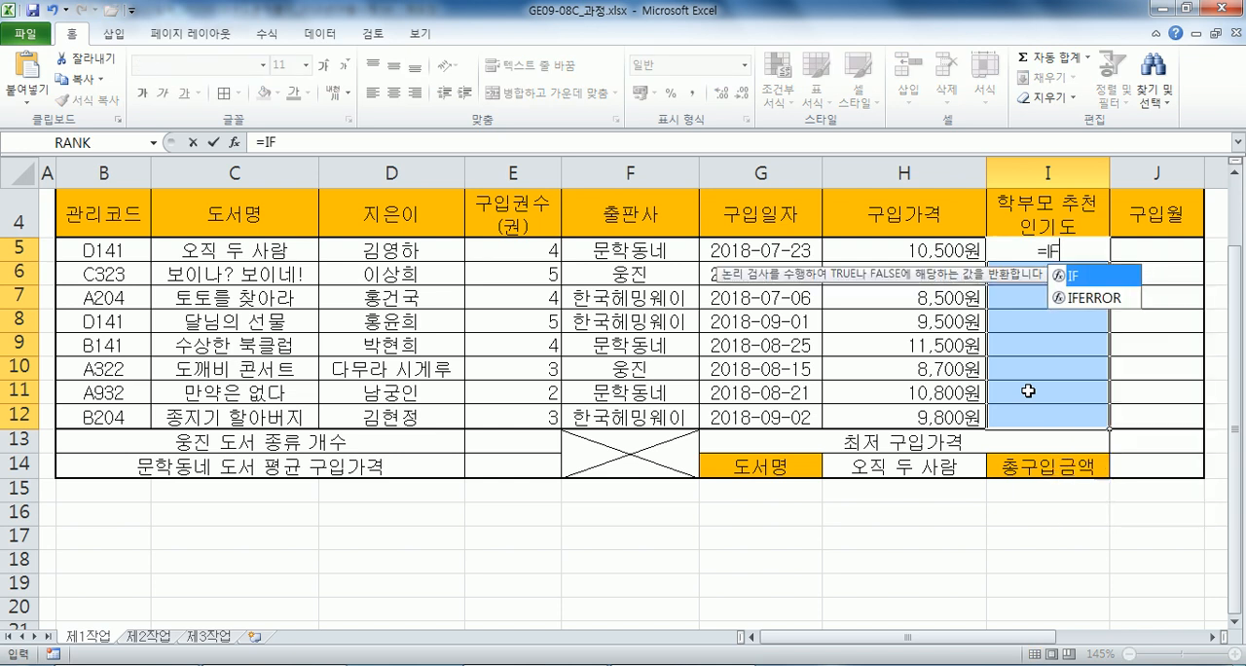
{"action": "type", "text": "(LKJLJK)"}
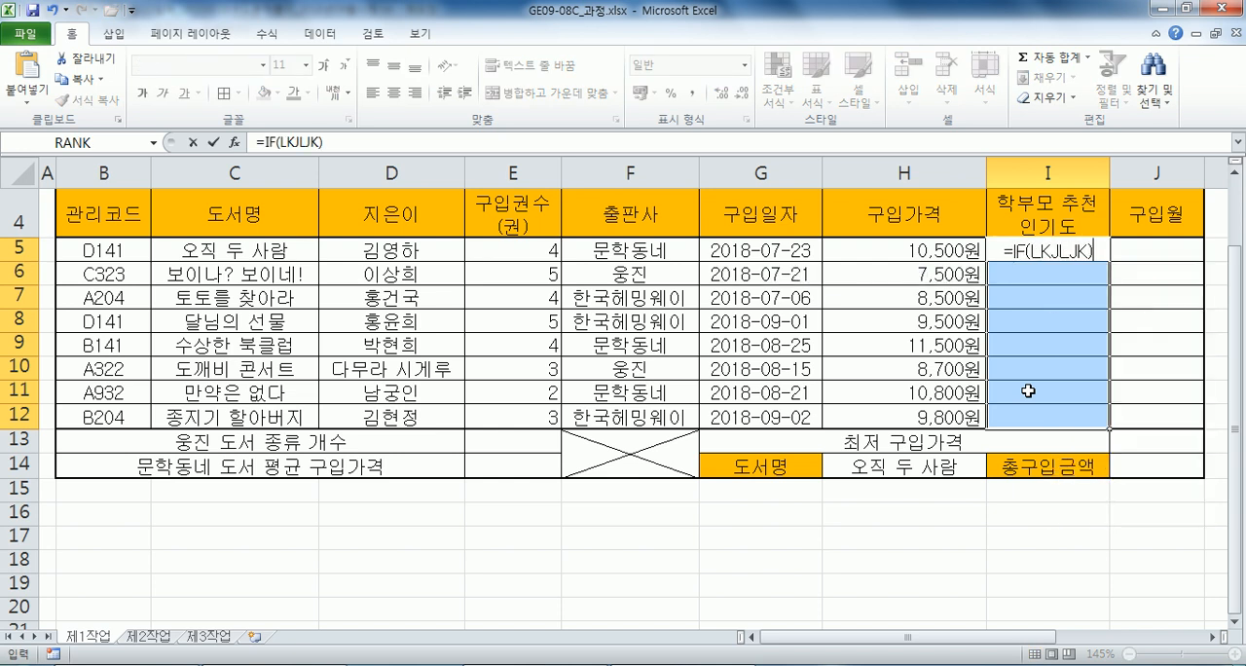
{"action": "key", "text": "ctrl+Return"}
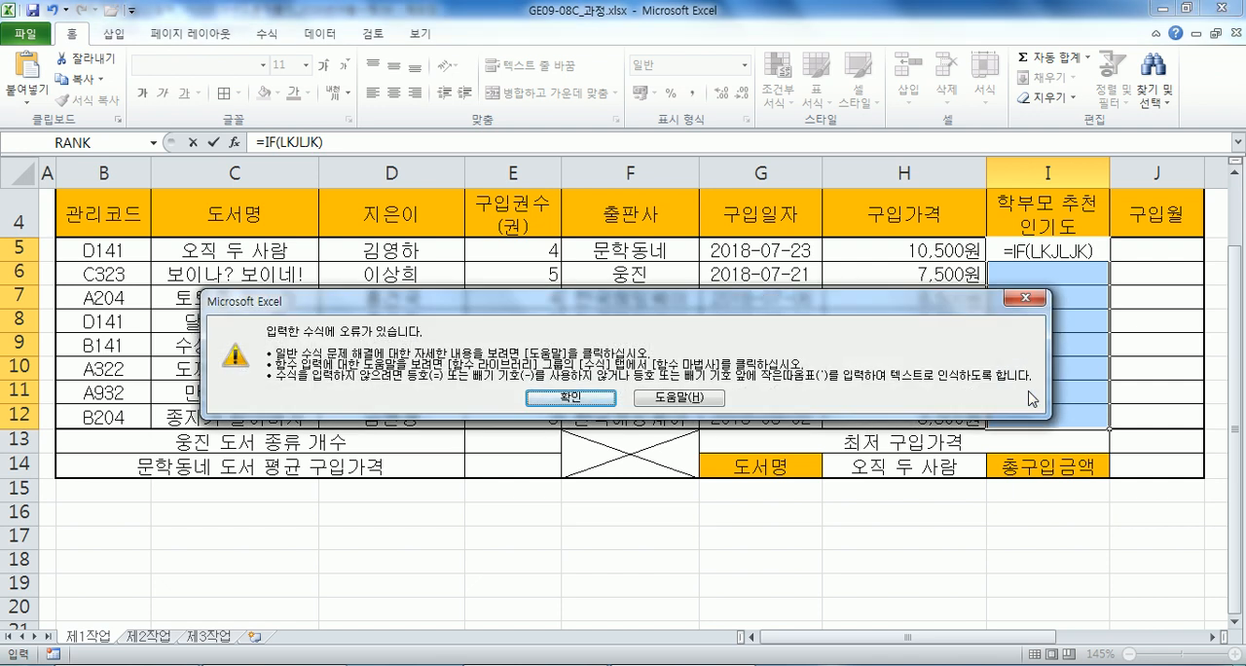
{"action": "key", "text": "Return"}
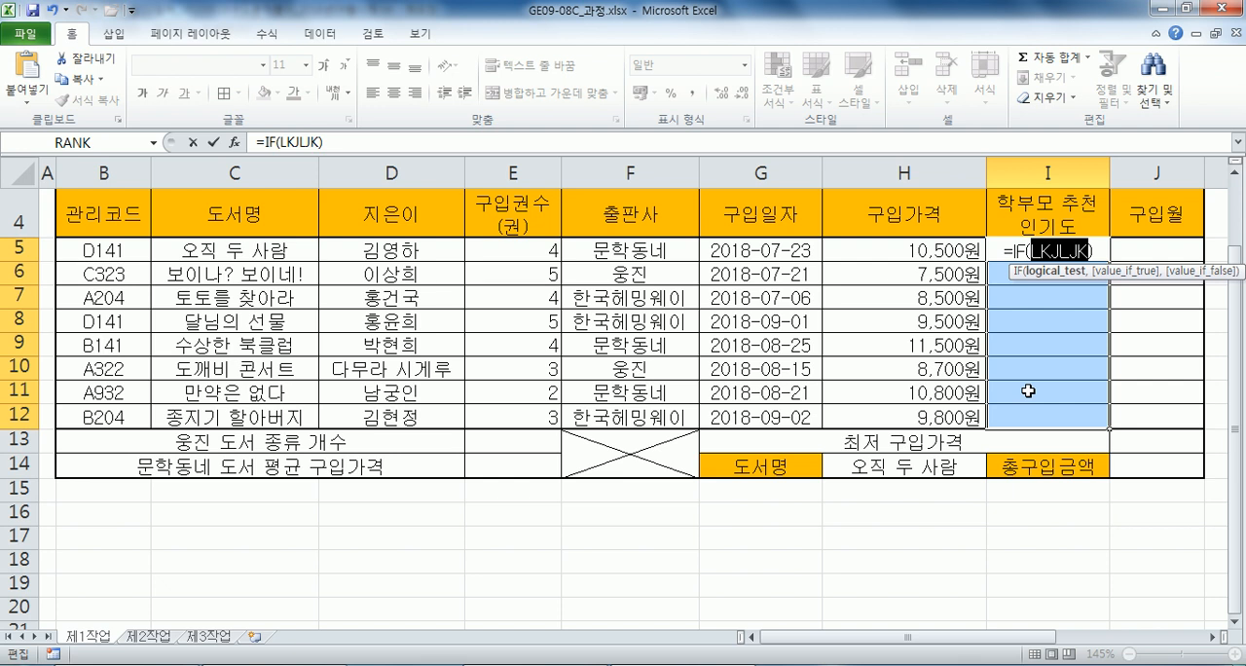
{"action": "key", "text": "Escape"}
Begin the popularity formula in I5 as =IF(LEFT(B5,1)="A"," up to the opening quote of the true value.
{"action": "key", "text": "Up"}
{"action": "key", "text": "Down"}
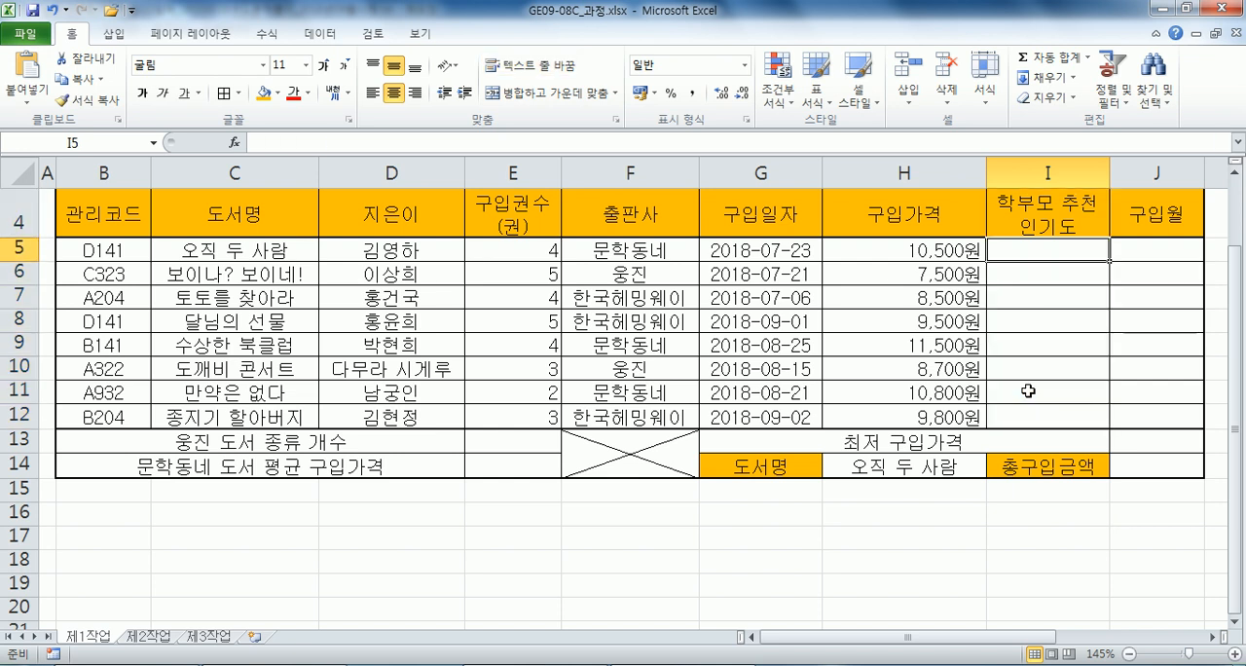
{"action": "type", "text": "=IF(LEFT("}
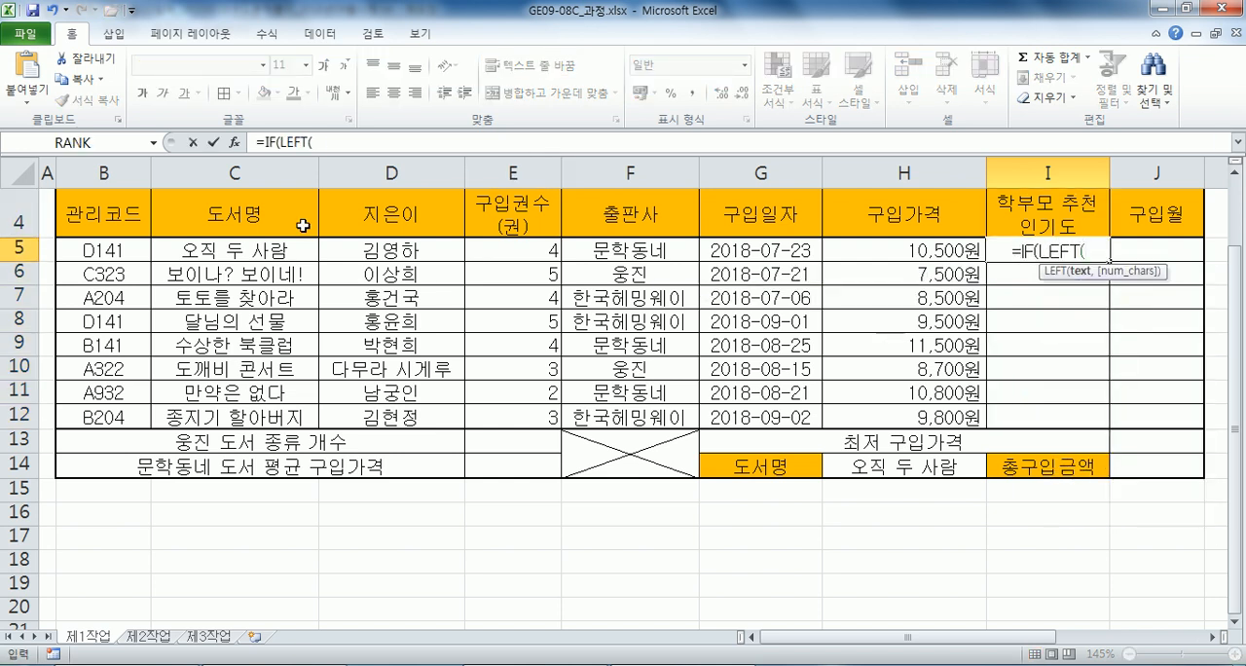
{"action": "left_click", "coordinate": [103, 252]}
{"action": "type", "text": ",1)=\"A\","}
{"action": "key", "text": "BackSpace"}
{"action": "type", "text": "."}
{"action": "key", "text": "BackSpace"}
{"action": "type", "text": ",\""}
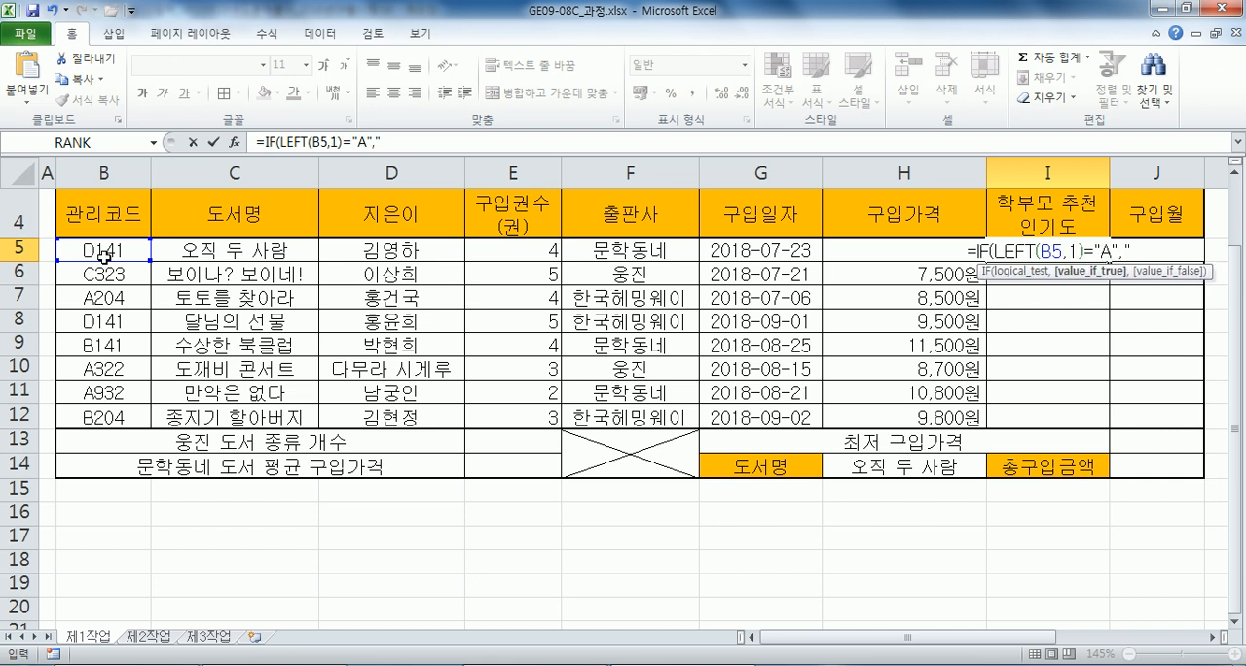
{"action": "type", "text": "*"}
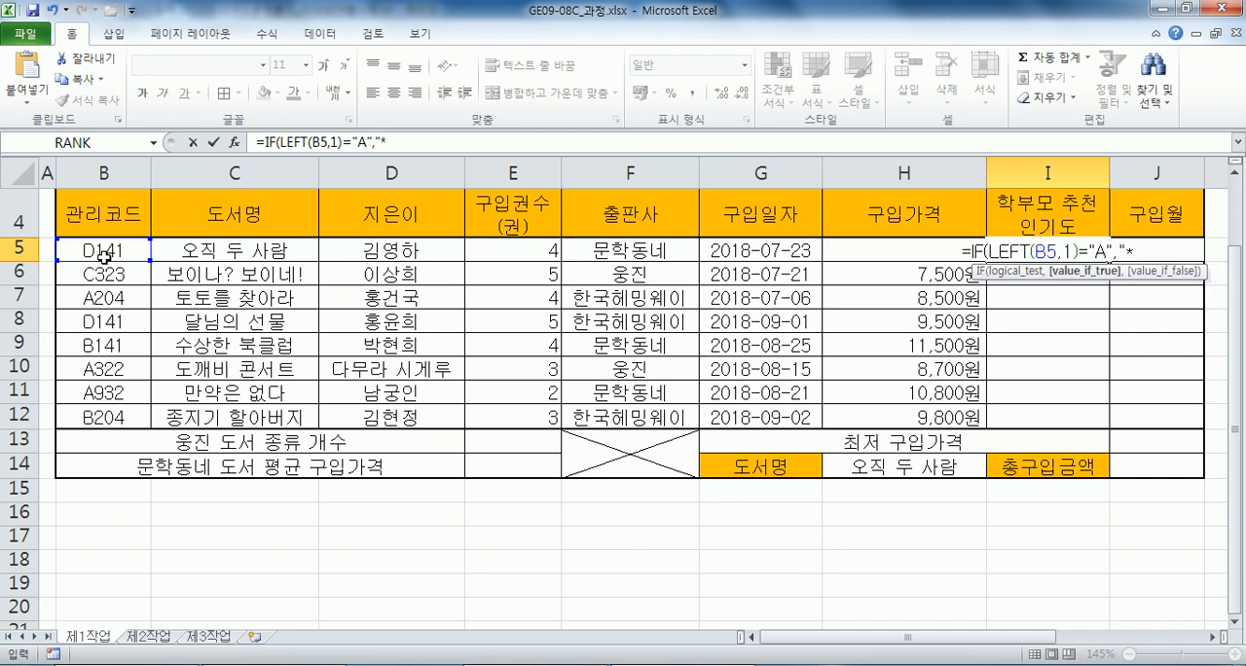
Insert the special character ★ after the opening quote by converting the consonant ㅁ.
{"action": "key", "text": "BackSpace"}
{"action": "type", "text": "A"}
{"action": "key", "text": "BackSpace"}
{"action": "type", "text": "ㅁ"}
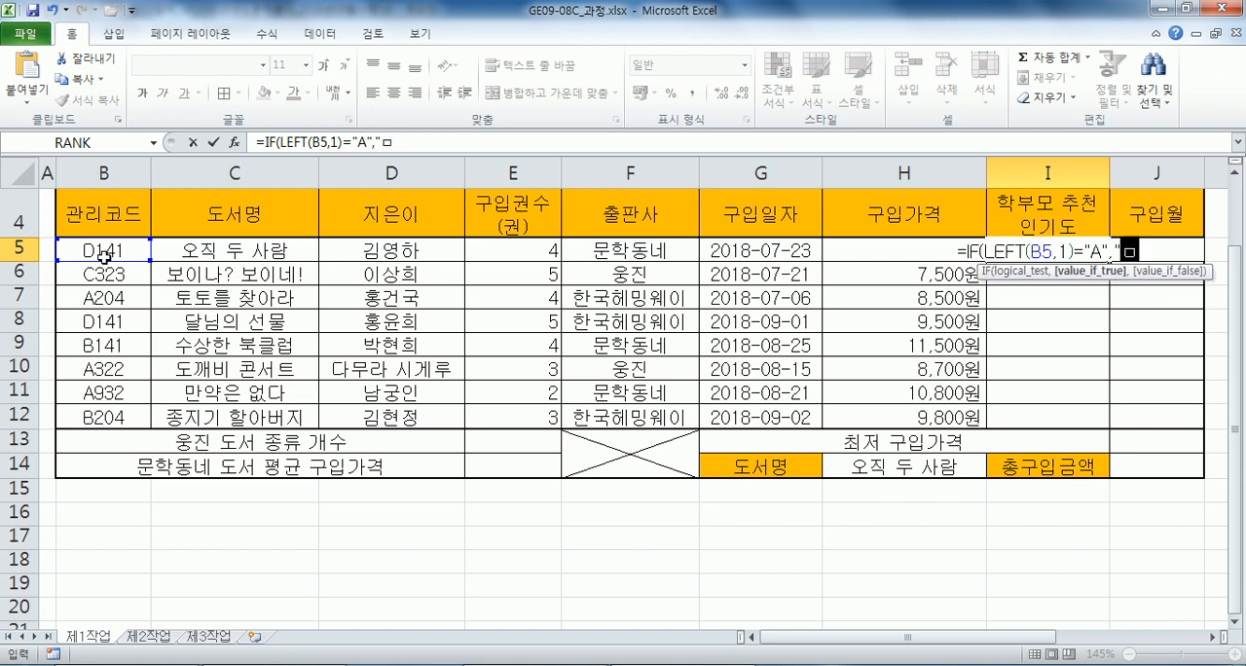
{"action": "key", "text": "Hangul_Hanja"}
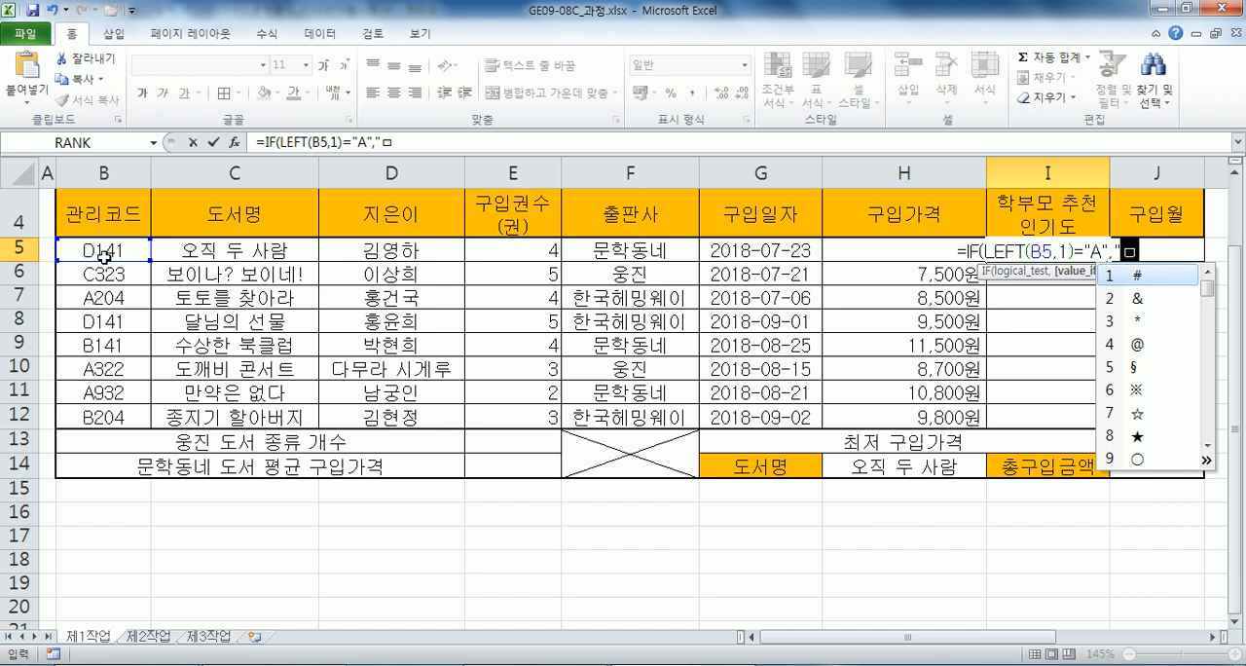
{"action": "key", "text": "Down"}
{"action": "key", "text": "Down"}
{"action": "key", "text": "Down"}
{"action": "key", "text": "Down"}
{"action": "key", "text": "Down"}
{"action": "key", "text": "Down"}
{"action": "key", "text": "Down"}
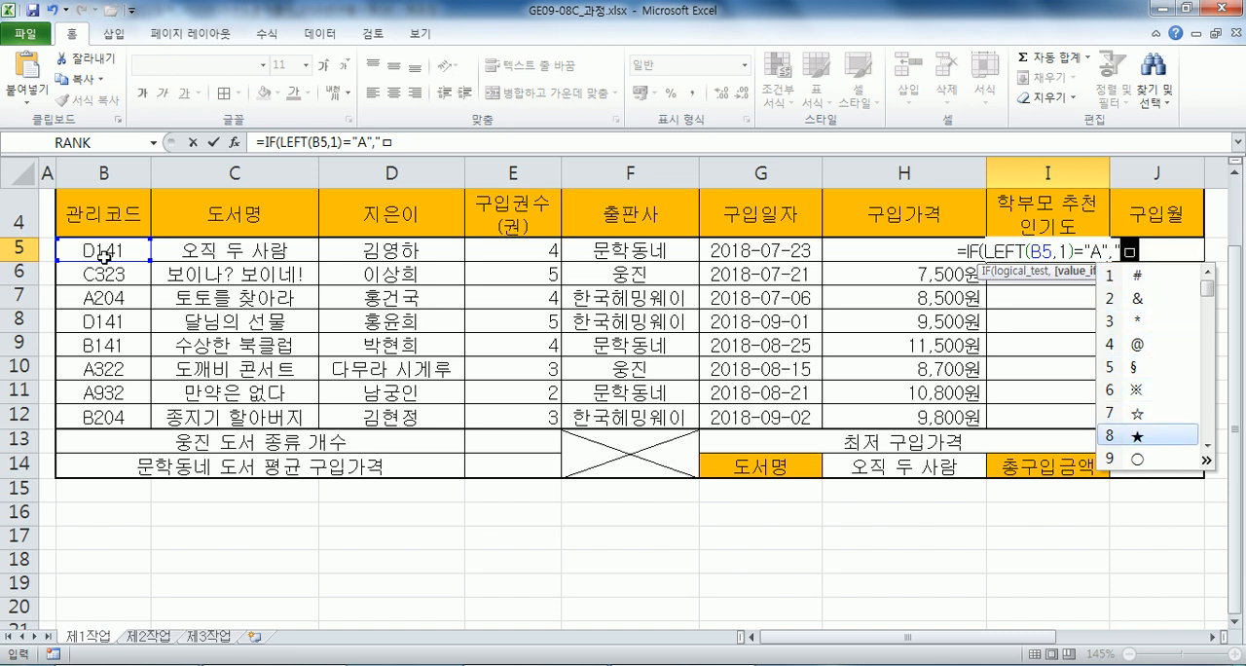
{"action": "key", "text": "Up"}
{"action": "key", "text": "Up"}
{"action": "key", "text": "Up"}
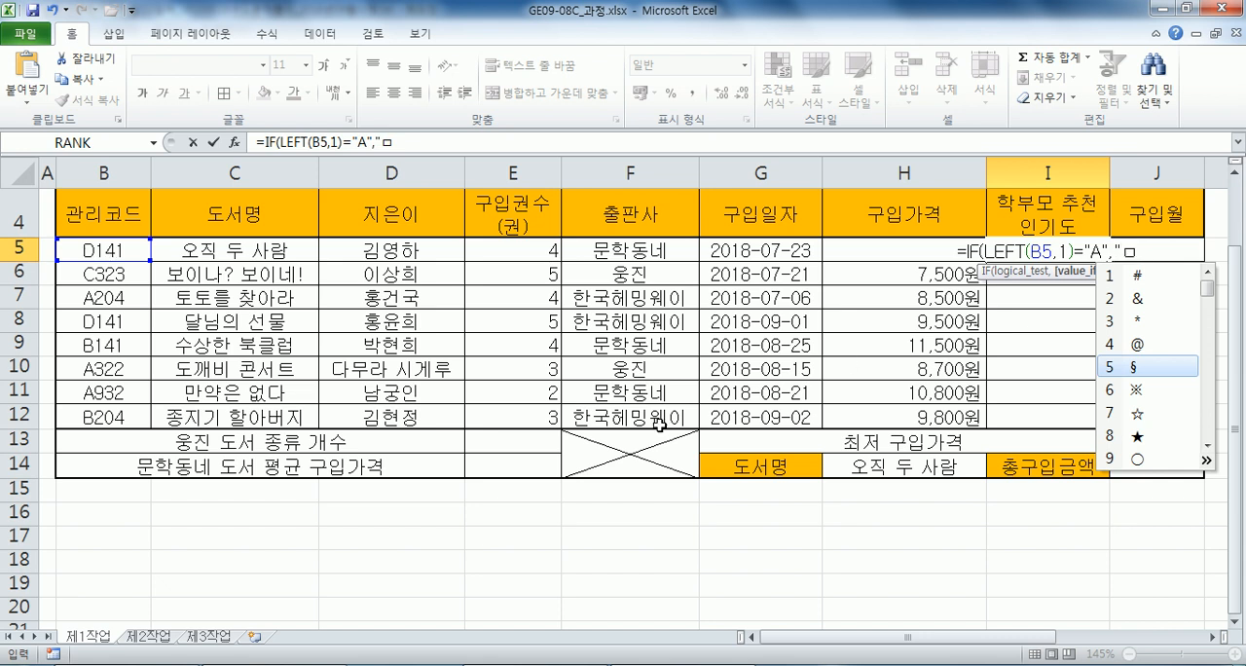
{"action": "left_click", "coordinate": [1199, 426]}
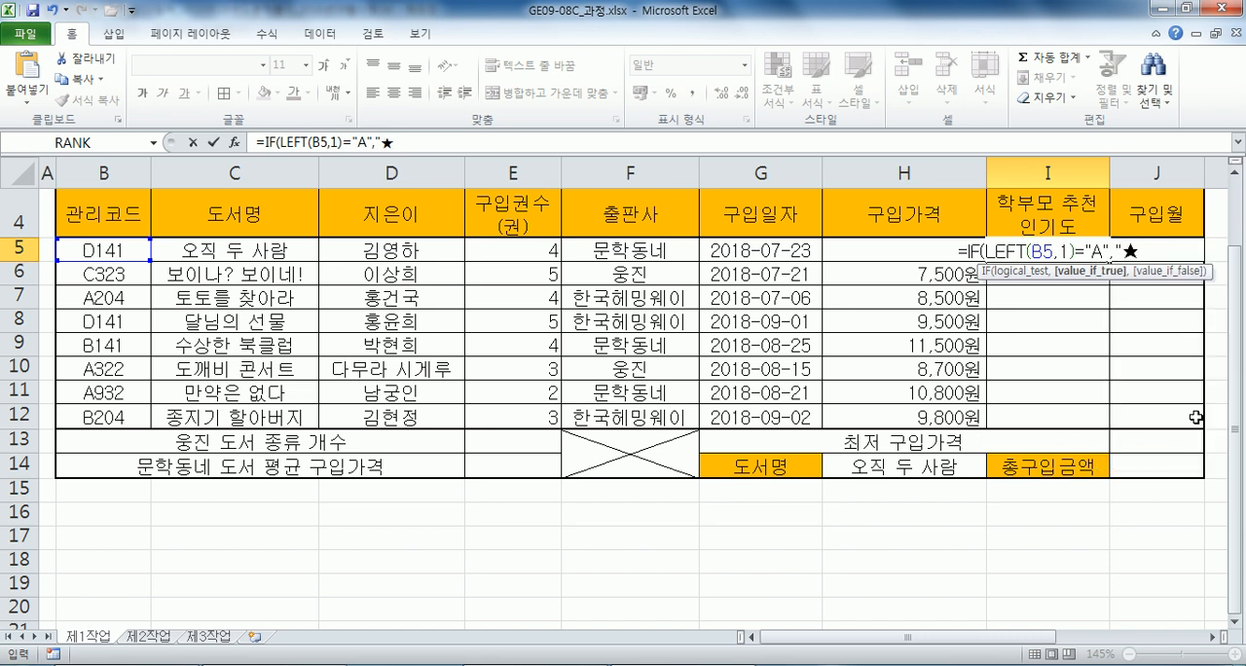
{"action": "type", "text": "ㅁ"}
{"action": "key", "text": "Hangul_Hanja"}
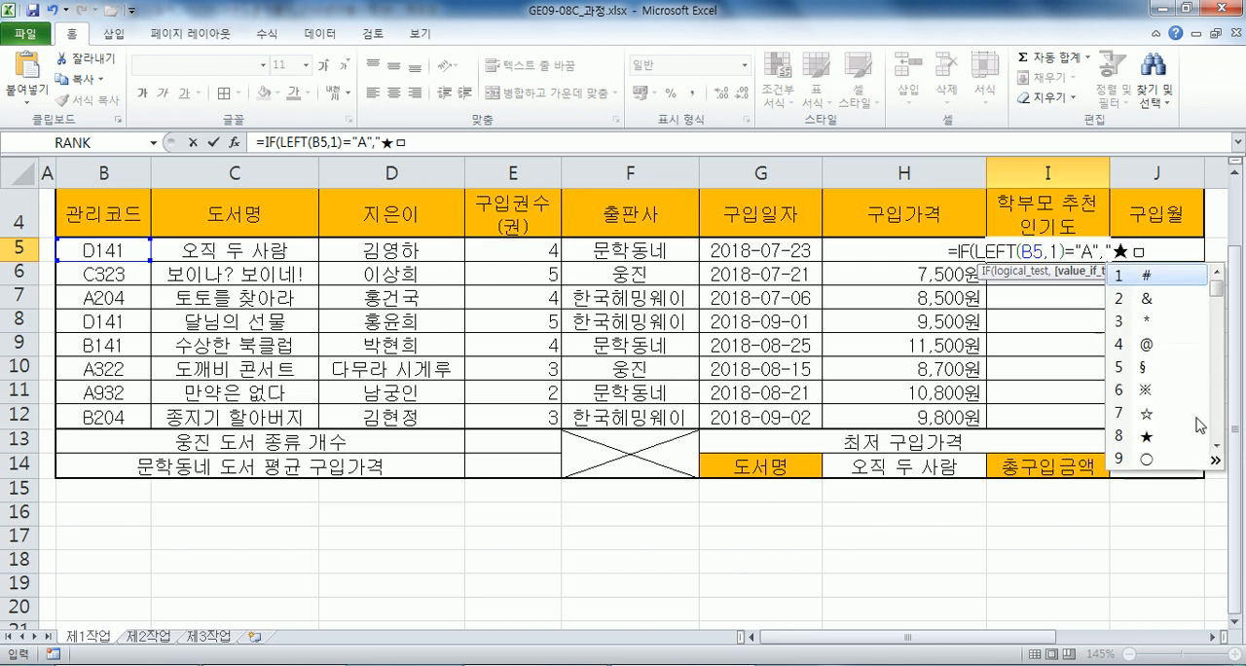
{"action": "key", "text": "Escape"}
{"action": "key", "text": "BackSpace"}
{"action": "key", "text": "Return"}
{"action": "key", "text": "n"}
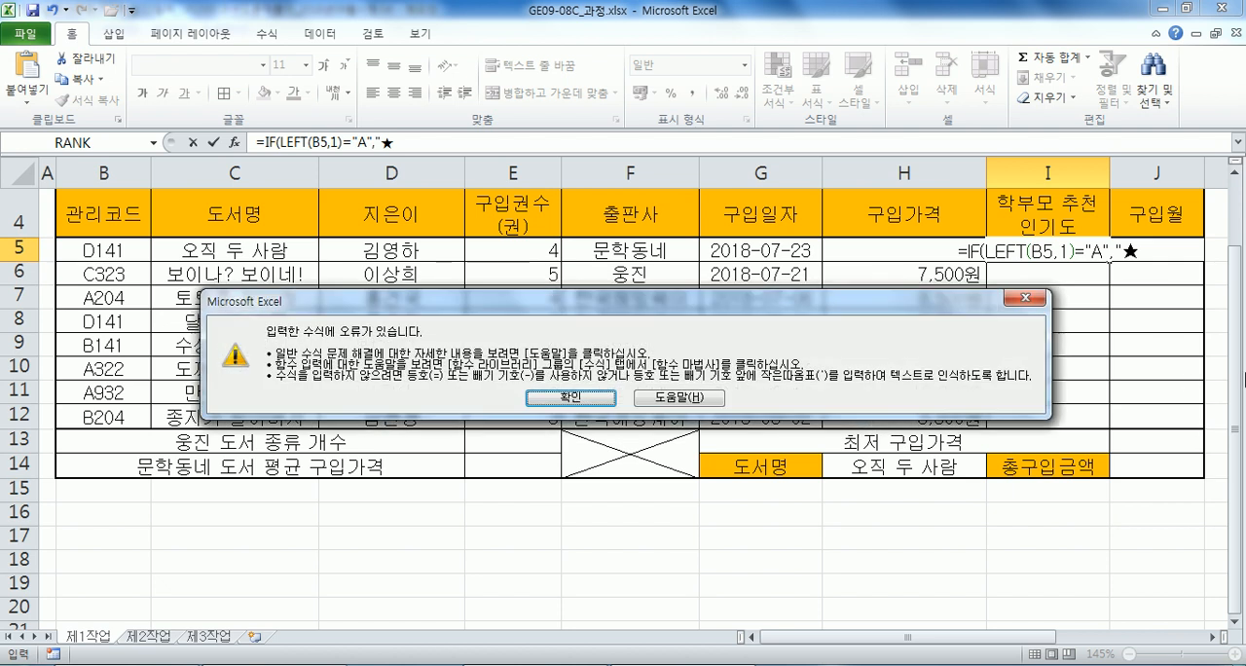
{"action": "key", "text": "Return"}
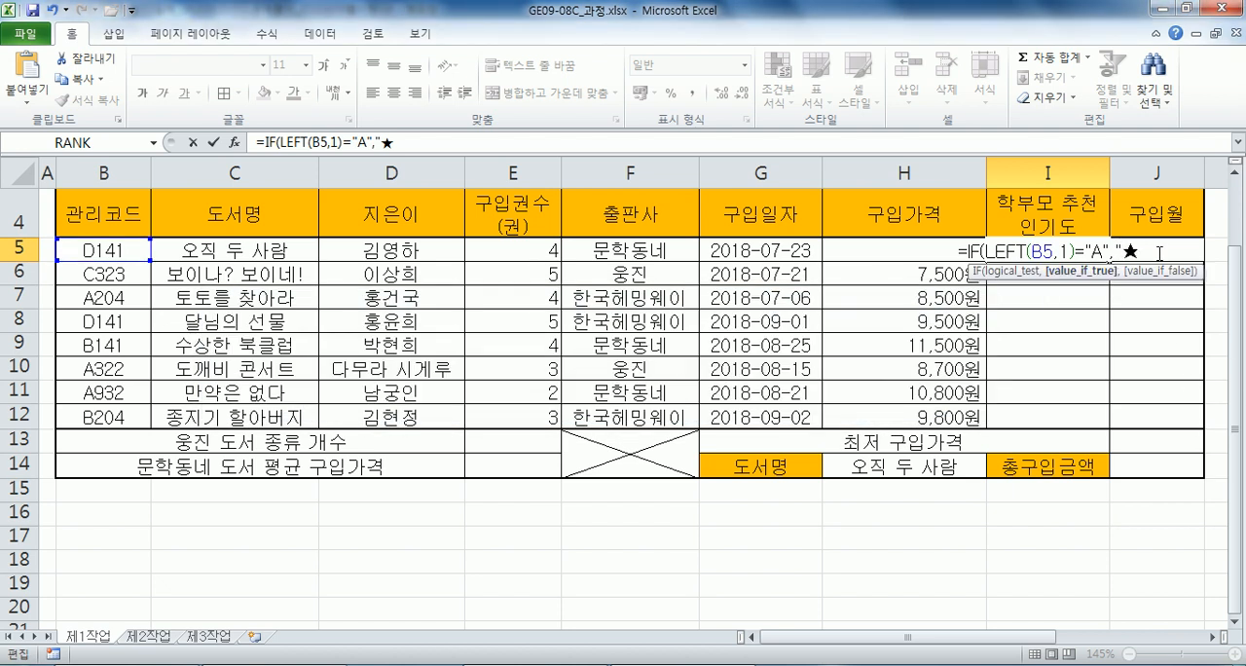
Complete the true value in the I5 formula as "★★" and begin the false value as IF(LEFT(B5,1).
{"action": "type", "text": "★"}
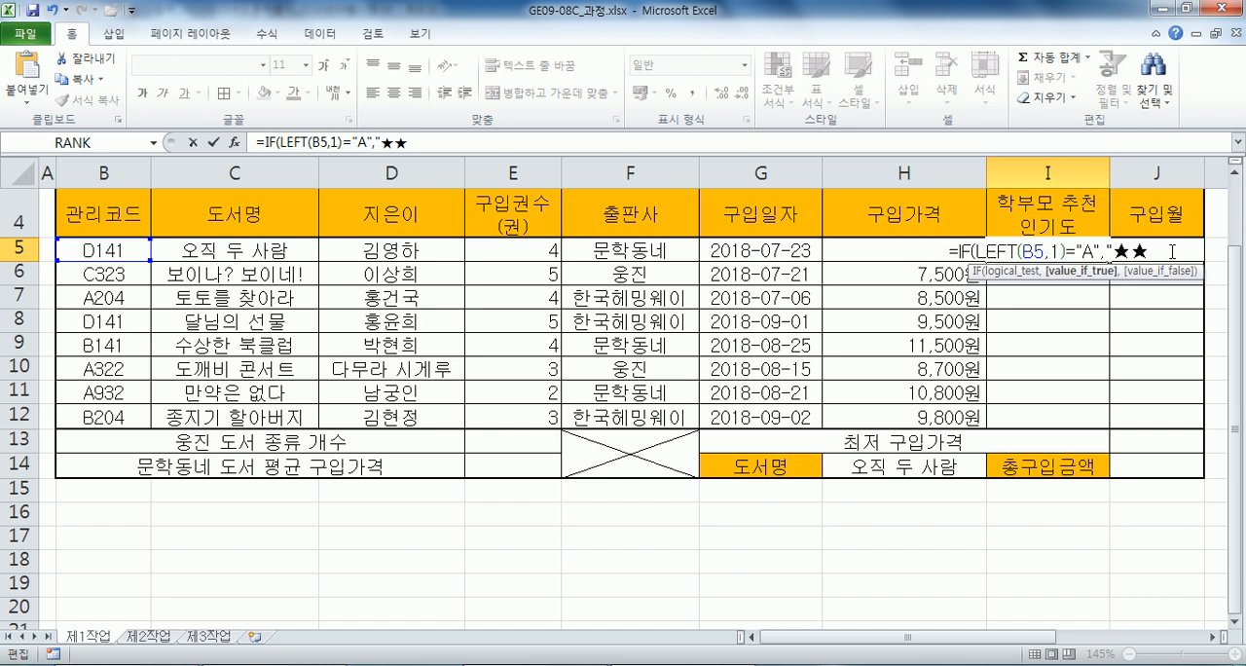
{"action": "type", "text": "\","}
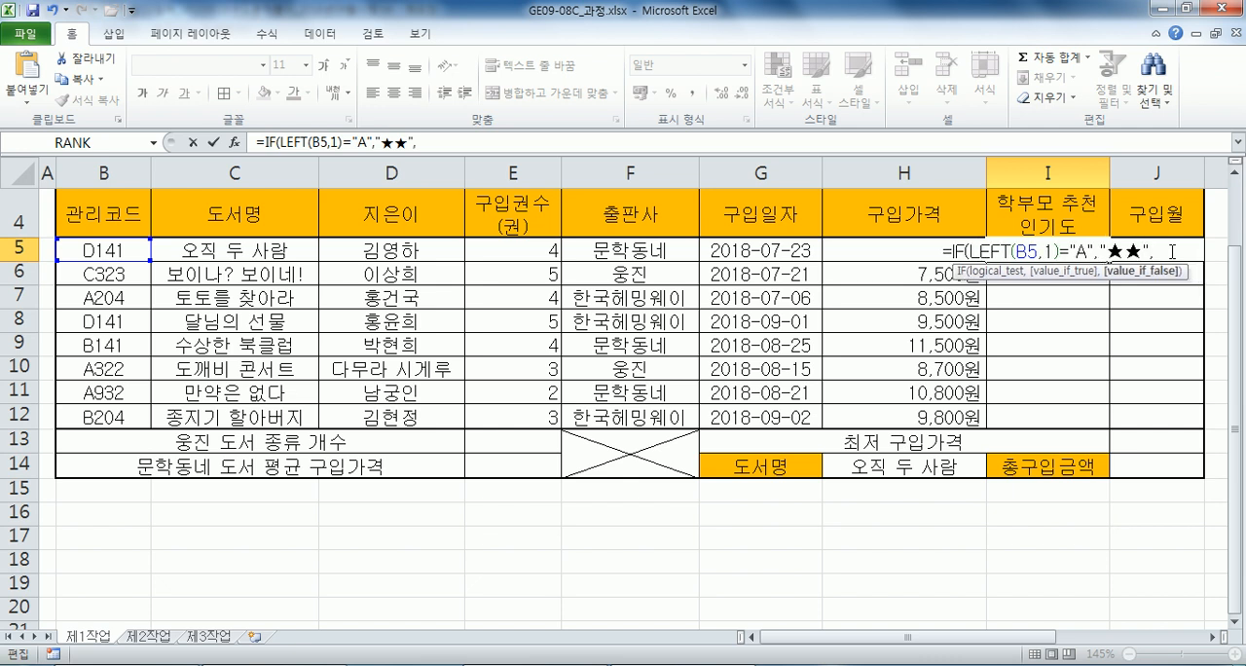
{"action": "type", "text": "IF("}
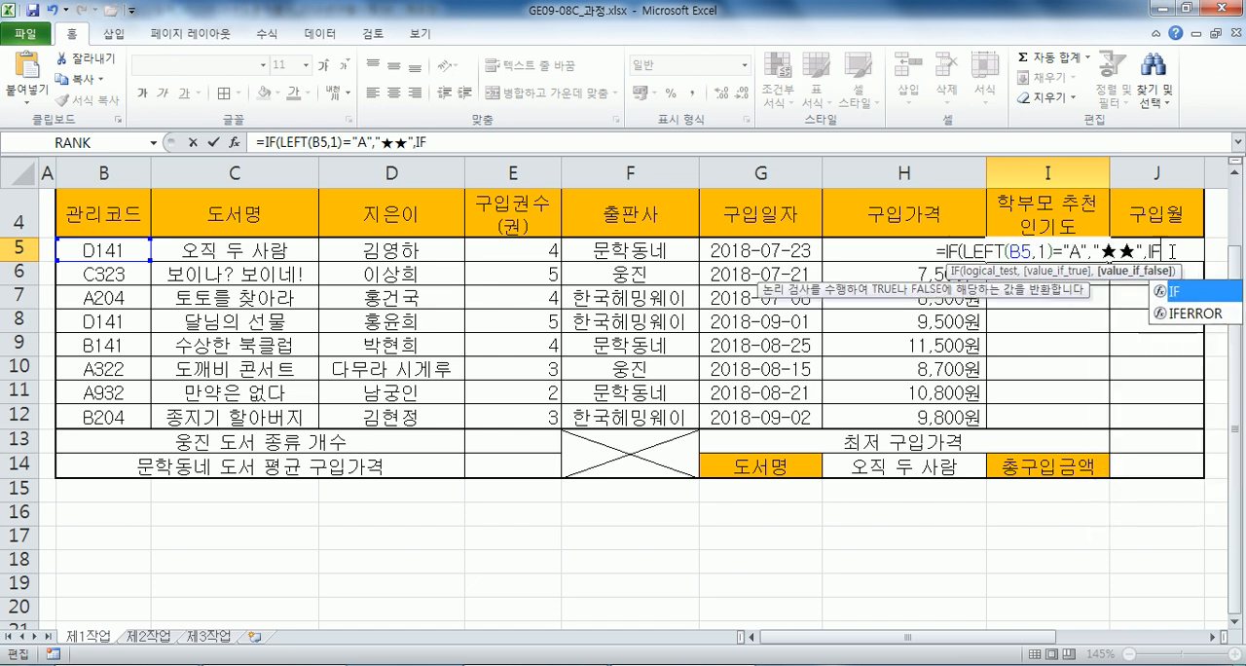
{"action": "type", "text": "LEFT("}
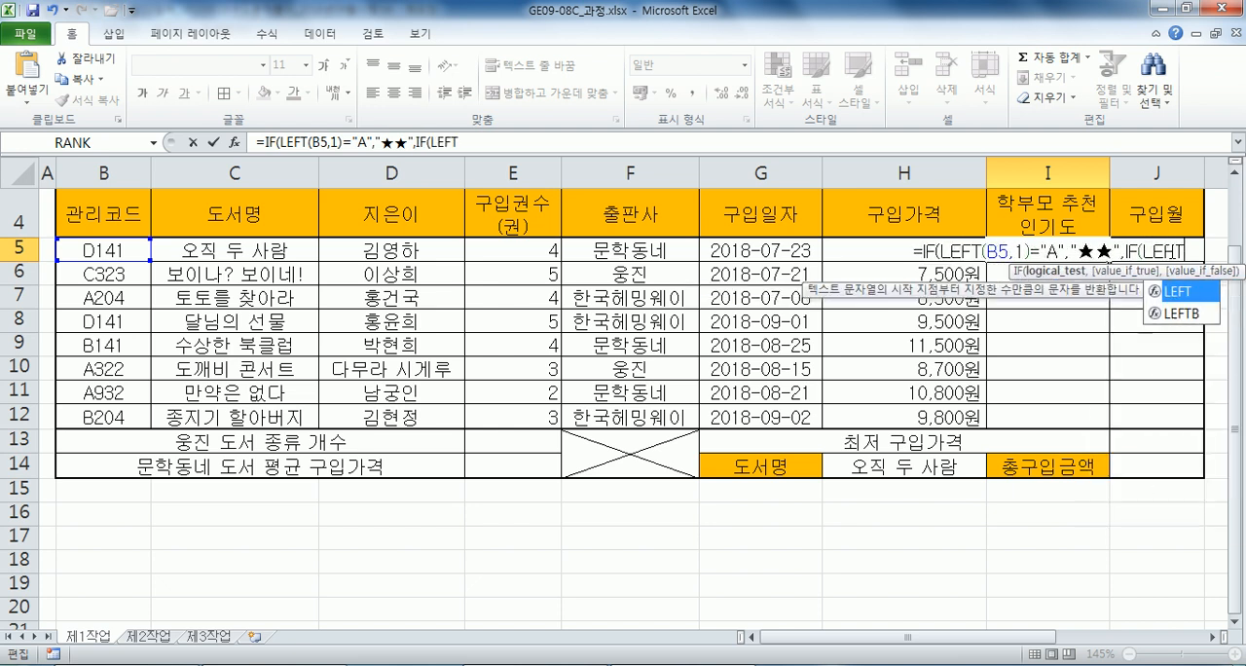
{"action": "left_click", "coordinate": [115, 248]}
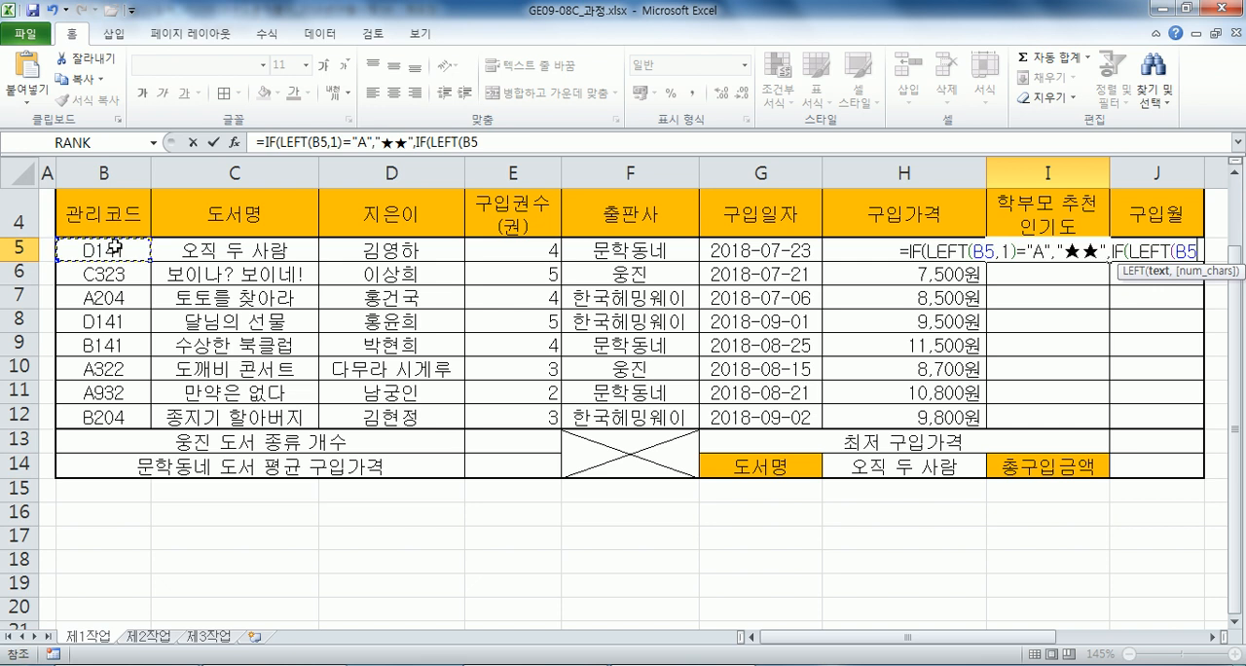
{"action": "type", "text": ",1)"}
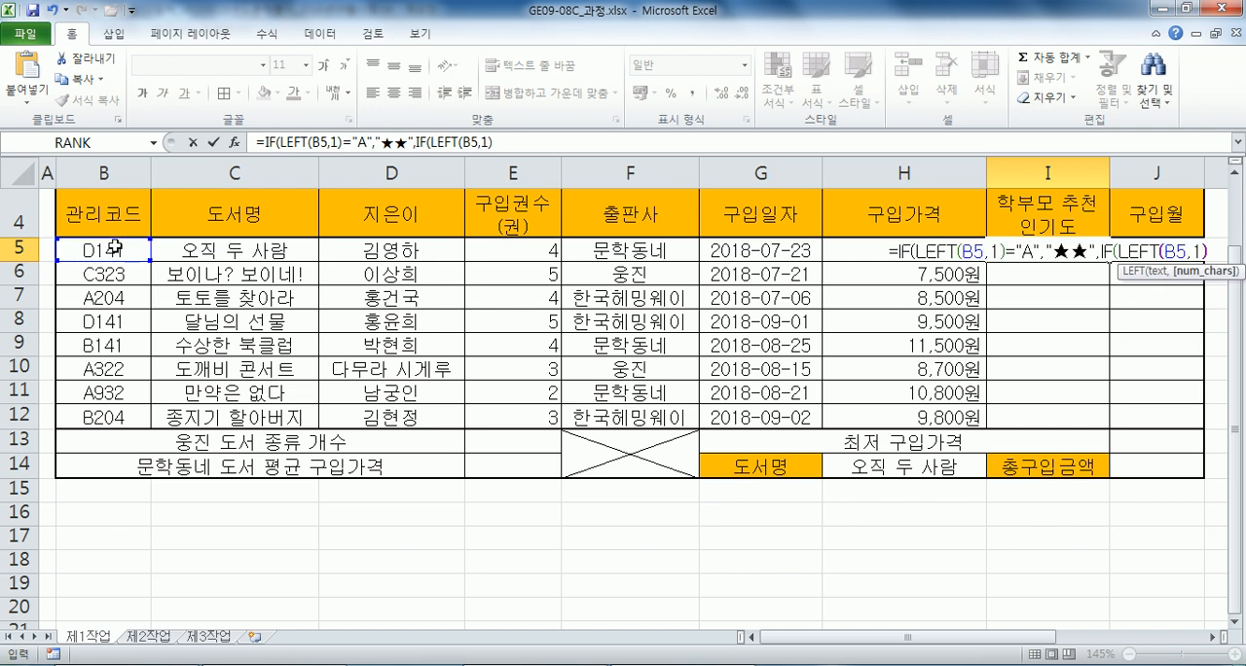
{"action": "type", "text": "=\"B\","}
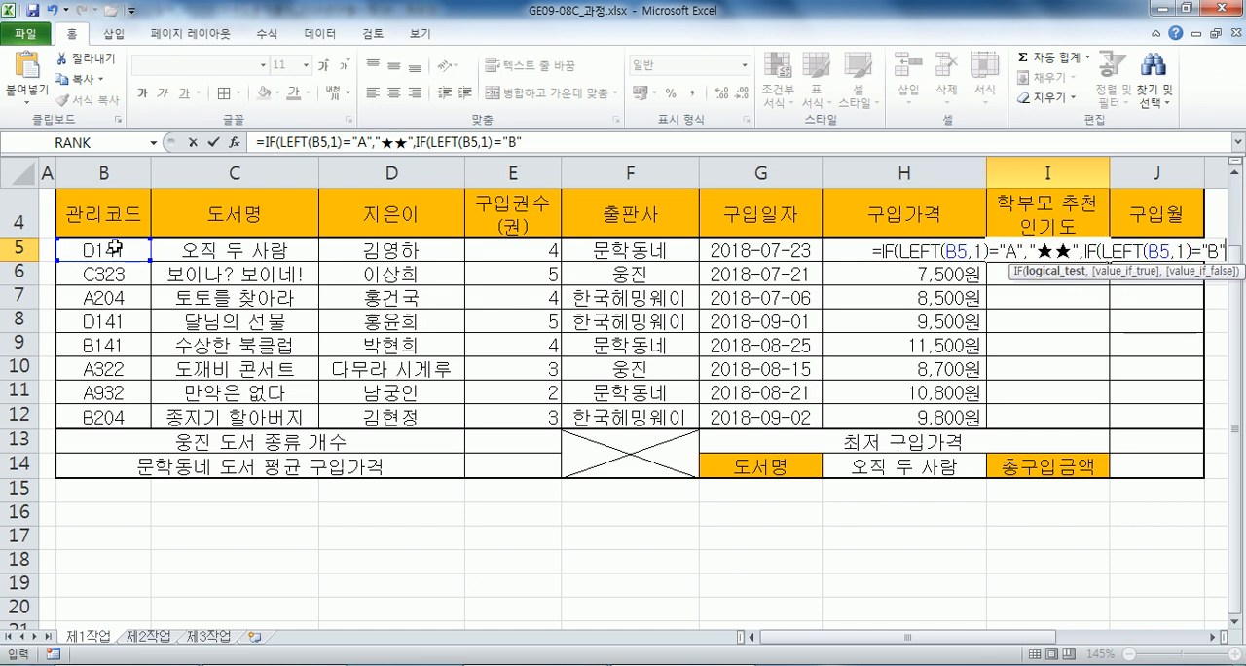
{"action": "type", "text": ","}
Continue the nested IF in I5 with the condition ="B", the true value "★" and the false value "".
{"action": "key", "text": "BackSpace"}
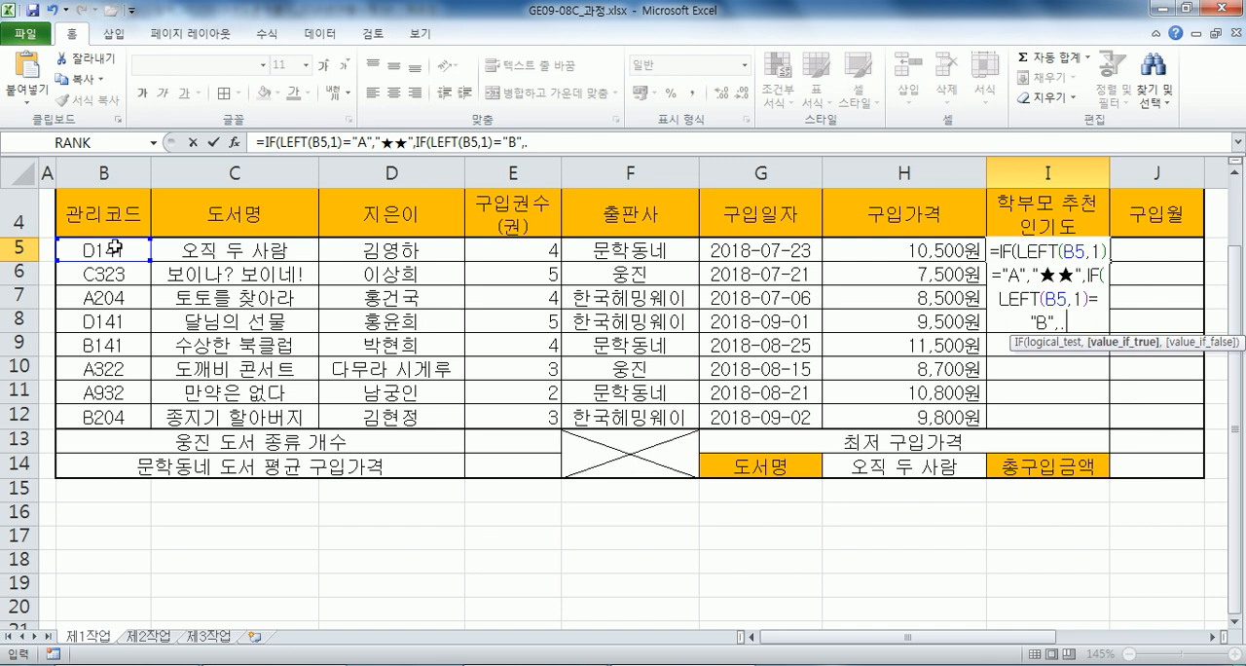
{"action": "type", "text": "\"★\",\"\""}
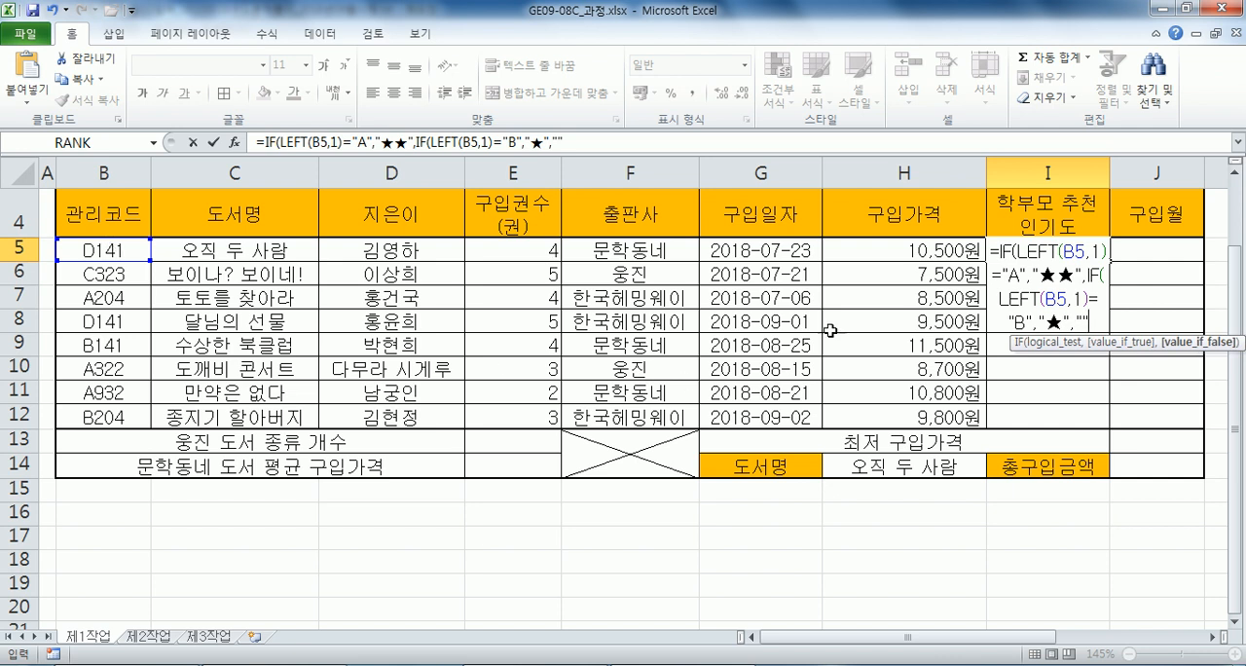
Copy the unfinished I5 formula and paste it on its own line under item (1) in the Notepad draft.
{"action": "left_click_drag", "start_coordinate": [995, 249], "coordinate": [1098, 327]}
{"action": "key", "text": "ctrl+c"}
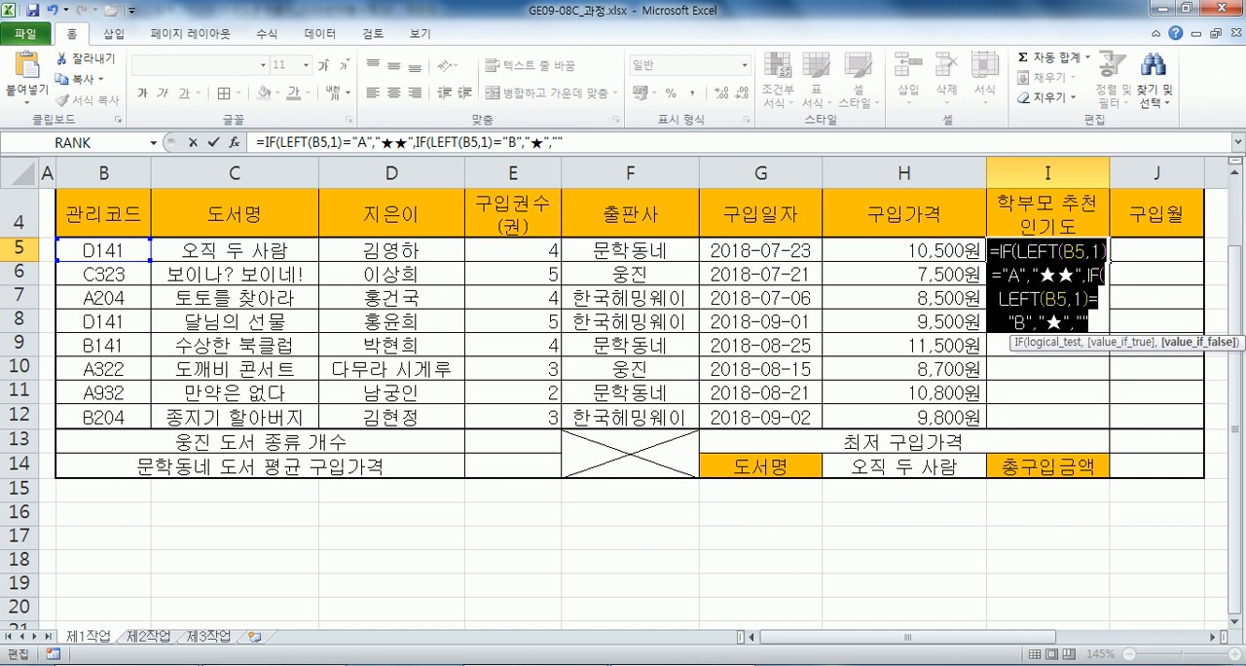
{"action": "key", "text": "alt+Tab"}
{"action": "key", "text": "ctrl+v"}
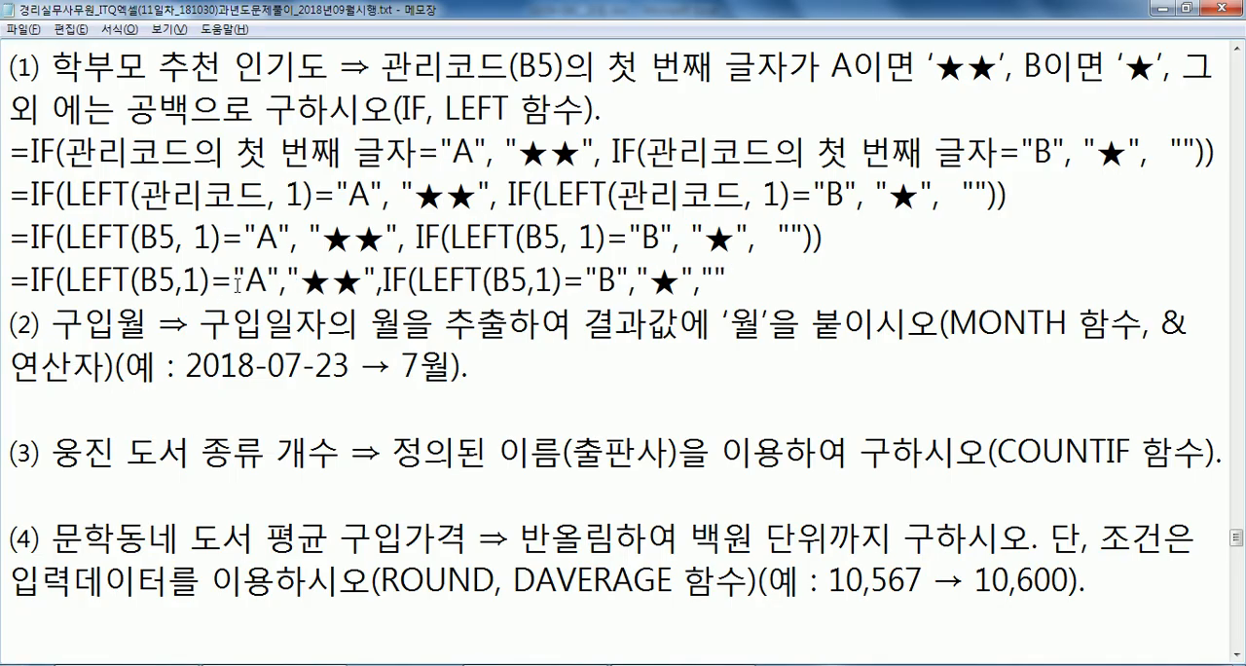
{"action": "key", "text": "Return"}
Highlight the LEFT and IF brackets in the pasted formula and close it with two parentheses.
{"action": "left_click_drag", "start_coordinate": [54, 280], "coordinate": [210, 284]}
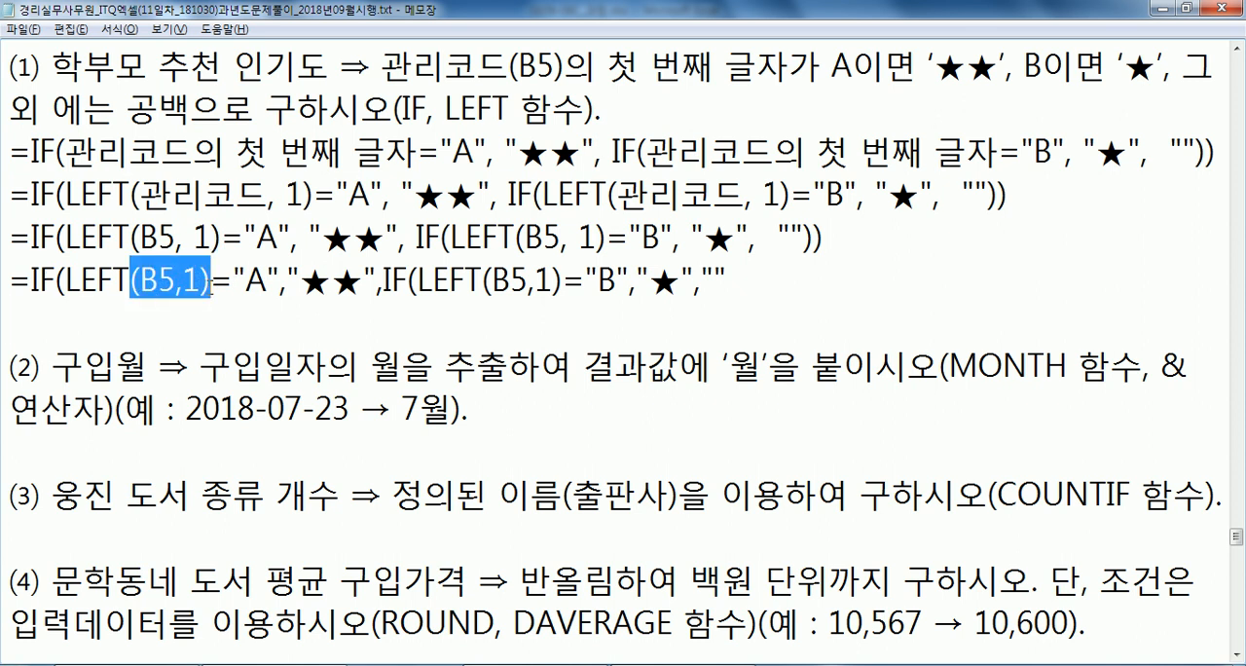
{"action": "left_click_drag", "start_coordinate": [407, 281], "coordinate": [563, 281]}
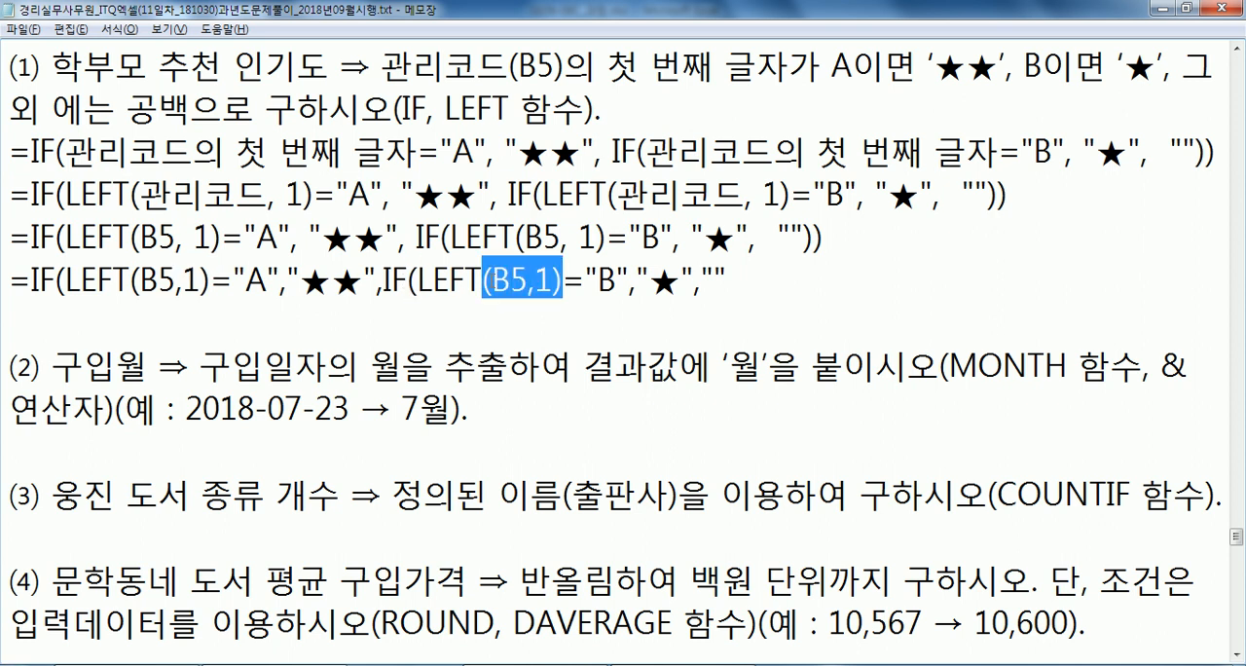
{"action": "left_click_drag", "start_coordinate": [55, 281], "coordinate": [80, 281]}
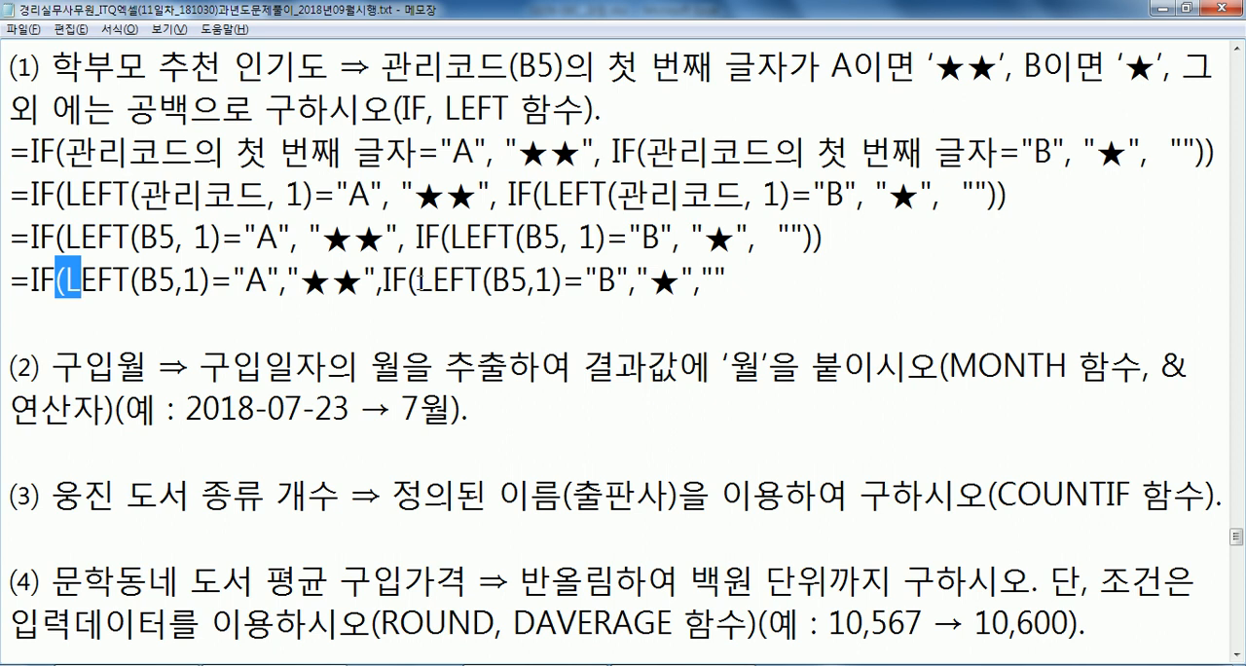
{"action": "left_click_drag", "start_coordinate": [406, 281], "coordinate": [432, 281]}
{"action": "left_click", "coordinate": [764, 280]}
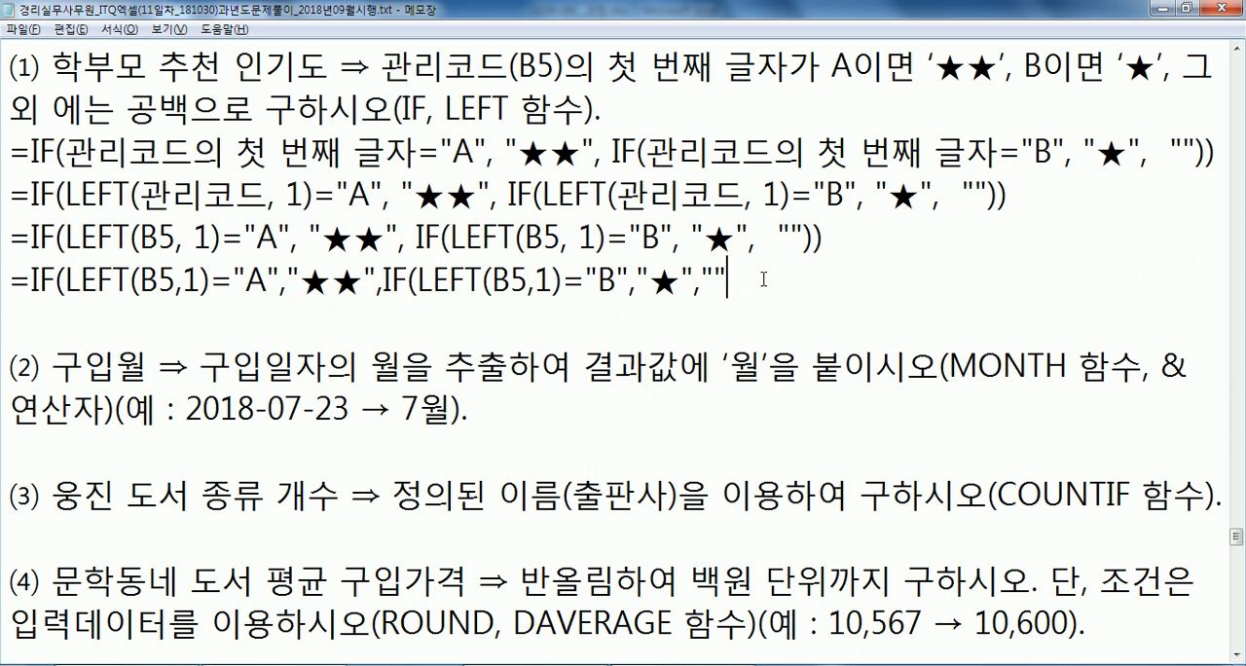
{"action": "type", "text": "))"}
Delete the pasted formula line from the Notepad draft and switch back to the Excel workbook.
{"action": "left_click_drag", "start_coordinate": [747, 281], "coordinate": [6, 279]}
{"action": "key", "text": "Delete"}
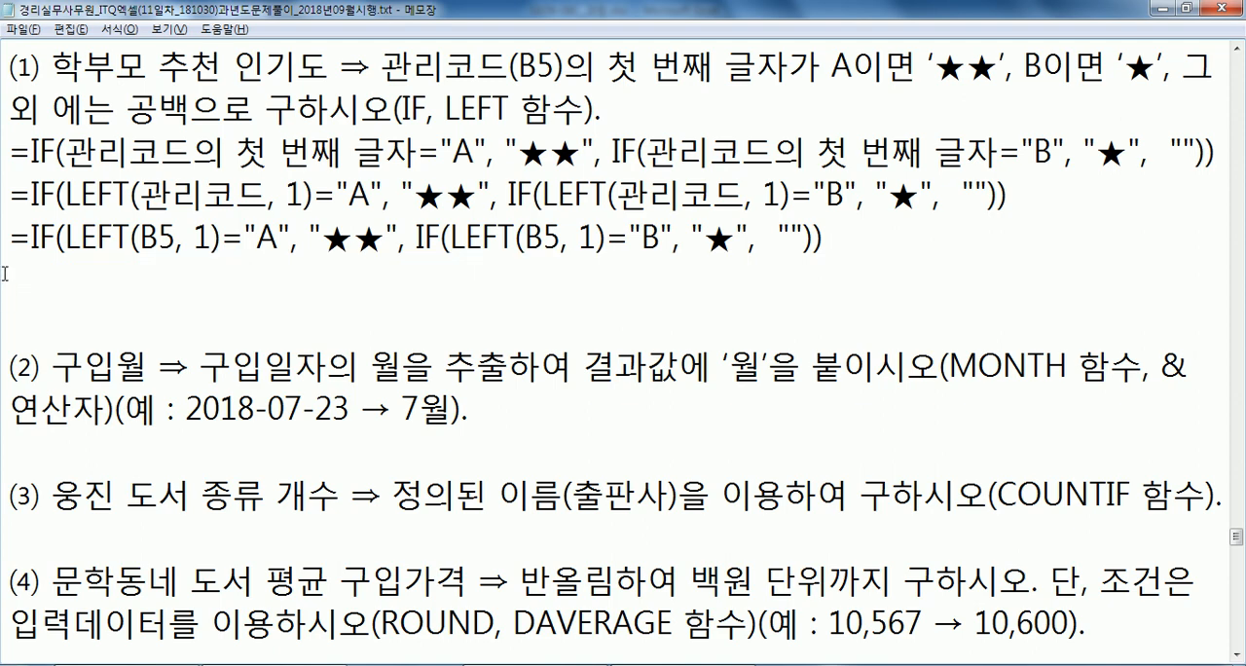
{"action": "key", "text": "alt+Tab"}
Enter the I5 formula and accept Excel's correction to =IF(LEFT(B5,1)="A","★★",IF(LEFT(B5,1)="B","★","")).
{"action": "left_click", "coordinate": [1094, 321]}
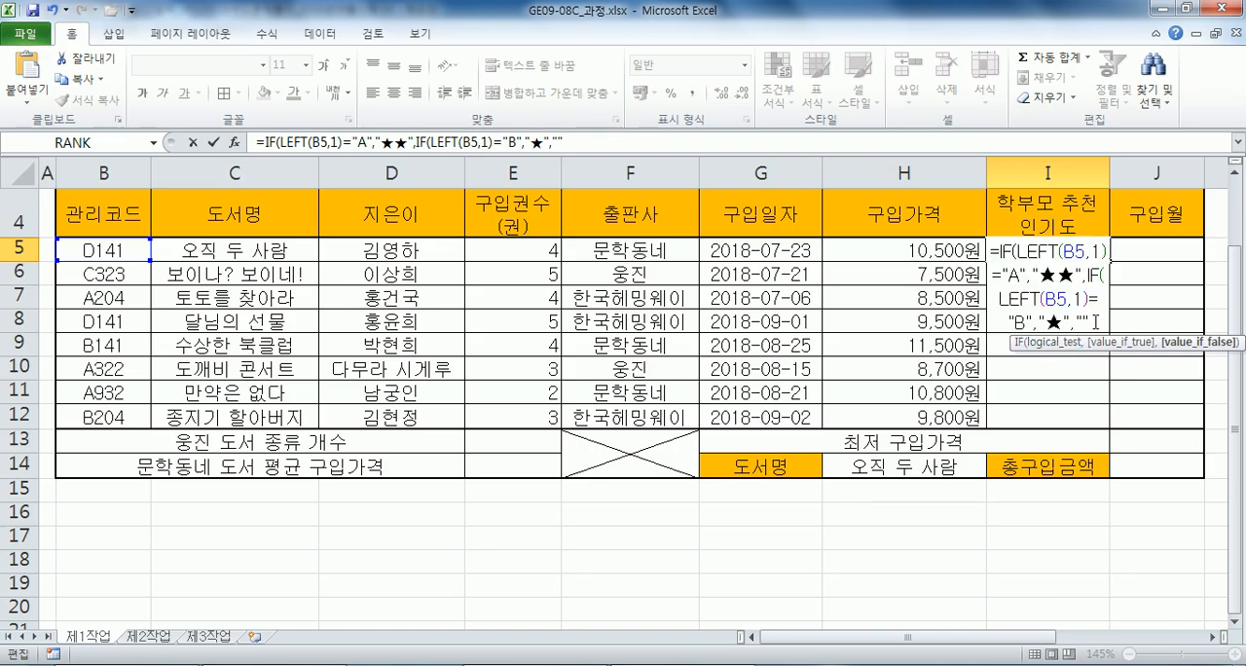
{"action": "key", "text": "Return"}
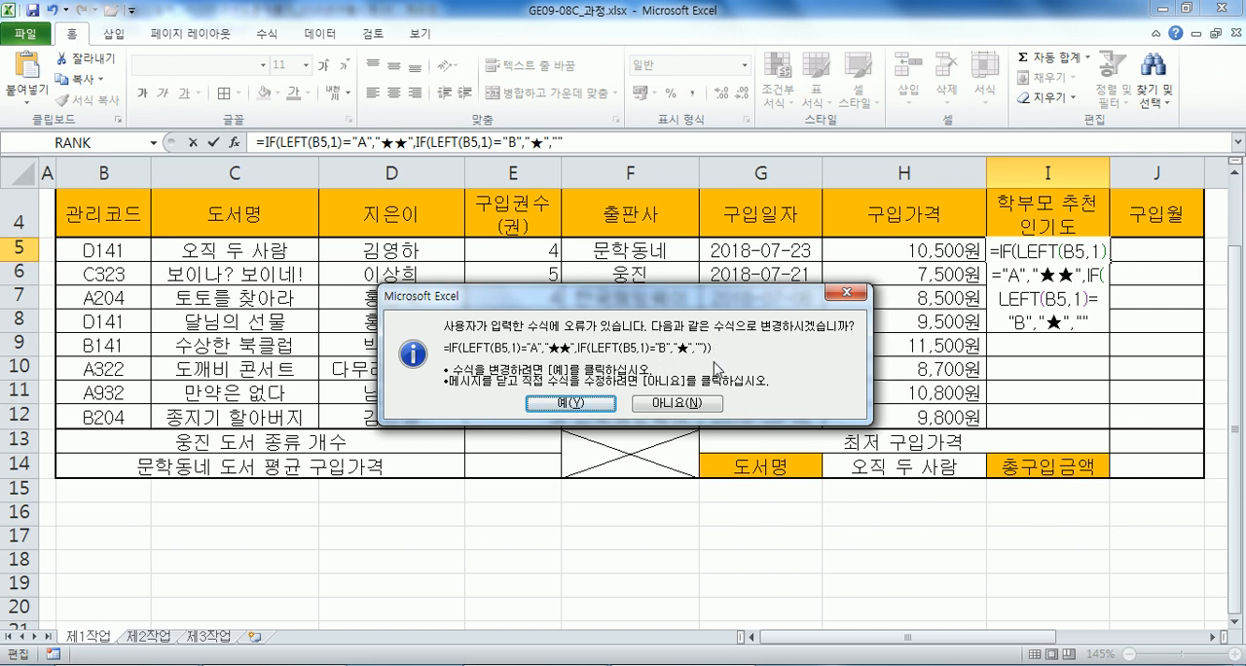
{"action": "left_click", "coordinate": [579, 403]}
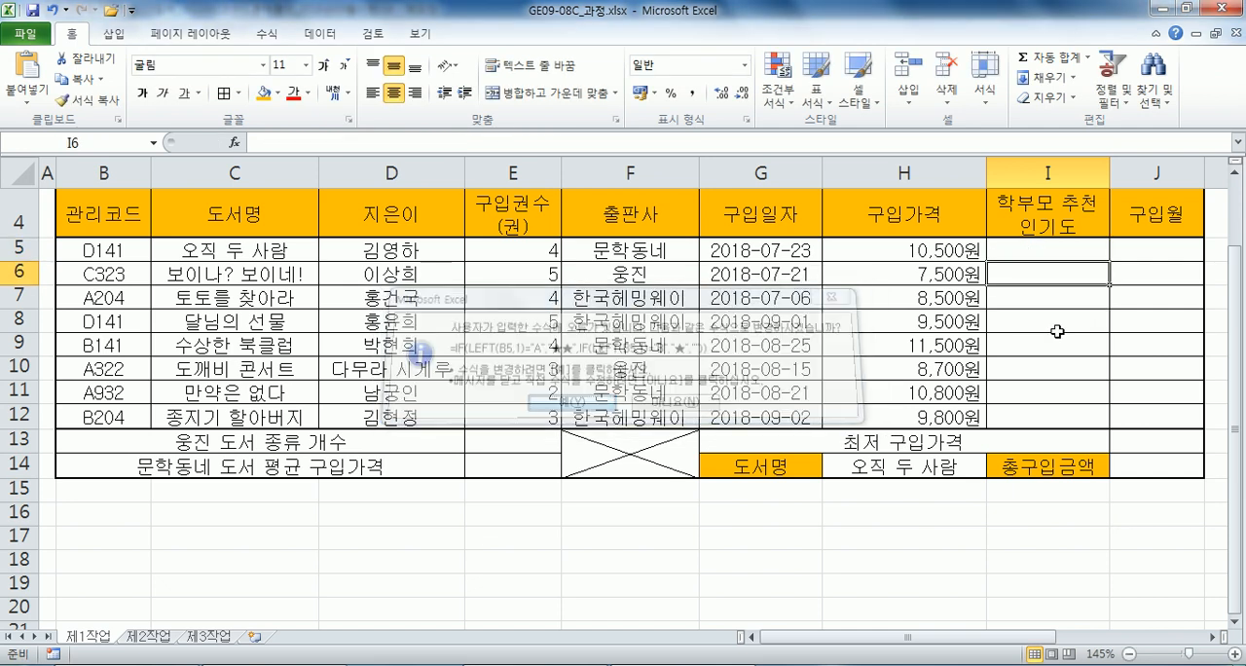
Fill the I5 popularity formula down to I12 without copying the formatting.
{"action": "left_click", "coordinate": [1064, 252]}
{"action": "left_click_drag", "start_coordinate": [1109, 261], "coordinate": [1110, 426]}
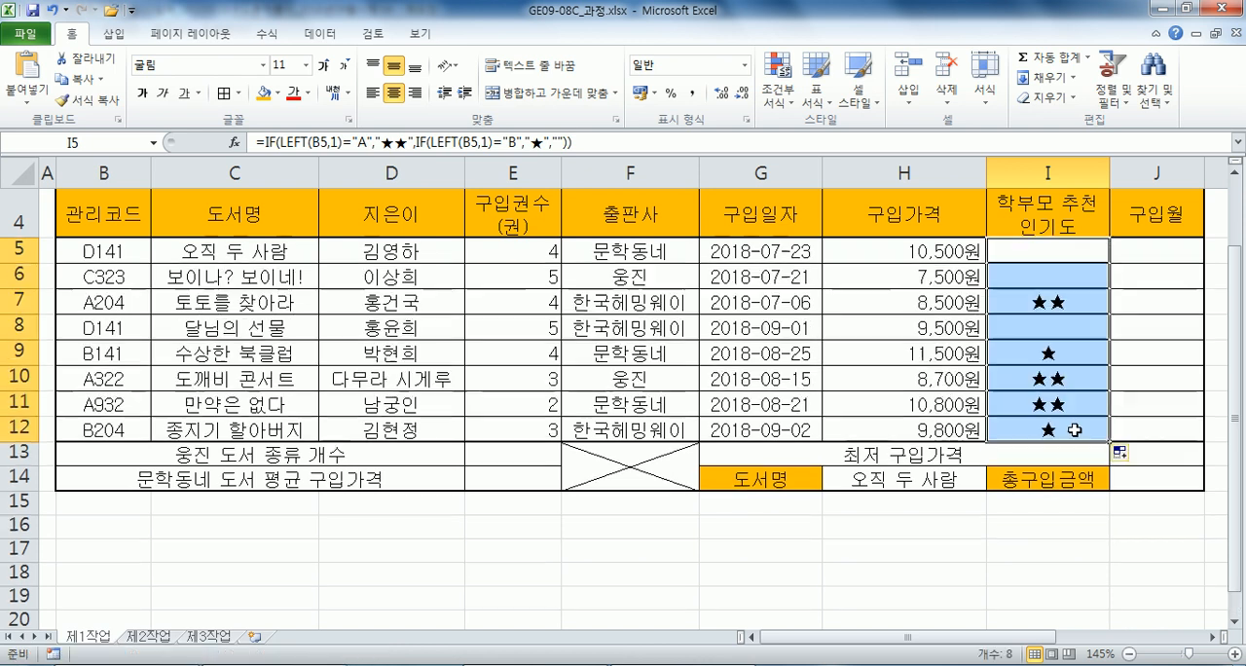
{"action": "left_click", "coordinate": [1124, 460]}
{"action": "left_click", "coordinate": [982, 525]}
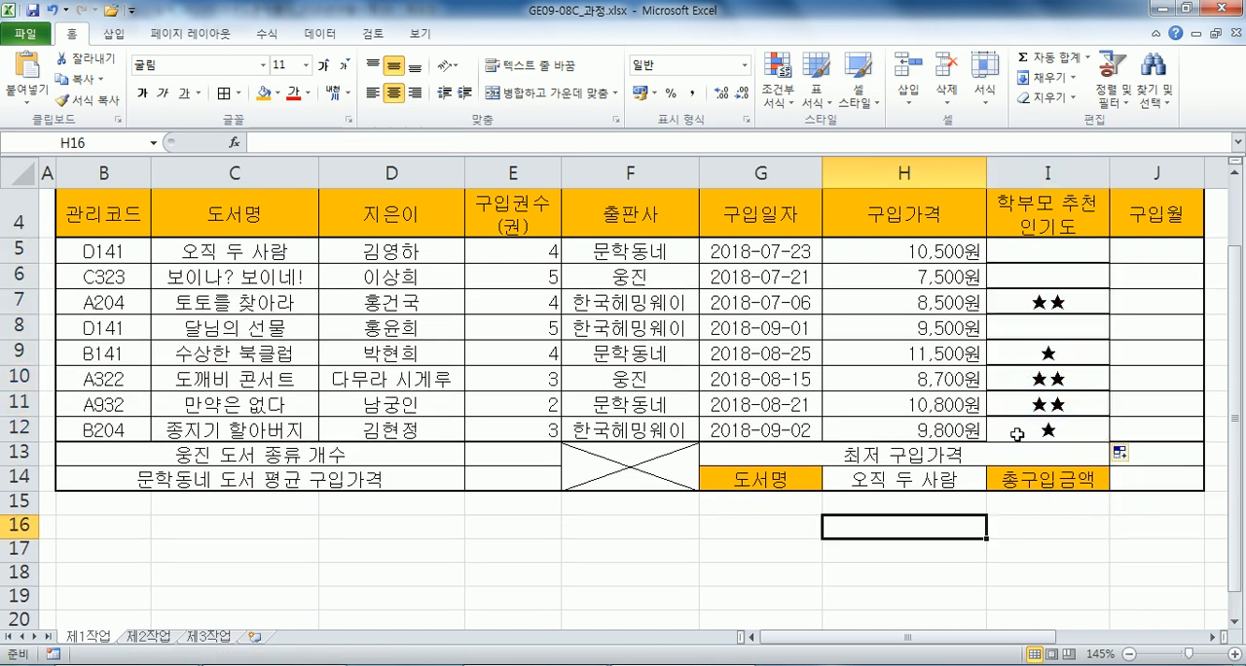
{"action": "left_click", "coordinate": [1118, 452]}
{"action": "left_click", "coordinate": [1119, 518]}
{"action": "left_click", "coordinate": [1097, 557]}
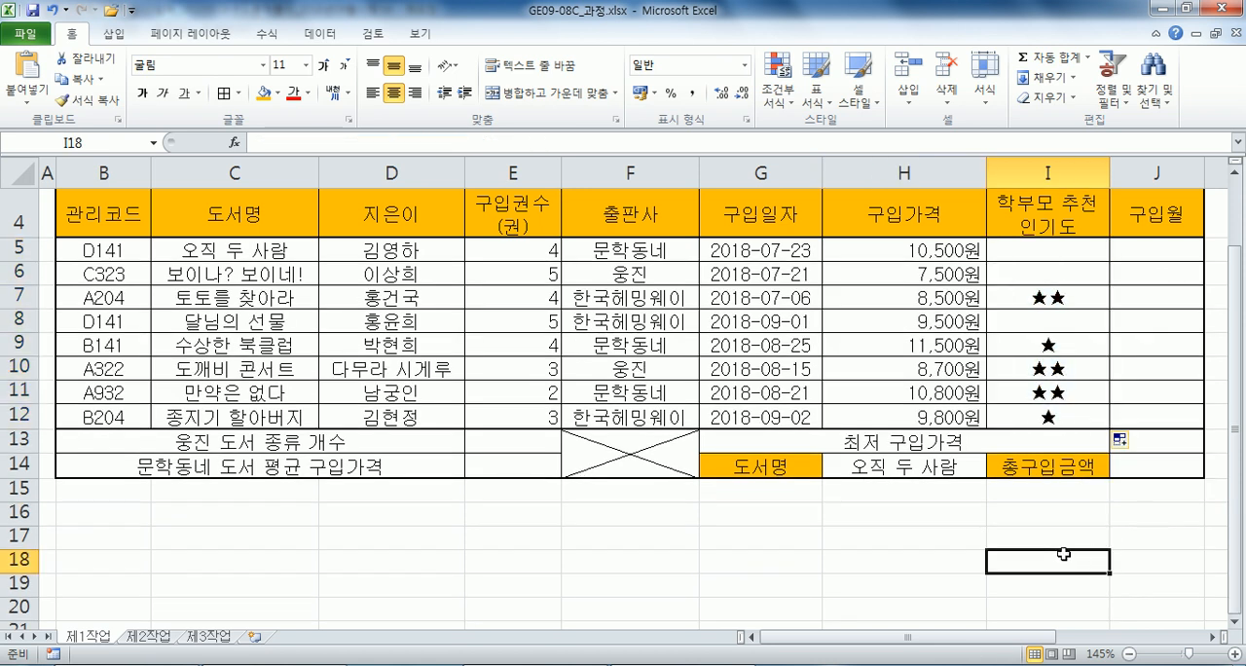
Clear the filled formulas below I5 and enter the existing I5 formula into the whole range I5:I12 at once.
{"action": "left_click", "coordinate": [1013, 276]}
{"action": "left_click_drag", "start_coordinate": [1013, 276], "coordinate": [1013, 411]}
{"action": "key", "text": "Delete"}
{"action": "left_click_drag", "start_coordinate": [1016, 253], "coordinate": [1016, 424]}
{"action": "key", "text": "F2"}
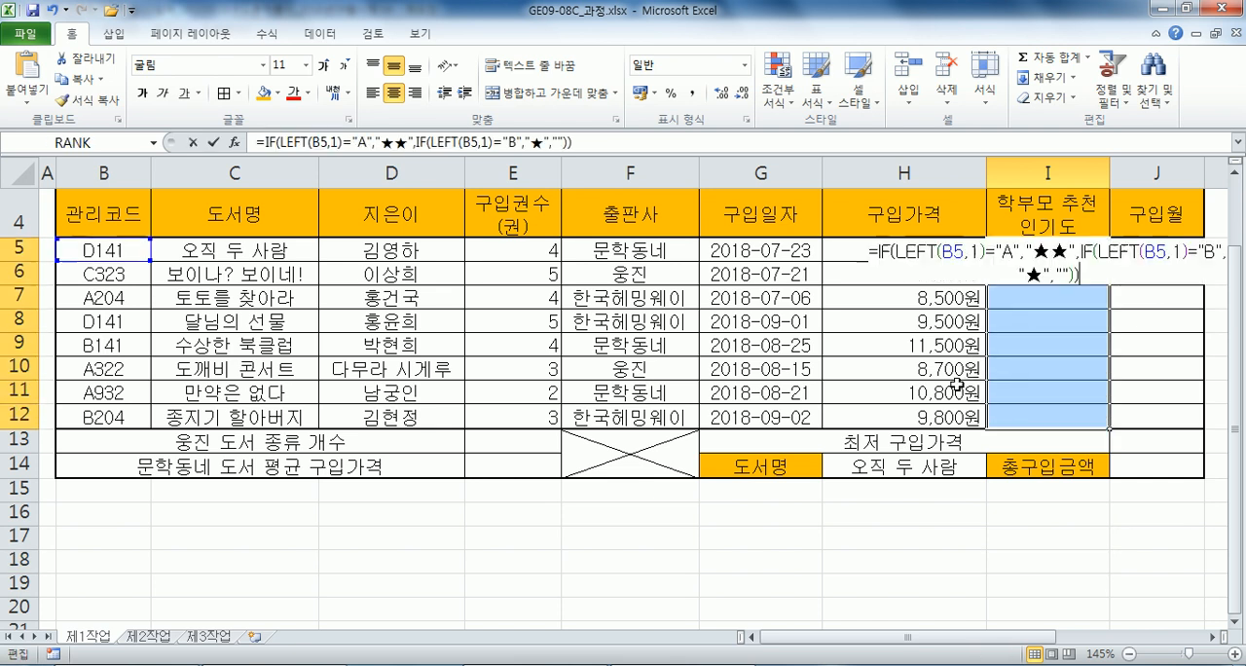
{"action": "left_click", "coordinate": [1211, 638]}
{"action": "left_click", "coordinate": [1212, 638]}
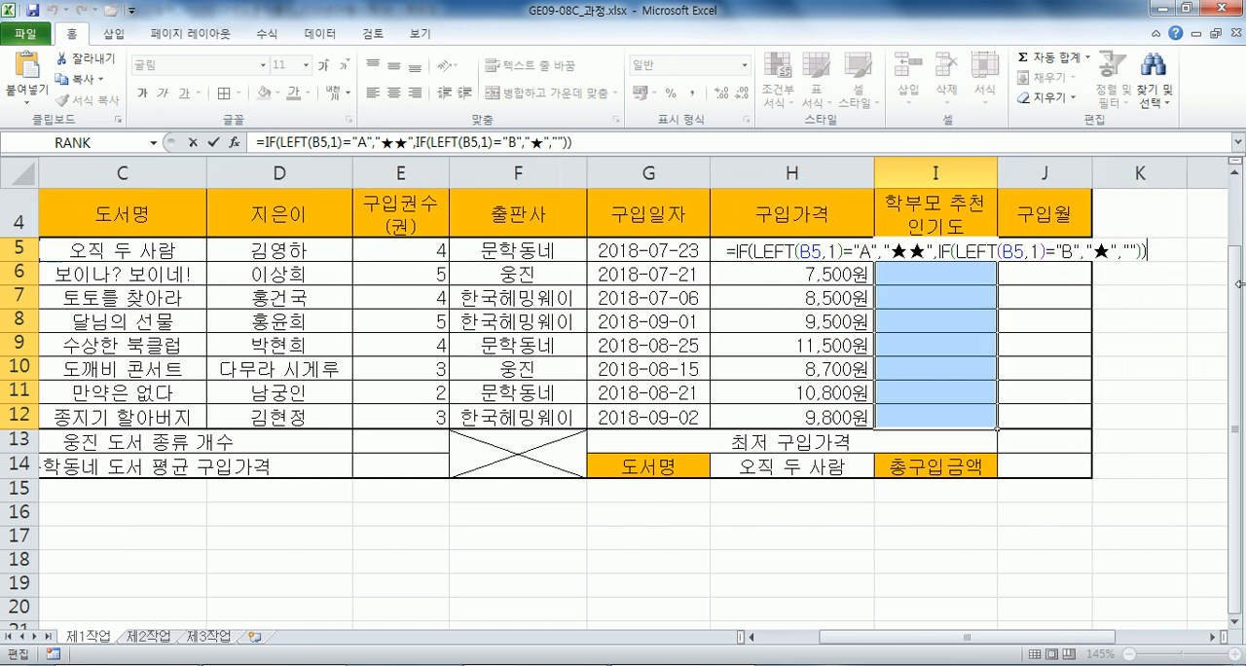
{"action": "key", "text": "ctrl+Return"}
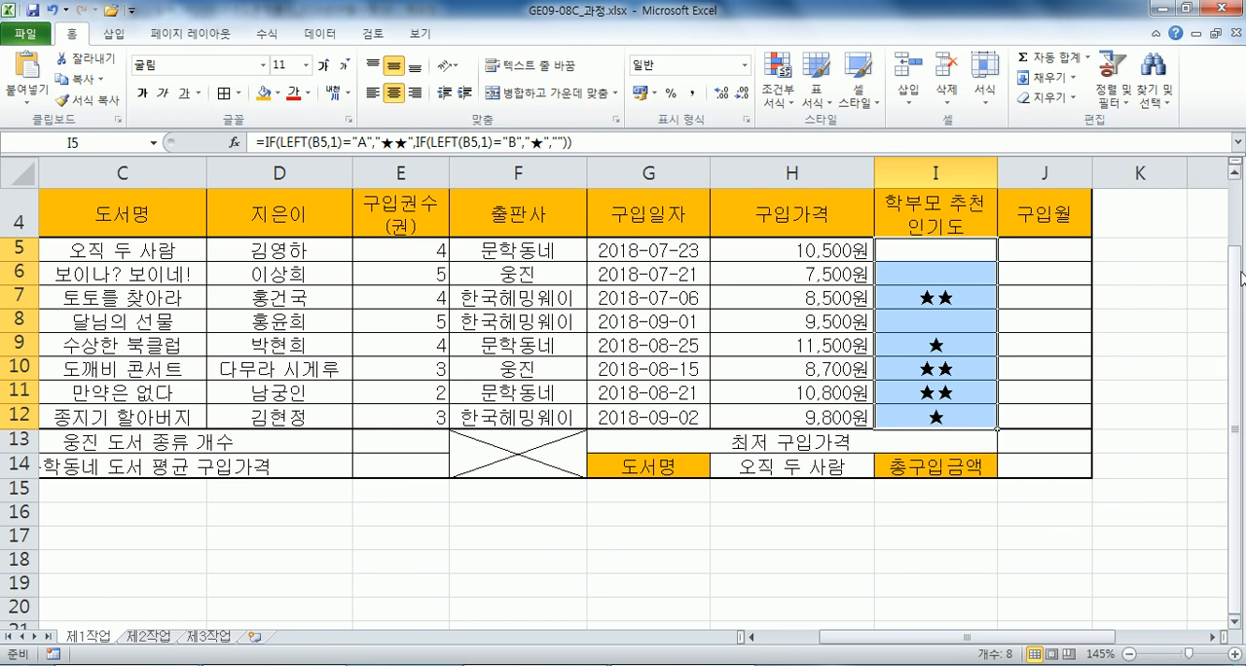
Replace the I5:I12 formulas in one entry with =IF(LEFT(B5, 1)="A", "★★", IF(LEFT(B5, 1)="B", "★", "")) copied from the Notepad draft.
{"action": "key", "text": "alt+Tab"}
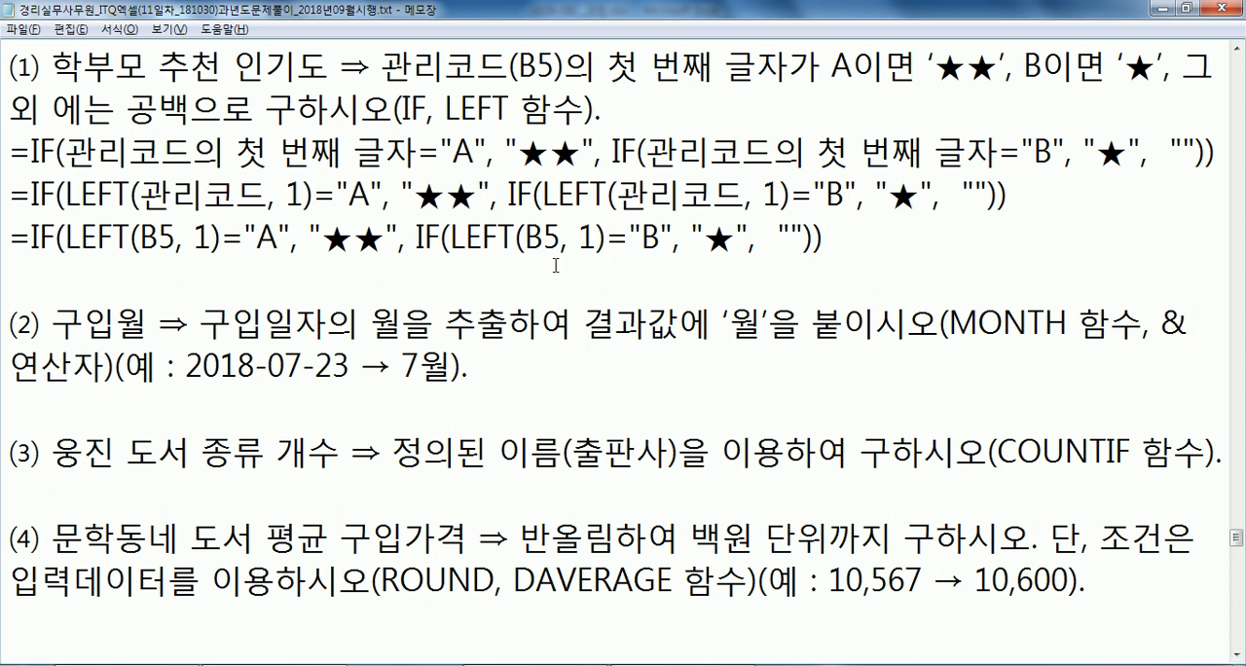
{"action": "left_click_drag", "start_coordinate": [884, 237], "coordinate": [3, 243]}
{"action": "key", "text": "ctrl+c"}
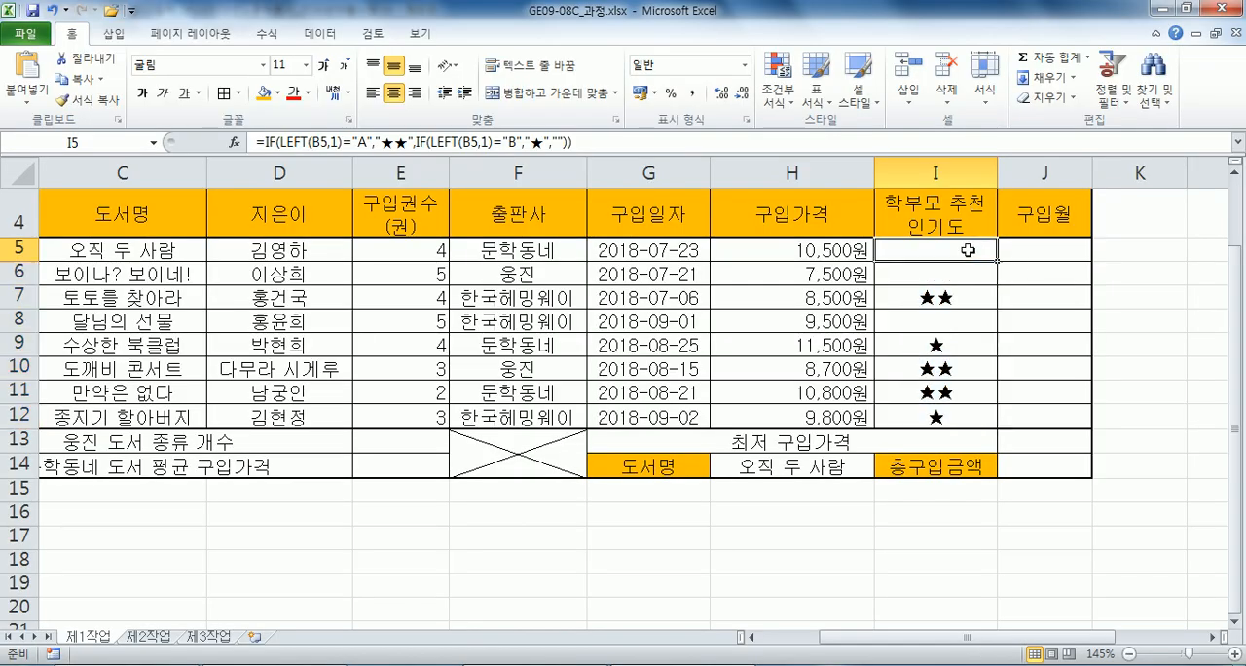
{"action": "left_click_drag", "start_coordinate": [983, 253], "coordinate": [962, 416]}
{"action": "key", "text": "Delete"}
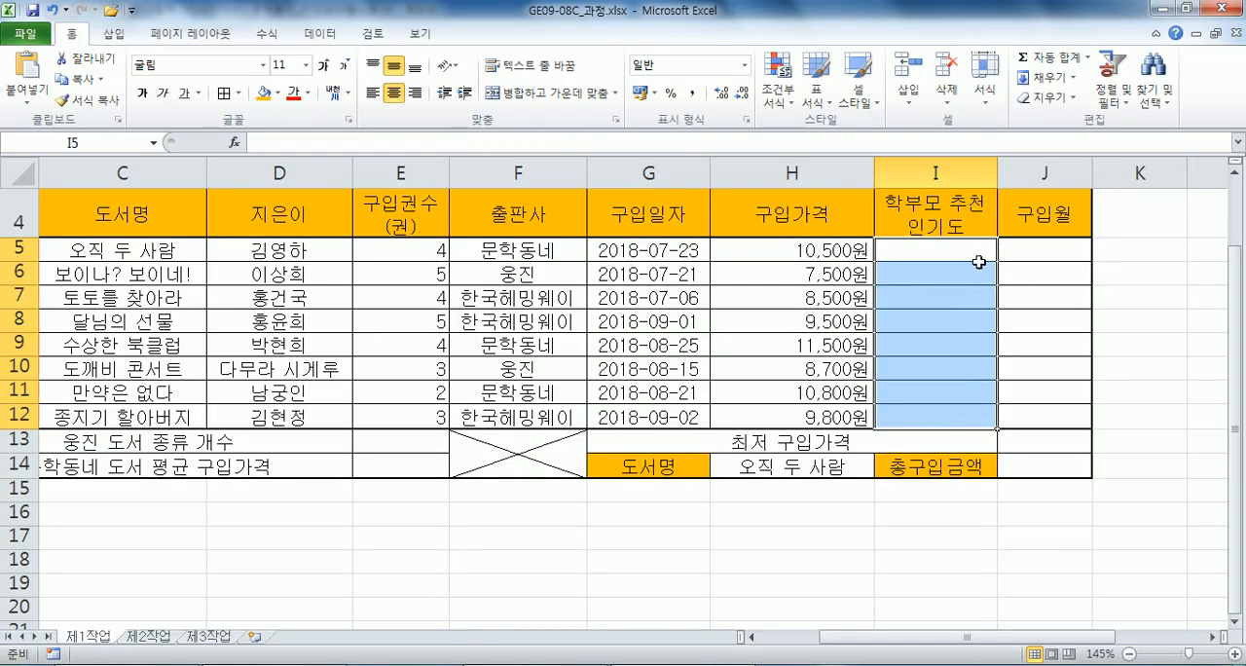
{"action": "key", "text": "F2"}
{"action": "key", "text": "ctrl+v"}
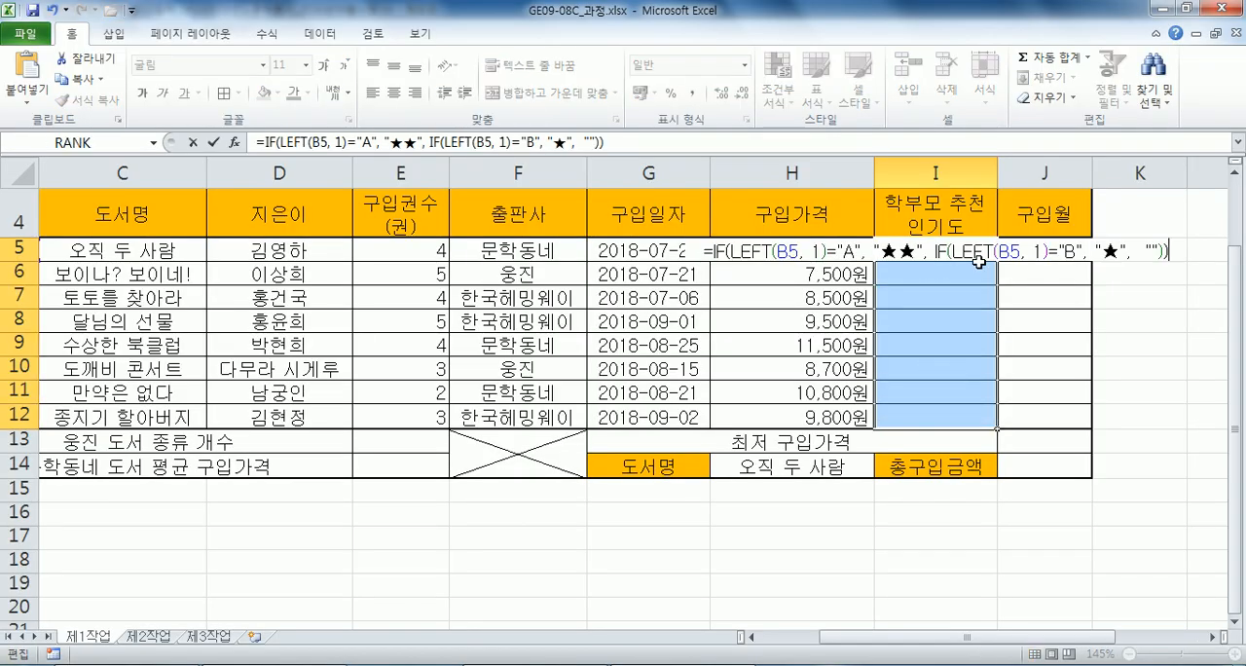
{"action": "key", "text": "ctrl+Return"}
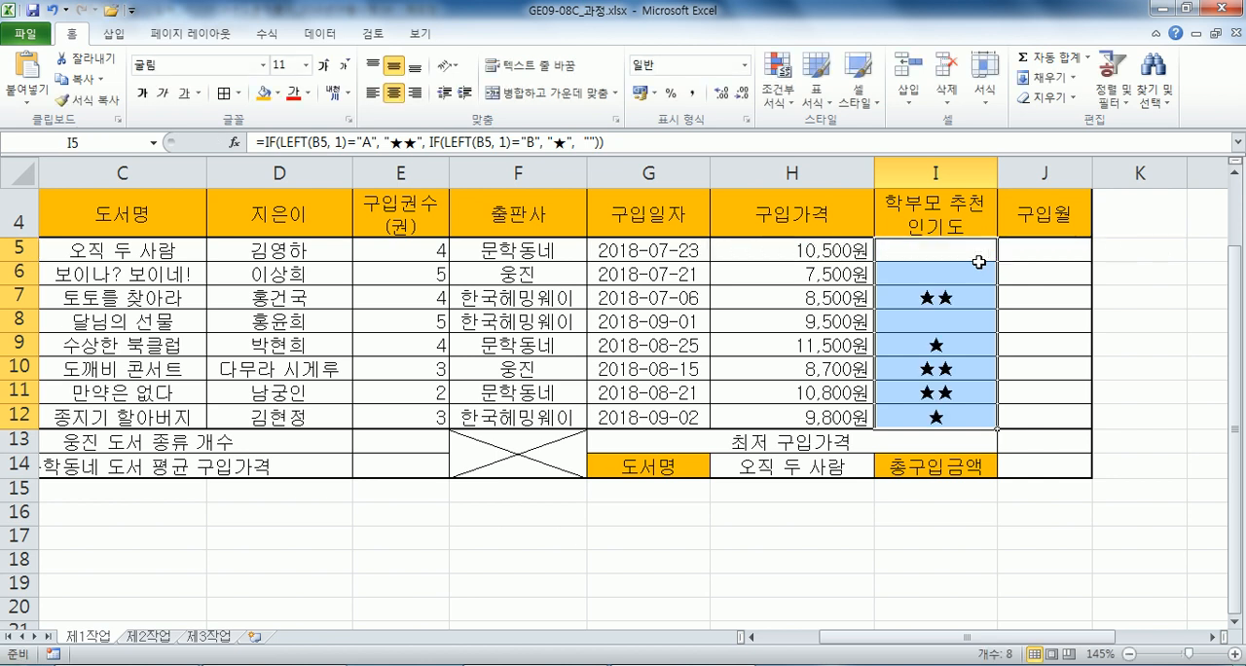
Compare the purchase month instructions of task (2) in Notepad with the purchase date and purchase month columns in the Excel sheet.
{"action": "left_click", "coordinate": [1041, 247]}
{"action": "key", "text": "alt+Tab"}
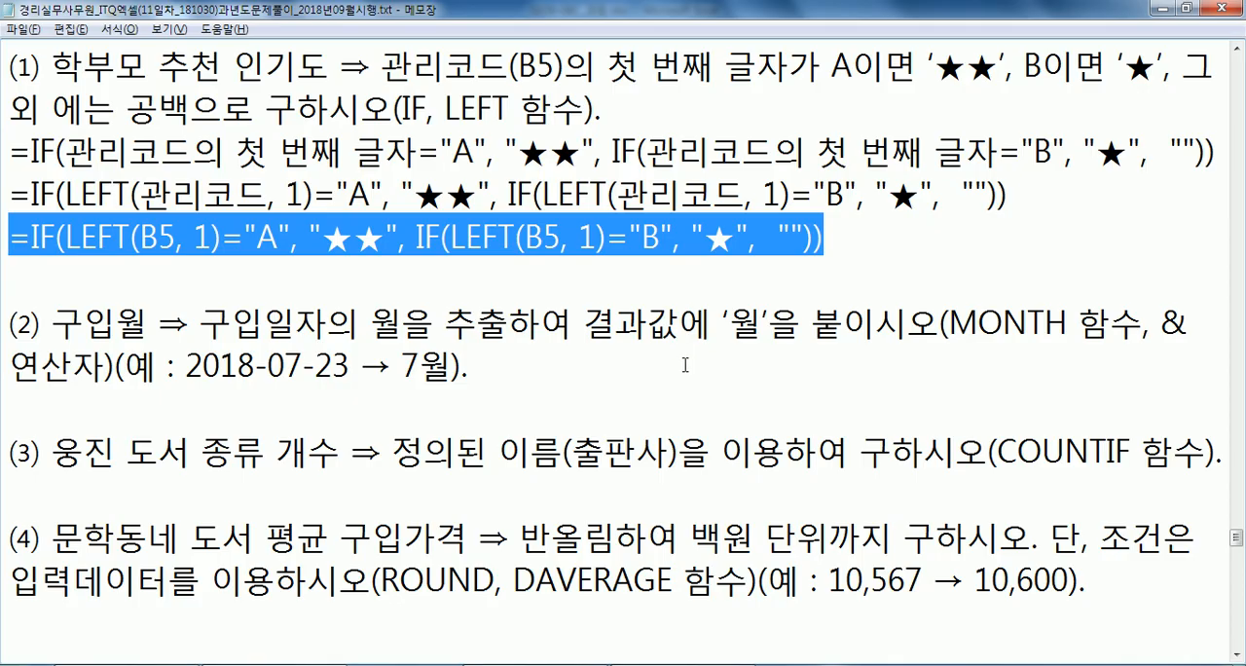
{"action": "key", "text": "alt+Tab"}
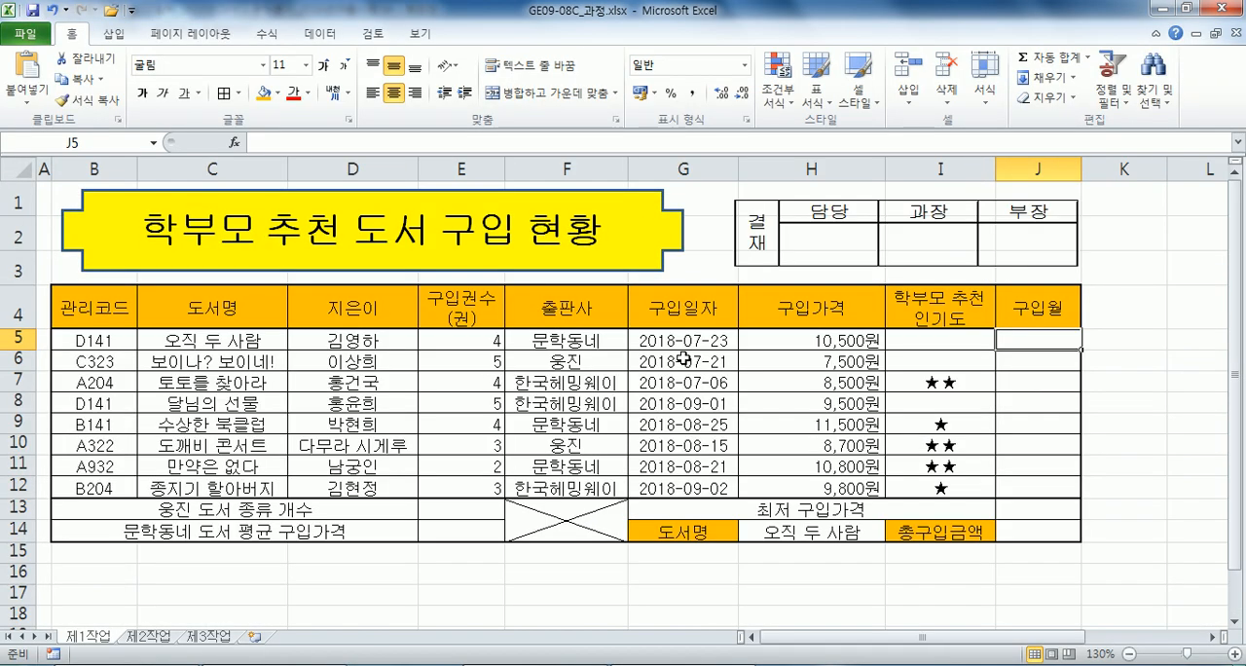
{"action": "scroll", "coordinate": [684, 358], "scroll_direction": "up", "scroll_amount": 1}
{"action": "scroll", "coordinate": [1024, 622], "scroll_direction": "down", "scroll_amount": 1}
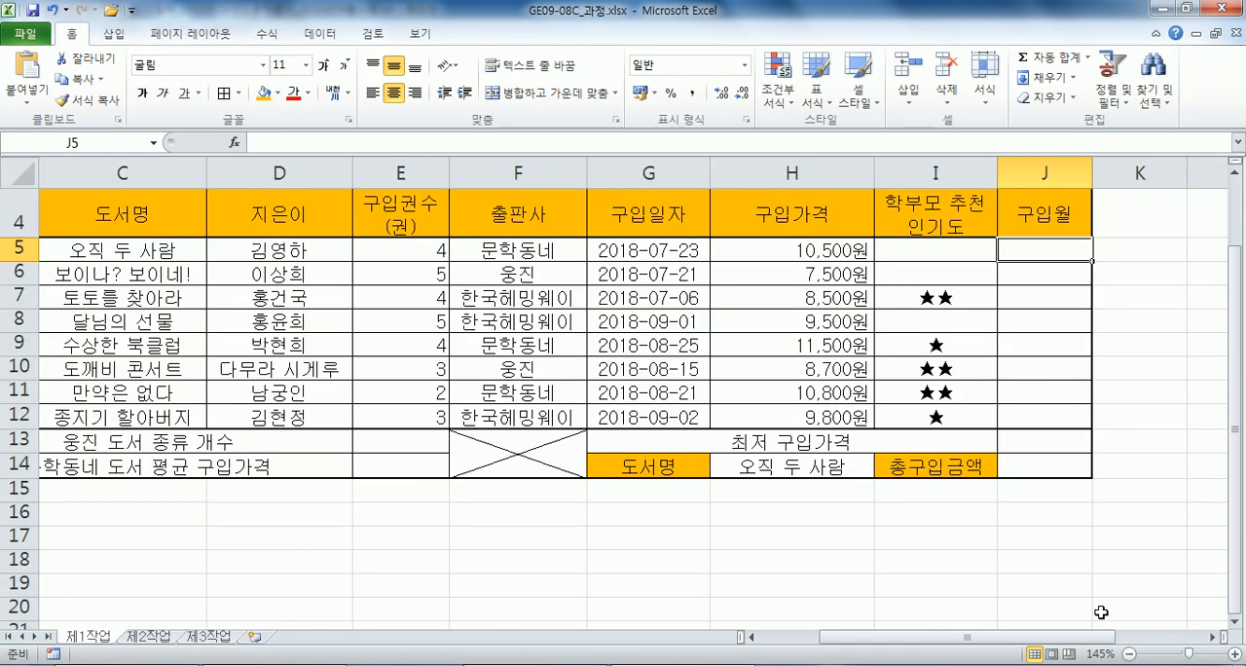
{"action": "left_click", "coordinate": [1213, 636]}
{"action": "left_click", "coordinate": [1213, 637]}
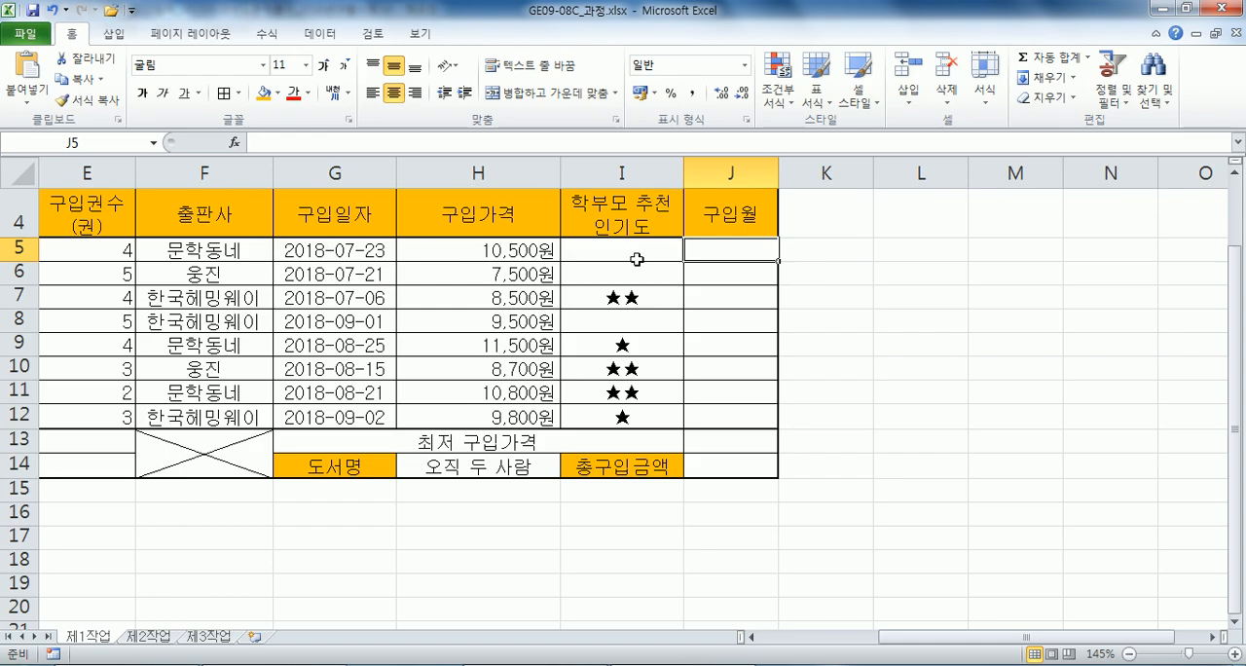
{"action": "key", "text": "alt+Tab"}
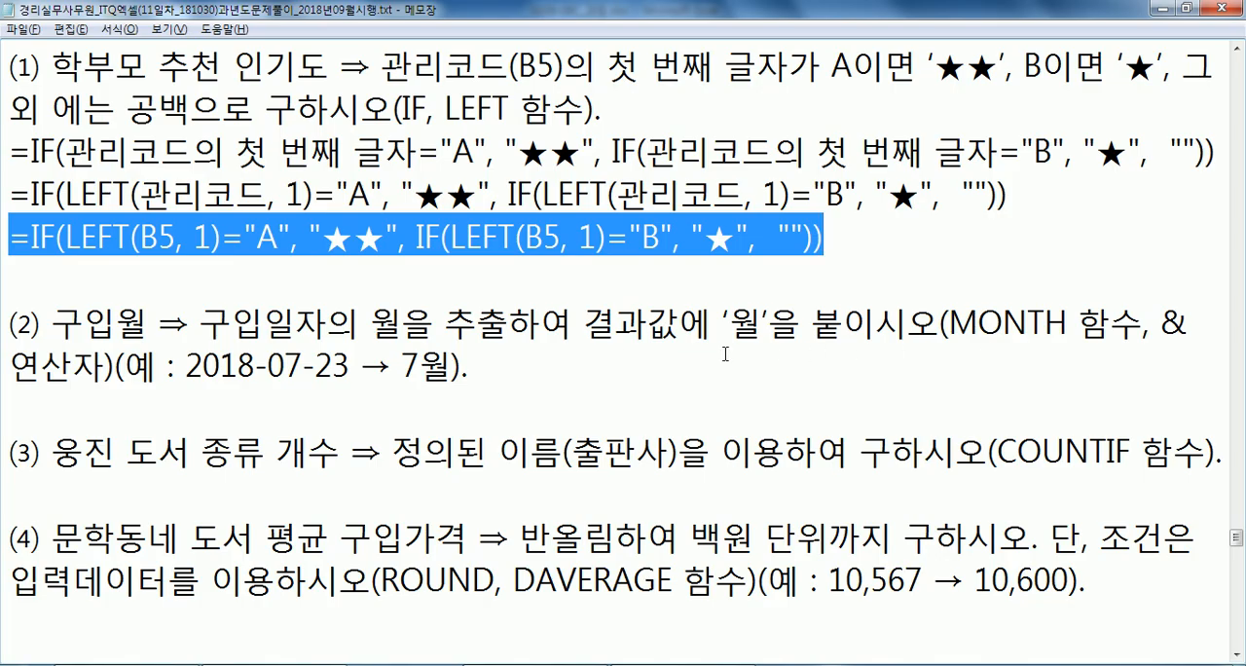
{"action": "left_click", "coordinate": [618, 379]}
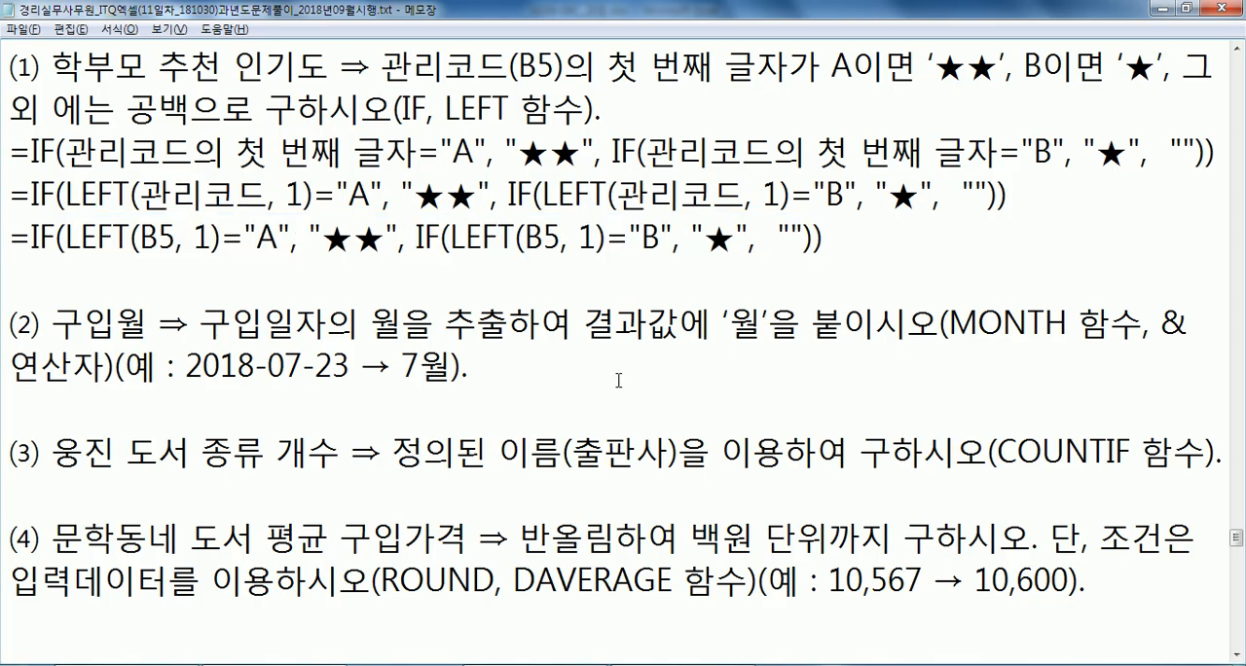
{"action": "key", "text": "alt+Tab"}
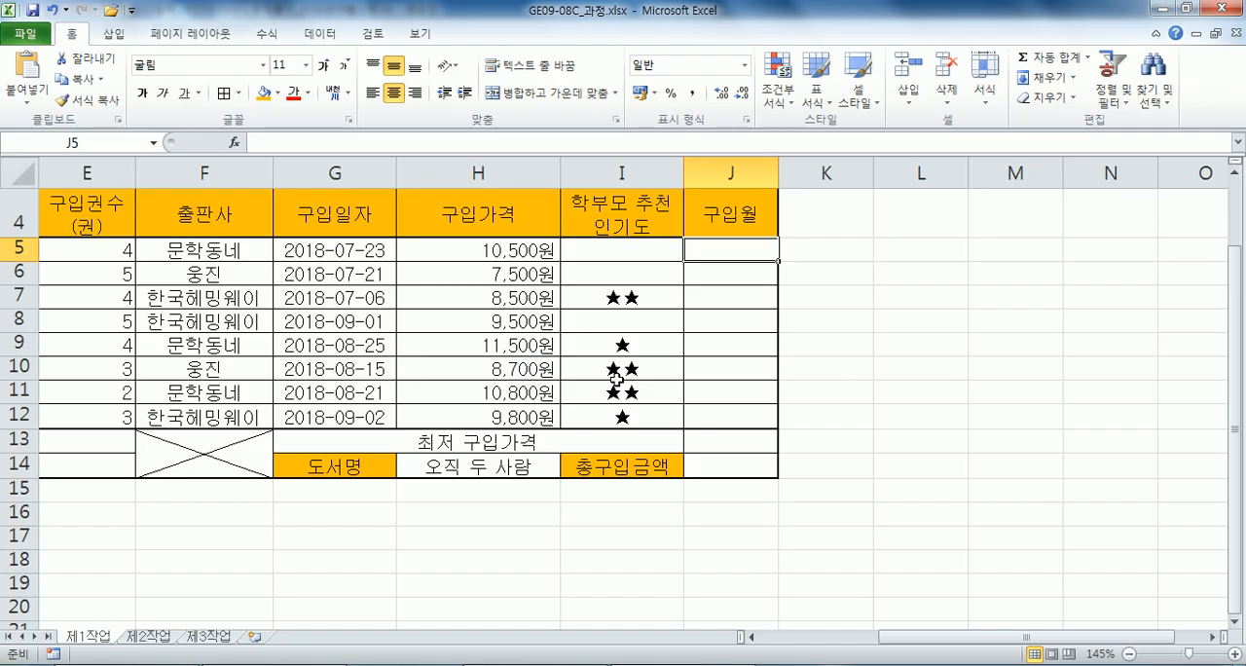
In Notepad, write the draft formula =MONTH(날짜)&"월" on a new line under task (2).
{"action": "key", "text": "alt+Tab"}
{"action": "key", "text": "Return"}
{"action": "type", "text": "=ㅡㅐ"}
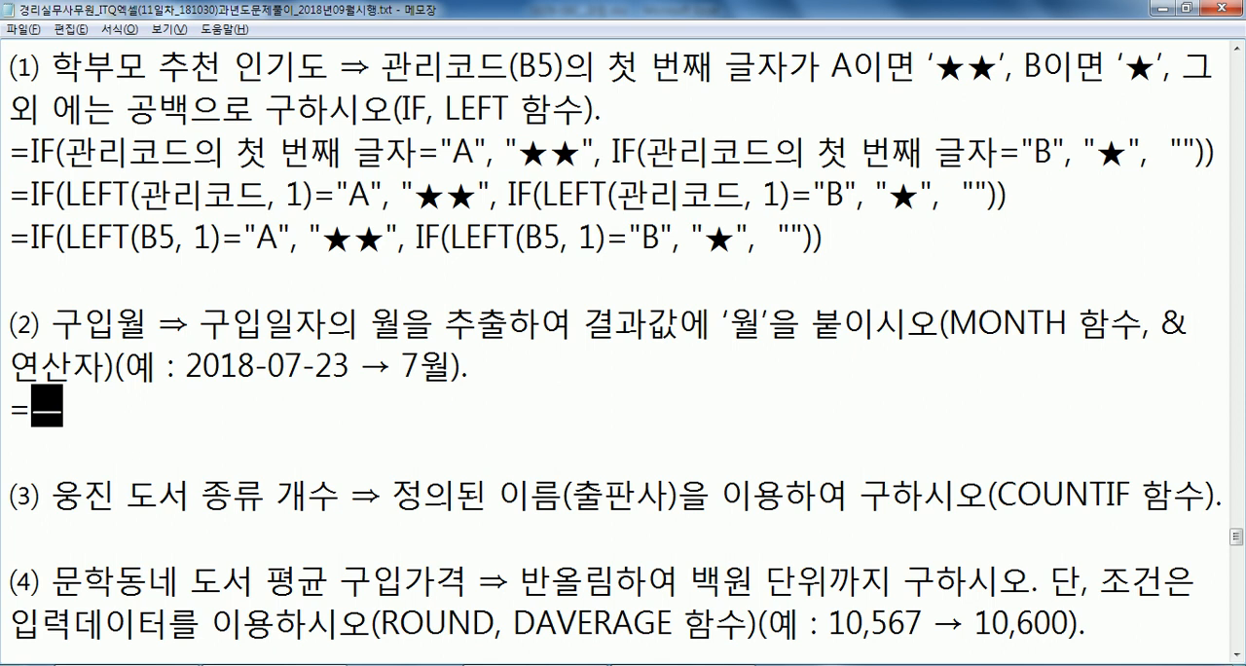
{"action": "key", "text": "BackSpace"}
{"action": "key", "text": "BackSpace"}
{"action": "type", "text": "MONTH("}
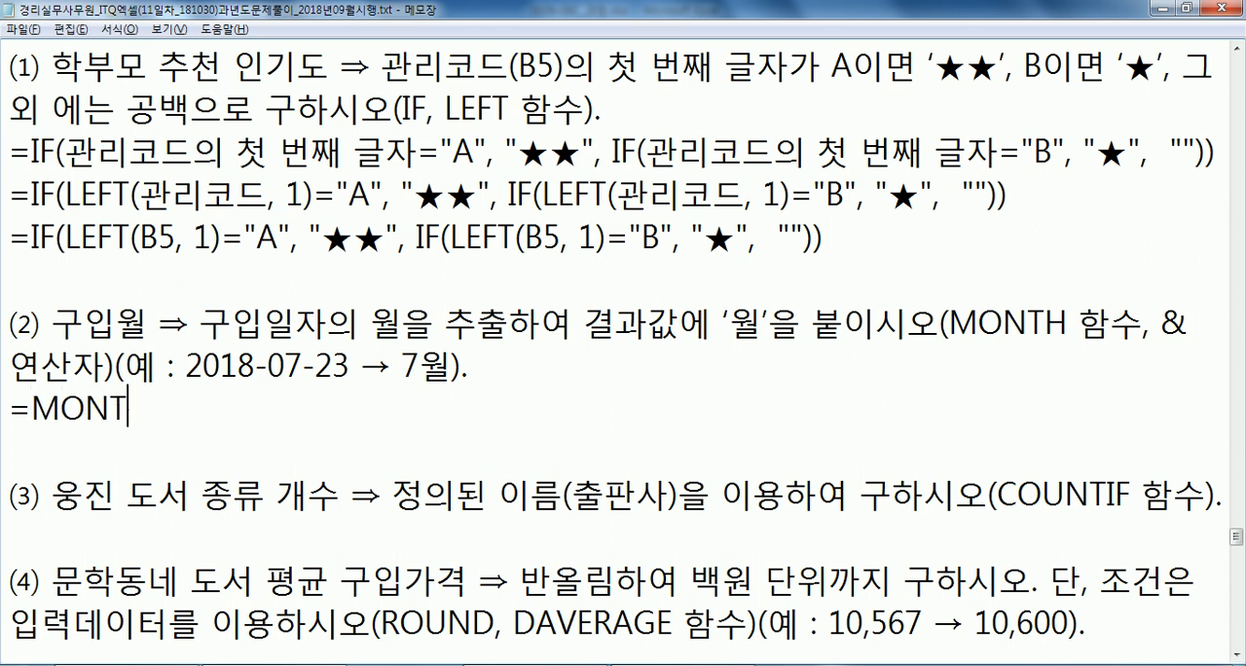
{"action": "key", "text": "Hangul"}
{"action": "type", "text": "ㄴㅏㄹㅉㅏ)"}
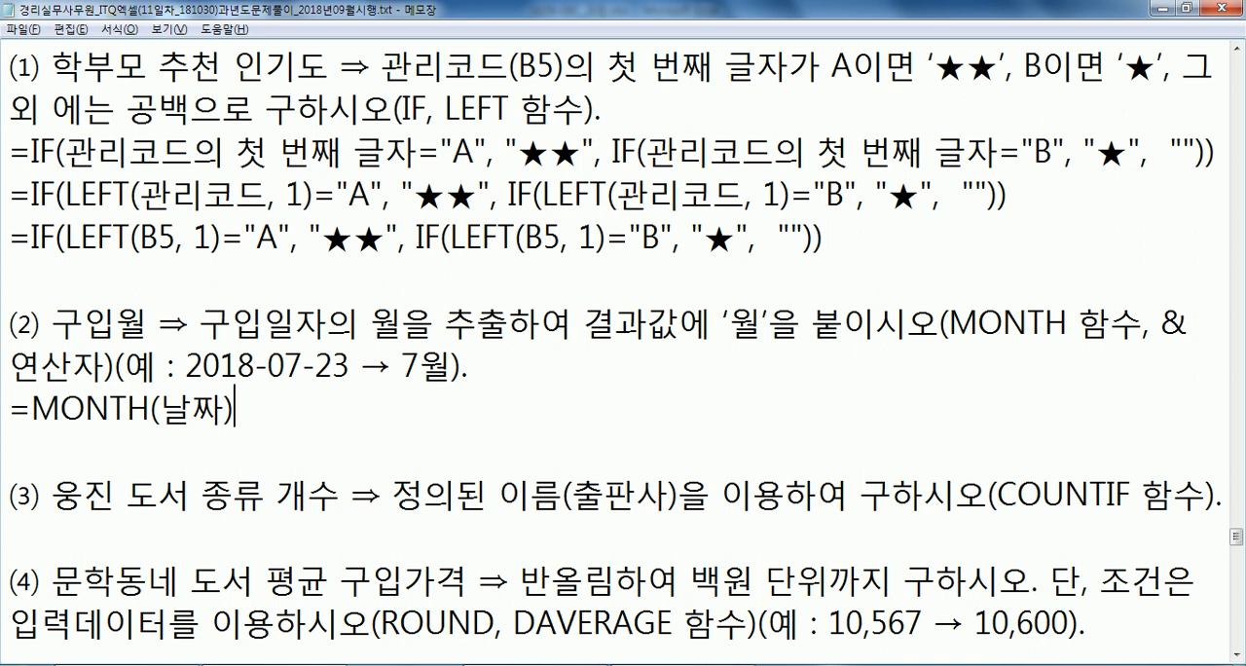
{"action": "type", "text": "&\"ㅇㅜㅓㄹ"}
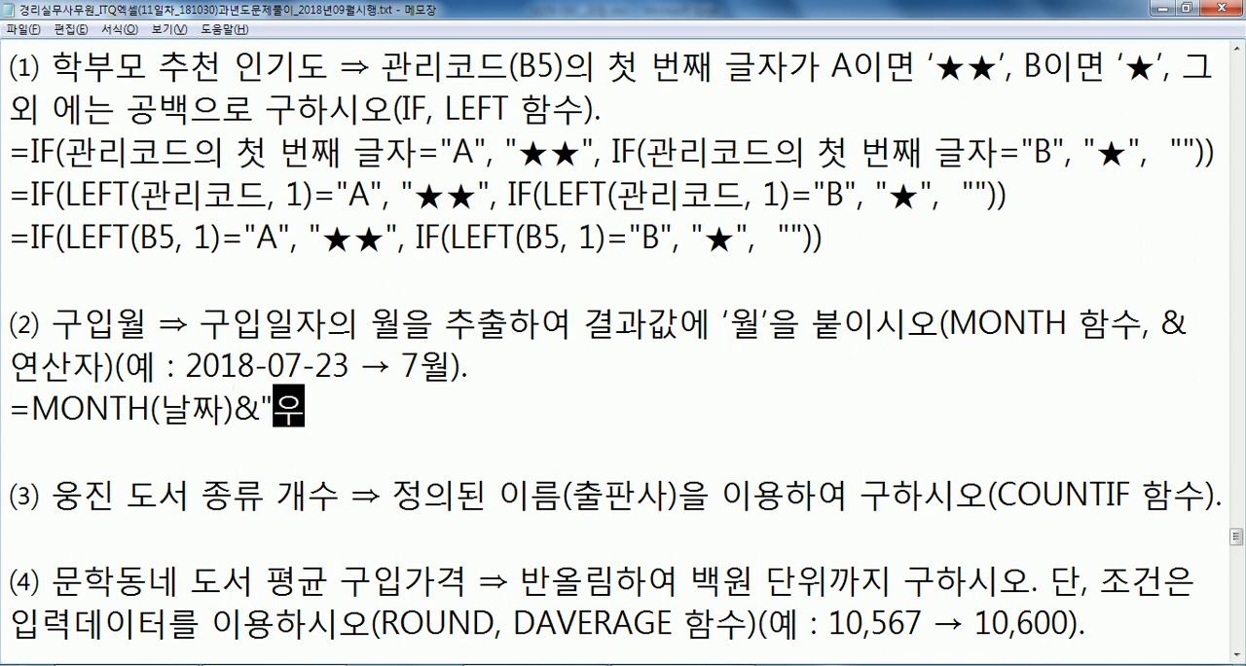
{"action": "type", "text": "\""}
Duplicate the draft MONTH formula on the line below and change its argument to 구입일자.
{"action": "key", "text": "Return"}
{"action": "key", "text": "Up"}
{"action": "key", "text": "shift+Down"}
{"action": "key", "text": "ctrl+c"}
{"action": "key", "text": "ctrl+v"}
{"action": "key", "text": "ctrl+v"}
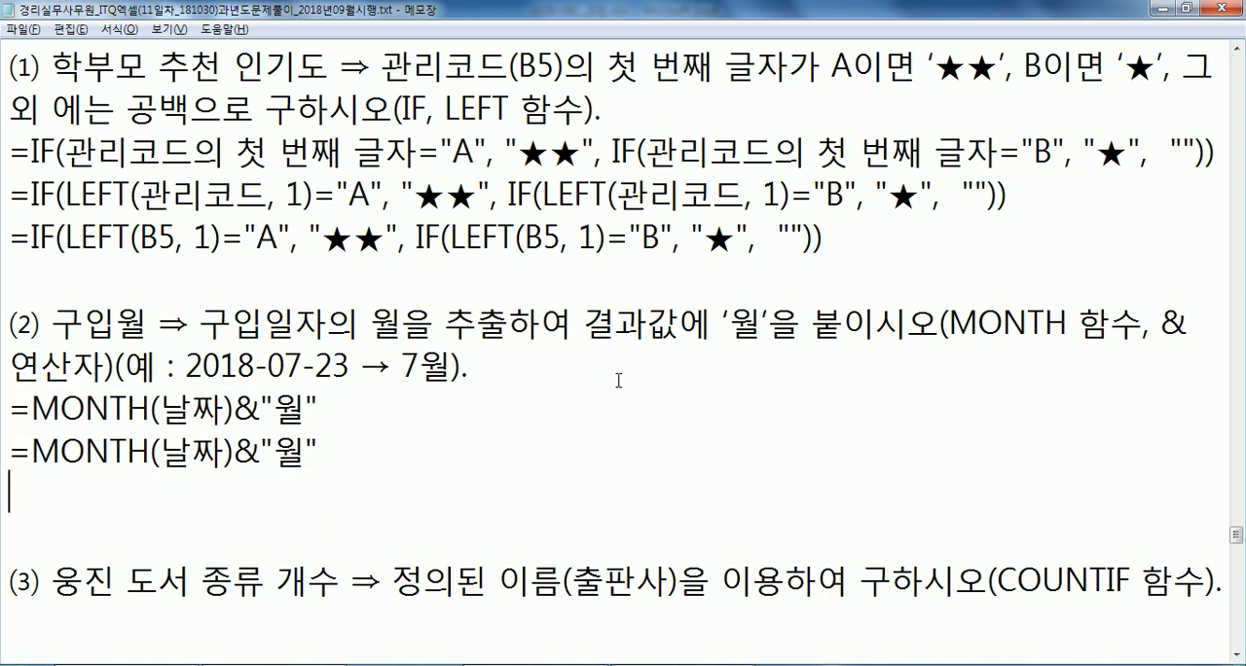
{"action": "key", "text": "Right"}
{"action": "key", "text": "Right"}
{"action": "key", "text": "Right"}
{"action": "key", "text": "Right"}
{"action": "key", "text": "Right"}
{"action": "key", "text": "Right"}
{"action": "key", "text": "Right"}
{"action": "key", "text": "Right"}
{"action": "key", "text": "Right"}
{"action": "key", "text": "Left"}
{"action": "key", "text": "Left"}
{"action": "type", "text": "구입"}
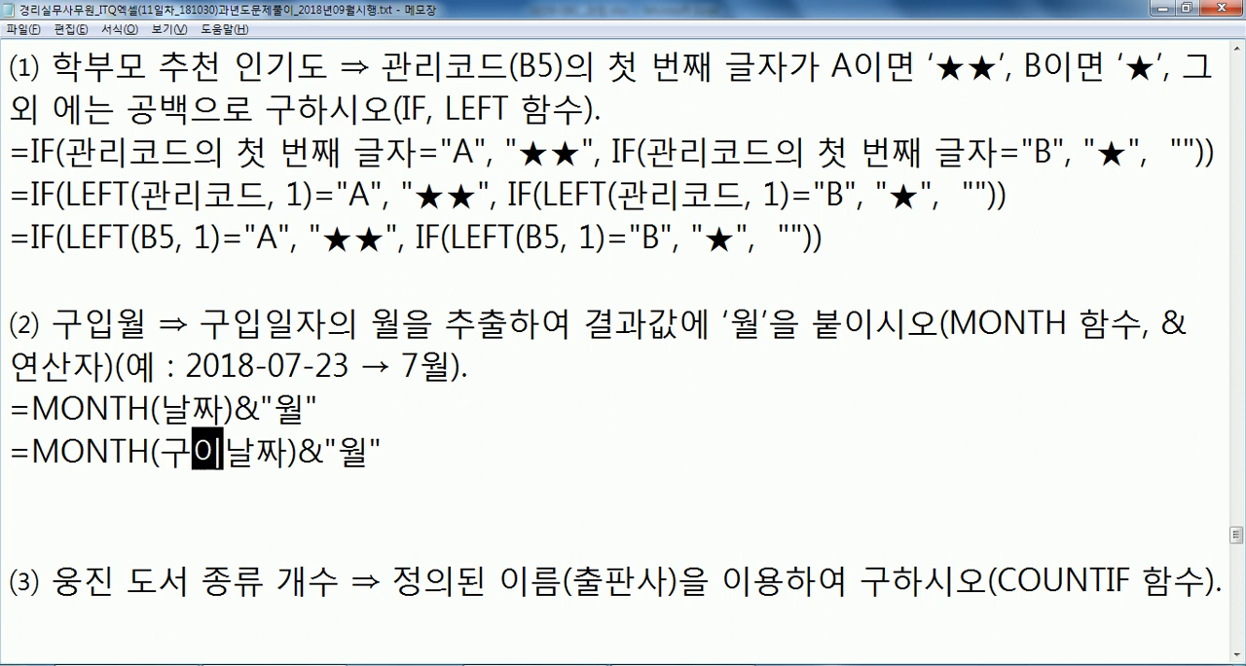
{"action": "type", "text": "이ㅣ"}
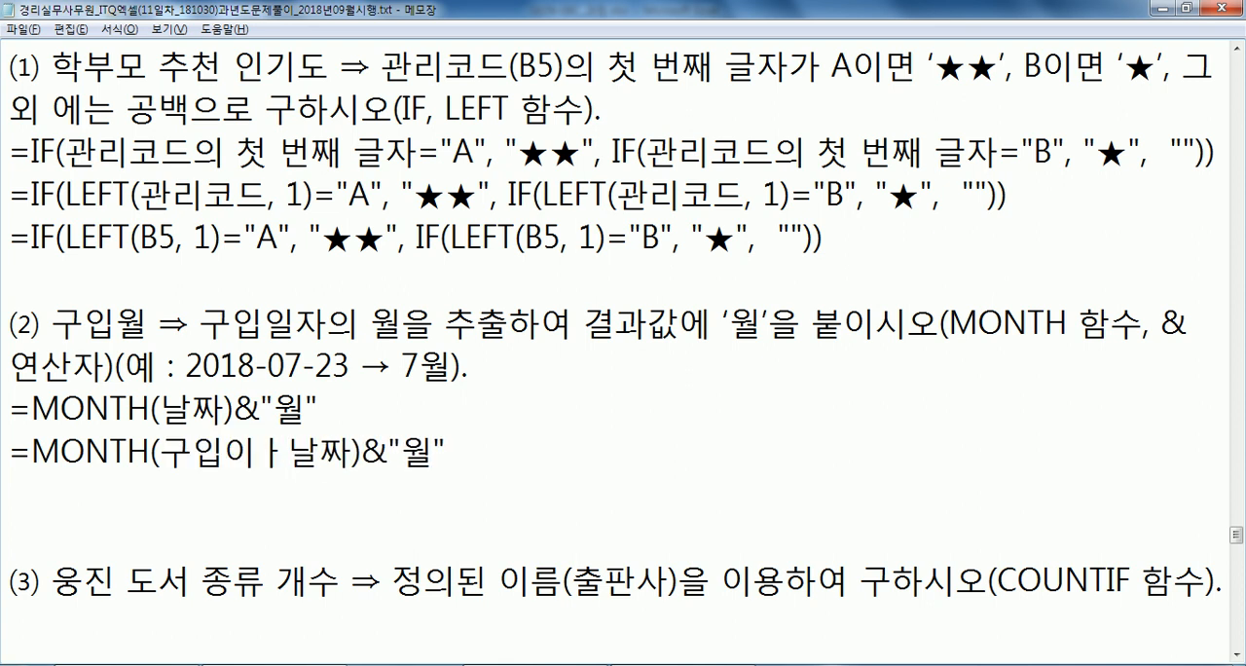
{"action": "type", "text": "ㄹ자"}
{"action": "key", "text": "Delete"}
{"action": "key", "text": "Delete"}
{"action": "key", "text": "Home"}
{"action": "key", "text": "shift+End"}
{"action": "key", "text": "End"}
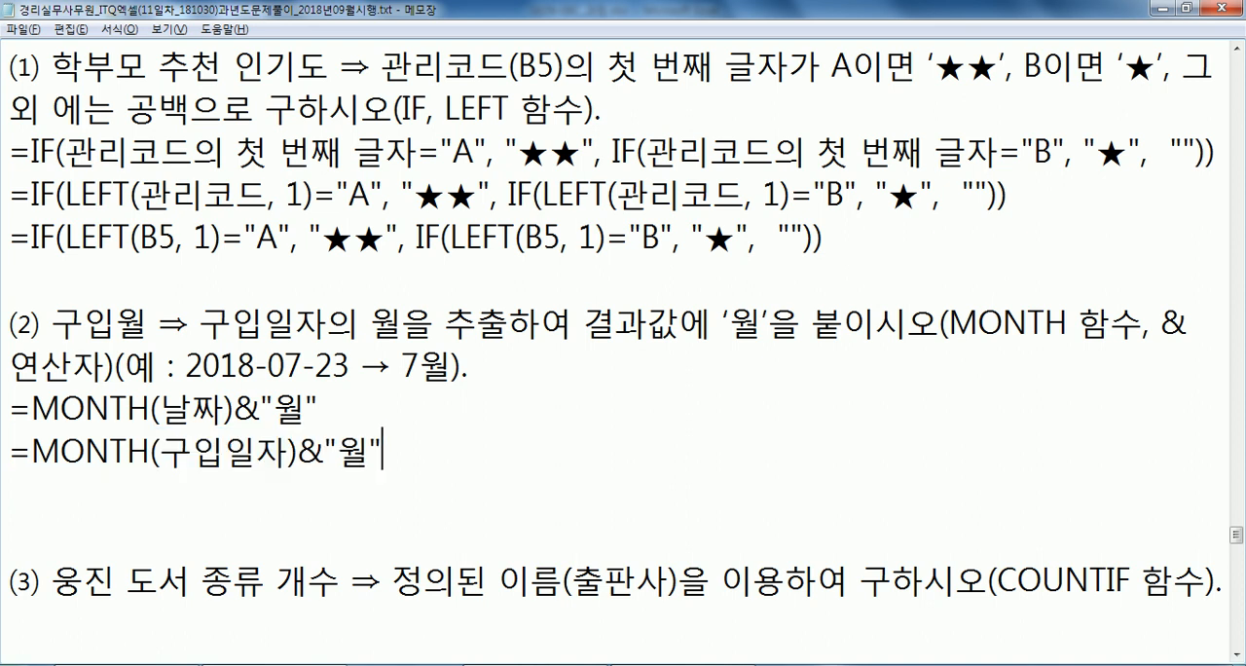
Add a third copy of the MONTH draft and replace its argument with G5, giving =MONTH(G5)&"월".
{"action": "key", "text": "Return"}
{"action": "key", "text": "ctrl+v"}
{"action": "key", "text": "alt+Tab"}
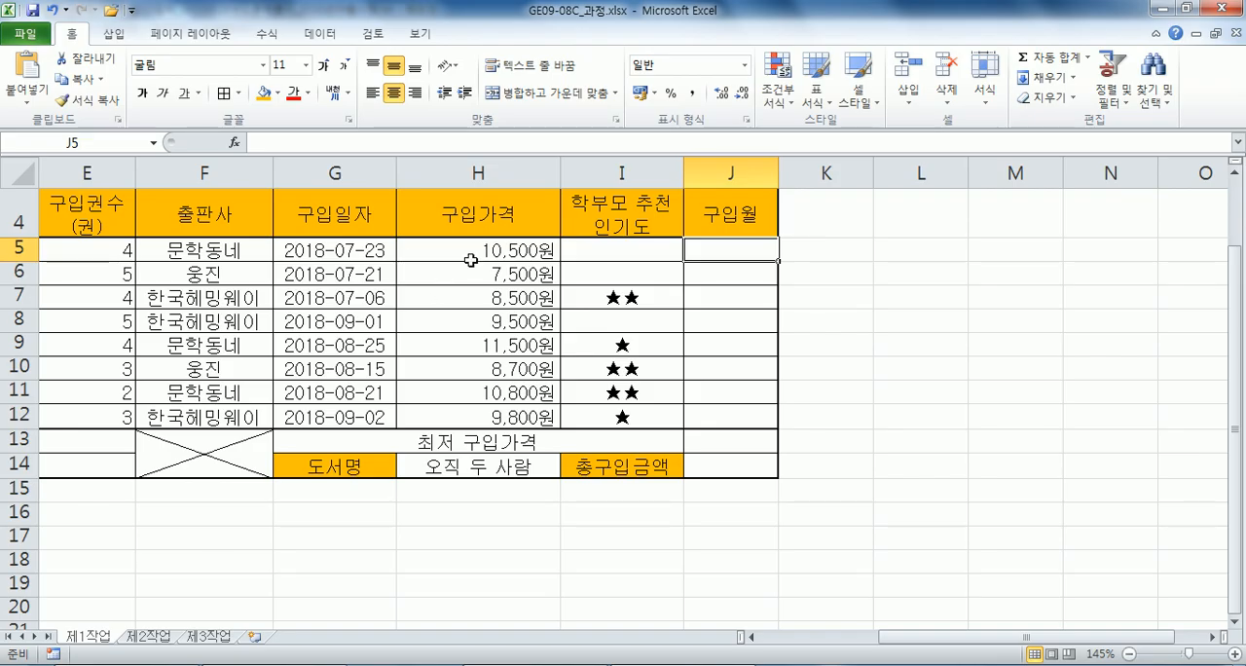
{"action": "key", "text": "alt+Tab"}
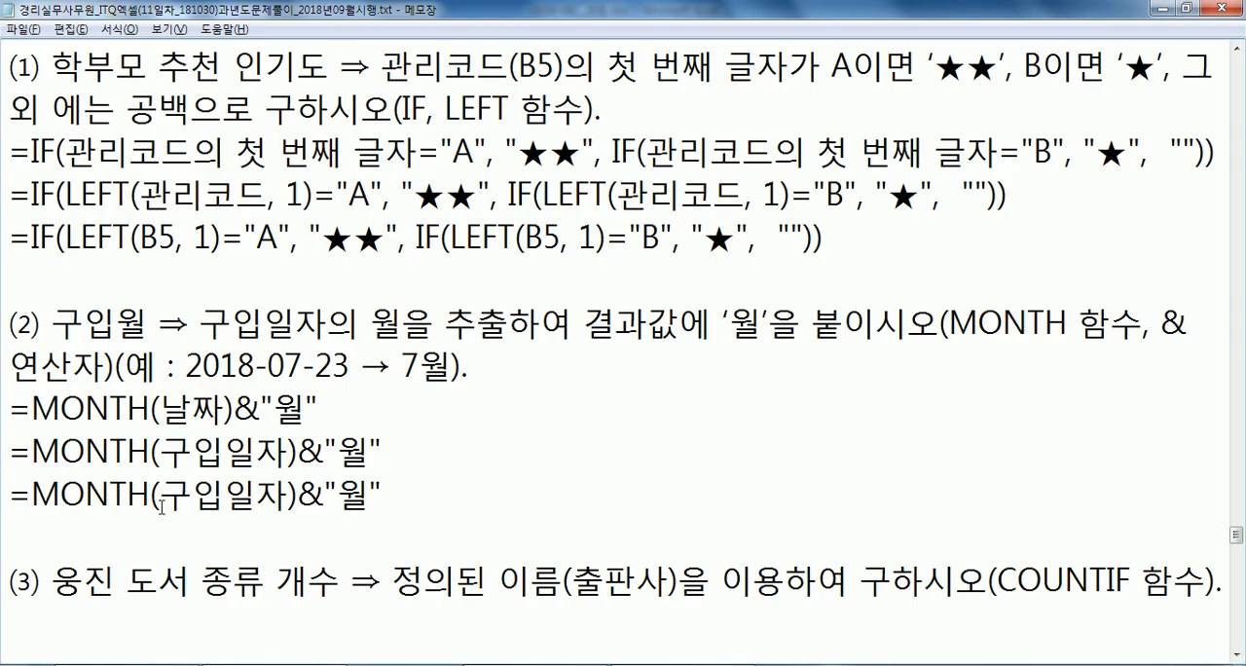
{"action": "left_click_drag", "start_coordinate": [161, 496], "coordinate": [290, 493]}
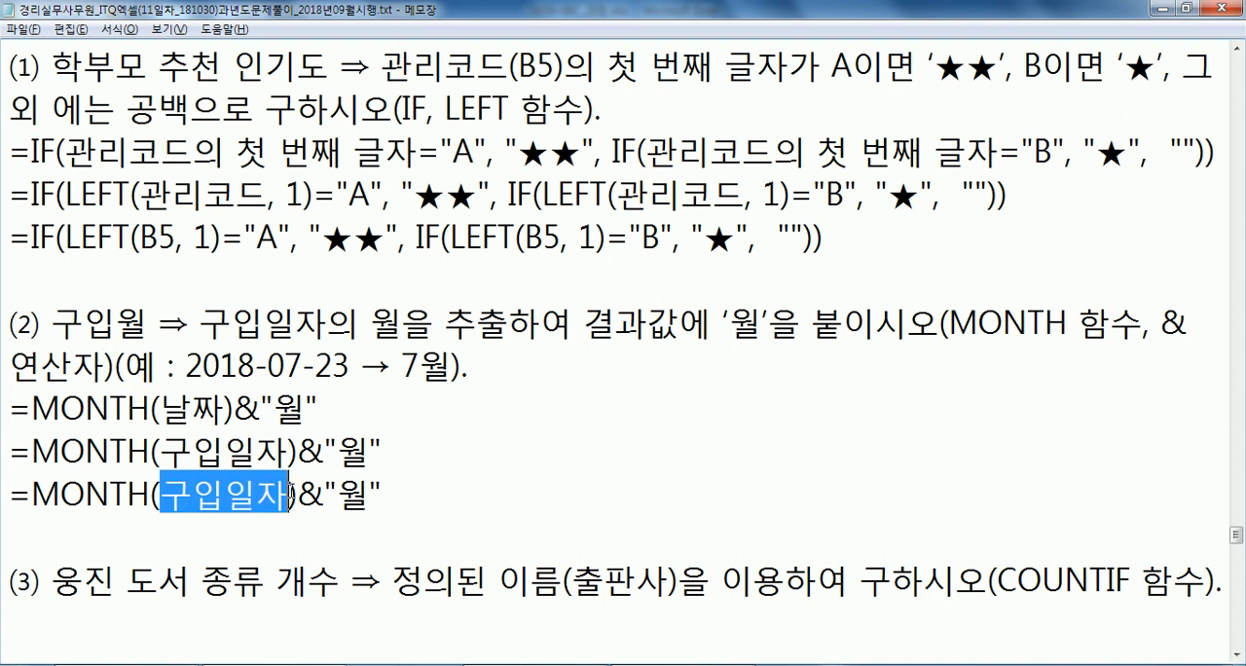
{"action": "type", "text": "G5"}
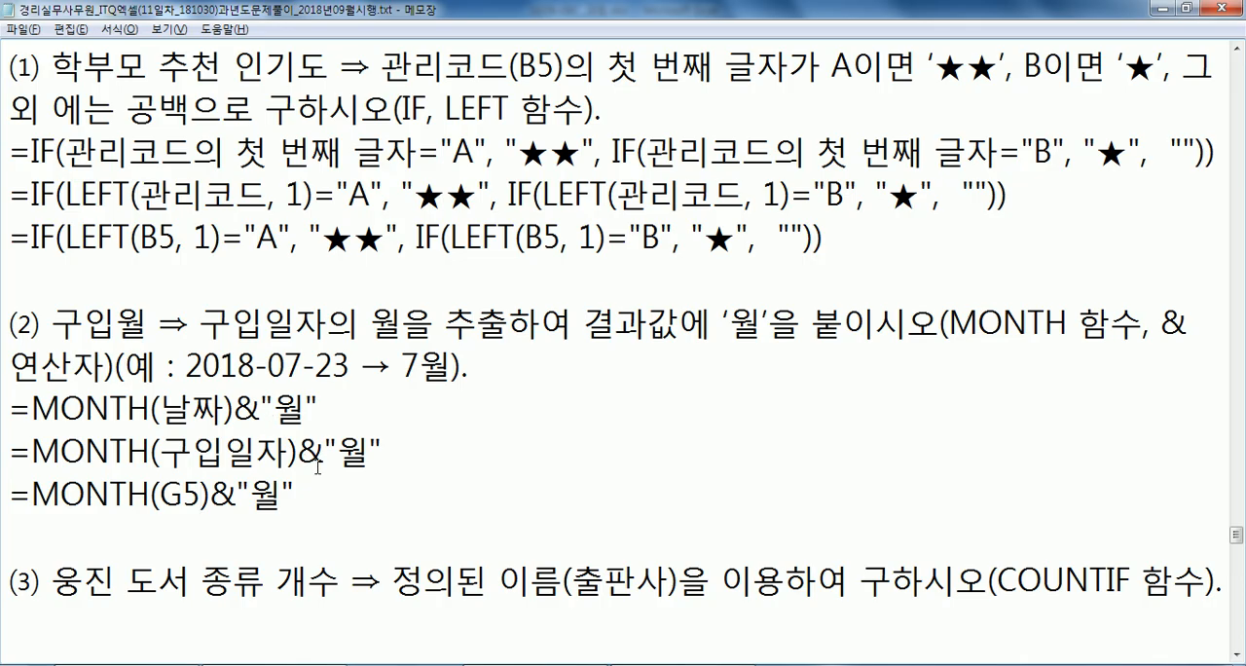
Switch to Excel, select J5:J12 and enter =MONTH(G5) in J5 only.
{"action": "key", "text": "alt+Tab"}
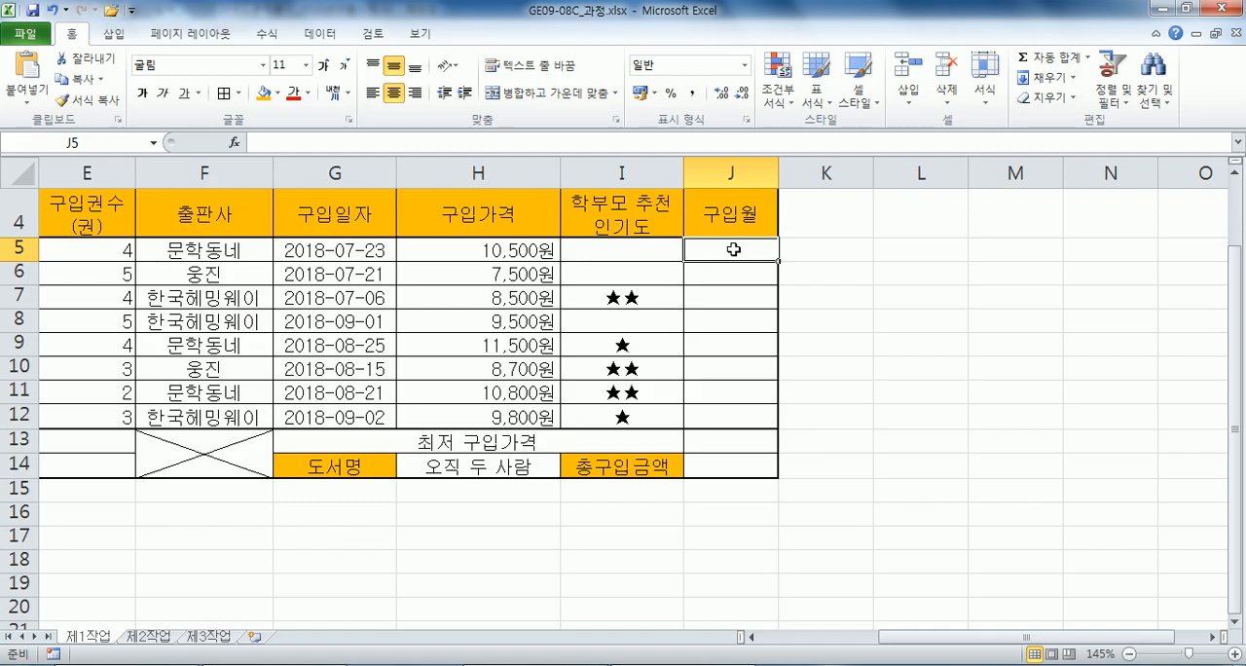
{"action": "left_click_drag", "start_coordinate": [733, 250], "coordinate": [729, 404]}
{"action": "type", "text": "="}
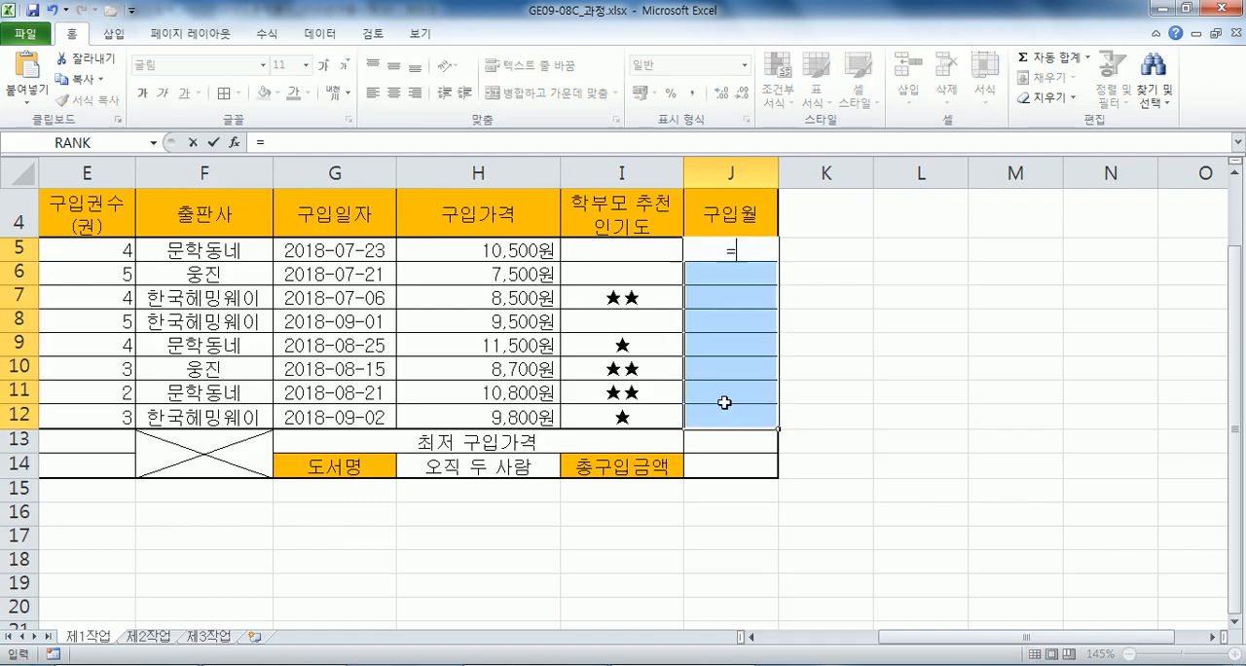
{"action": "type", "text": "MONTH("}
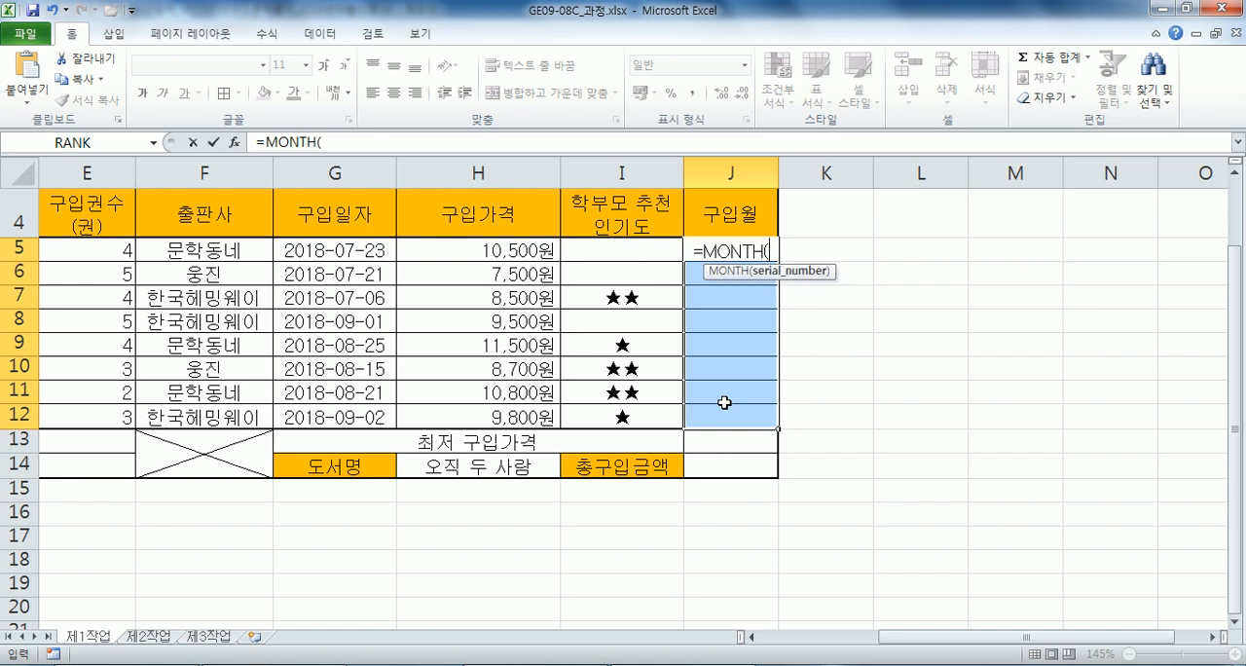
{"action": "left_click", "coordinate": [294, 247]}
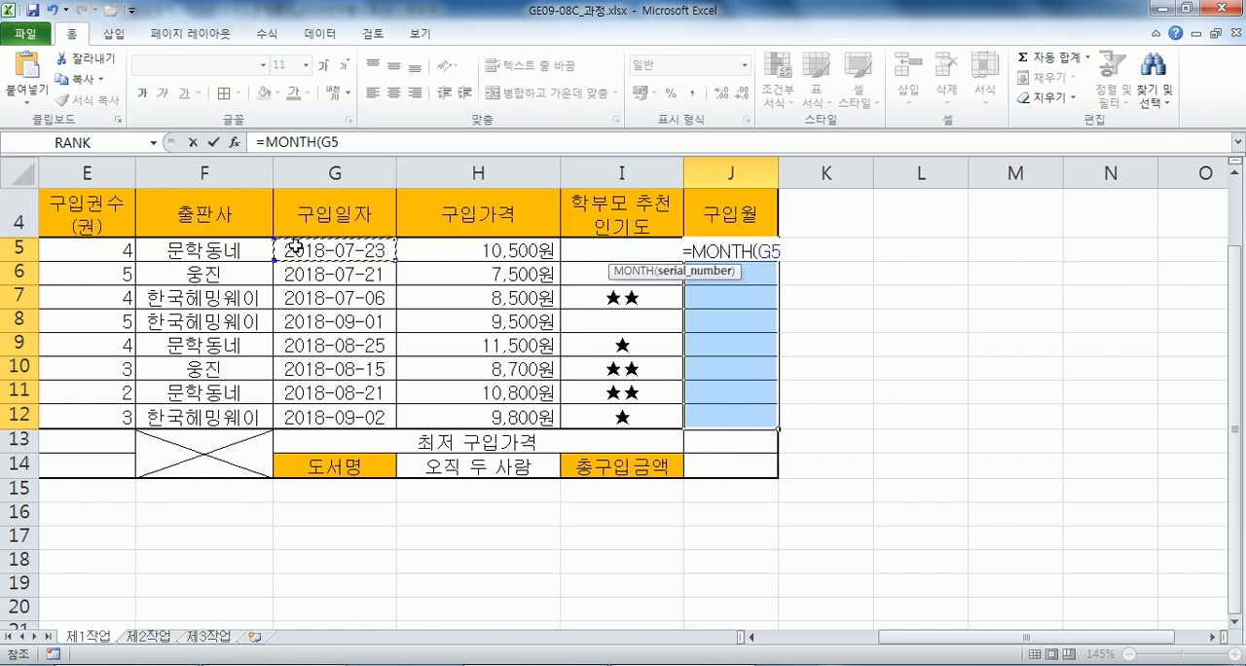
{"action": "type", "text": ")"}
{"action": "key", "text": "Left"}
{"action": "type", "text": "&\""}
{"action": "key", "text": "BackSpace"}
{"action": "key", "text": "BackSpace"}
{"action": "key", "text": "Return"}
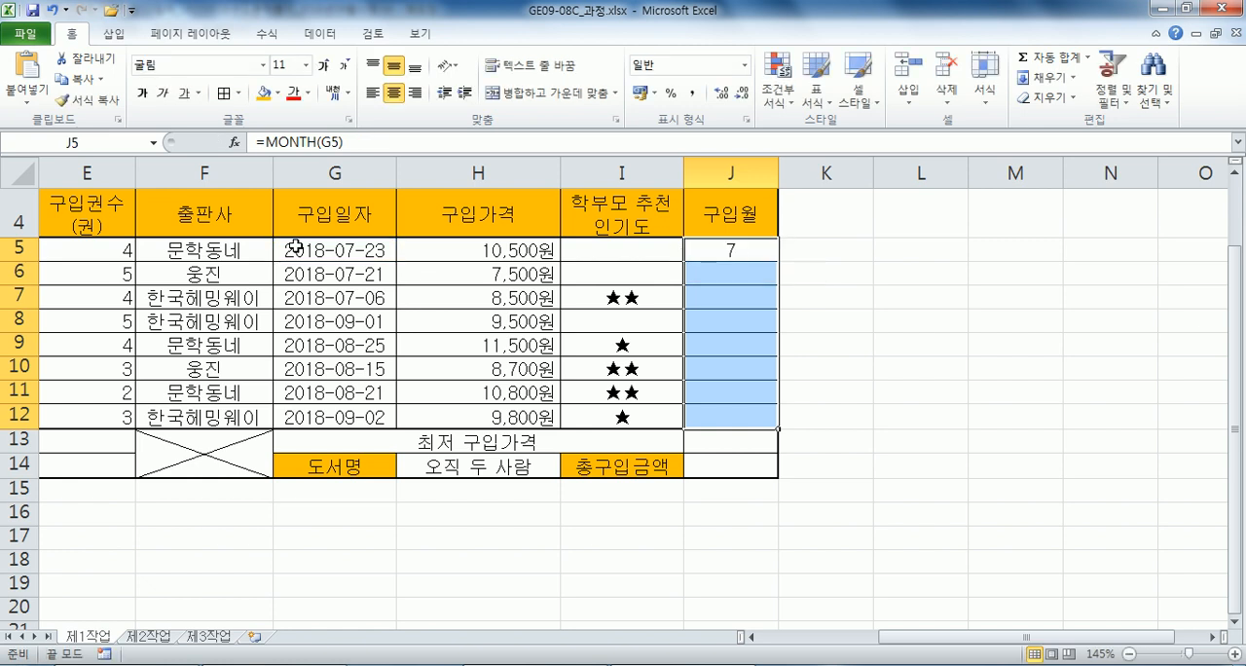
Extend the J5 formula to =MONTH(G5)&"월" and enter it into the whole range J5:J12 at once.
{"action": "key", "text": "F2"}
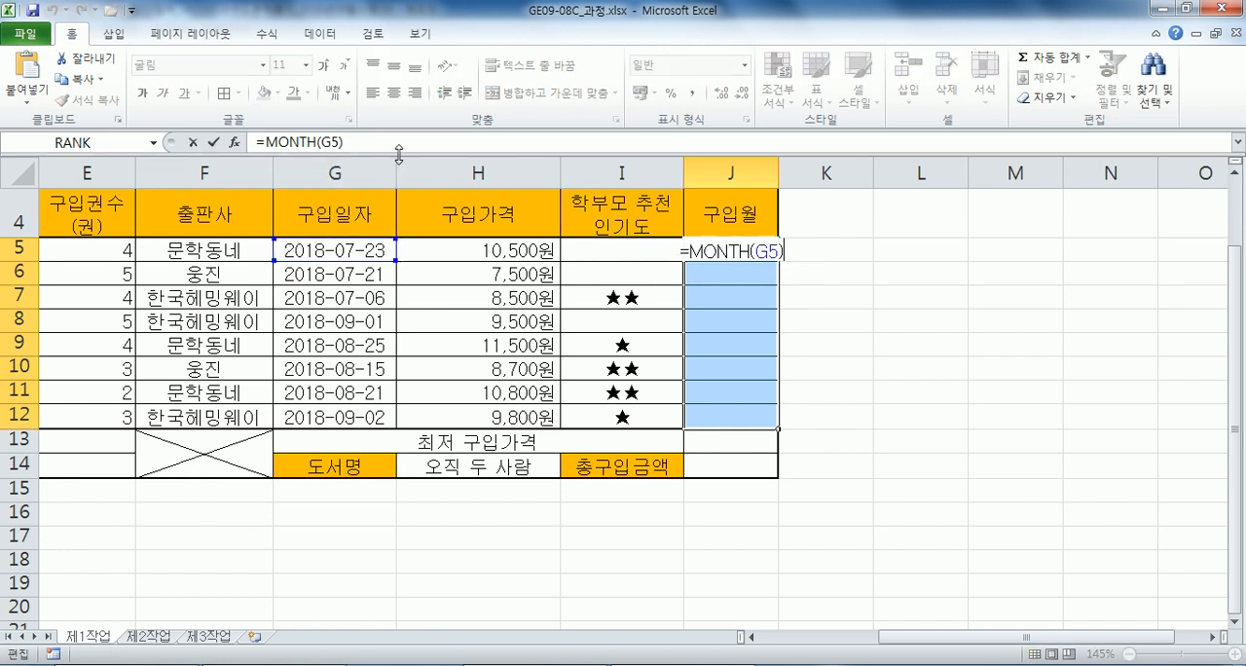
{"action": "type", "text": "&\"월\""}
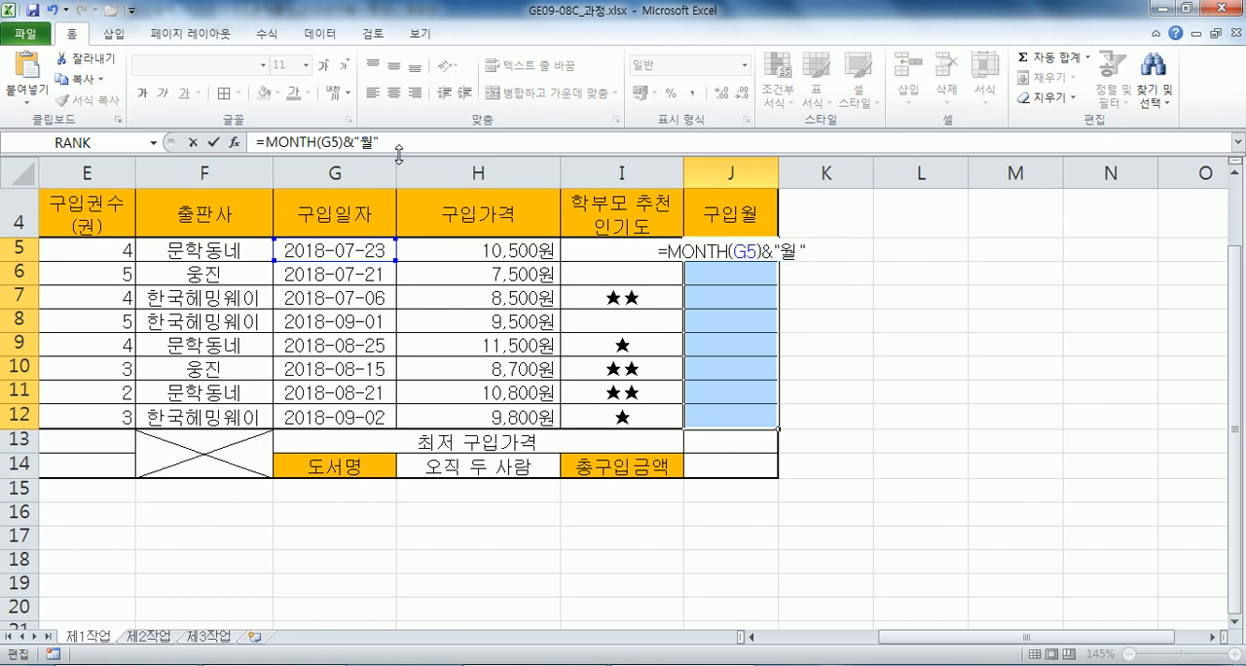
{"action": "type", "text": ")"}
{"action": "key", "text": "ctrl+Return"}
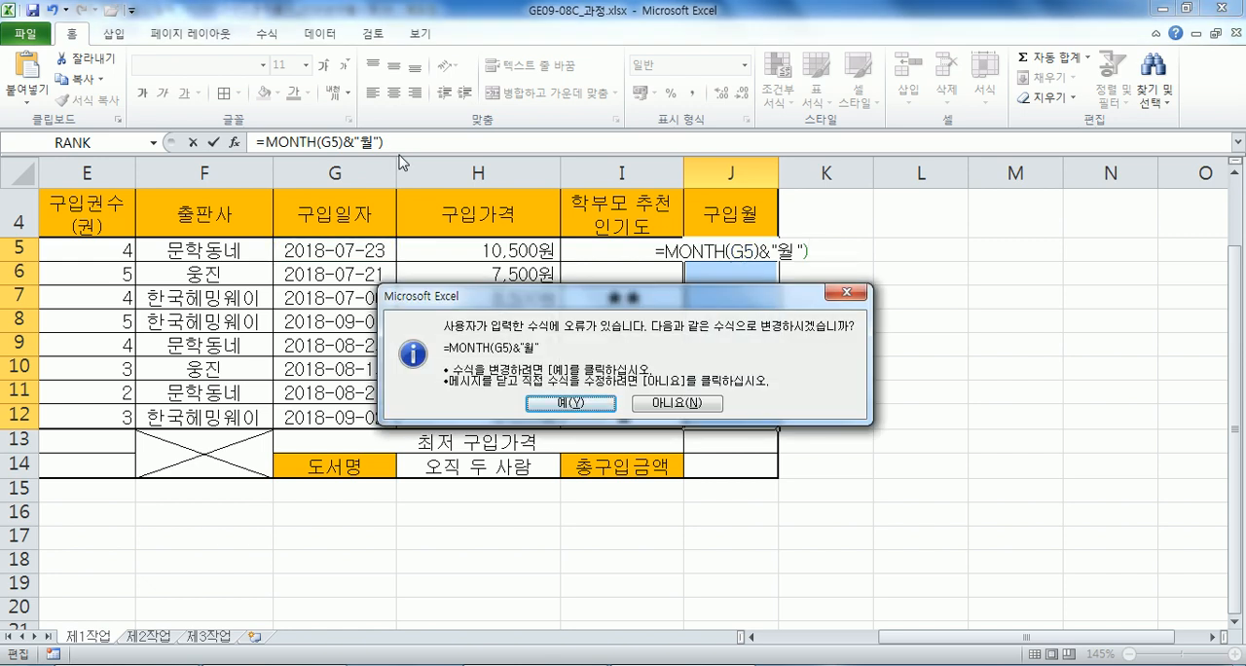
{"action": "key", "text": "n"}
{"action": "key", "text": "Return"}
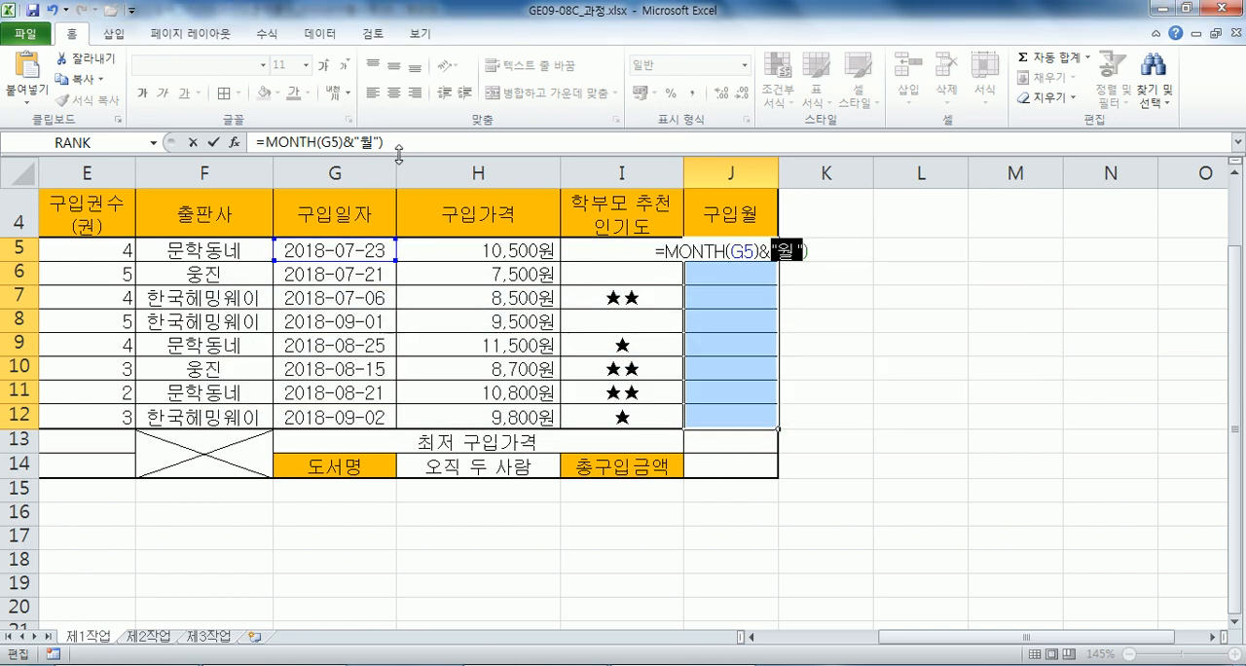
{"action": "key", "text": "End"}
{"action": "key", "text": "BackSpace"}
{"action": "key", "text": "ctrl+Return"}
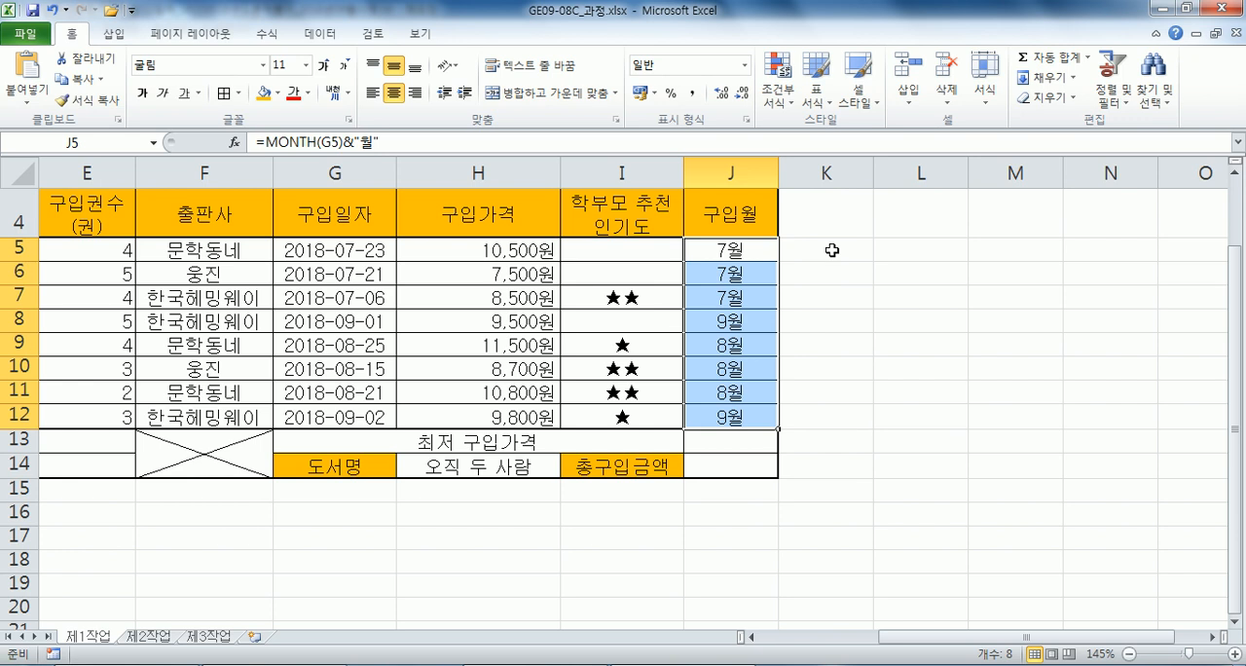
In Notepad, delete the period ending the task (2) text and insert an empty line under task (3).
{"action": "key", "text": "alt+Tab"}
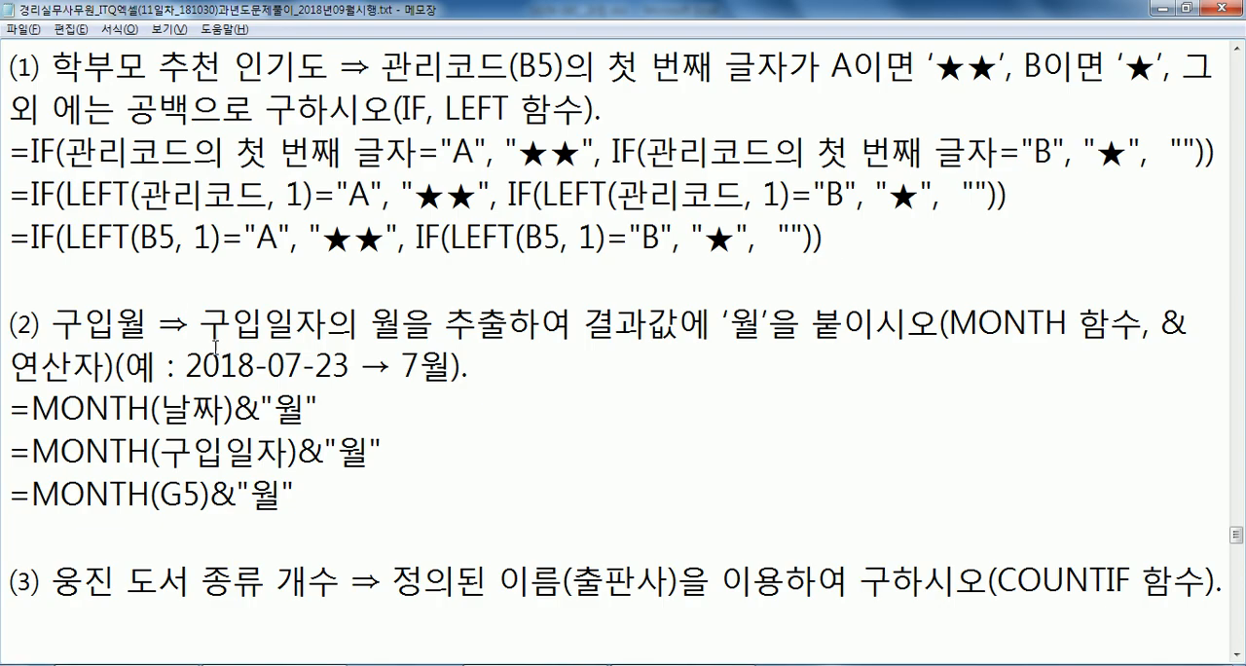
{"action": "scroll", "coordinate": [214, 346], "scroll_direction": "down", "scroll_amount": 1}
{"action": "left_click", "coordinate": [32, 404]}
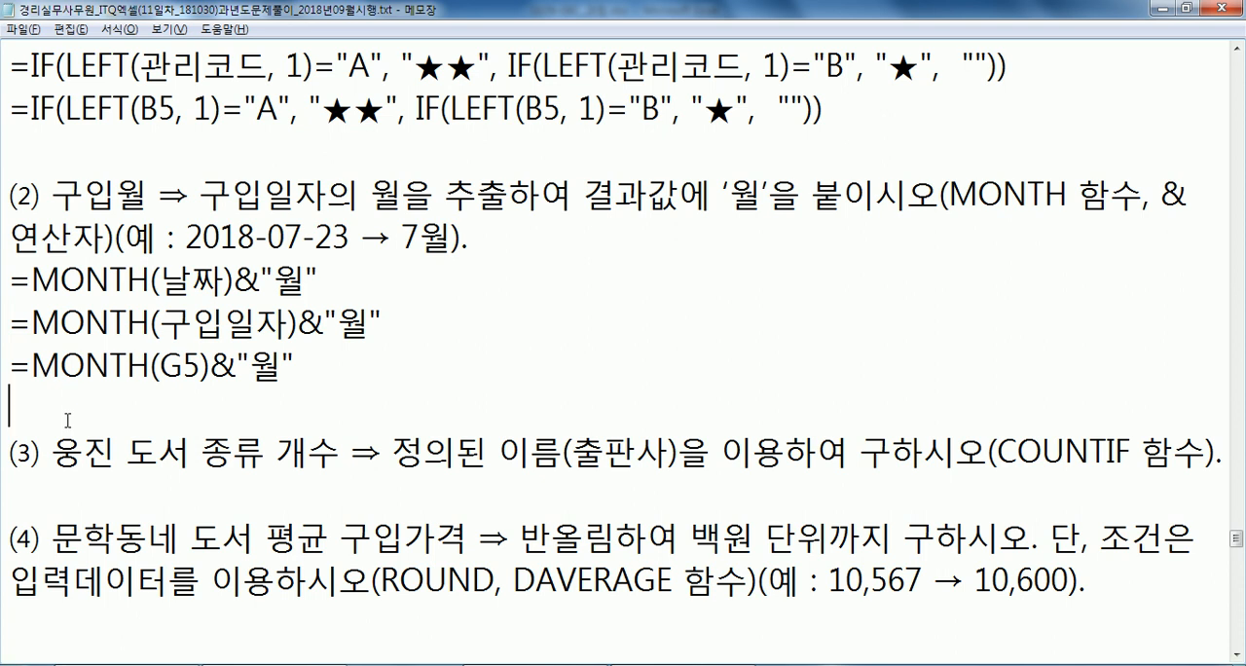
{"action": "left_click", "coordinate": [513, 229]}
{"action": "key", "text": "BackSpace"}
{"action": "left_click", "coordinate": [192, 398]}
{"action": "scroll", "coordinate": [262, 380], "scroll_direction": "down", "scroll_amount": 1}
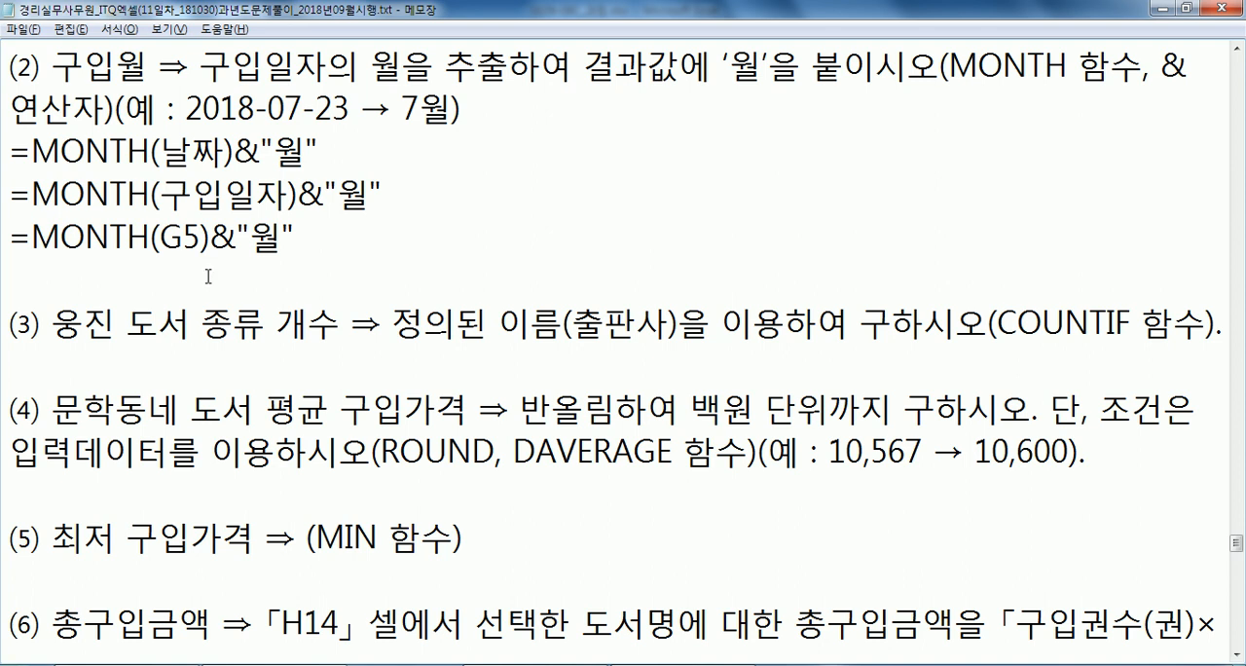
{"action": "left_click", "coordinate": [202, 358]}
{"action": "key", "text": "Return"}
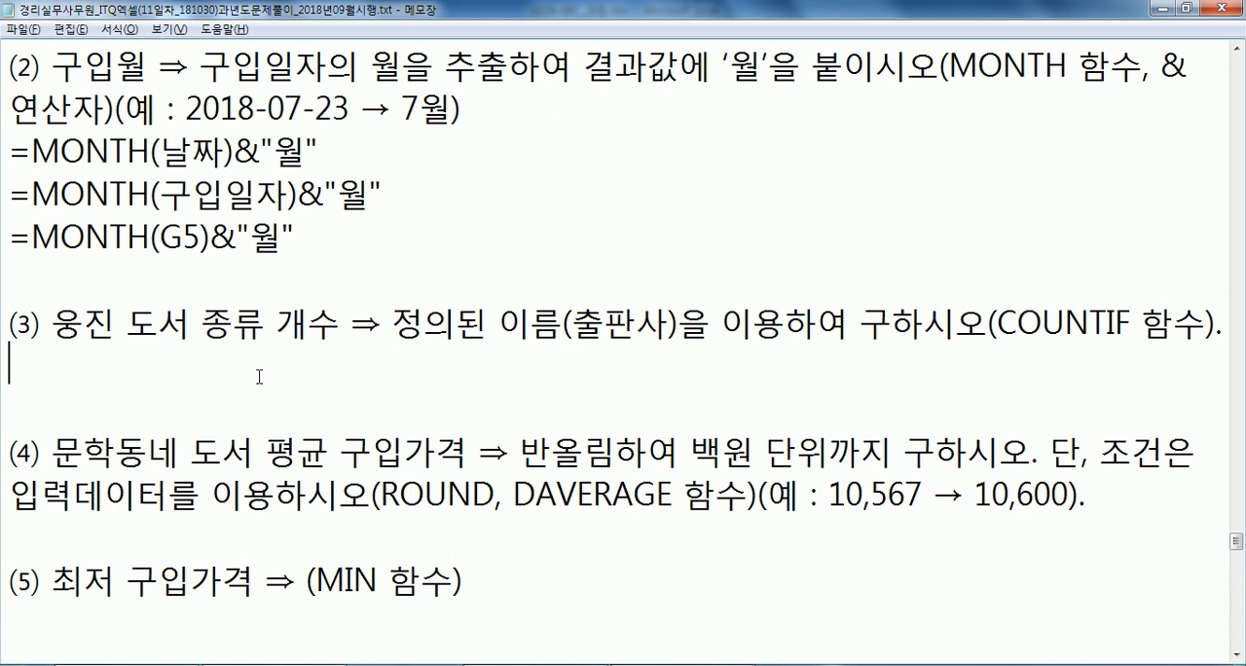
Switch to Excel and select E13, the result cell for 웅진 도서 종류 개수.
{"action": "key", "text": "alt+Tab"}
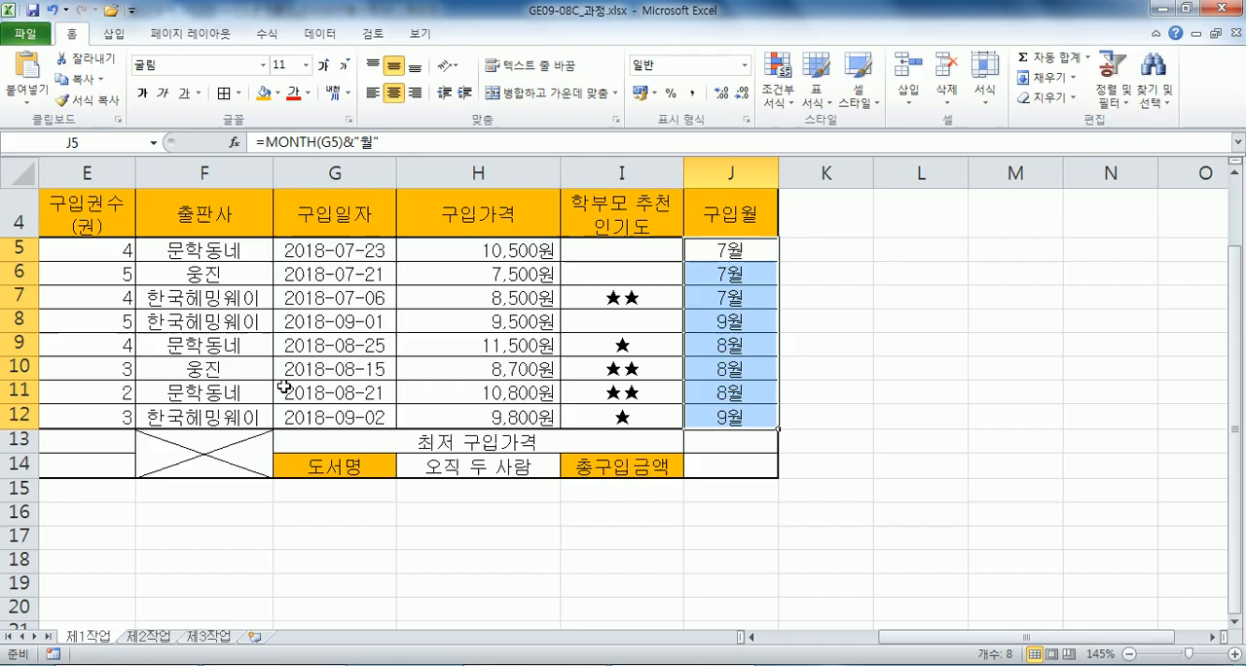
{"action": "left_click", "coordinate": [214, 440]}
{"action": "scroll", "coordinate": [211, 438], "scroll_direction": "down", "scroll_amount": 2}
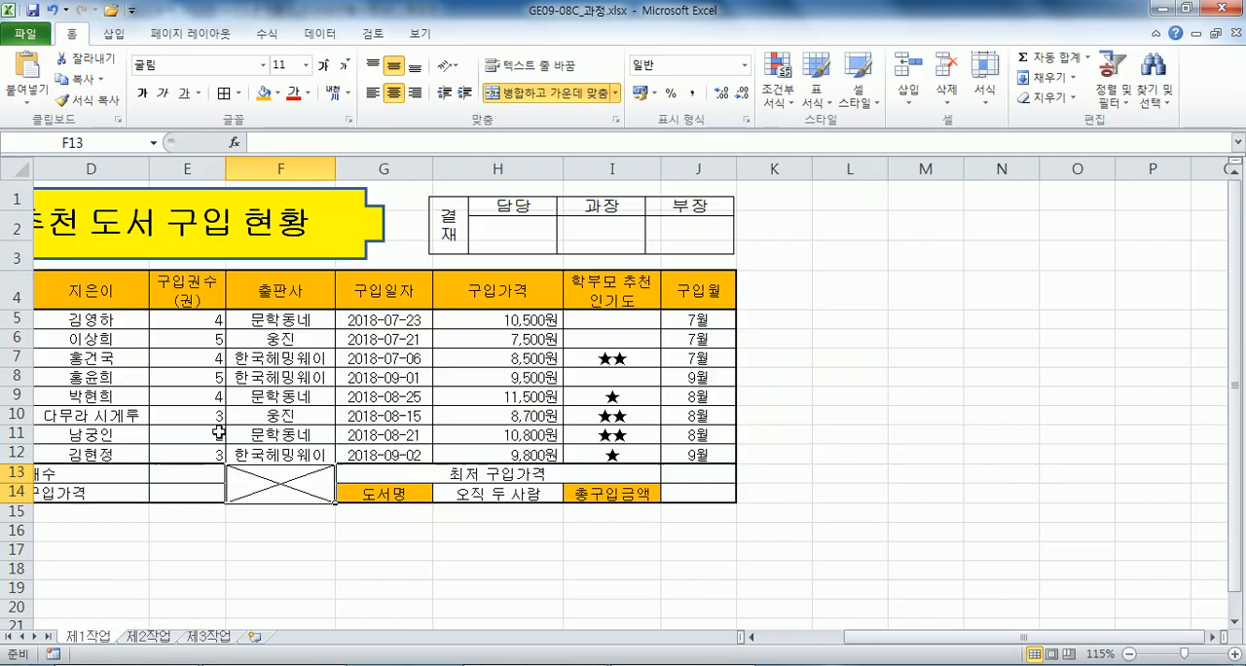
{"action": "key", "text": "Home"}
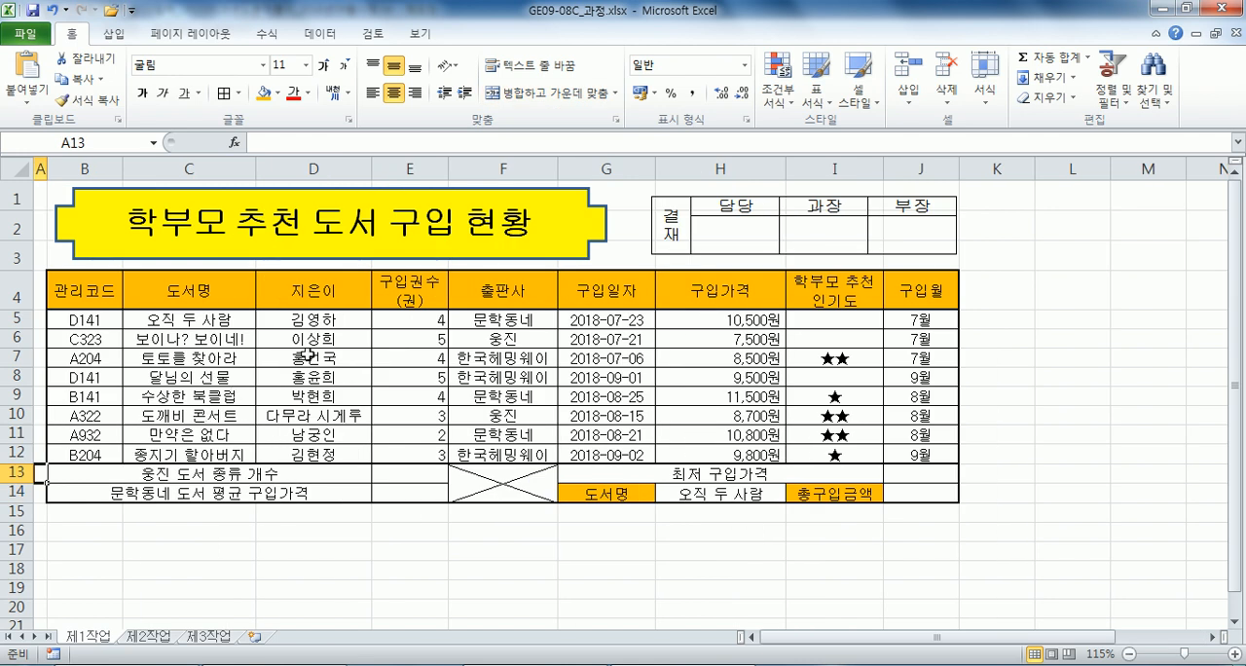
{"action": "left_click", "coordinate": [503, 338]}
{"action": "left_click", "coordinate": [409, 473]}
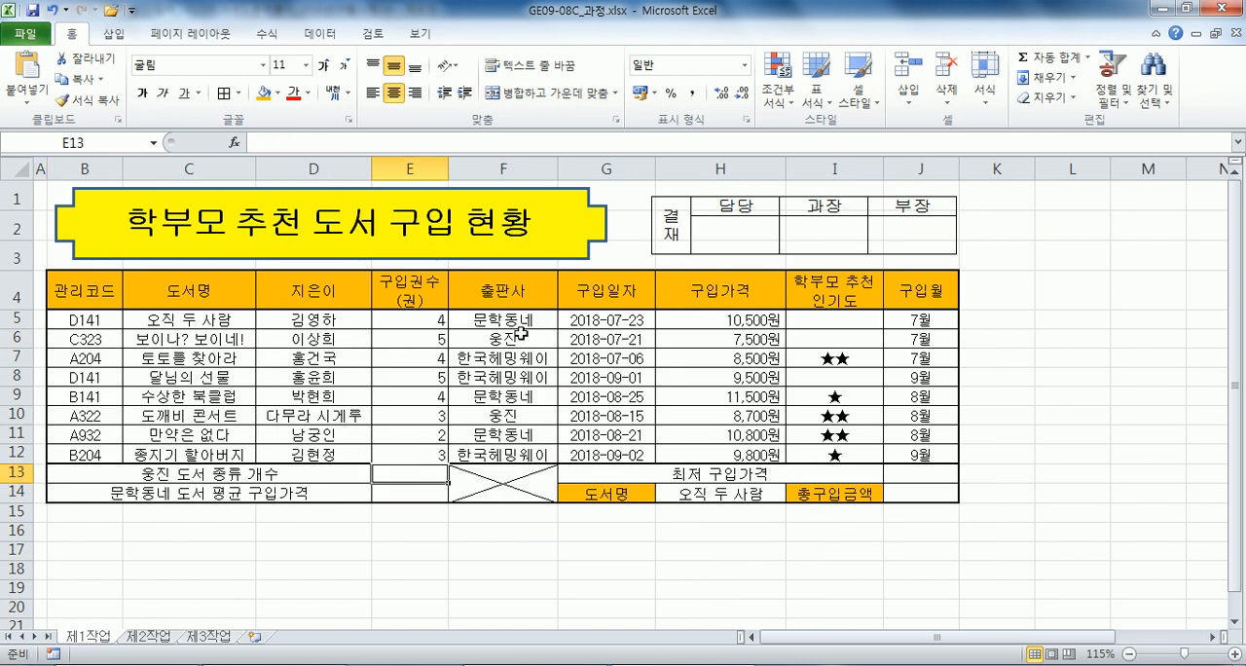
Switch to Notepad and write the syntax line =COUNTIF(범위, 조건) under task (3).
{"action": "key", "text": "alt+Tab"}
{"action": "type", "text": "=채ㅕㅜ"}
{"action": "key", "text": "BackSpace"}
{"action": "key", "text": "BackSpace"}
Duplicate the COUNTIF syntax line and replace 범위 with the defined name 출판사 in the copy.
{"action": "key", "text": "BackSpace"}
{"action": "type", "text": "COUNTIF(범위, 조건)"}
{"action": "key", "text": "Home"}
{"action": "key", "text": "shift+Down"}
{"action": "key", "text": "ctrl+c"}
{"action": "key", "text": "Left"}
{"action": "key", "text": "ctrl+v"}
{"action": "key", "text": "Right"}
{"action": "key", "text": "Right"}
{"action": "key", "text": "Right"}
{"action": "key", "text": "Right"}
{"action": "key", "text": "Right"}
{"action": "key", "text": "Right"}
{"action": "key", "text": "Right"}
{"action": "key", "text": "Right"}
{"action": "key", "text": "Right"}
{"action": "type", "text": "푸"}
{"action": "key", "text": "BackSpace"}
{"action": "key", "text": "BackSpace"}
{"action": "type", "text": "출판사"}
{"action": "key", "text": "Delete"}
{"action": "key", "text": "Delete"}
Replace the 조건 argument in the copied COUNTIF line with "웅진".
{"action": "key", "text": "Right"}
{"action": "key", "text": "Right"}
{"action": "key", "text": "shift+Right"}
{"action": "key", "text": "shift+Right"}
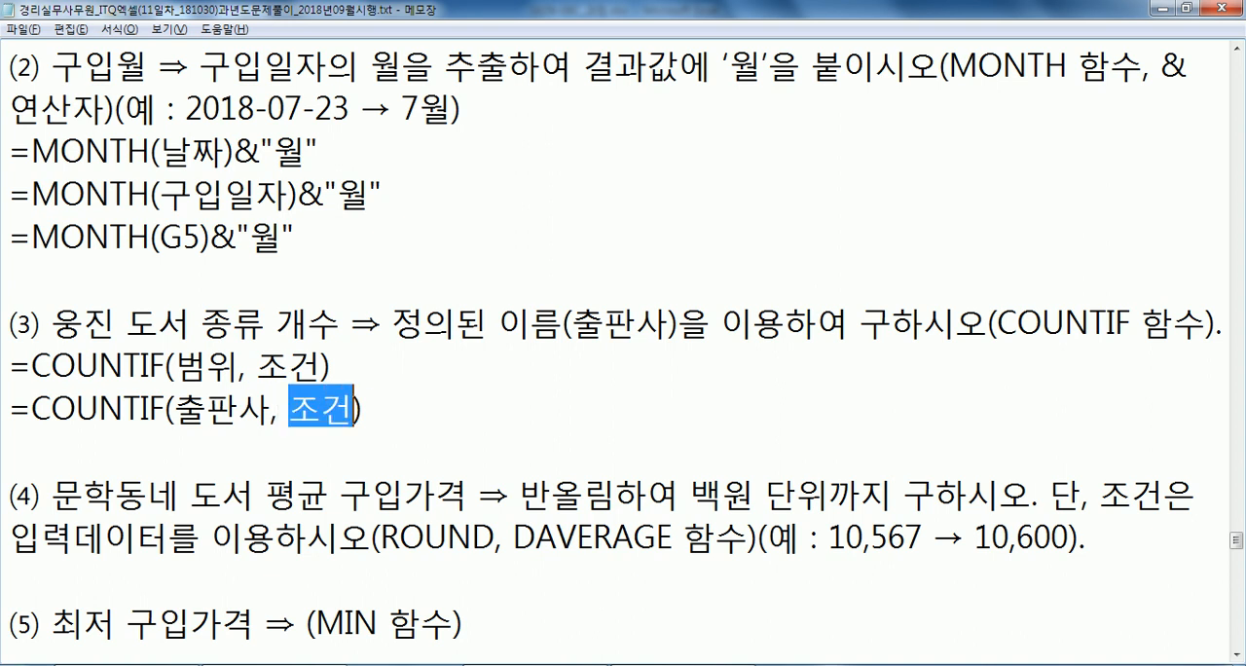
{"action": "type", "text": "\"ㅇ"}
{"action": "type", "text": "ㅣㄴ\""}
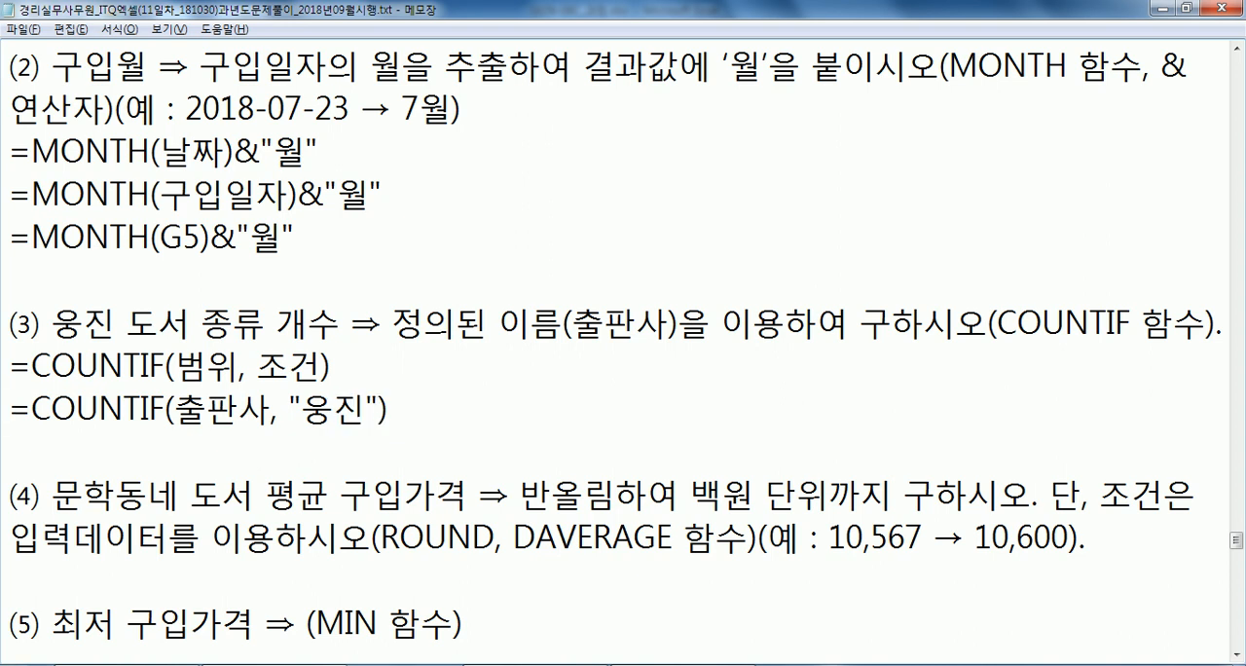
Switch to Excel and enter =COUNTIF(출판사,"웅진") in E13, taking the range from F5:F12.
{"action": "key", "text": "alt+Tab"}
{"action": "type", "text": "=채untif("}
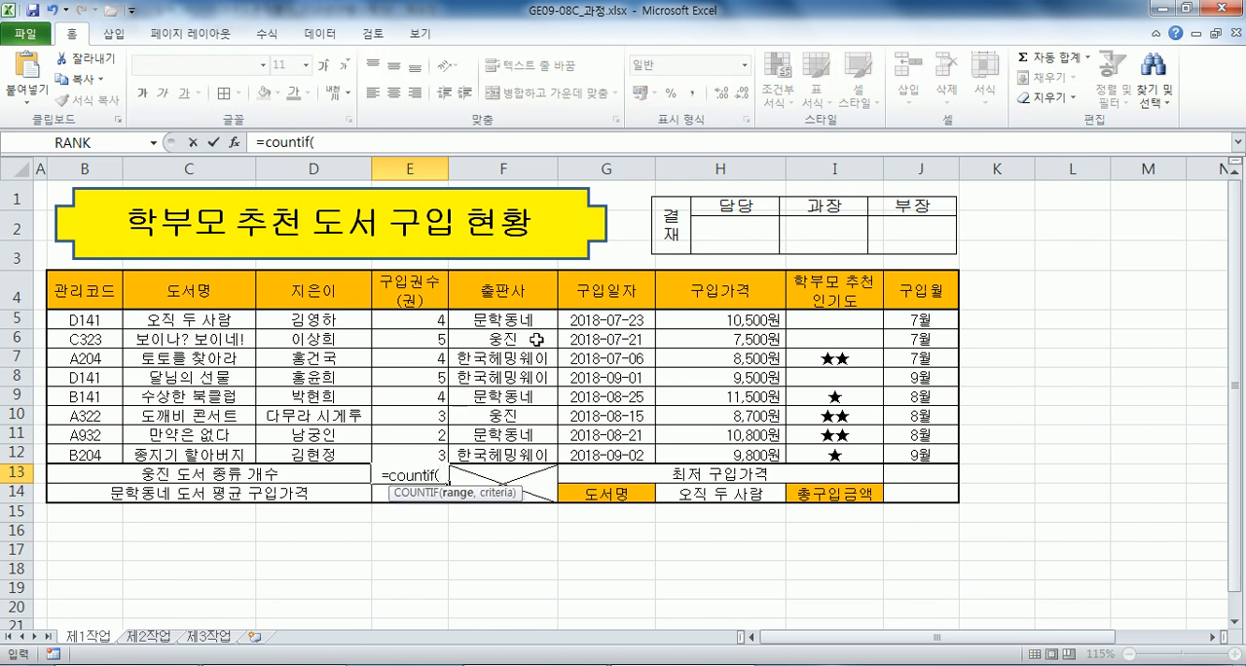
{"action": "left_click_drag", "start_coordinate": [526, 321], "coordinate": [511, 453]}
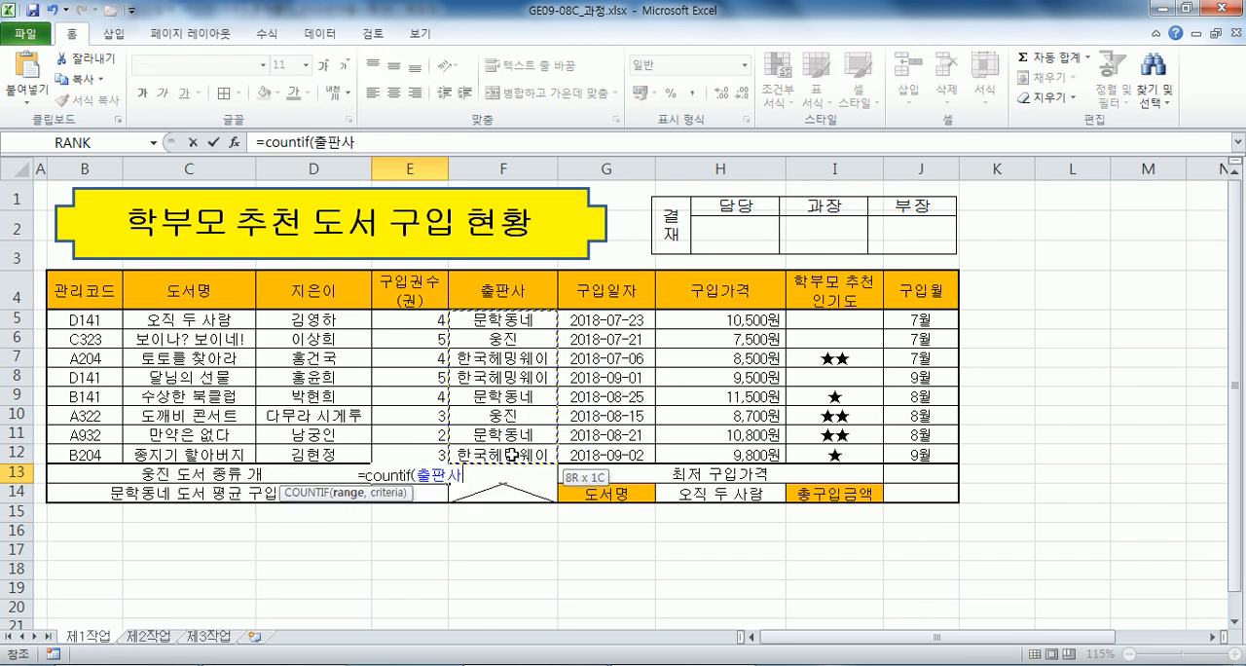
{"action": "scroll", "coordinate": [471, 456], "scroll_direction": "down", "scroll_amount": 1}
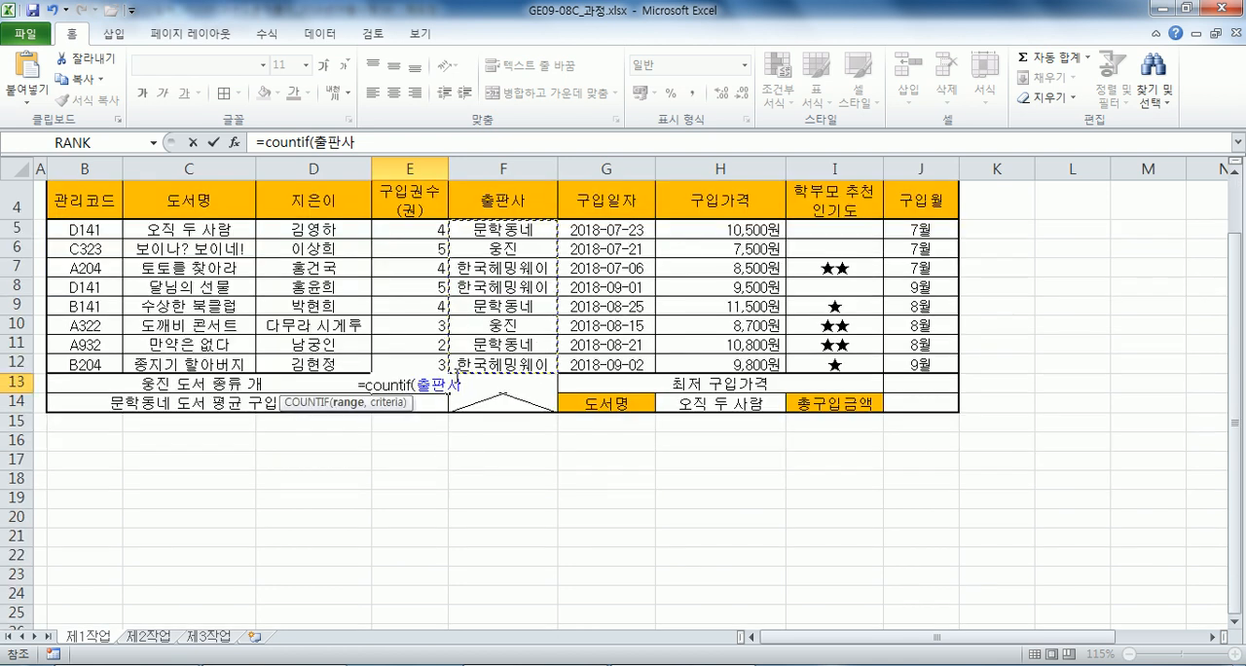
{"action": "type", "text": ",\"DNDW"}
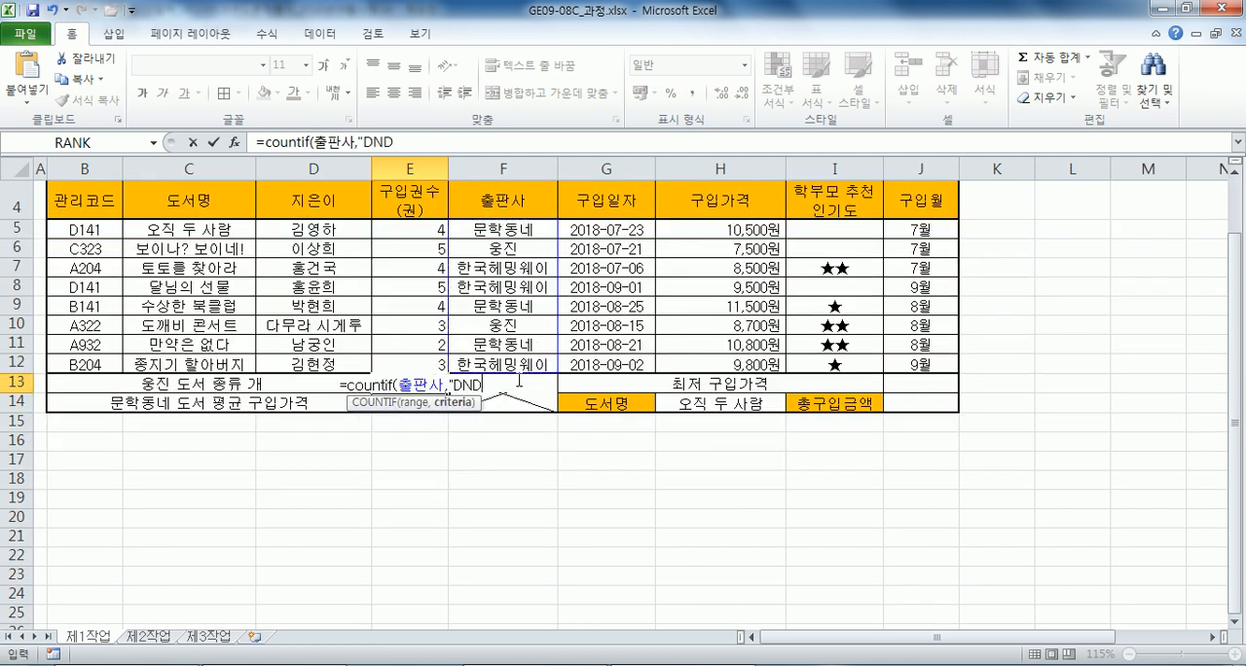
{"action": "key", "text": "BackSpace"}
{"action": "key", "text": "BackSpace"}
{"action": "key", "text": "BackSpace"}
{"action": "key", "text": "BackSpace"}
{"action": "type", "text": "웅진\""}
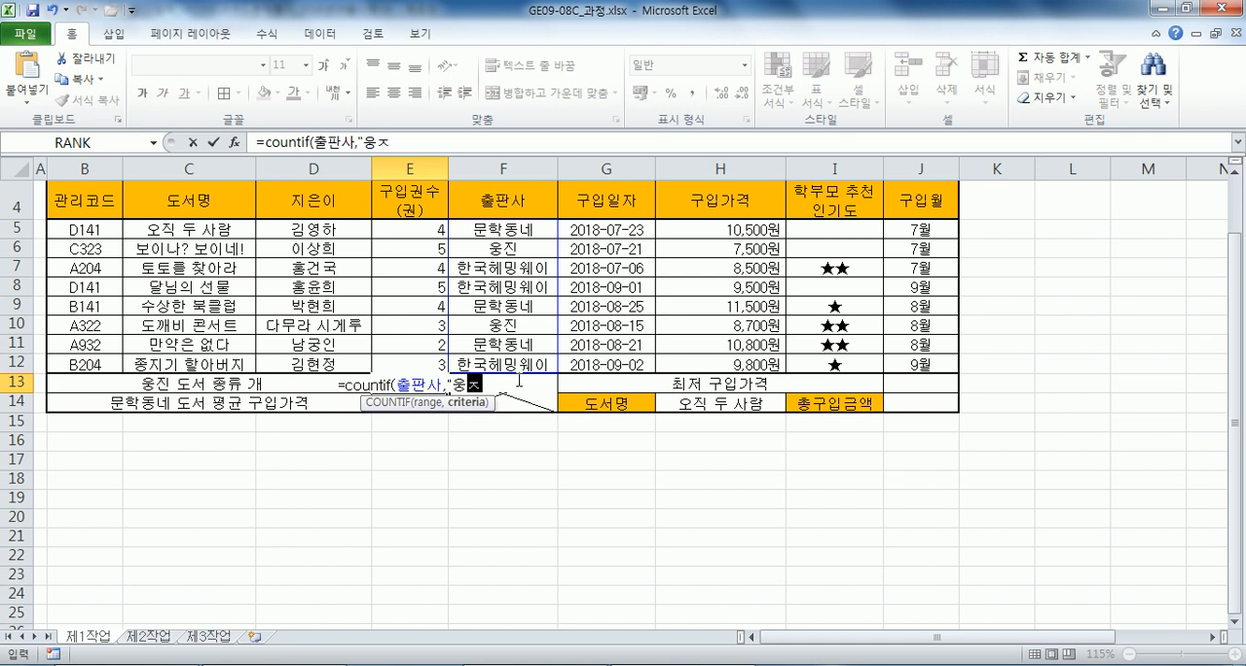
{"action": "key", "text": "Return"}
{"action": "key", "text": "Up"}
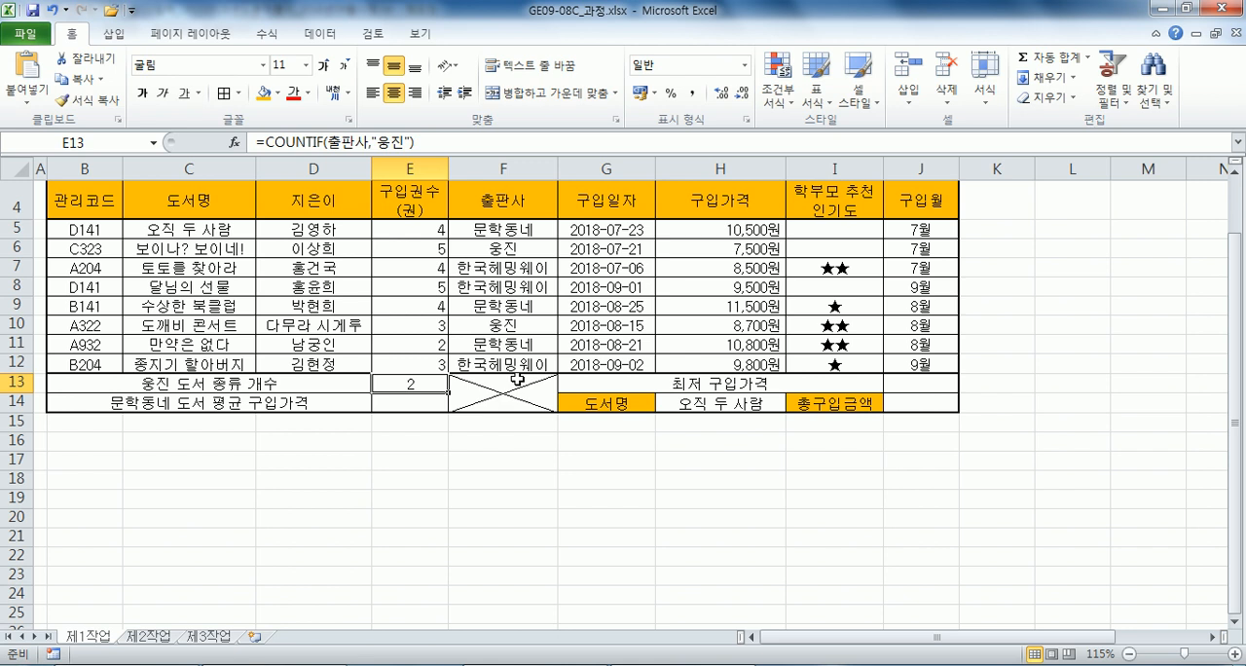
Switch to Notepad and write the syntax line =ROUND(값, 자리수) under task (4).
{"action": "key", "text": "alt+Tab"}
{"action": "scroll", "coordinate": [160, 318], "scroll_direction": "down", "scroll_amount": 2}
{"action": "left_click", "coordinate": [154, 307]}
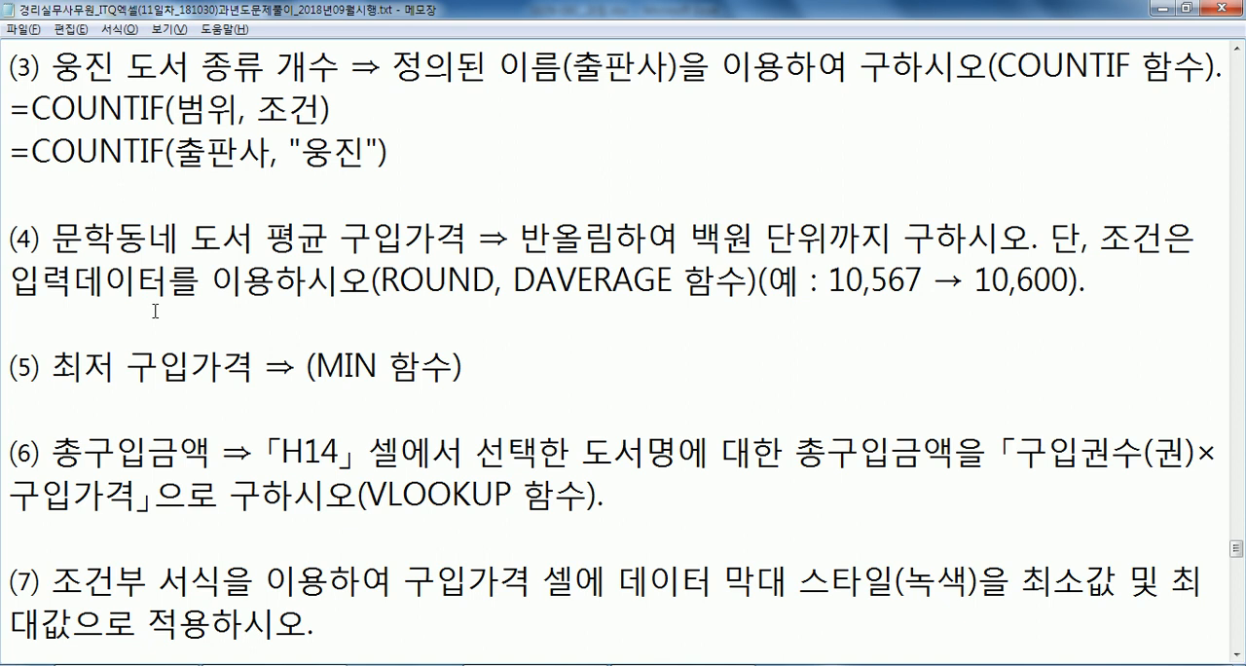
{"action": "key", "text": "Return"}
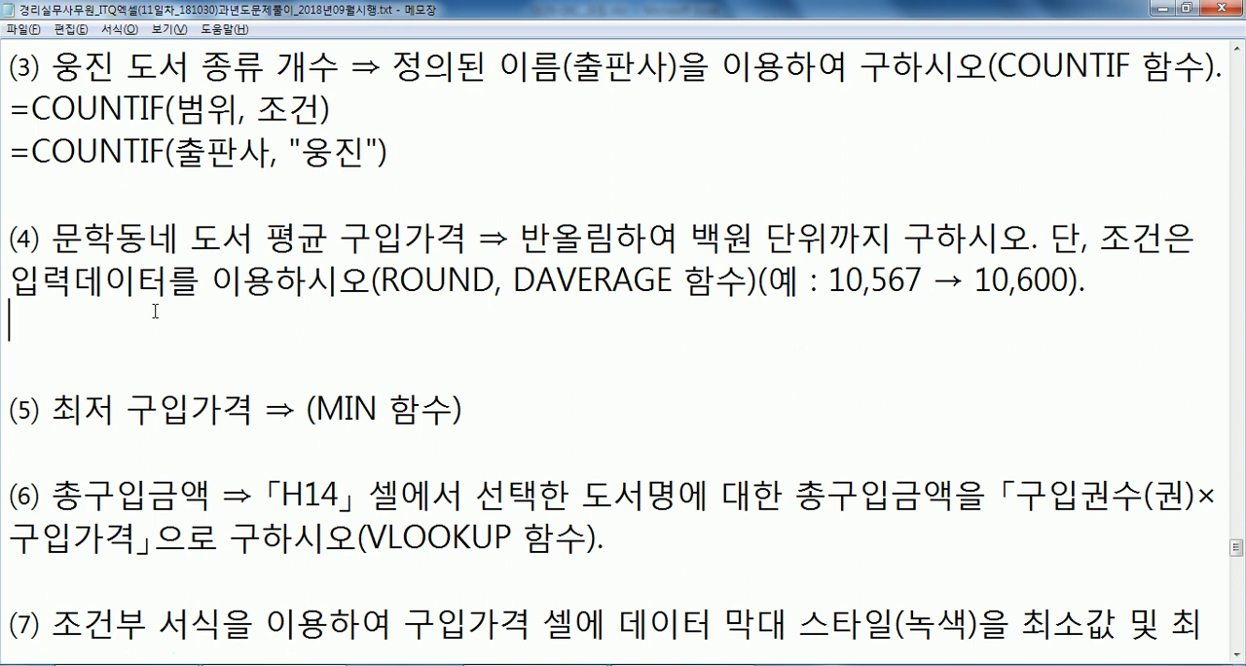
{"action": "type", "text": "=ROUN"}
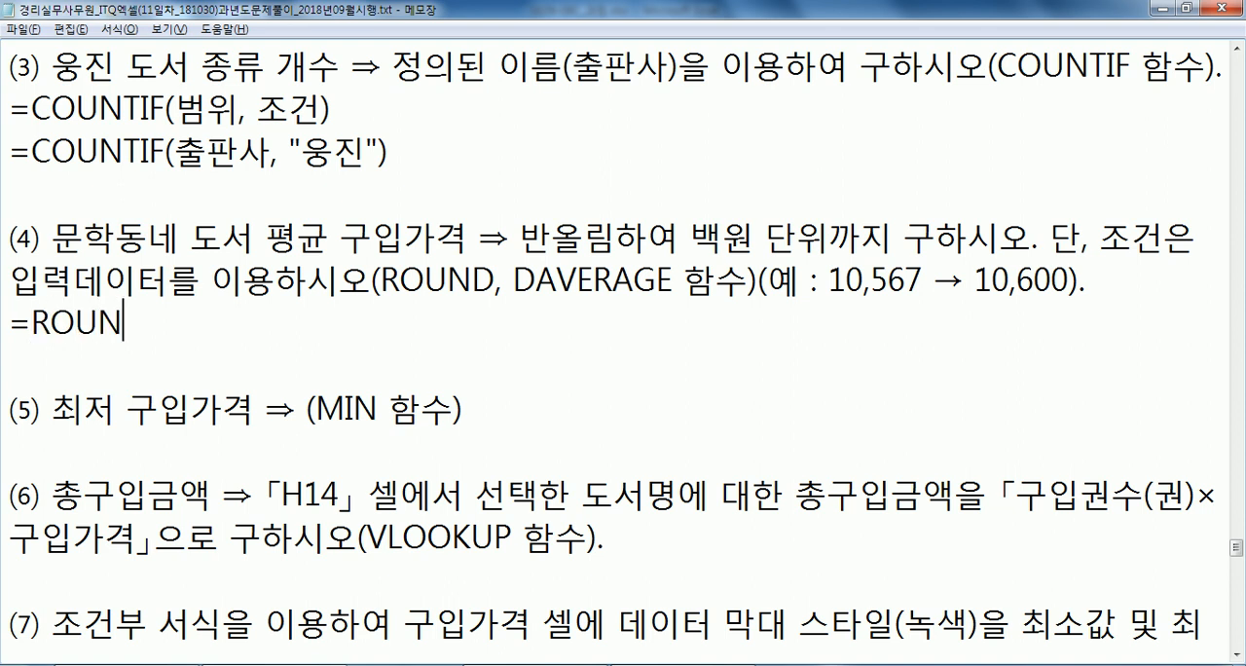
{"action": "type", "text": "D(값, 자리수)"}
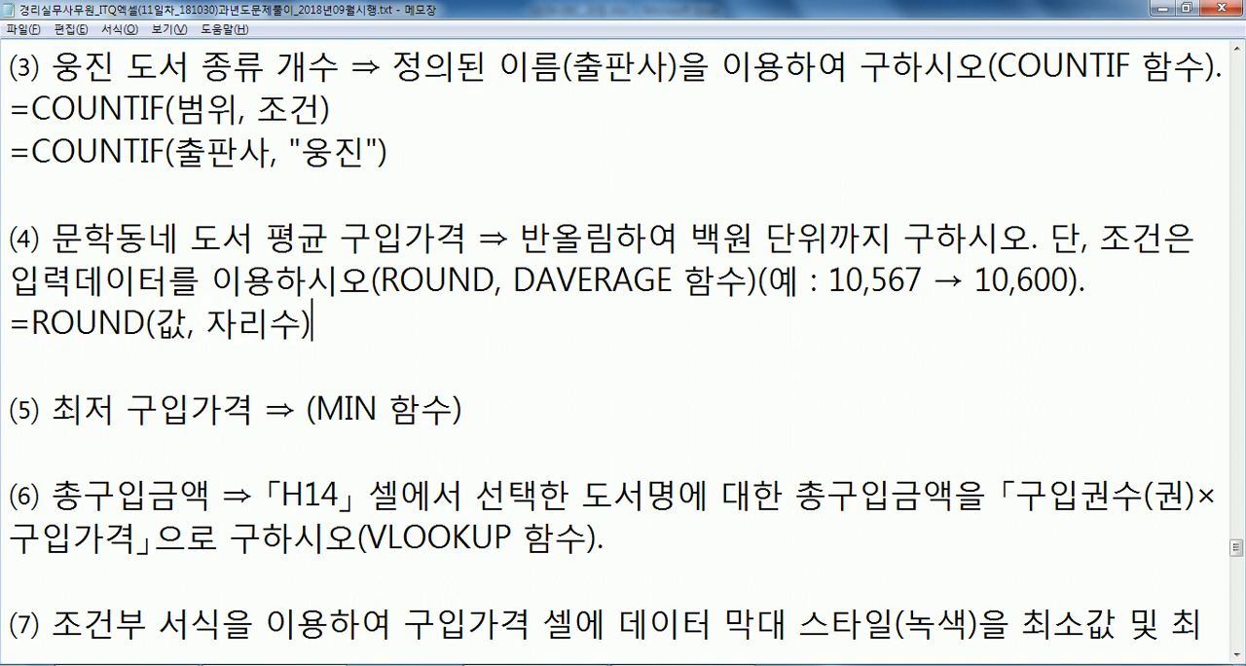
Duplicate the ROUND syntax line and replace 자리수 with -2 in the copy for rounding to 백원 단위.
{"action": "key", "text": "Return"}
{"action": "key", "text": "Up"}
{"action": "key", "text": "shift+End"}
{"action": "key", "text": "Down"}
{"action": "key", "text": "ctrl+v"}
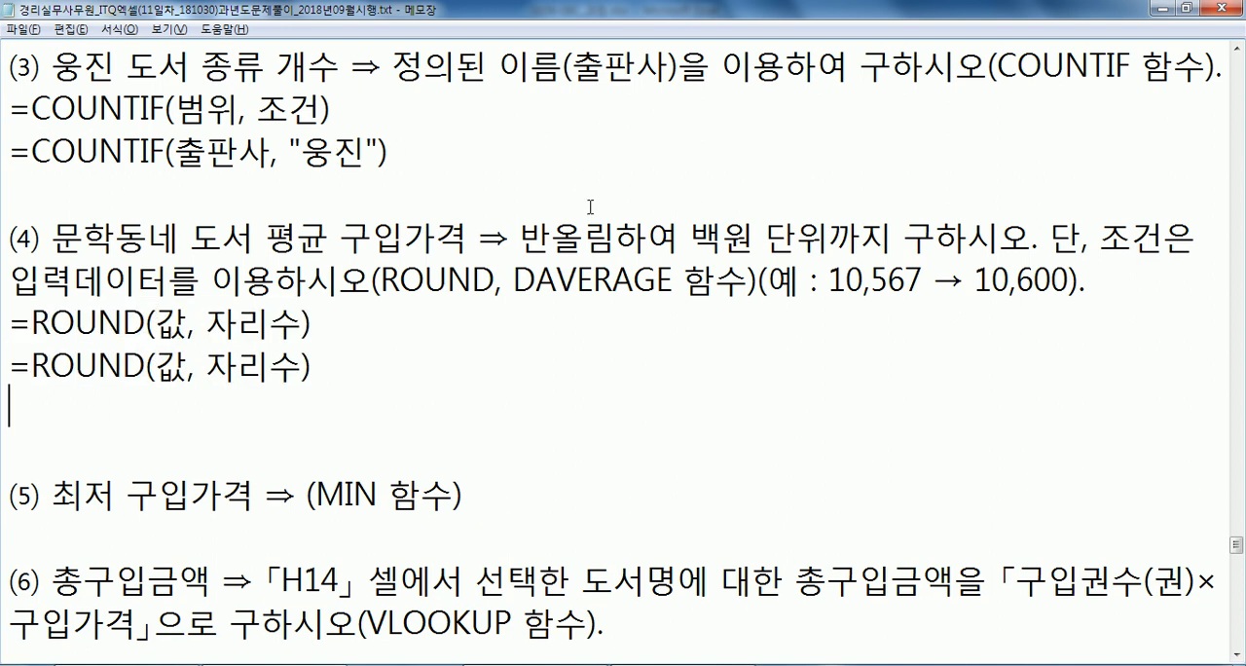
{"action": "left_click_drag", "start_coordinate": [691, 237], "coordinate": [861, 238]}
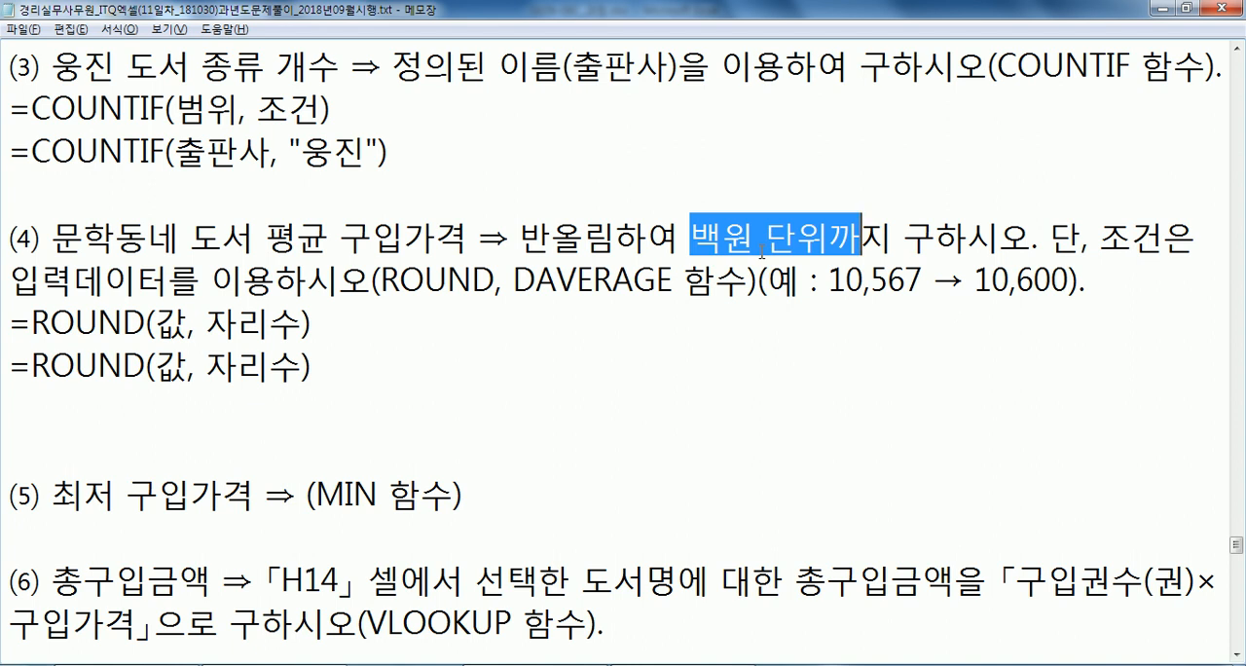
{"action": "left_click_drag", "start_coordinate": [205, 368], "coordinate": [292, 366]}
{"action": "type", "text": "-2"}
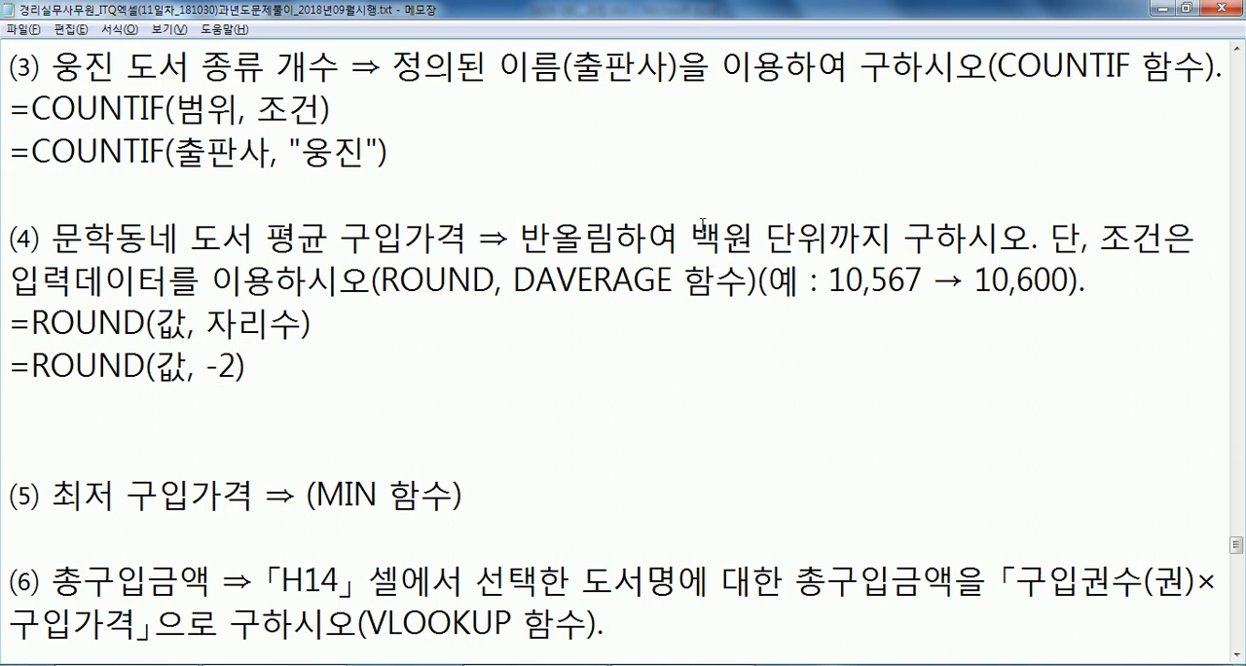
Review the 백원 단위 and DAVERAGE requirements of task (4) against the 출판사 column in Excel.
{"action": "left_click_drag", "start_coordinate": [691, 238], "coordinate": [827, 238]}
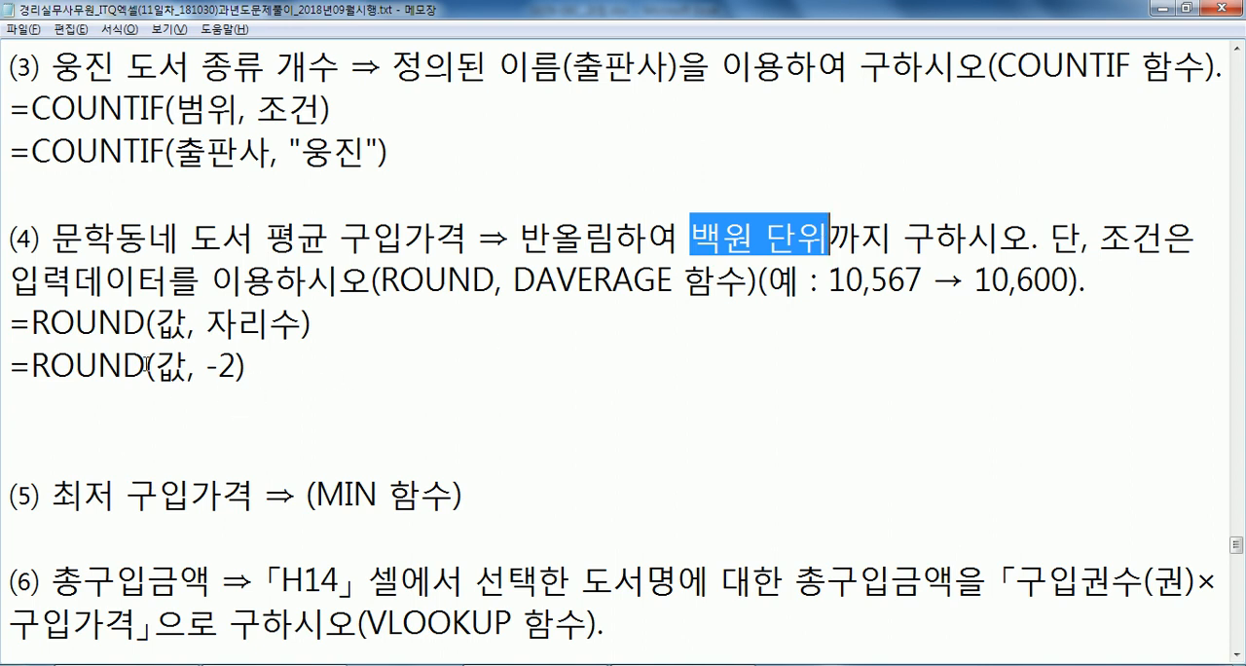
{"action": "left_click_drag", "start_coordinate": [512, 278], "coordinate": [675, 278]}
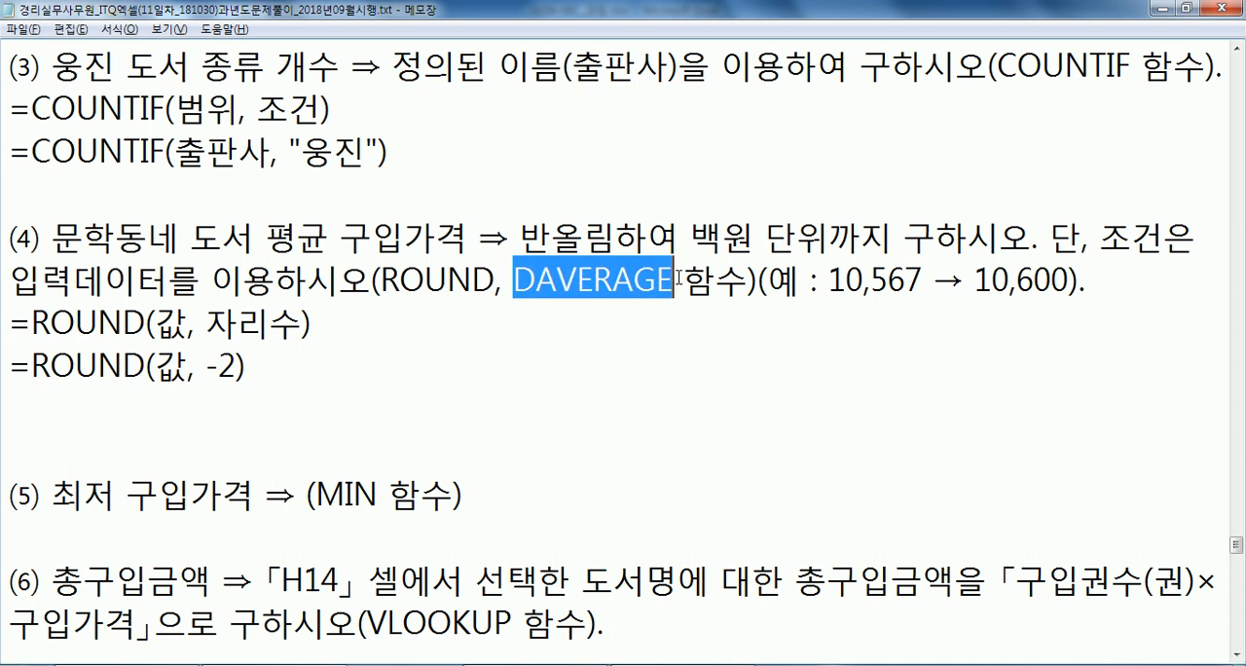
{"action": "key", "text": "alt+Tab"}
{"action": "left_click", "coordinate": [504, 210]}
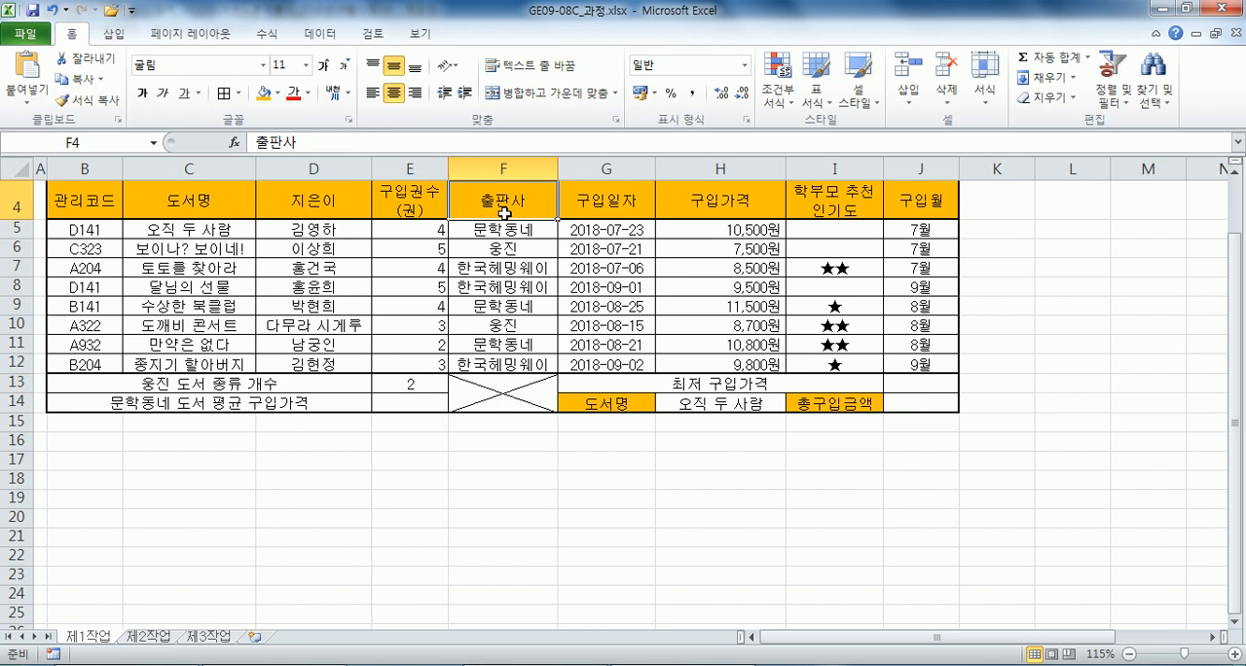
{"action": "key", "text": "alt+Tab"}
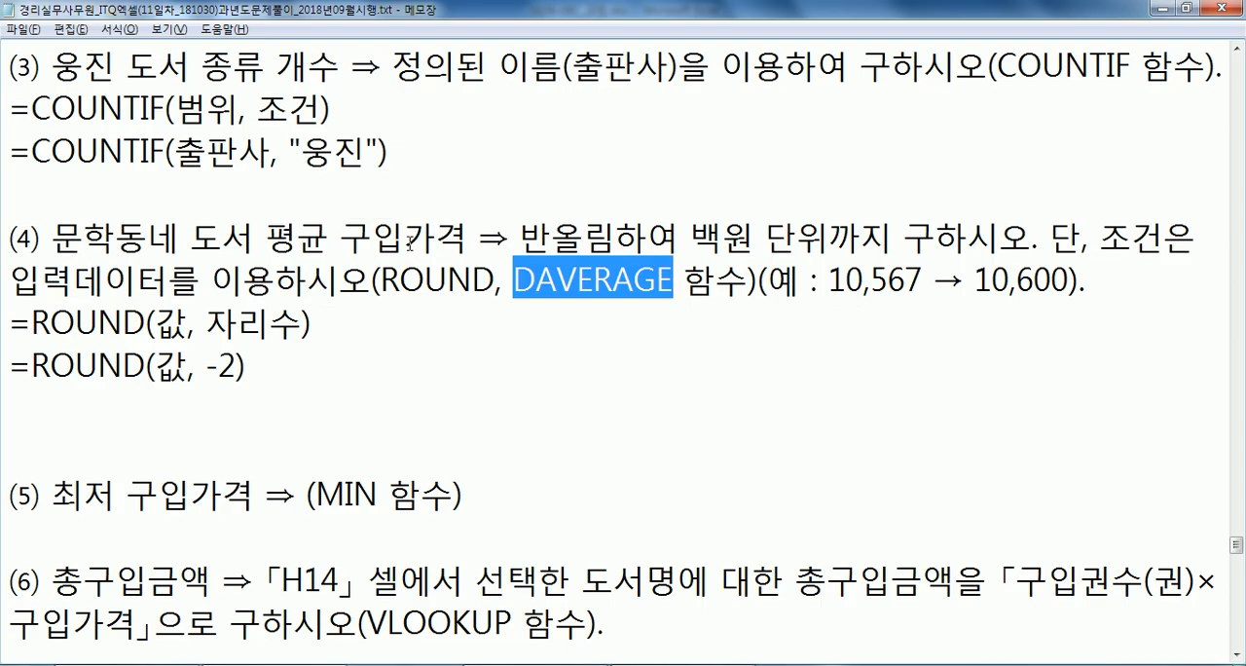
{"action": "key", "text": "alt+Tab"}
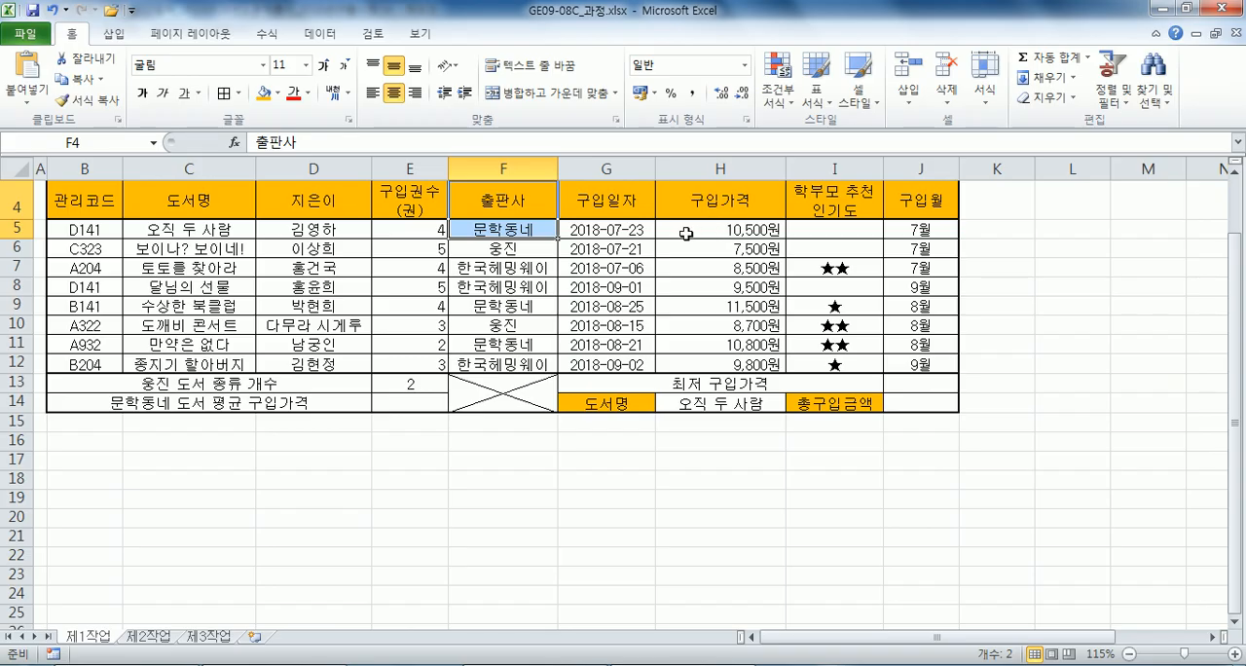
Enter =DAVERAGE(B4:H12,H4,F4:F5) in E14 for the 문학동네 average purchase price.
{"action": "left_click", "coordinate": [404, 403]}
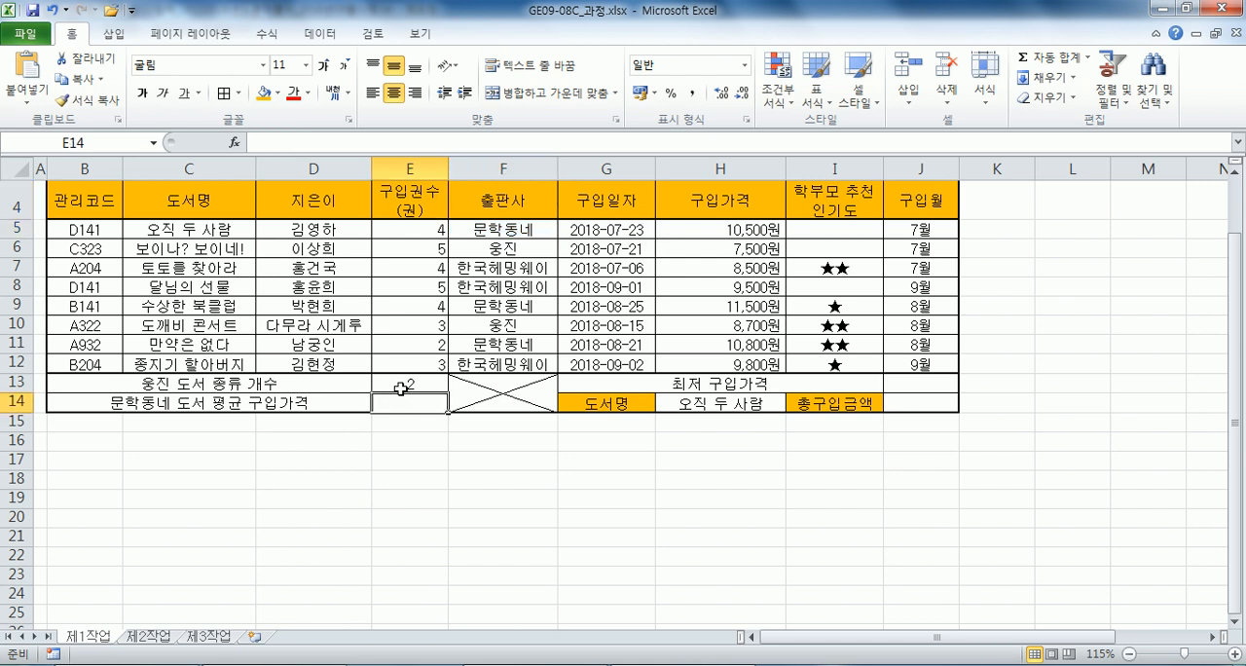
{"action": "type", "text": "="}
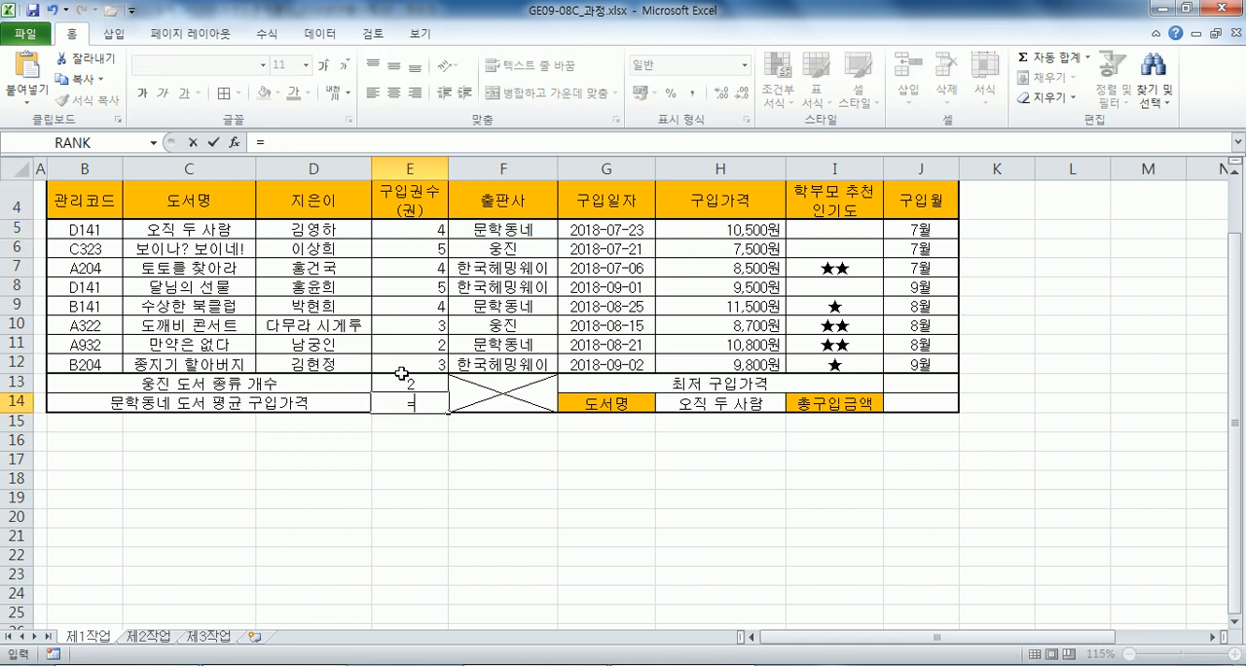
{"action": "type", "text": "DAV"}
{"action": "key", "text": "Tab"}
{"action": "left_click", "coordinate": [97, 200]}
{"action": "left_click_drag", "start_coordinate": [97, 199], "coordinate": [701, 346]}
{"action": "type", "text": ","}
{"action": "left_click", "coordinate": [704, 203]}
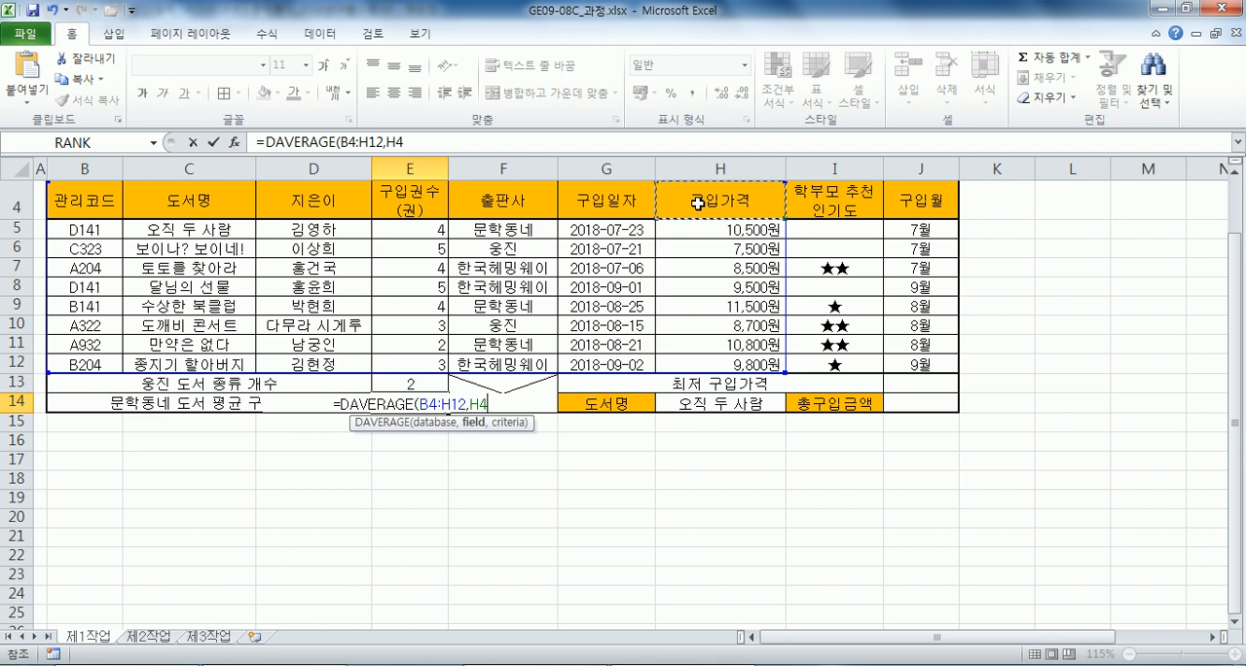
{"action": "type", "text": ","}
{"action": "left_click_drag", "start_coordinate": [492, 200], "coordinate": [486, 229]}
{"action": "type", "text": ")"}
{"action": "key", "text": "Return"}
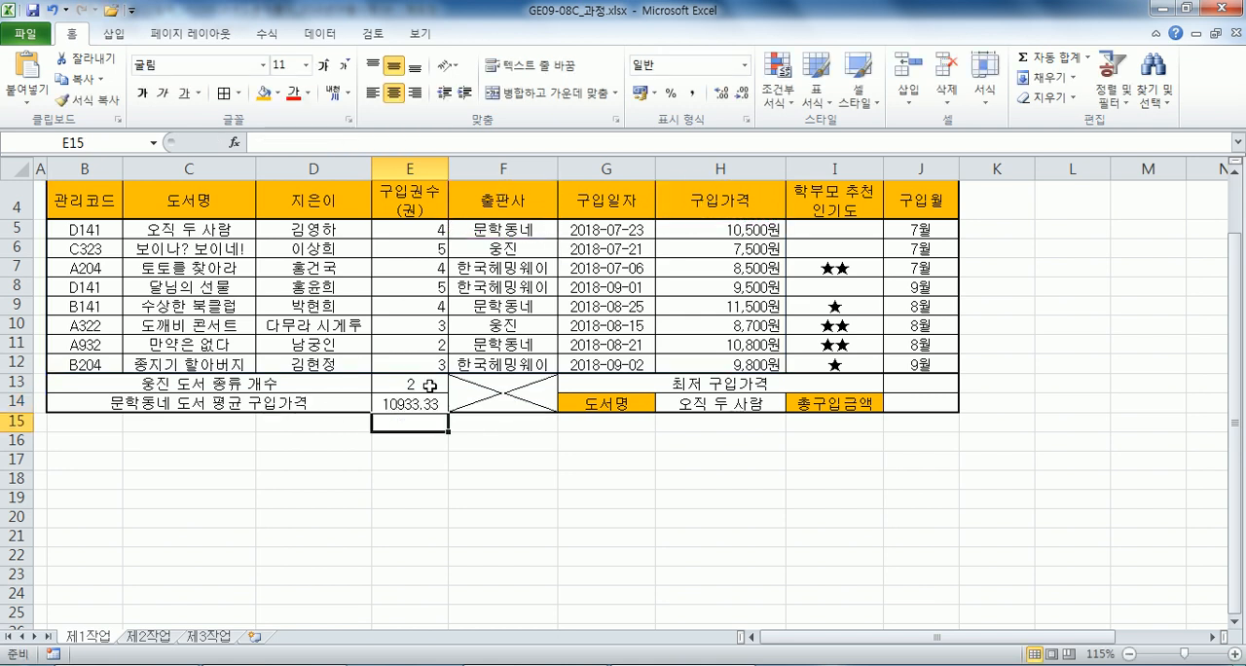
Copy the DAVERAGE formula text from E14, then clear the cell.
{"action": "left_click", "coordinate": [417, 403]}
{"action": "left_click_drag", "start_coordinate": [475, 145], "coordinate": [182, 145]}
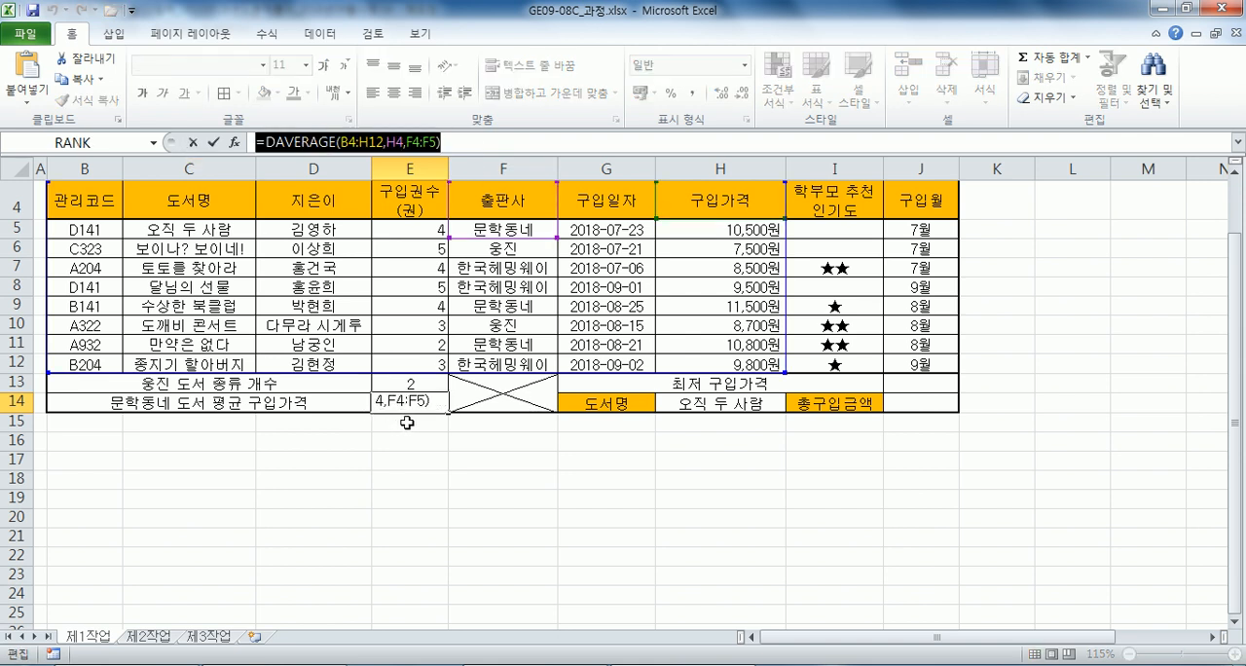
{"action": "key", "text": "Escape"}
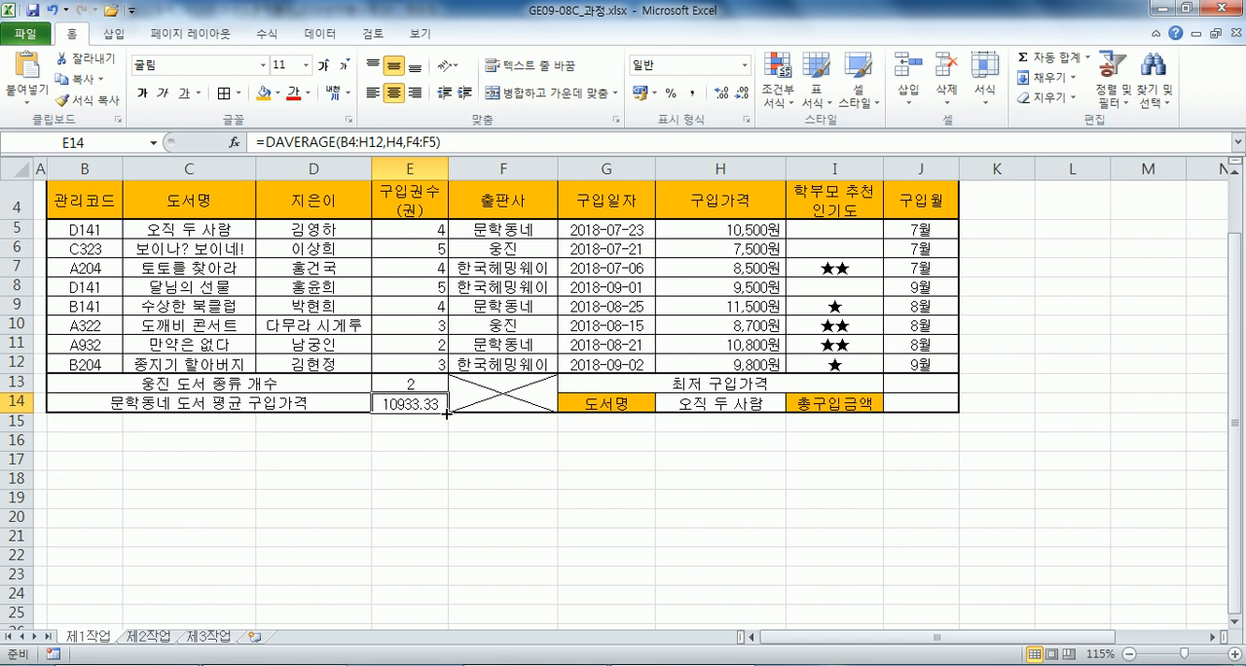
{"action": "key", "text": "Delete"}
In Notepad, replace 값 with the copied formula without its equals sign, spaced as =ROUND(DAVERAGE(B4:H12, H4, F4:F5), -2).
{"action": "key", "text": "alt+Tab"}
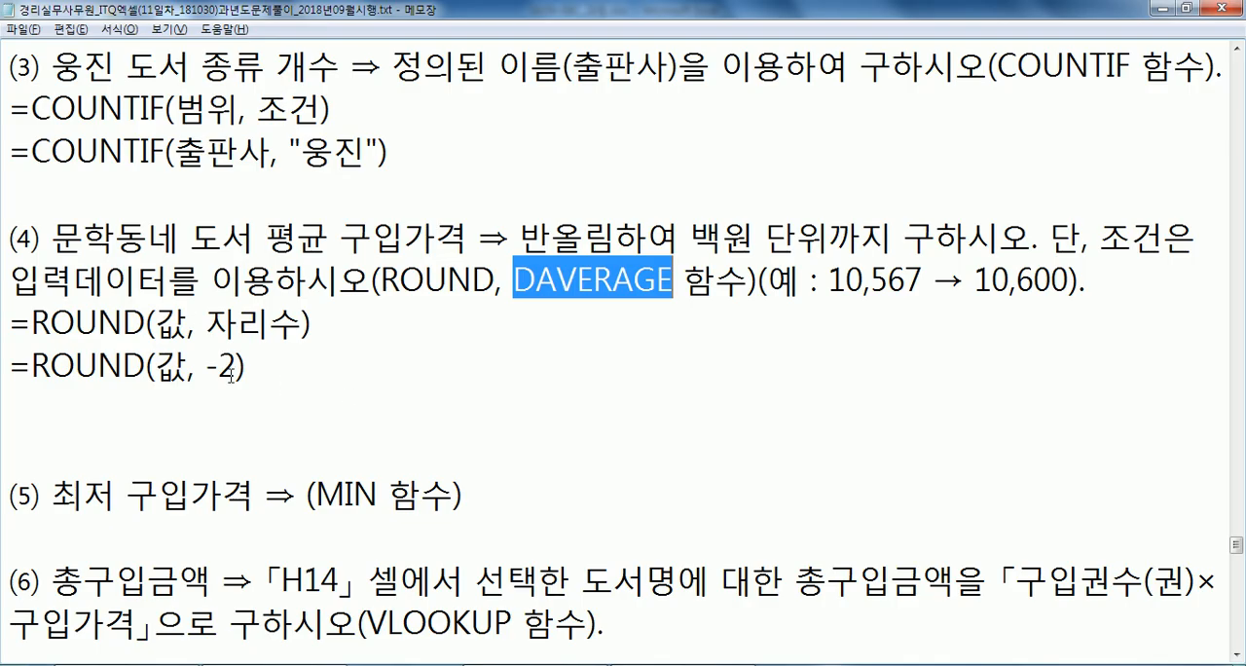
{"action": "left_click_drag", "start_coordinate": [155, 365], "coordinate": [187, 366]}
{"action": "key", "text": "ctrl+v"}
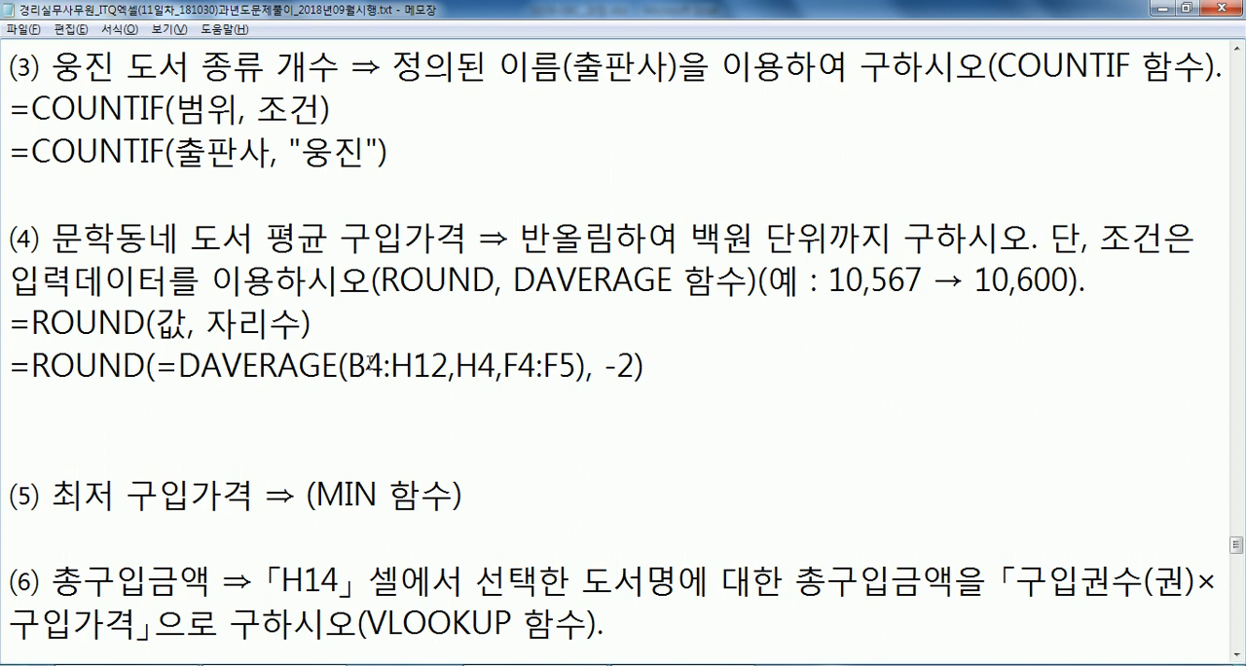
{"action": "left_click", "coordinate": [156, 365]}
{"action": "key", "text": "Delete"}
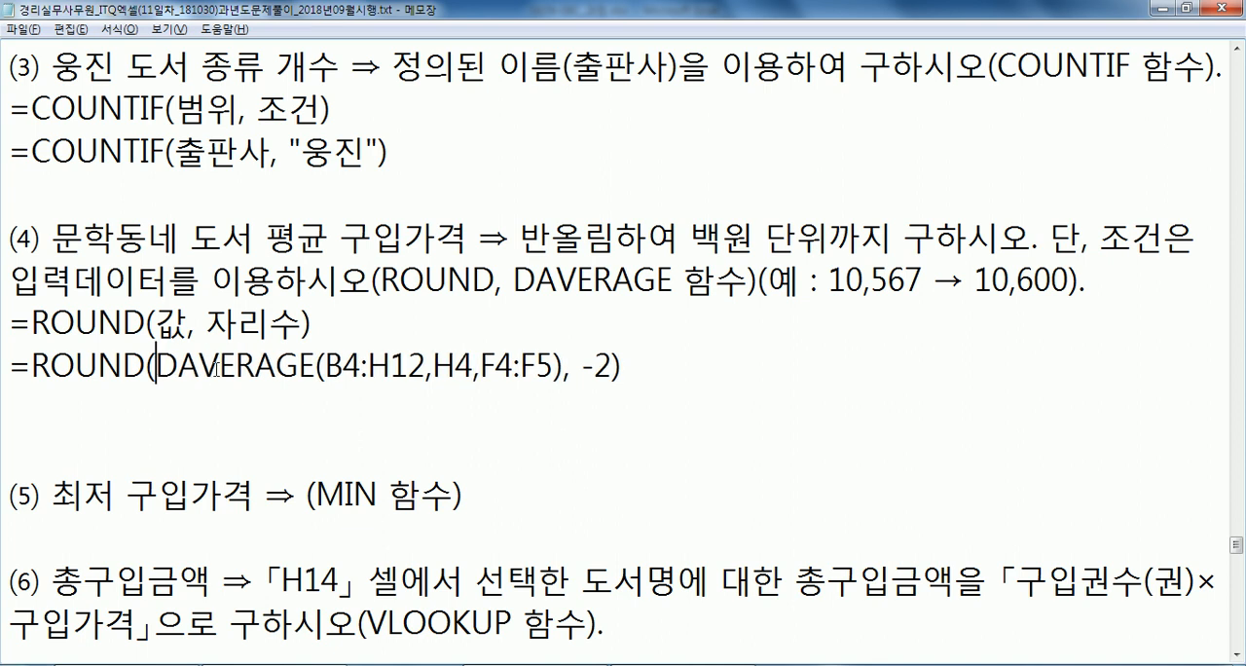
{"action": "left_click", "coordinate": [436, 366]}
{"action": "left_click", "coordinate": [491, 366]}
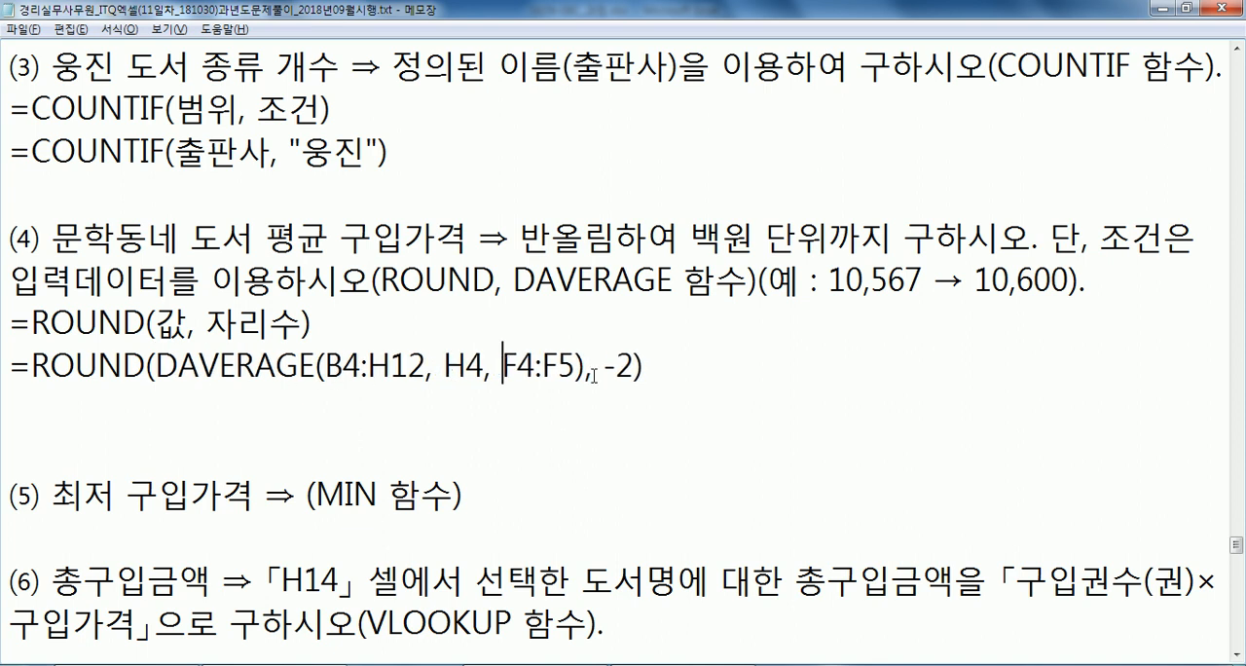
Copy the completed =ROUND(DAVERAGE(B4:H12, H4, F4:F5), -2) formula from Notepad into cell E14 in Excel.
{"action": "left_click_drag", "start_coordinate": [698, 366], "coordinate": [2, 365]}
{"action": "key", "text": "alt+Tab"}
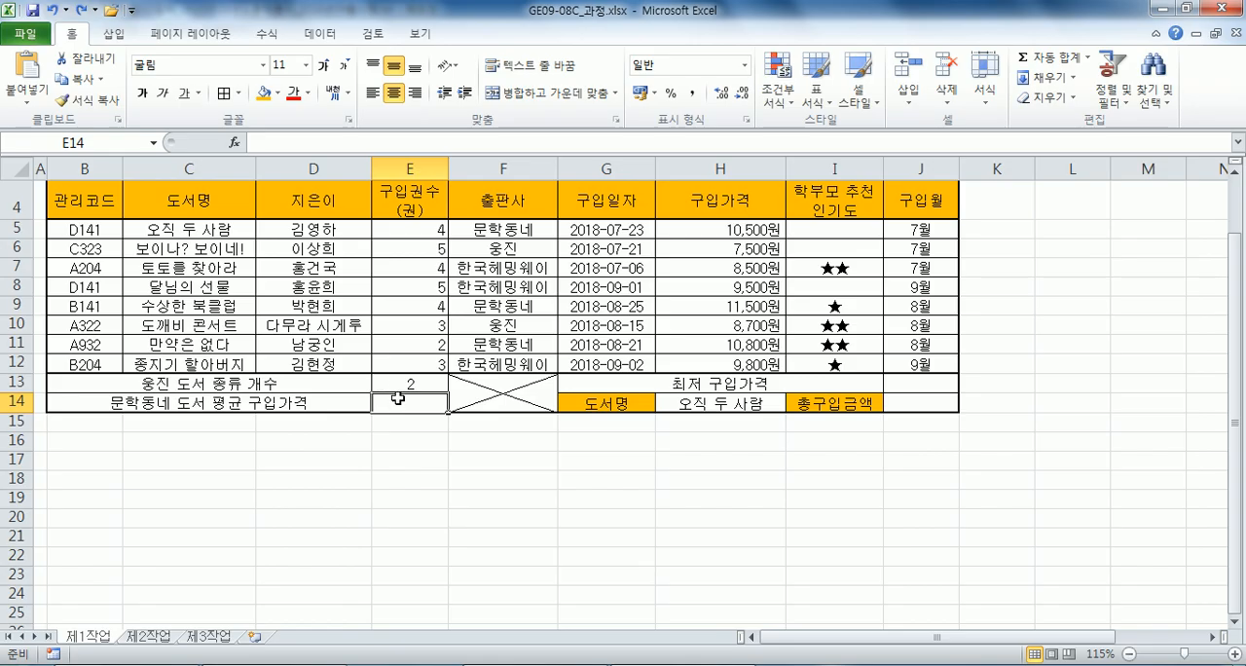
{"action": "key", "text": "ctrl+v"}
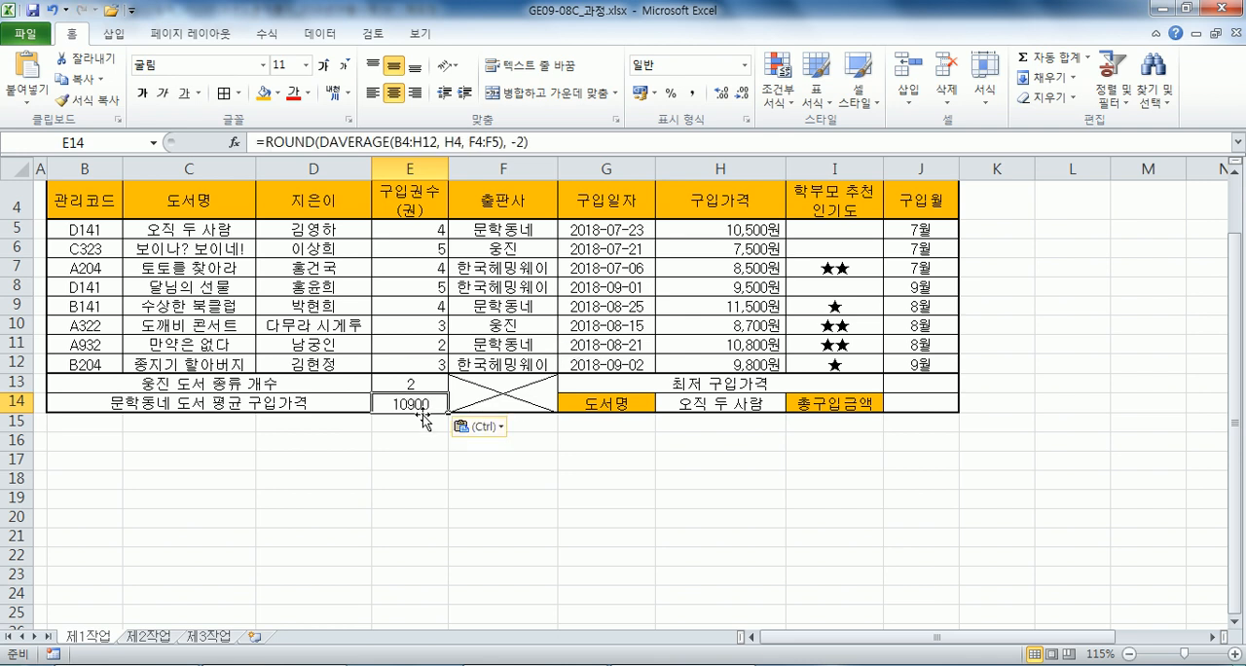
Strip ROUND and its -2 argument from E14's formula, leaving =DAVERAGE(B4:H12, H4, F4:F5).
{"action": "key", "text": "F2"}
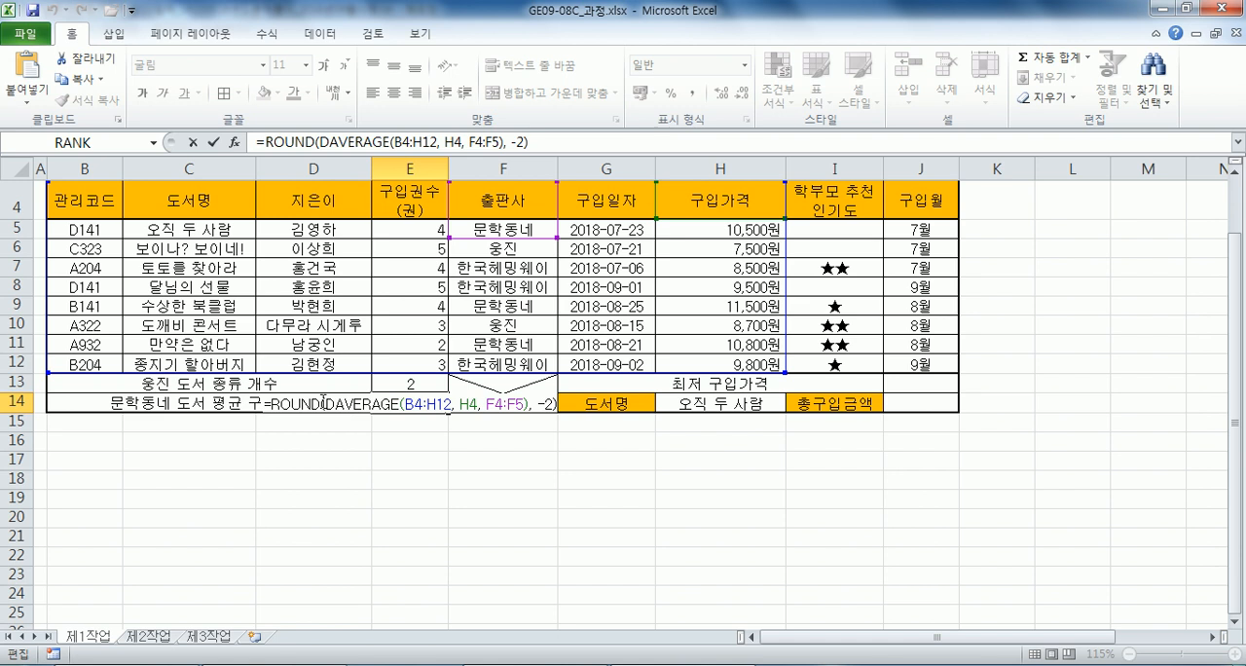
{"action": "left_click_drag", "start_coordinate": [324, 409], "coordinate": [271, 407]}
{"action": "key", "text": "Delete"}
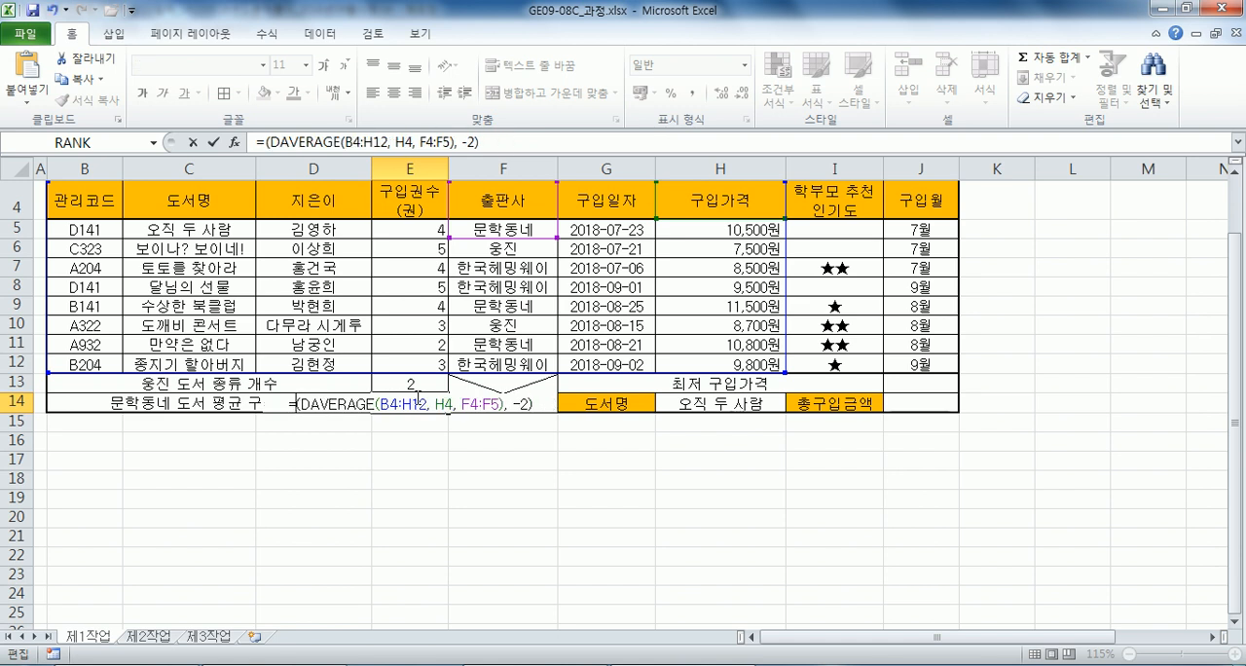
{"action": "left_click_drag", "start_coordinate": [497, 403], "coordinate": [531, 403]}
{"action": "key", "text": "Delete"}
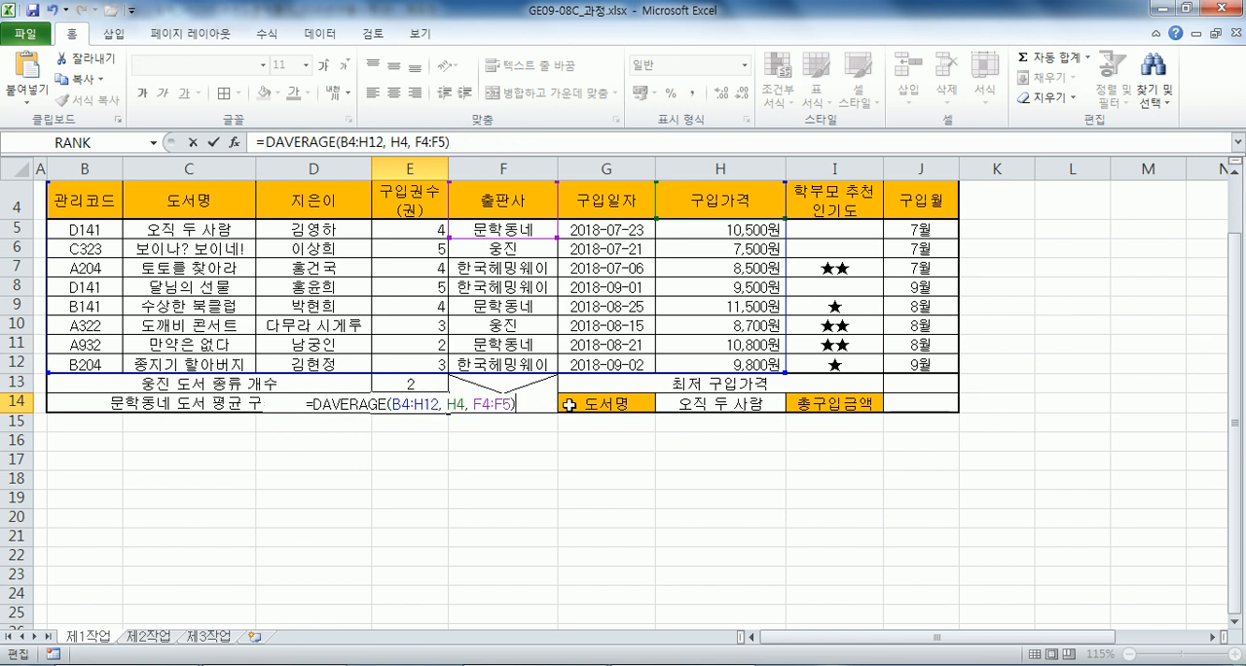
{"action": "key", "text": "Return"}
{"action": "left_click", "coordinate": [435, 406]}
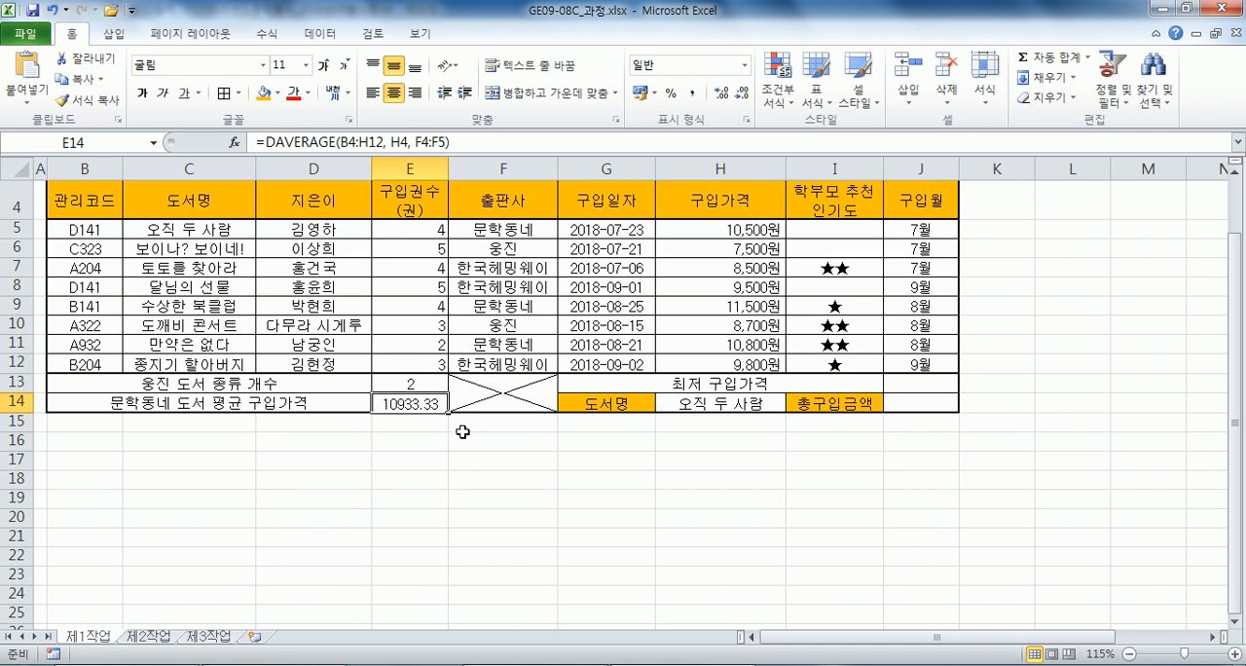
Paste =ROUND(DAVERAGE(B4:H12, H4, F4:F5), -2) into E14 again and check the ROUND part of the formula.
{"action": "key", "text": "ctrl+v"}
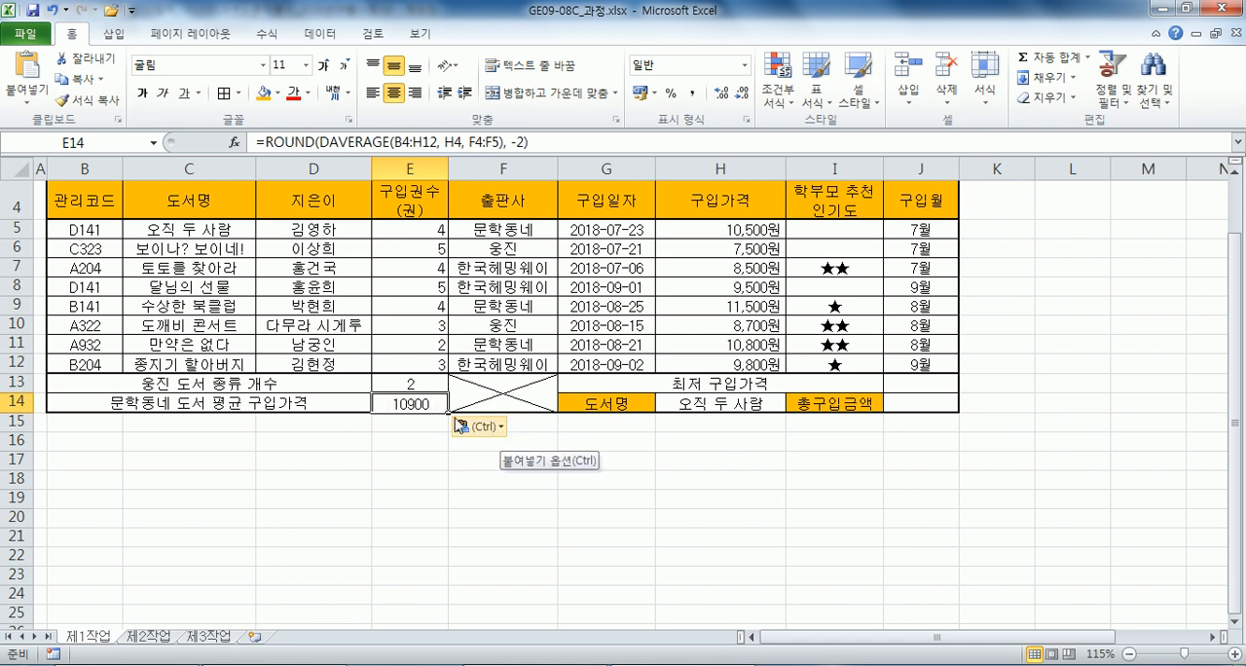
{"action": "double_click", "coordinate": [438, 407]}
{"action": "left_click", "coordinate": [303, 405]}
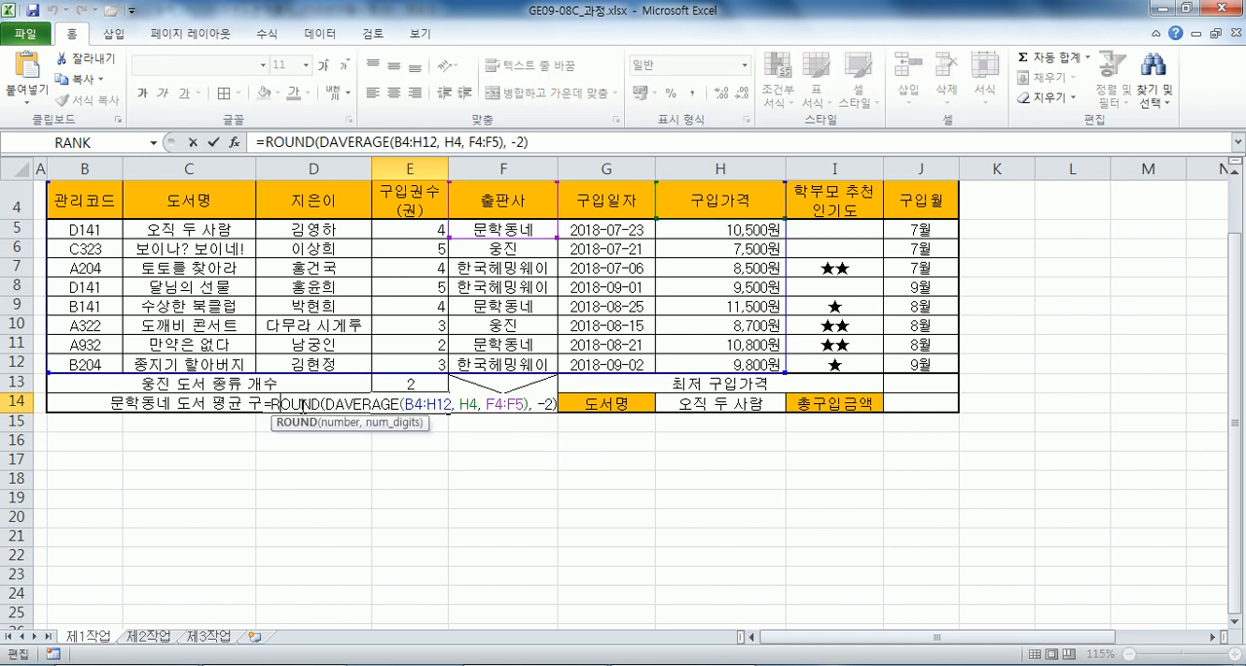
{"action": "key", "text": "Return"}
{"action": "left_click", "coordinate": [414, 403]}
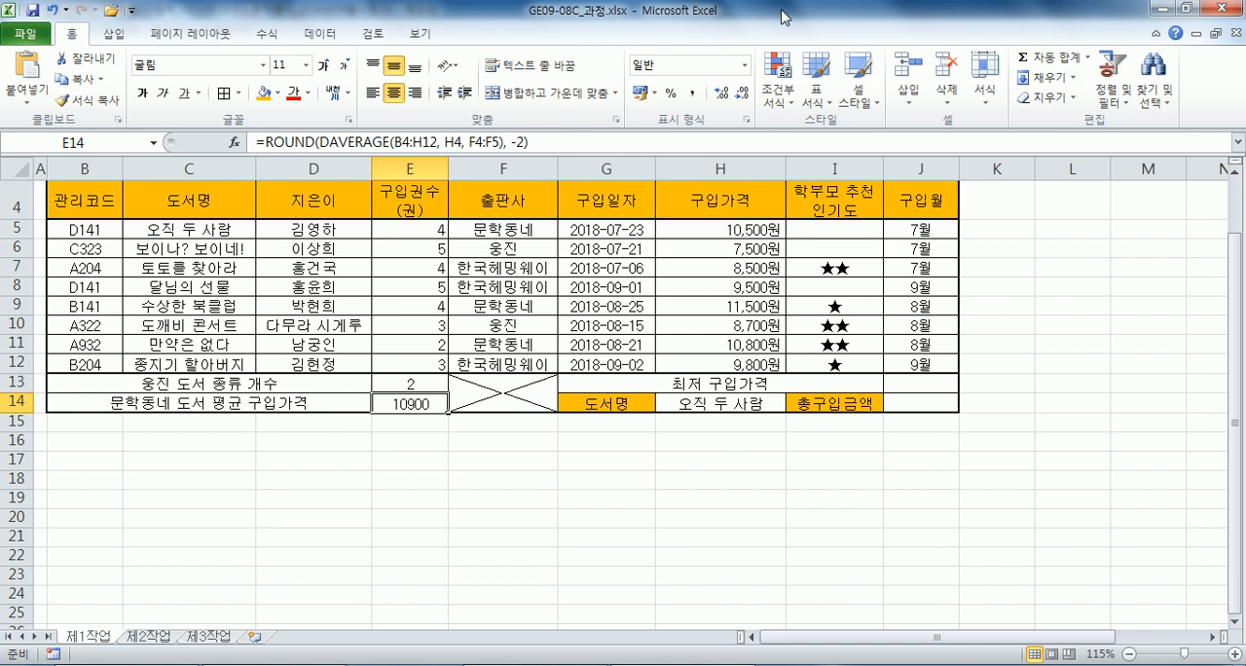
Format E14 with no decimal places and right-align its value.
{"action": "left_click", "coordinate": [721, 93]}
{"action": "left_click", "coordinate": [721, 93]}
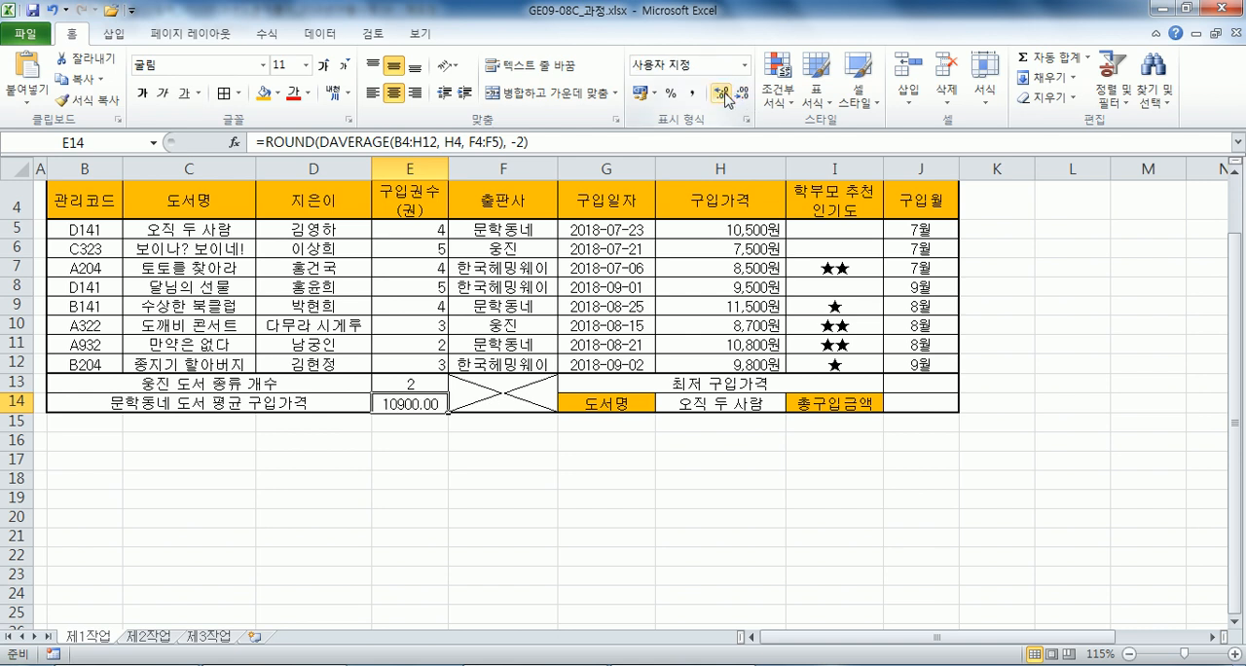
{"action": "left_click", "coordinate": [742, 93]}
{"action": "left_click", "coordinate": [741, 94]}
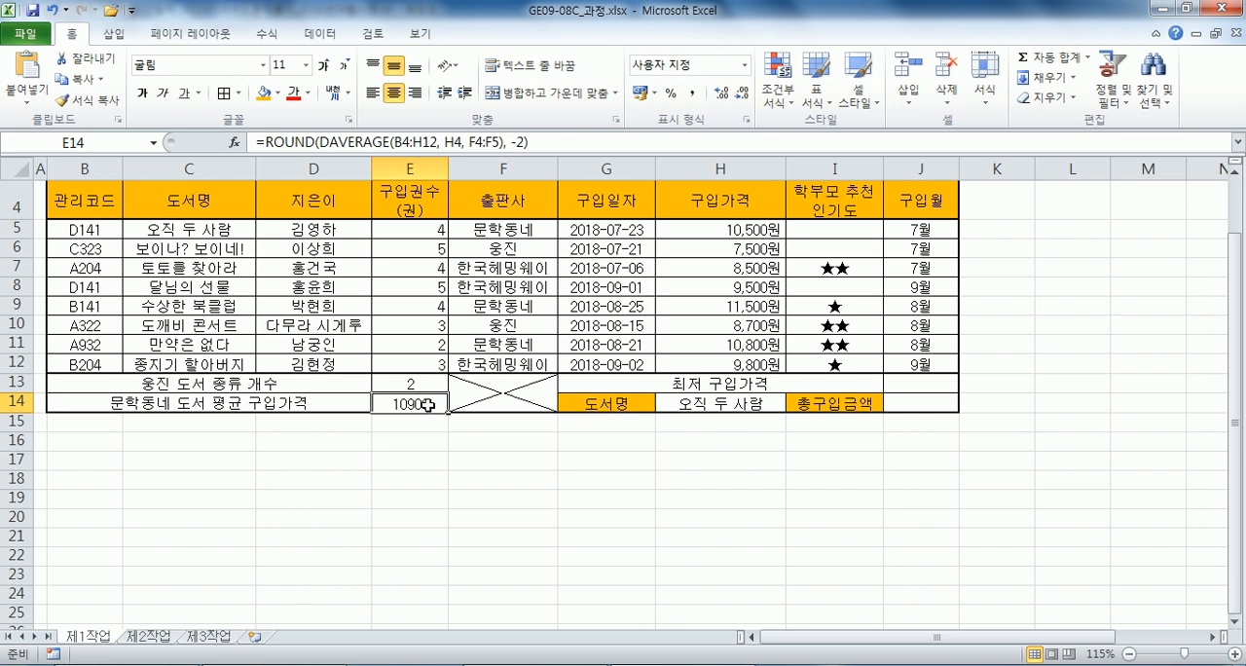
{"action": "key", "text": "alt+Tab"}
In Notepad, remove the extra blank line above task (5) and add an empty line beneath it.
{"action": "key", "text": "alt+Tab"}
{"action": "left_click", "coordinate": [414, 93]}
{"action": "key", "text": "alt+Tab"}
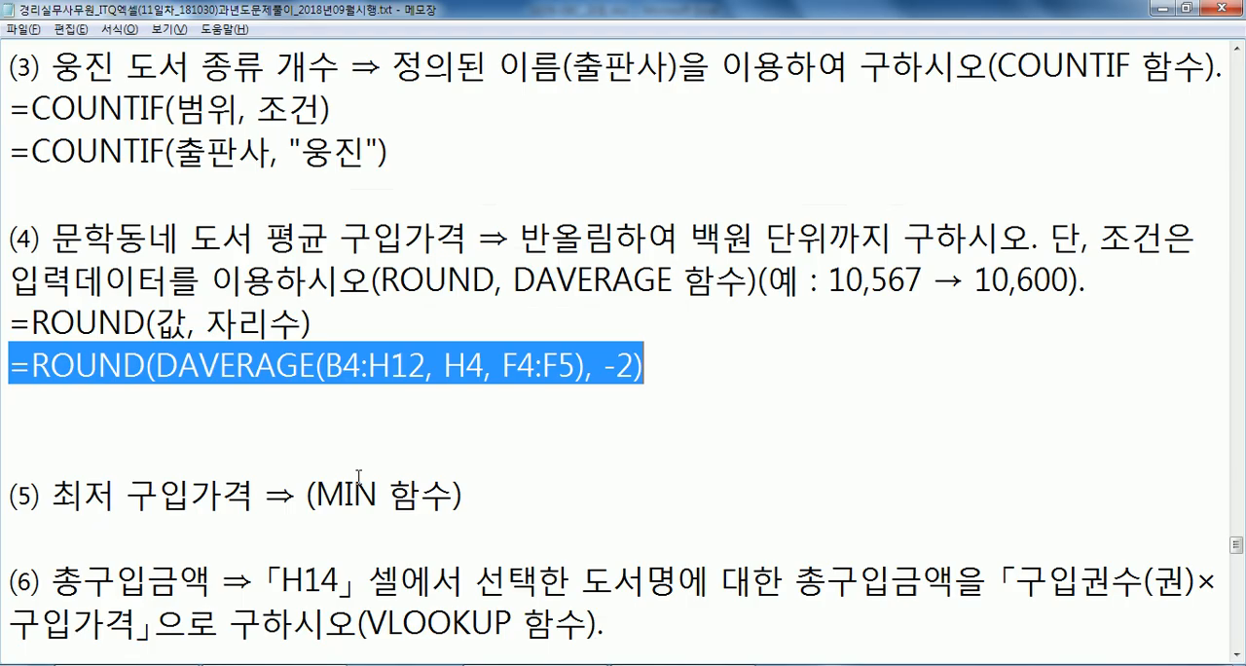
{"action": "left_click", "coordinate": [289, 400]}
{"action": "left_click_drag", "start_coordinate": [156, 366], "coordinate": [584, 366]}
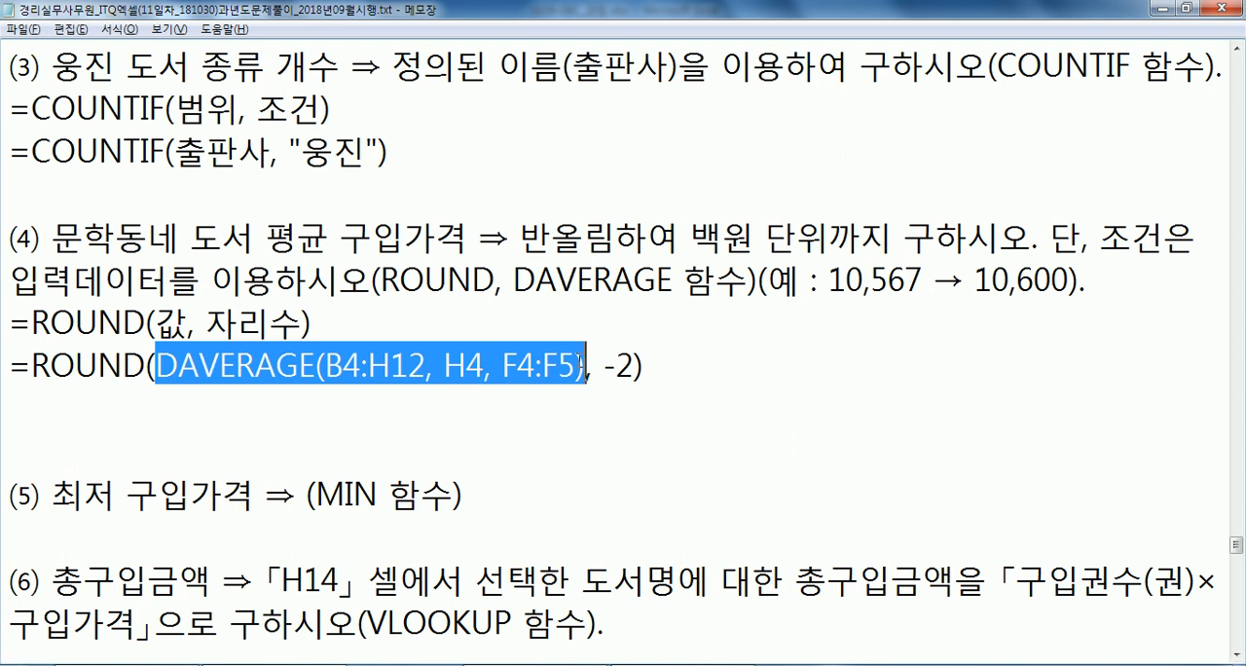
{"action": "left_click", "coordinate": [269, 390]}
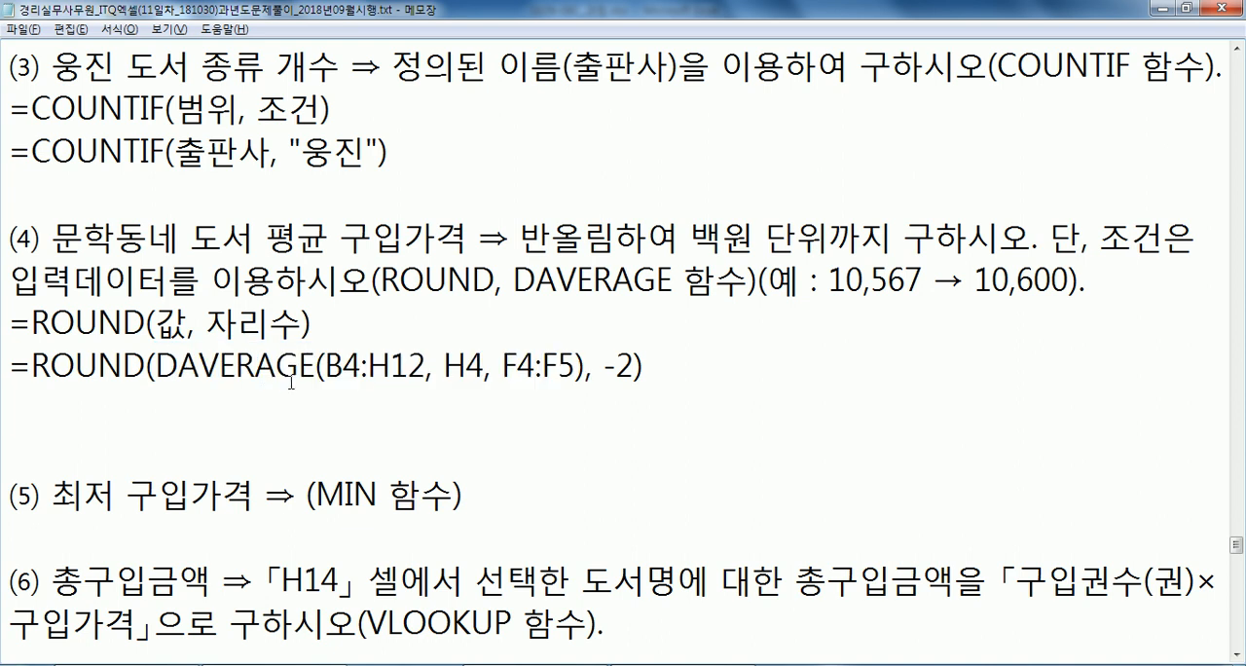
{"action": "key", "text": "Delete"}
{"action": "key", "text": "Down"}
{"action": "key", "text": "Down"}
{"action": "key", "text": "Return"}
{"action": "key", "text": "Up"}
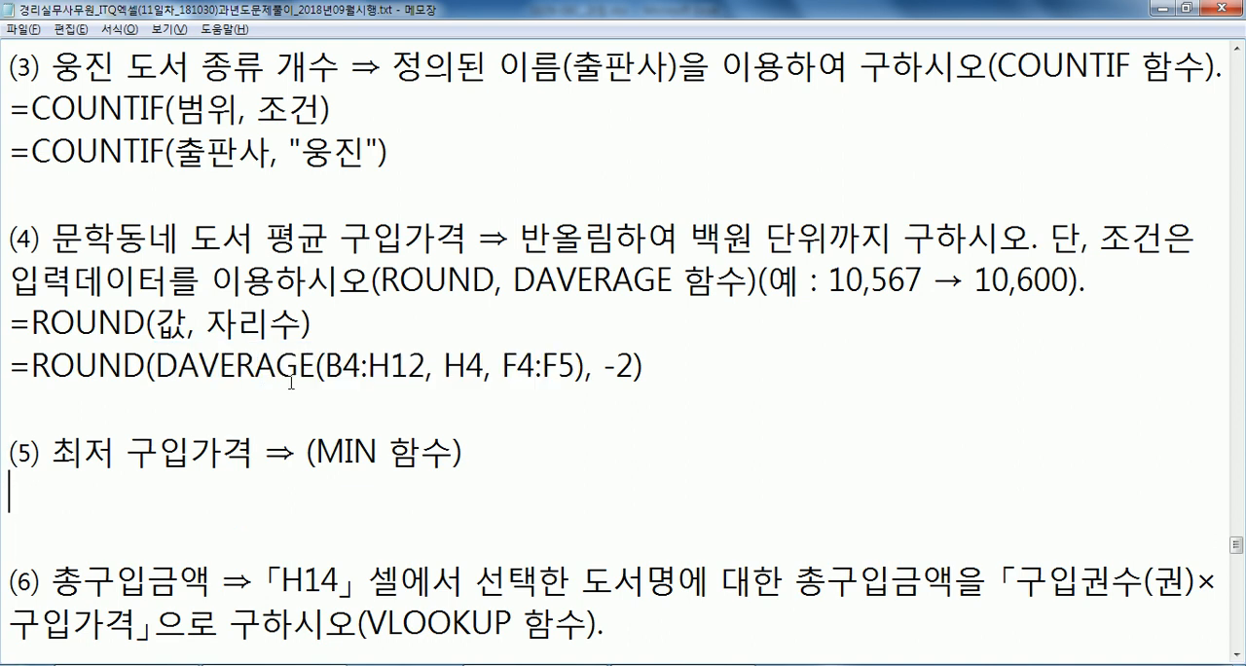
Check the table columns in Excel and write =MIN(G5:G12) beneath task (5) in Notepad.
{"action": "key", "text": "alt+Tab"}
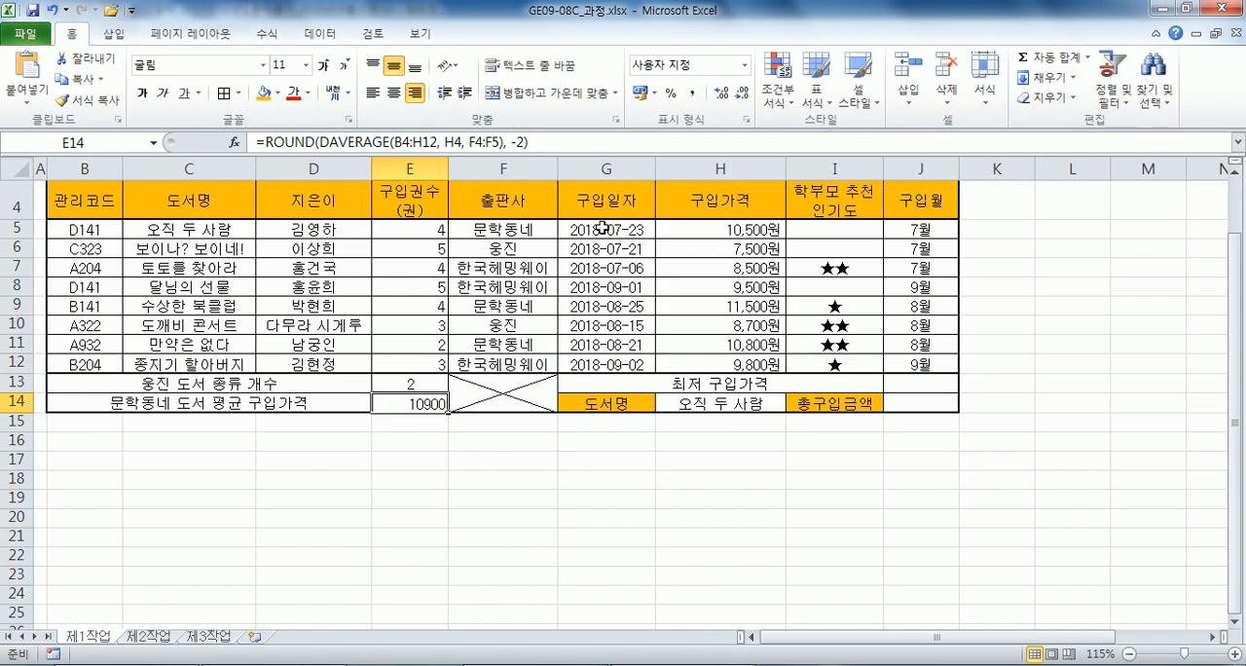
{"action": "key", "text": "alt+Tab"}
{"action": "type", "text": "=MIN(G5:G12)"}
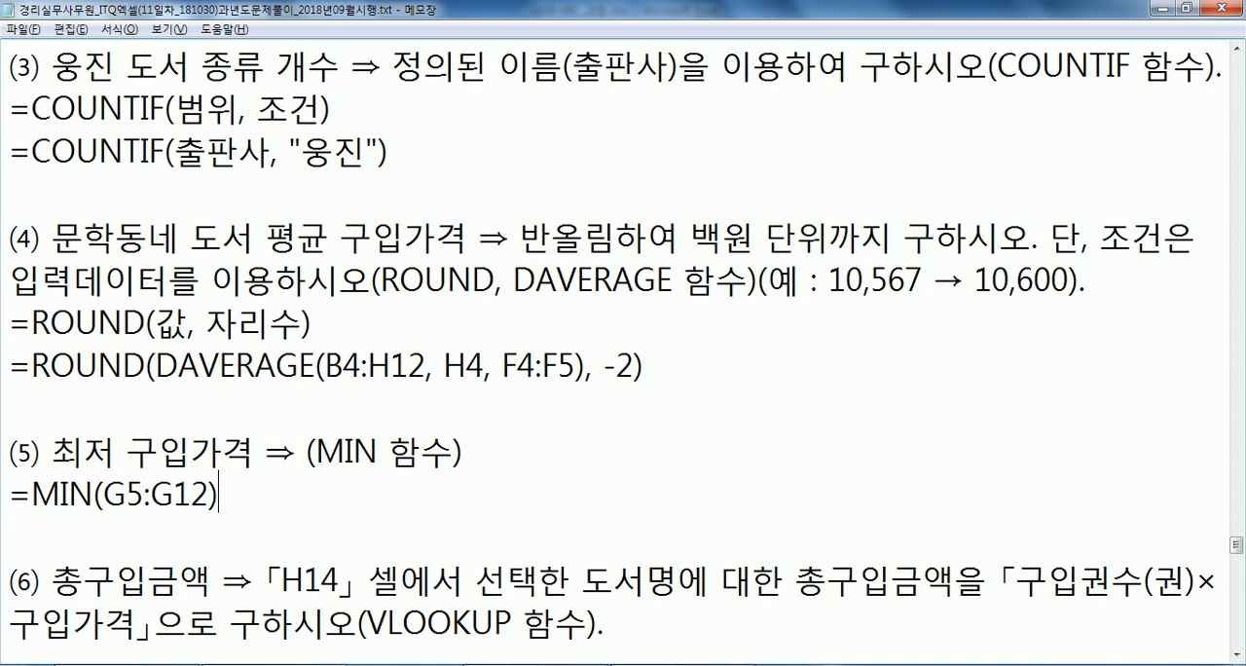
{"action": "scroll", "coordinate": [359, 328], "scroll_direction": "down", "scroll_amount": 1}
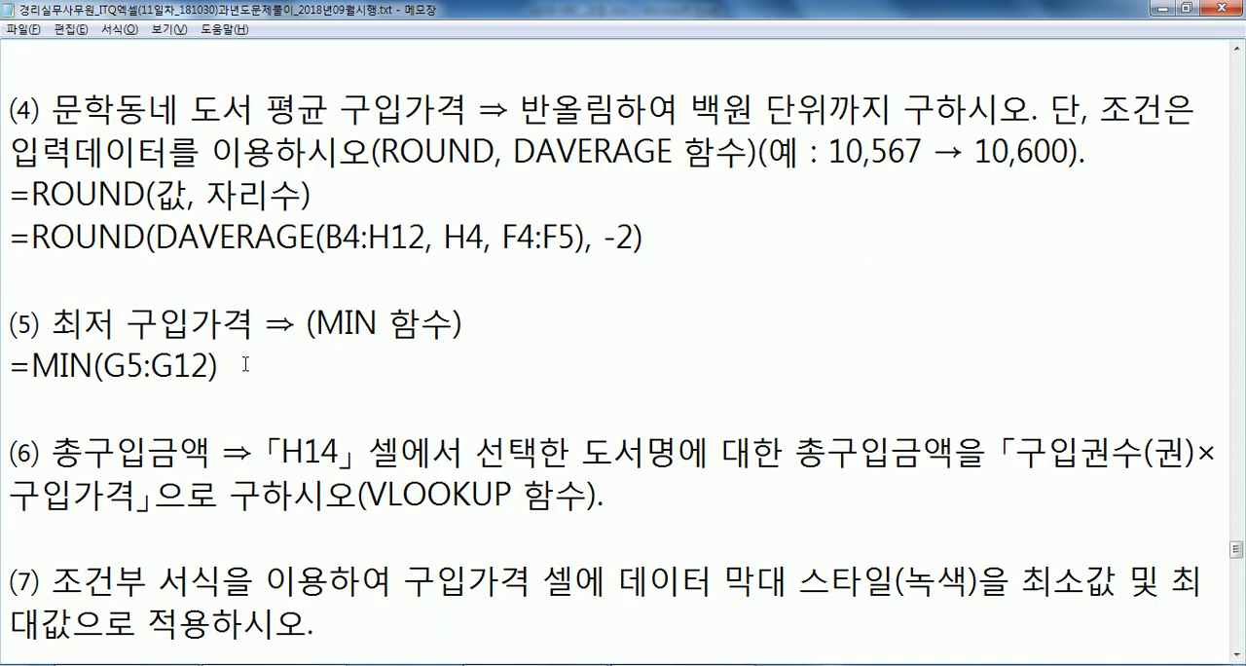
In Excel, enter =MIN(H5:H12) in J13 for the lowest purchase price.
{"action": "key", "text": "alt+Tab"}
{"action": "left_click", "coordinate": [920, 383]}
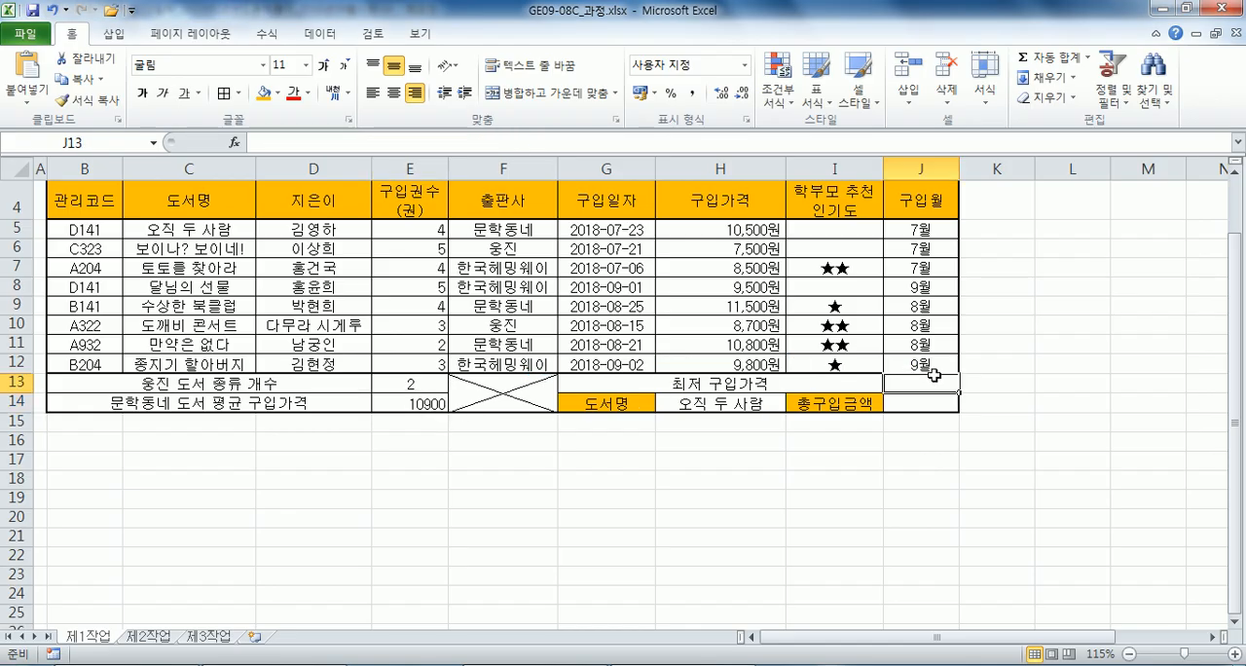
{"action": "type", "text": "=MIN("}
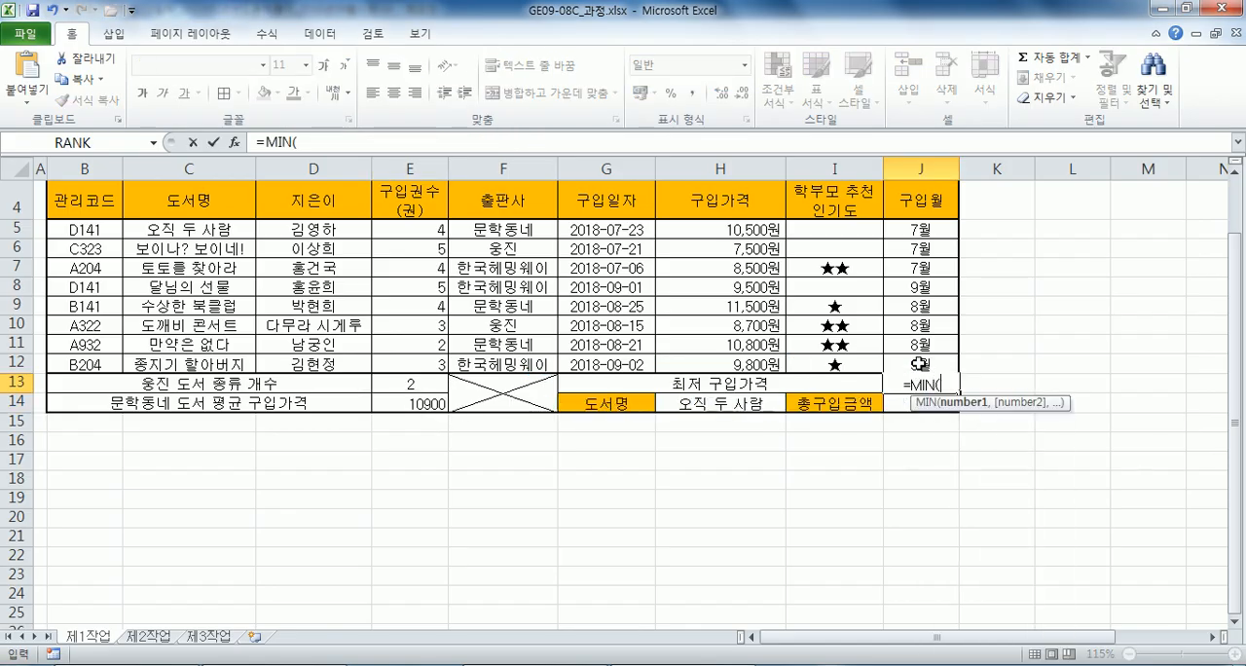
{"action": "left_click_drag", "start_coordinate": [720, 230], "coordinate": [706, 362]}
{"action": "key", "text": "Return"}
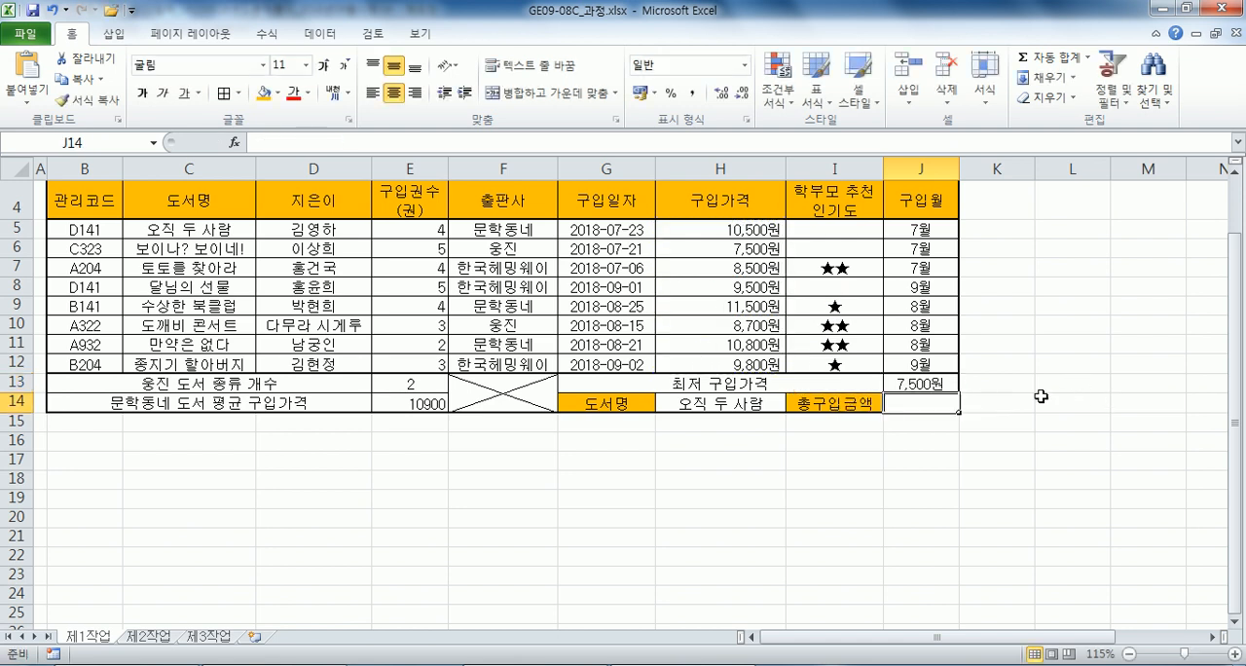
Right-align the values in J13 and E13.
{"action": "left_click", "coordinate": [929, 367]}
{"action": "left_click", "coordinate": [929, 383]}
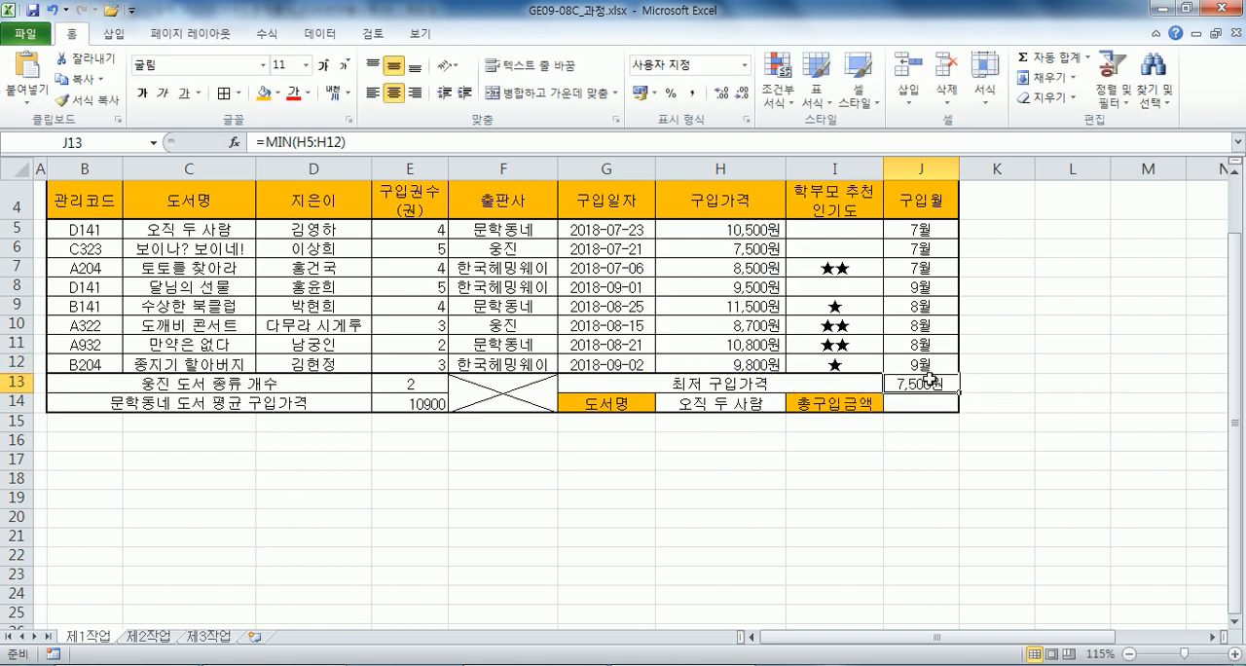
{"action": "left_click", "coordinate": [415, 95]}
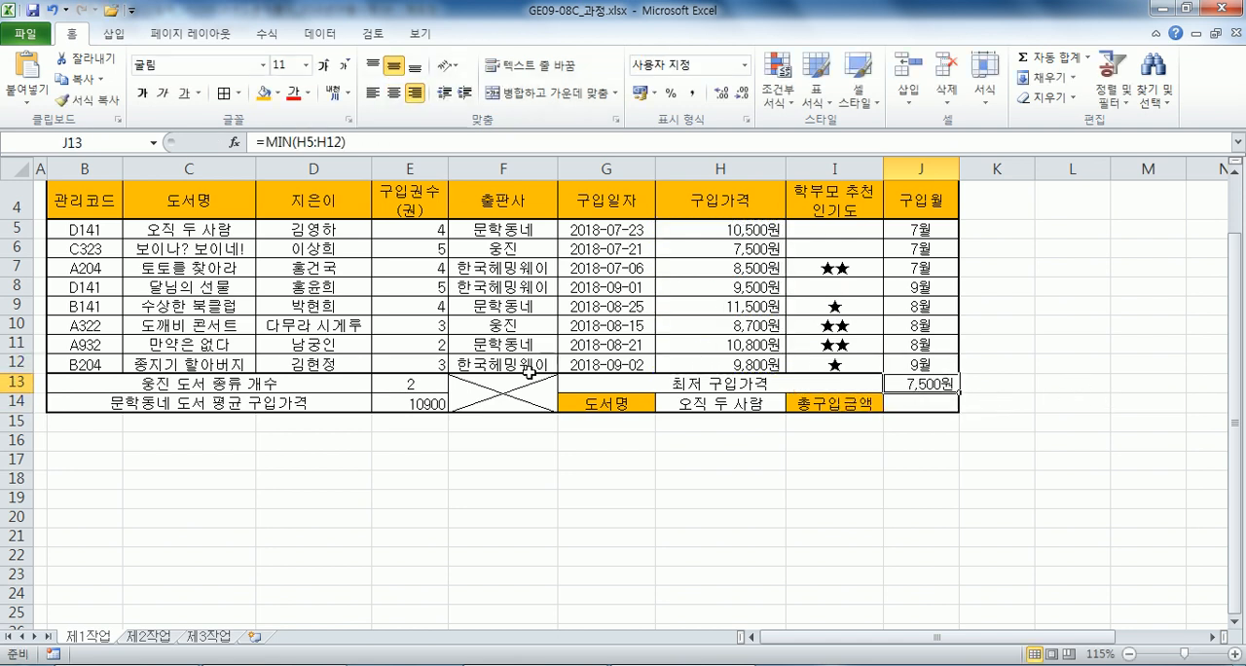
{"action": "left_click", "coordinate": [440, 384]}
{"action": "left_click", "coordinate": [416, 93]}
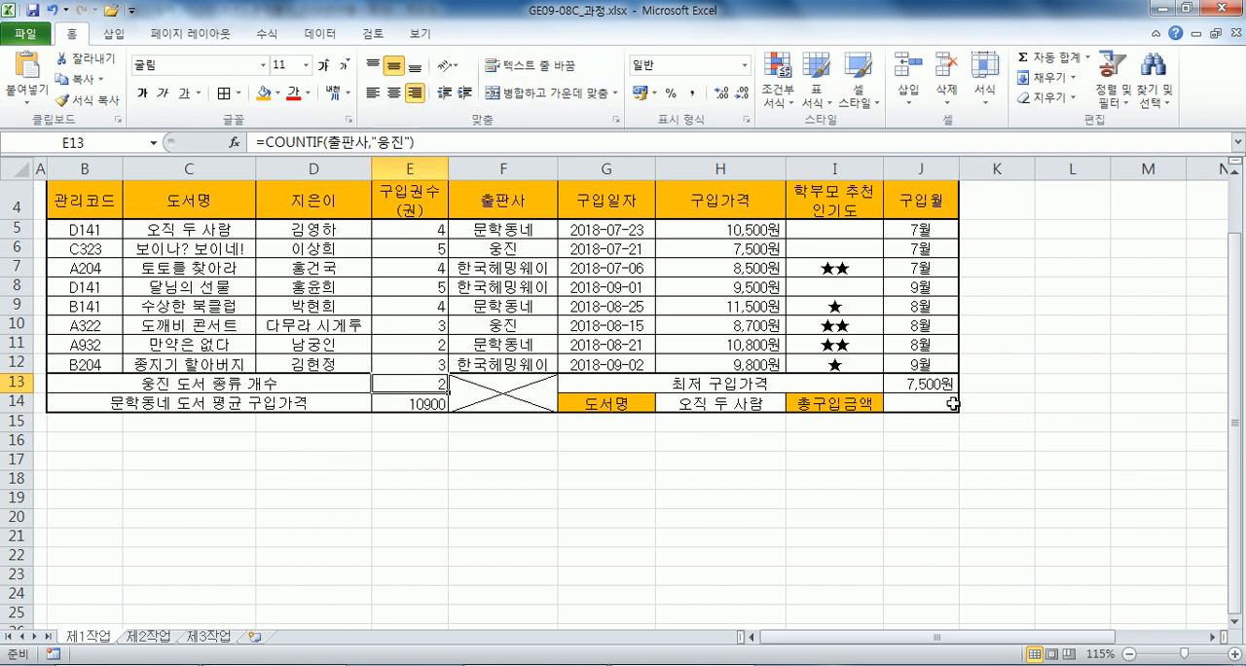
Review task (6) in Notepad against the 구입권수(권) and 구입가격 cells of the 오직 두 사람 row in Excel.
{"action": "left_click", "coordinate": [912, 410]}
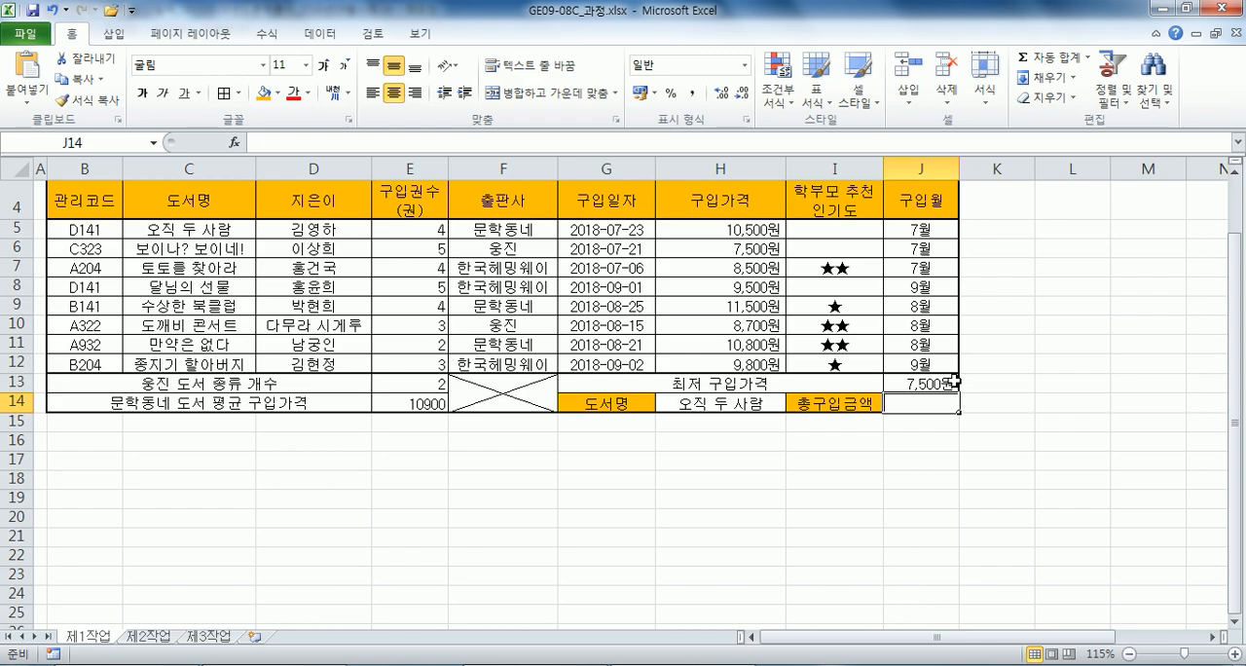
{"action": "key", "text": "alt+Tab"}
{"action": "scroll", "coordinate": [163, 528], "scroll_direction": "down", "scroll_amount": 1}
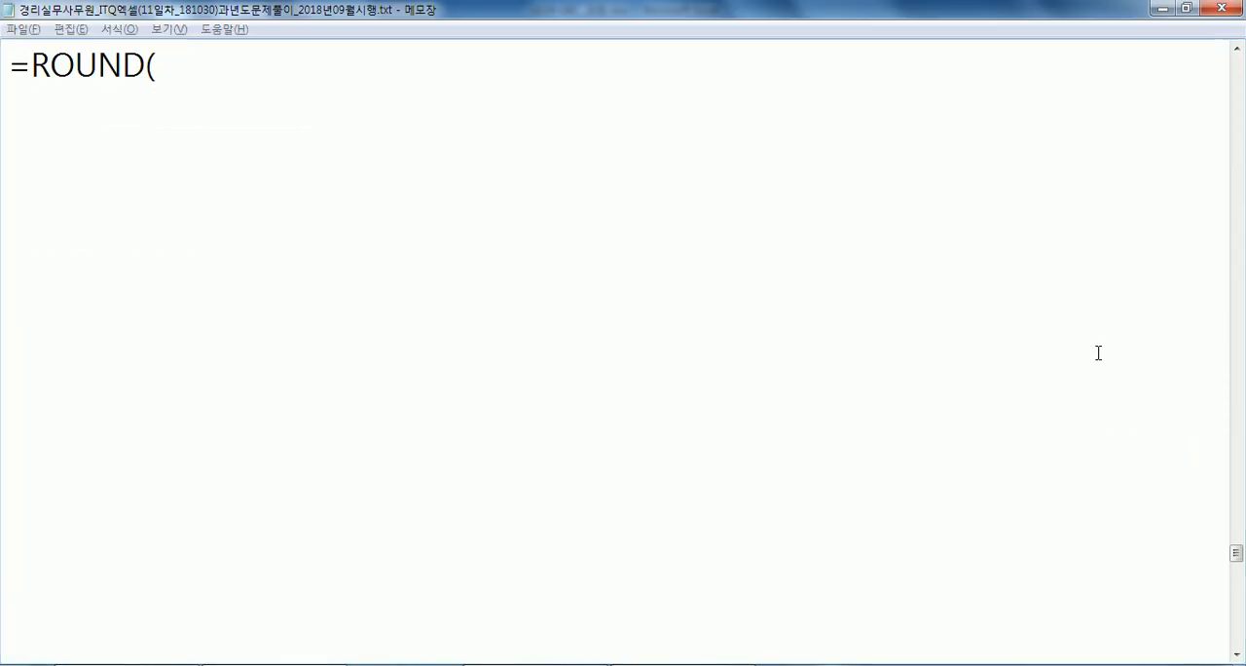
{"action": "key", "text": "alt+Tab"}
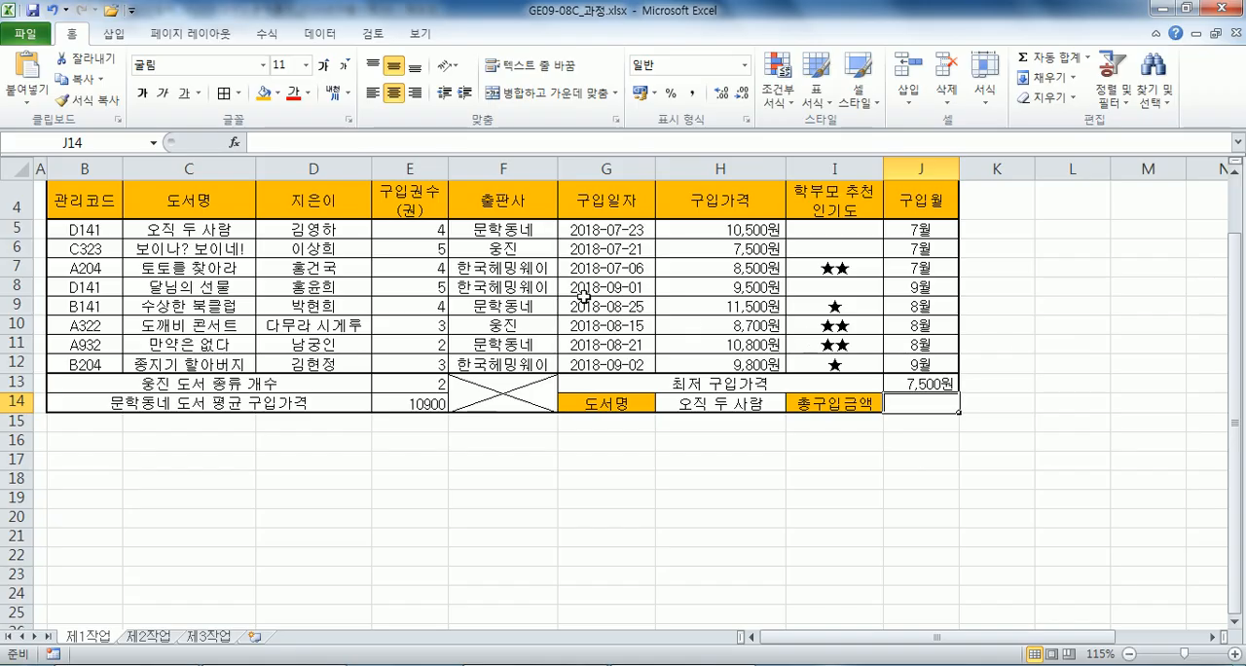
{"action": "left_click", "coordinate": [412, 231]}
{"action": "left_click", "coordinate": [723, 229]}
{"action": "left_click", "coordinate": [418, 227]}
{"action": "left_click", "coordinate": [671, 228]}
{"action": "left_click", "coordinate": [931, 399]}
{"action": "key", "text": "alt+Tab"}
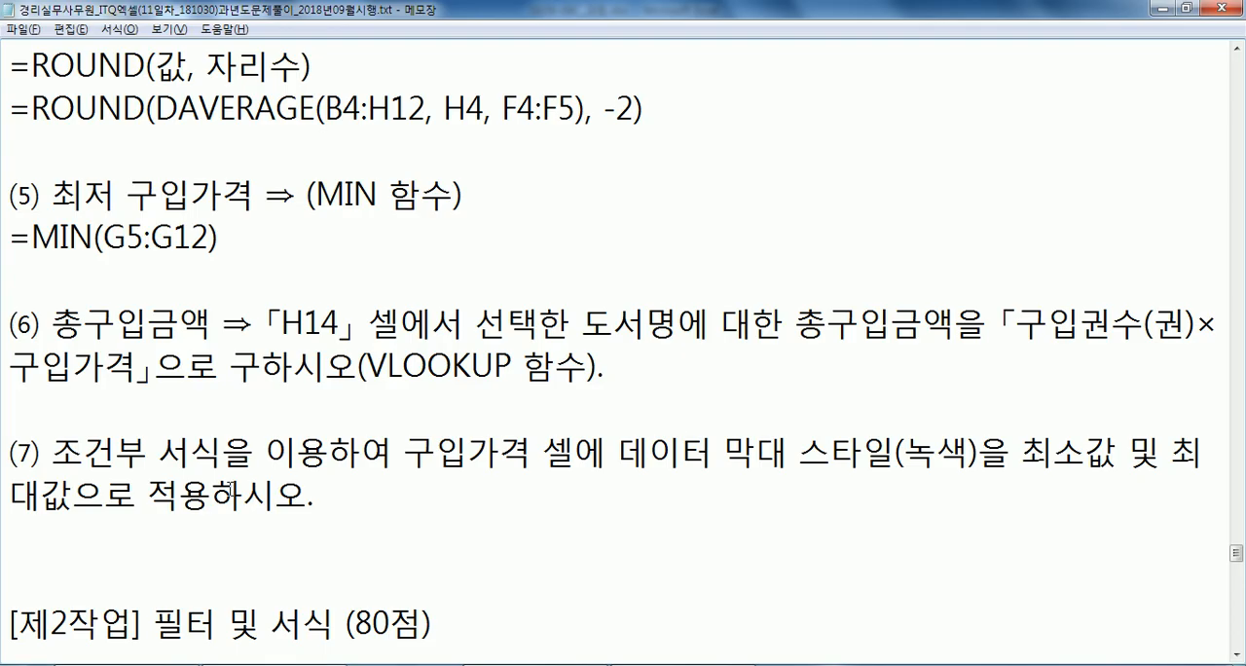
Build =VLOOKUP(H14,C5:H12,3,0) in J14 of the Excel sheet to look up the selected book's 구입권수(권).
{"action": "key", "text": "alt+Tab"}
{"action": "type", "text": "=VL"}
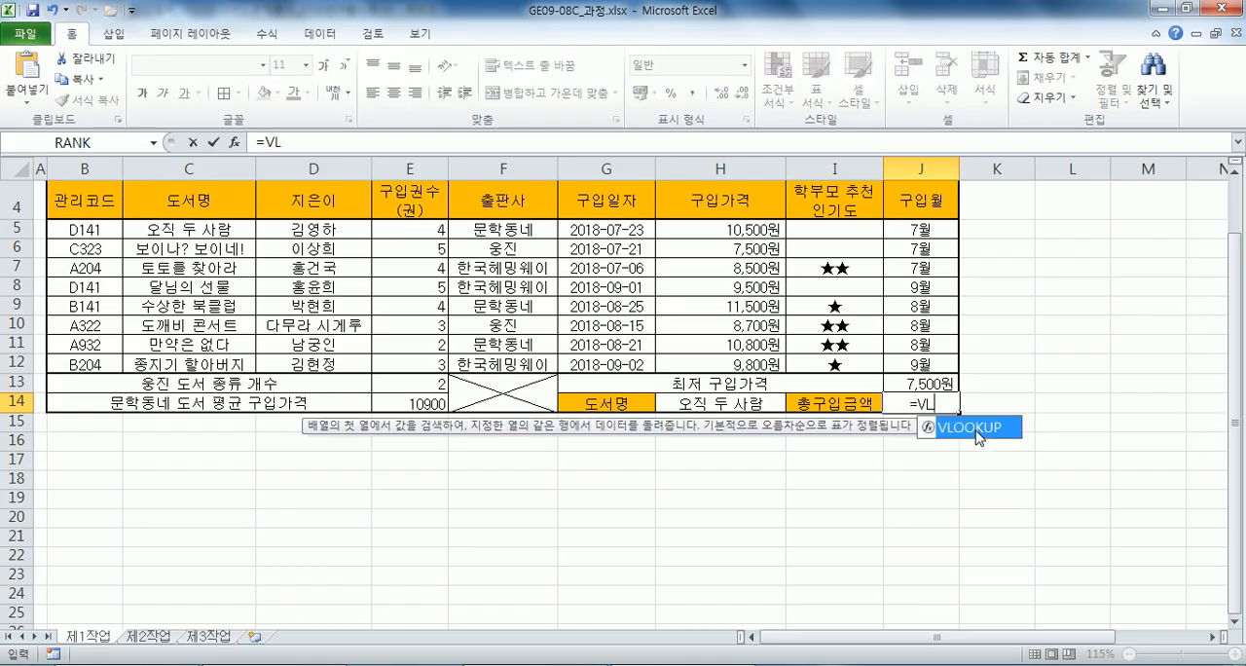
{"action": "double_click", "coordinate": [978, 427]}
{"action": "left_click", "coordinate": [697, 402]}
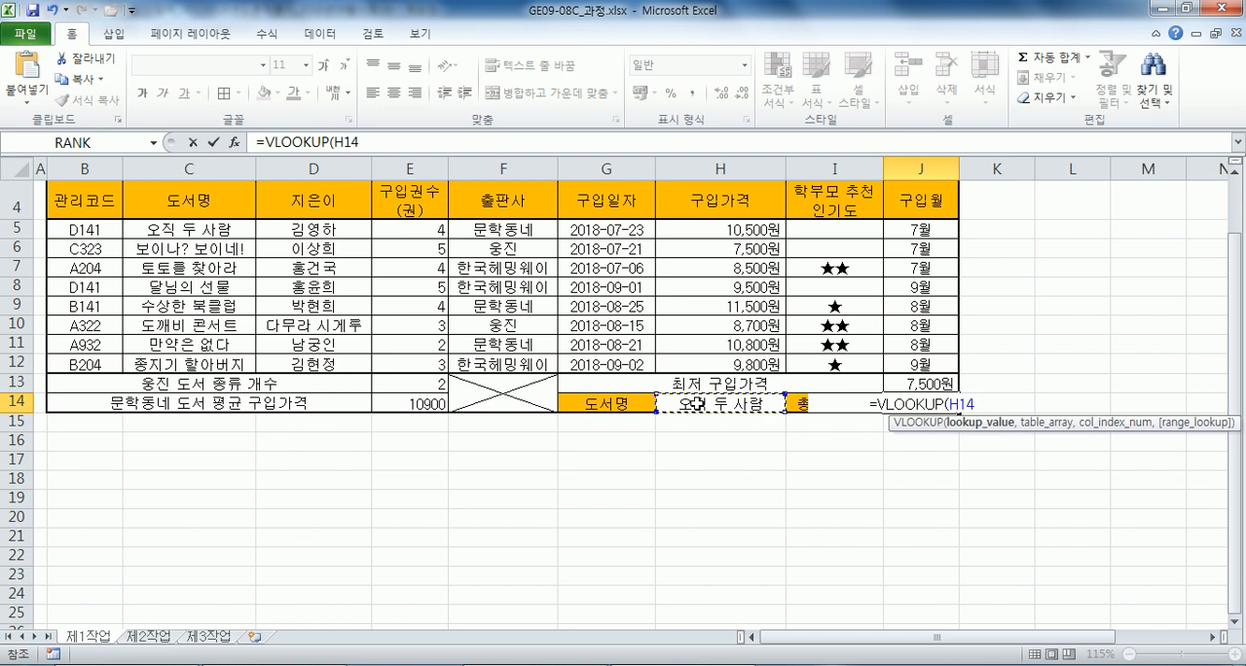
{"action": "type", "text": ","}
{"action": "left_click_drag", "start_coordinate": [202, 227], "coordinate": [697, 357]}
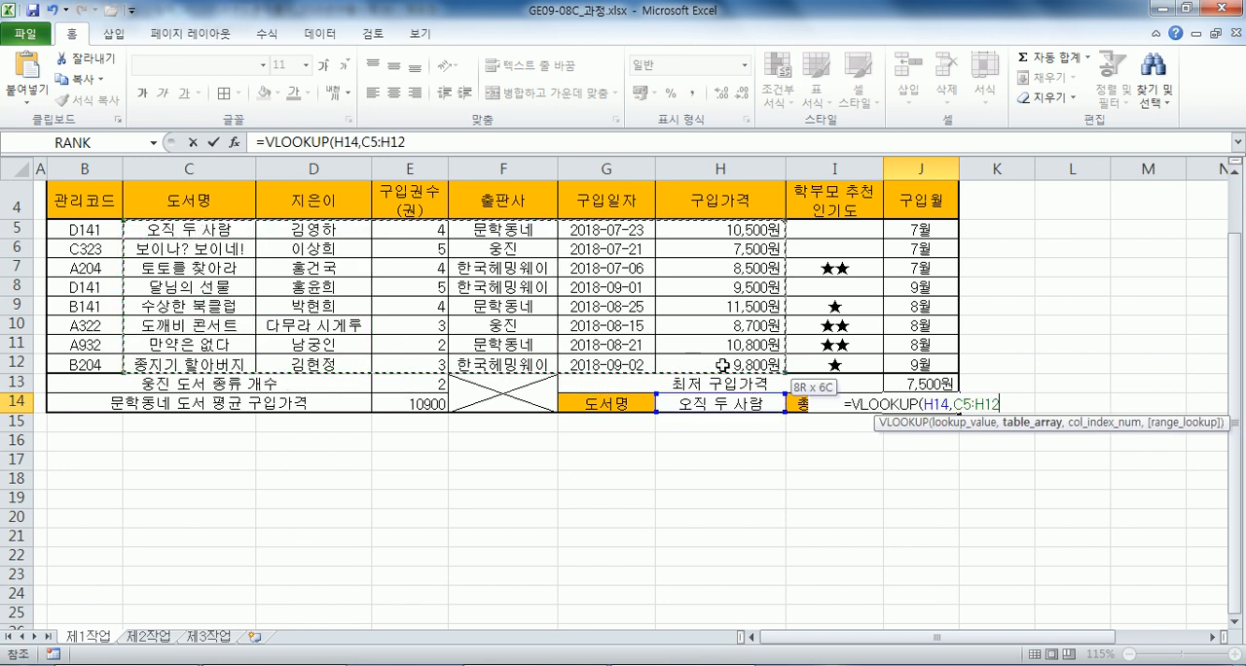
{"action": "type", "text": ","}
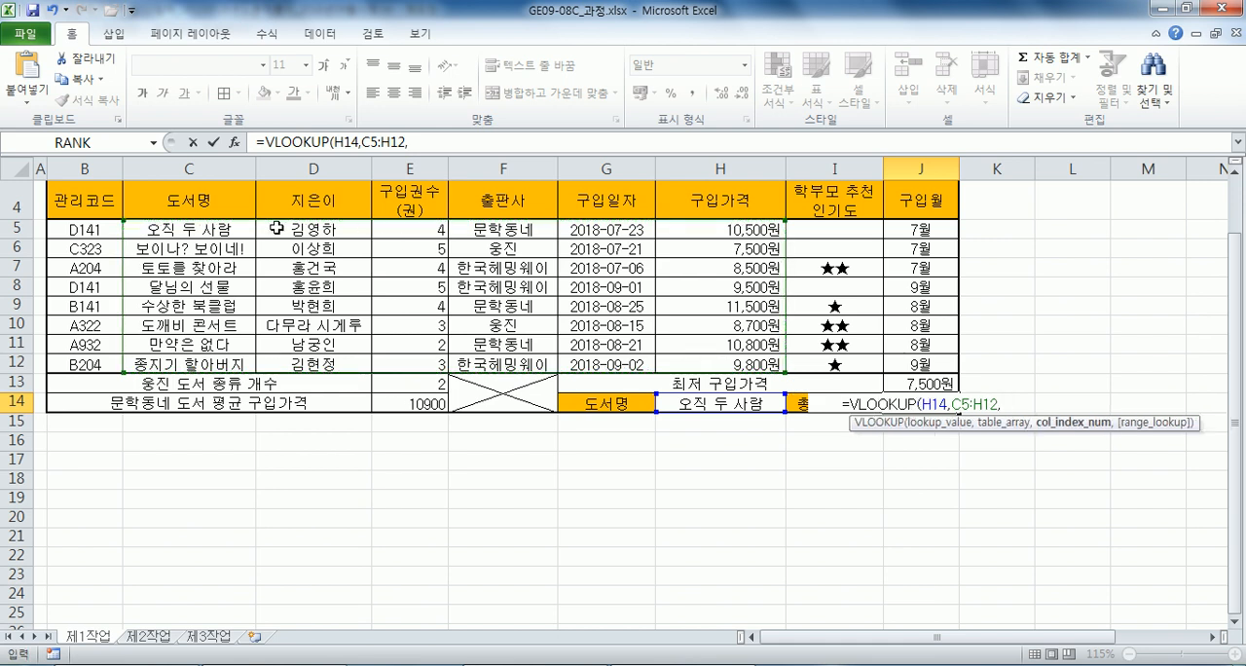
{"action": "type", "text": "3,0"}
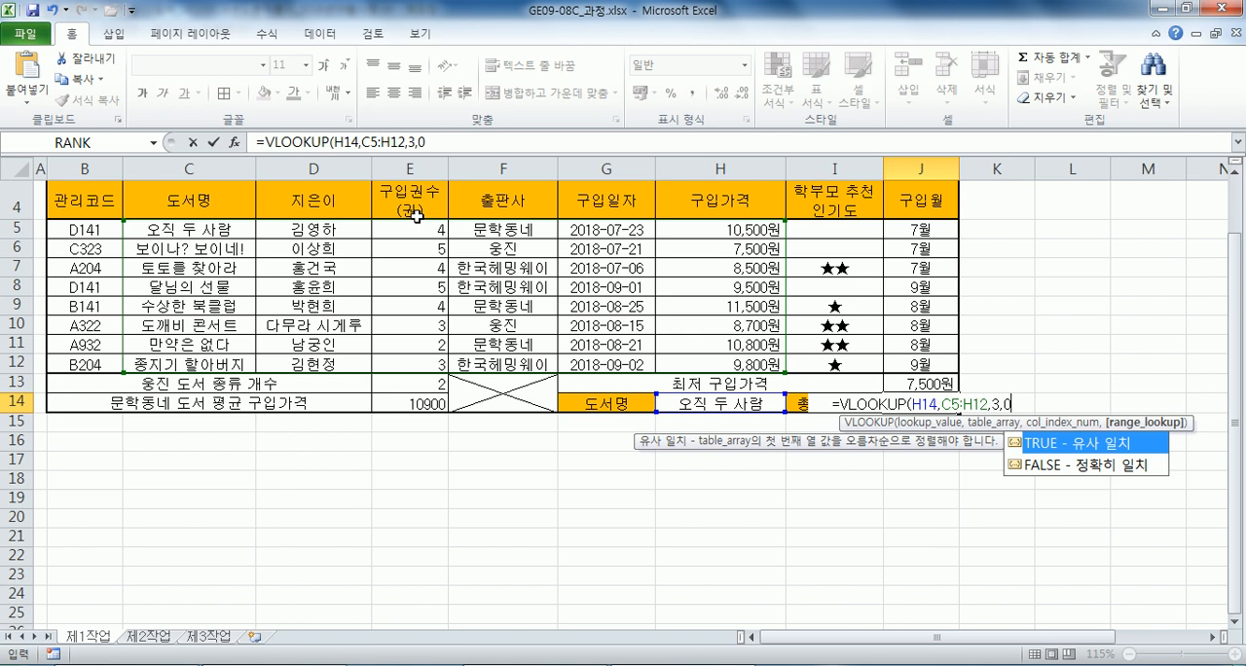
{"action": "type", "text": ")"}
Complete the J14 formula as =VLOOKUP(H14,C5:H12,3,0)*VLOOKUP(H14,C5:H12,6,0) to multiply 구입권수(권) by 구입가격, reusing a copy of the first VLOOKUP.
{"action": "left_click_drag", "start_coordinate": [1016, 402], "coordinate": [837, 403]}
{"action": "key", "text": "ctrl+c"}
{"action": "left_click", "coordinate": [1019, 402]}
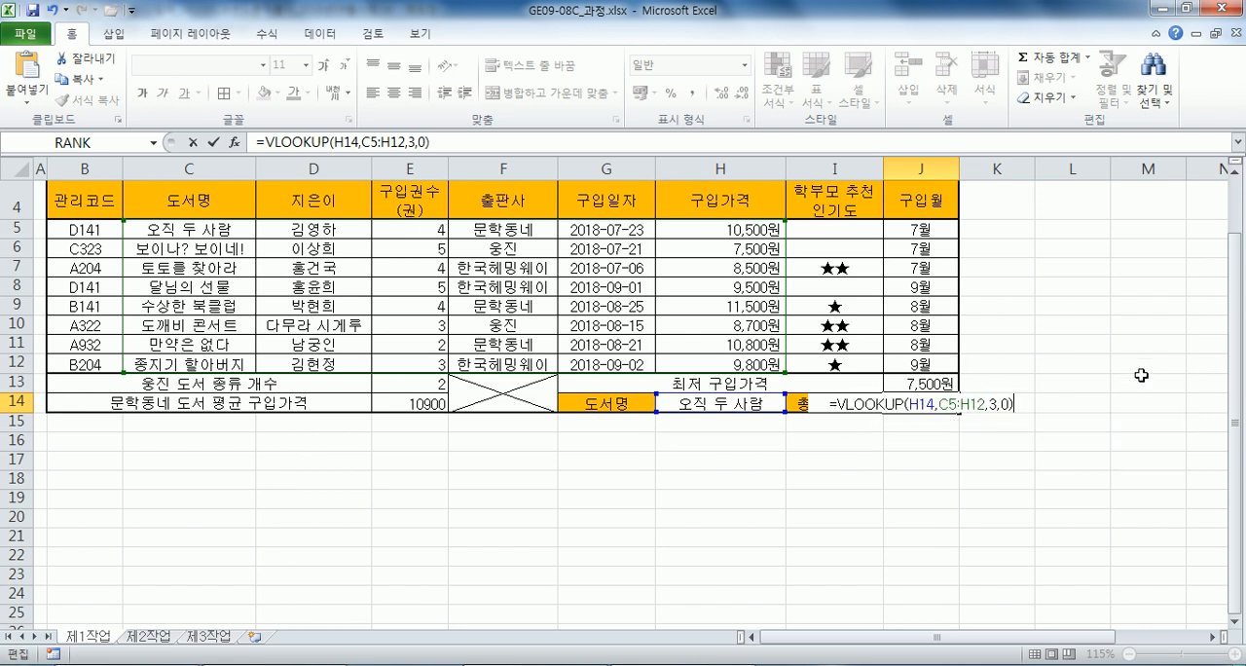
{"action": "type", "text": "*"}
{"action": "key", "text": "ctrl+v"}
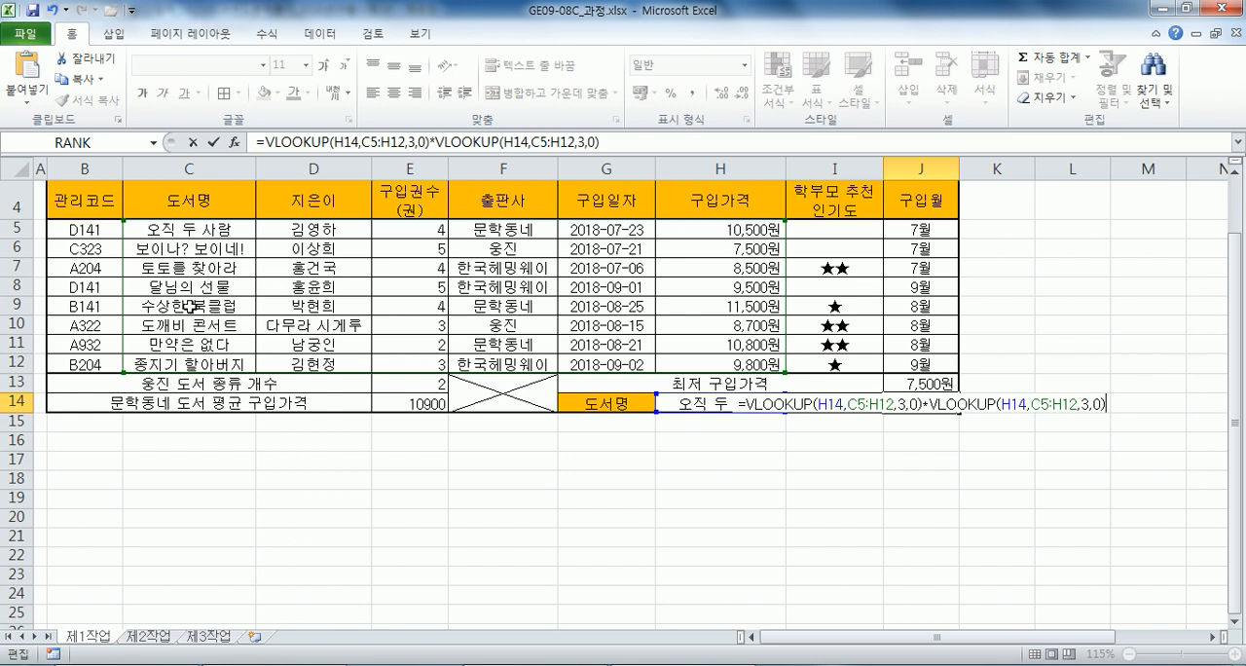
{"action": "double_click", "coordinate": [1087, 404]}
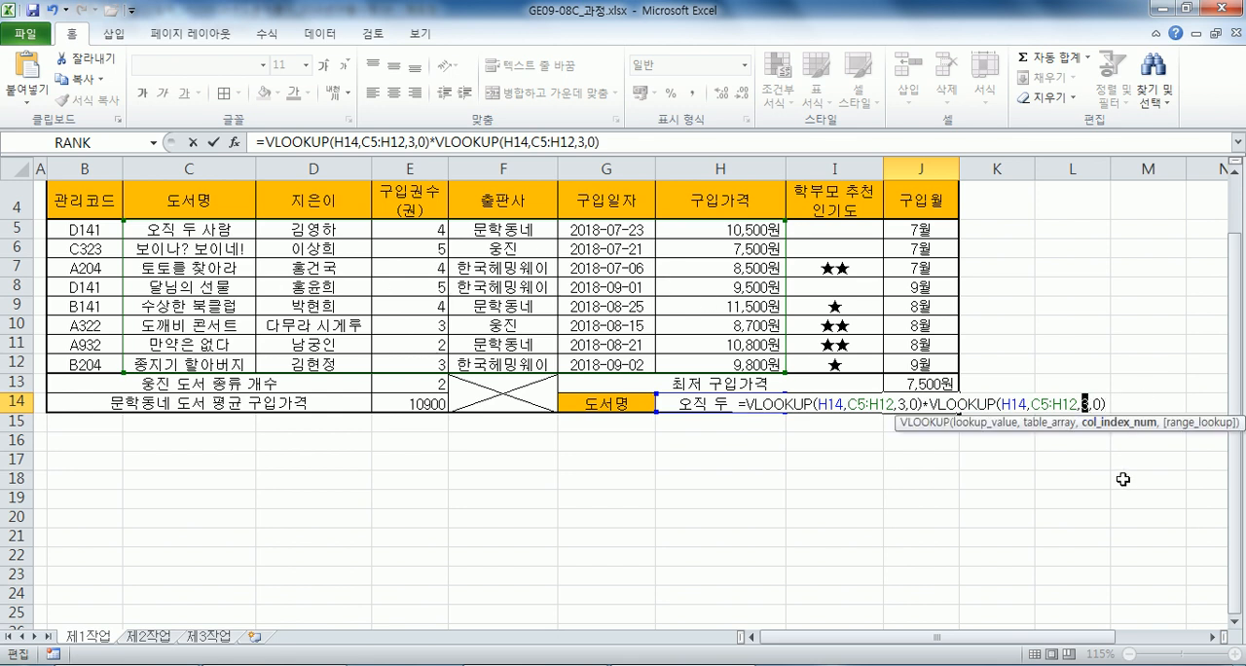
{"action": "type", "text": "6"}
{"action": "key", "text": "Return"}
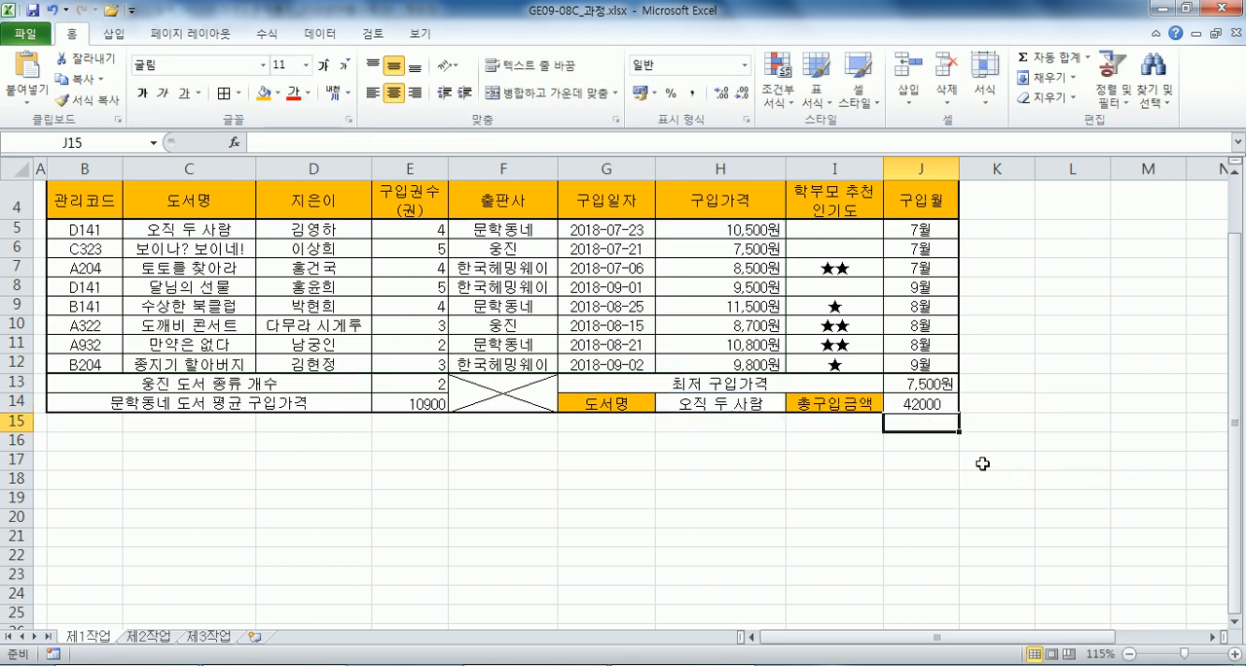
In Notepad, add VLOOKUP(H14,C5:H12,3,0)*VLOOKUP(H14,C5:H12,6,0) on a new line under task (6), using the copied VLOOKUP.
{"action": "key", "text": "alt+Tab"}
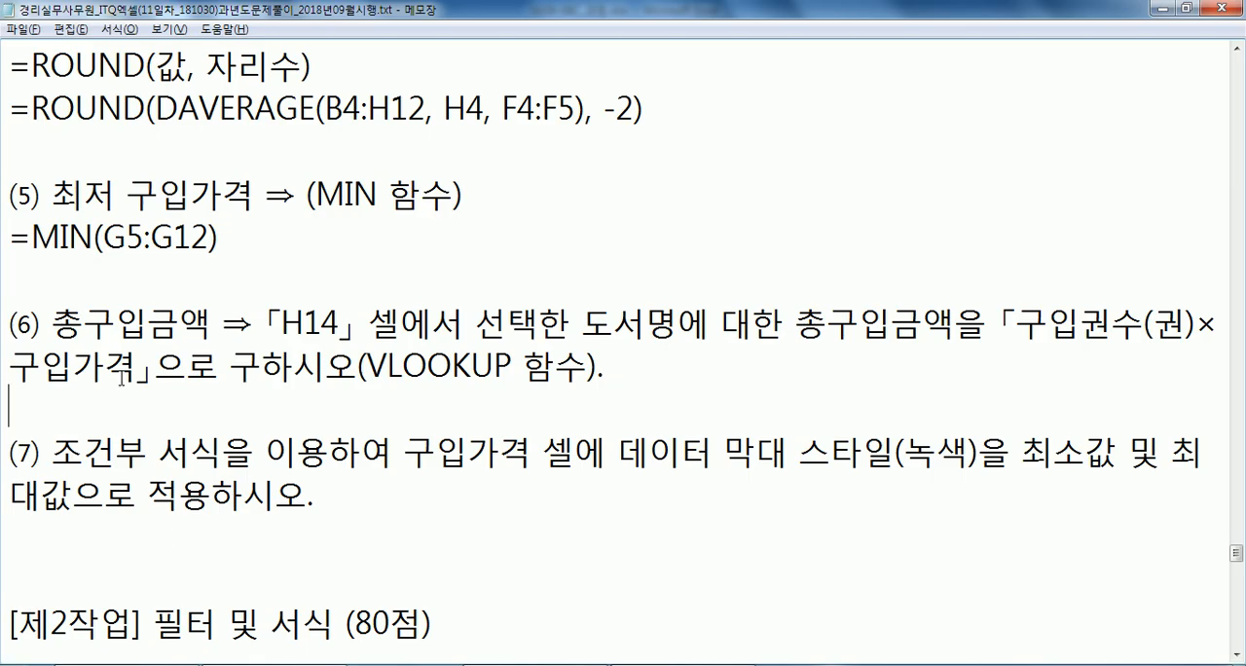
{"action": "key", "text": "Return"}
{"action": "key", "text": "ctrl+v"}
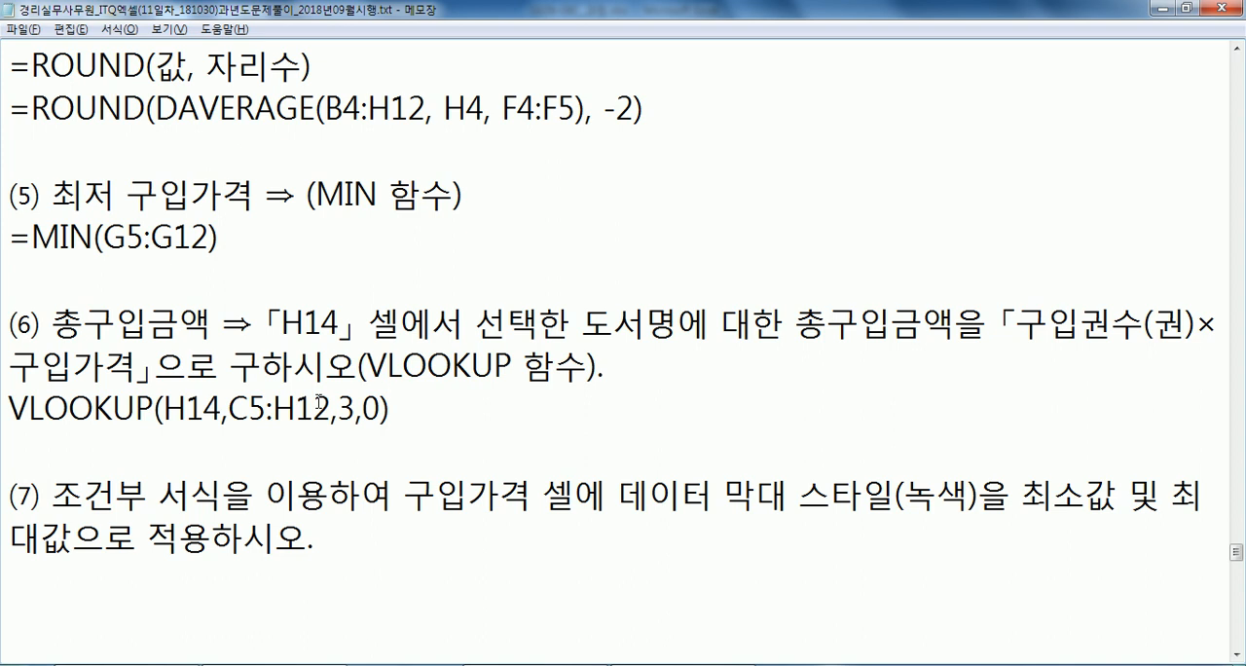
{"action": "type", "text": "*"}
{"action": "key", "text": "ctrl+v"}
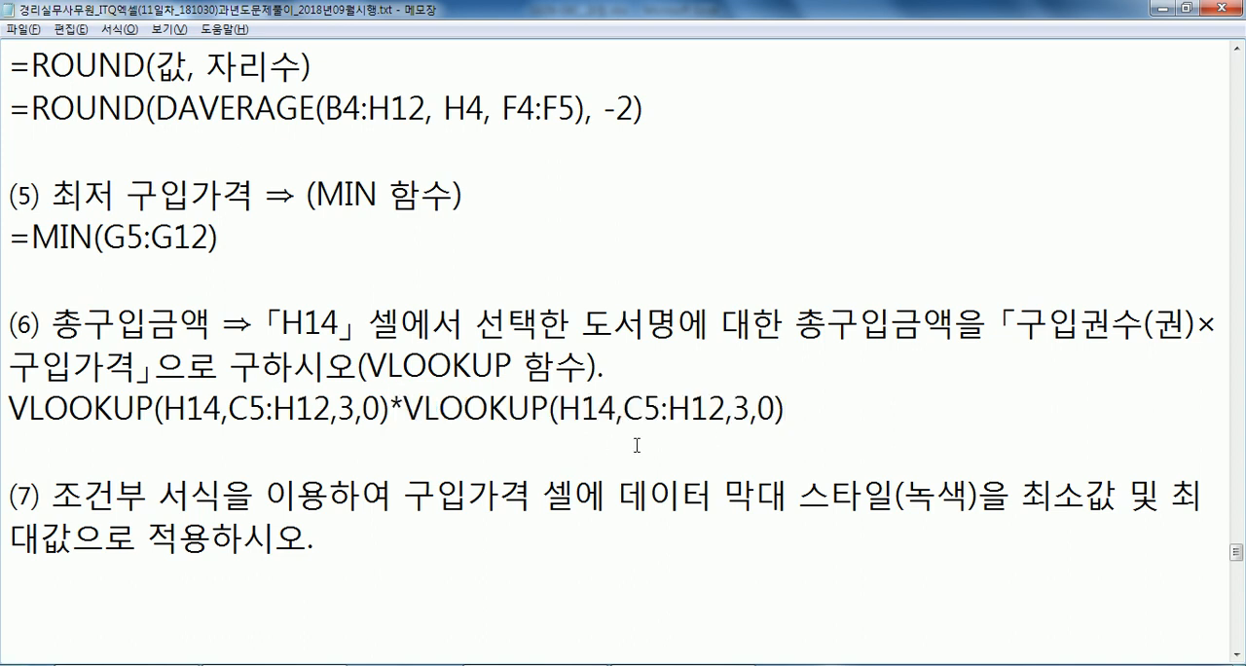
{"action": "left_click_drag", "start_coordinate": [752, 407], "coordinate": [732, 409]}
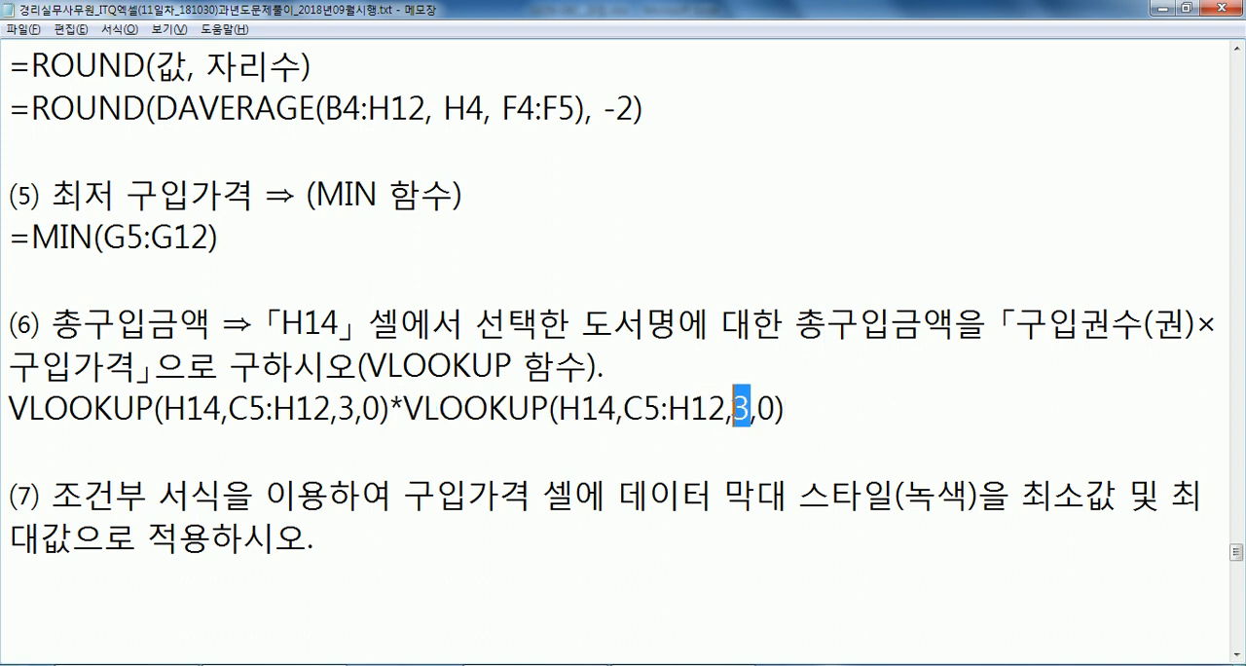
{"action": "type", "text": "6"}
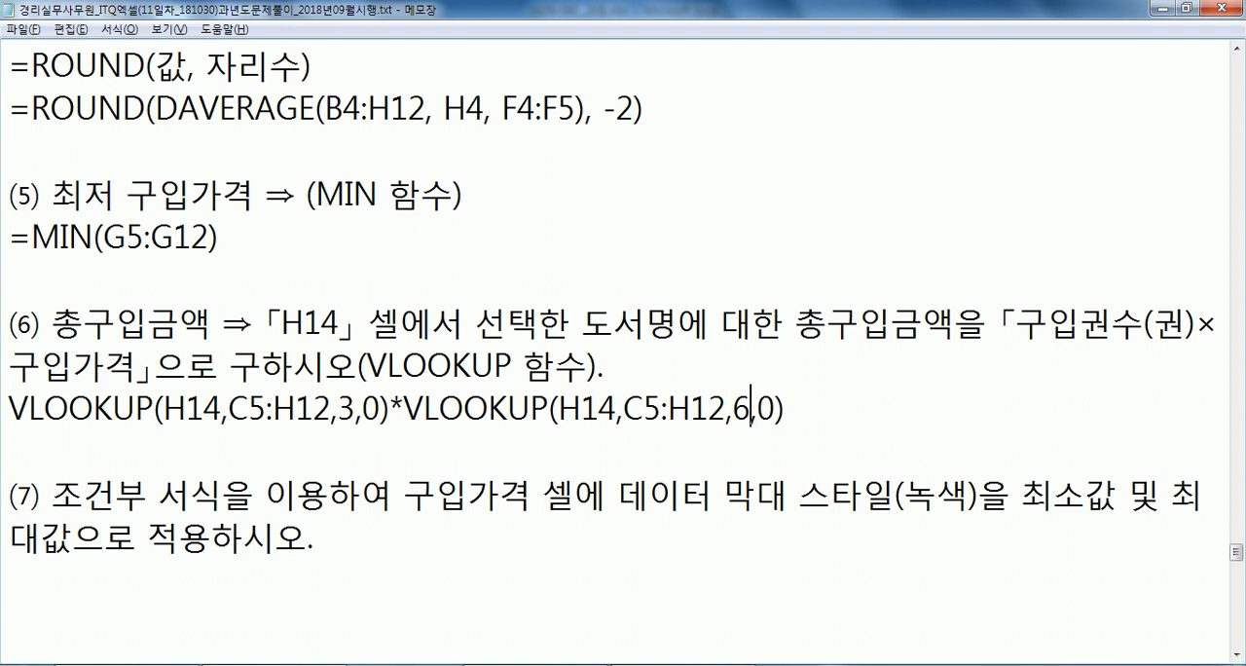
Insert a space after each comma in both VLOOKUP functions of the task (6) formula line.
{"action": "left_click", "coordinate": [225, 408]}
{"action": "key", "text": "BackSpace"}
{"action": "key", "text": "Right"}
{"action": "left_click", "coordinate": [353, 409]}
{"action": "key", "text": "Right"}
{"action": "key", "text": "Right"}
{"action": "double_click", "coordinate": [369, 409]}
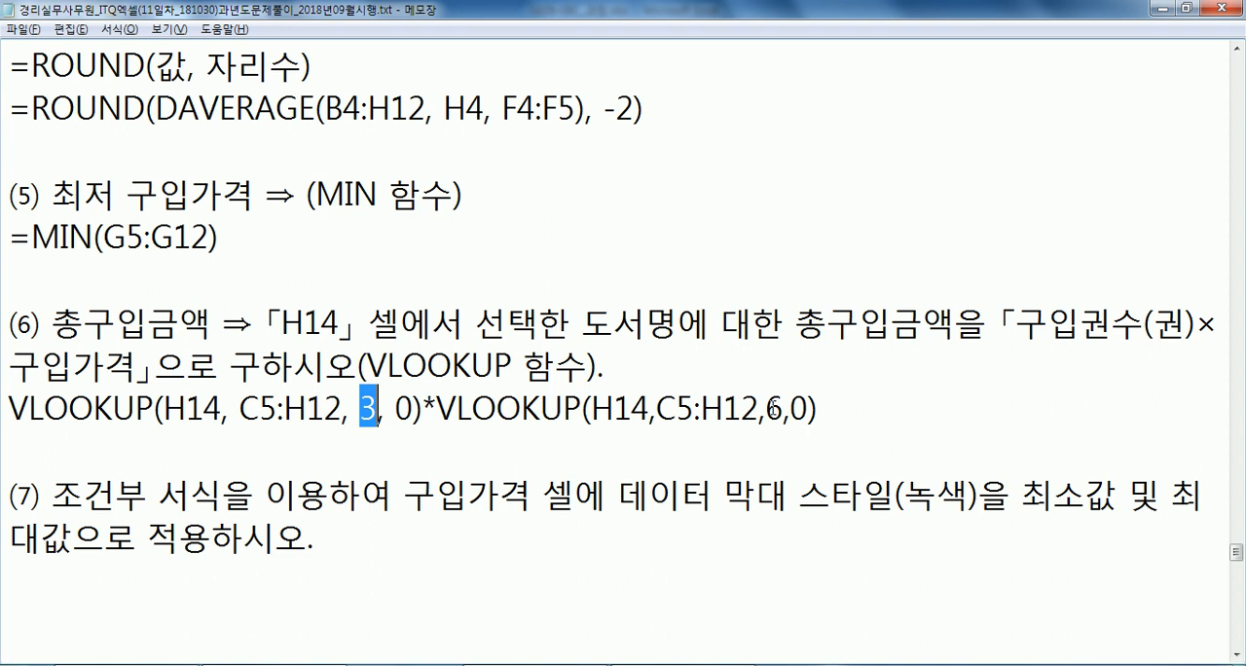
{"action": "left_click", "coordinate": [768, 408]}
{"action": "key", "text": "Right"}
{"action": "key", "text": "Right"}
{"action": "left_click", "coordinate": [657, 419]}
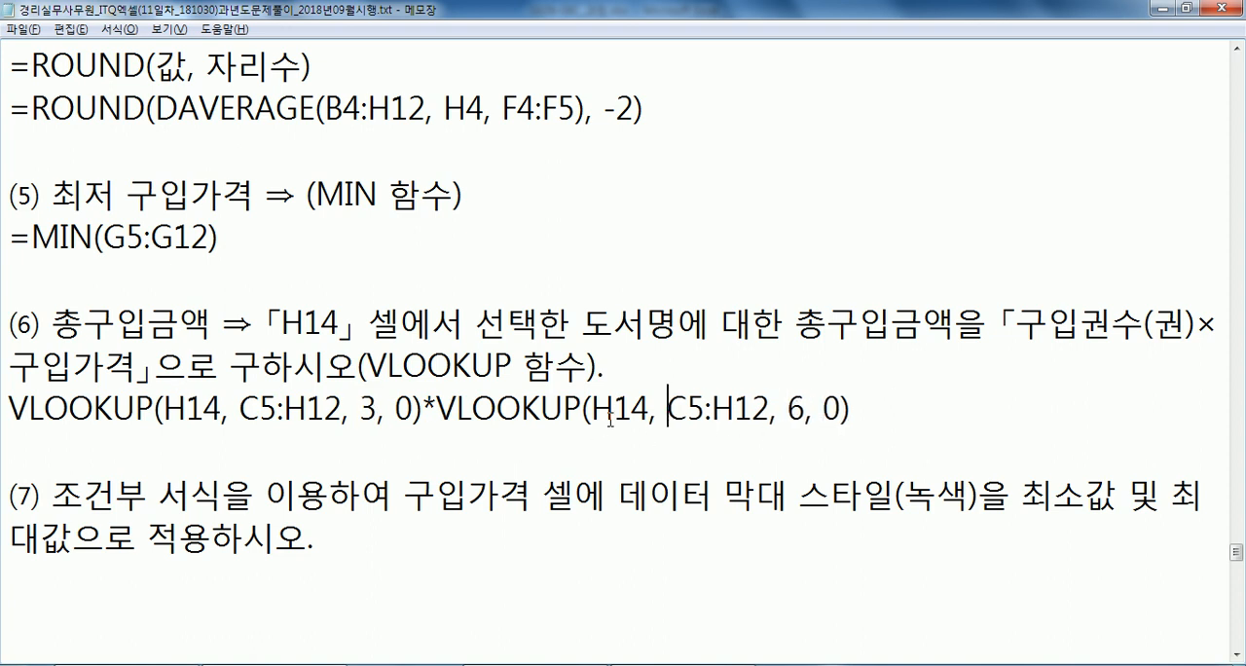
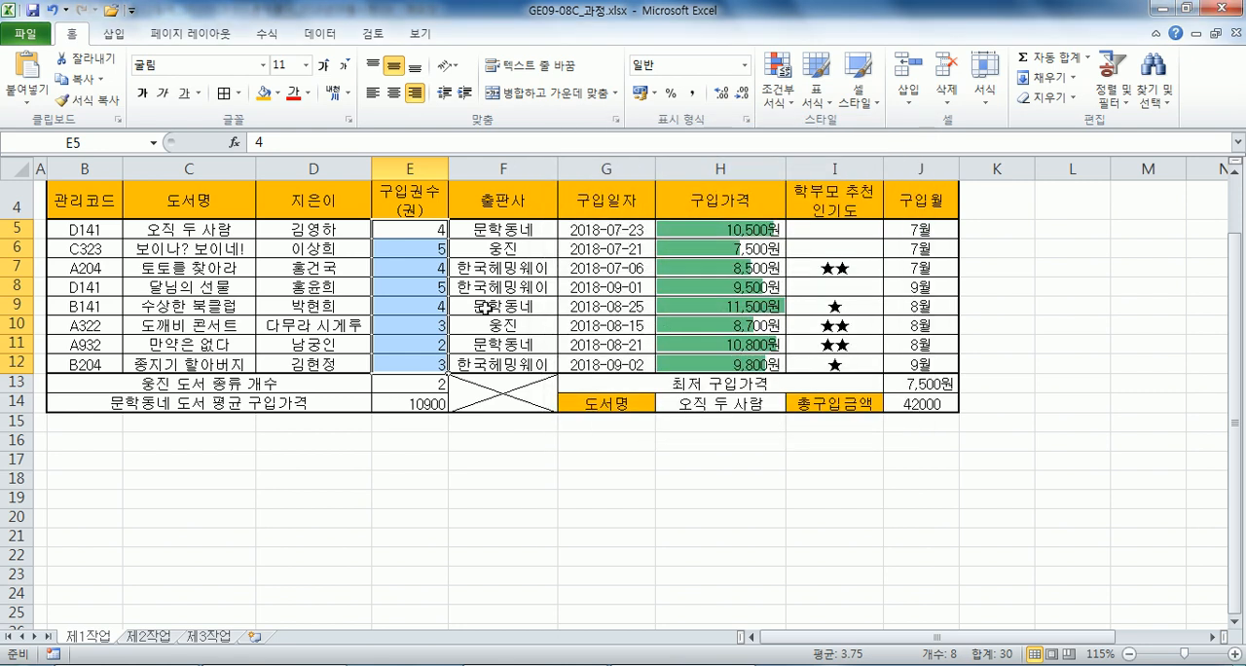
Start a new conditional formatting rule for the 구입권수(권) values in E5:E12 on the 제1작업 sheet.
{"action": "left_click", "coordinate": [417, 231]}
{"action": "left_click_drag", "start_coordinate": [416, 228], "coordinate": [426, 361]}
{"action": "left_click_drag", "start_coordinate": [95, 229], "coordinate": [905, 356]}
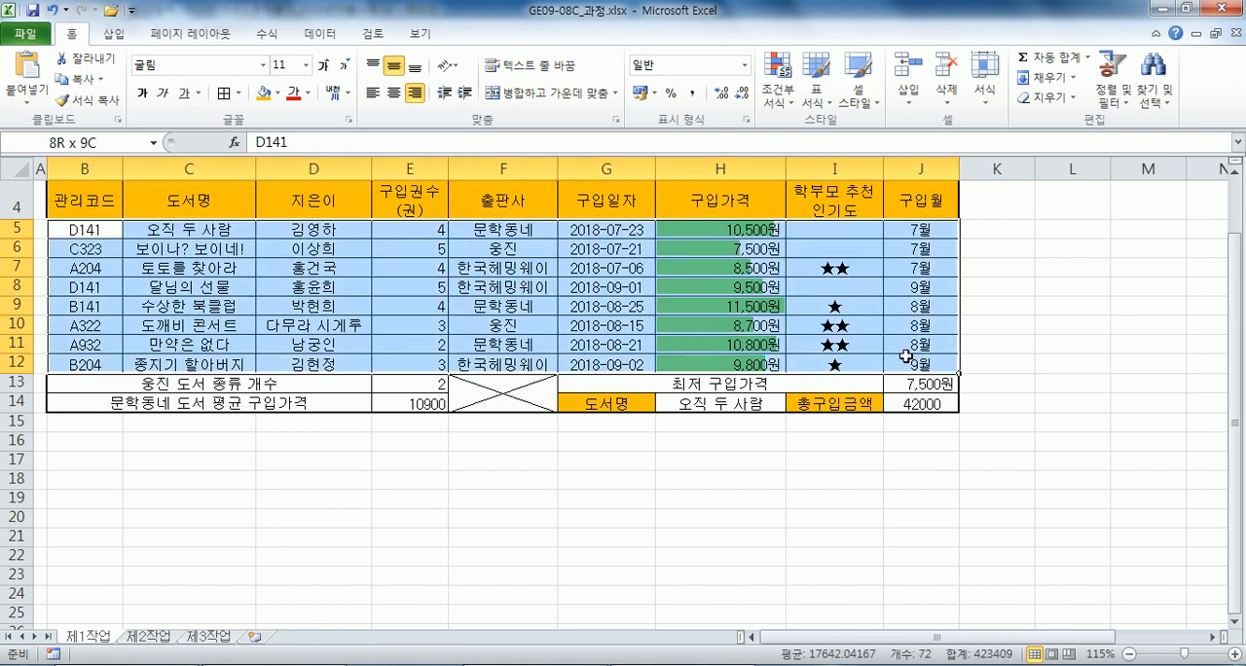
{"action": "left_click", "coordinate": [525, 325]}
{"action": "left_click_drag", "start_coordinate": [397, 233], "coordinate": [397, 362]}
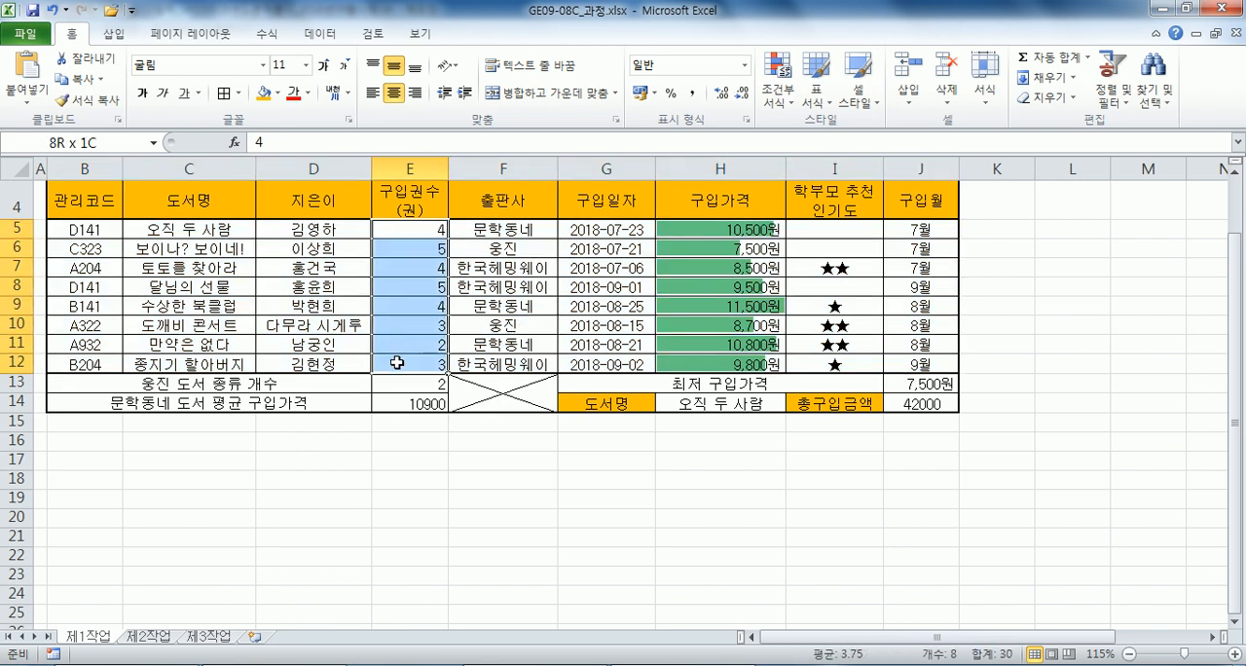
{"action": "left_click", "coordinate": [784, 98]}
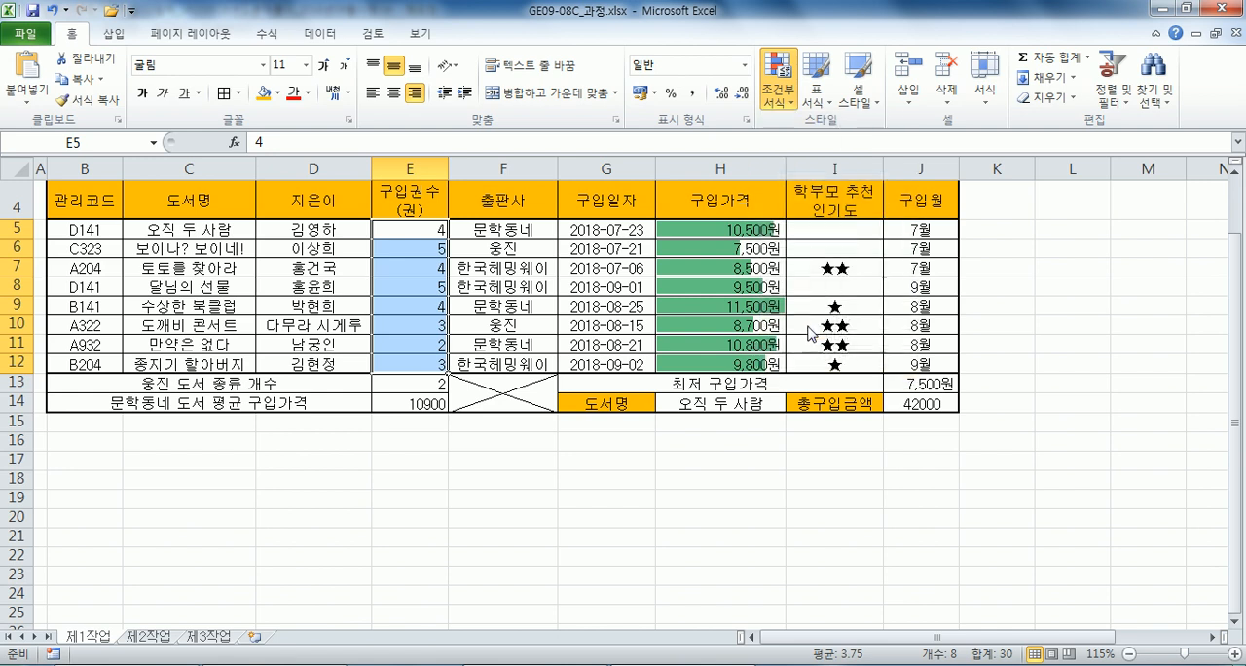
{"action": "left_click", "coordinate": [811, 331]}
Review the rule types and choose 다음을 포함하는 셀만 서식 지정, with the condition cell value >= 4.
{"action": "left_click", "coordinate": [531, 214]}
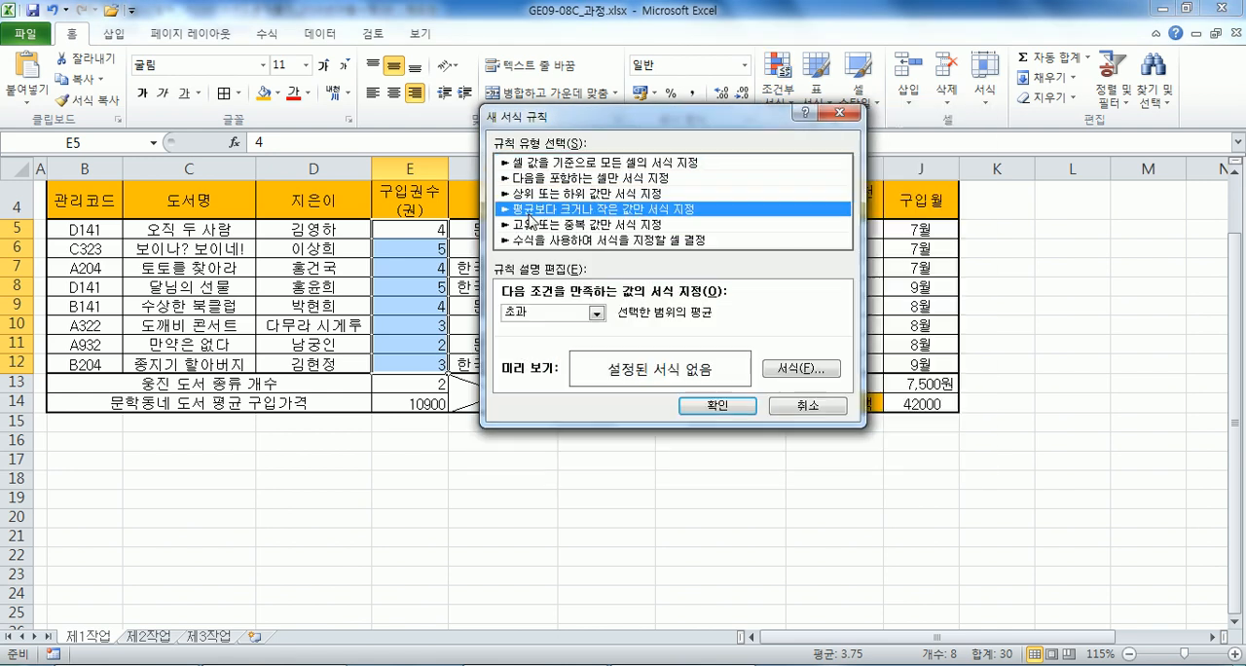
{"action": "left_click", "coordinate": [537, 225]}
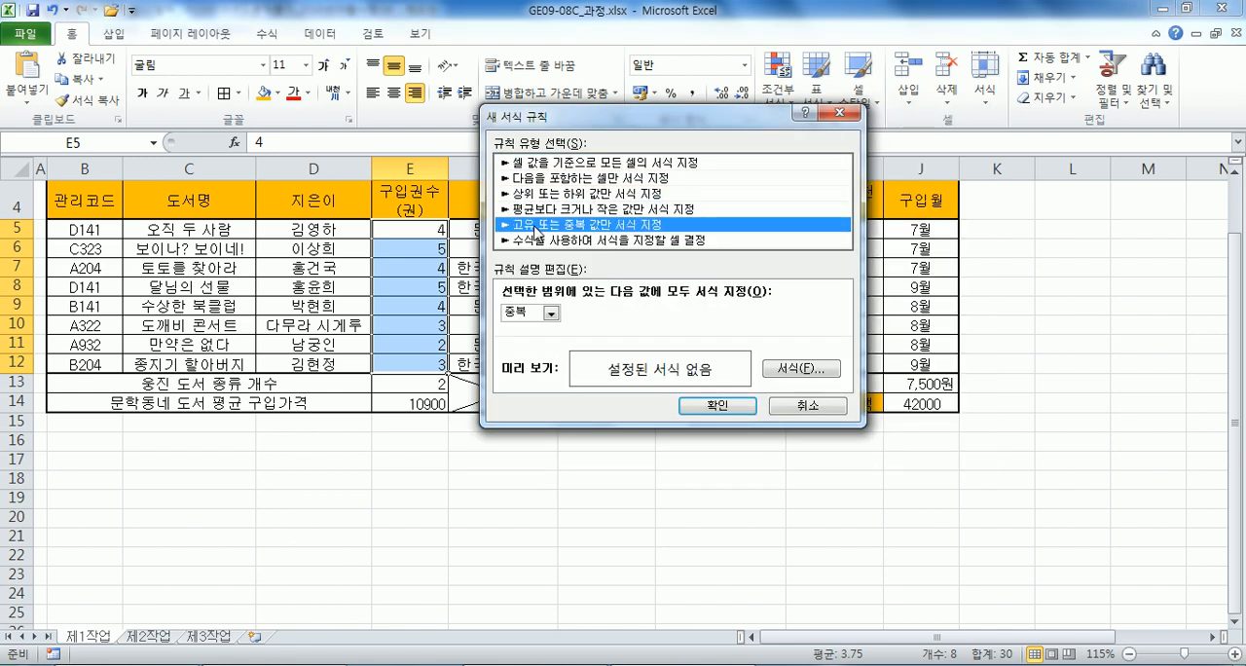
{"action": "left_click", "coordinate": [546, 194]}
{"action": "left_click", "coordinate": [552, 179]}
{"action": "left_click", "coordinate": [551, 162]}
{"action": "left_click", "coordinate": [554, 179]}
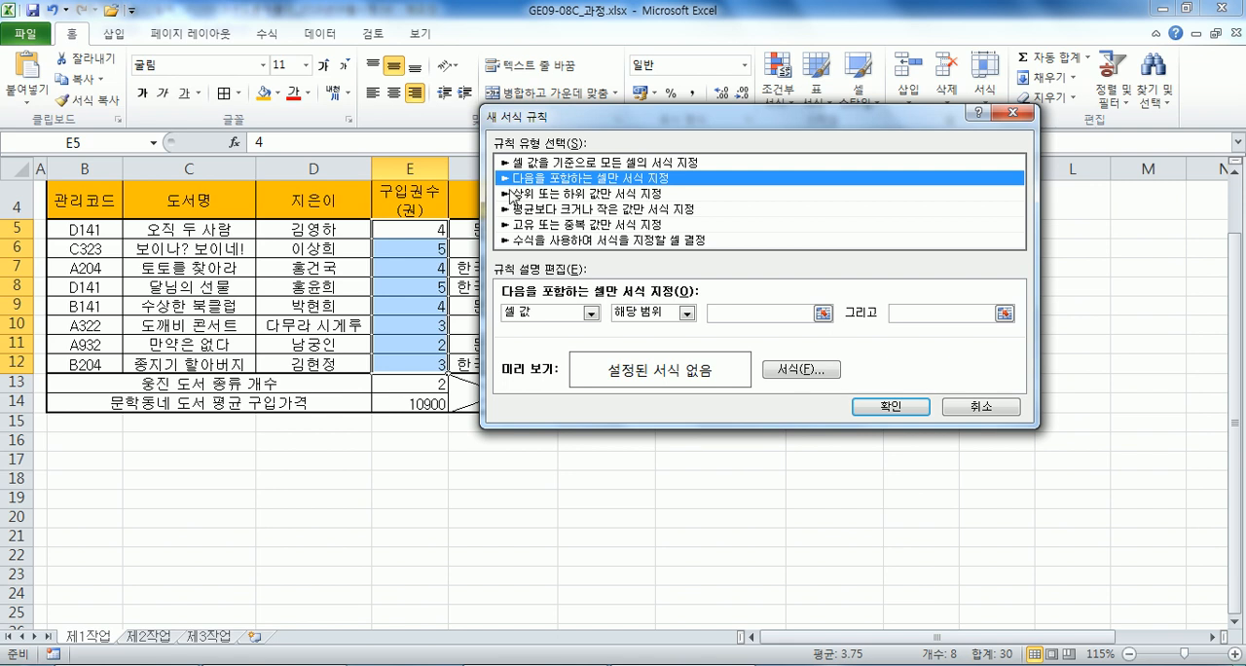
{"action": "left_click", "coordinate": [627, 314]}
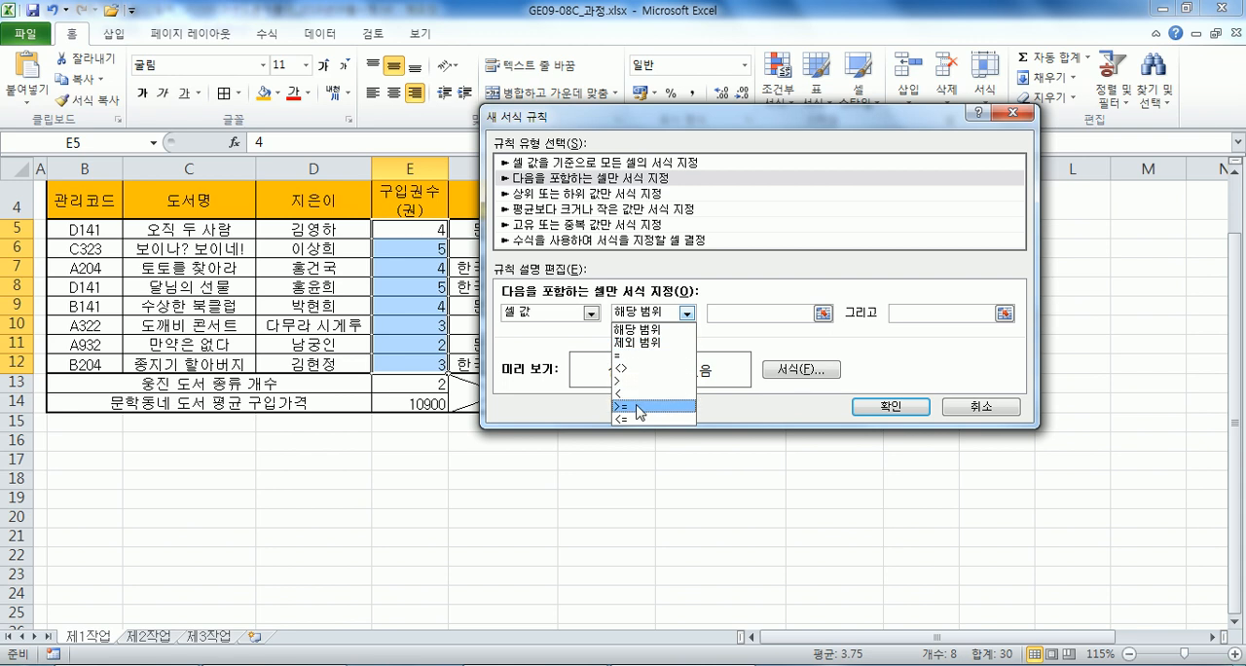
{"action": "left_click", "coordinate": [633, 409]}
{"action": "left_click", "coordinate": [721, 314]}
{"action": "type", "text": "4"}
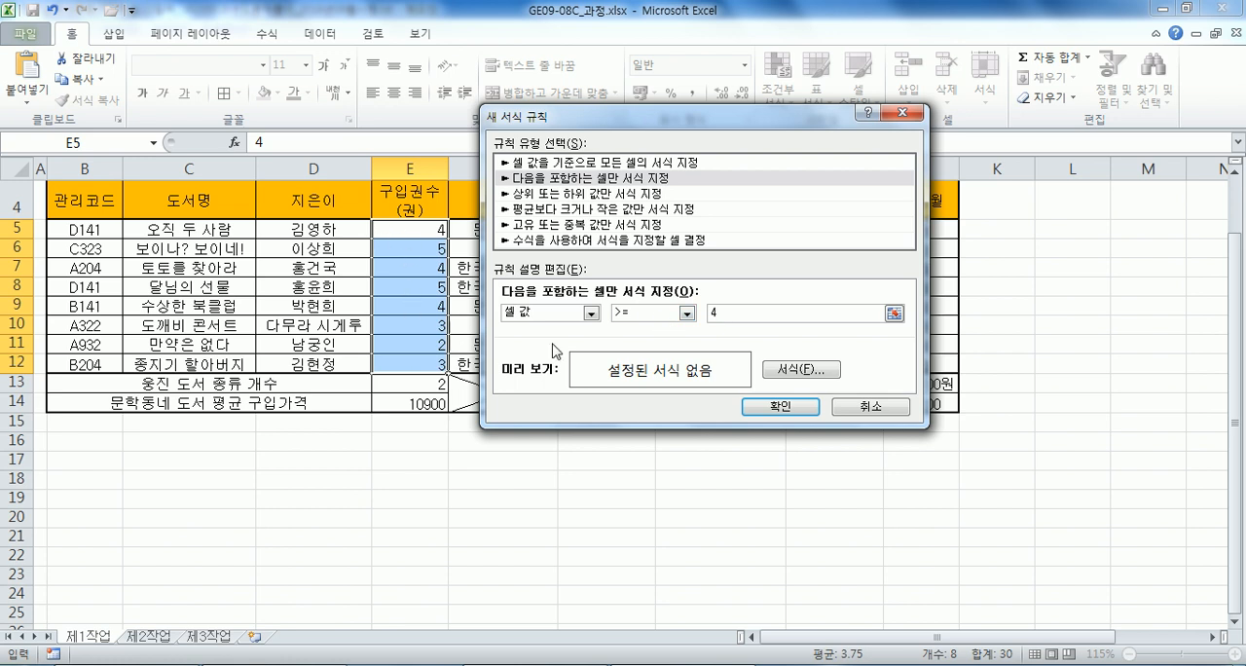
Give the rule a bold (굵게), red font format and apply it to E5:E12.
{"action": "left_click", "coordinate": [784, 375]}
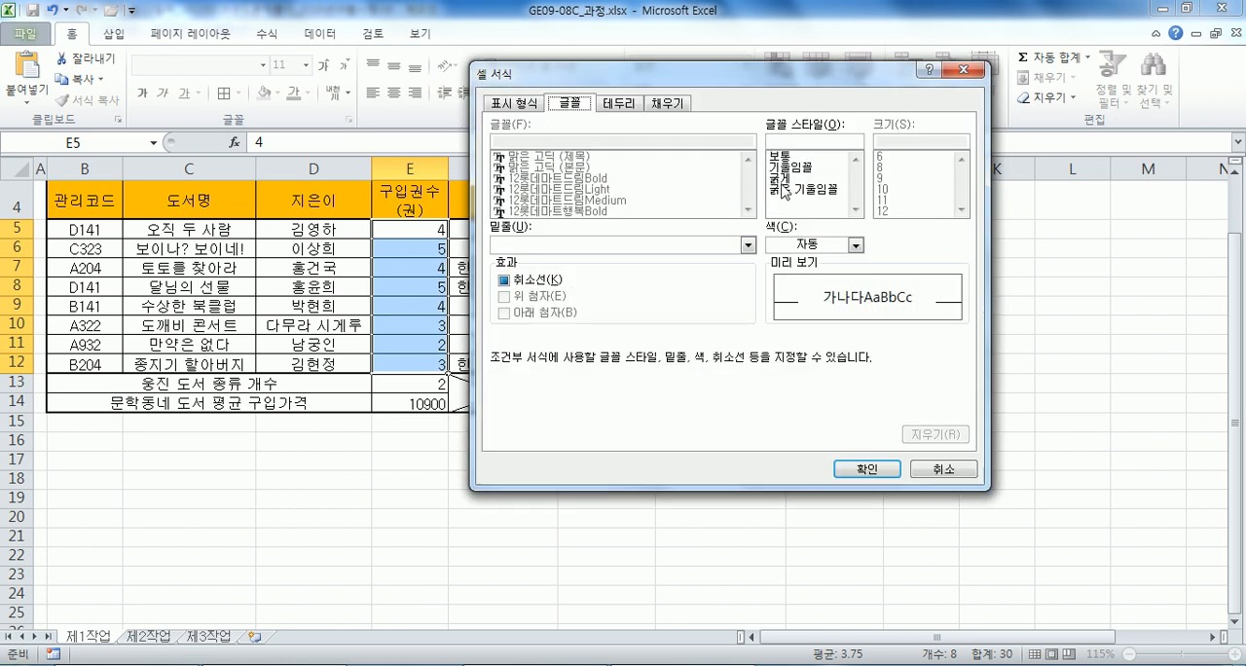
{"action": "left_click", "coordinate": [783, 179]}
{"action": "left_click", "coordinate": [788, 245]}
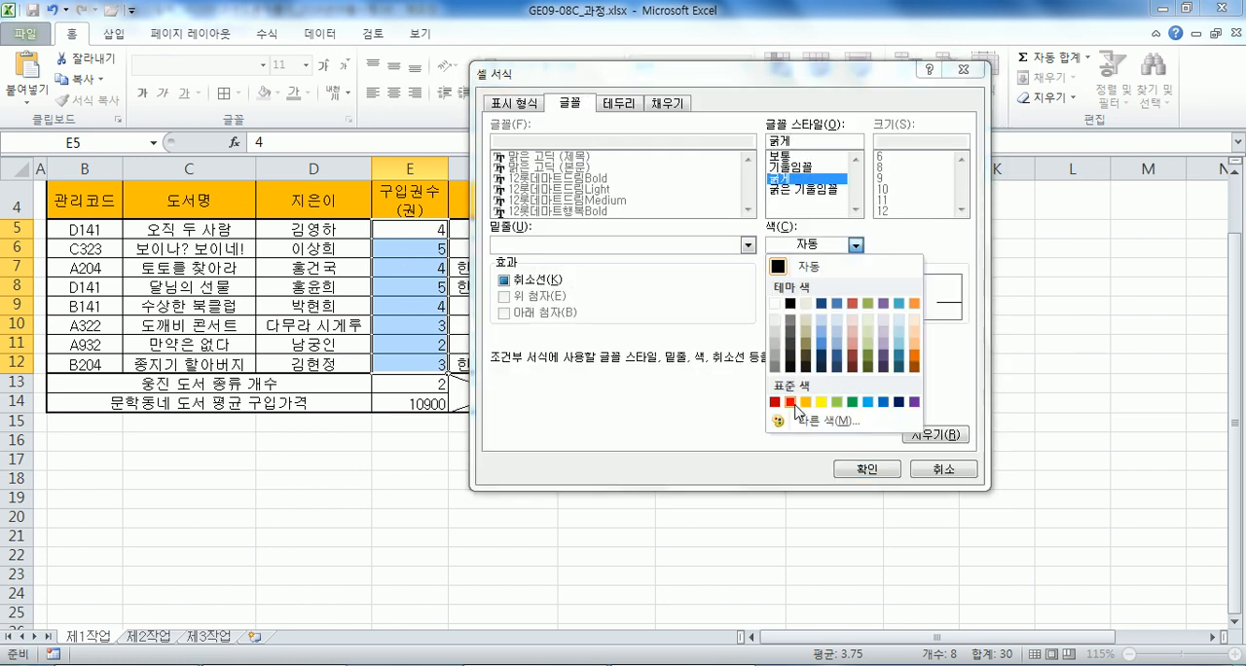
{"action": "left_click", "coordinate": [789, 401]}
{"action": "left_click", "coordinate": [867, 468]}
{"action": "left_click", "coordinate": [804, 417]}
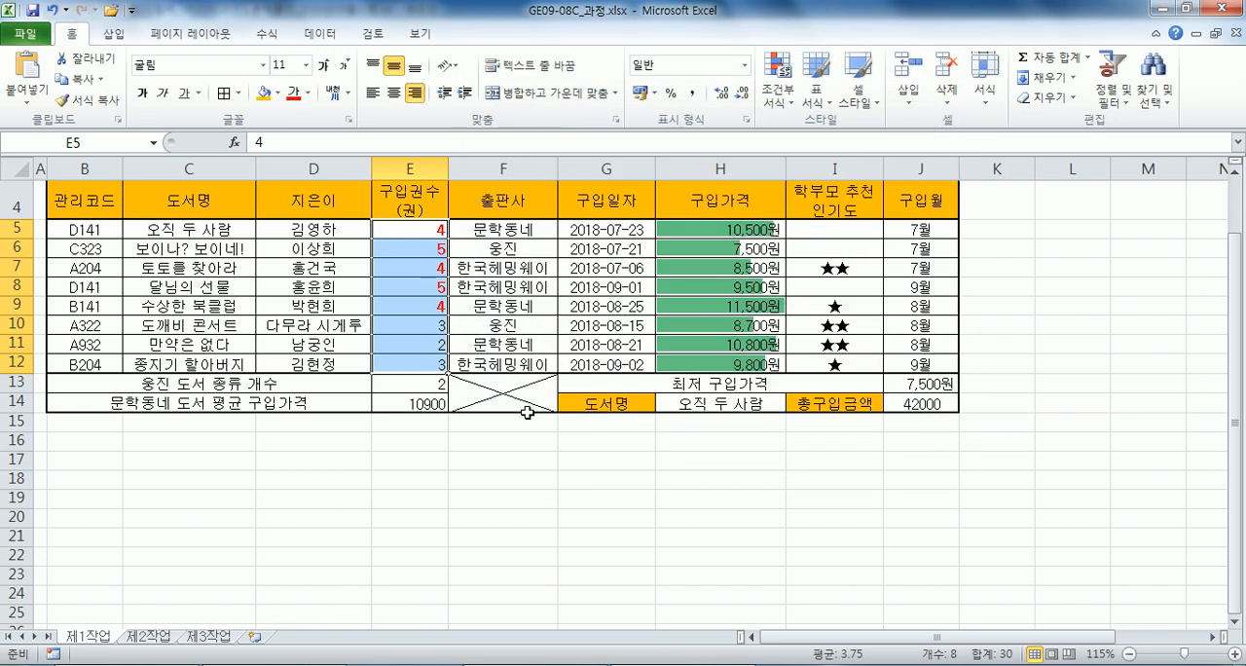
Undo the conditional formatting just applied to the 구입권수(권) column.
{"action": "left_click_drag", "start_coordinate": [701, 230], "coordinate": [693, 358]}
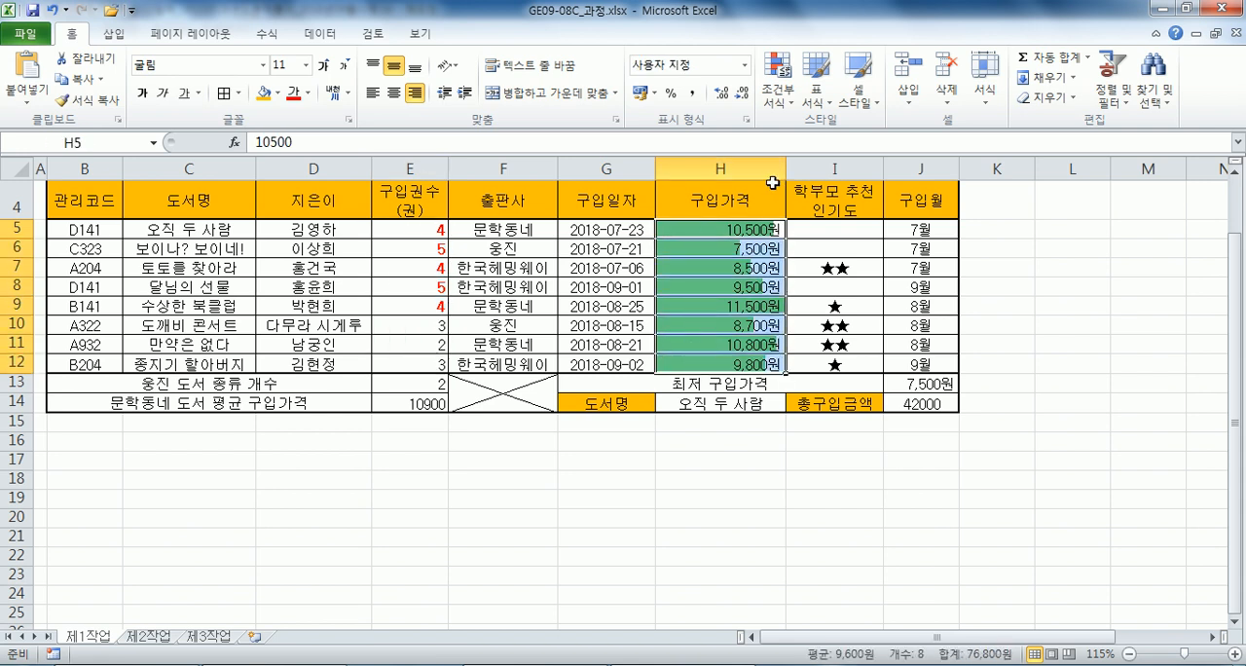
{"action": "key", "text": "ctrl+z"}
{"action": "left_click", "coordinate": [551, 285]}
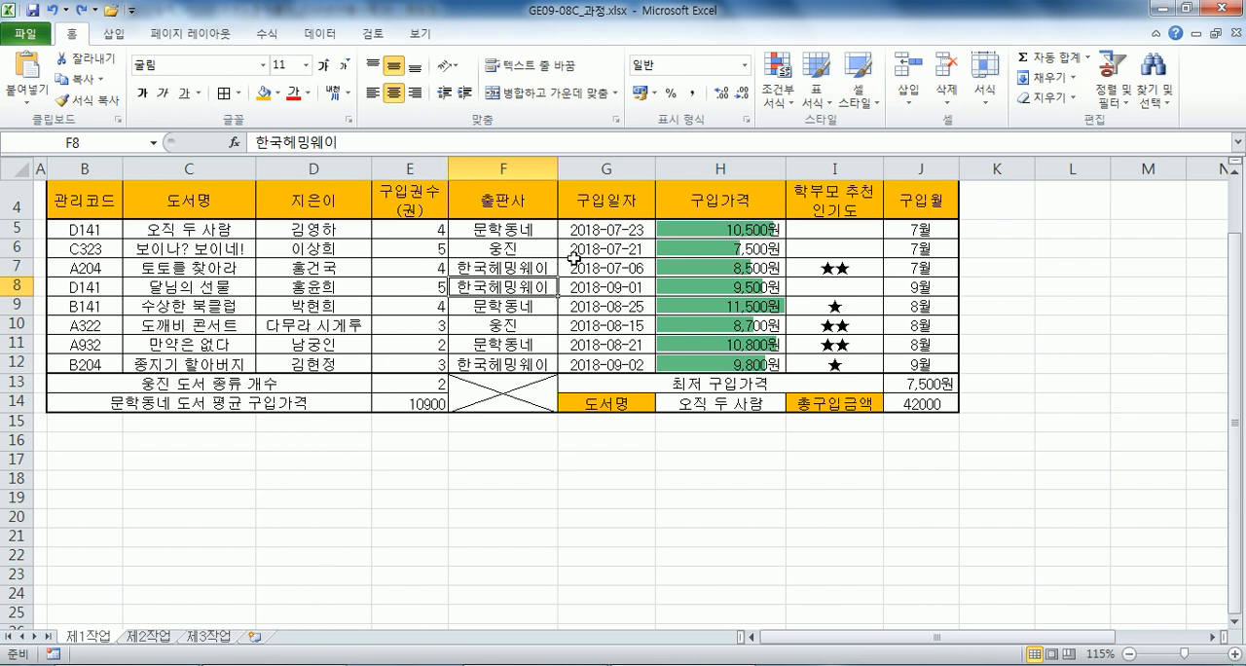
In the Notepad notes, replace the question mark after 고급필터 in 제2작업 condition (1) with a hyphen.
{"action": "scroll", "coordinate": [574, 256], "scroll_direction": "down", "scroll_amount": 1}
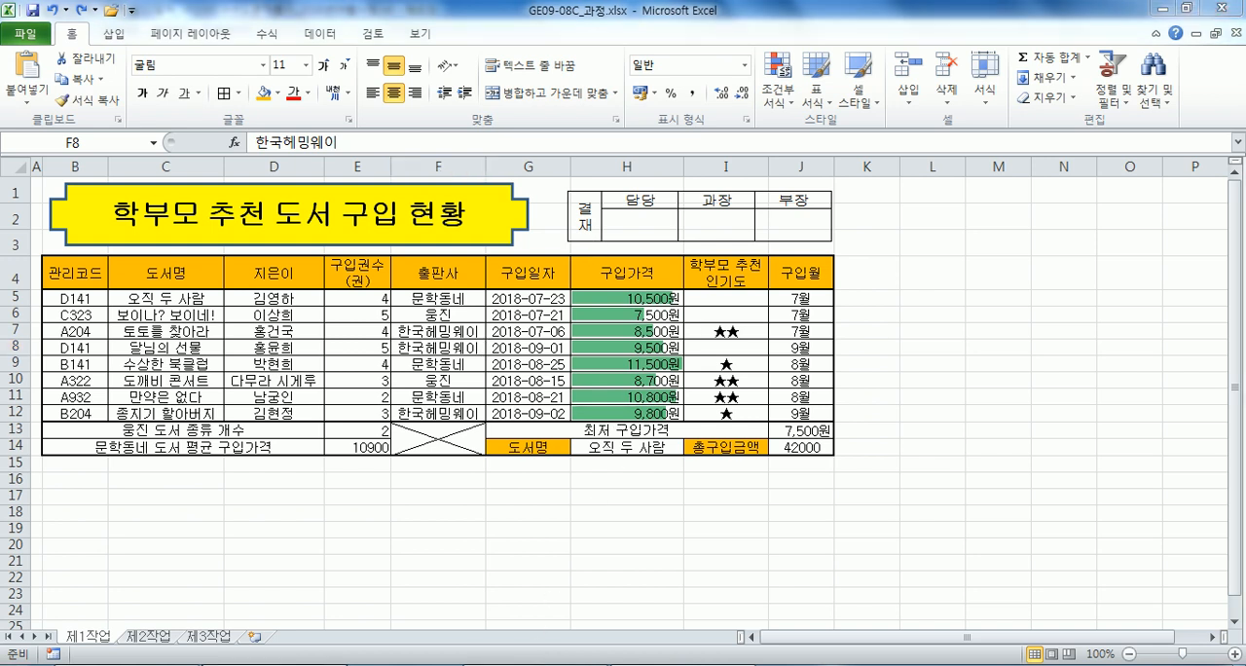
{"action": "key", "text": "alt+Tab"}
{"action": "scroll", "coordinate": [163, 377], "scroll_direction": "down", "scroll_amount": 5}
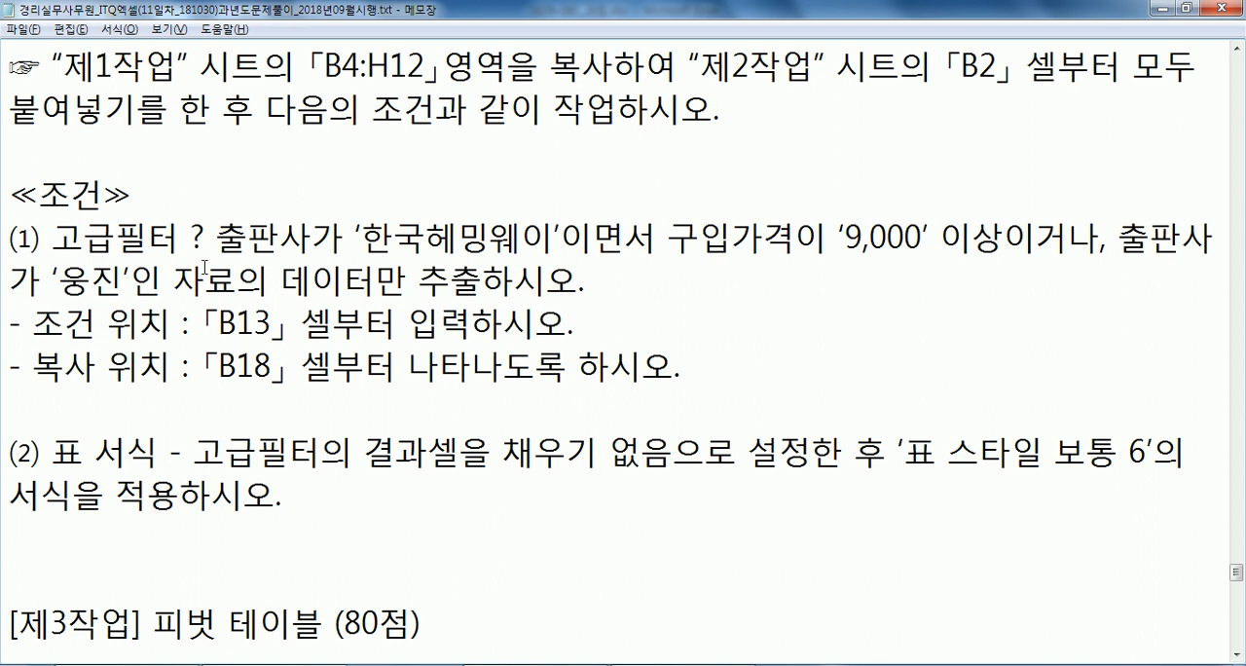
{"action": "double_click", "coordinate": [198, 235]}
{"action": "type", "text": "-"}
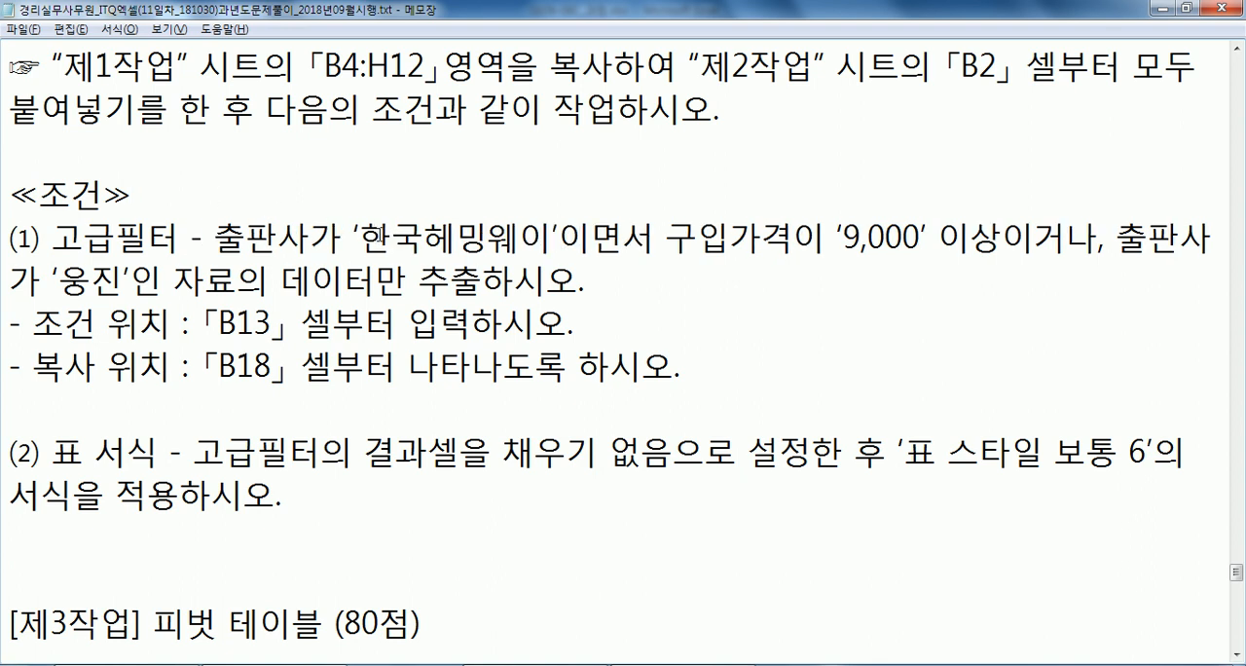
Back in Excel, copy B4:H12 from the 제1작업 sheet and paste everything at B2 of the 제2작업 sheet.
{"action": "key", "text": "alt+Tab"}
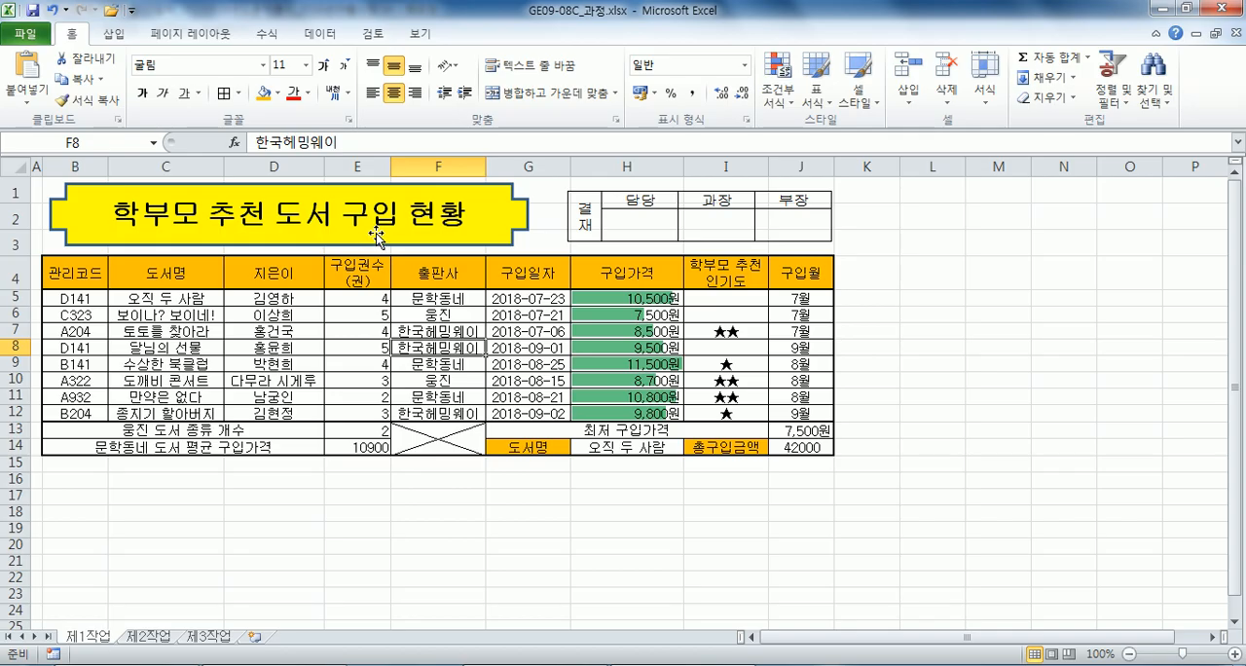
{"action": "left_click", "coordinate": [428, 270]}
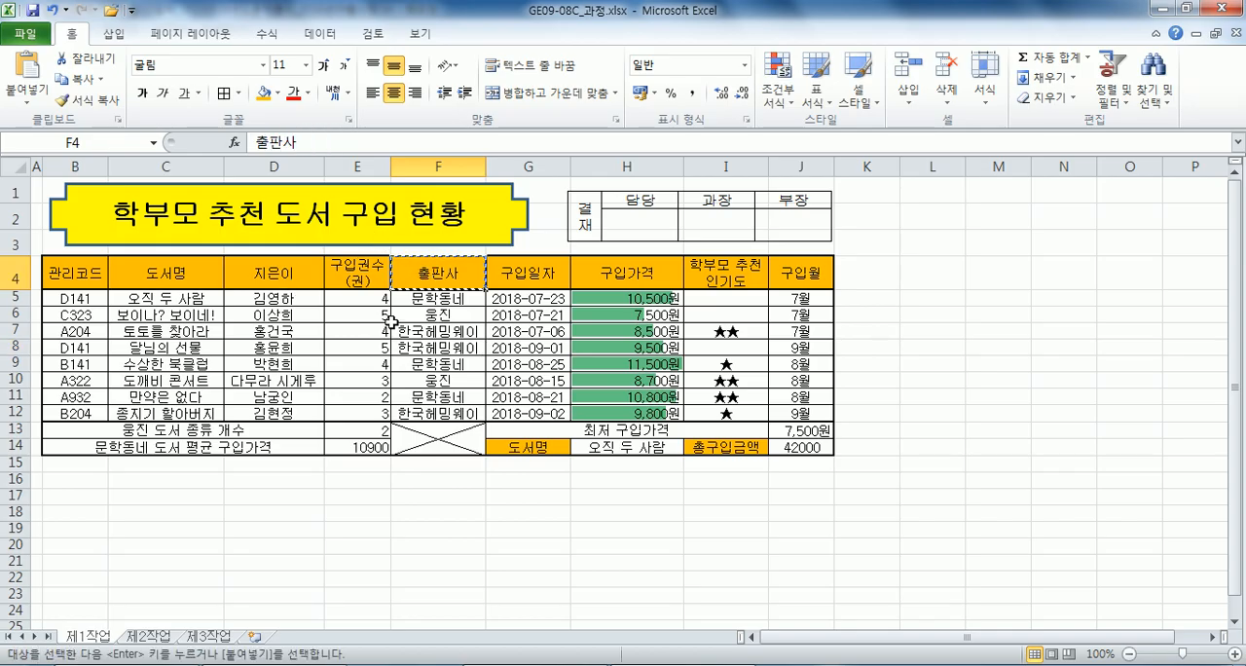
{"action": "left_click_drag", "start_coordinate": [75, 273], "coordinate": [624, 414]}
{"action": "key", "text": "ctrl+c"}
{"action": "left_click", "coordinate": [146, 635]}
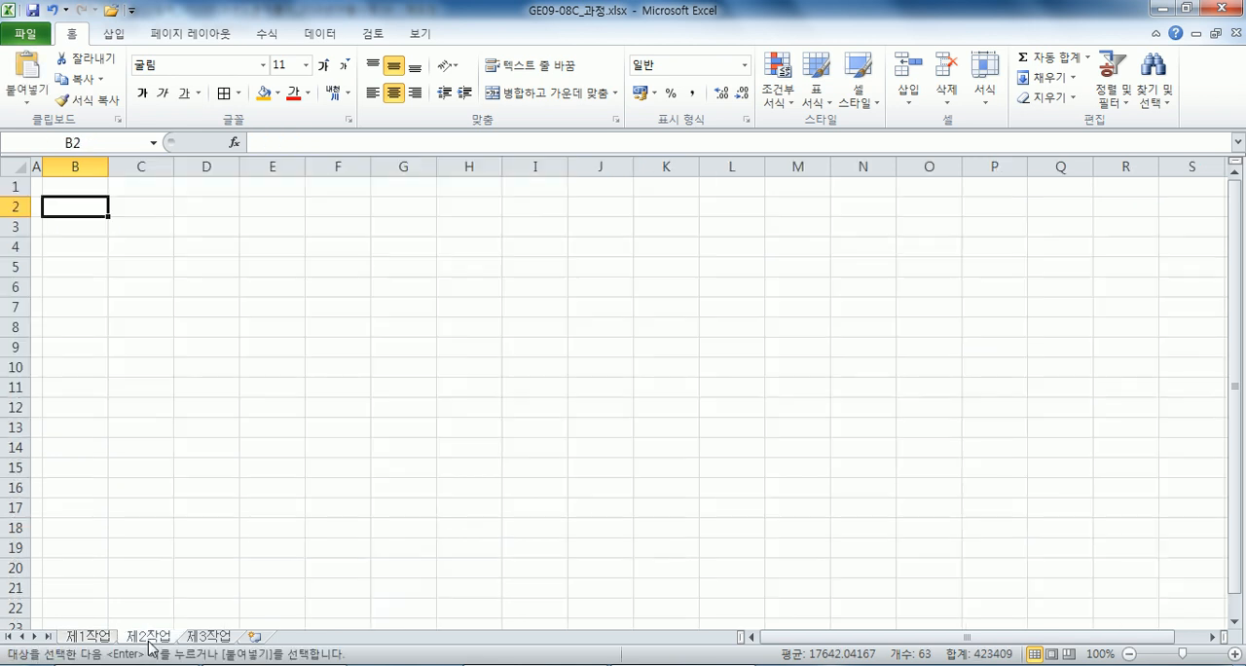
{"action": "right_click", "coordinate": [81, 201]}
{"action": "left_click", "coordinate": [165, 302]}
{"action": "left_click", "coordinate": [224, 233]}
{"action": "left_click", "coordinate": [242, 412]}
{"action": "key", "text": "ctrl+v"}
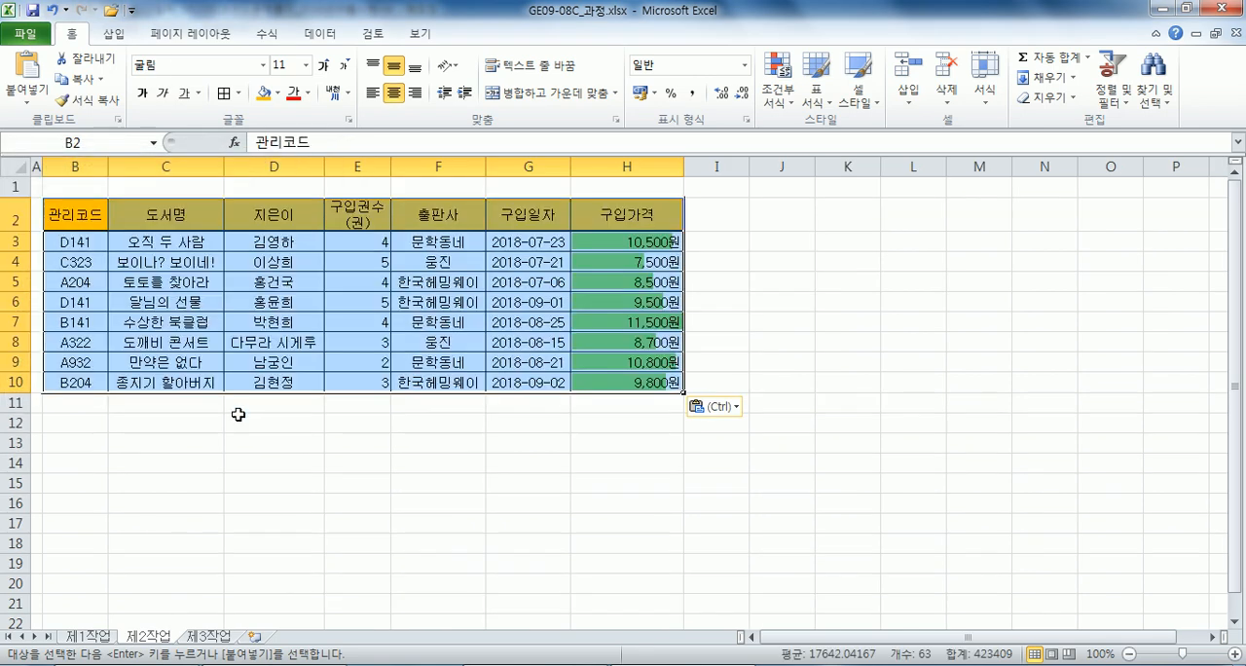
{"action": "left_click", "coordinate": [99, 216]}
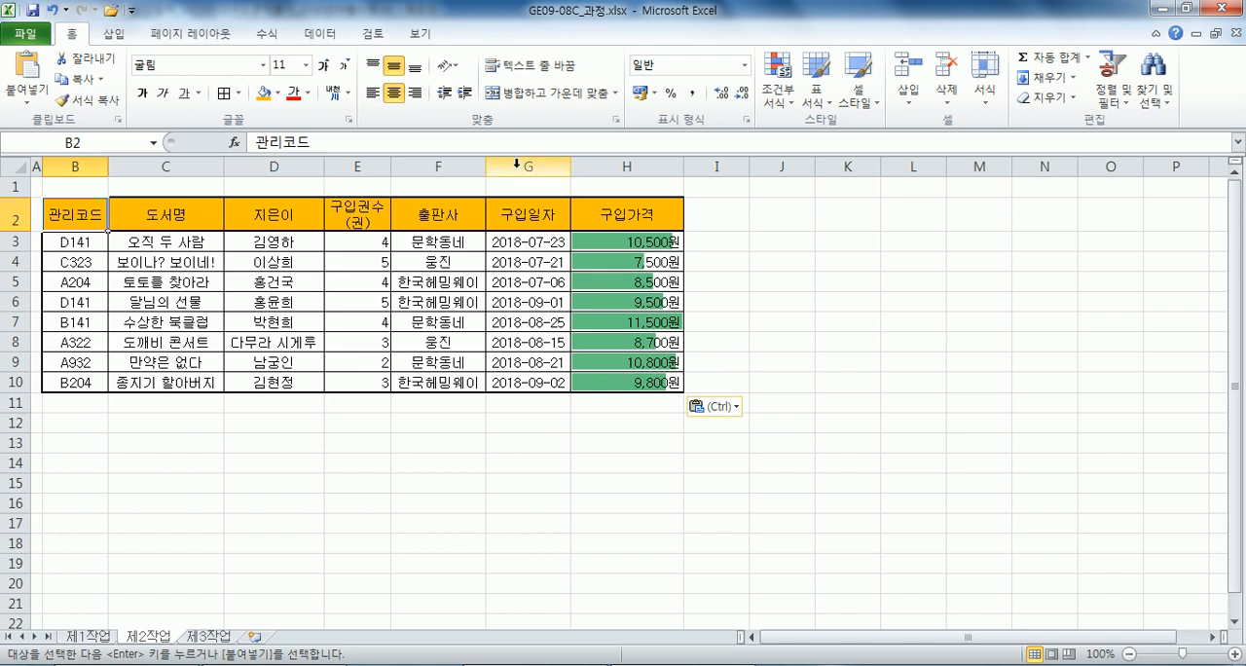
Copy the 출판사 header into B13 and the publisher 한국헤밍웨이 into B14 as filter criteria.
{"action": "left_click", "coordinate": [423, 221]}
{"action": "key", "text": "ctrl+c"}
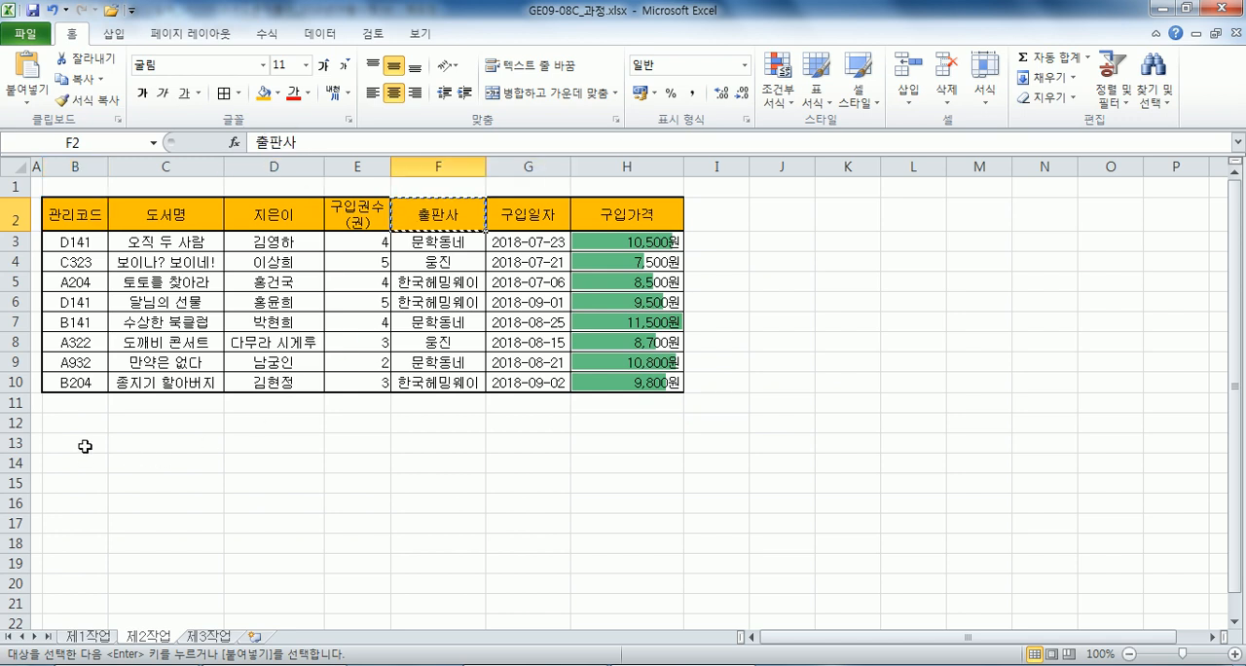
{"action": "left_click", "coordinate": [84, 445]}
{"action": "key", "text": "ctrl+v"}
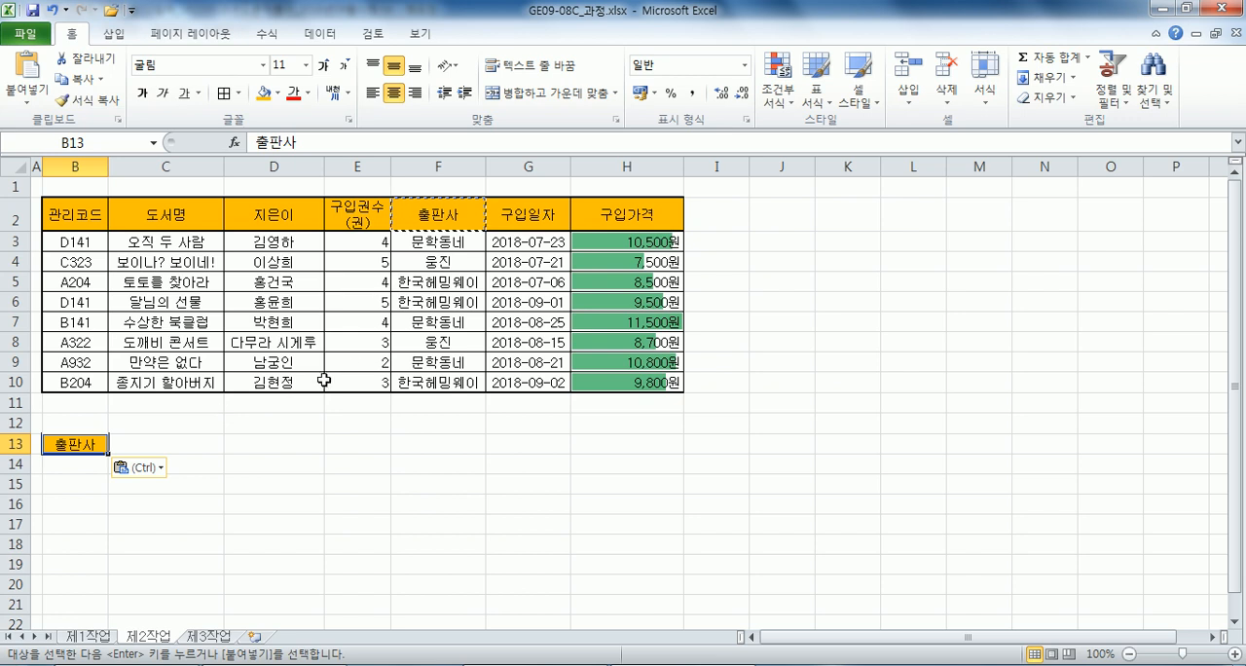
{"action": "left_click", "coordinate": [463, 284]}
{"action": "key", "text": "ctrl+c"}
{"action": "left_click", "coordinate": [86, 464]}
{"action": "key", "text": "ctrl+v"}
{"action": "left_click", "coordinate": [114, 451]}
{"action": "left_click", "coordinate": [100, 465]}
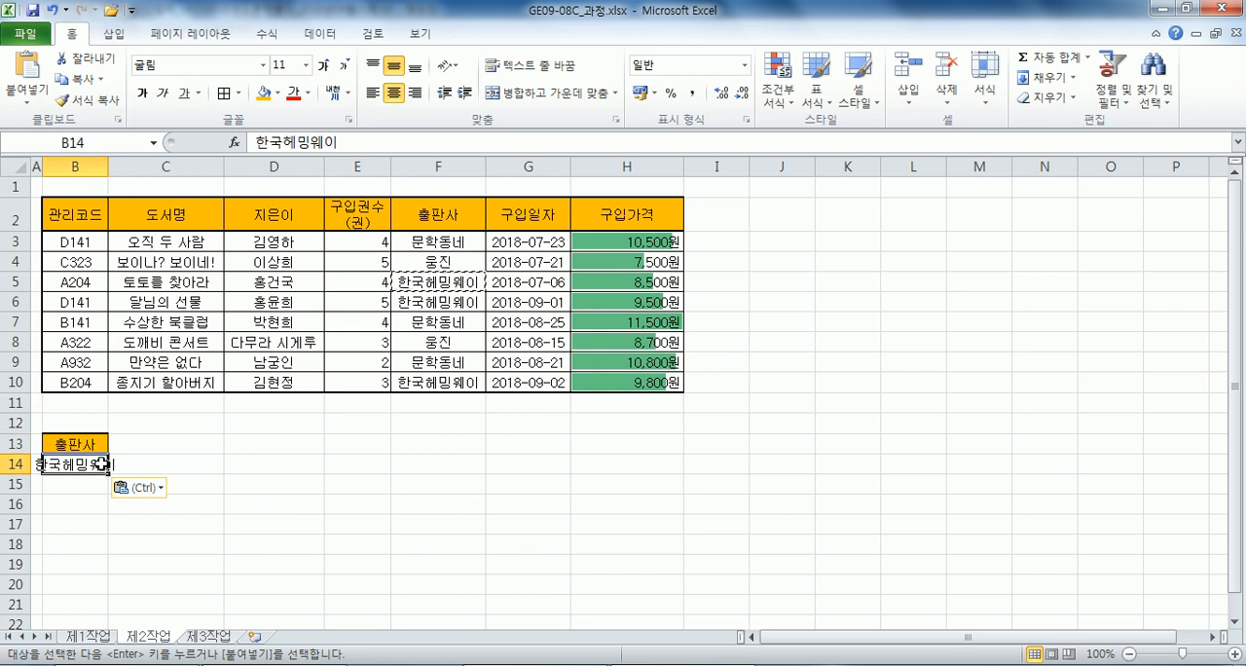
Copy the 구입가격 header into C13 and enter the criterion >=9000 in C14.
{"action": "left_click", "coordinate": [600, 224]}
{"action": "key", "text": "ctrl+c"}
{"action": "left_click", "coordinate": [160, 444]}
{"action": "key", "text": "ctrl+v"}
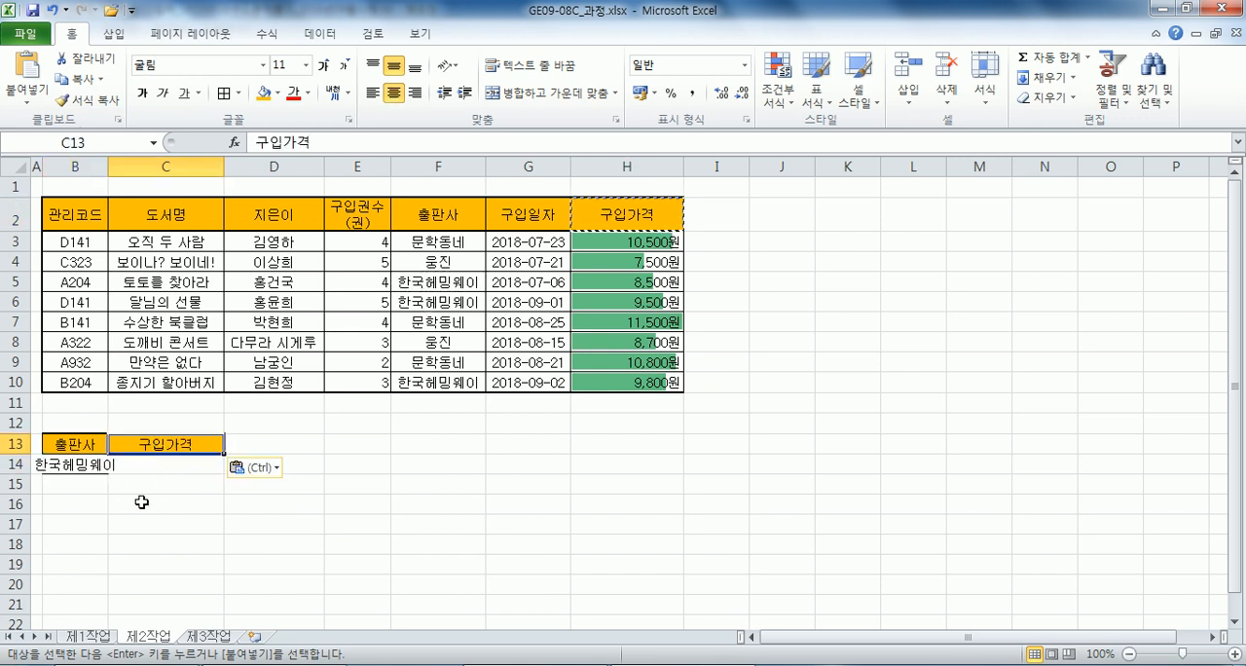
{"action": "left_click", "coordinate": [141, 465]}
{"action": "type", "text": ">"}
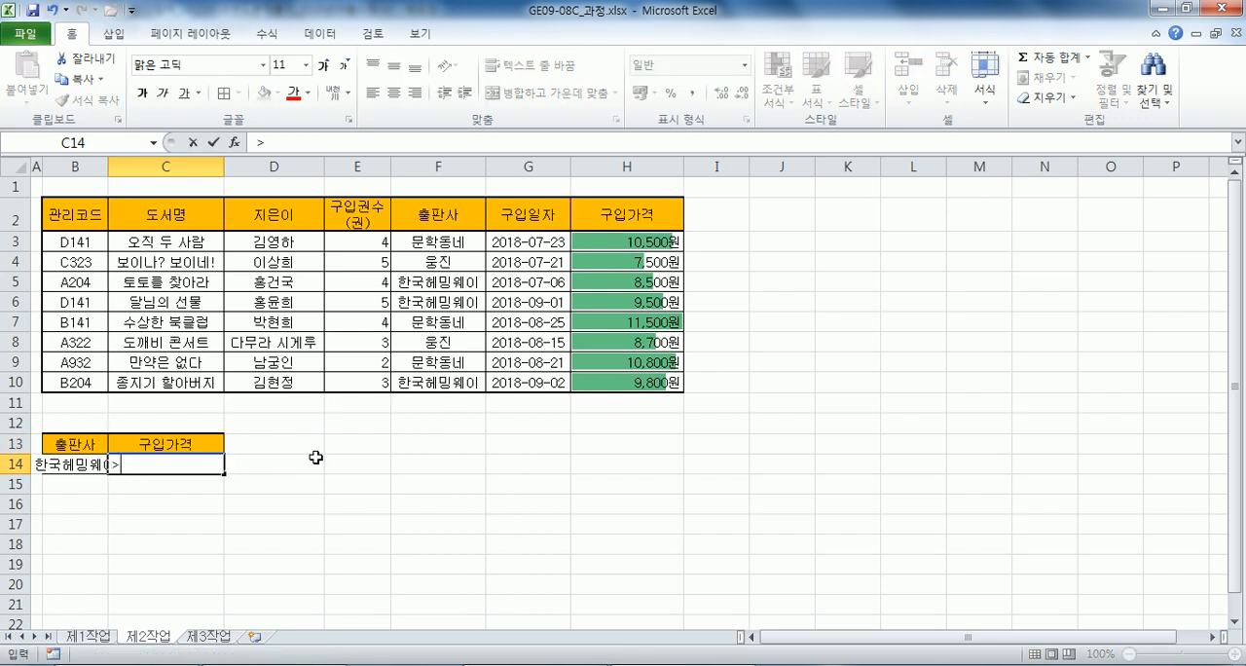
{"action": "type", "text": "=9000"}
{"action": "key", "text": "Return"}
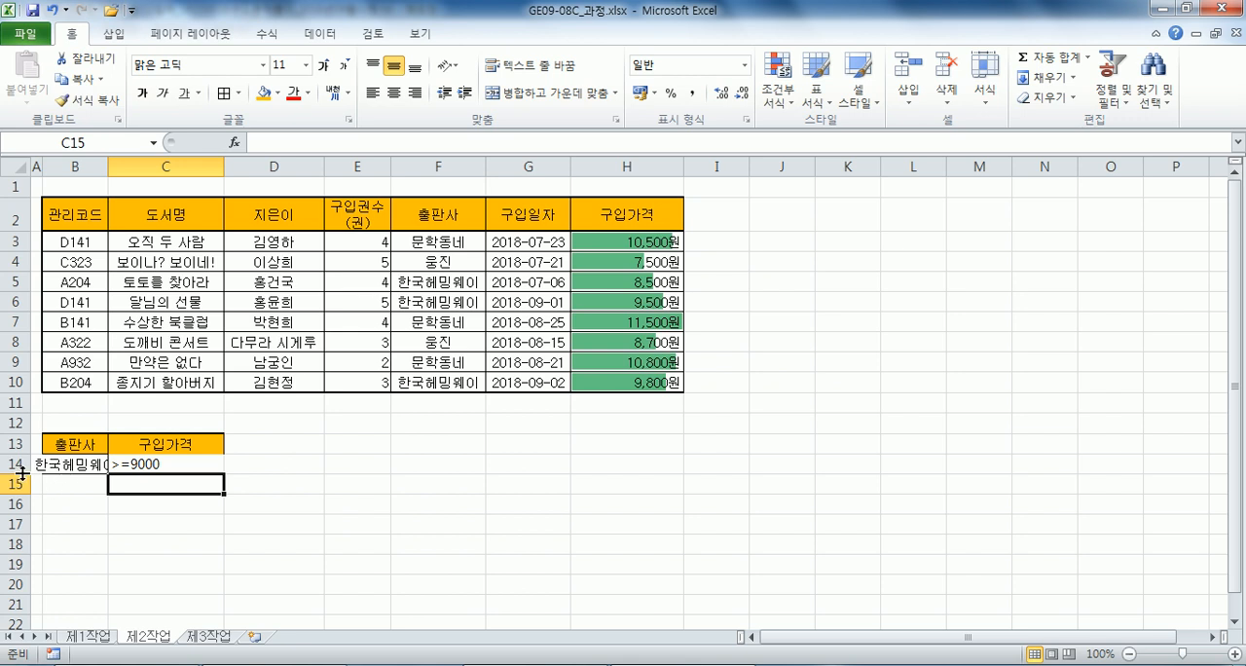
Add the alternative criterion 웅진 in B15 by copying it from the 출판사 column.
{"action": "left_click", "coordinate": [418, 265]}
{"action": "key", "text": "ctrl+c"}
{"action": "left_click", "coordinate": [75, 479]}
{"action": "key", "text": "ctrl+v"}
{"action": "left_click", "coordinate": [136, 544]}
Run an advanced filter on B2:H10 with criteria range B13:C15, copying the results to B18.
{"action": "left_click", "coordinate": [231, 343]}
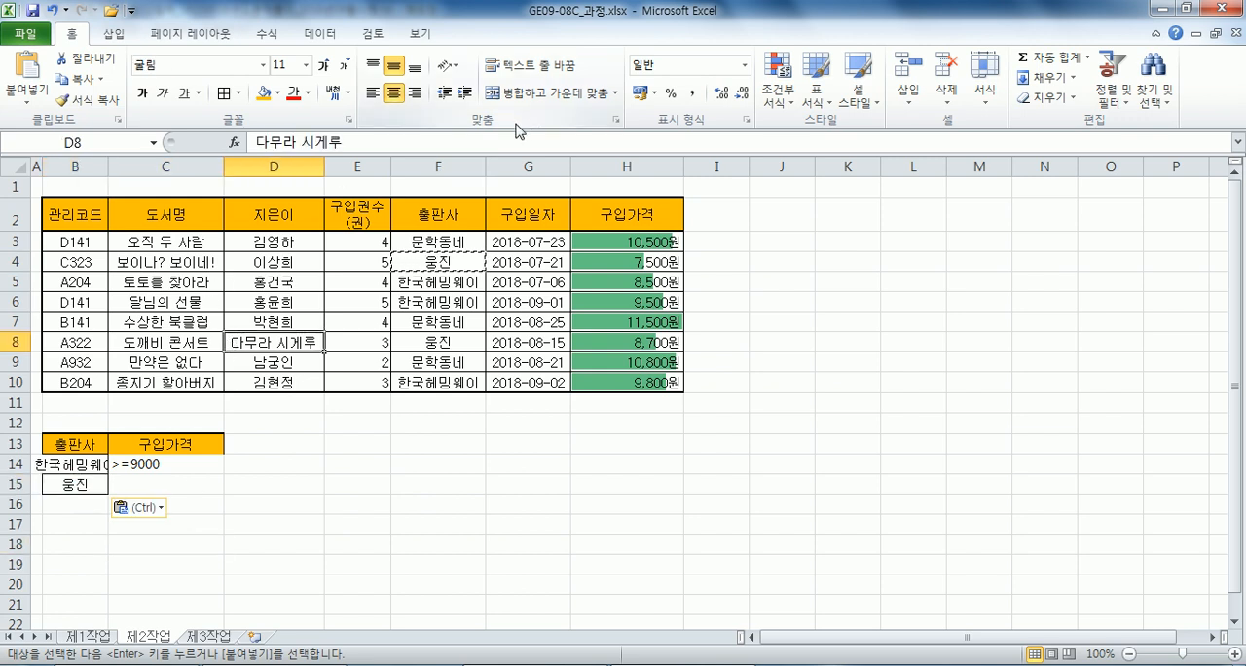
{"action": "left_click", "coordinate": [320, 33]}
{"action": "left_click", "coordinate": [474, 107]}
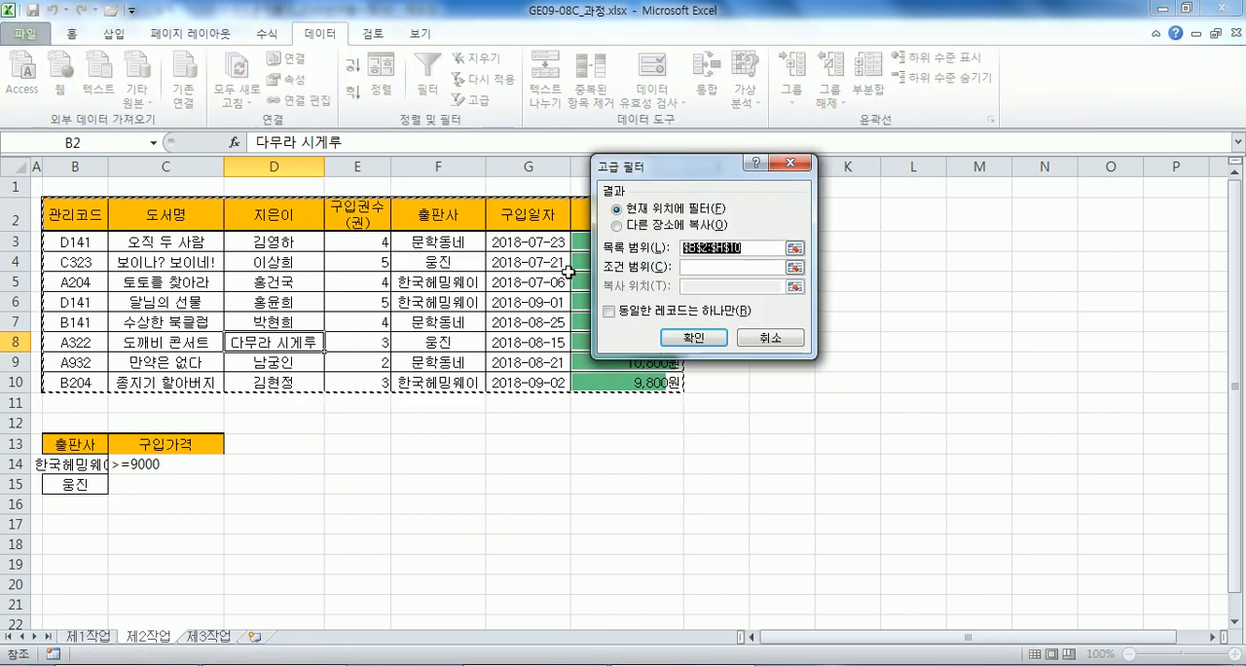
{"action": "left_click", "coordinate": [650, 226]}
{"action": "left_click", "coordinate": [688, 267]}
{"action": "left_click_drag", "start_coordinate": [75, 448], "coordinate": [219, 482]}
{"action": "left_click", "coordinate": [725, 286]}
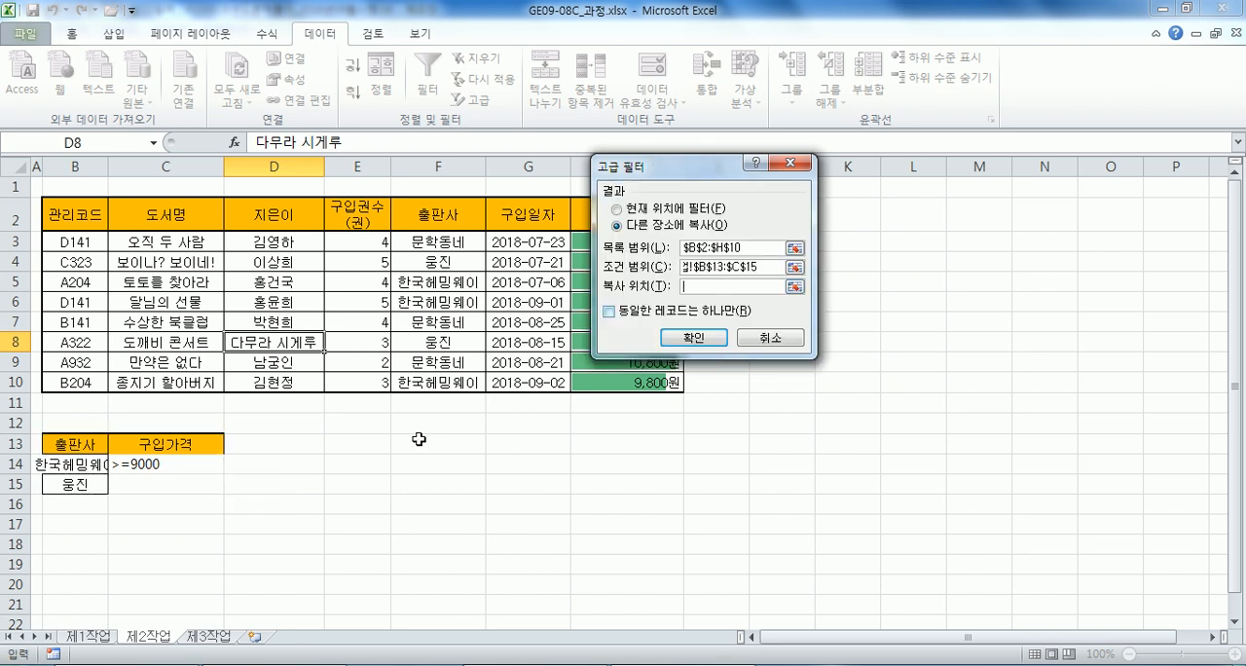
{"action": "left_click", "coordinate": [76, 544]}
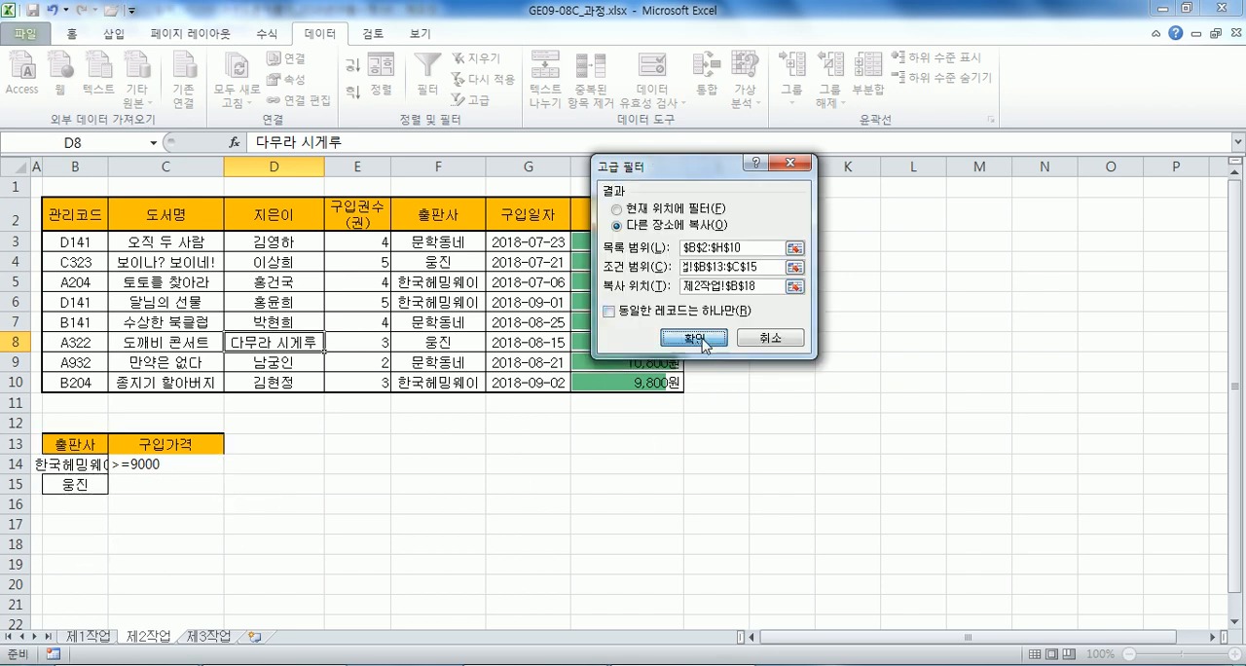
{"action": "left_click", "coordinate": [693, 337]}
Set the advanced filter result cells B18:H22 to no fill.
{"action": "scroll", "coordinate": [325, 419], "scroll_direction": "down", "scroll_amount": 3}
{"action": "left_click_drag", "start_coordinate": [56, 357], "coordinate": [601, 440]}
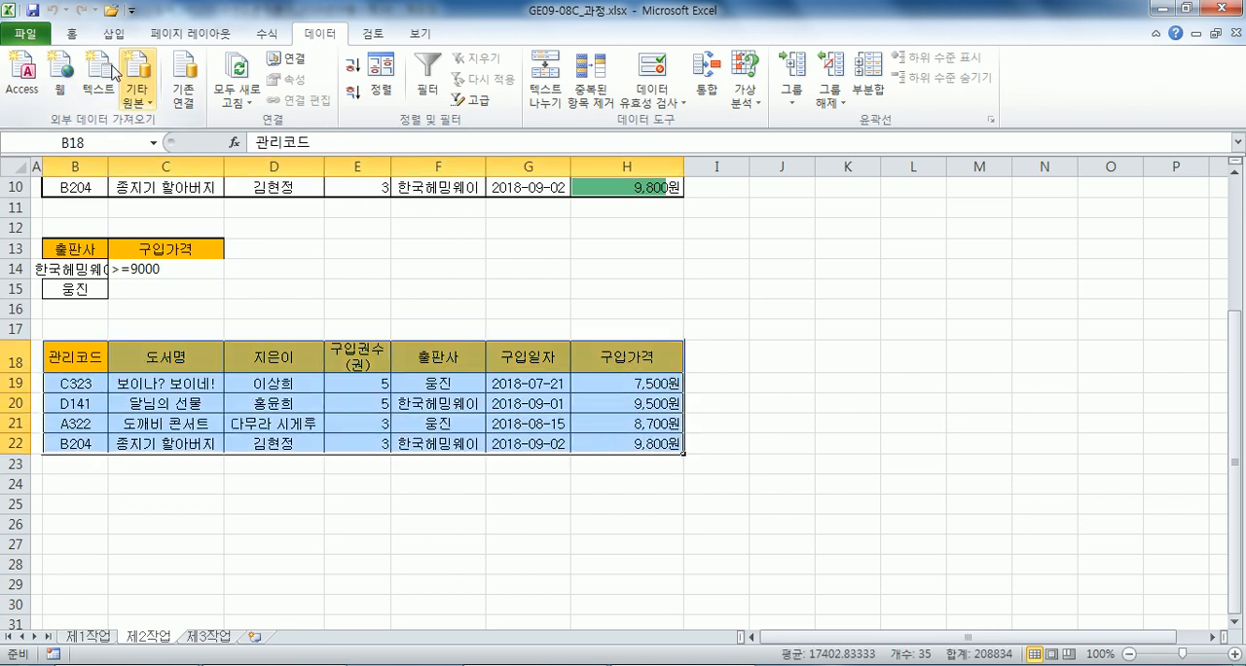
{"action": "left_click", "coordinate": [71, 33]}
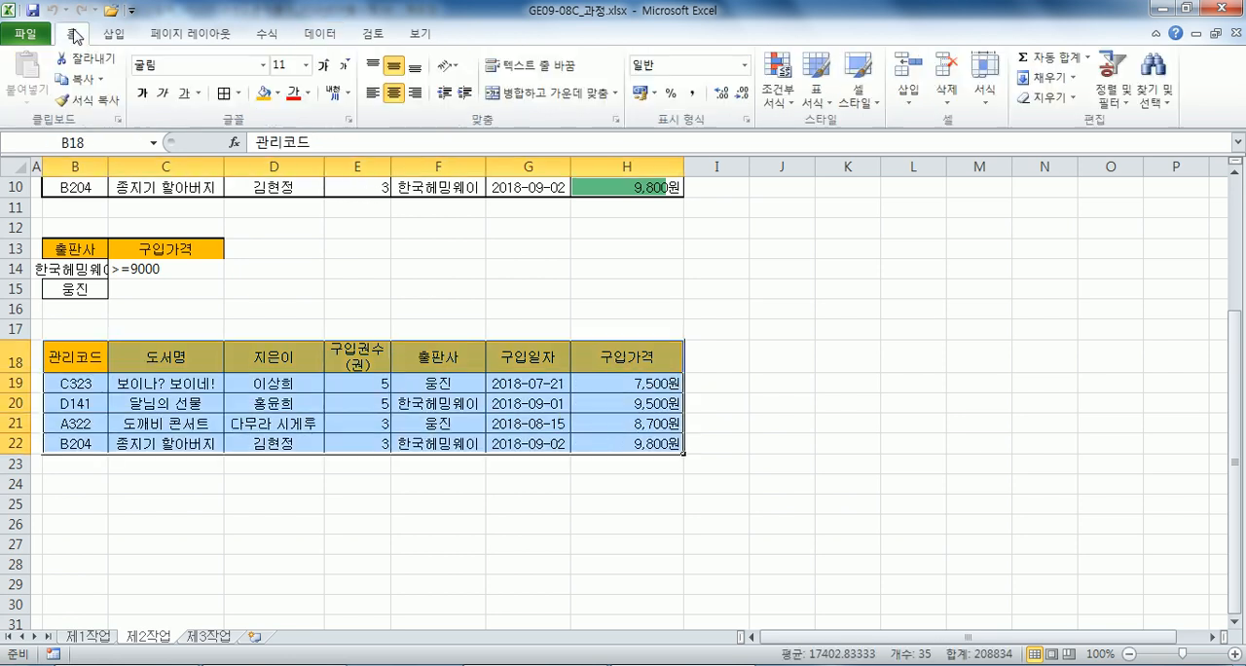
{"action": "left_click", "coordinate": [279, 94]}
{"action": "left_click", "coordinate": [316, 247]}
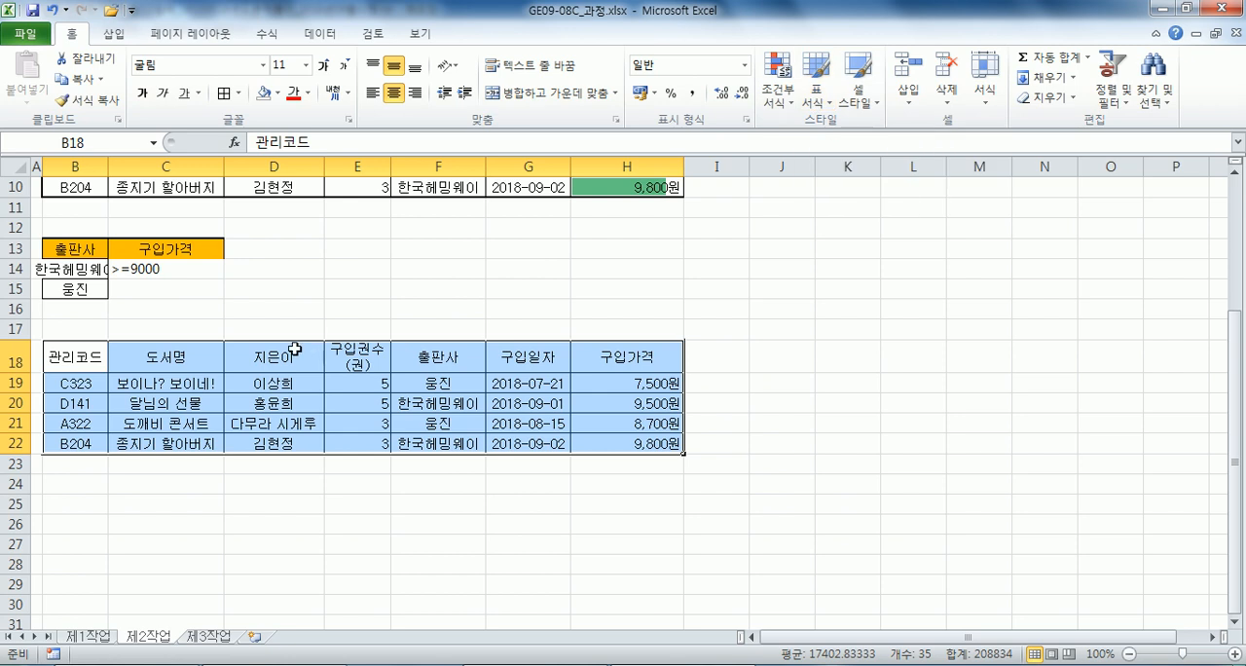
{"action": "left_click", "coordinate": [261, 360]}
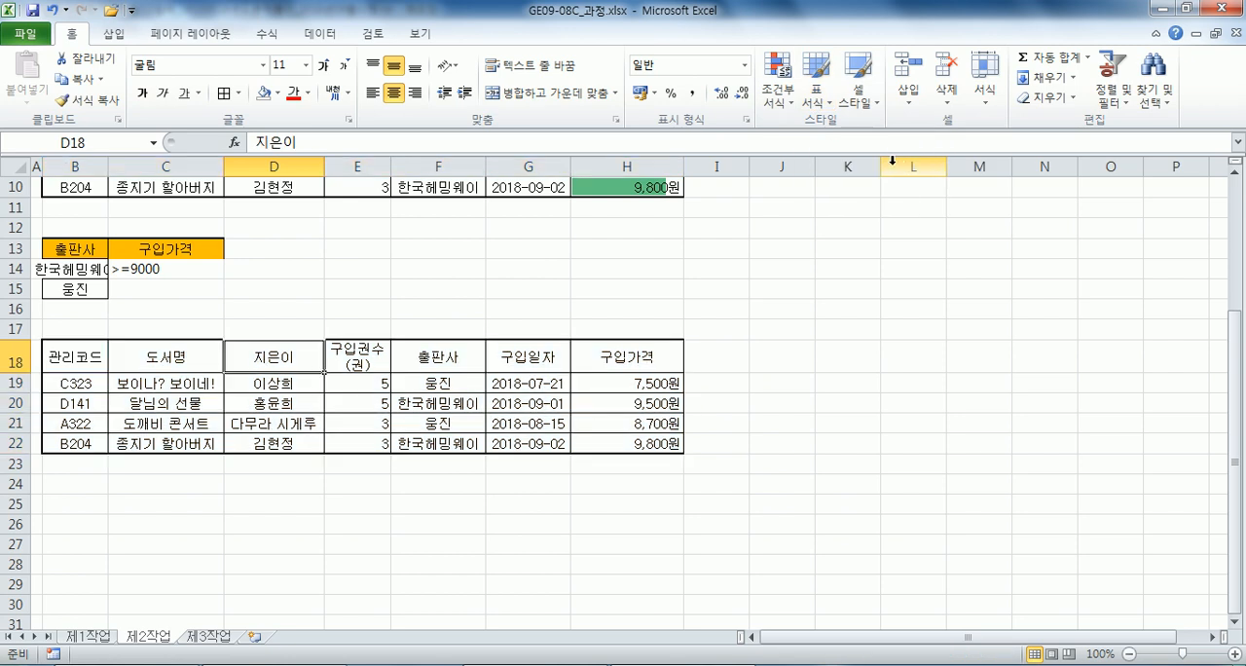
Format the filter result range B18:H22 as a table with headers, using the style 표 스타일 보통 6.
{"action": "left_click_drag", "start_coordinate": [77, 370], "coordinate": [619, 447]}
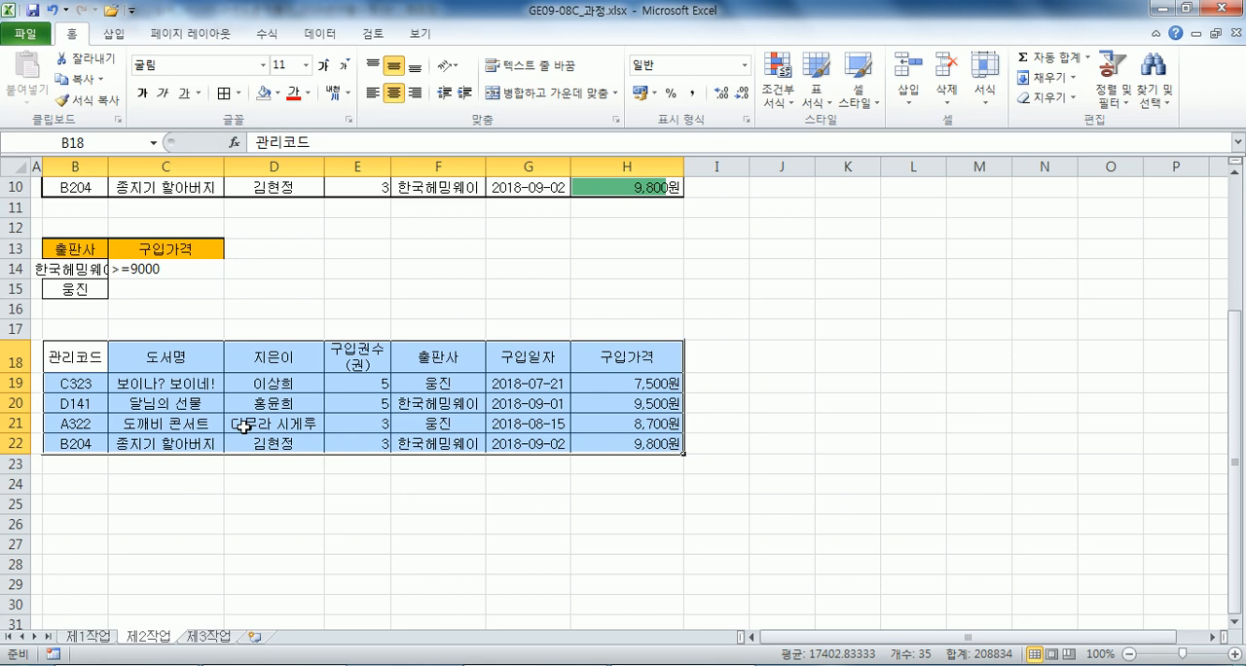
{"action": "left_click", "coordinate": [814, 109]}
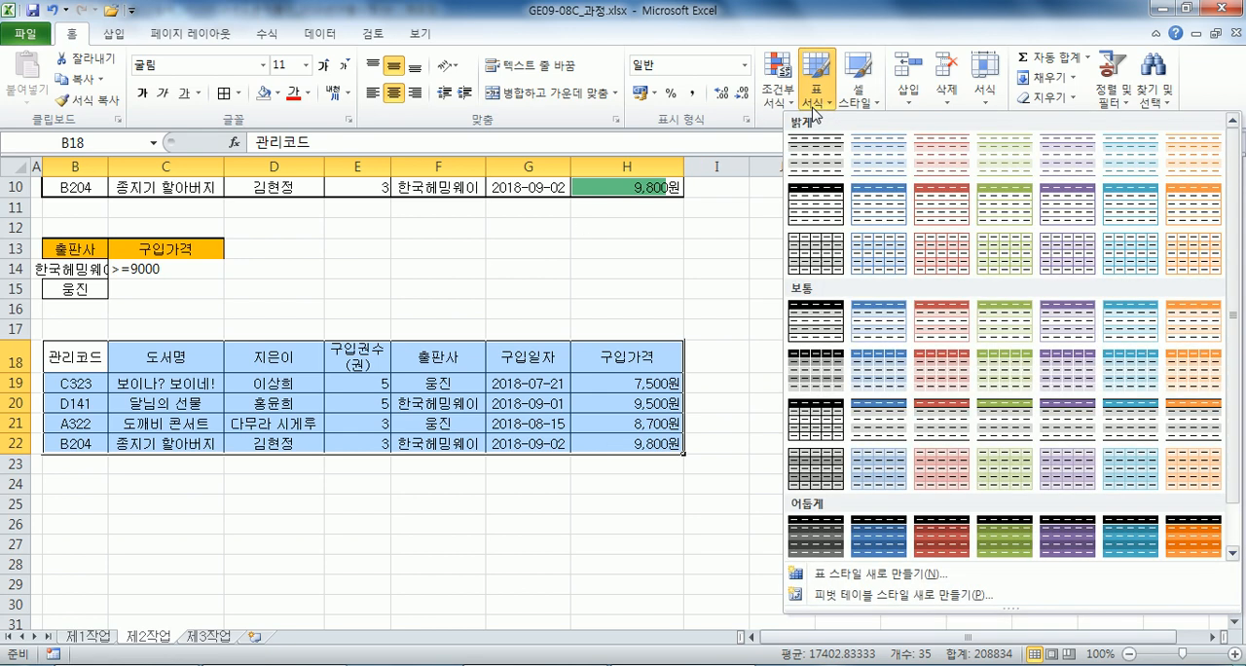
{"action": "left_click", "coordinate": [1145, 331]}
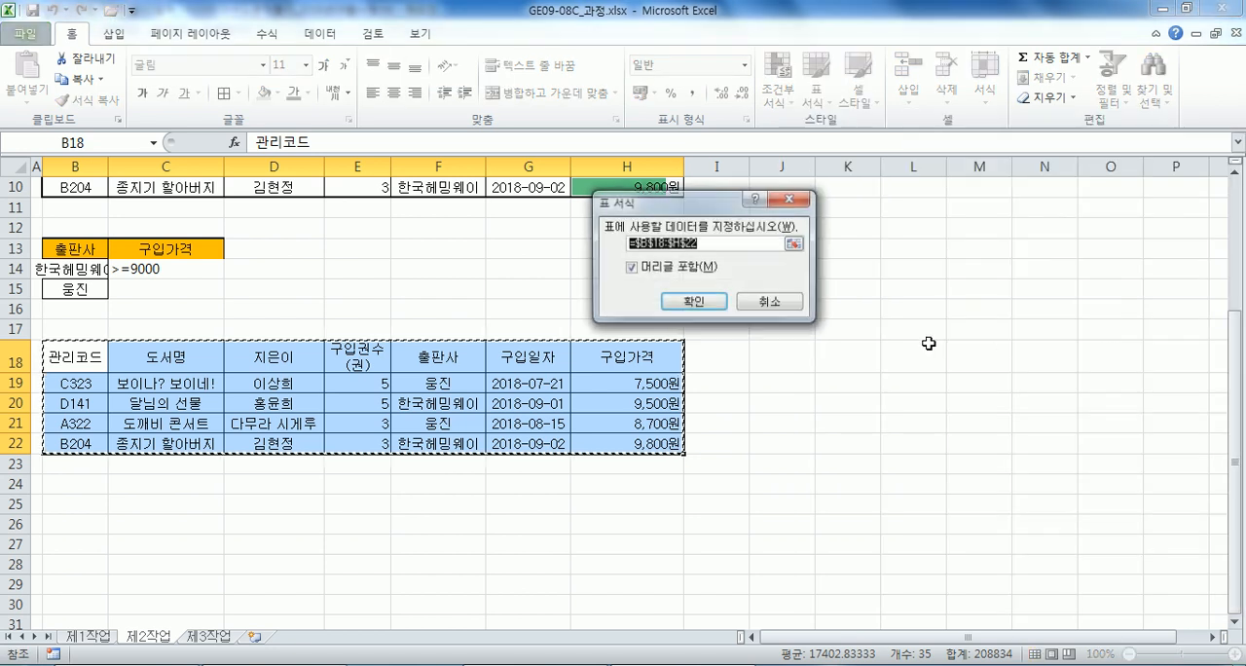
{"action": "left_click", "coordinate": [694, 303]}
{"action": "left_click", "coordinate": [486, 307]}
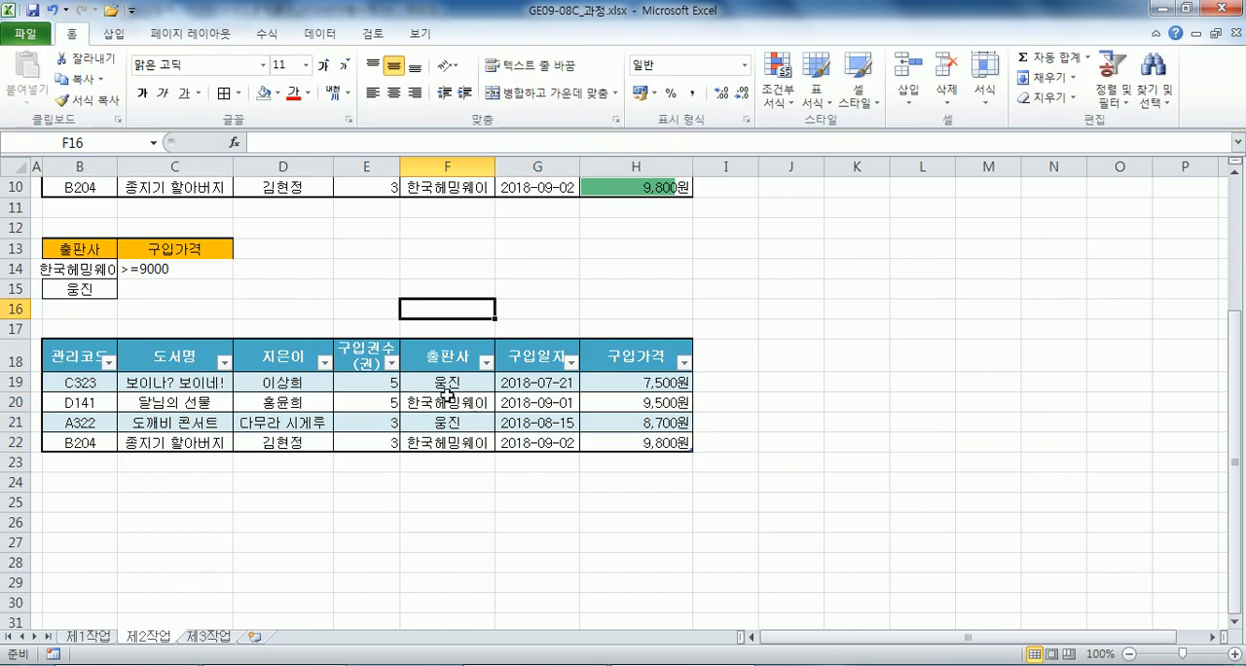
{"action": "left_click", "coordinate": [400, 425]}
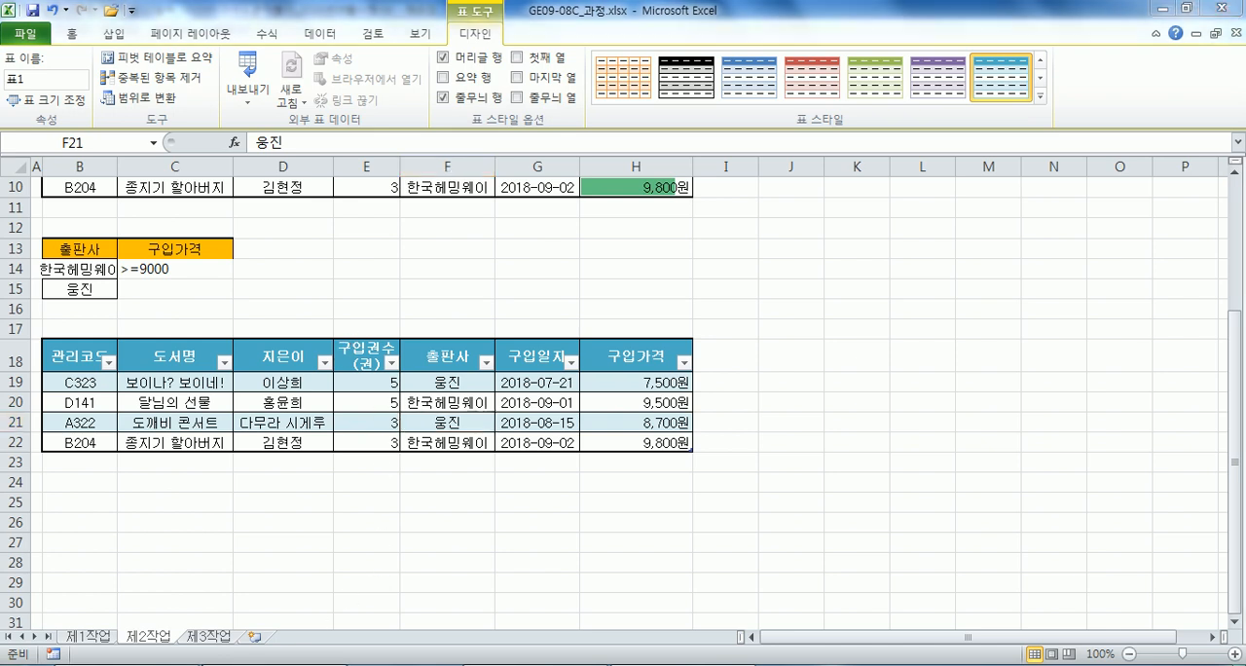
Switch to the exam text in Notepad and read the table style requirement and the 제3작업 pivot table conditions.
{"action": "key", "text": "alt+Tab"}
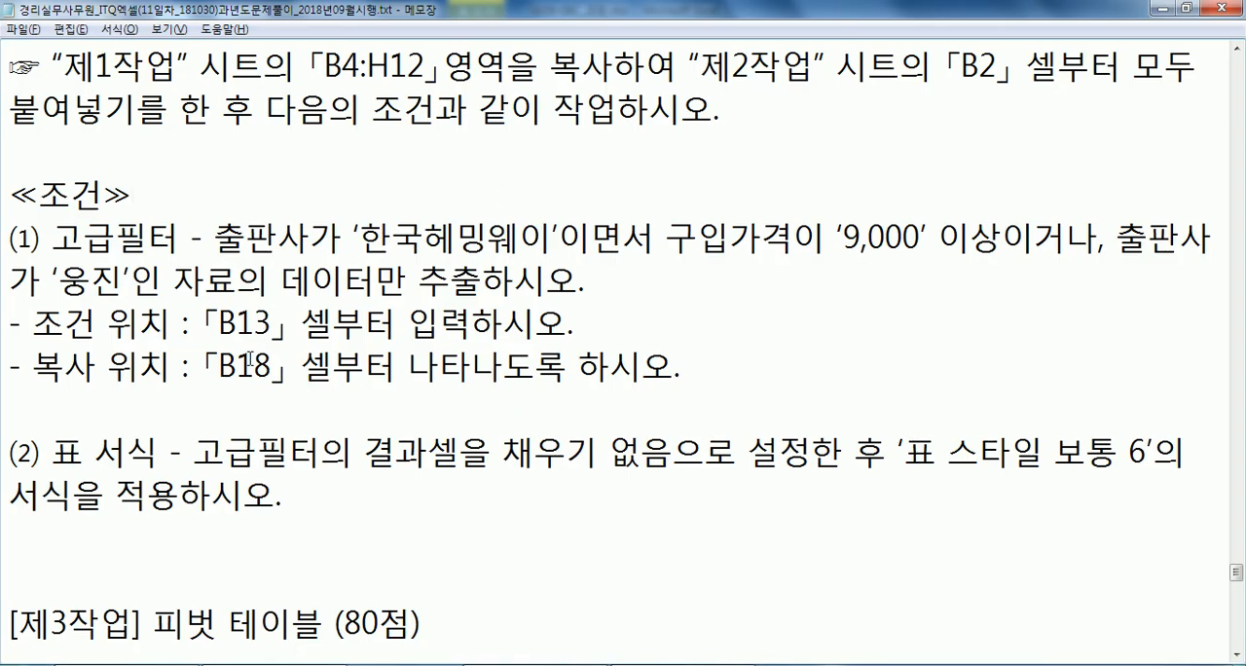
{"action": "scroll", "coordinate": [246, 360], "scroll_direction": "down", "scroll_amount": 1}
{"action": "left_click_drag", "start_coordinate": [396, 321], "coordinate": [748, 321]}
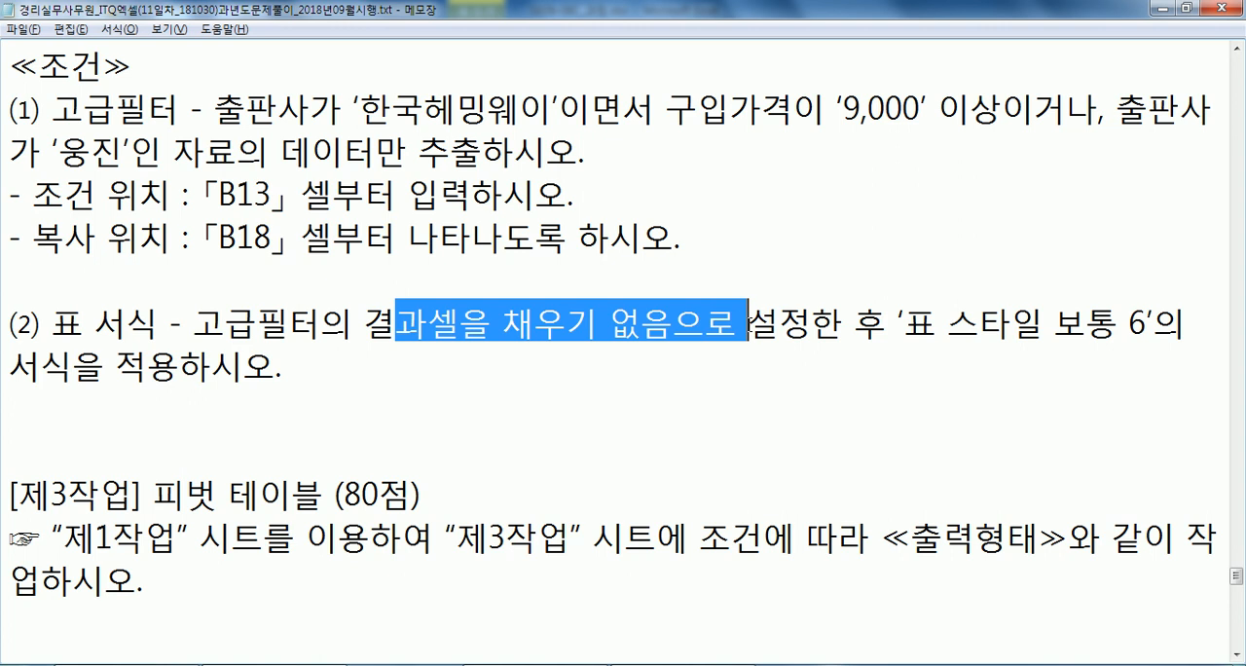
{"action": "left_click", "coordinate": [1155, 313]}
{"action": "scroll", "coordinate": [331, 369], "scroll_direction": "down", "scroll_amount": 3}
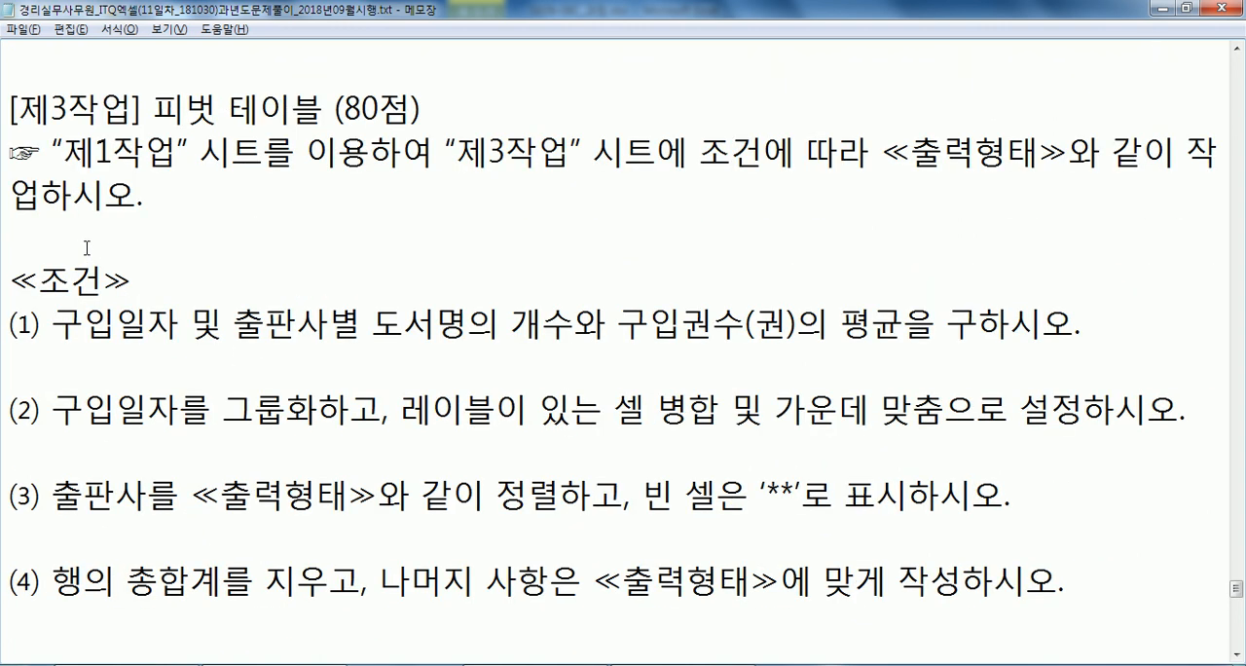
{"action": "key", "text": "alt+Tab"}
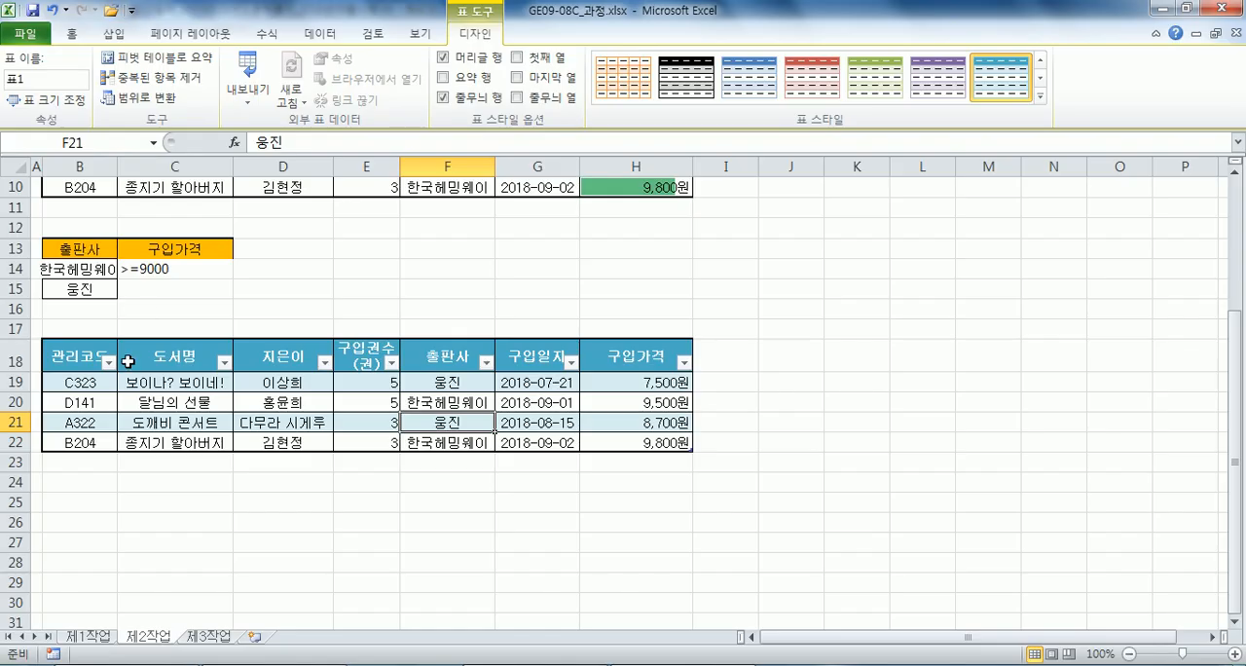
Create a pivot table from 제1작업!B4:H12, placed in the existing worksheet 제3작업 at cell B2.
{"action": "scroll", "coordinate": [126, 362], "scroll_direction": "up", "scroll_amount": 3}
{"action": "left_click", "coordinate": [92, 639]}
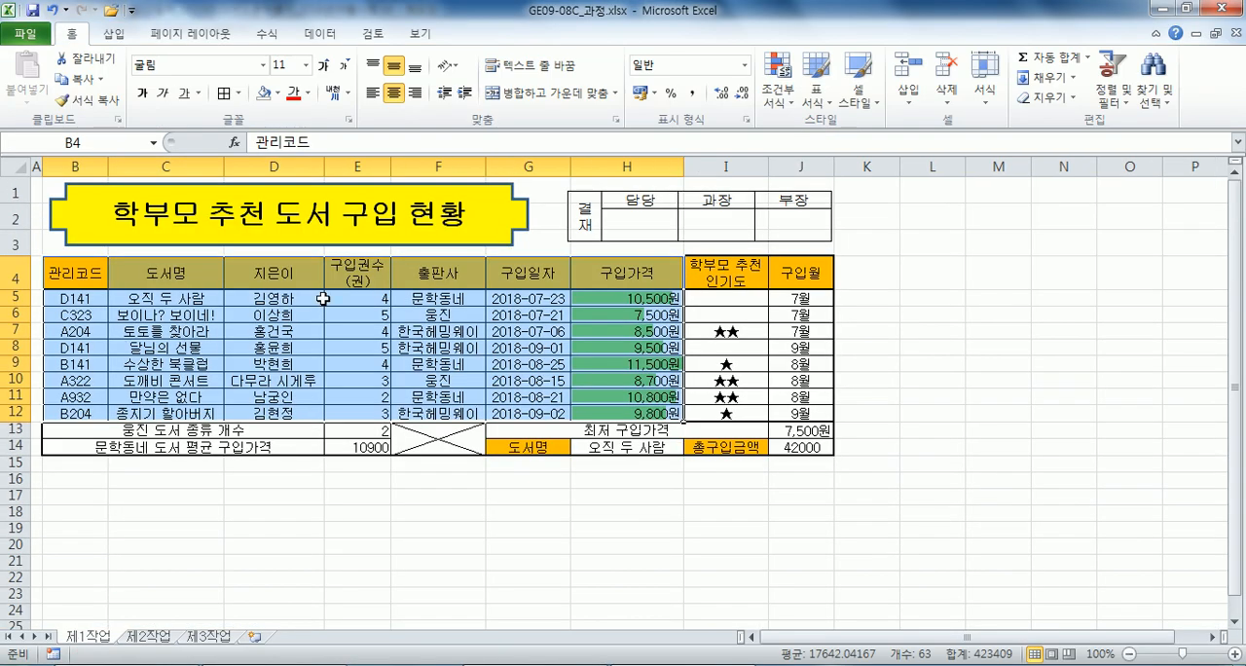
{"action": "left_click", "coordinate": [114, 34]}
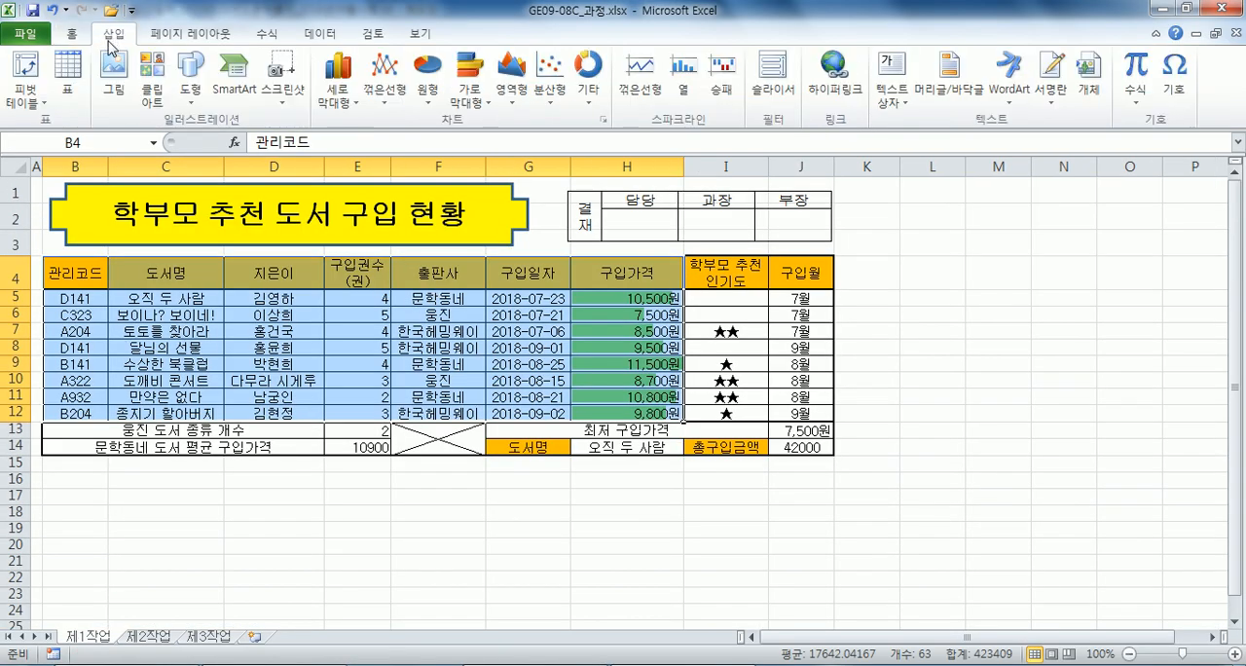
{"action": "left_click", "coordinate": [25, 71]}
{"action": "left_click", "coordinate": [616, 313]}
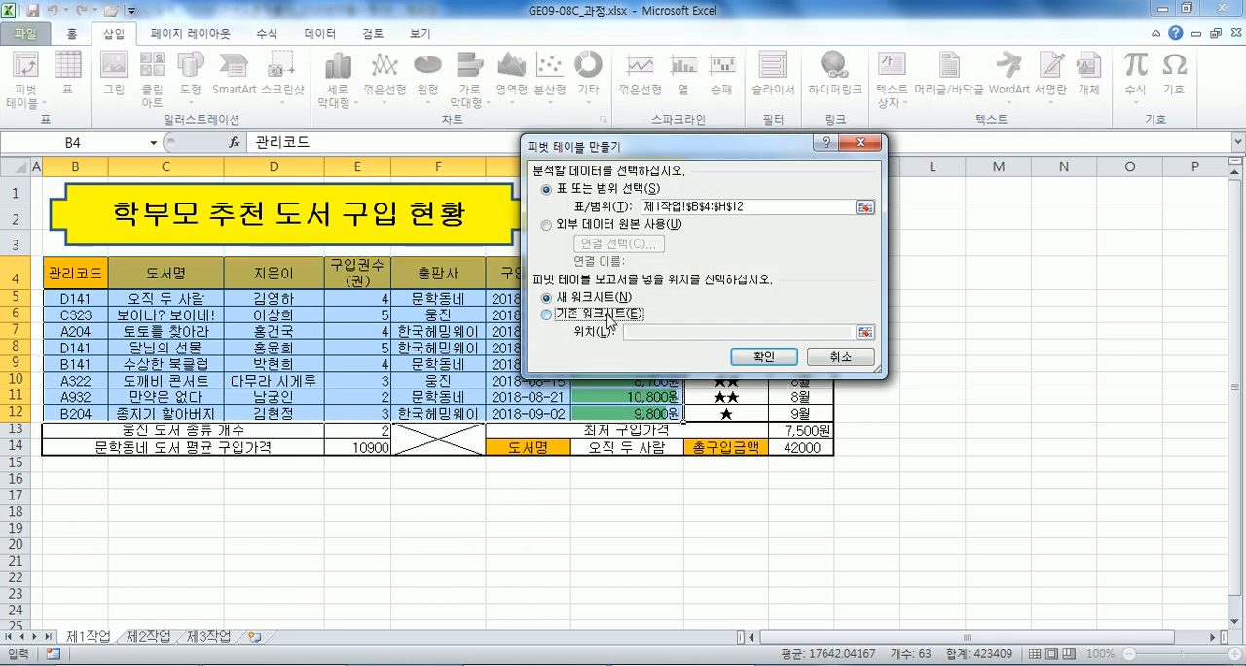
{"action": "left_click", "coordinate": [210, 639]}
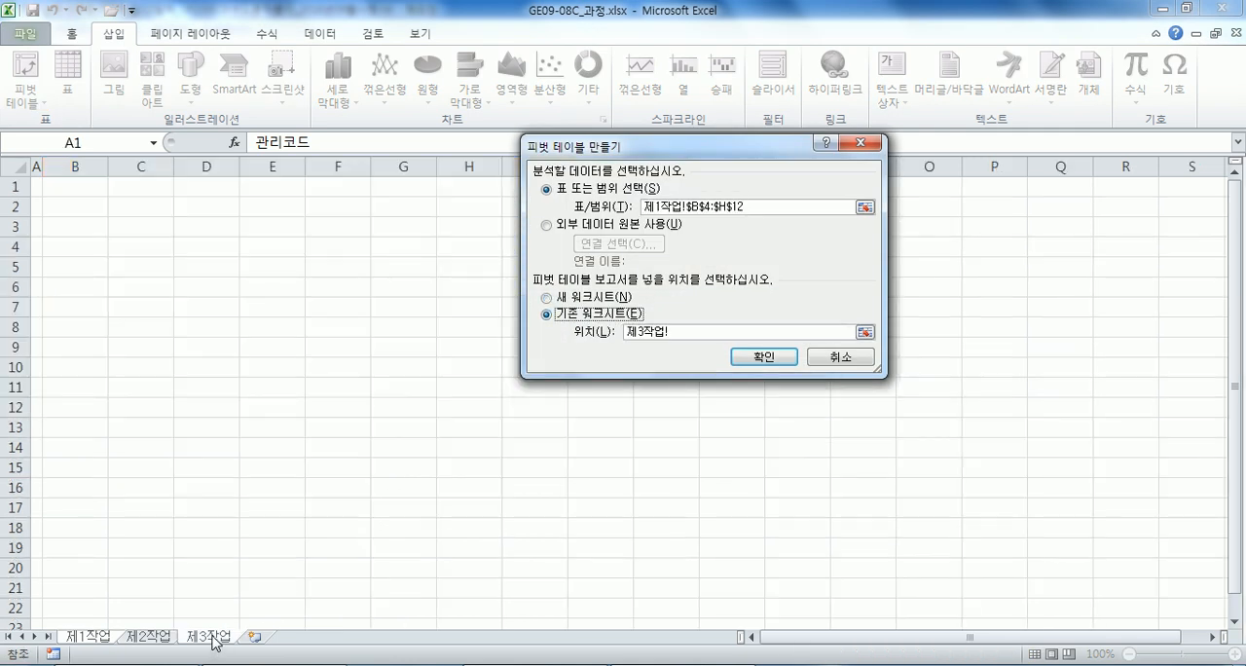
{"action": "left_click", "coordinate": [87, 204]}
{"action": "left_click", "coordinate": [761, 357]}
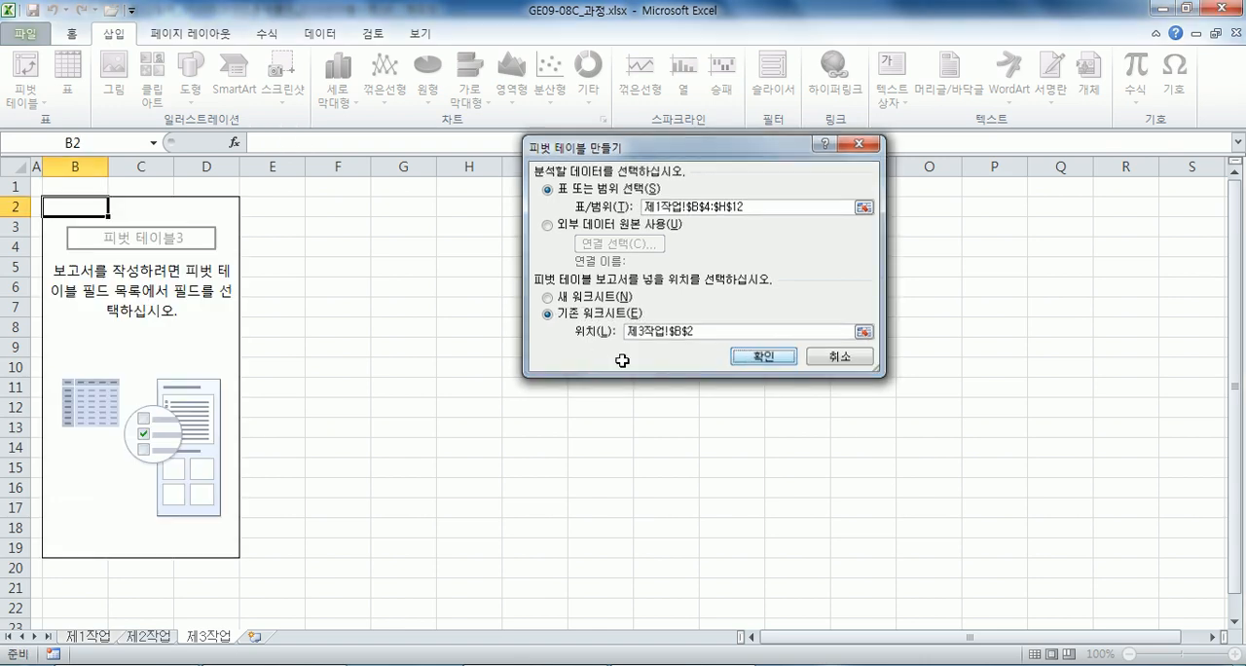
{"action": "left_click_drag", "start_coordinate": [1022, 168], "coordinate": [605, 118]}
Open the finished workbook GE09-08C.xlsx, examine the layout, fields and empty-cell marks of the pivot table on 제3작업, and close the workbook.
{"action": "left_click", "coordinate": [138, 664]}
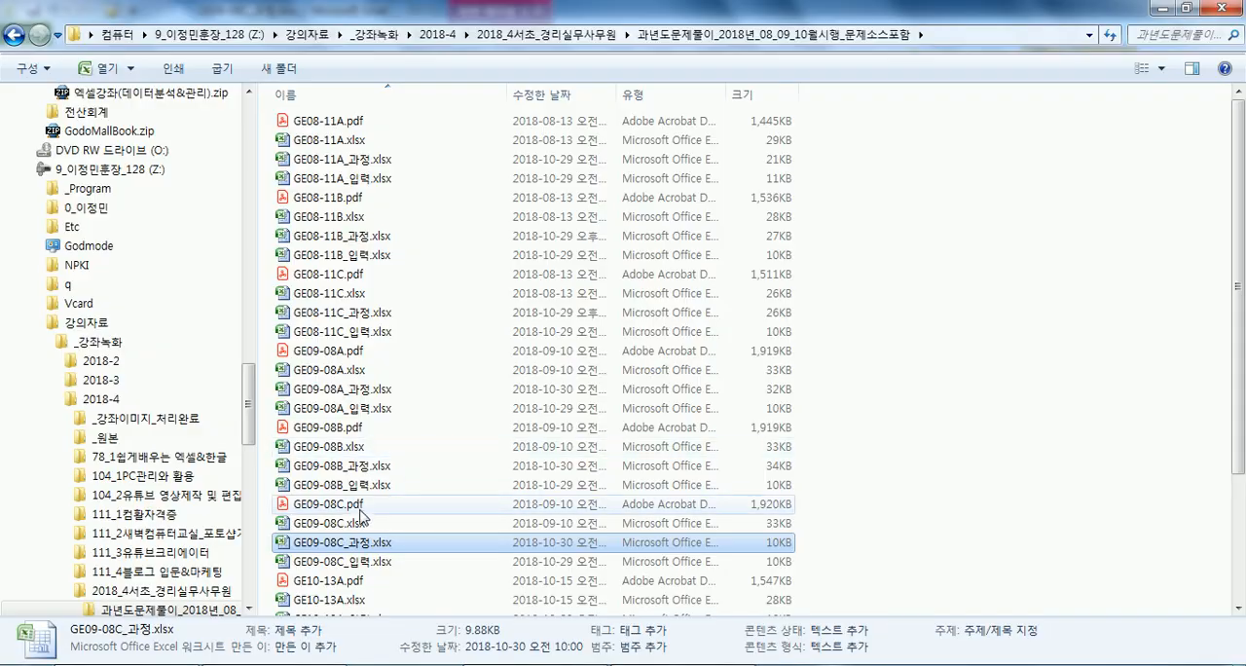
{"action": "double_click", "coordinate": [348, 522]}
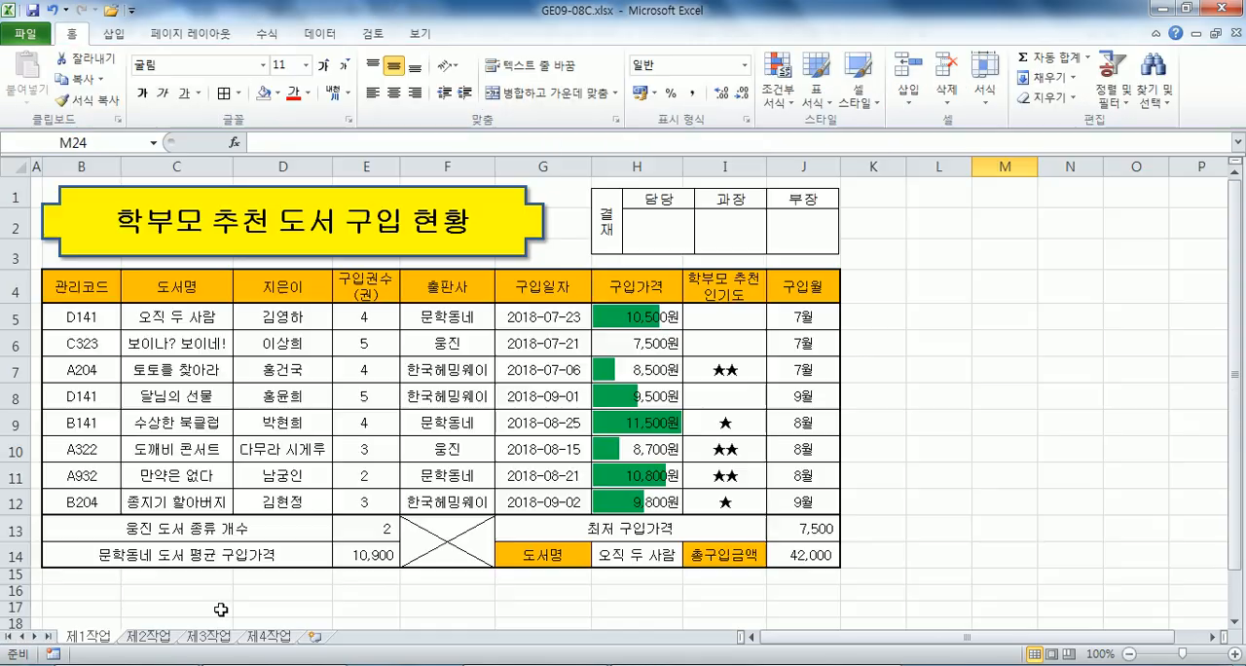
{"action": "left_click", "coordinate": [207, 635]}
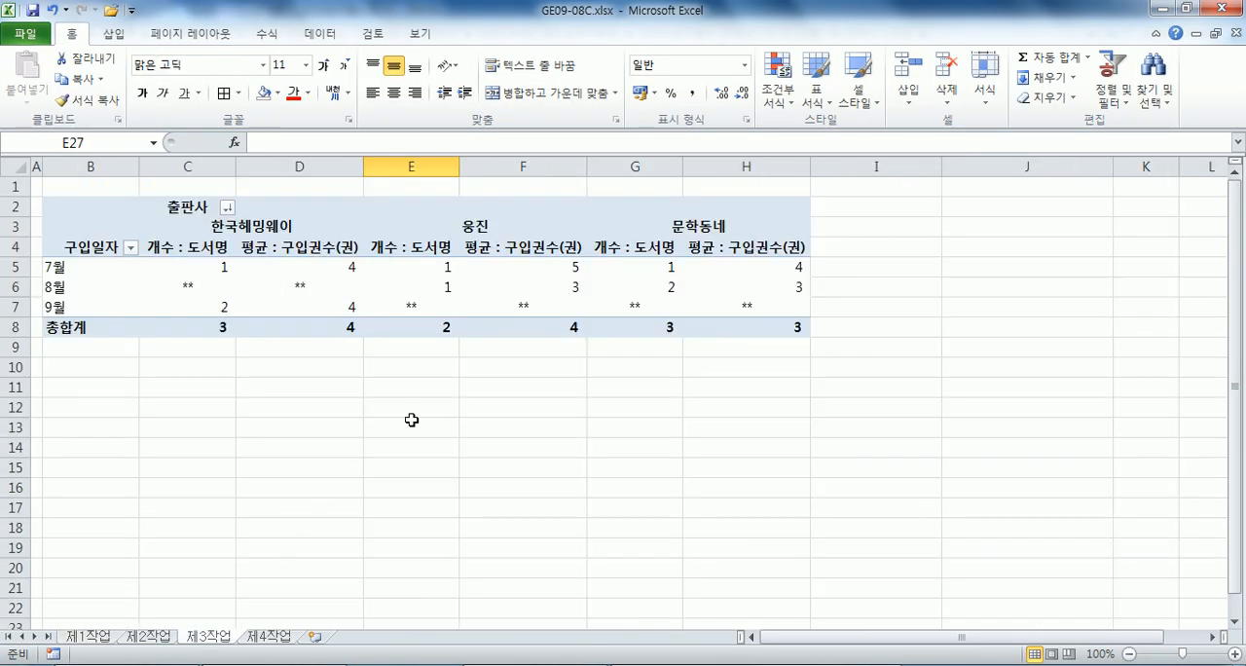
{"action": "left_click_drag", "start_coordinate": [90, 265], "coordinate": [80, 297]}
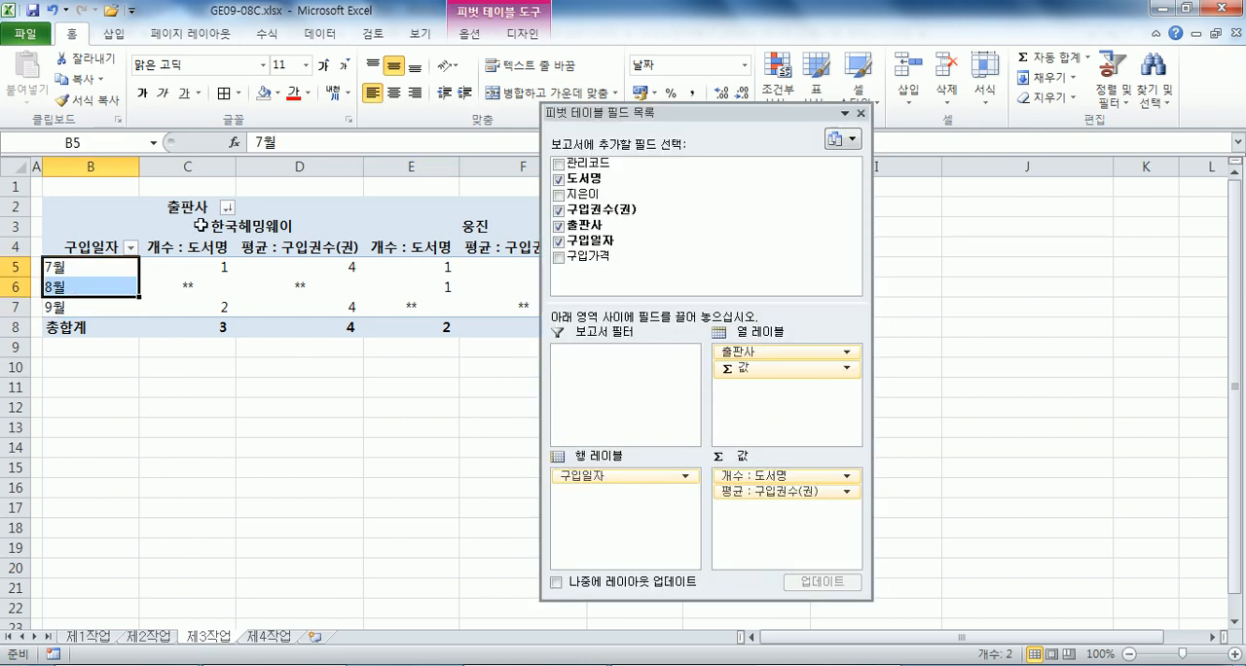
{"action": "left_click", "coordinate": [199, 225]}
{"action": "left_click", "coordinate": [197, 246]}
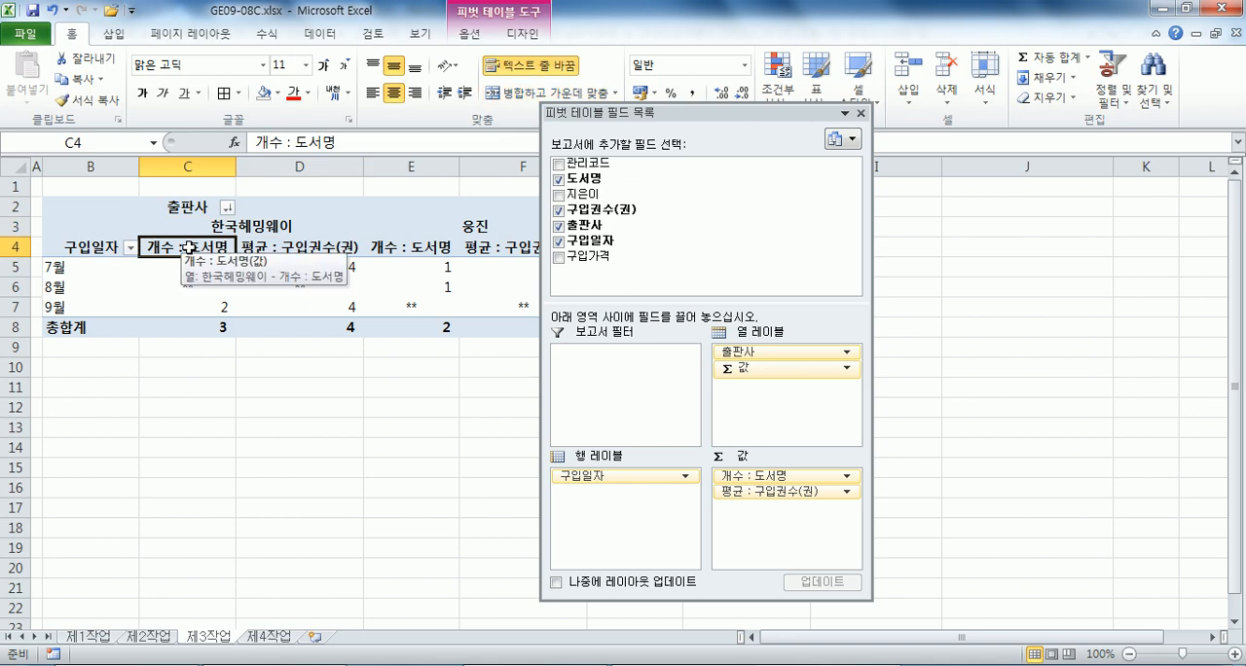
{"action": "left_click", "coordinate": [321, 247]}
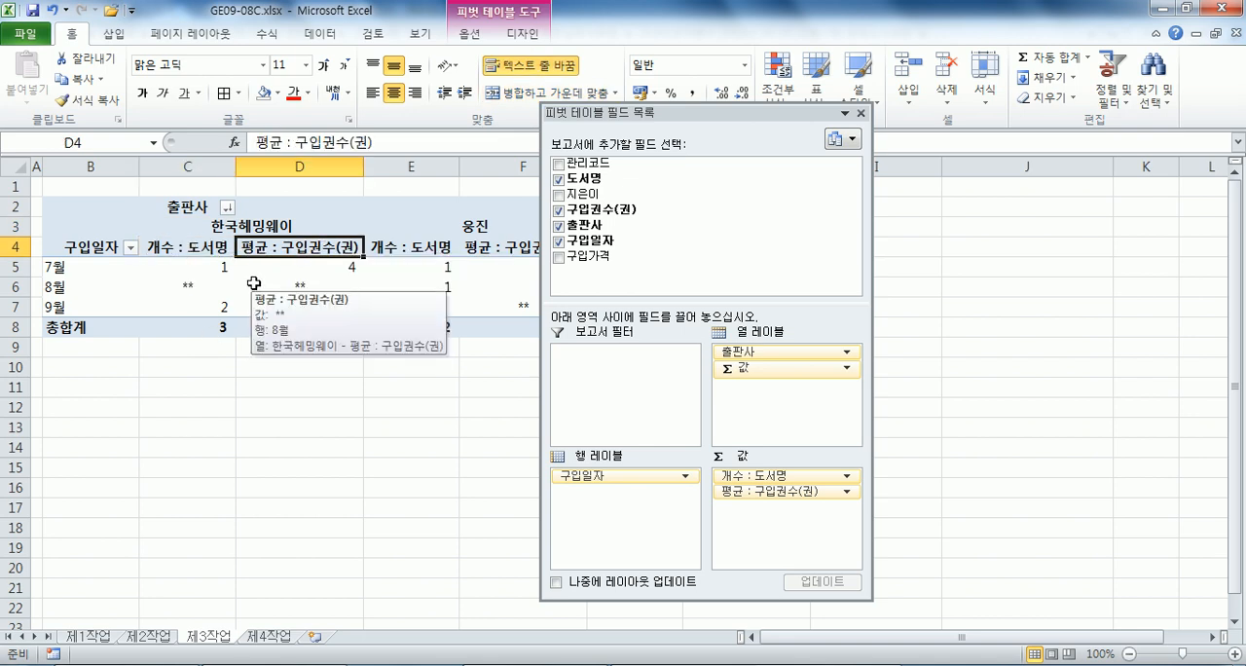
{"action": "left_click", "coordinate": [186, 288]}
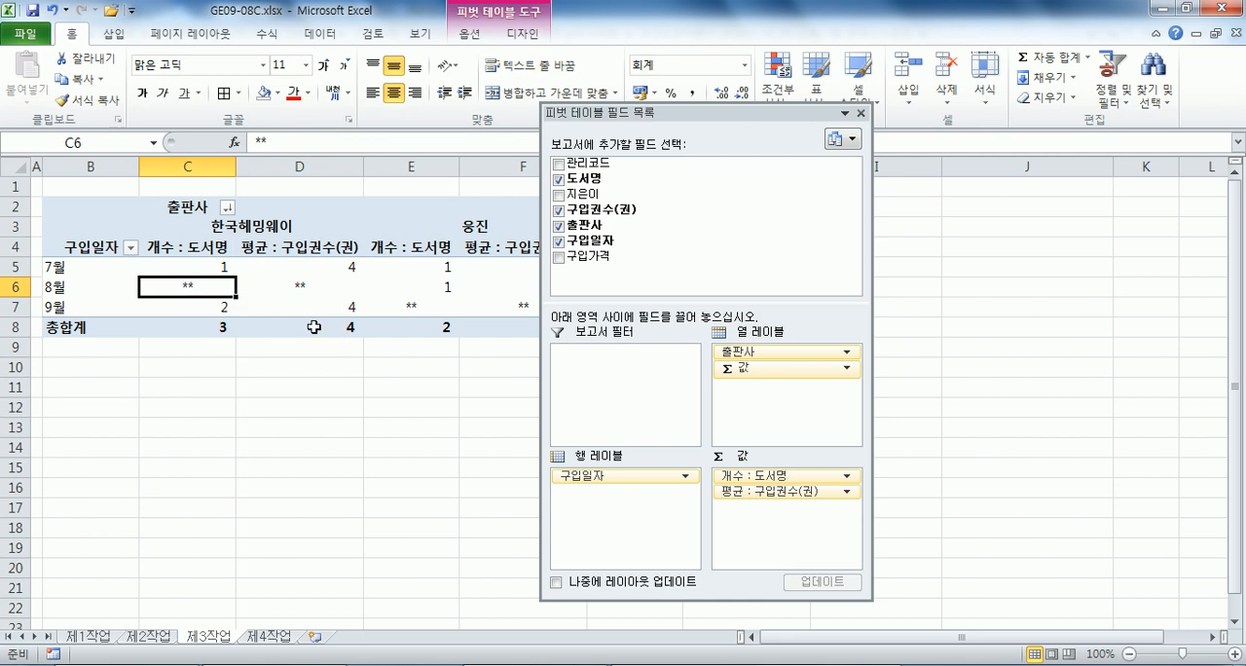
{"action": "left_click", "coordinate": [234, 225]}
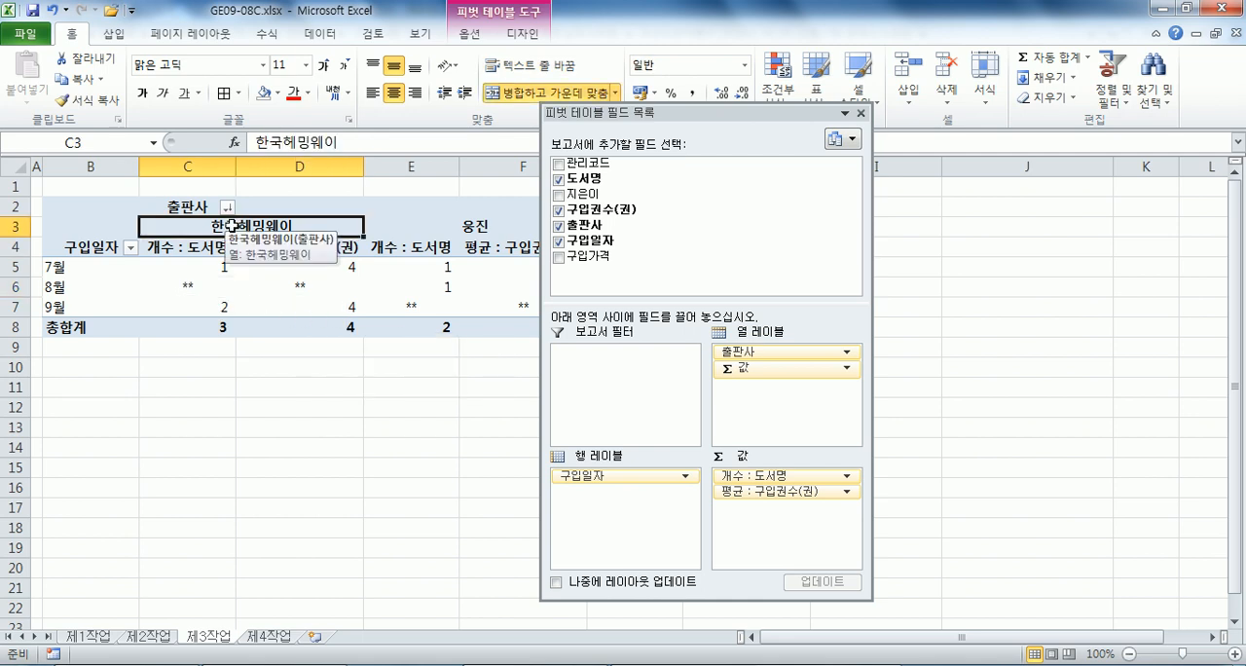
{"action": "left_click", "coordinate": [74, 328]}
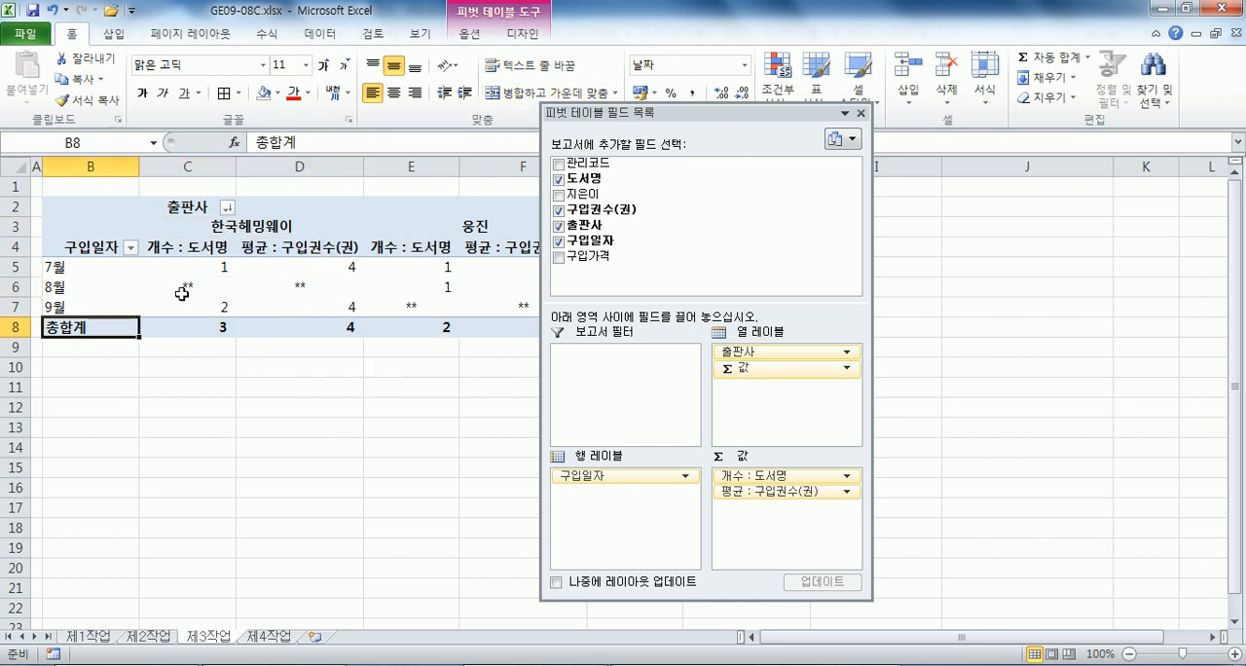
{"action": "double_click", "coordinate": [620, 124]}
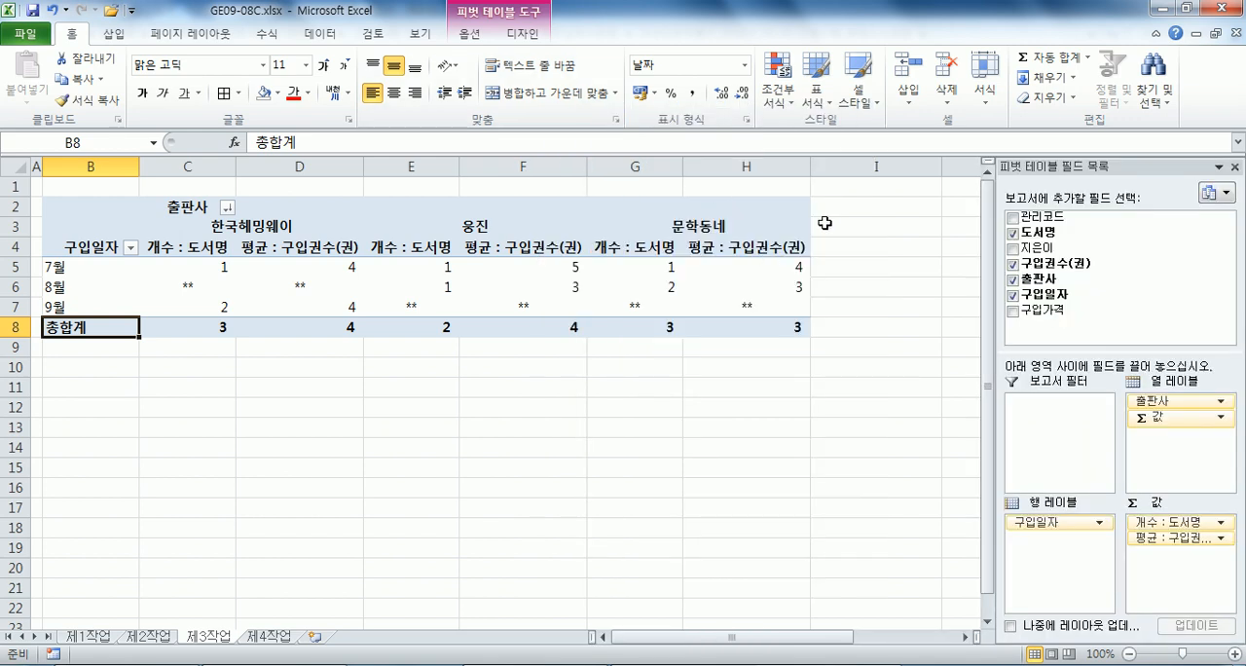
{"action": "left_click_drag", "start_coordinate": [825, 216], "coordinate": [838, 327]}
{"action": "left_click", "coordinate": [528, 264]}
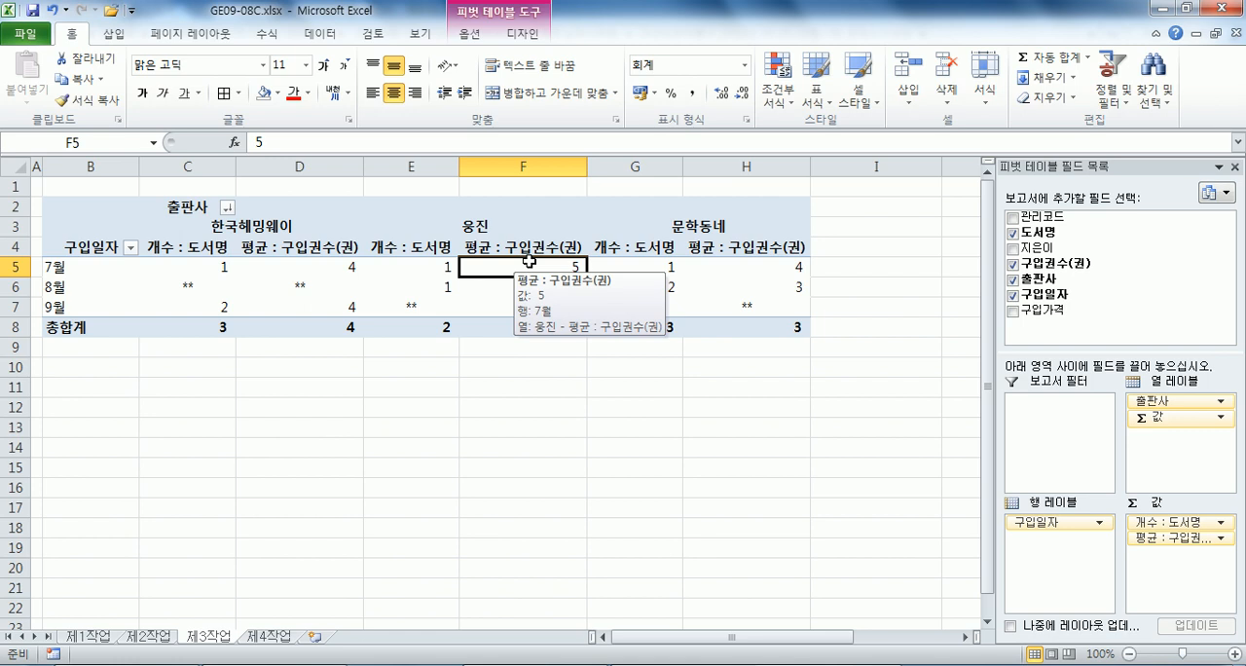
{"action": "left_click", "coordinate": [1220, 10]}
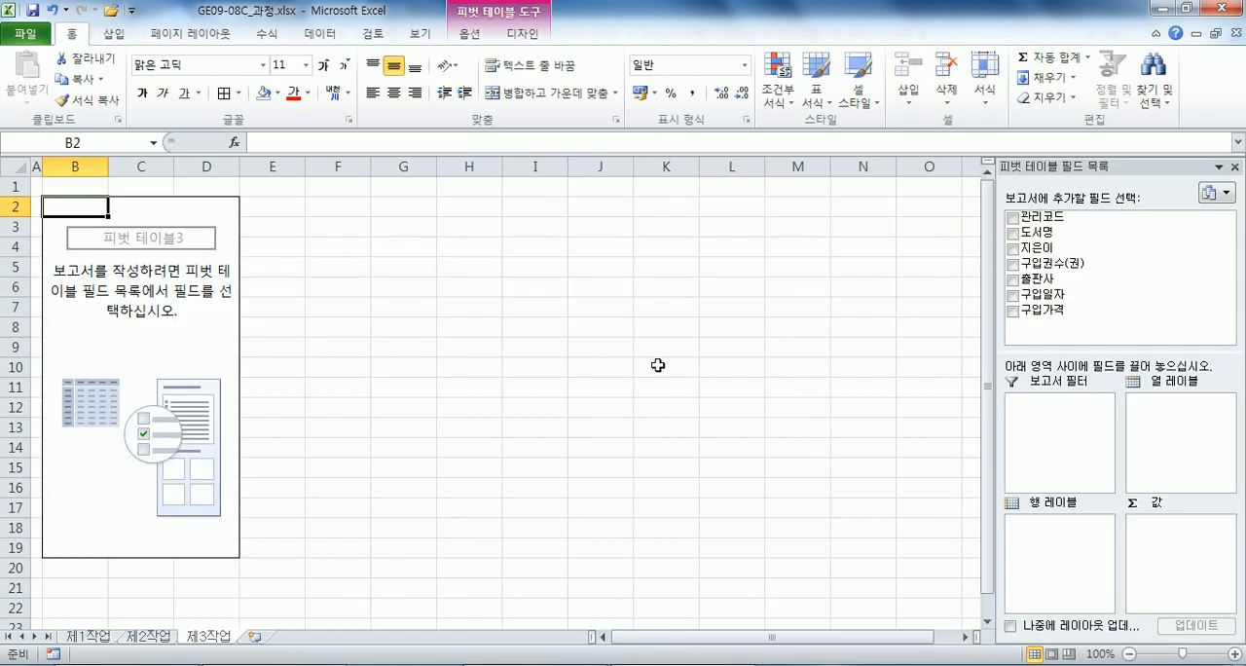
Lay out the pivot table with 구입일자 as rows, 출판사 as columns, and 도서명 and 구입권수(권) as values.
{"action": "left_click_drag", "start_coordinate": [1039, 166], "coordinate": [603, 102]}
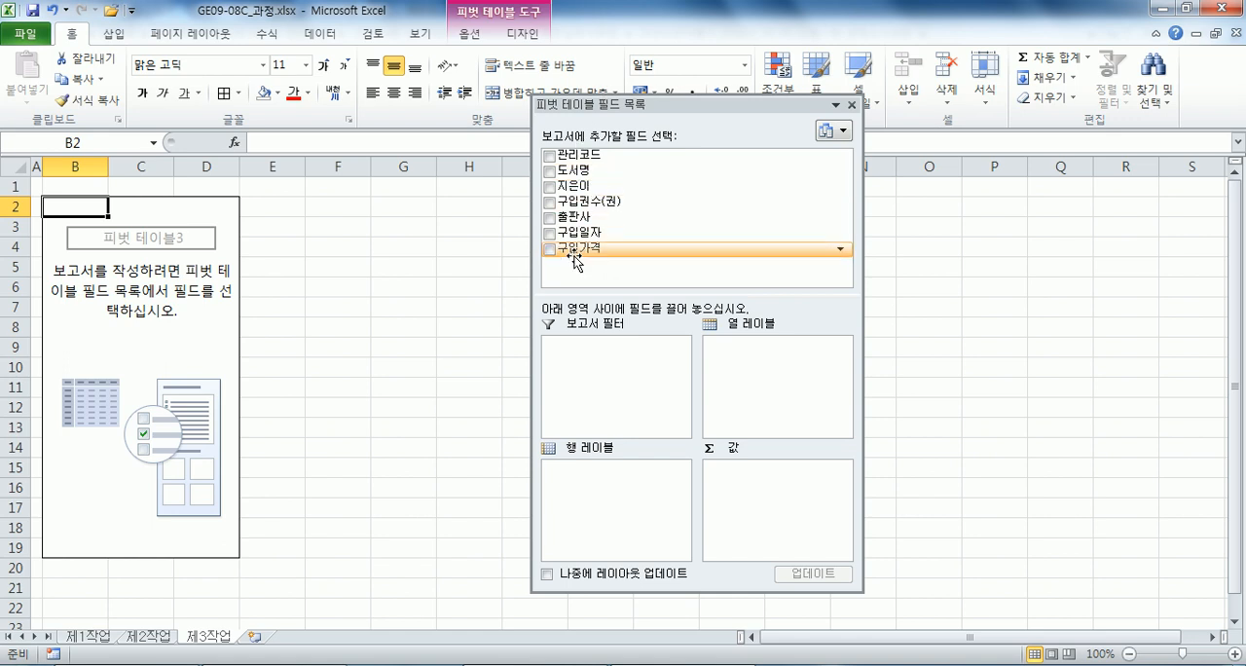
{"action": "left_click_drag", "start_coordinate": [582, 234], "coordinate": [592, 481]}
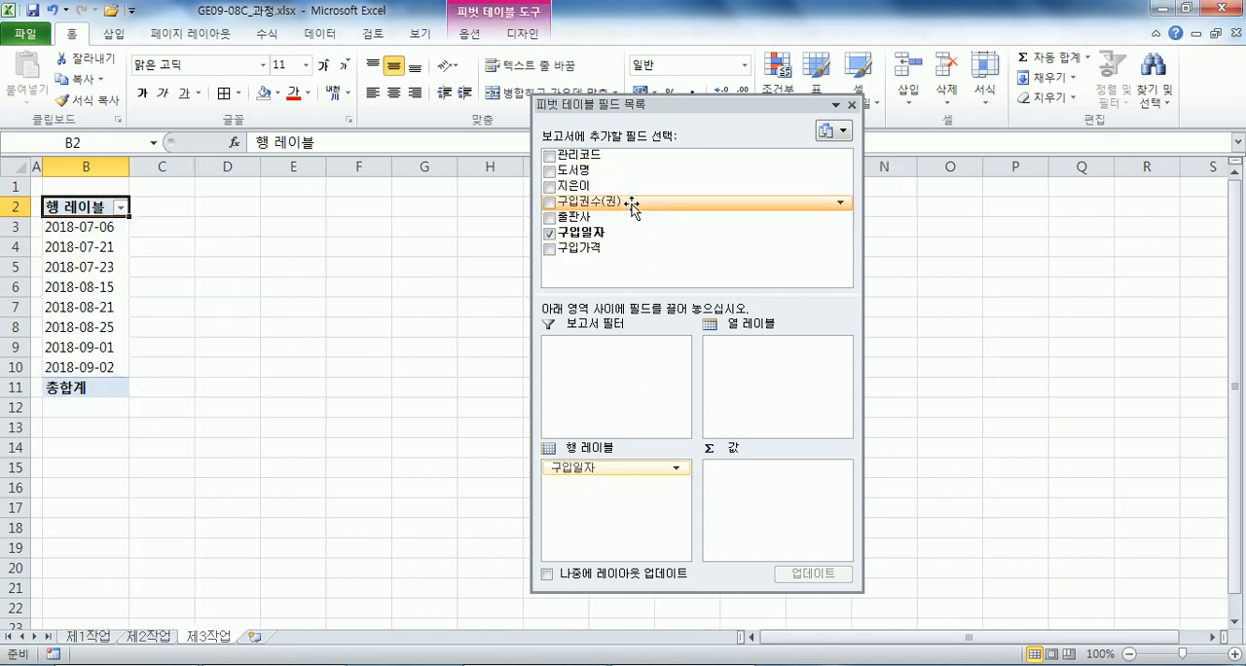
{"action": "left_click_drag", "start_coordinate": [589, 216], "coordinate": [732, 357]}
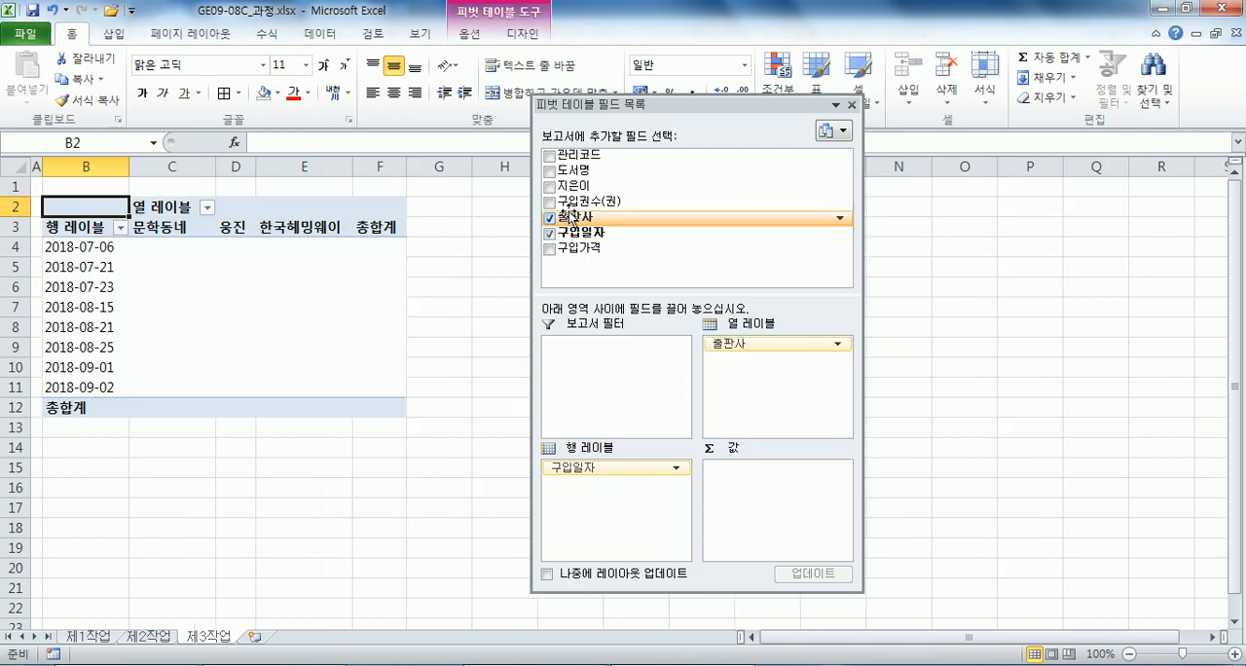
{"action": "left_click_drag", "start_coordinate": [572, 169], "coordinate": [768, 534]}
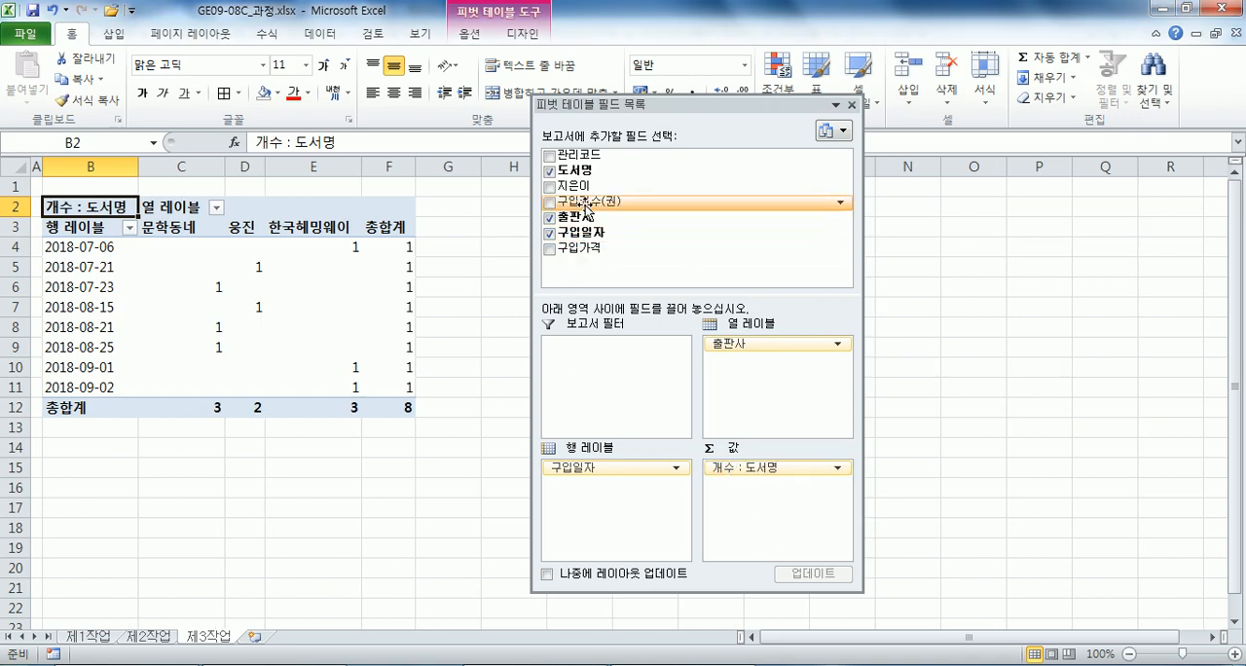
{"action": "left_click_drag", "start_coordinate": [586, 210], "coordinate": [789, 526]}
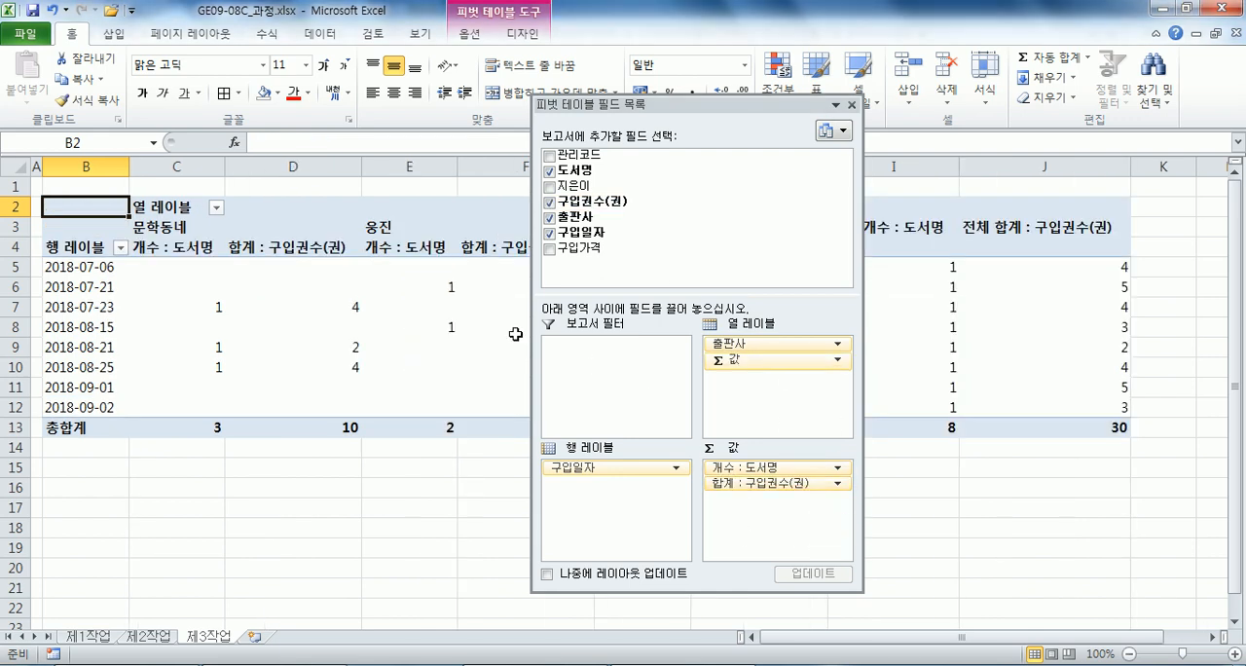
Summarize the 구입권수(권) value field by 평균 and name it 평균 : 구입권수(권).
{"action": "double_click", "coordinate": [251, 251]}
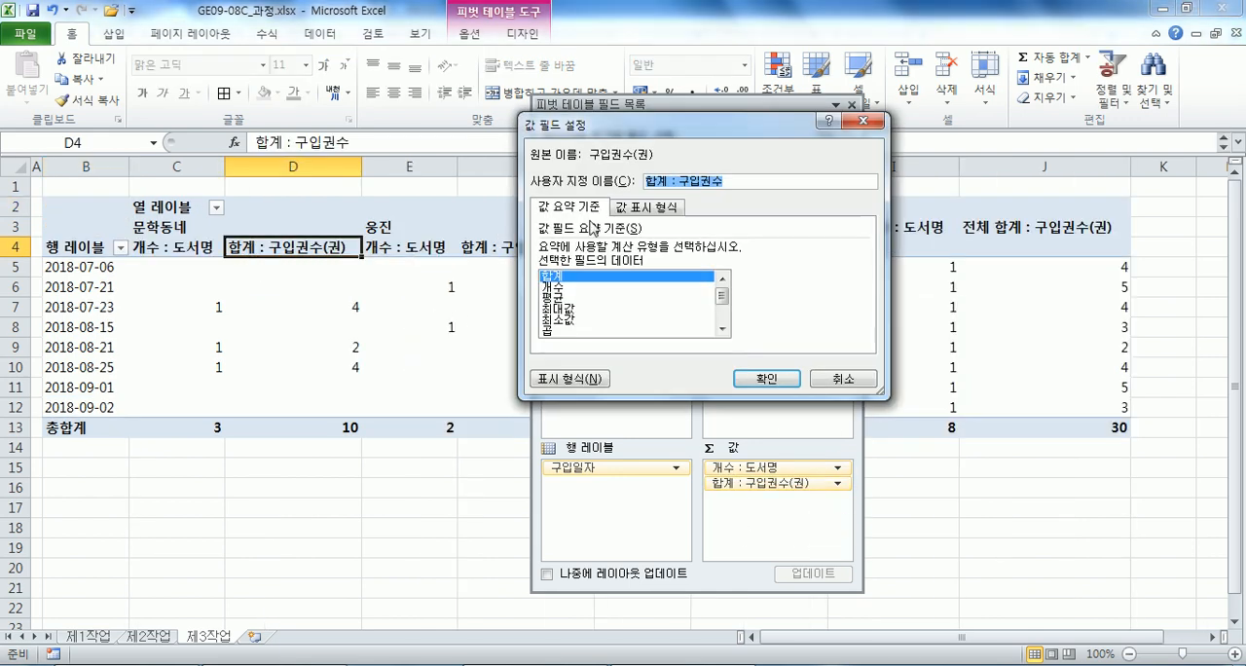
{"action": "left_click", "coordinate": [551, 299]}
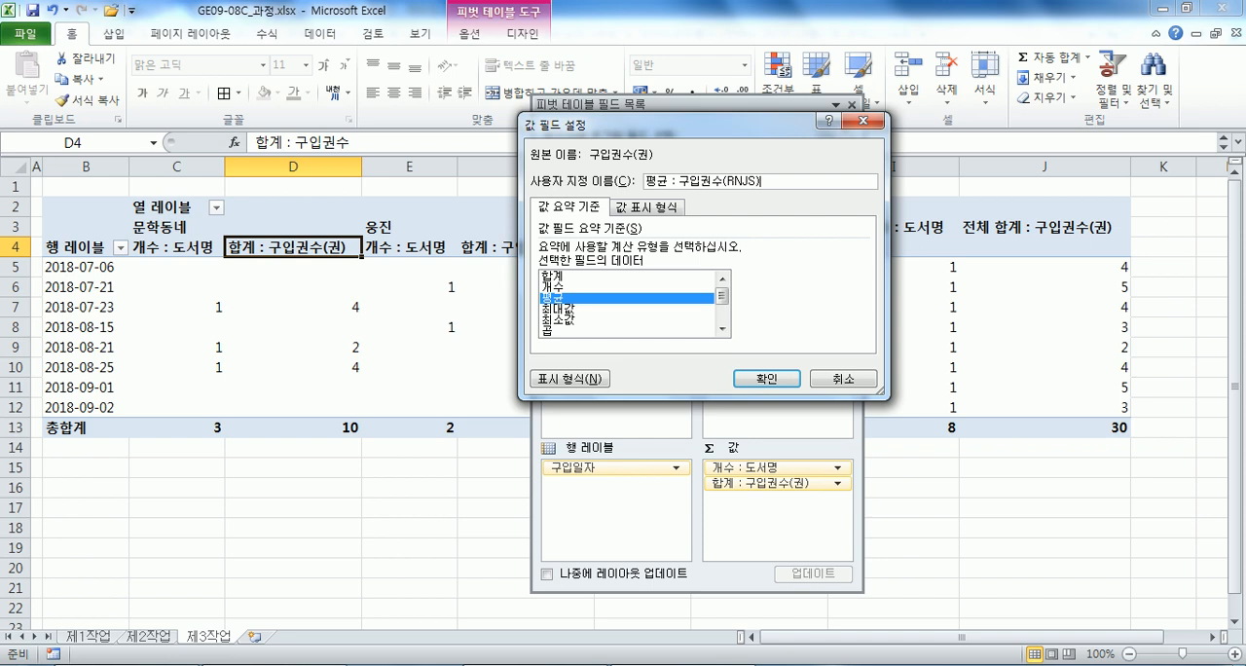
{"action": "type", "text": "궈ㅏㄴ"}
{"action": "key", "text": "Return"}
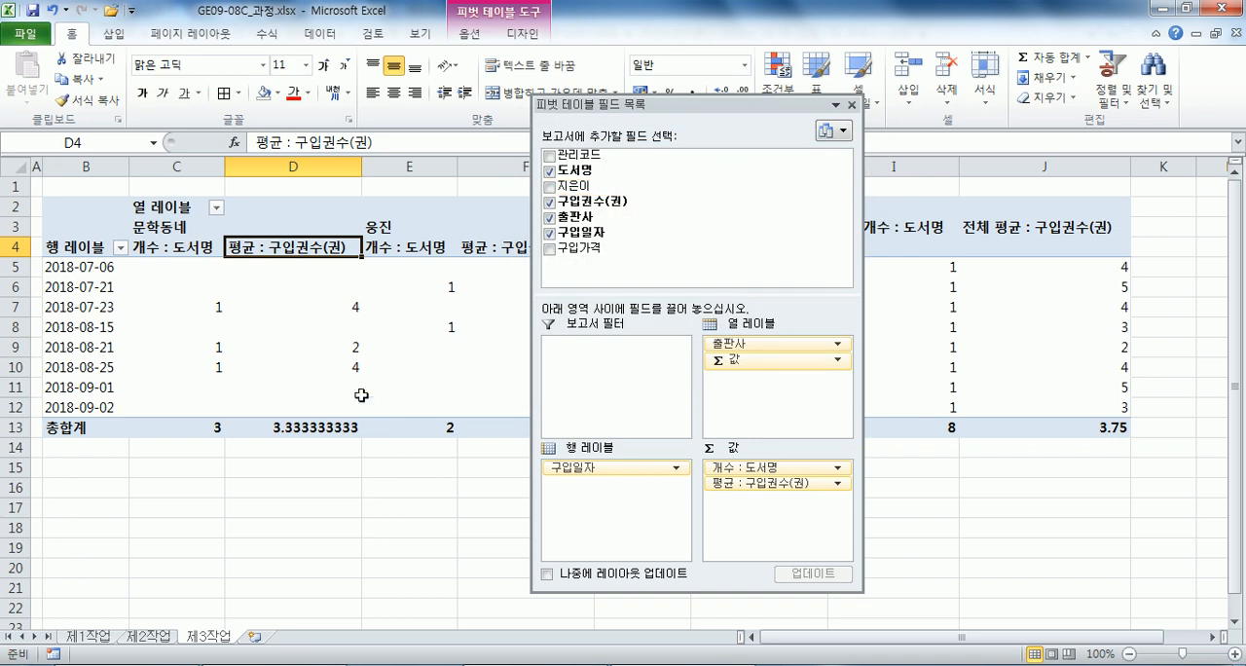
Dock the pivot table field list beside the sheet and group the 구입일자 row dates by 월.
{"action": "double_click", "coordinate": [699, 105]}
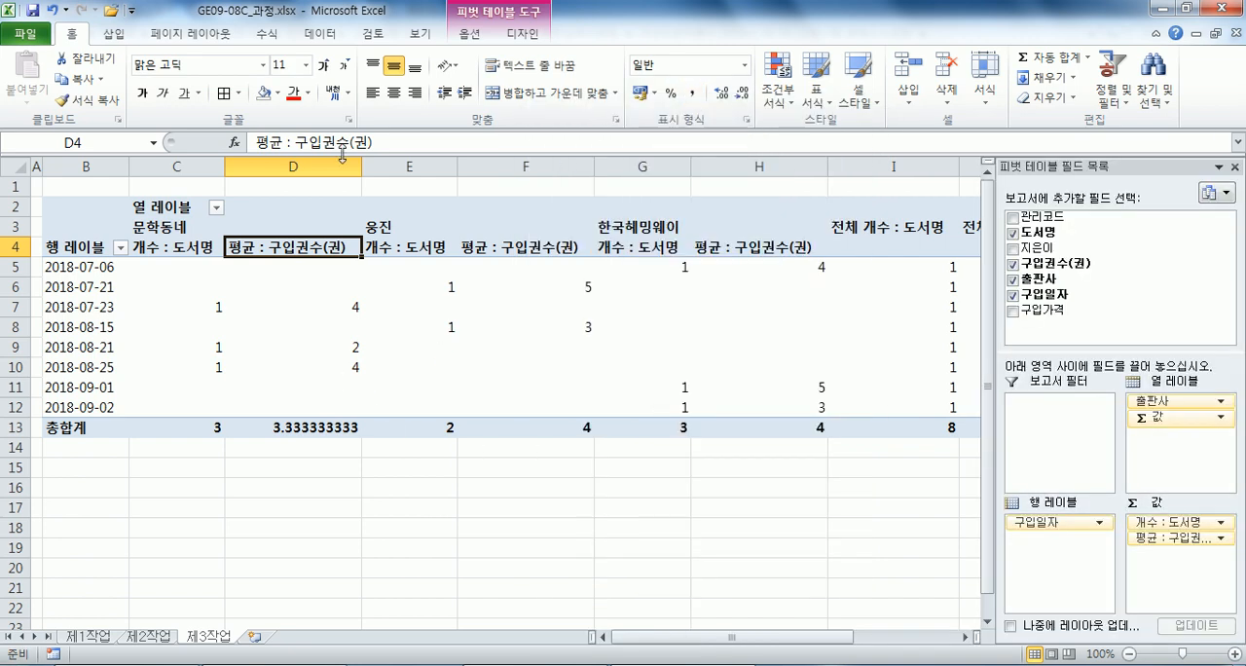
{"action": "right_click", "coordinate": [82, 281]}
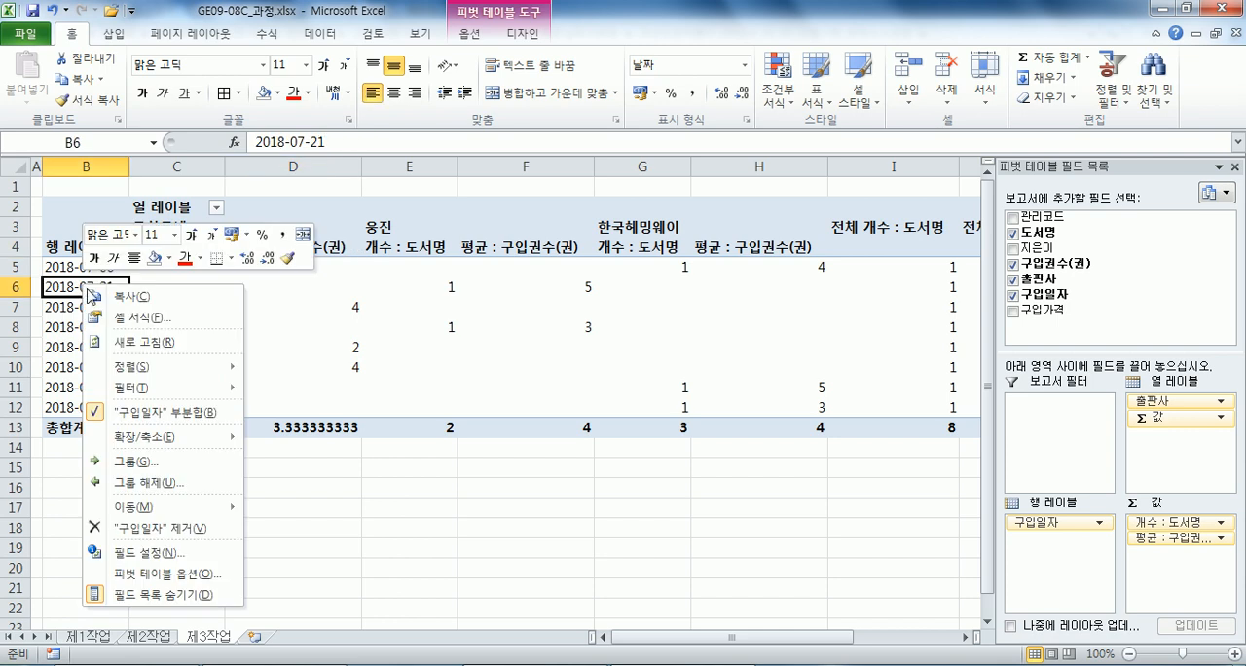
{"action": "left_click", "coordinate": [142, 464]}
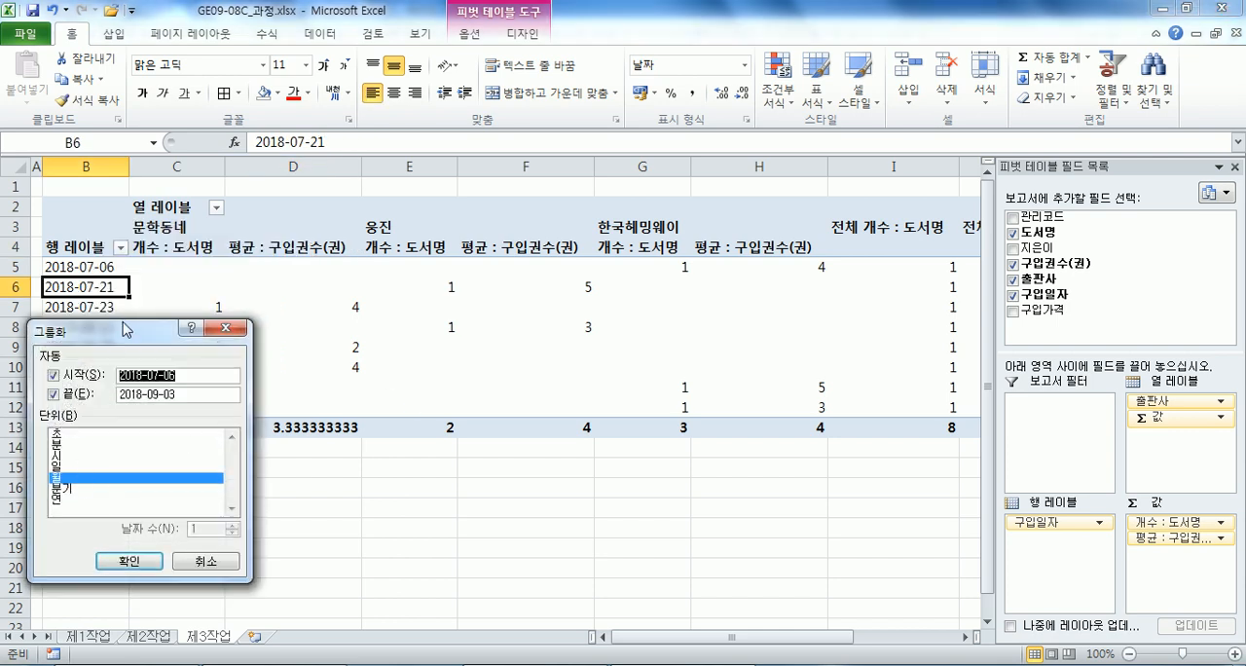
{"action": "left_click_drag", "start_coordinate": [126, 331], "coordinate": [523, 115]}
{"action": "left_click", "coordinate": [515, 343]}
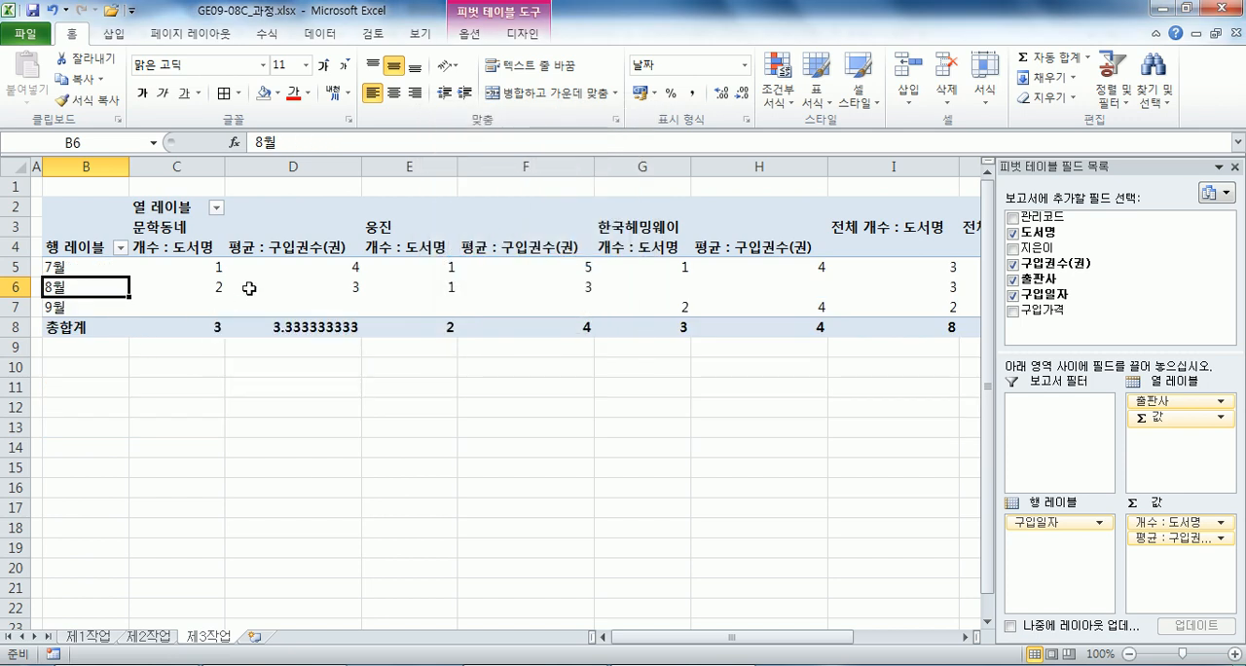
Sort the 출판사 column labels of the pivot table in descending order.
{"action": "left_click", "coordinate": [370, 228]}
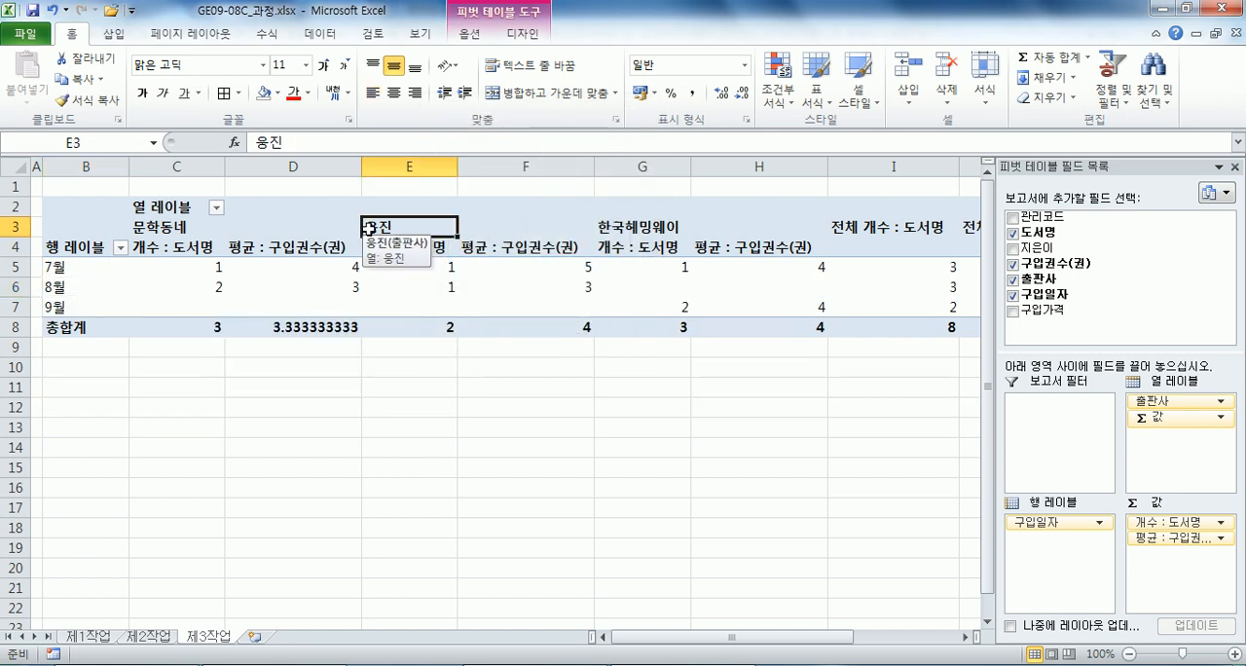
{"action": "left_click", "coordinate": [470, 33]}
{"action": "left_click", "coordinate": [393, 99]}
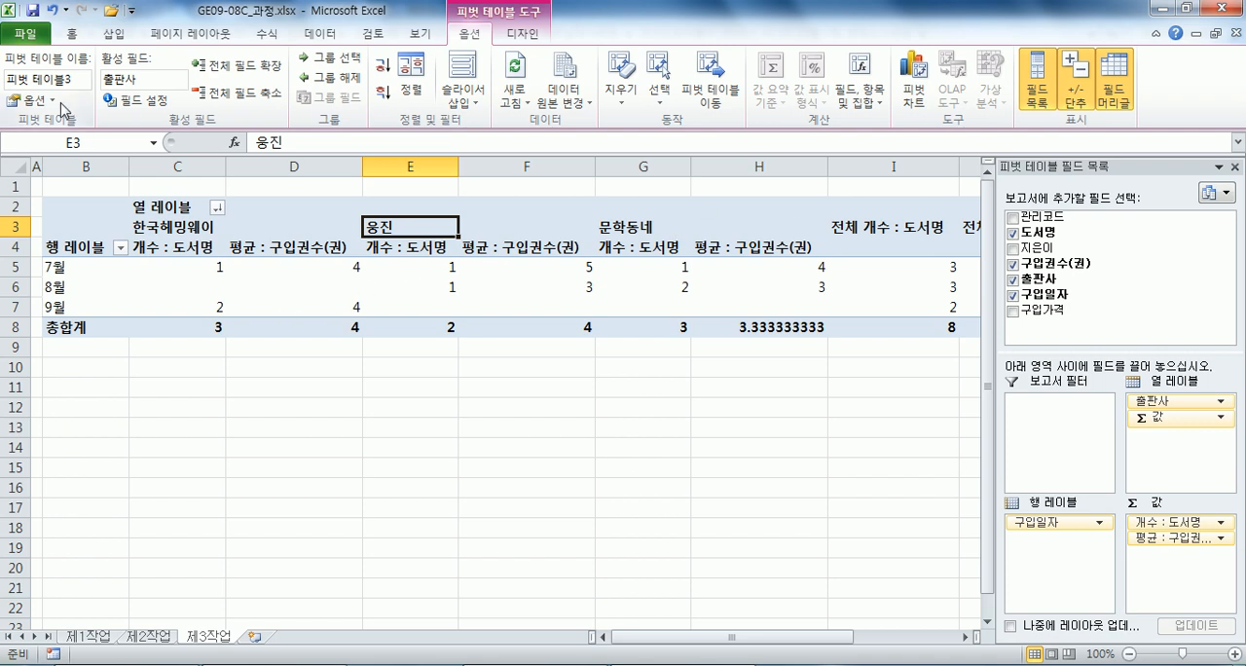
Try to merge and center the labeled cells through the pivot table options, and undo the change.
{"action": "left_click", "coordinate": [29, 100]}
{"action": "left_click", "coordinate": [599, 163]}
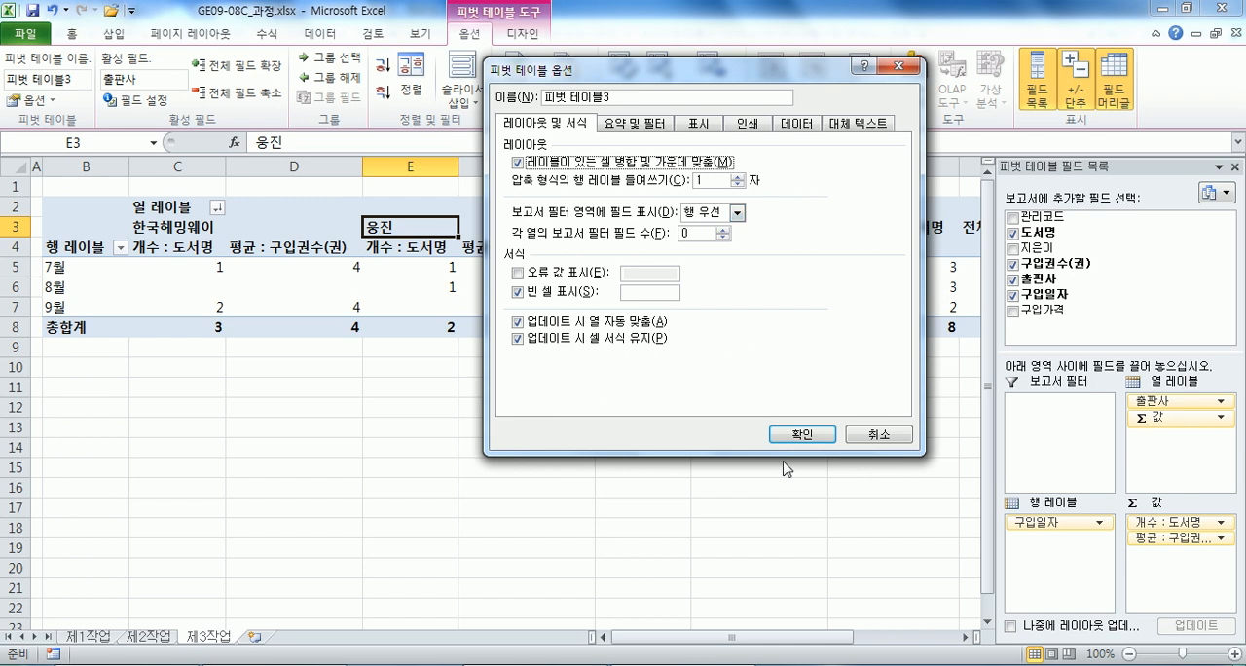
{"action": "left_click", "coordinate": [801, 434]}
{"action": "left_click", "coordinate": [237, 230]}
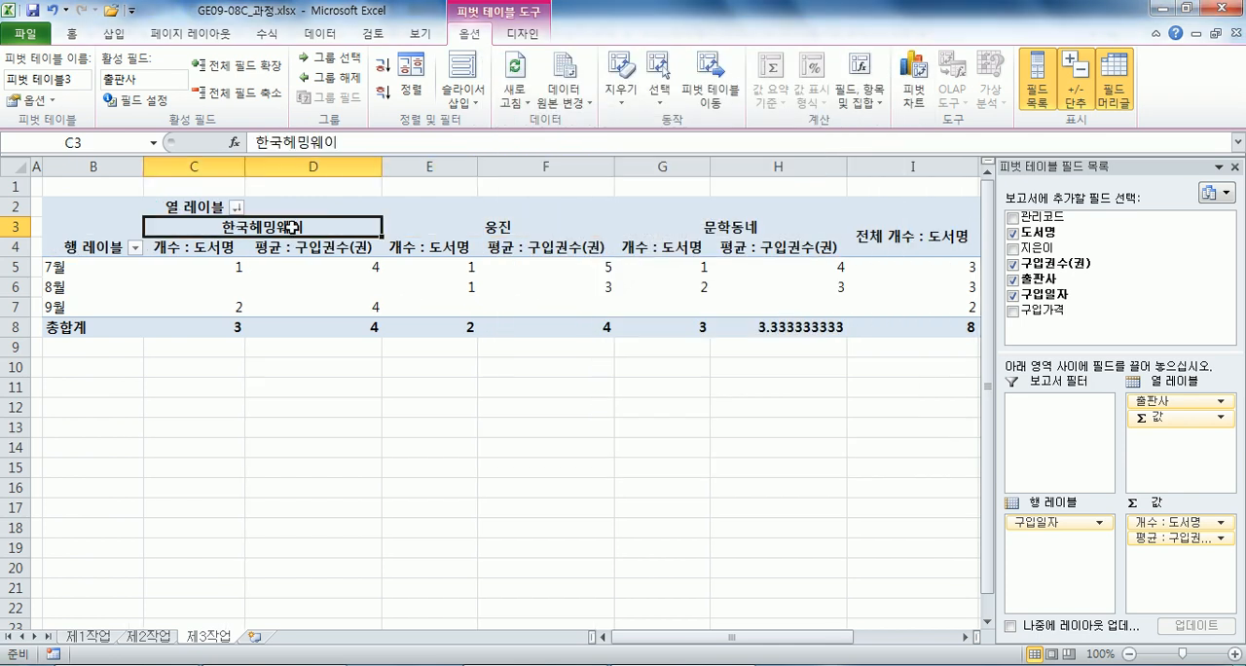
{"action": "key", "text": "ctrl+z"}
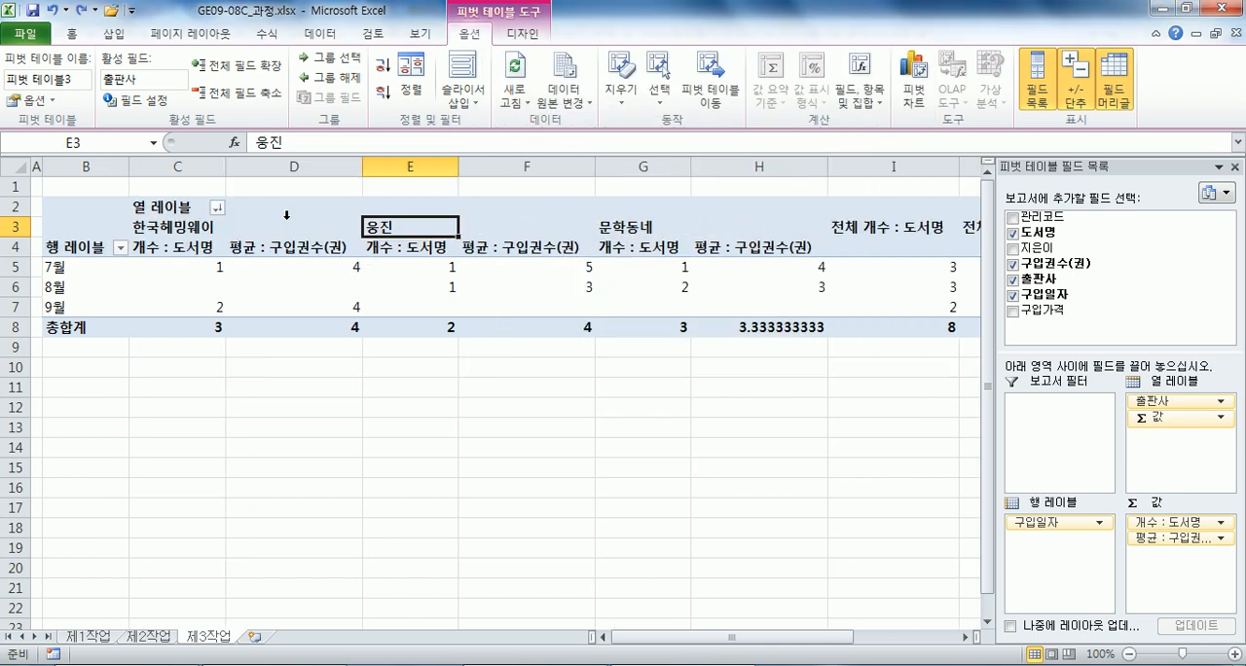
Turn on 레이블이 있는 셀 병합 및 가운데 맞춤 in the pivot table options.
{"action": "left_click", "coordinate": [181, 234]}
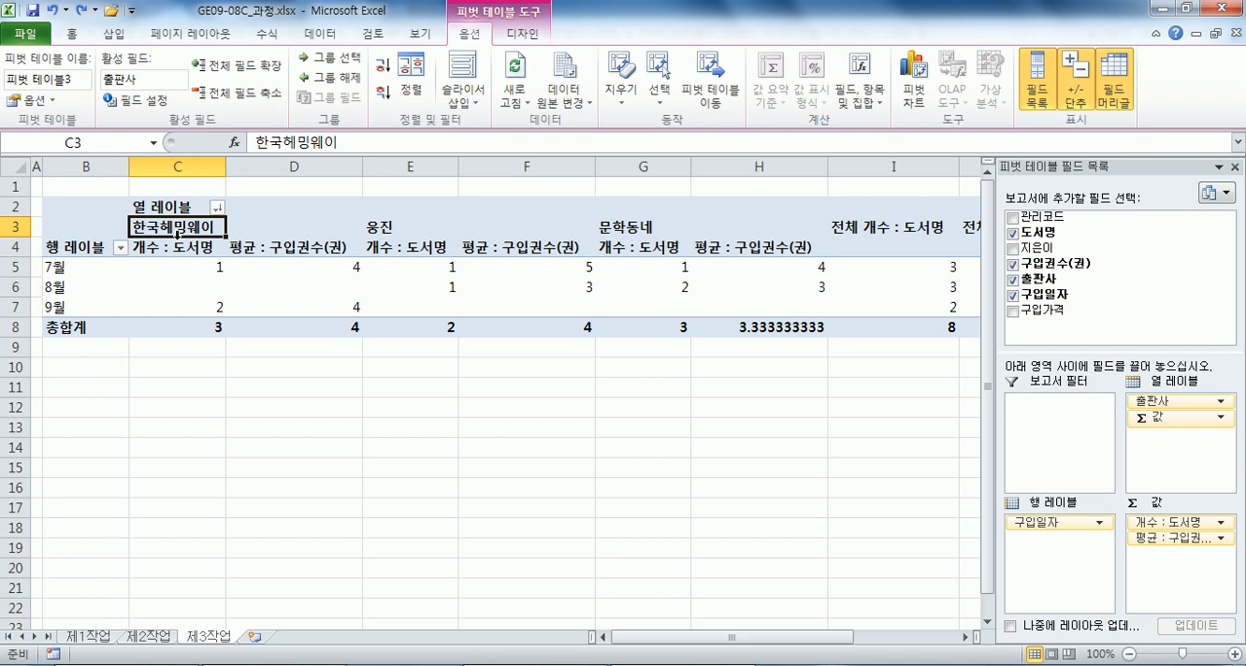
{"action": "left_click", "coordinate": [263, 227]}
{"action": "left_click", "coordinate": [392, 227]}
{"action": "left_click", "coordinate": [407, 227]}
{"action": "left_click", "coordinate": [256, 226]}
{"action": "left_click", "coordinate": [32, 99]}
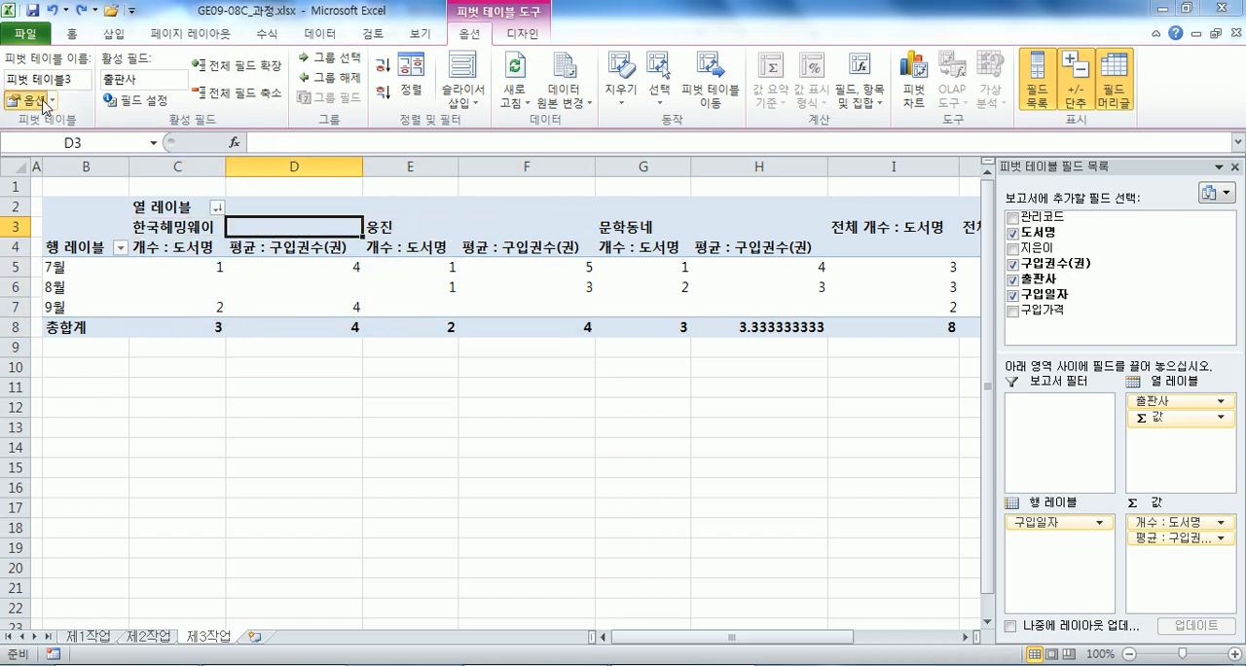
{"action": "left_click", "coordinate": [564, 167]}
{"action": "left_click", "coordinate": [801, 434]}
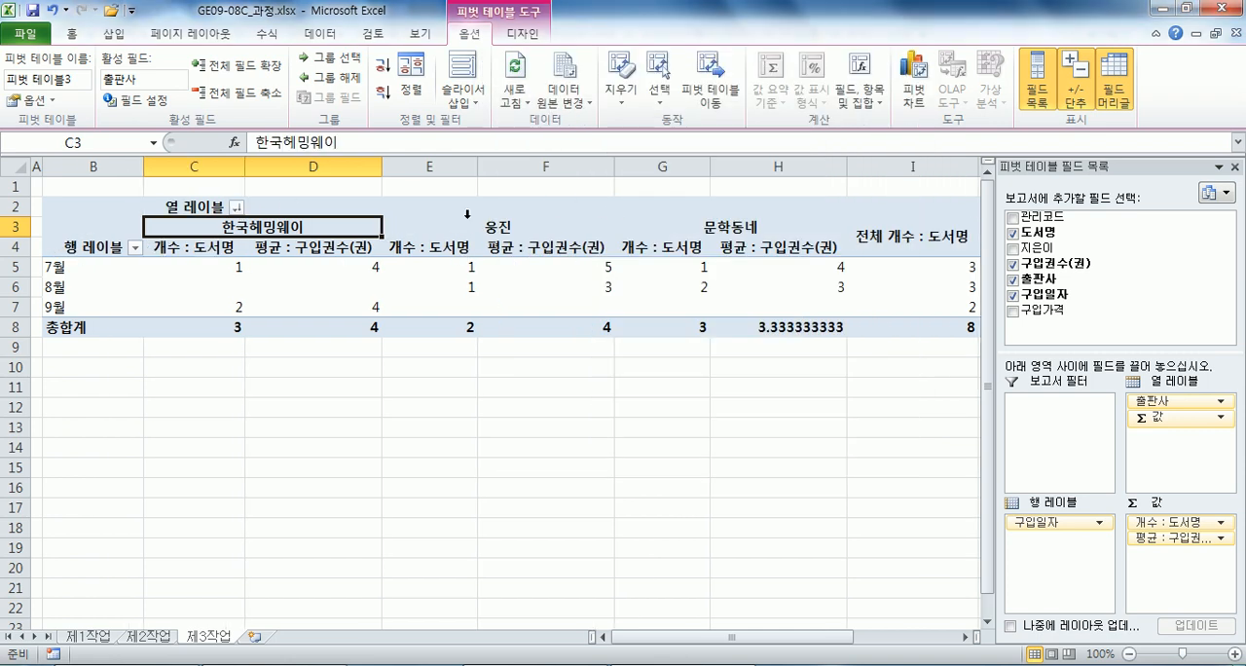
Set the pivot table options to show ** in empty cells.
{"action": "left_click_drag", "start_coordinate": [466, 226], "coordinate": [459, 307]}
{"action": "left_click_drag", "start_coordinate": [270, 231], "coordinate": [265, 331]}
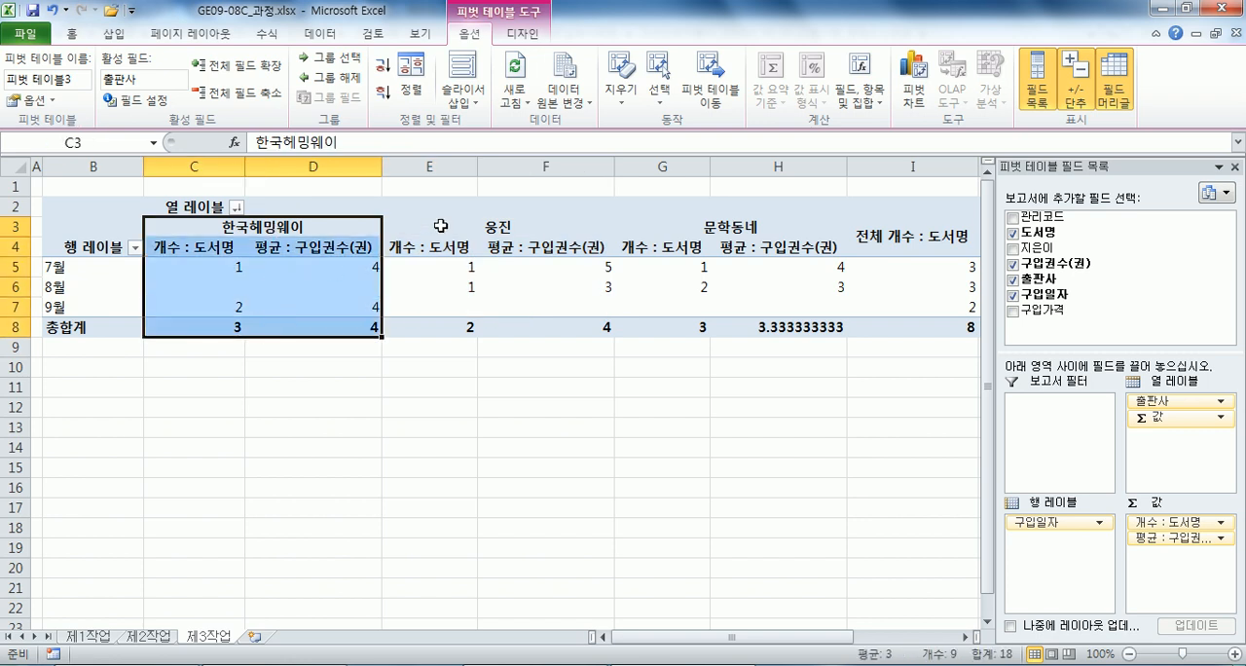
{"action": "left_click", "coordinate": [433, 231]}
{"action": "left_click", "coordinate": [43, 100]}
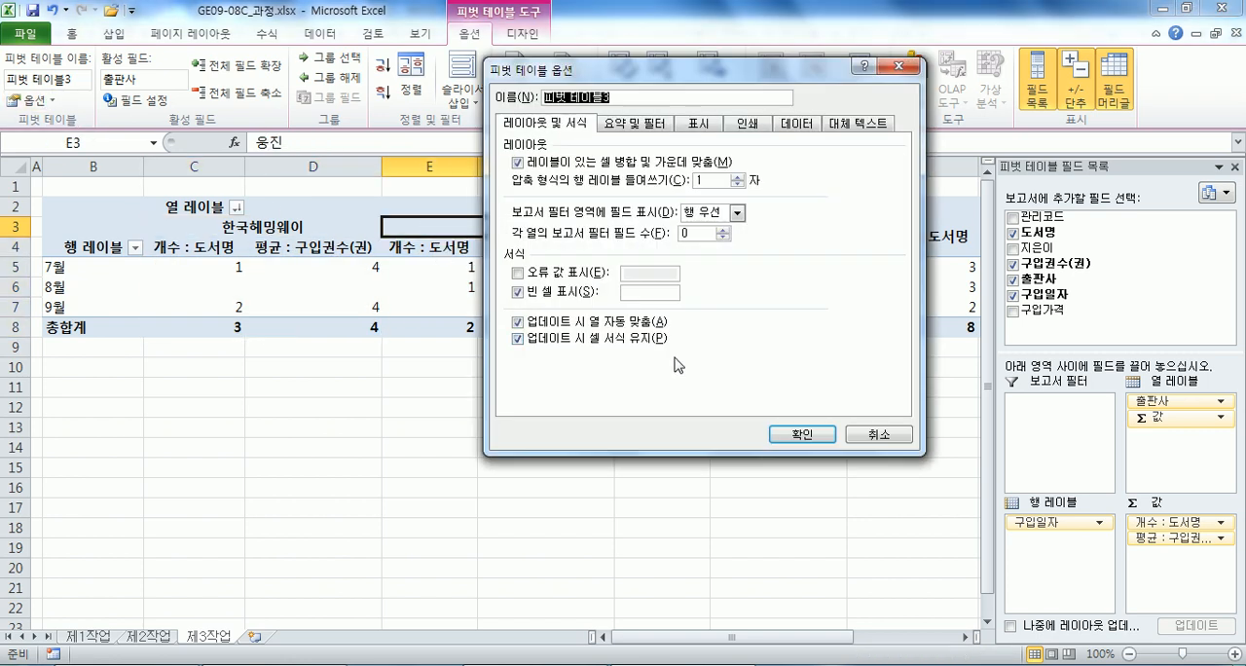
{"action": "left_click", "coordinate": [665, 290]}
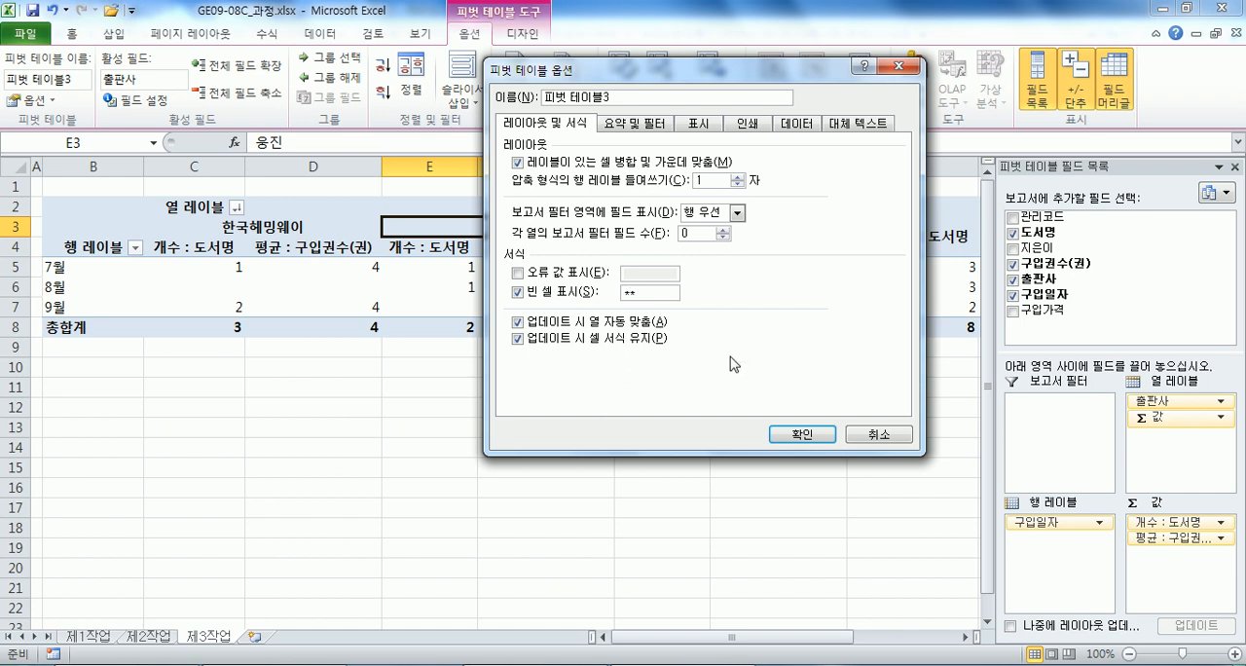
{"action": "left_click", "coordinate": [783, 435]}
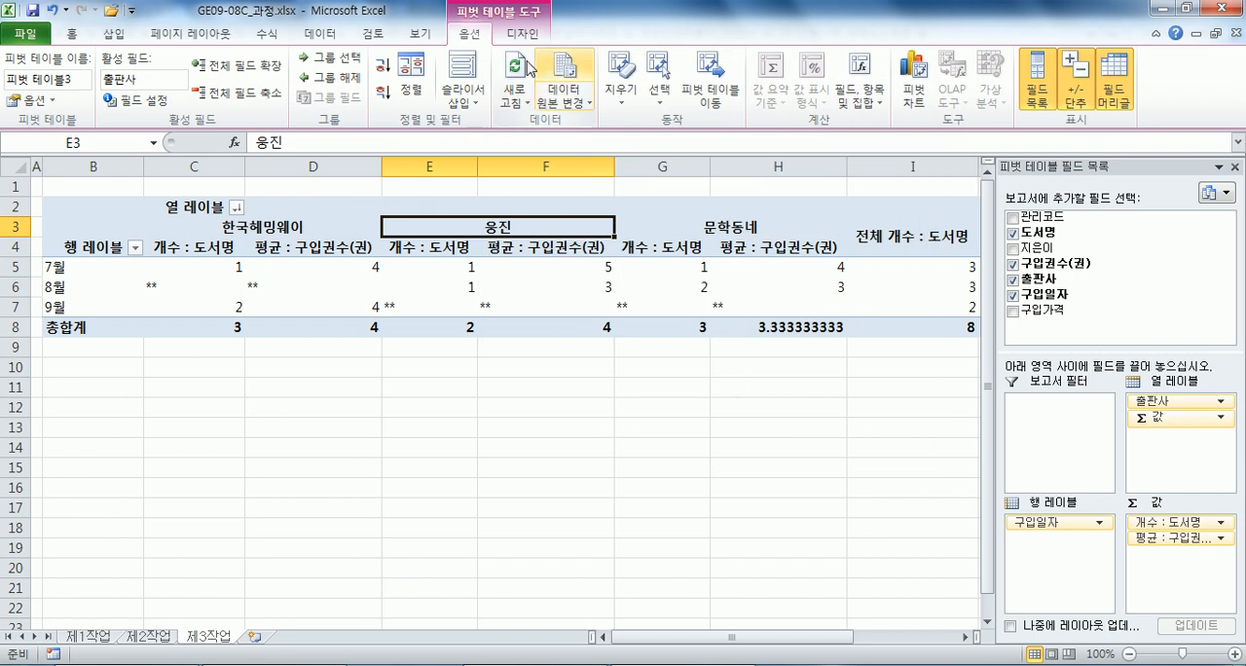
Turn off 행 총합계 표시 in the pivot table's 요약 및 필터 options.
{"action": "left_click", "coordinate": [39, 100]}
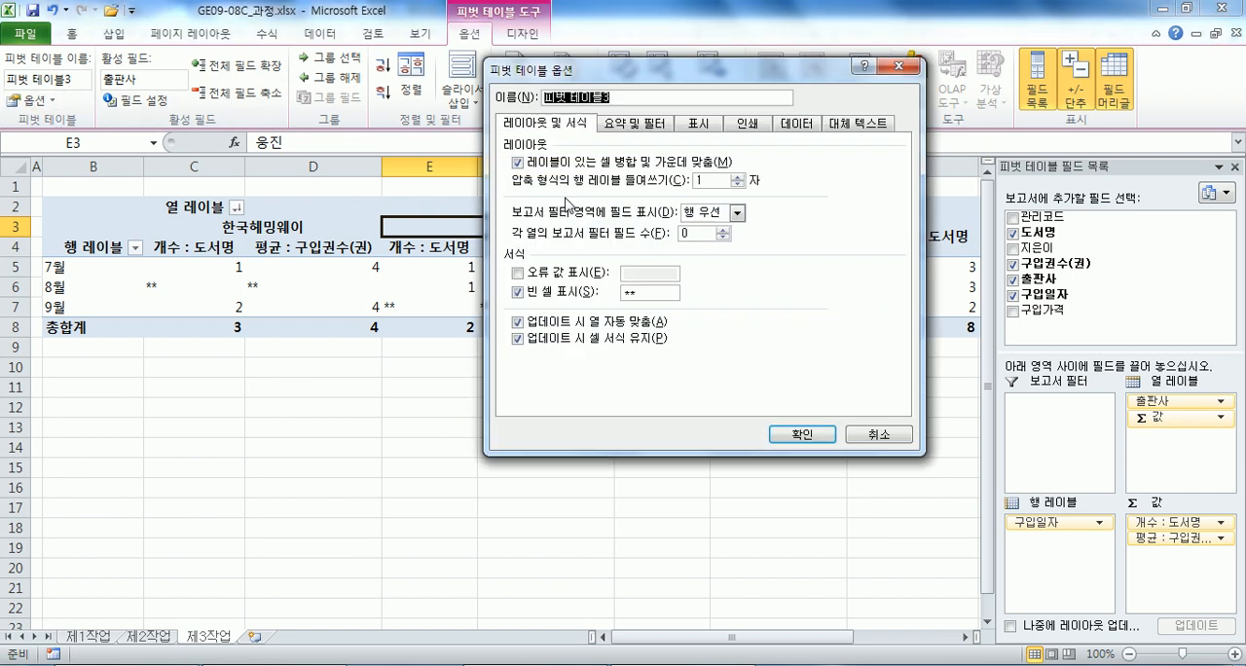
{"action": "left_click", "coordinate": [631, 129]}
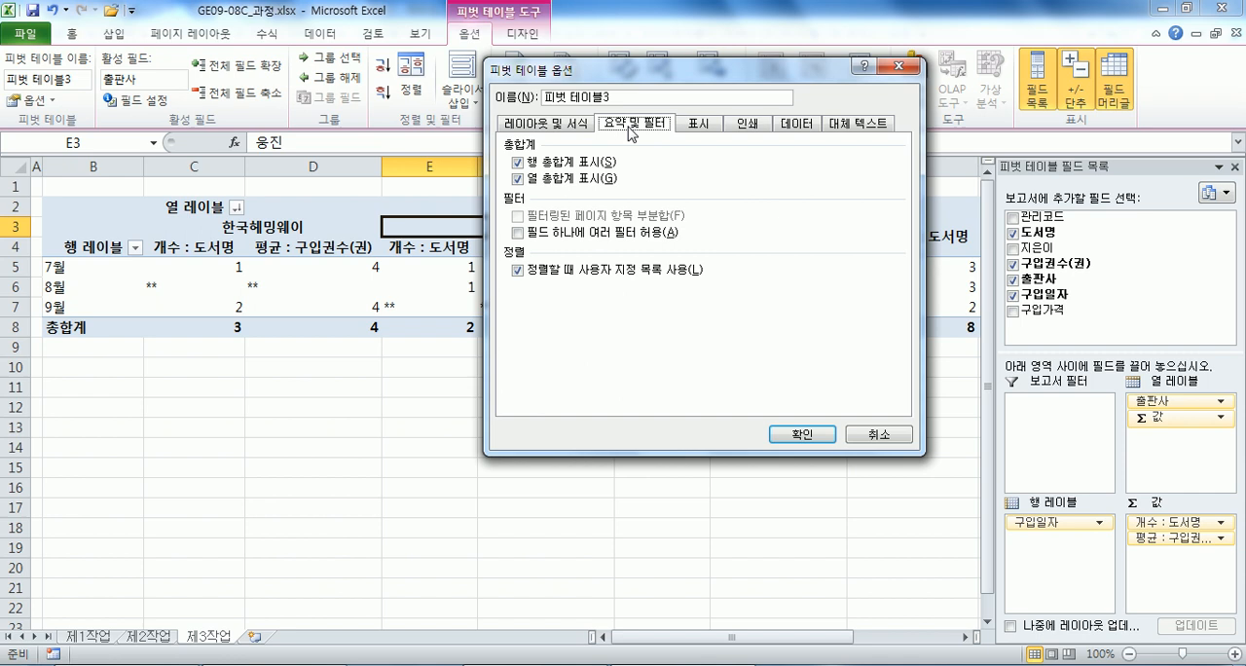
{"action": "left_click", "coordinate": [551, 166]}
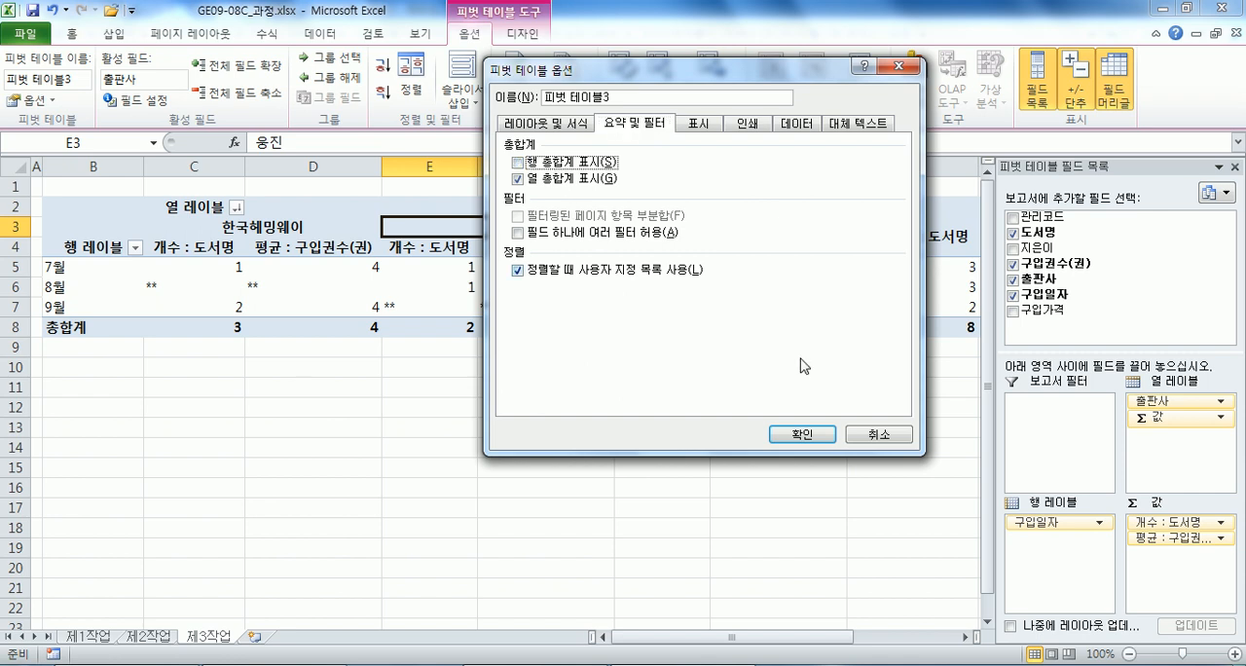
{"action": "left_click", "coordinate": [802, 434]}
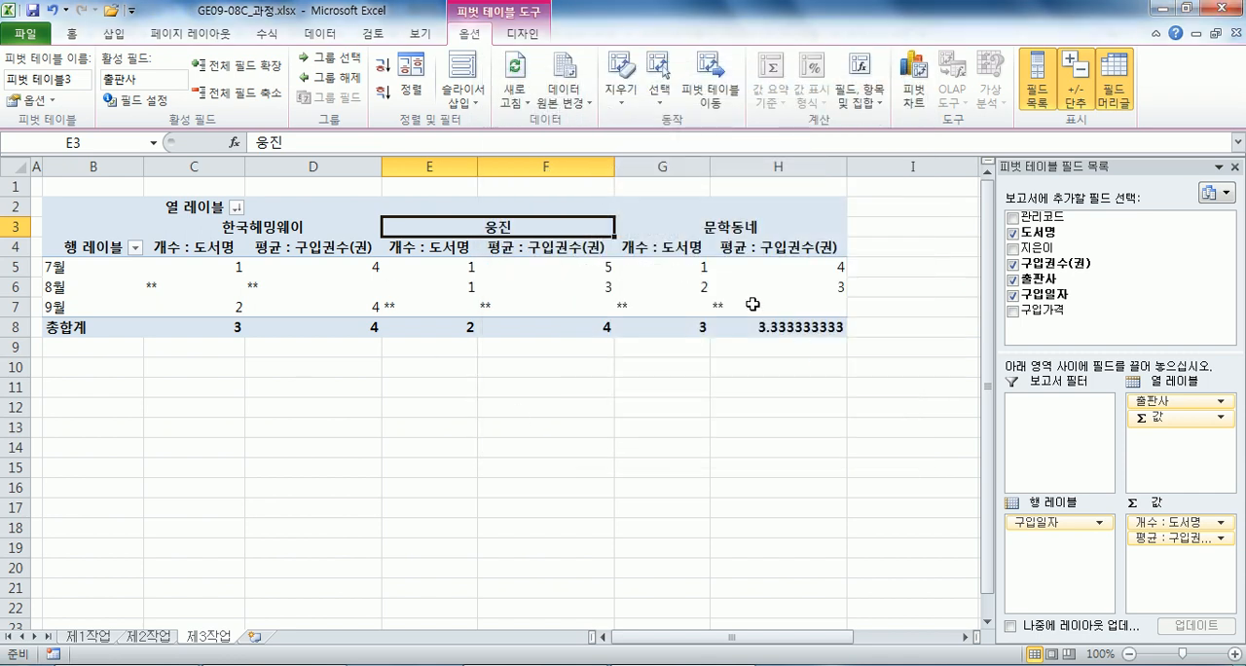
Center the pivot table values in C5:H8 and apply the comma style to them.
{"action": "left_click_drag", "start_coordinate": [187, 265], "coordinate": [788, 317]}
{"action": "left_click_drag", "start_coordinate": [80, 266], "coordinate": [779, 328]}
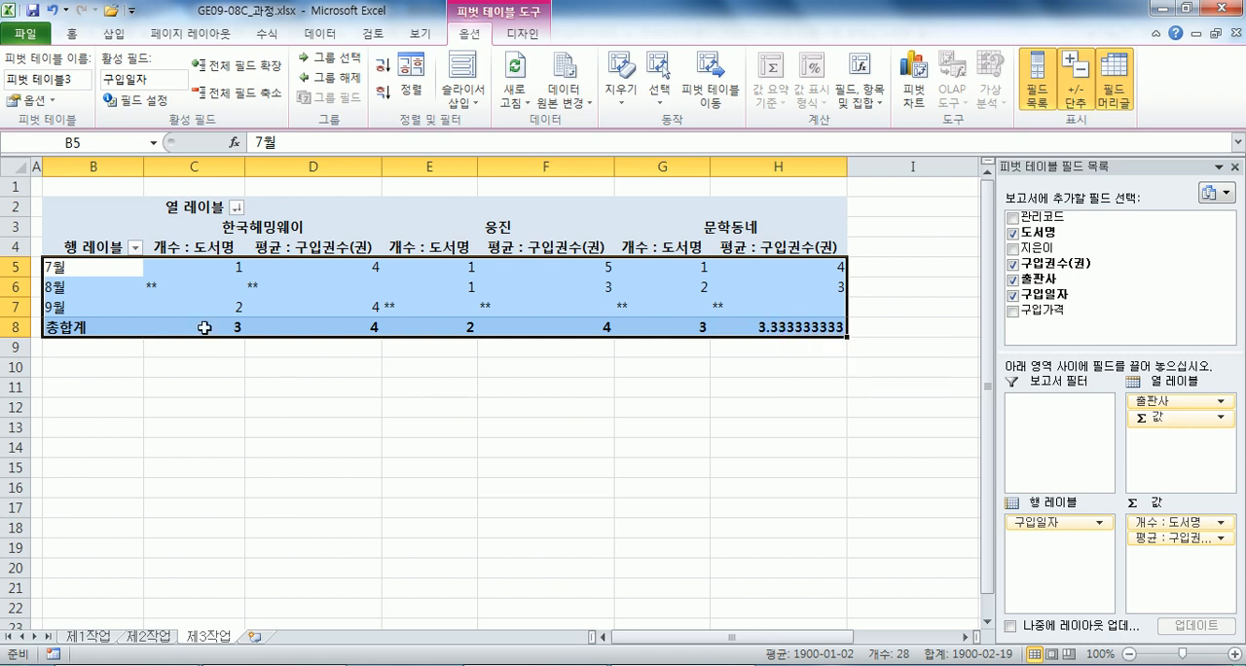
{"action": "left_click_drag", "start_coordinate": [70, 266], "coordinate": [68, 326]}
{"action": "left_click", "coordinate": [209, 264]}
{"action": "left_click_drag", "start_coordinate": [209, 265], "coordinate": [820, 331]}
{"action": "left_click", "coordinate": [71, 33]}
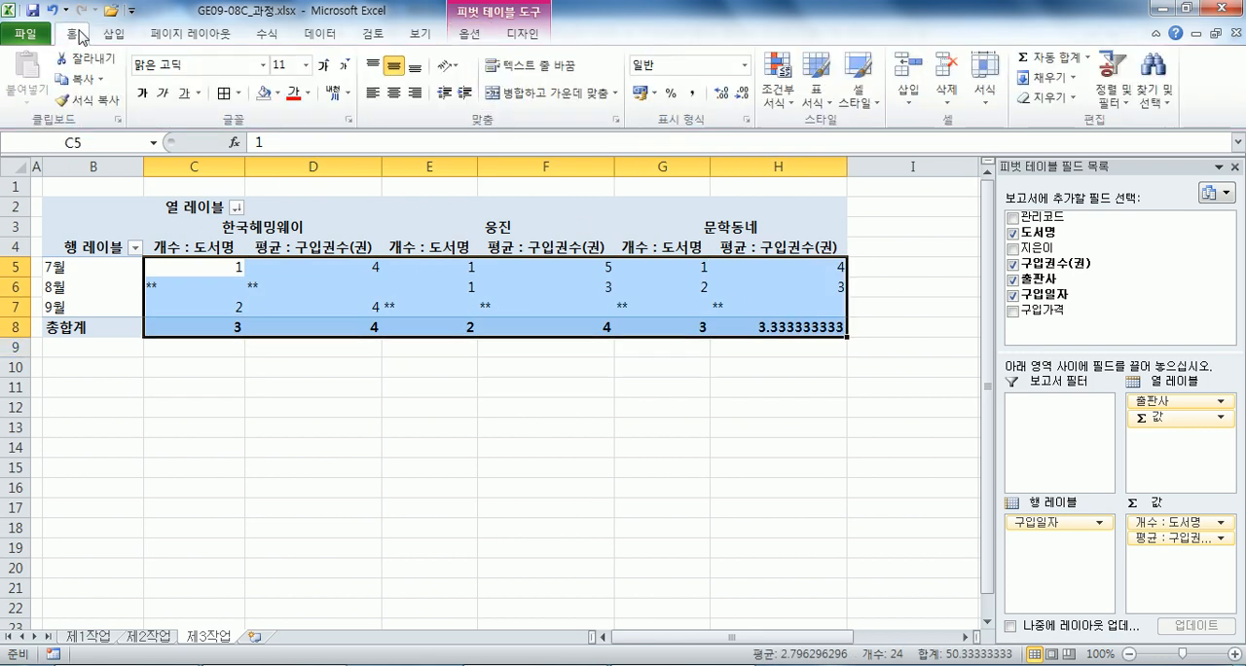
{"action": "left_click", "coordinate": [395, 94]}
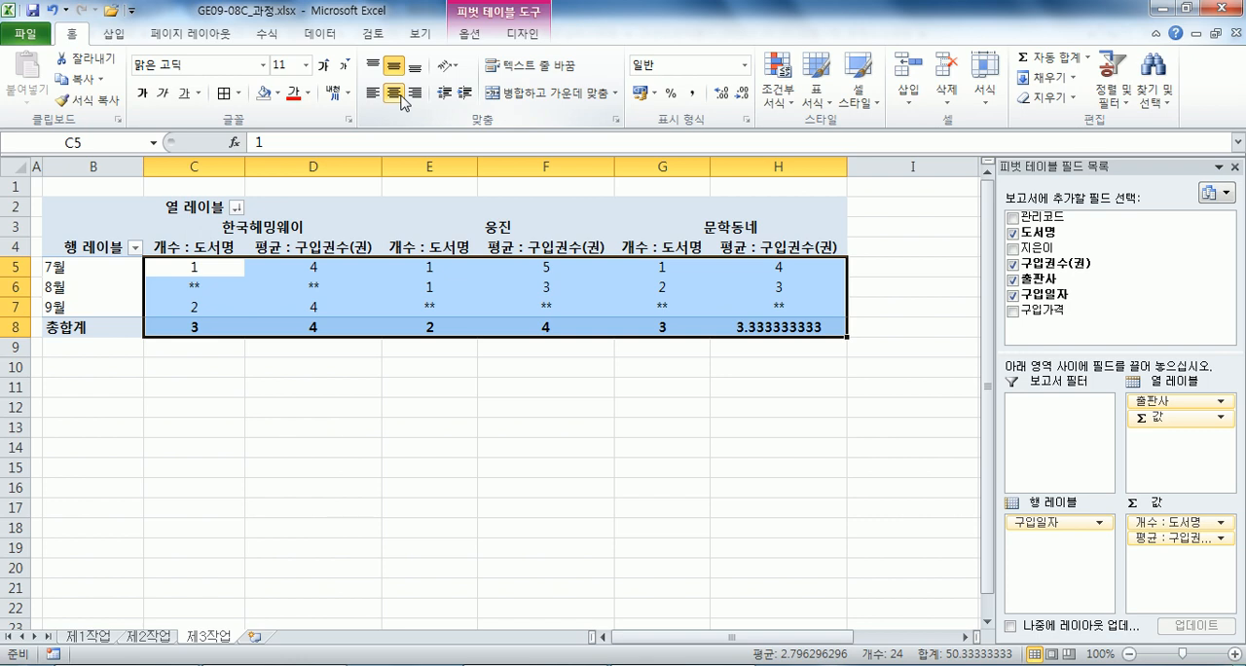
{"action": "left_click", "coordinate": [692, 94]}
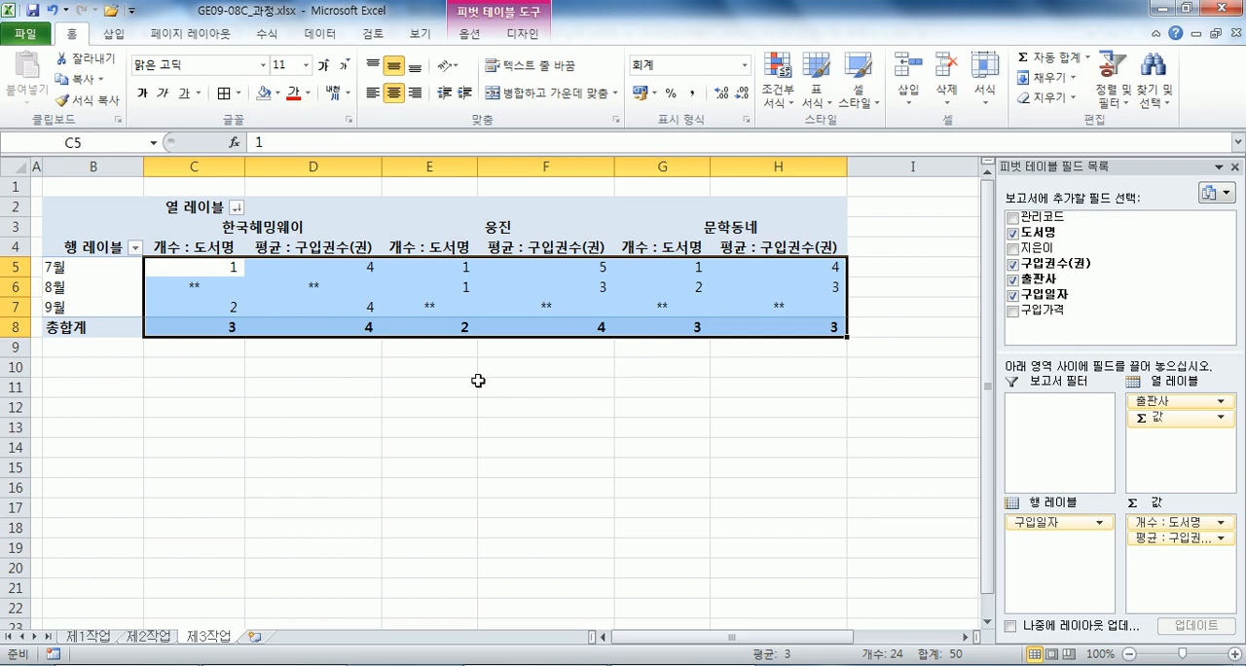
{"action": "left_click", "coordinate": [261, 222]}
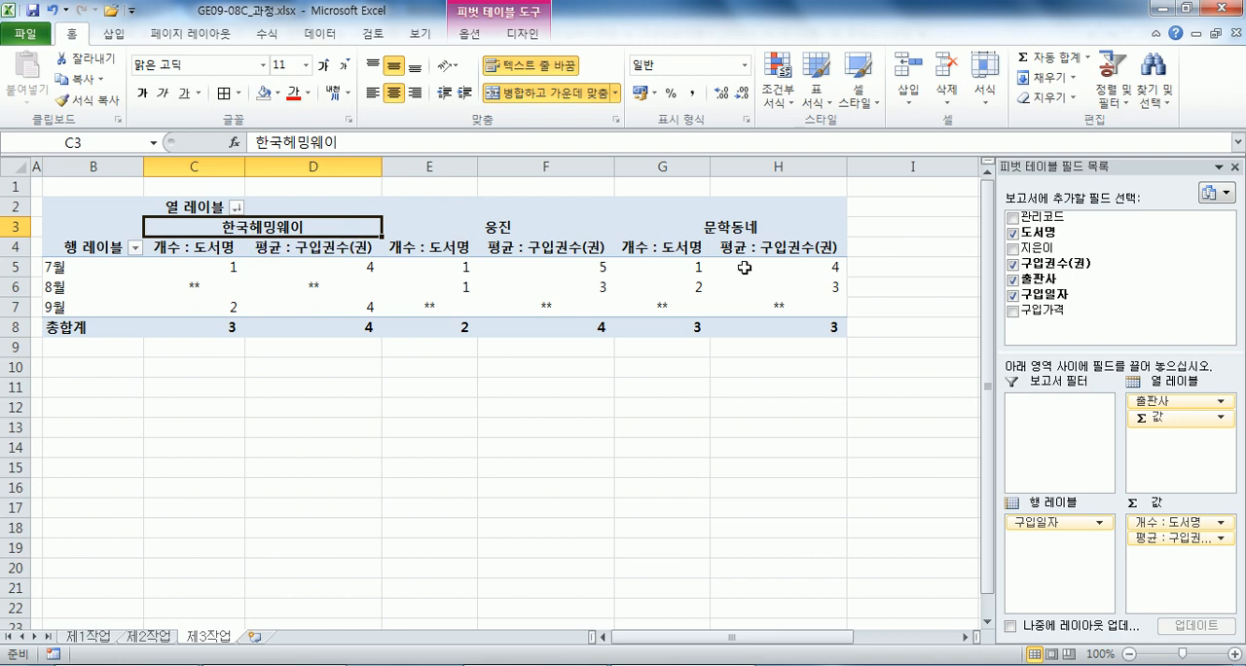
{"action": "left_click", "coordinate": [742, 231]}
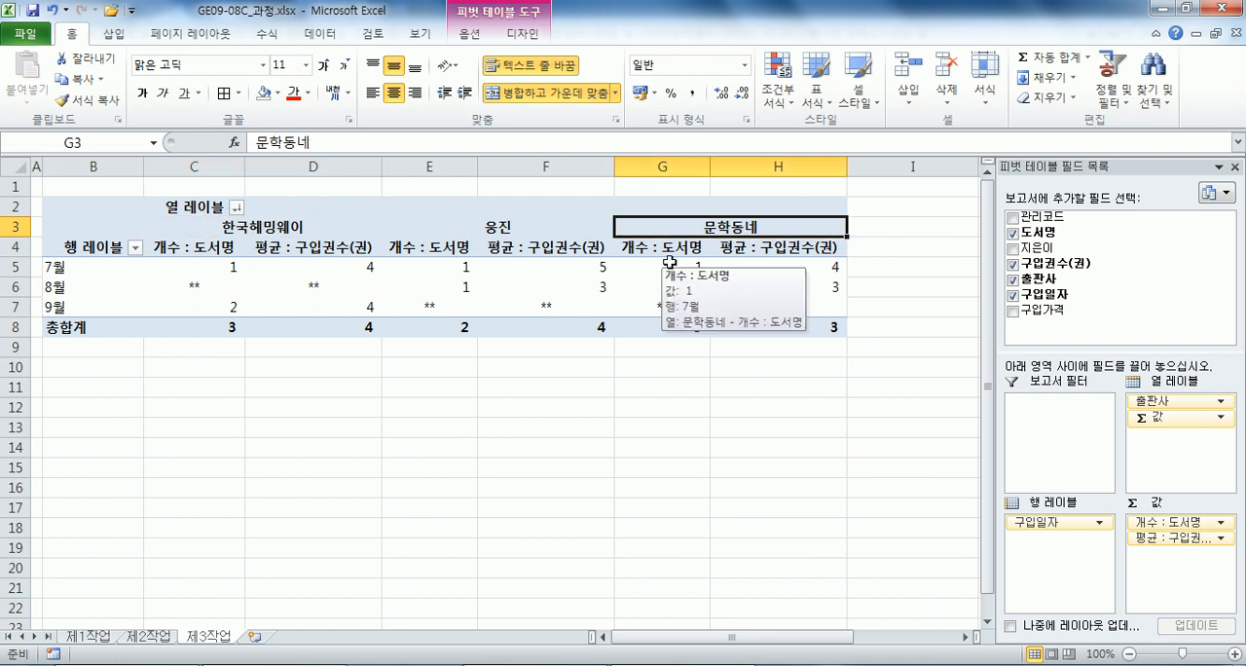
Rename the pivot table's row label in B4 as 구입일자 and the column label in C2 as 출판사.
{"action": "left_click", "coordinate": [84, 248]}
{"action": "type", "text": "구"}
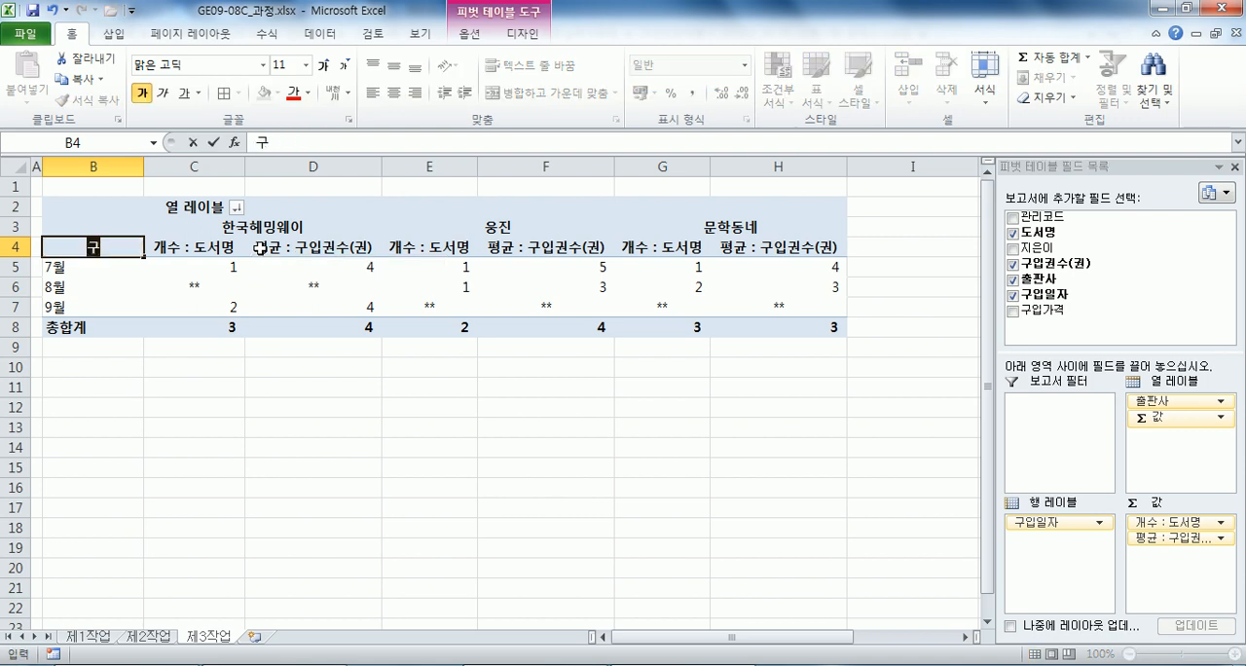
{"action": "type", "text": "입일자"}
{"action": "left_click", "coordinate": [259, 235]}
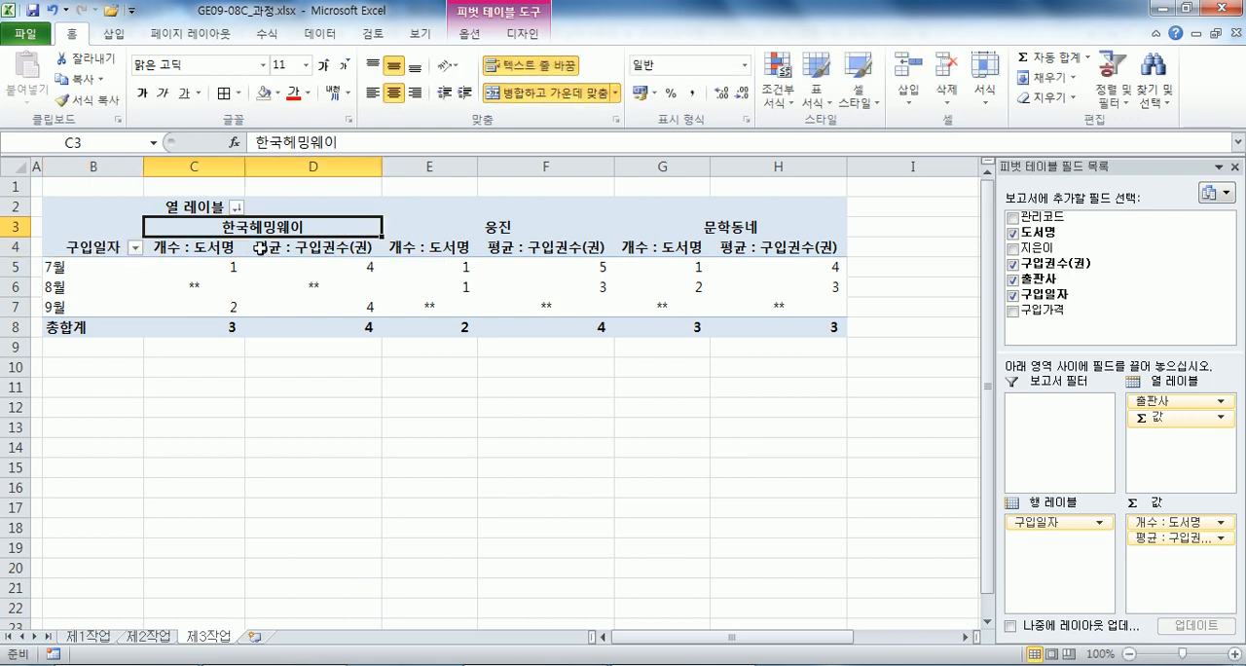
{"action": "key", "text": "Up"}
{"action": "type", "text": "출판사"}
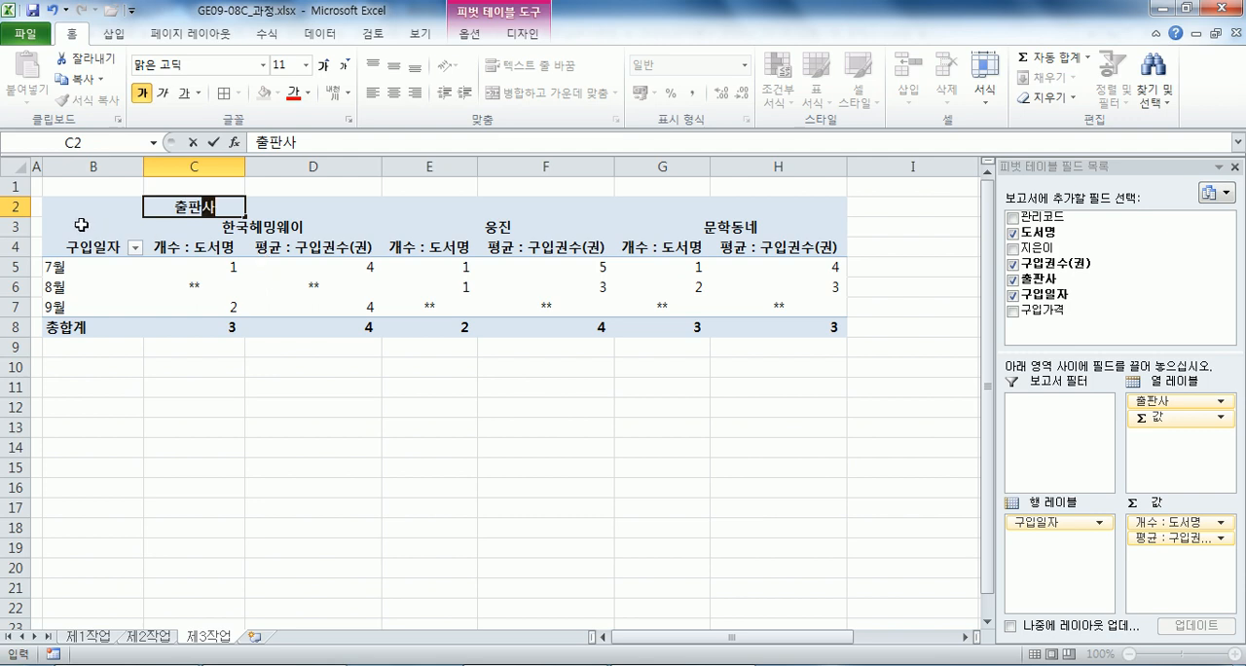
{"action": "key", "text": "Return"}
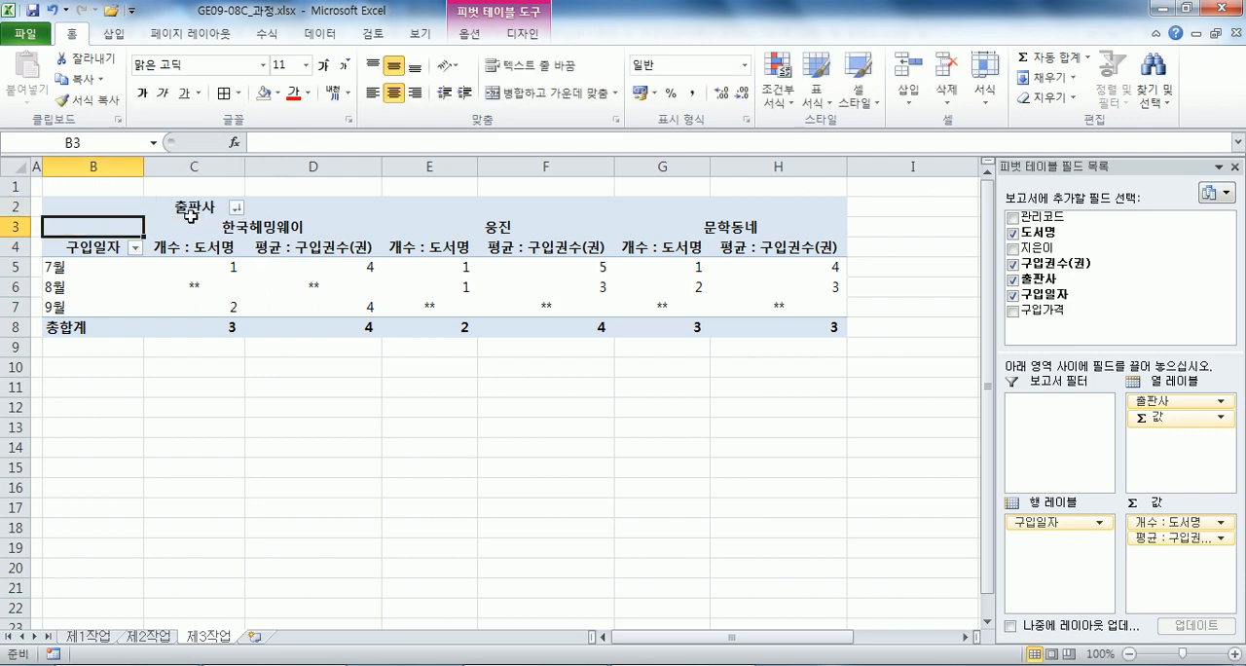
{"action": "left_click", "coordinate": [93, 248]}
{"action": "left_click", "coordinate": [178, 207]}
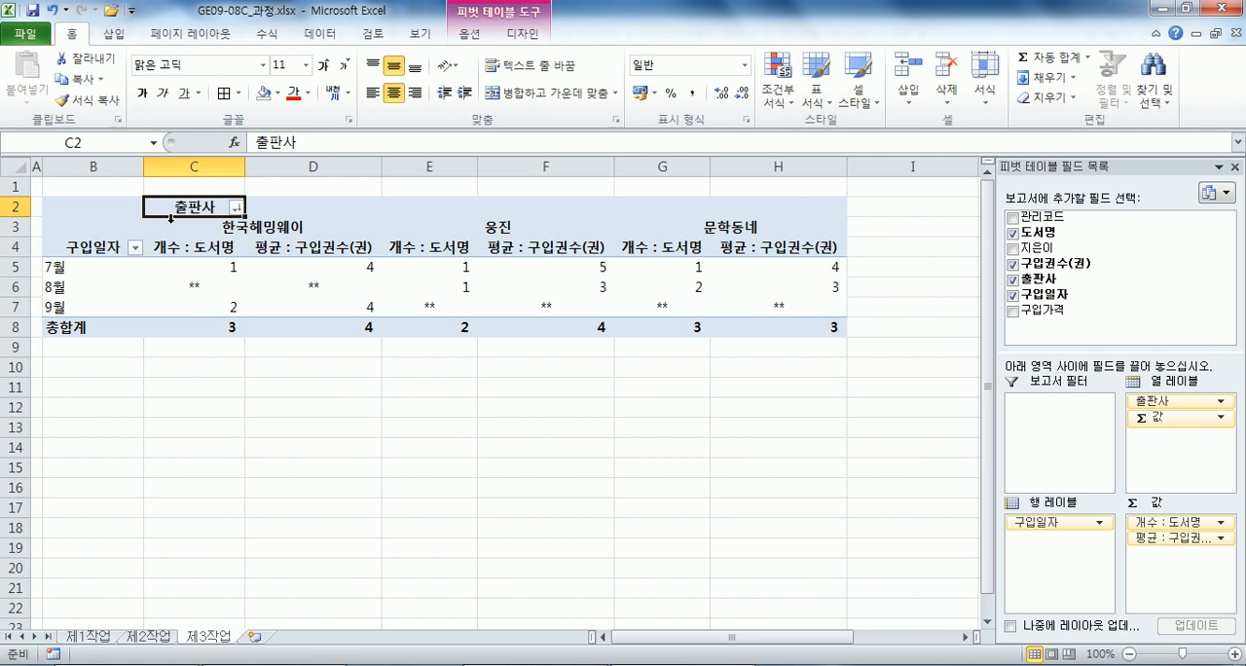
{"action": "left_click", "coordinate": [241, 275]}
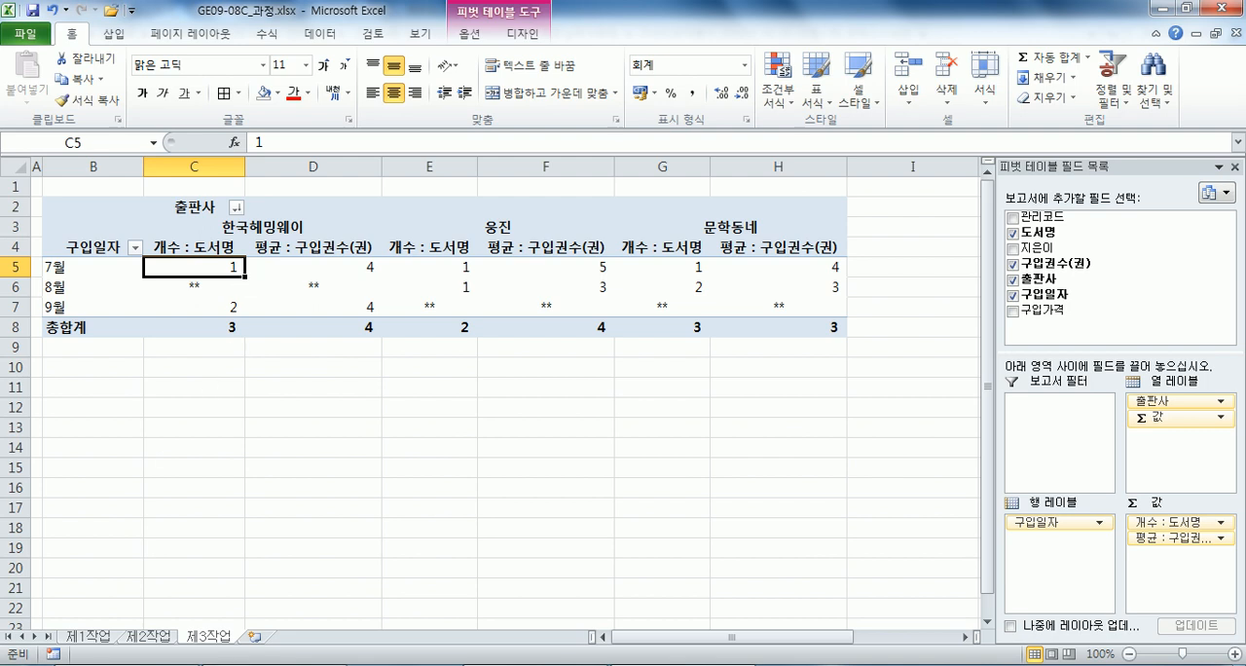
Switch to the exam text in Notepad and read conditions (1) to (8) for the 제4작업 chart.
{"action": "key", "text": "alt+Tab"}
{"action": "scroll", "coordinate": [280, 428], "scroll_direction": "down", "scroll_amount": 10}
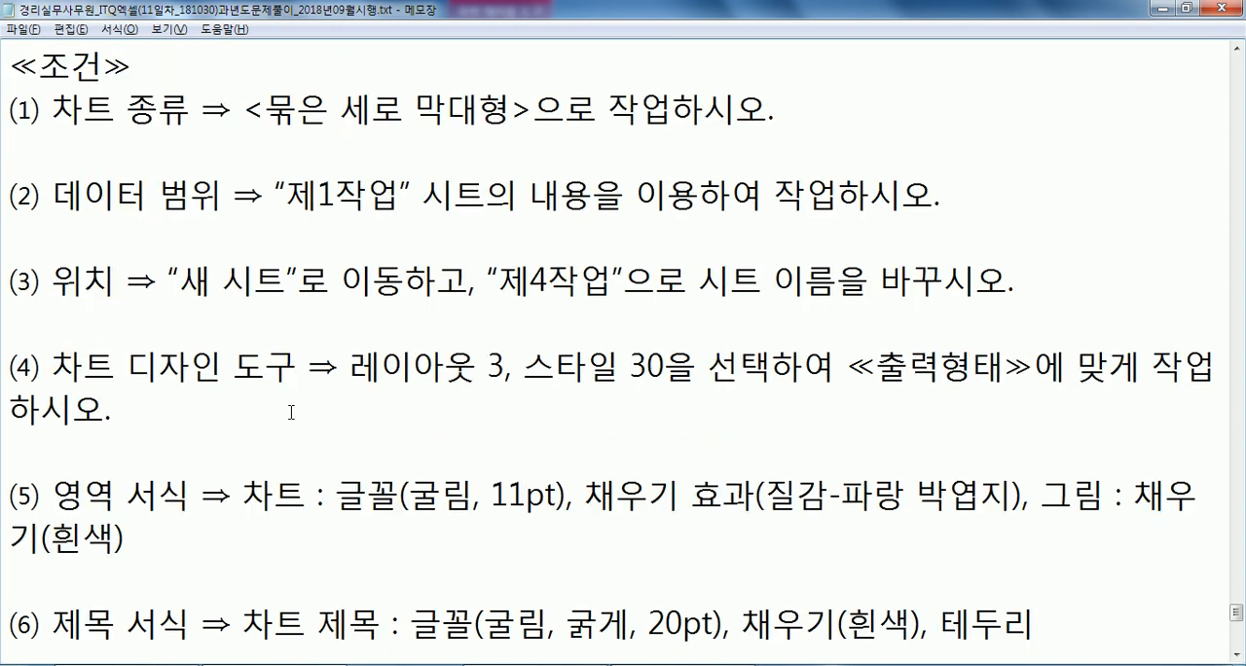
{"action": "left_click", "coordinate": [377, 242]}
{"action": "scroll", "coordinate": [520, 376], "scroll_direction": "down", "scroll_amount": 2}
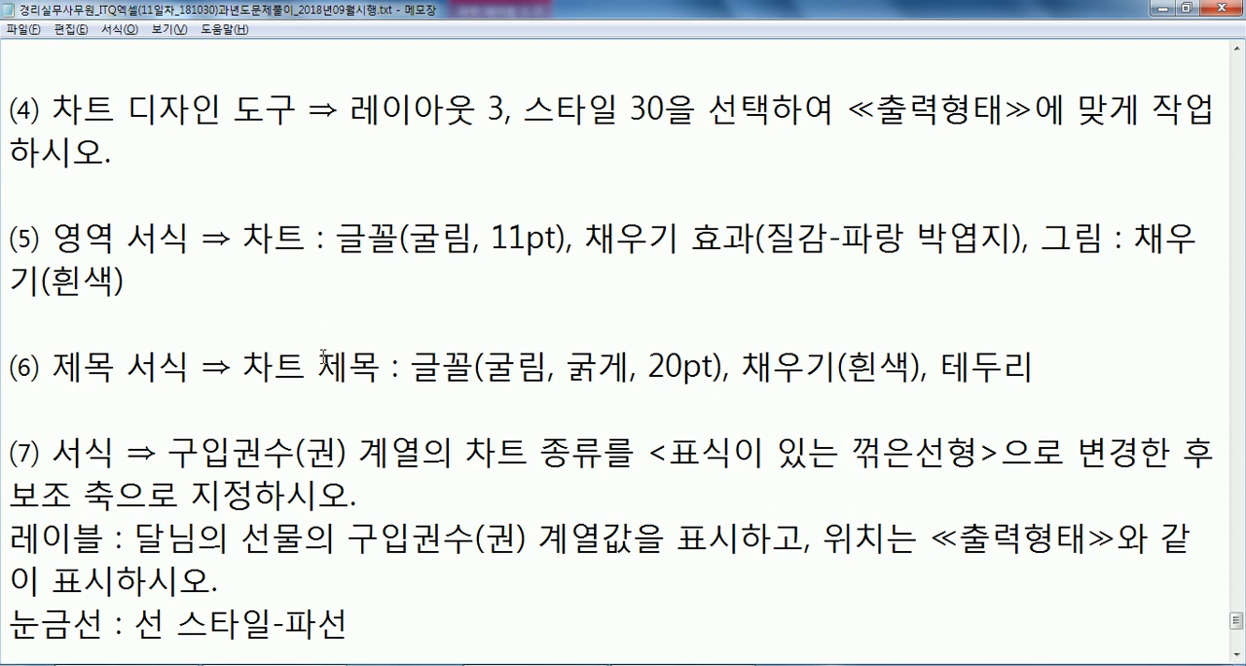
{"action": "scroll", "coordinate": [323, 356], "scroll_direction": "down", "scroll_amount": 1}
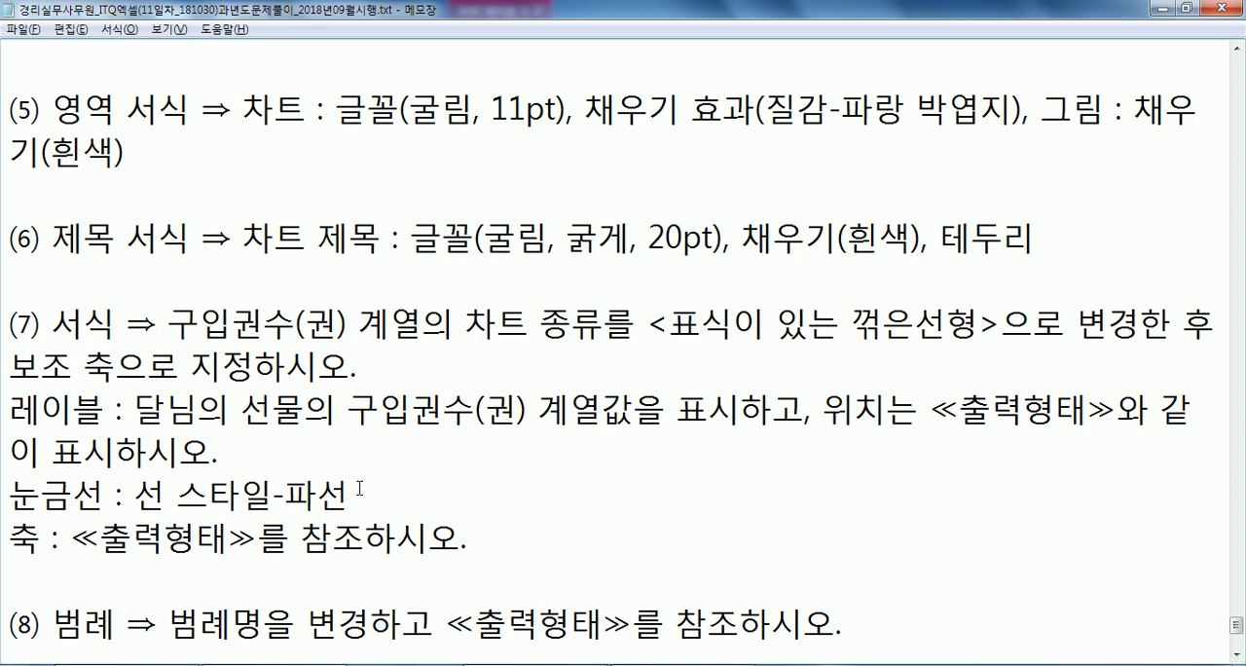
Read conditions (9) and (10) in the exam text and recheck the earlier 제4작업 chart conditions.
{"action": "scroll", "coordinate": [365, 488], "scroll_direction": "down", "scroll_amount": 2}
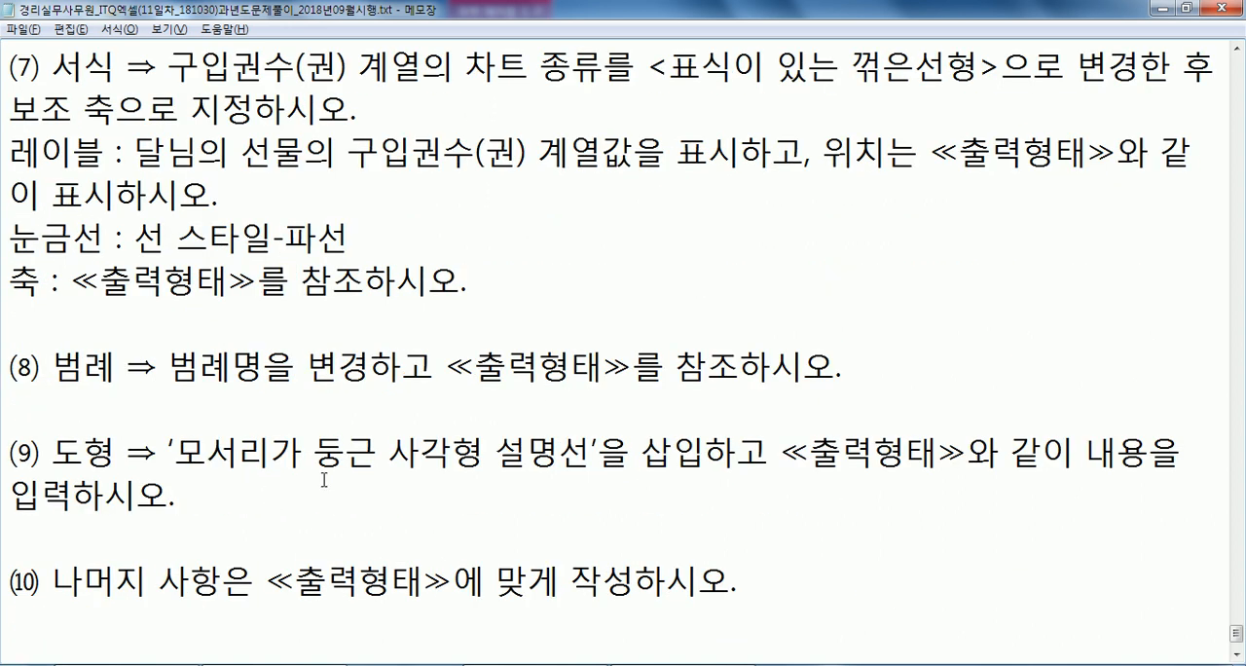
{"action": "scroll", "coordinate": [324, 479], "scroll_direction": "up", "scroll_amount": 4}
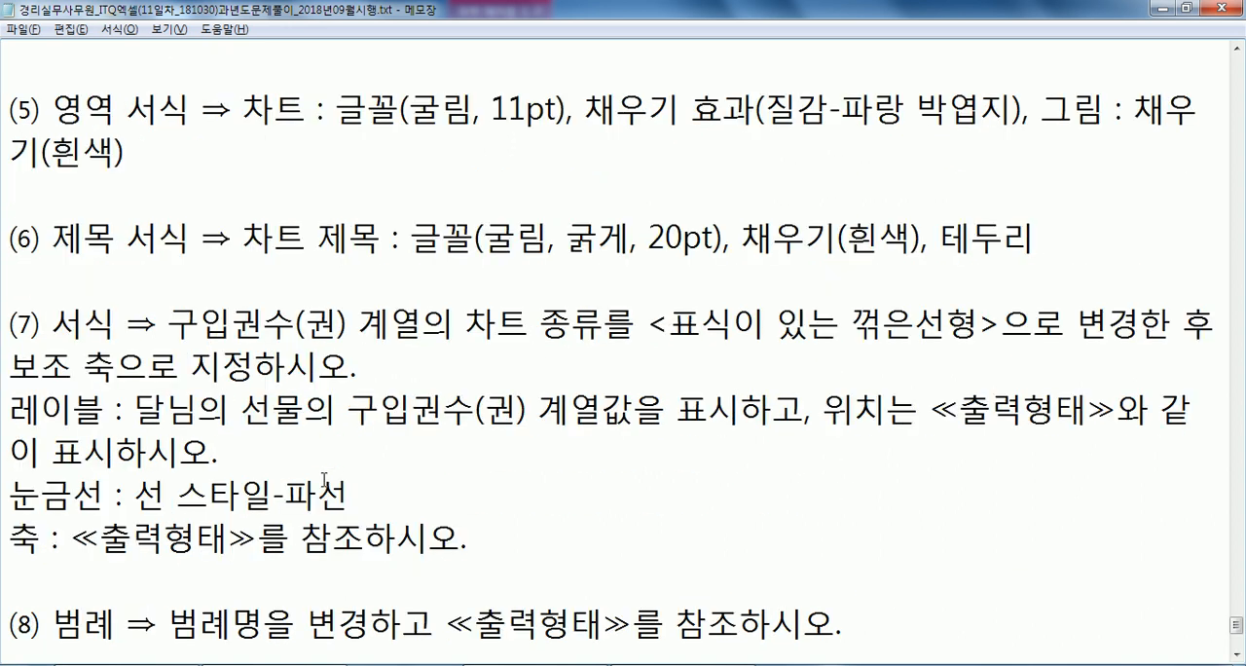
{"action": "scroll", "coordinate": [324, 479], "scroll_direction": "up", "scroll_amount": 3}
{"action": "scroll", "coordinate": [323, 479], "scroll_direction": "down", "scroll_amount": 2}
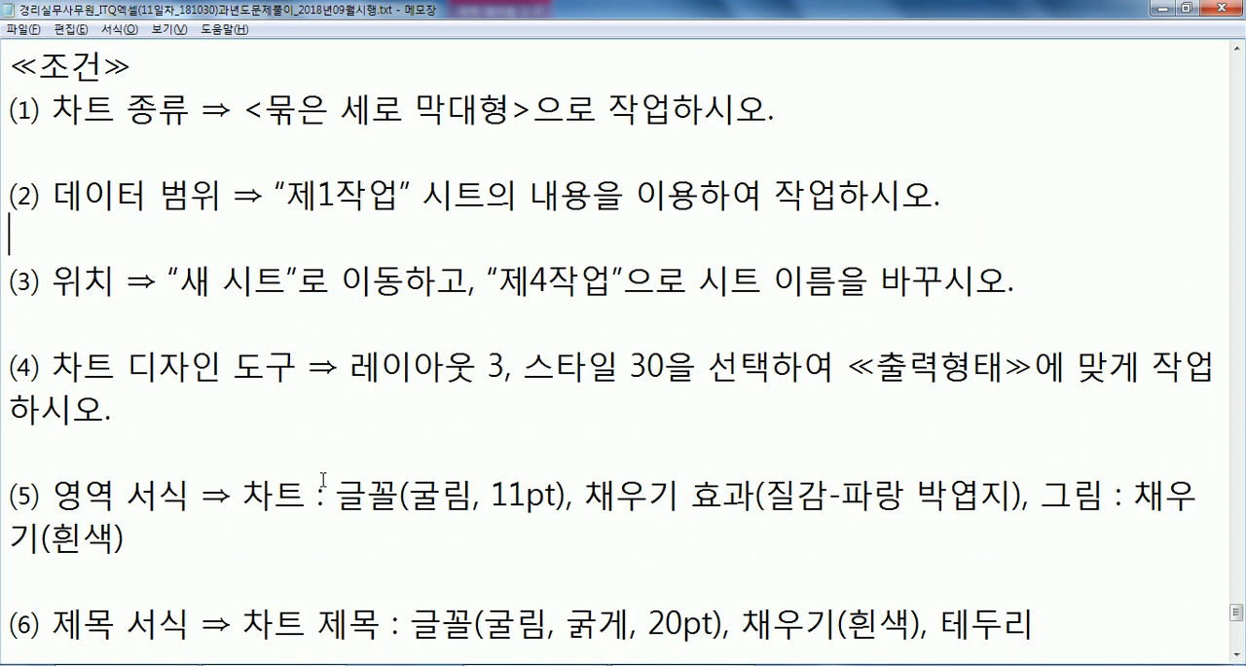
Switch to Excel and insert a 묶은 세로 막대형 chart from 제1작업's 도서명, 구입권수(권) and 구입가격 columns, rows 4, 5, 7–9, 11 and 12.
{"action": "key", "text": "alt+Tab"}
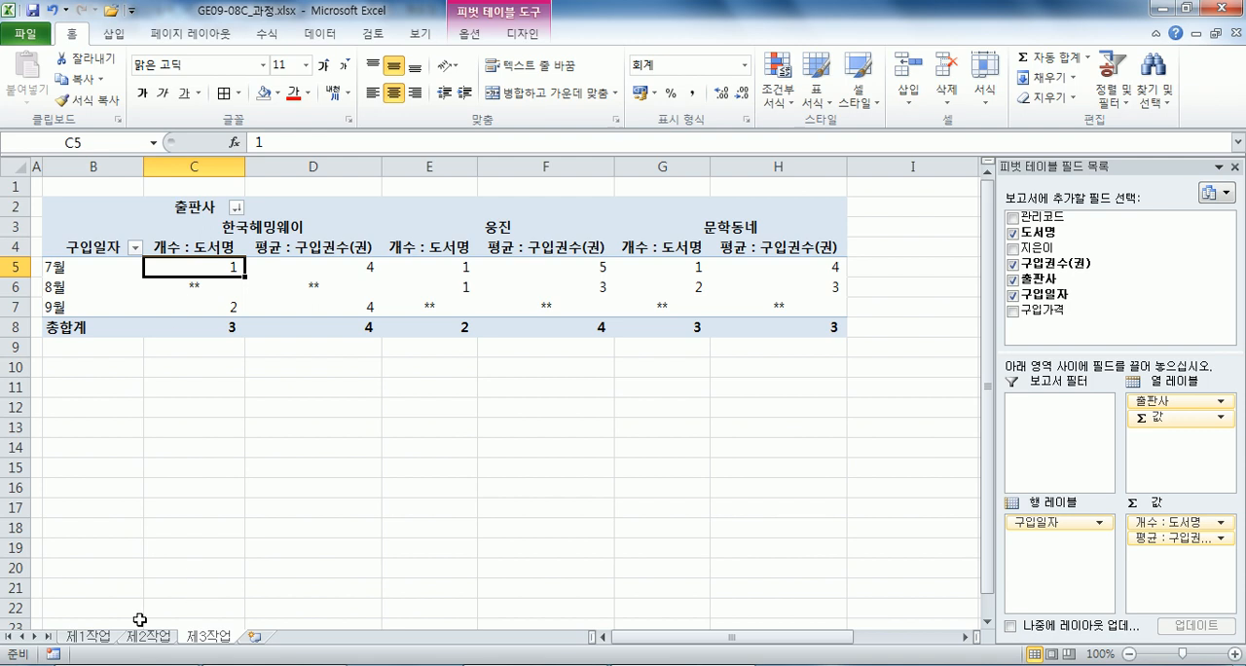
{"action": "left_click", "coordinate": [90, 637]}
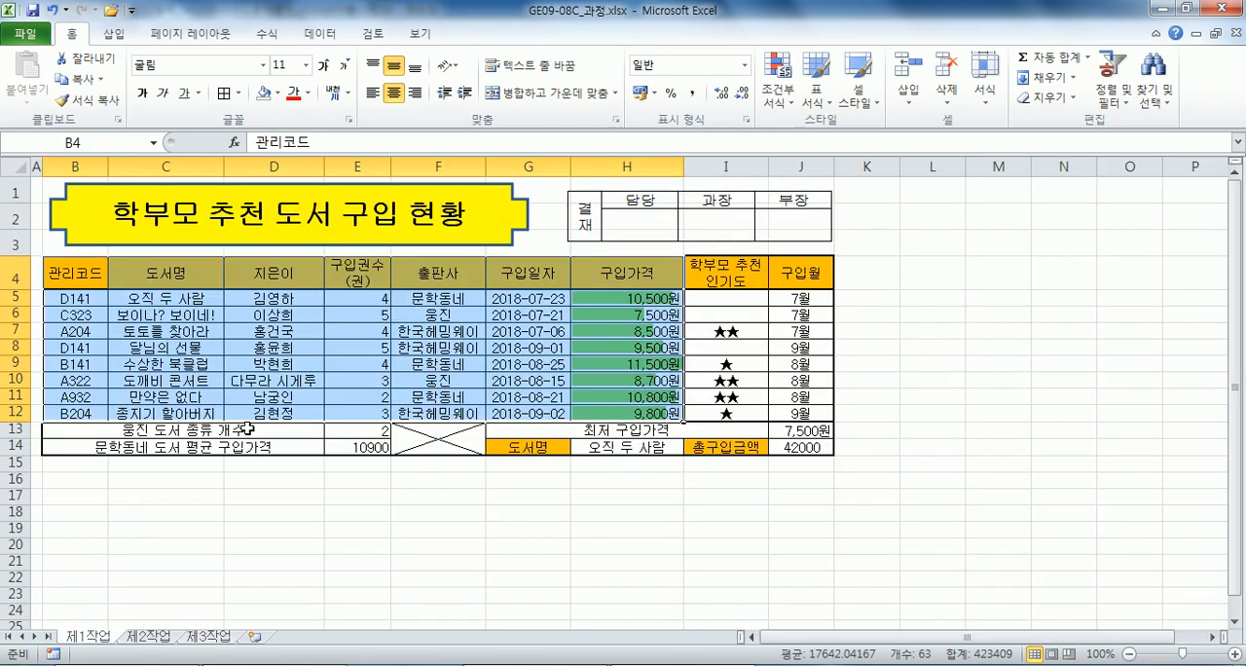
{"action": "left_click", "coordinate": [381, 297]}
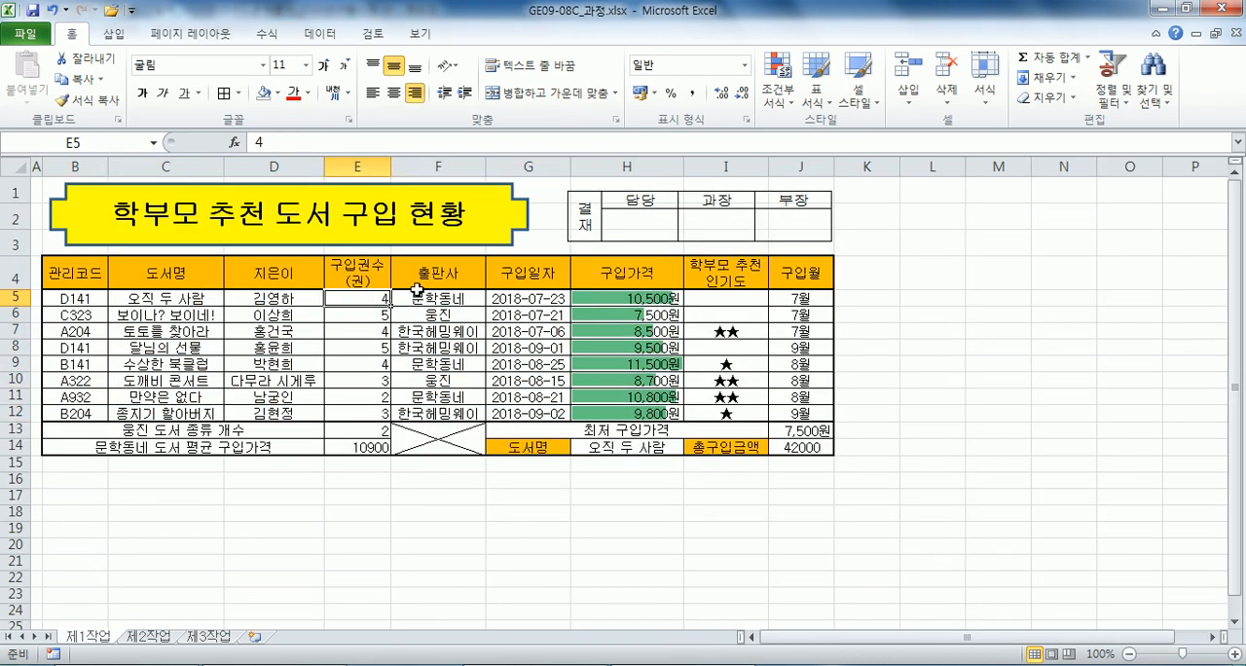
{"action": "left_click", "coordinate": [195, 283]}
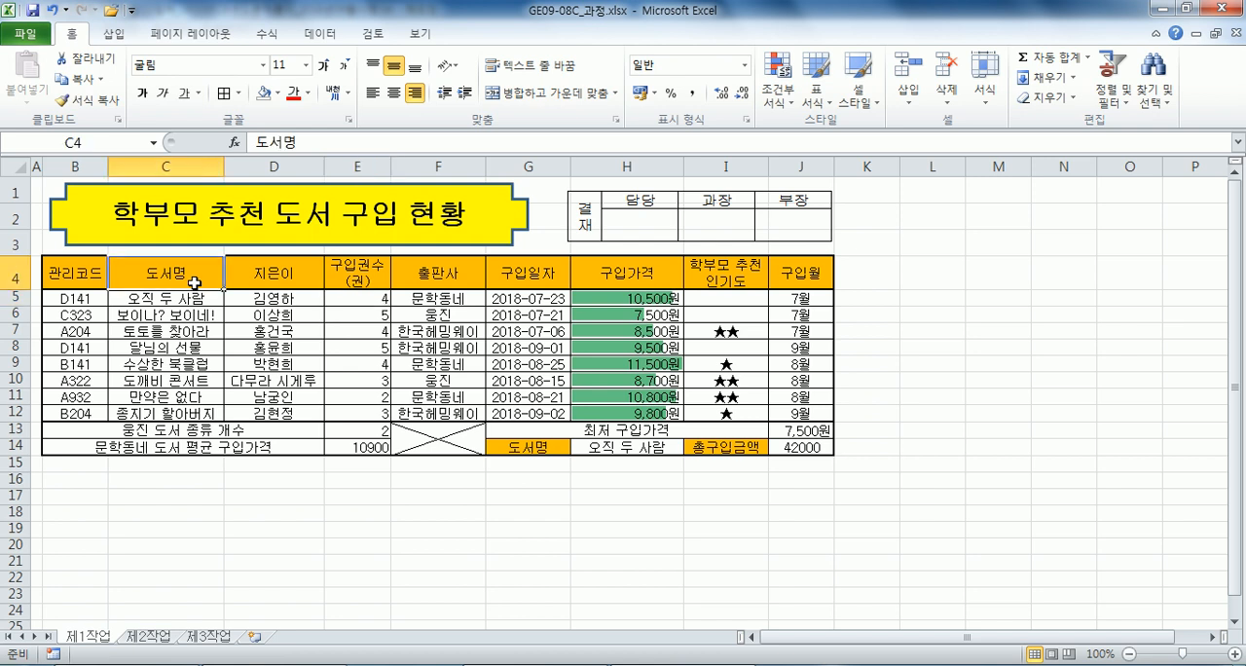
{"action": "left_click_drag", "start_coordinate": [194, 282], "coordinate": [182, 415]}
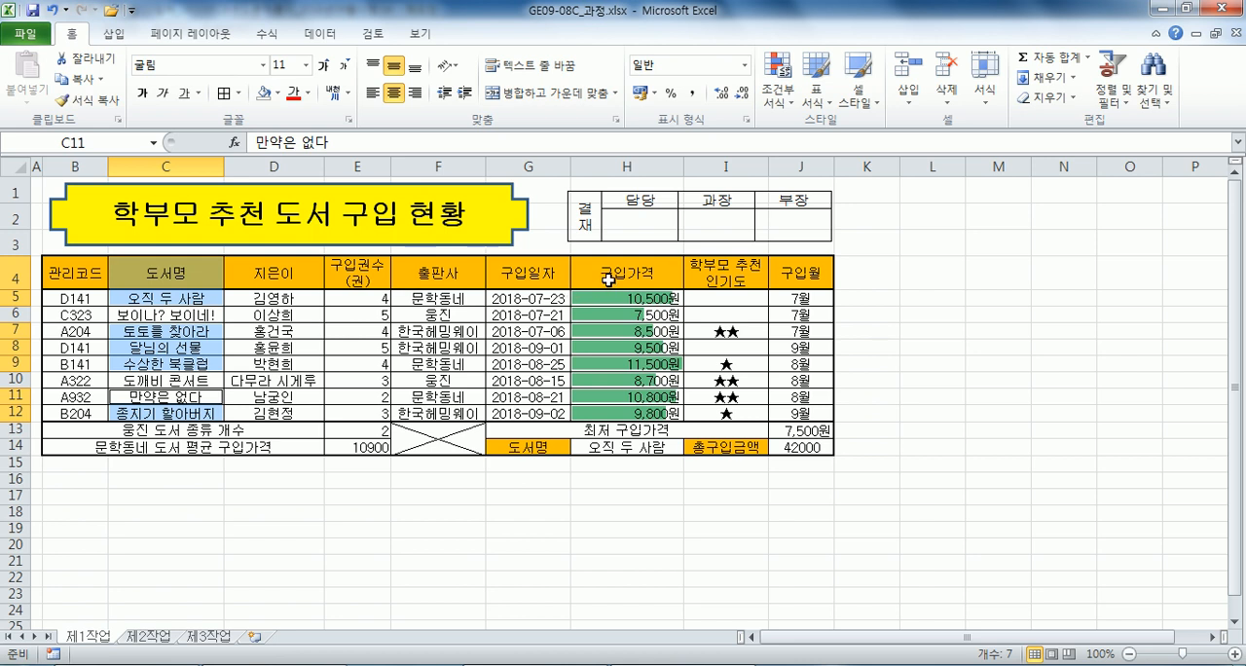
{"action": "left_click_drag", "start_coordinate": [358, 264], "coordinate": [333, 413]}
{"action": "left_click_drag", "start_coordinate": [607, 276], "coordinate": [586, 417], "text": "ctrl"}
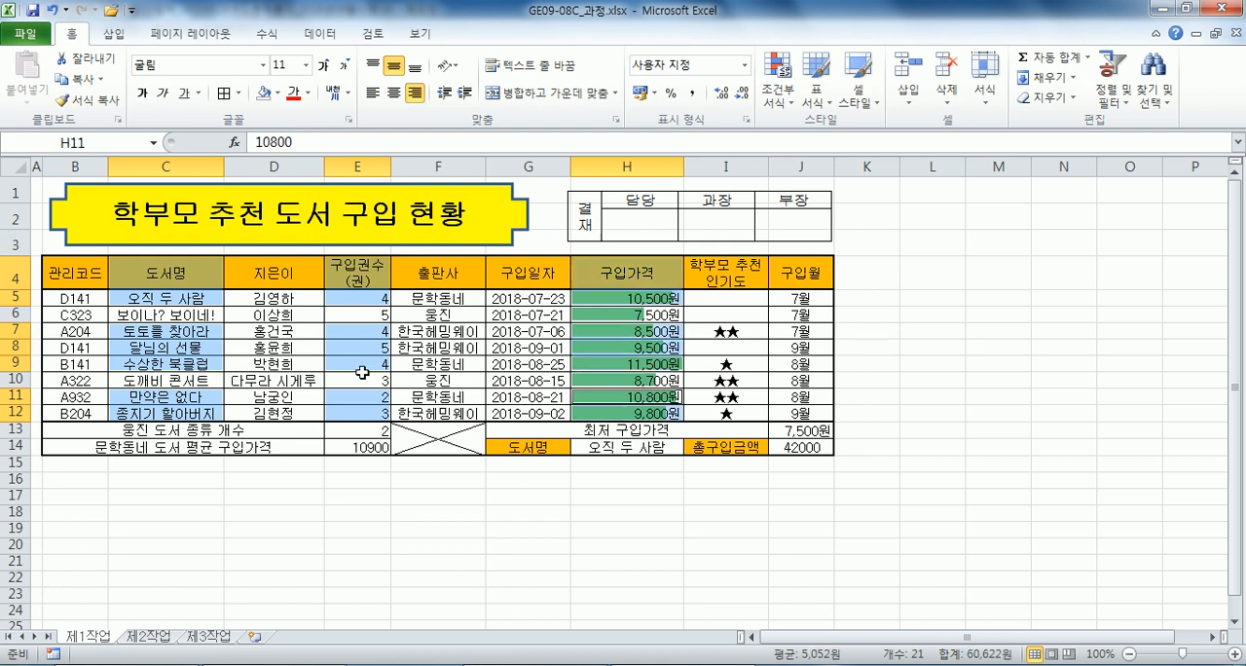
{"action": "left_click", "coordinate": [114, 33]}
{"action": "left_click", "coordinate": [337, 77]}
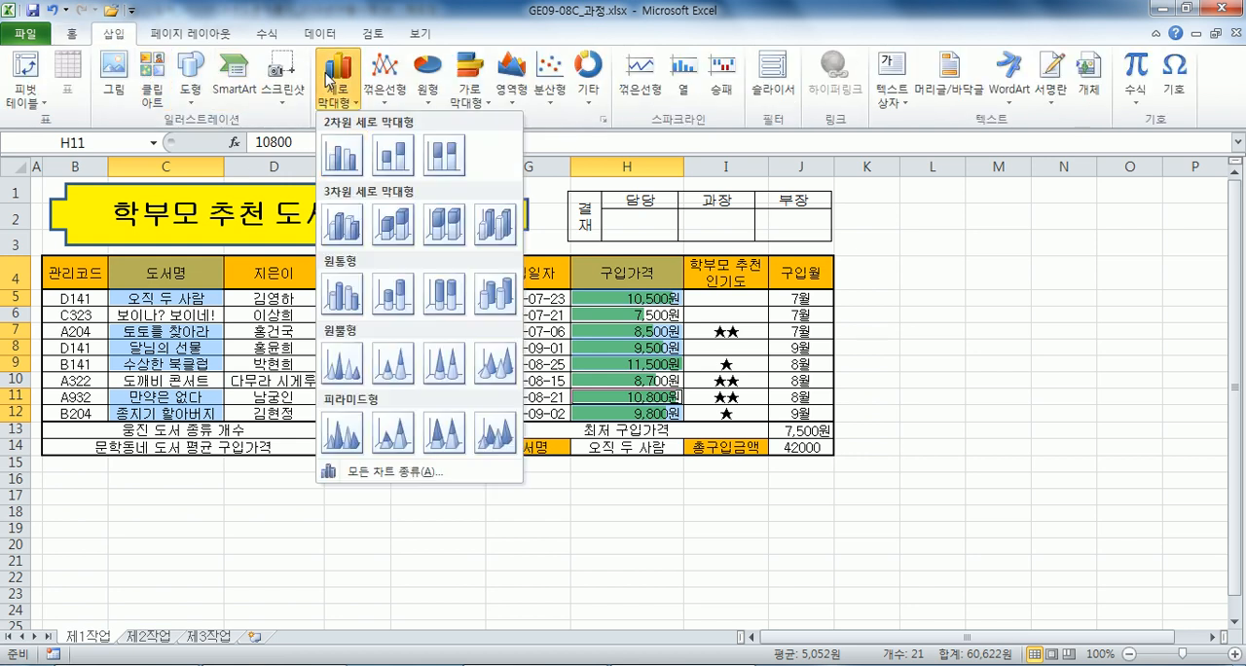
{"action": "left_click", "coordinate": [330, 155]}
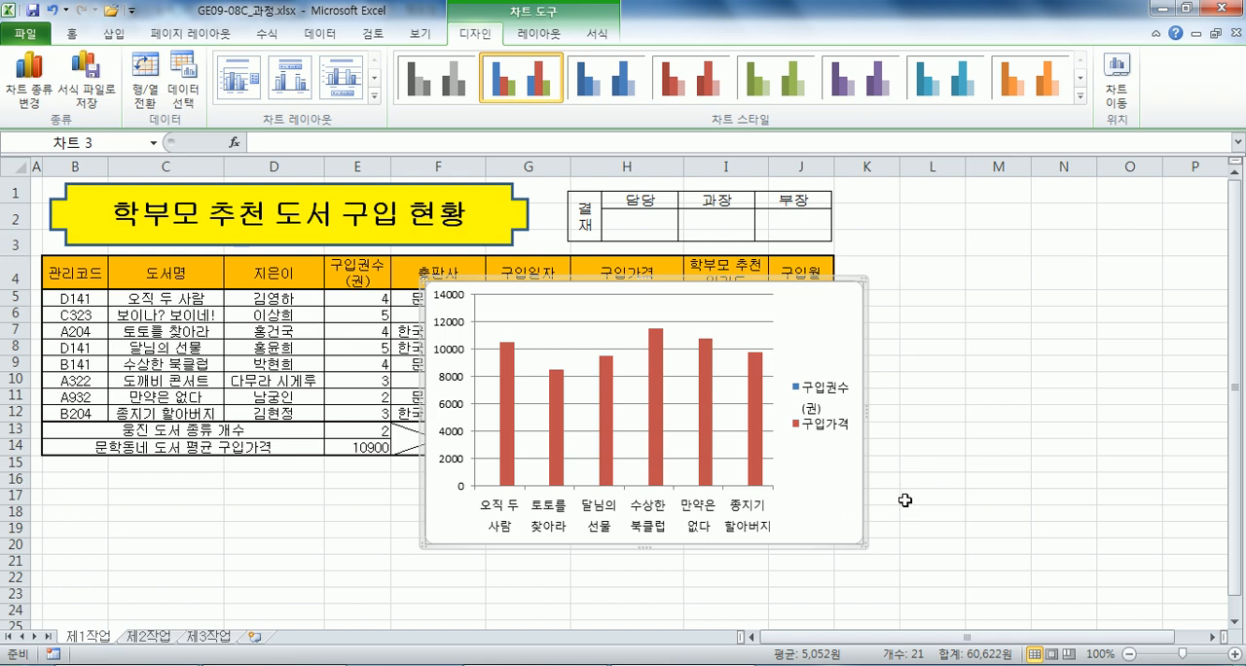
Move the chart to a new sheet named 제4작업.
{"action": "left_click", "coordinate": [1116, 78]}
{"action": "left_click", "coordinate": [746, 238]}
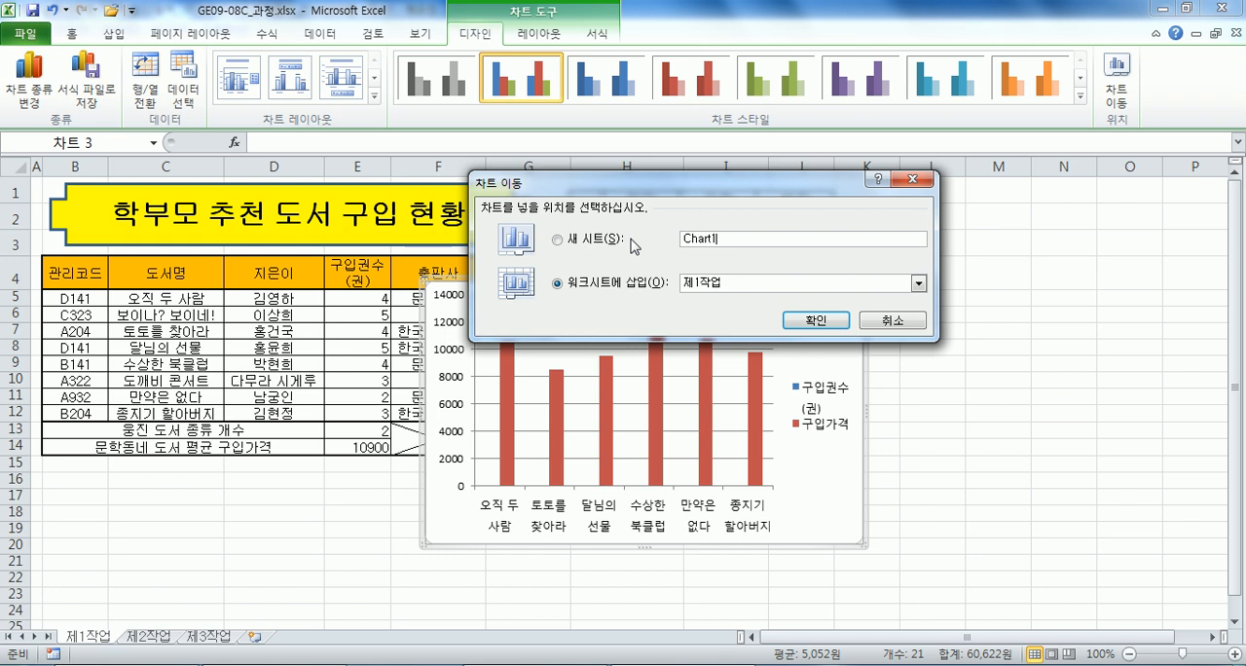
{"action": "key", "text": "shift+Home"}
{"action": "type", "text": "세4작ㅇ"}
{"action": "key", "text": "Return"}
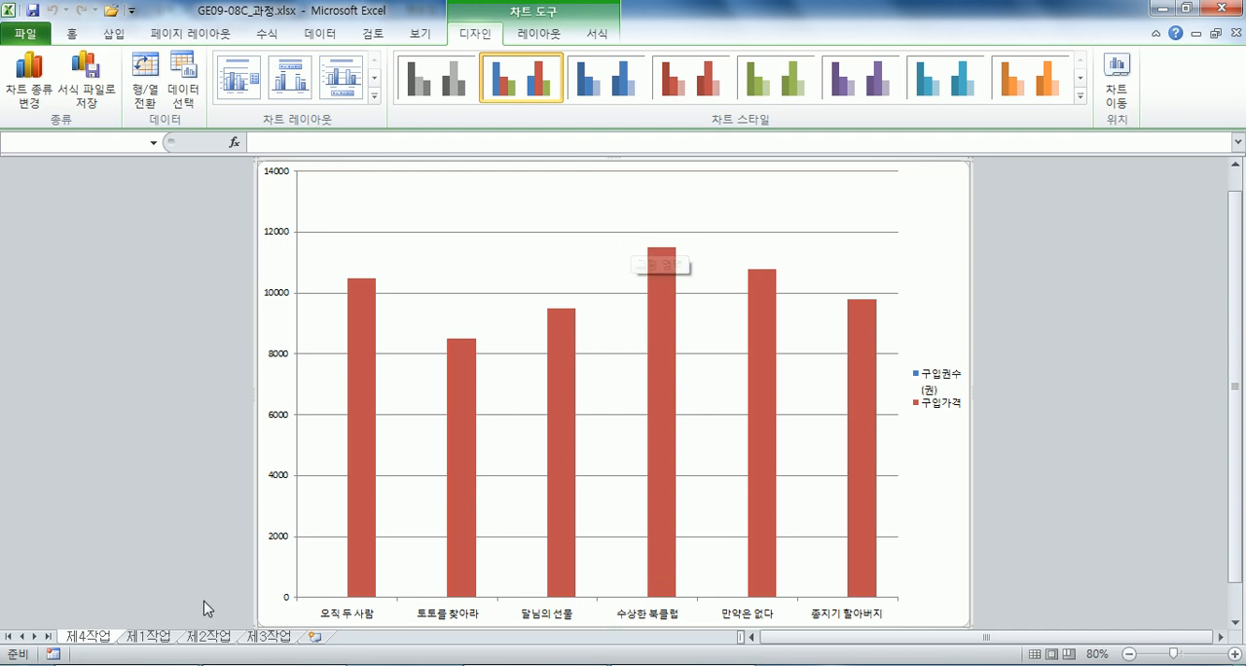
Reorder the sheets so that 제4작업 comes after 제3작업, and return to the chart sheet.
{"action": "left_click_drag", "start_coordinate": [316, 642], "coordinate": [316, 643]}
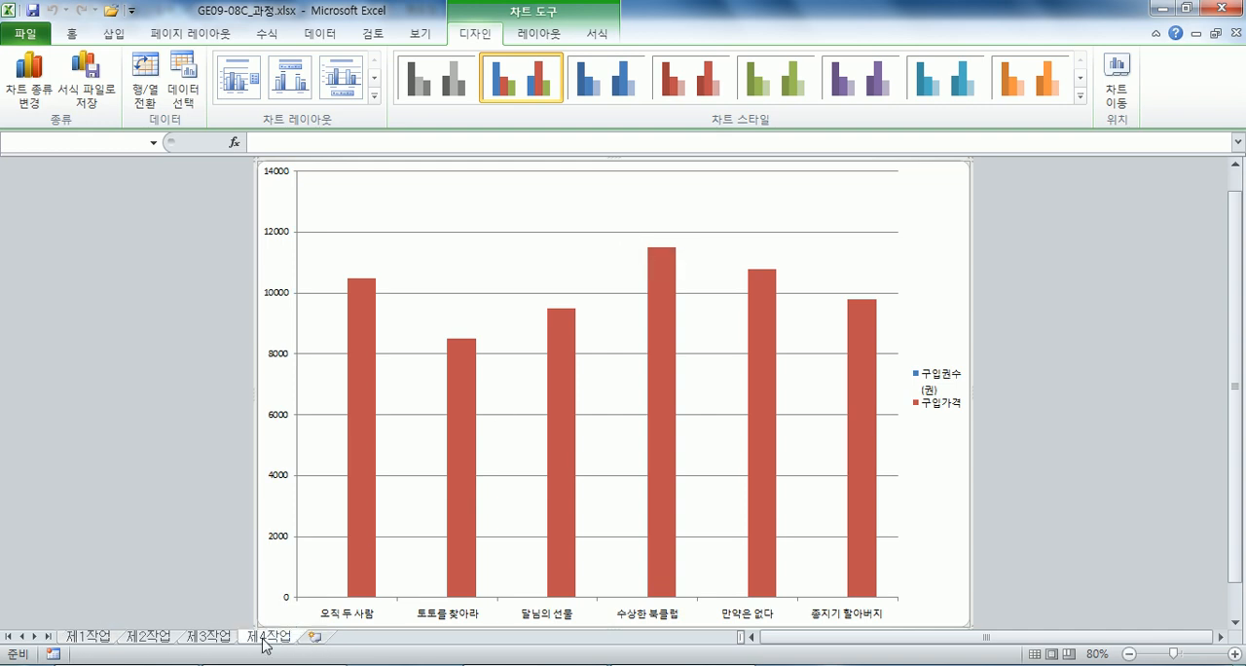
{"action": "left_click", "coordinate": [233, 638]}
{"action": "left_click", "coordinate": [259, 450]}
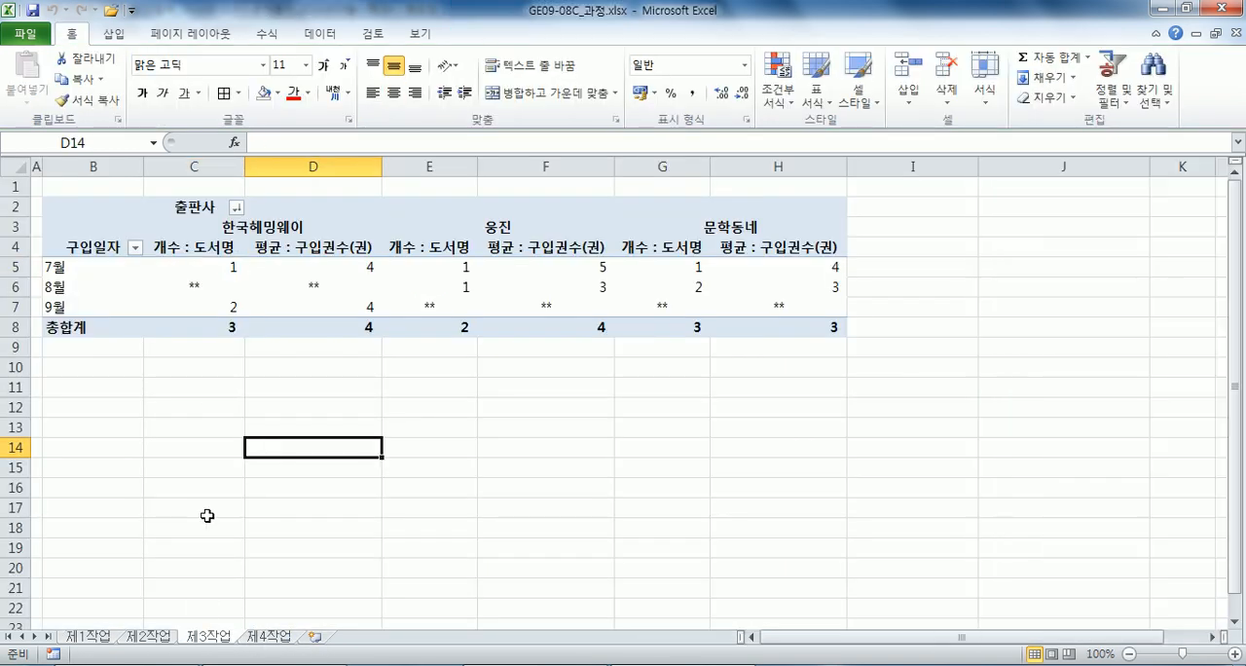
{"action": "left_click", "coordinate": [266, 636]}
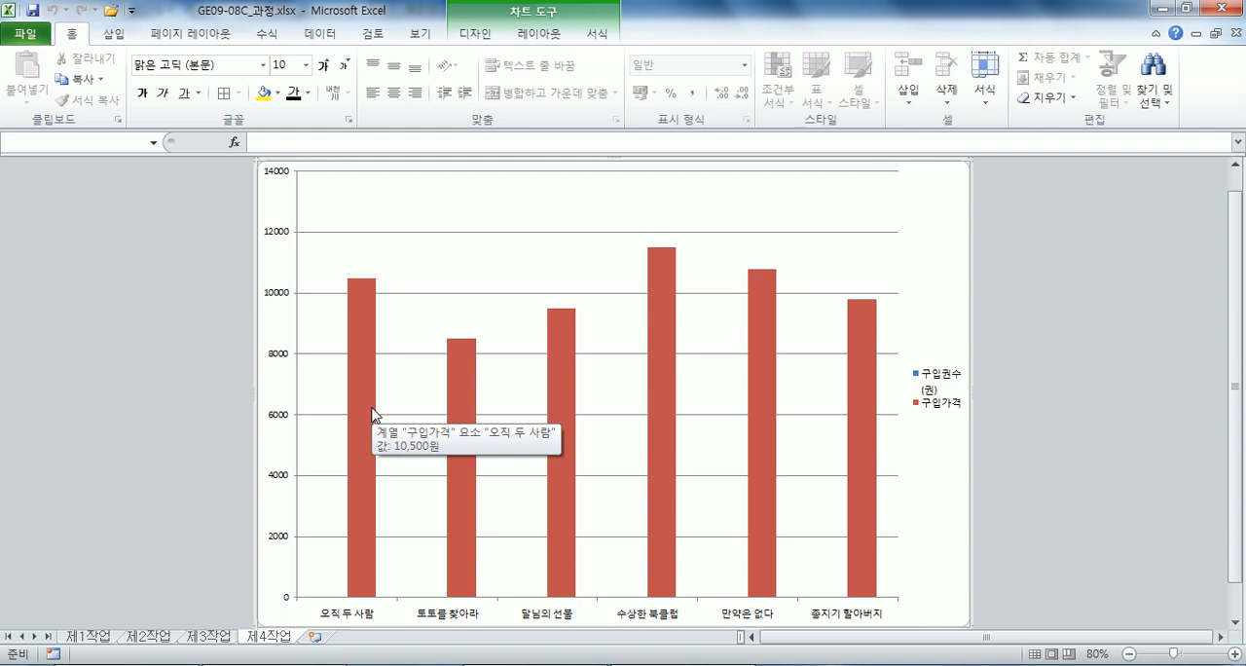
Apply chart layout 레이아웃 3 and chart style 스타일 30 to the chart.
{"action": "left_click", "coordinate": [475, 33]}
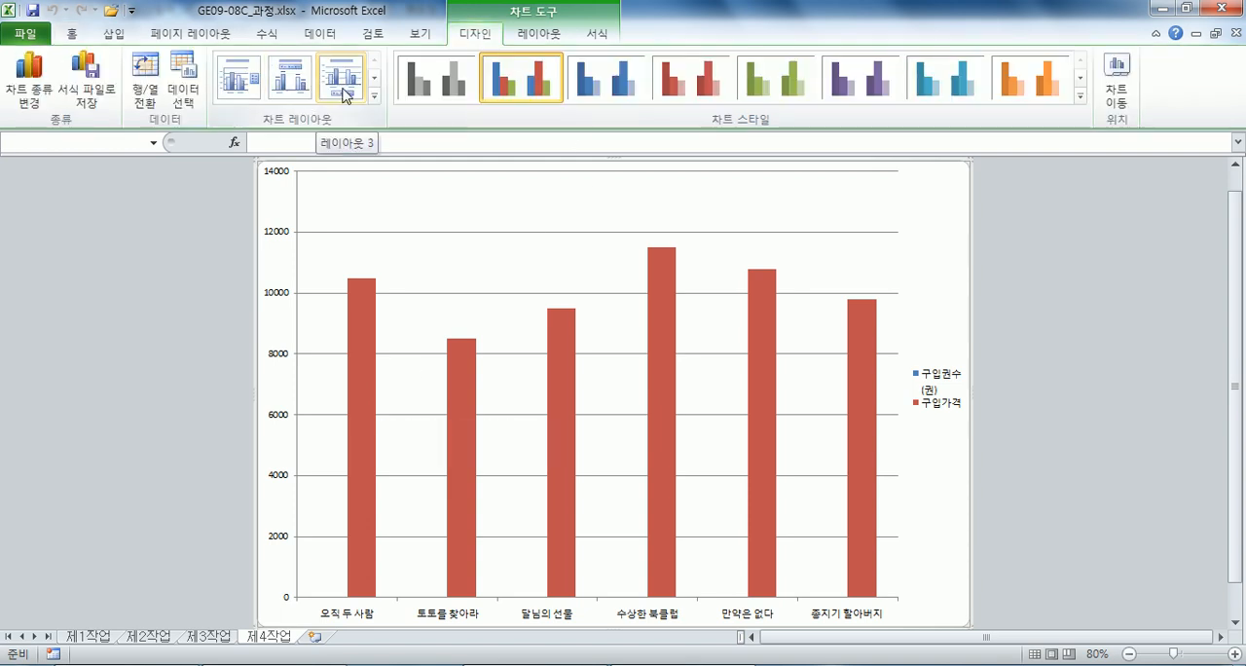
{"action": "left_click", "coordinate": [342, 95]}
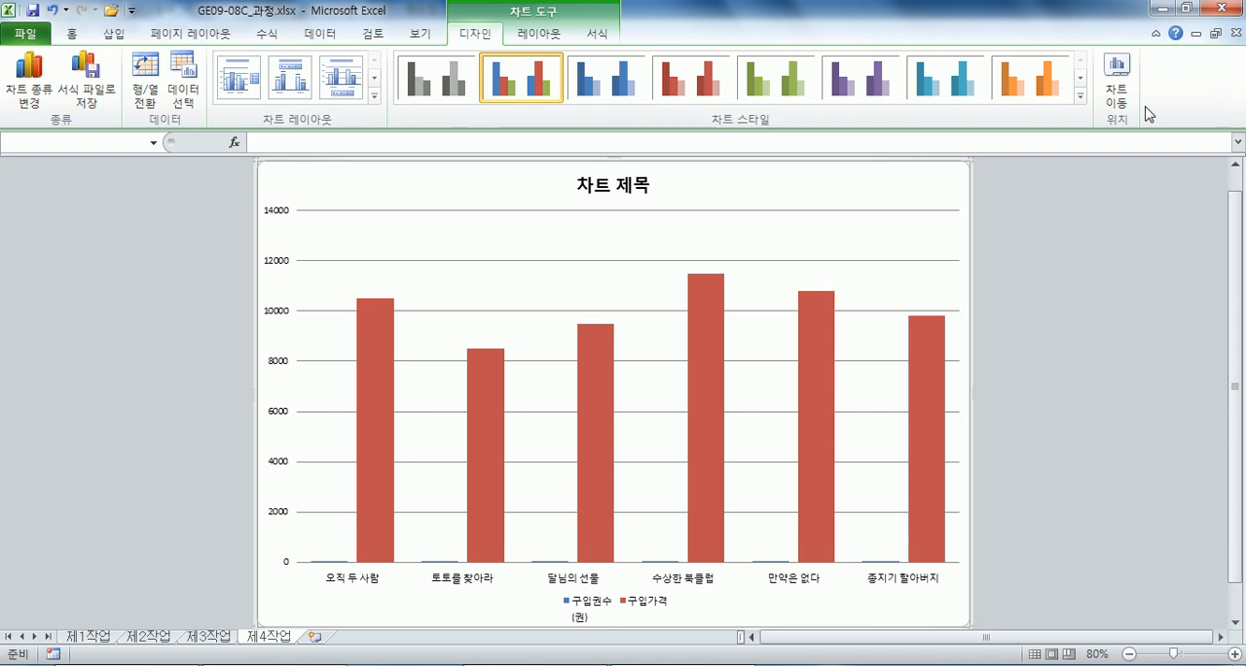
{"action": "left_click", "coordinate": [1080, 96]}
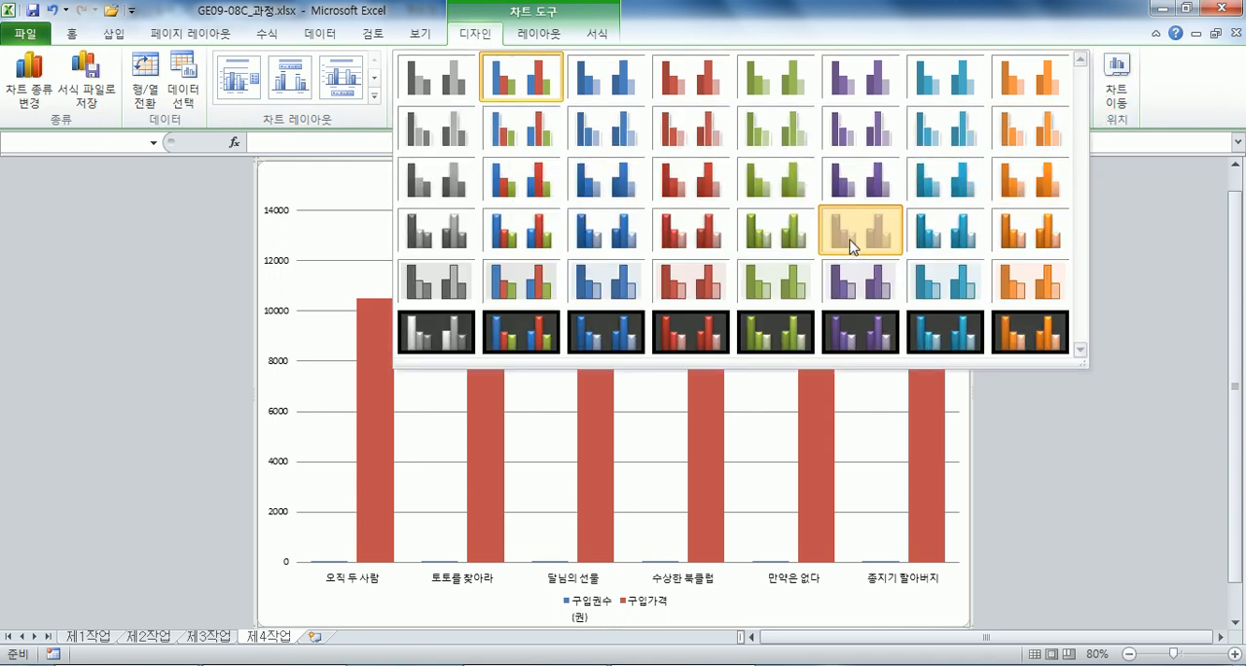
{"action": "left_click", "coordinate": [851, 245]}
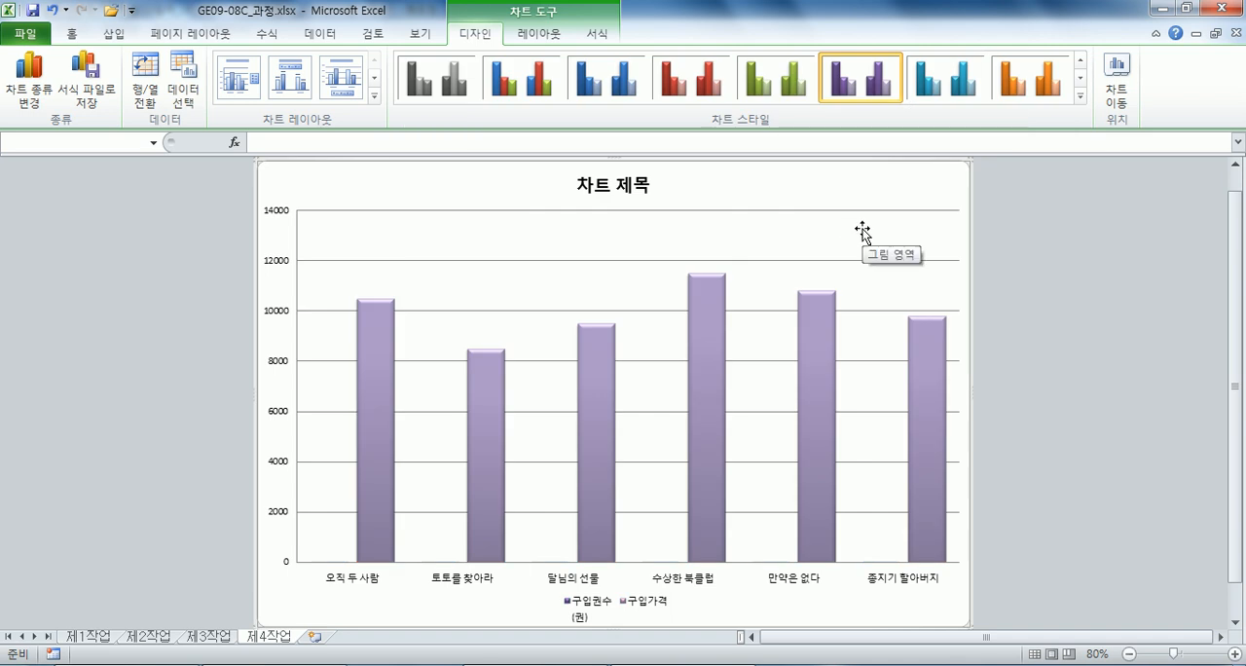
Set the font of the whole chart area to 굴림, 11 pt.
{"action": "left_click", "coordinate": [72, 33]}
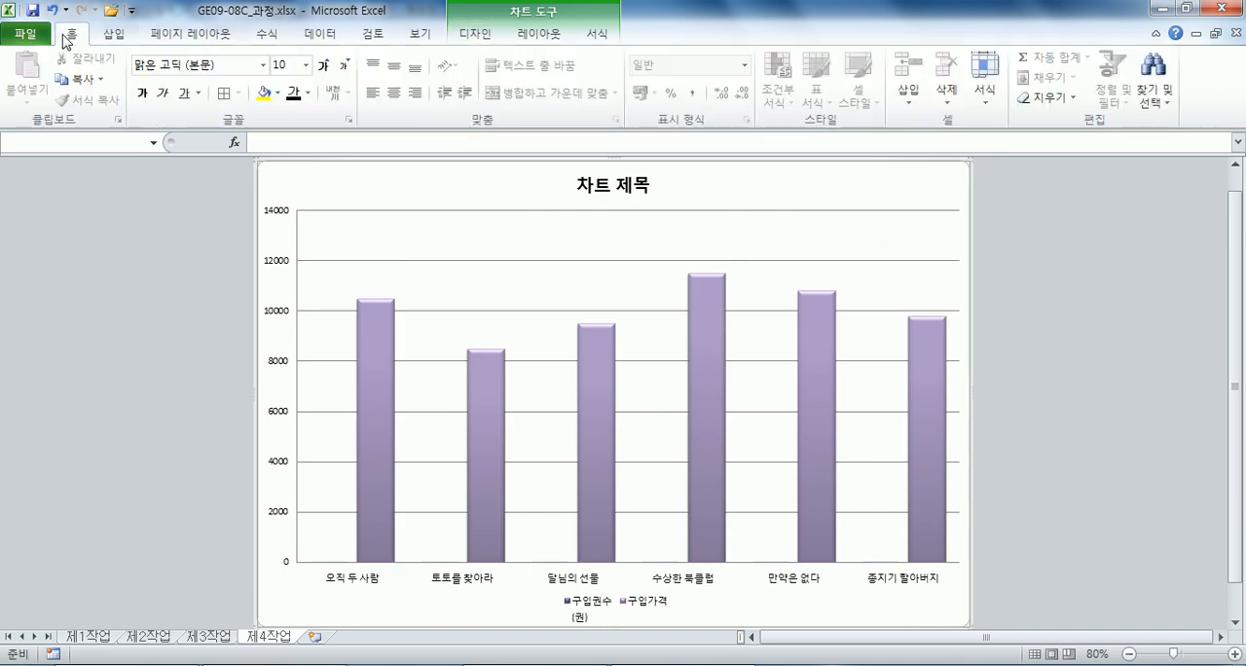
{"action": "left_click", "coordinate": [196, 68]}
{"action": "left_click", "coordinate": [263, 66]}
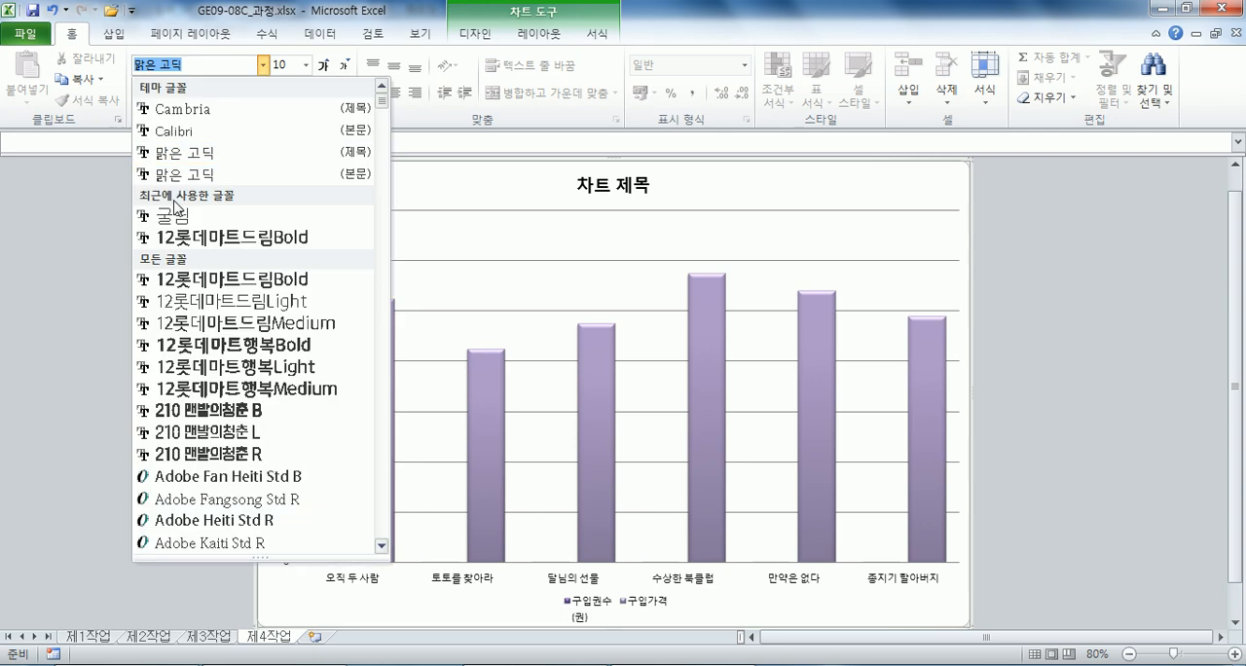
{"action": "left_click", "coordinate": [167, 217]}
{"action": "left_click", "coordinate": [322, 65]}
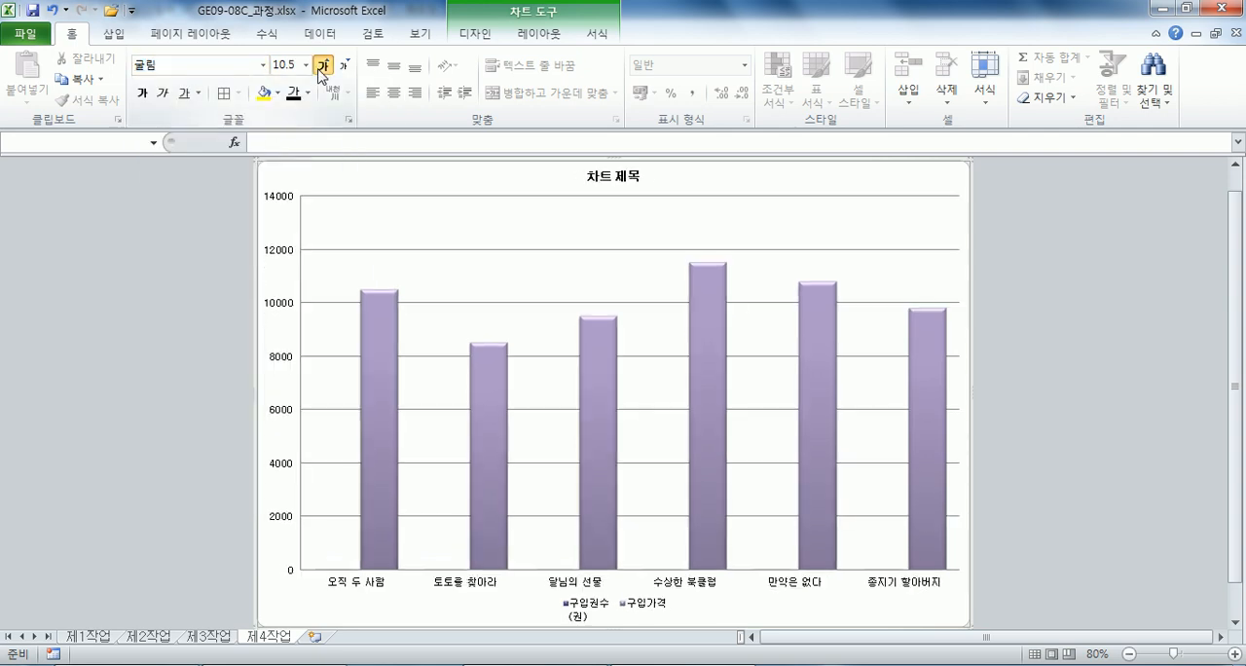
{"action": "left_click", "coordinate": [323, 65]}
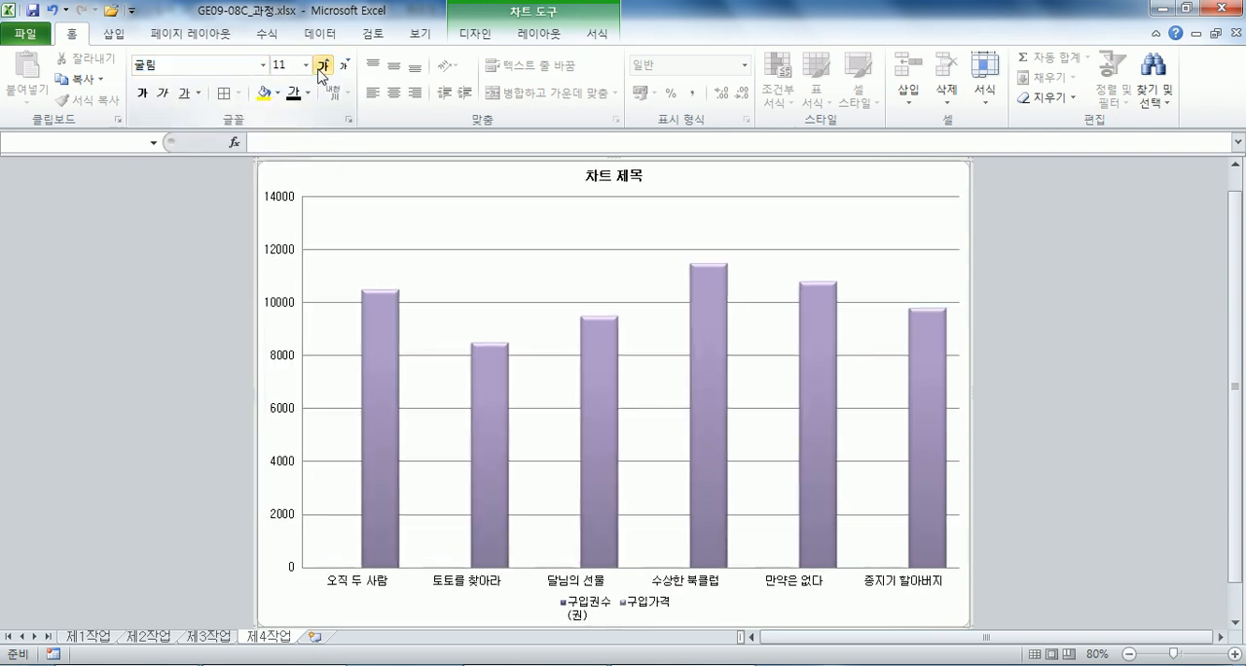
Fill the chart area with the 파랑 박엽지 texture.
{"action": "left_click", "coordinate": [598, 34]}
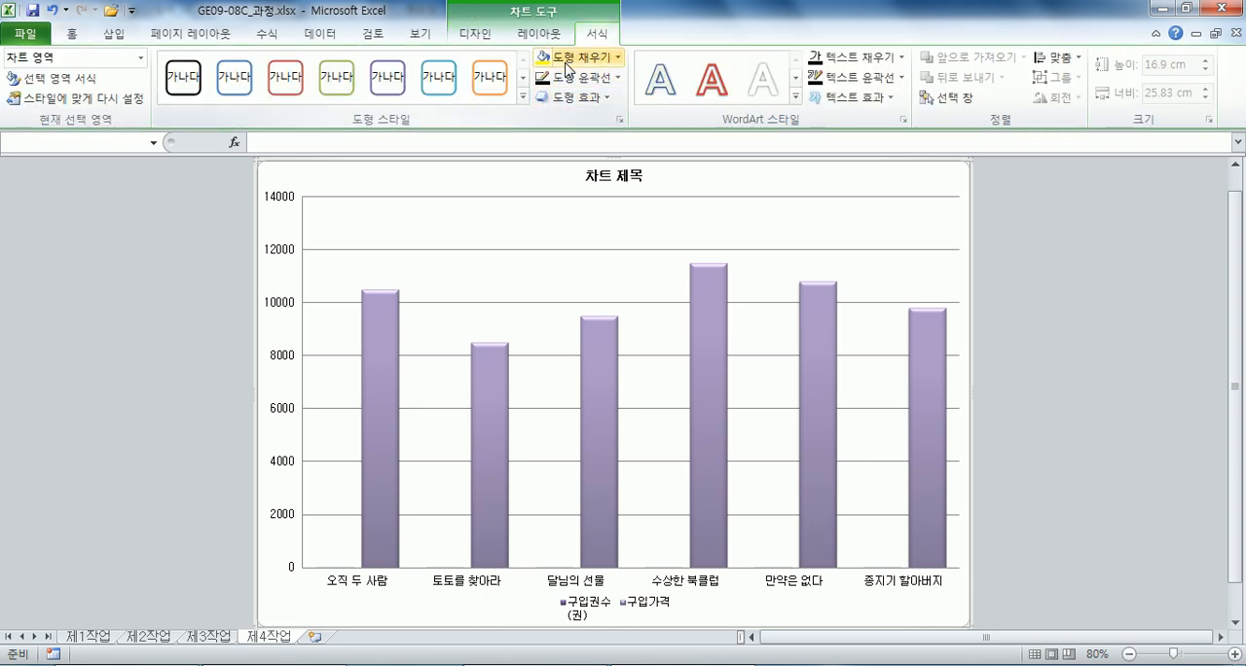
{"action": "left_click", "coordinate": [569, 57]}
{"action": "mouse_move", "coordinate": [626, 321]}
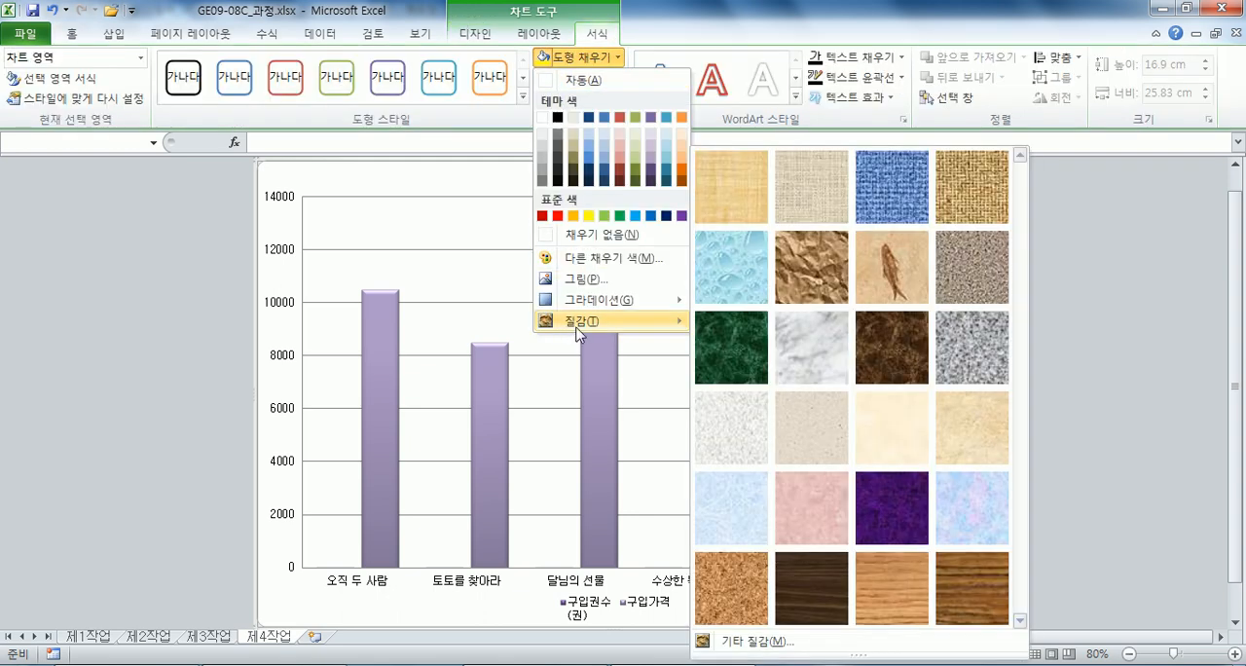
{"action": "left_click", "coordinate": [737, 494]}
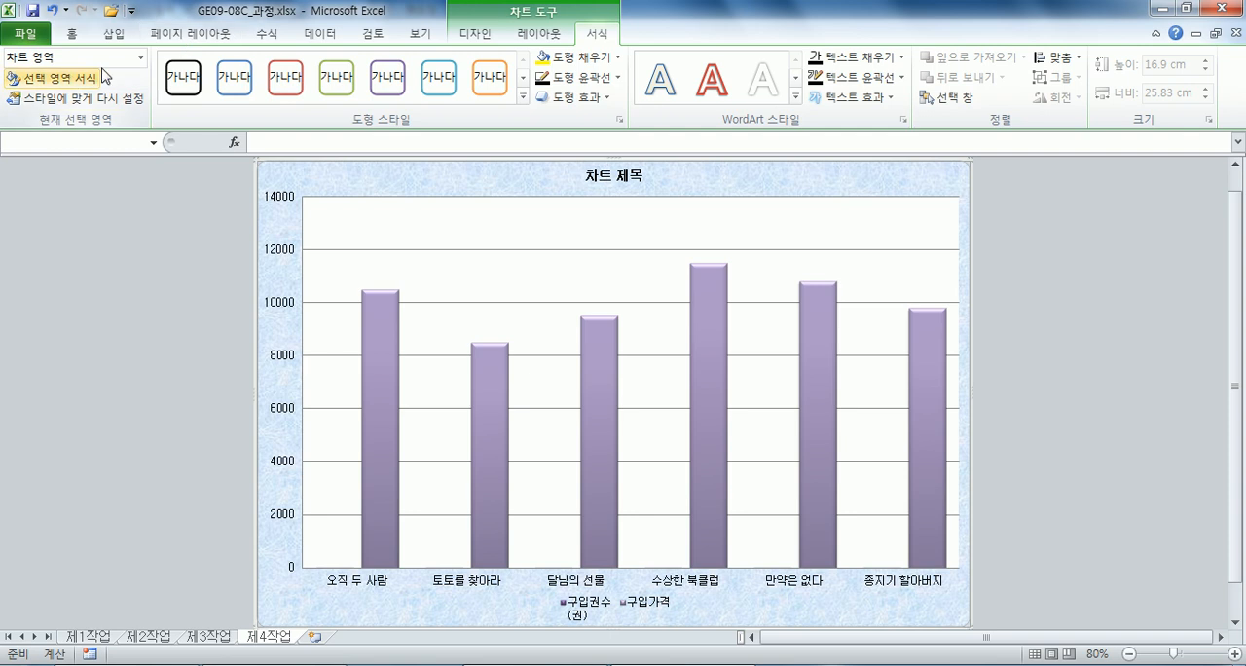
Fill the chart's plot area with white.
{"action": "left_click", "coordinate": [358, 210]}
{"action": "left_click", "coordinate": [601, 58]}
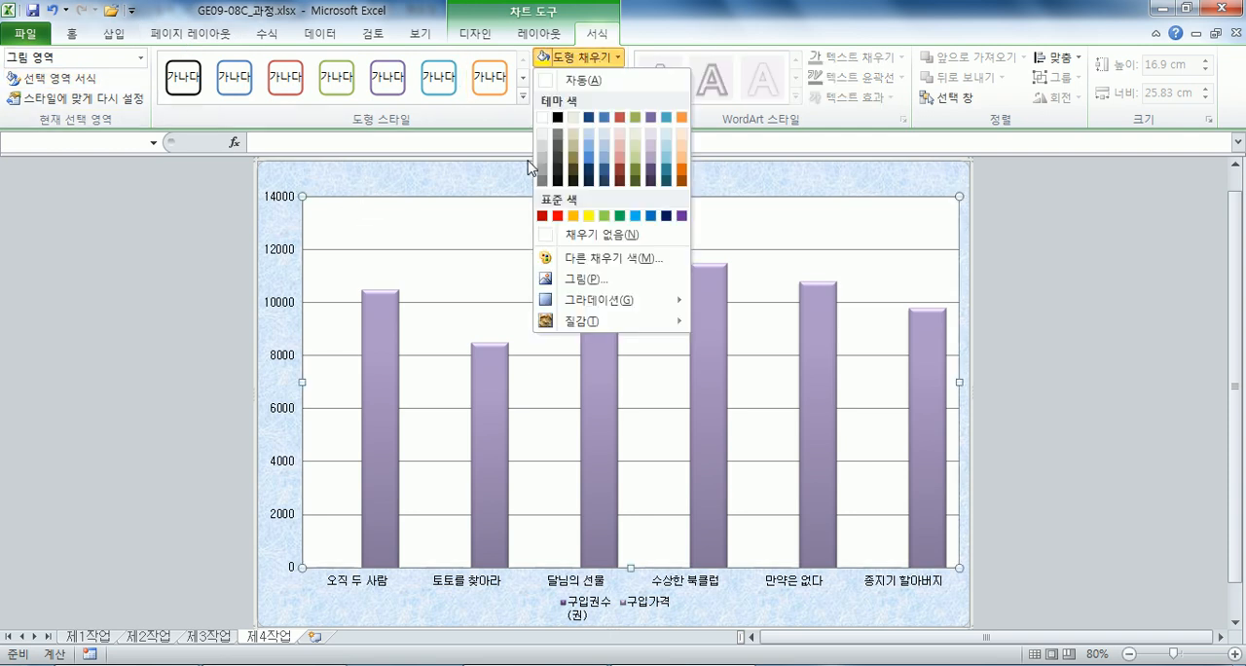
{"action": "left_click", "coordinate": [542, 118]}
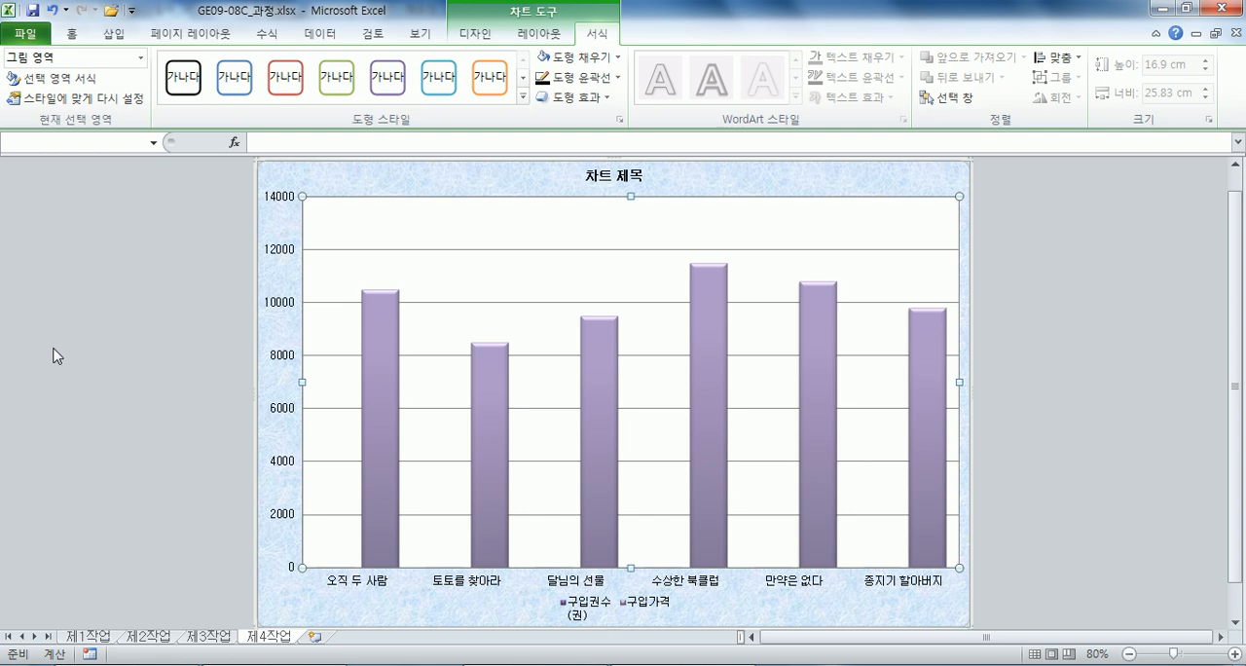
Increase the chart title's font size to 20 pt.
{"action": "left_click", "coordinate": [593, 170]}
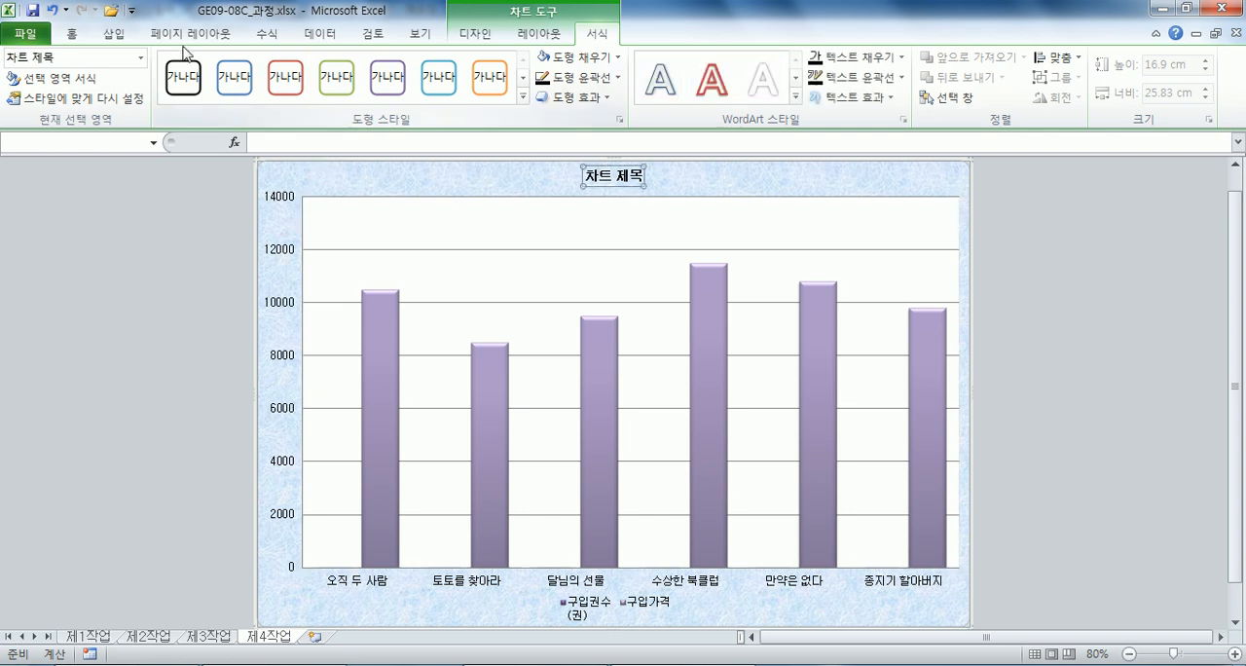
{"action": "left_click", "coordinate": [71, 33]}
{"action": "left_click", "coordinate": [325, 68]}
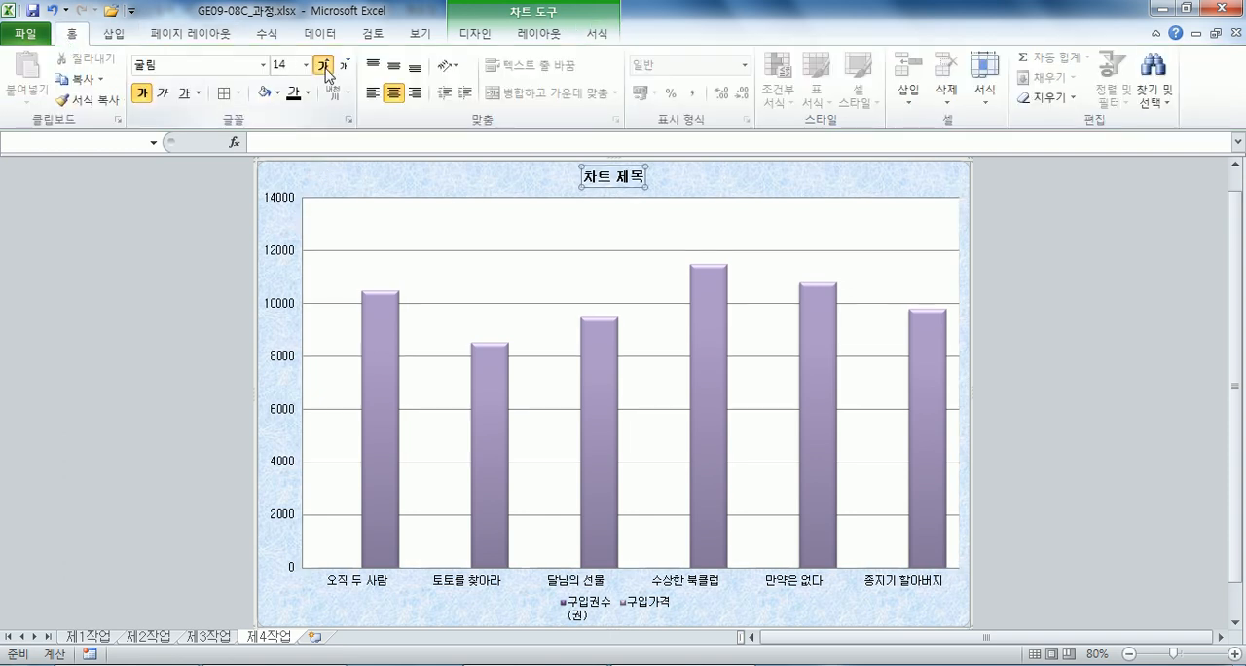
{"action": "left_click", "coordinate": [325, 69]}
{"action": "left_click", "coordinate": [325, 69]}
{"action": "left_click", "coordinate": [325, 68]}
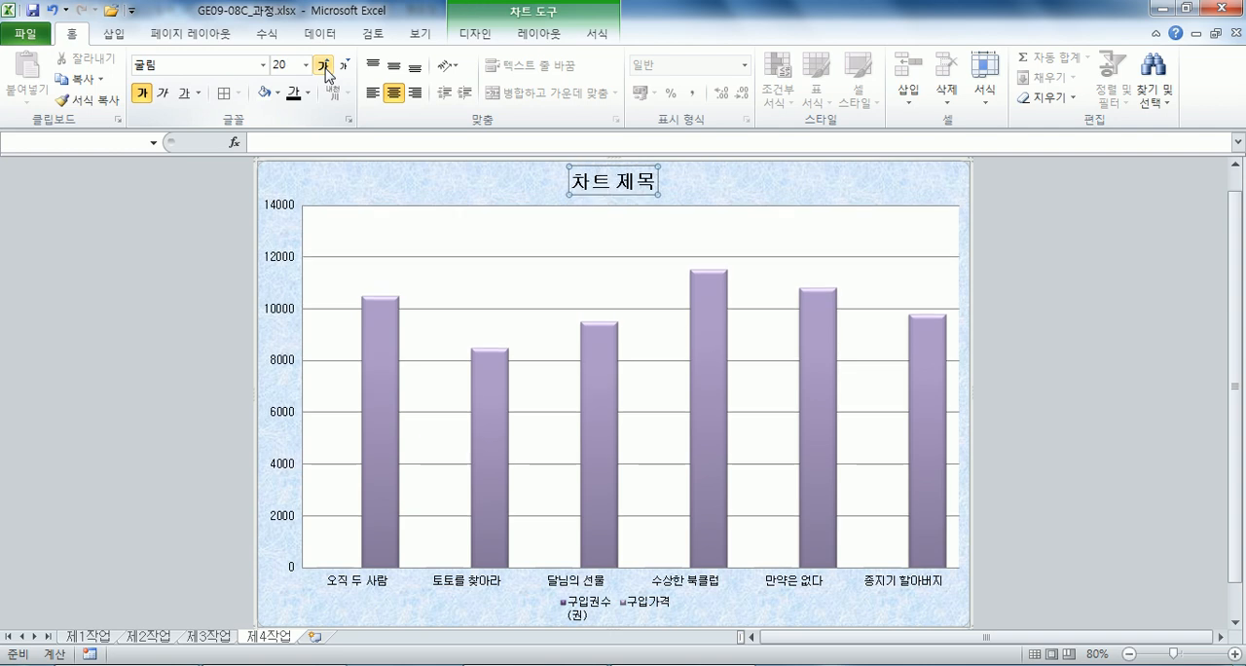
Give the chart title a white fill and a black outline.
{"action": "left_click", "coordinate": [596, 34]}
{"action": "left_click", "coordinate": [566, 58]}
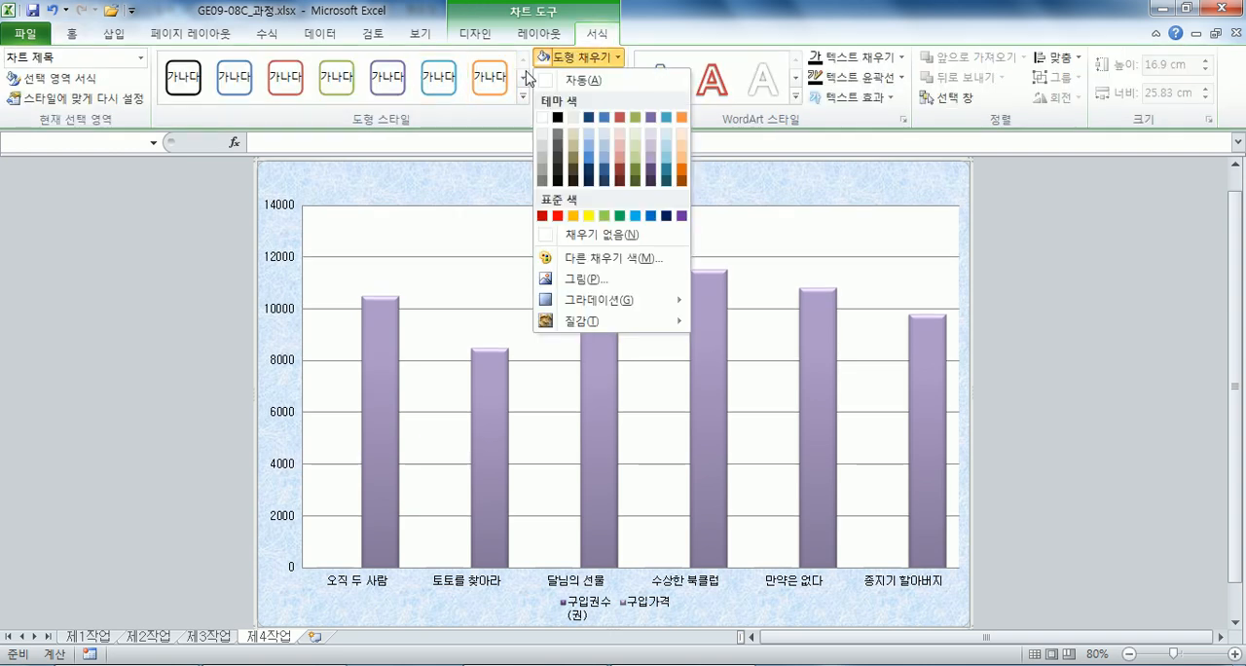
{"action": "left_click", "coordinate": [541, 117]}
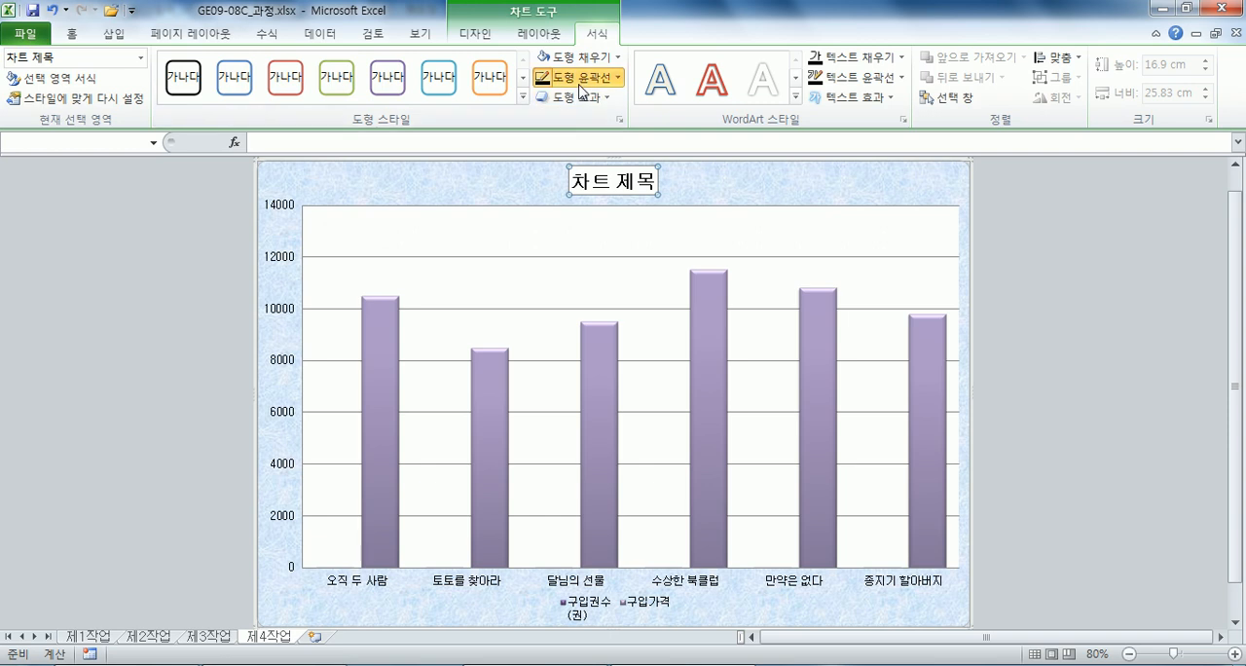
{"action": "left_click", "coordinate": [581, 91]}
{"action": "left_click", "coordinate": [554, 118]}
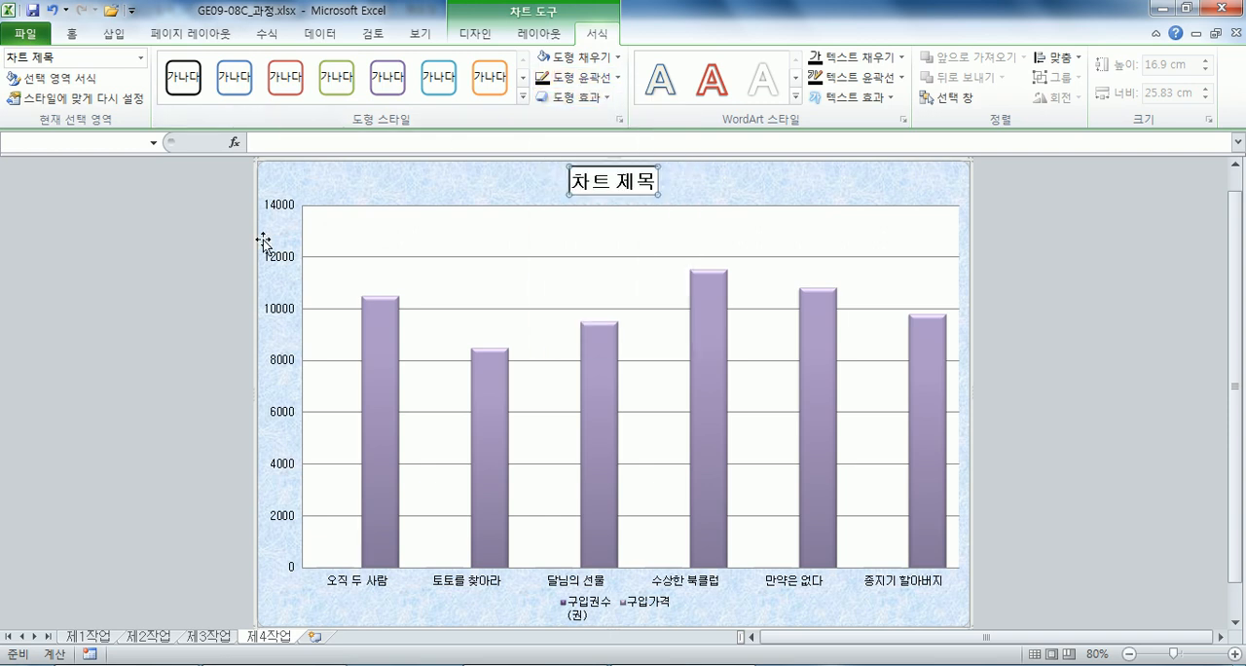
Replace the chart title's placeholder text with 문학동네 및 한국헤밍웨이 도서 구입 현황.
{"action": "left_click", "coordinate": [179, 297]}
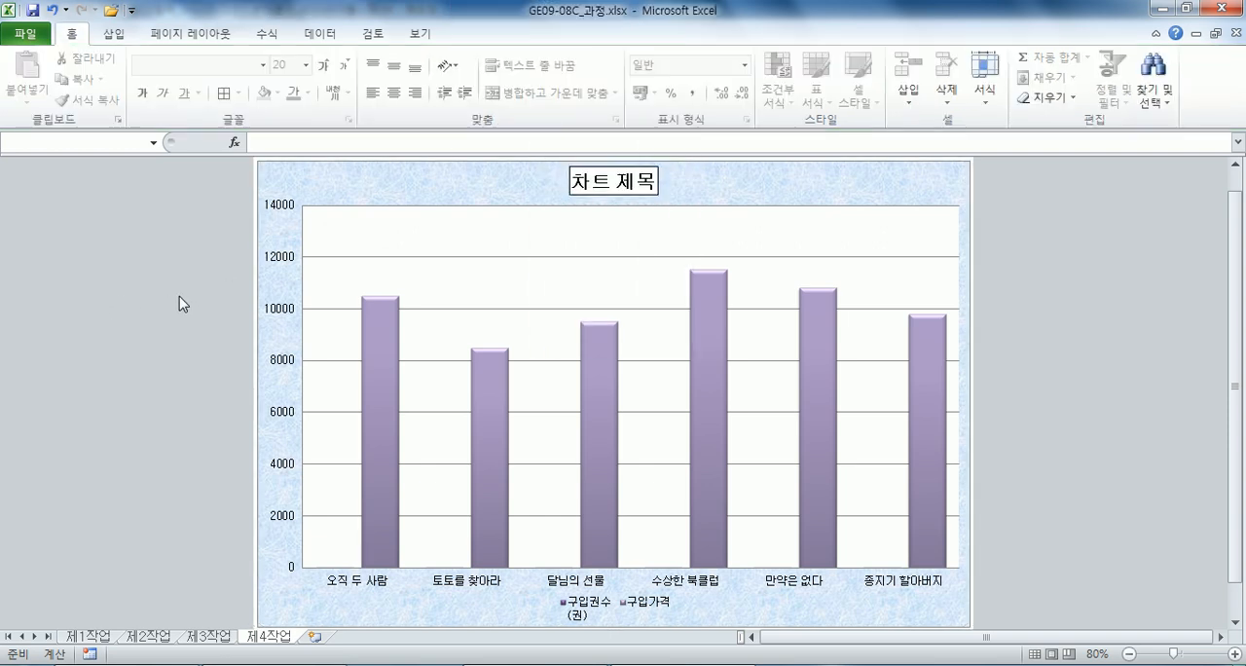
{"action": "left_click", "coordinate": [603, 194]}
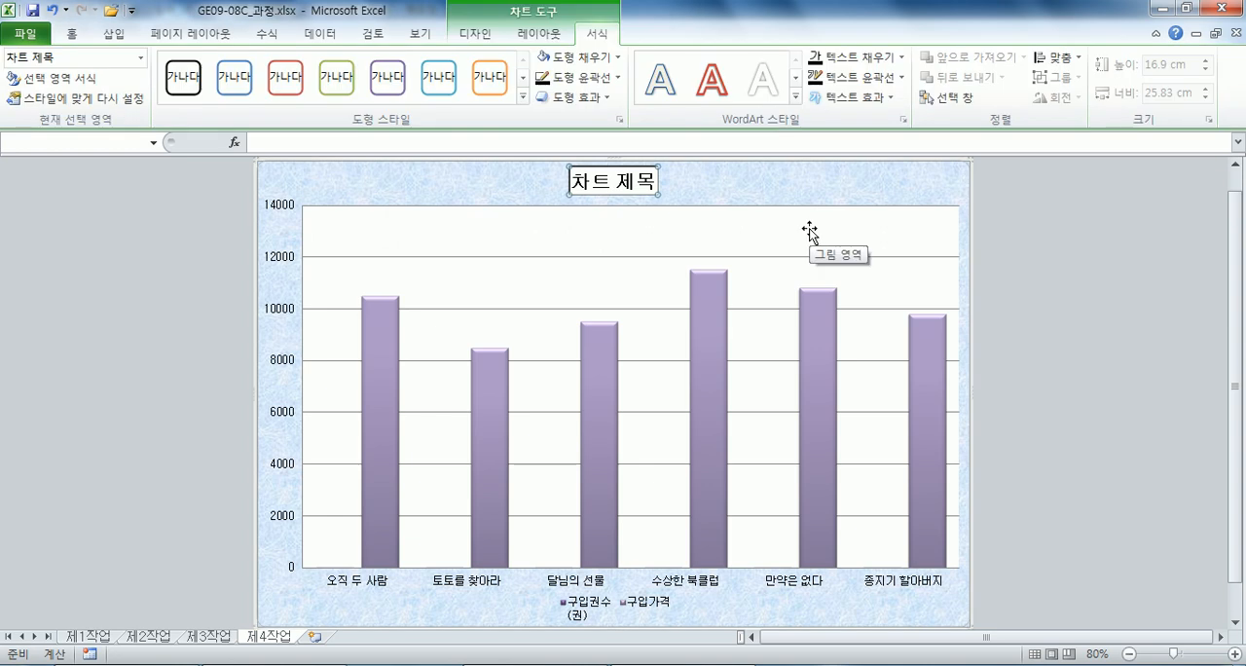
{"action": "type", "text": "문학동네"}
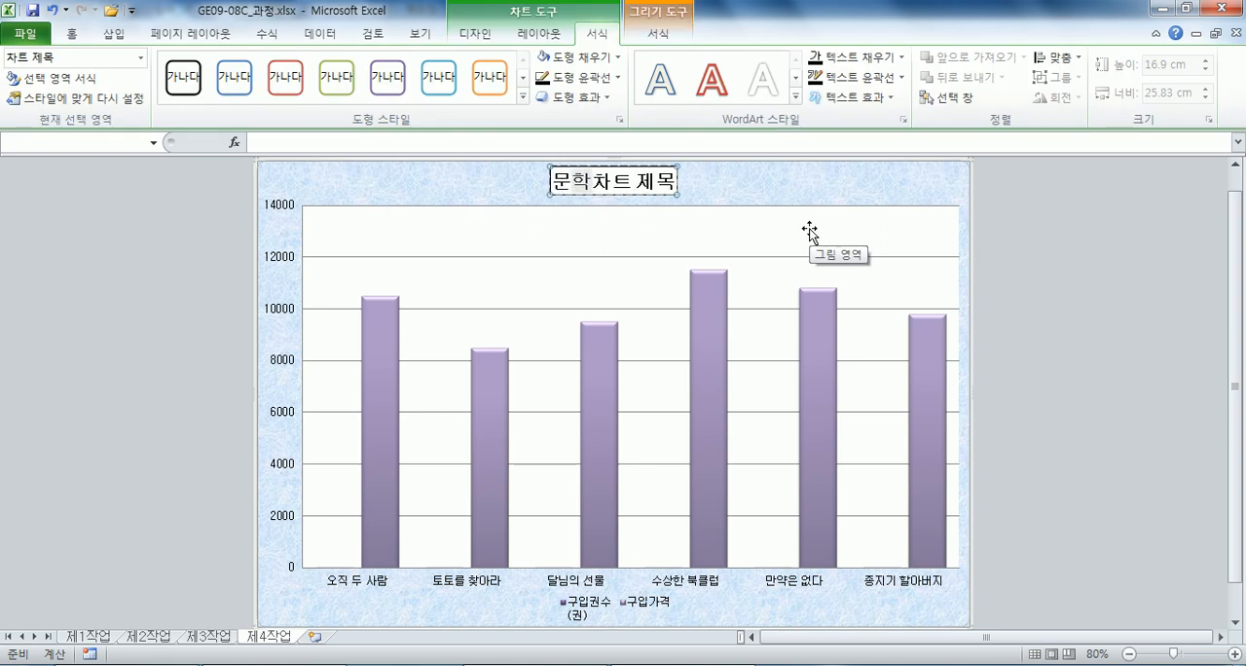
{"action": "type", "text": " 및 한국ㅎ"}
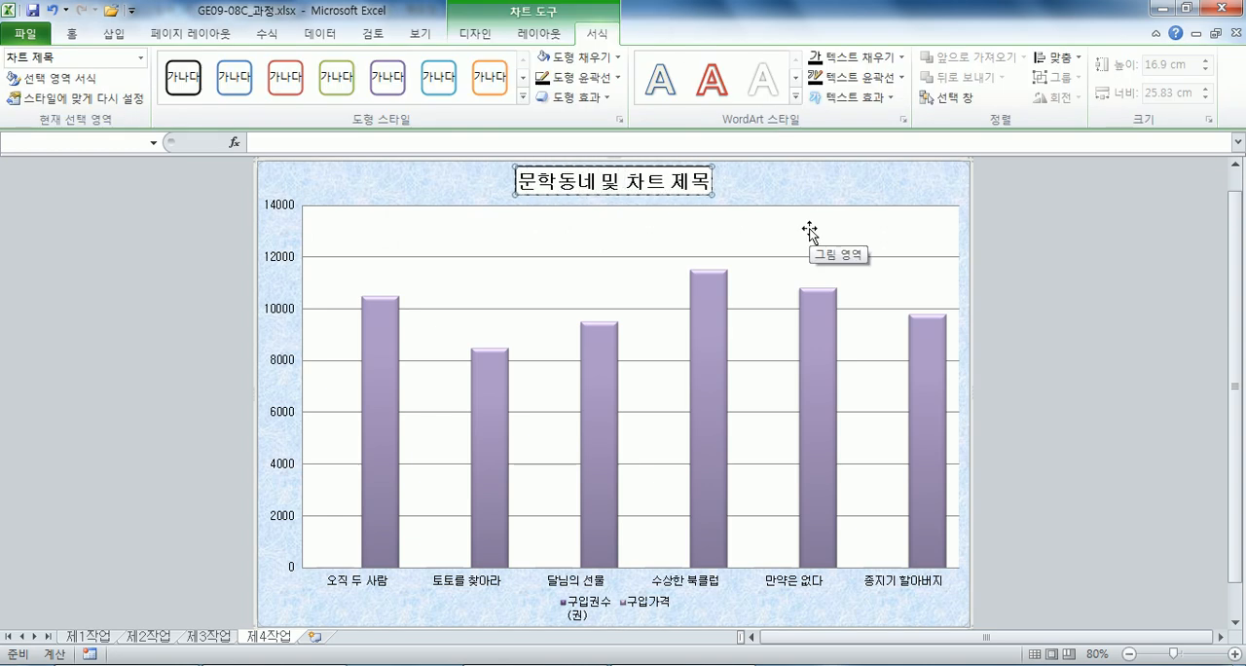
{"action": "type", "text": "헤밍웨이 도서"}
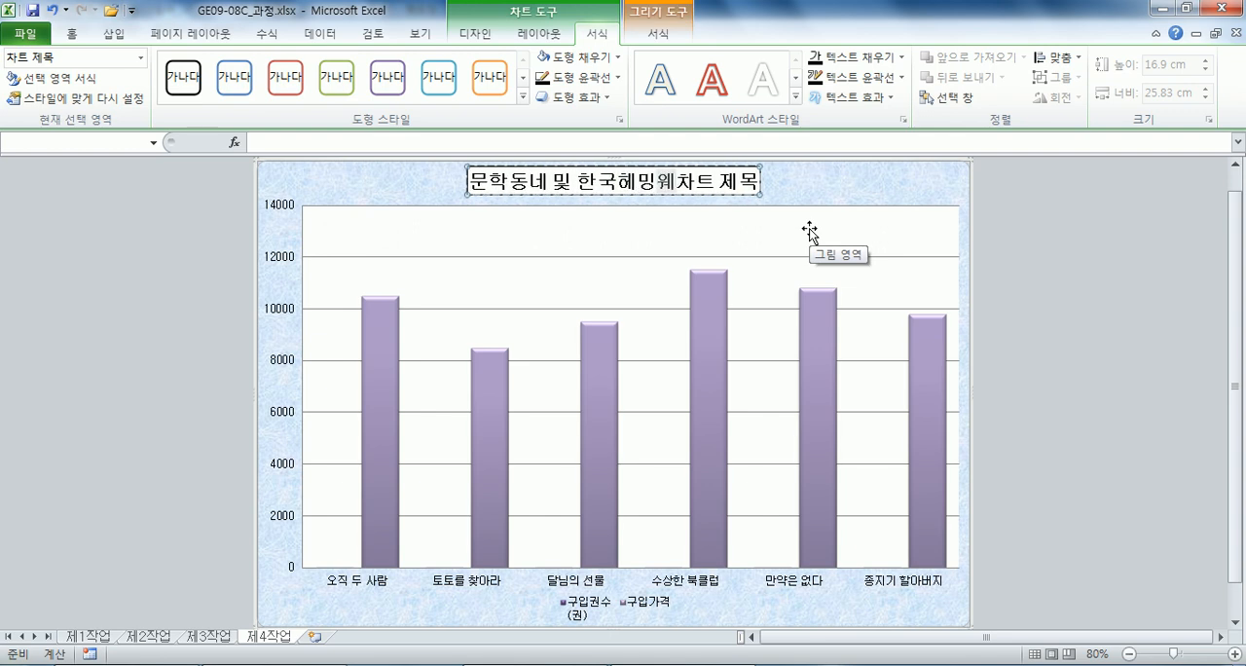
{"action": "type", "text": " 구입 현황"}
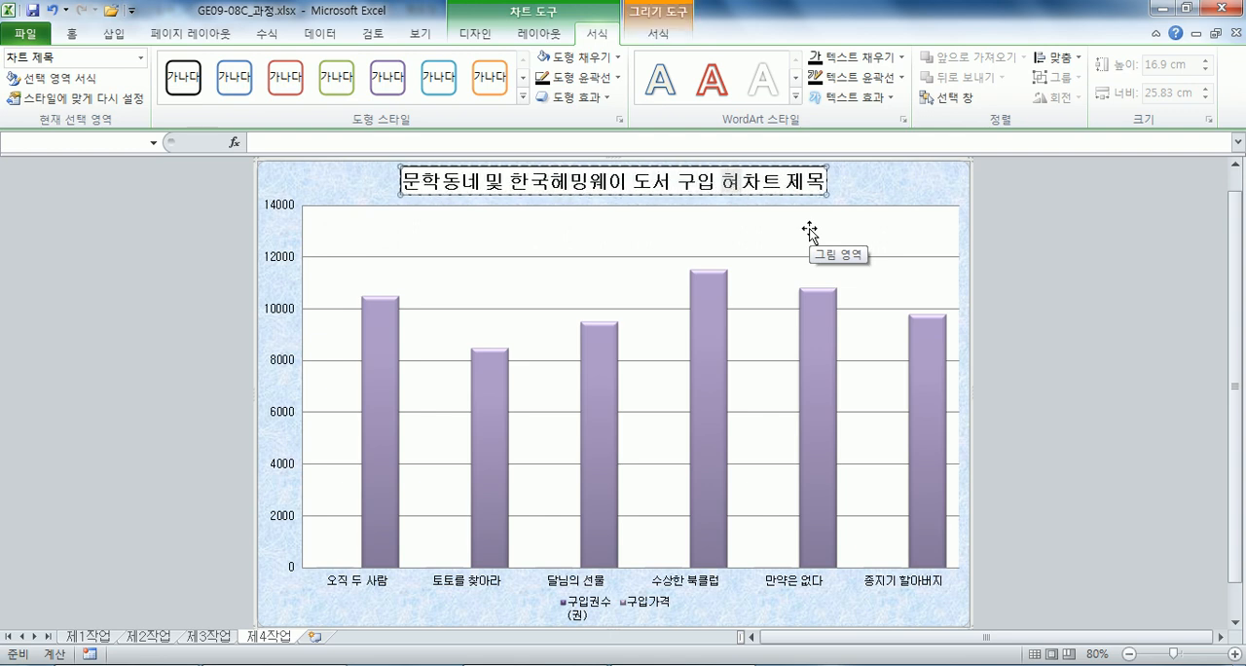
{"action": "key", "text": "Delete"}
{"action": "key", "text": "Delete"}
{"action": "key", "text": "Delete"}
{"action": "key", "text": "Delete"}
{"action": "key", "text": "Delete"}
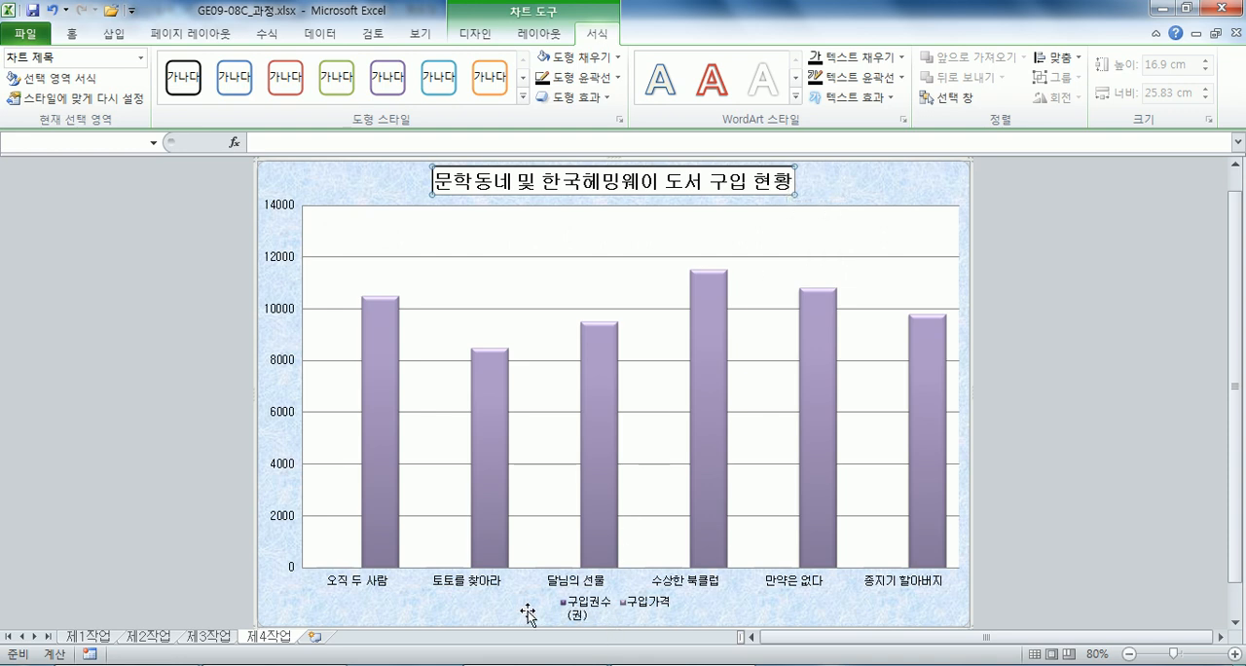
Change the chart type of the 구입권수(권) series to a line with markers.
{"action": "left_click", "coordinate": [329, 569]}
{"action": "left_click", "coordinate": [285, 596]}
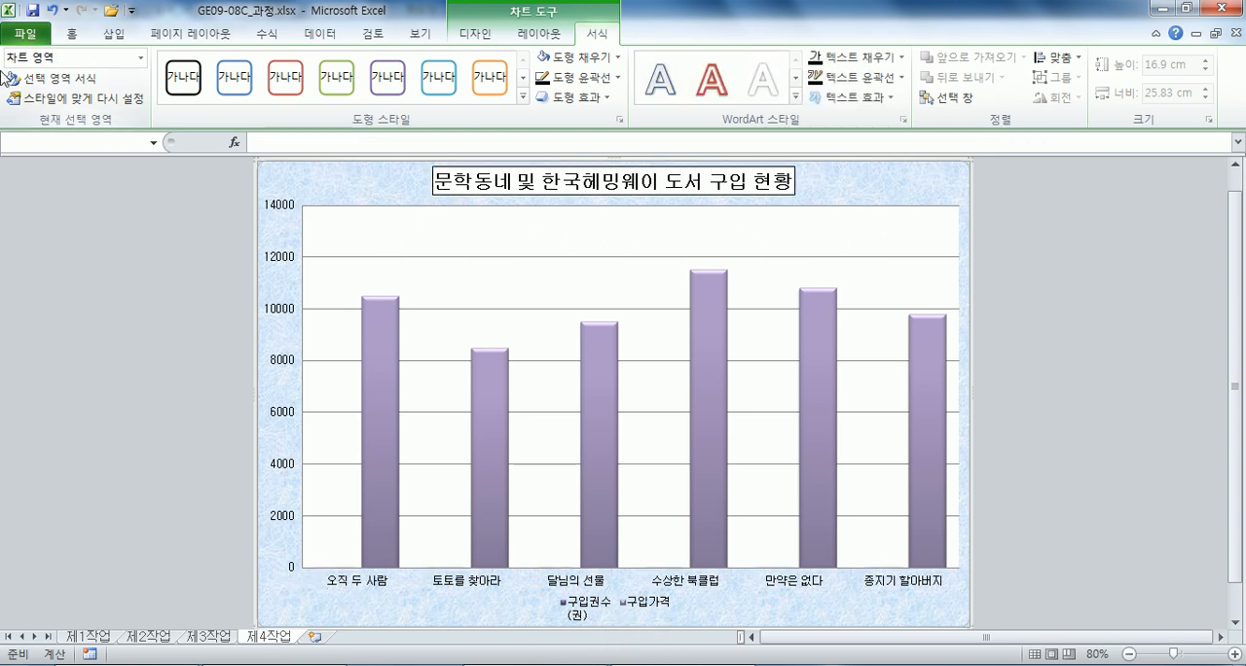
{"action": "left_click", "coordinate": [141, 57]}
{"action": "left_click", "coordinate": [87, 200]}
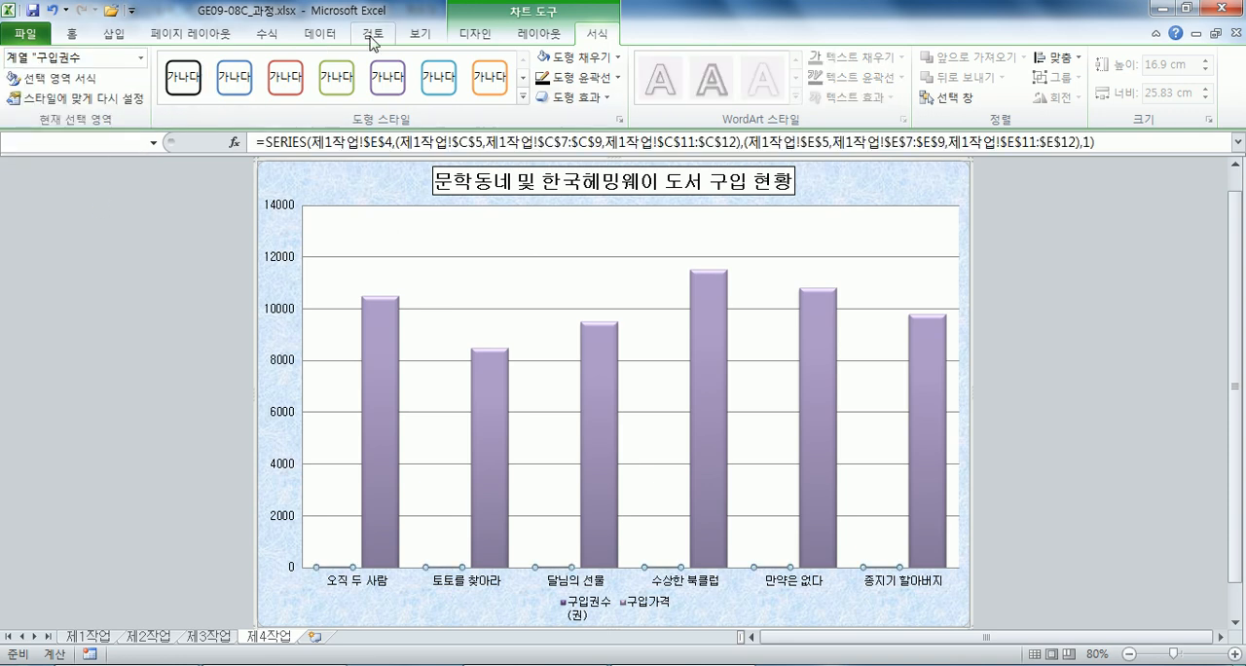
{"action": "left_click", "coordinate": [475, 33]}
{"action": "left_click", "coordinate": [29, 78]}
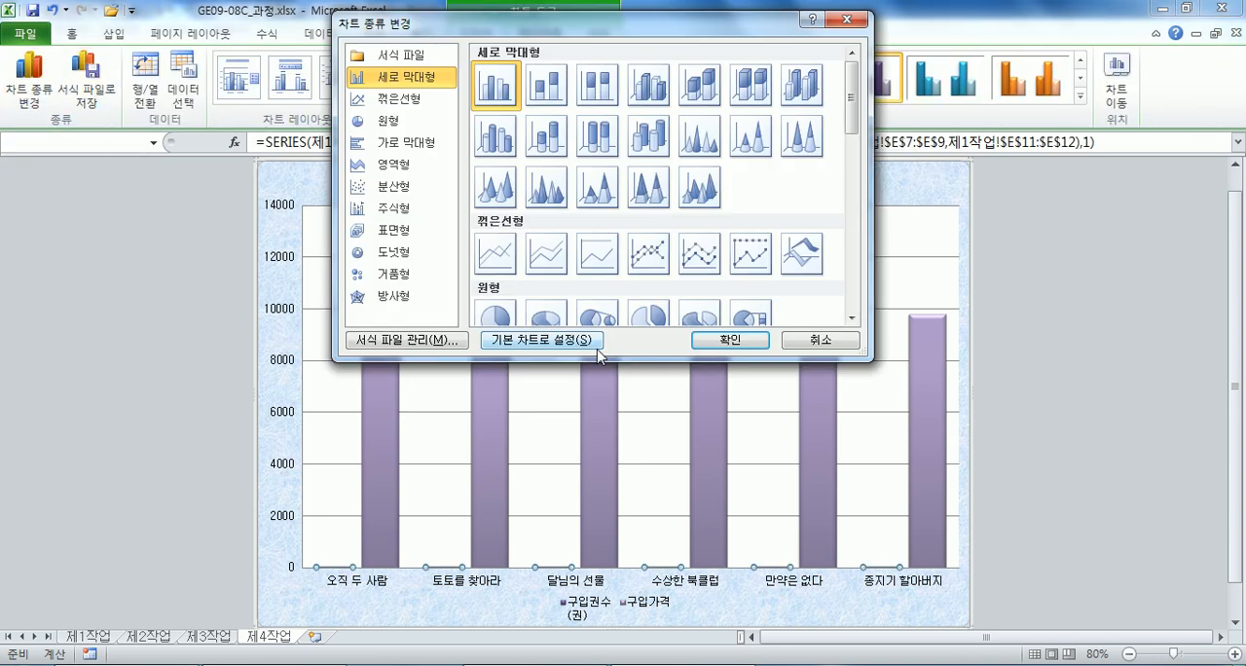
{"action": "left_click", "coordinate": [666, 258]}
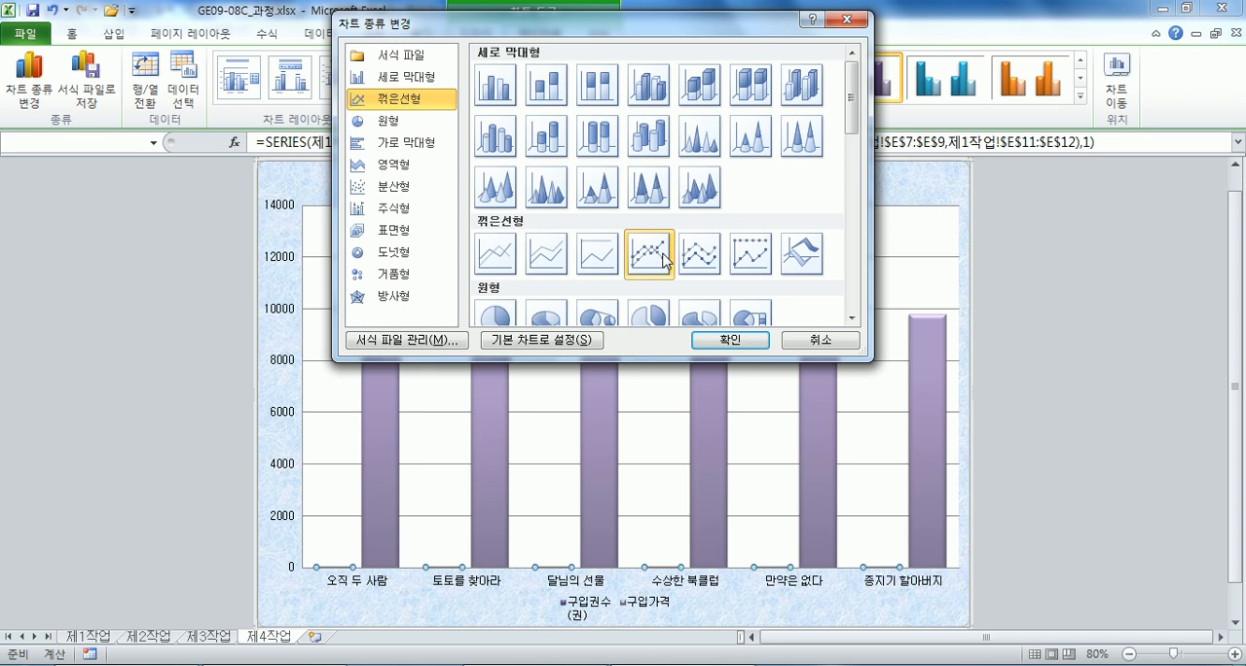
{"action": "left_click", "coordinate": [730, 340]}
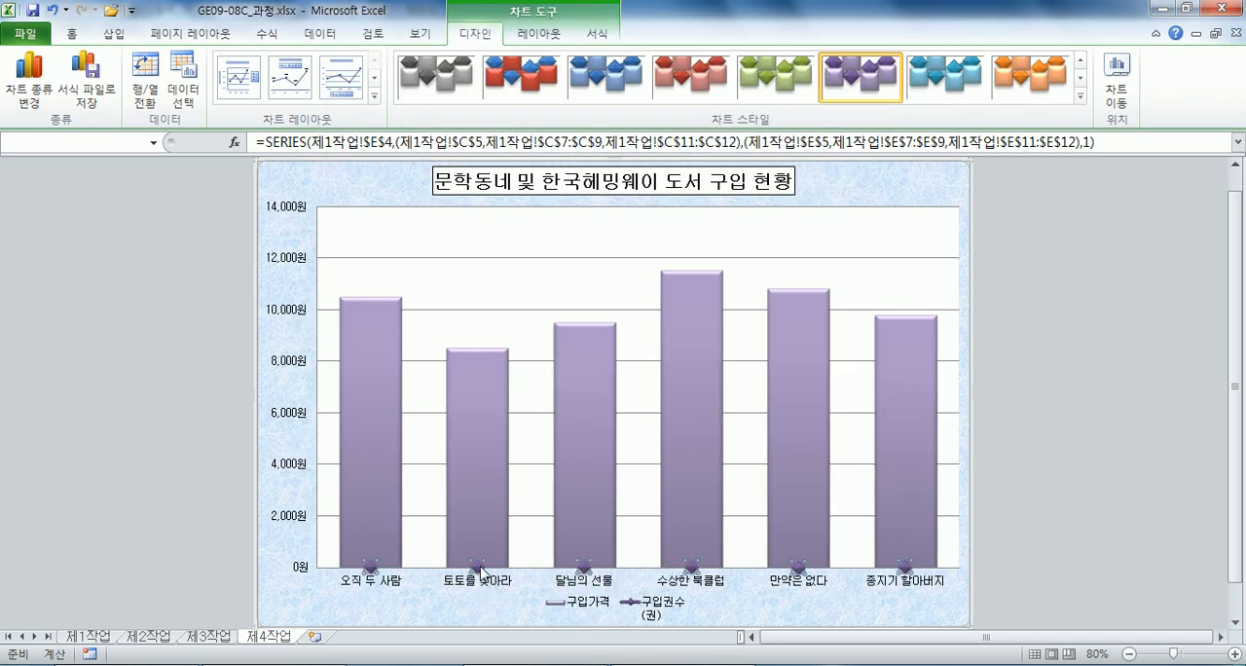
Plot the 구입권수(권) line series on the secondary axis (보조 축).
{"action": "double_click", "coordinate": [480, 572]}
{"action": "left_click", "coordinate": [759, 163]}
{"action": "left_click_drag", "start_coordinate": [790, 83], "coordinate": [737, 39]}
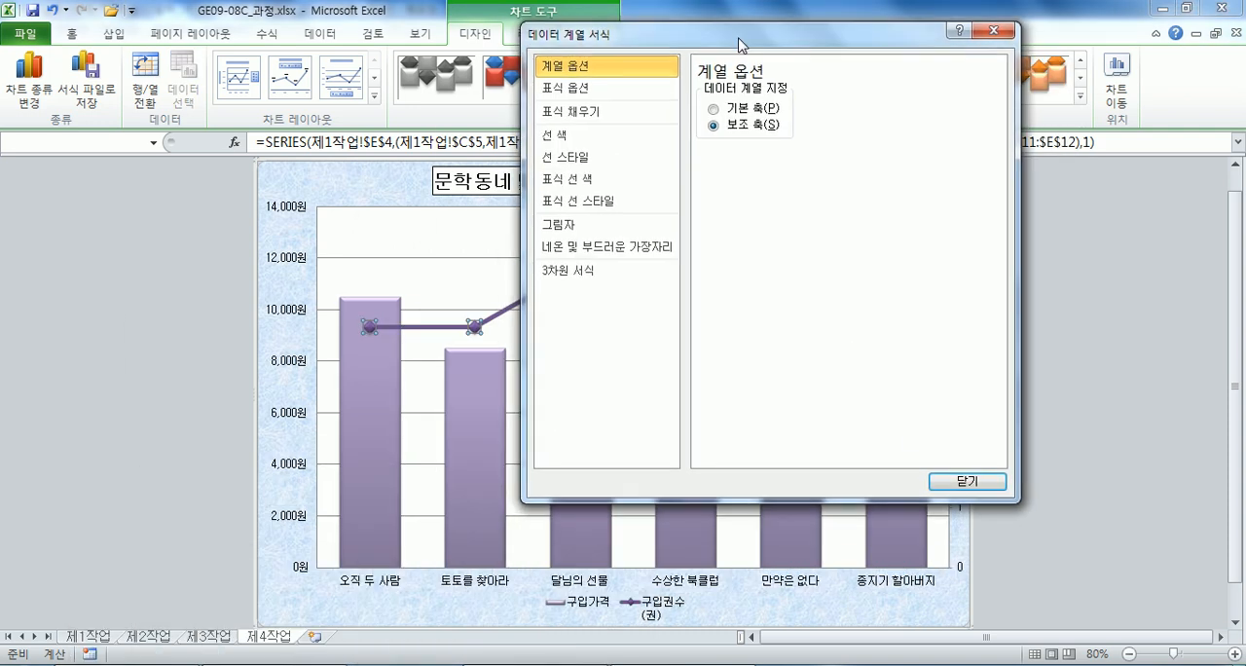
{"action": "left_click", "coordinate": [963, 479]}
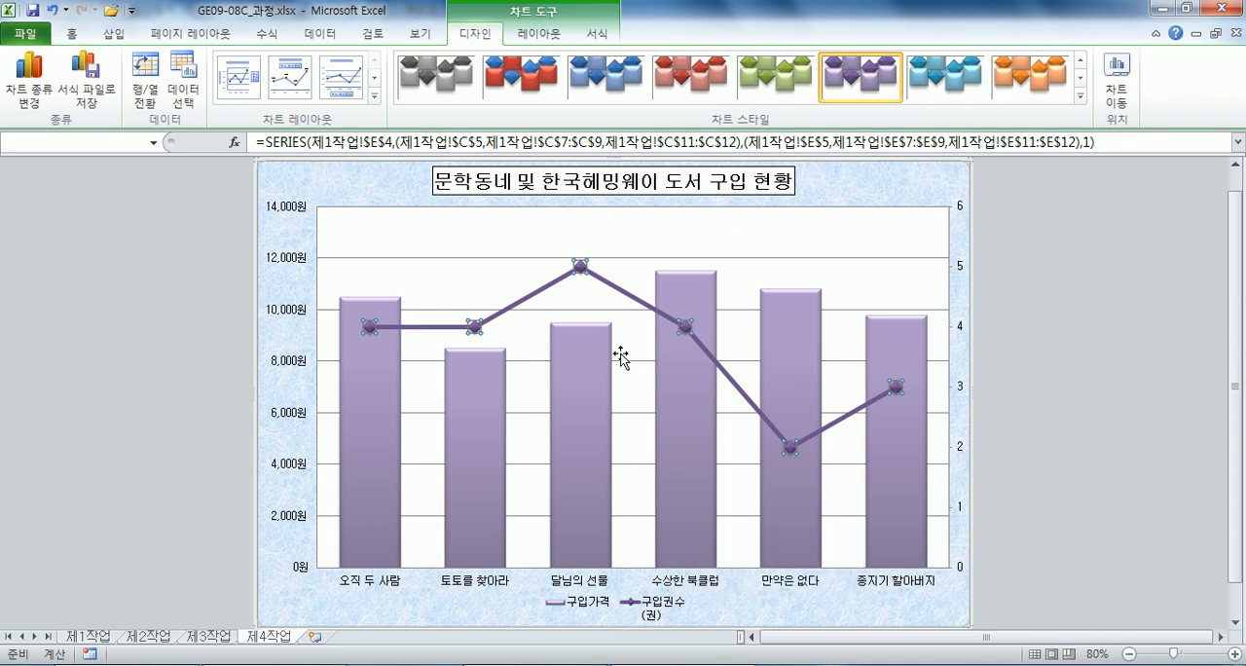
Add a data label above only the 달님의 선물 point of the 구입권수(권) line.
{"action": "left_click", "coordinate": [581, 267]}
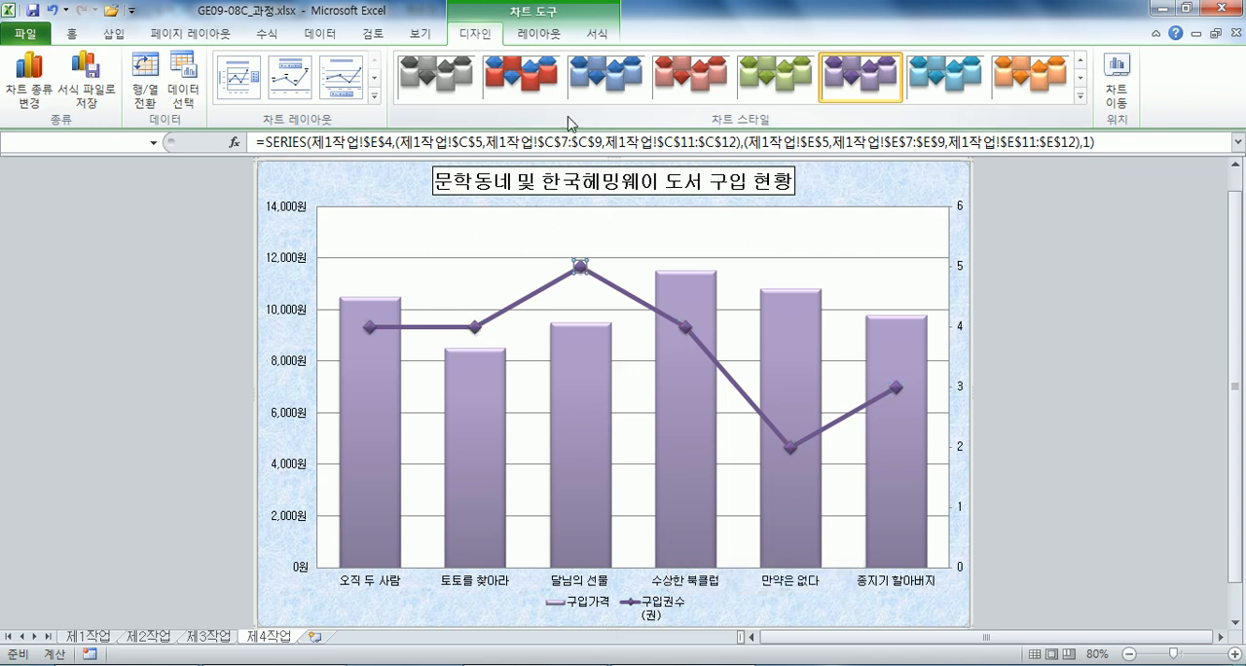
{"action": "left_click", "coordinate": [539, 33]}
{"action": "left_click", "coordinate": [423, 105]}
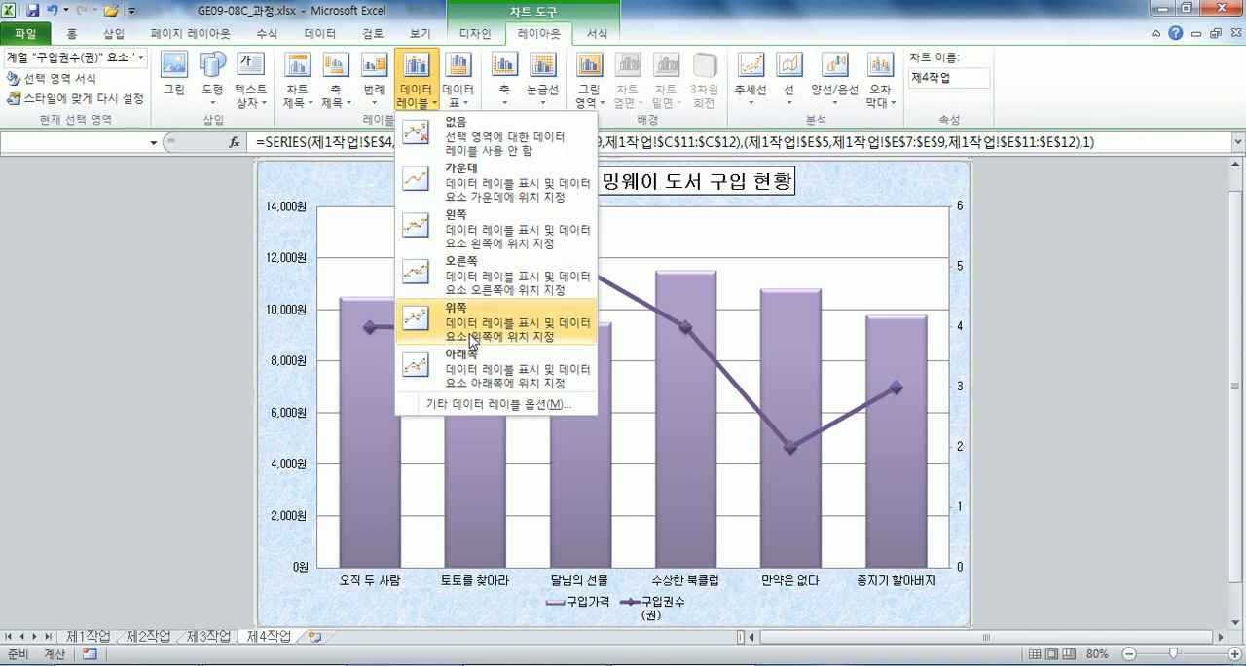
{"action": "left_click", "coordinate": [471, 324]}
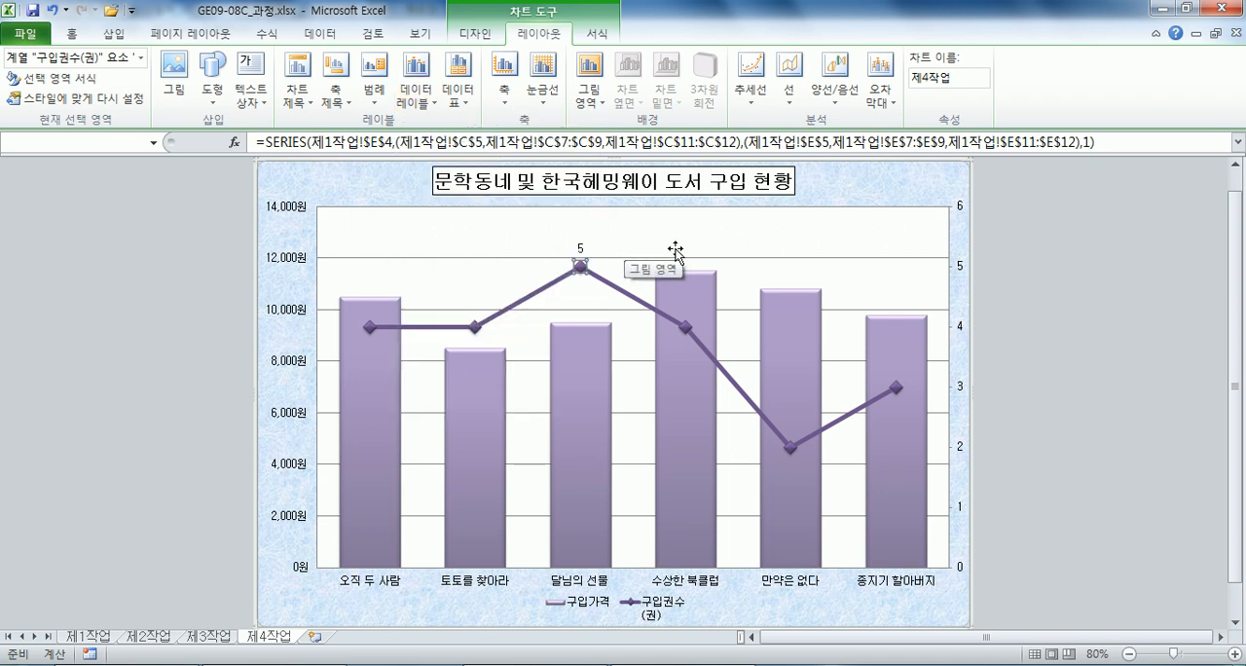
Change the dash type of the vertical axis's major gridlines to a dashed line.
{"action": "double_click", "coordinate": [774, 258]}
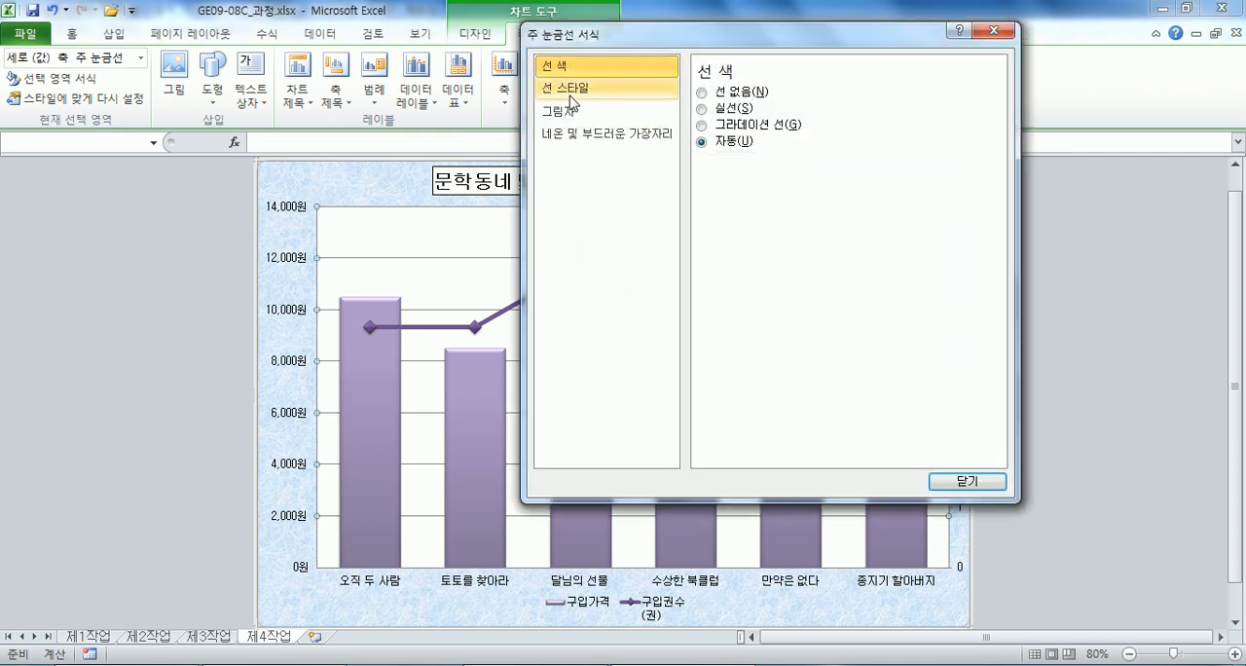
{"action": "left_click", "coordinate": [570, 93]}
{"action": "left_click", "coordinate": [796, 141]}
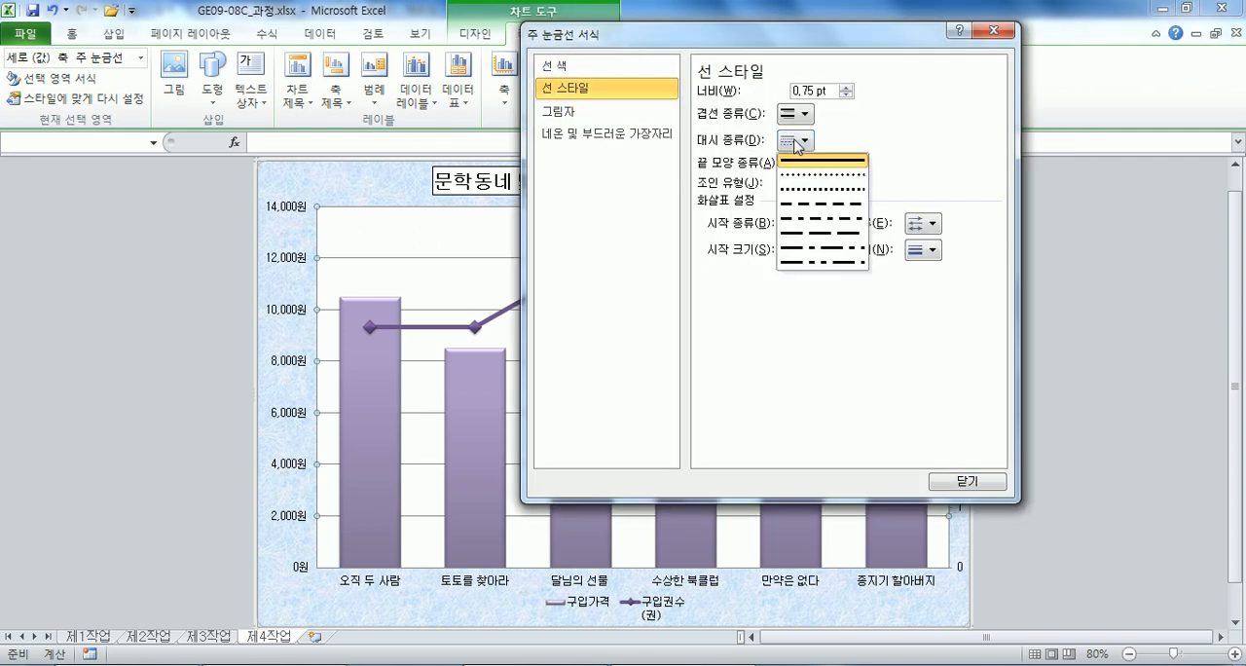
{"action": "left_click", "coordinate": [820, 204]}
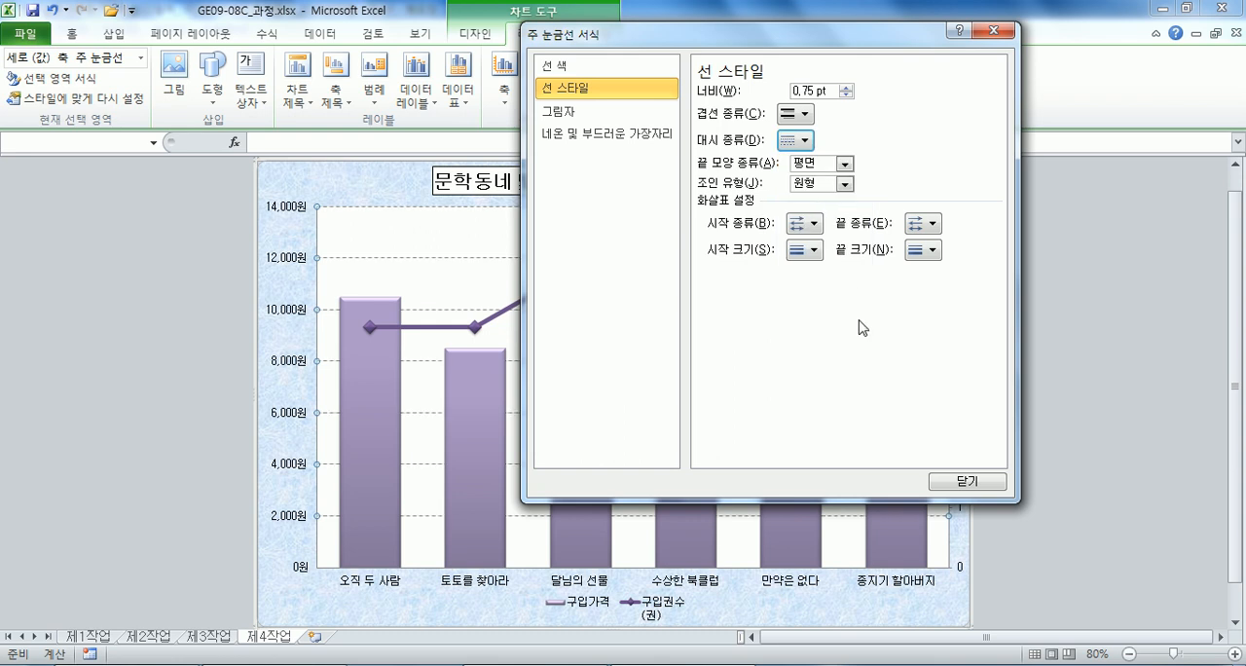
{"action": "left_click", "coordinate": [949, 481]}
{"action": "left_click", "coordinate": [1060, 250]}
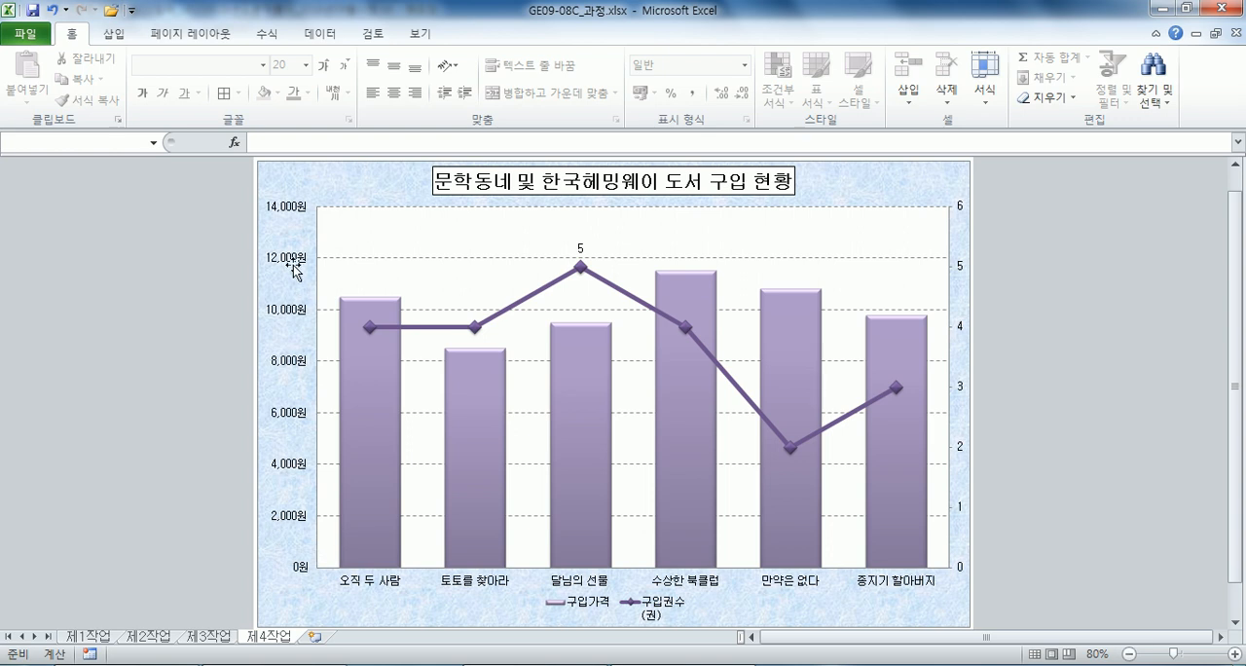
Fix the primary vertical axis maximum at 15000 and its major unit at 3000.
{"action": "left_click", "coordinate": [293, 214]}
{"action": "double_click", "coordinate": [293, 214]}
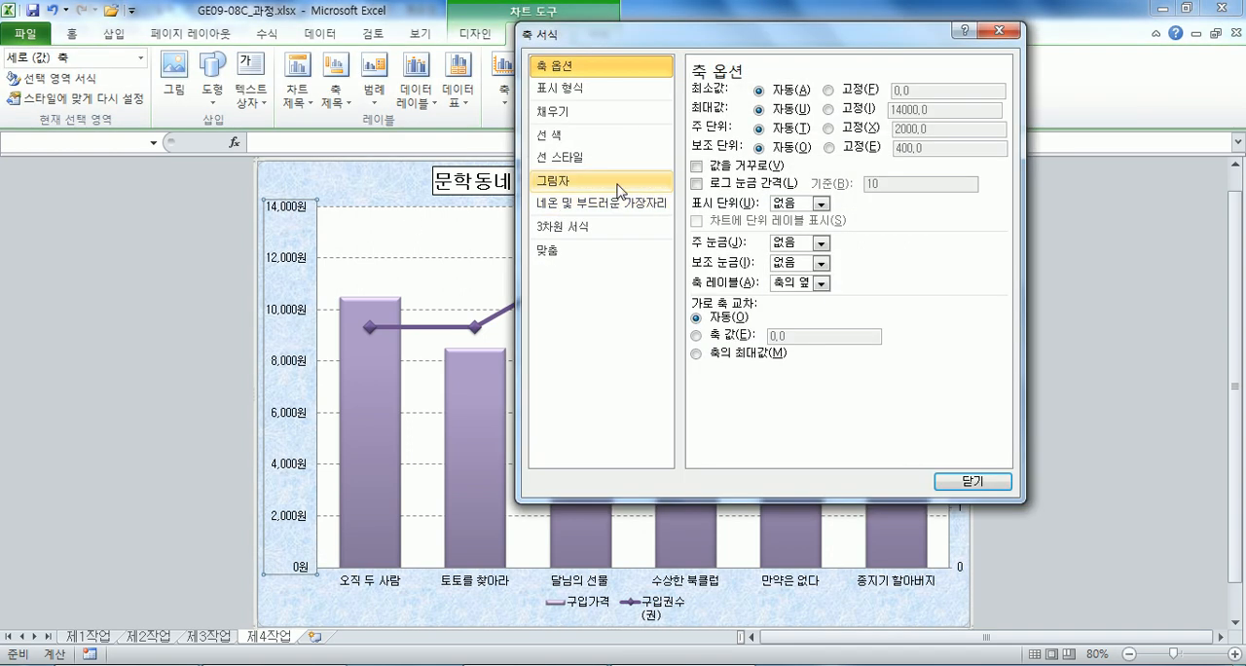
{"action": "left_click", "coordinate": [594, 89]}
{"action": "left_click", "coordinate": [574, 66]}
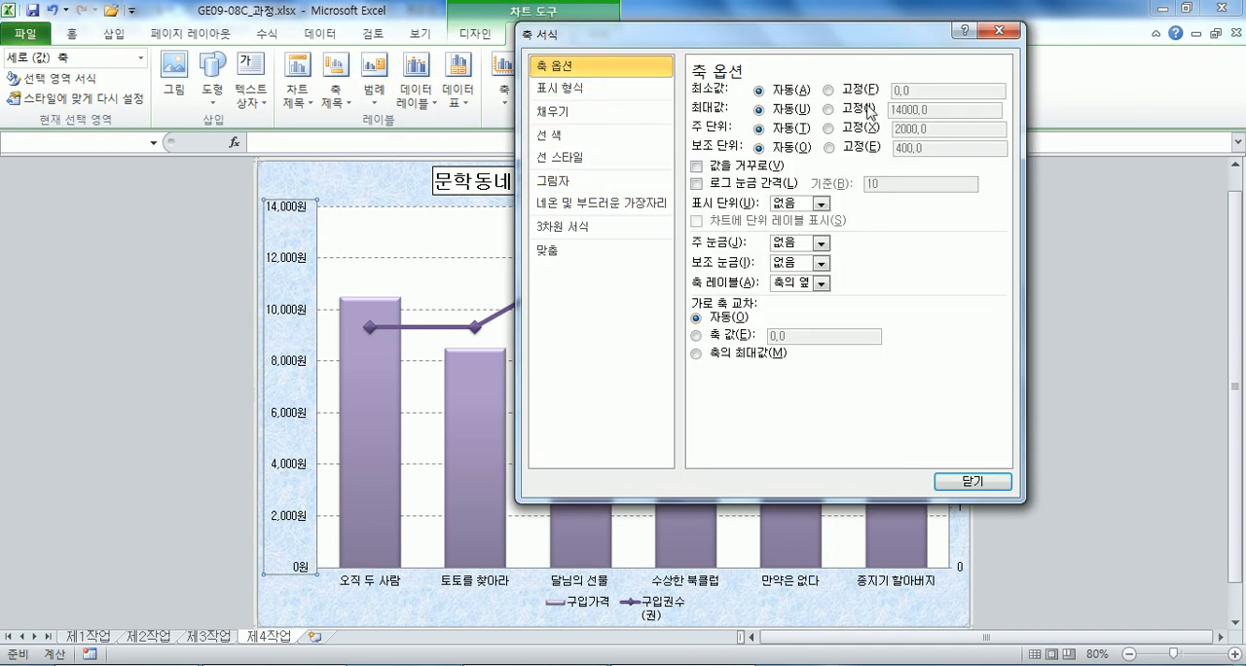
{"action": "left_click", "coordinate": [835, 111]}
{"action": "left_click_drag", "start_coordinate": [921, 109], "coordinate": [847, 110]}
{"action": "type", "text": "15000"}
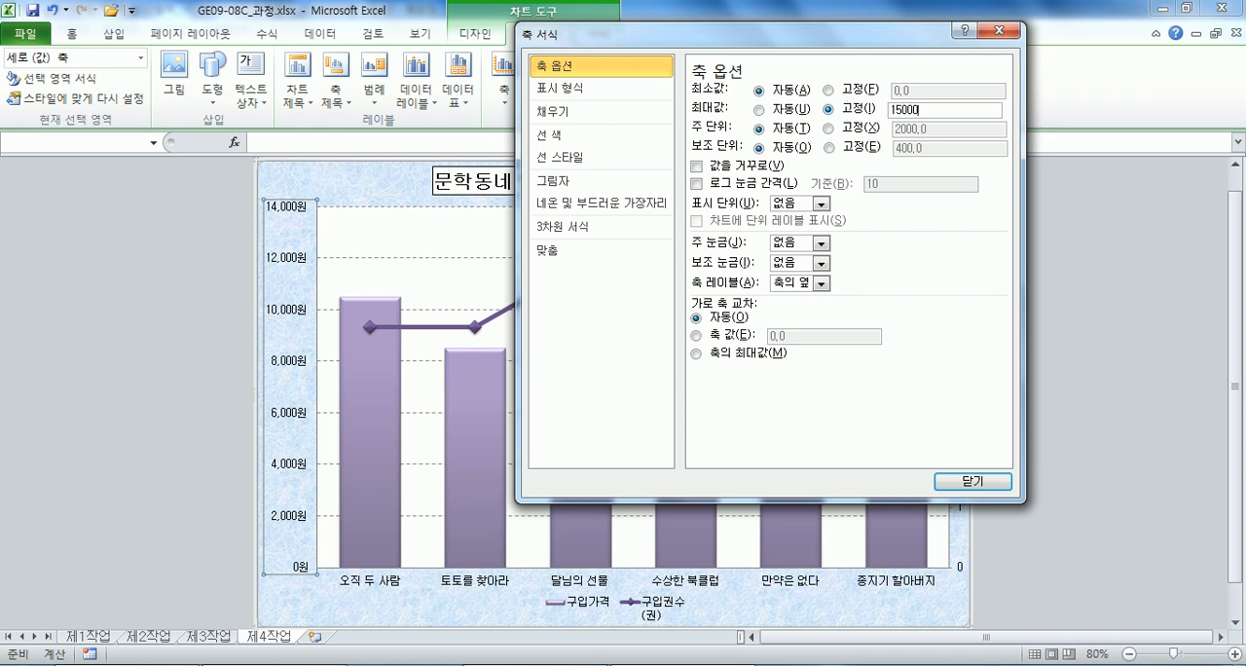
{"action": "key", "text": "Tab"}
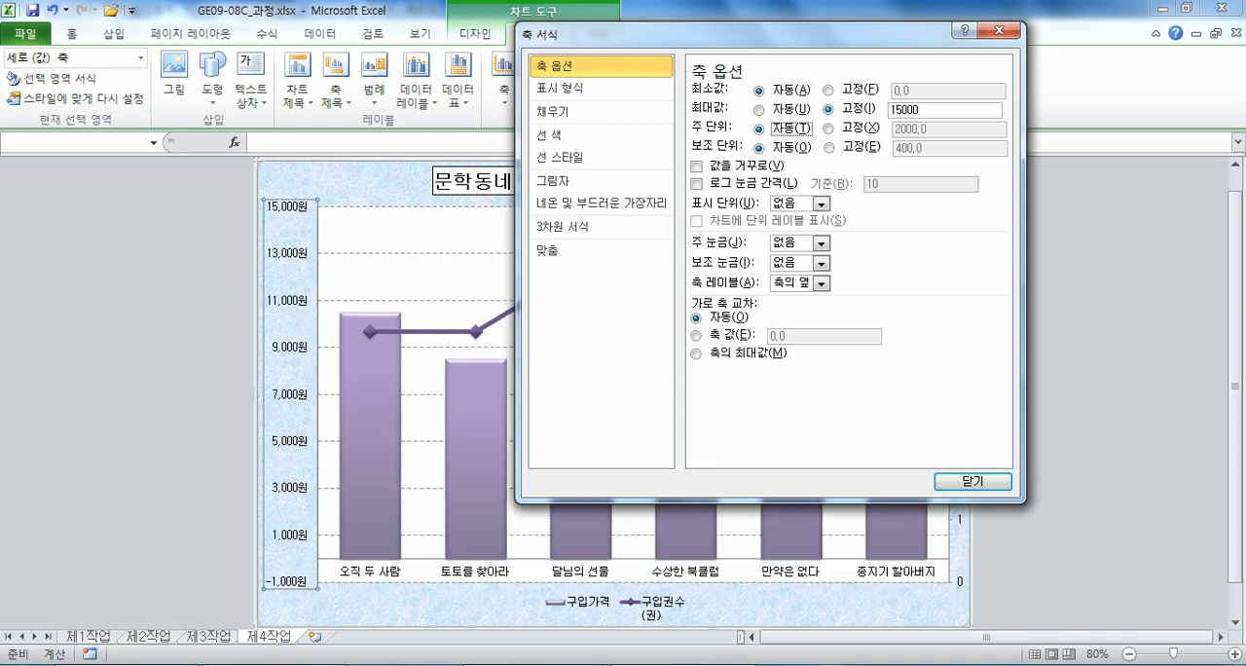
{"action": "key", "text": "Right"}
{"action": "key", "text": "Tab"}
{"action": "type", "text": "3"}
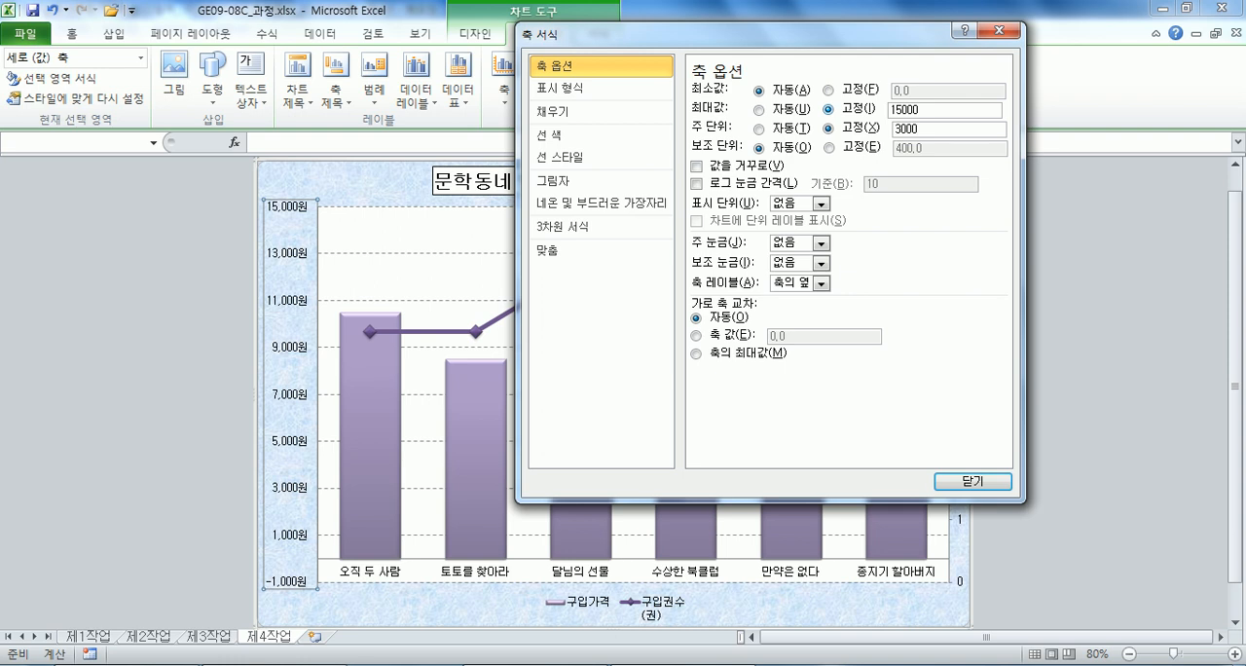
{"action": "left_click", "coordinate": [972, 480]}
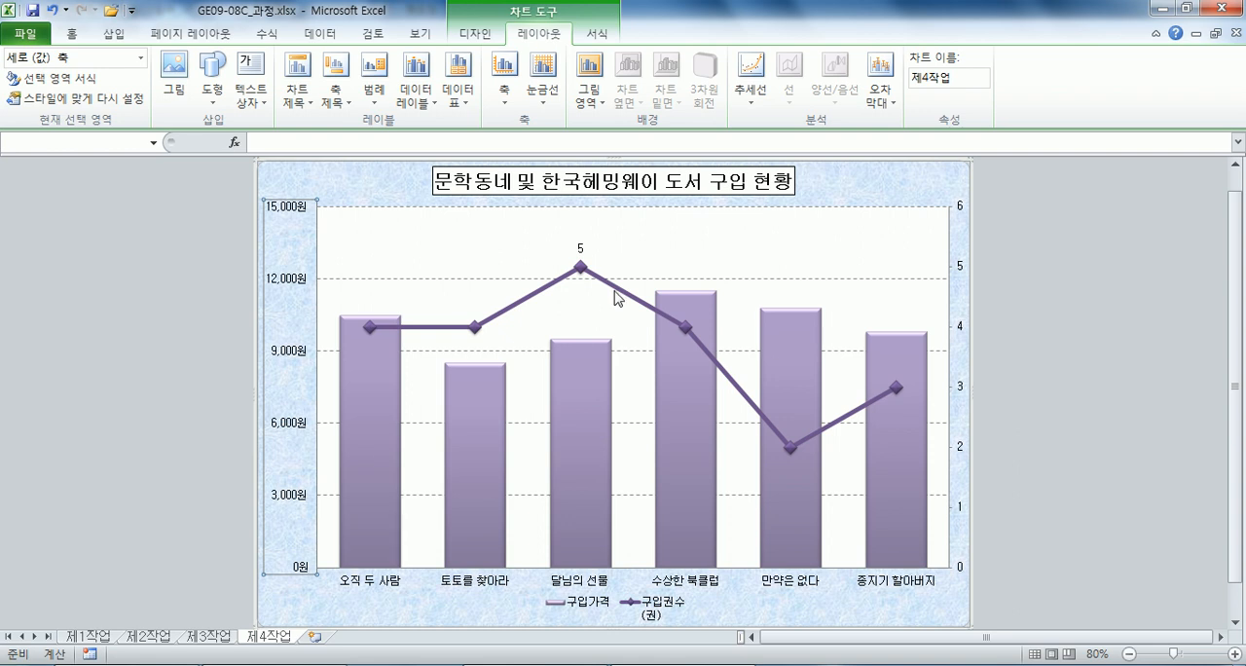
Edit the 구입권수 series name in the chart's source data to the literal text 구입권수(권), so the legend entry fits on one line.
{"action": "mouse_move", "coordinate": [609, 286]}
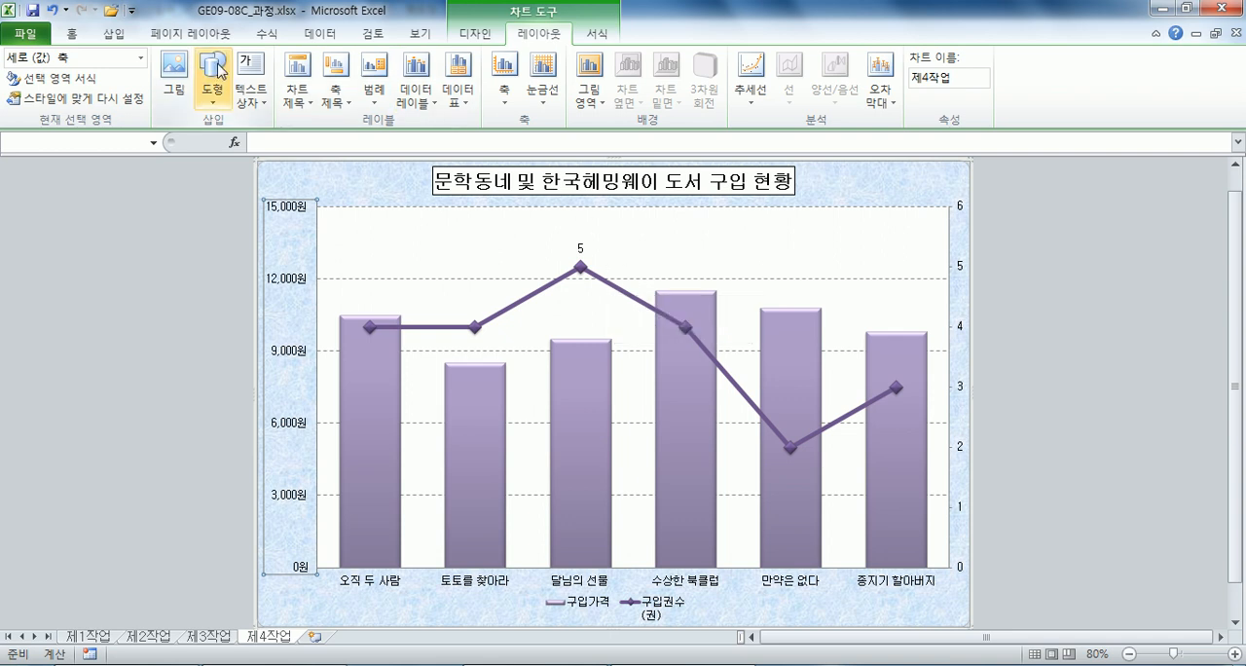
{"action": "left_click", "coordinate": [477, 36]}
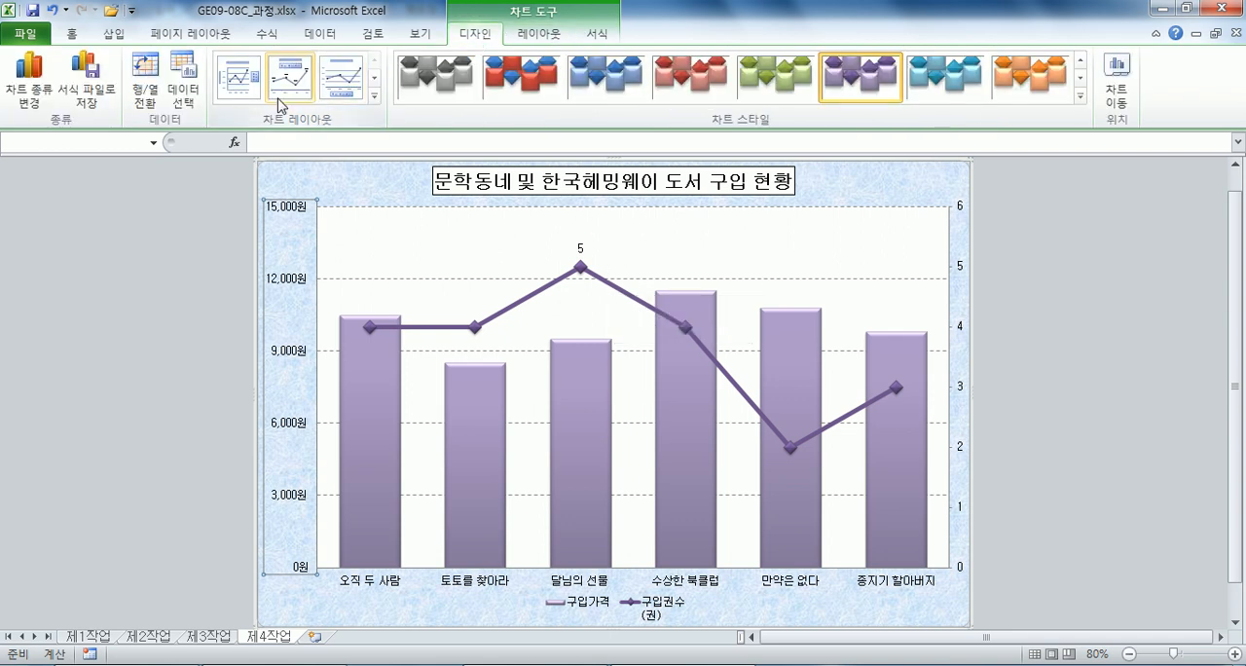
{"action": "left_click", "coordinate": [184, 110]}
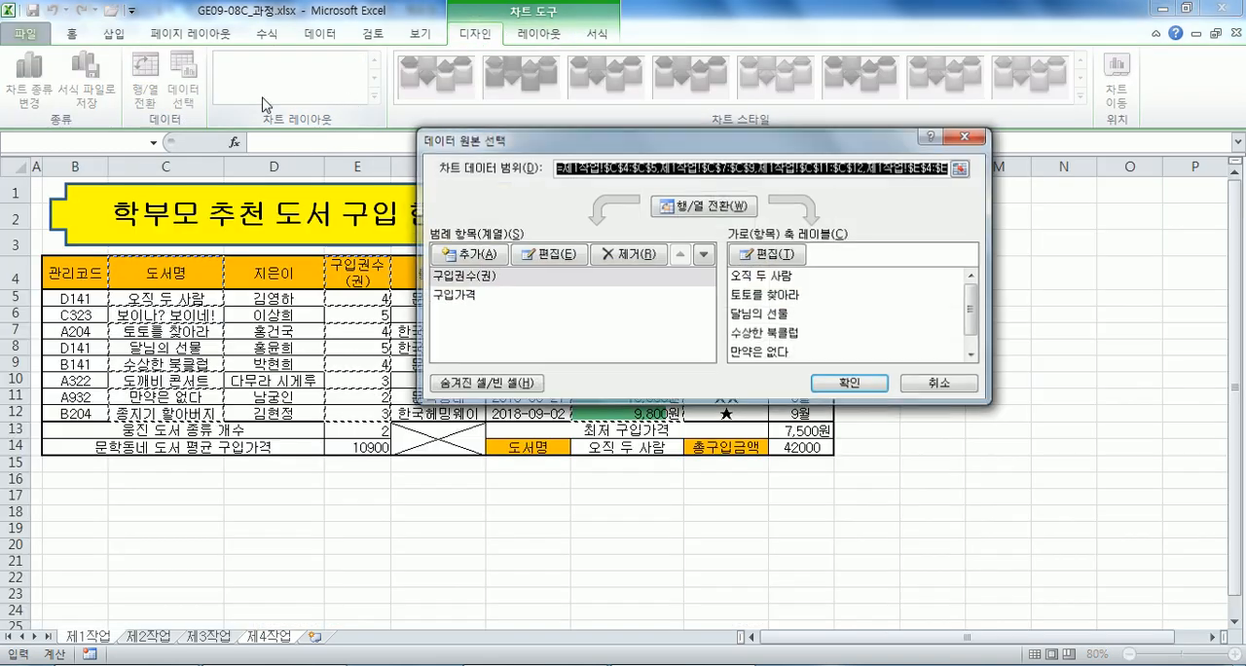
{"action": "left_click", "coordinate": [487, 277]}
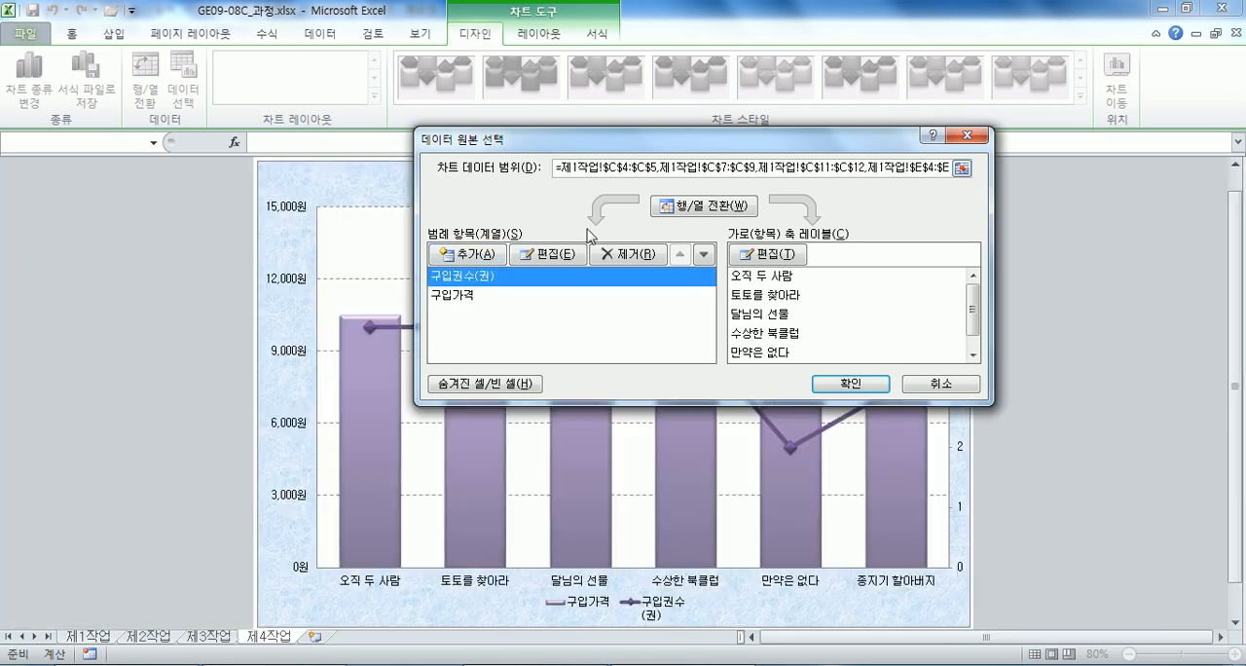
{"action": "left_click", "coordinate": [547, 254]}
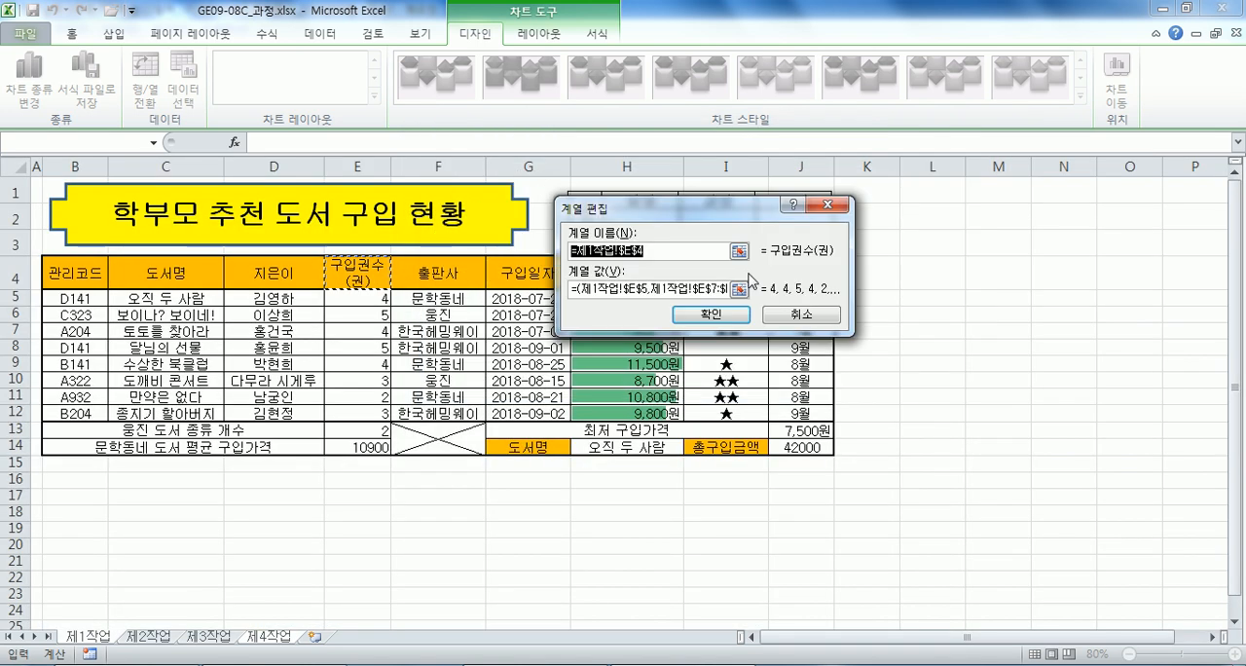
{"action": "type", "text": "구입권수"}
{"action": "type", "text": "(ㄱ"}
{"action": "type", "text": ")"}
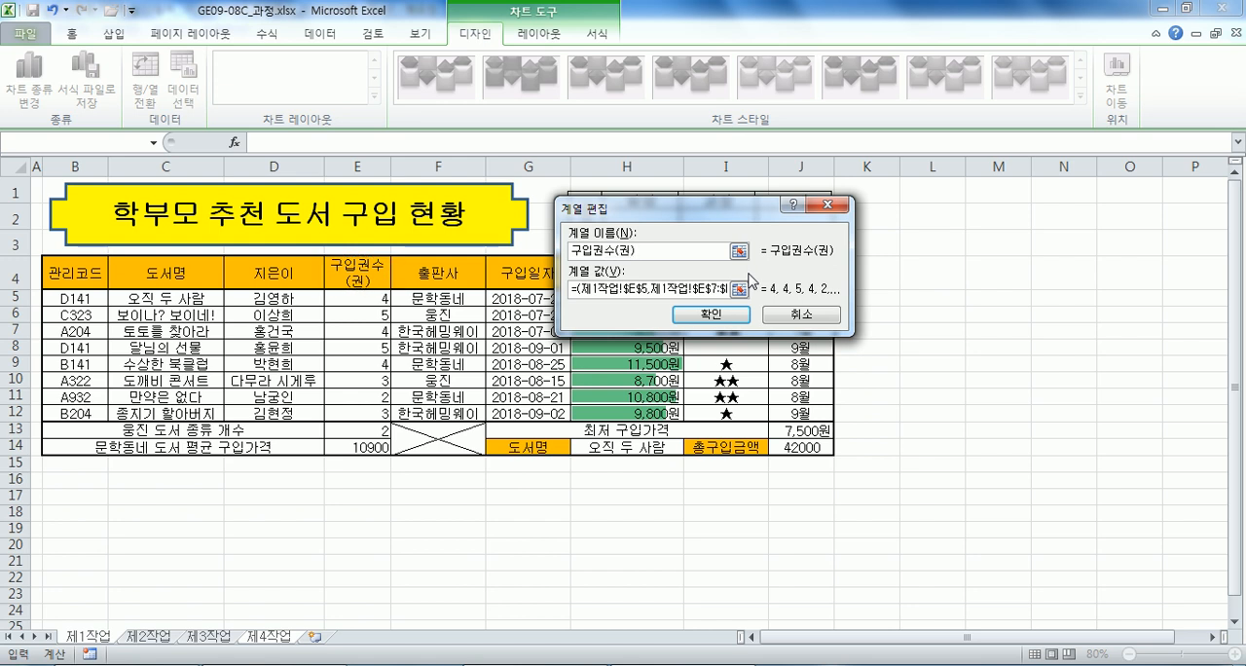
{"action": "left_click", "coordinate": [709, 317]}
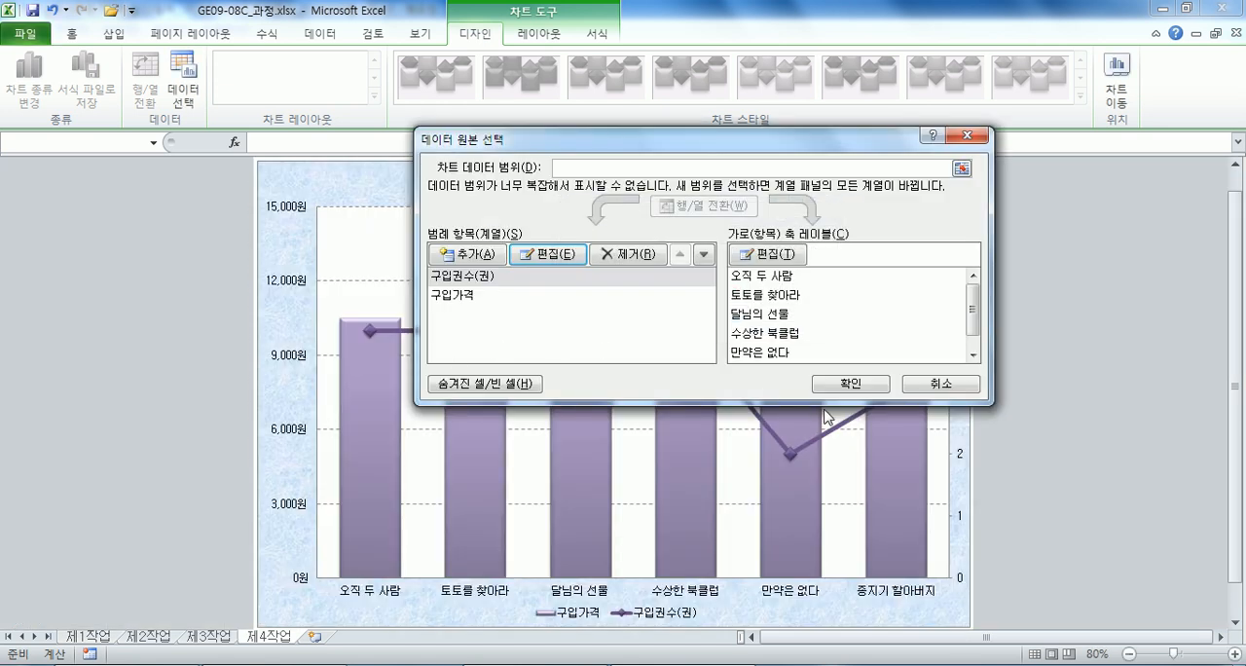
{"action": "left_click", "coordinate": [849, 383]}
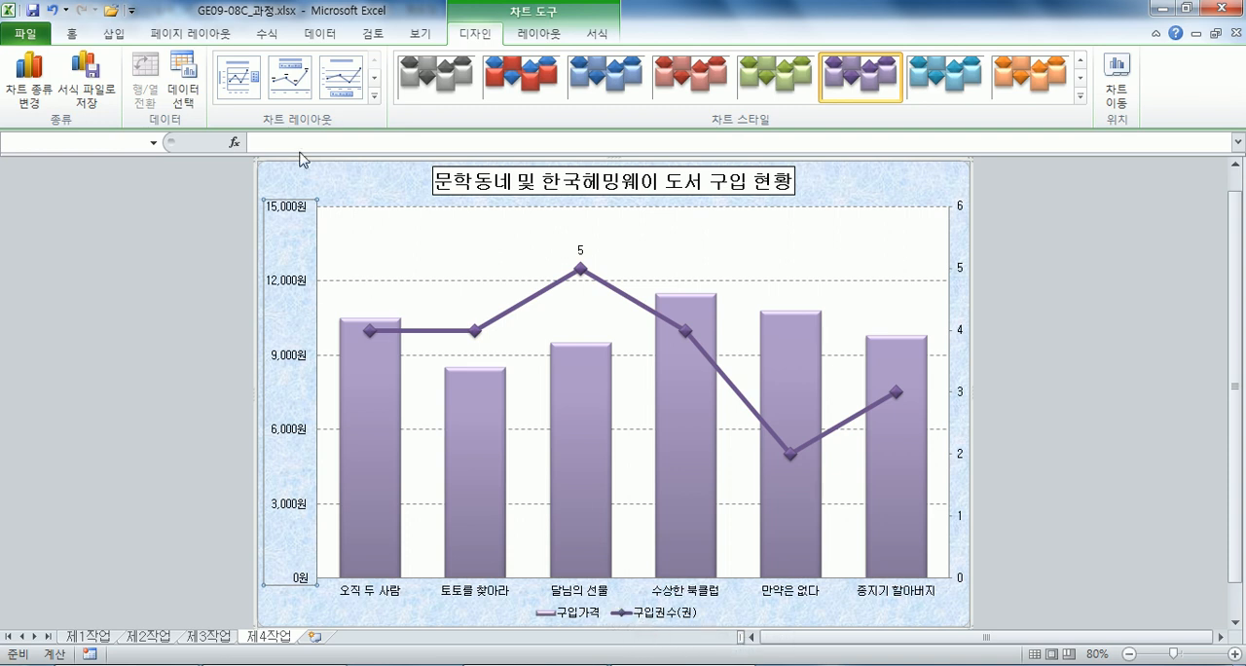
Insert a rounded rectangular callout about 3.87 cm wide and 2.22 cm high above the 만약은 없다 column, with its tail pointing down toward it.
{"action": "left_click", "coordinate": [539, 36]}
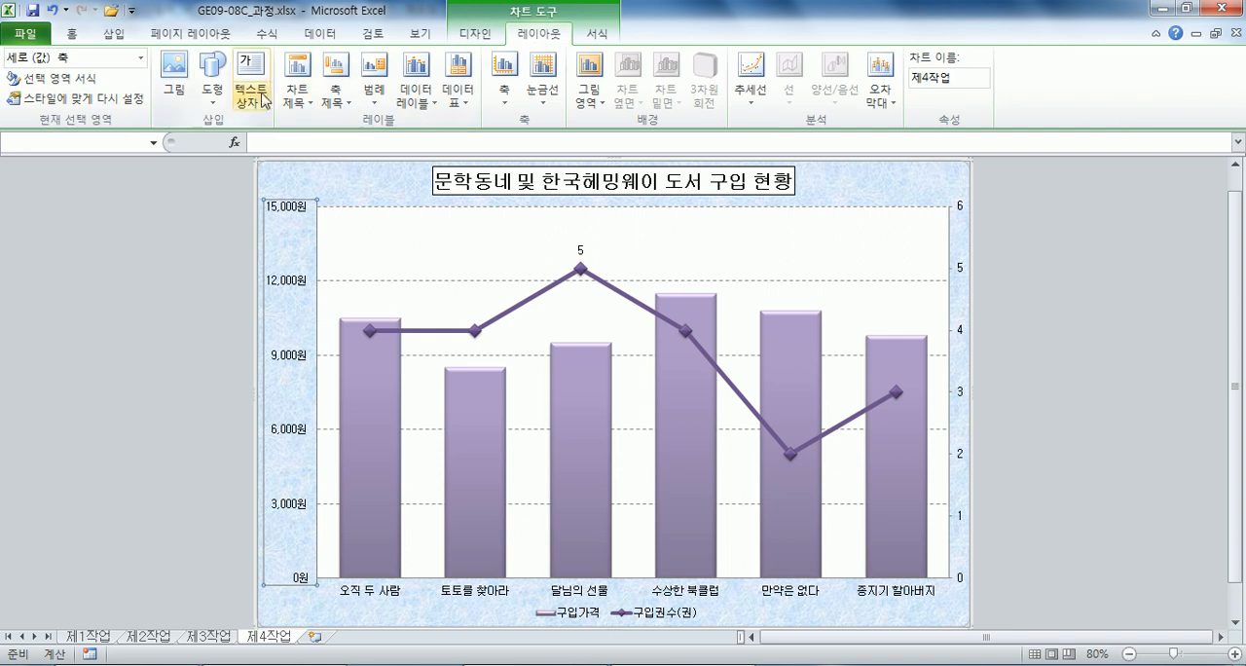
{"action": "left_click", "coordinate": [213, 78]}
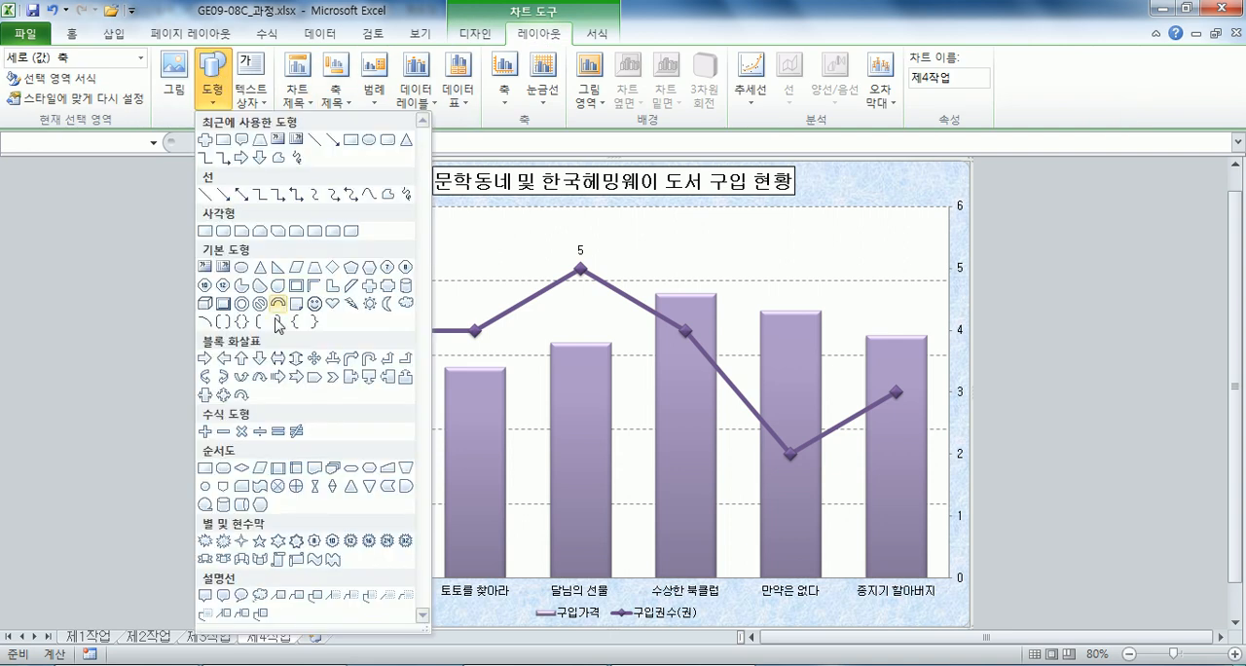
{"action": "left_click", "coordinate": [220, 592]}
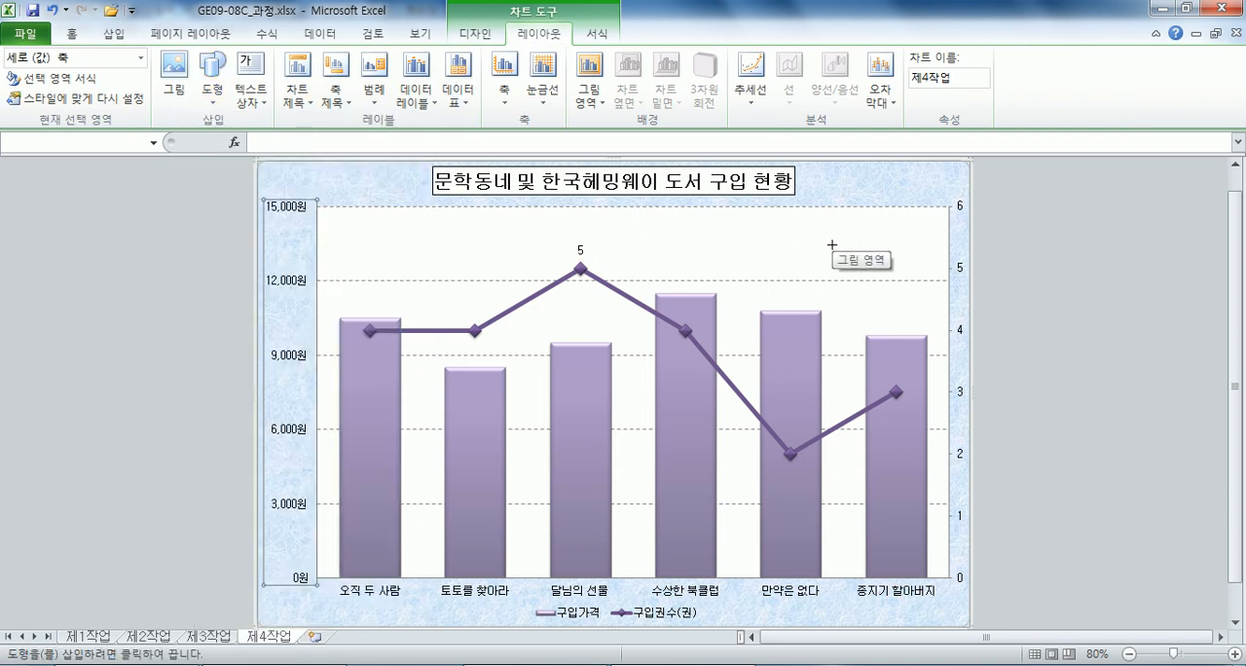
{"action": "left_click_drag", "start_coordinate": [754, 215], "coordinate": [860, 277]}
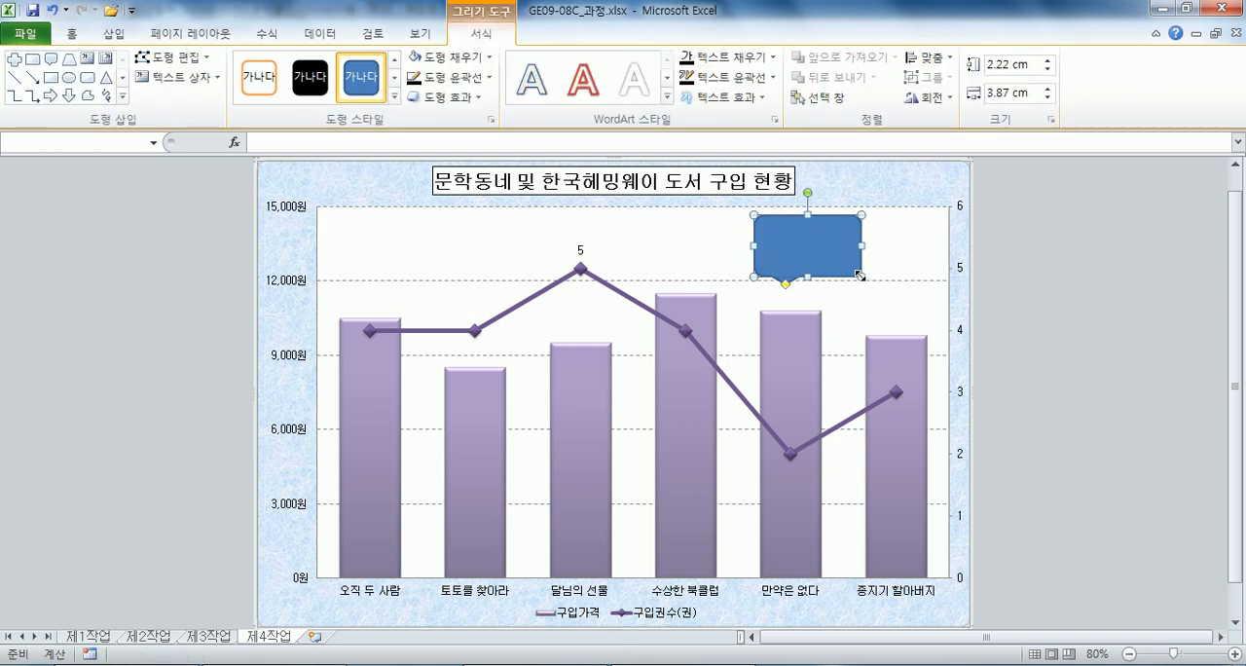
{"action": "left_click_drag", "start_coordinate": [779, 285], "coordinate": [776, 295]}
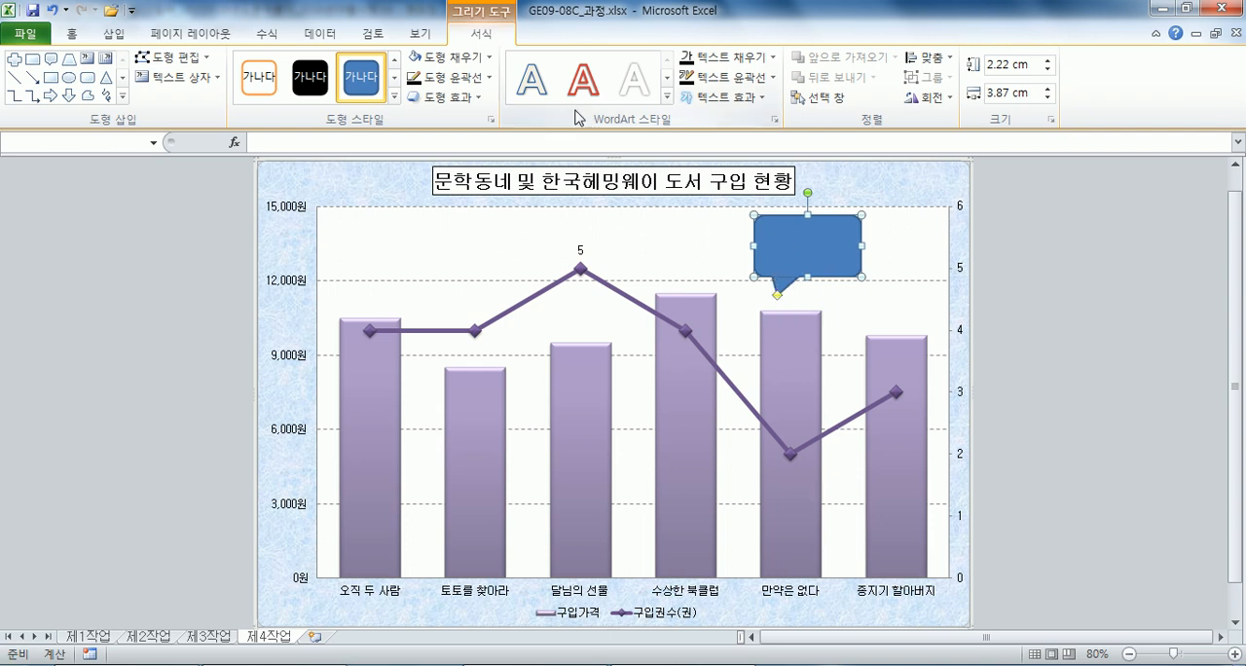
Set the callout's fill to automatic and enter the text 최다 추천 도서, centred horizontally and vertically.
{"action": "left_click", "coordinate": [489, 58]}
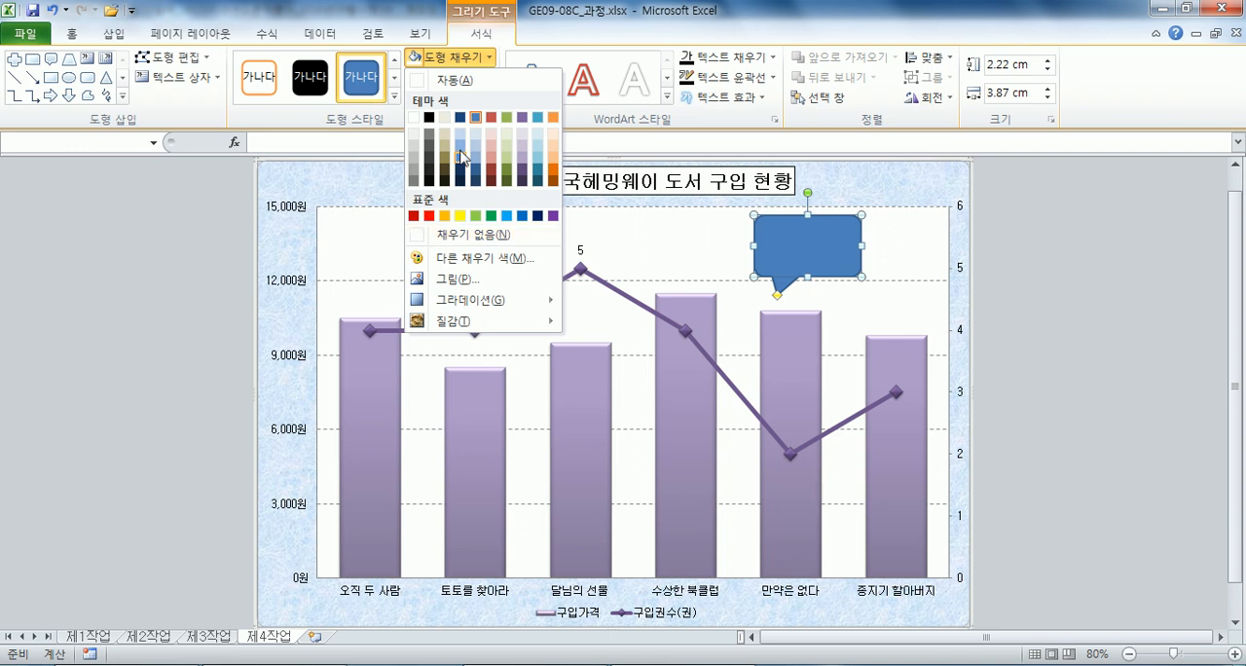
{"action": "left_click", "coordinate": [456, 80]}
{"action": "left_click", "coordinate": [72, 37]}
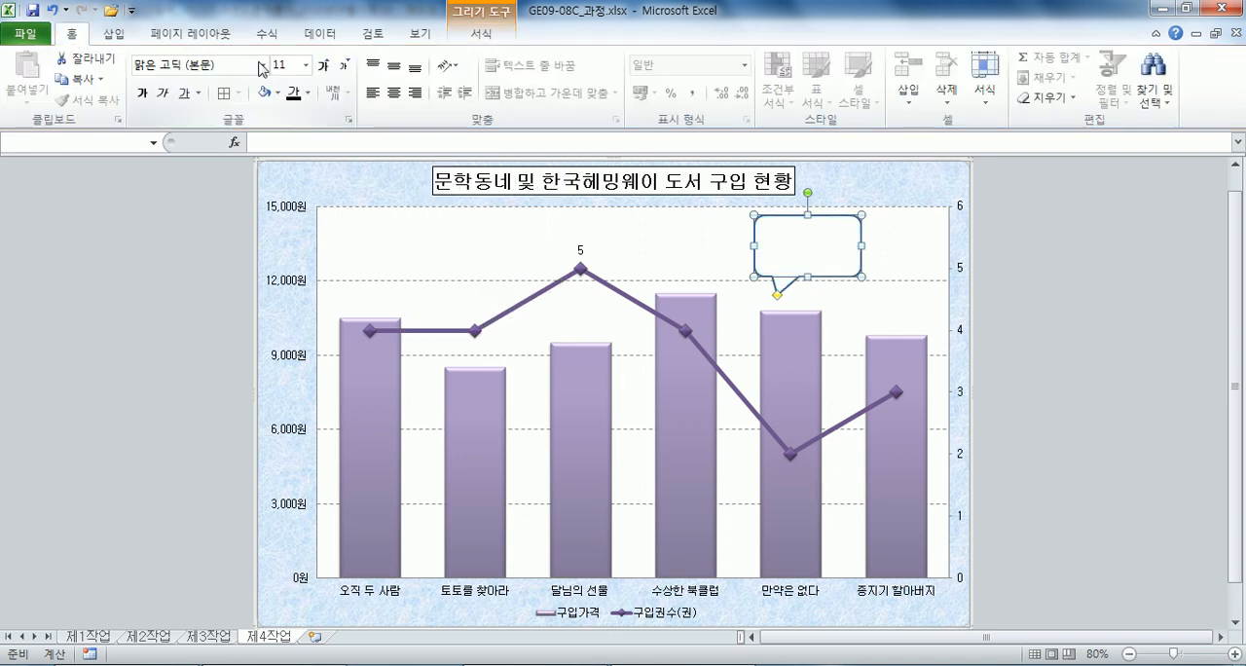
{"action": "left_click", "coordinate": [393, 67]}
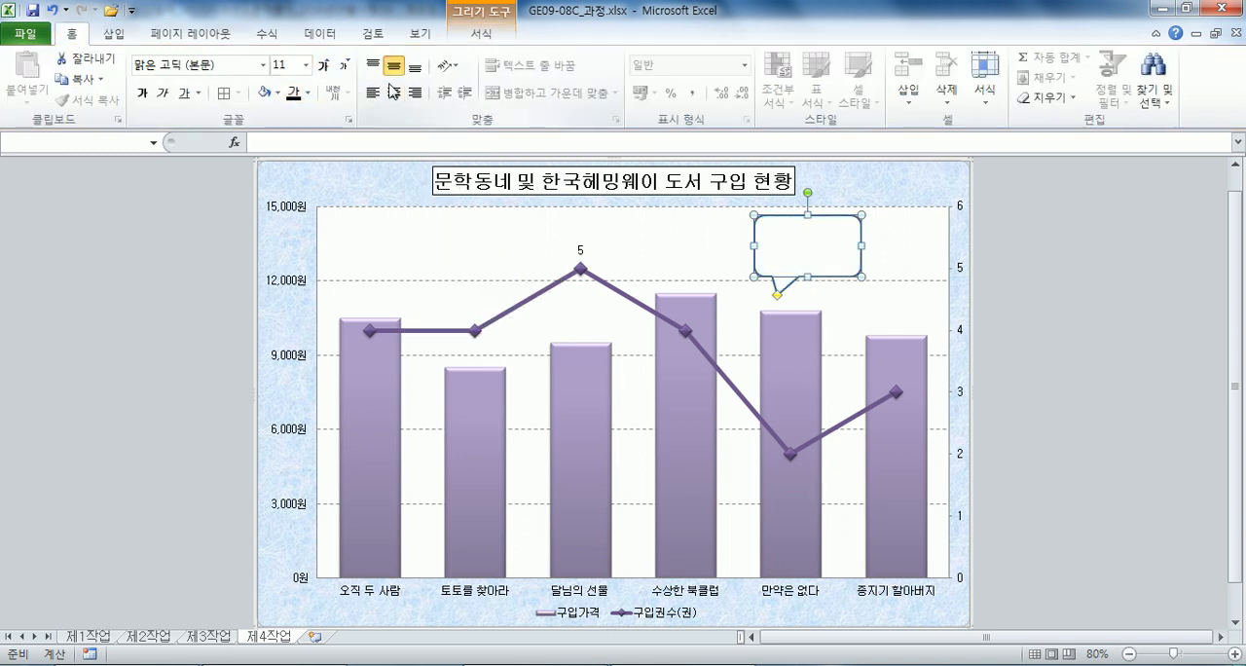
{"action": "type", "text": "최다 추천 ㄷ도서"}
{"action": "left_click", "coordinate": [976, 326]}
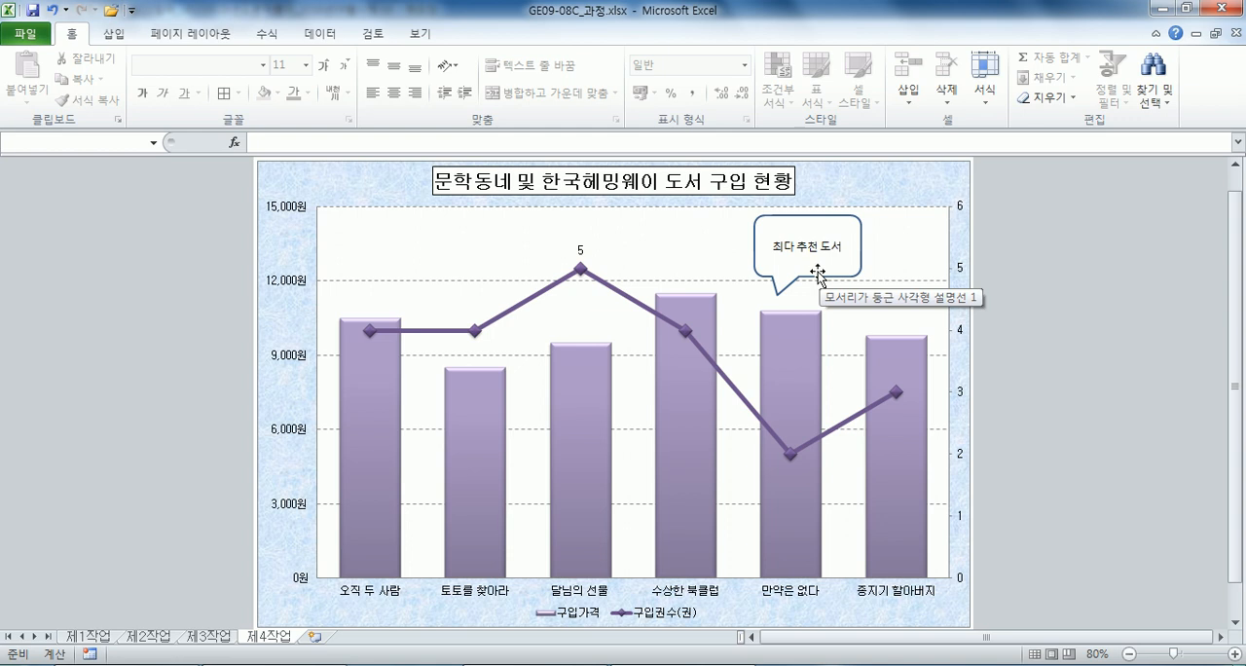
Resize the callout slightly, extending its left edge outward and pulling its right and top edges inward.
{"action": "left_click", "coordinate": [756, 245]}
{"action": "left_click_drag", "start_coordinate": [756, 245], "coordinate": [746, 243]}
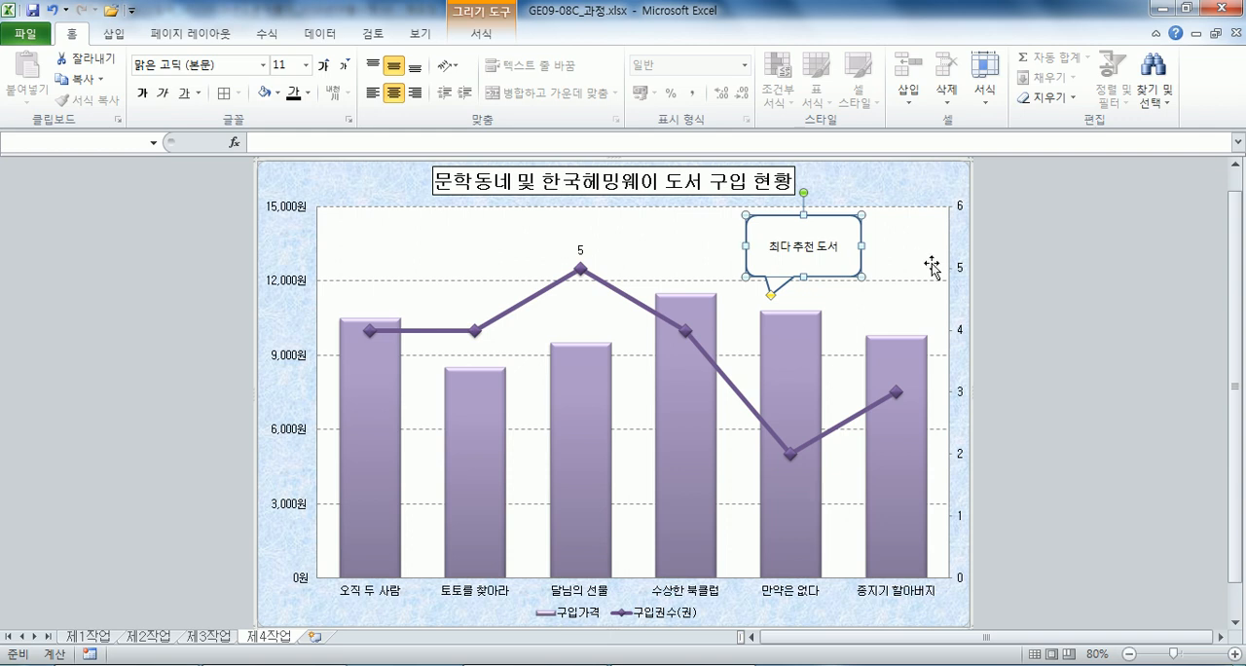
{"action": "left_click", "coordinate": [1057, 309]}
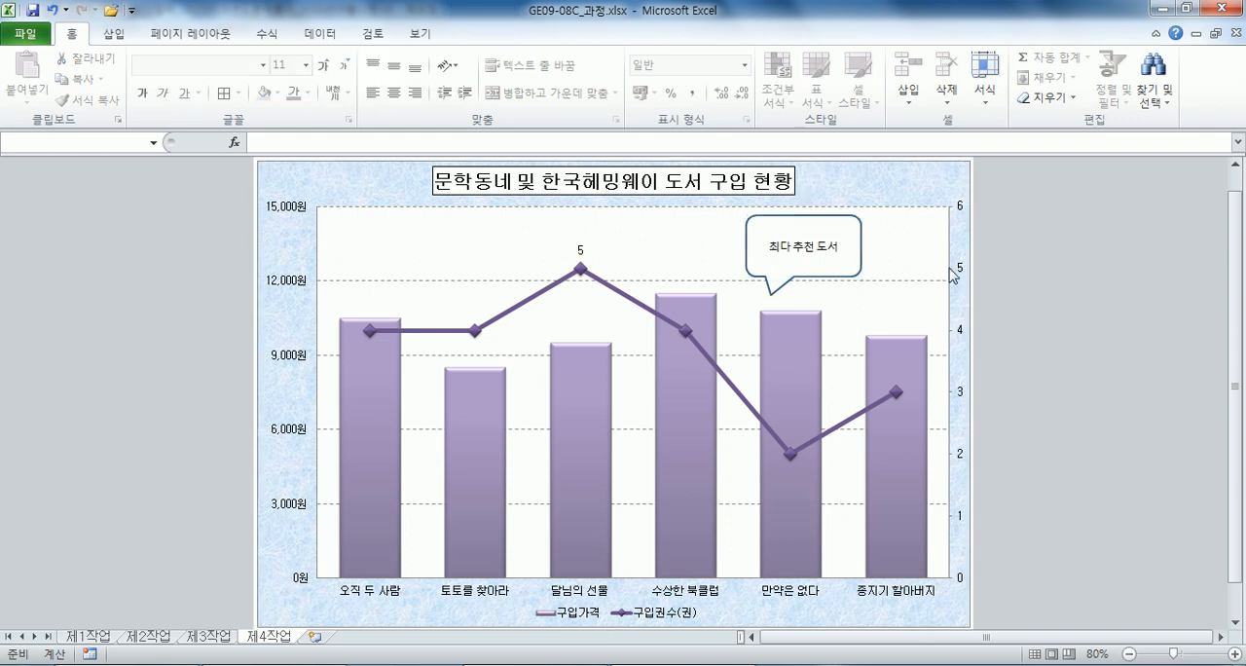
{"action": "left_click", "coordinate": [858, 256]}
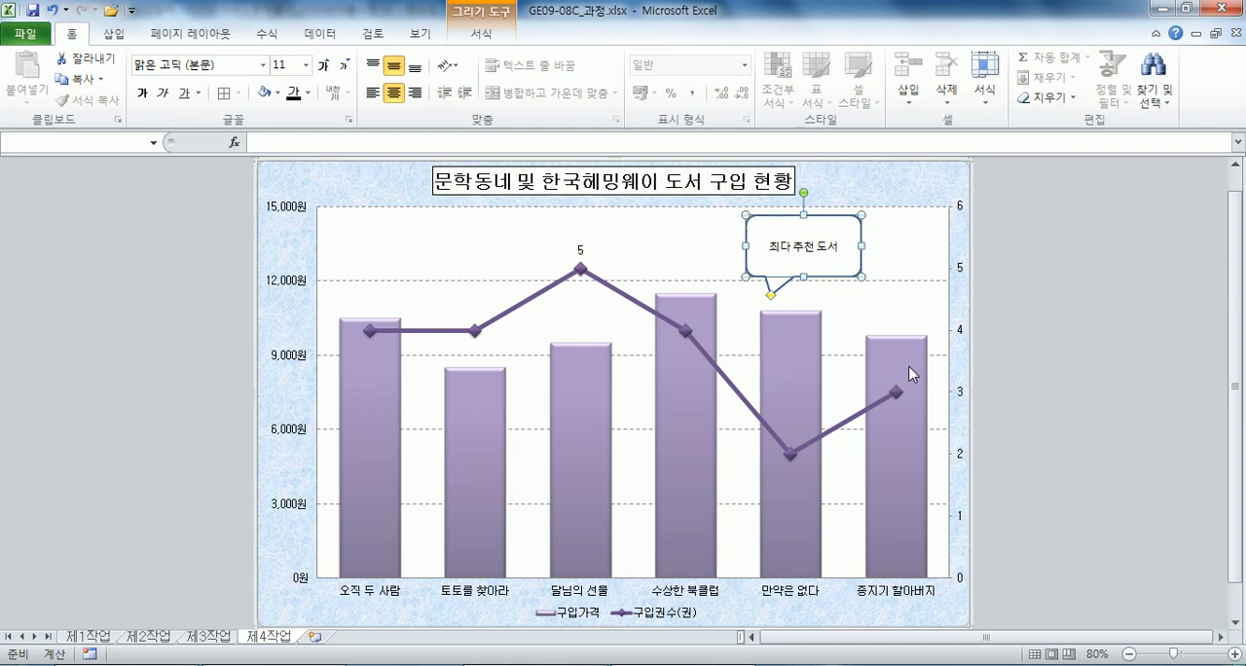
{"action": "mouse_move", "coordinate": [911, 374]}
{"action": "left_click_drag", "start_coordinate": [861, 248], "coordinate": [858, 249]}
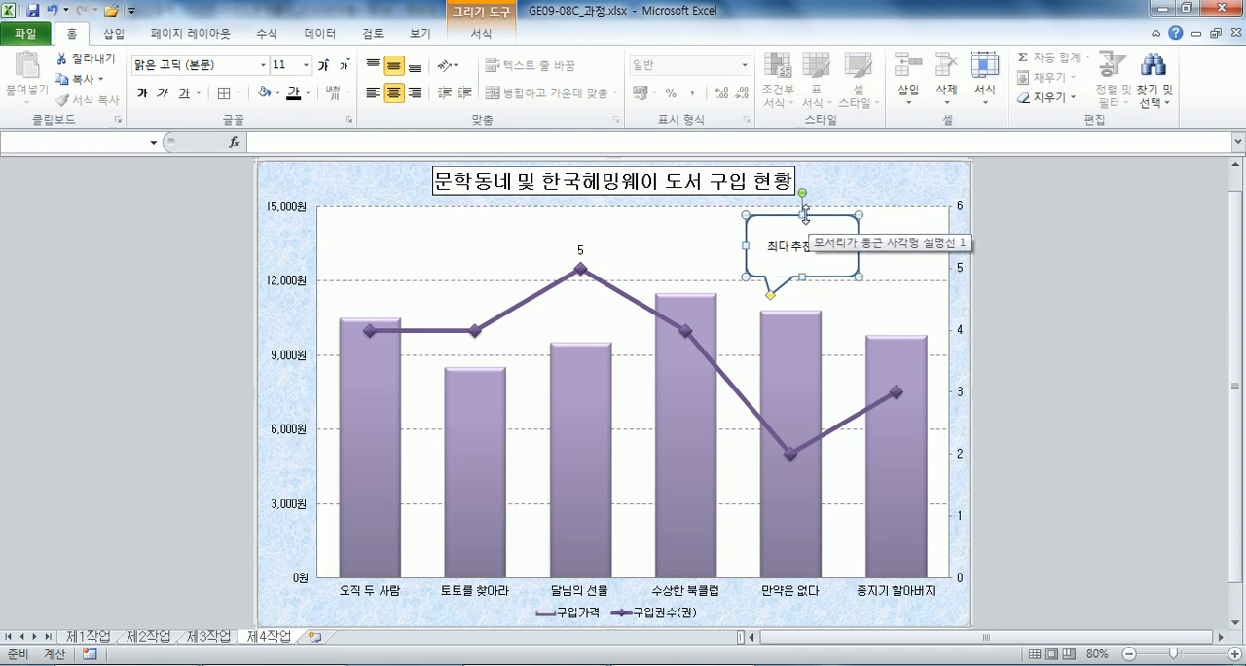
{"action": "left_click_drag", "start_coordinate": [805, 219], "coordinate": [805, 223]}
{"action": "left_click", "coordinate": [1007, 255]}
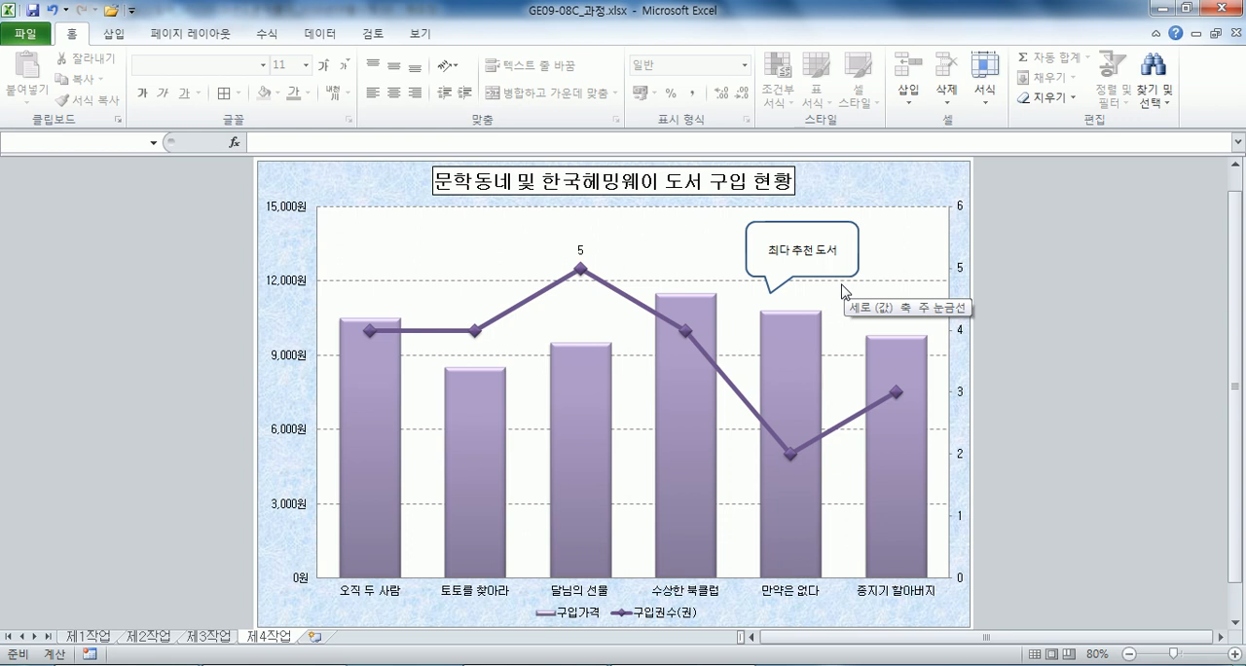
Adjust the callout's tail so its tip ends a little above the 만약은 없다 column.
{"action": "left_click", "coordinate": [769, 295]}
{"action": "mouse_move", "coordinate": [770, 296]}
{"action": "left_mouse_down"}
{"action": "mouse_move", "coordinate": [814, 309]}
{"action": "mouse_move", "coordinate": [770, 302]}
{"action": "left_mouse_up"}
{"action": "left_click", "coordinate": [1059, 282]}
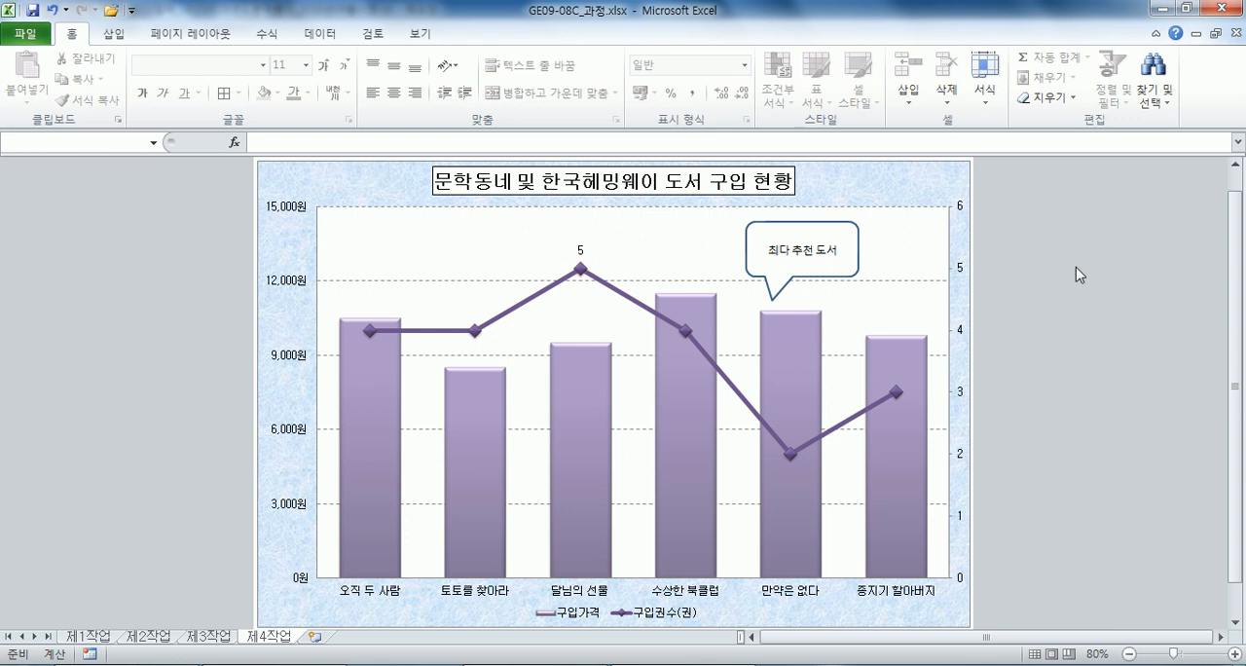
{"action": "left_click", "coordinate": [780, 291]}
{"action": "left_click", "coordinate": [779, 291]}
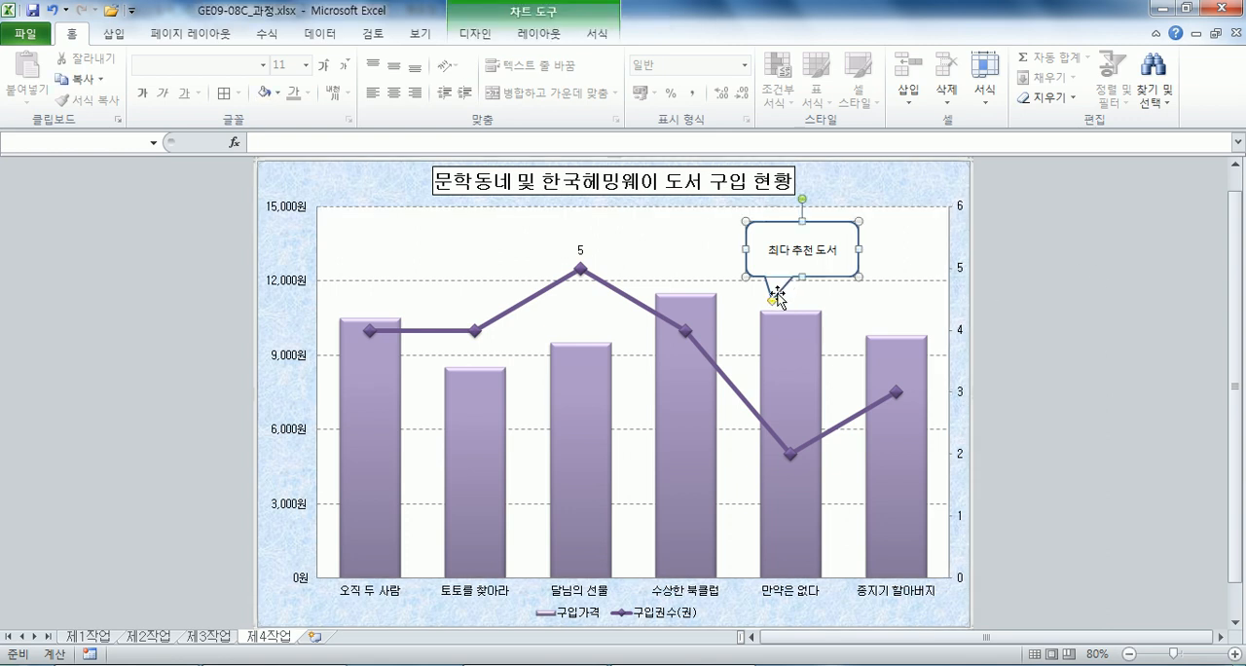
{"action": "left_click_drag", "start_coordinate": [773, 301], "coordinate": [775, 291]}
{"action": "left_click", "coordinate": [886, 295]}
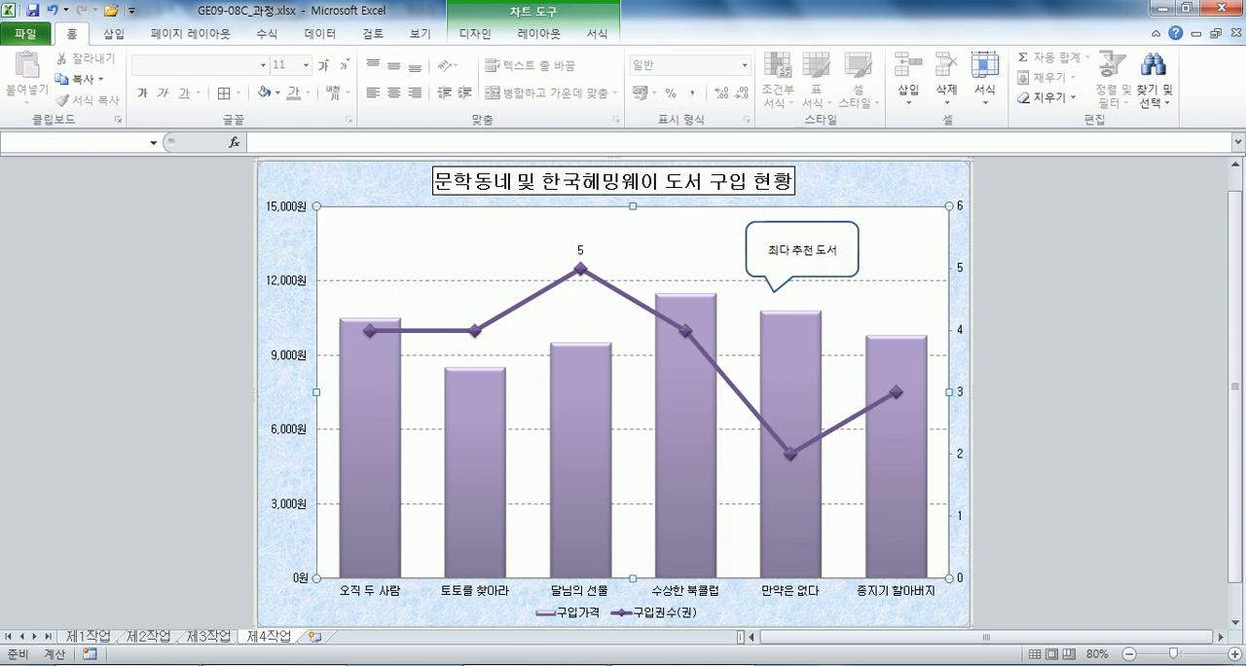
Switch to the Notepad exam text and review the 제4작업 chart requirements, including the area formatting and chart title formatting items.
{"action": "key", "text": "alt+Tab"}
{"action": "left_click_drag", "start_coordinate": [730, 192], "coordinate": [777, 192]}
{"action": "left_click_drag", "start_coordinate": [529, 282], "coordinate": [656, 282]}
{"action": "left_click_drag", "start_coordinate": [451, 365], "coordinate": [518, 366]}
{"action": "left_click_drag", "start_coordinate": [630, 366], "coordinate": [666, 368]}
{"action": "scroll", "coordinate": [658, 378], "scroll_direction": "down", "scroll_amount": 2}
{"action": "left_click_drag", "start_coordinate": [409, 238], "coordinate": [526, 239]}
{"action": "left_click_drag", "start_coordinate": [722, 238], "coordinate": [843, 239]}
{"action": "left_click_drag", "start_coordinate": [1073, 237], "coordinate": [1119, 236]}
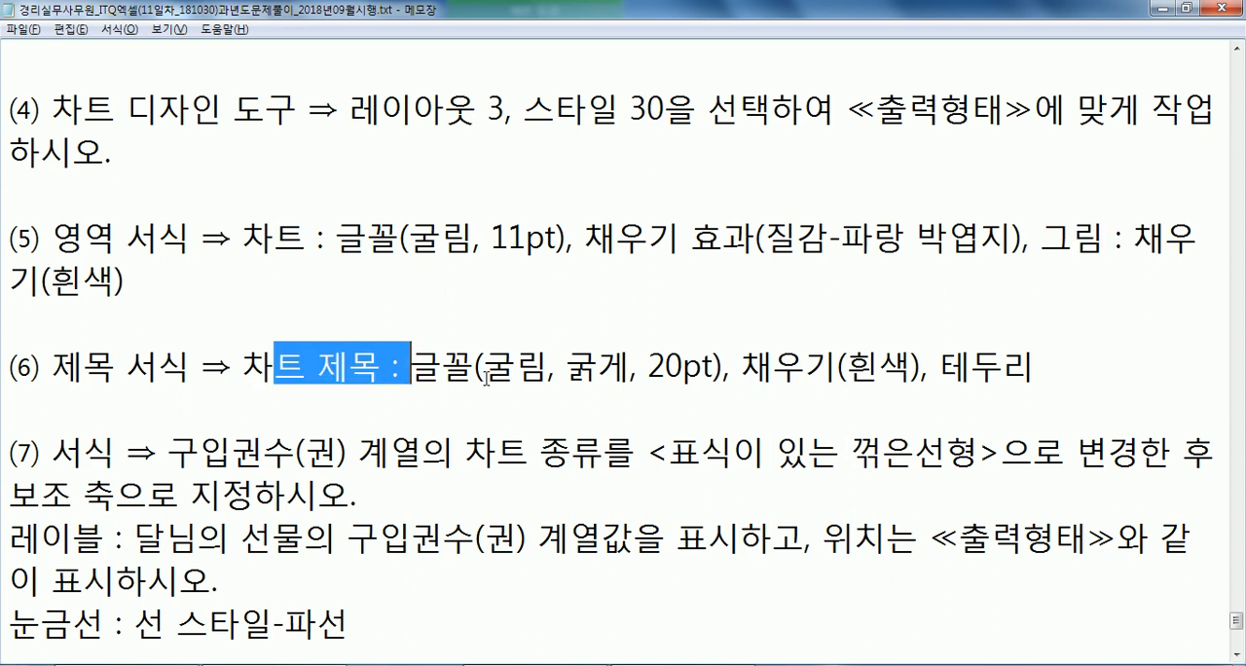
{"action": "left_click_drag", "start_coordinate": [567, 362], "coordinate": [628, 362]}
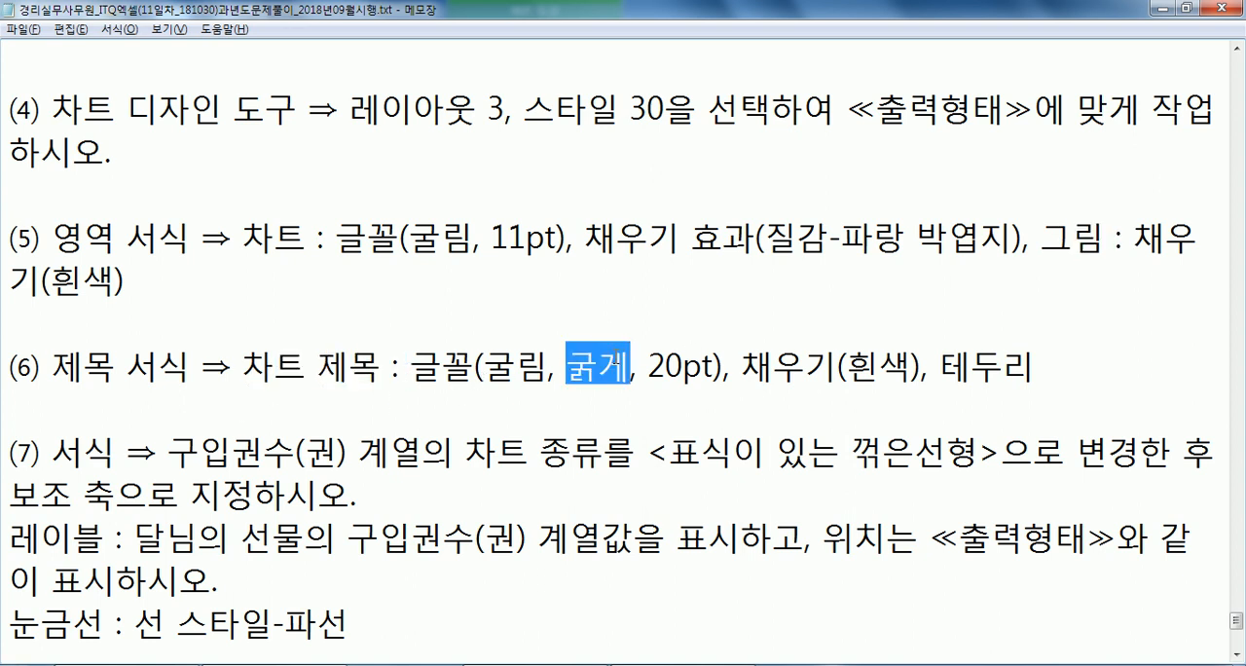